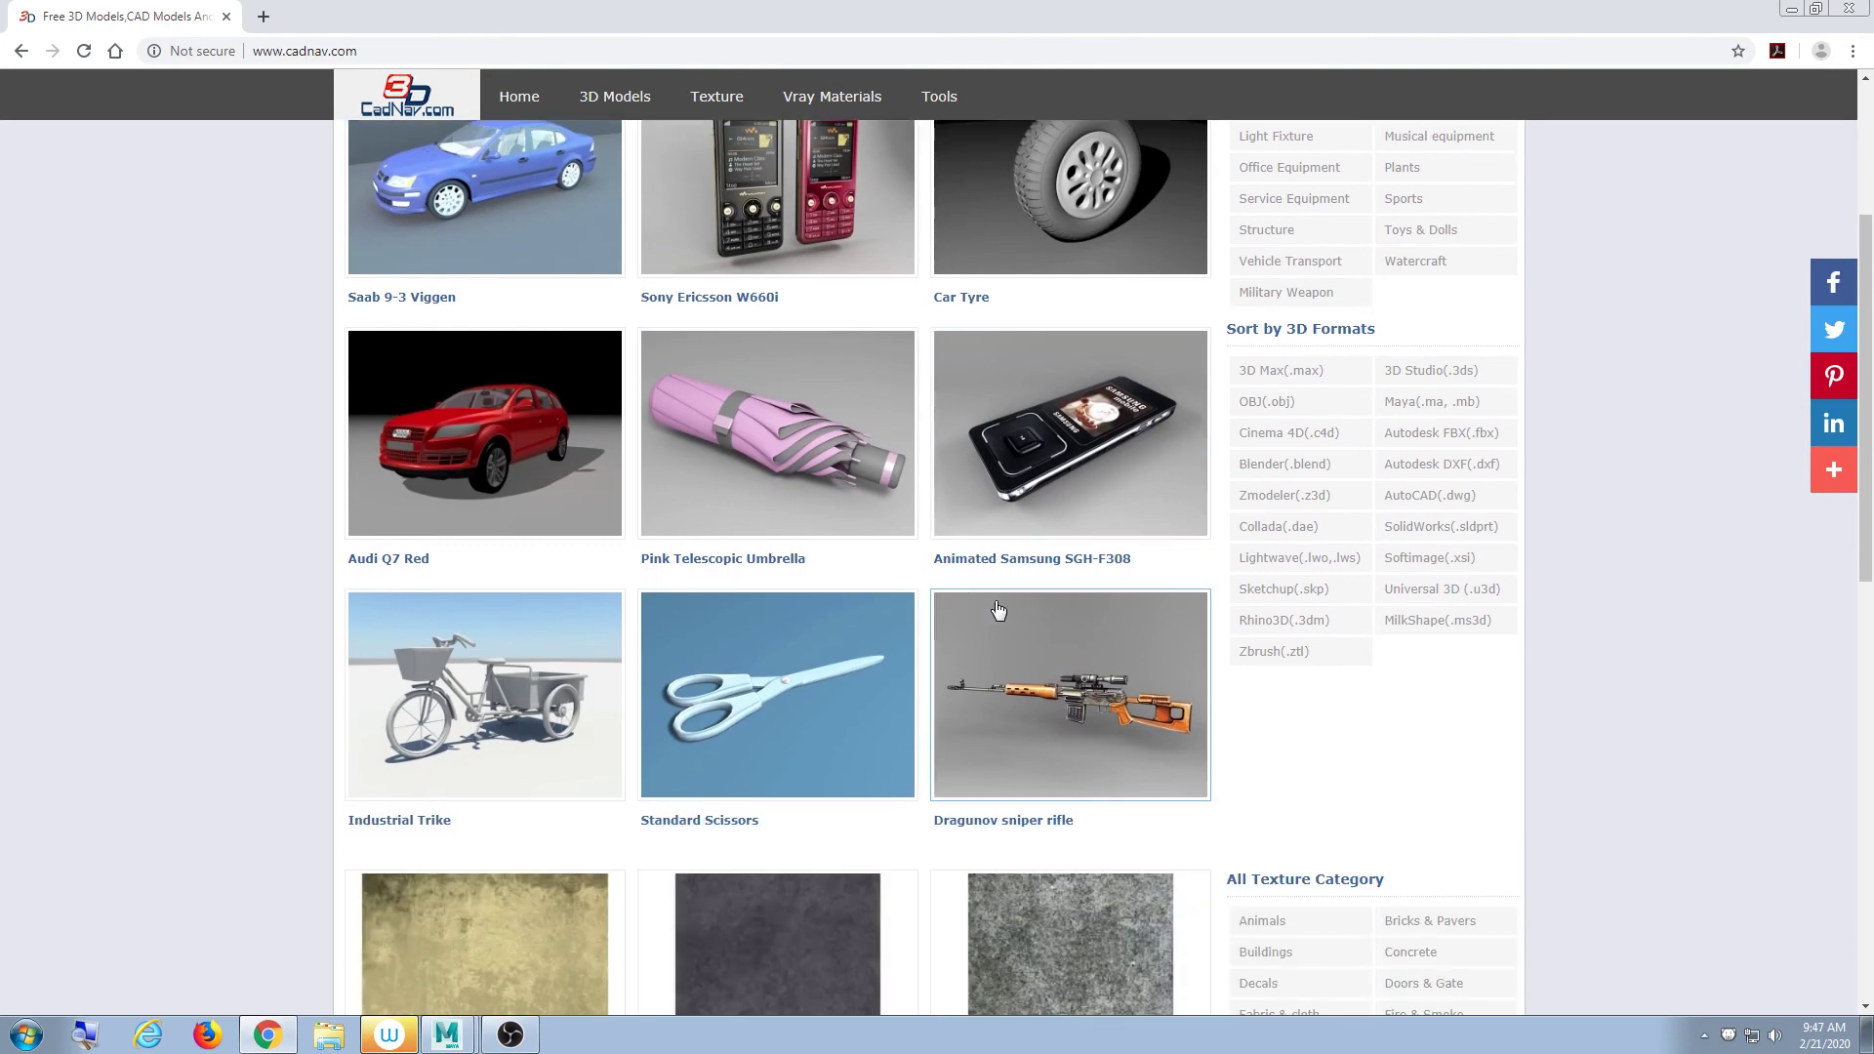
scroll(1020, 640, down, 1)
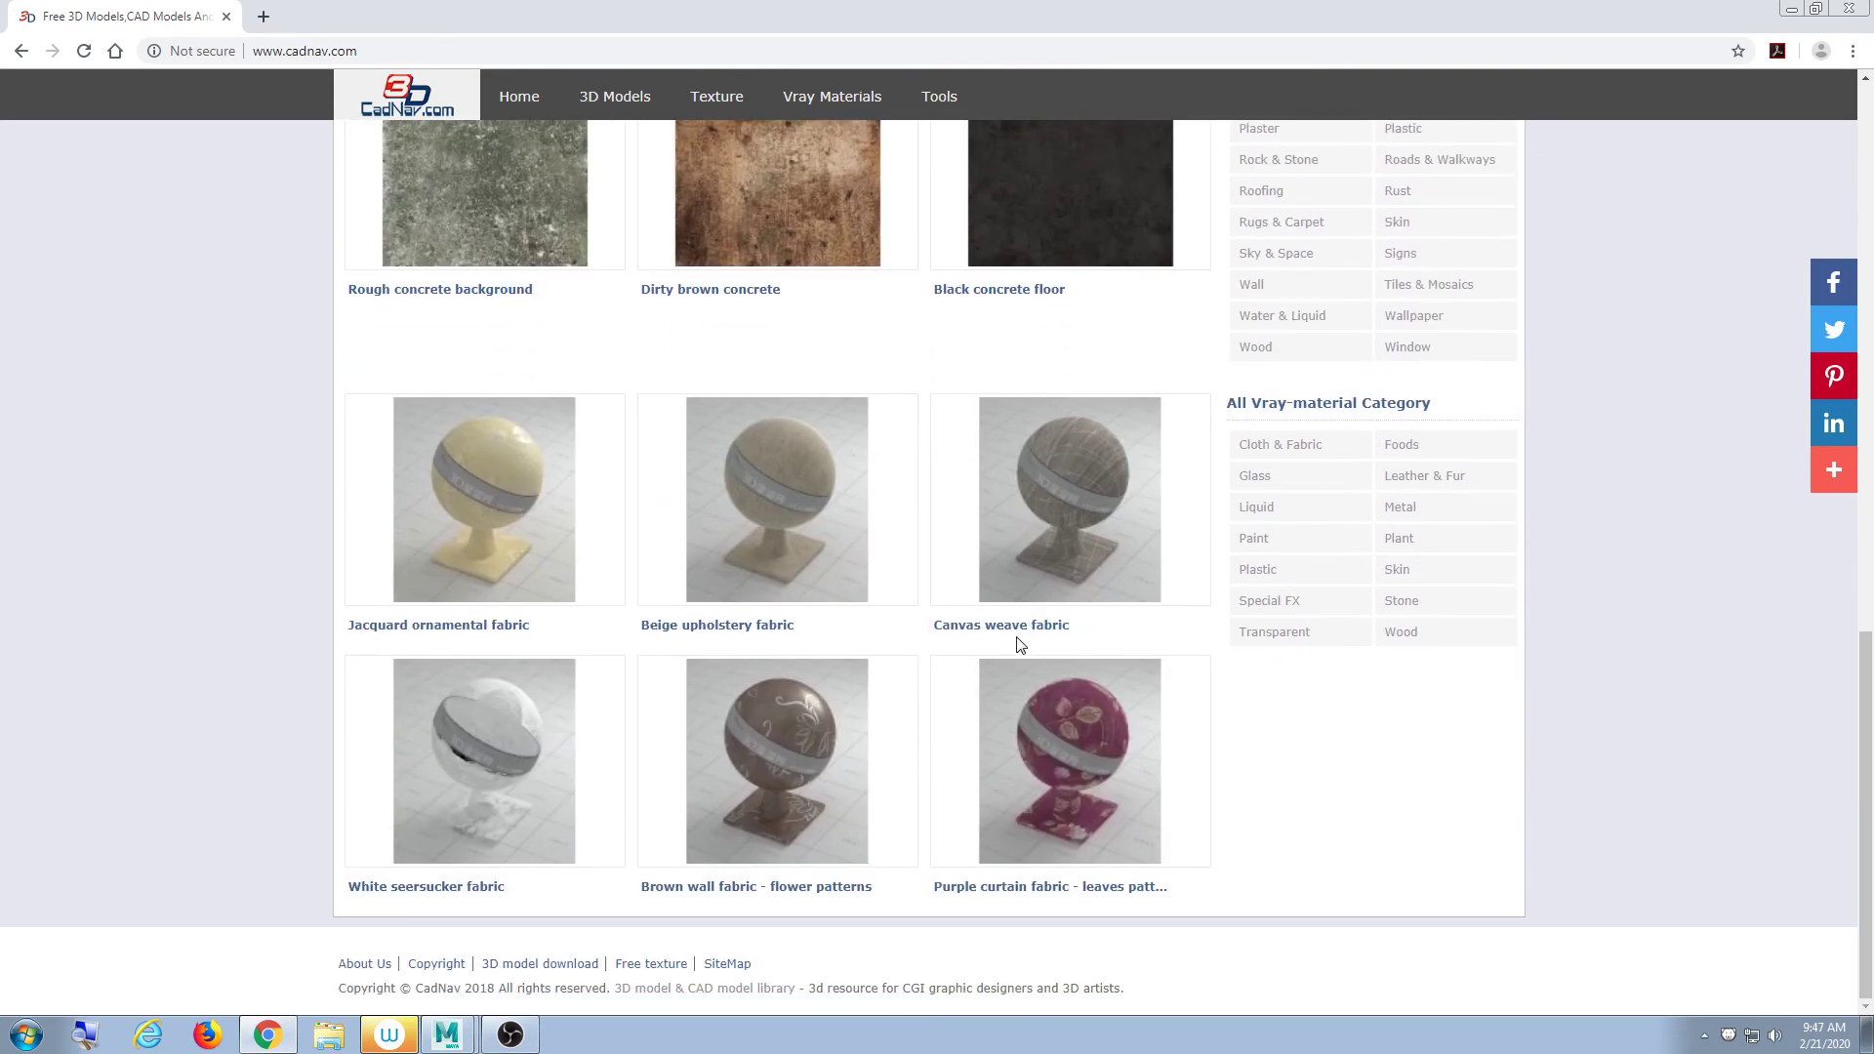
- Open the Dragunov sniper rifle model page from the CadNav home grid, then go back to the grid
scroll(1058, 611, up, 6)
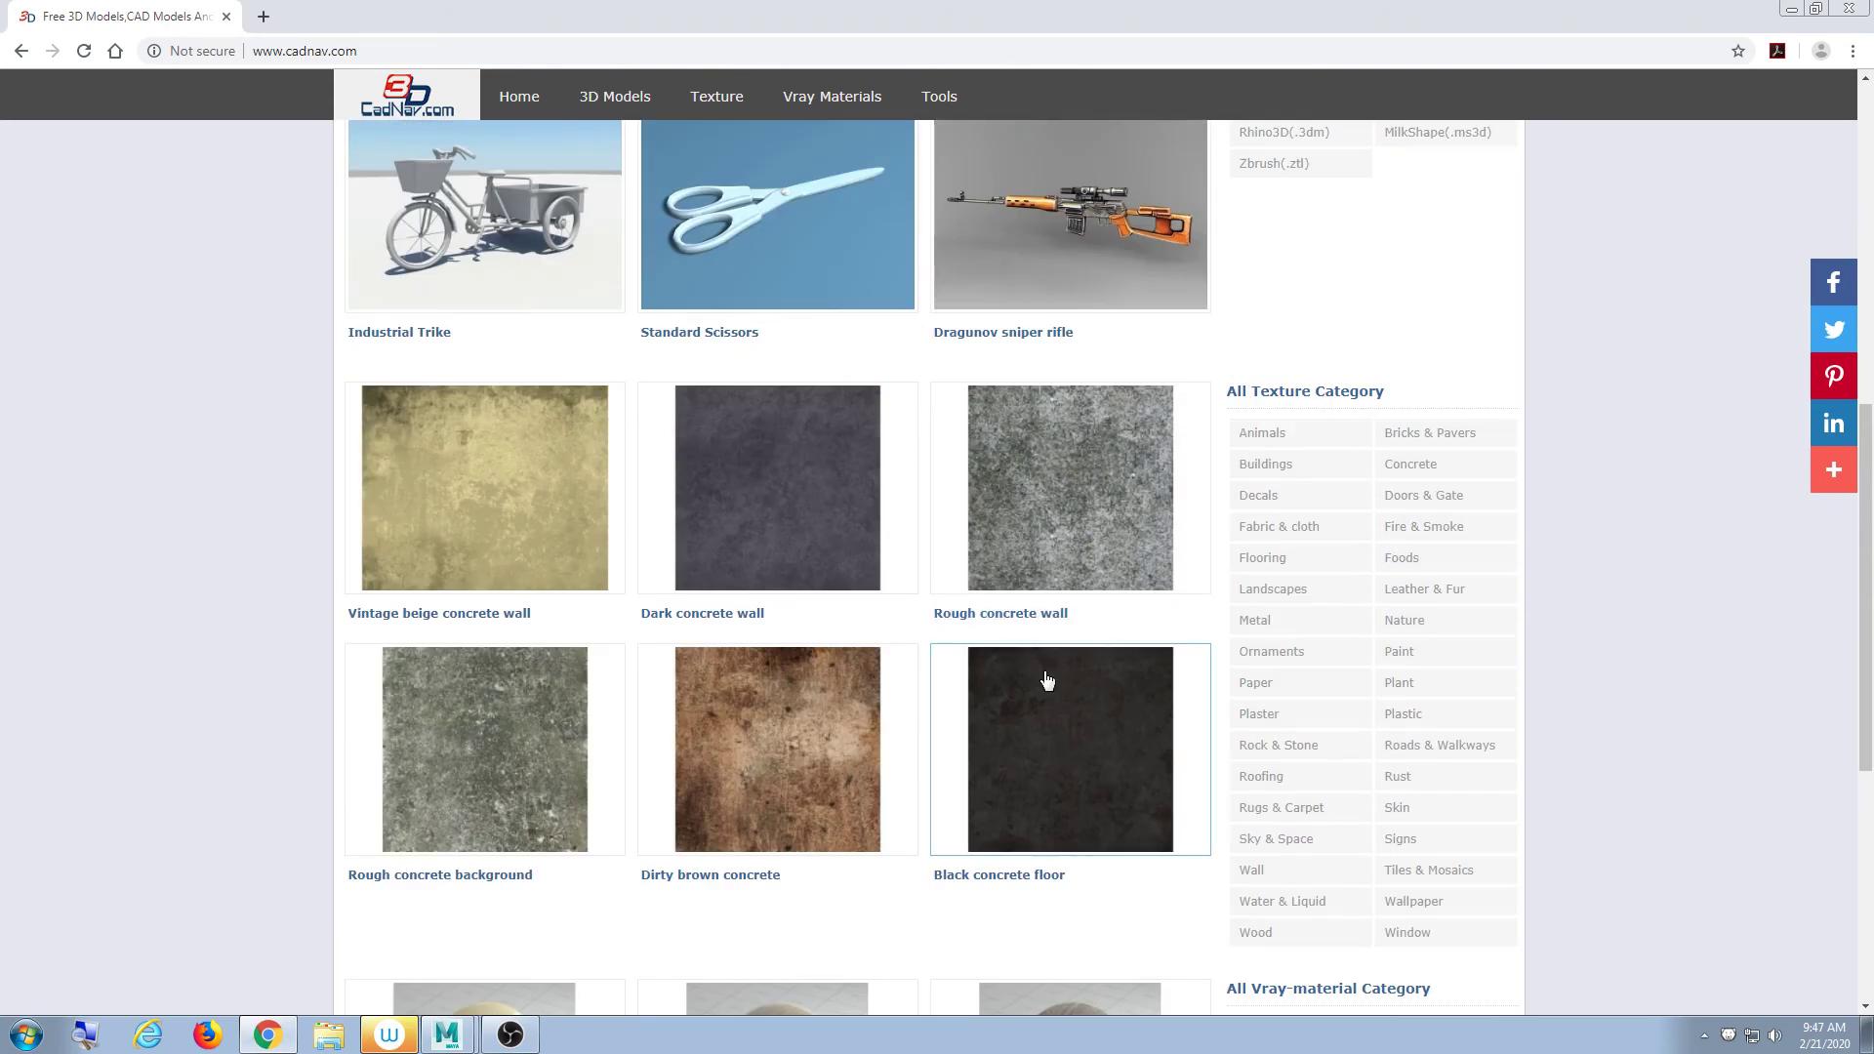
scroll(1050, 682, up, 5)
click(1007, 683)
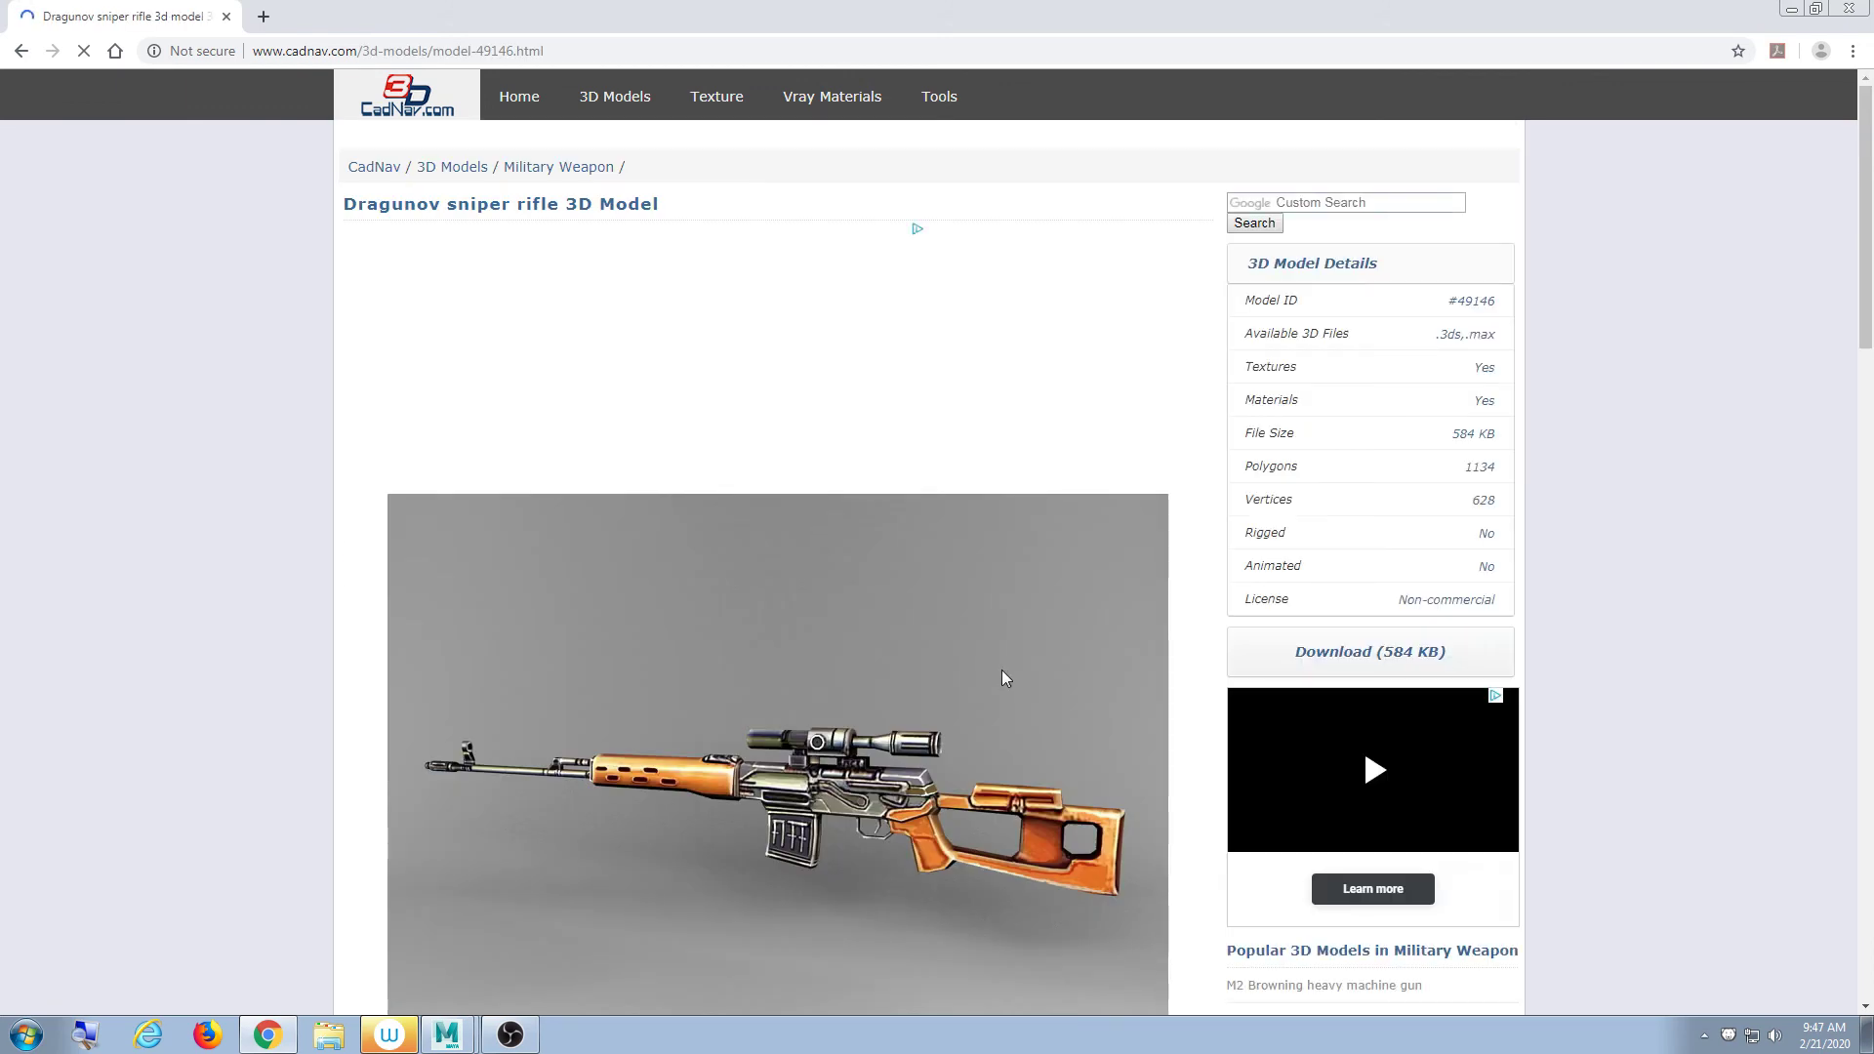
scroll(1001, 672, down, 5)
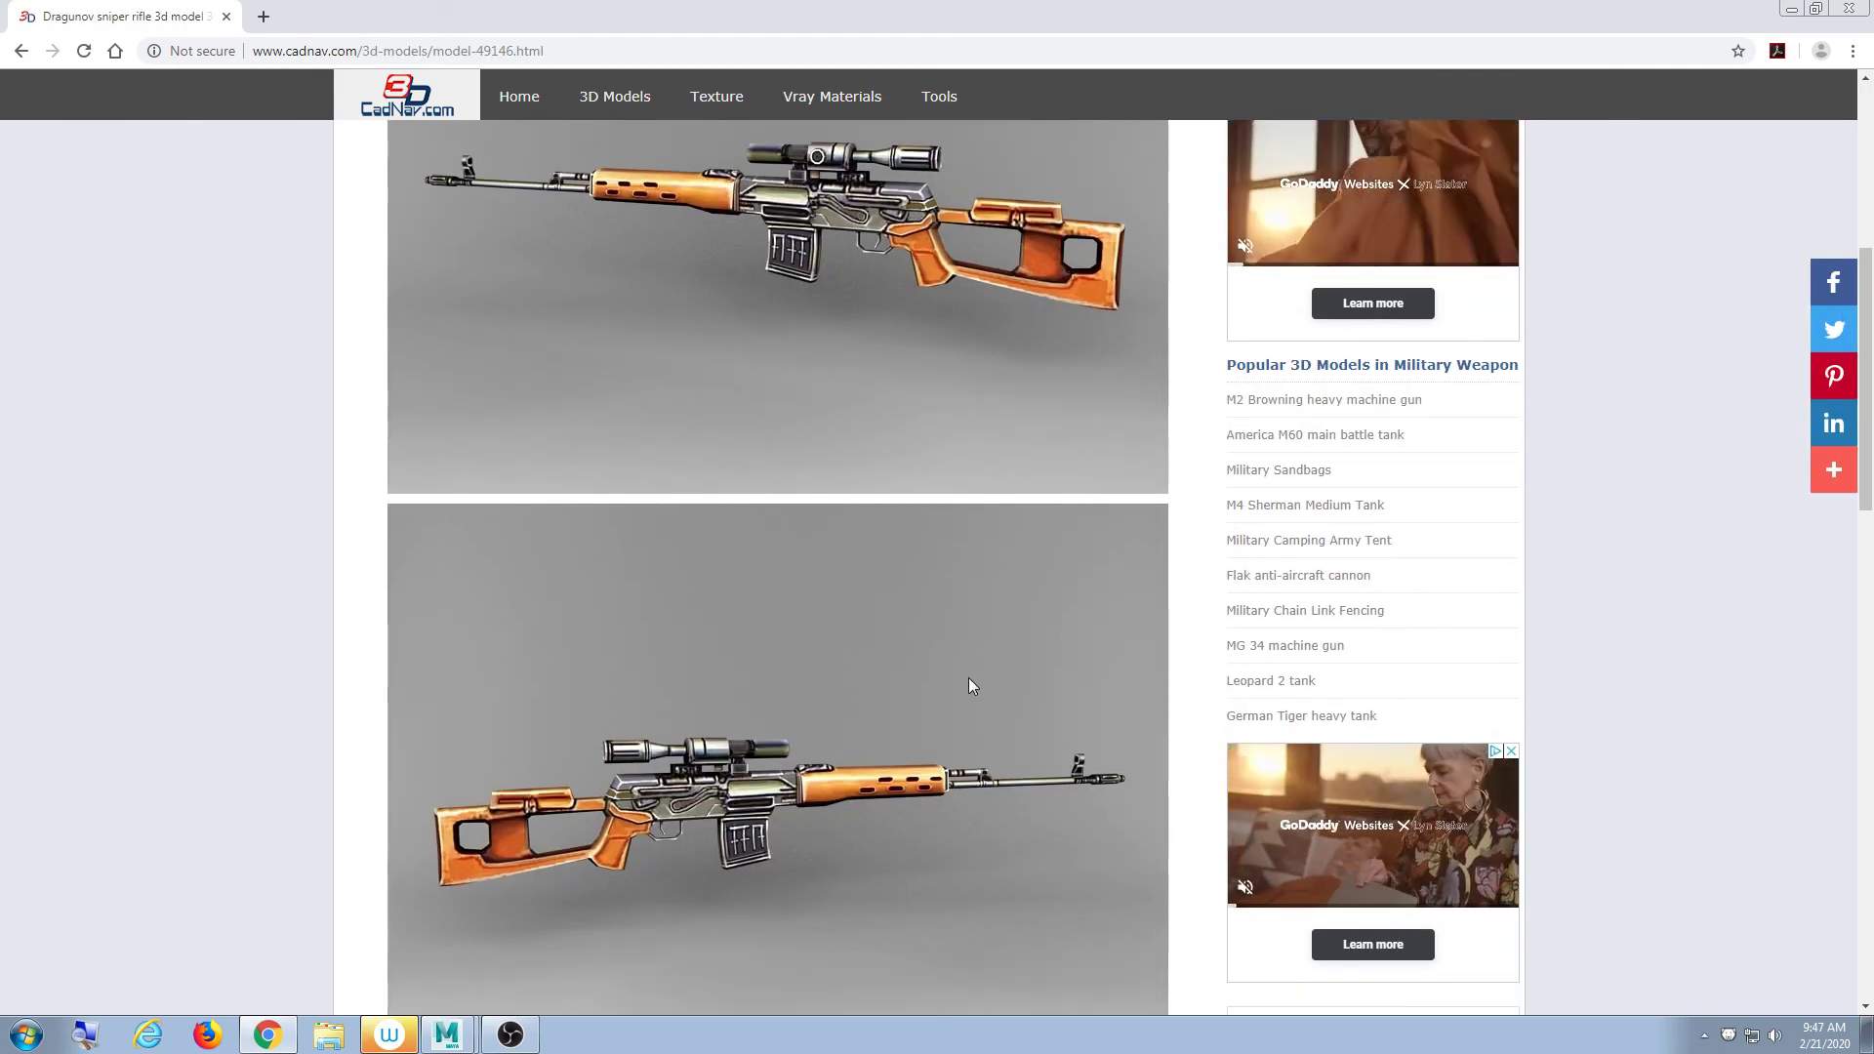
scroll(969, 677, up, 6)
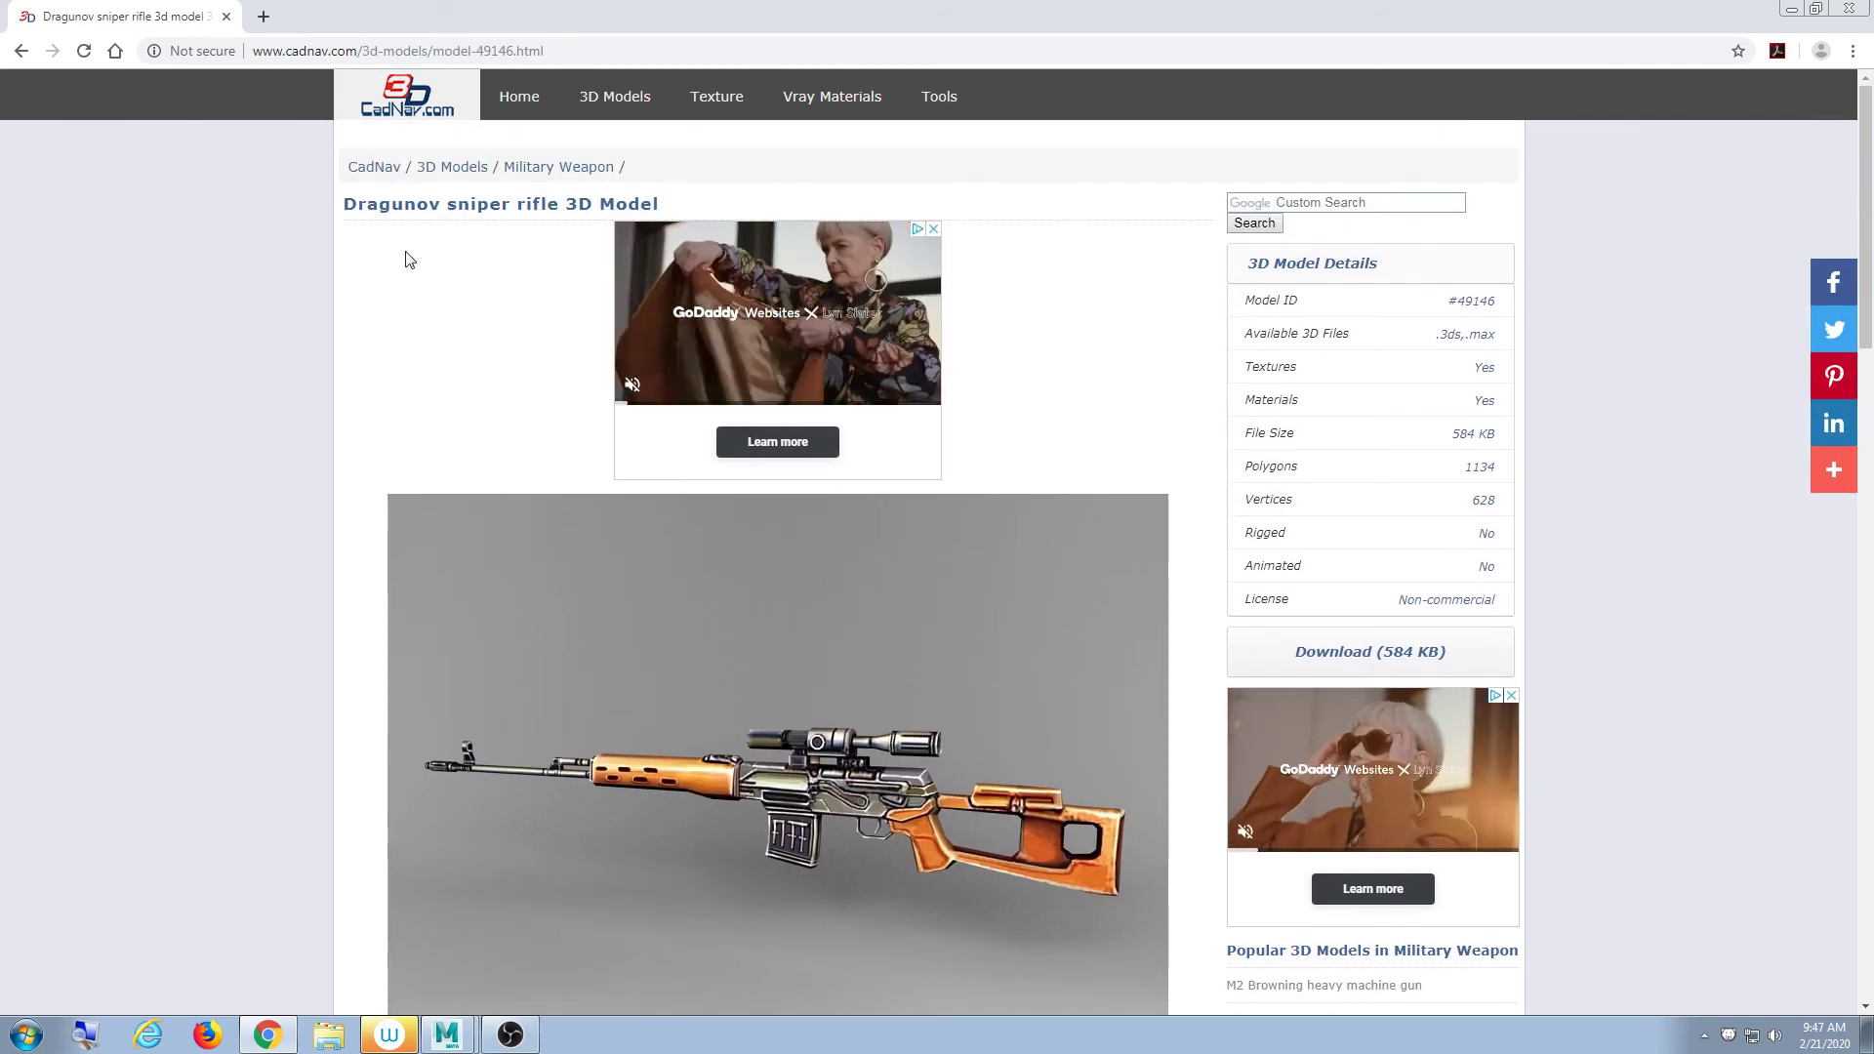
click(20, 51)
- Reopen the Dragunov sniper rifle model page from the home grid
scroll(981, 422, up, 3)
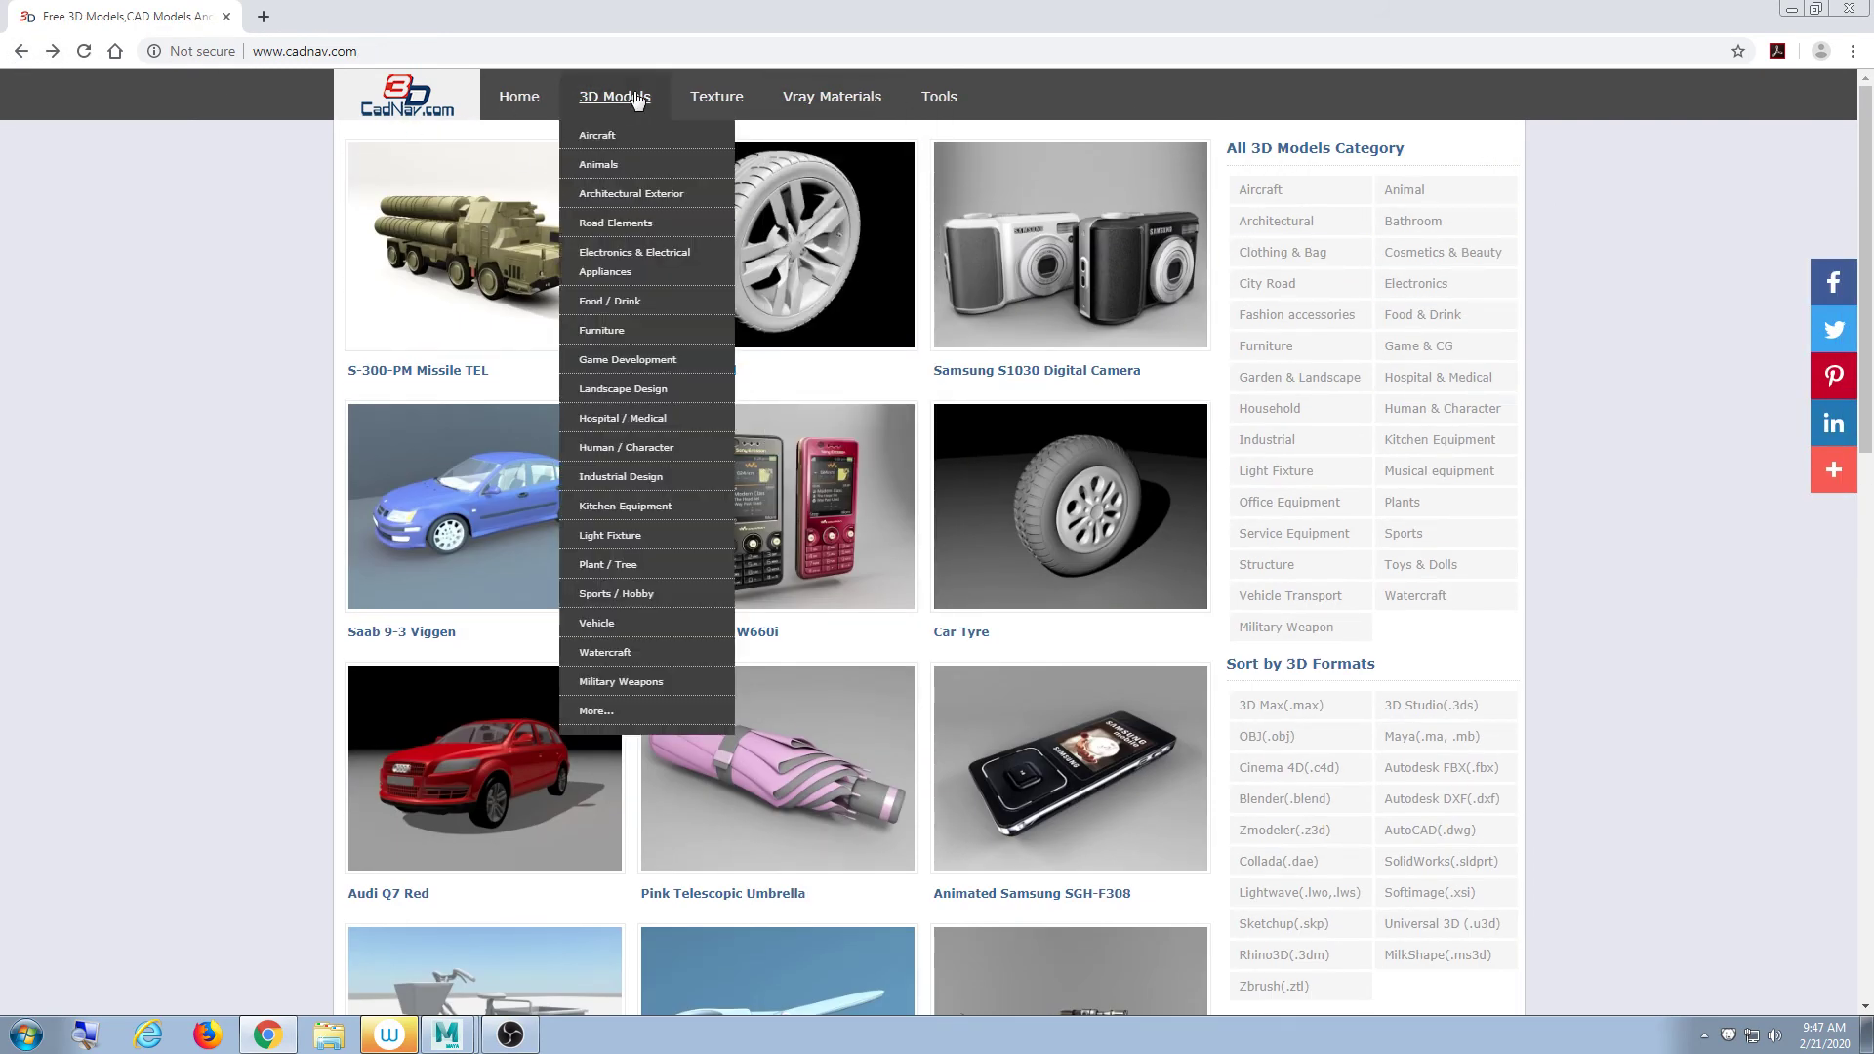
mouse_move(969, 117)
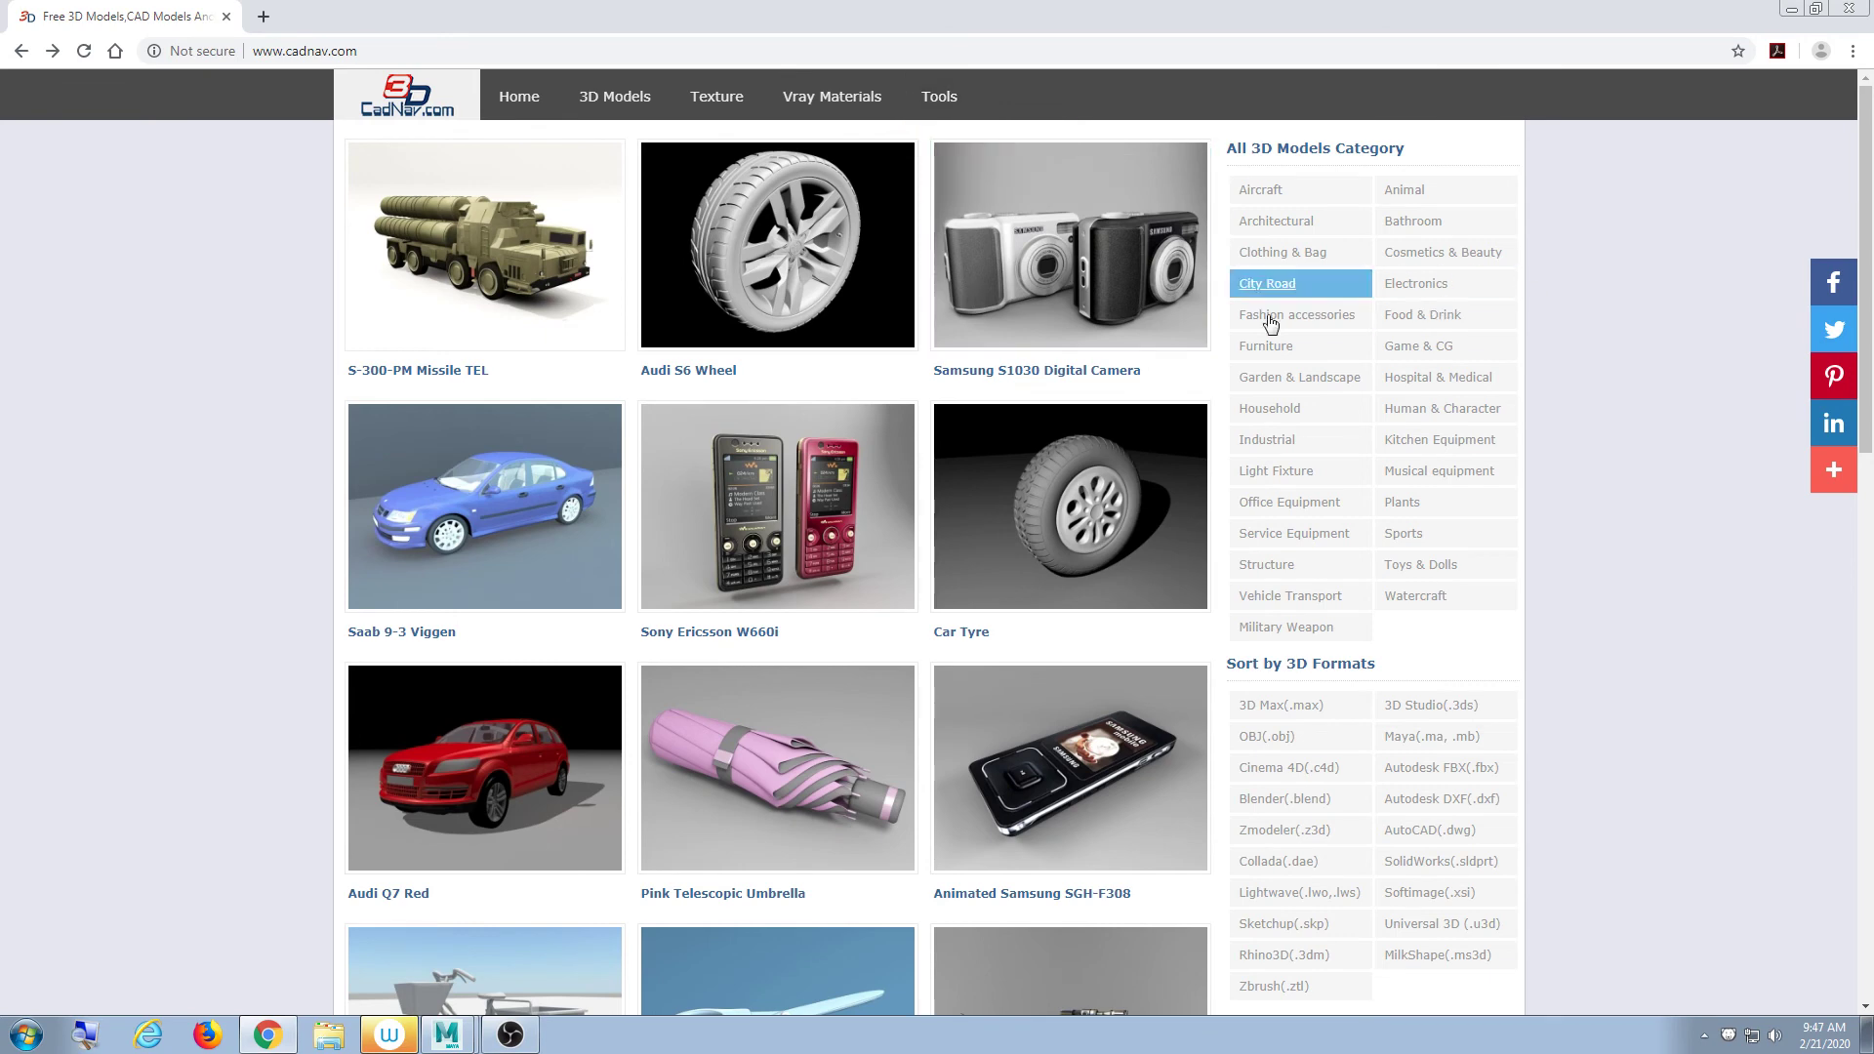
scroll(872, 735, down, 4)
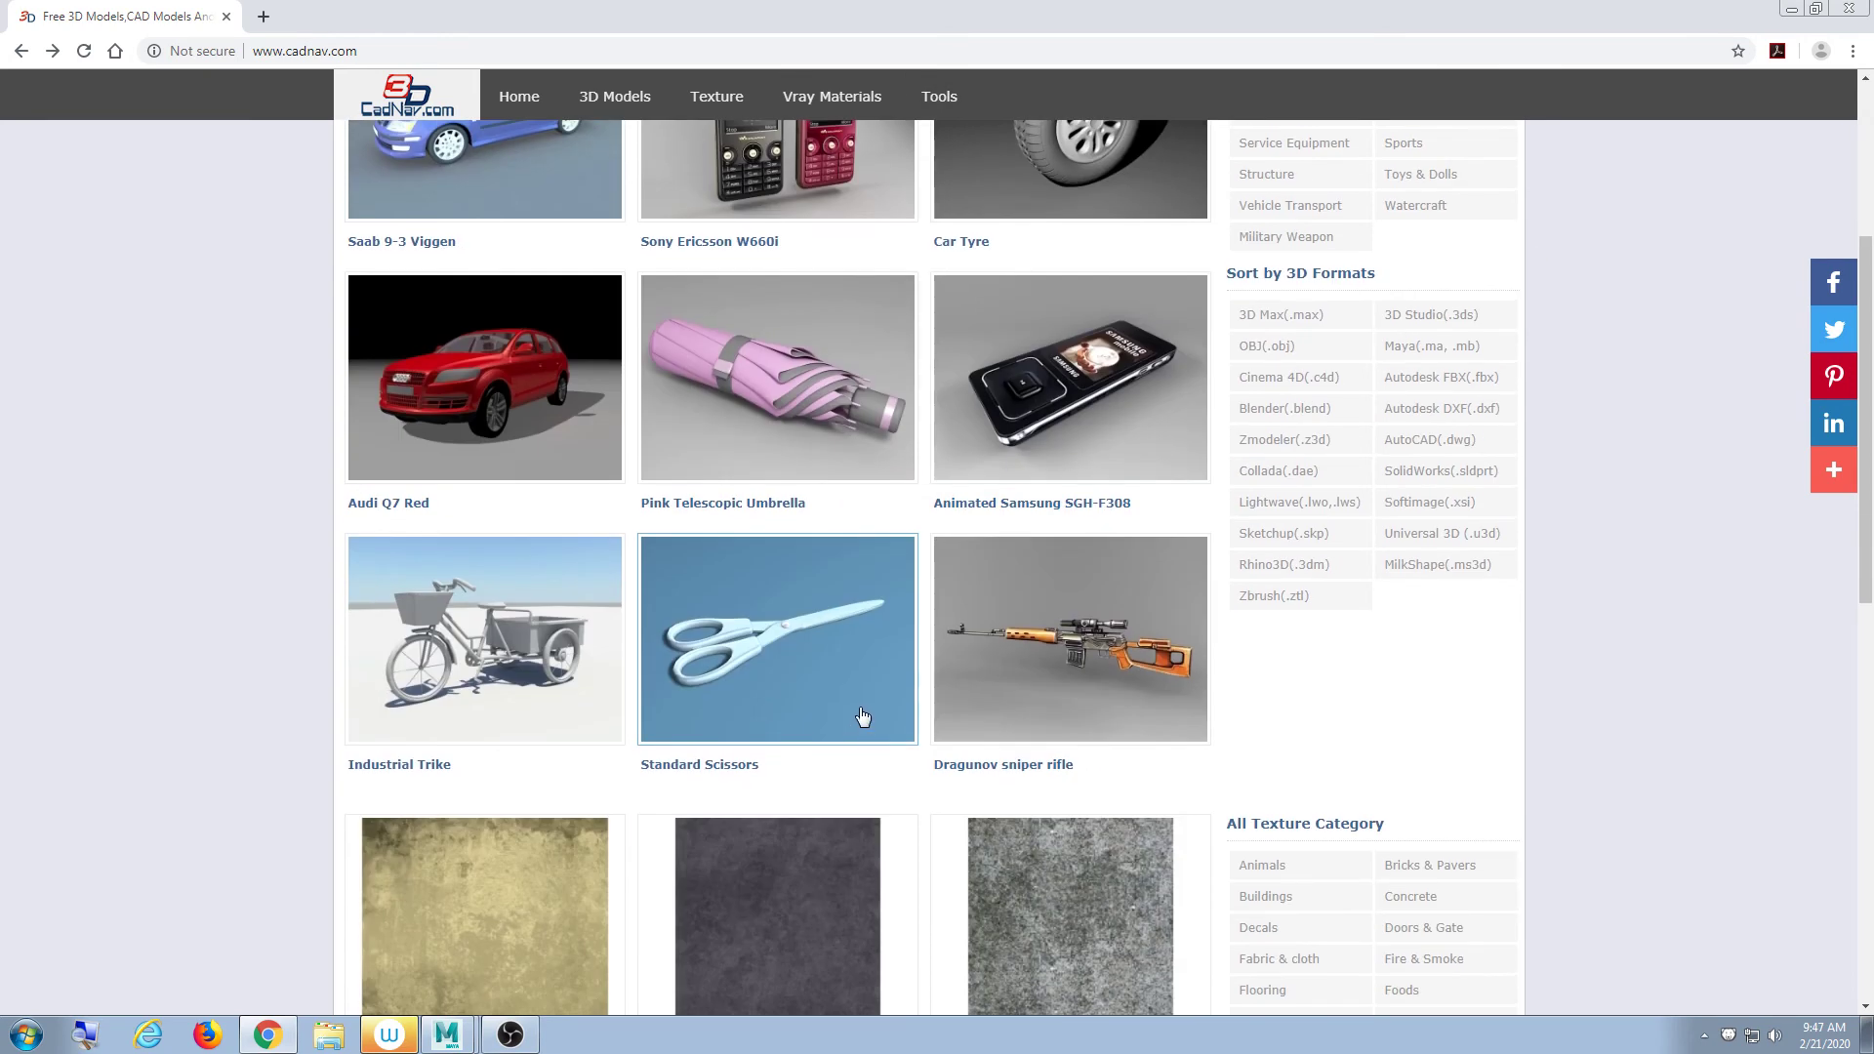
scroll(849, 711, up, 2)
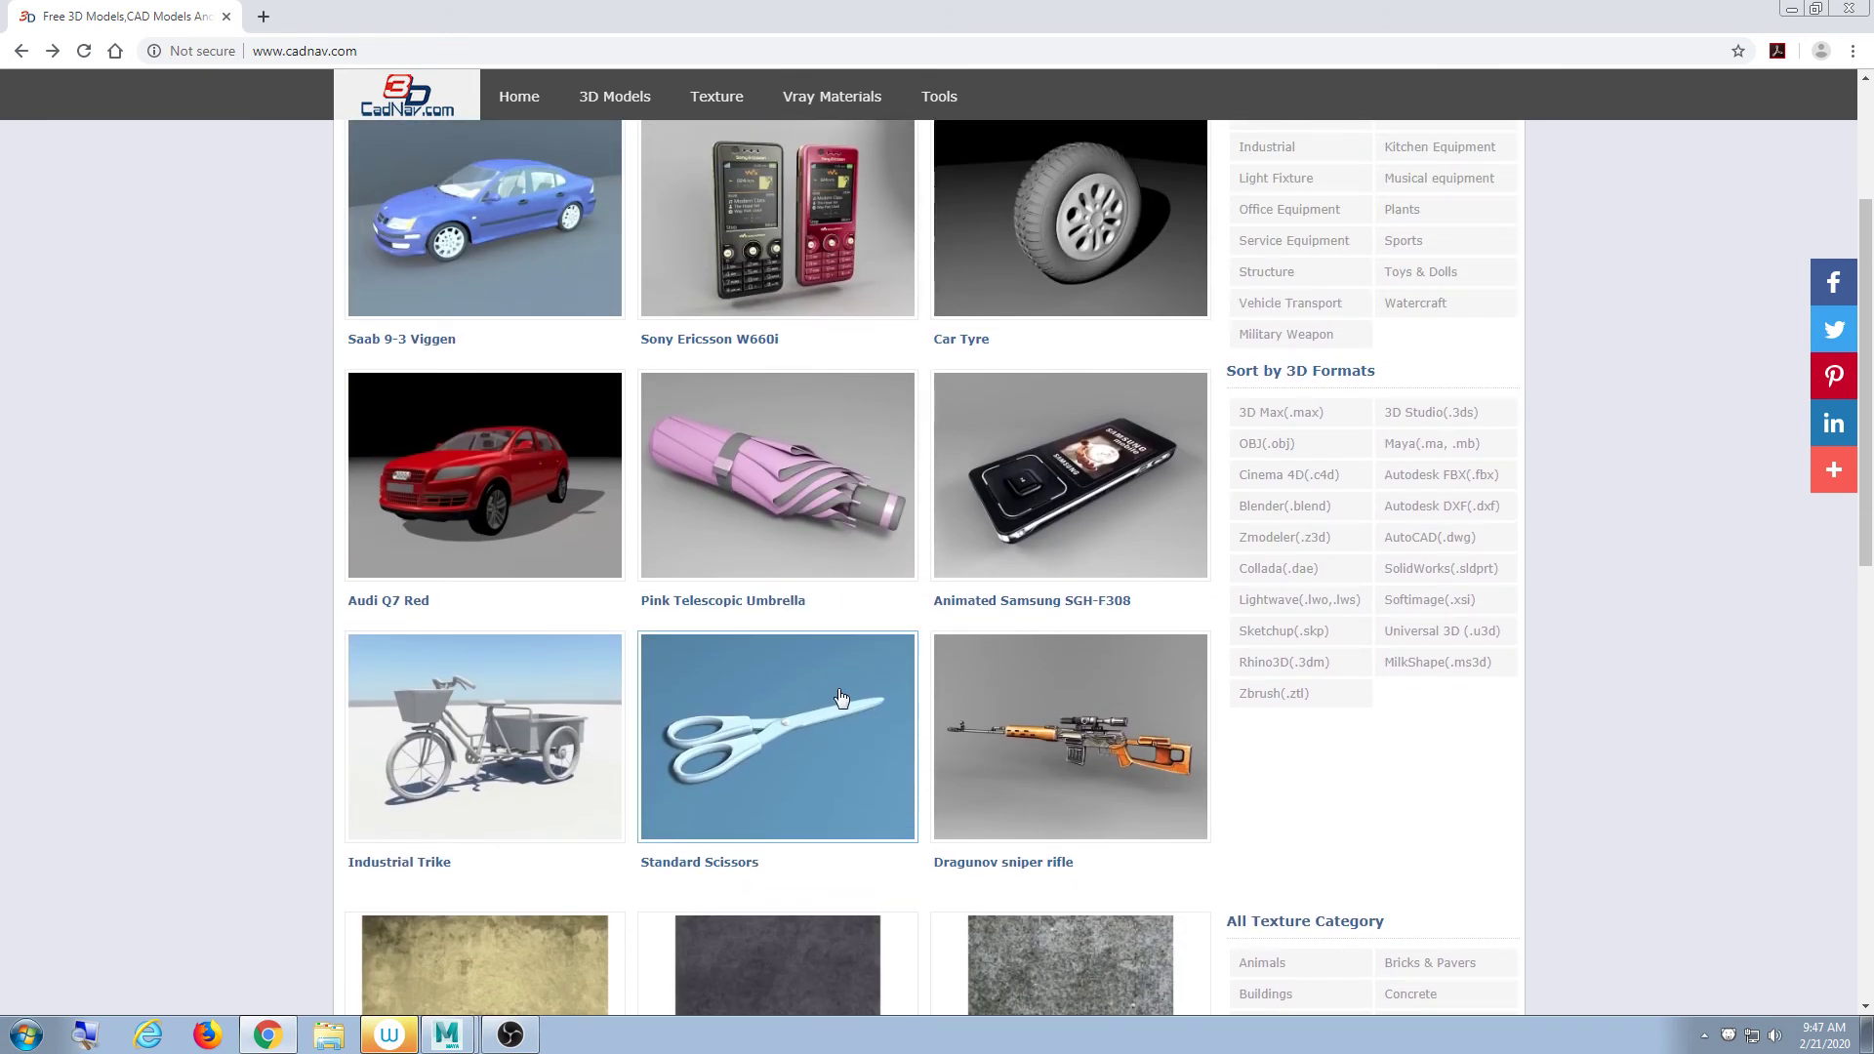
scroll(839, 701, up, 3)
scroll(840, 701, down, 4)
click(1033, 642)
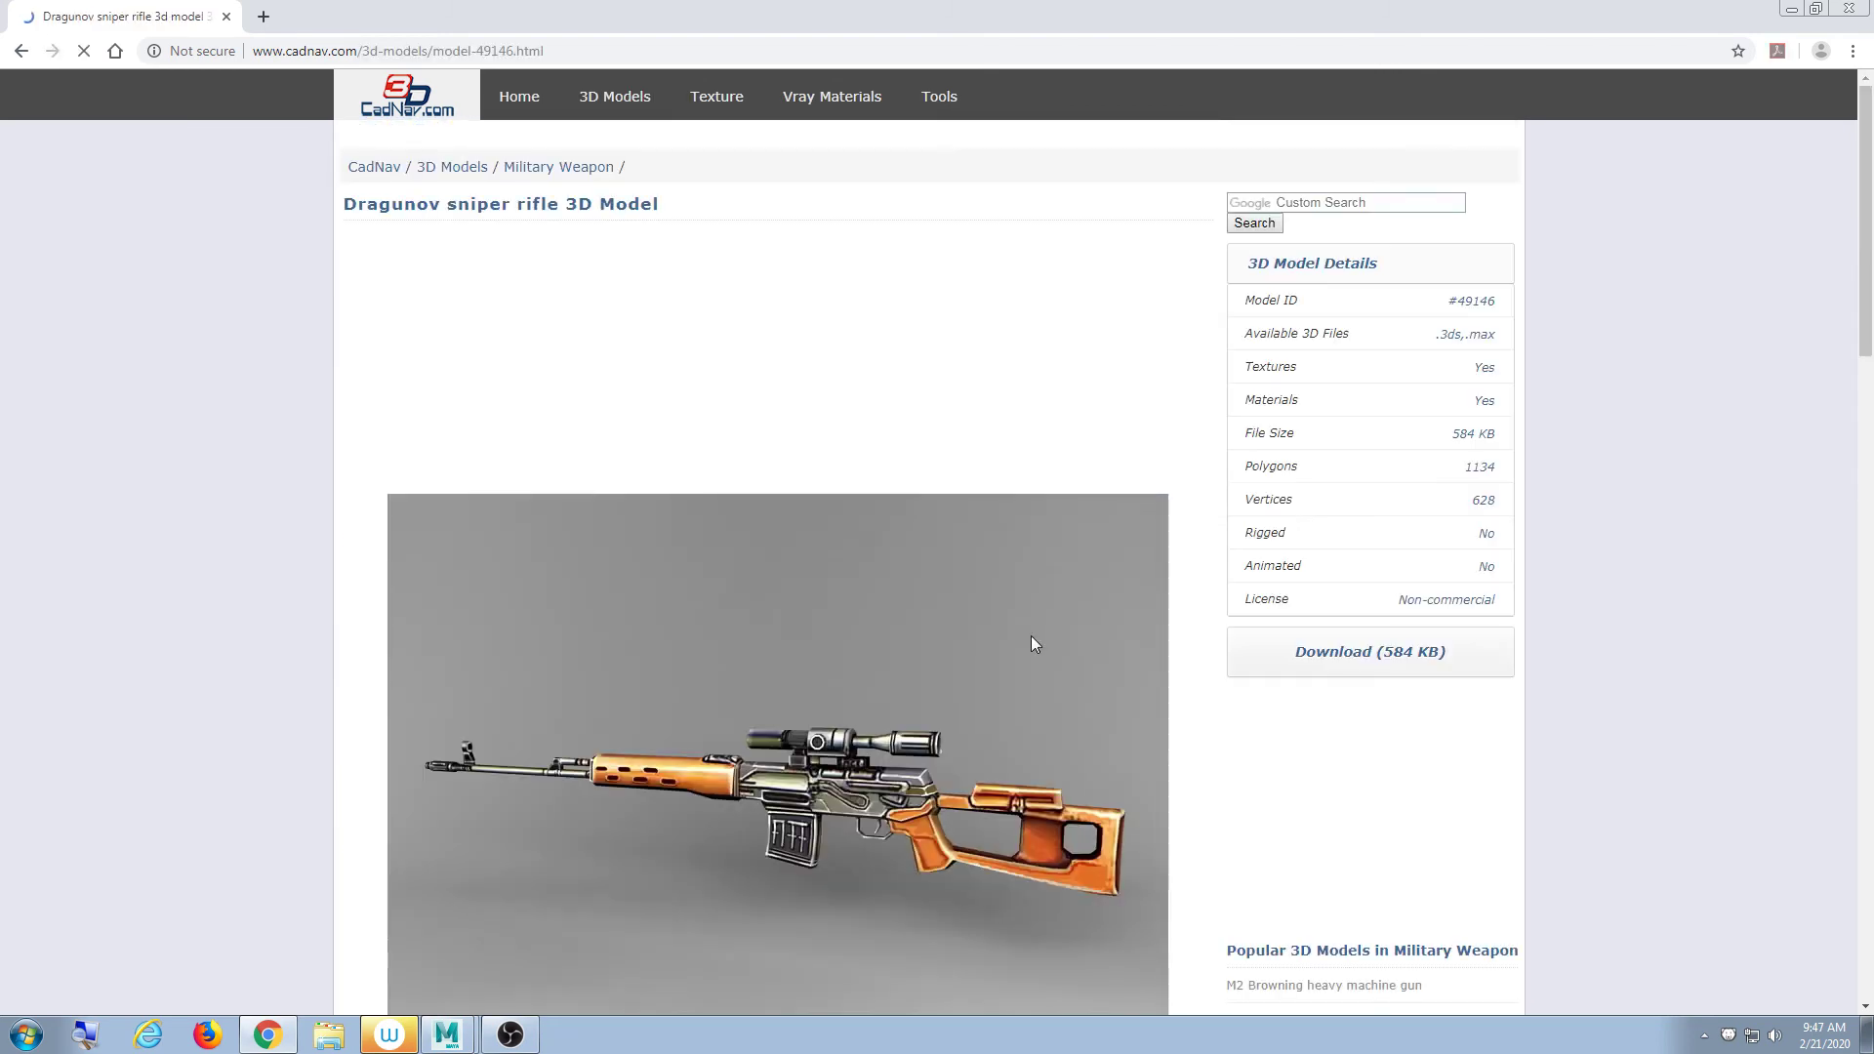
- Search CadNav for 'fish' and get back to the results after an ad opened
click(1287, 209)
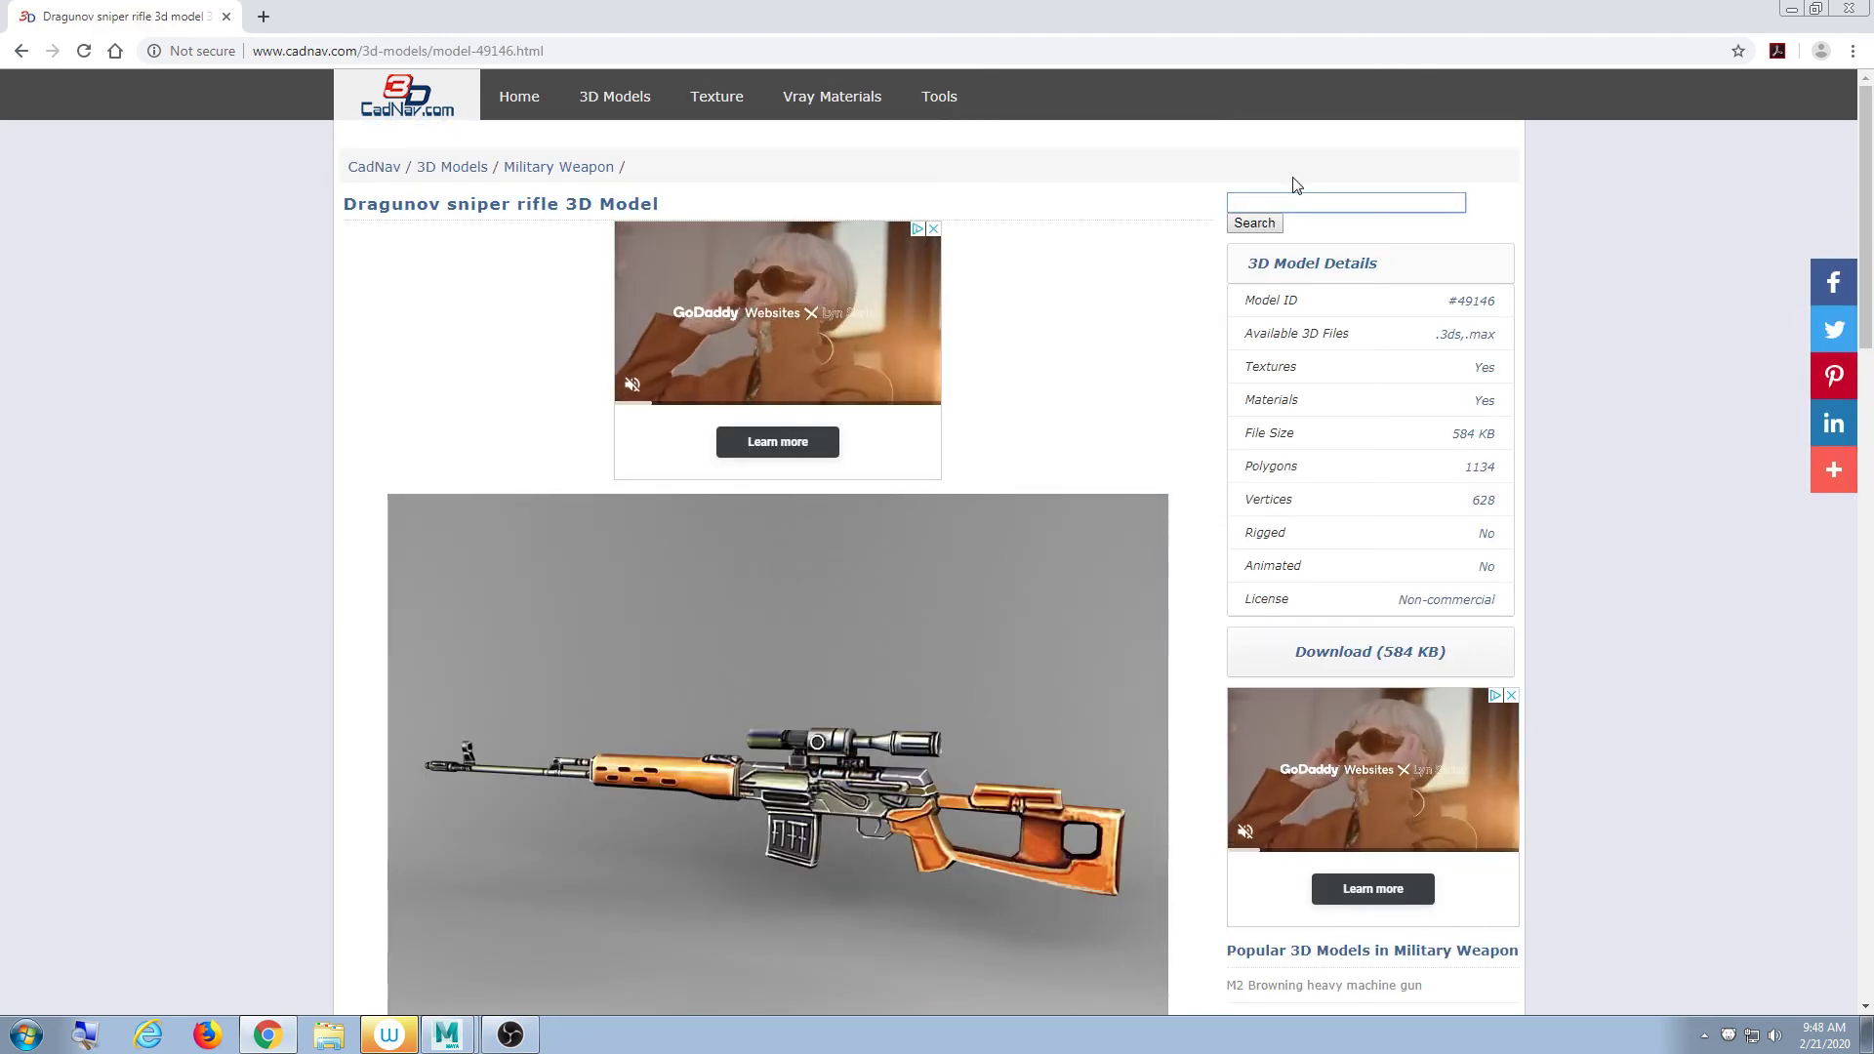
text(fish)
key(Return)
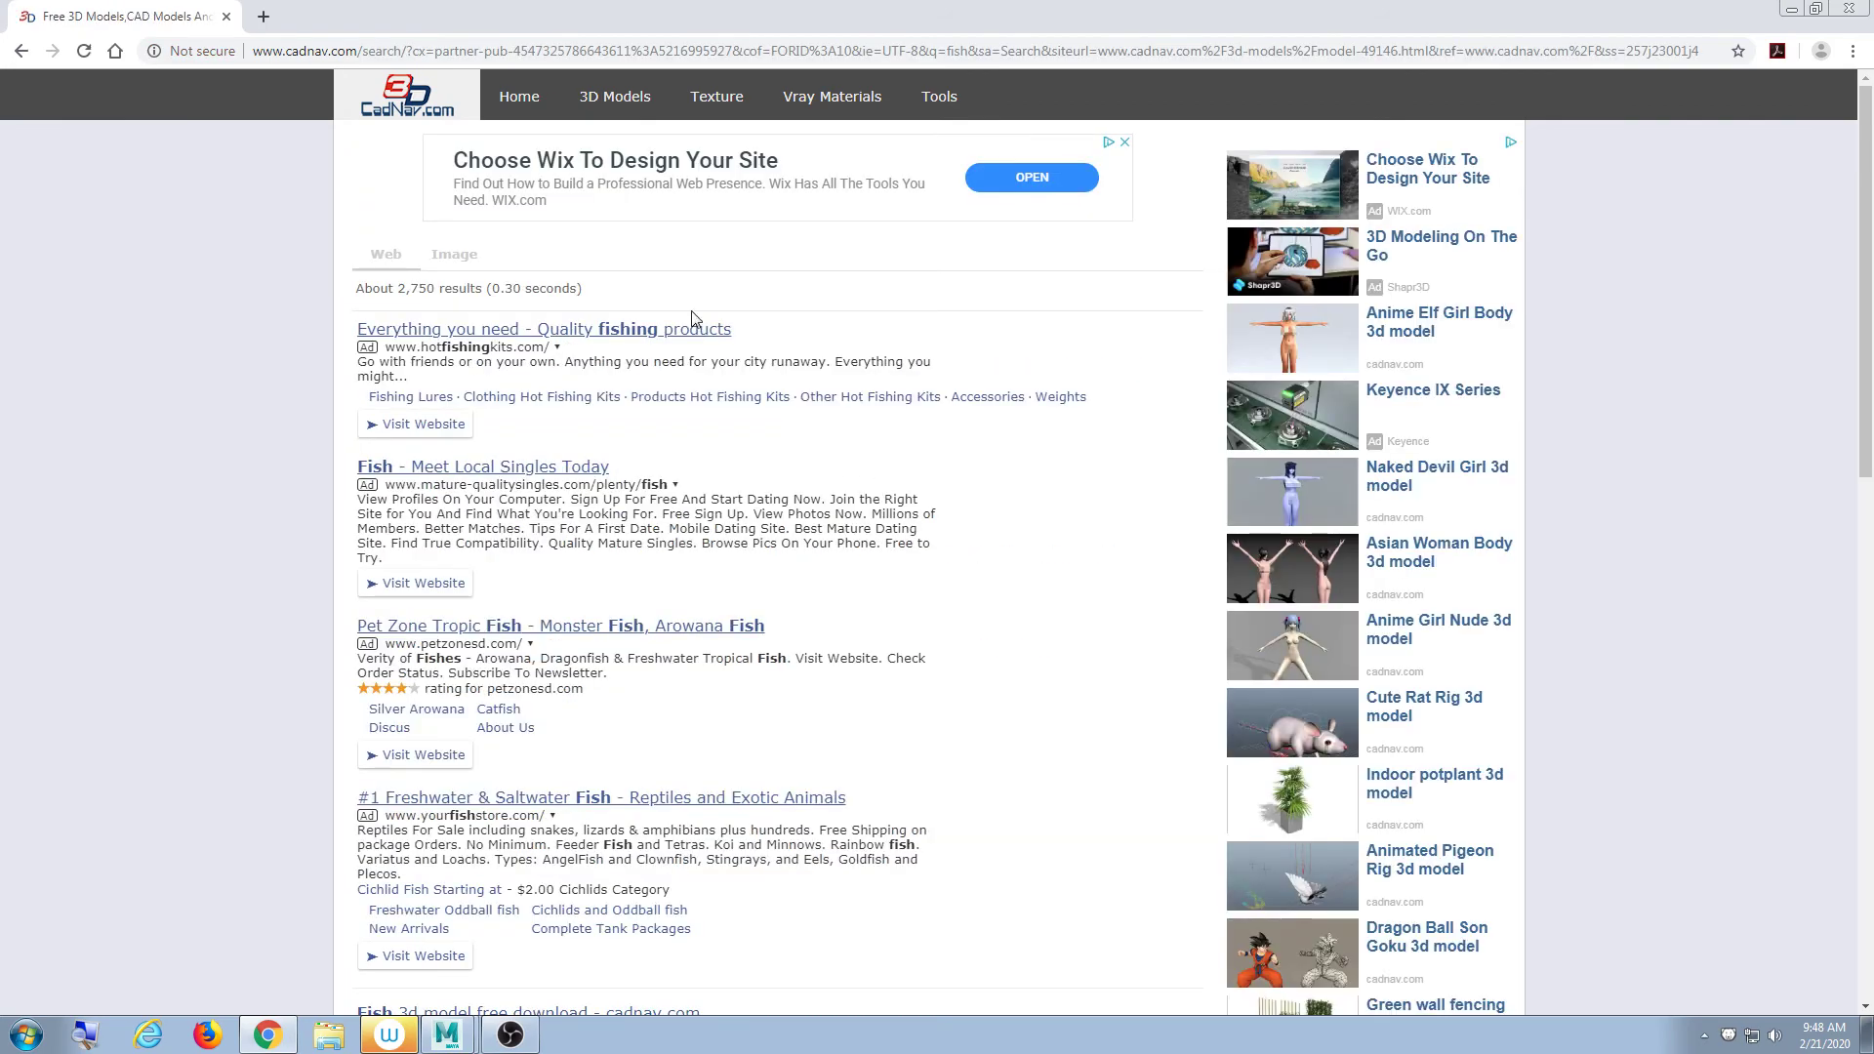
scroll(1497, 790, down, 8)
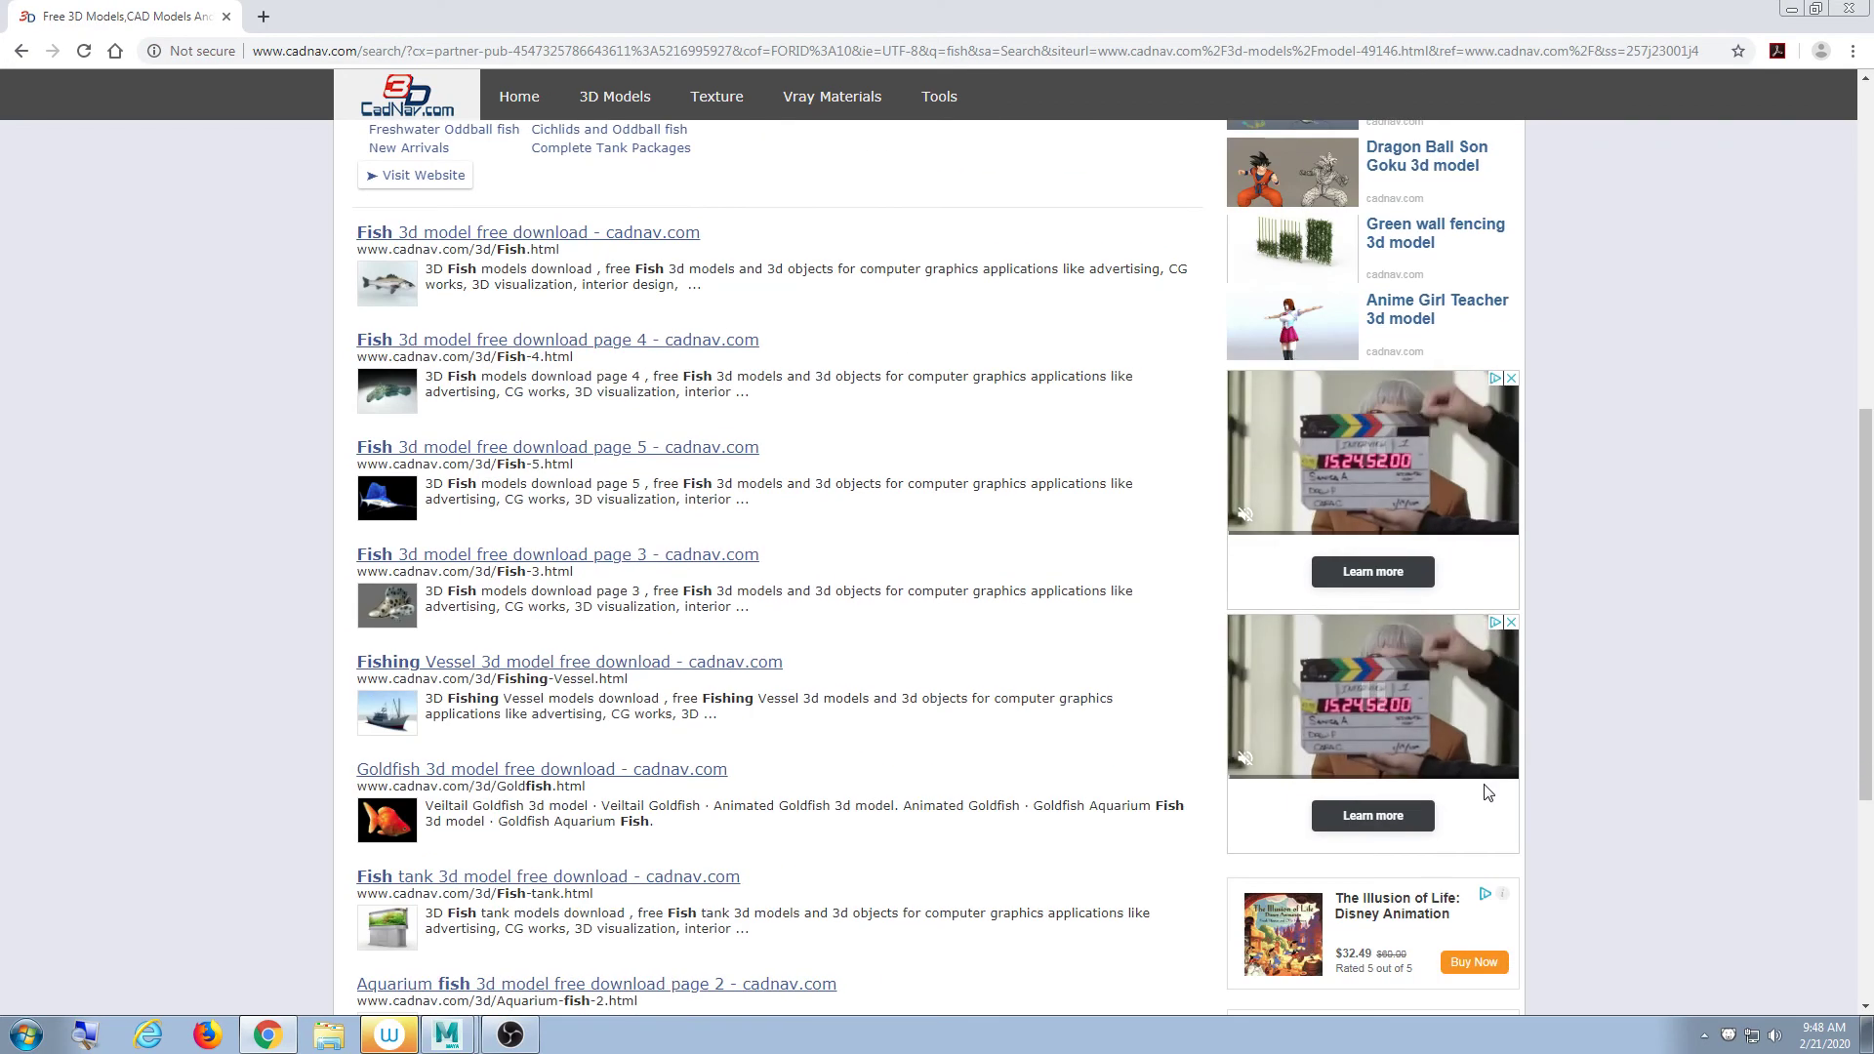
scroll(1496, 791, up, 8)
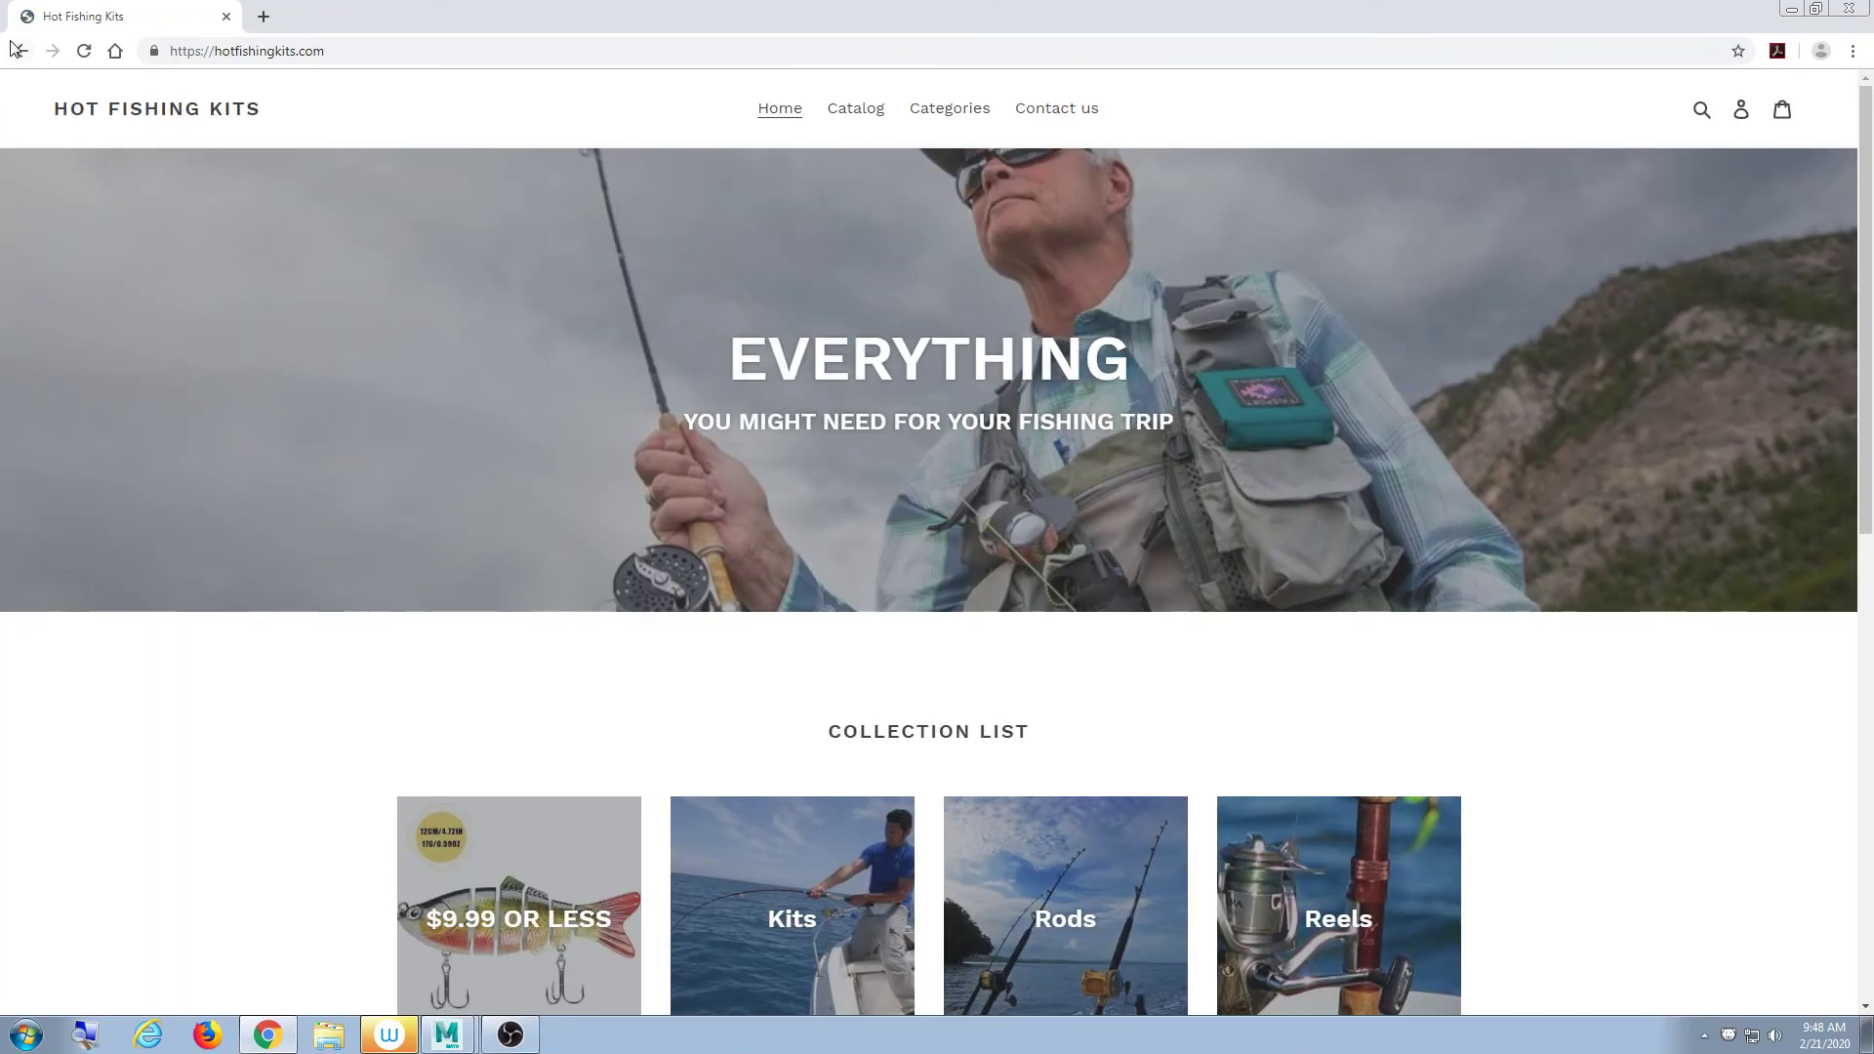
click(19, 51)
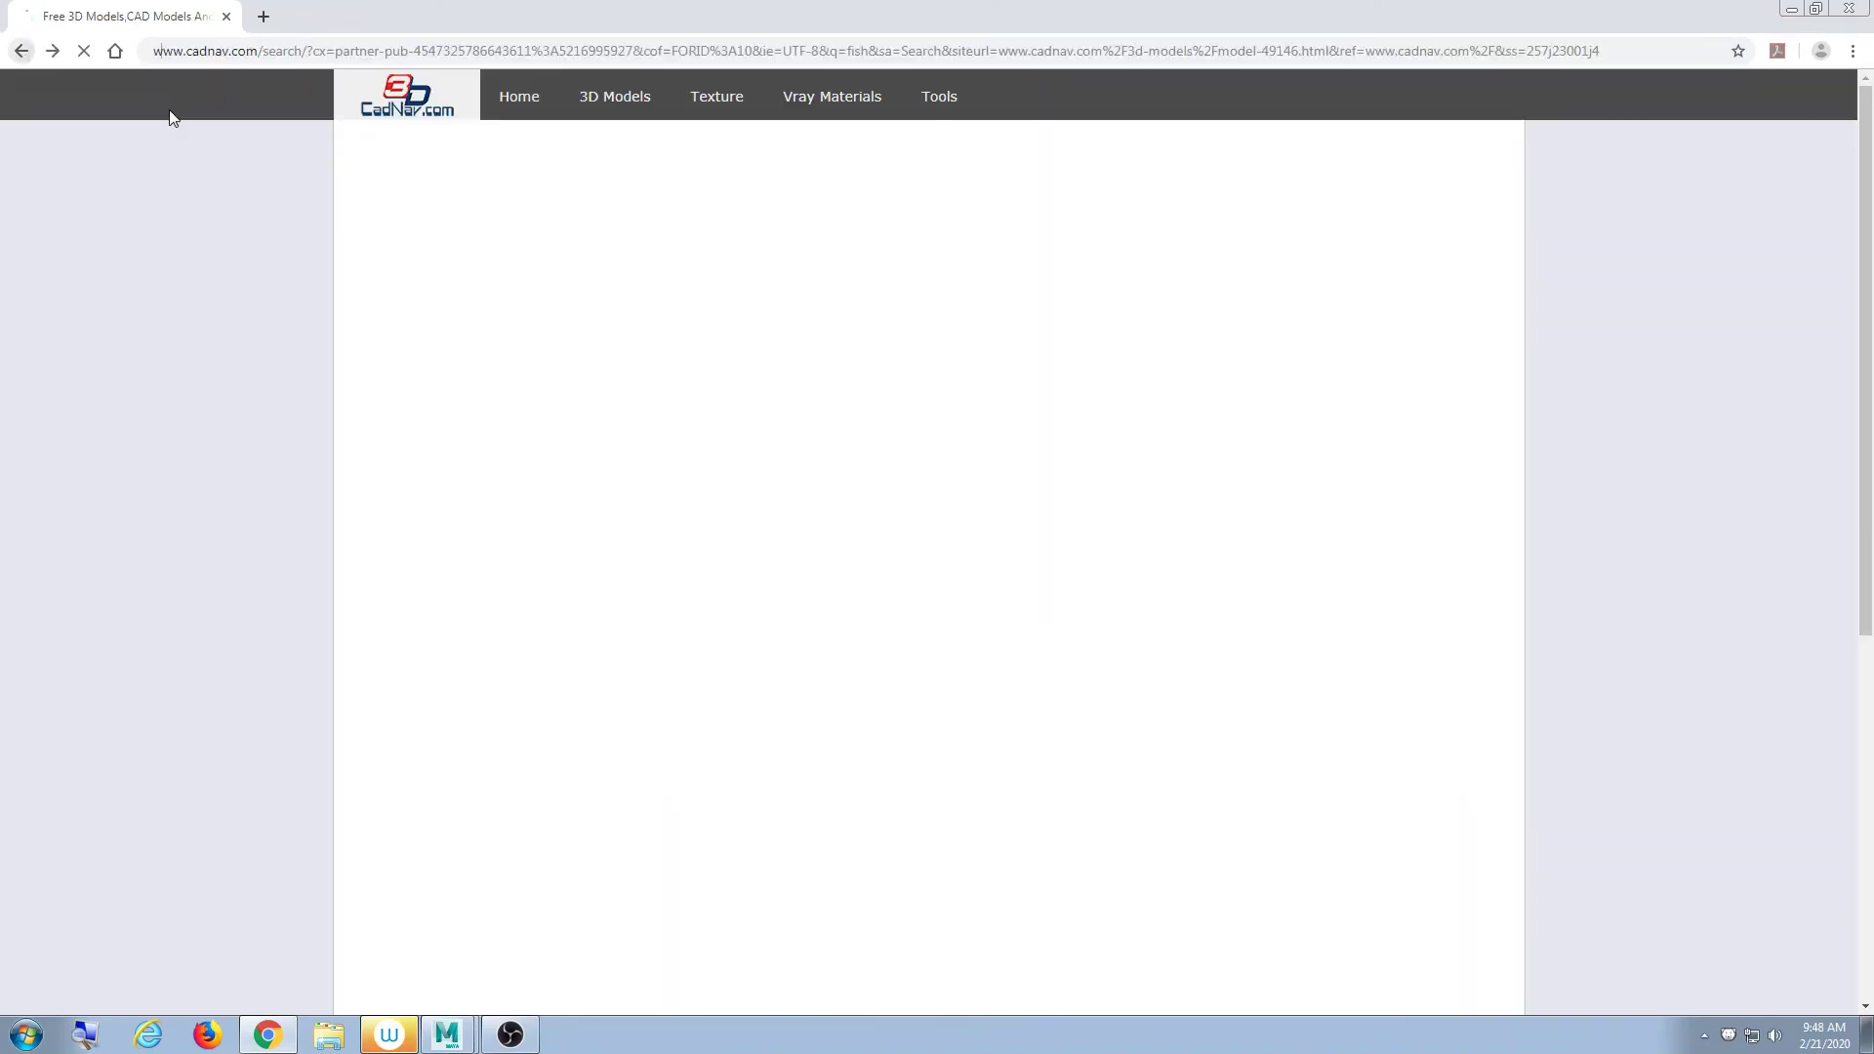
scroll(566, 515, down, 2)
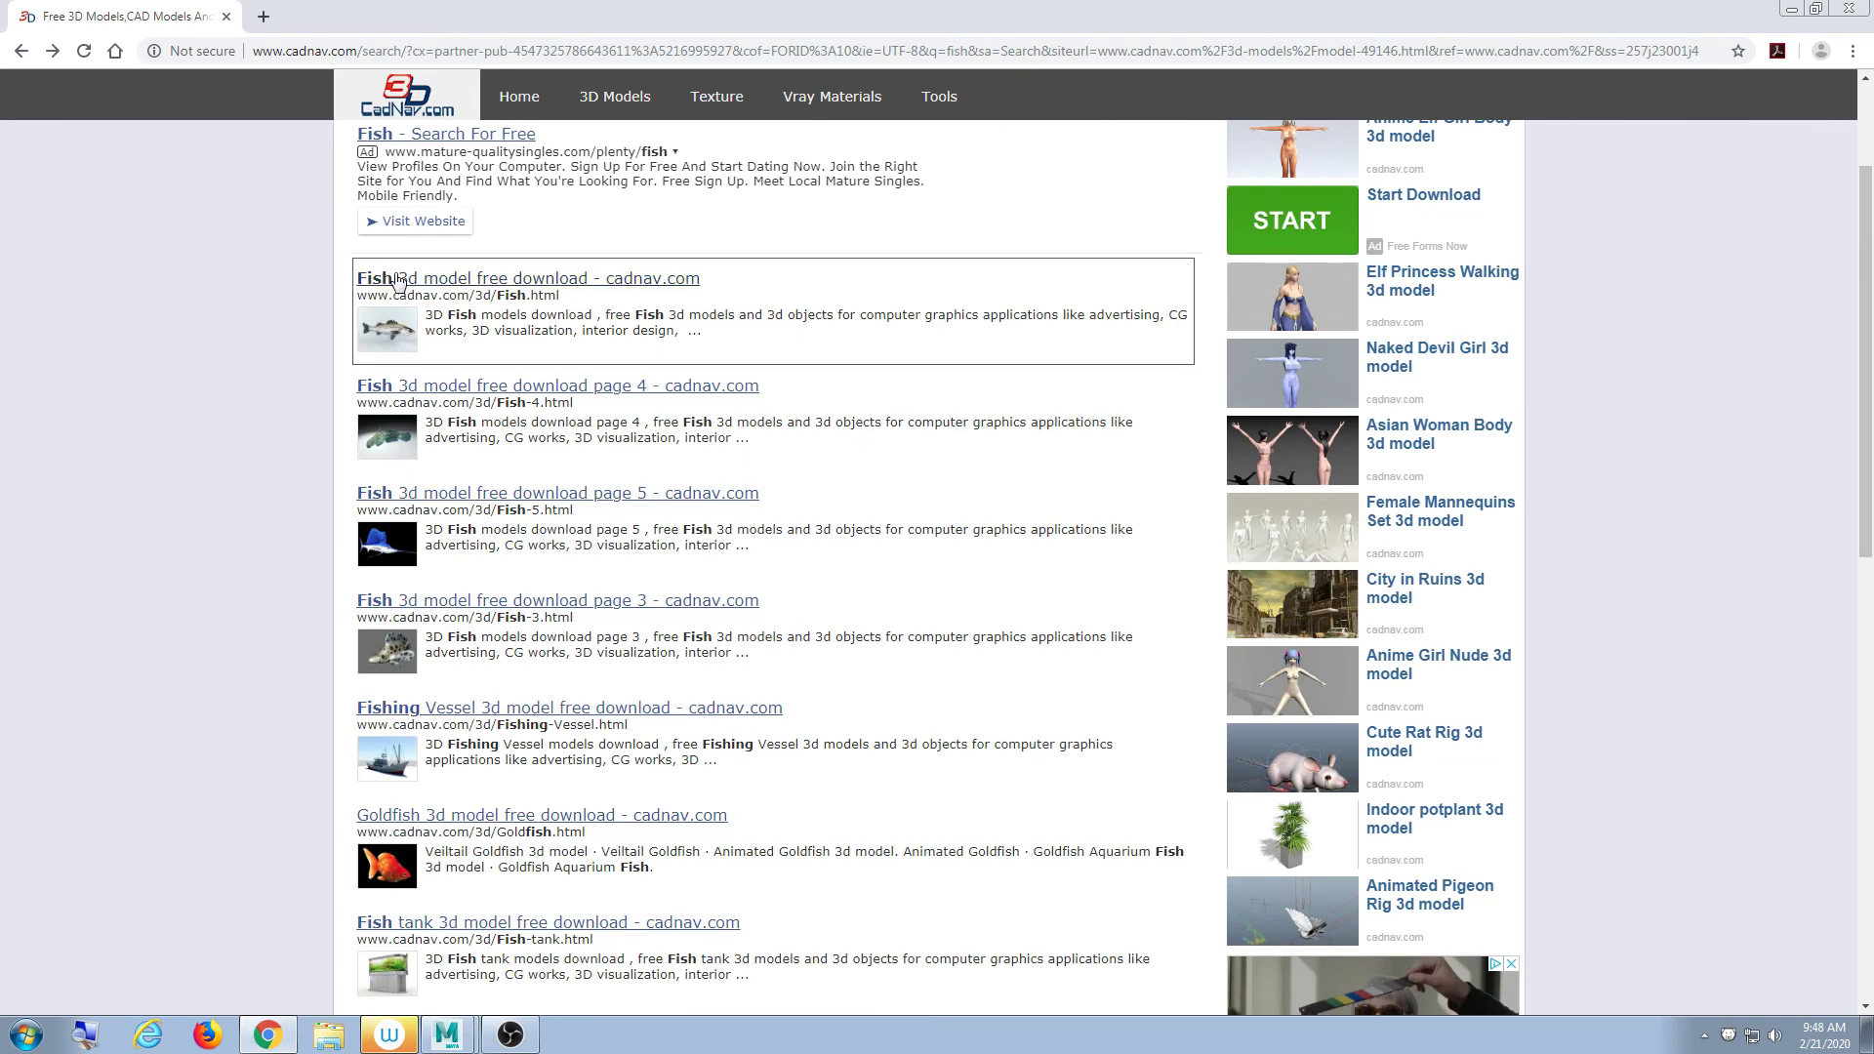
- Open the Goldfish 3D models listing and preview the Animated Goldfish Rig and Goldfish Rig pages
click(439, 816)
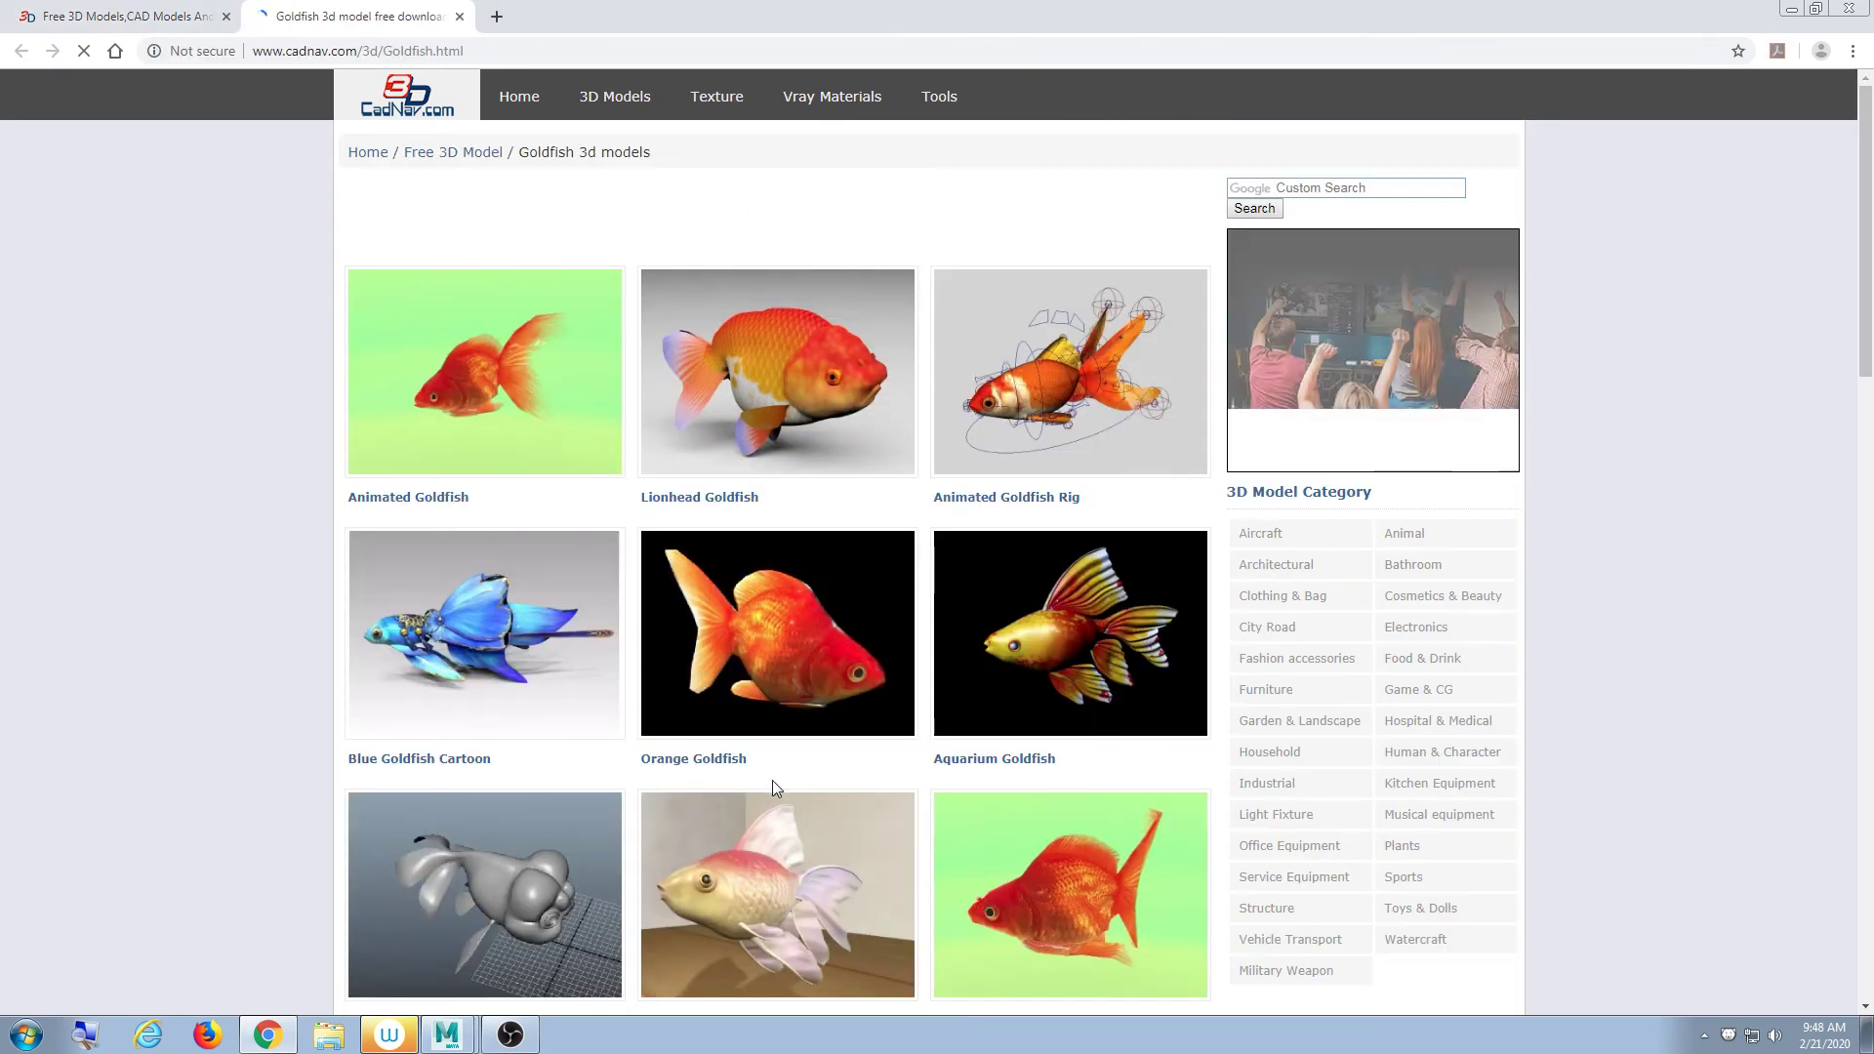
click(1126, 425)
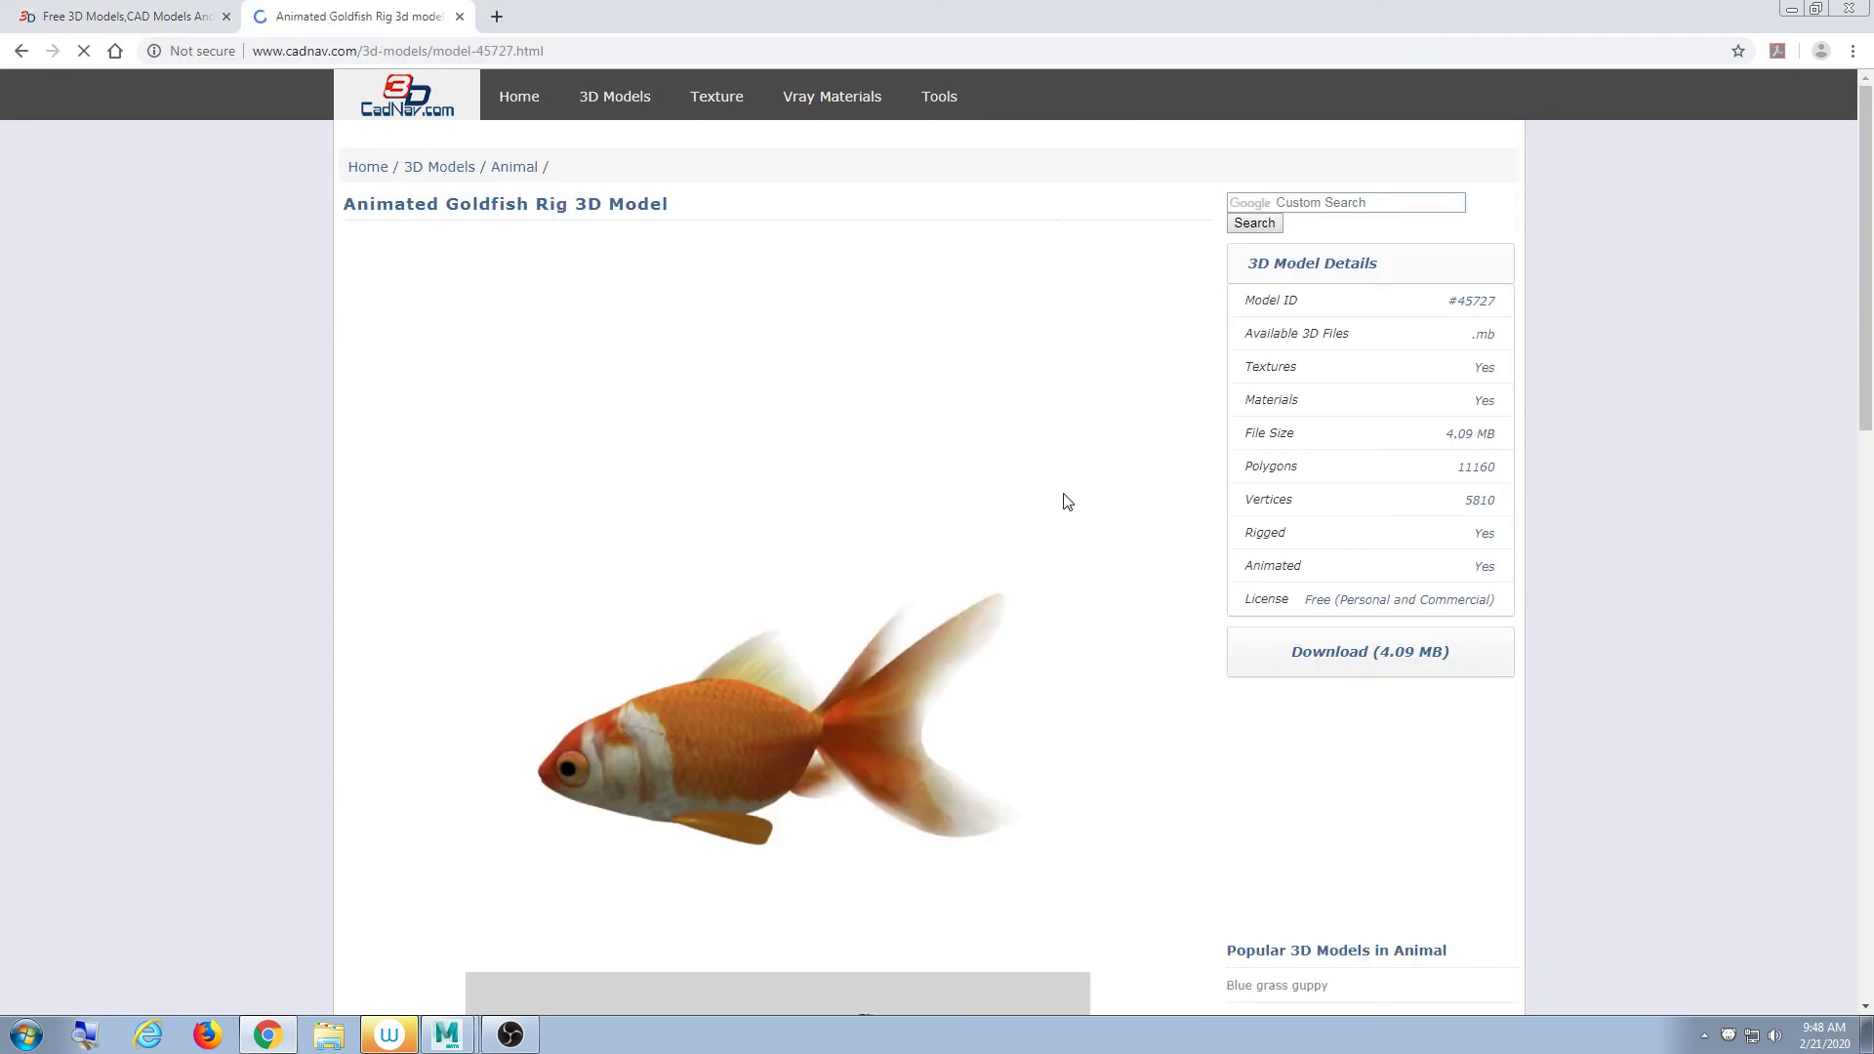
scroll(1067, 502, down, 5)
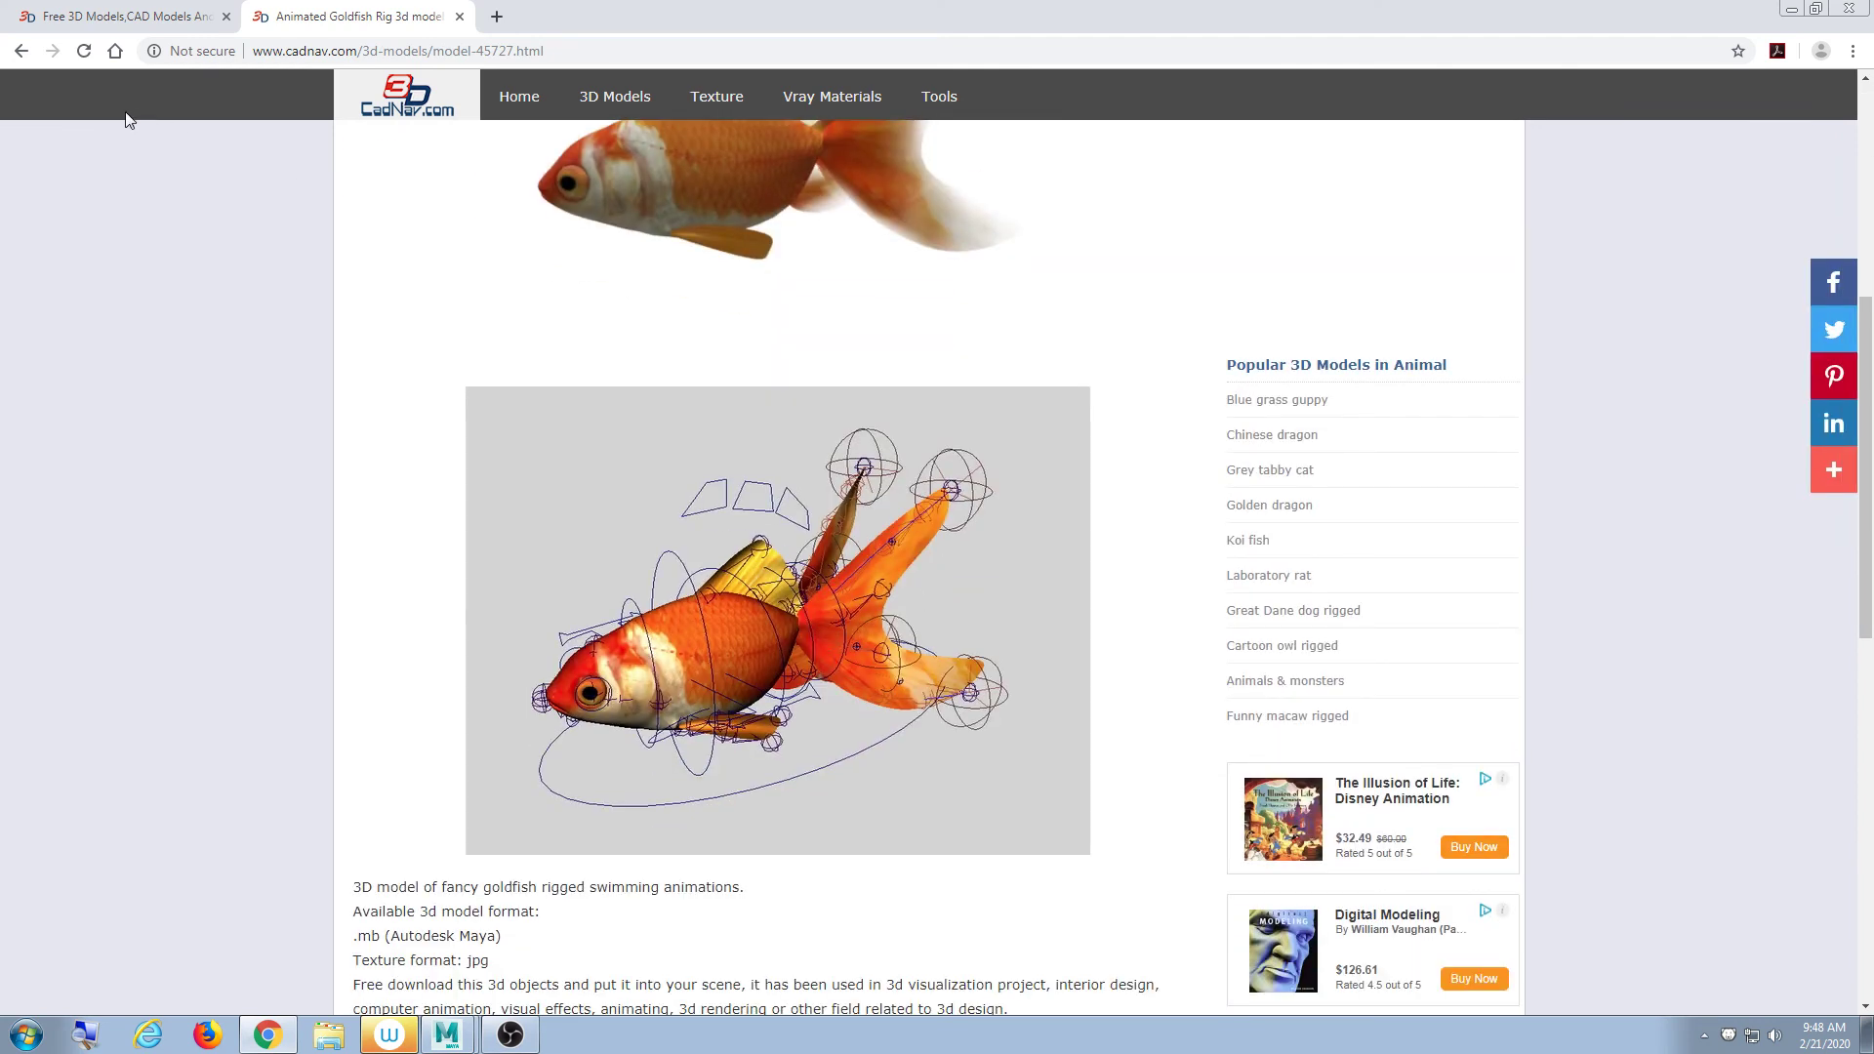
click(21, 52)
scroll(878, 656, down, 8)
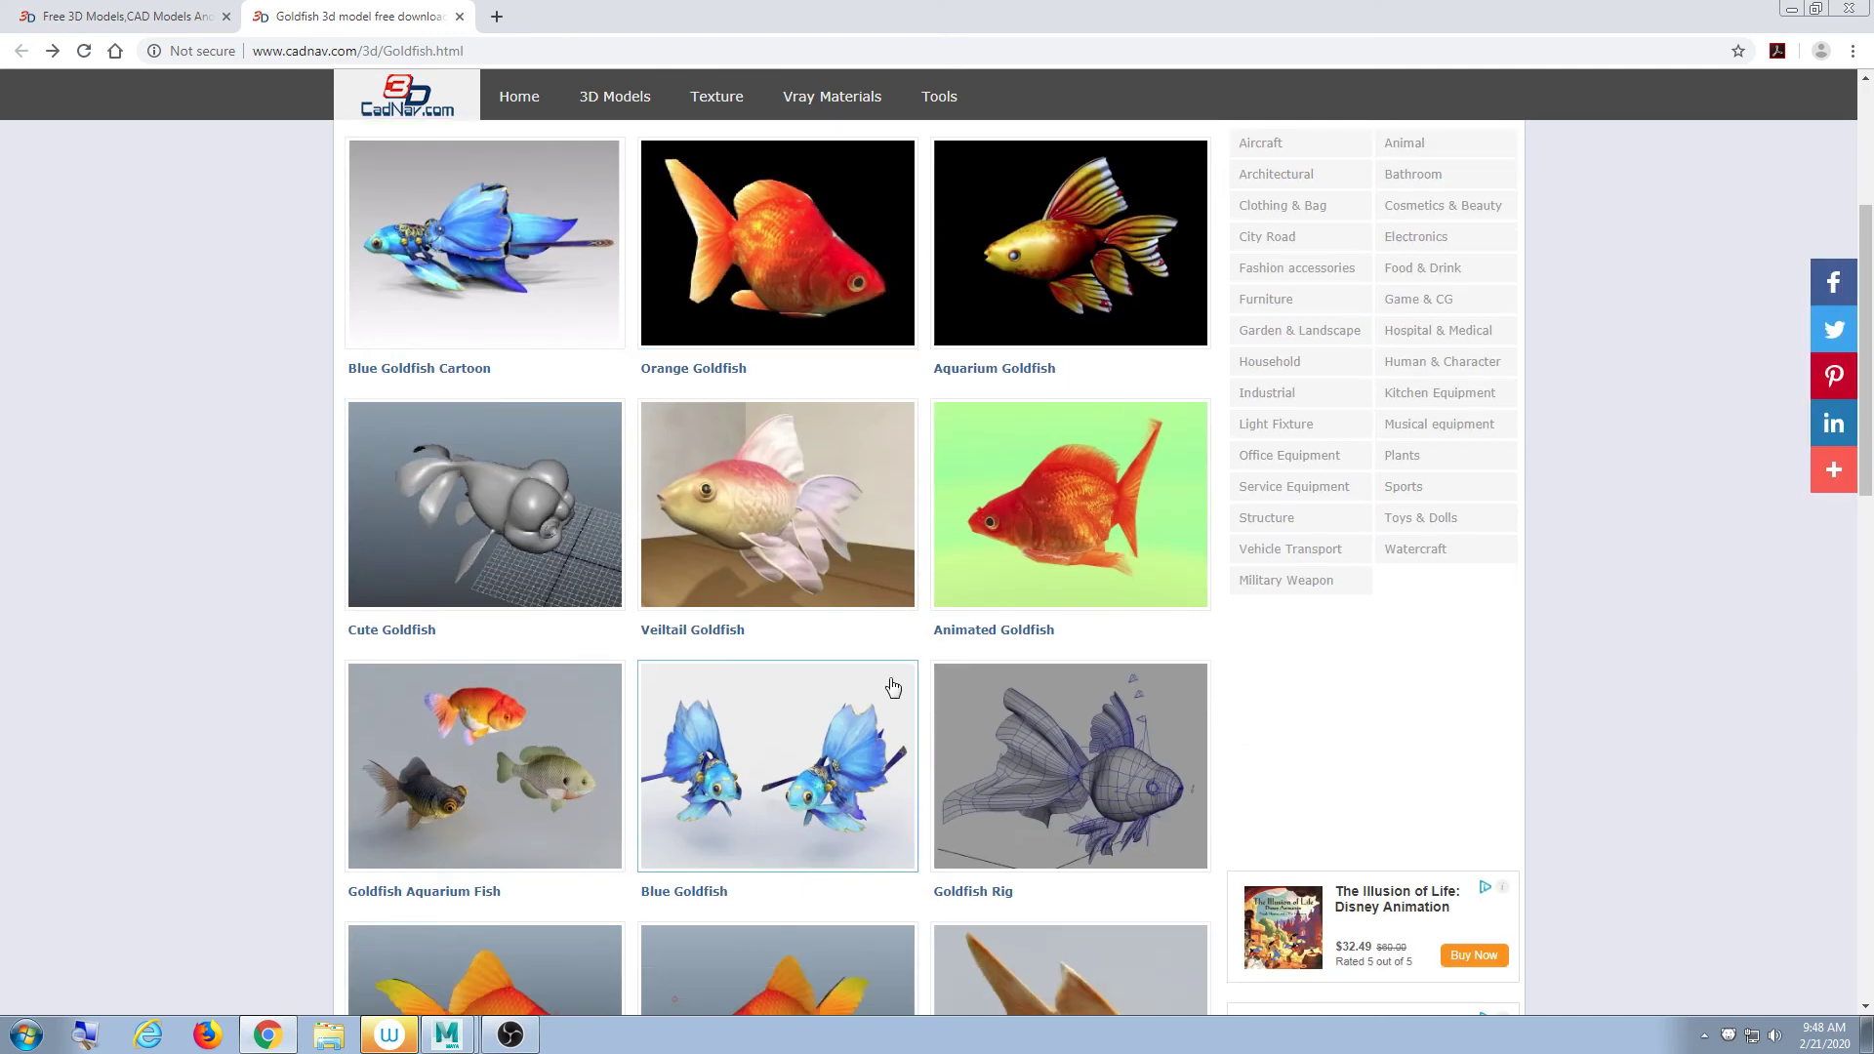
scroll(965, 694, down, 1)
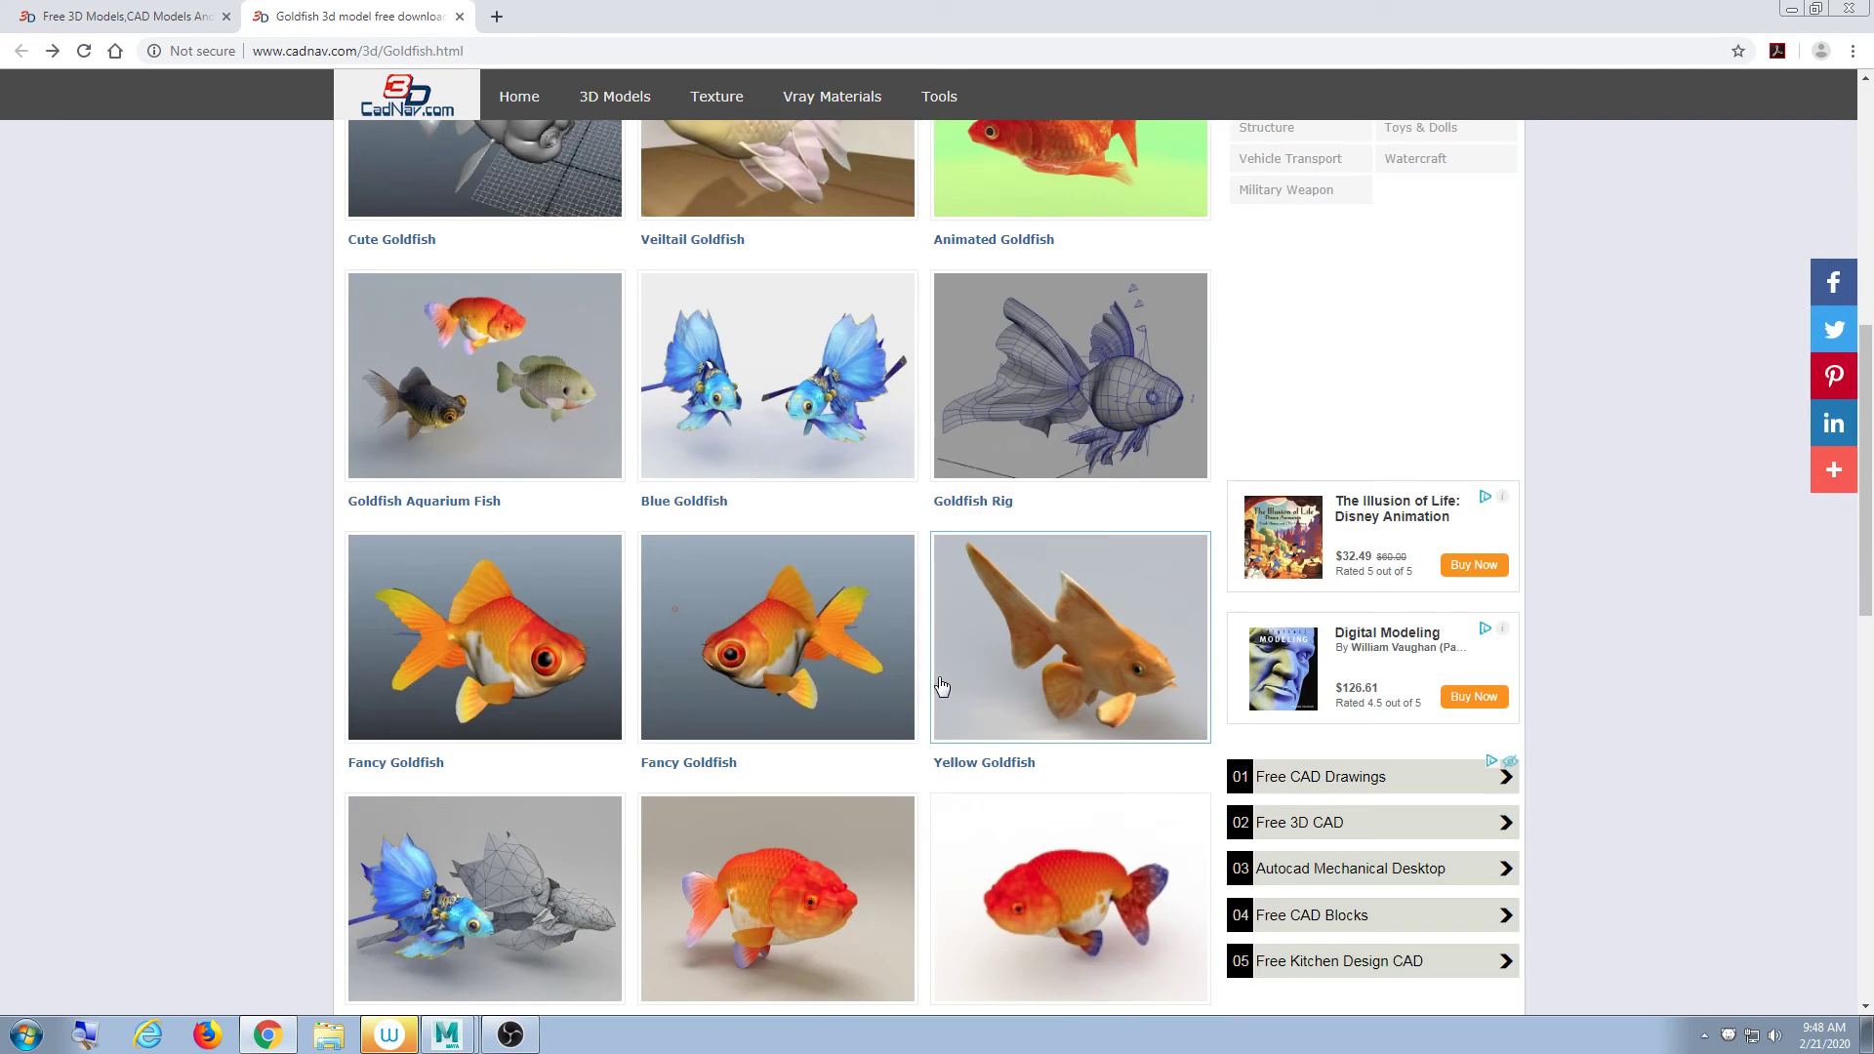
click(1122, 458)
scroll(1066, 536, down, 3)
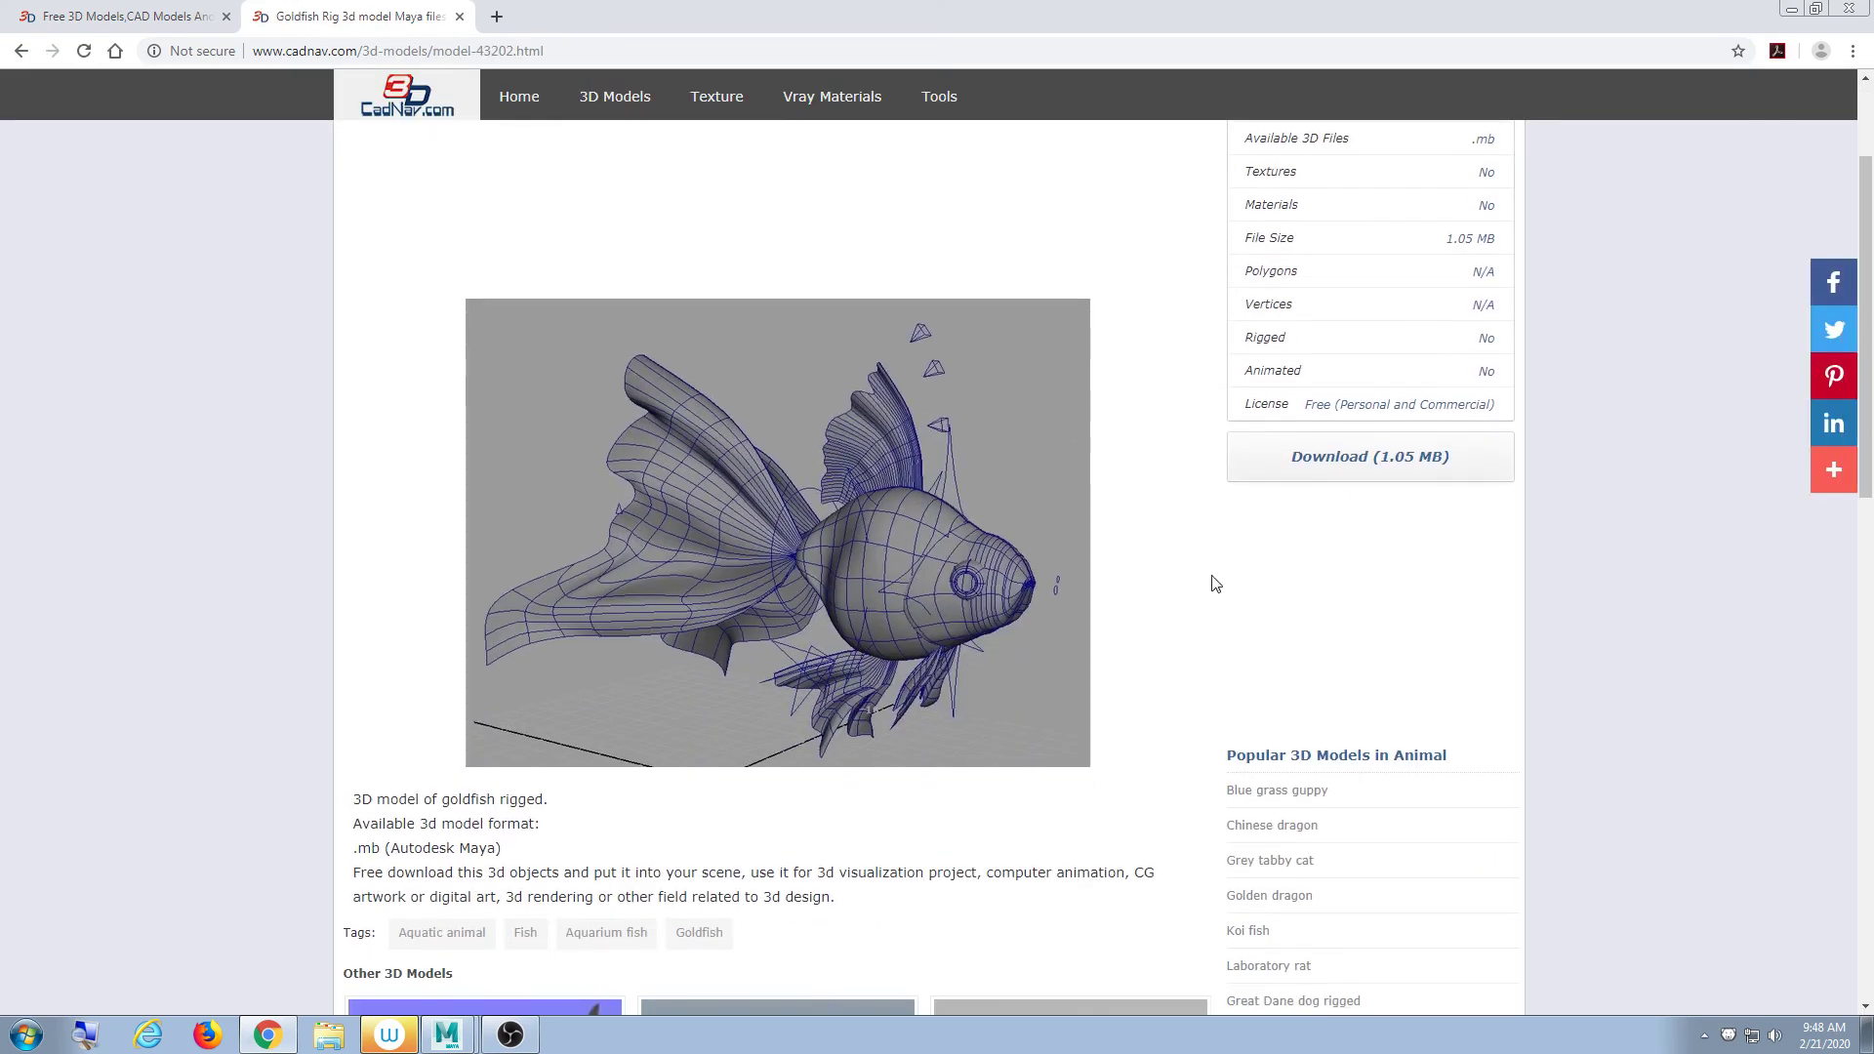
click(20, 52)
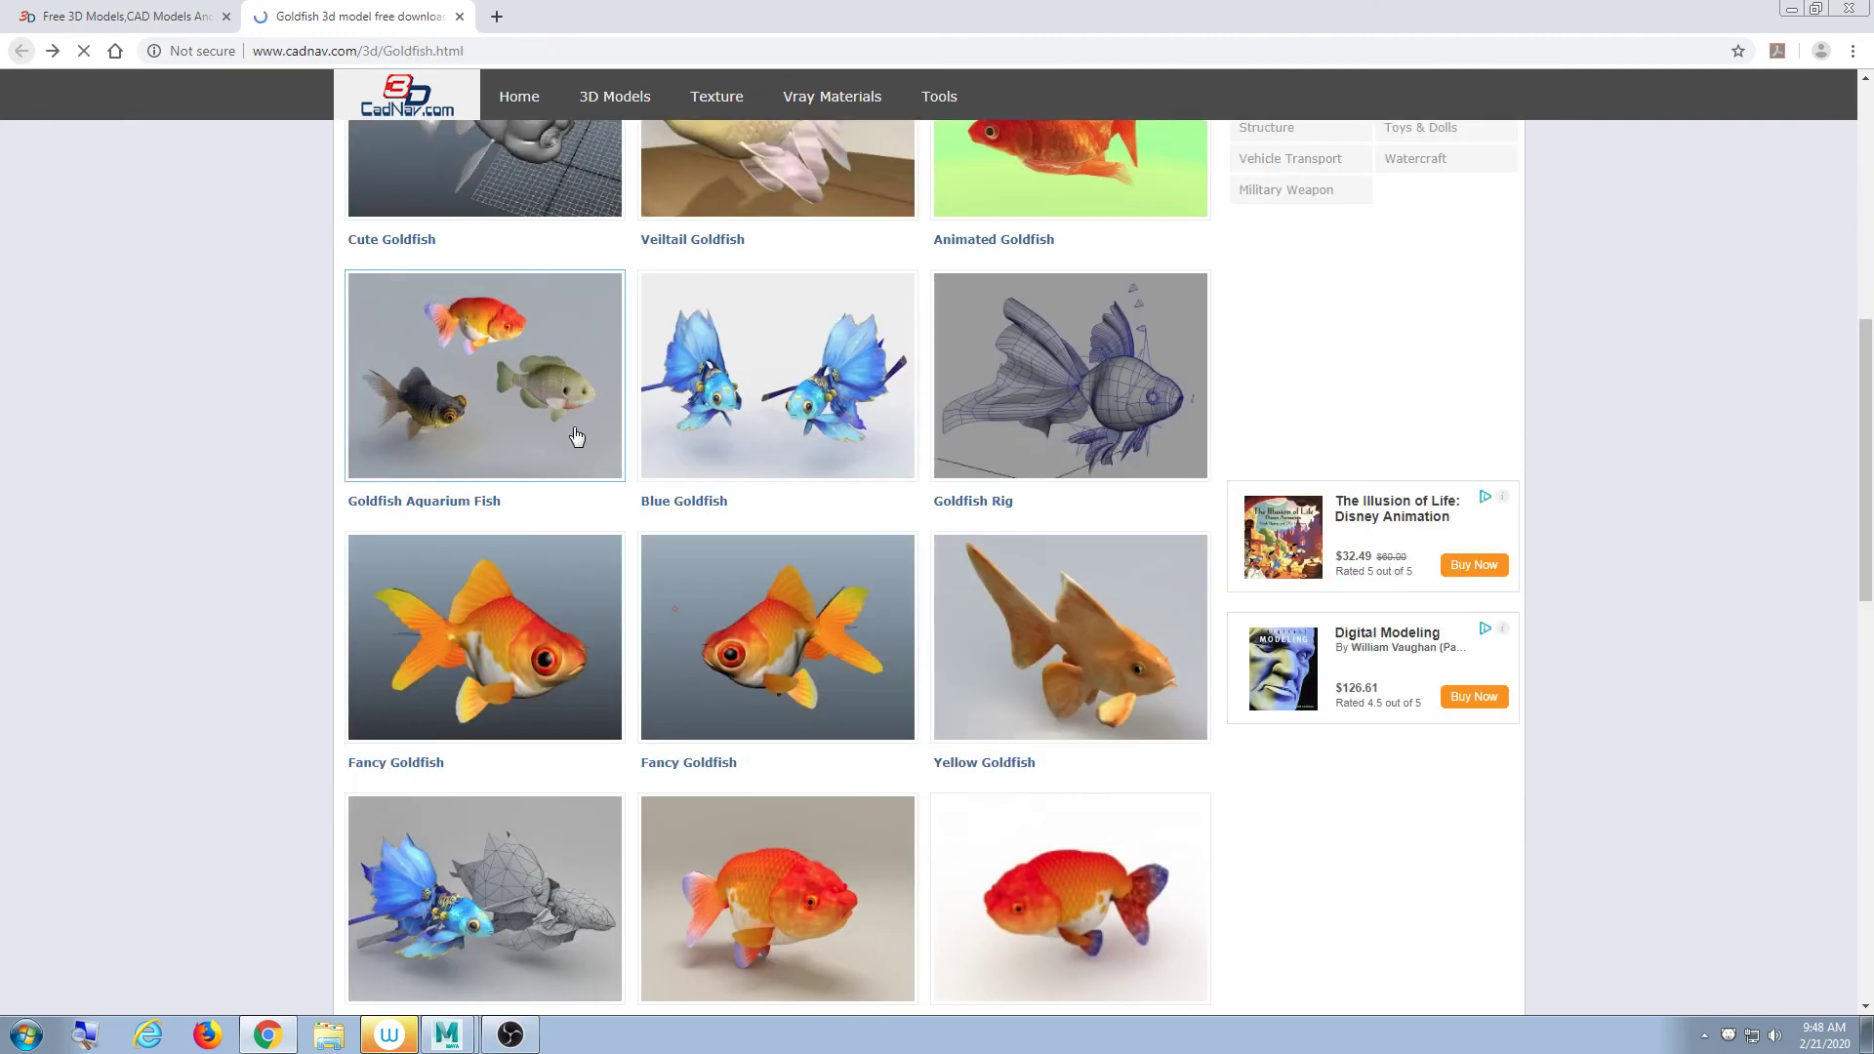
- Scroll through the remaining Goldfish listing thumbnails
scroll(576, 488, down, 4)
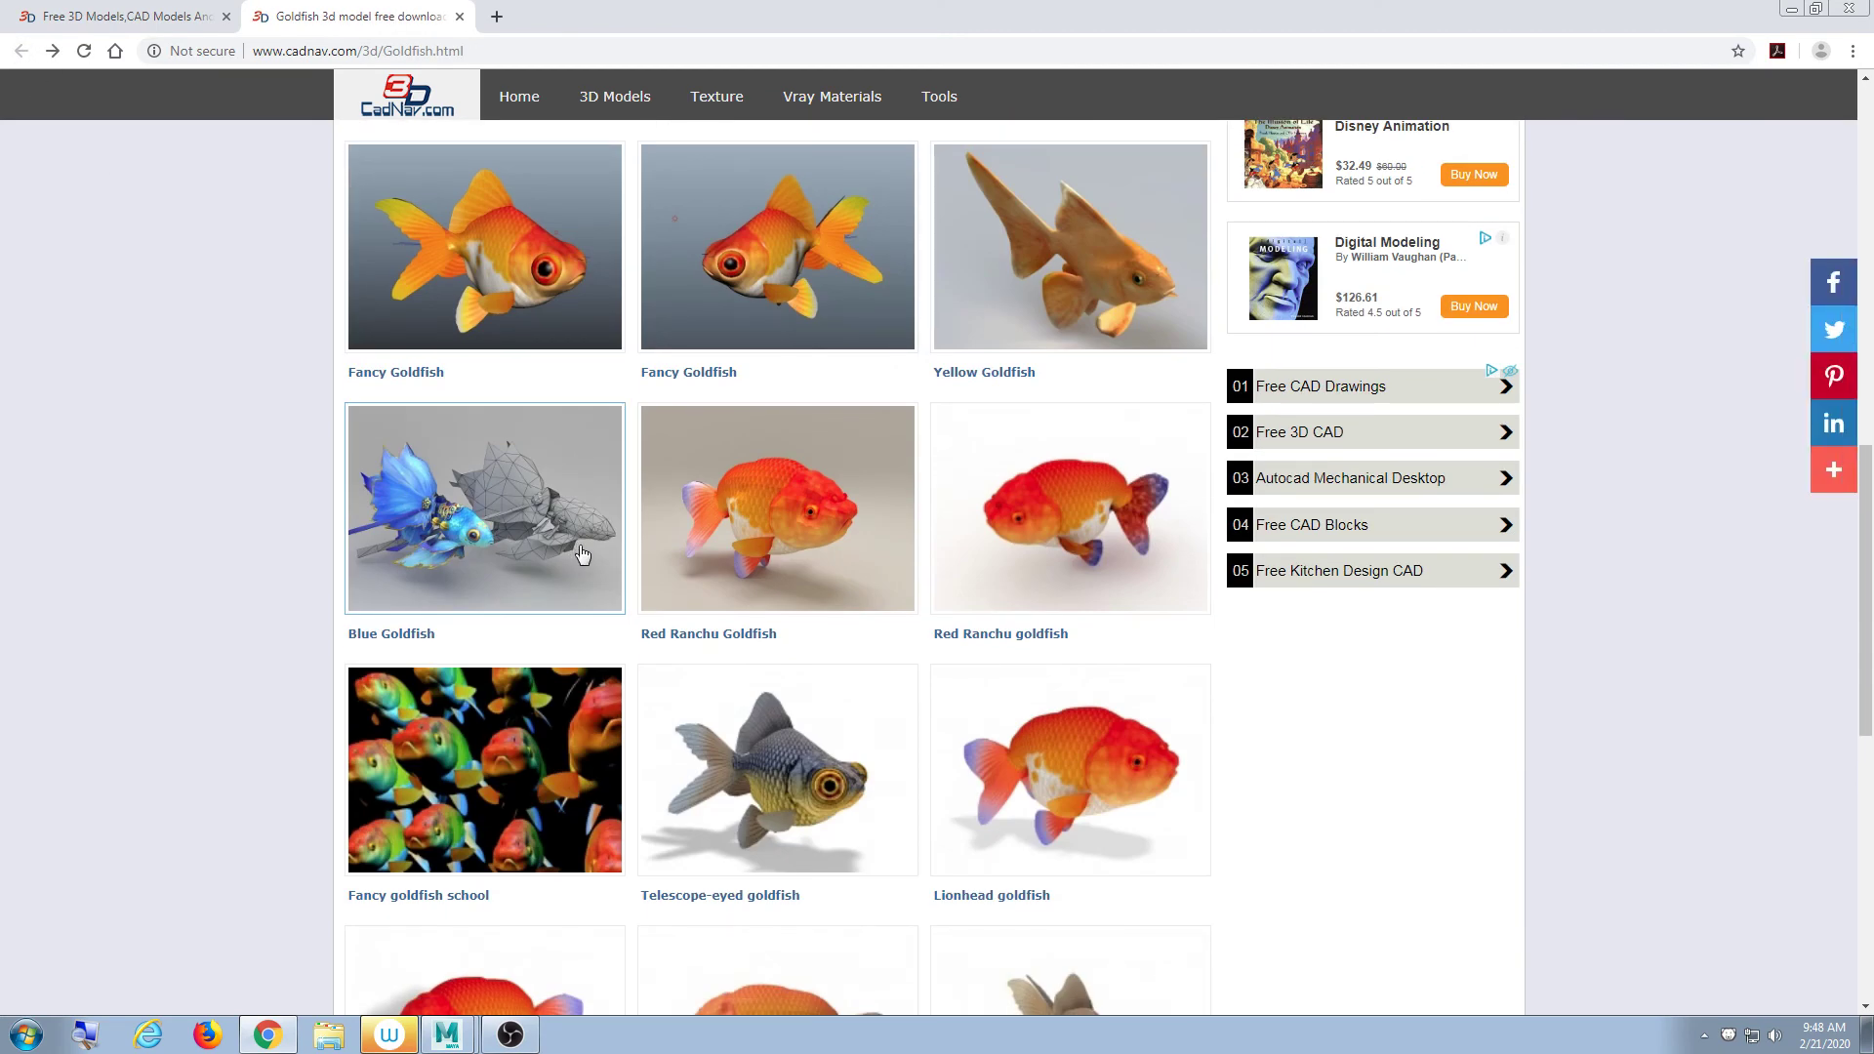
scroll(574, 554, down, 8)
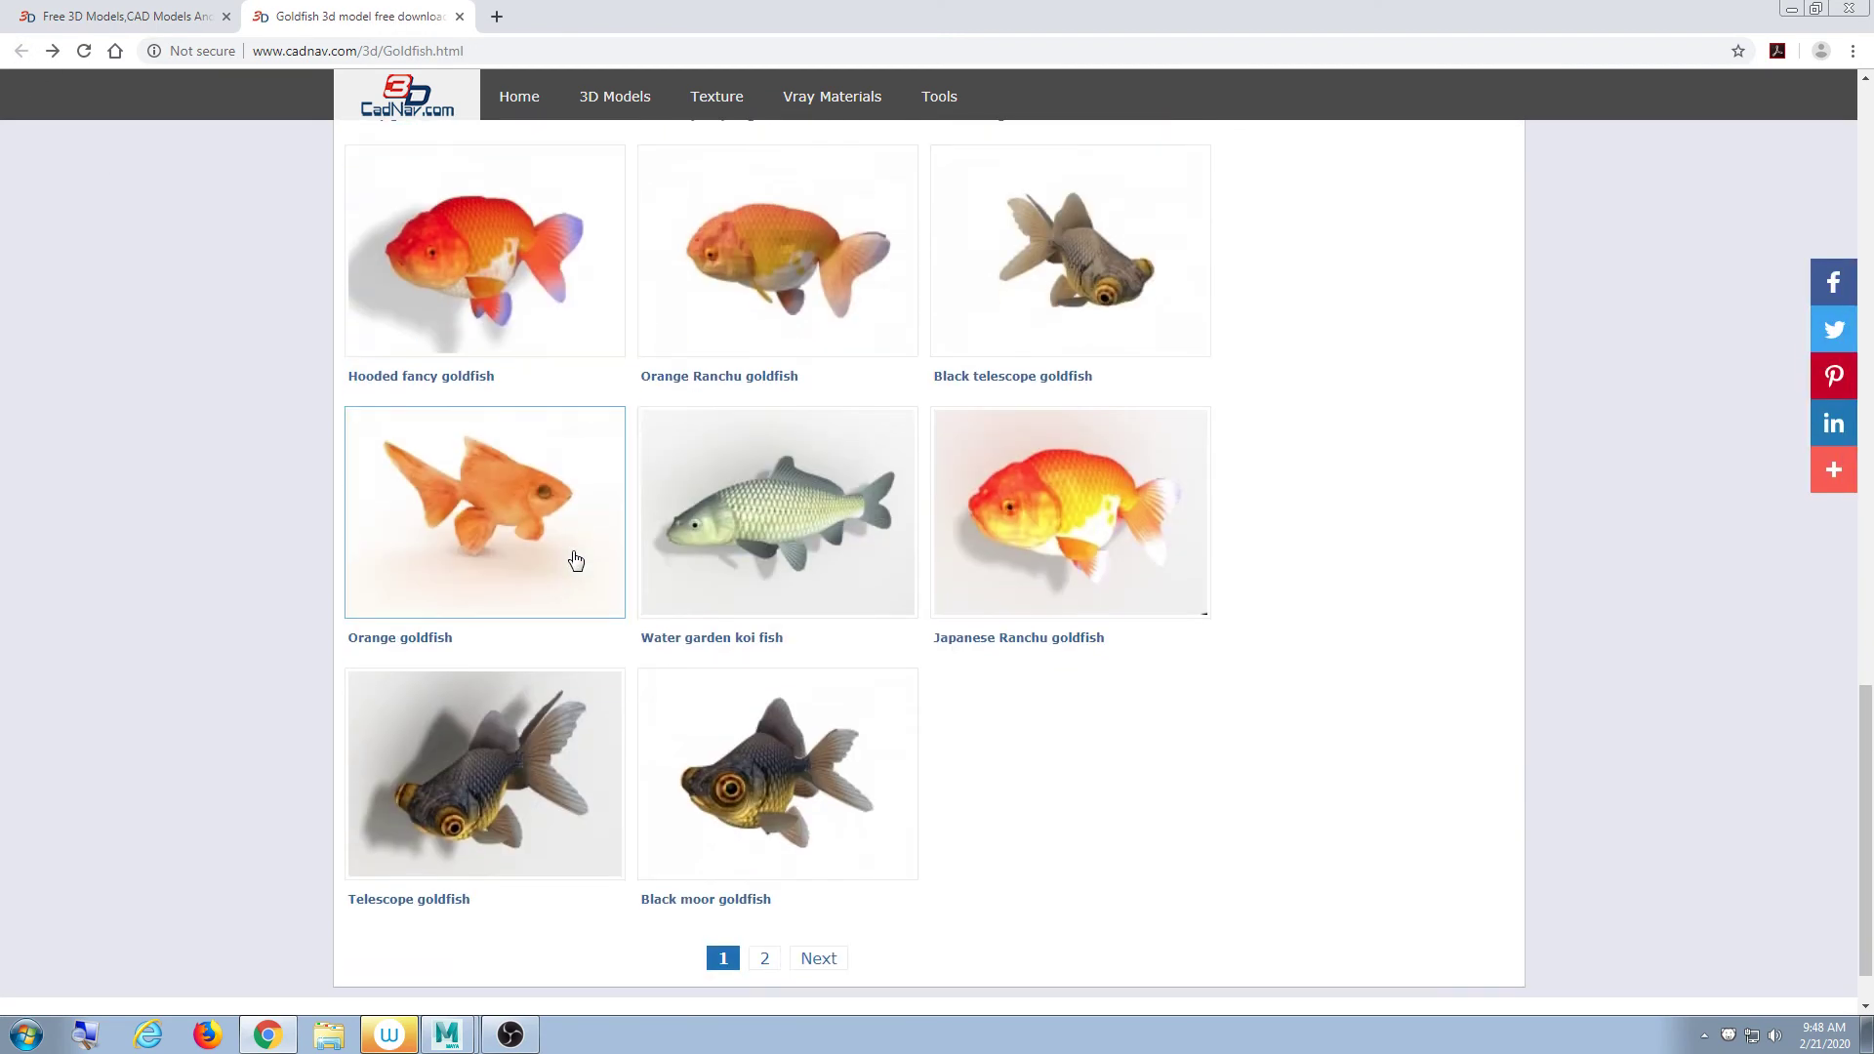
scroll(575, 560, up, 15)
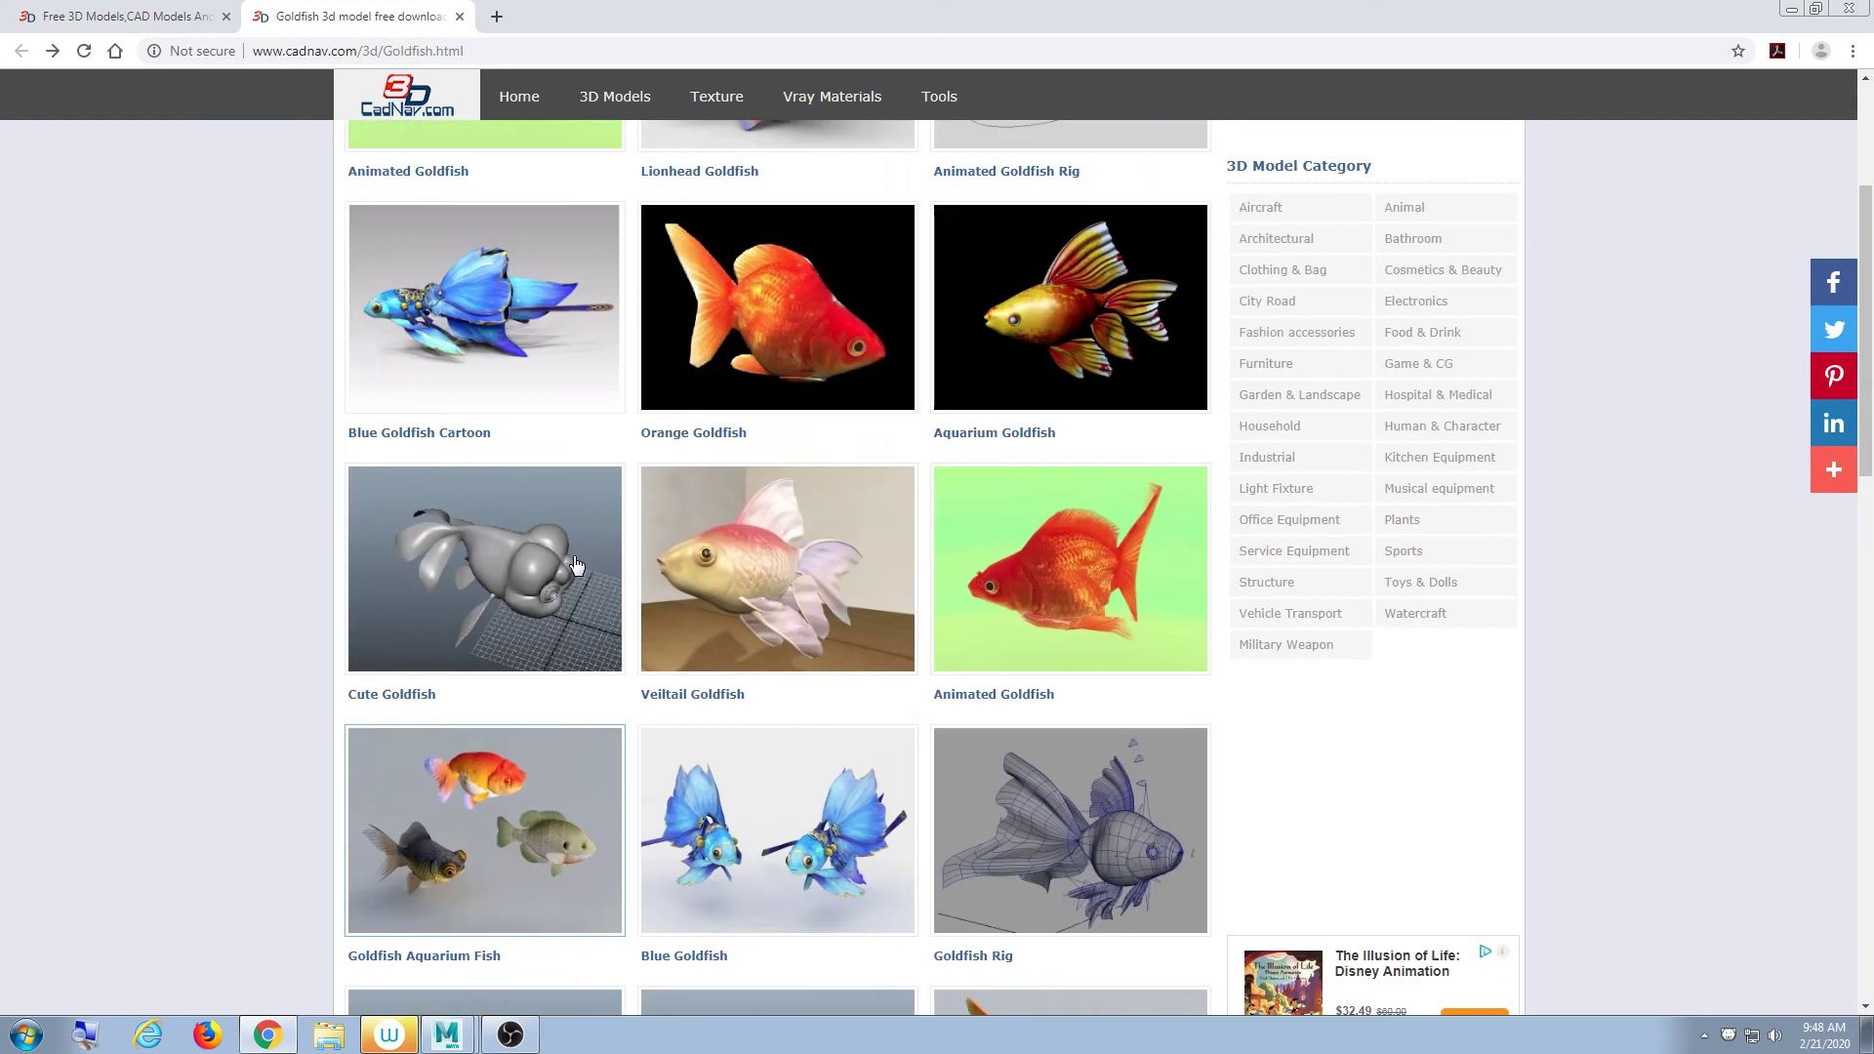
scroll(578, 554, down, 8)
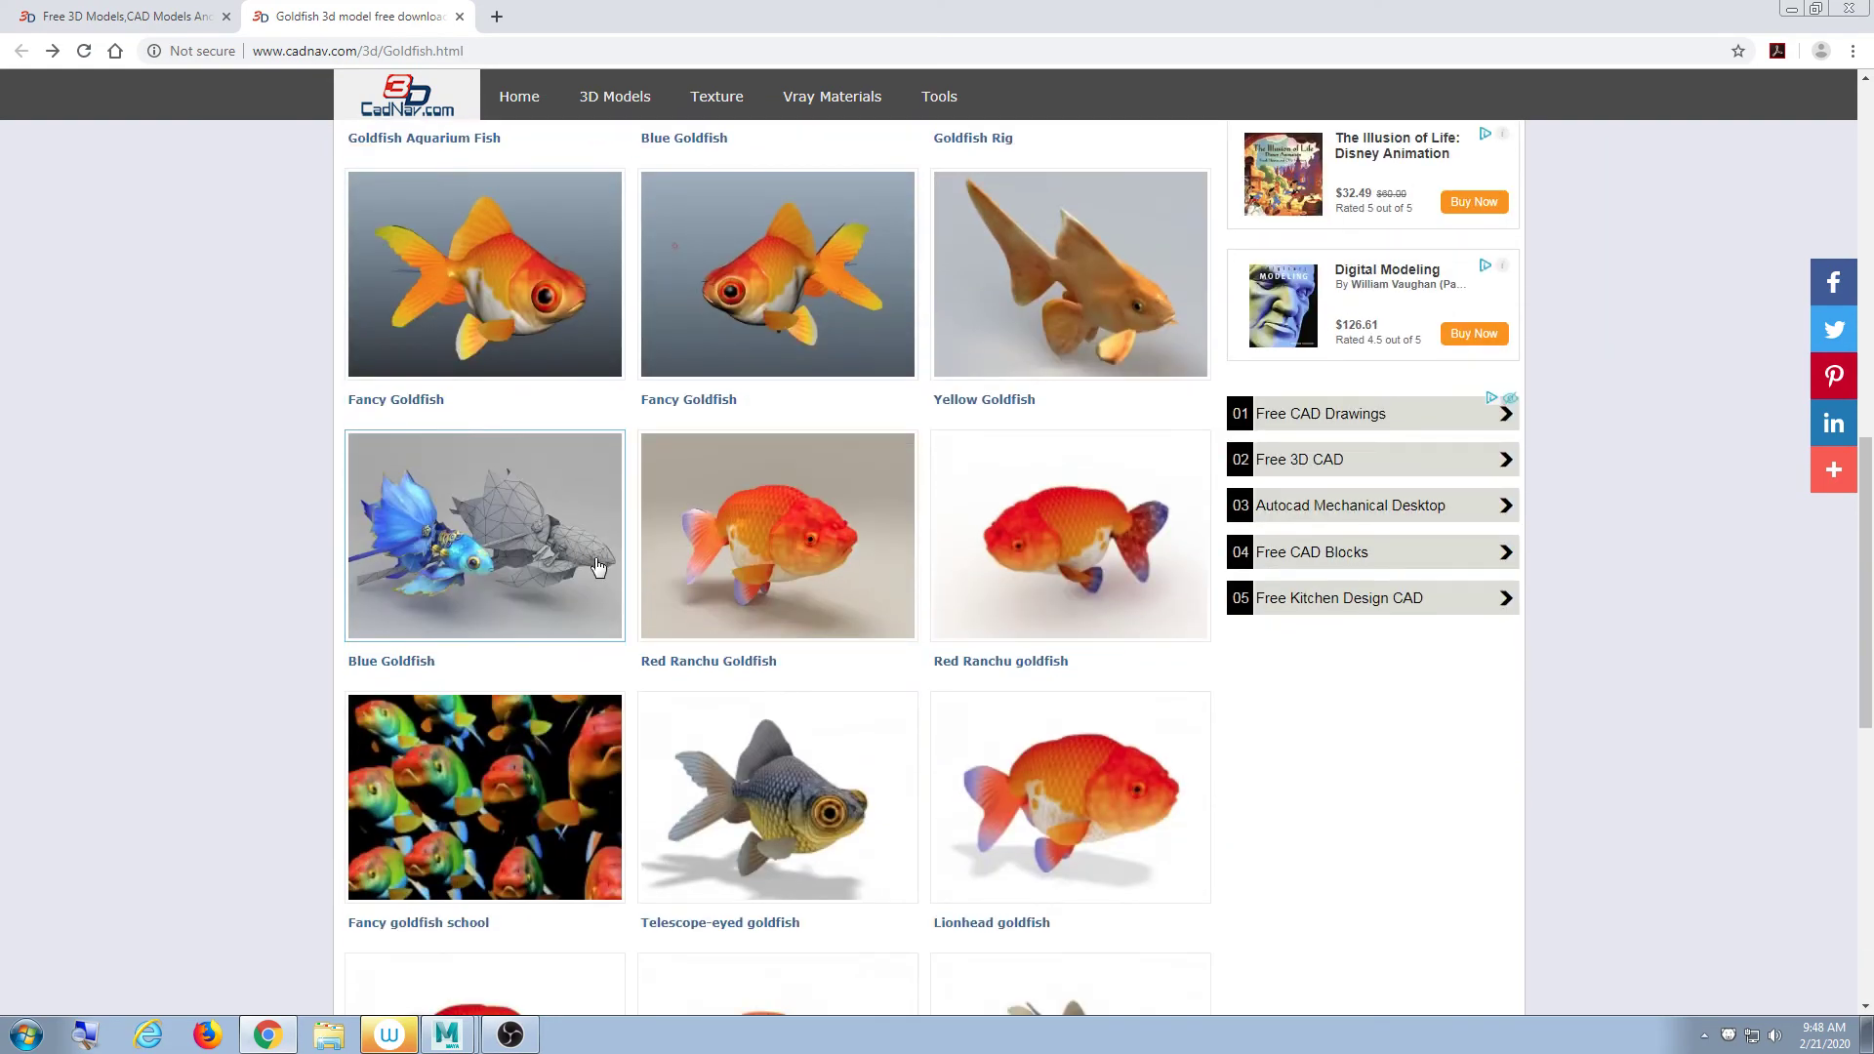
scroll(598, 566, up, 12)
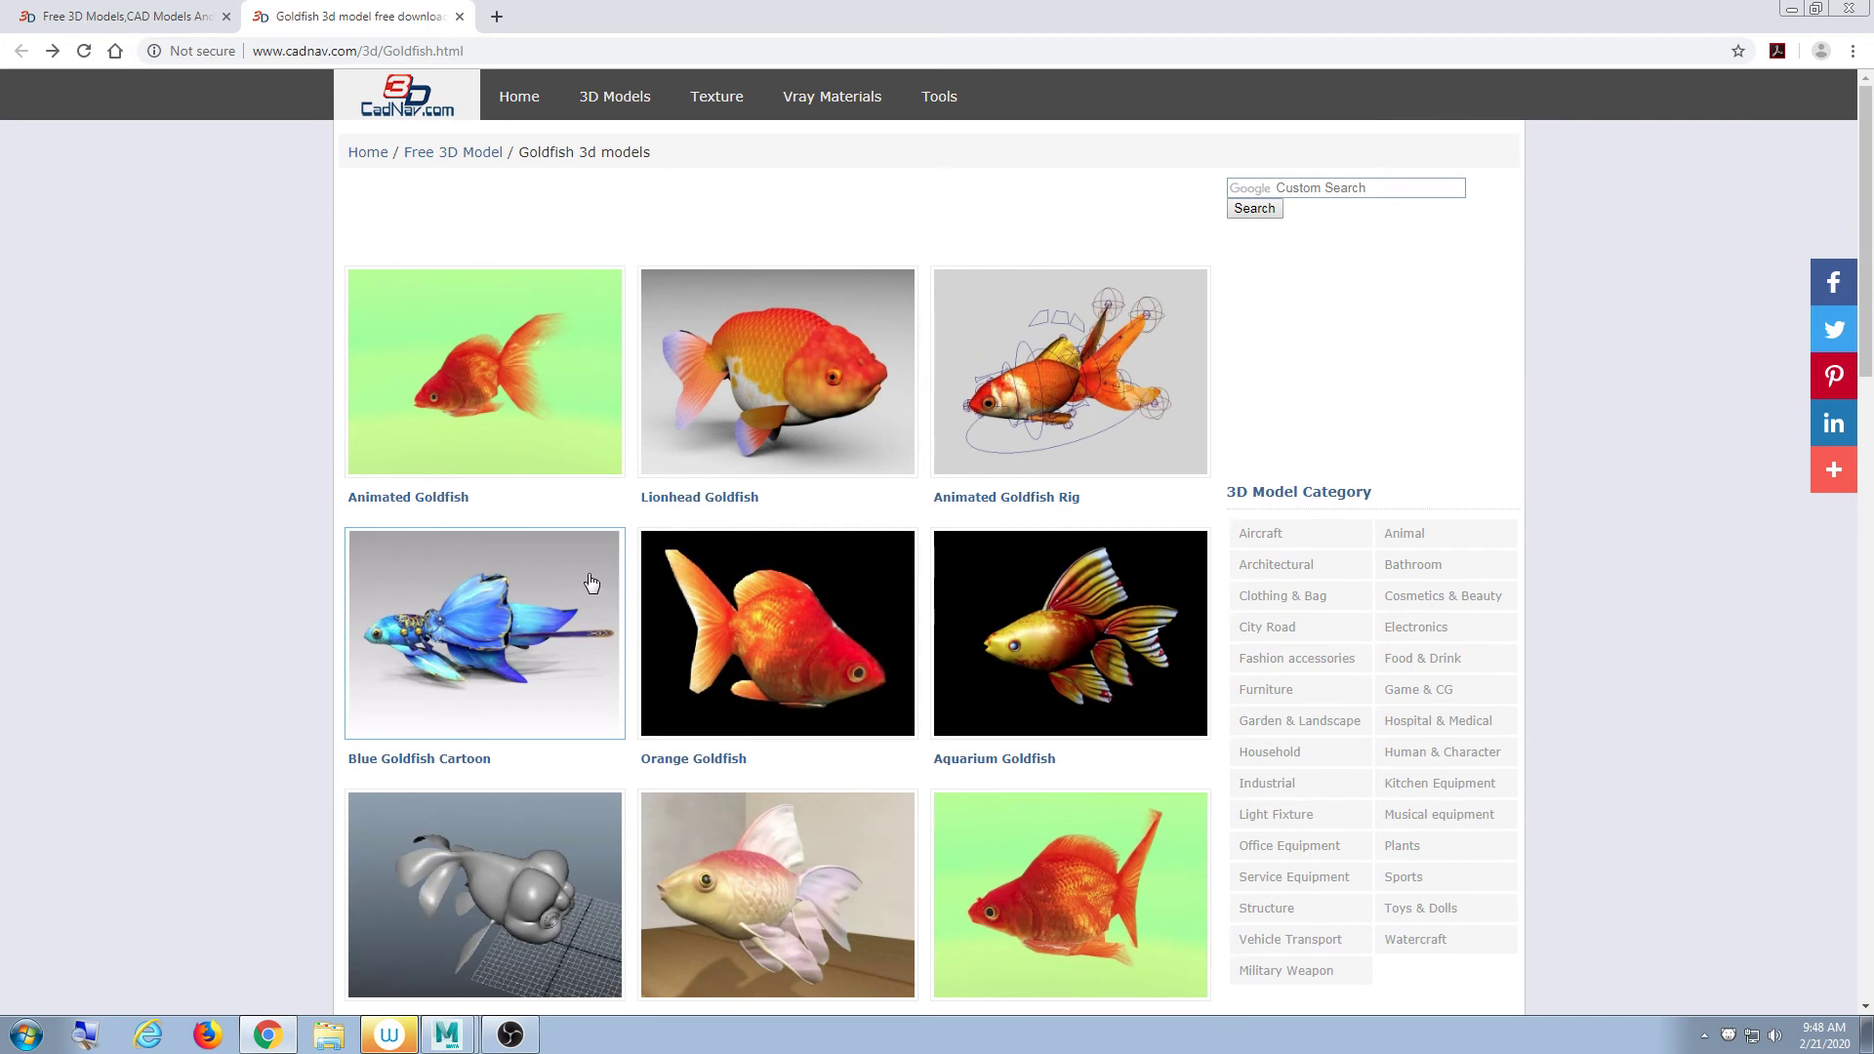
scroll(581, 586, down, 3)
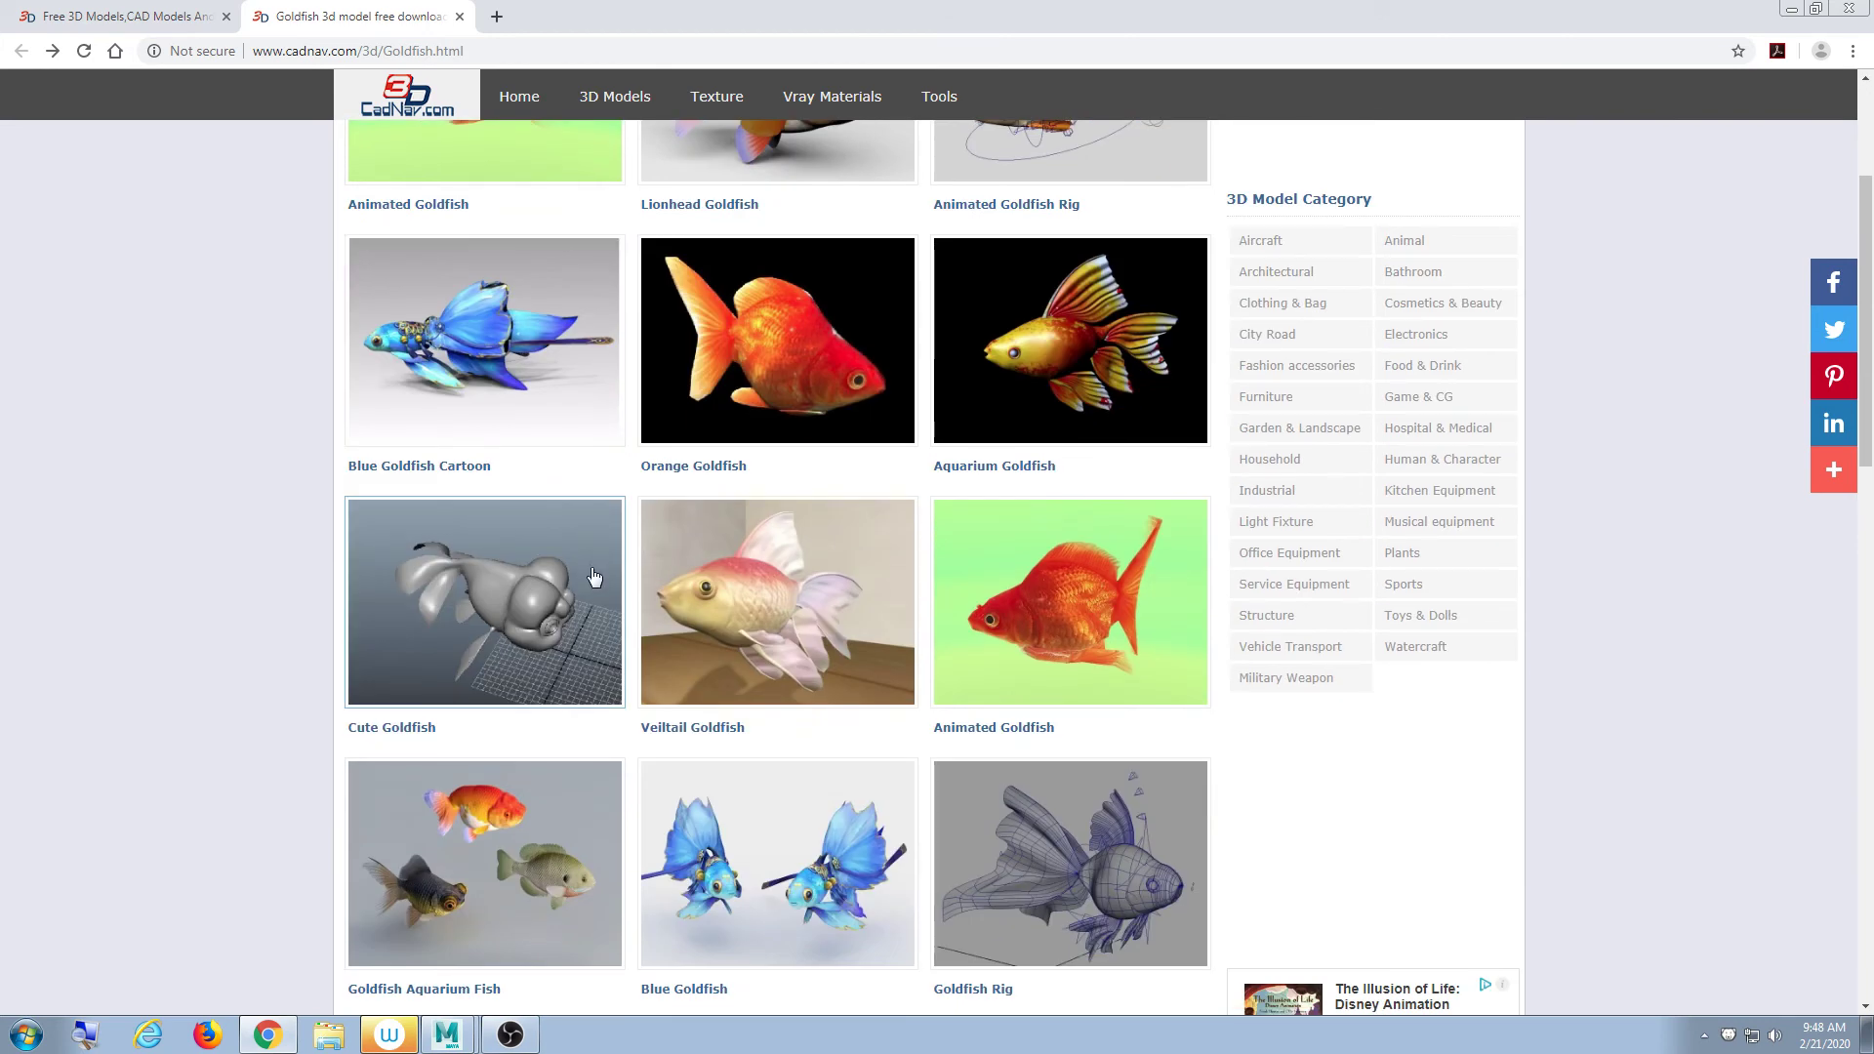
scroll(594, 581, down, 3)
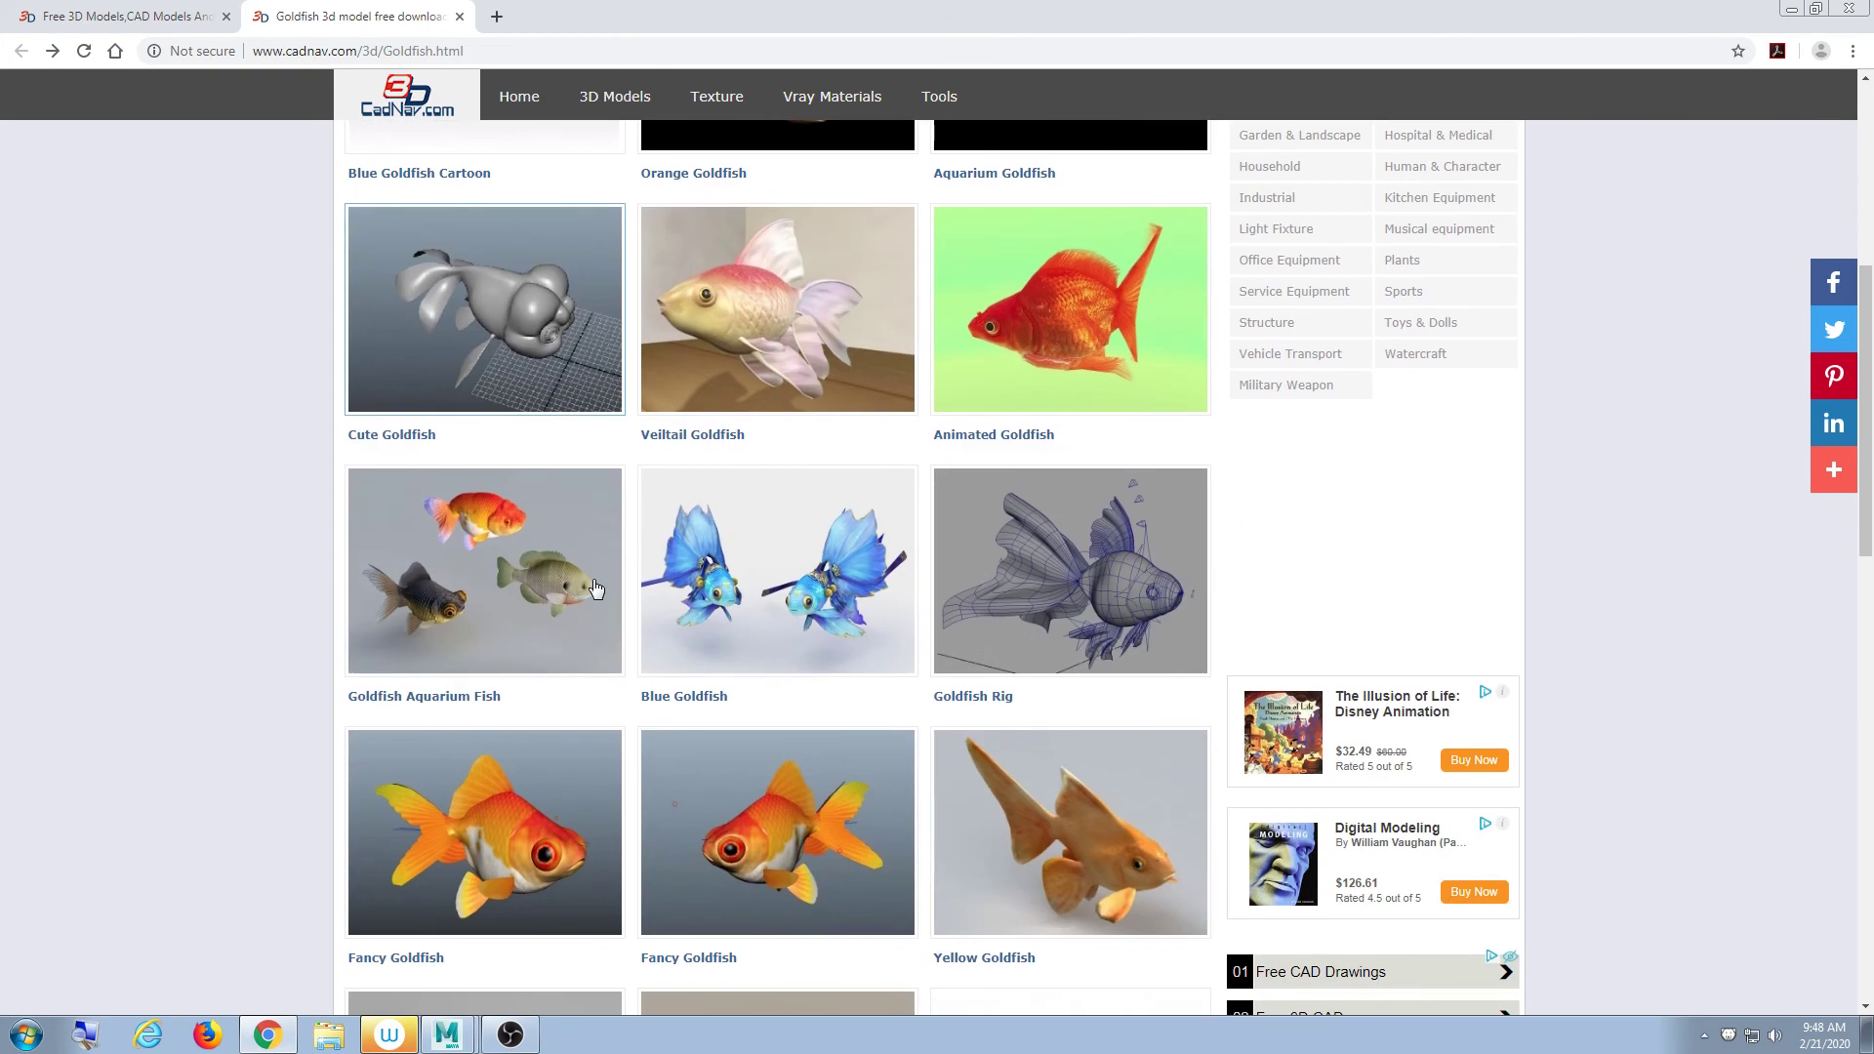
scroll(595, 589, down, 4)
scroll(595, 590, down, 7)
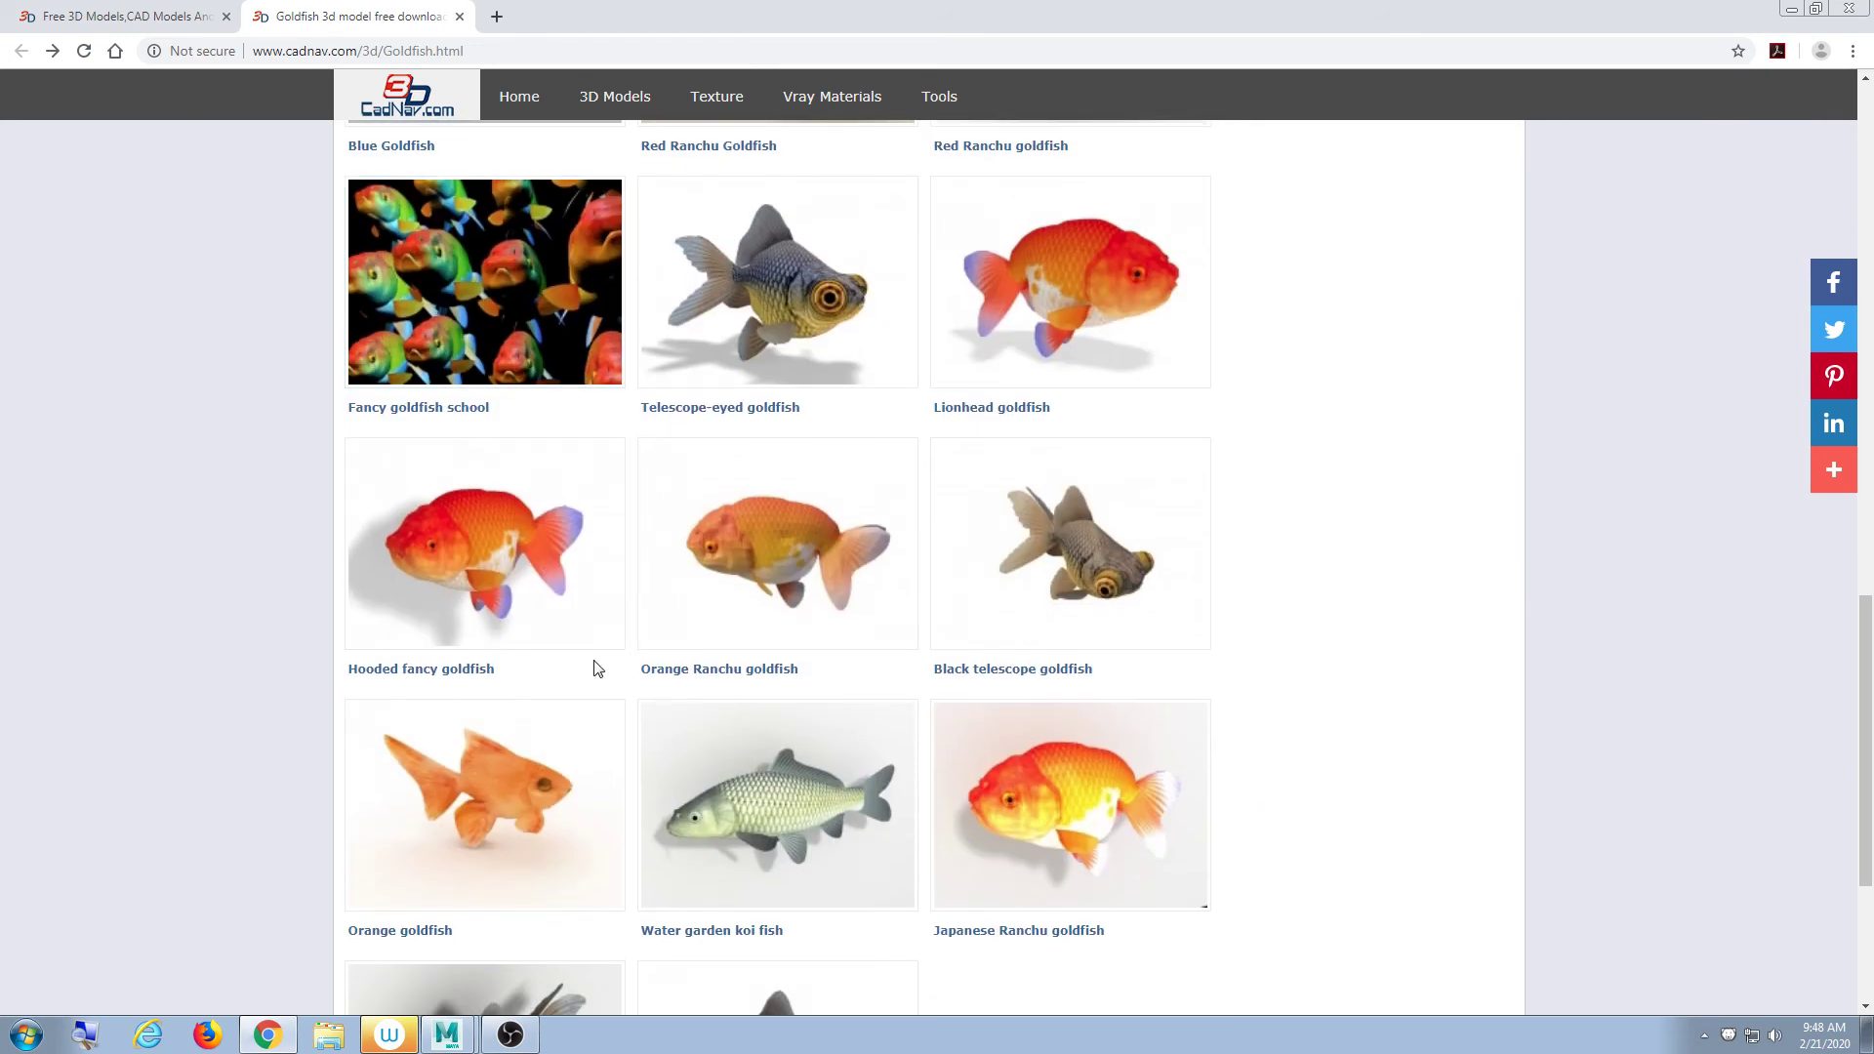
scroll(649, 720, down, 4)
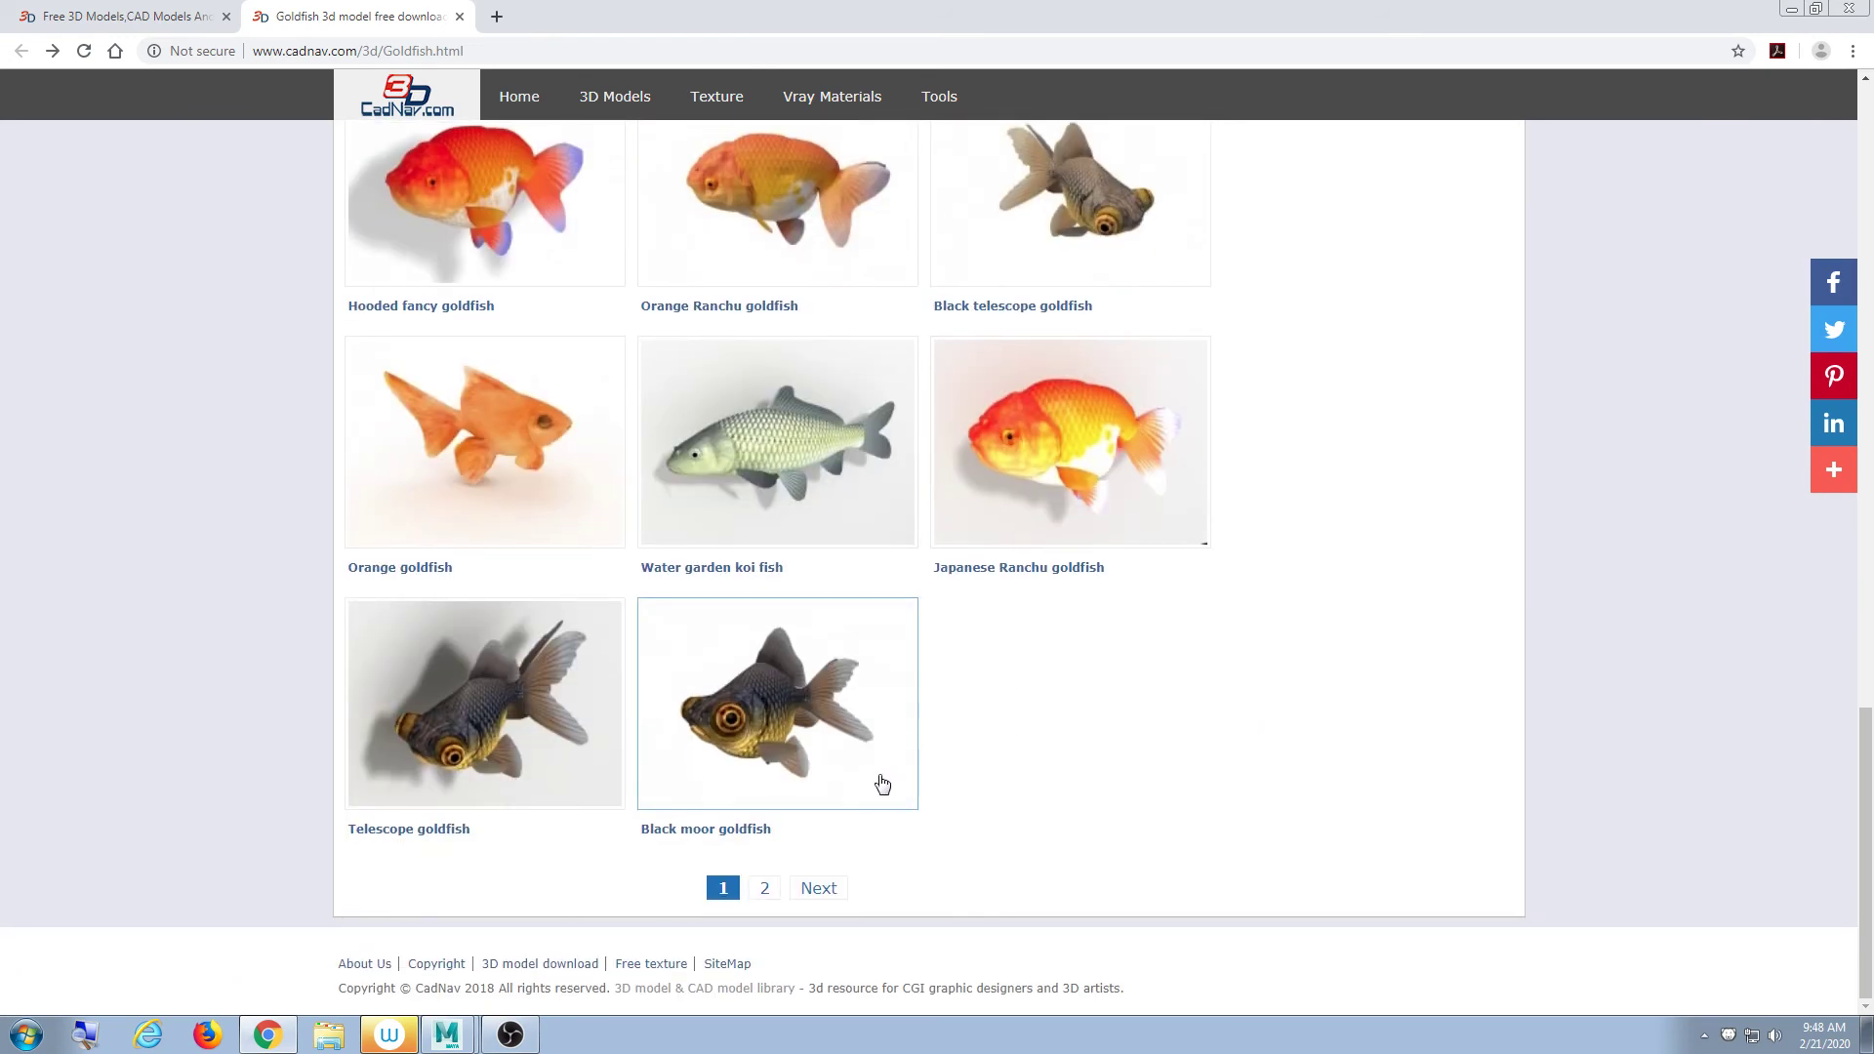
scroll(882, 784, up, 15)
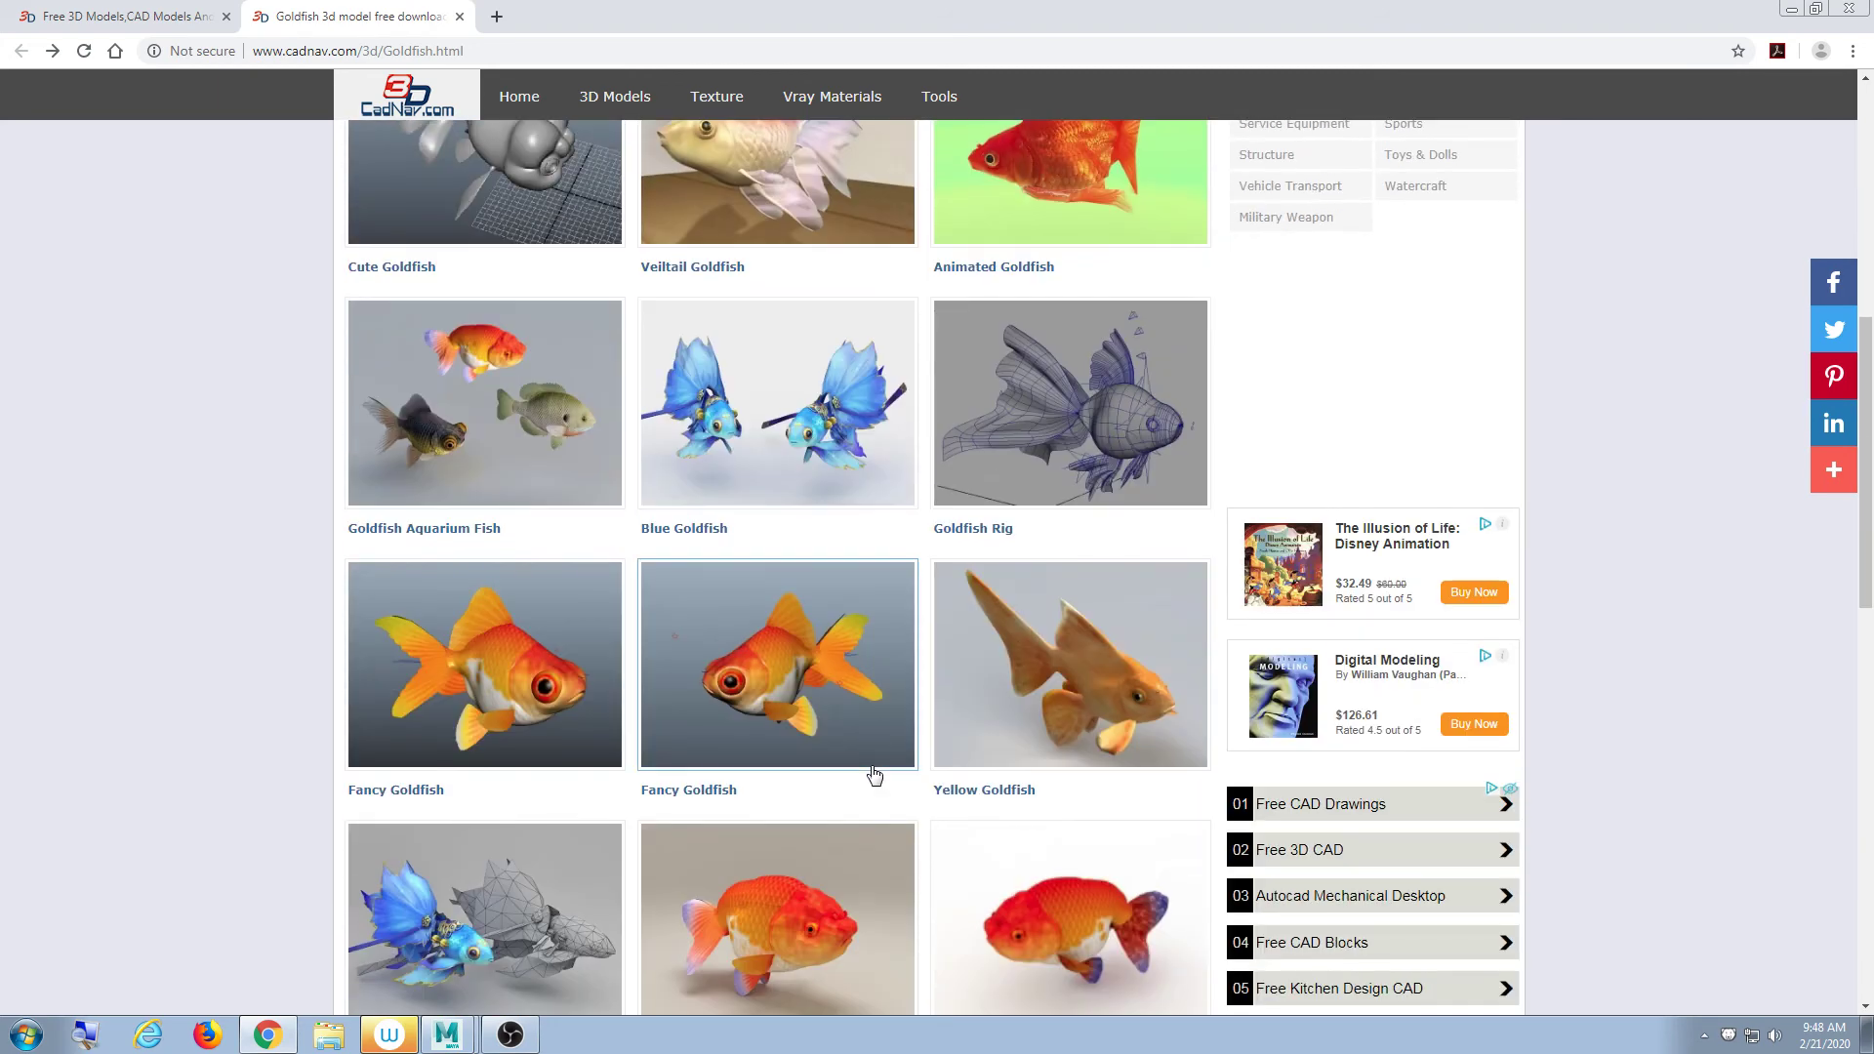
click(537, 668)
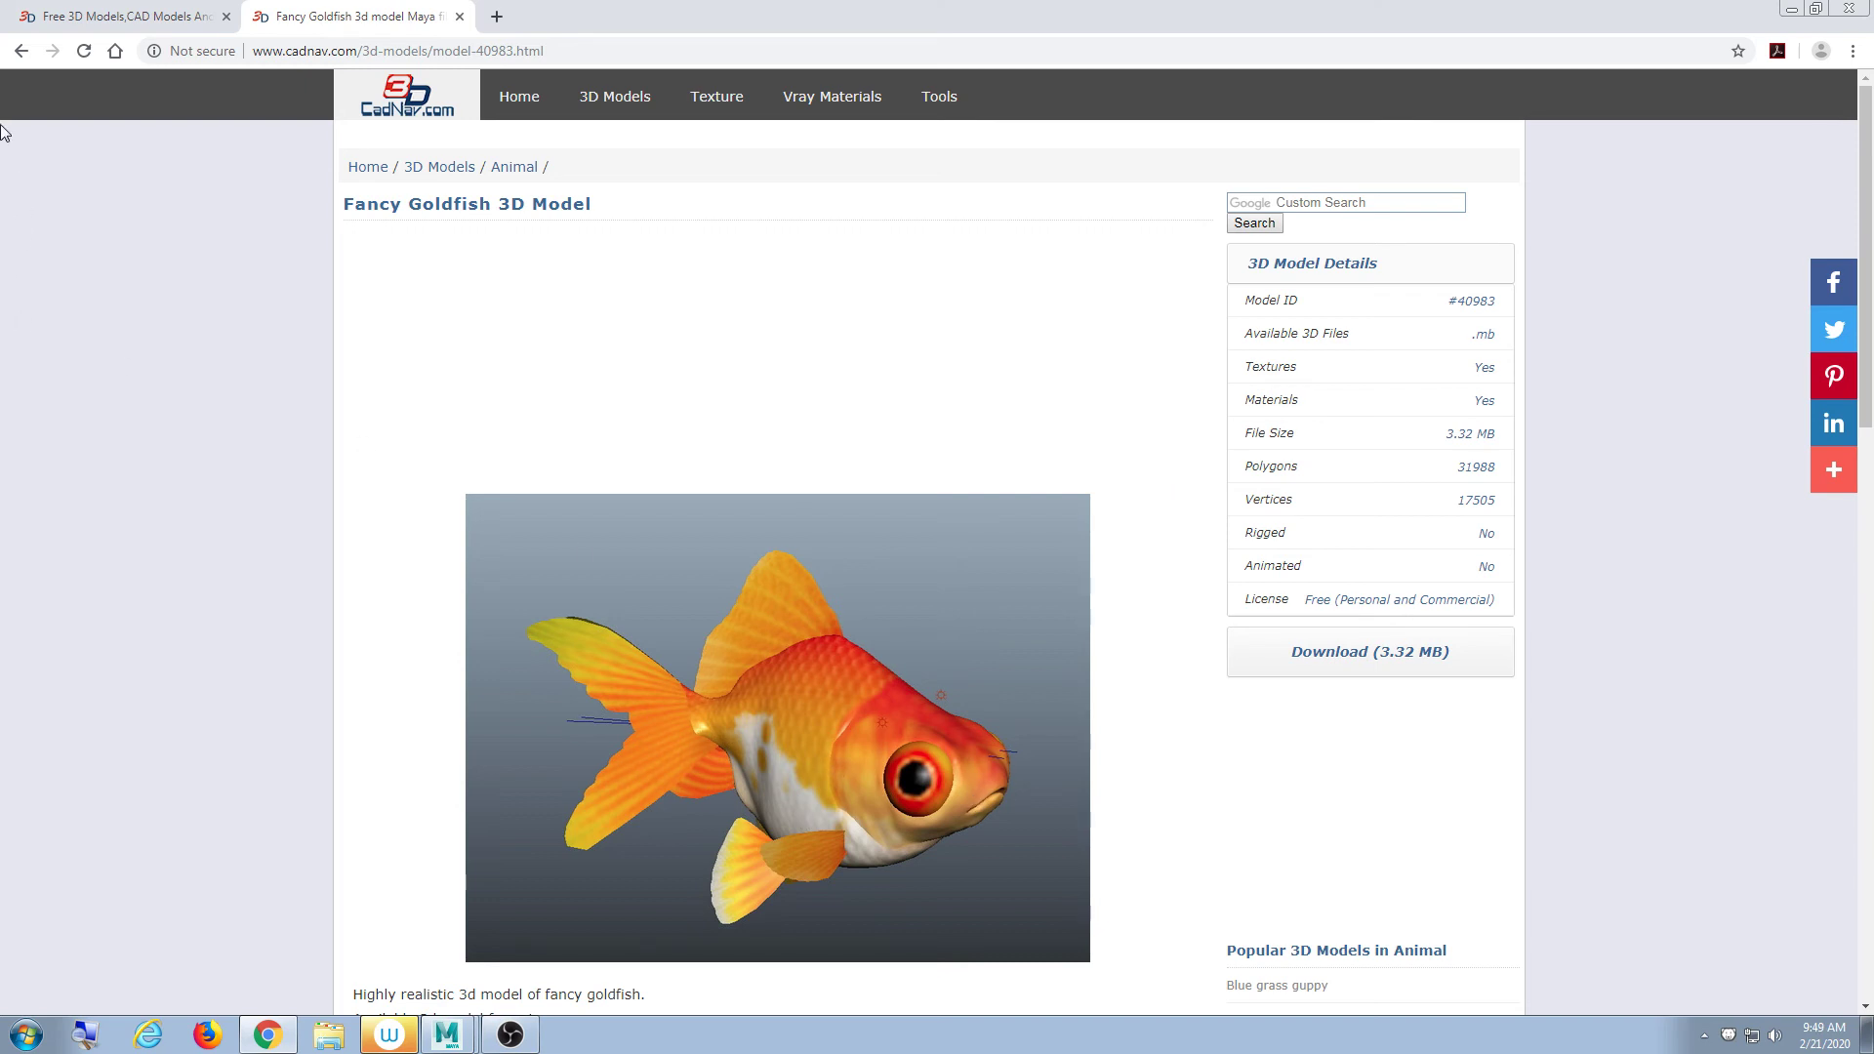
click(19, 58)
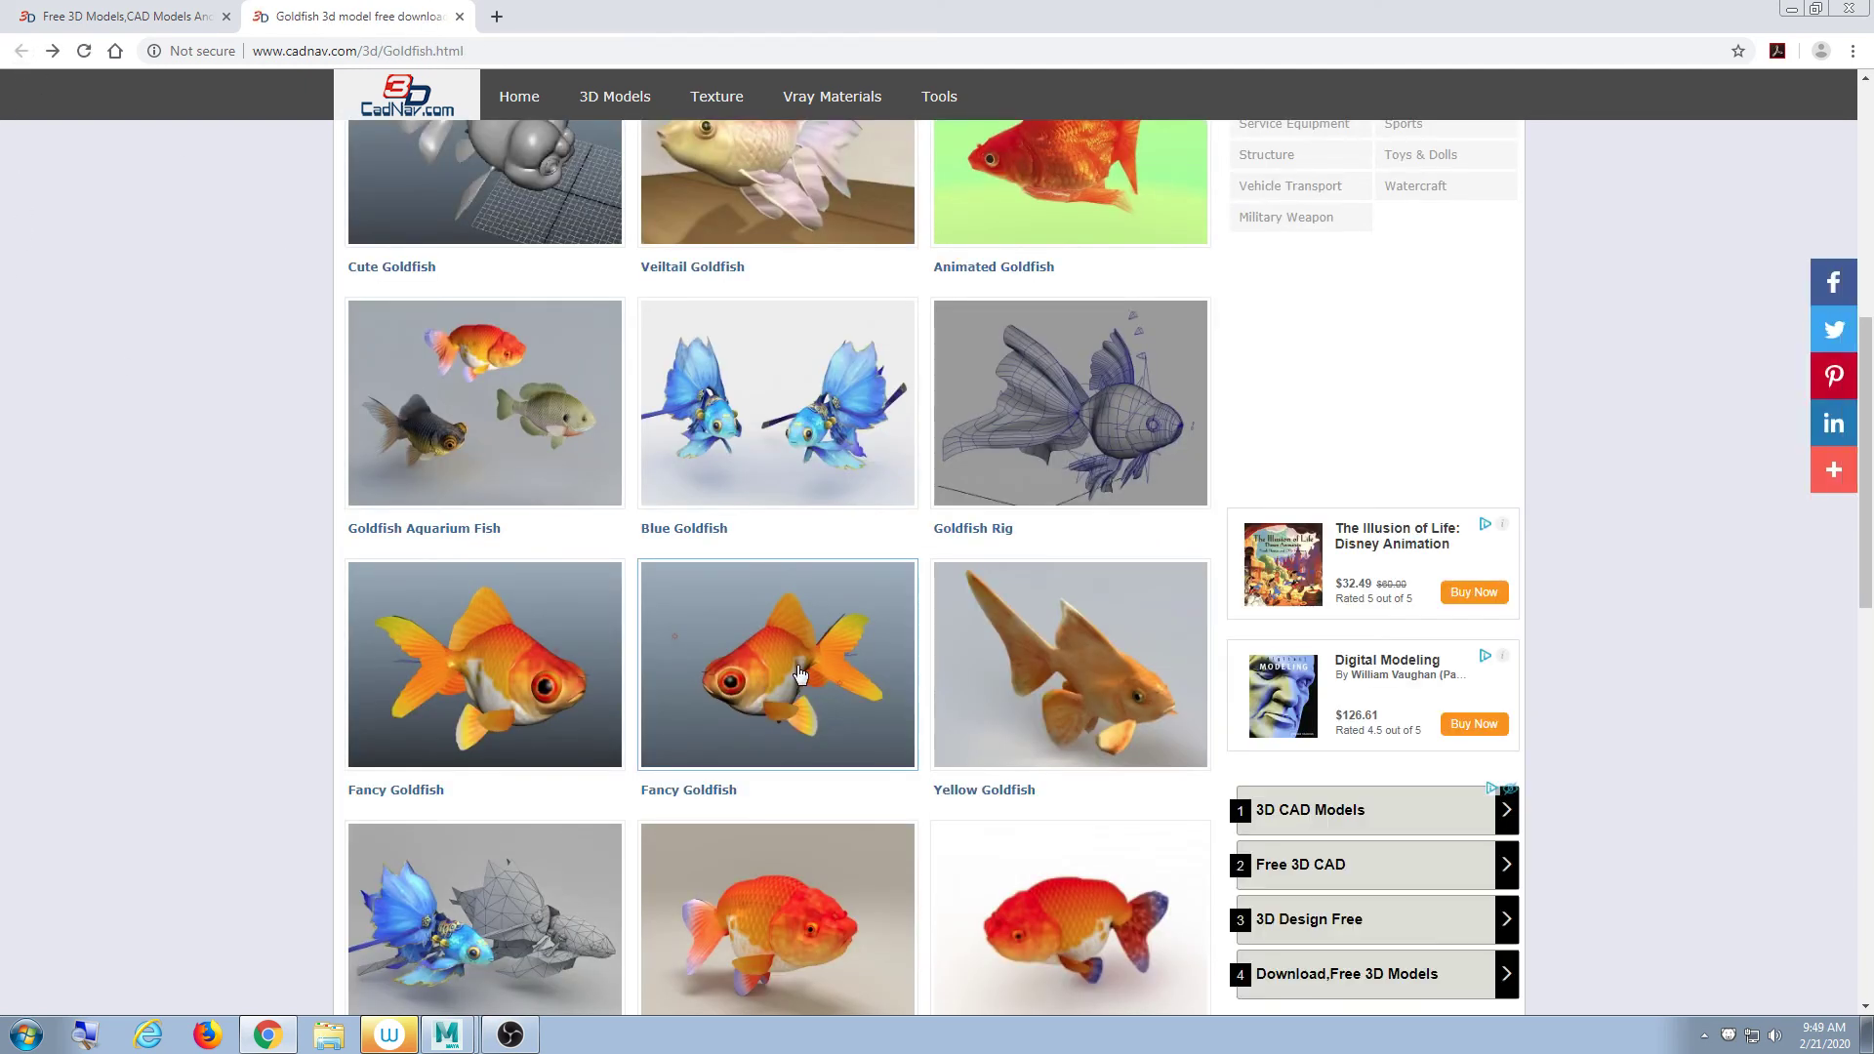
click(798, 674)
scroll(794, 666, down, 6)
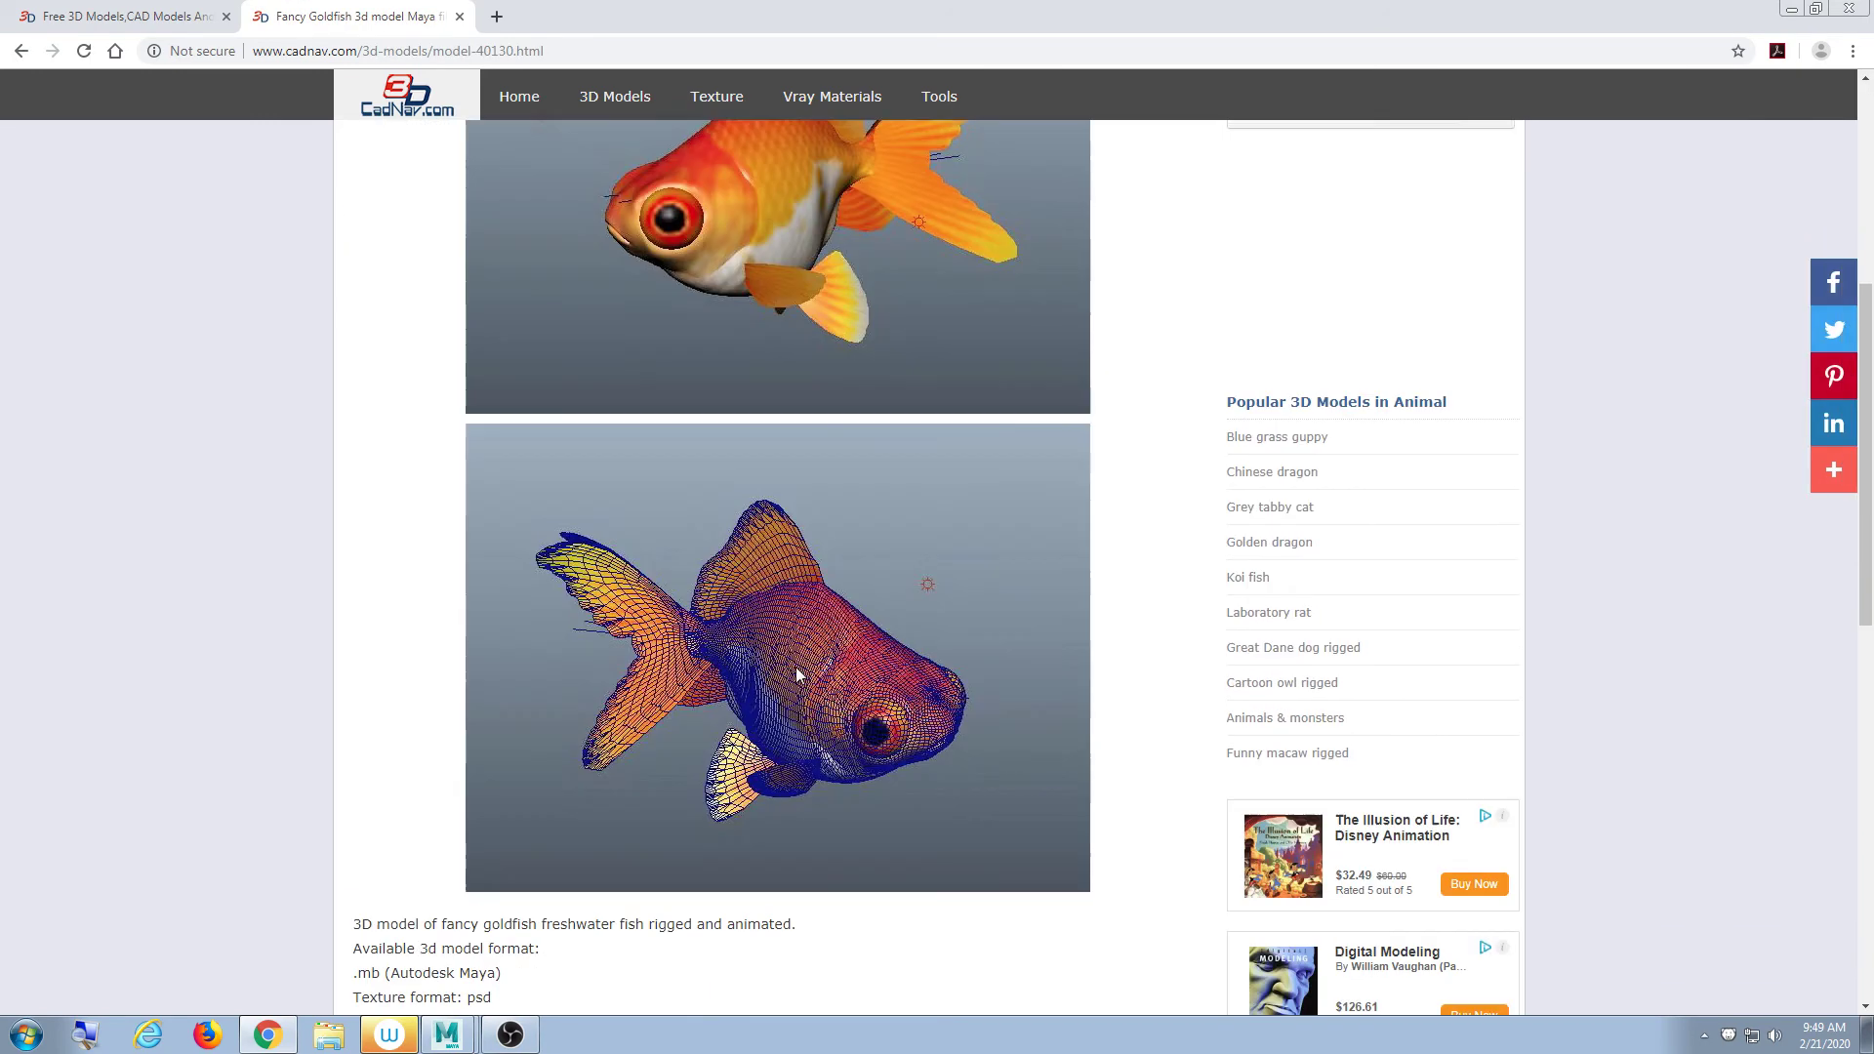
click(19, 56)
scroll(1035, 800, up, 2)
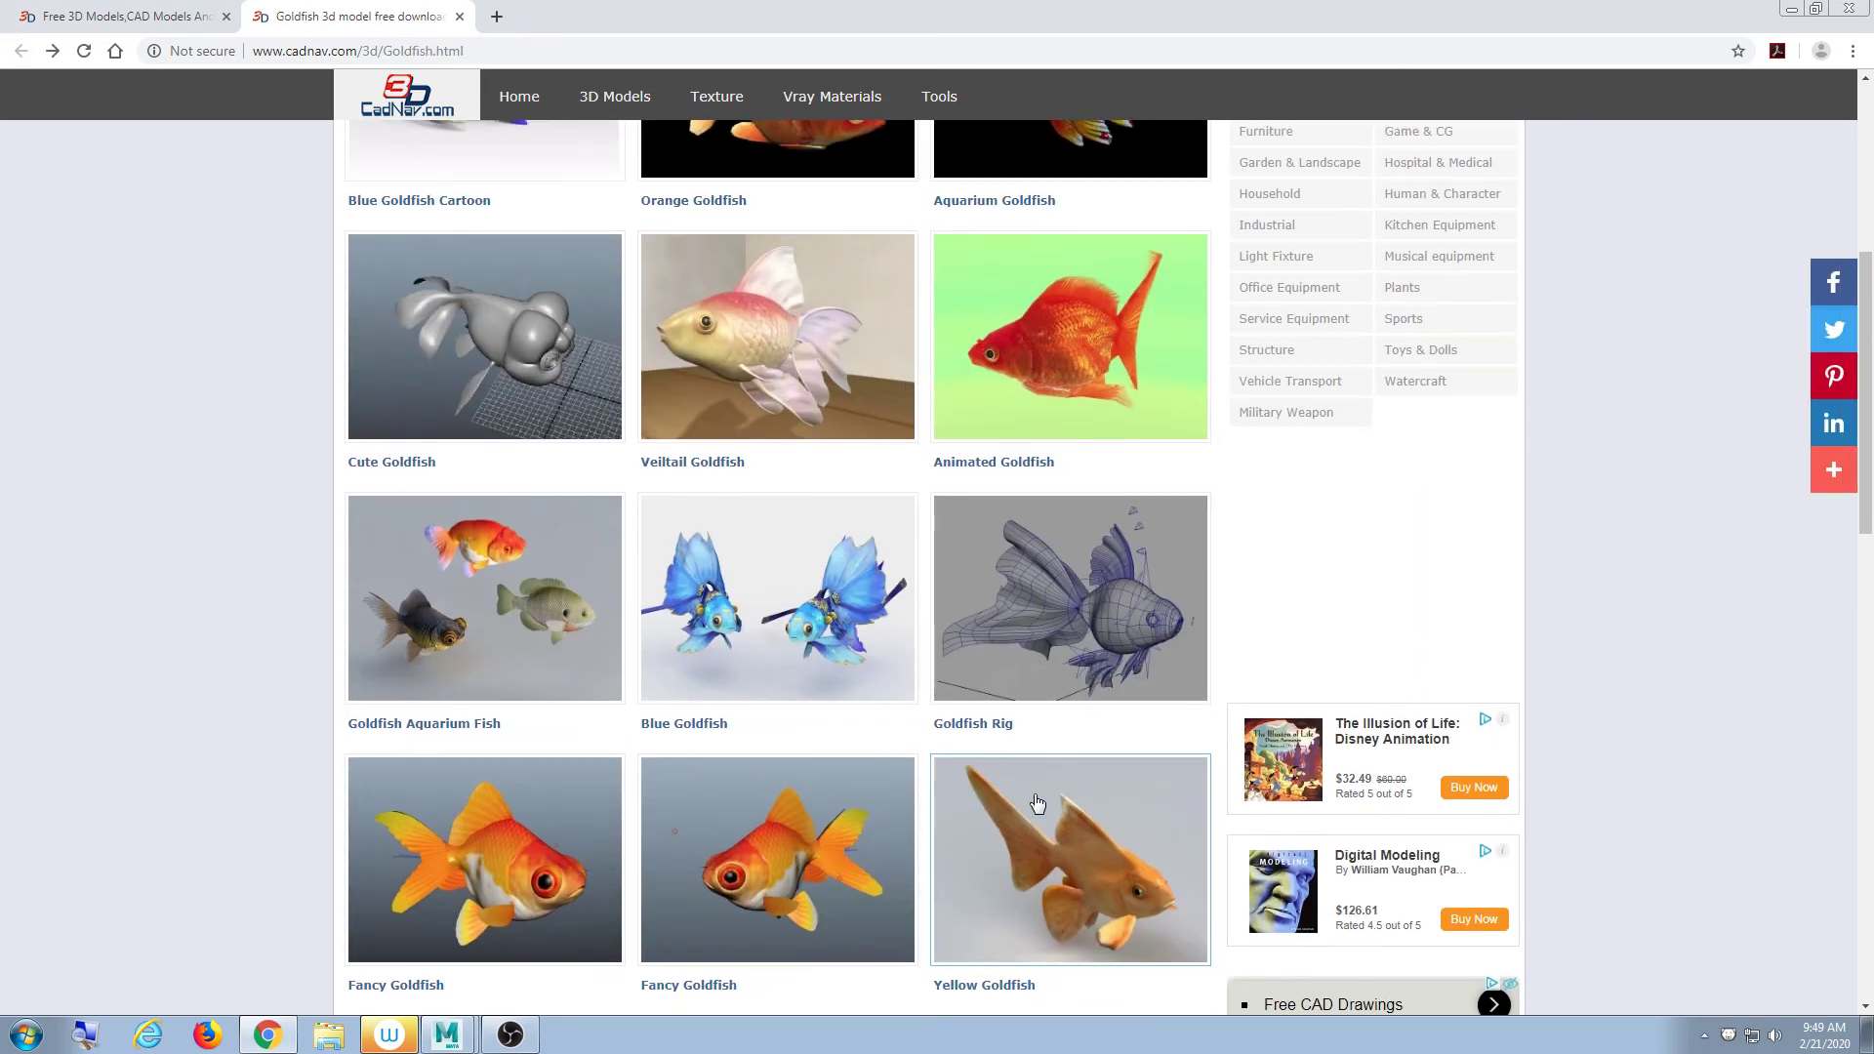
scroll(1038, 803, up, 3)
scroll(1035, 803, up, 2)
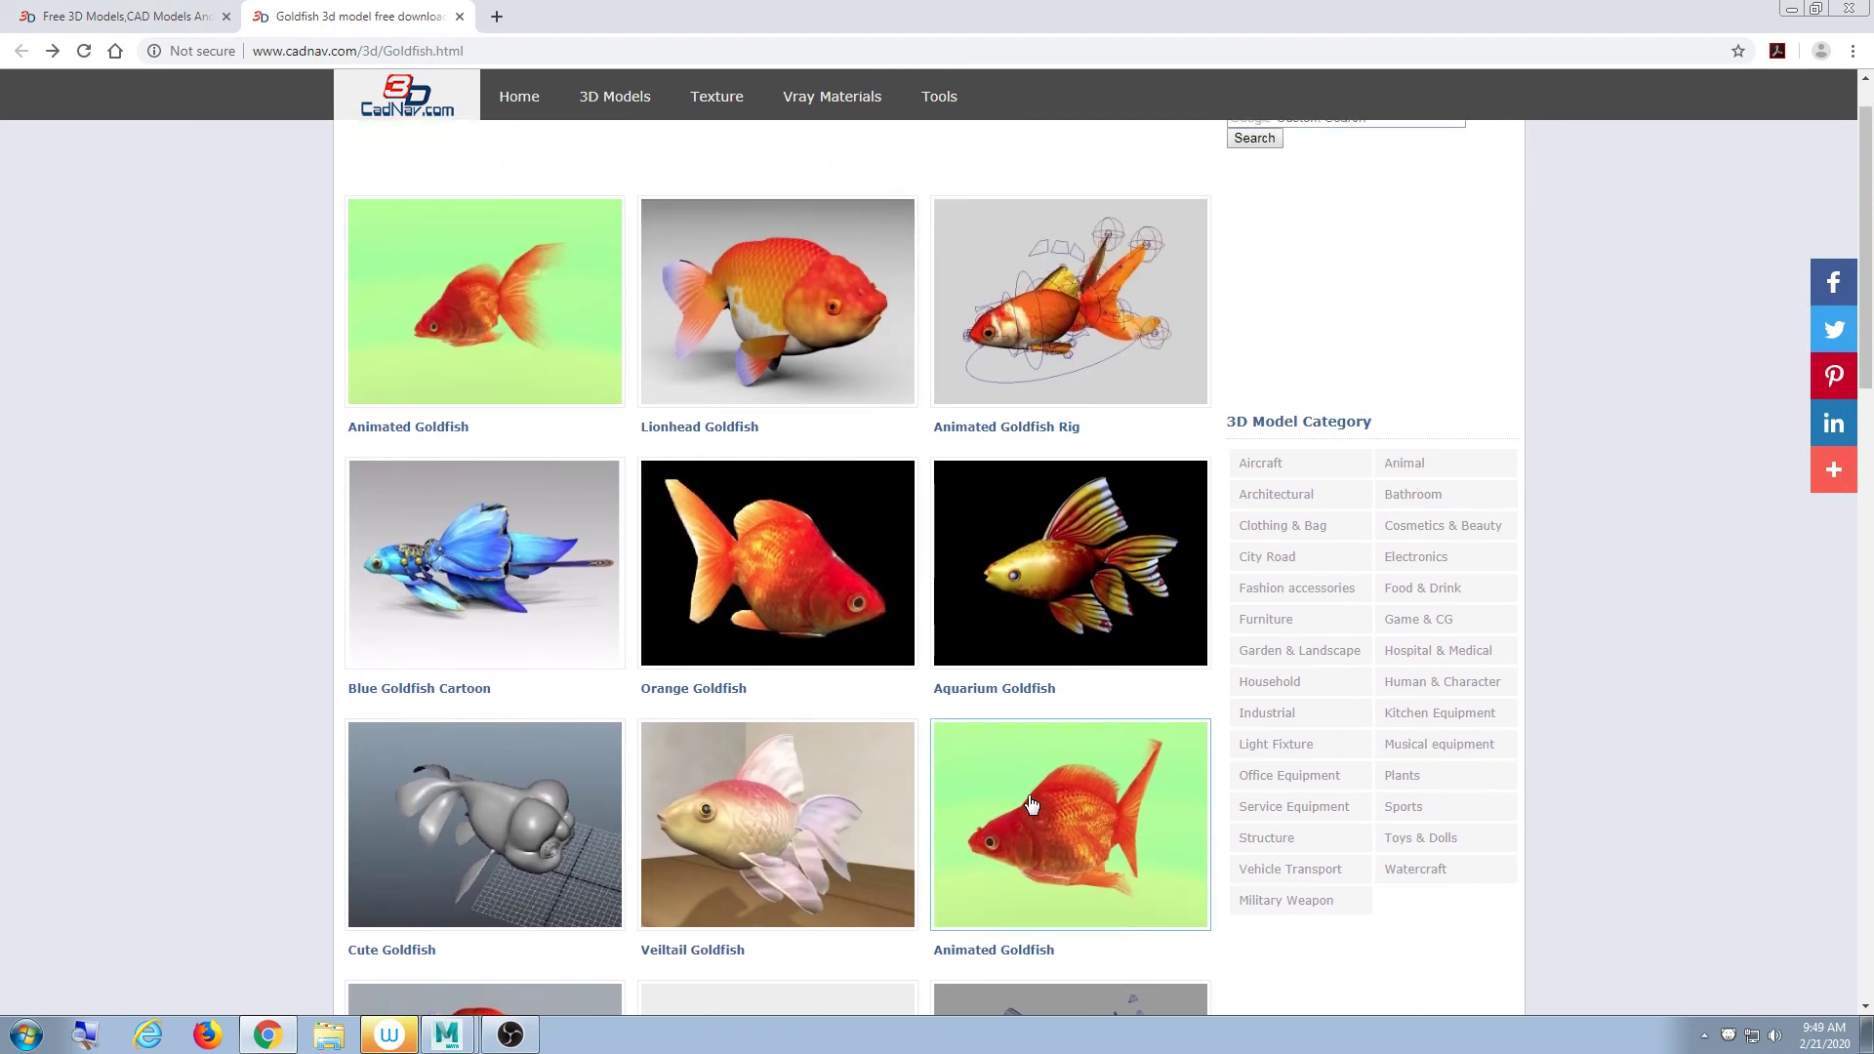
scroll(1026, 802, down, 4)
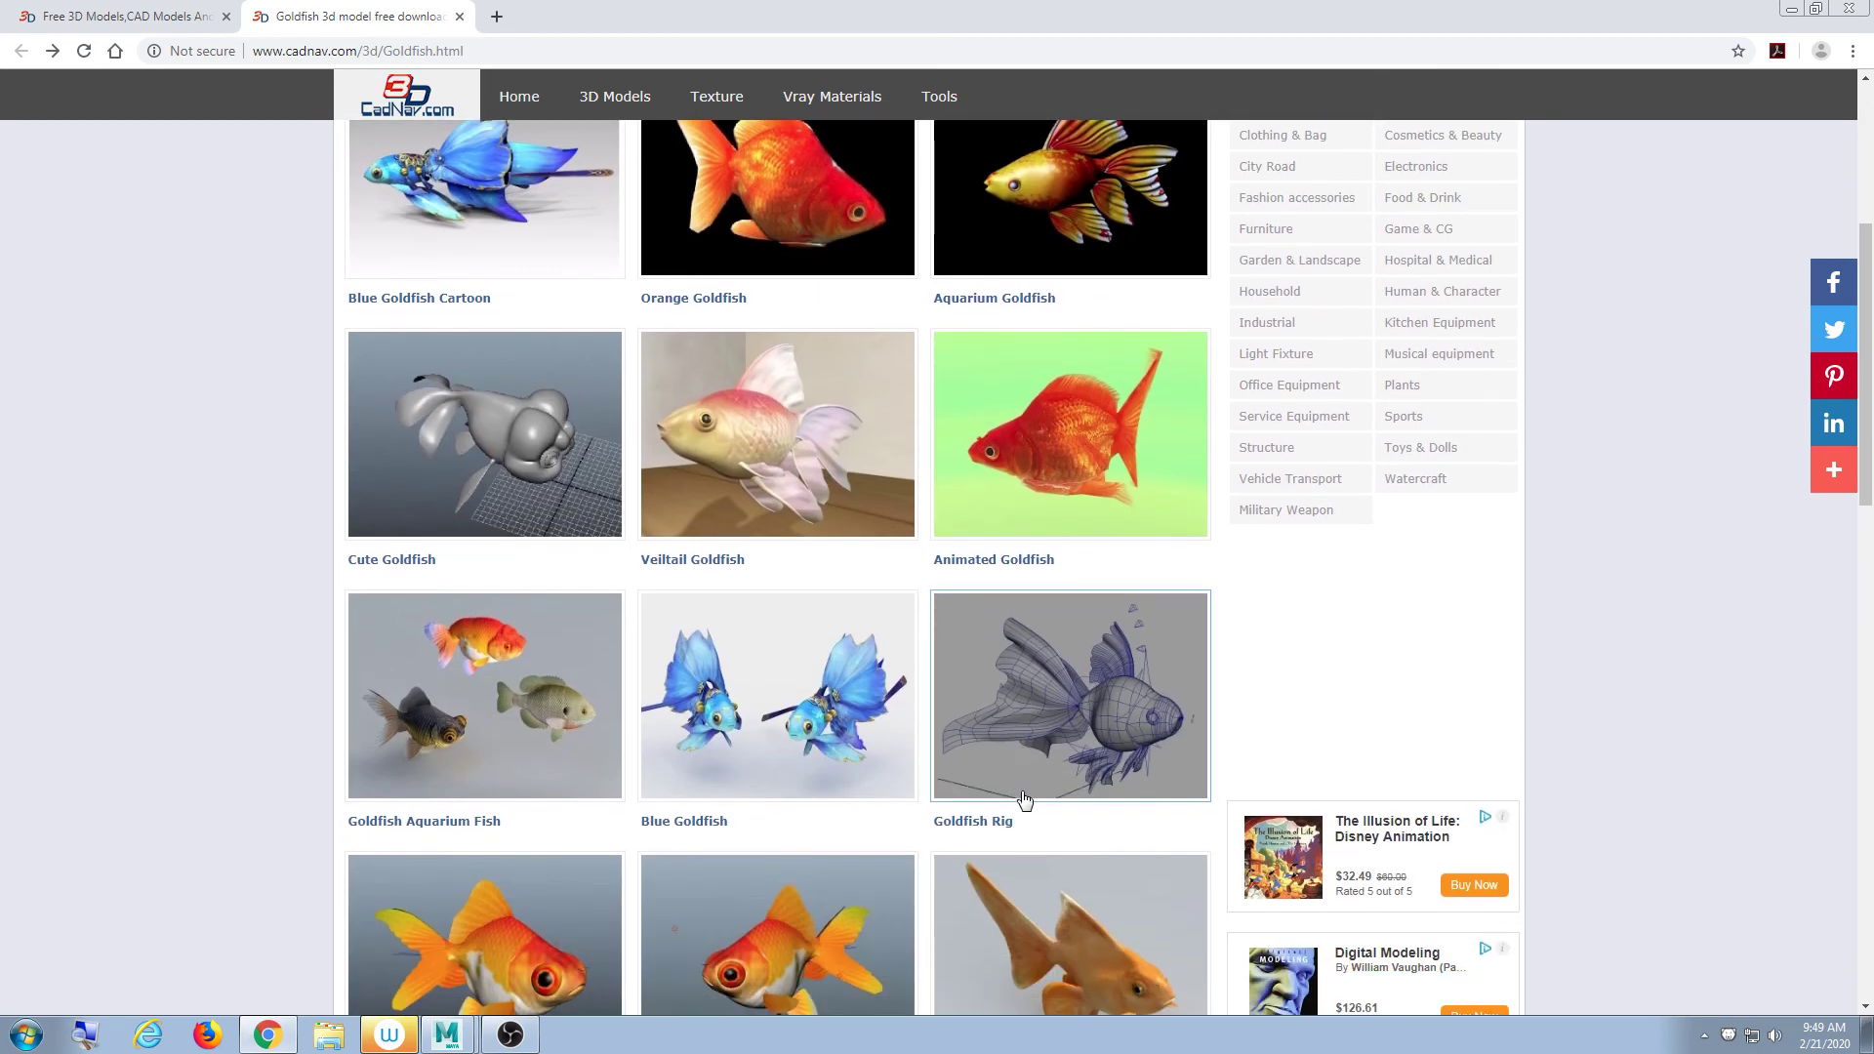
click(566, 460)
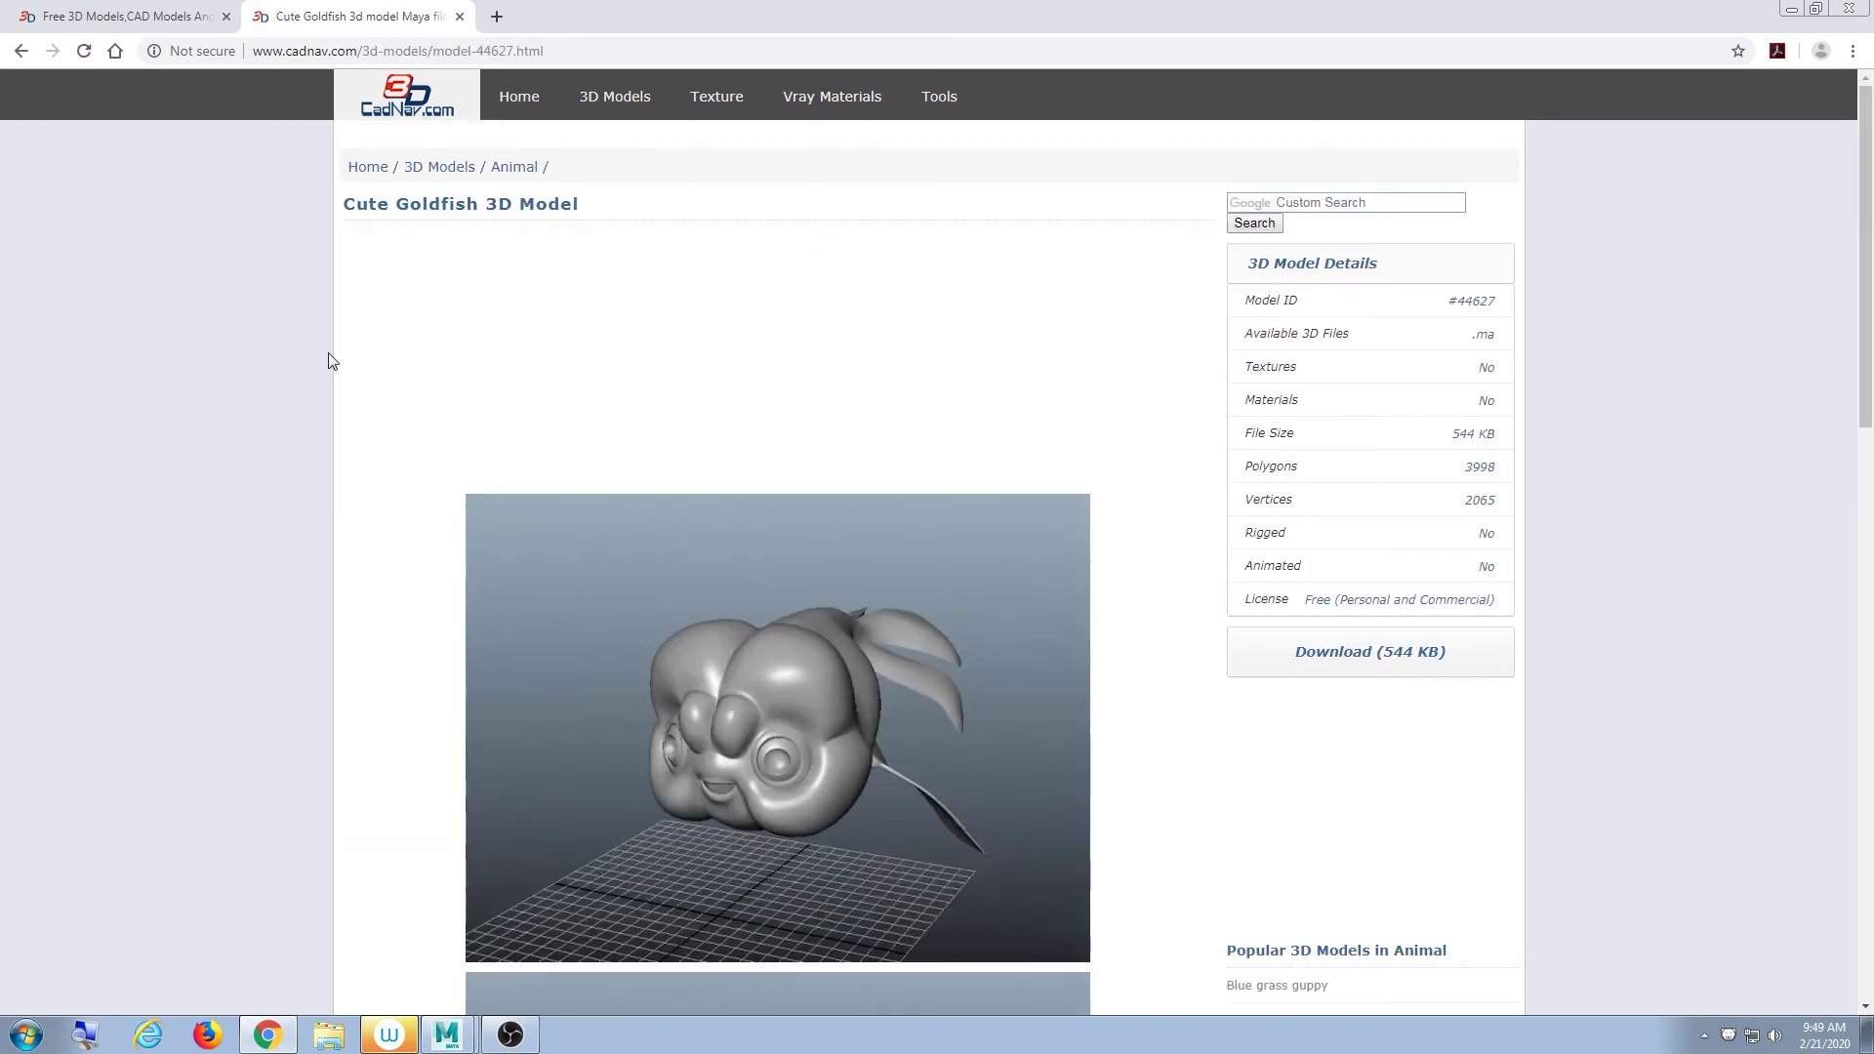
click(20, 52)
scroll(536, 481, down, 12)
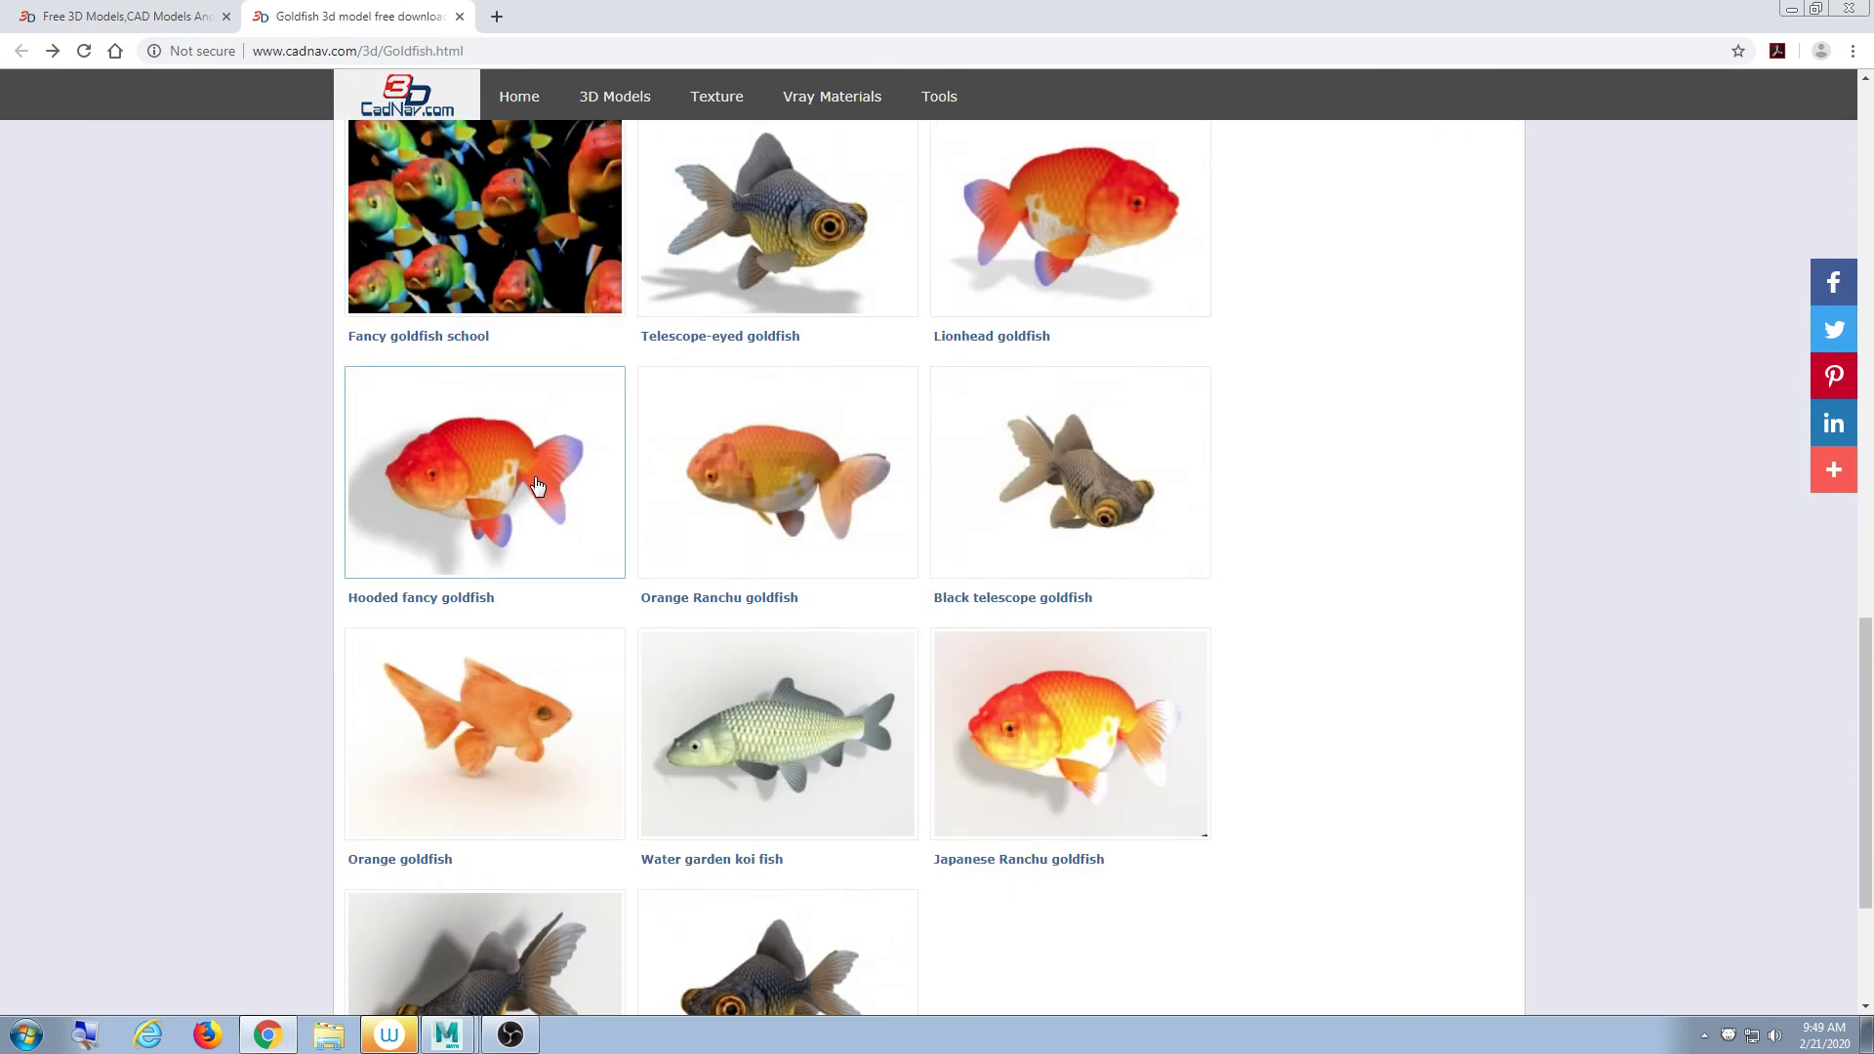
scroll(536, 485, down, 1)
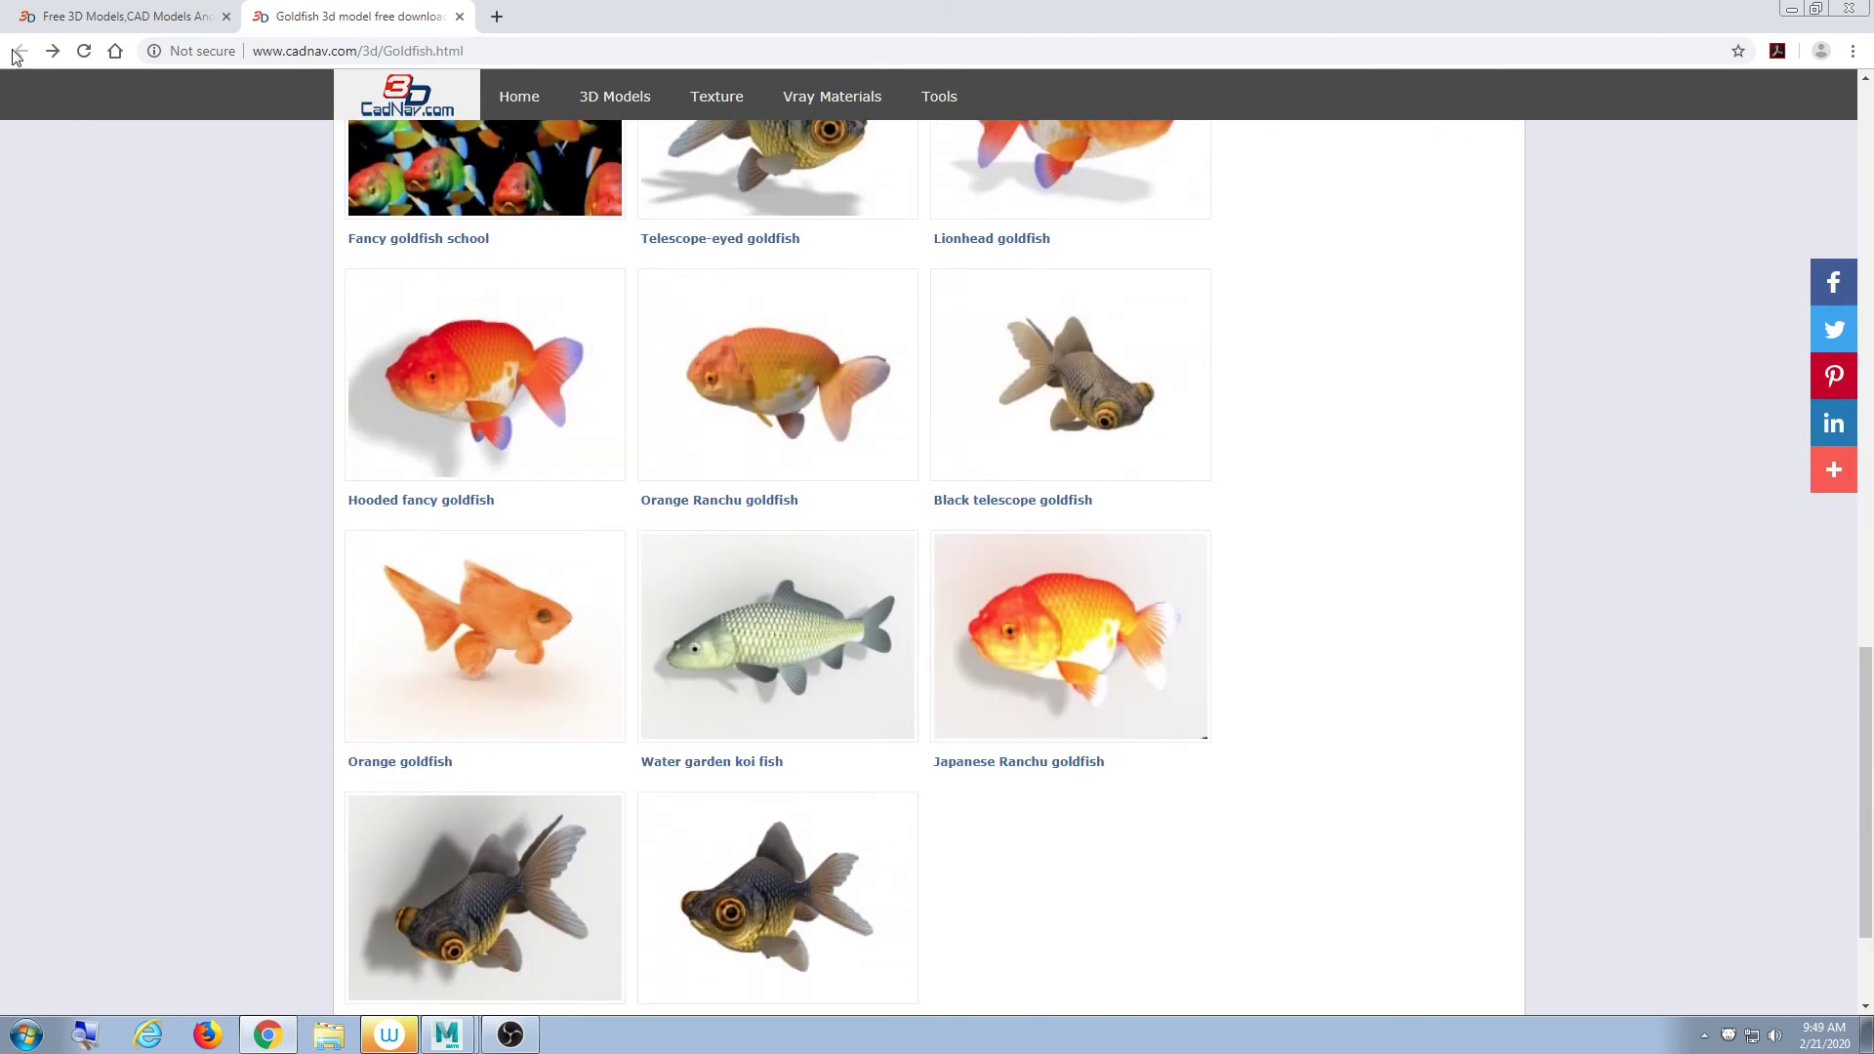
scroll(517, 473, up, 15)
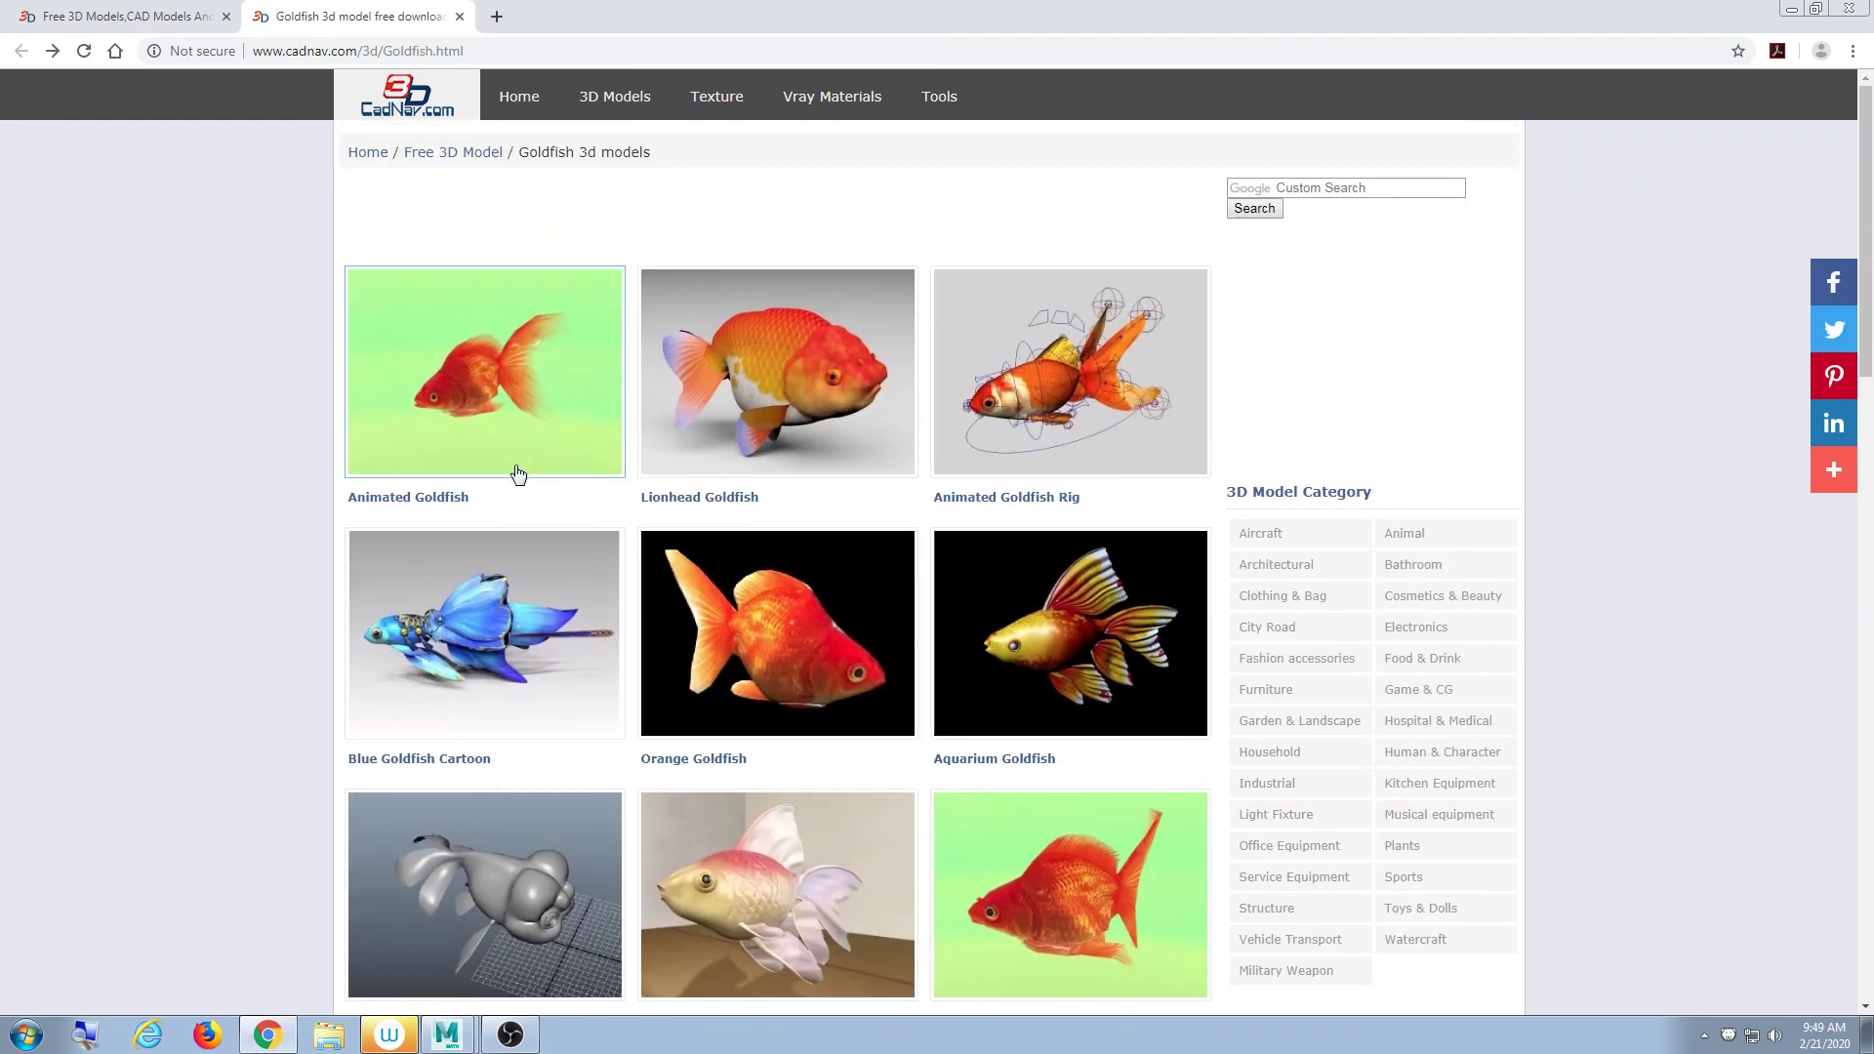
- Close the Goldfish listing tab and return to the earlier rifle model page
click(60, 16)
click(292, 19)
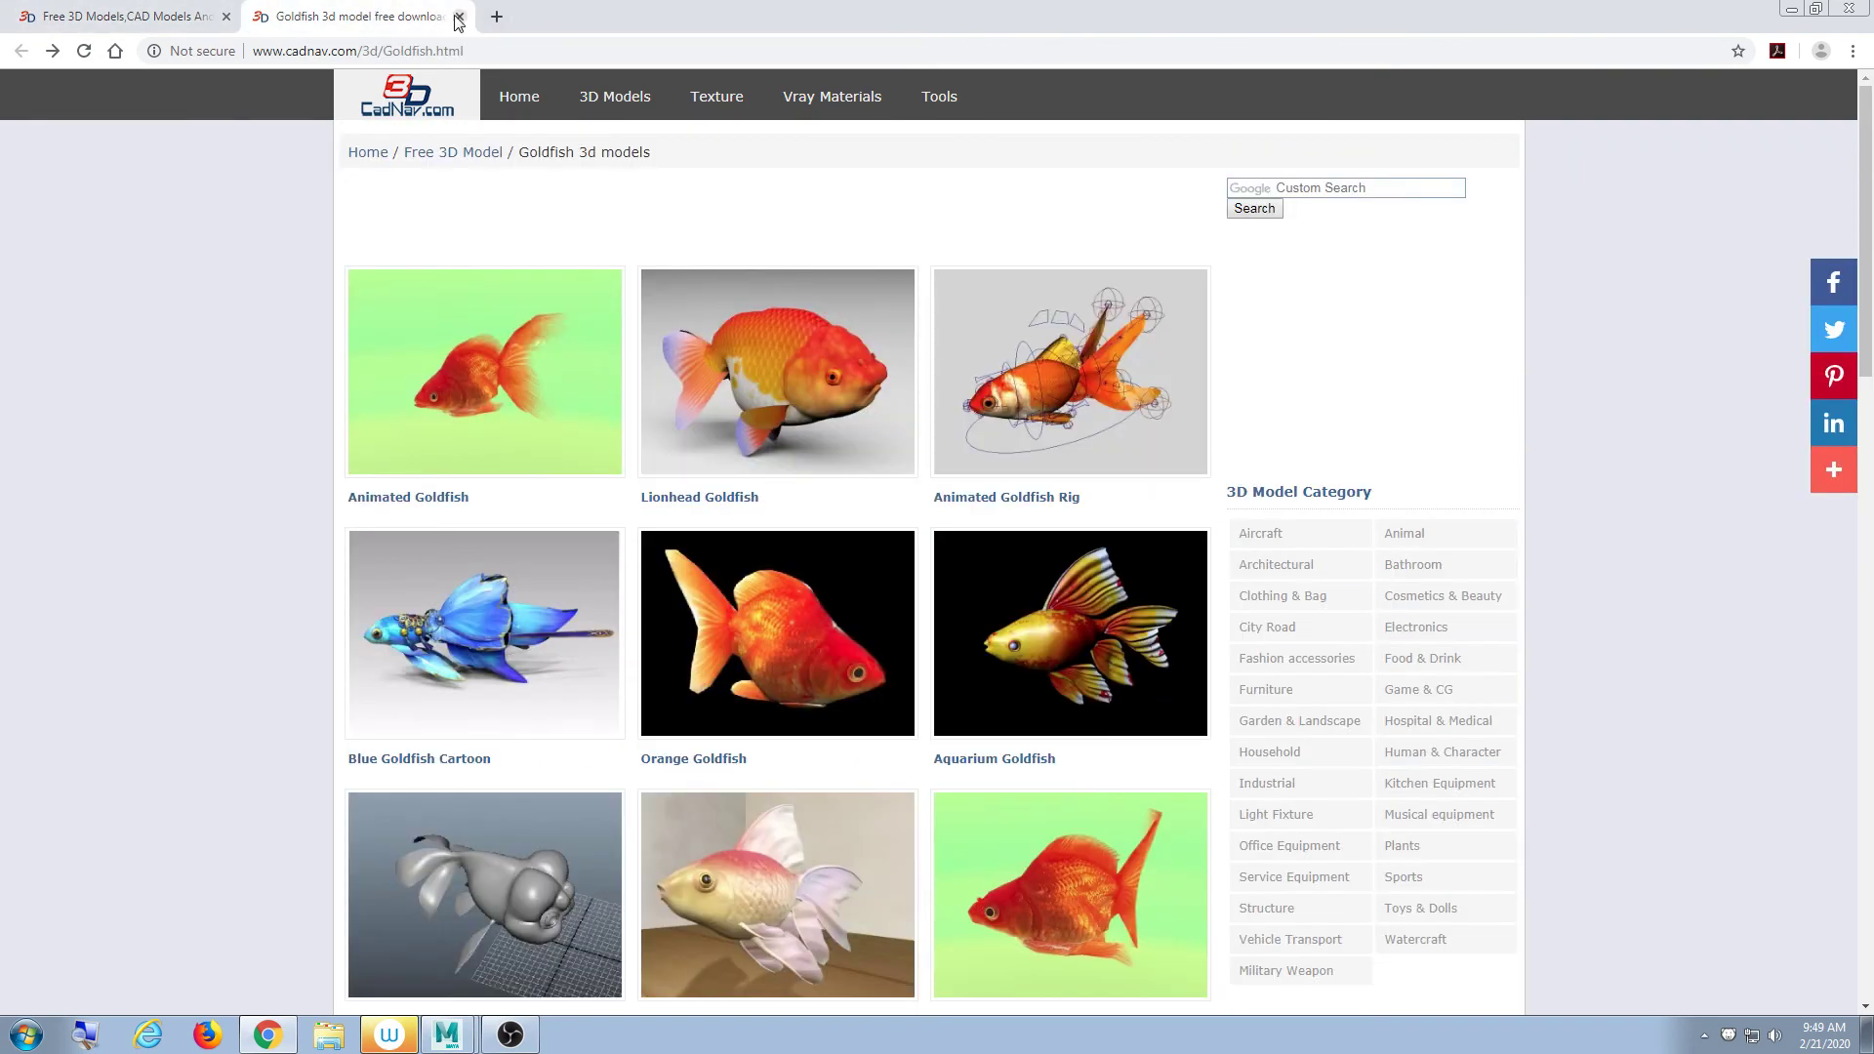
click(459, 17)
scroll(673, 669, down, 4)
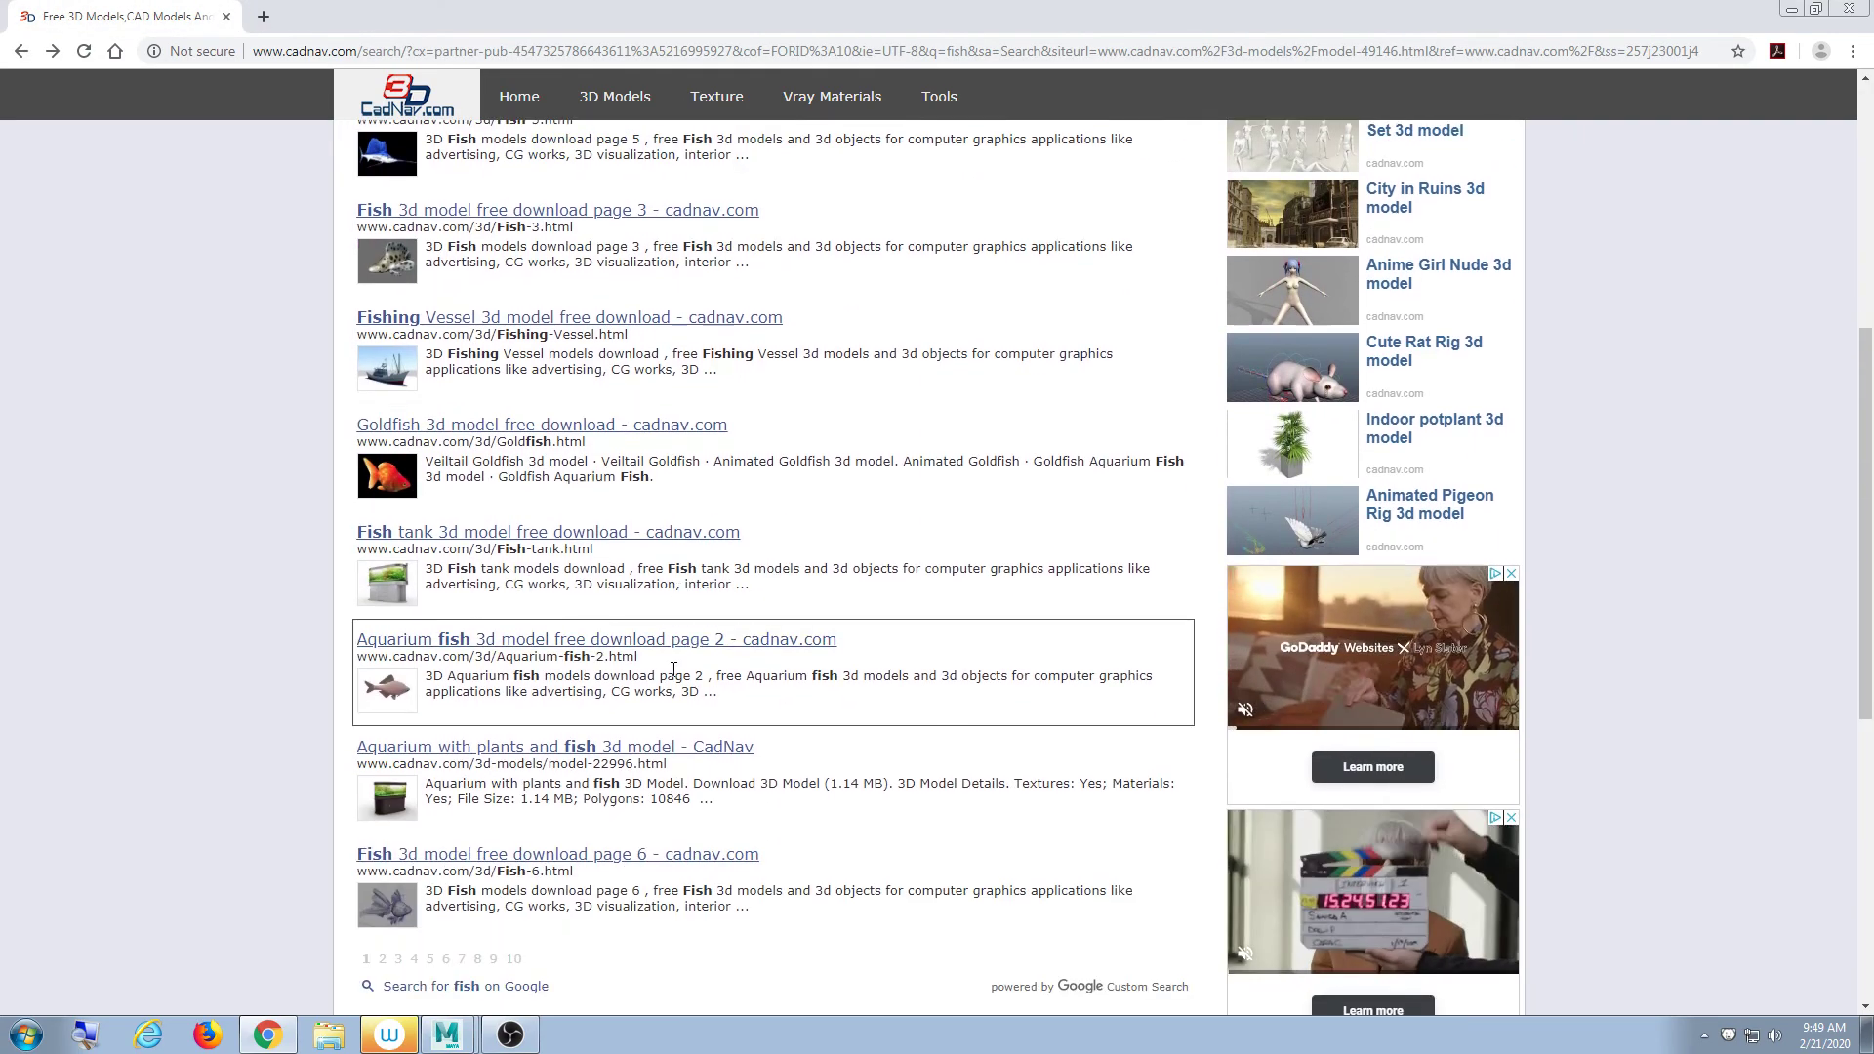
scroll(674, 669, up, 6)
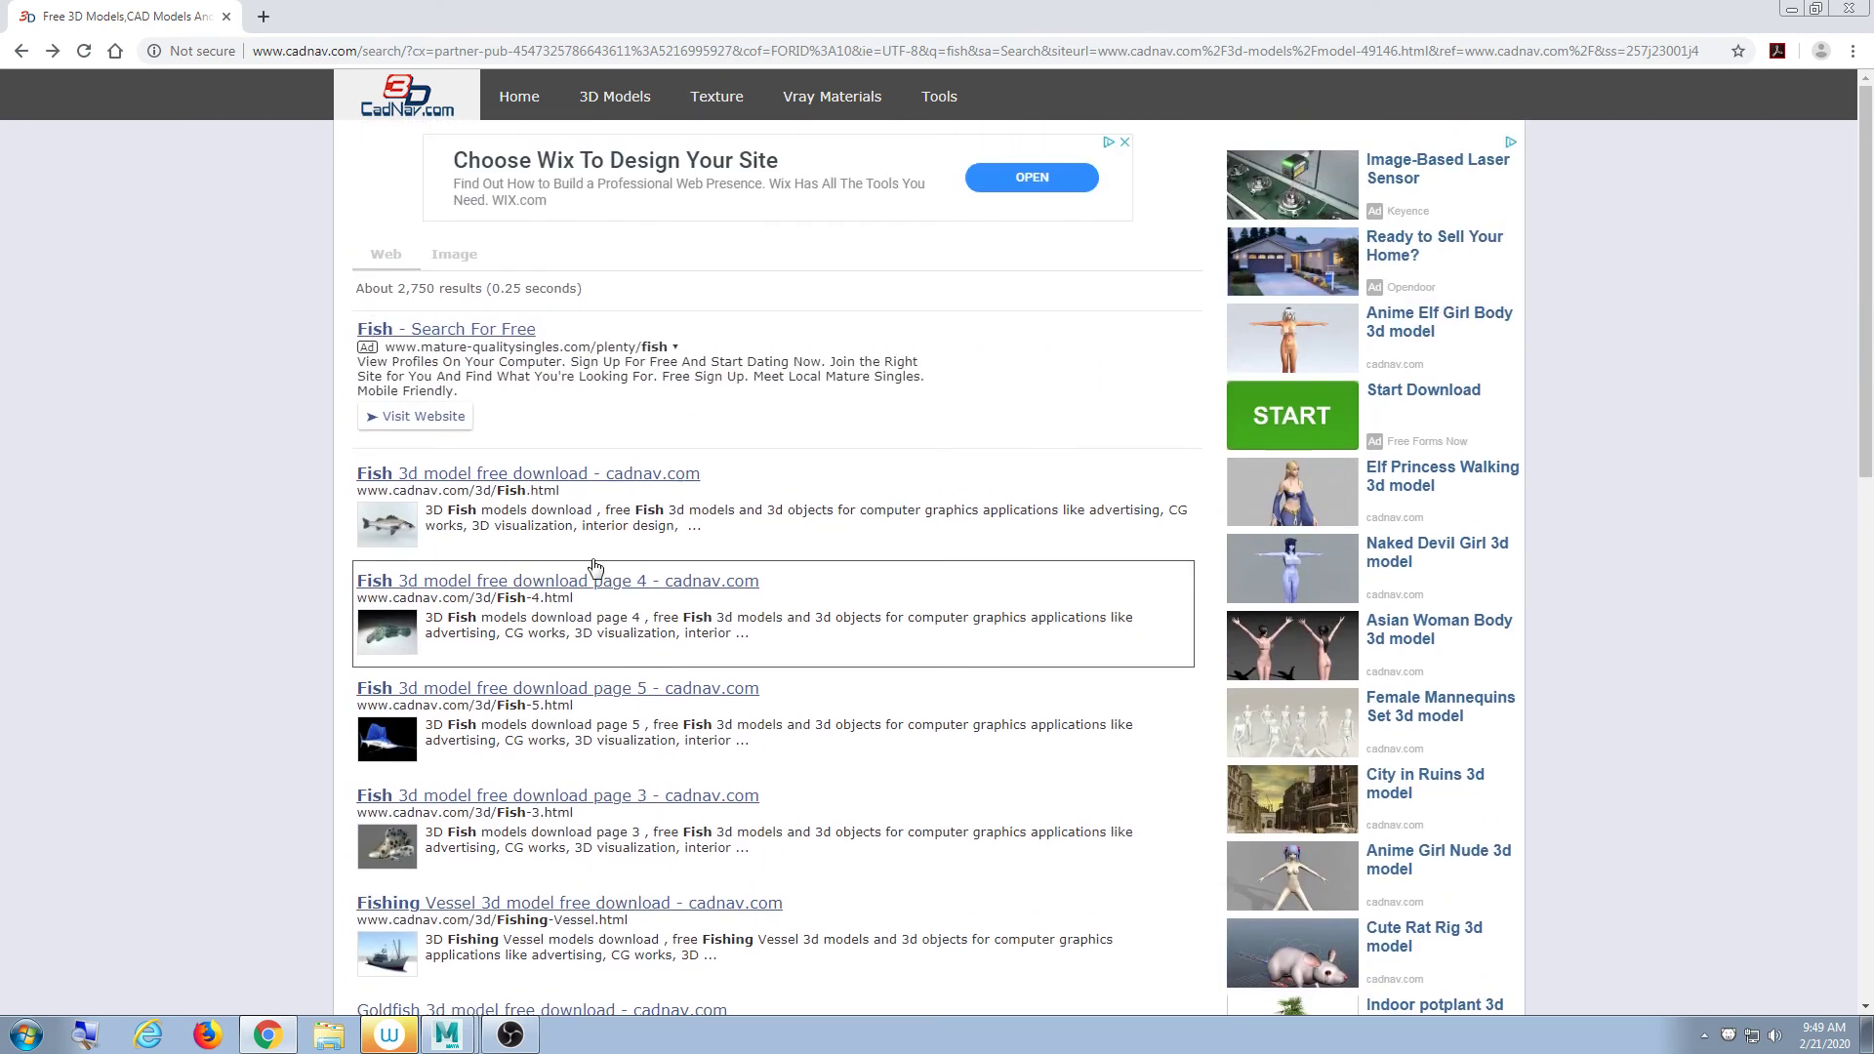
click(23, 54)
- Replace the search term with 'shark' and run the site search
drag(1269, 202, 1160, 200)
text(sh)
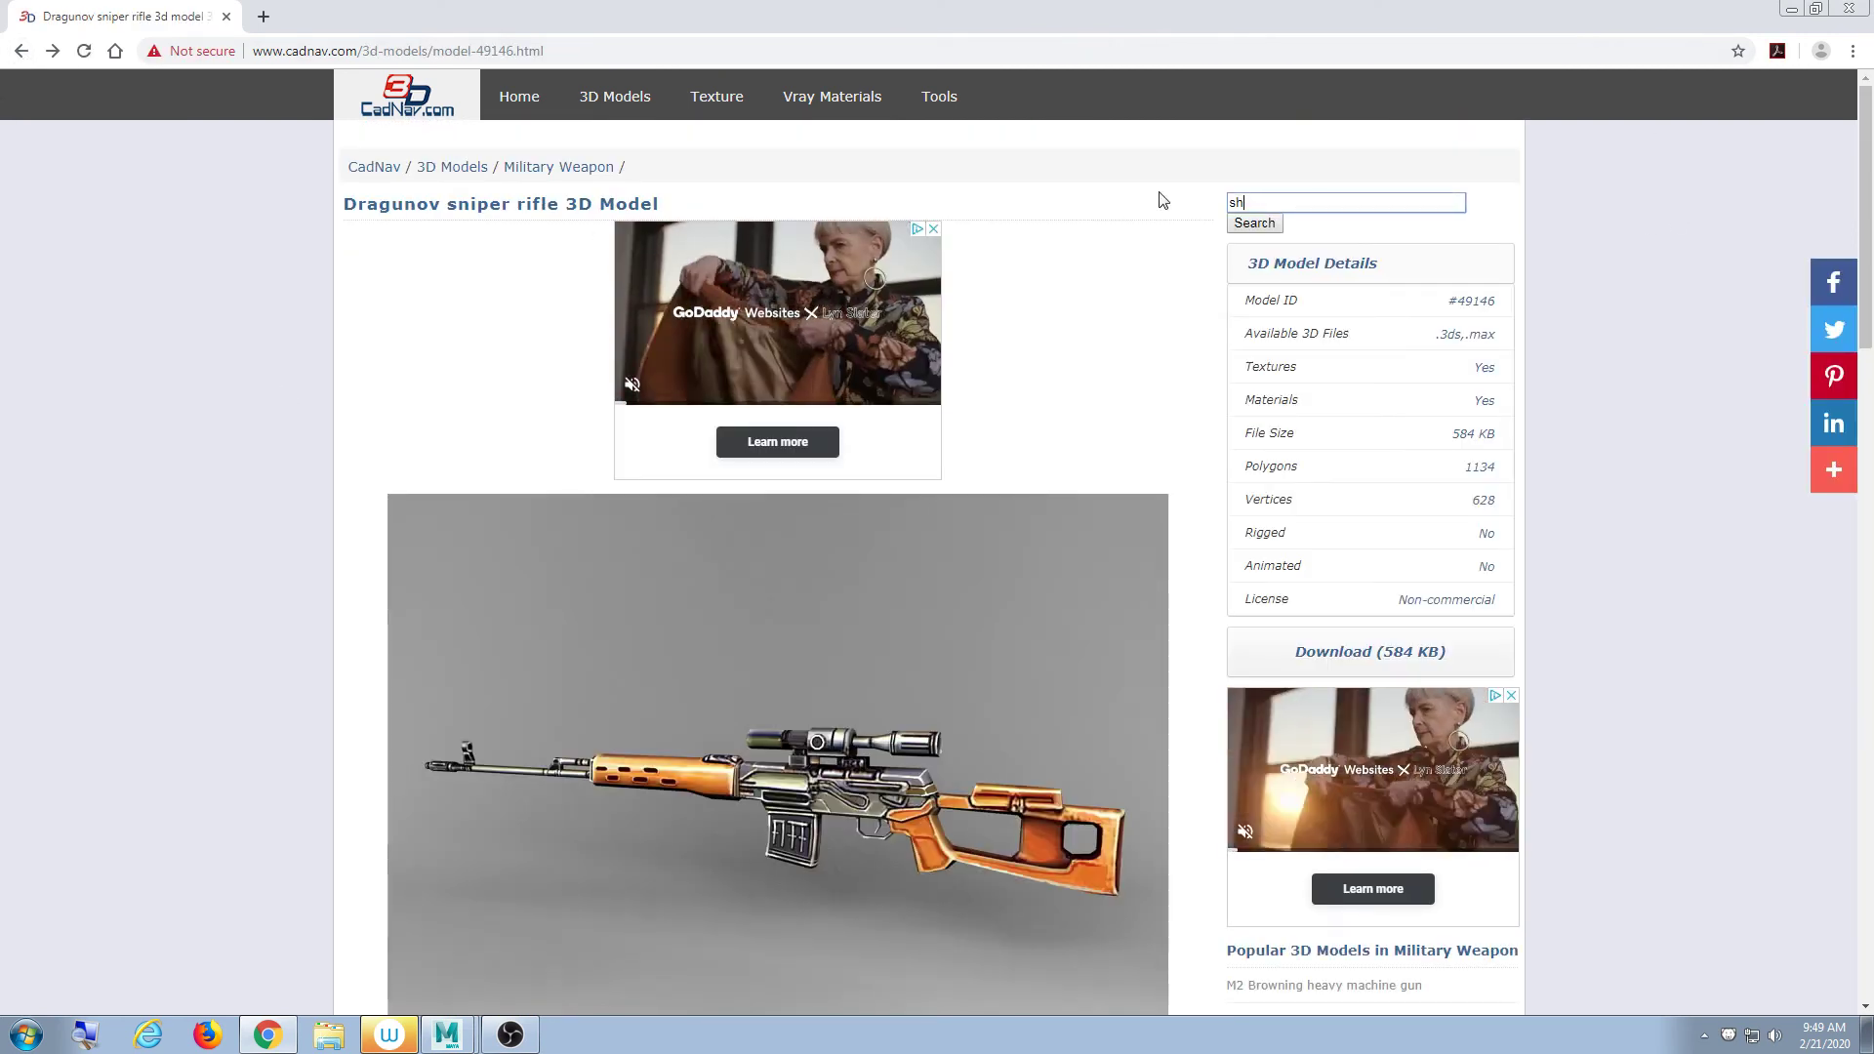
text(ark)
key(Return)
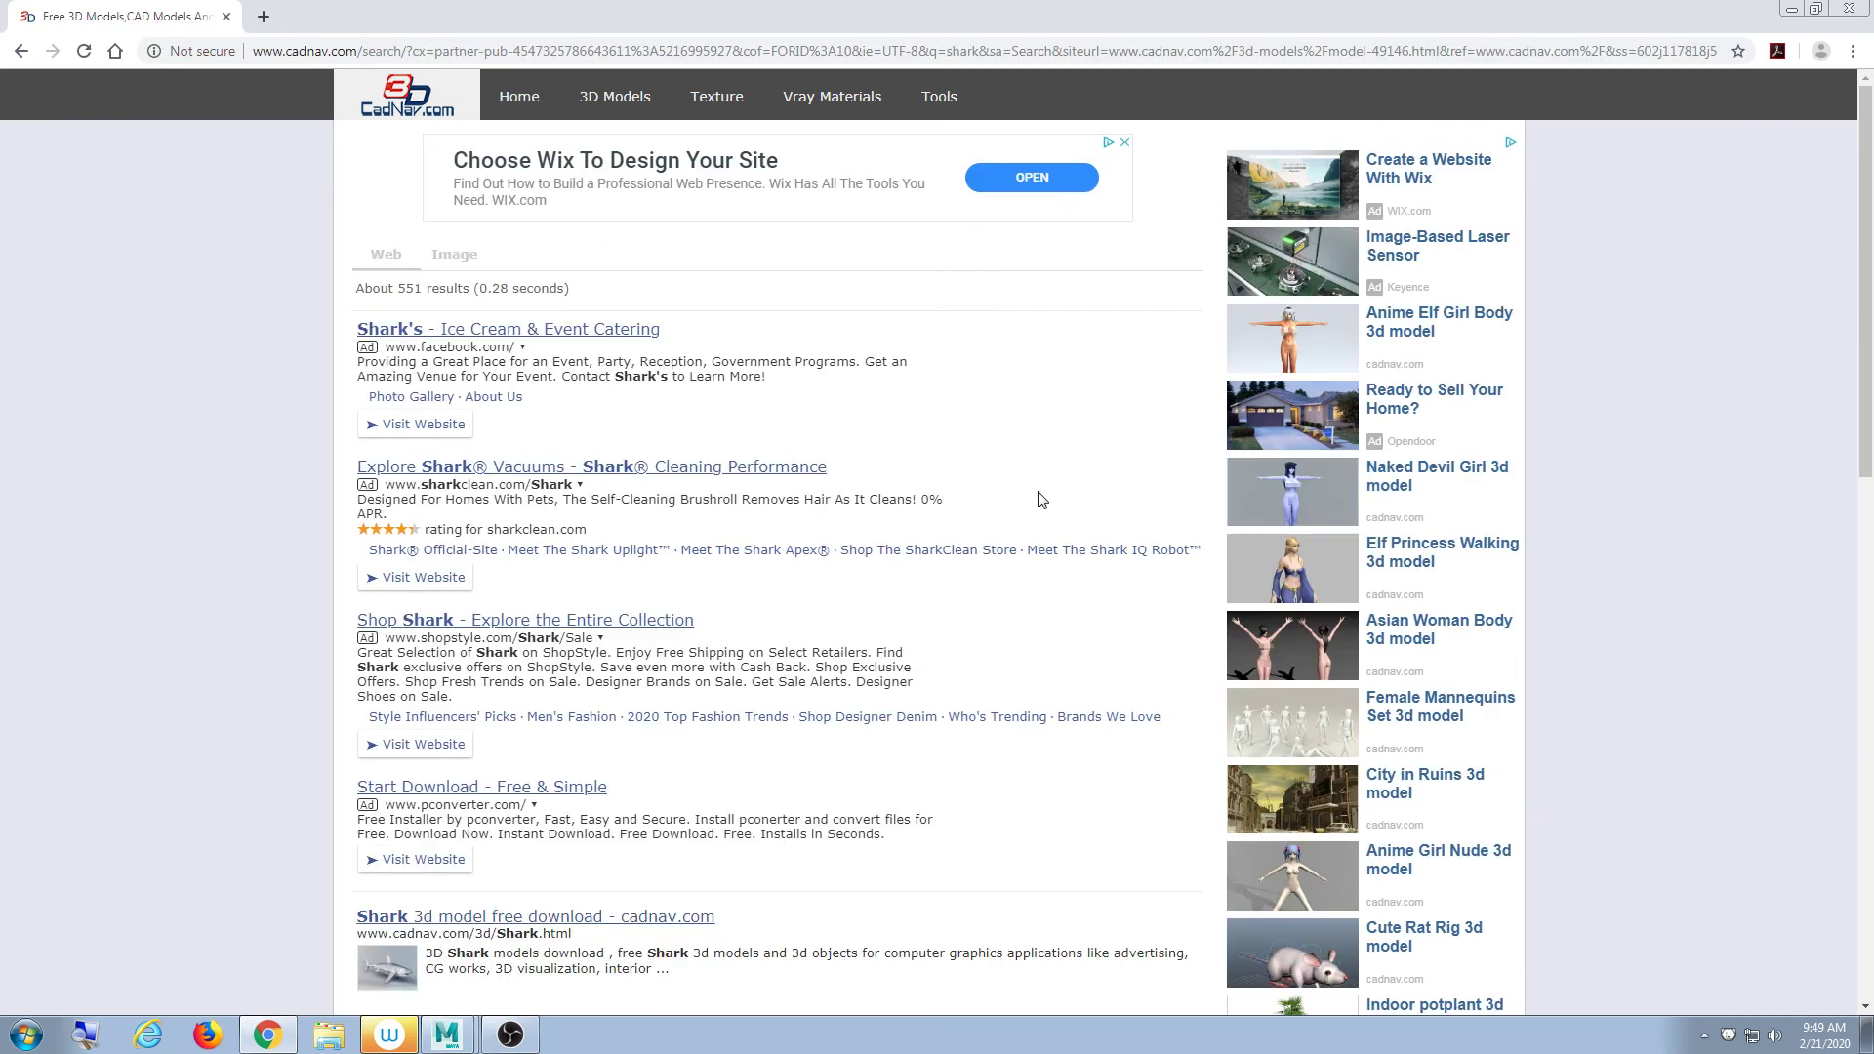
scroll(1034, 488, down, 6)
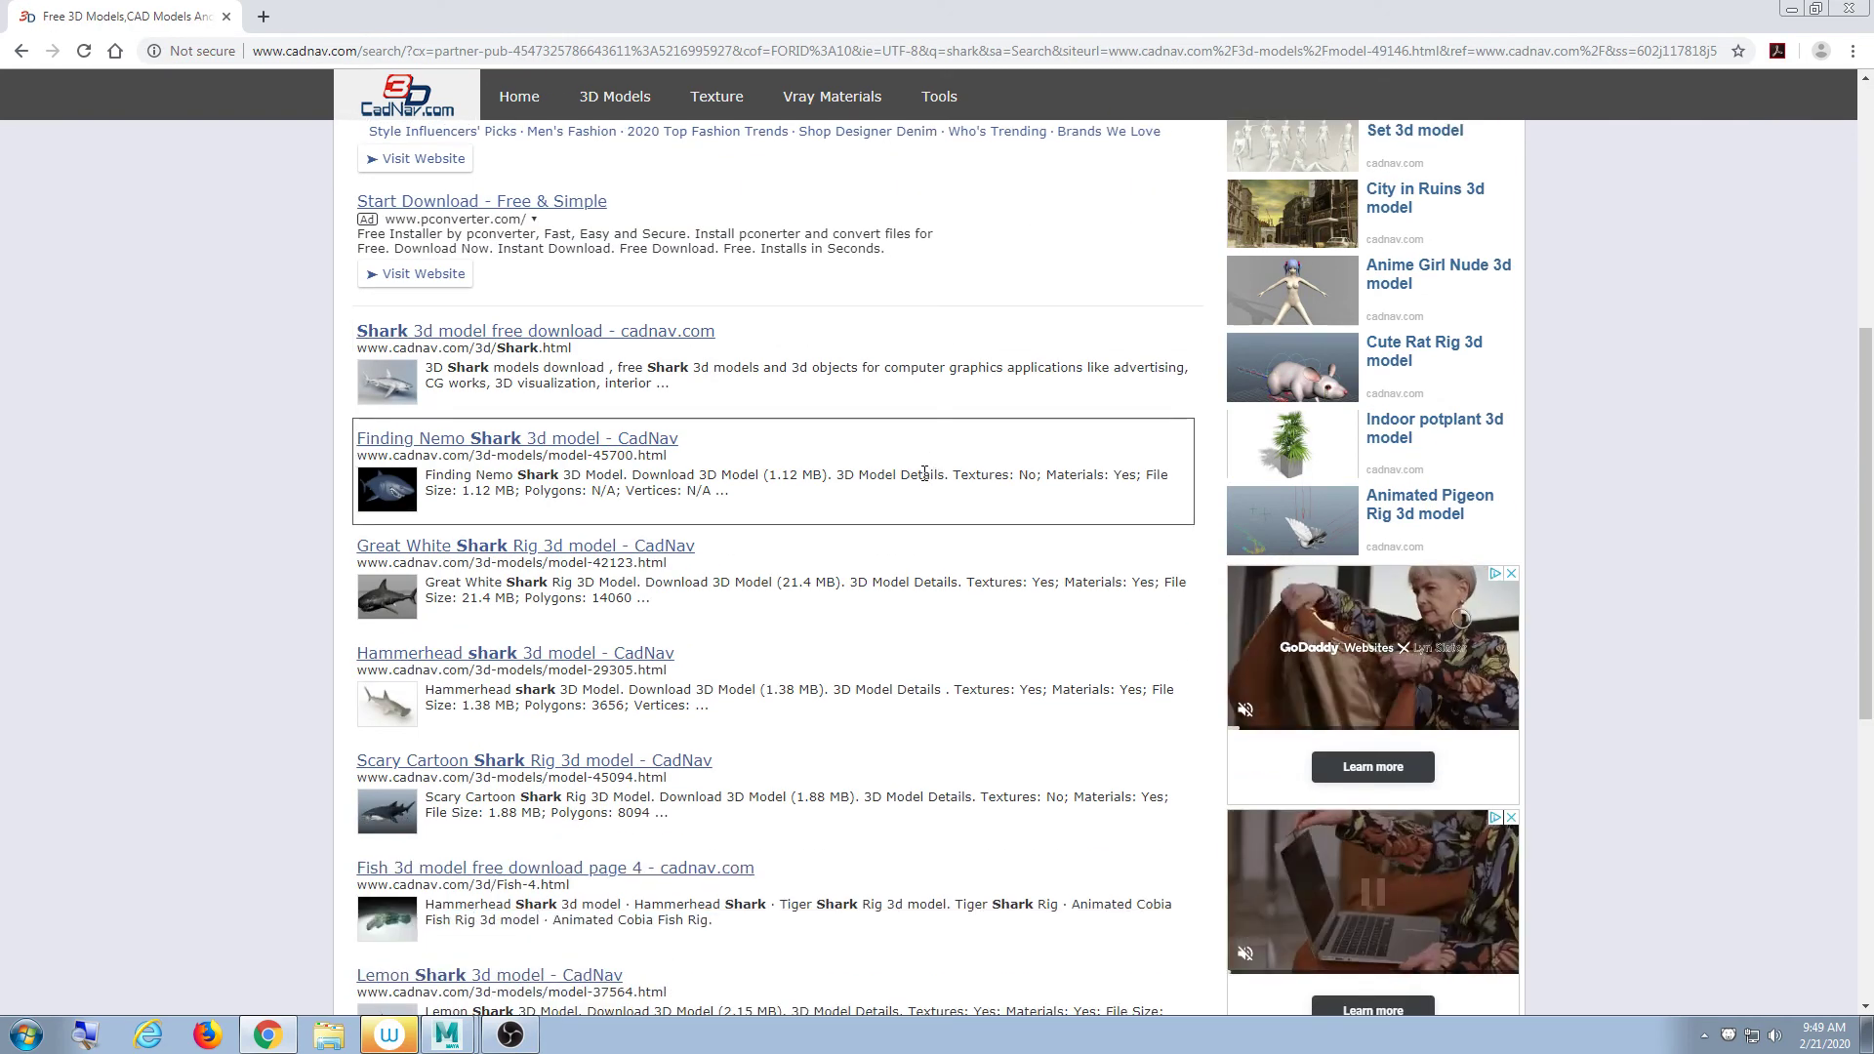
- Preview the Finding Nemo Shark result, then open the Aquatic animal models page
click(444, 442)
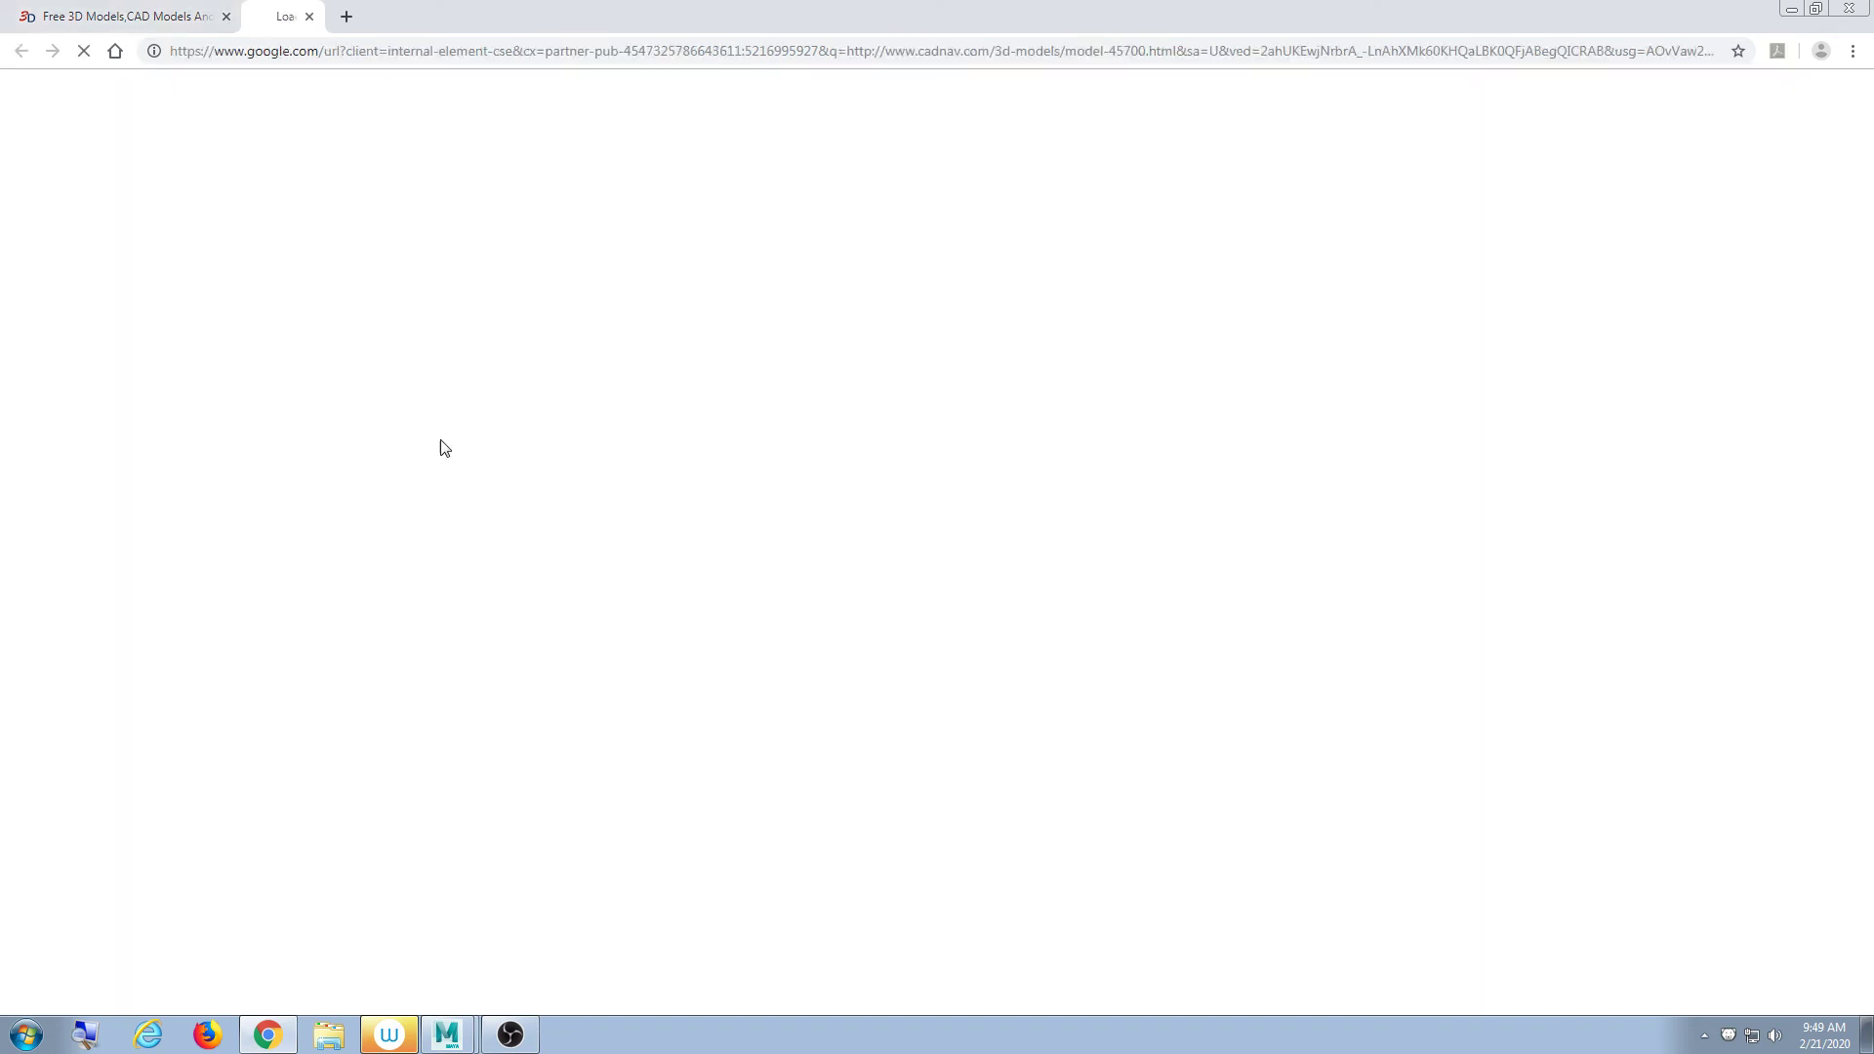
scroll(630, 519, down, 2)
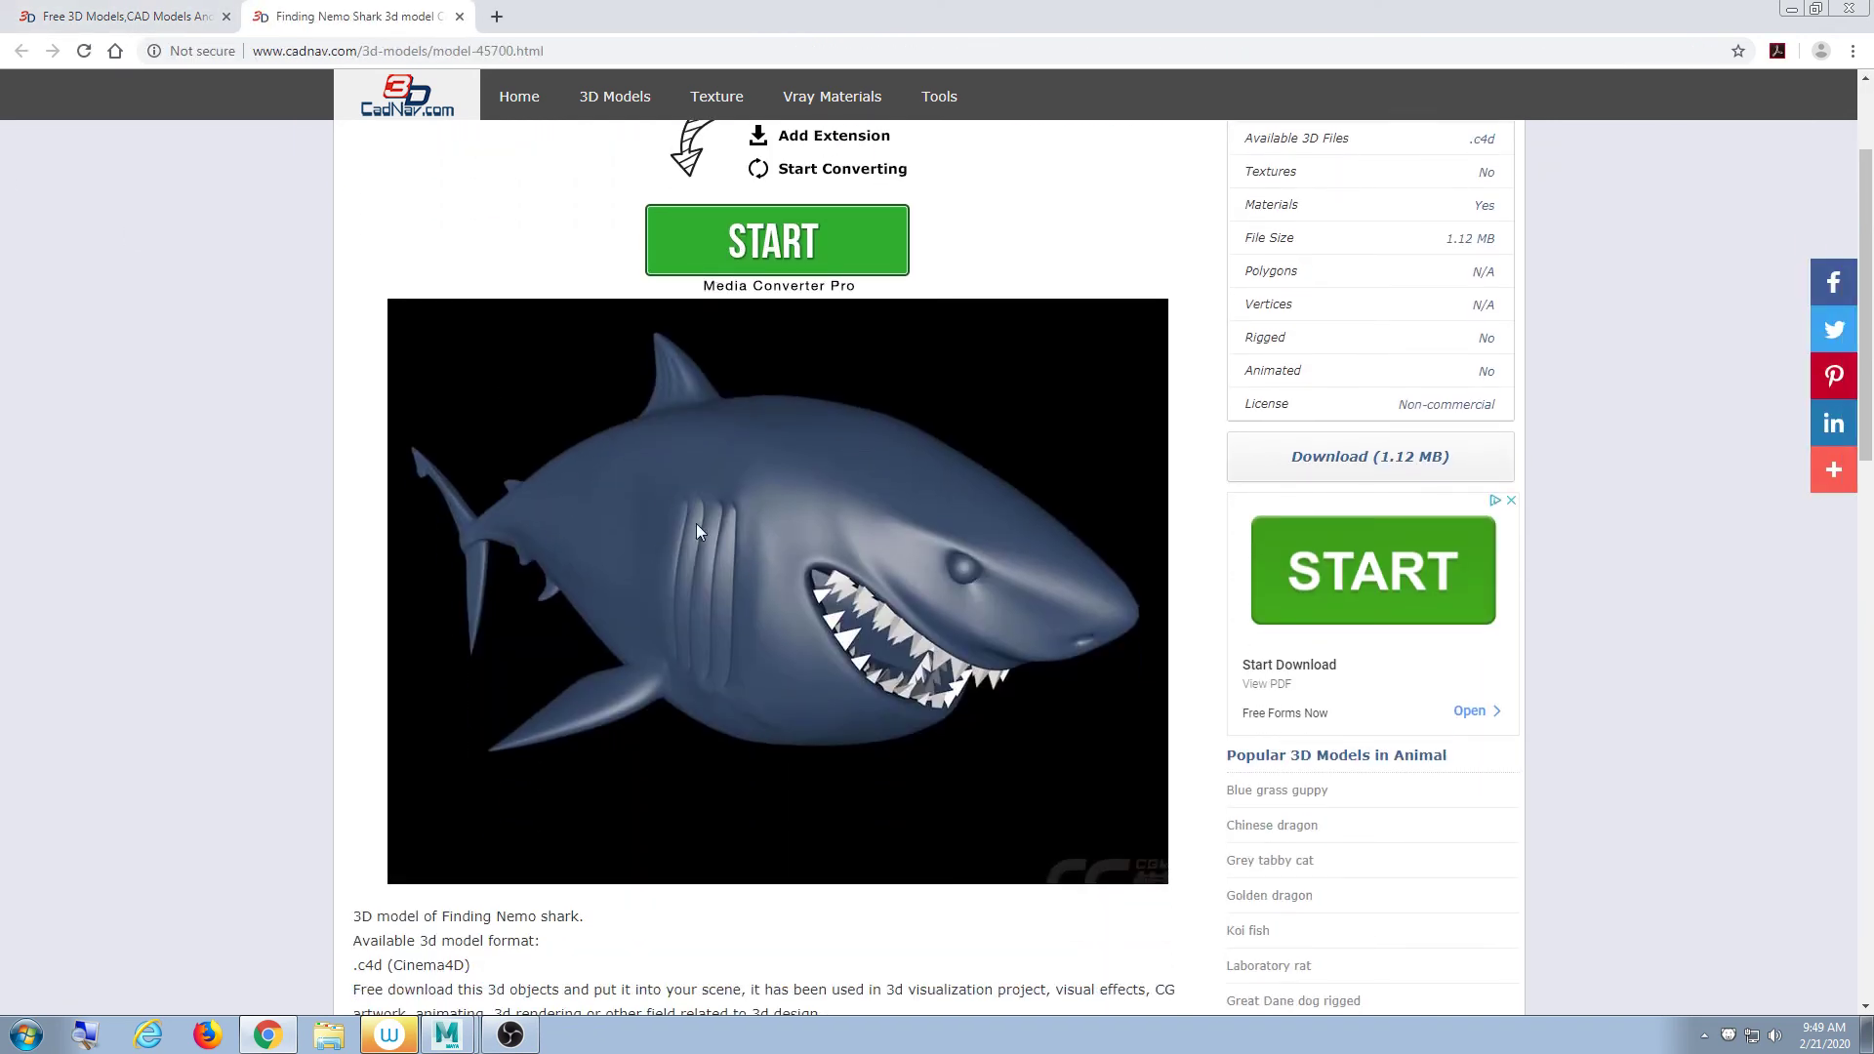
scroll(656, 513, up, 2)
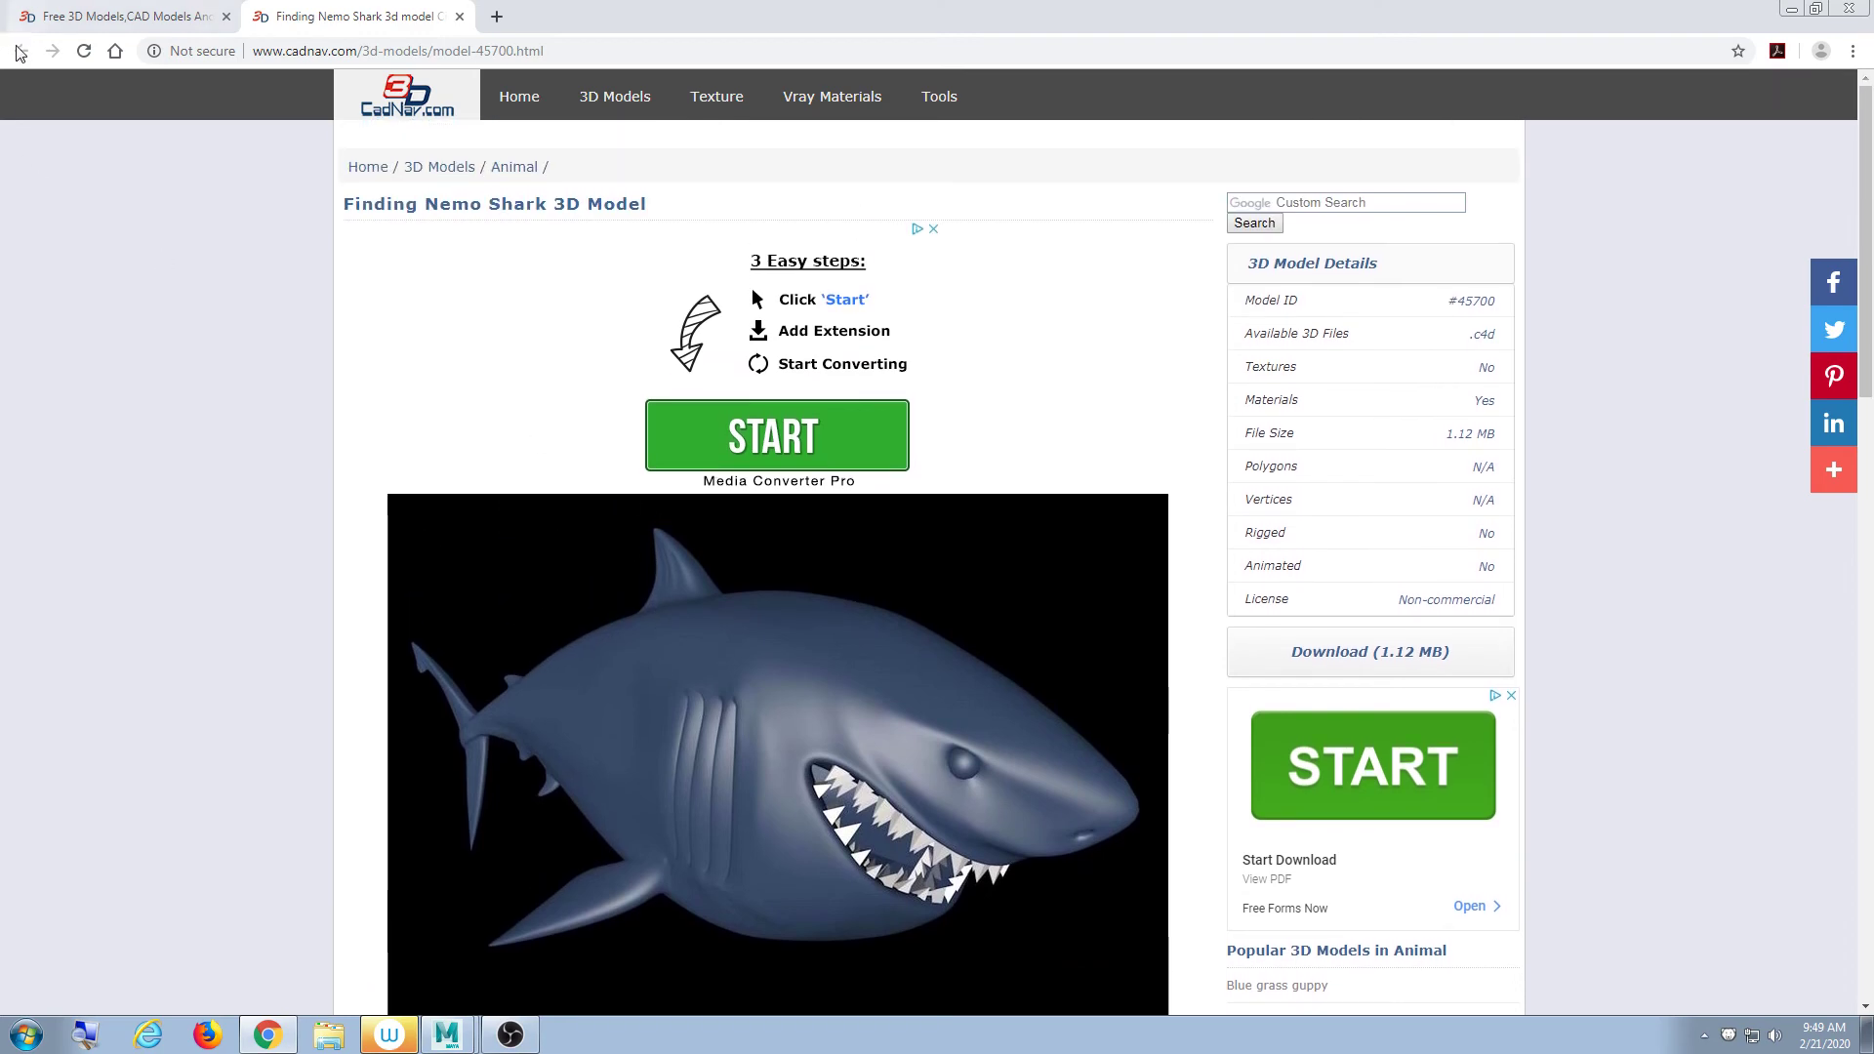
click(459, 18)
scroll(562, 498, down, 7)
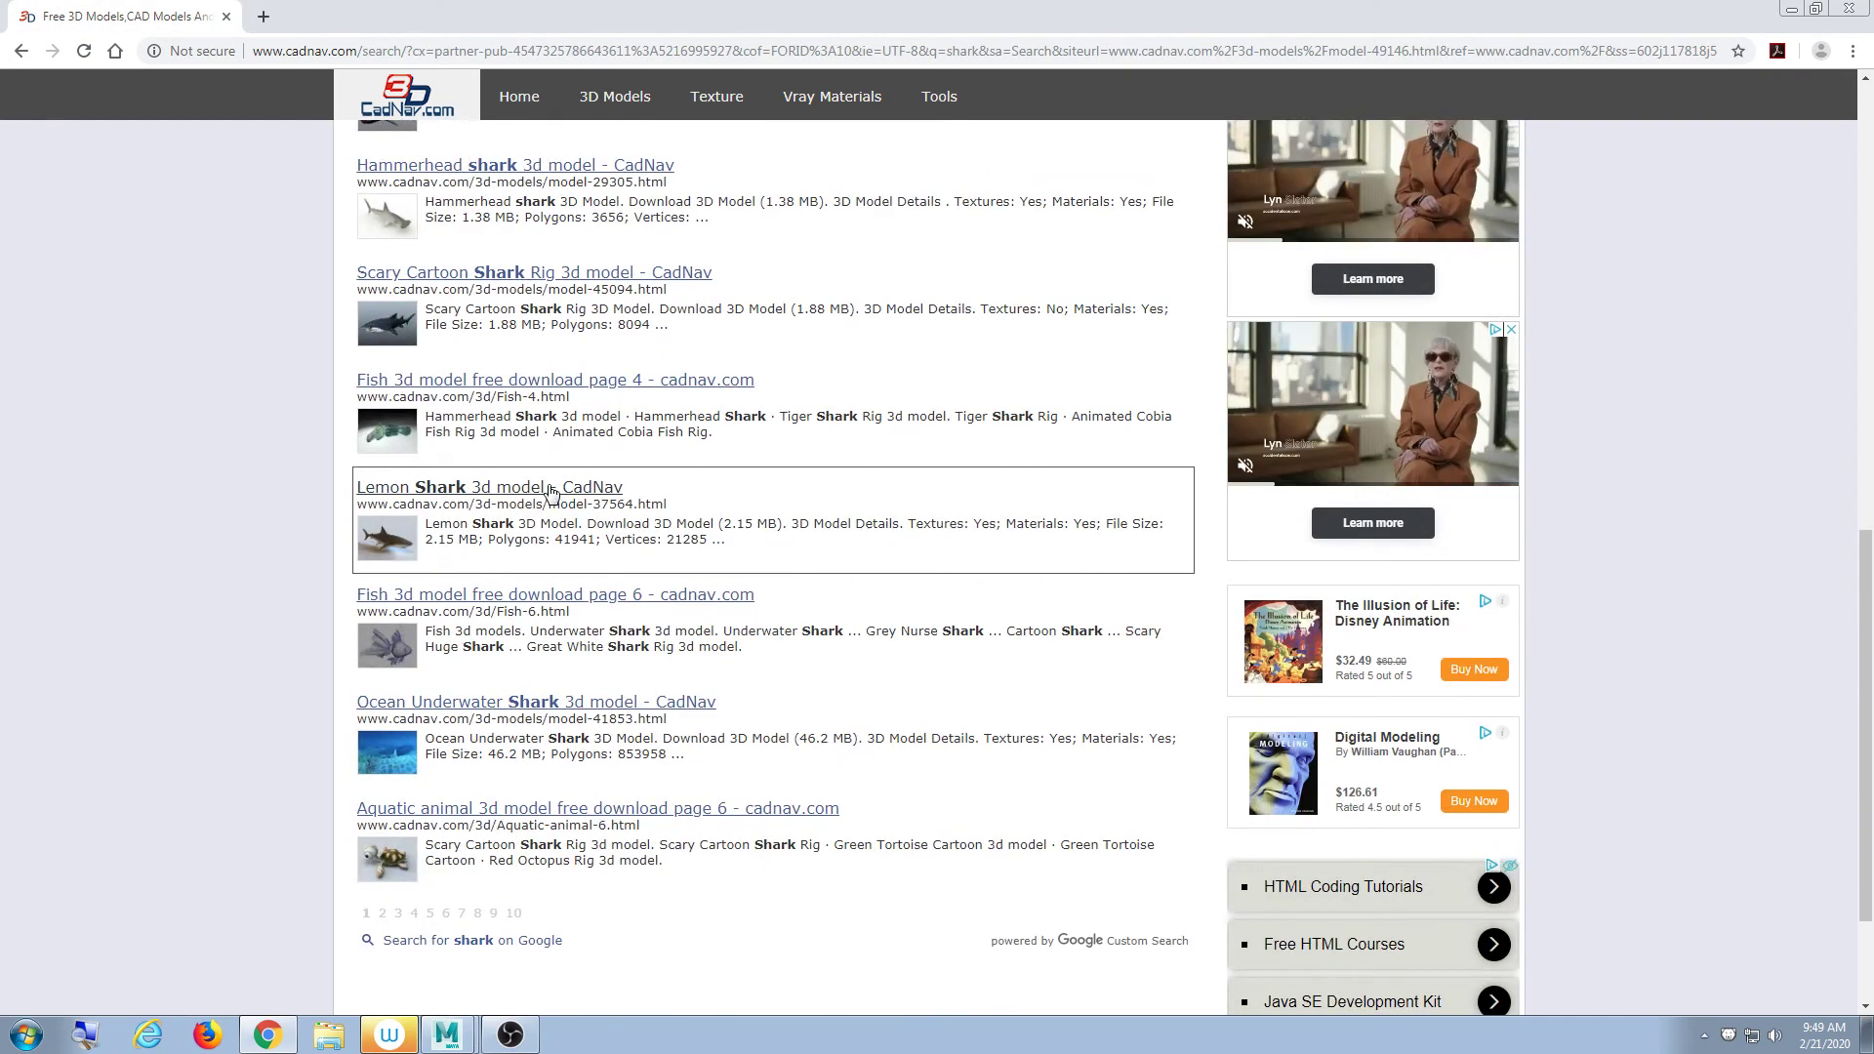
scroll(547, 490, down, 2)
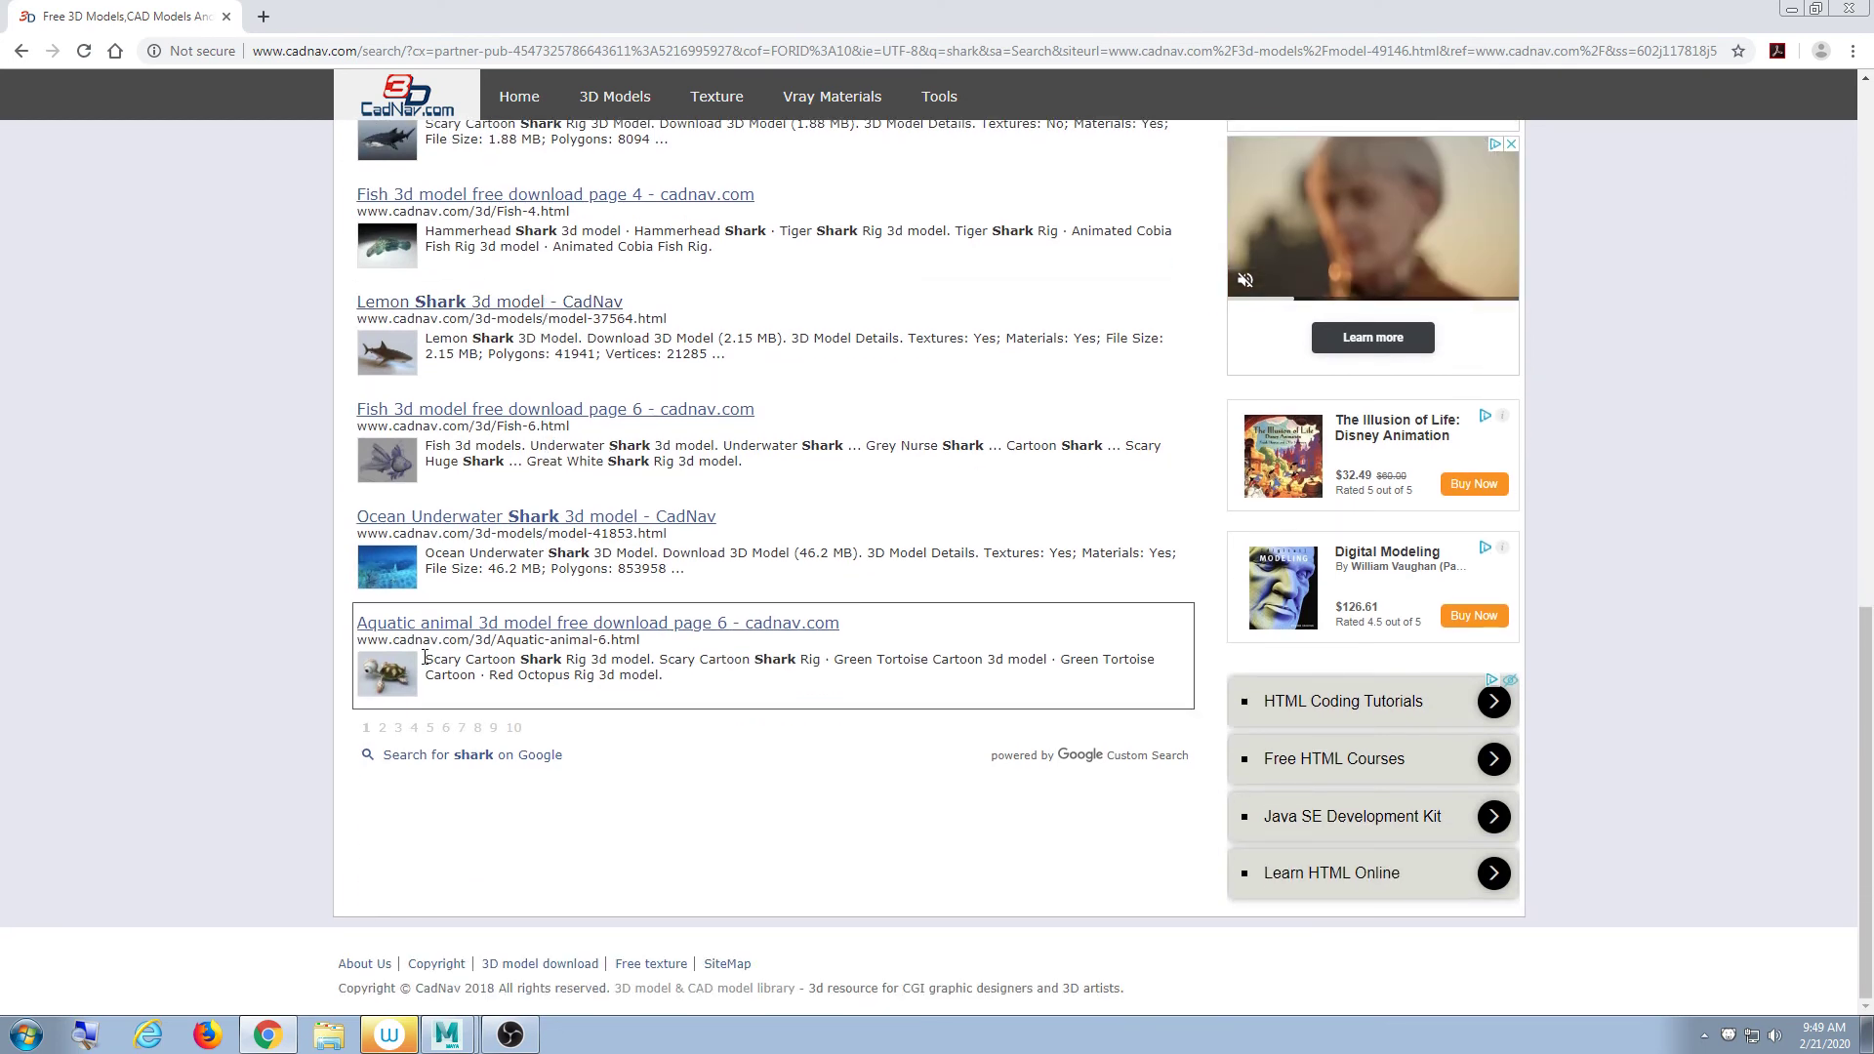
click(398, 671)
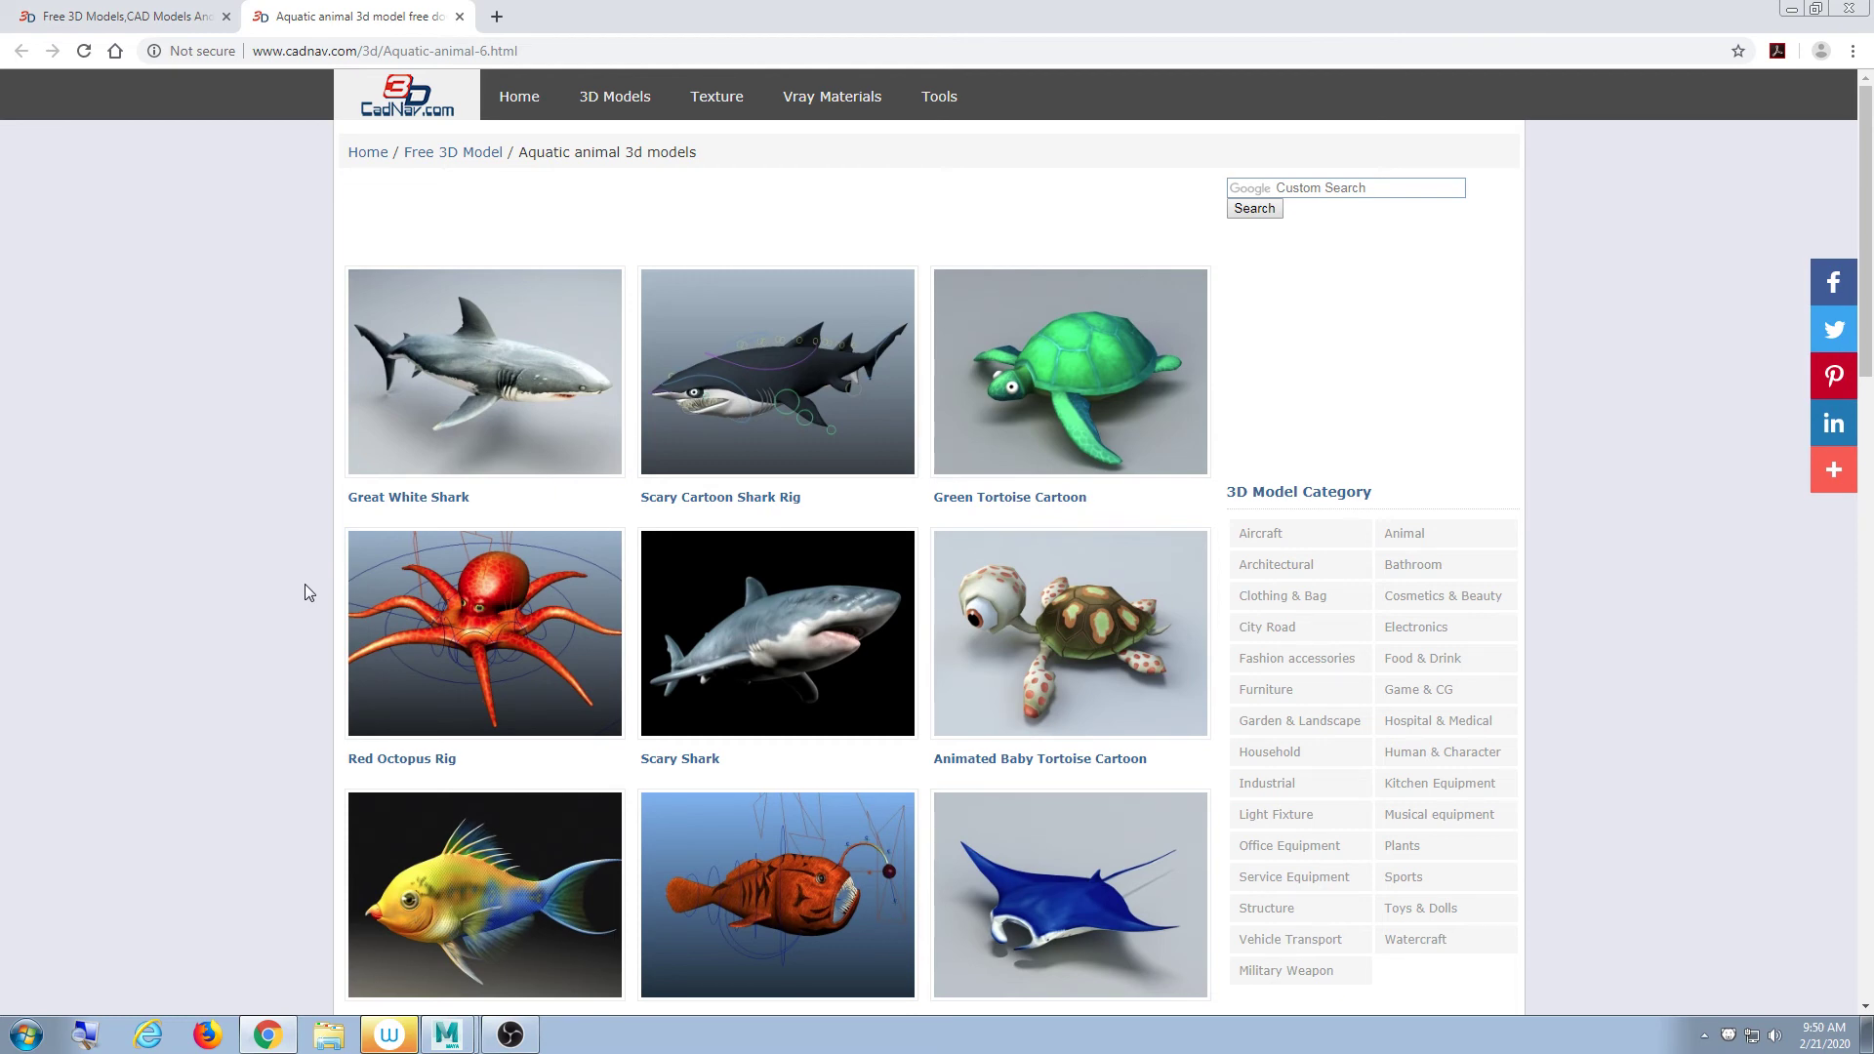
- Open the Animated Baby Tortoise Cartoon page and review its details: .max, rigged, animated, 15.2 MB
scroll(305, 591, down, 3)
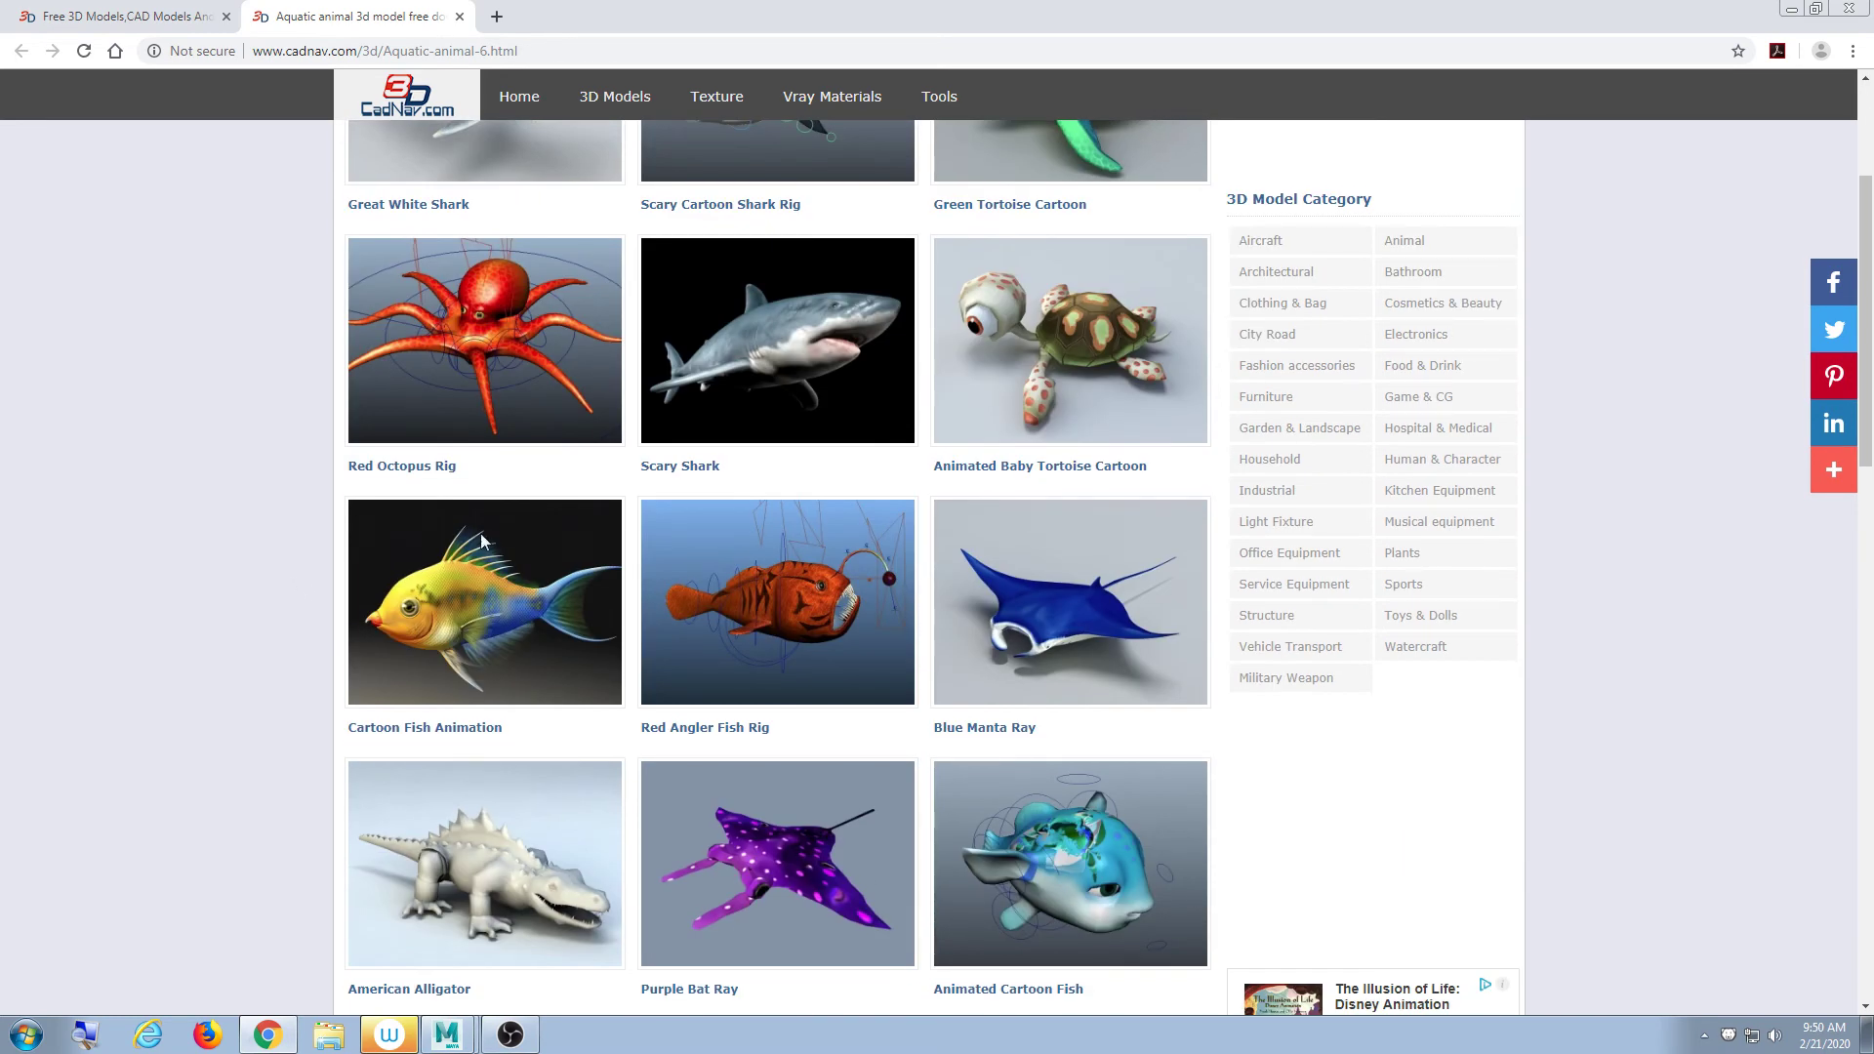
click(1017, 394)
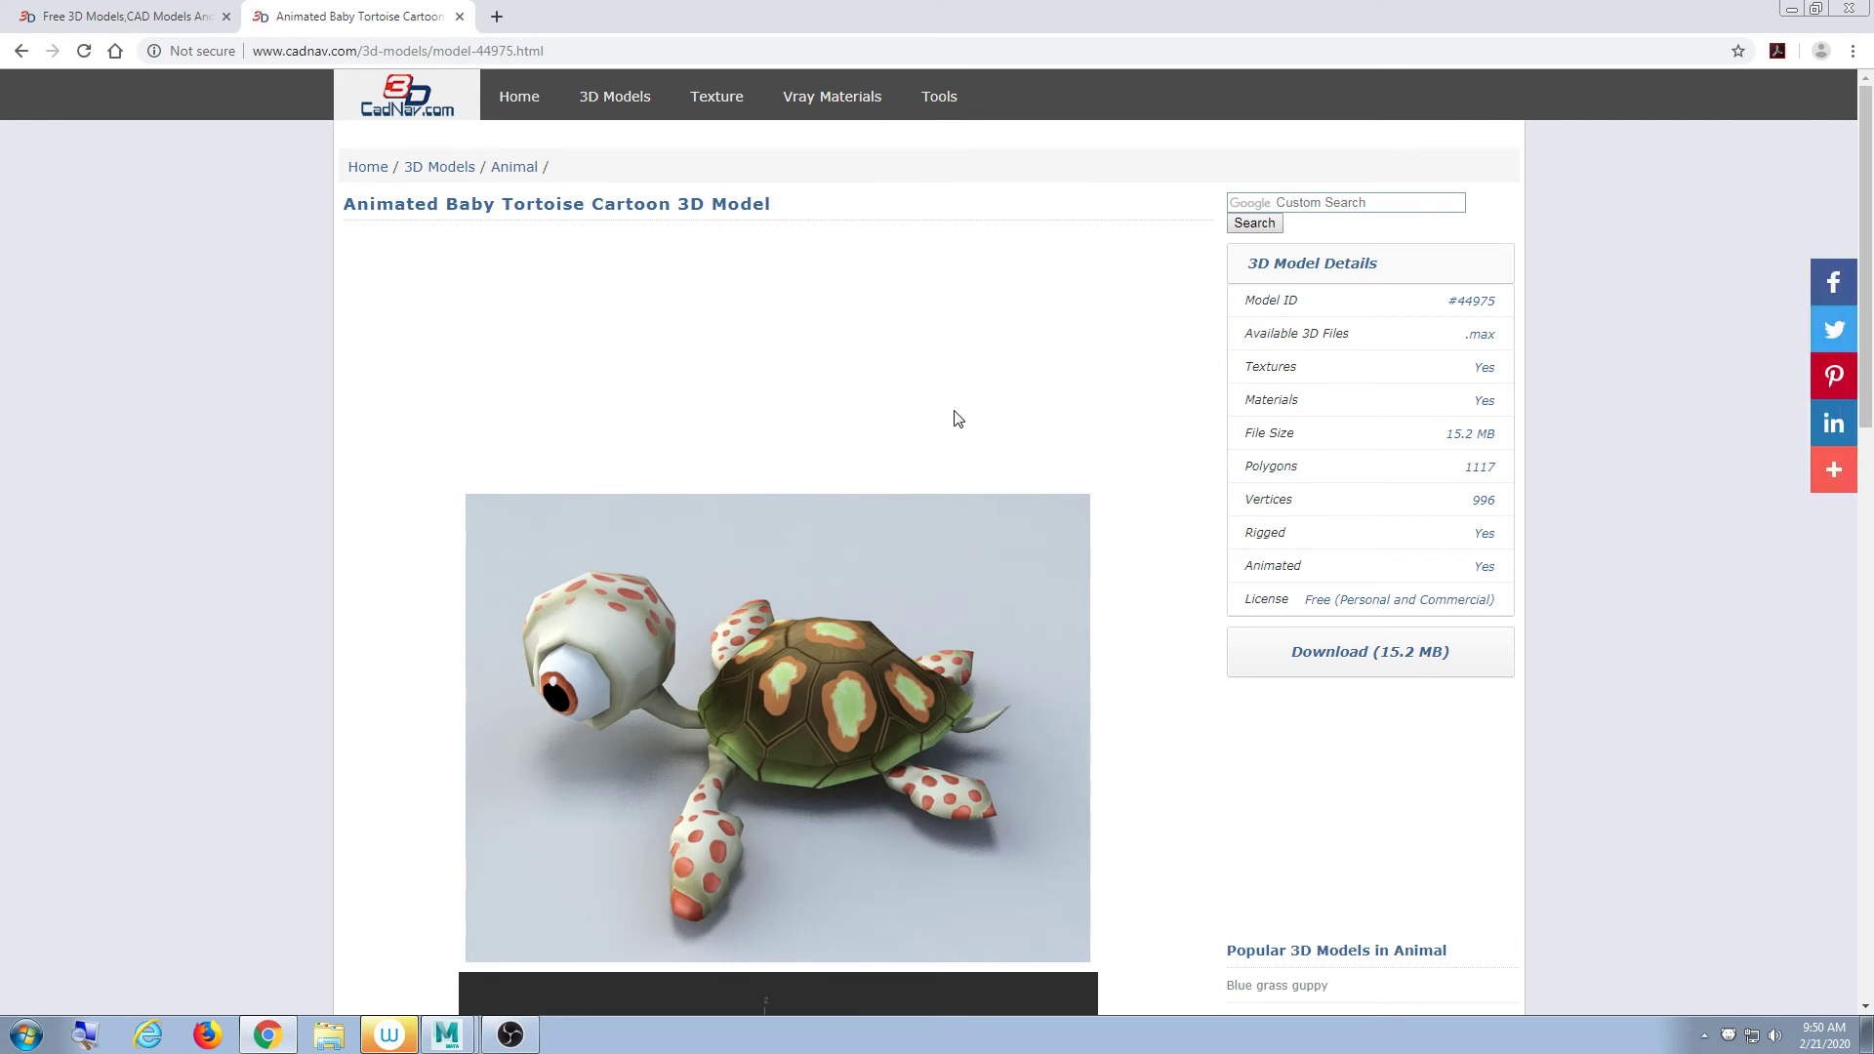
scroll(730, 611, down, 4)
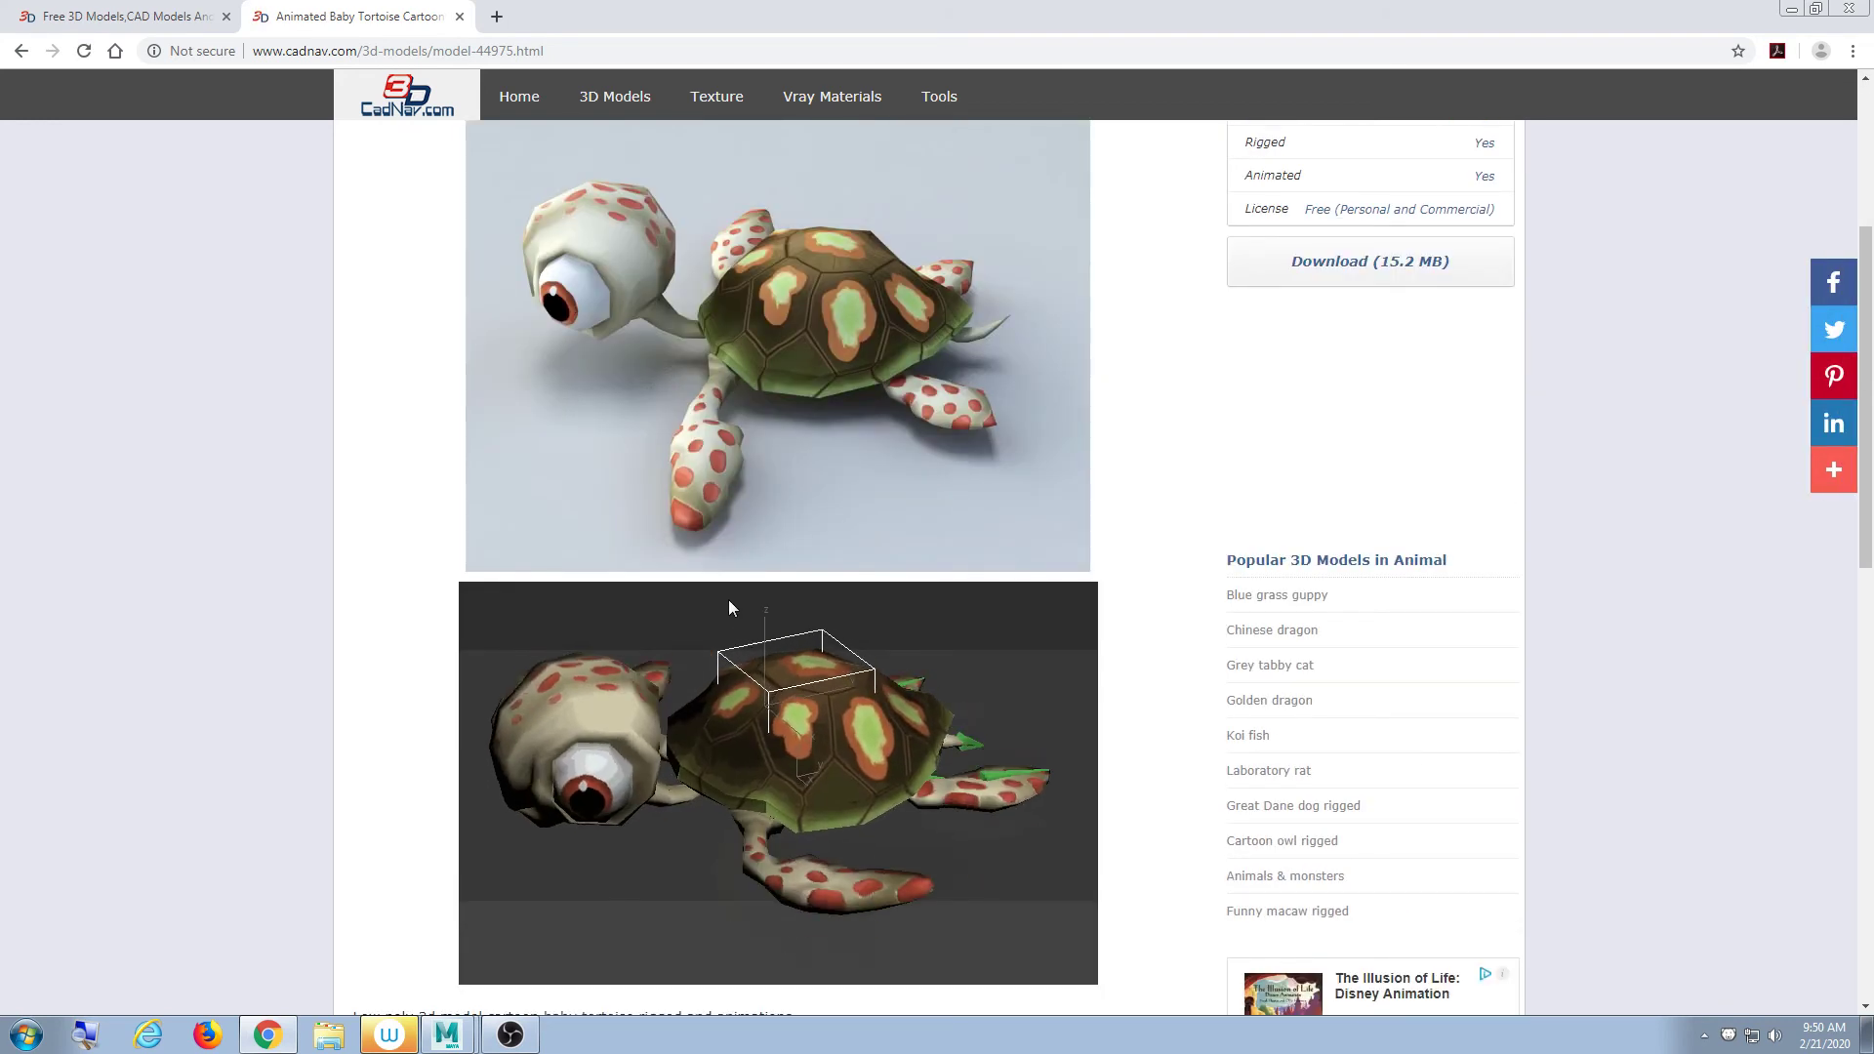
scroll(729, 603, down, 1)
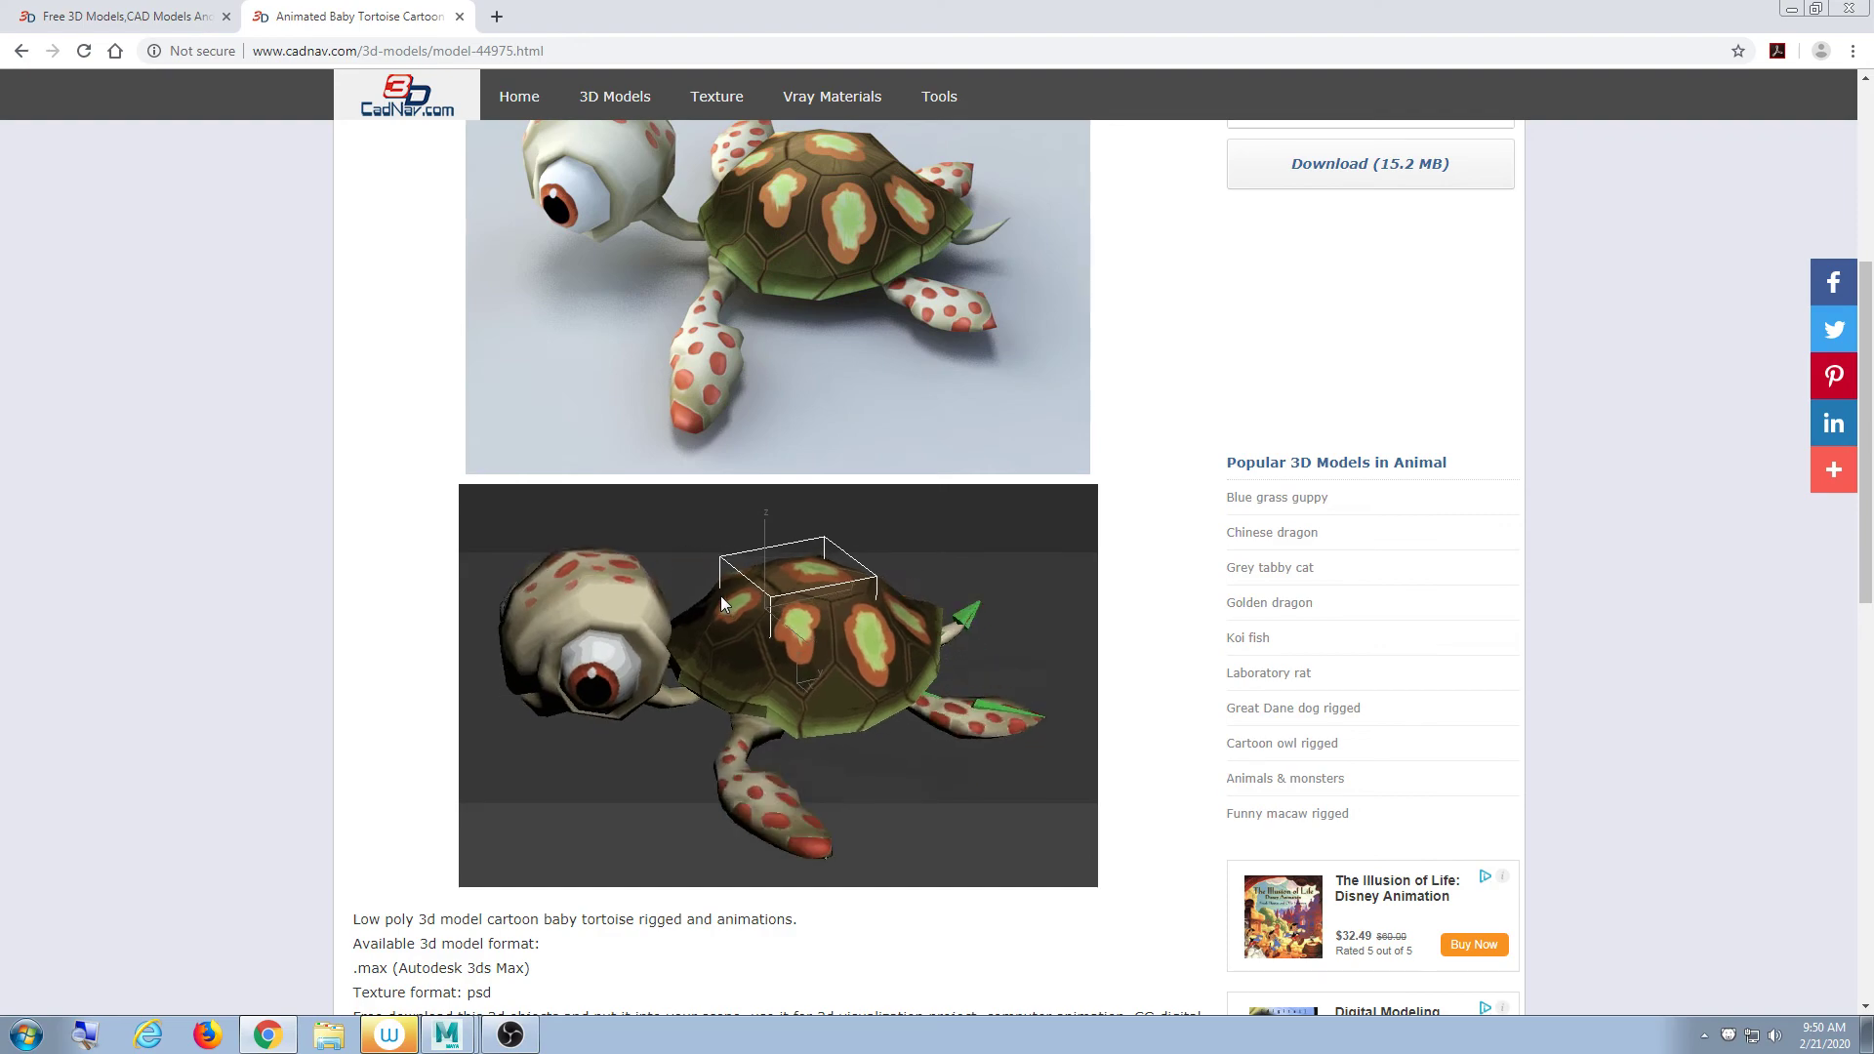
scroll(720, 596, down, 2)
scroll(719, 596, down, 4)
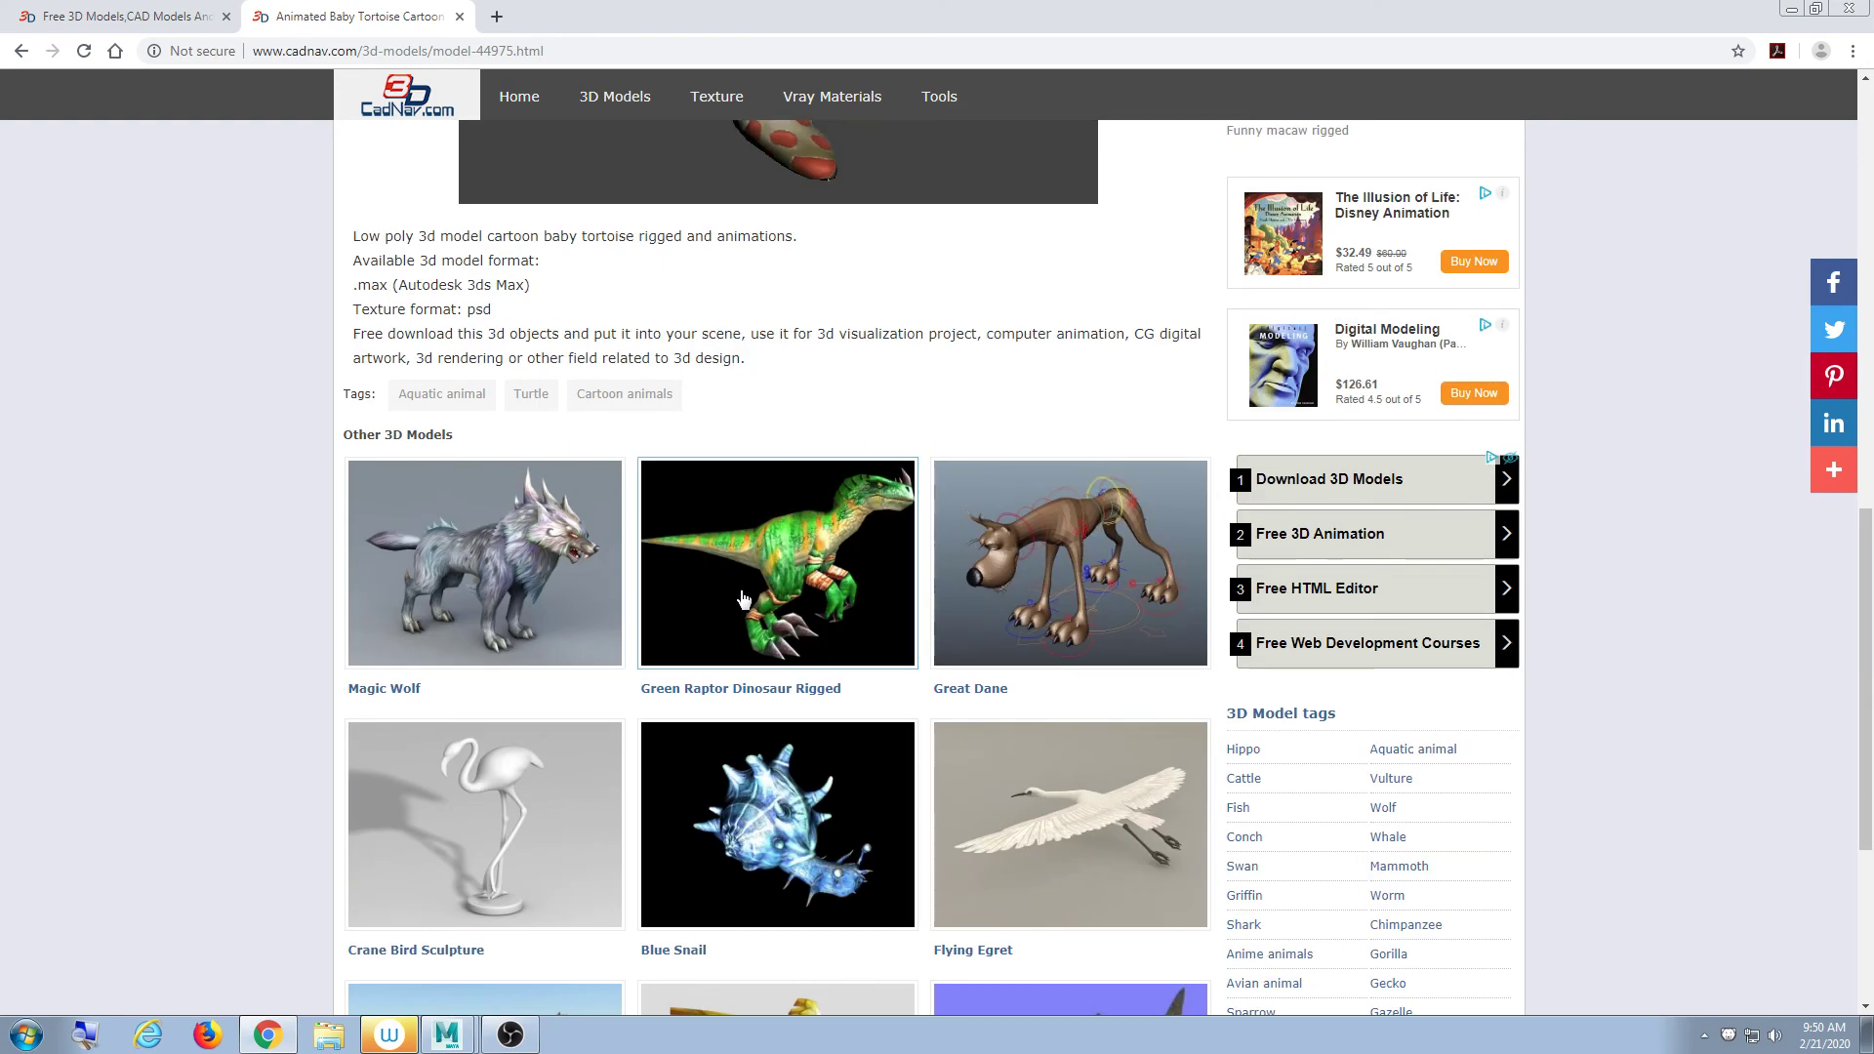
scroll(739, 590, down, 4)
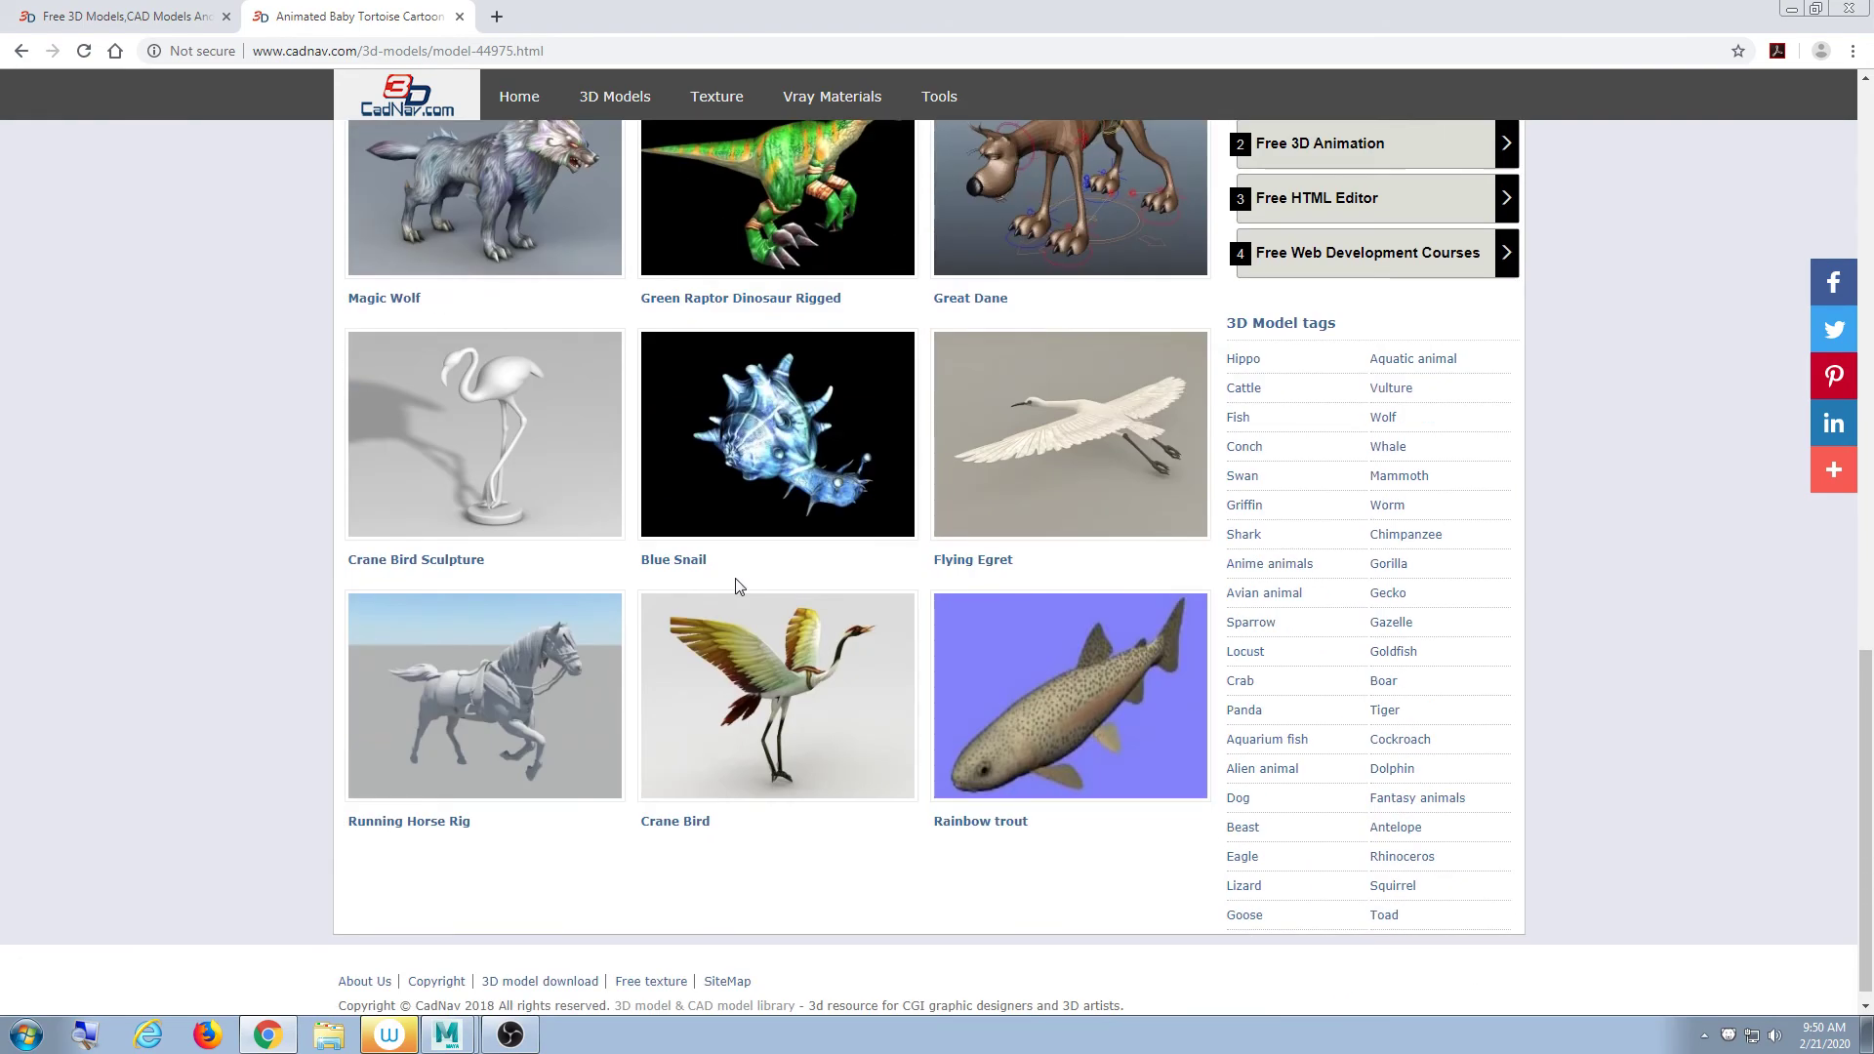
scroll(734, 581, up, 13)
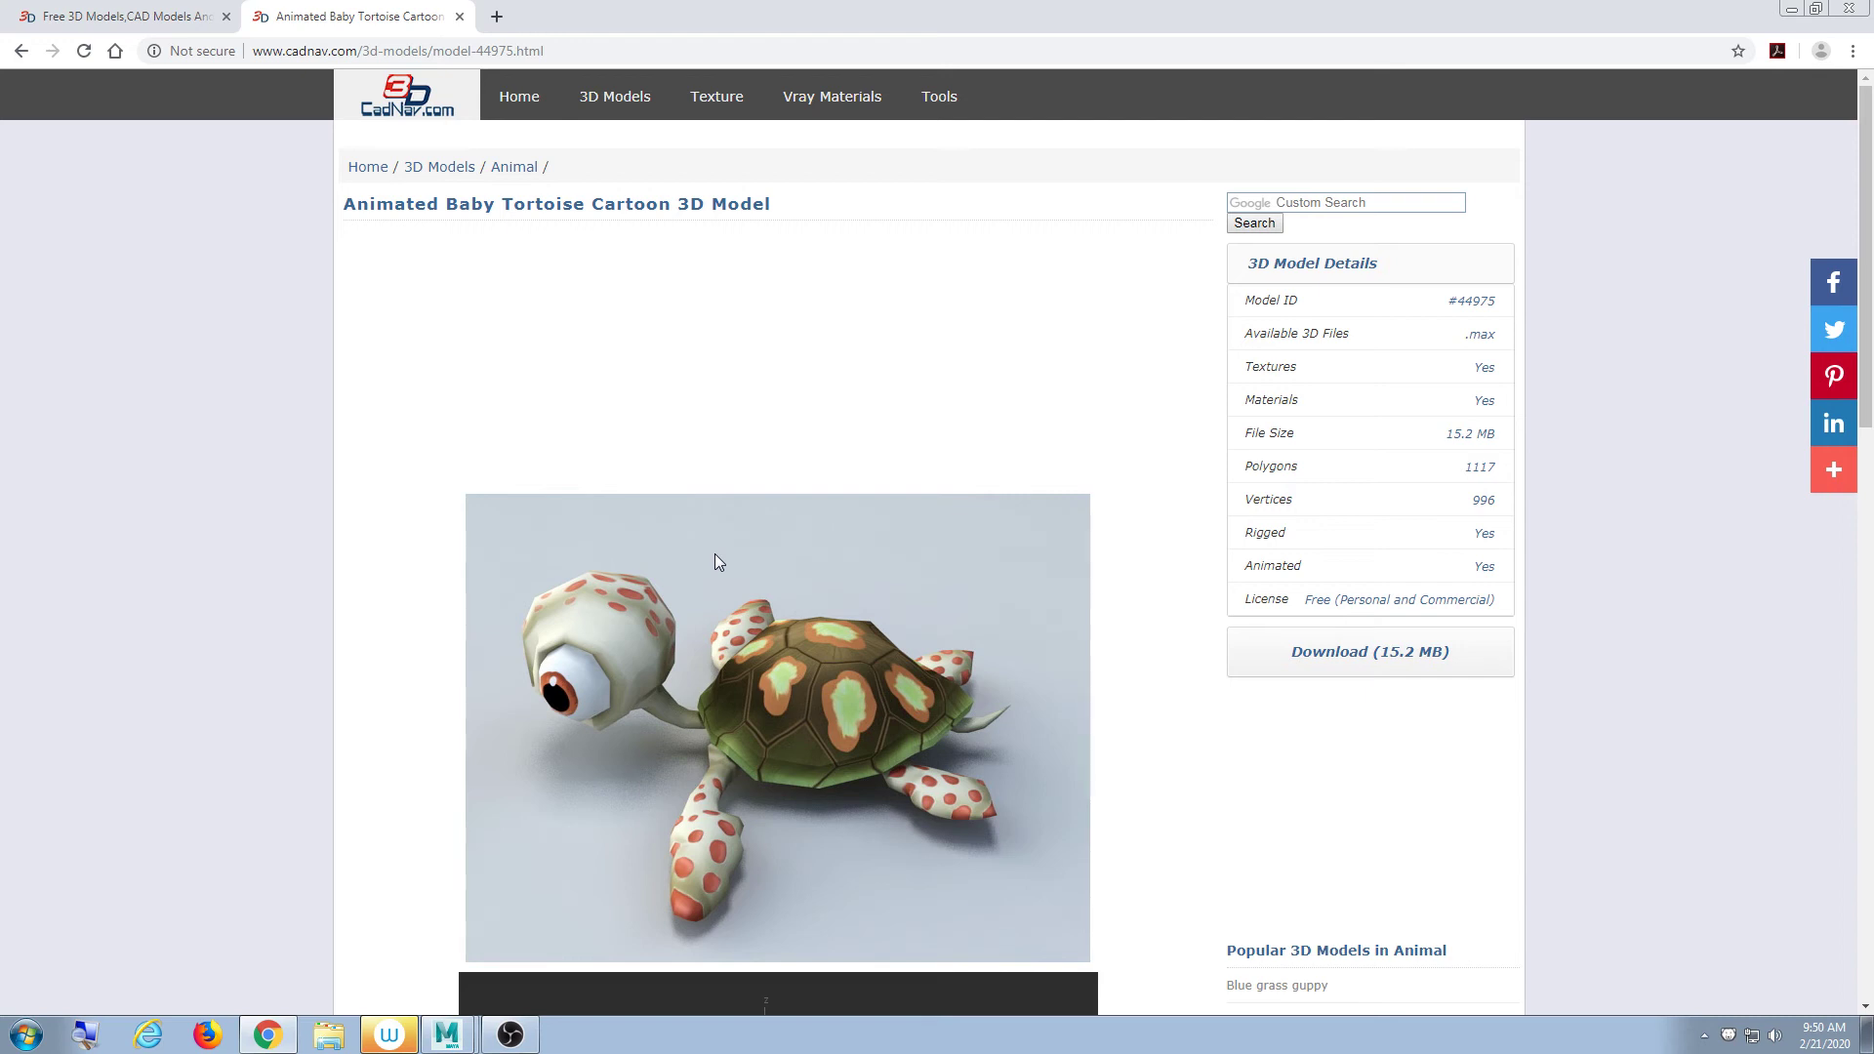
drag(868, 10, 994, 5)
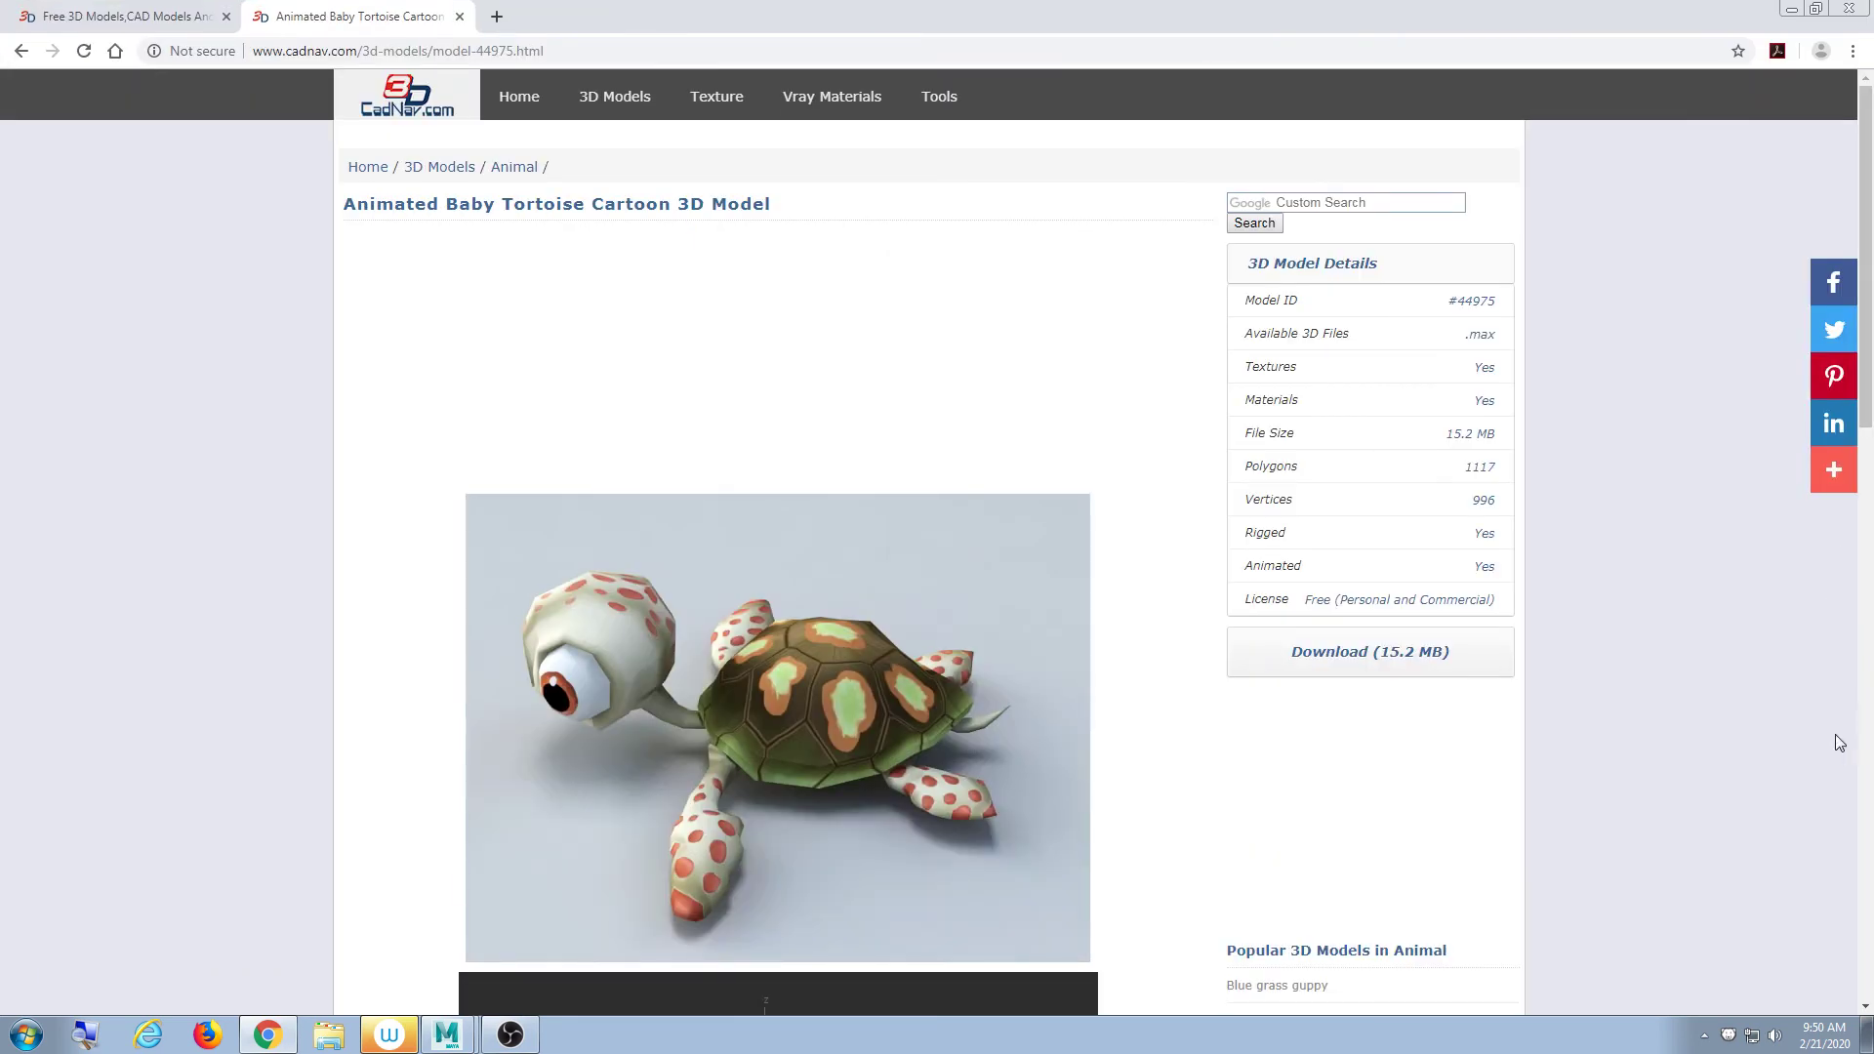
- Download the tortoise archive, show it in the Downloads folder, and close Chrome
click(1423, 656)
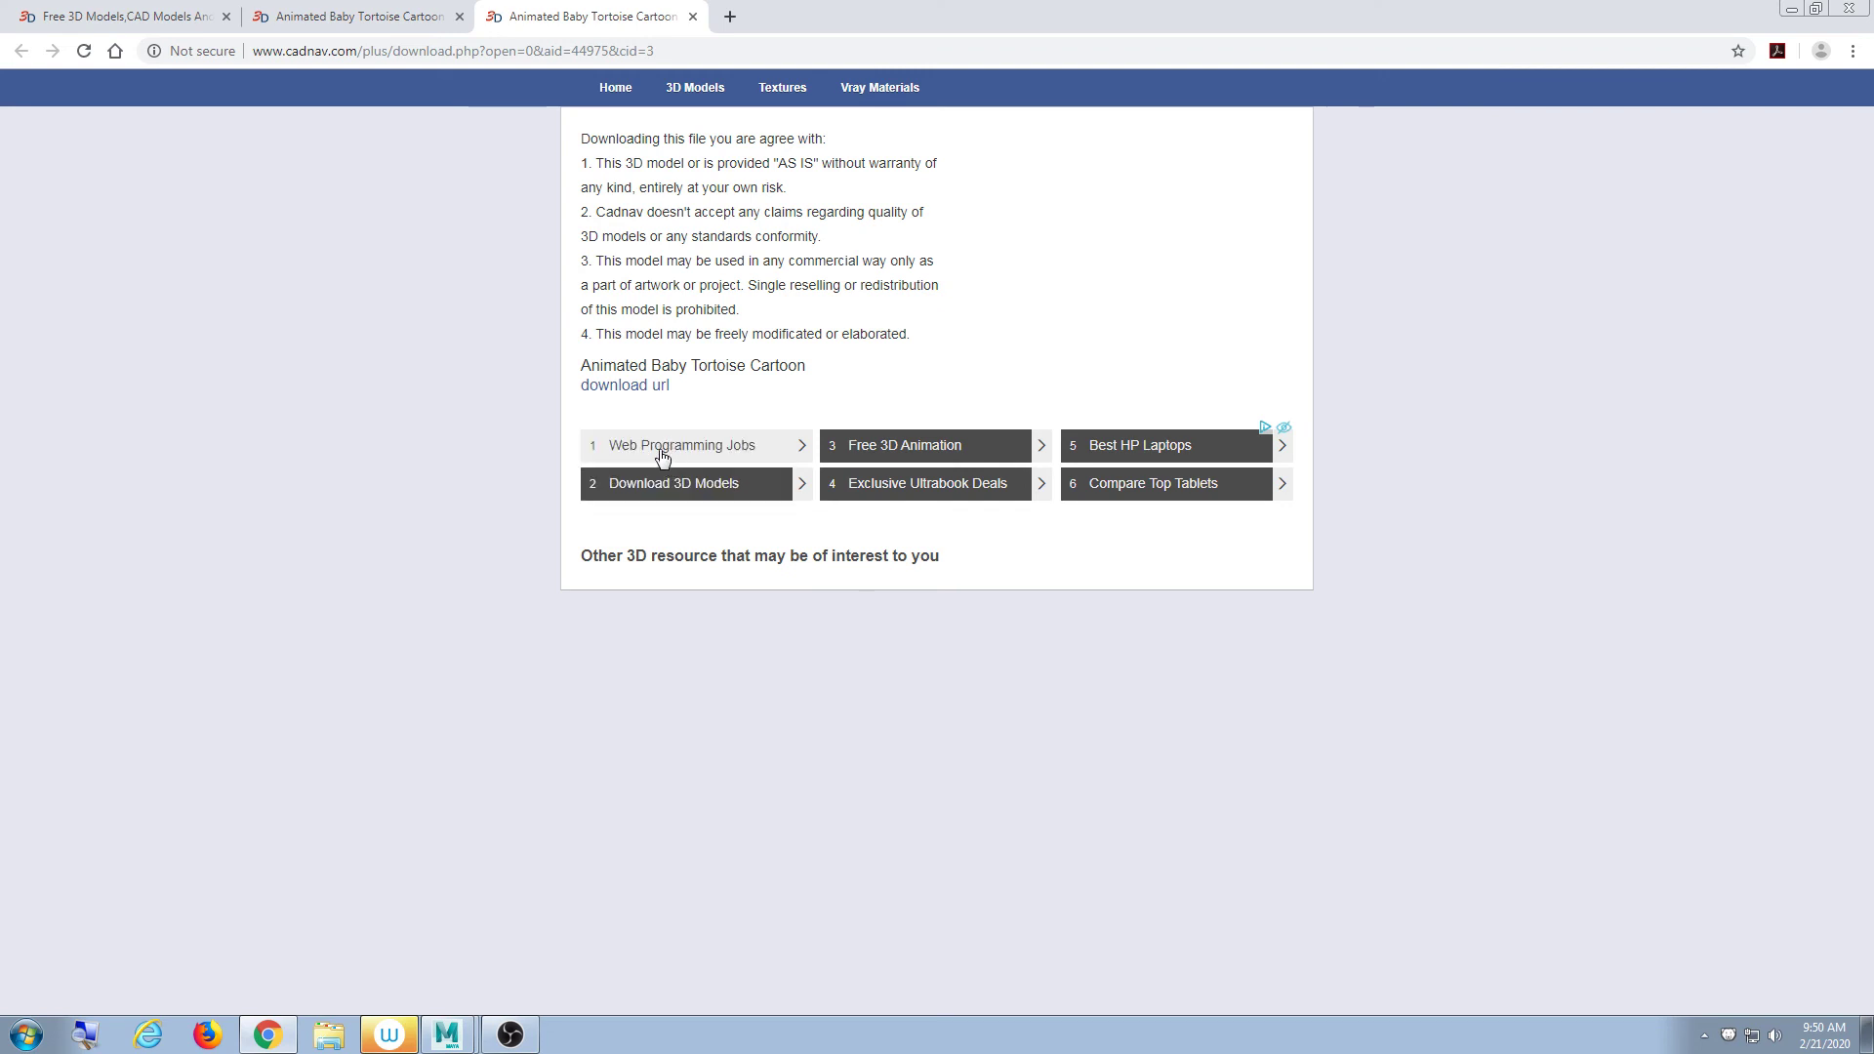
click(645, 387)
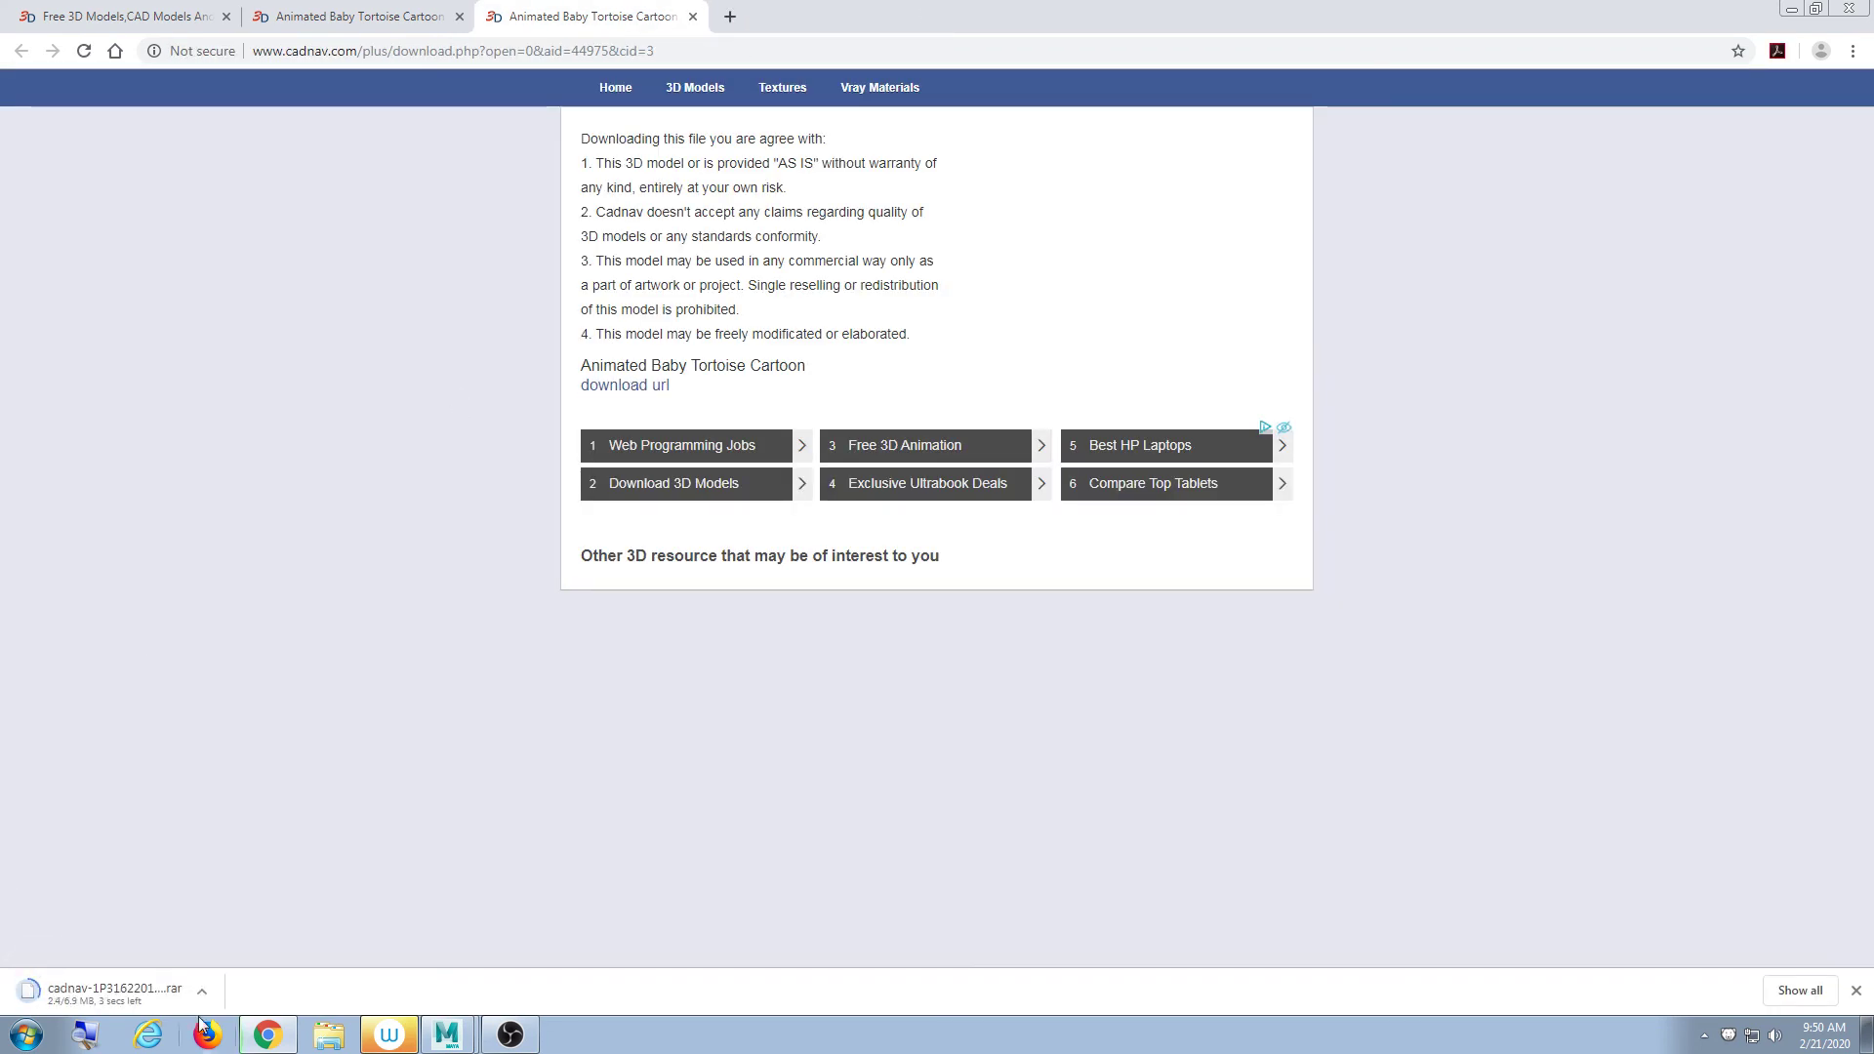
click(202, 991)
click(247, 922)
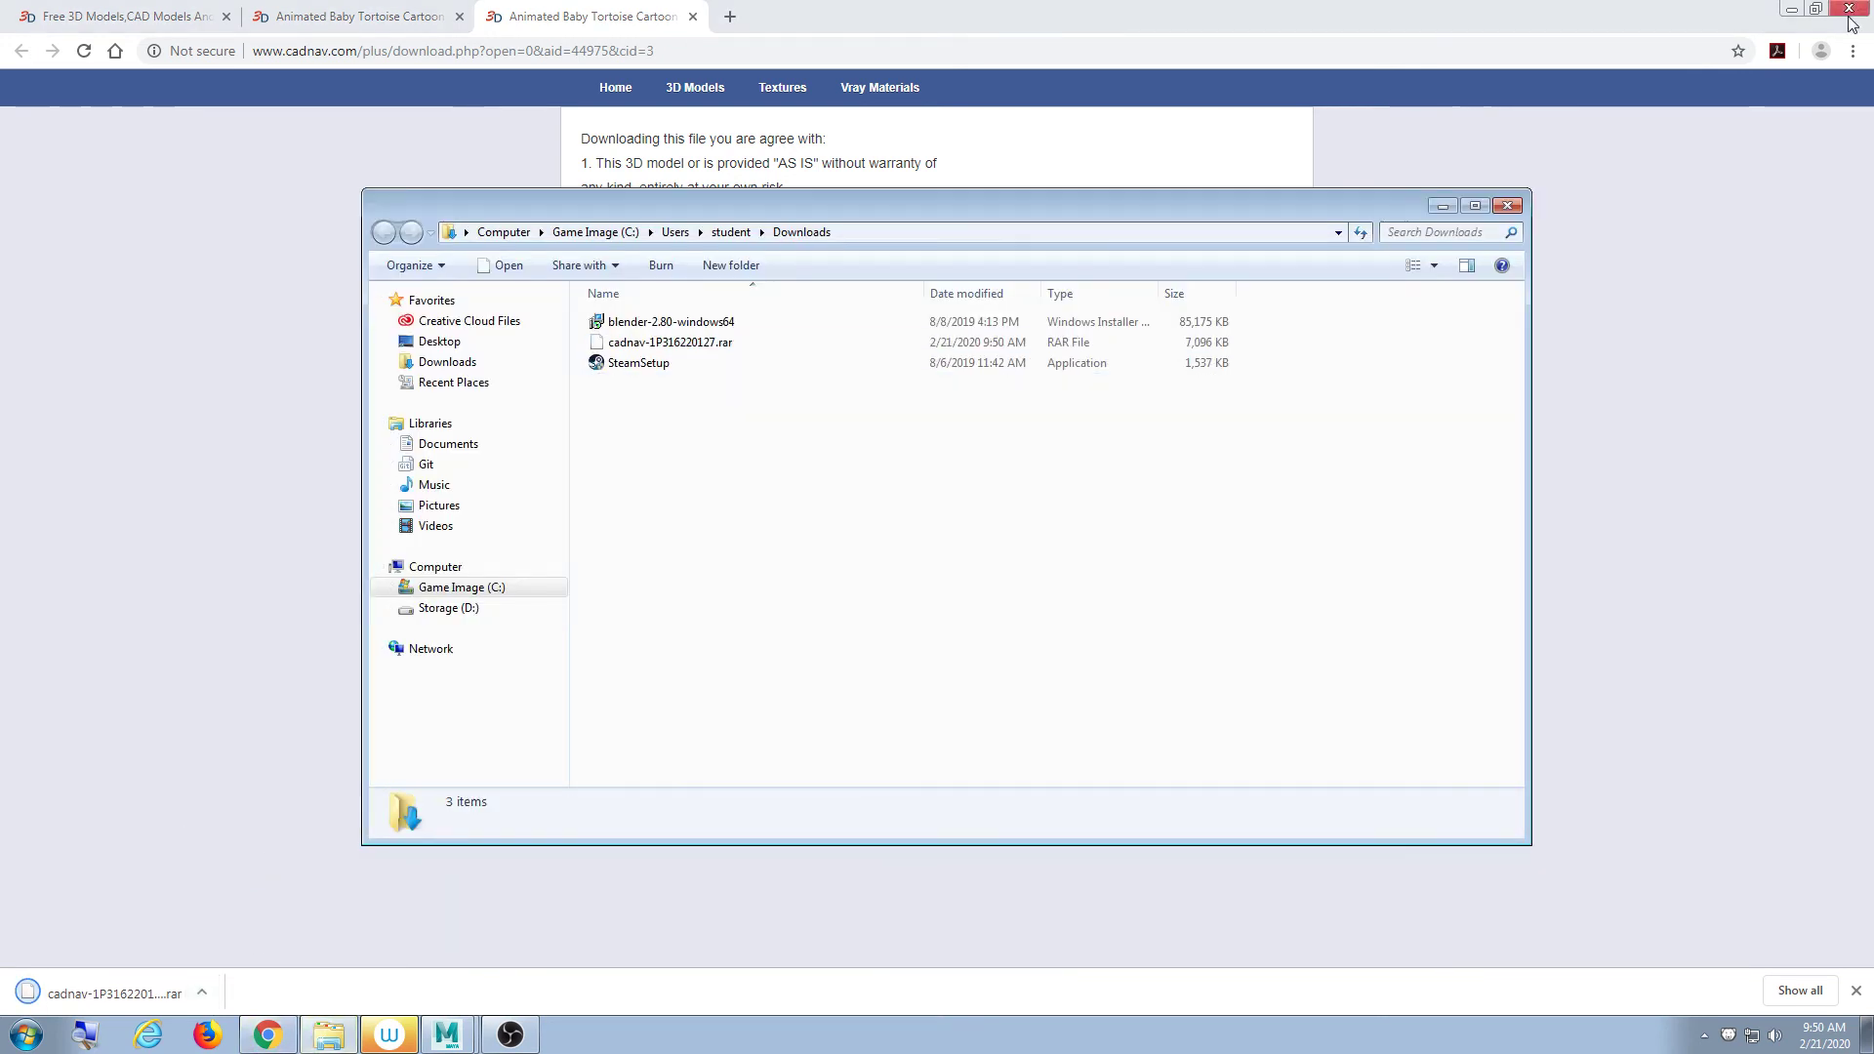
click(1849, 14)
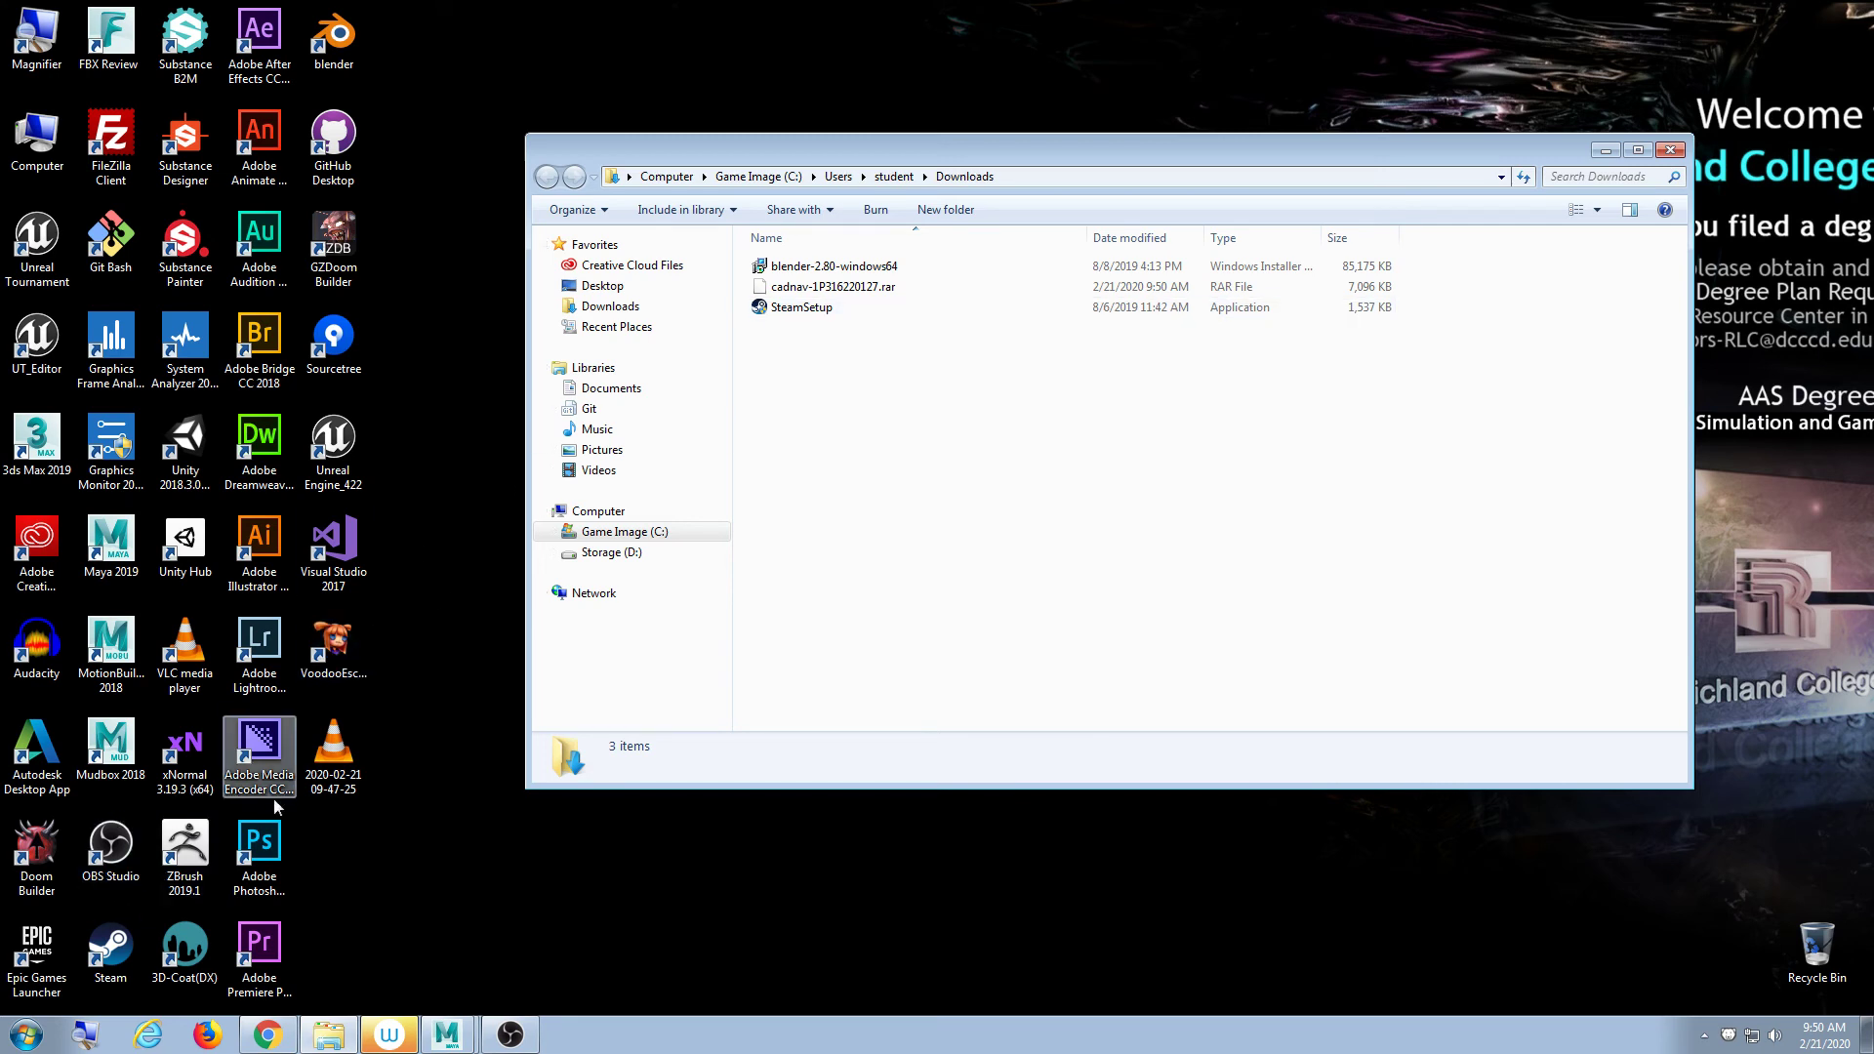
click(496, 695)
- Launch 3ds Max 2019 from its desktop icon
click(37, 444)
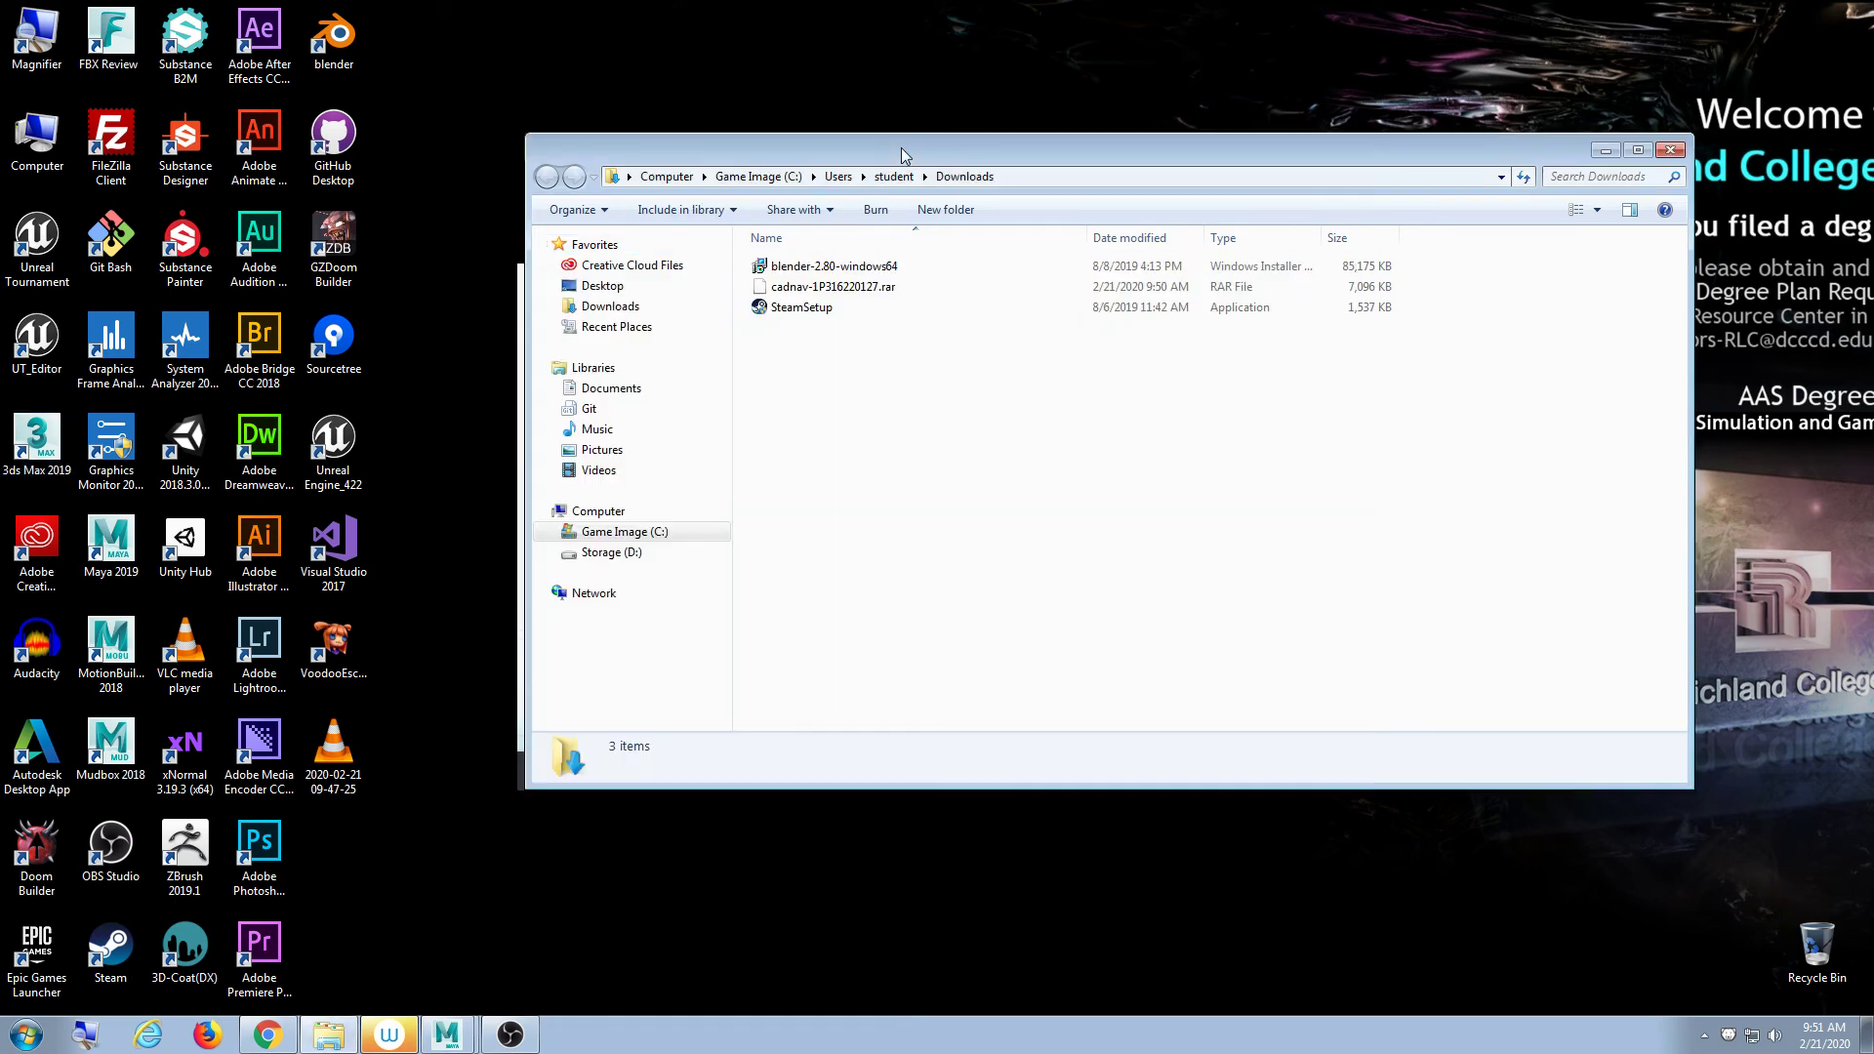
- Extract cadnav-1P316220127.rar with 7-Zip here and open Models_E0113A065 with full file types shown
click(864, 289)
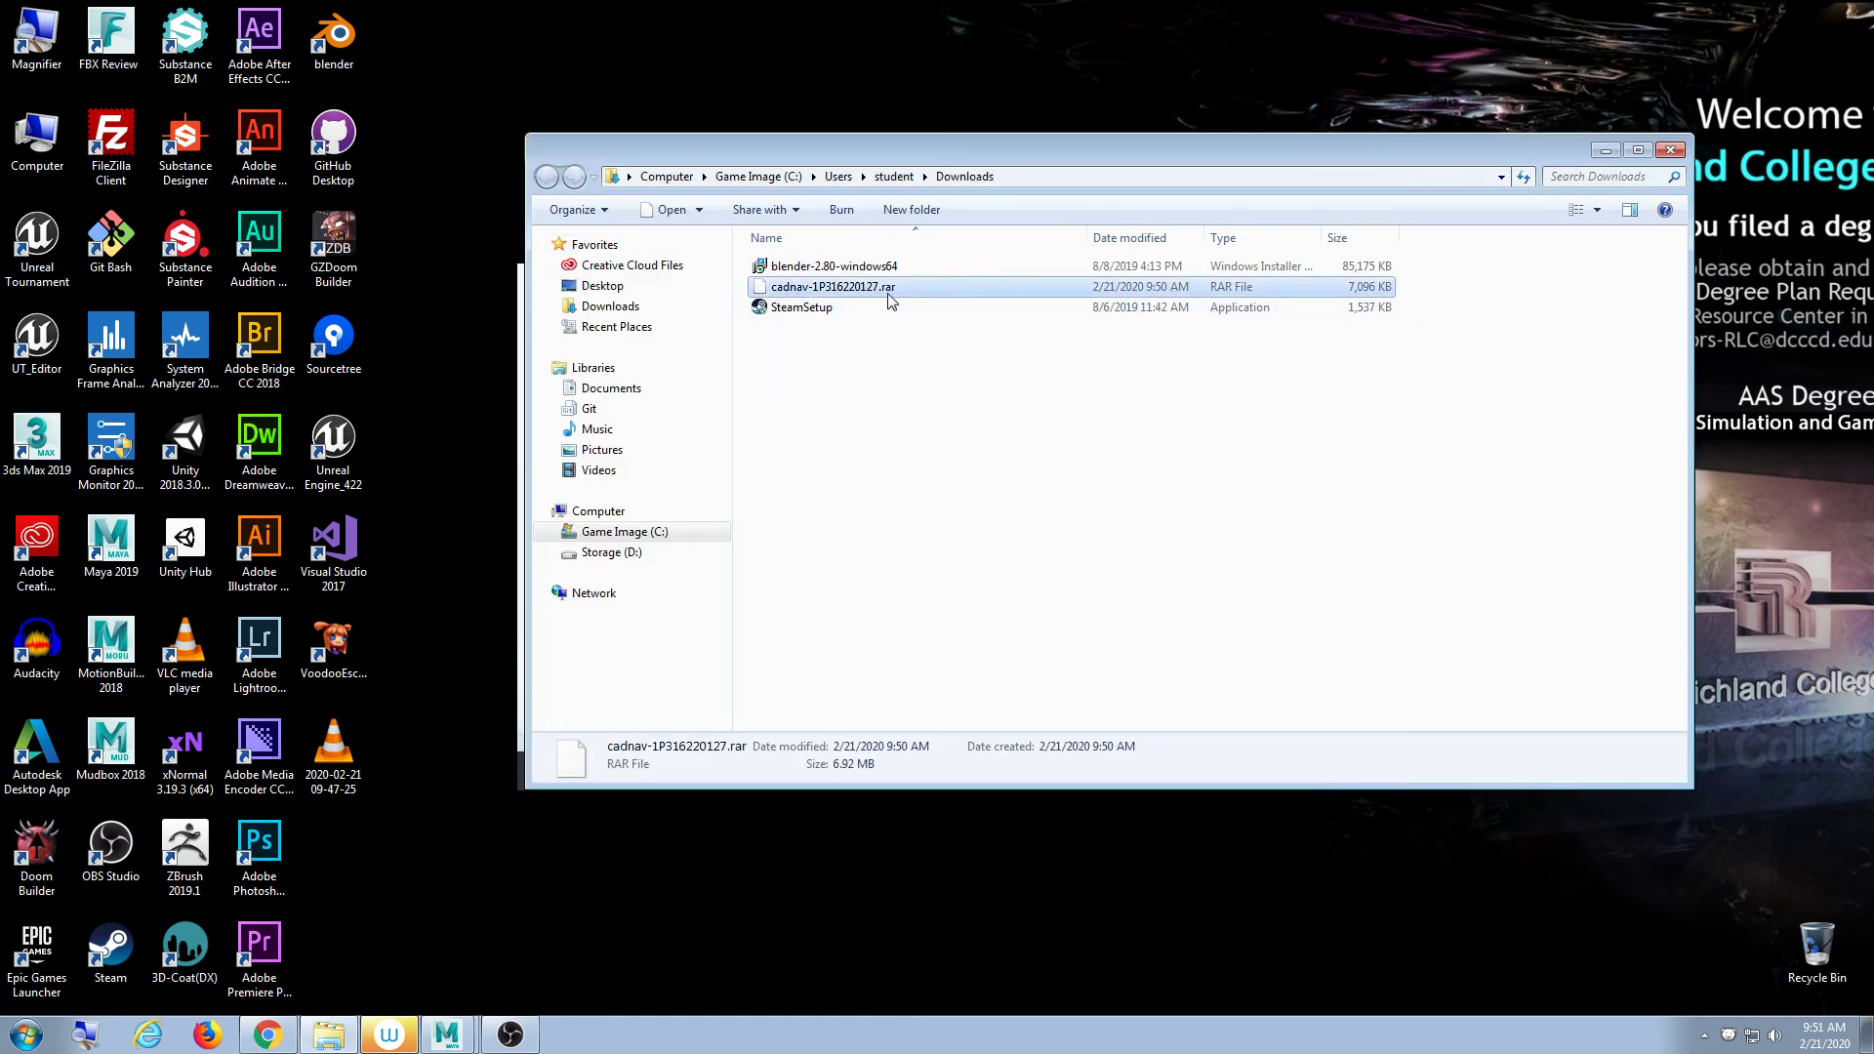
right_click(894, 295)
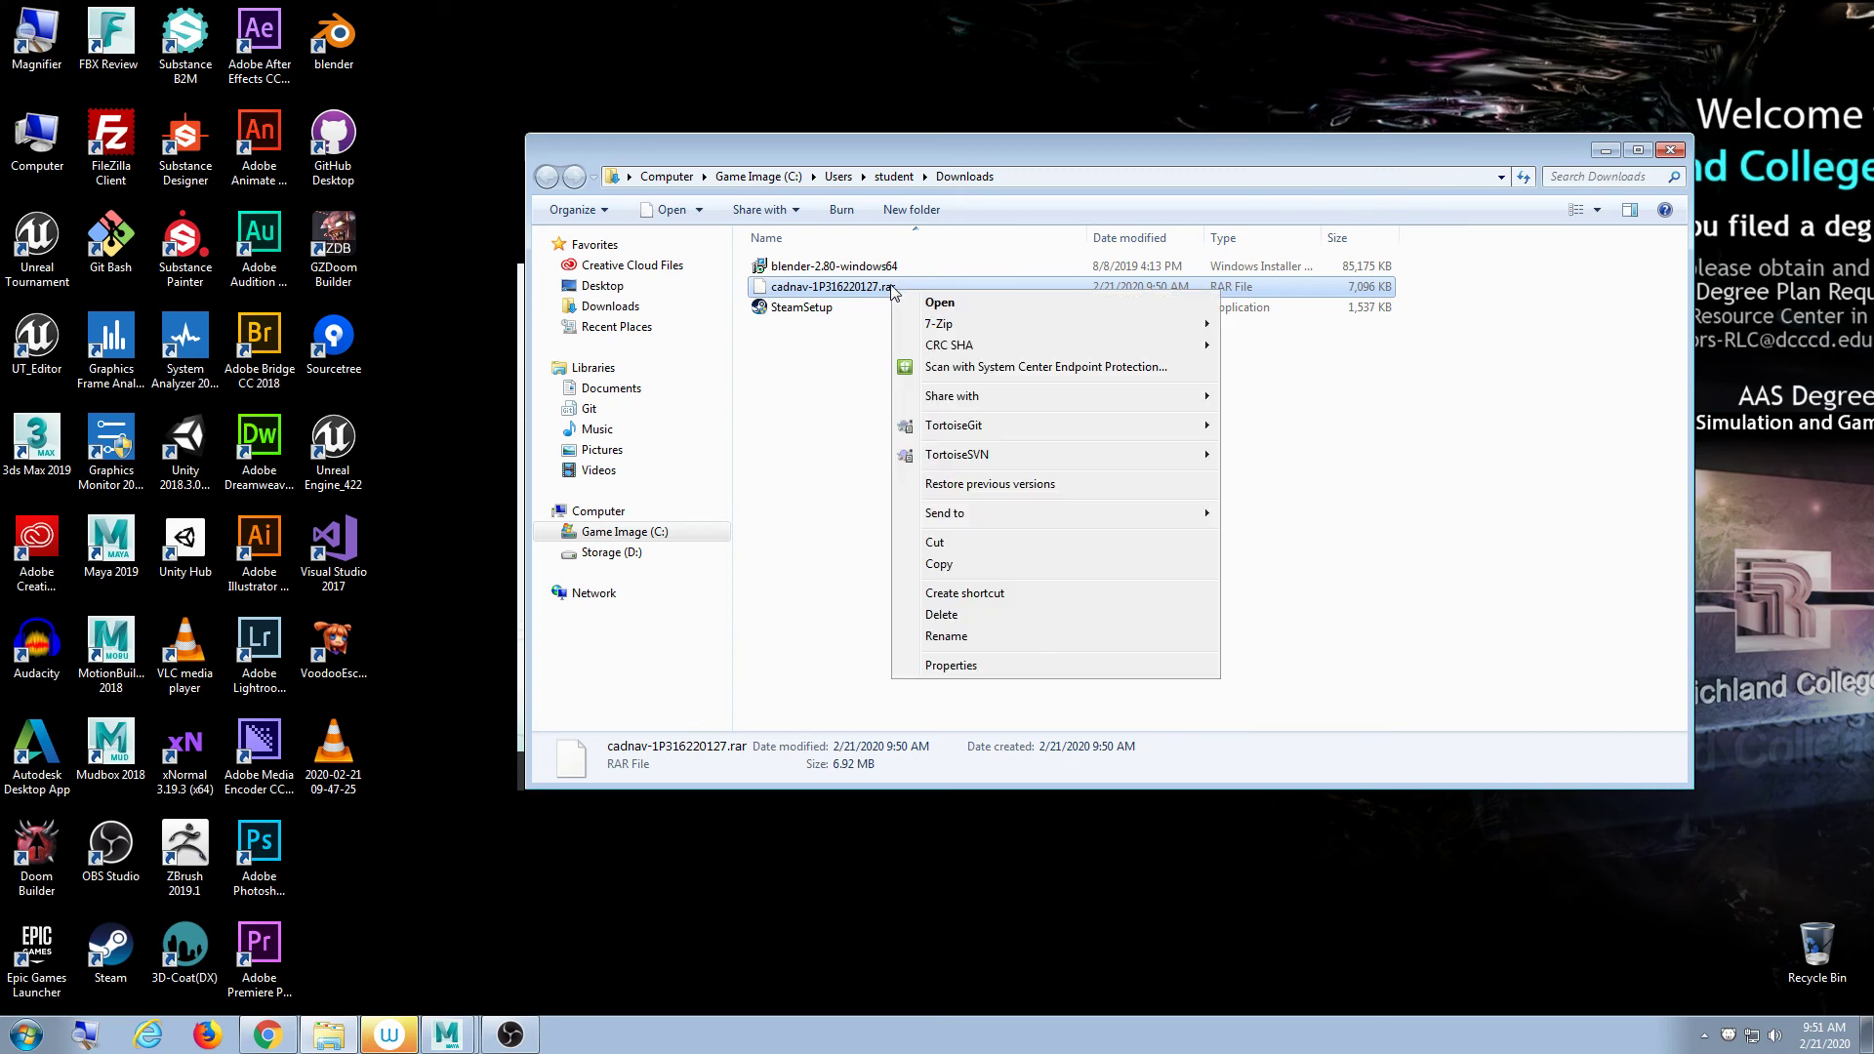
mouse_move(976, 325)
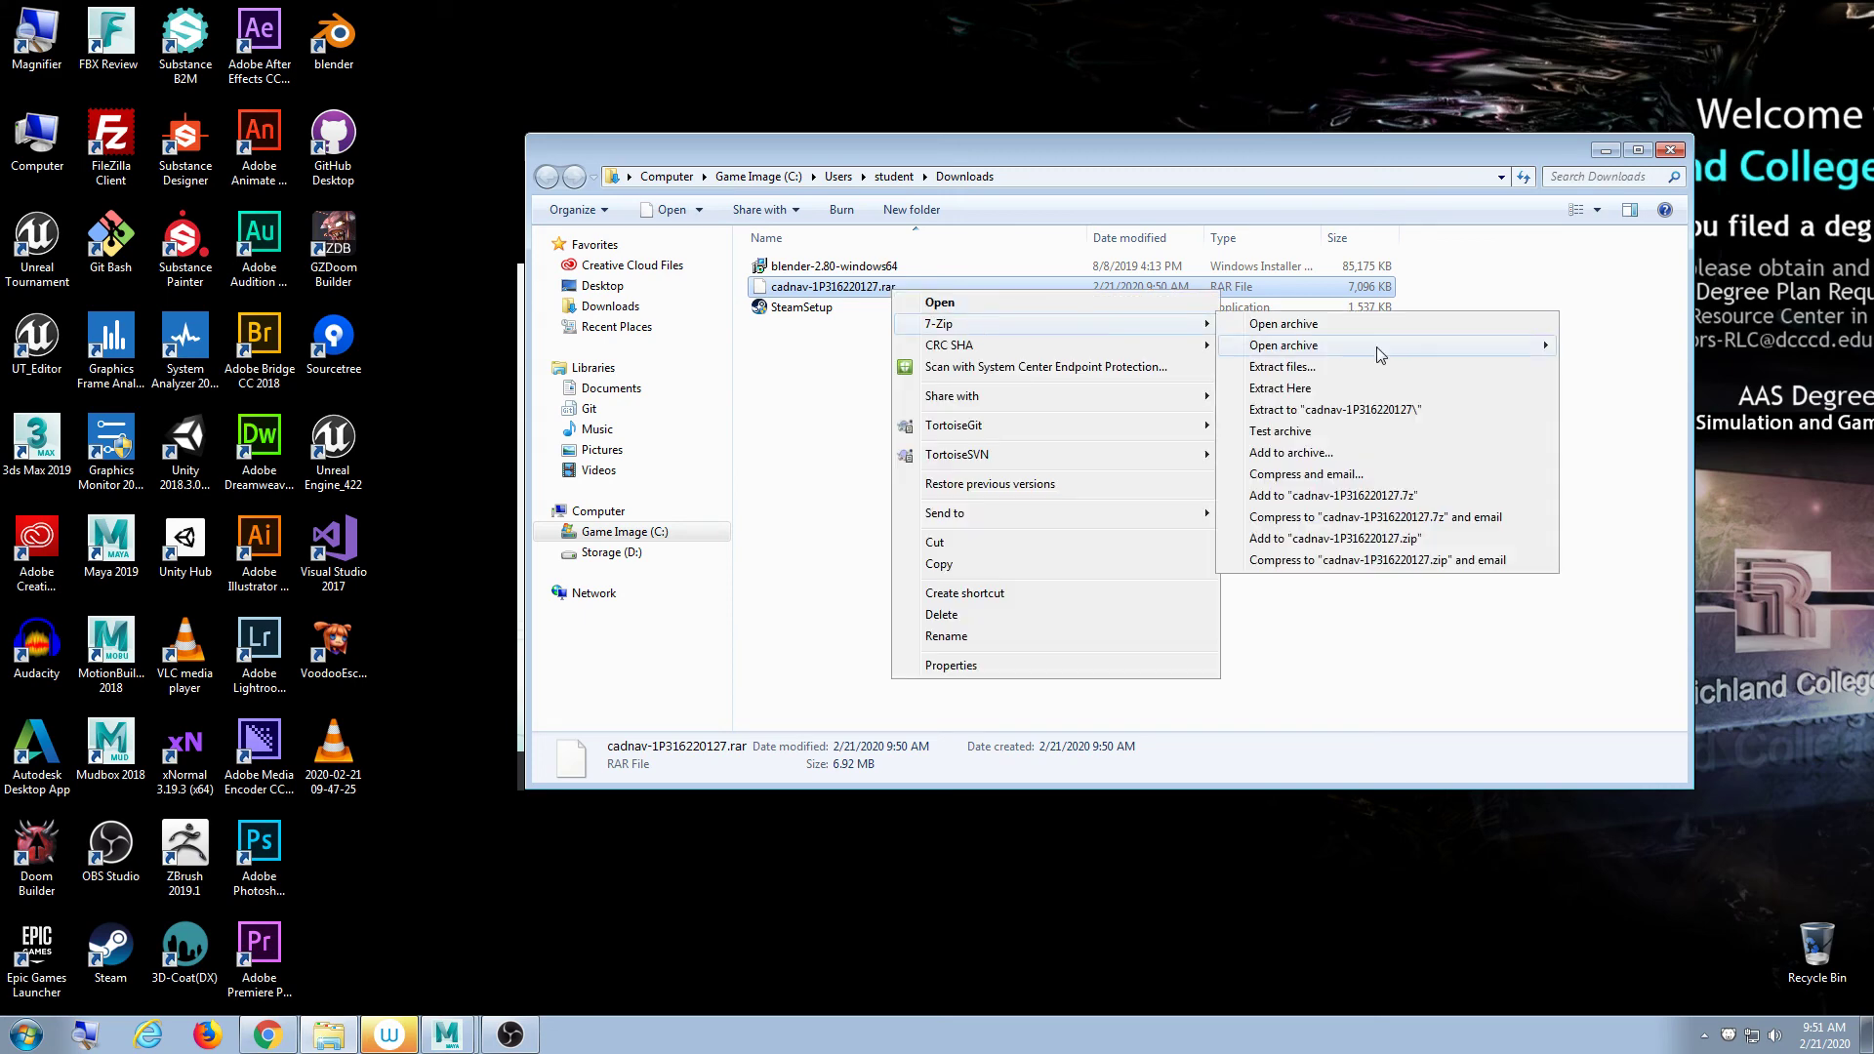
click(1361, 387)
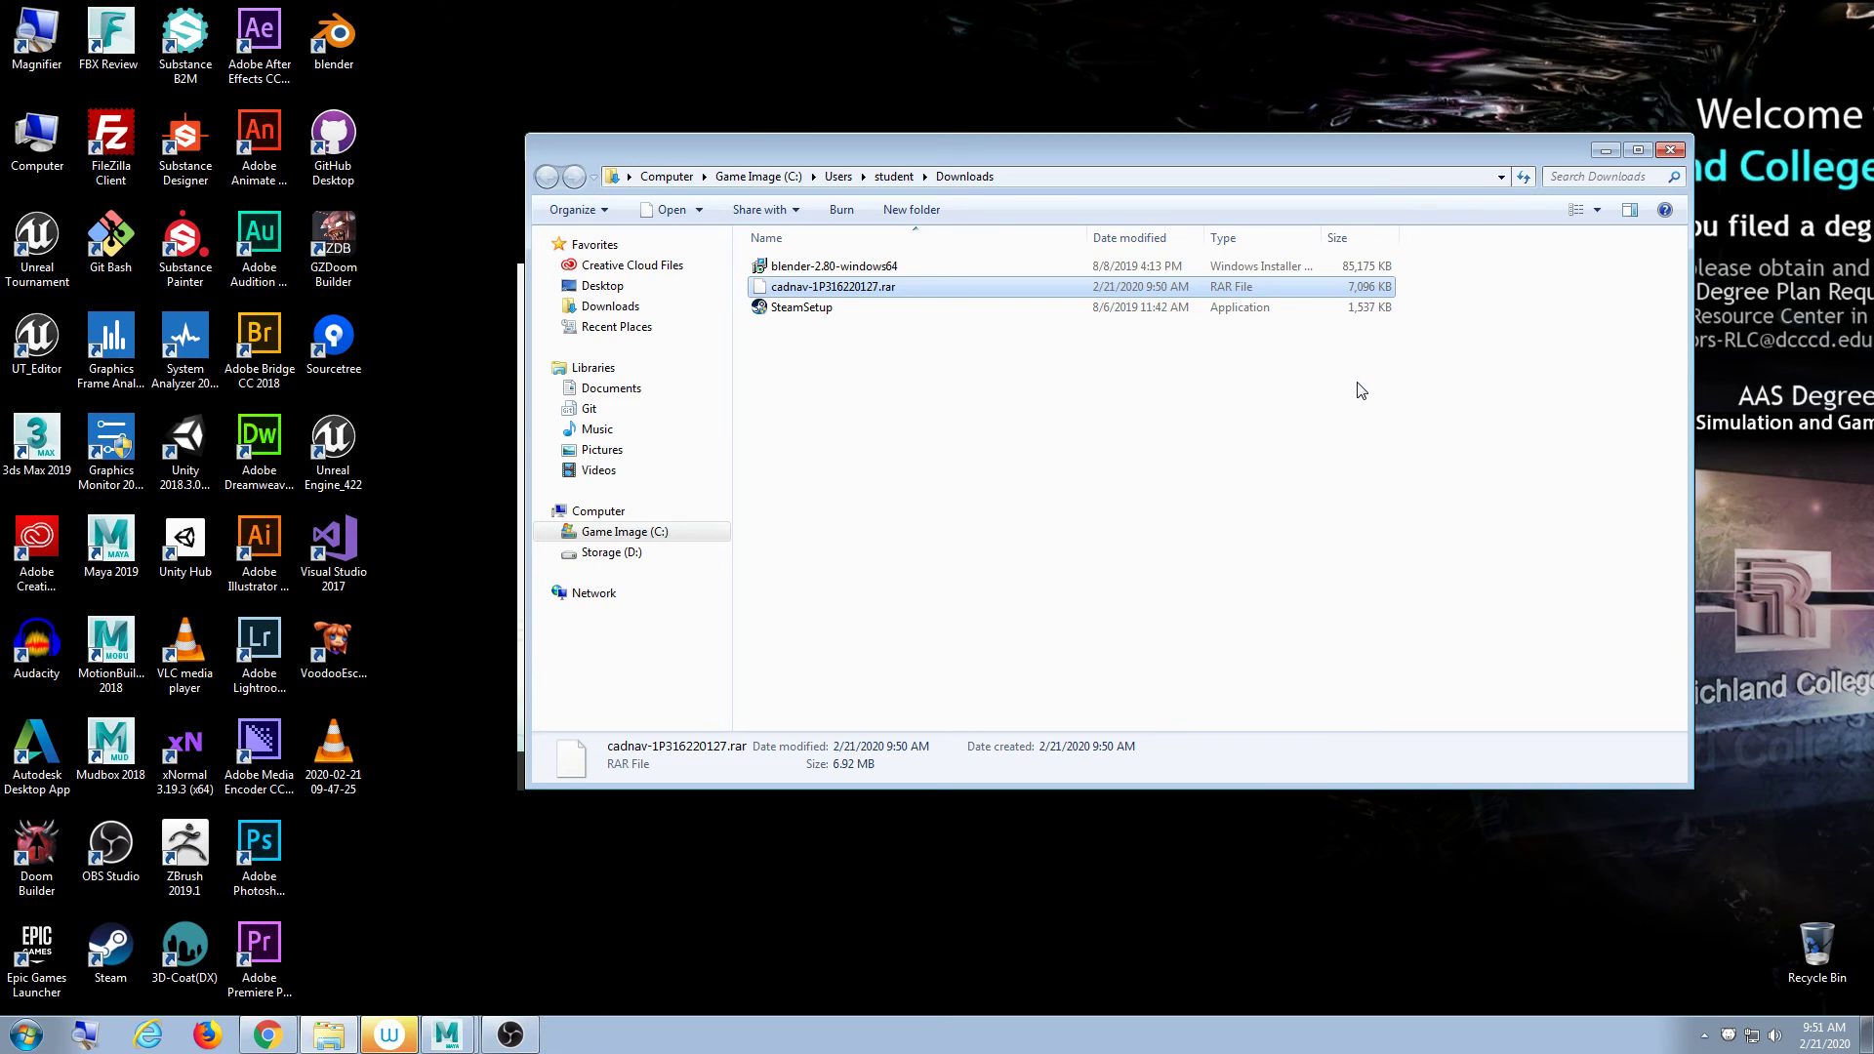
double_click(879, 269)
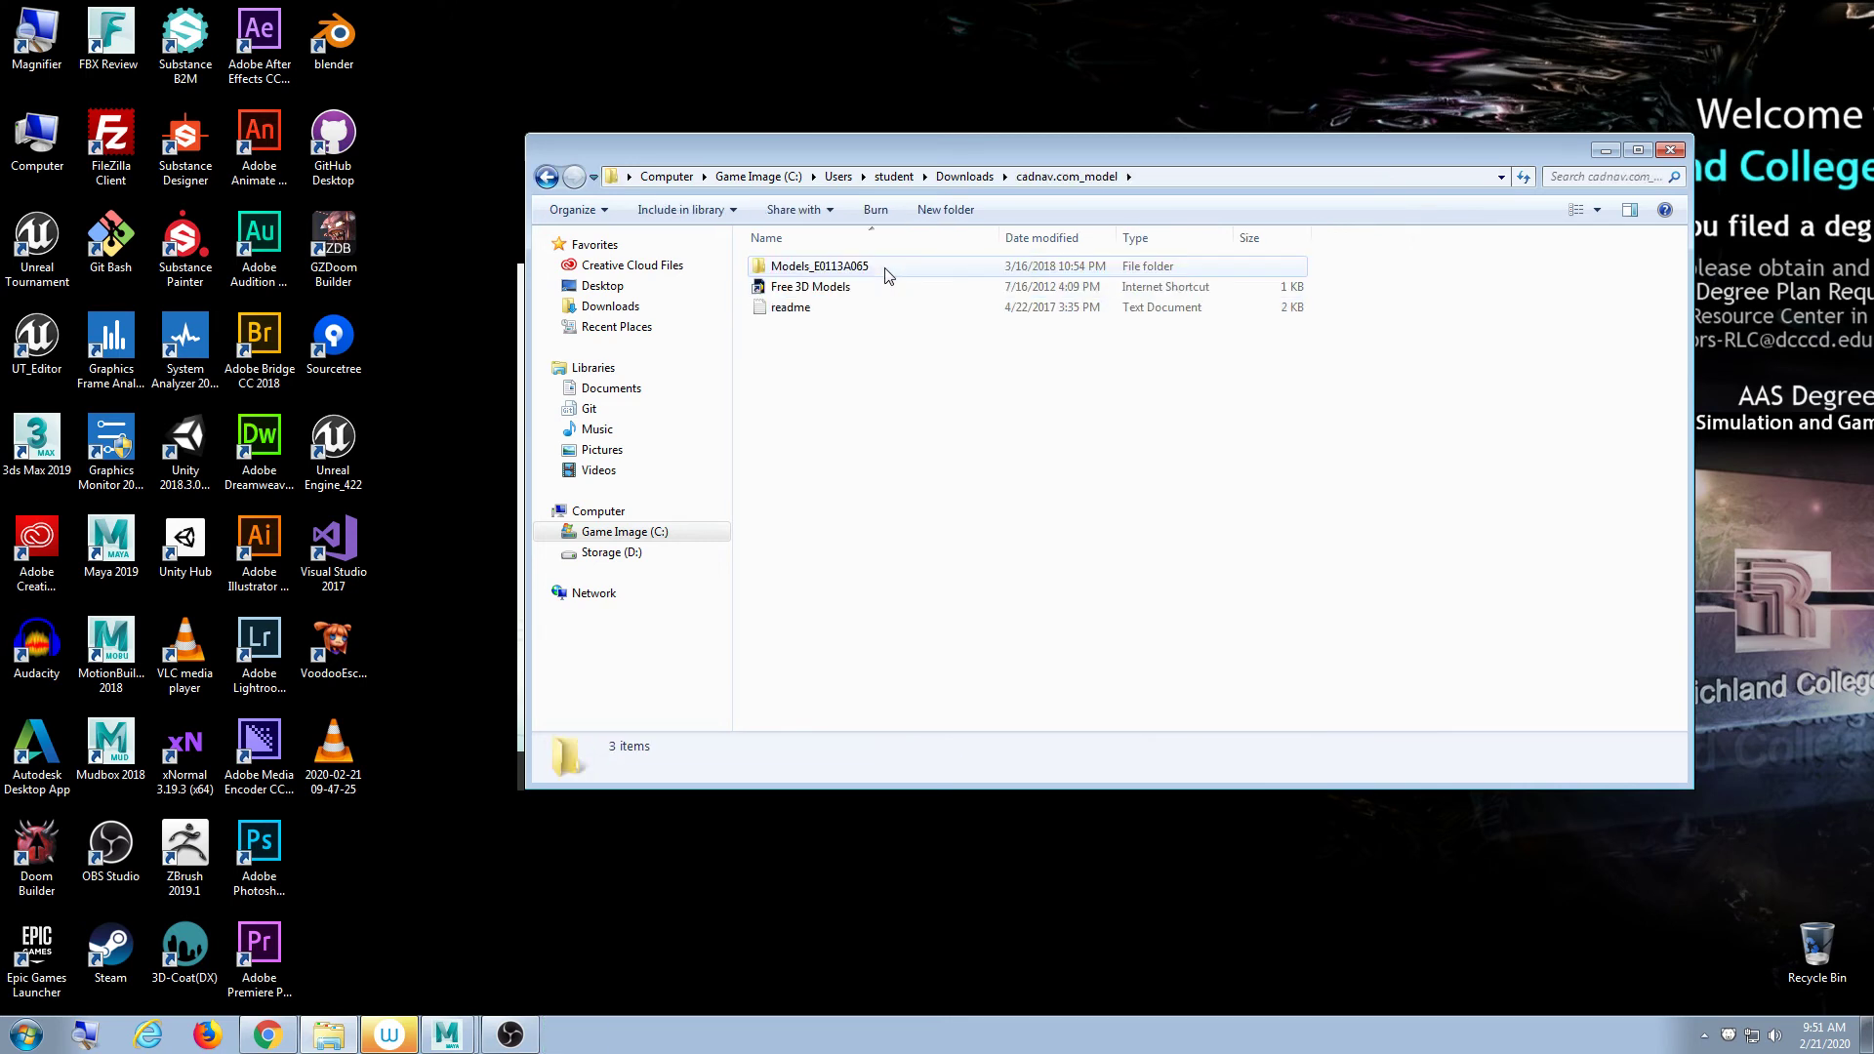
double_click(887, 268)
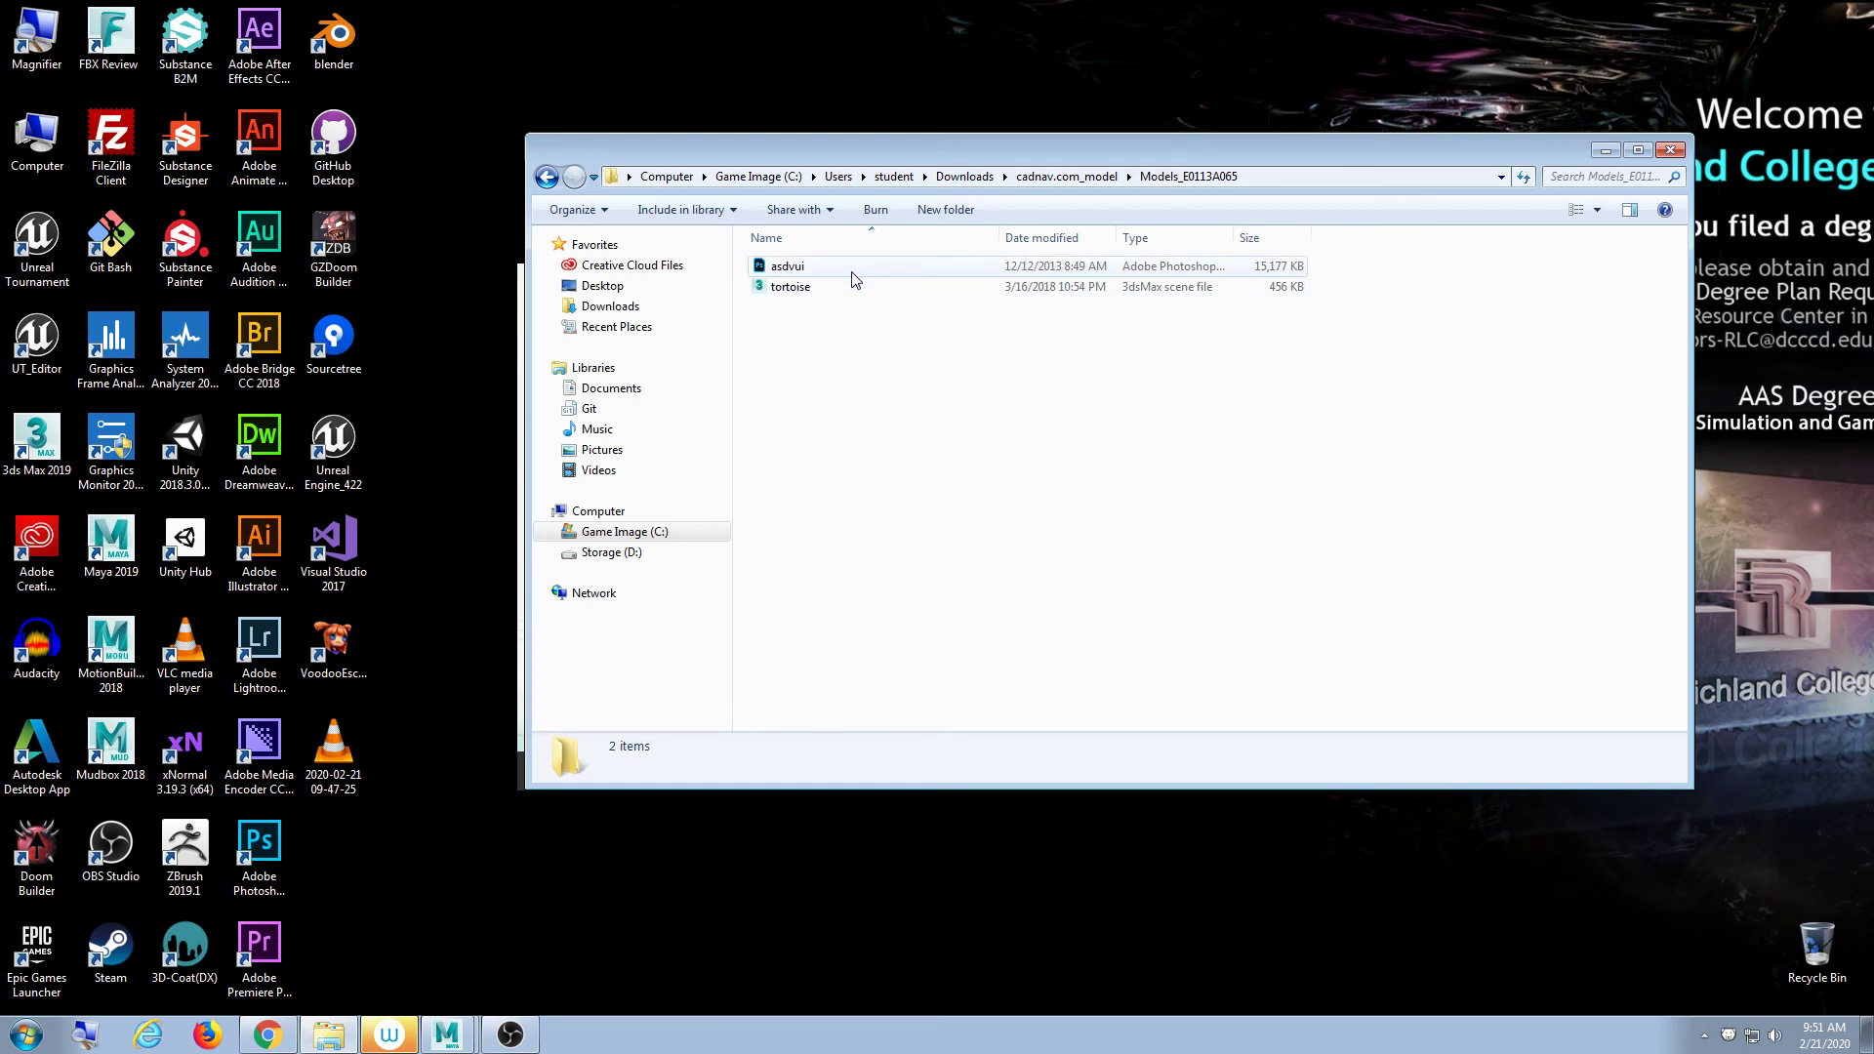
double_click(853, 277)
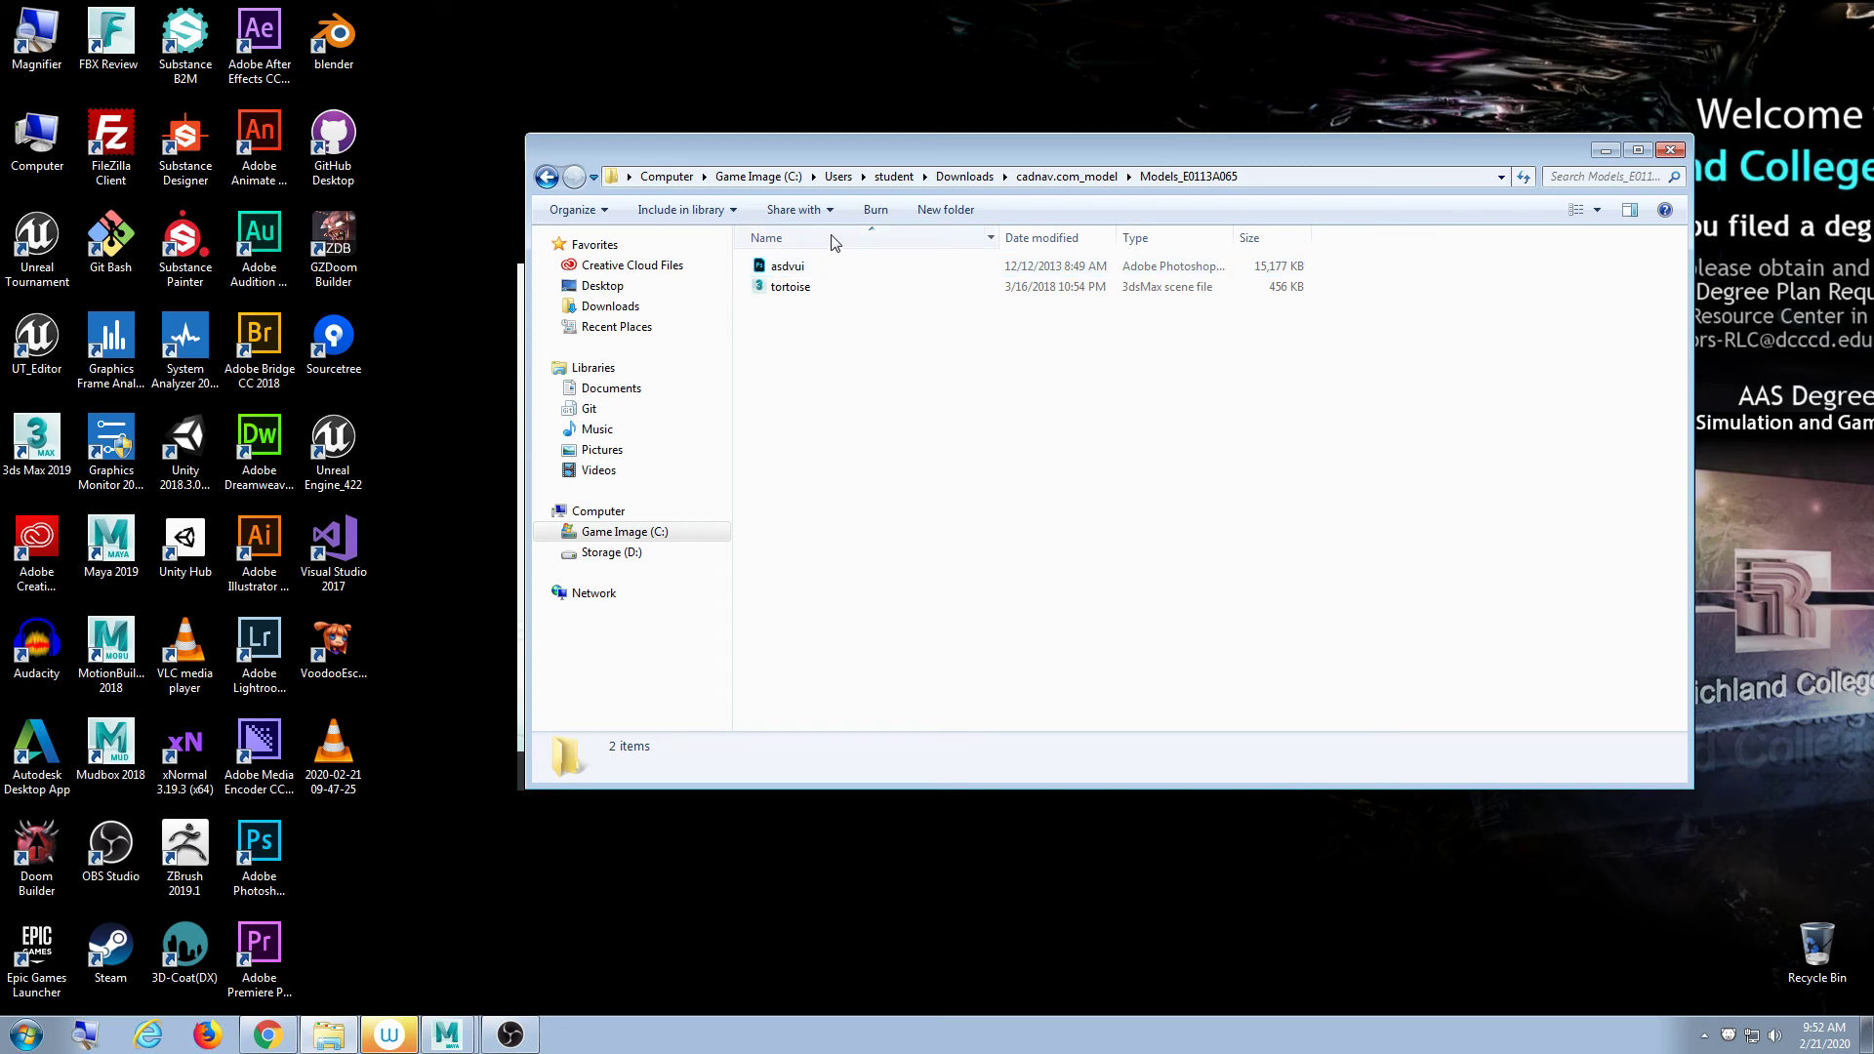
drag(1233, 237, 1288, 237)
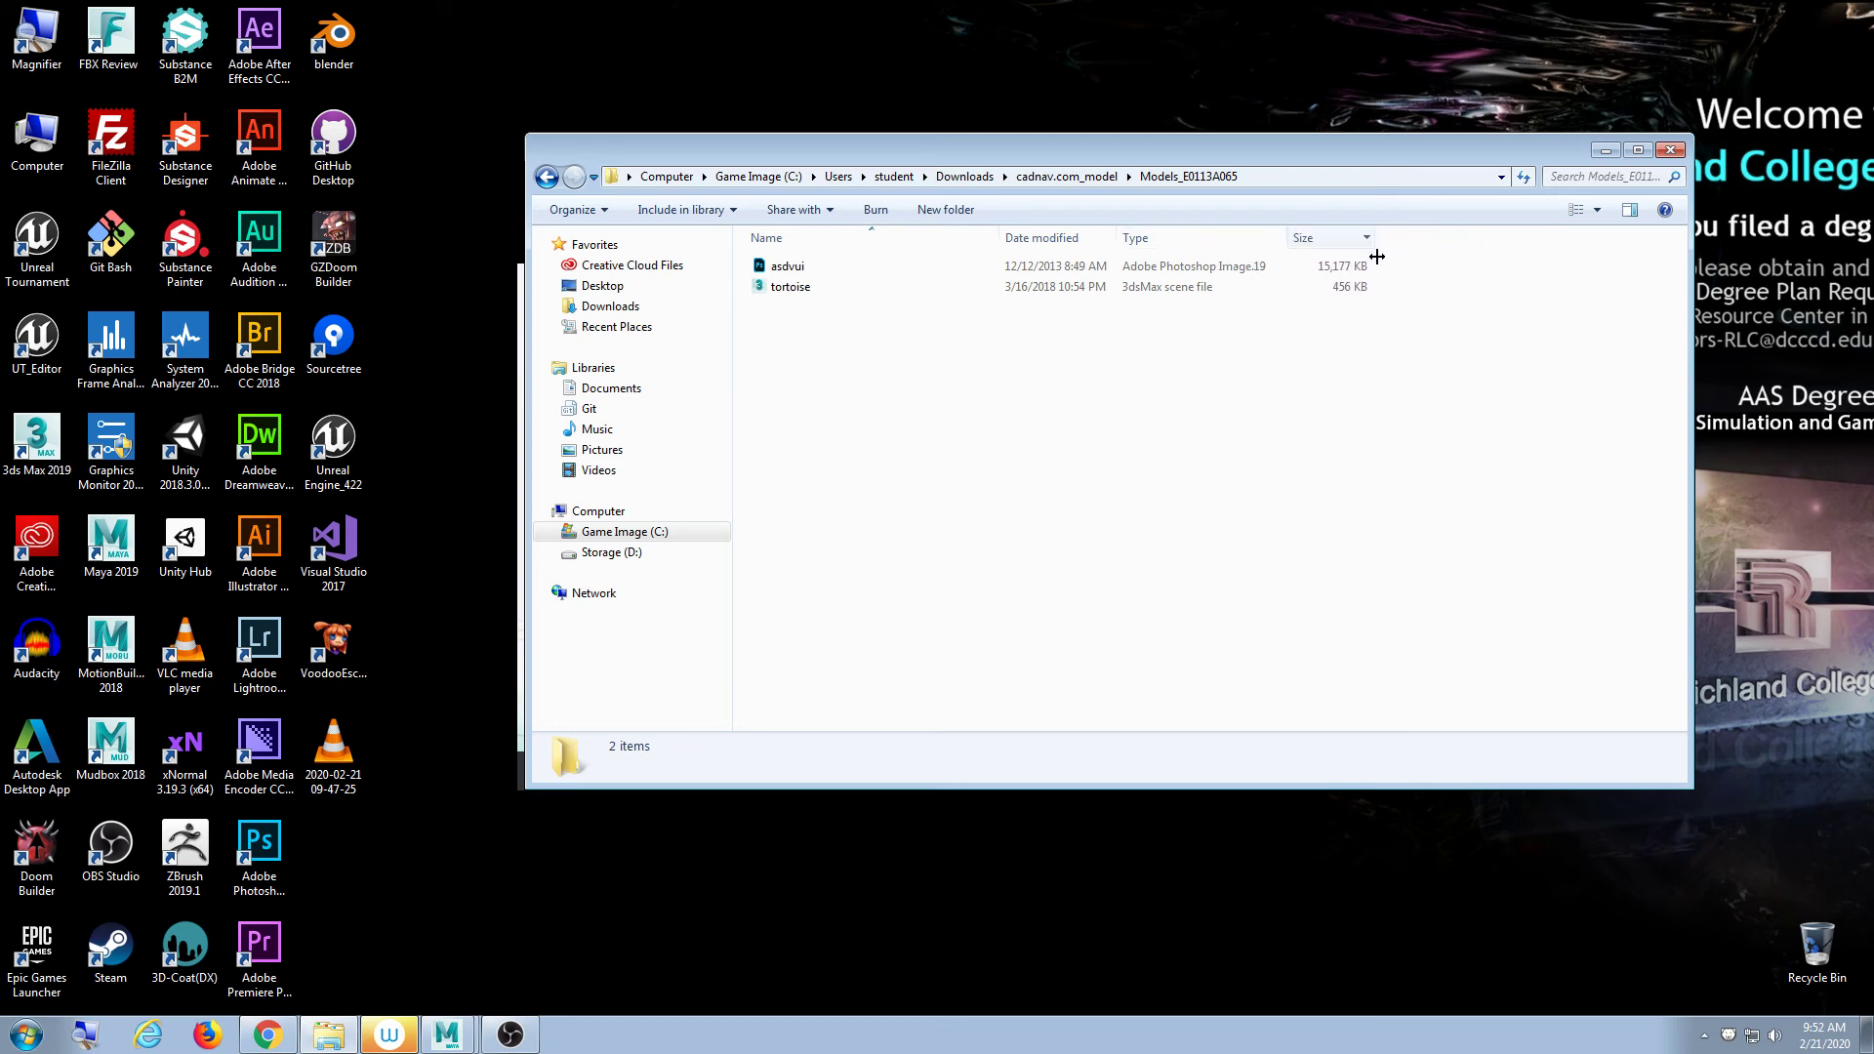
- Open asdvui in Photoshop and confirm its image size is 2048 × 2048 pixels
double_click(831, 269)
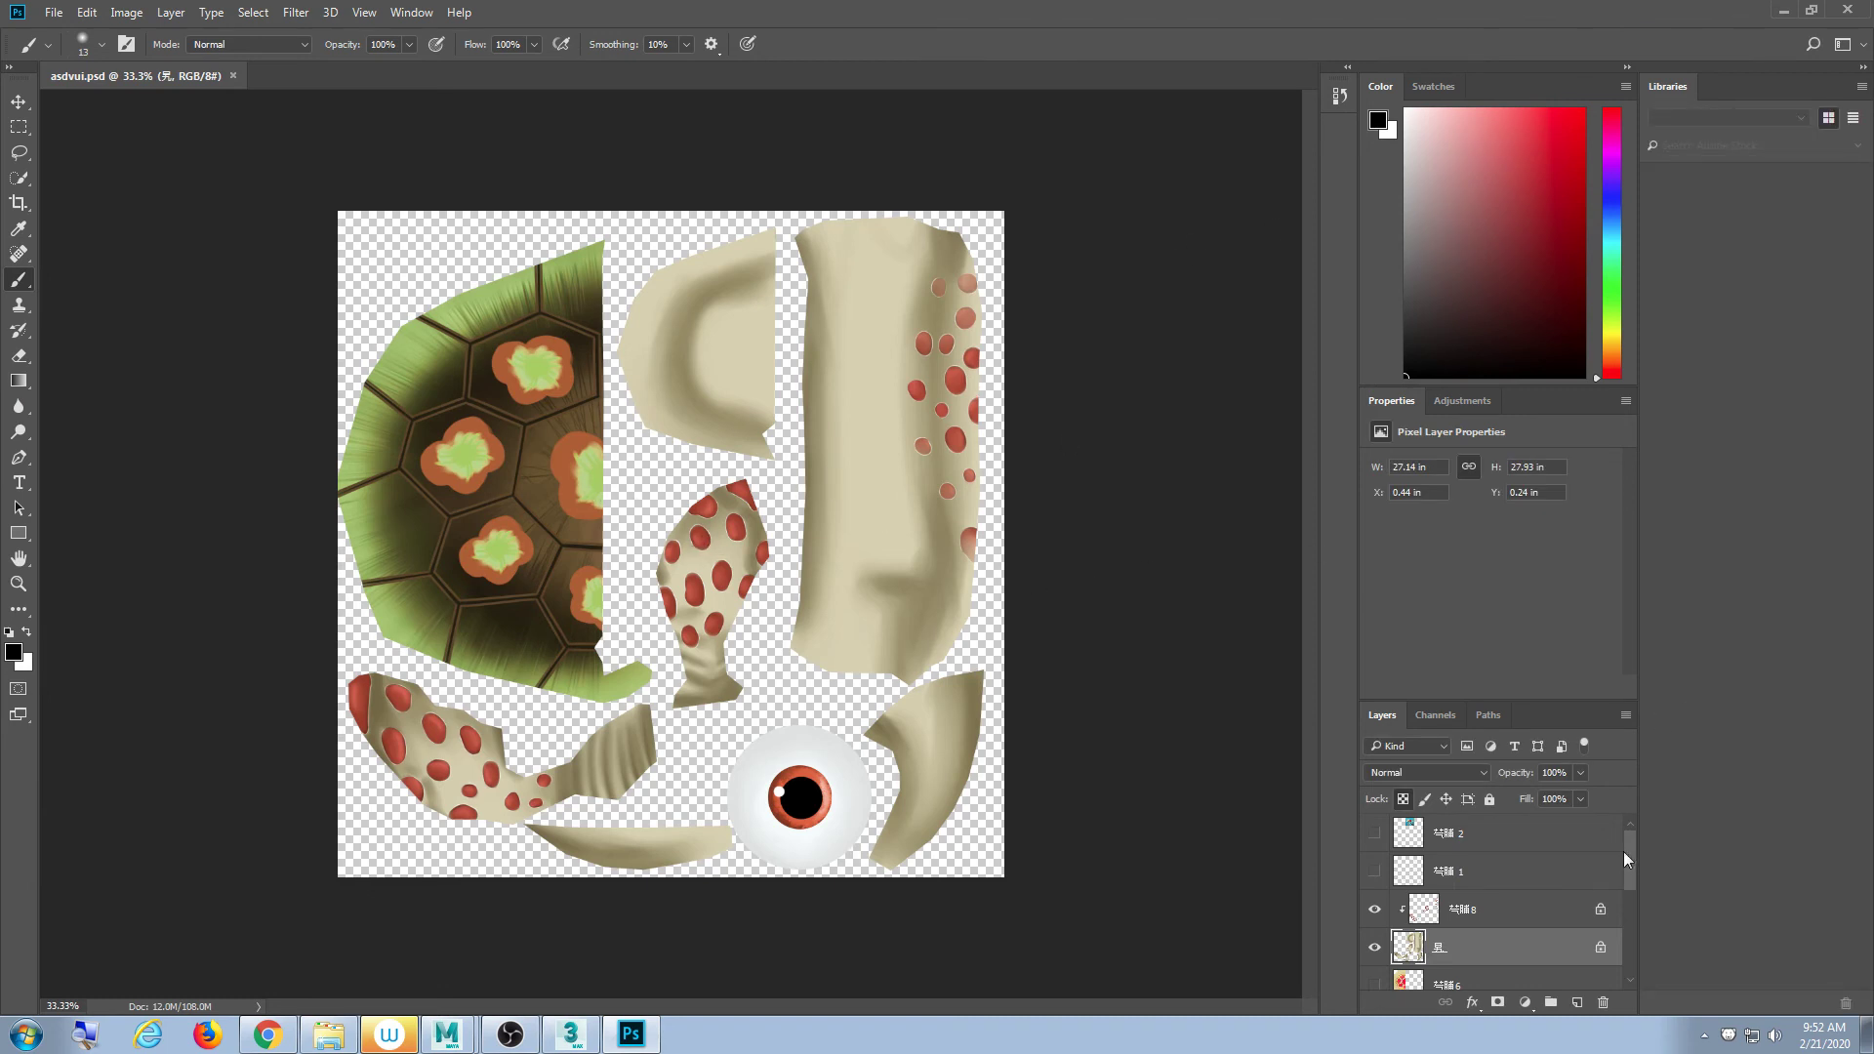
click(127, 12)
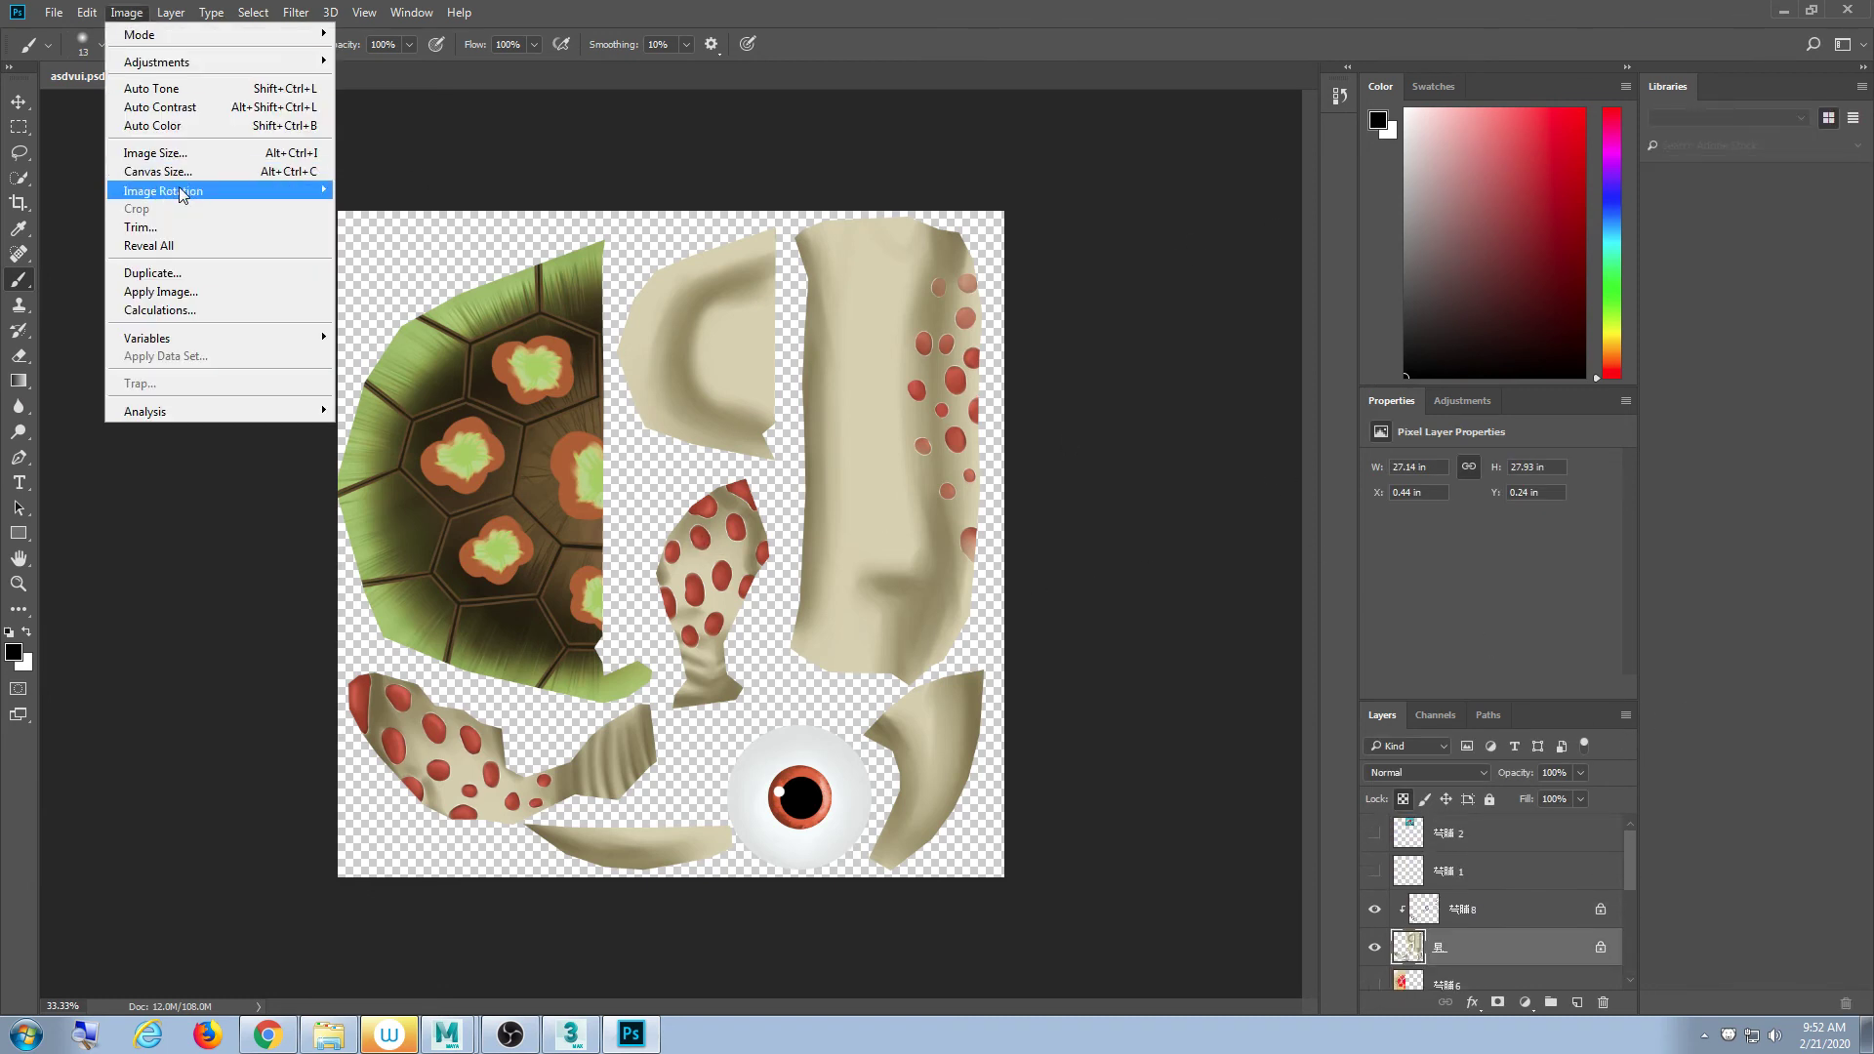
click(161, 153)
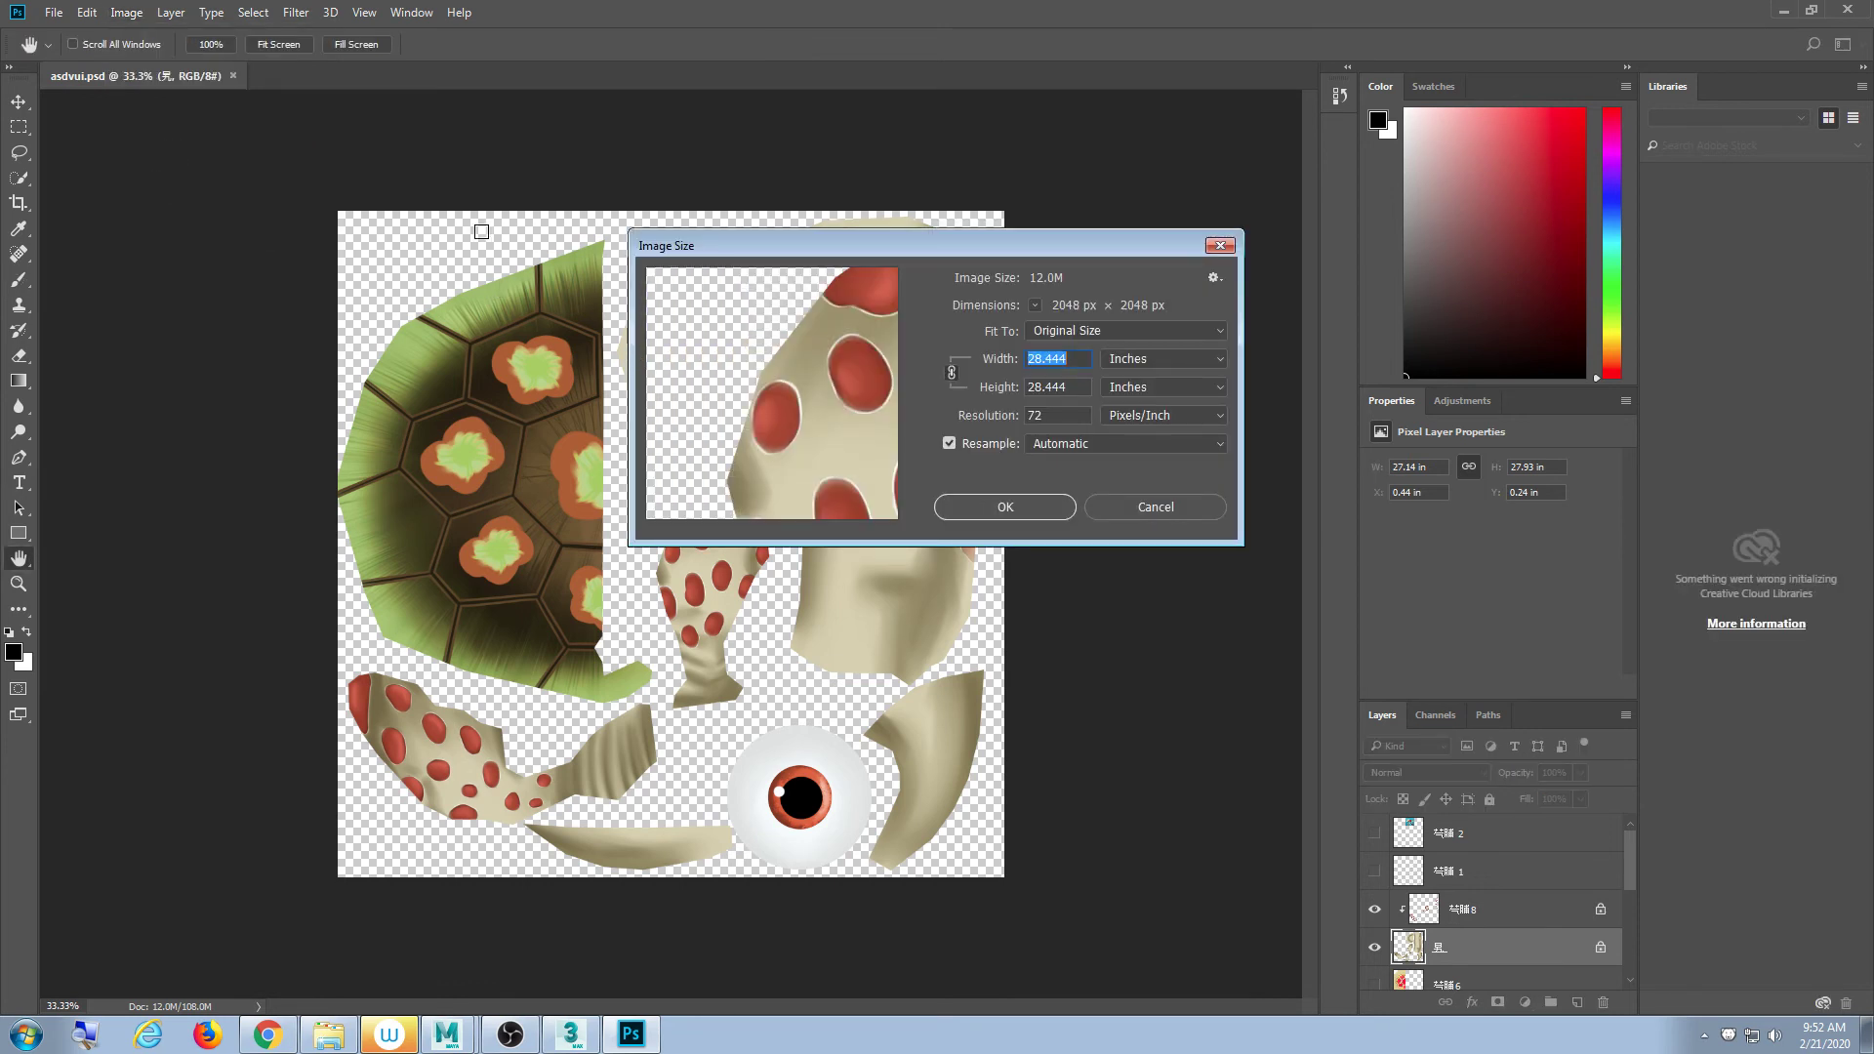
click(1158, 507)
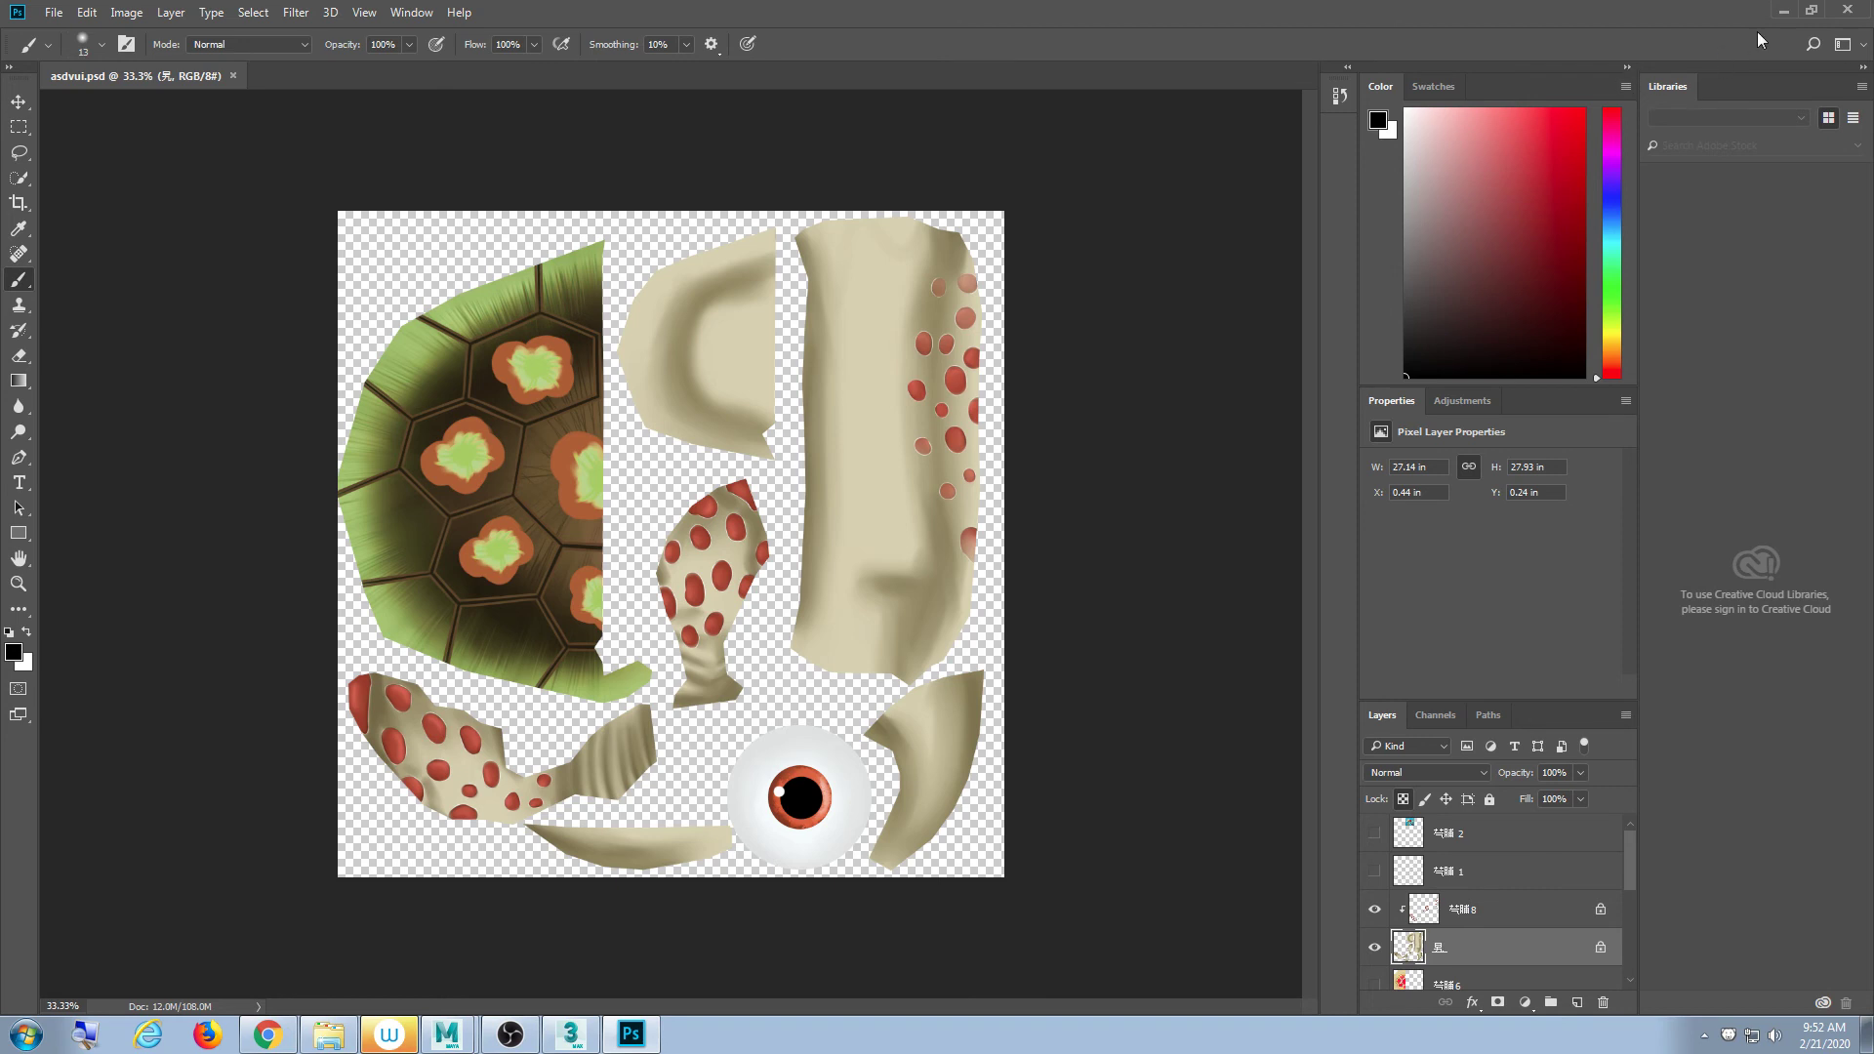
- Minimize Photoshop, bring the Models_E0113A065 folder forward, then switch to the browser's download page
click(1783, 10)
drag(1067, 156, 985, 227)
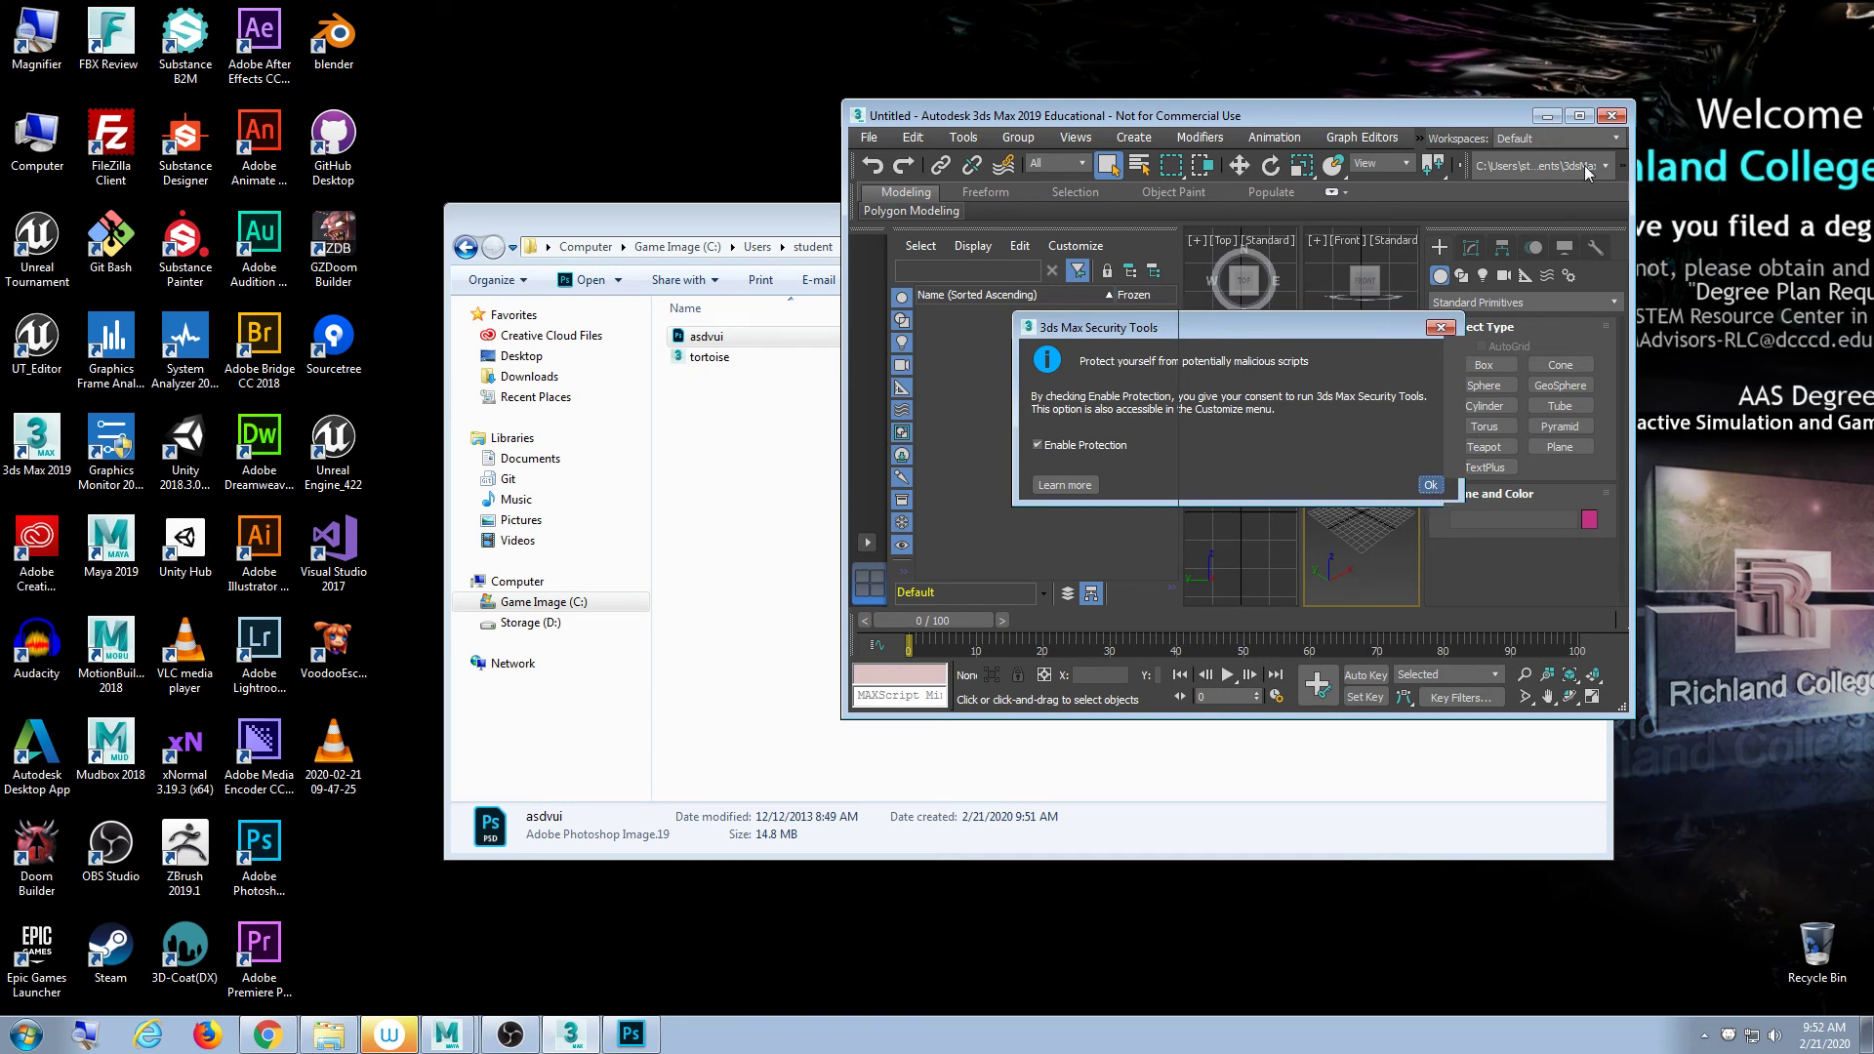
click(764, 219)
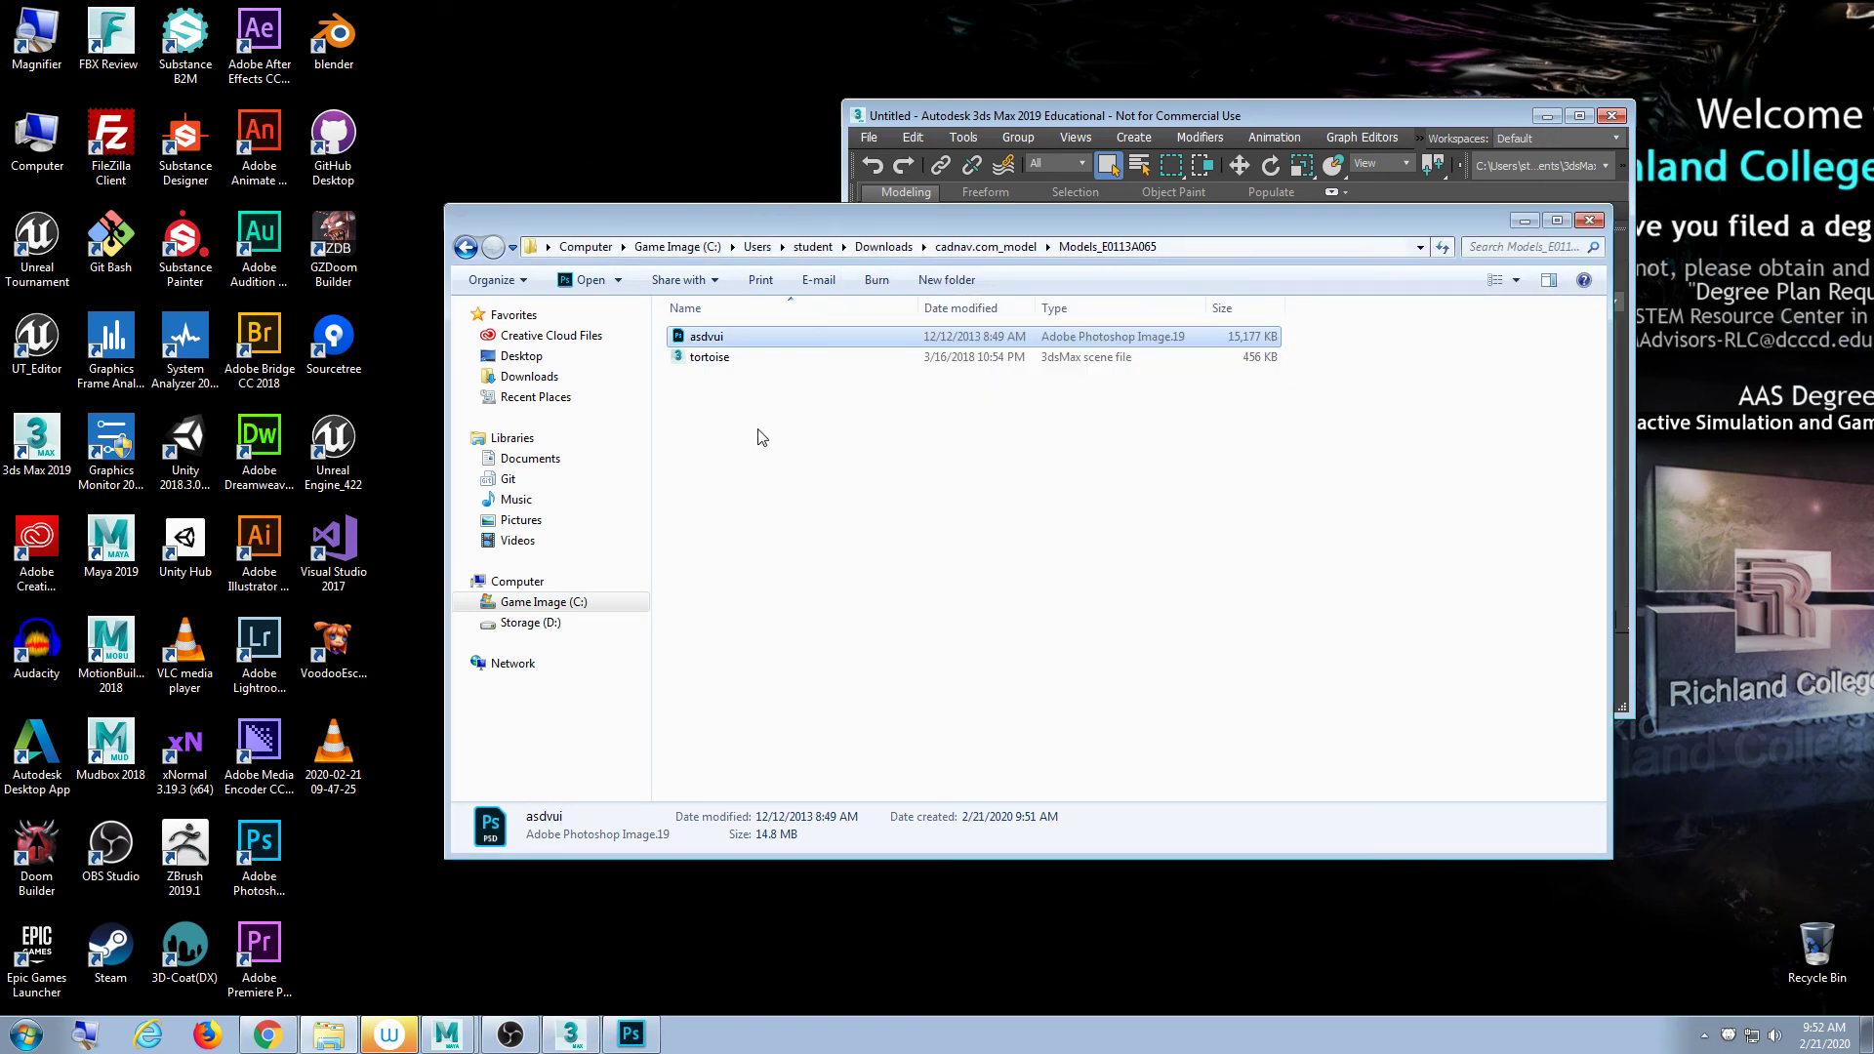
click(808, 452)
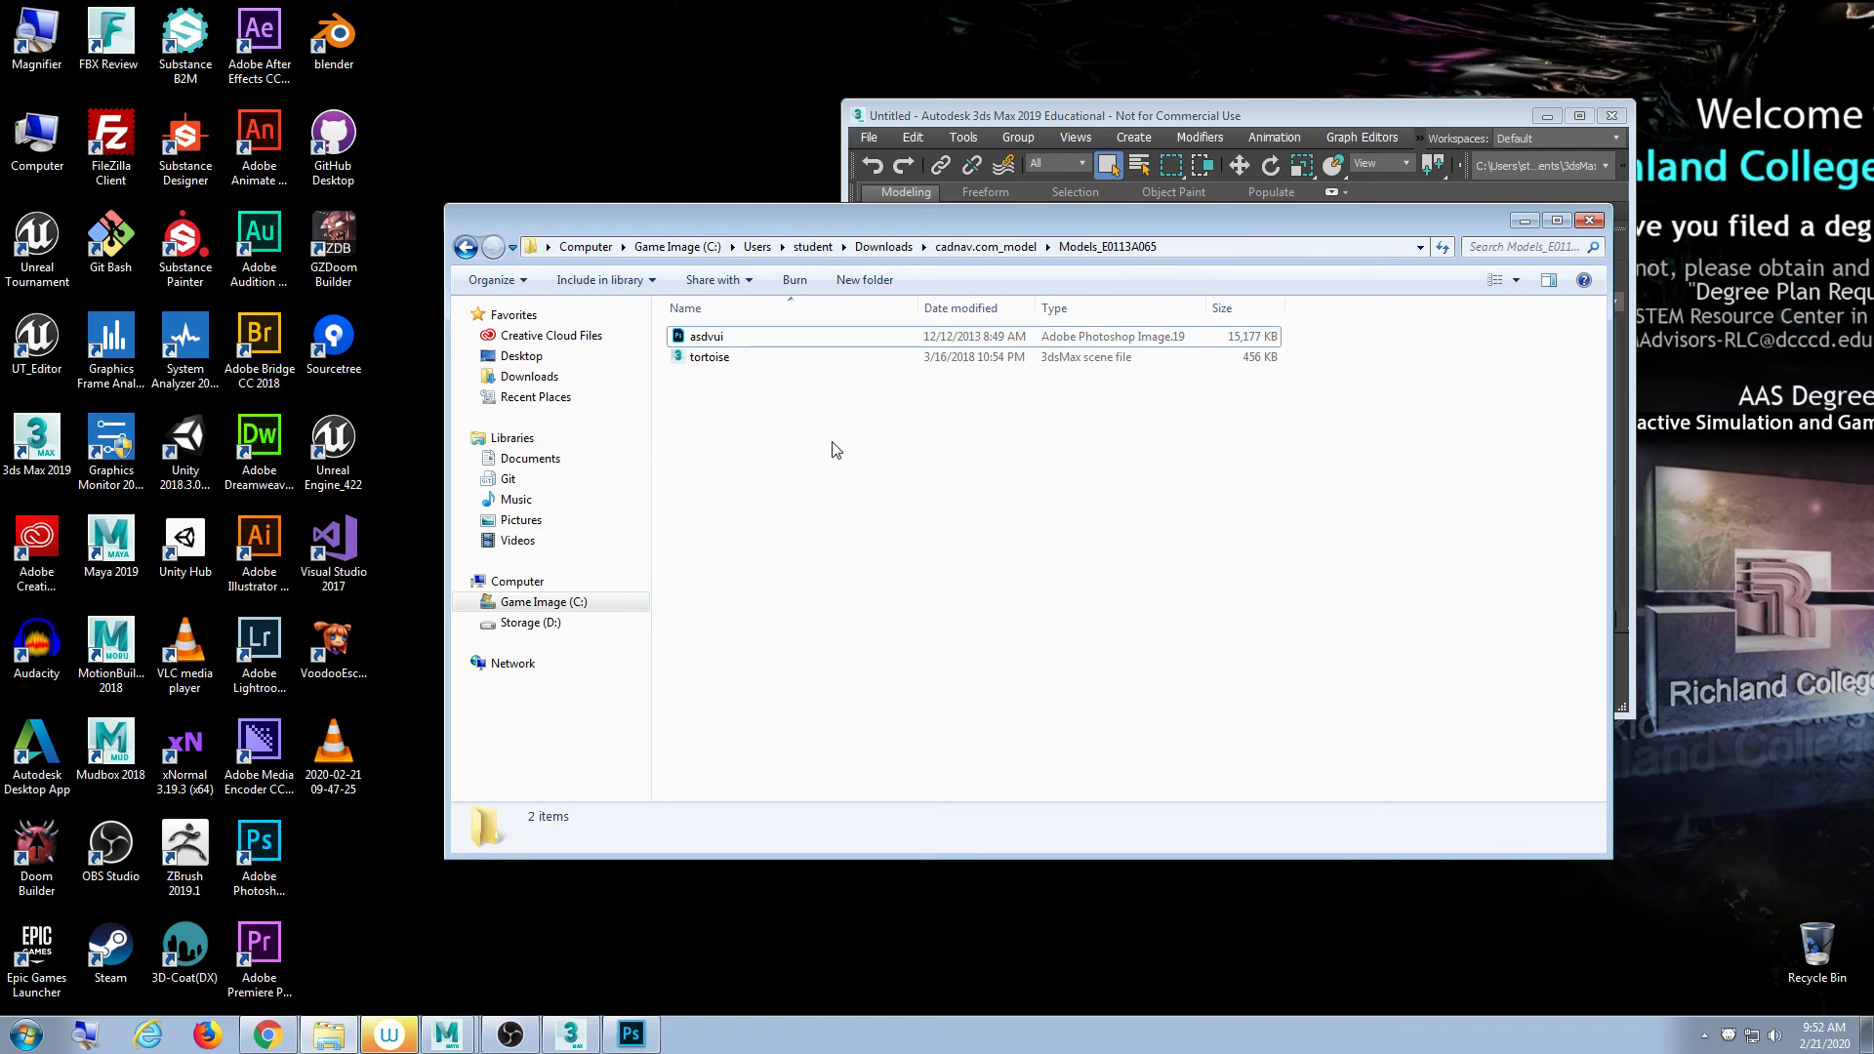
click(268, 1038)
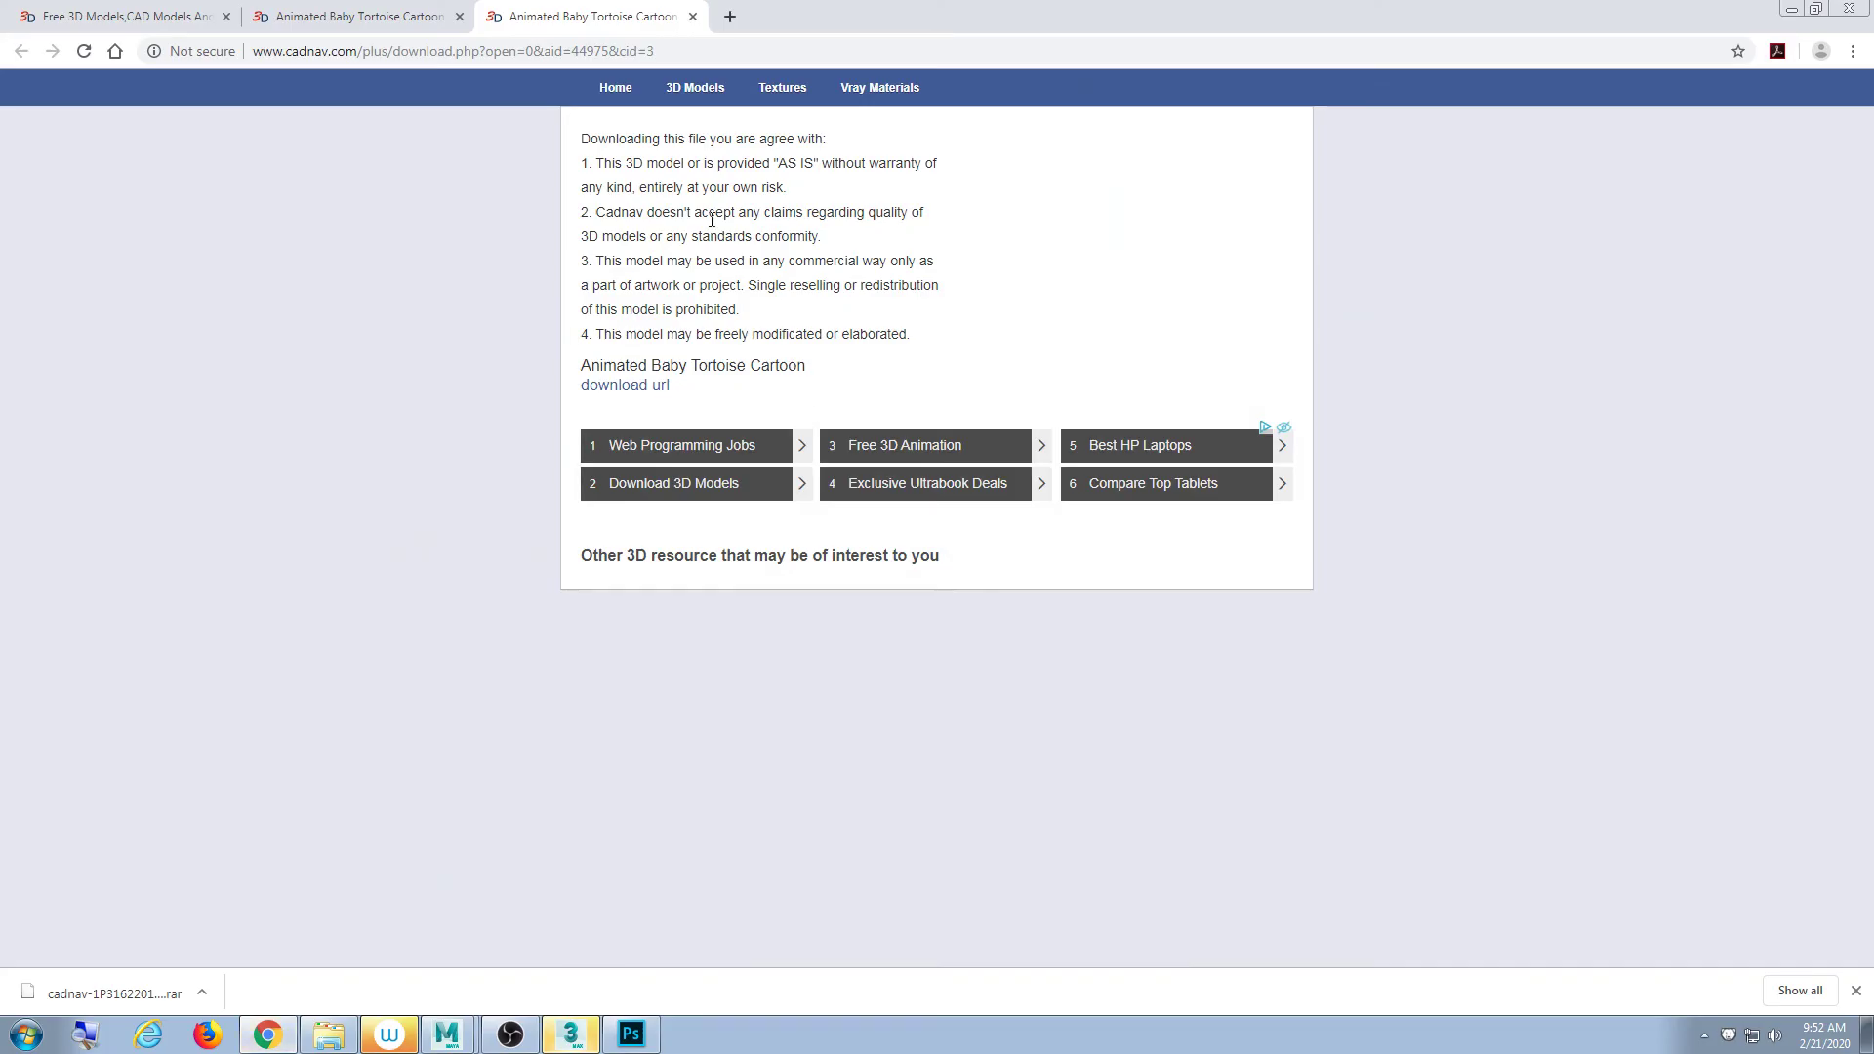
- Close the CadNav download tab, highlight the baby tortoise model title, and minimize Chrome
click(692, 17)
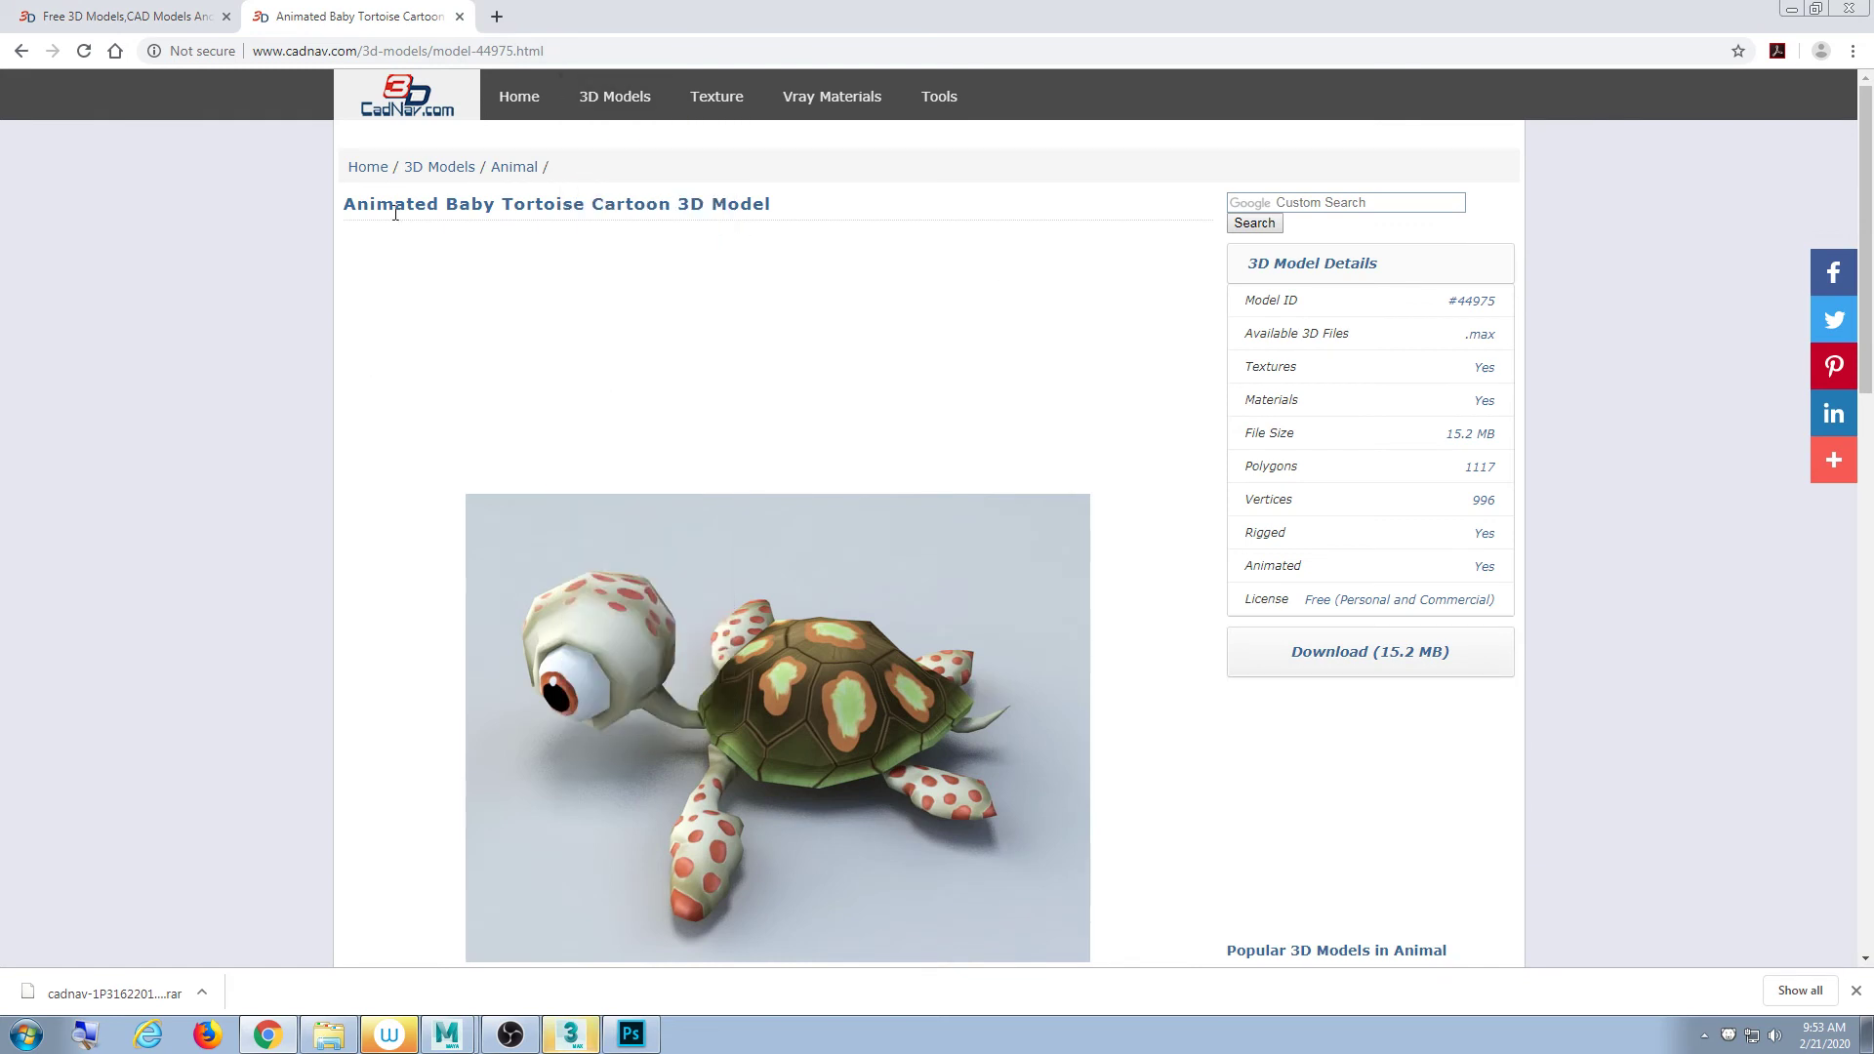
drag(376, 210, 837, 307)
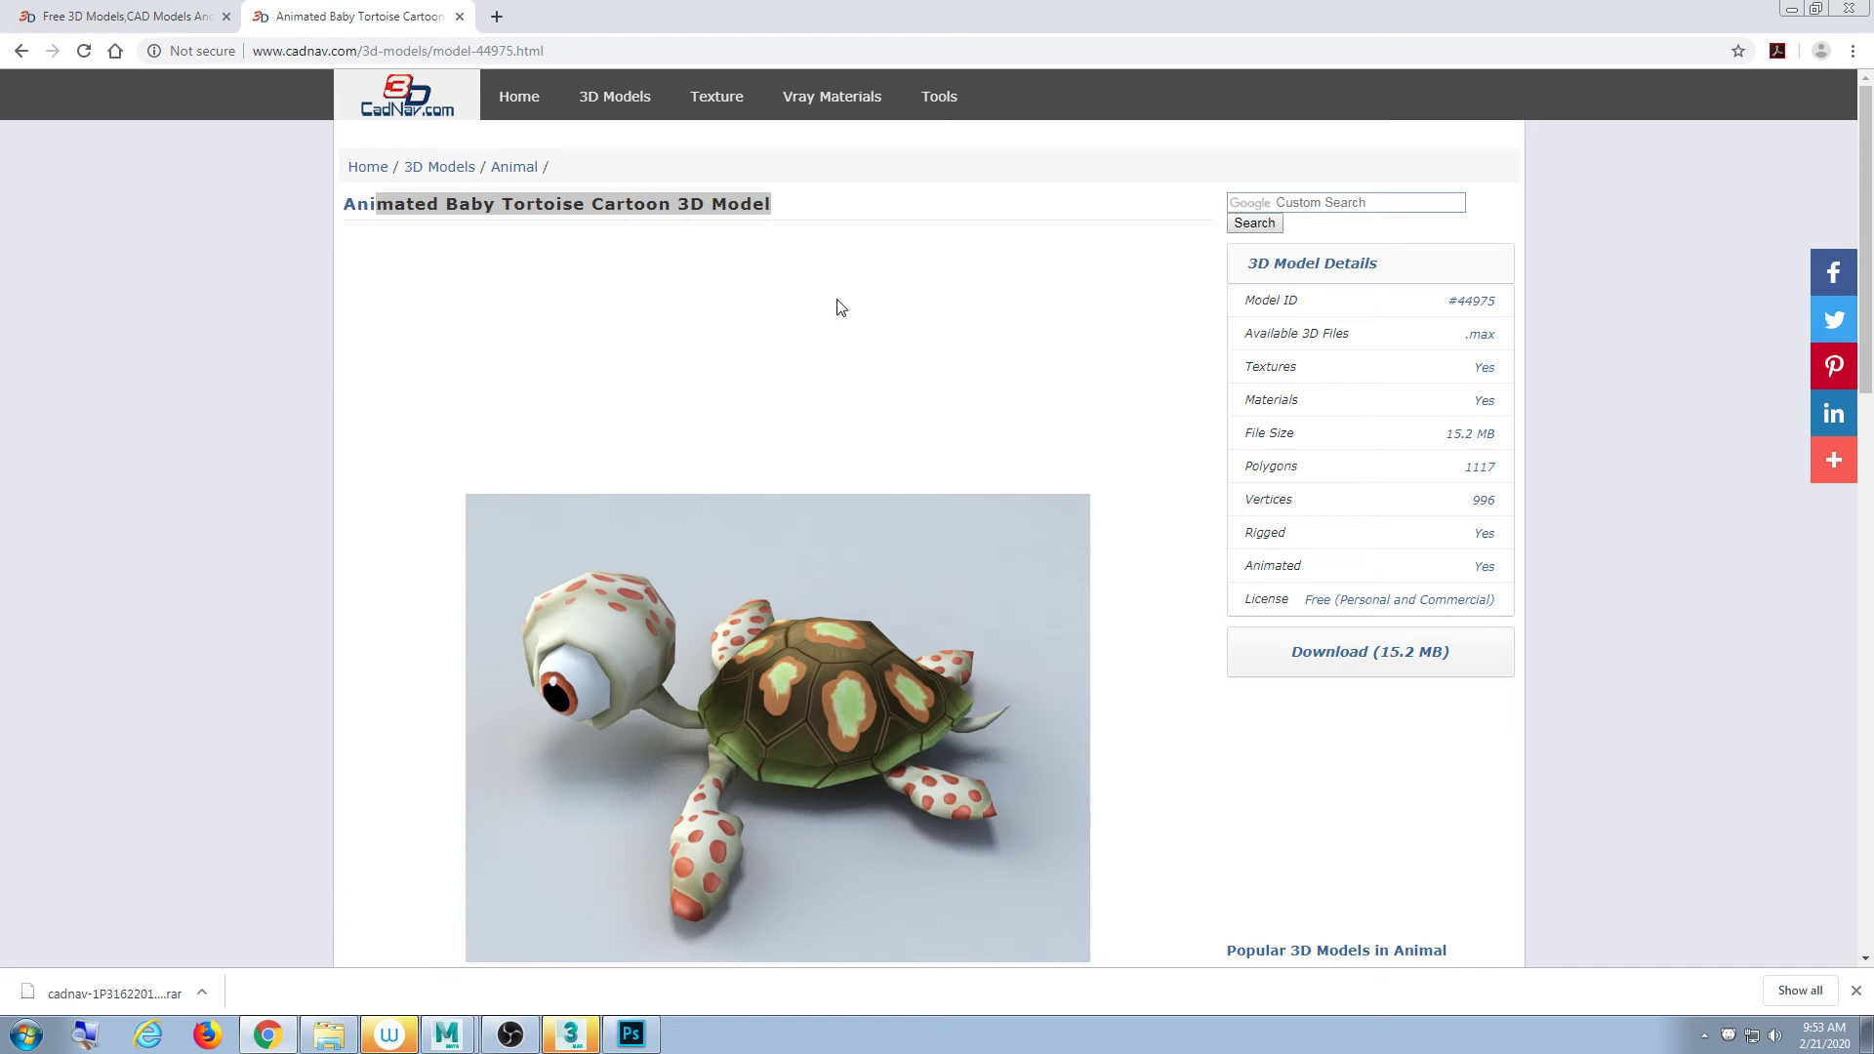
click(1792, 9)
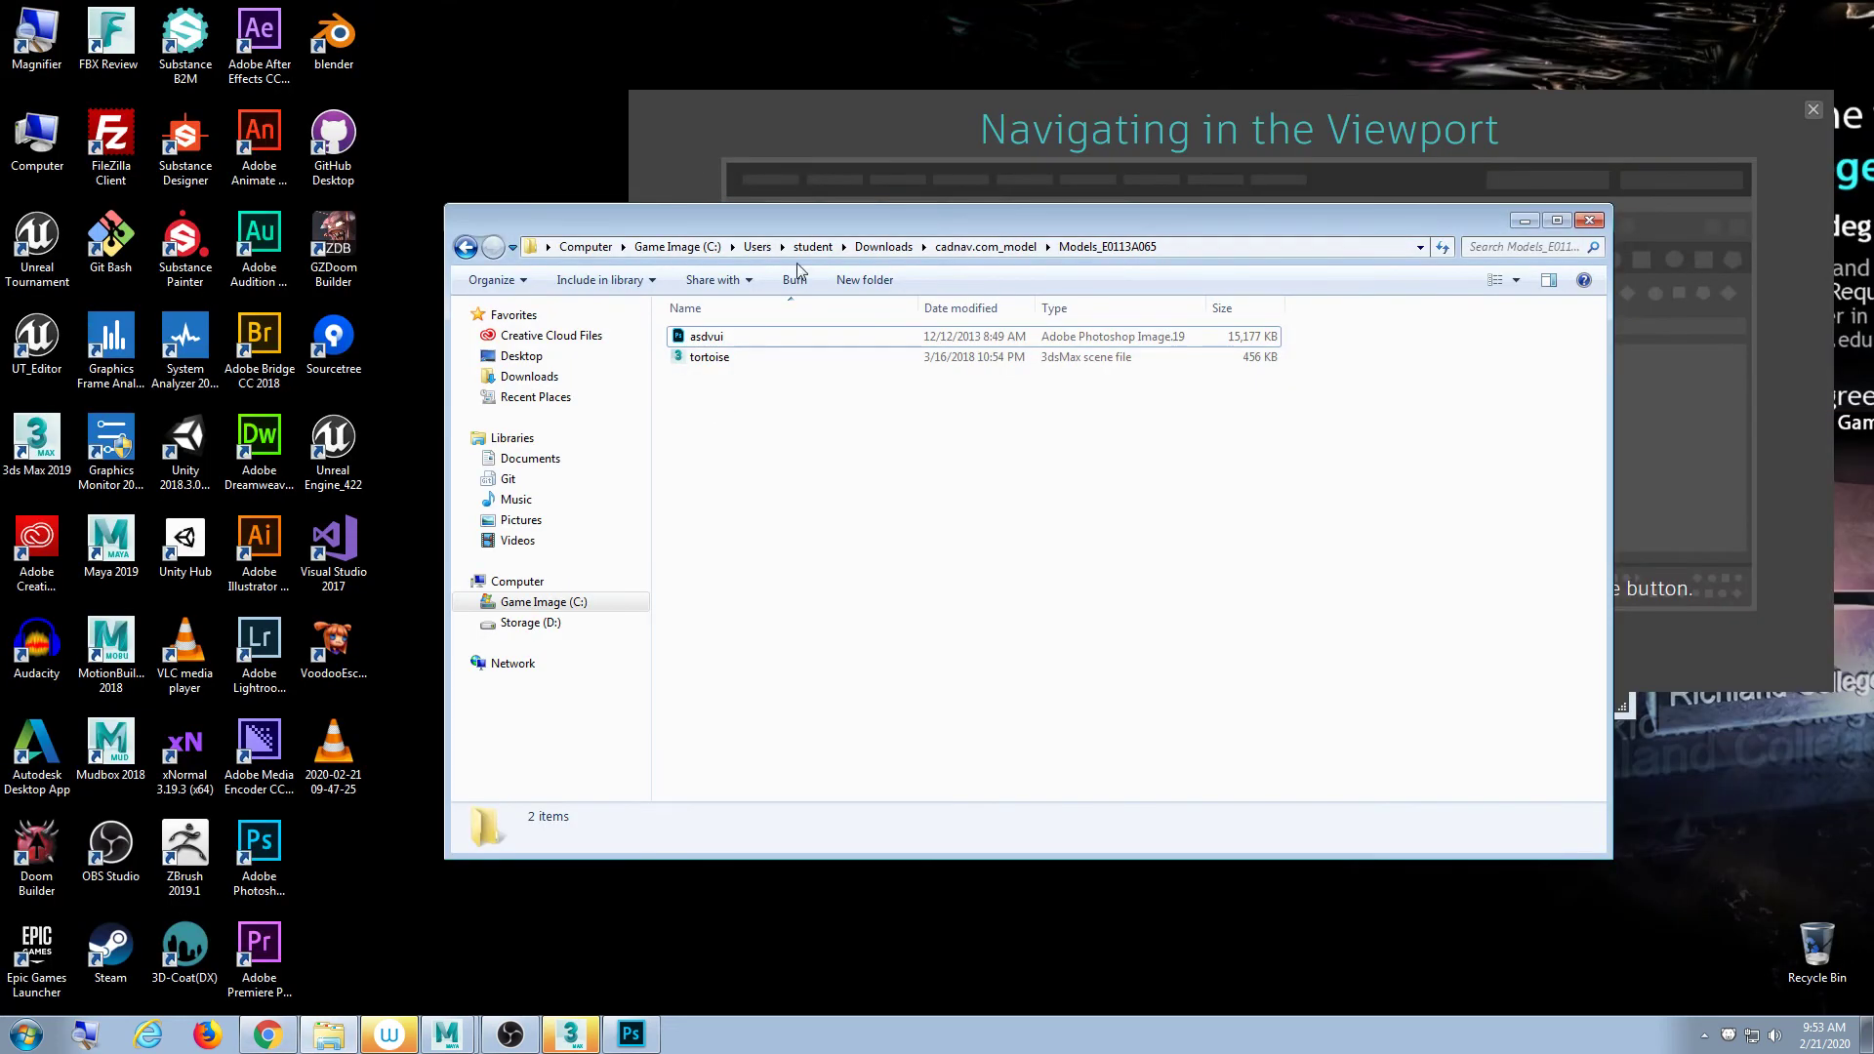
- Go up to Downloads and extract the rar archive there with 7-Zip Extract Here
click(986, 246)
click(885, 245)
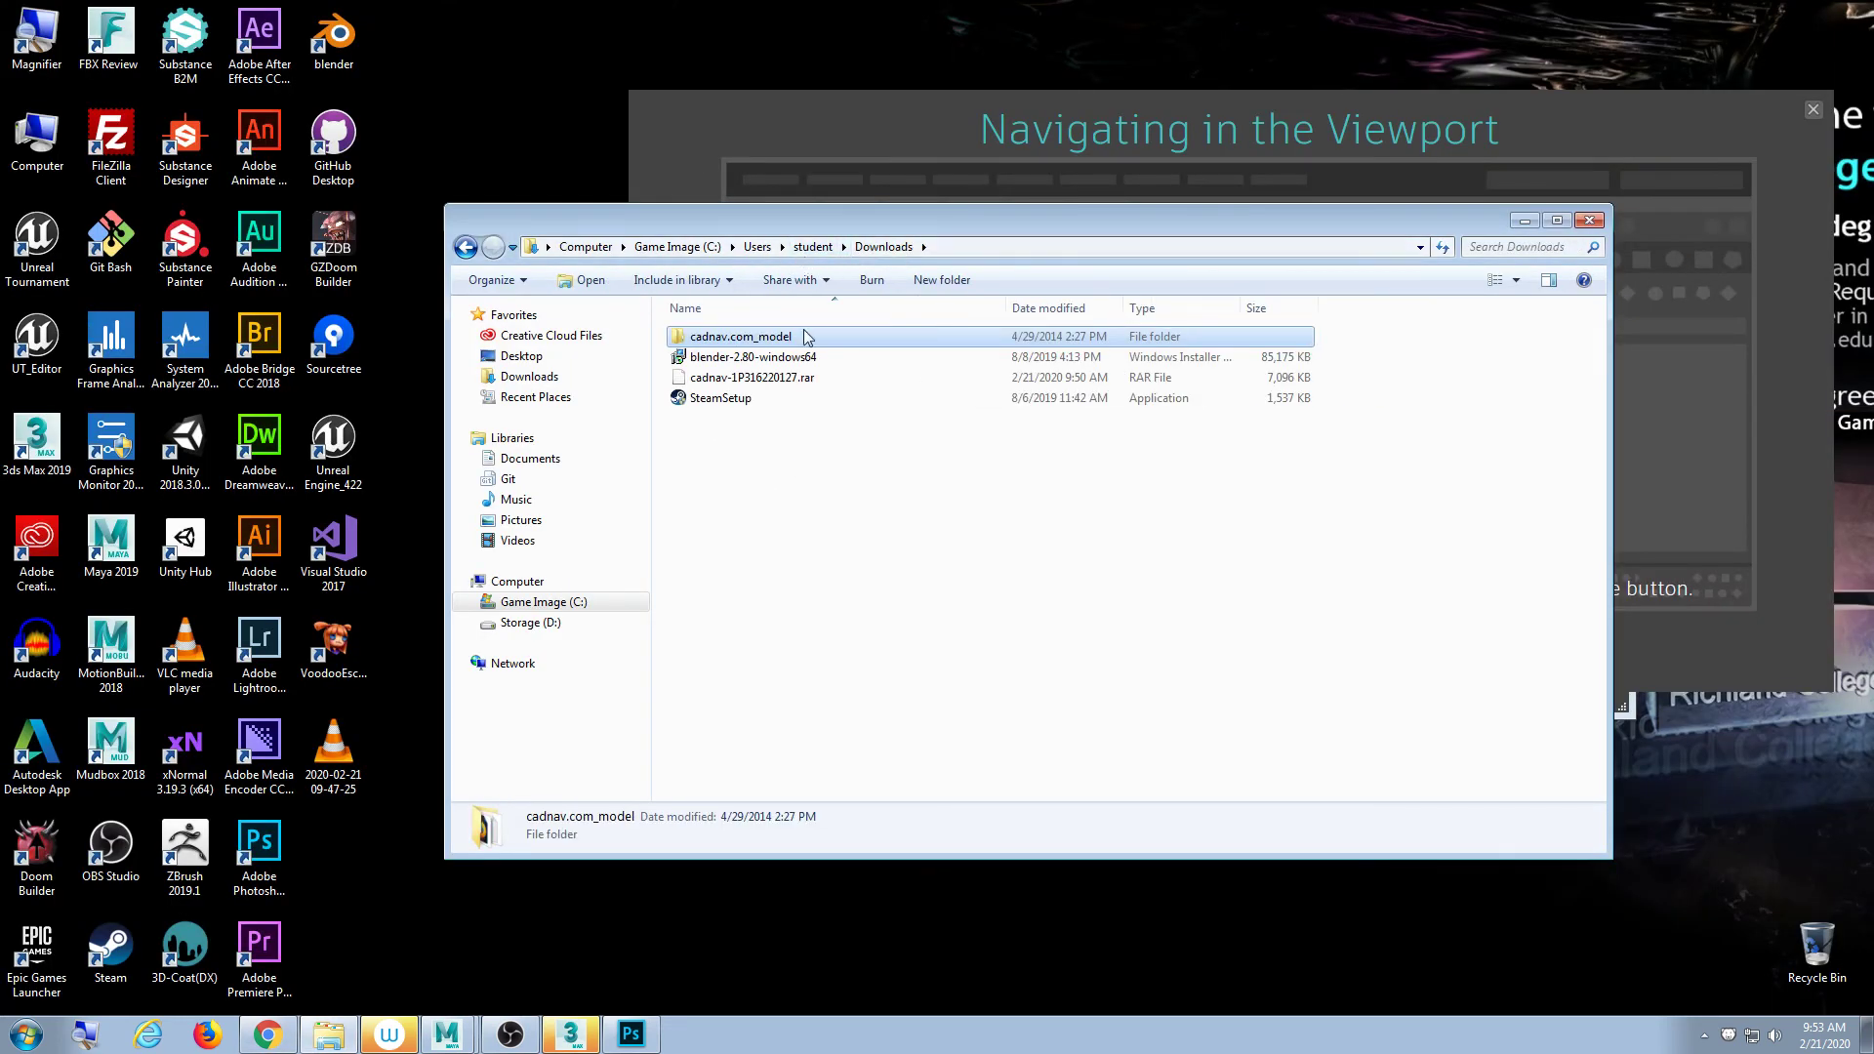
click(776, 380)
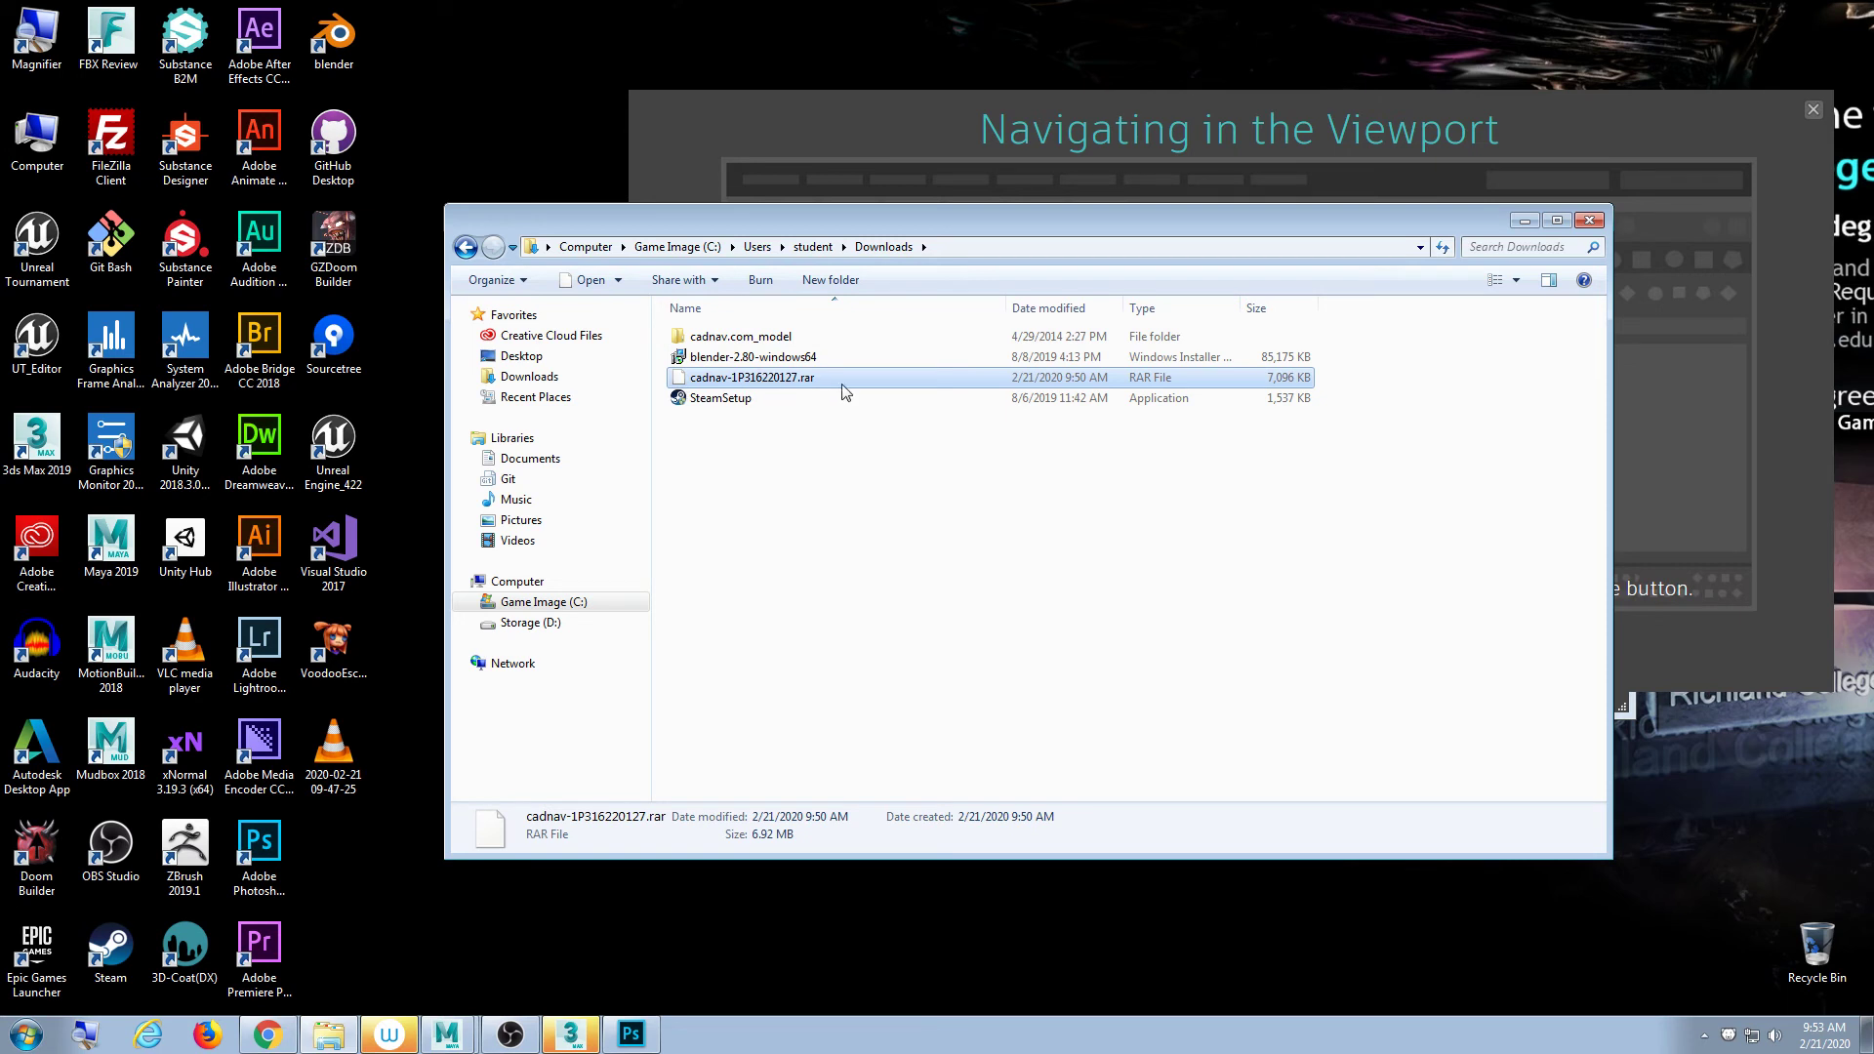
right_click(804, 379)
mouse_move(843, 418)
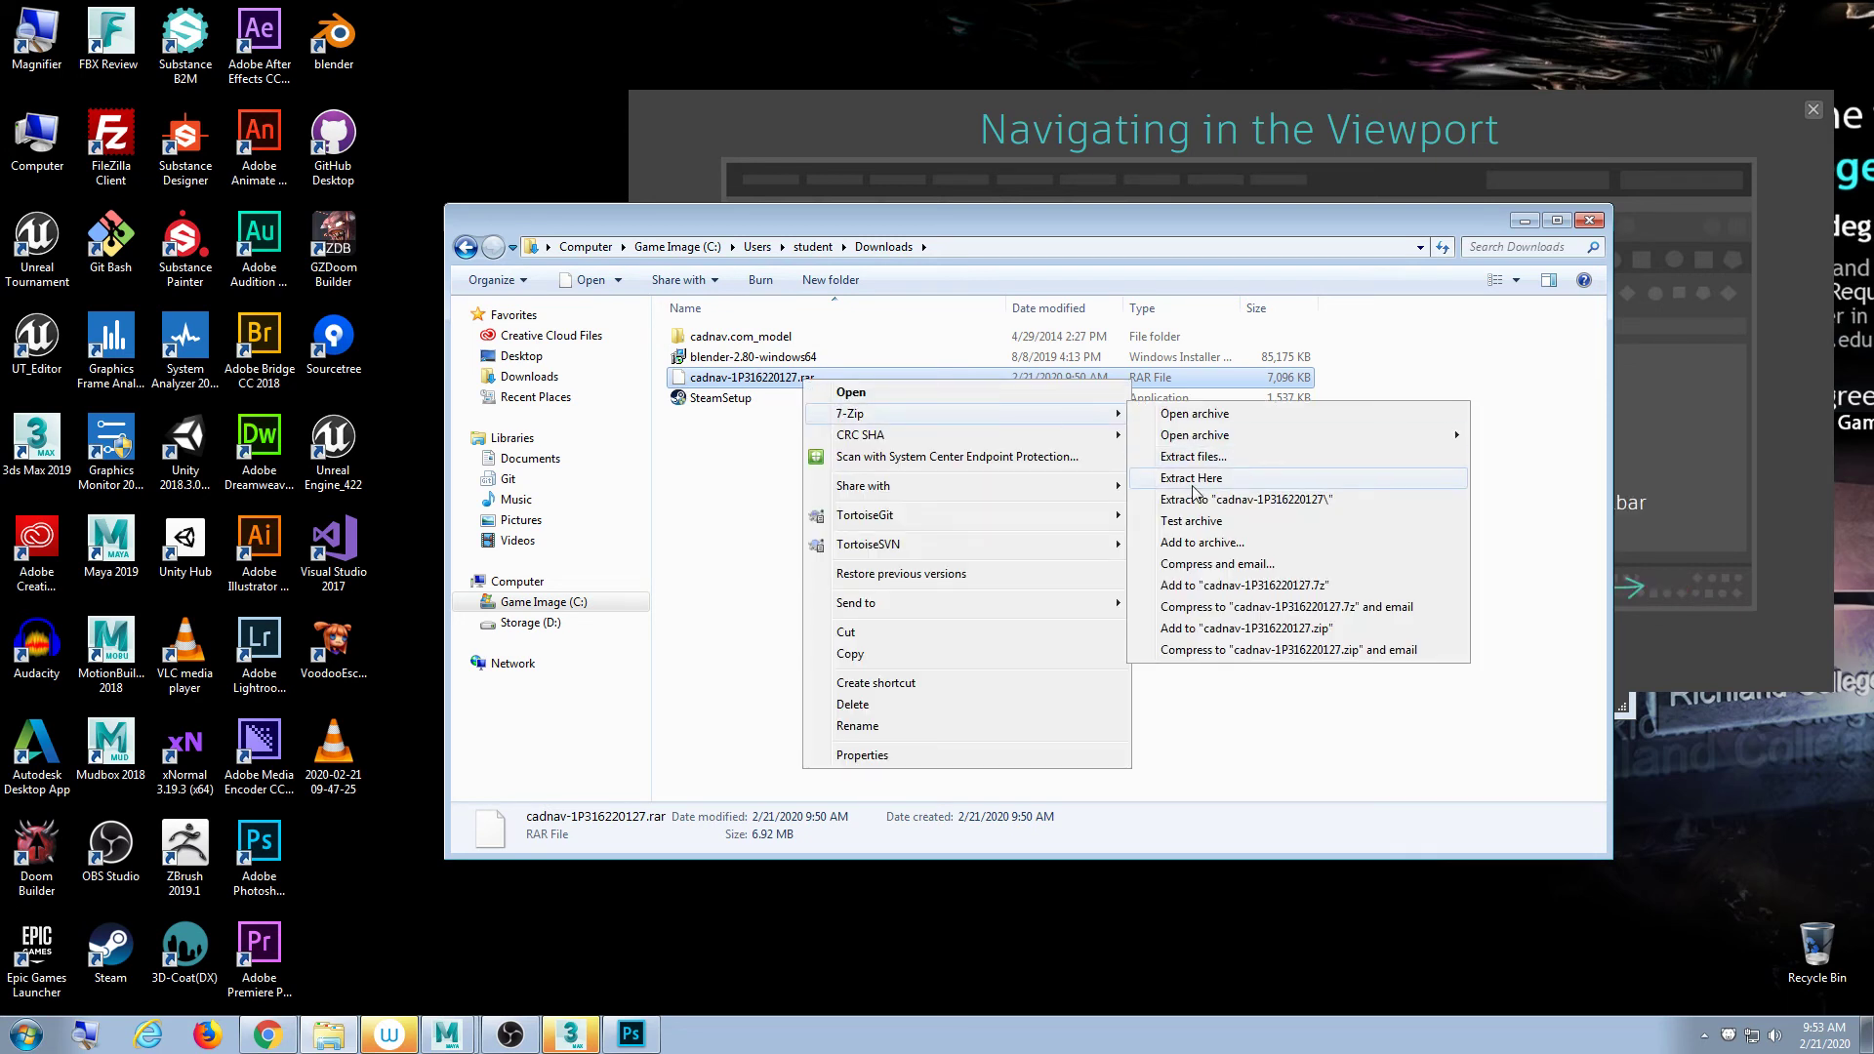
click(1193, 479)
- Open cadnav.com_model > Models_E0113A065, select the asdvui texture, and minimize the folder window
double_click(742, 336)
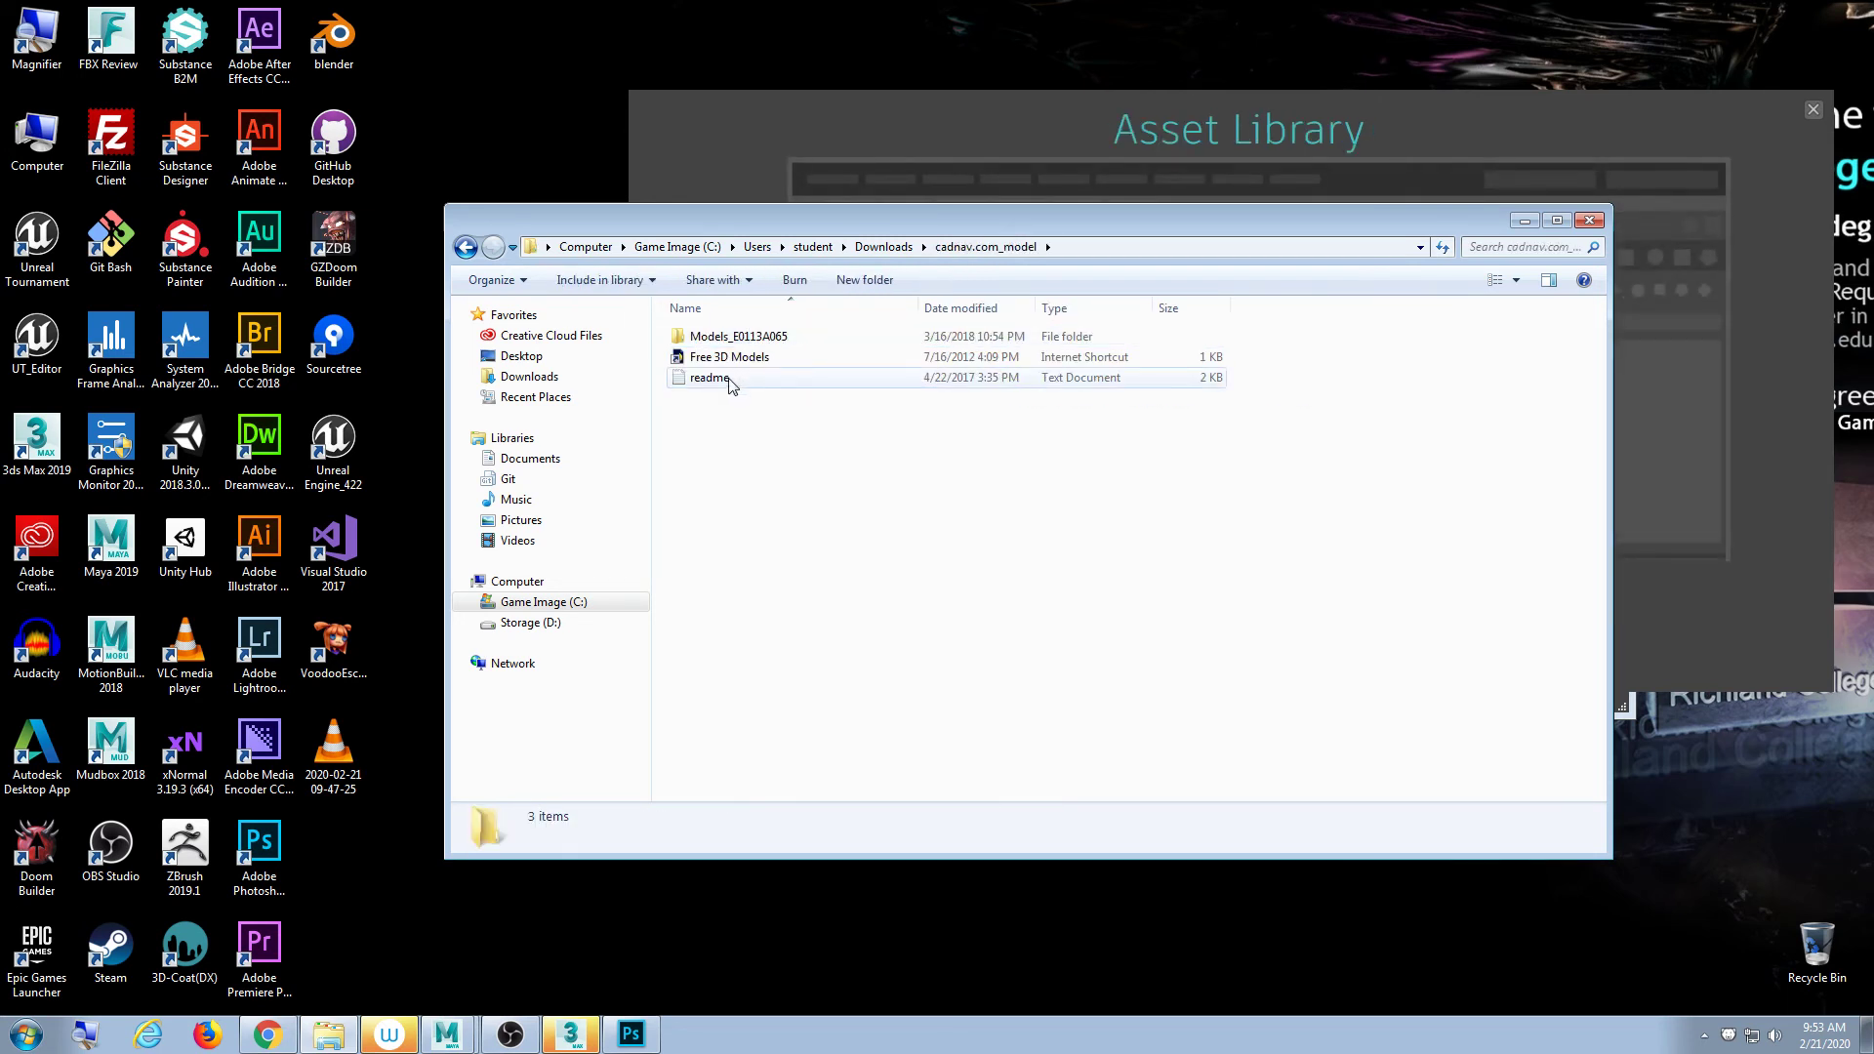
double_click(739, 336)
click(792, 358)
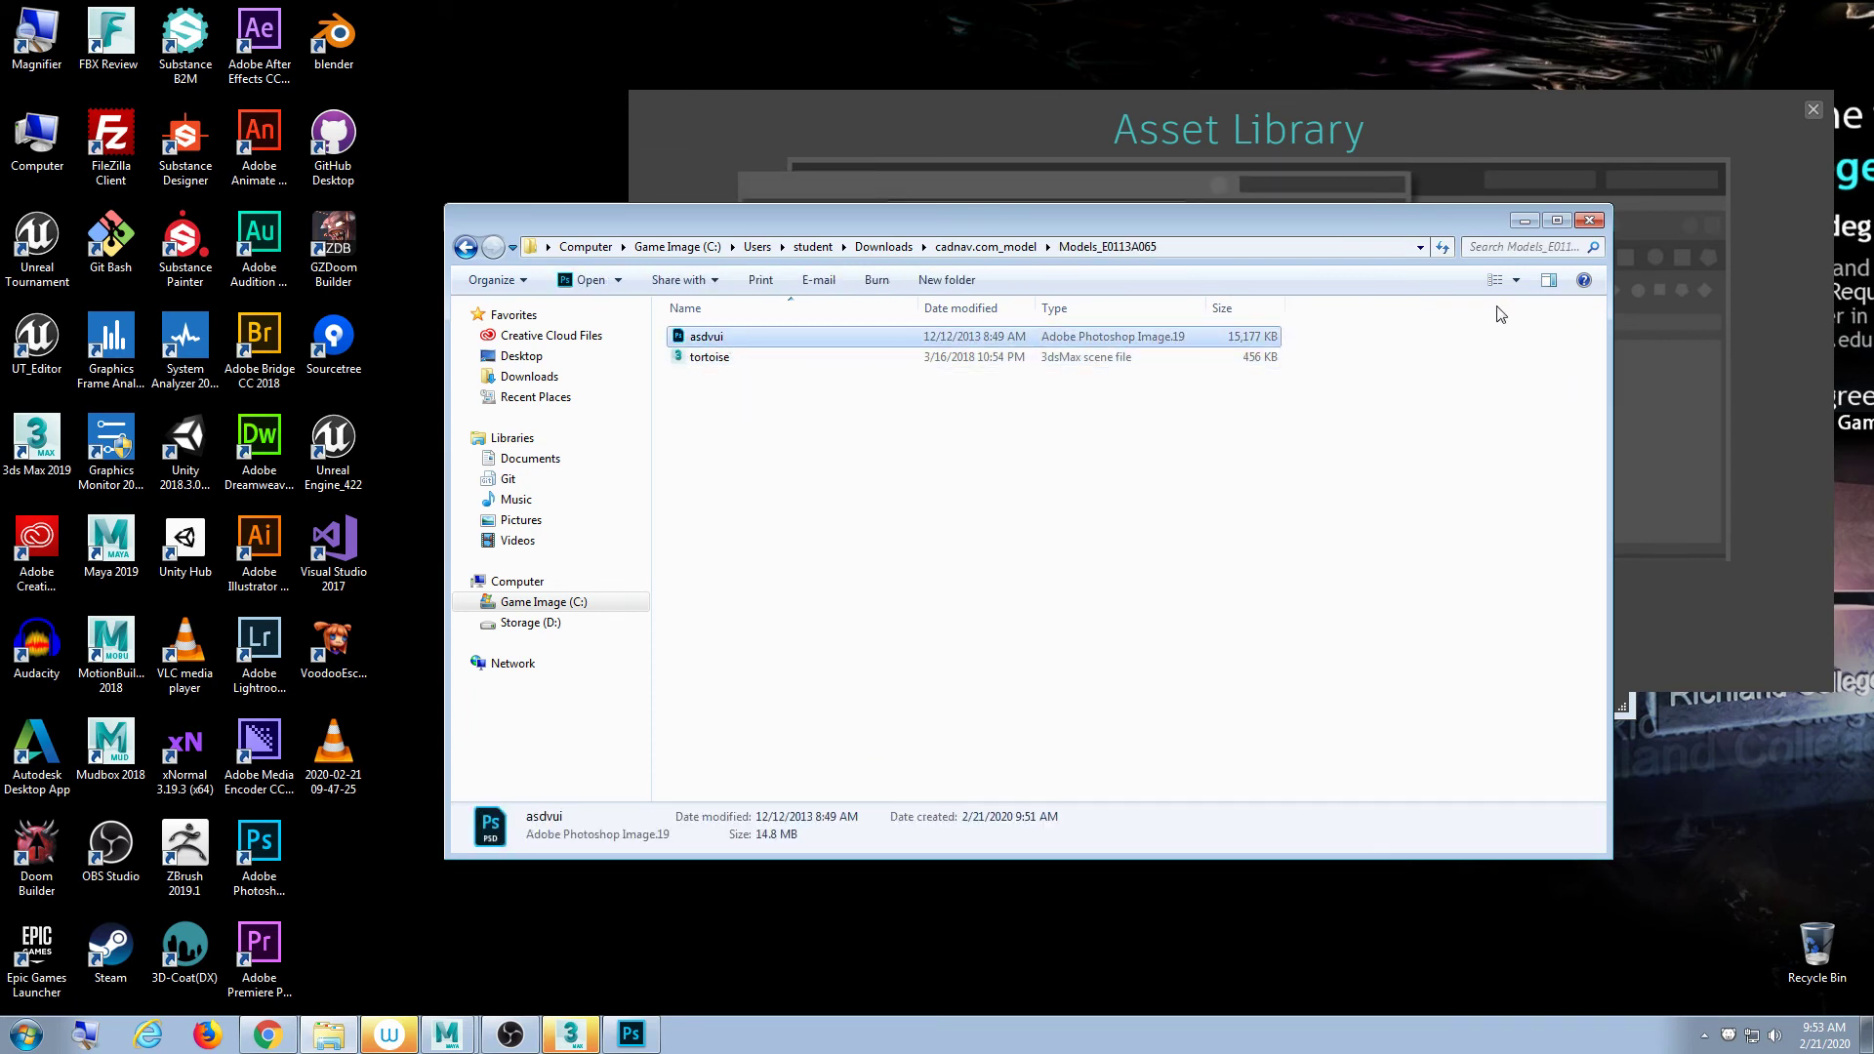
click(1525, 219)
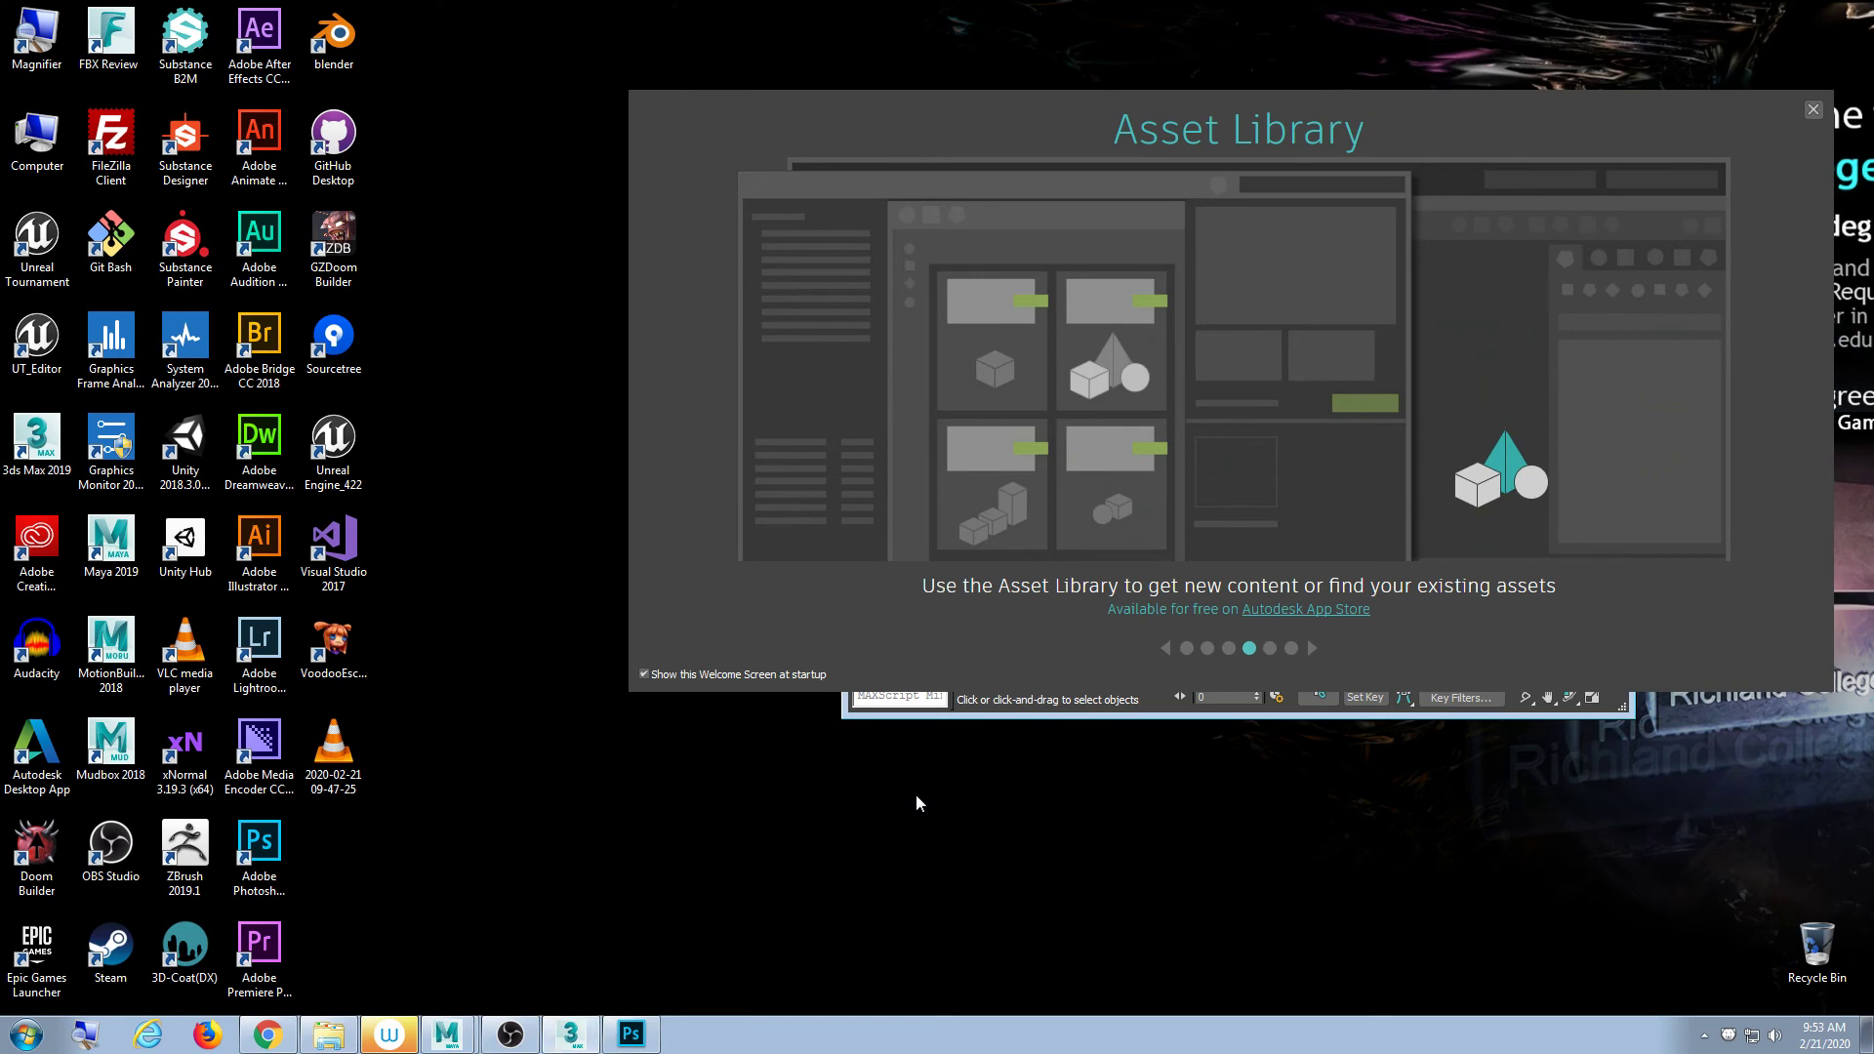
- Resize asdvui.psd in Image Size from 2048 to 512 pixels wide, giving 512 × 512
click(631, 1034)
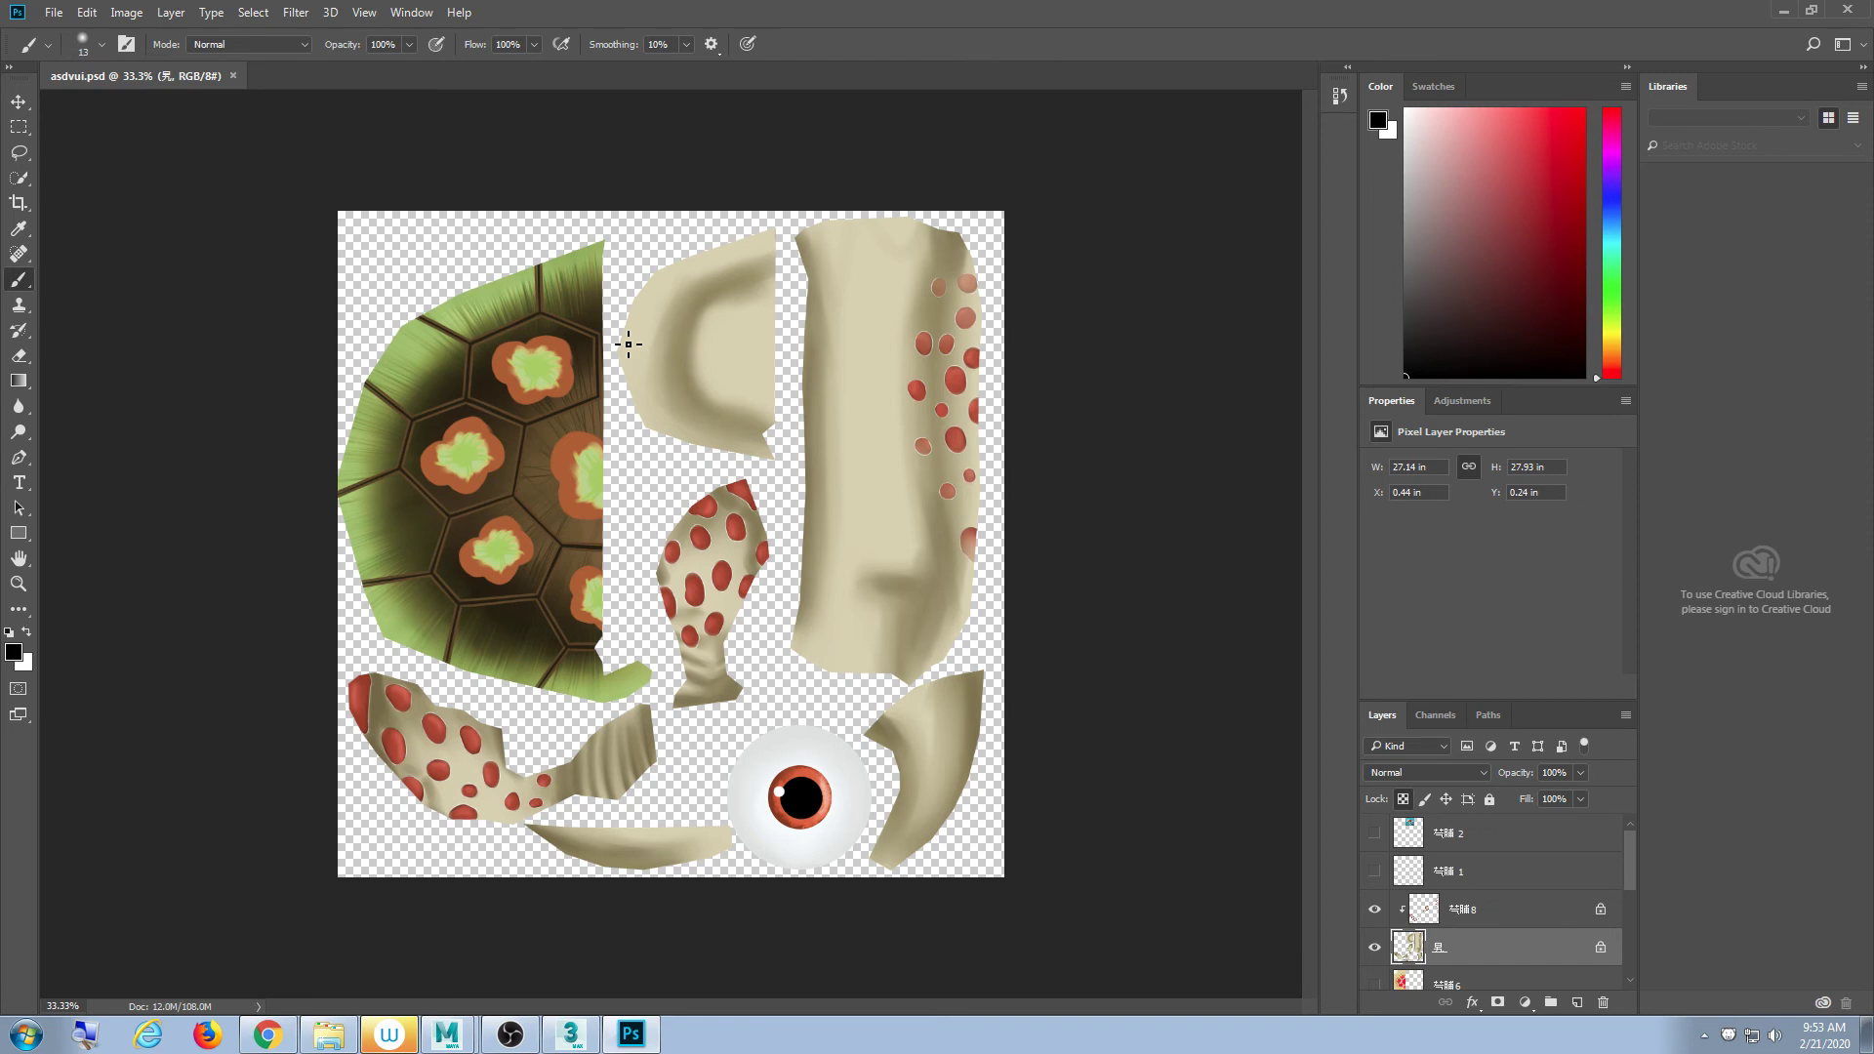
click(126, 14)
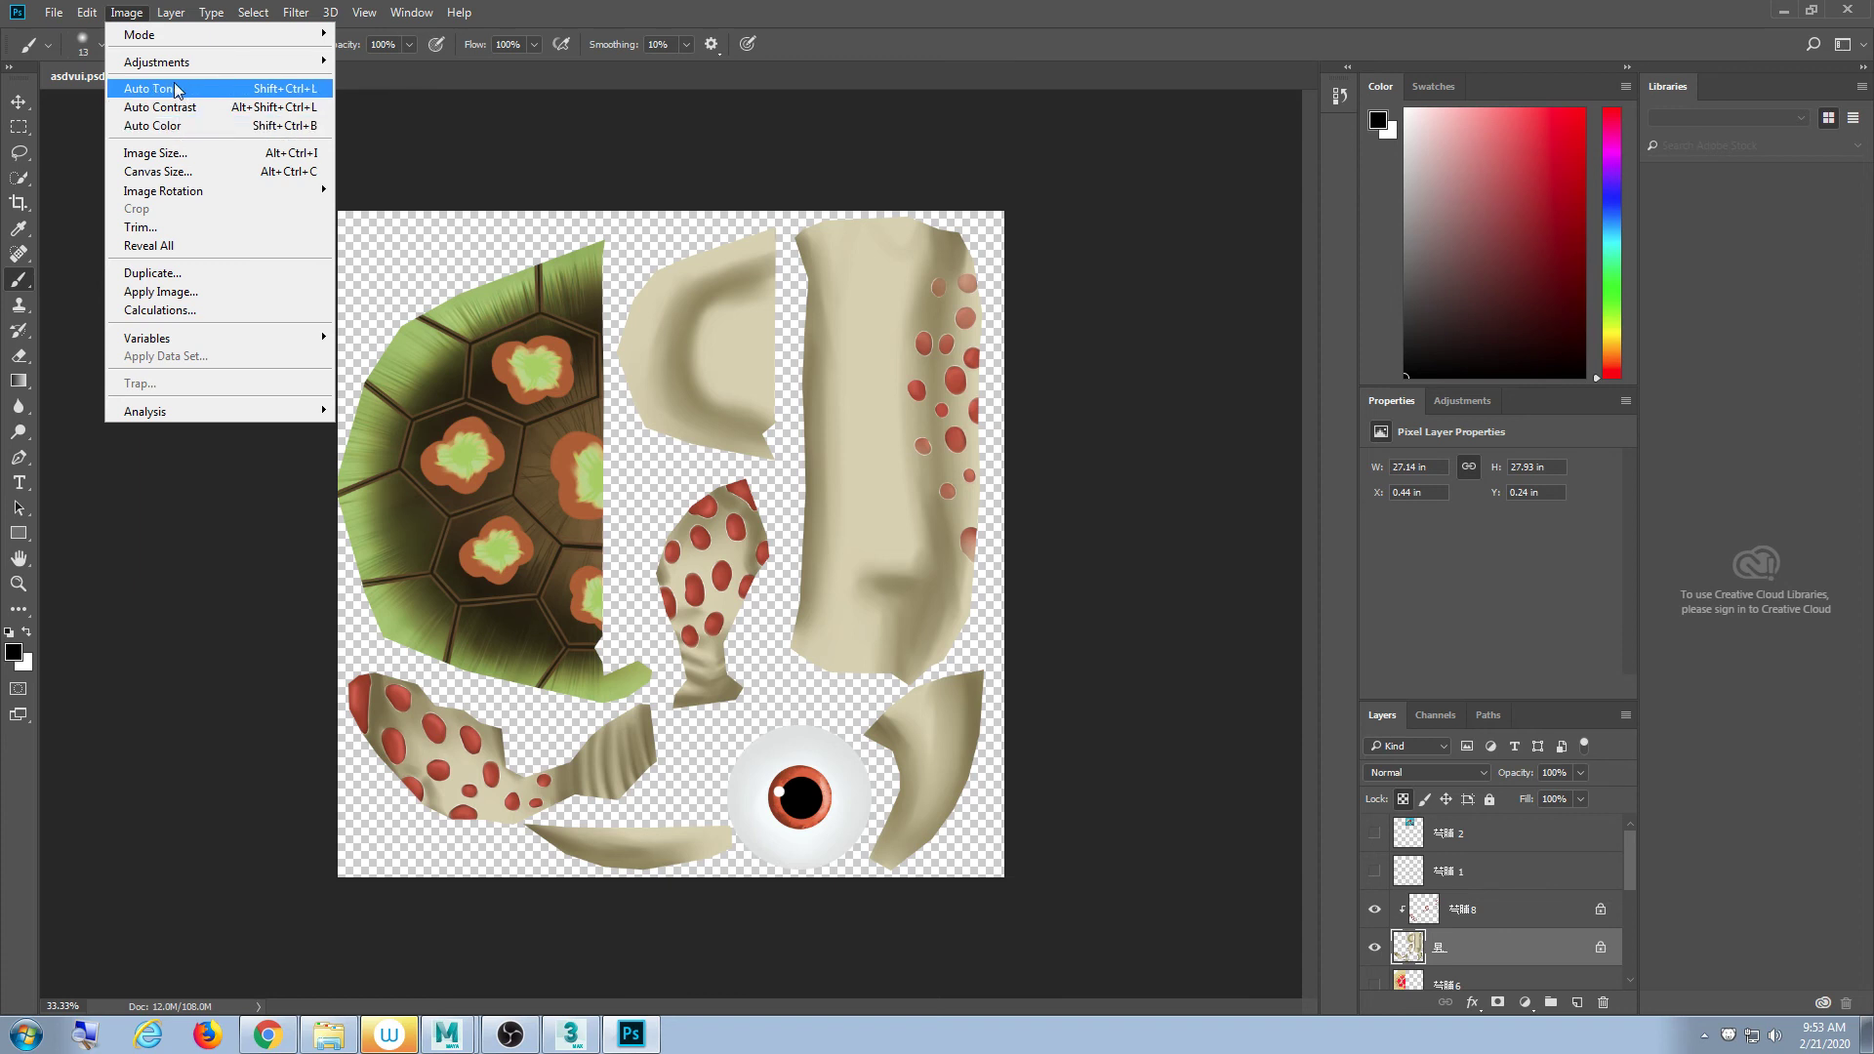
click(168, 154)
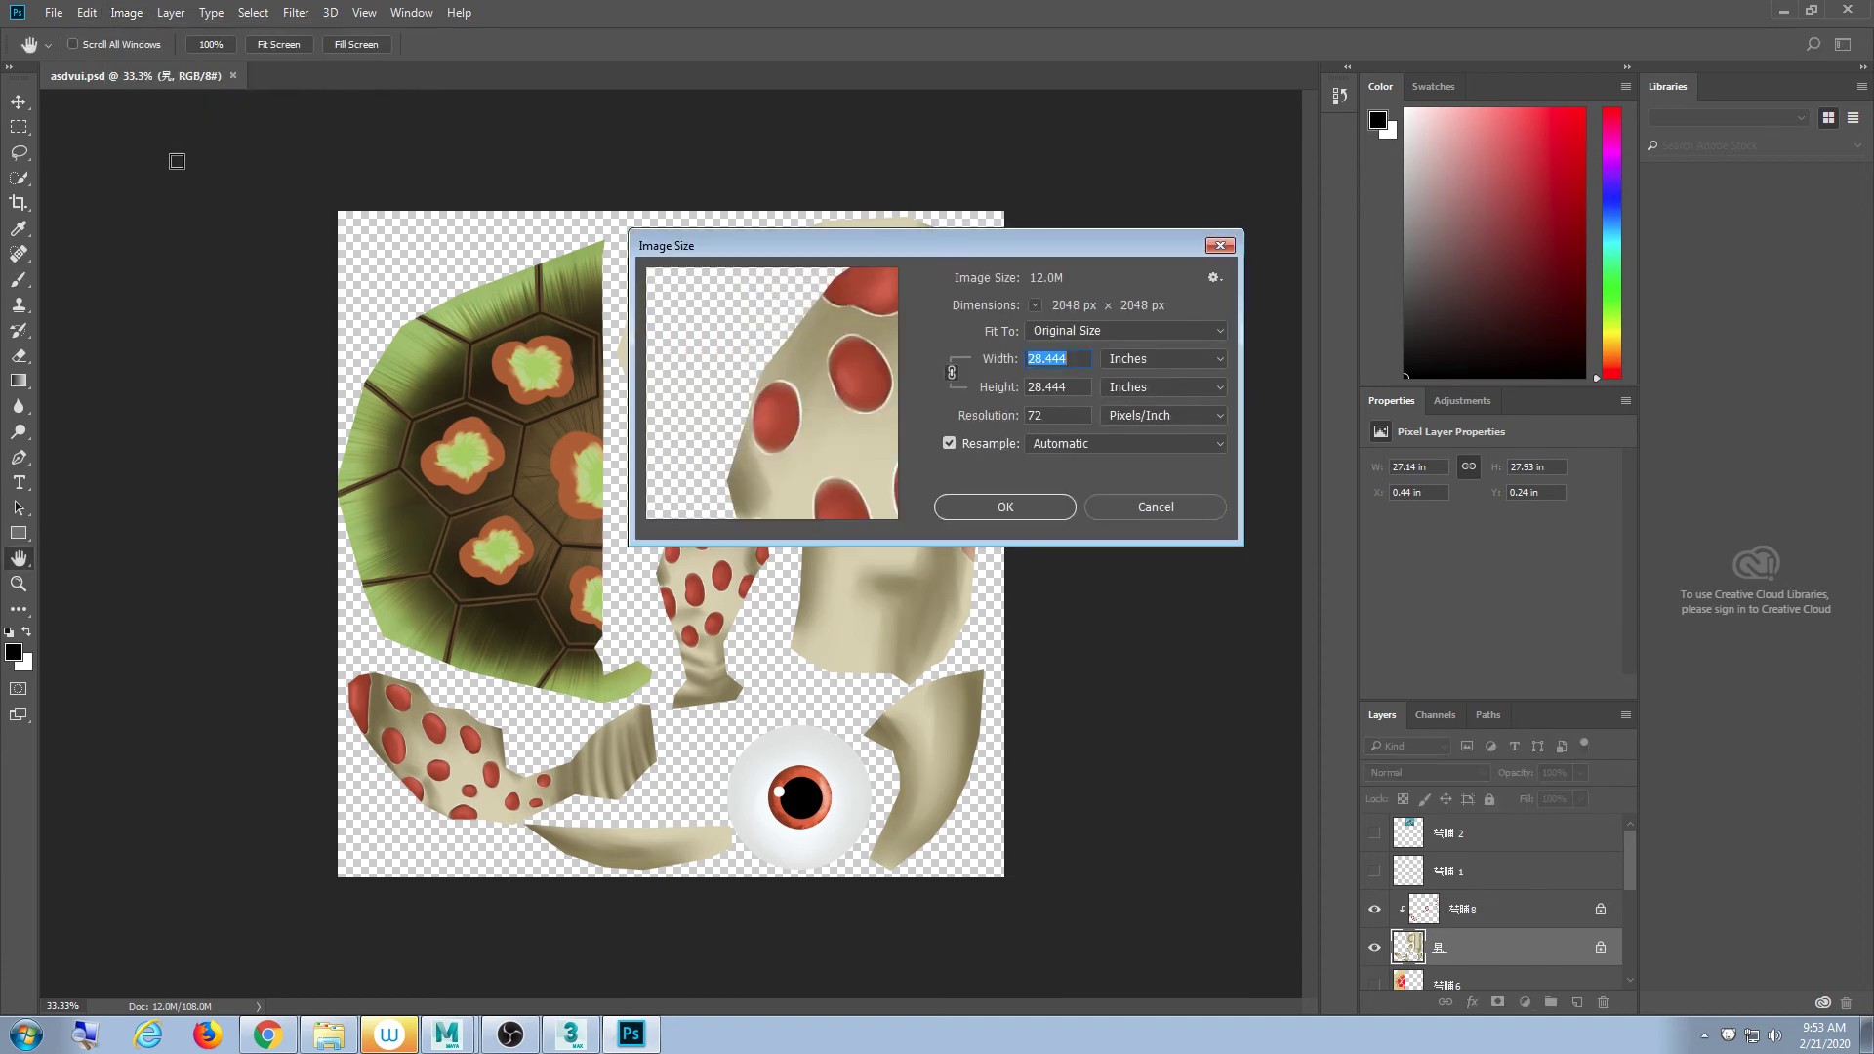
click(1160, 357)
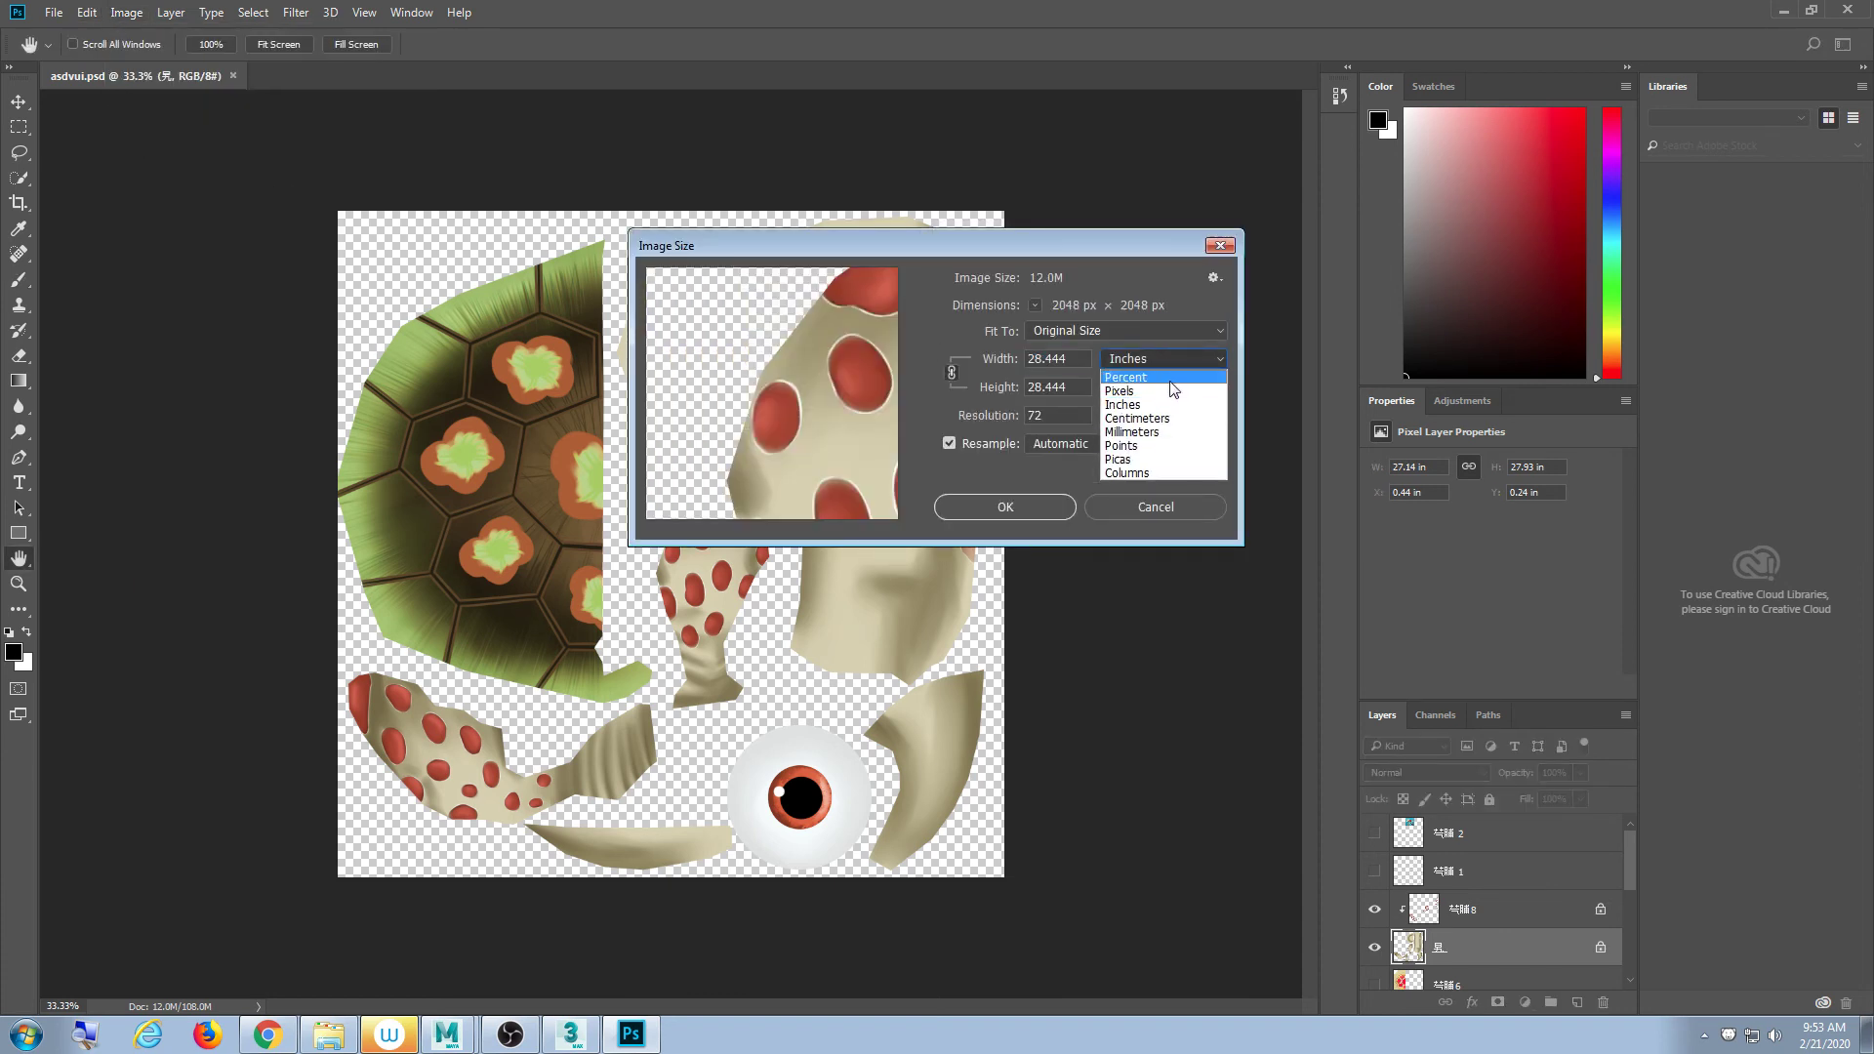
click(1168, 390)
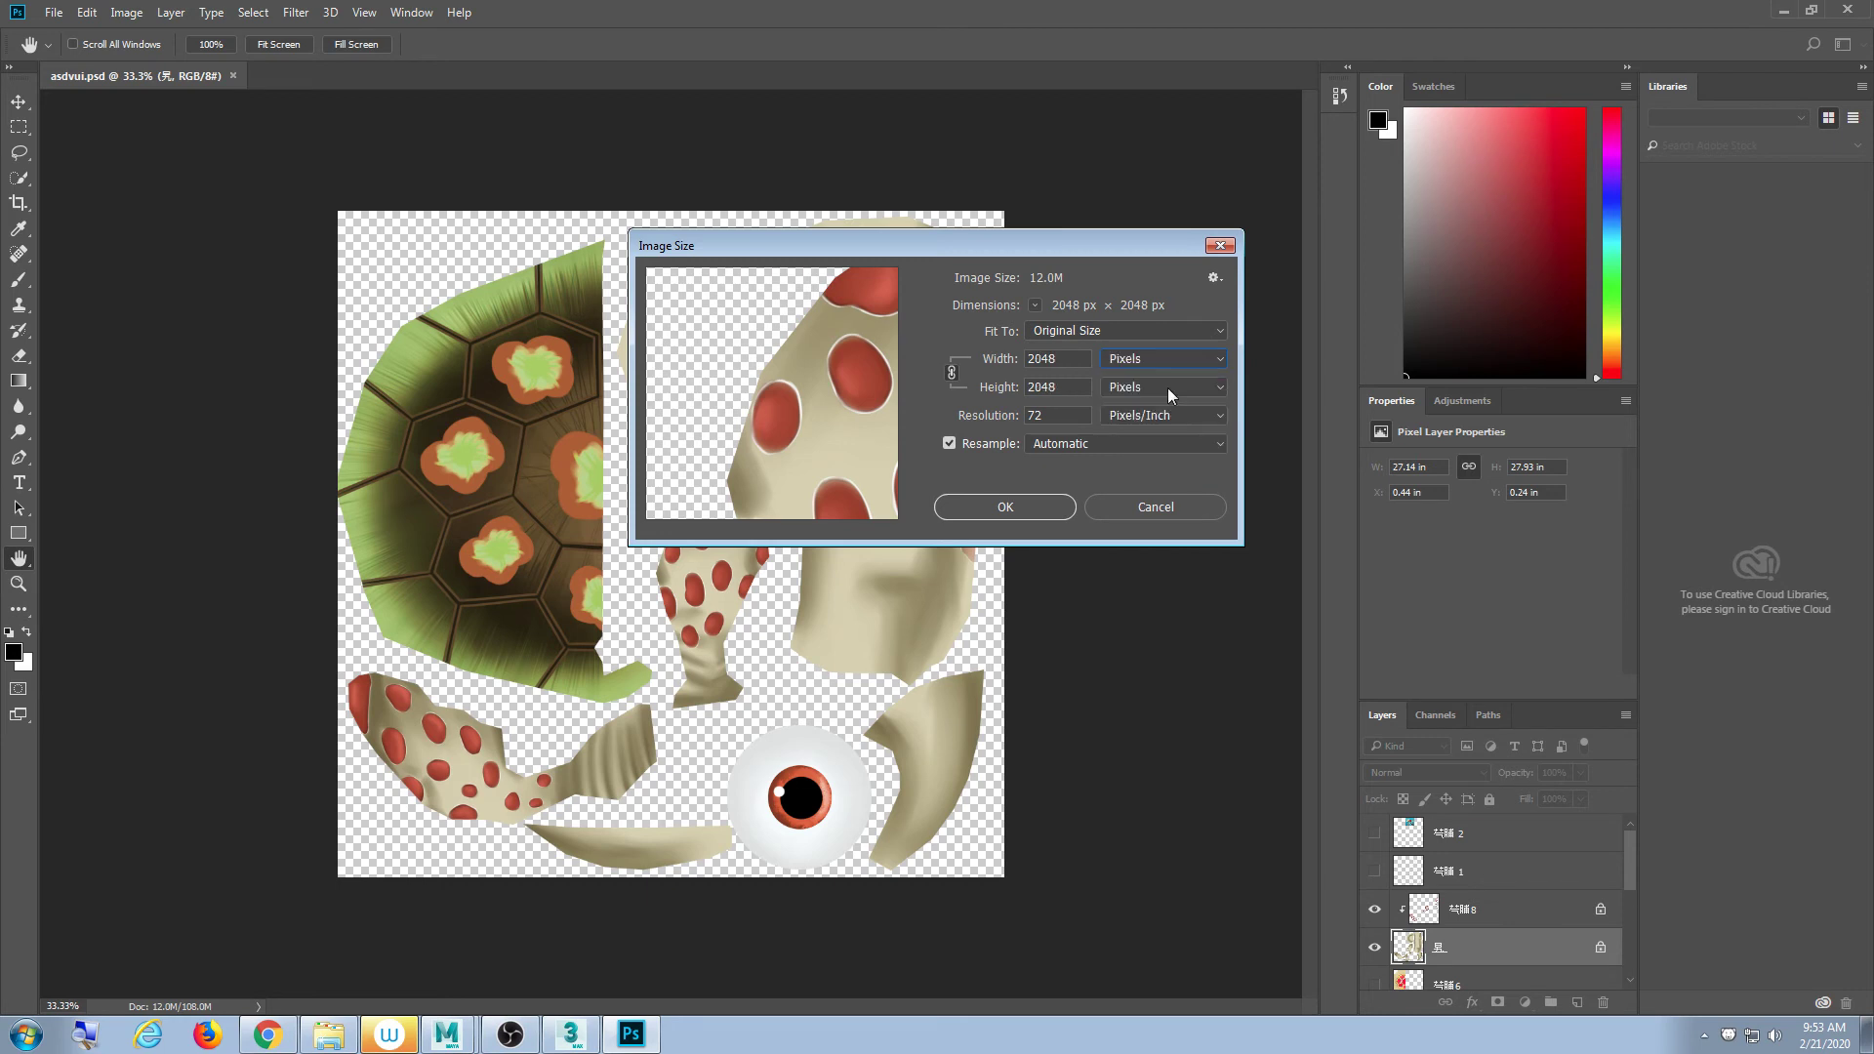
click(1073, 358)
text(512)
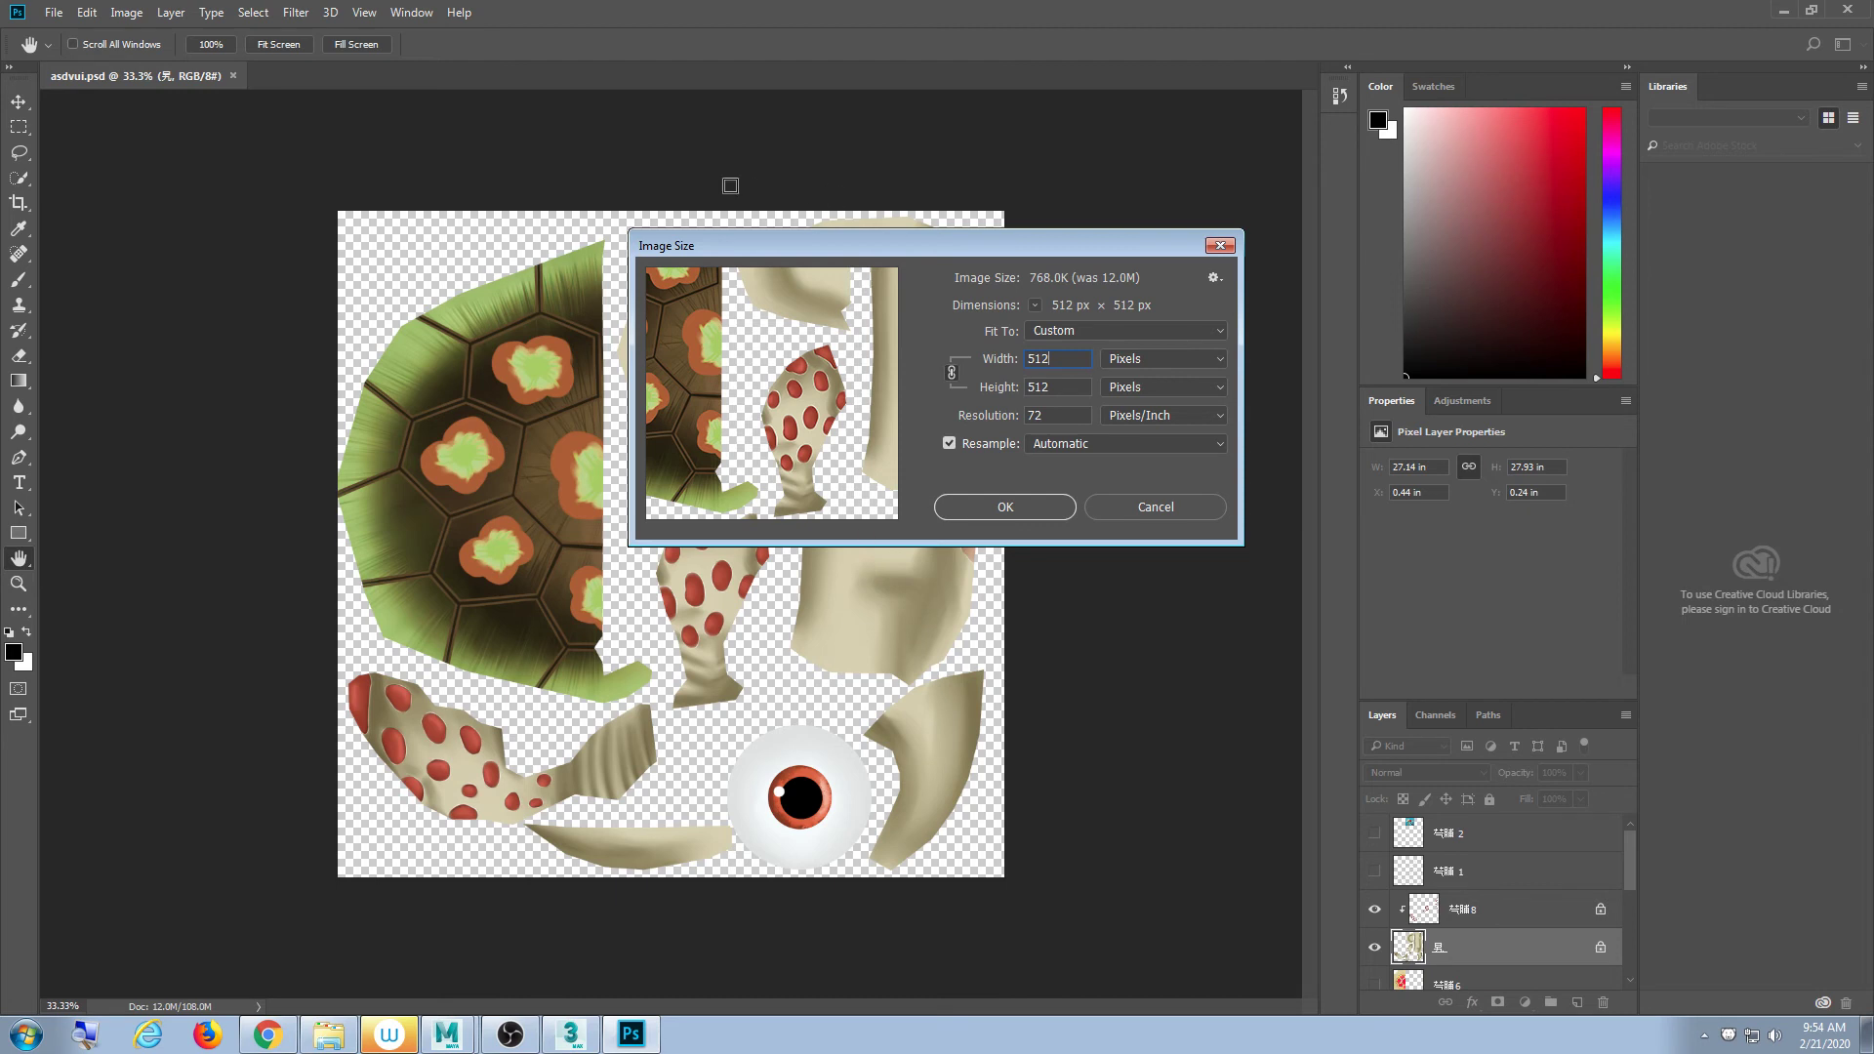
drag(770, 237, 766, 241)
click(126, 12)
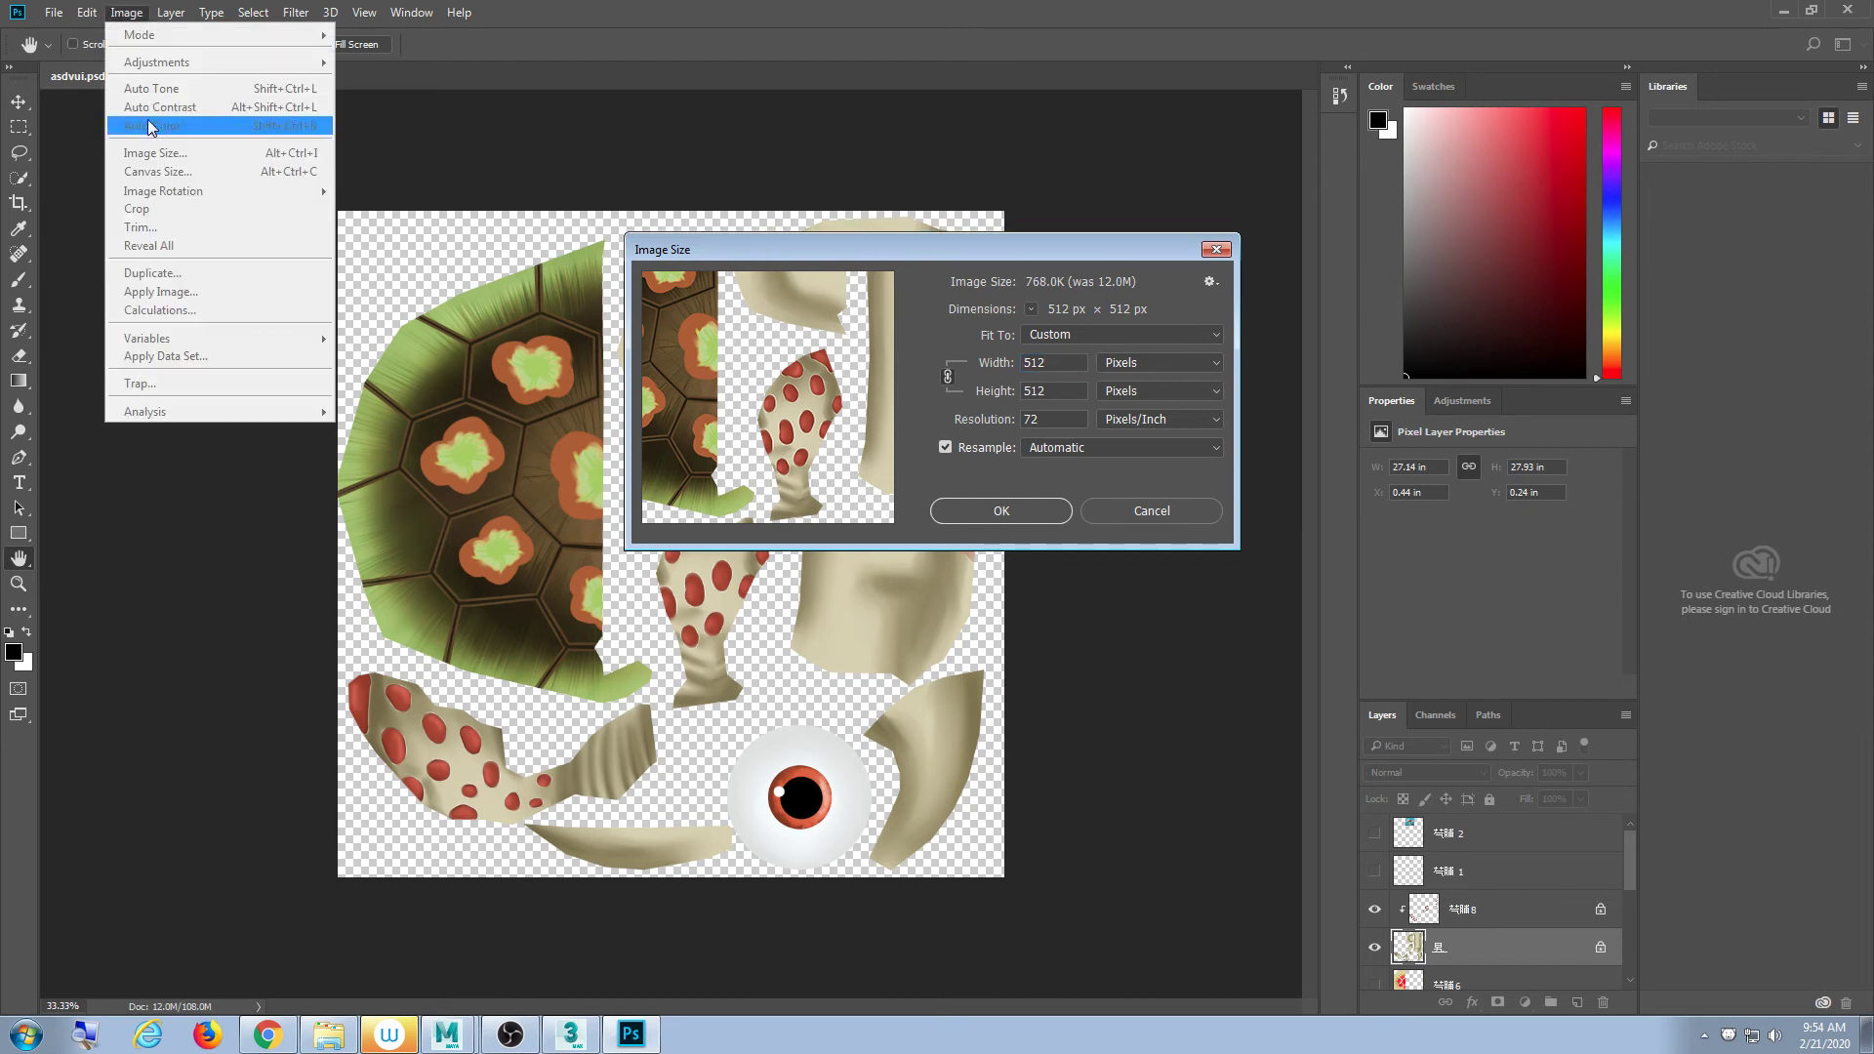
click(779, 236)
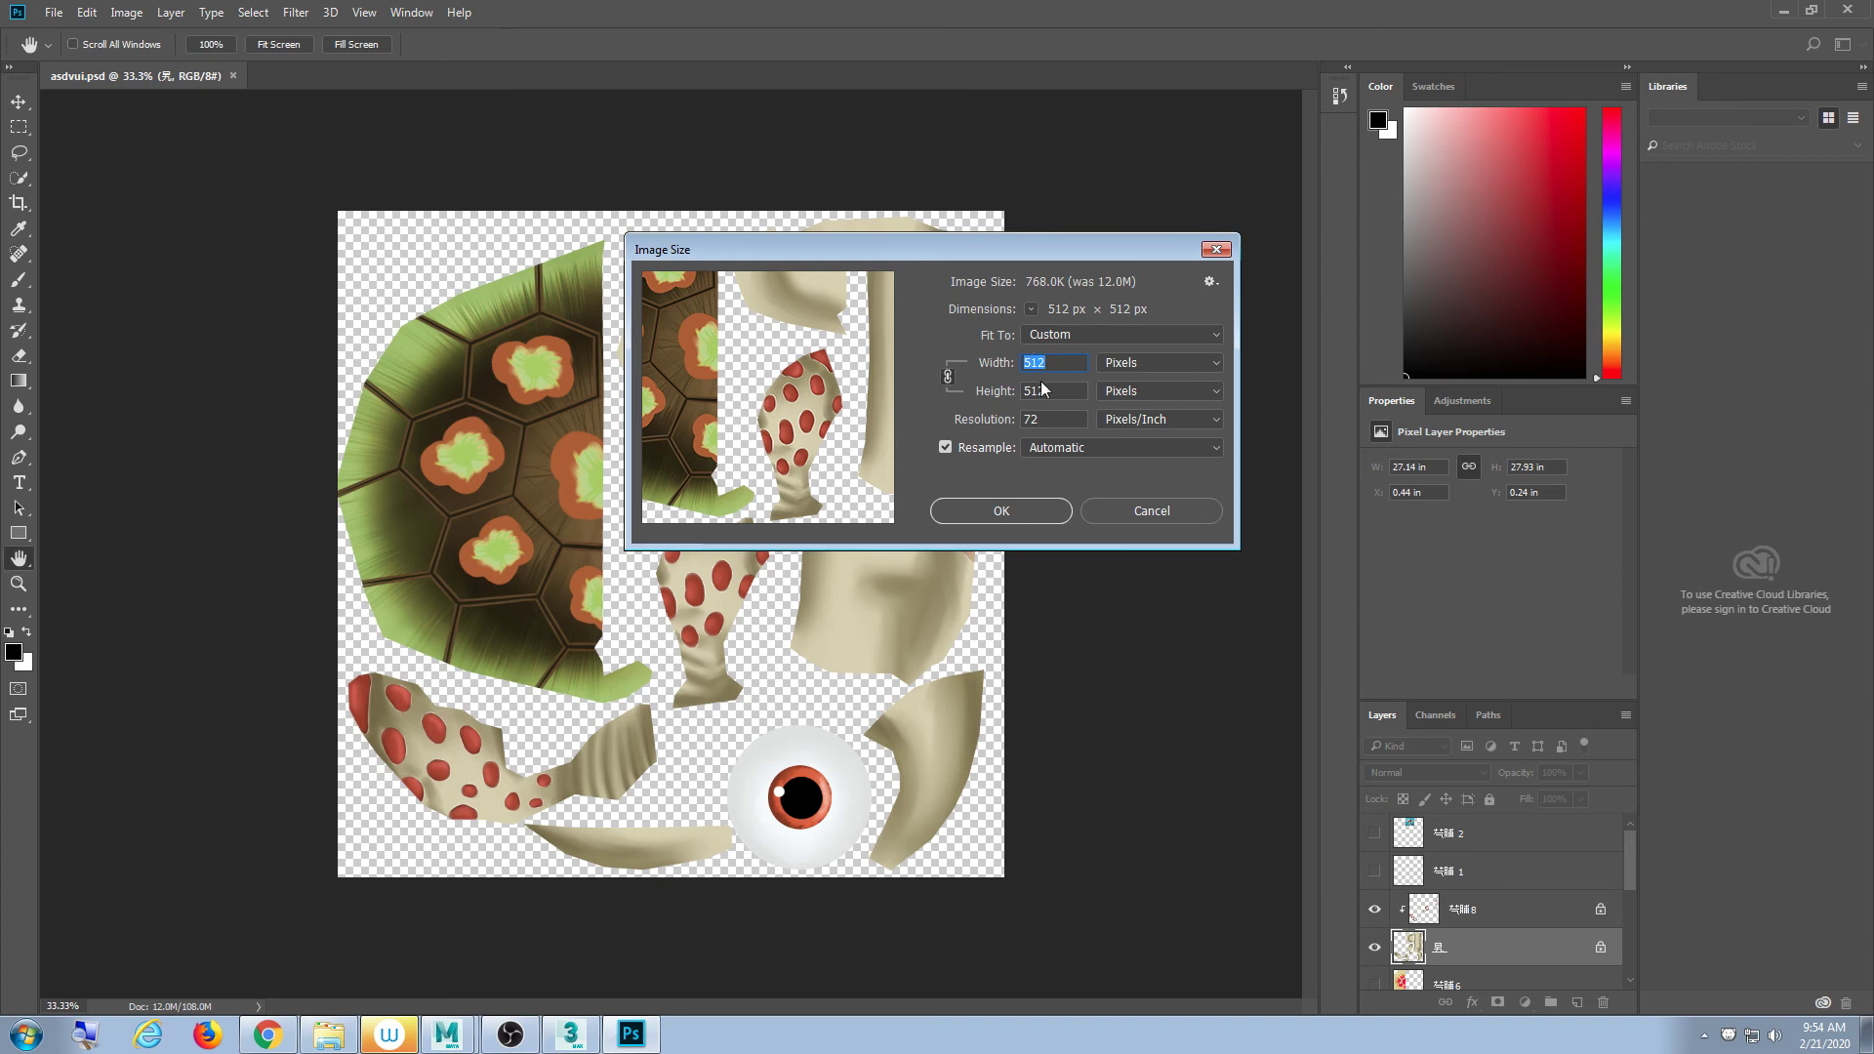
click(1000, 511)
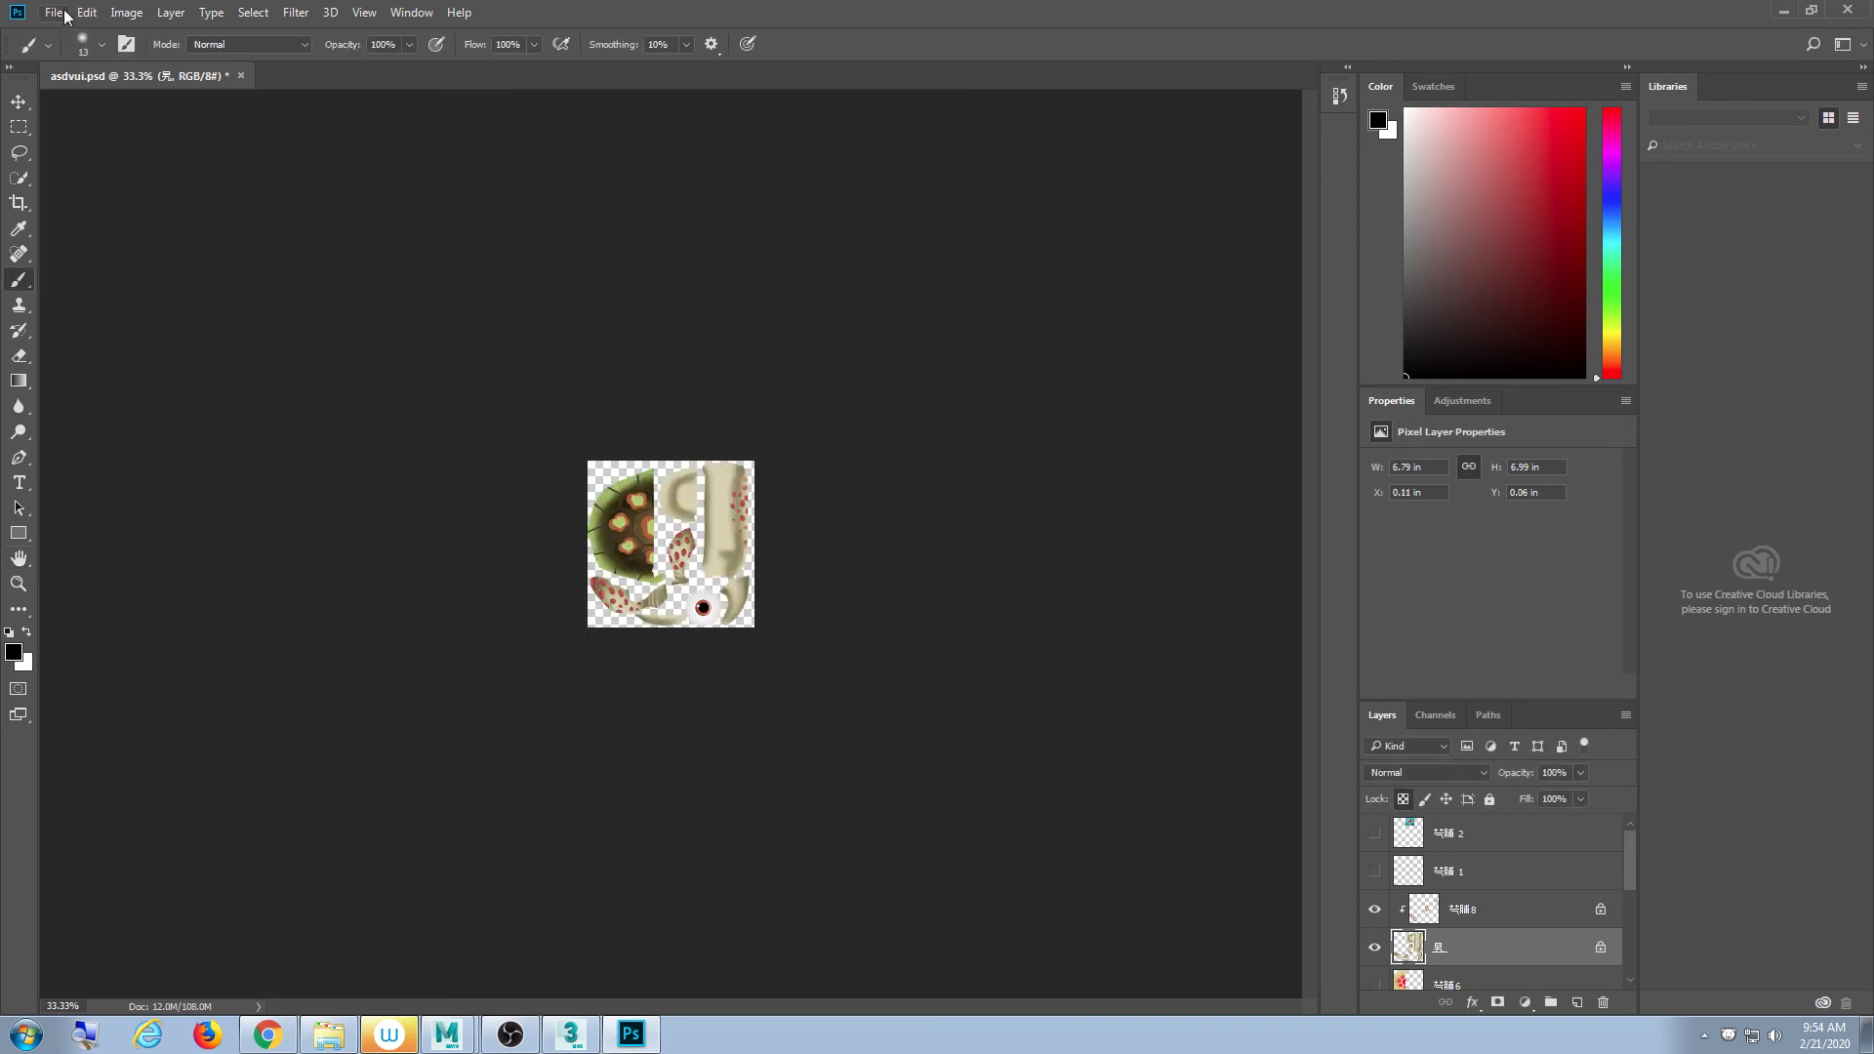
- Save the texture as PNG named Turtle in Downloads/cadnav.com_model/Models_E0113A065, accepting default PNG options
click(63, 14)
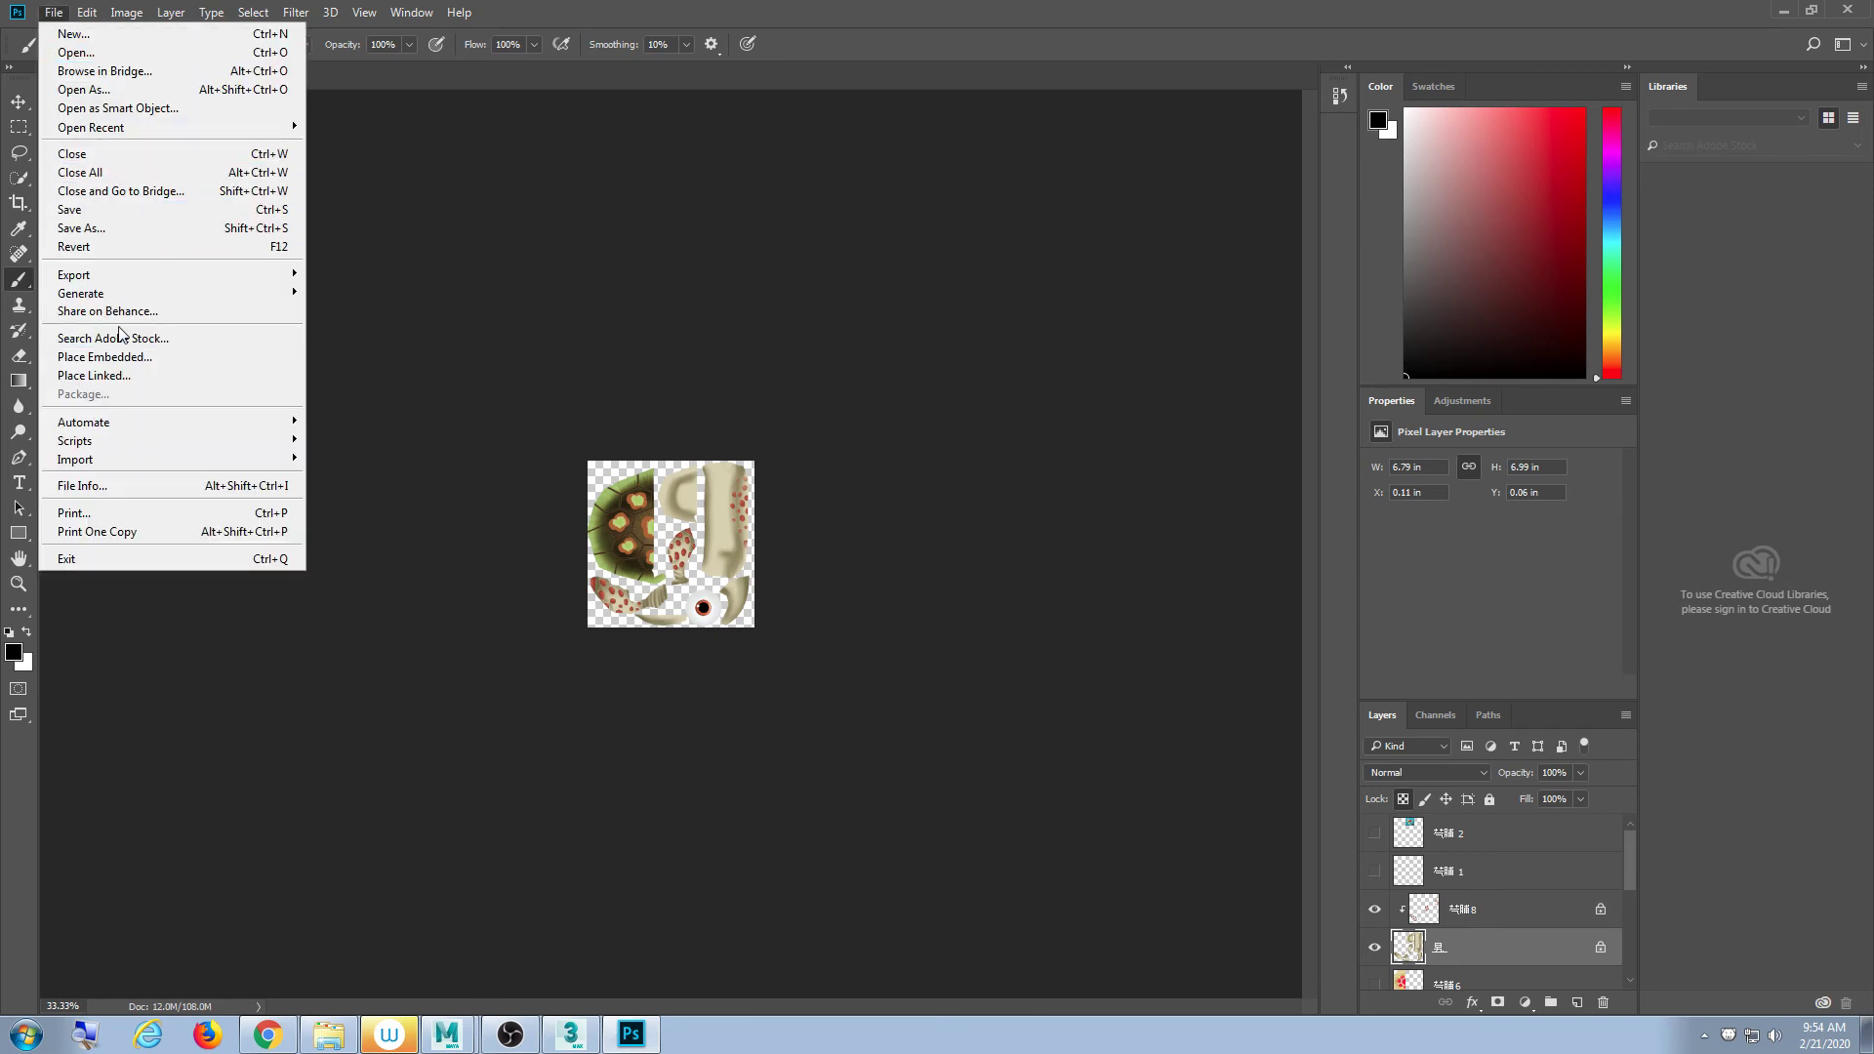
click(102, 228)
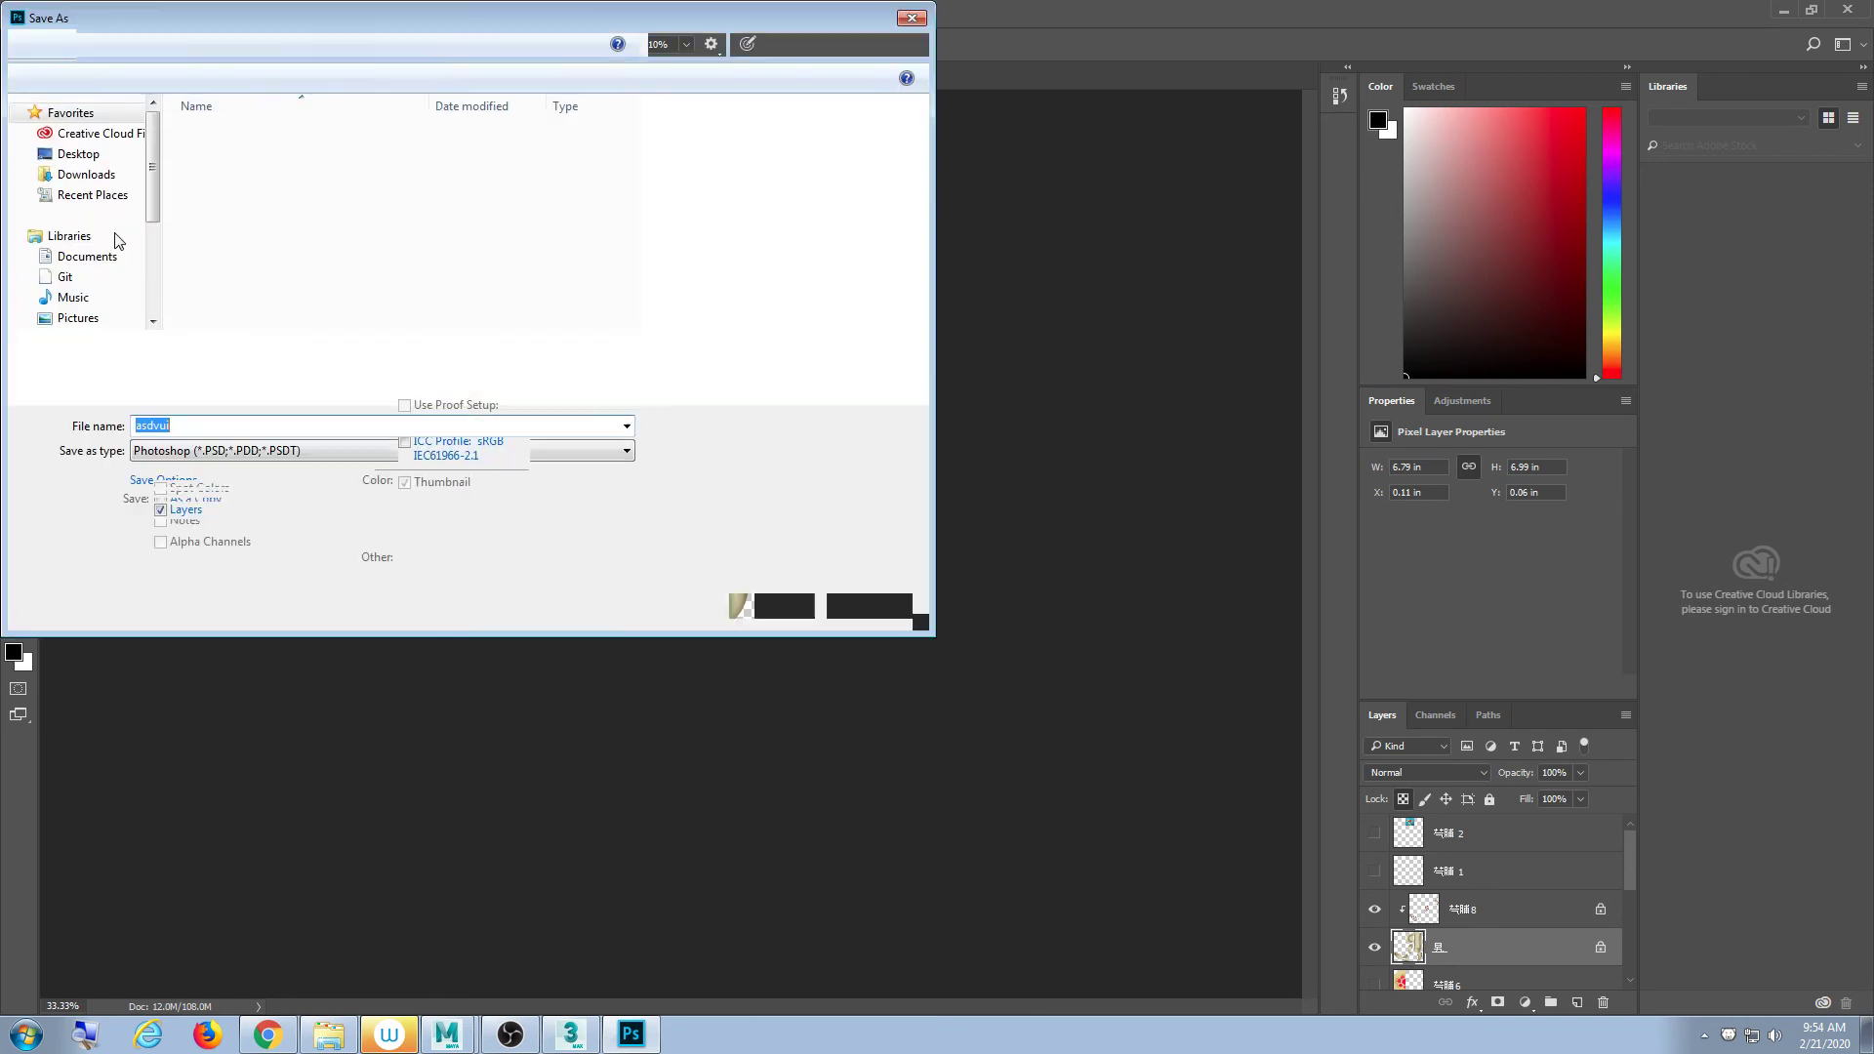
click(196, 205)
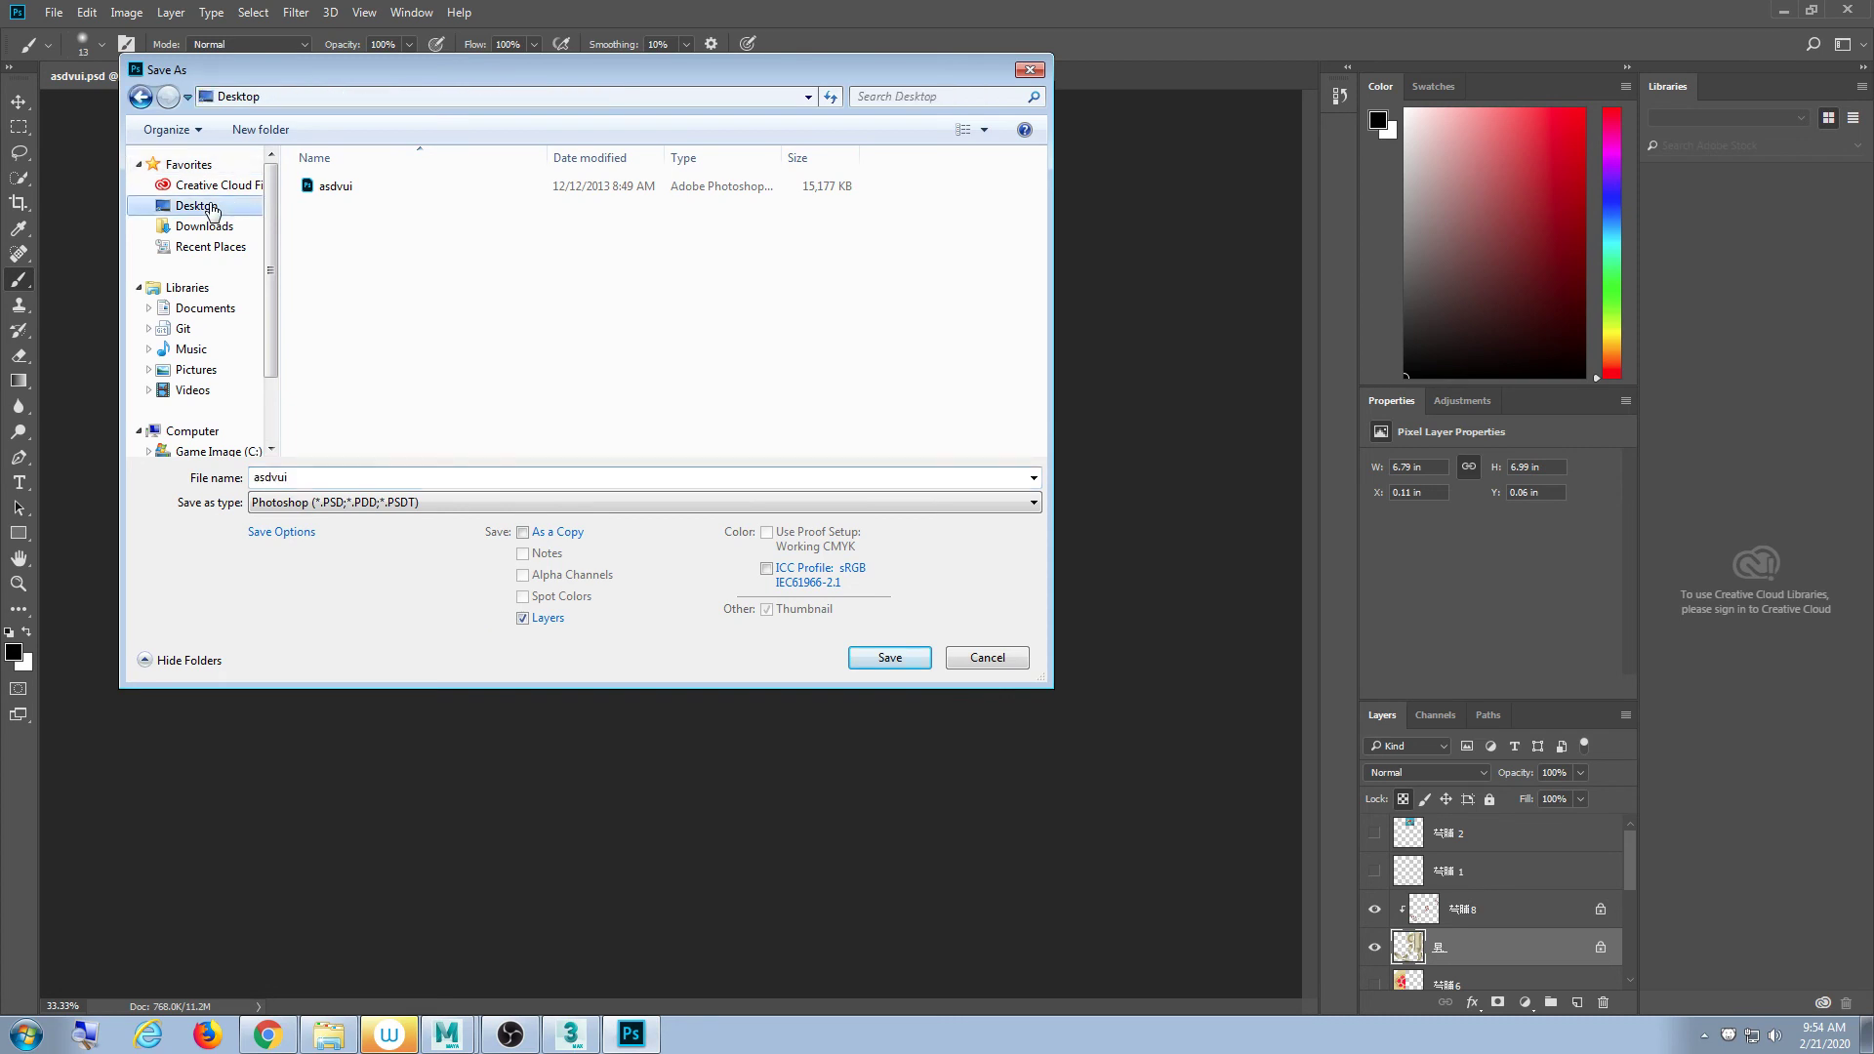
click(331, 507)
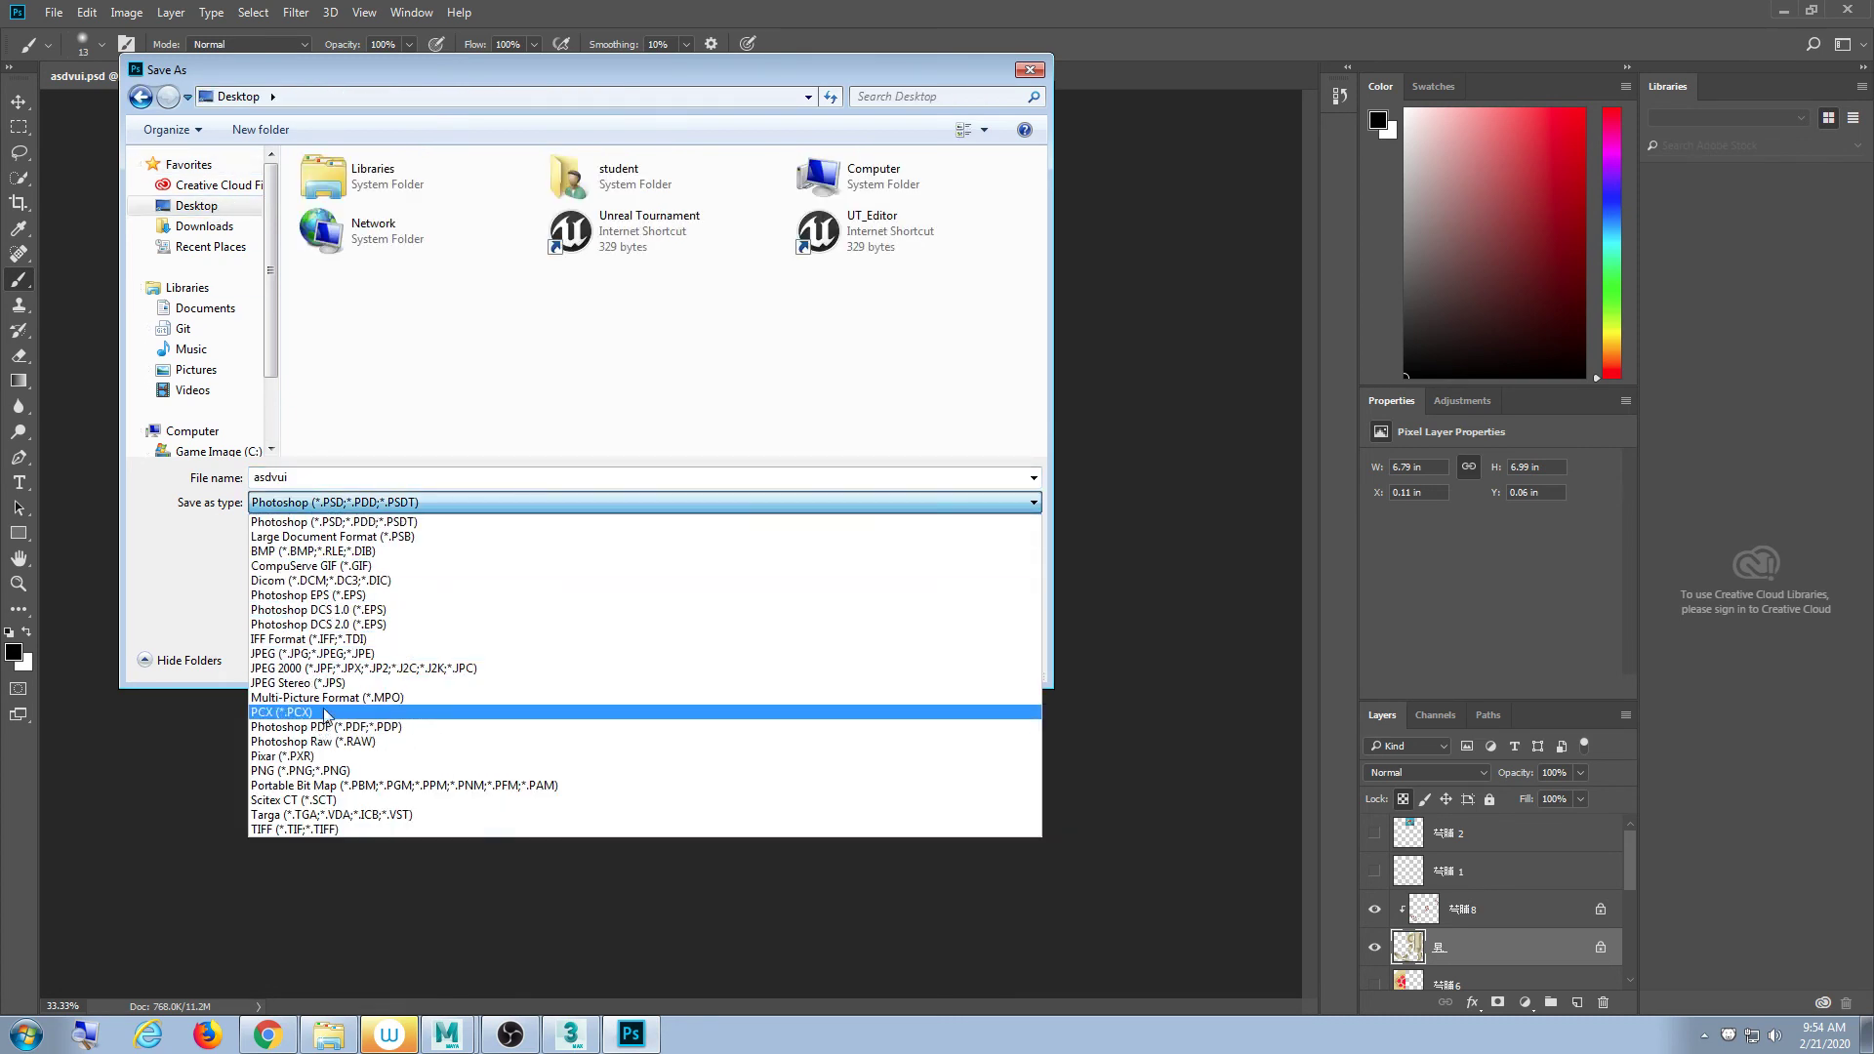
click(357, 770)
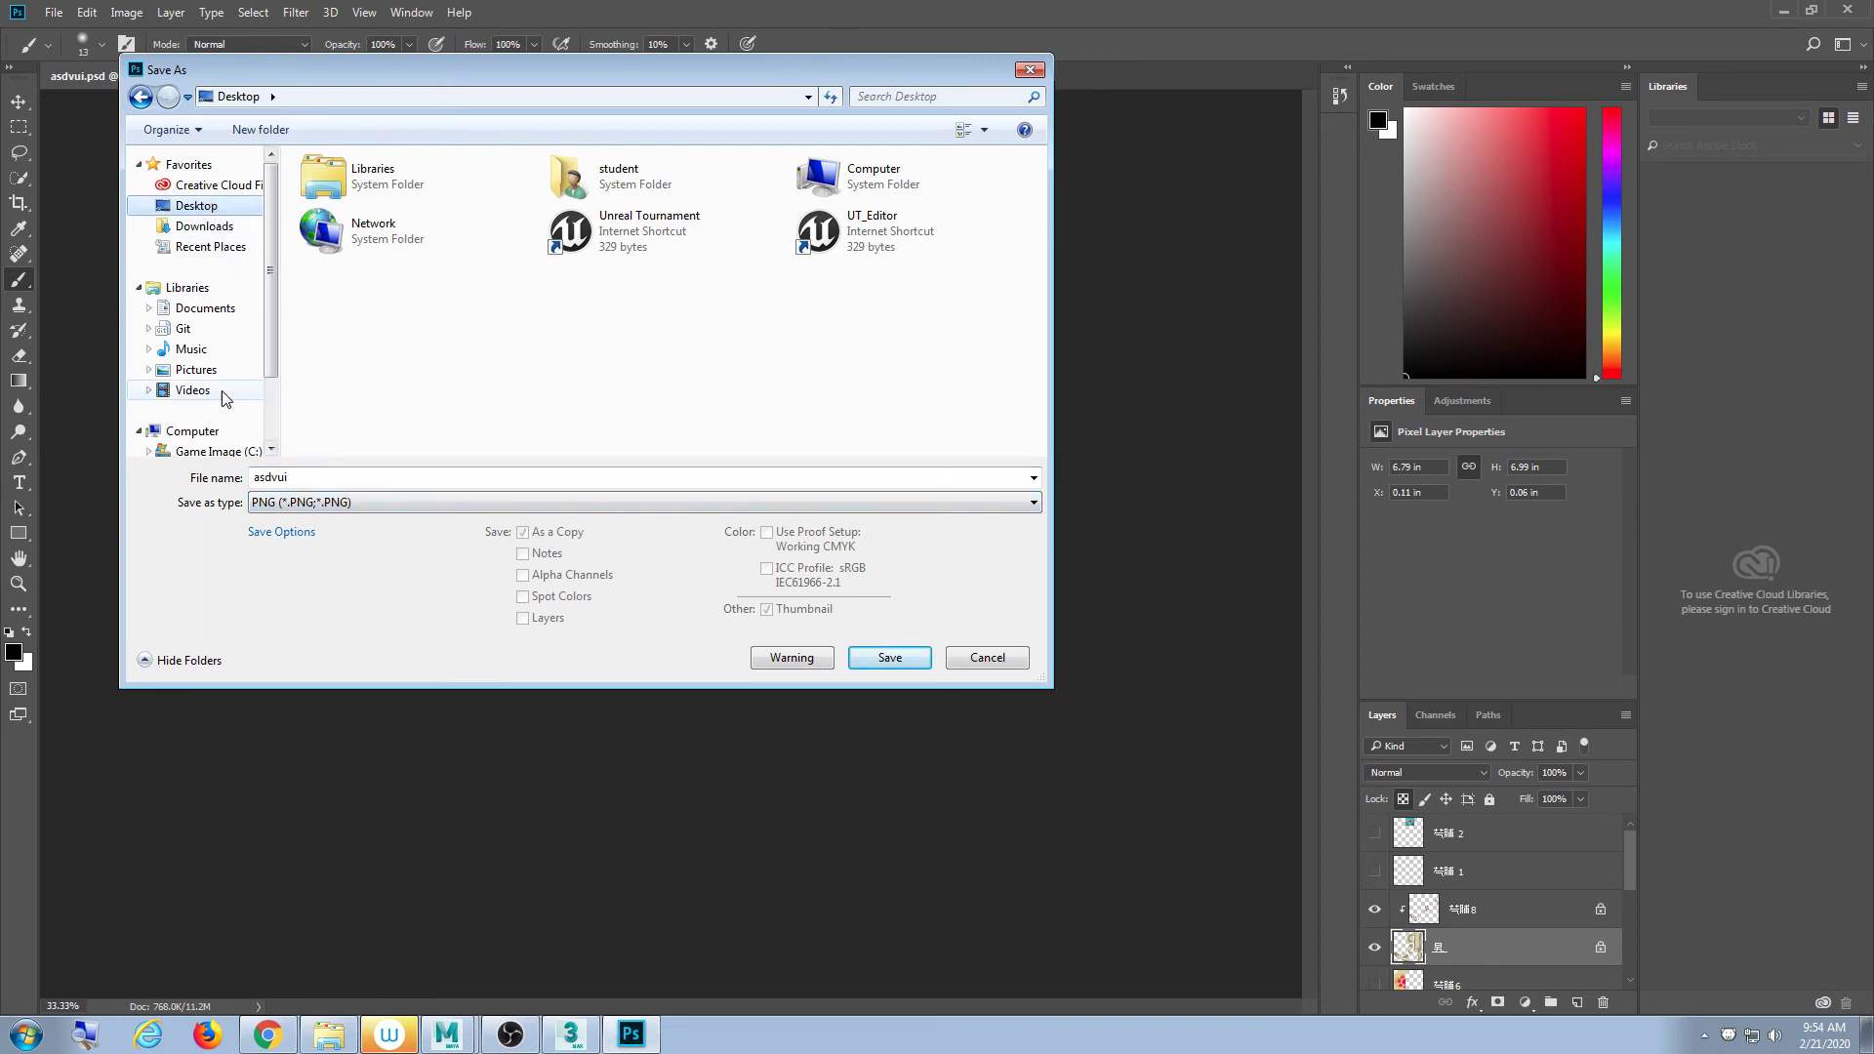
click(202, 225)
double_click(395, 188)
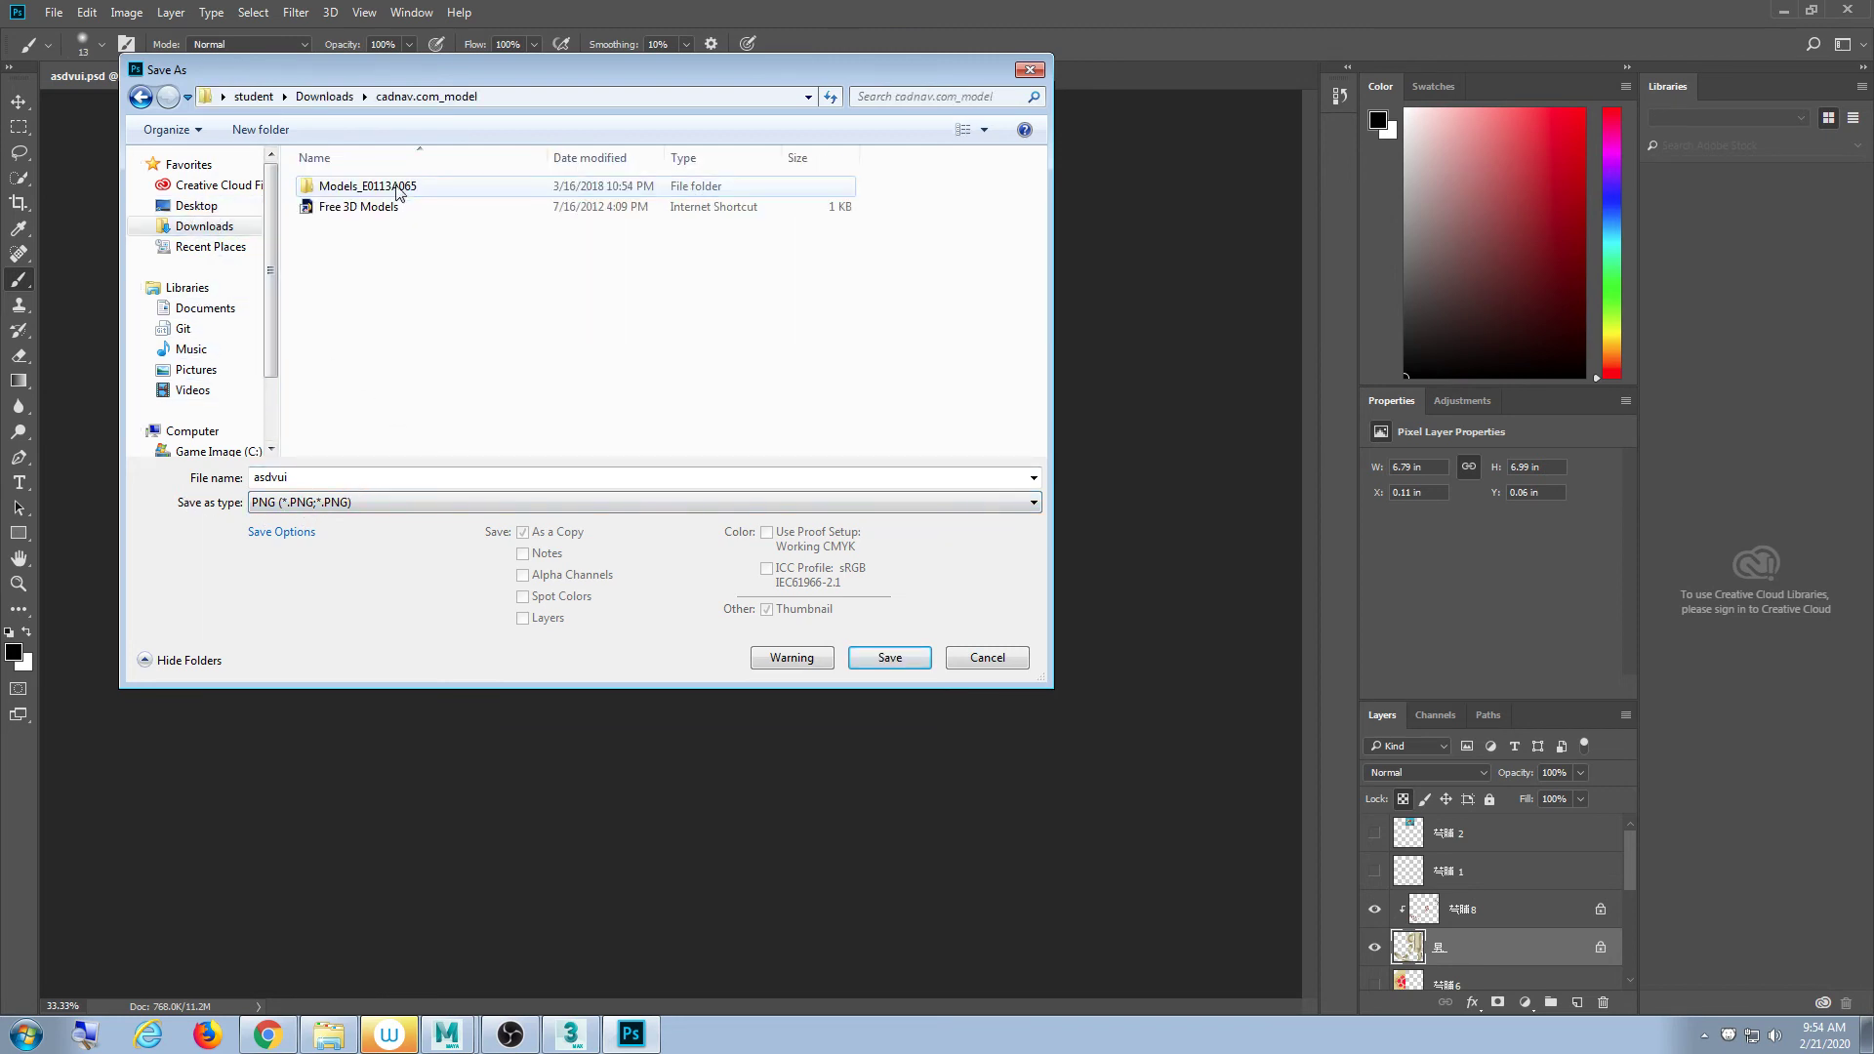
double_click(395, 189)
click(348, 475)
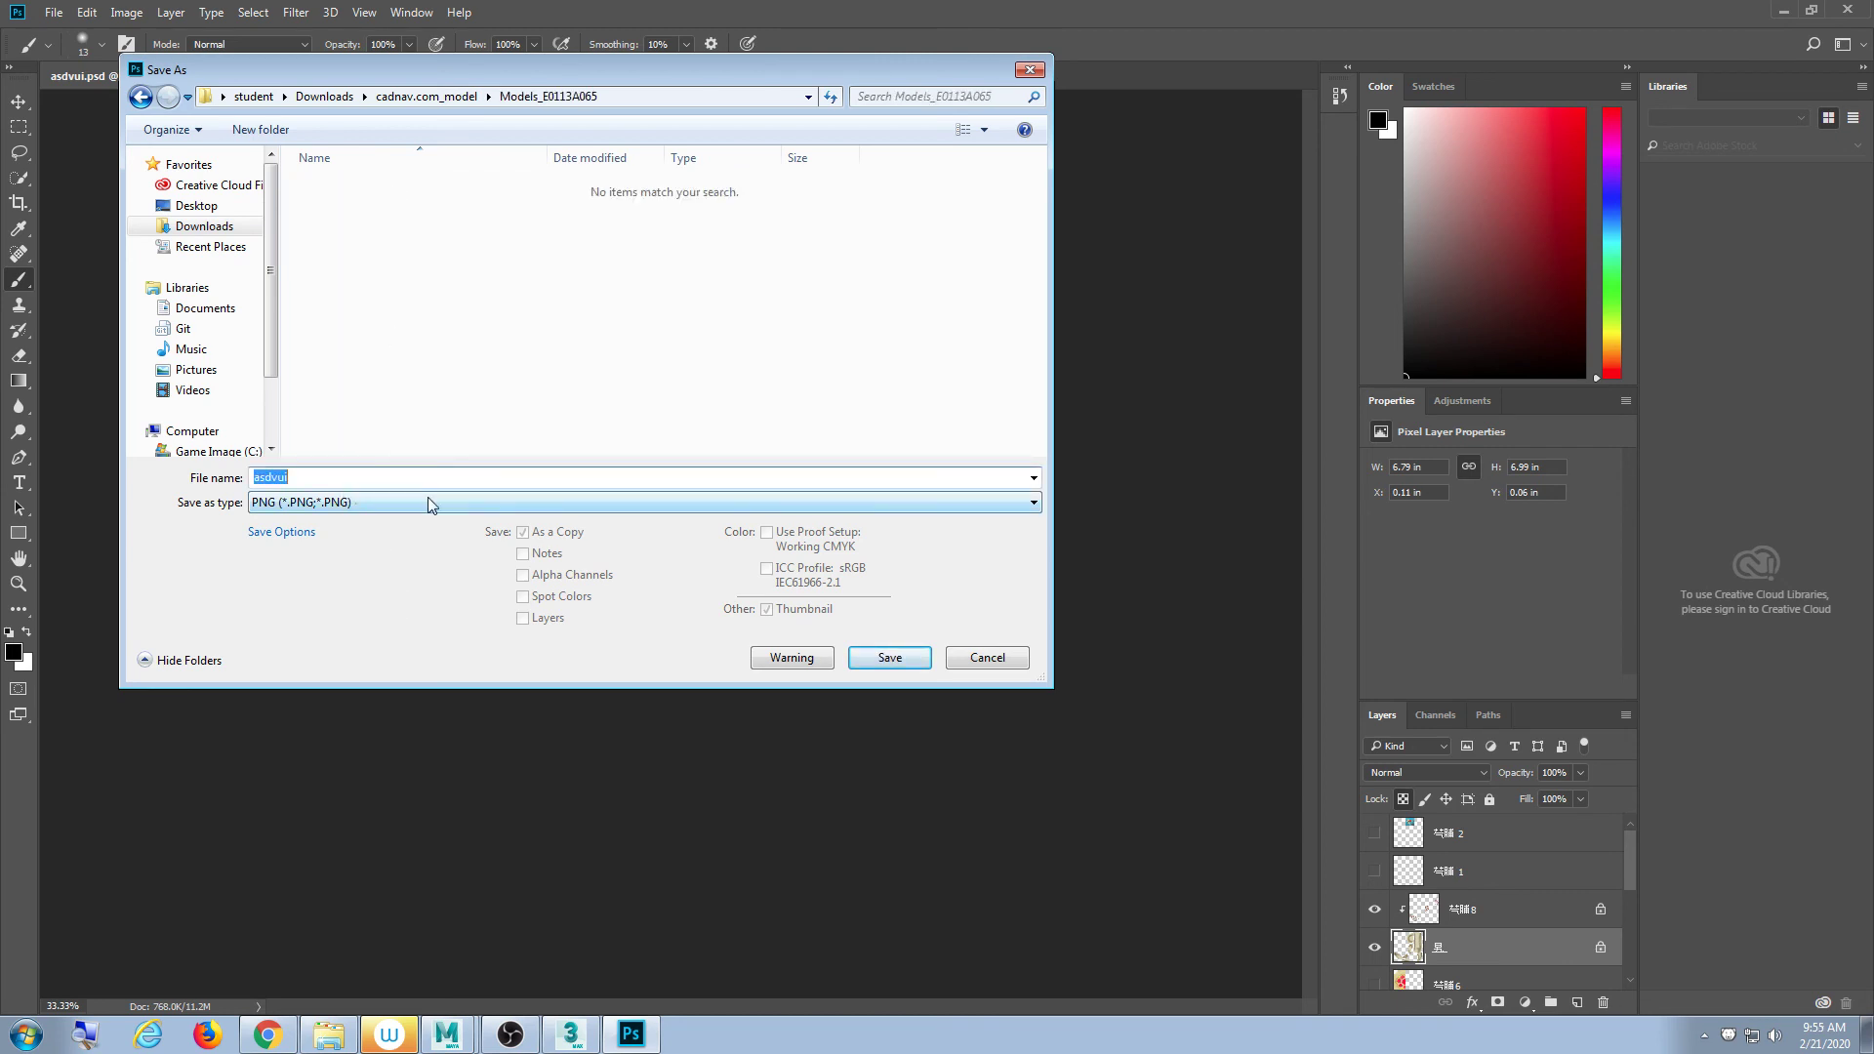
text(Turtle)
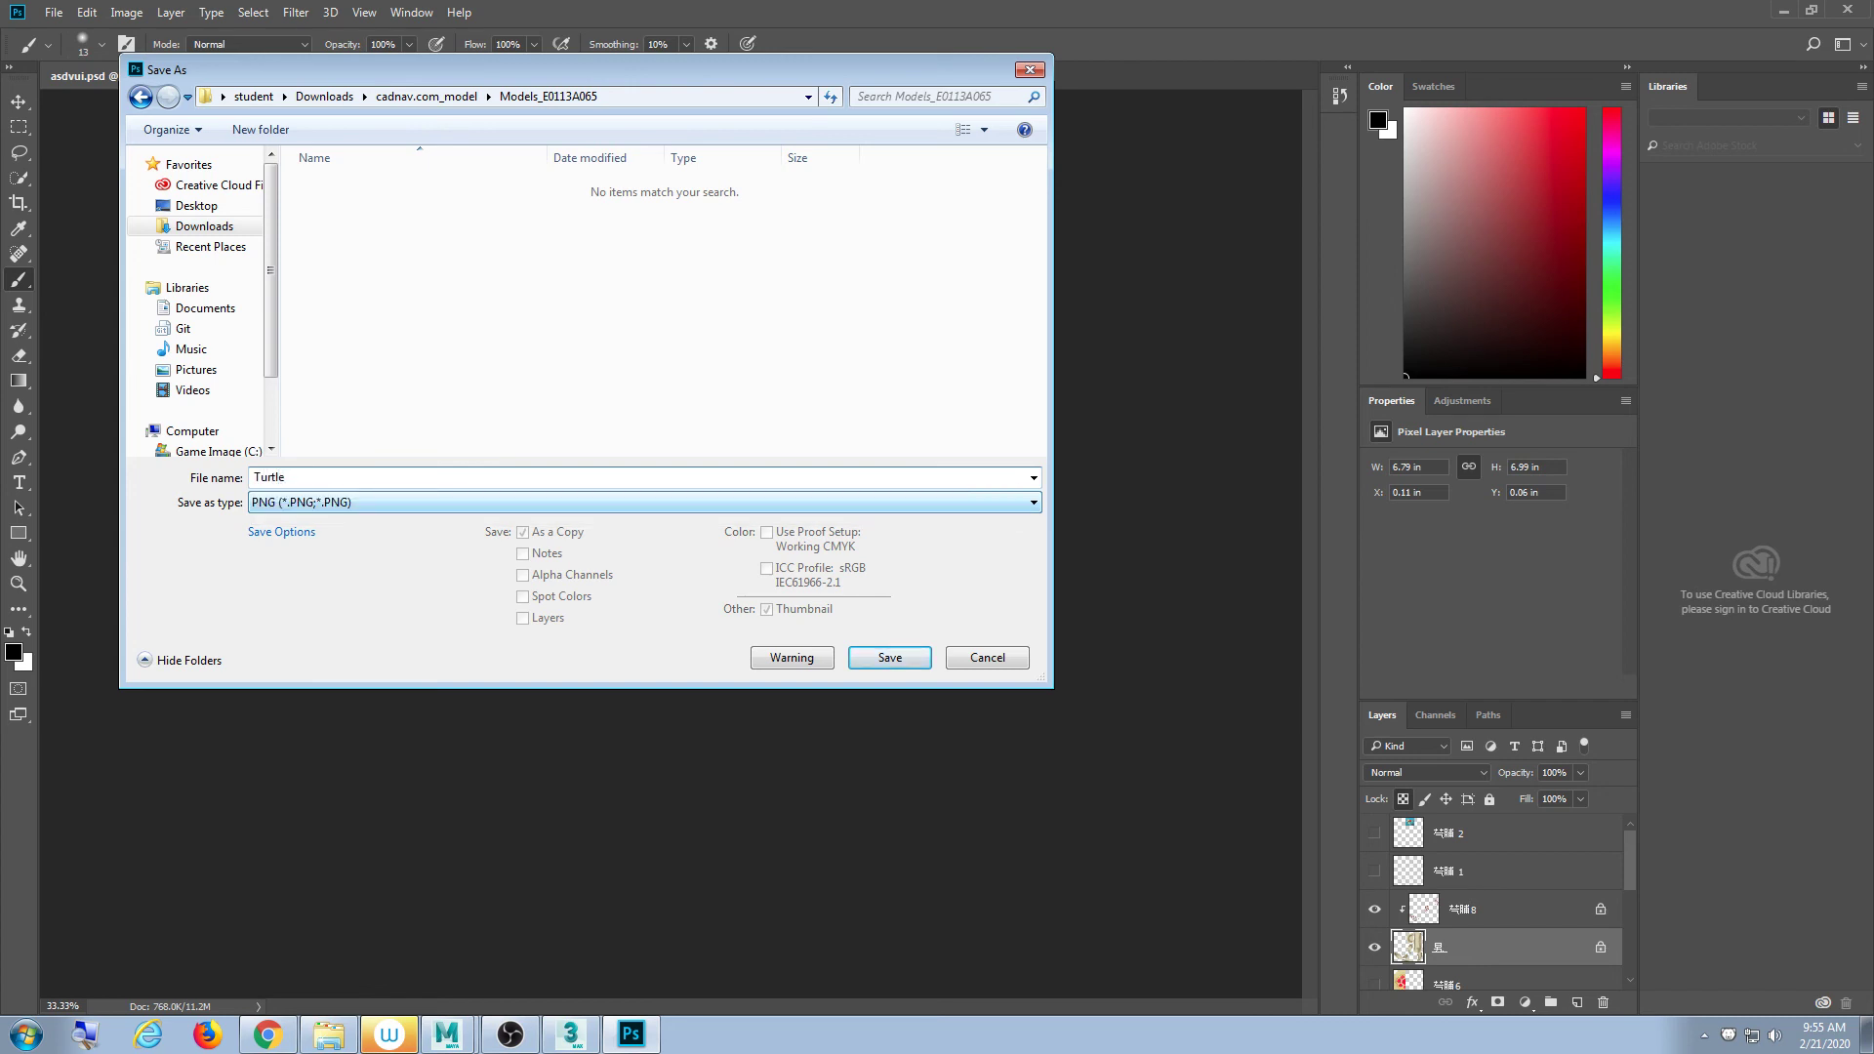
key(Return)
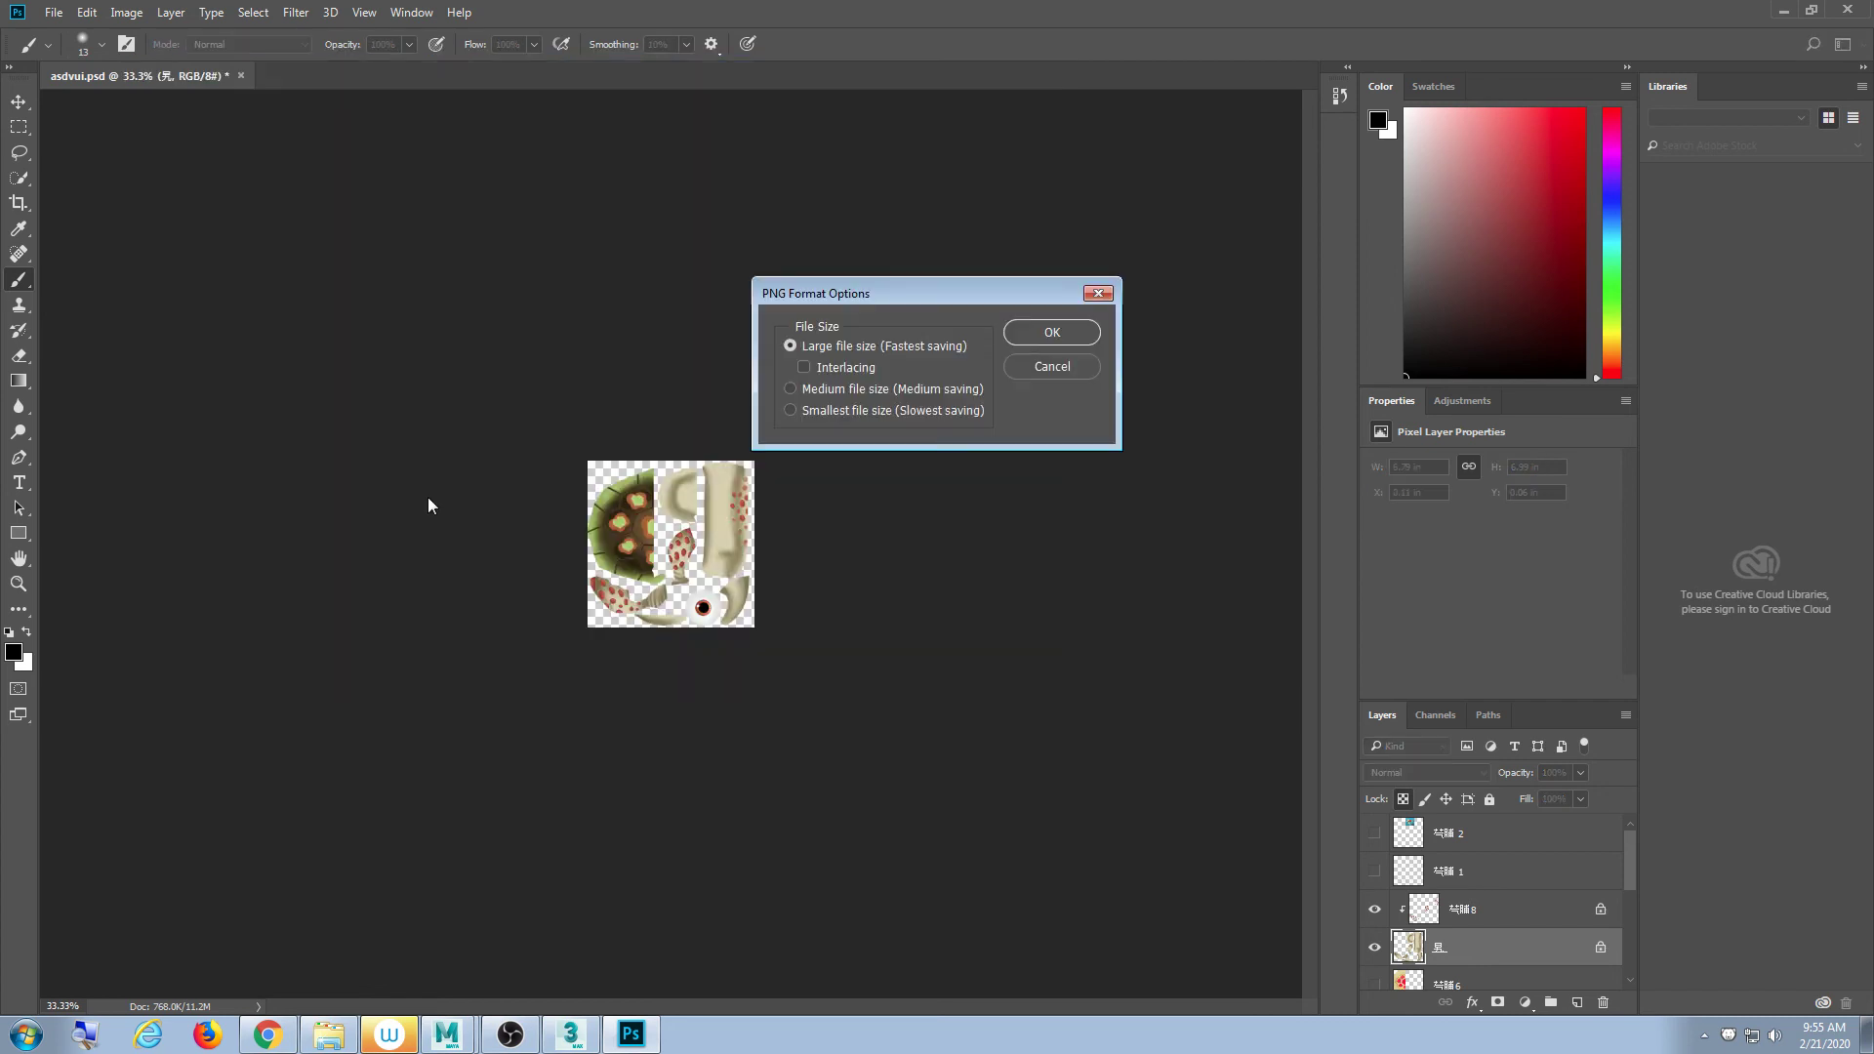
click(1072, 334)
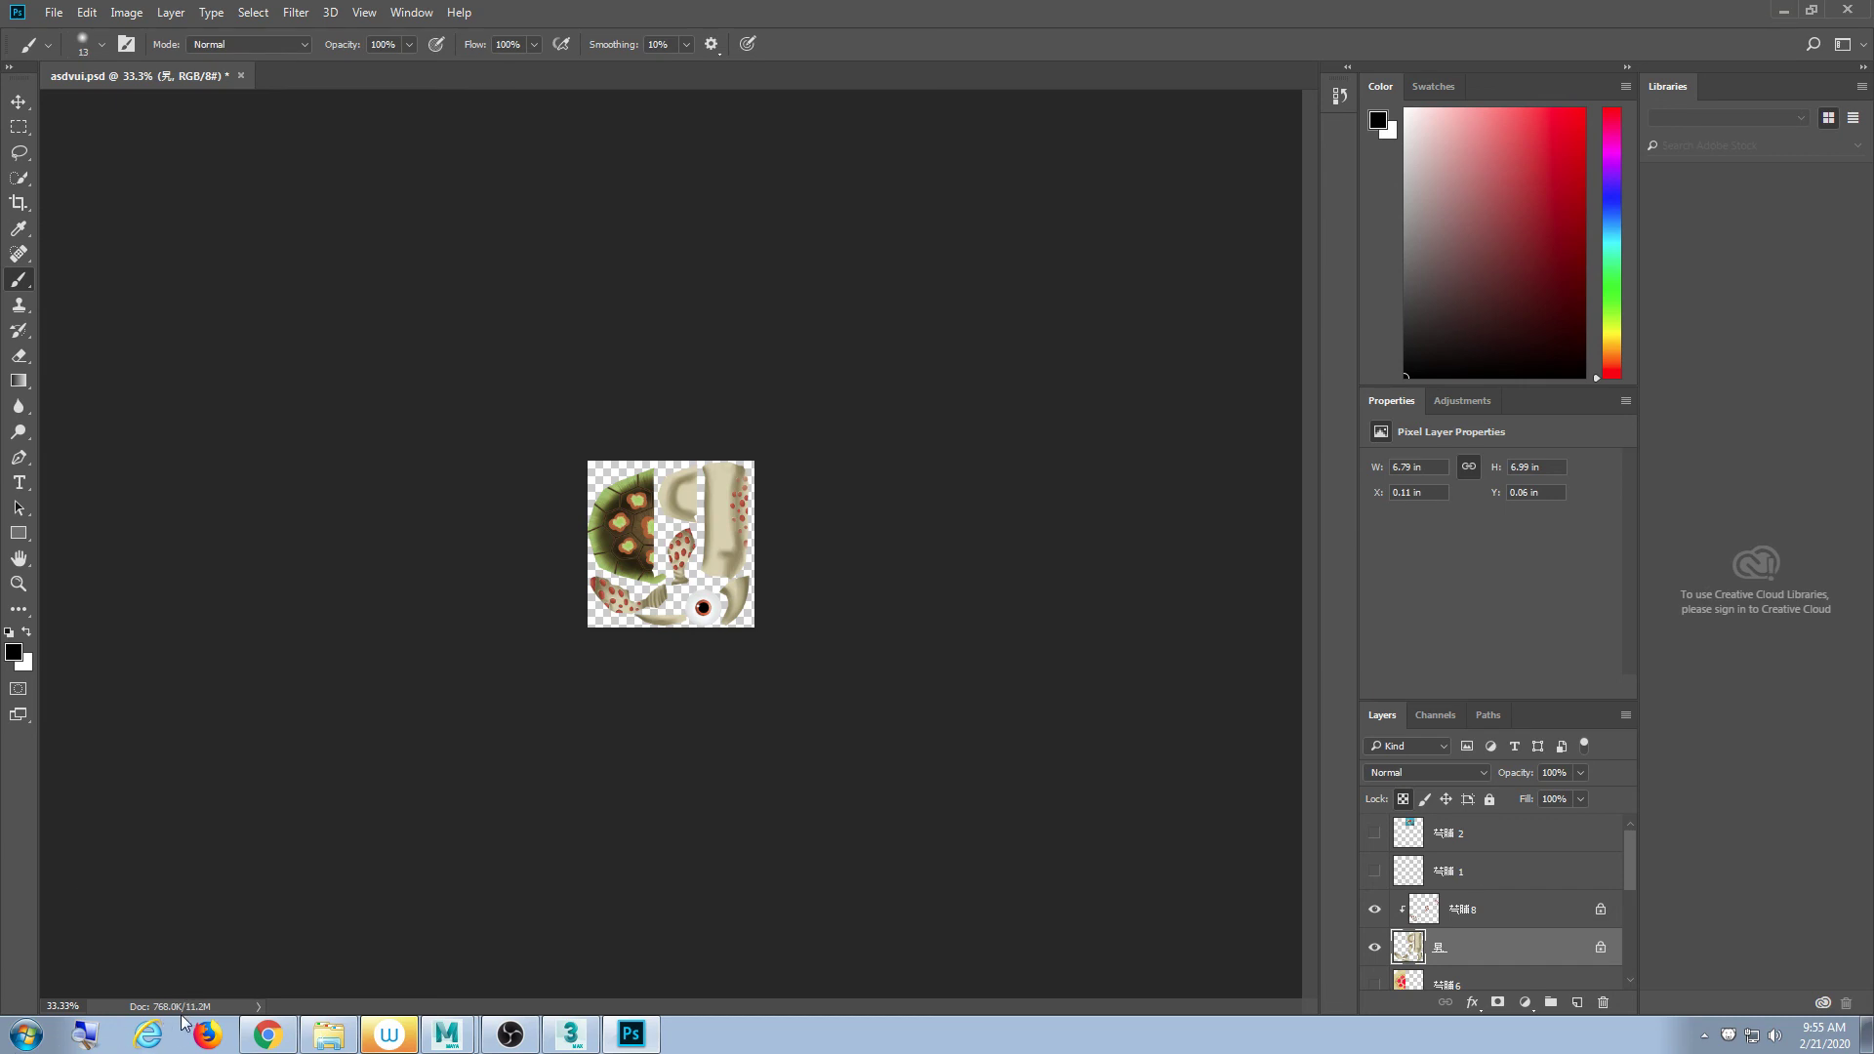
- Set the Photoshop document zoom to 100%
click(80, 1005)
double_click(80, 1005)
text(100)
key(Return)
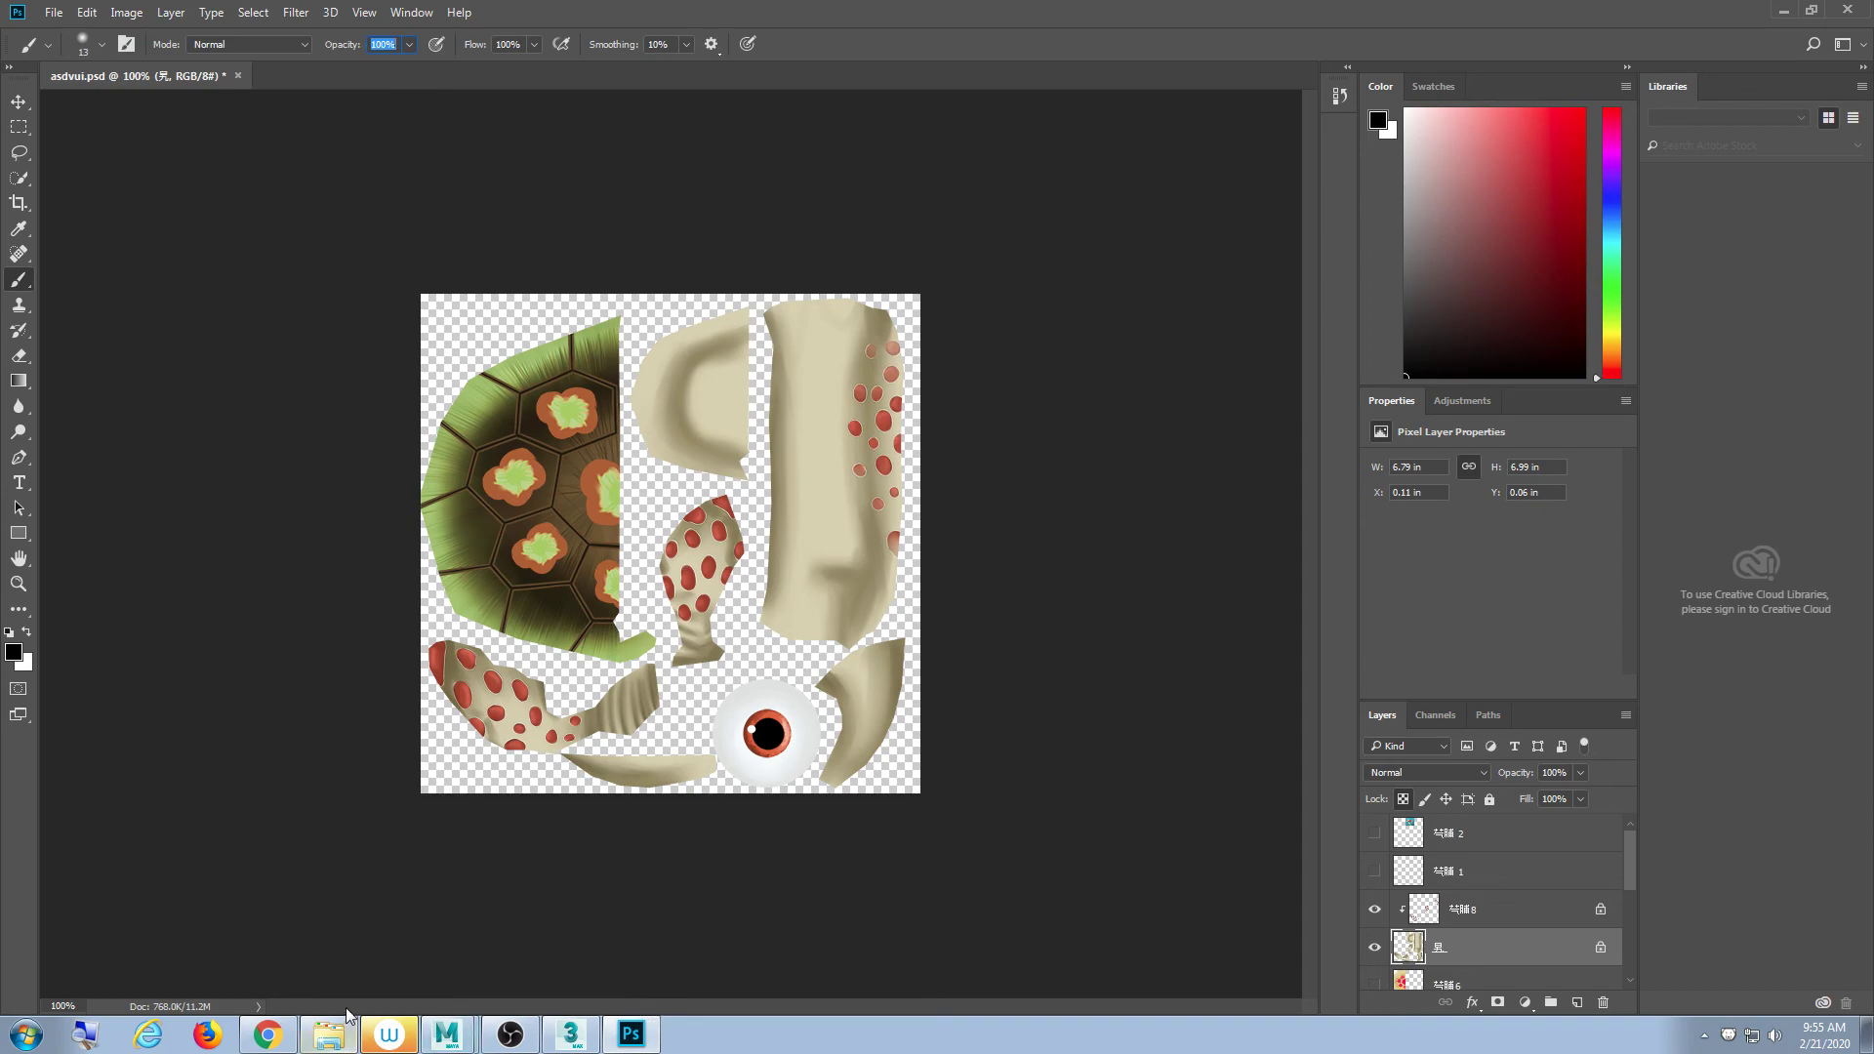
- Scroll through the baby tortoise model page in Chrome, then minimize Chrome and Photoshop
click(267, 1035)
scroll(773, 701, down, 2)
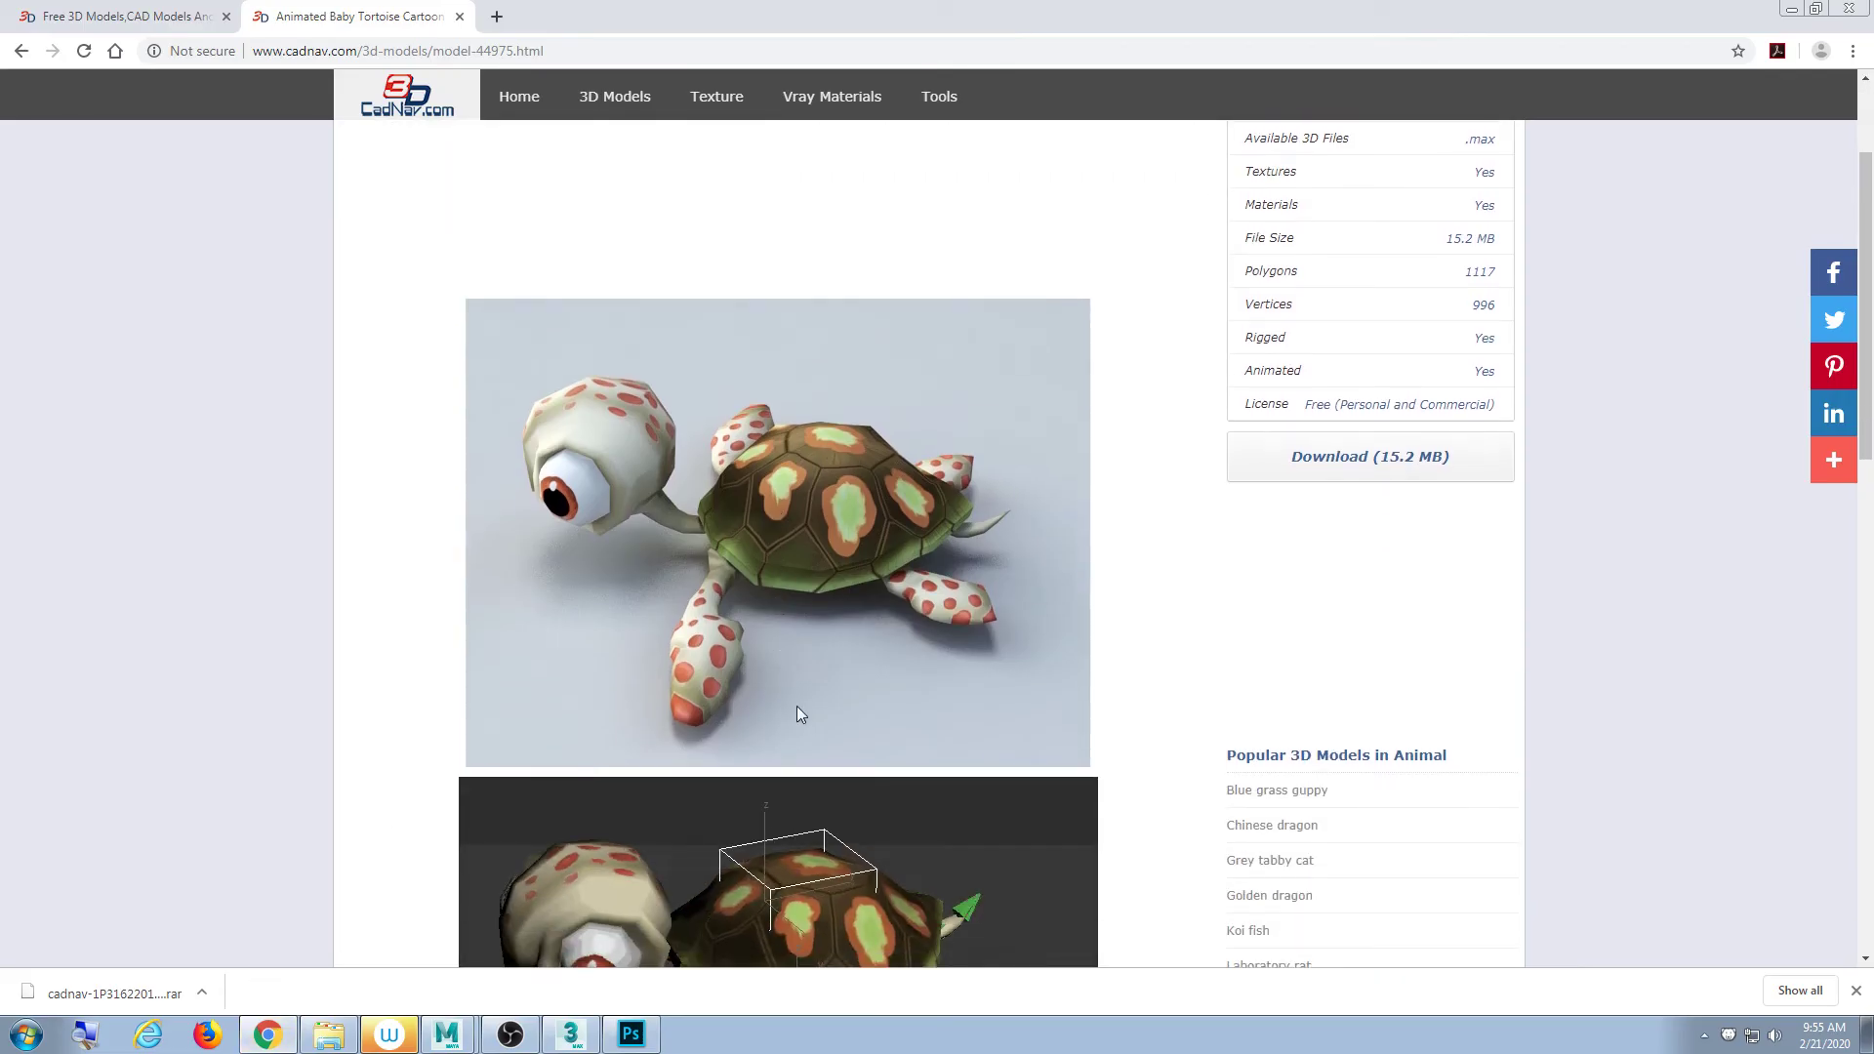
scroll(777, 688, down, 3)
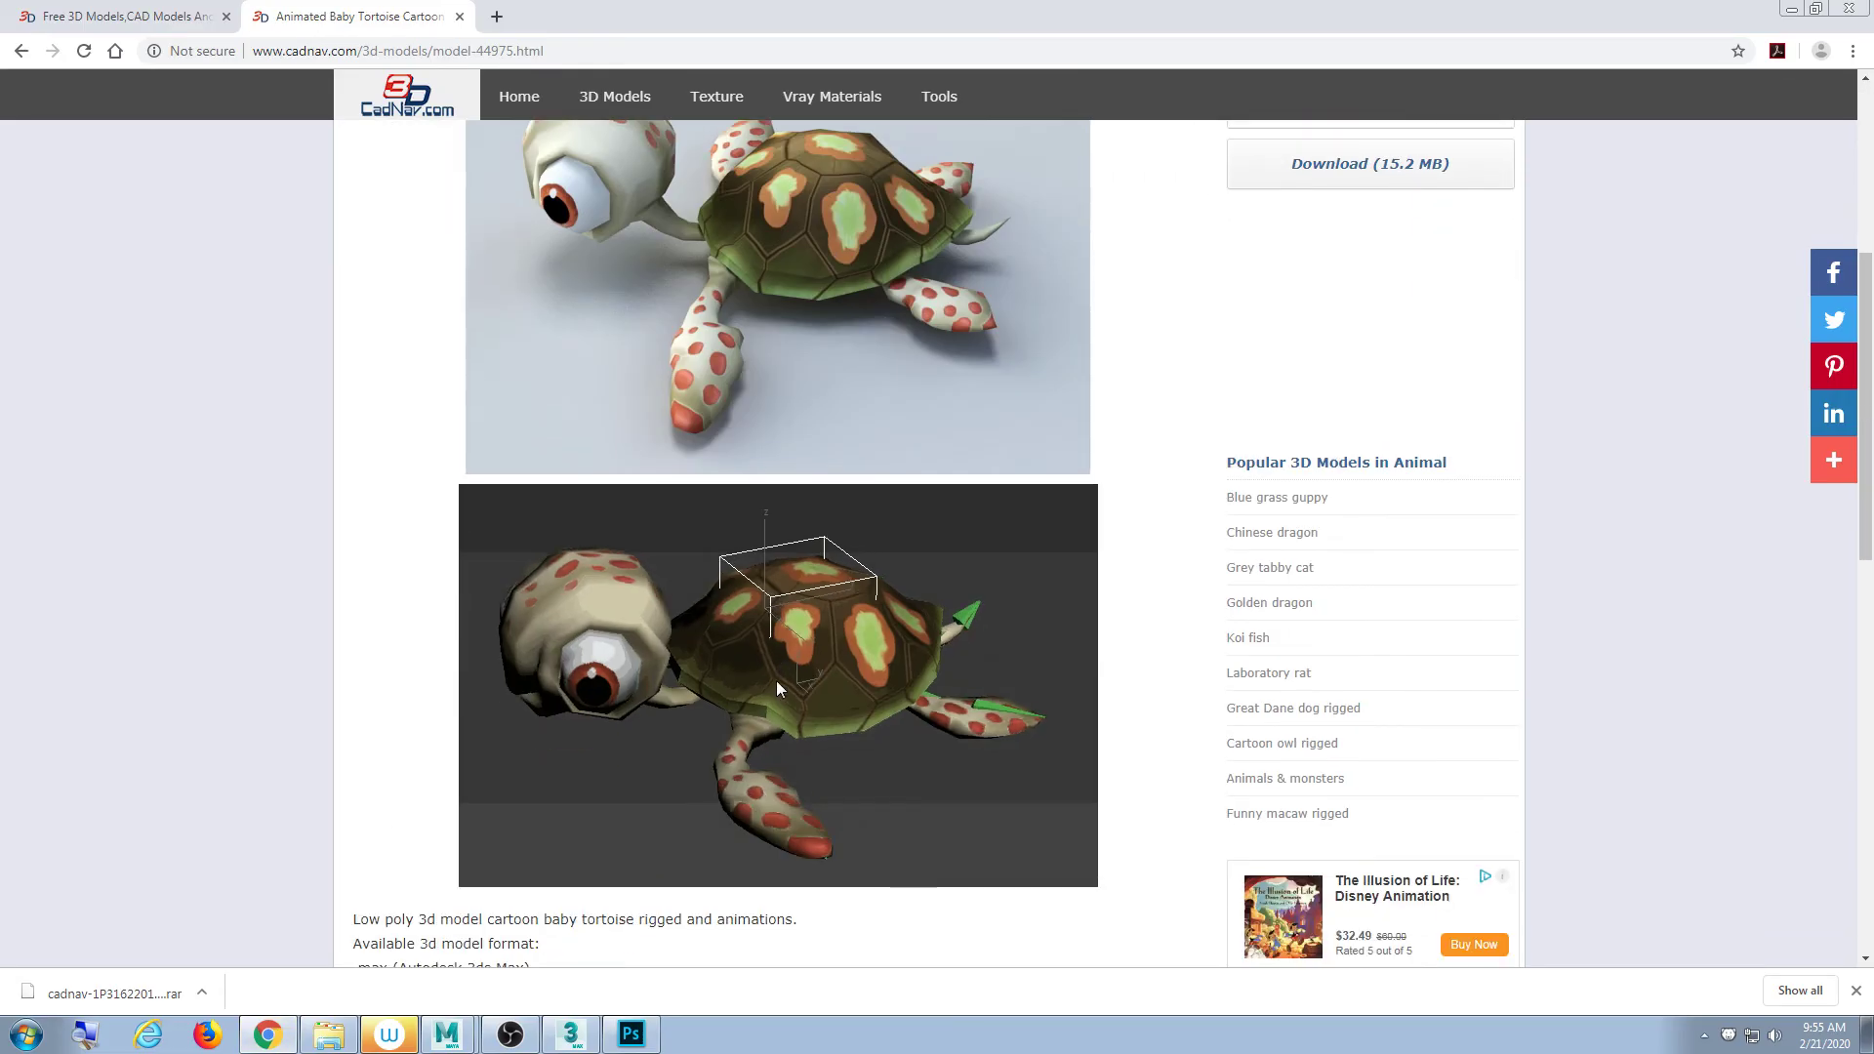
scroll(758, 654, up, 3)
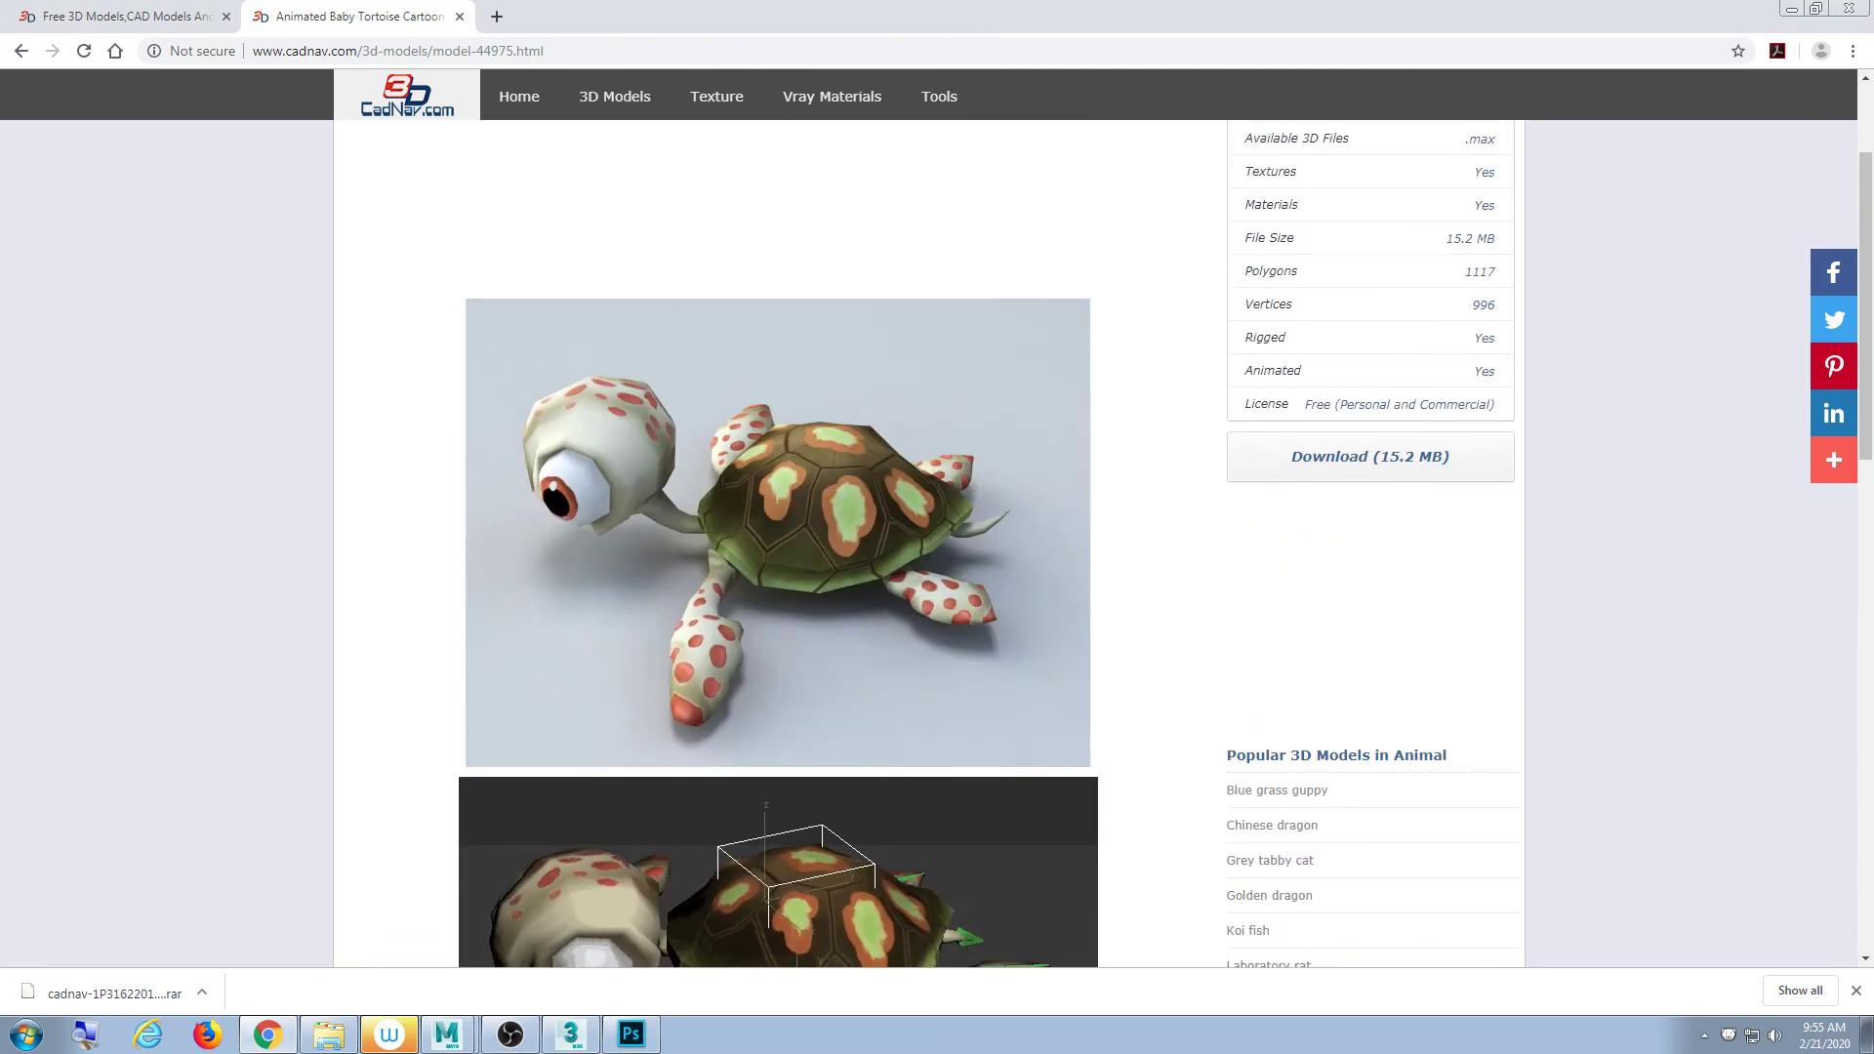
click(1791, 11)
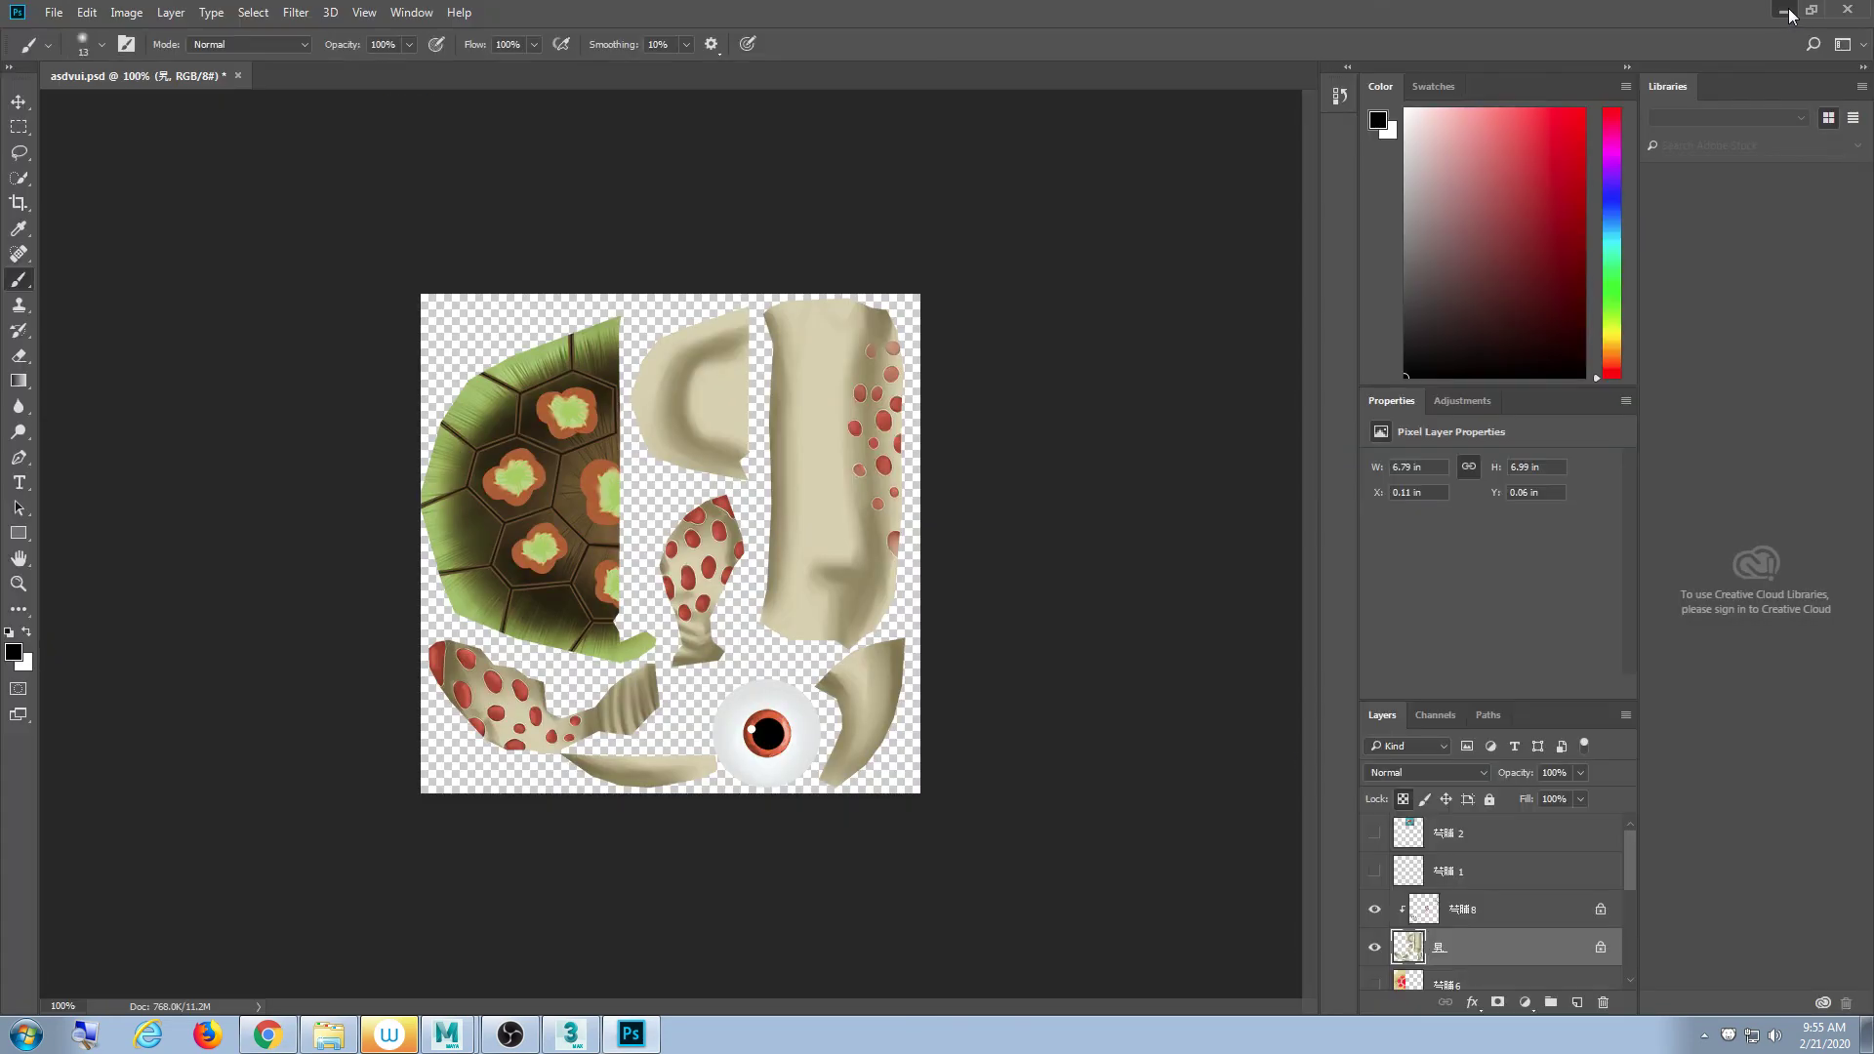
click(1785, 12)
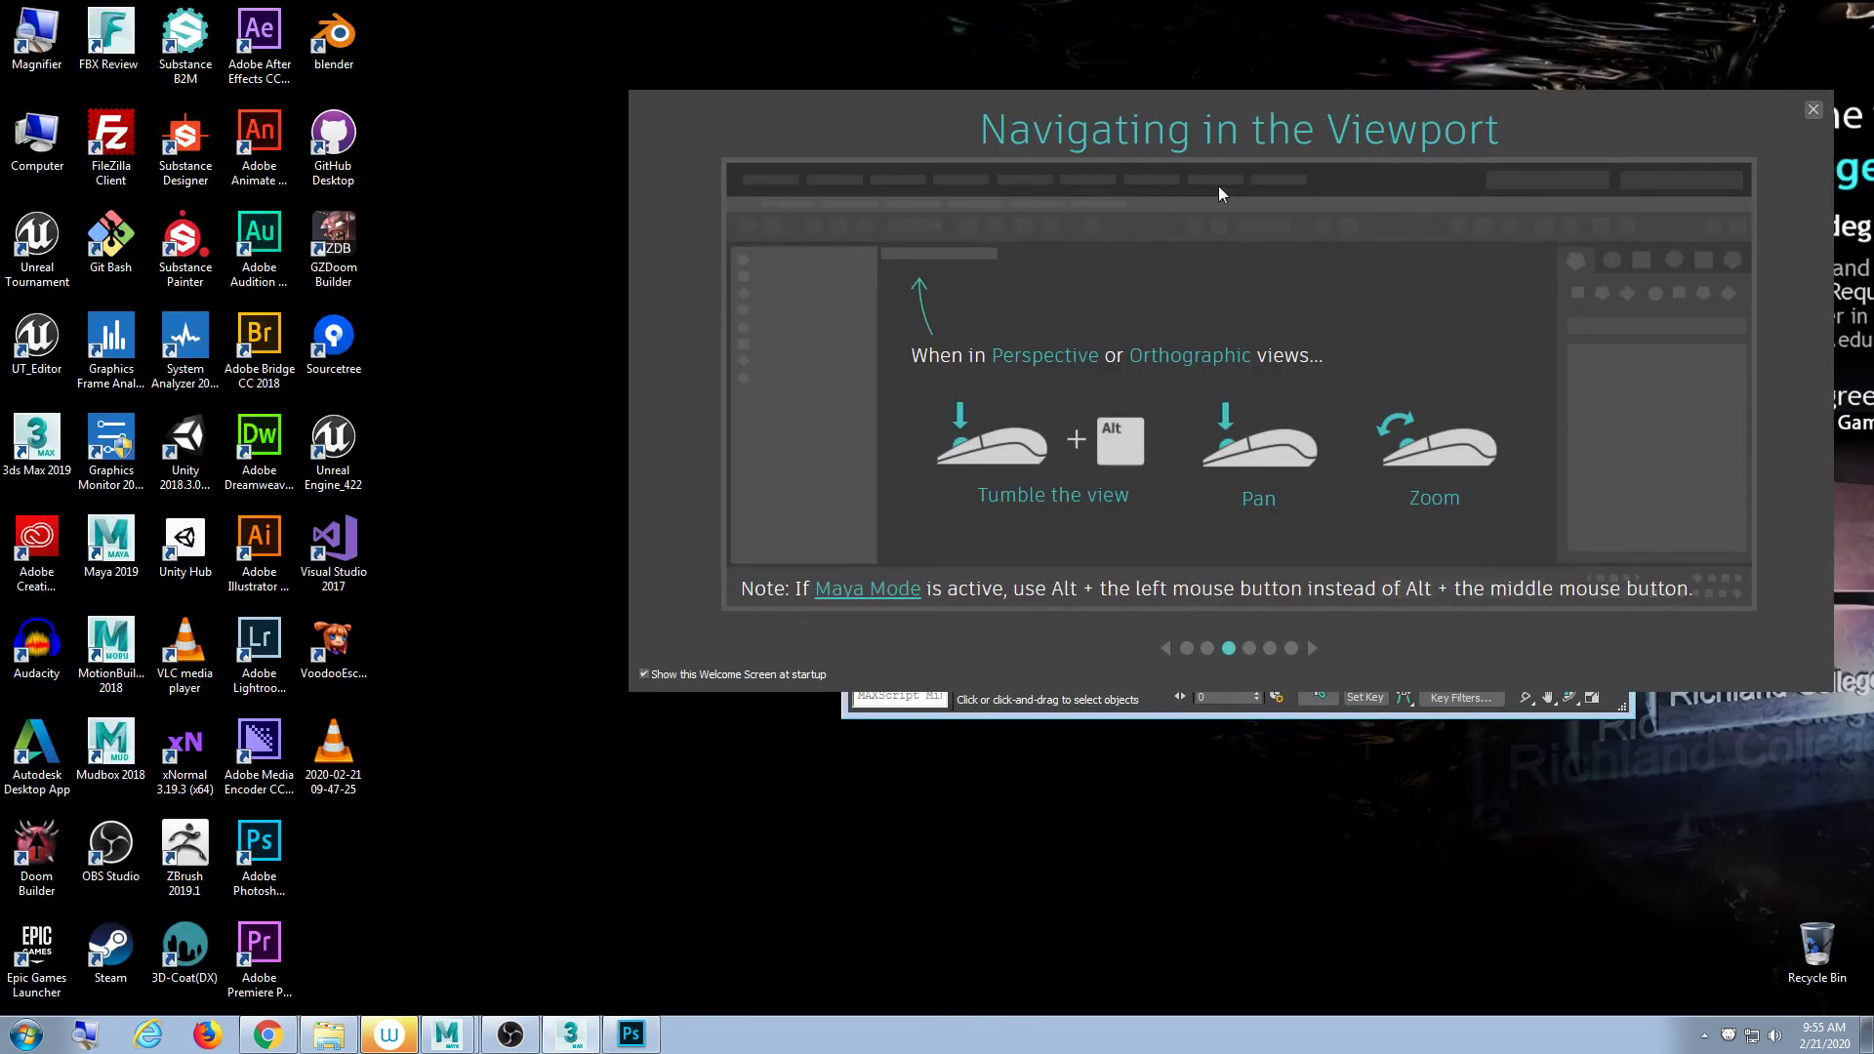
- Close the 3ds Max welcome screen and maximize the 3ds Max window
click(1813, 110)
drag(1432, 121, 1244, 134)
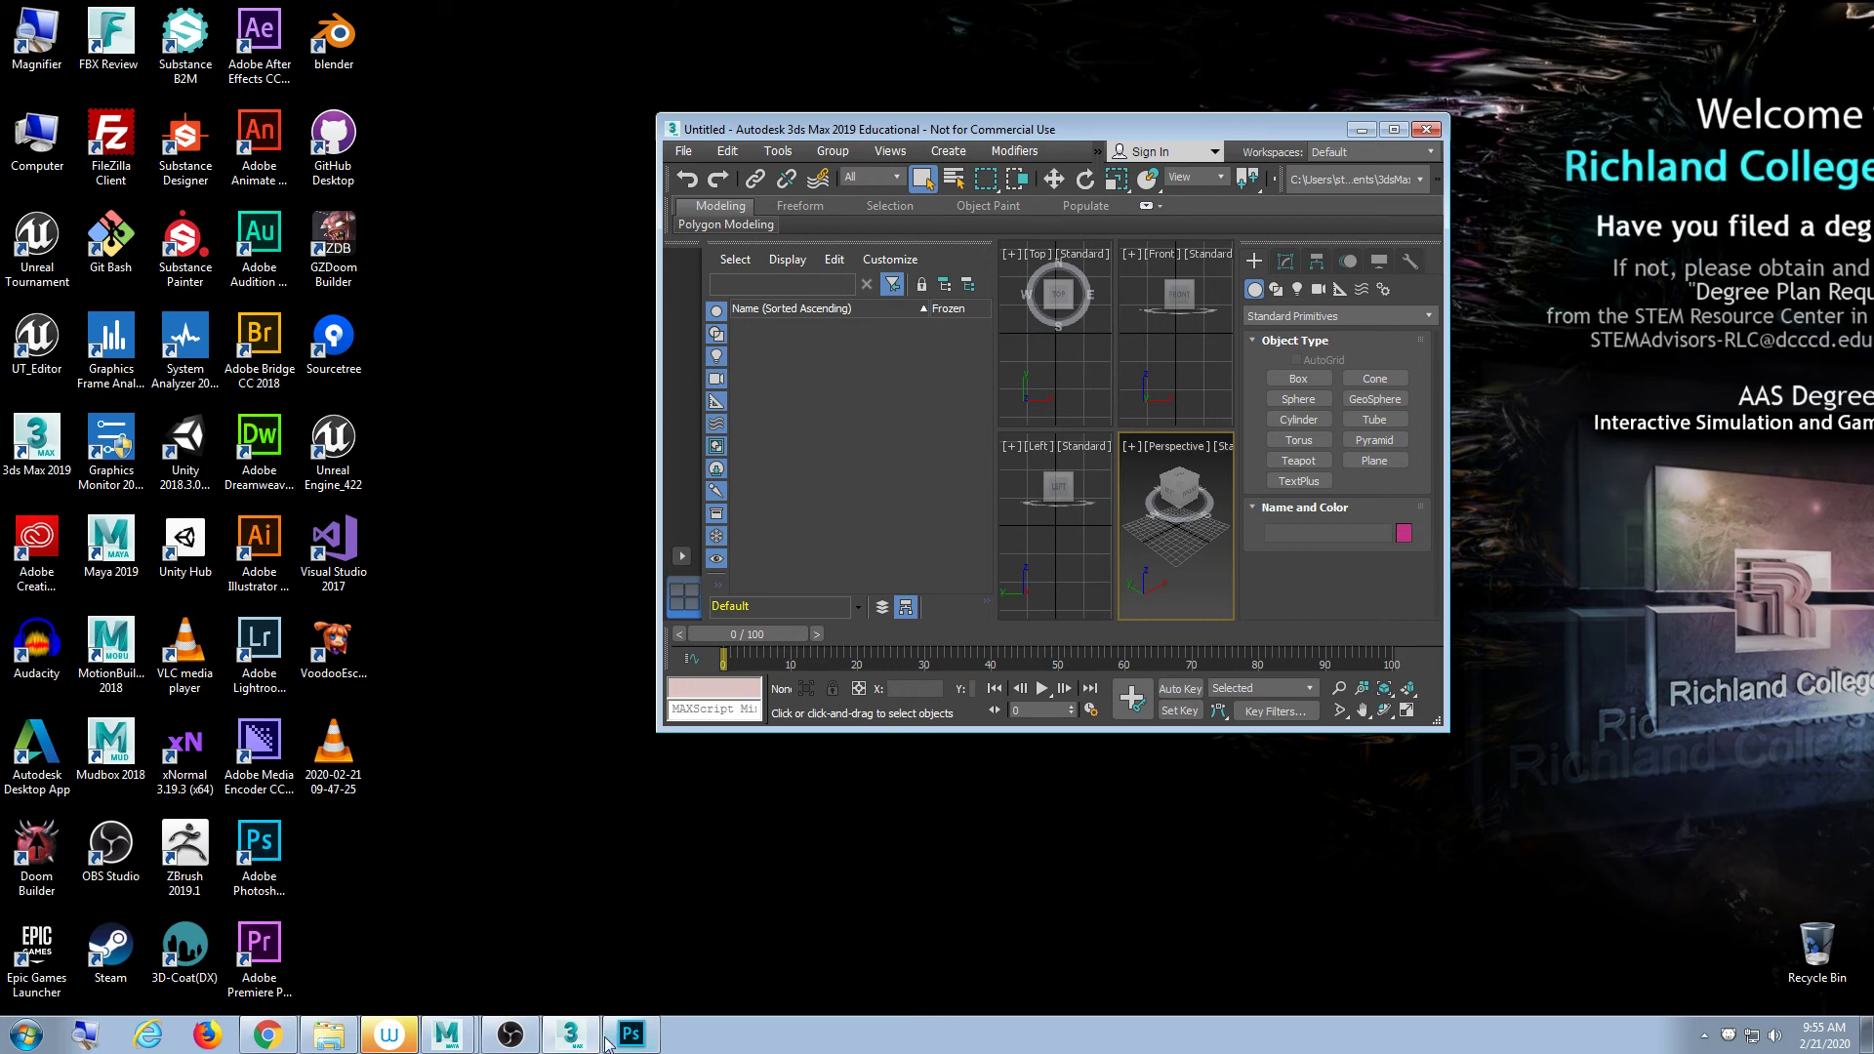
click(609, 1040)
click(615, 1037)
click(583, 1034)
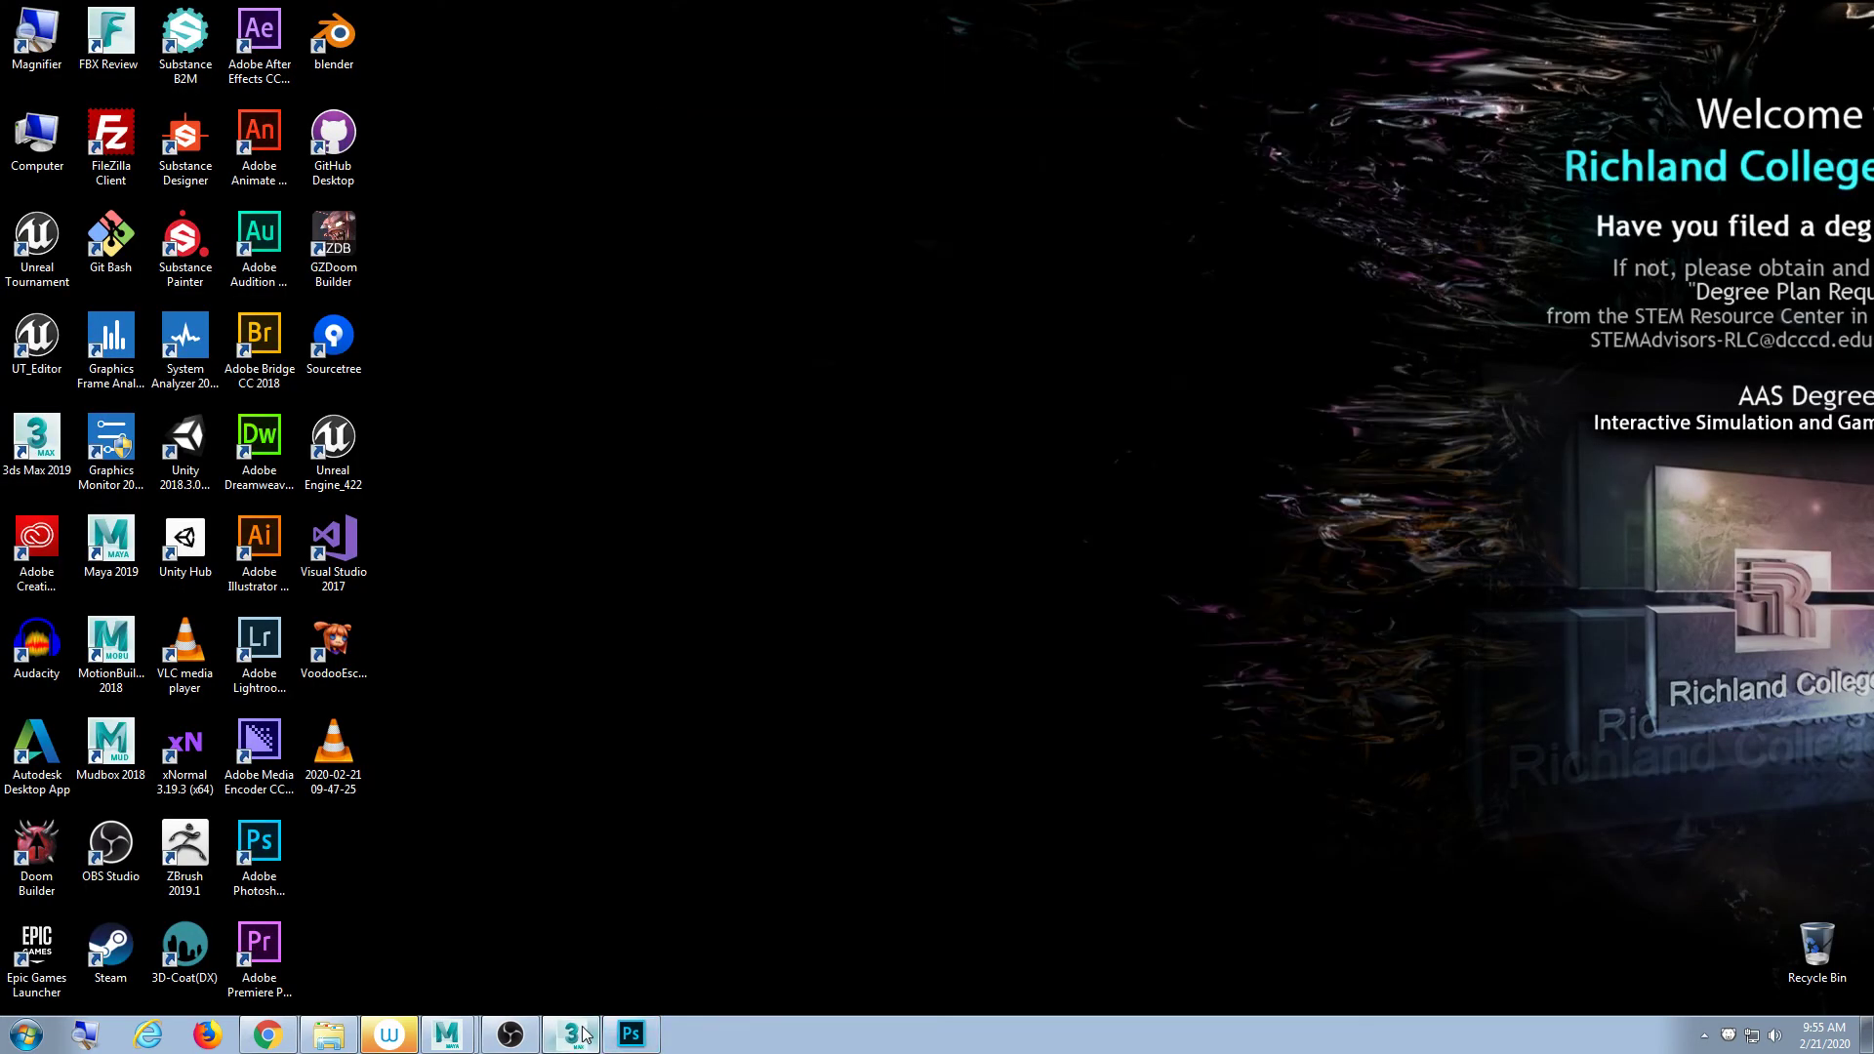
click(566, 1038)
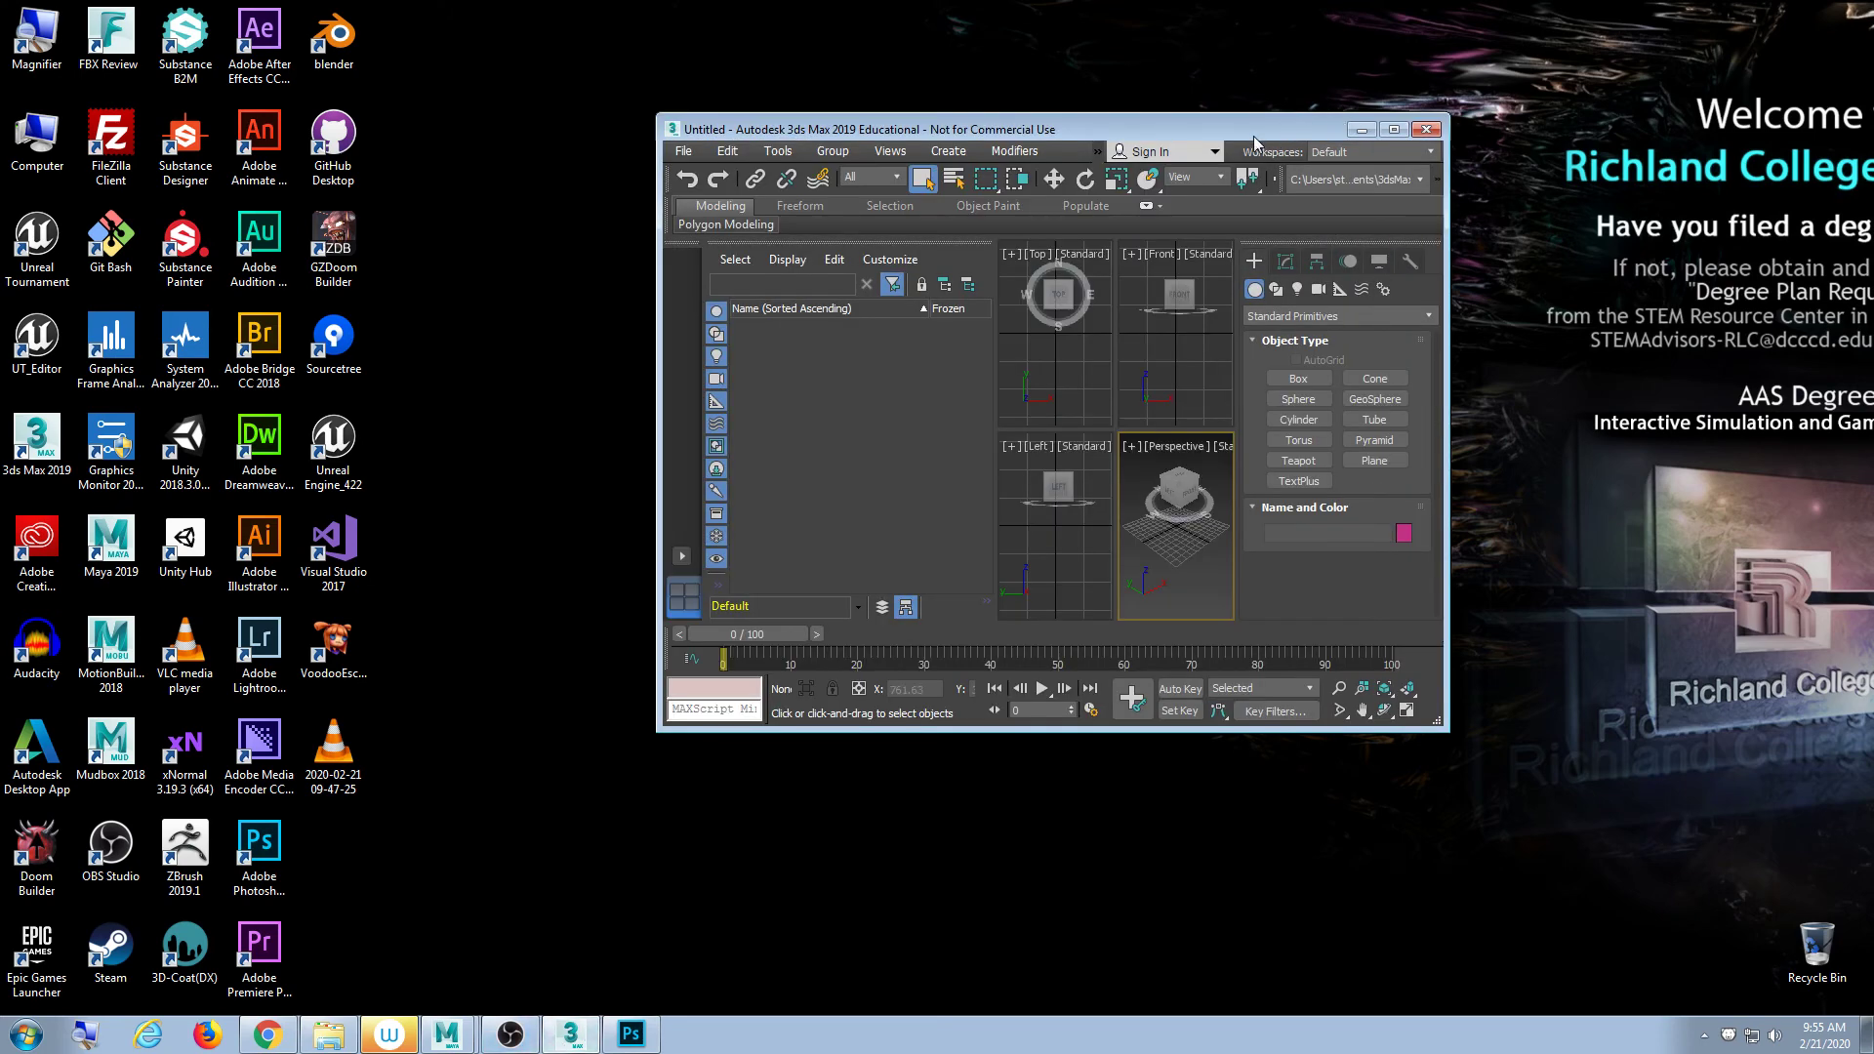
drag(1256, 143, 1220, 2)
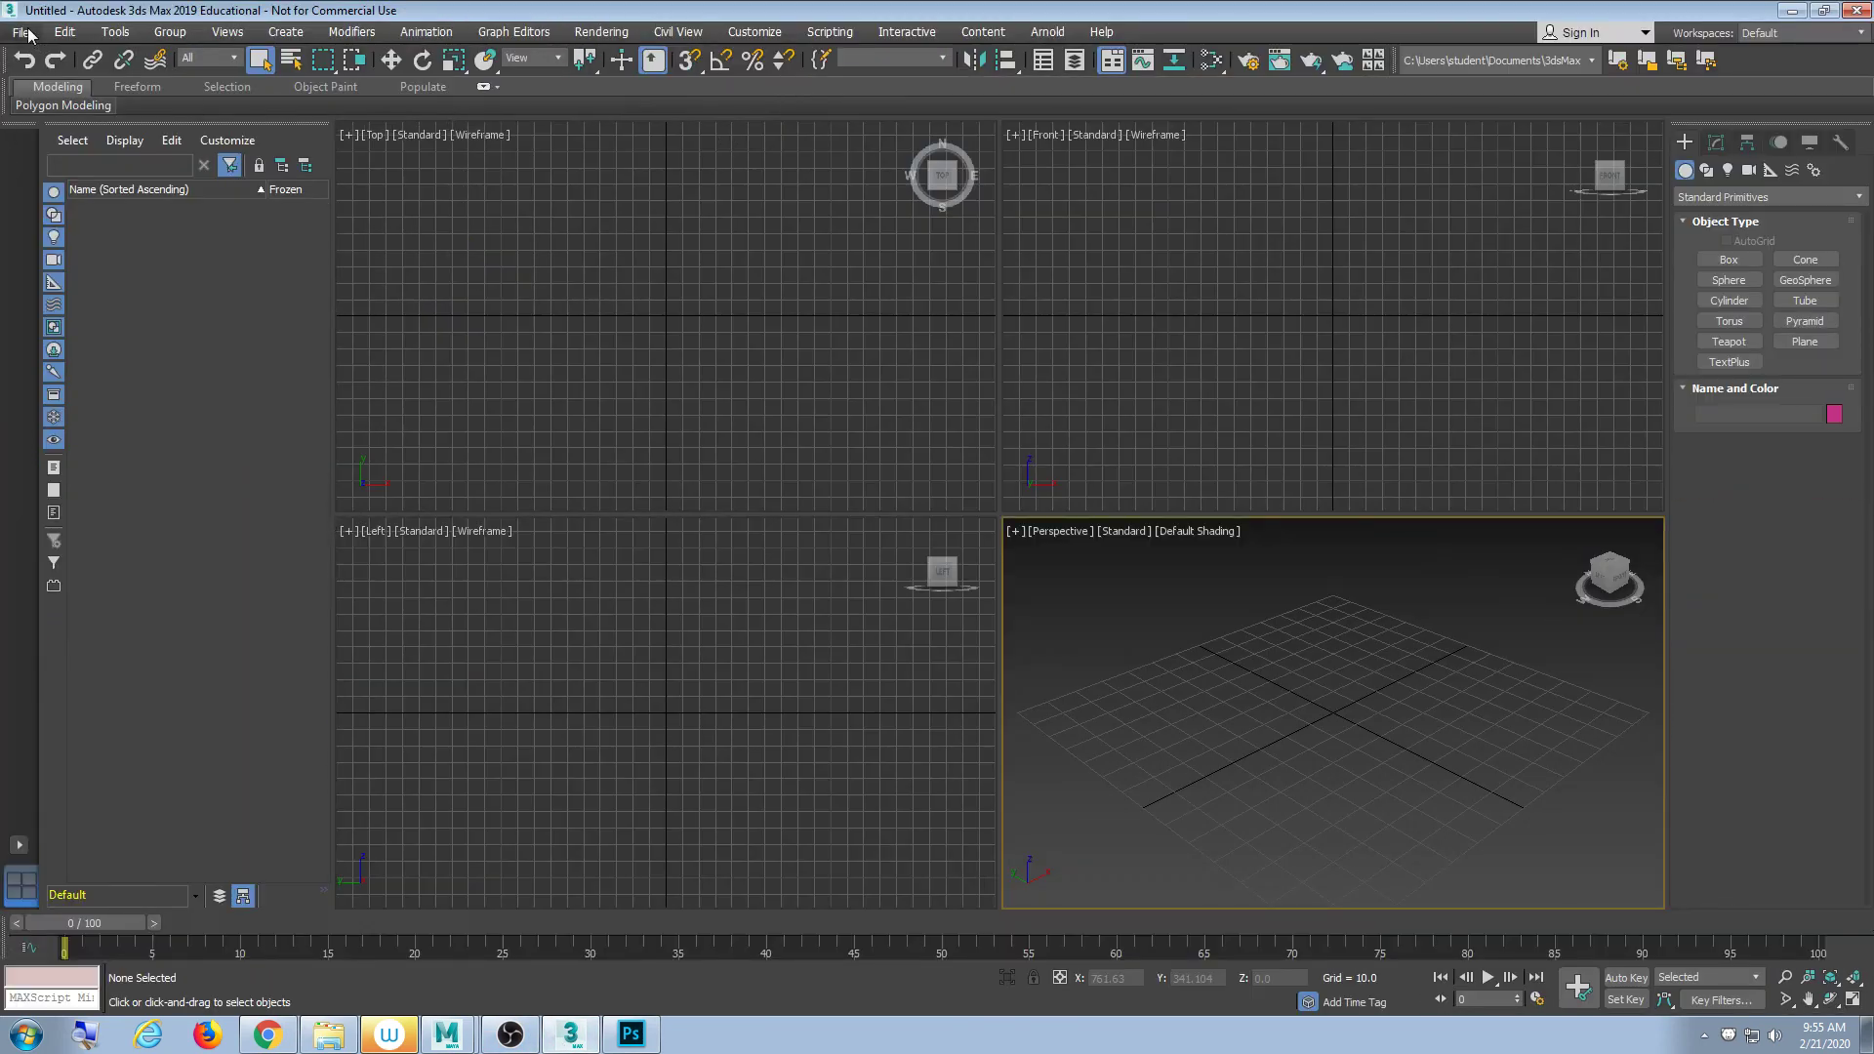
- Browse Libraries, drives and Documents in the Open File dialog, then cancel it without opening anything
click(21, 32)
click(54, 114)
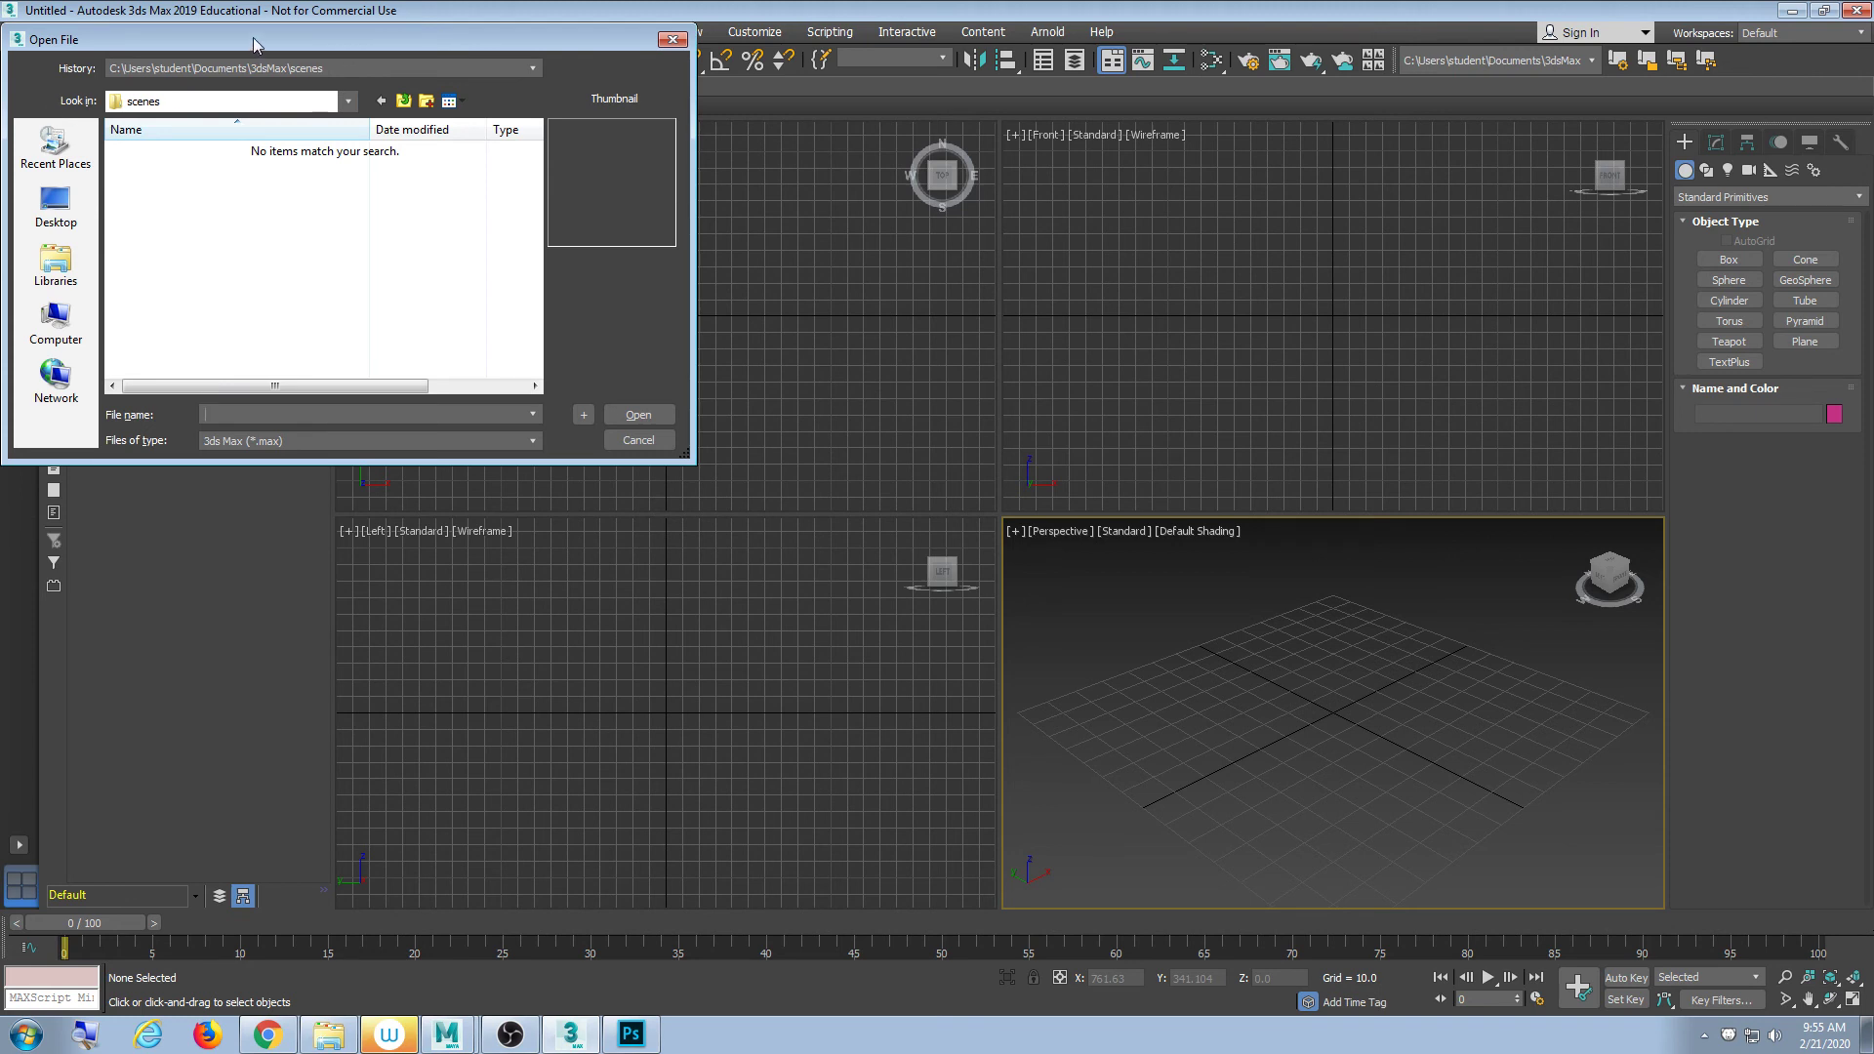
drag(255, 51, 394, 127)
click(194, 337)
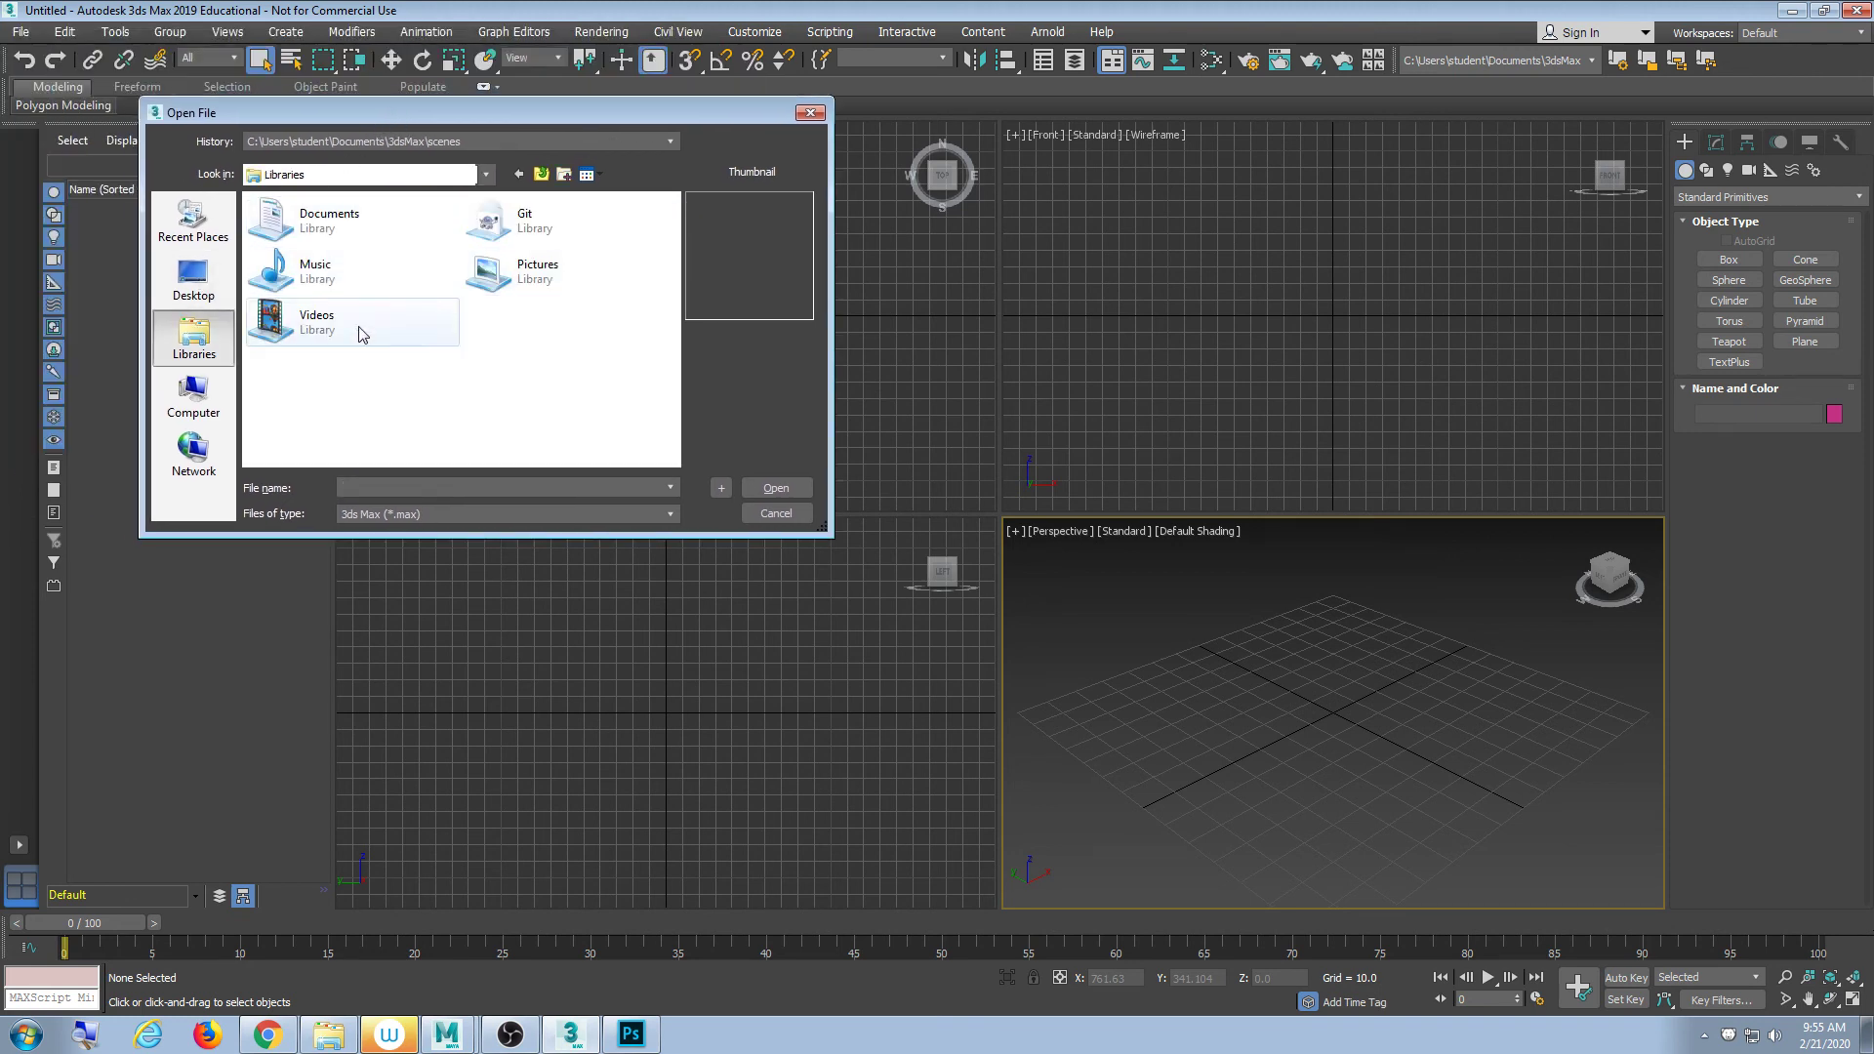
click(193, 398)
click(193, 337)
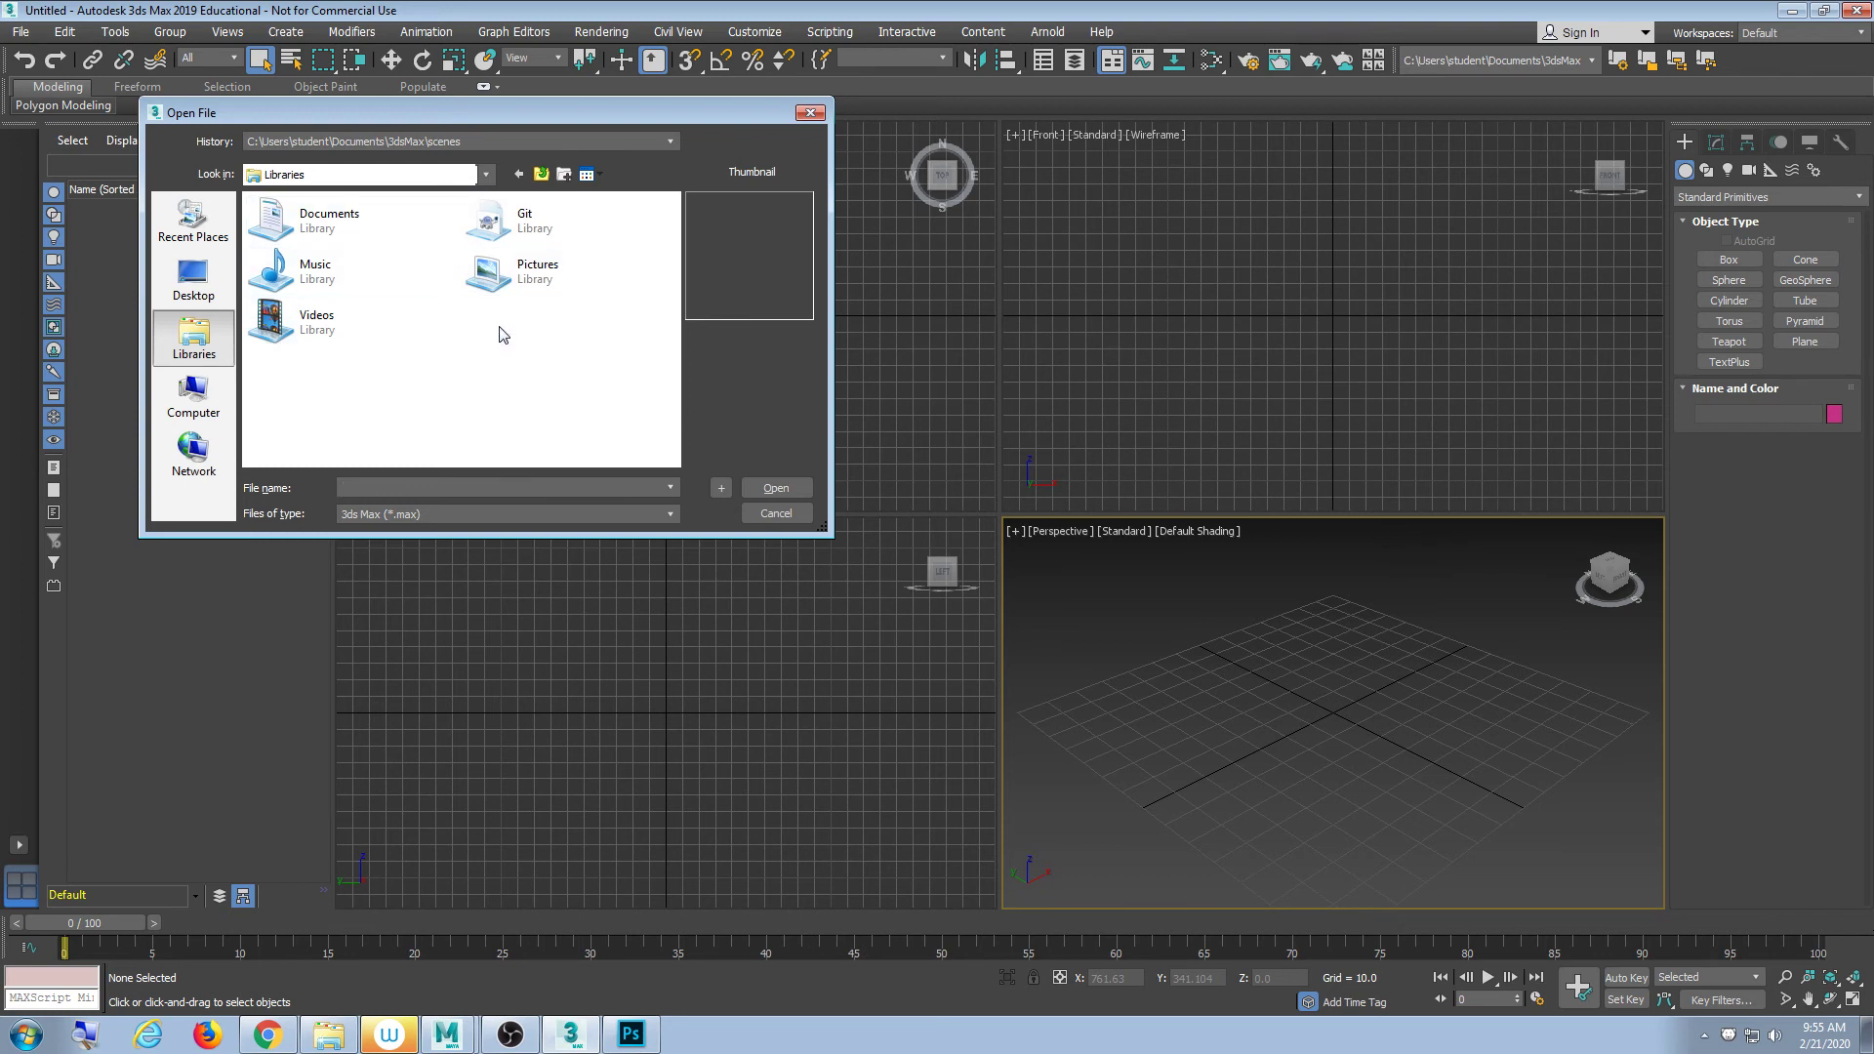
double_click(361, 226)
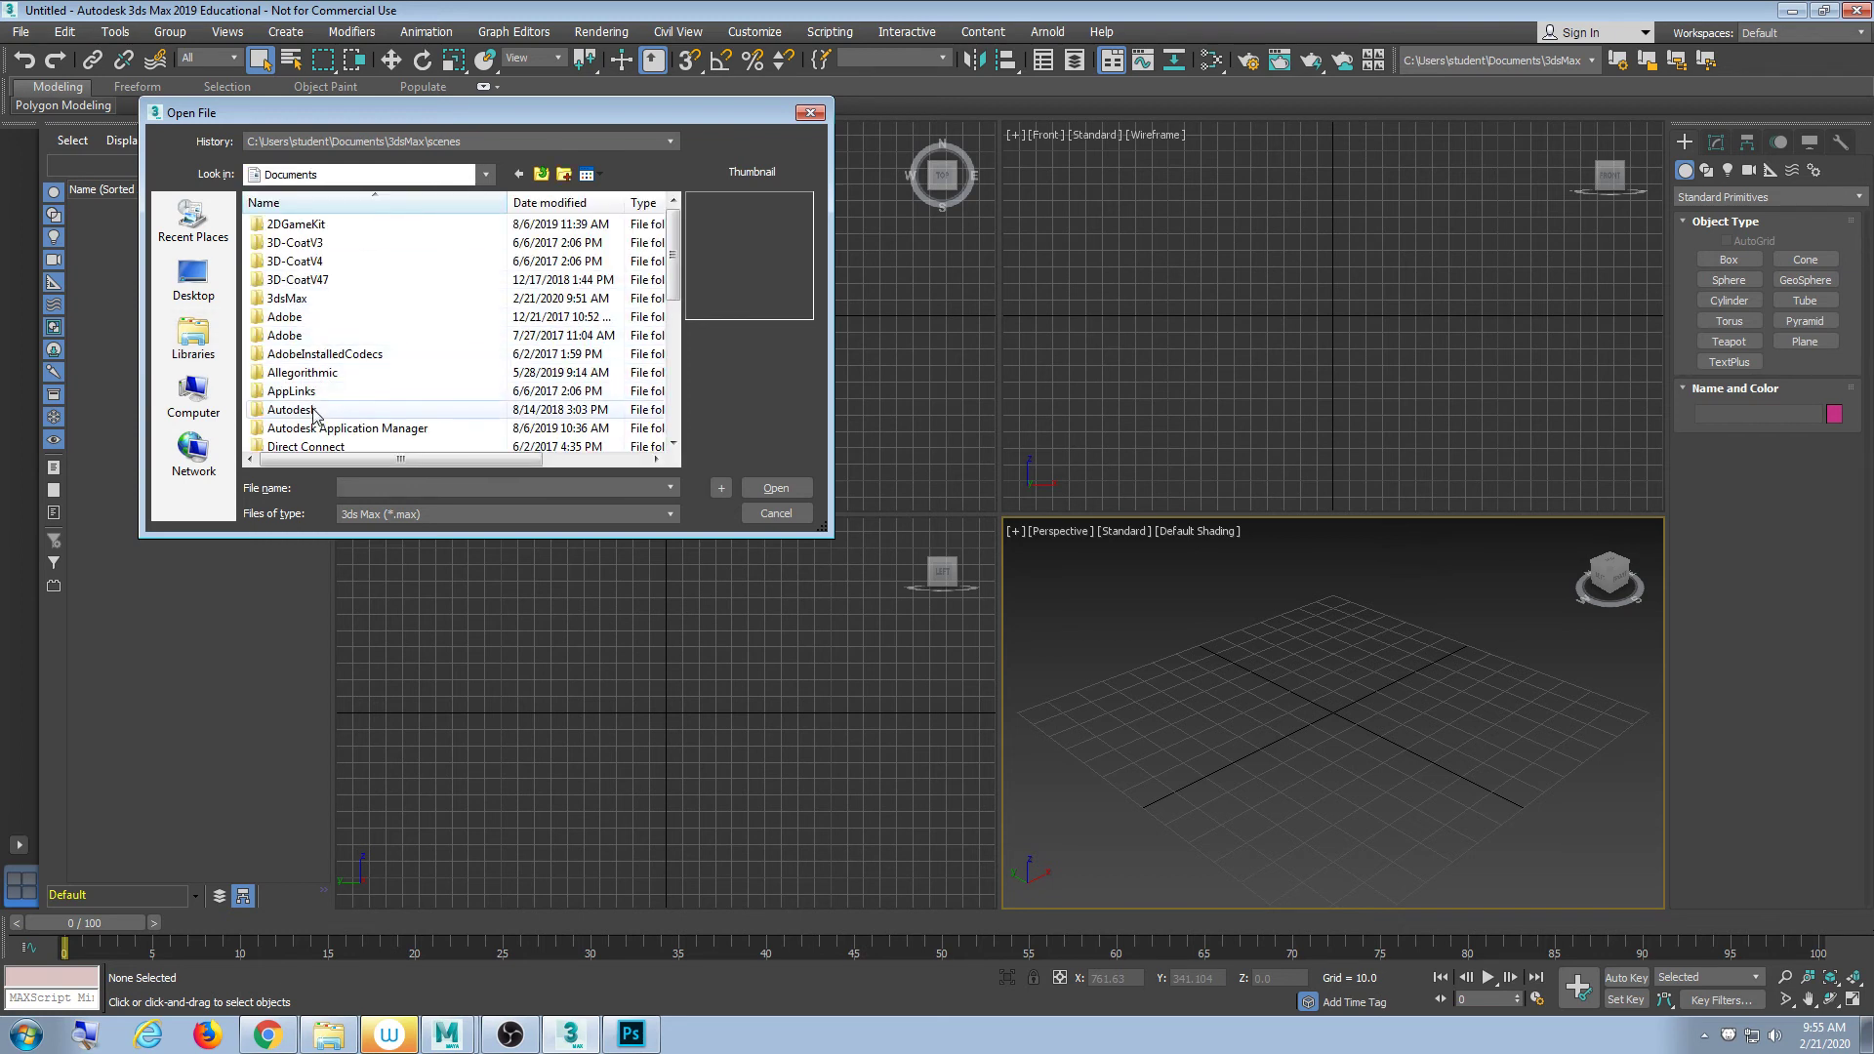
scroll(312, 415, down, 10)
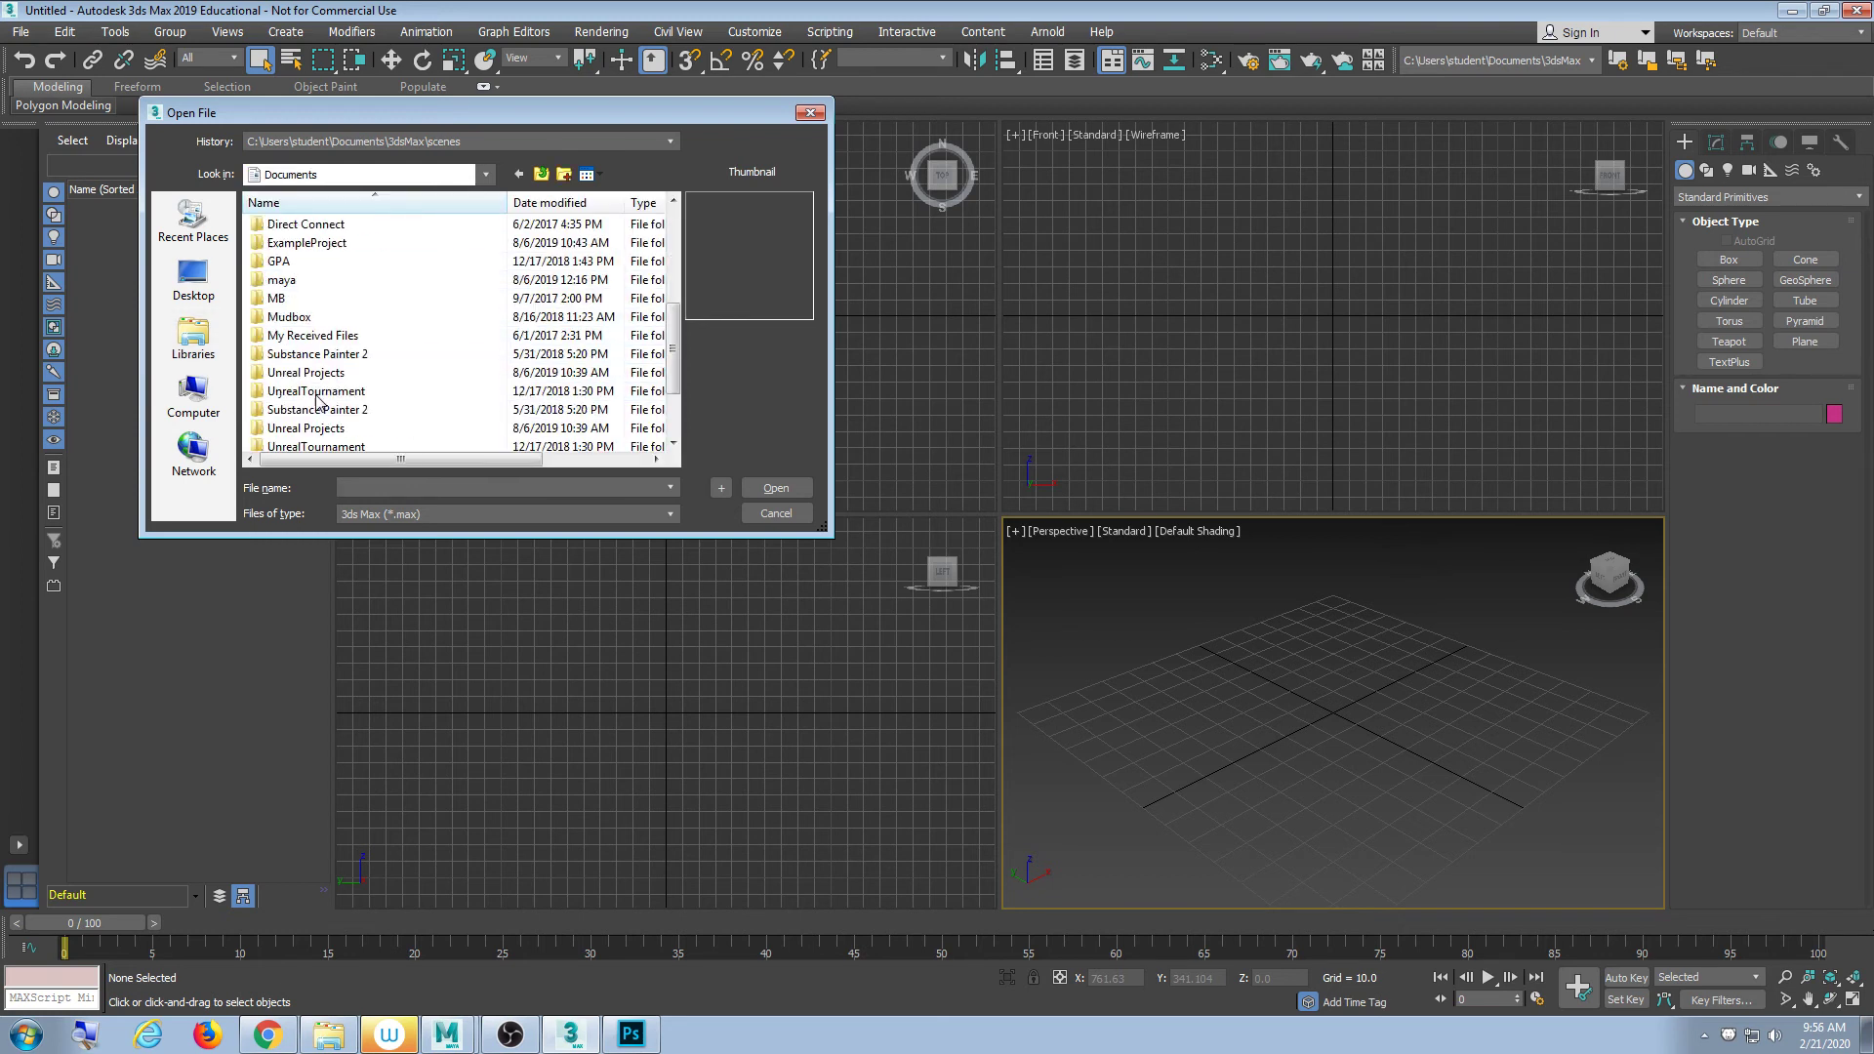
click(194, 343)
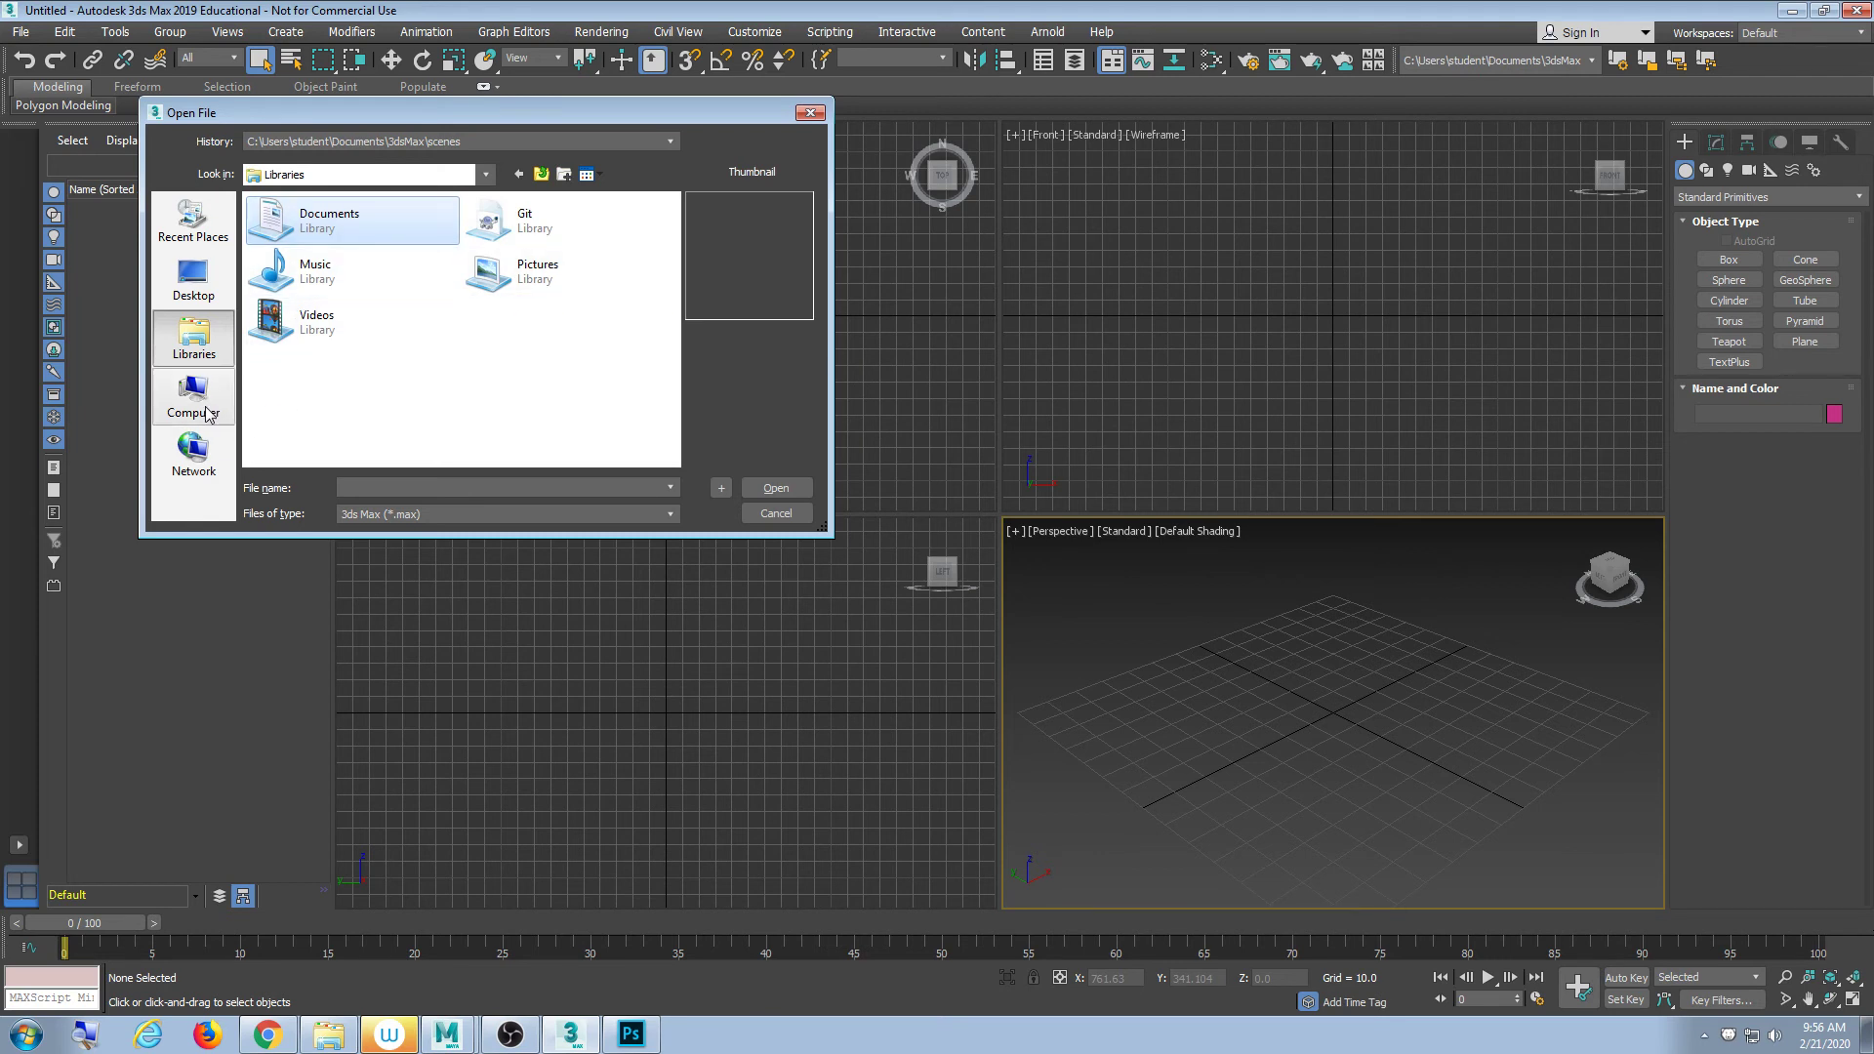
click(193, 219)
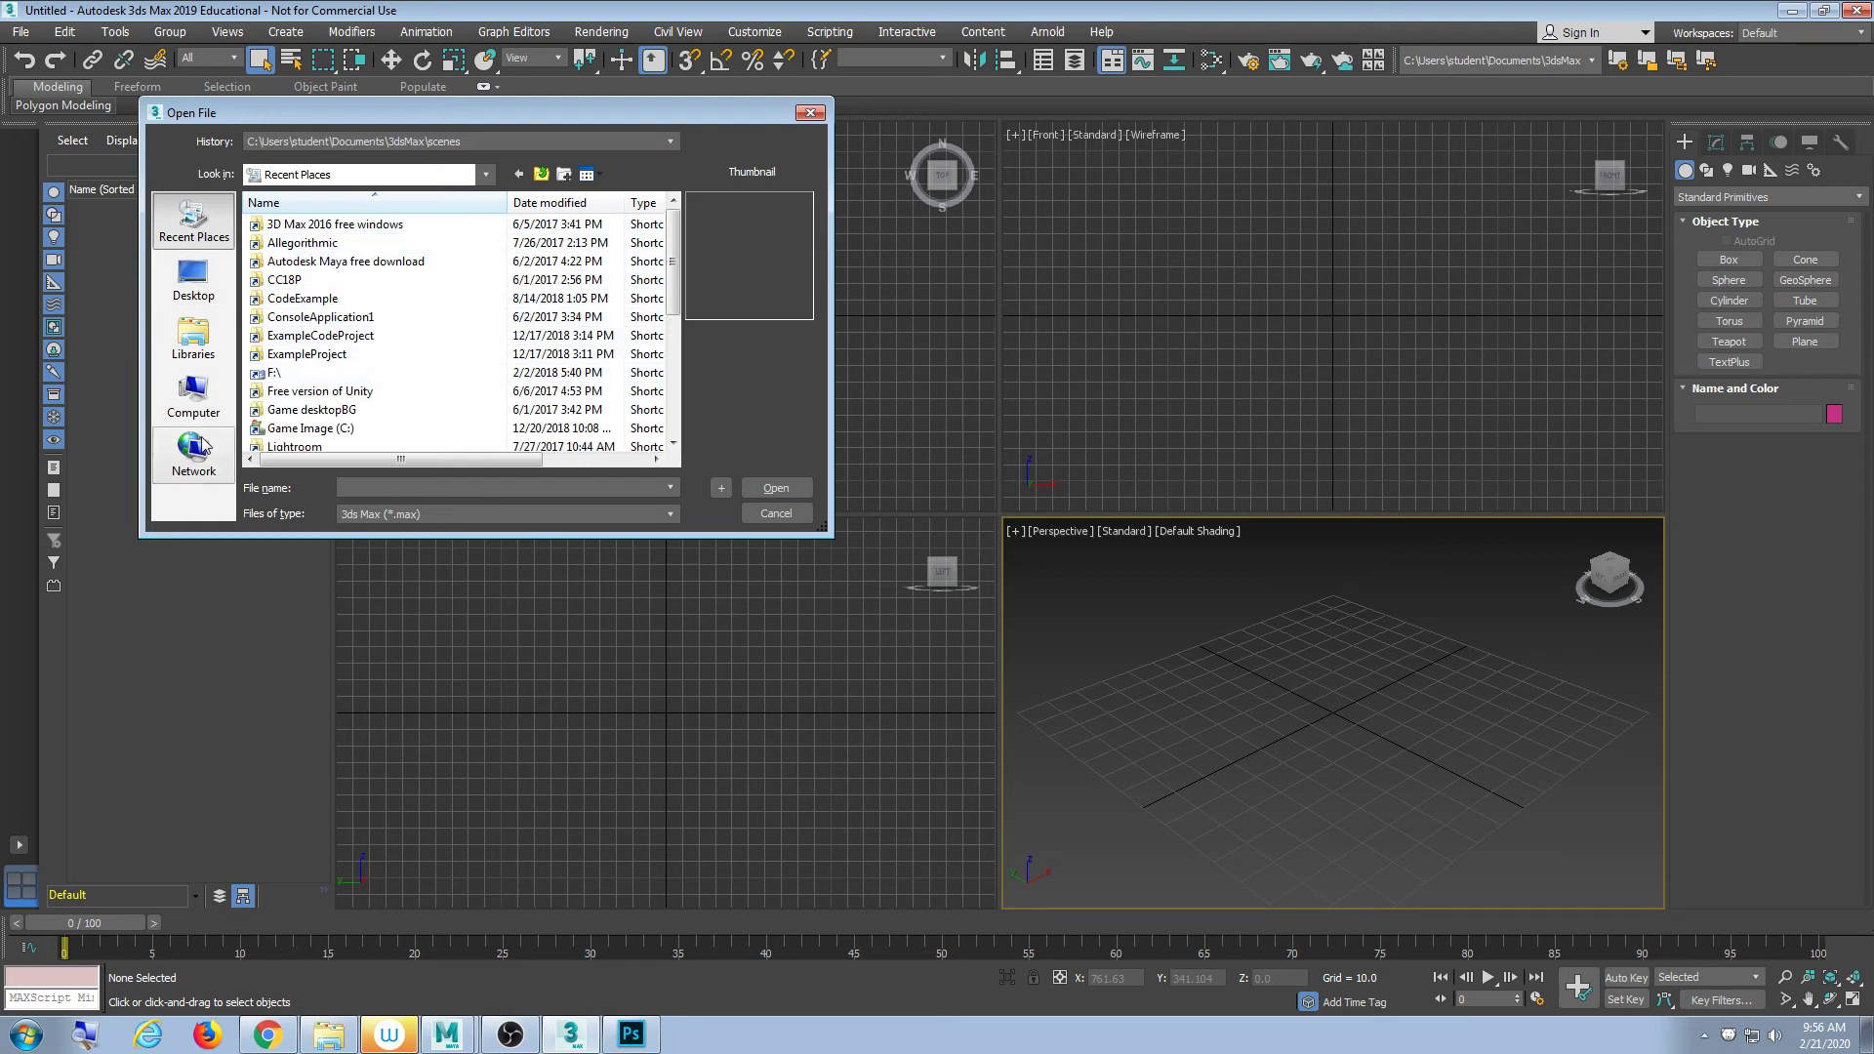
click(195, 338)
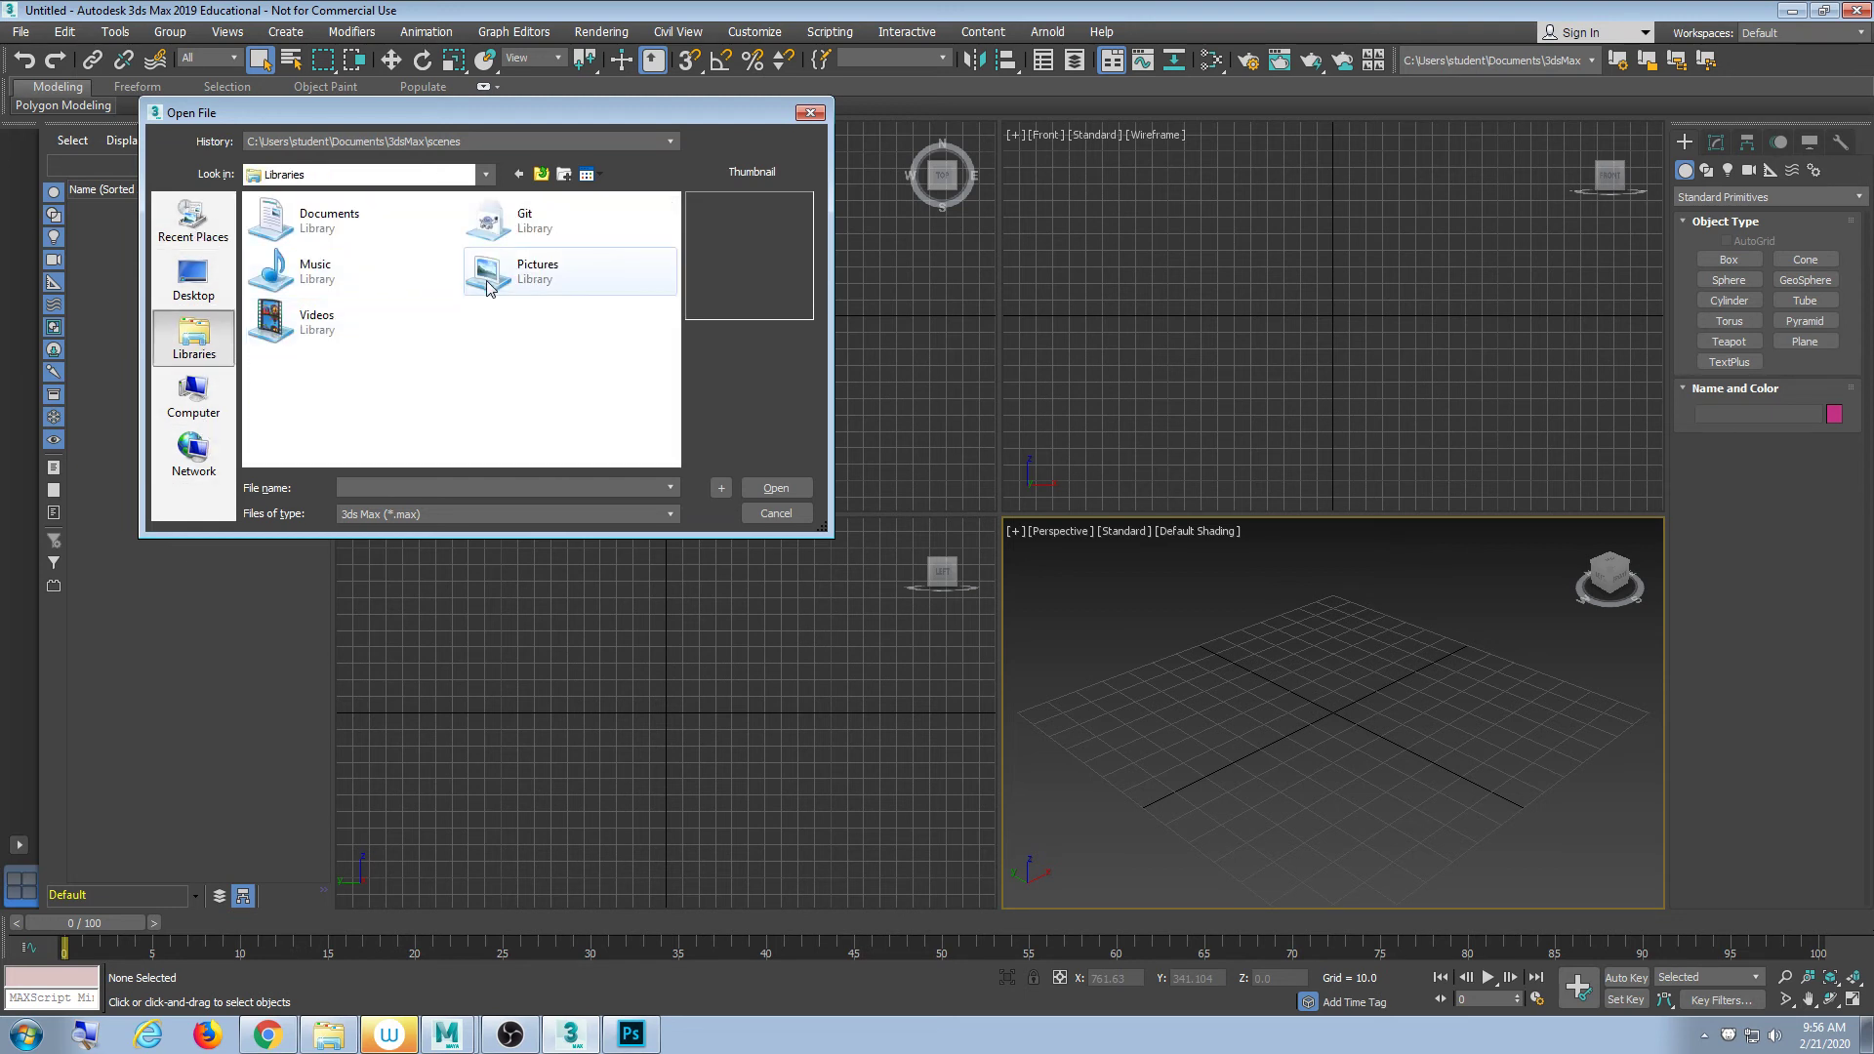
double_click(330, 222)
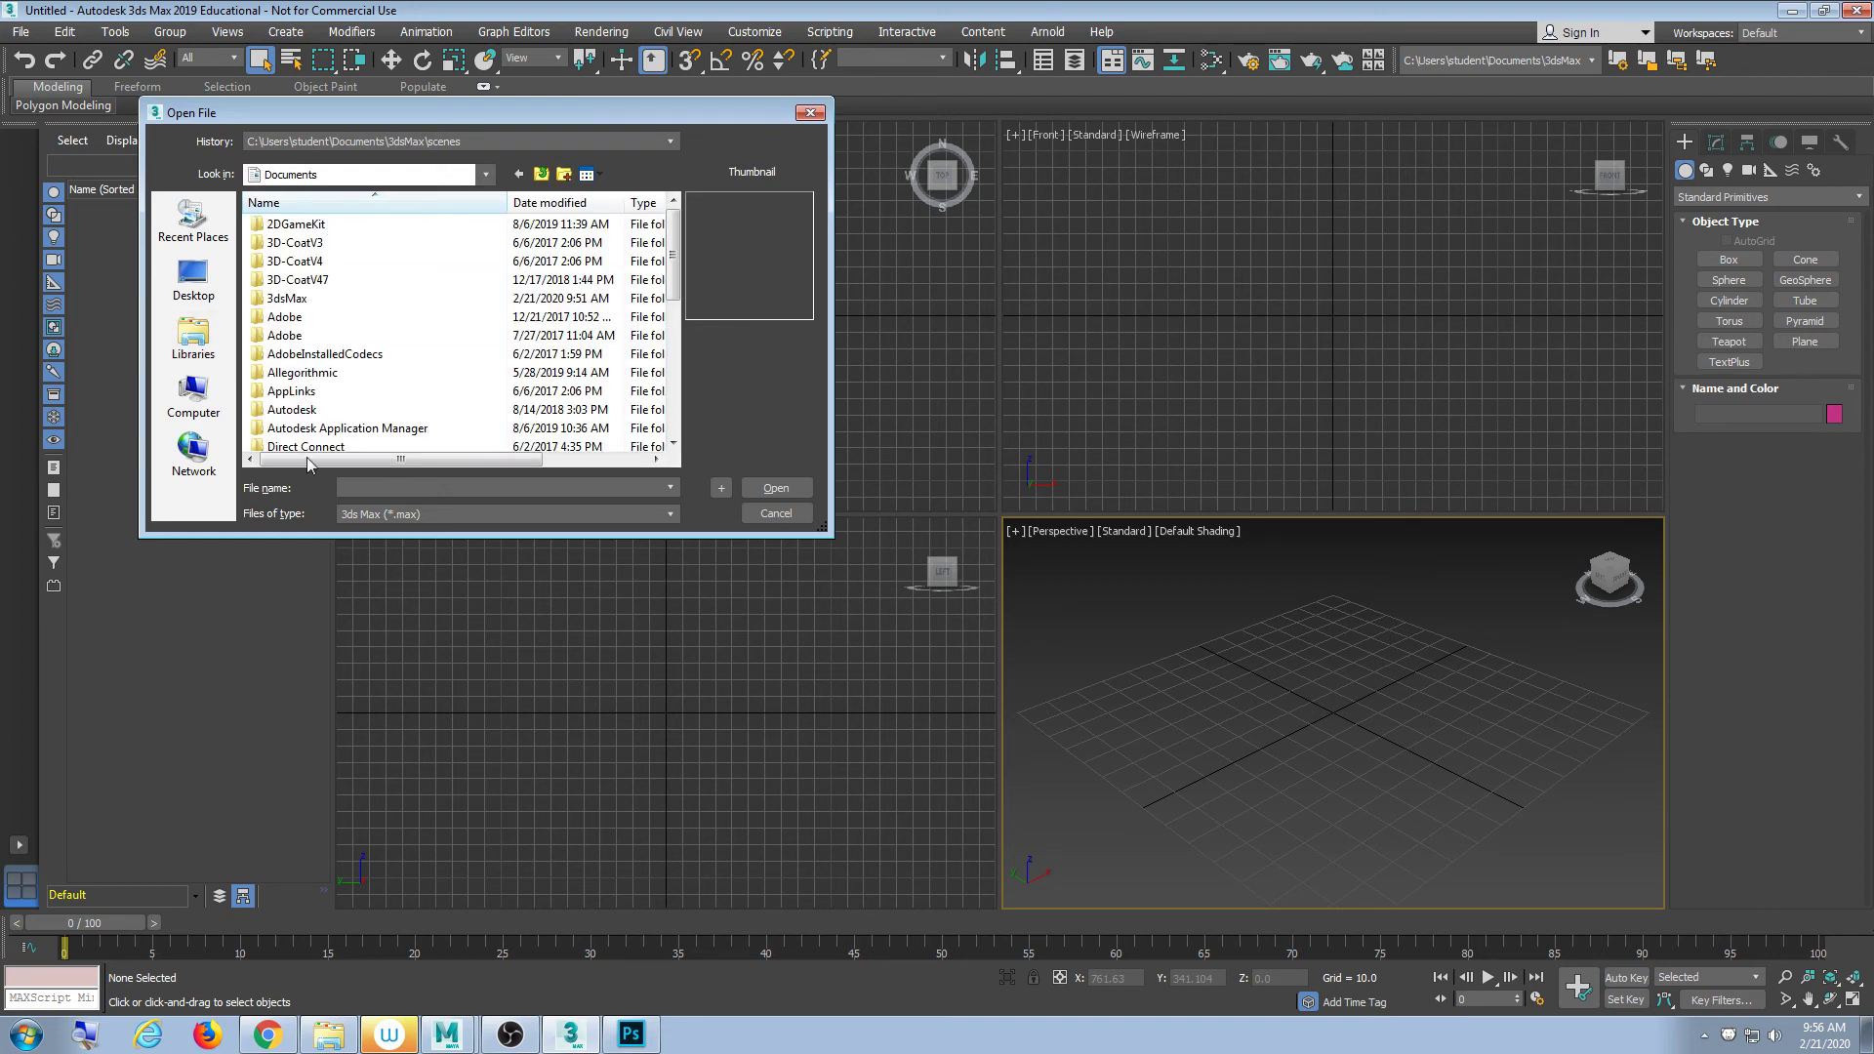
drag(302, 536, 312, 823)
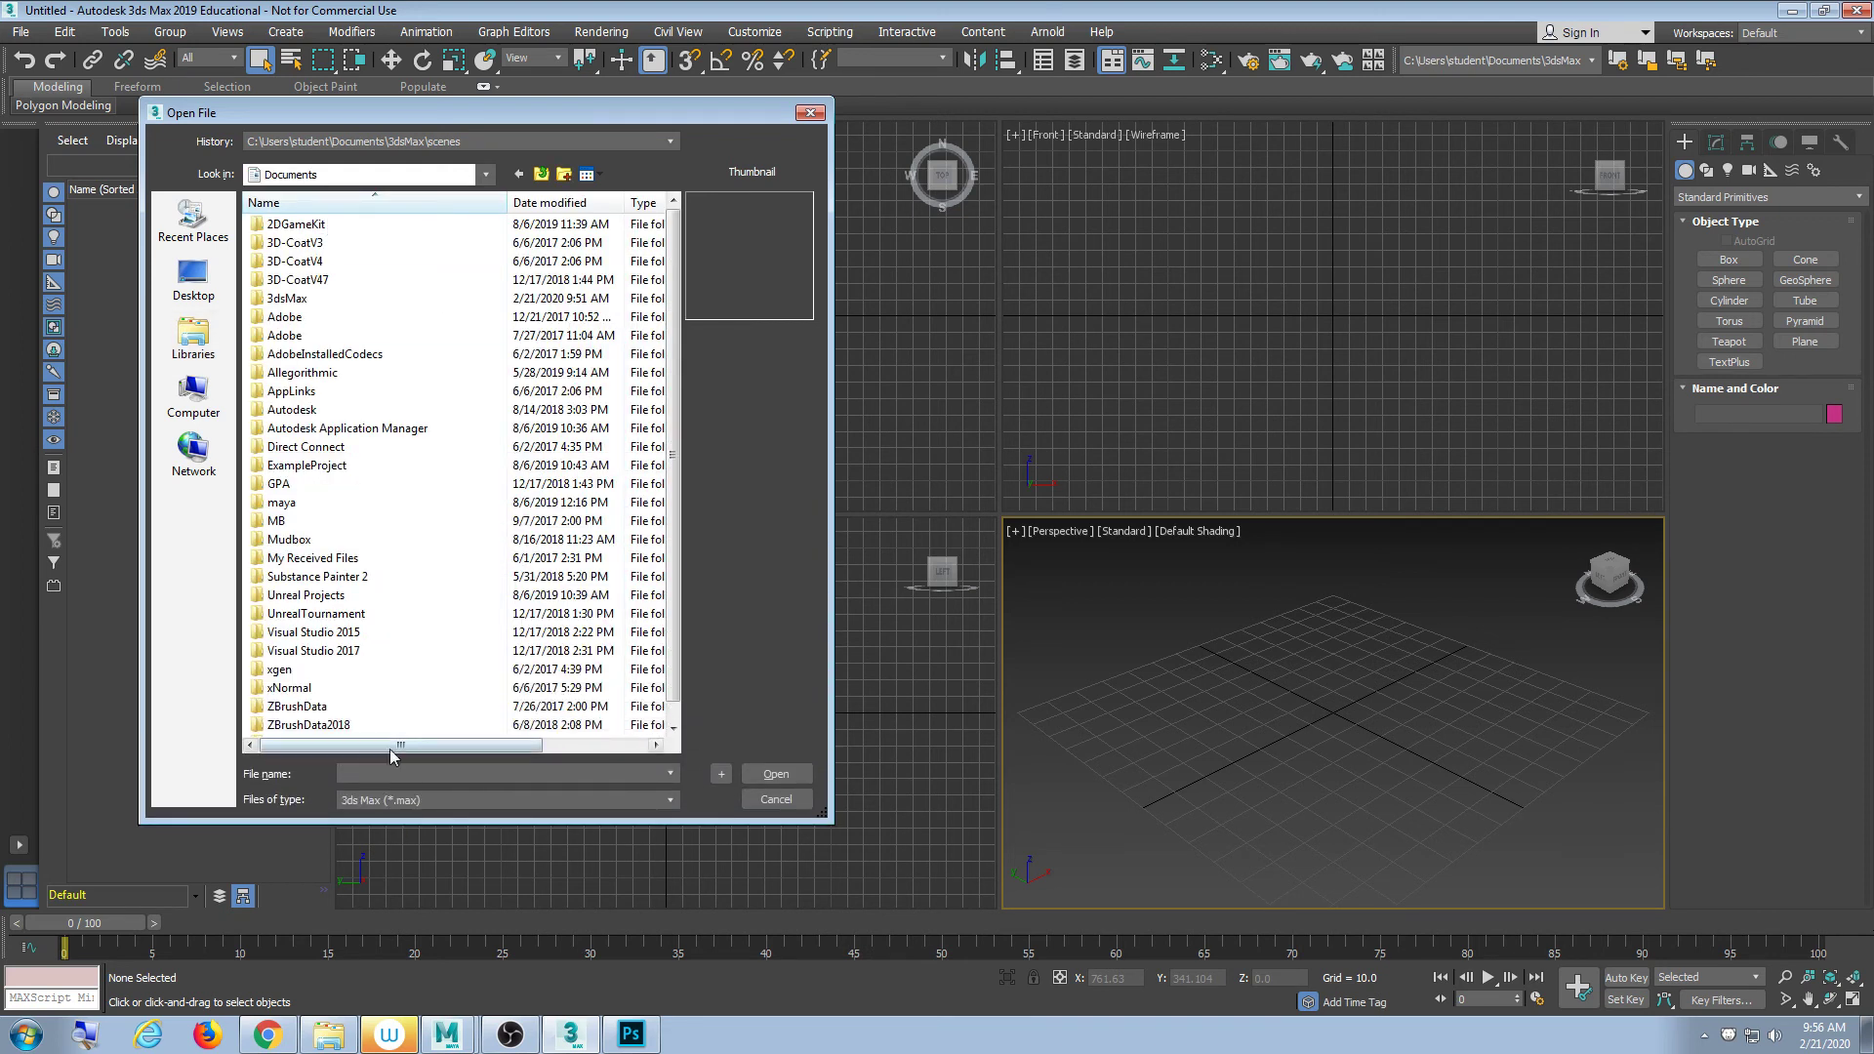
click(760, 798)
- Copy the Models_E0113A065 folder path from Explorer, paste it into File > Open, and open tortoise.max
click(319, 1037)
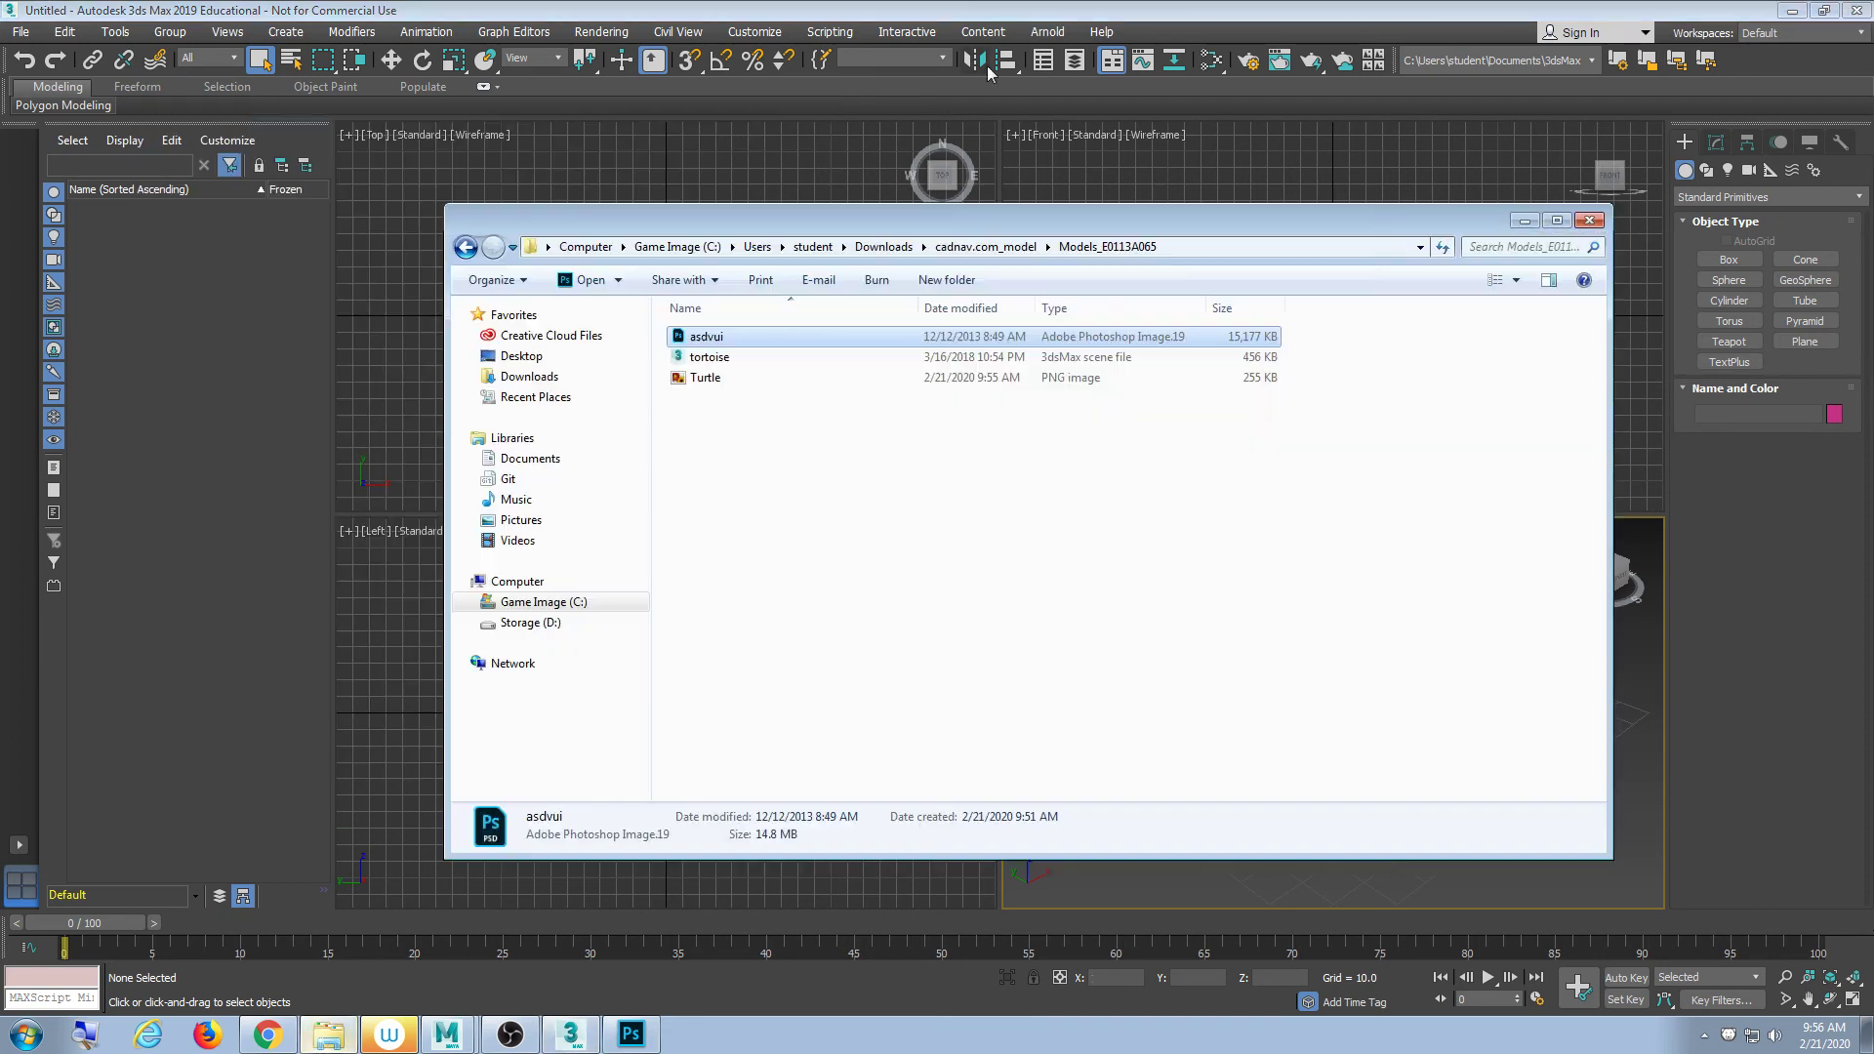
click(1183, 245)
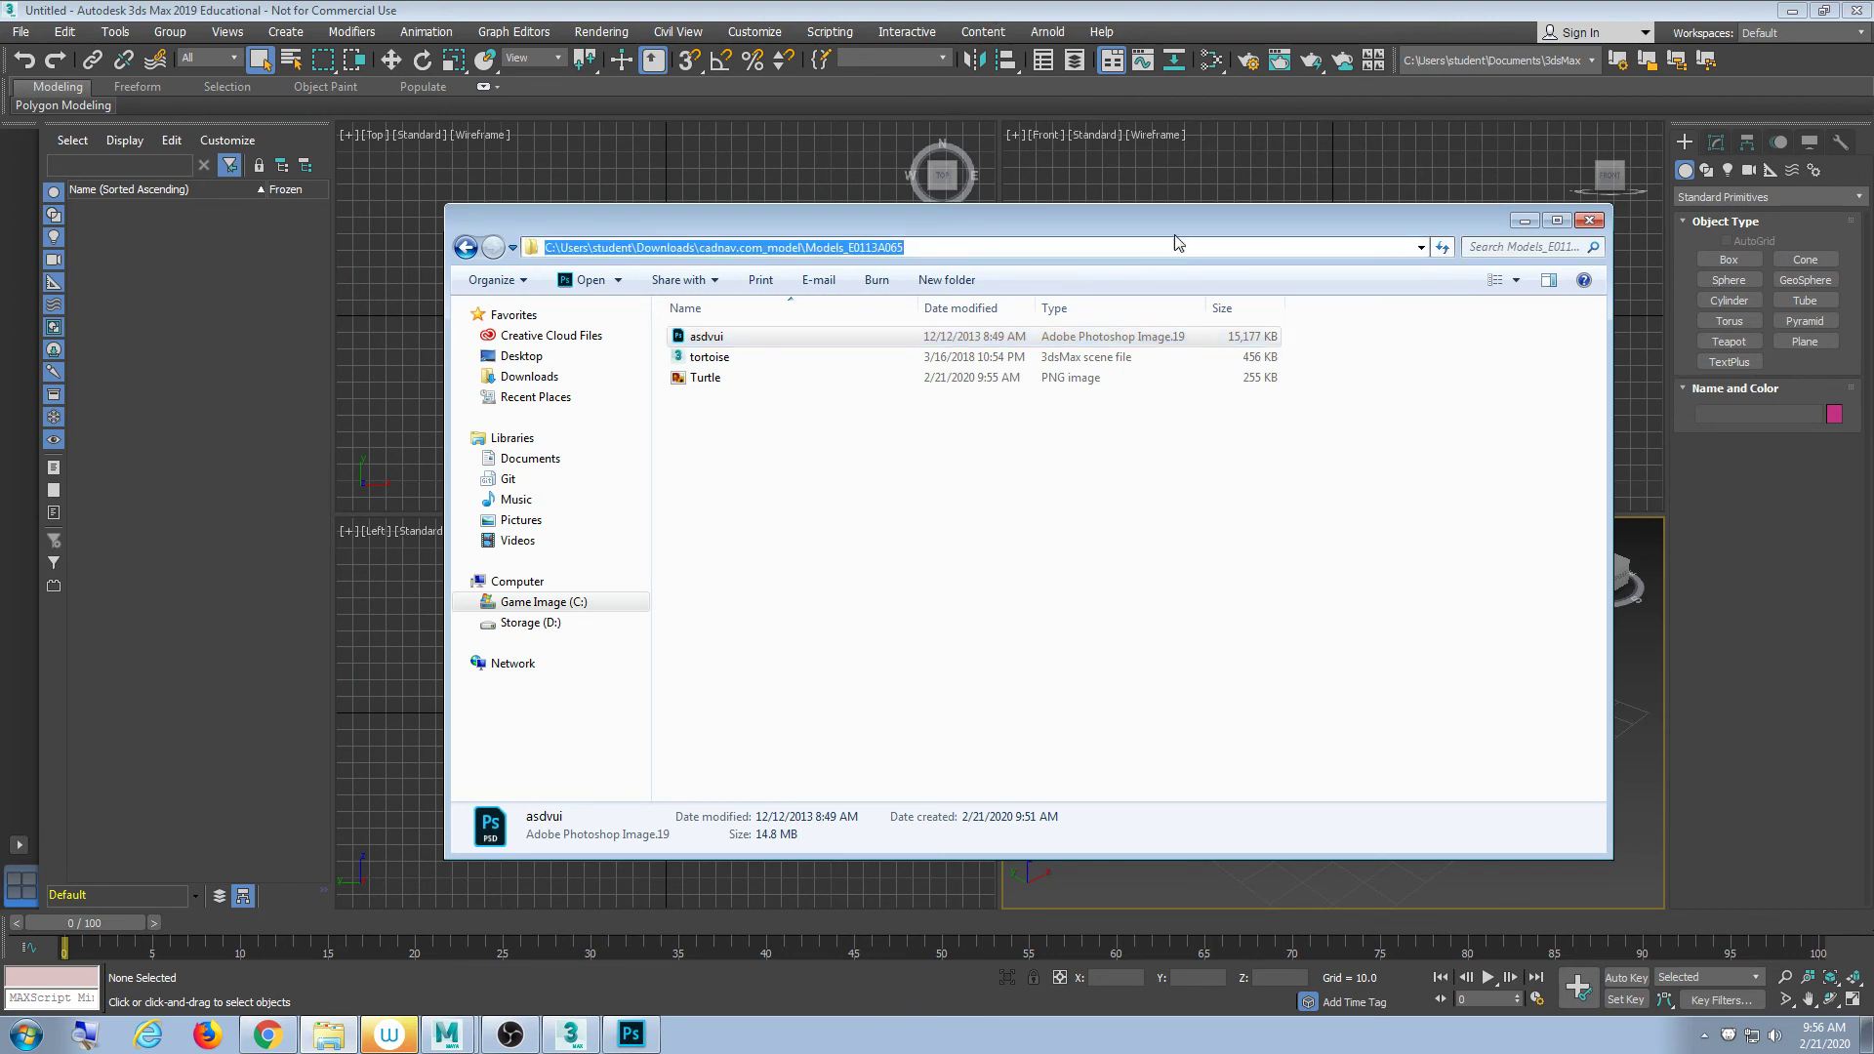
click(1105, 183)
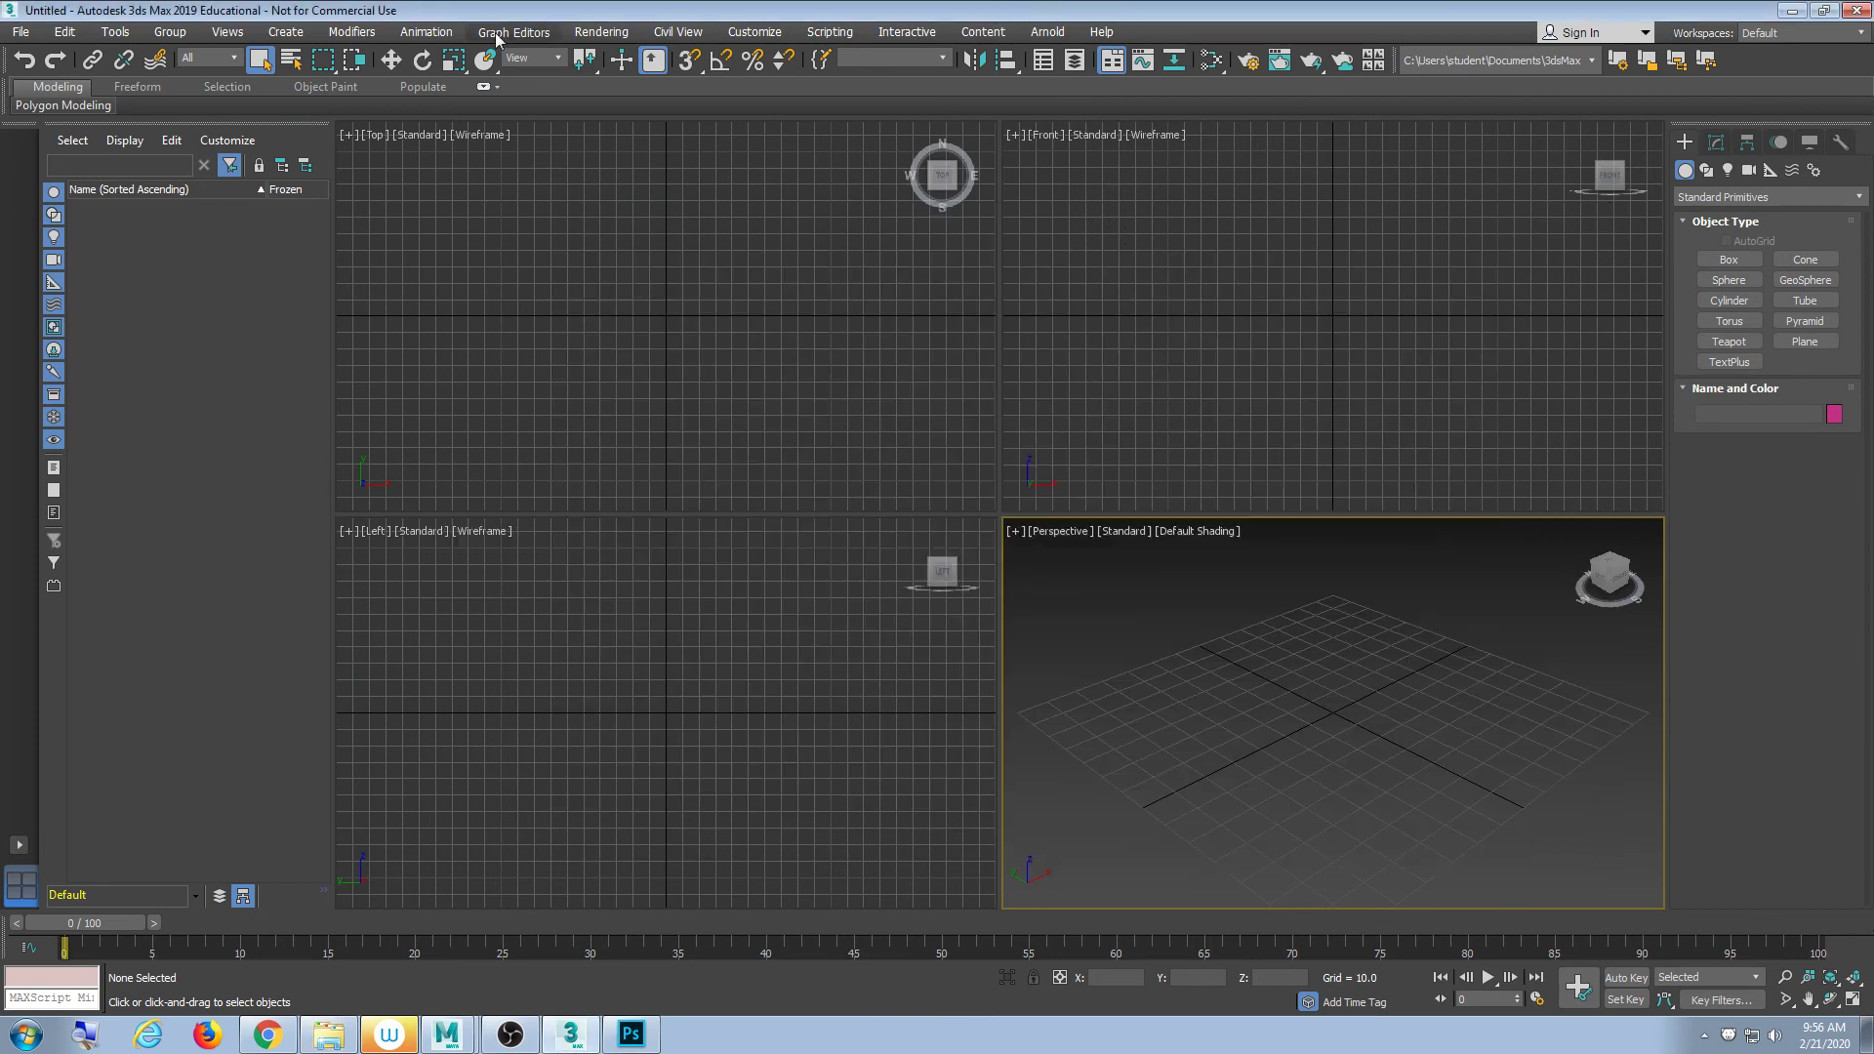
click(21, 31)
click(54, 112)
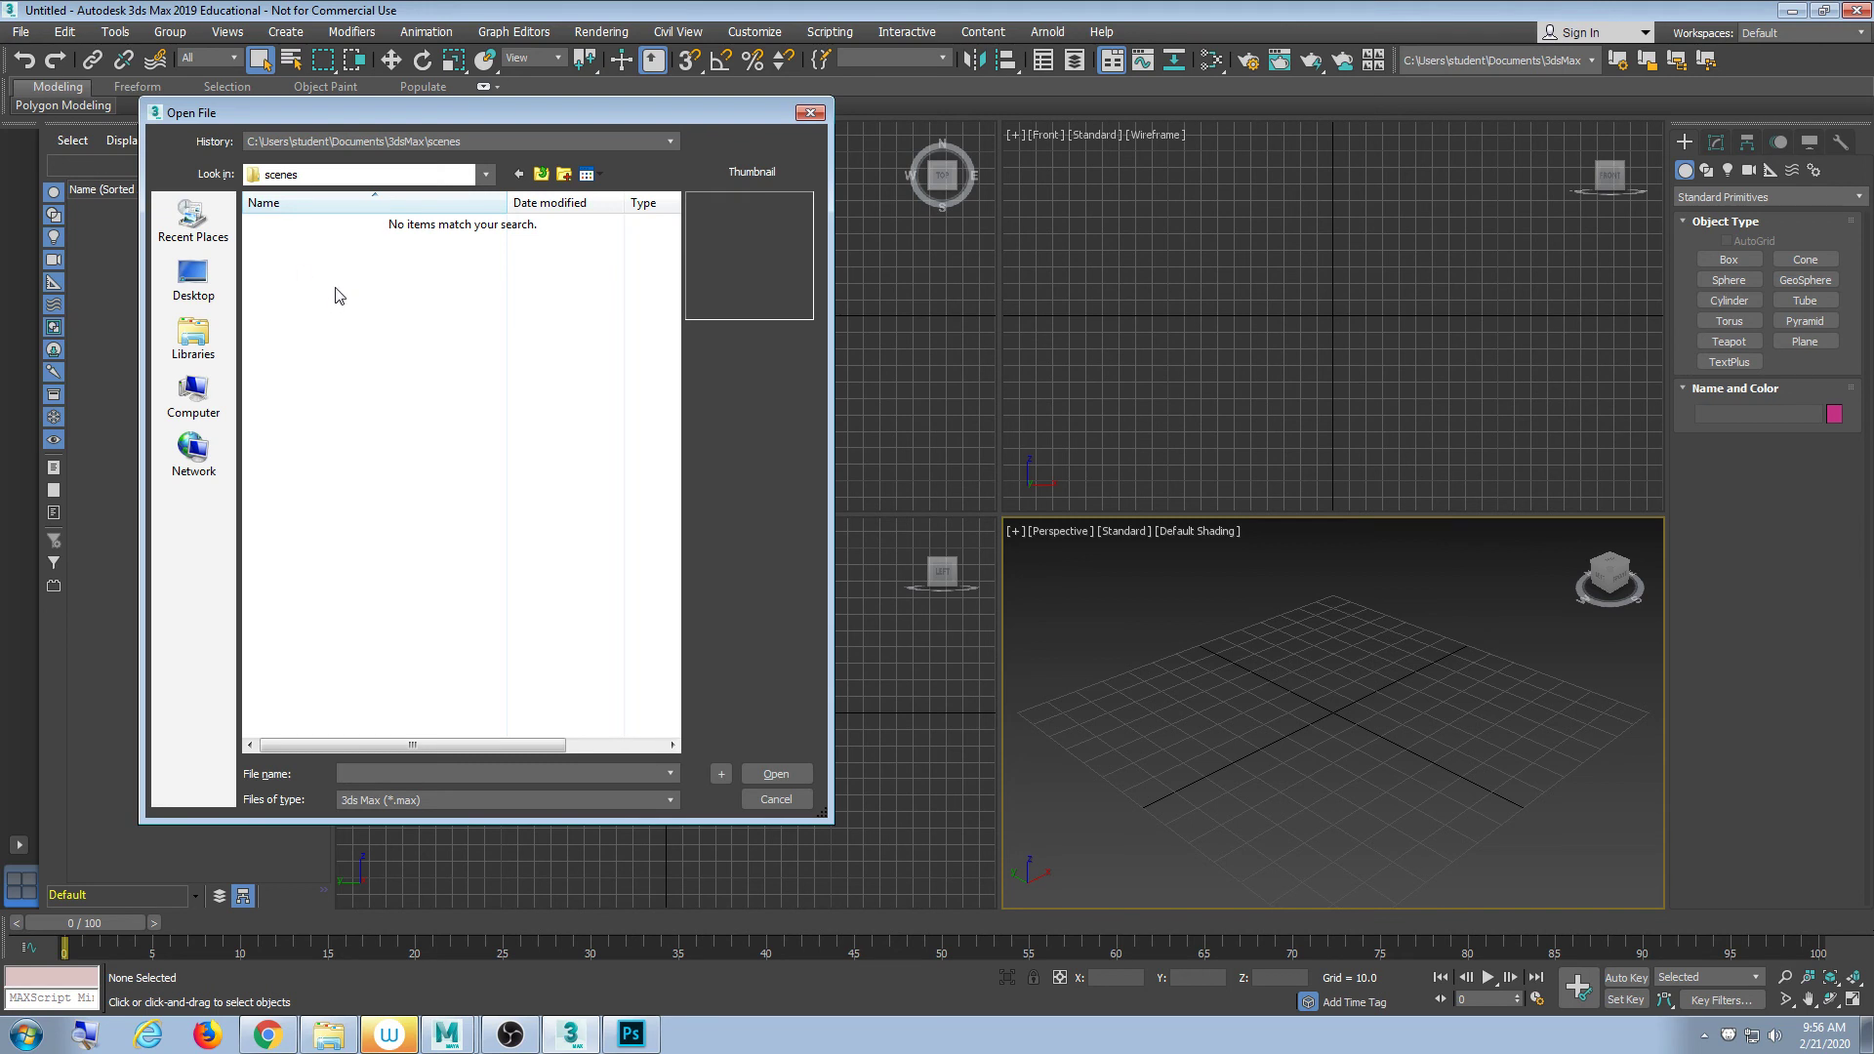
key(ctrl+v)
key(Return)
double_click(287, 226)
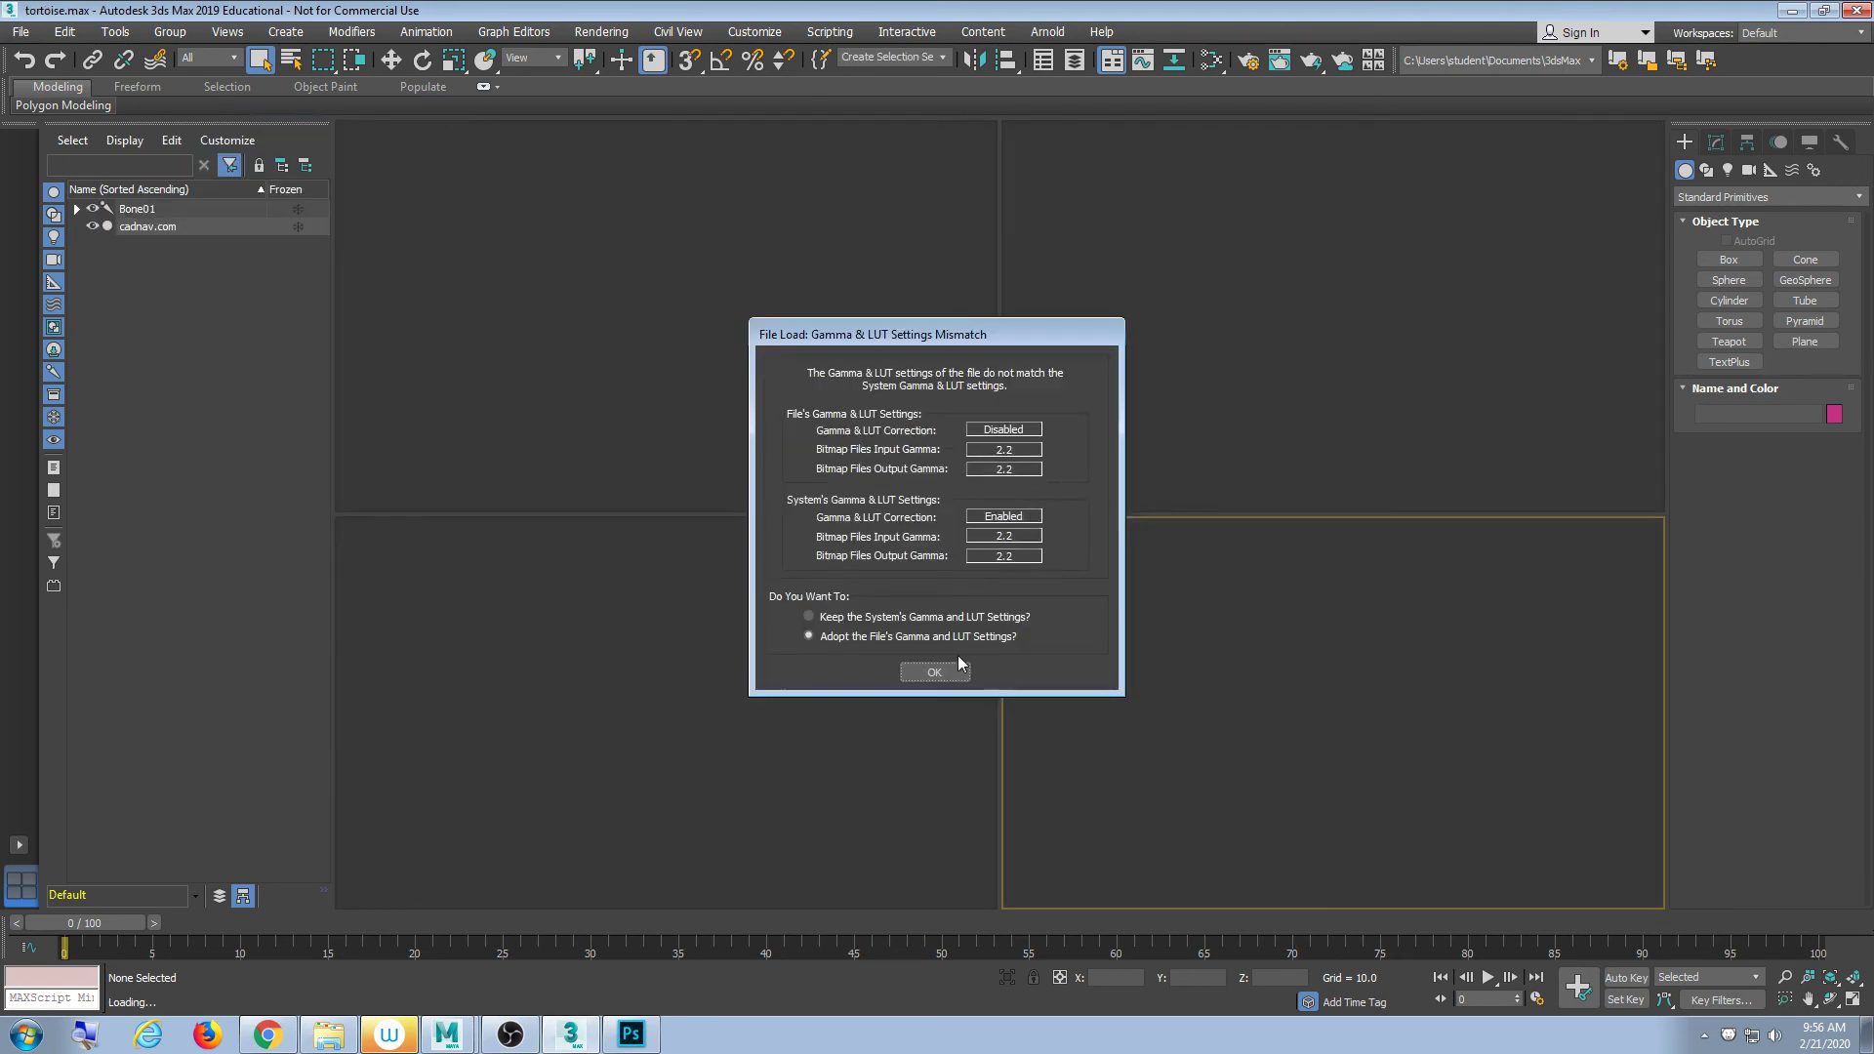
- Accept the file's own Gamma & LUT and unit settings, then center the turtle in the viewport
click(945, 669)
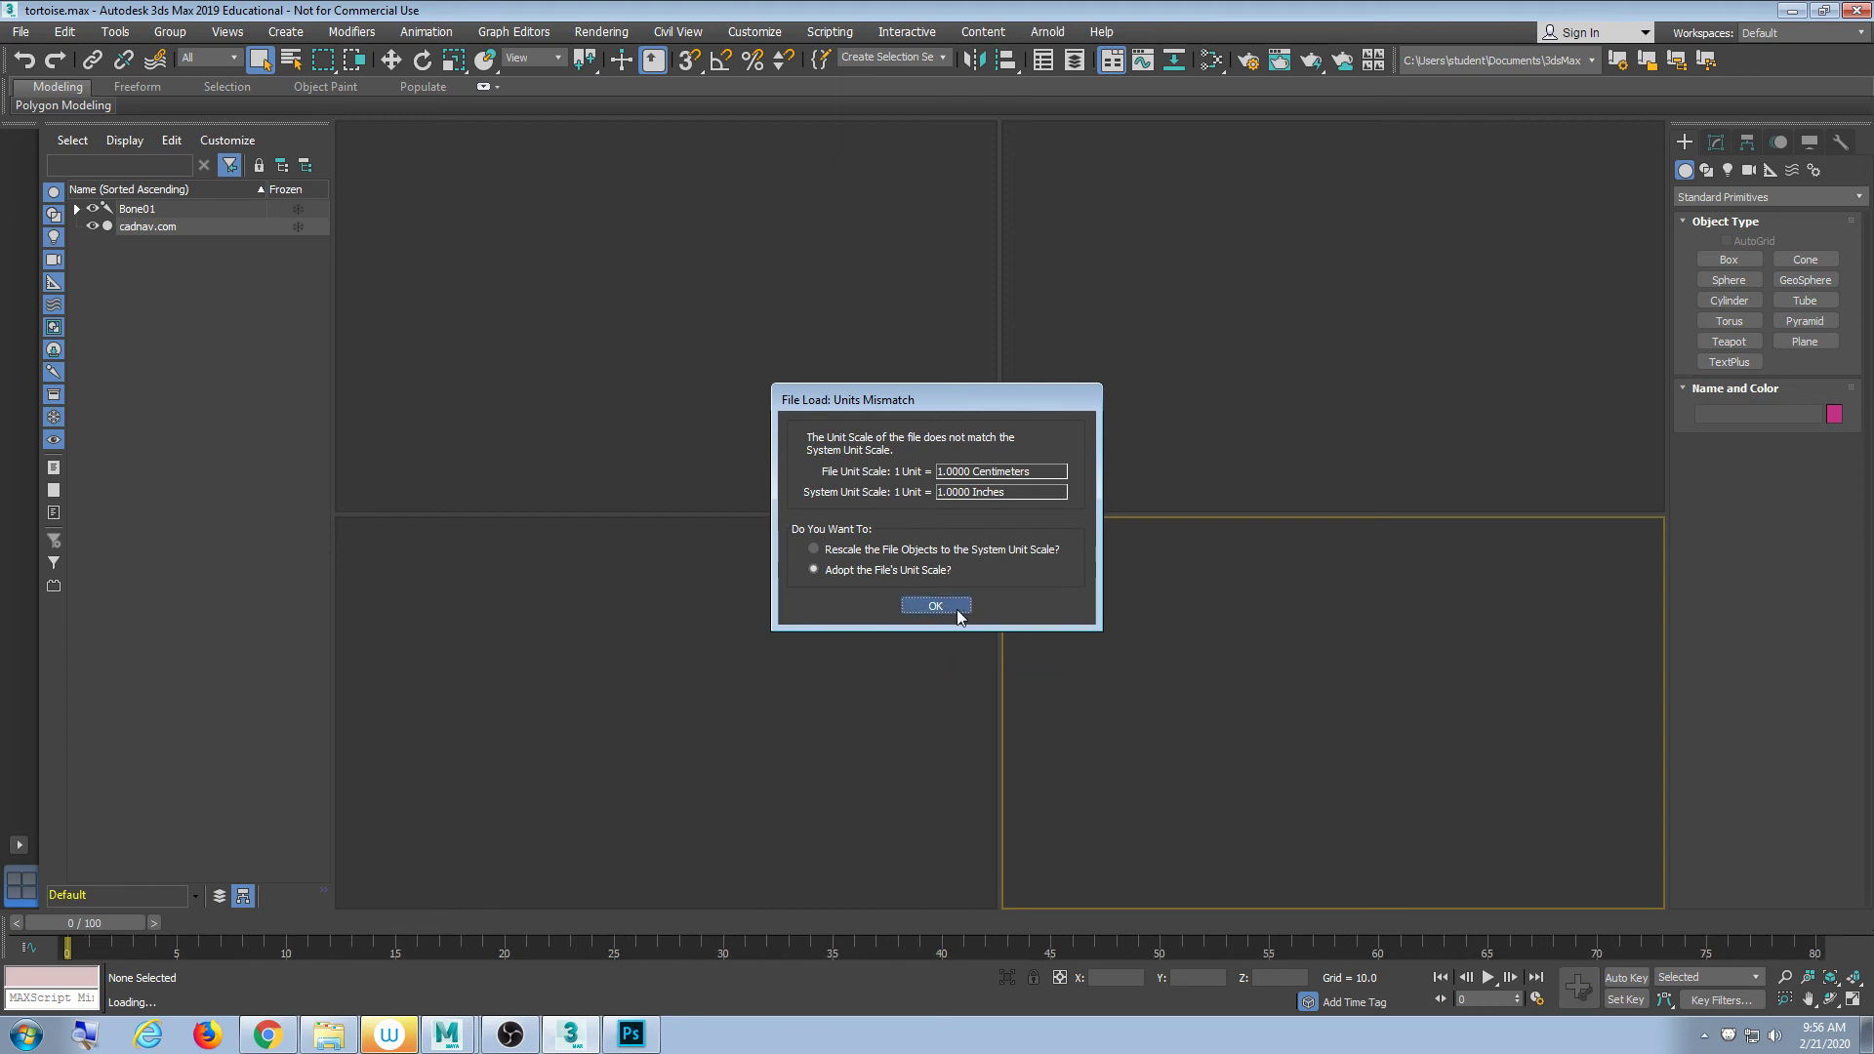
click(935, 606)
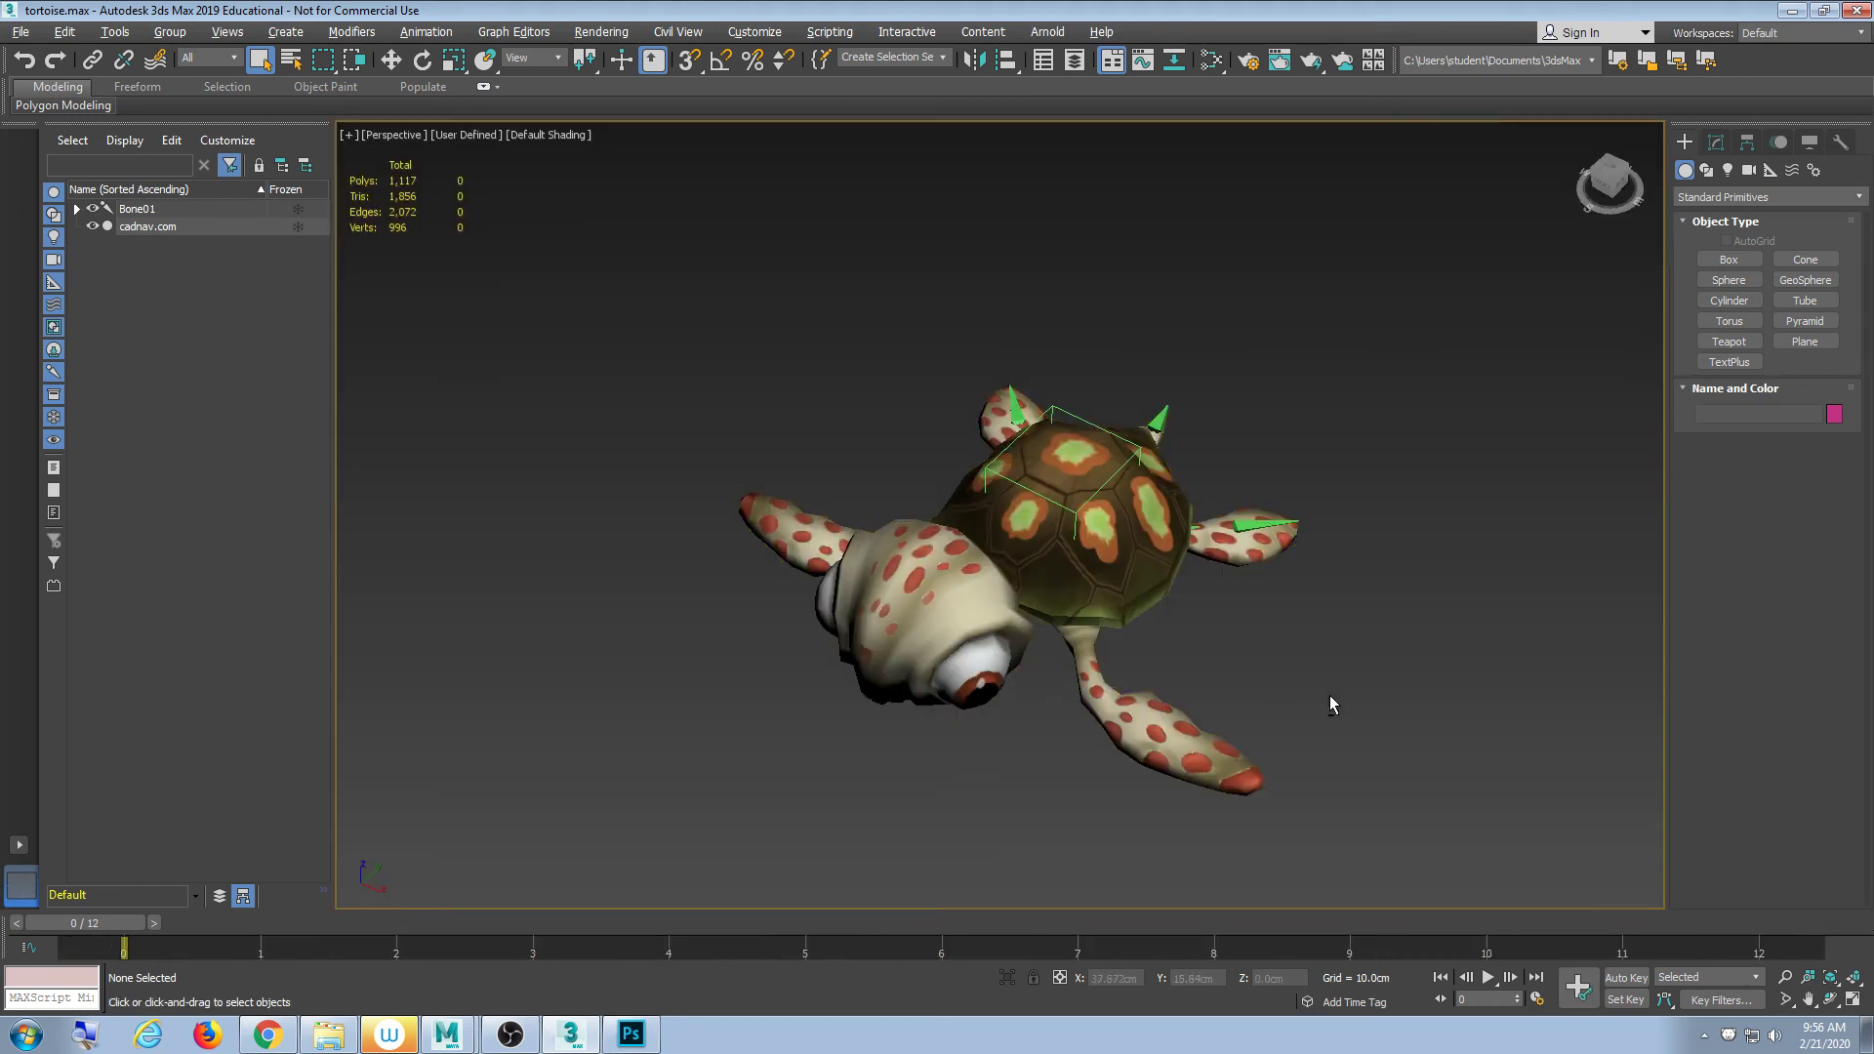
drag(1330, 695, 1235, 605)
middle_drag(1327, 691, 1228, 694)
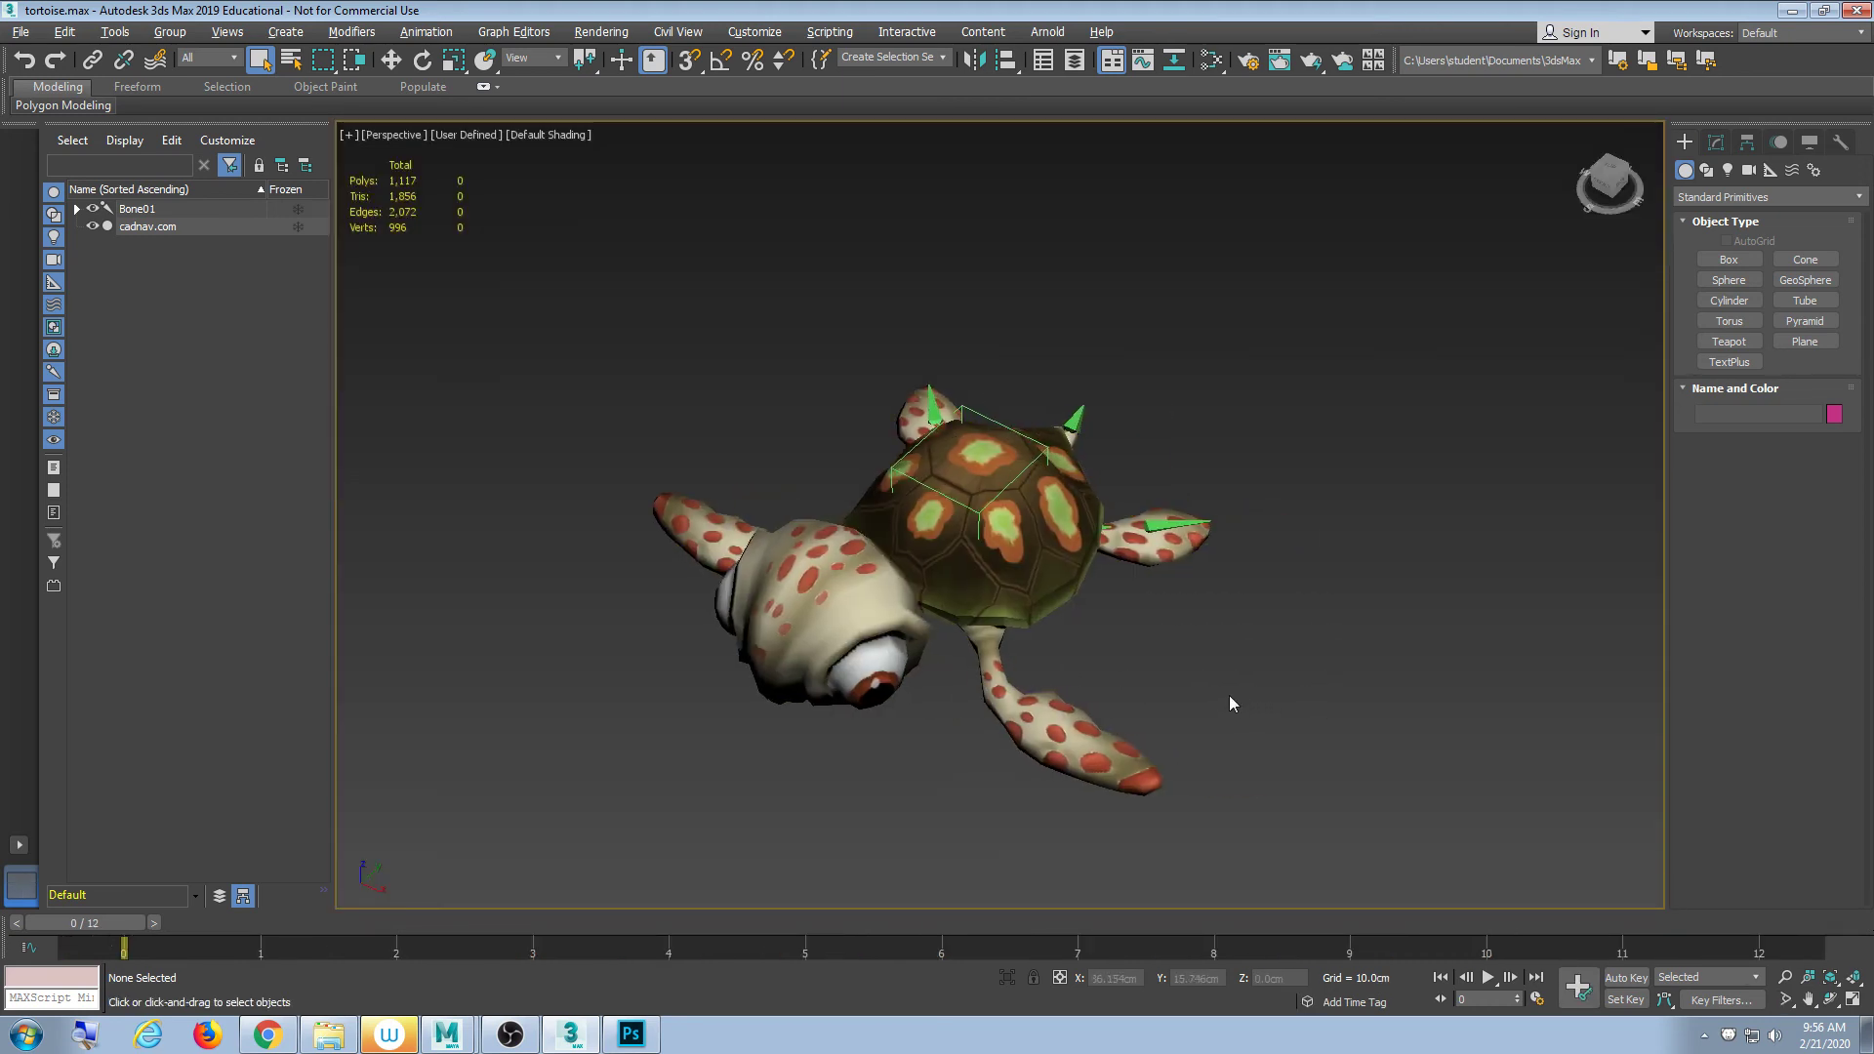
scroll(1228, 693, up, 3)
scroll(1228, 692, down, 3)
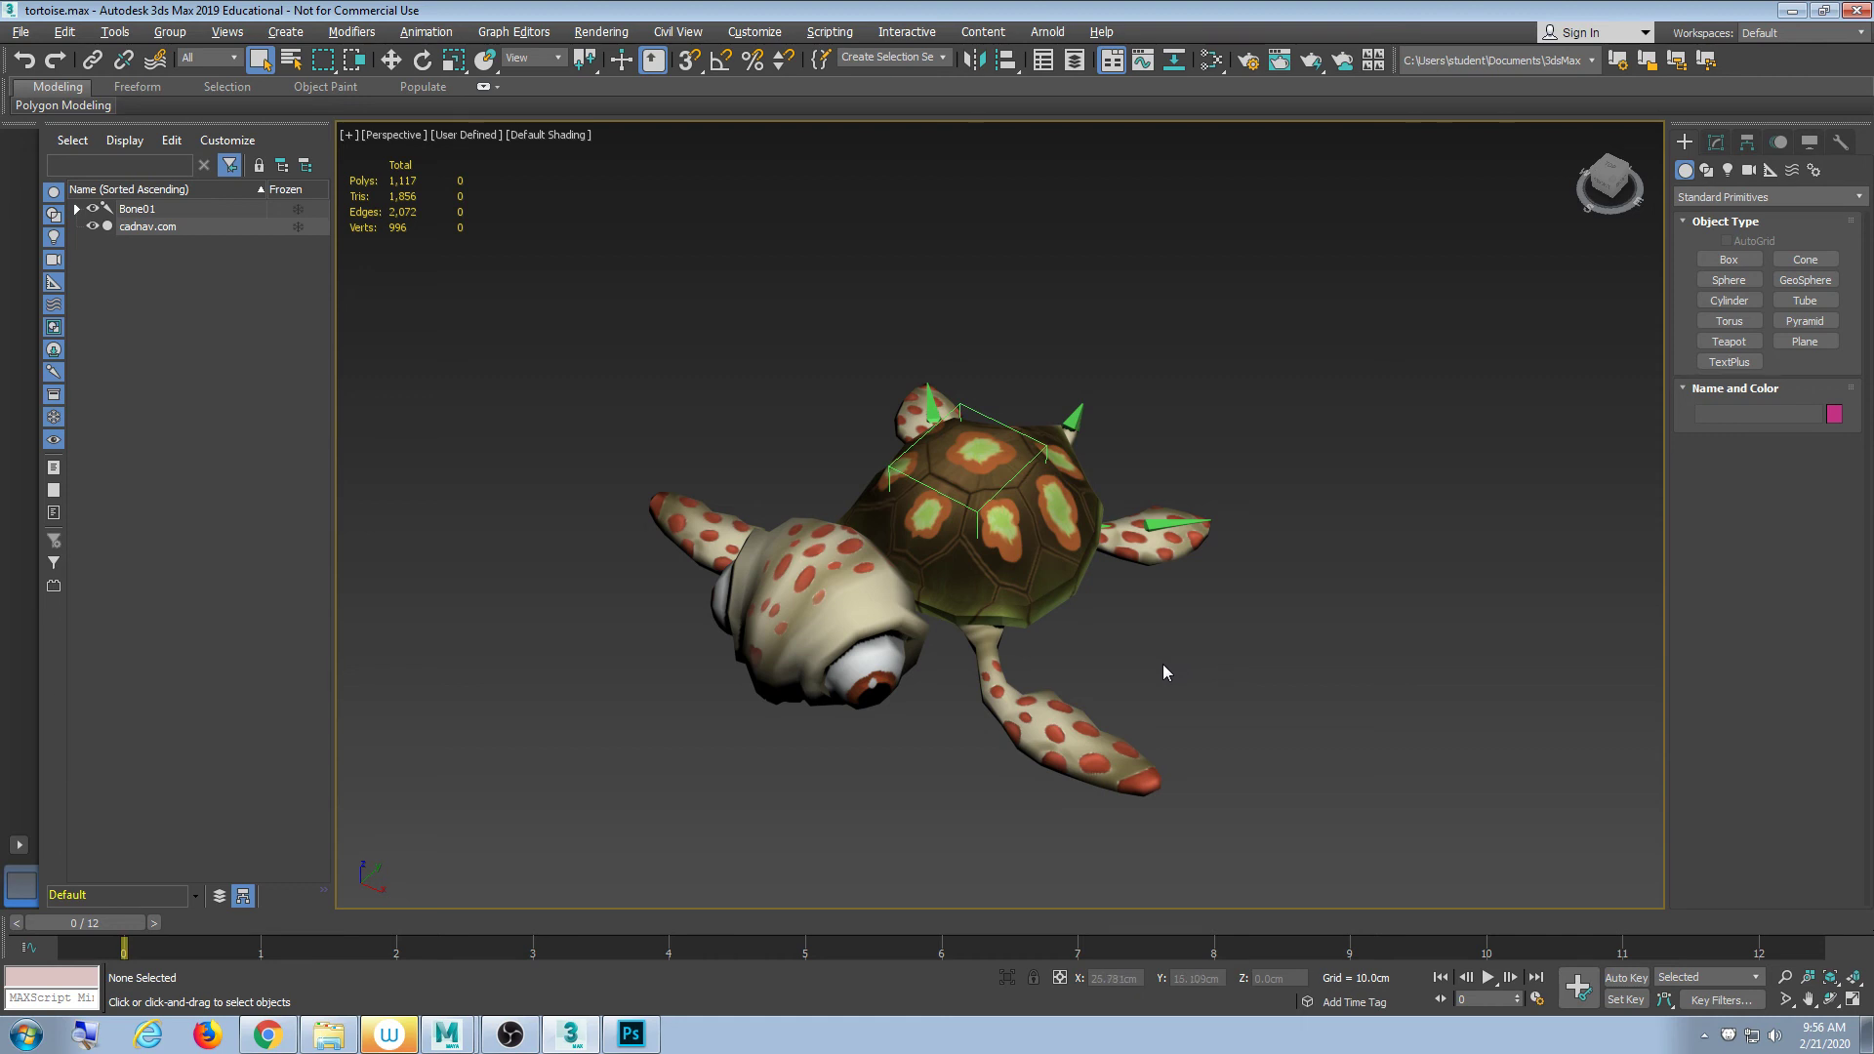
- Select Bone01 and the turtle mesh, then scrub the time slider to preview Bone01's flipper animation
click(977, 511)
click(990, 591)
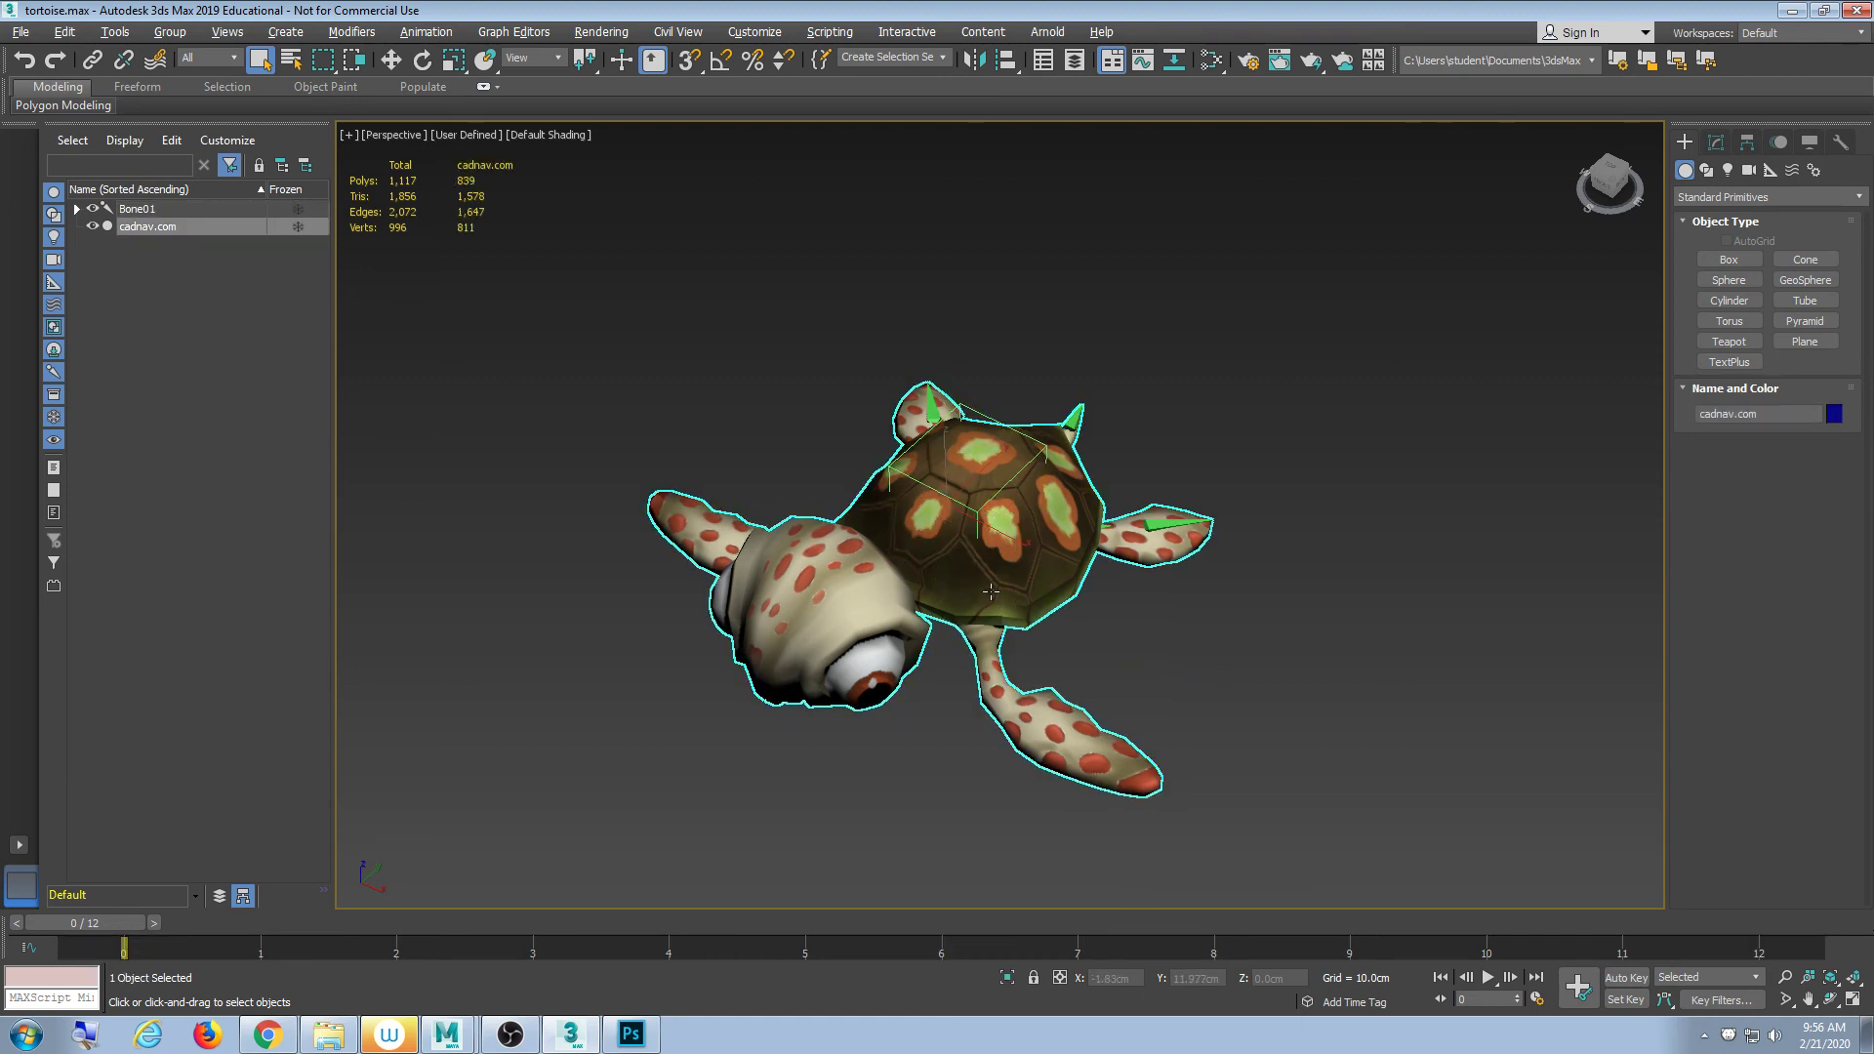
click(1109, 653)
click(1042, 591)
click(976, 513)
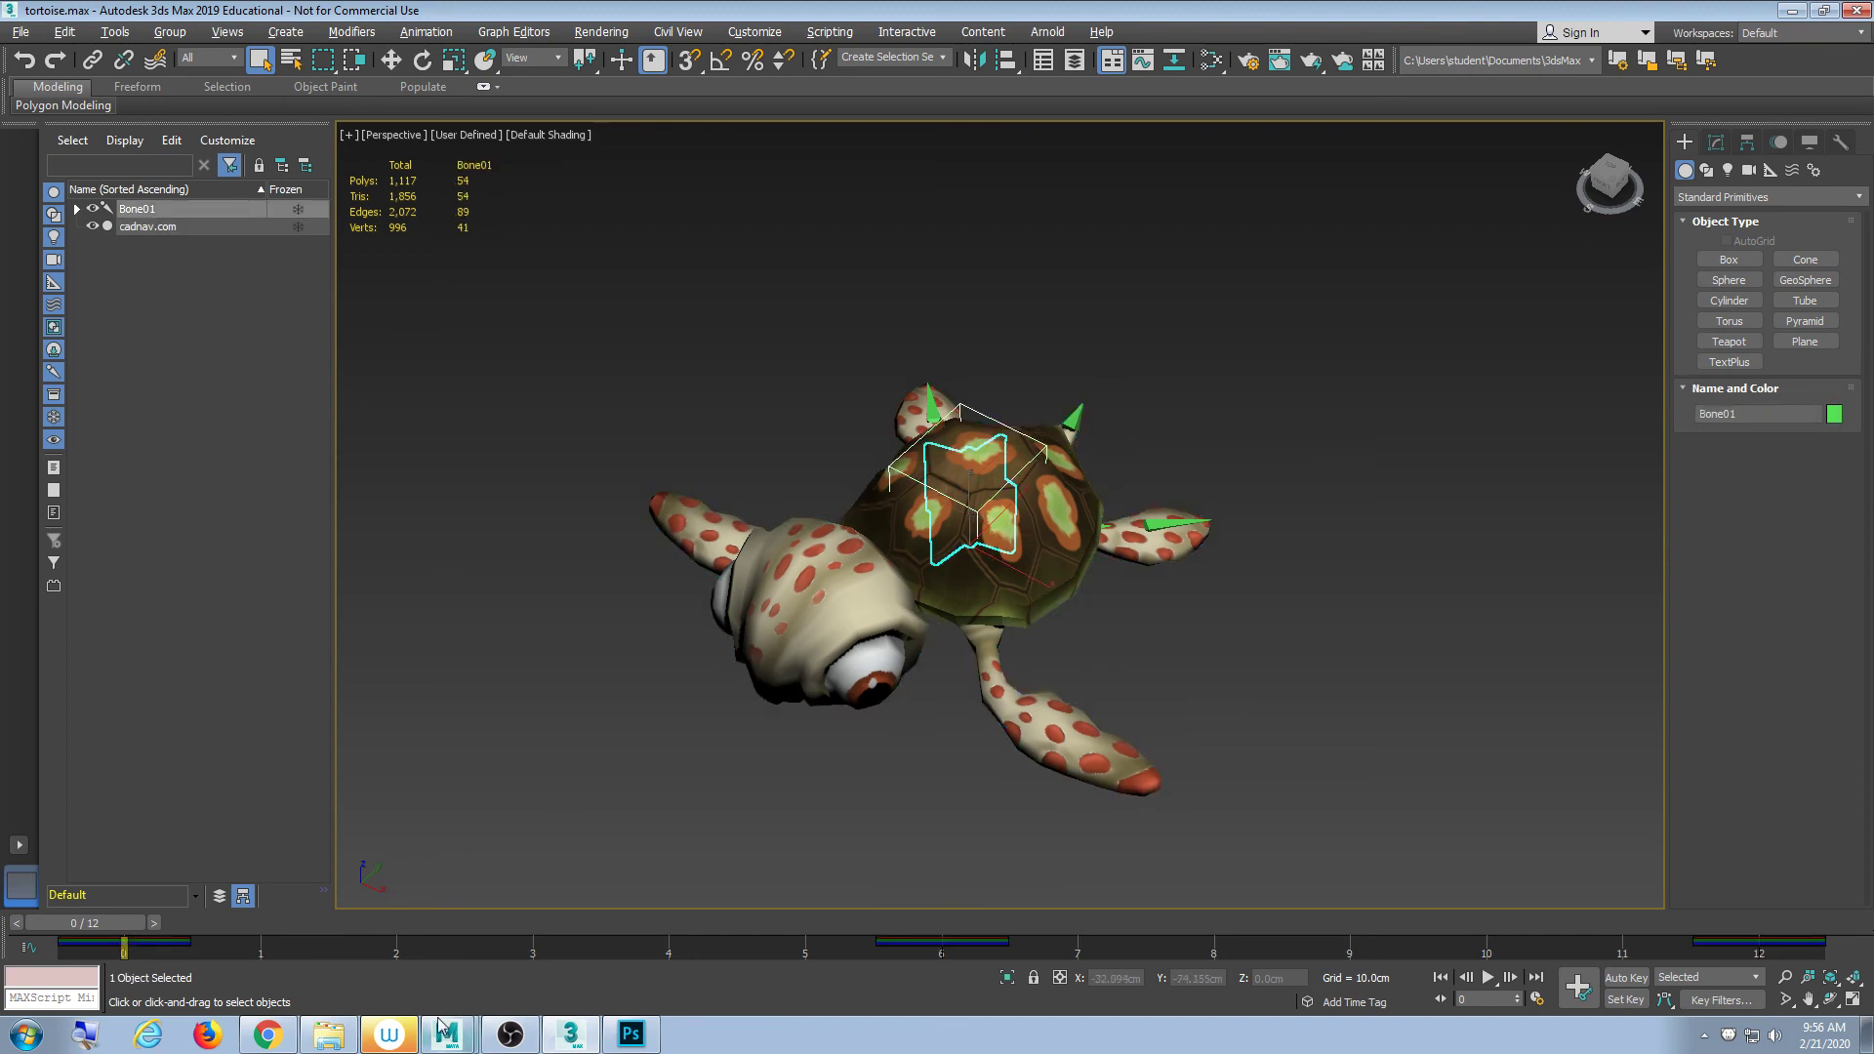
drag(219, 944, 650, 965)
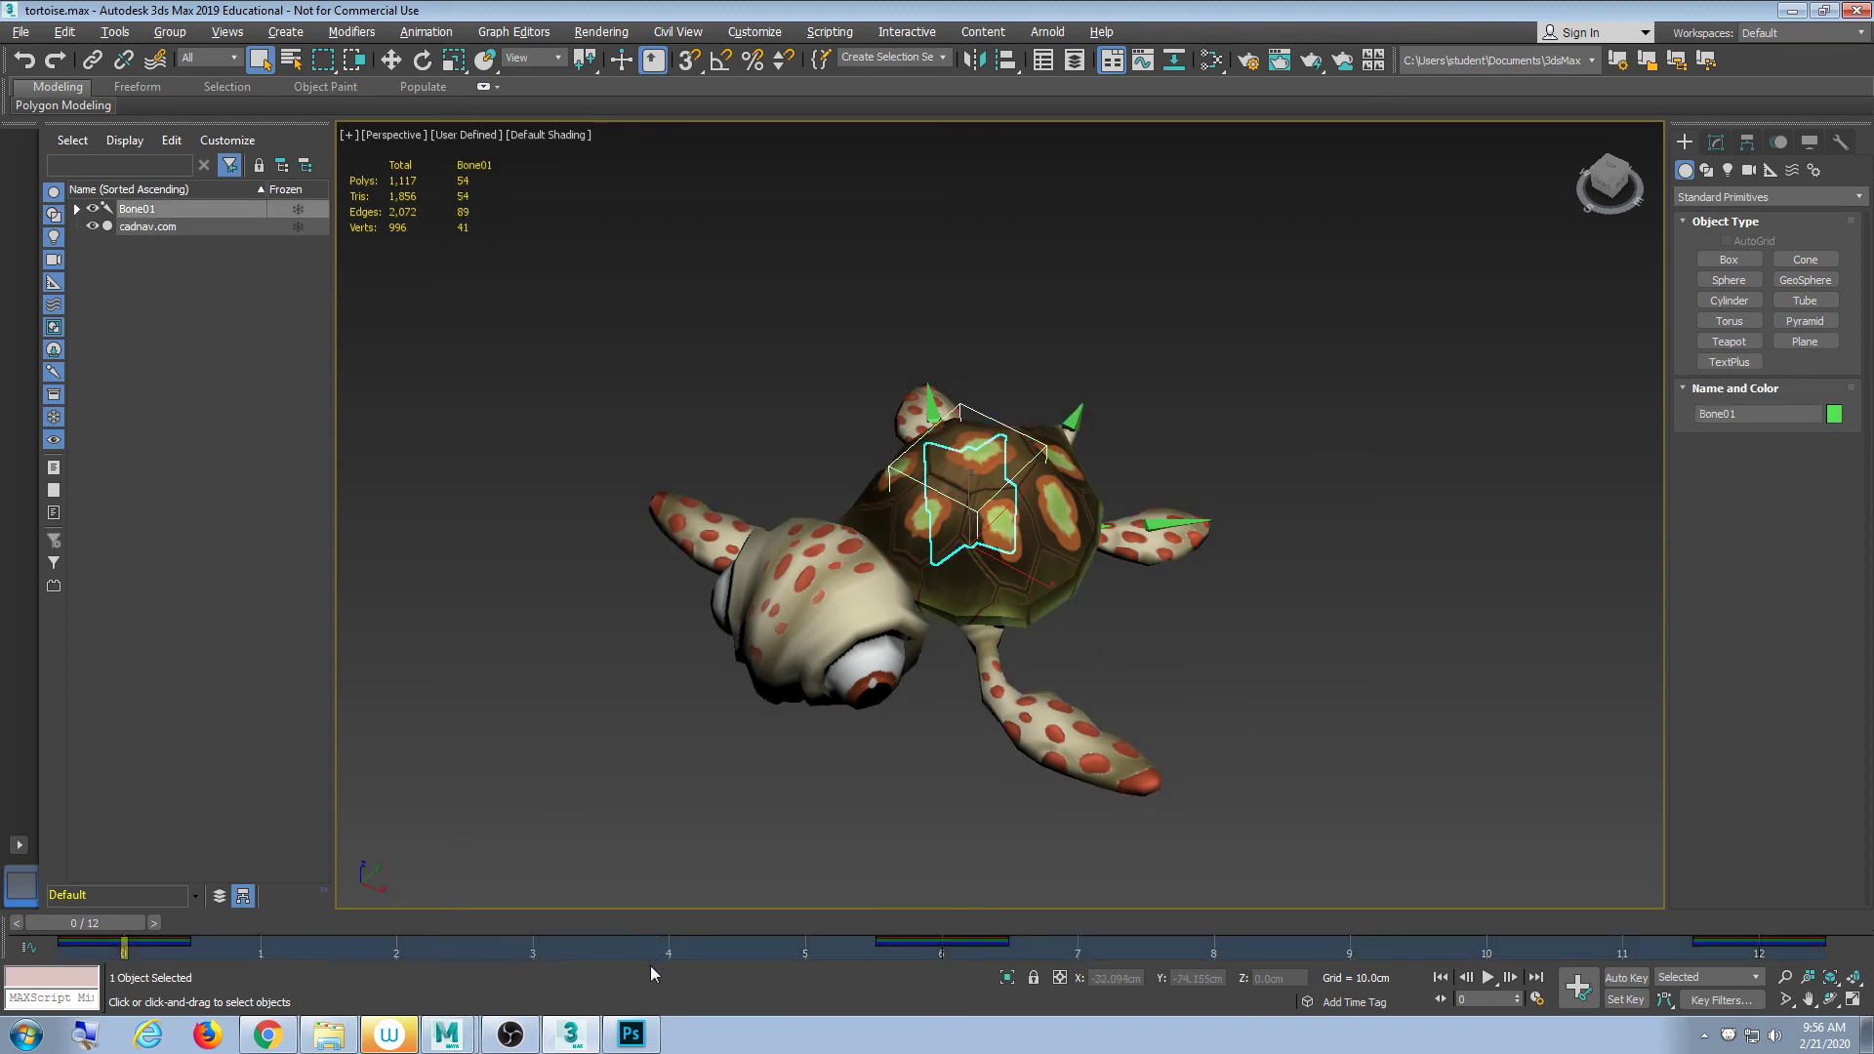
drag(101, 928, 1869, 971)
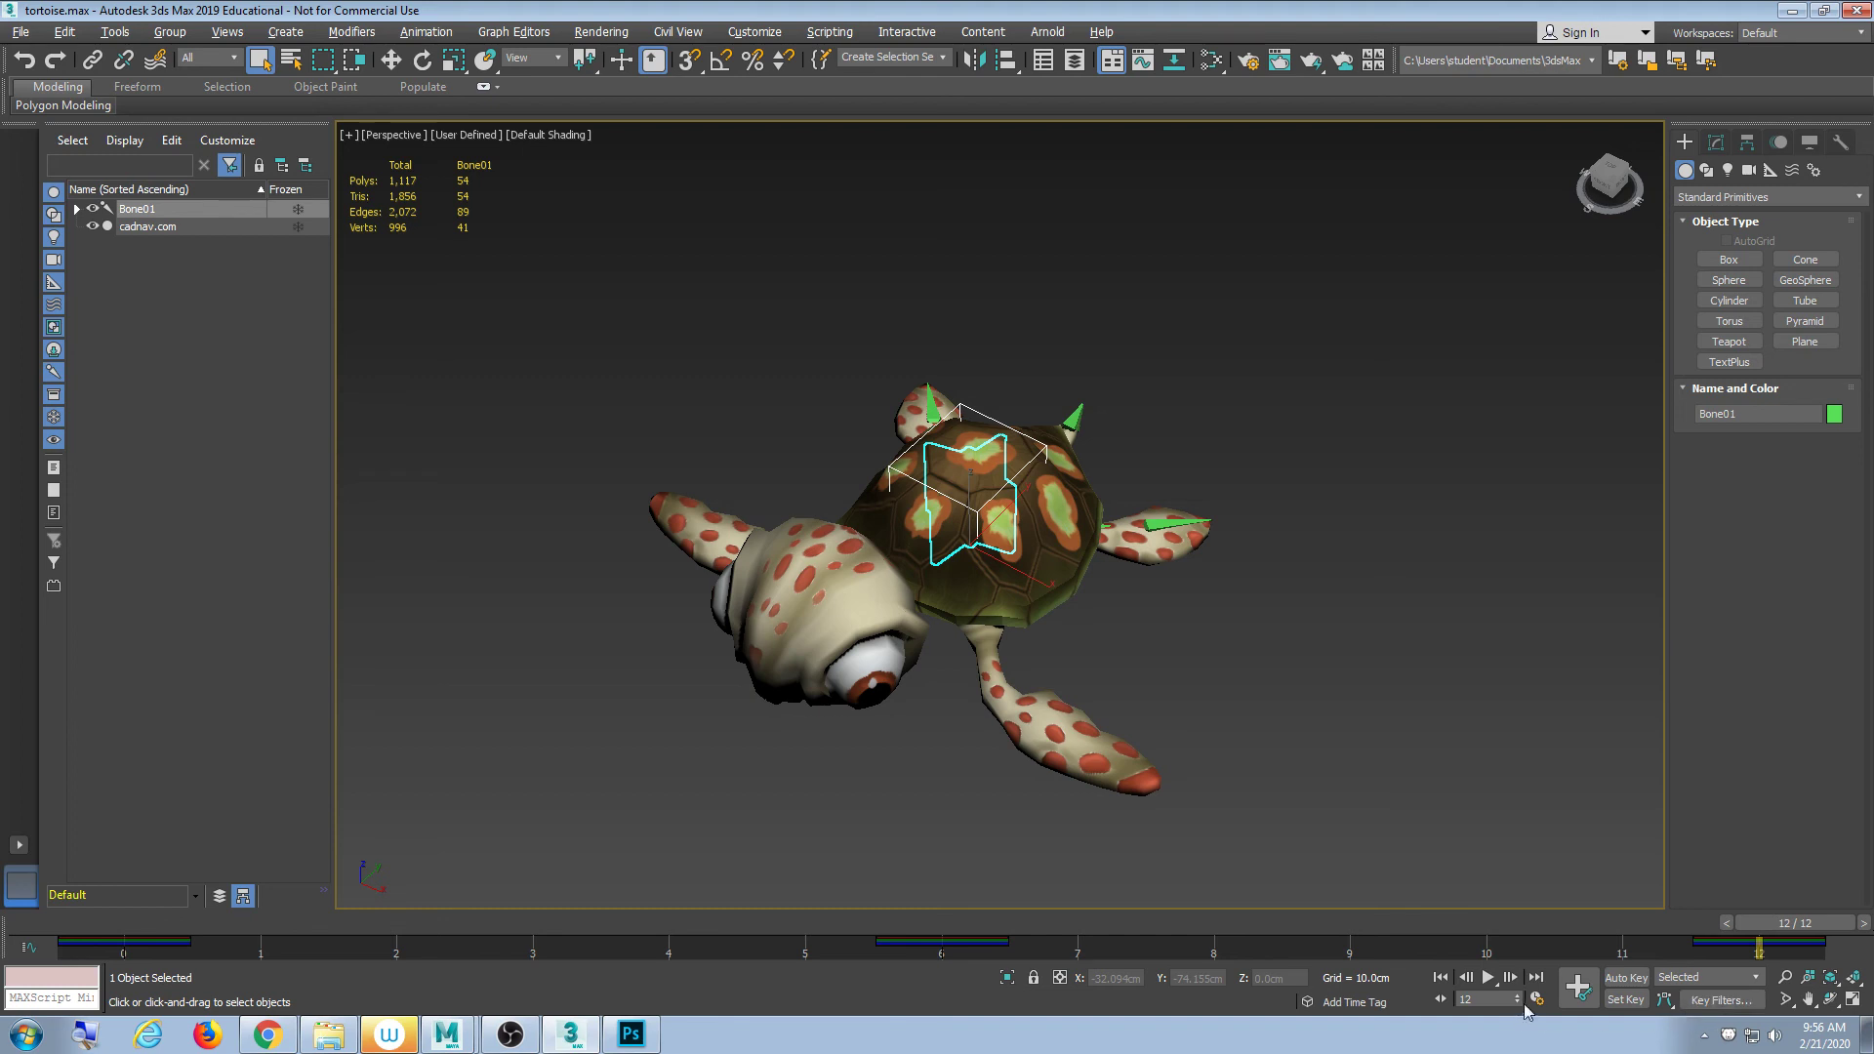
- Play and stop the 12-frame tortoise animation, then bring up the File menu's export options
click(1489, 977)
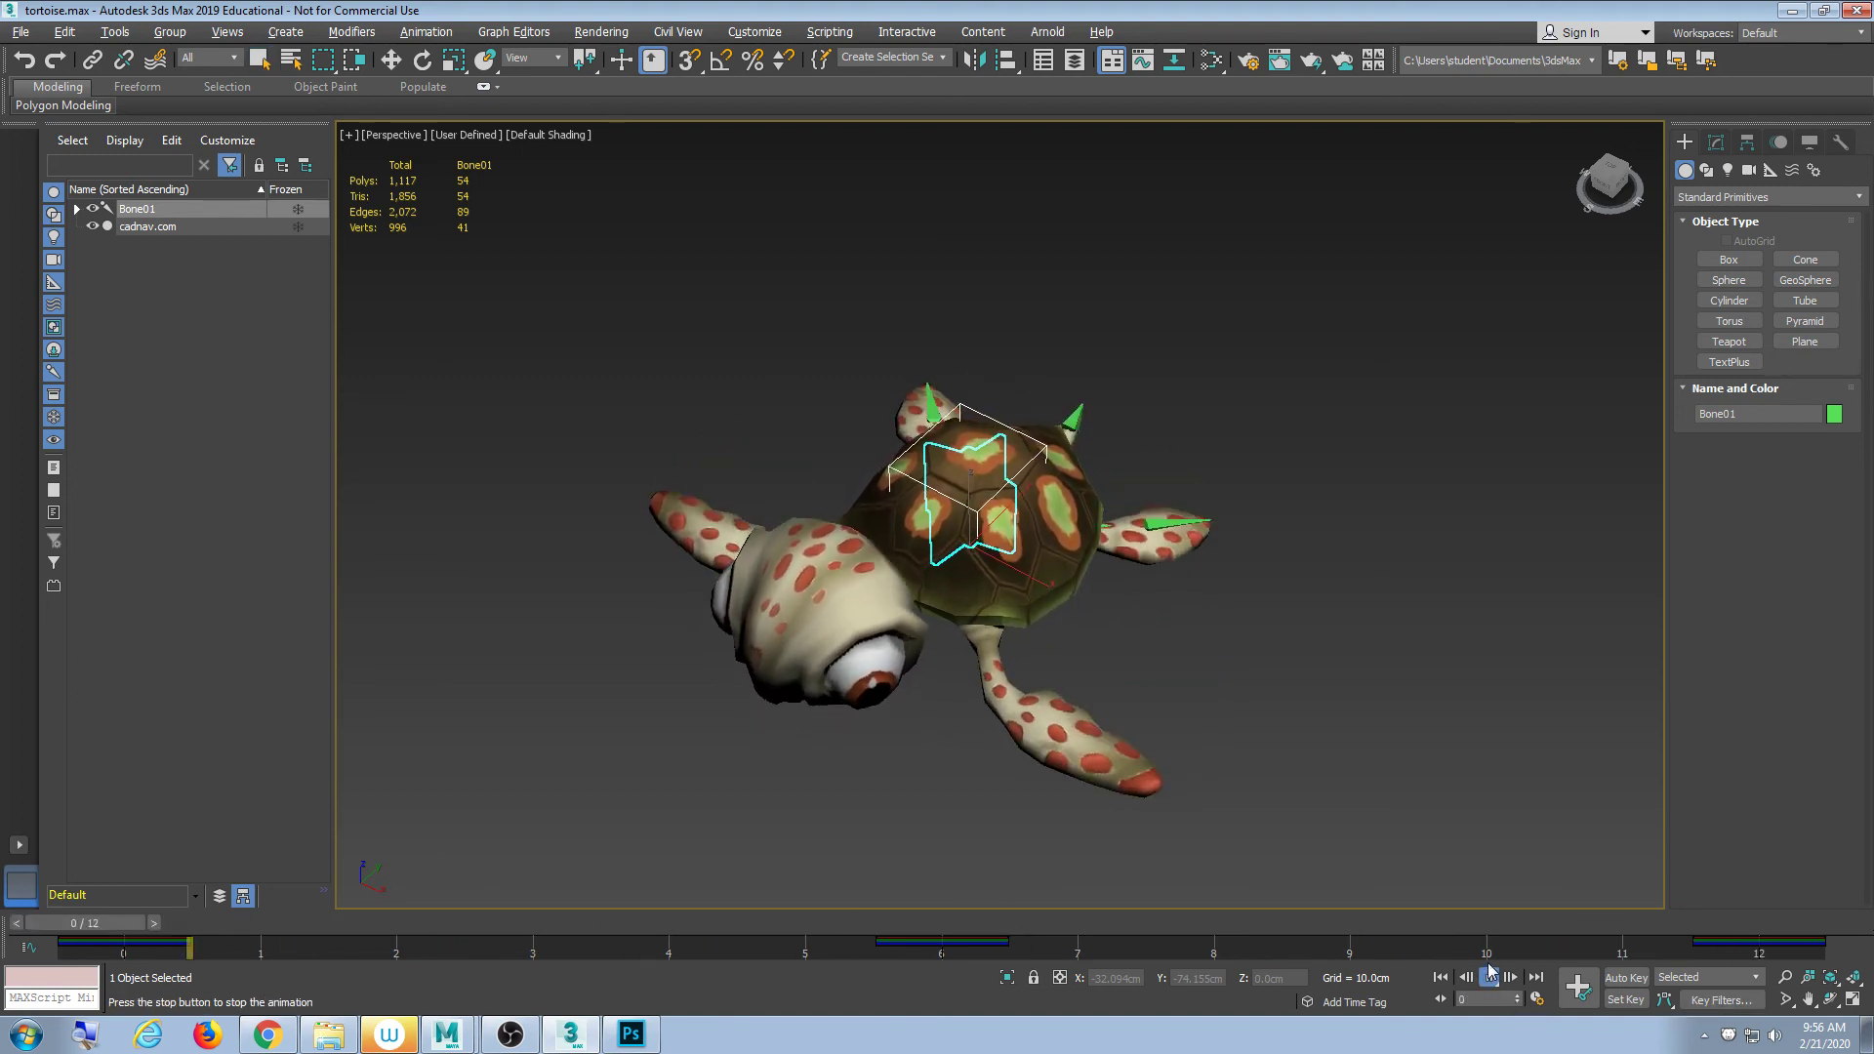
click(1490, 978)
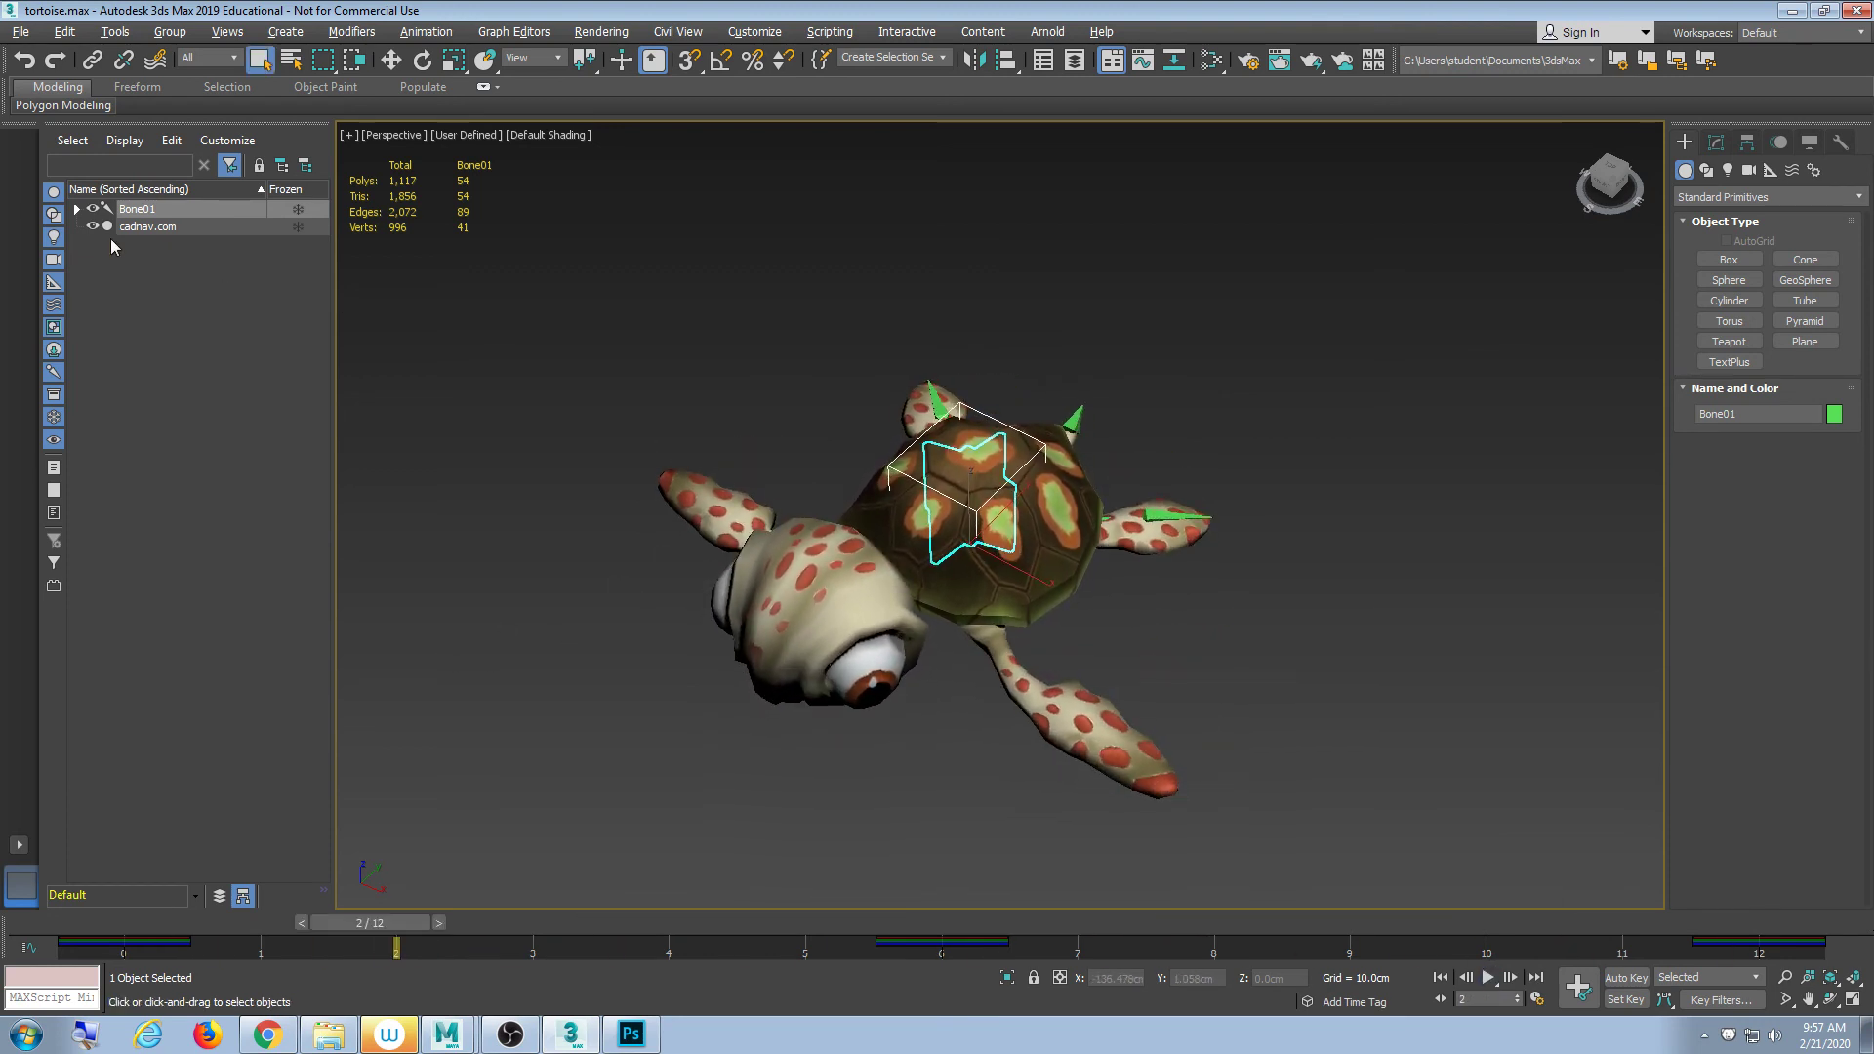
click(19, 31)
mouse_move(153, 330)
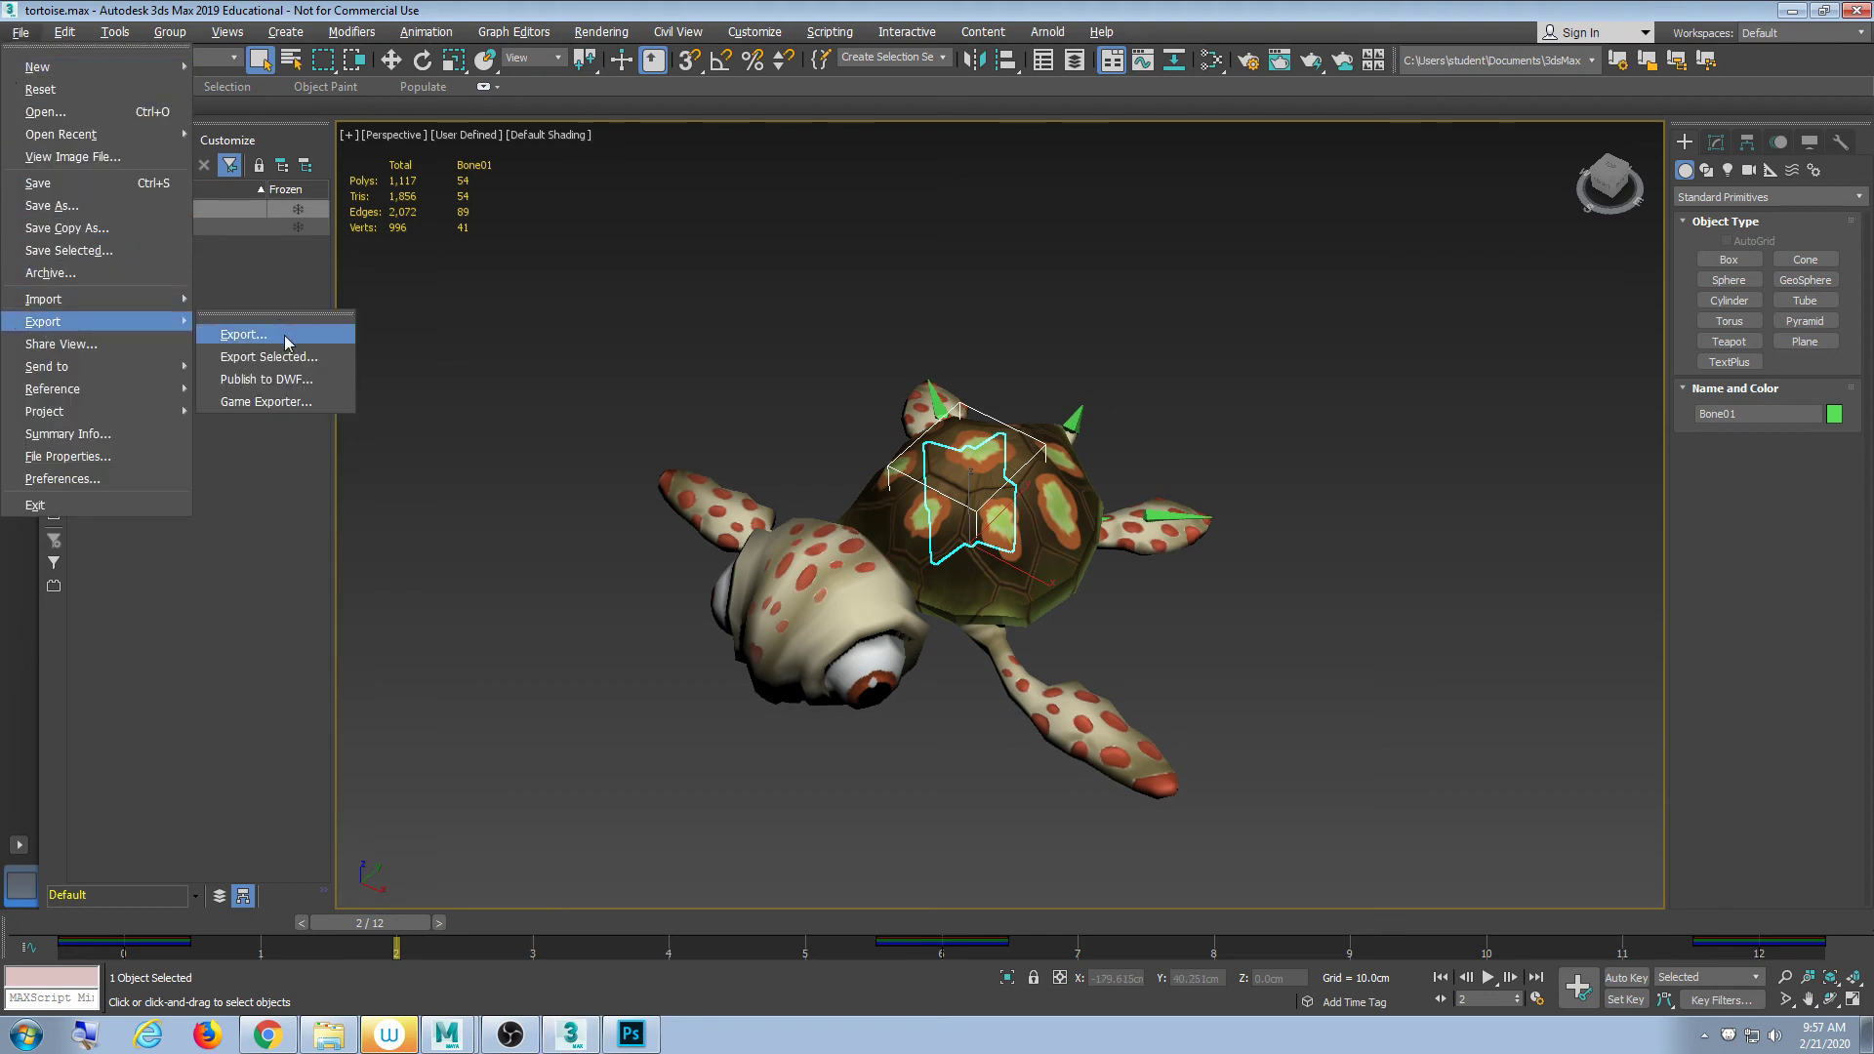
- Send the tortoise scene to Maya as a new scene and switch to the launched Maya
mouse_move(127, 376)
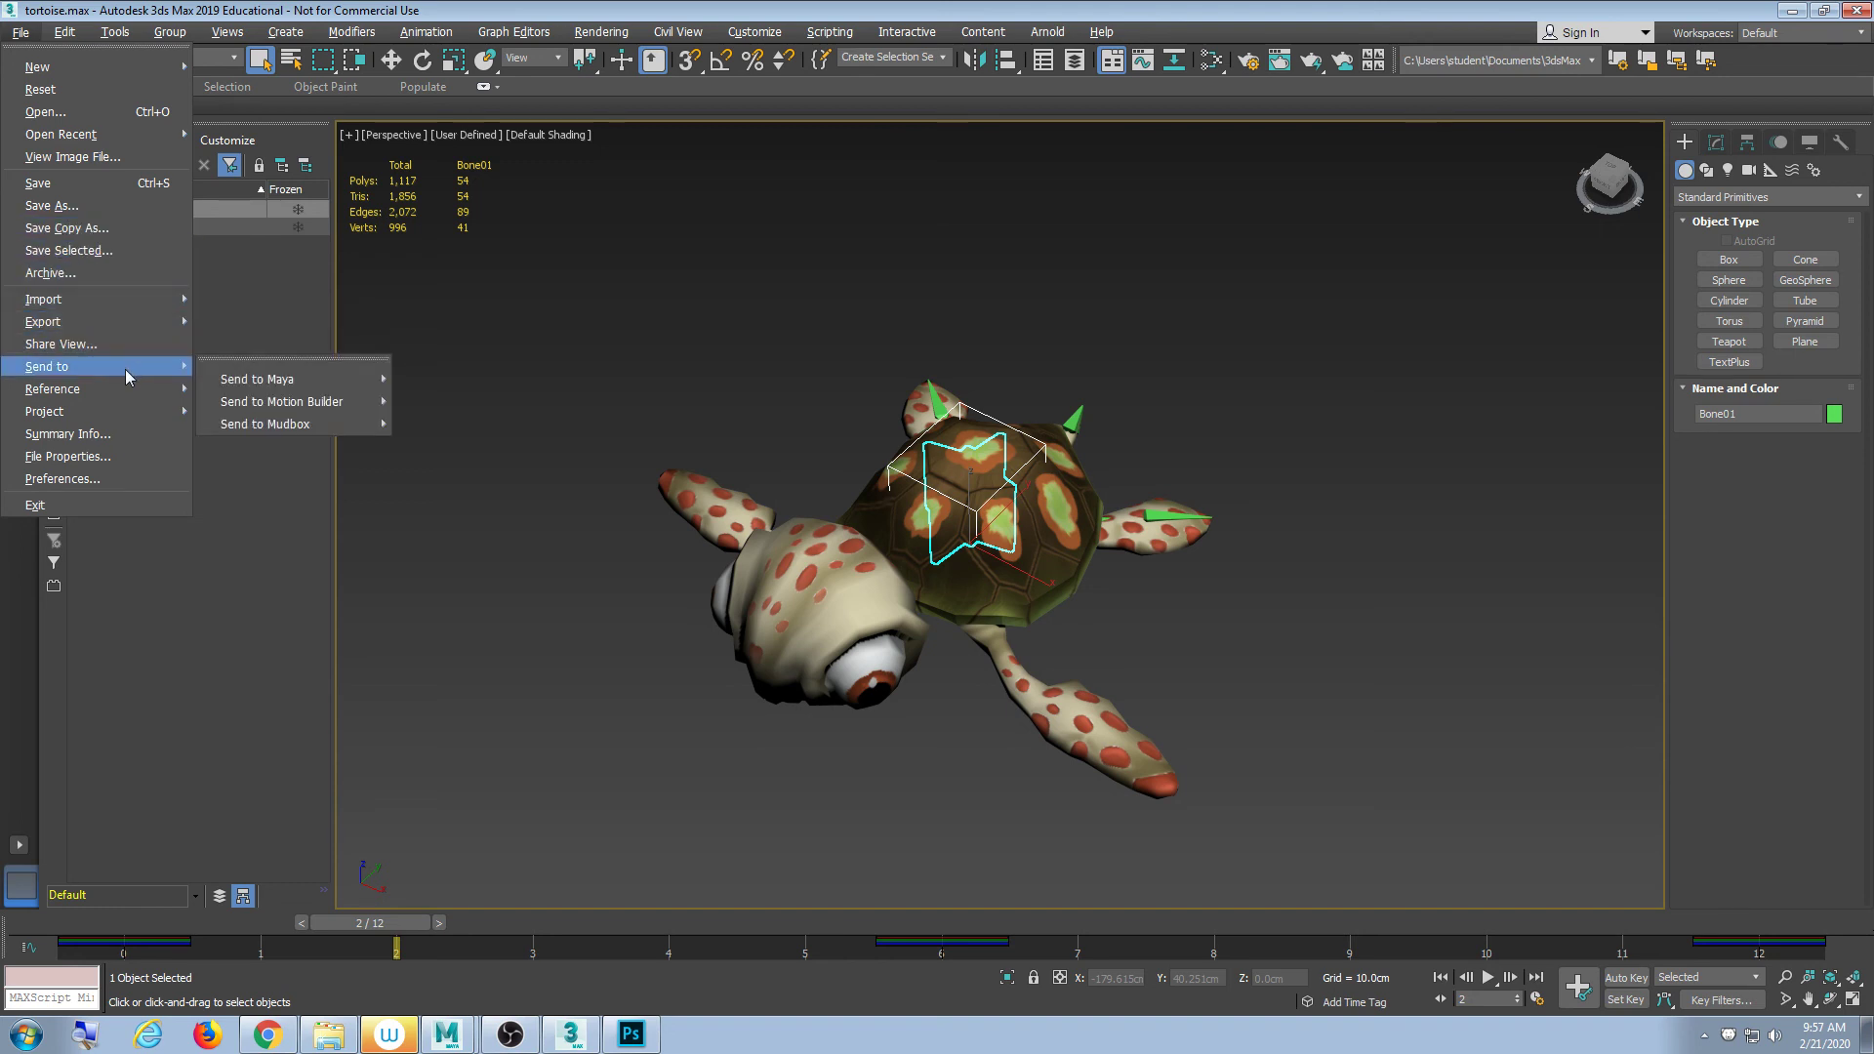
mouse_move(232, 379)
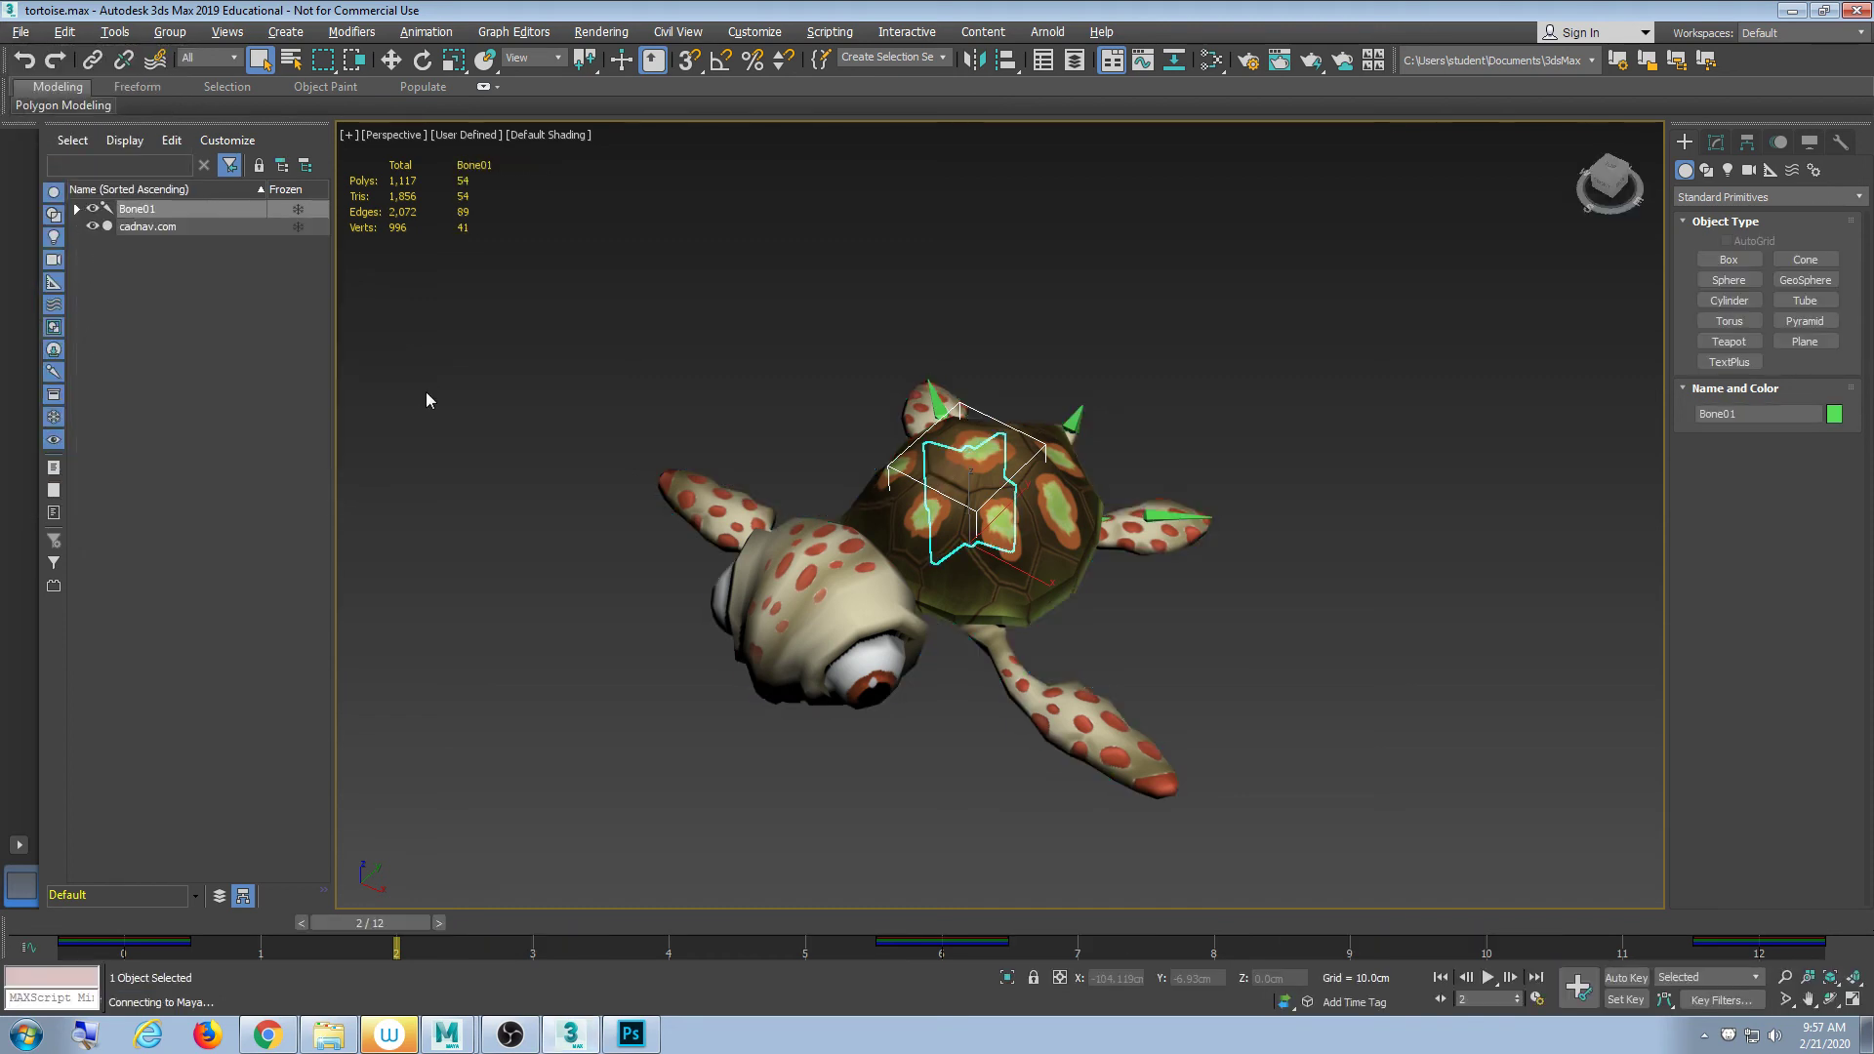
click(437, 1046)
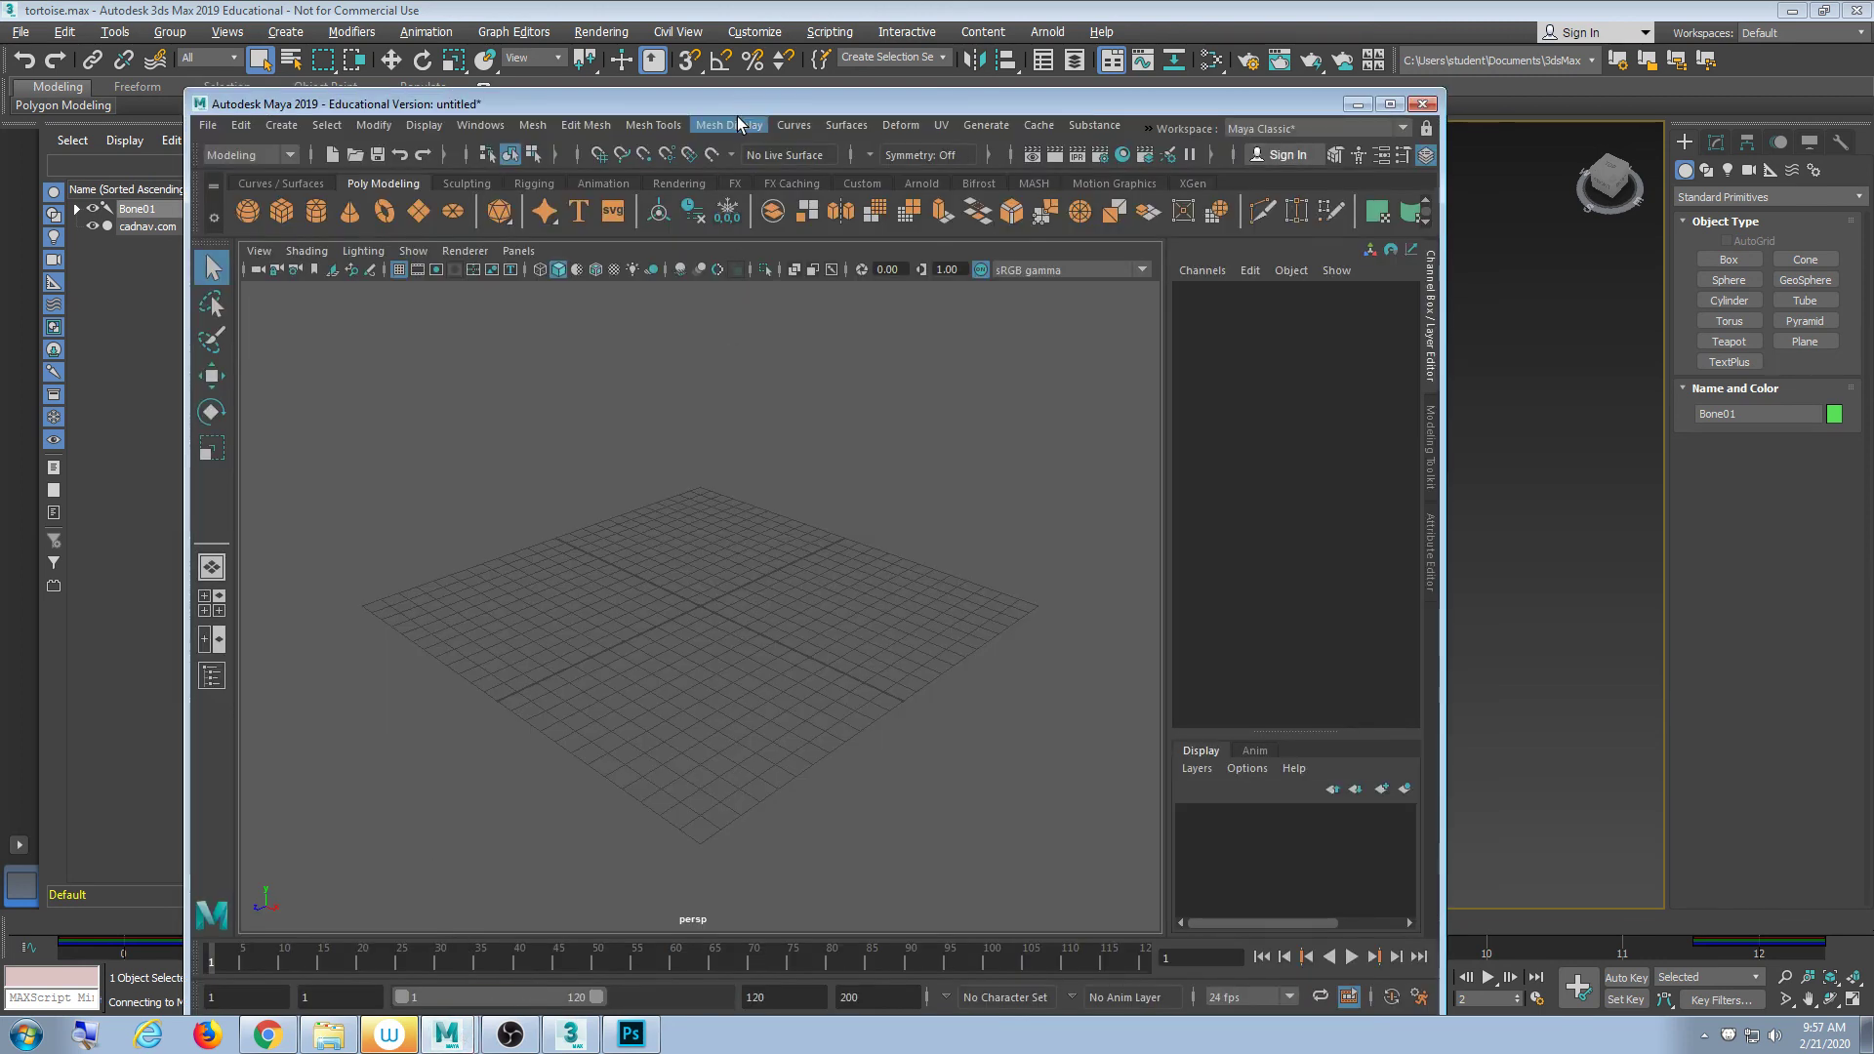
- Rearrange and toggle the Maya, 3ds Max and model folder windows from the taskbar
drag(736, 109, 777, 74)
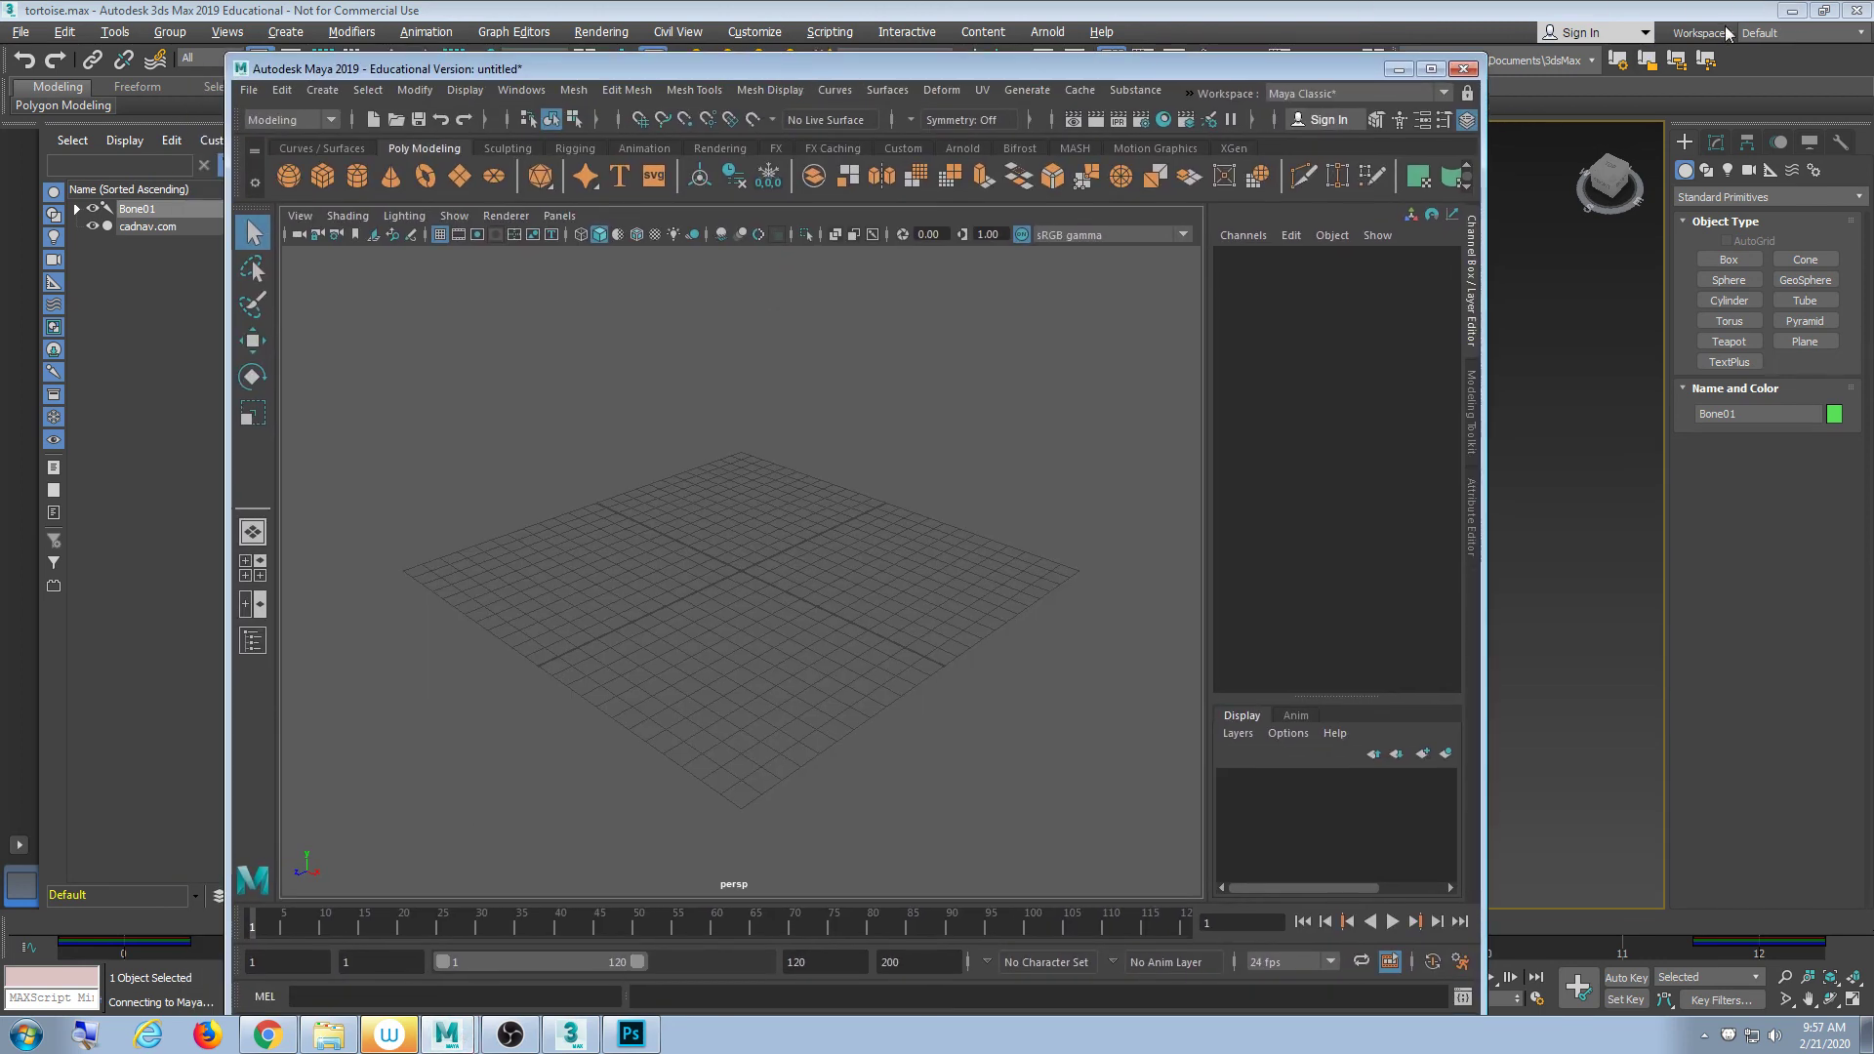
click(1792, 11)
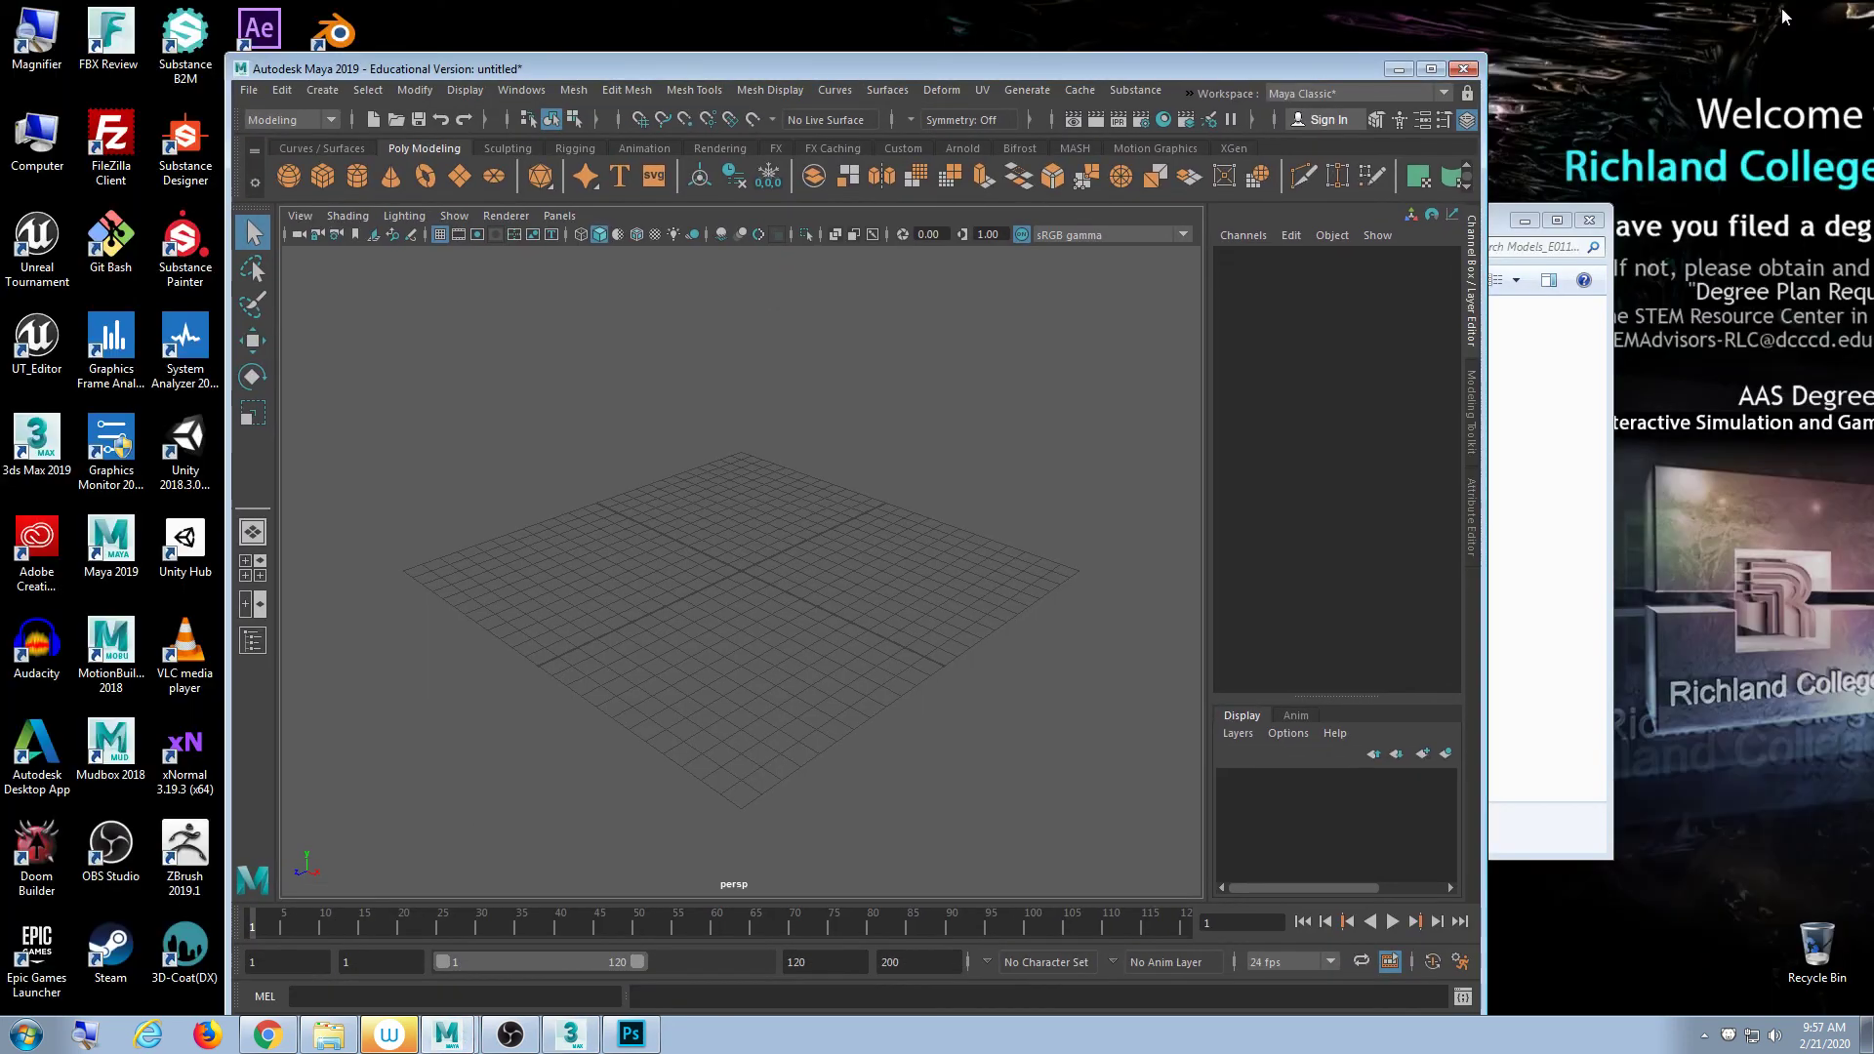
click(1398, 69)
drag(1323, 231, 1417, 171)
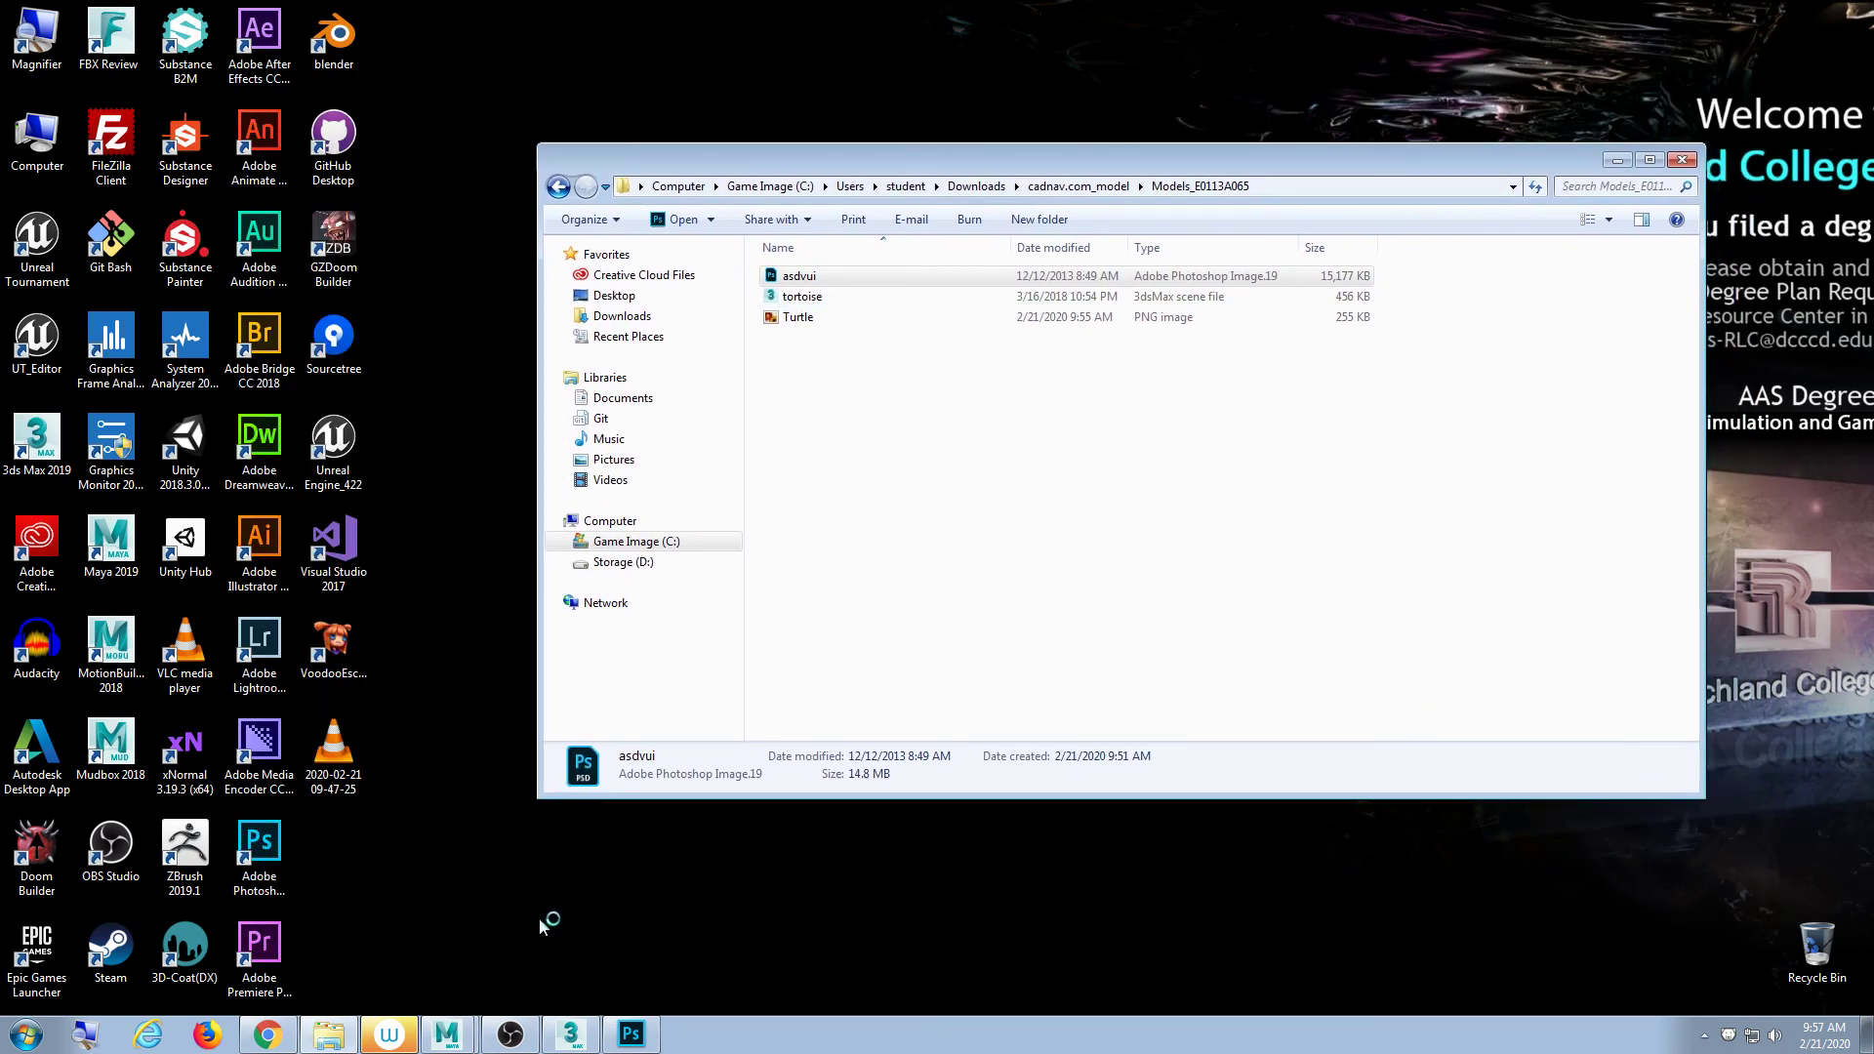
click(337, 1032)
click(336, 1033)
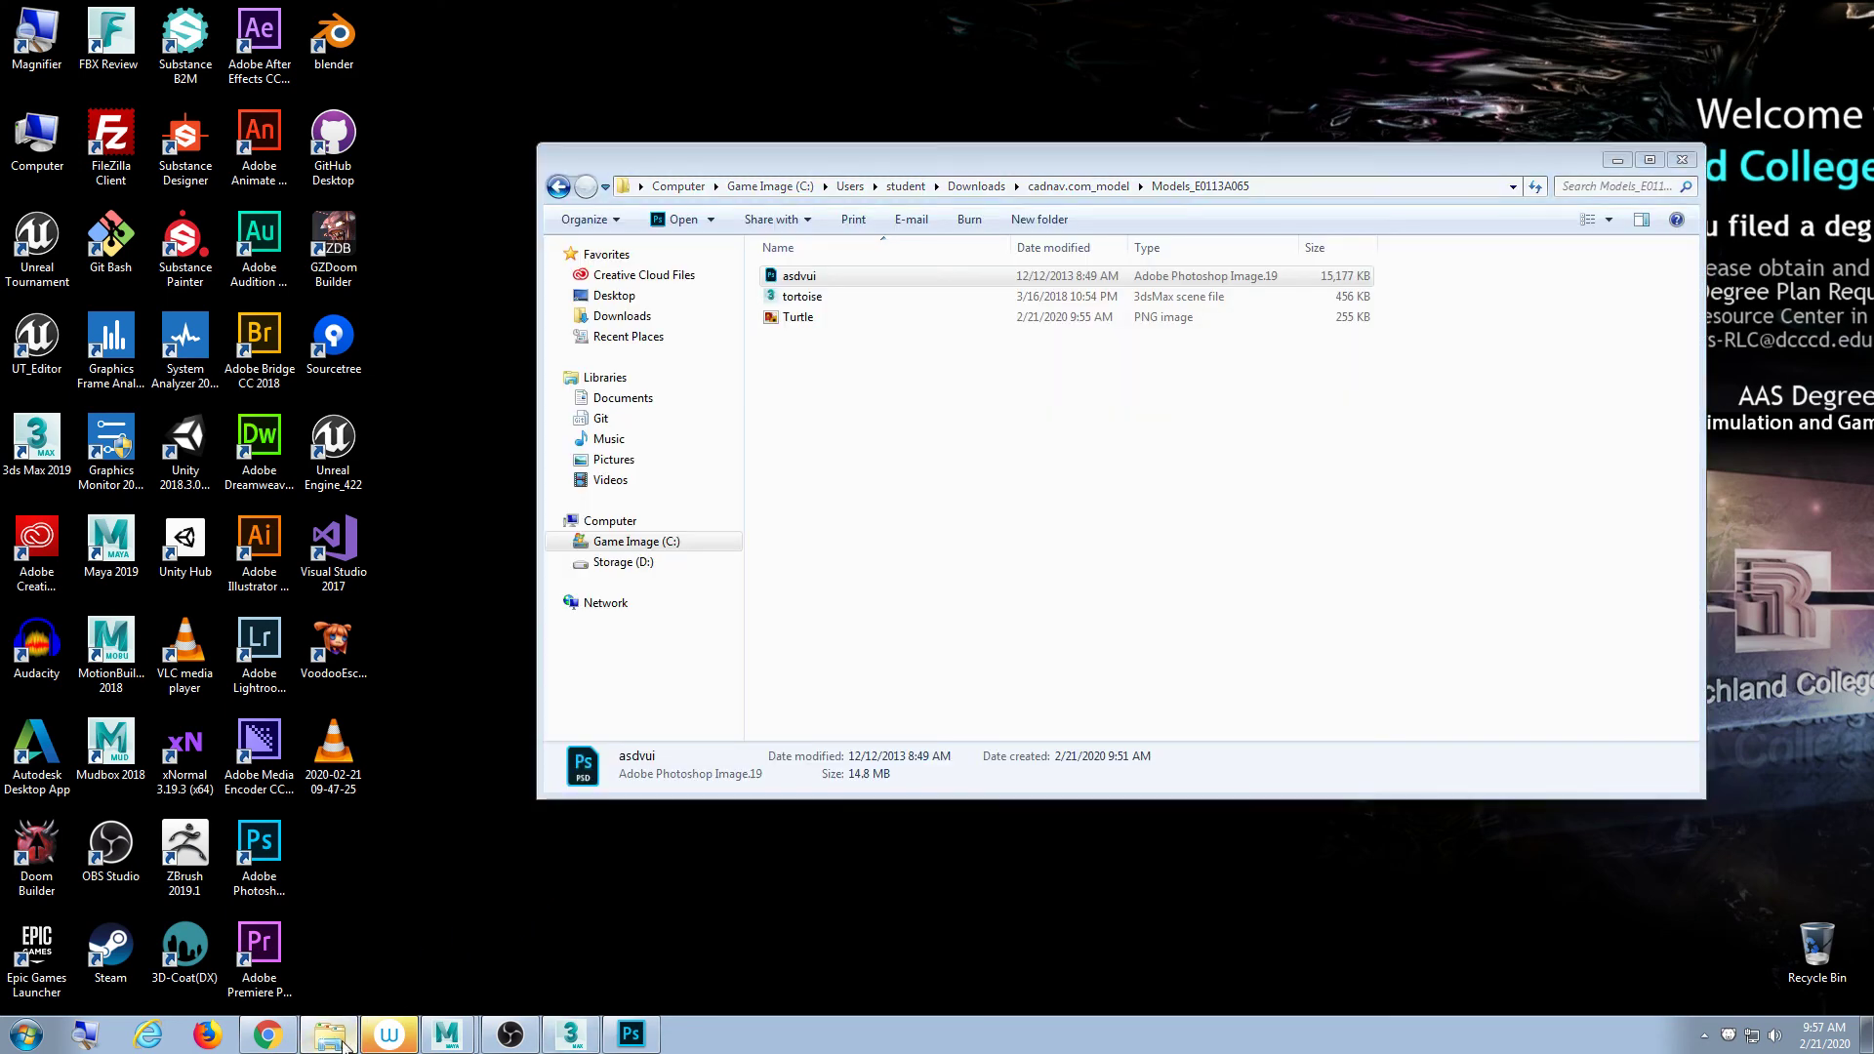
click(329, 1033)
click(570, 1033)
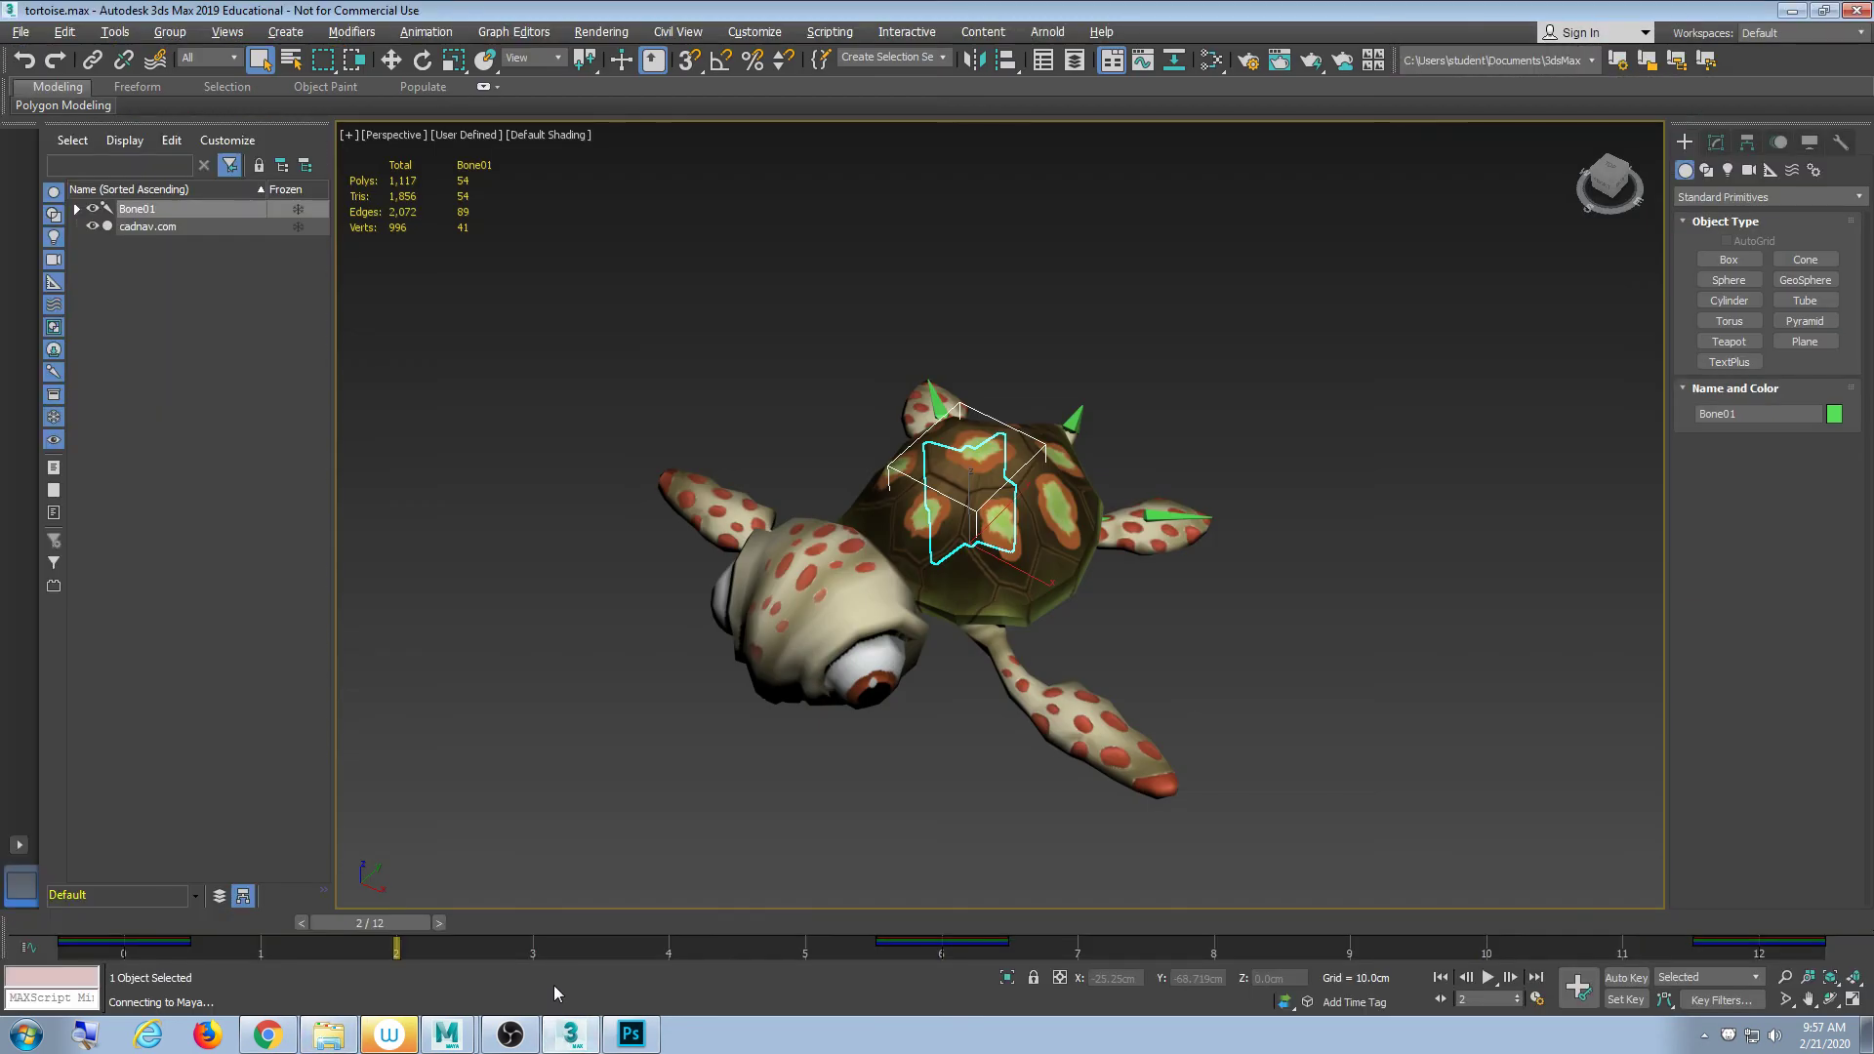
click(570, 1033)
click(444, 1041)
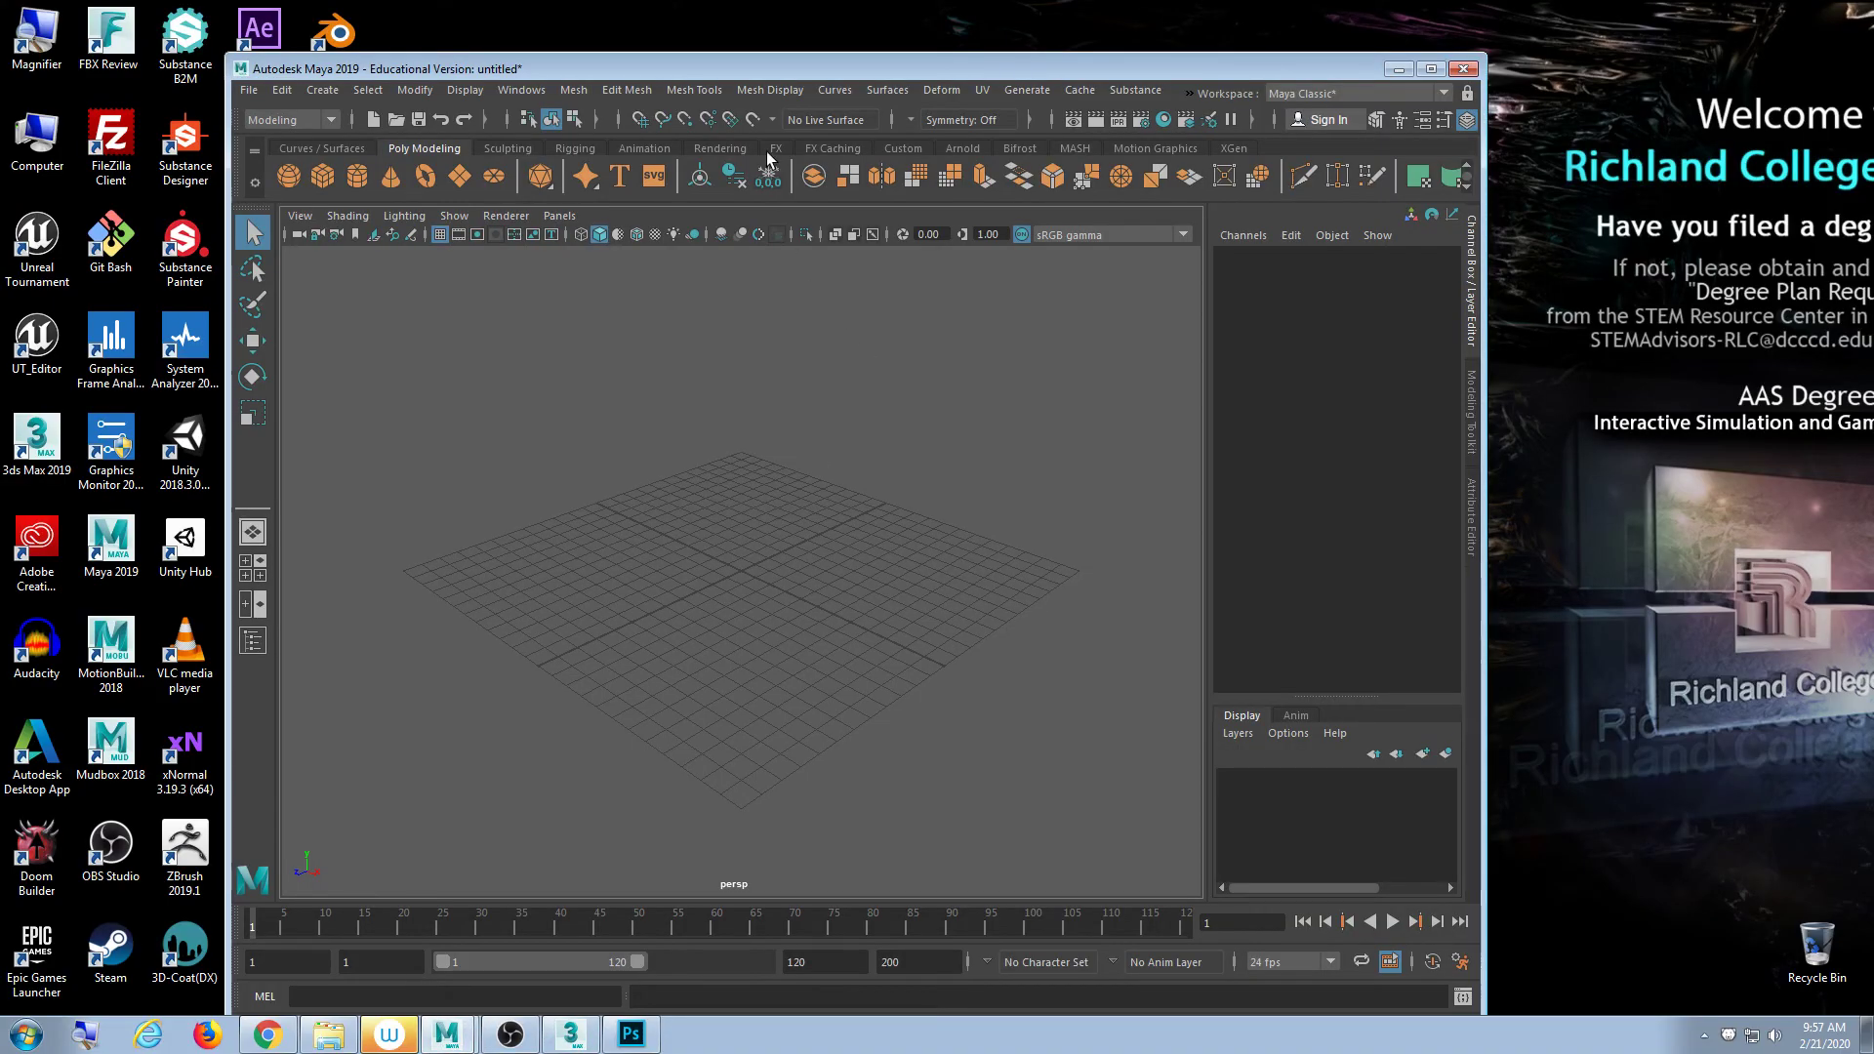
drag(764, 71, 923, 68)
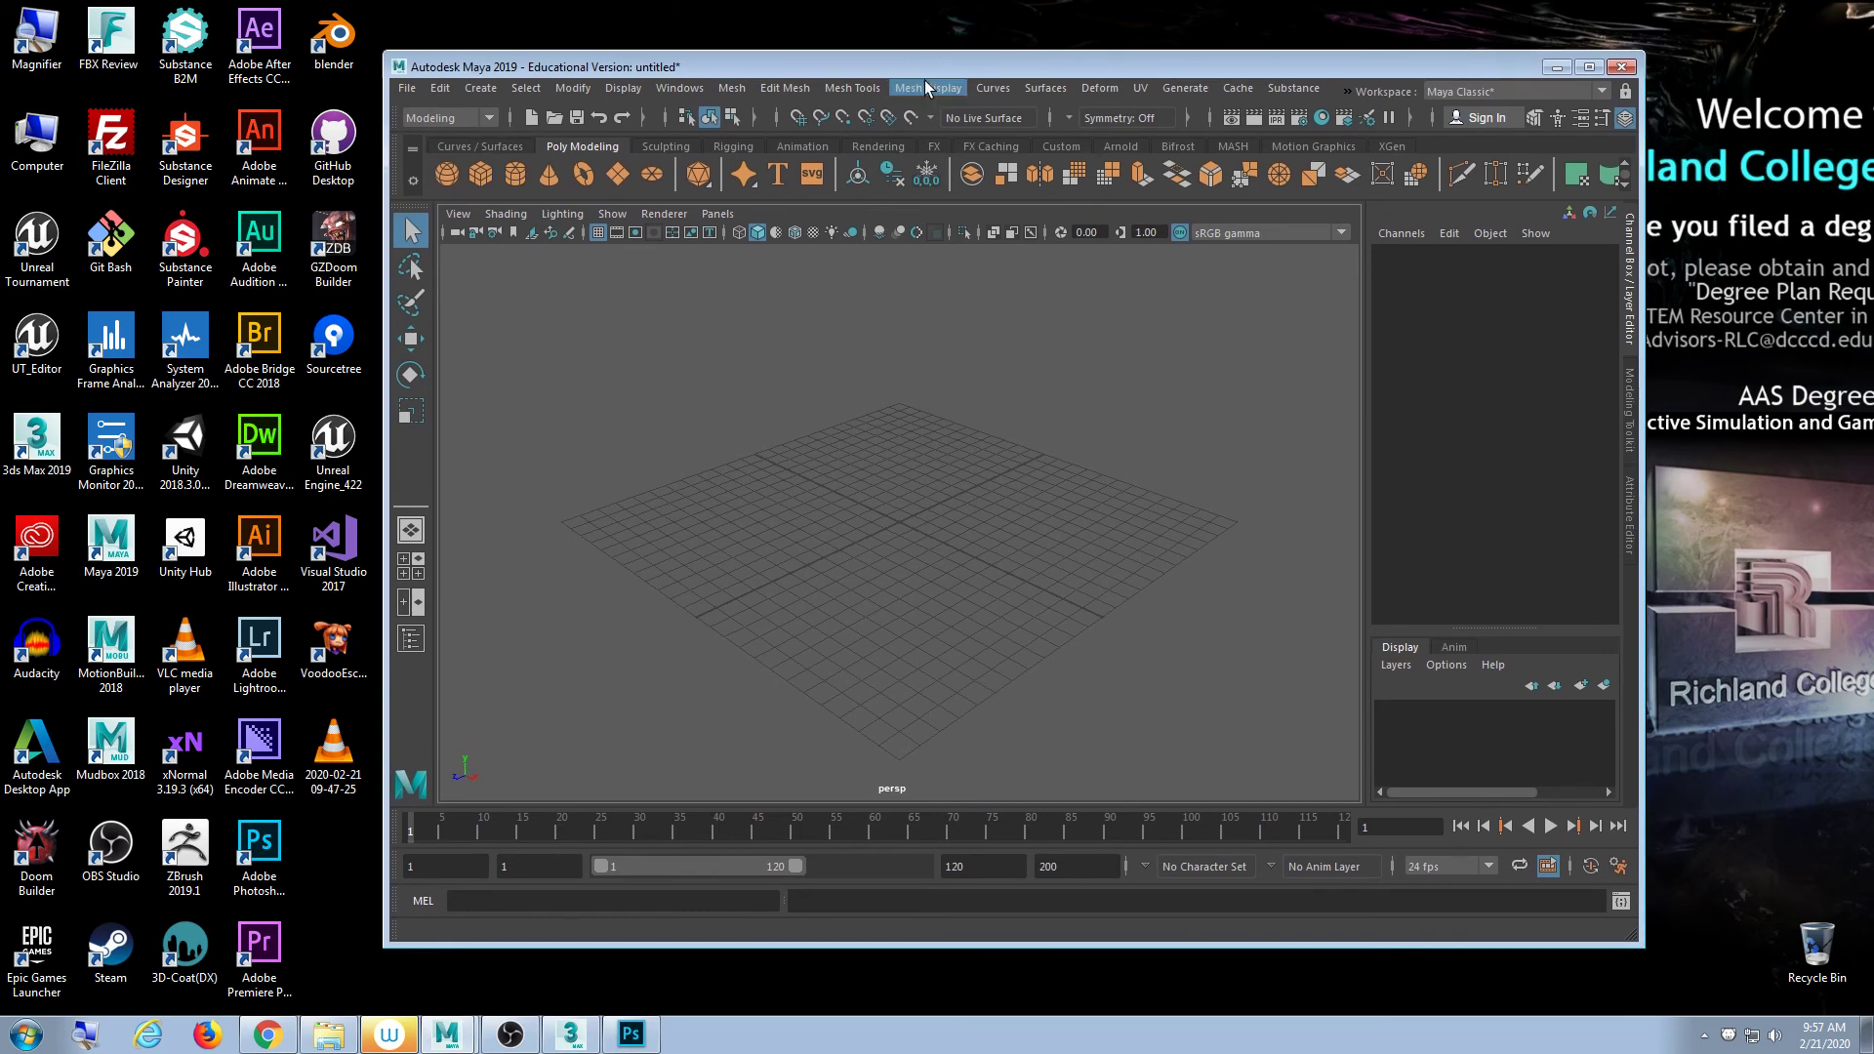
click(570, 1037)
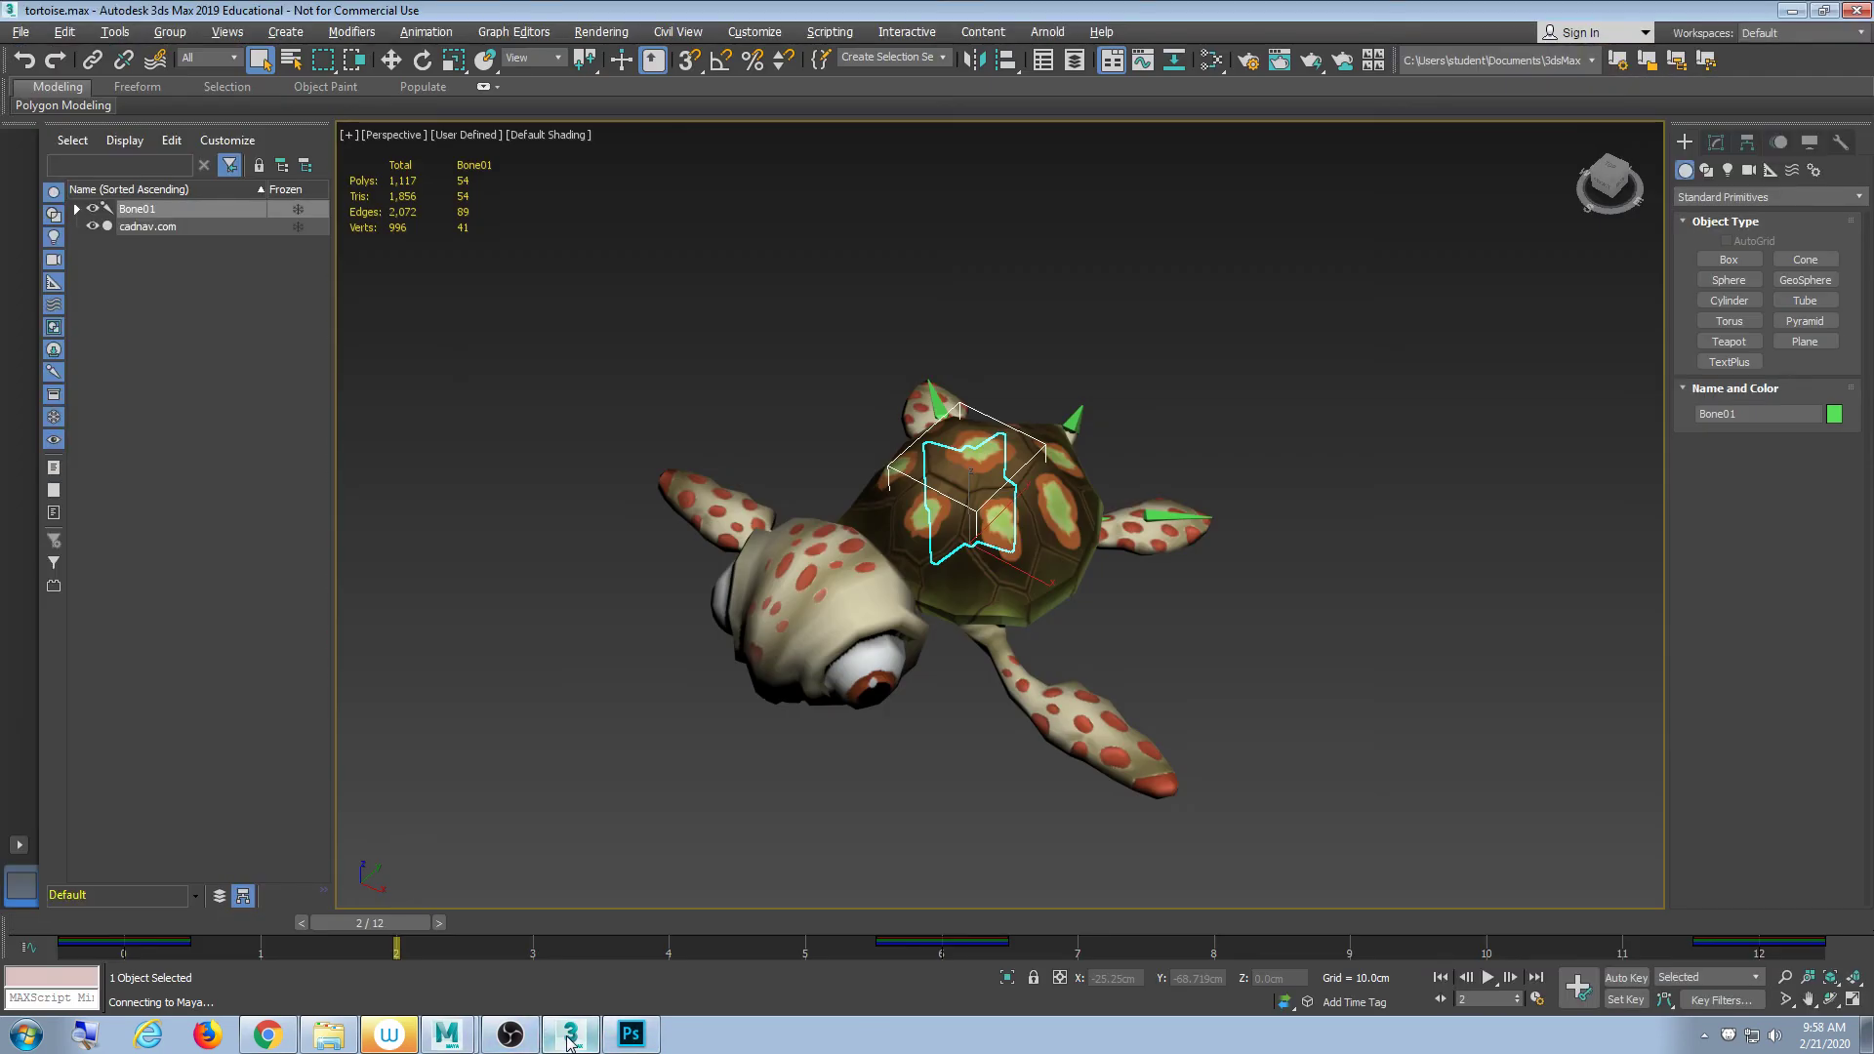
click(571, 1036)
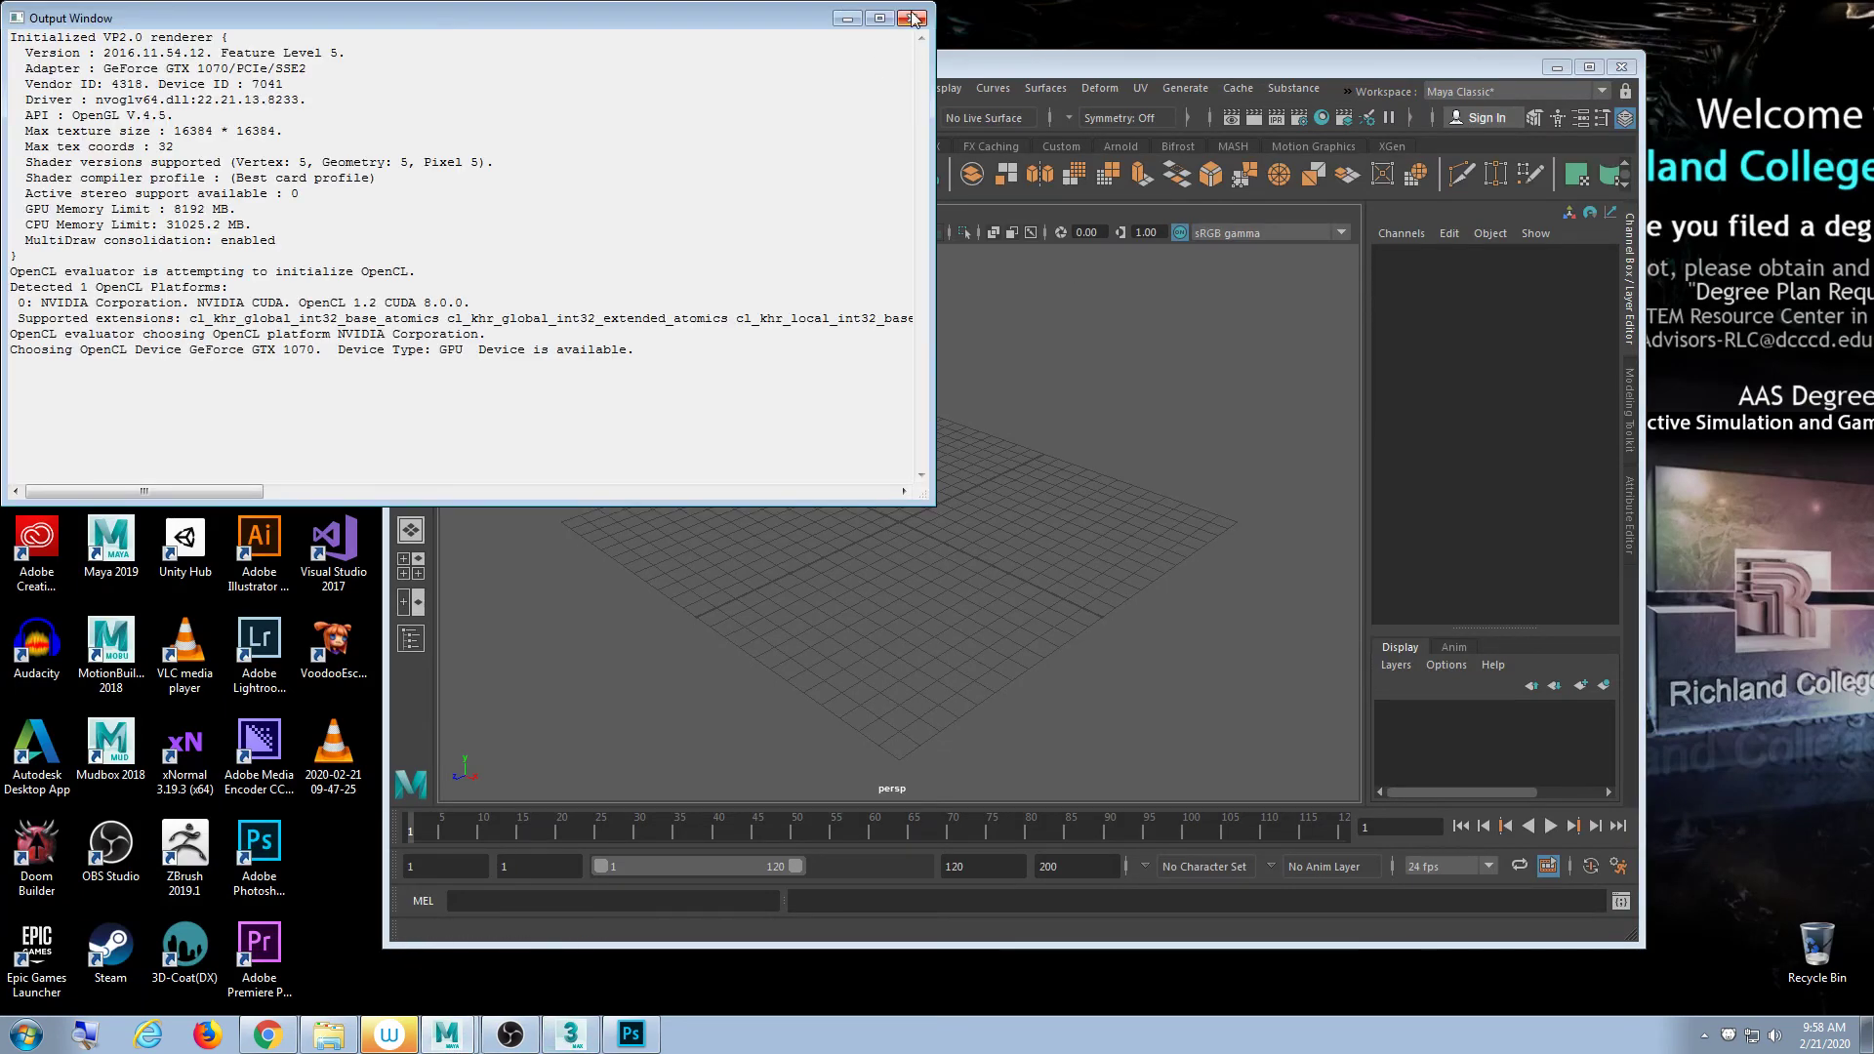
- Close Maya's Output Window, zoom the empty viewport, and bring the 3ds Max tortoise scene forward
click(914, 17)
scroll(983, 478, down, 5)
scroll(976, 512, up, 8)
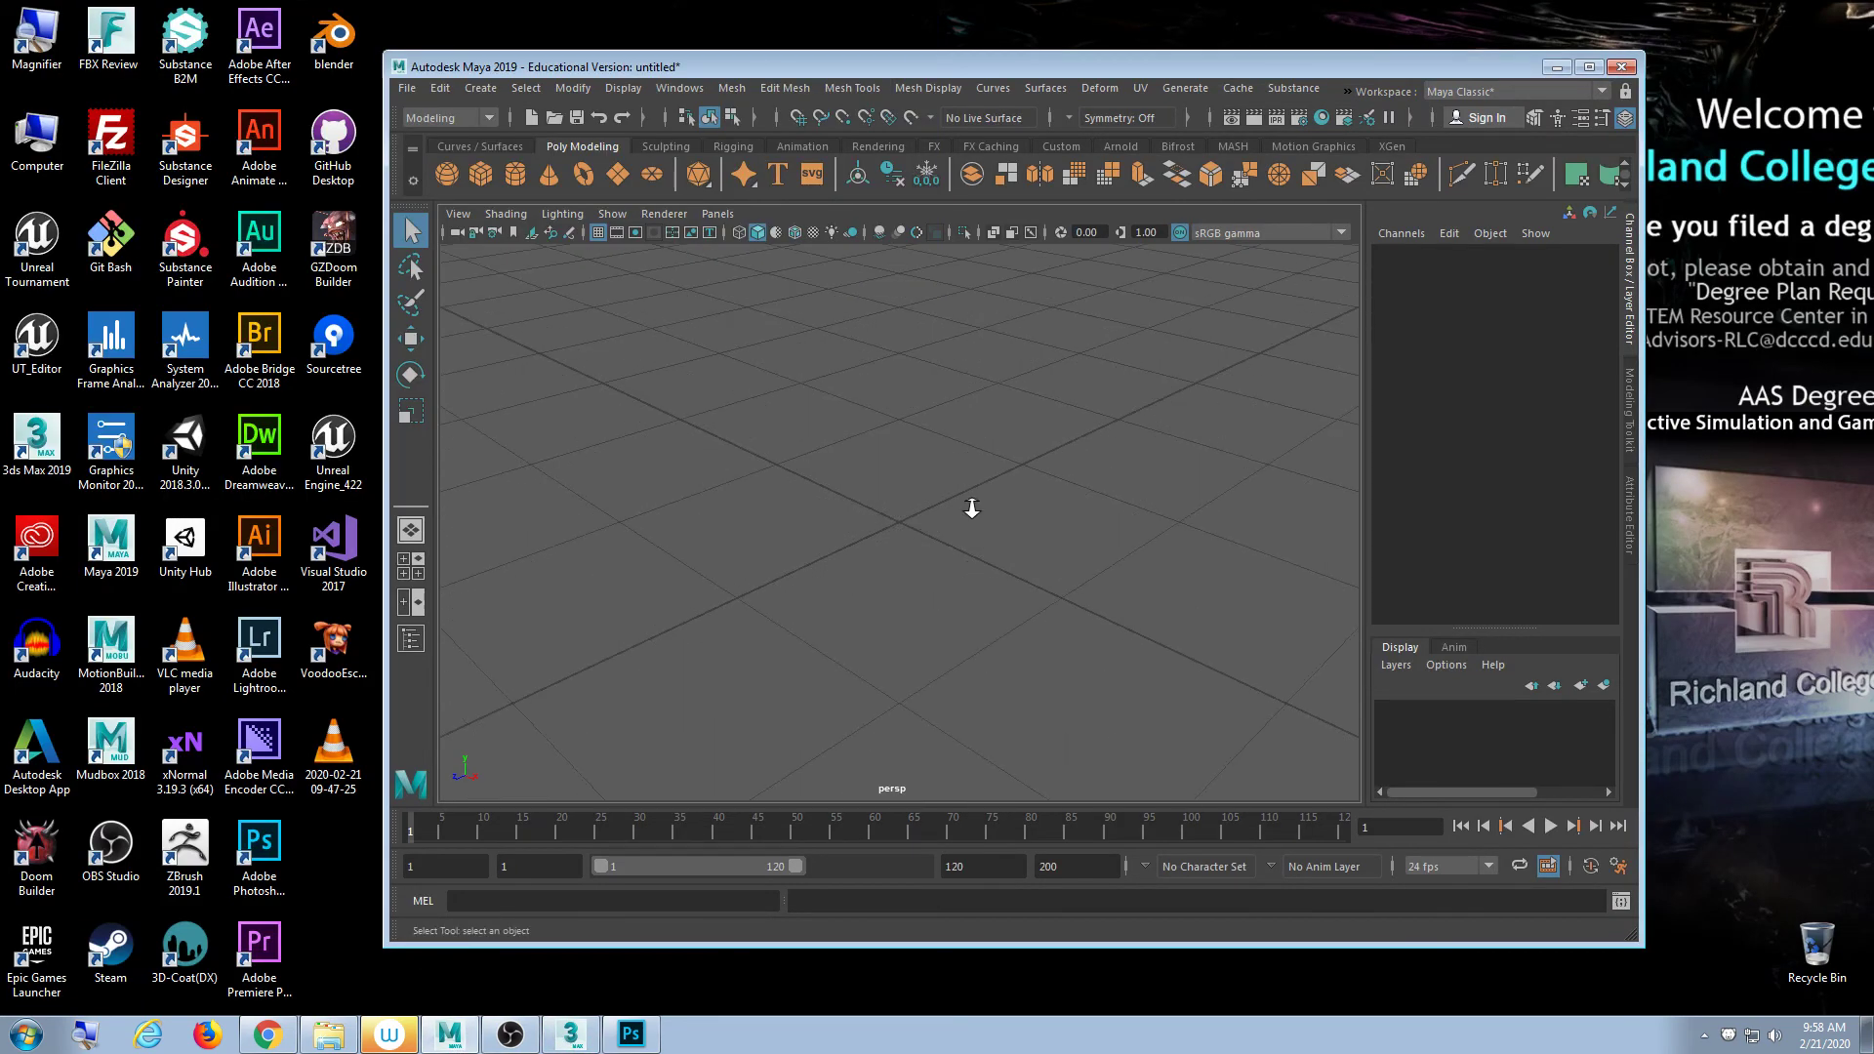
scroll(971, 507, down, 4)
click(571, 1033)
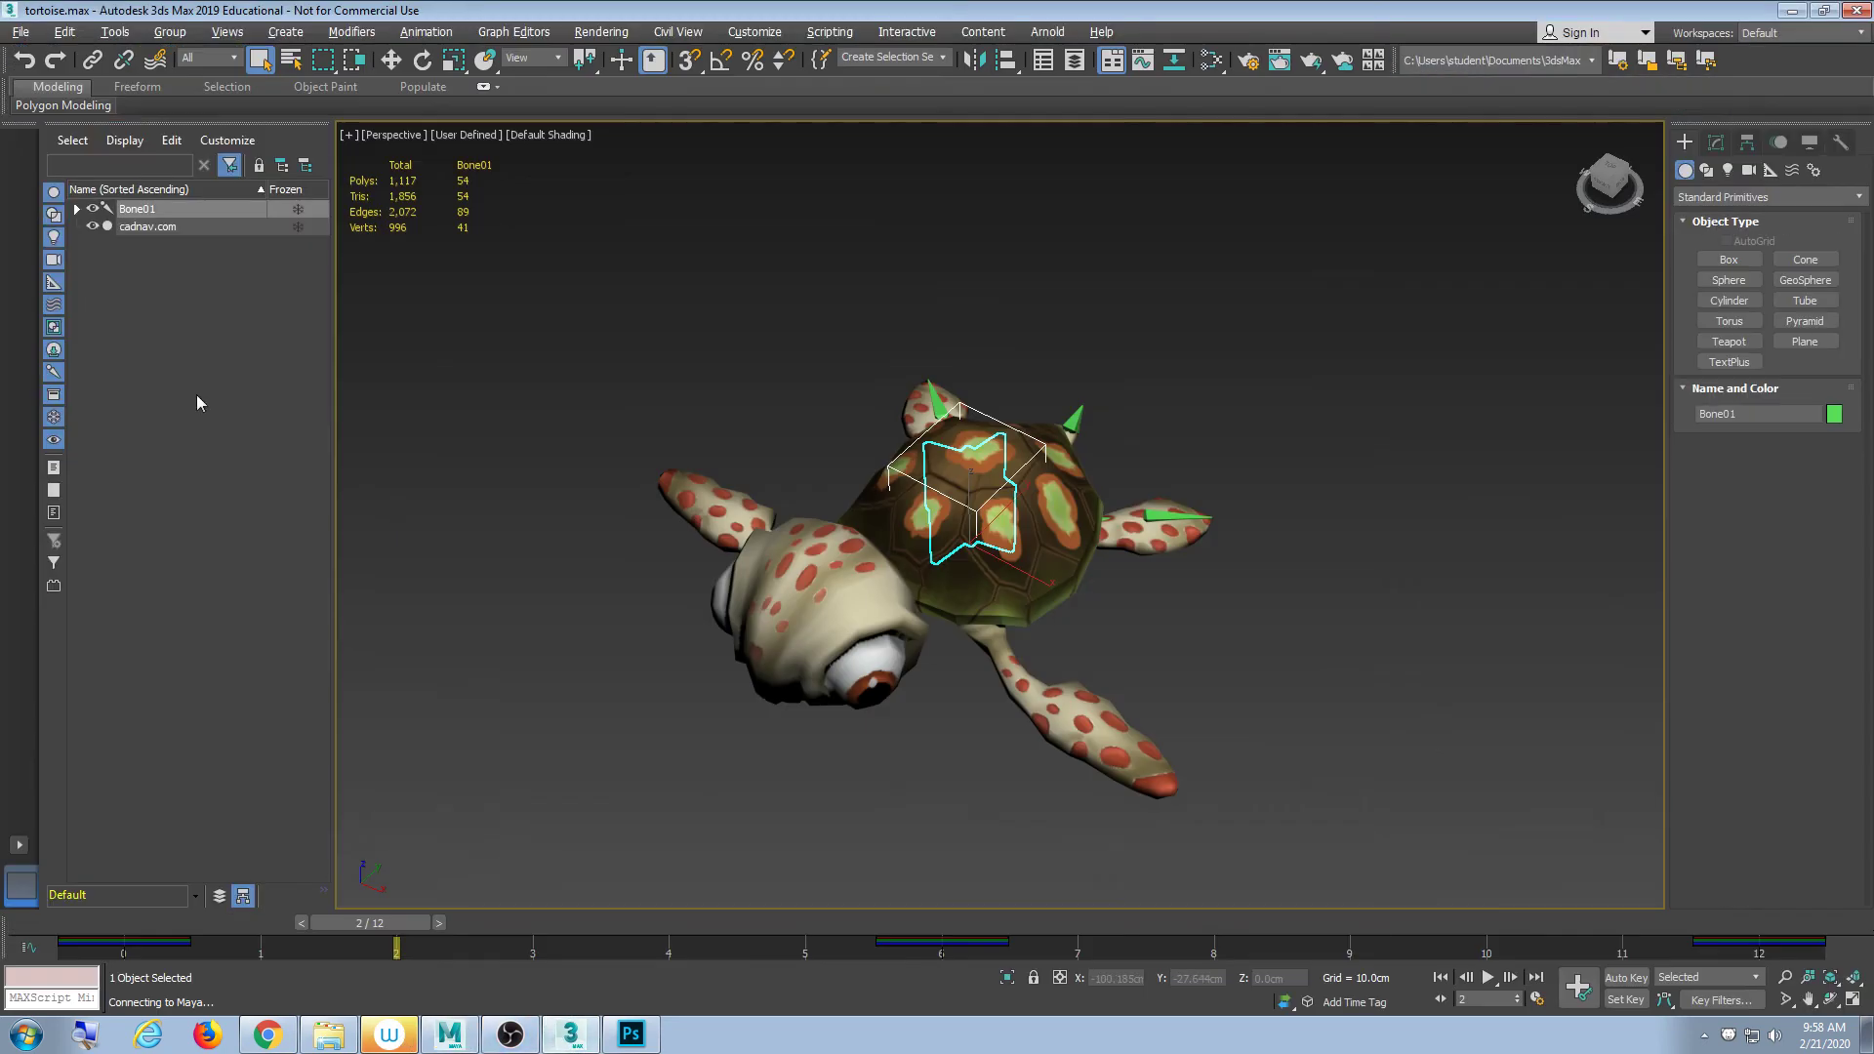
- Send the tortoise from 3ds Max to Maya as a new scene
click(23, 39)
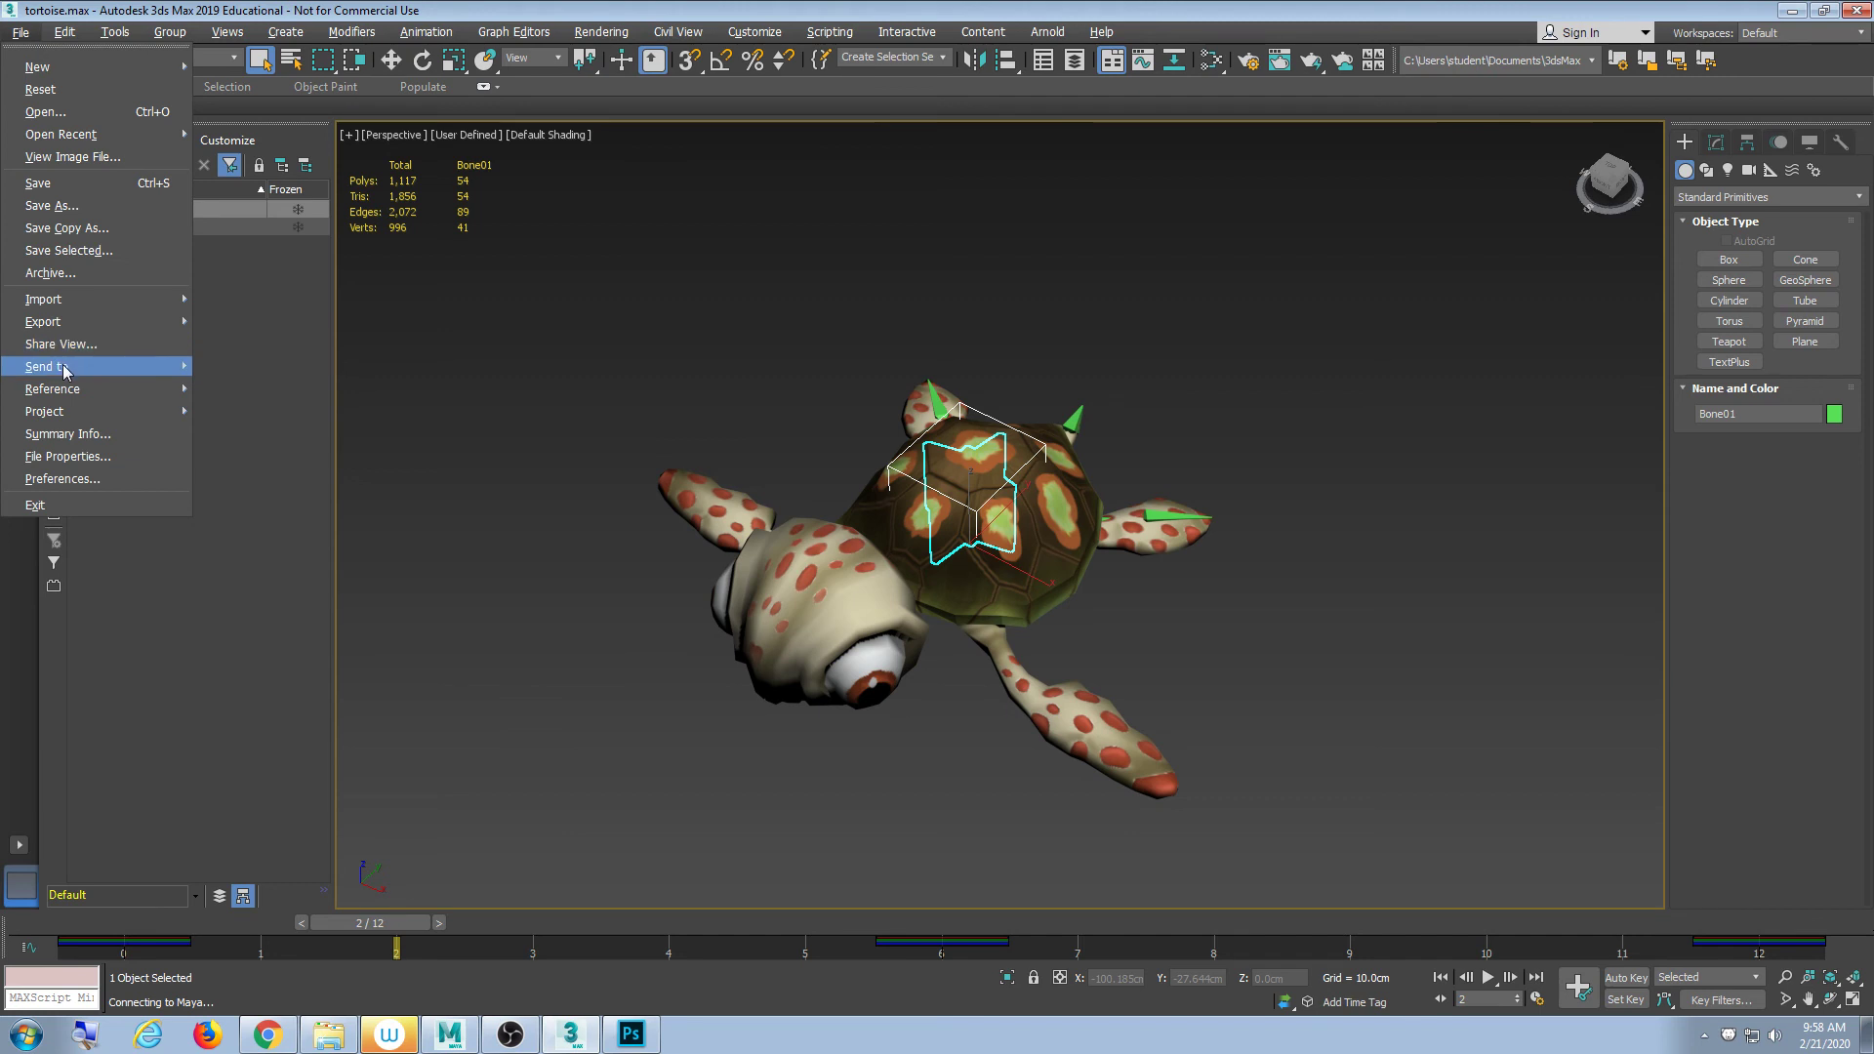
mouse_move(67, 368)
mouse_move(332, 379)
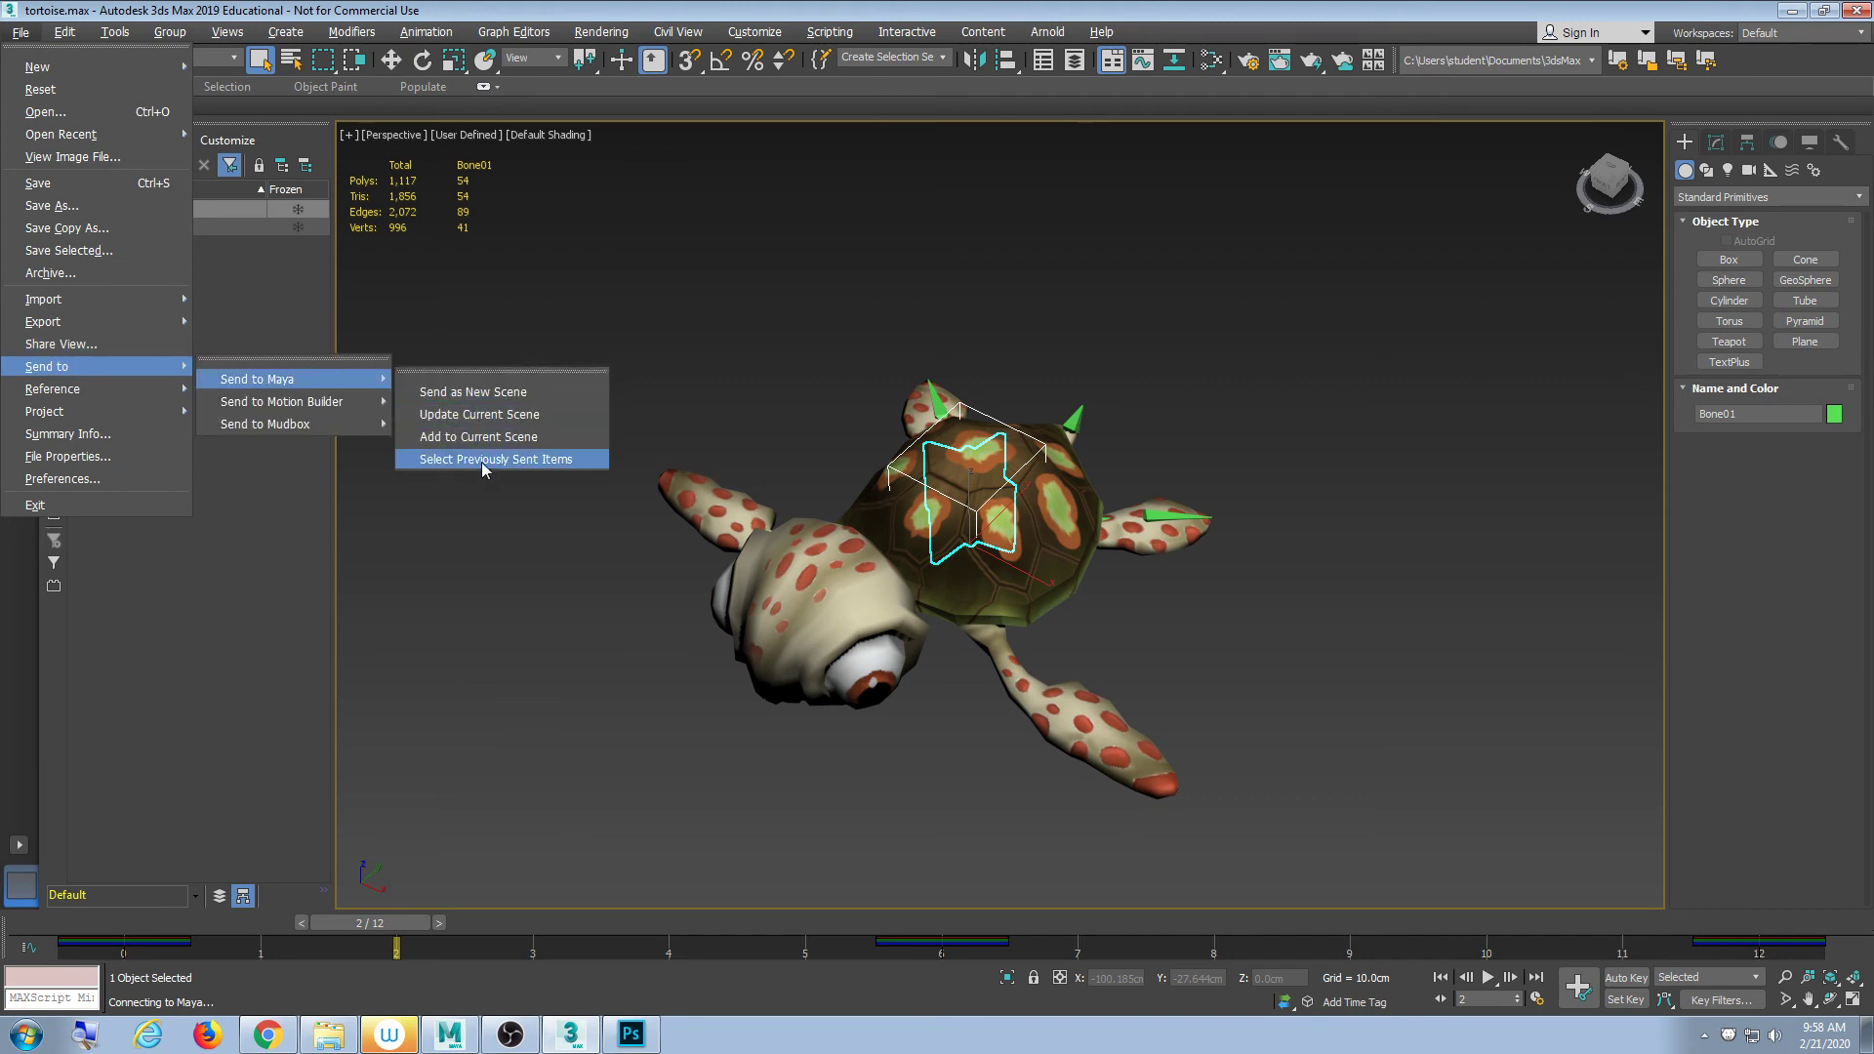
click(475, 391)
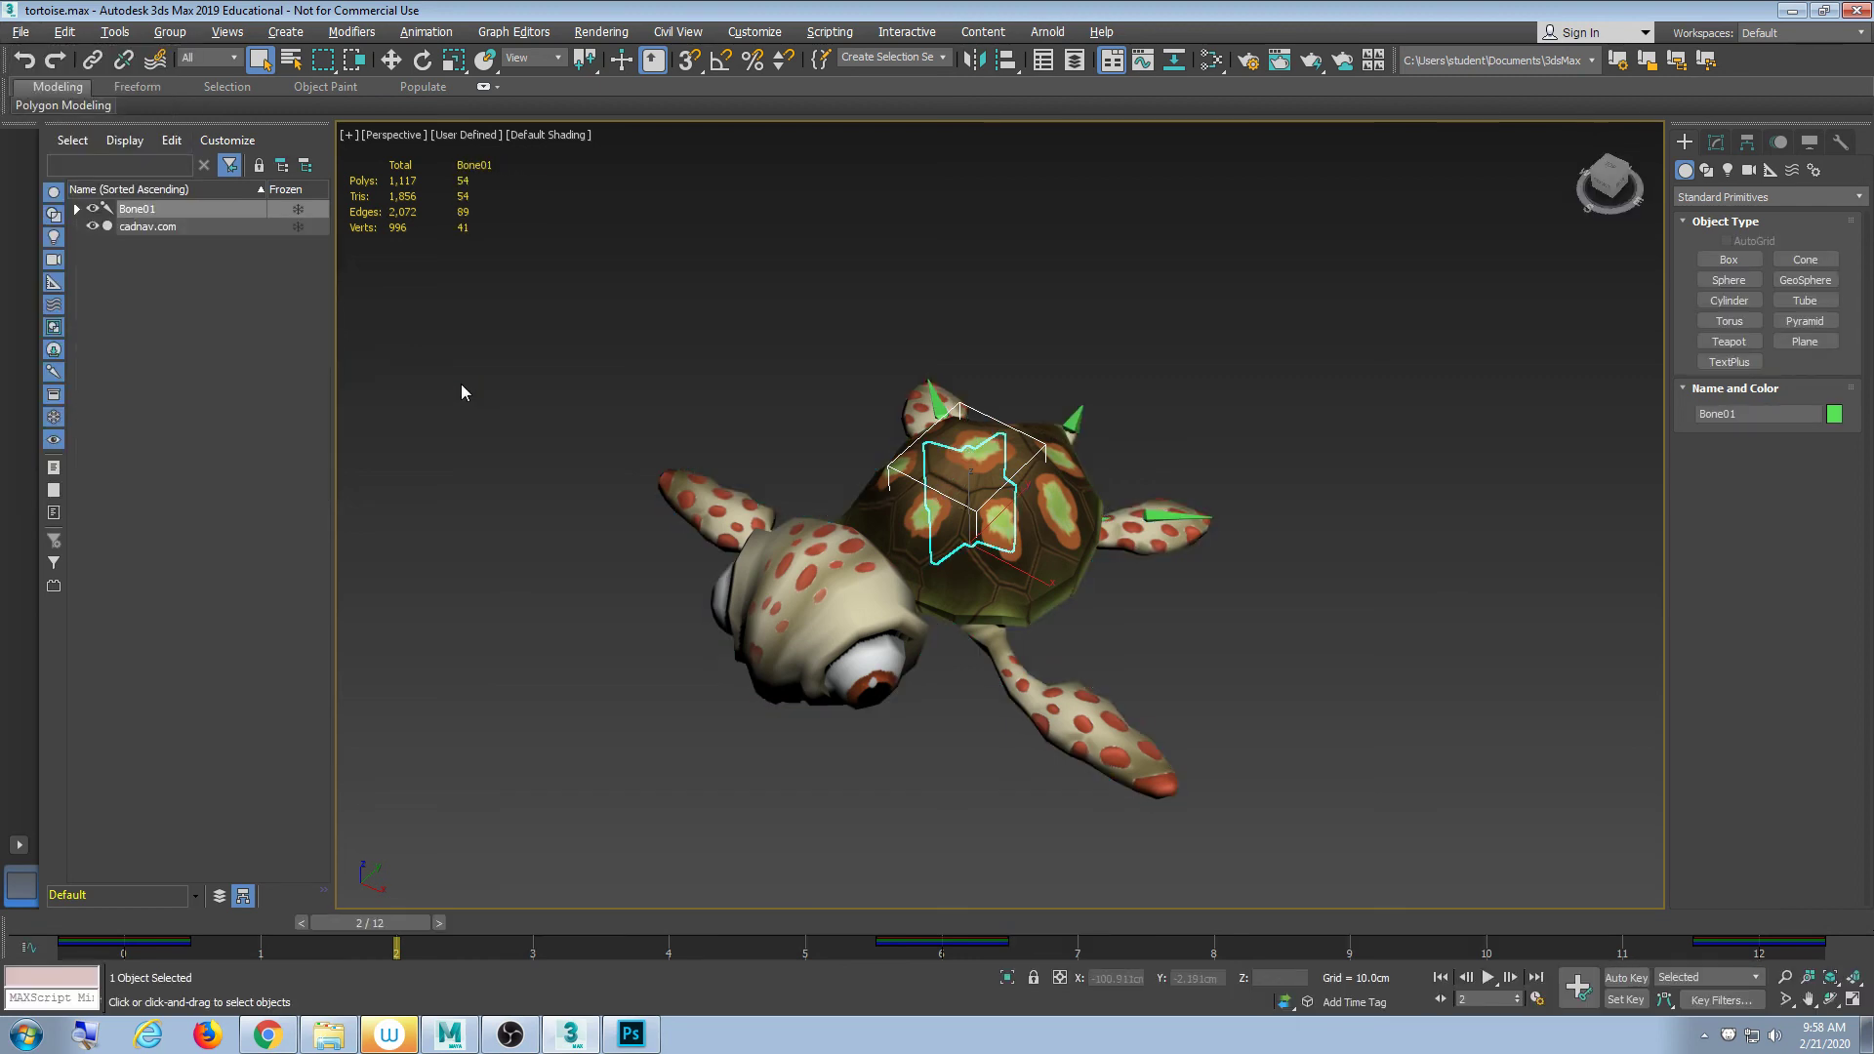
- Check Maya's still-empty scene and go back to 3ds Max's Send to Maya menu
click(464, 1042)
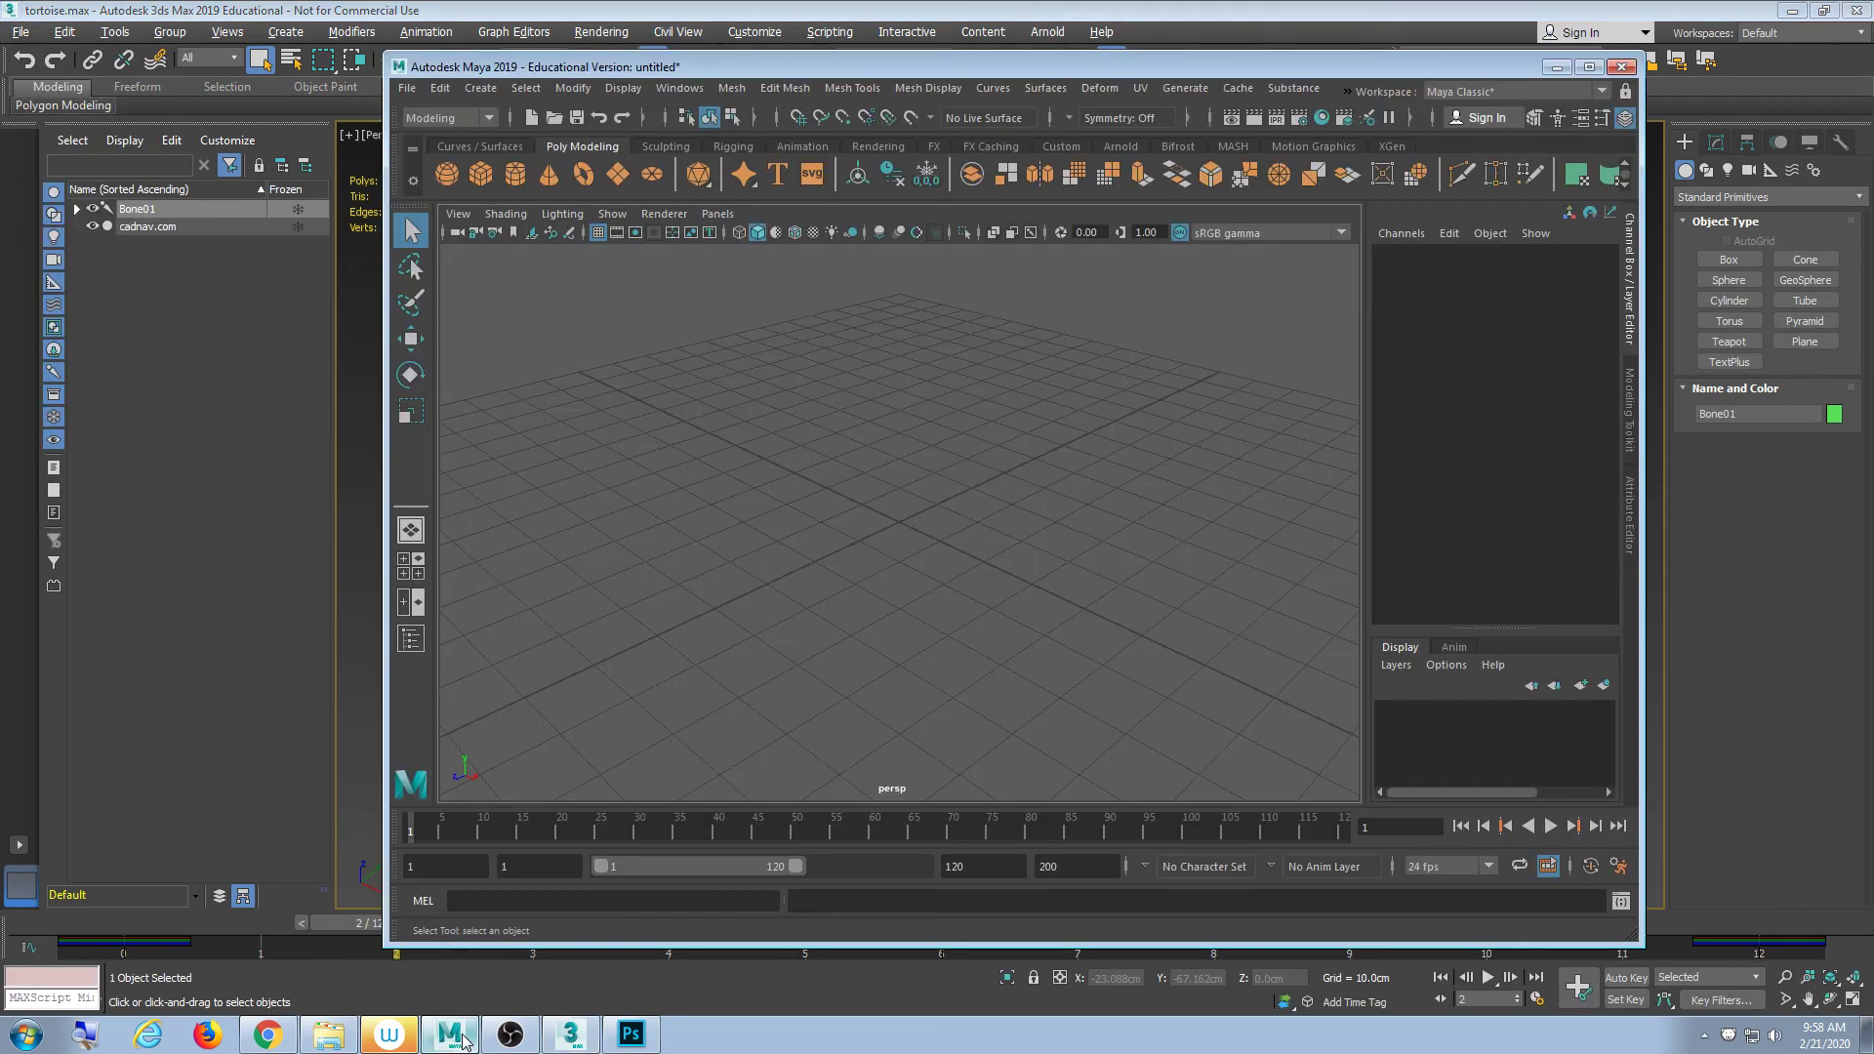
click(407, 89)
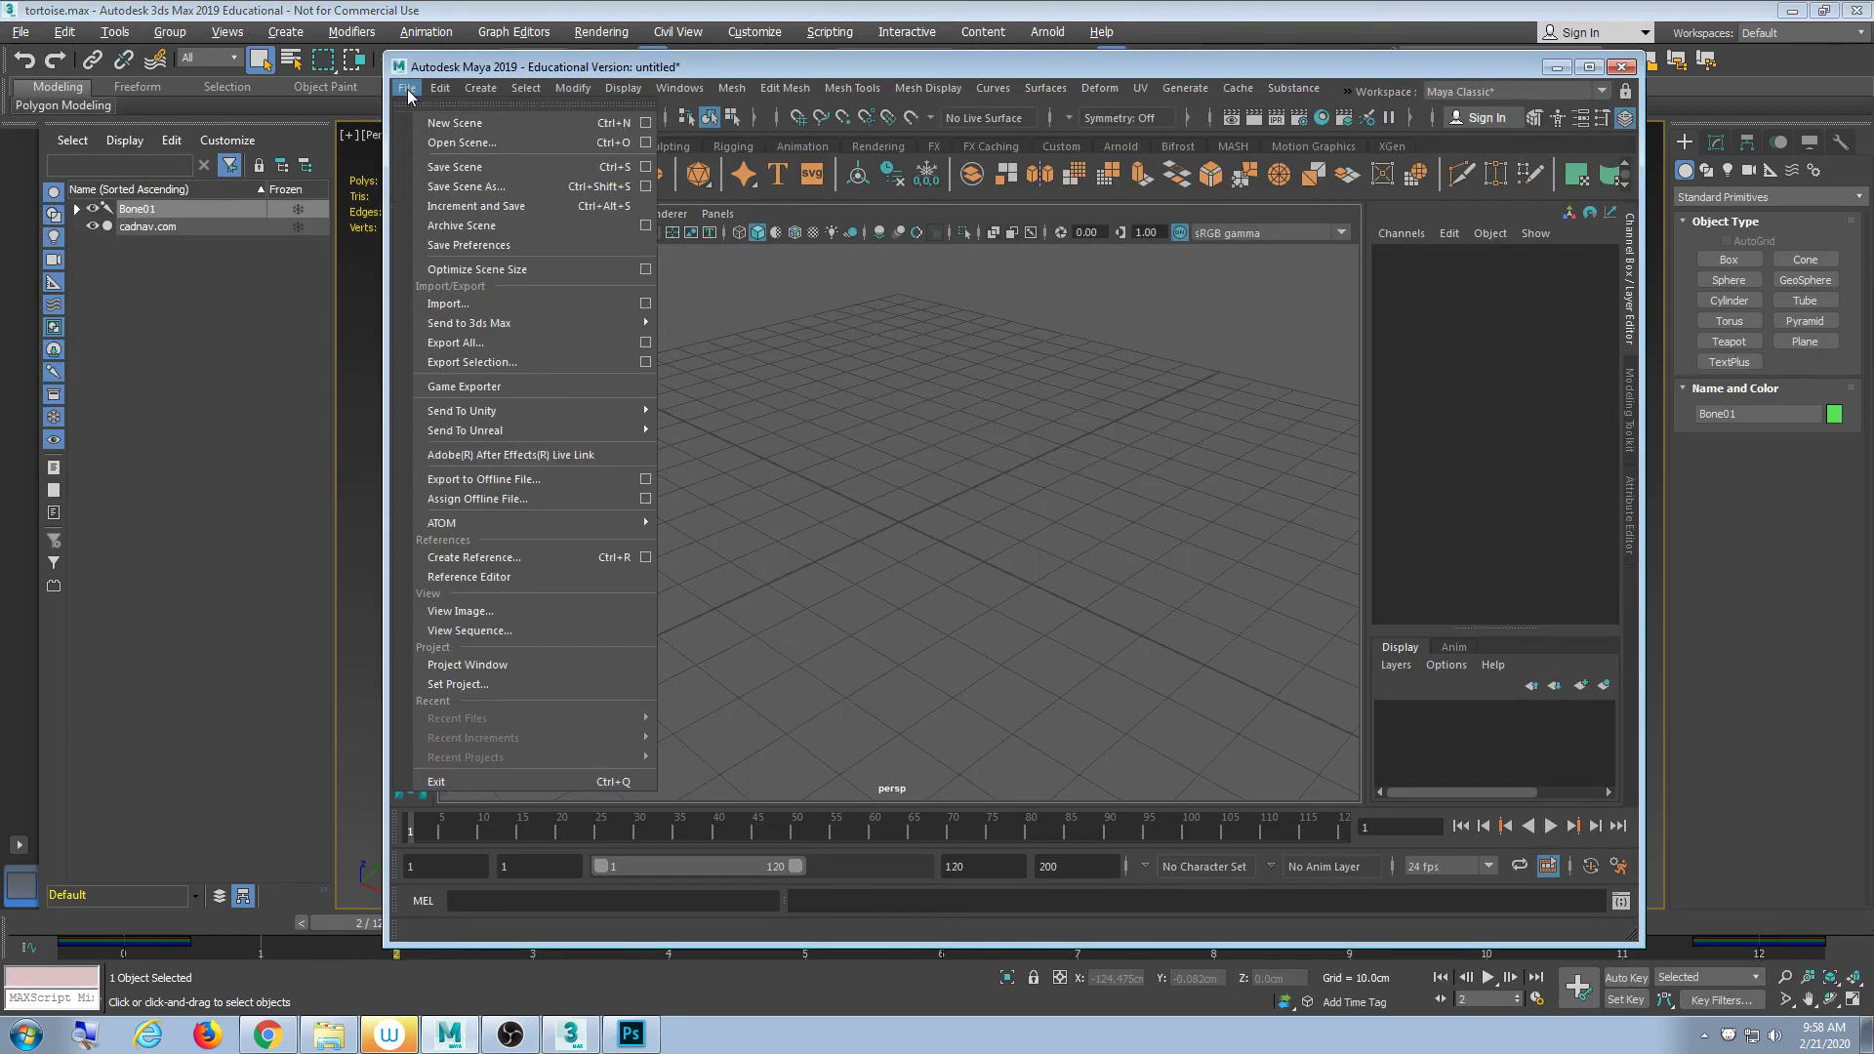
click(20, 31)
click(20, 31)
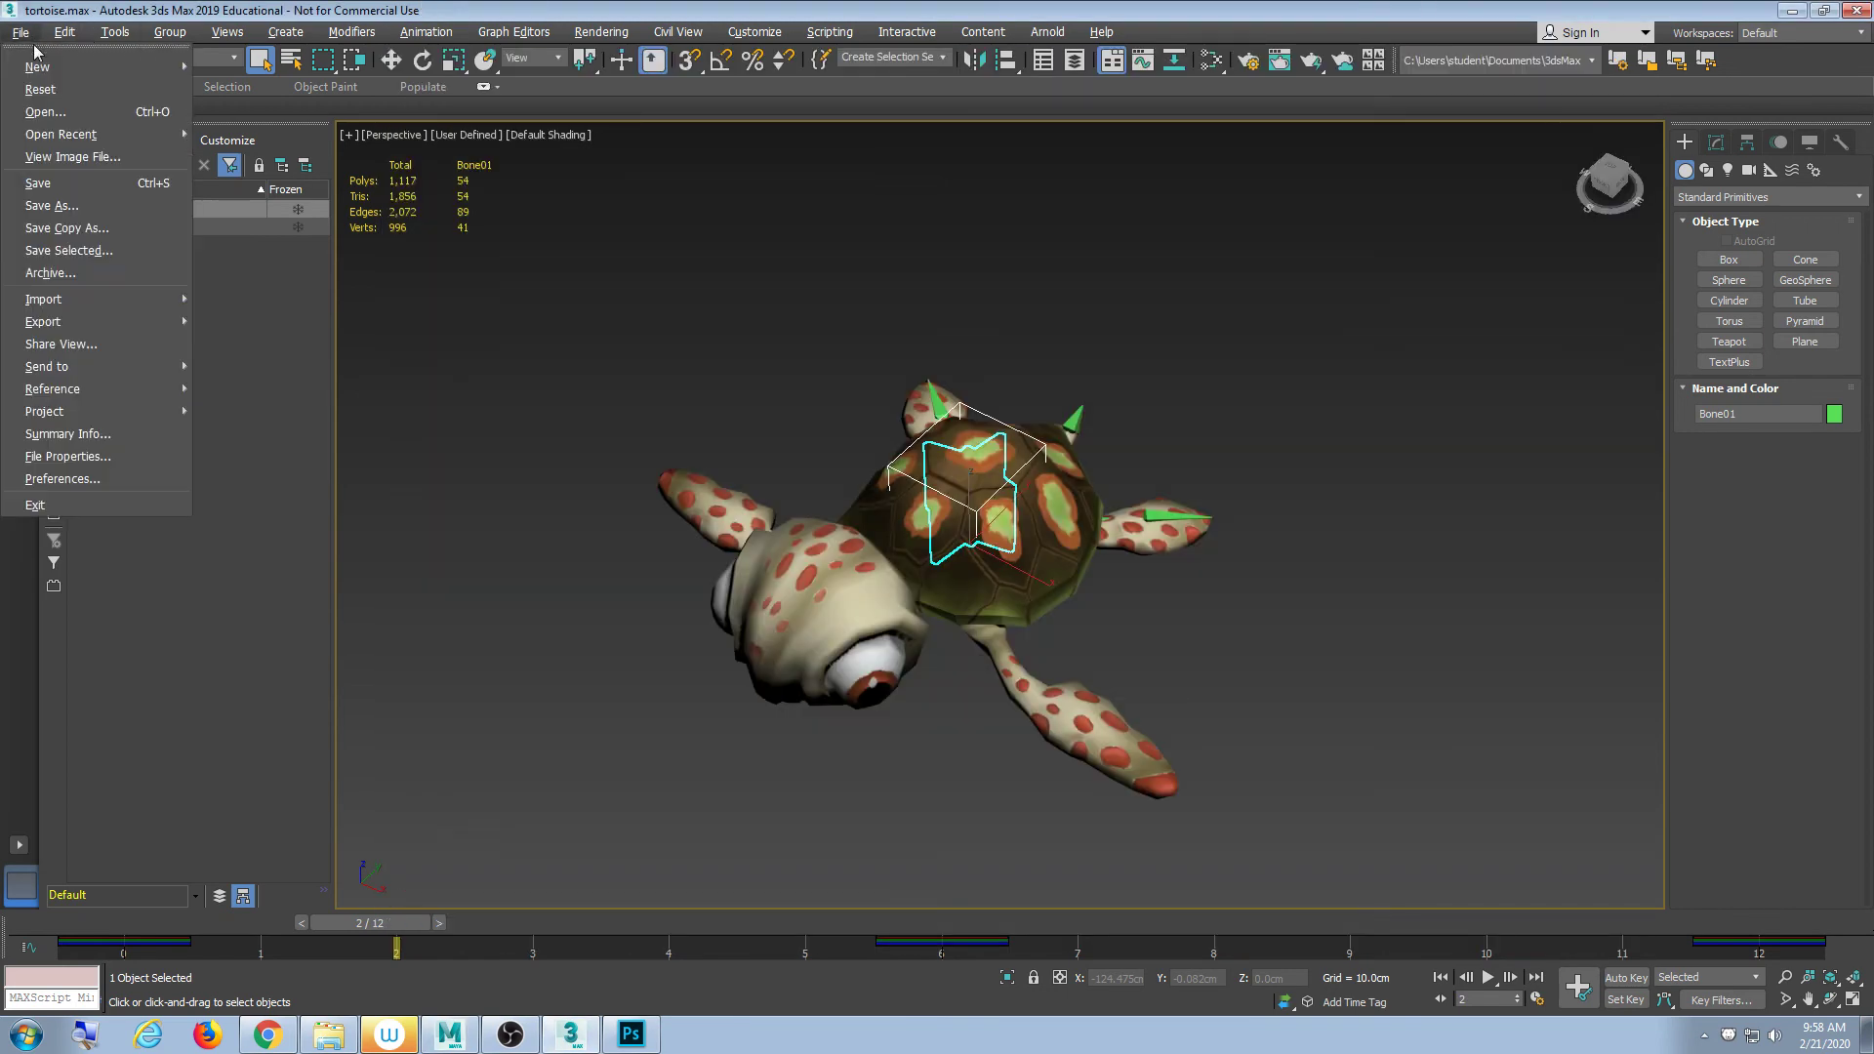
mouse_move(91, 369)
mouse_move(322, 380)
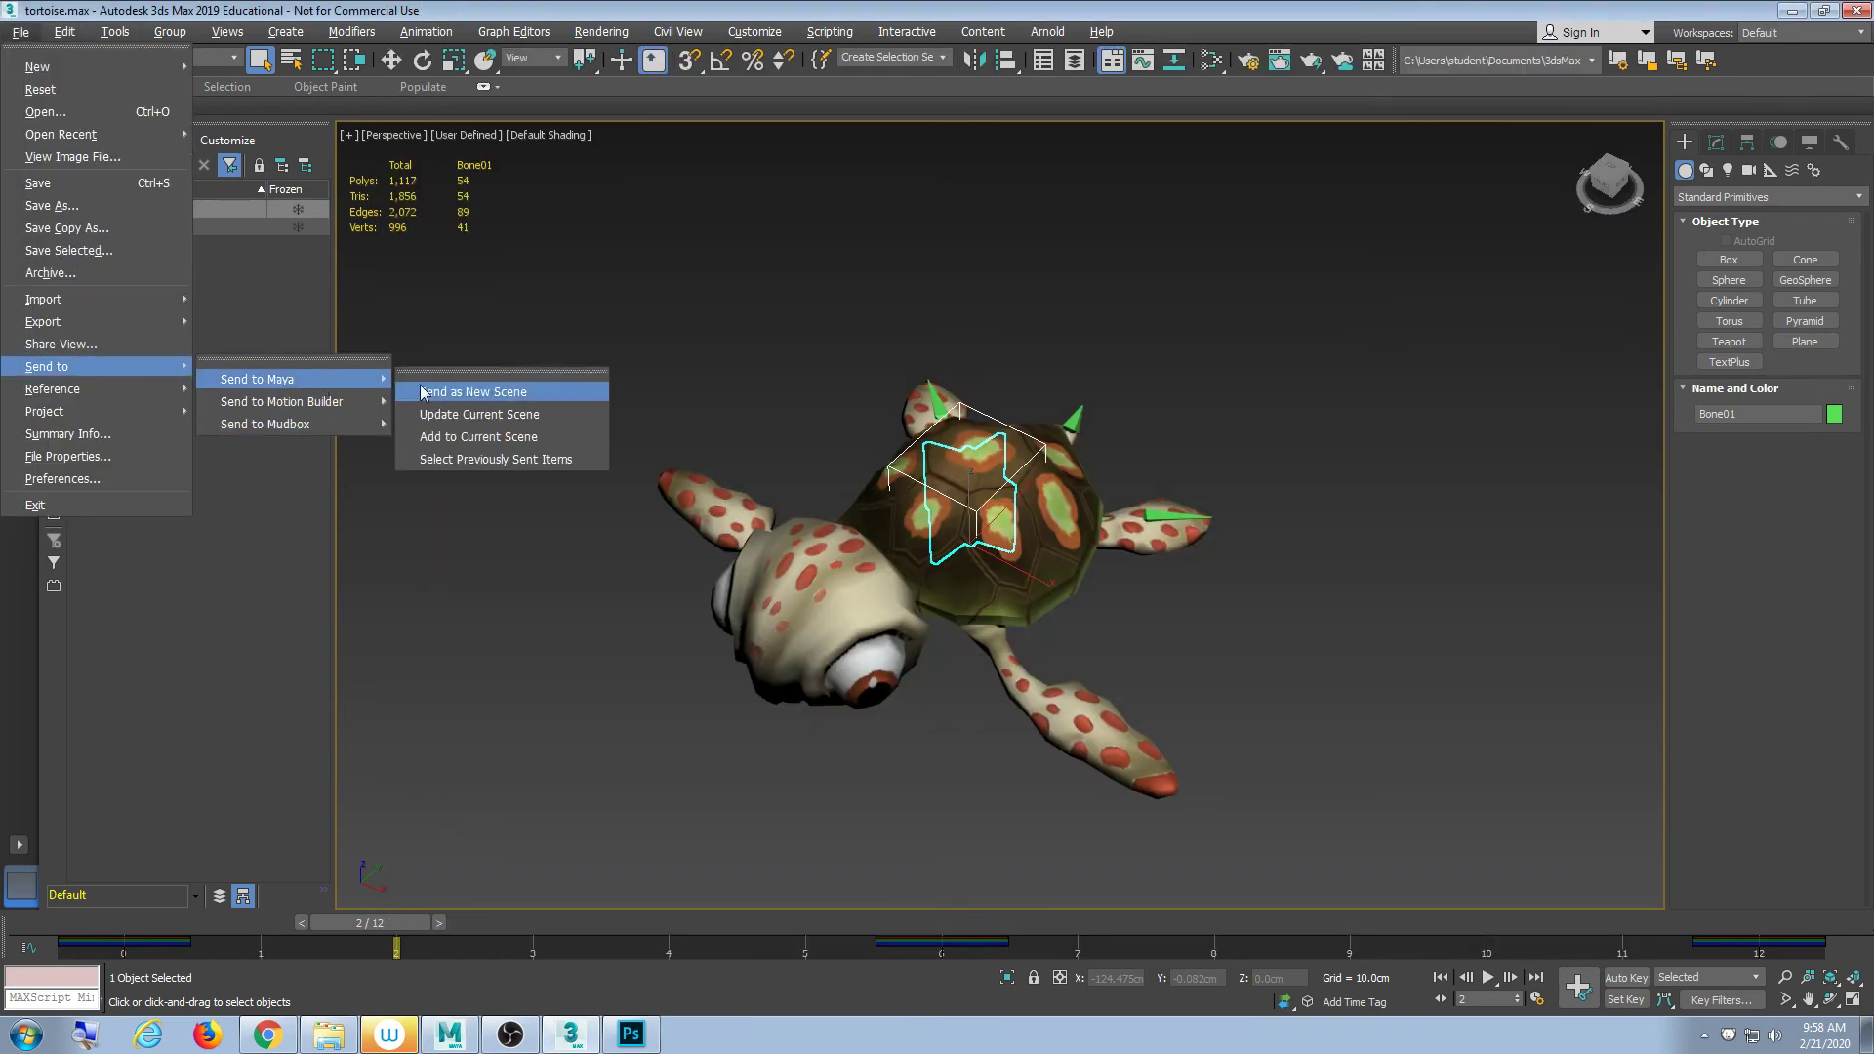
- Look over the Interaction Mode page of Preference Settings, then close it
click(133, 479)
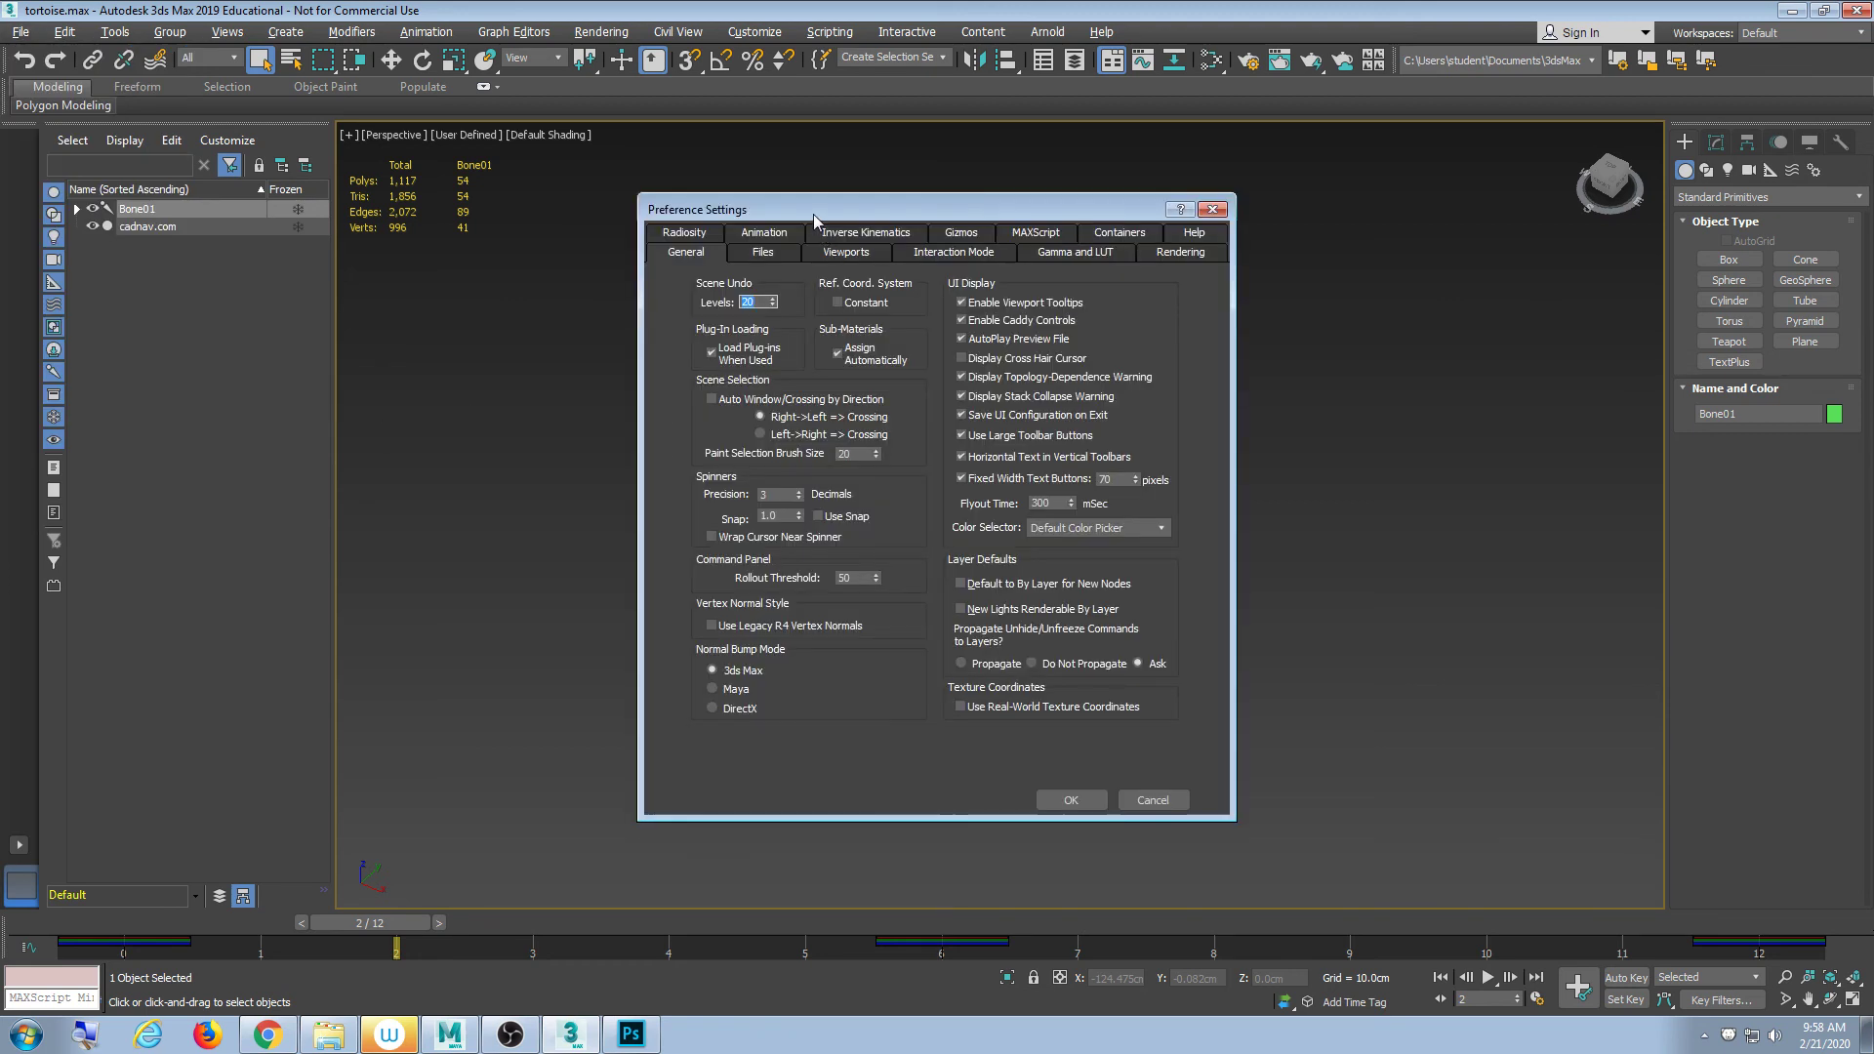
drag(813, 214, 758, 237)
click(899, 277)
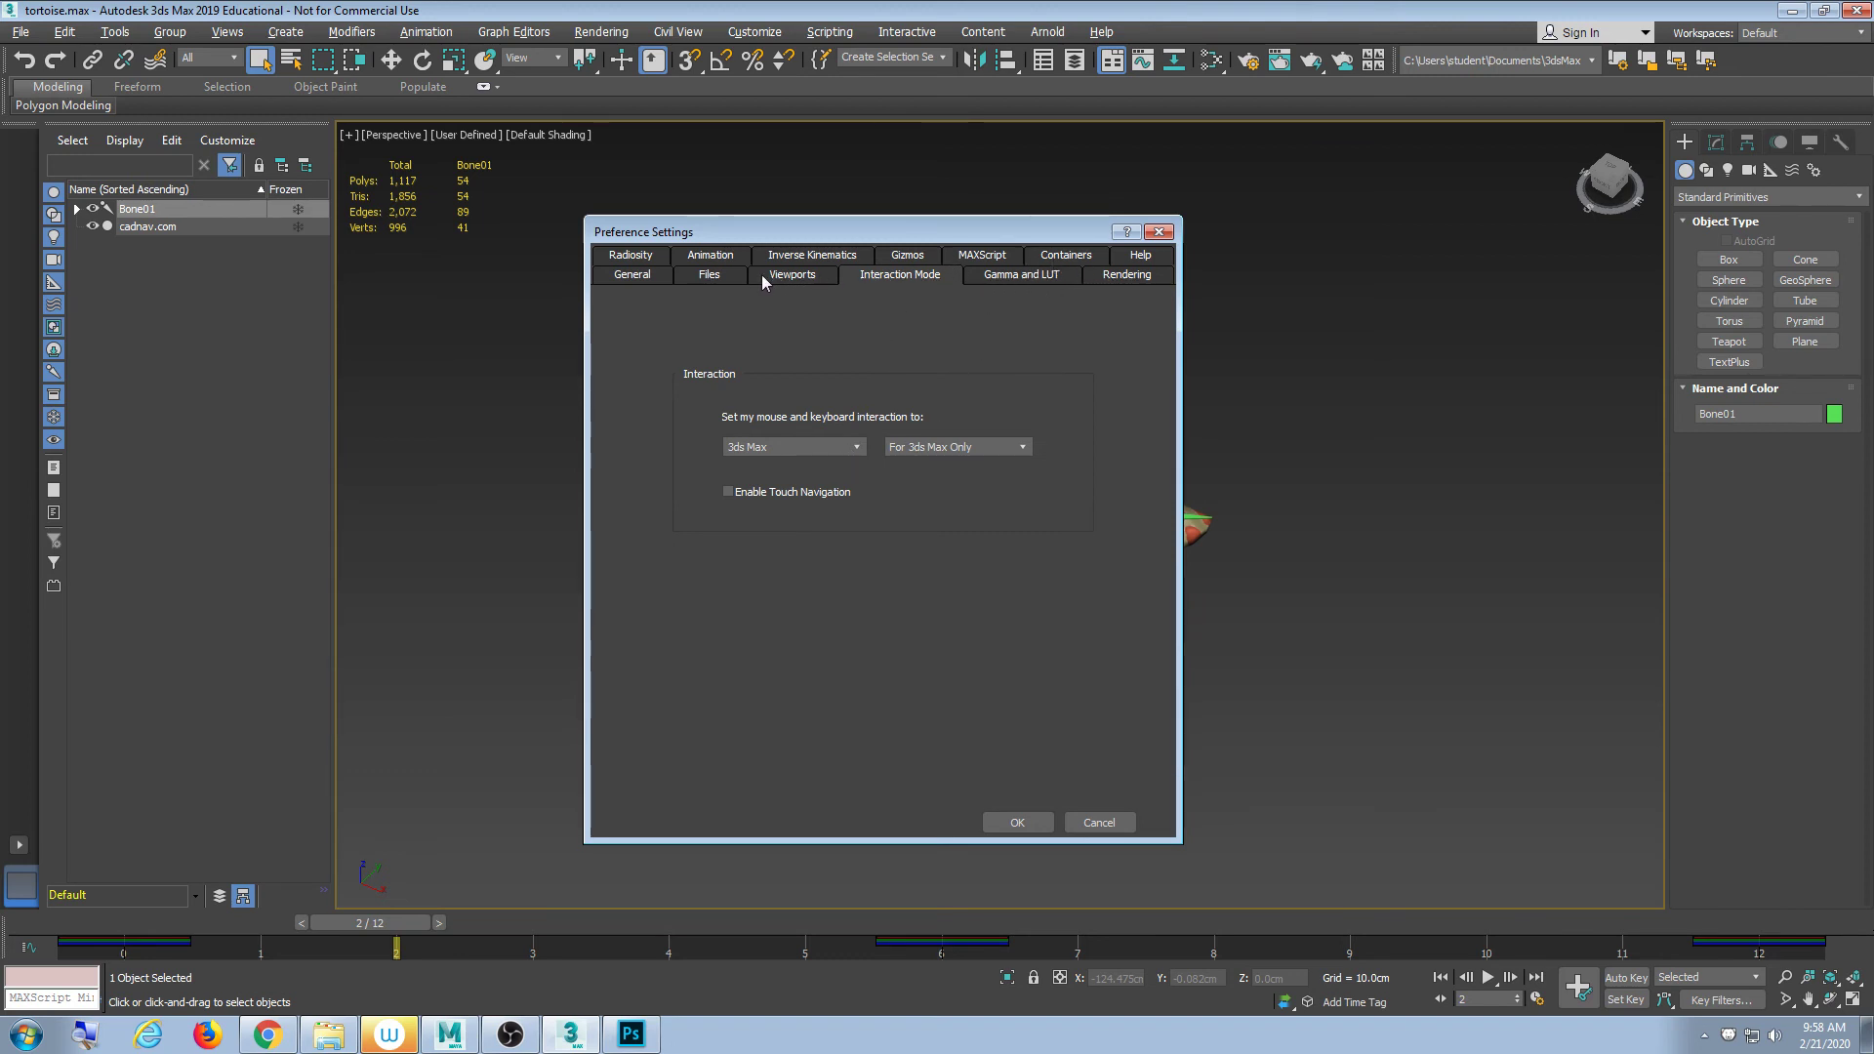
click(1017, 822)
- Select the cadnav.com tortoise mesh instead of the bone and send it to Maya as a new scene
click(1315, 460)
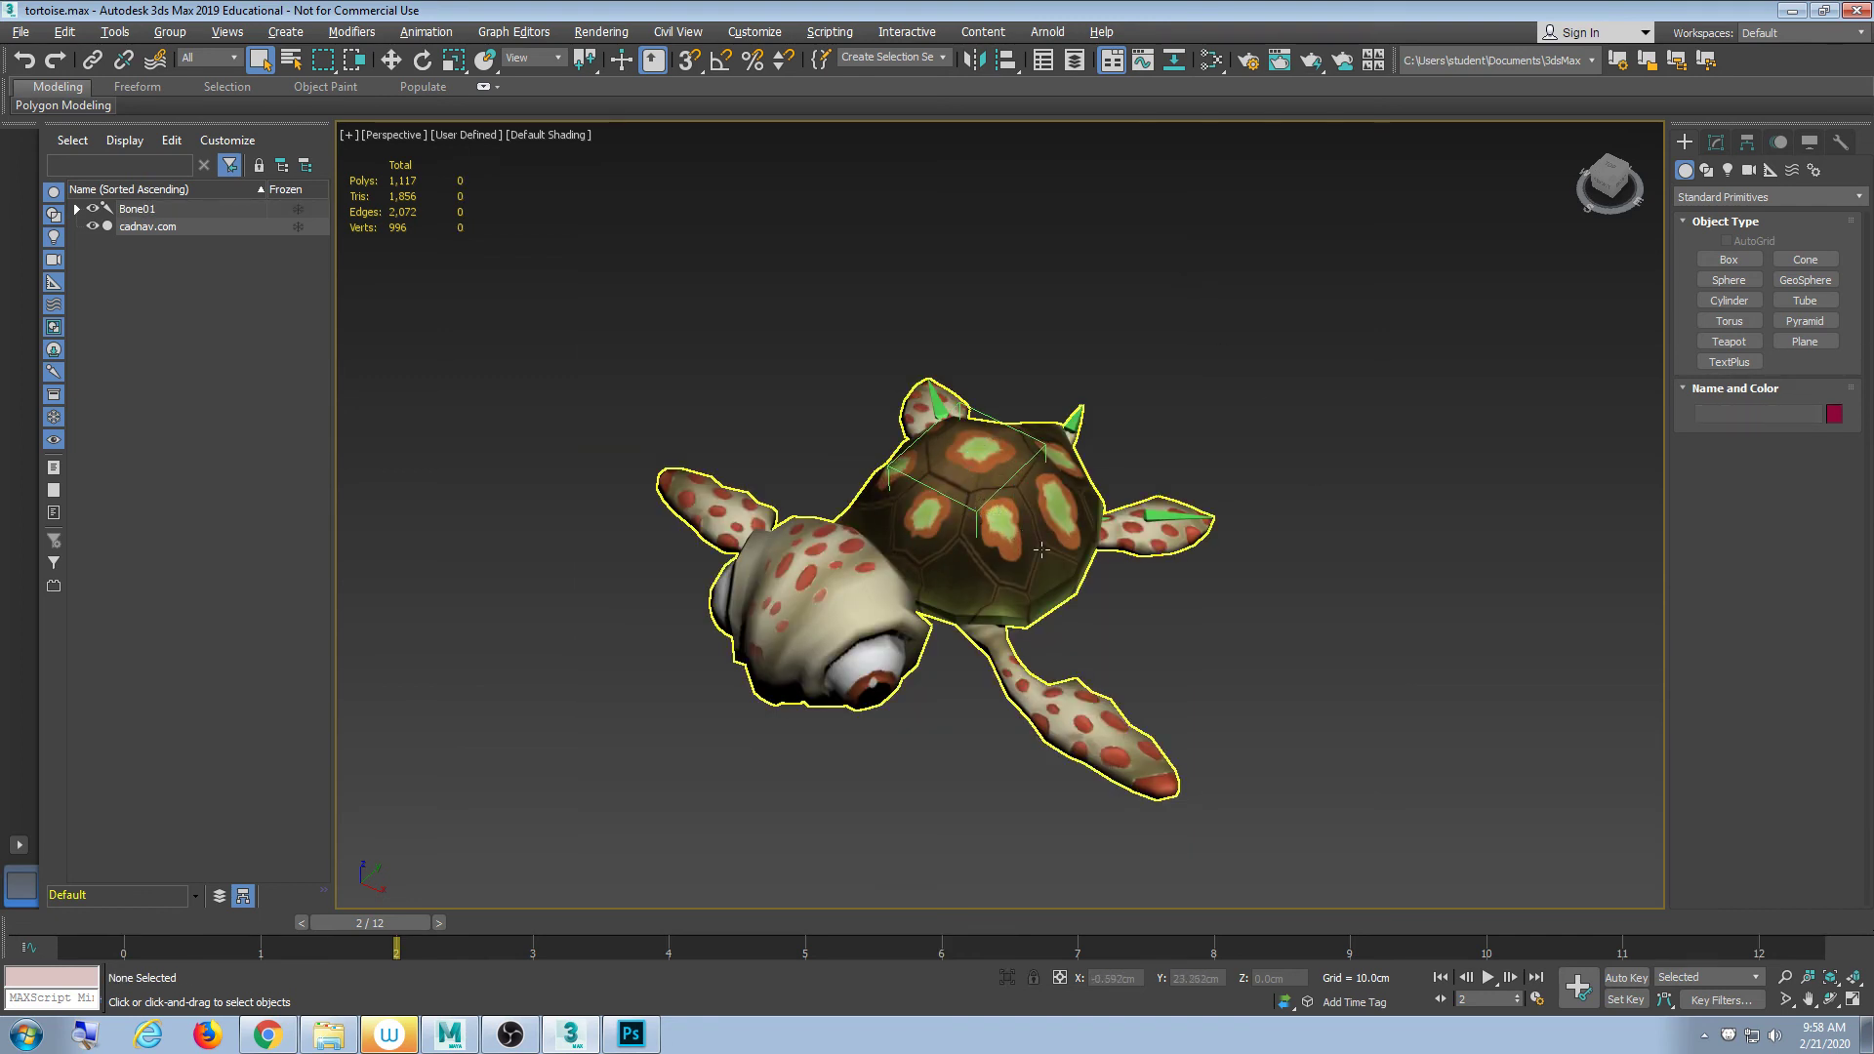
click(1041, 549)
click(20, 33)
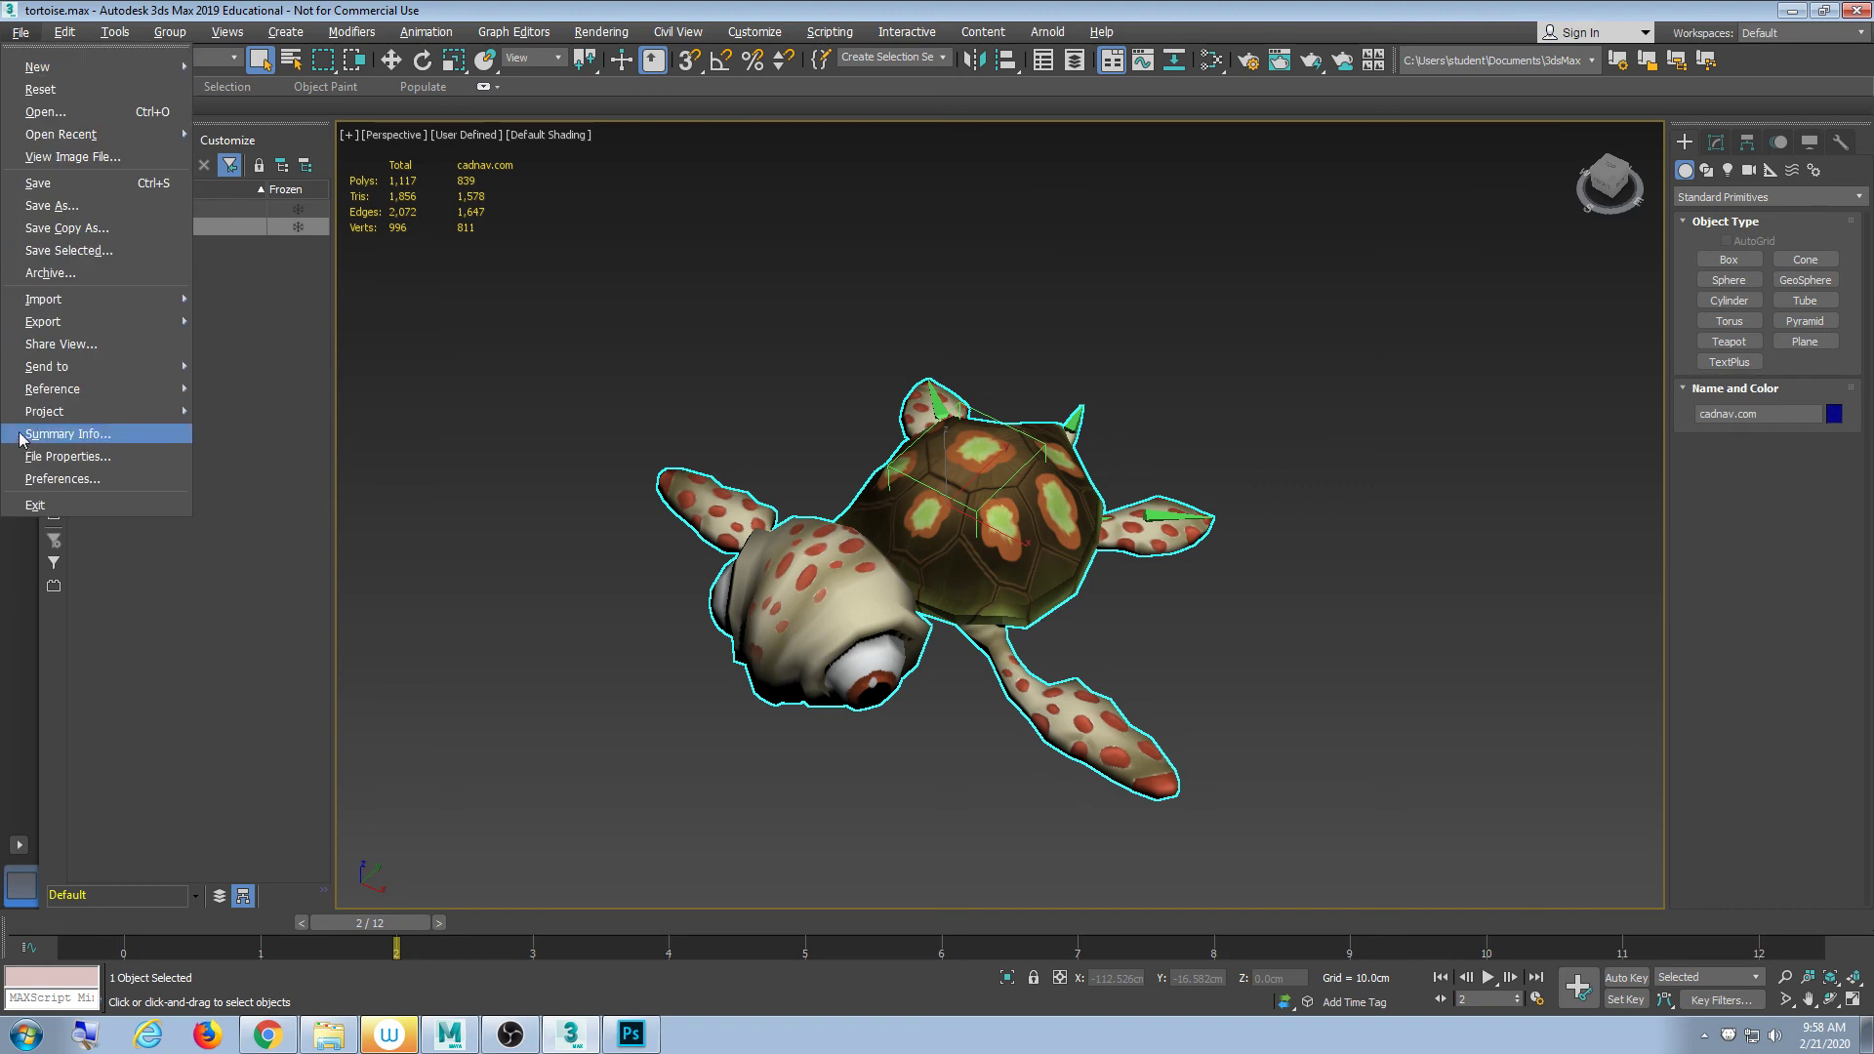
mouse_move(84, 369)
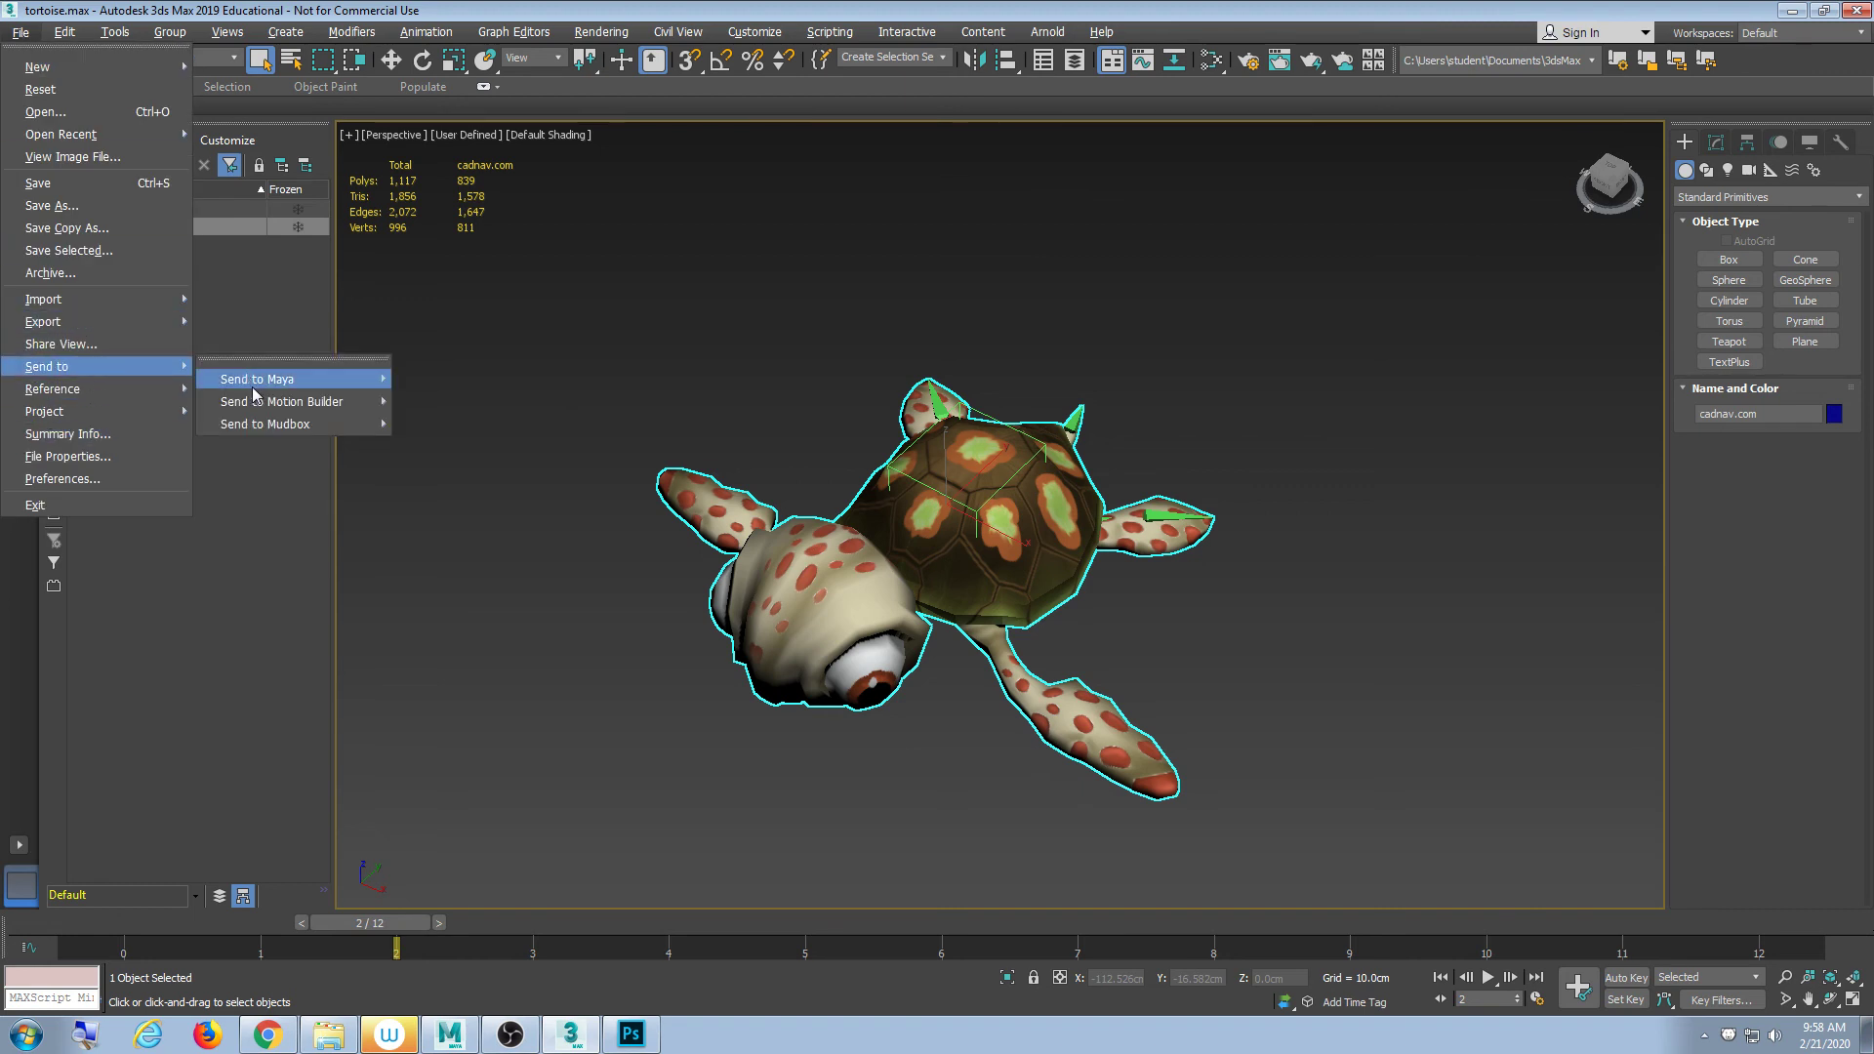
mouse_move(252, 383)
click(472, 395)
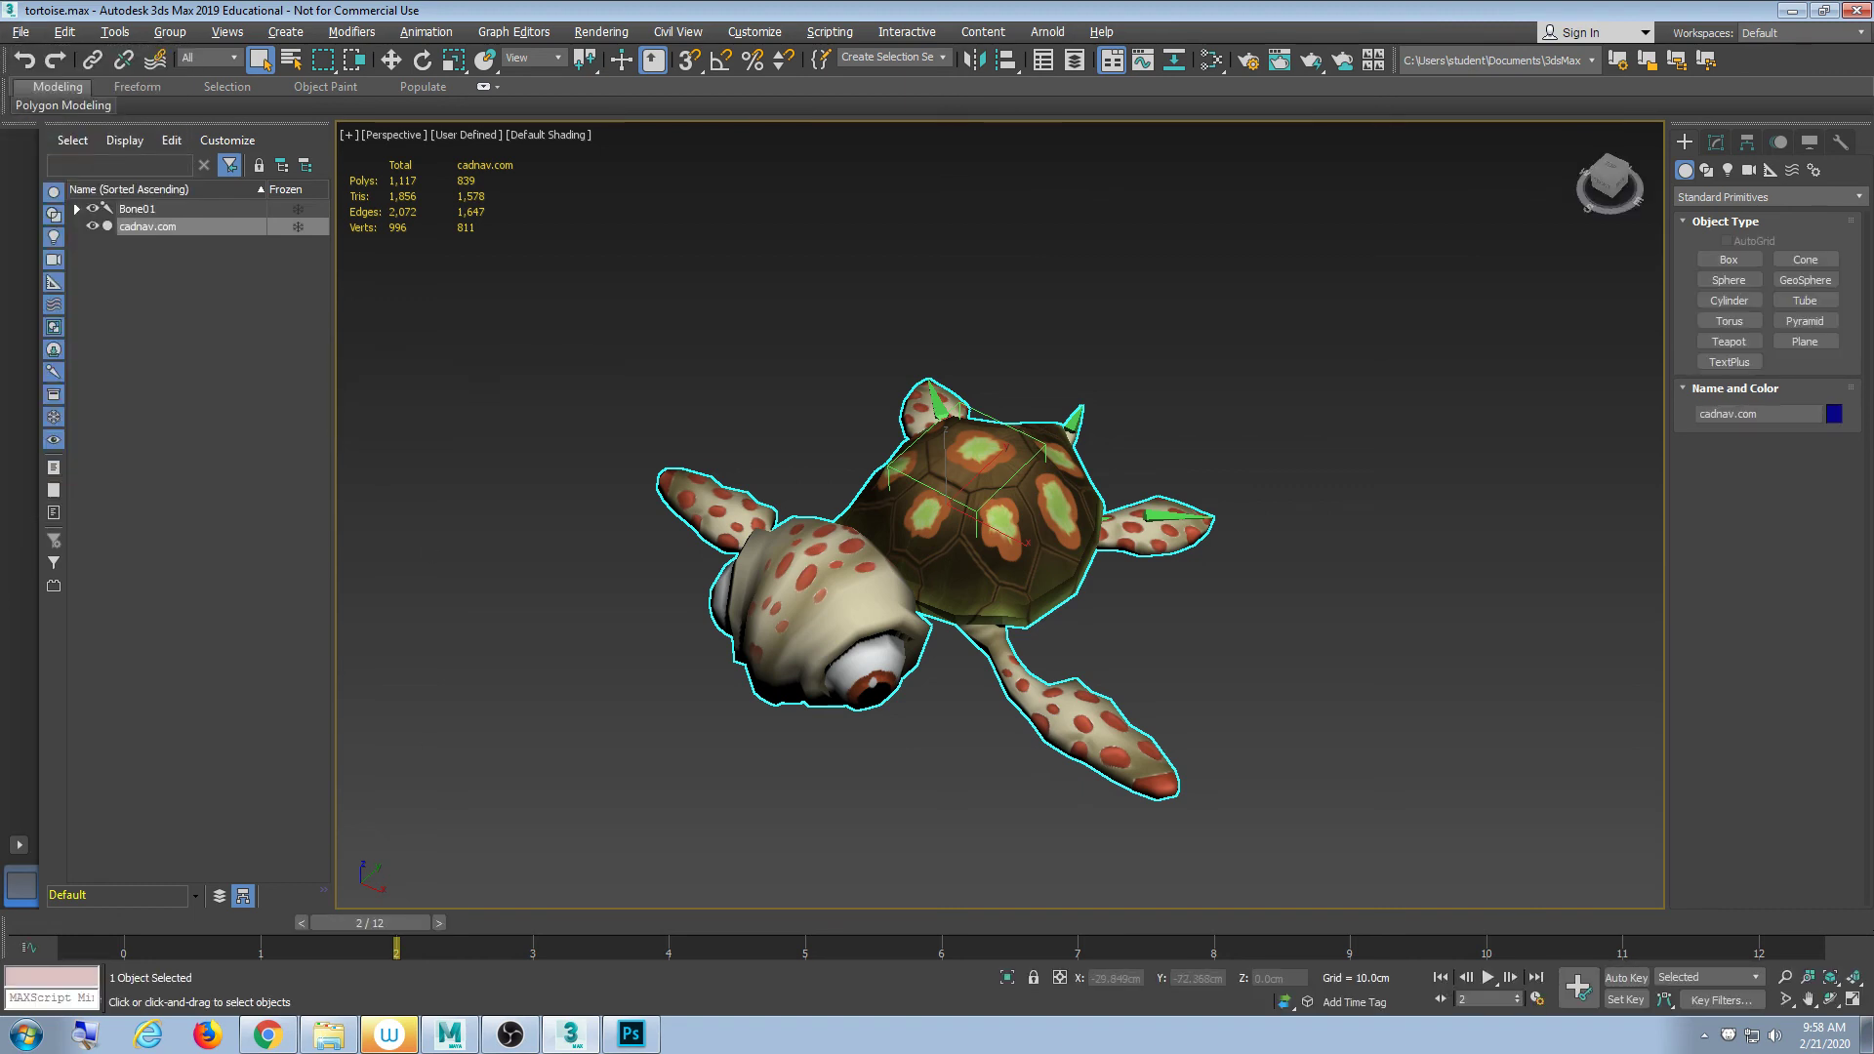
click(450, 1036)
click(450, 1037)
- Browse the MAXScript, Gizmo and Radiosity pages of Preference Settings, then close it
click(20, 31)
mouse_move(80, 418)
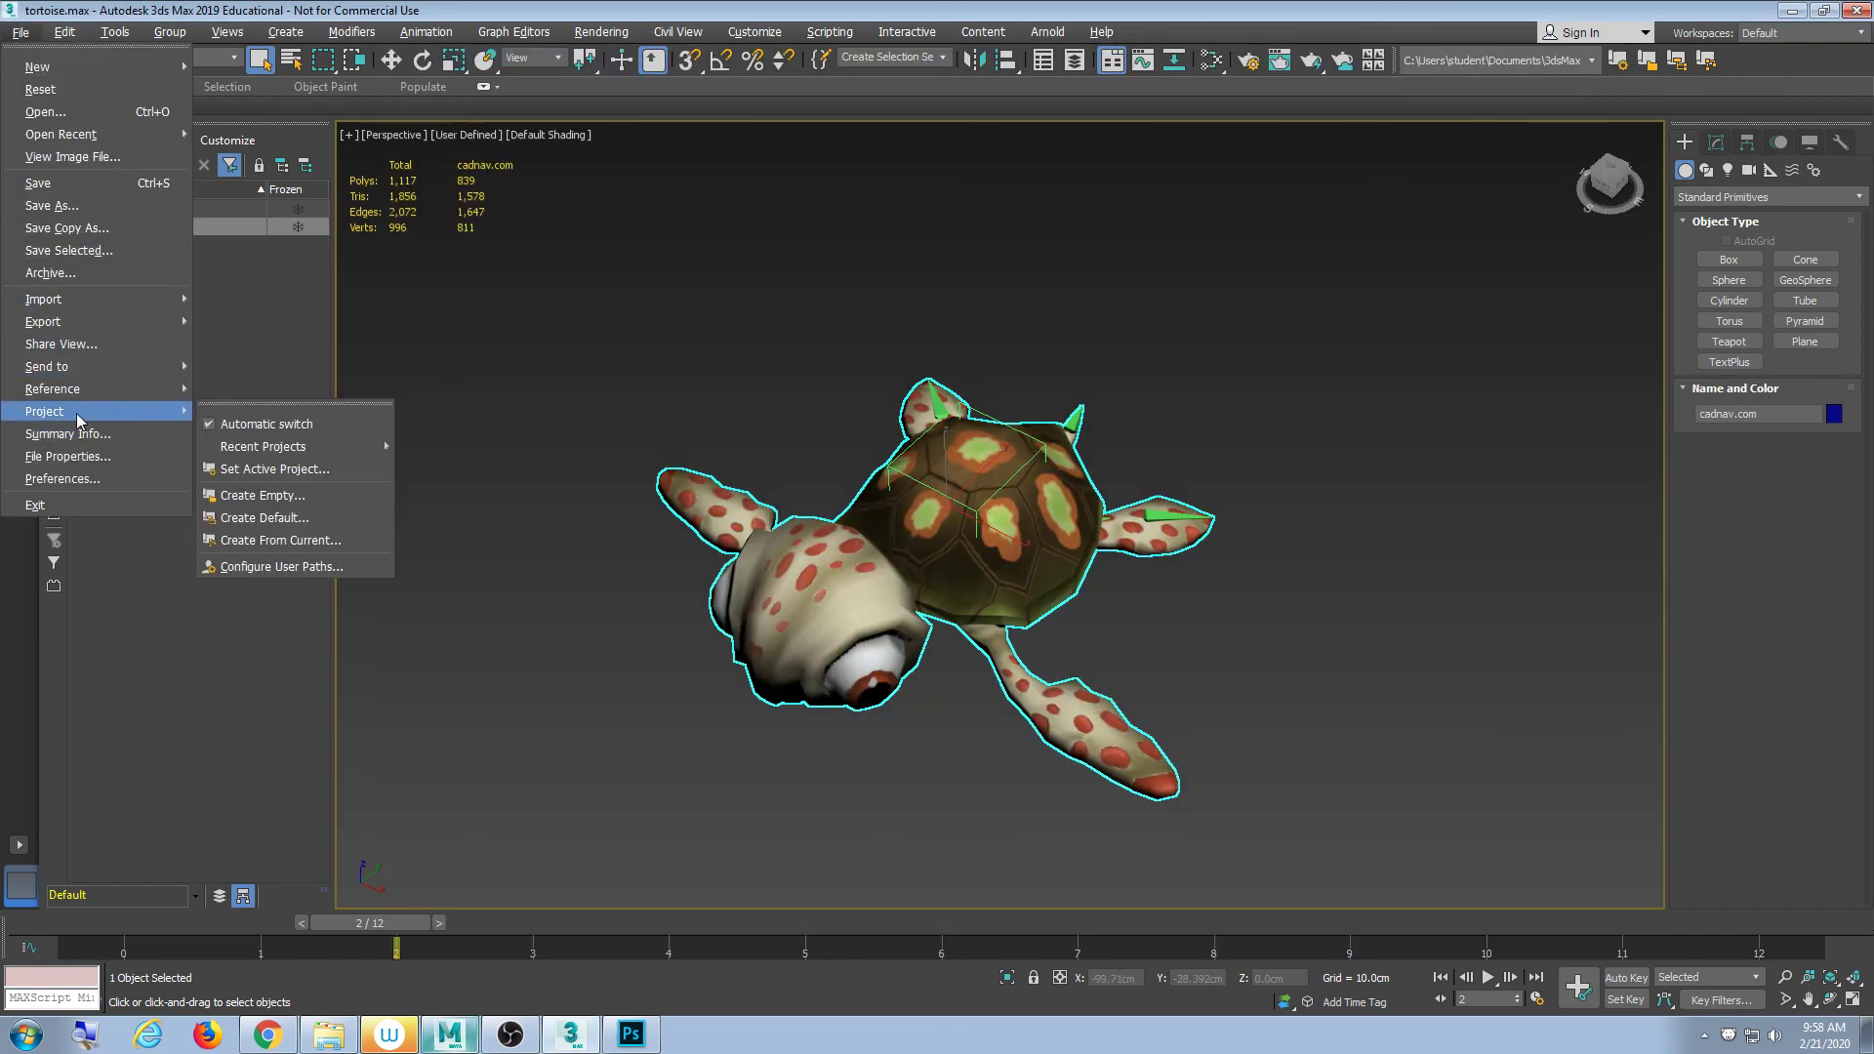
click(80, 478)
drag(746, 207, 661, 220)
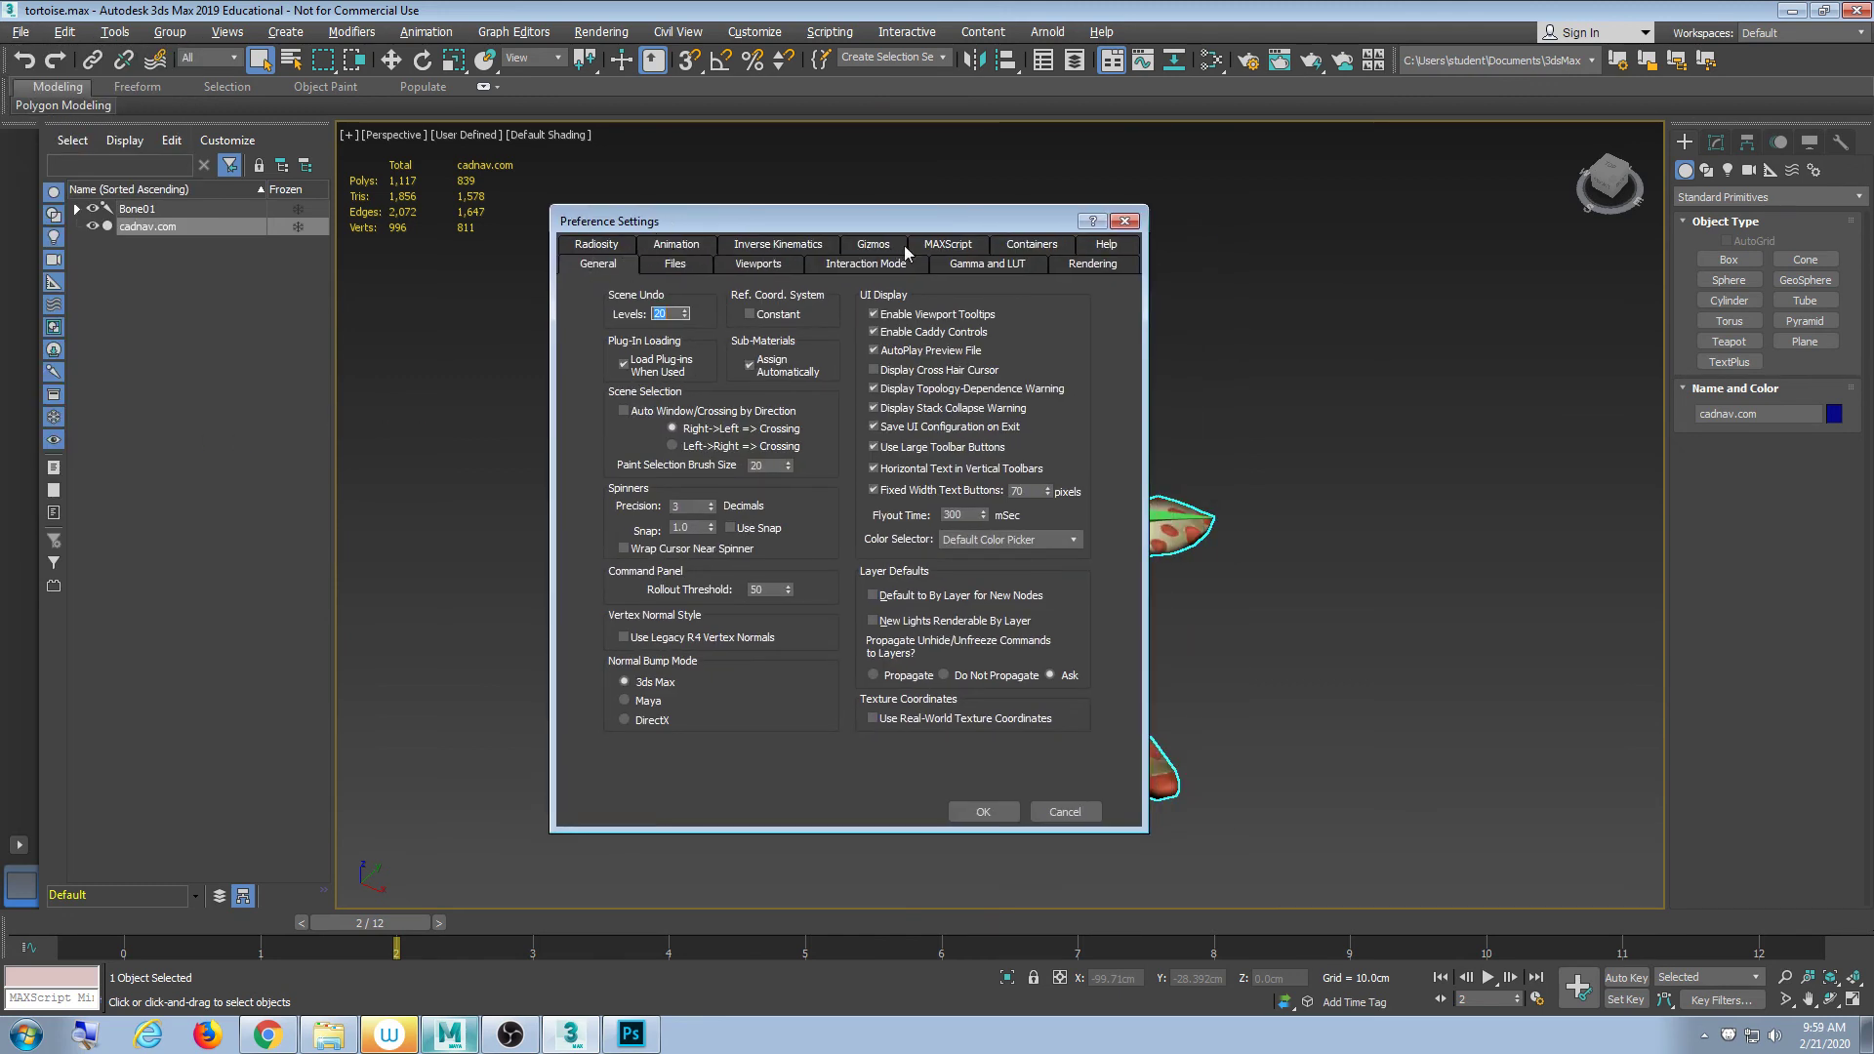
click(948, 244)
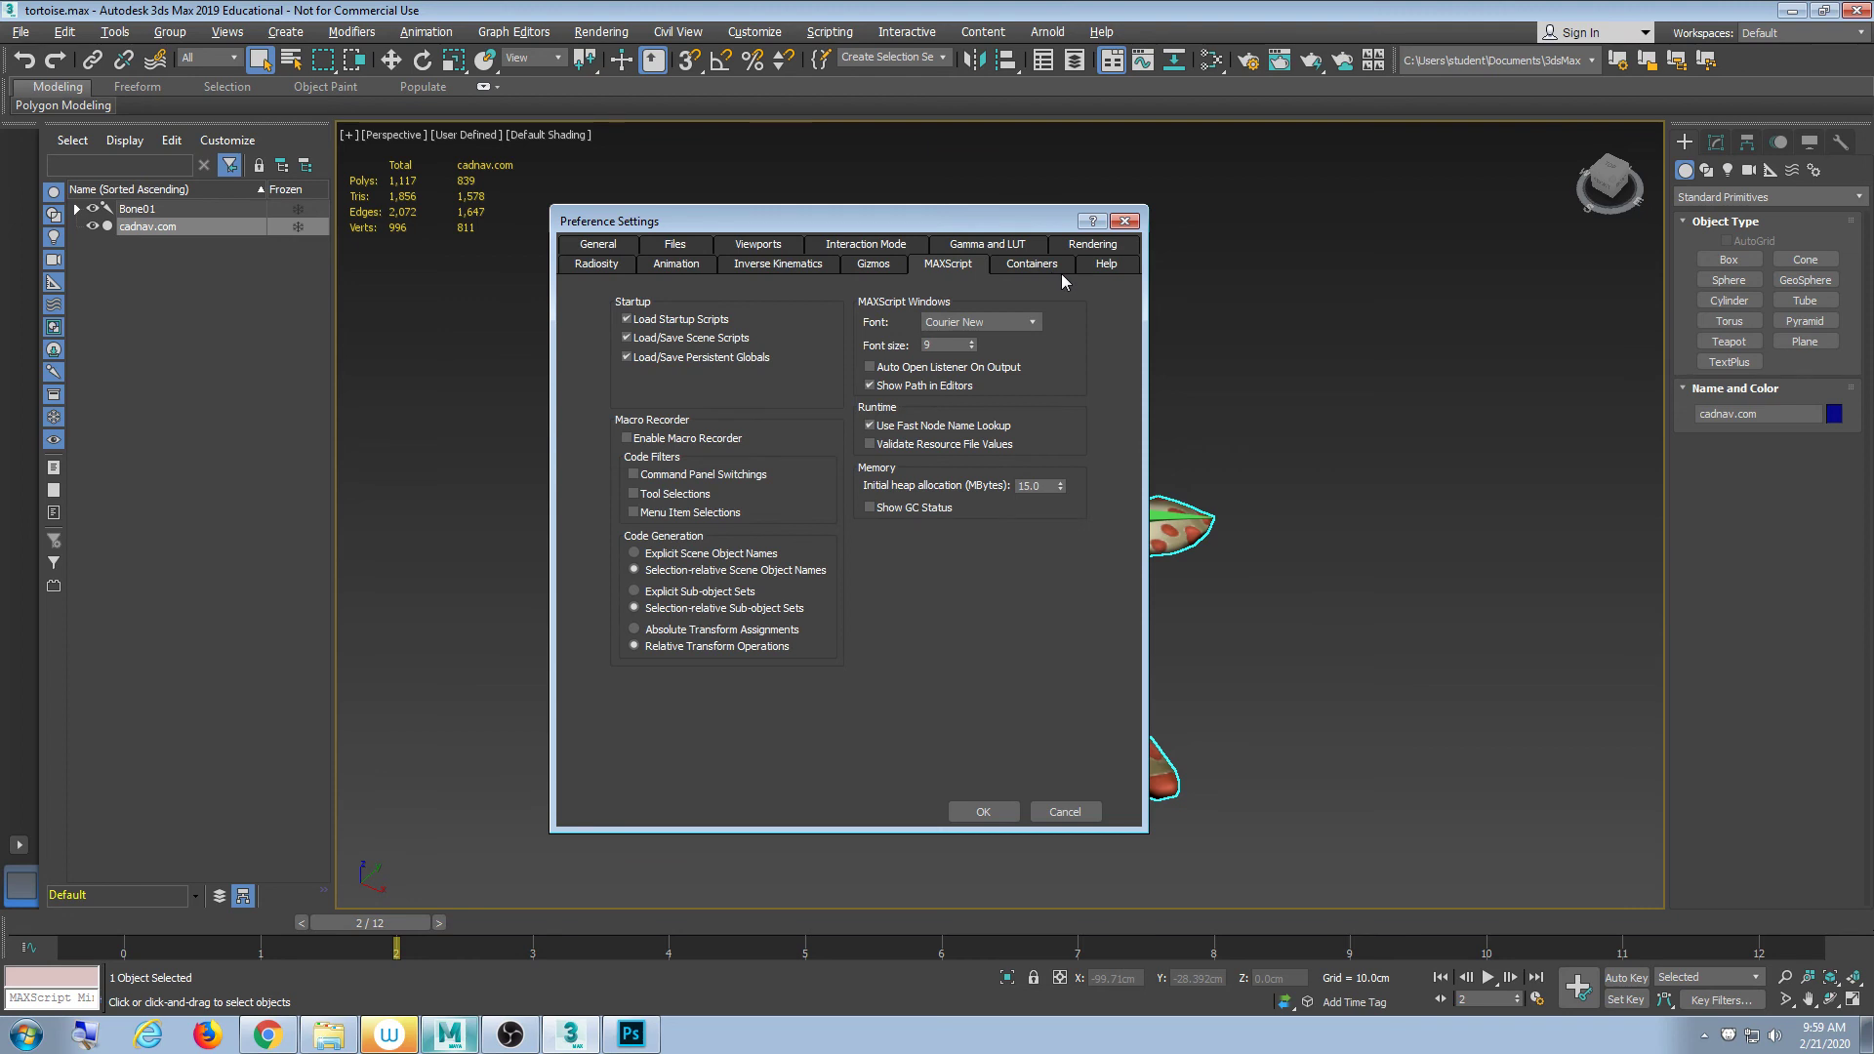
click(874, 264)
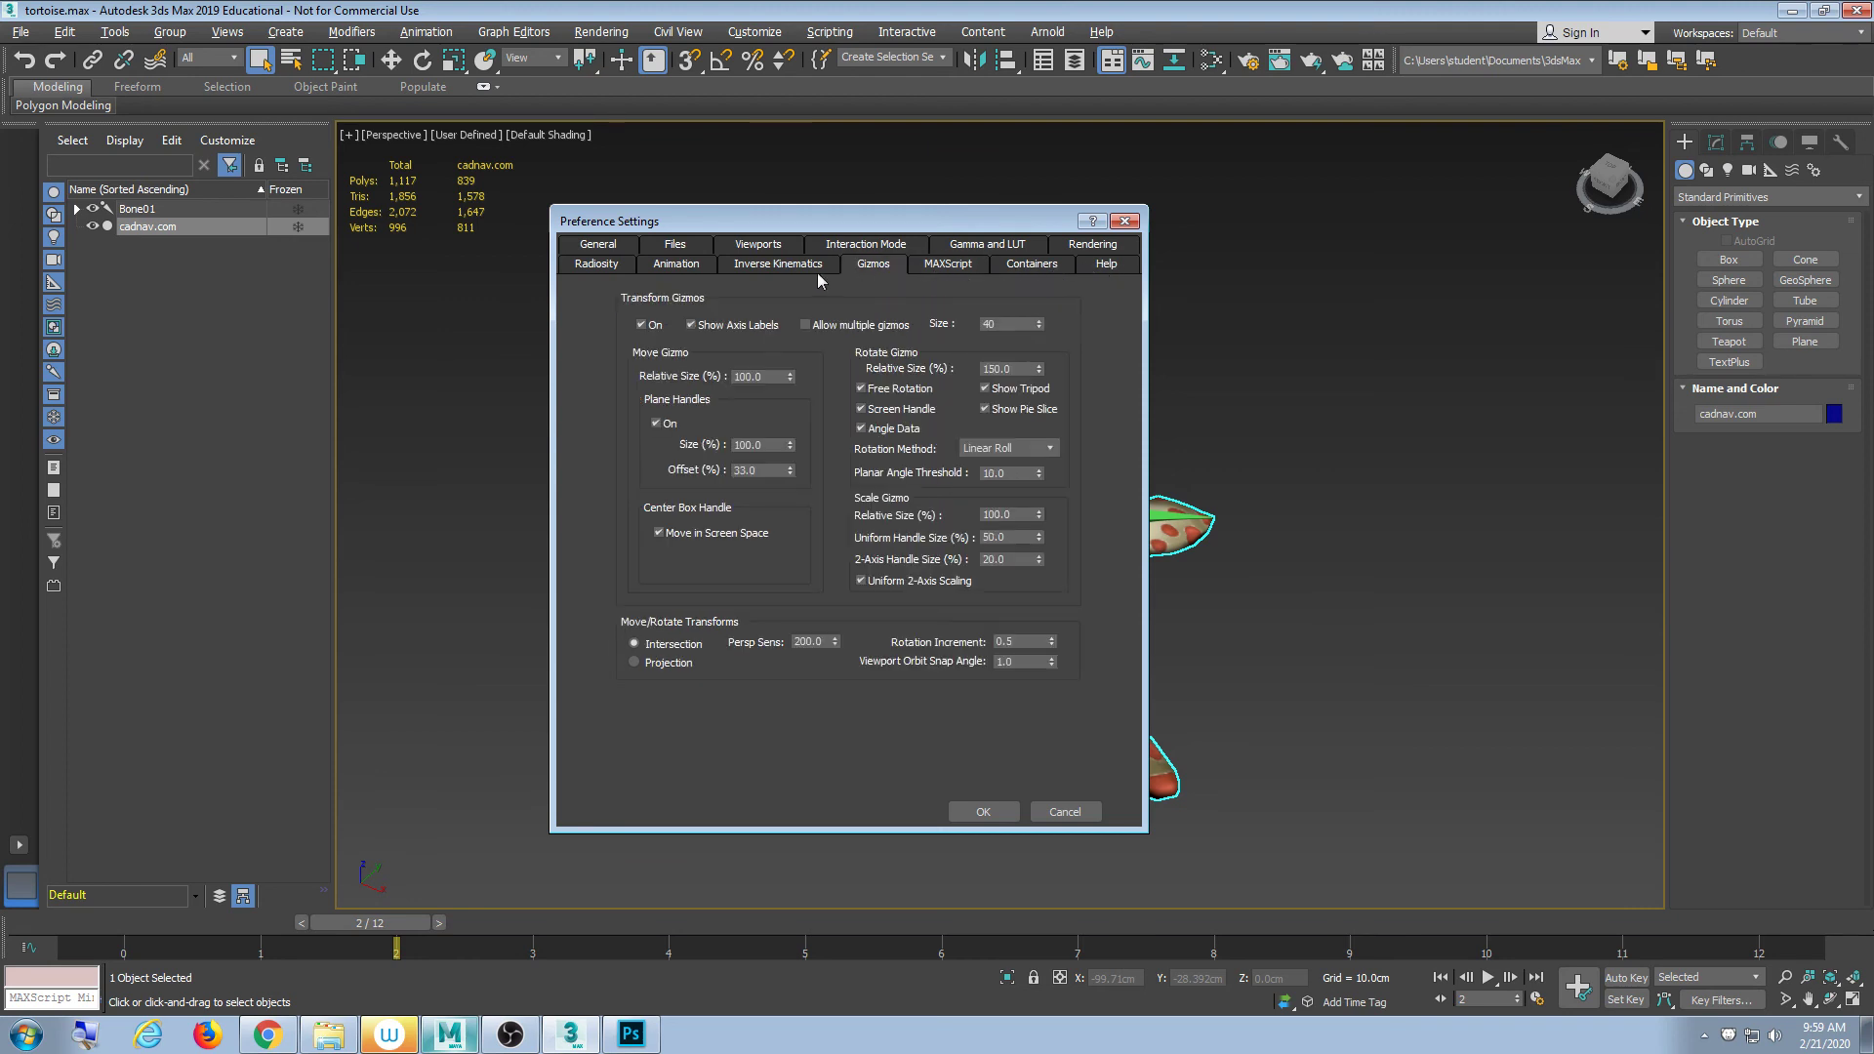
click(676, 264)
click(613, 265)
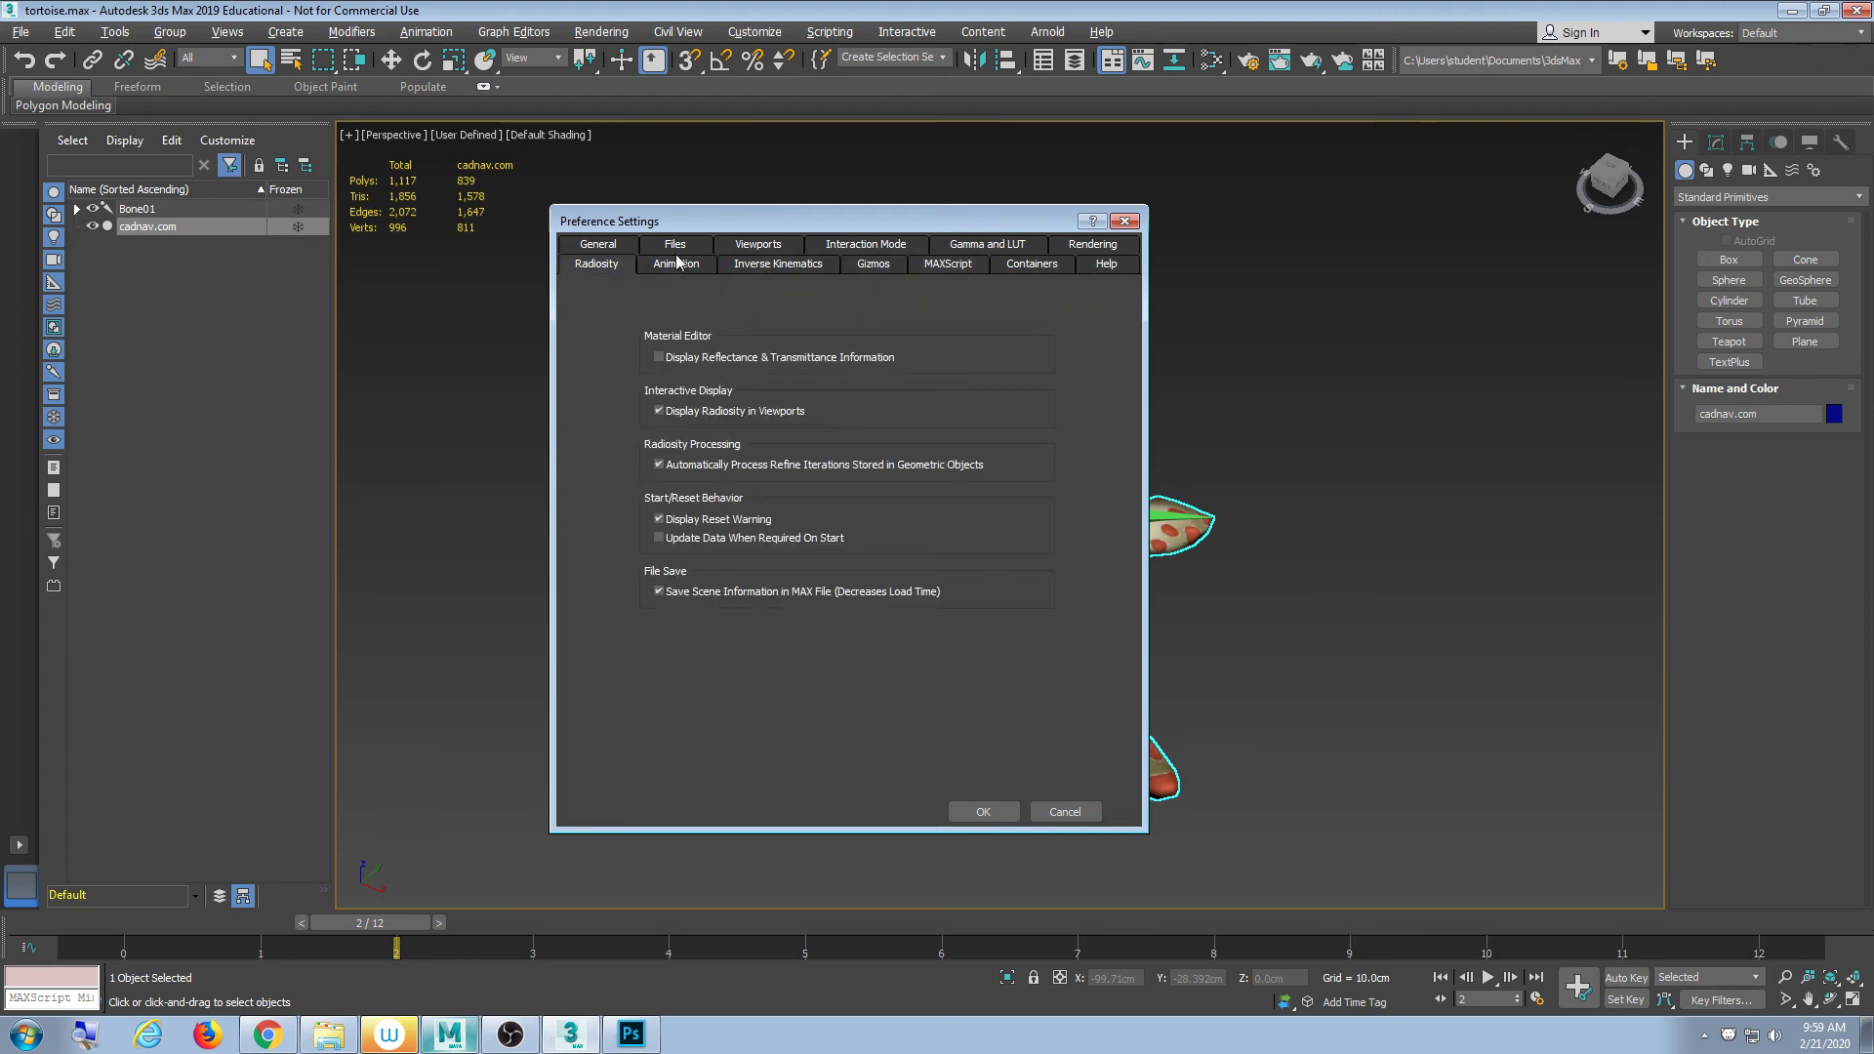
click(1124, 220)
click(20, 37)
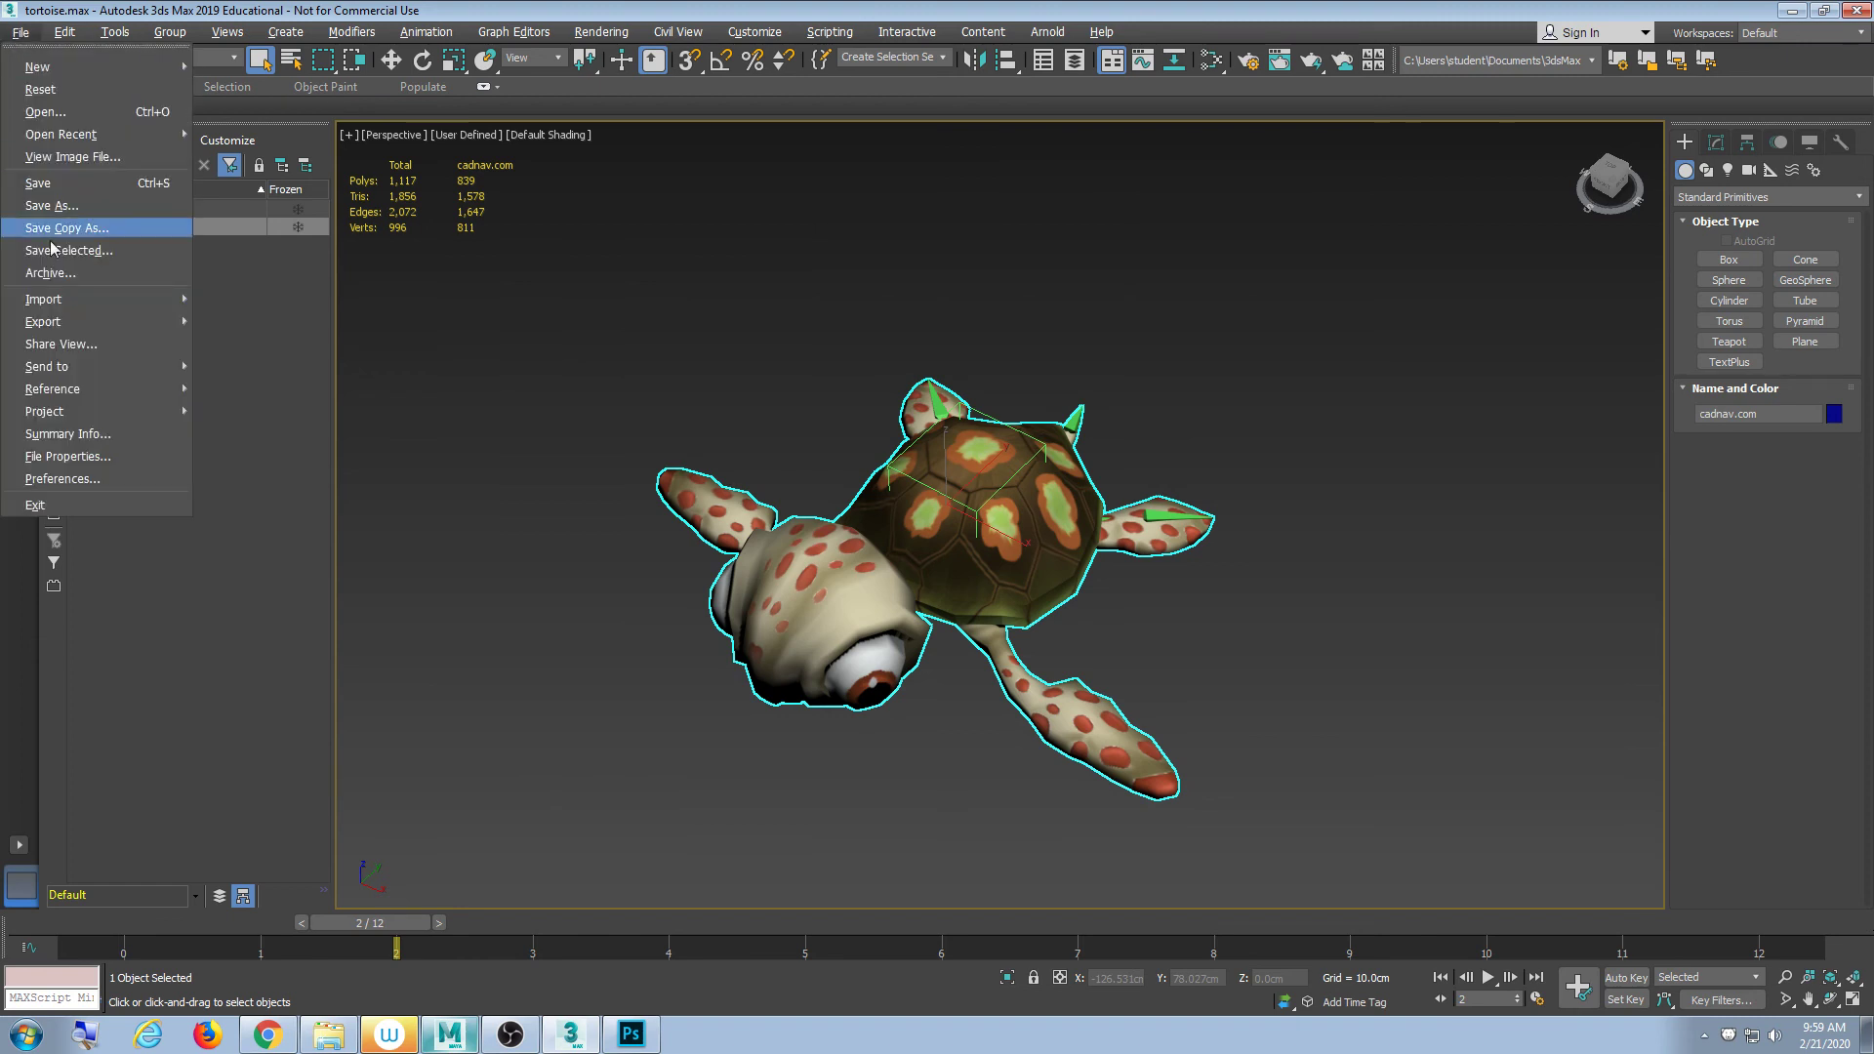
- Export the scene as Turtle into the Models_E0113A065 folder, reaching the FBX Export options
mouse_move(54, 324)
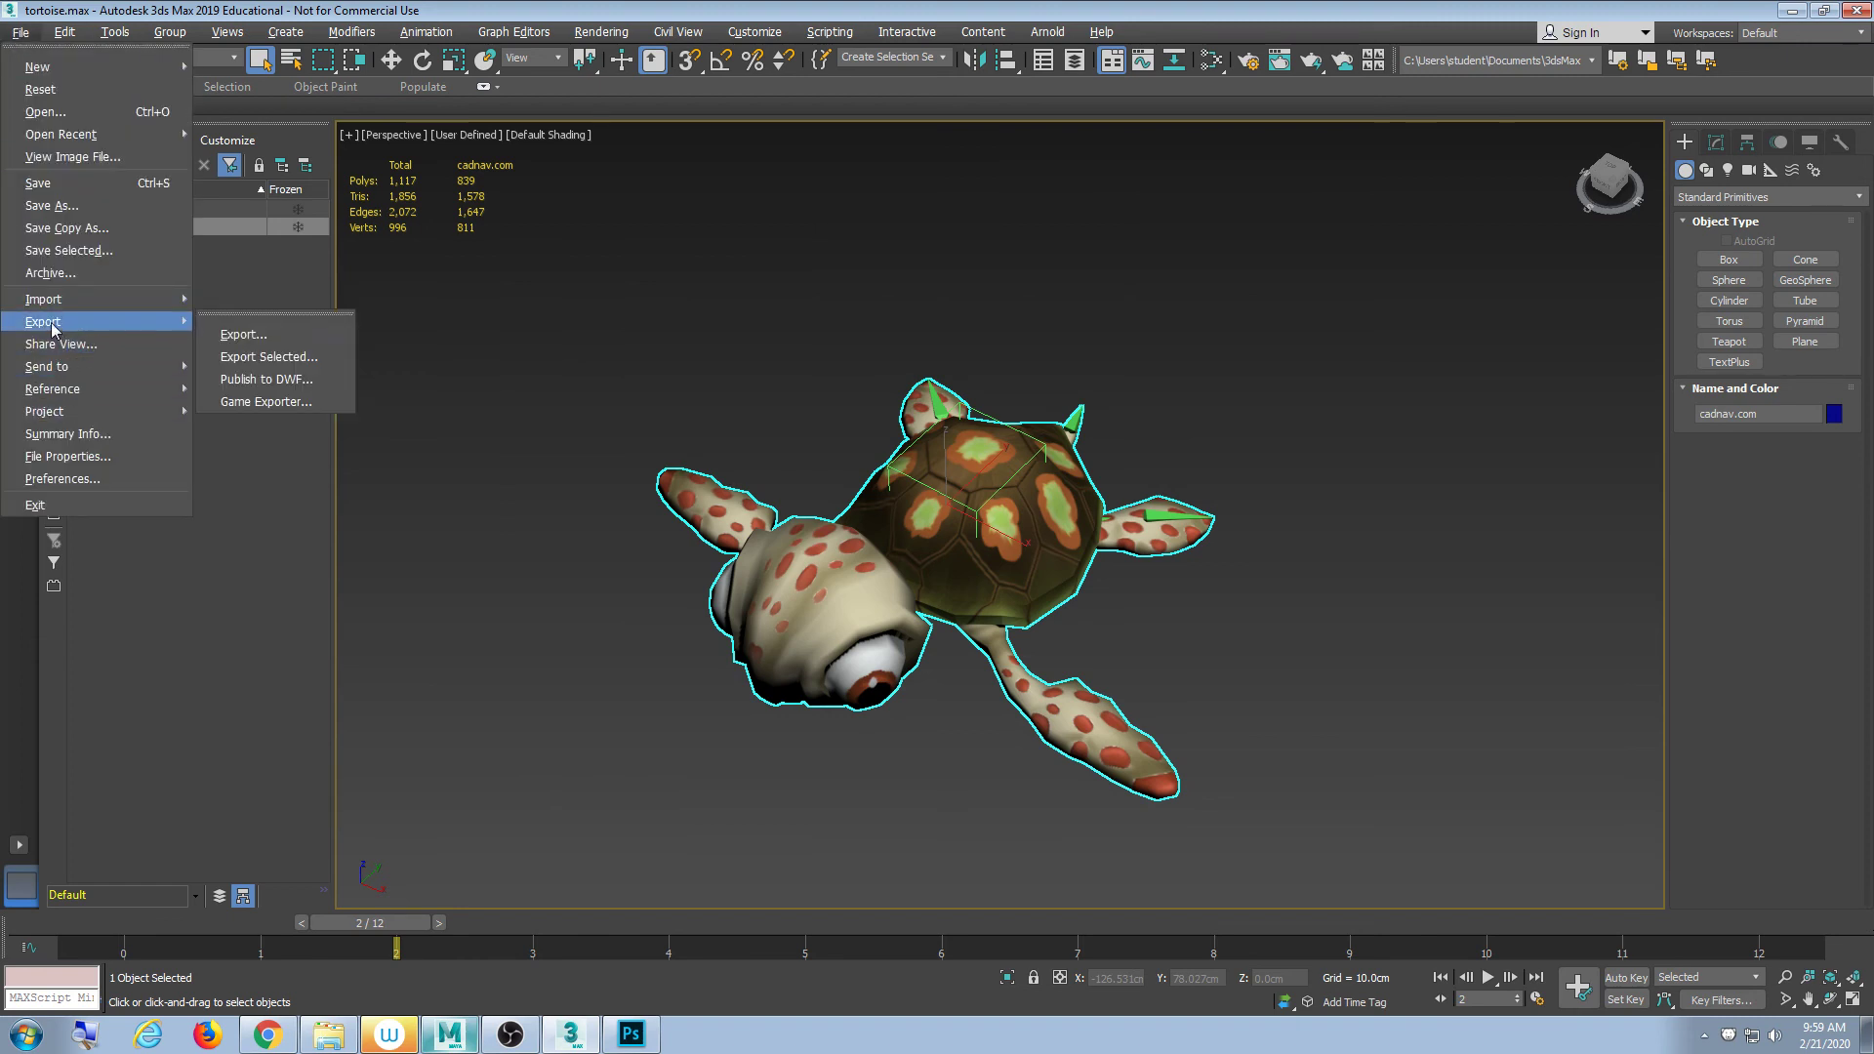
click(274, 337)
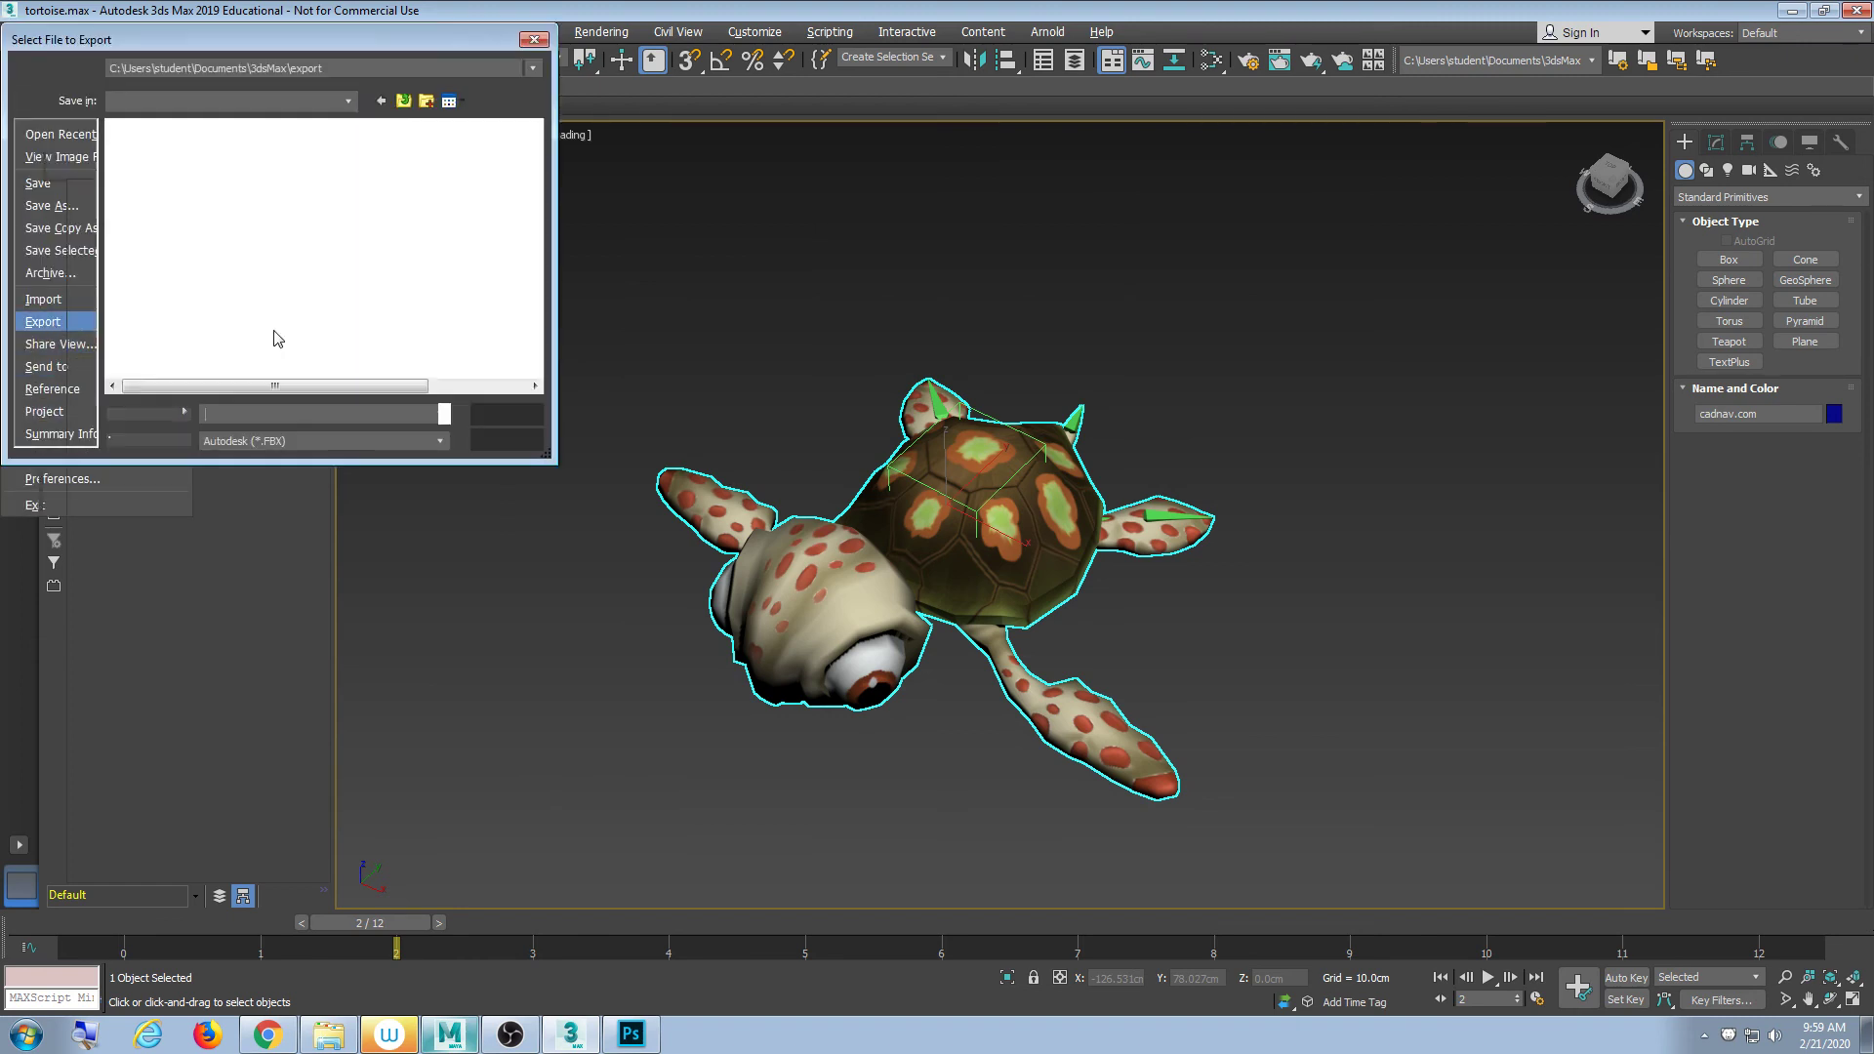
drag(322, 127, 411, 114)
click(287, 291)
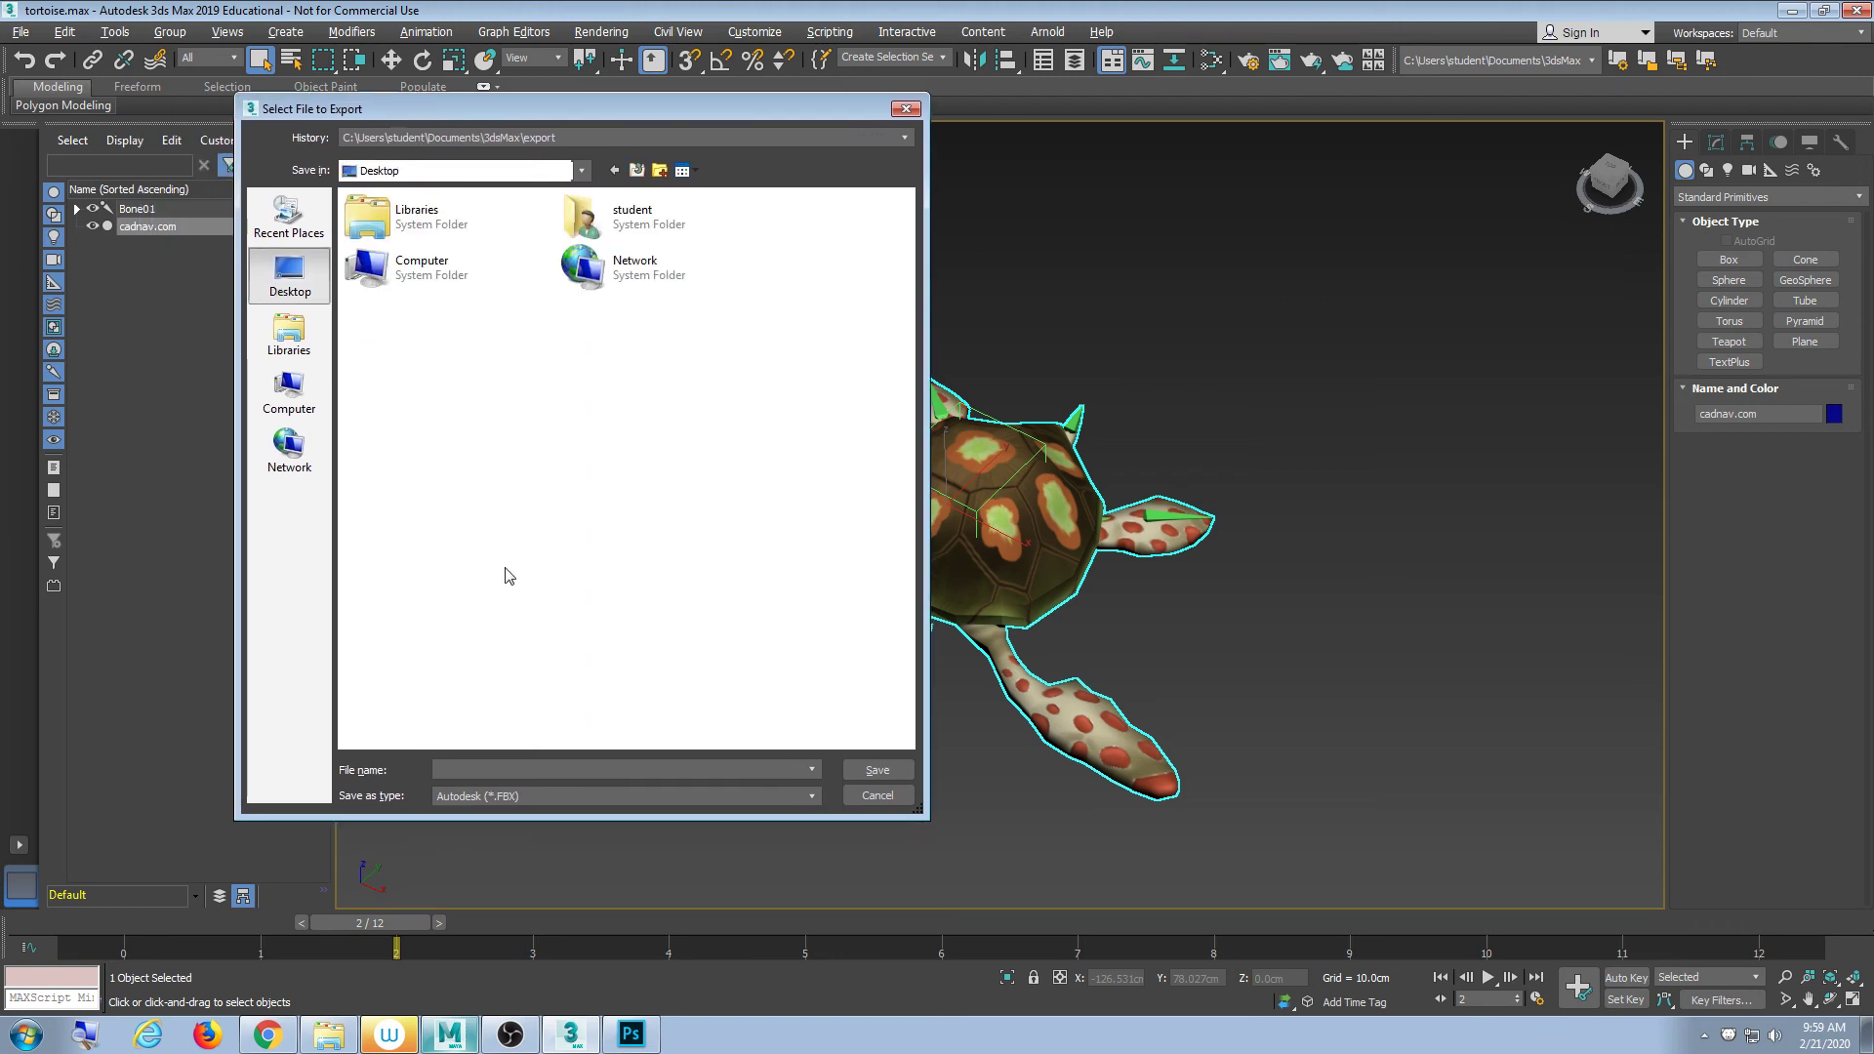
key(BackSpace)
click(552, 769)
click(289, 334)
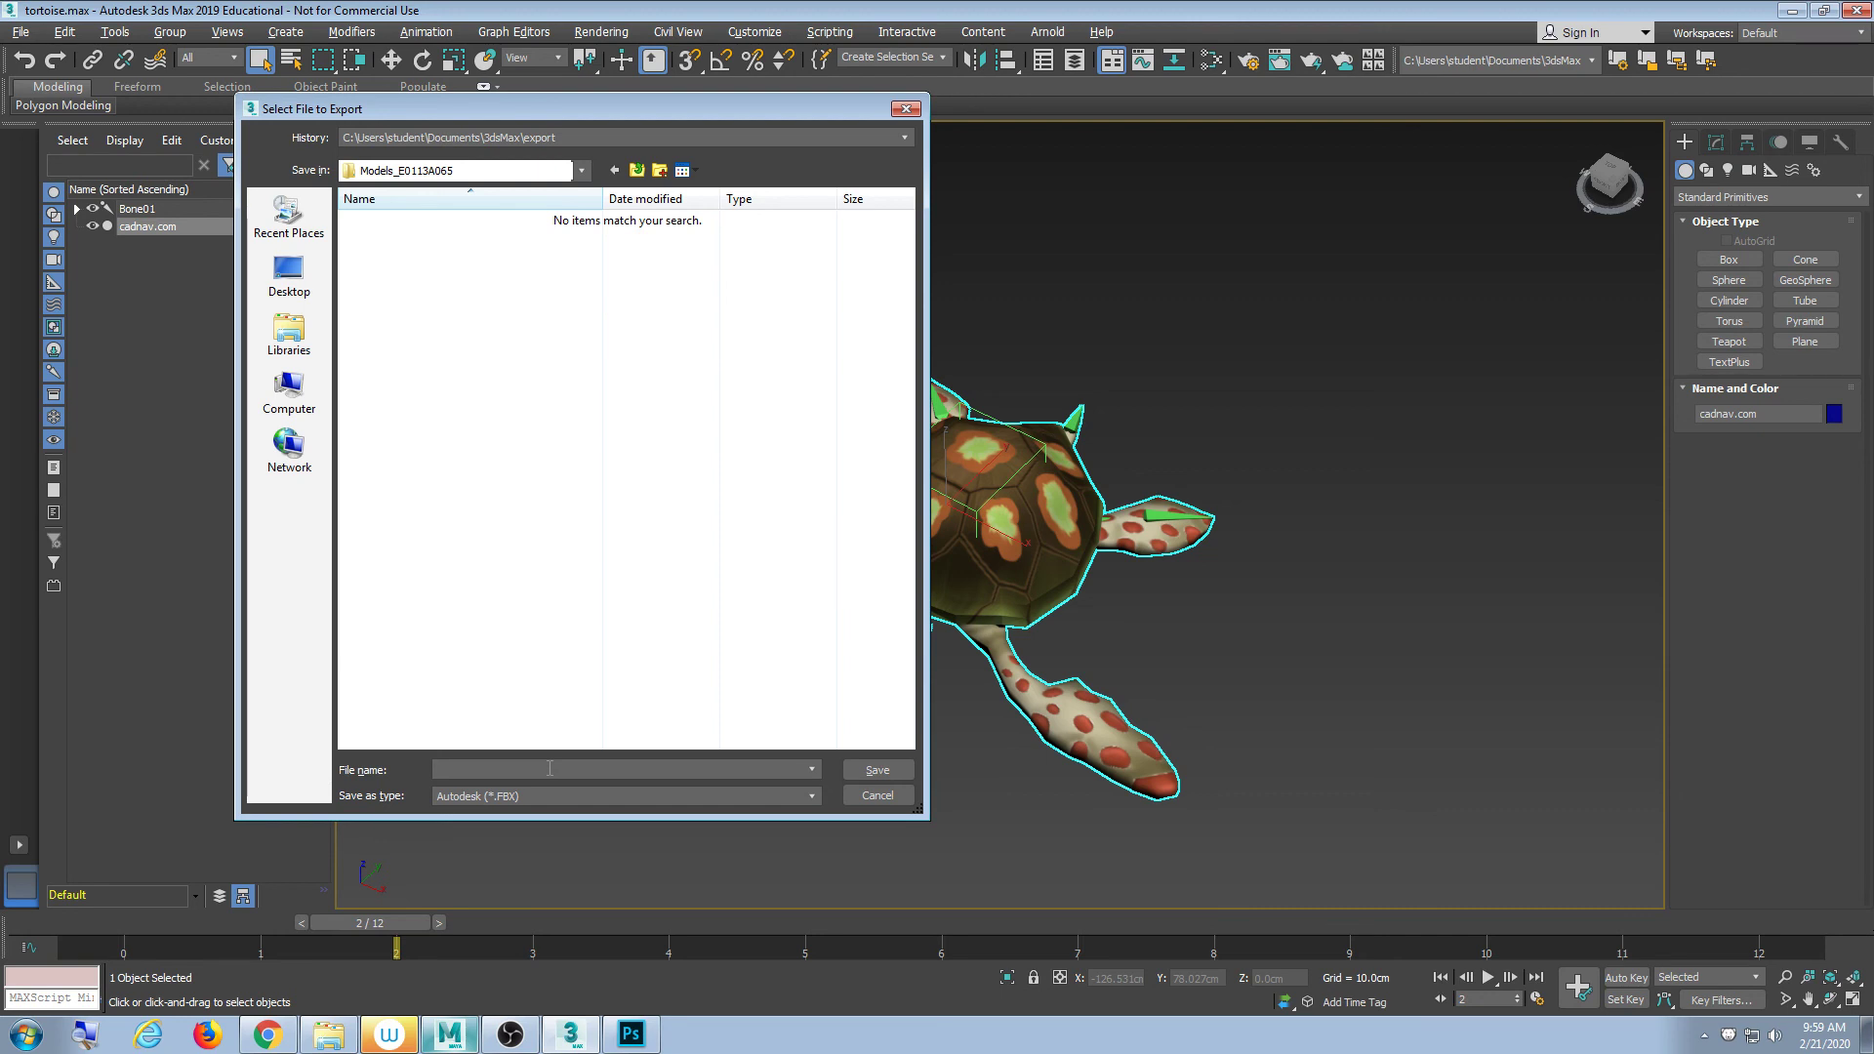
text(Tru)
key(BackSpace)
key(BackSpace)
text(urtle)
key(Return)
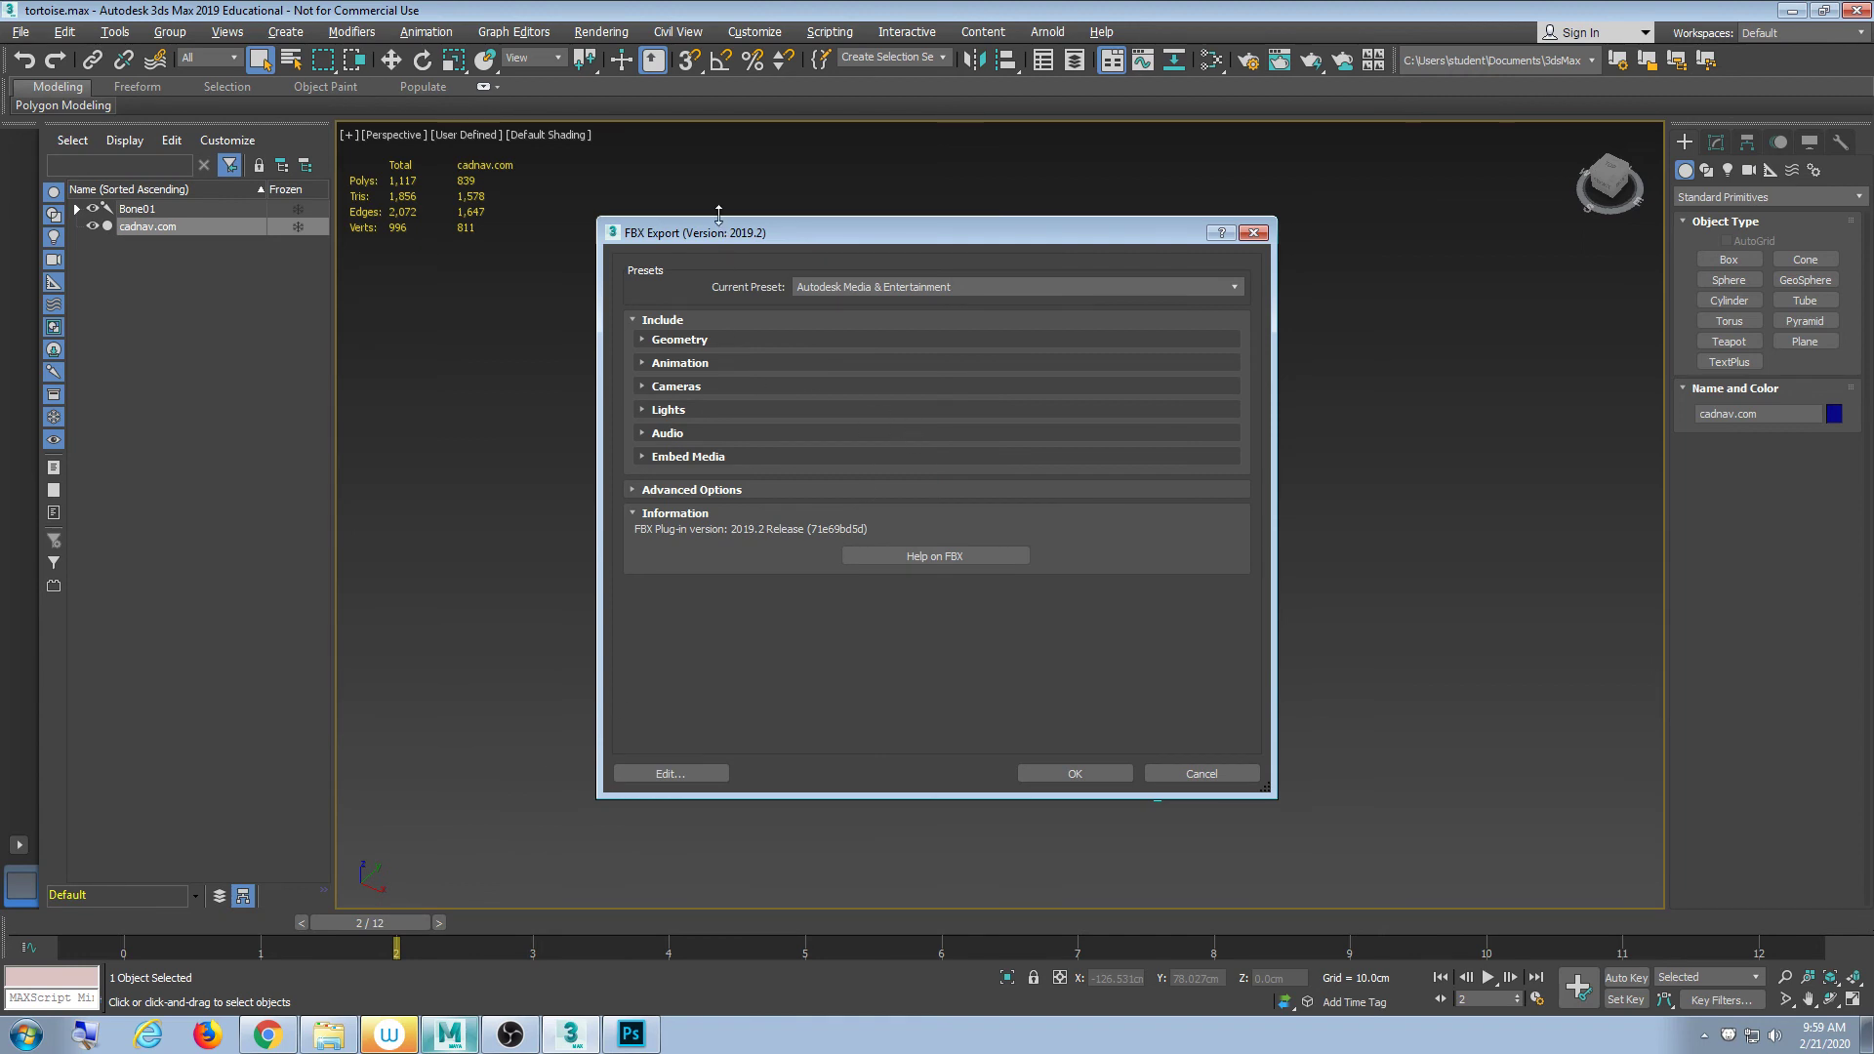
- Enlarge the FBX Export dialog, expand Geometry and Animation, and turn animation off
drag(718, 214, 715, 106)
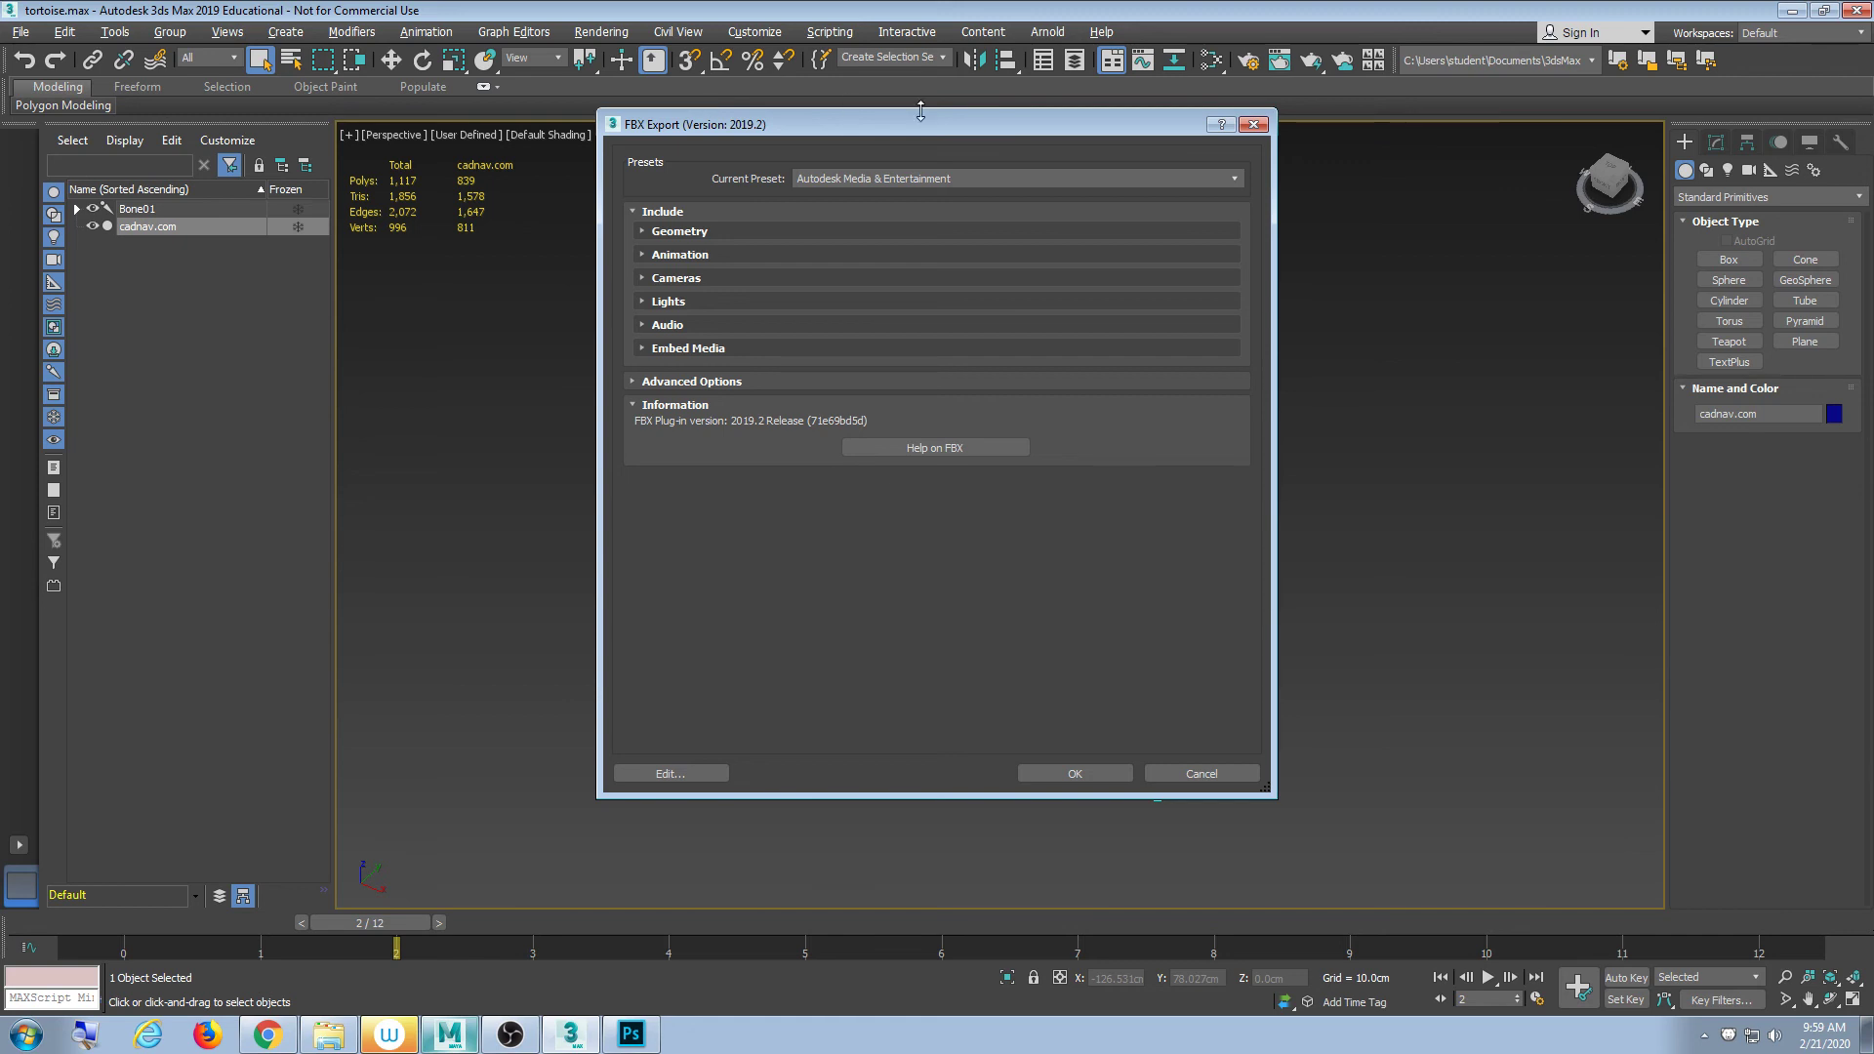
drag(833, 133, 1093, 162)
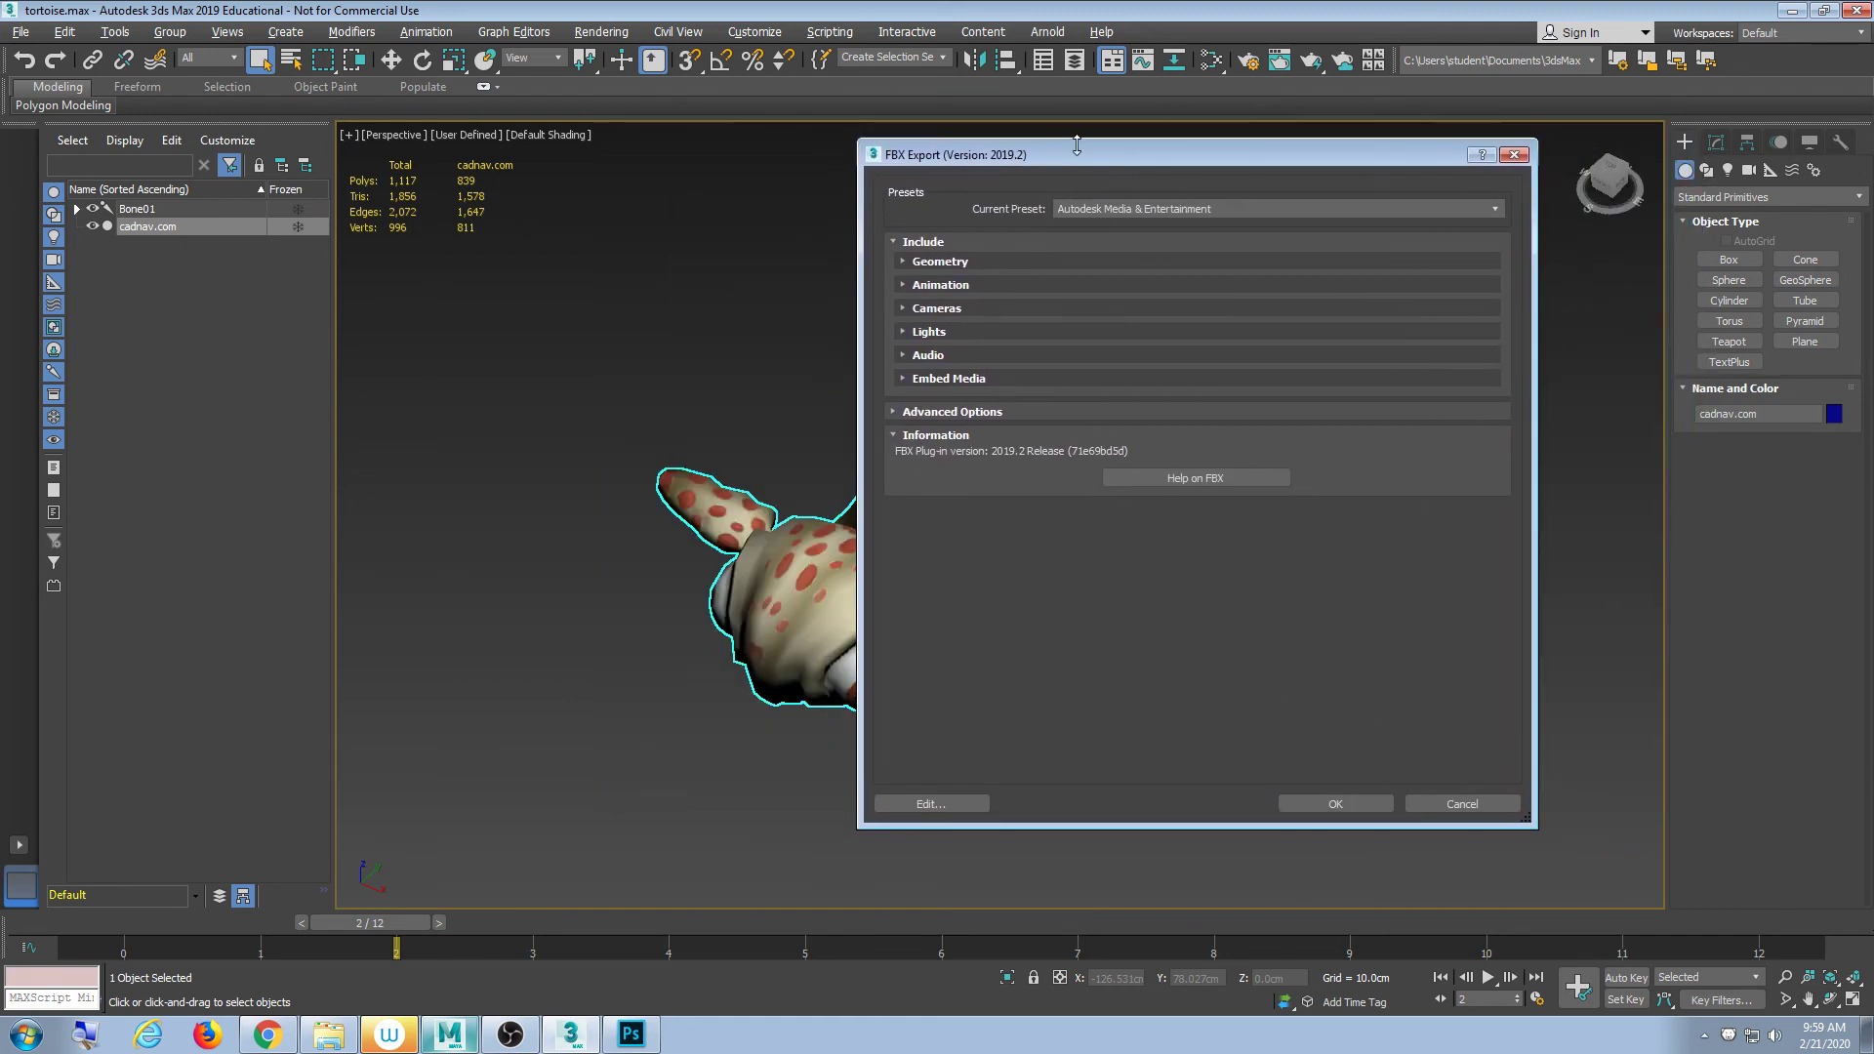
drag(856, 146, 648, 78)
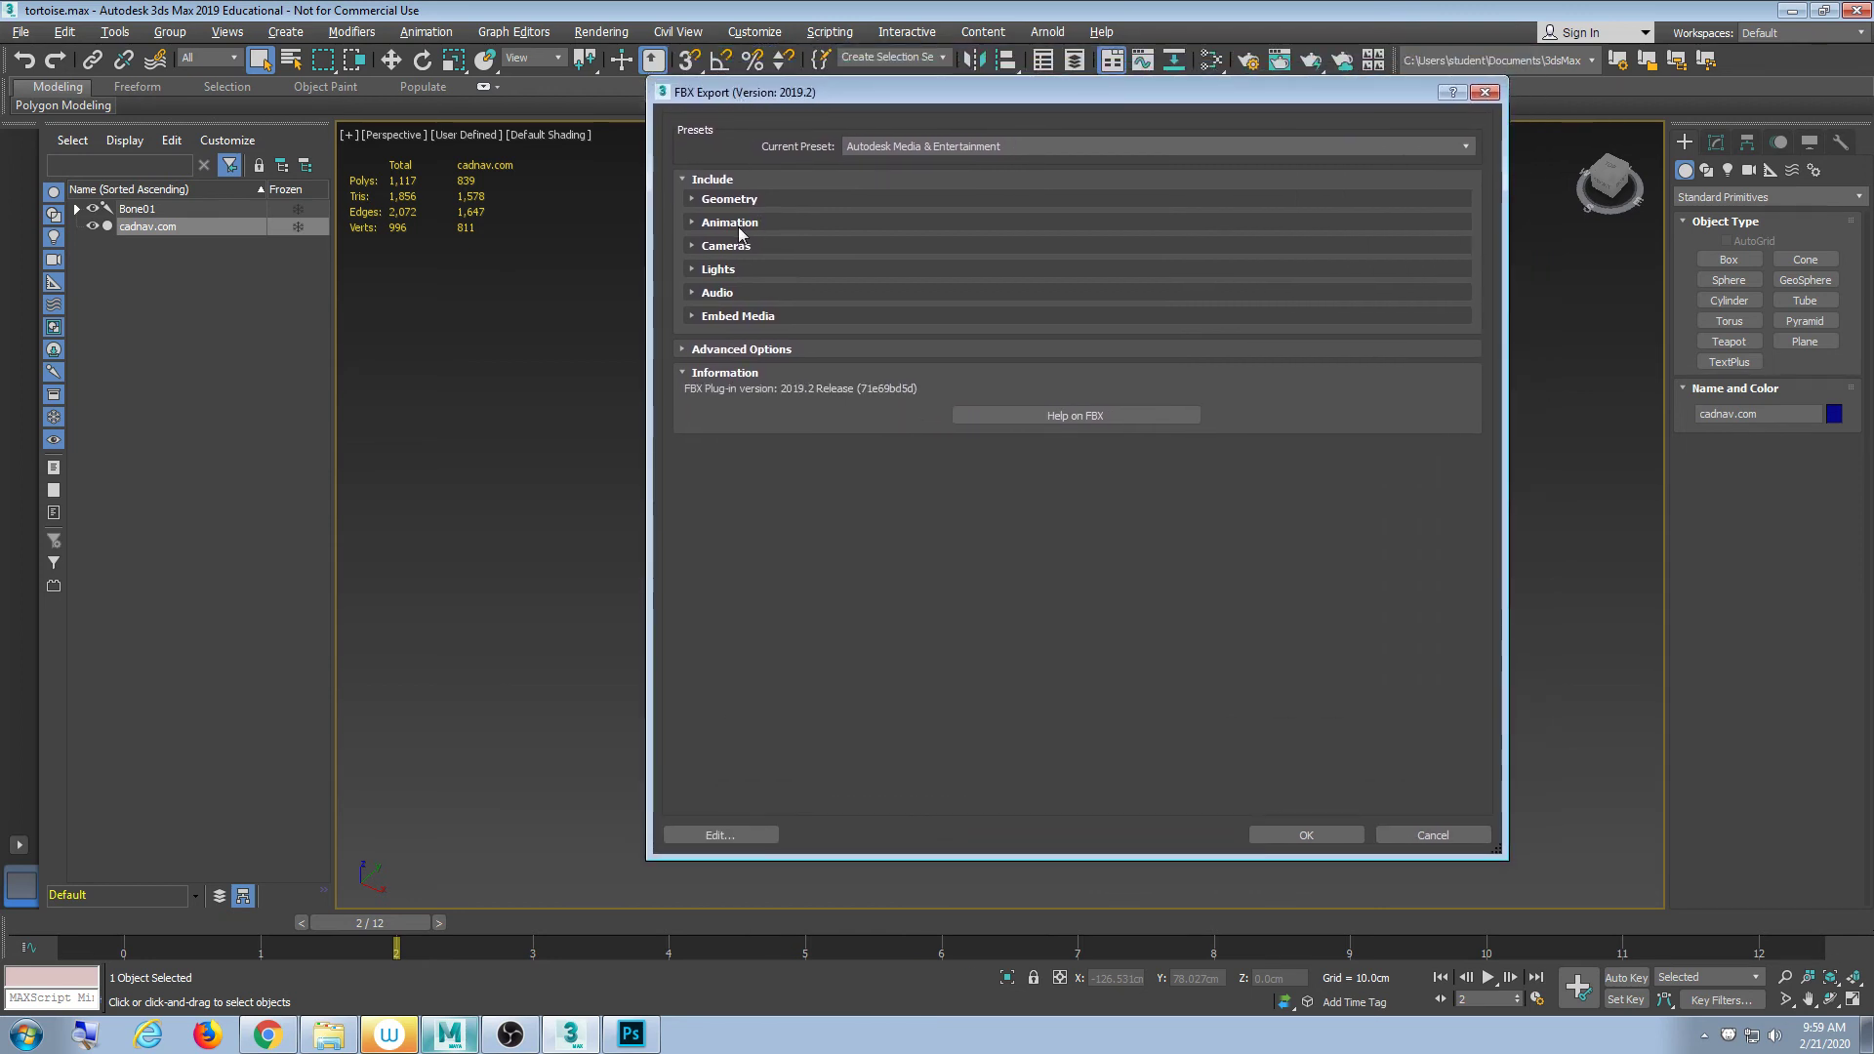
click(695, 200)
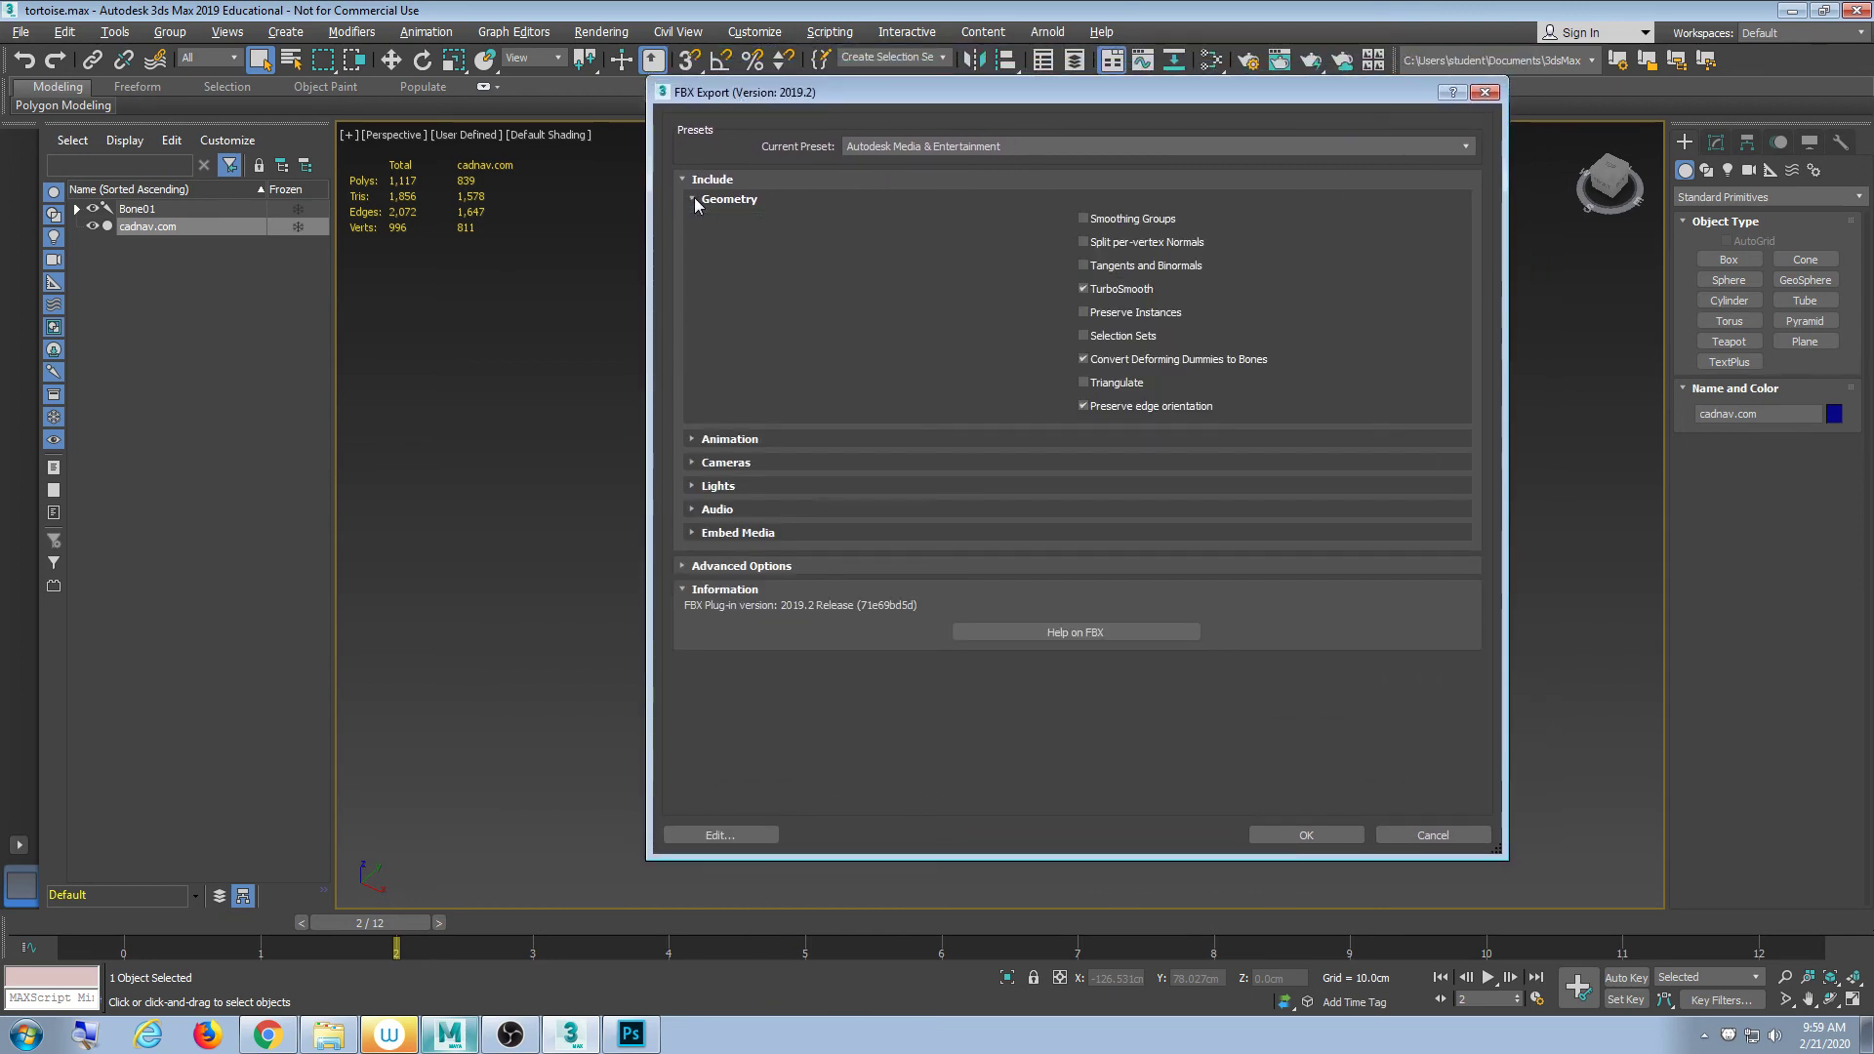
drag(796, 94, 804, 100)
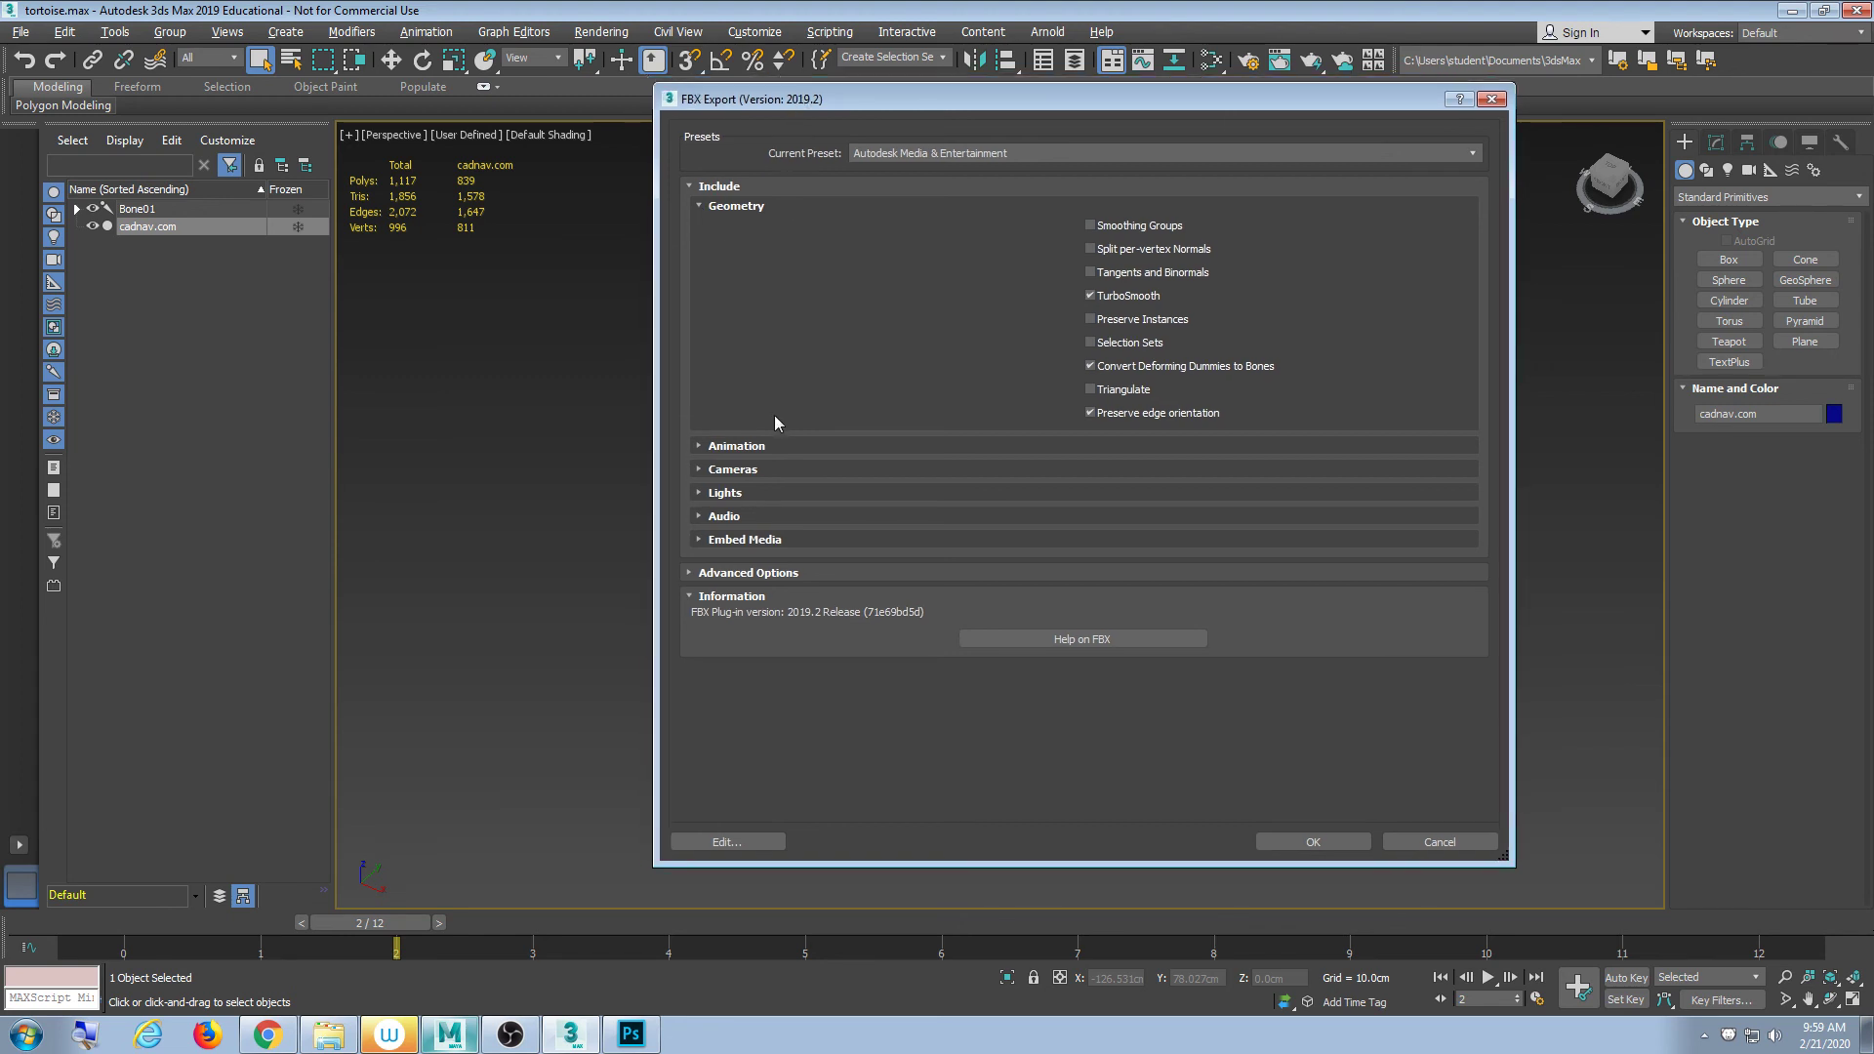
click(778, 446)
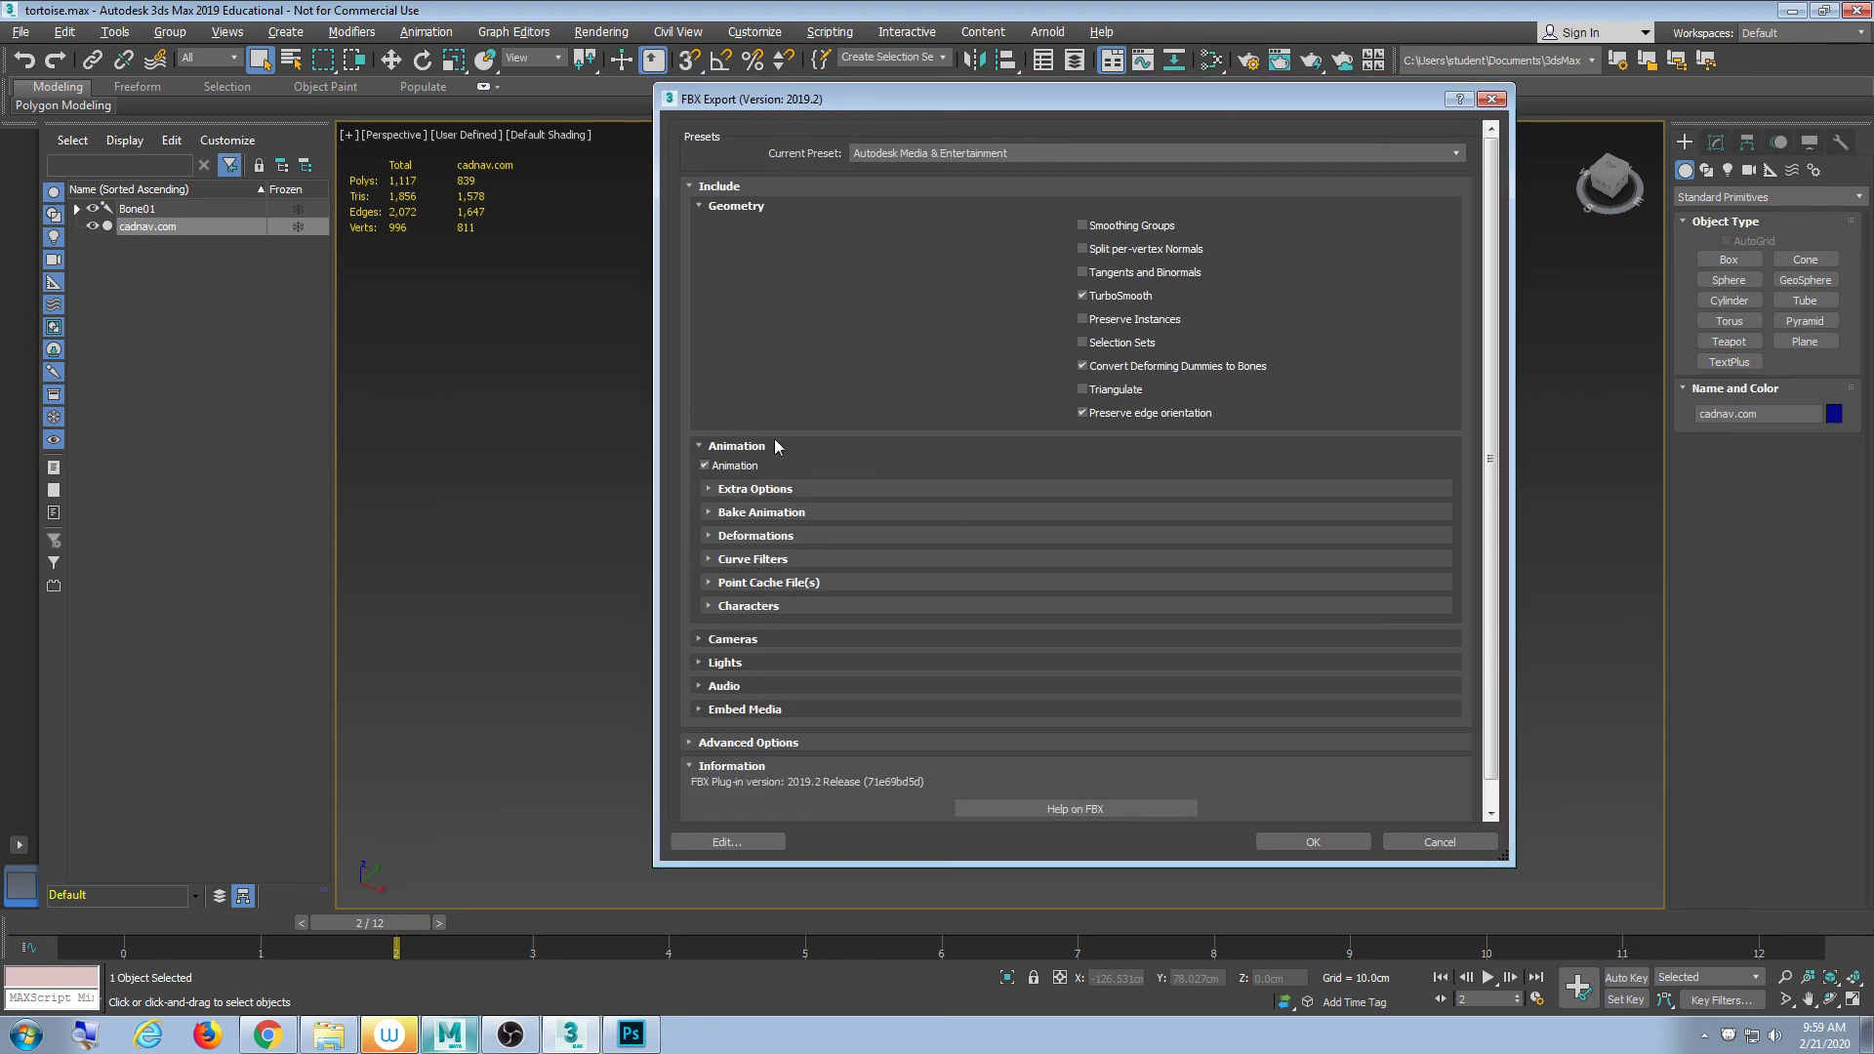
click(727, 466)
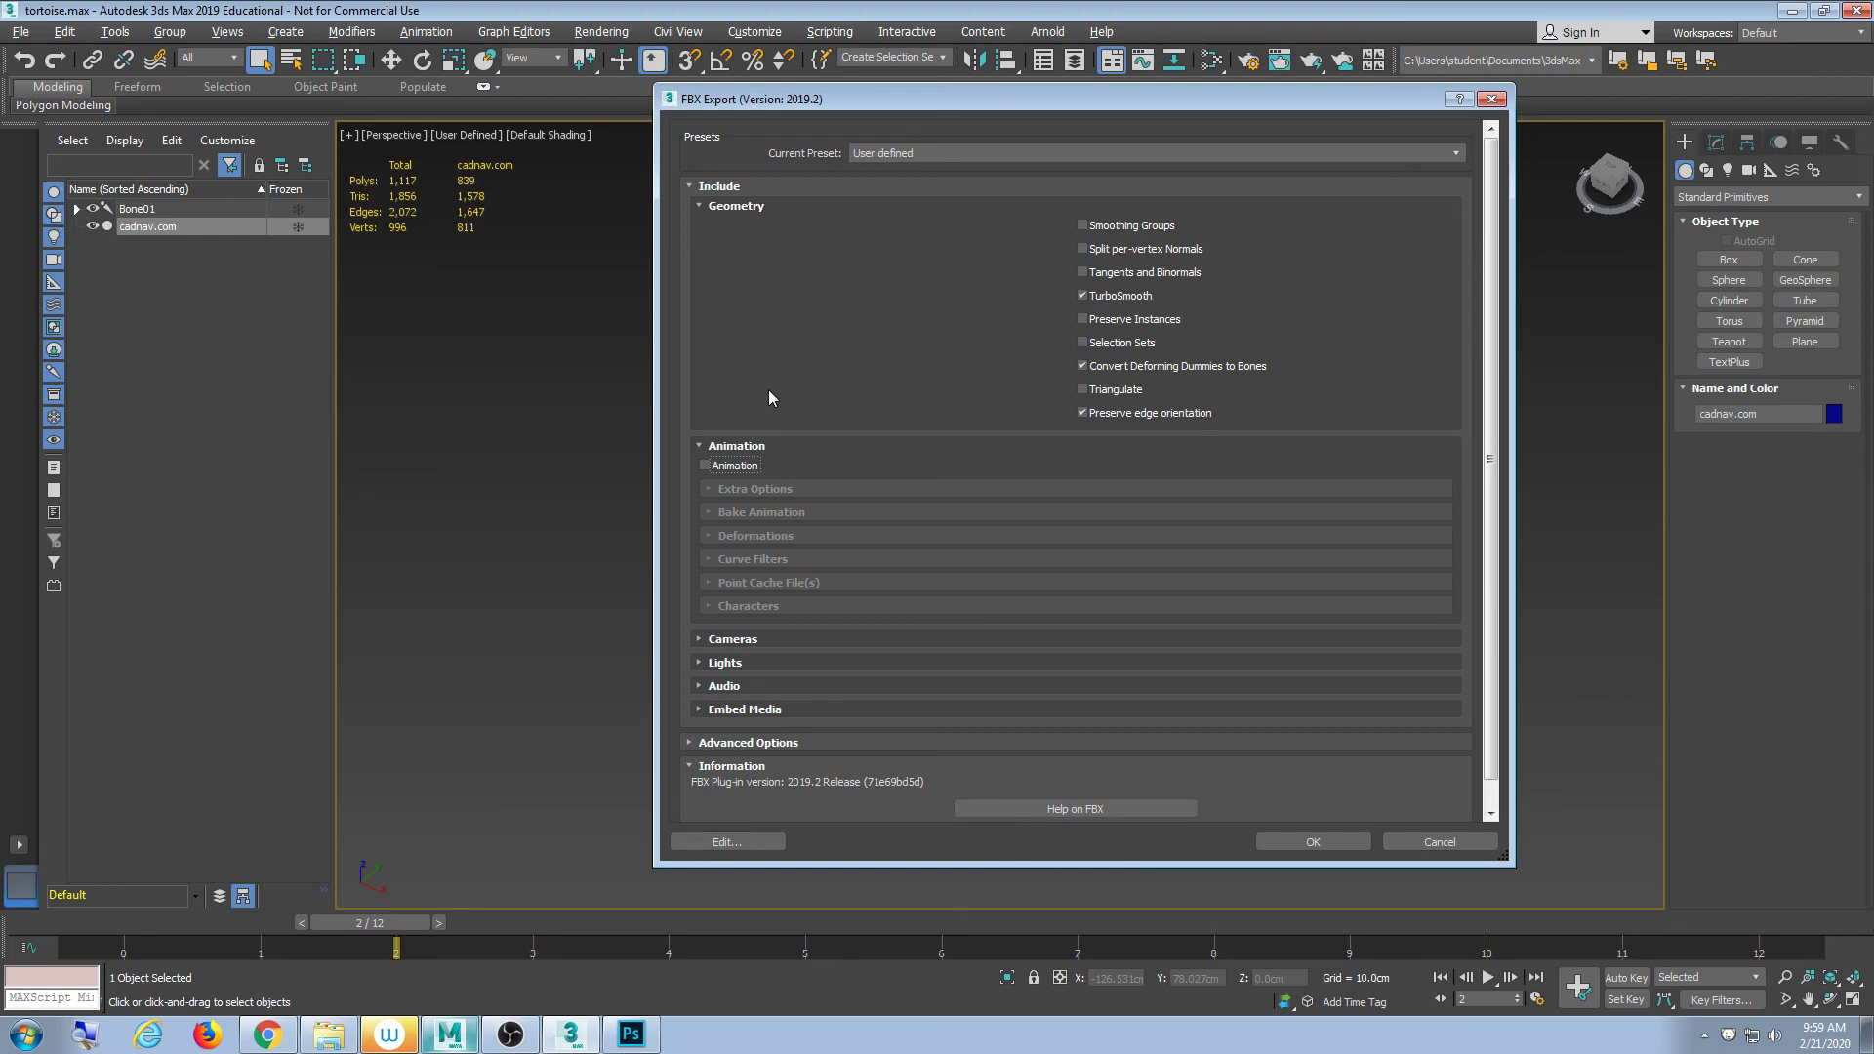
- Enable Smoothing Groups, confirm the Turtle FBX export and dismiss its warnings
click(1113, 230)
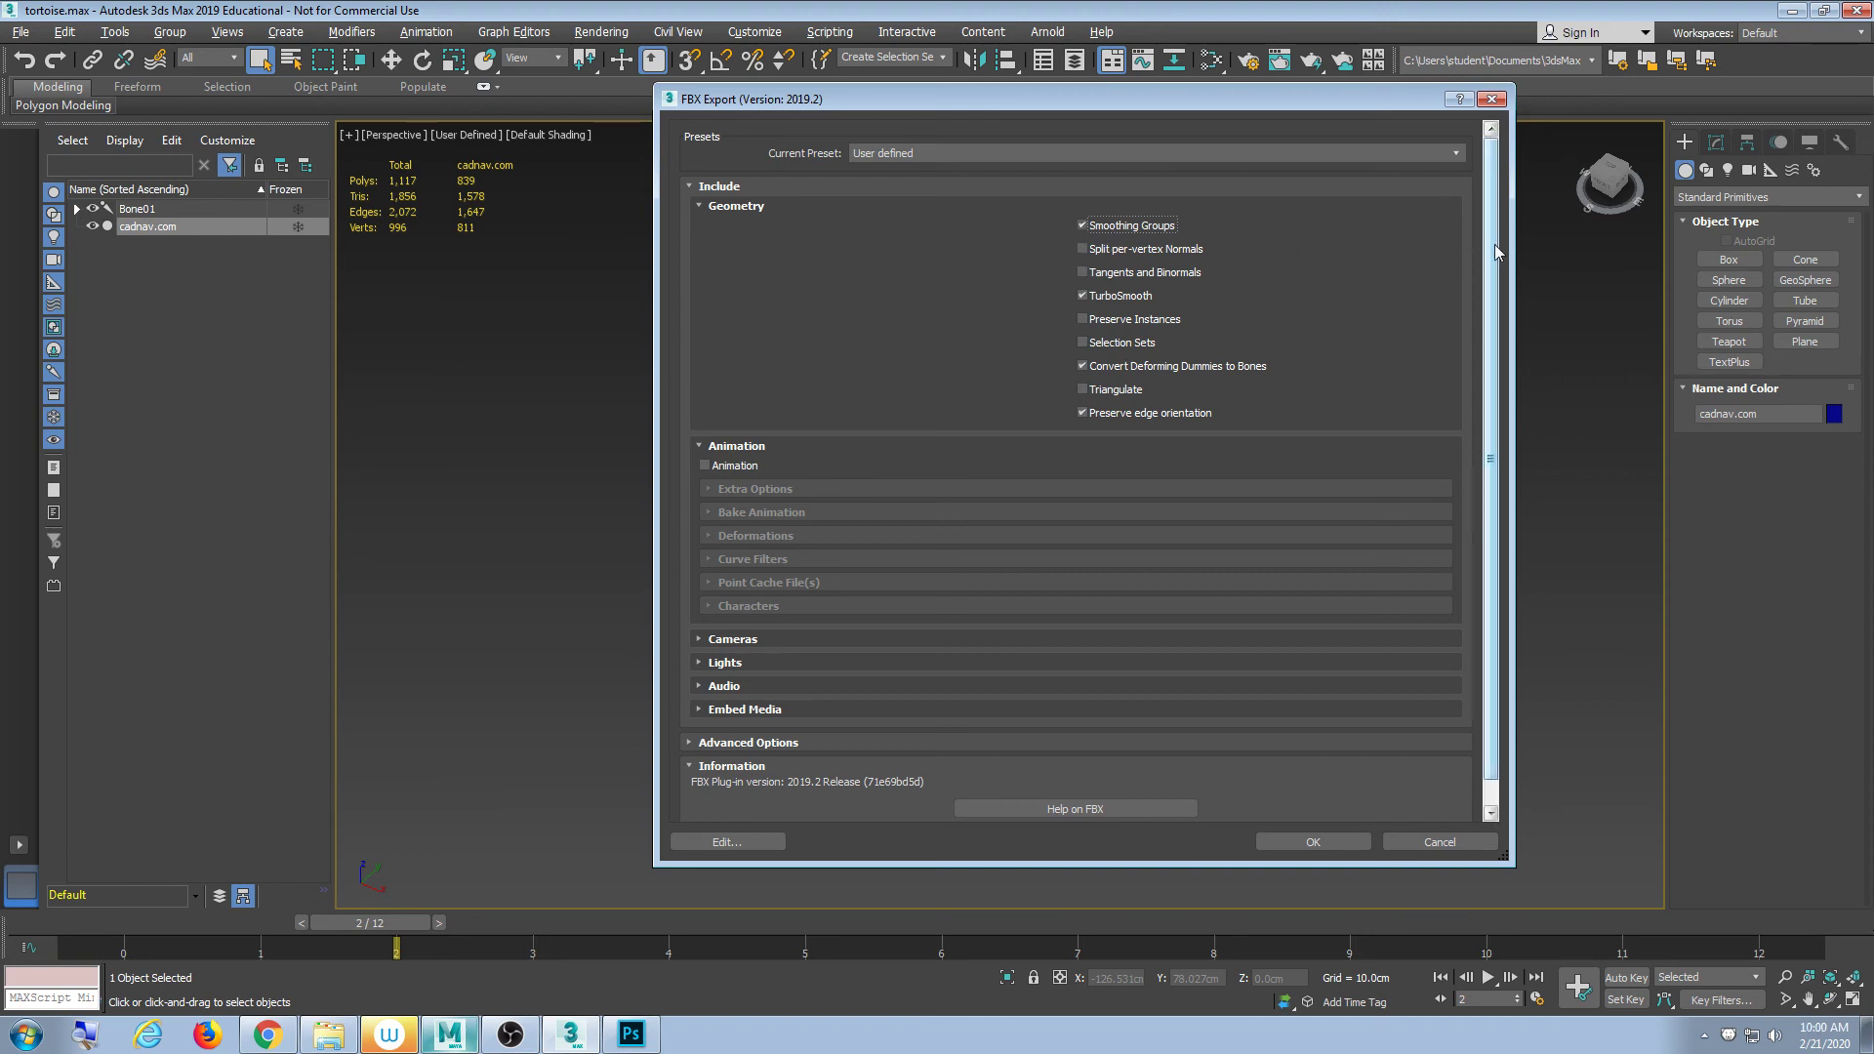
scroll(1495, 244, down, 1)
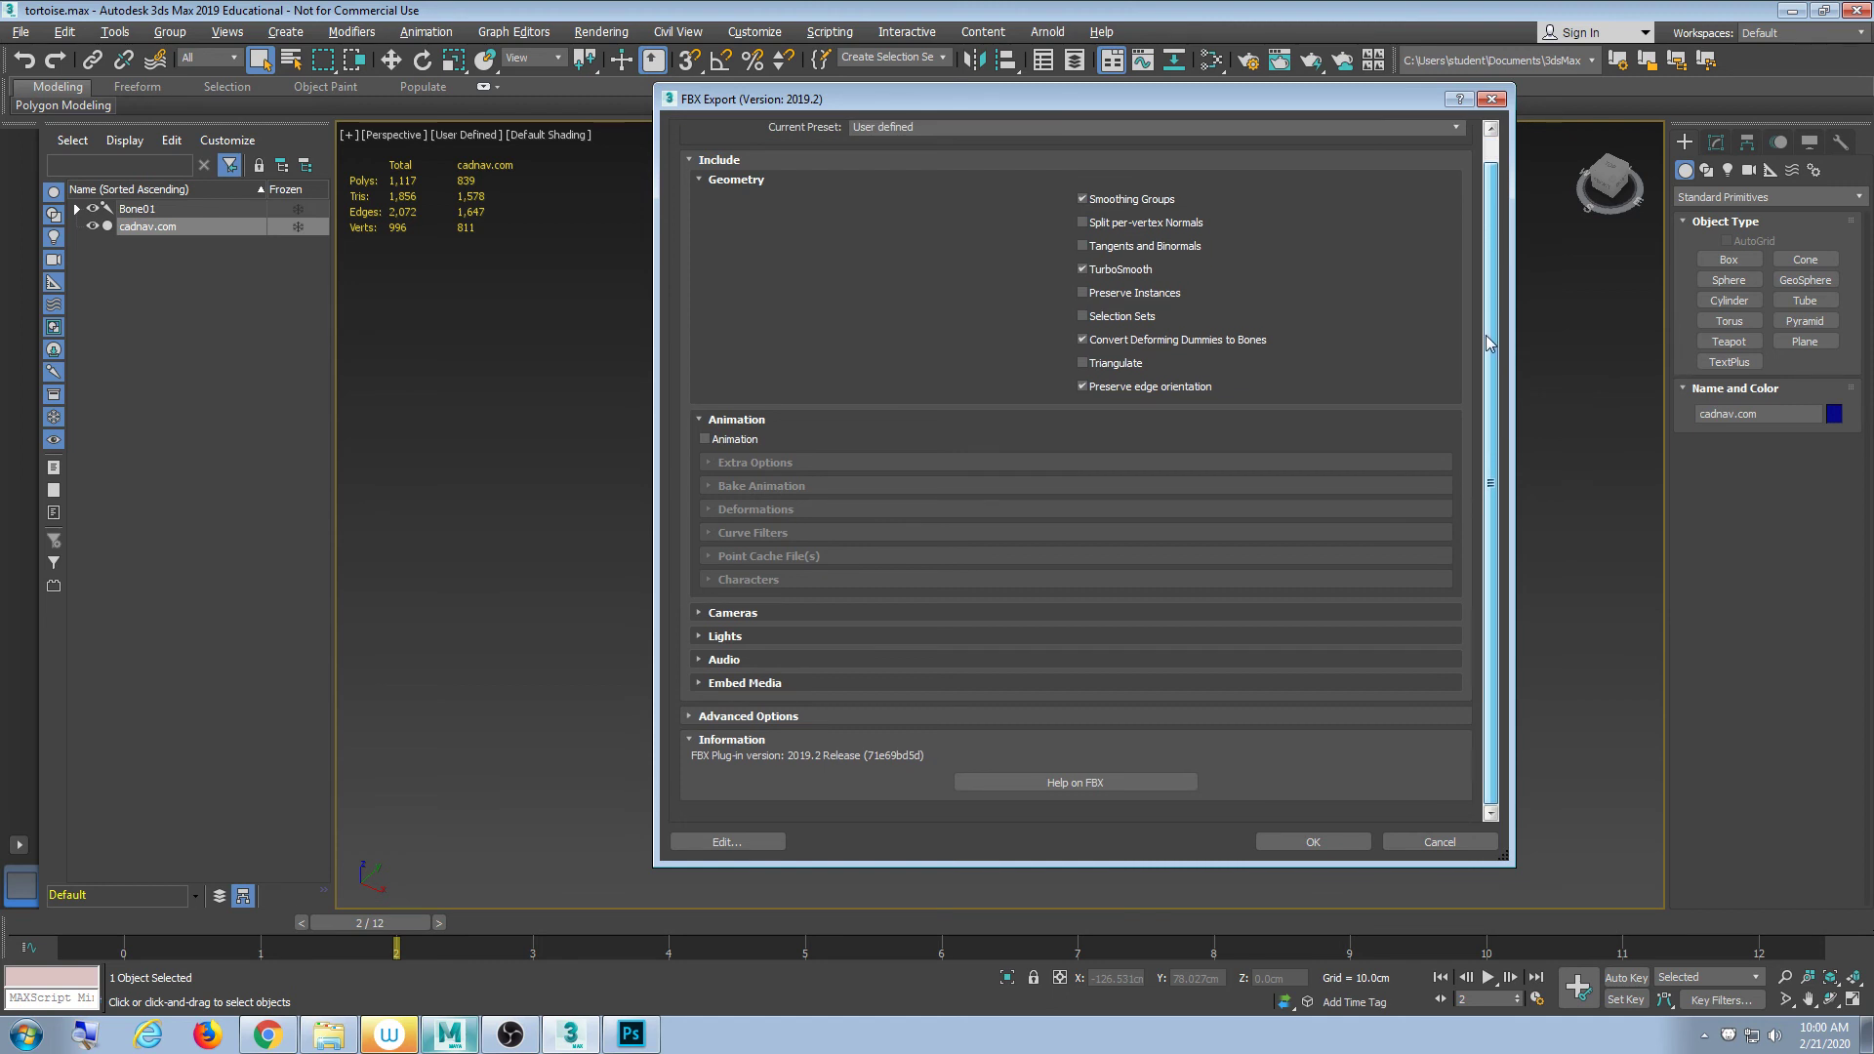
scroll(1485, 336, up, 1)
click(1335, 838)
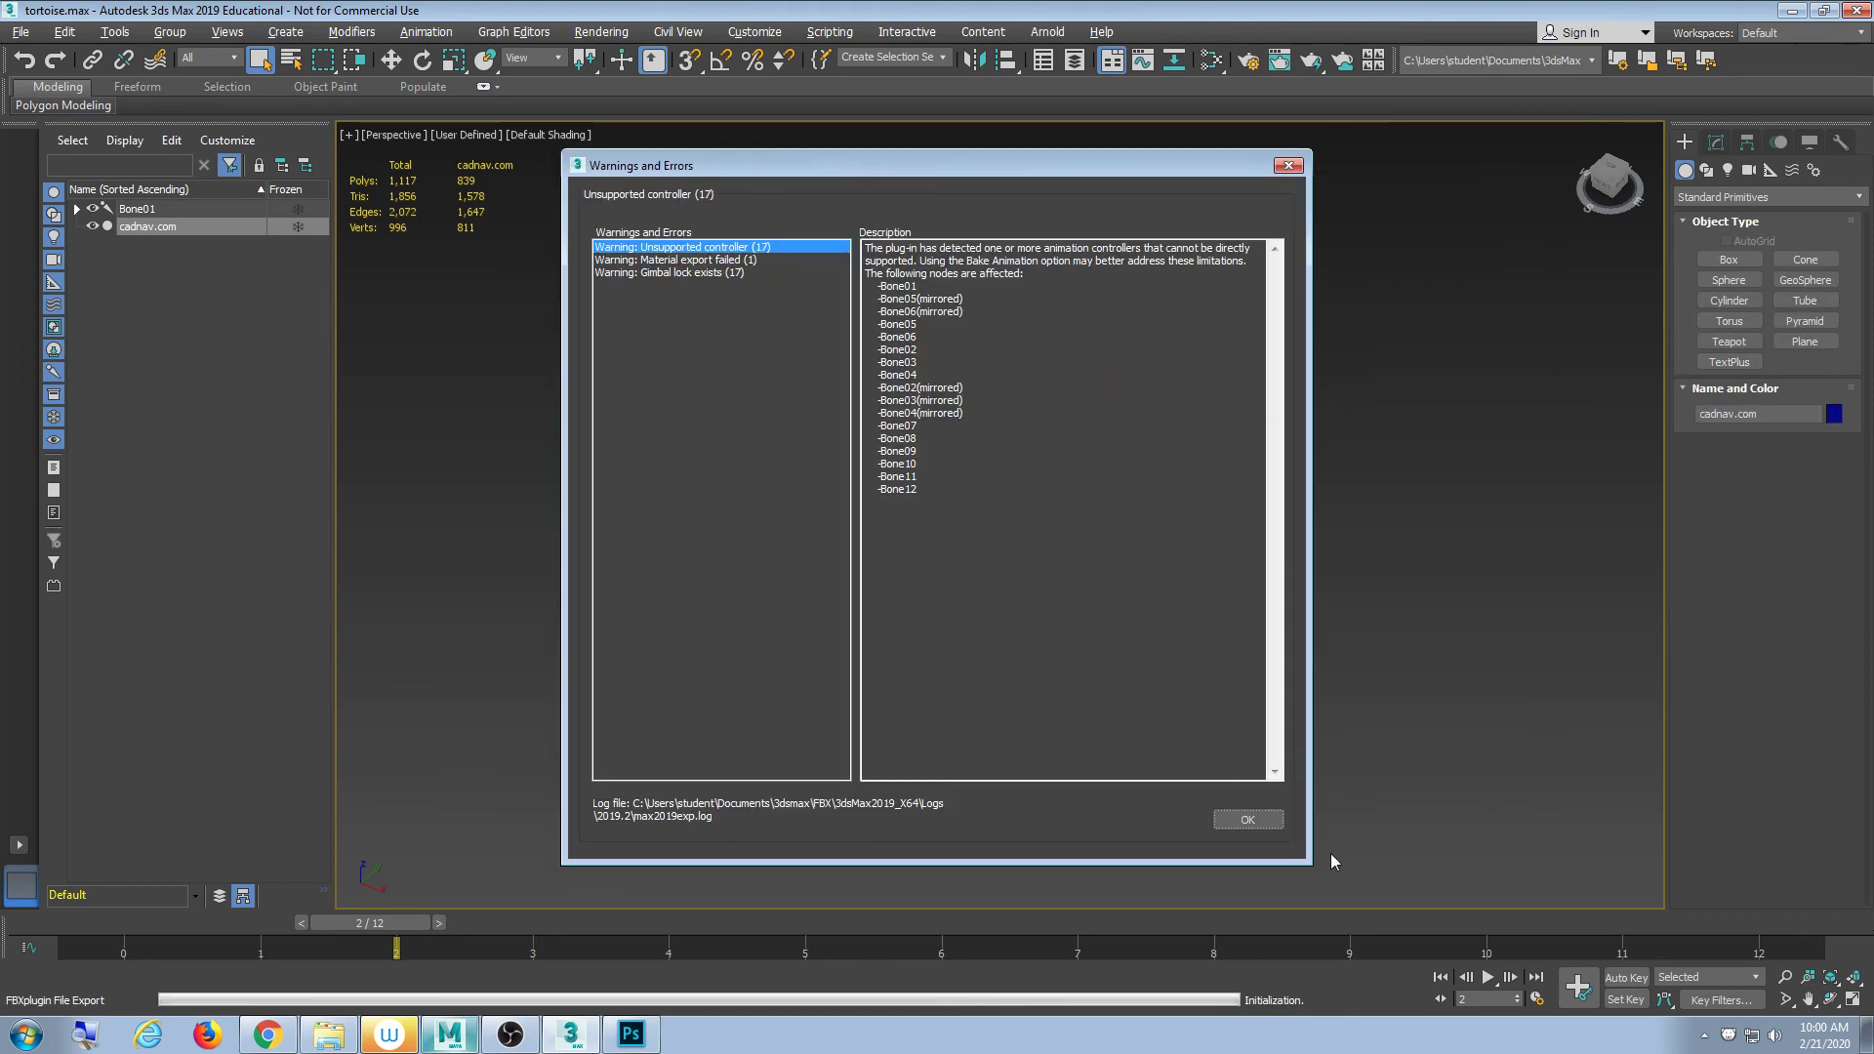
click(1247, 819)
click(449, 1034)
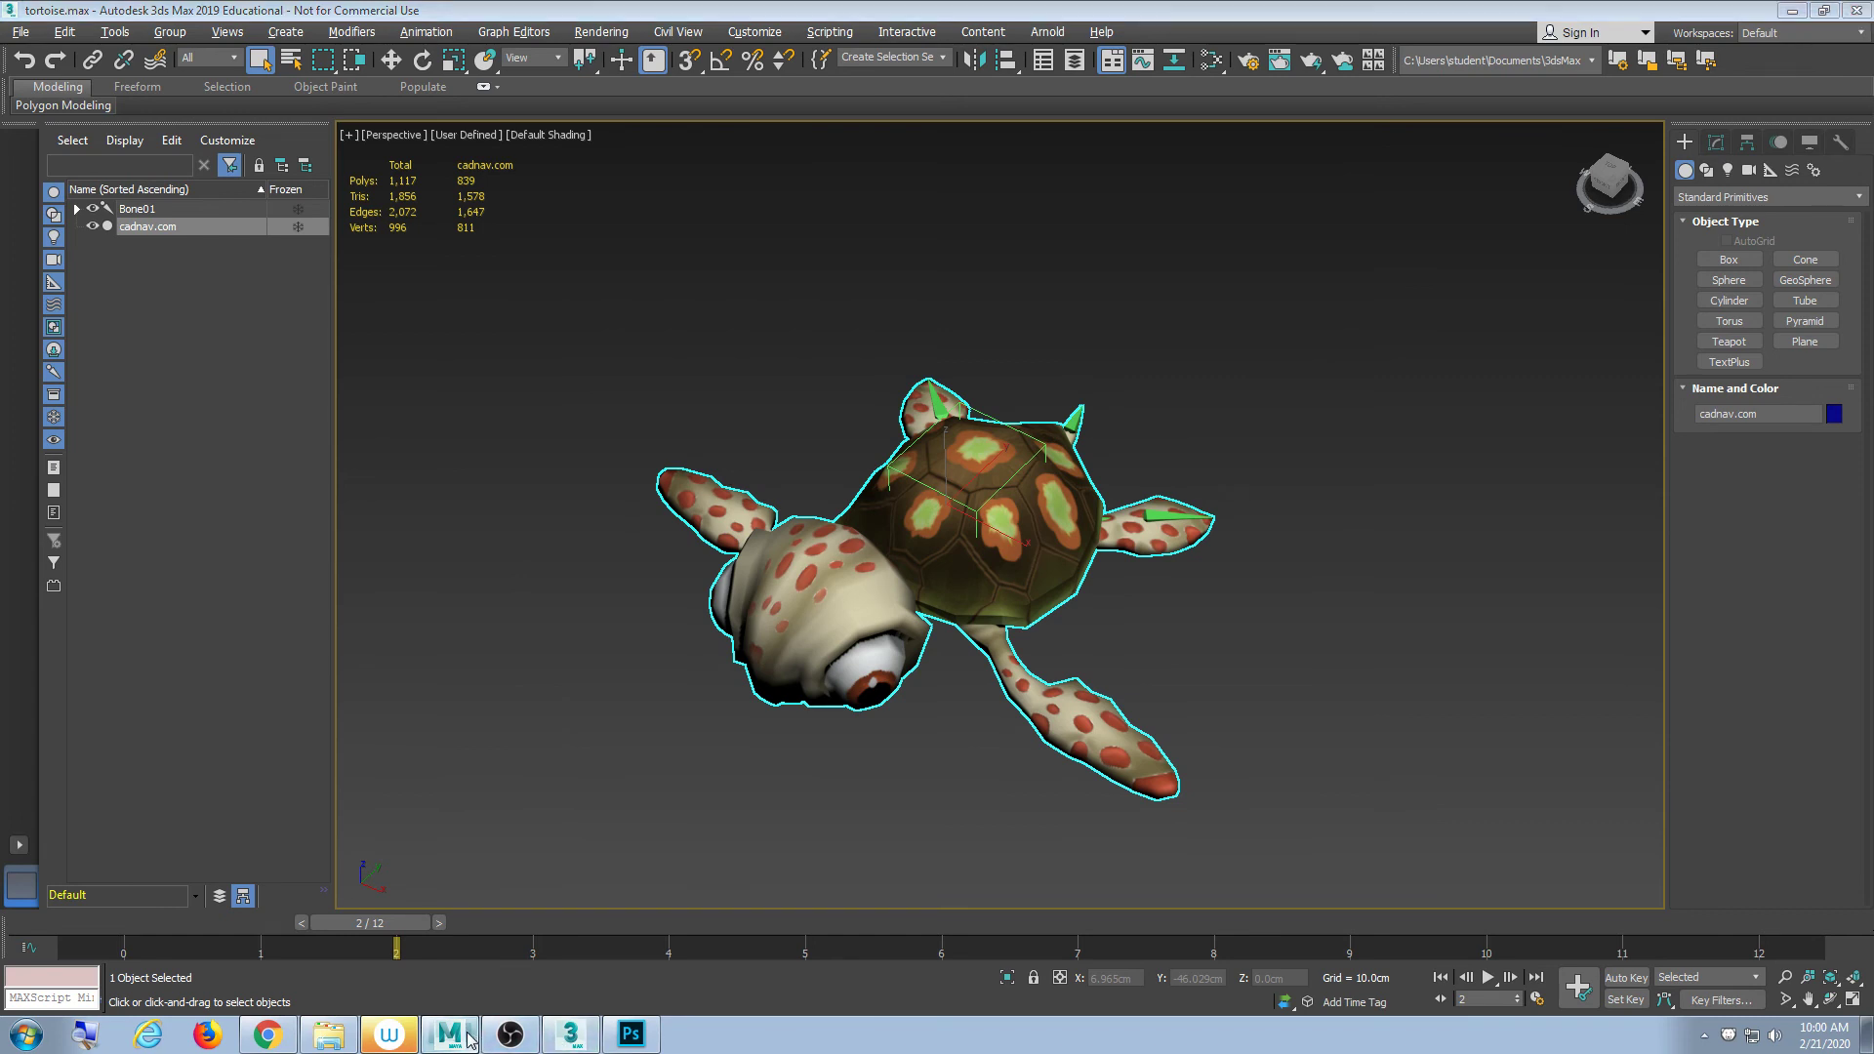
- Import Turtle.FBX from Downloads\cadnav.com_model\Models_E0113A065 and dismiss the import warnings
click(406, 88)
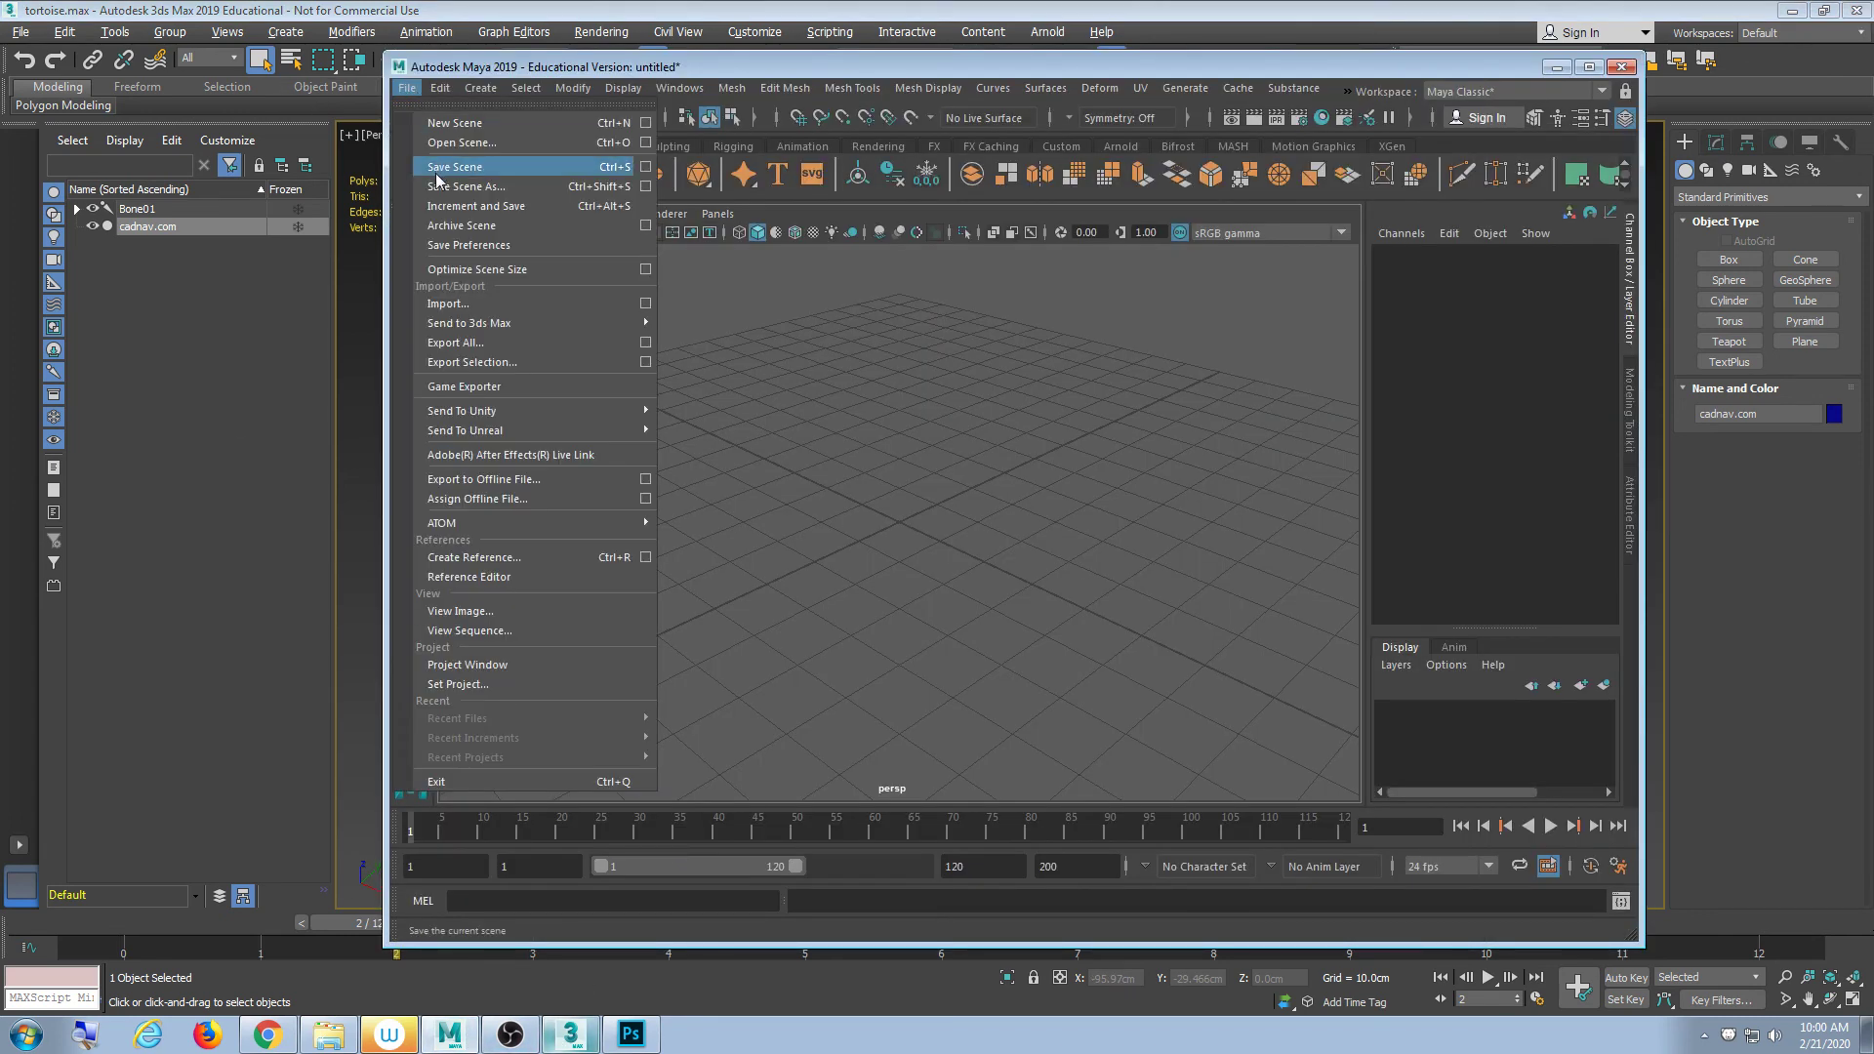
click(451, 305)
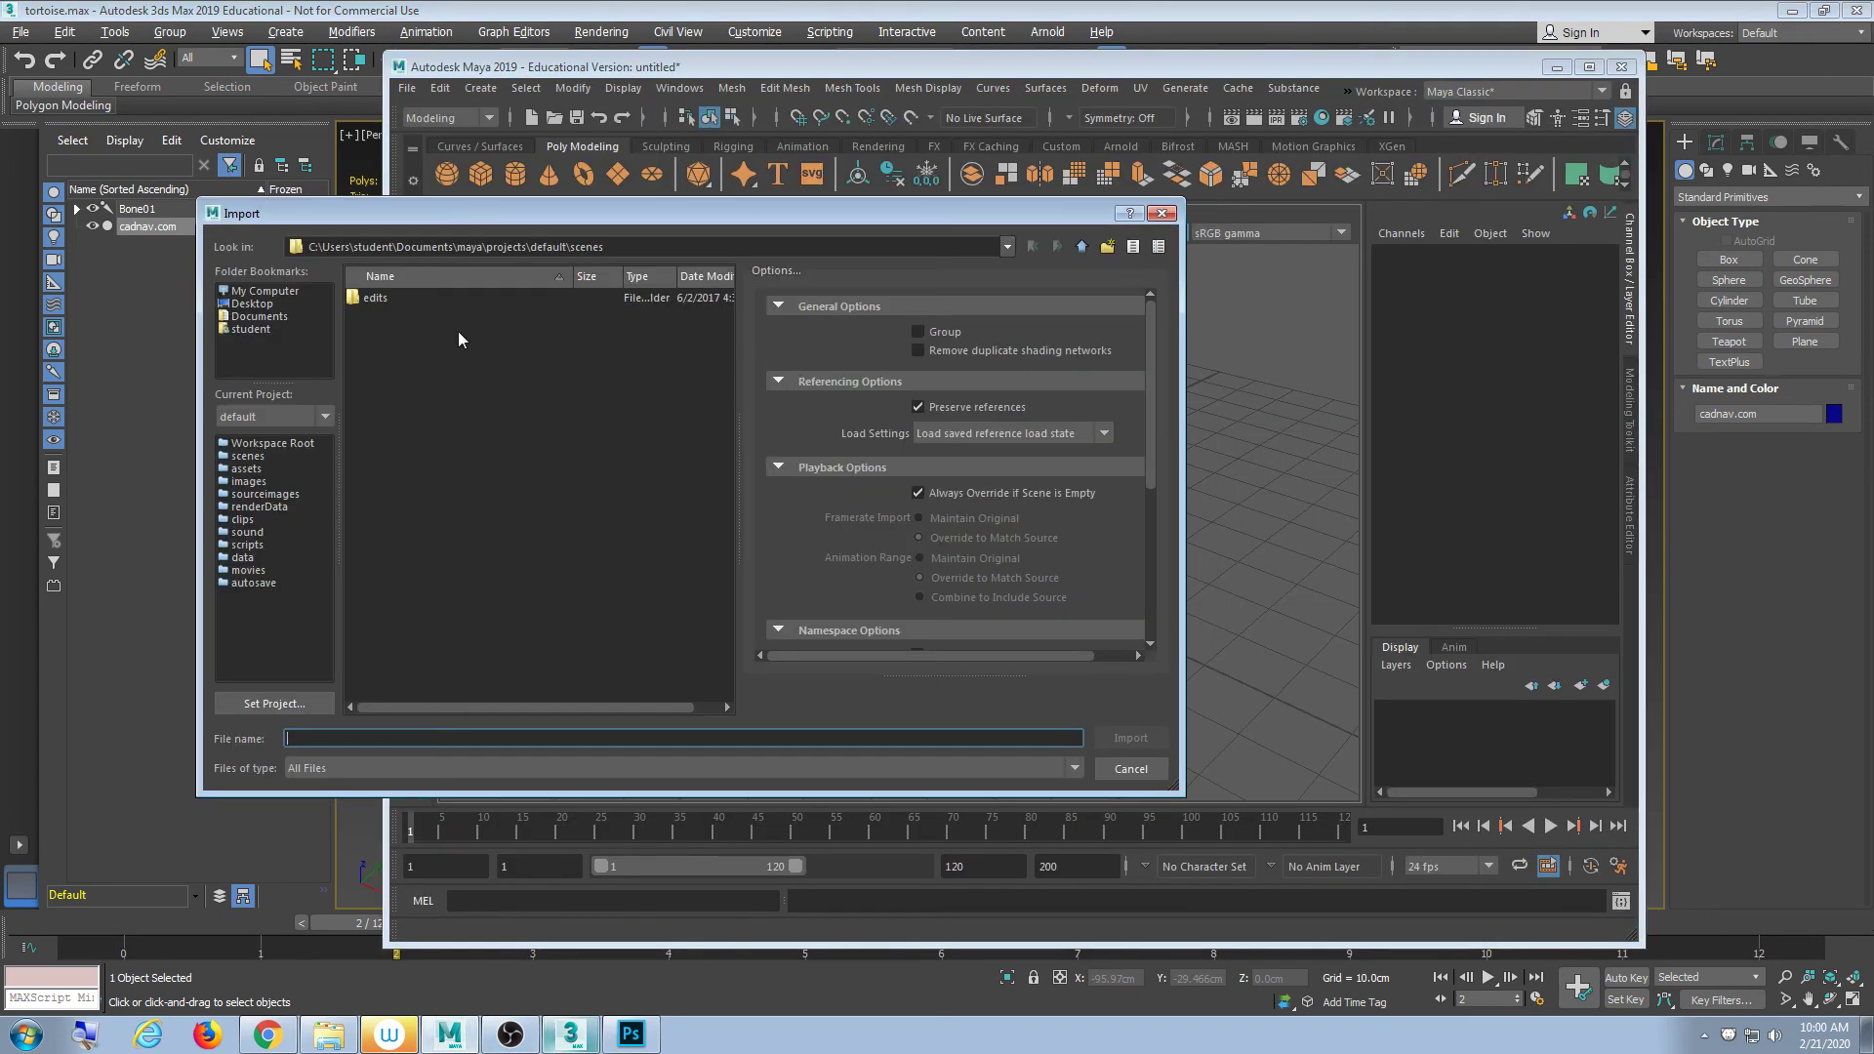
click(262, 292)
click(259, 317)
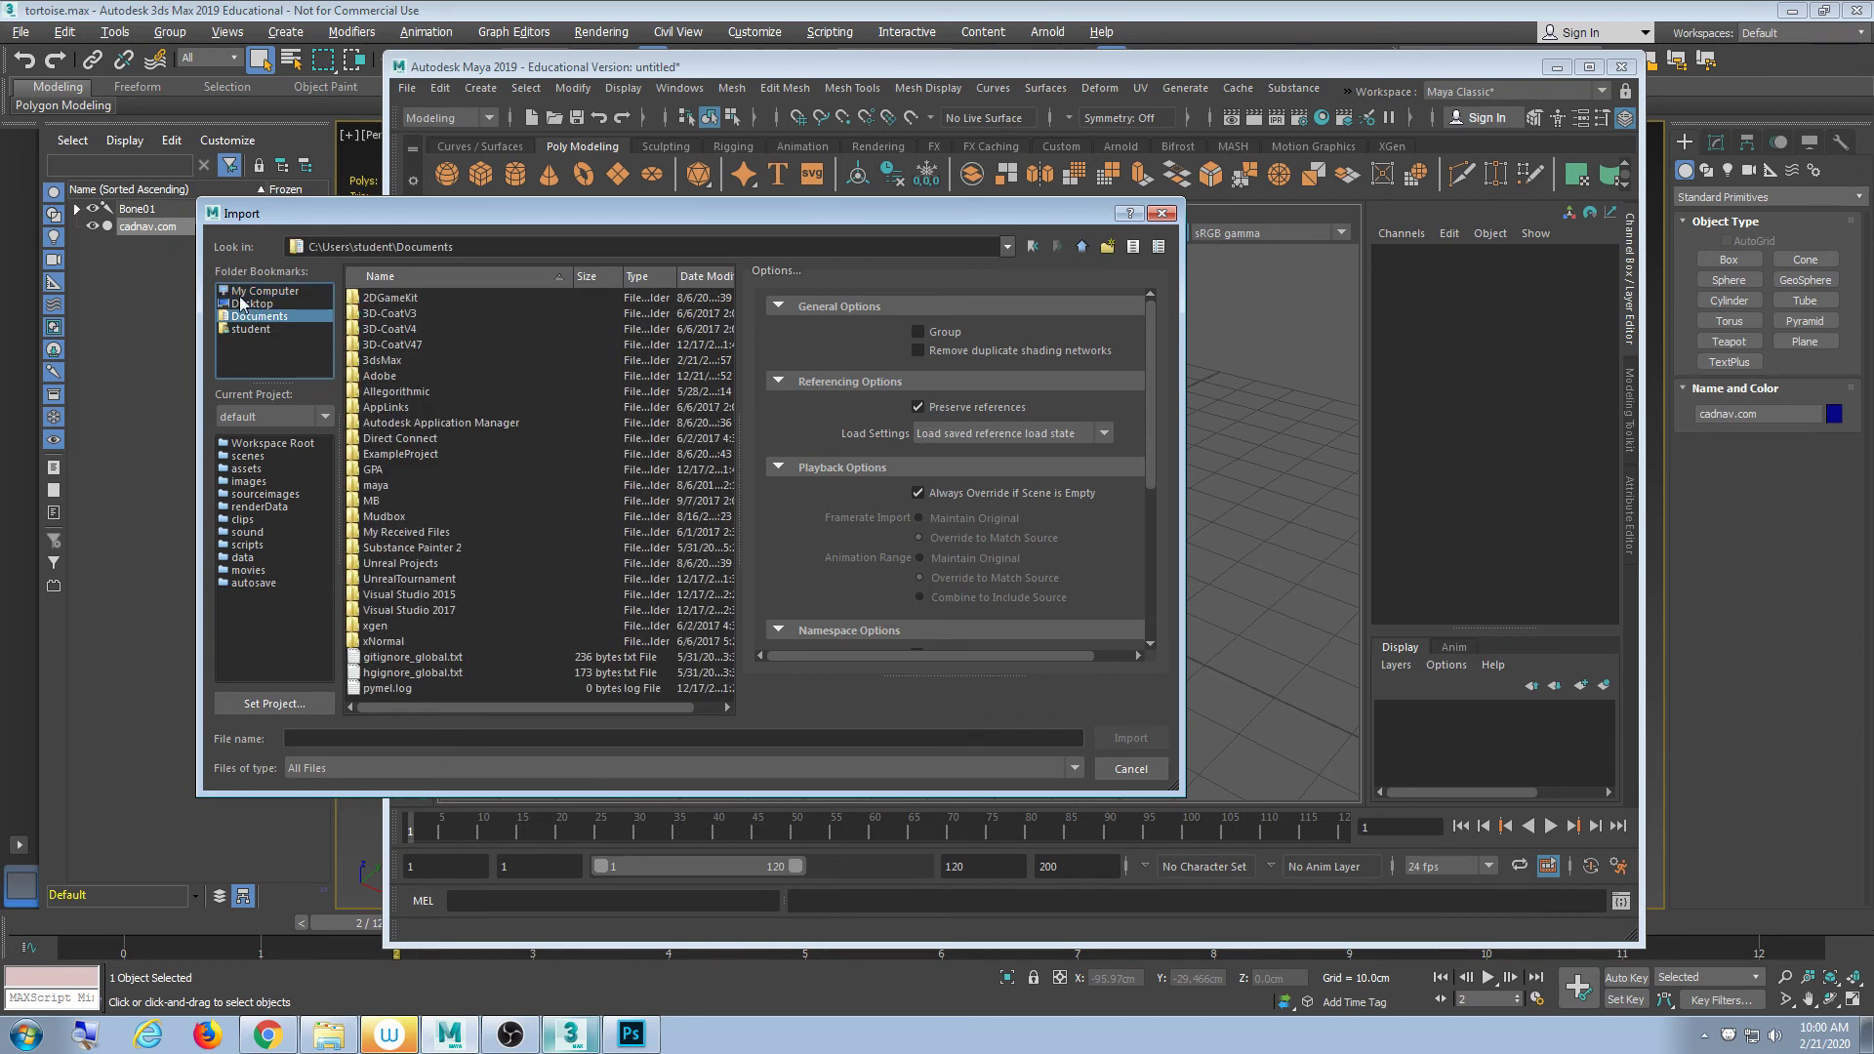
click(250, 329)
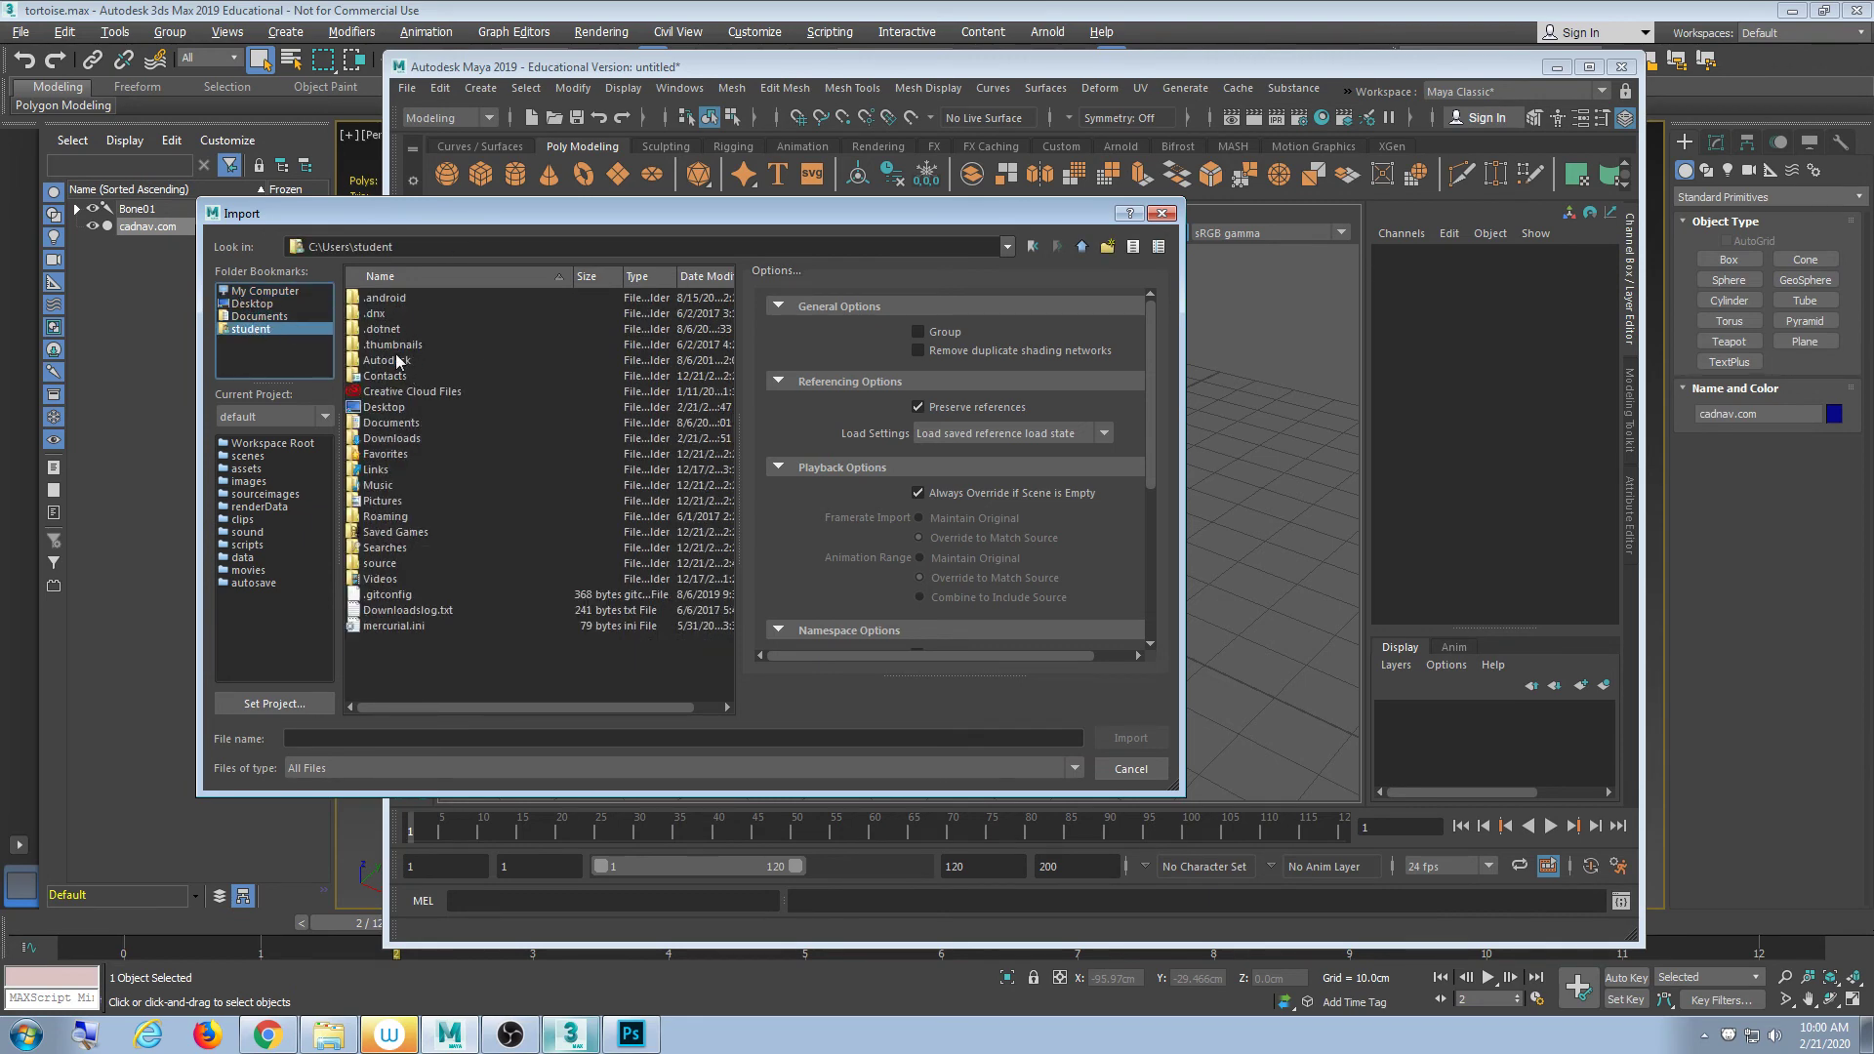
double_click(396, 438)
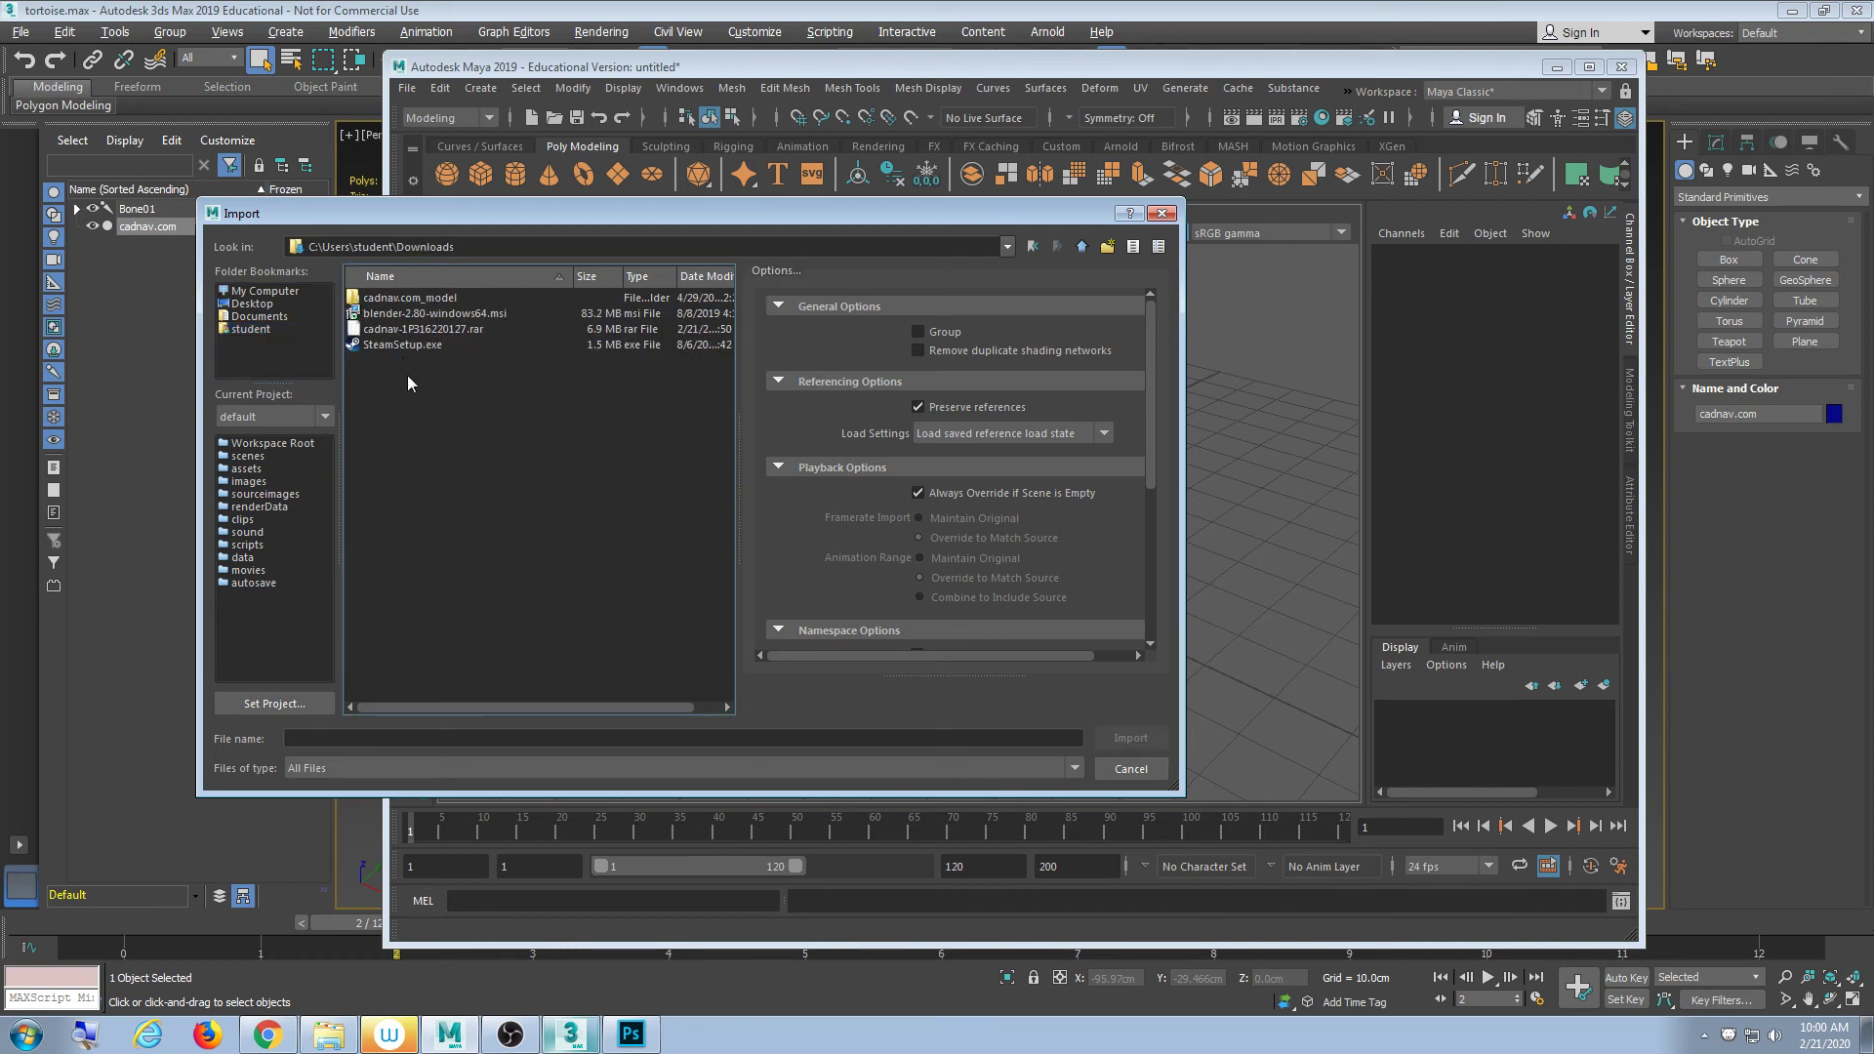
double_click(409, 300)
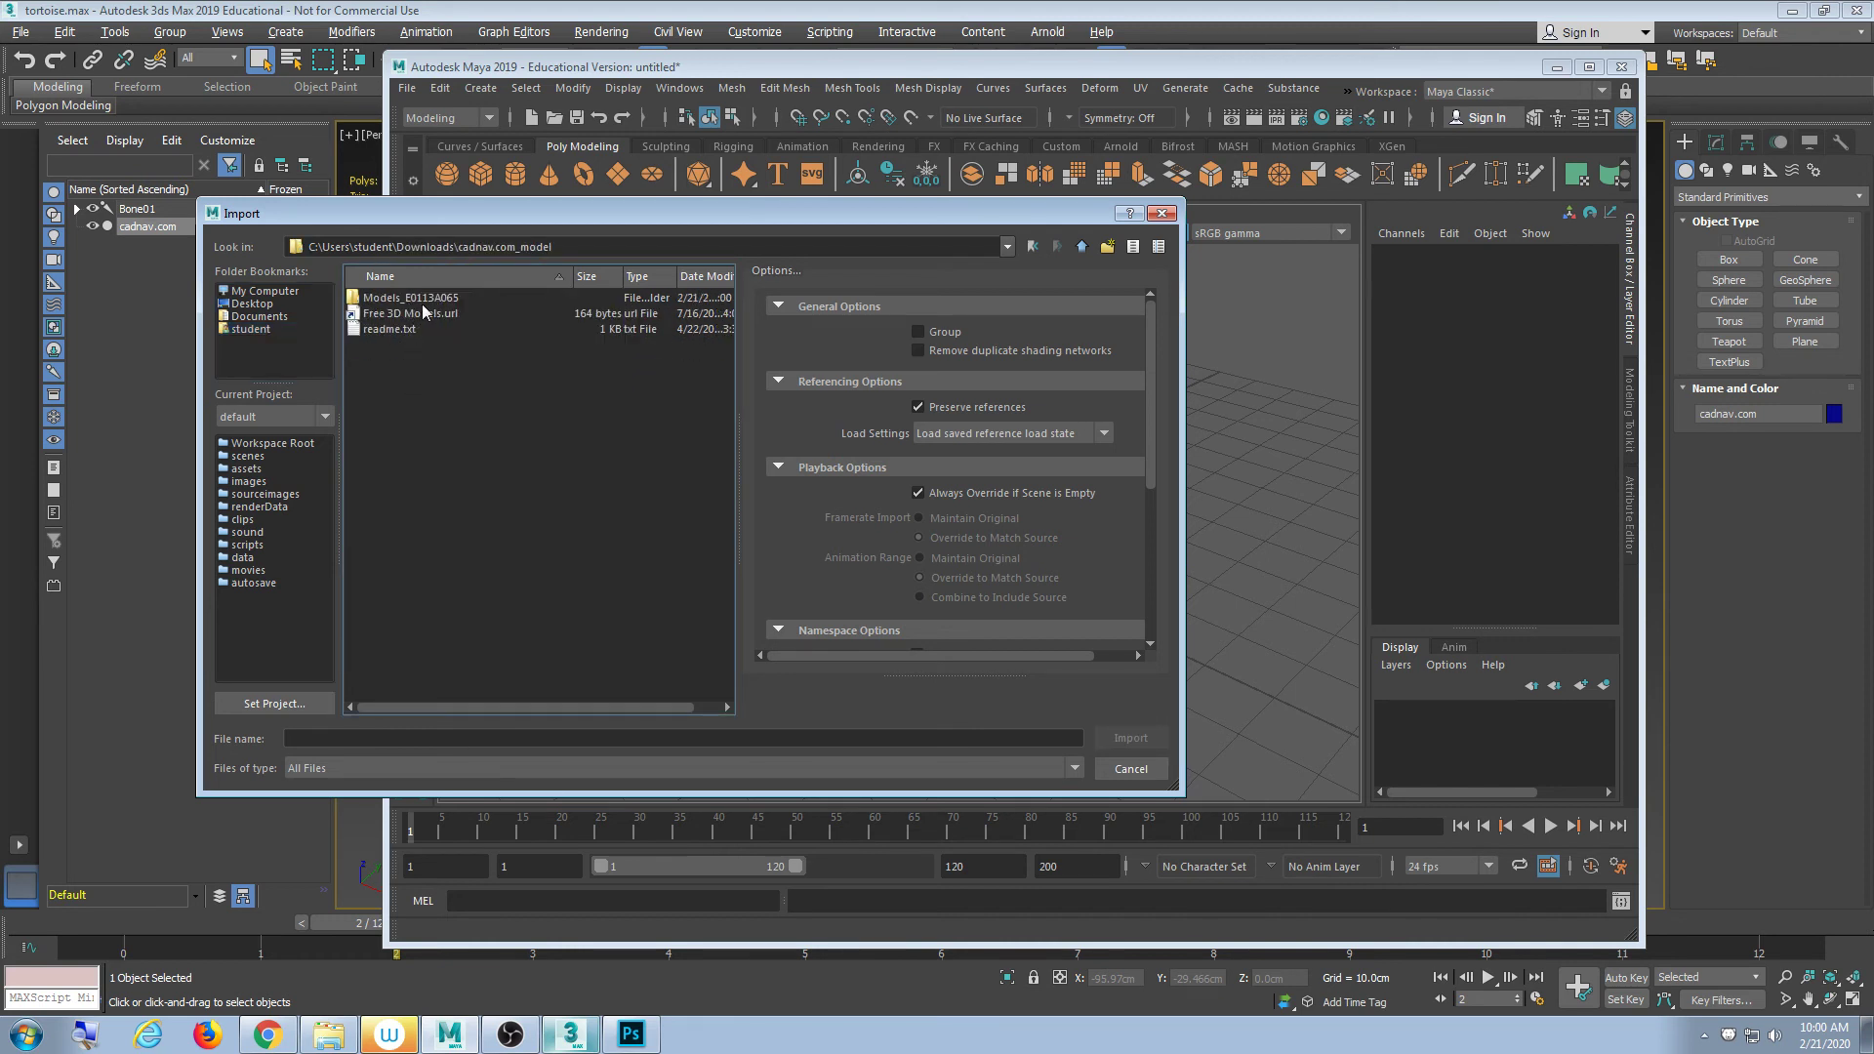
double_click(421, 301)
double_click(405, 330)
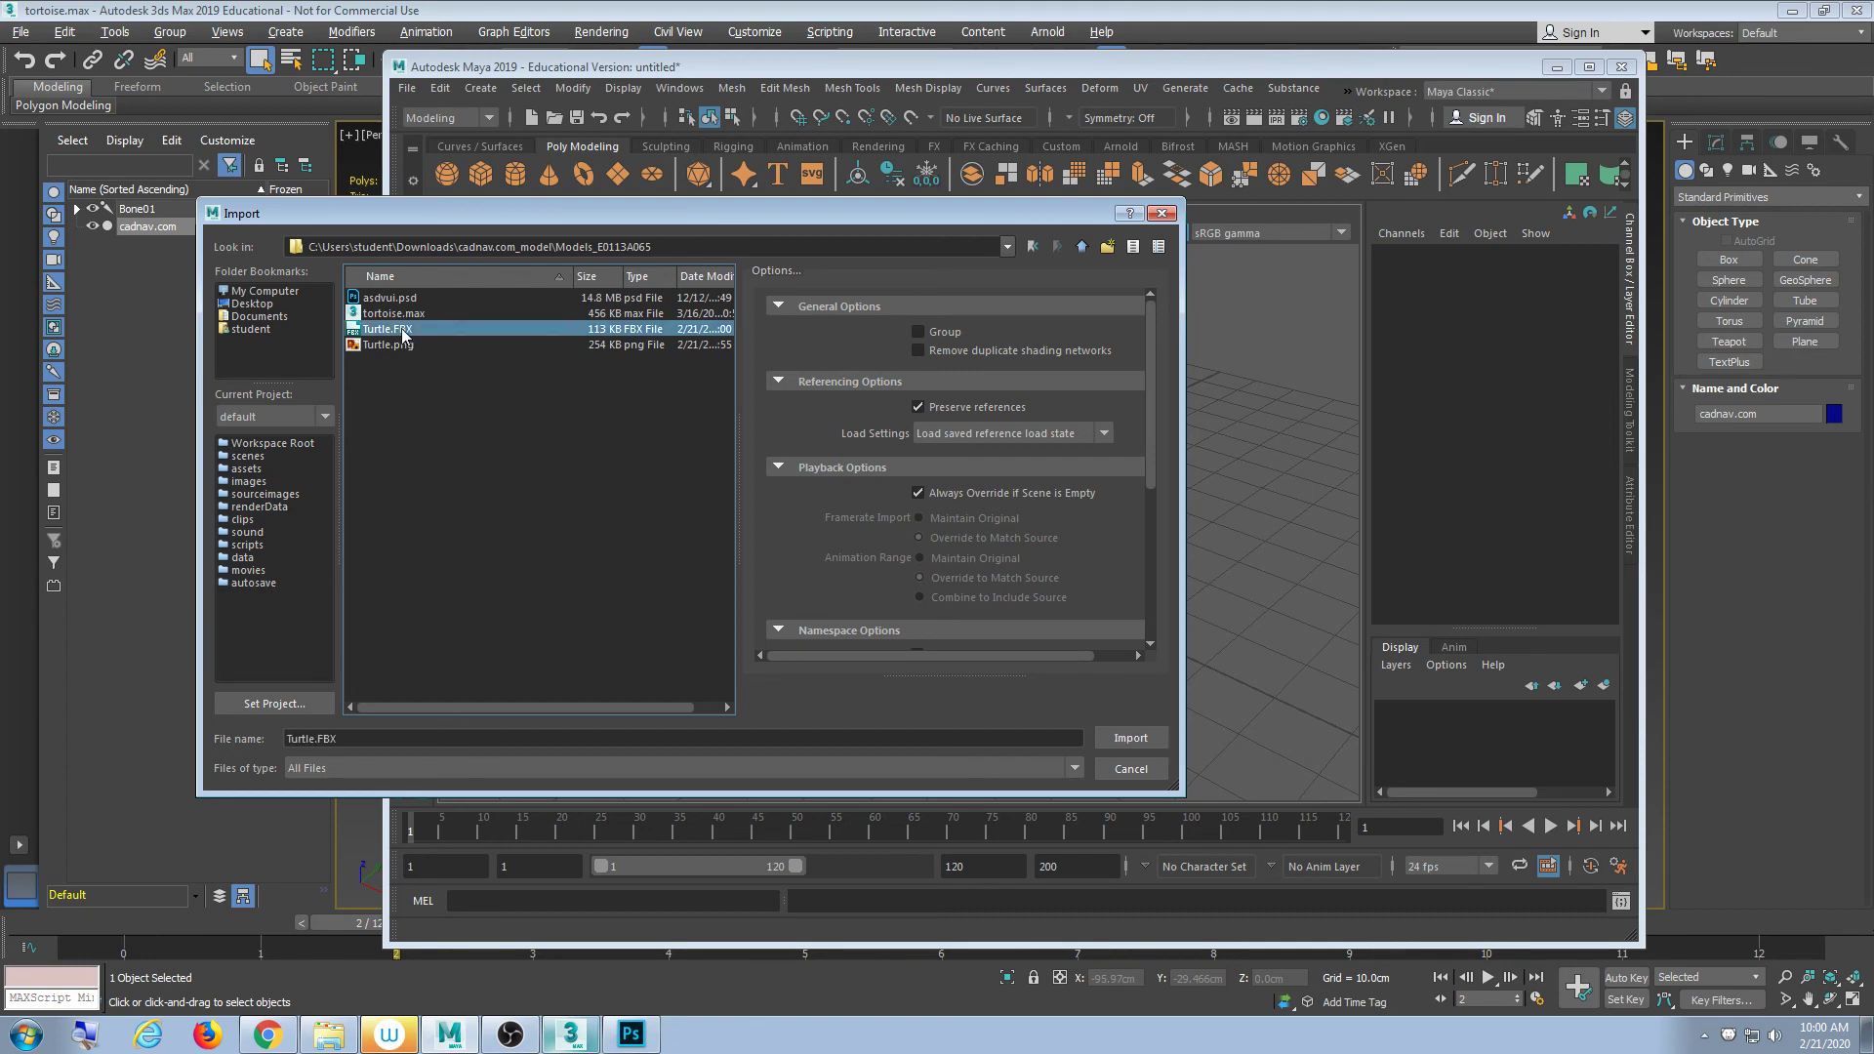
click(1104, 359)
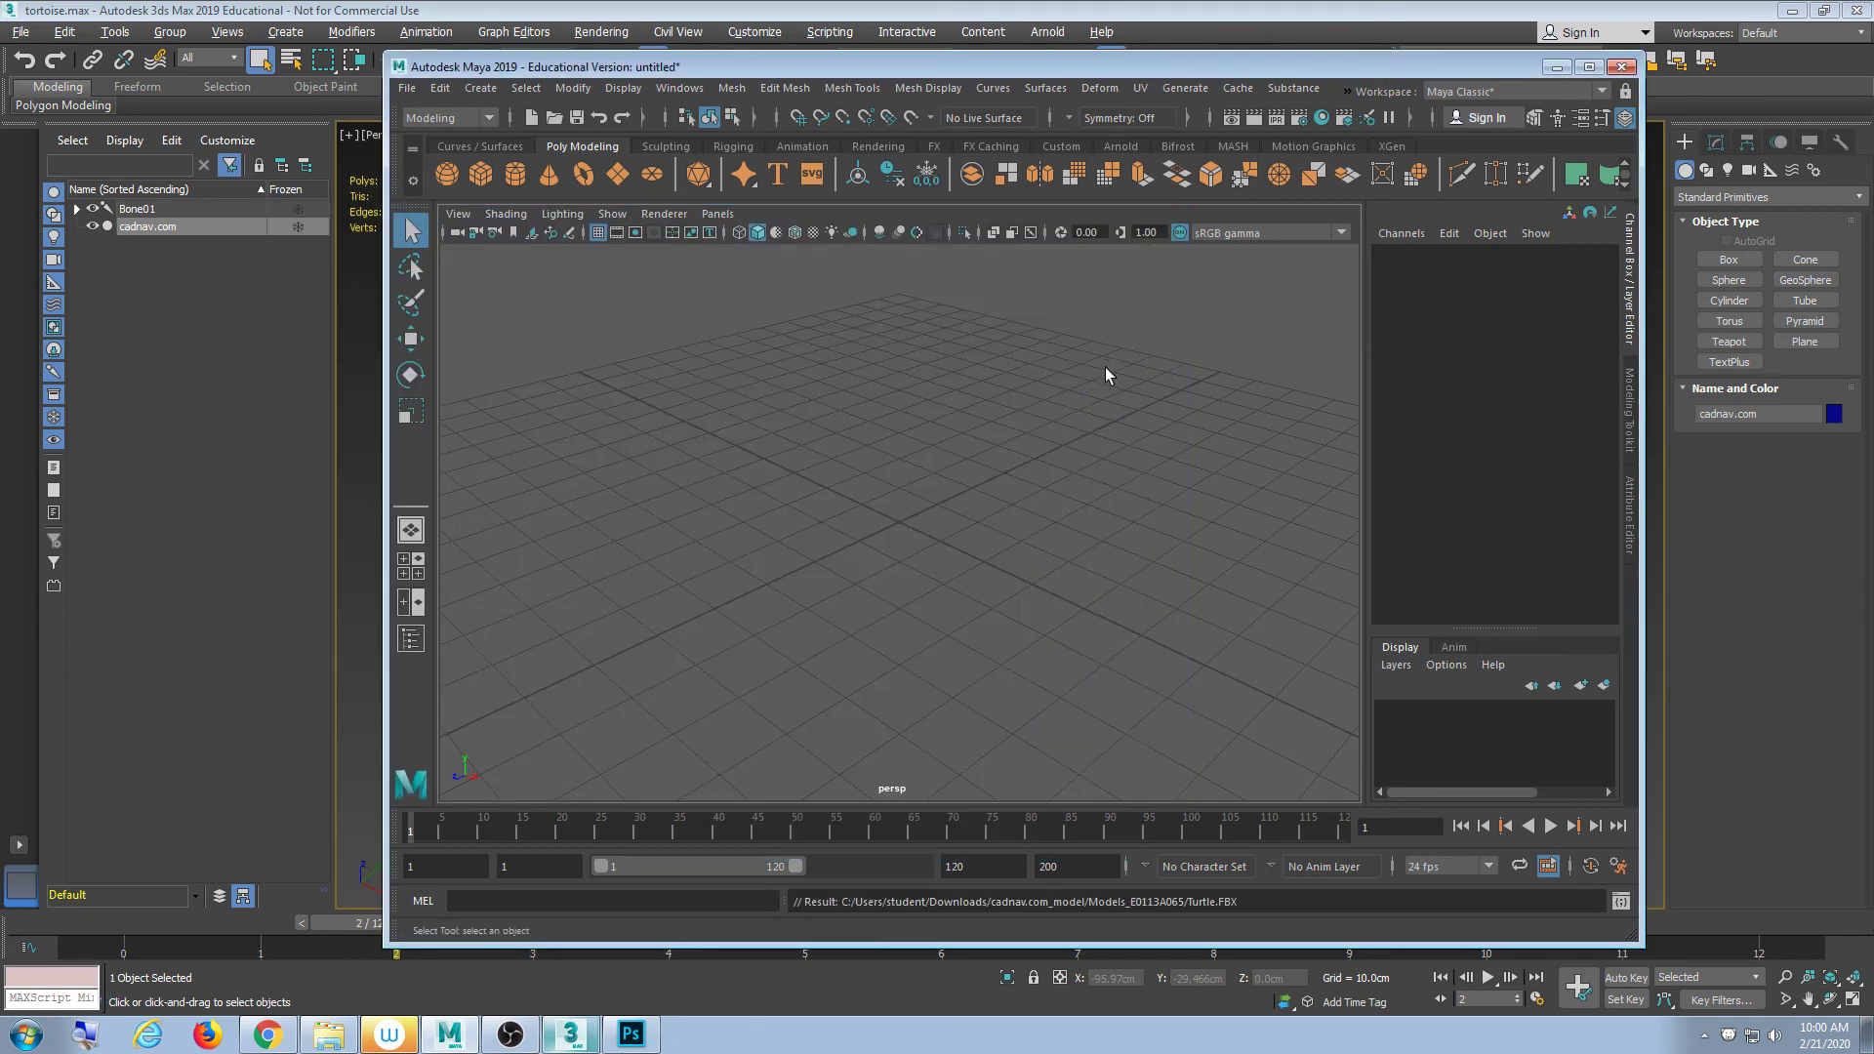
- Frame the imported turtle and orbit to look down on it
key(a)
scroll(939, 549, up, 5)
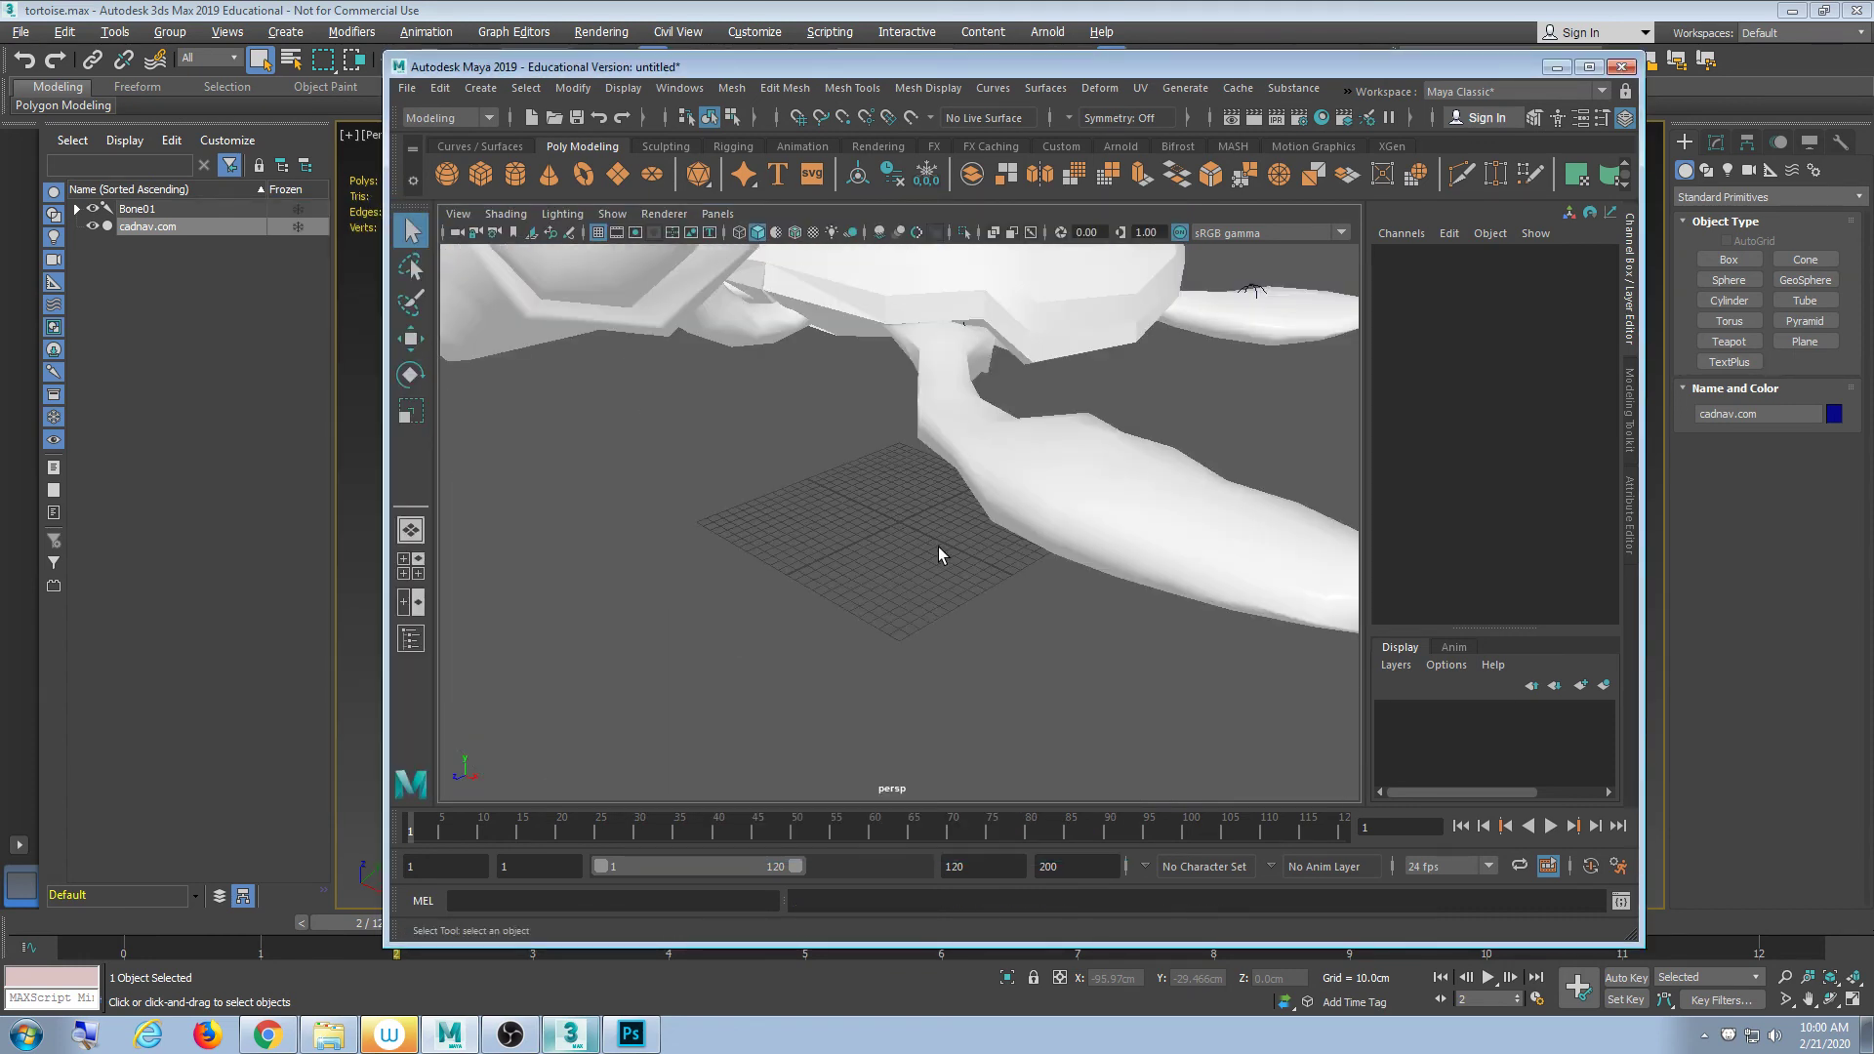
scroll(928, 541, down, 8)
scroll(909, 523, up, 4)
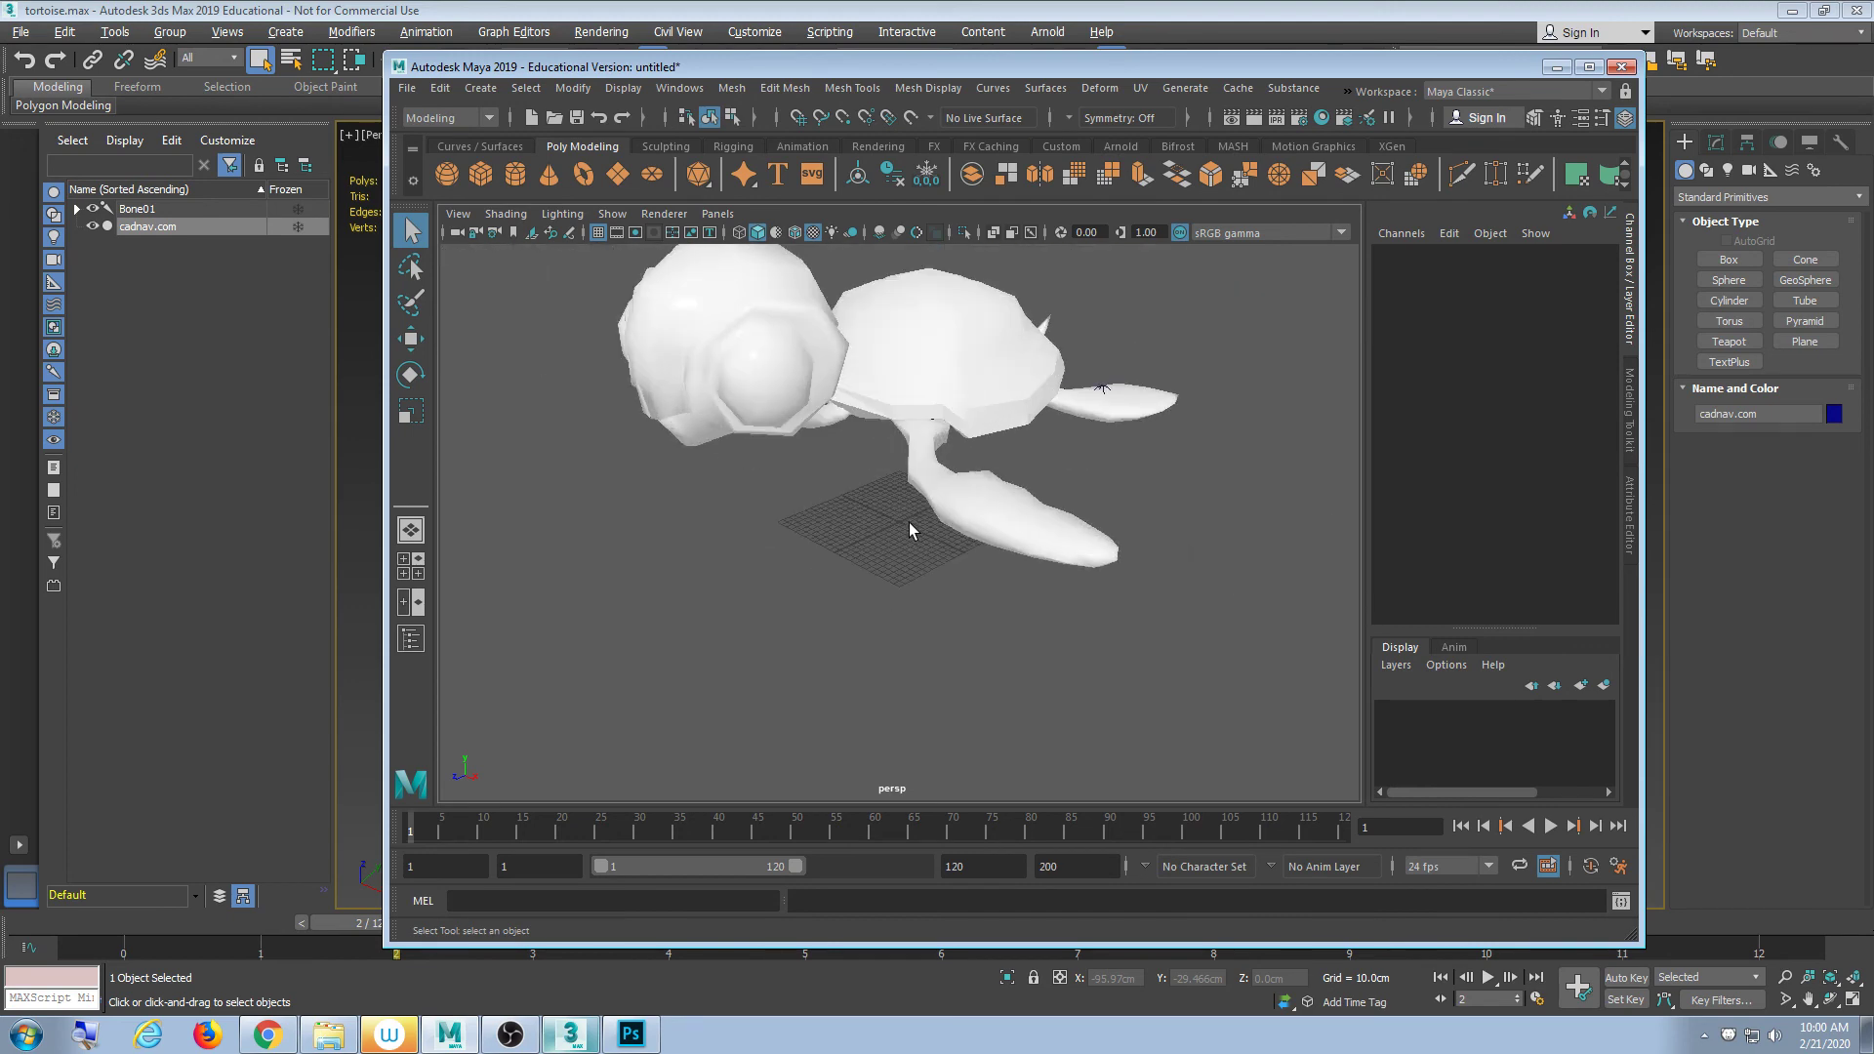
drag(793, 66, 744, 92)
alt+drag(886, 390, 891, 466)
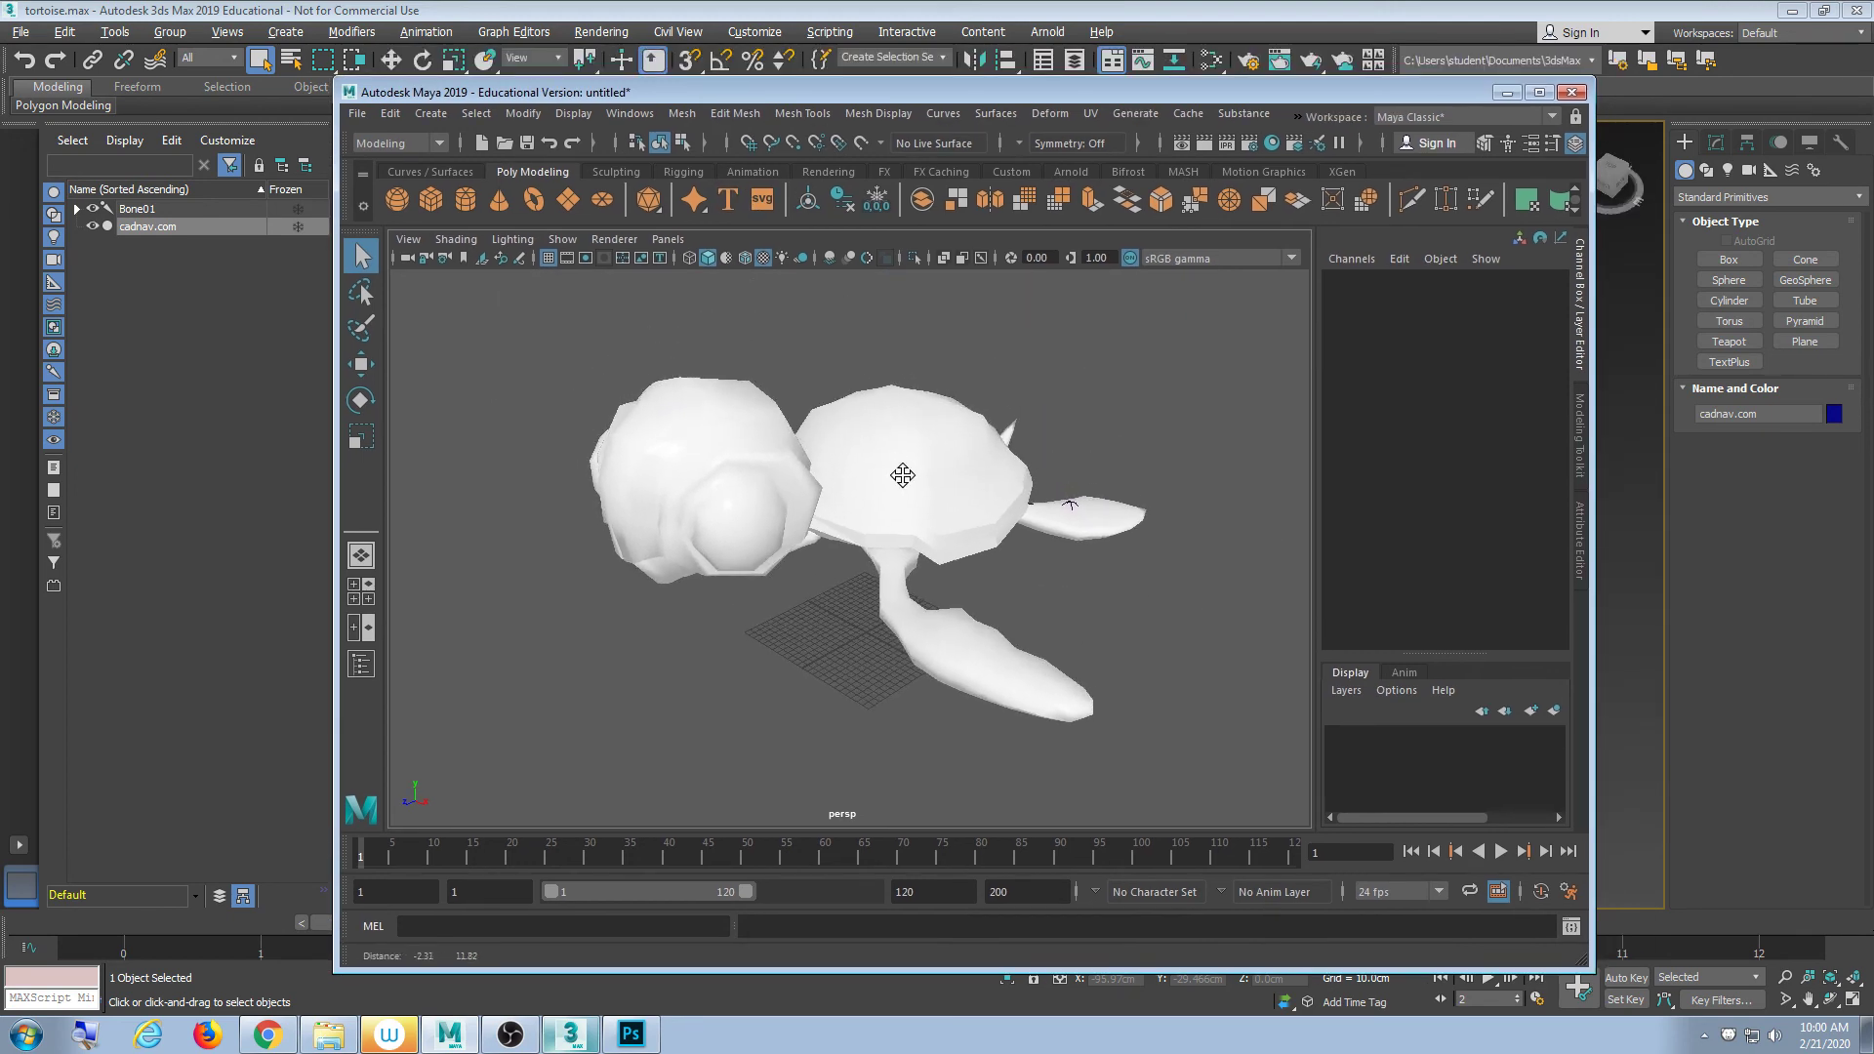
alt+drag(815, 532, 634, 591)
- Switch the viewport to wireframe and select the root bone Bone01
click(866, 449)
key(4)
scroll(868, 616, up, 5)
click(875, 490)
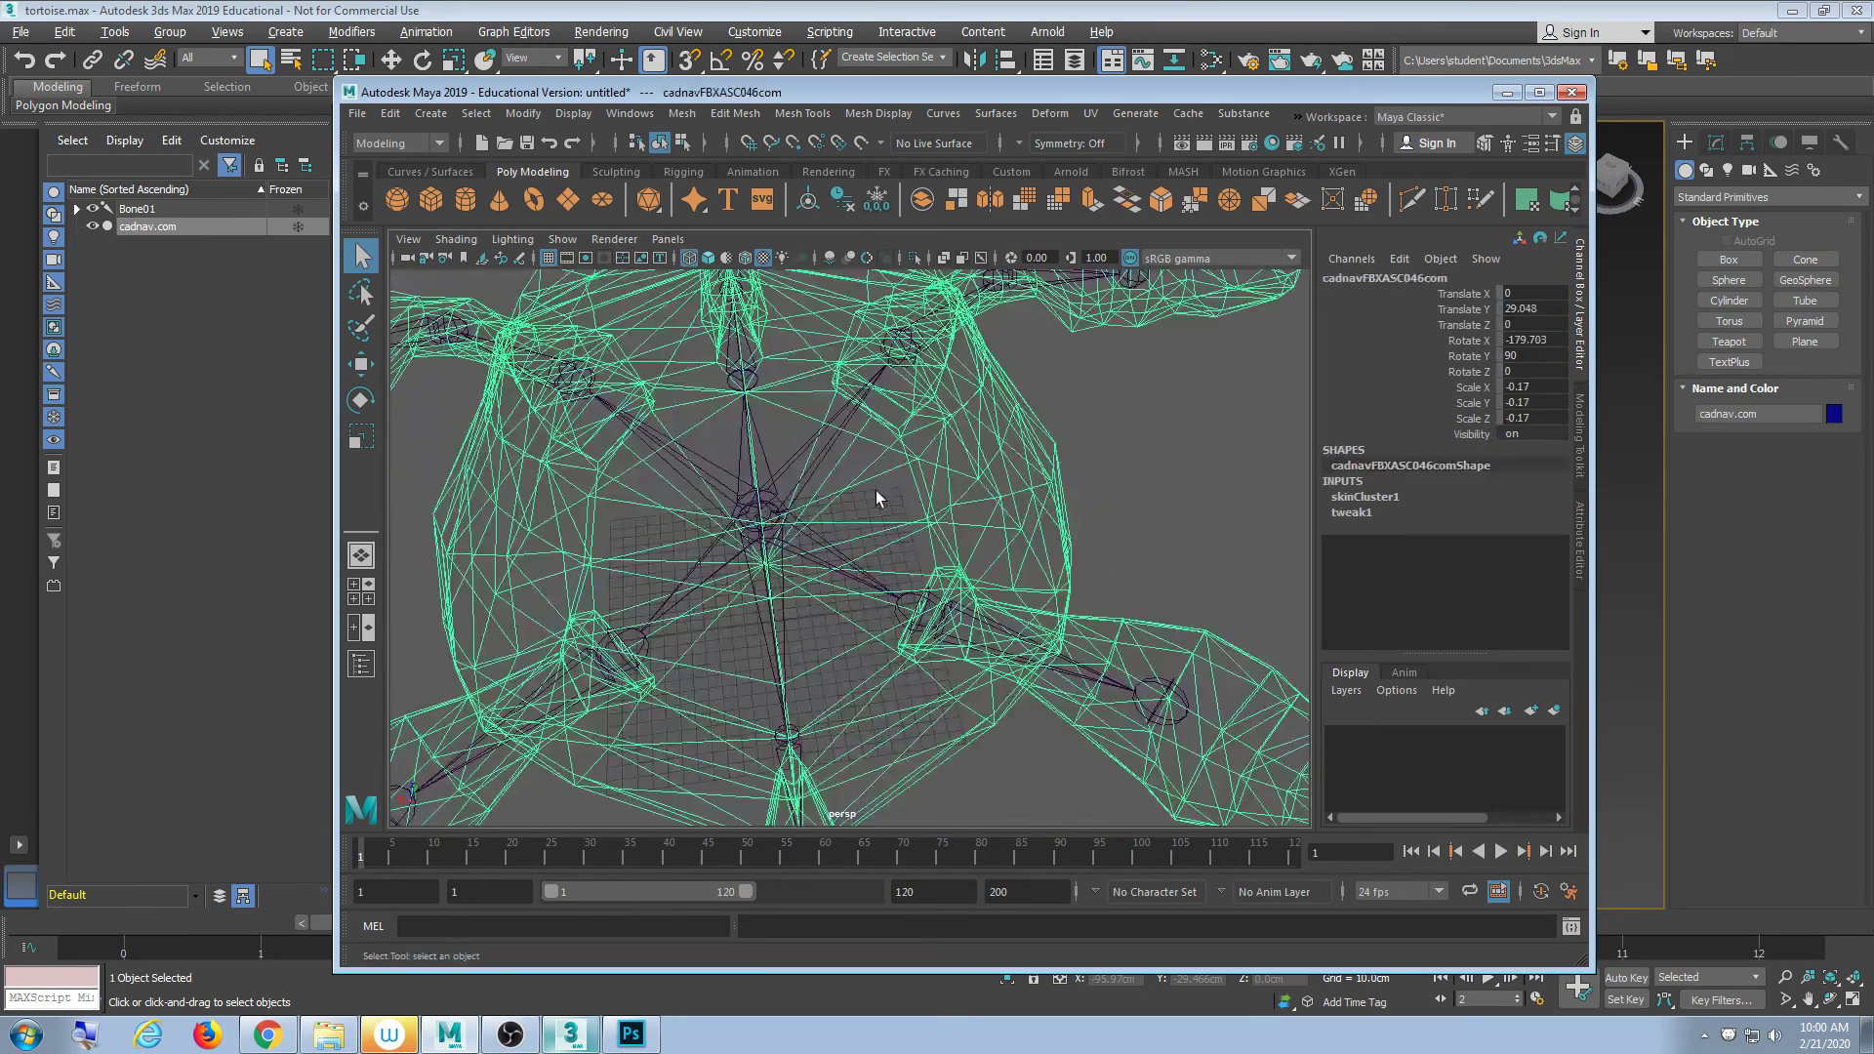
click(798, 597)
scroll(798, 597, down, 3)
scroll(797, 598, down, 5)
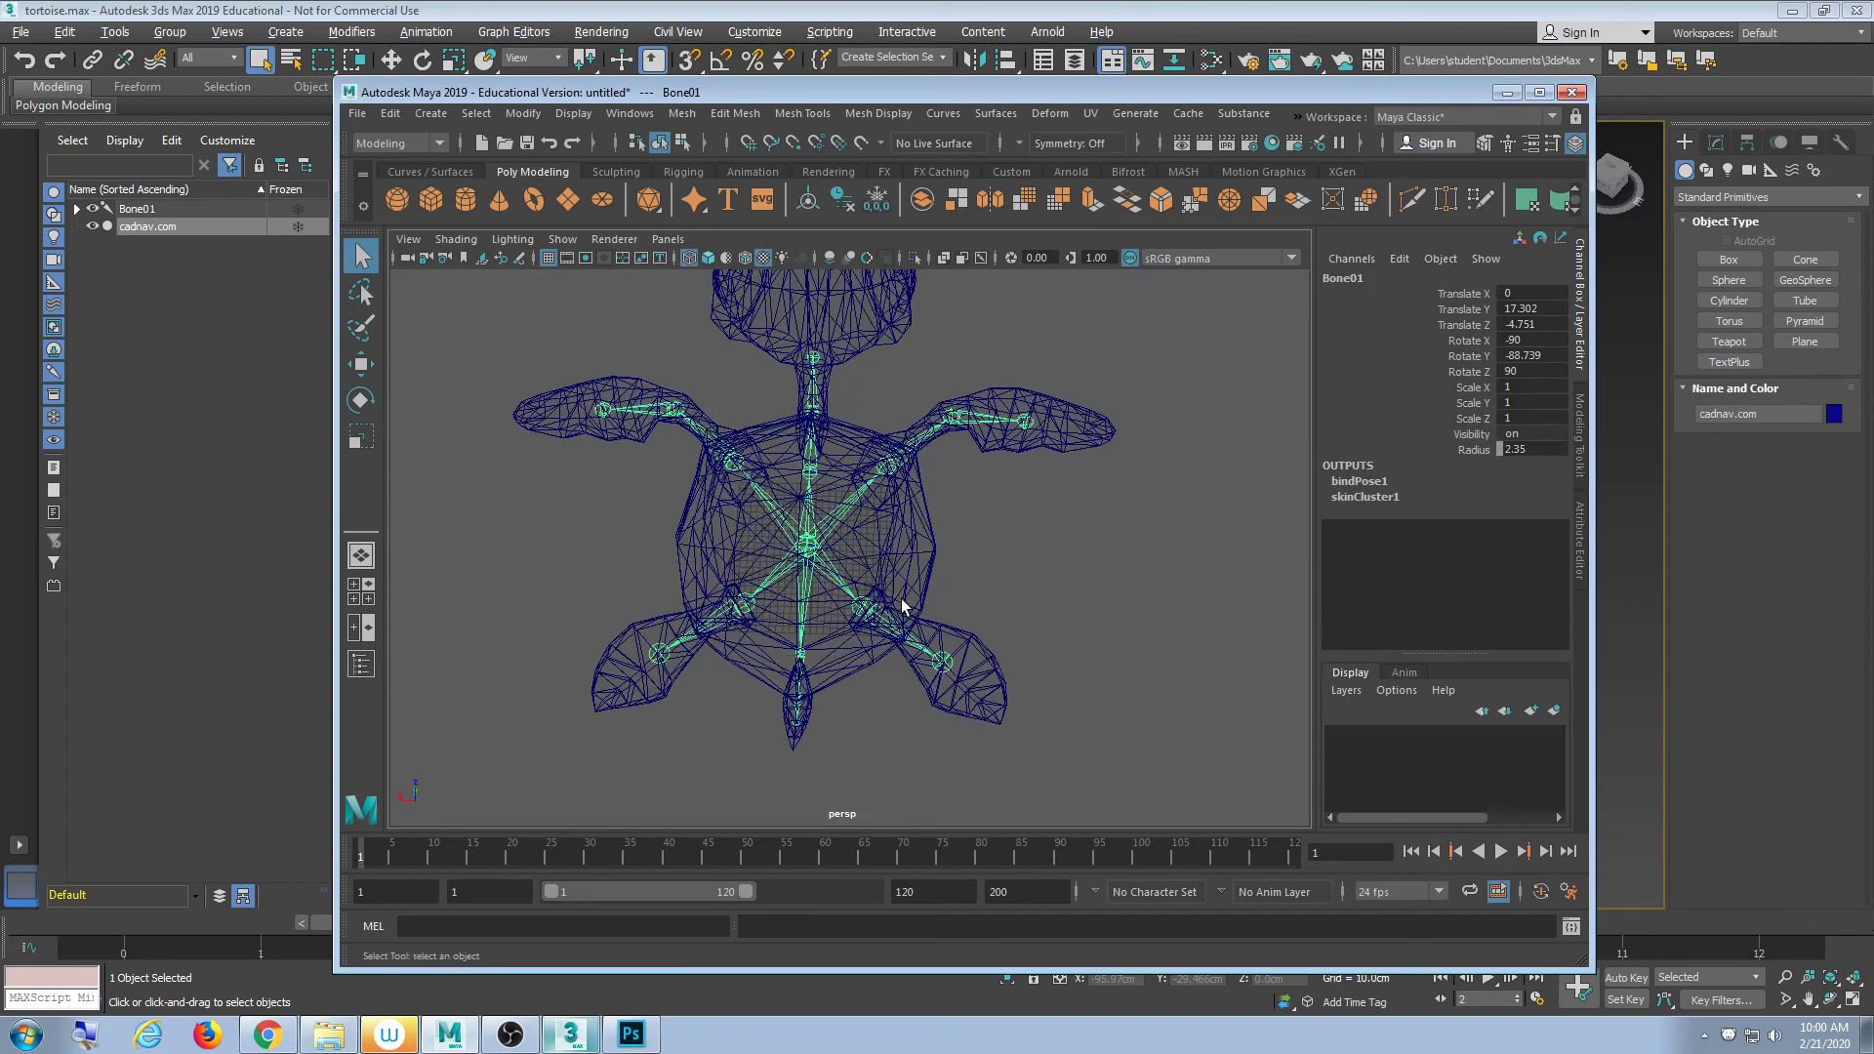
- Test-rotate Bone01 and the upper-right flipper bone, undoing each rotation
key(e)
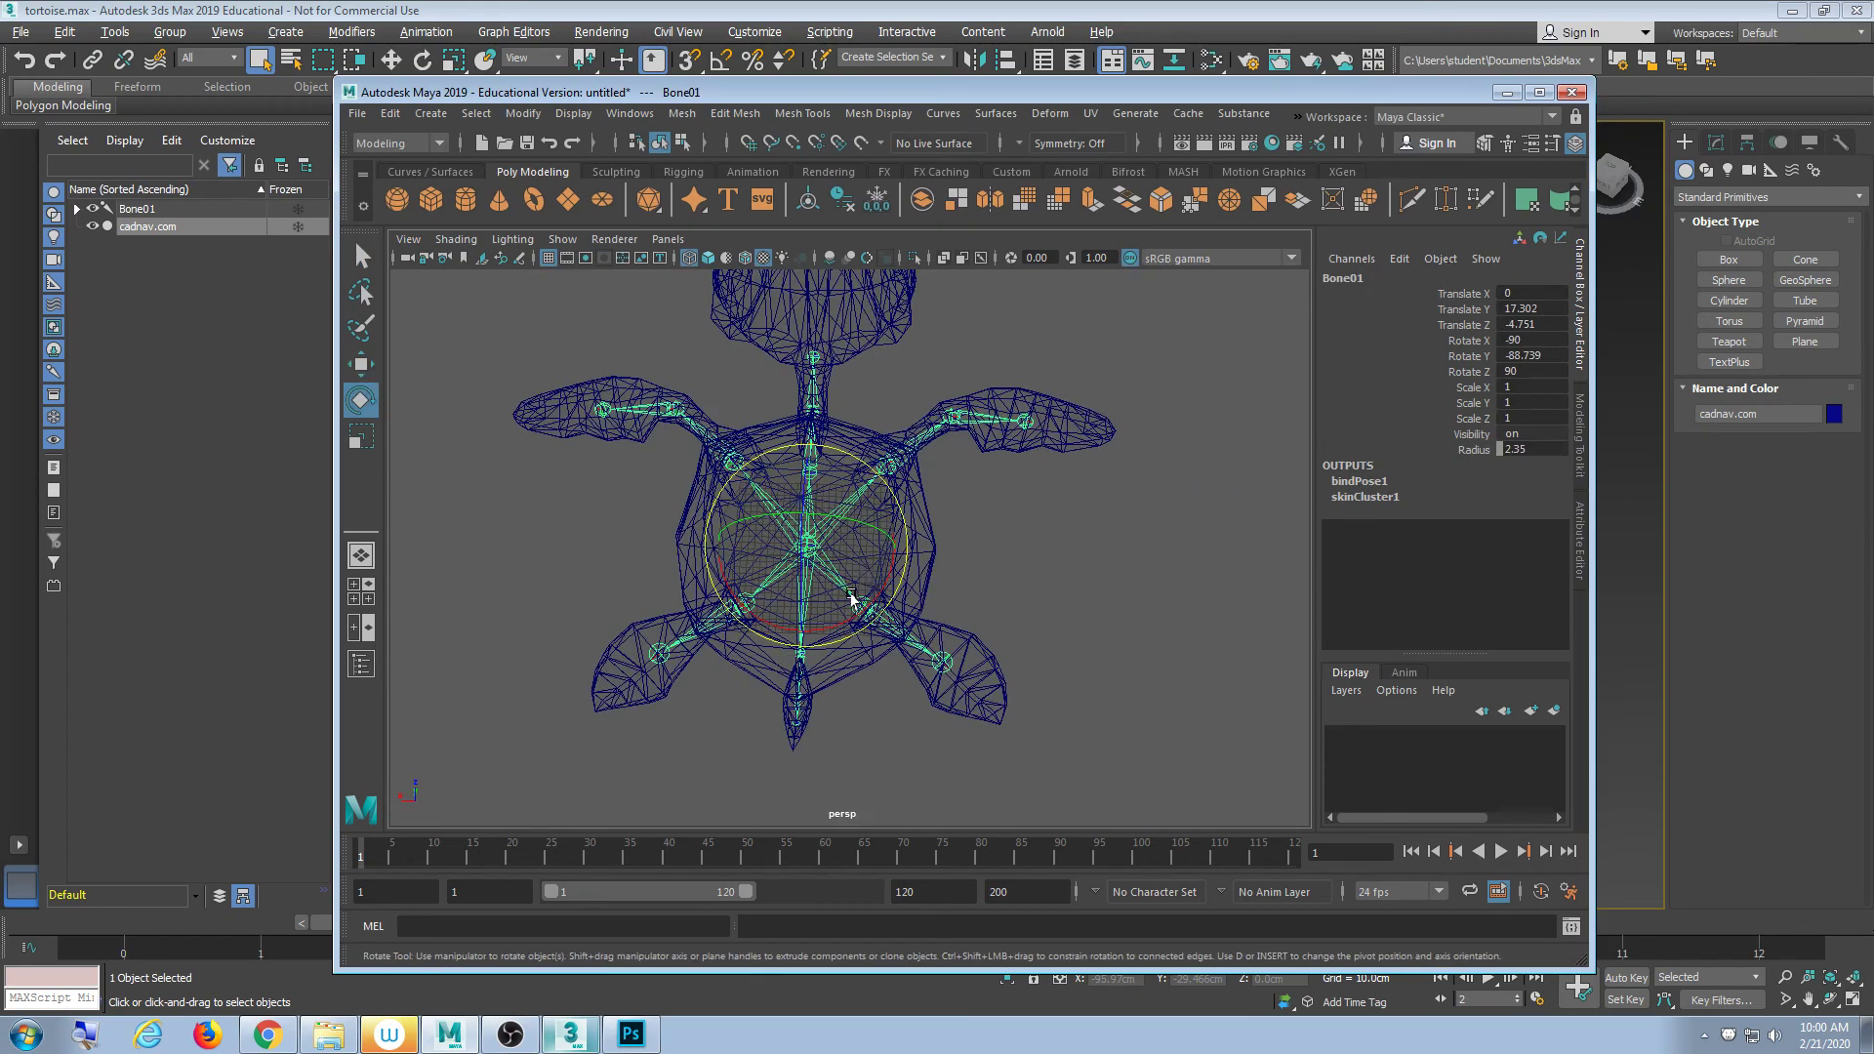
drag(849, 598, 865, 558)
key(ctrl+z)
key(ctrl+z)
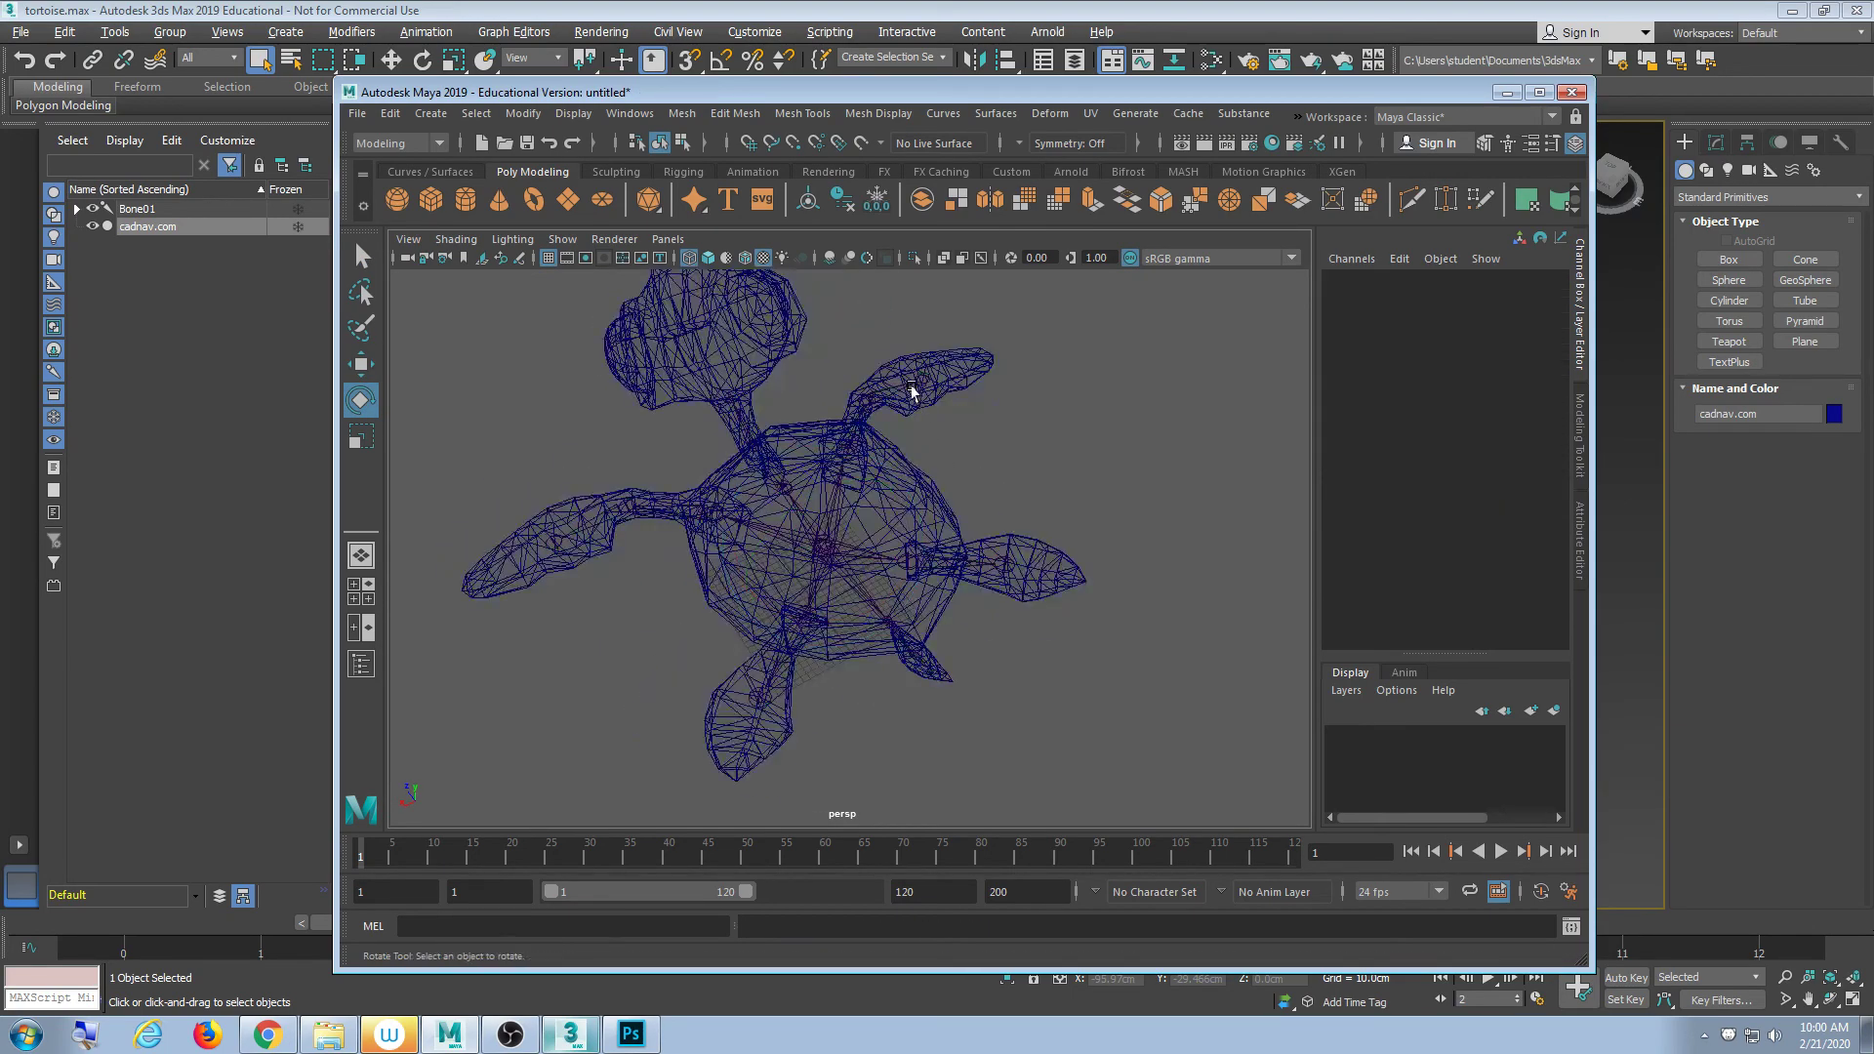
click(915, 385)
mouse_move(903, 404)
mouse_down()
mouse_move(915, 385)
mouse_move(879, 378)
mouse_up()
key(ctrl+z)
click(1023, 504)
- Test-rotate Bone03, Bone06 and Bone05, undoing each, then reselect Bone01
click(881, 395)
key(ctrl+z)
click(1010, 505)
click(1004, 564)
drag(996, 573, 966, 503)
key(ctrl+z)
click(1072, 470)
click(956, 557)
click(921, 559)
drag(923, 564, 918, 659)
key(ctrl+z)
click(857, 557)
click(846, 543)
- Reframe and orbit around the skeleton to inspect the flipper joints
alt+drag(917, 660, 981, 667)
scroll(981, 666, up, 5)
alt+middle_drag(980, 666, 868, 452)
key(f)
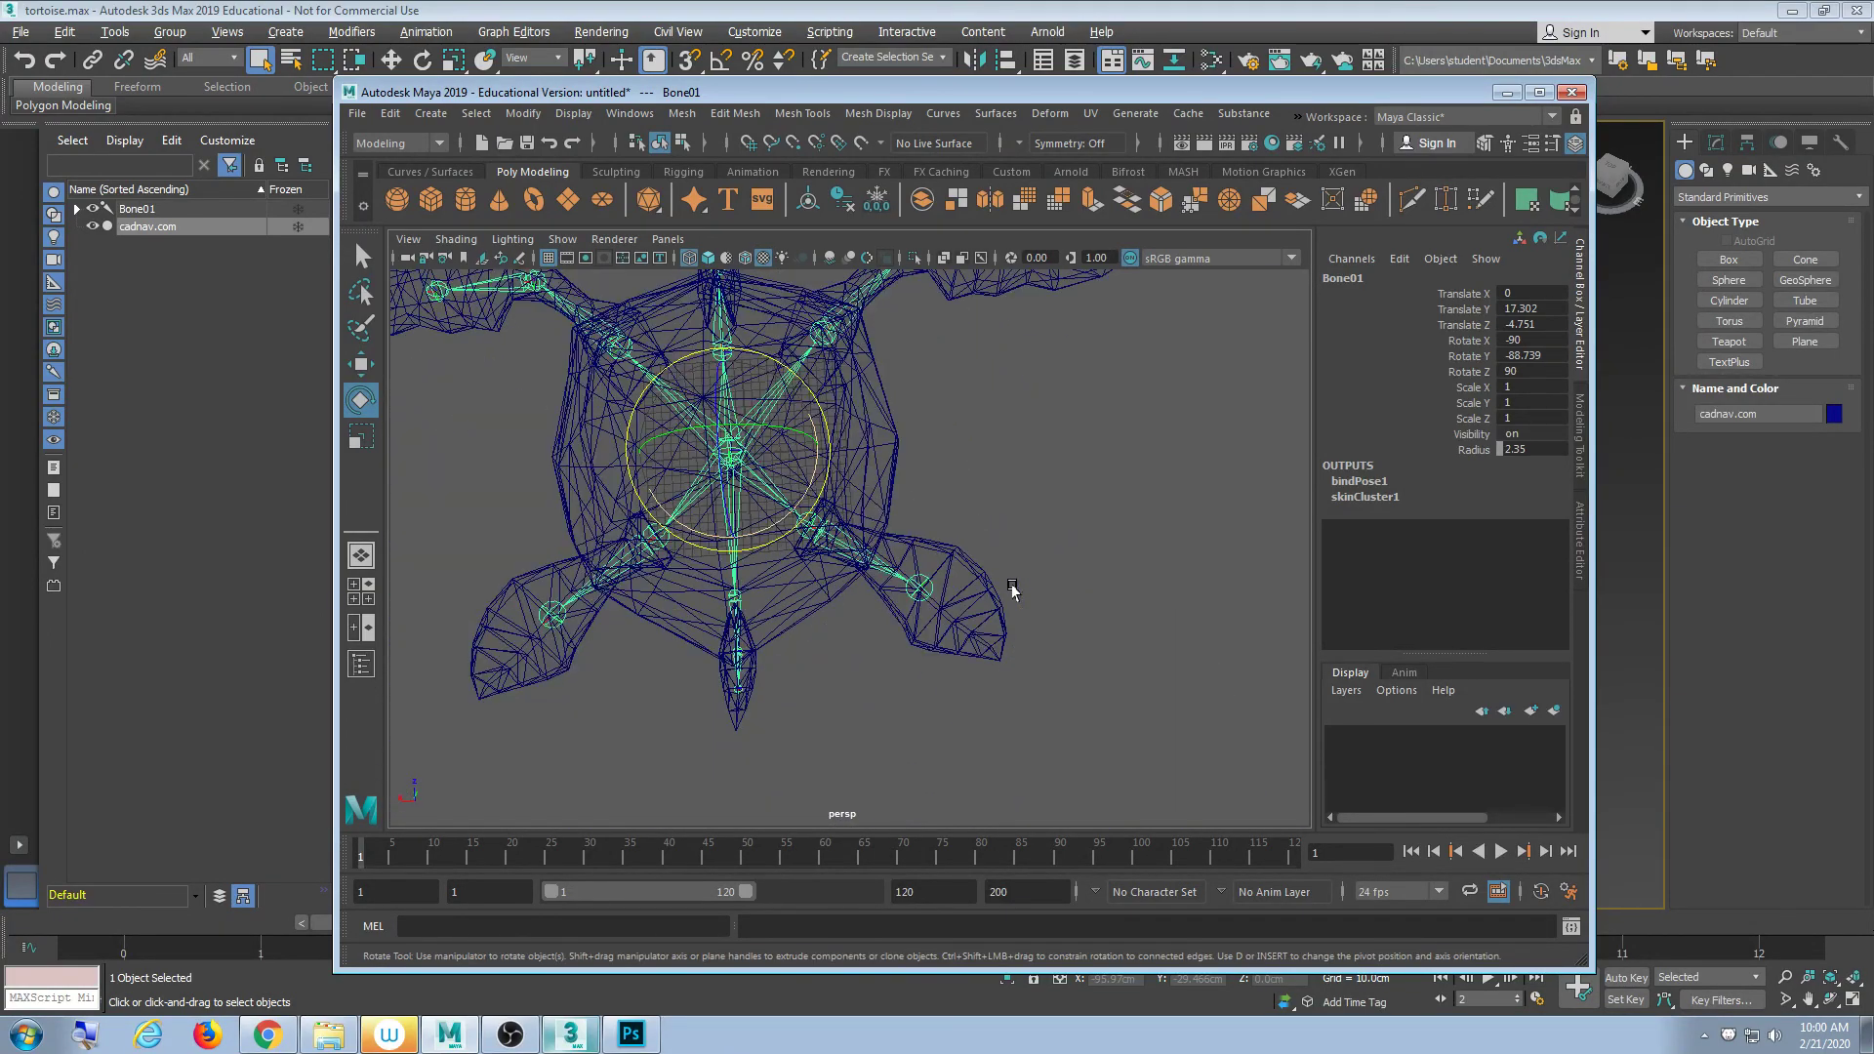
alt+drag(1009, 586, 1100, 598)
alt+right_drag(1100, 598, 1053, 705)
scroll(1015, 695, down, 3)
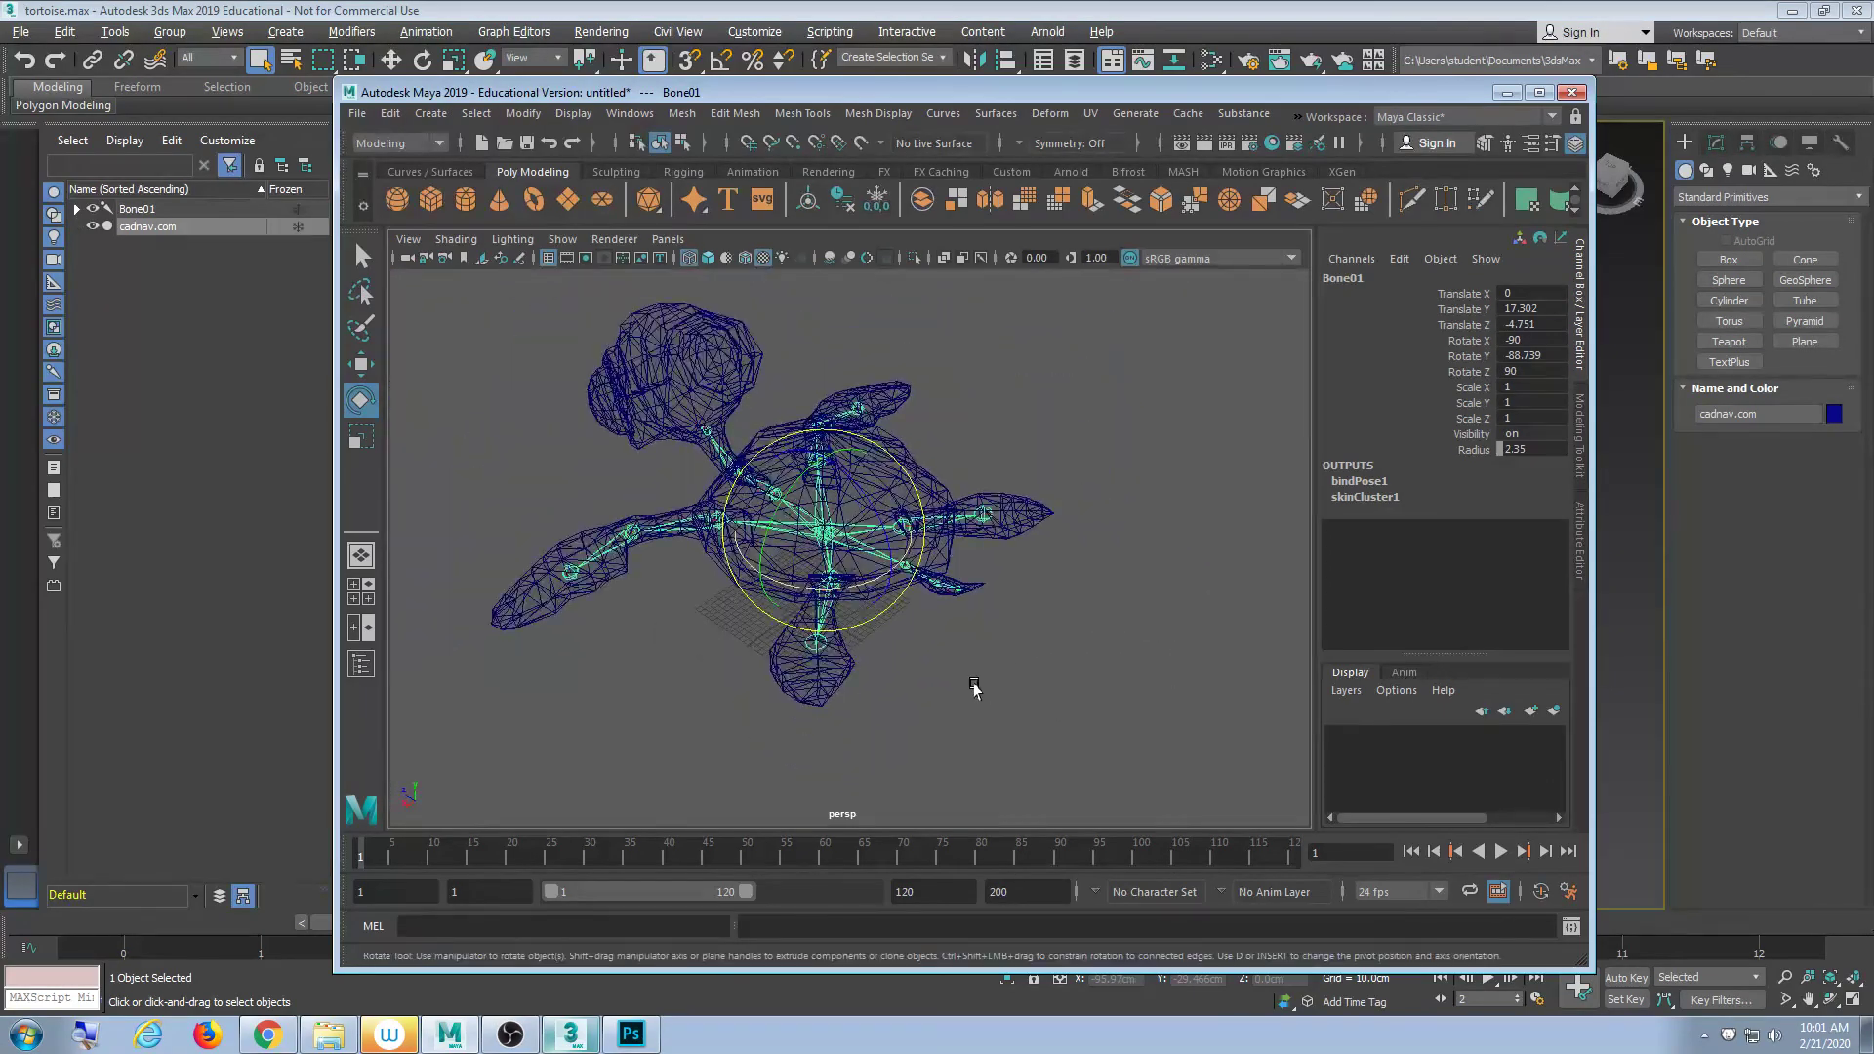
alt+middle_drag(970, 686, 1046, 682)
scroll(1050, 682, up, 5)
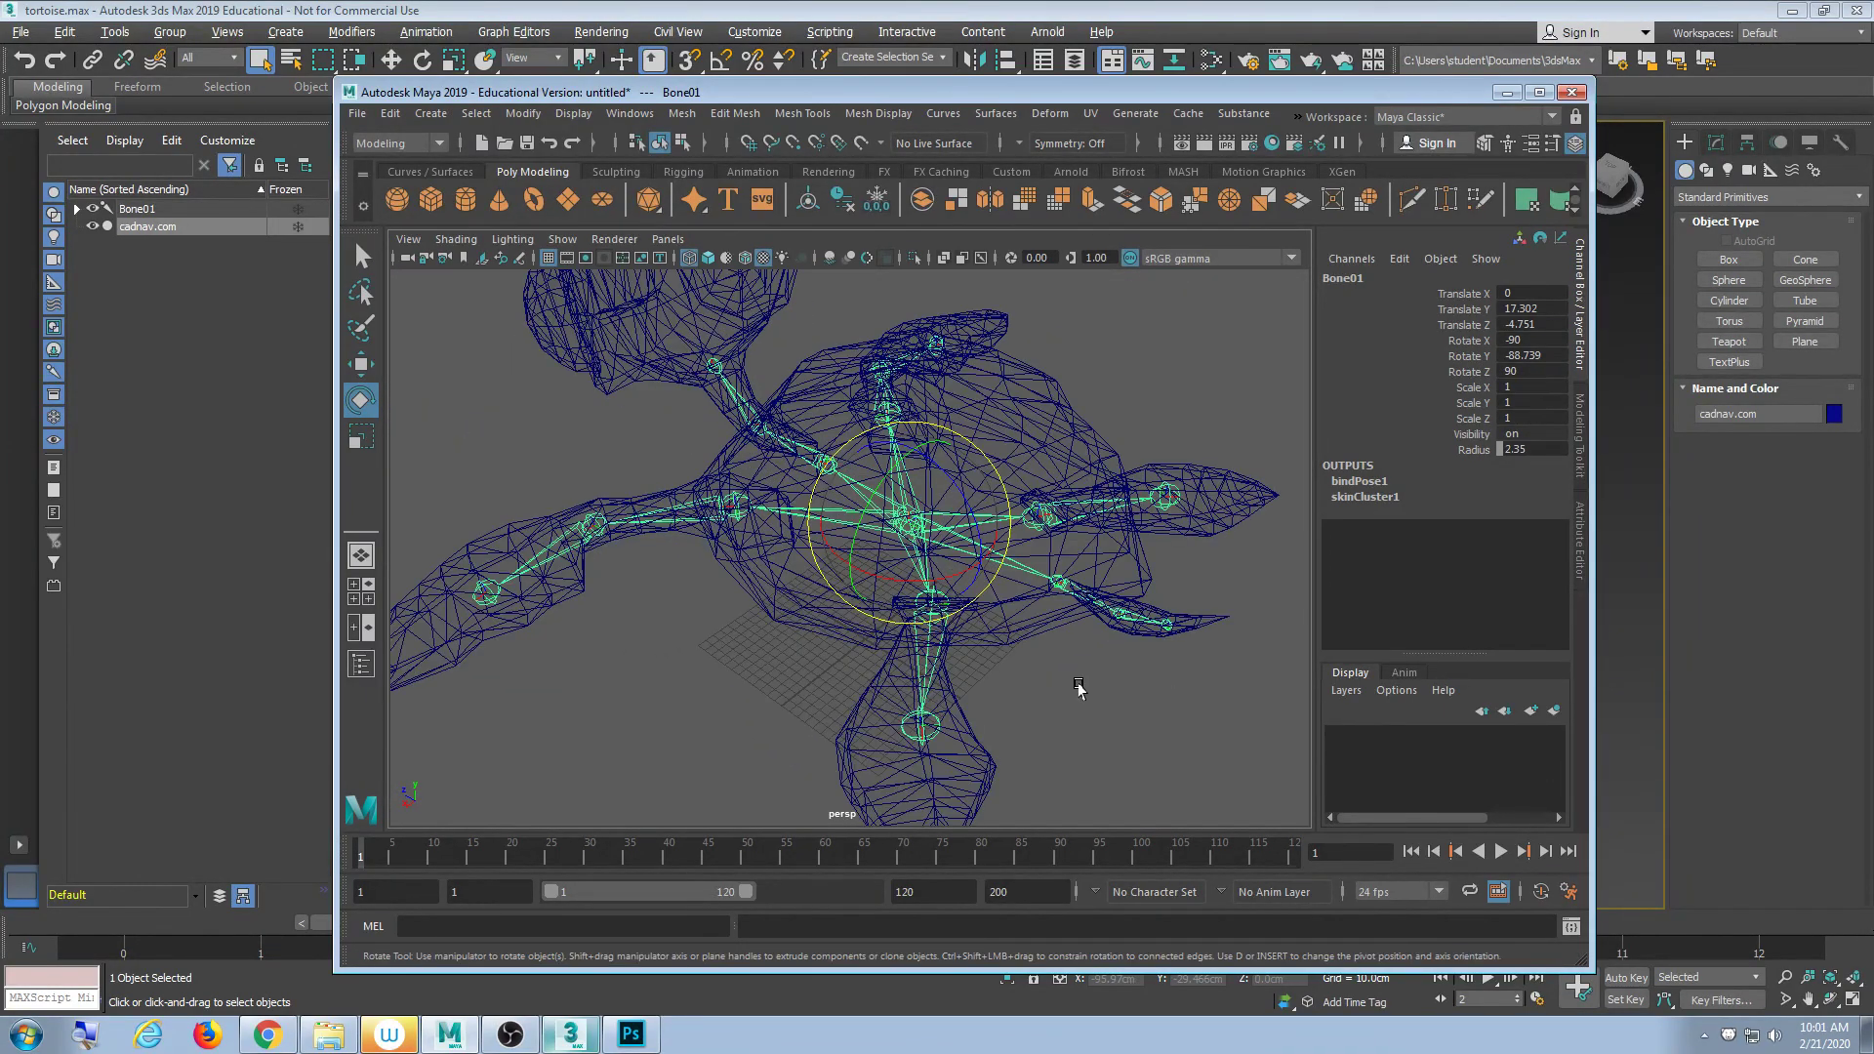
scroll(1080, 690, down, 2)
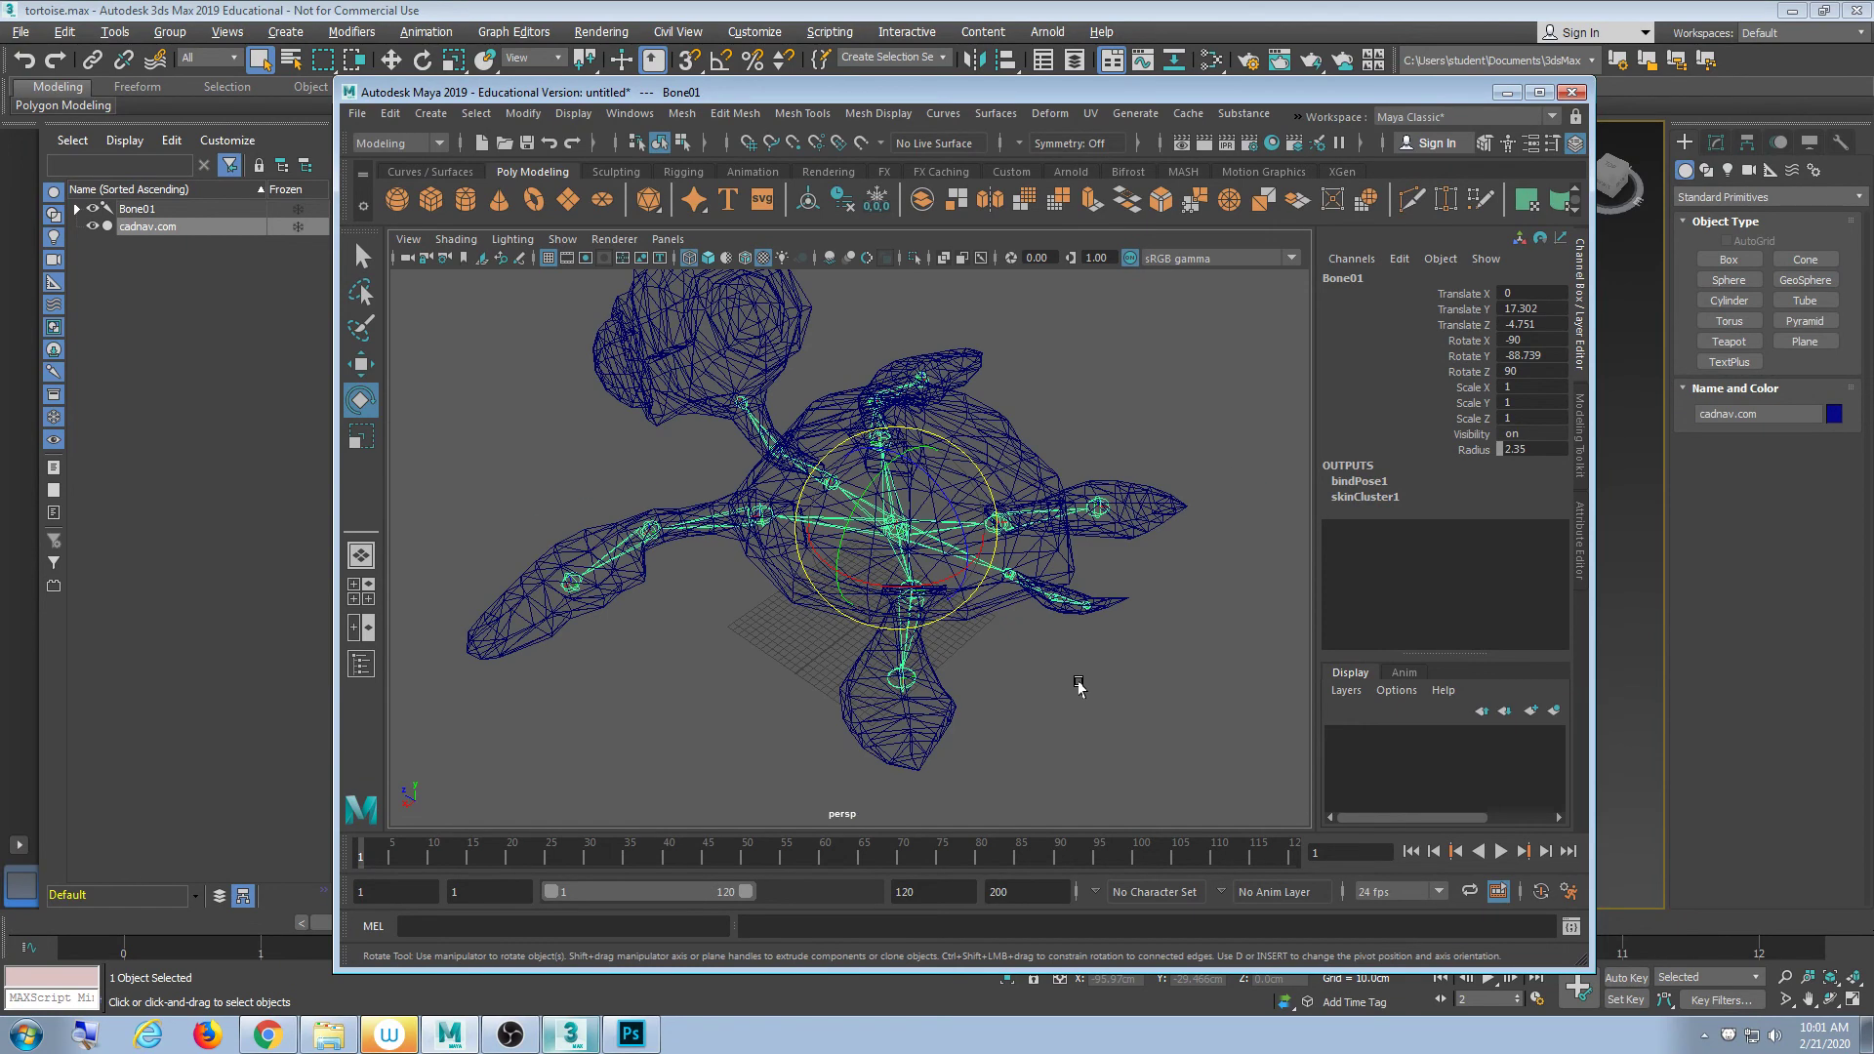
- Deselect the tortoise in 3ds Max and start a second FBX export named asd
click(1507, 92)
click(703, 183)
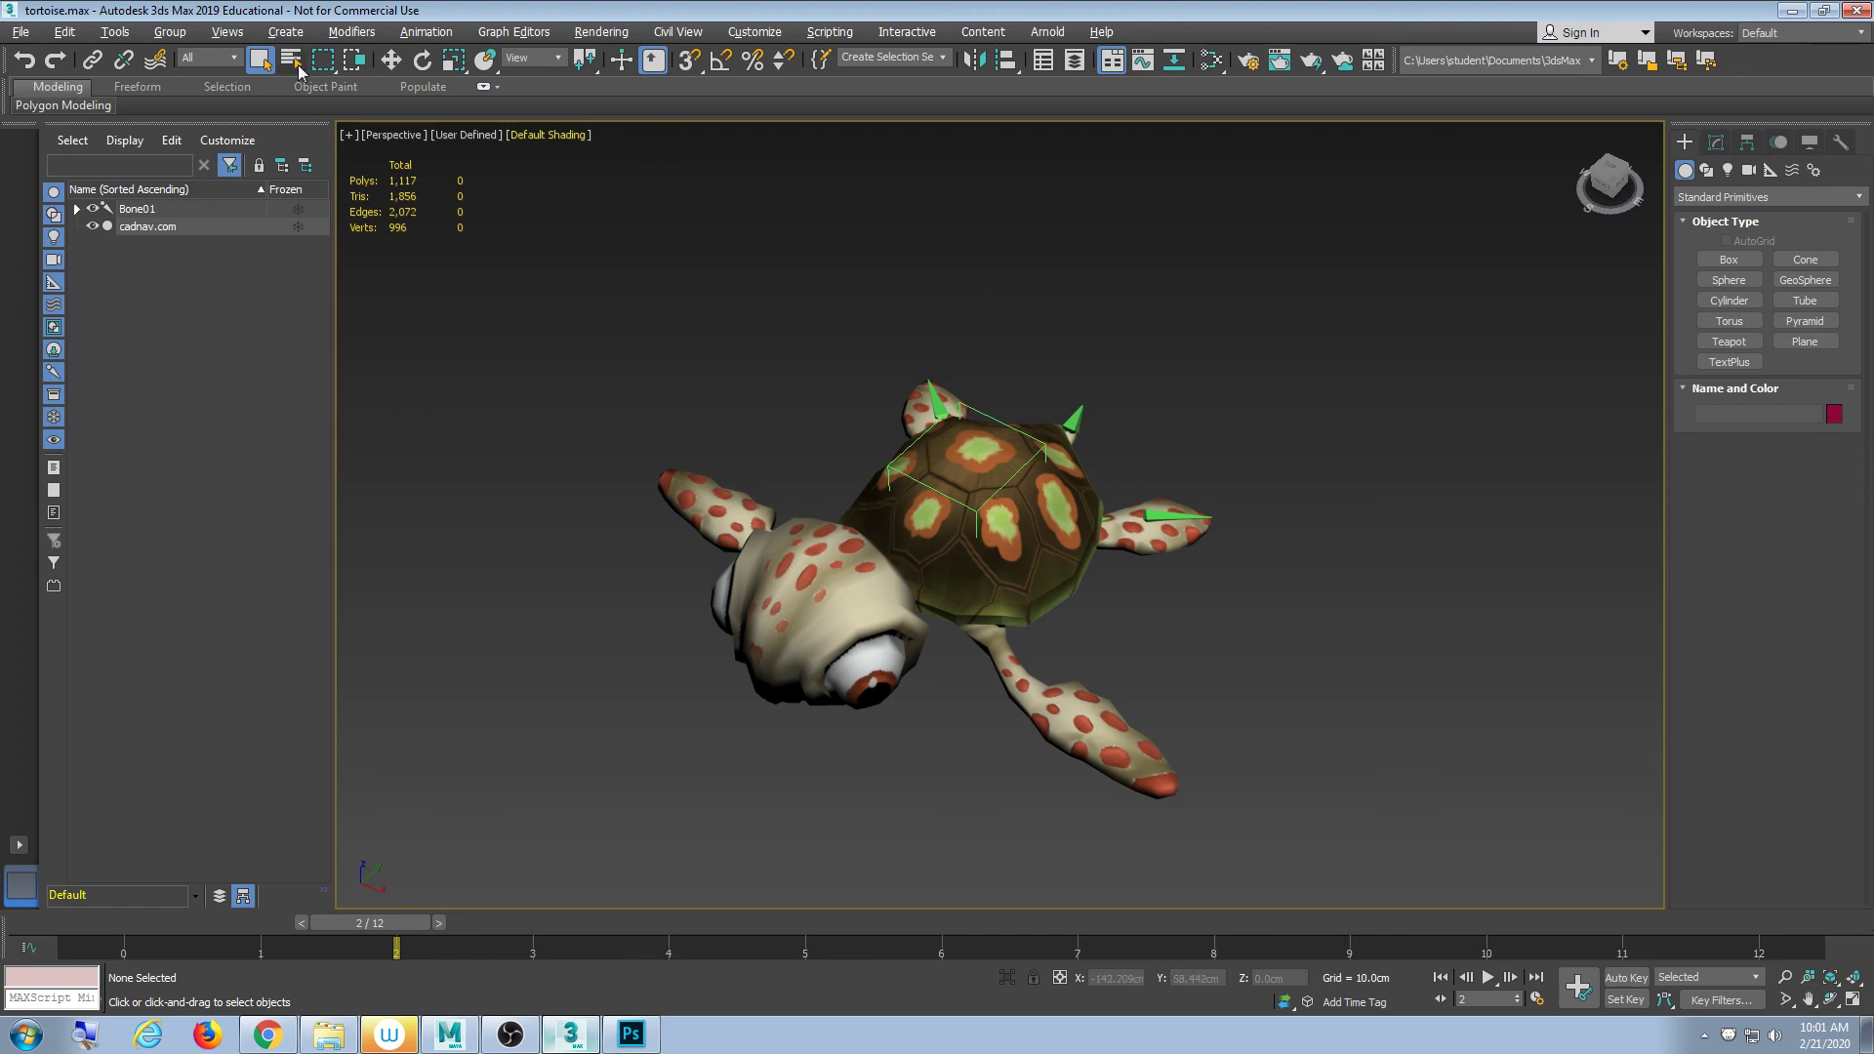
click(19, 31)
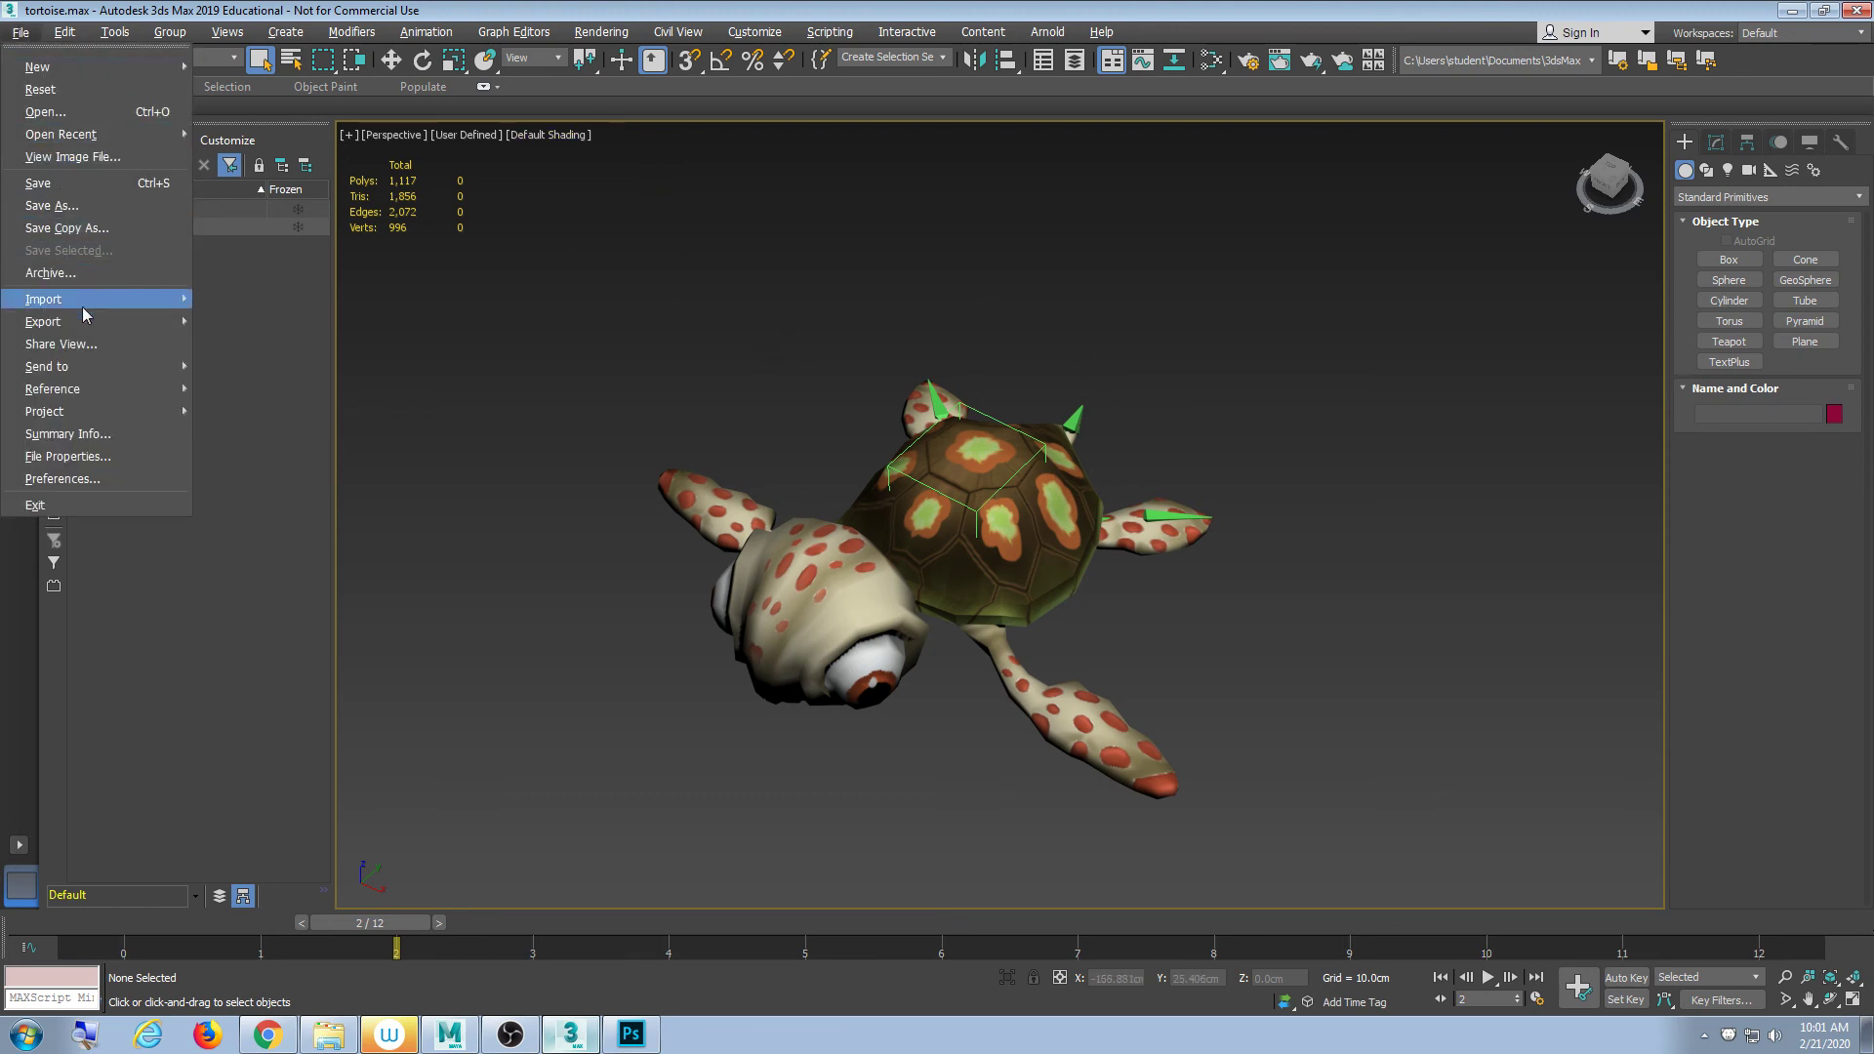
mouse_move(81, 321)
click(243, 334)
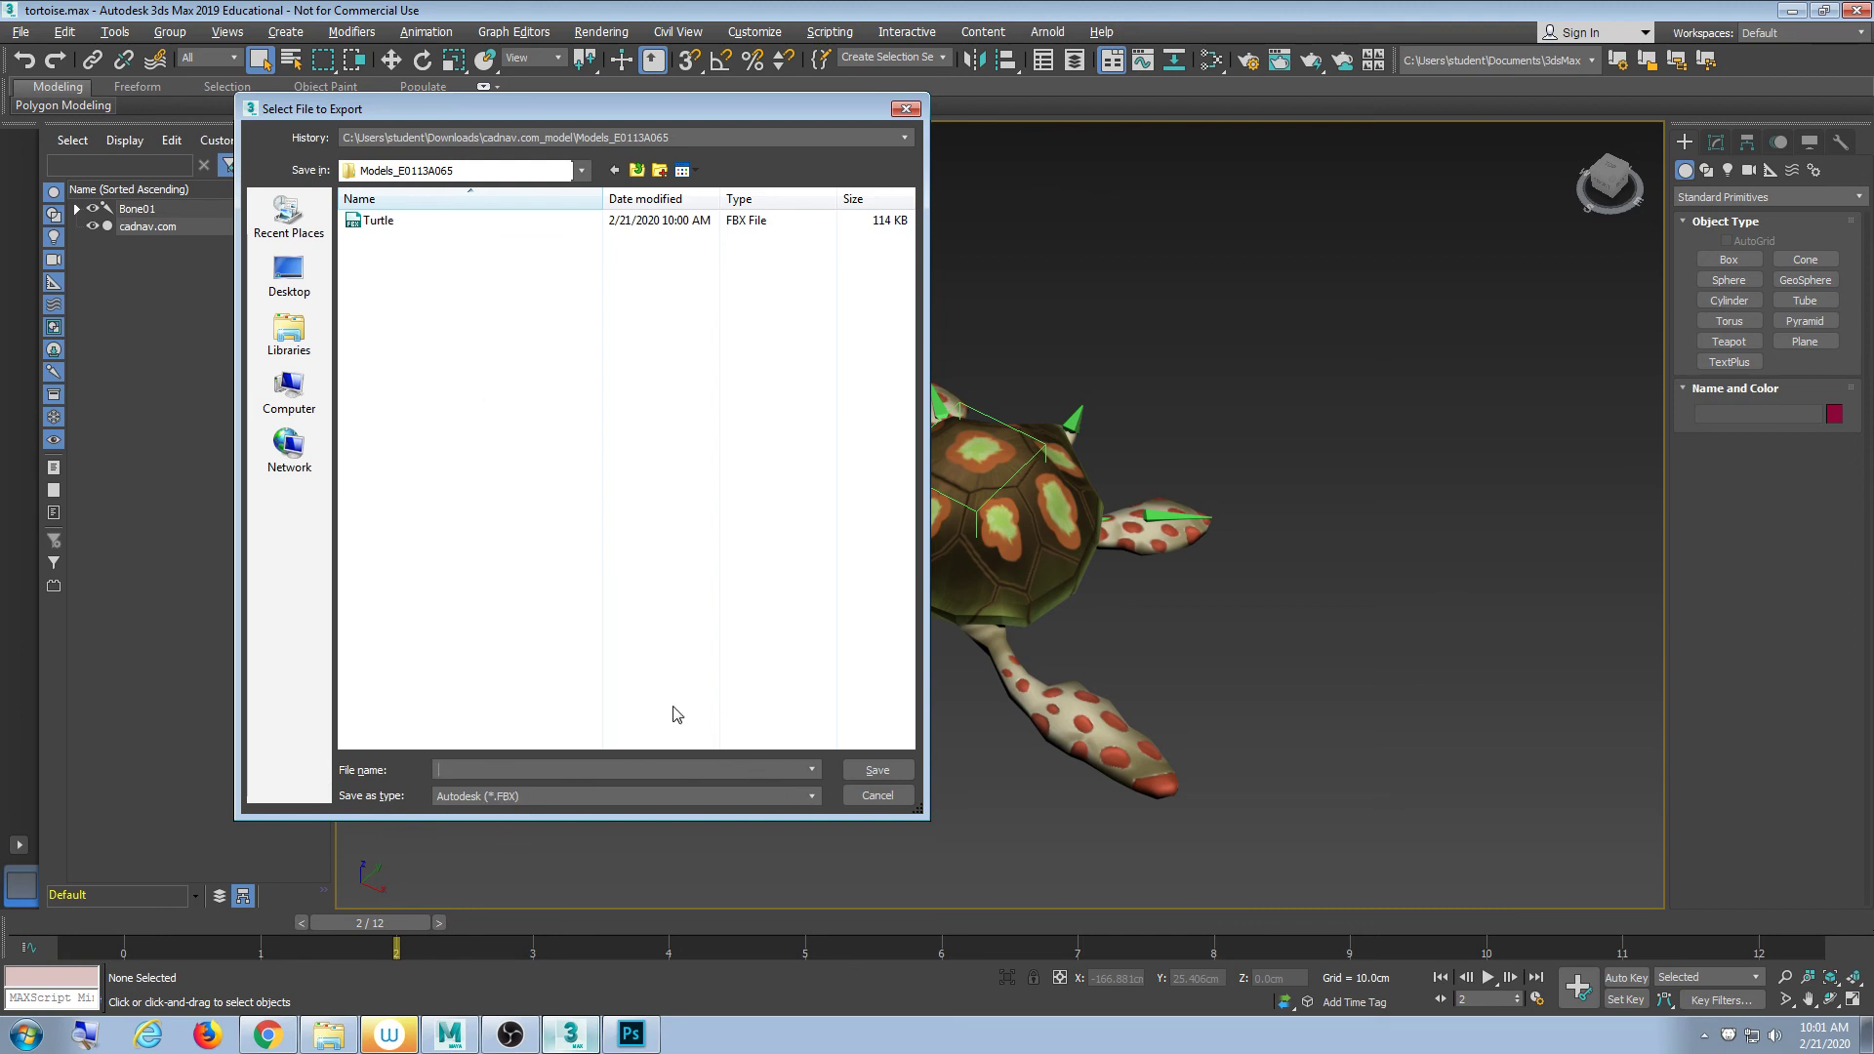
text(asd)
click(870, 769)
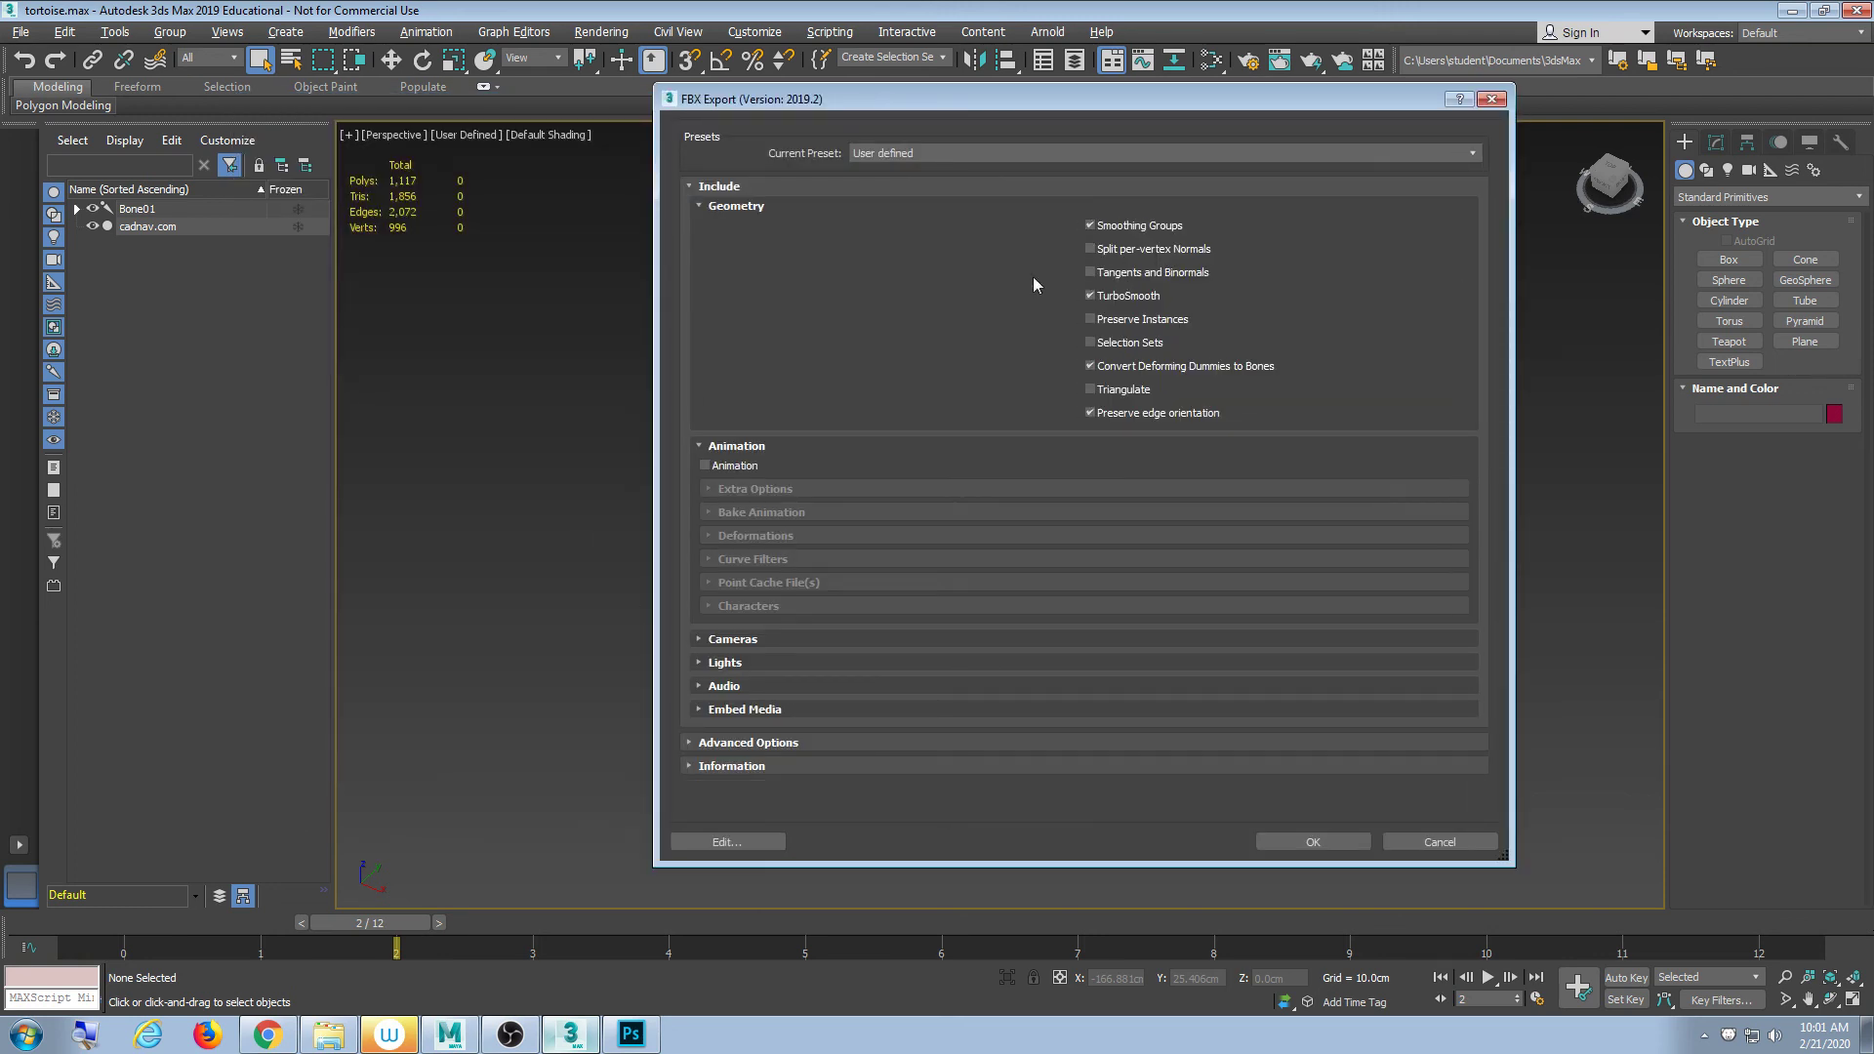
- Review the Animation export settings, then cancel the FBX export
click(698, 445)
click(699, 444)
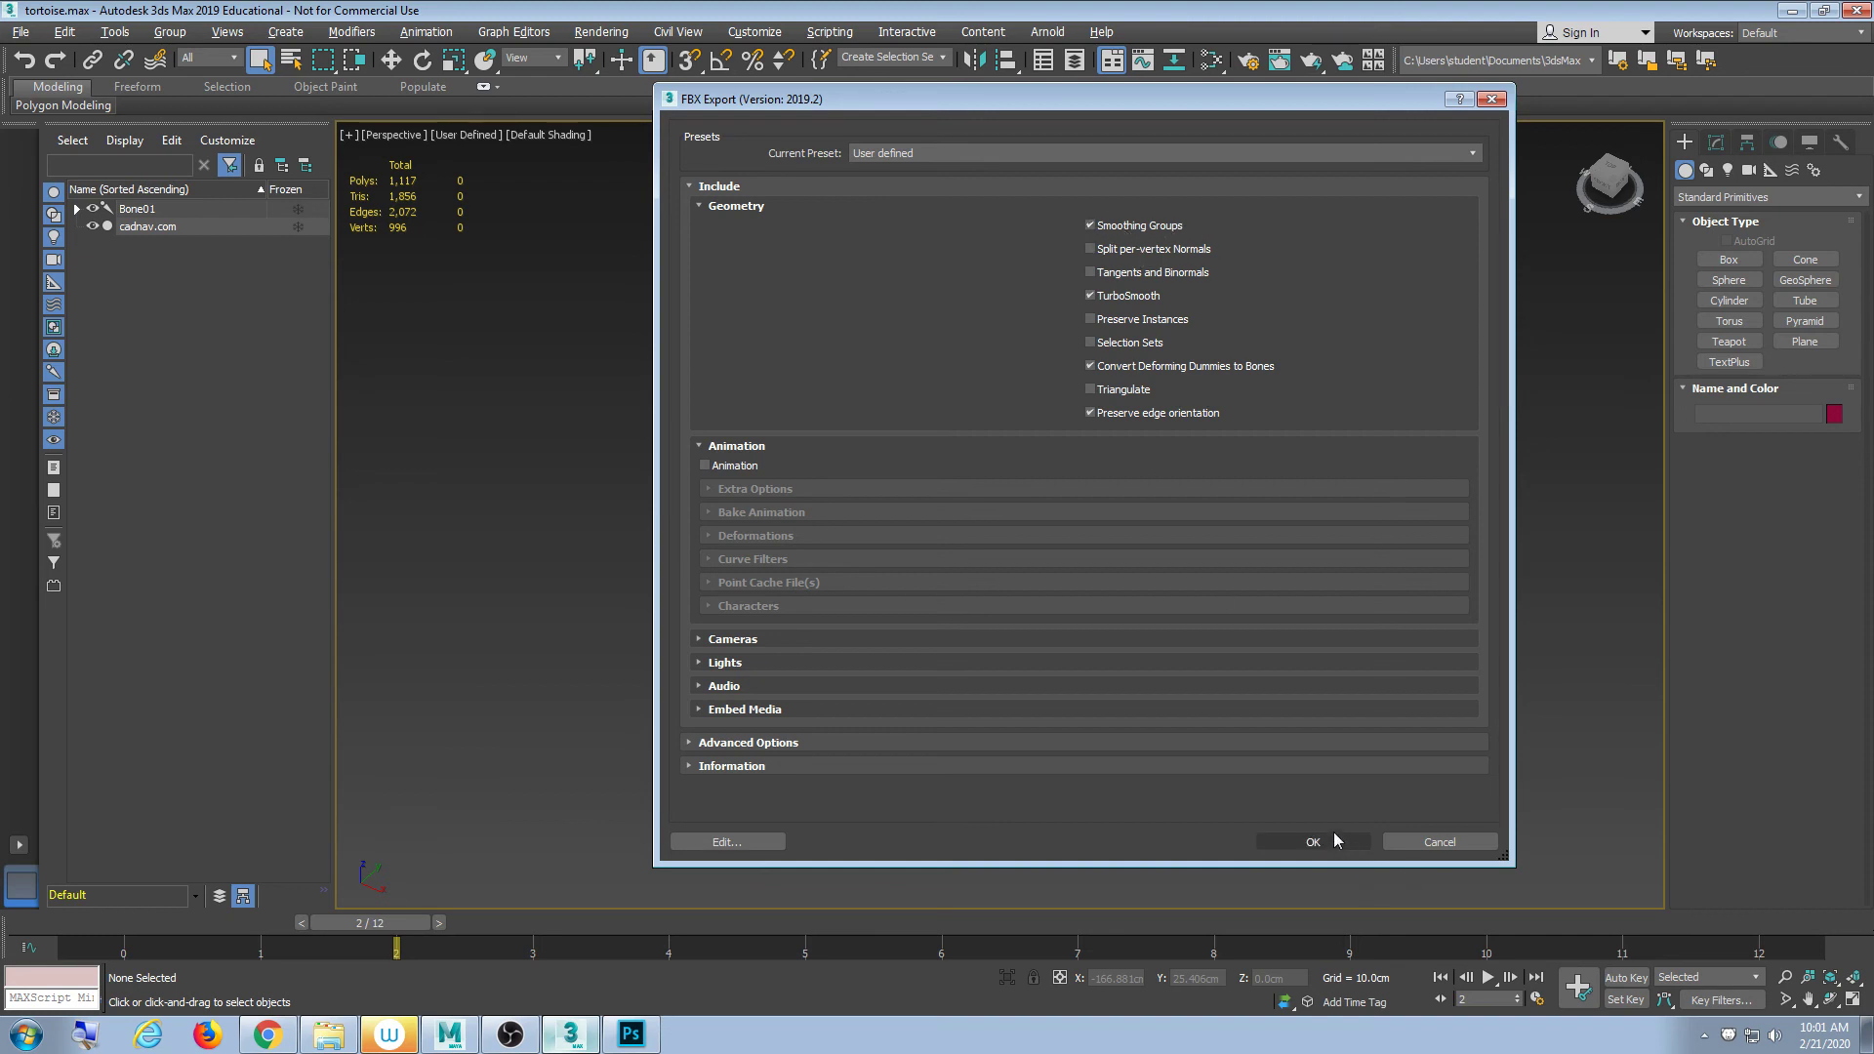
click(1438, 842)
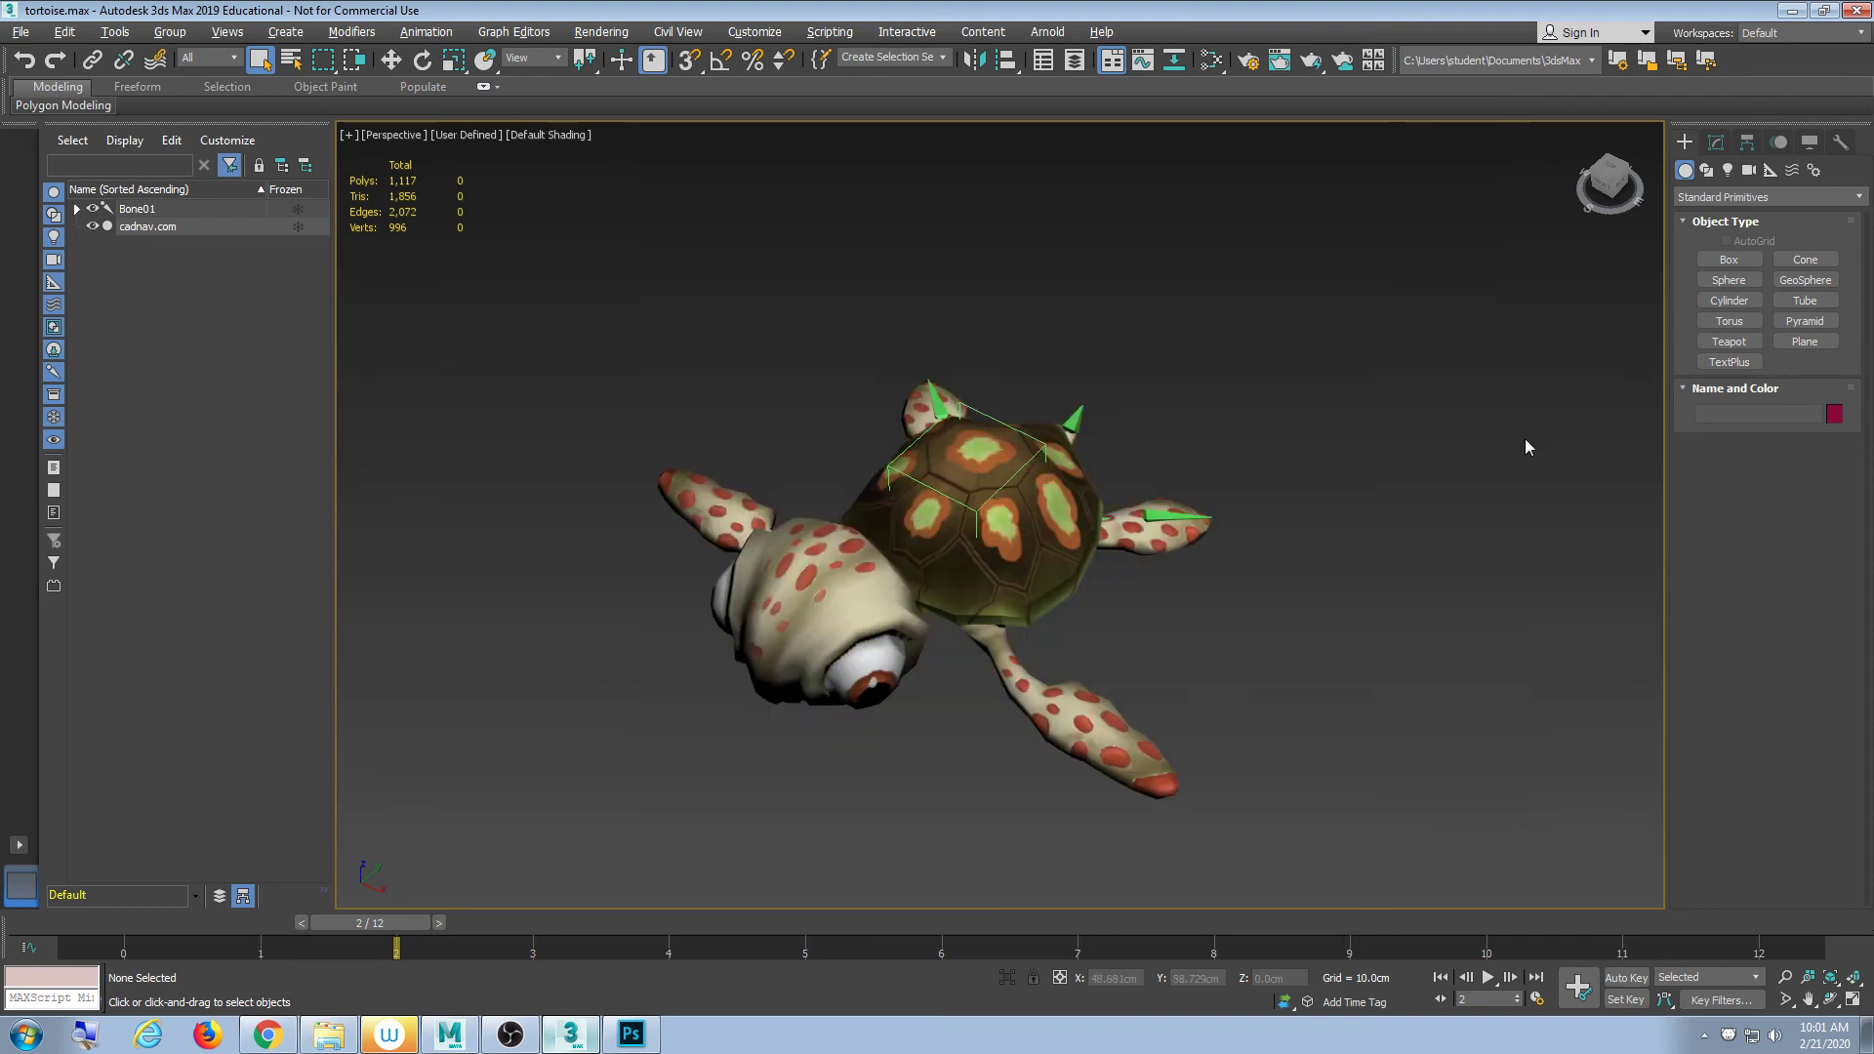
click(1791, 13)
- Maximize the Maya window, clear the selection and show the turtle smooth-shaded with 5
click(450, 1034)
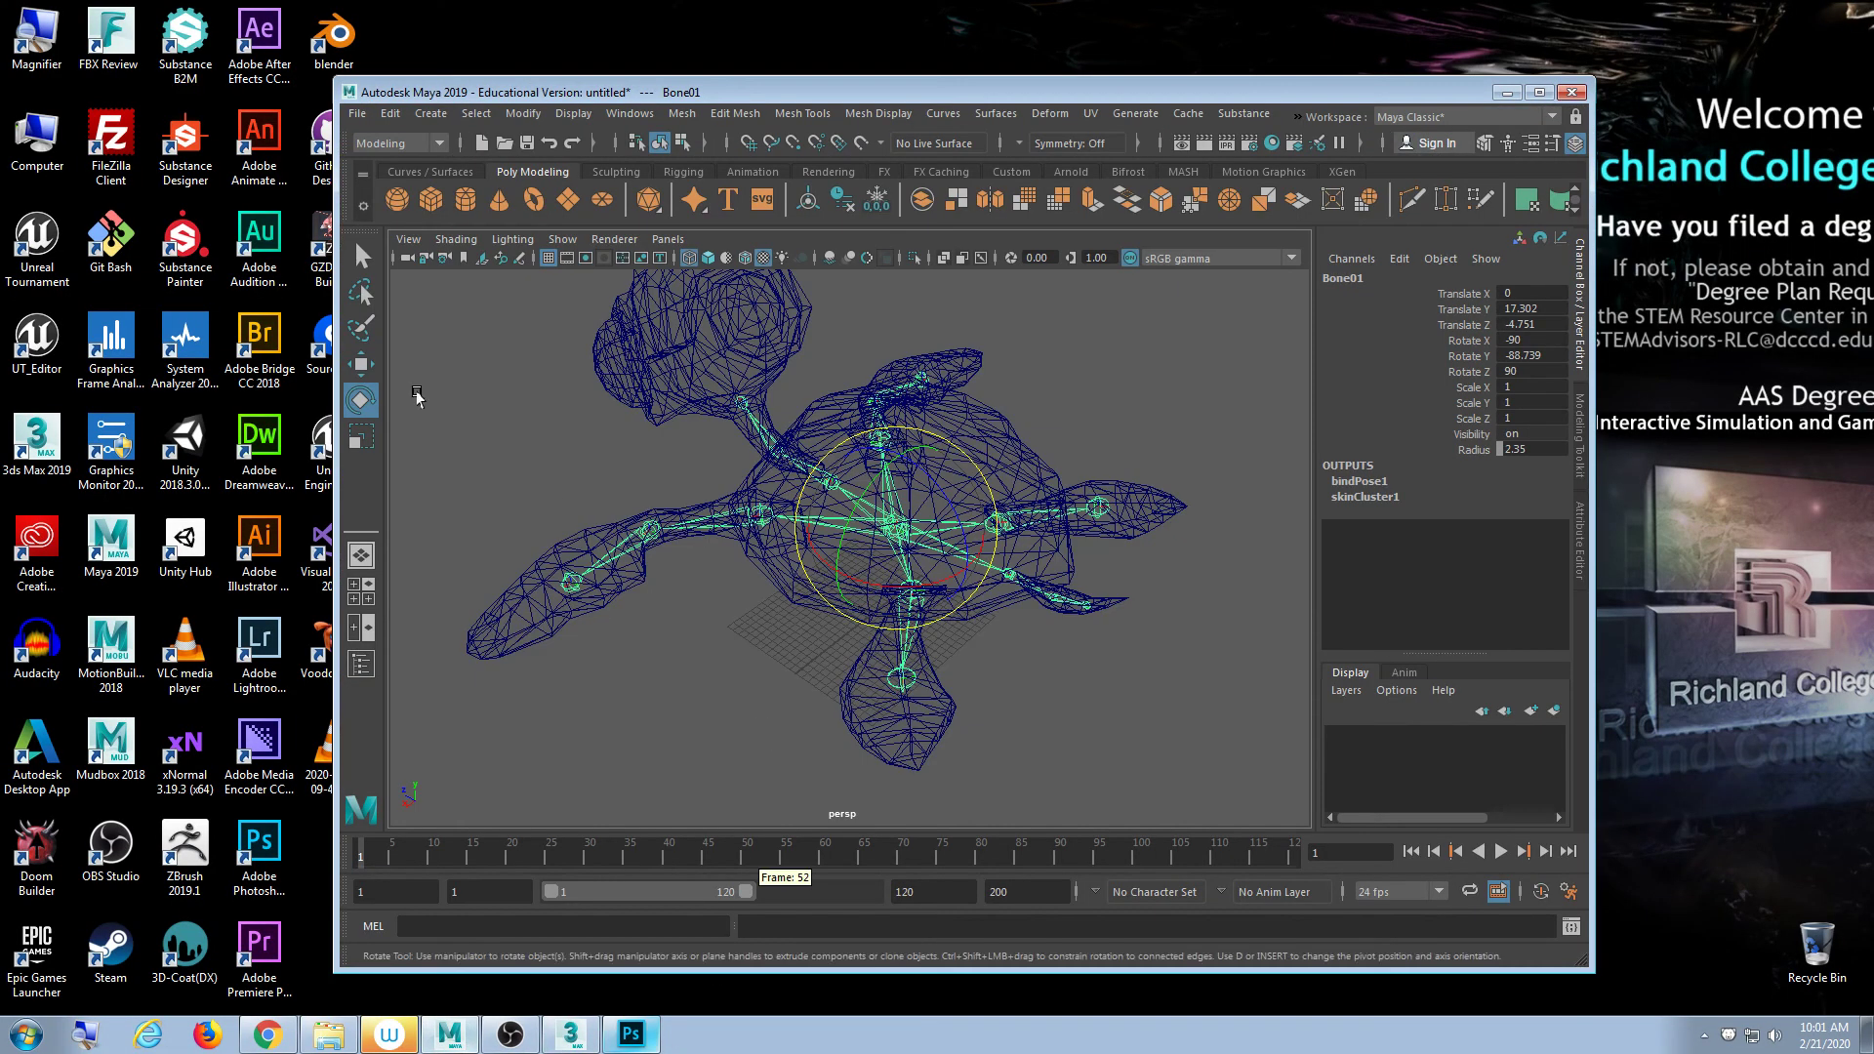
drag(381, 90, 349, 7)
click(18, 31)
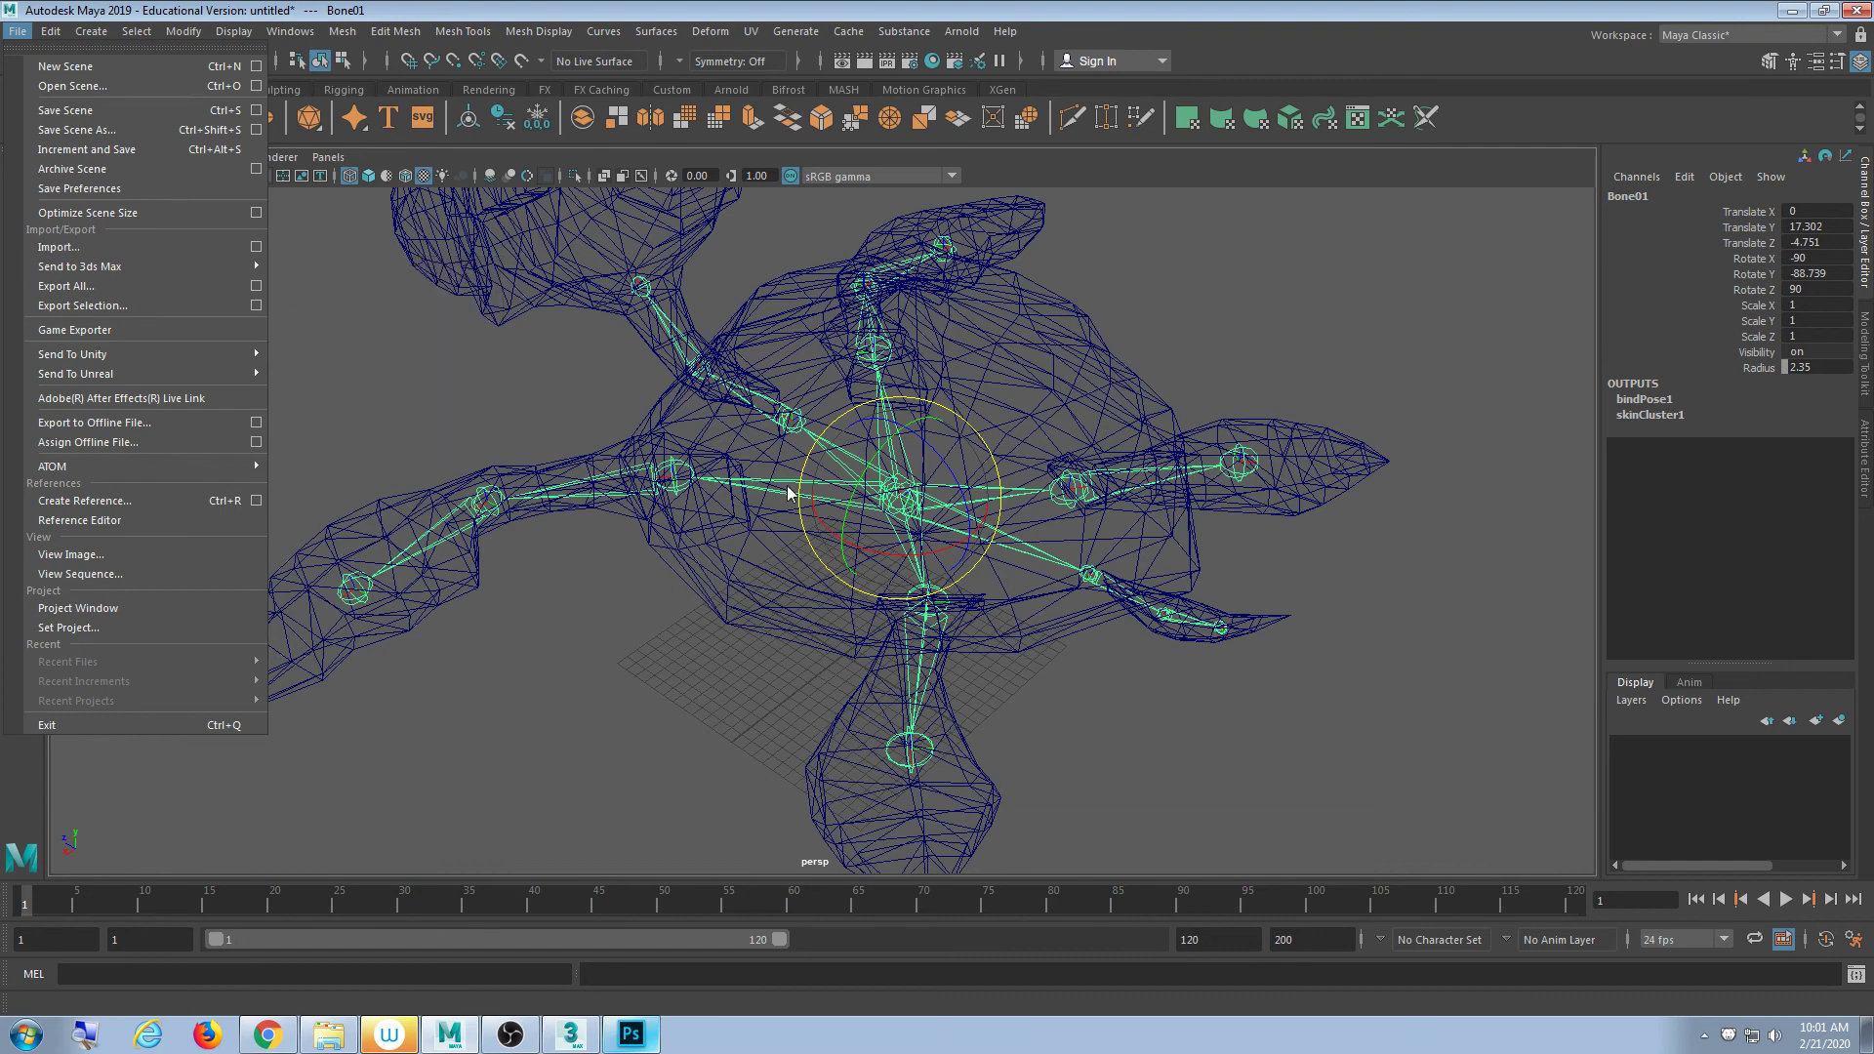
click(1352, 702)
key(5)
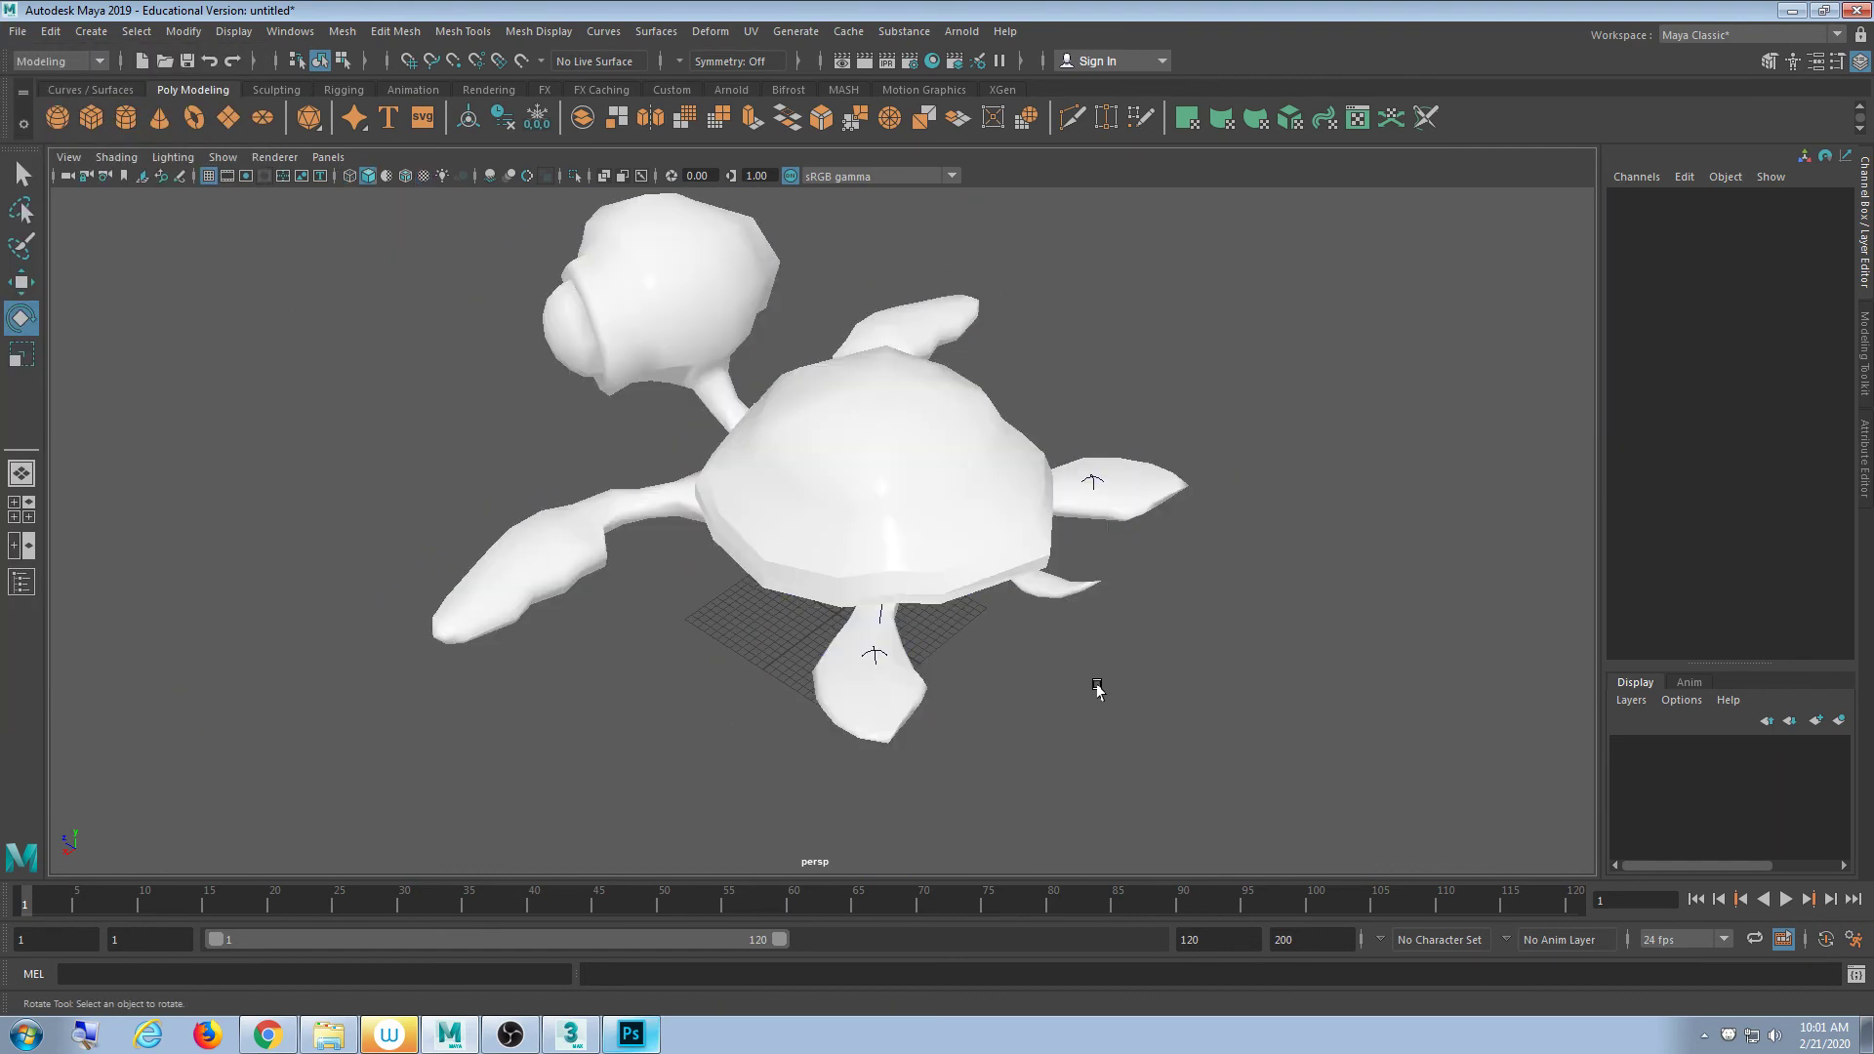
alt+drag(806, 694, 820, 692)
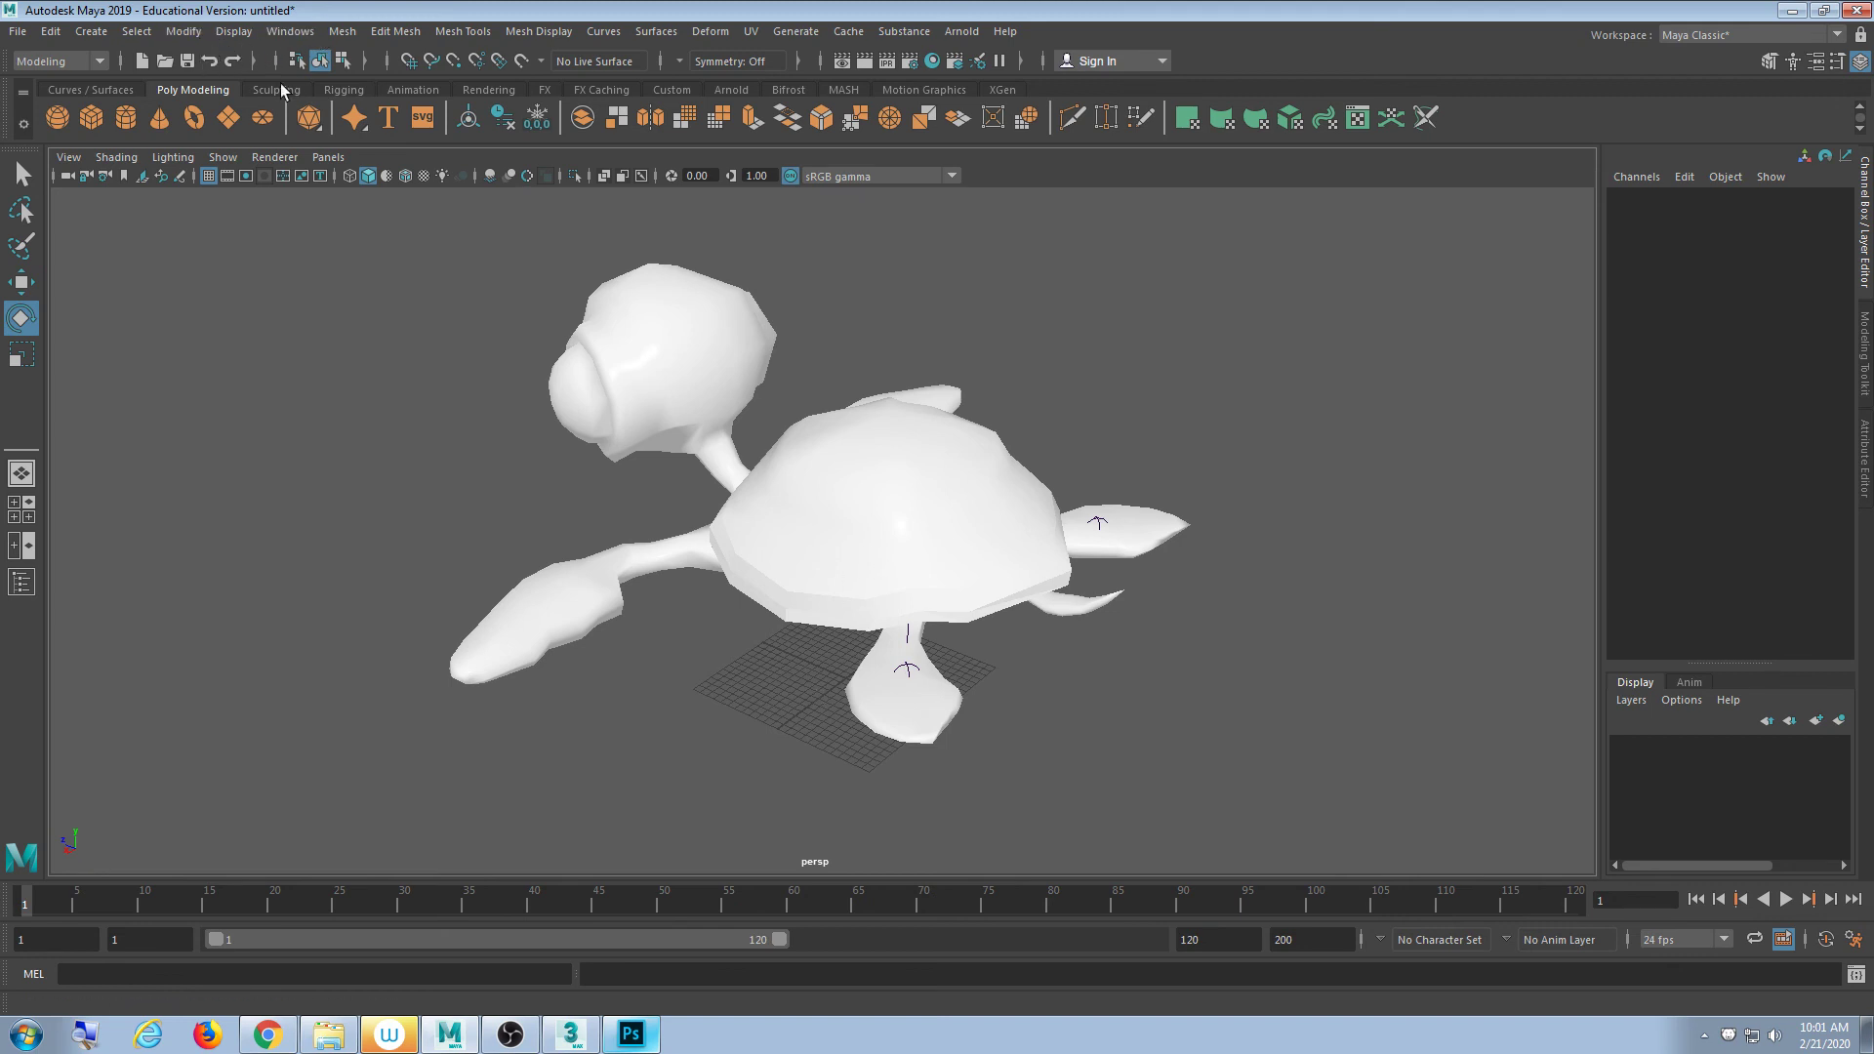
click(644, 307)
click(868, 237)
- Check the File Path Editor's Top entry, which shows 0 resolved and 0 unresolved paths
click(195, 32)
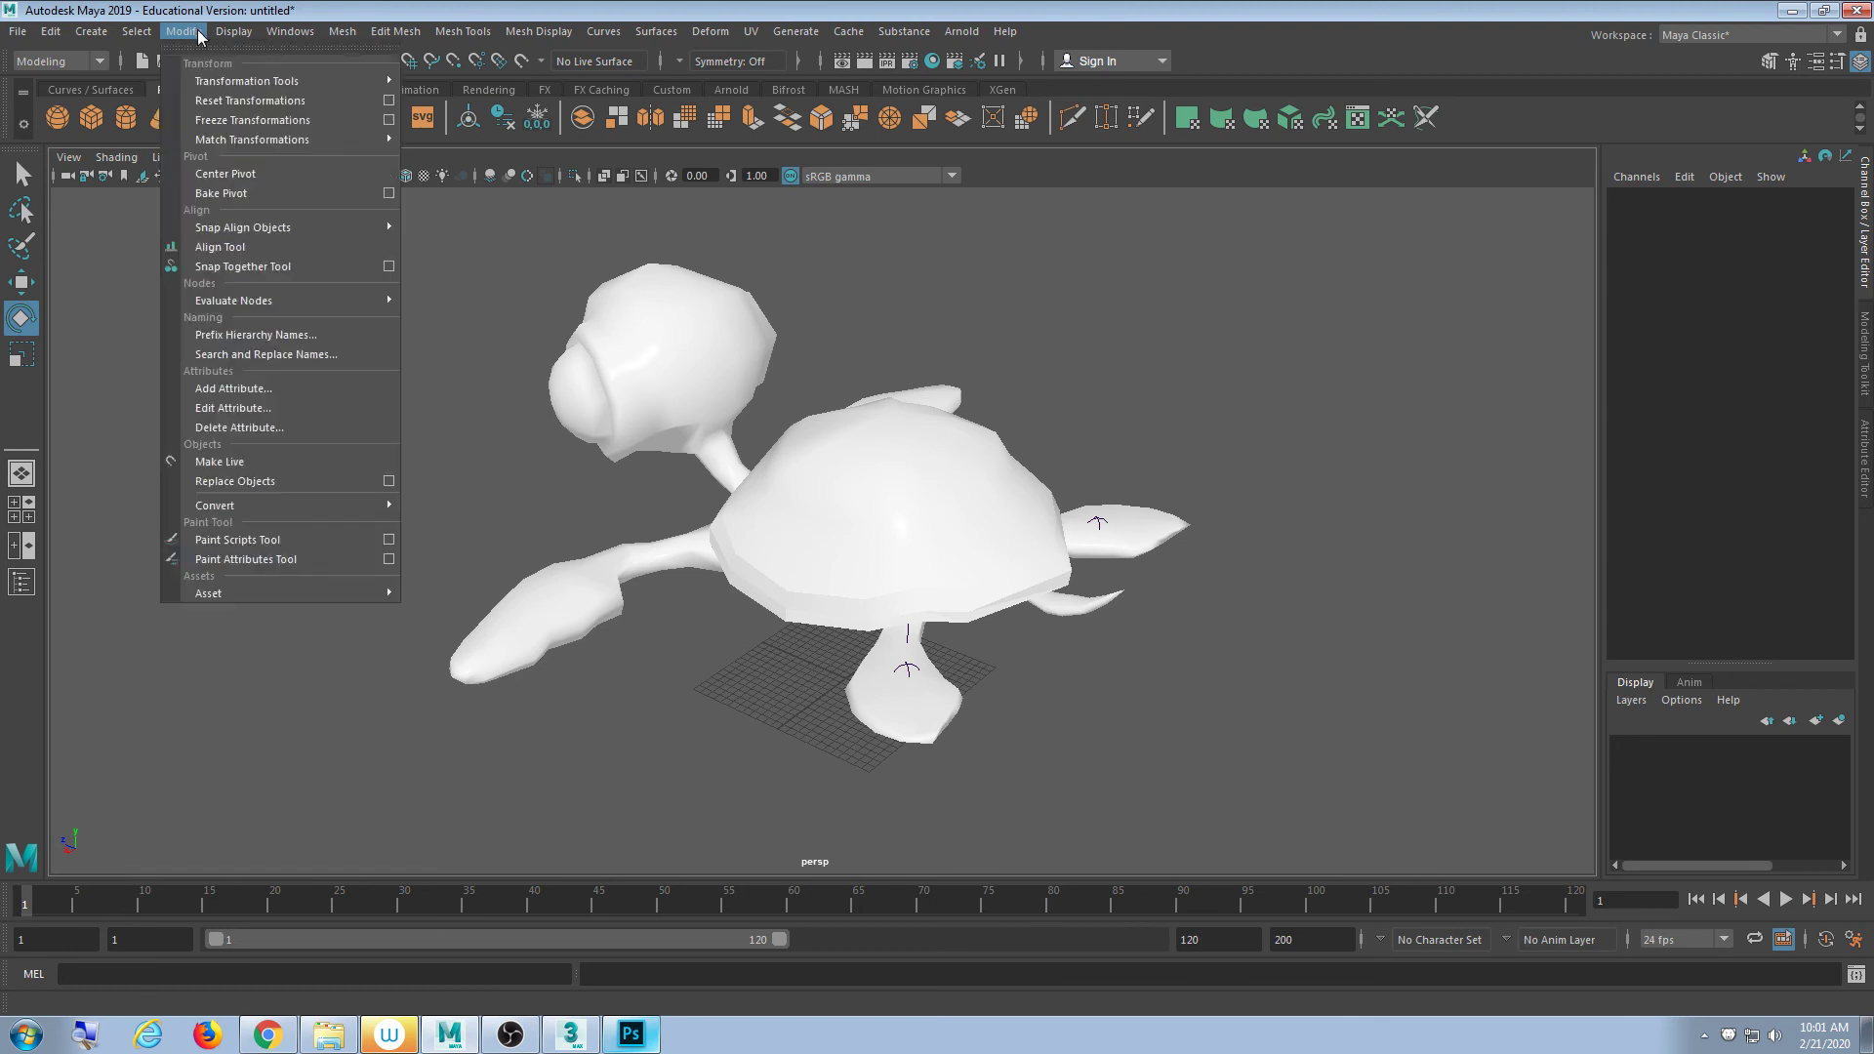
mouse_move(290, 35)
mouse_move(410, 101)
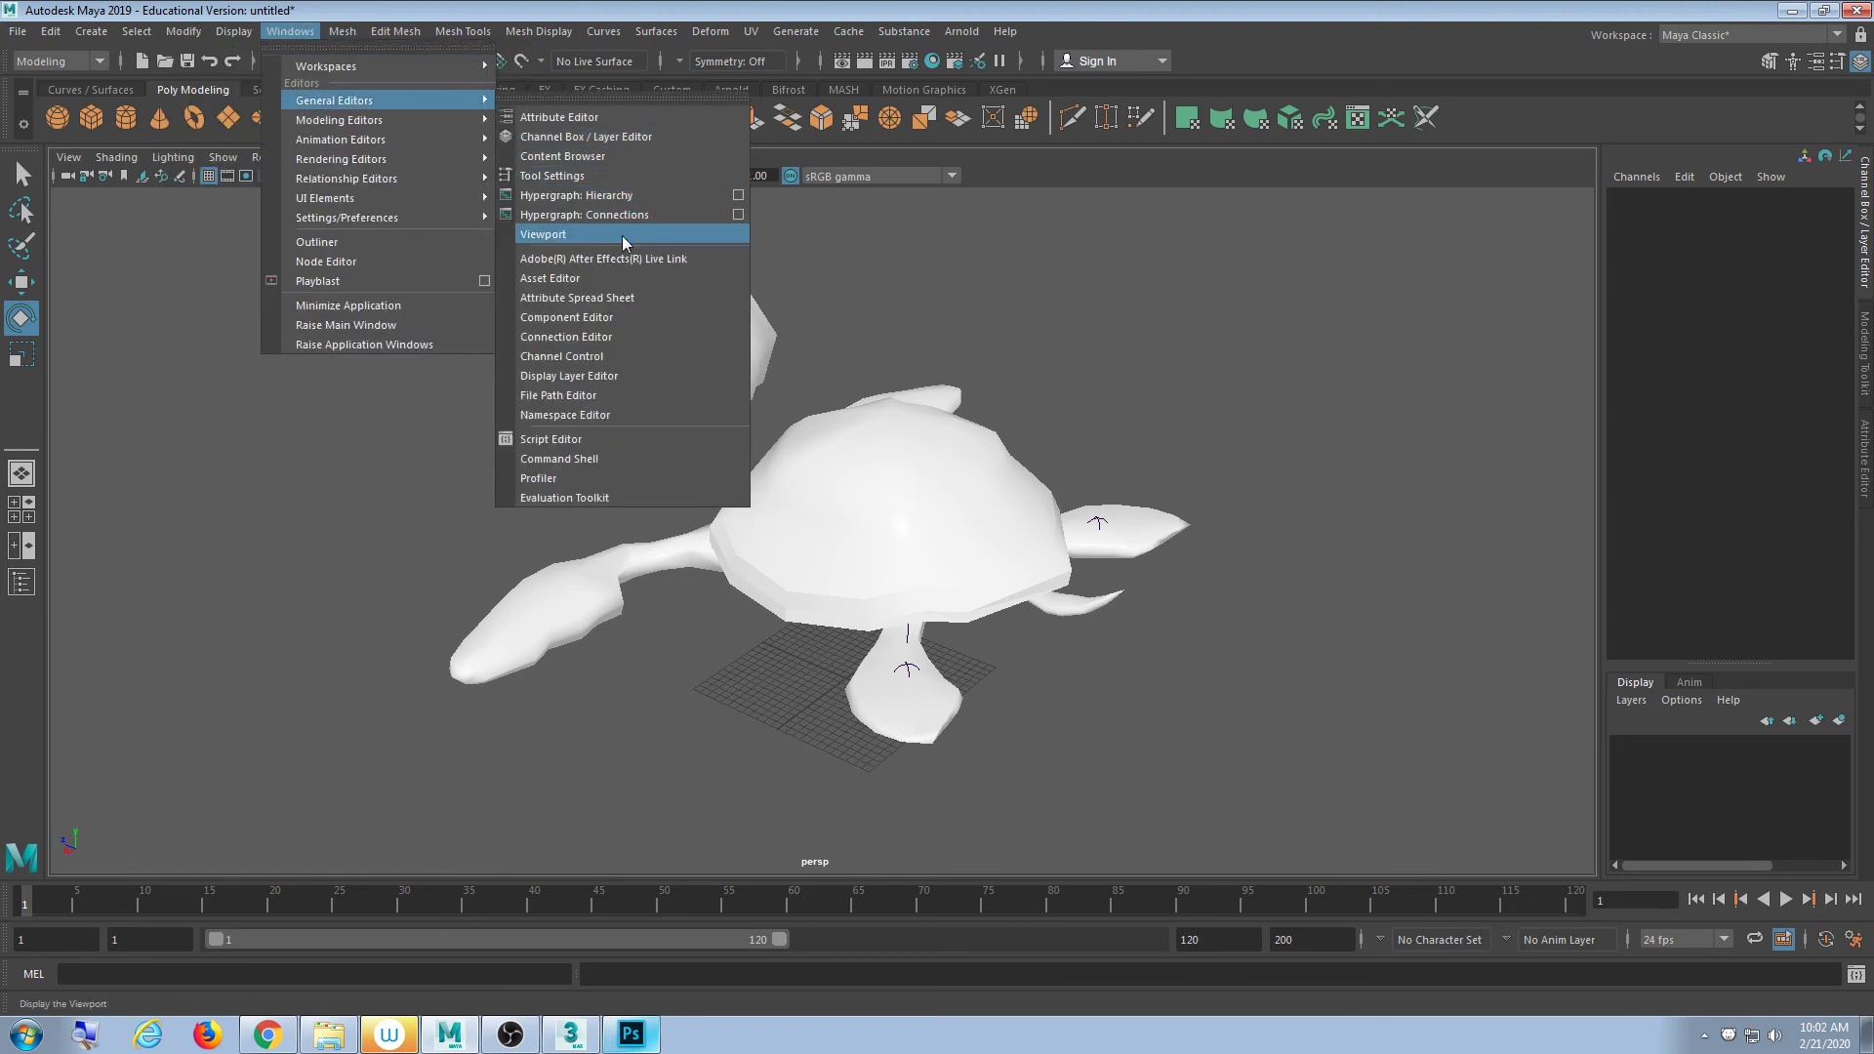
click(659, 395)
drag(747, 357, 252, 250)
click(221, 304)
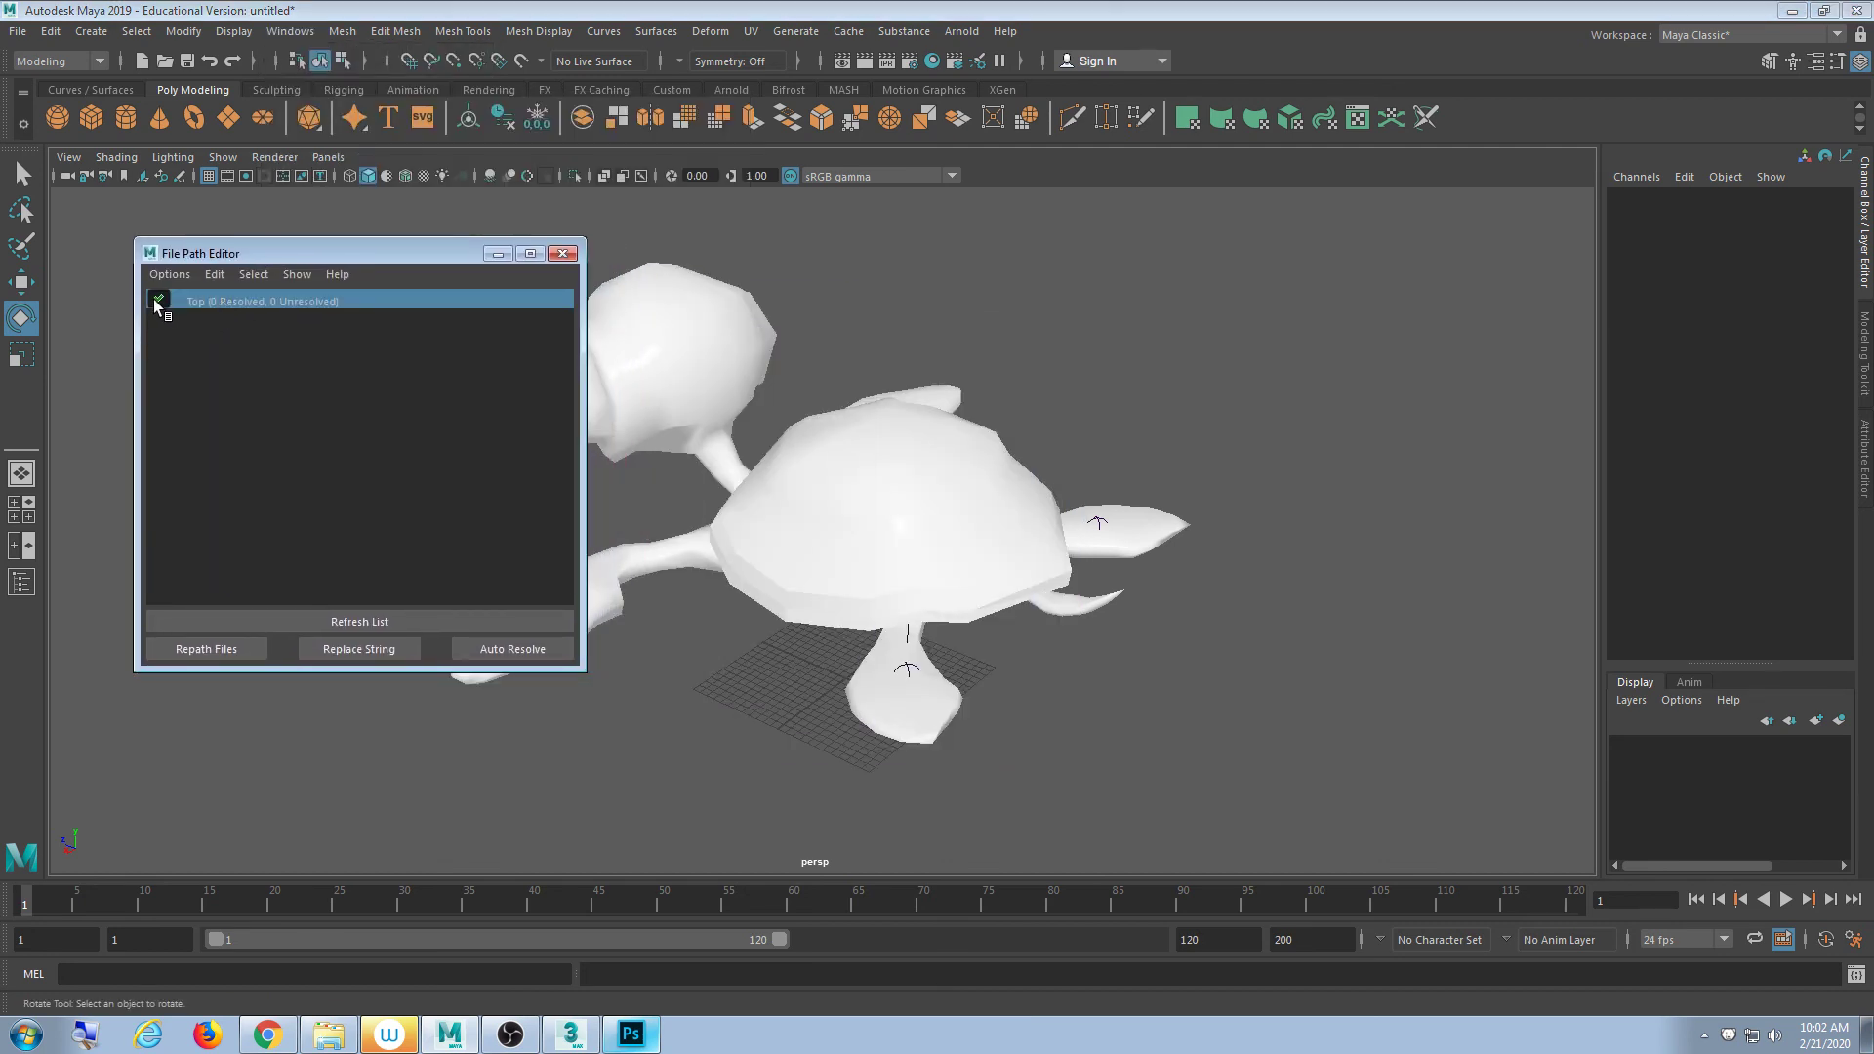
right_click(231, 306)
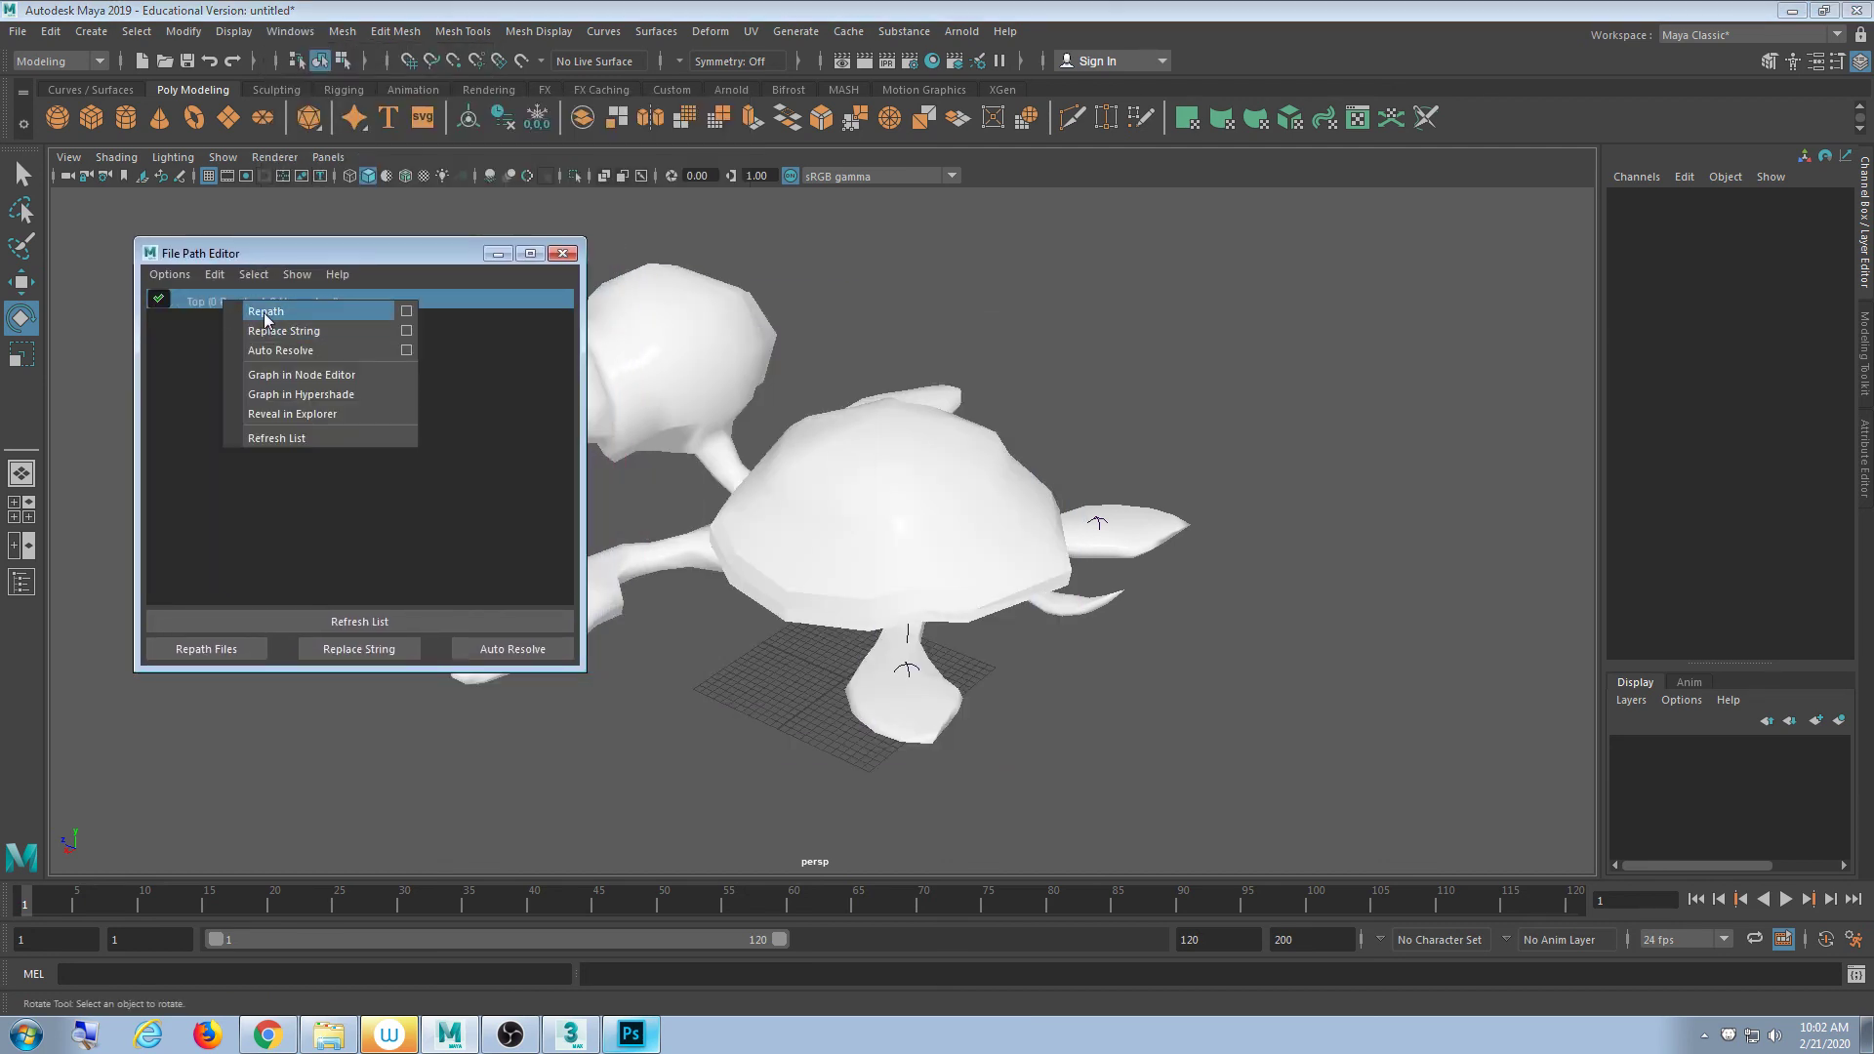
click(514, 447)
click(564, 255)
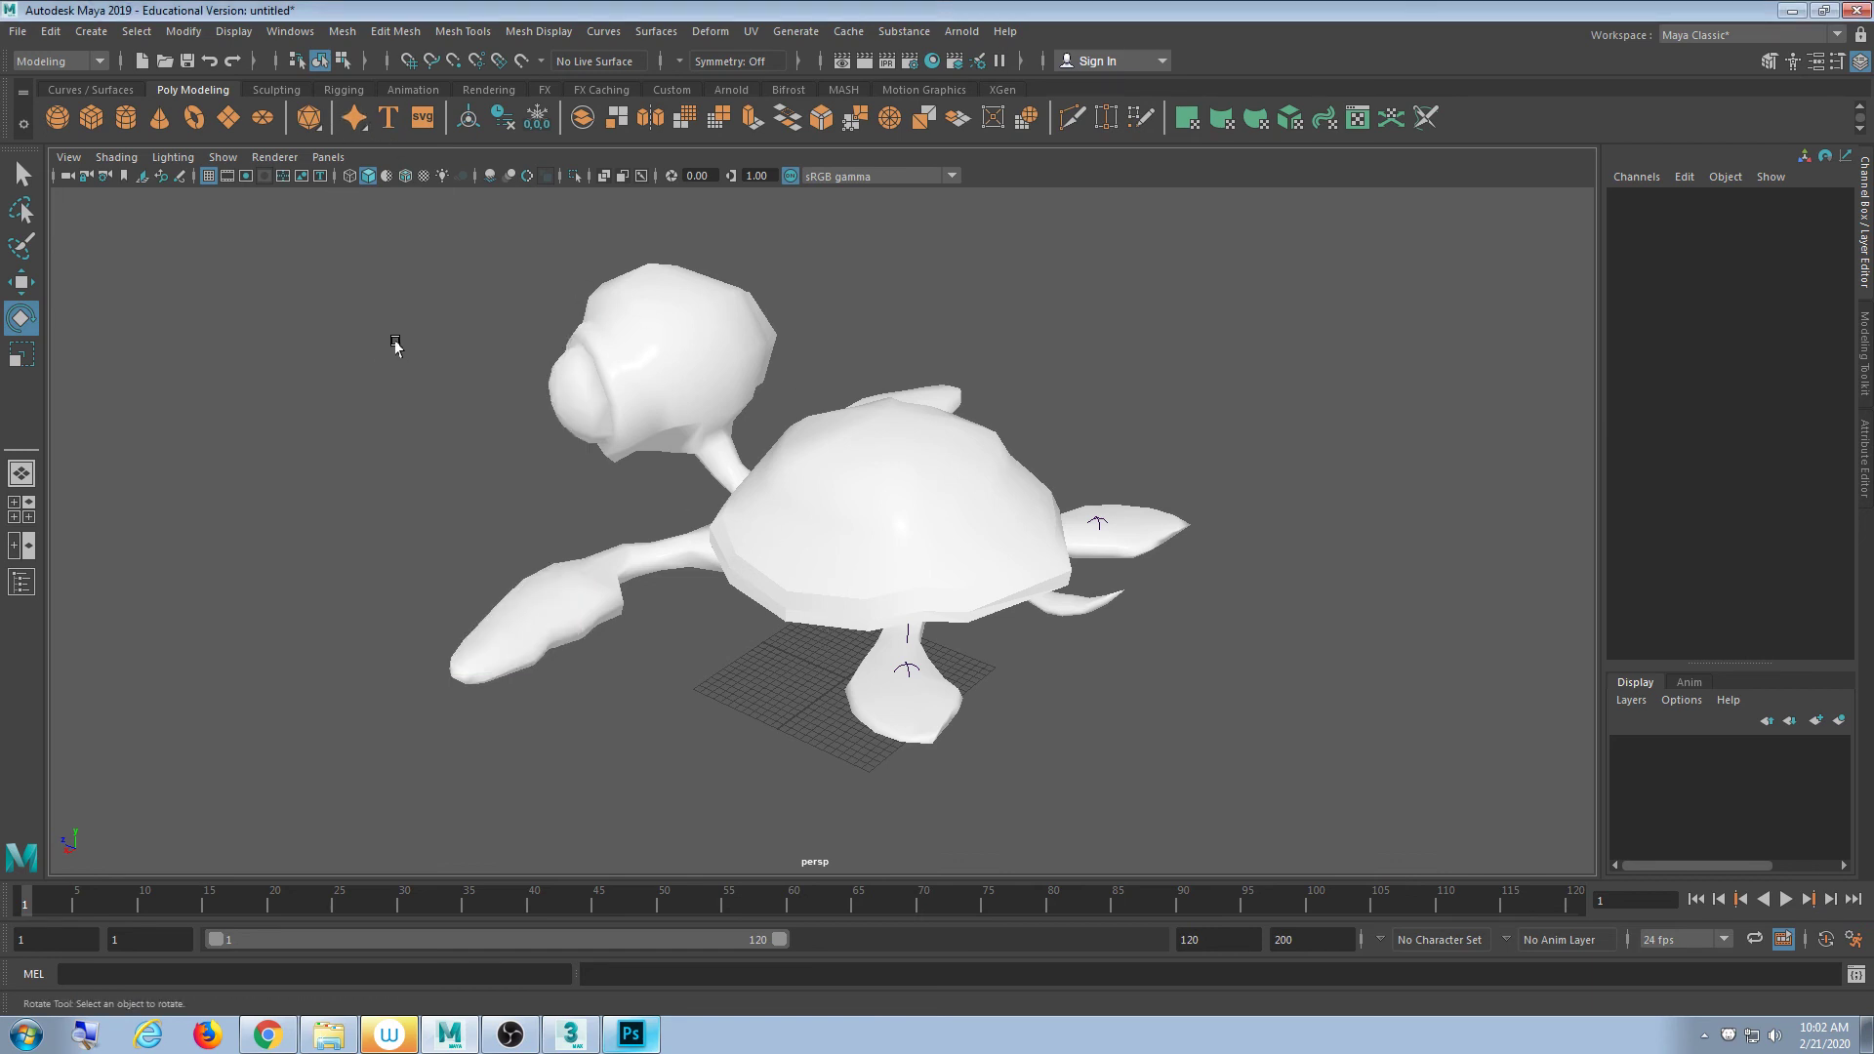
- Orbit the view to a flatter angle and shift the turtle left
alt+drag(705, 357, 734, 471)
click(924, 485)
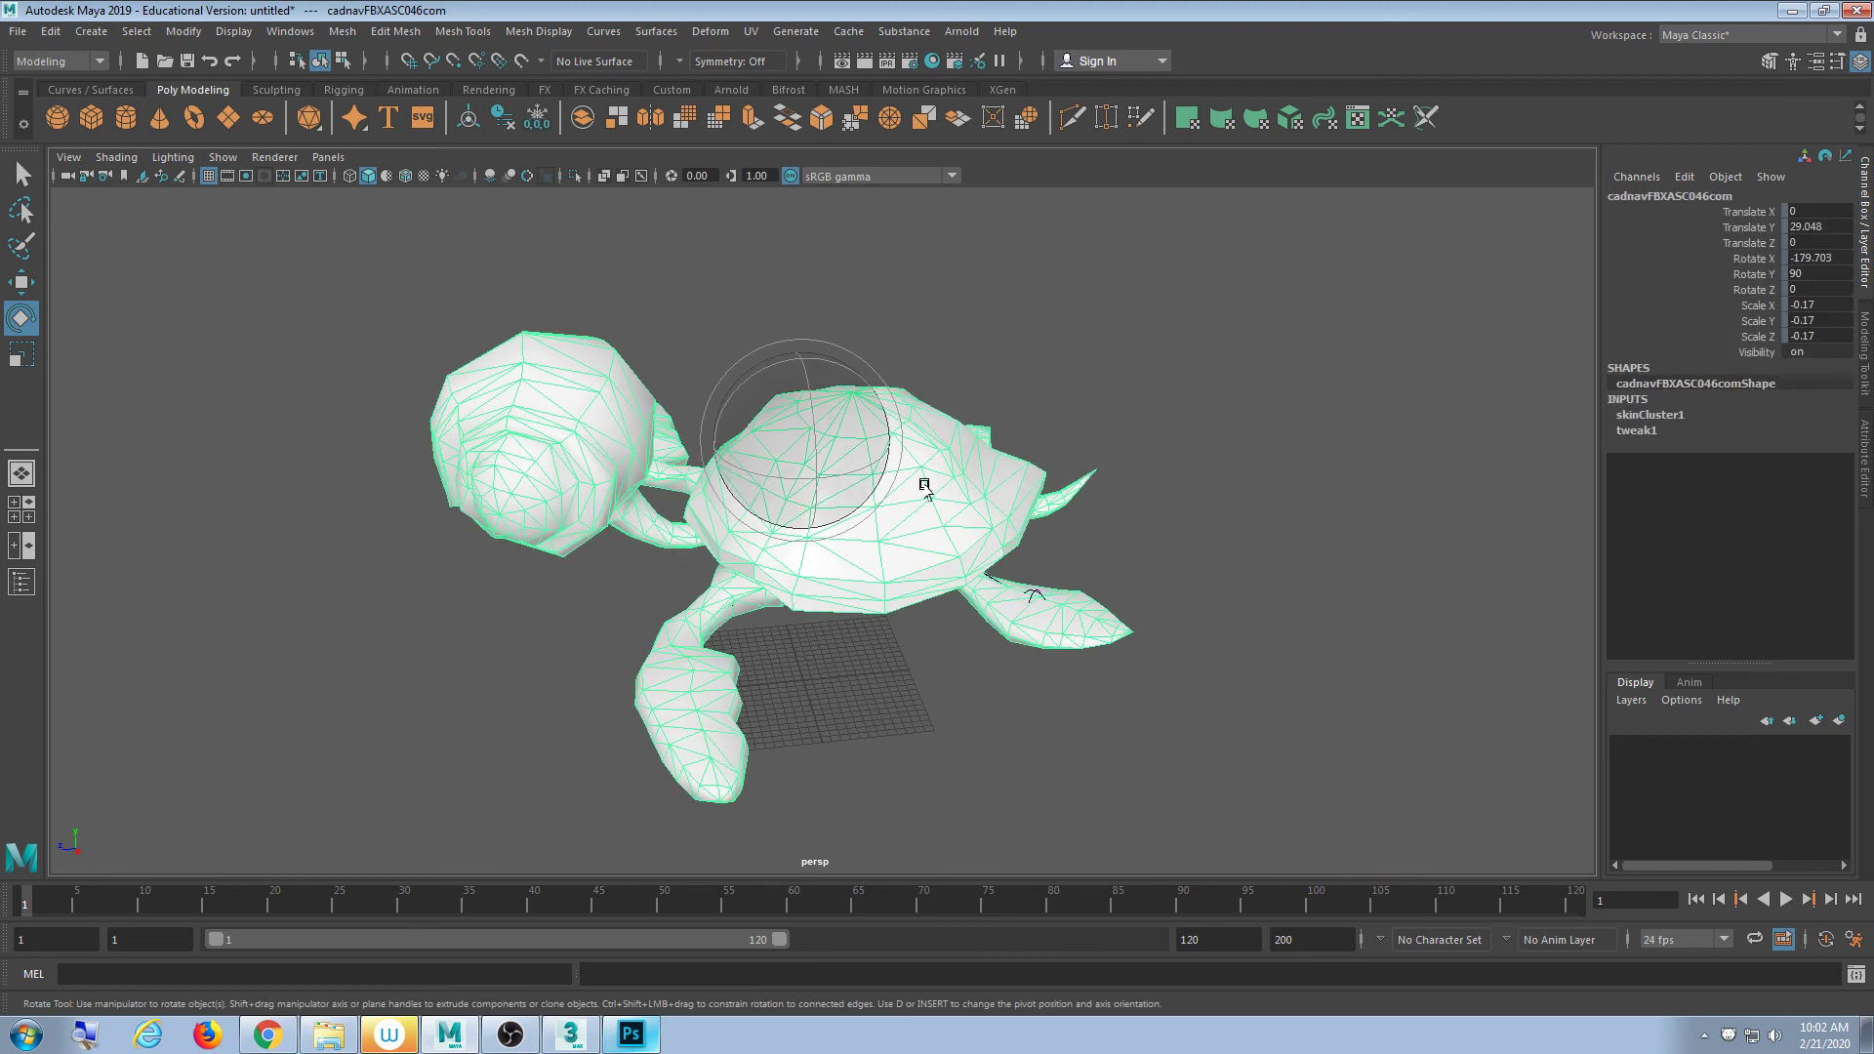
alt+drag(924, 485, 837, 442)
click(1187, 452)
alt+middle_drag(1117, 478, 1029, 494)
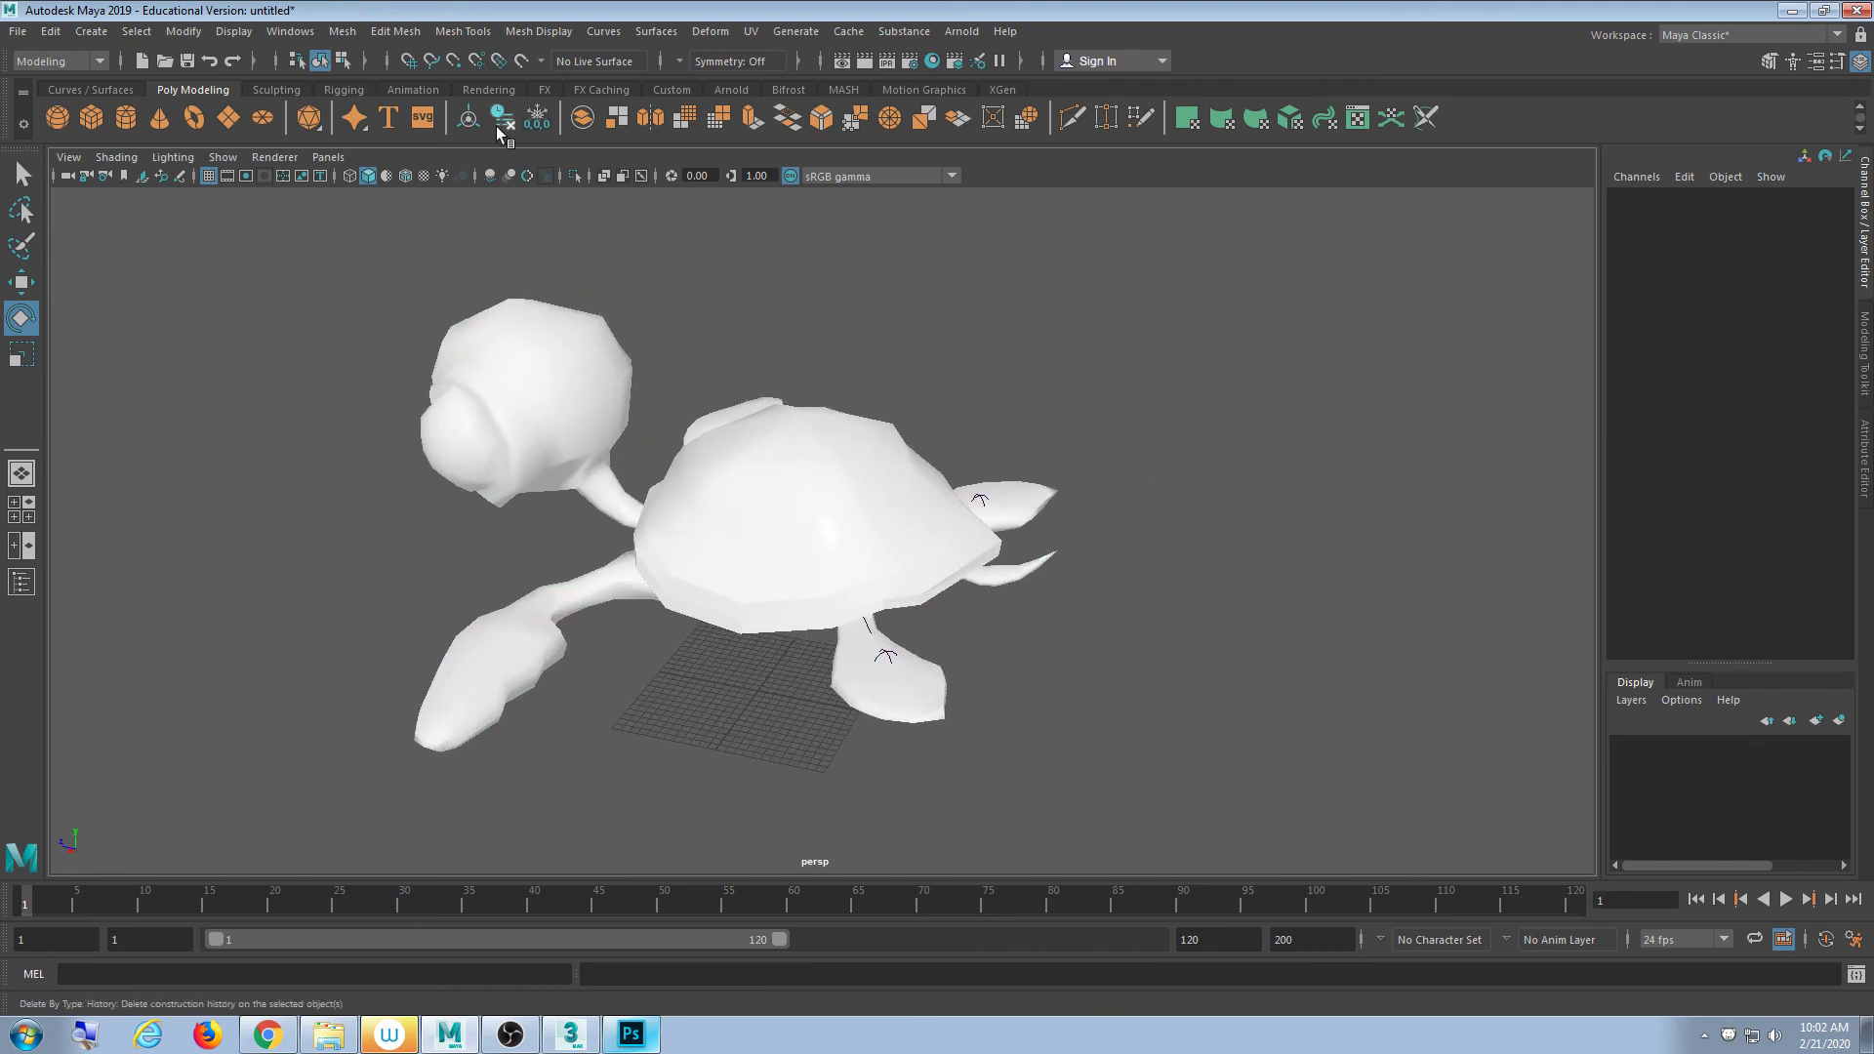
- In Hypershade, select the MaterialFB phong material and bring up 2D textures for its Color
click(290, 33)
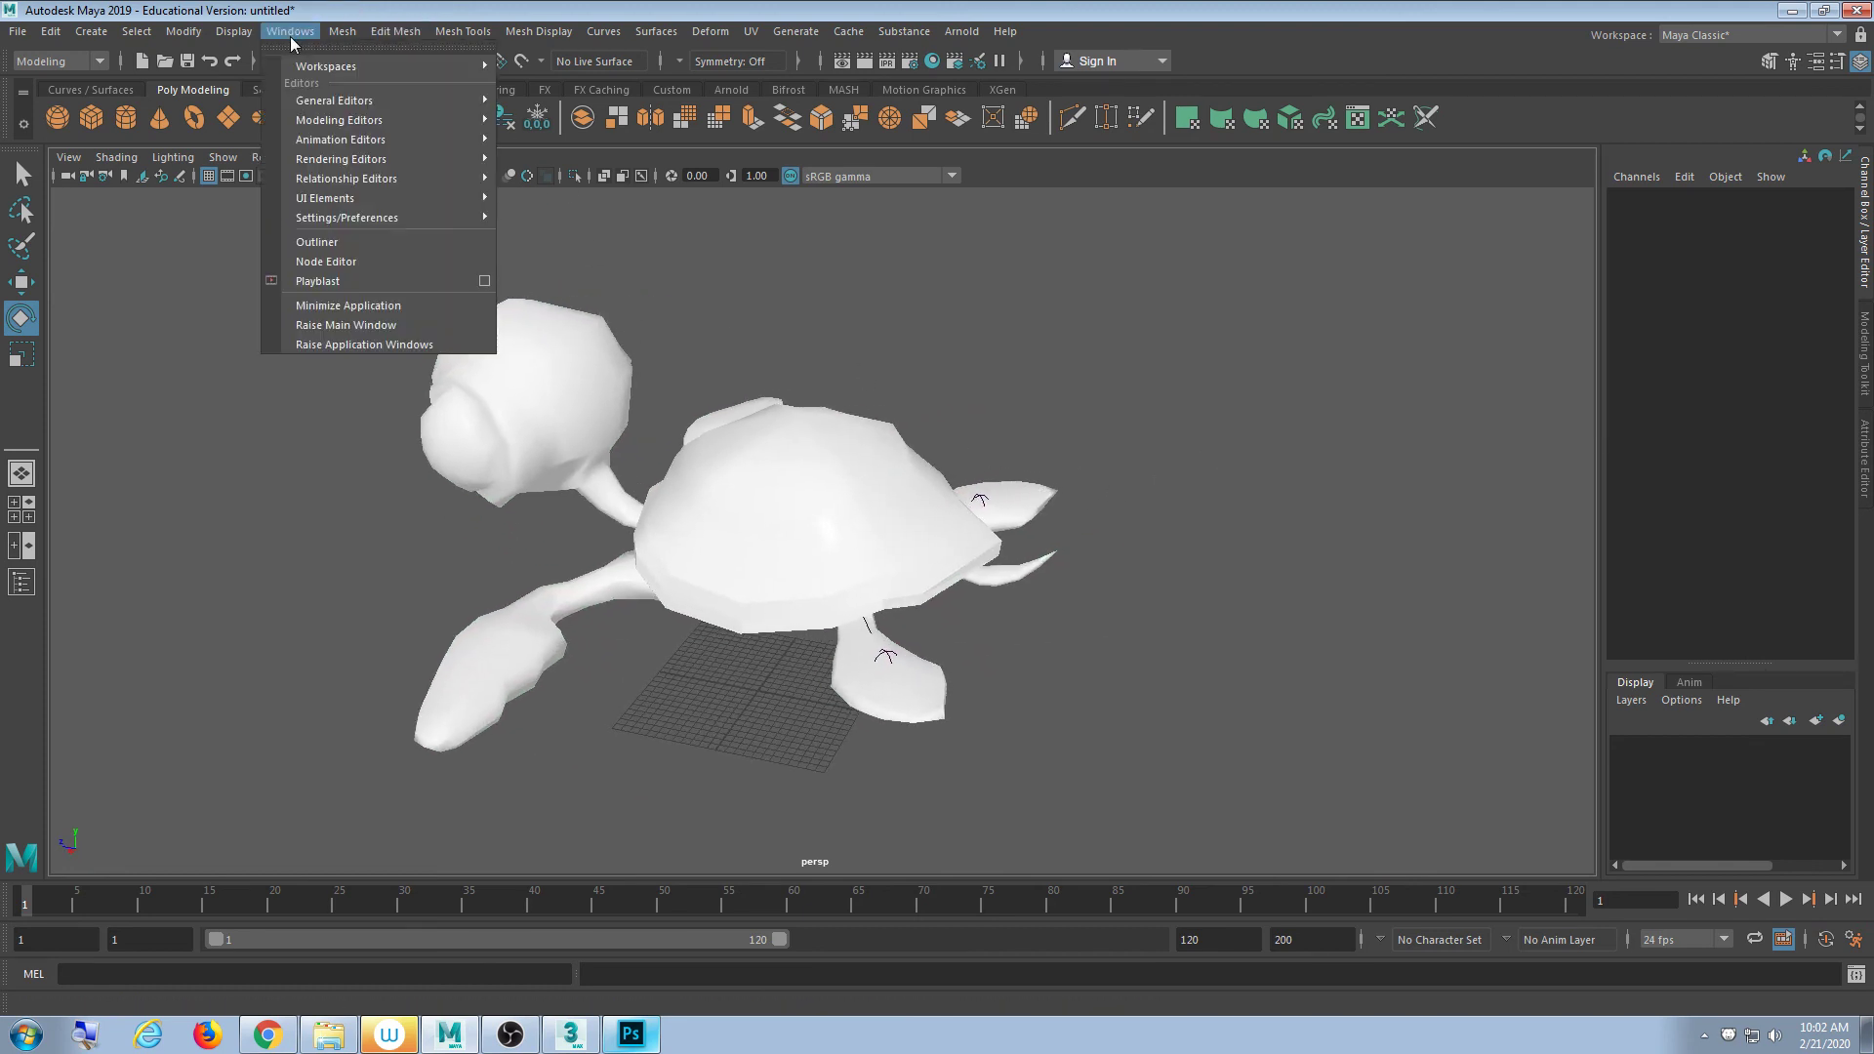
mouse_move(379, 162)
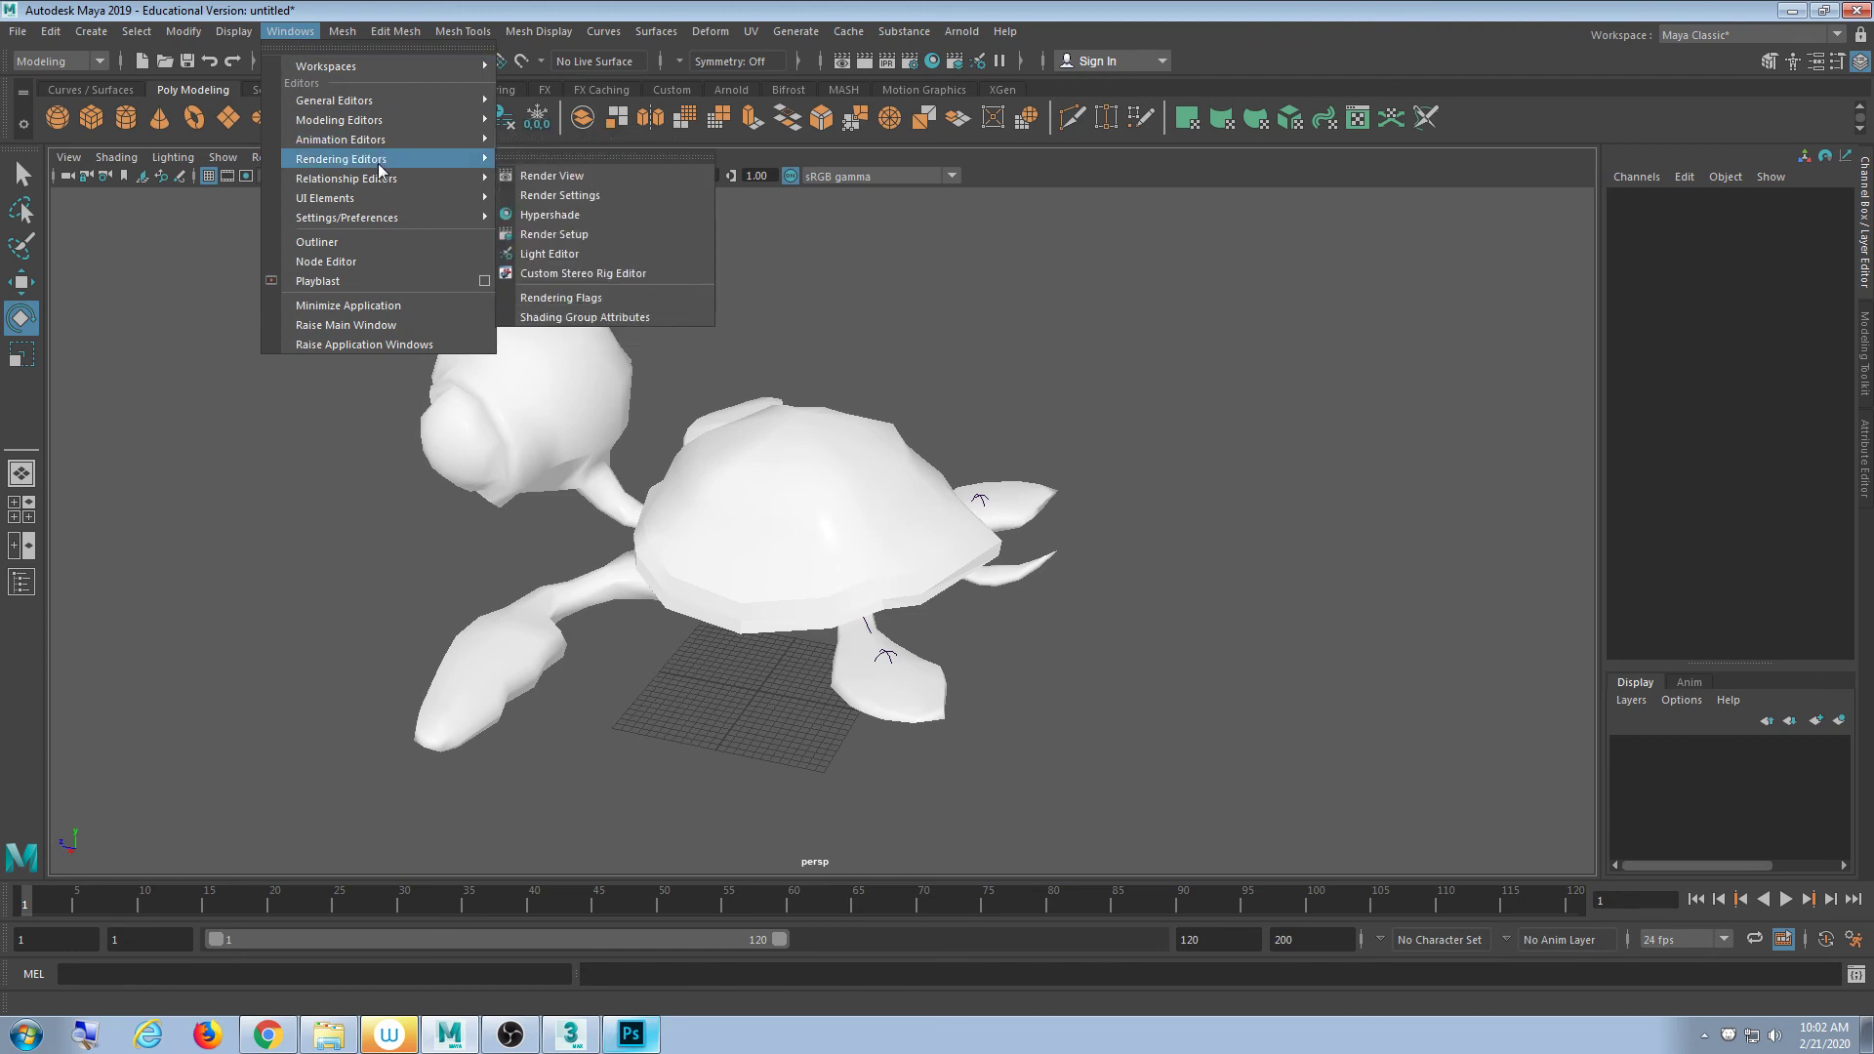
click(645, 217)
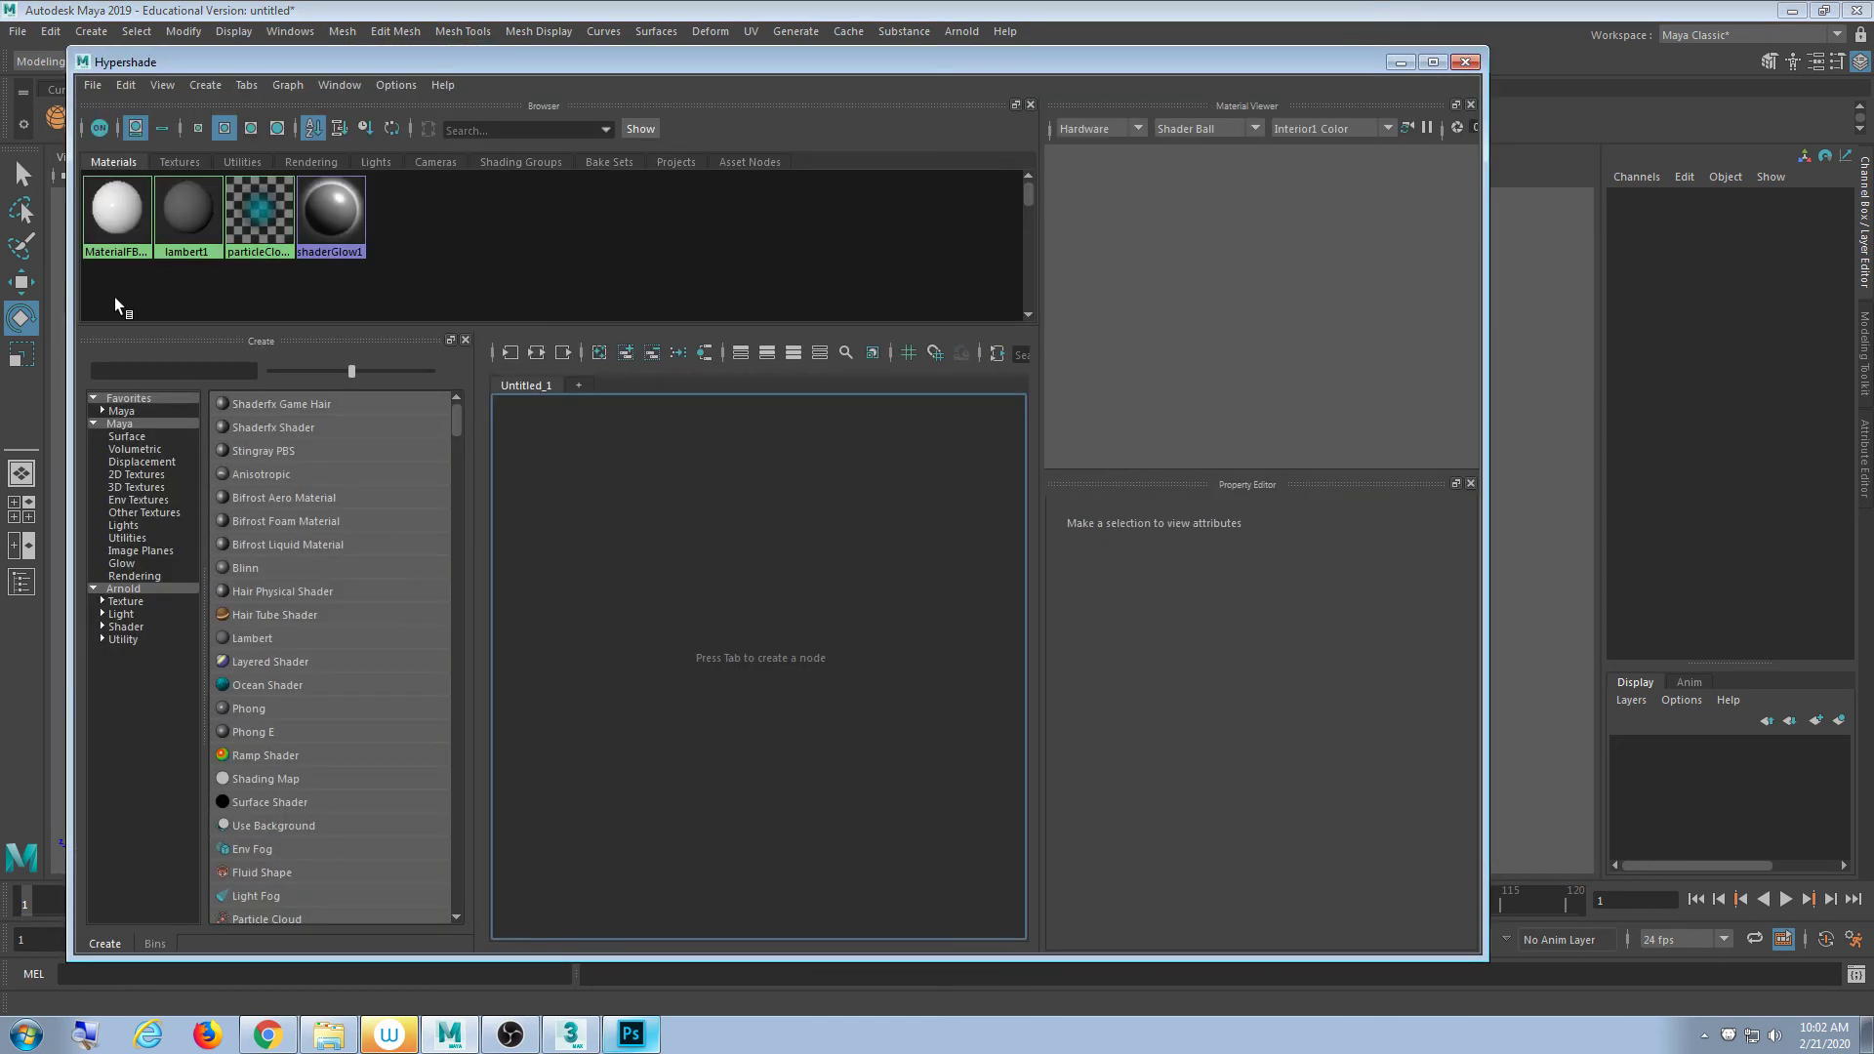
click(121, 215)
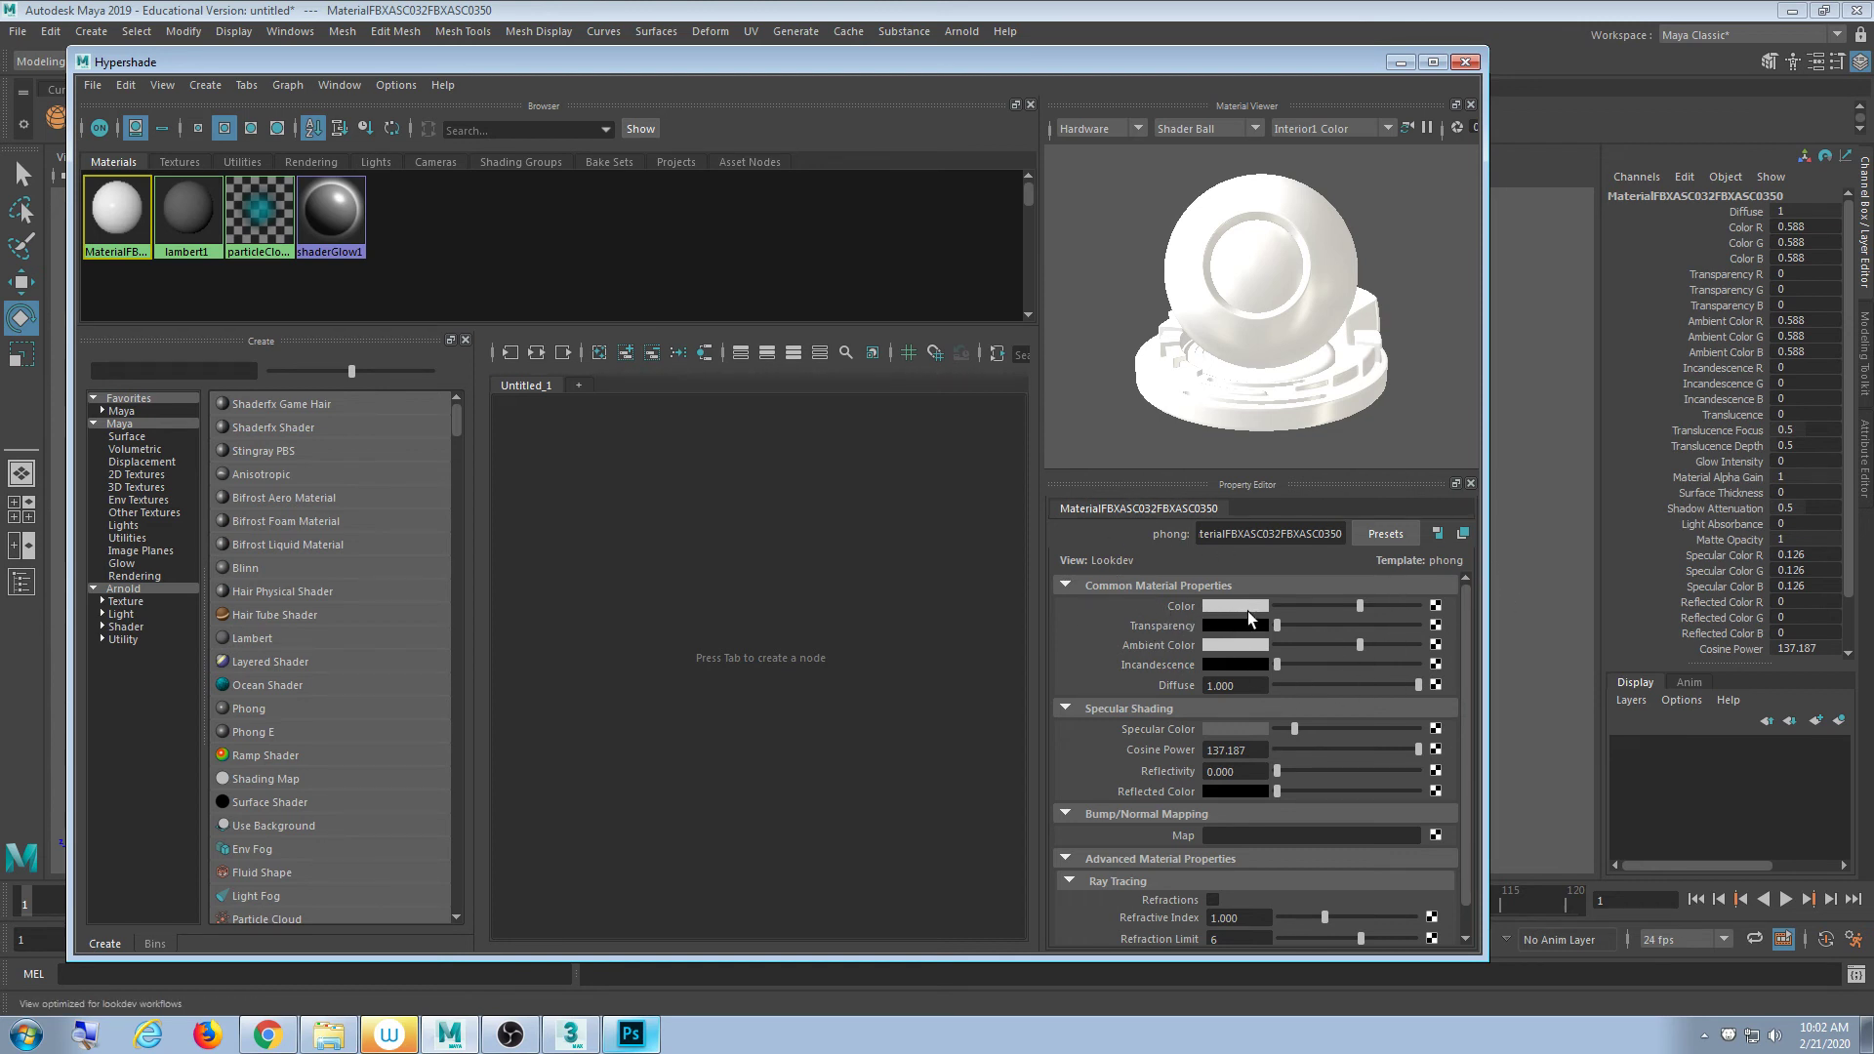
click(1435, 606)
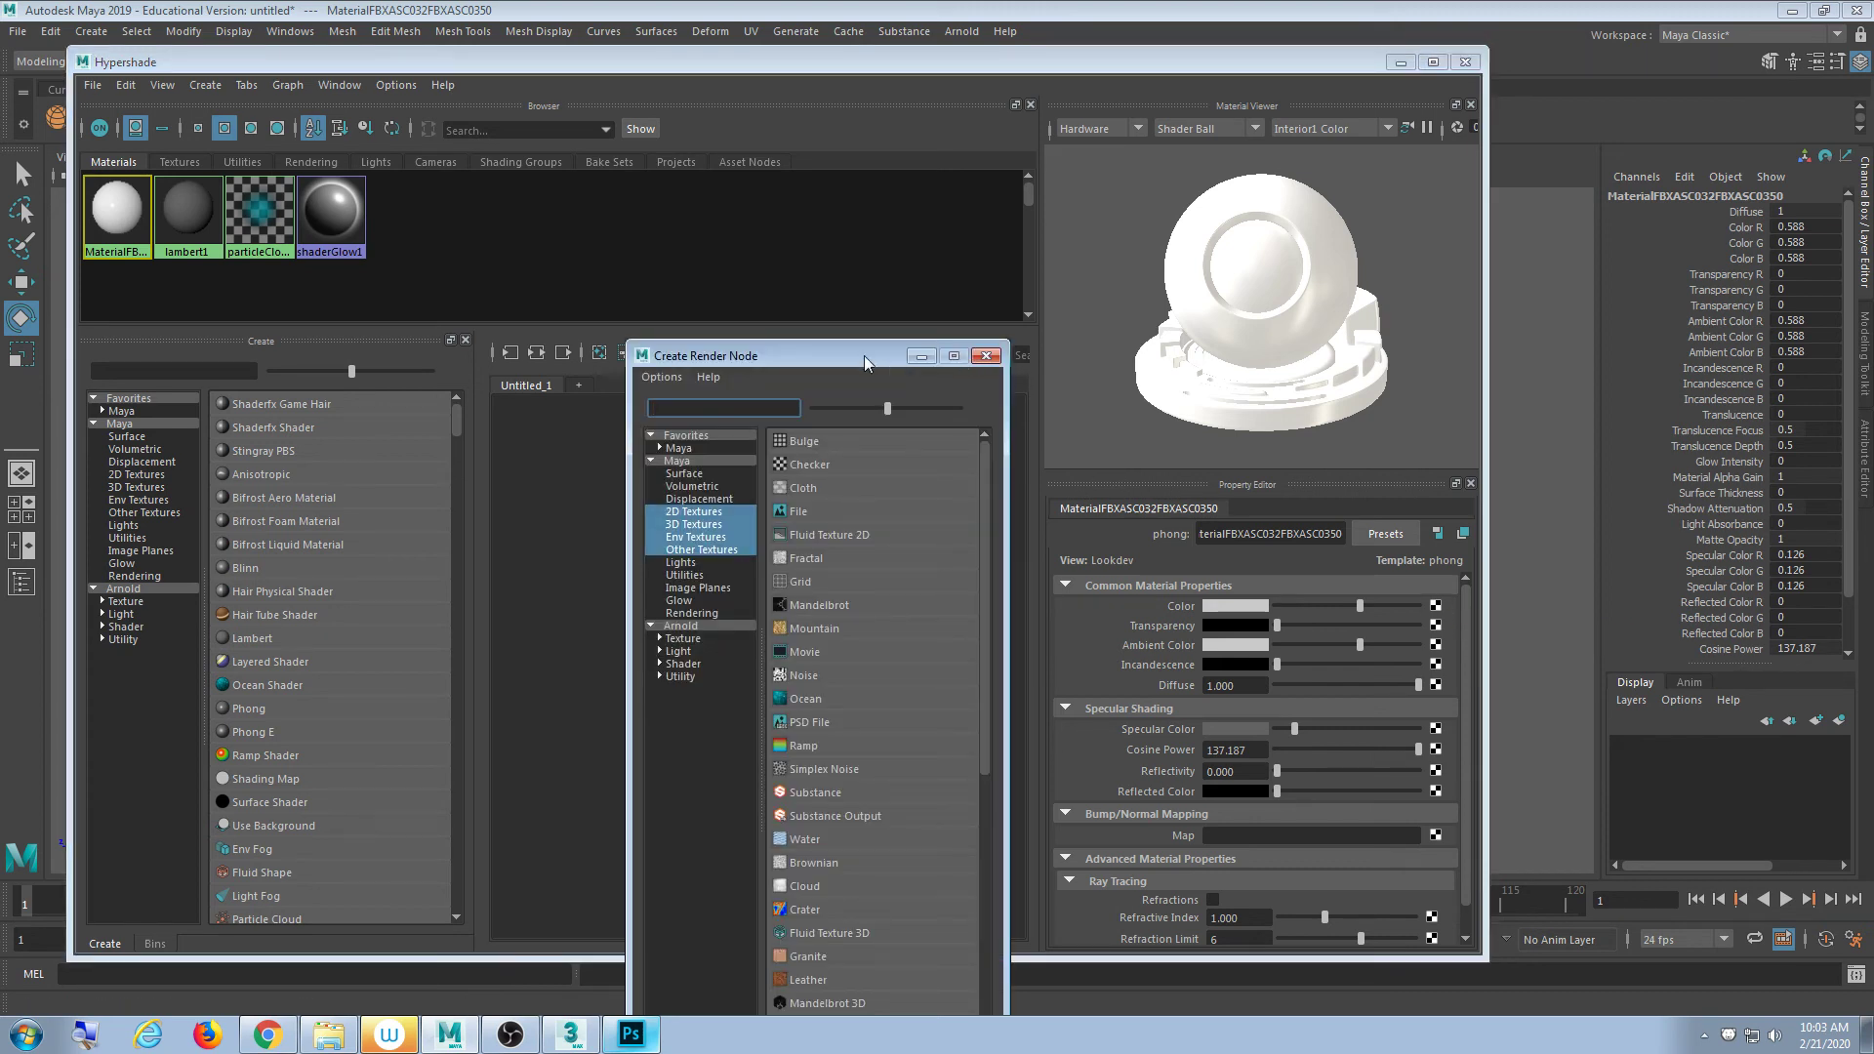
drag(865, 363, 736, 115)
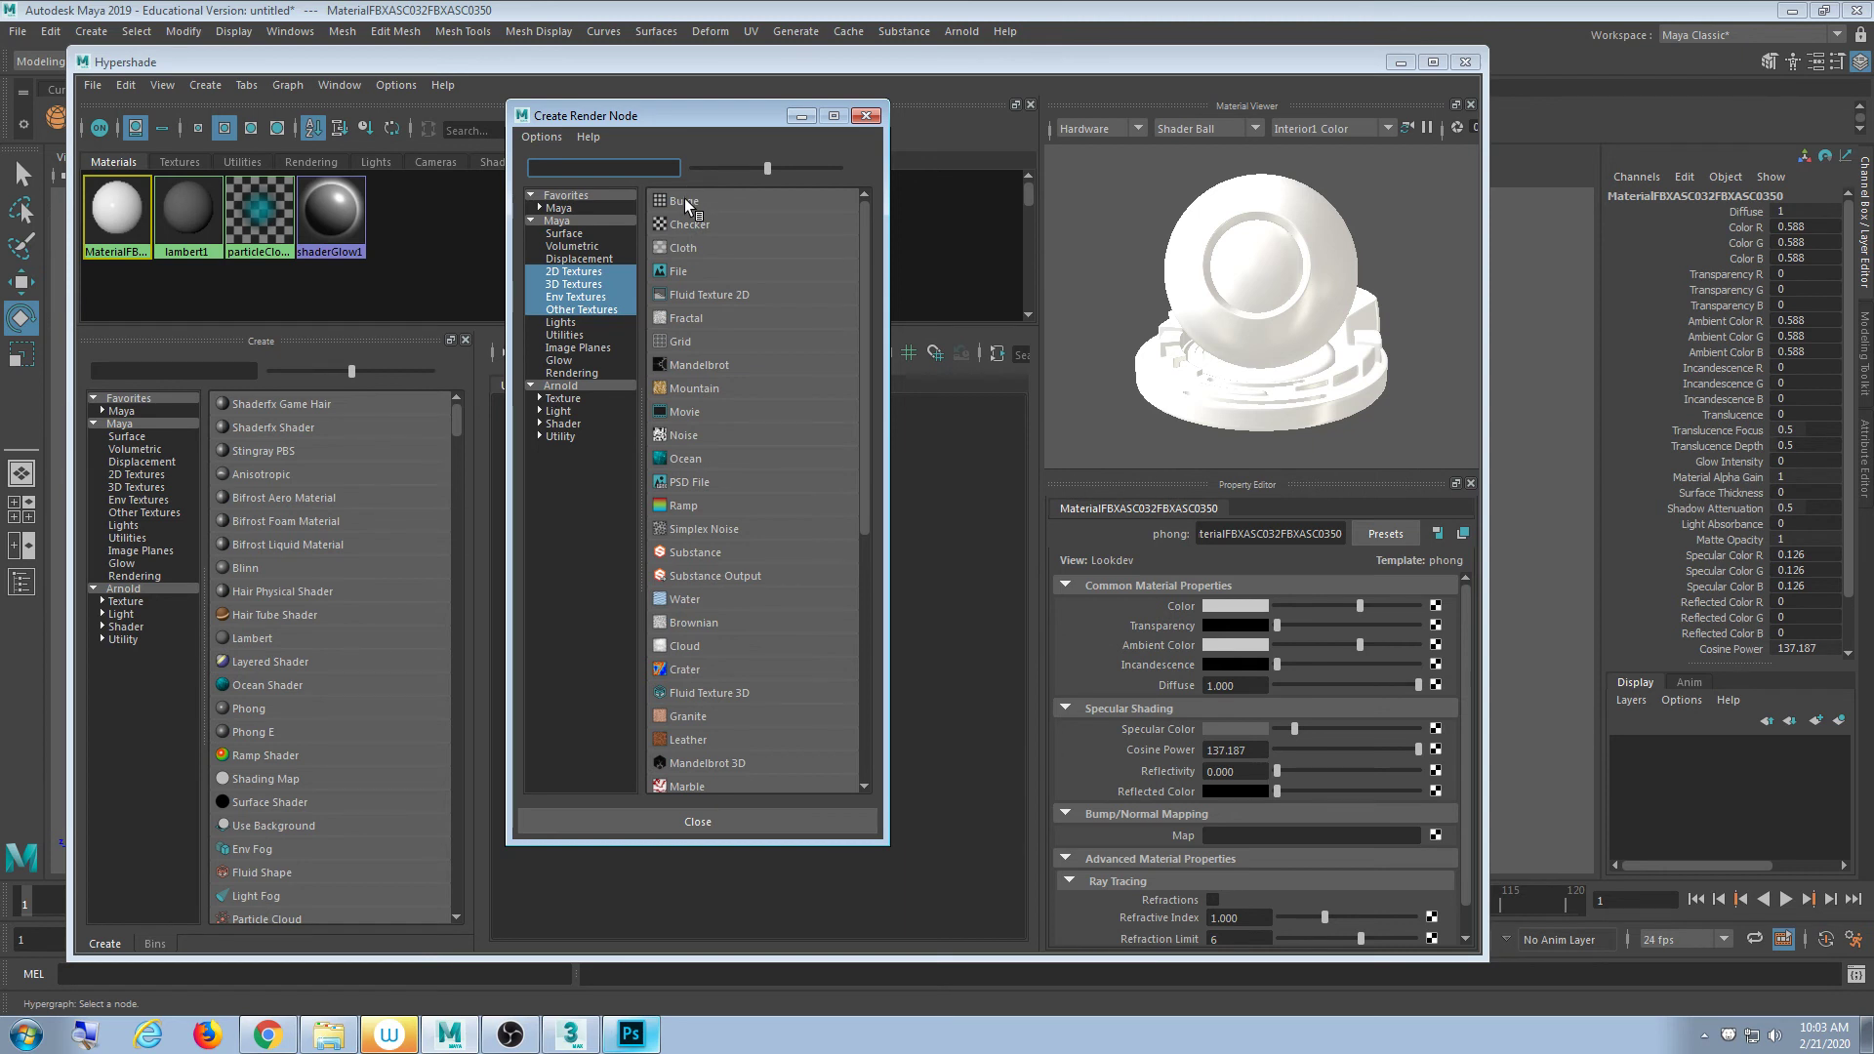
- Connect a File texture loading Turtle.png from the model's folder to Color, then close Hypershade
click(689, 271)
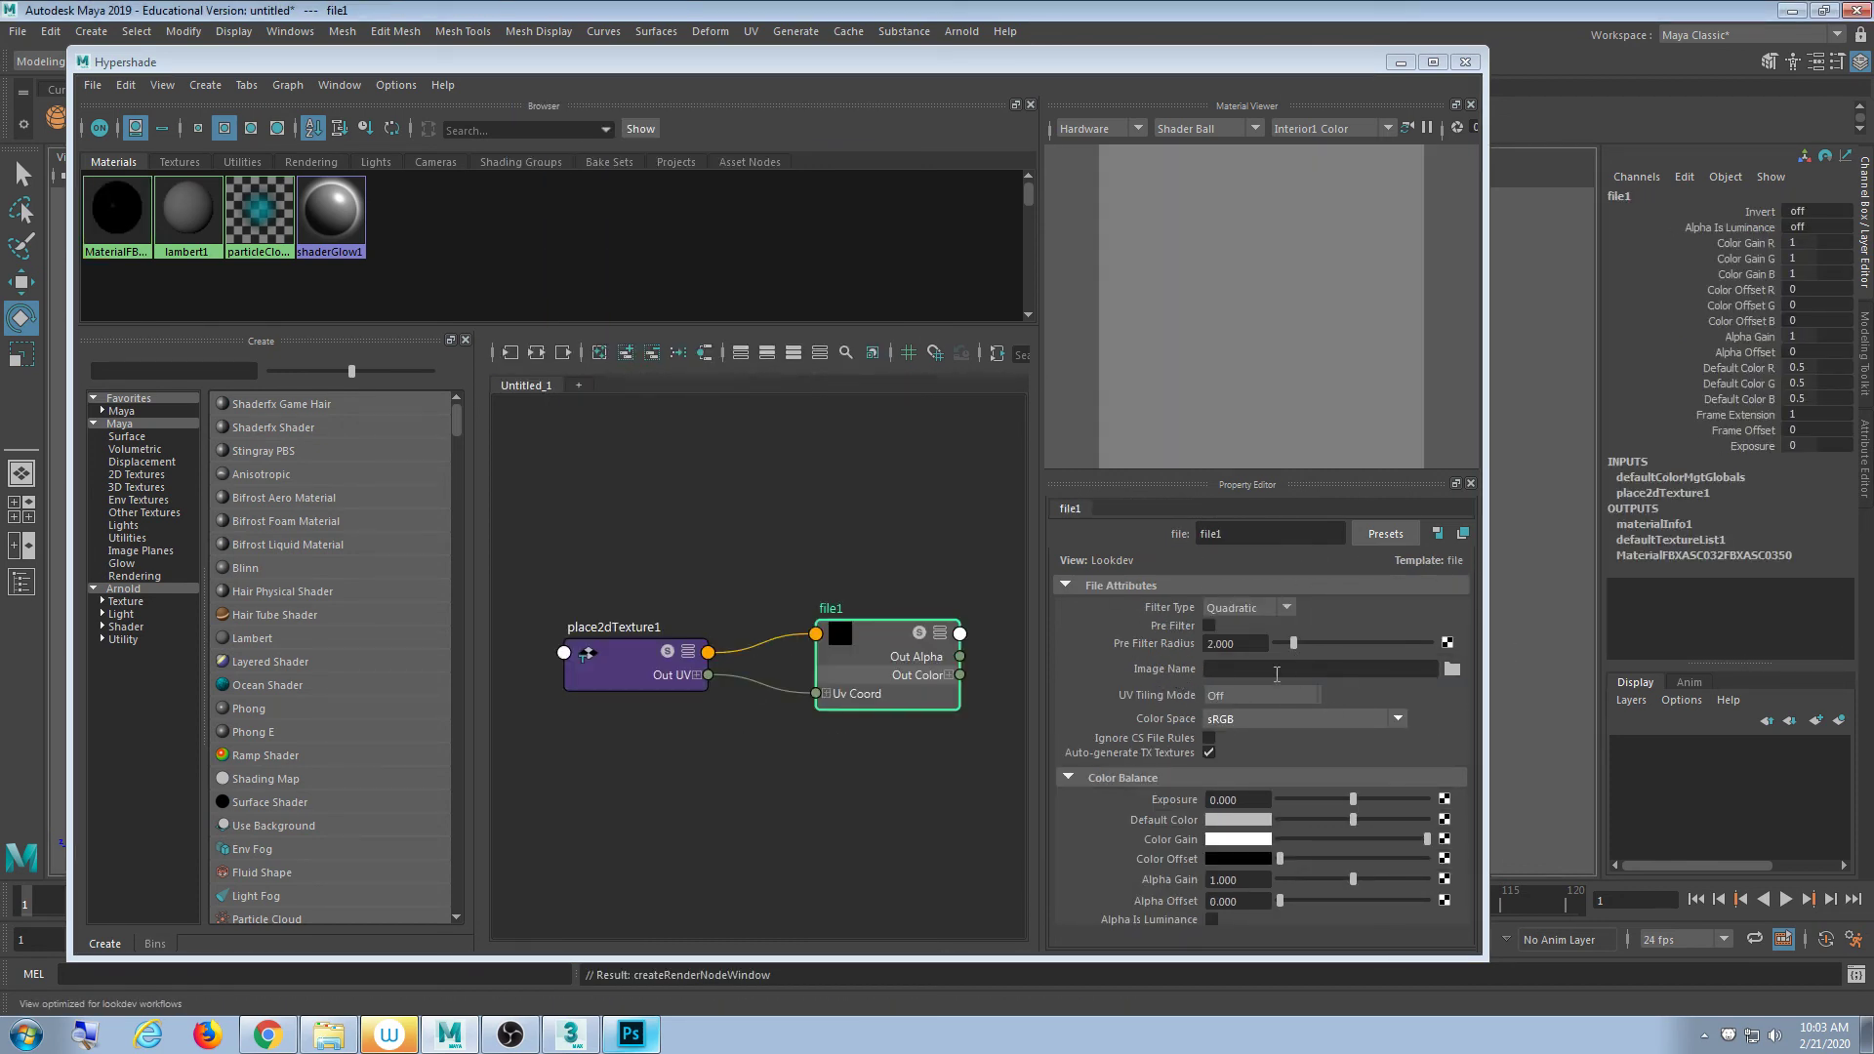
click(1452, 671)
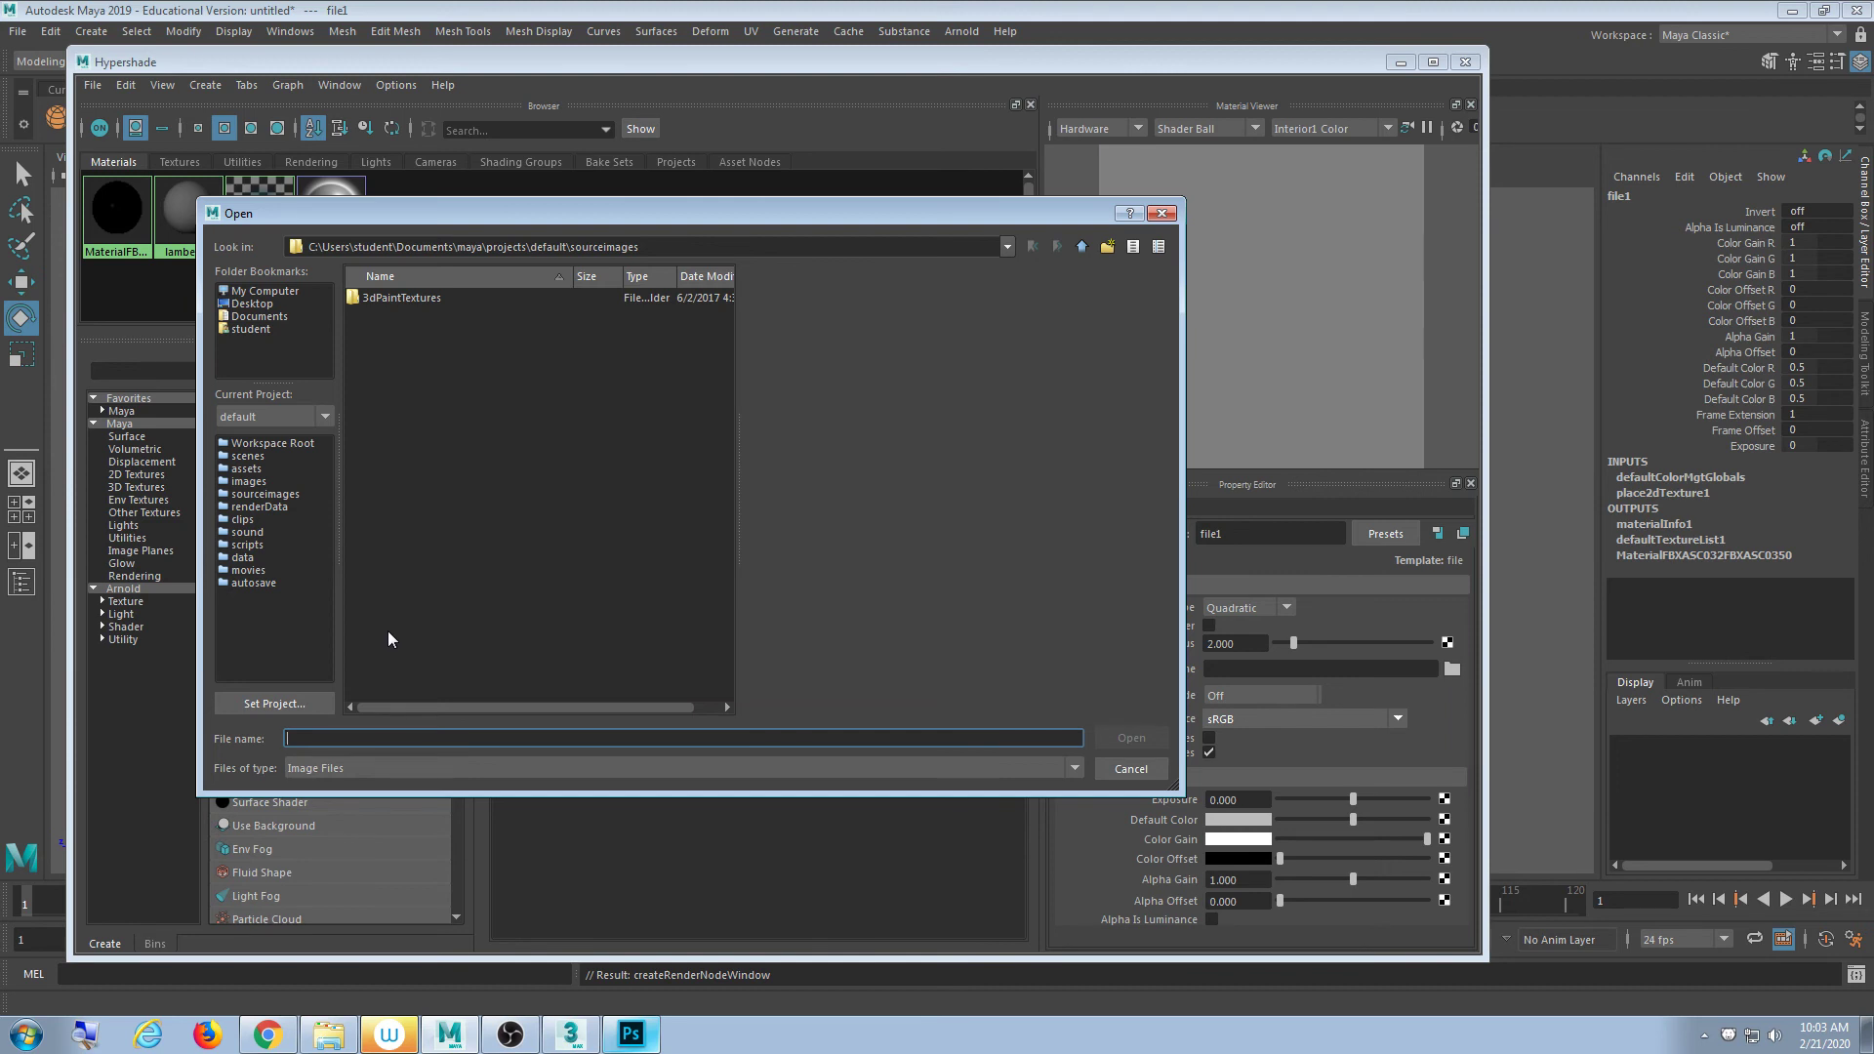
text(C:\Users\student\Downloads\cadnav.com_model\Models_E0113A065)
key(Return)
double_click(388, 313)
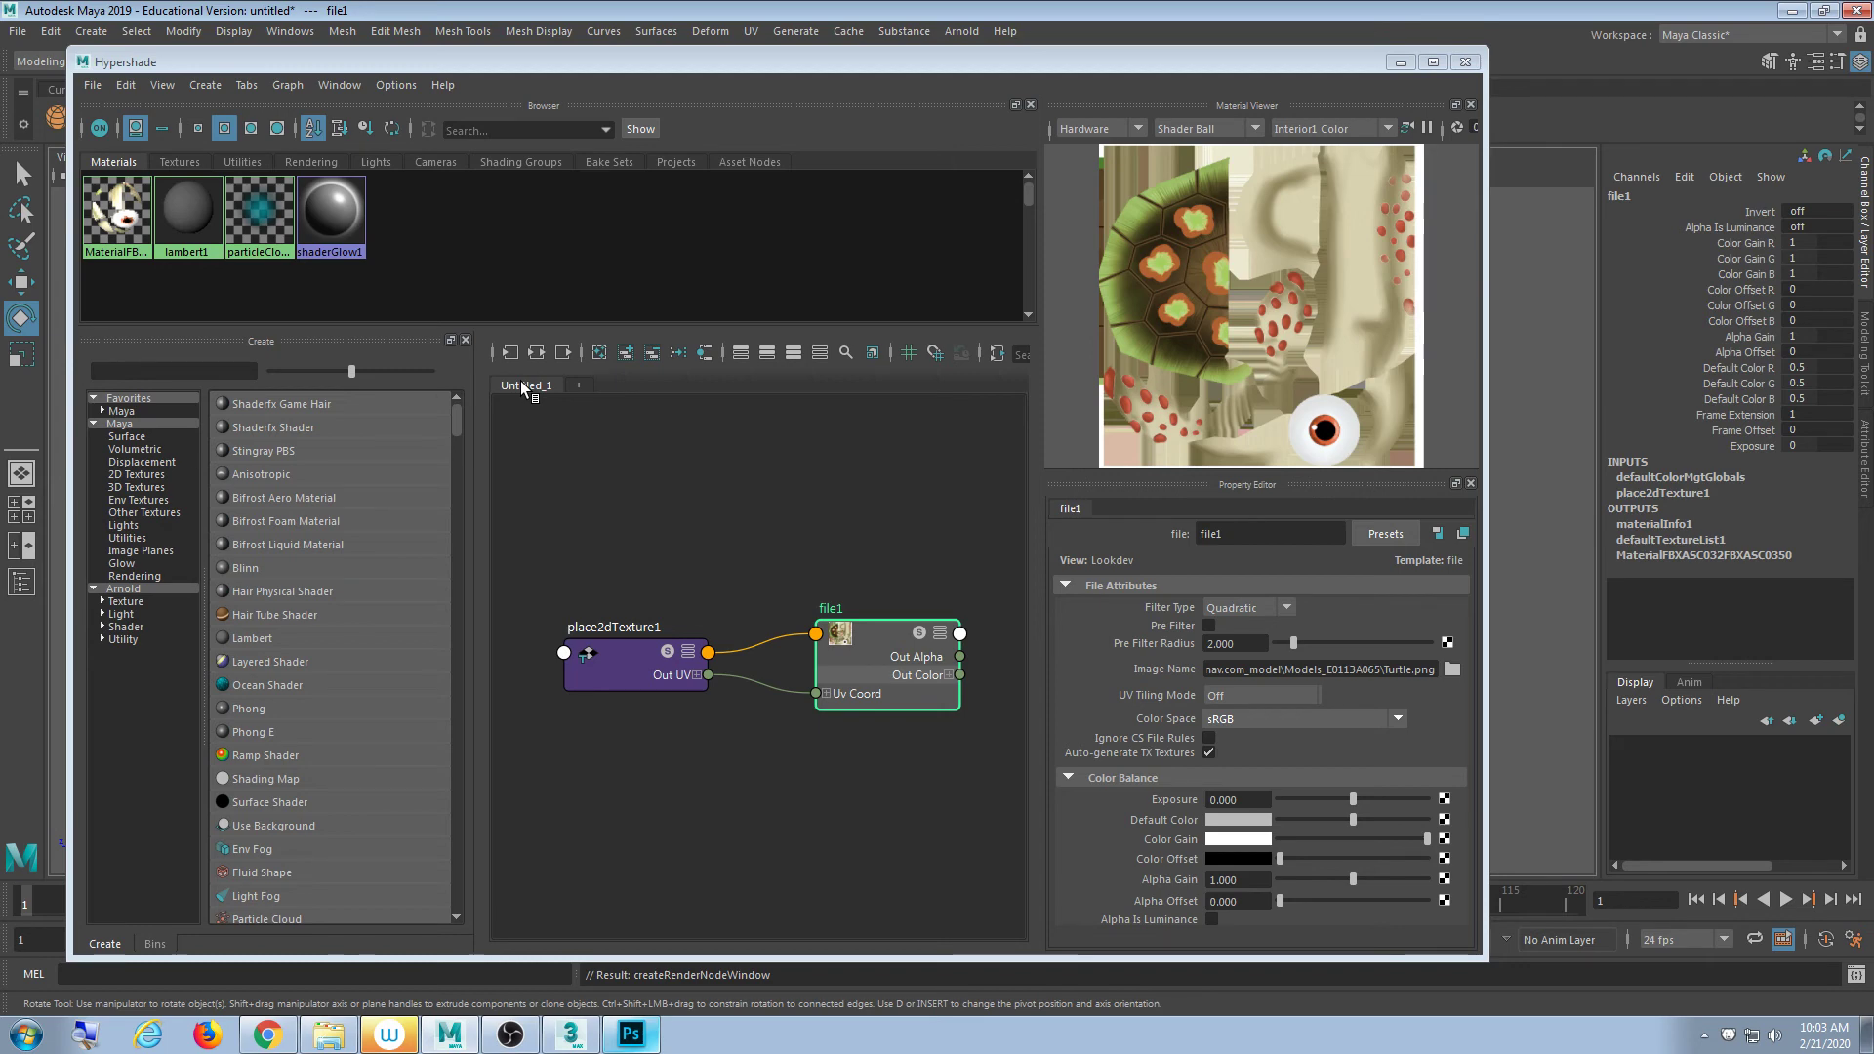
click(1465, 63)
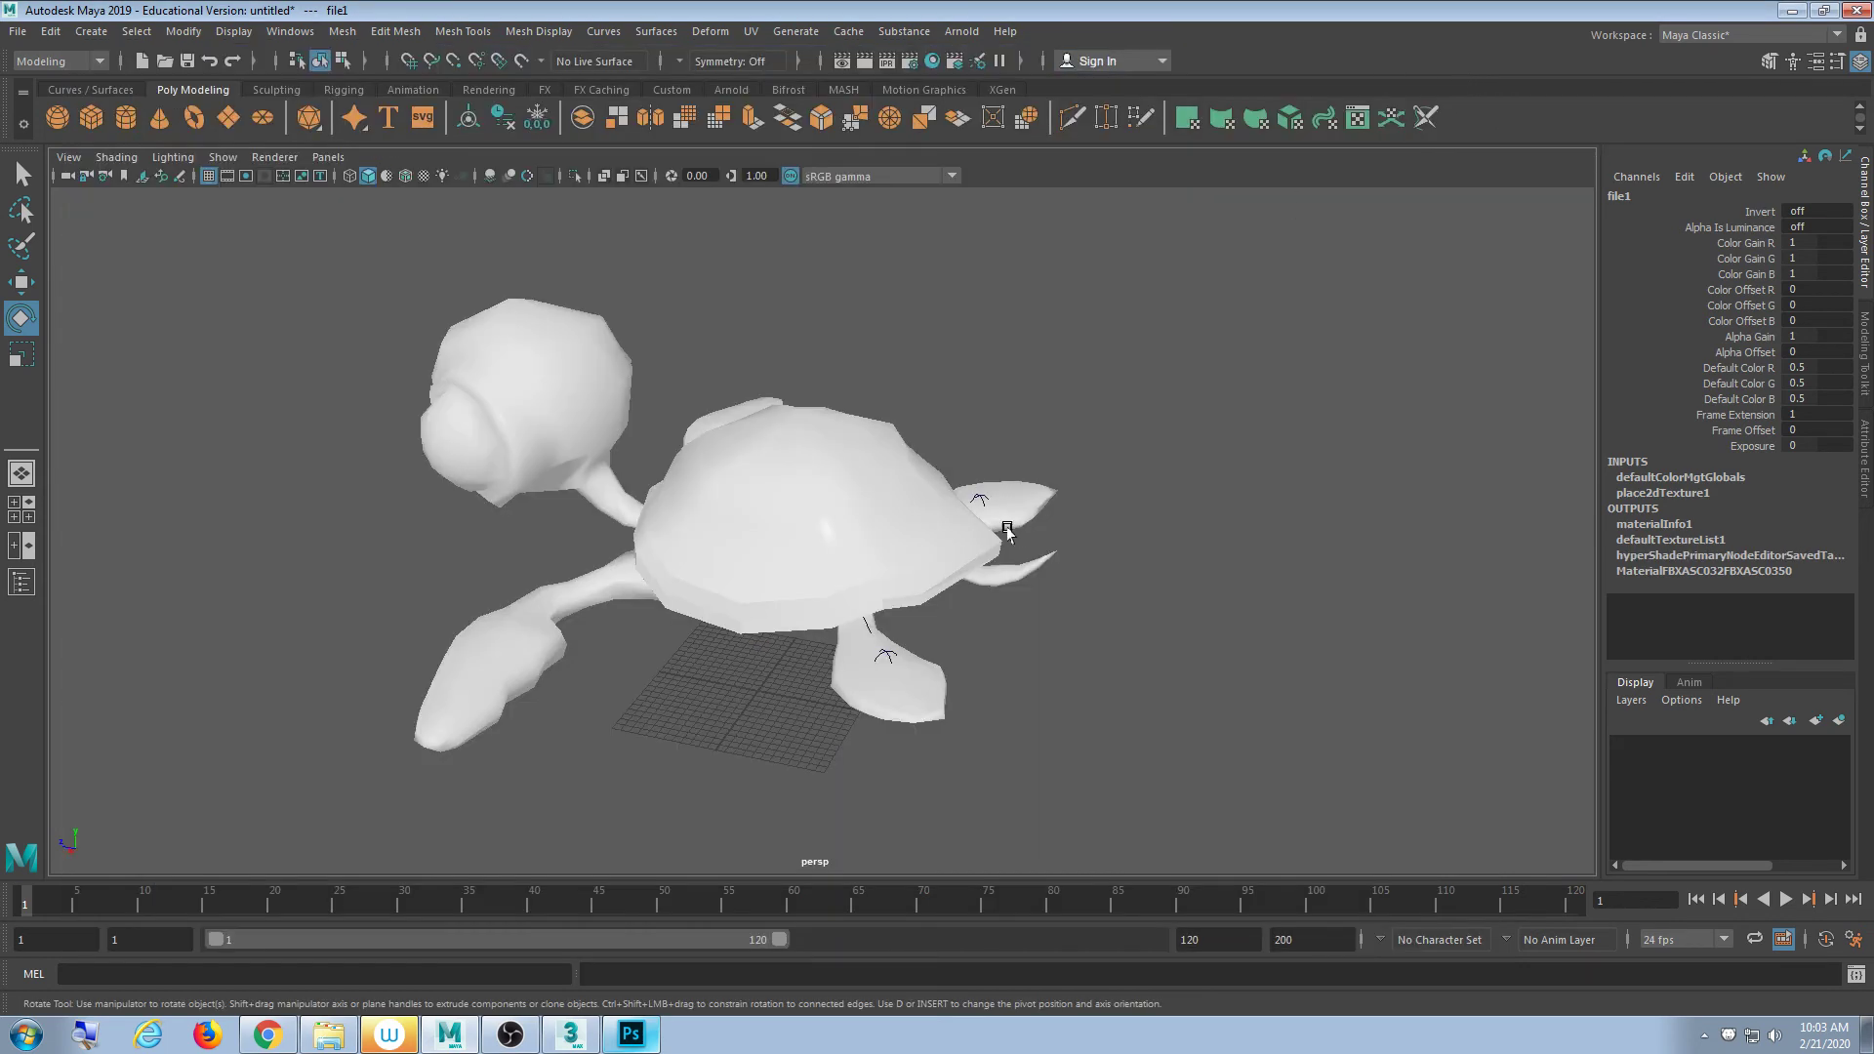
- Deselect the texture node and show the turtle textured with 6, orbiting around it
click(1171, 502)
key(4)
key(6)
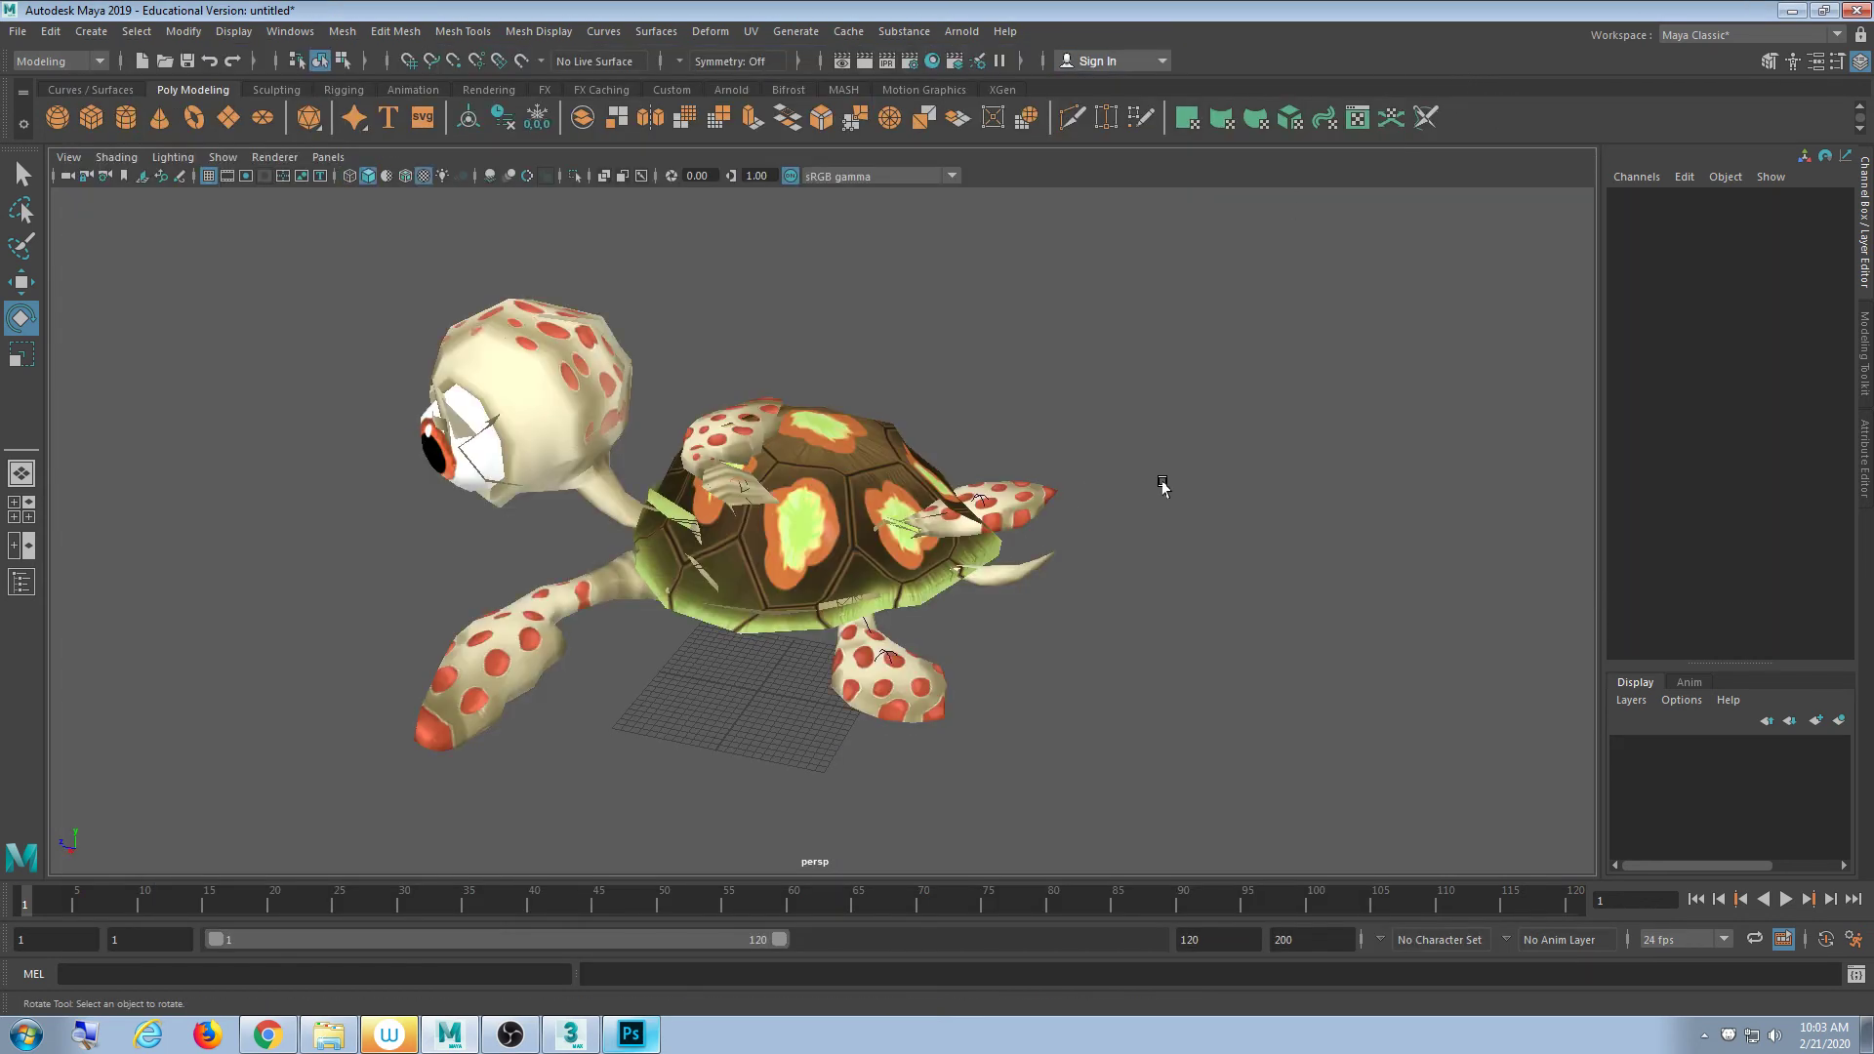
alt+drag(832, 580, 959, 592)
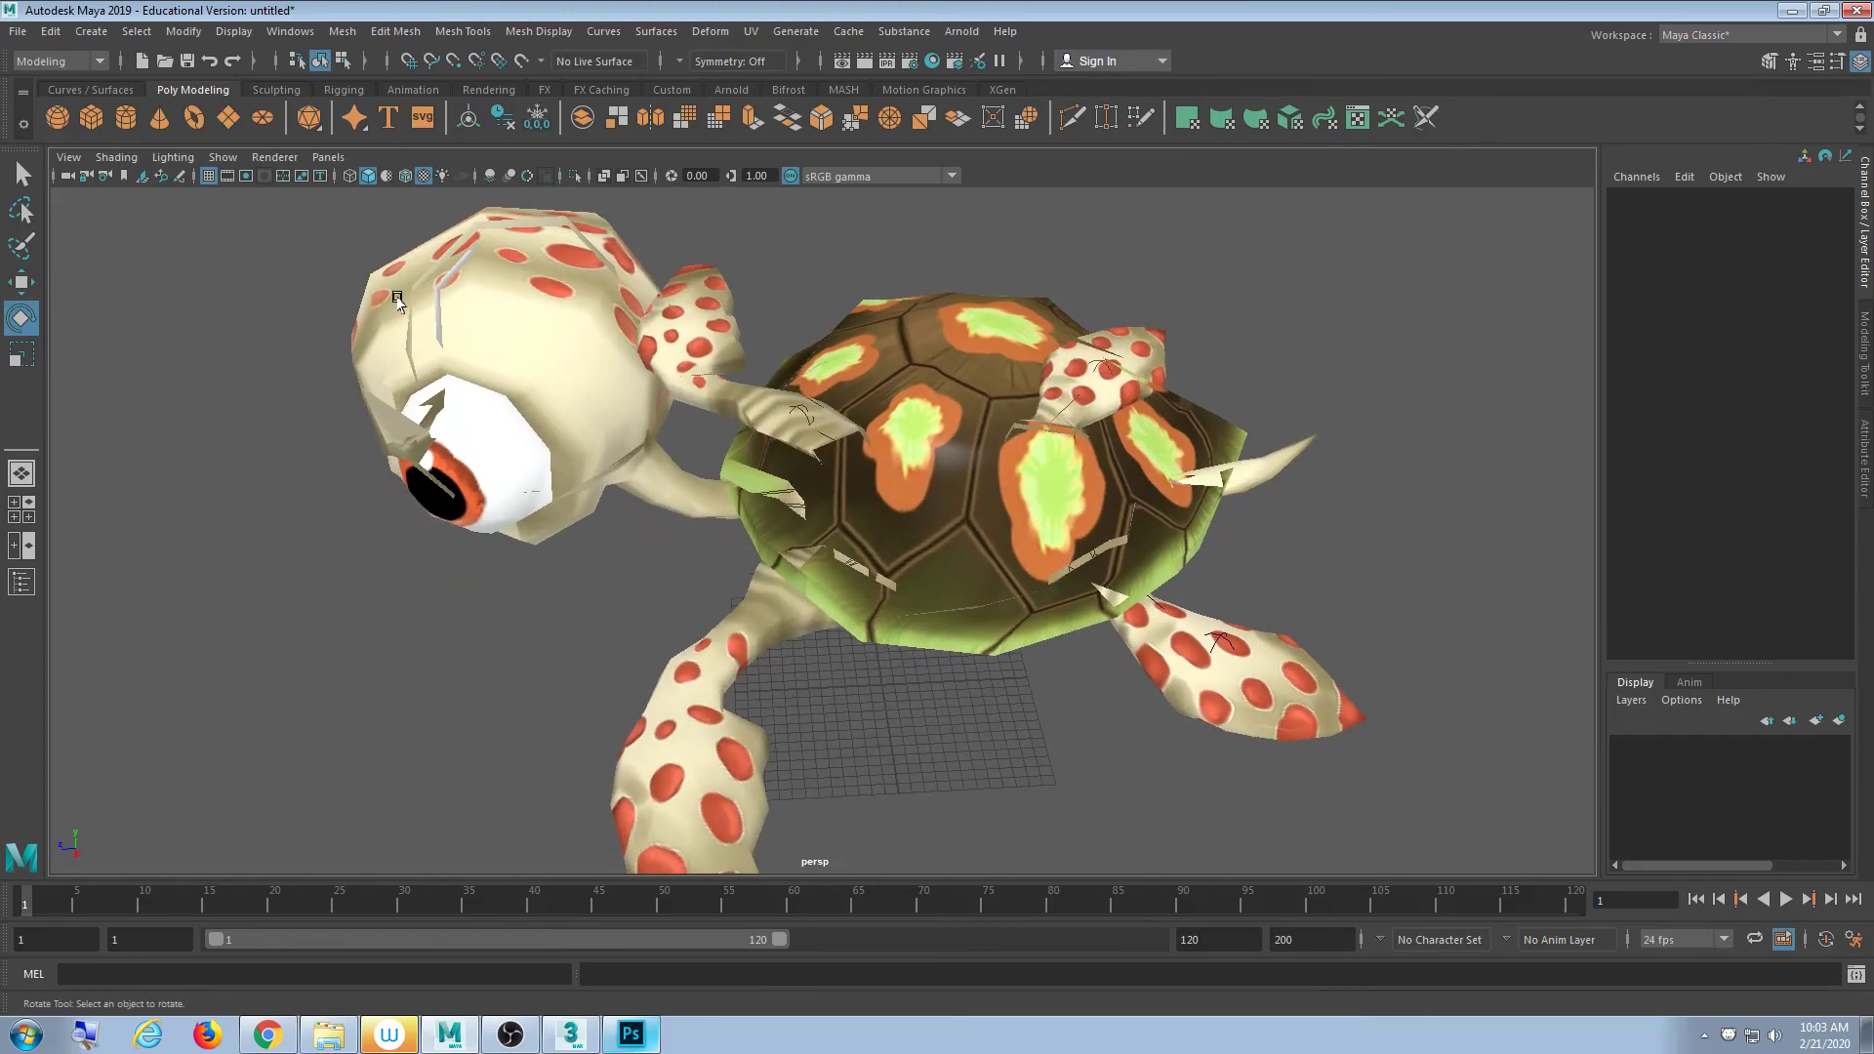
- Toggle Backface Culling in the viewport's Shading menu and view the turtle from low side
click(69, 157)
mouse_move(109, 155)
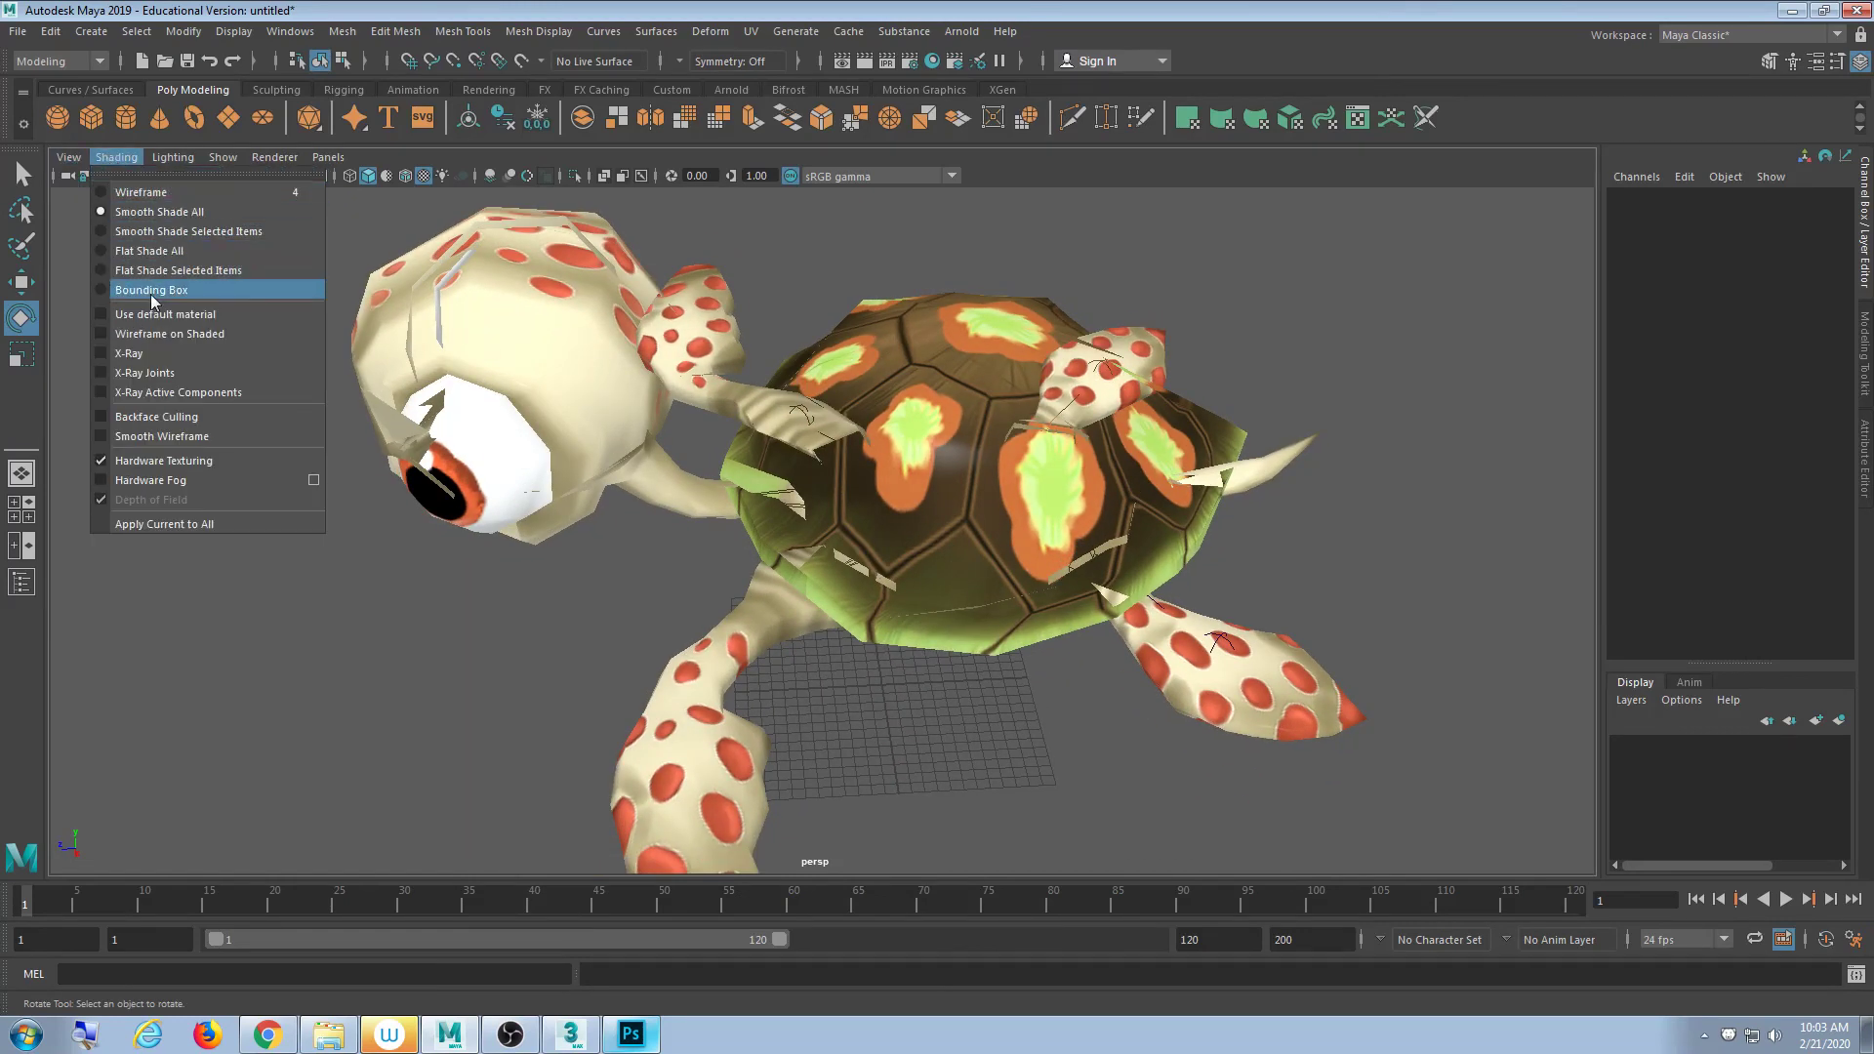
click(180, 412)
click(117, 157)
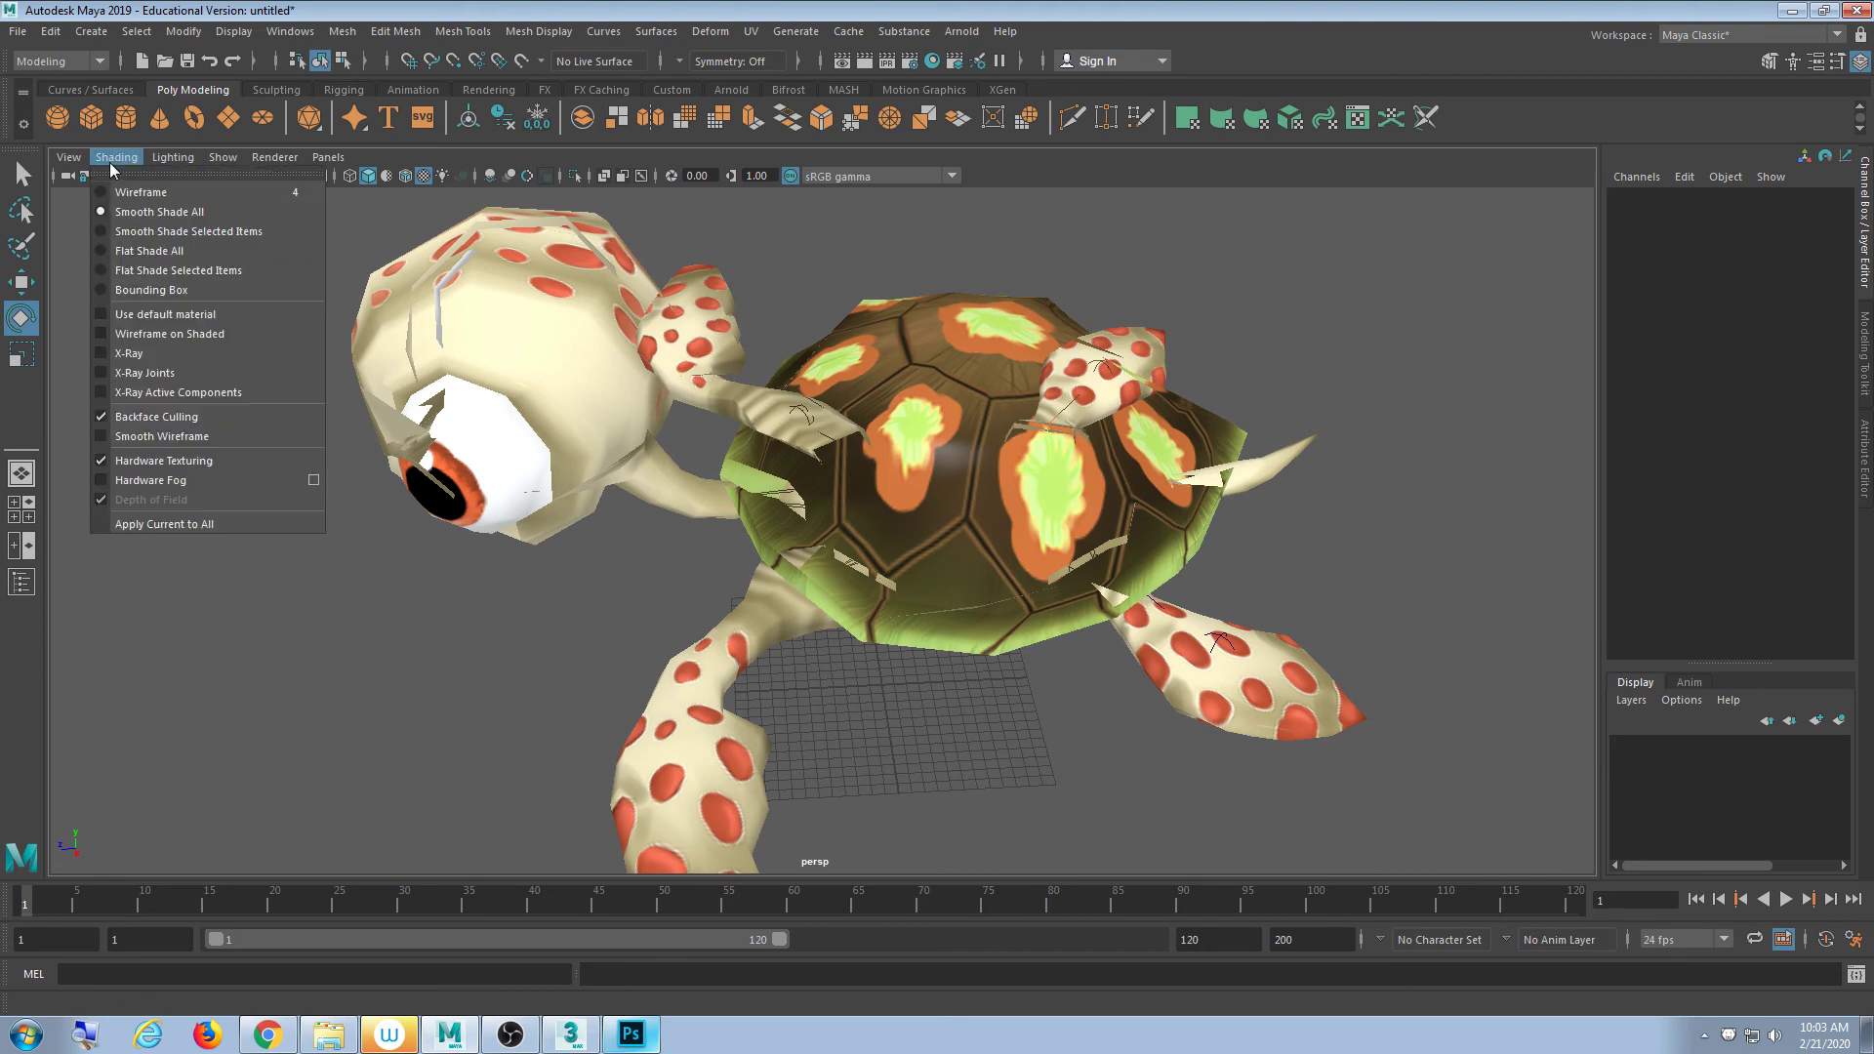
click(167, 415)
mouse_move(683, 469)
alt+mouse_down()
mouse_move(571, 420)
mouse_move(604, 432)
mouse_move(634, 410)
mouse_move(704, 446)
mouse_move(592, 420)
alt+mouse_up()
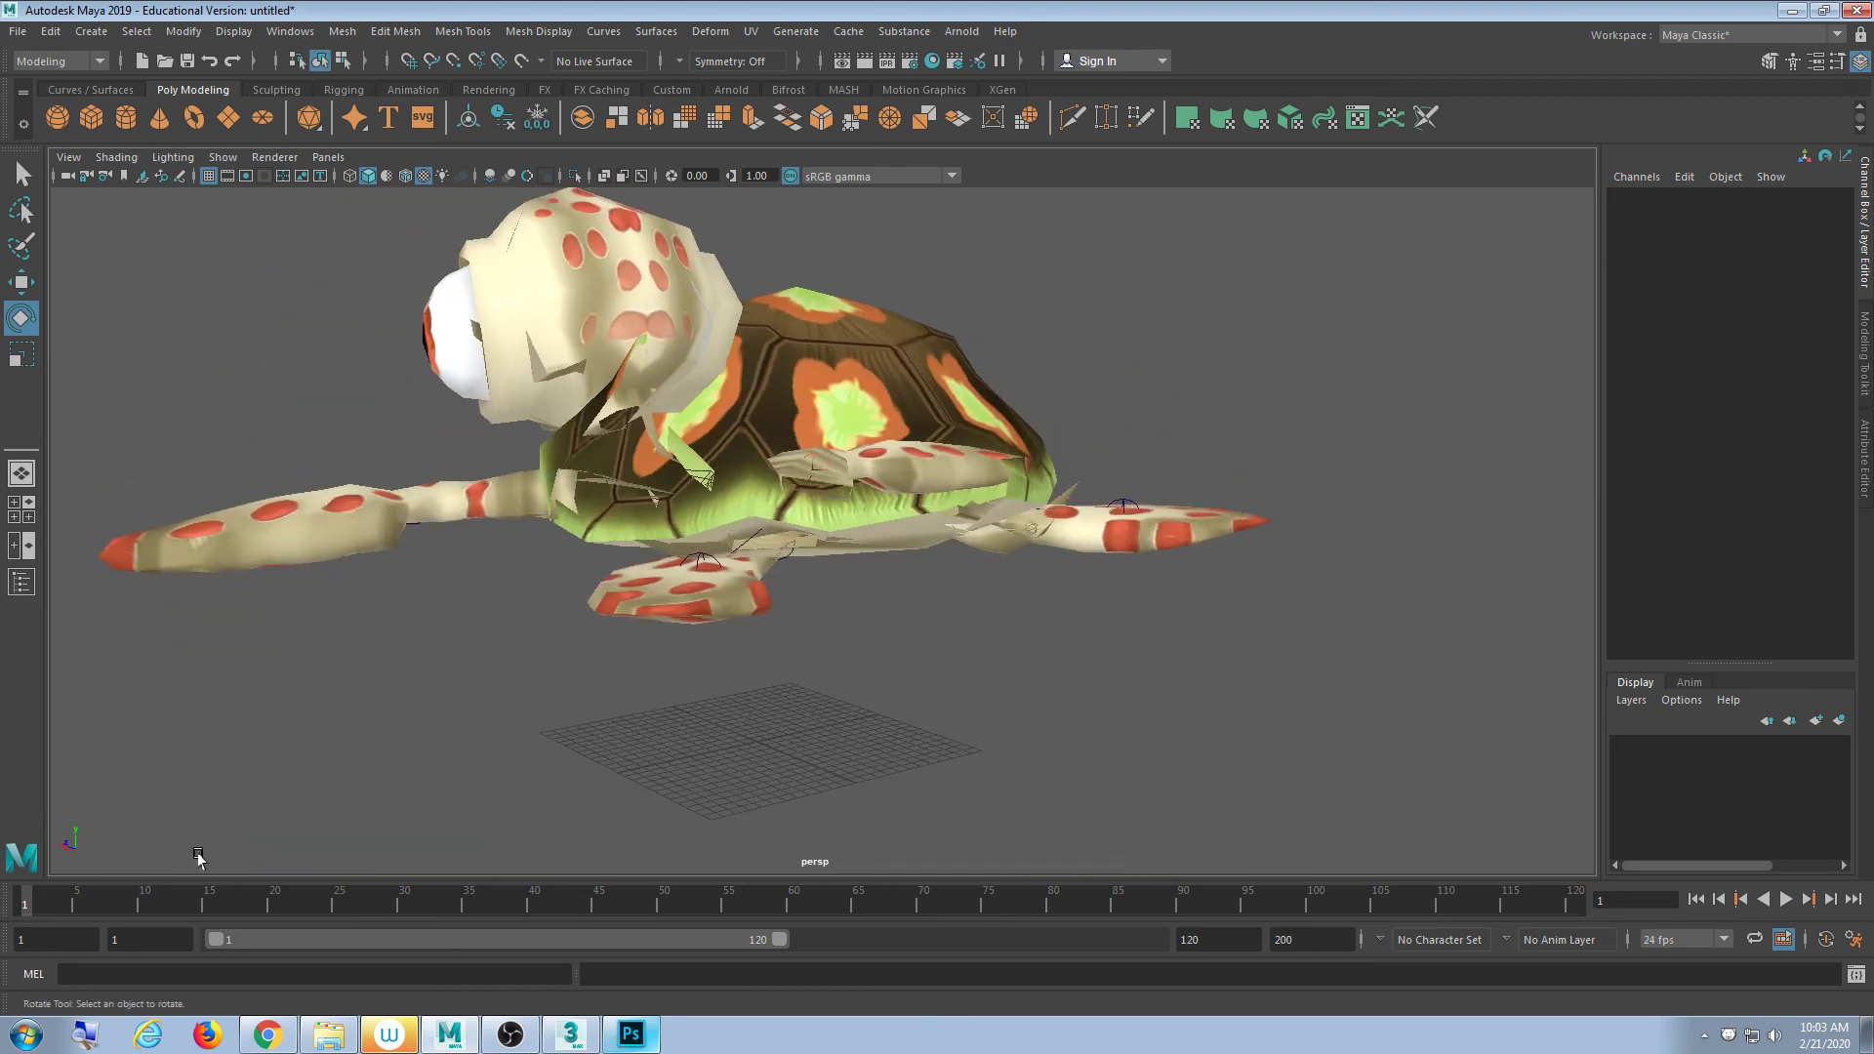
- Reopen Hypershade and break the texture's connection to the MaterialFB Transparency
click(300, 37)
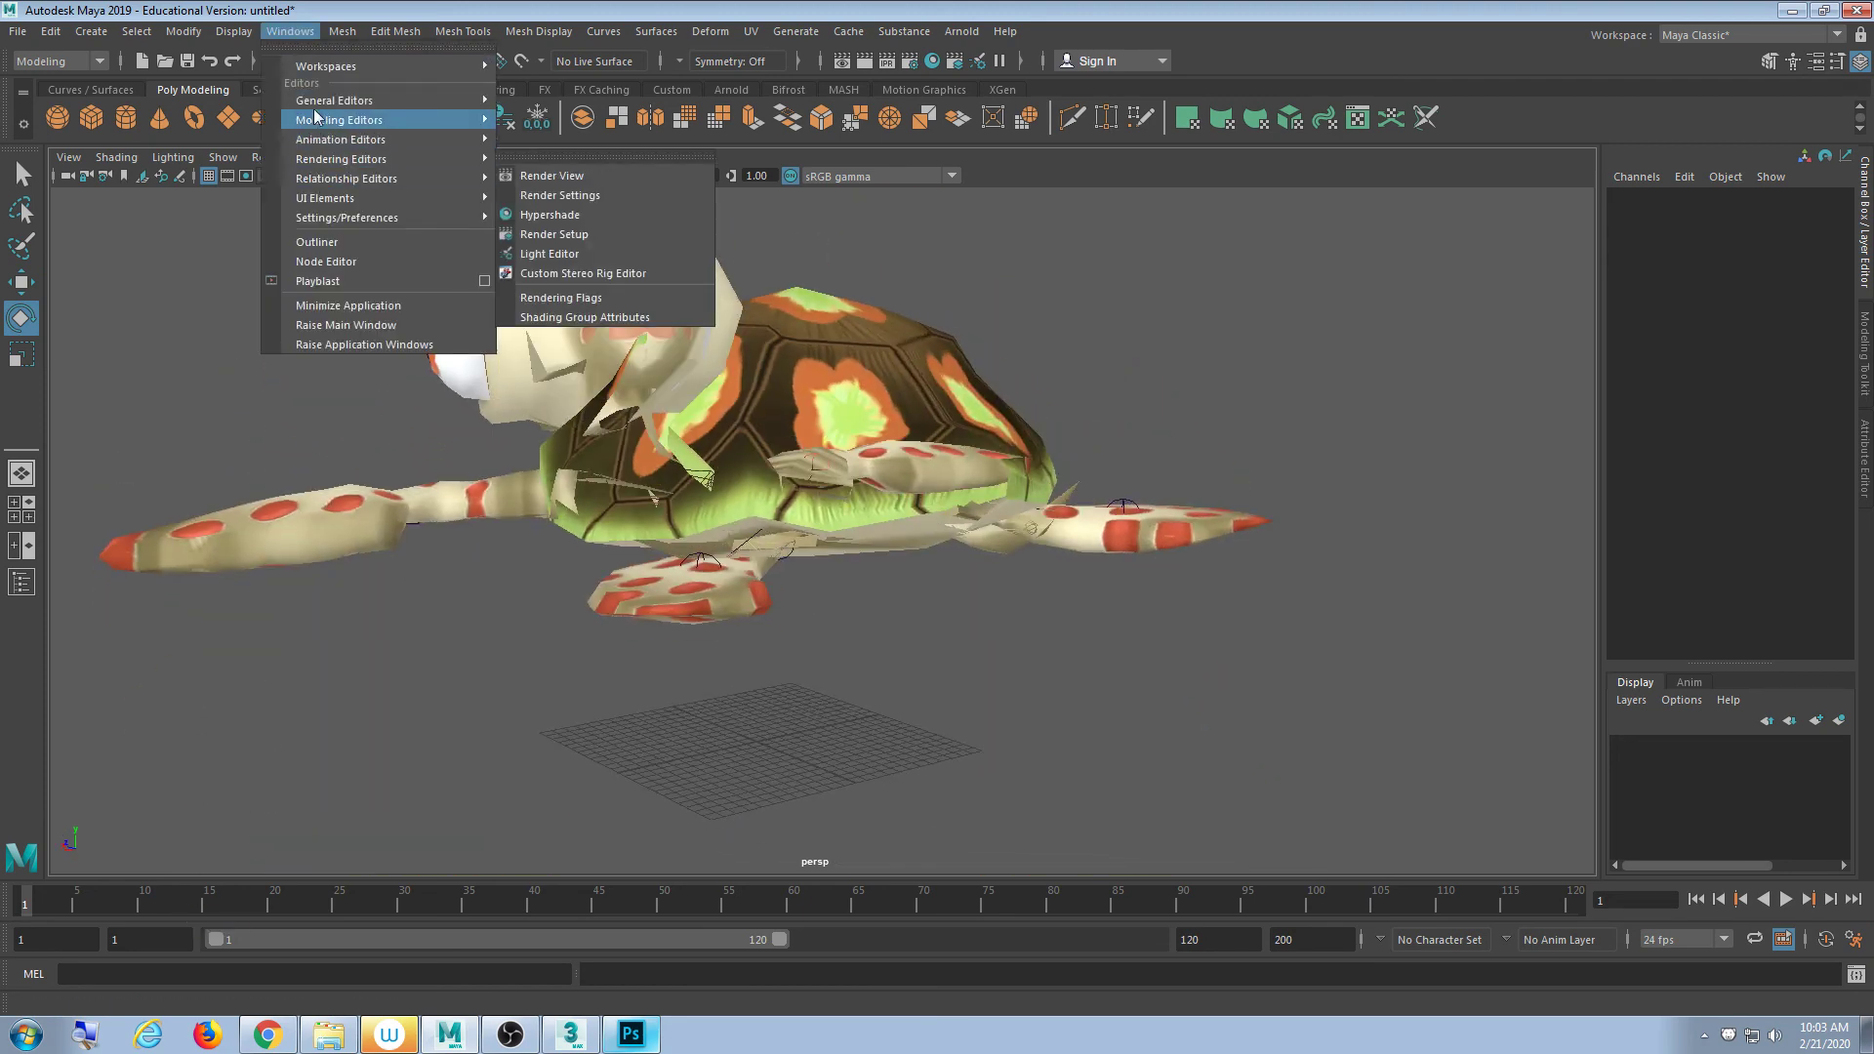
mouse_move(459, 100)
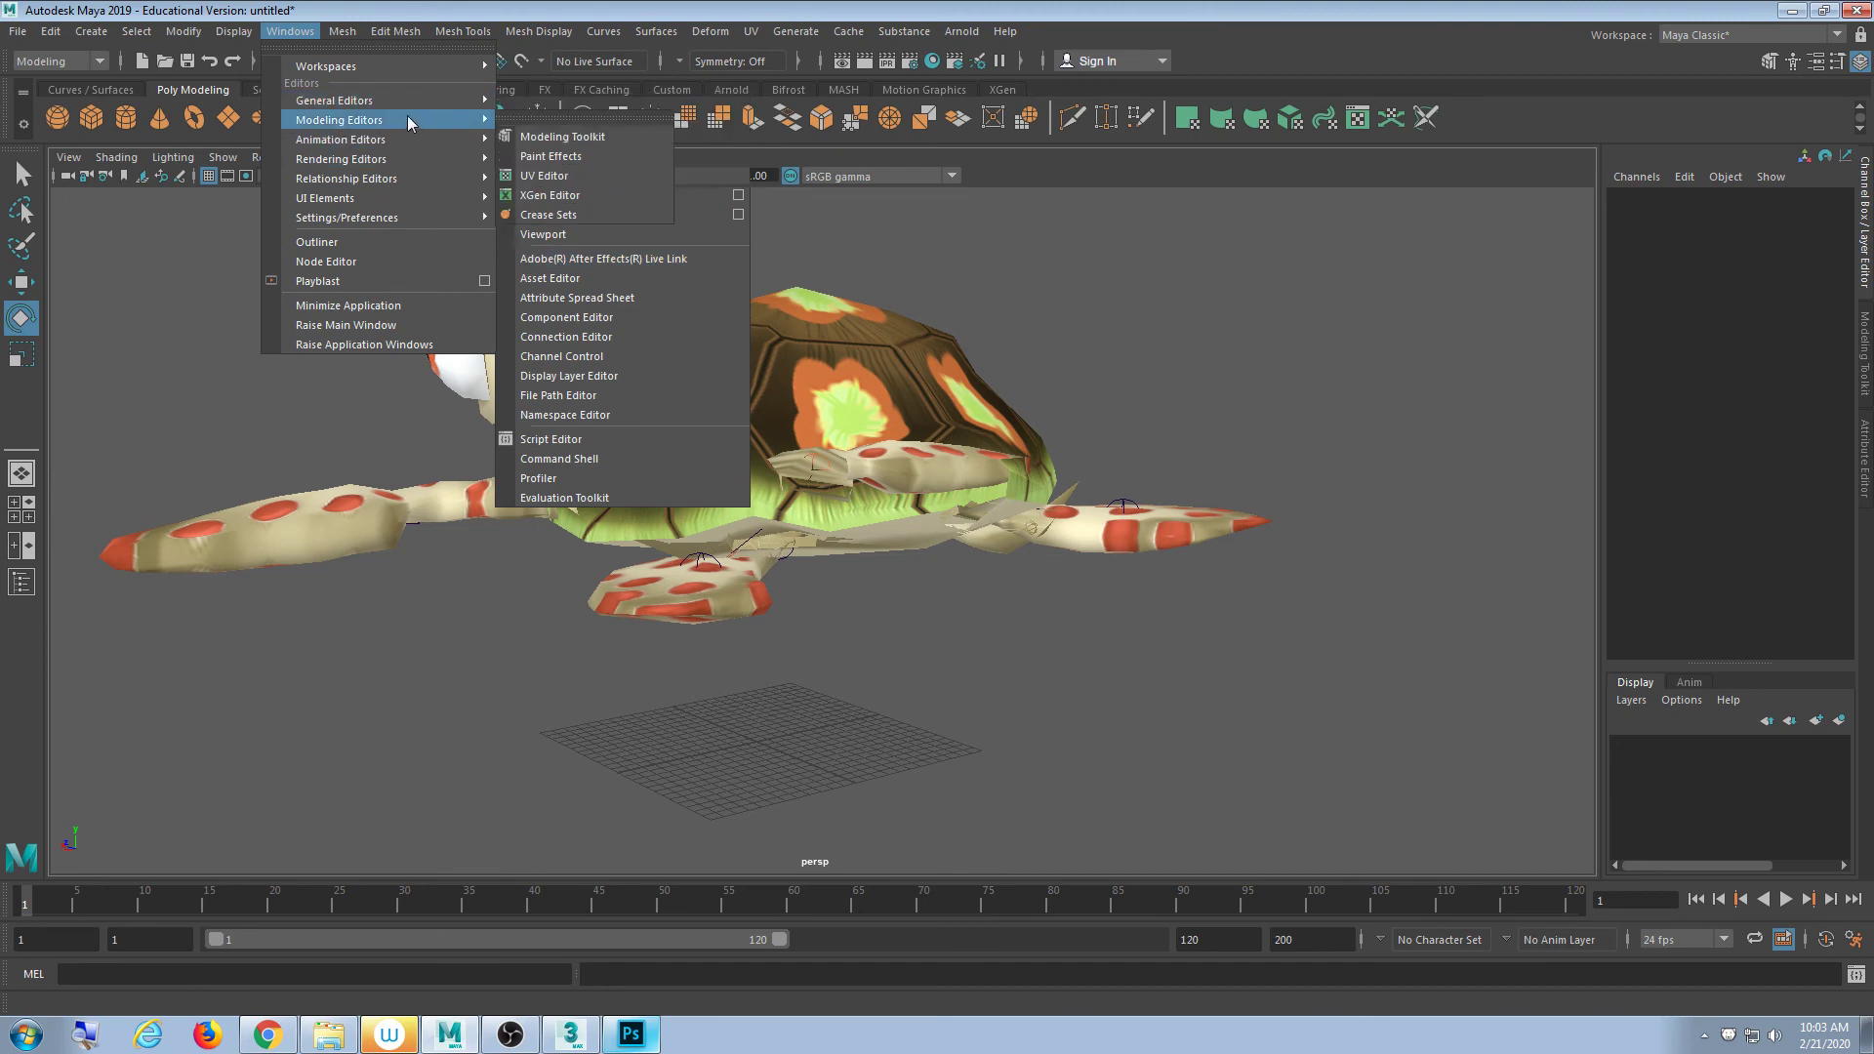
mouse_move(406, 161)
click(598, 217)
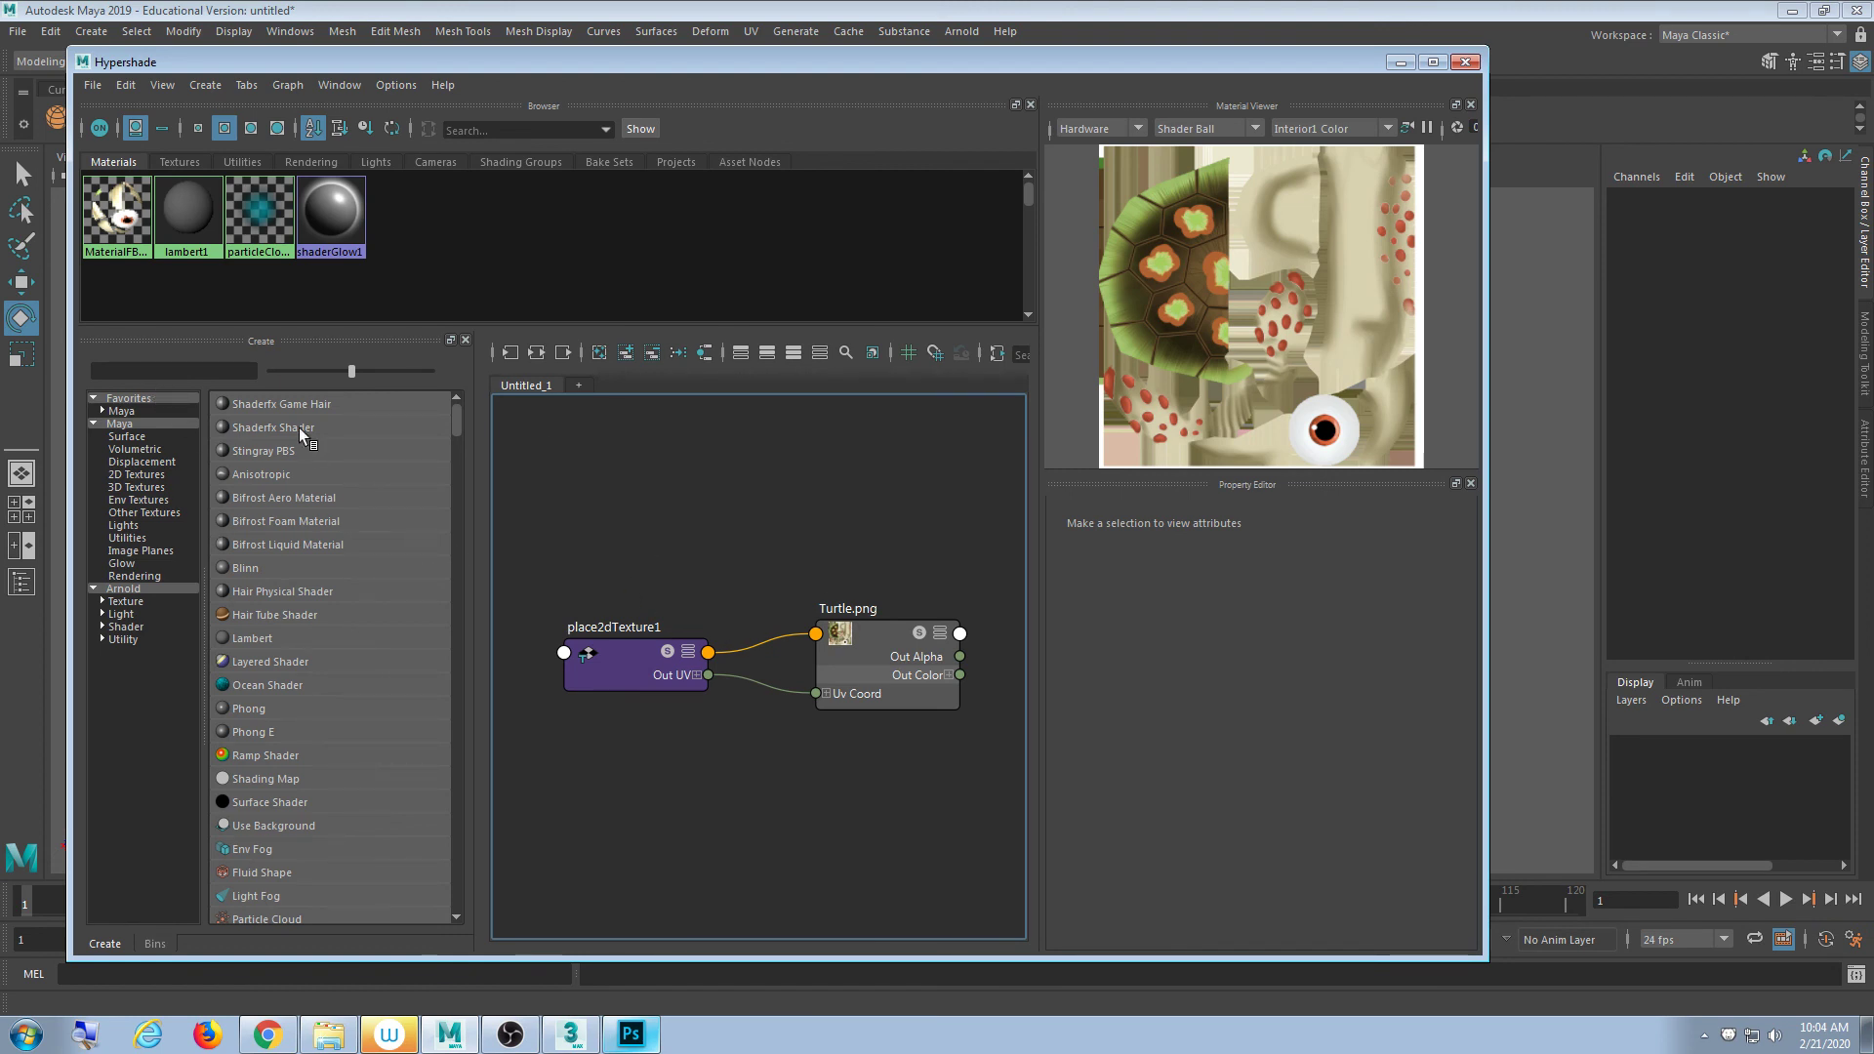
click(117, 210)
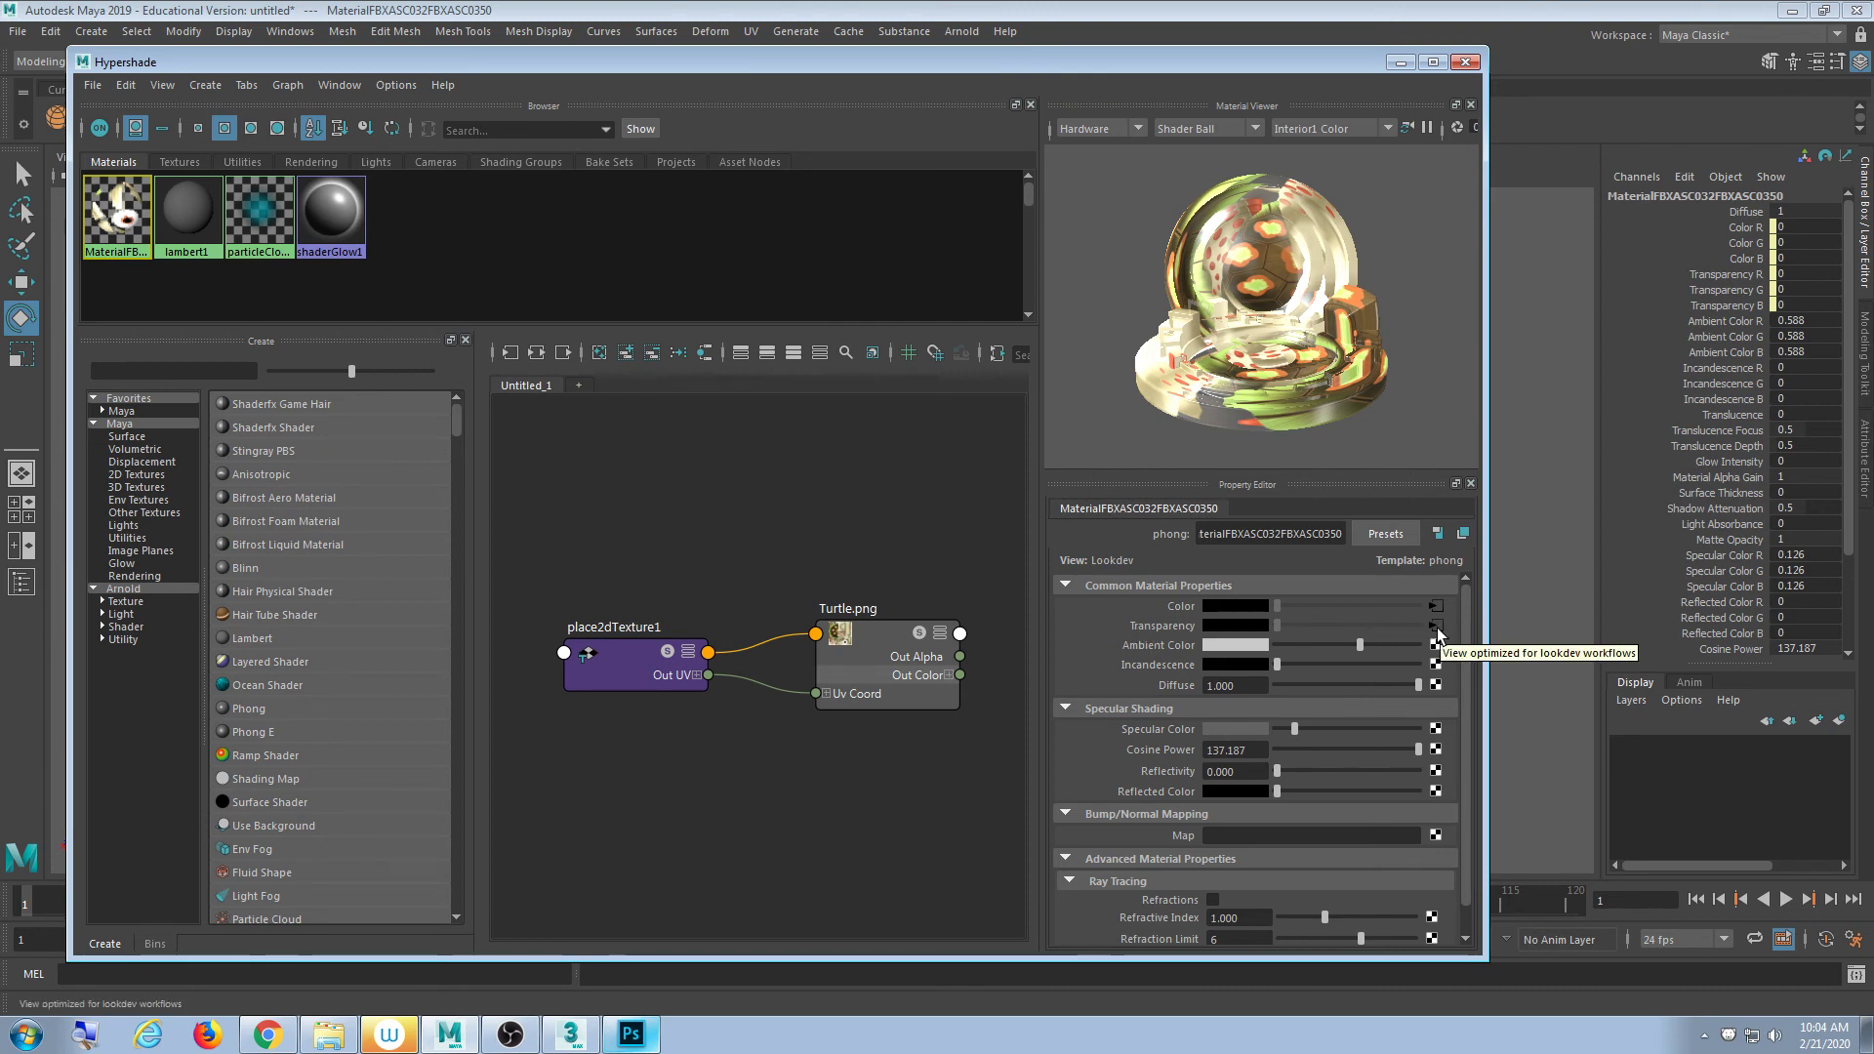
right_click(1171, 626)
click(1228, 677)
- Move Hypershade aside to inspect the solid shell, then check the Ambient Color options
drag(881, 66, 1416, 443)
alt+drag(846, 325, 574, 423)
alt+middle_drag(573, 423, 485, 393)
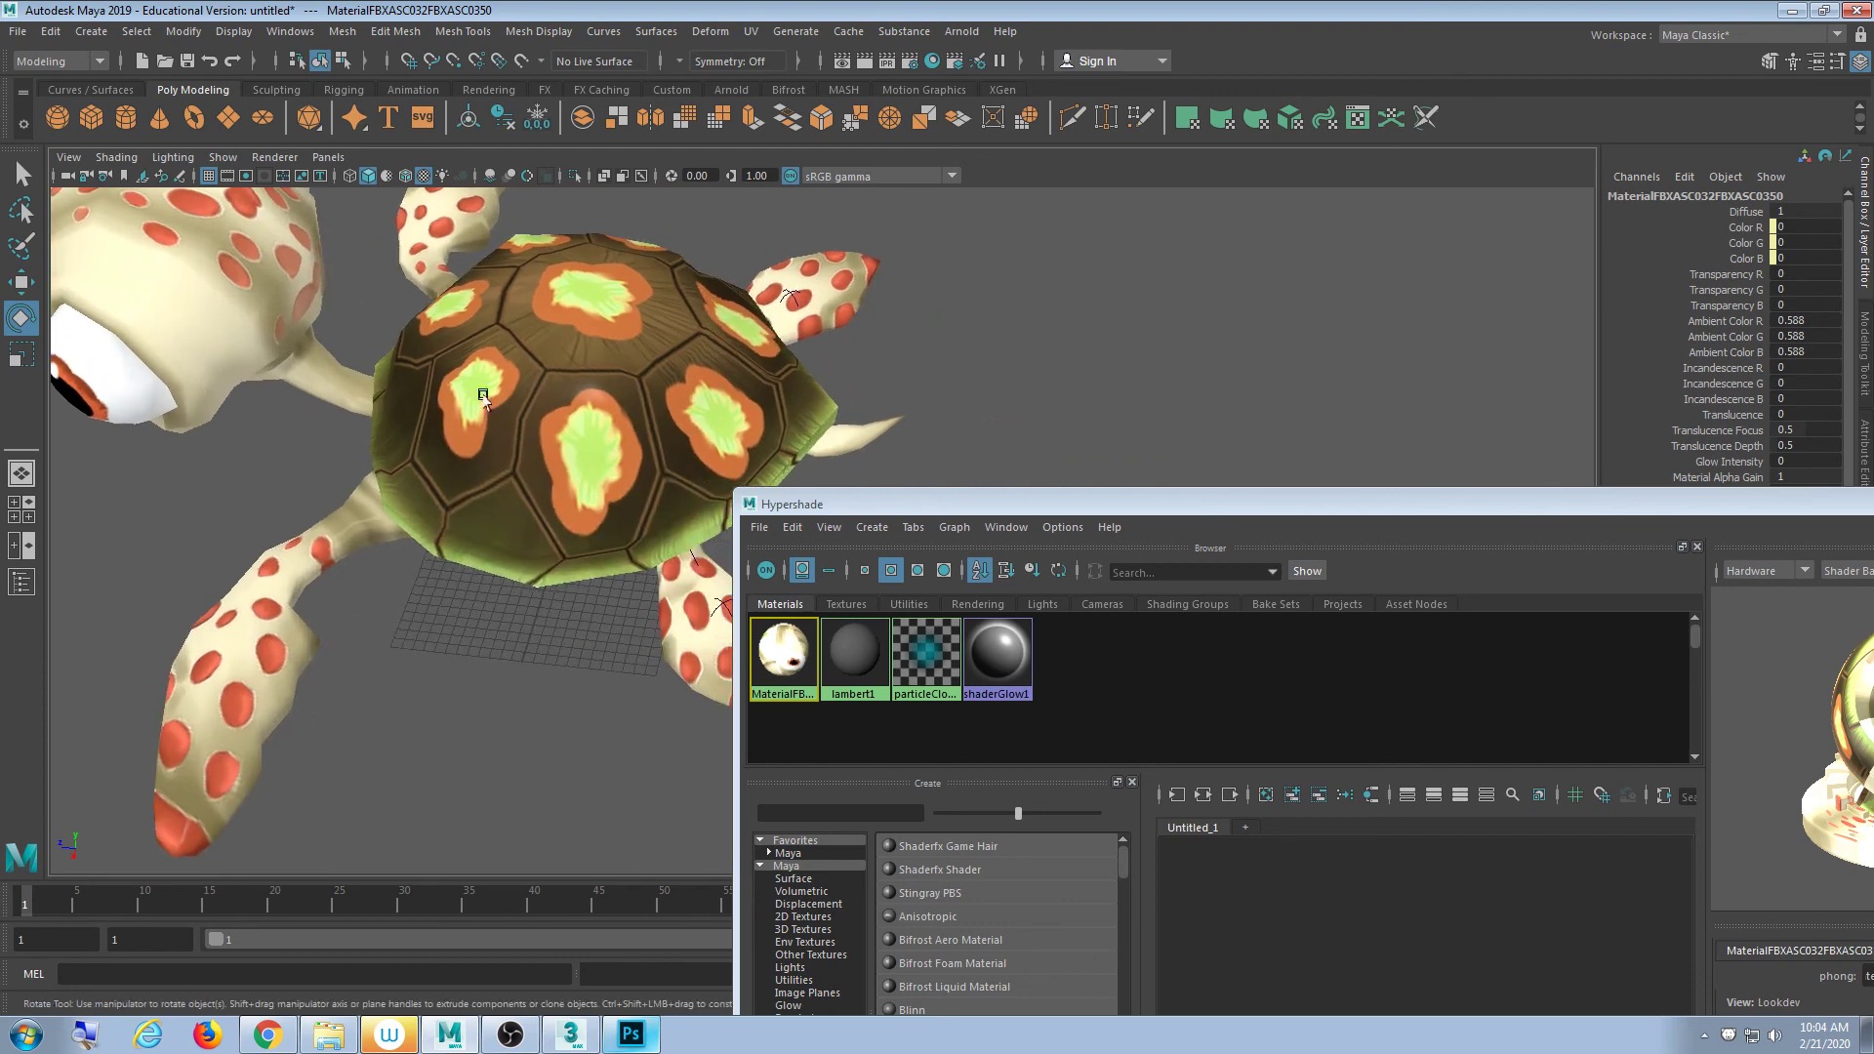
alt+drag(485, 393, 673, 406)
alt+middle_drag(673, 406, 527, 410)
drag(922, 506, 300, 82)
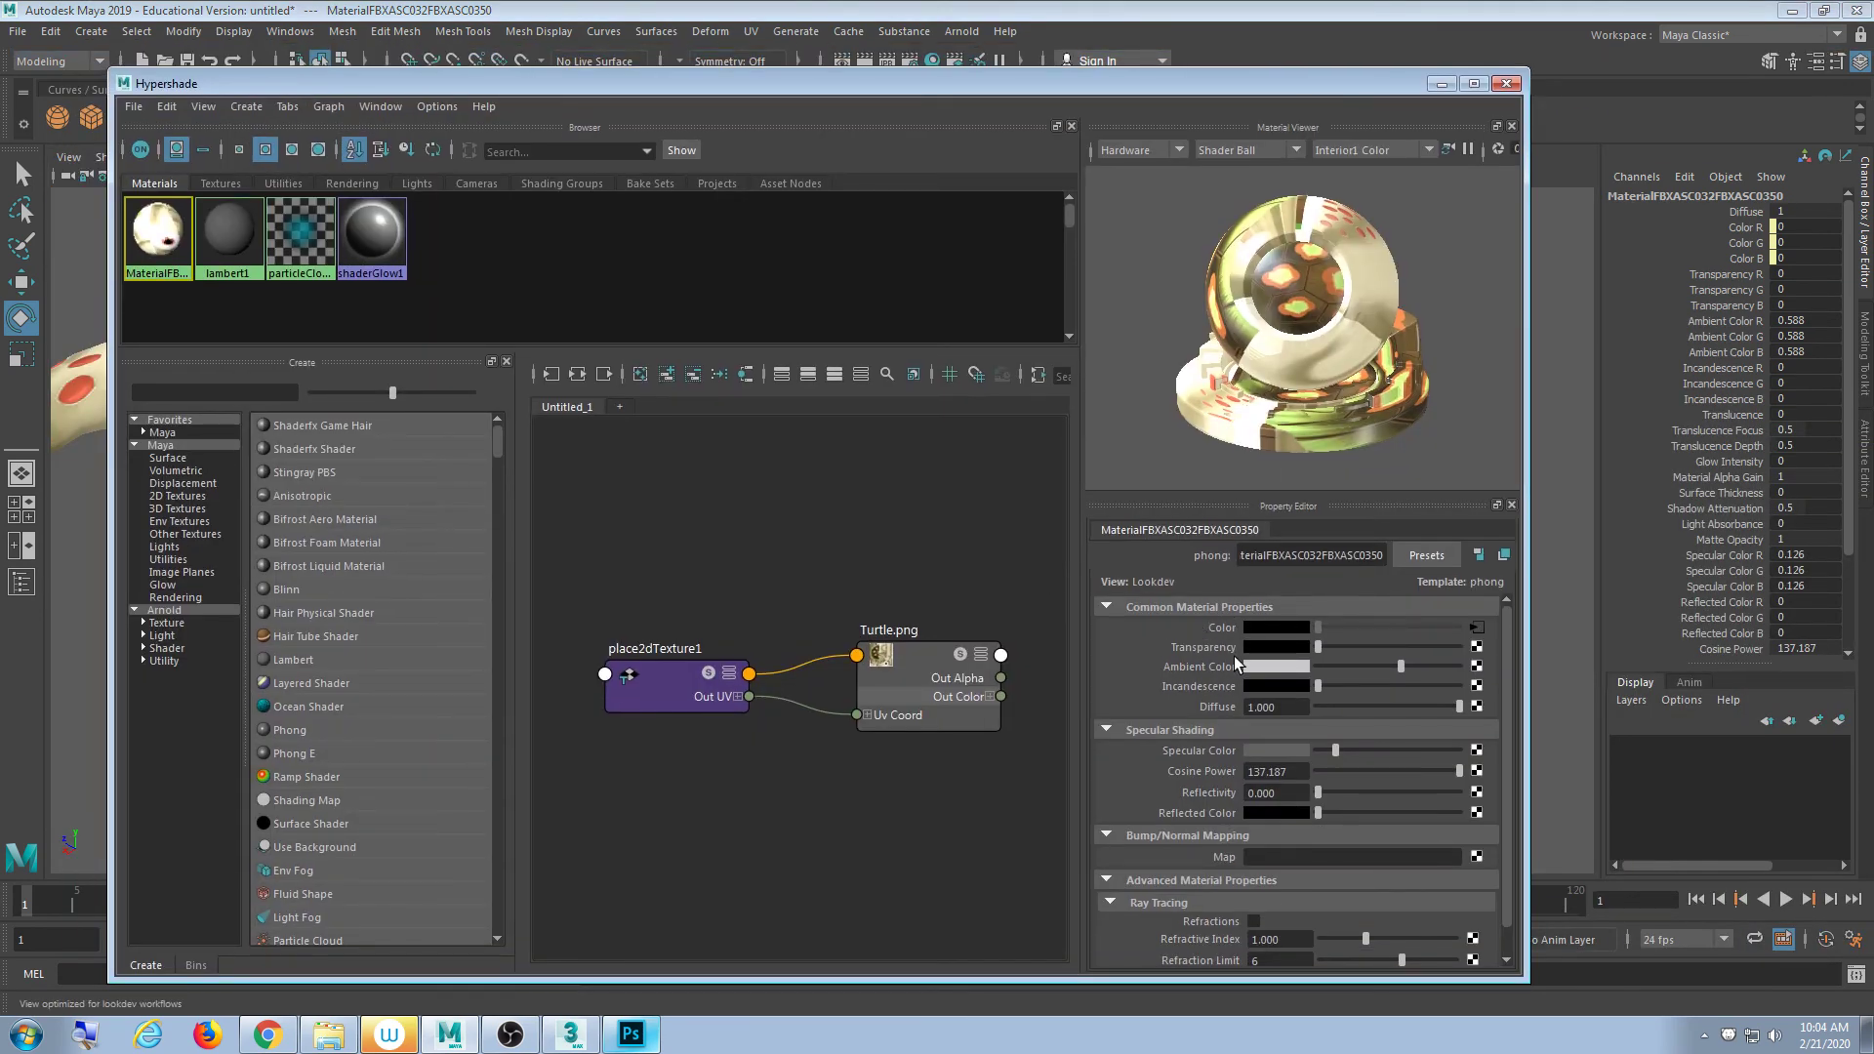
right_click(1198, 654)
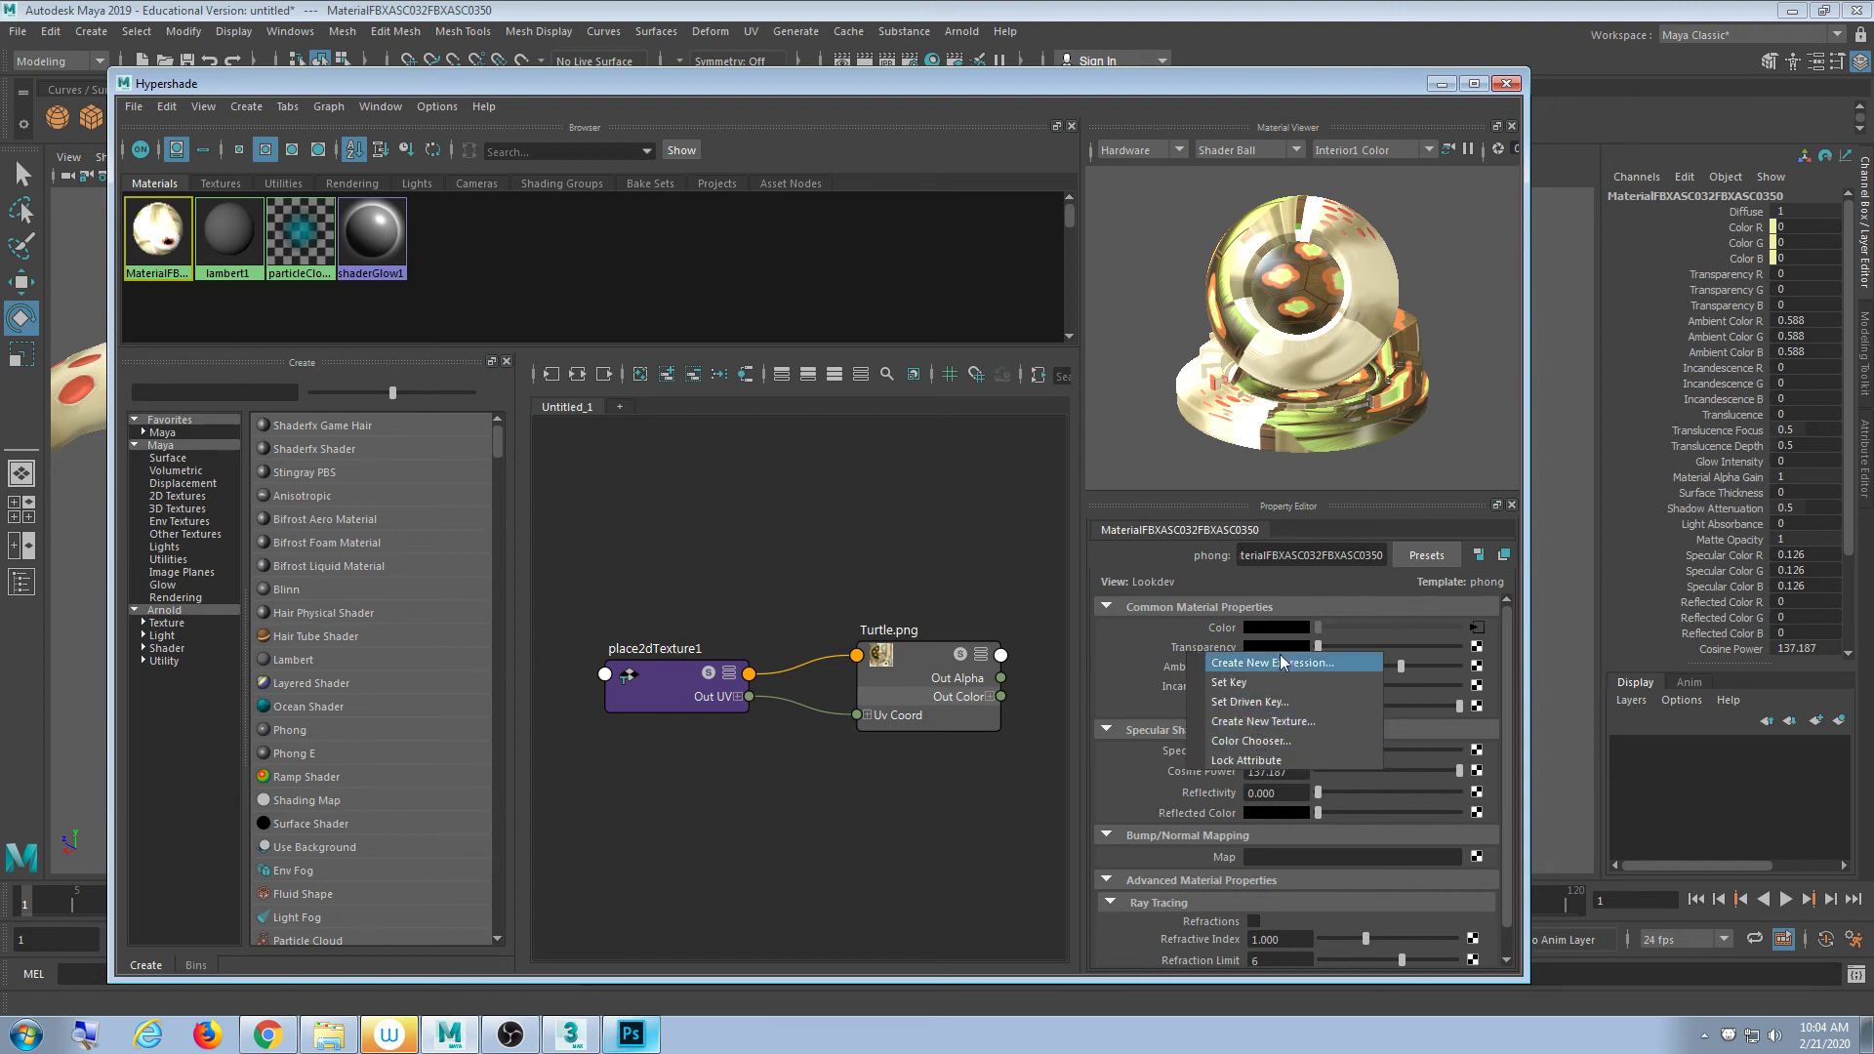
click(1050, 90)
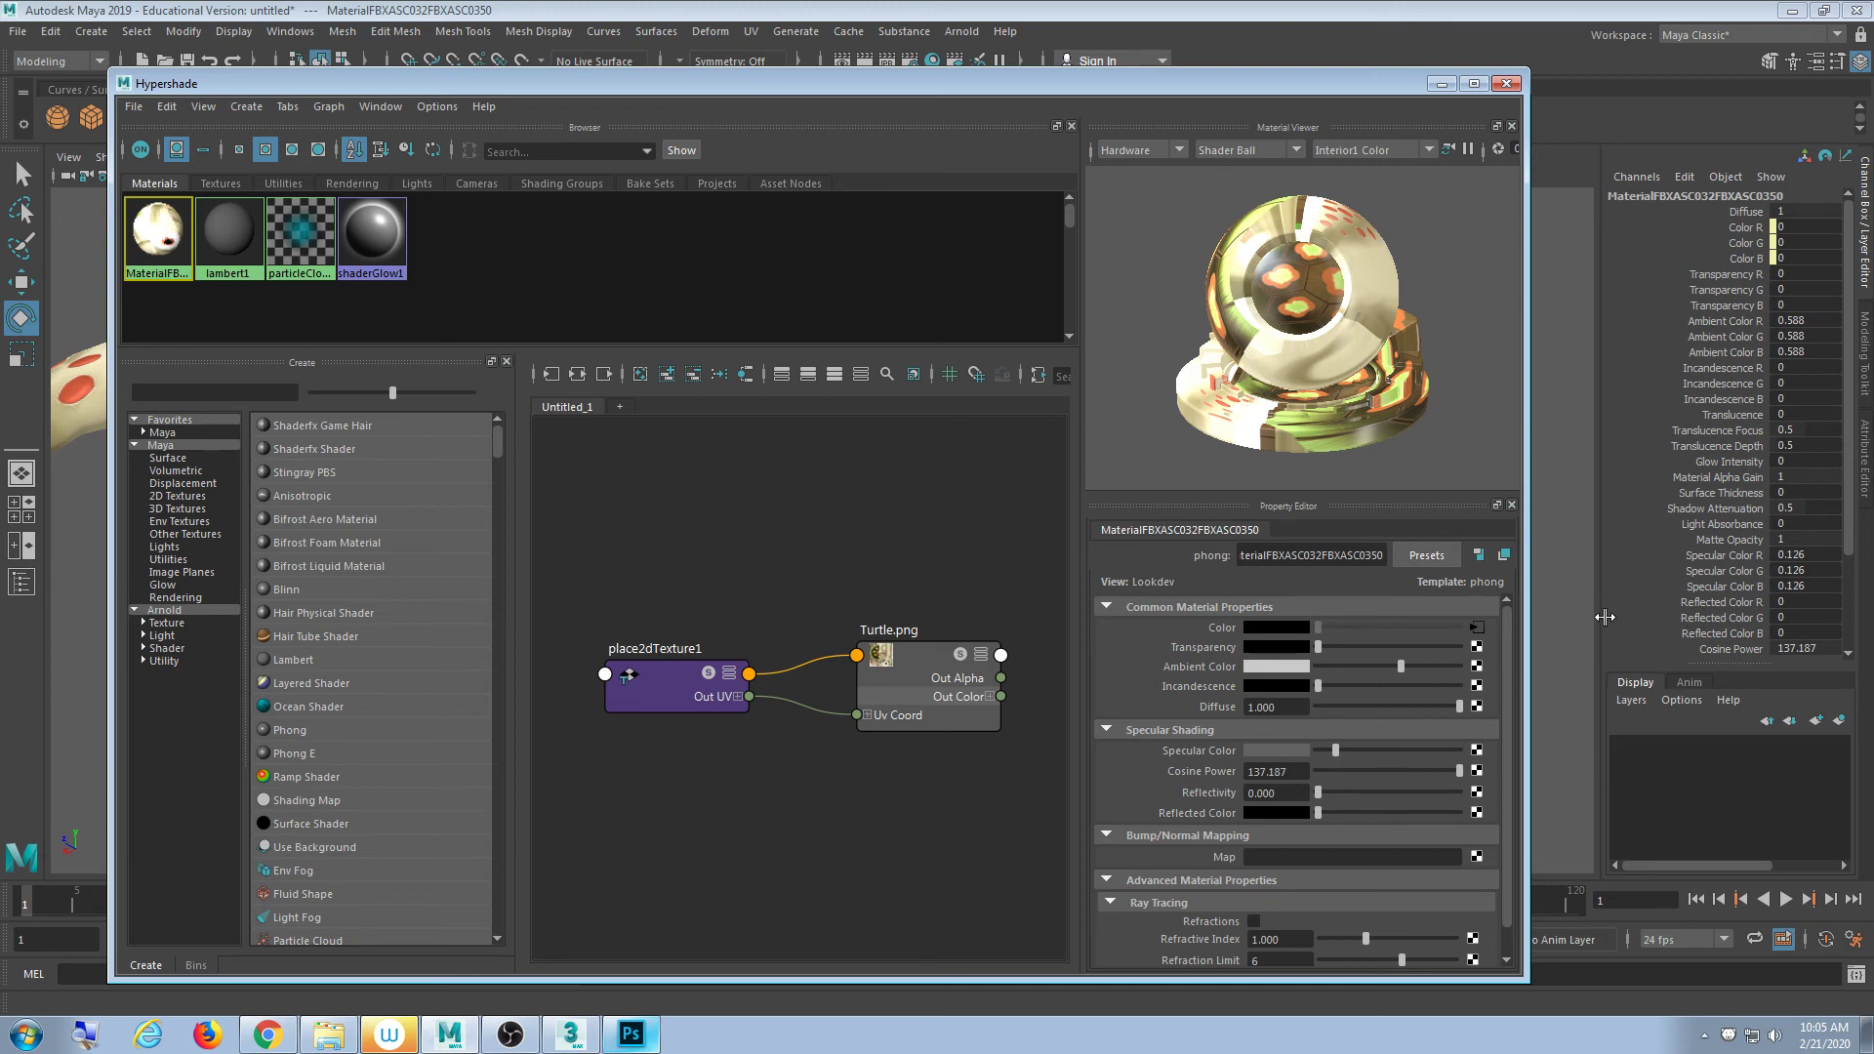
- Minimize the Hypershade window so the textured orange-and-green turtle fills the viewport
click(1431, 90)
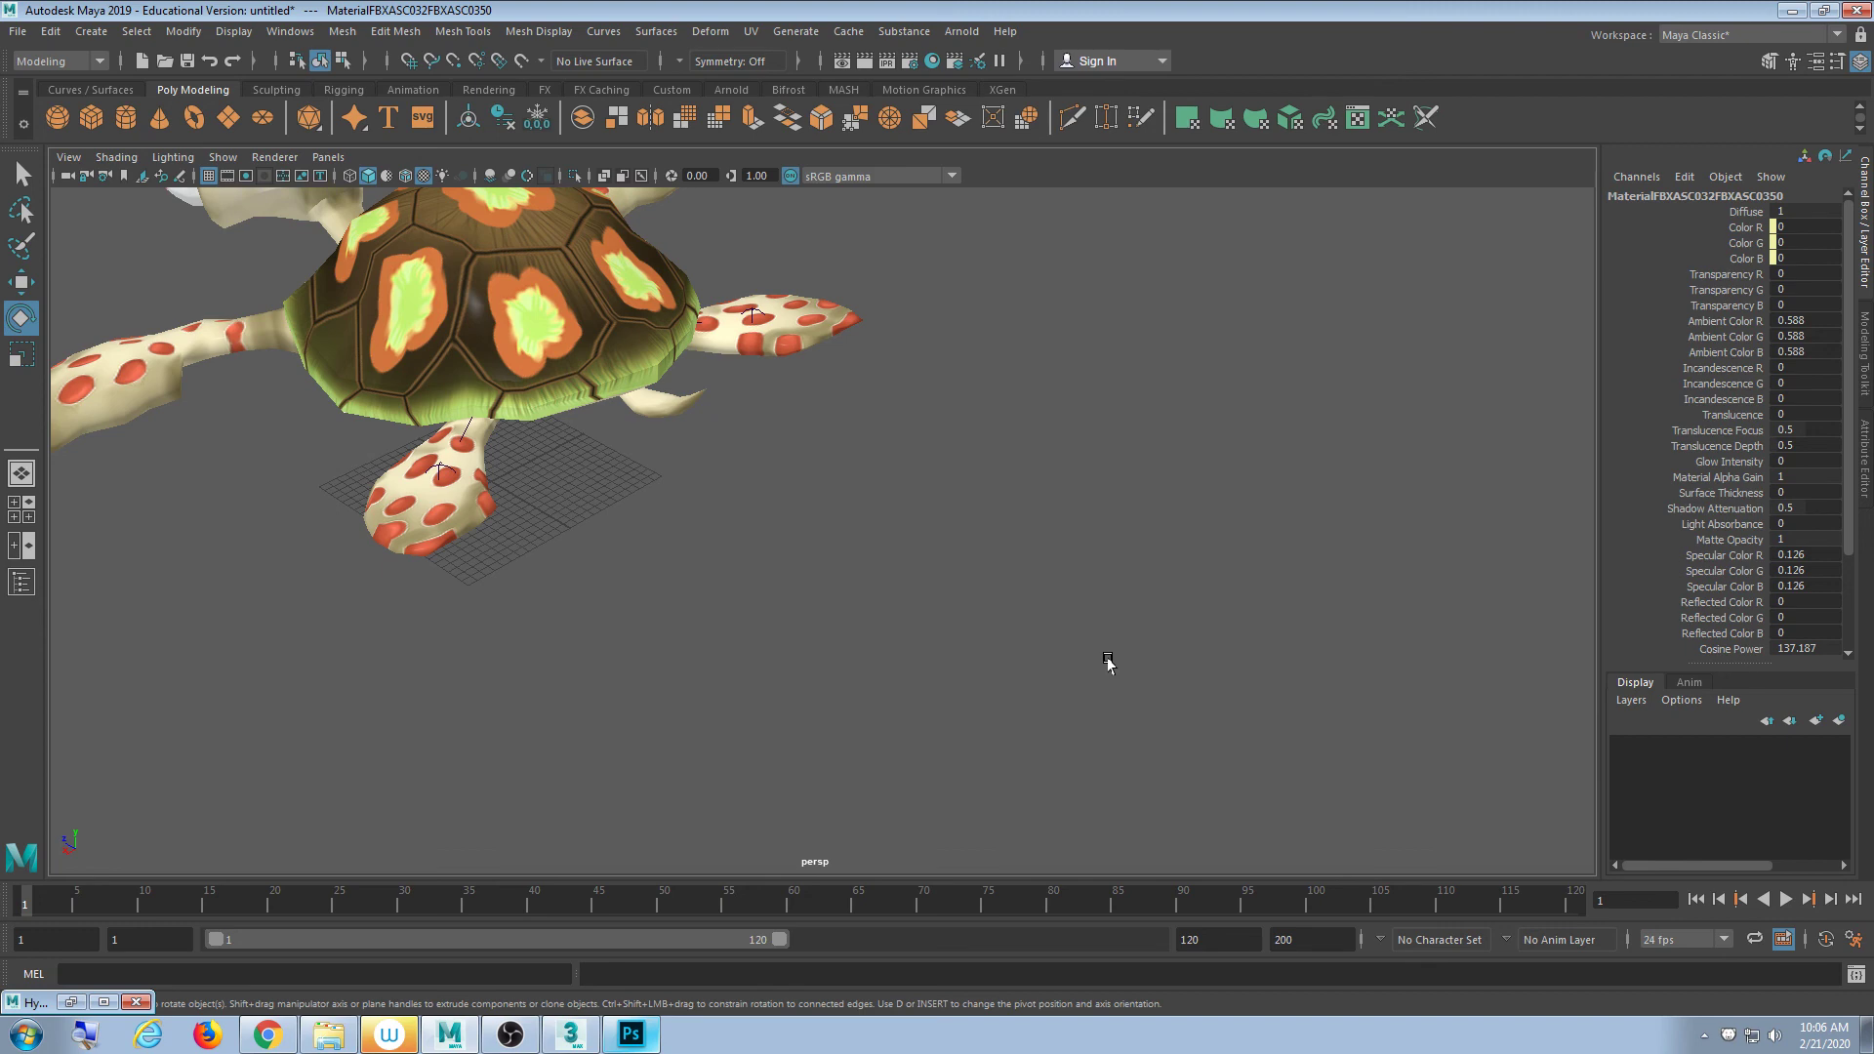
alt+drag(569, 424, 975, 557)
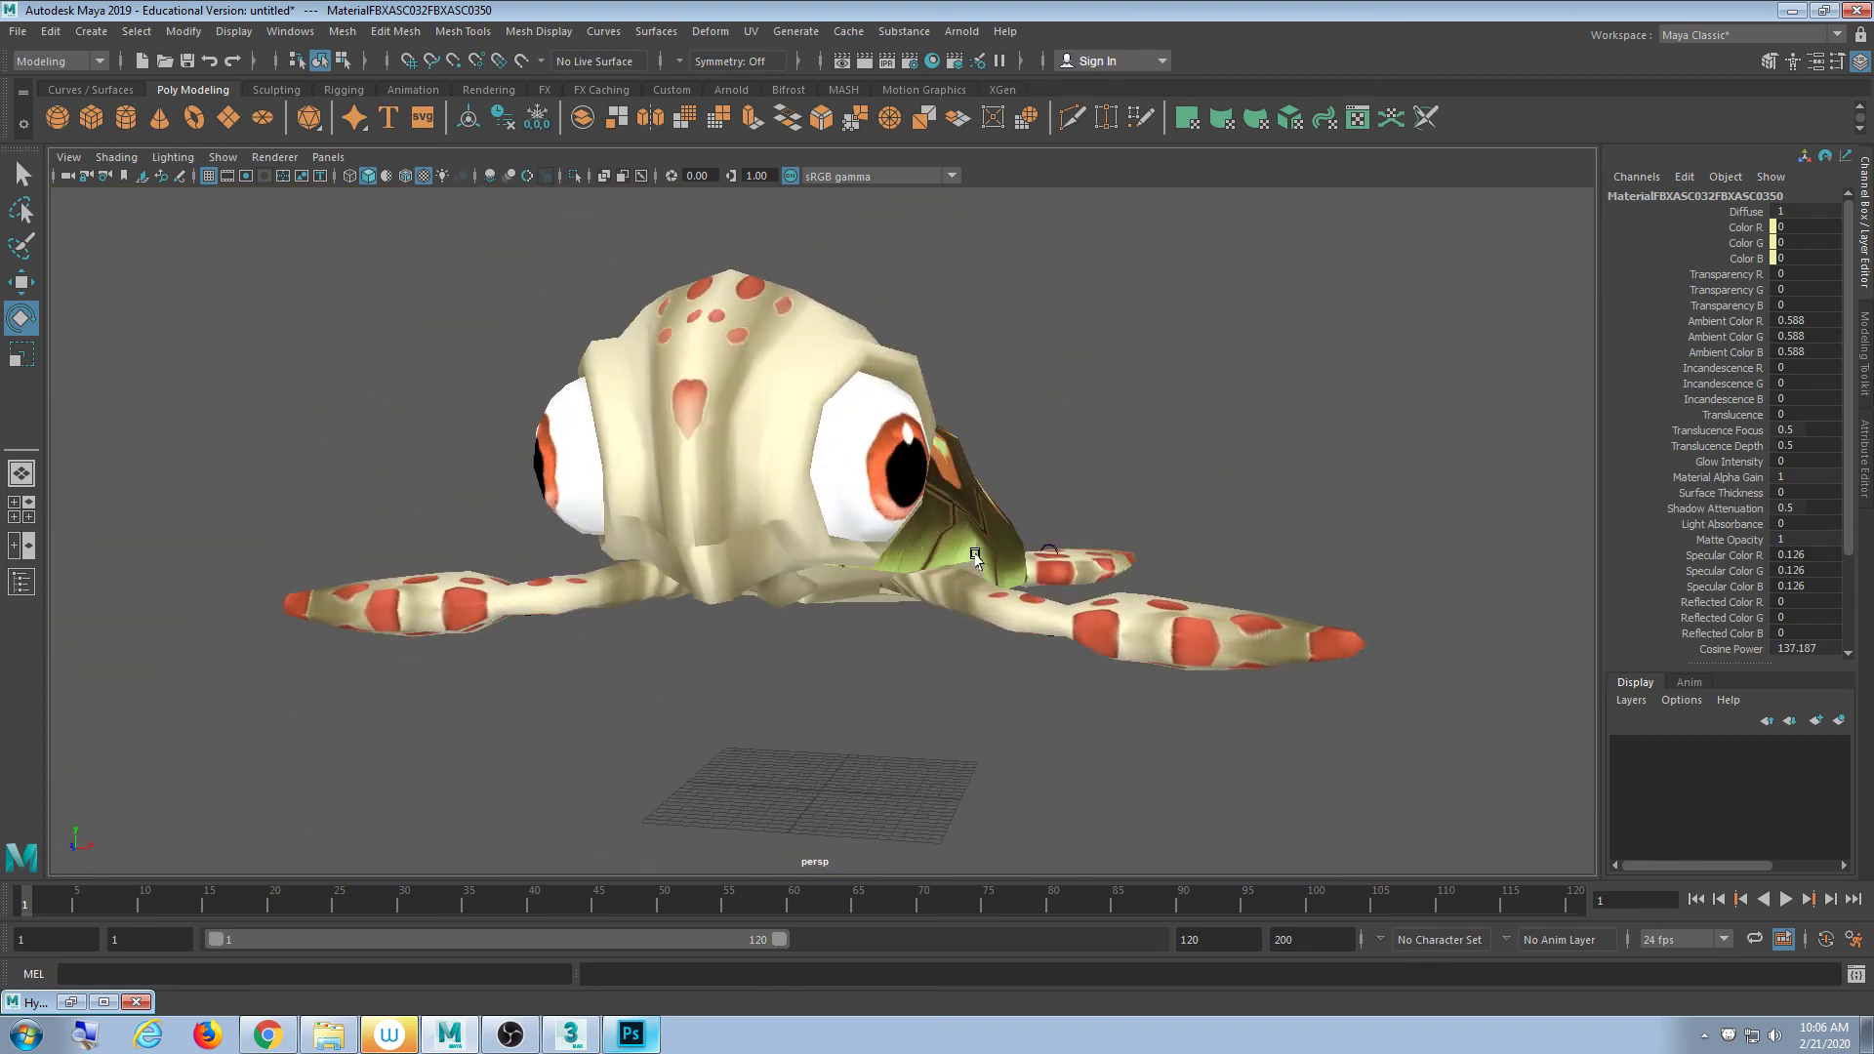
click(975, 555)
alt+drag(1080, 481, 771, 547)
click(987, 439)
alt+drag(987, 439, 1000, 449)
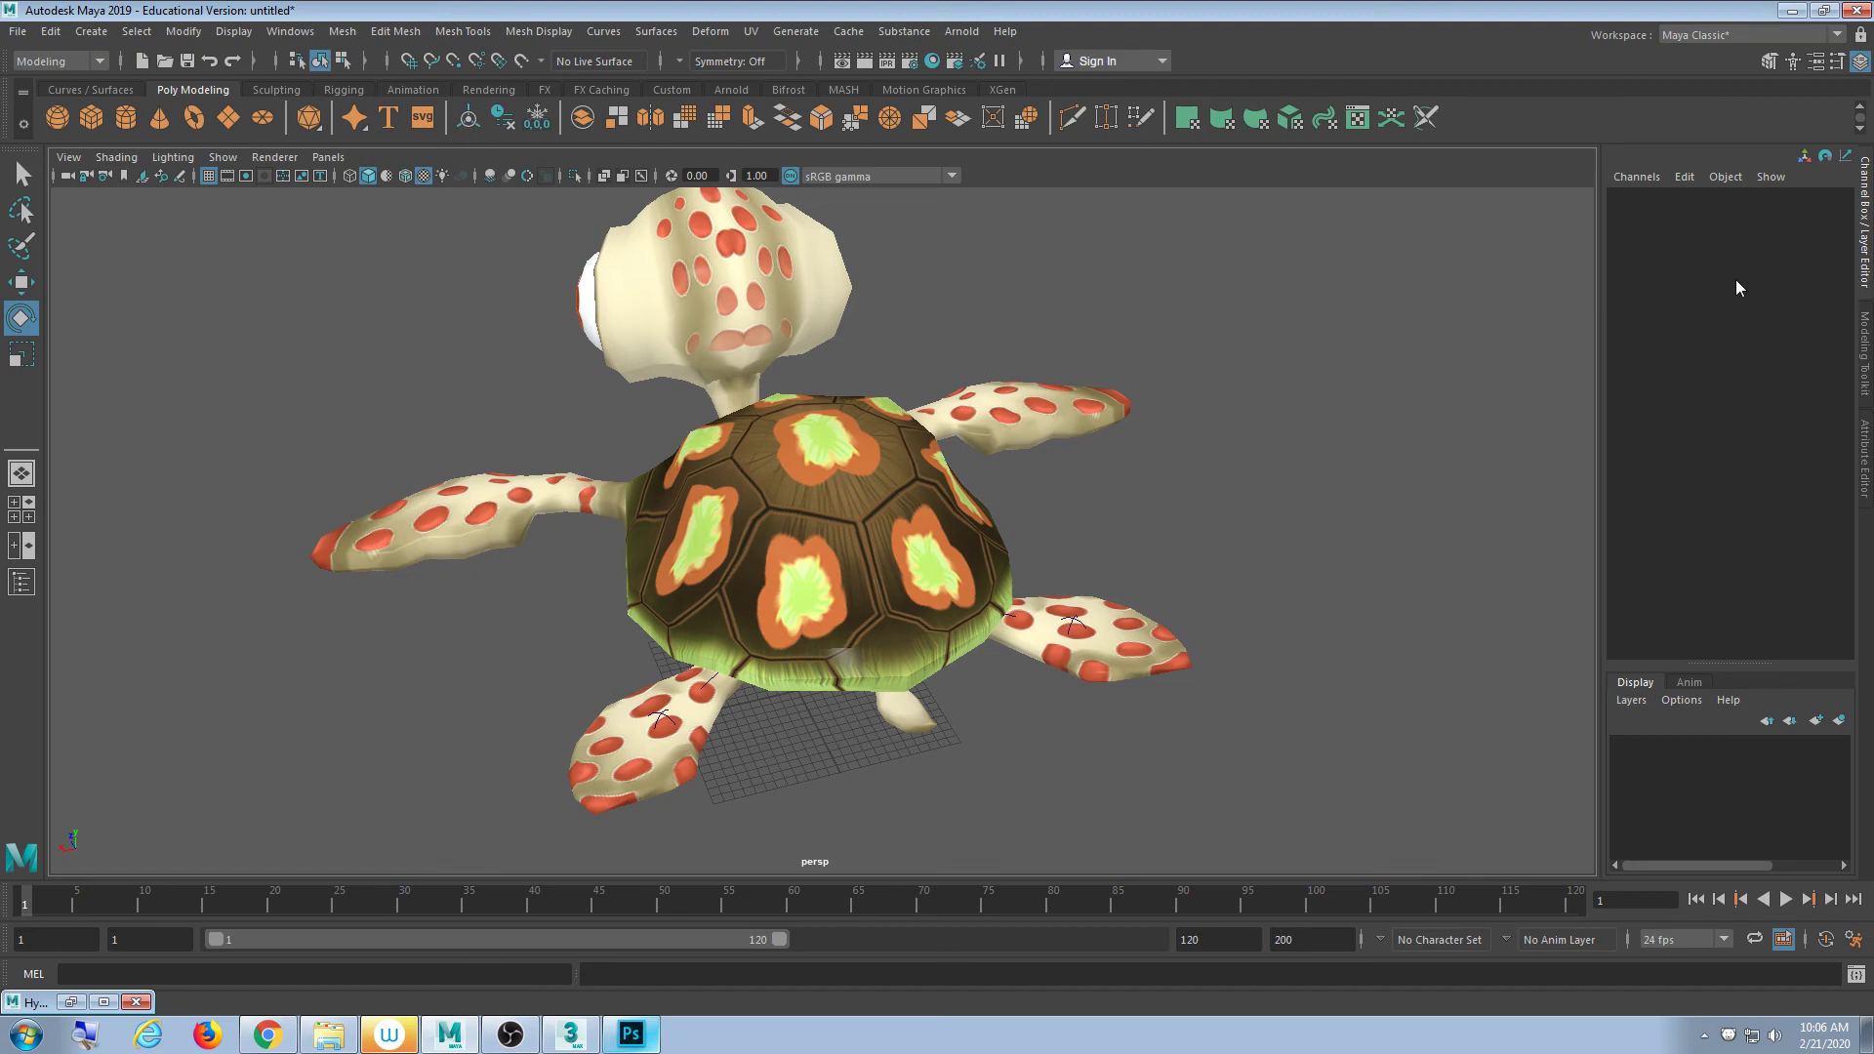
alt+drag(840, 427, 1101, 317)
alt+middle_drag(878, 397, 1083, 531)
scroll(957, 536, up, 3)
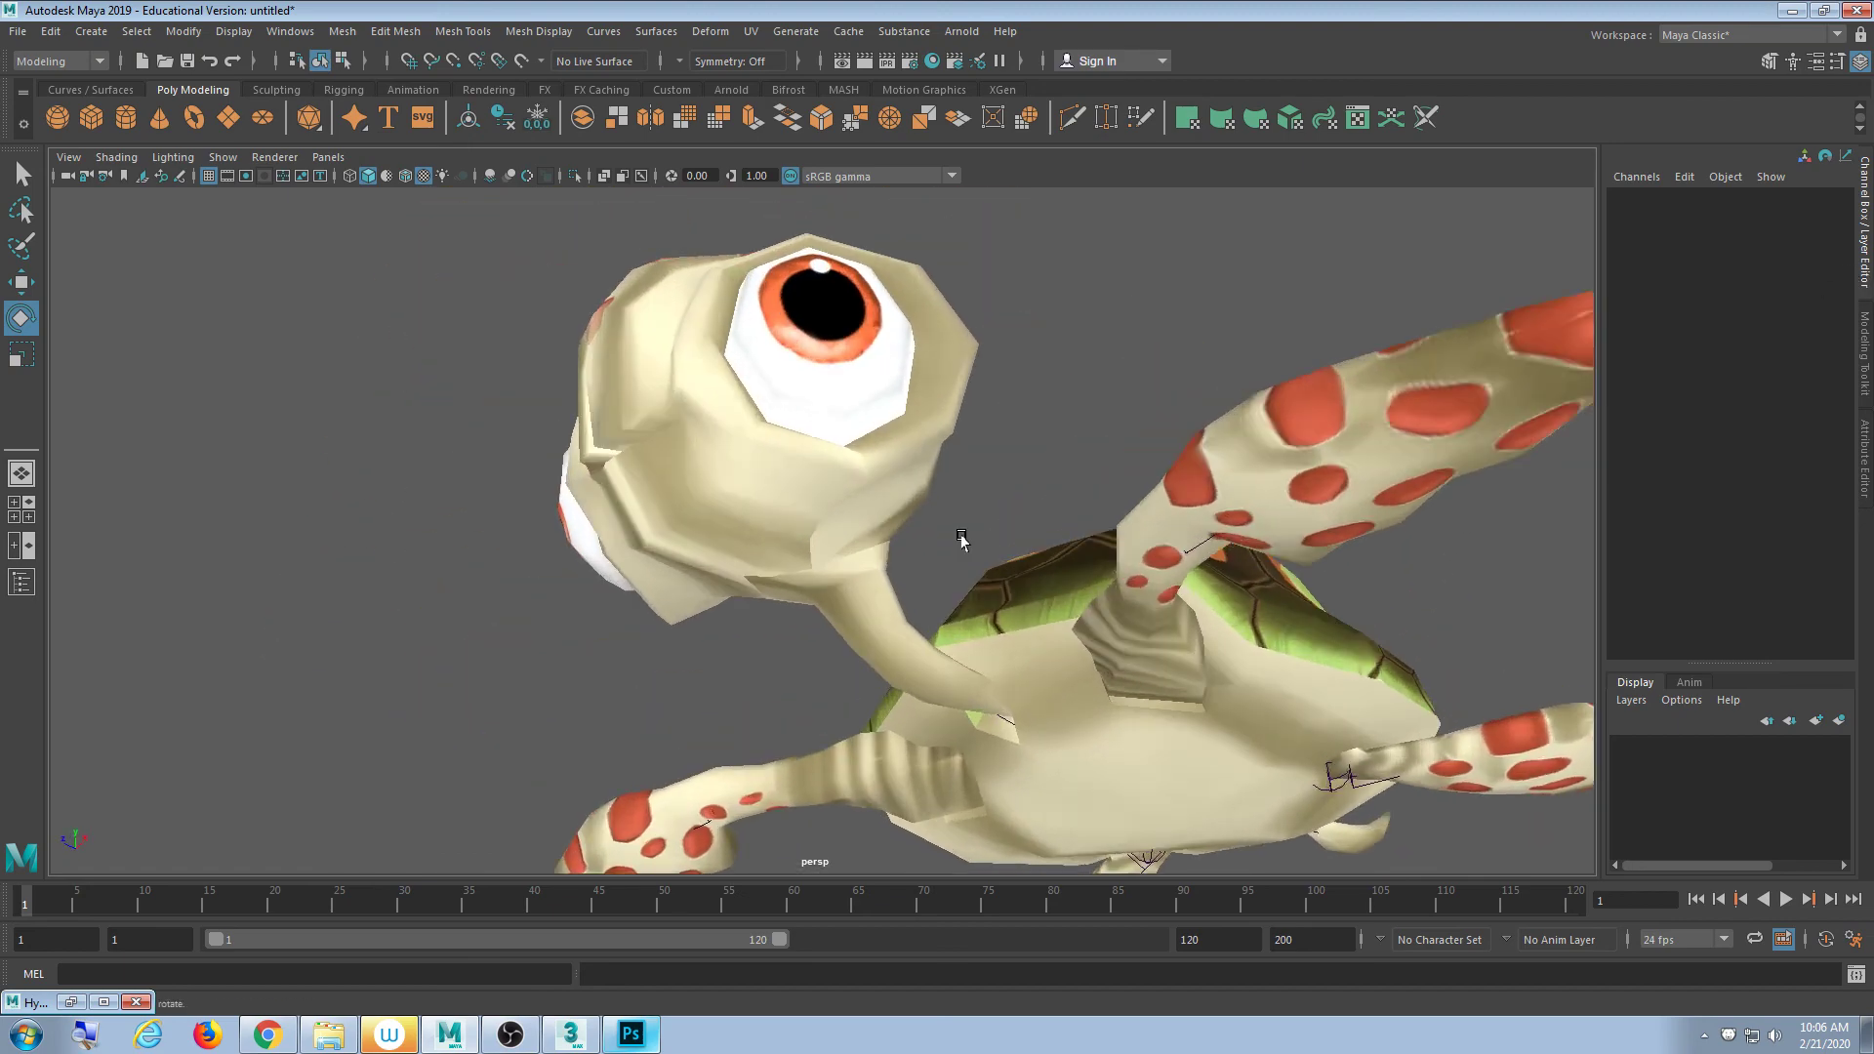
alt+drag(957, 536, 1008, 502)
click(957, 419)
alt+drag(957, 419, 1147, 517)
key(4)
click(1121, 576)
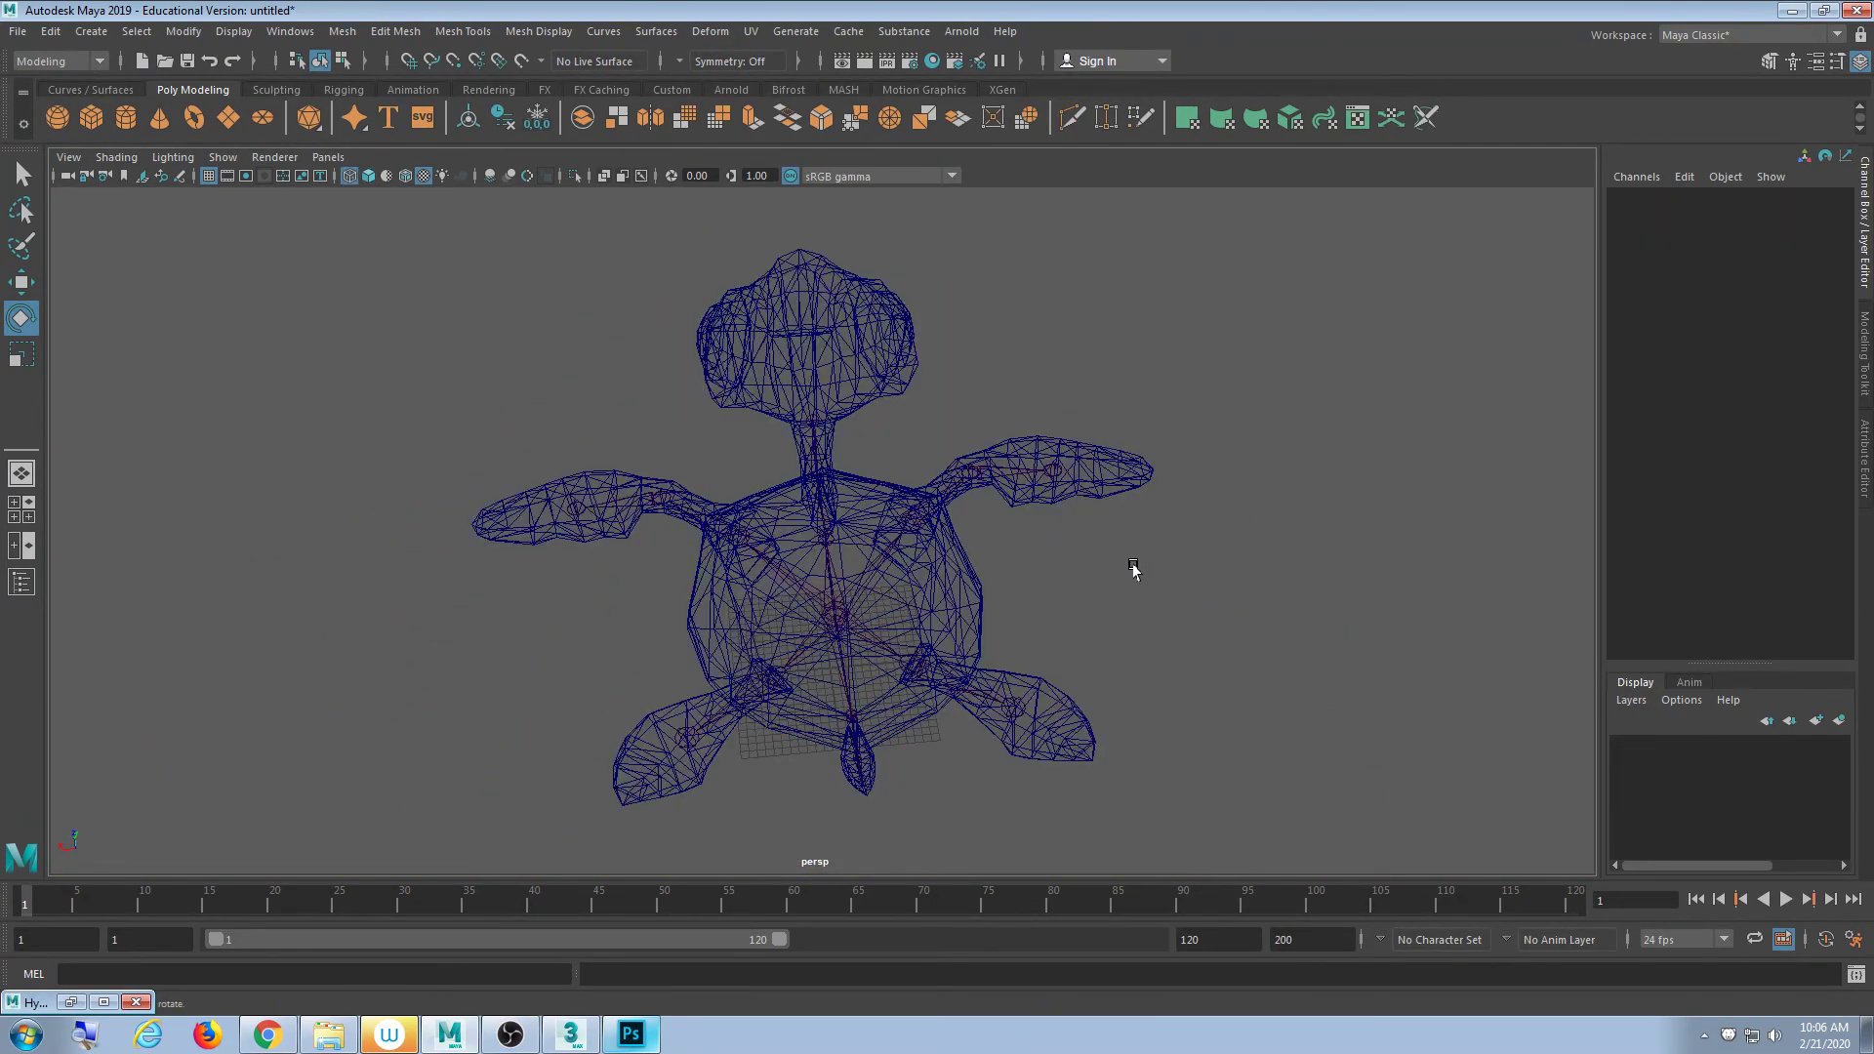
scroll(1100, 589, up, 2)
click(774, 672)
alt+drag(774, 672, 941, 643)
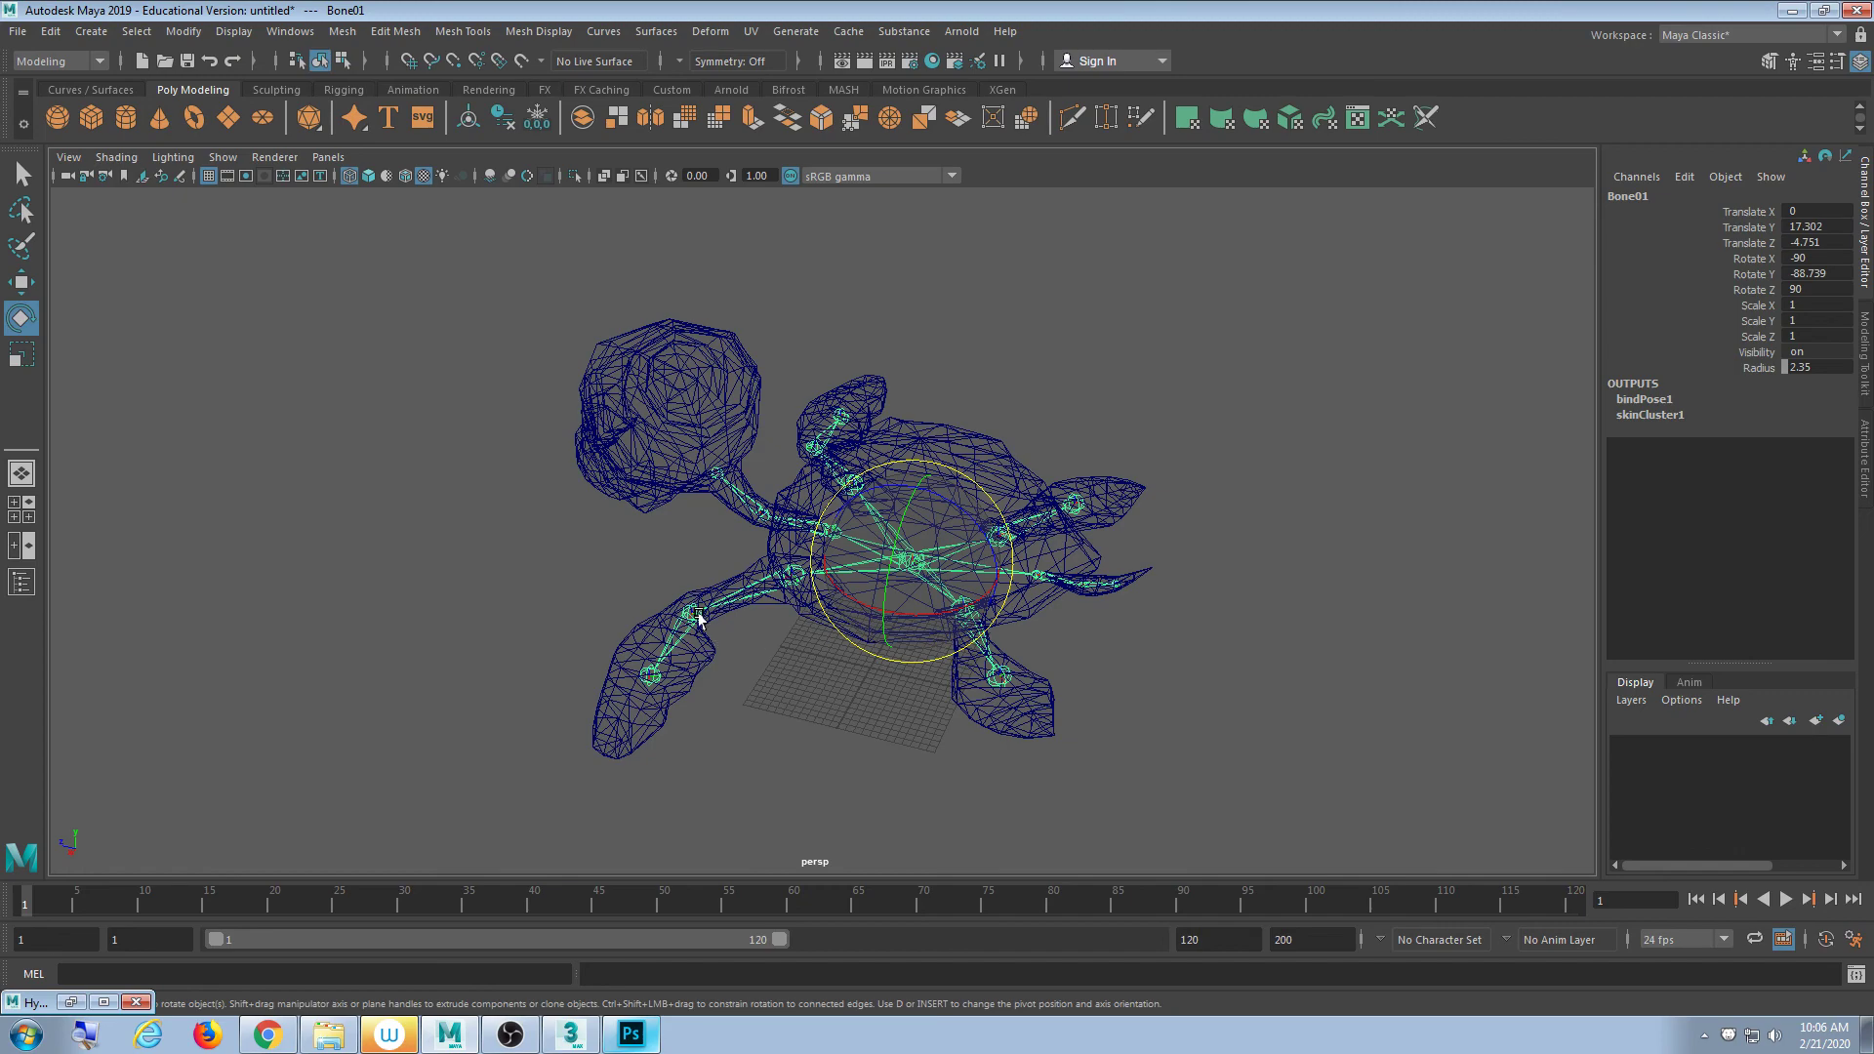
scroll(698, 615, up, 3)
click(655, 443)
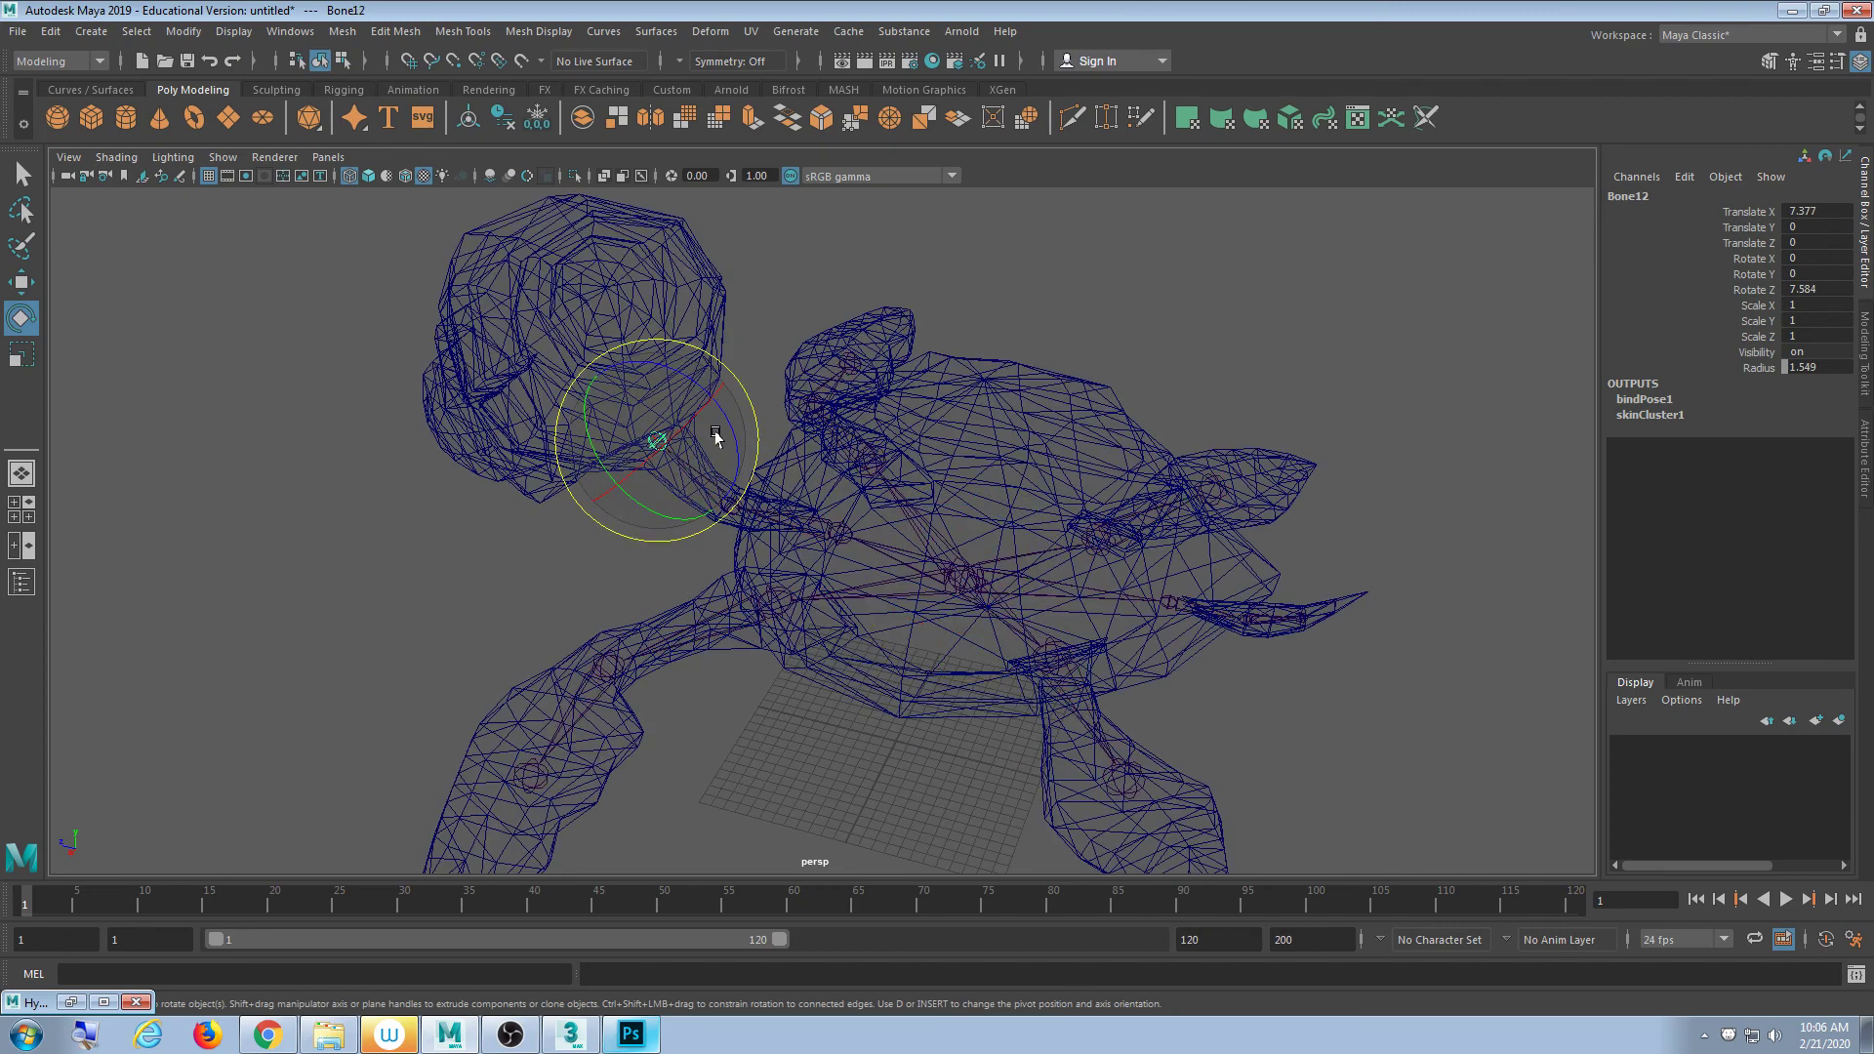
mouse_move(728, 418)
mouse_down()
mouse_move(711, 390)
mouse_move(716, 418)
mouse_up()
key(ctrl+z)
click(624, 556)
scroll(669, 603, up, 3)
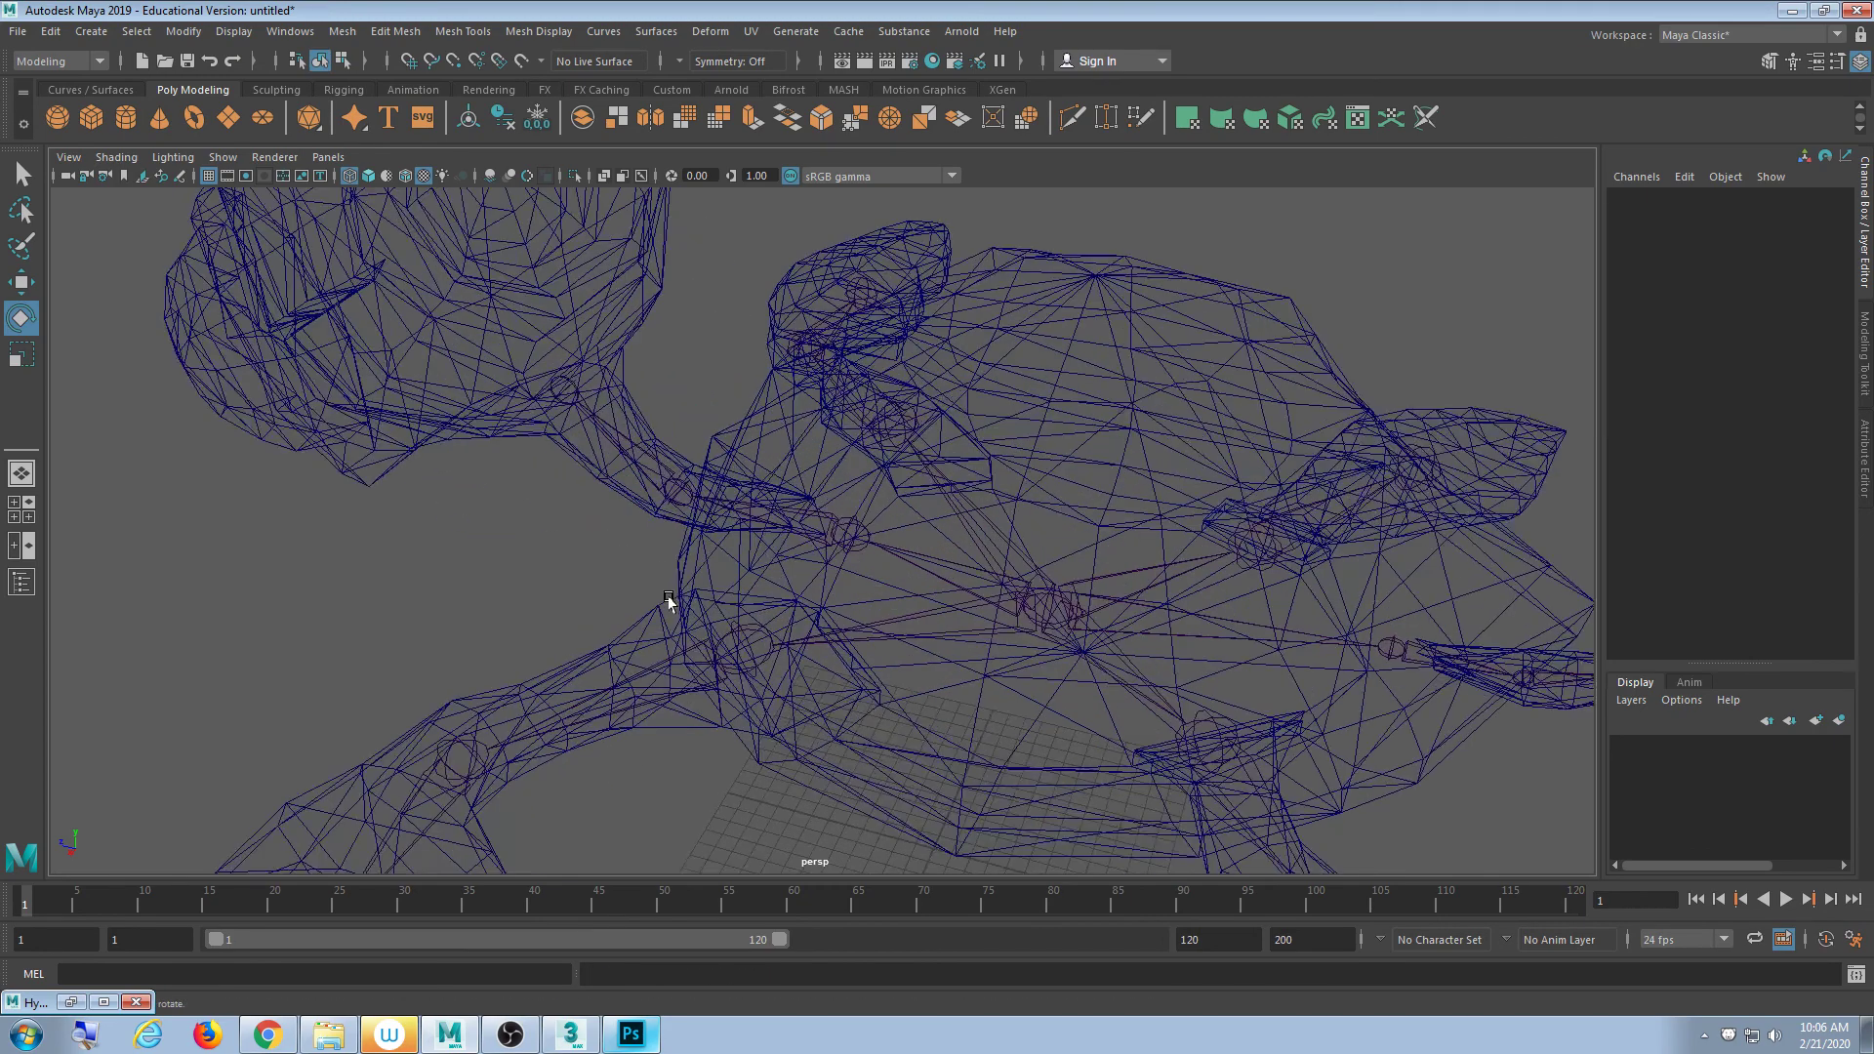
alt+drag(669, 597, 644, 483)
click(644, 480)
alt+drag(902, 640, 849, 624)
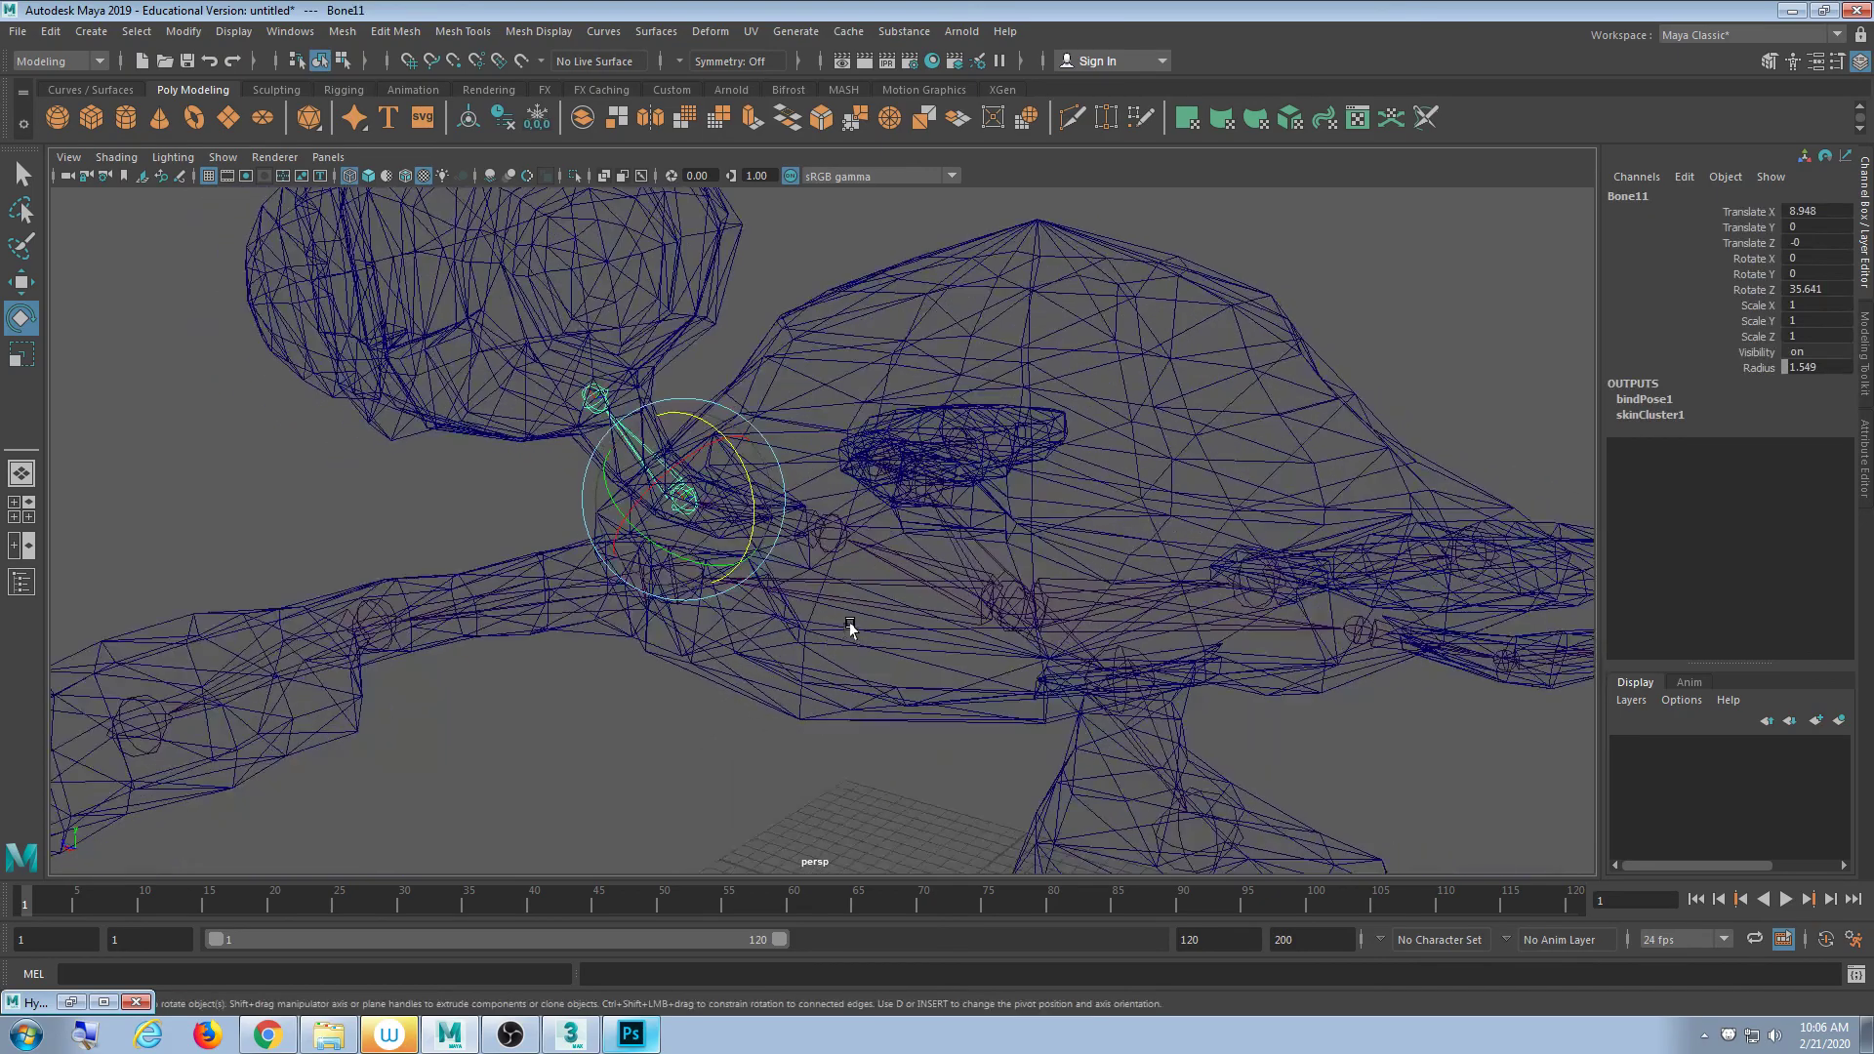
alt+drag(754, 516, 798, 656)
click(791, 573)
click(802, 546)
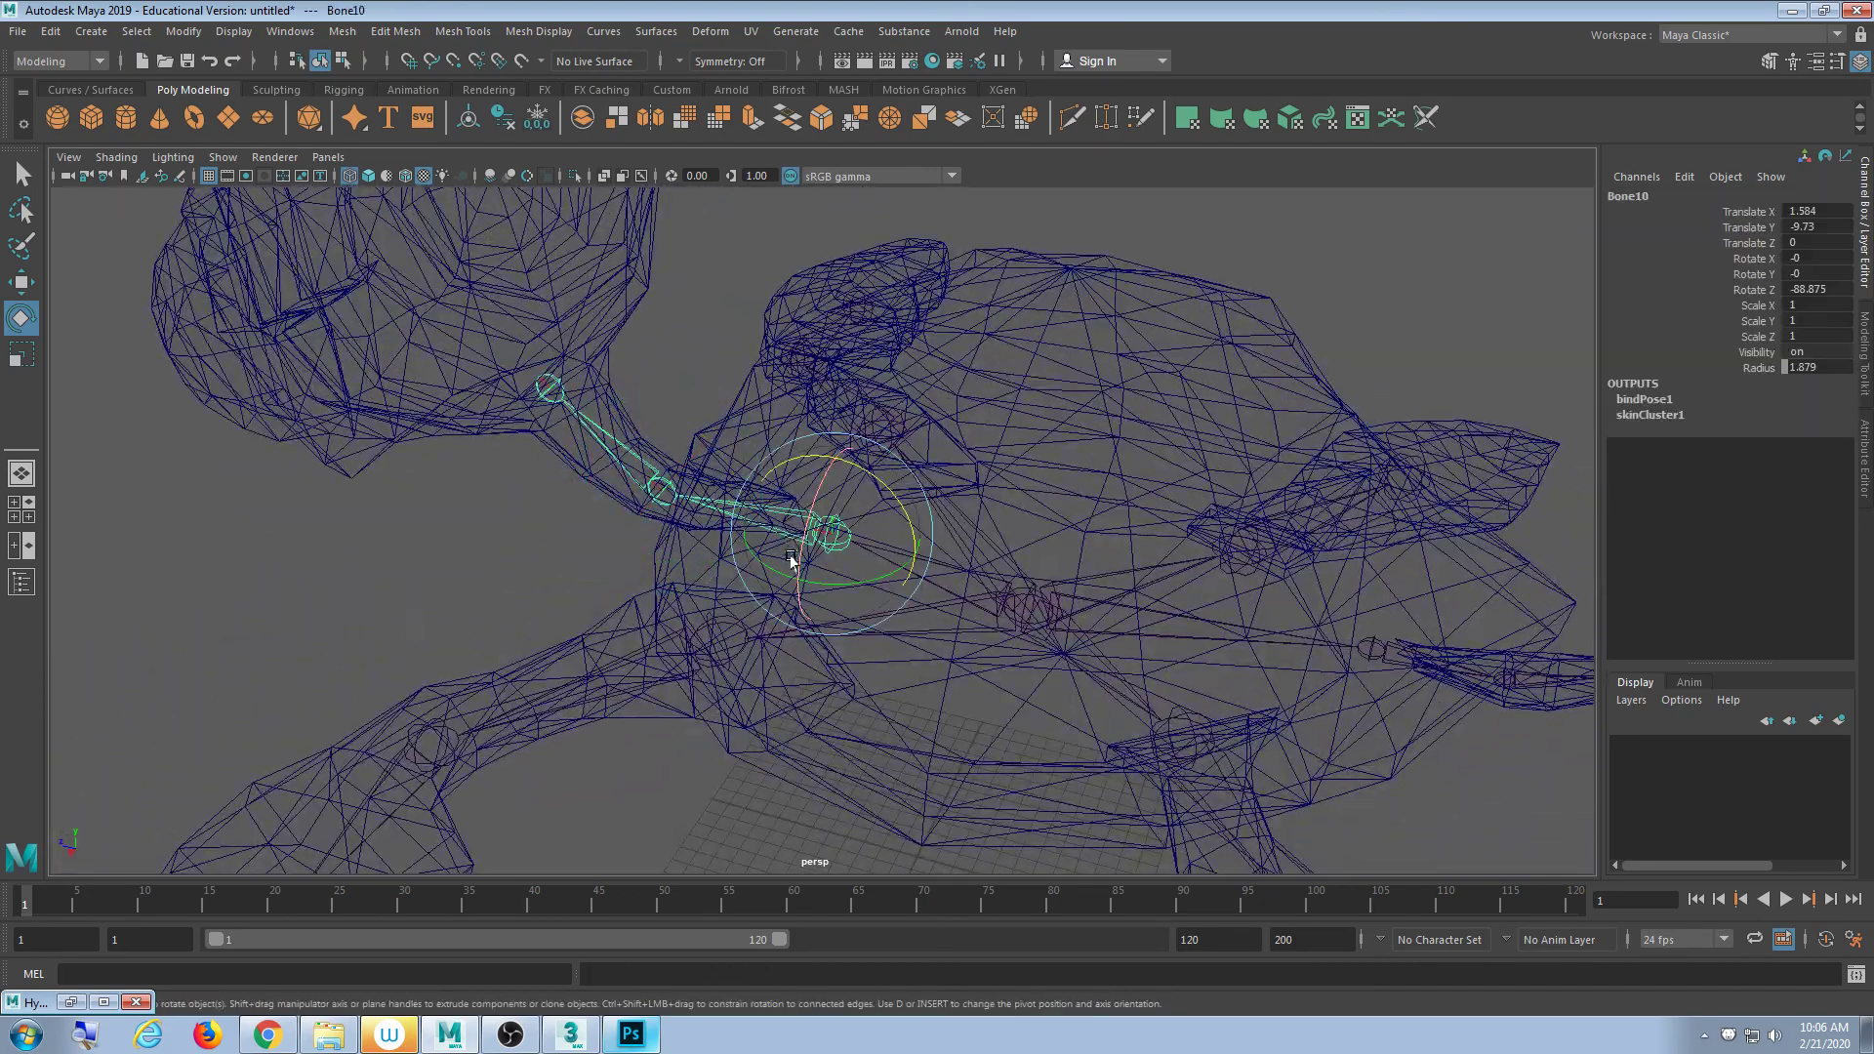
click(616, 652)
click(602, 629)
scroll(959, 636, down, 5)
alt+drag(1079, 646, 1038, 510)
click(1270, 400)
click(1067, 592)
alt+drag(1066, 586, 1188, 586)
alt+right_drag(1188, 585, 1102, 602)
drag(965, 525, 954, 508)
key(ctrl+z)
click(1168, 410)
alt+drag(1167, 410, 1023, 503)
click(1048, 639)
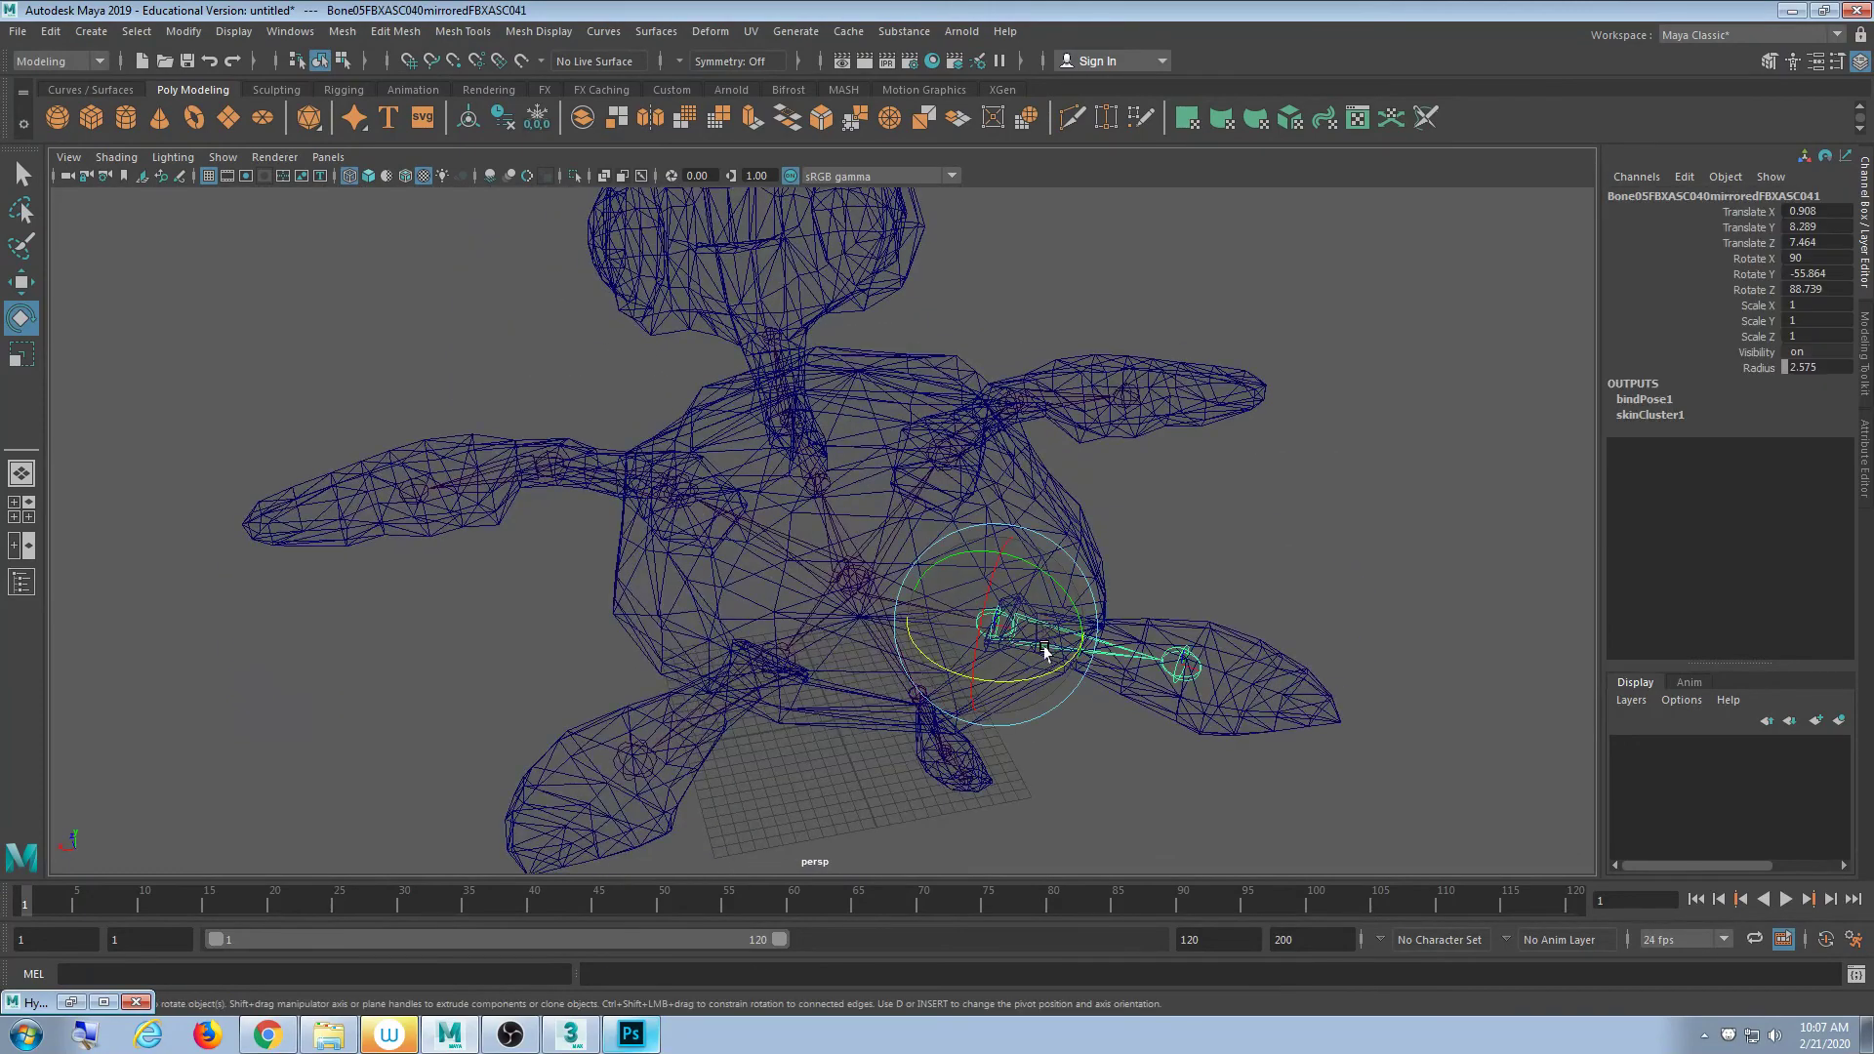
click(1397, 648)
click(1183, 667)
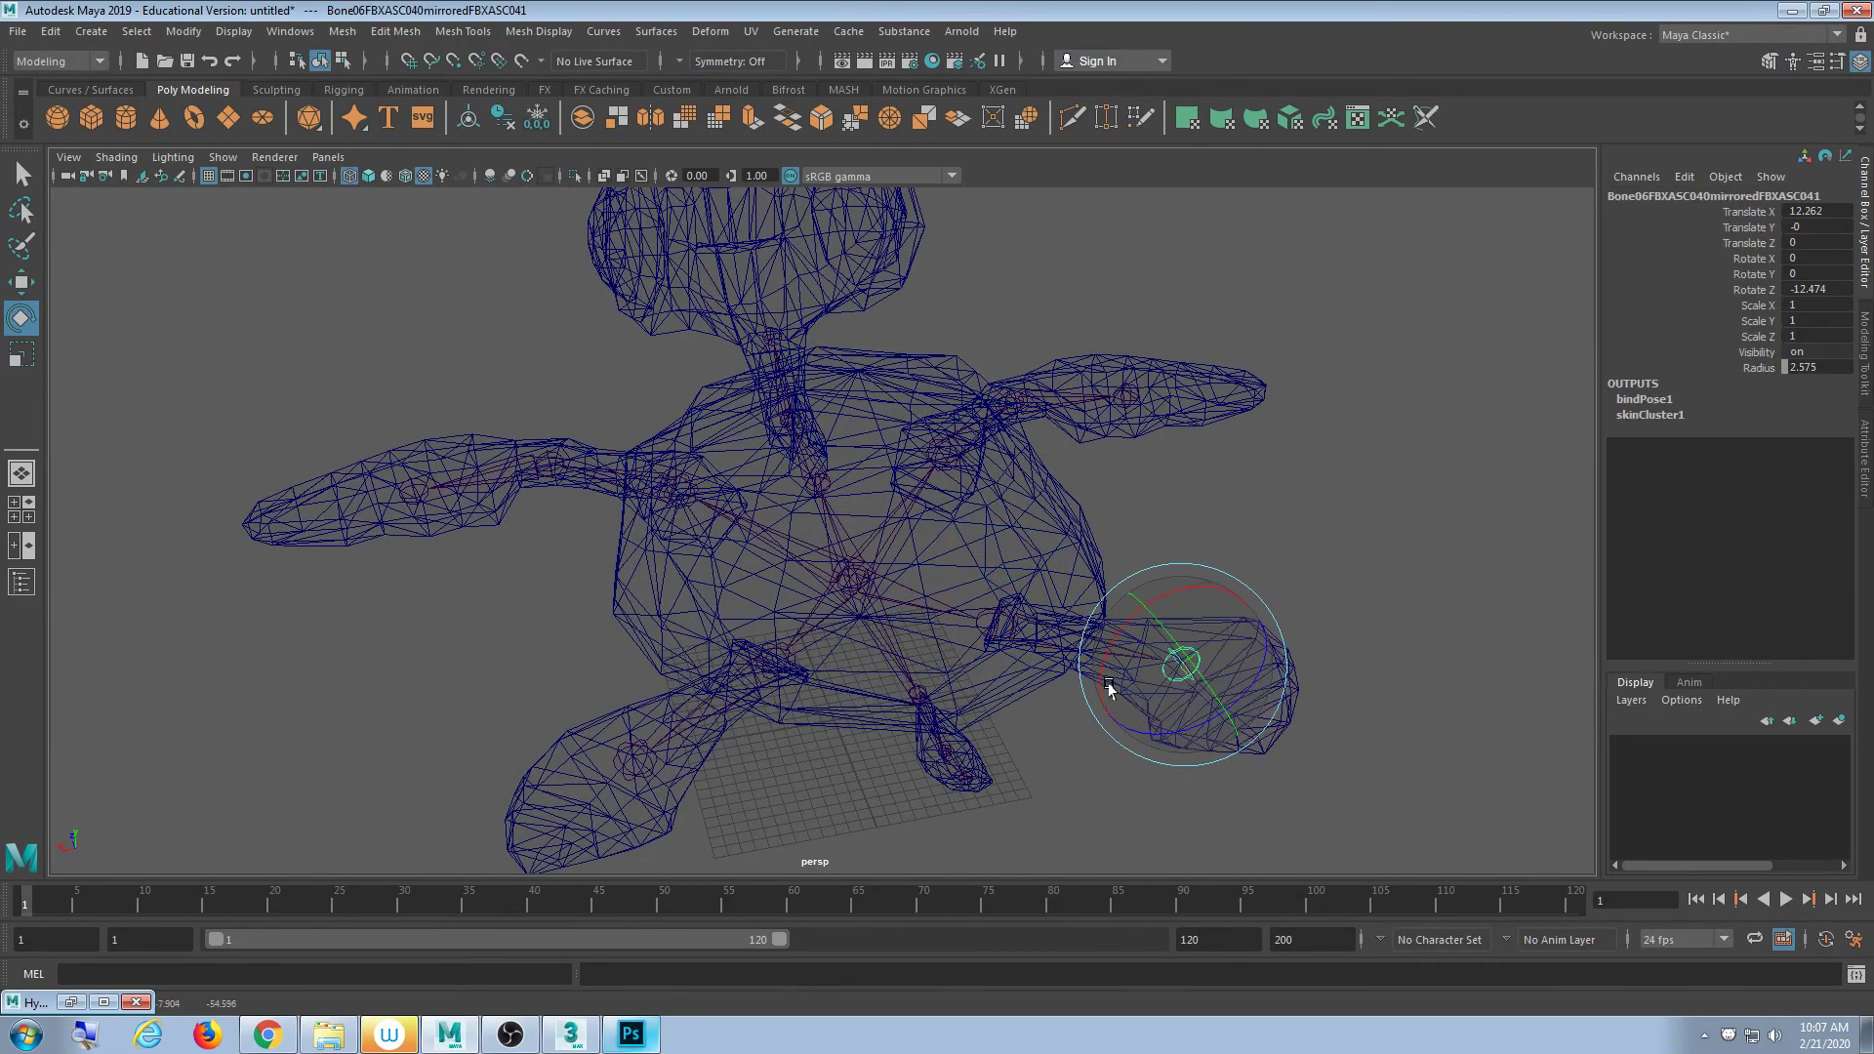
click(1360, 535)
alt+drag(1359, 536, 922, 492)
alt+middle_drag(922, 492, 894, 591)
scroll(894, 592, up, 4)
mouse_move(894, 592)
alt+mouse_down()
mouse_move(926, 543)
mouse_move(831, 564)
mouse_move(887, 614)
mouse_move(1175, 606)
mouse_move(964, 645)
mouse_move(883, 628)
mouse_move(879, 565)
mouse_move(825, 695)
alt+mouse_up()
click(926, 544)
scroll(917, 443, down, 3)
key(5)
scroll(862, 645, up, 5)
scroll(824, 695, down, 5)
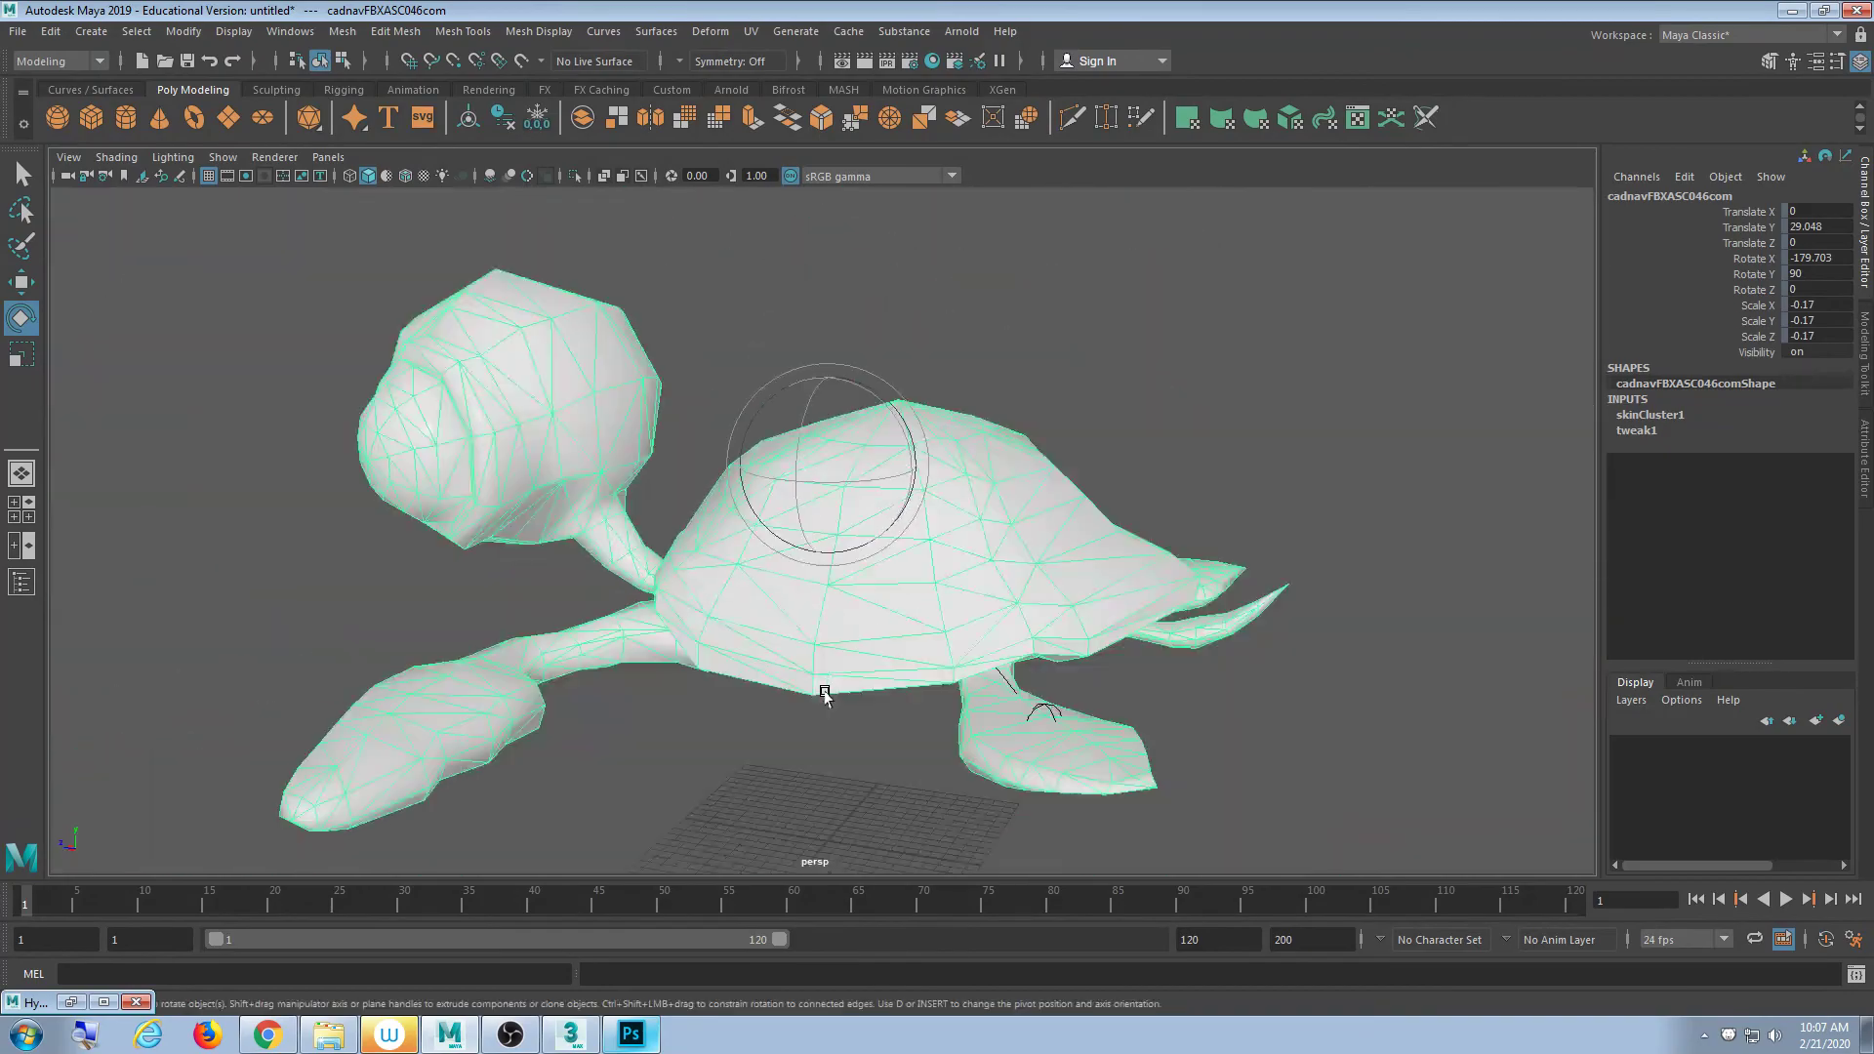
key(4)
scroll(954, 628, down, 2)
click(1050, 476)
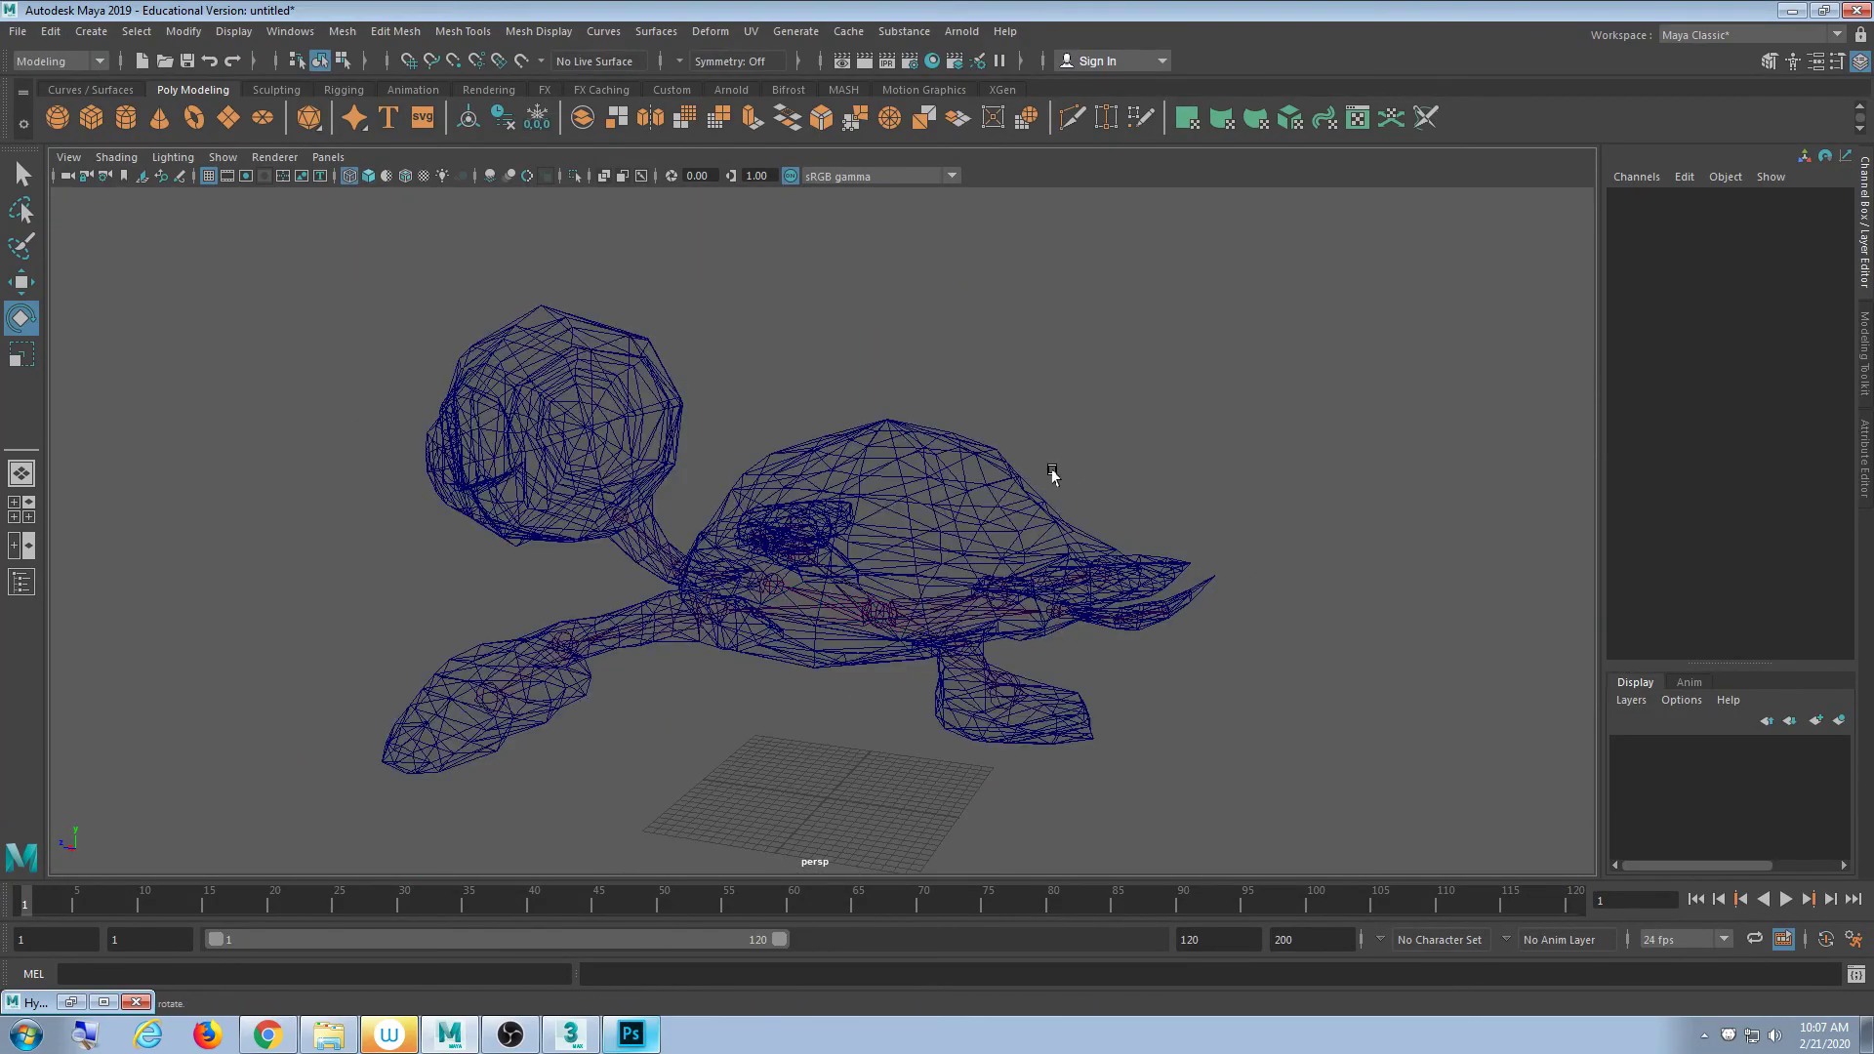
mouse_move(1050, 477)
alt+mouse_down()
mouse_move(1006, 510)
mouse_move(1047, 497)
alt+mouse_up()
scroll(874, 537, up, 1)
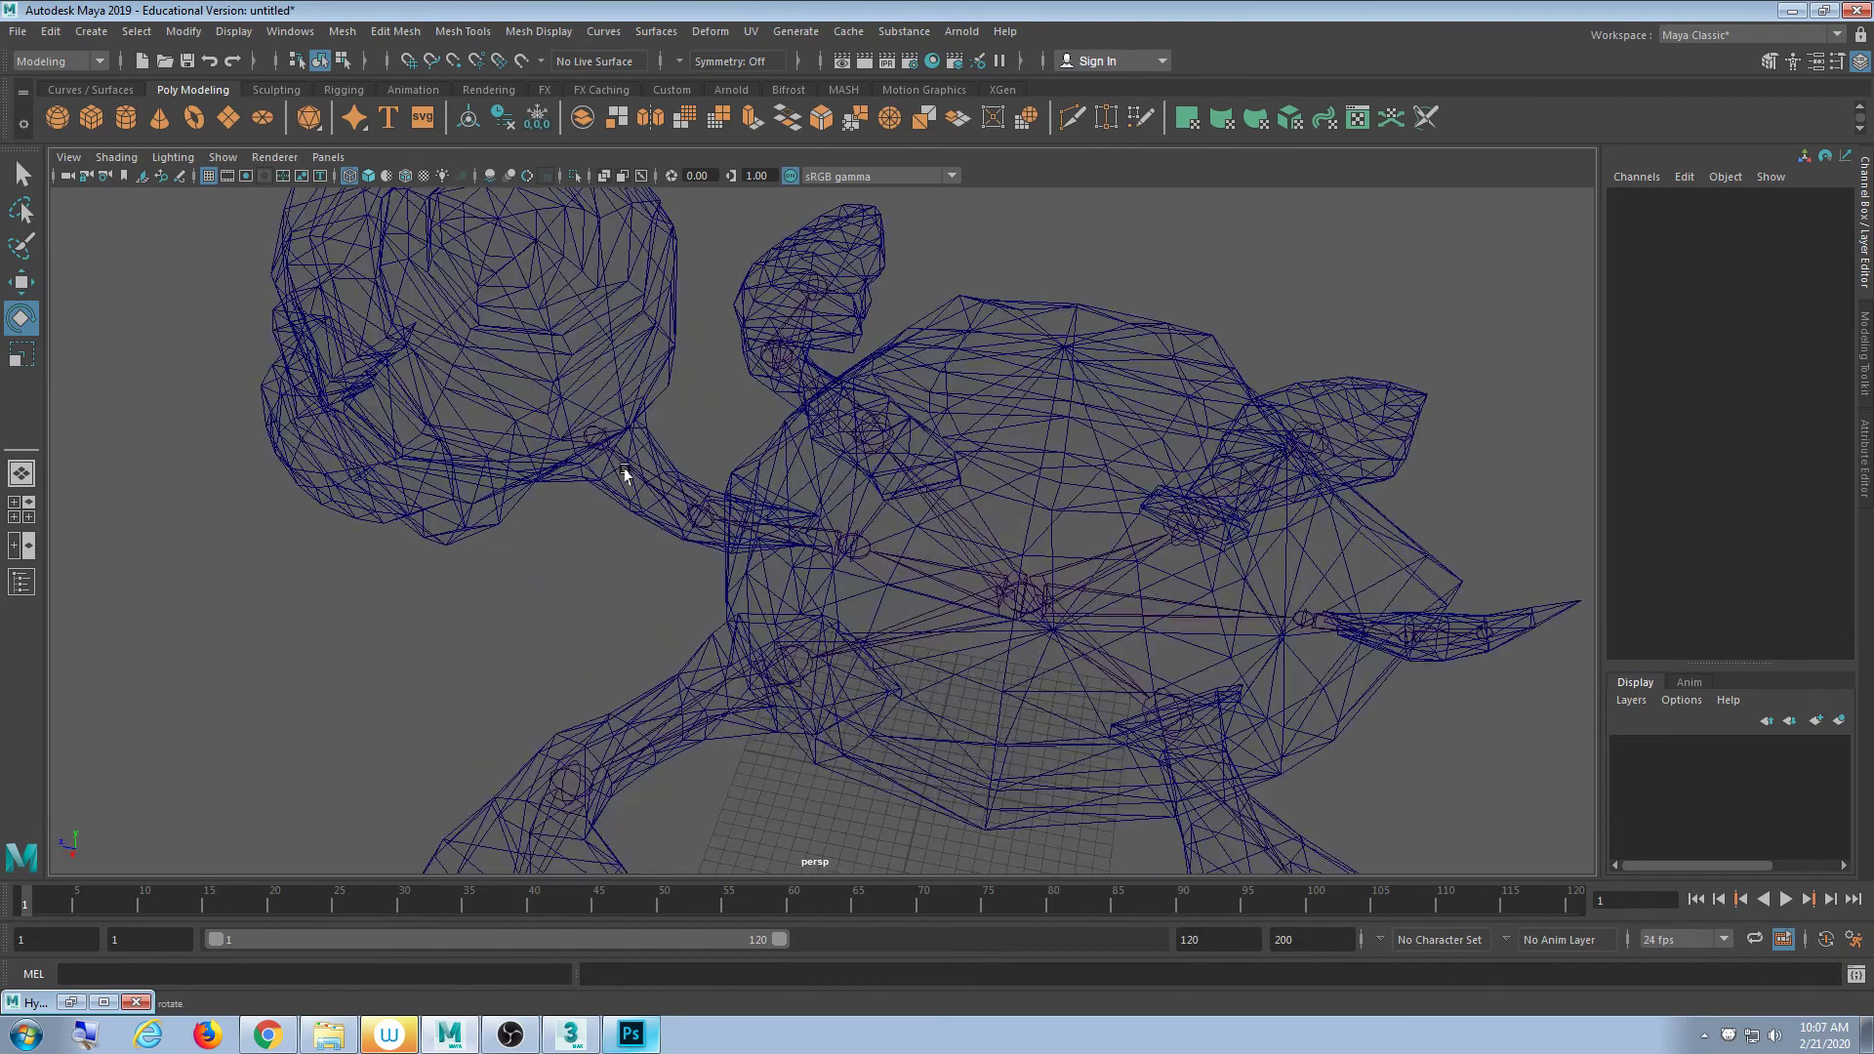
click(601, 432)
drag(661, 460, 697, 431)
key(ctrl+z)
click(941, 310)
scroll(946, 448, down, 4)
alt+drag(991, 517, 949, 482)
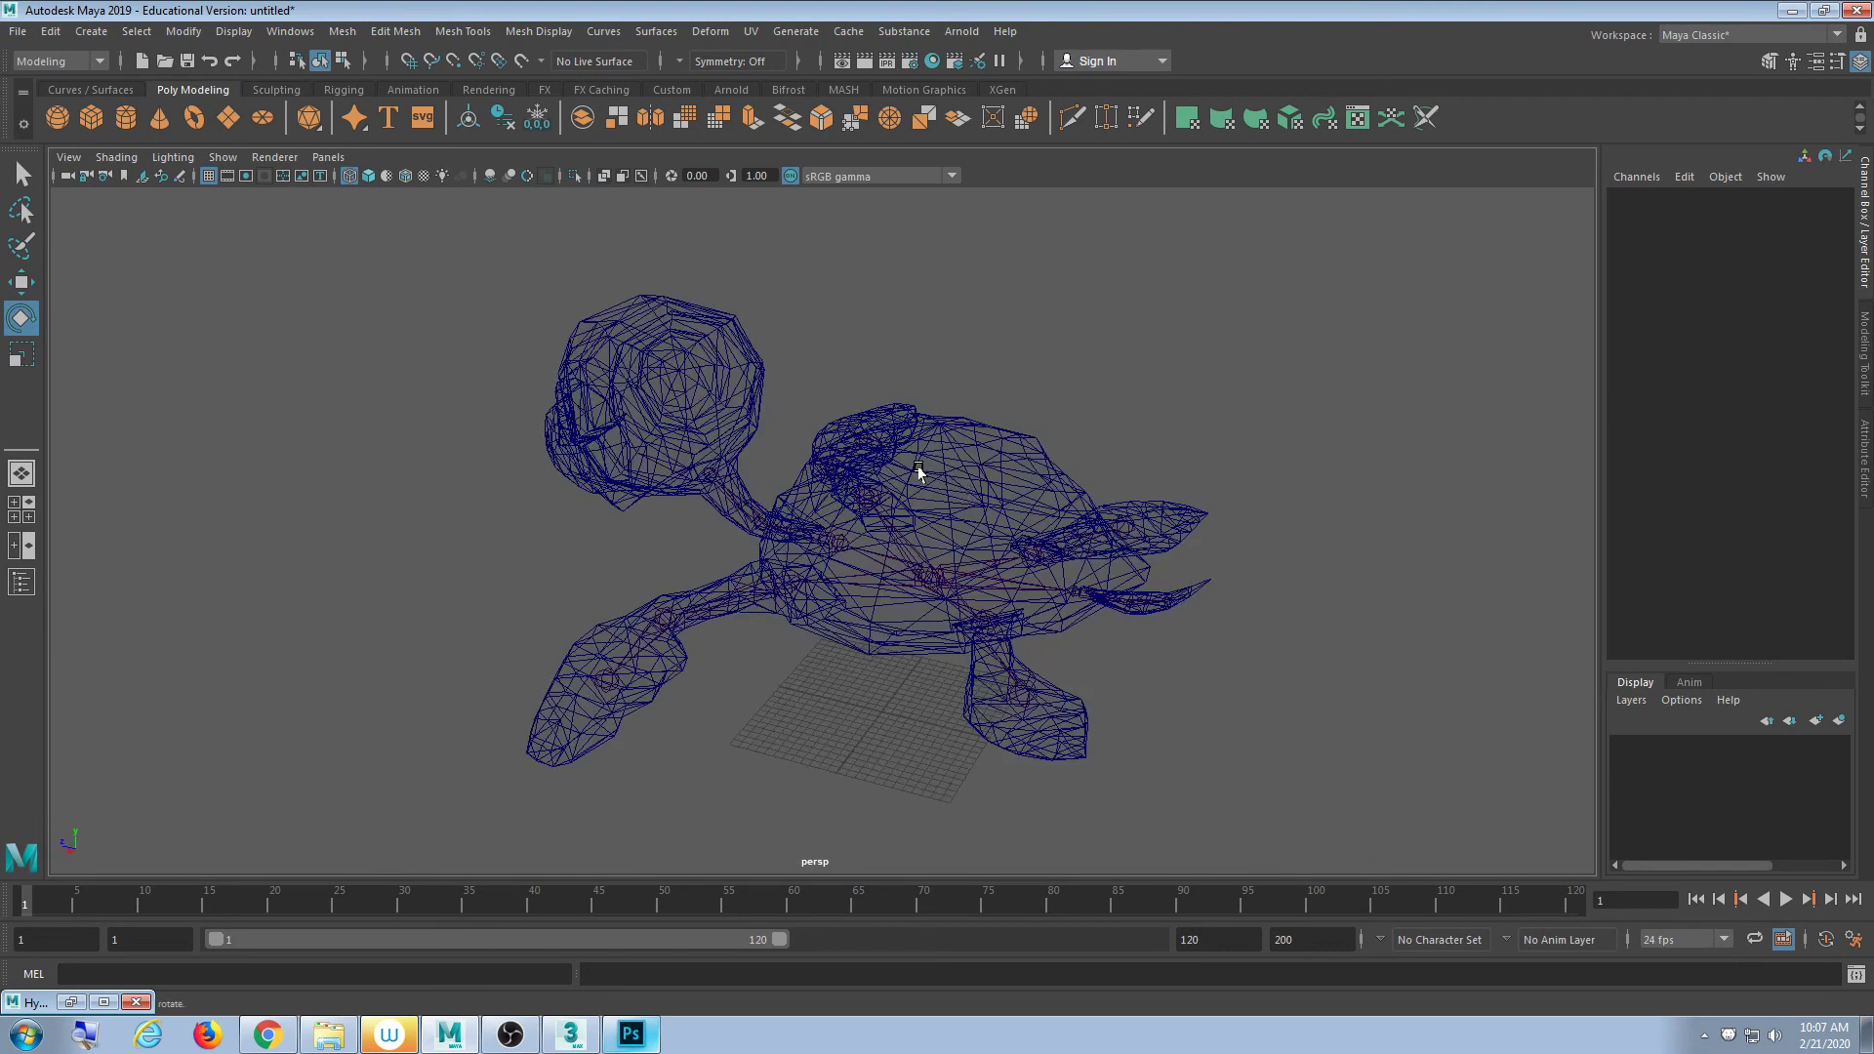
key(6)
mouse_move(905, 473)
alt+mouse_down()
mouse_move(1016, 518)
mouse_move(960, 521)
mouse_move(841, 406)
mouse_move(976, 517)
mouse_move(1036, 527)
alt+mouse_up()
scroll(1016, 518, up, 3)
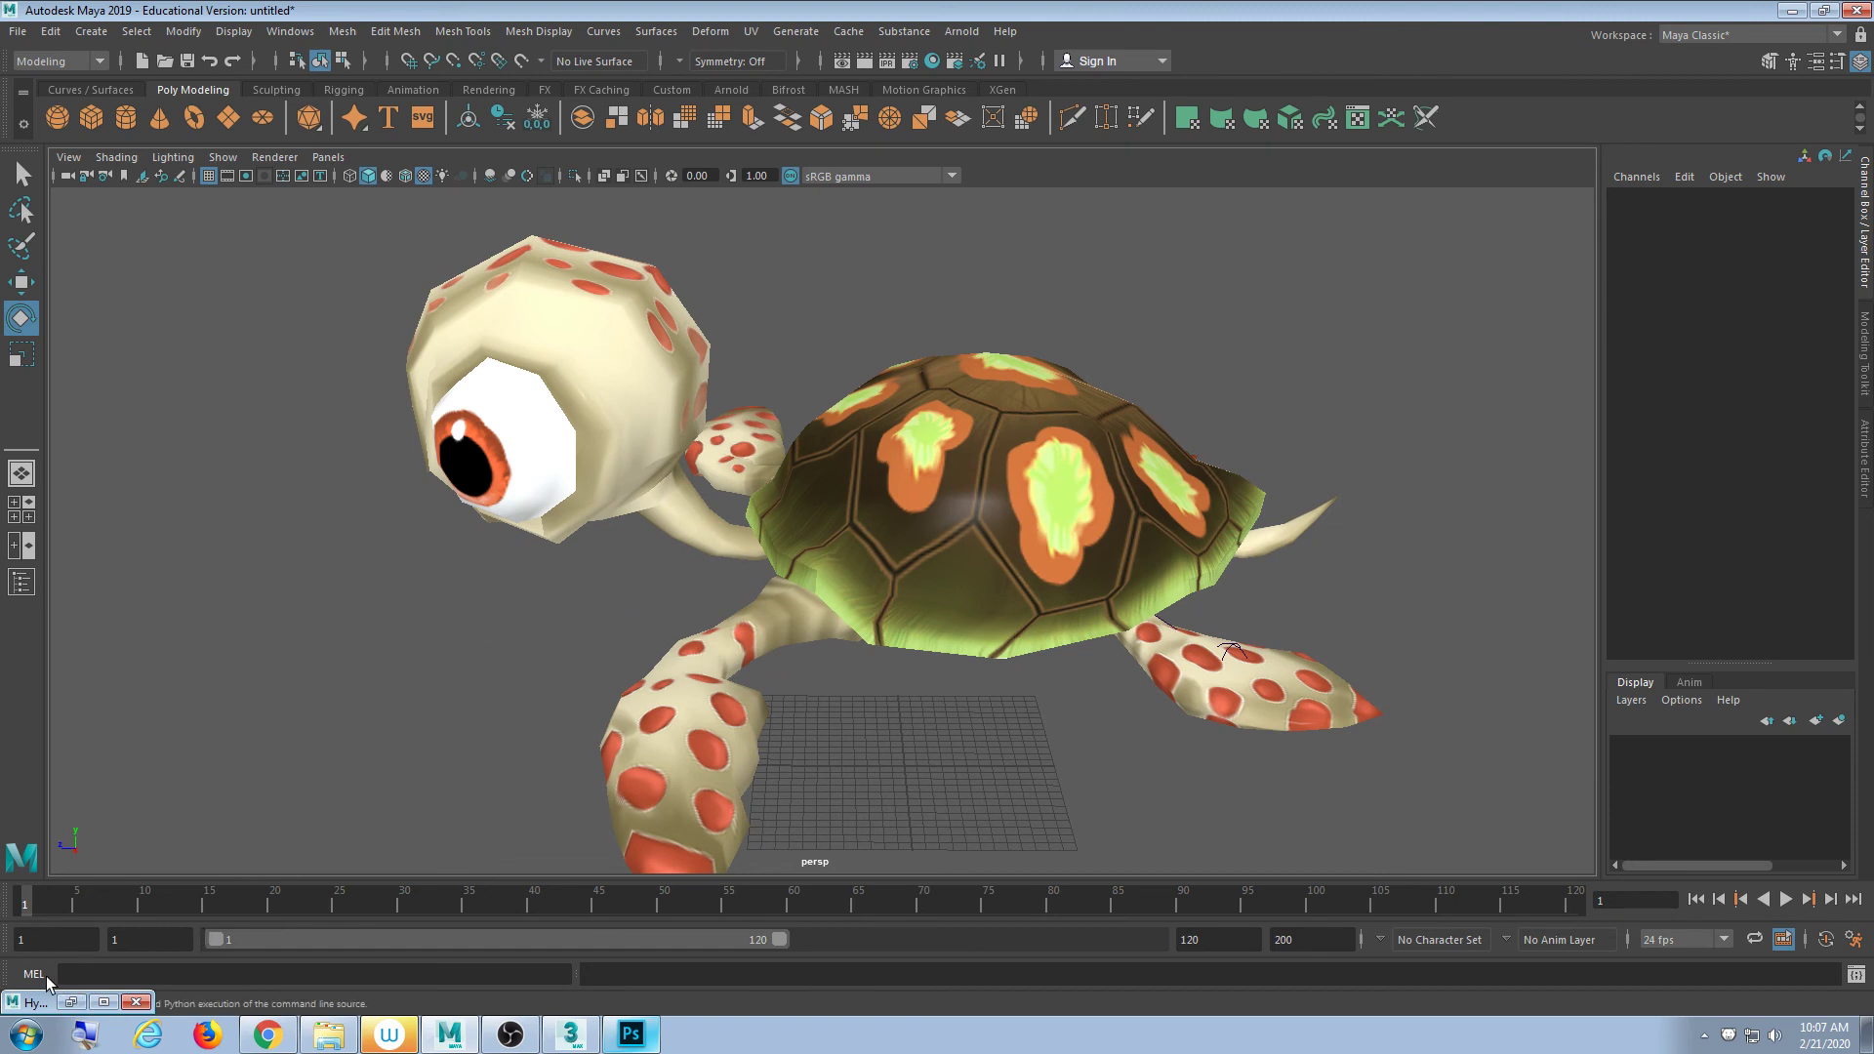
- Save the scene to the Desktop as Turtle.mb with File > Save Scene As
alt+drag(809, 647, 861, 652)
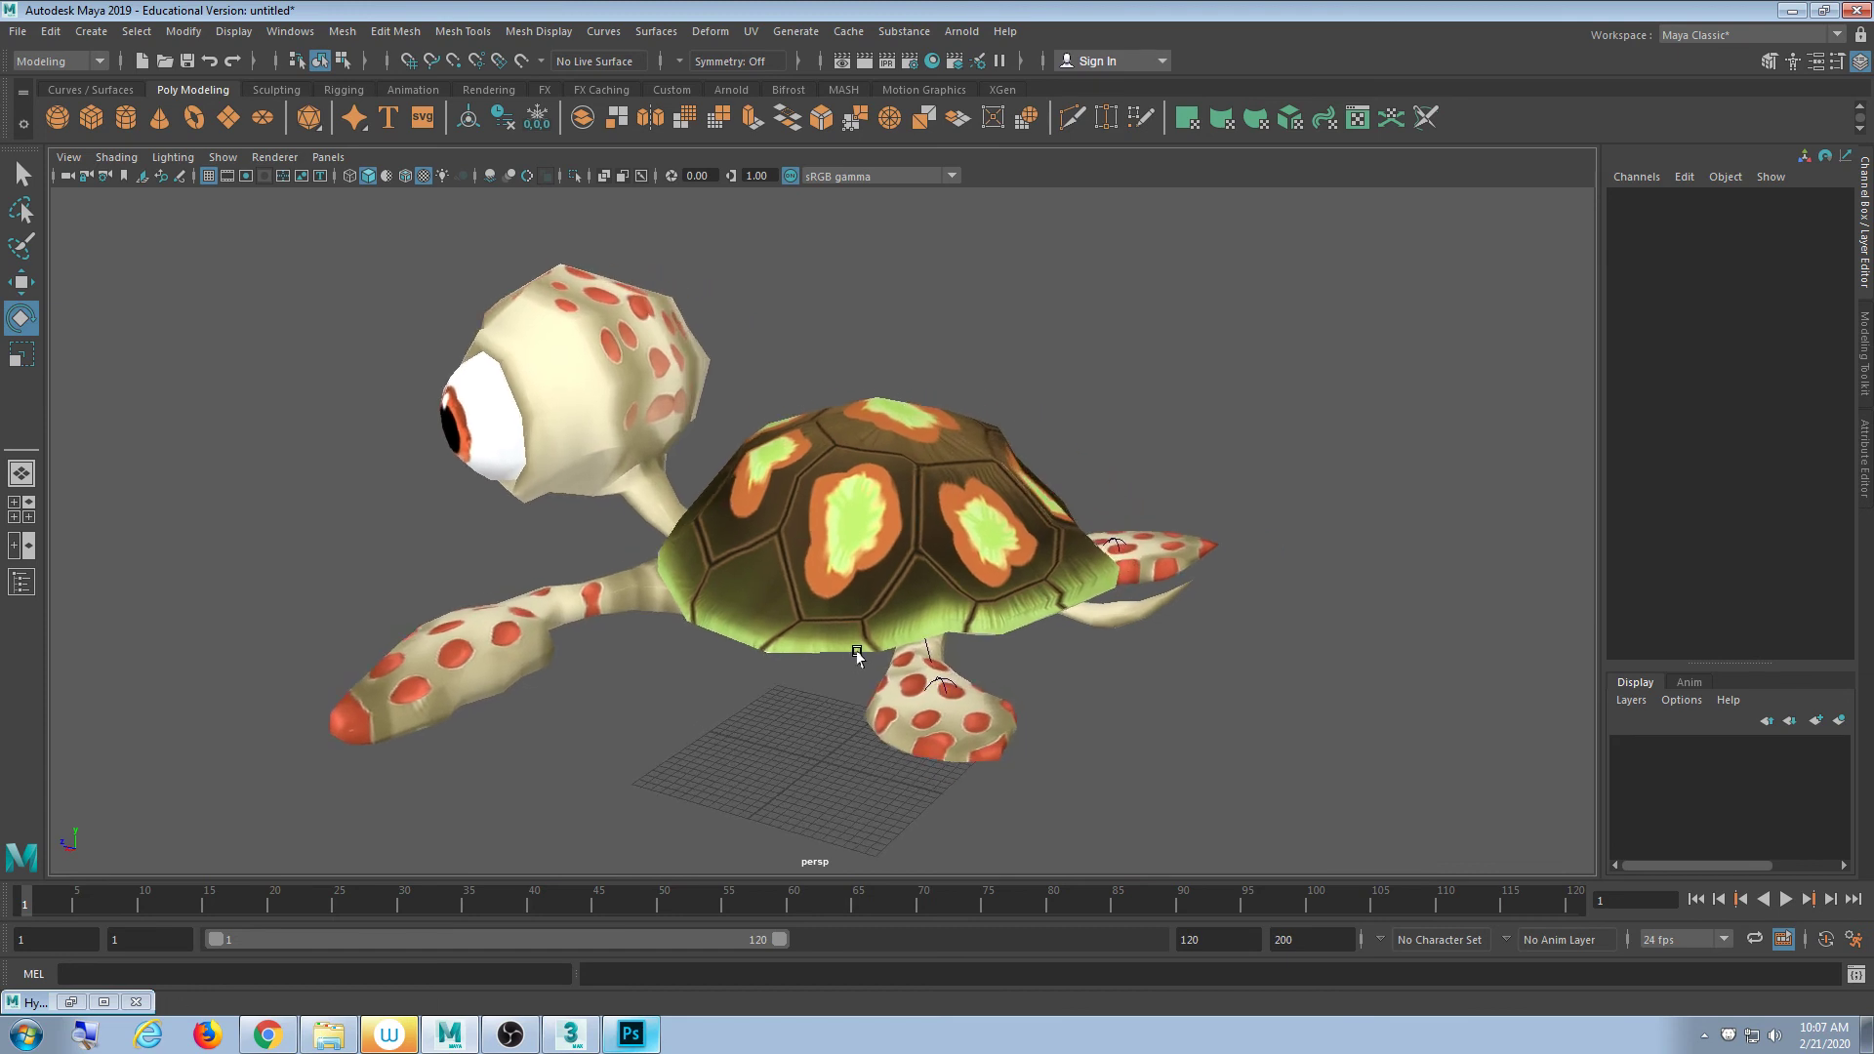
click(17, 31)
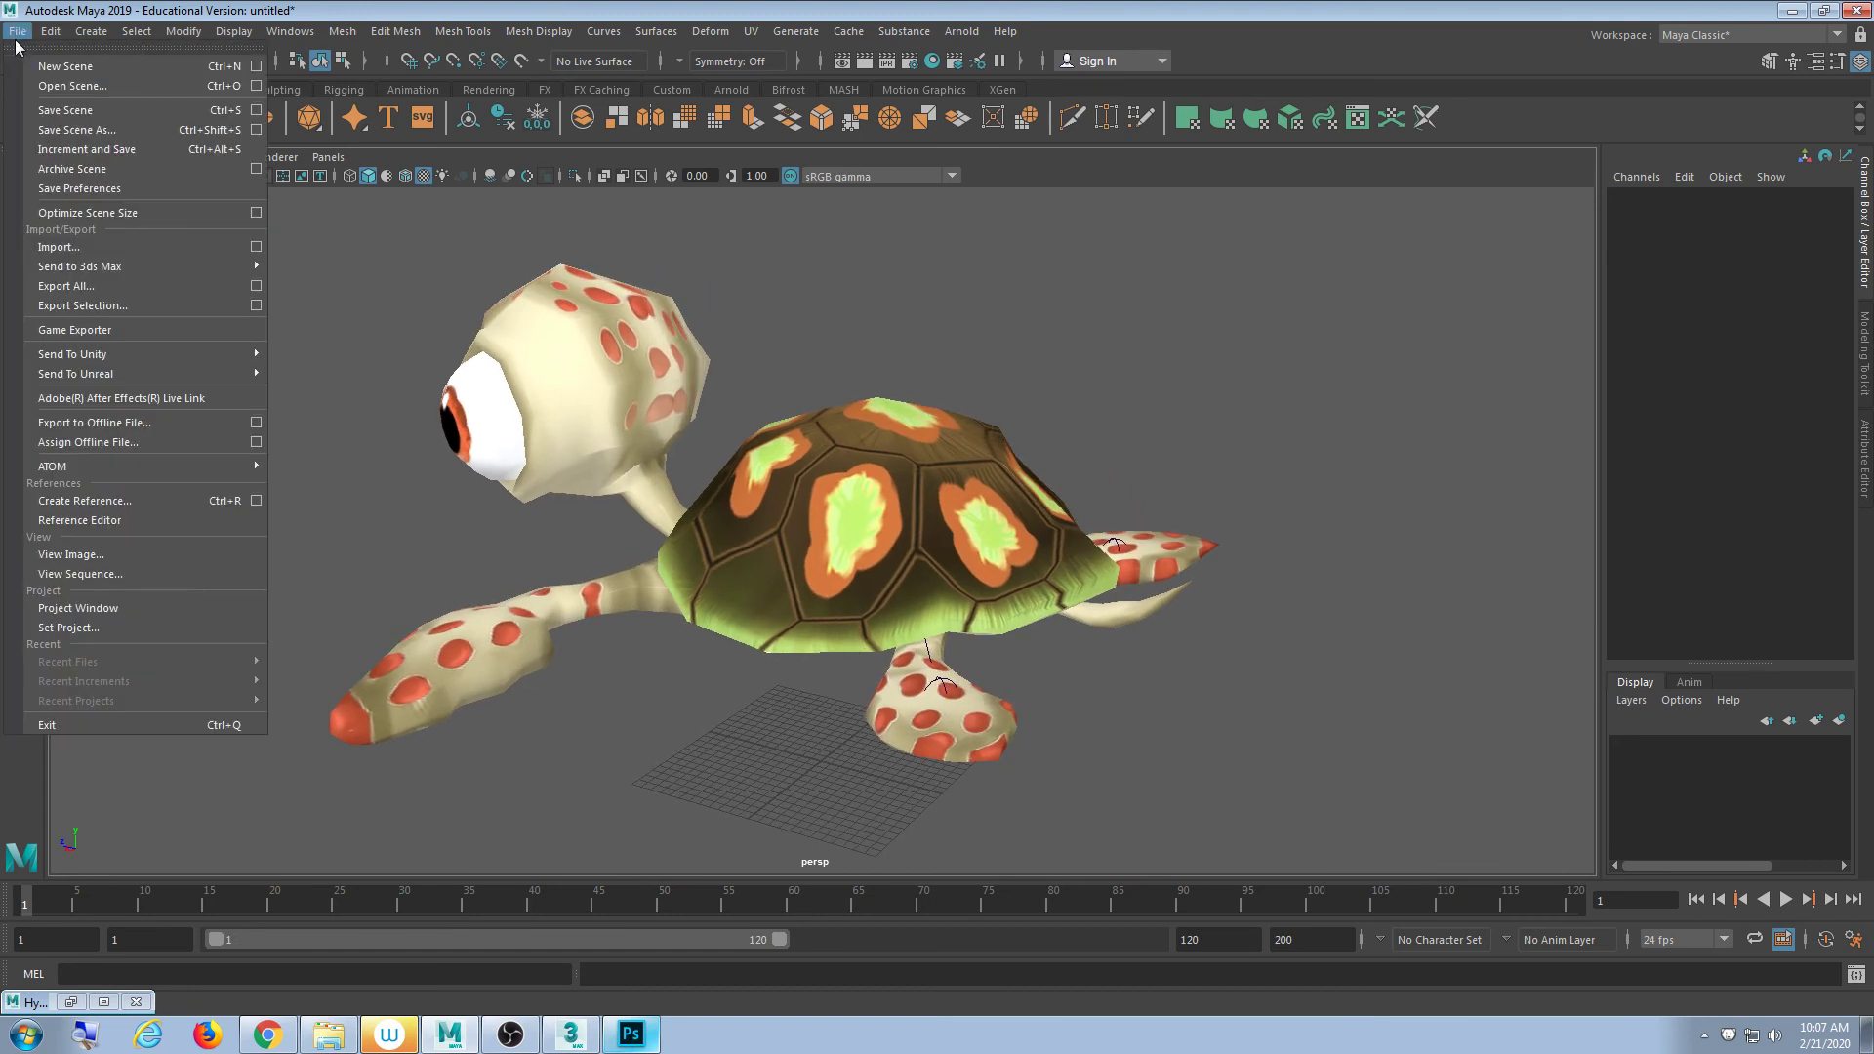
click(78, 143)
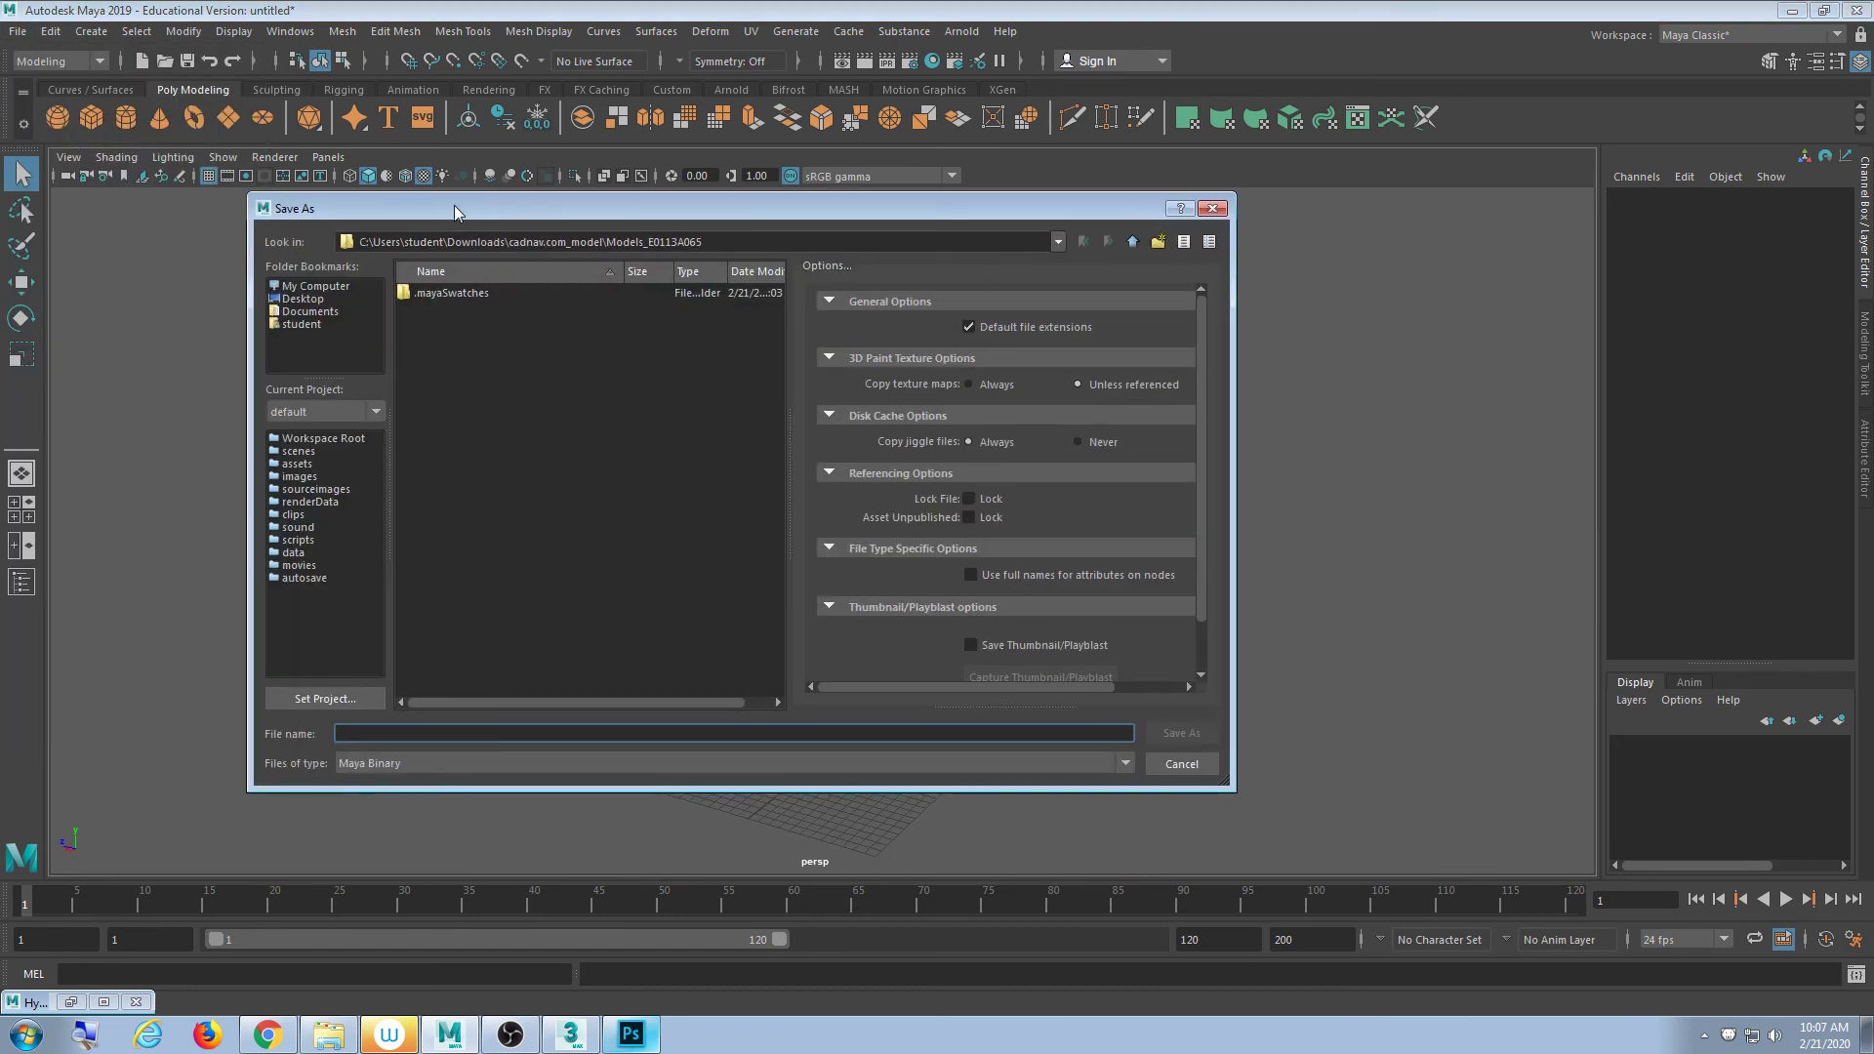
click(303, 299)
click(421, 733)
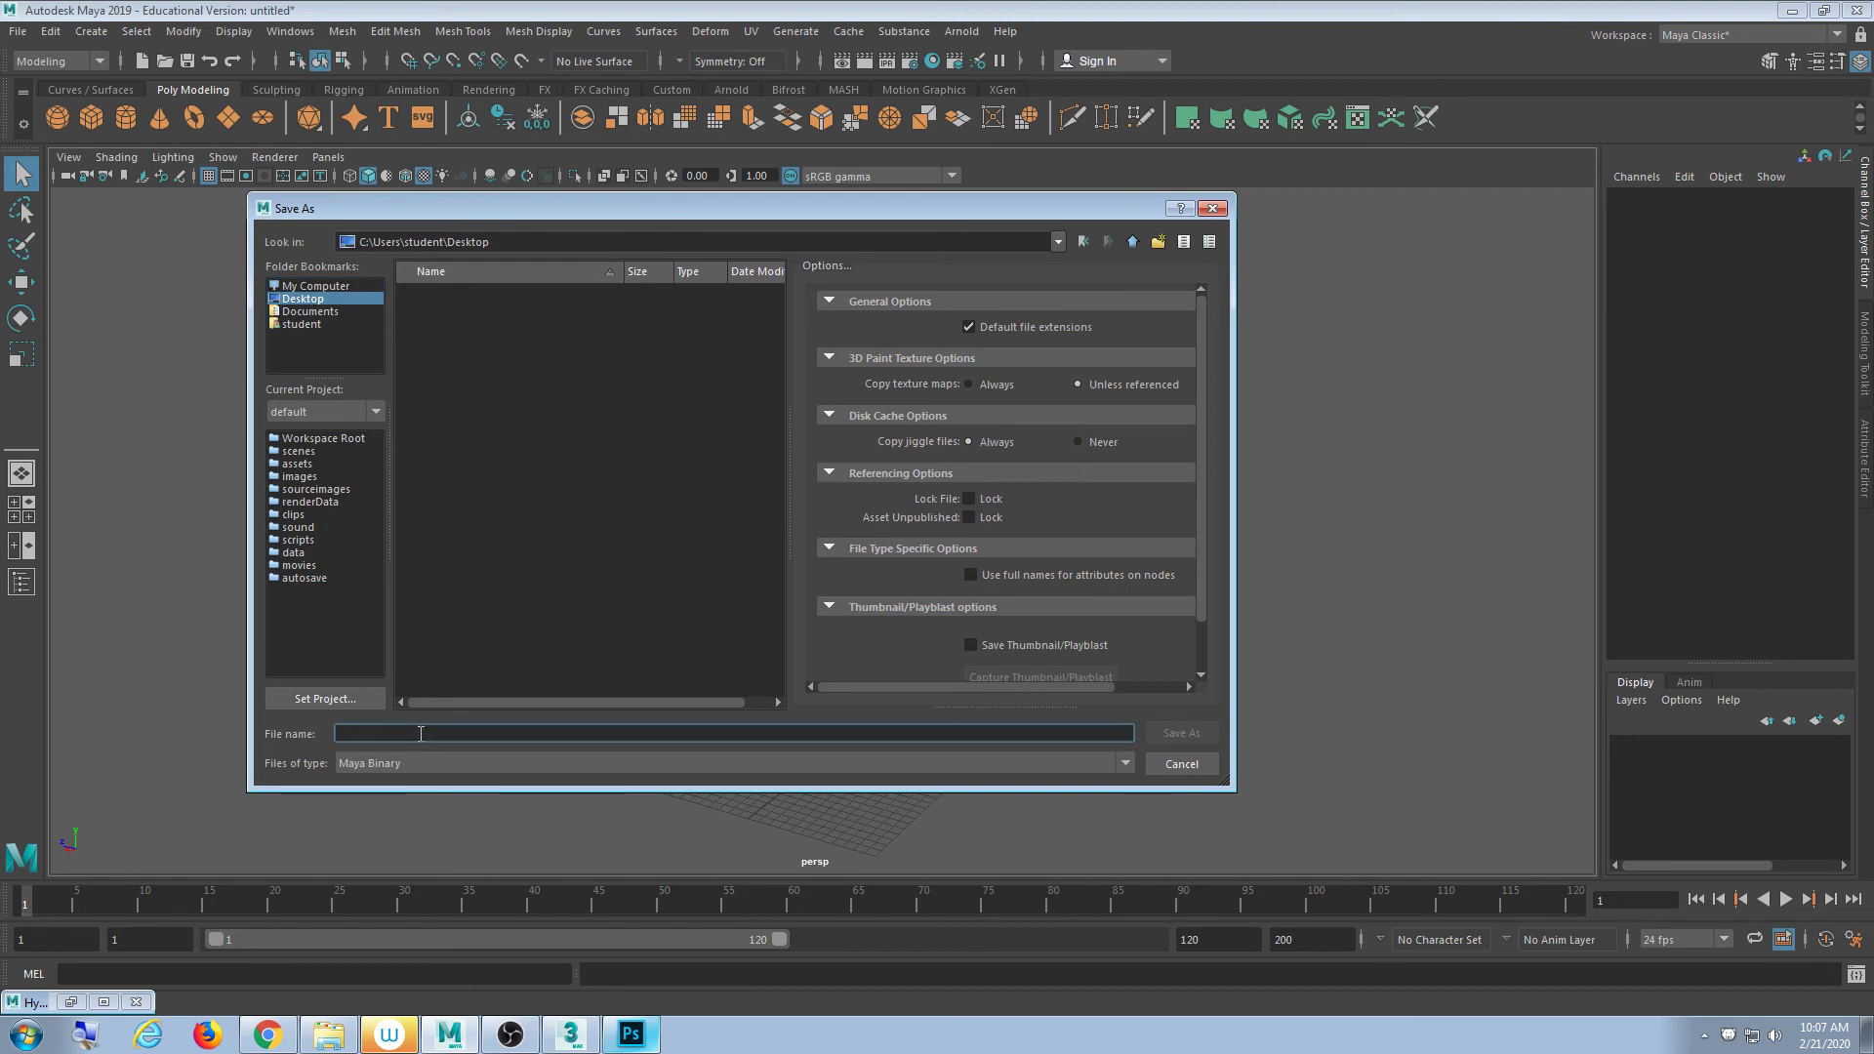
text(Turtle)
key(Return)
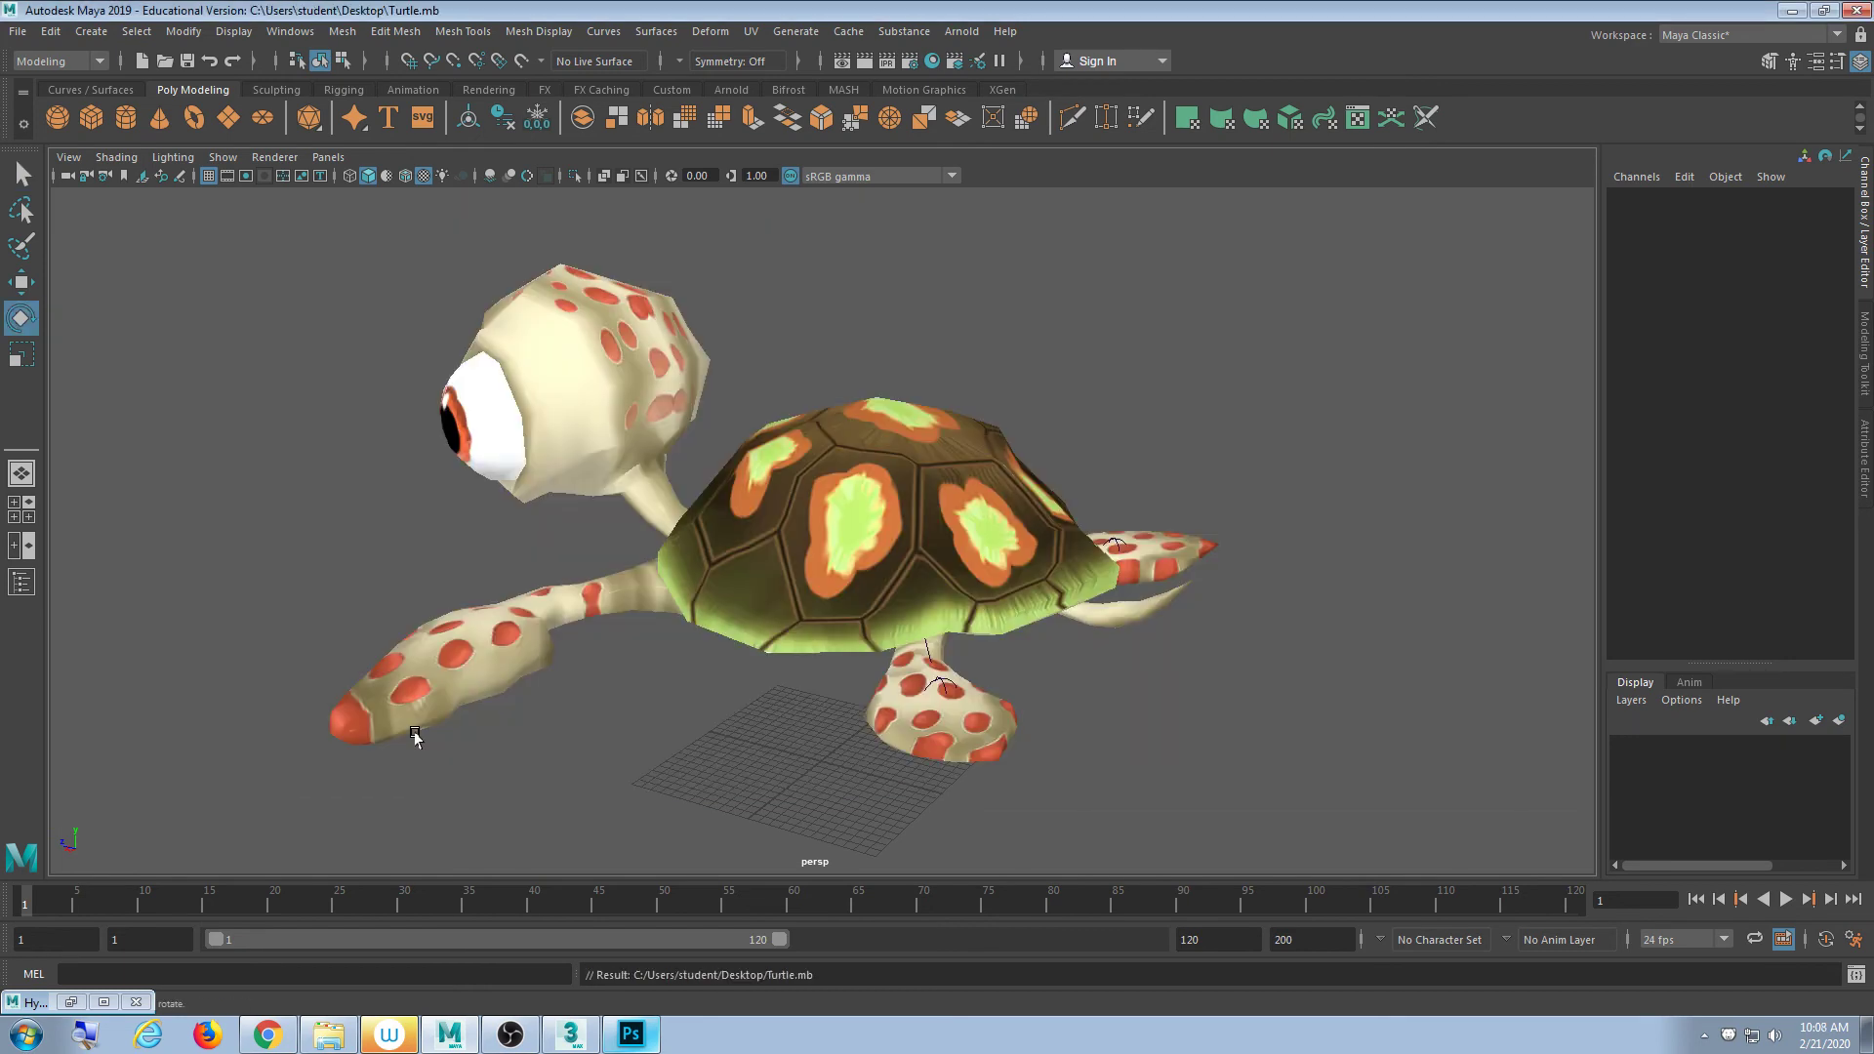
- Orbit to inspect the turtle's underside and face, briefly selecting and deselecting the mesh
alt+drag(993, 592, 620, 659)
scroll(983, 631, down, 4)
scroll(924, 648, up, 8)
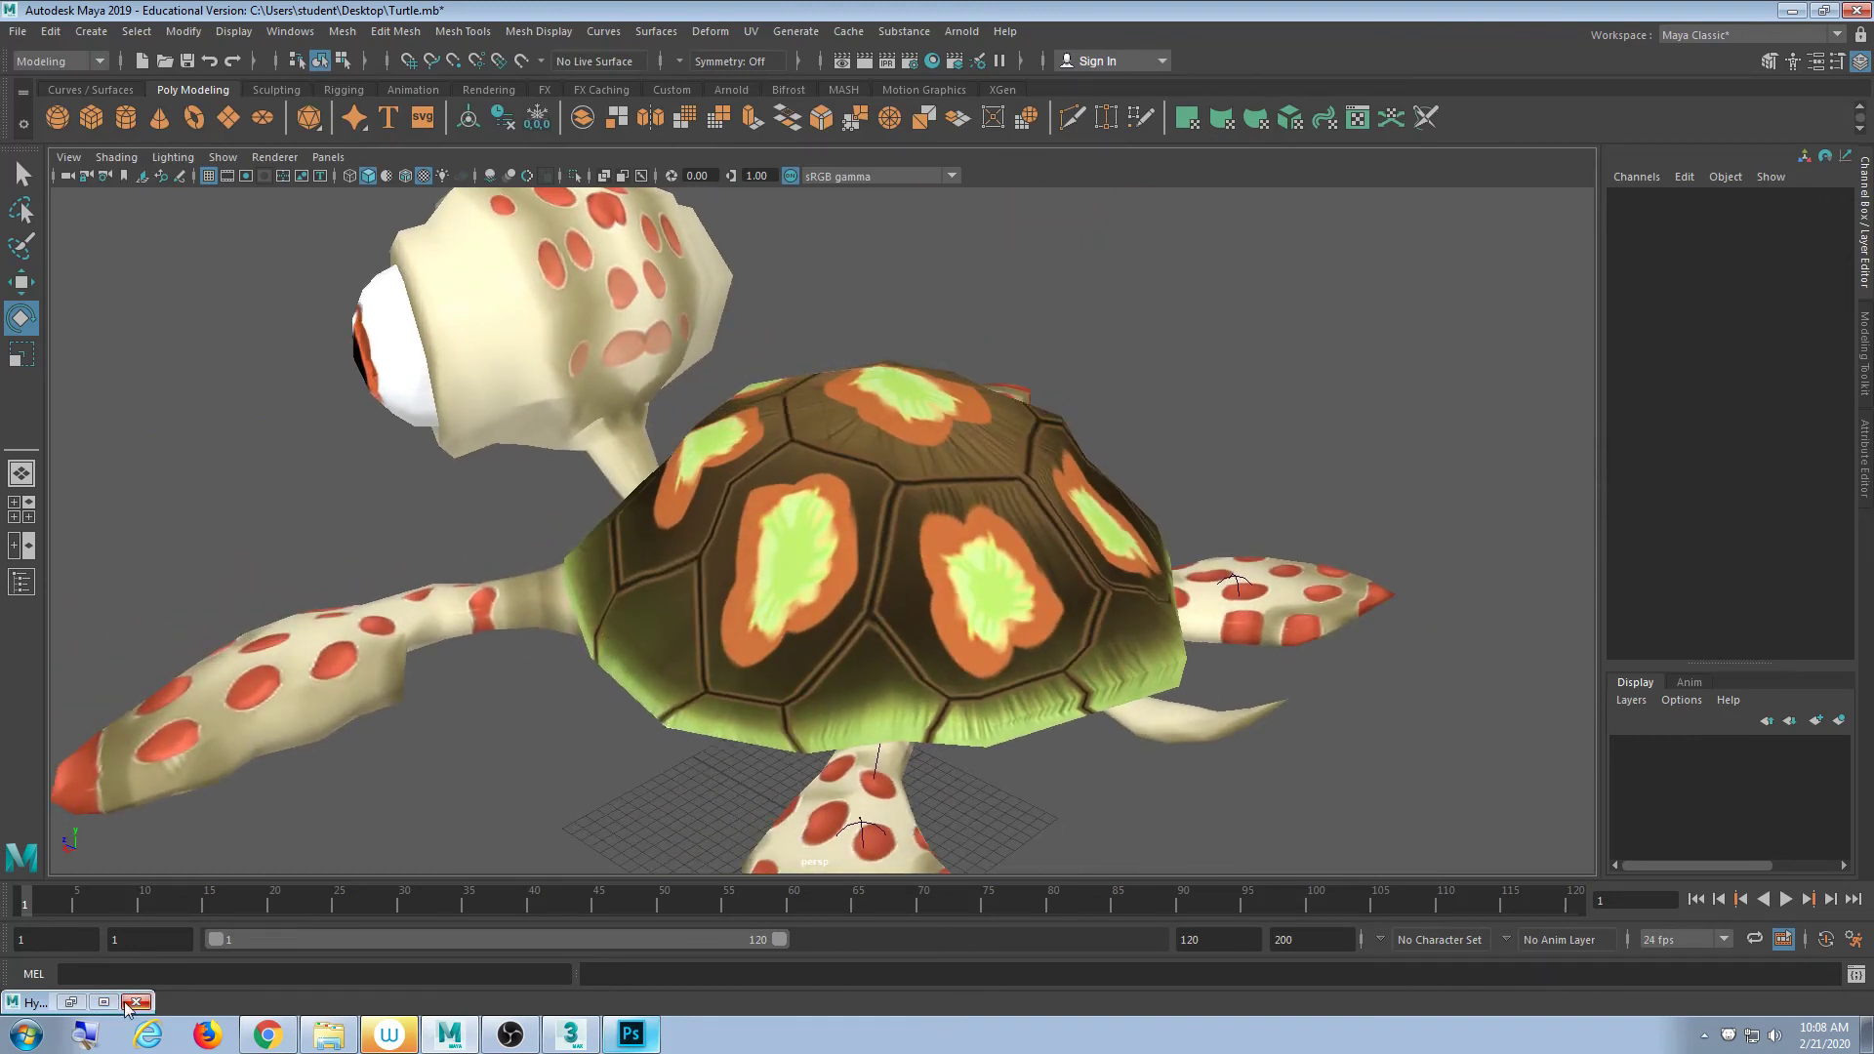
alt+drag(527, 737, 832, 644)
click(890, 501)
click(1201, 414)
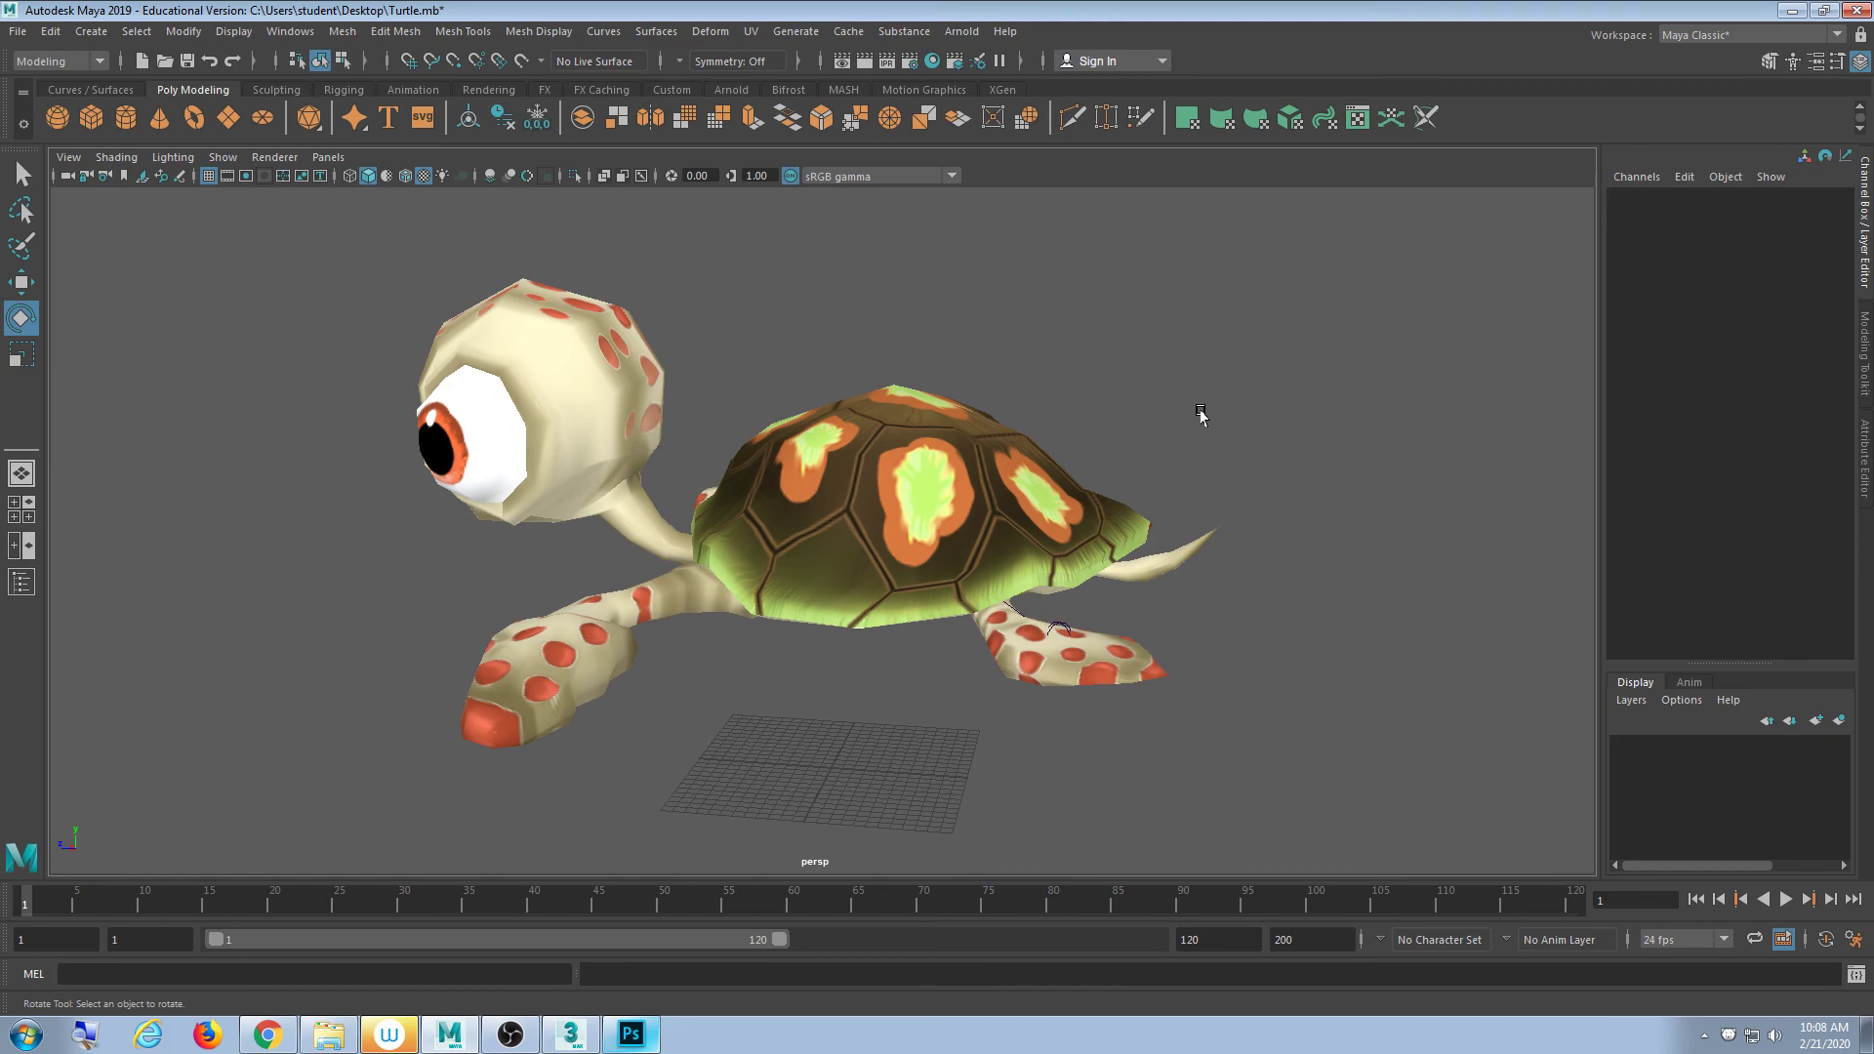
- Switch to wireframe and inspect the Bone01 root and flipper joints from below
key(4)
alt+drag(1184, 611, 1126, 507)
click(828, 549)
alt+drag(937, 673, 1045, 574)
click(1137, 600)
click(1172, 681)
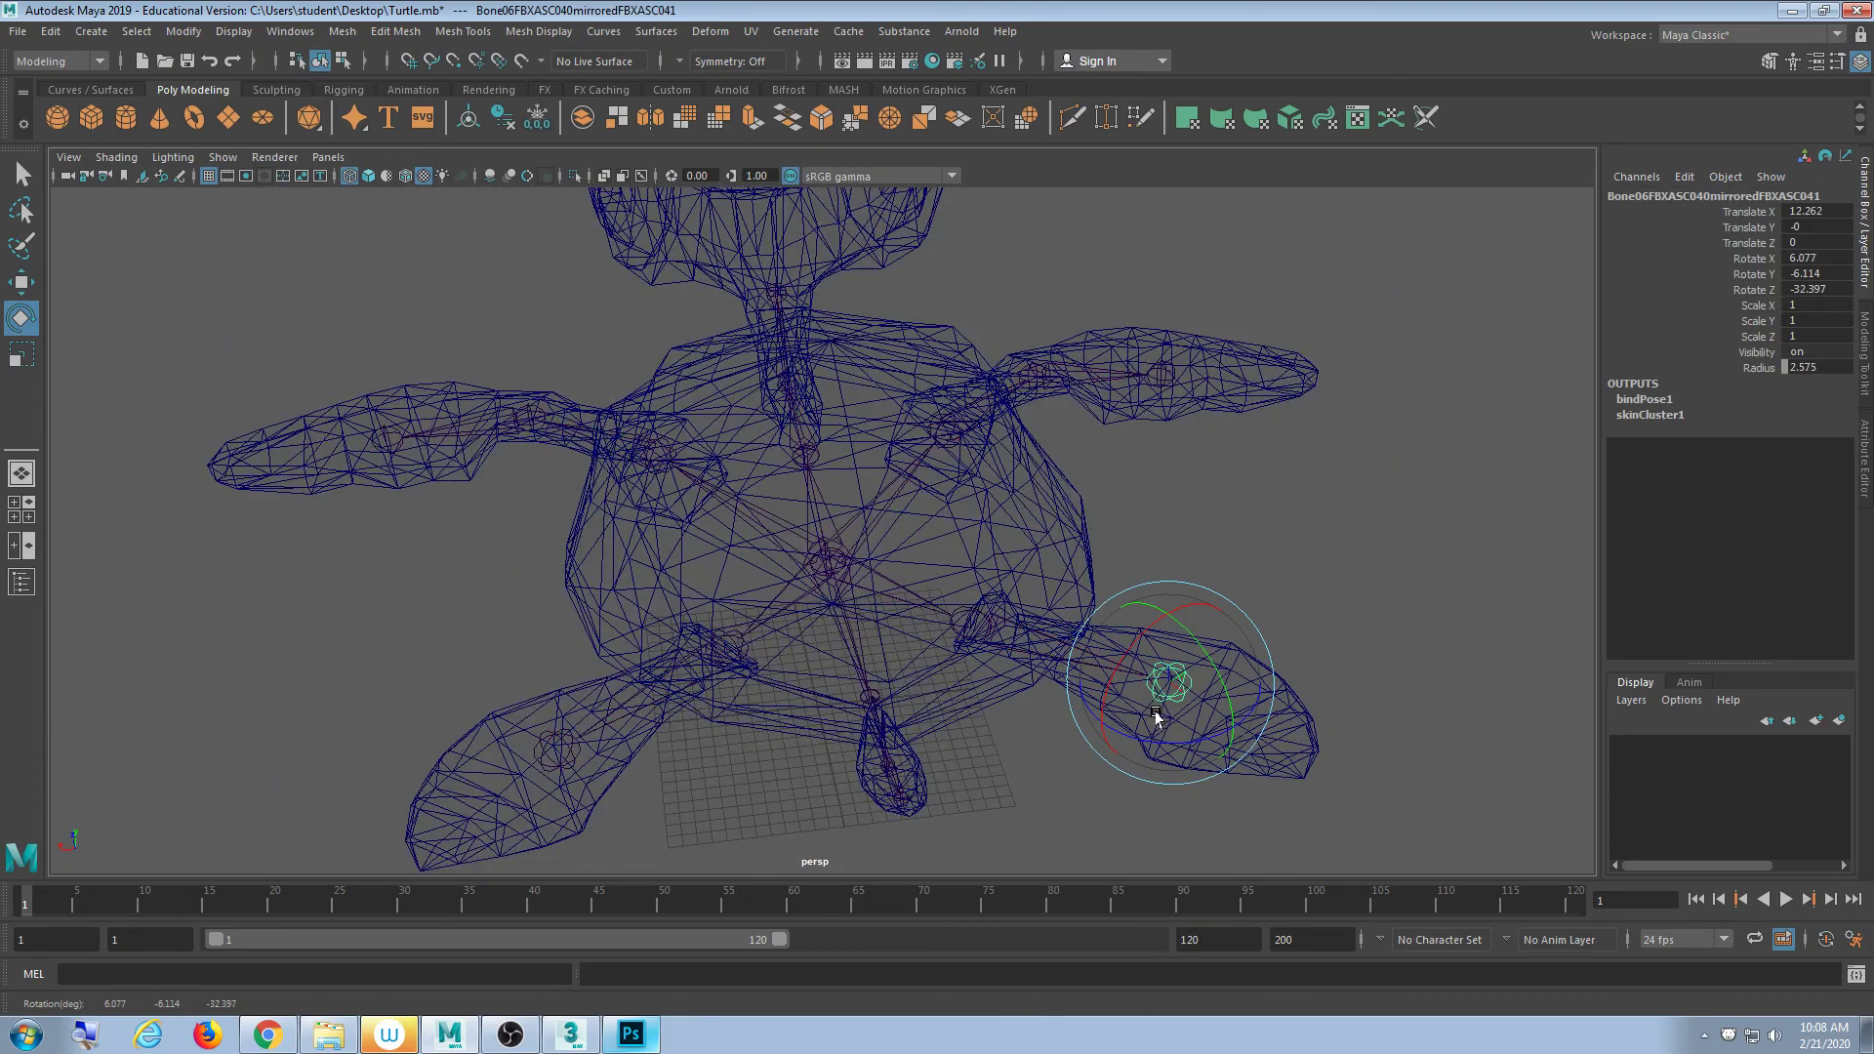
click(1272, 598)
alt+drag(1272, 597, 749, 717)
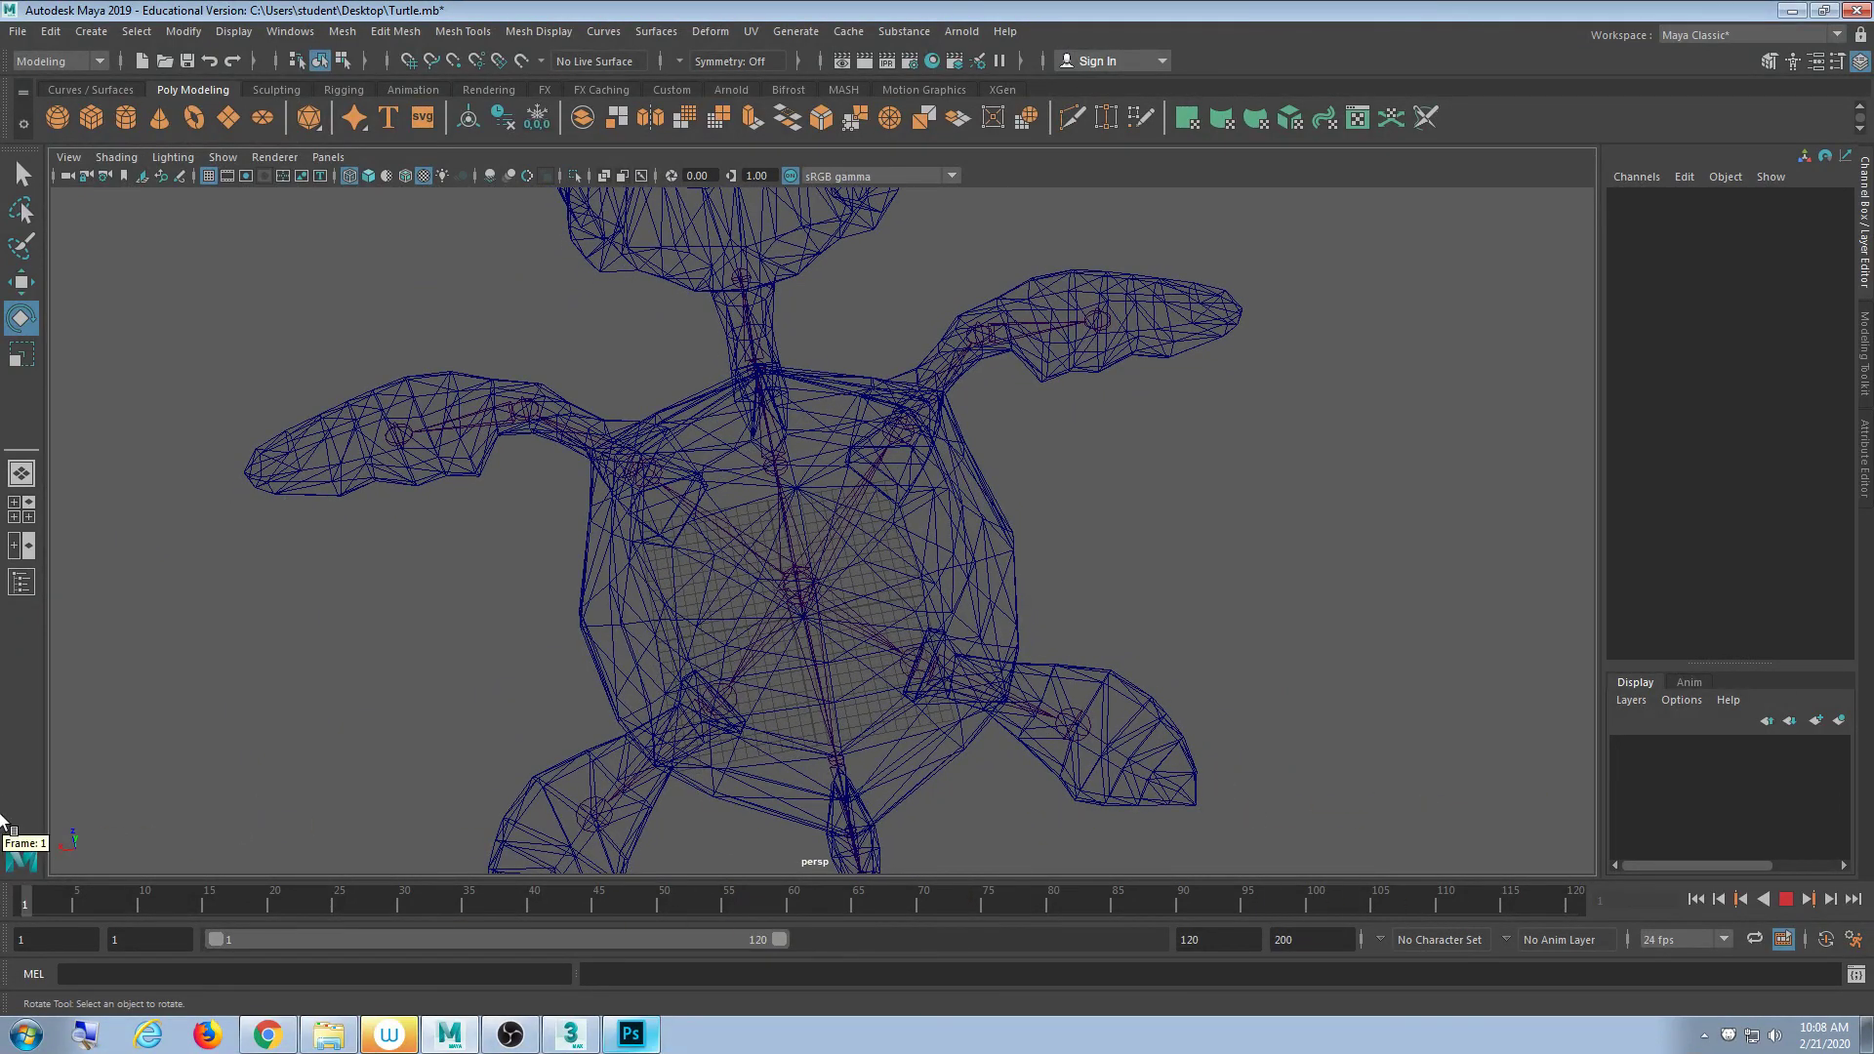
alt+drag(798, 812, 797, 442)
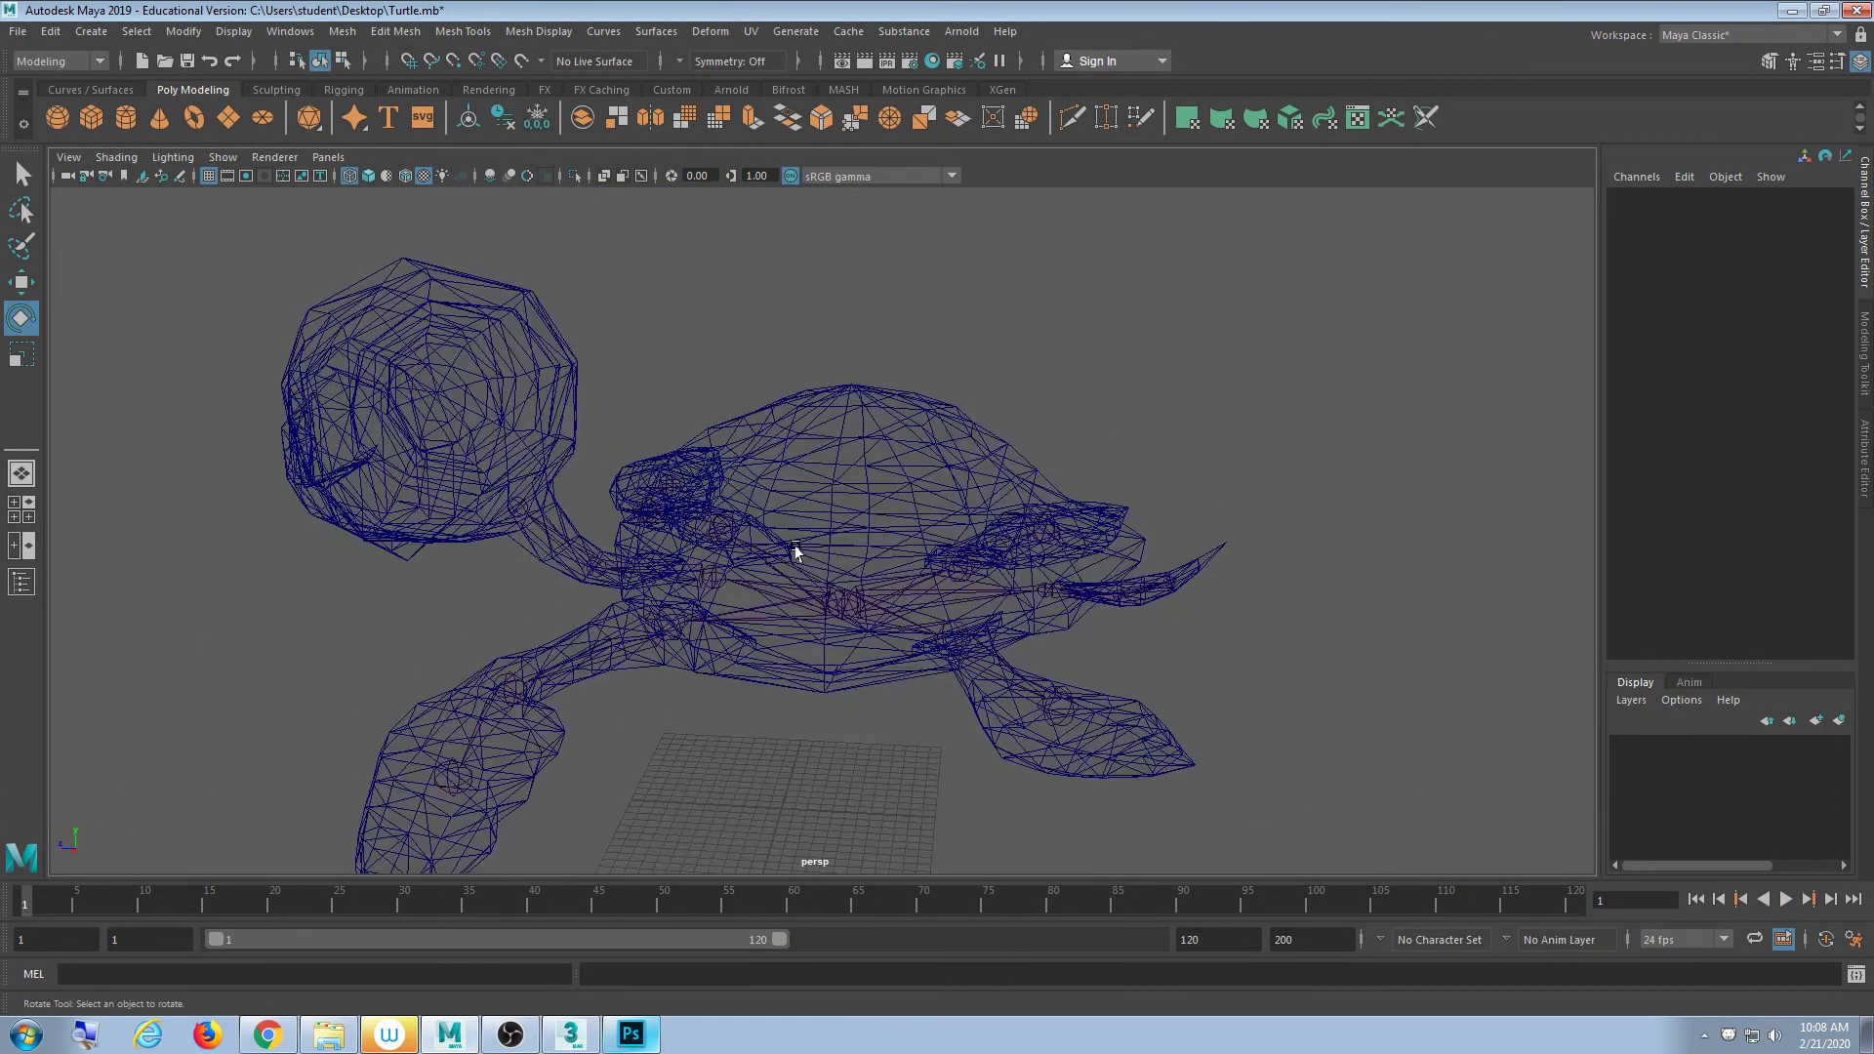
alt+drag(796, 552, 932, 547)
- Undo the Bone01 test rotation, then select the skeleton and frame the view on it
click(961, 536)
key(ctrl+z)
click(1184, 367)
alt+drag(957, 644, 853, 538)
click(916, 536)
drag(1016, 583, 815, 691)
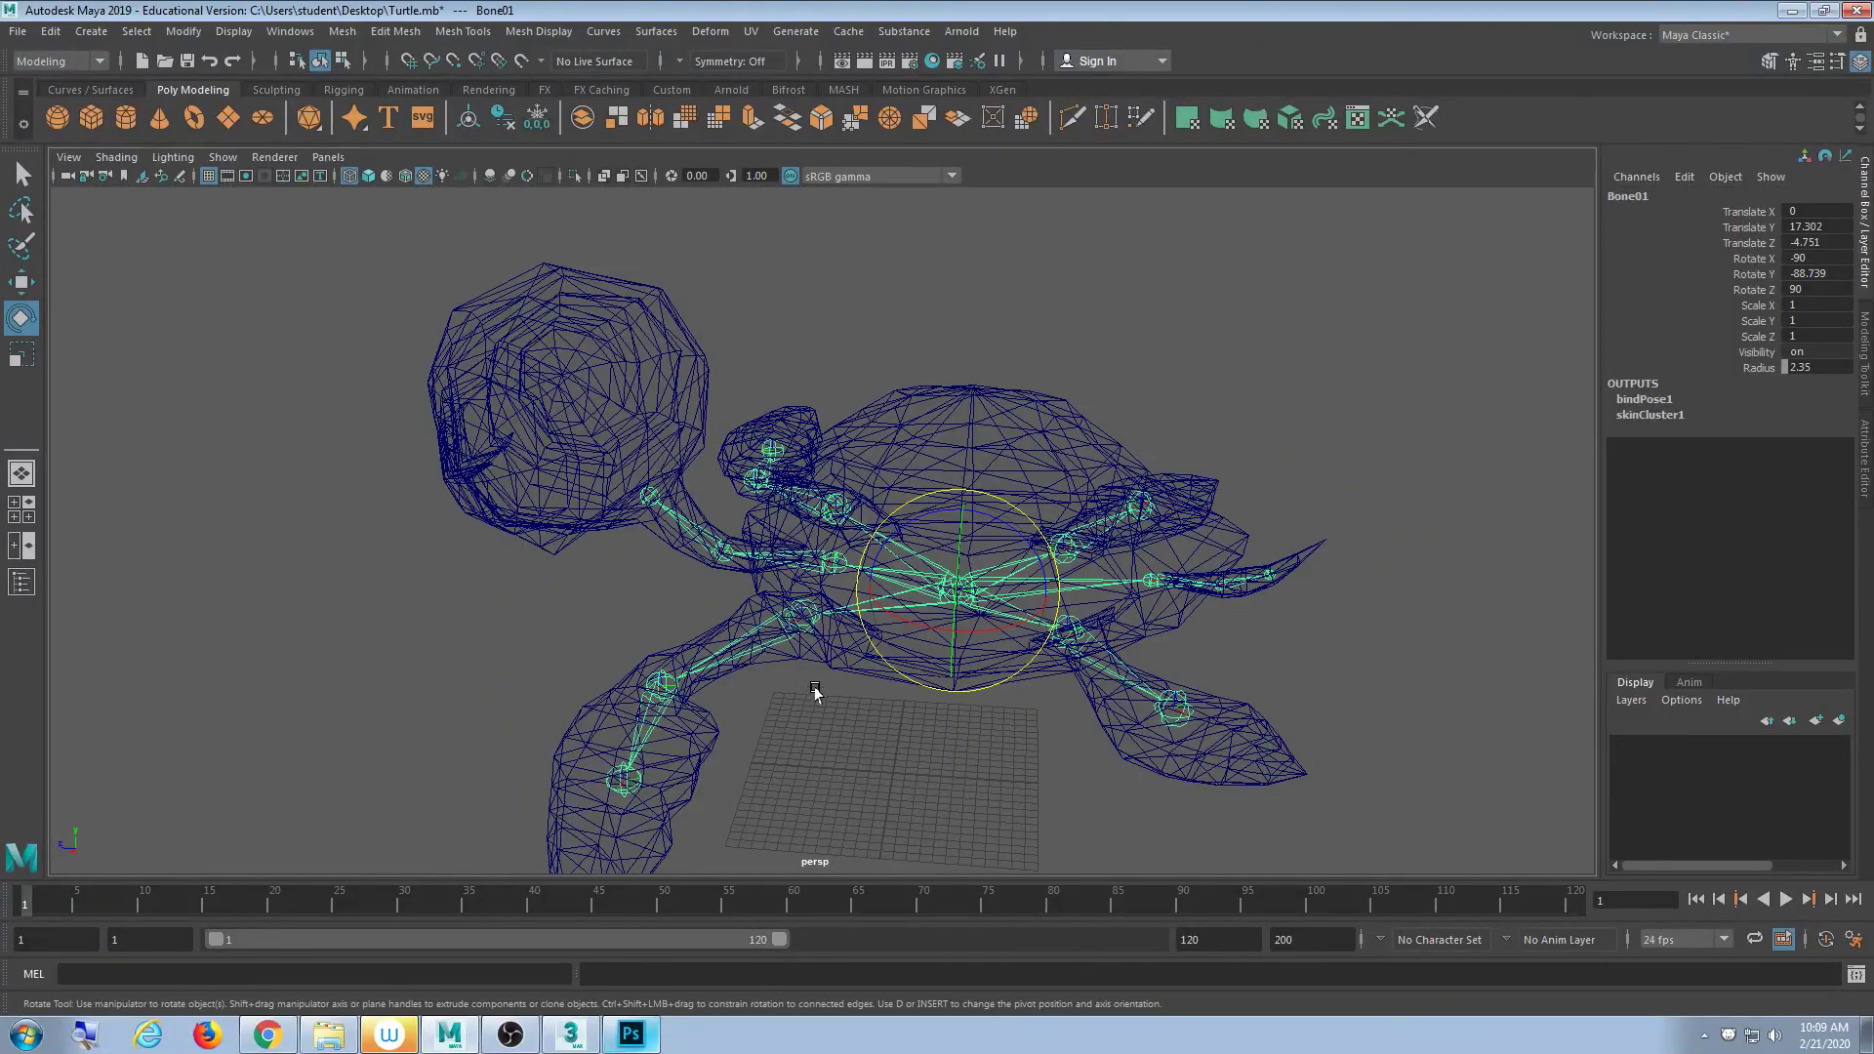
key(f)
- Reselect the turtle mesh from a low frontal view and return the viewport to wireframe
alt+drag(1167, 507, 1103, 481)
click(1104, 481)
mouse_move(811, 527)
alt+mouse_down()
mouse_move(853, 489)
mouse_move(917, 543)
mouse_move(849, 552)
mouse_move(925, 590)
mouse_move(657, 489)
mouse_move(803, 517)
mouse_move(840, 502)
mouse_move(631, 556)
mouse_move(758, 402)
mouse_move(619, 351)
mouse_move(688, 524)
alt+mouse_up()
click(888, 455)
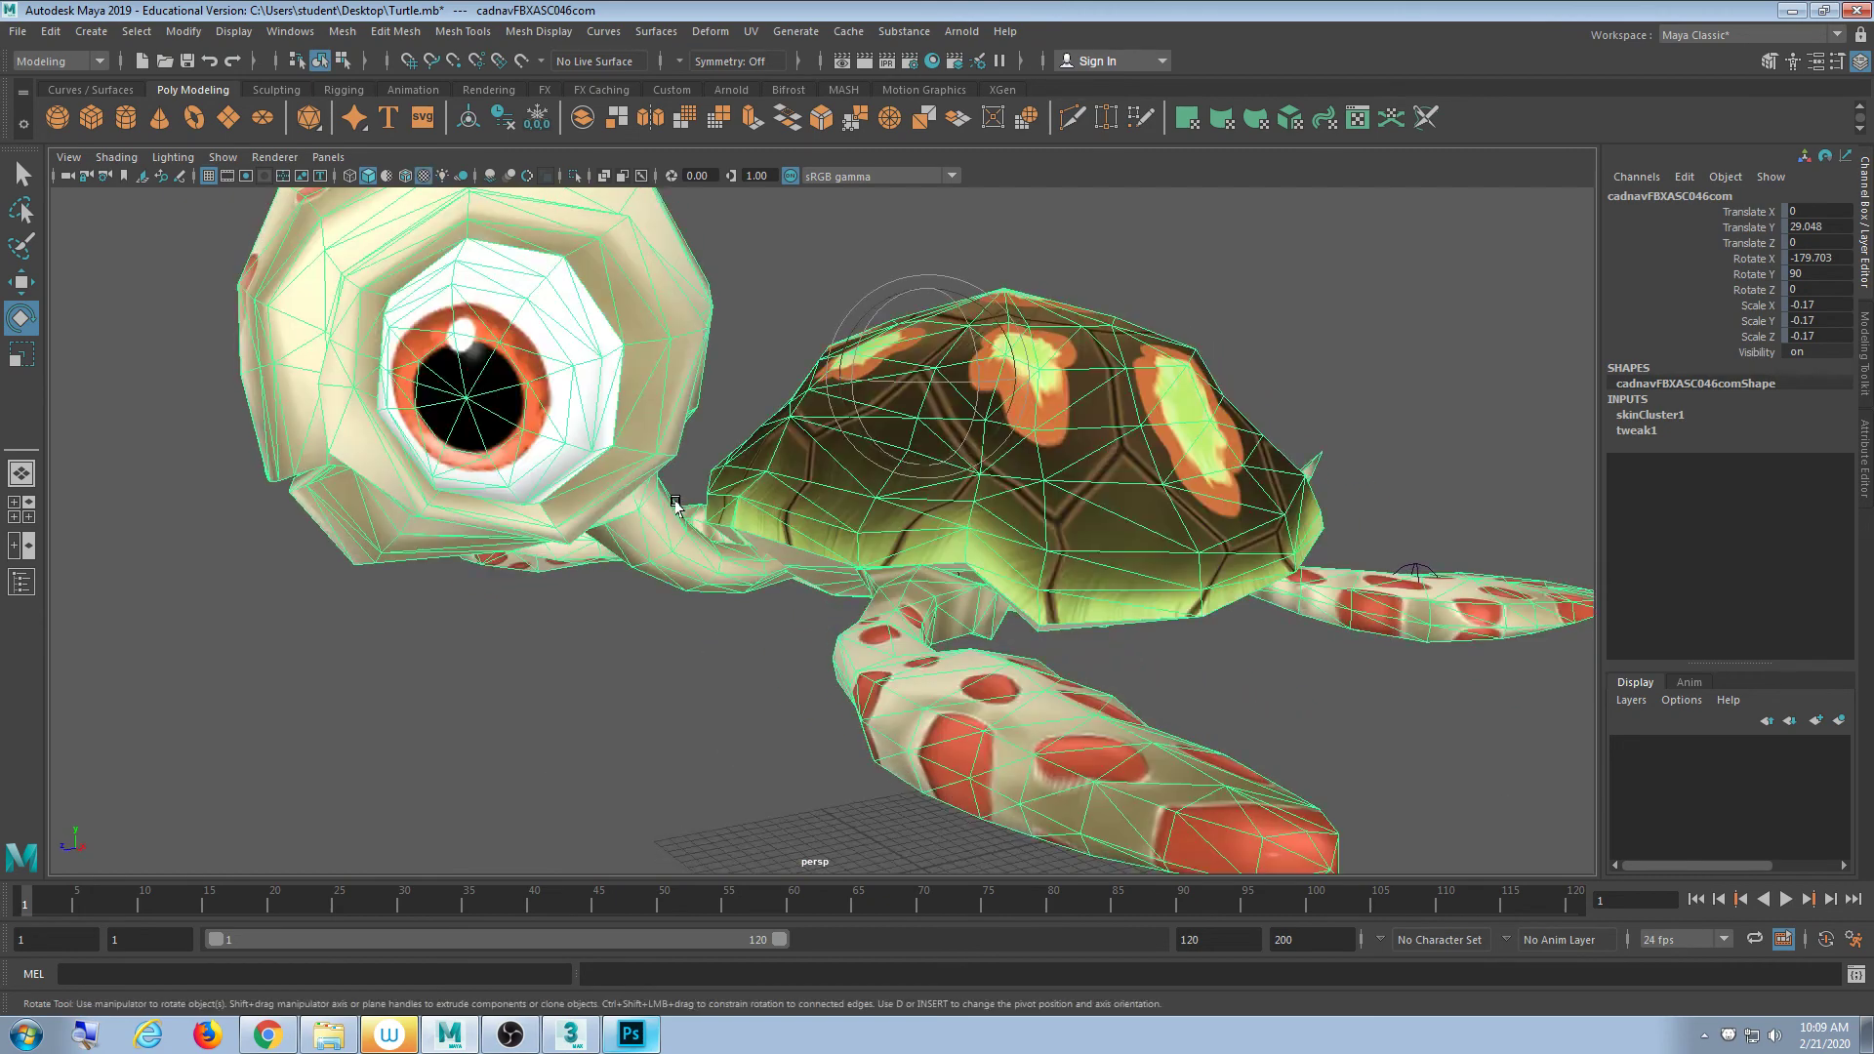
click(641, 699)
scroll(782, 648, down, 5)
mouse_move(782, 649)
alt+mouse_down()
mouse_move(641, 670)
mouse_move(719, 653)
mouse_move(744, 616)
mouse_move(1083, 619)
mouse_move(1067, 539)
mouse_move(757, 589)
mouse_move(562, 652)
mouse_move(722, 673)
mouse_move(964, 636)
mouse_move(858, 641)
mouse_move(702, 732)
mouse_move(836, 687)
mouse_move(878, 615)
mouse_move(858, 640)
mouse_move(875, 699)
mouse_move(853, 686)
mouse_move(937, 640)
mouse_move(999, 640)
mouse_move(865, 690)
mouse_move(913, 638)
mouse_move(858, 670)
mouse_move(752, 640)
mouse_move(786, 598)
alt+mouse_up()
scroll(719, 653, up, 4)
key(4)
scroll(864, 662, up, 3)
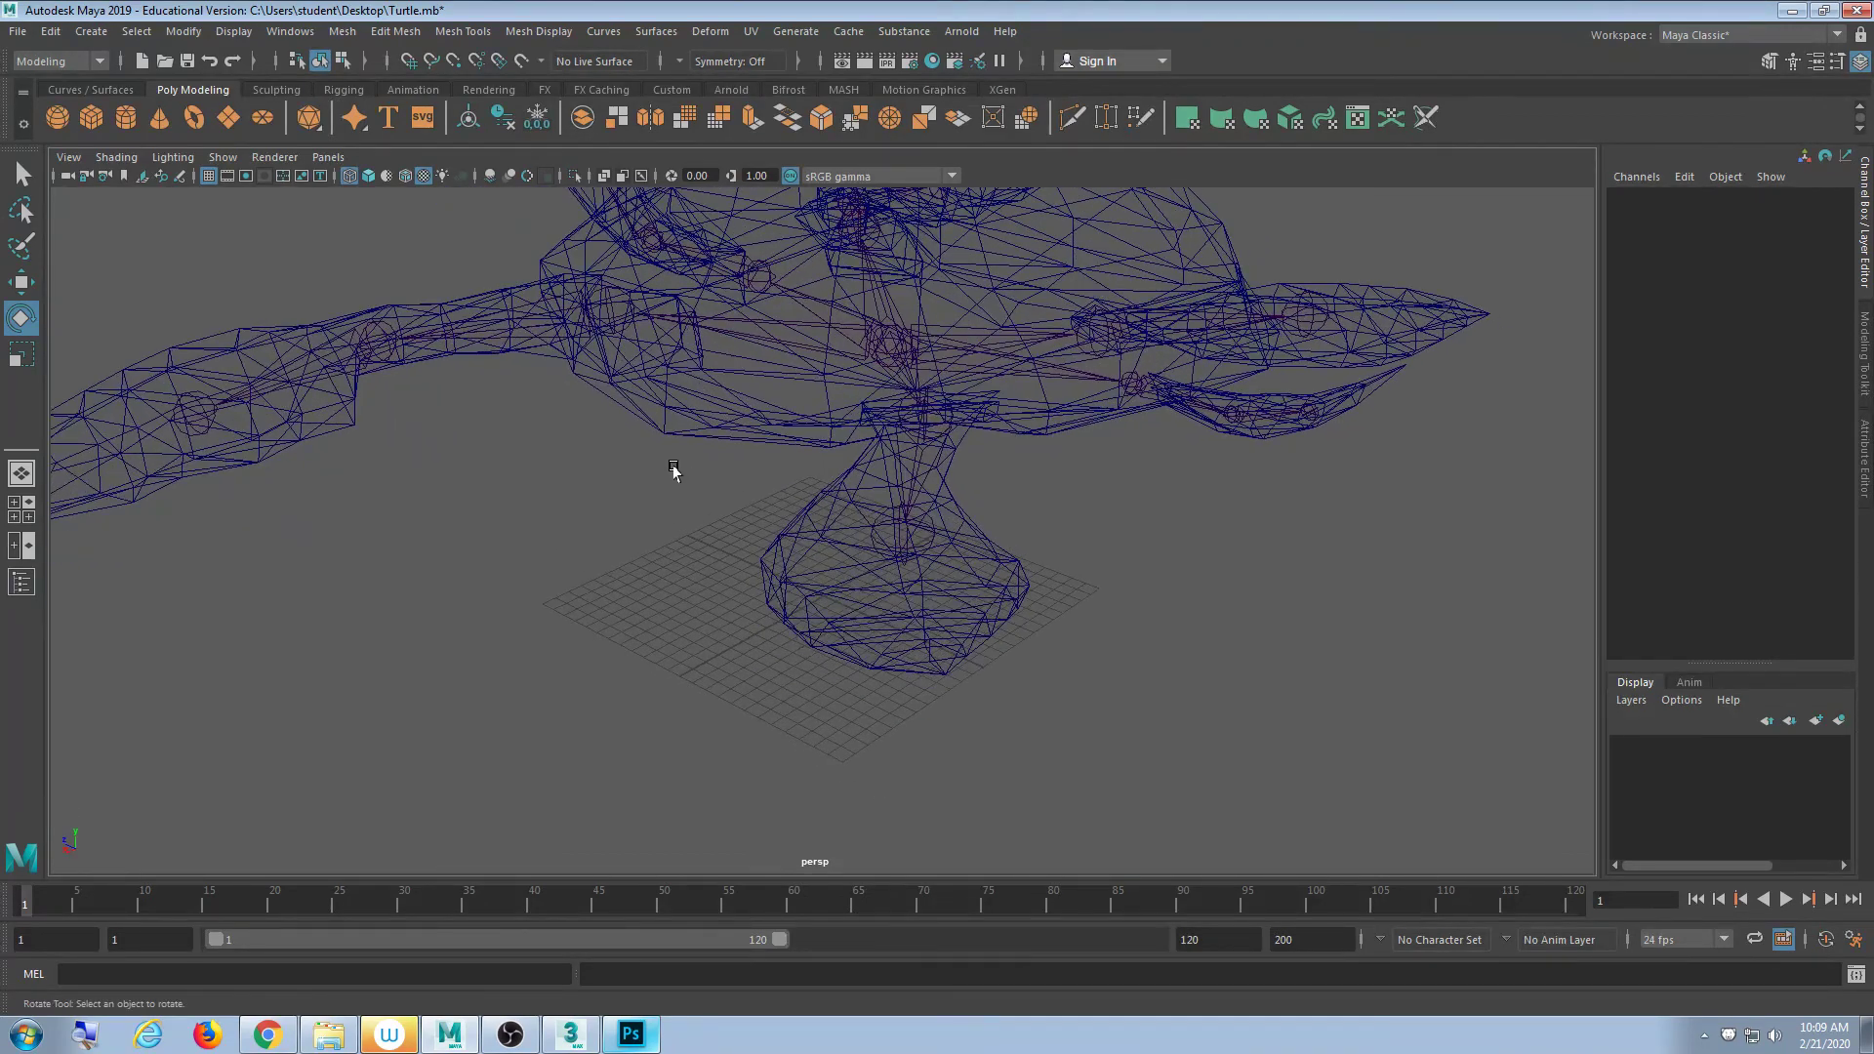
- Switch Maya to the Rigging menu set
click(78, 63)
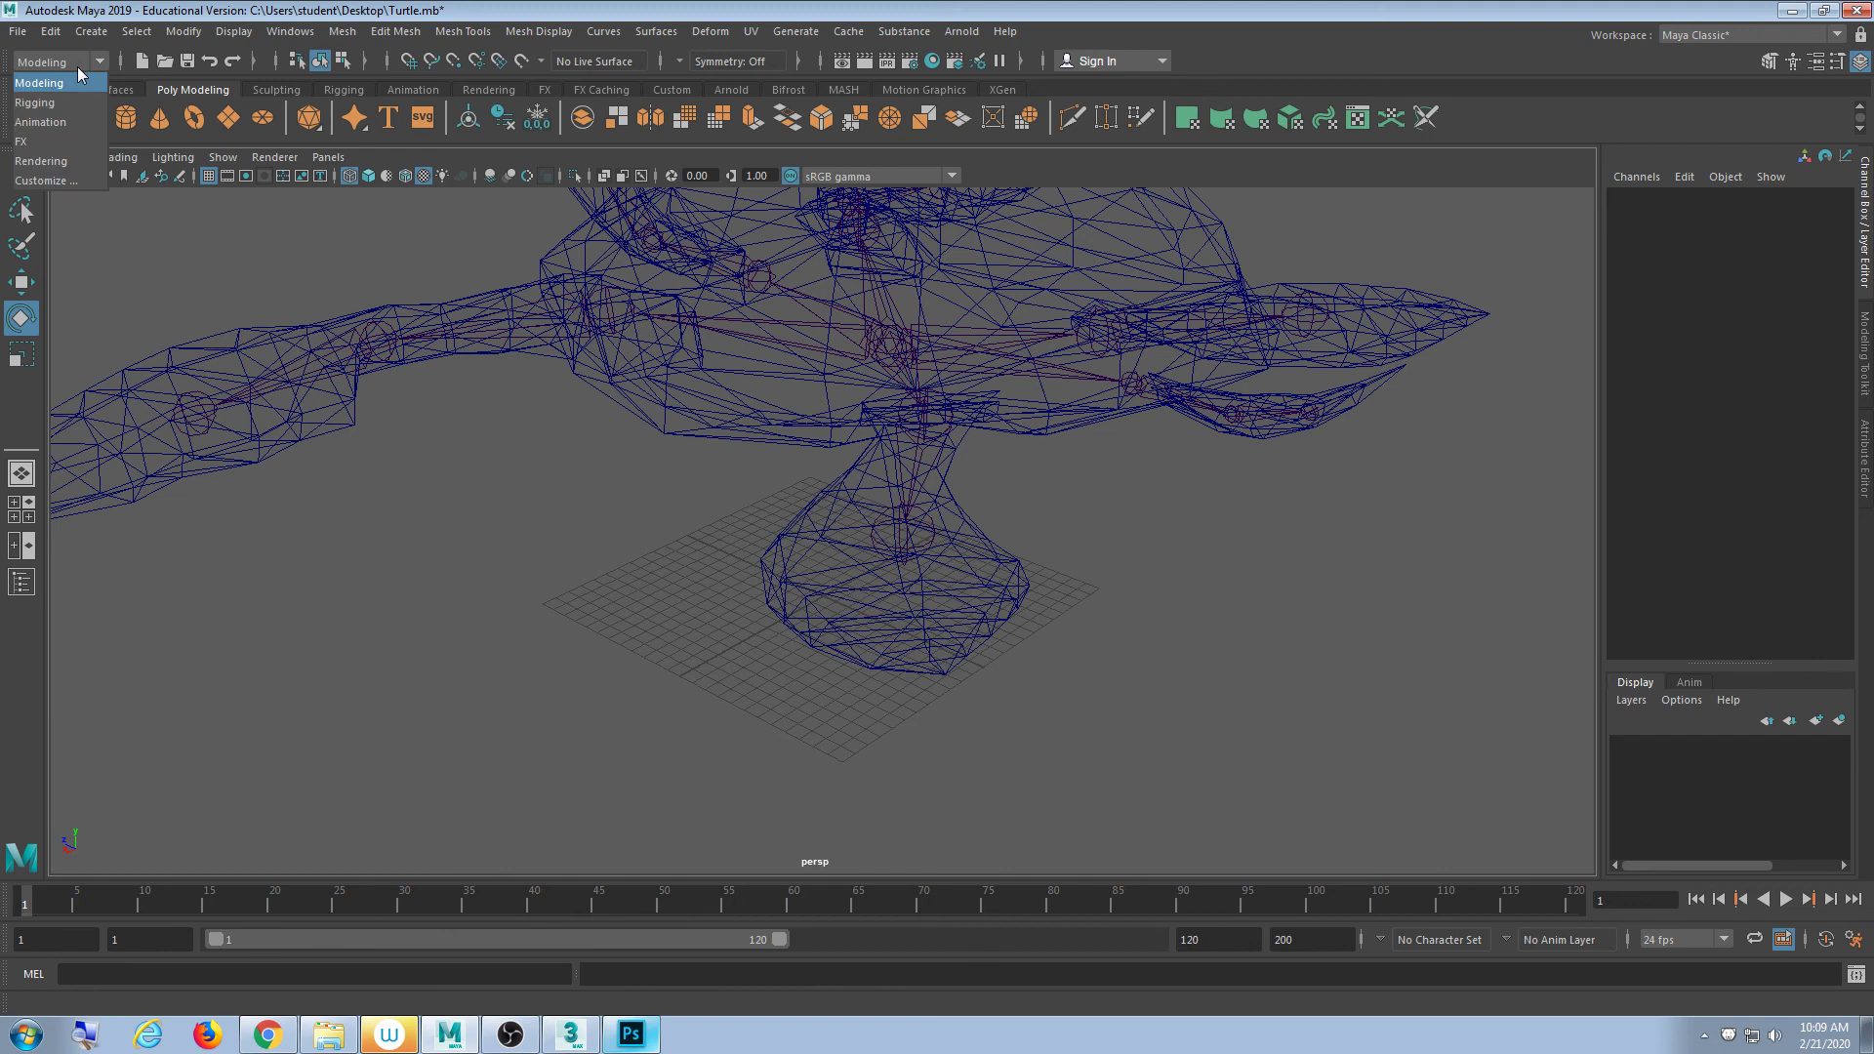
click(36, 103)
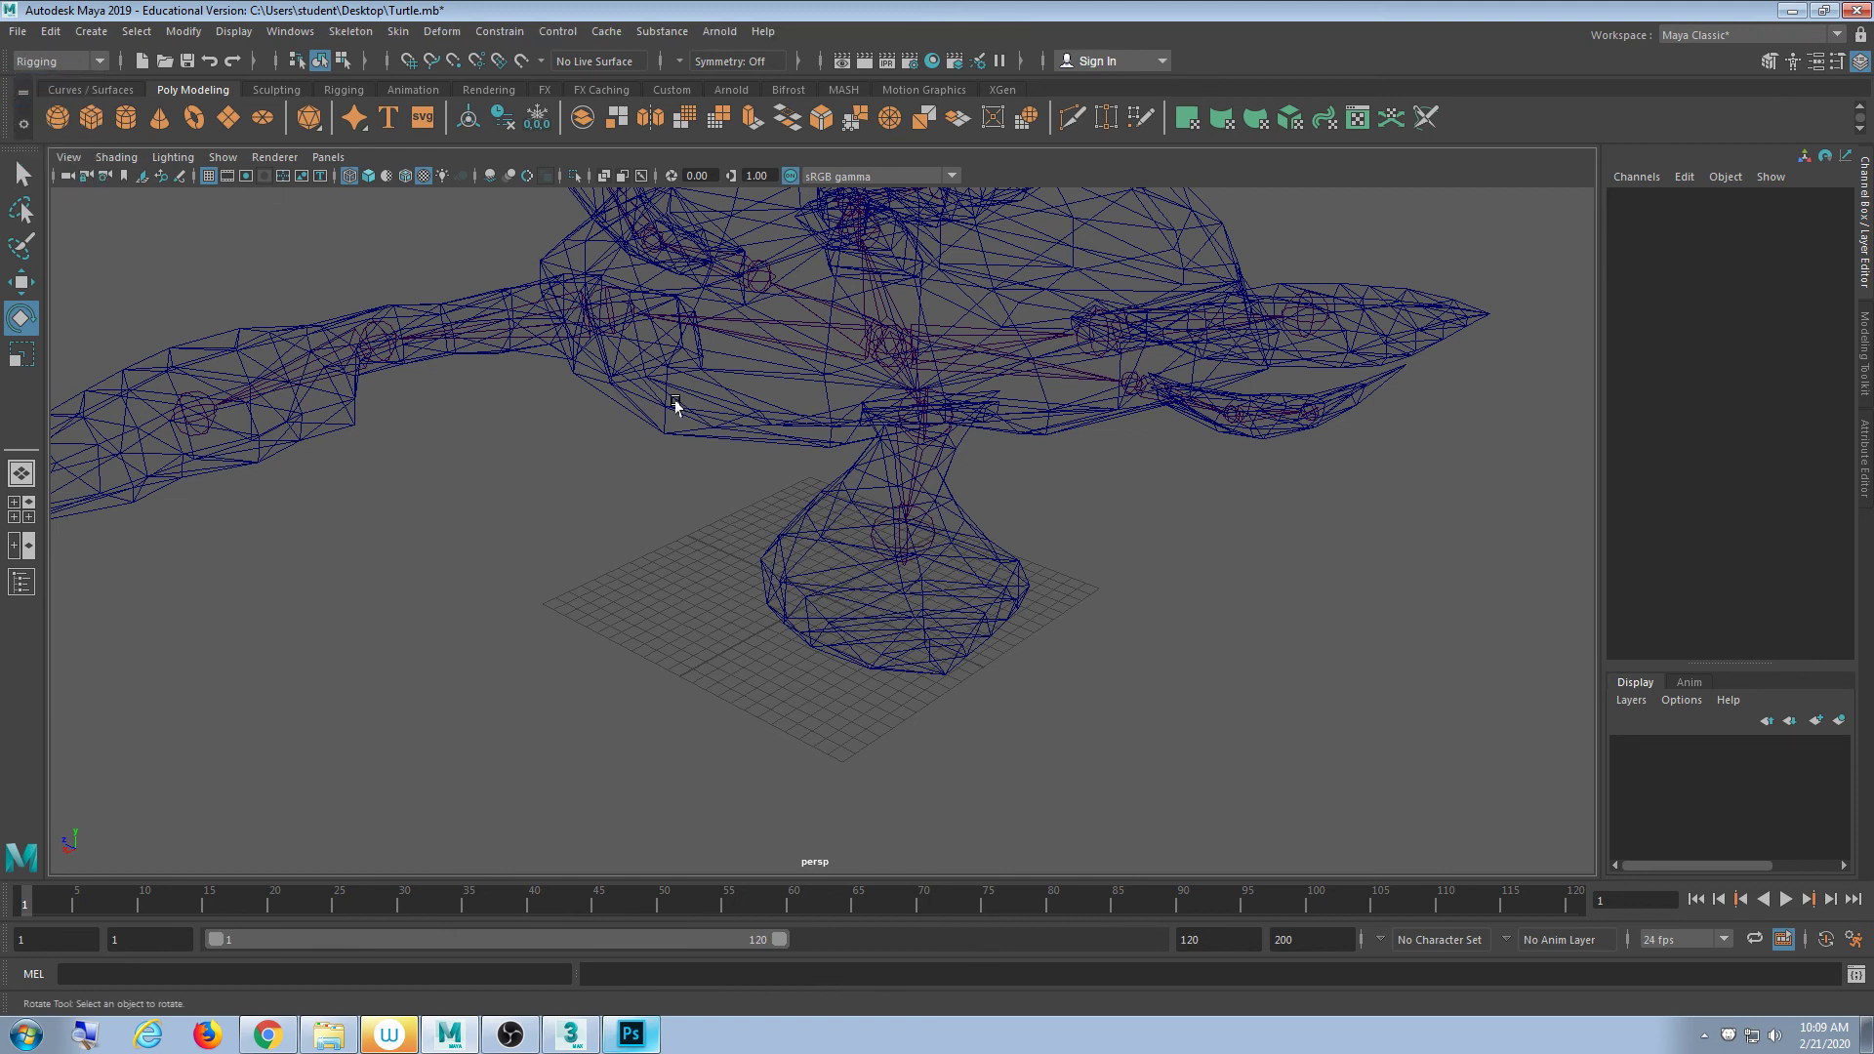
scroll(1155, 473, down, 4)
alt+middle_drag(1058, 431, 1054, 523)
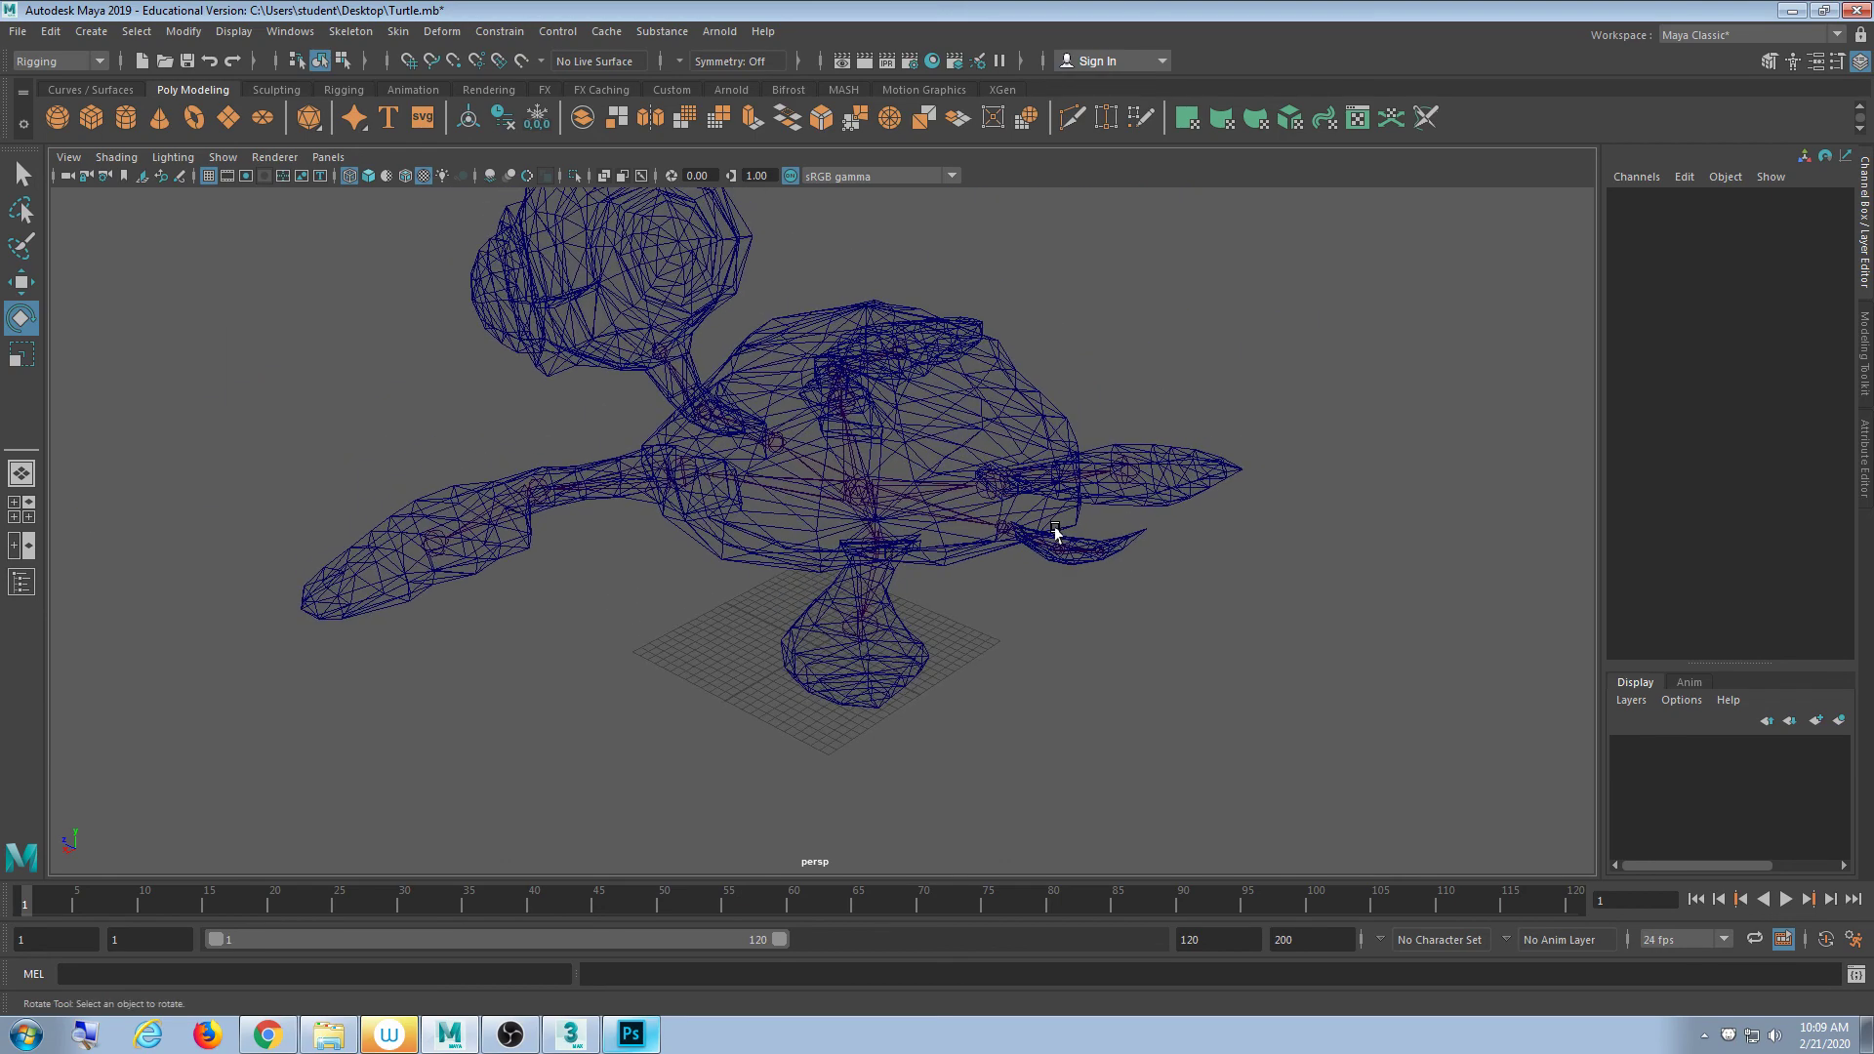
alt+drag(1054, 523, 1031, 514)
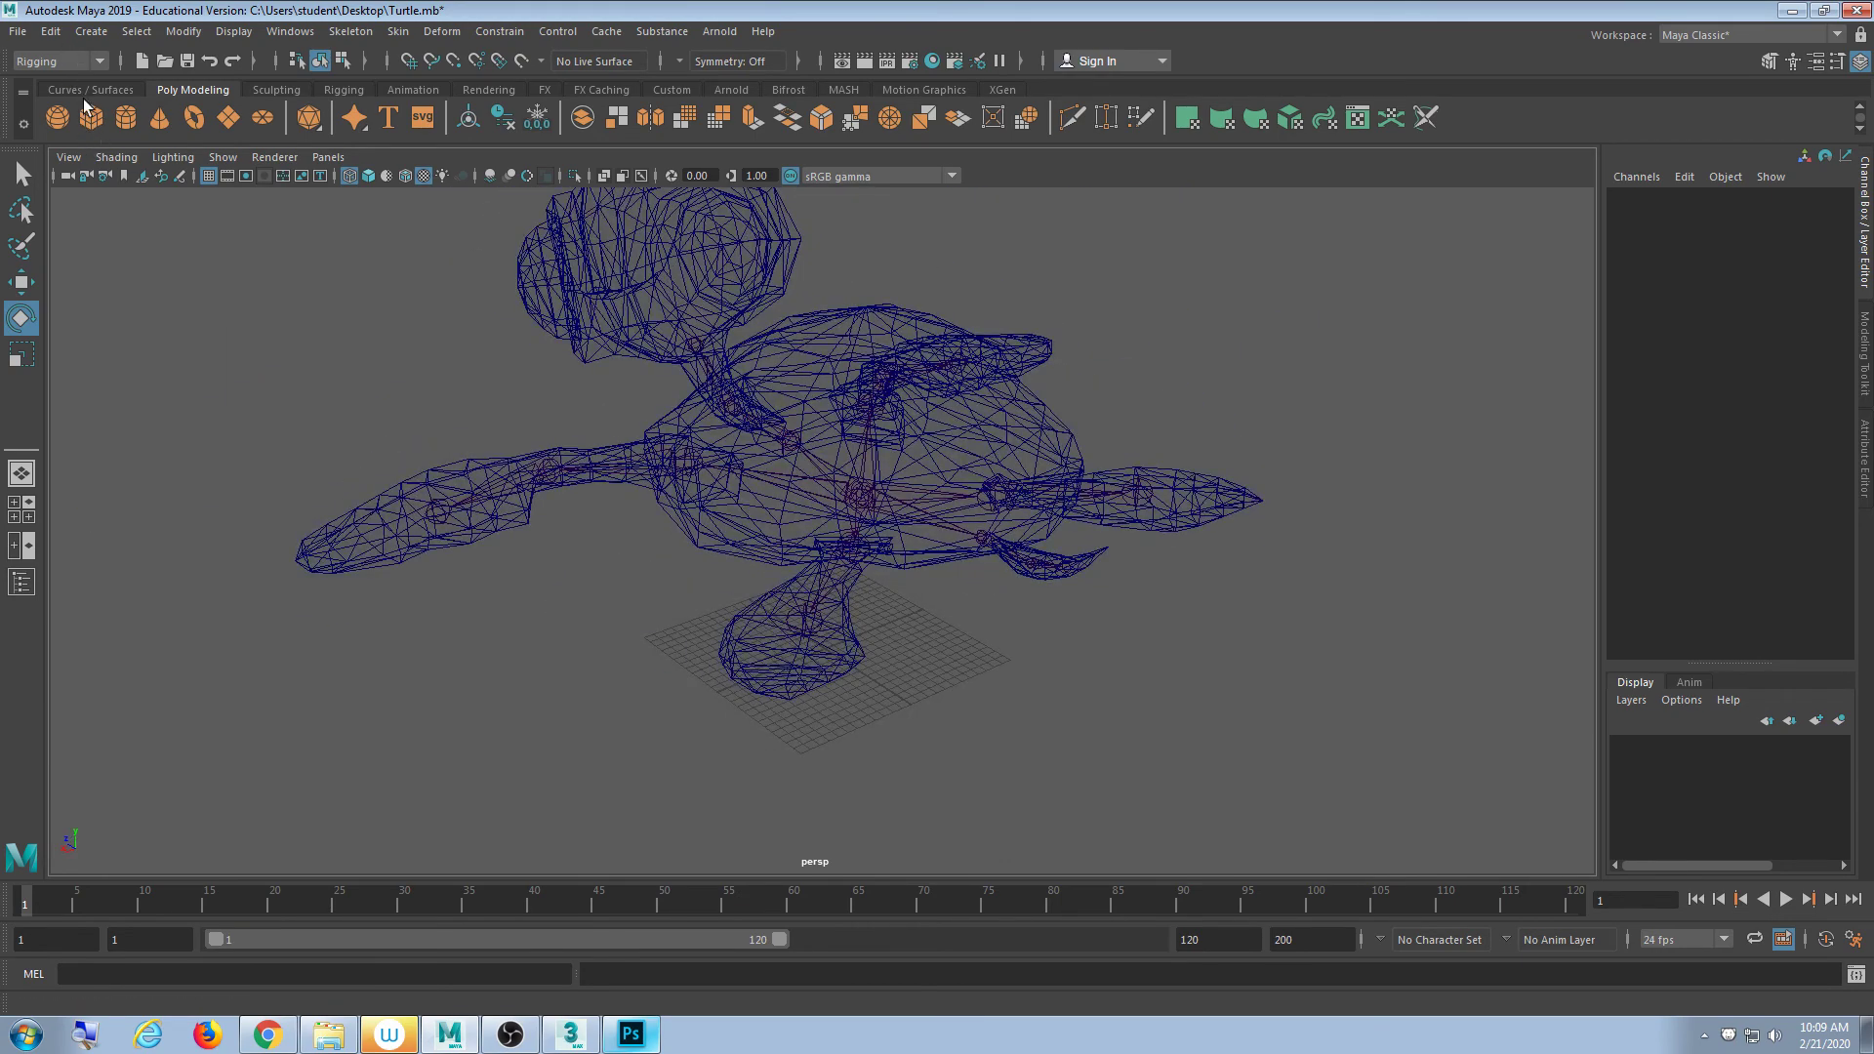
click(49, 59)
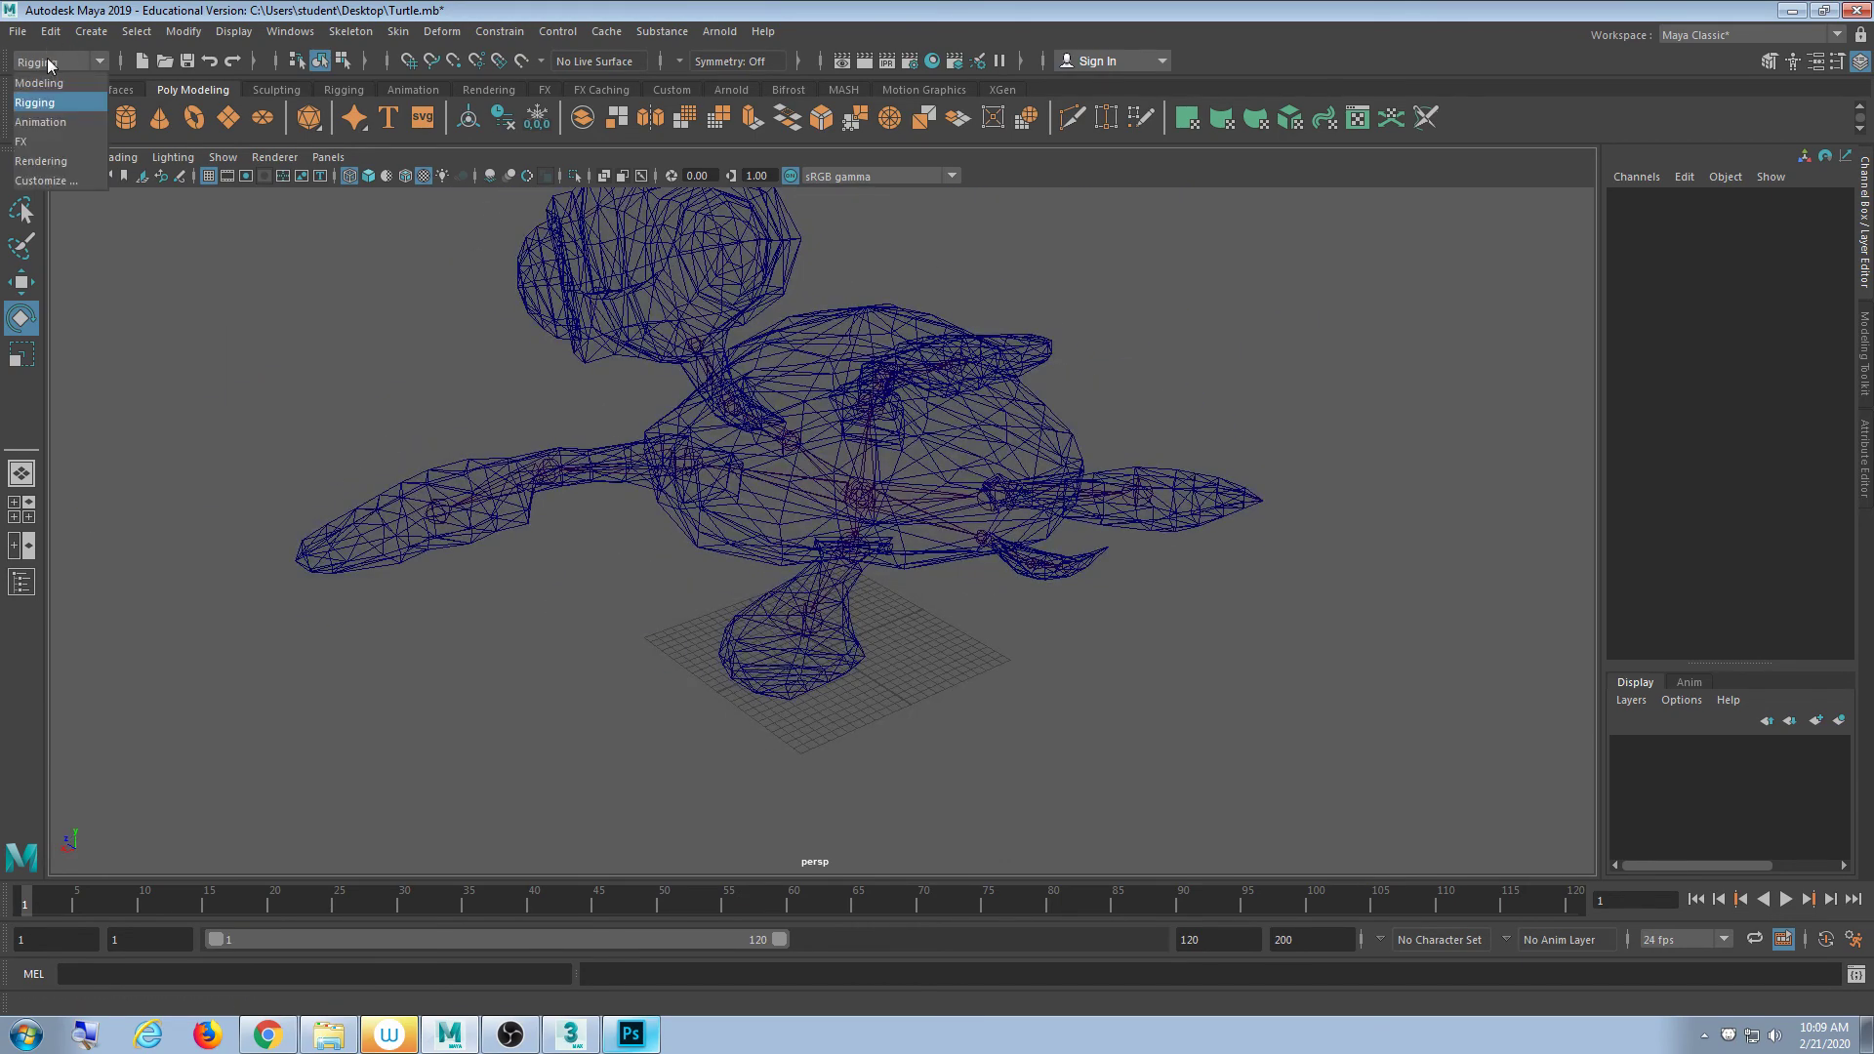
click(40, 103)
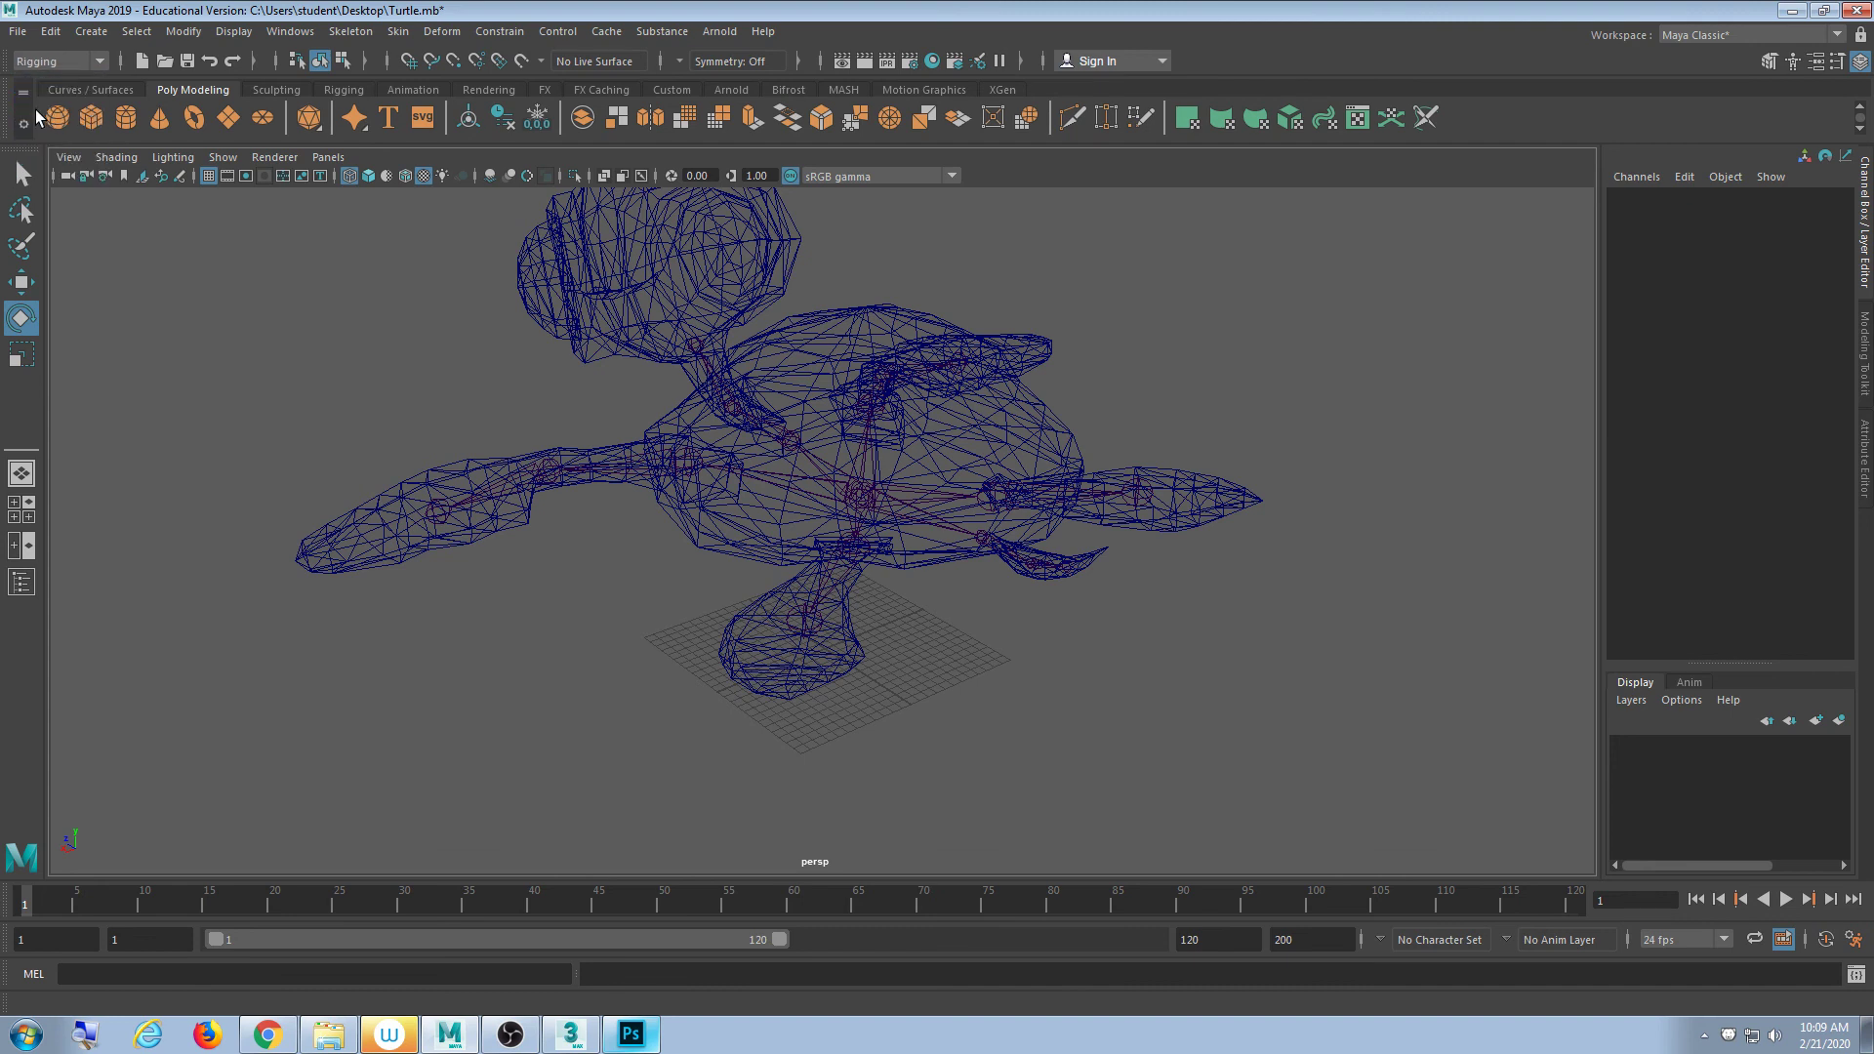
- In the Rigging shelf's Joint Tool settings, turn off Variable Bone Radius Settings
click(345, 90)
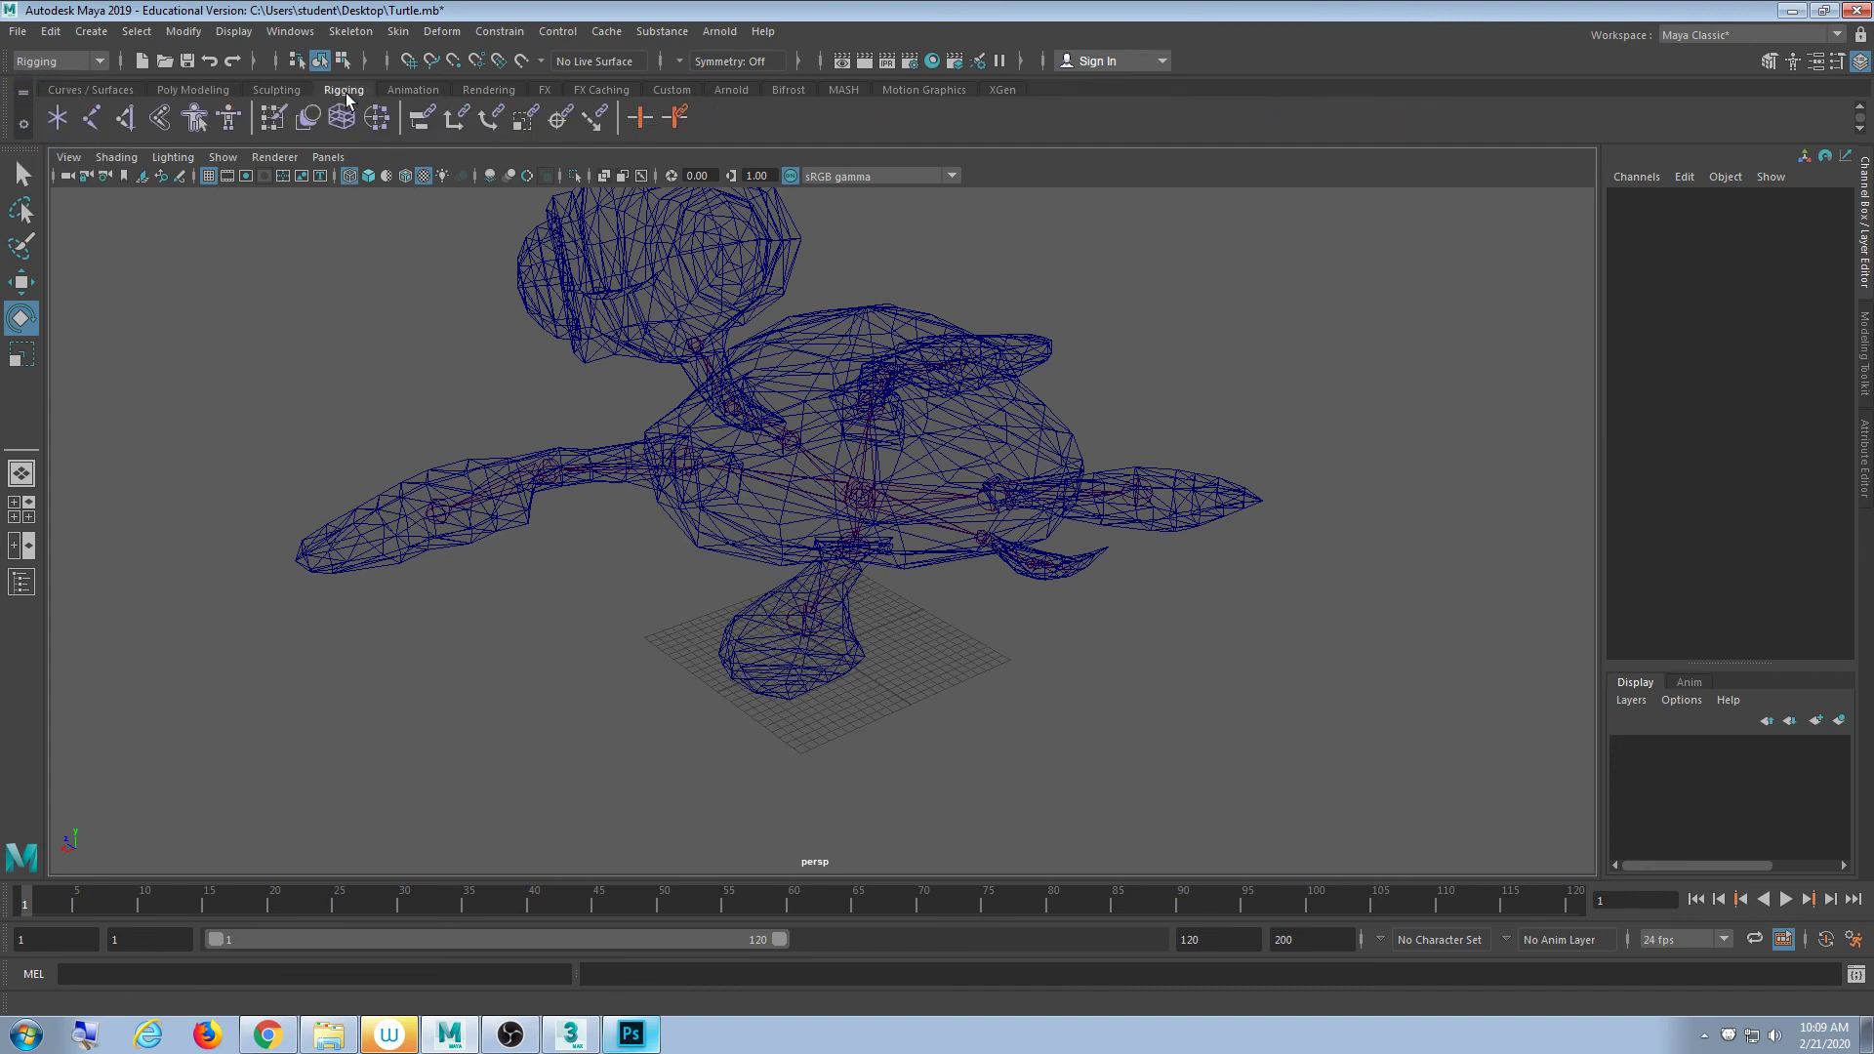
double_click(85, 115)
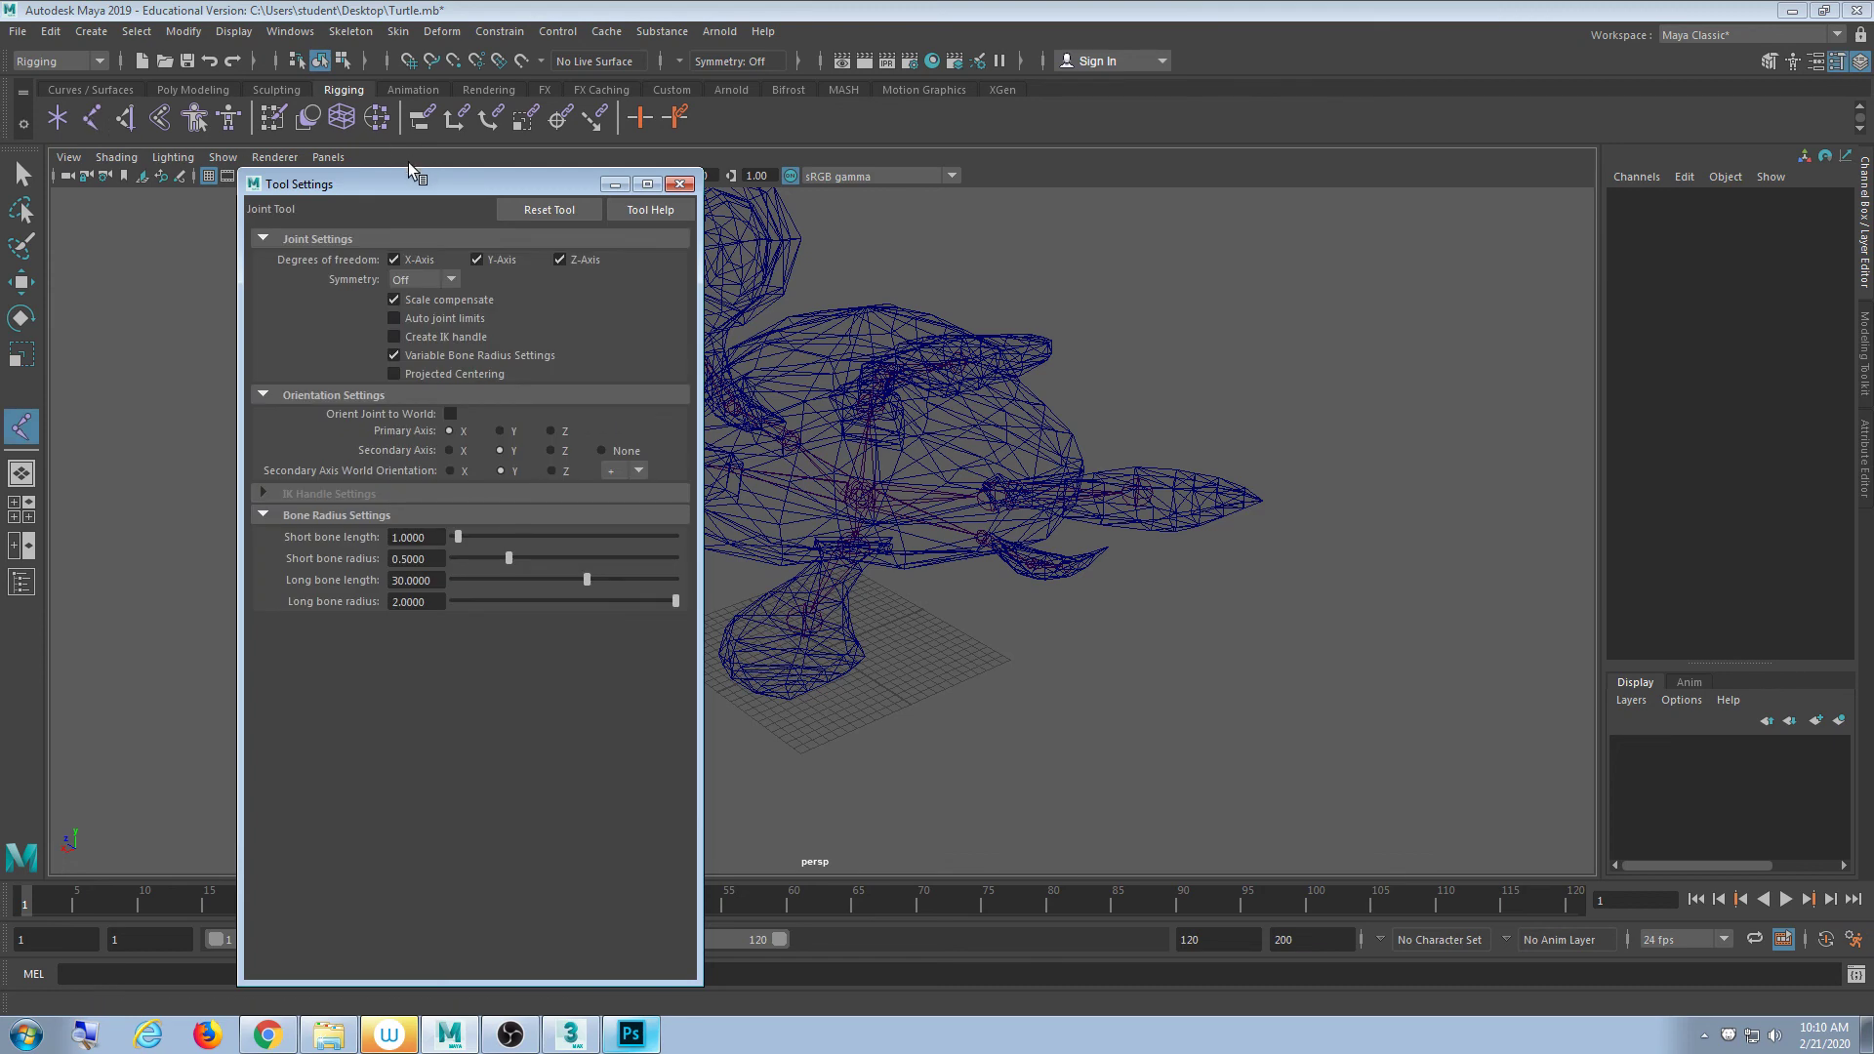
drag(413, 176, 222, 143)
alt+drag(703, 368, 825, 418)
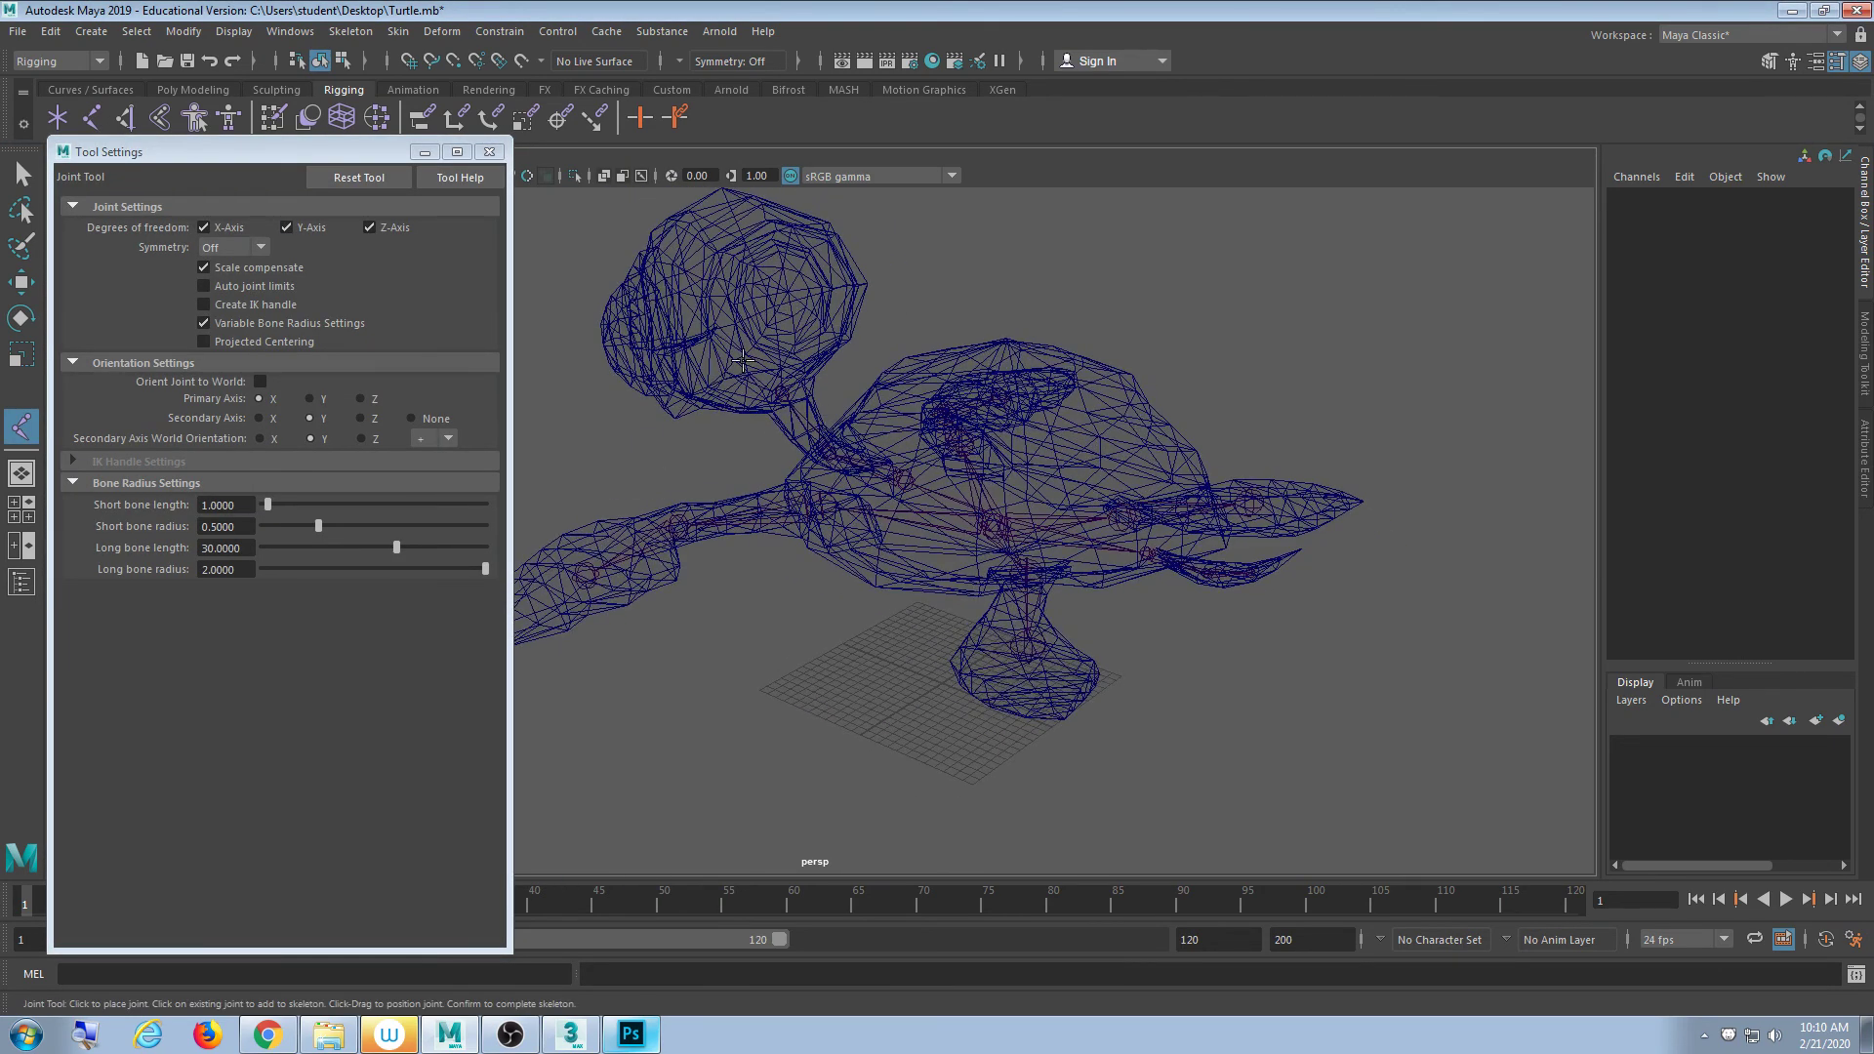
drag(286, 142, 288, 201)
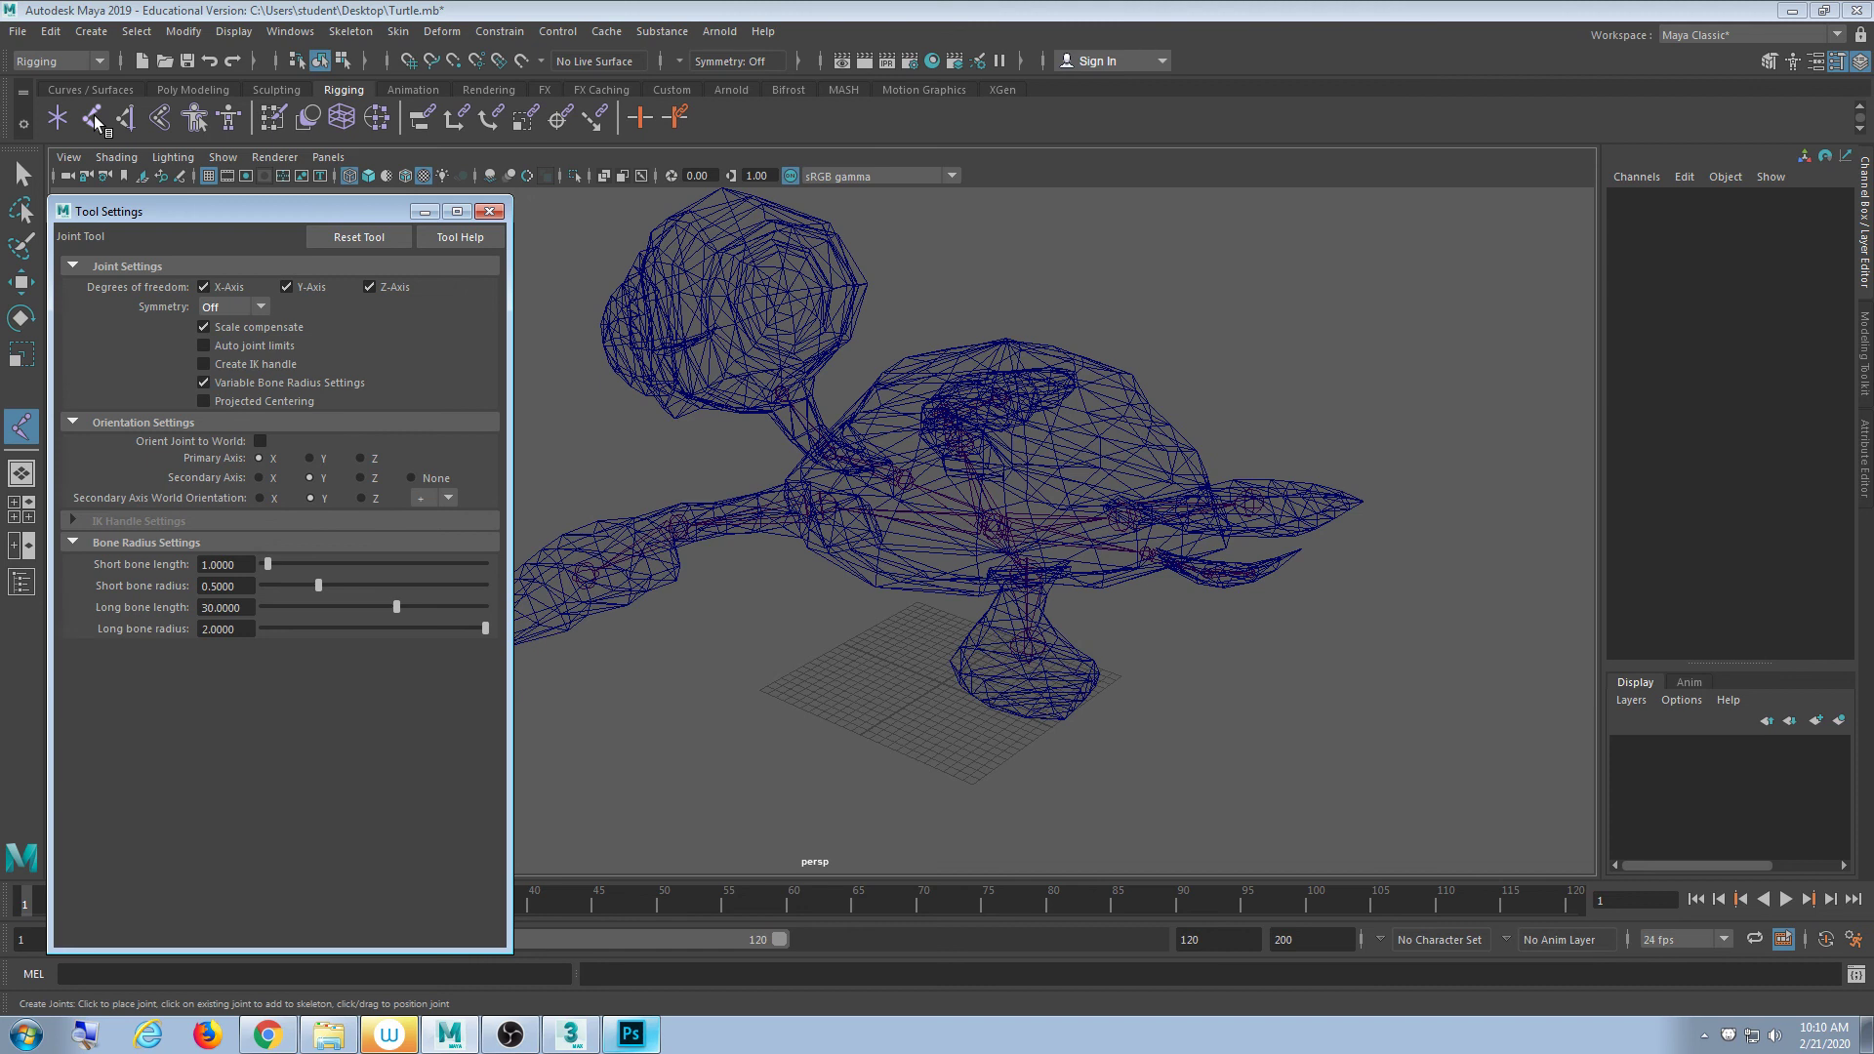
click(213, 384)
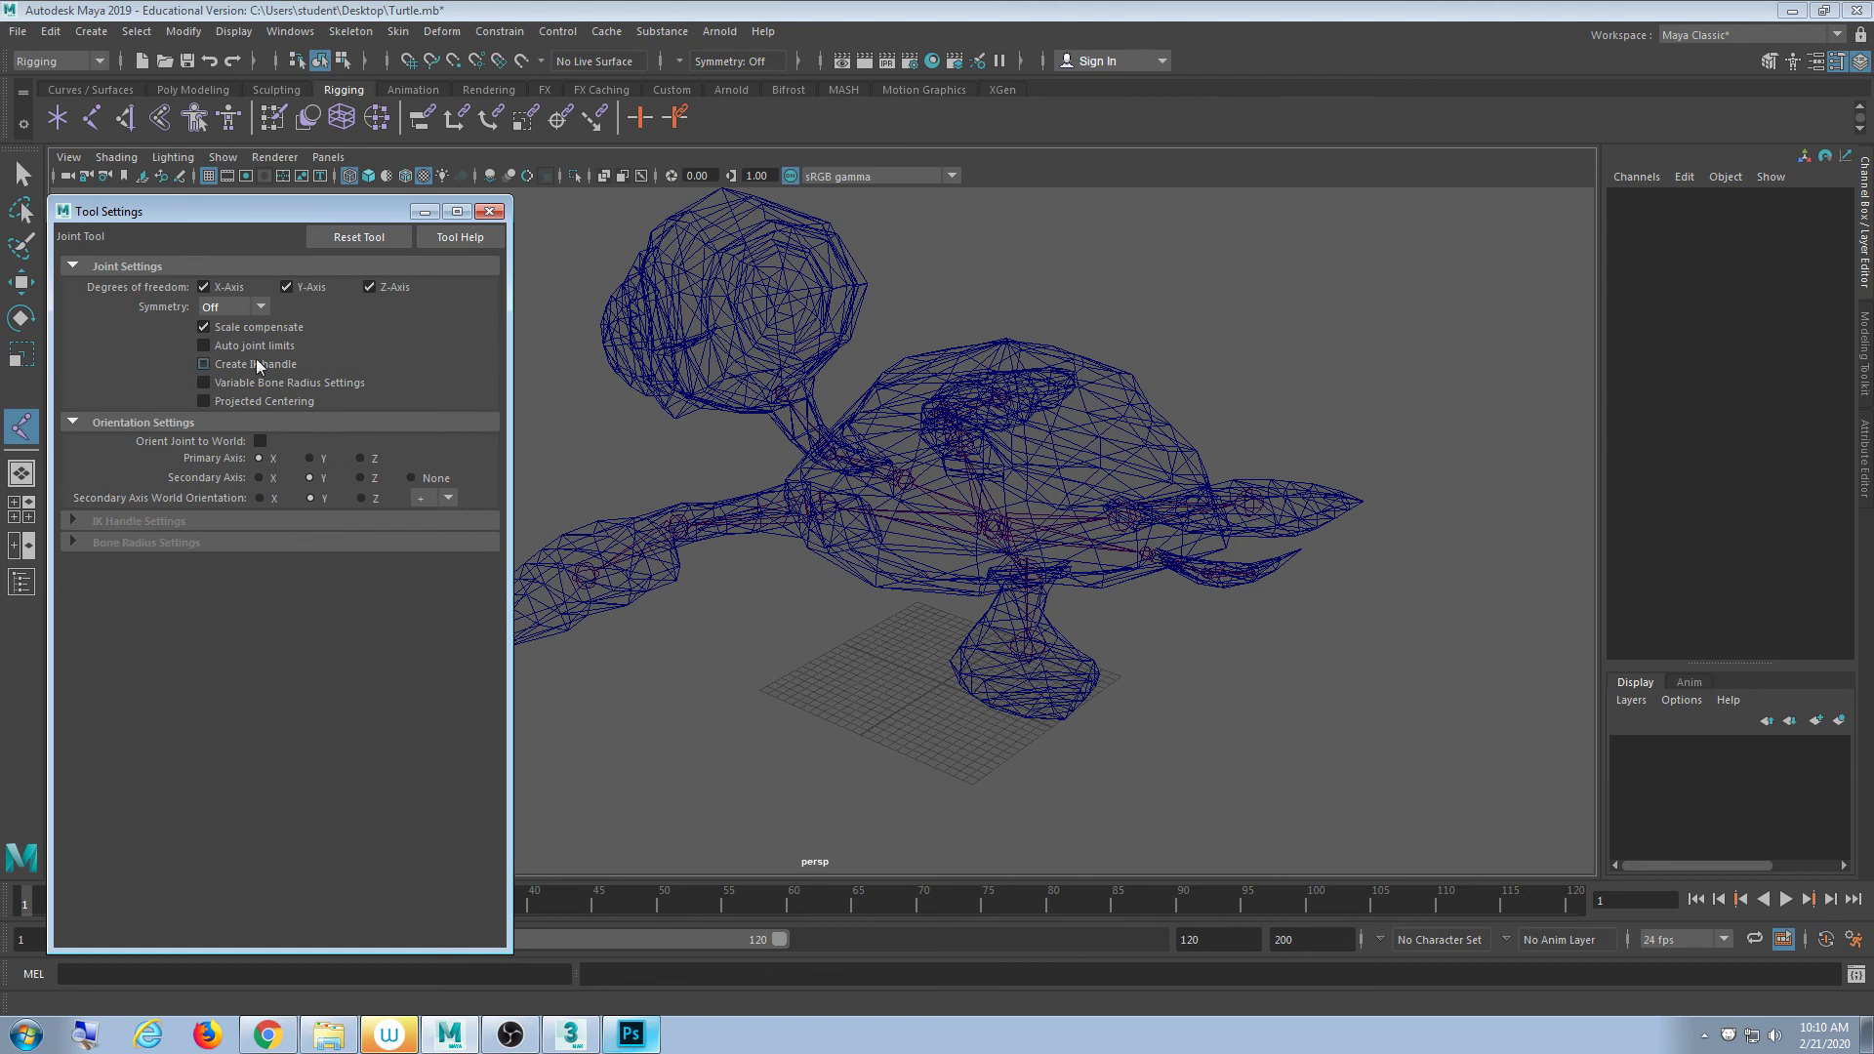
- Place joint1 on the grid at Translate X 1.761, Z 3.026, then exit the Joint Tool
click(489, 212)
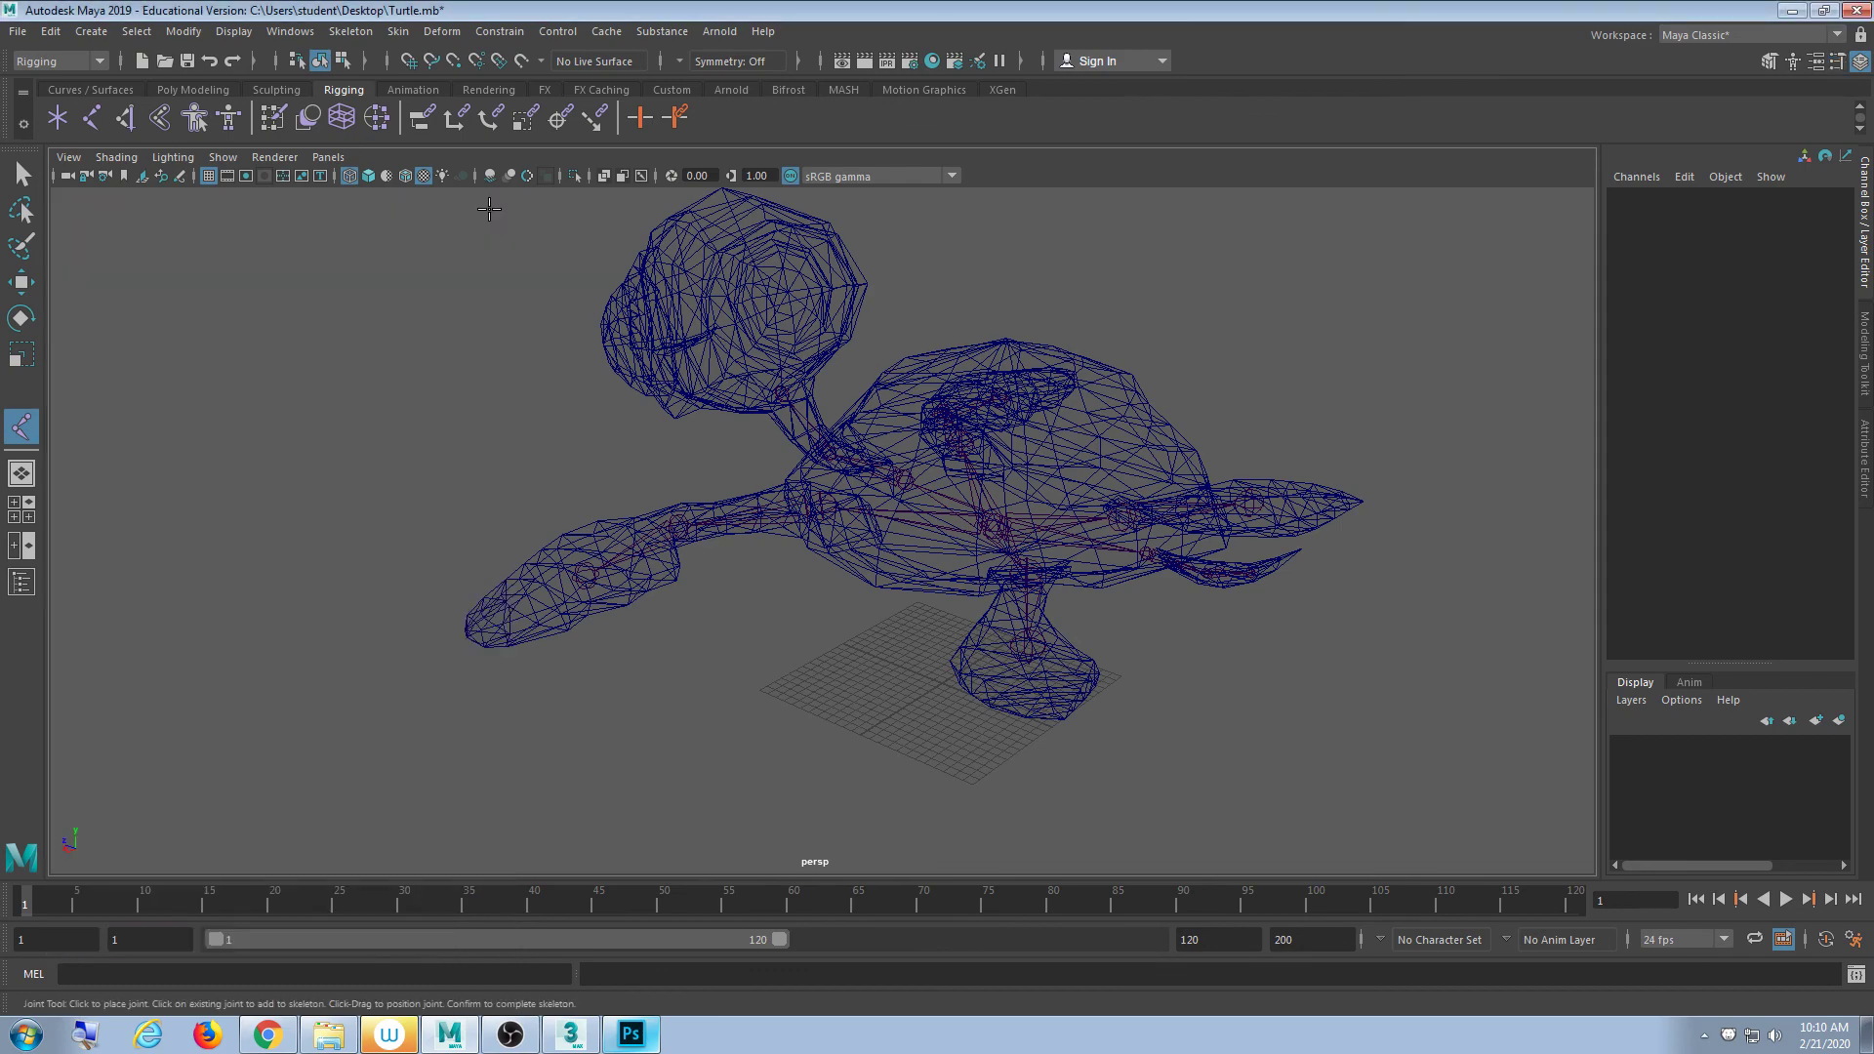
alt+drag(1012, 637, 924, 703)
scroll(927, 706, up, 5)
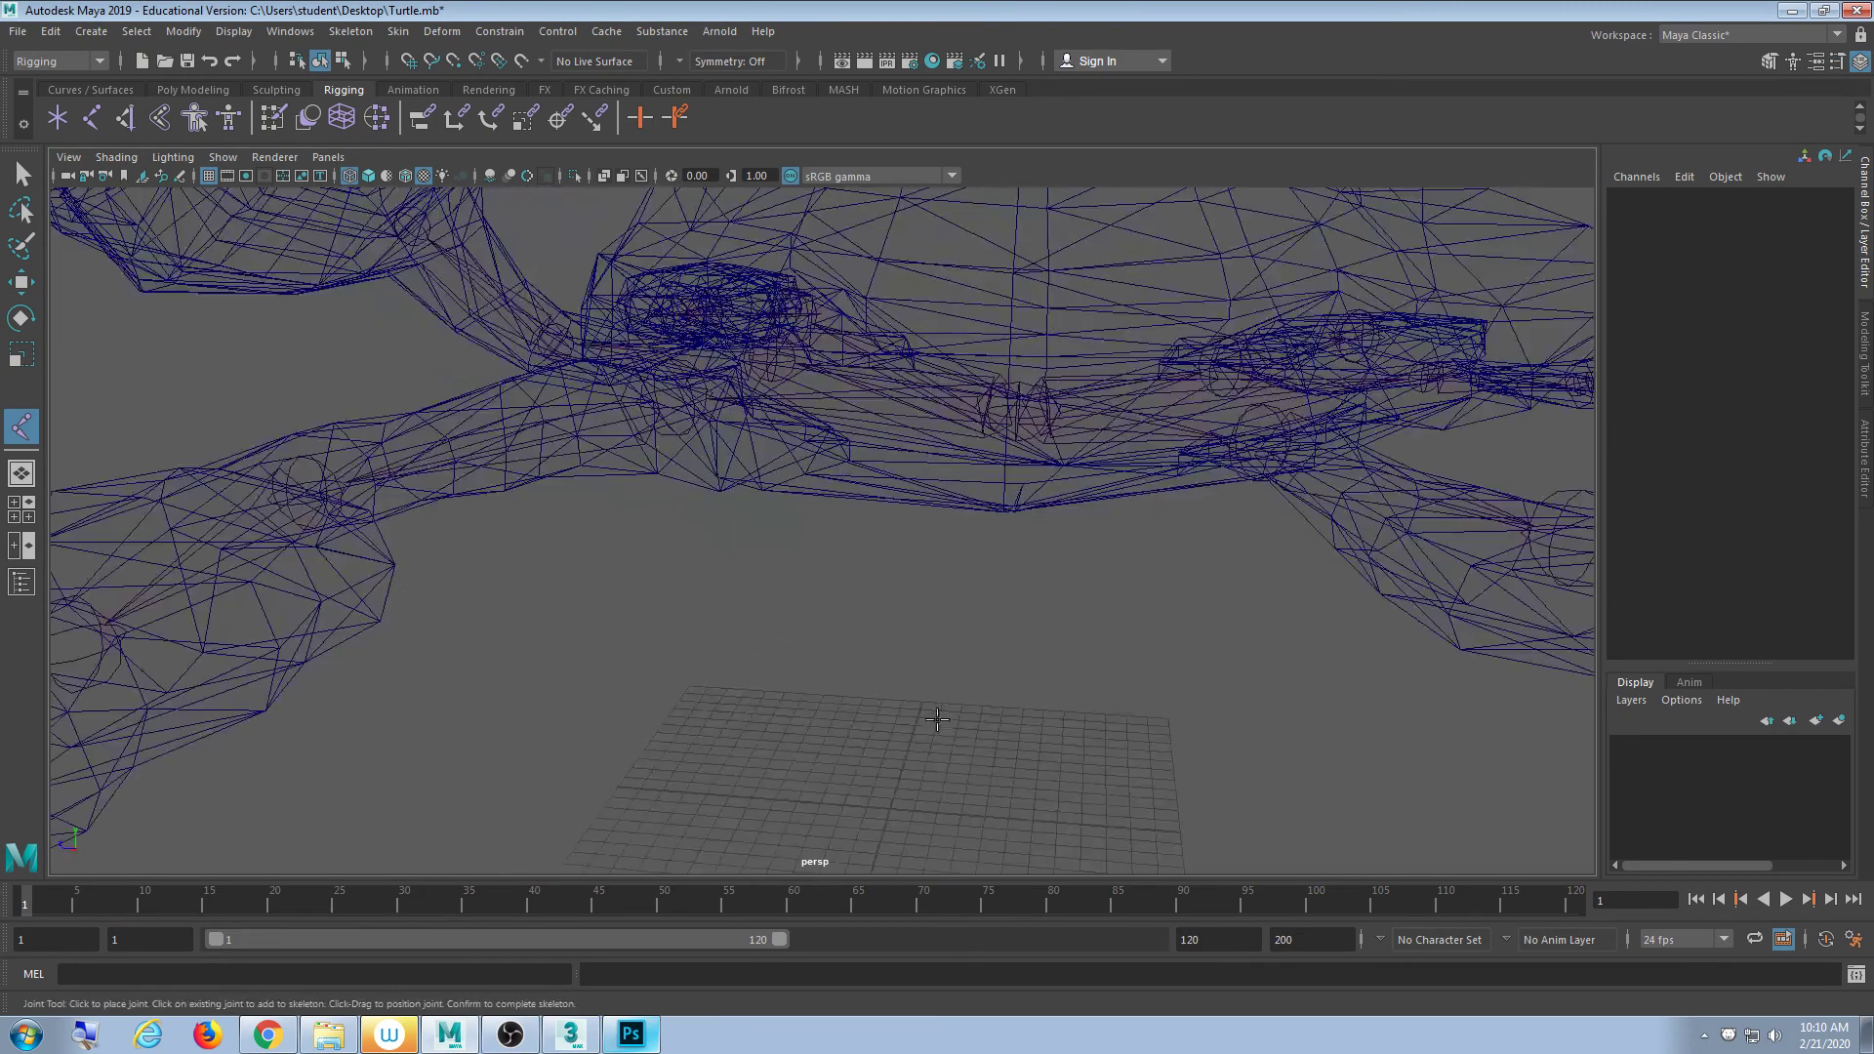
alt+middle_drag(933, 719, 882, 510)
alt+drag(882, 511, 860, 650)
click(810, 505)
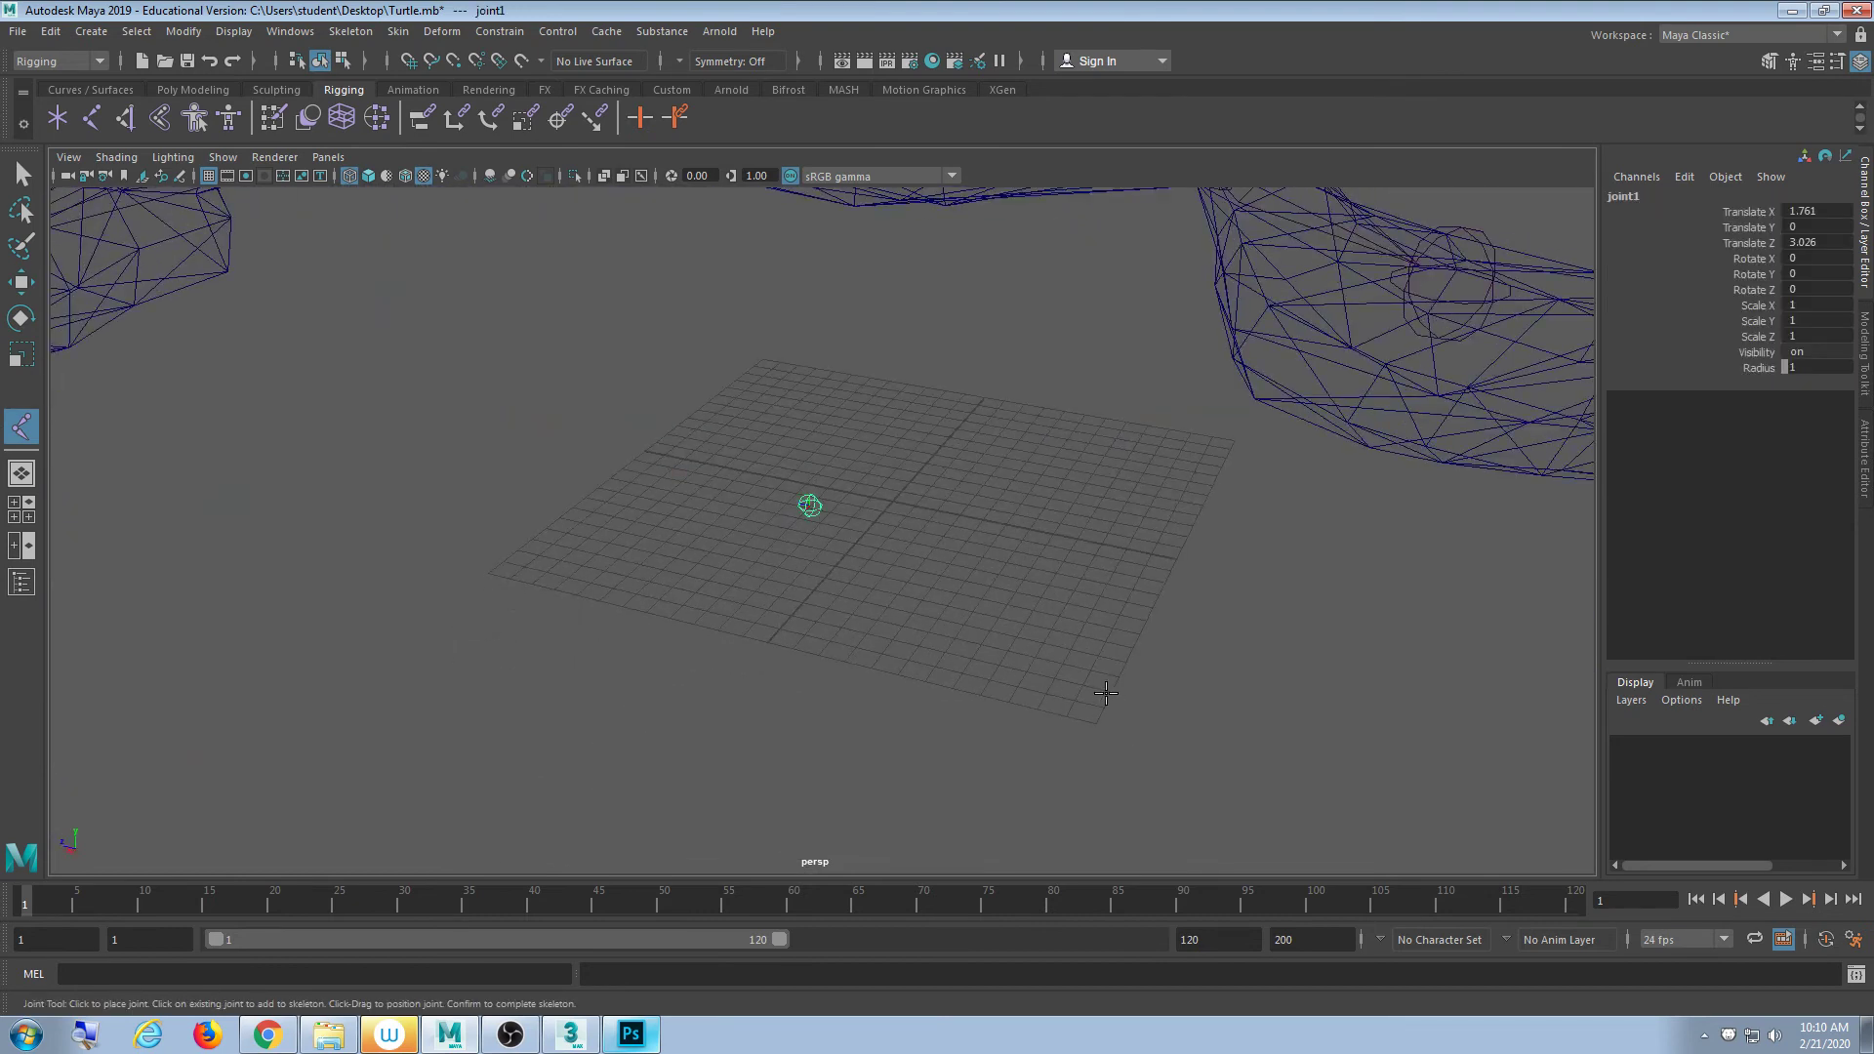
key(e)
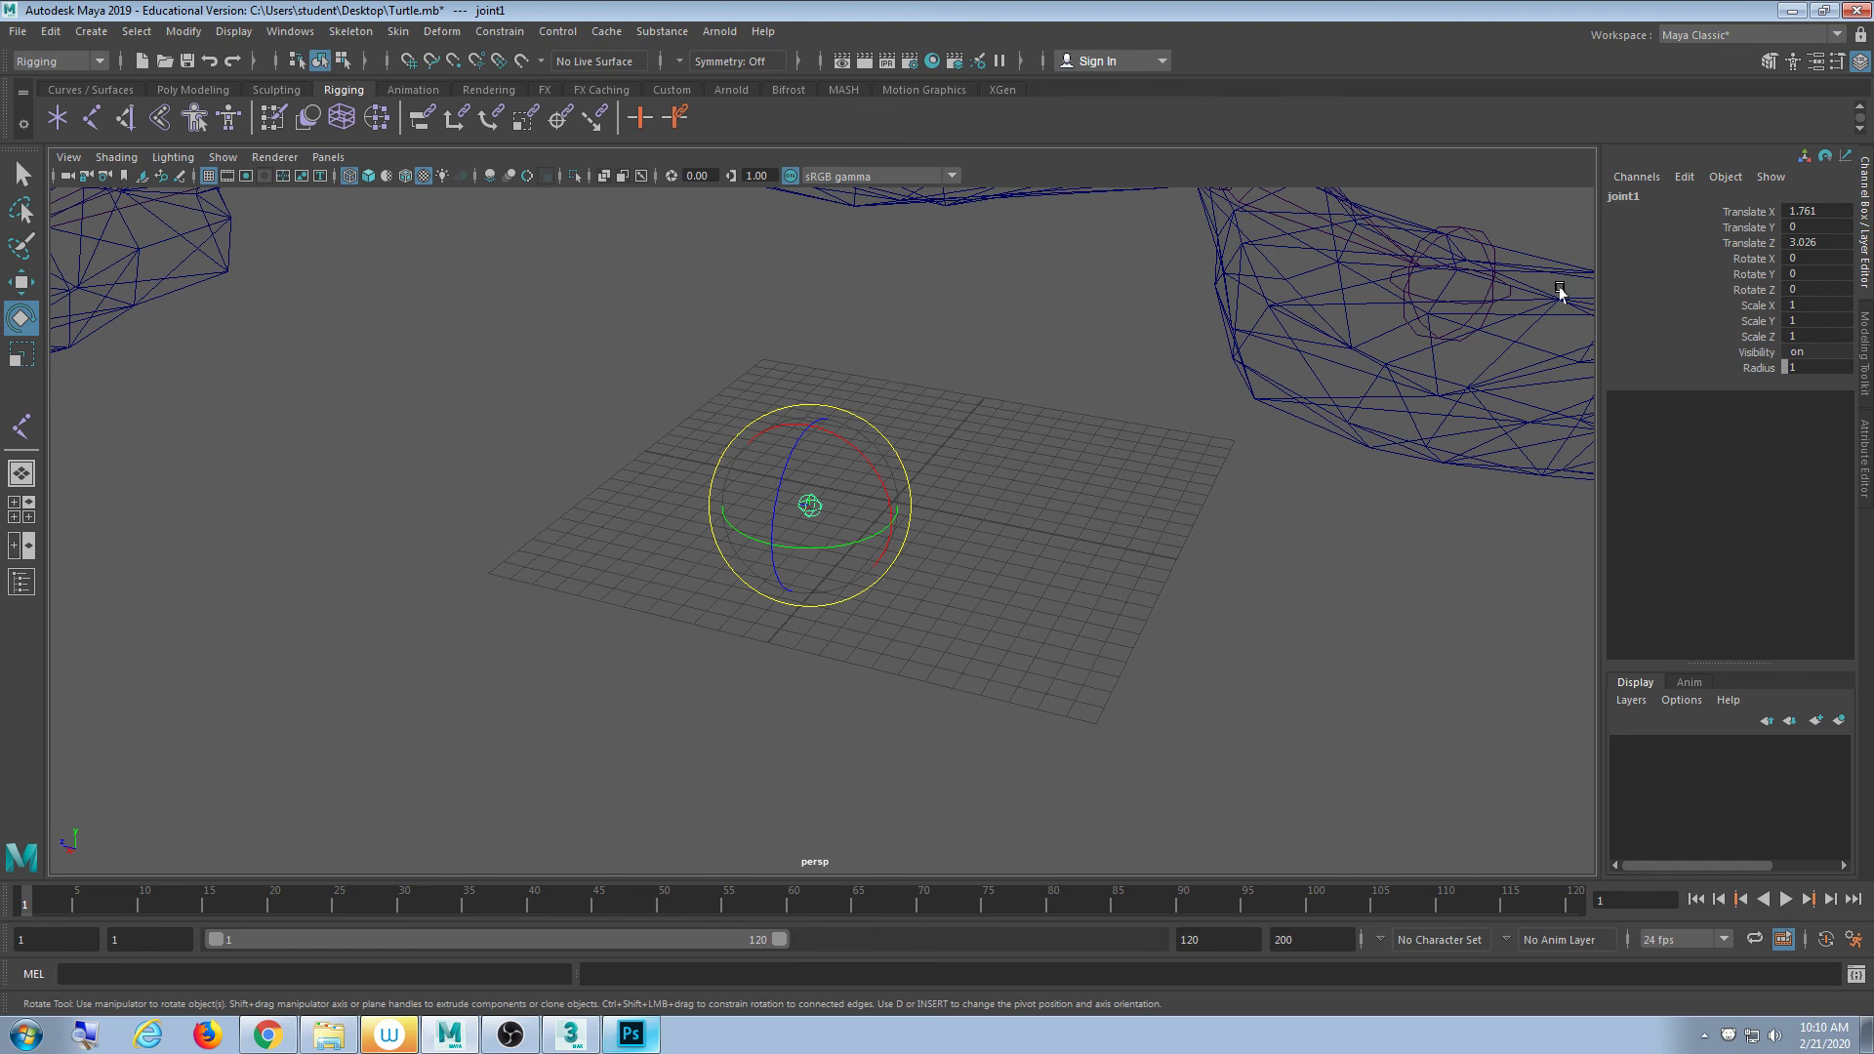
- Rename joint1 to Shell in the Channel Box
double_click(1639, 199)
text(Sh)
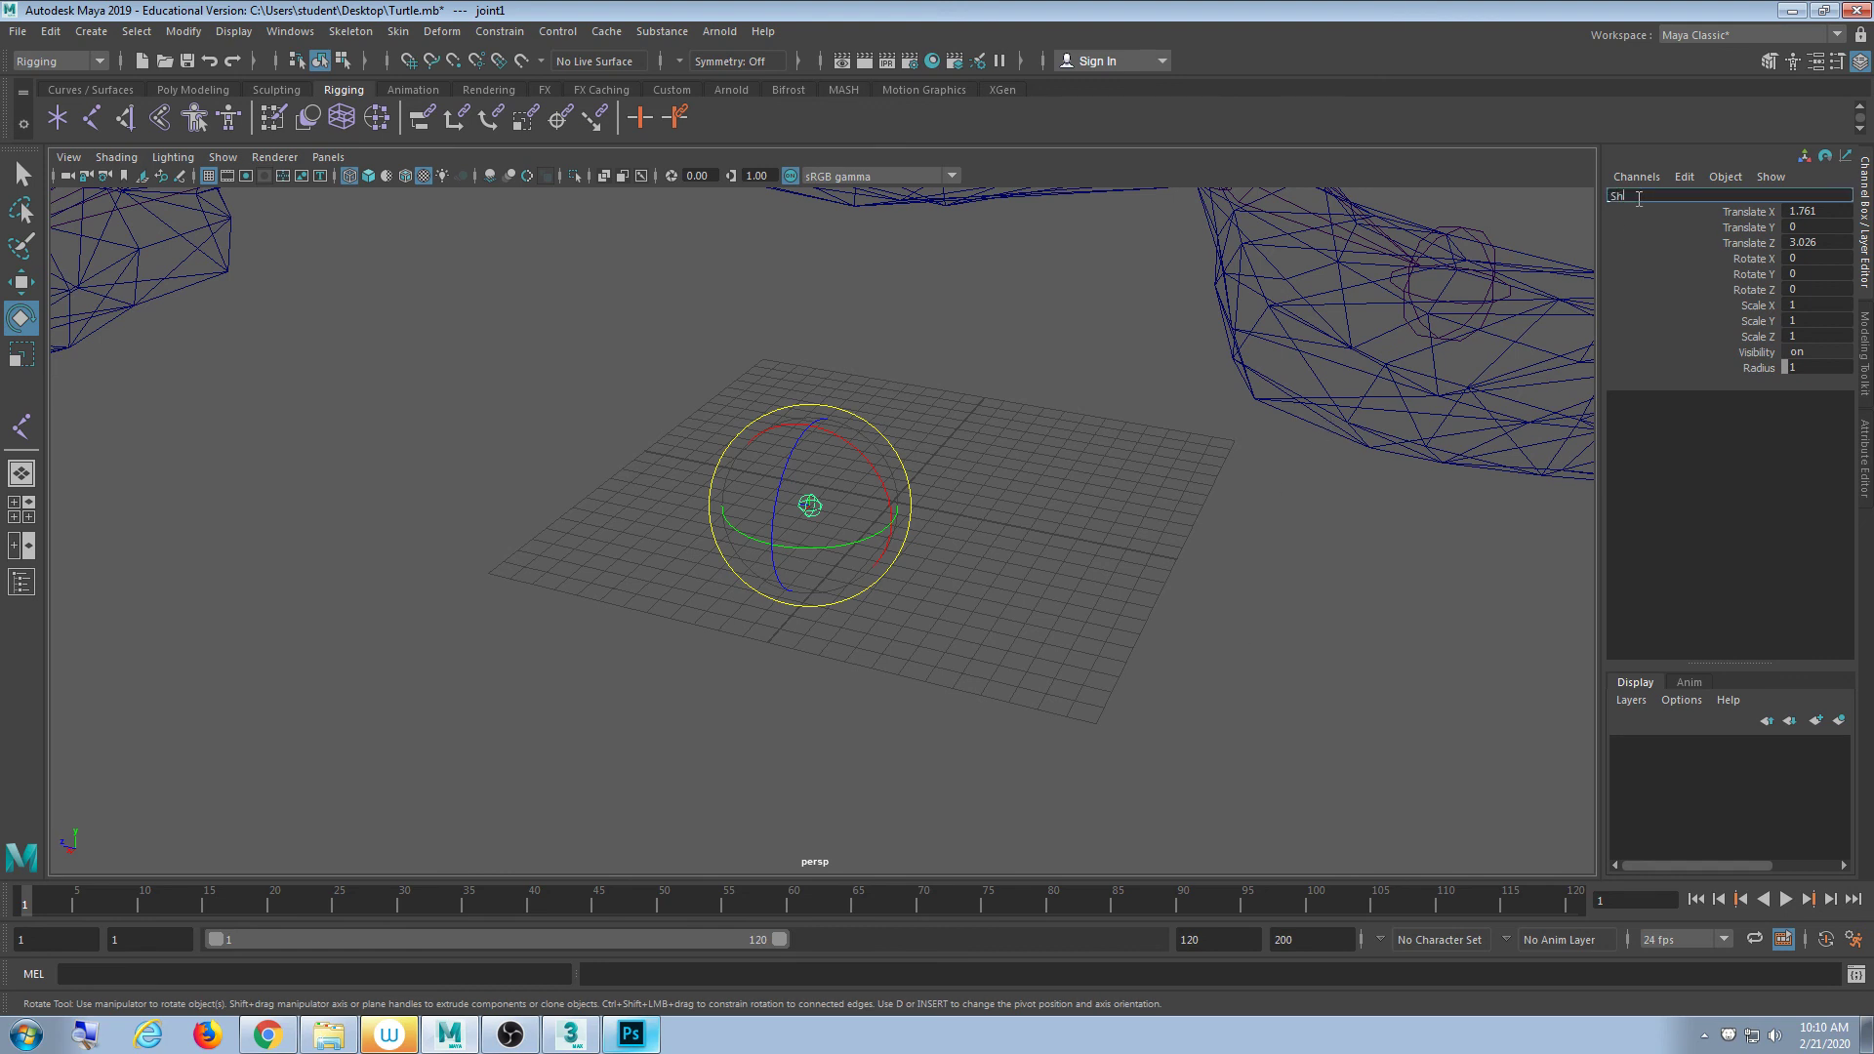
text(ell)
key(Return)
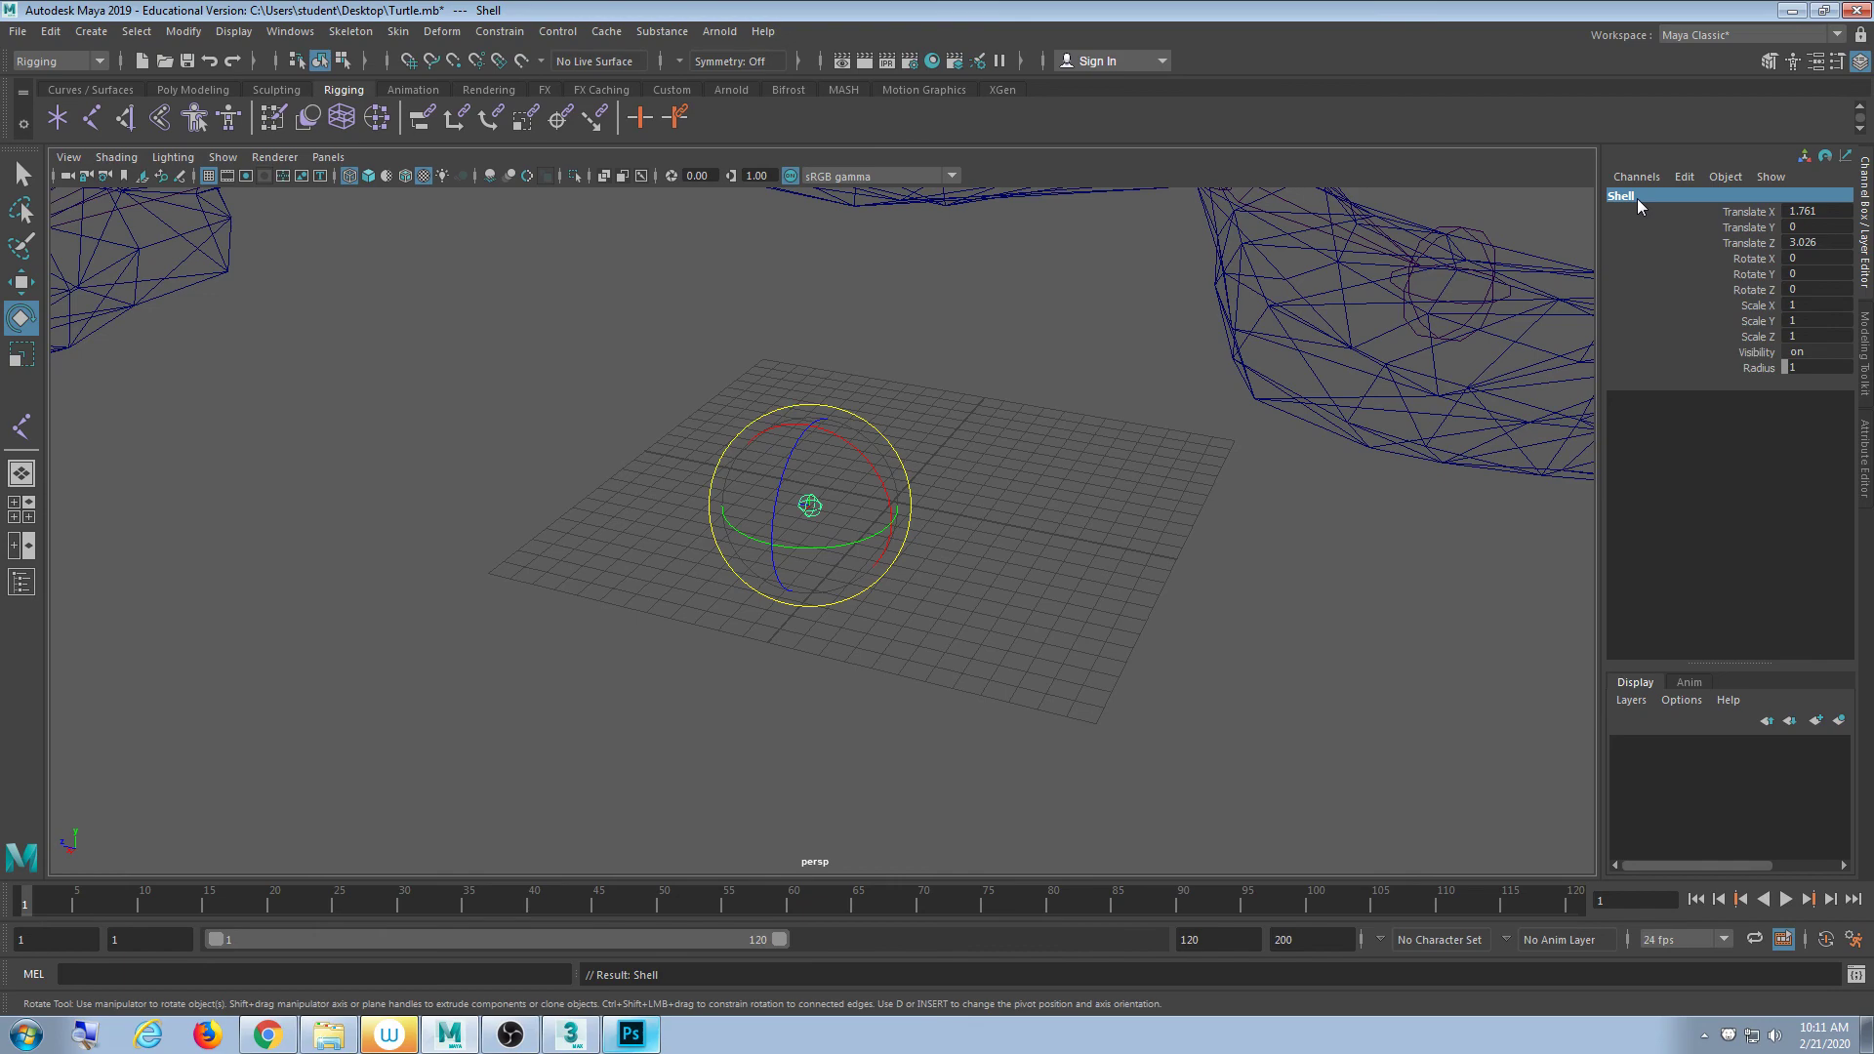
- Take the Move Tool and orbit to a low side view of the turtle
alt+right_drag(1368, 535, 966, 580)
scroll(981, 625, up, 8)
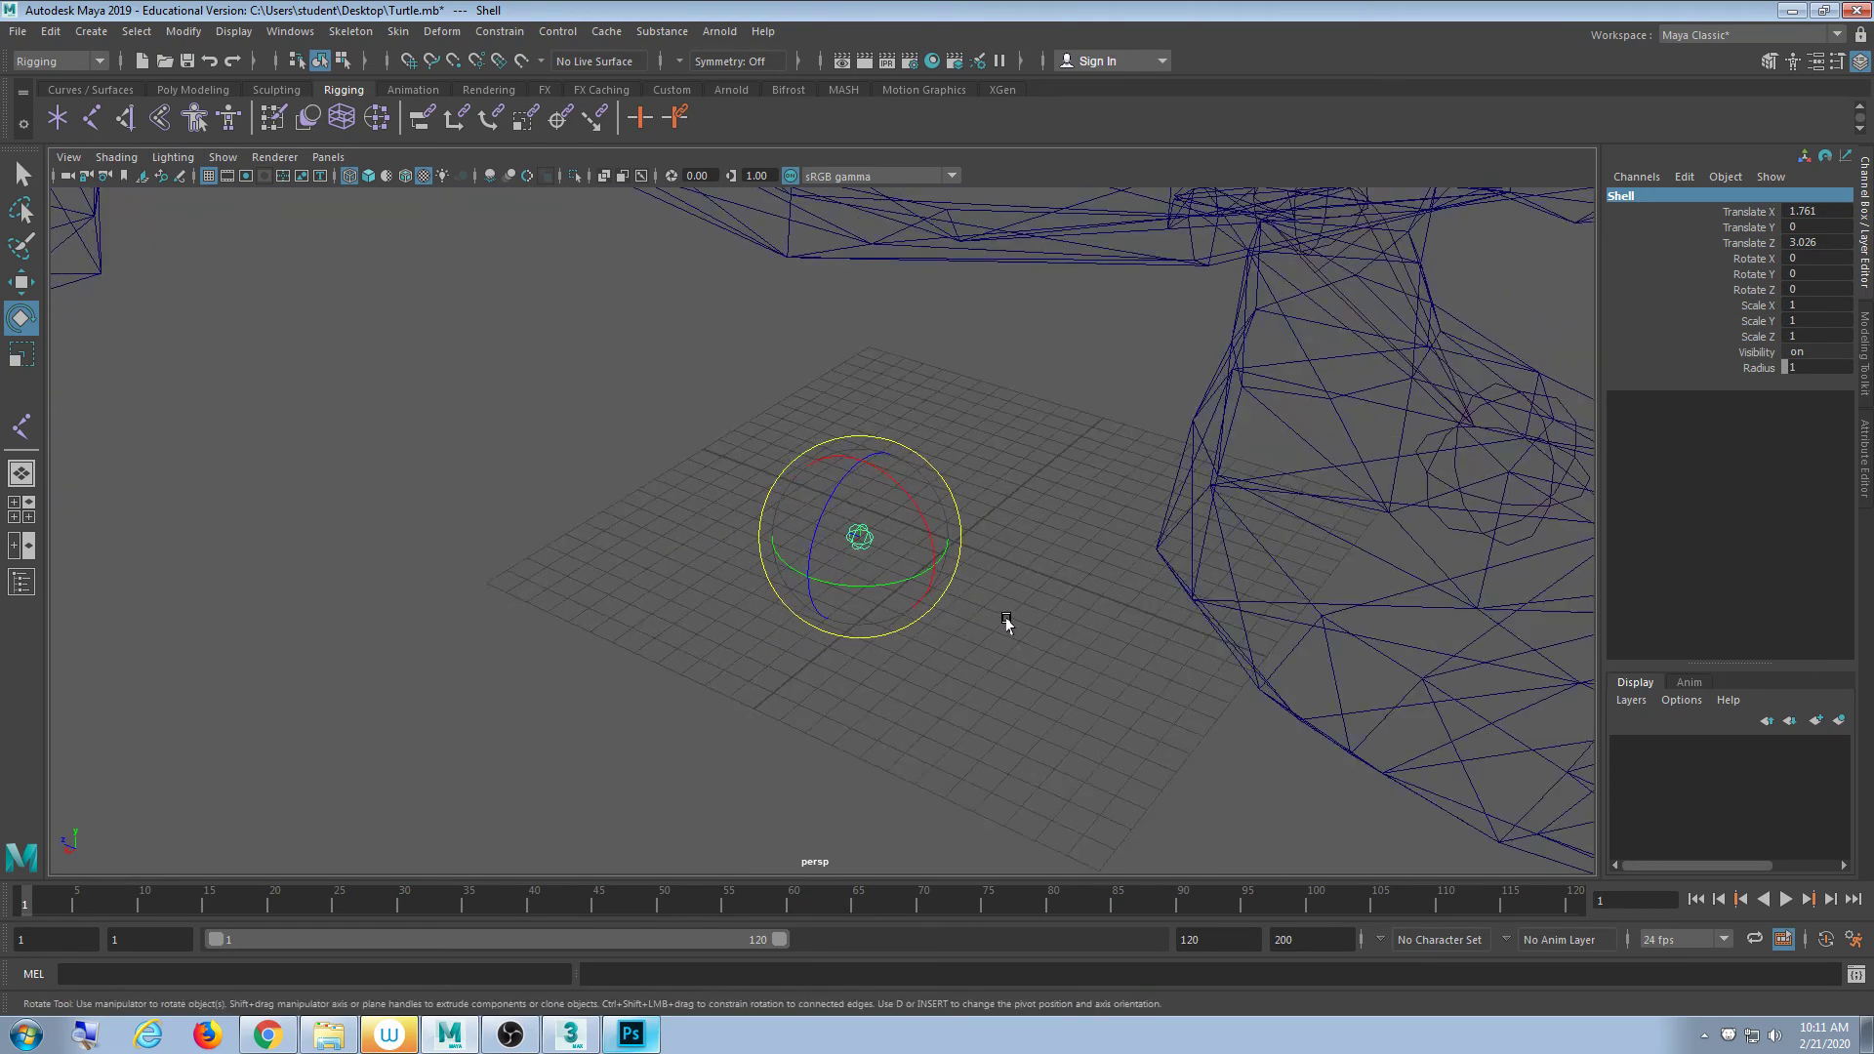
scroll(986, 629, down, 1)
key(w)
scroll(1015, 645, down, 5)
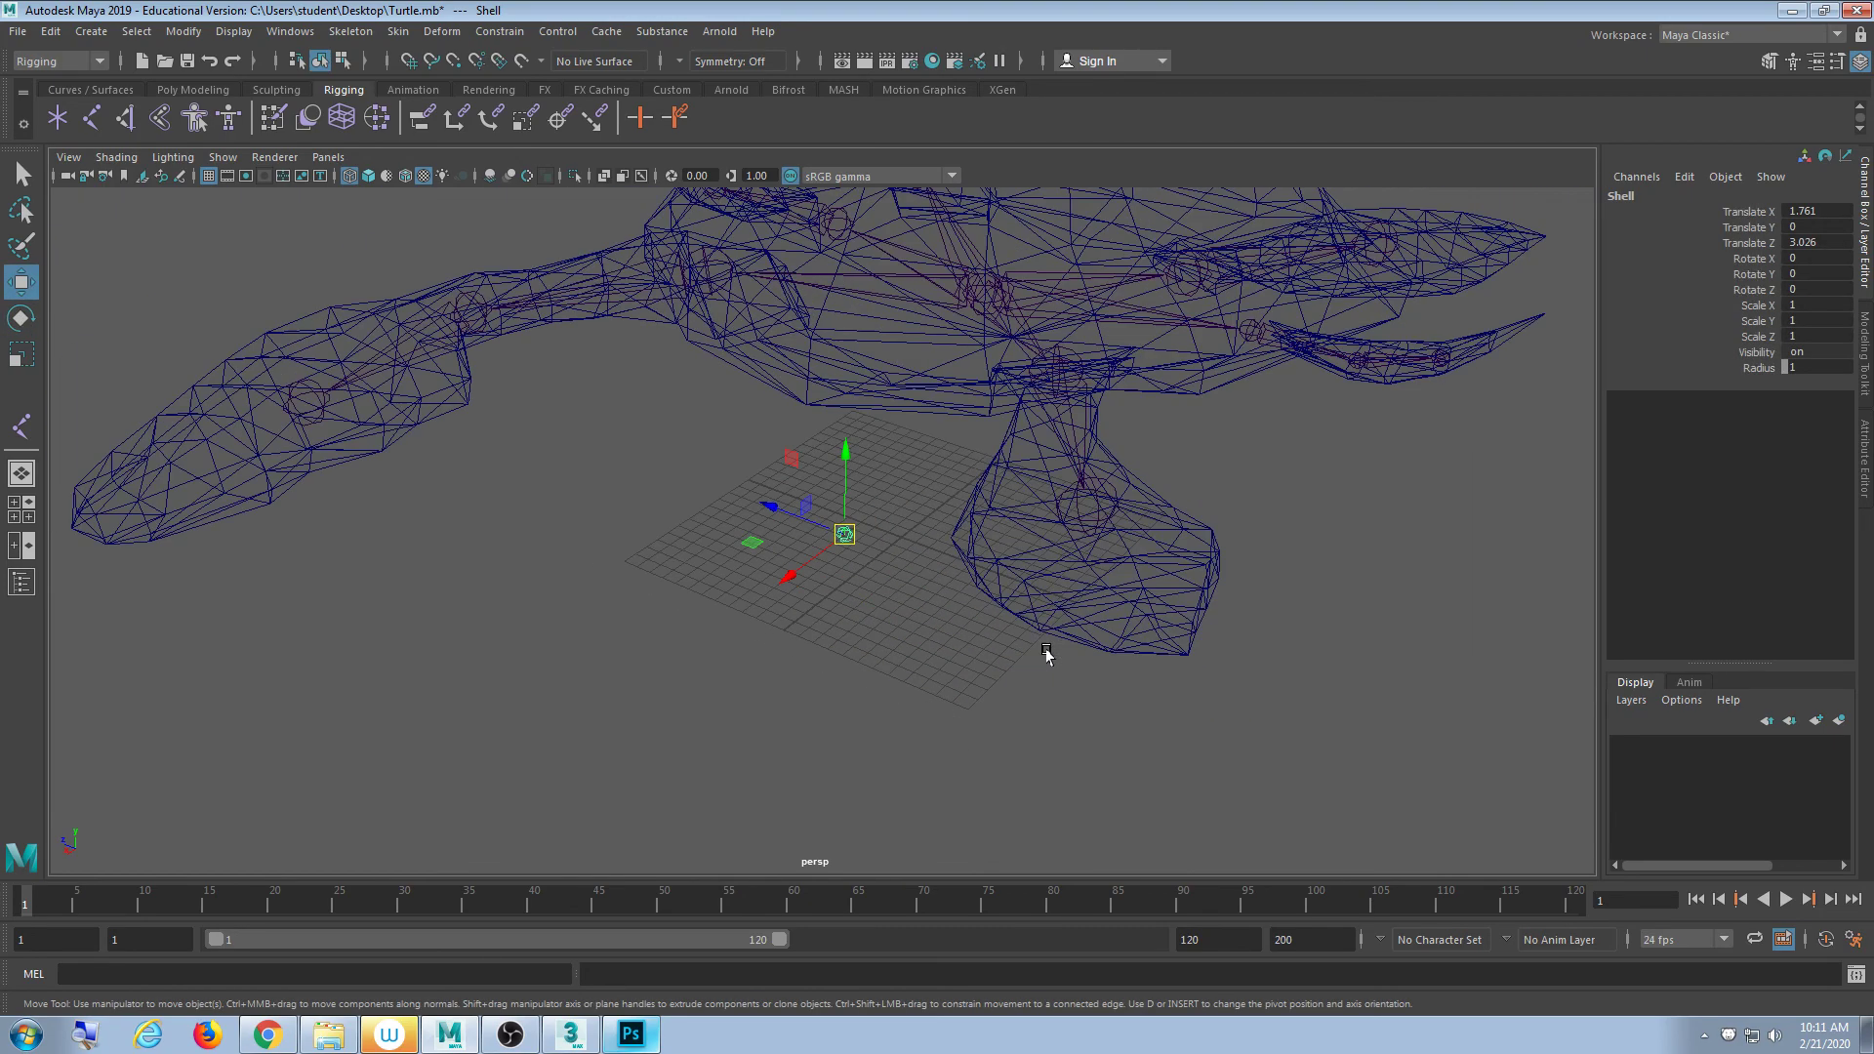
alt+drag(1045, 652, 944, 595)
alt+middle_drag(944, 595, 958, 682)
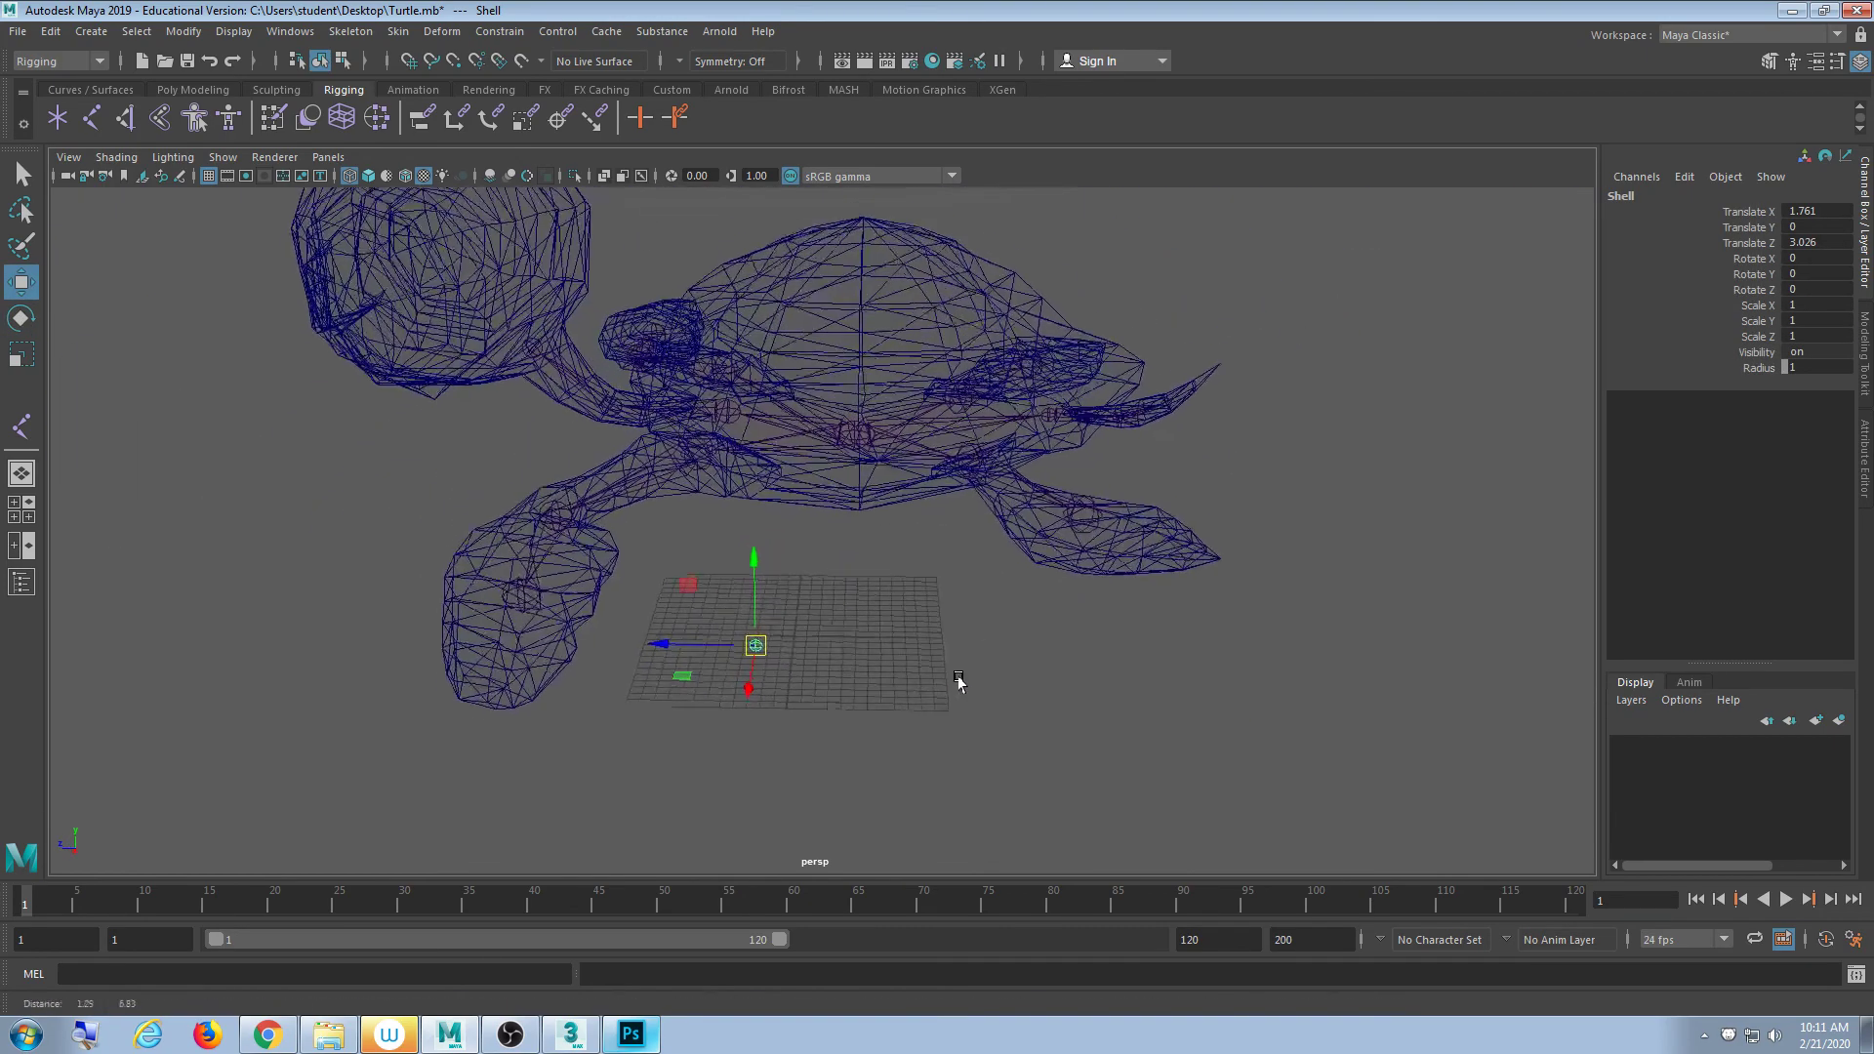
alt+drag(922, 674, 845, 669)
alt+middle_drag(1005, 635, 916, 678)
alt+drag(915, 678, 832, 626)
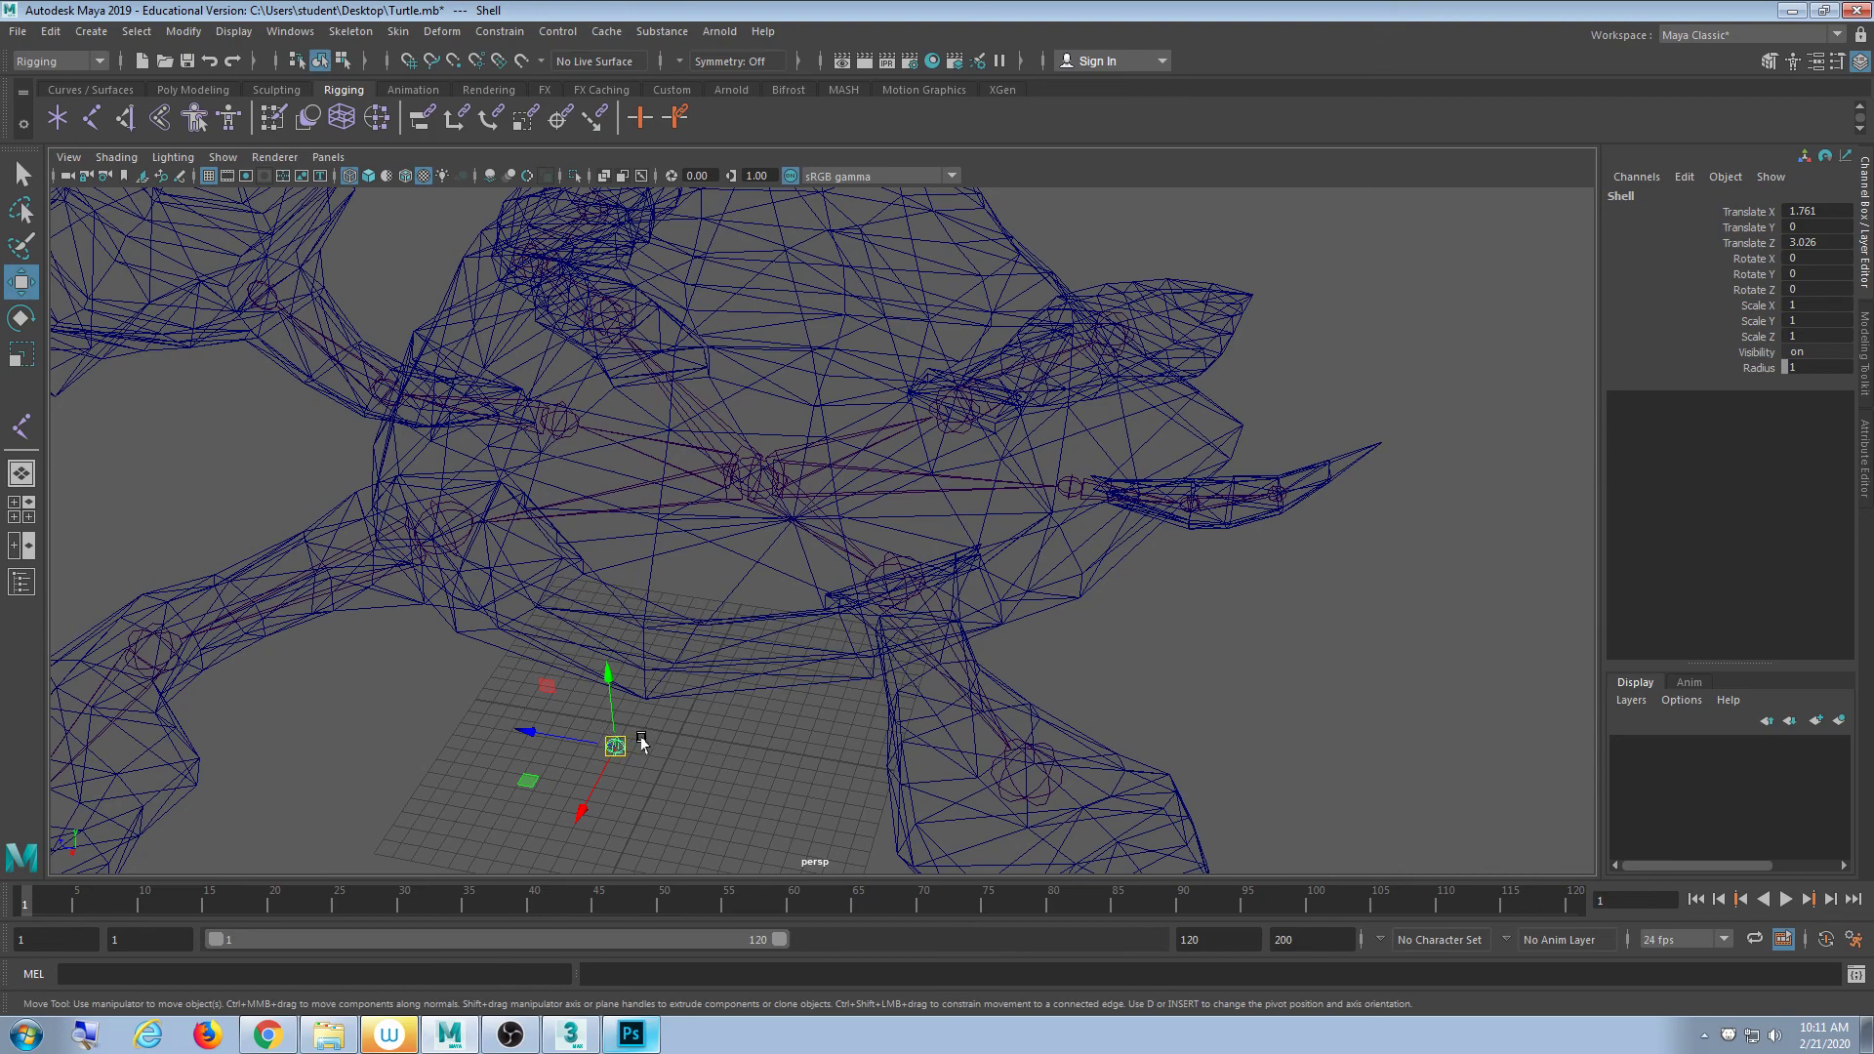
alt+drag(642, 743, 752, 701)
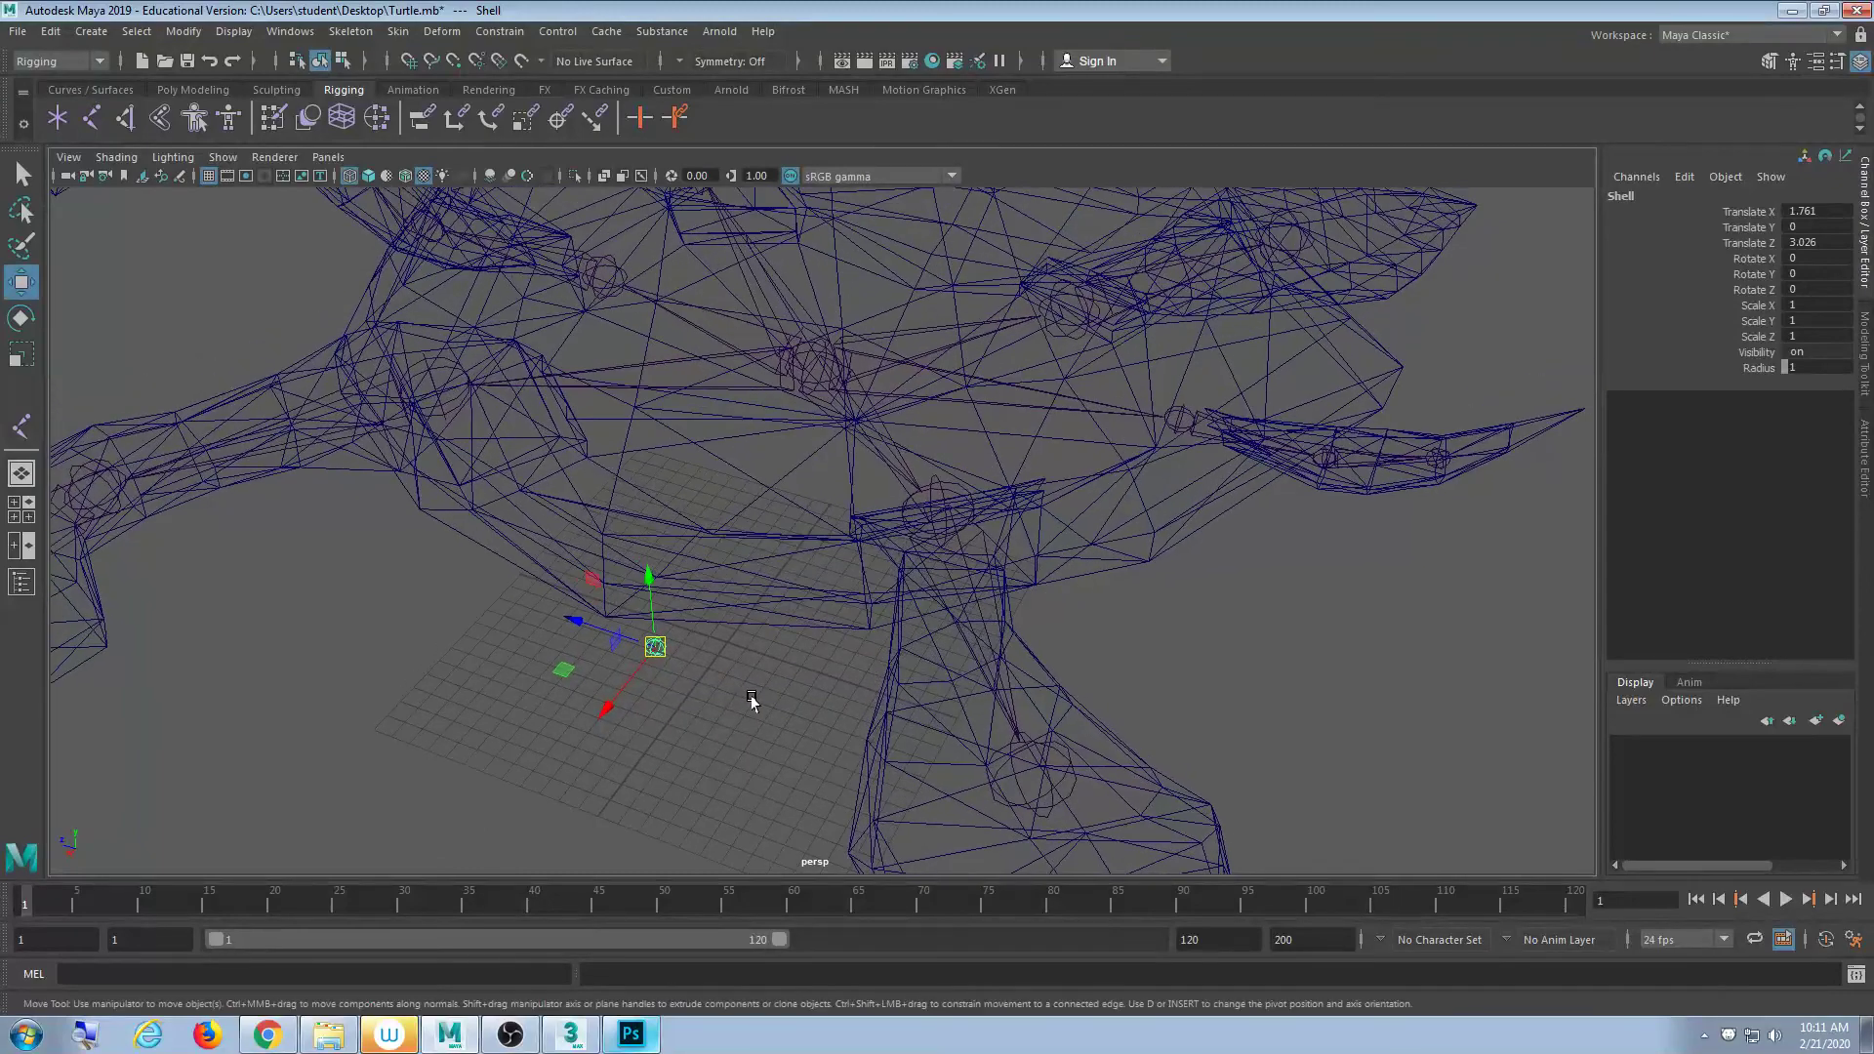
- Raise the Shell joint to Translate Y 17.302 at the shell's centre and switch to Animation menus
drag(653, 645, 767, 384)
alt+drag(912, 556, 833, 636)
scroll(859, 617, up, 3)
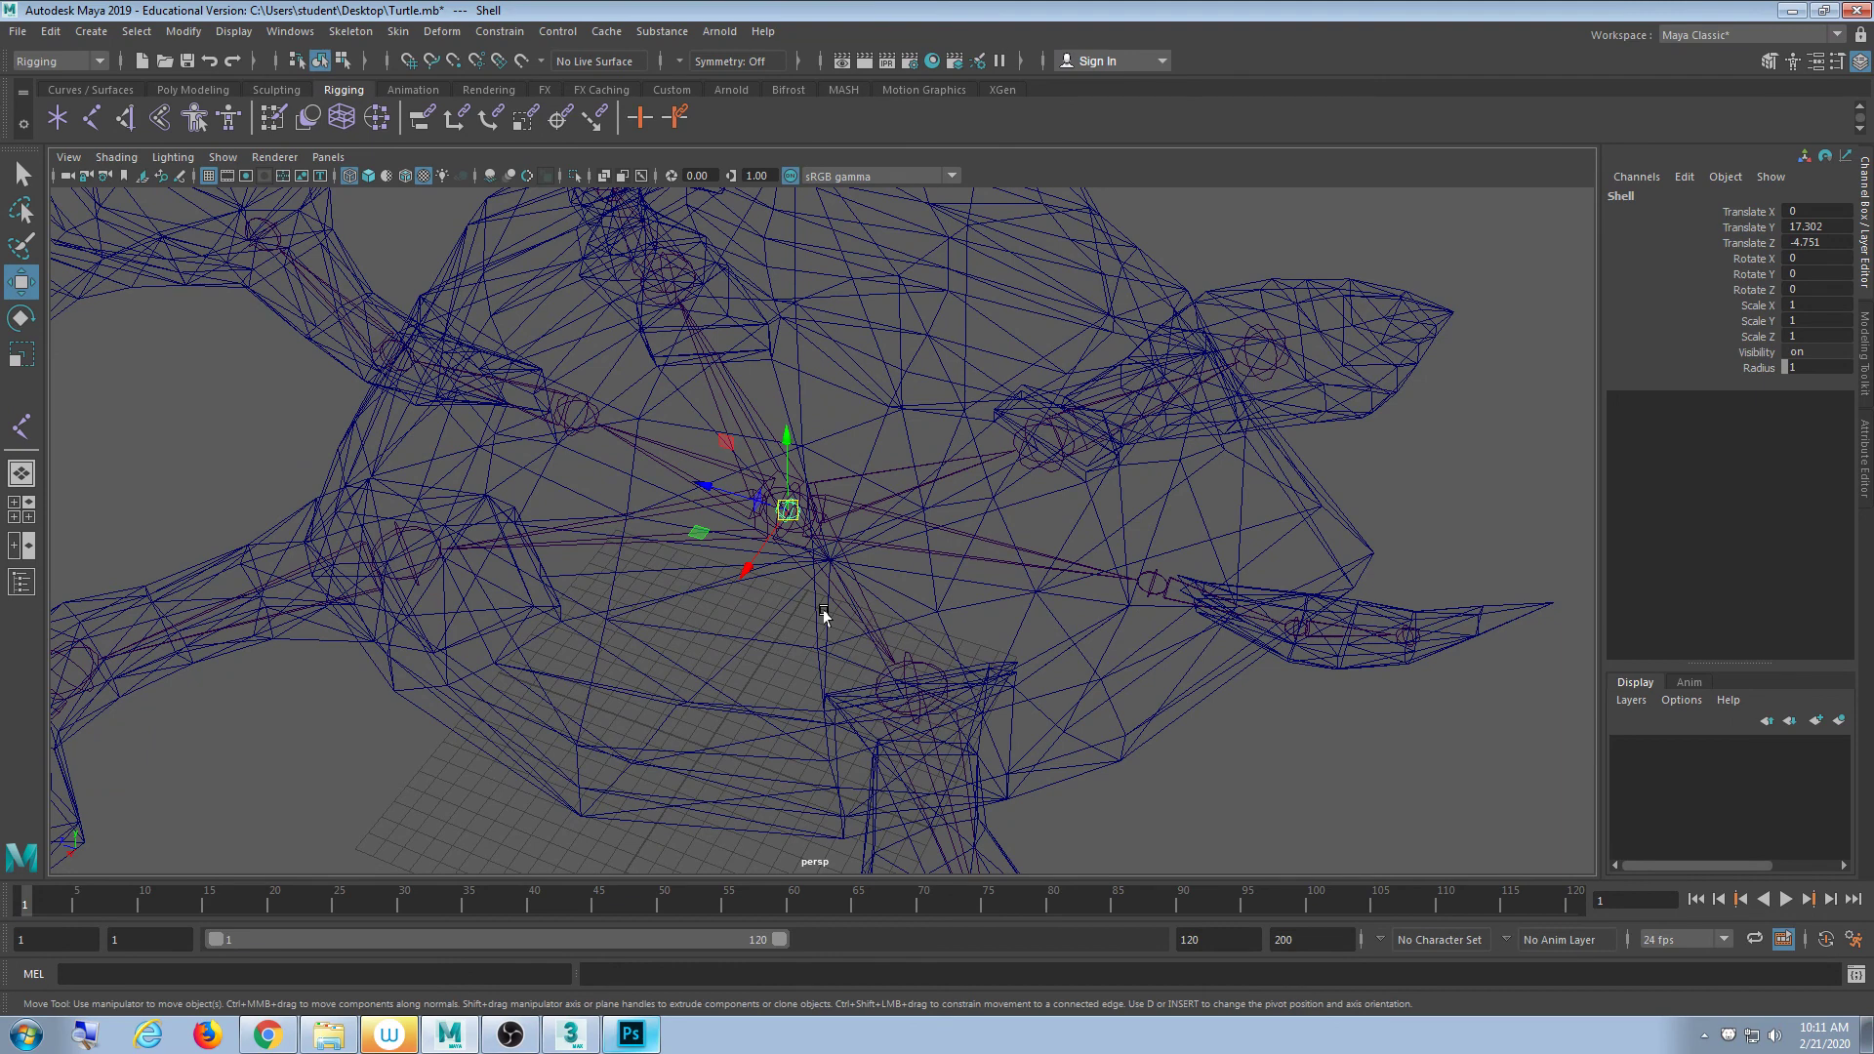
key(F4)
key(5)
key(4)
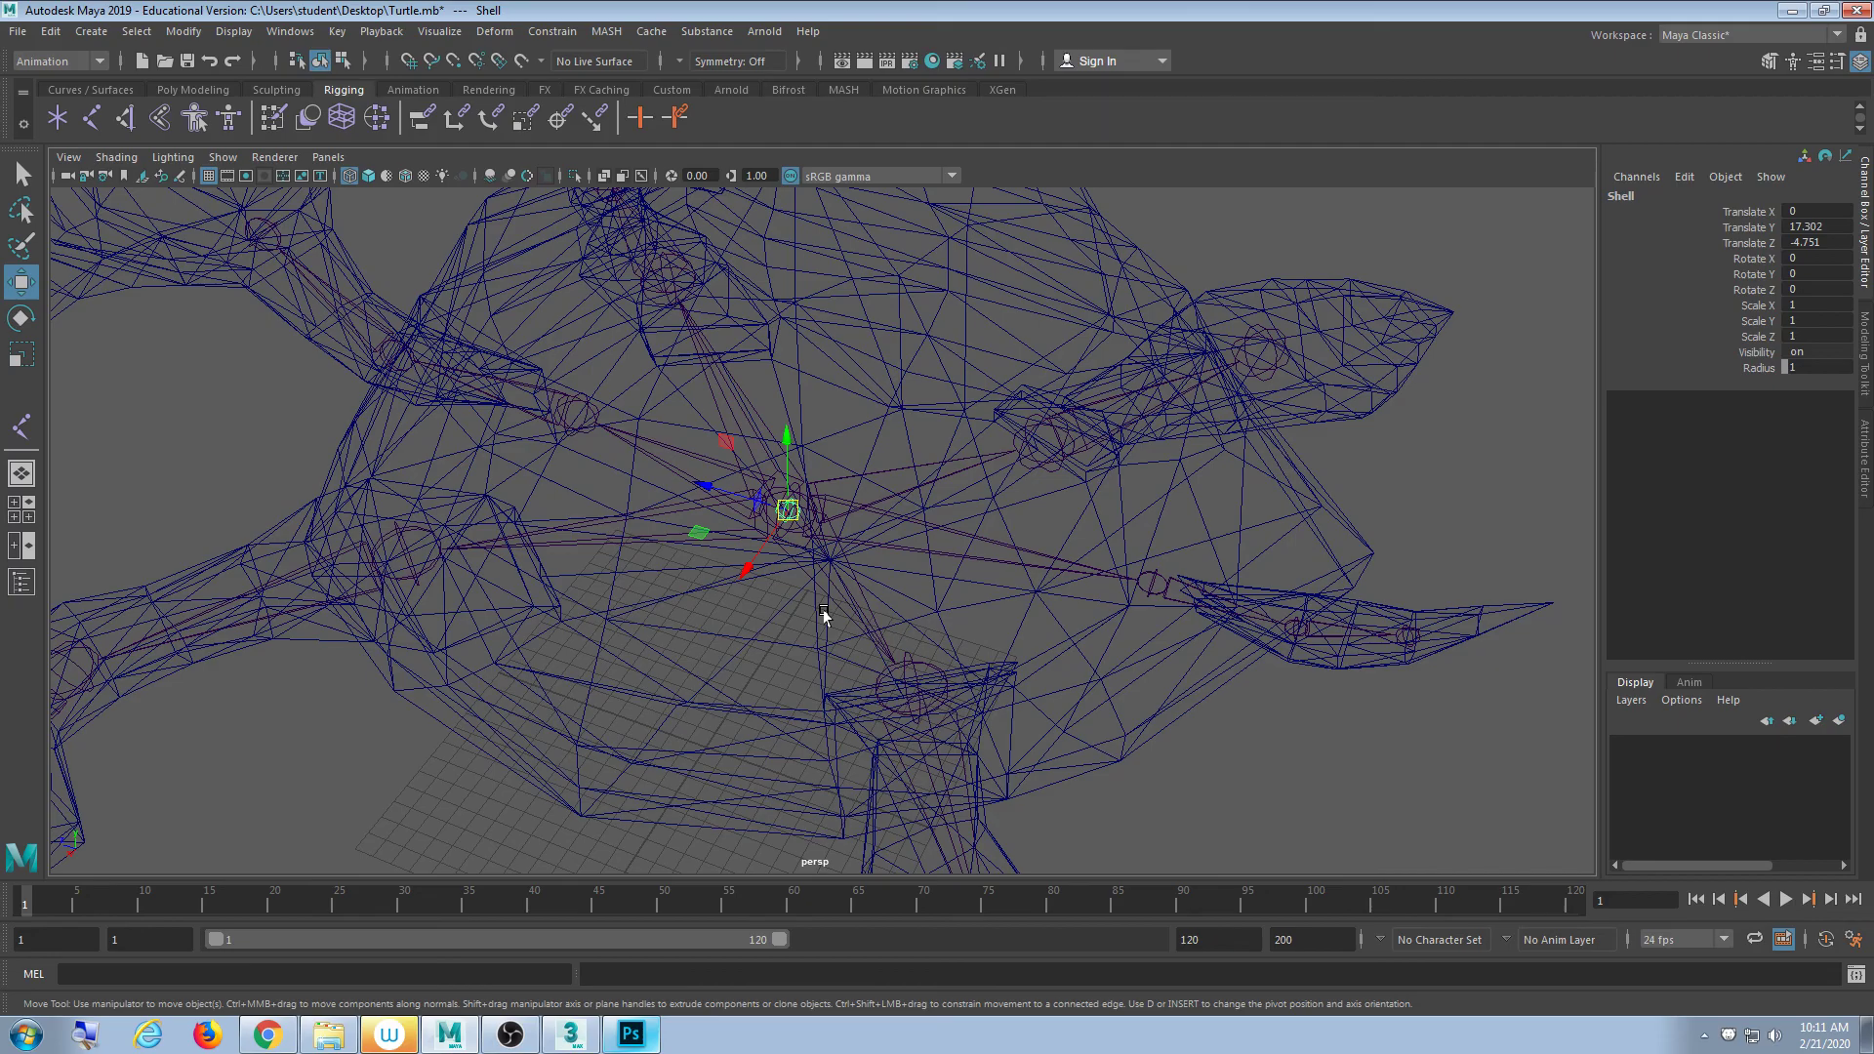
- Drag the Shell joint up and down along Y, trying point snapping to shell points
scroll(850, 612, up, 5)
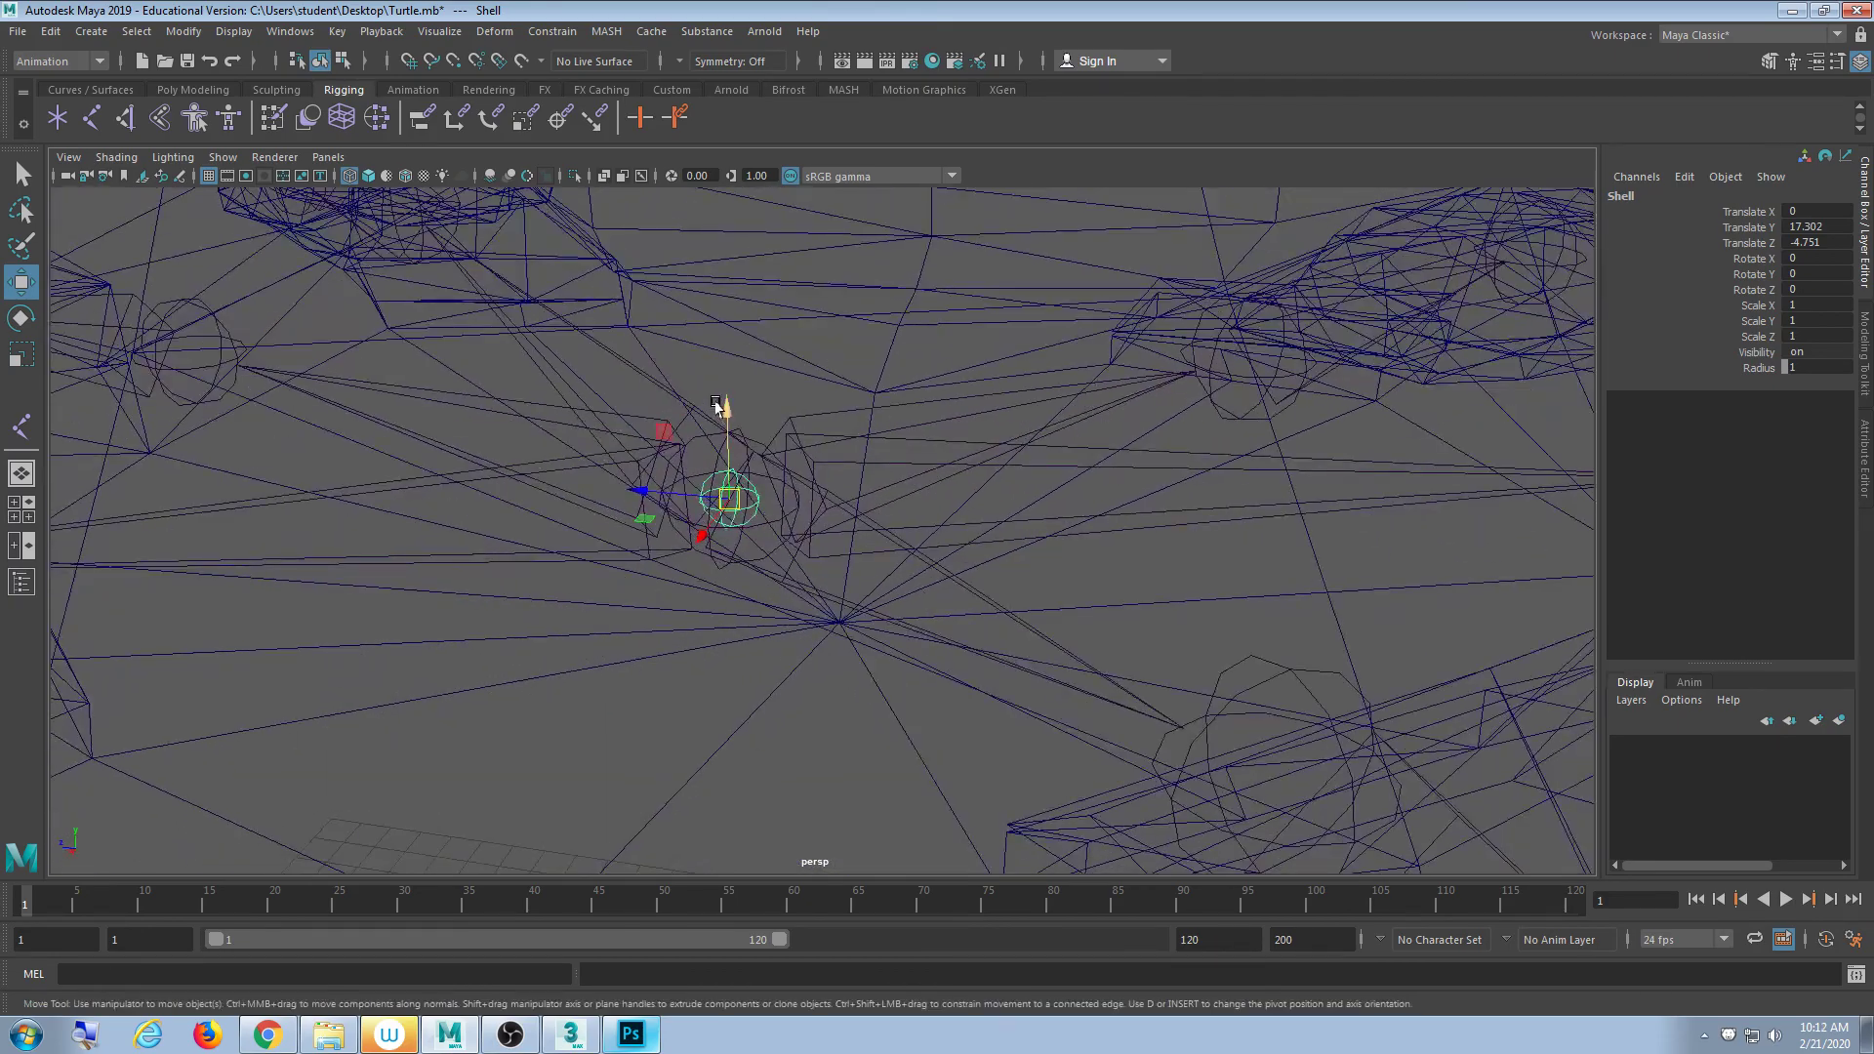
drag(719, 408, 797, 629)
scroll(761, 657, down, 5)
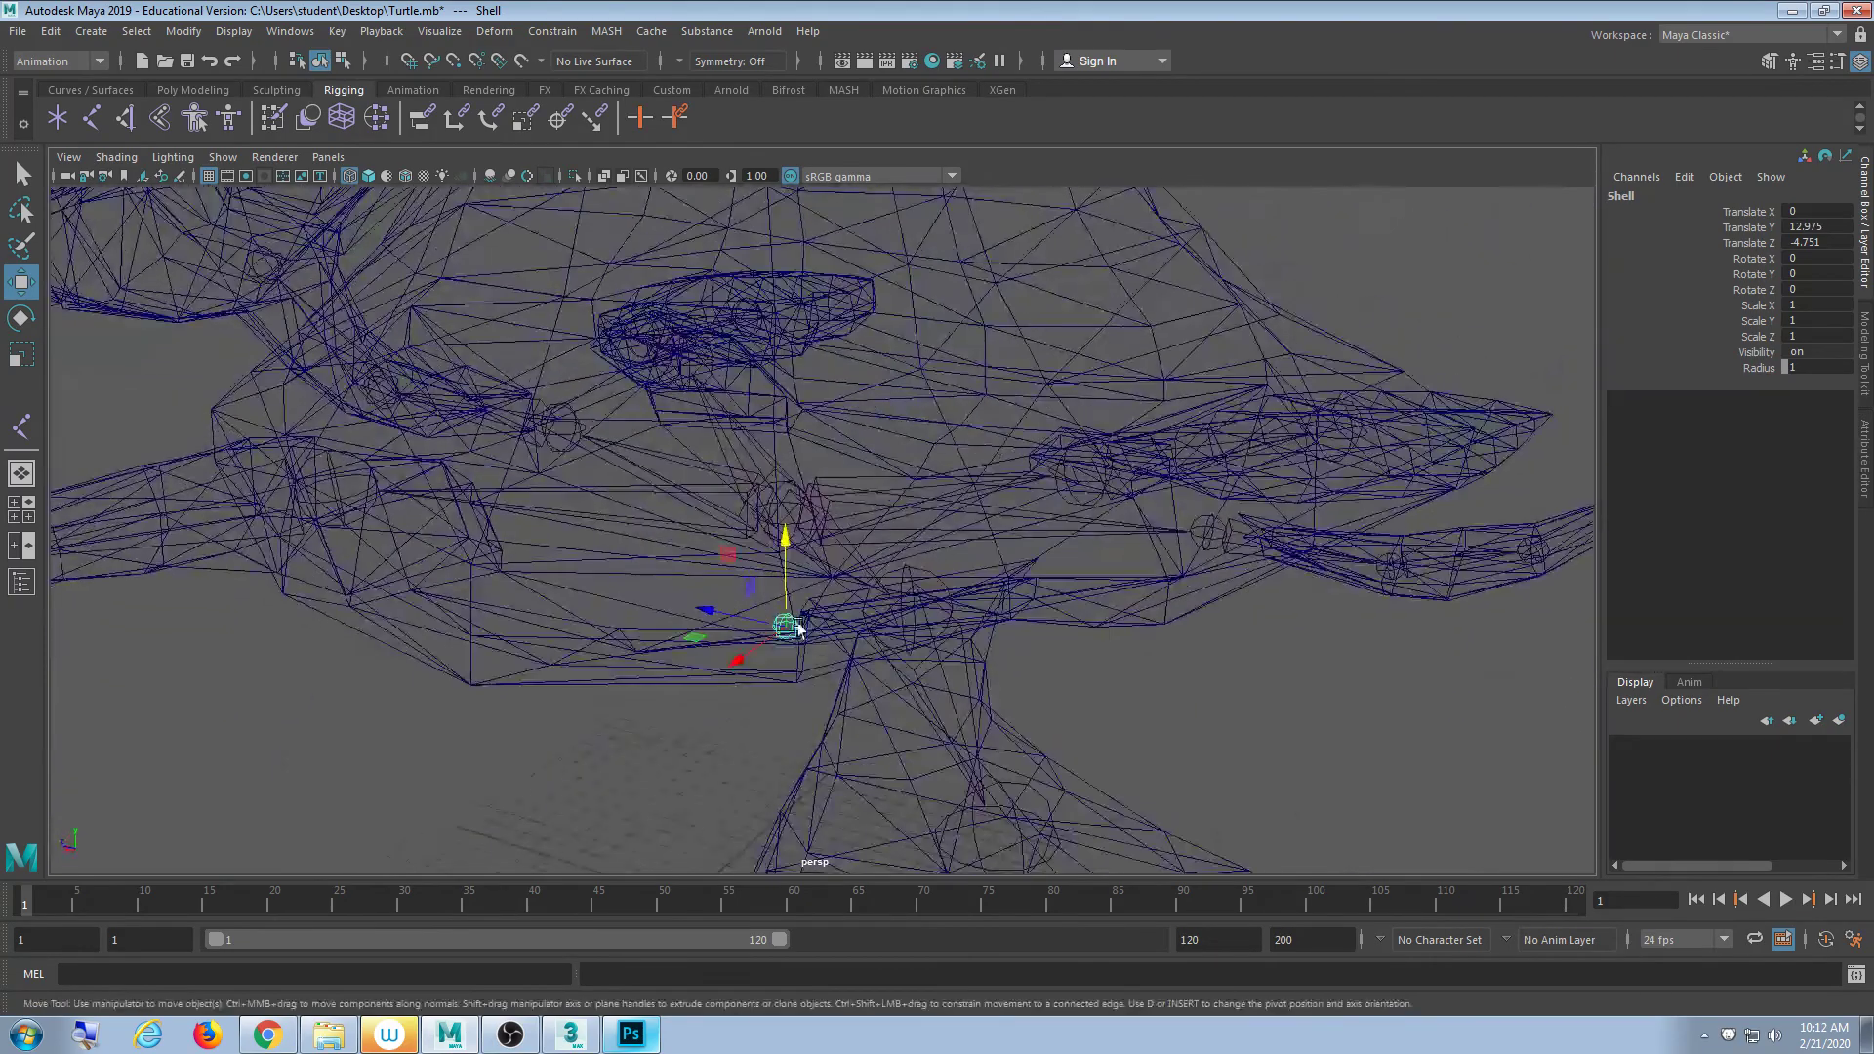
drag(785, 539, 792, 447)
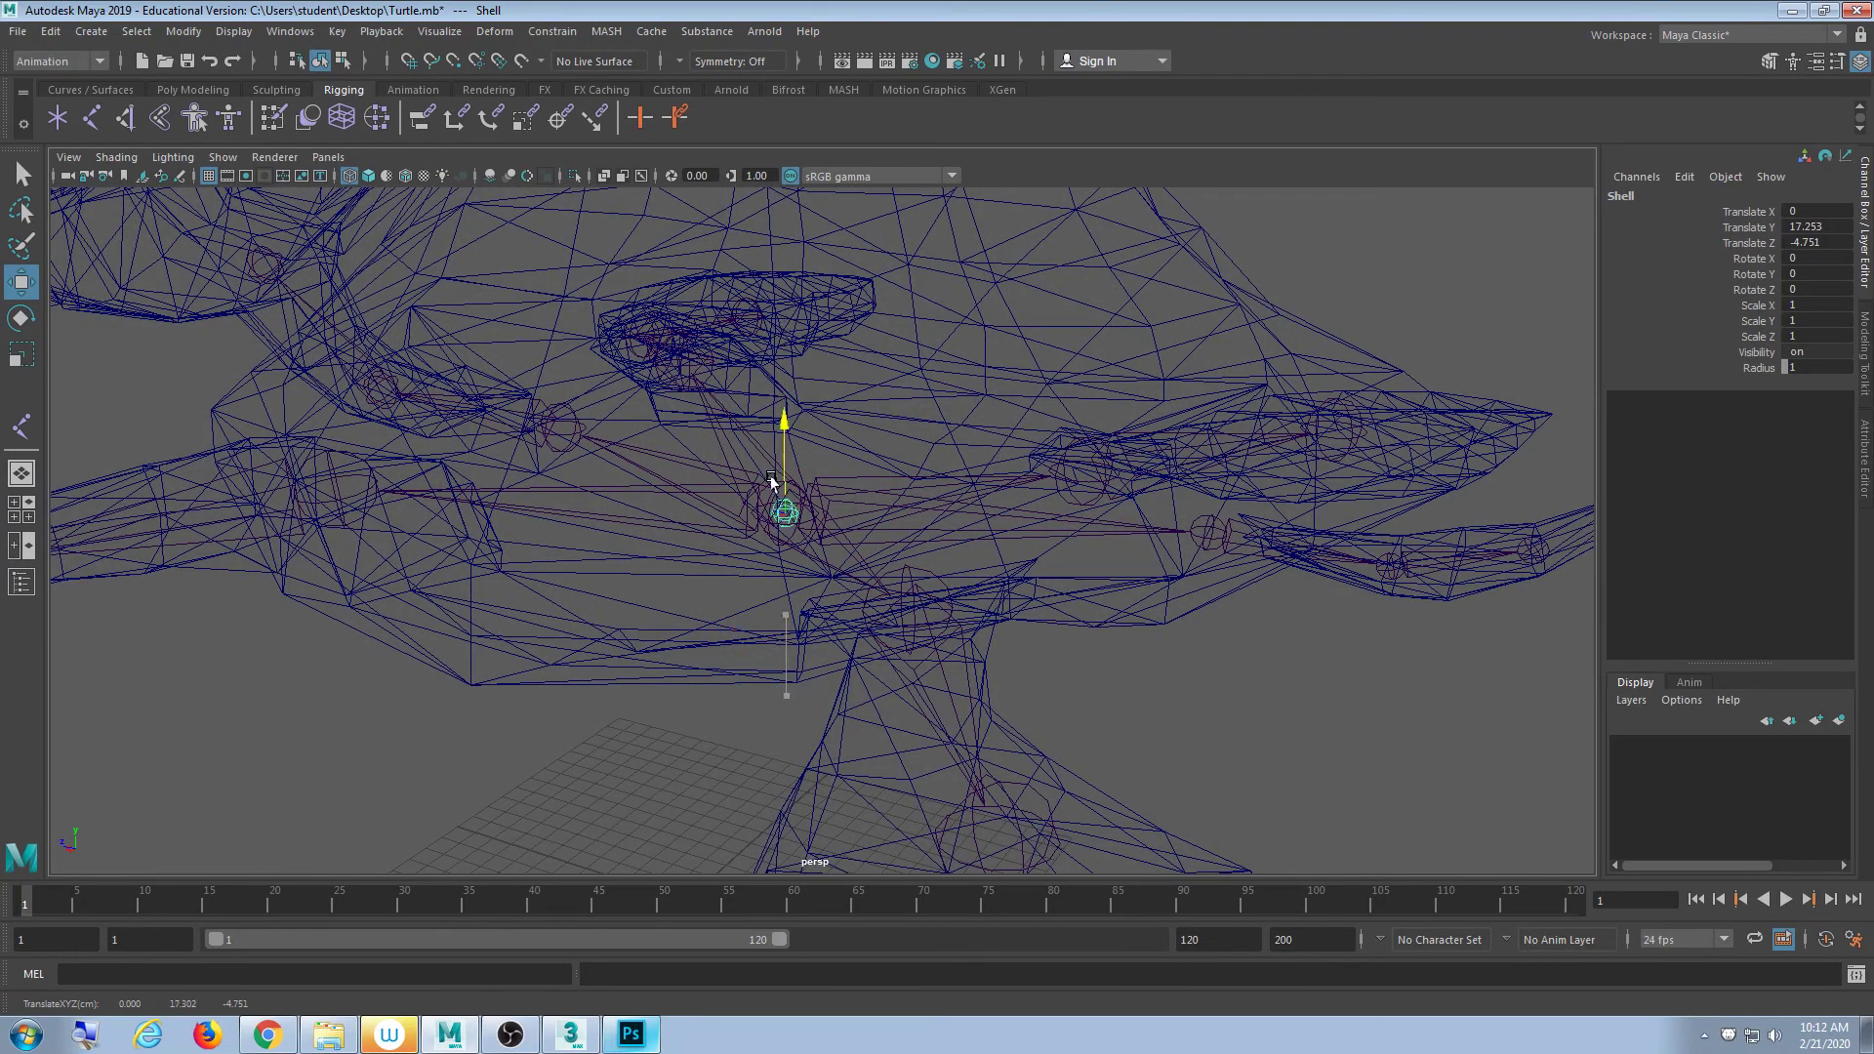
drag(806, 439, 779, 697)
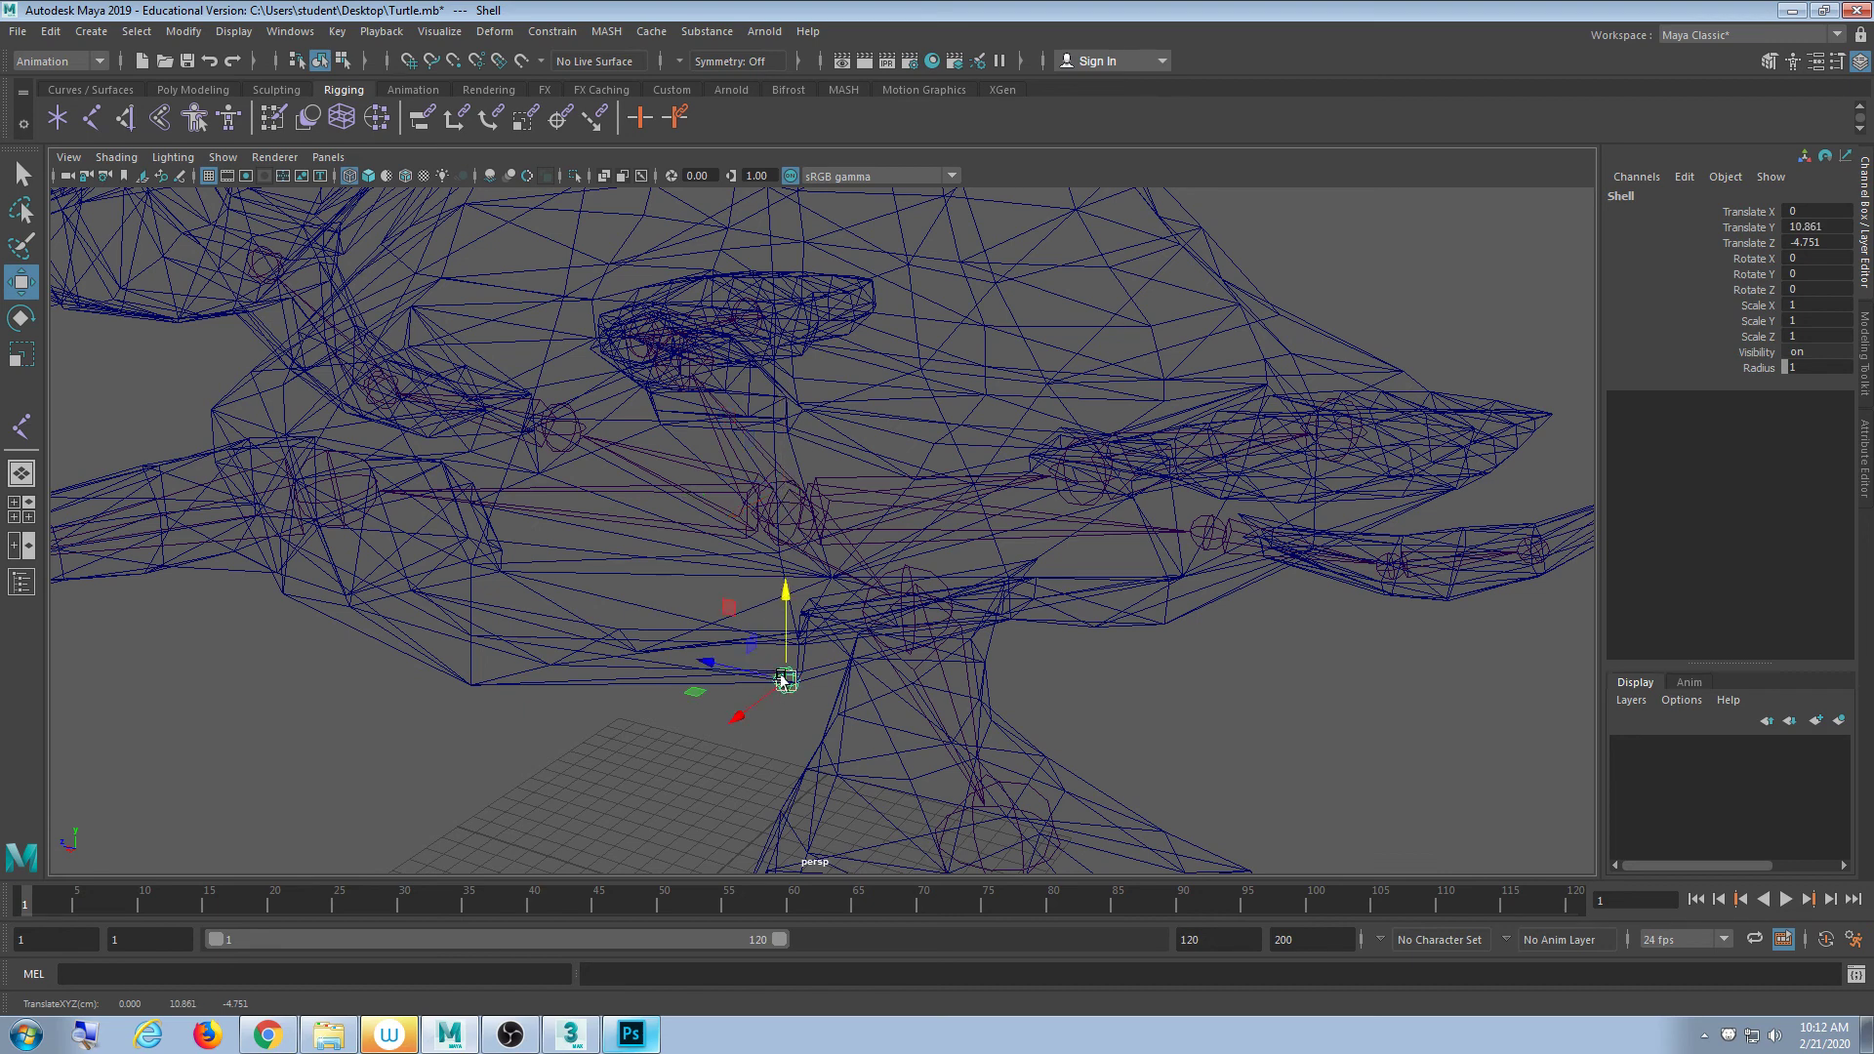
drag(781, 677, 760, 395)
drag(742, 305, 792, 630)
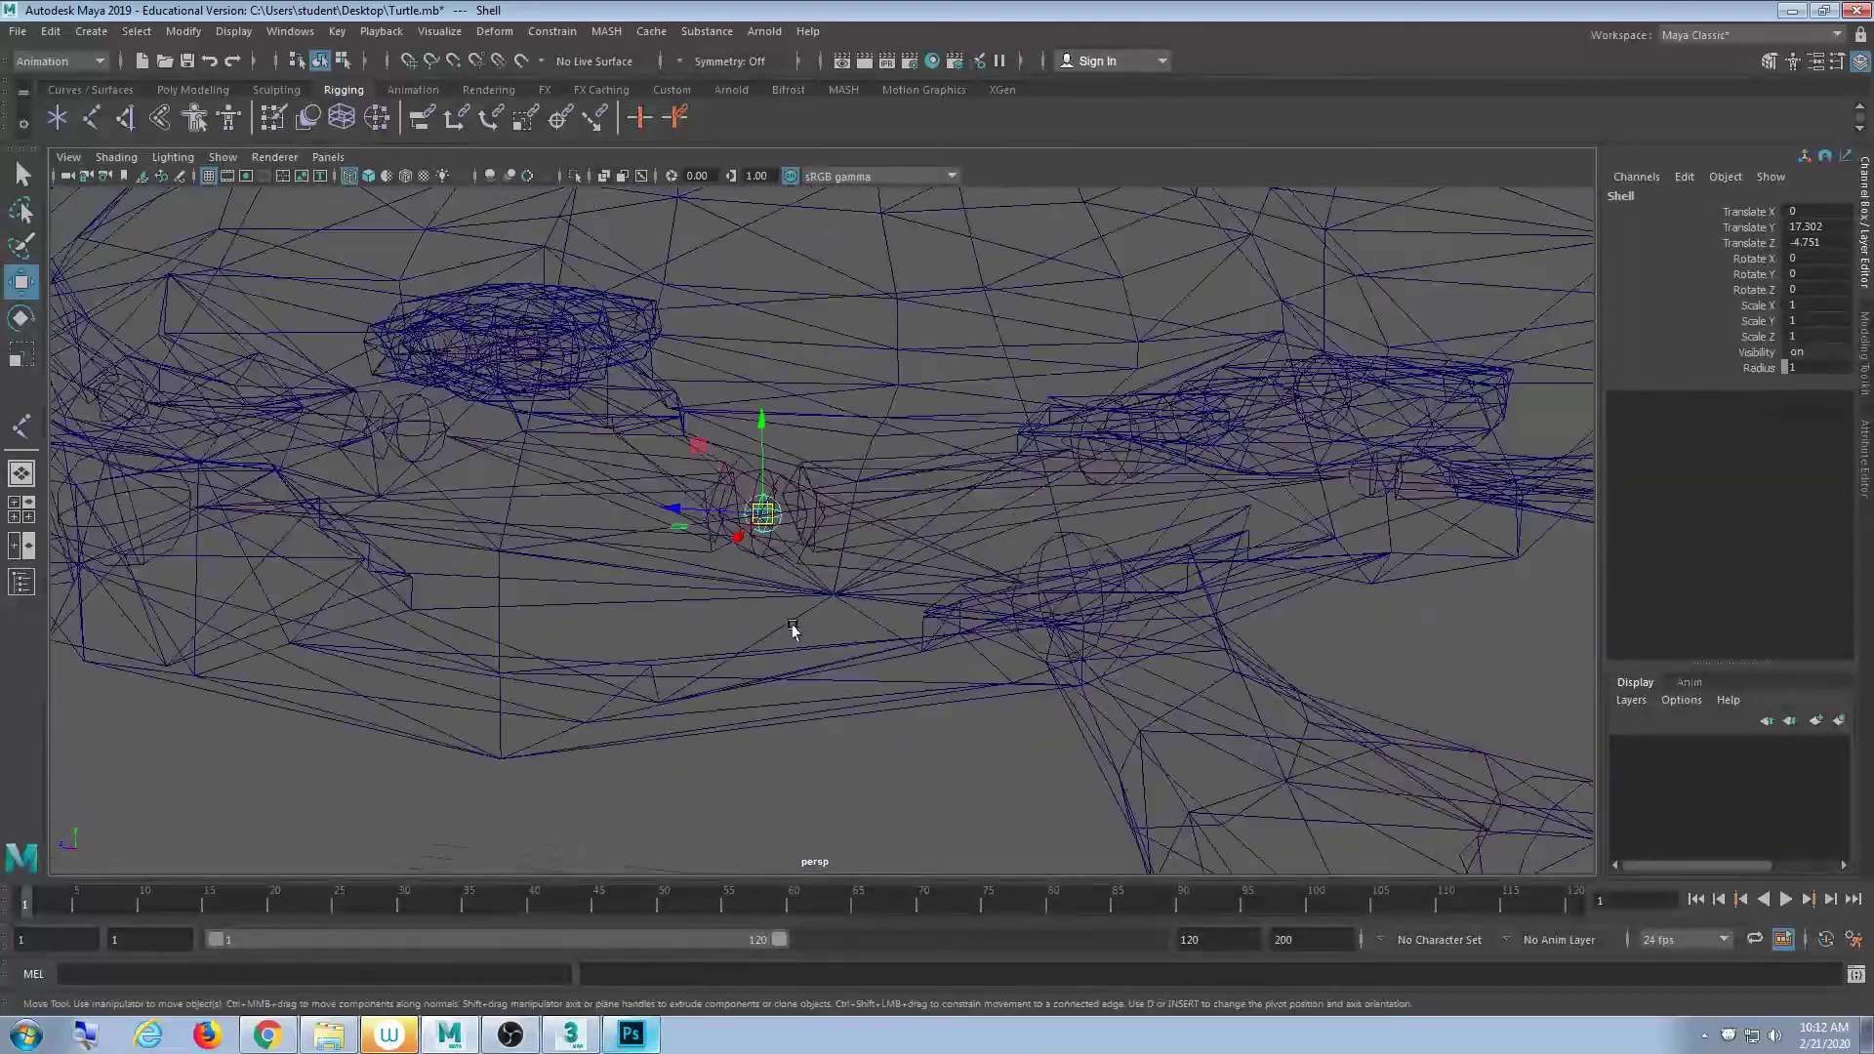
scroll(792, 627, down, 10)
alt+middle_drag(794, 588, 841, 628)
alt+drag(840, 627, 878, 606)
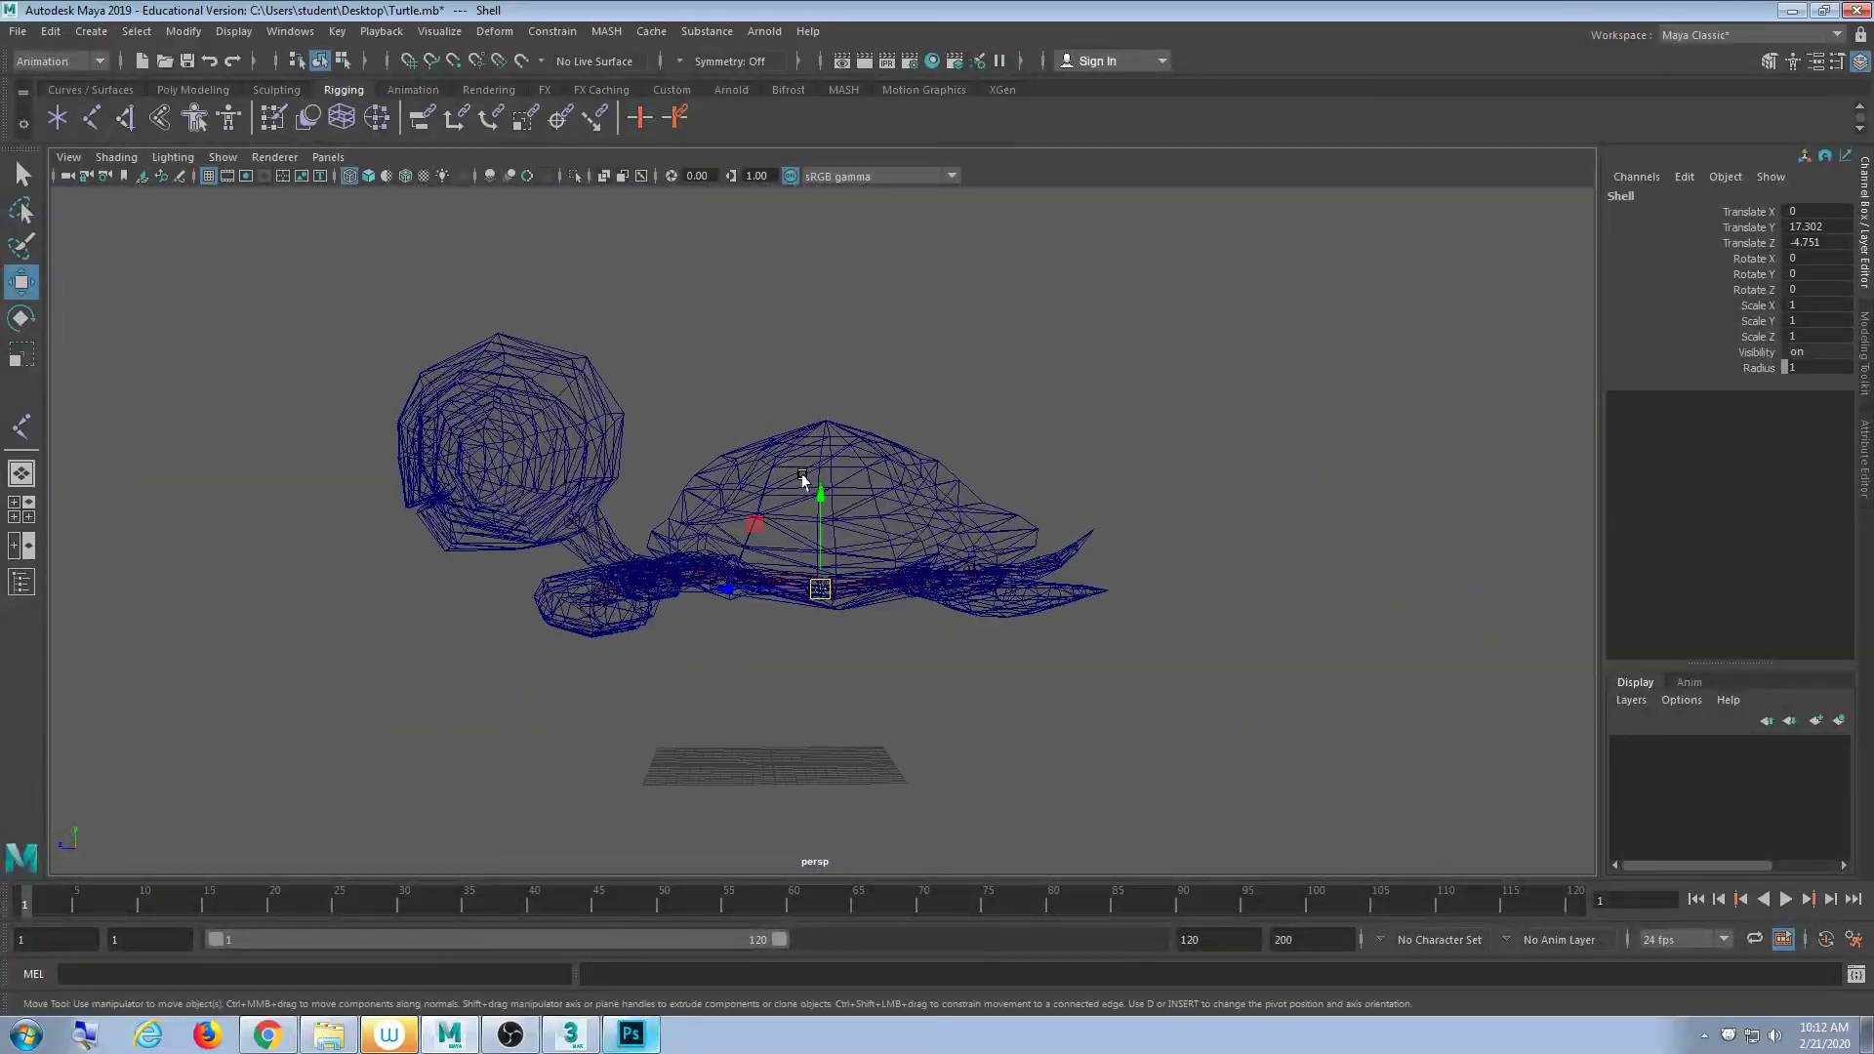
- Settle the Shell joint at Translate Y 24.001 inside the dome and orbit to check it
drag(802, 478, 808, 403)
alt+drag(1037, 467, 850, 504)
mouse_move(820, 373)
mouse_down()
mouse_move(818, 395)
mouse_move(820, 373)
mouse_up()
alt+drag(799, 522, 761, 557)
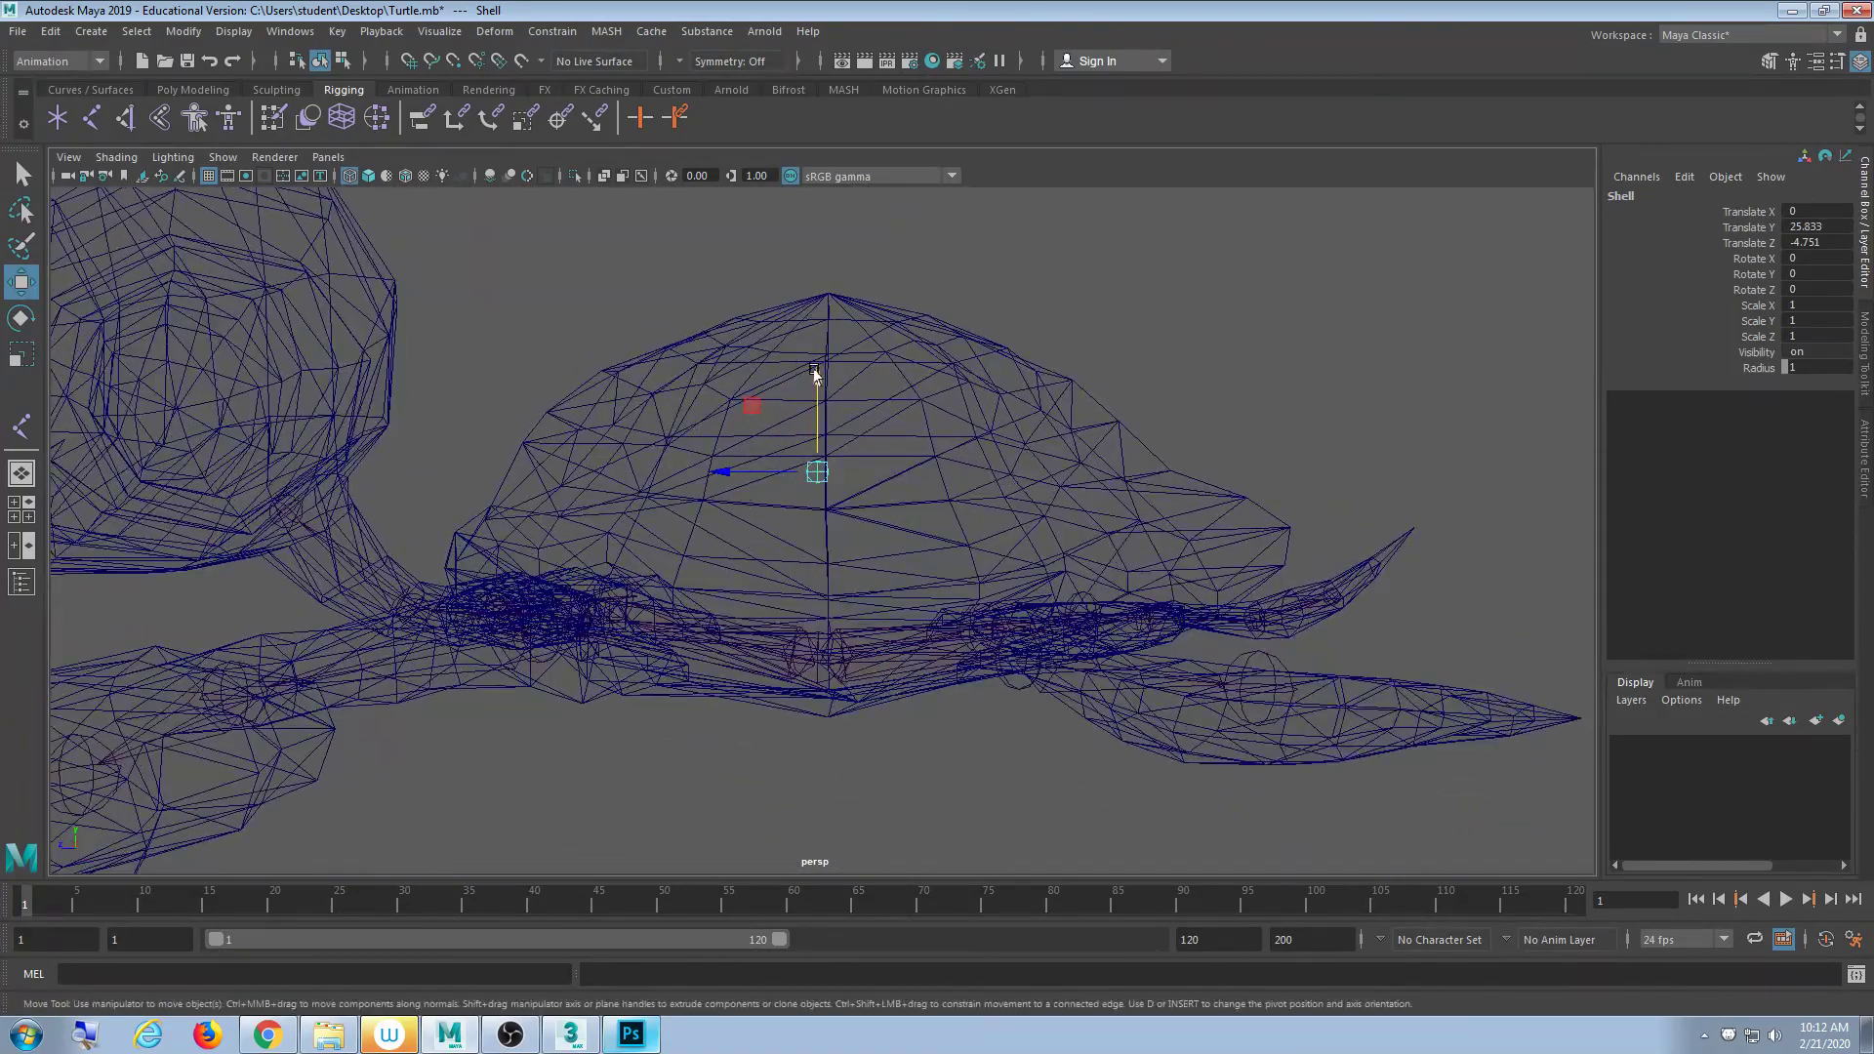
drag(818, 376, 729, 635)
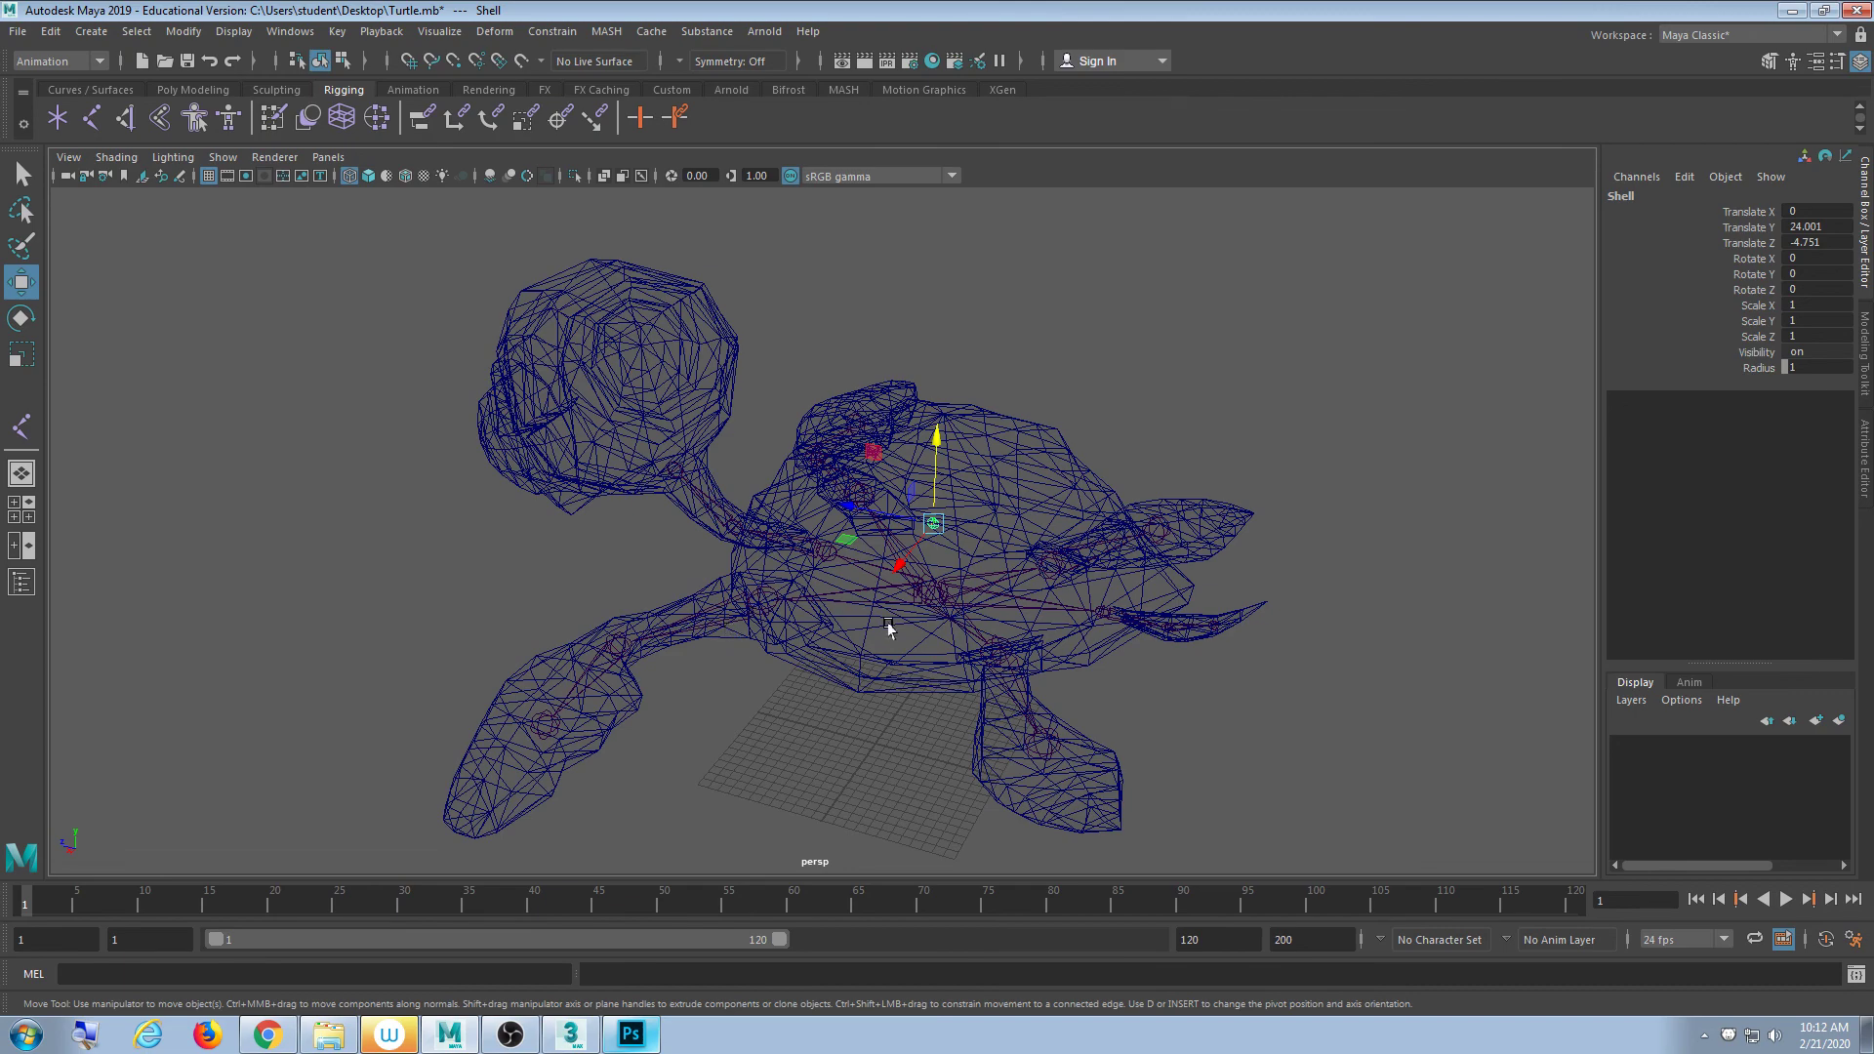
mouse_move(957, 649)
alt+mouse_down()
mouse_move(720, 750)
mouse_move(633, 722)
mouse_move(1056, 658)
mouse_move(921, 711)
mouse_move(774, 712)
mouse_move(728, 691)
mouse_move(895, 719)
mouse_move(891, 657)
mouse_move(941, 644)
alt+mouse_up()
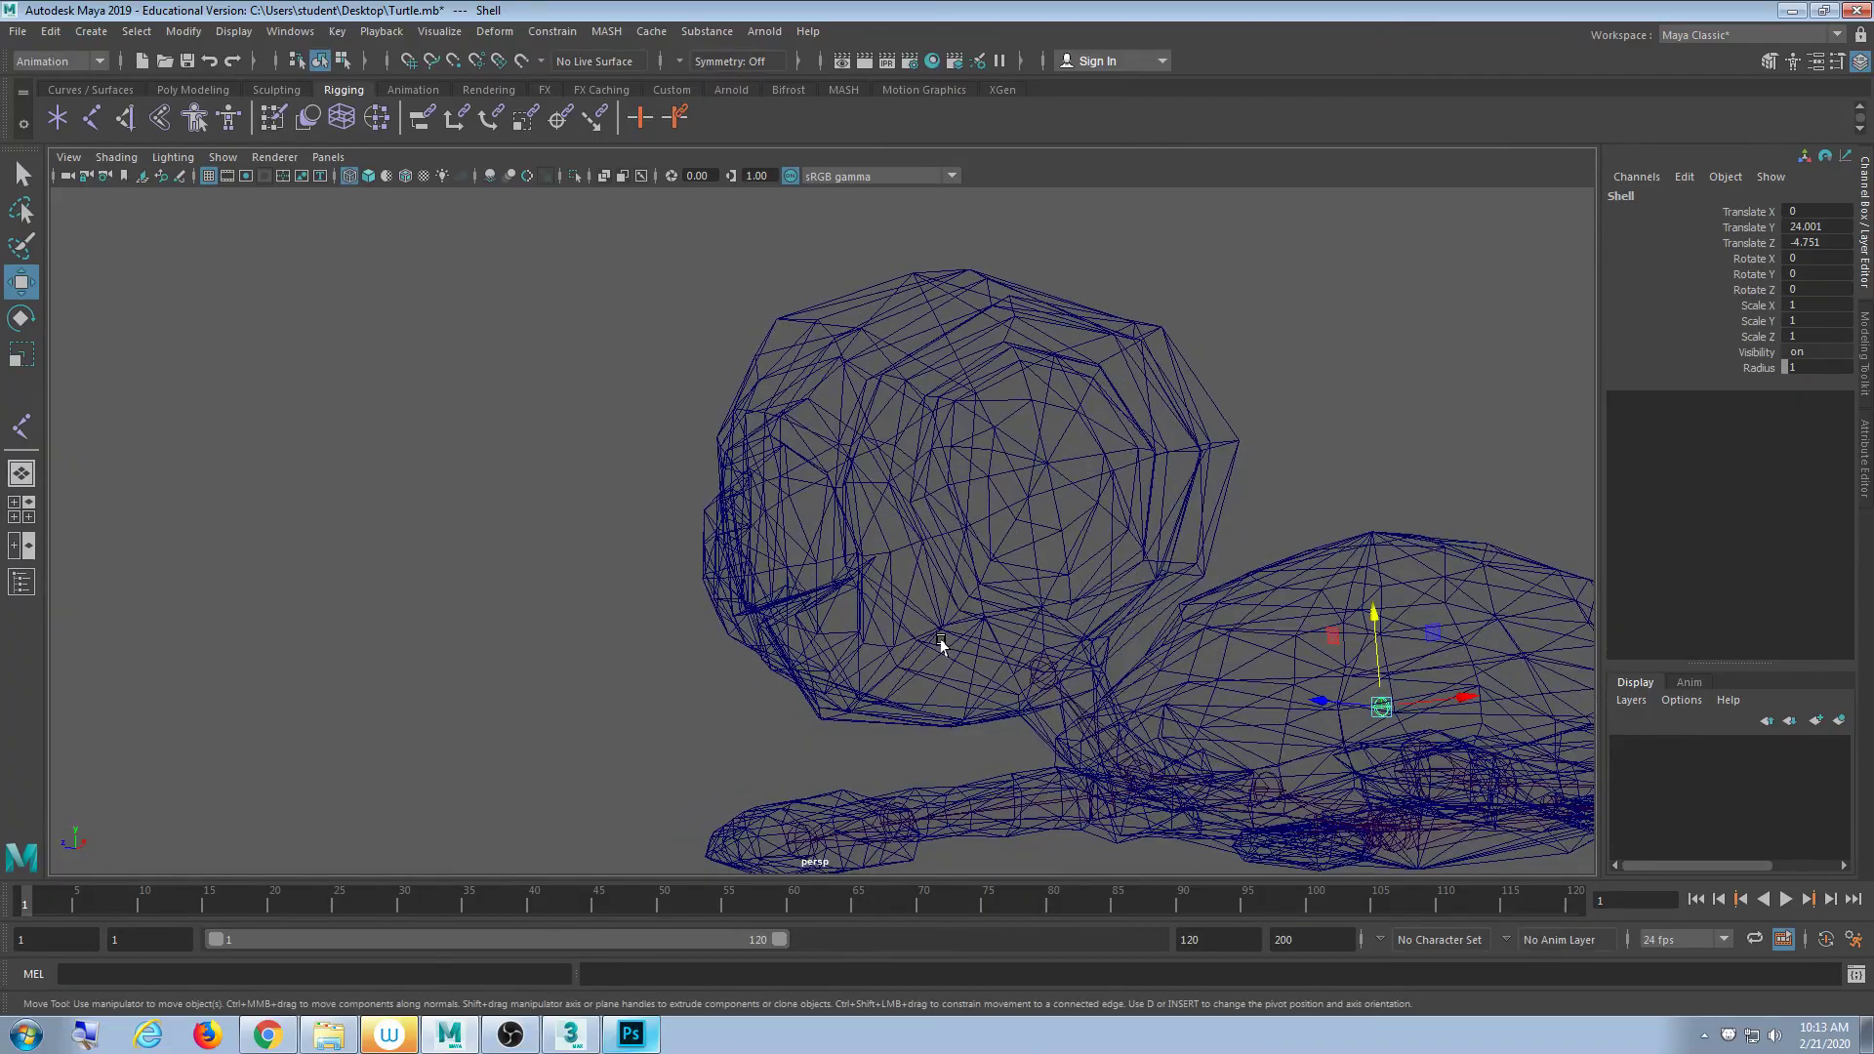
alt+drag(941, 645, 752, 677)
alt+right_drag(753, 677, 619, 712)
alt+drag(619, 711, 957, 820)
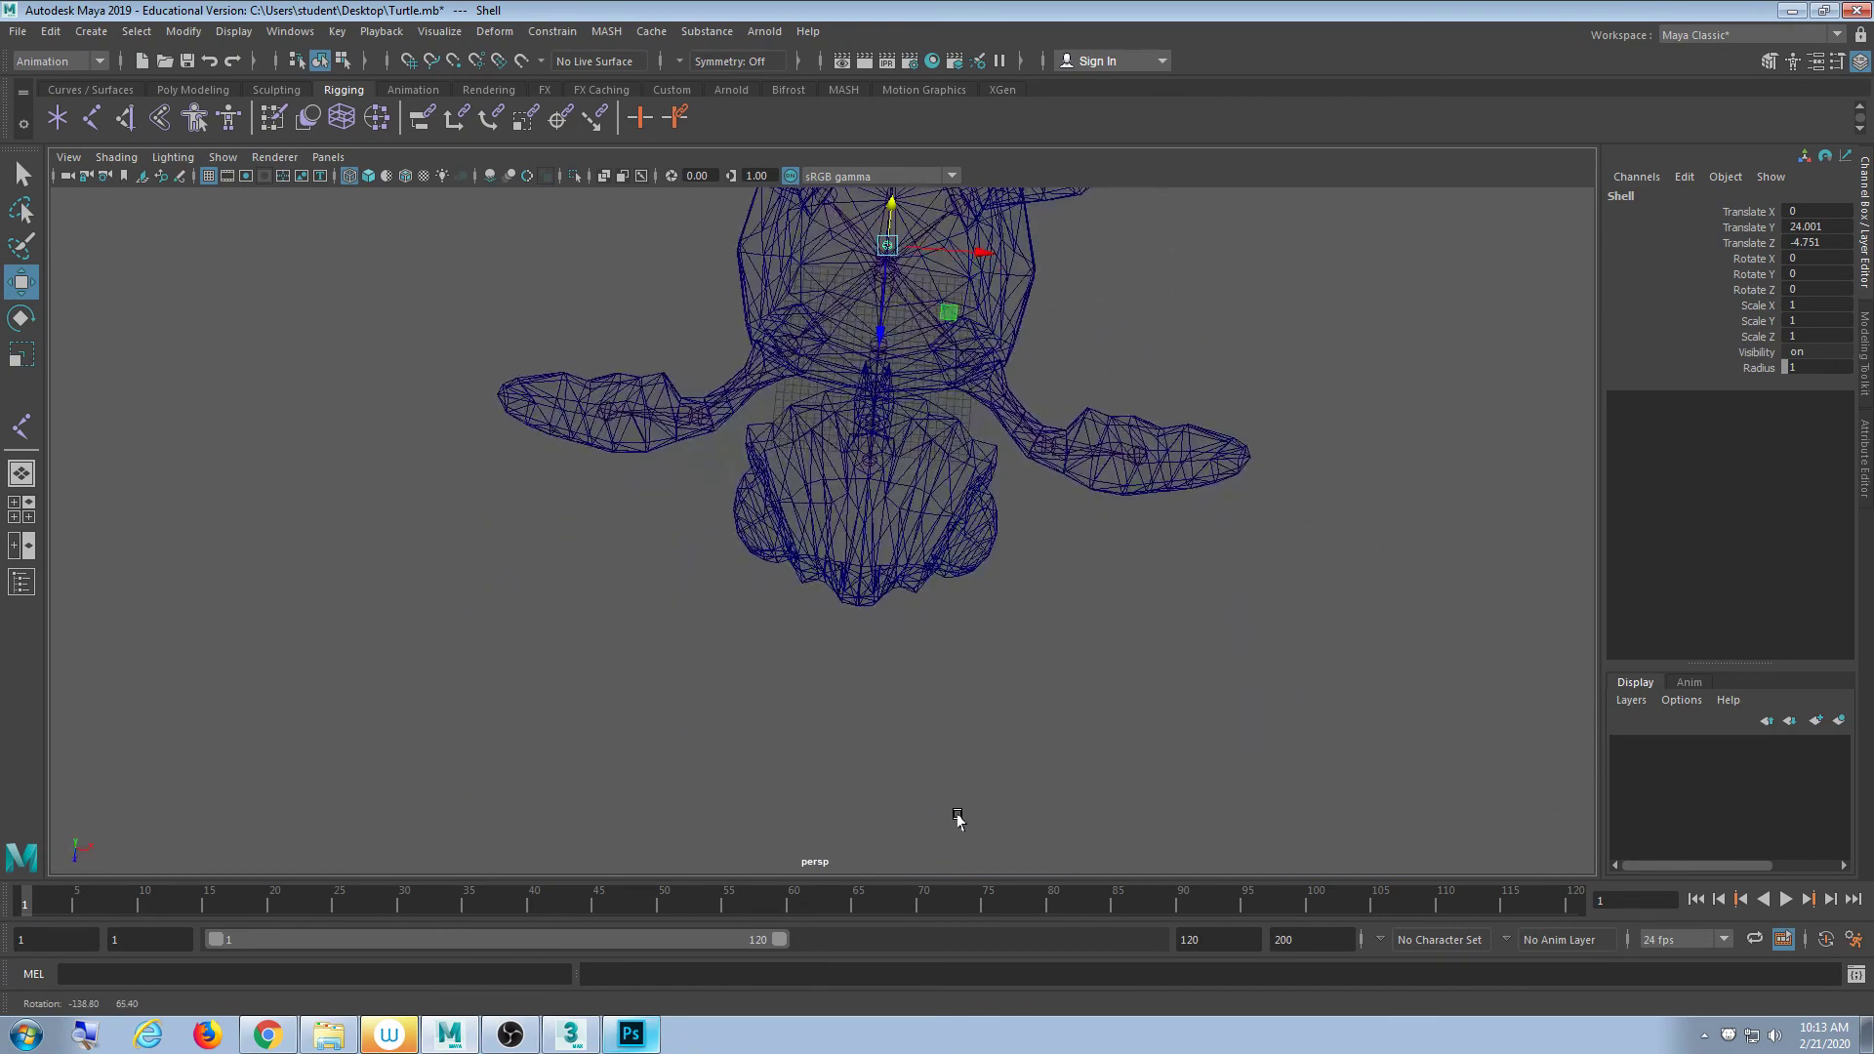
key(space)
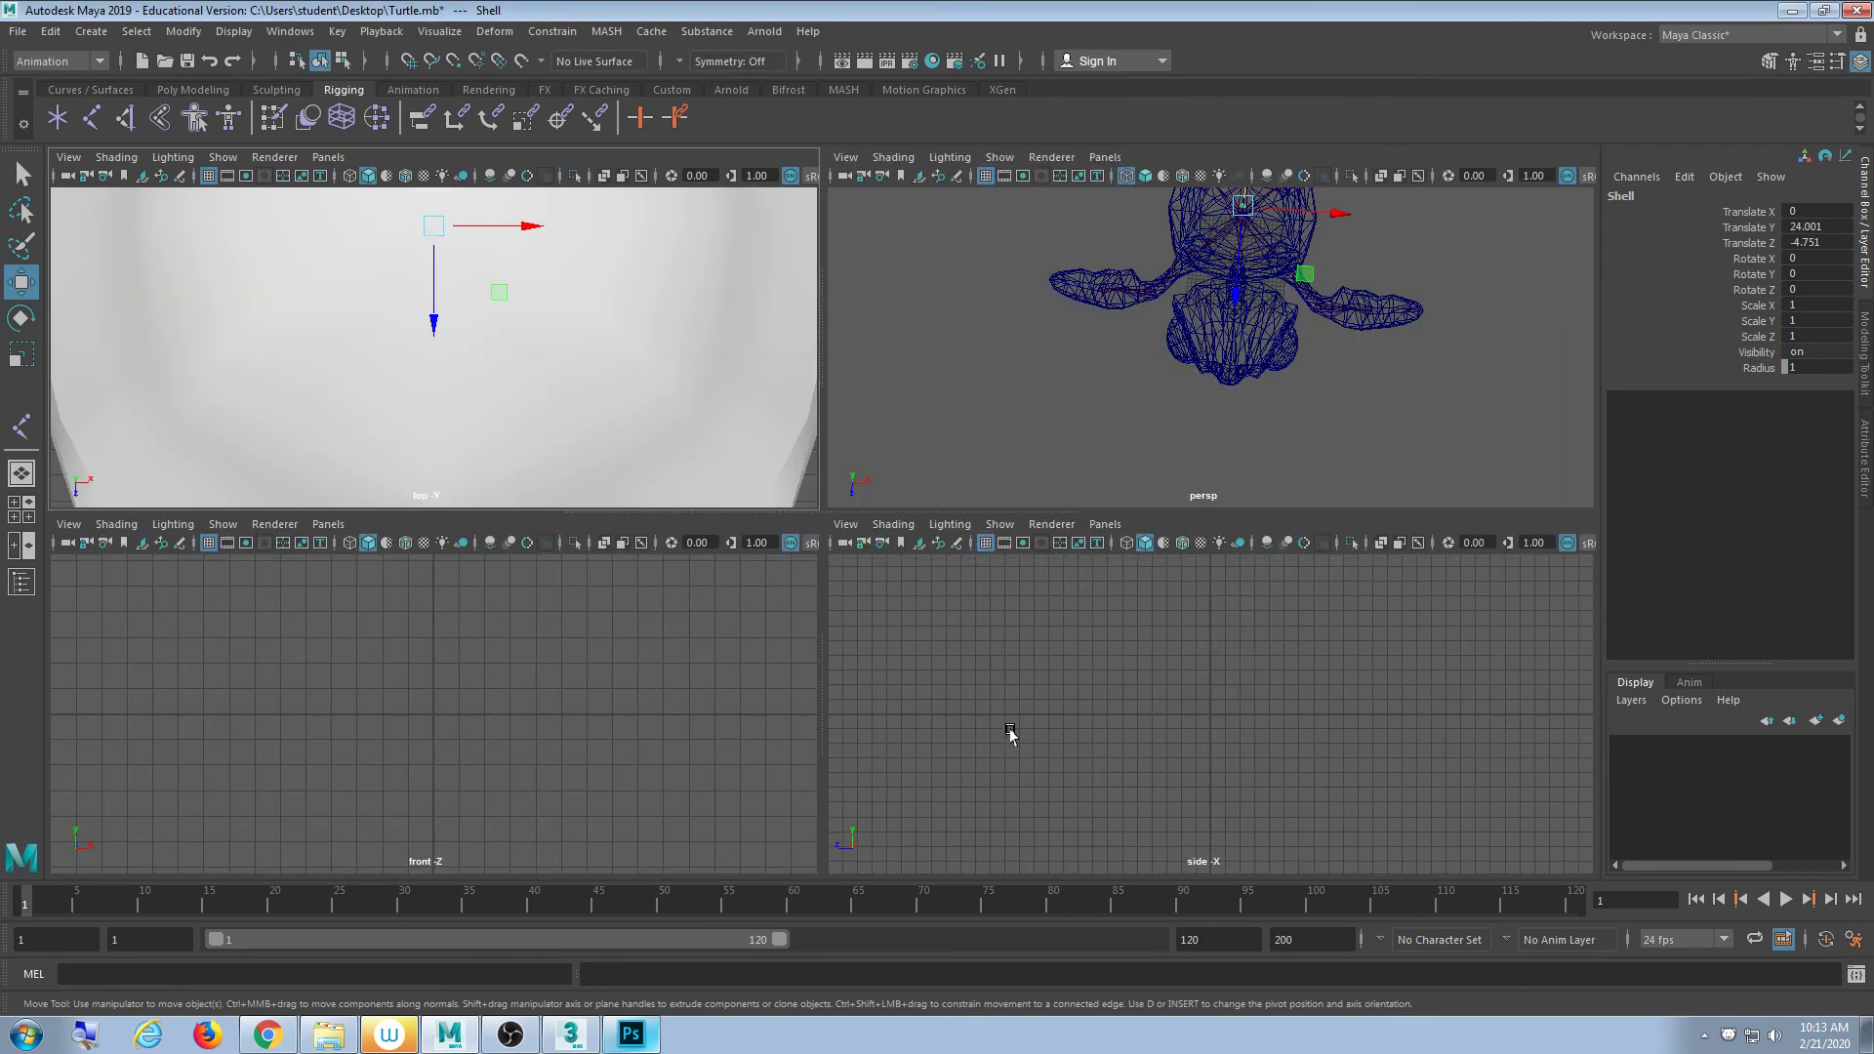
key(f)
key(f)
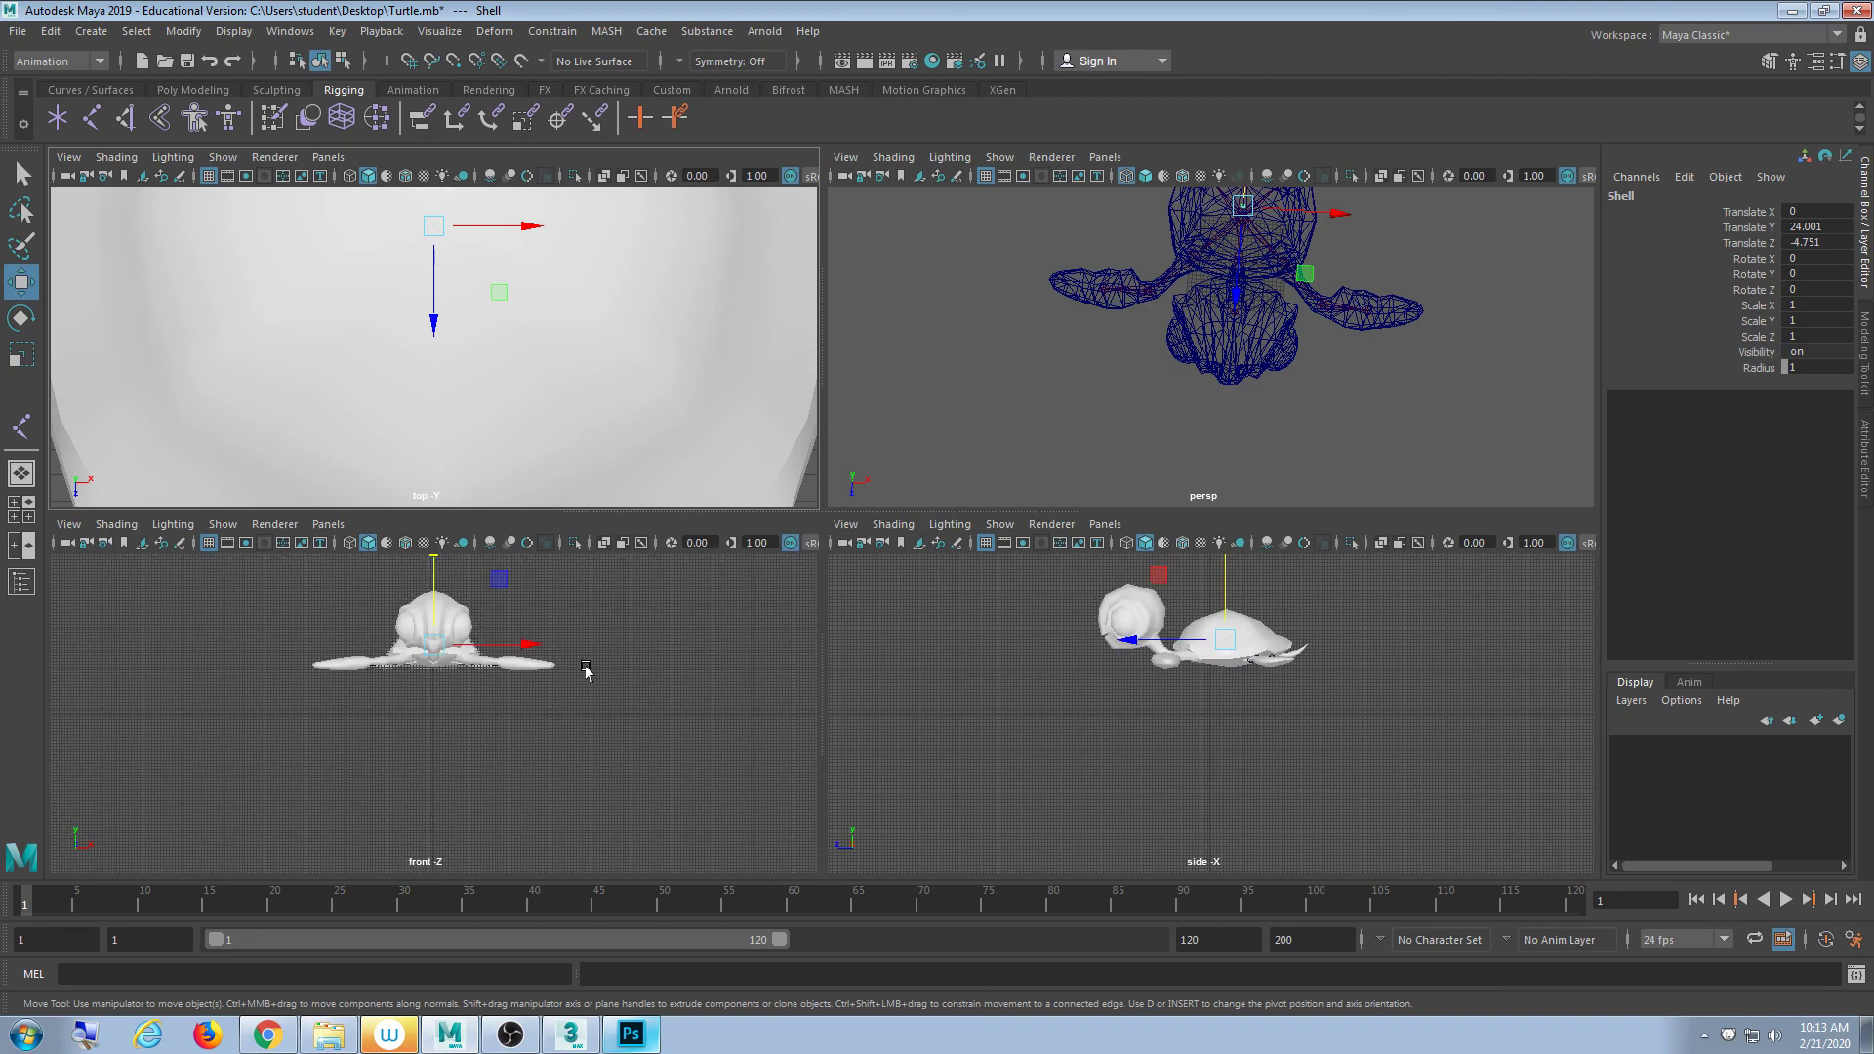
key(4)
scroll(581, 673, up, 5)
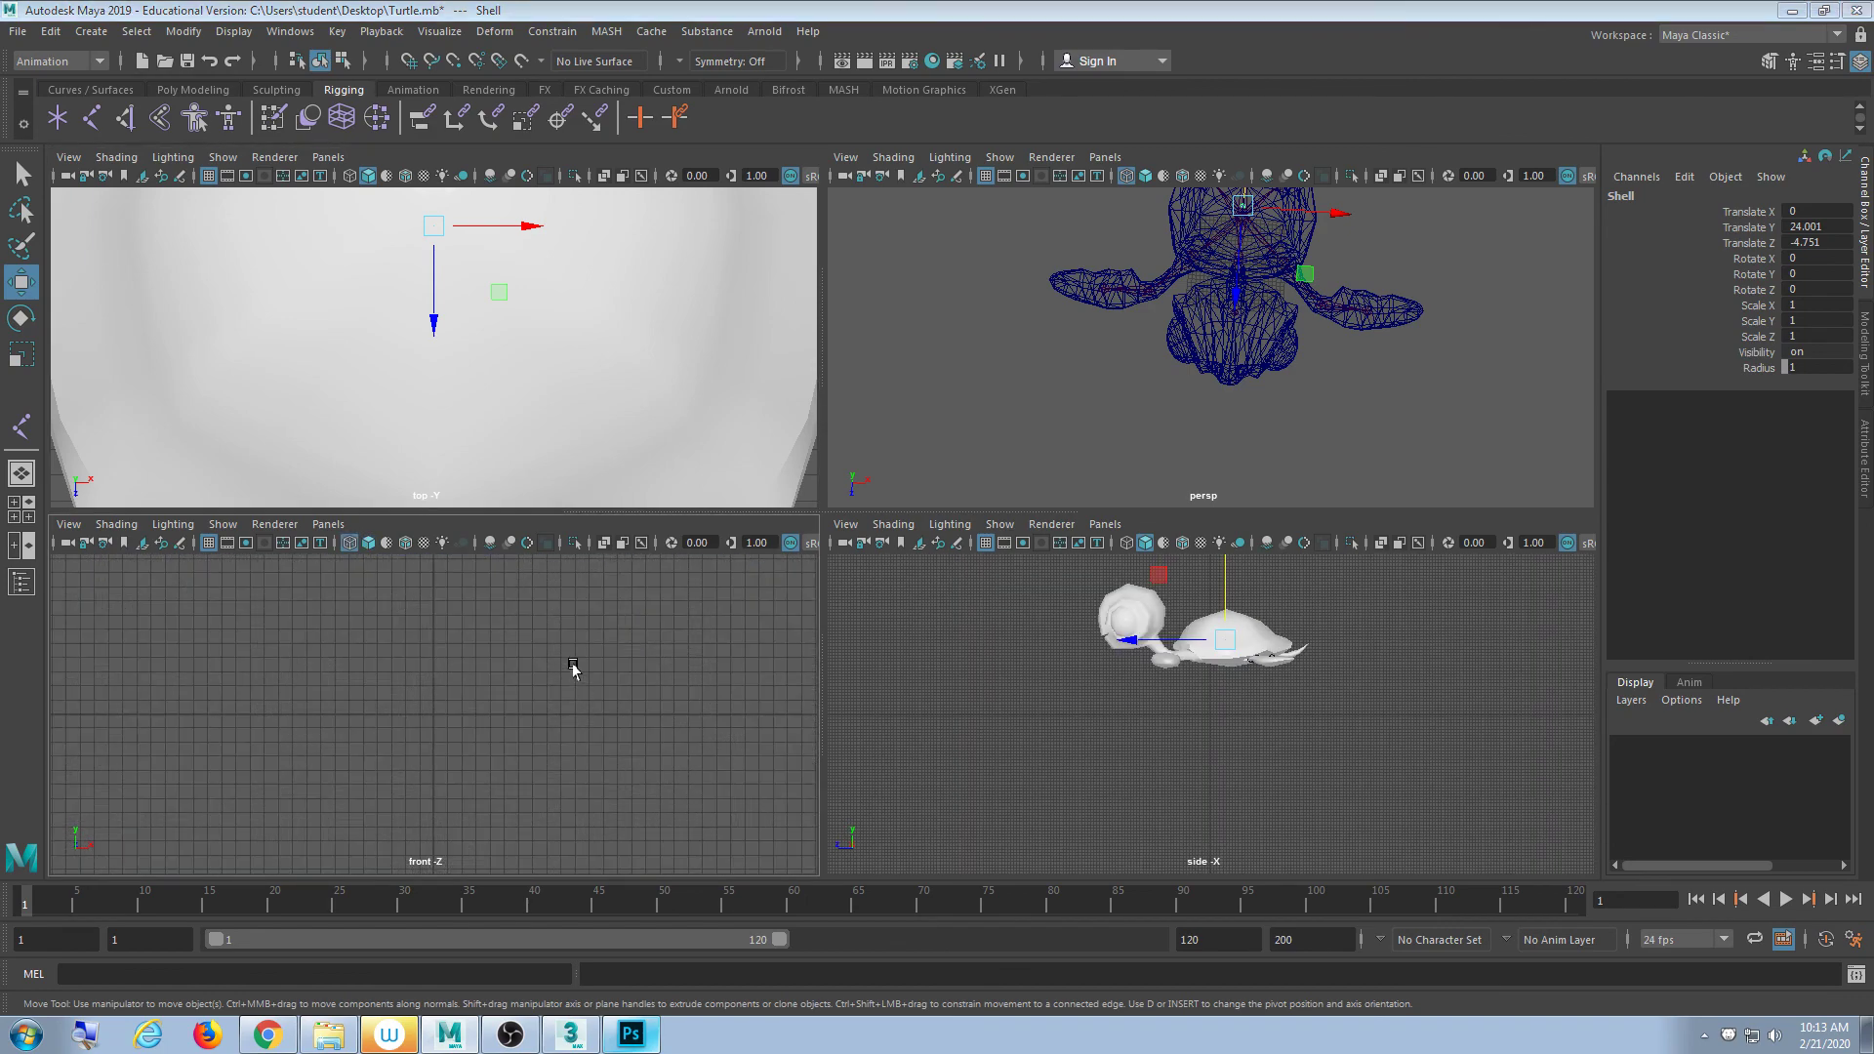
key(space)
scroll(640, 820, down, 5)
scroll(782, 523, up, 3)
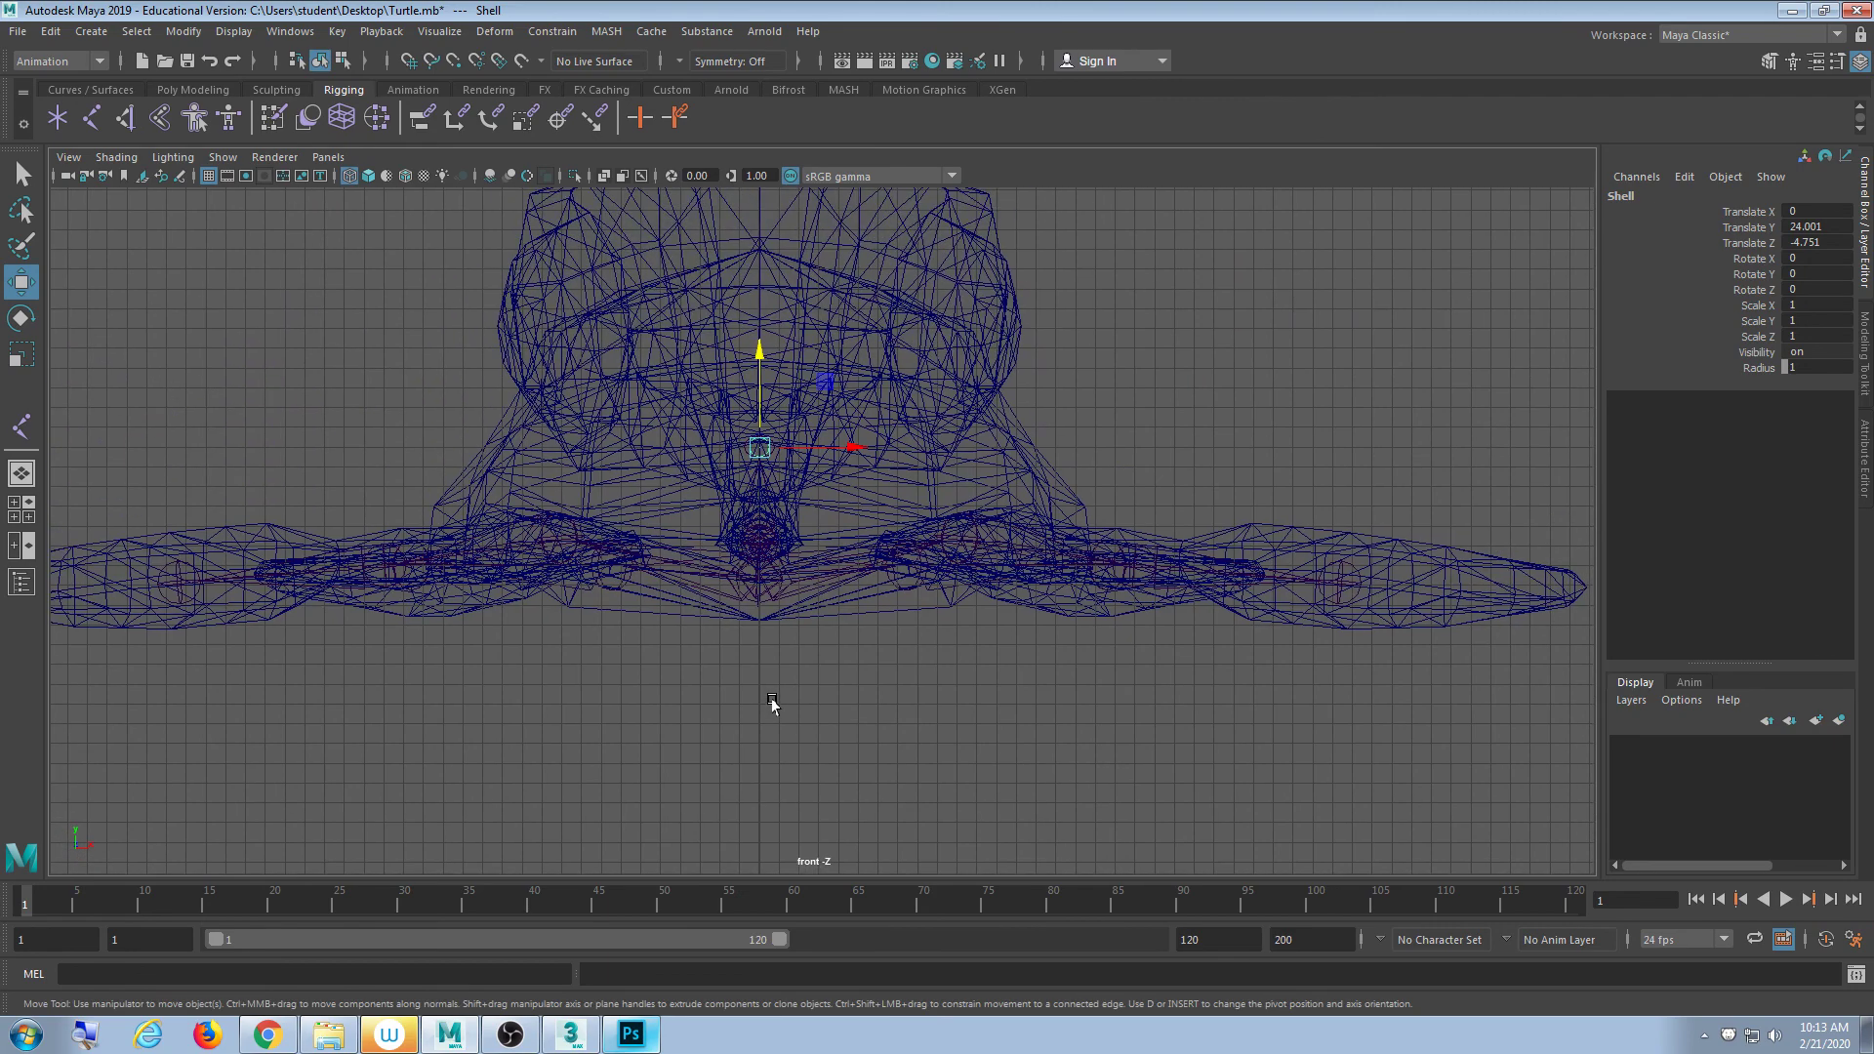
key(space)
key(space)
alt+drag(1192, 423, 816, 632)
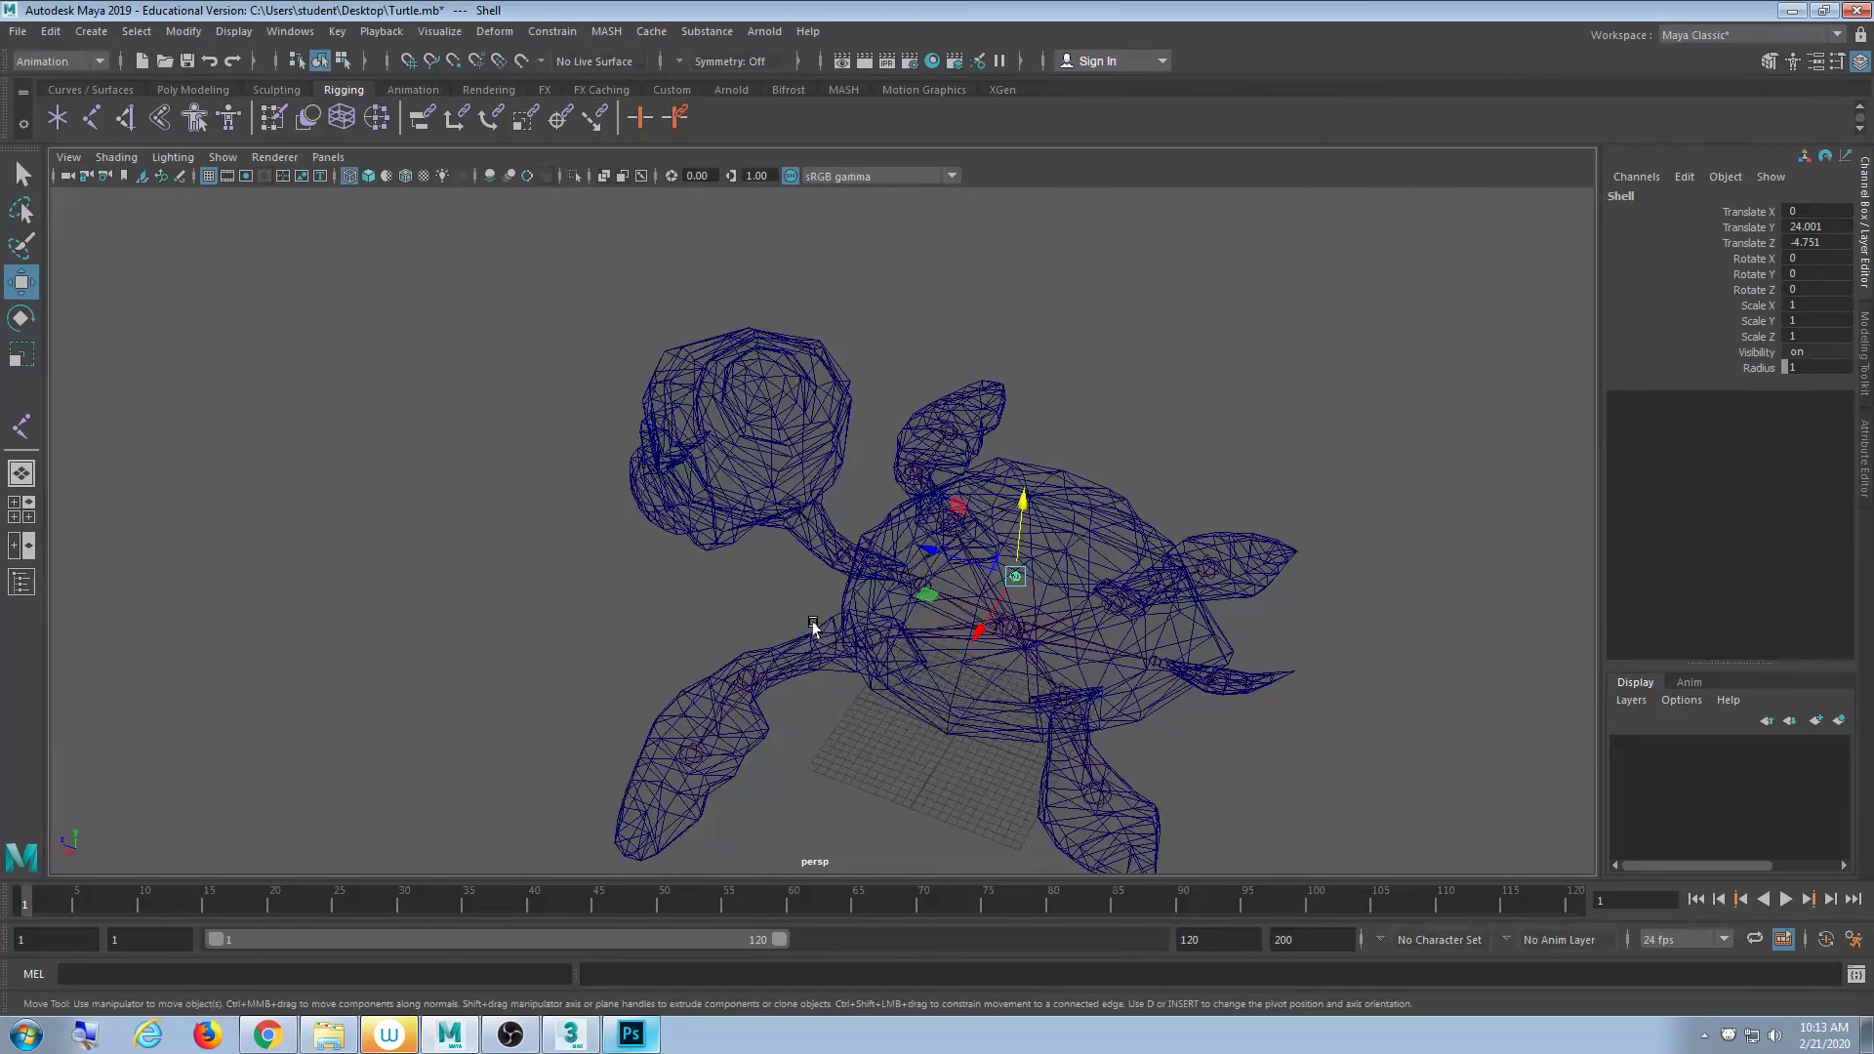
- Duplicate Shell as Shell1 and move it into the head at X 12.621, Y 29.542, Z 30.147
click(47, 30)
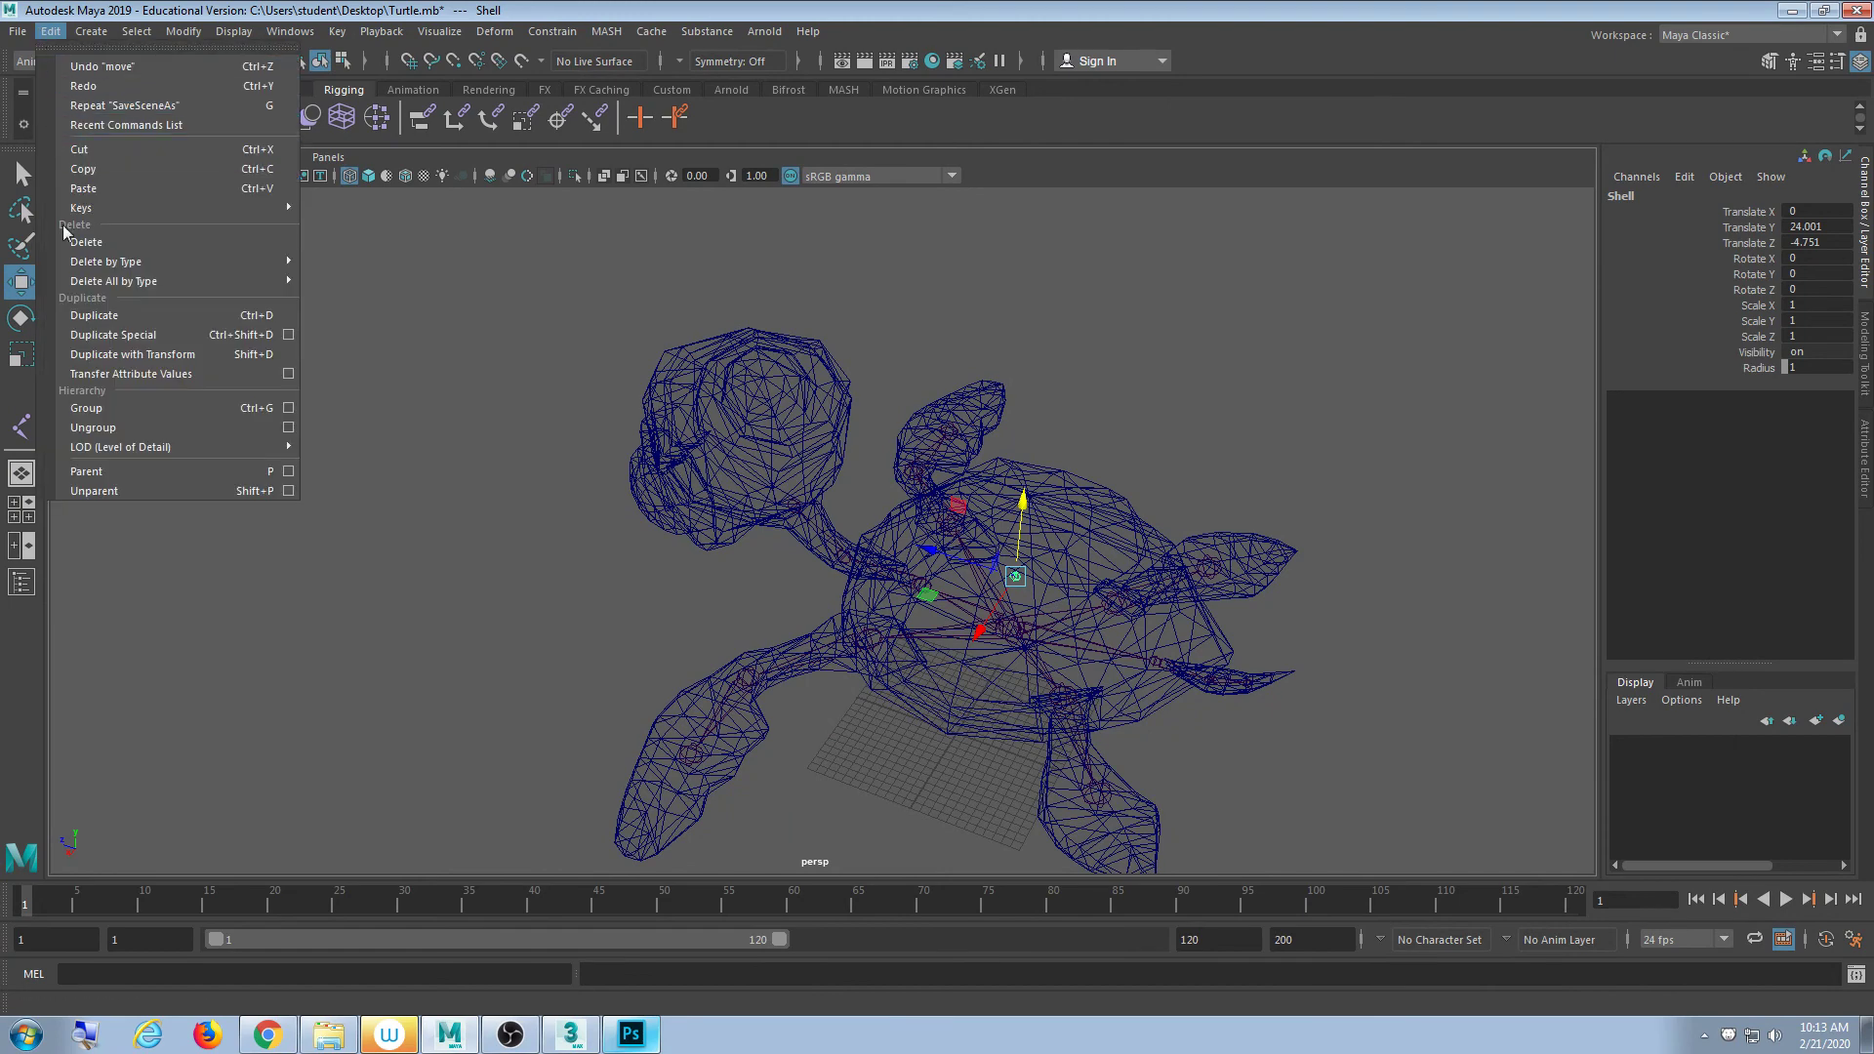
click(88, 318)
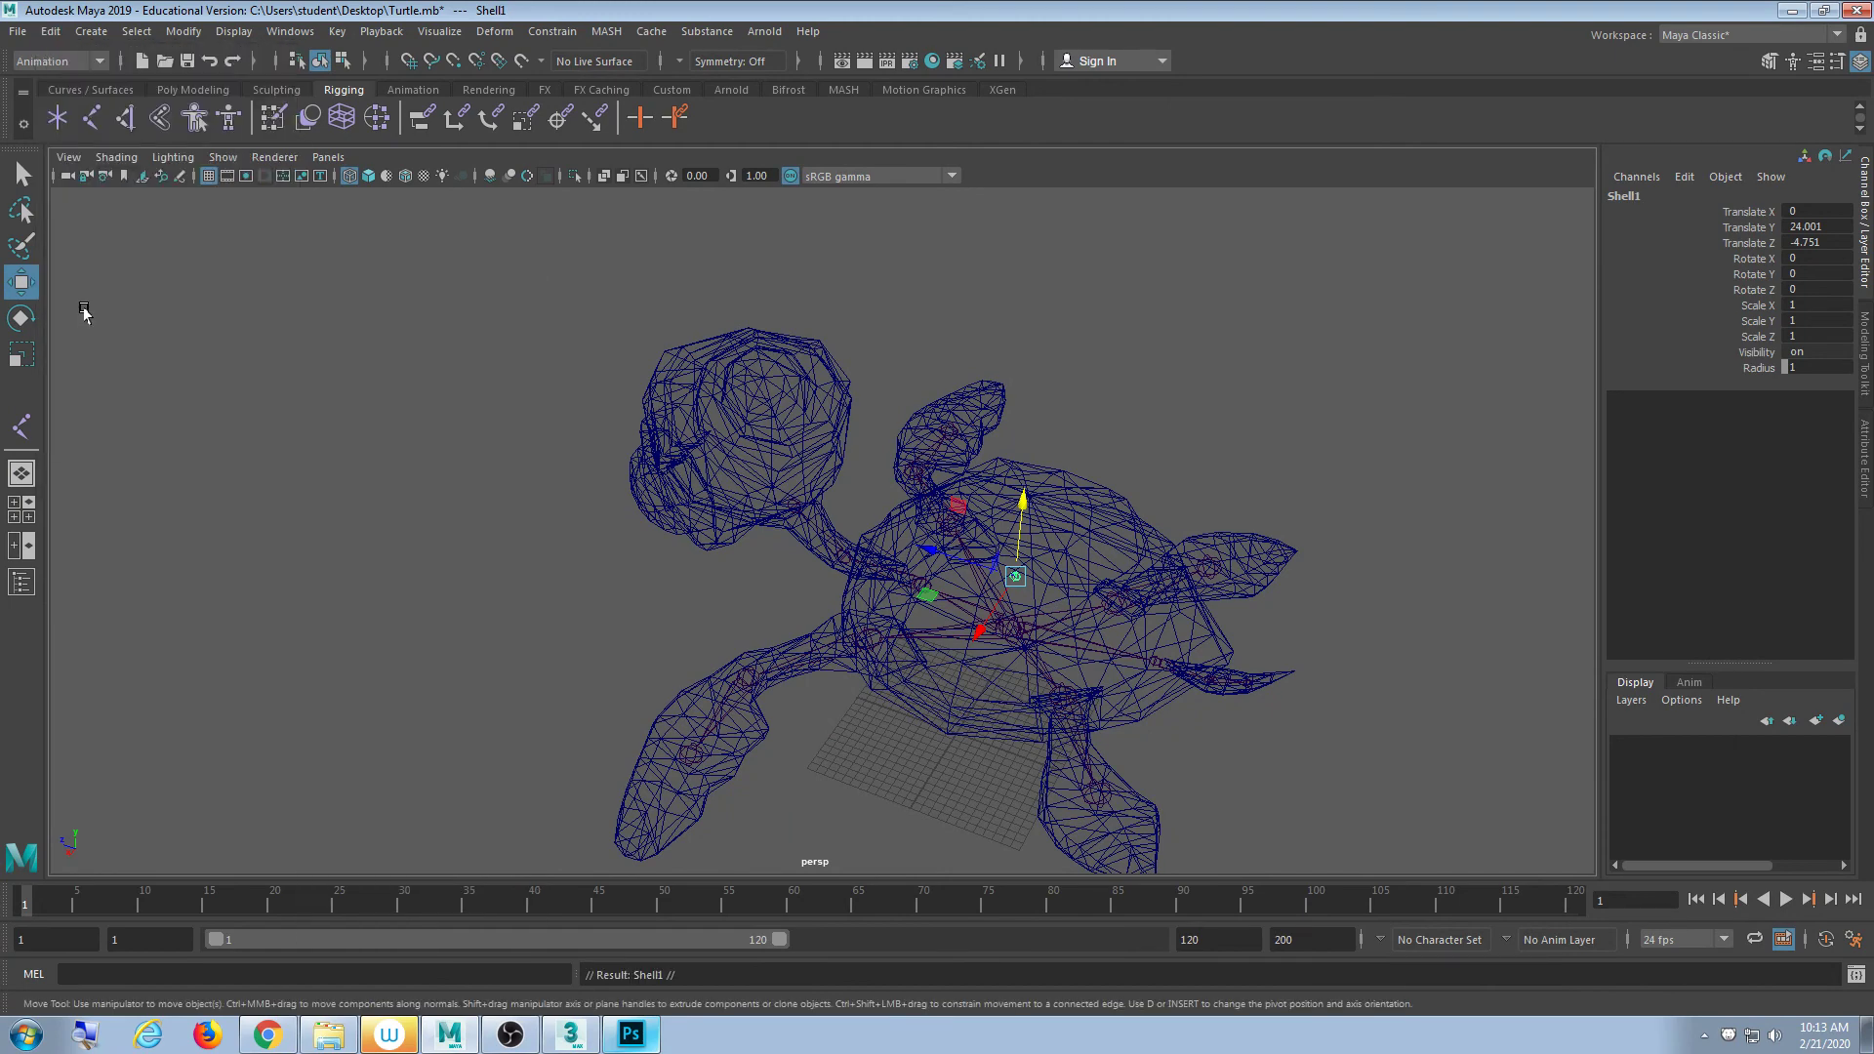
alt+drag(76, 306, 418, 615)
alt+right_drag(195, 647, 316, 596)
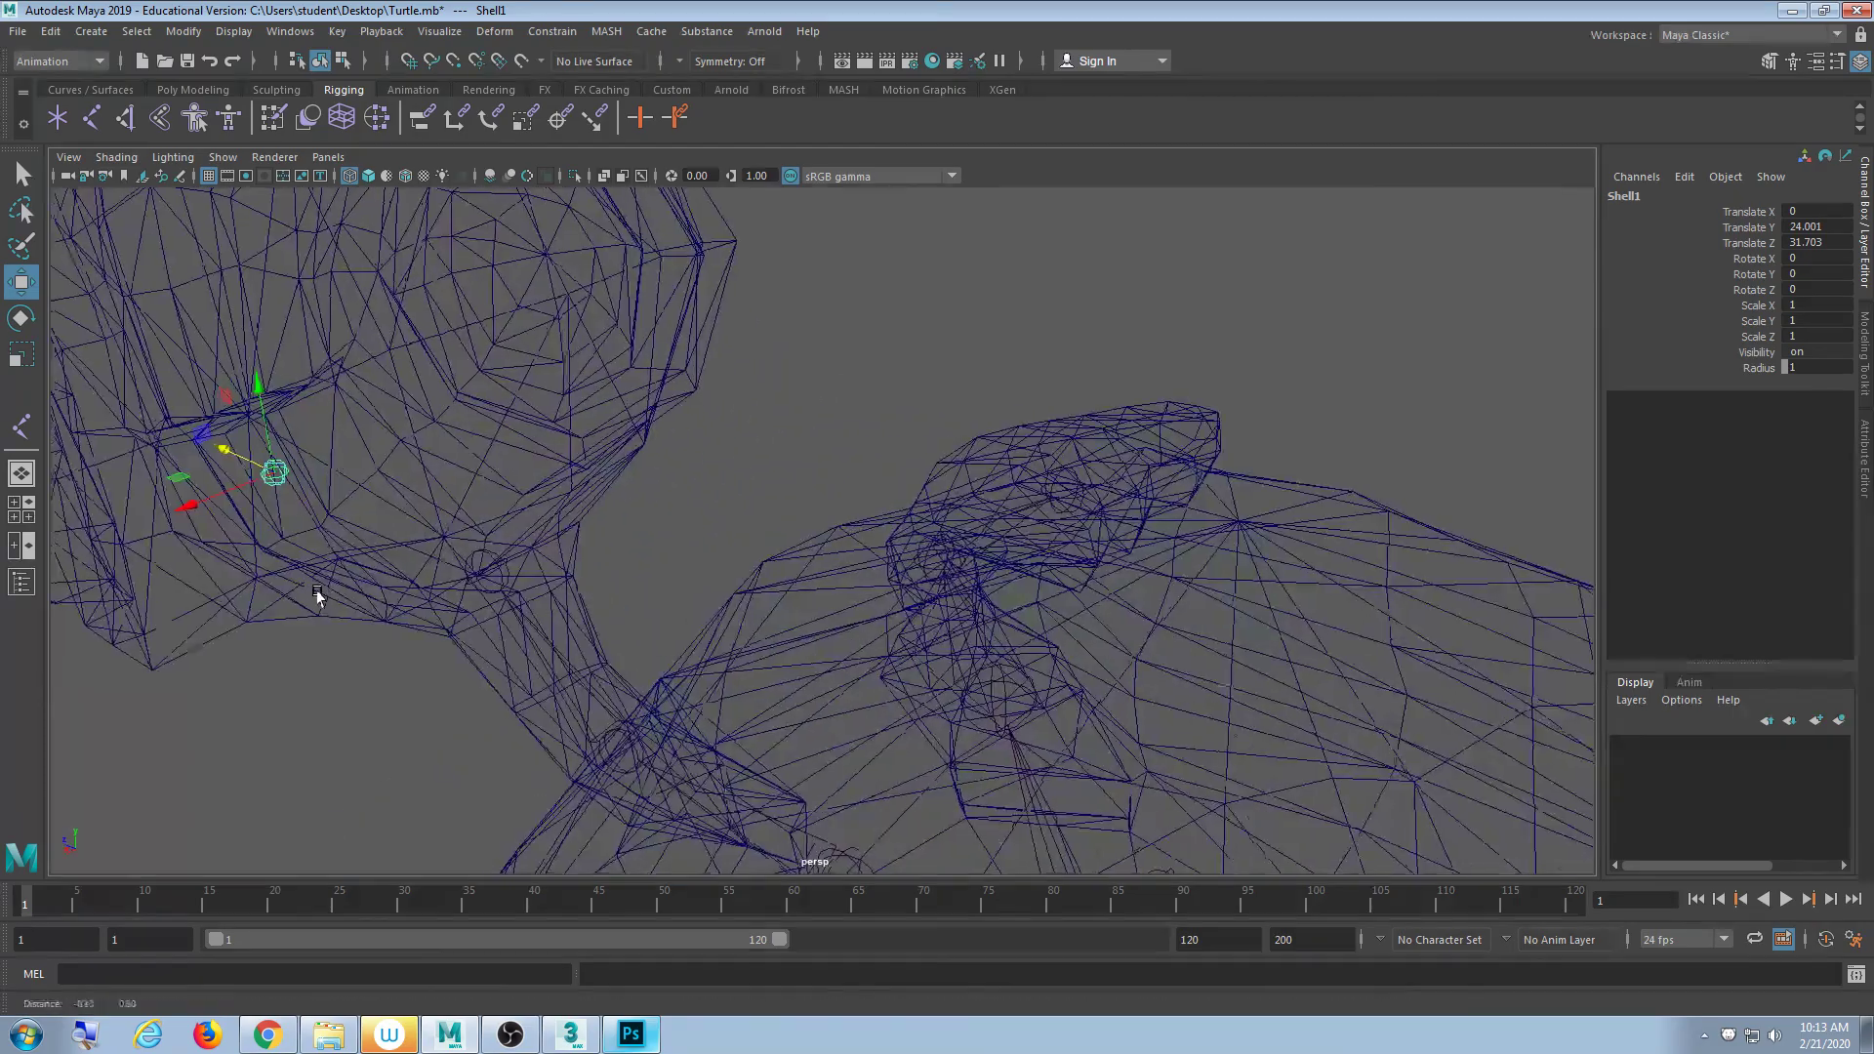
alt+middle_drag(316, 595, 761, 645)
alt+drag(761, 645, 887, 573)
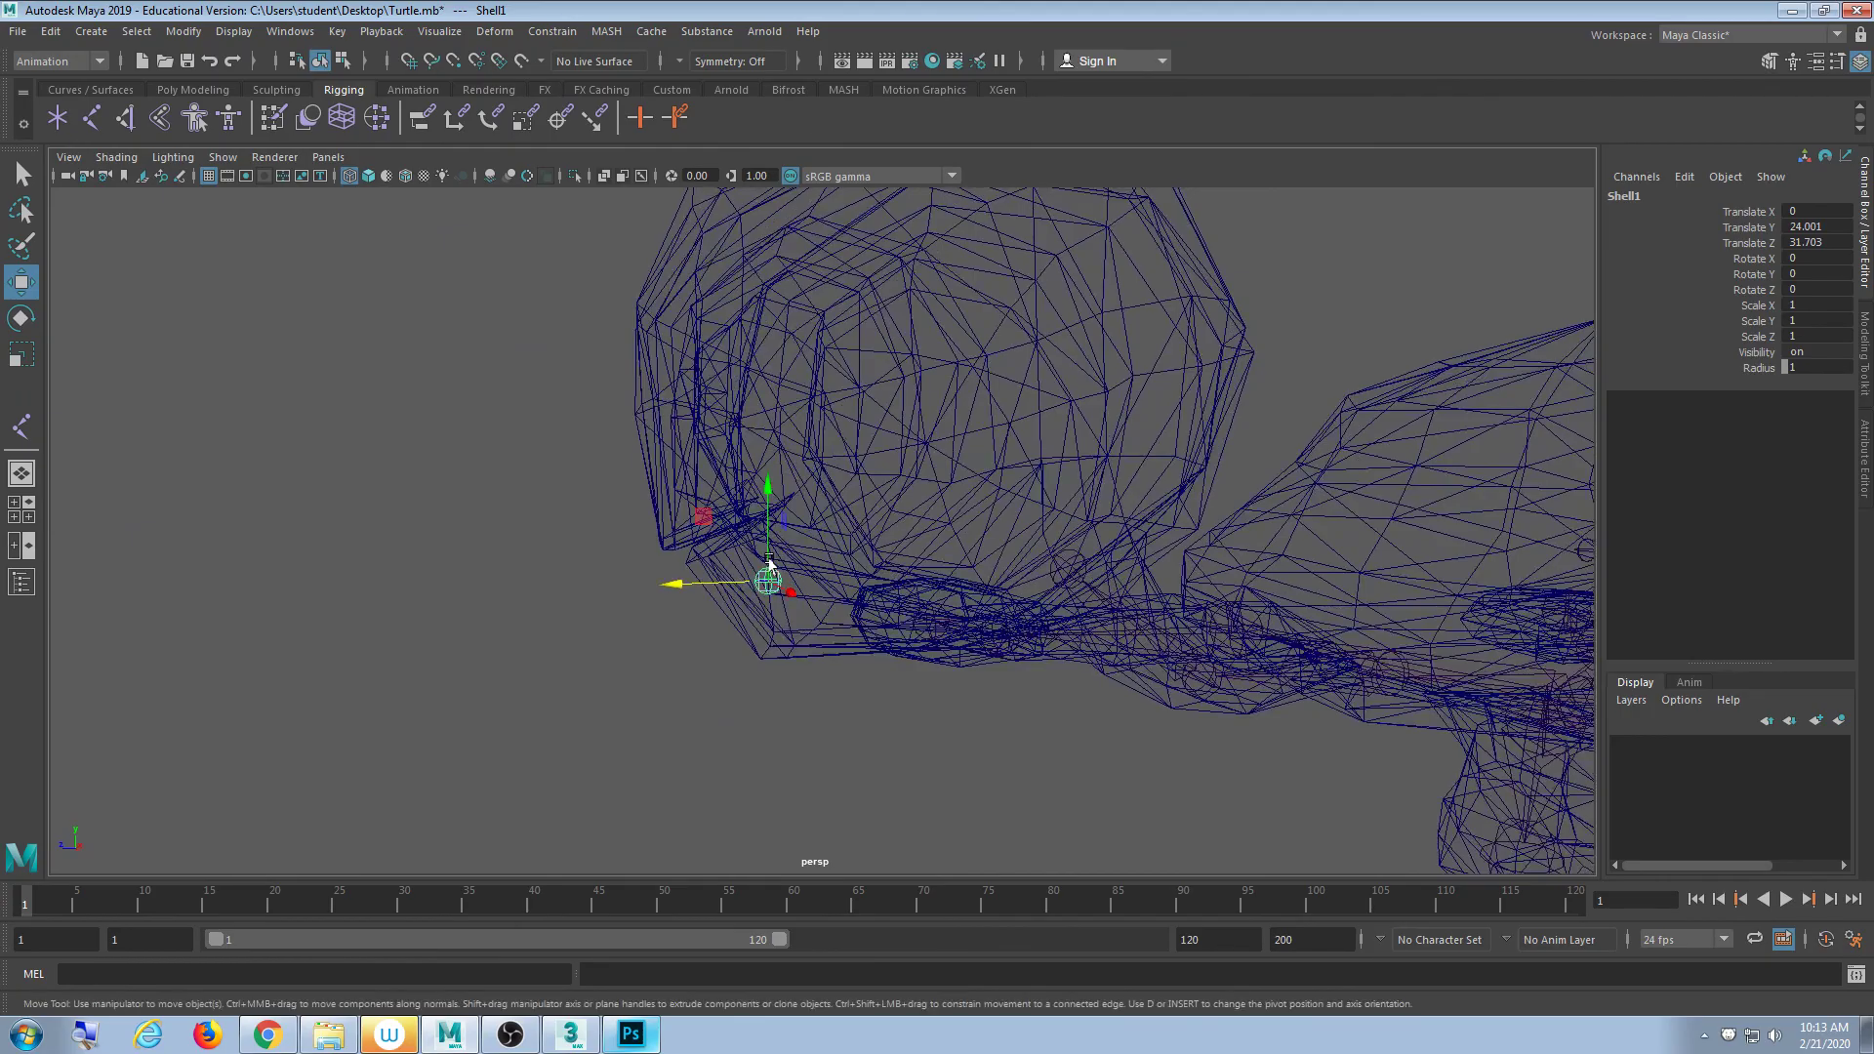
drag(770, 582, 670, 622)
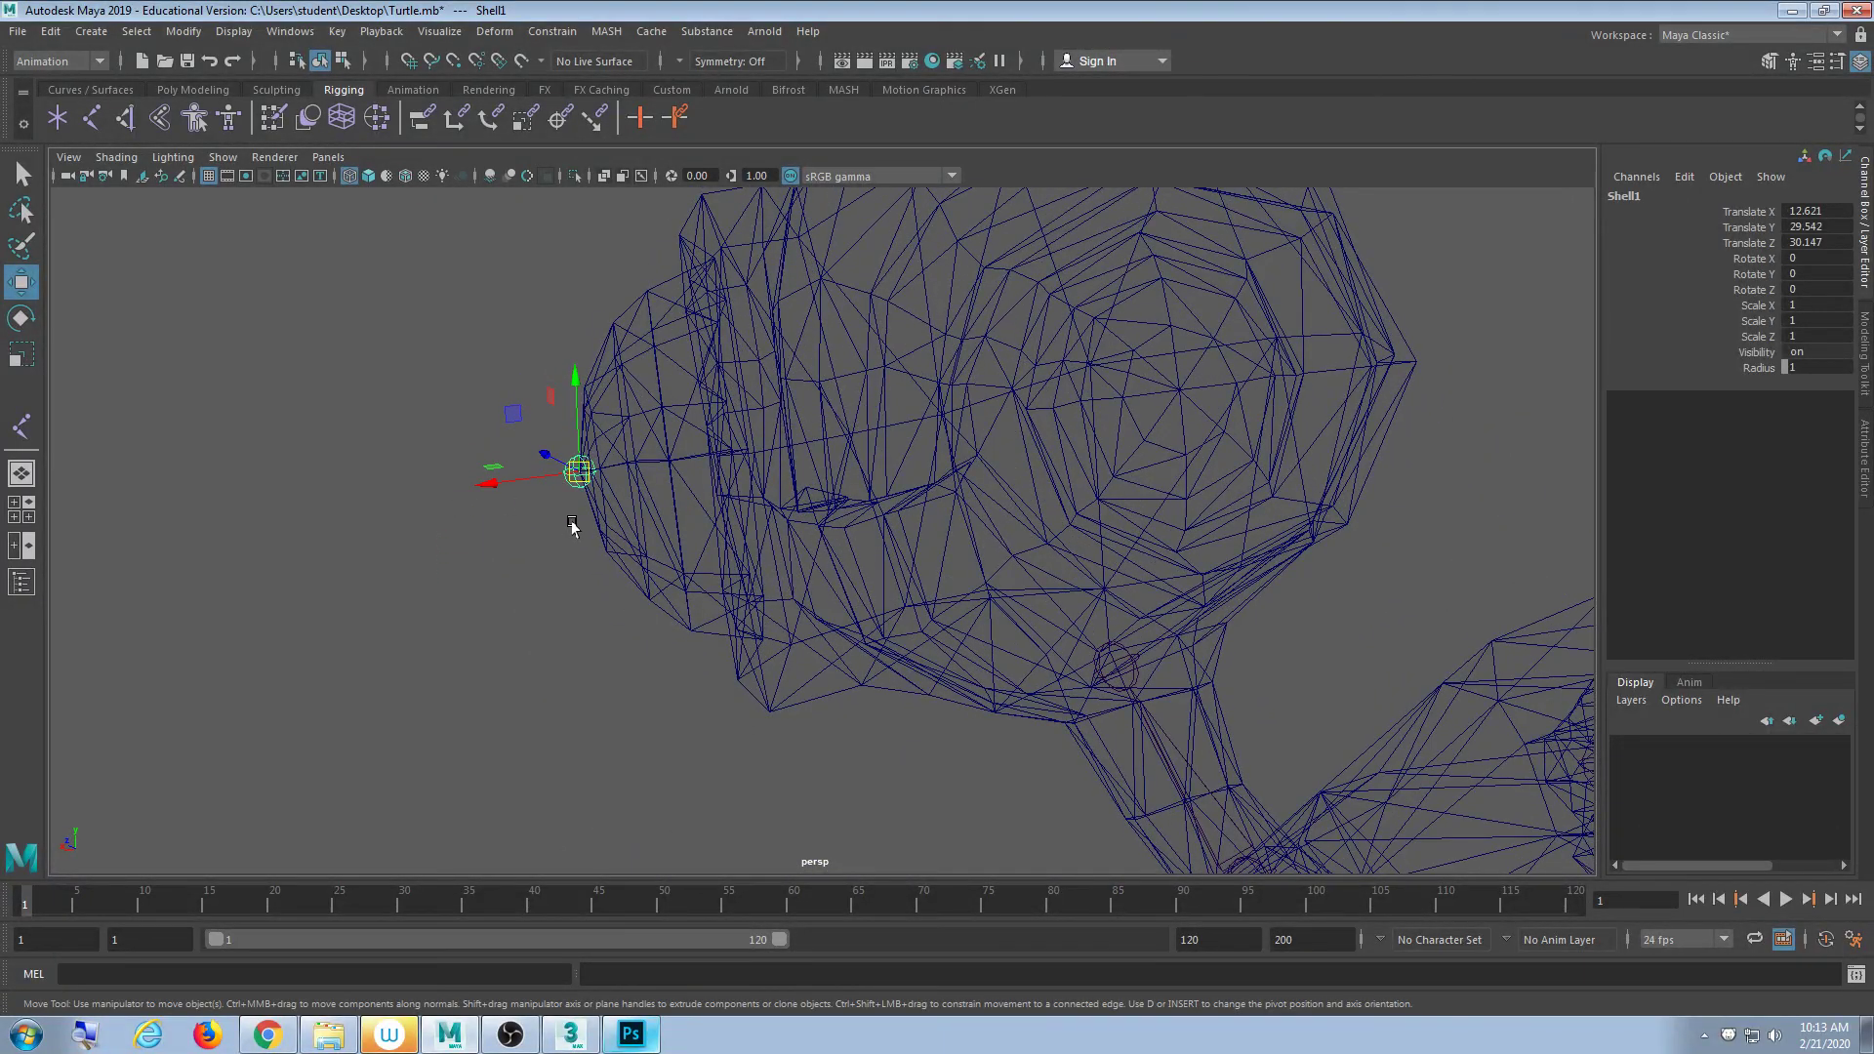
- Maximize the top view in wireframe and zoom in on the turtle's head
key(space)
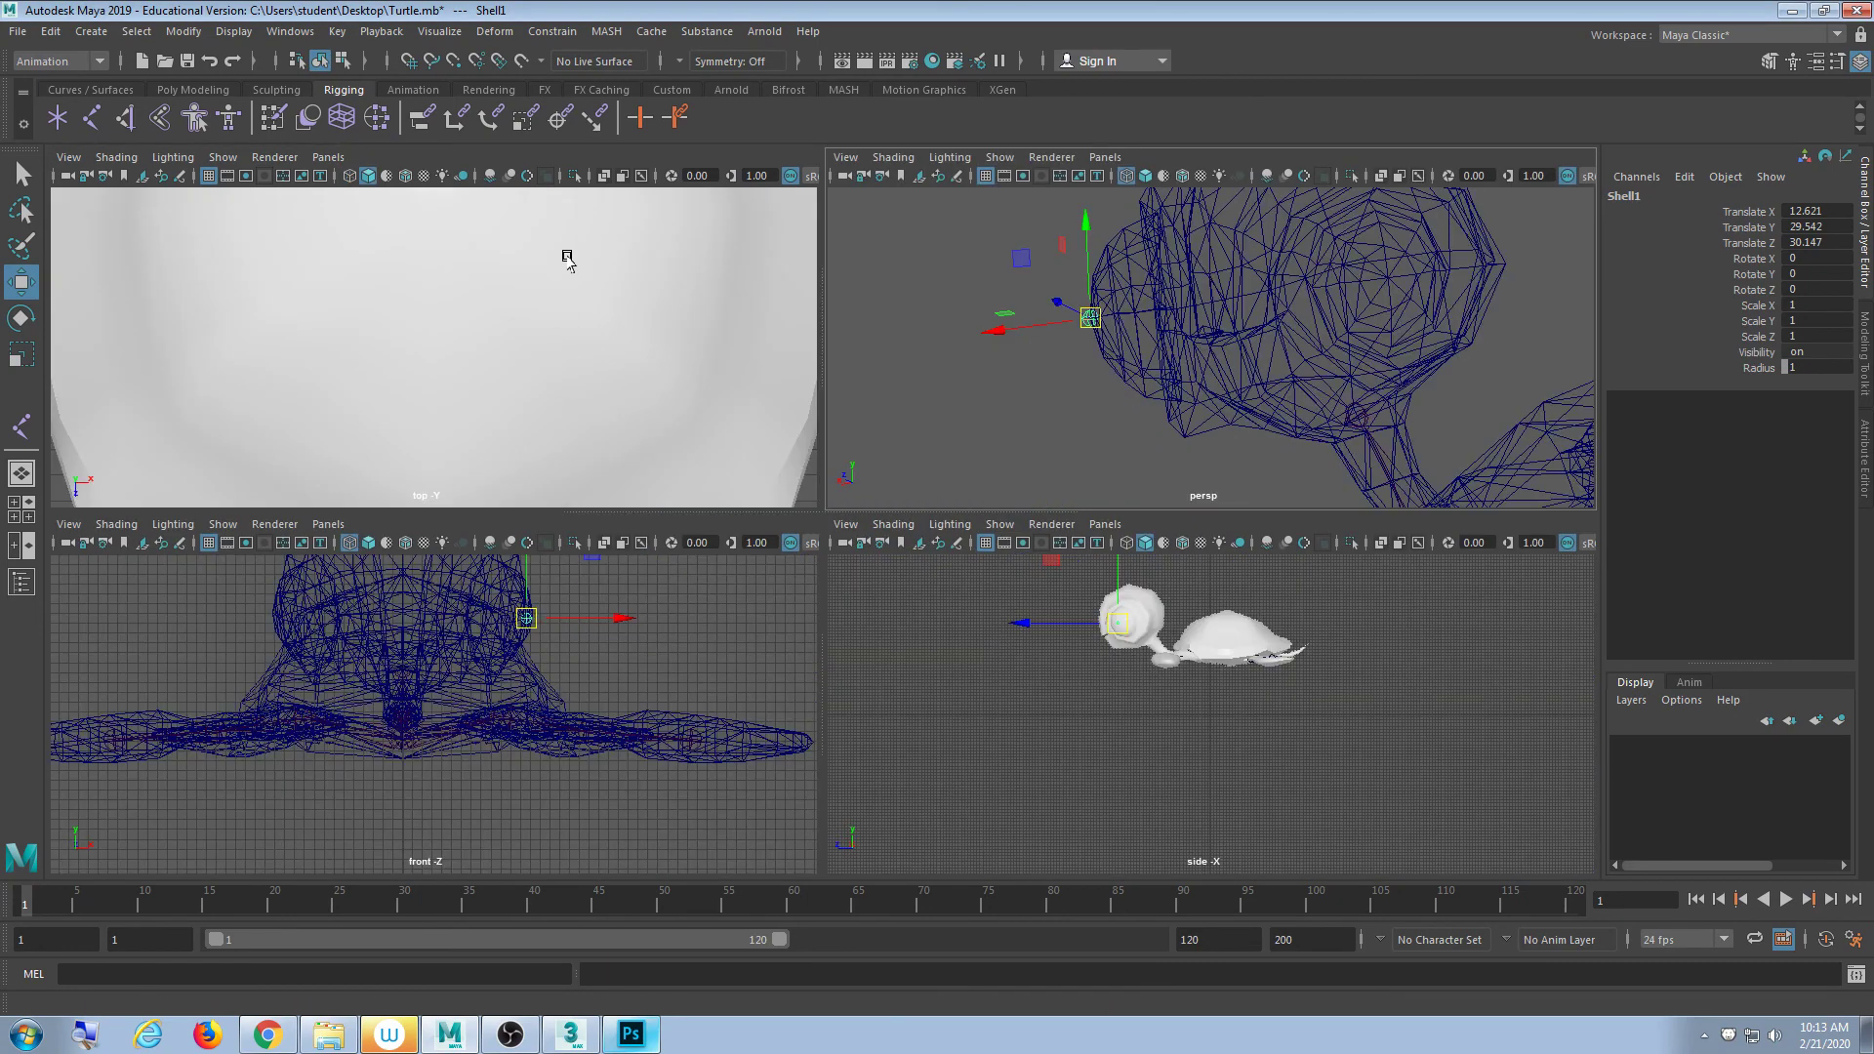
key(4)
key(4)
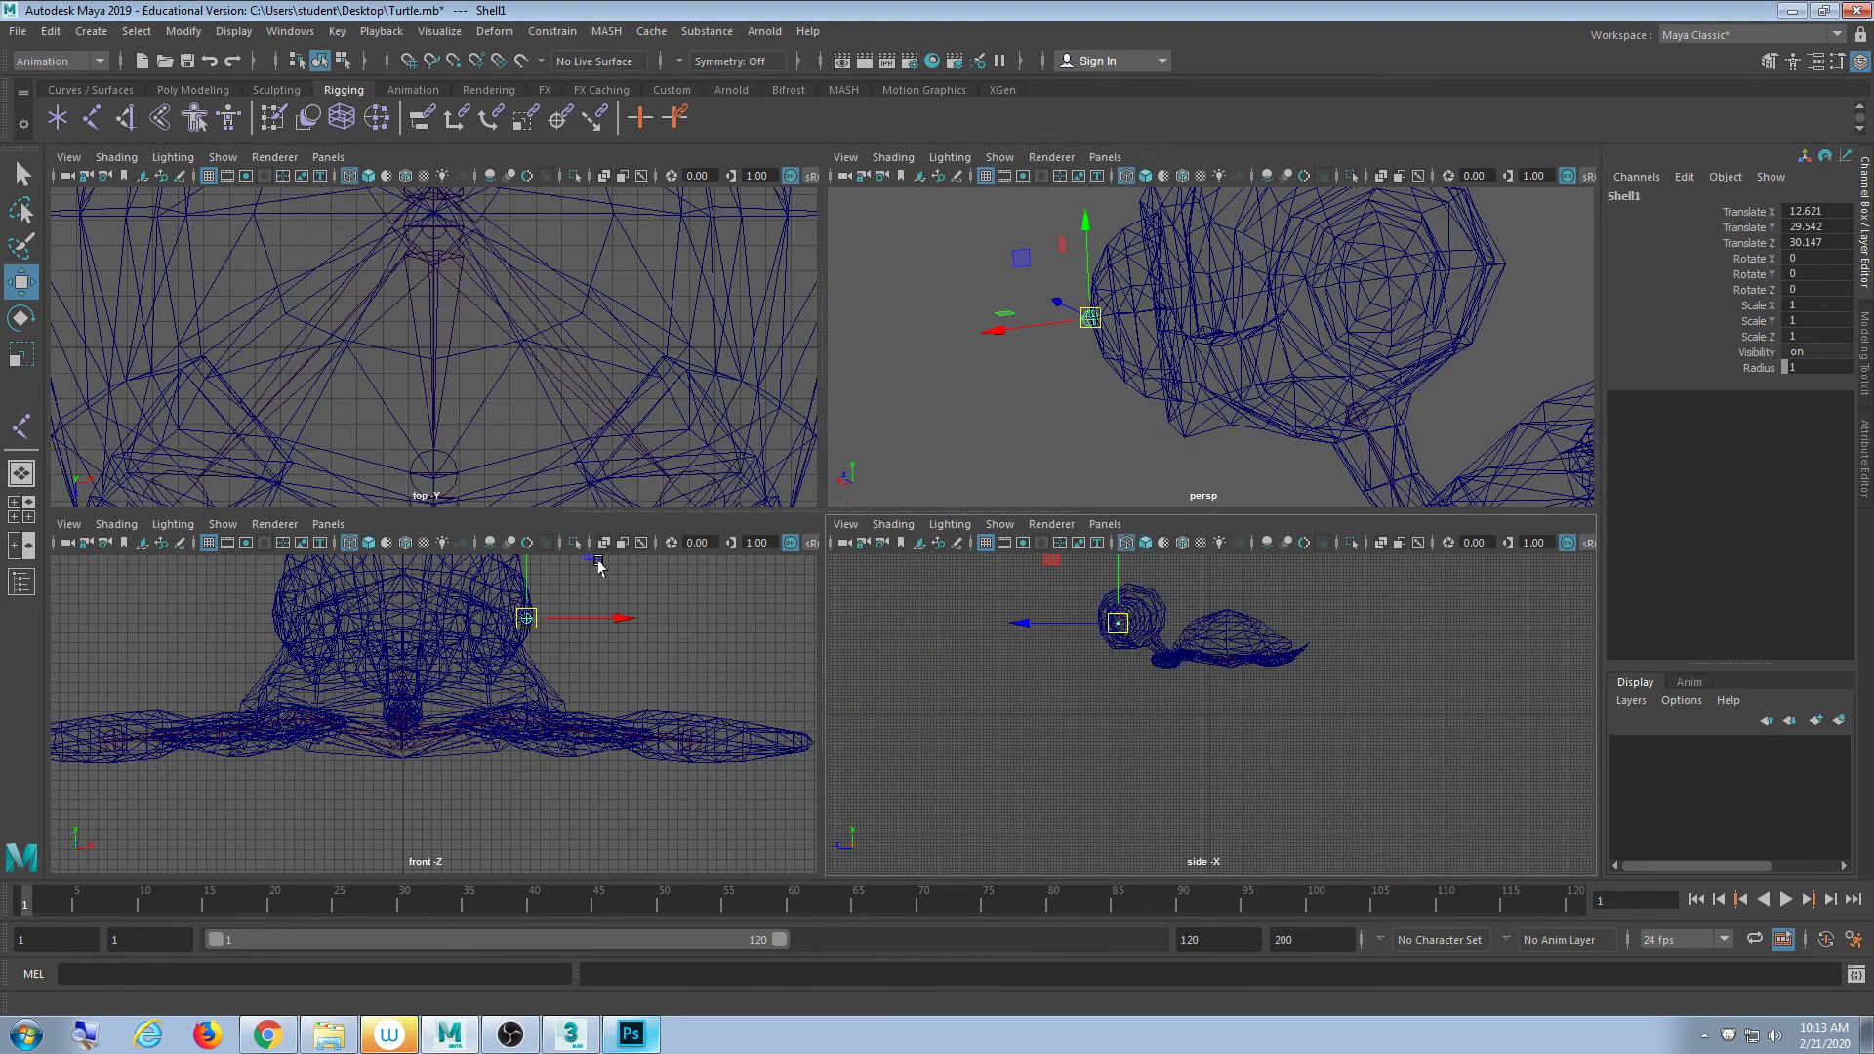
key(space)
scroll(670, 511, down, 5)
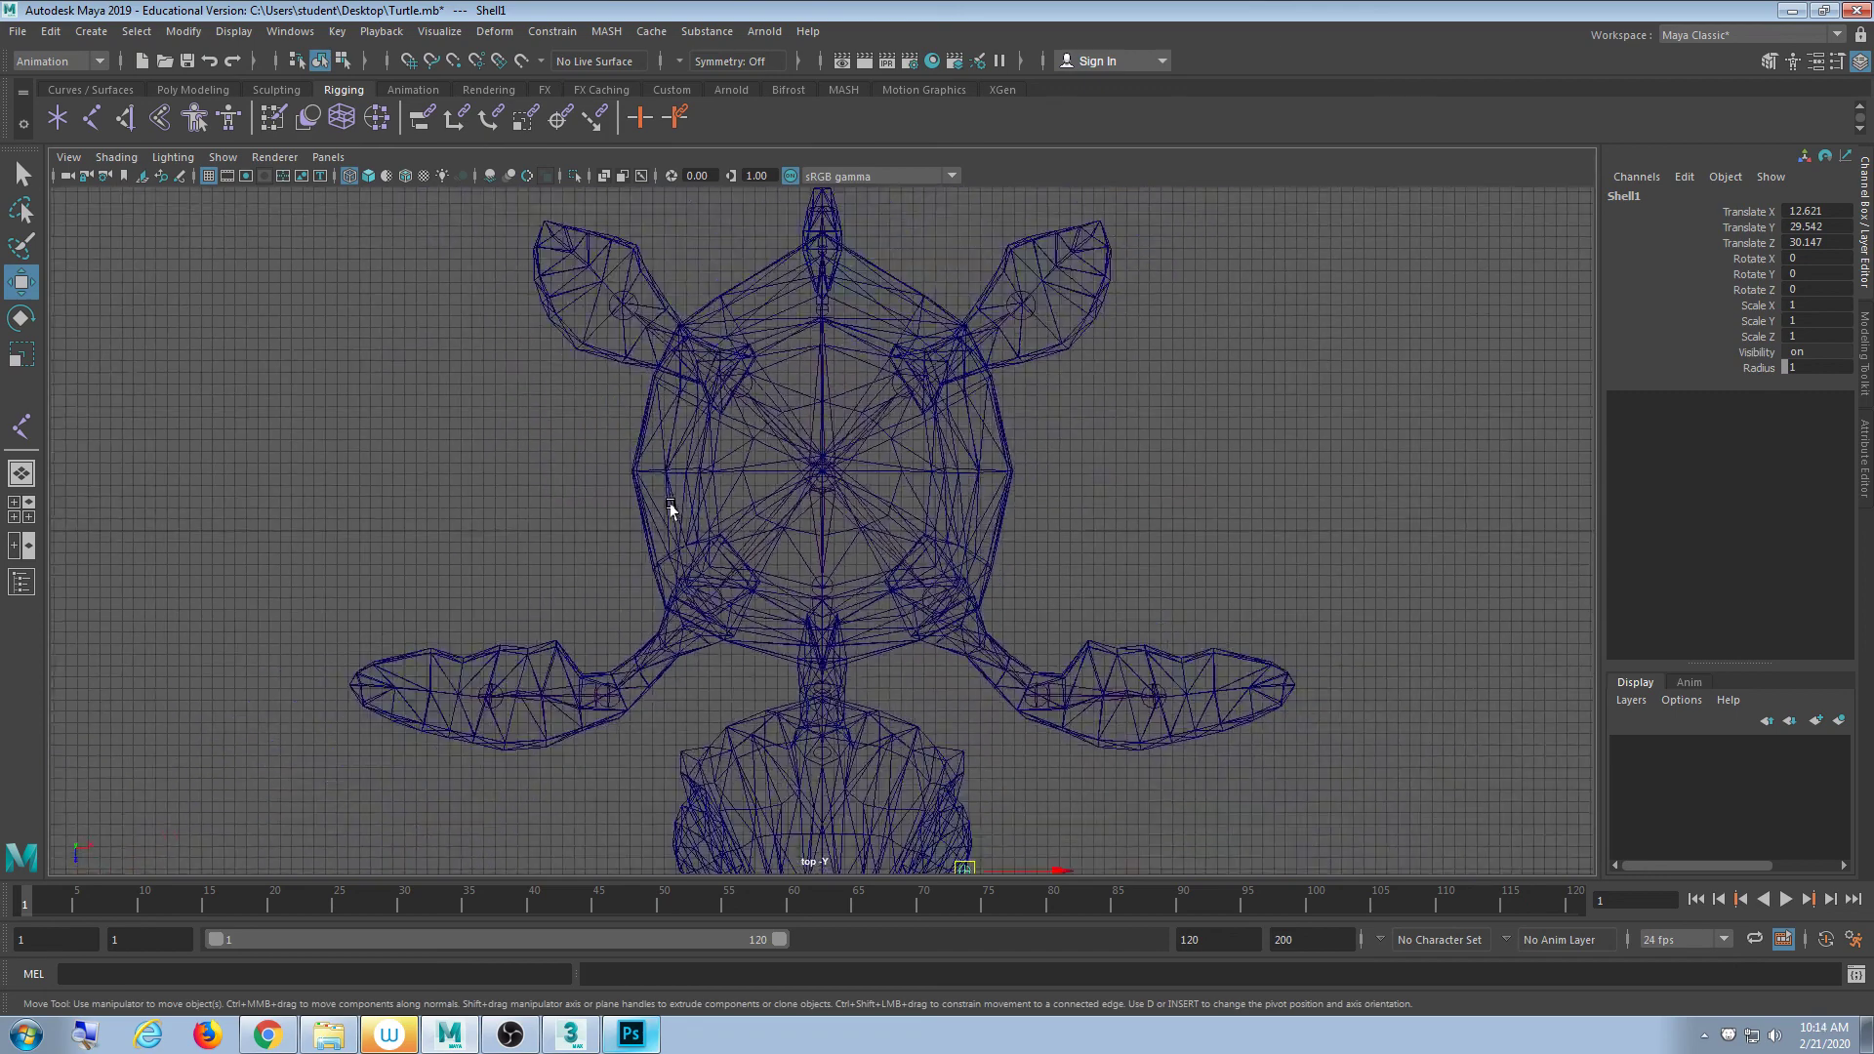
alt+middle_drag(810, 654, 787, 318)
scroll(782, 586, up, 8)
alt+middle_drag(836, 613, 744, 611)
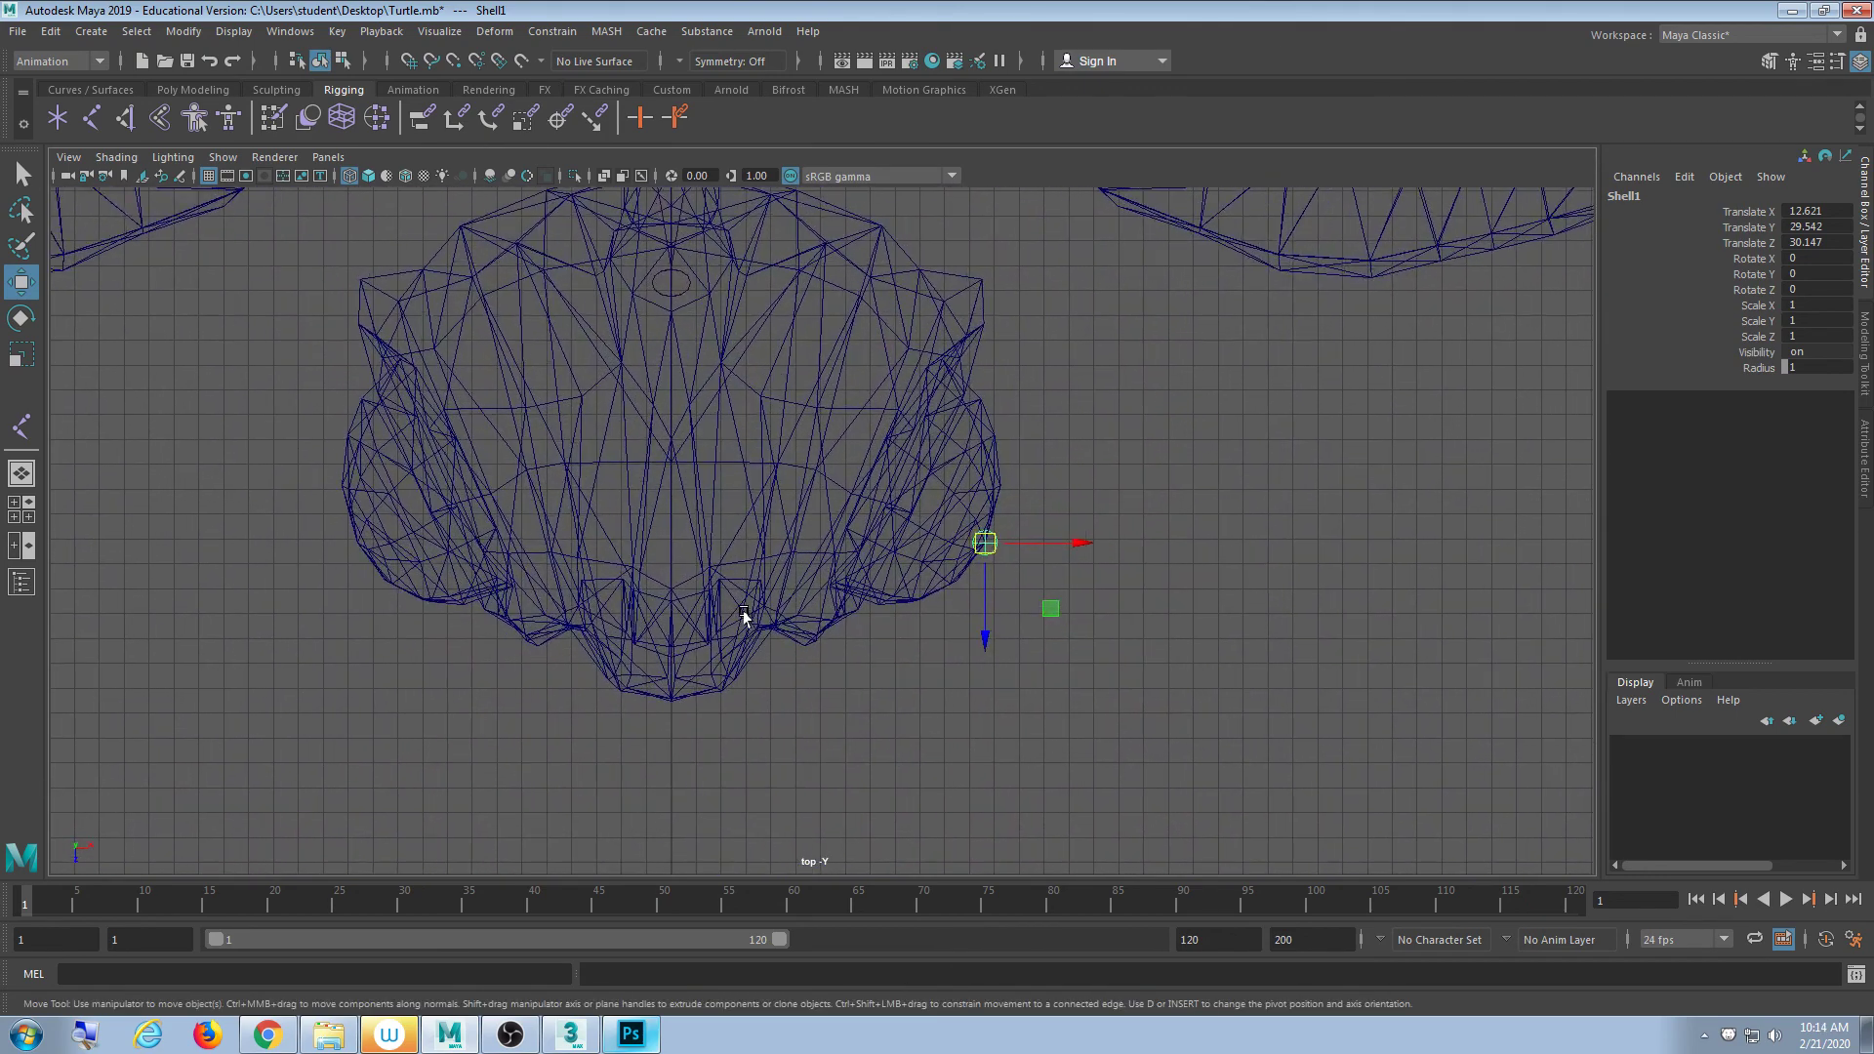
scroll(743, 615, up, 6)
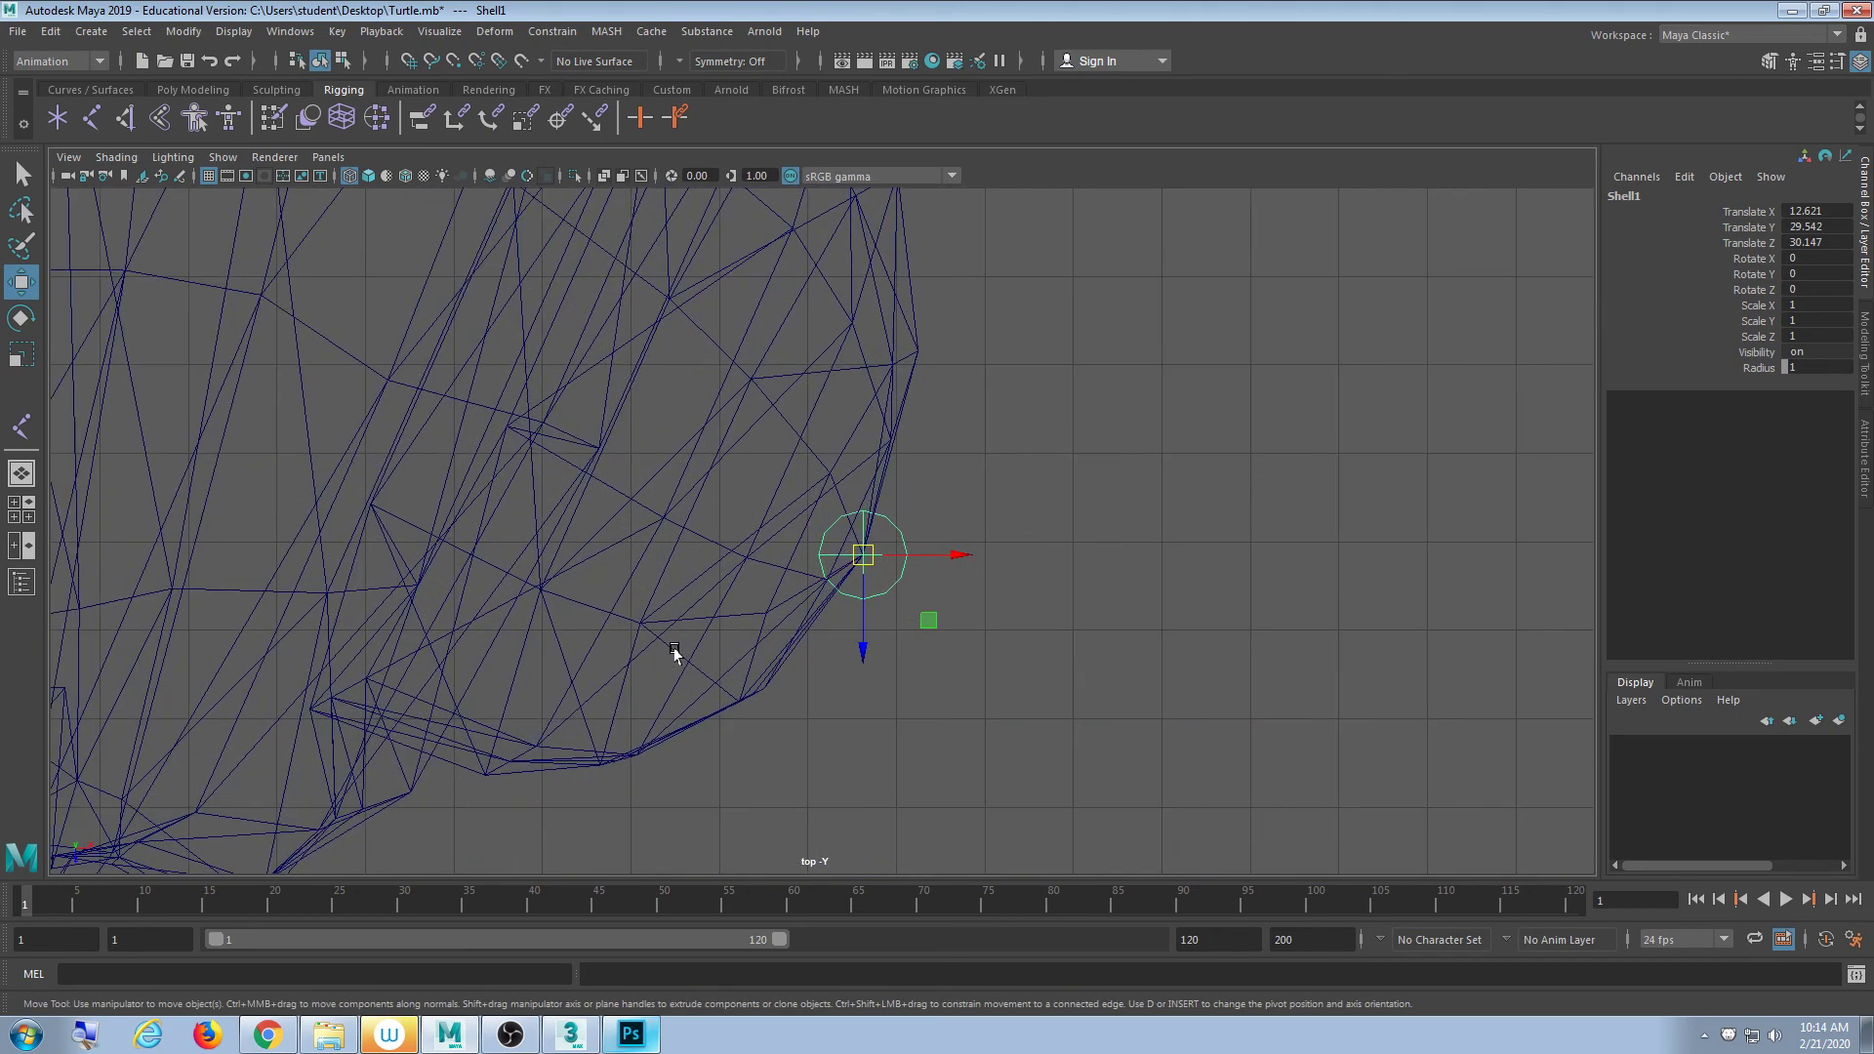
scroll(673, 654, down, 4)
- Move Shell1 along X and Z to Translate X 9.963, Z 28.24 inside the head outline
alt+middle_drag(640, 527, 609, 627)
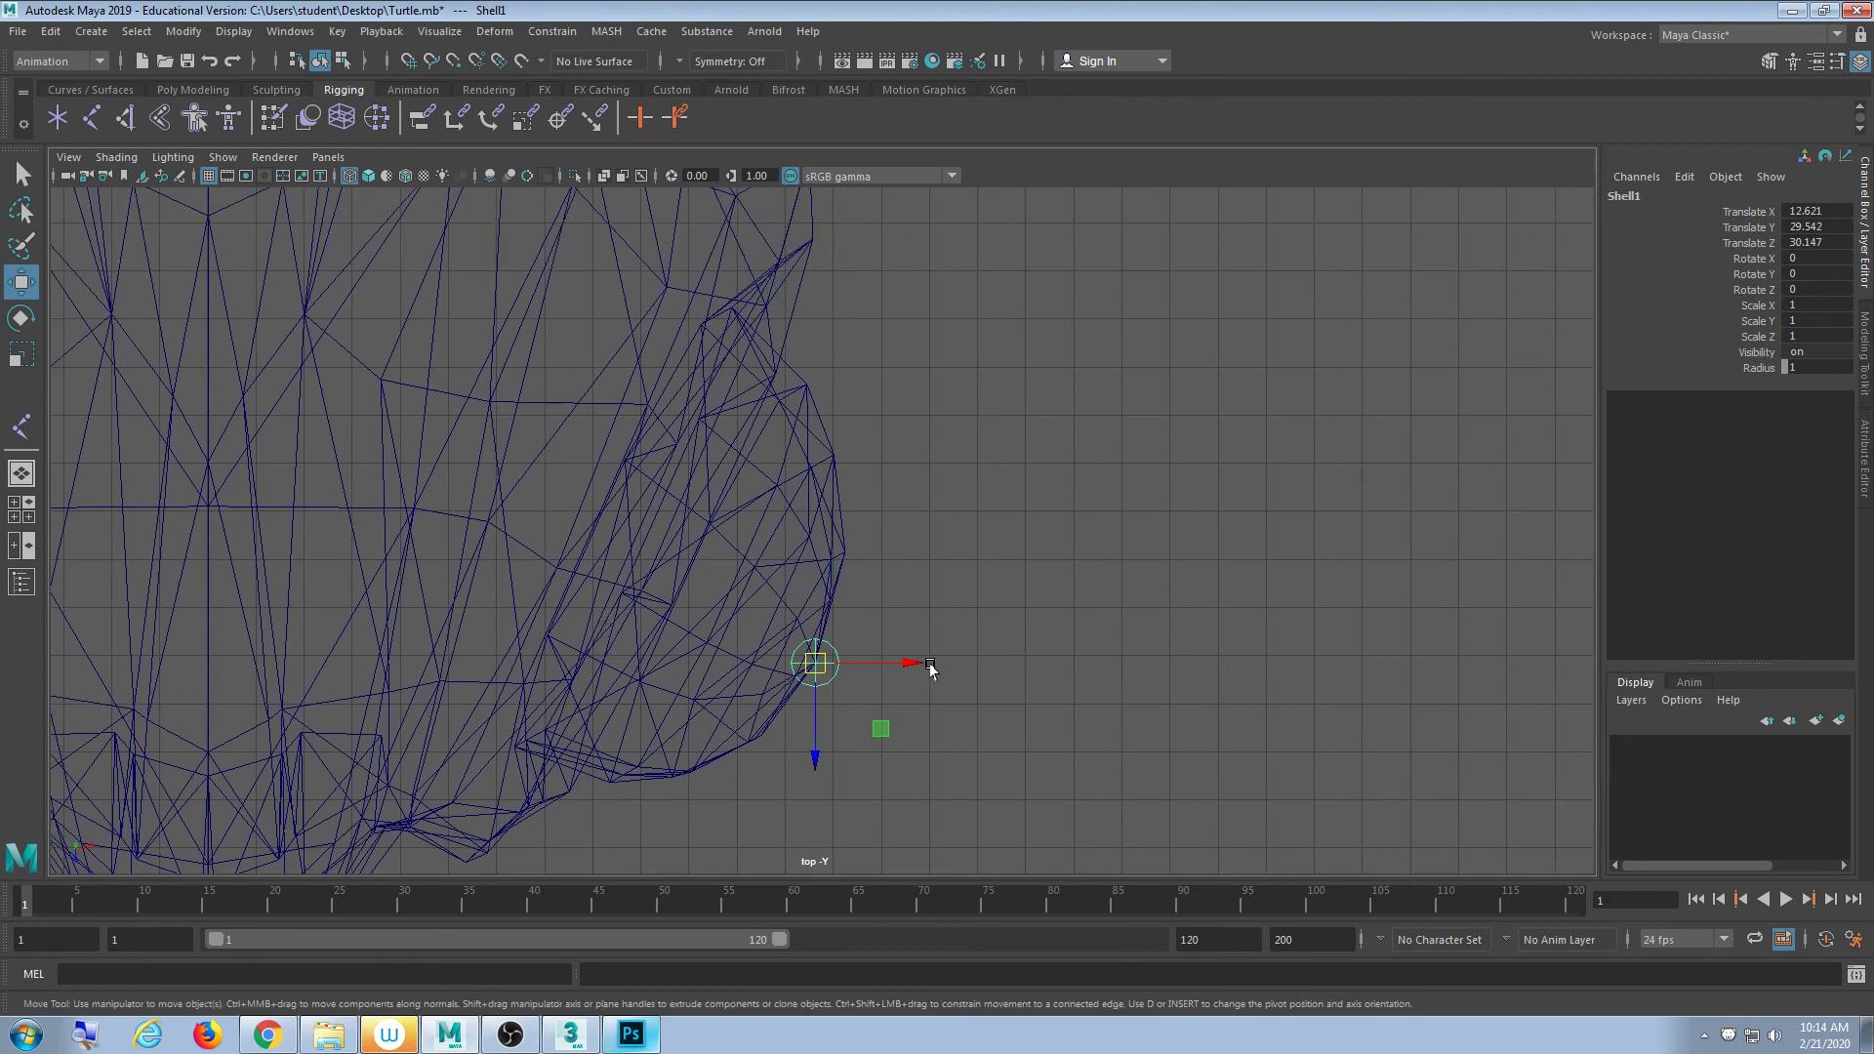
drag(923, 667, 795, 668)
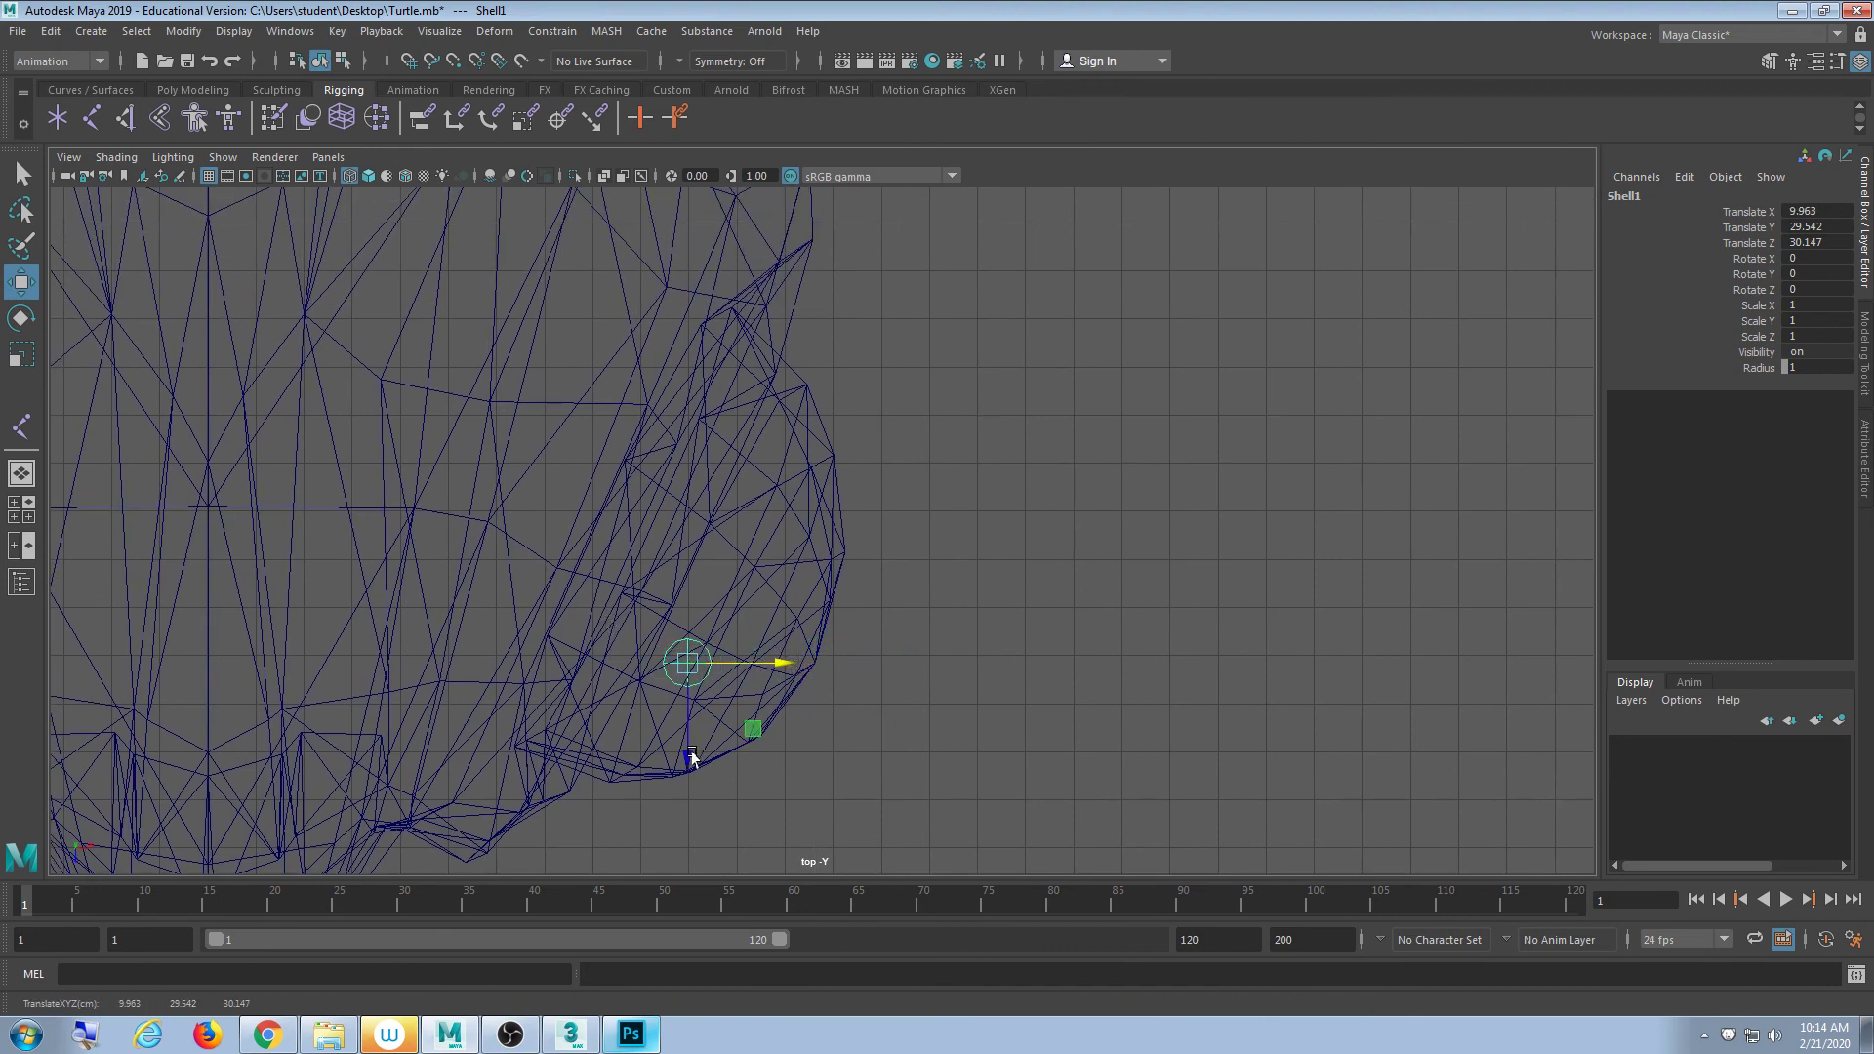
drag(692, 757, 691, 685)
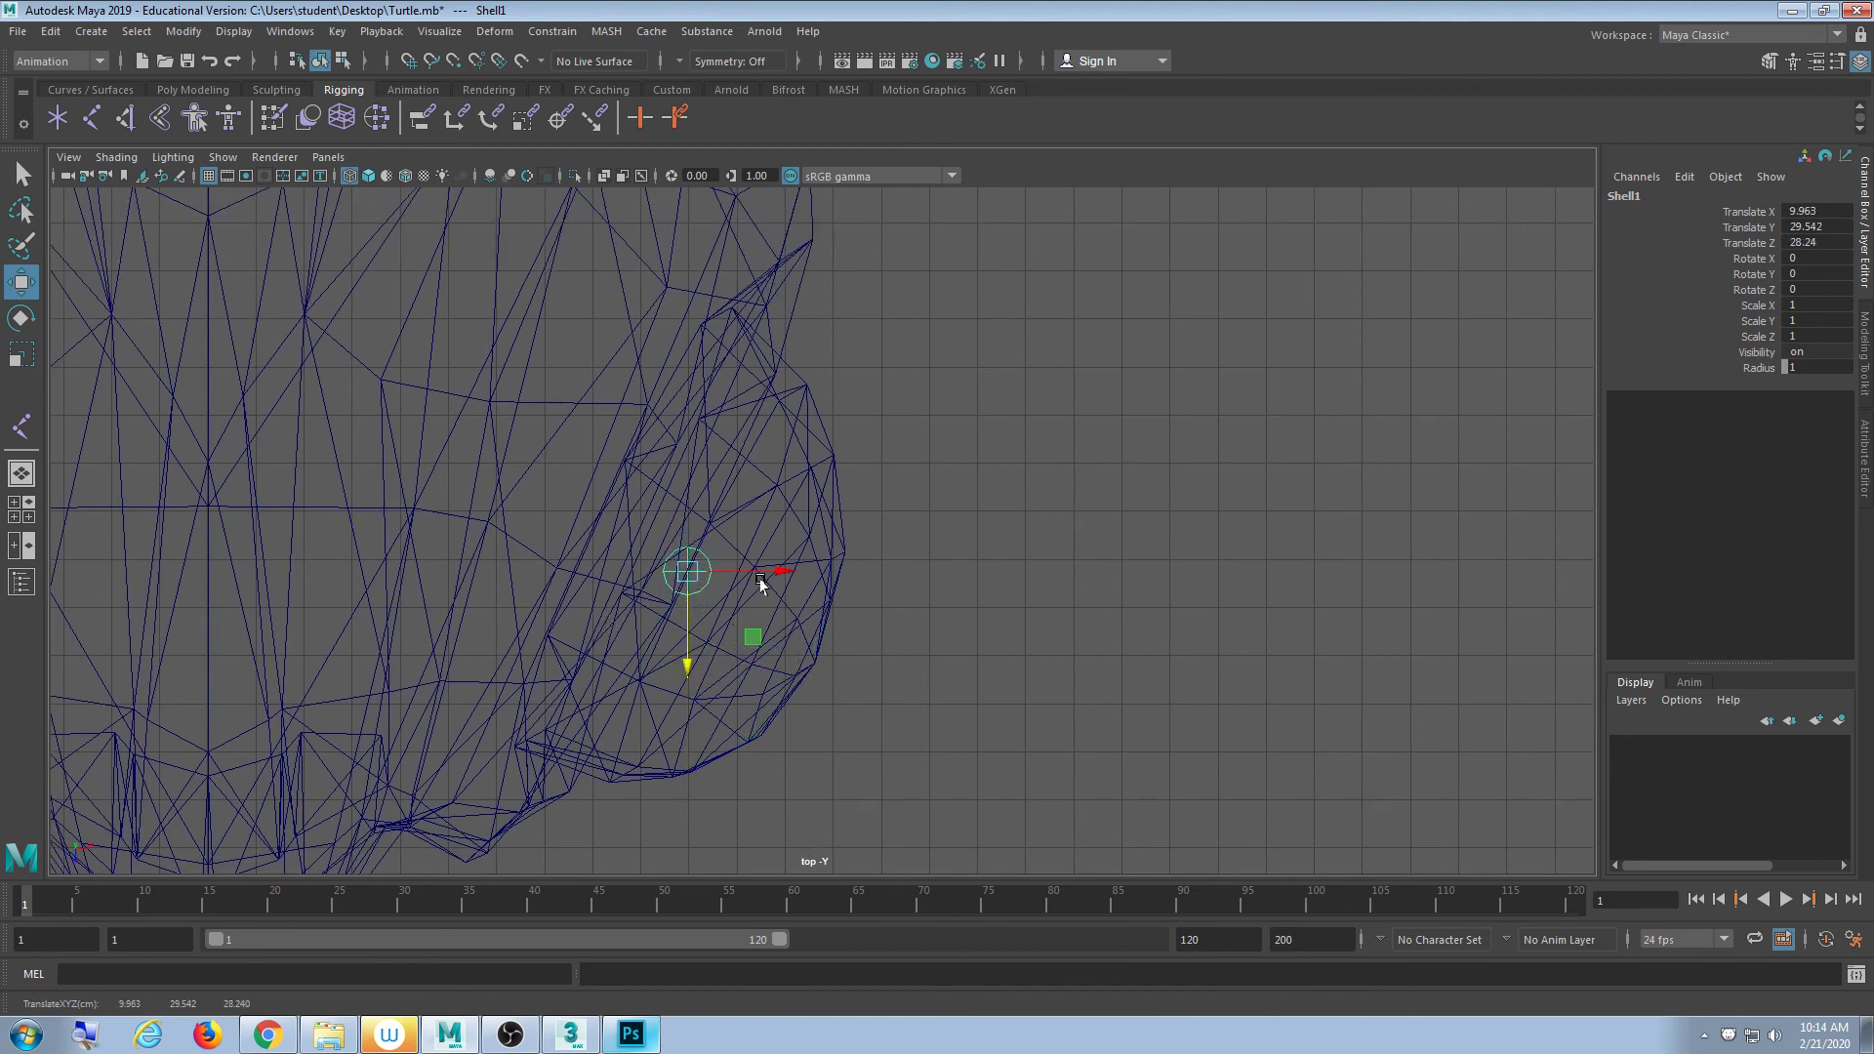
drag(760, 584, 770, 587)
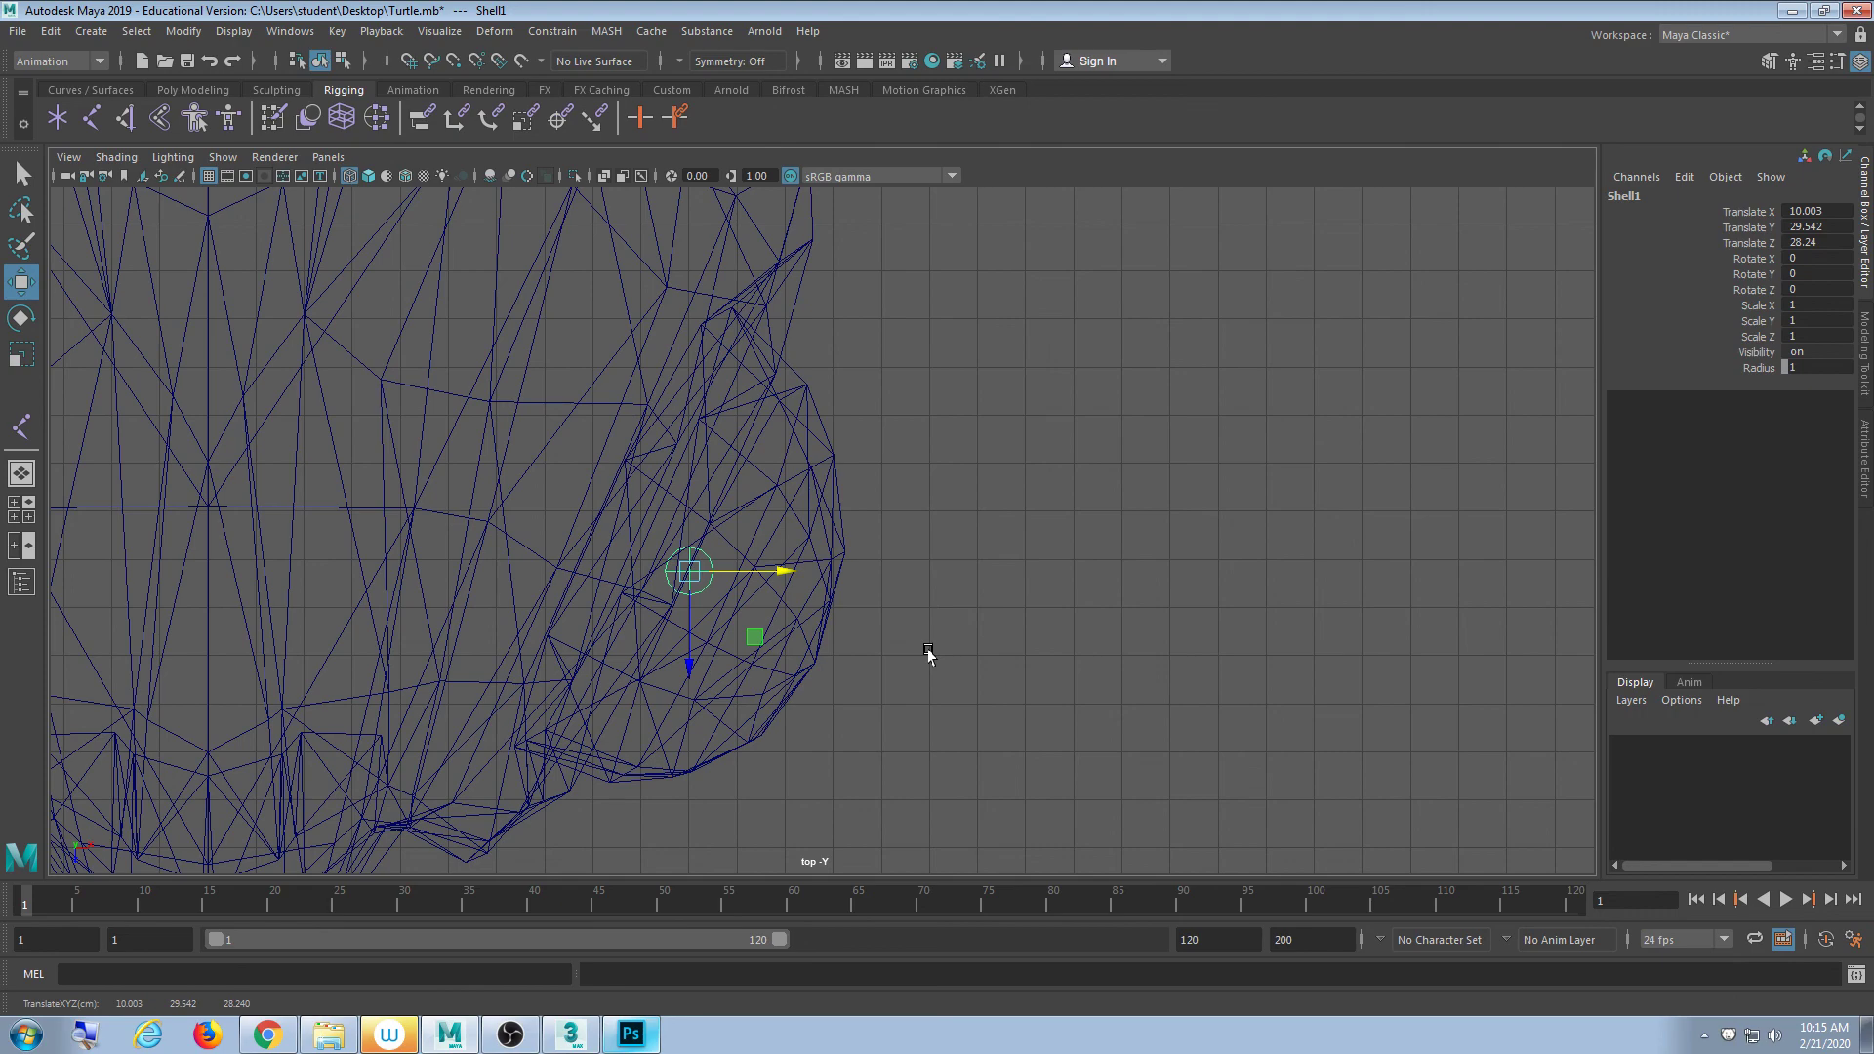
- Maximize the perspective view and orbit around the wireframe turtle's head and shell
key(space)
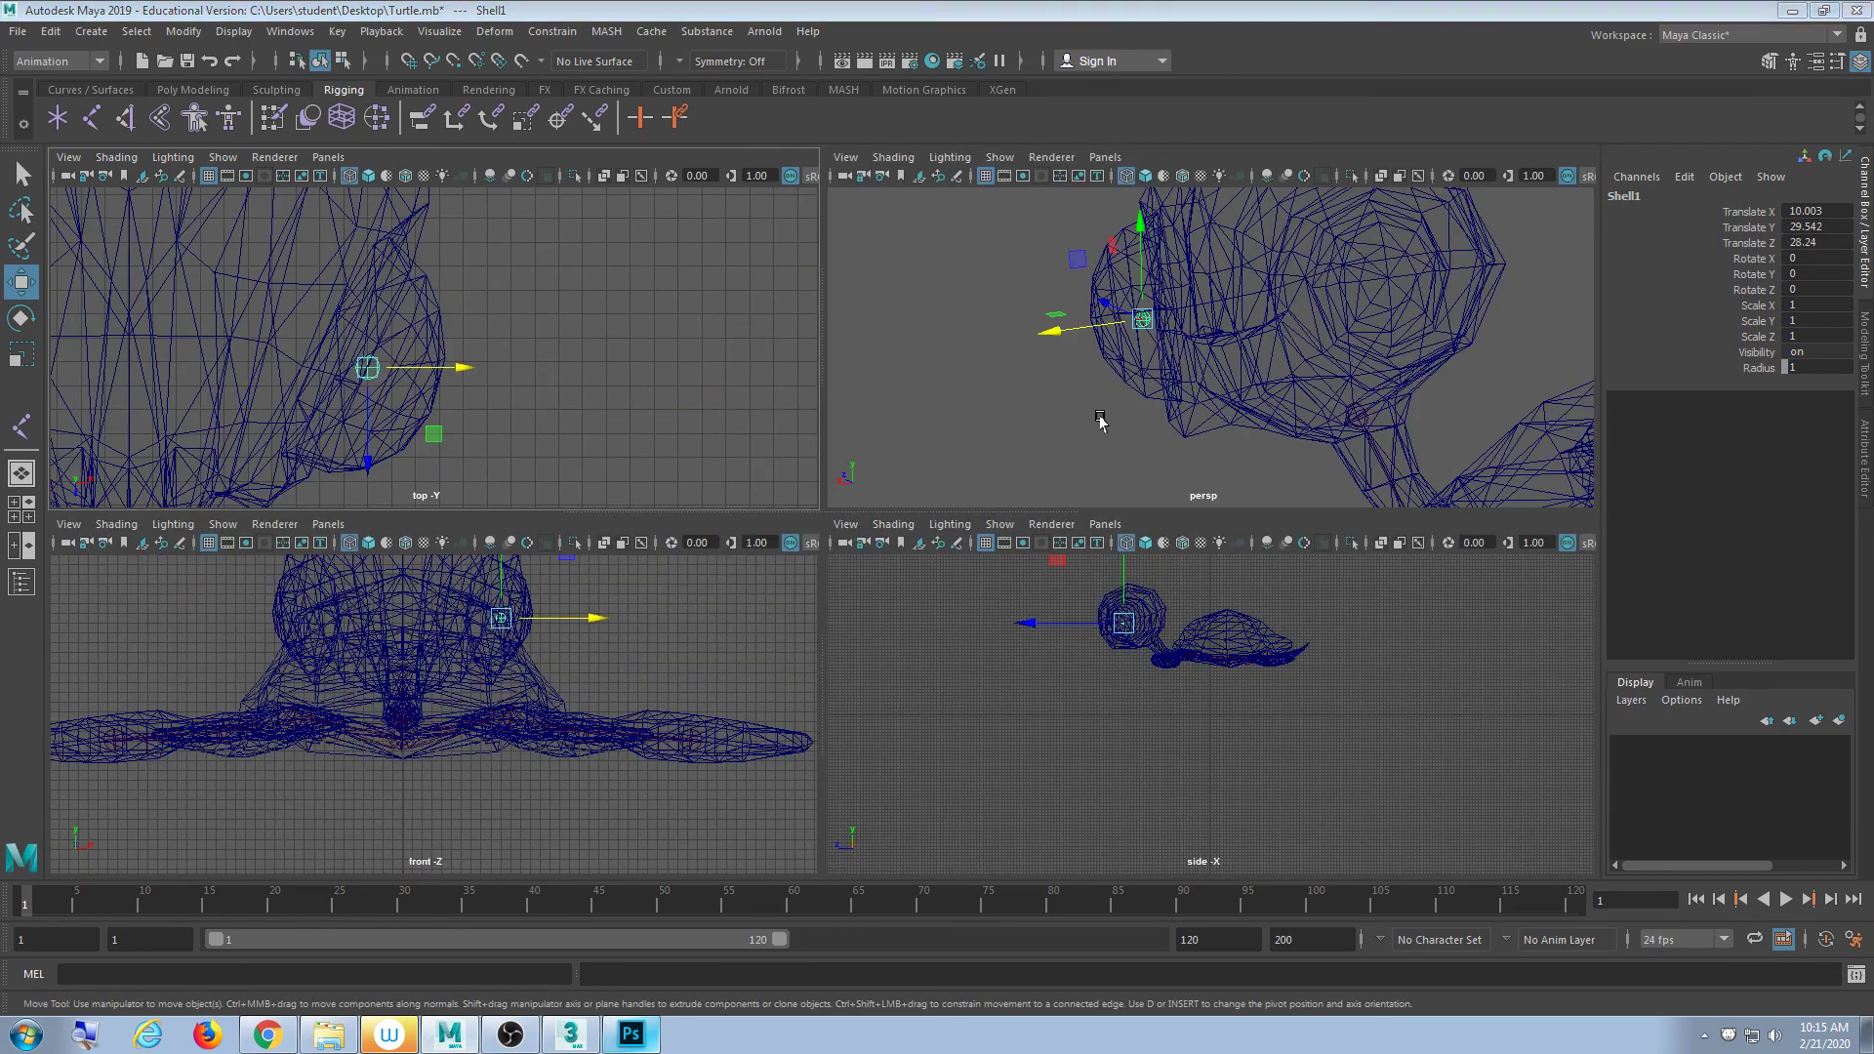
key(space)
alt+drag(1138, 544, 1018, 504)
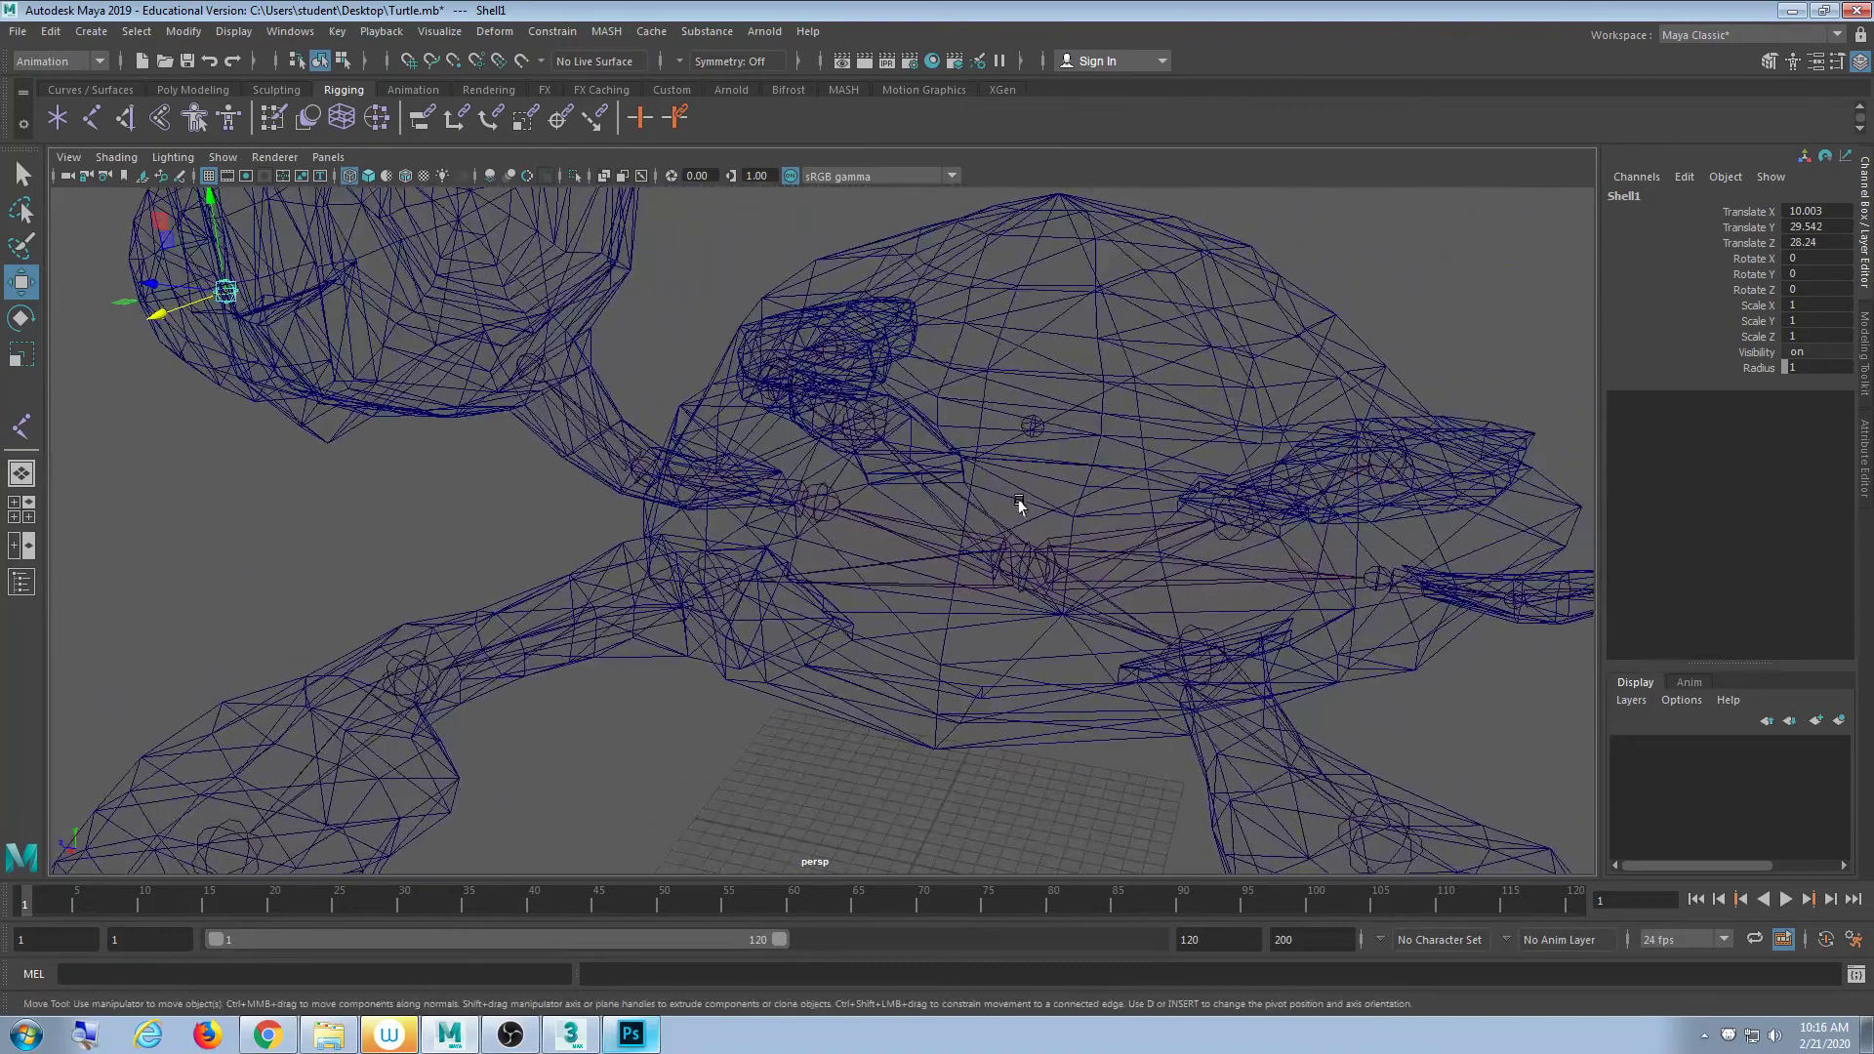
- Select the Shell joint and Bone01, then reframe the view on the skeleton
click(1021, 430)
shift+click(1041, 572)
alt+middle_drag(1040, 680, 1037, 683)
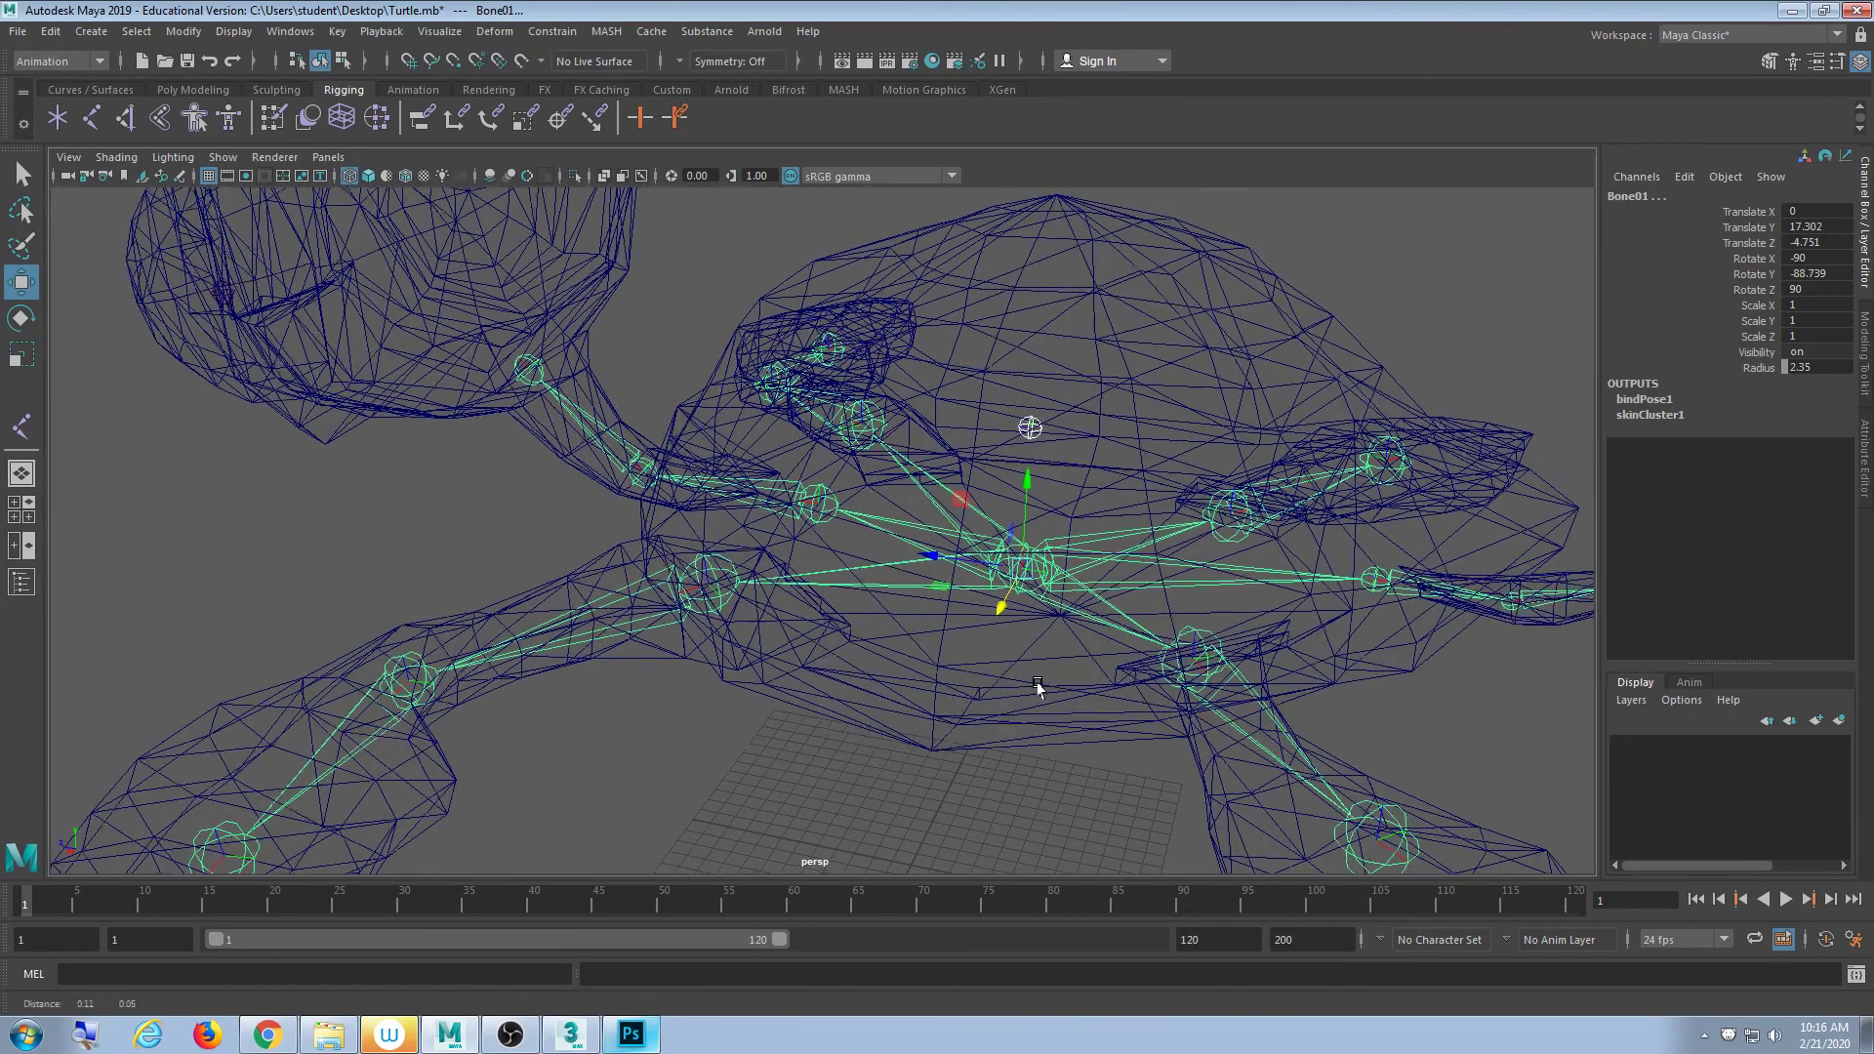
alt+drag(1036, 682, 954, 682)
alt+middle_drag(953, 682, 895, 736)
scroll(893, 735, up, 4)
scroll(899, 754, down, 3)
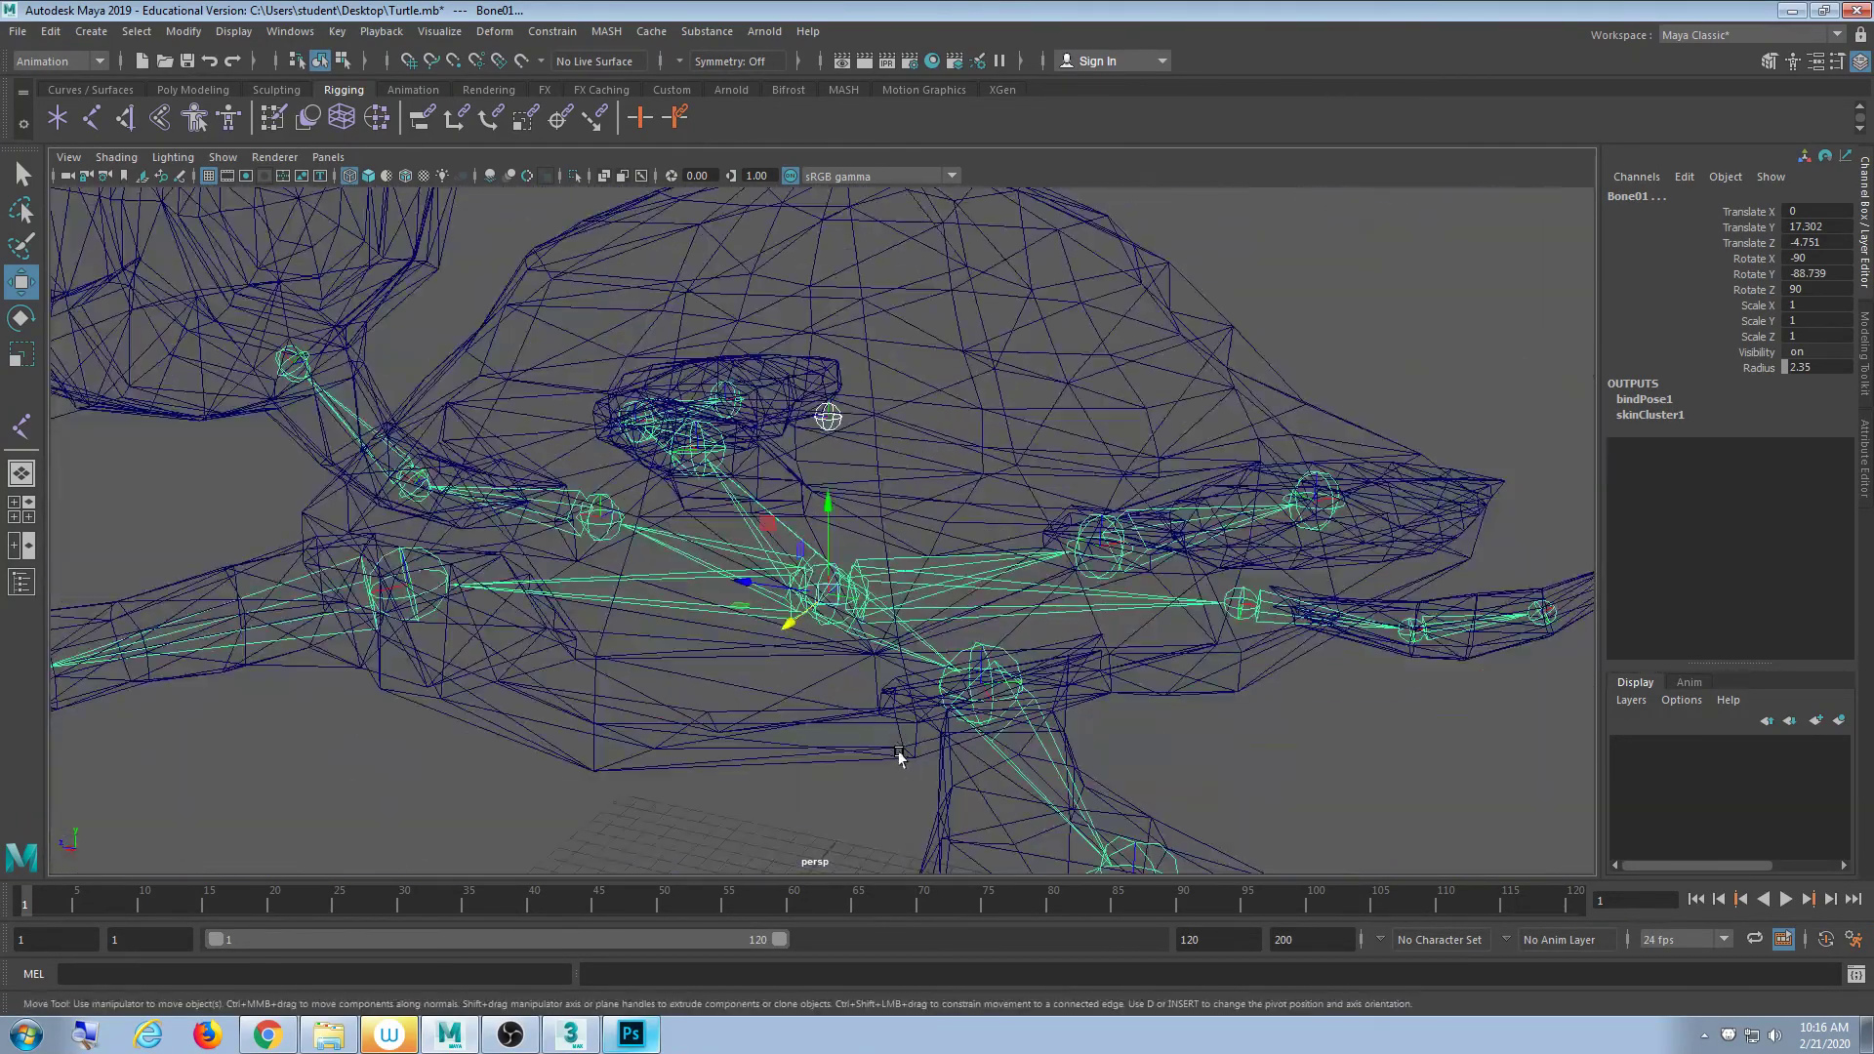
click(1240, 283)
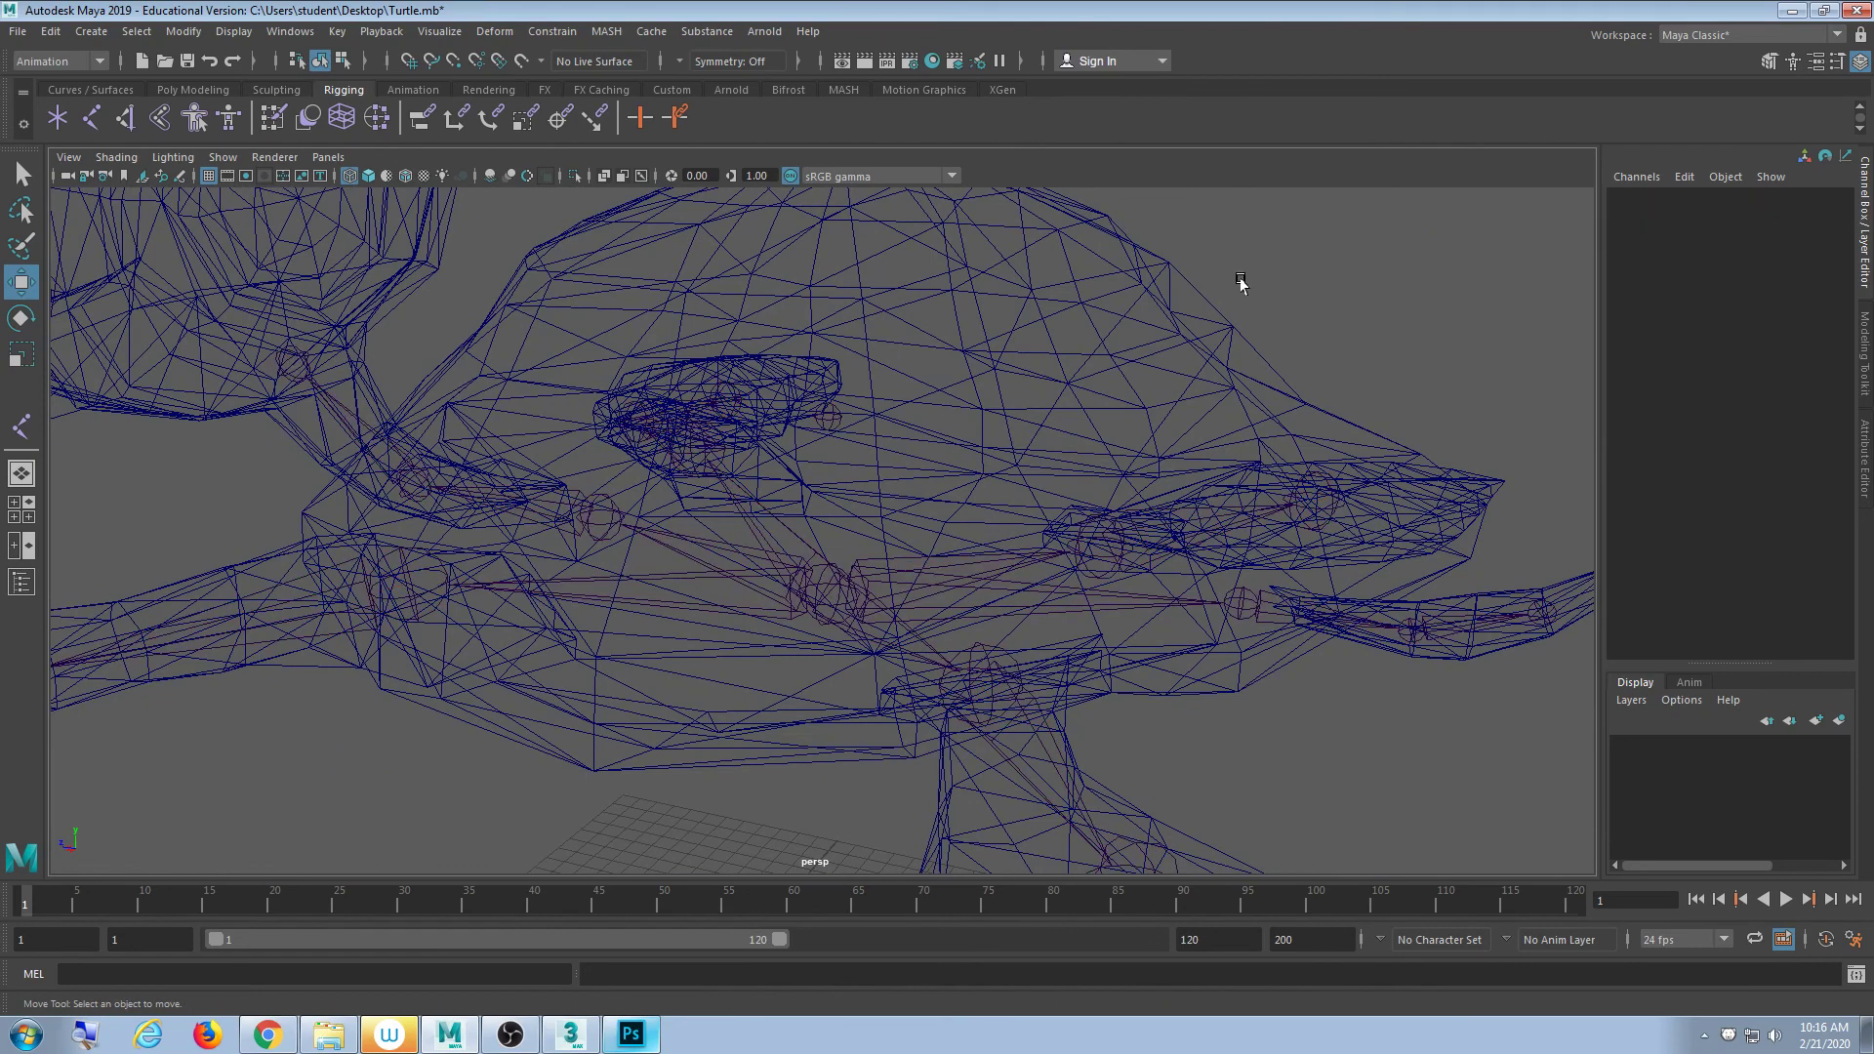
scroll(1088, 441, down, 2)
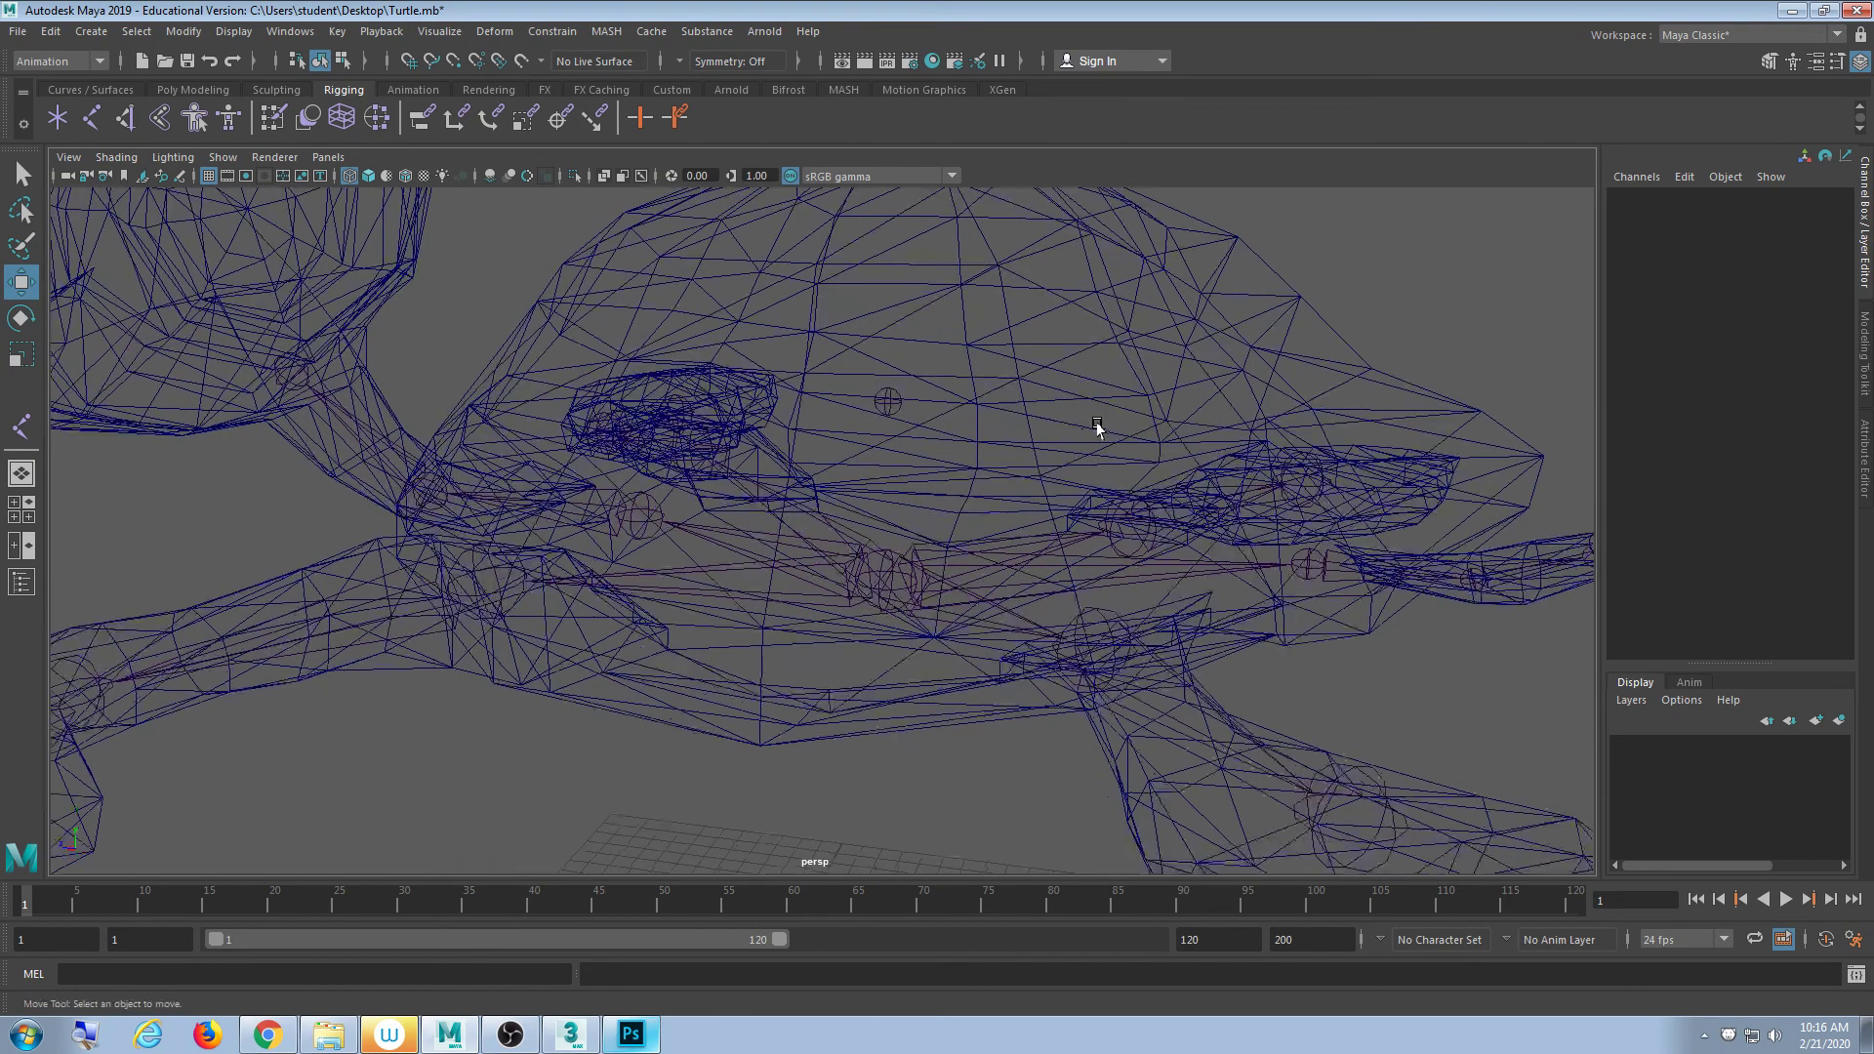
- Reselect Shell then Bone01 and parent Shell under Bone01
click(903, 415)
click(902, 413)
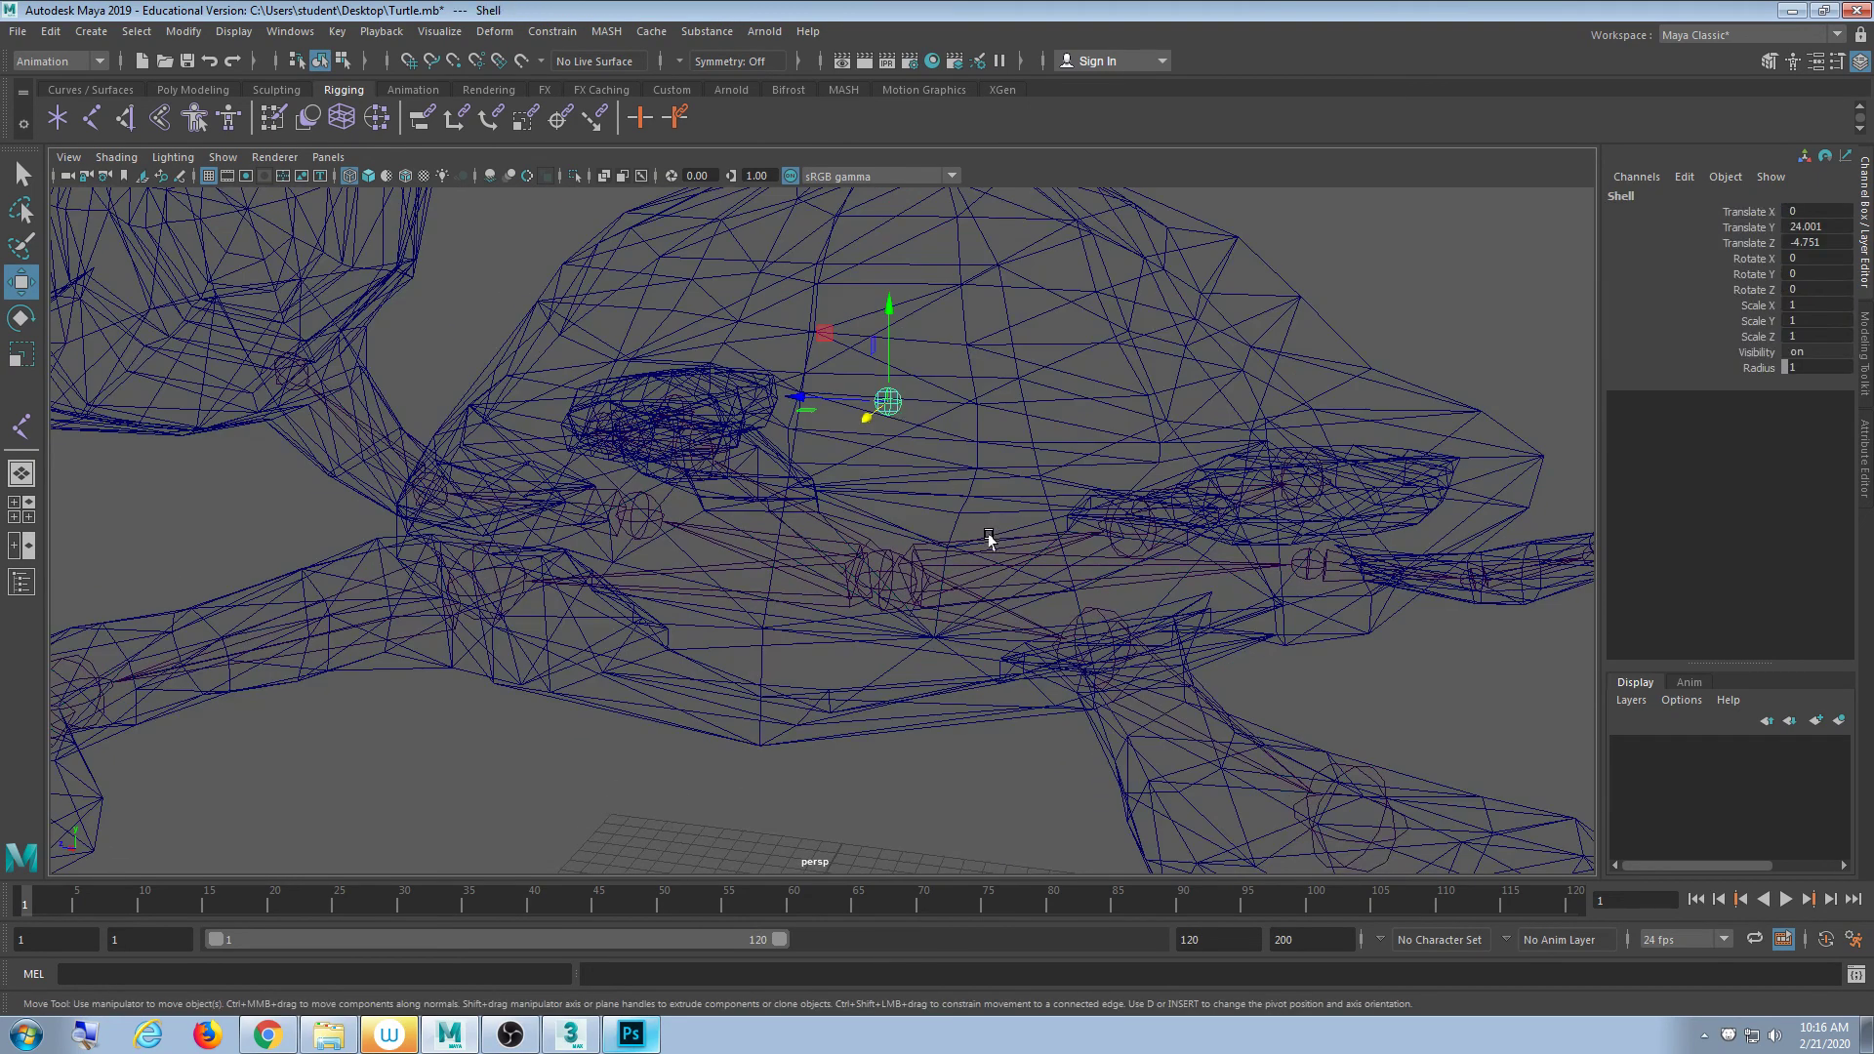
click(890, 571)
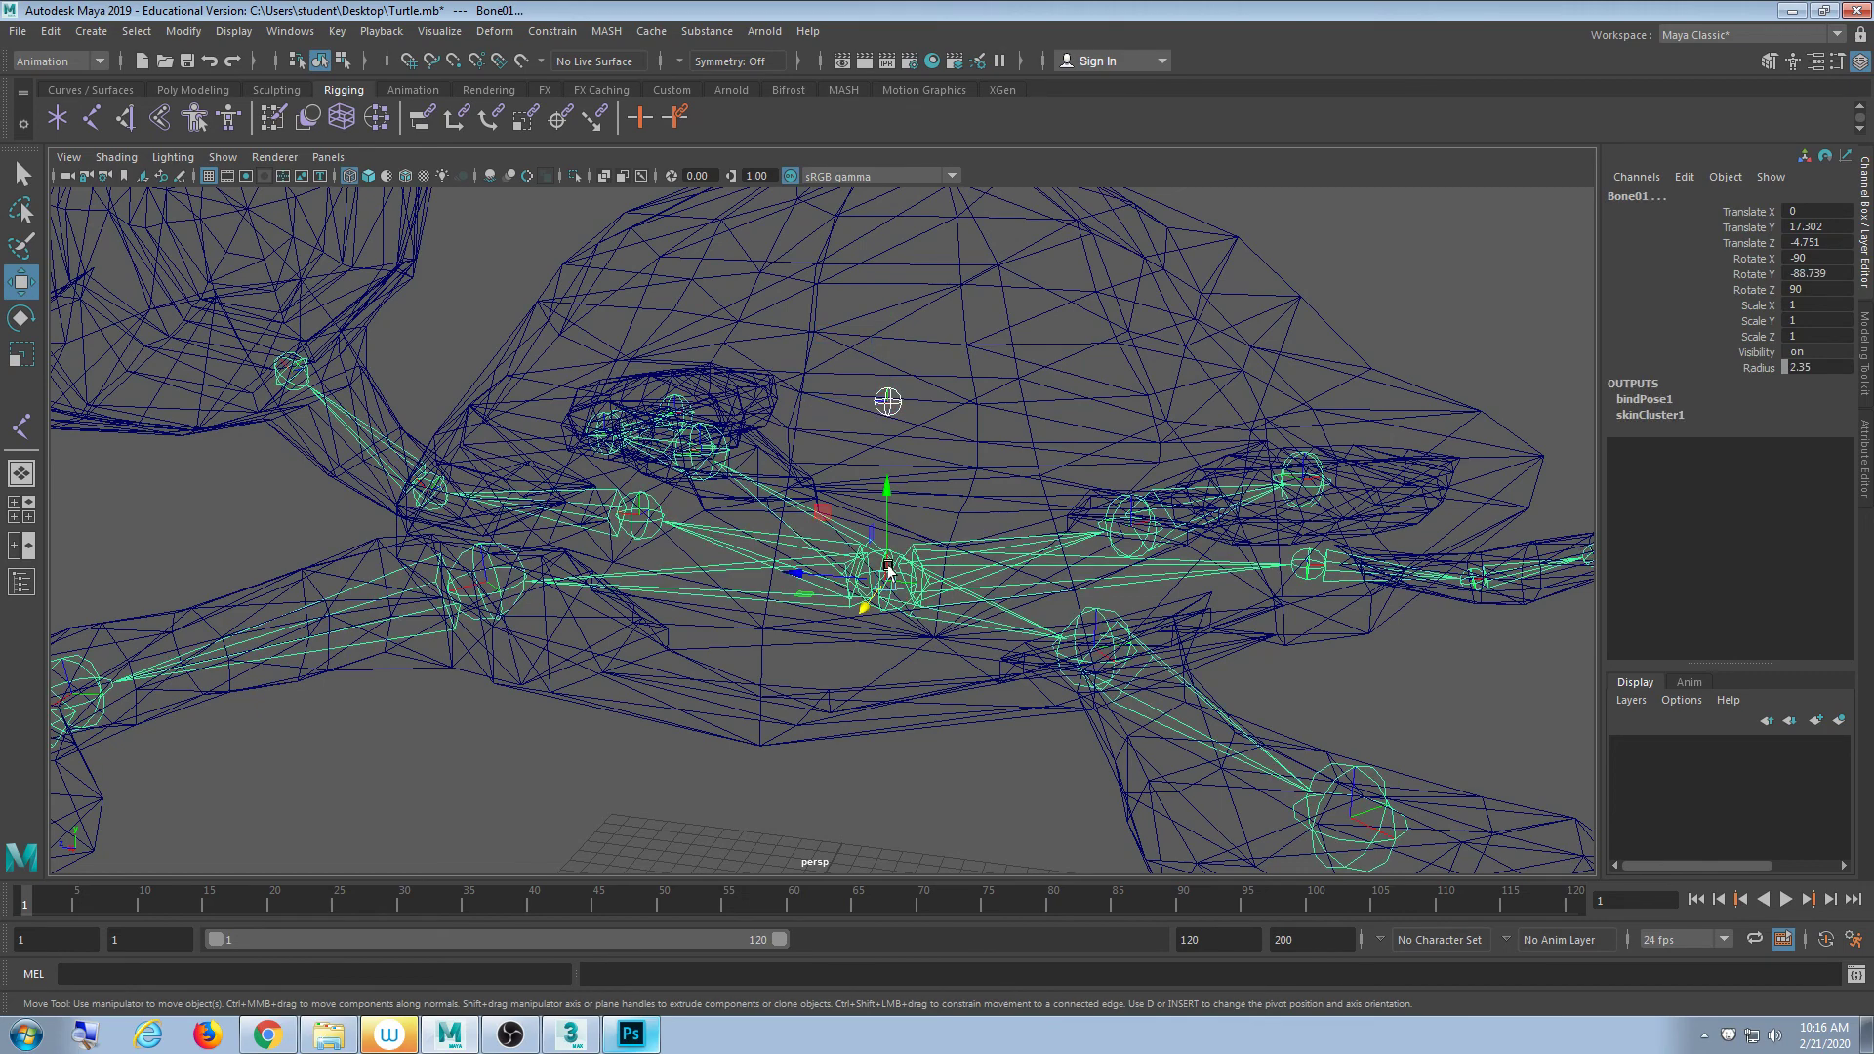
key(Up)
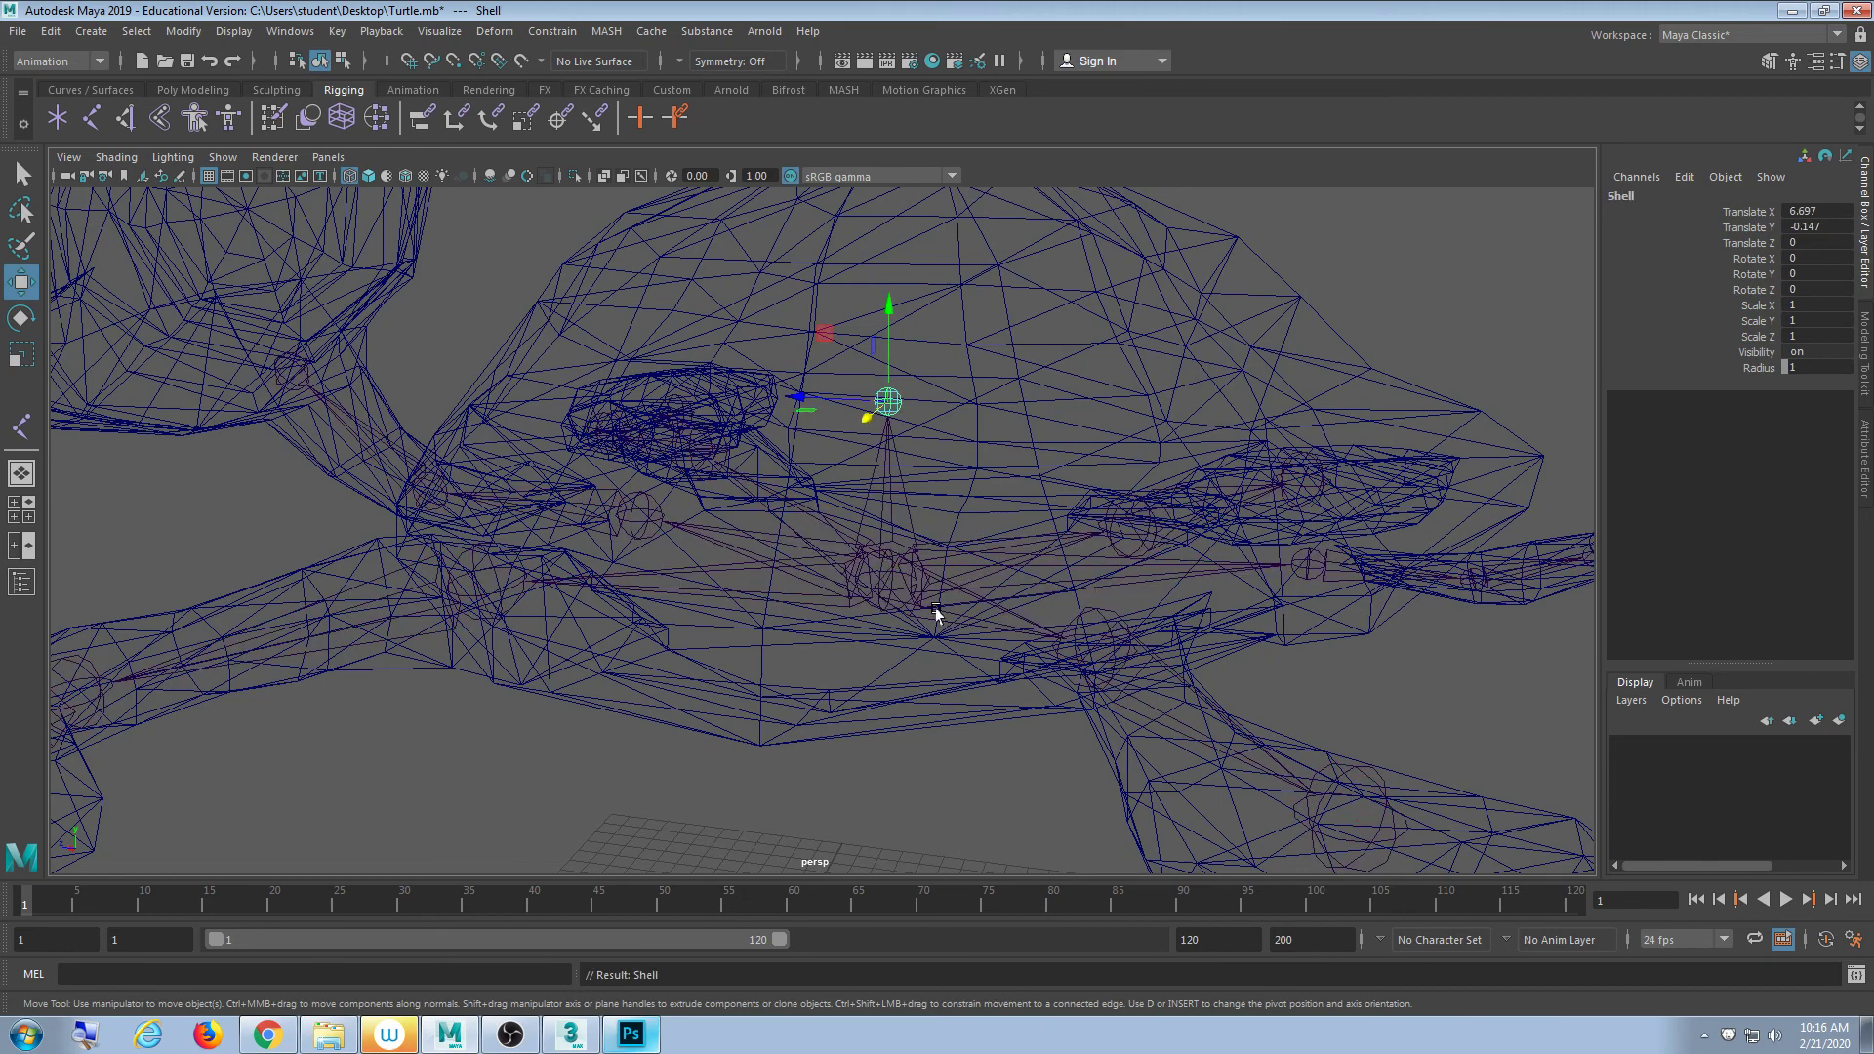
scroll(982, 649, down, 5)
alt+drag(982, 649, 995, 659)
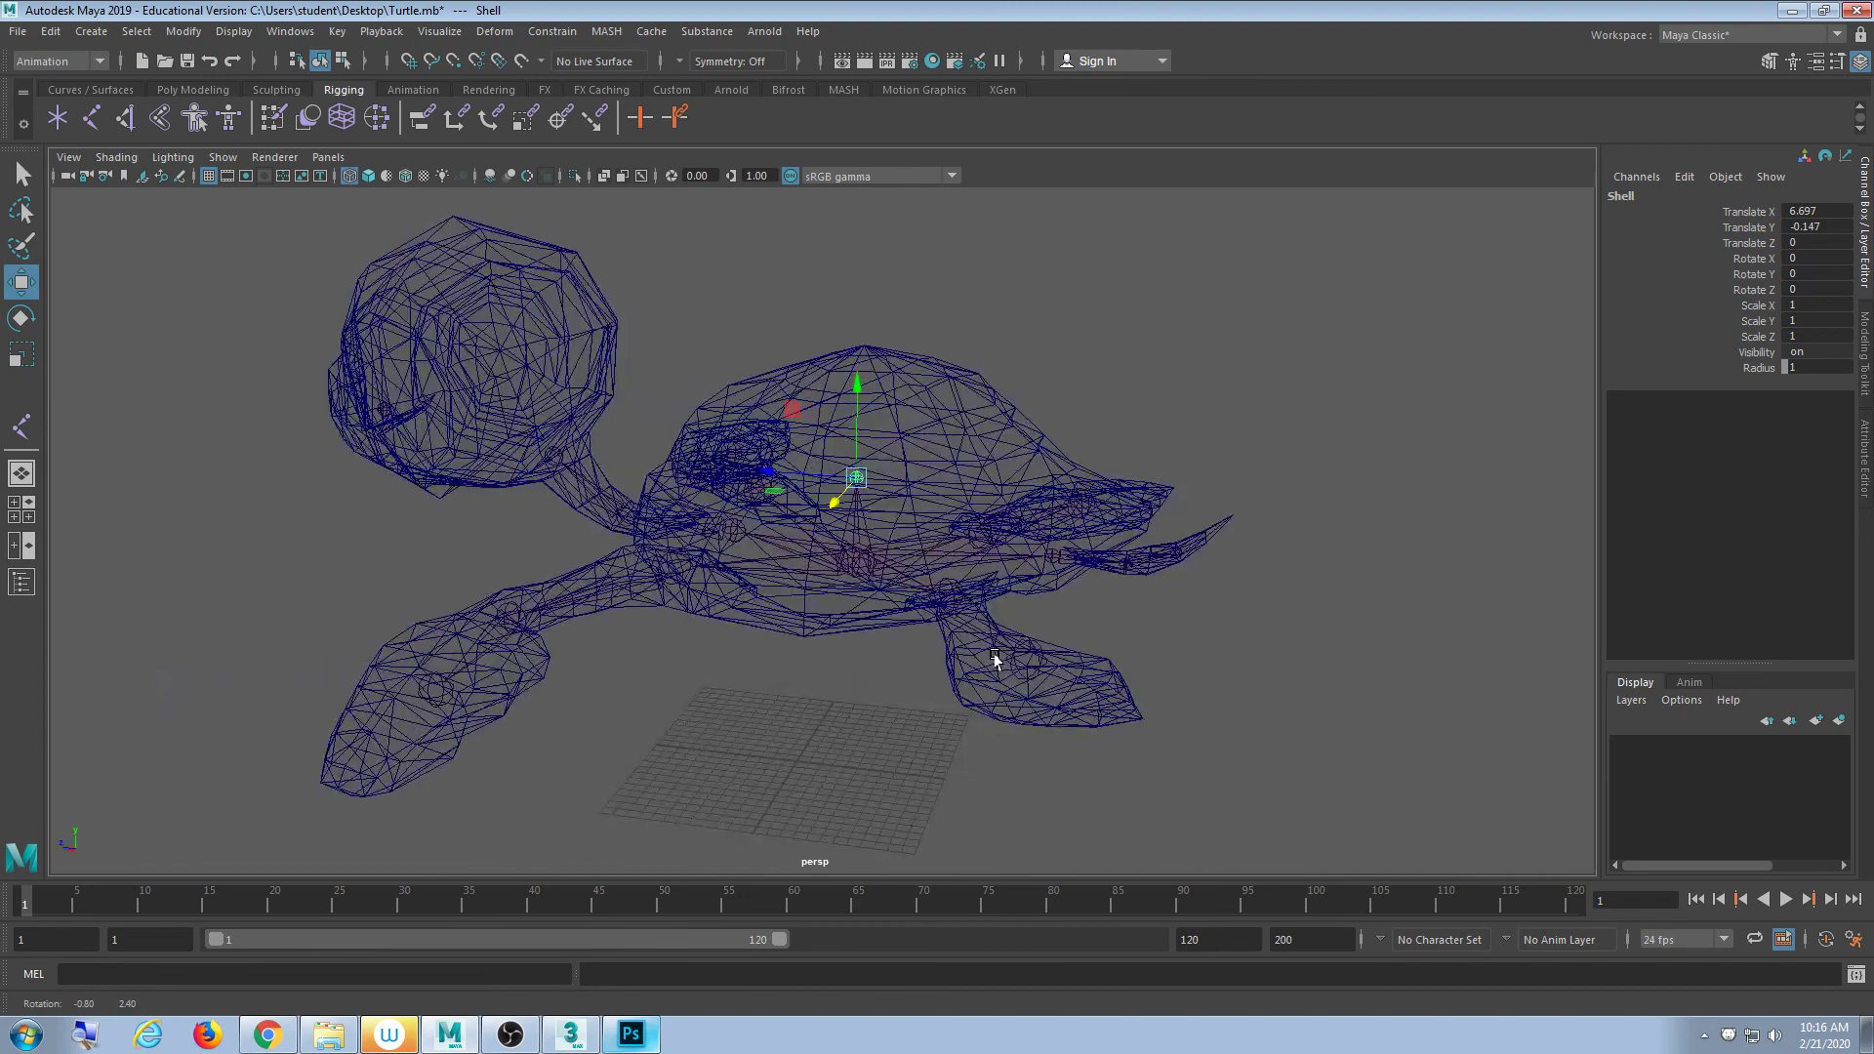
scroll(870, 690, up, 5)
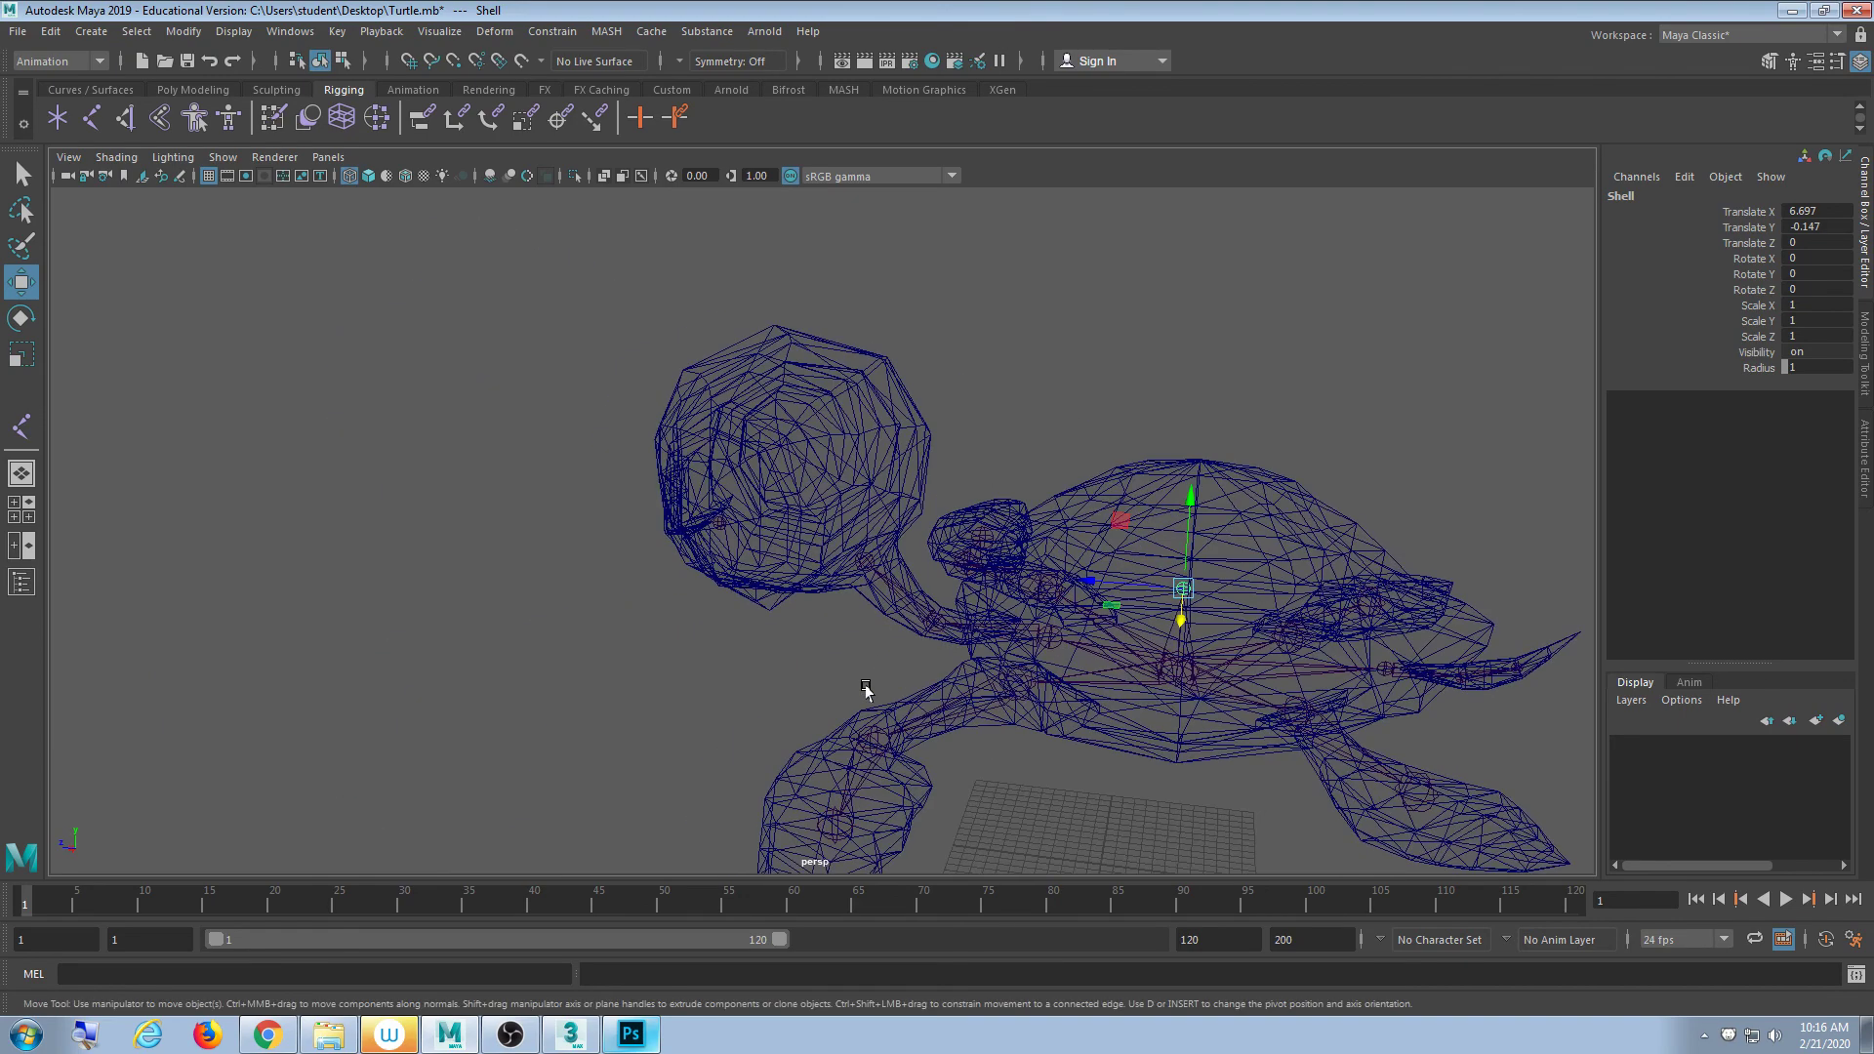
- Parent the Shell1 eye joint under the neck bone Bone12
click(823, 615)
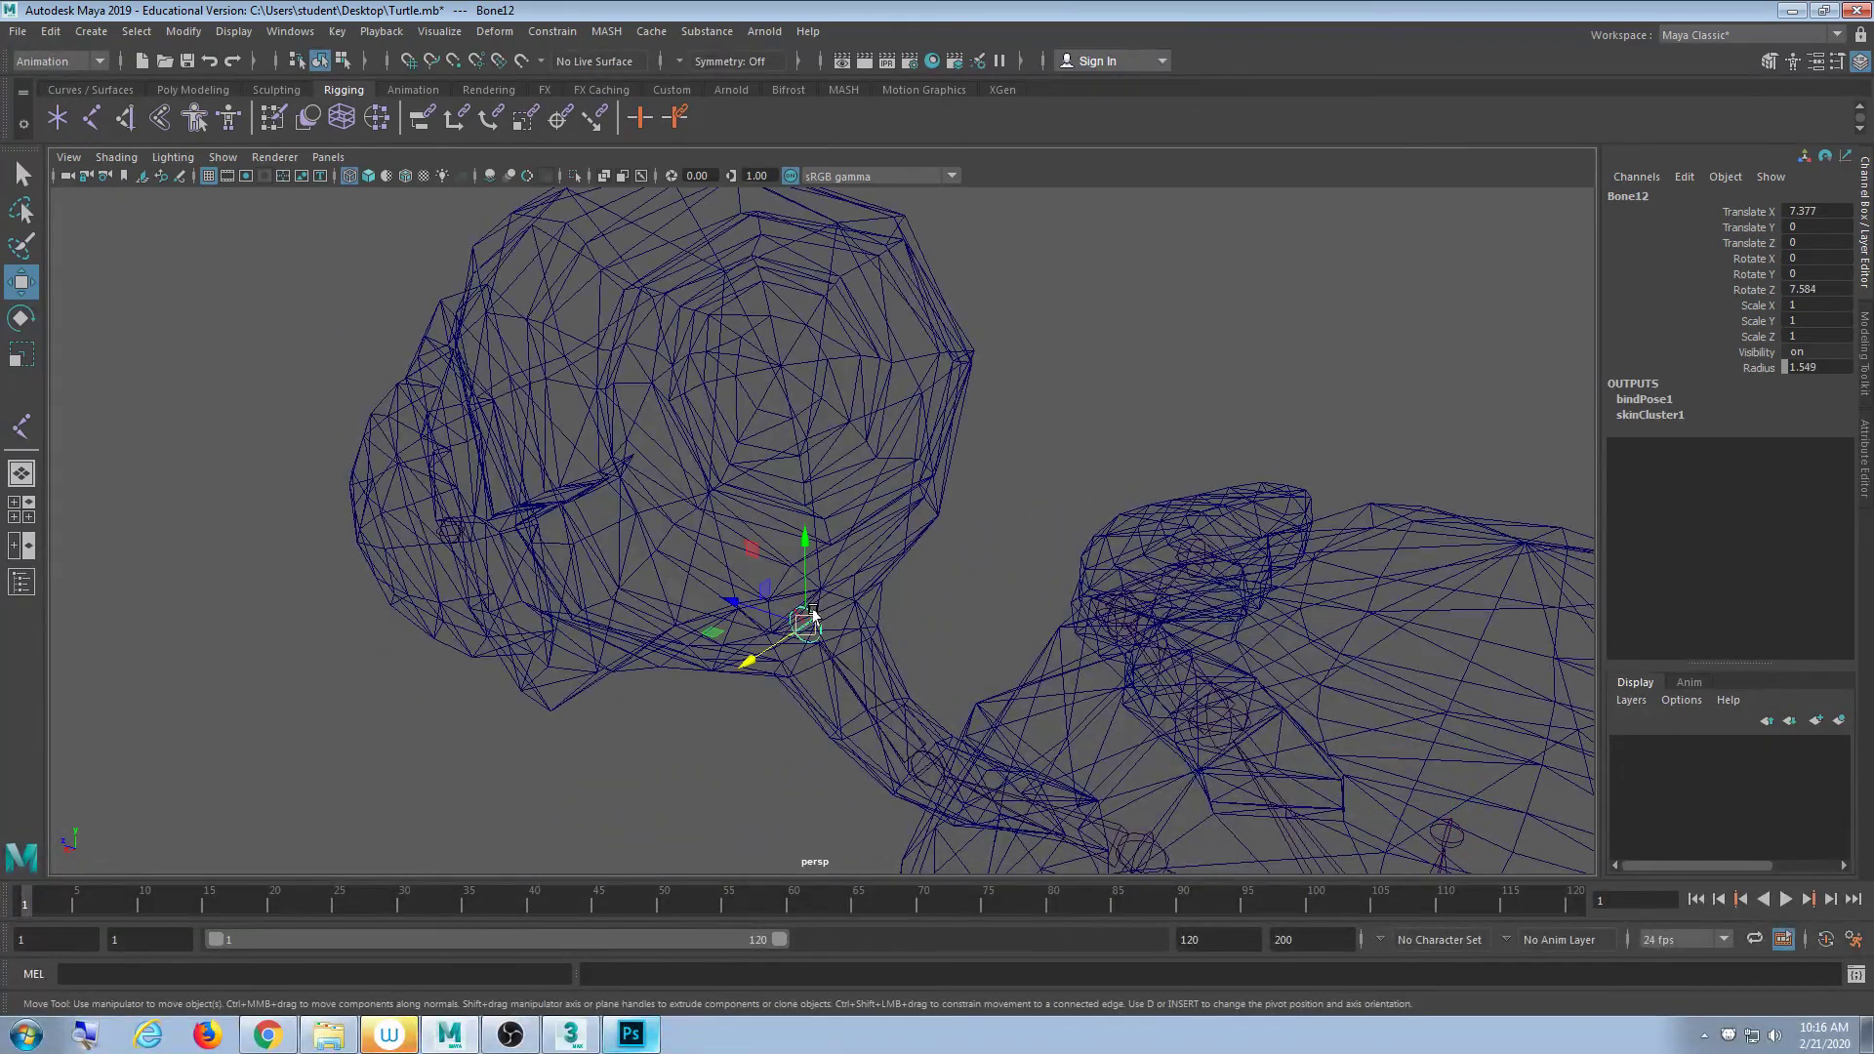
alt+drag(884, 707, 645, 644)
click(393, 488)
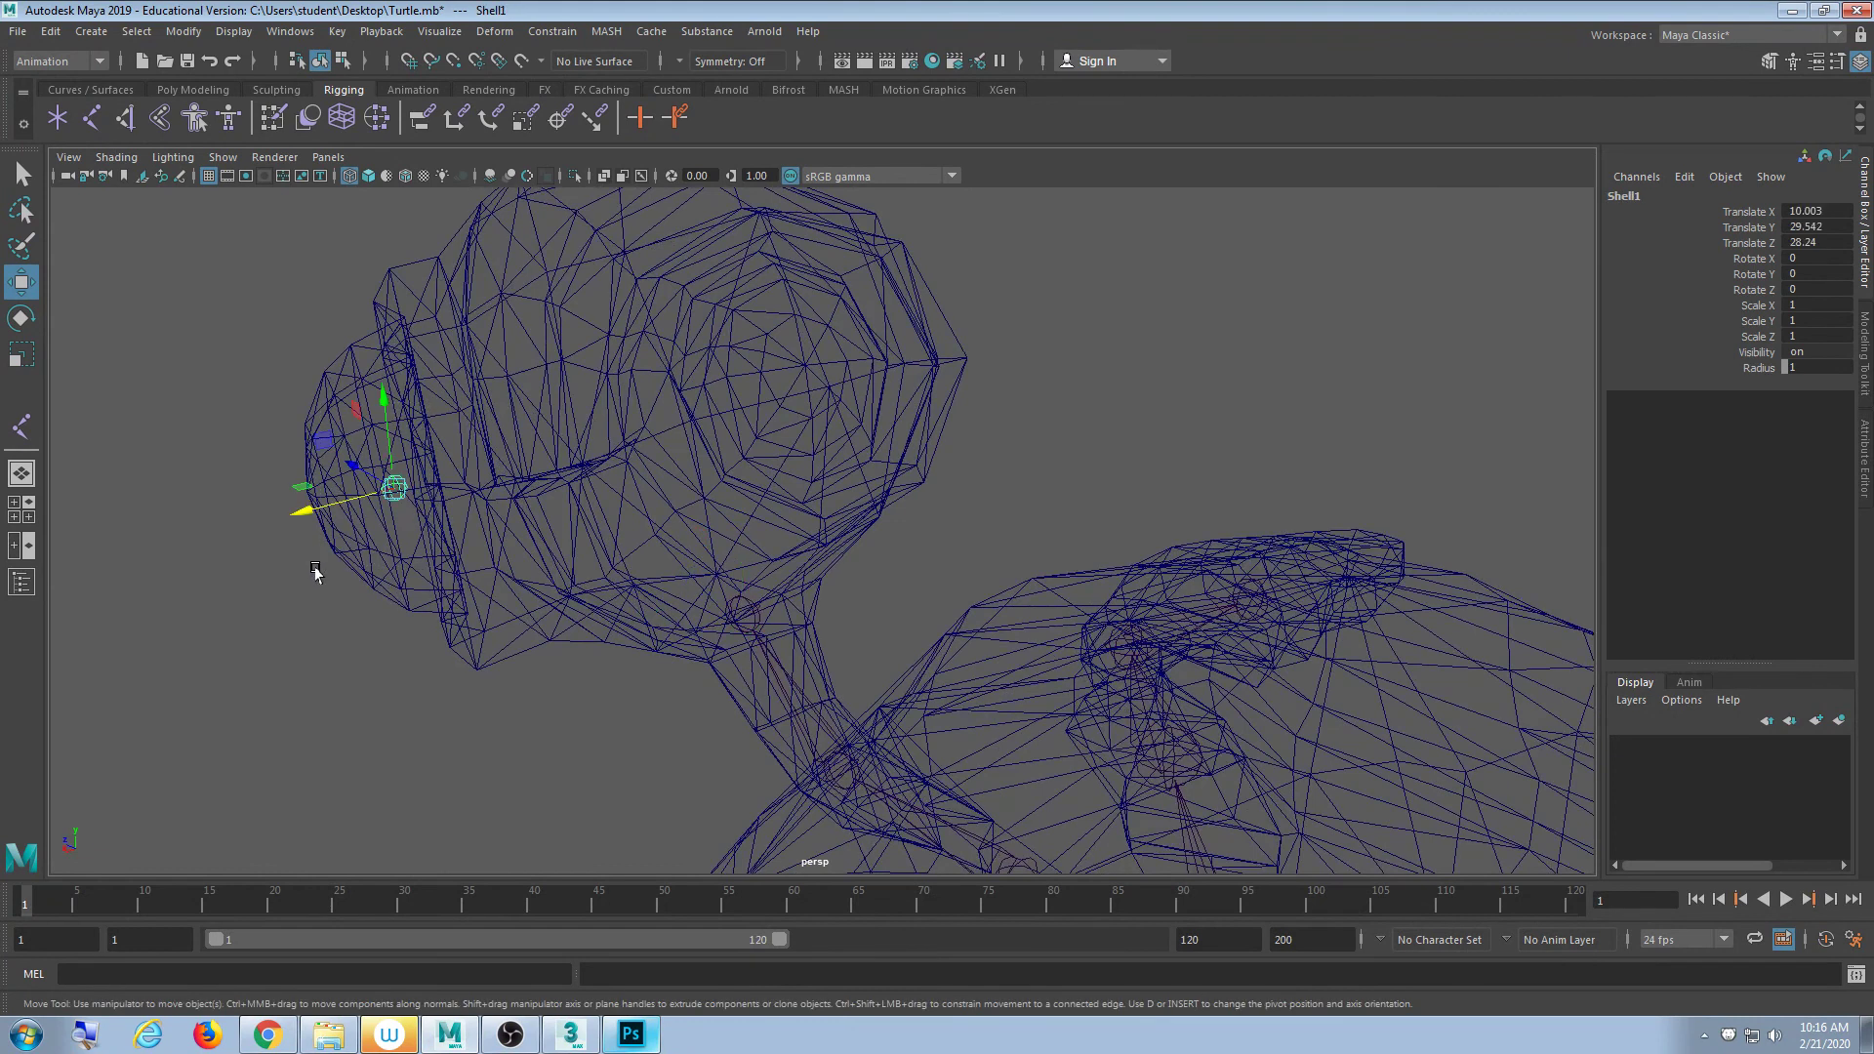
click(745, 607)
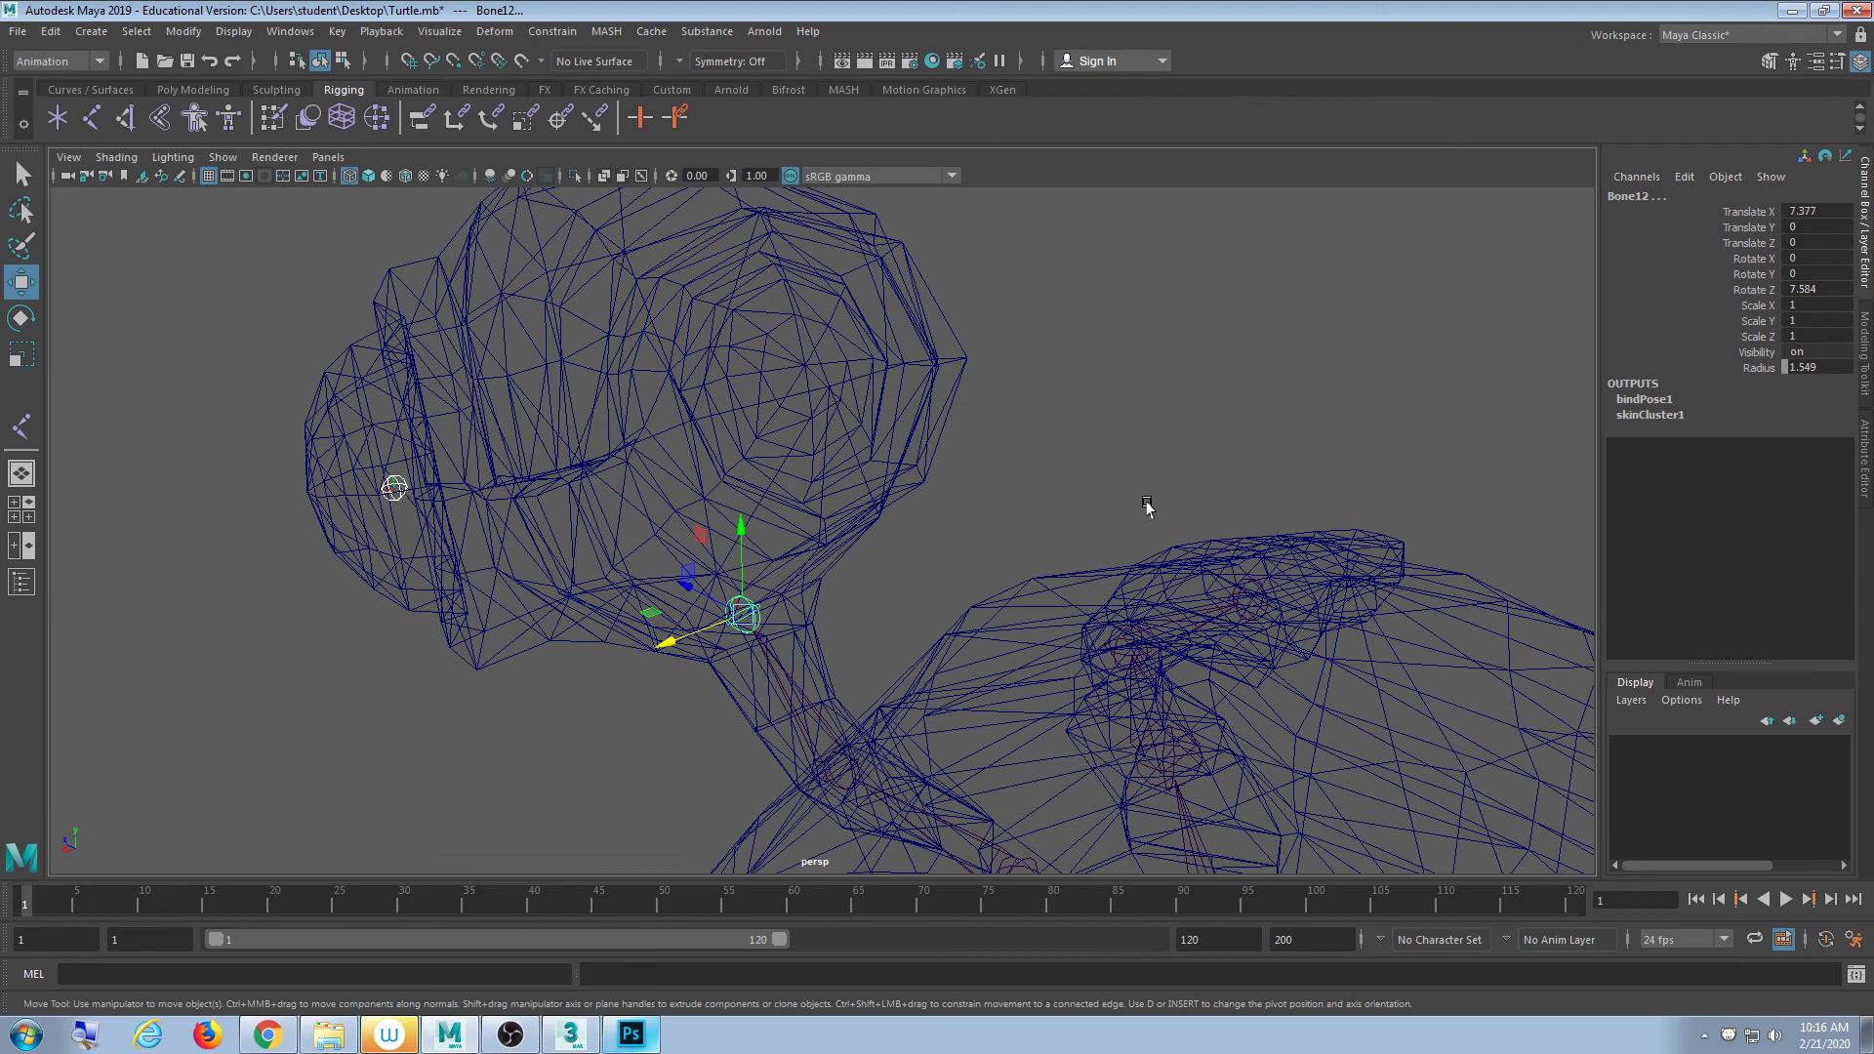
key(p)
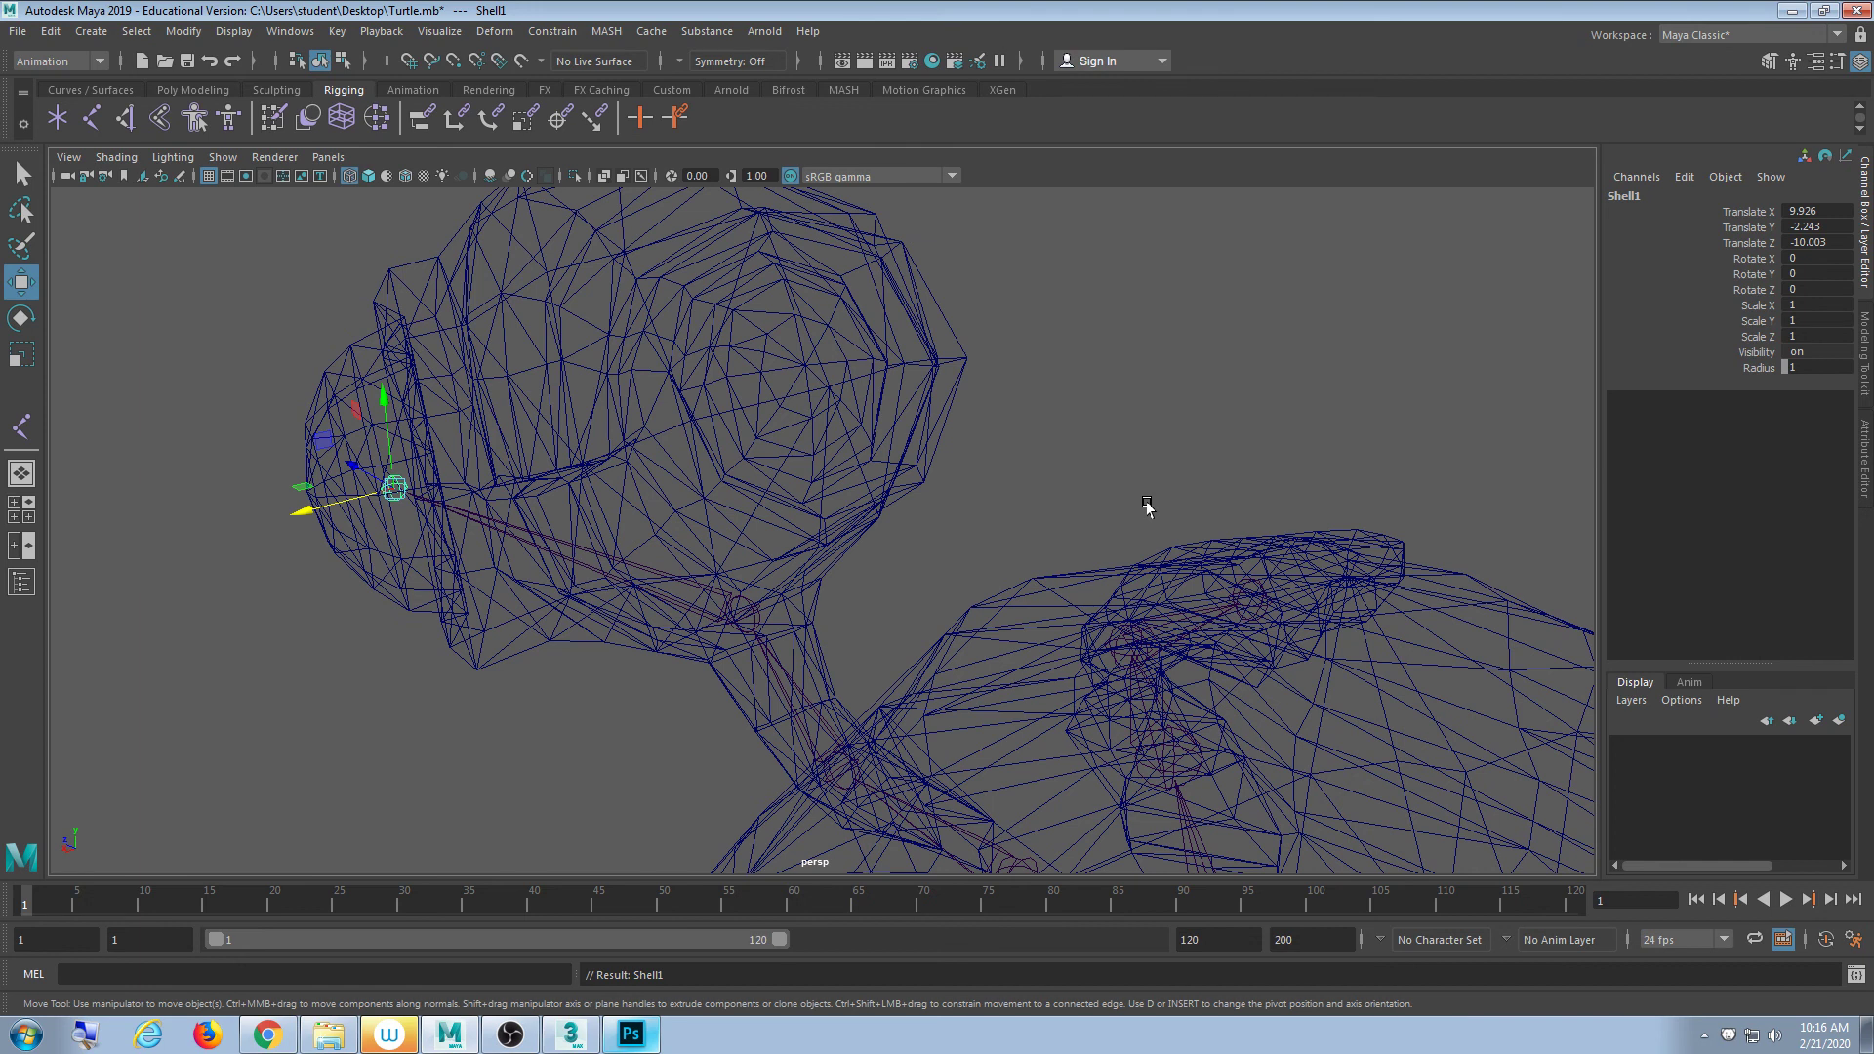
- Rename the joint to LEye in the Channel Box
double_click(1628, 195)
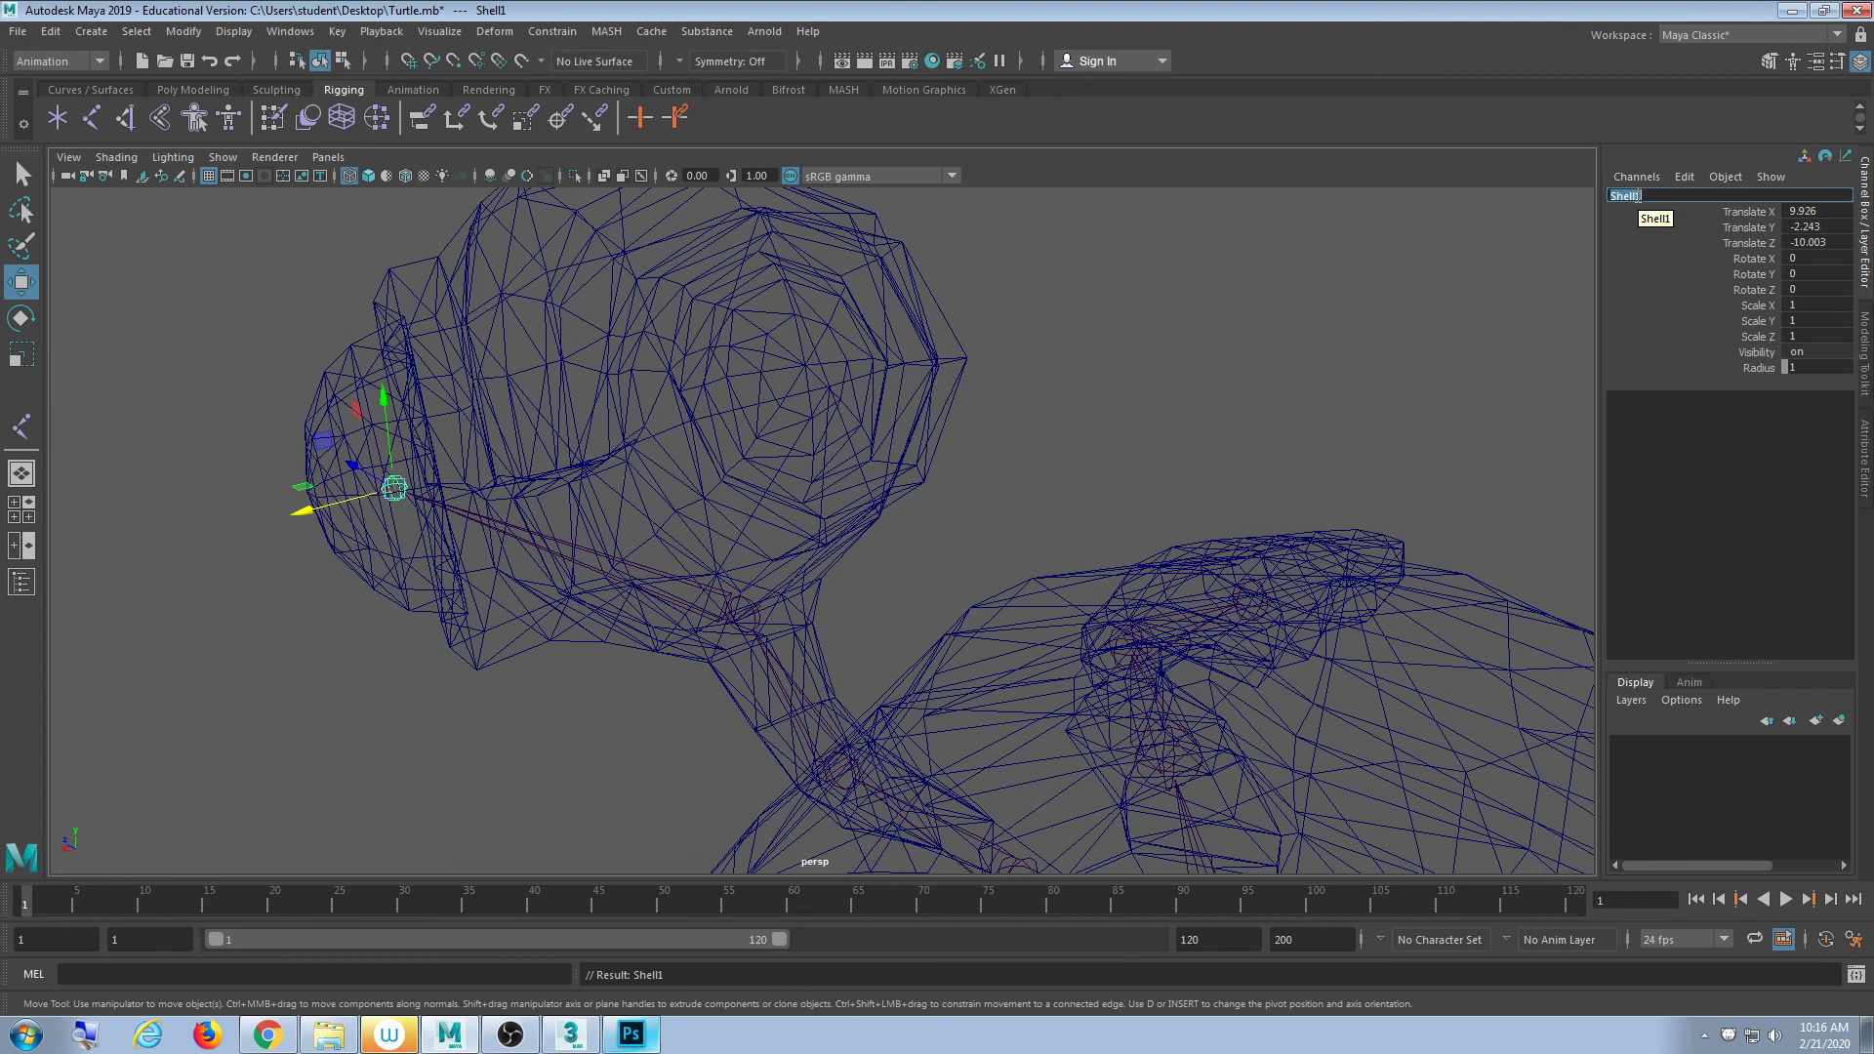
key(BackSpace)
text(LEye)
key(Return)
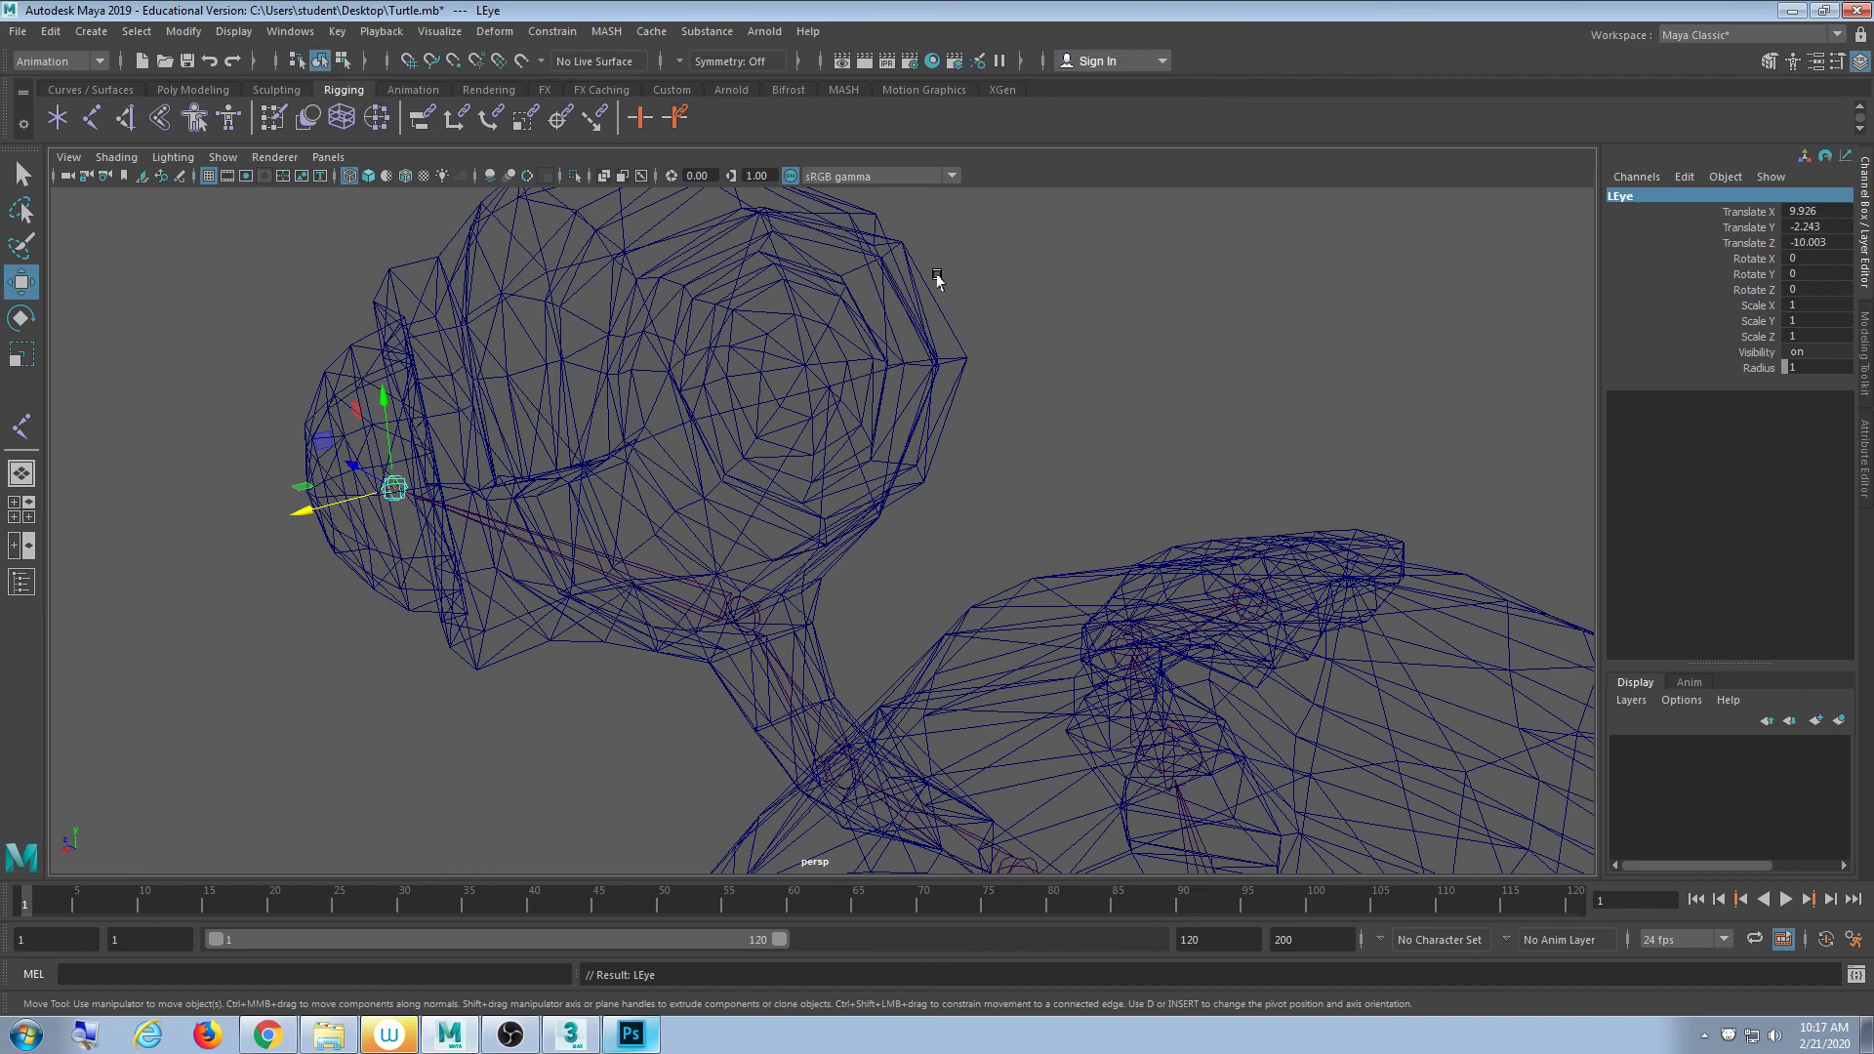
- Frame the turtle's head and select the LEye joint
alt+drag(1037, 444, 704, 629)
scroll(935, 610, down, 10)
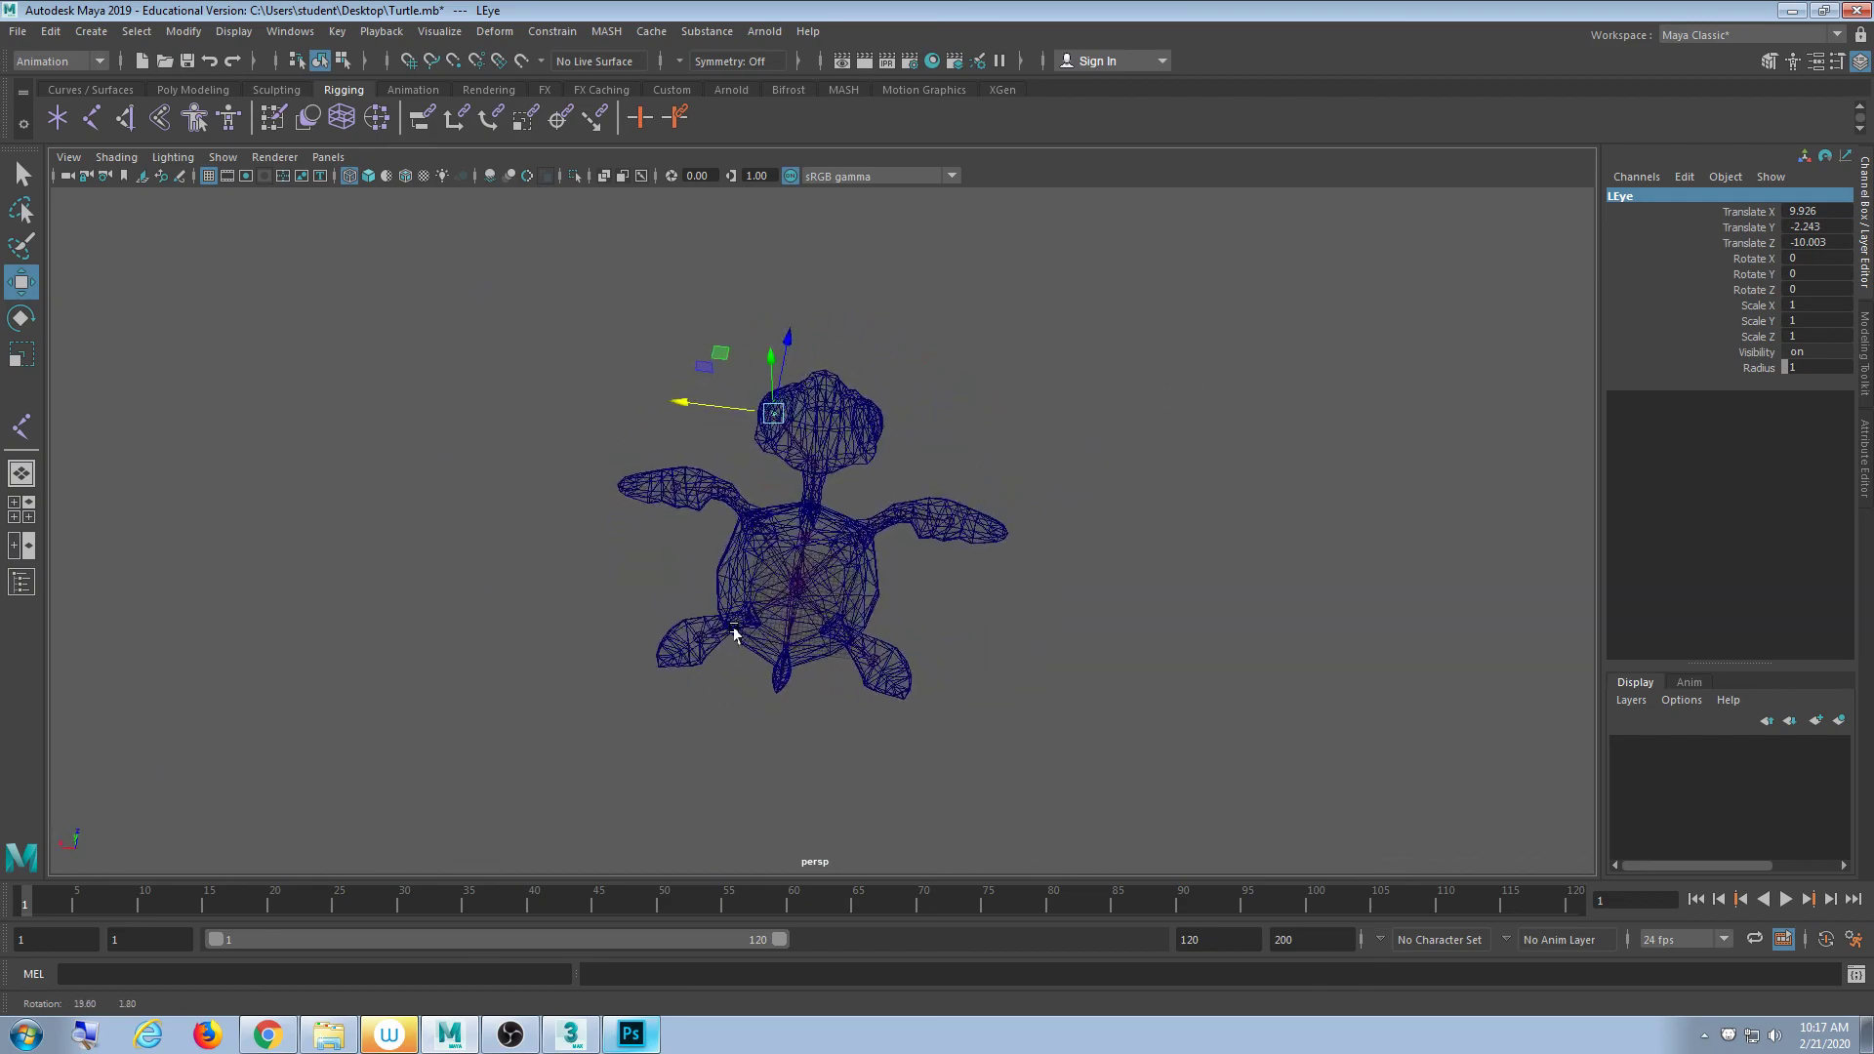
scroll(928, 560, up, 8)
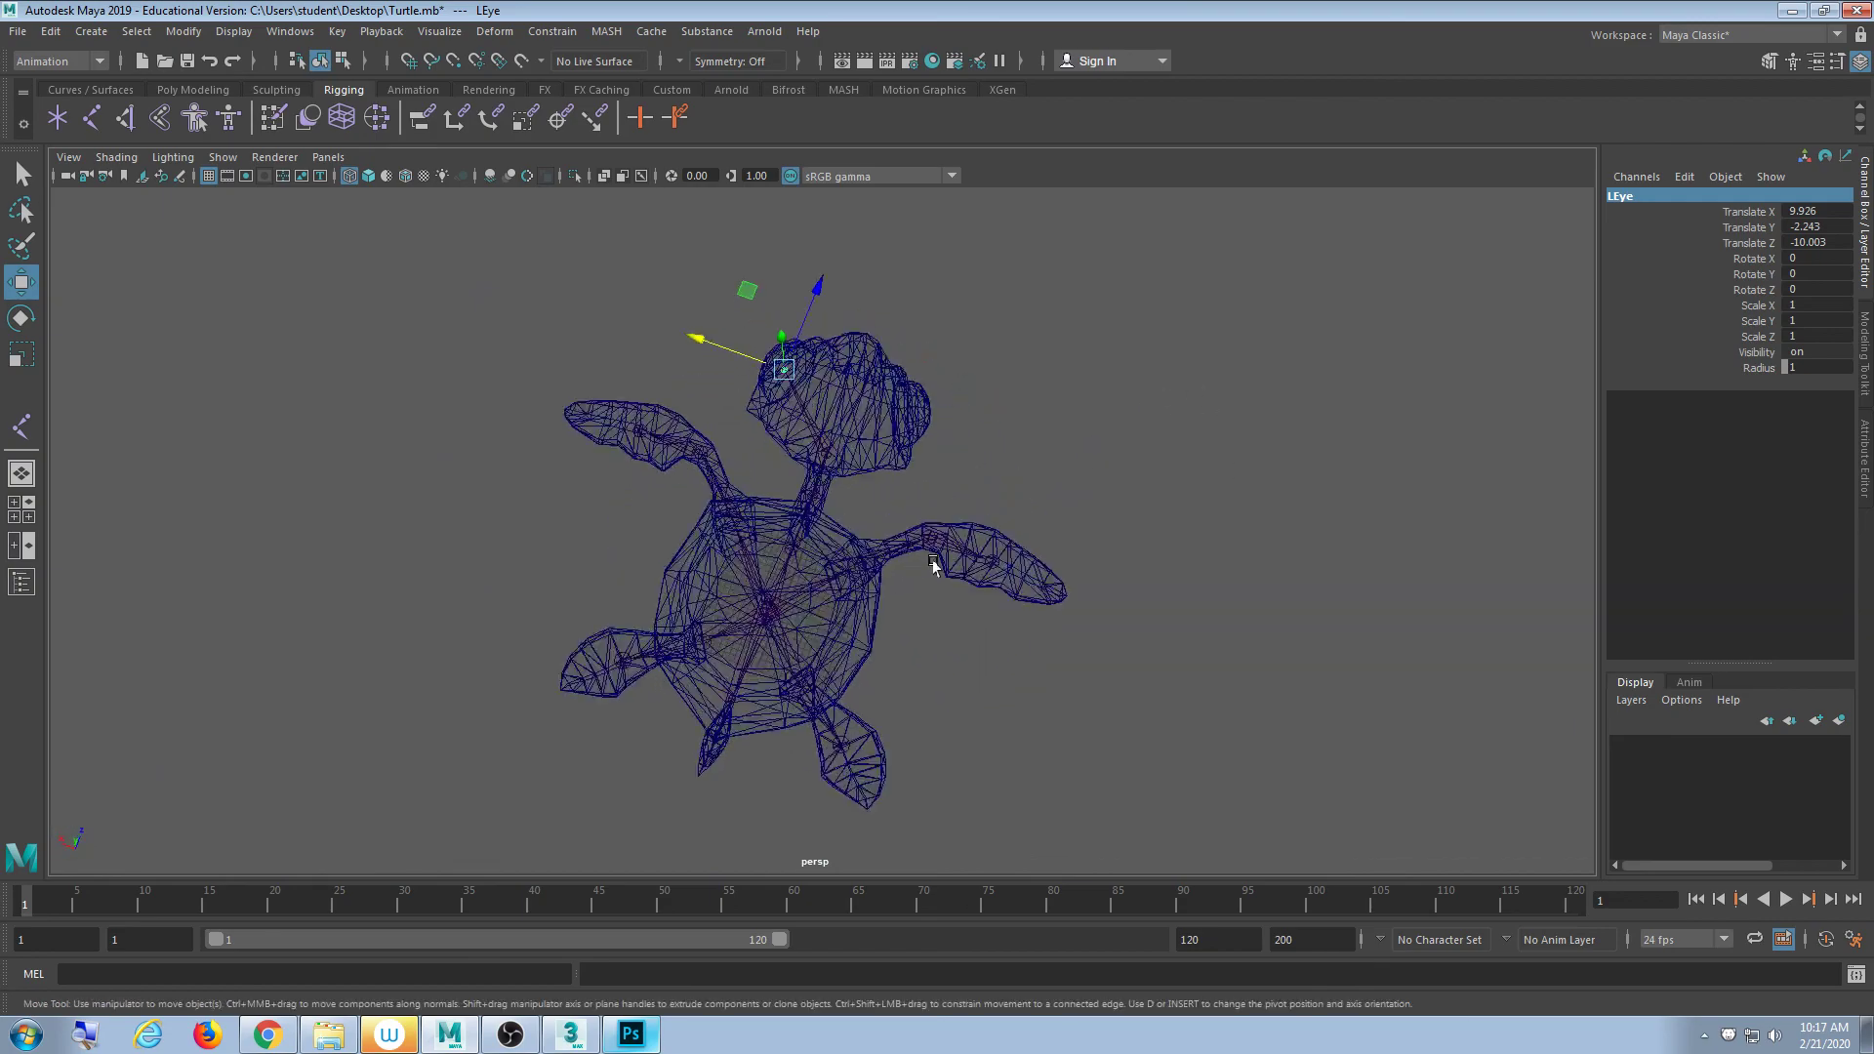
alt+middle_drag(833, 507, 796, 674)
alt+drag(796, 673, 857, 683)
alt+middle_drag(901, 602, 904, 682)
scroll(764, 746, up, 5)
alt+drag(861, 689, 846, 699)
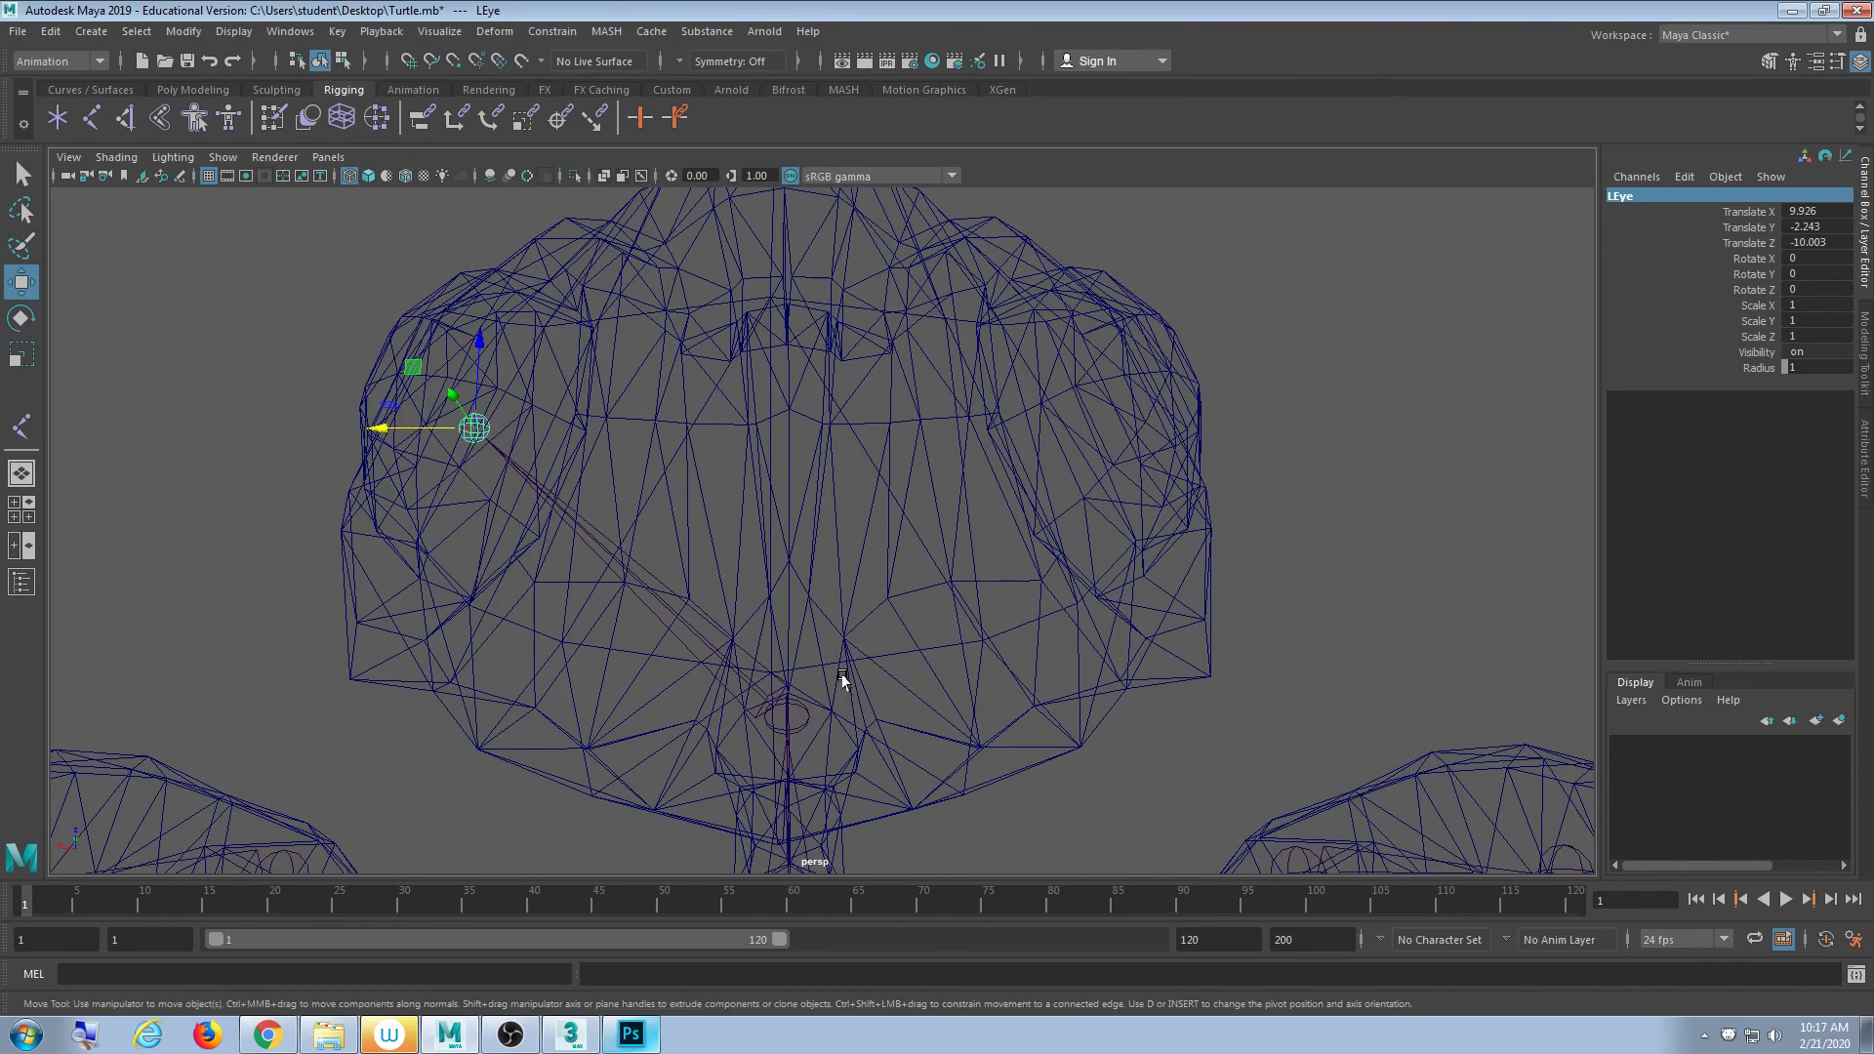
click(1301, 426)
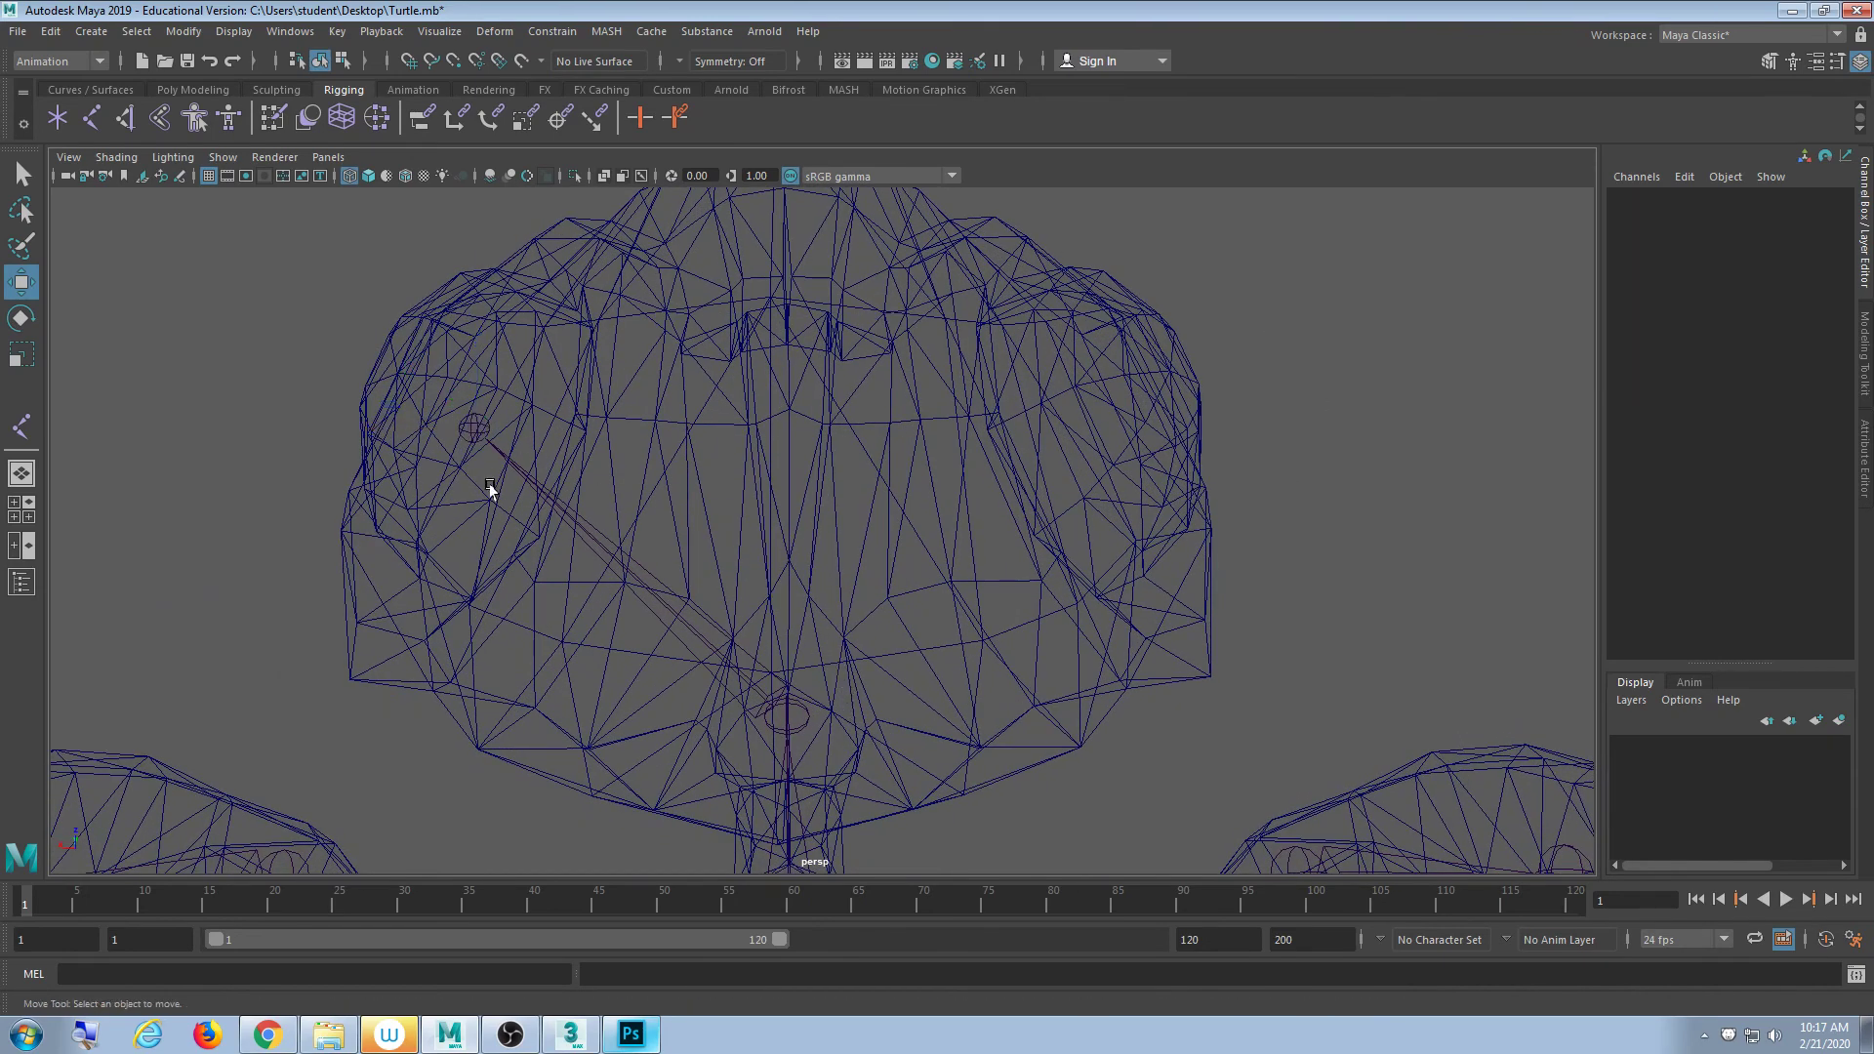
click(466, 427)
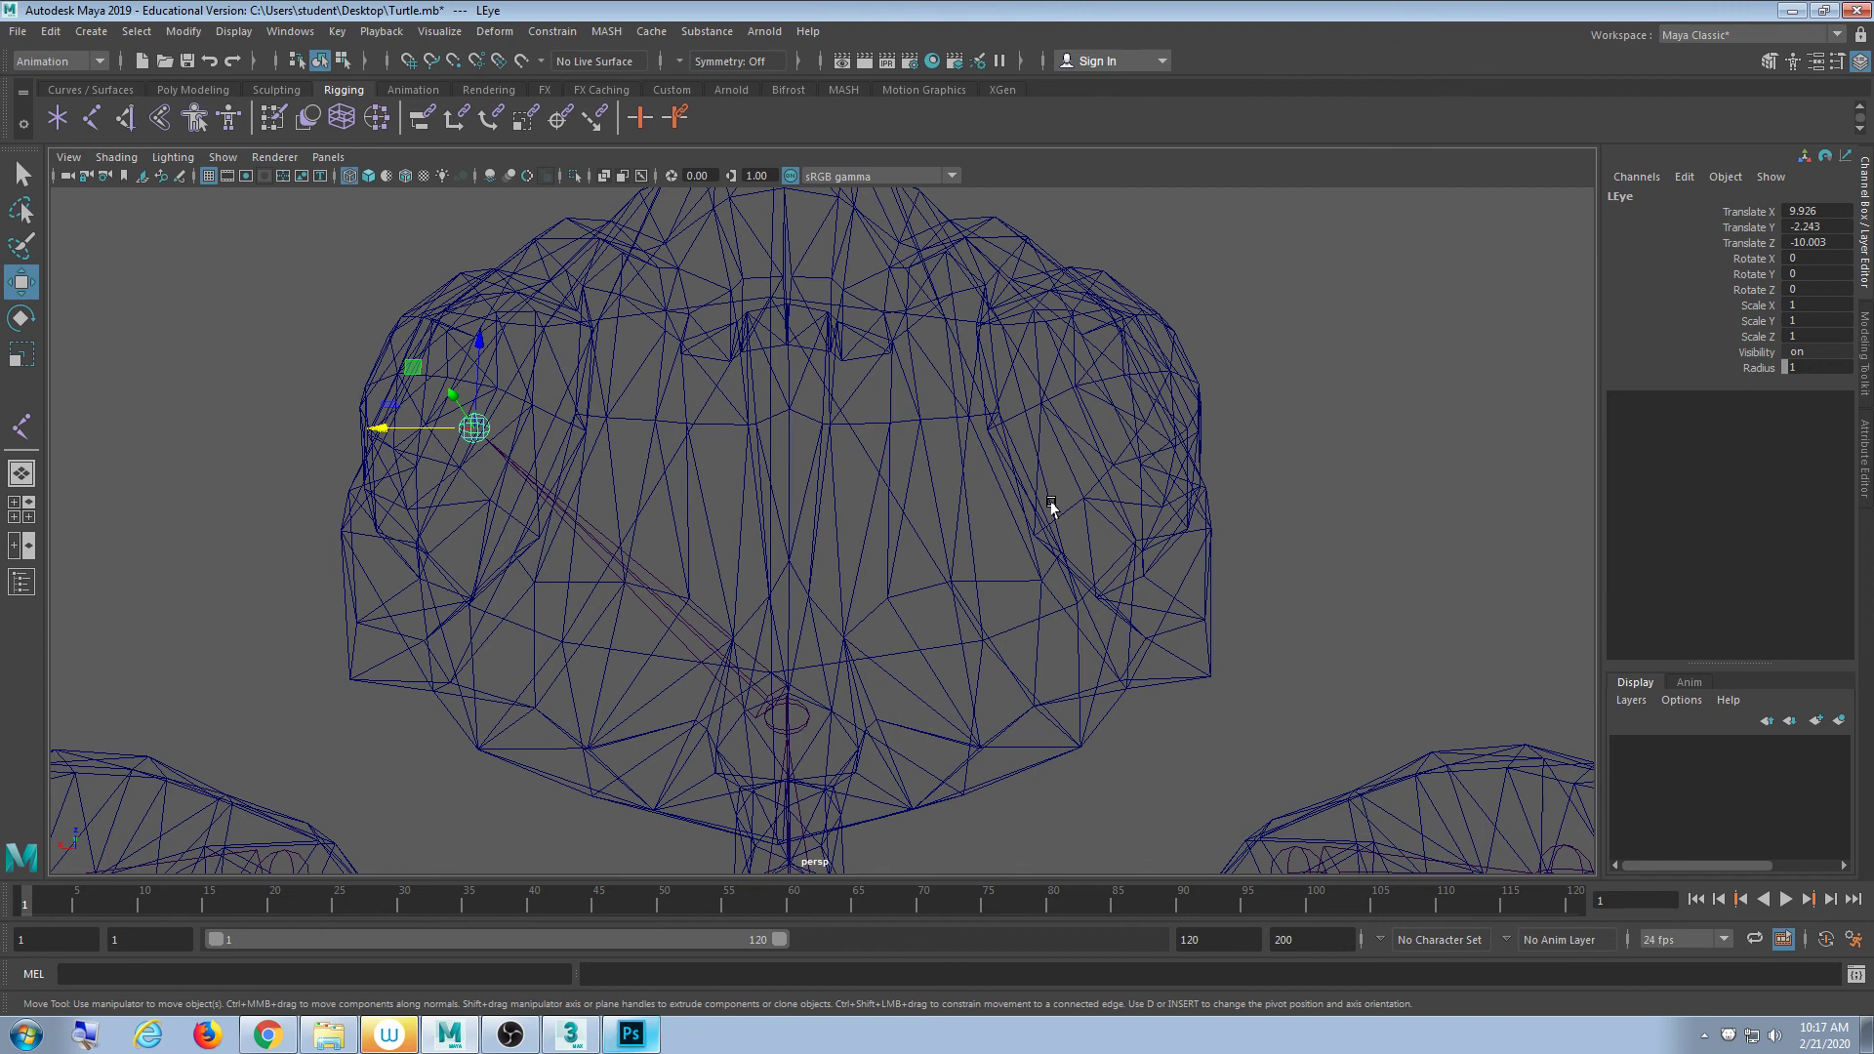
- Switch to the Rigging menu set and open the Skeleton menu, undoing an accidental mirror
click(65, 60)
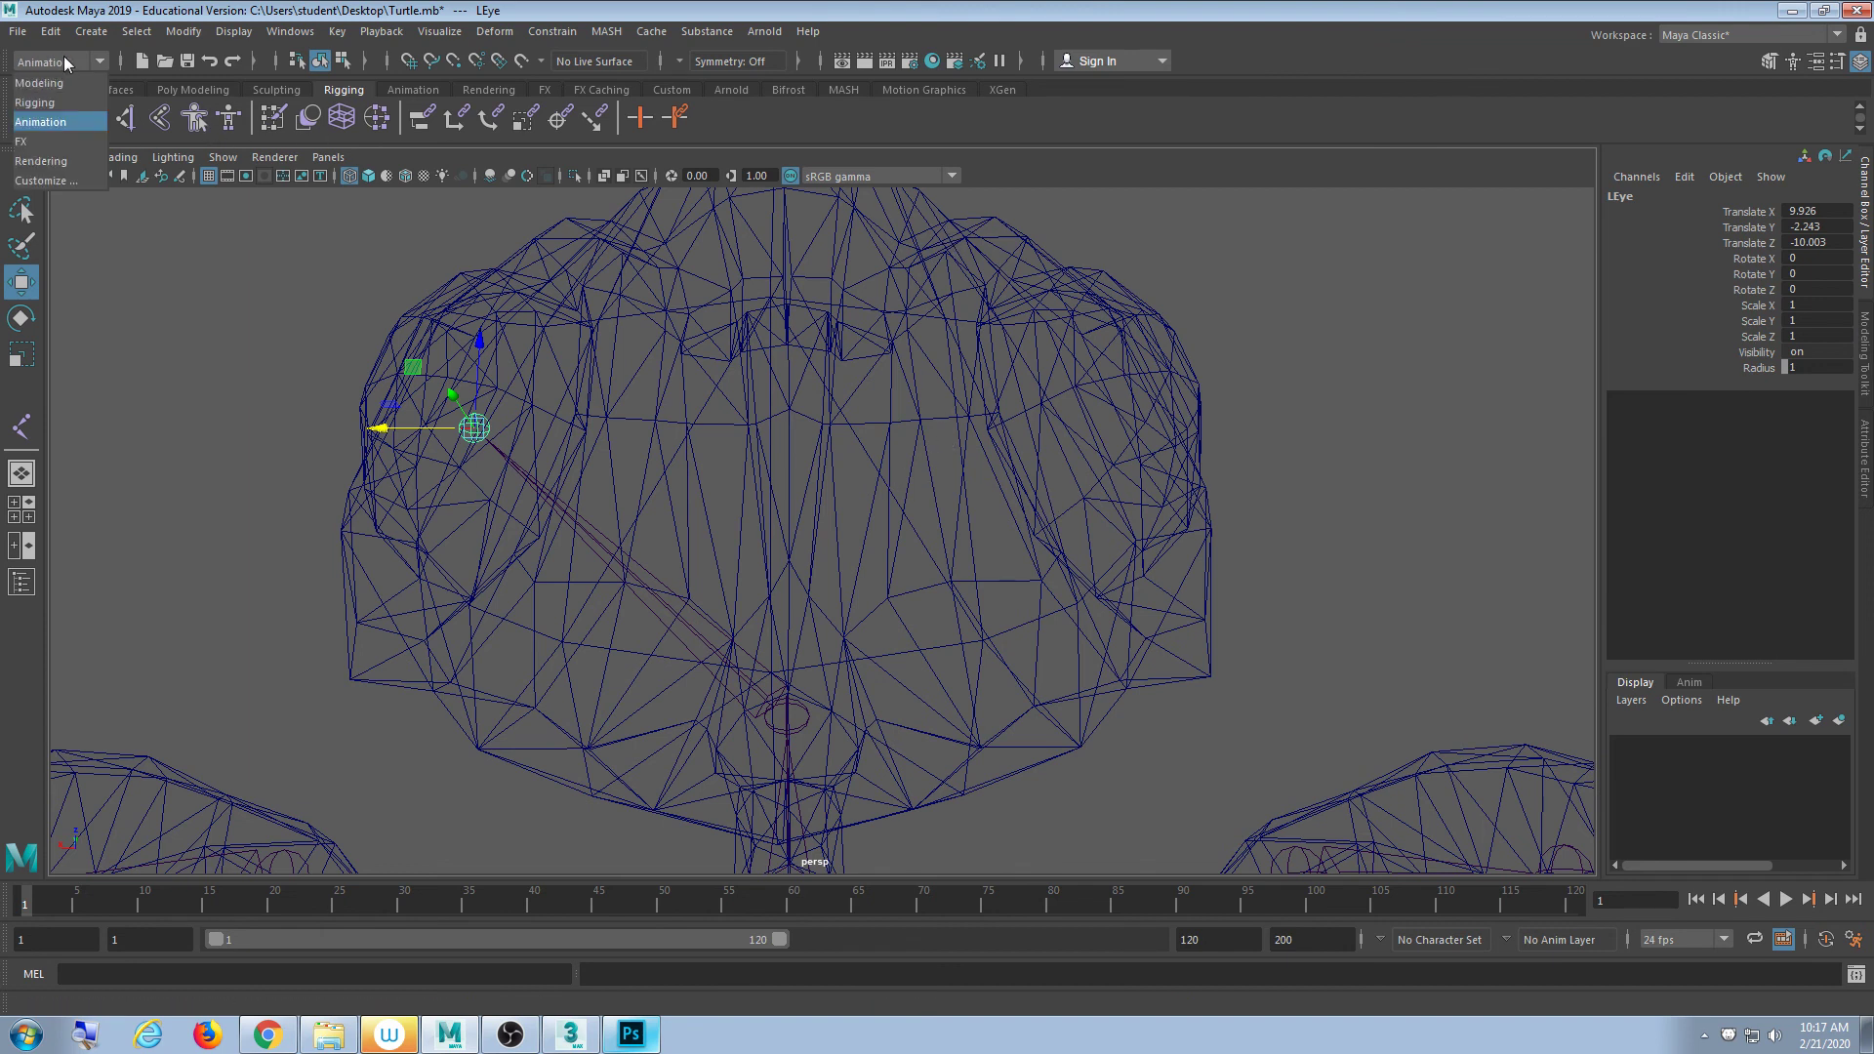
click(62, 102)
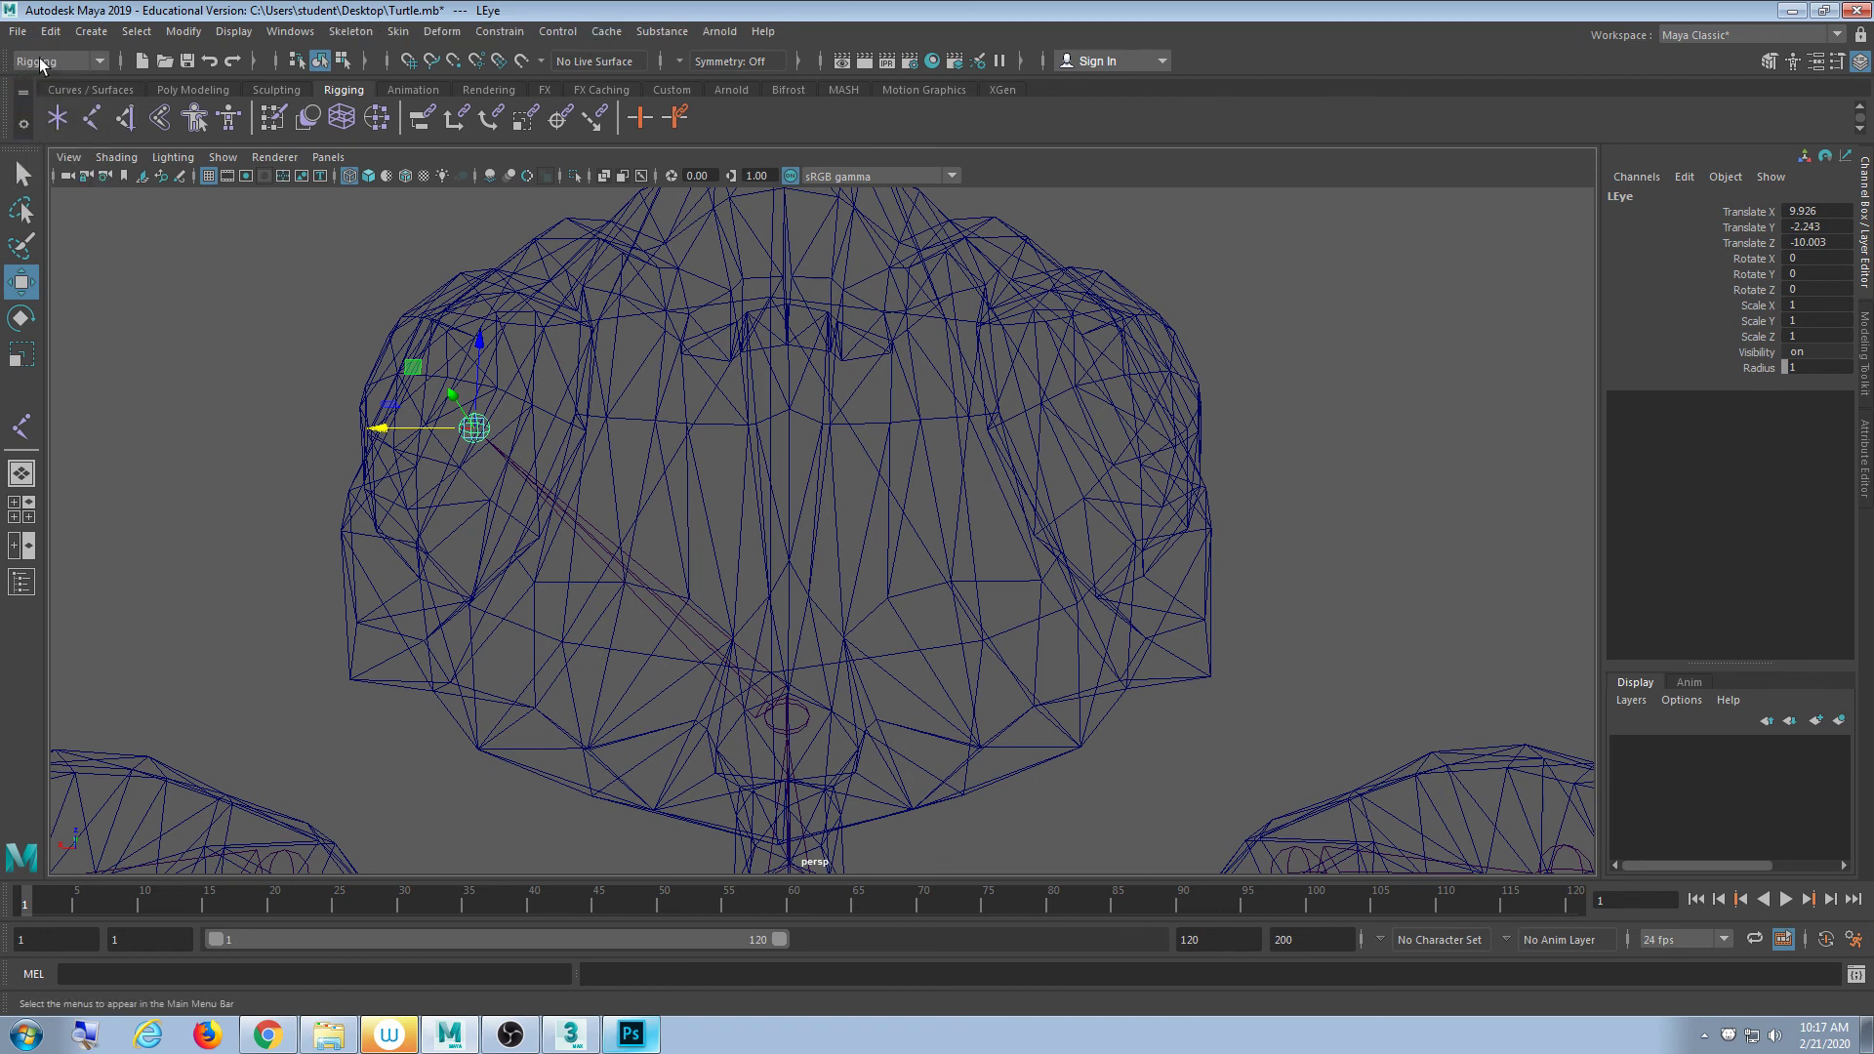
click(371, 32)
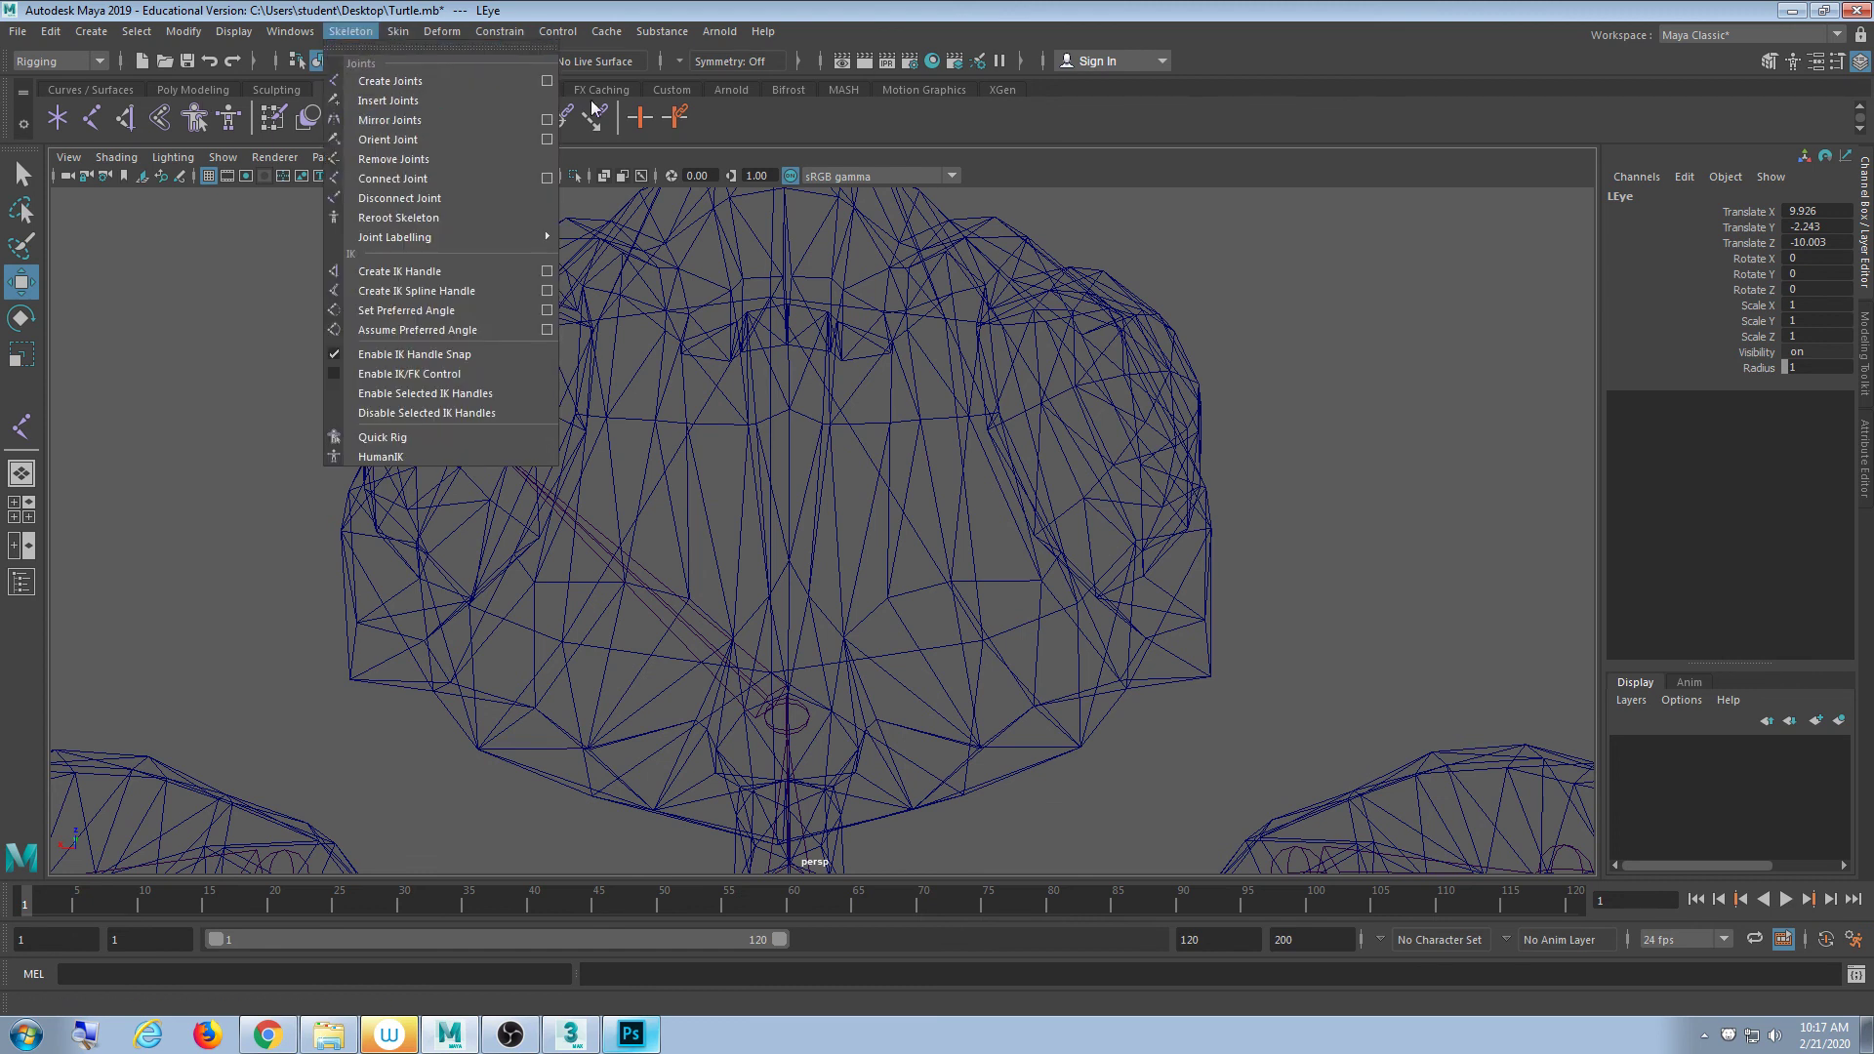
click(519, 120)
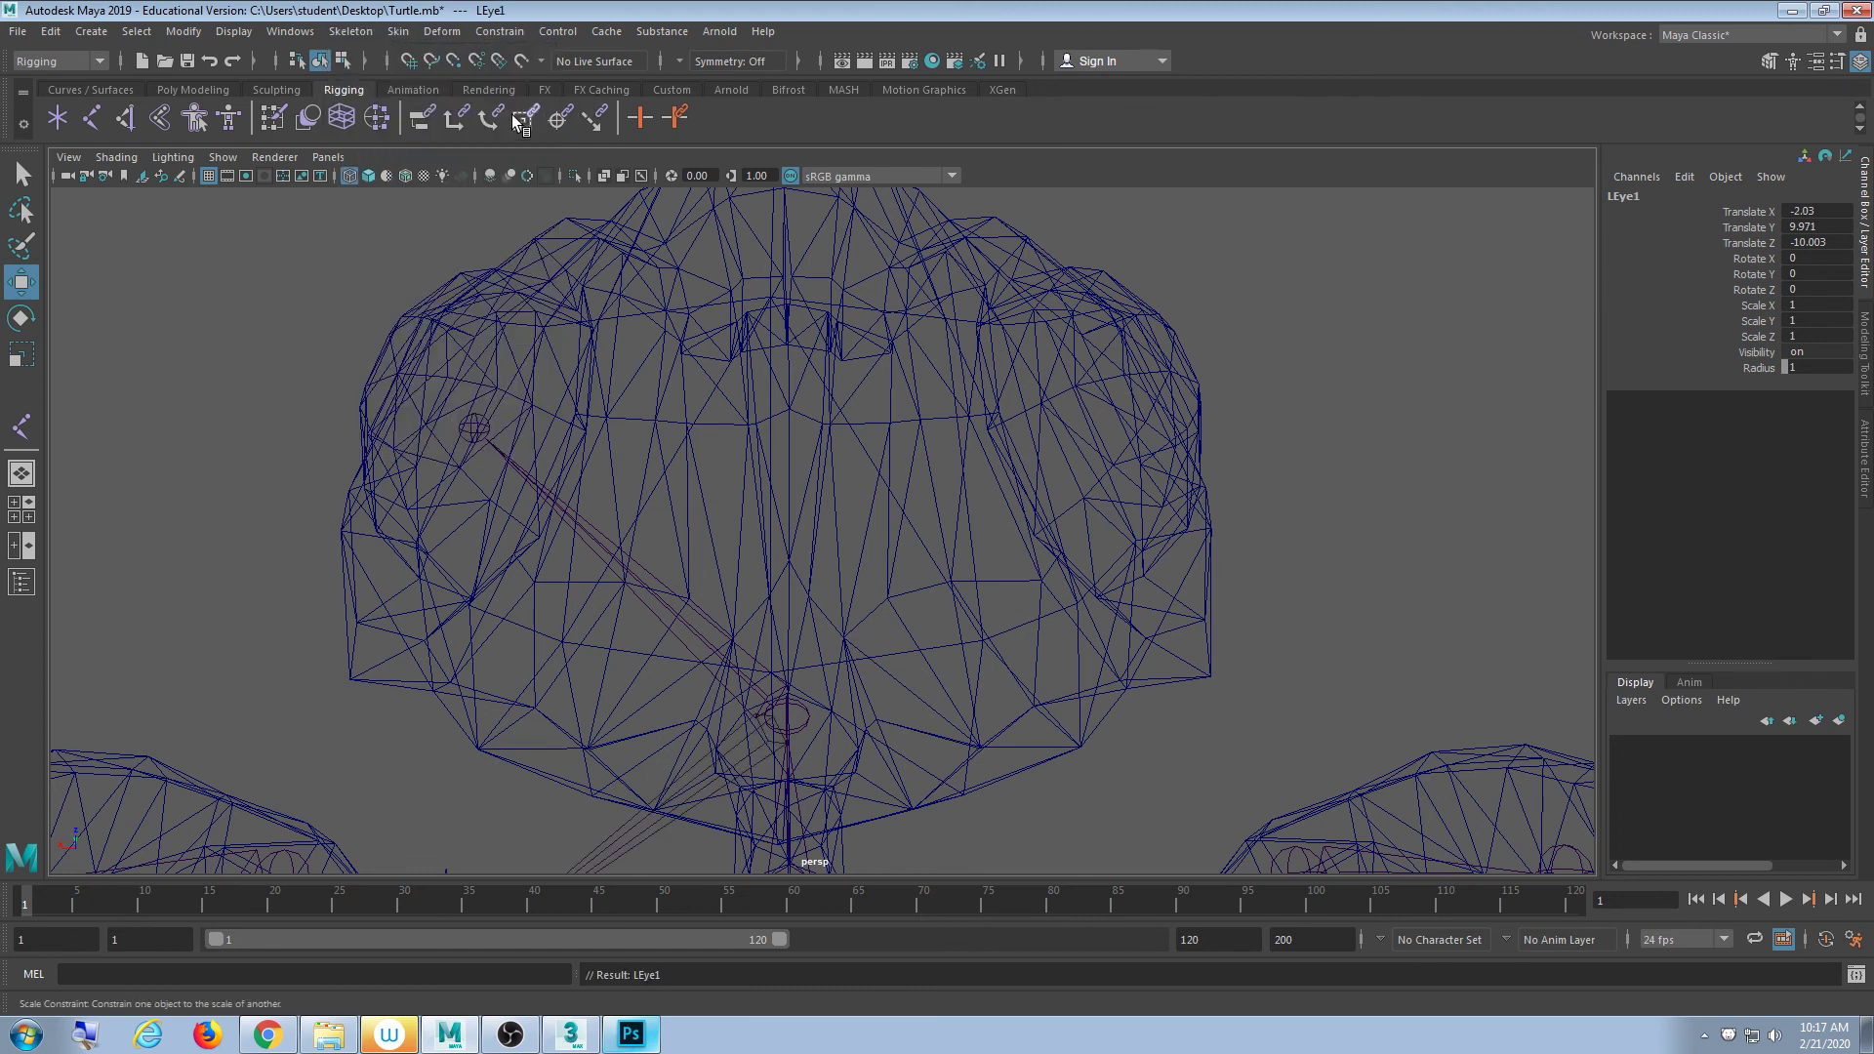
key(ctrl+z)
click(371, 34)
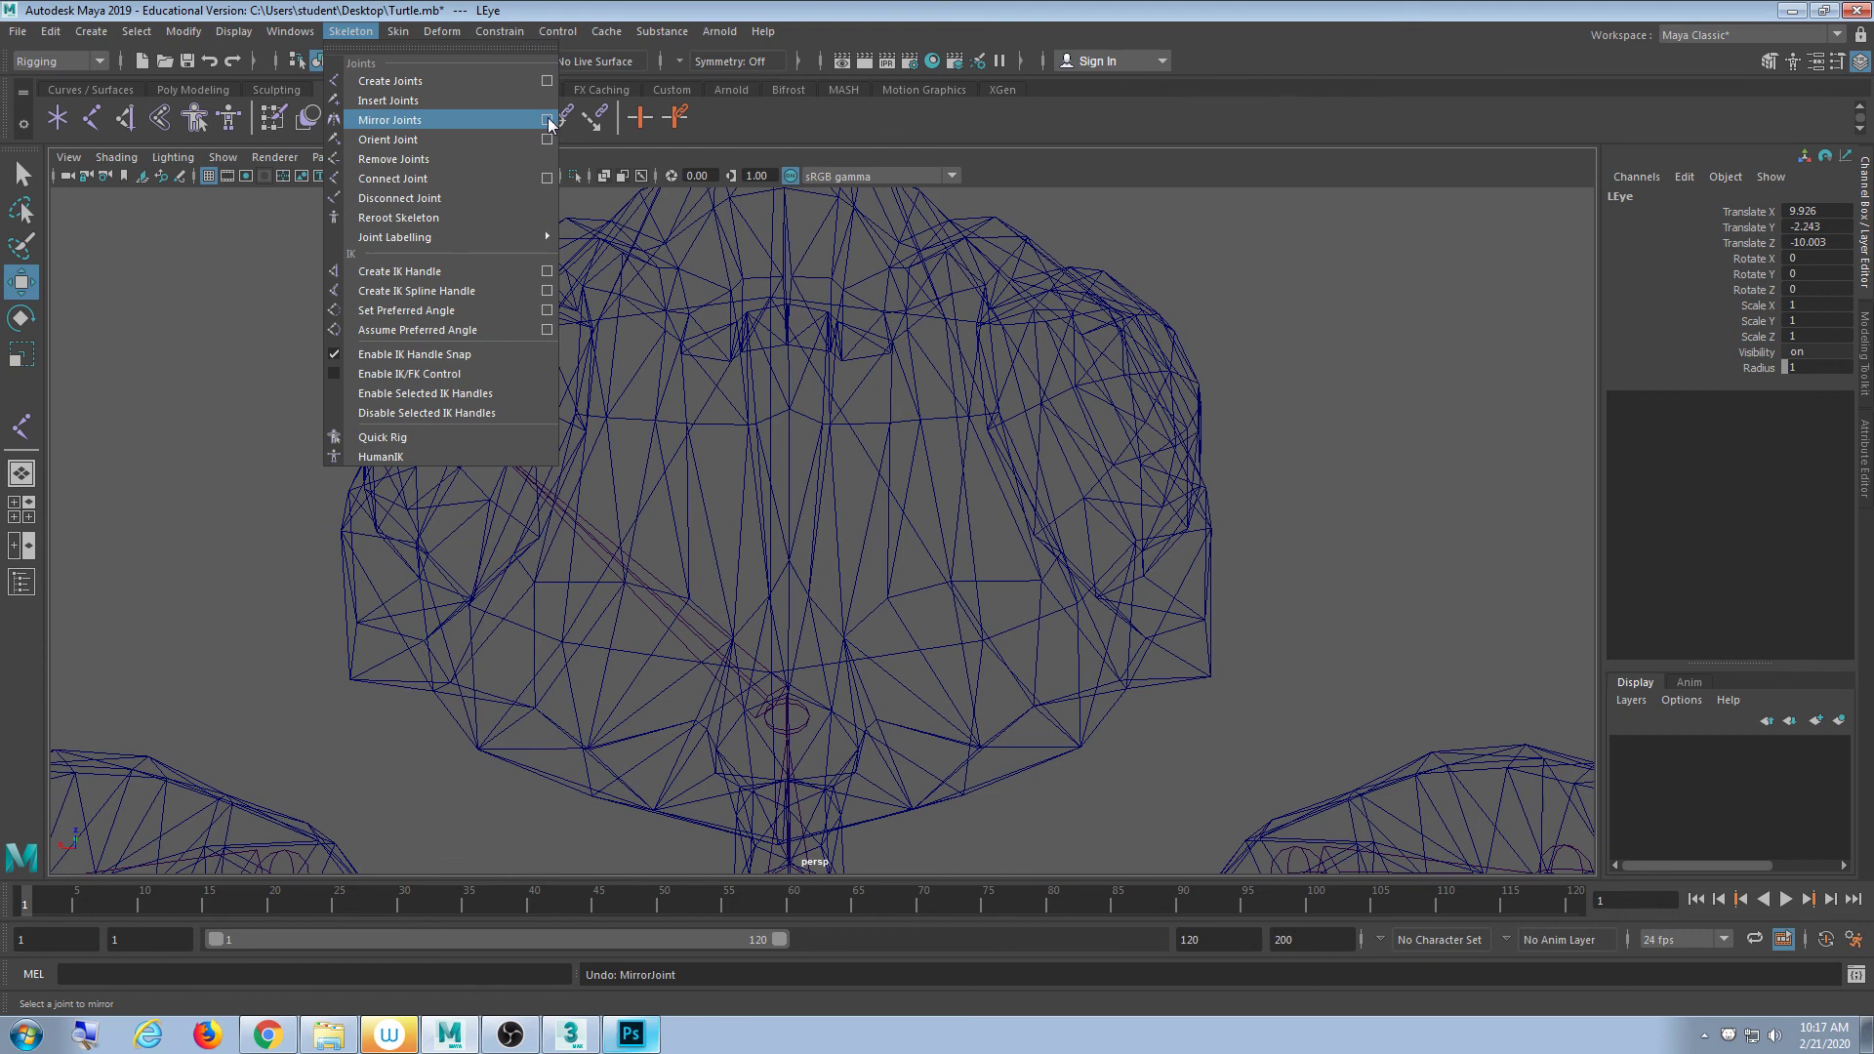
click(1284, 259)
scroll(1242, 285, down, 7)
alt+drag(829, 635, 774, 607)
alt+right_drag(774, 606, 911, 590)
alt+drag(912, 590, 937, 540)
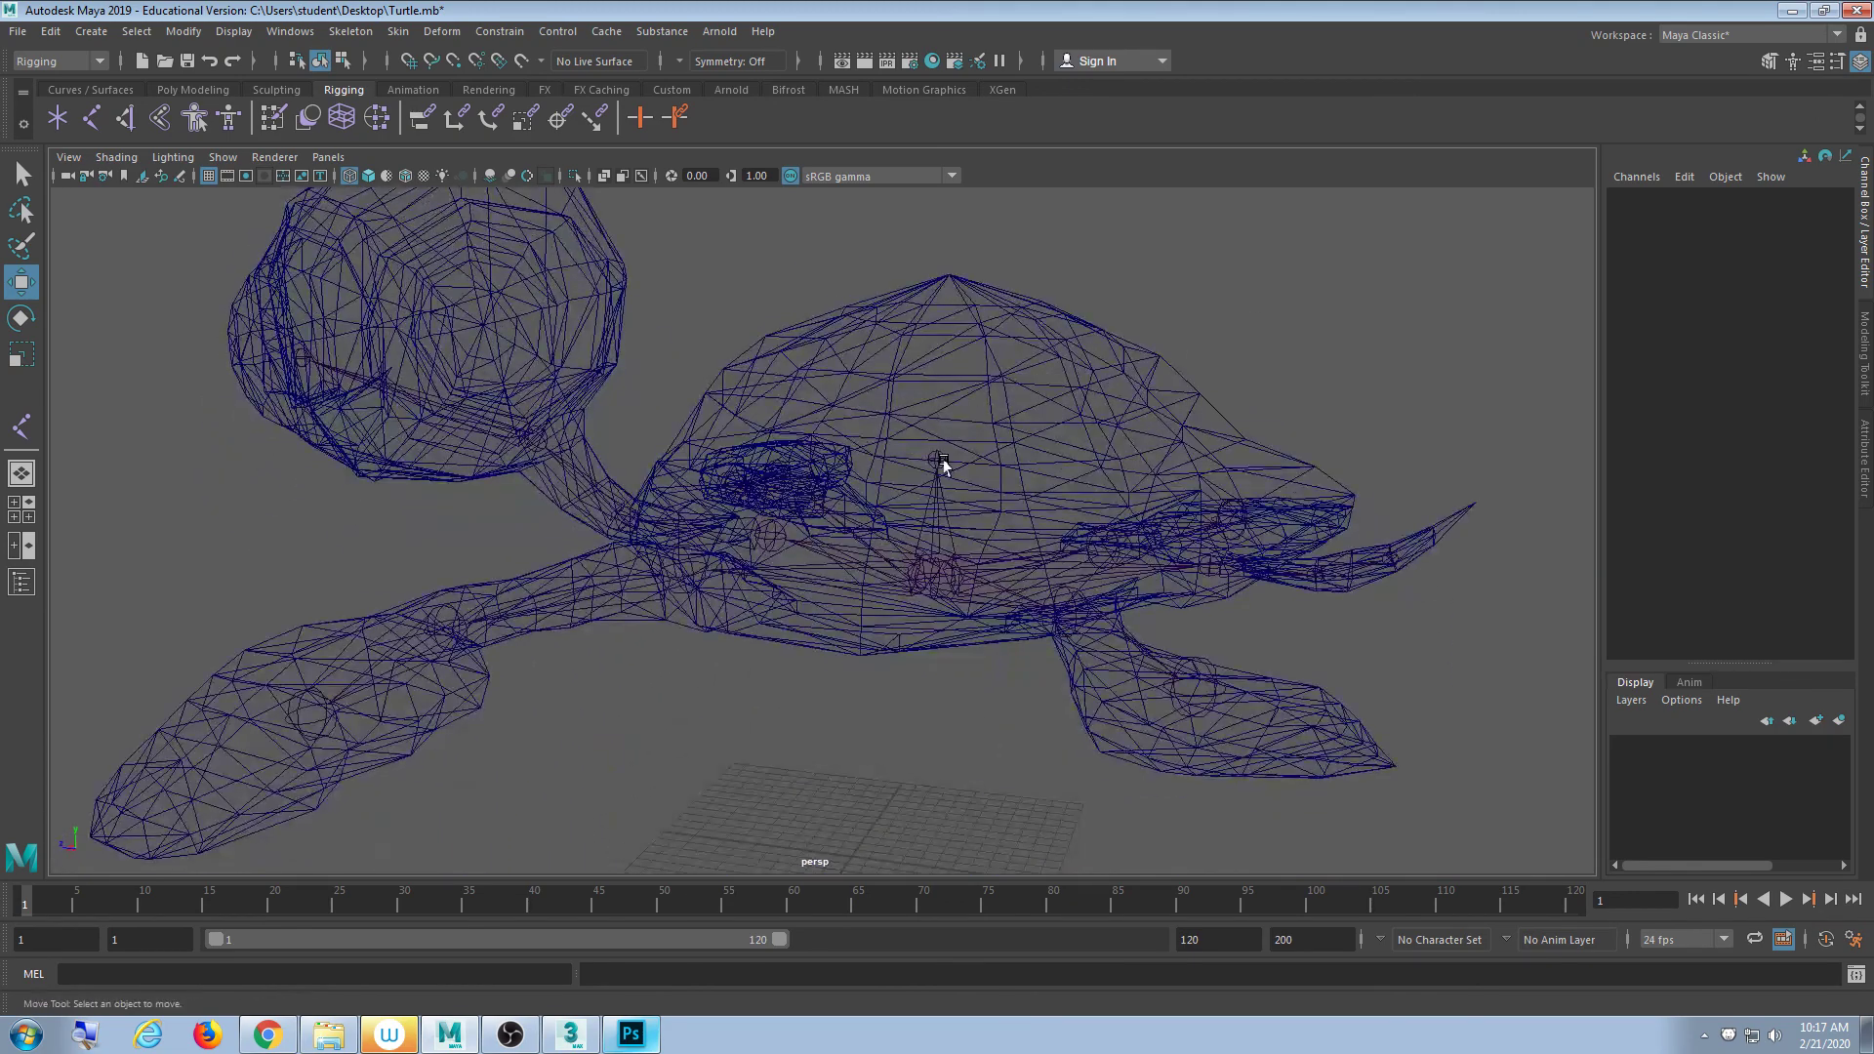
mouse_move(943, 465)
alt+mouse_down()
mouse_move(1016, 502)
mouse_move(946, 465)
alt+mouse_up()
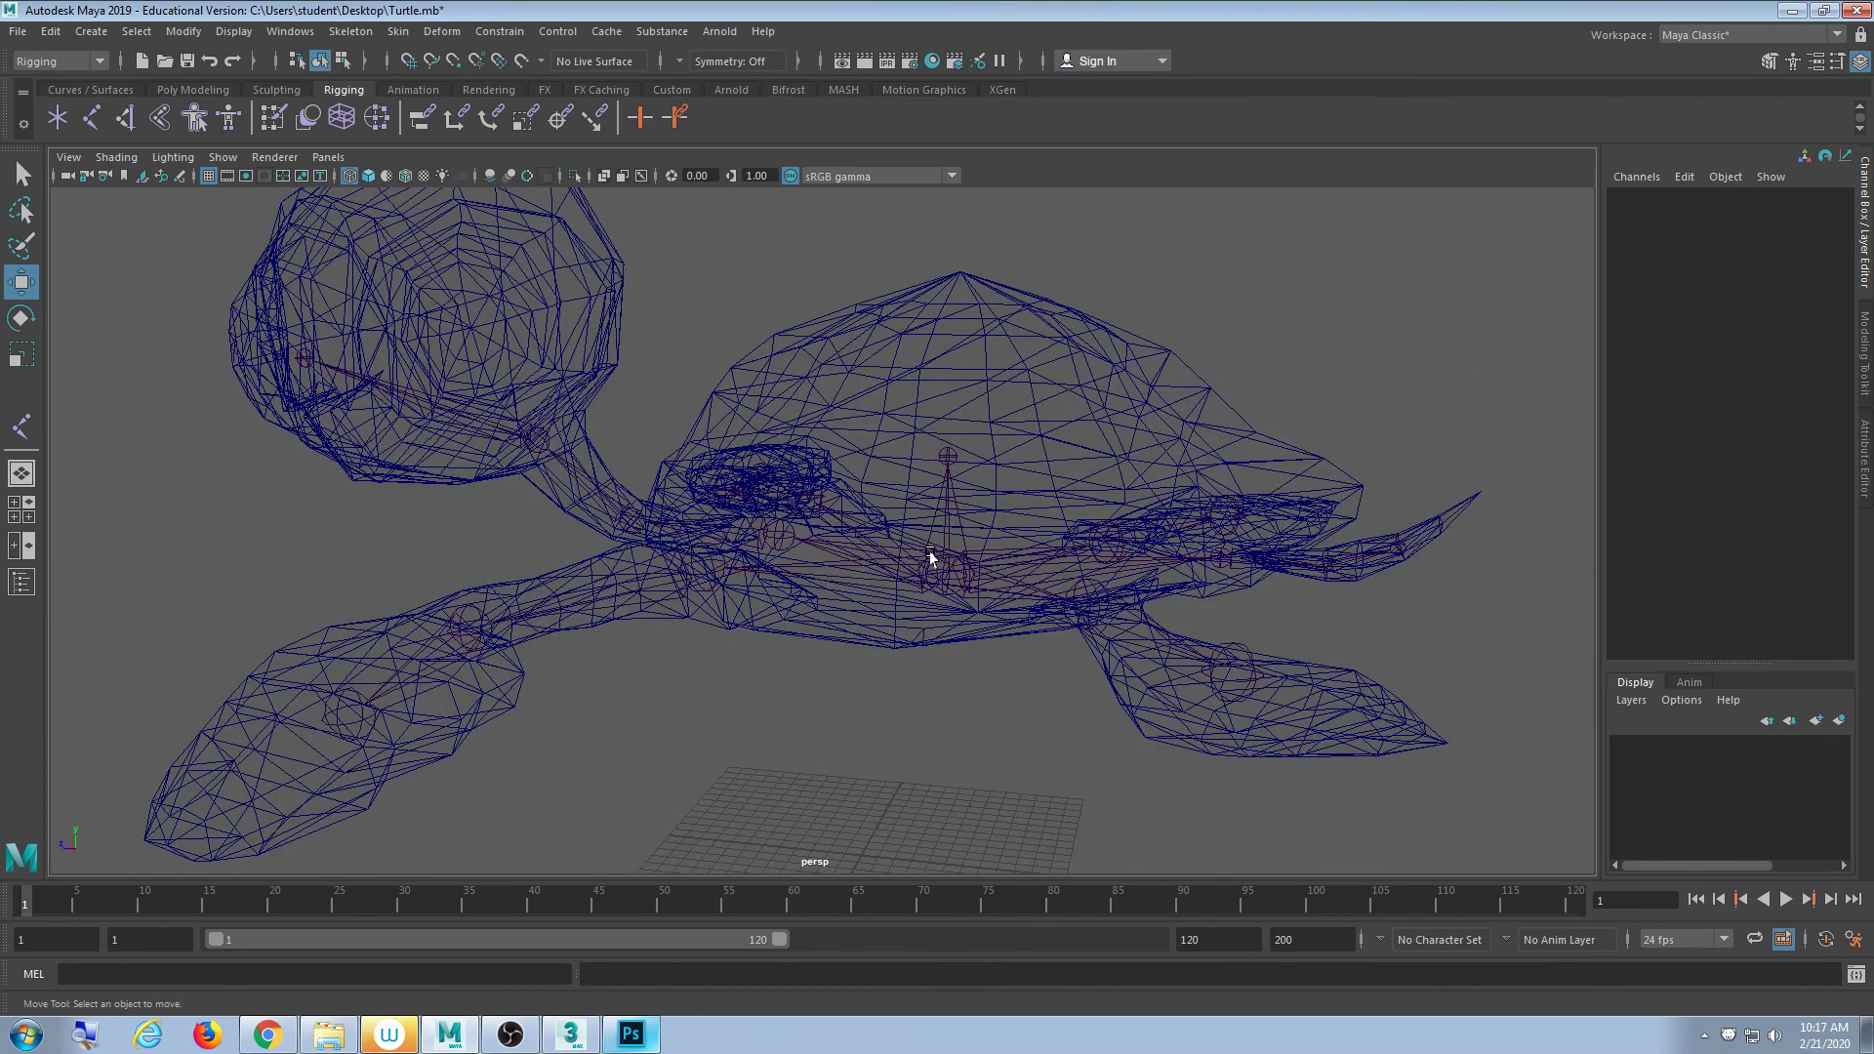
alt+middle_drag(692, 528, 941, 627)
scroll(849, 661, up, 3)
alt+drag(849, 661, 725, 663)
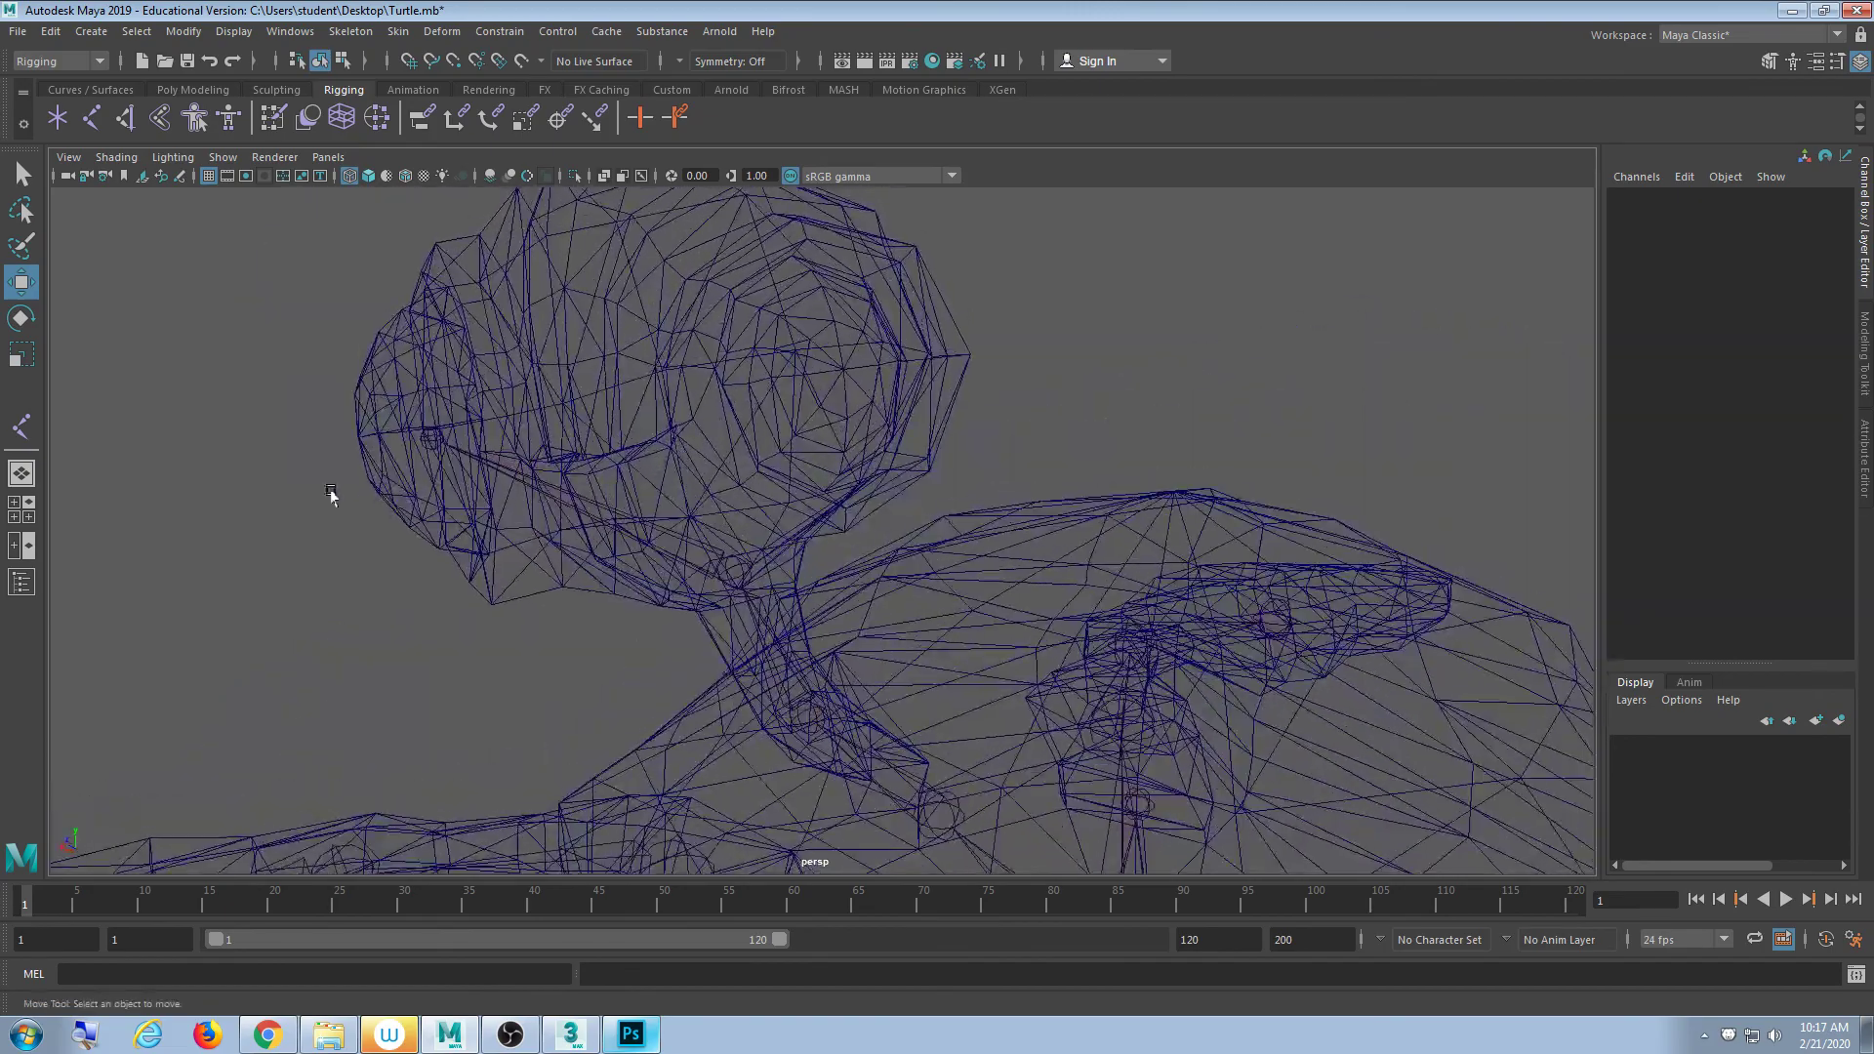
alt+drag(430, 448, 443, 559)
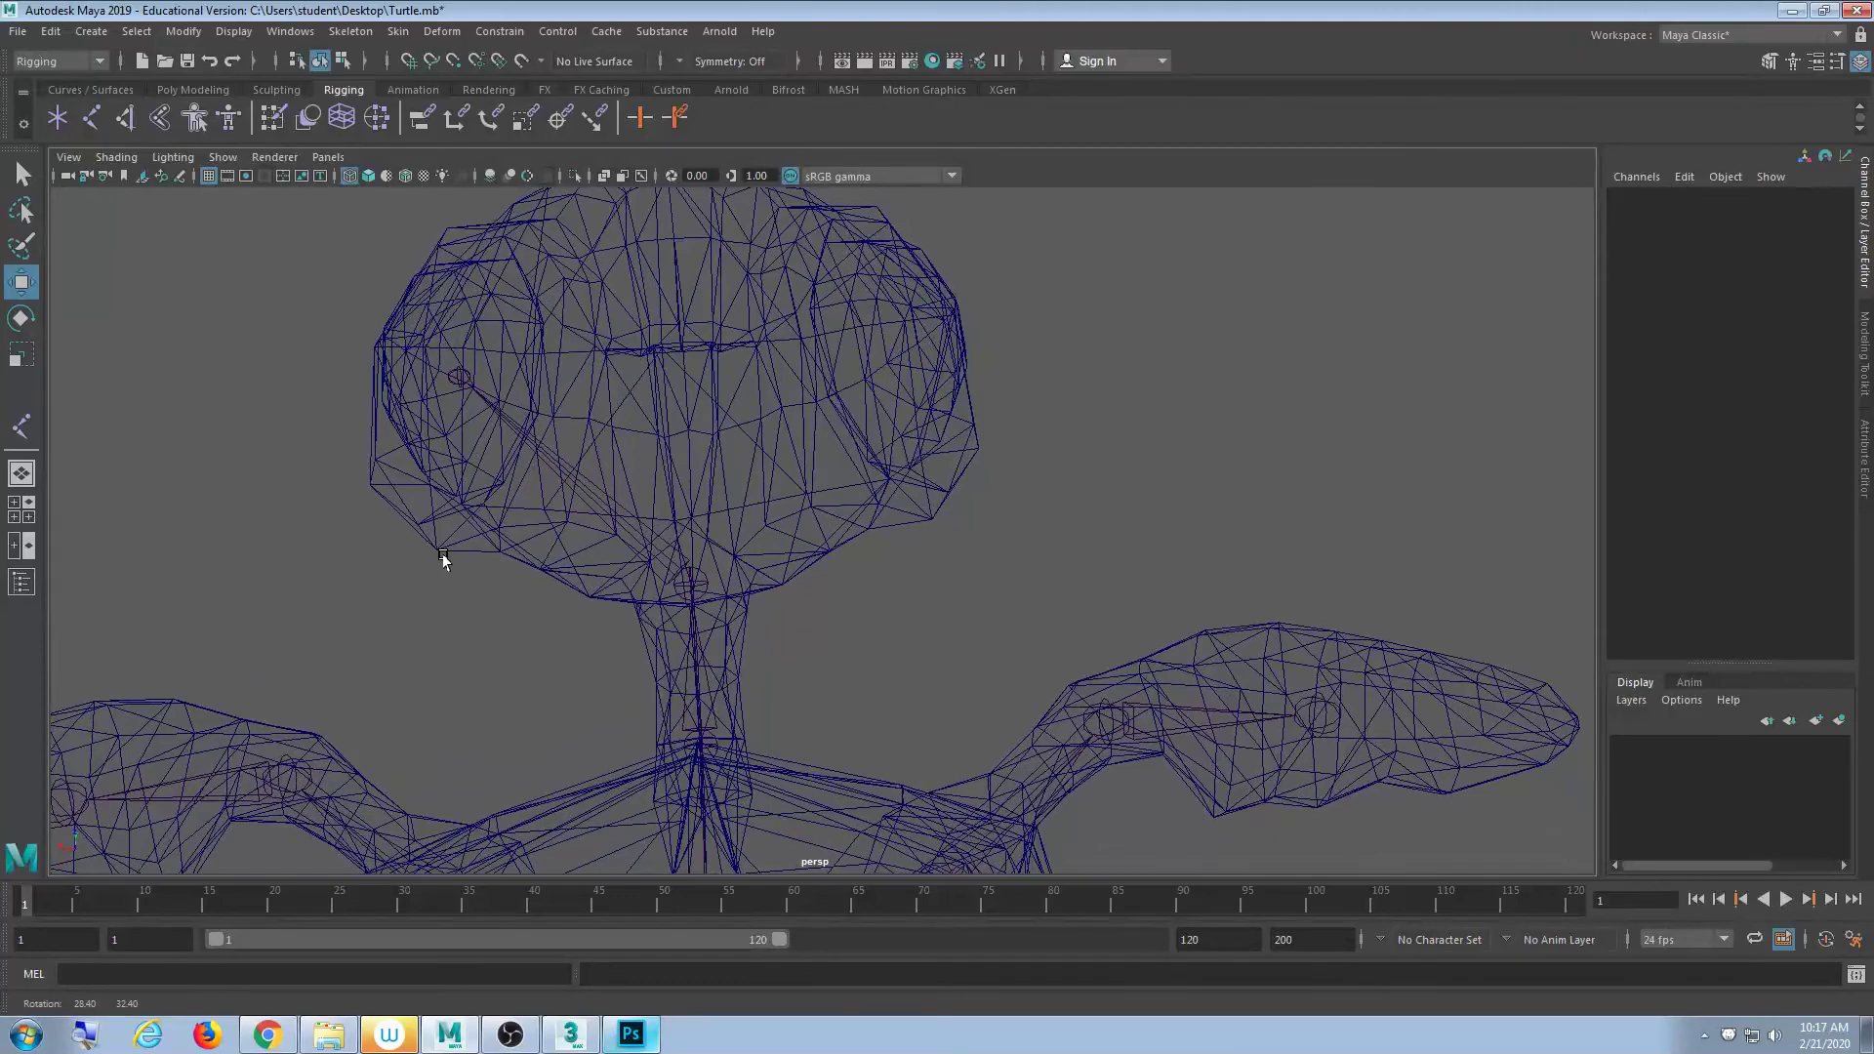
scroll(586, 566, up, 2)
click(372, 408)
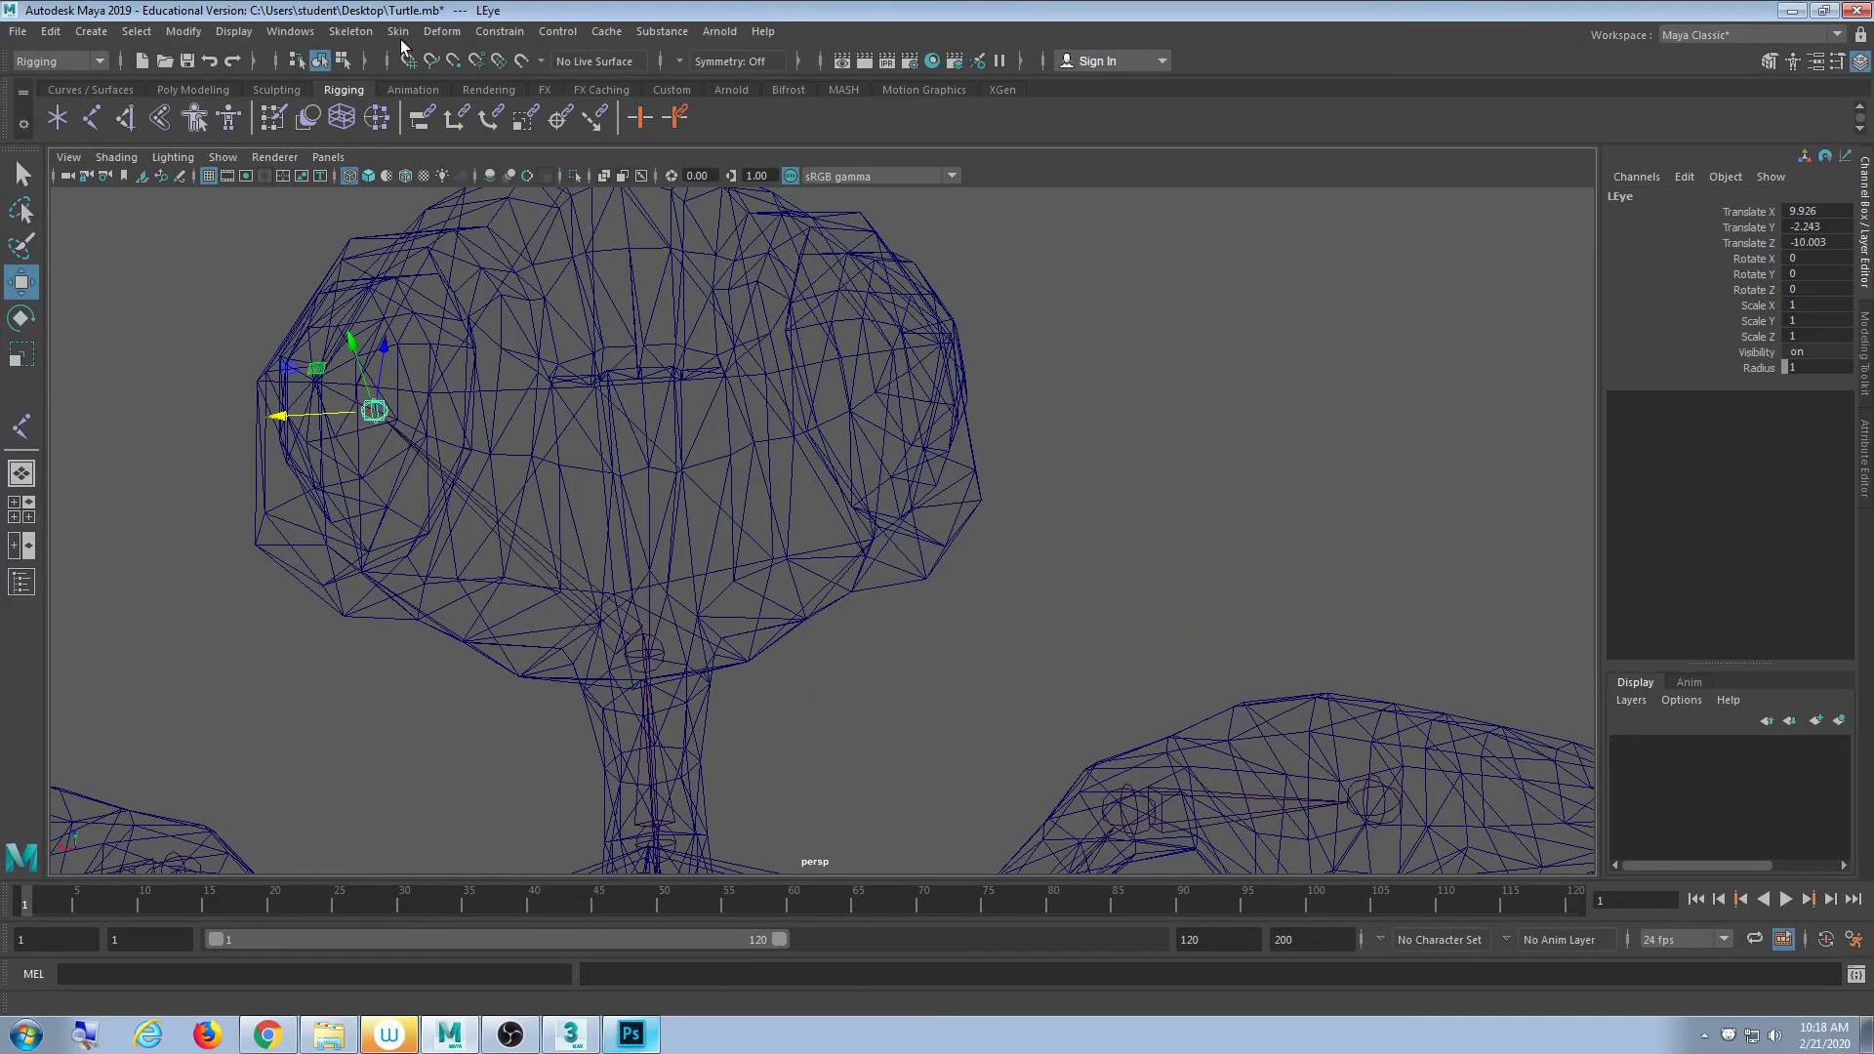
click(353, 31)
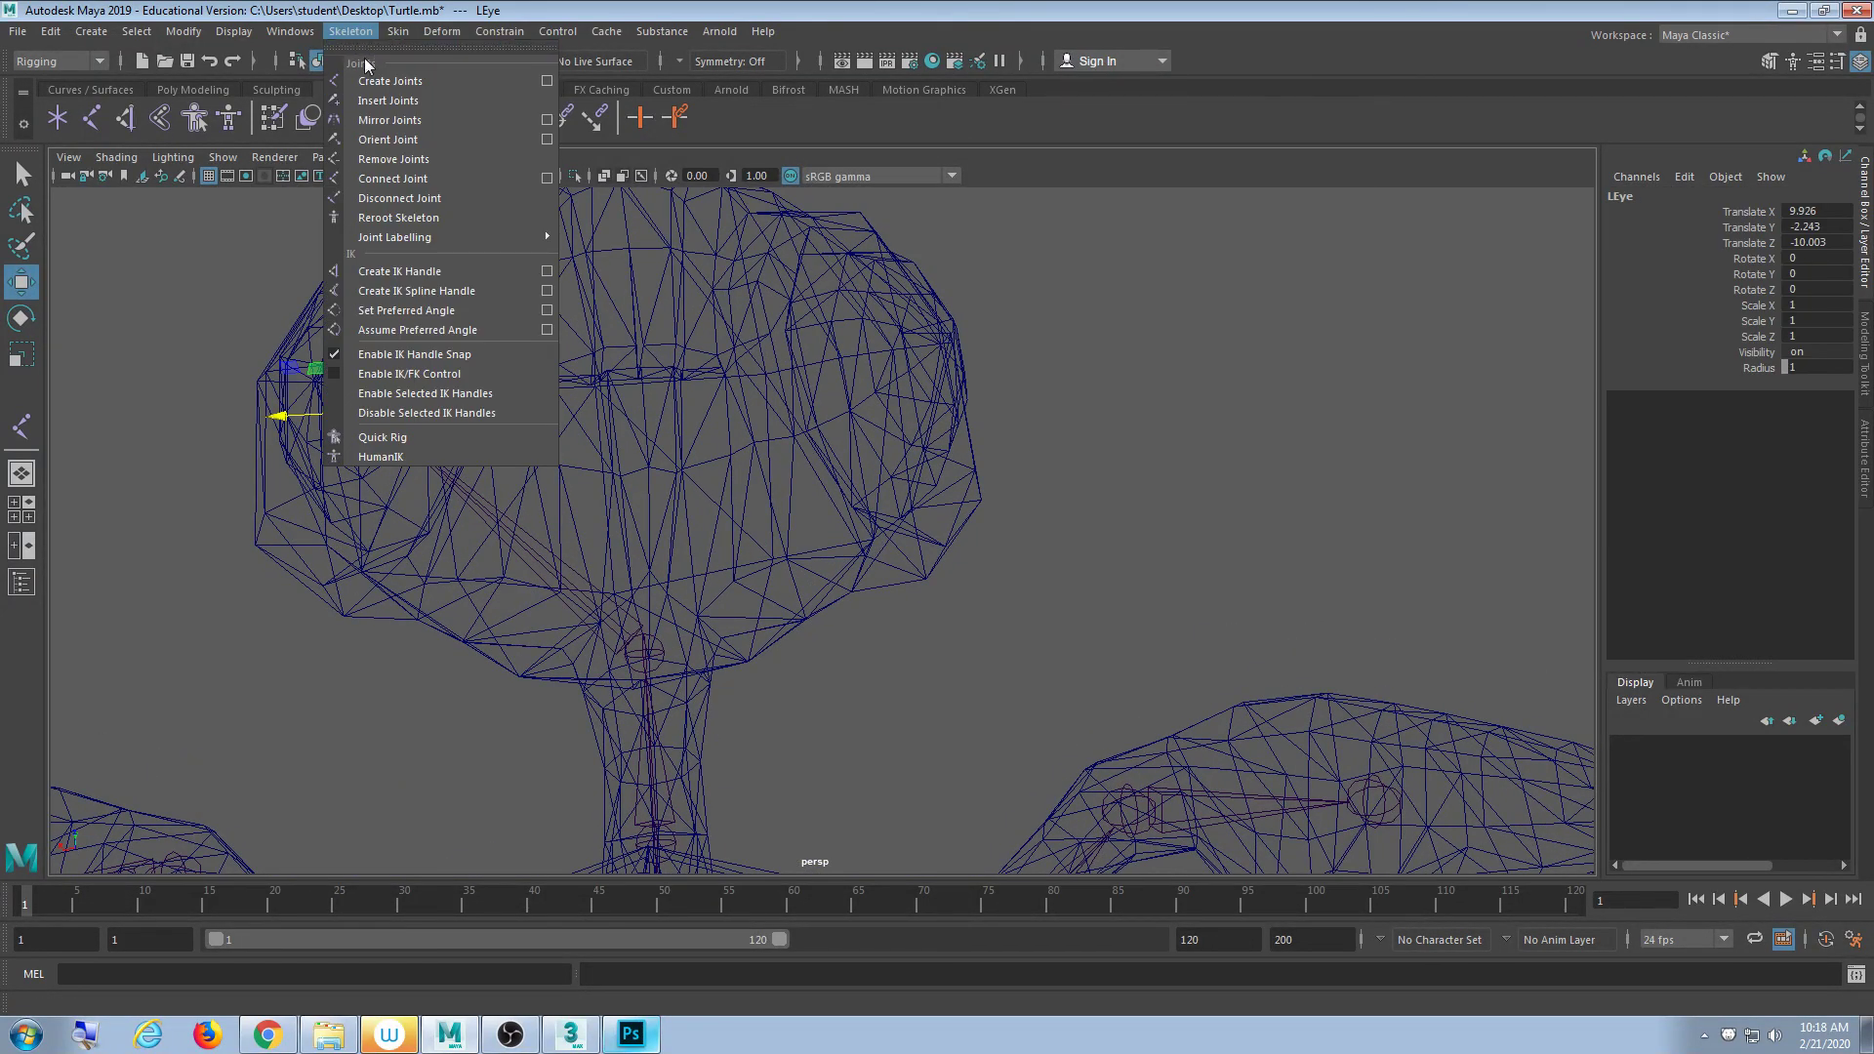
click(350, 30)
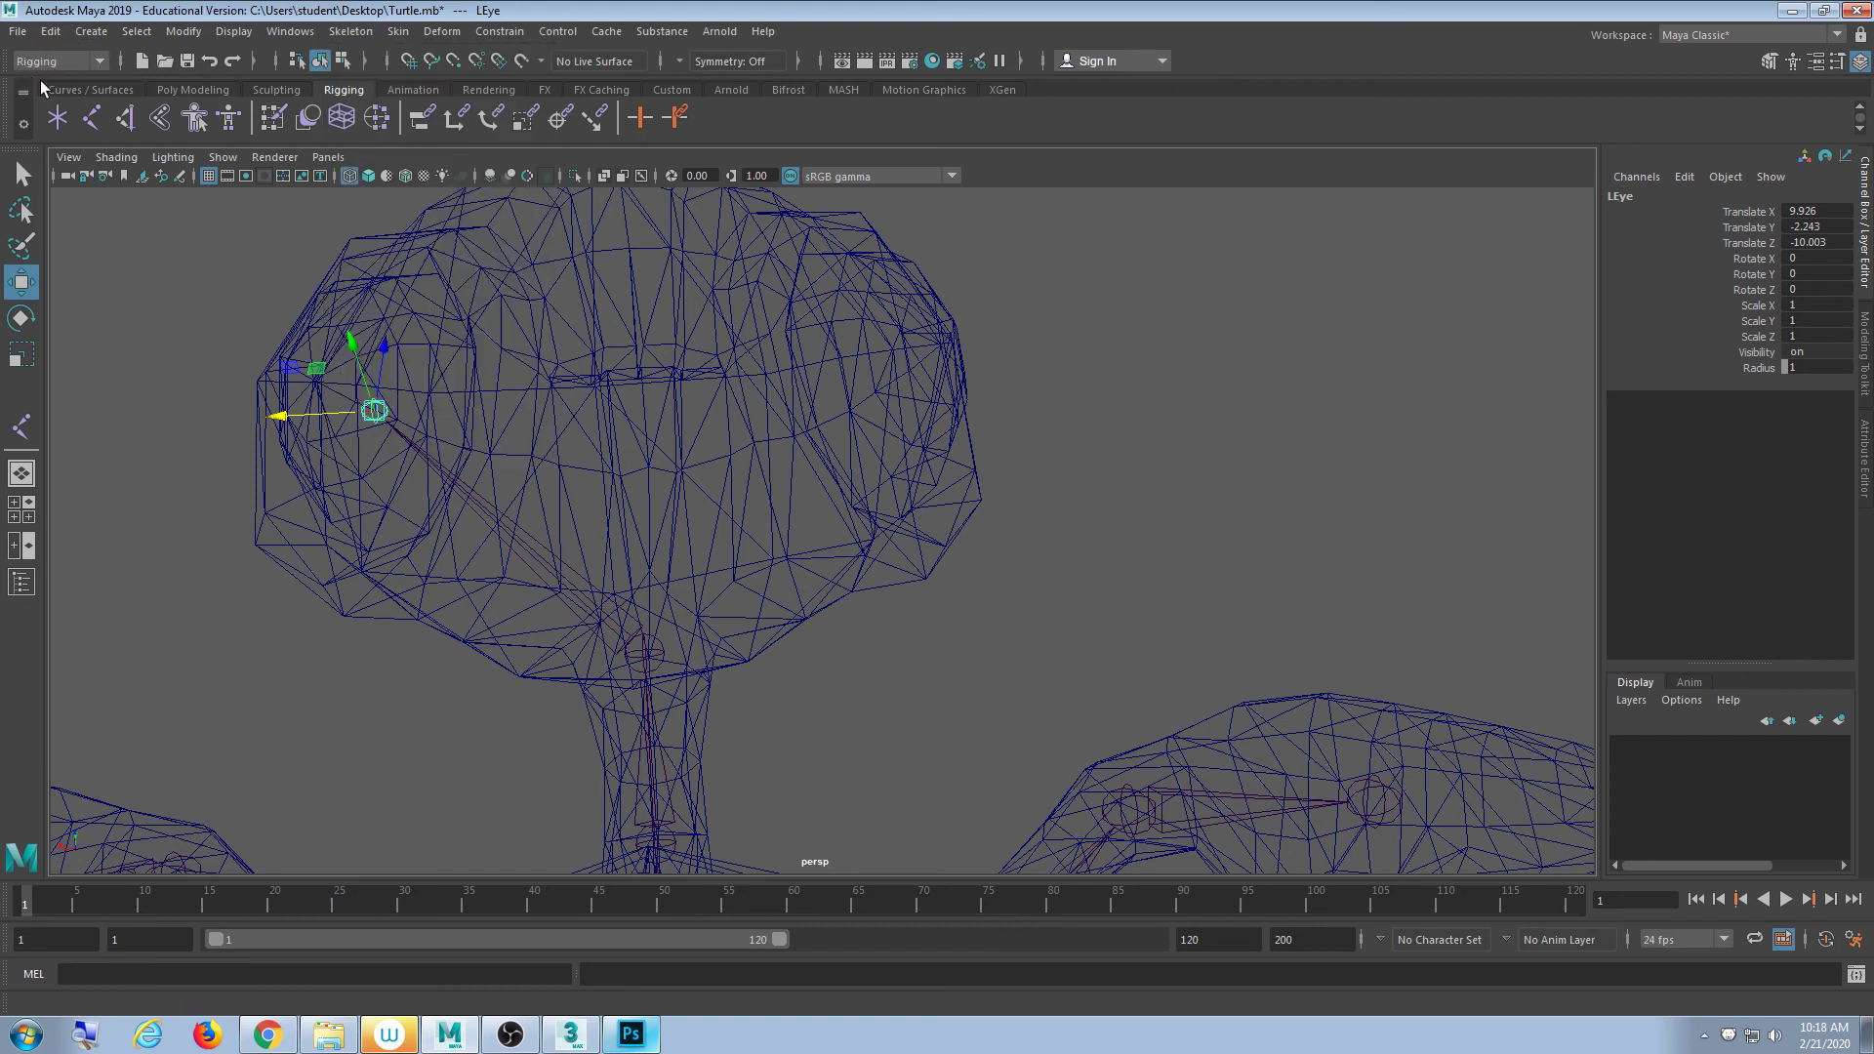
click(79, 58)
click(33, 108)
click(354, 32)
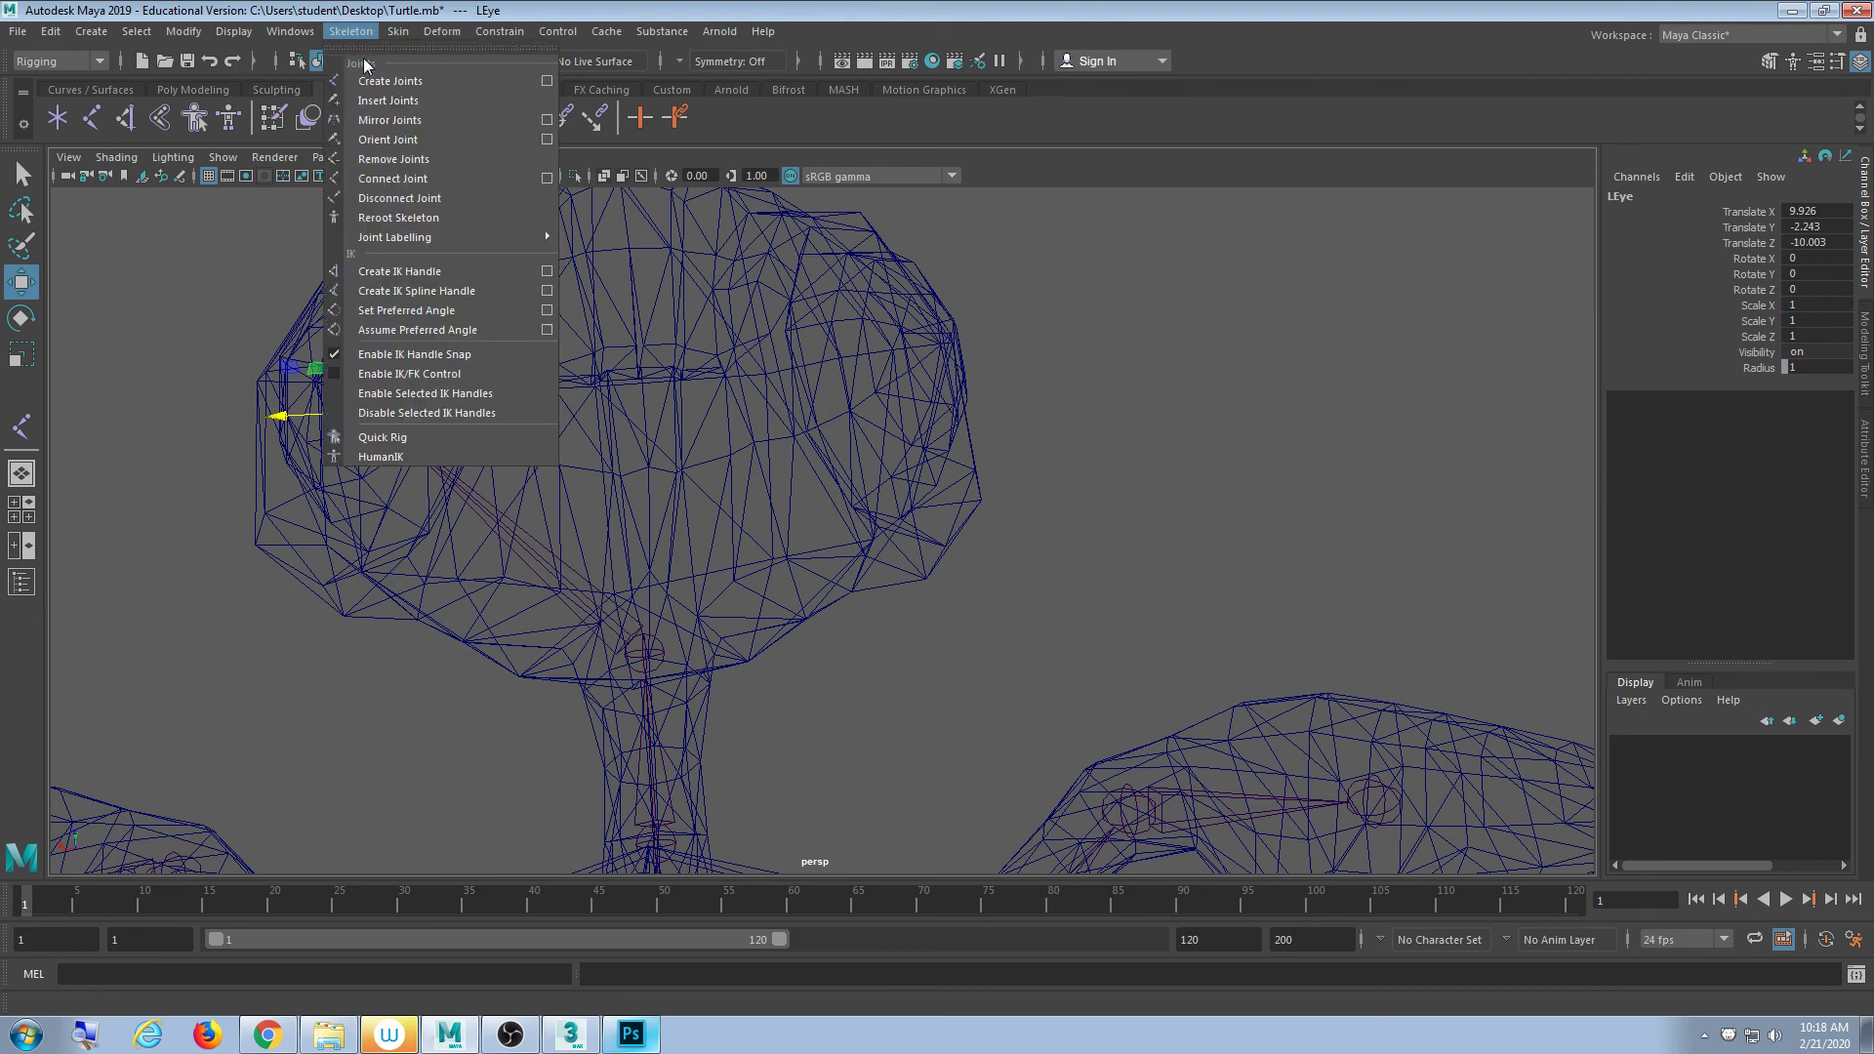
- Open Mirror Joint options, set Search for L and Replace with R, and apply
click(547, 120)
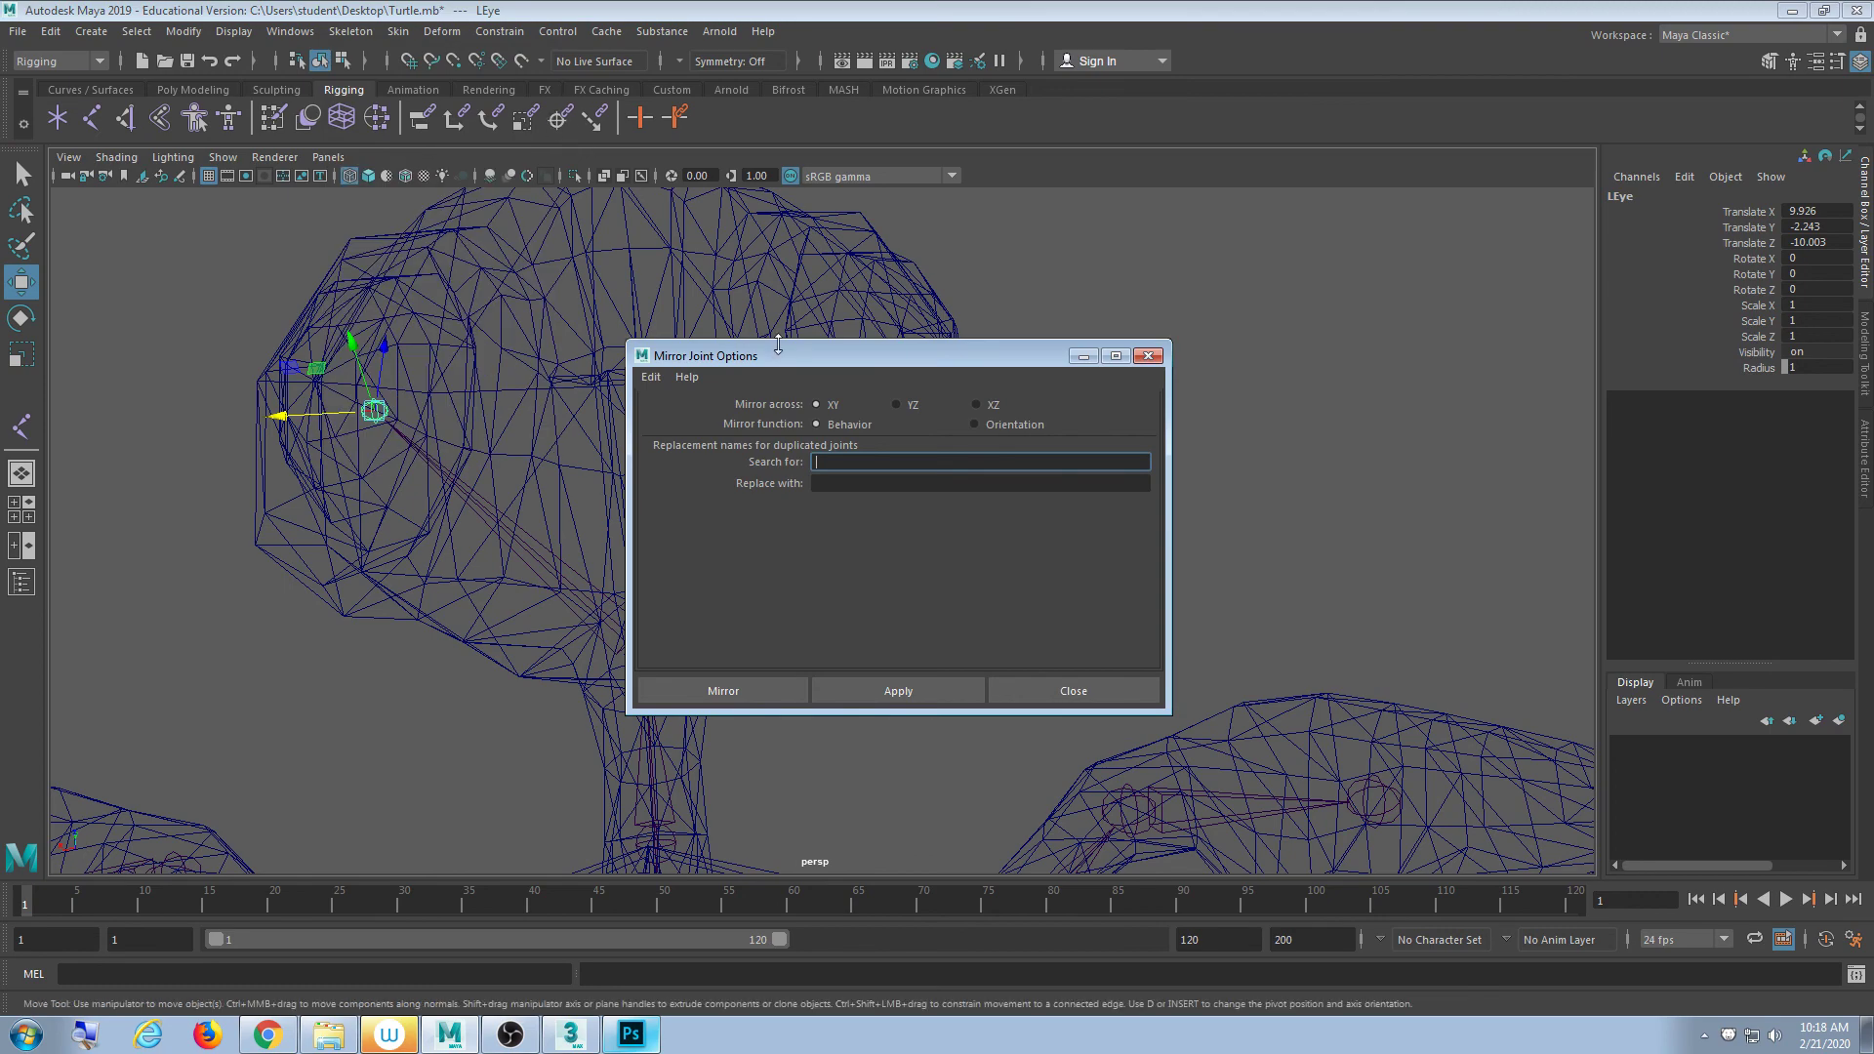
drag(775, 353, 991, 298)
alt+middle_drag(691, 342, 580, 376)
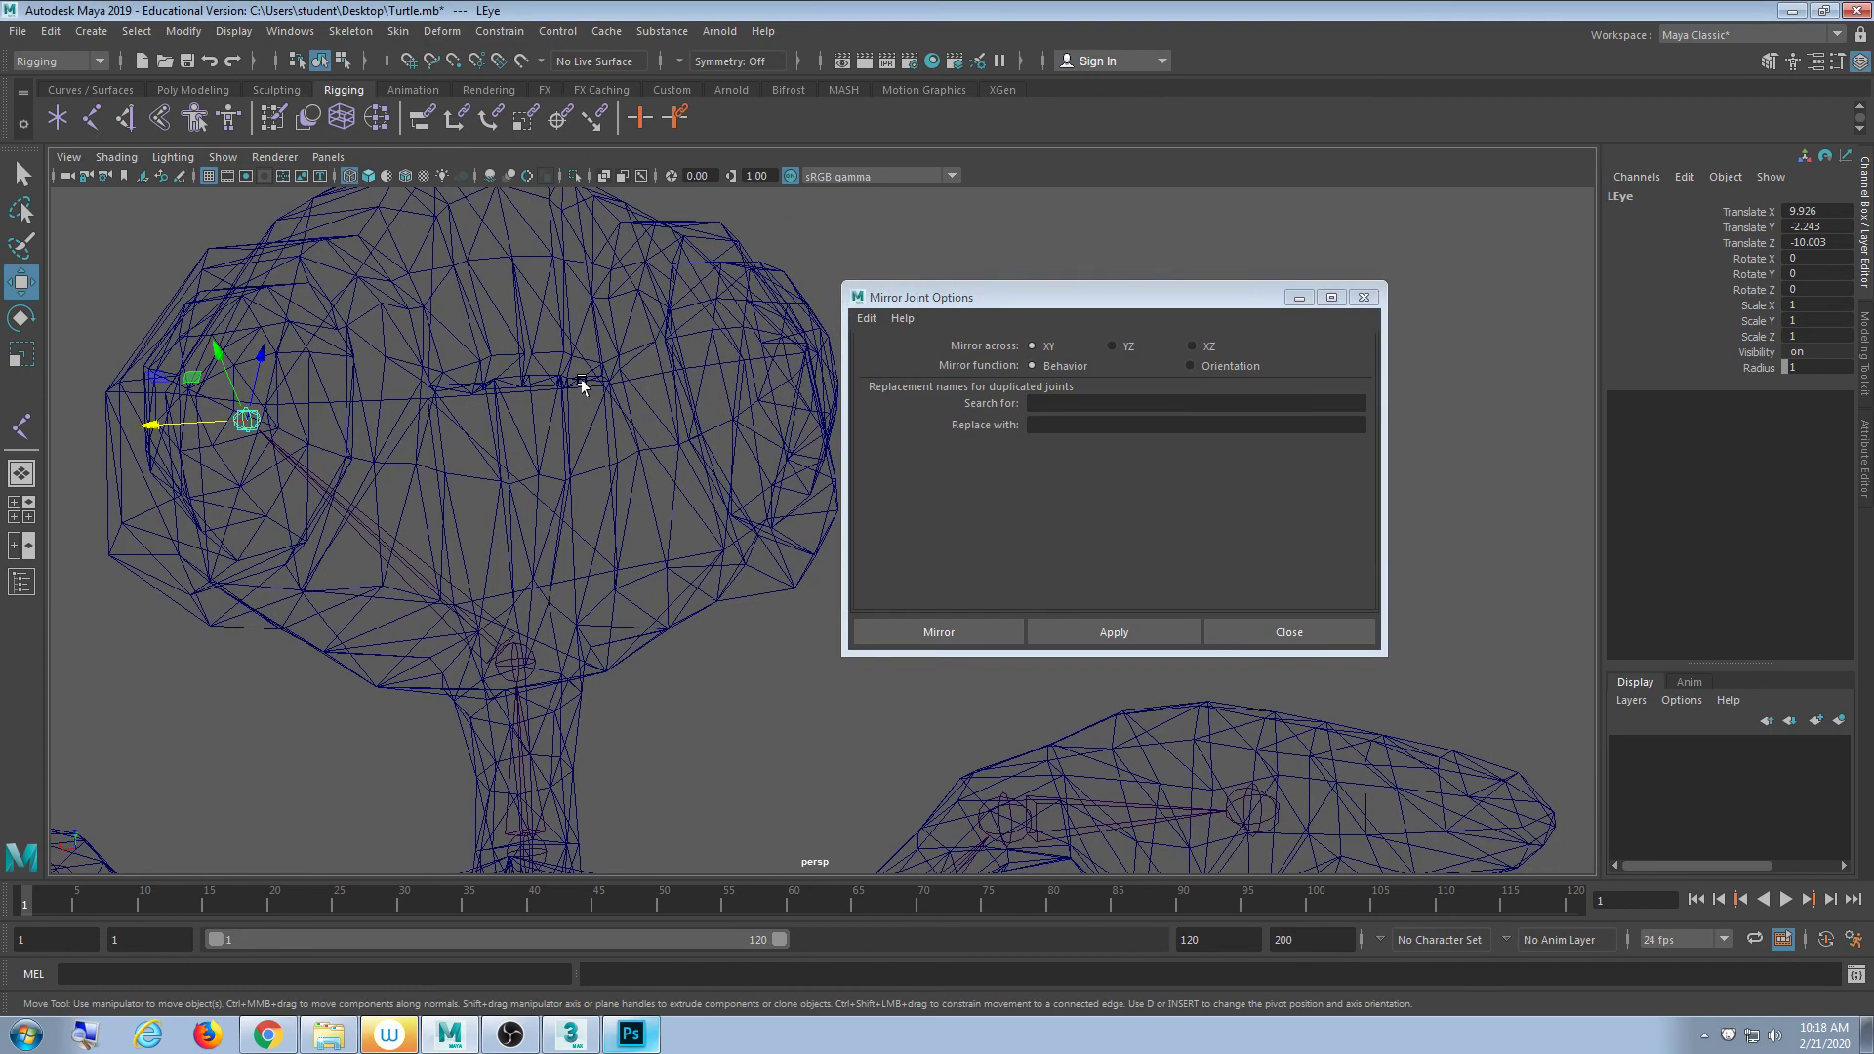
alt+drag(579, 377, 628, 392)
drag(921, 302, 960, 270)
click(1104, 373)
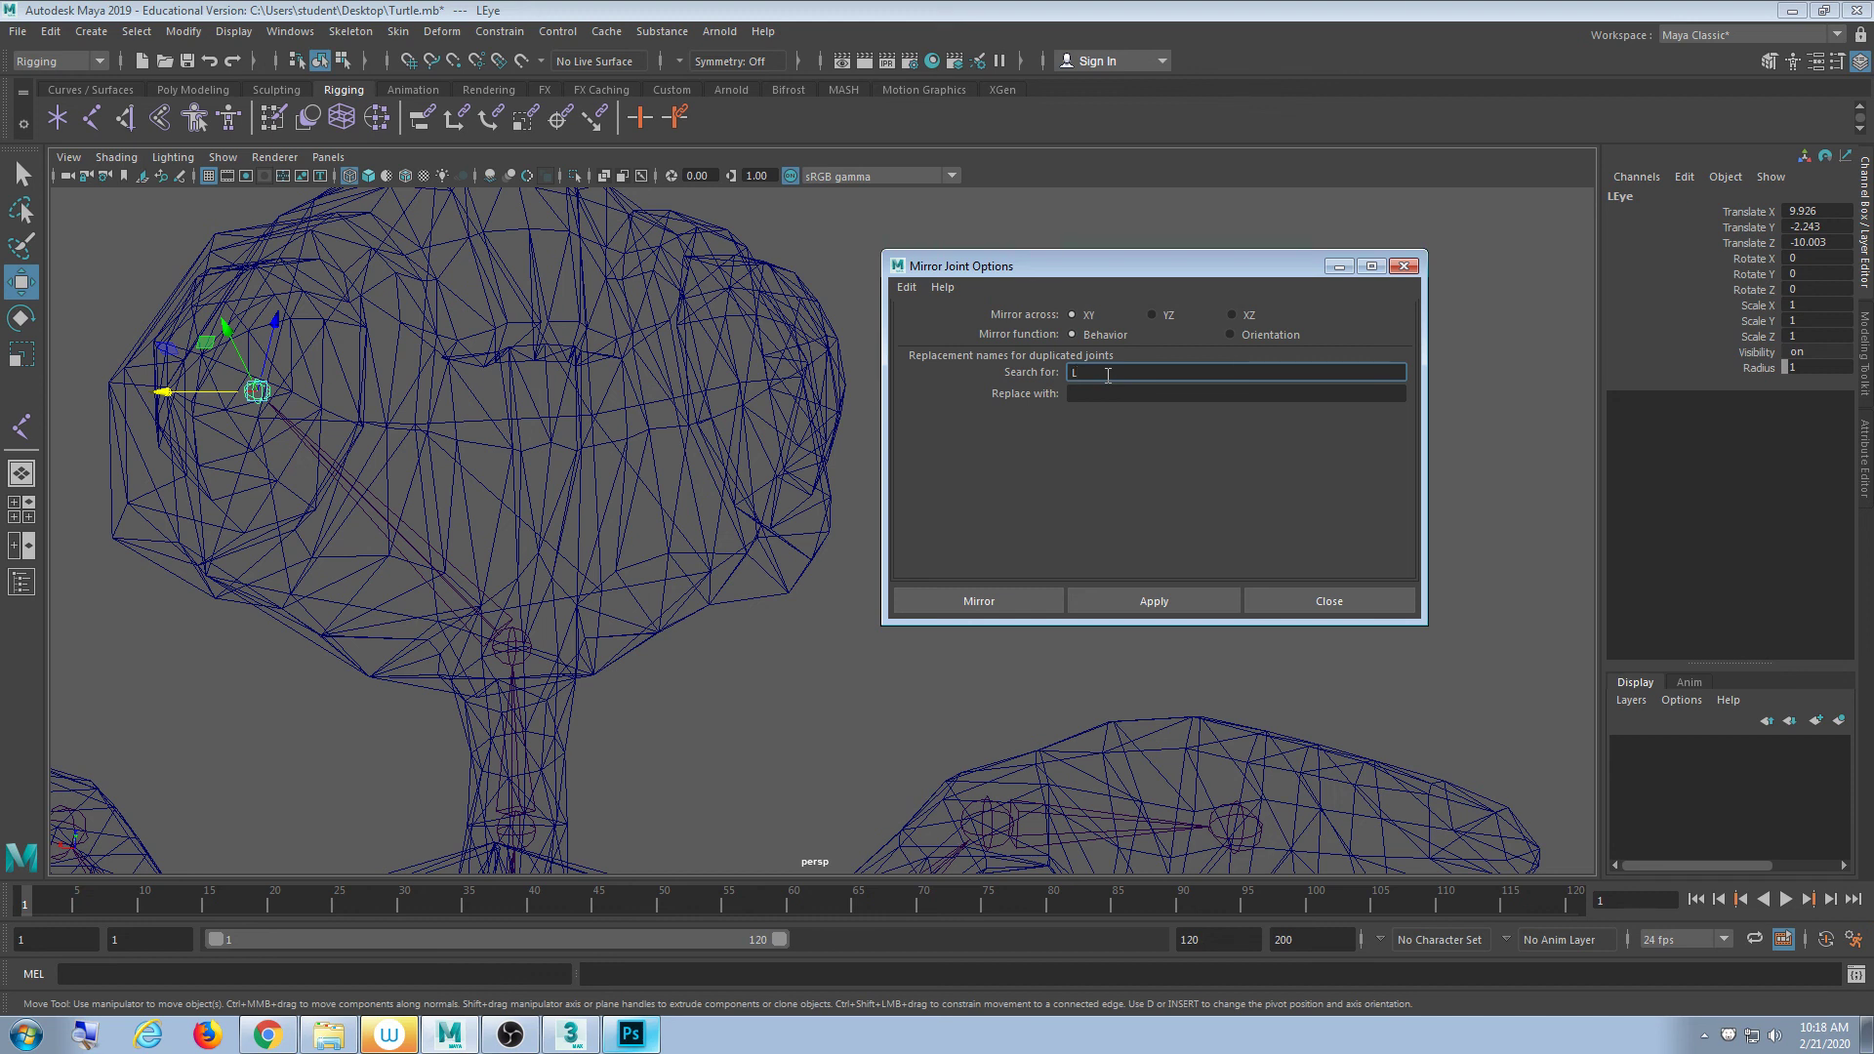
key(Tab)
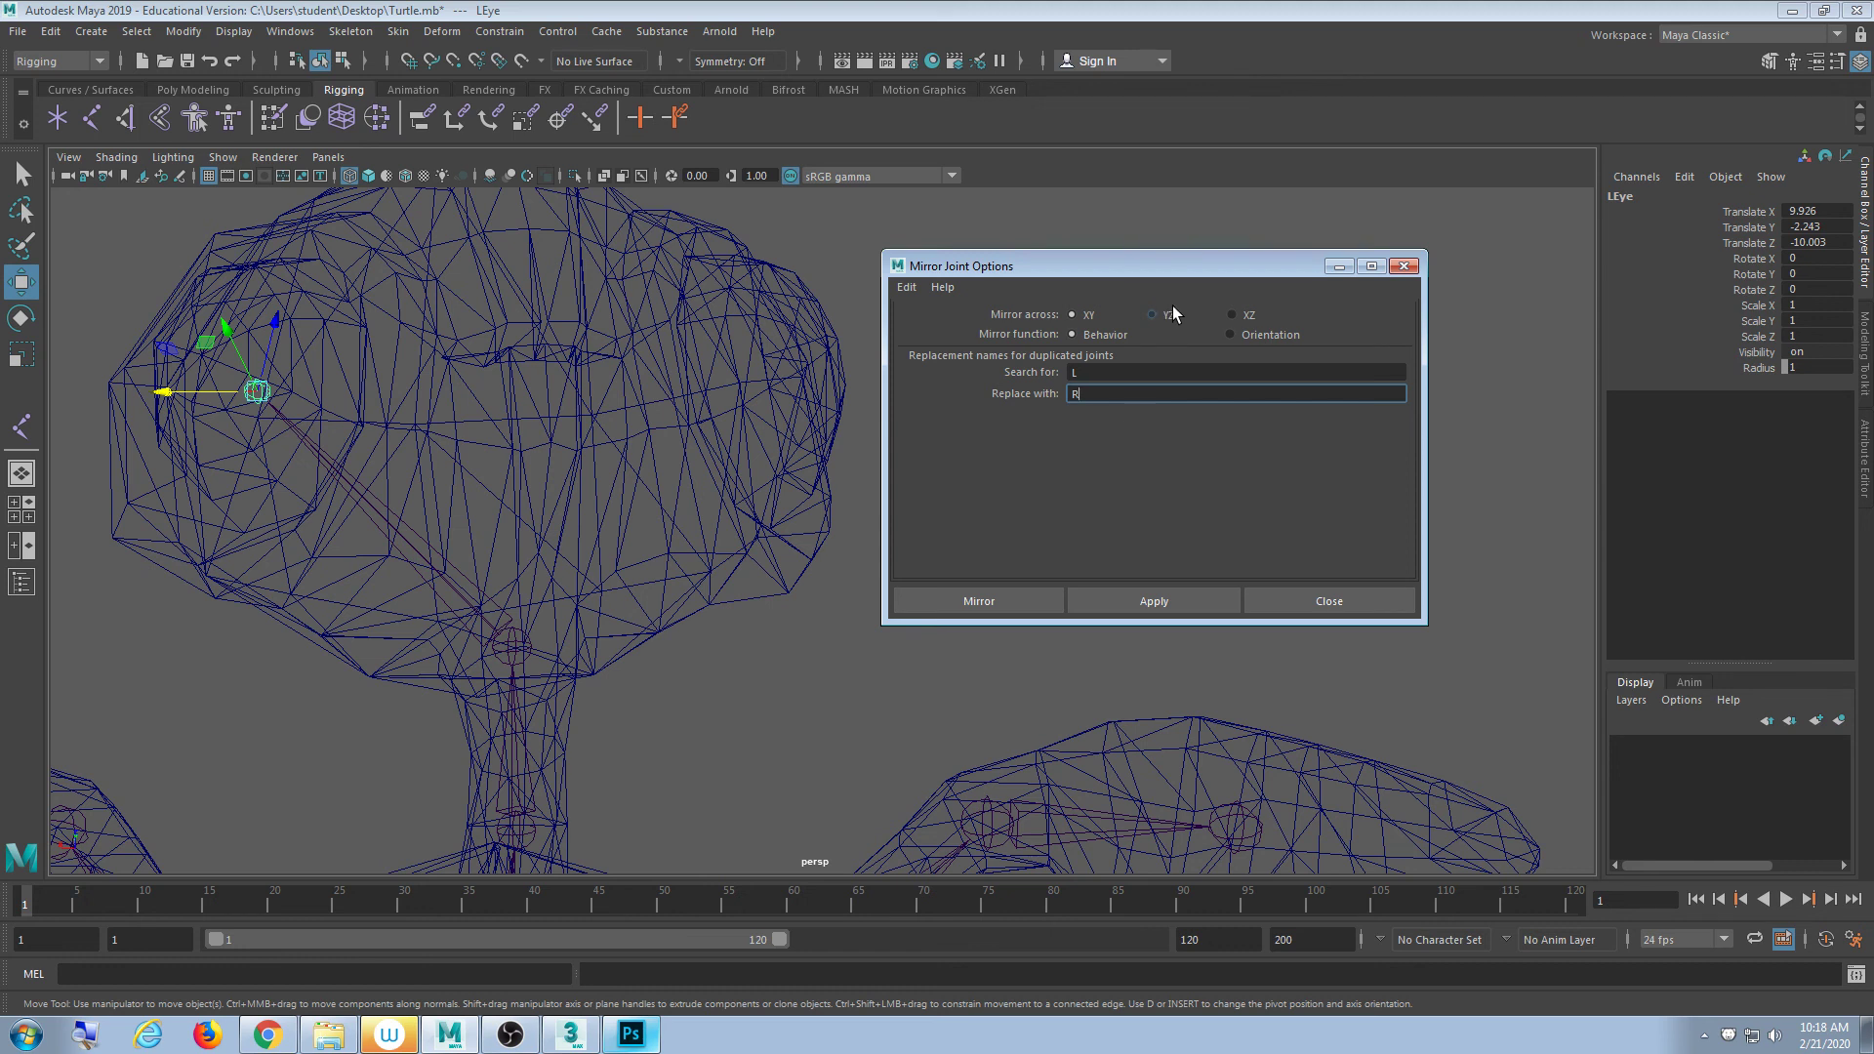
click(1203, 602)
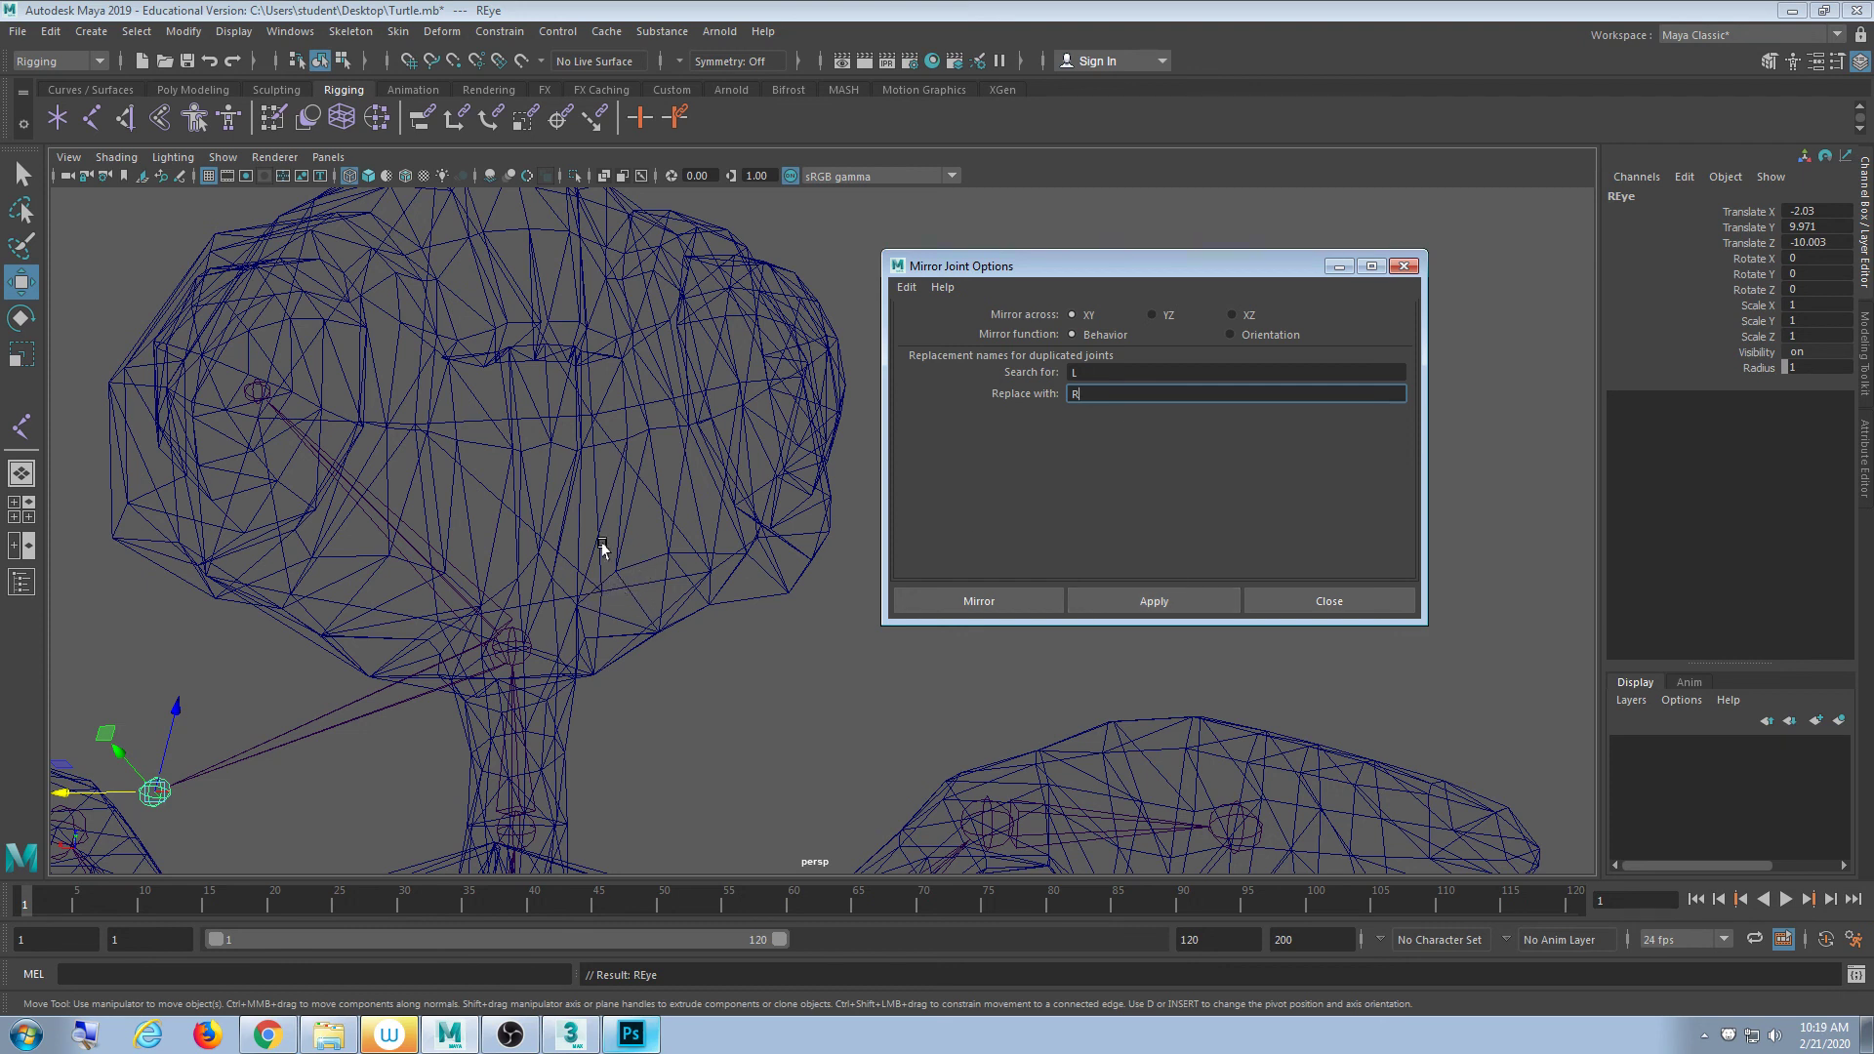
- Undo the misplaced REye and reapply the mirror across the YZ plane
click(592, 470)
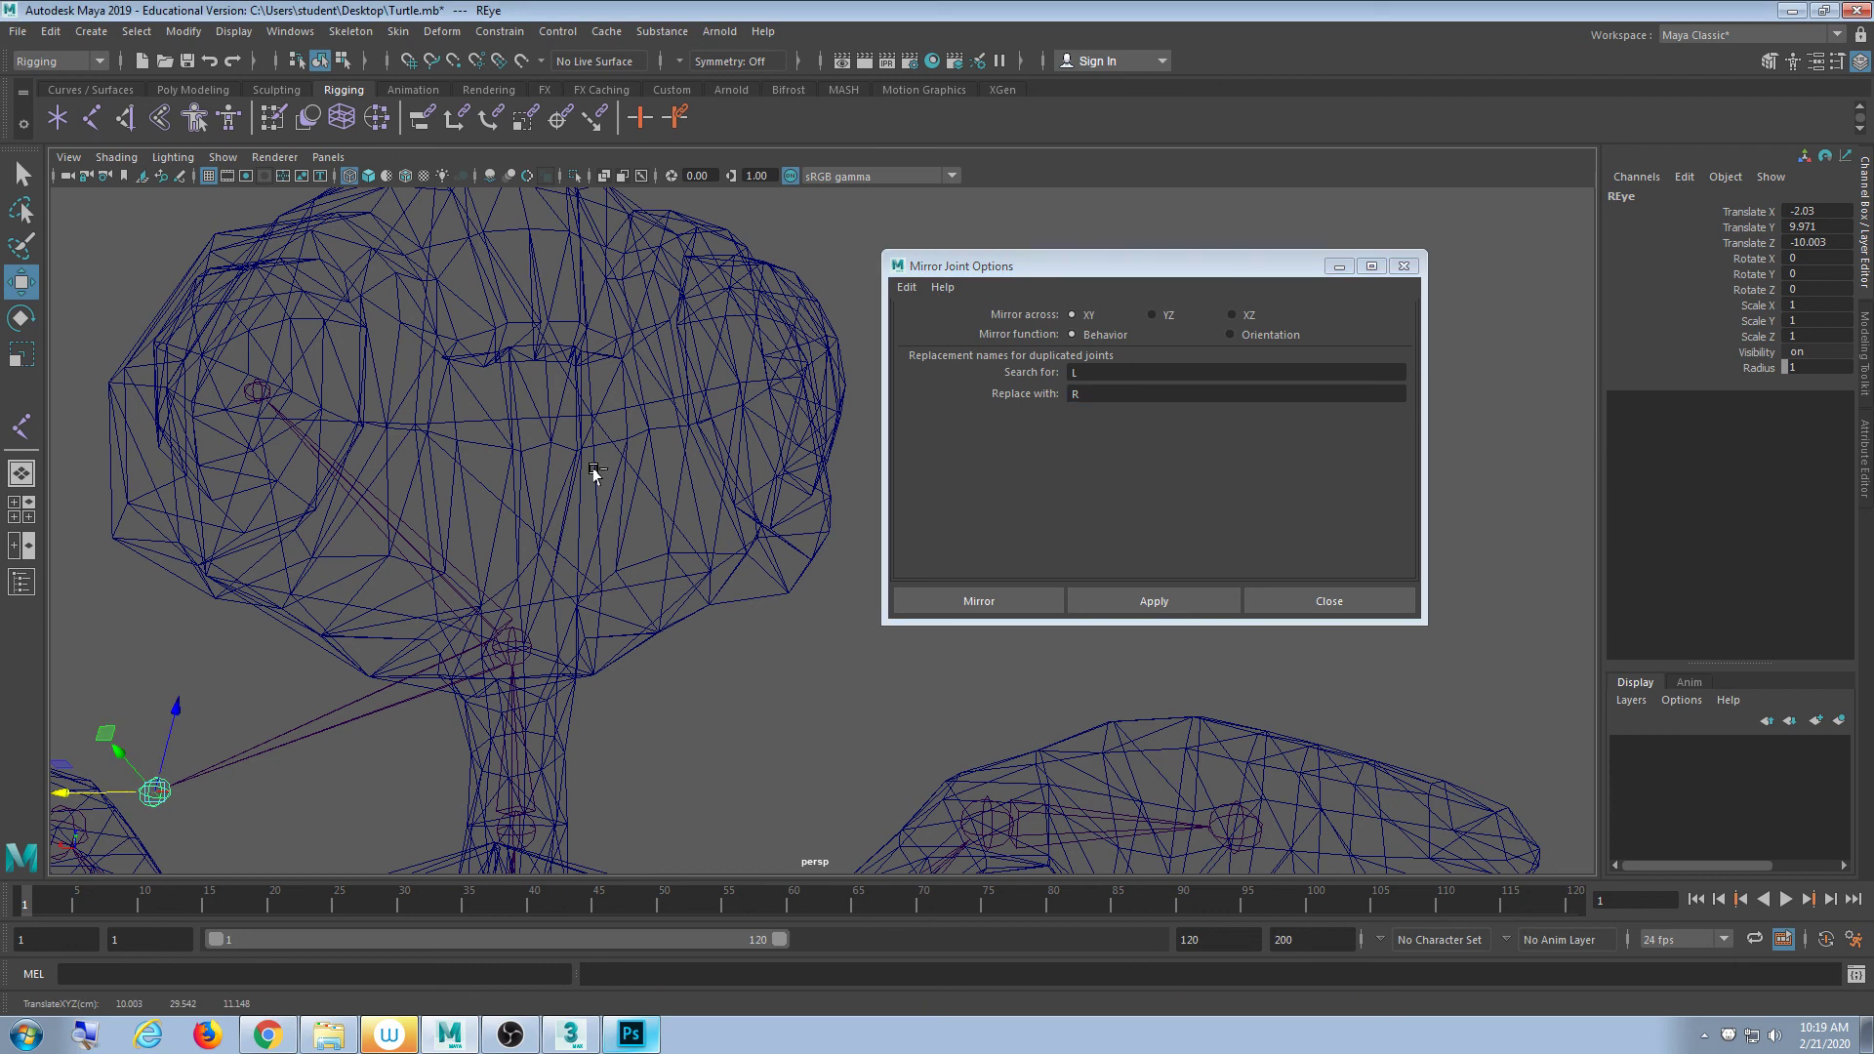
key(ctrl+z)
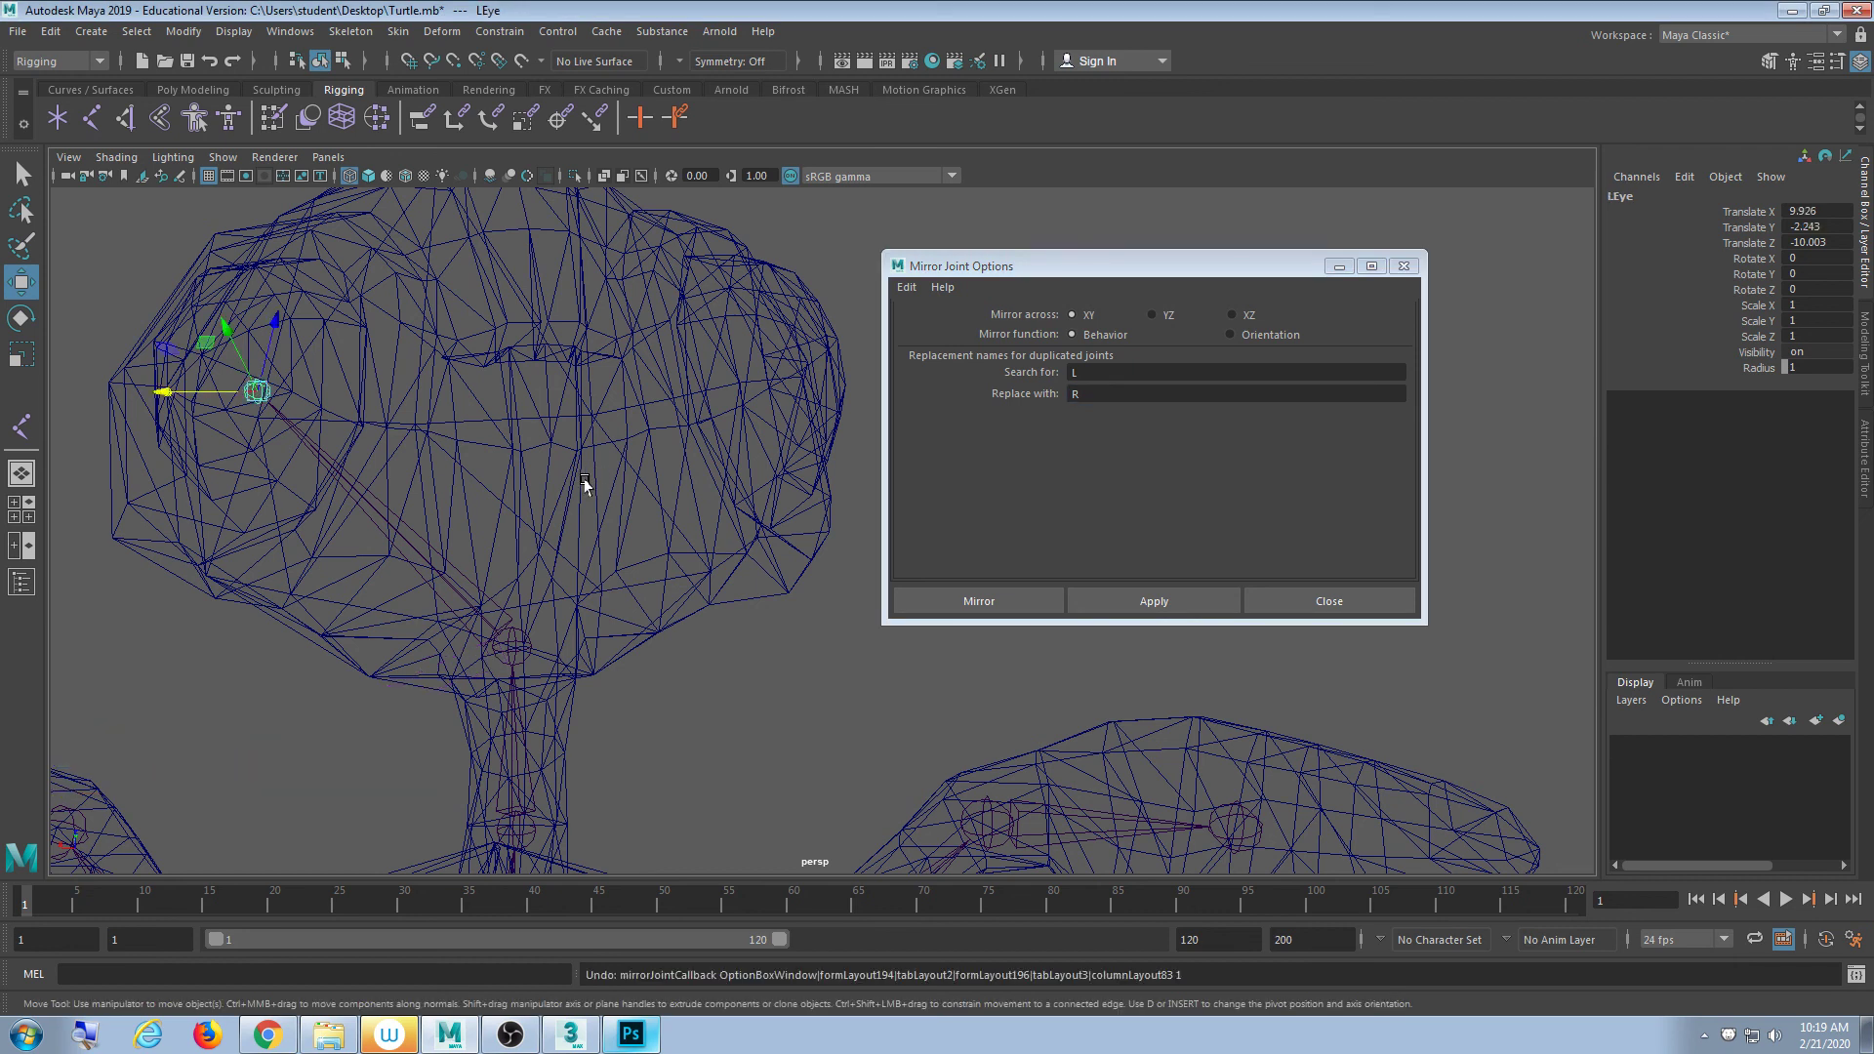
click(1169, 317)
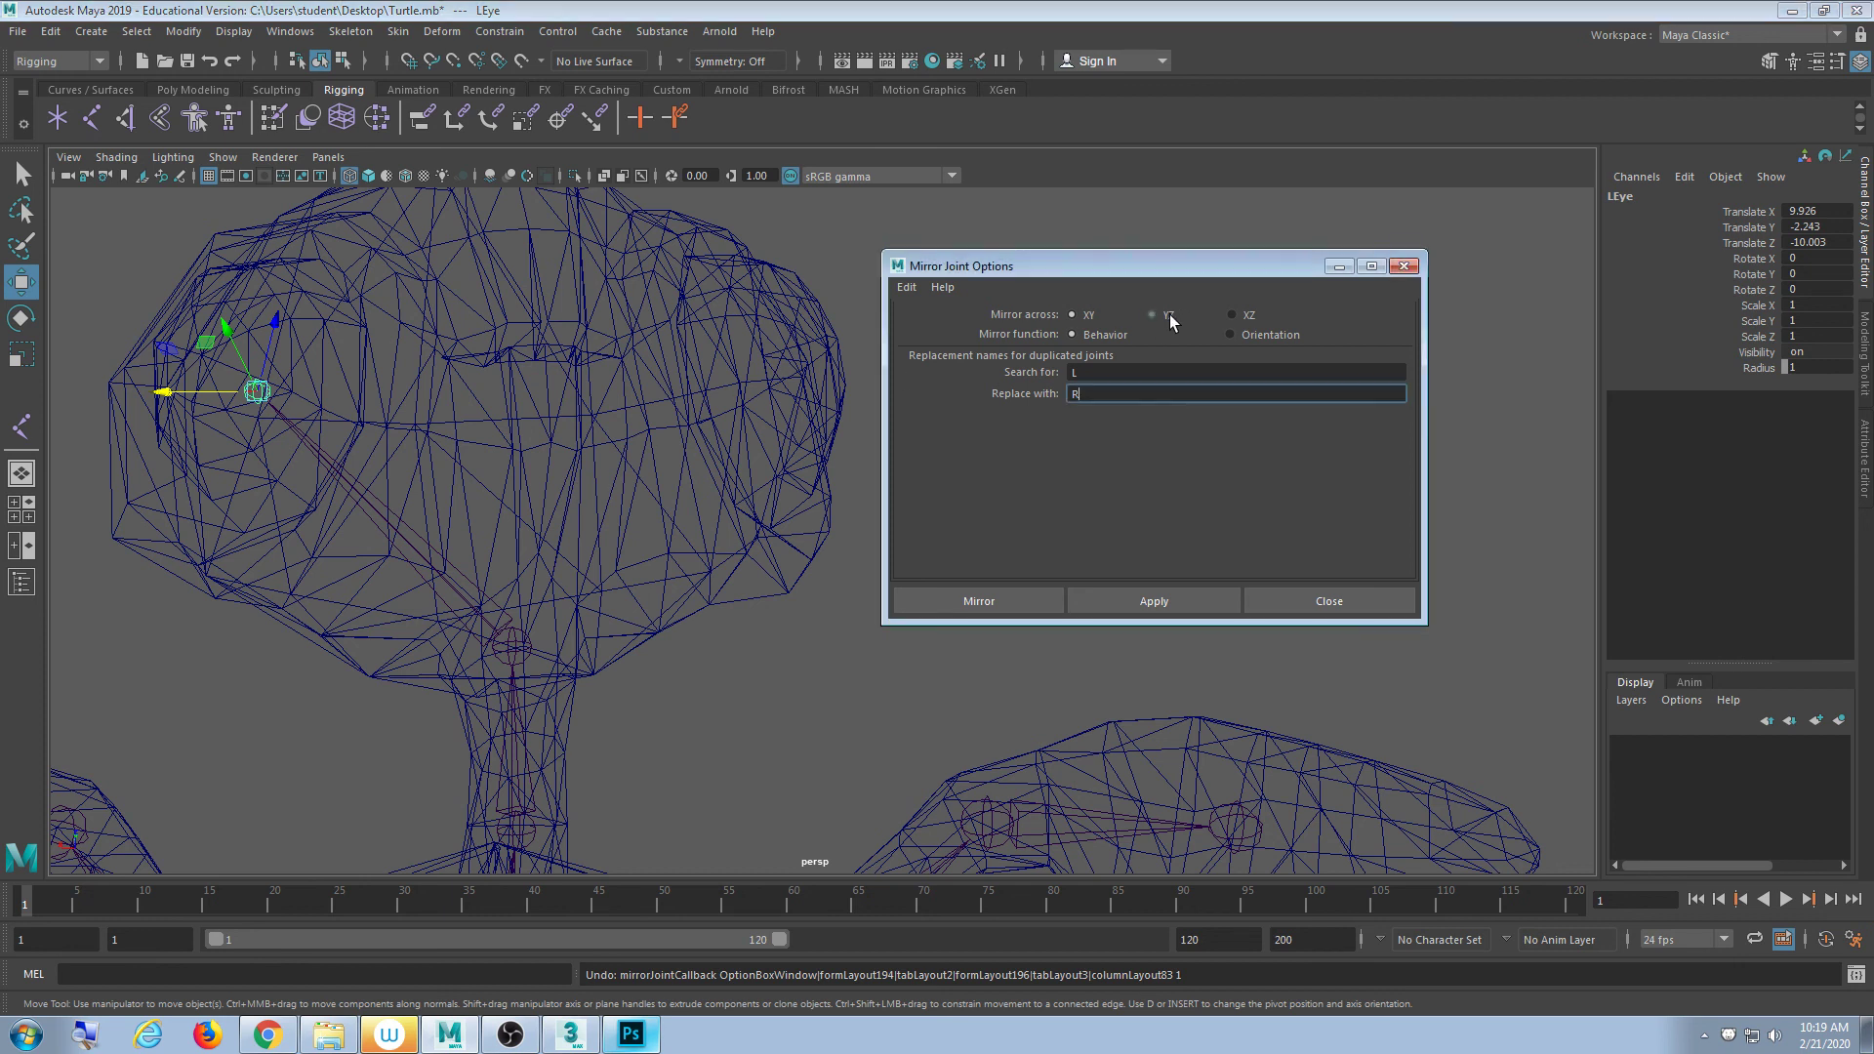
click(1173, 603)
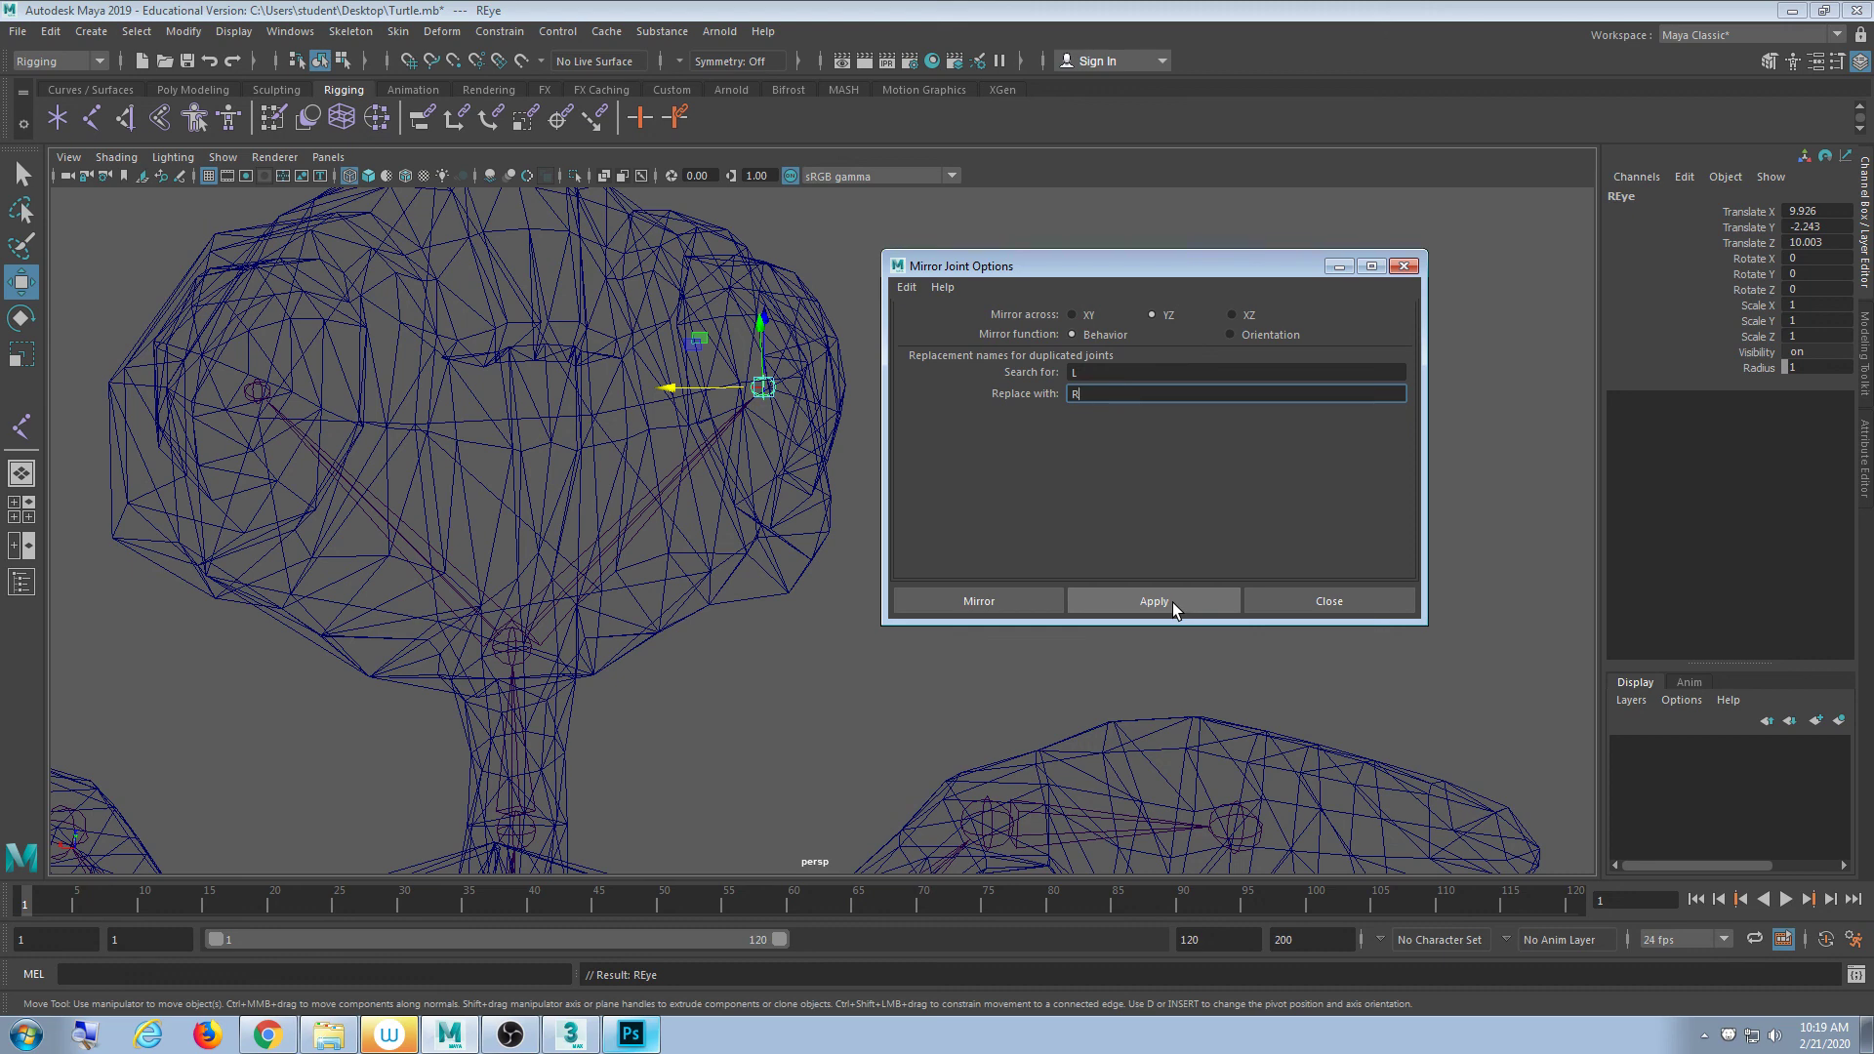
- Close the mirror settings, deselect REye, and zoom out to see the whole turtle
click(1311, 598)
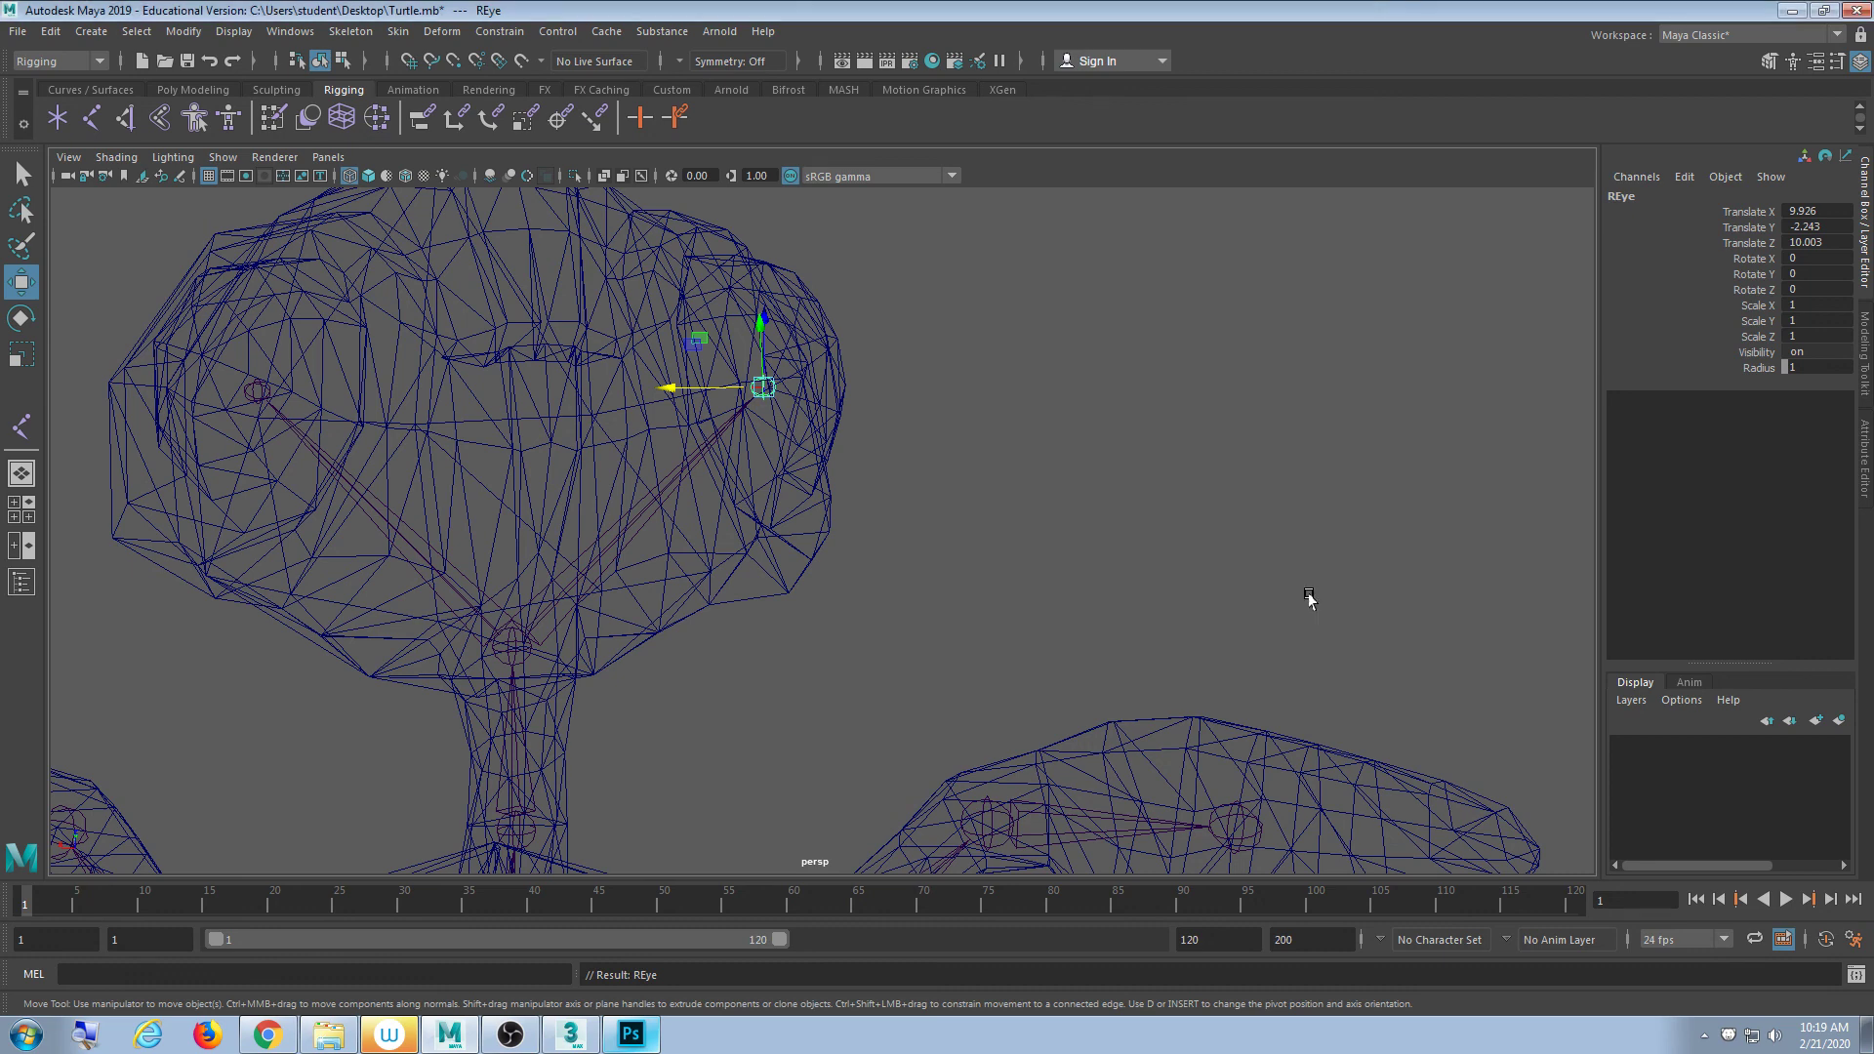
click(1309, 596)
scroll(1191, 591, down, 6)
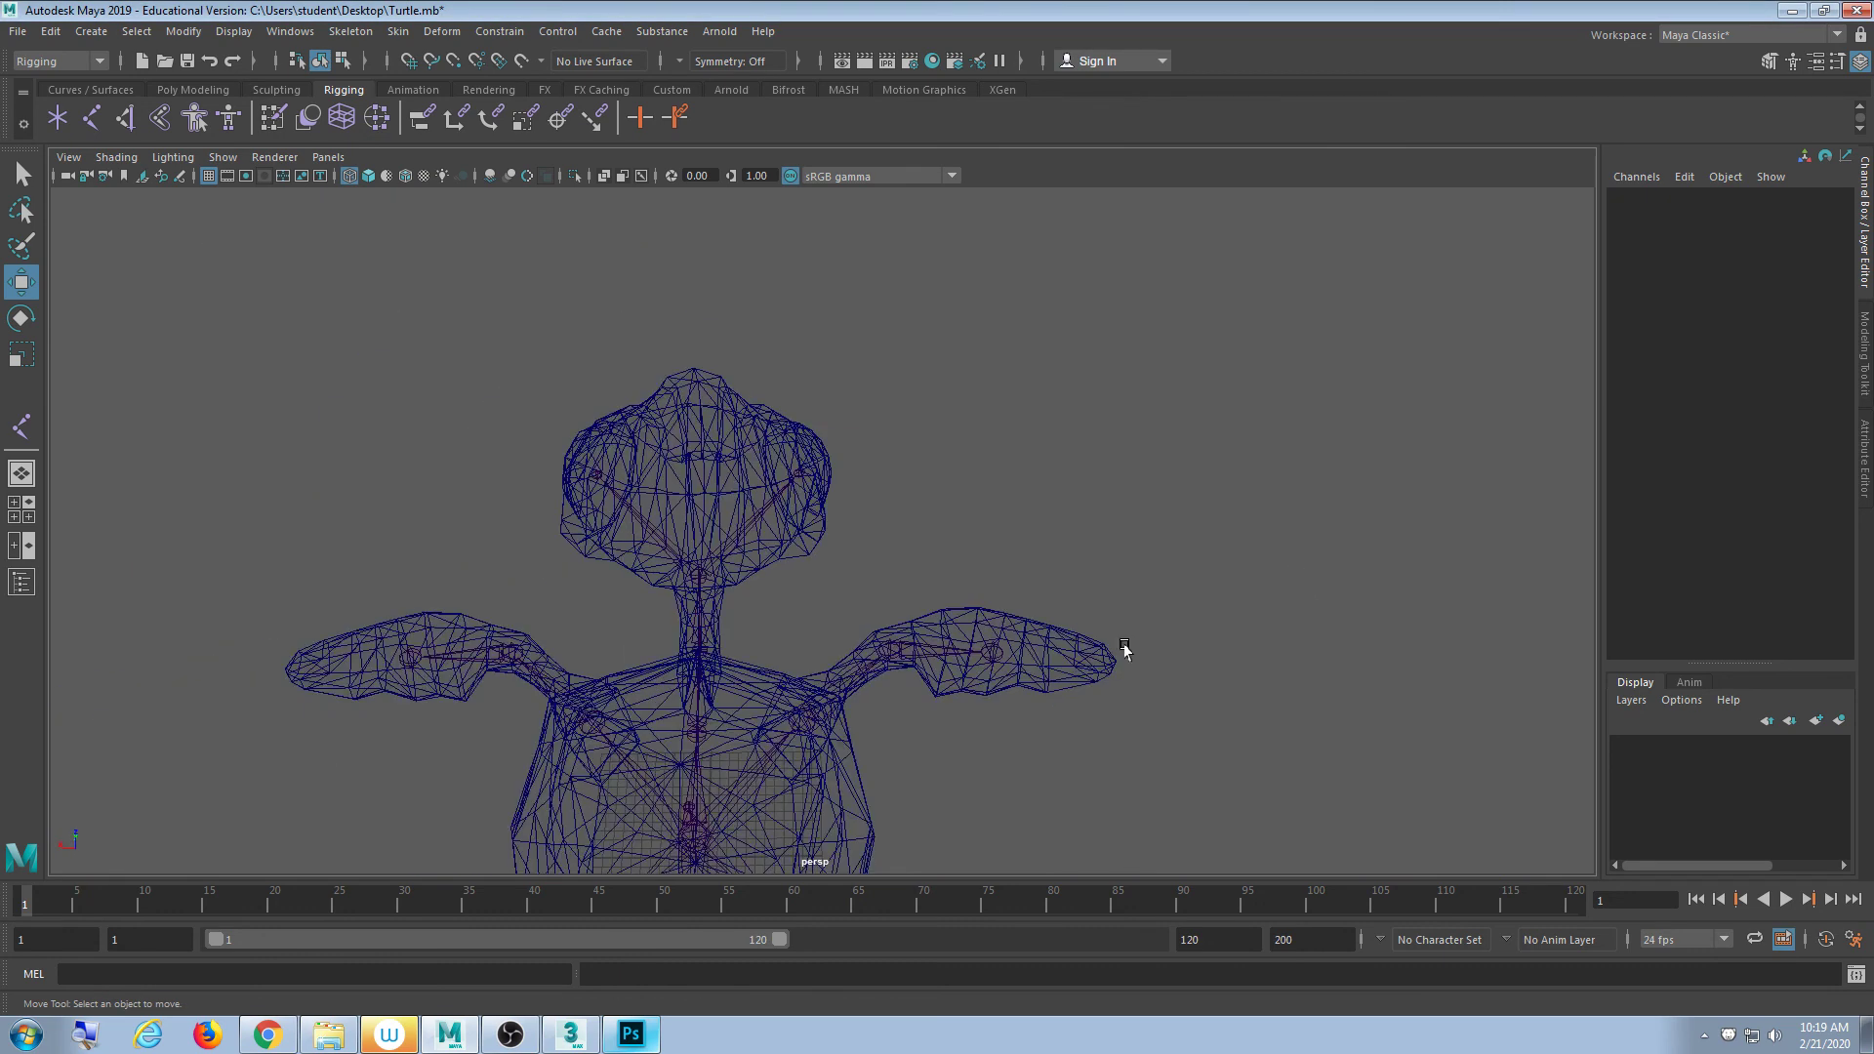
alt+drag(967, 705, 817, 751)
scroll(818, 751, up, 4)
alt+drag(615, 636, 826, 699)
scroll(826, 699, up, 5)
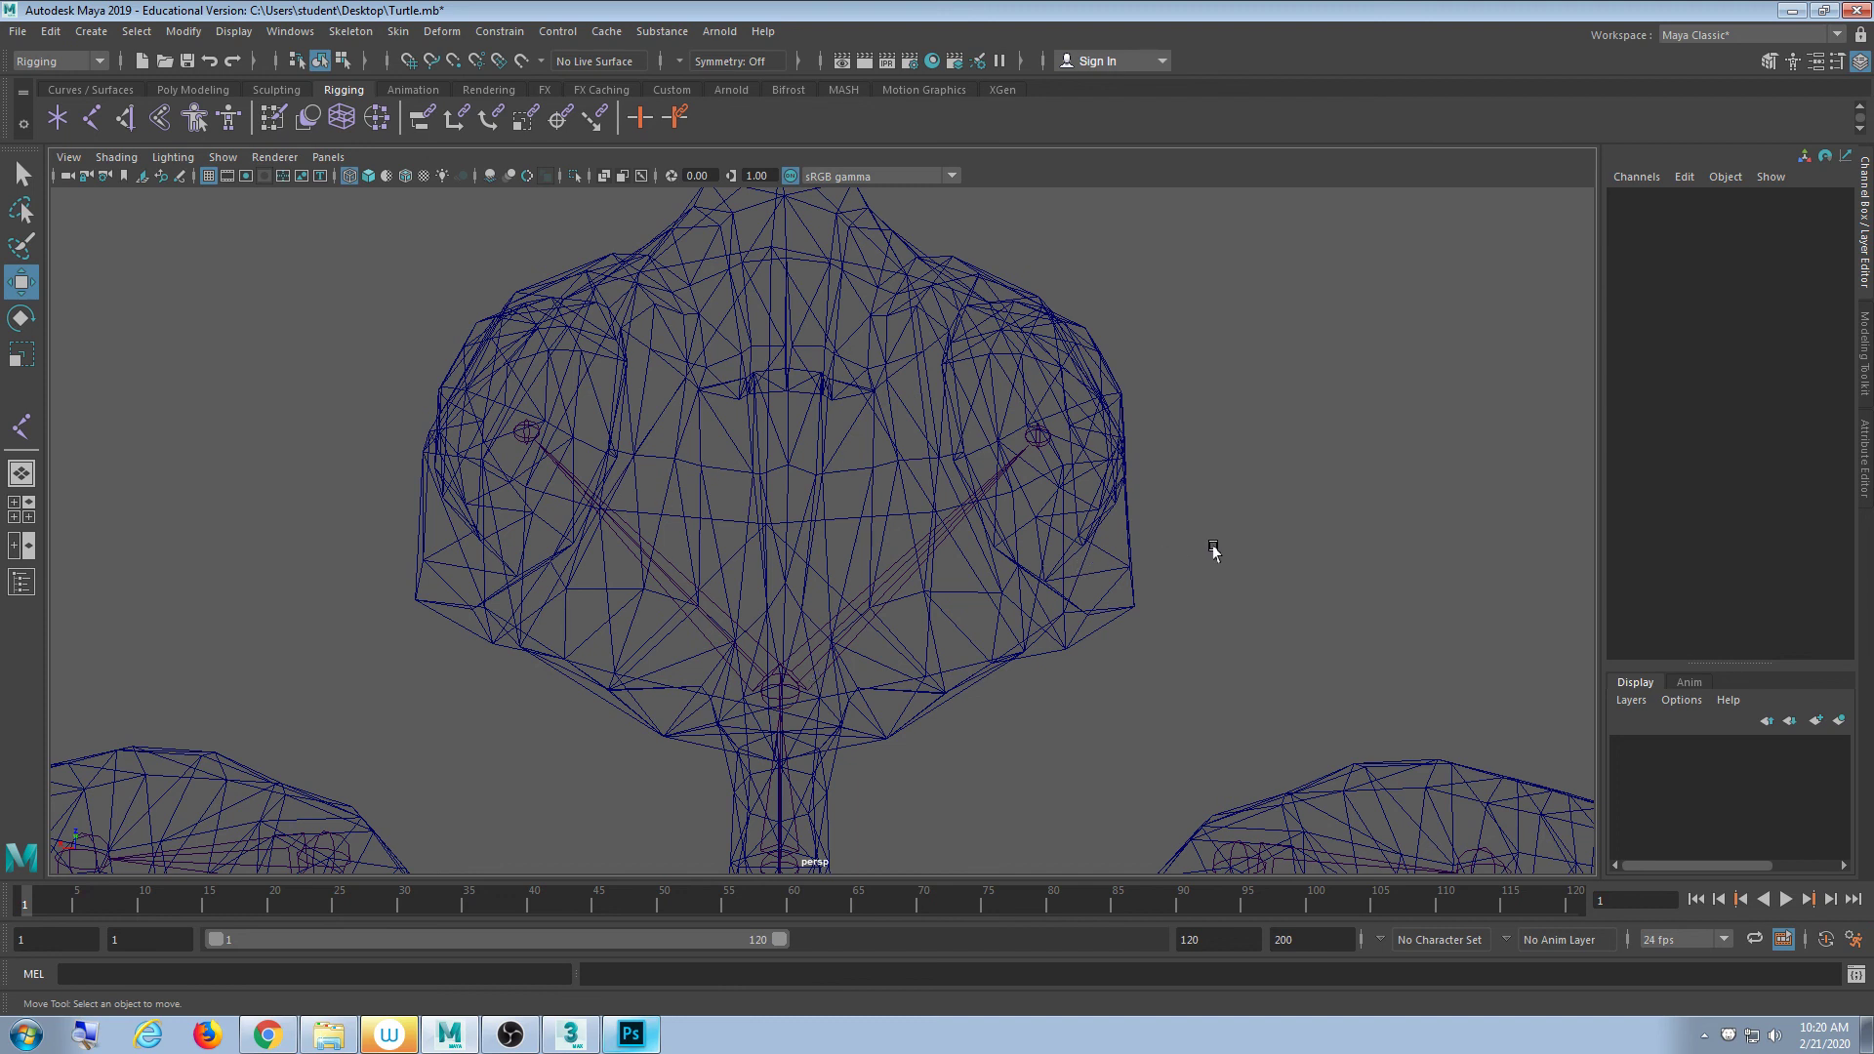
scroll(1094, 586, down, 10)
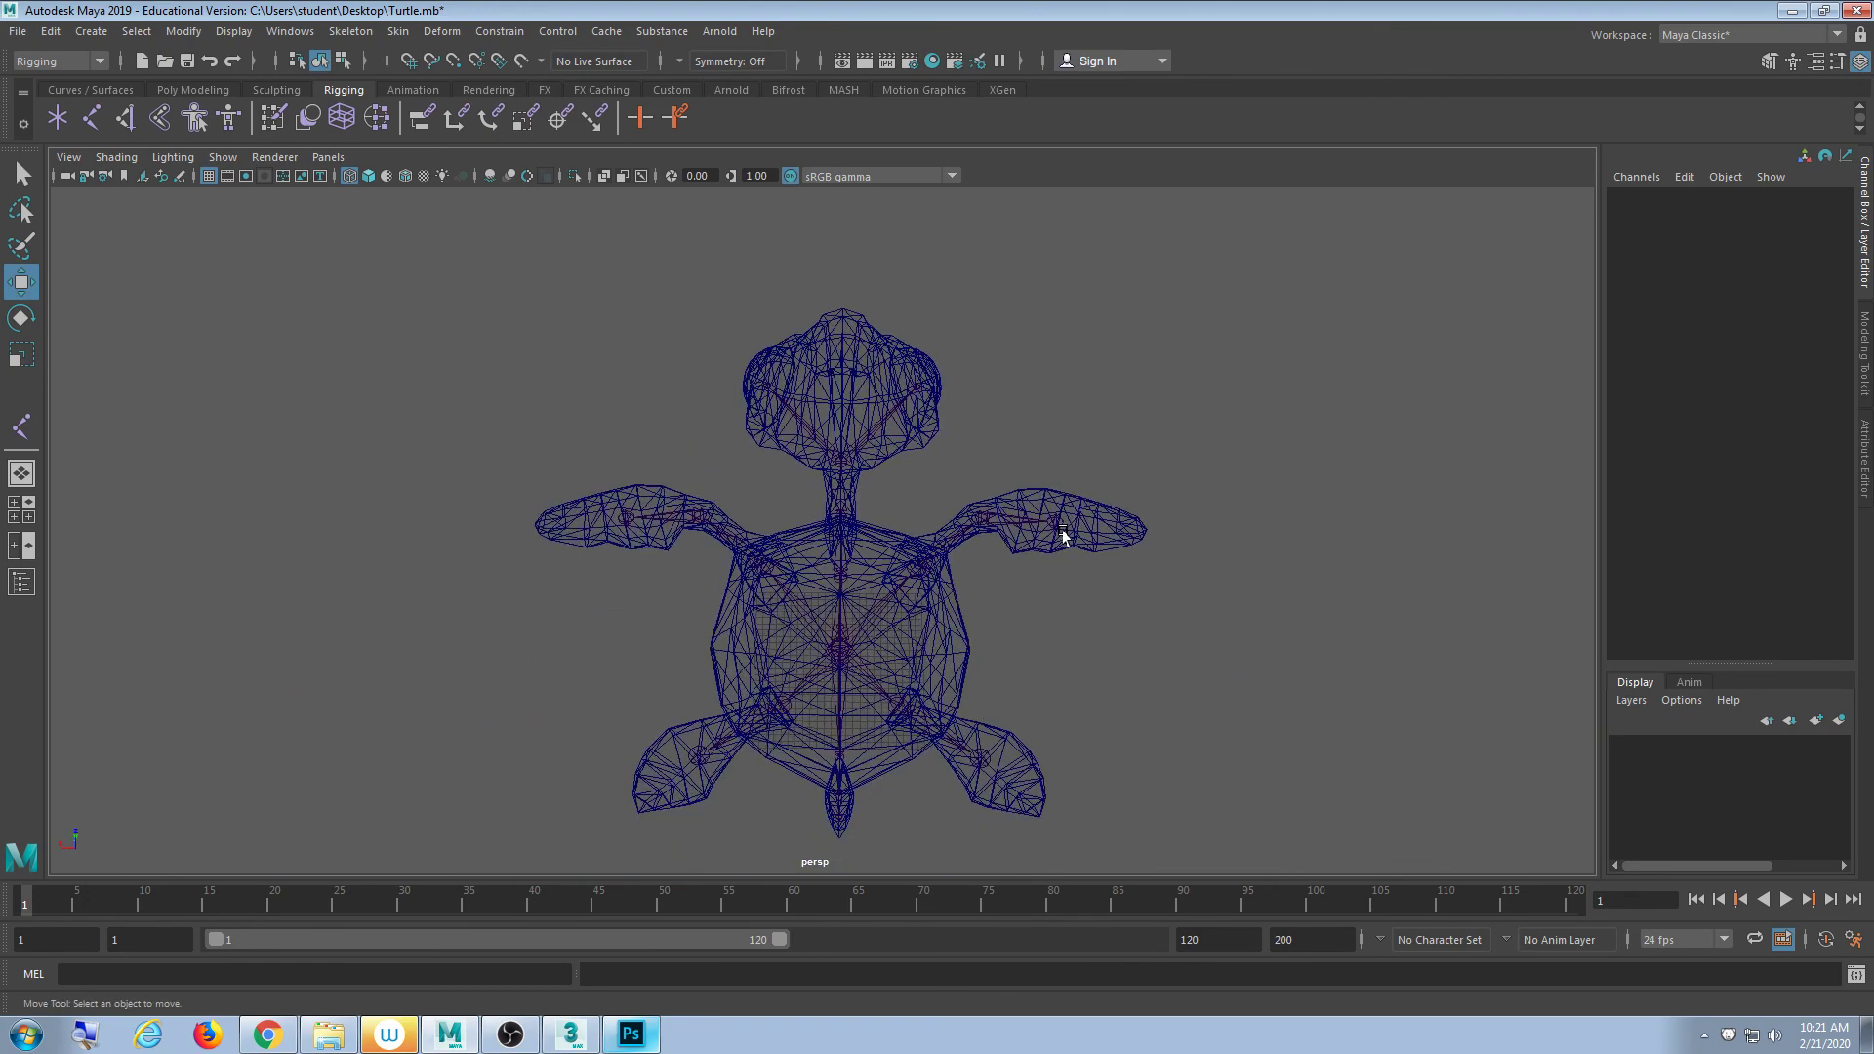
alt+drag(1067, 527, 724, 586)
scroll(895, 518, up, 4)
scroll(849, 661, up, 5)
click(585, 324)
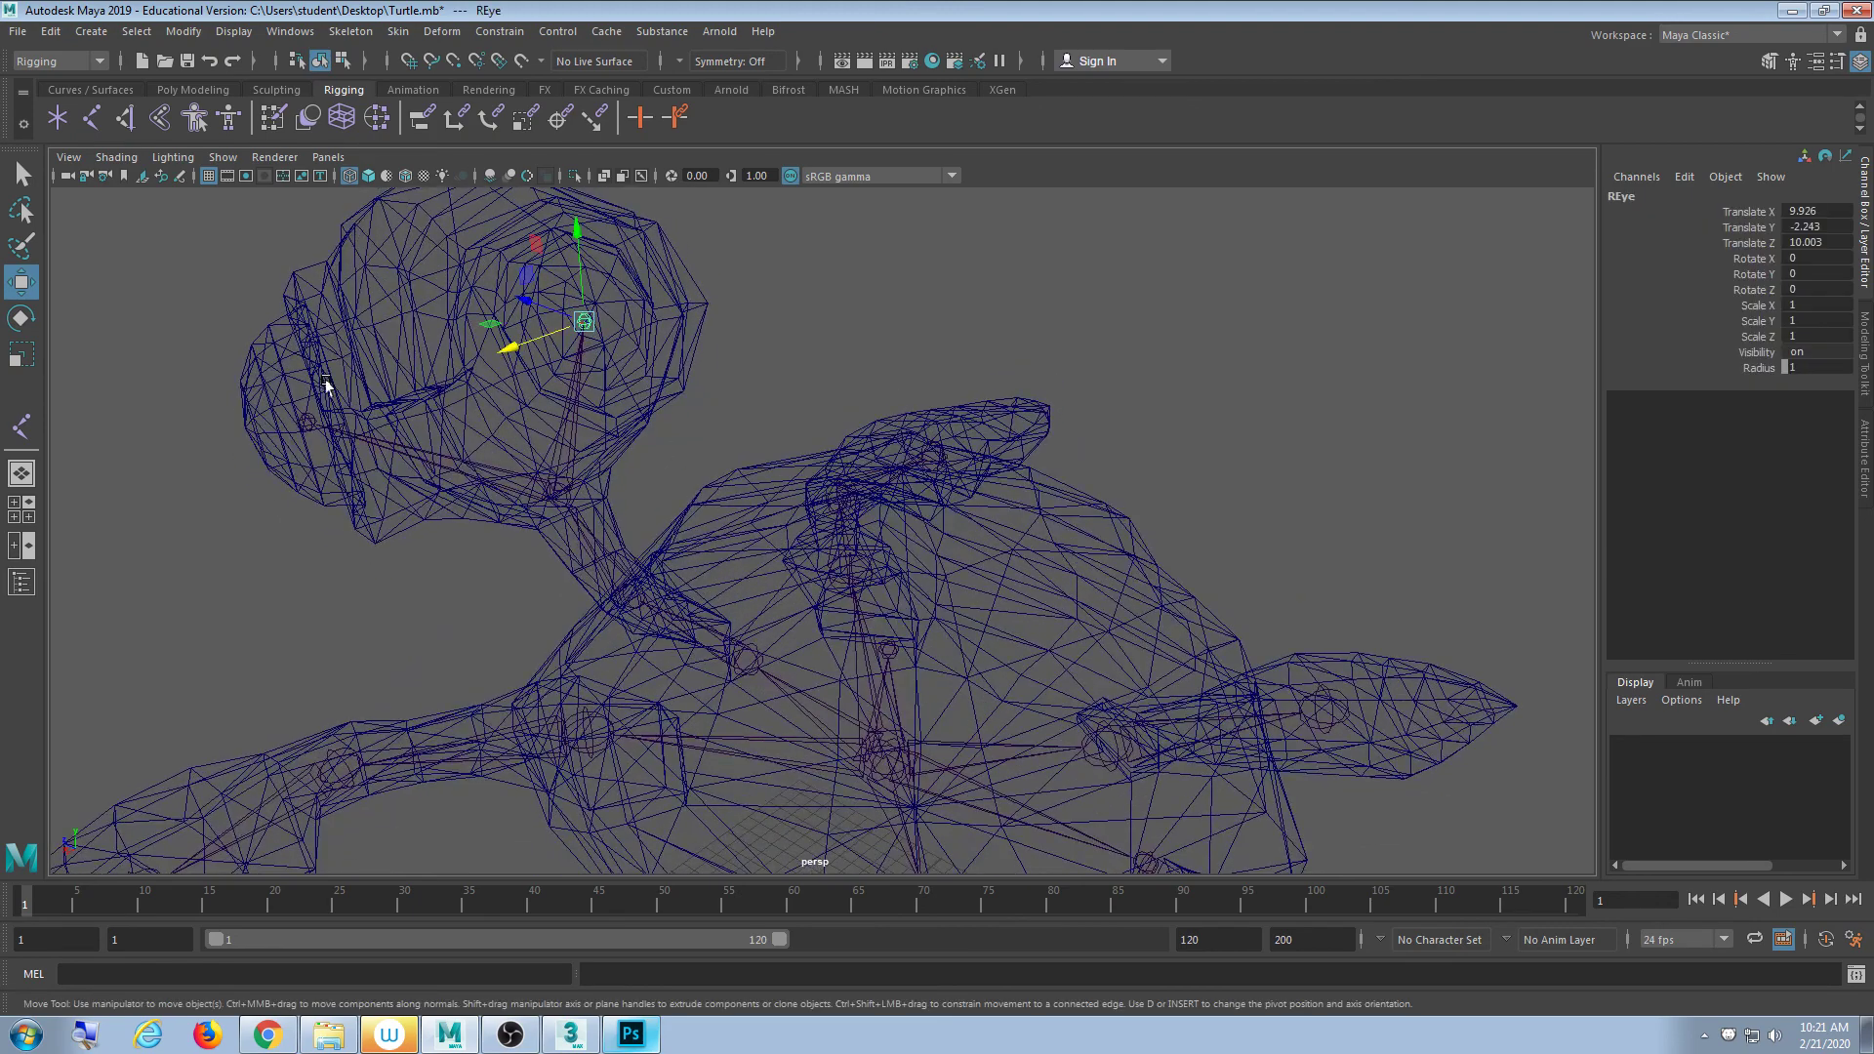
click(890, 659)
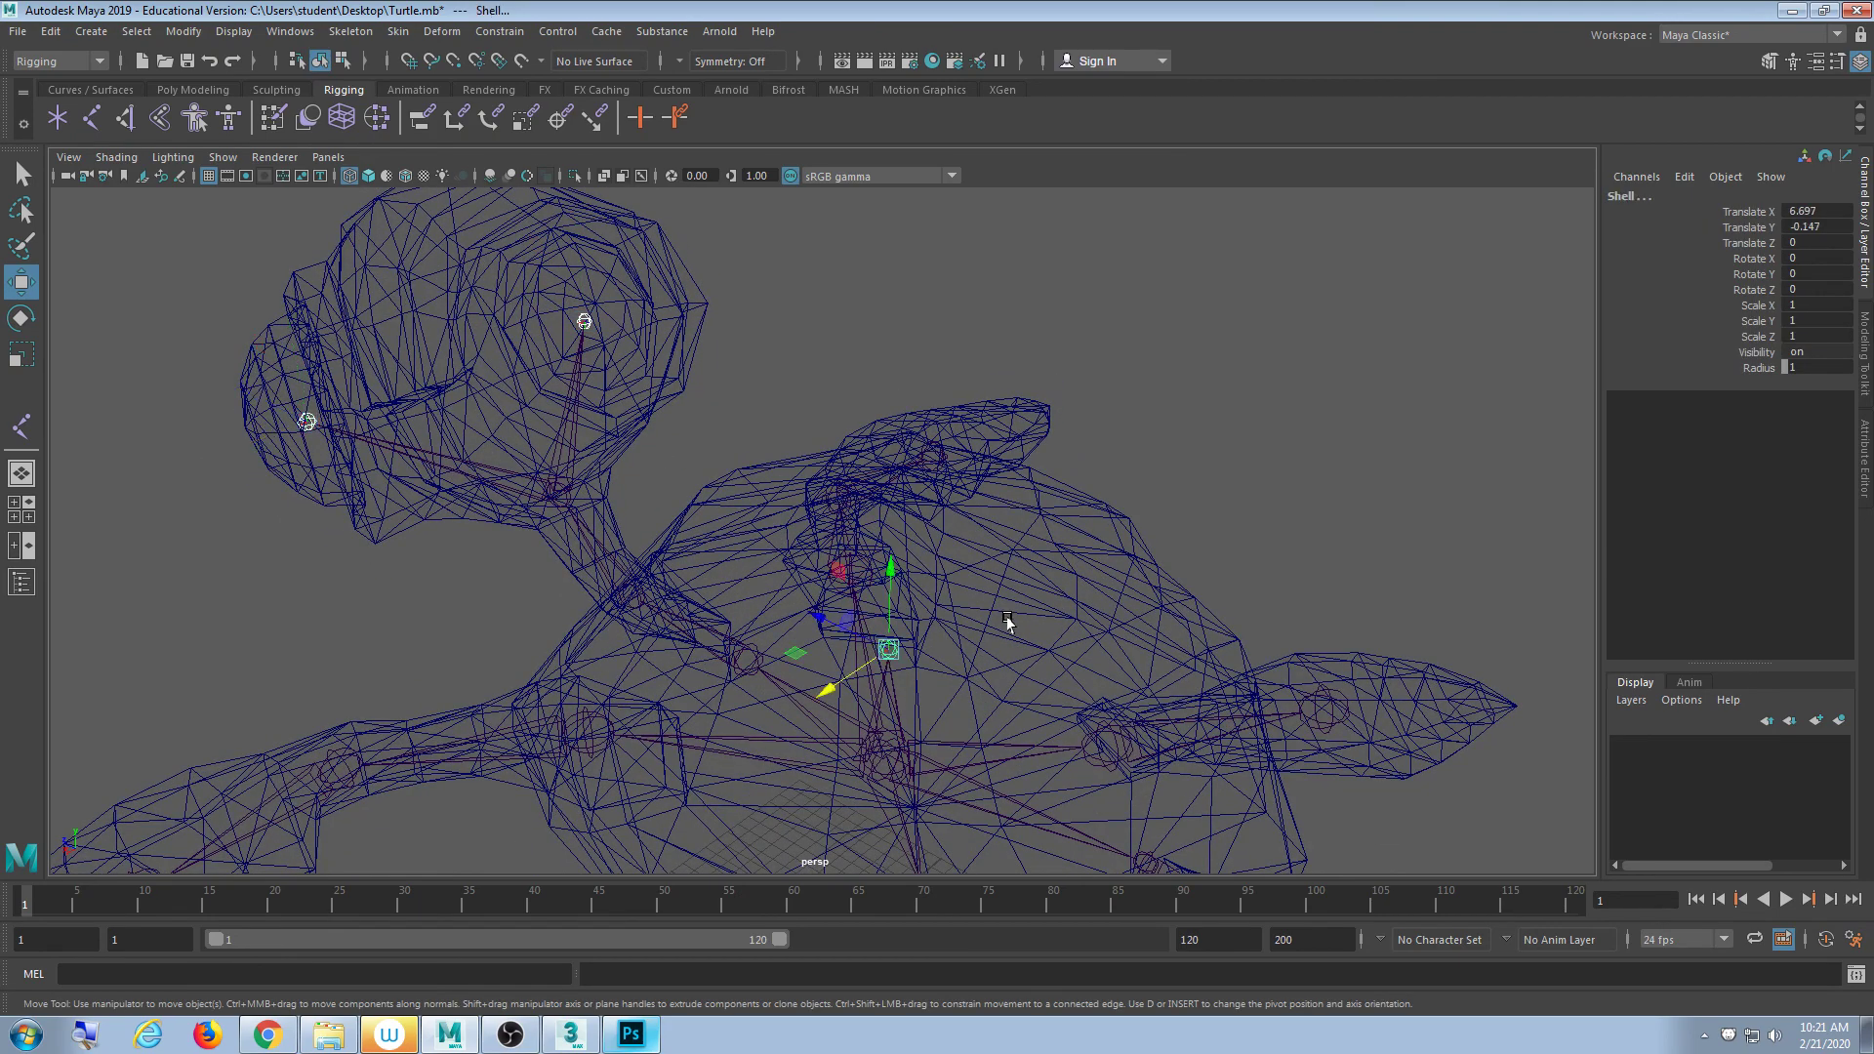
alt+drag(881, 734, 949, 701)
click(1138, 397)
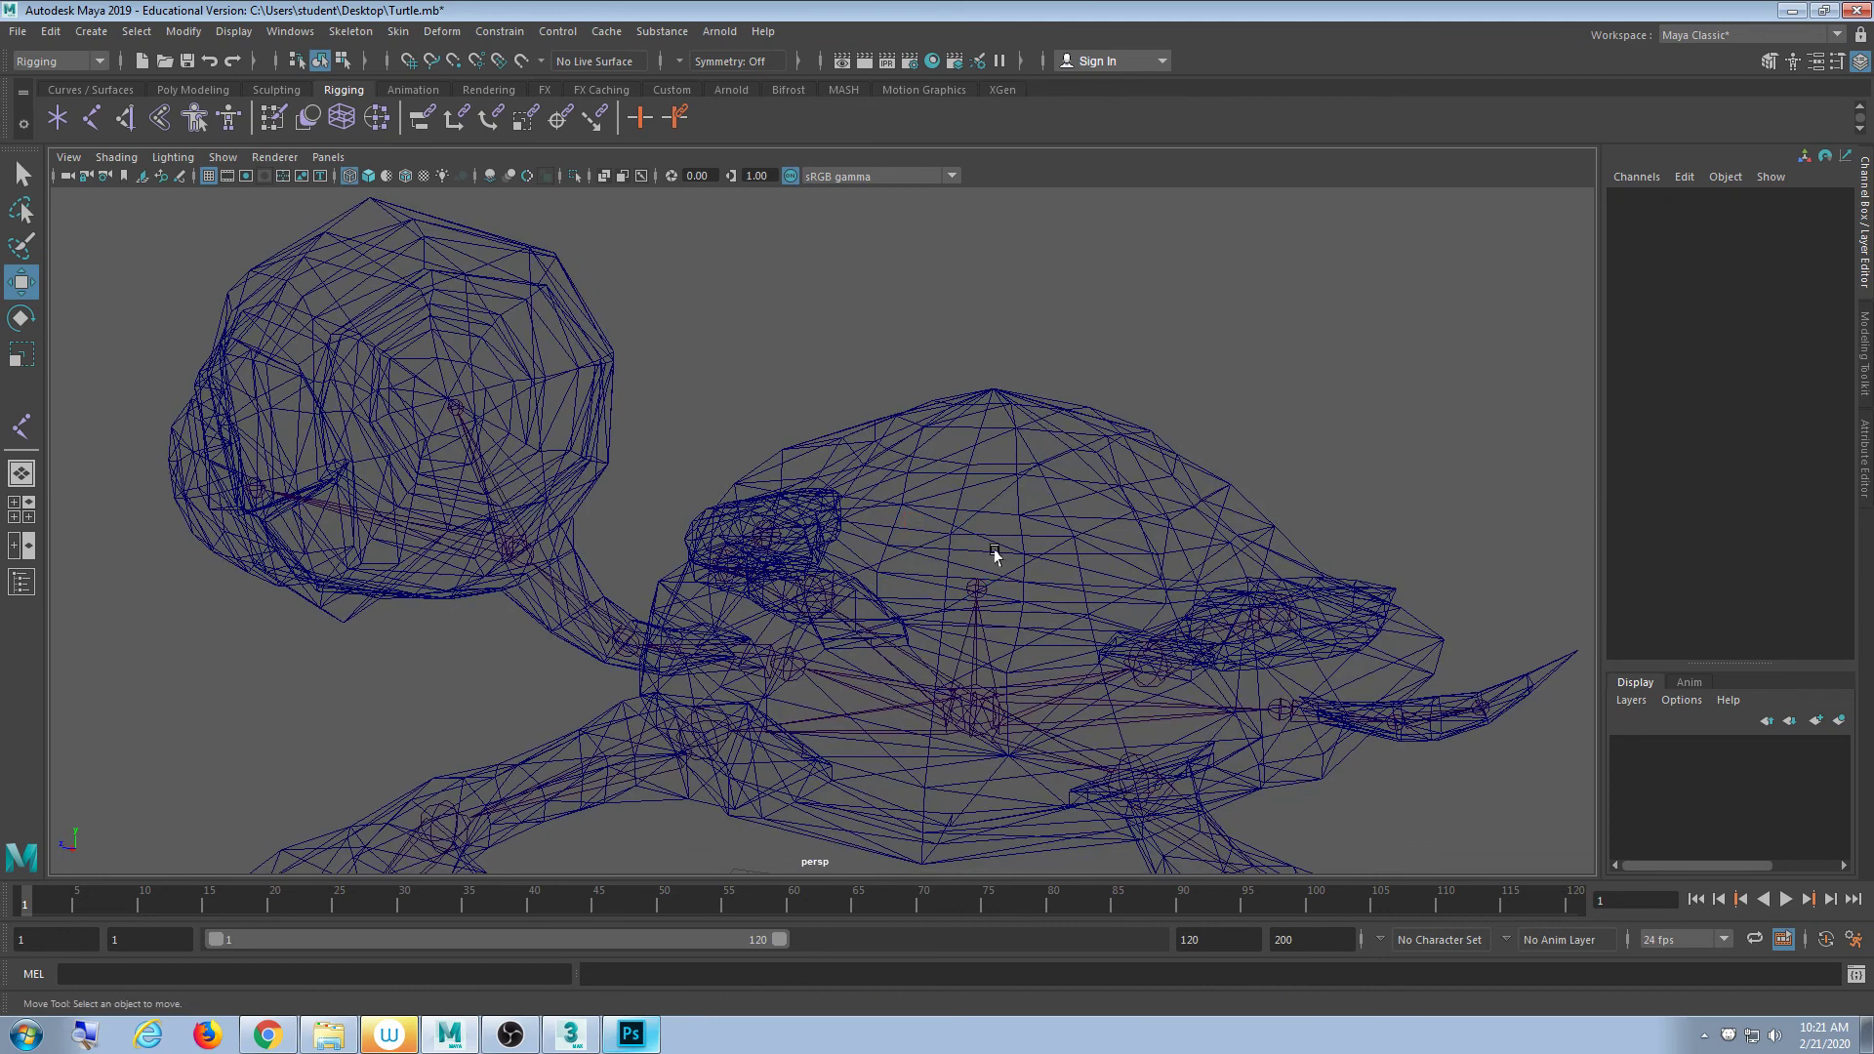
click(968, 575)
click(974, 586)
drag(976, 588, 1034, 397)
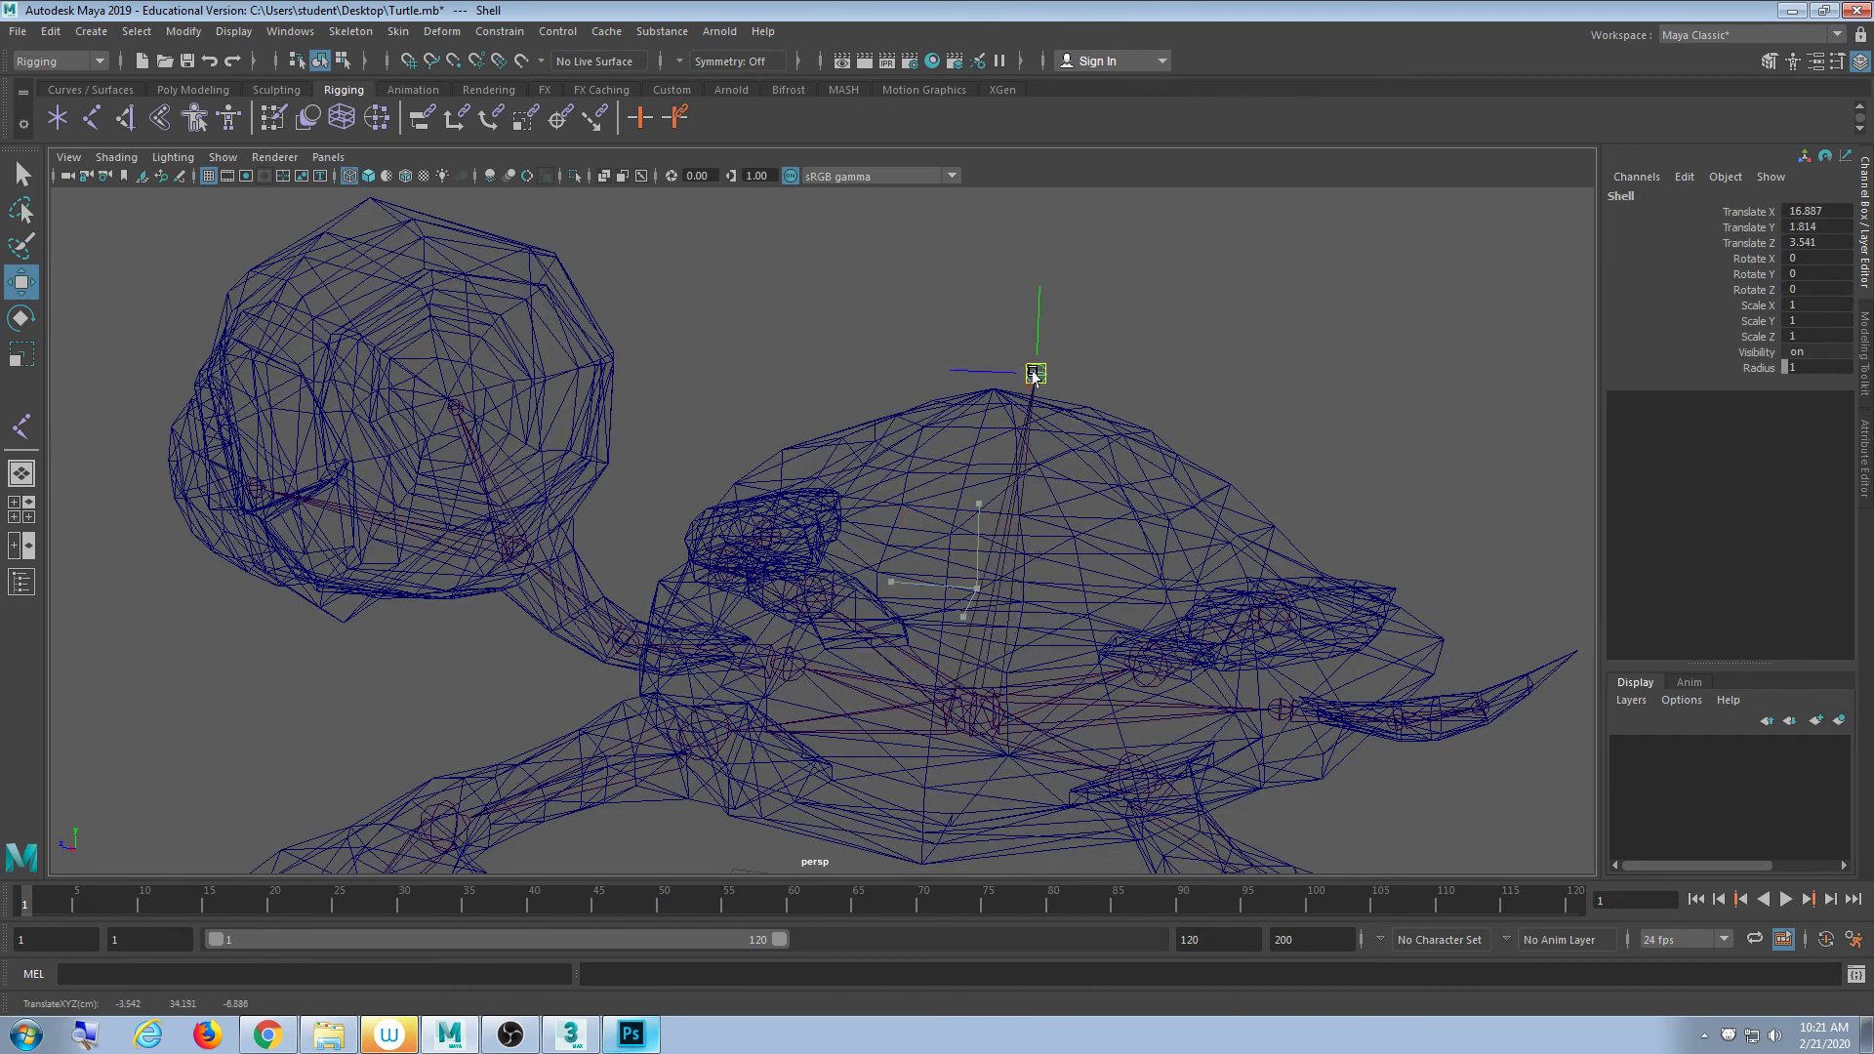
key(ctrl+z)
click(454, 405)
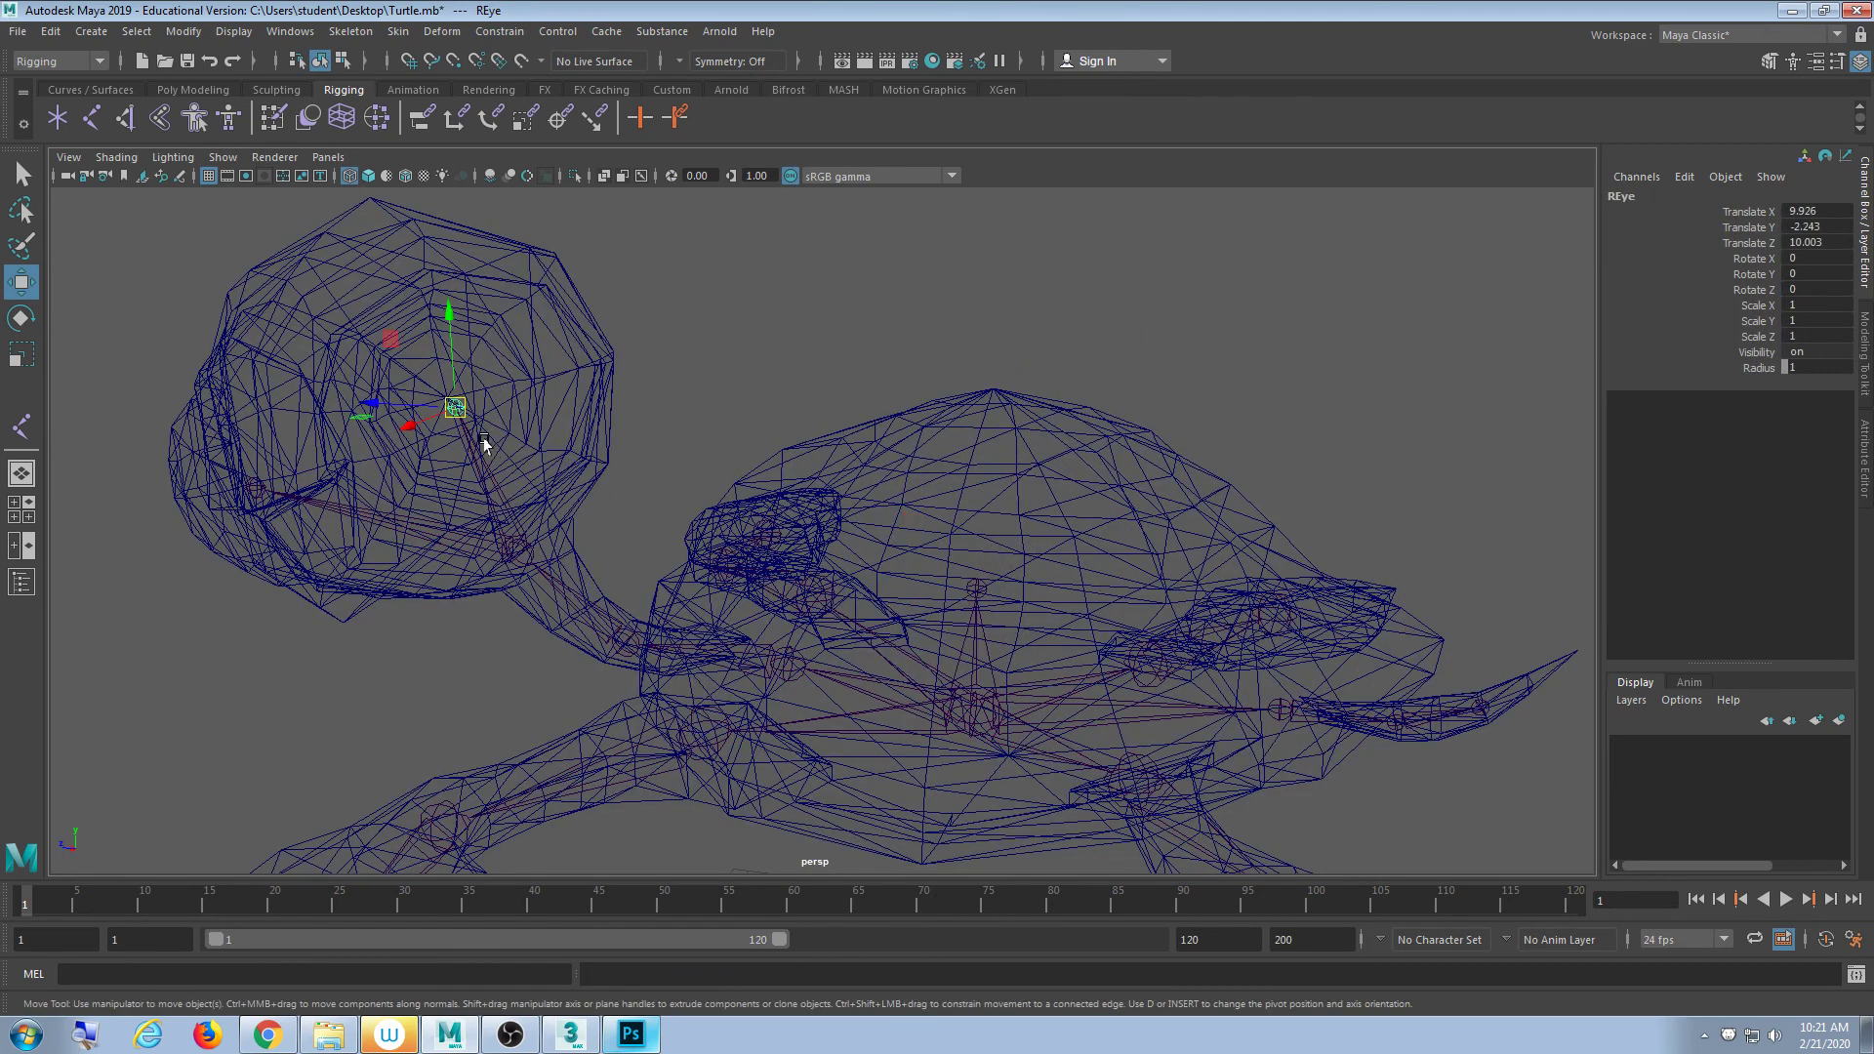
drag(455, 405, 236, 441)
click(280, 459)
key(ctrl+z)
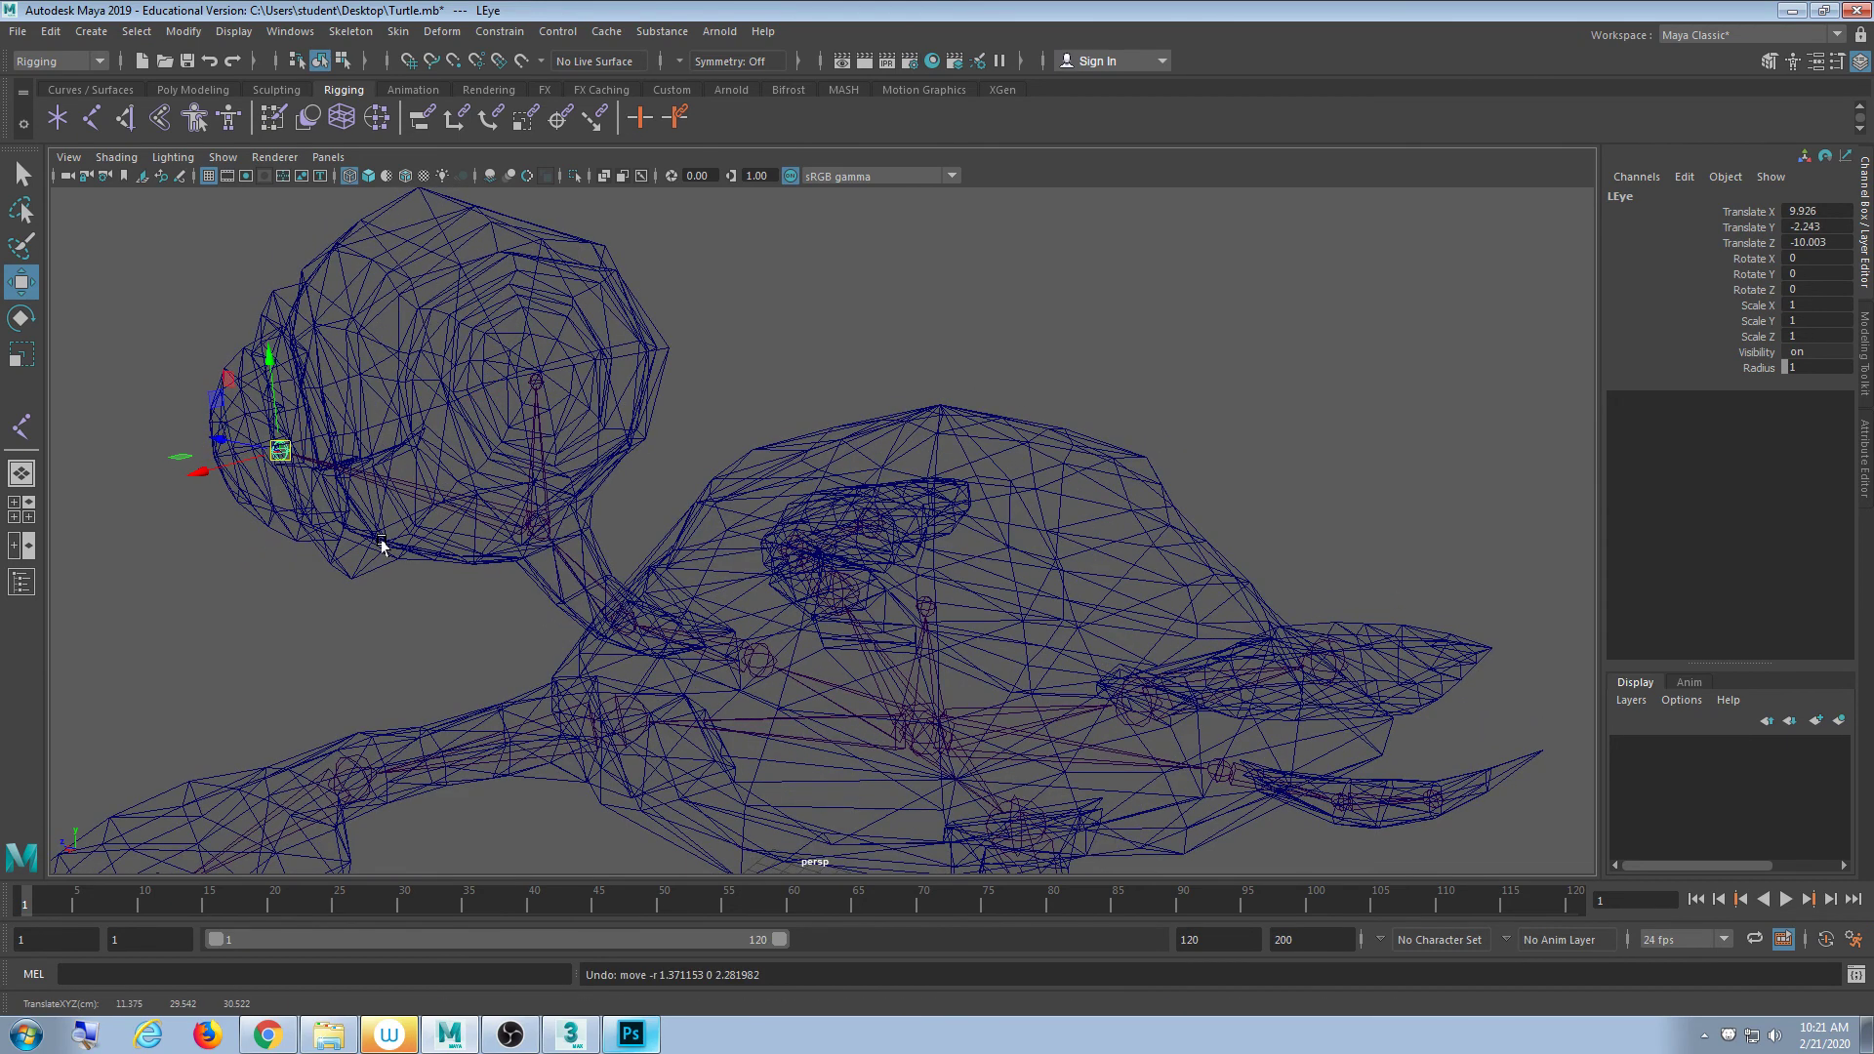
click(535, 381)
drag(536, 381, 636, 370)
key(ctrl+z)
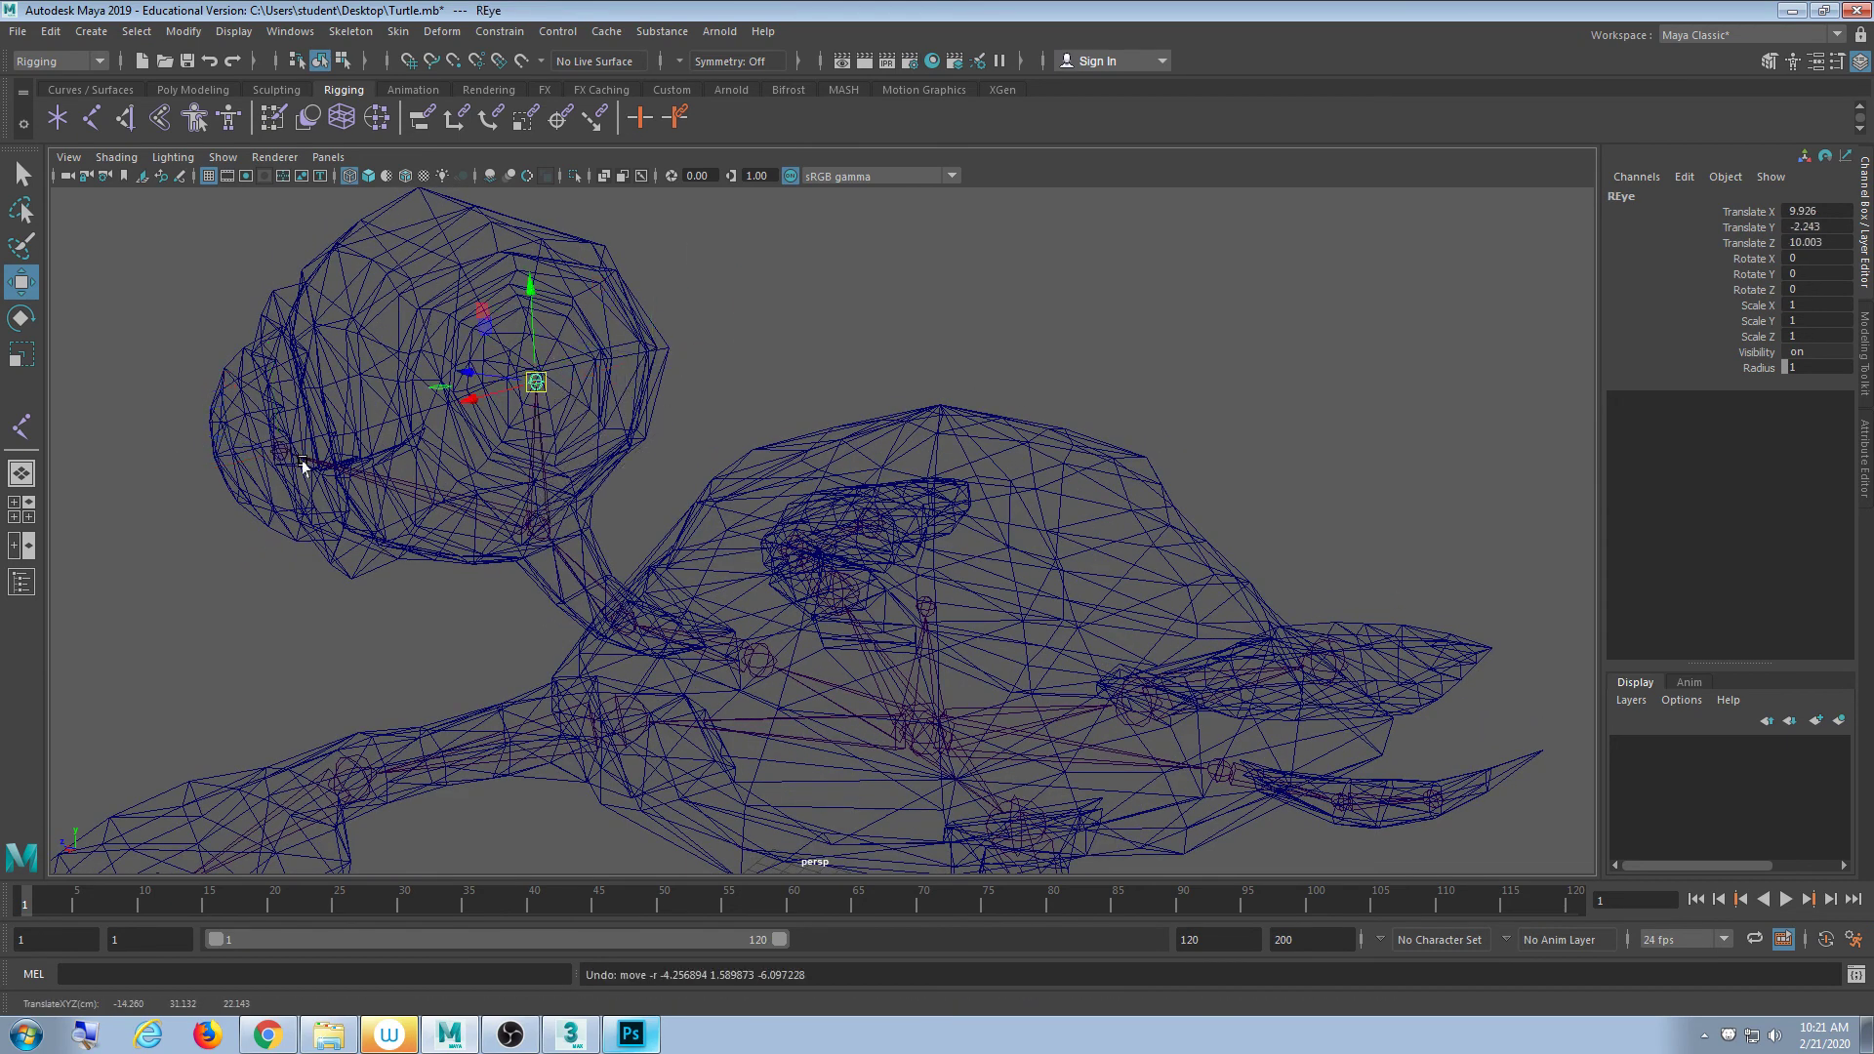
shift+click(274, 448)
click(922, 606)
alt+drag(922, 606, 1137, 663)
click(1088, 476)
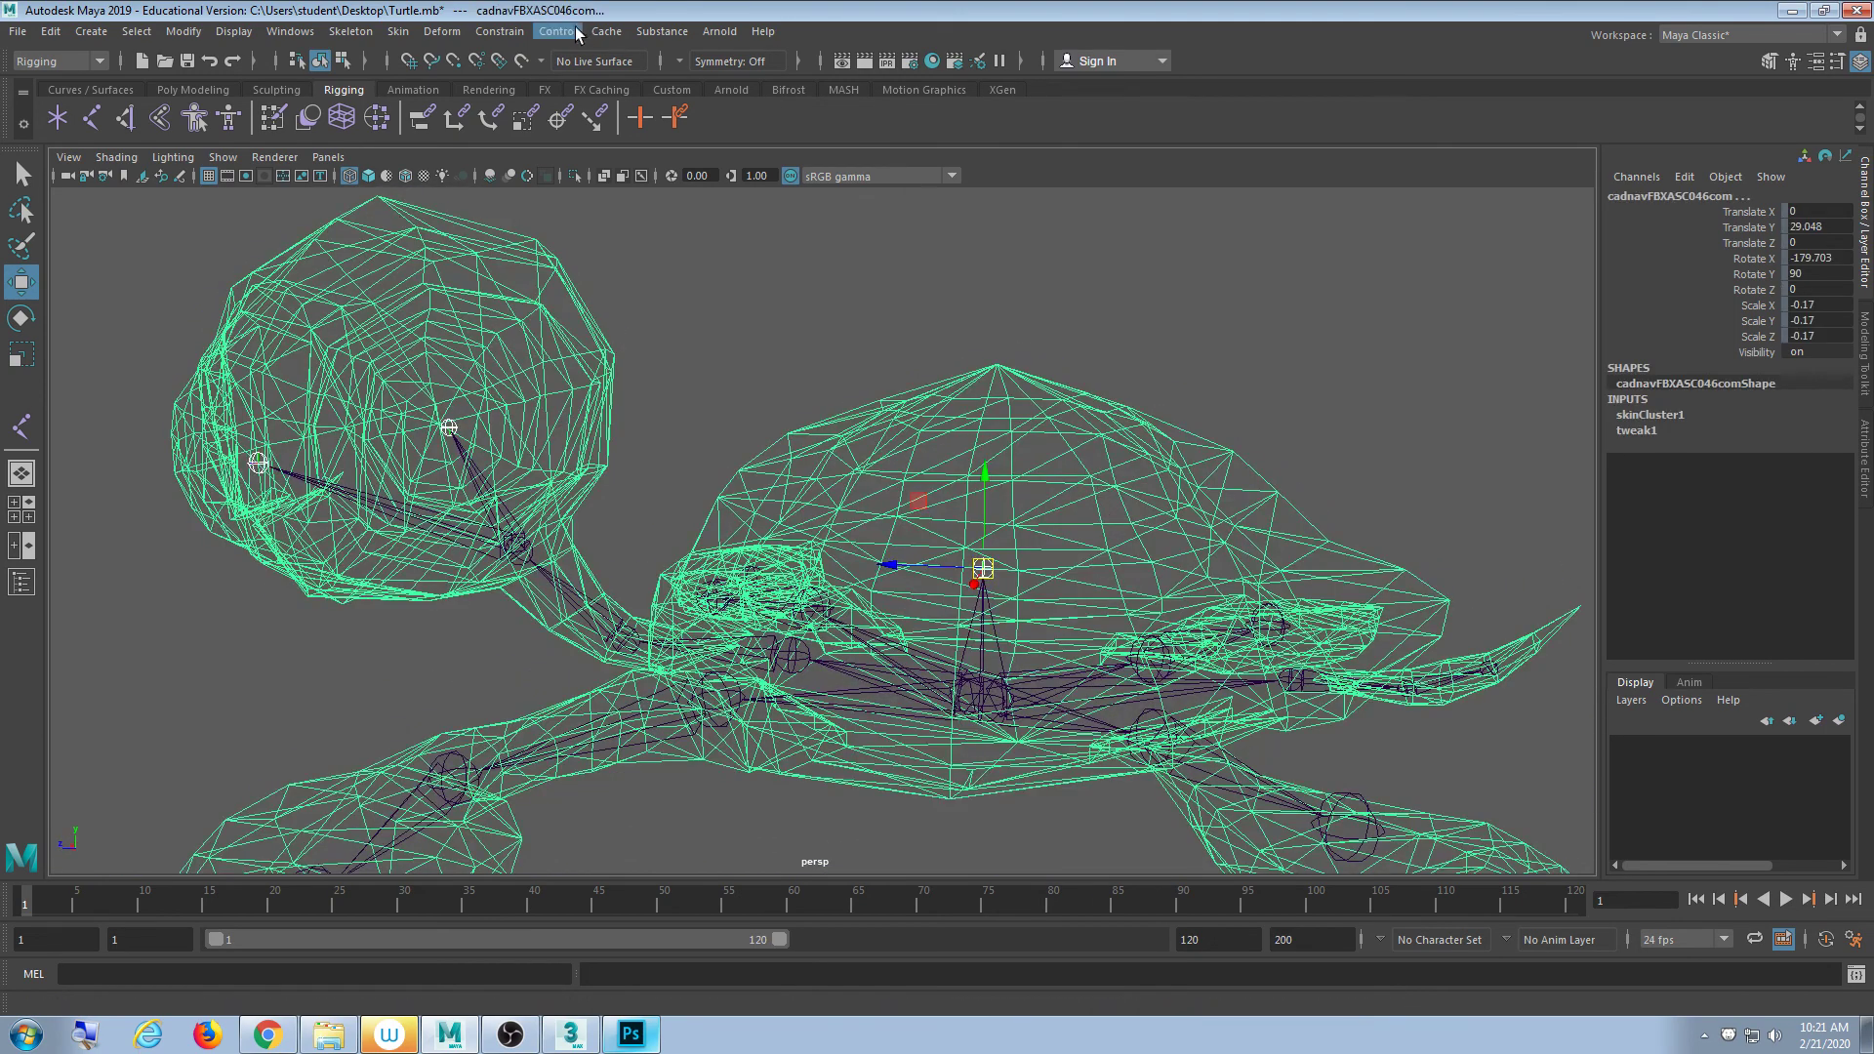
- Reveal the Skin > Edit Influences > Add Influence submenu
click(399, 32)
click(495, 8)
click(350, 31)
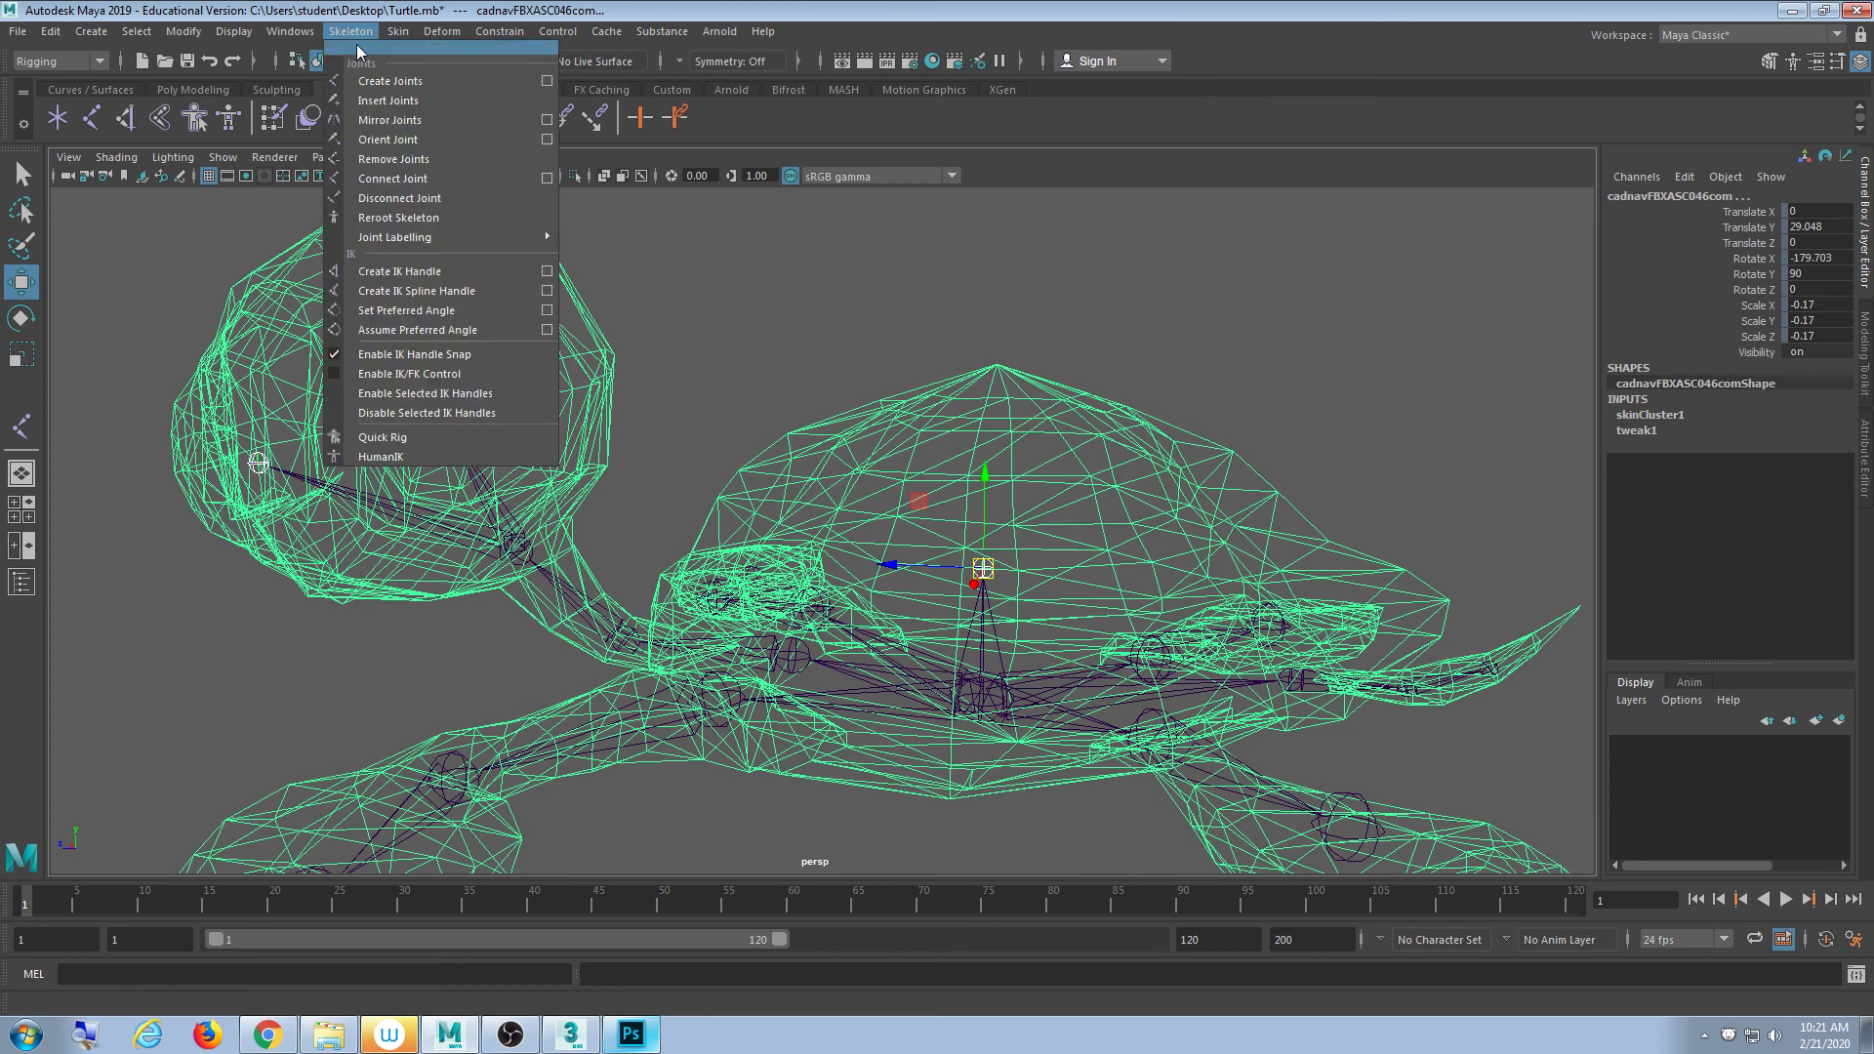
mouse_move(390, 37)
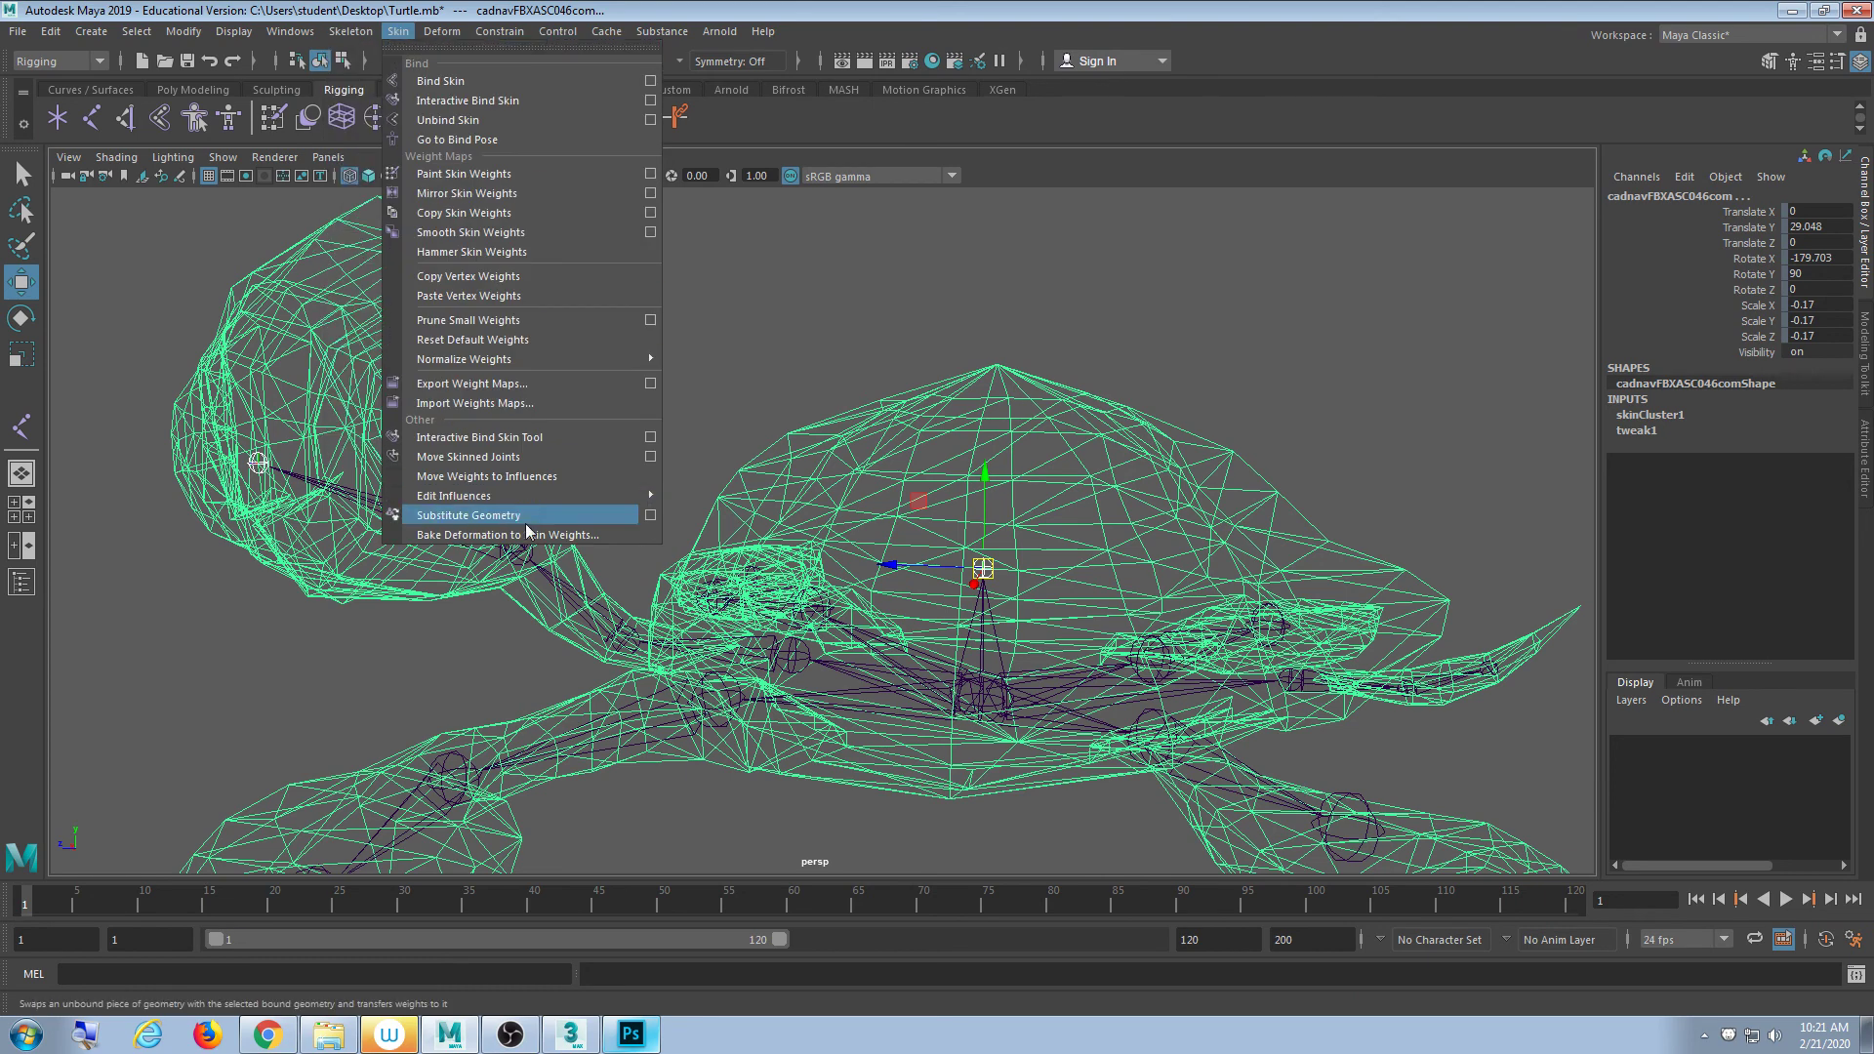
mouse_move(522, 499)
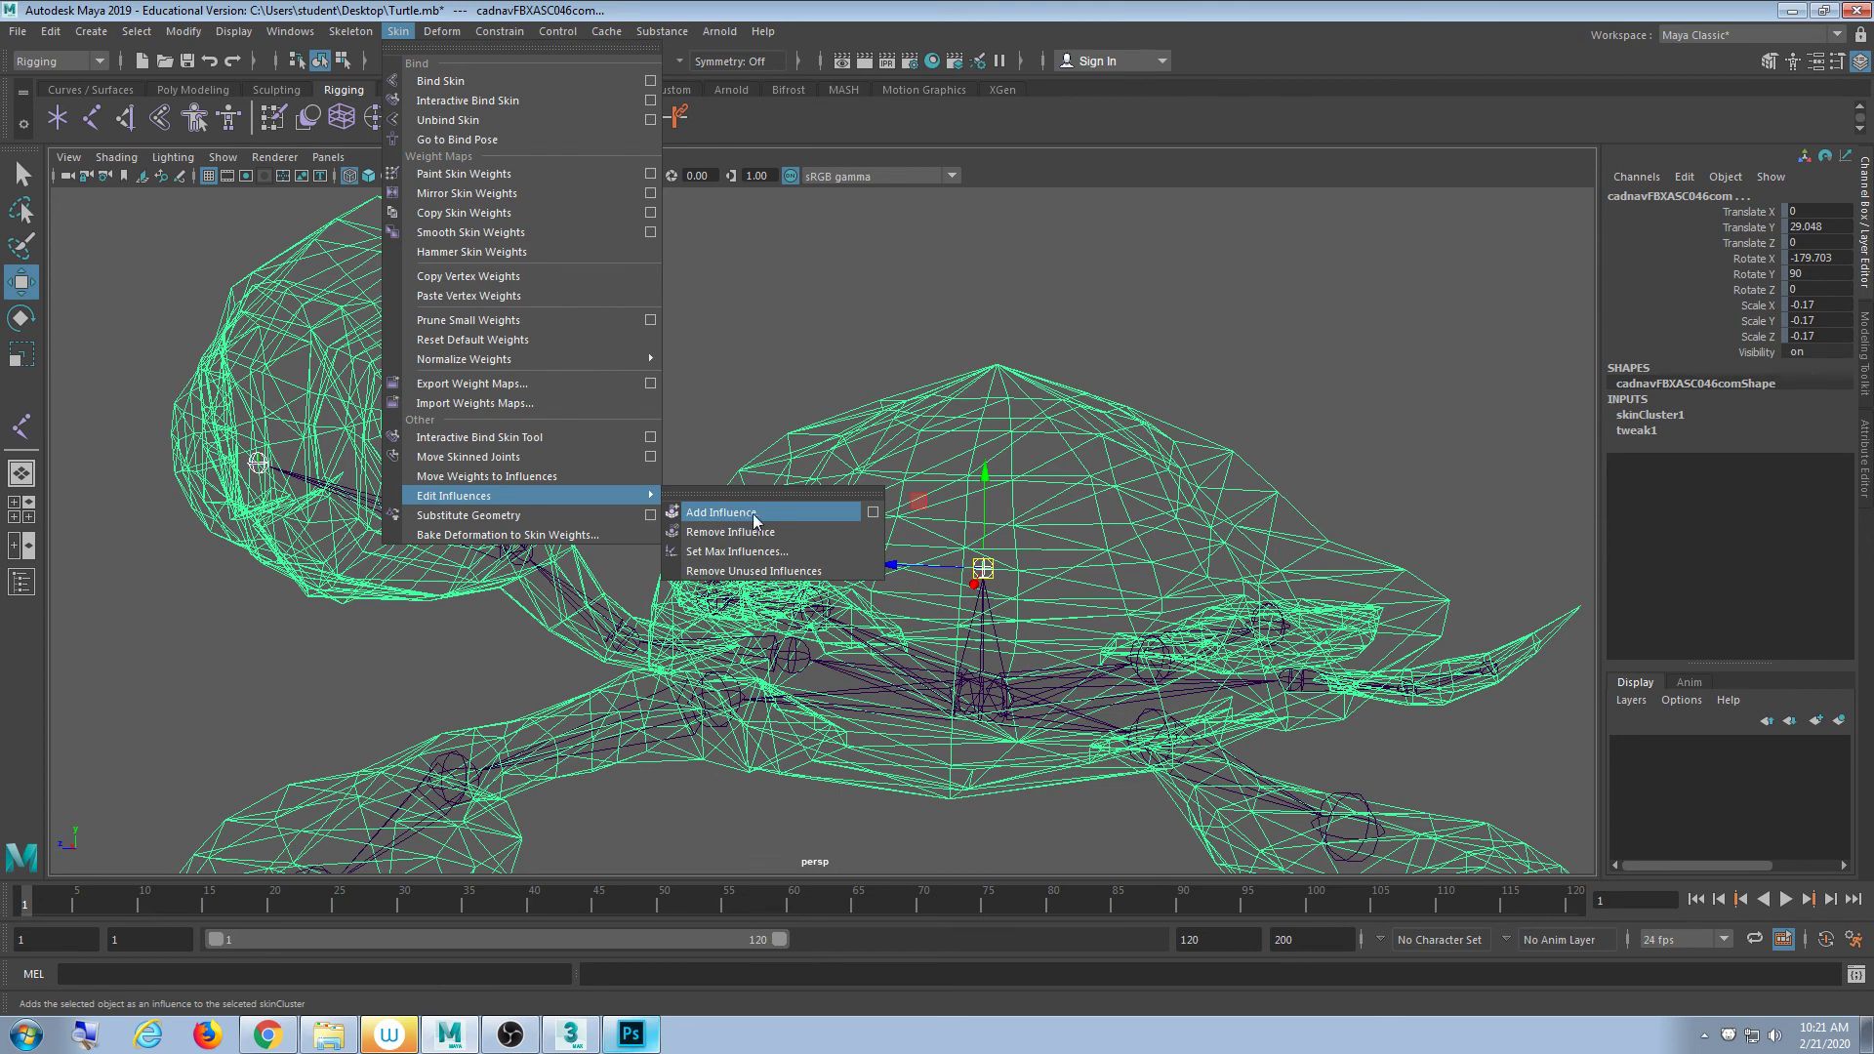
mouse_move(633, 497)
- Add Shell as an influence with Lock weights checked in Add Influence Options
click(872, 513)
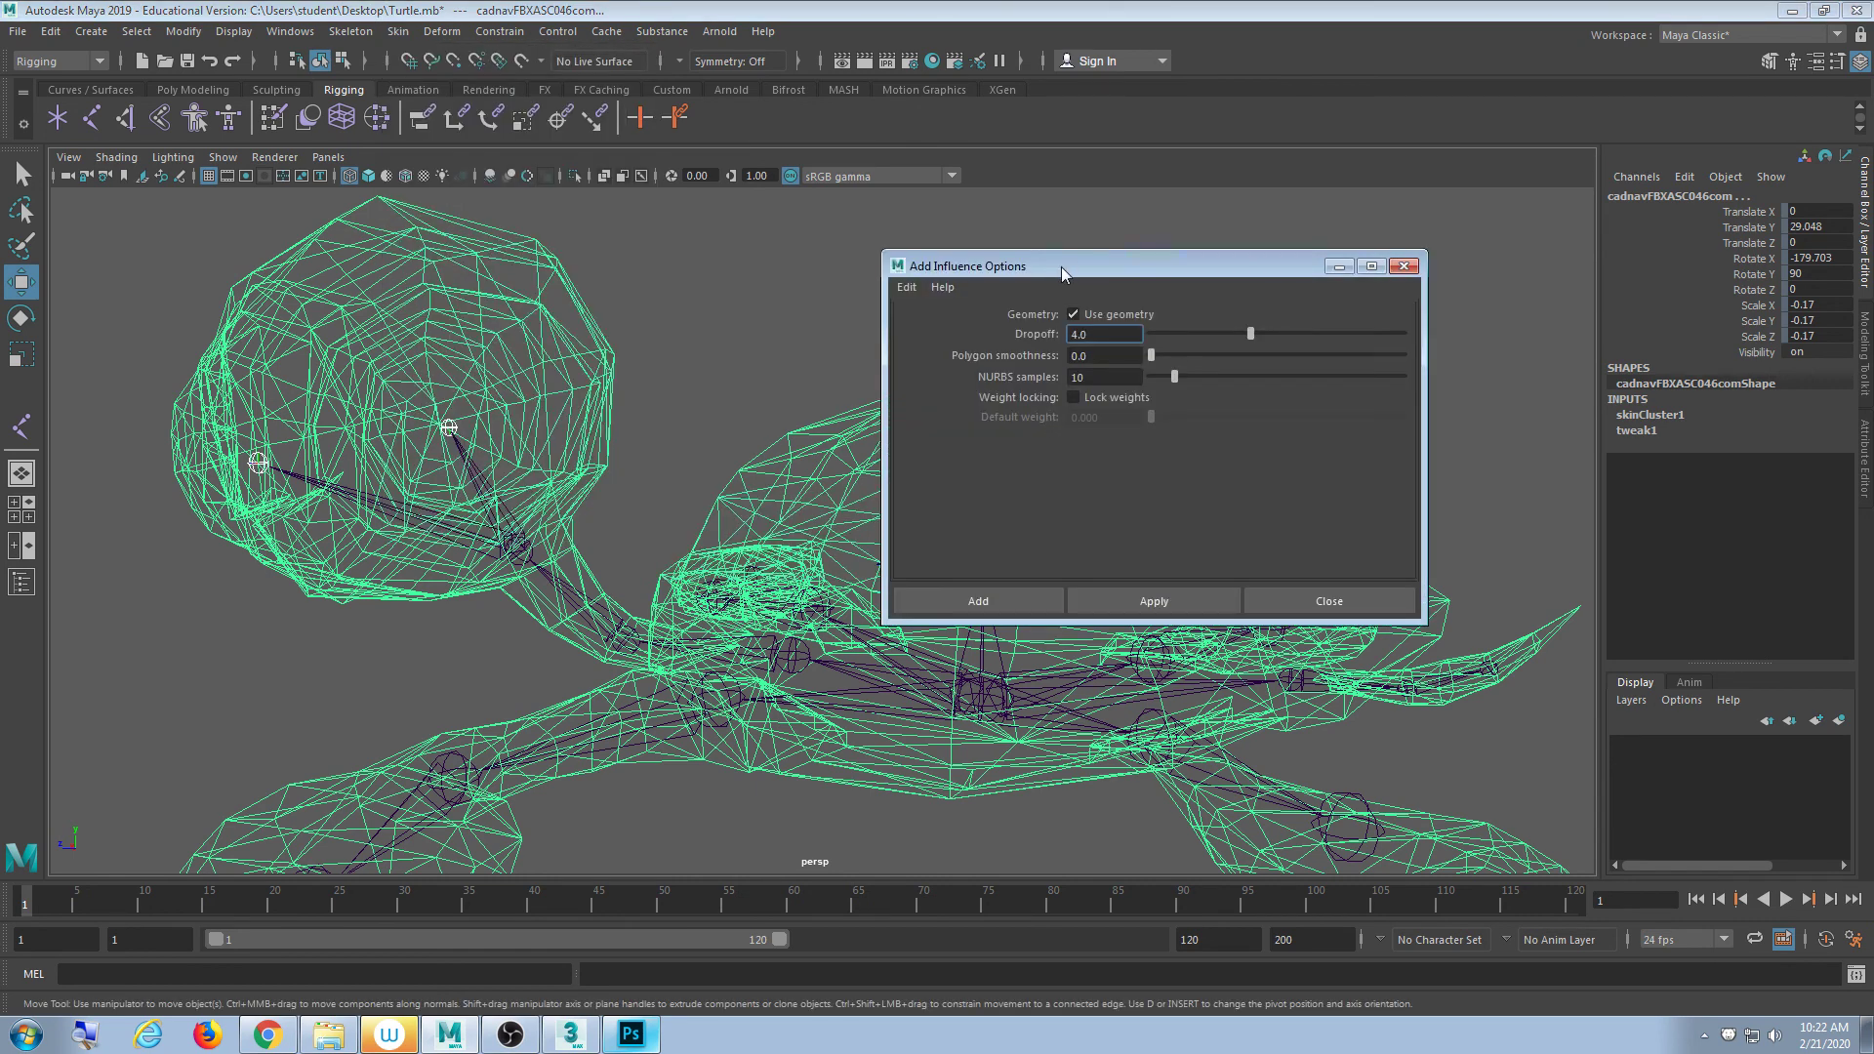
drag(1062, 267, 390, 277)
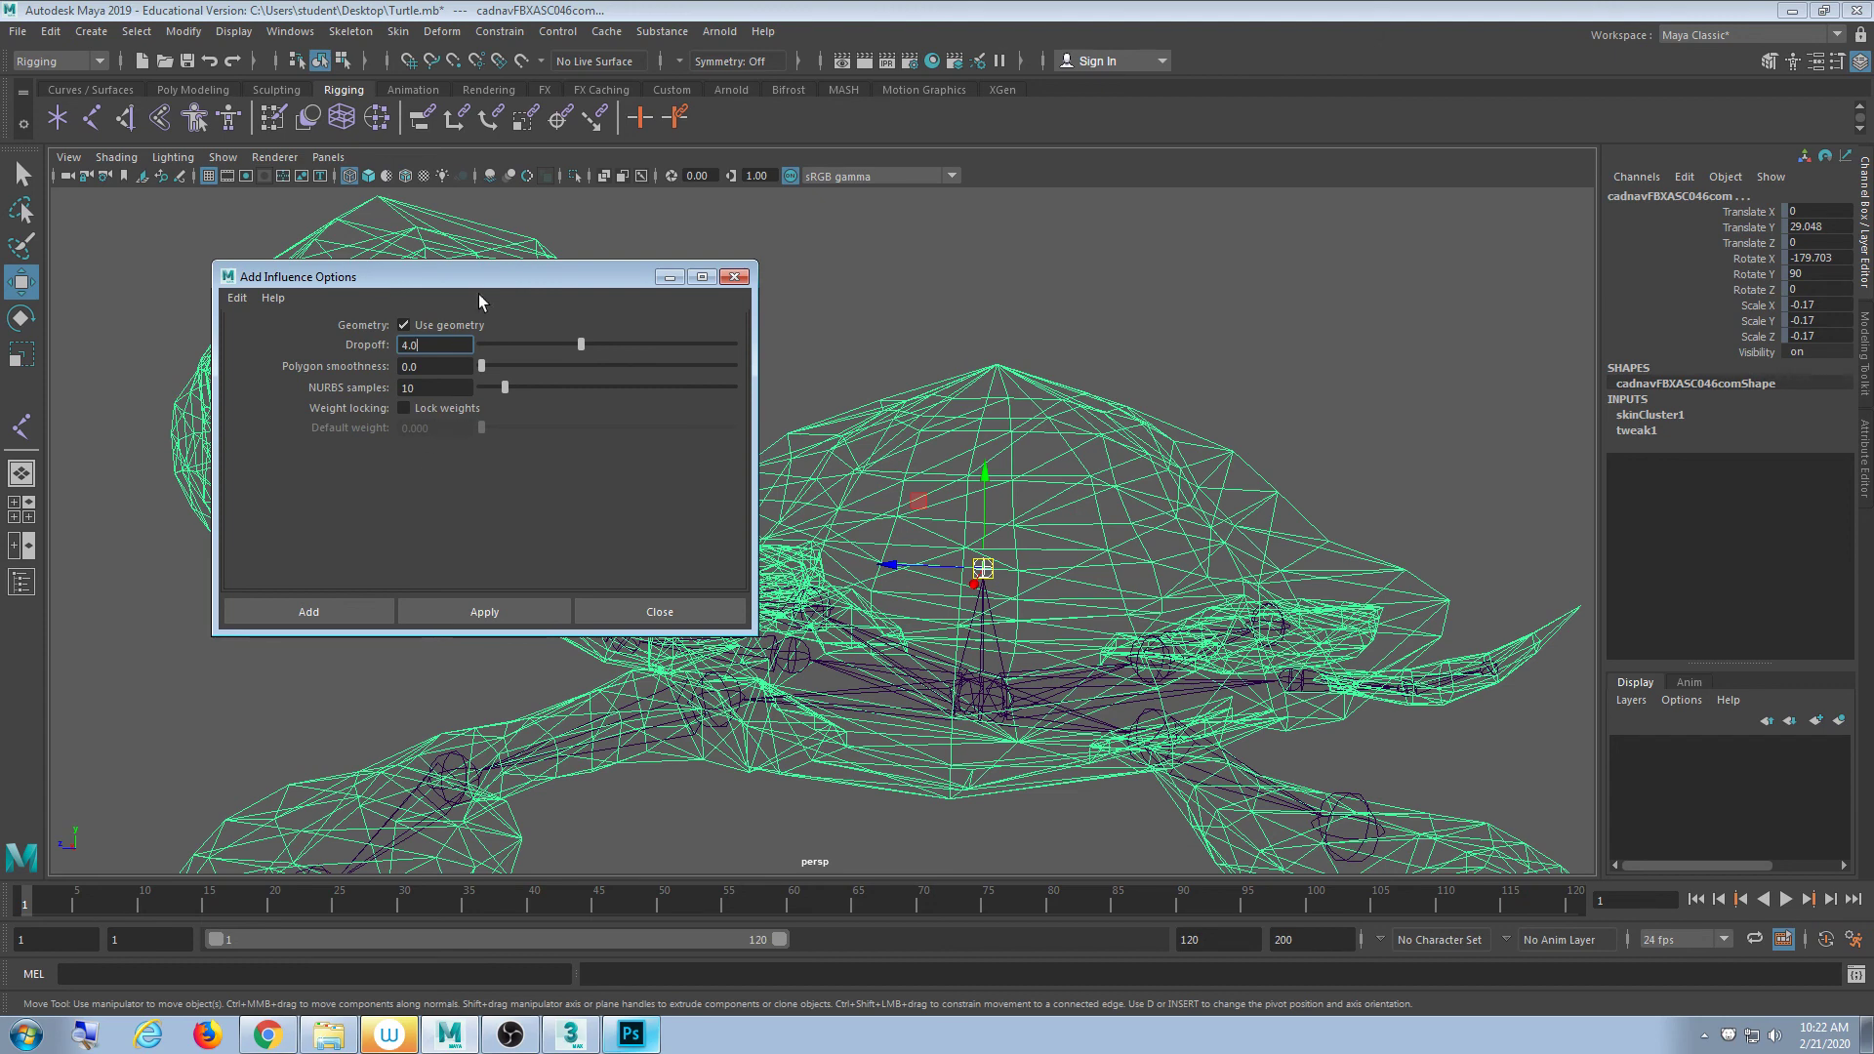
drag(509, 262, 518, 564)
drag(519, 576, 529, 543)
click(455, 678)
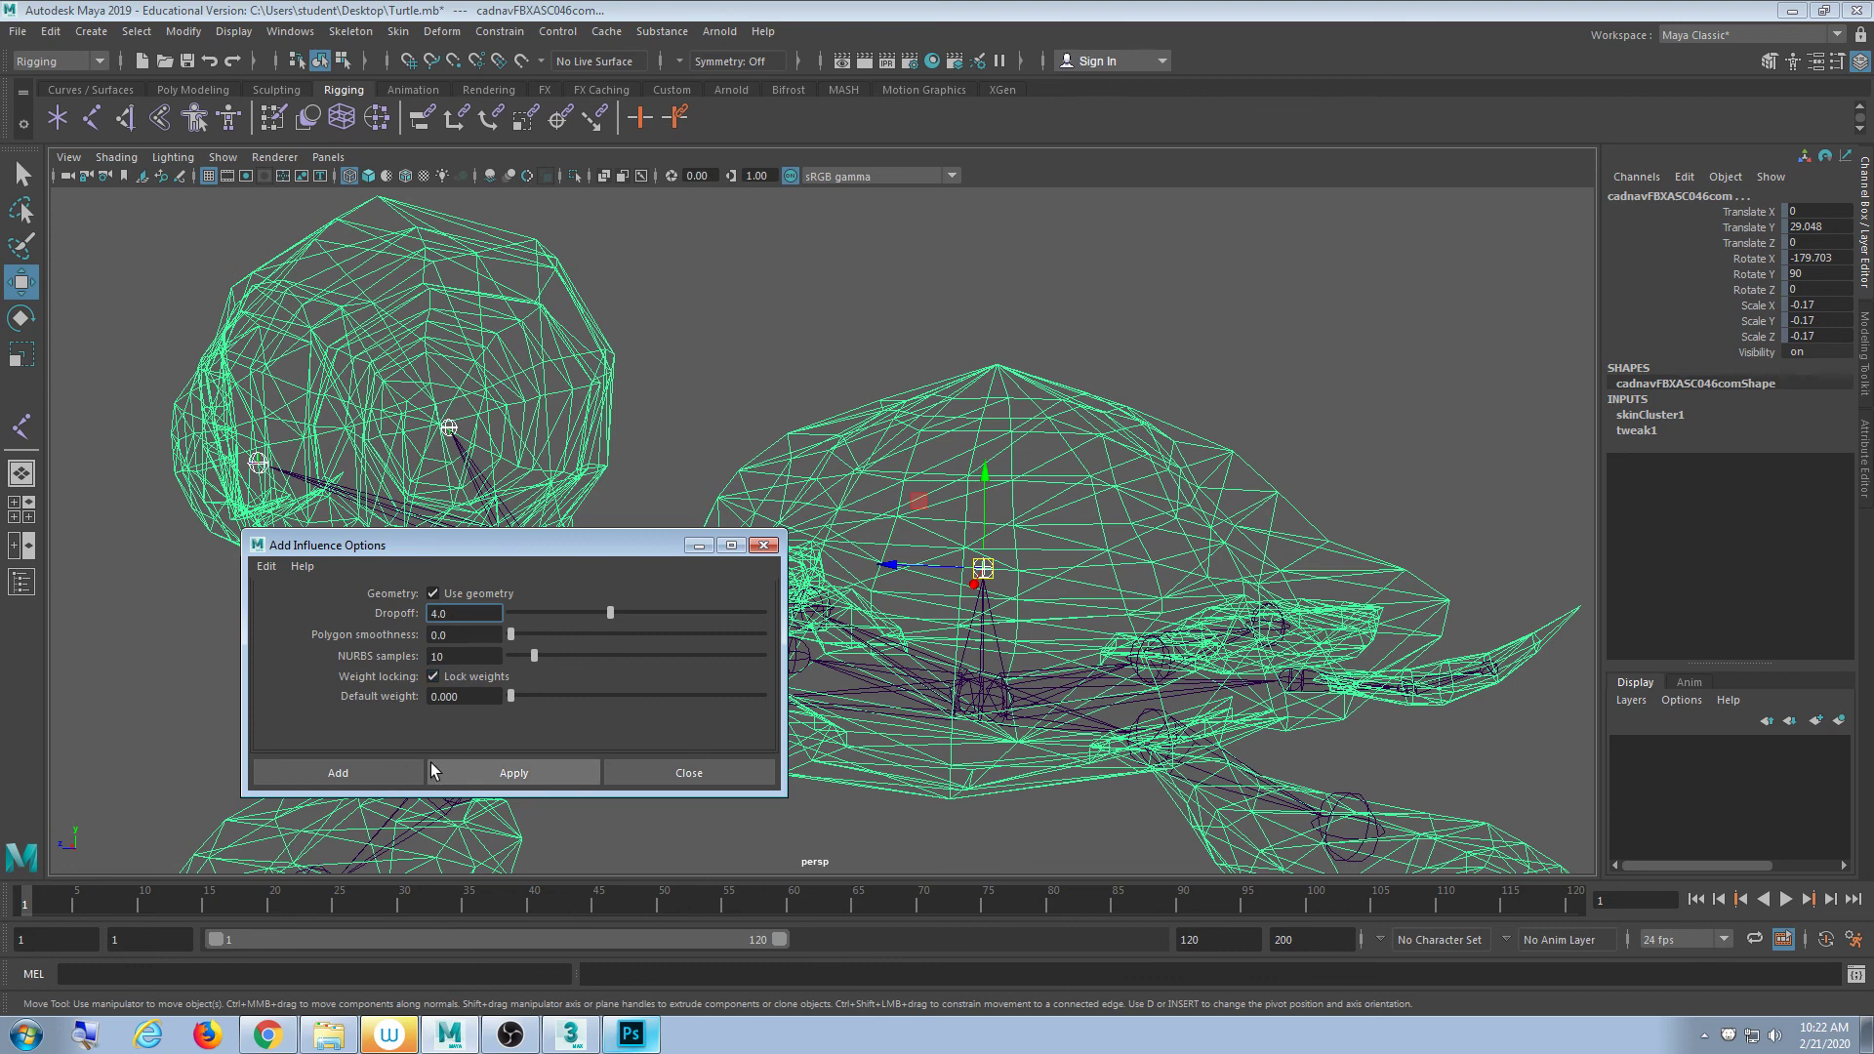
click(473, 771)
- Move the options window aside and reselect the turtle mesh
drag(517, 549, 1313, 248)
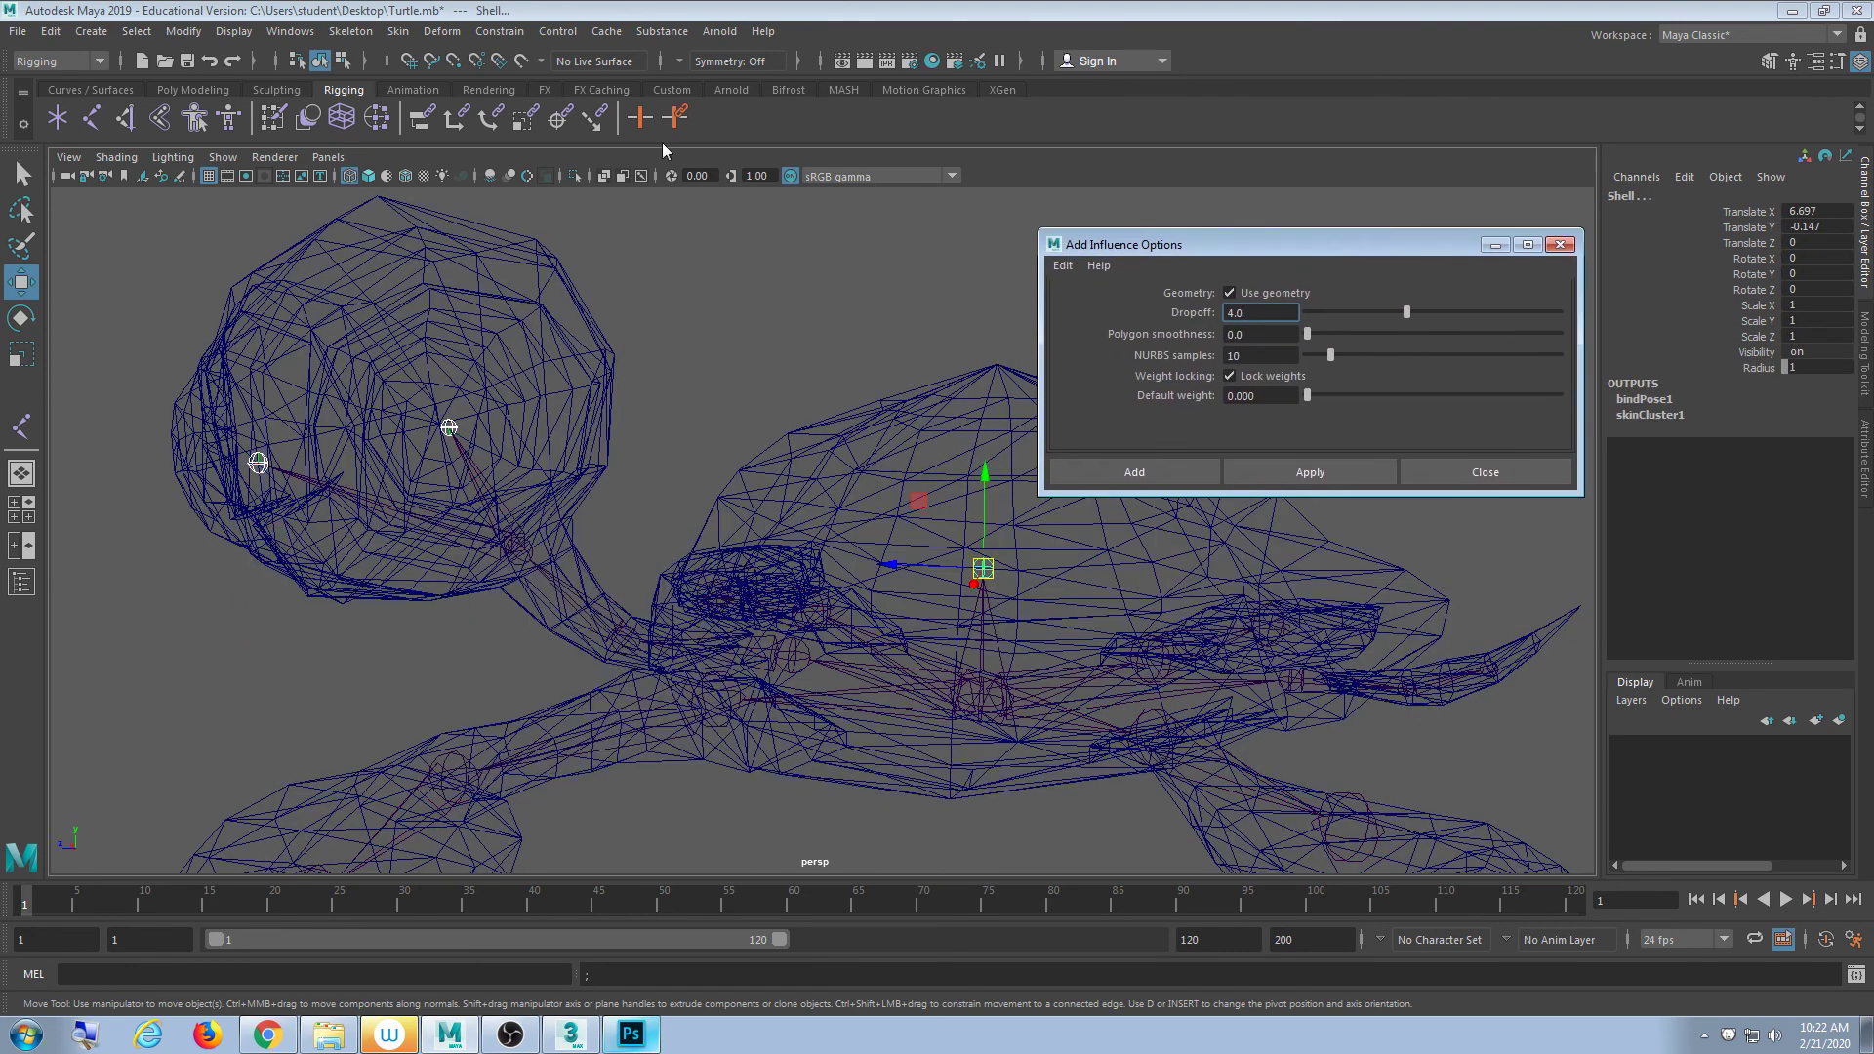
click(543, 333)
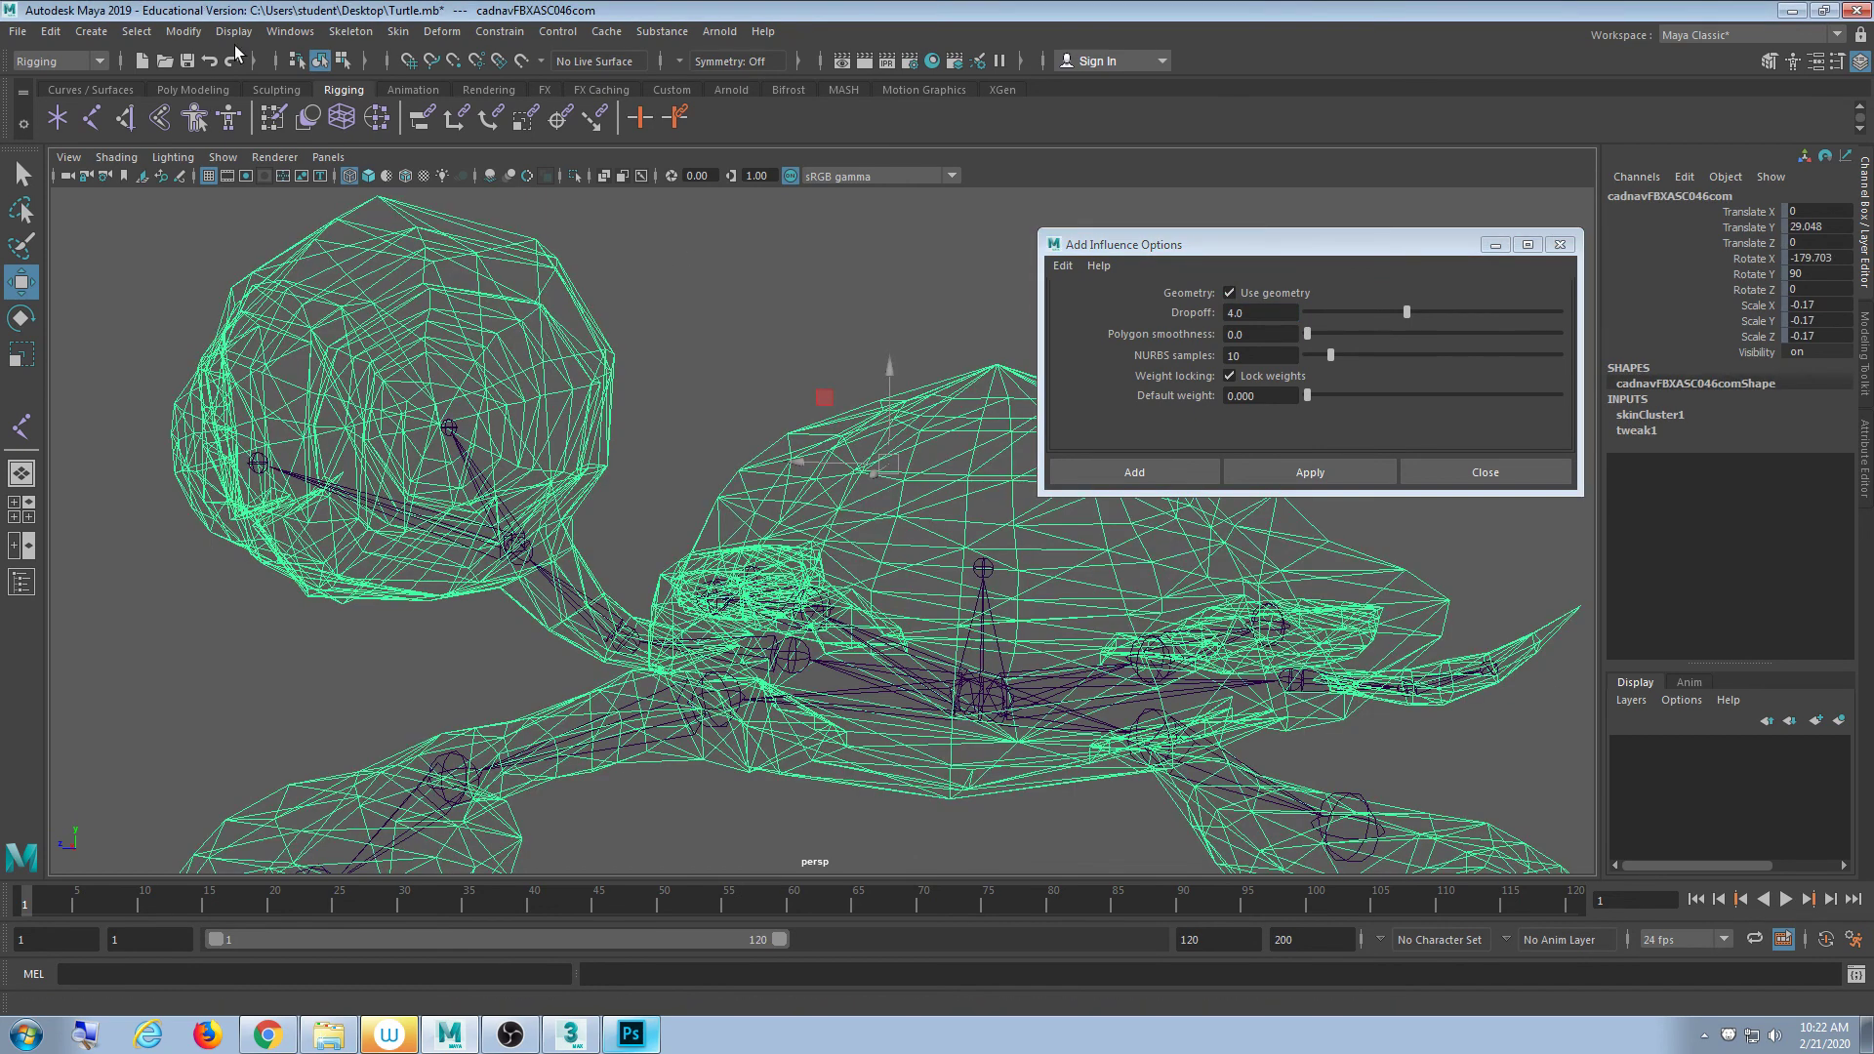
click(672, 290)
click(428, 279)
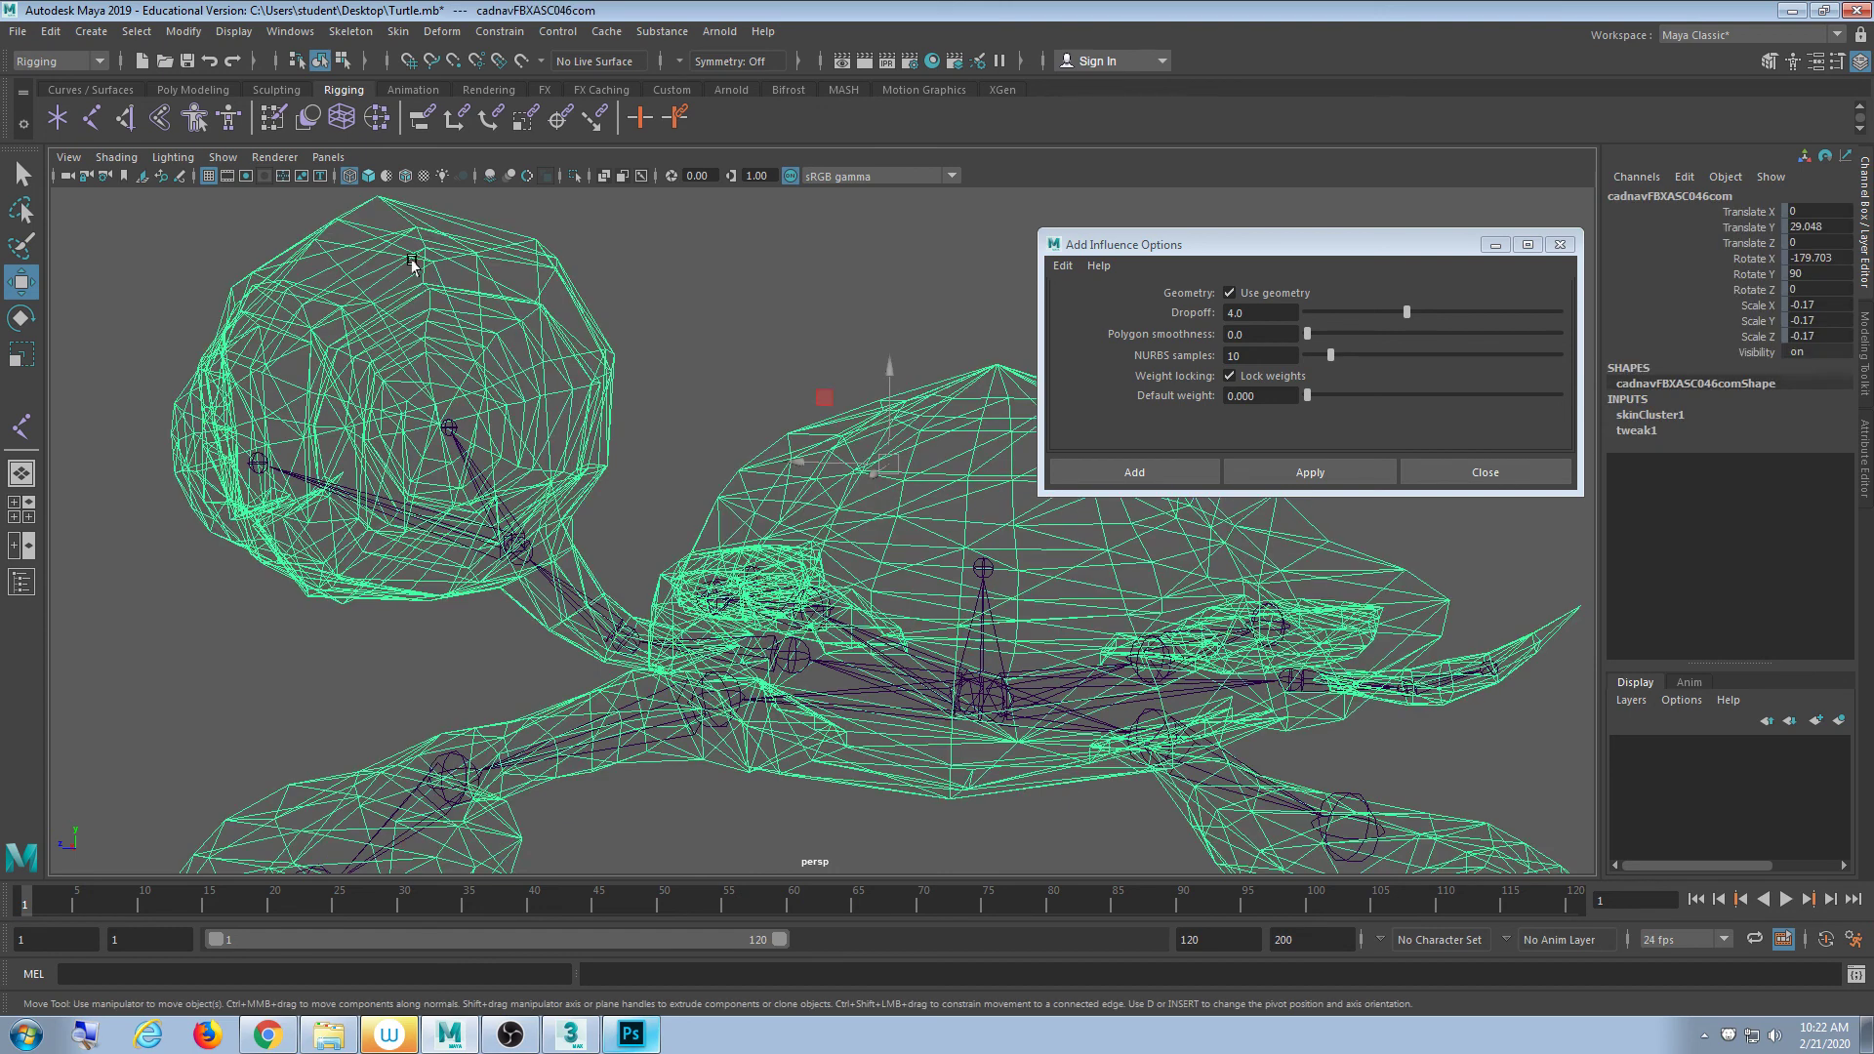
- Check the Paint Skin Weights influence list for Shell, then close the settings
double_click(273, 117)
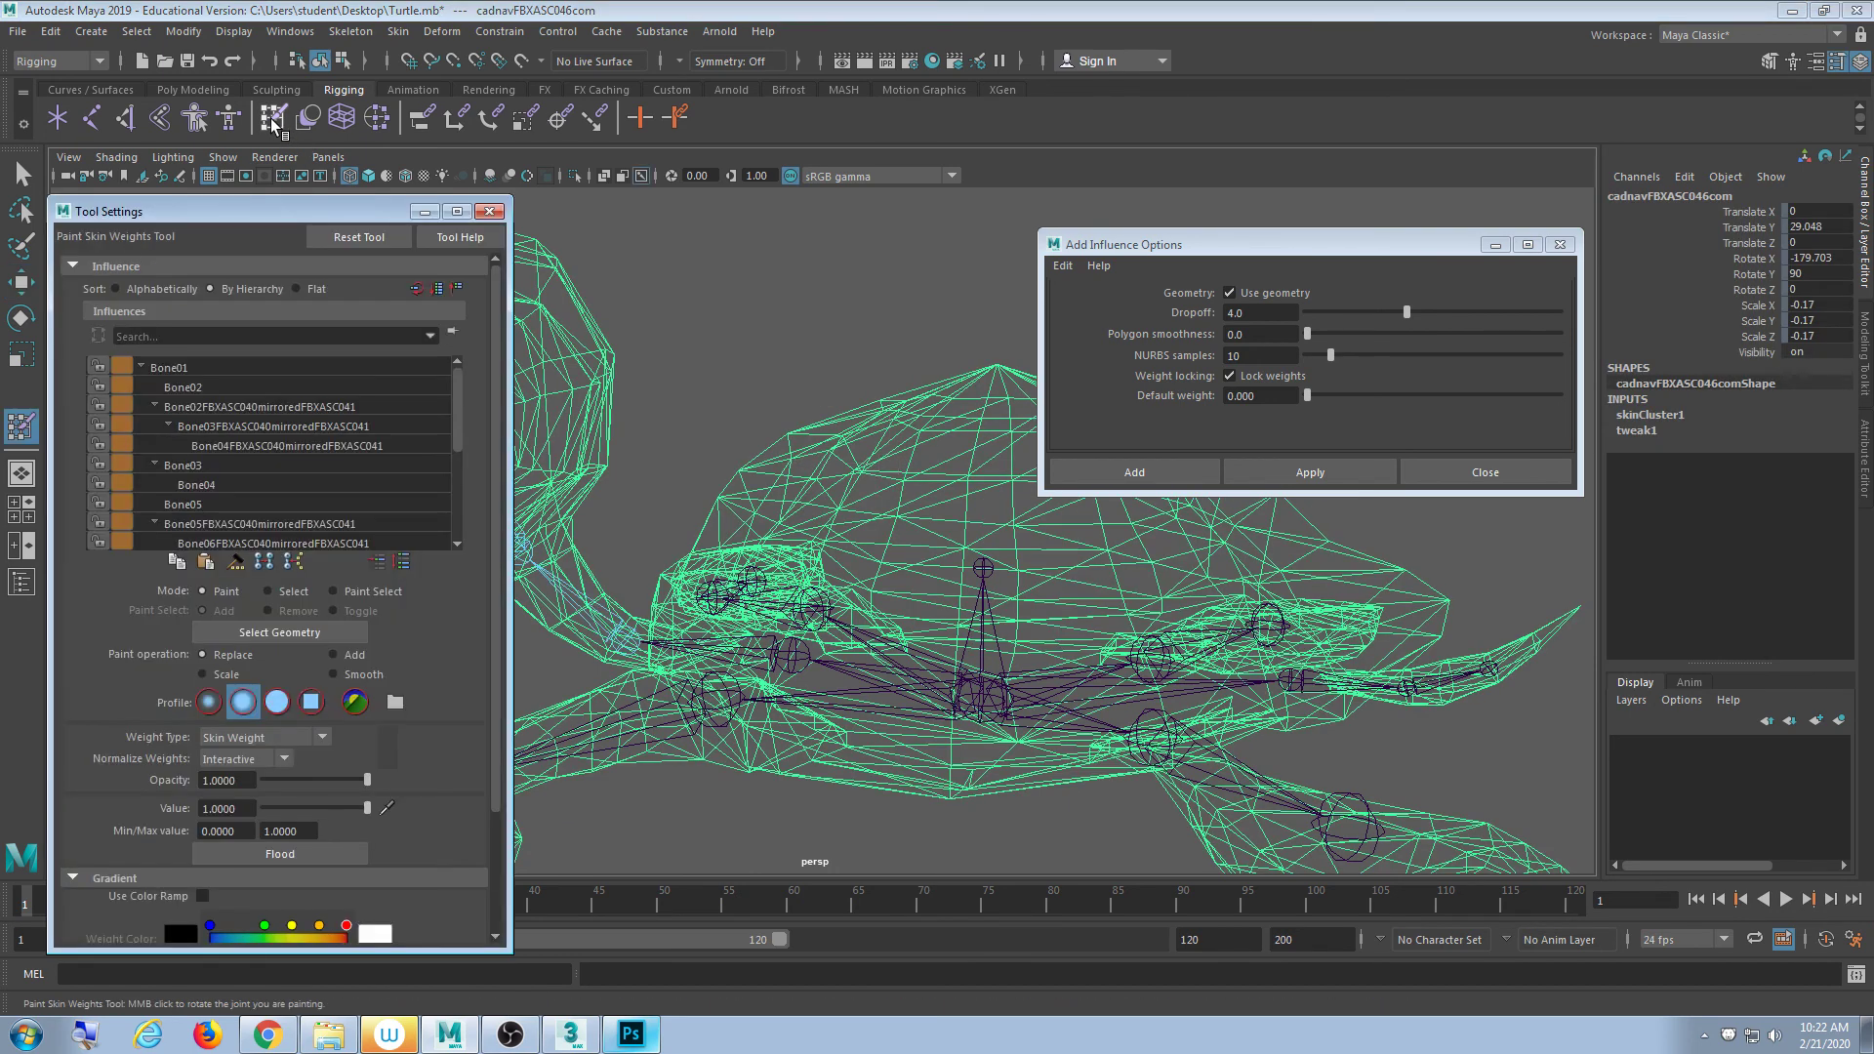
drag(458, 367, 449, 513)
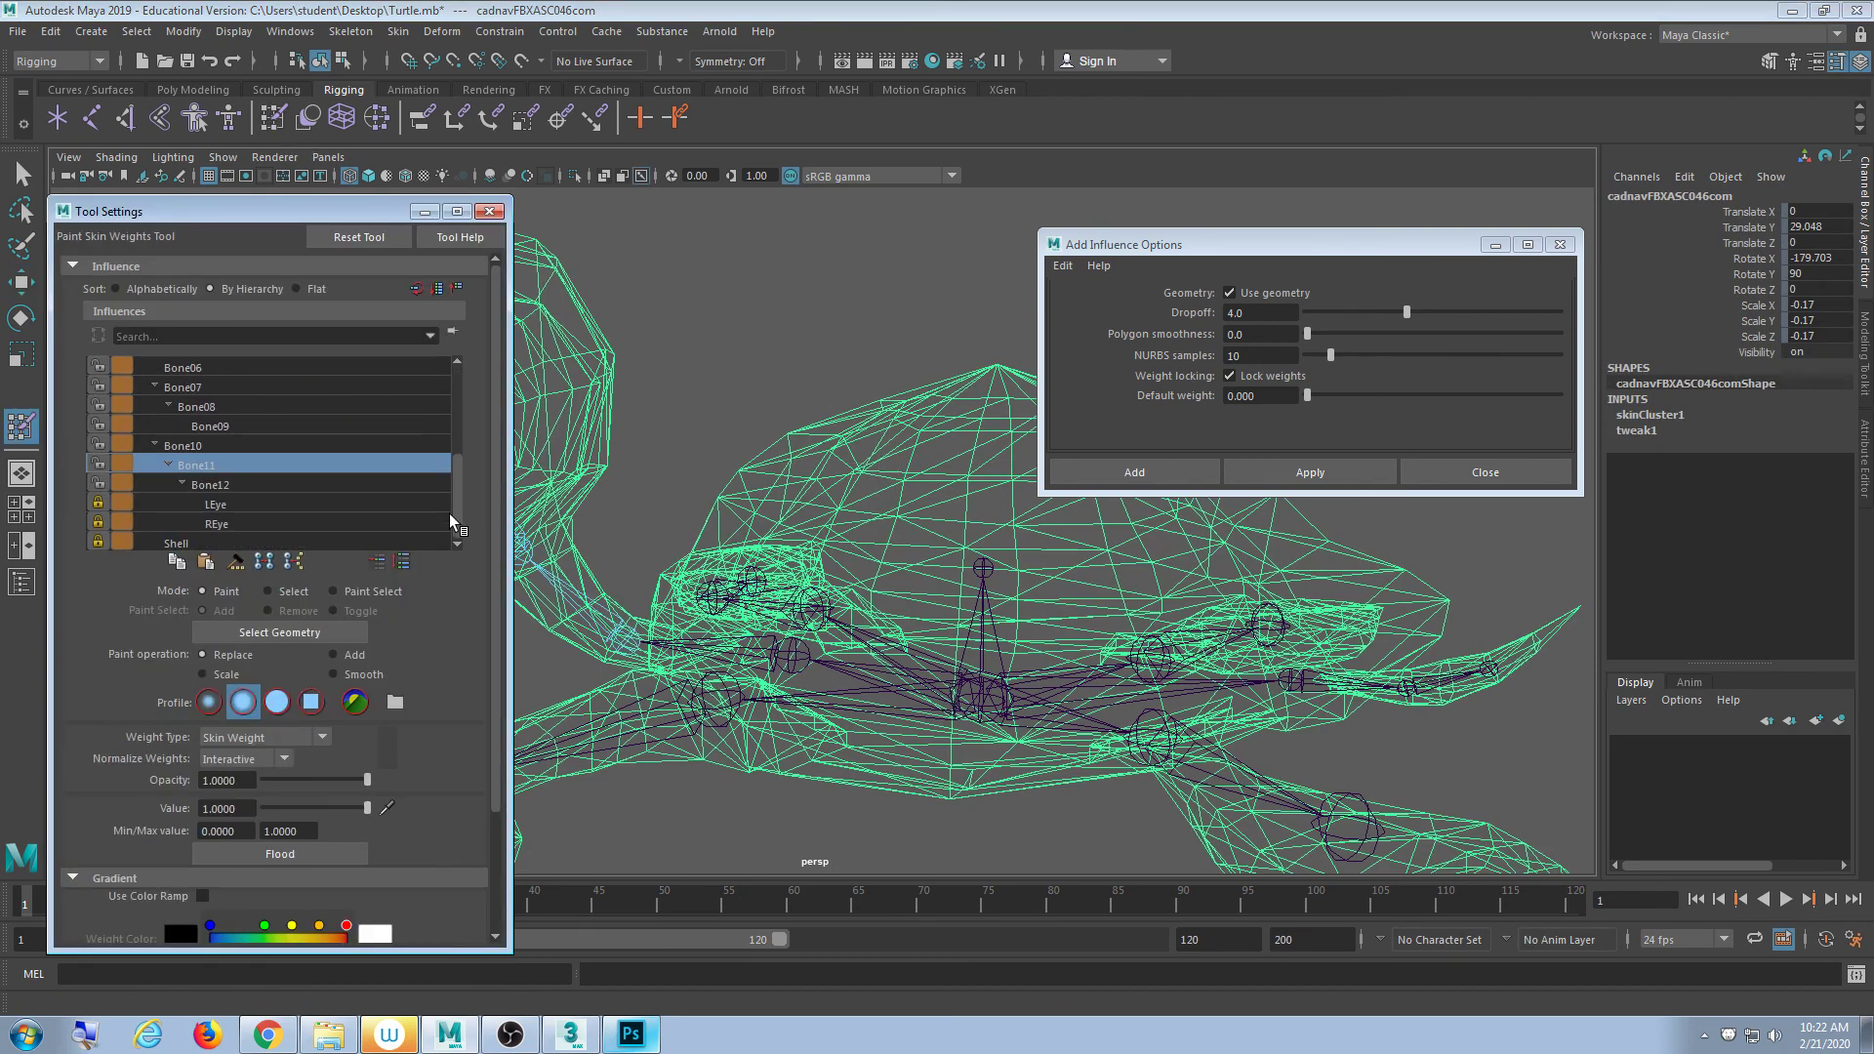
click(275, 504)
drag(455, 482, 458, 431)
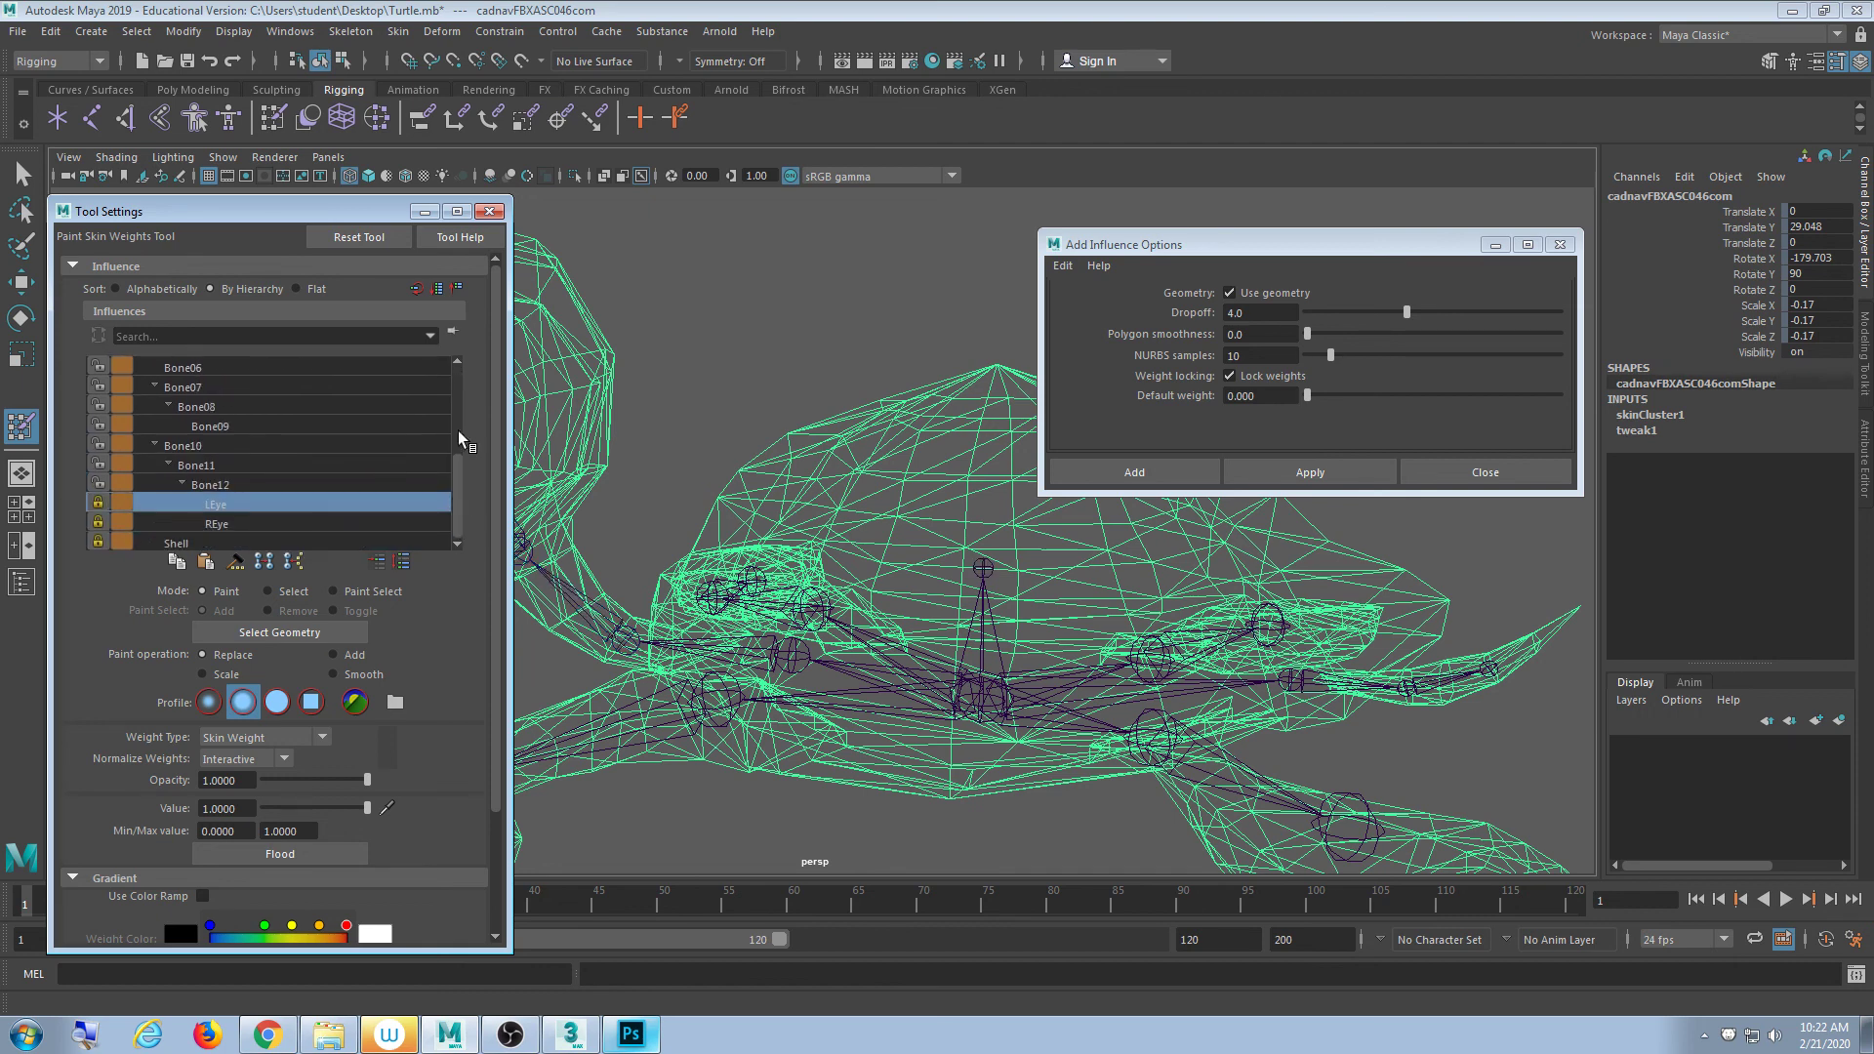
drag(359, 212, 382, 253)
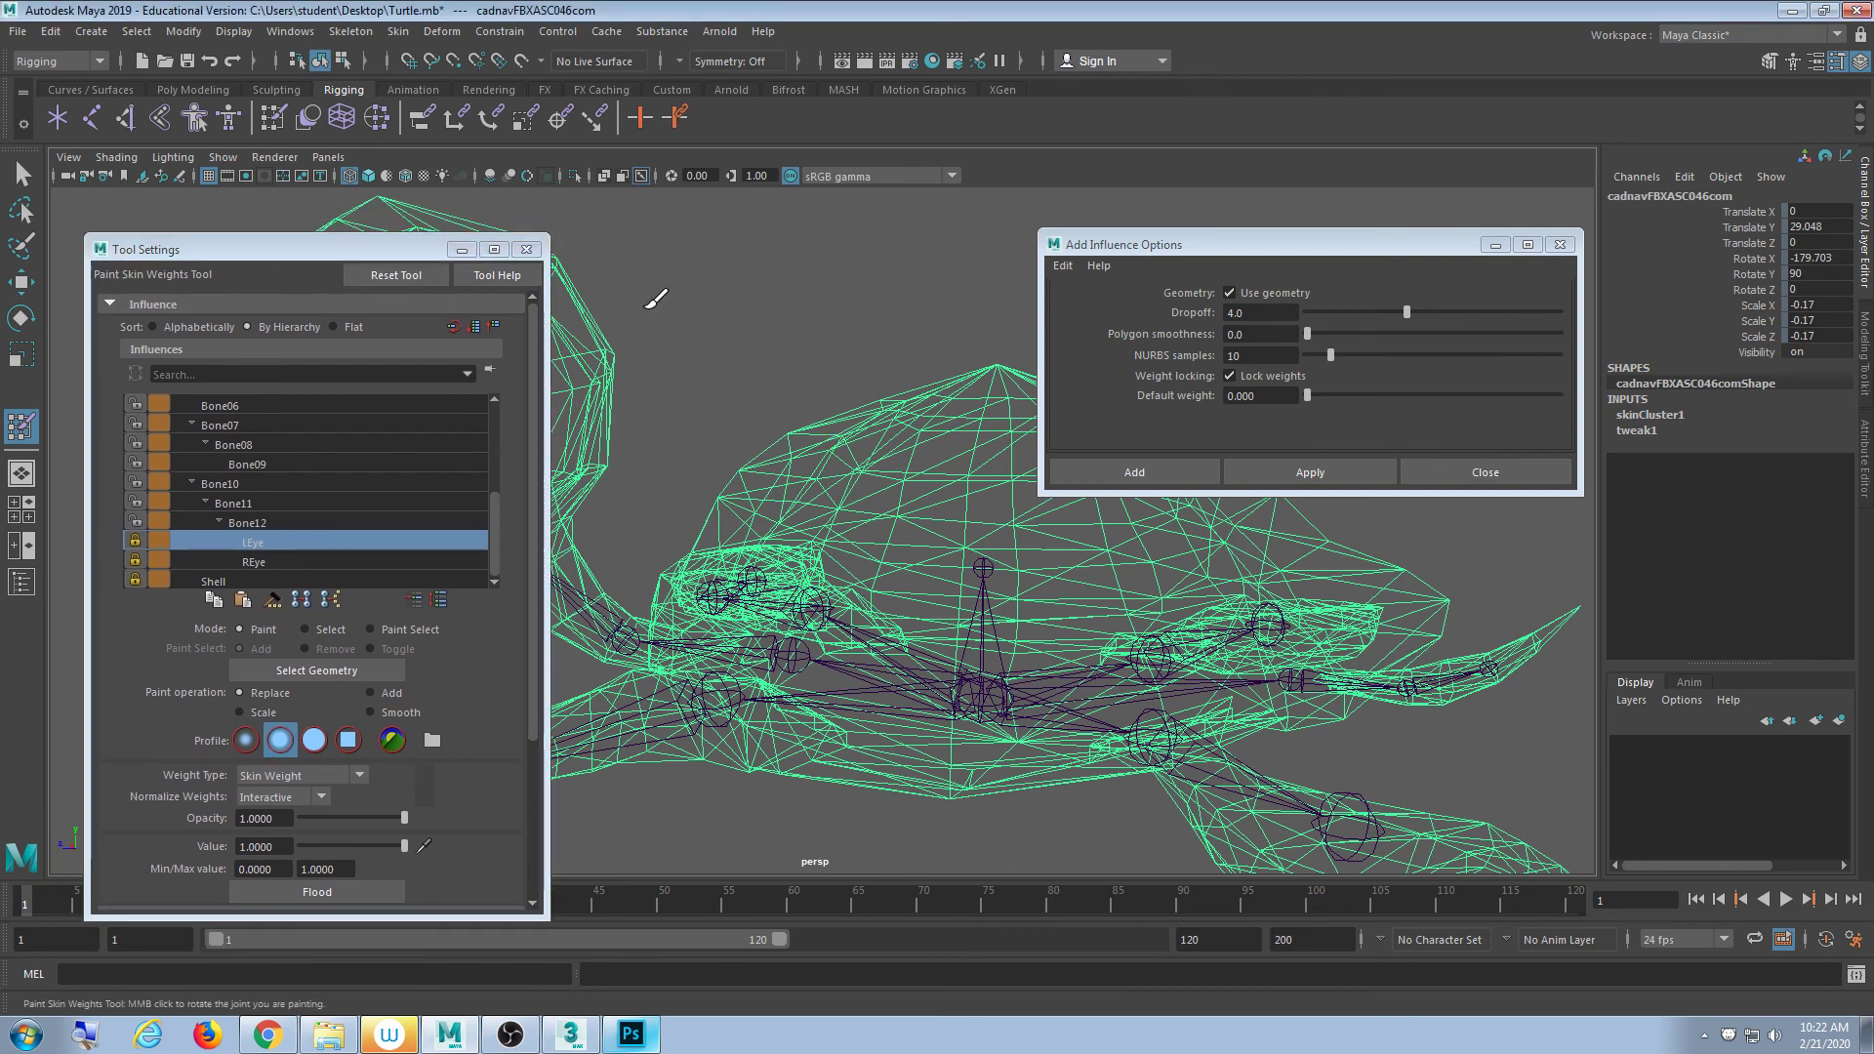
click(530, 249)
- Reselect the turtle, recheck the influence list, then close both settings windows
click(22, 173)
click(657, 340)
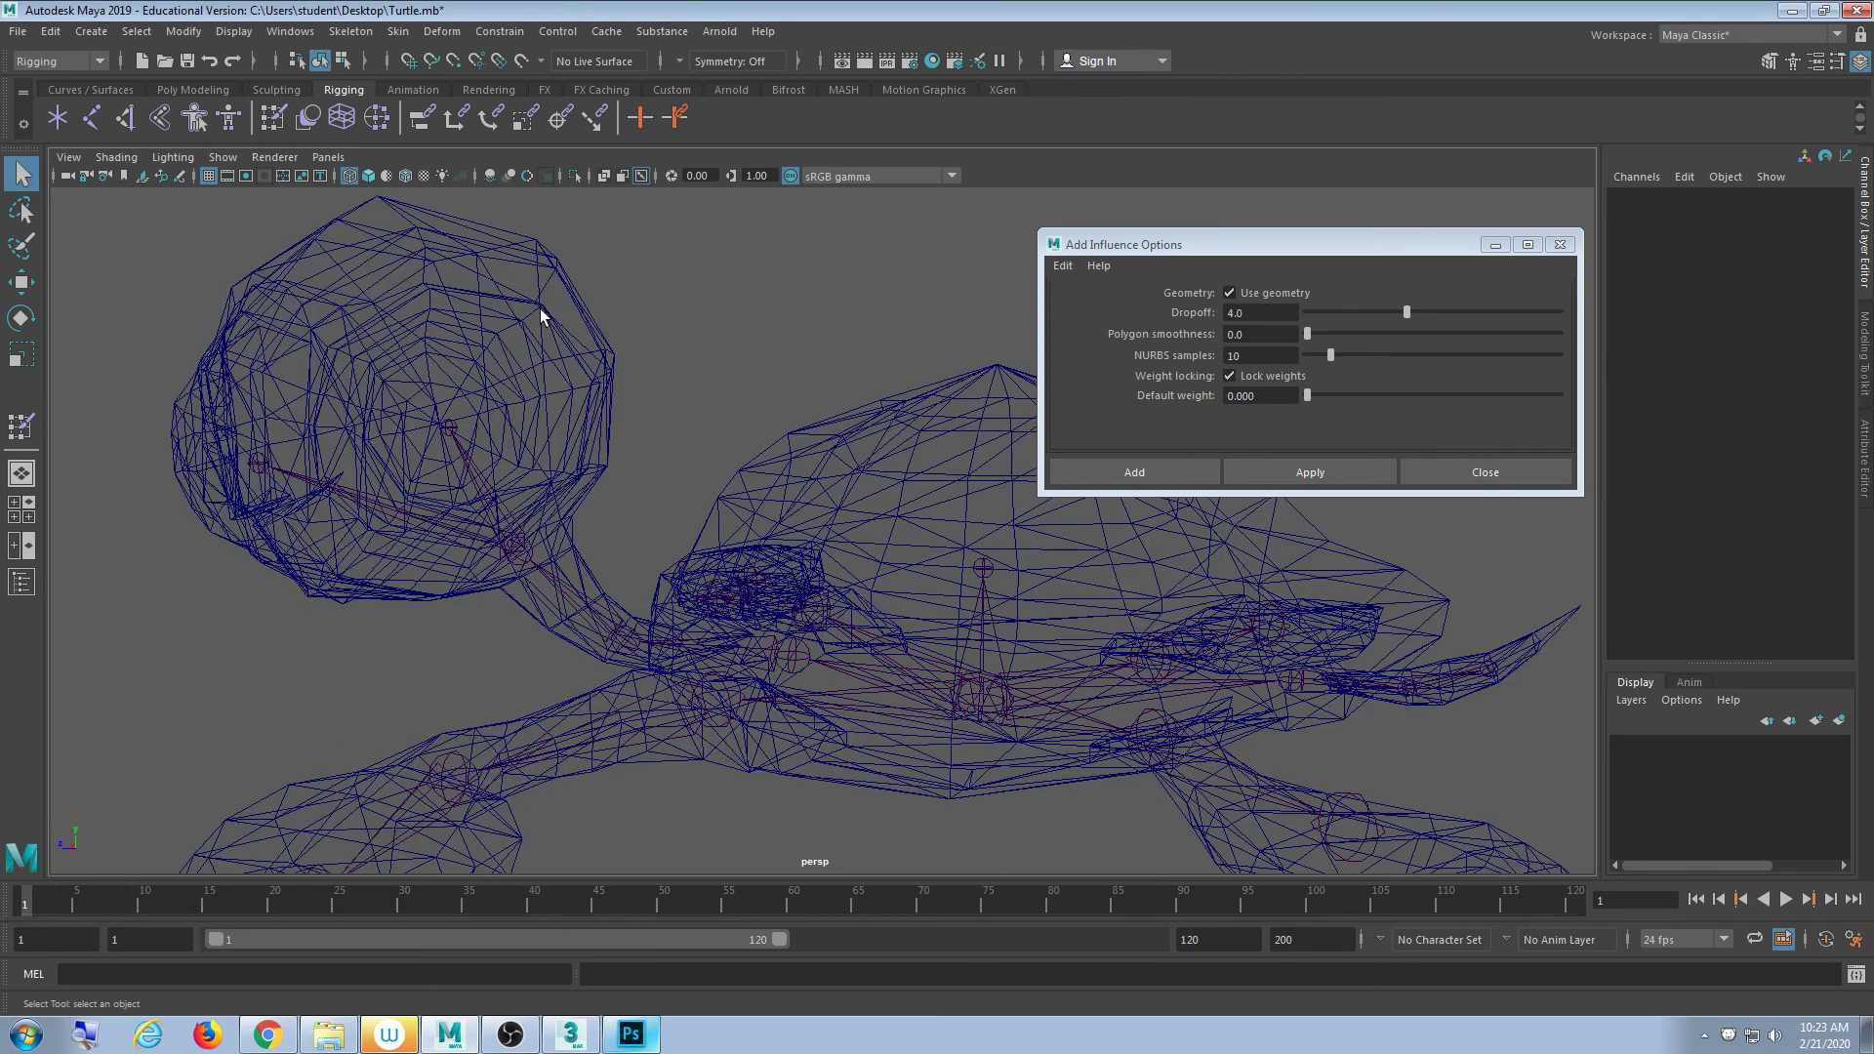
click(541, 310)
double_click(273, 119)
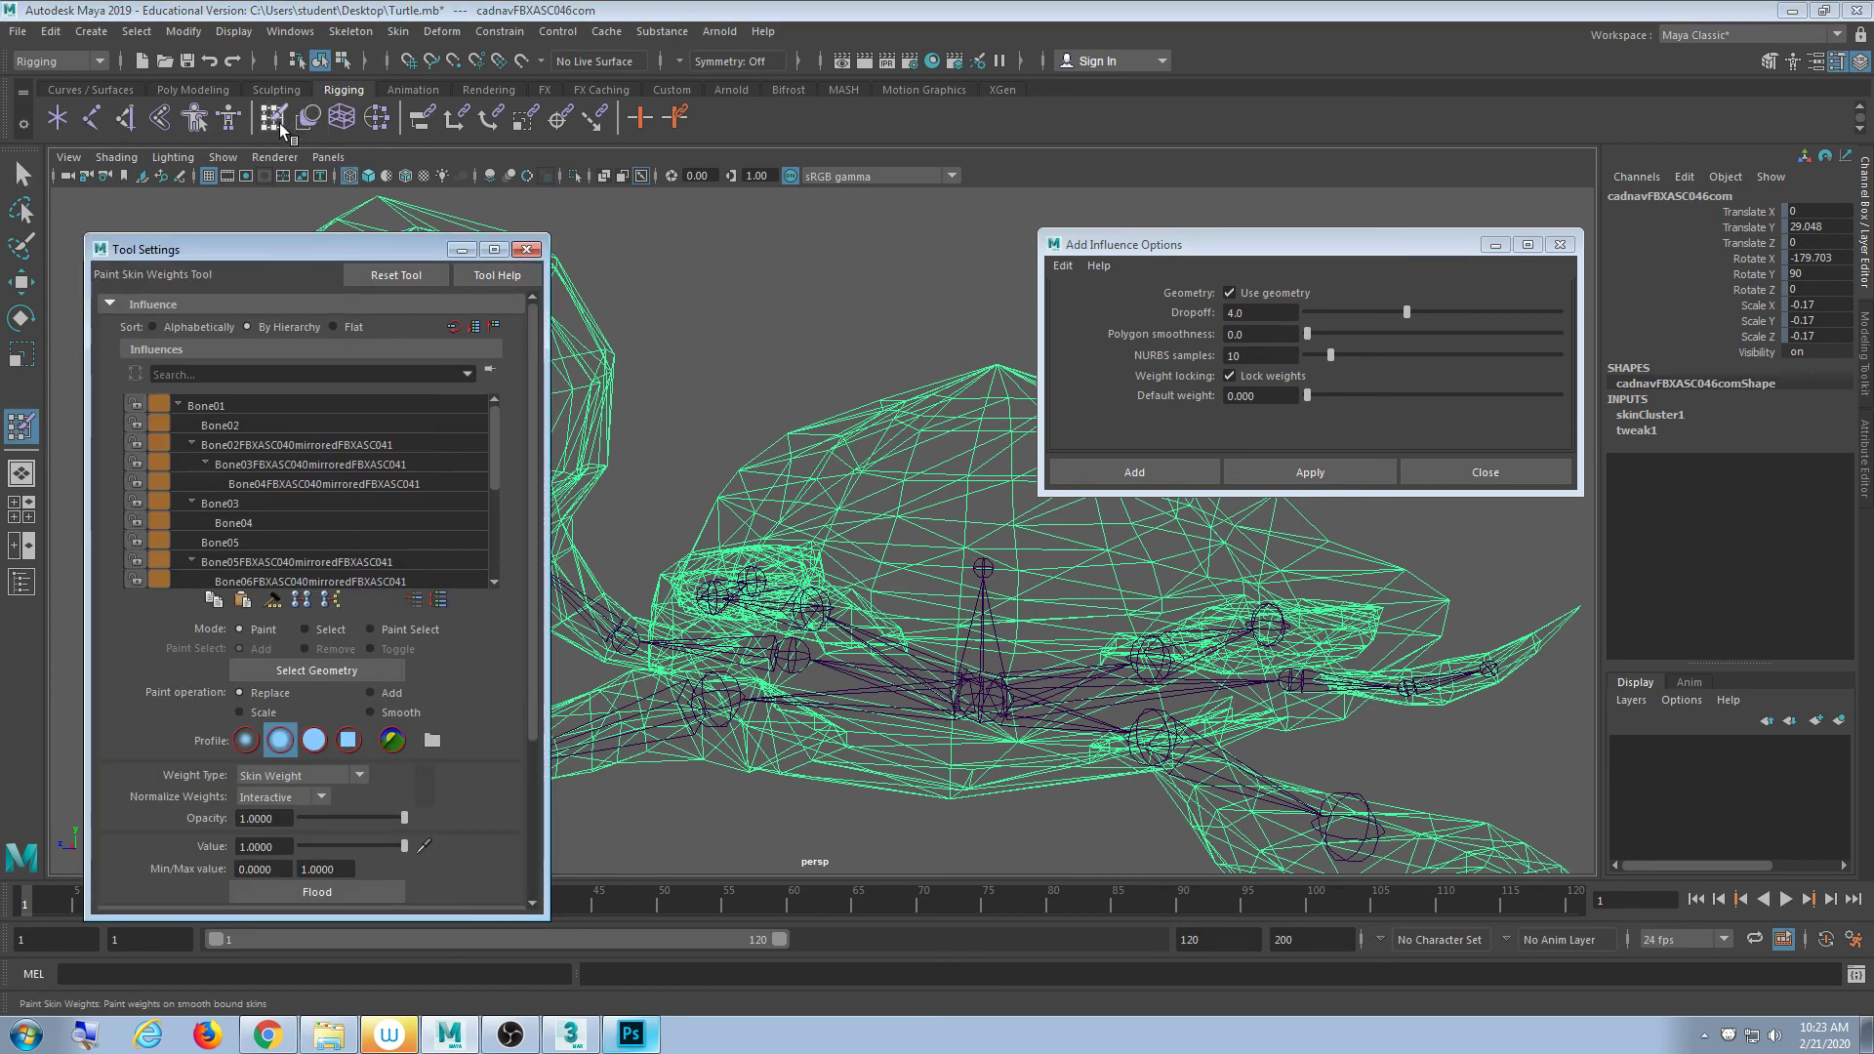
drag(298, 250, 295, 155)
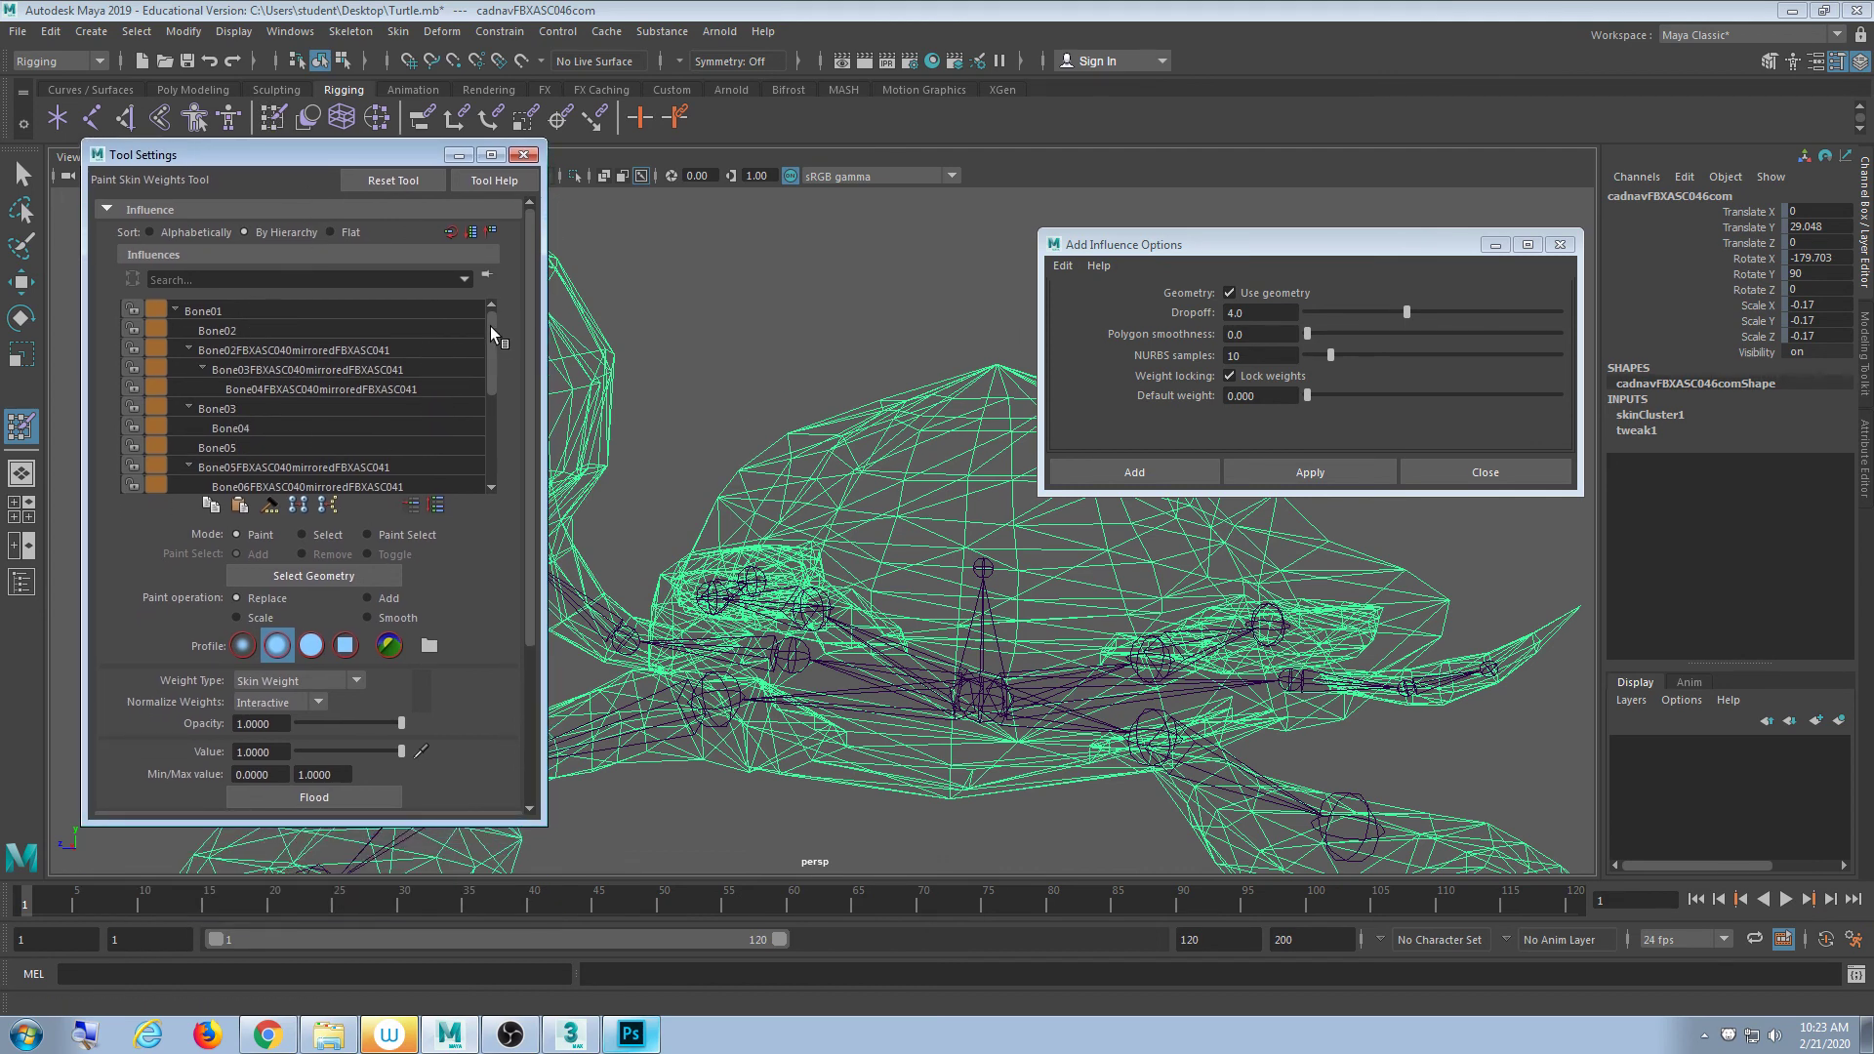
drag(490, 326, 494, 429)
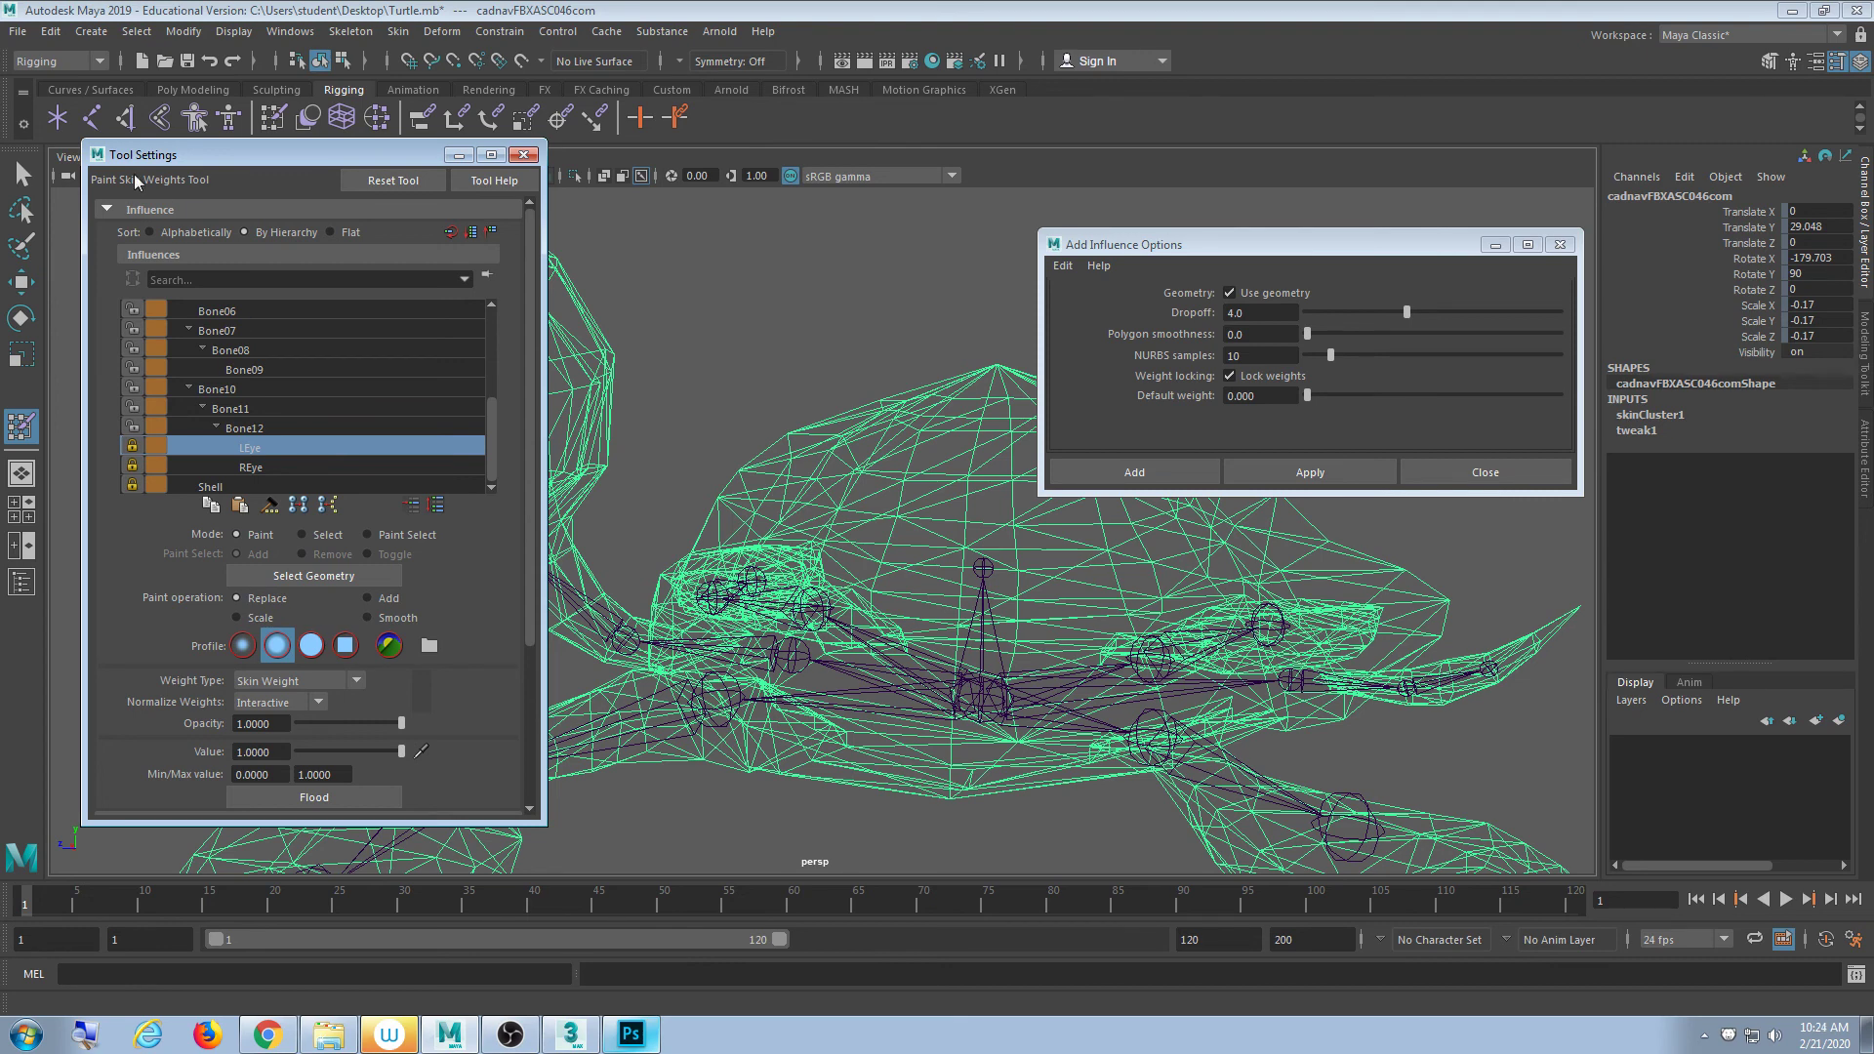
click(524, 154)
click(1559, 244)
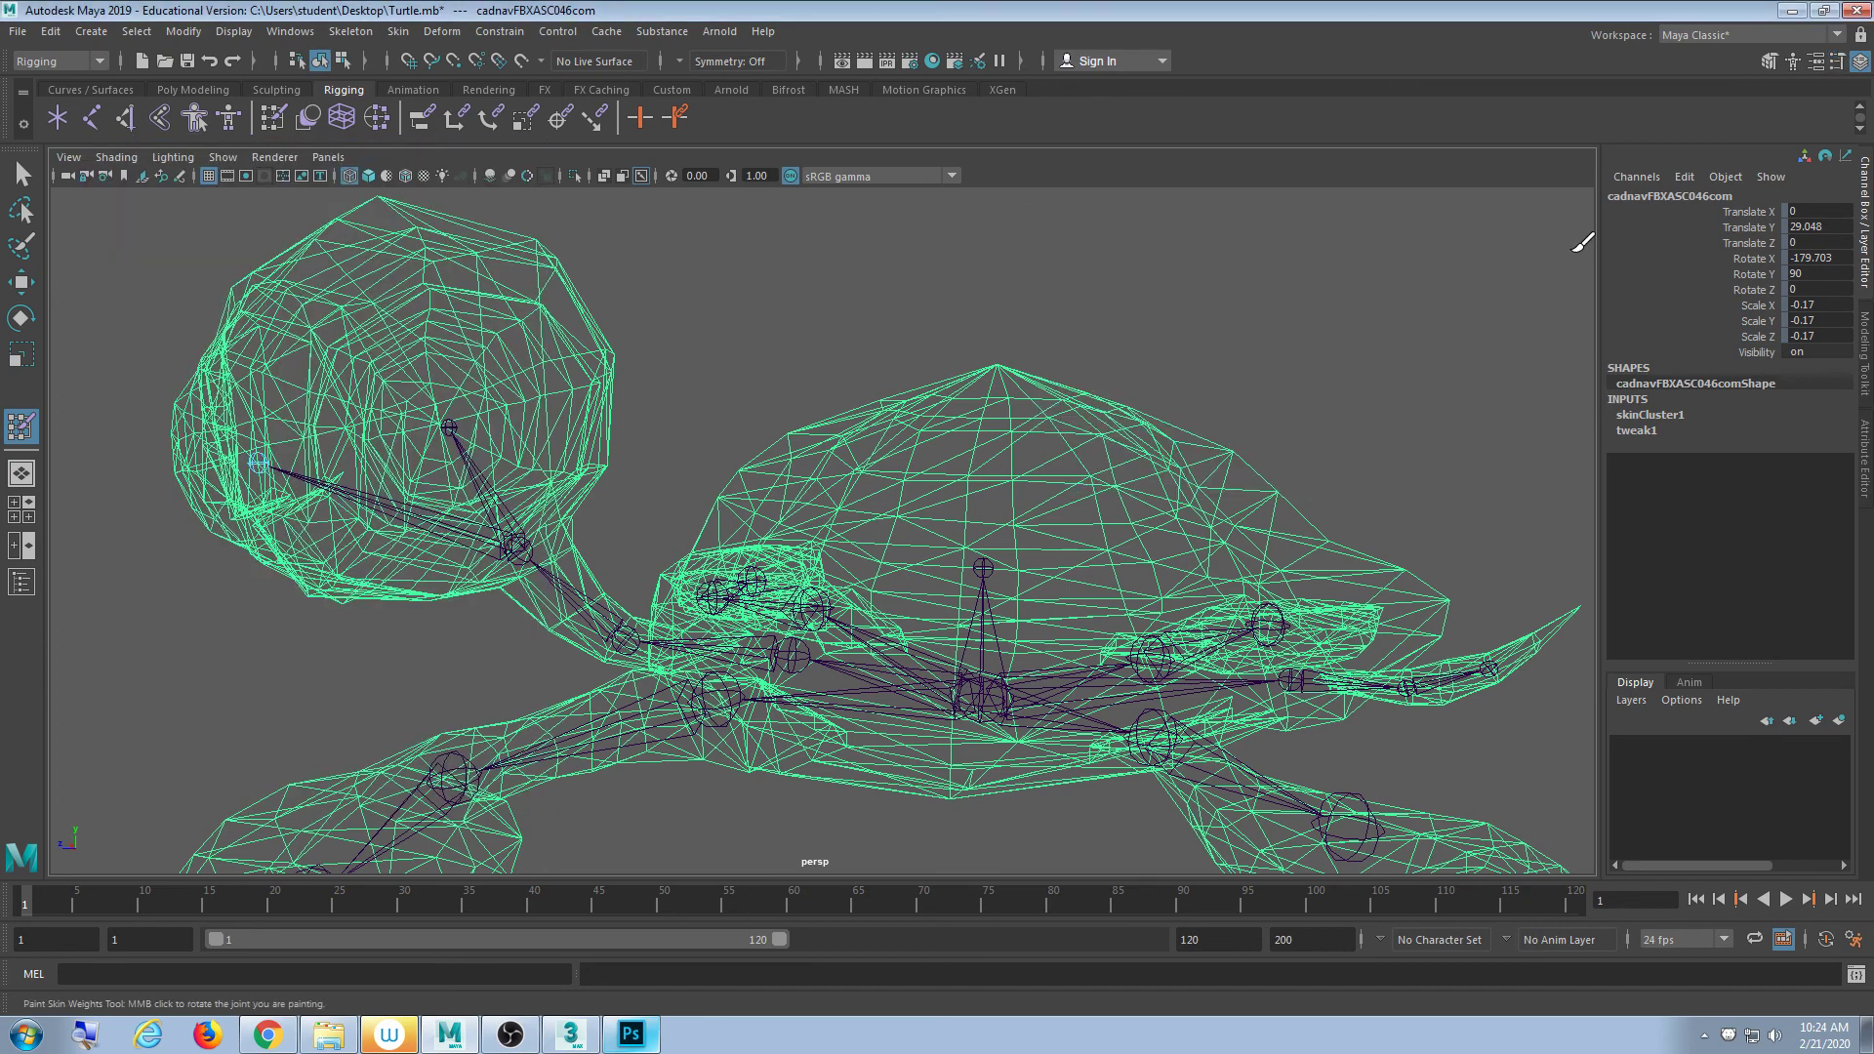
key(q)
click(805, 307)
alt+drag(805, 306, 781, 386)
click(477, 363)
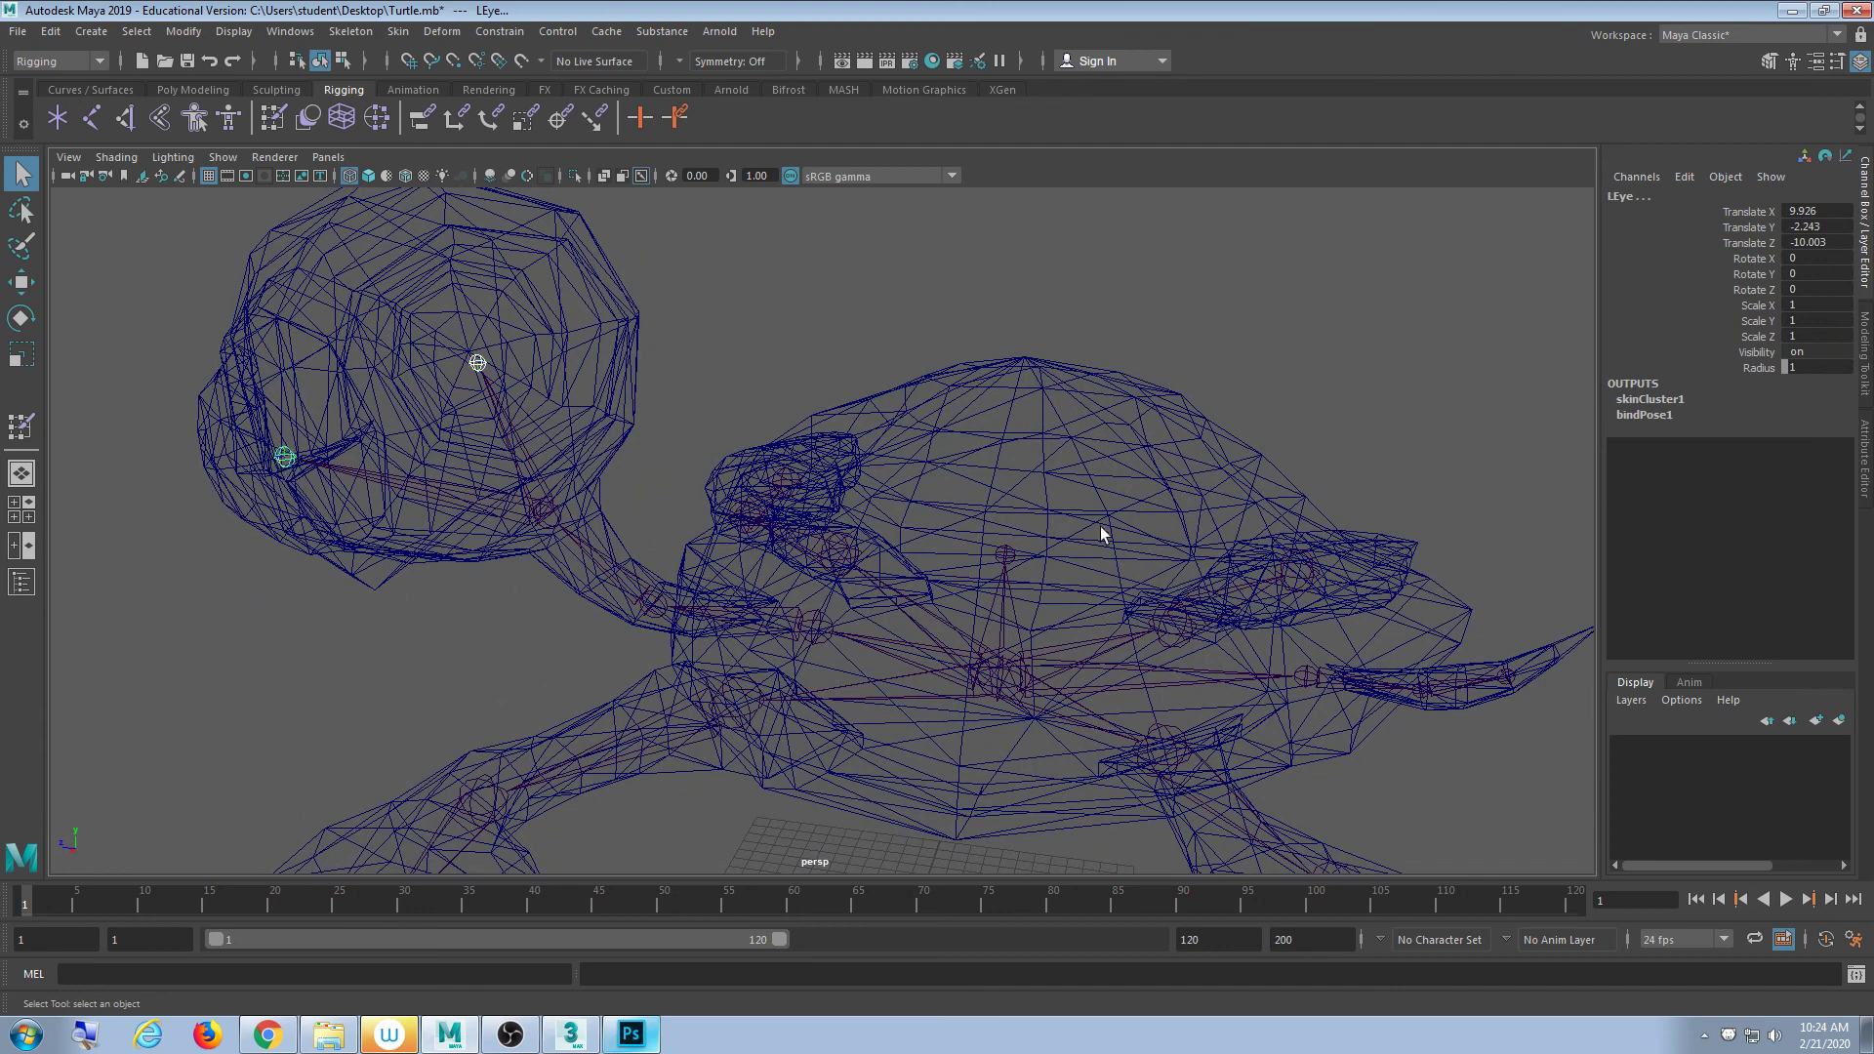
click(1003, 552)
alt+drag(1003, 552, 1184, 576)
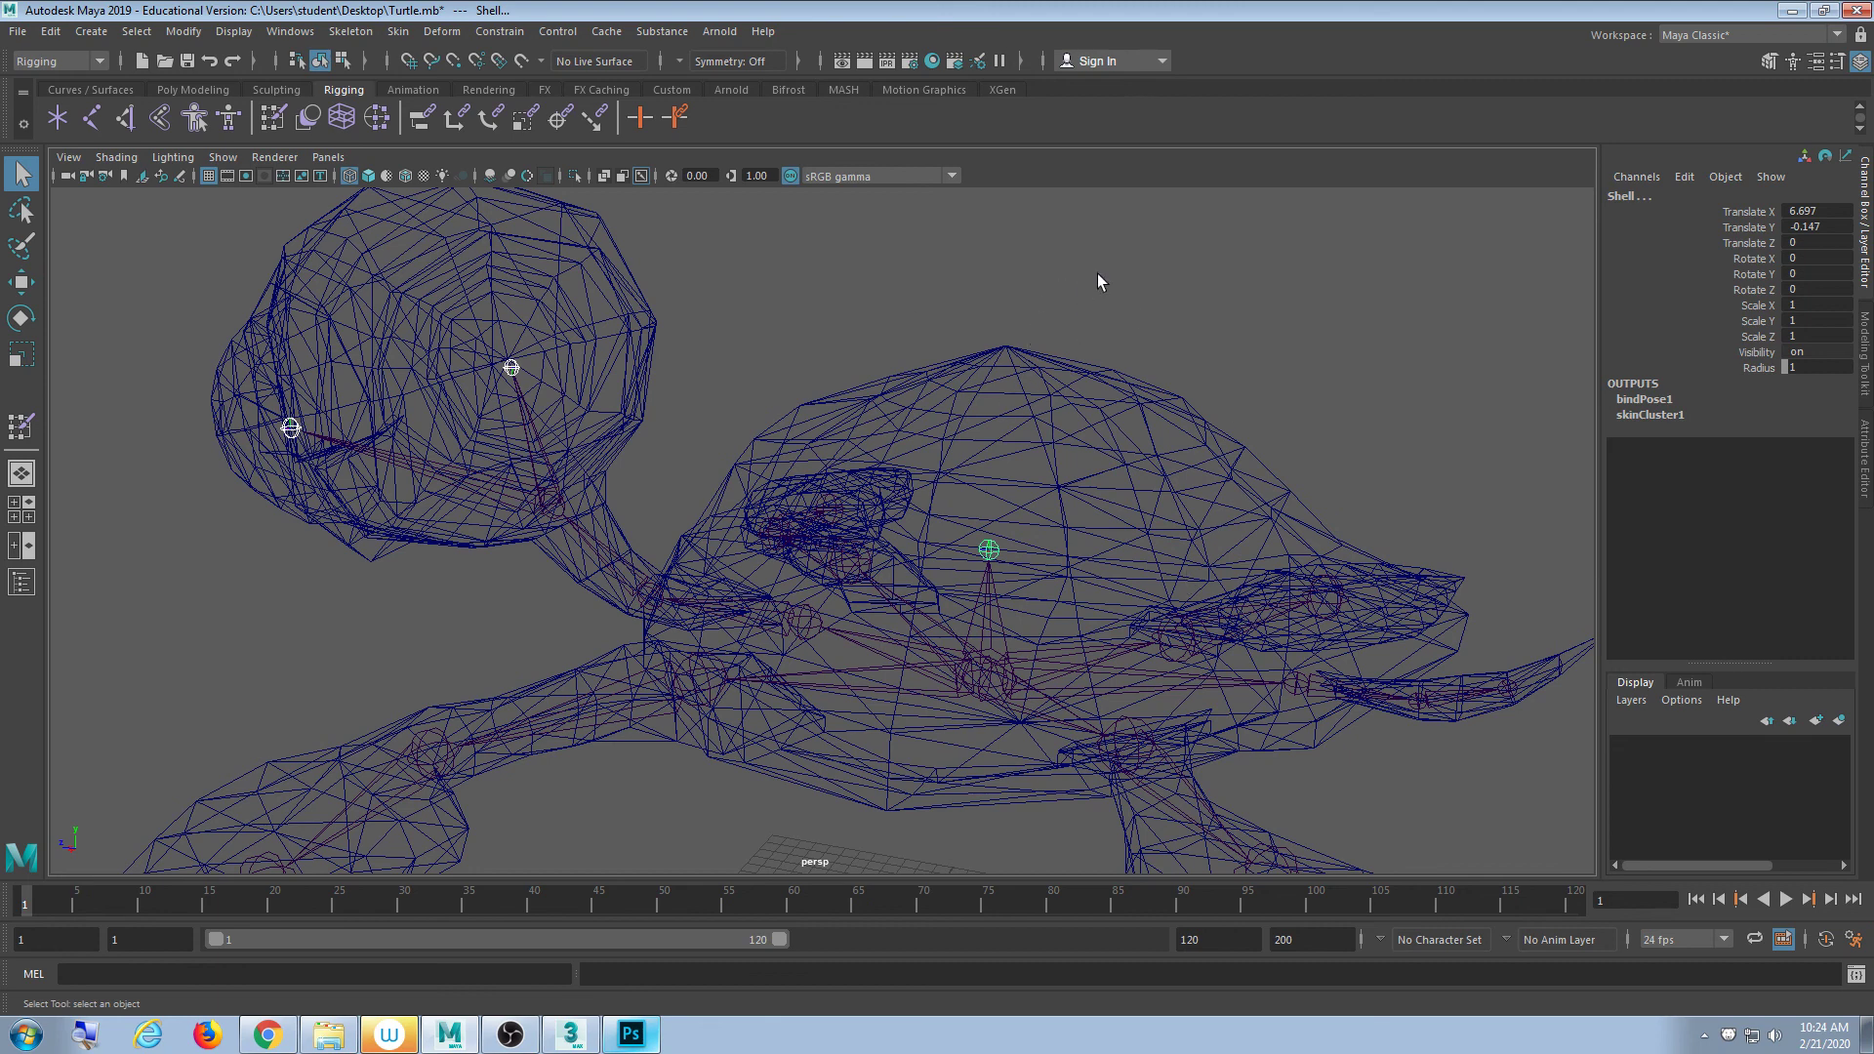
drag(1095, 277, 992, 392)
drag(966, 422, 962, 429)
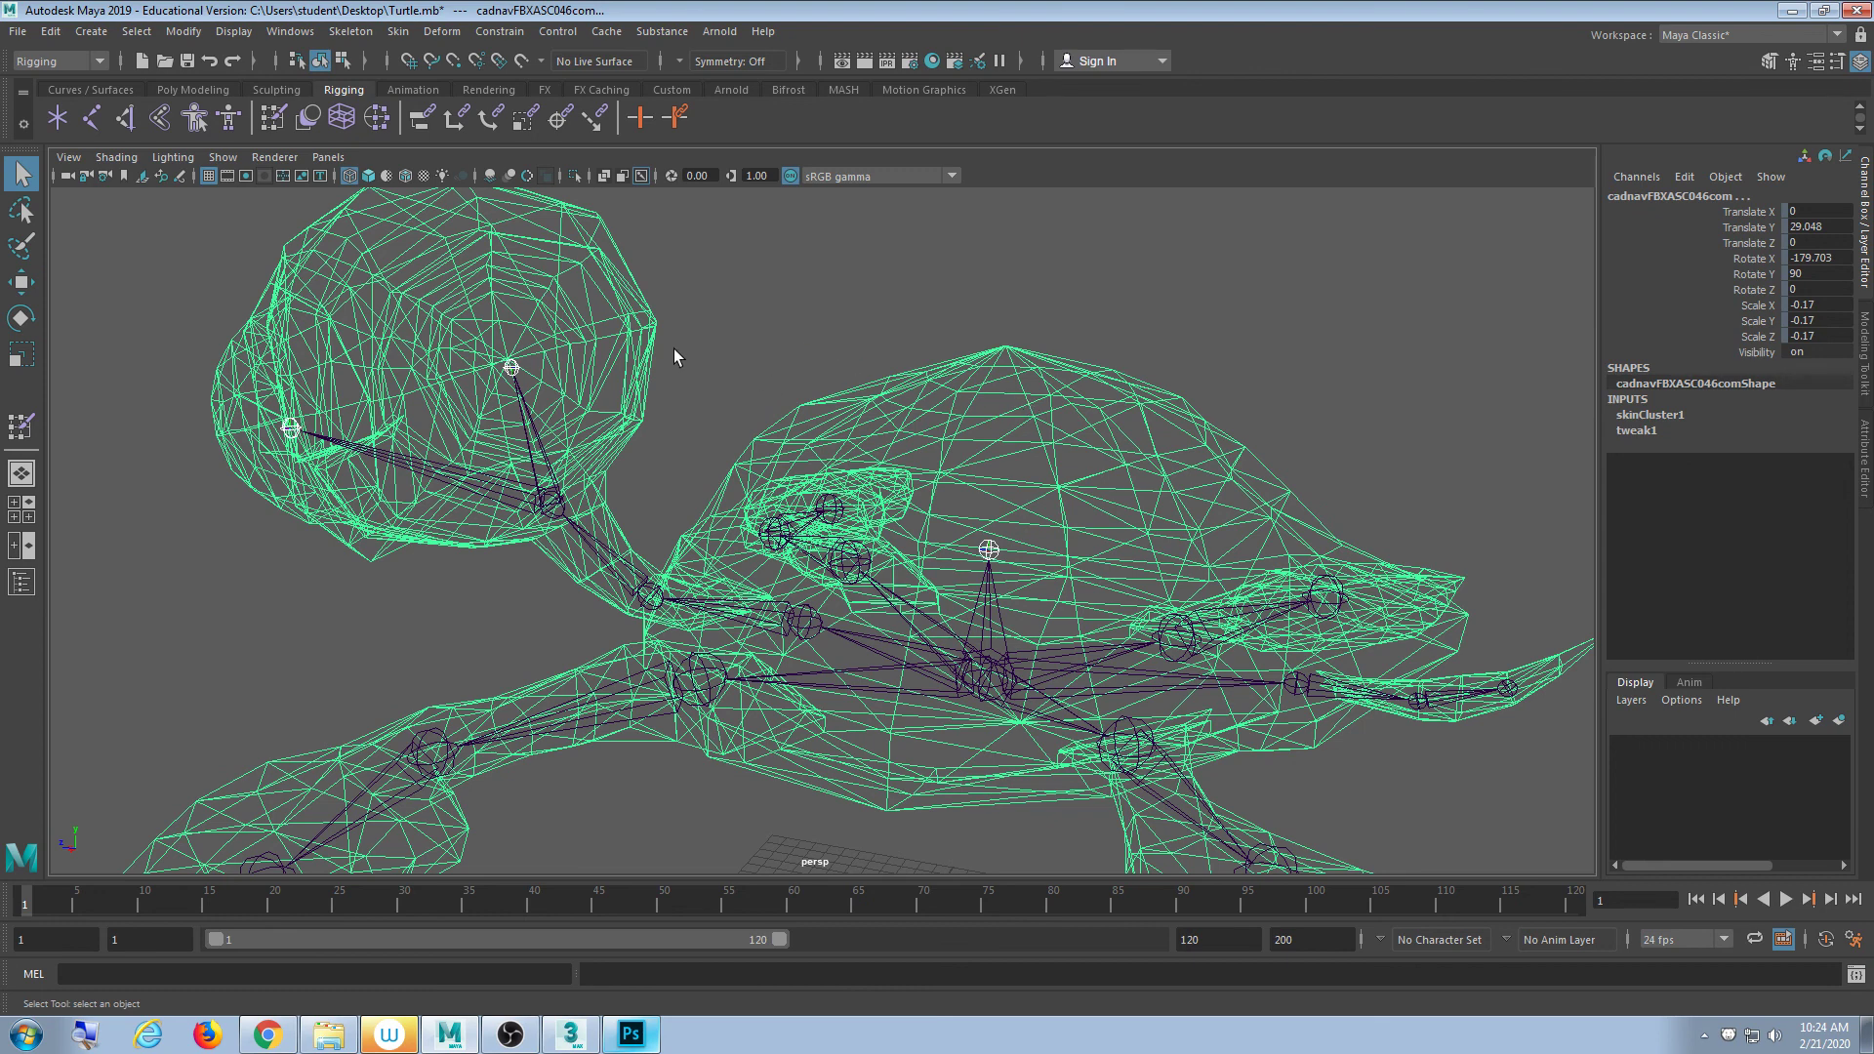
click(396, 33)
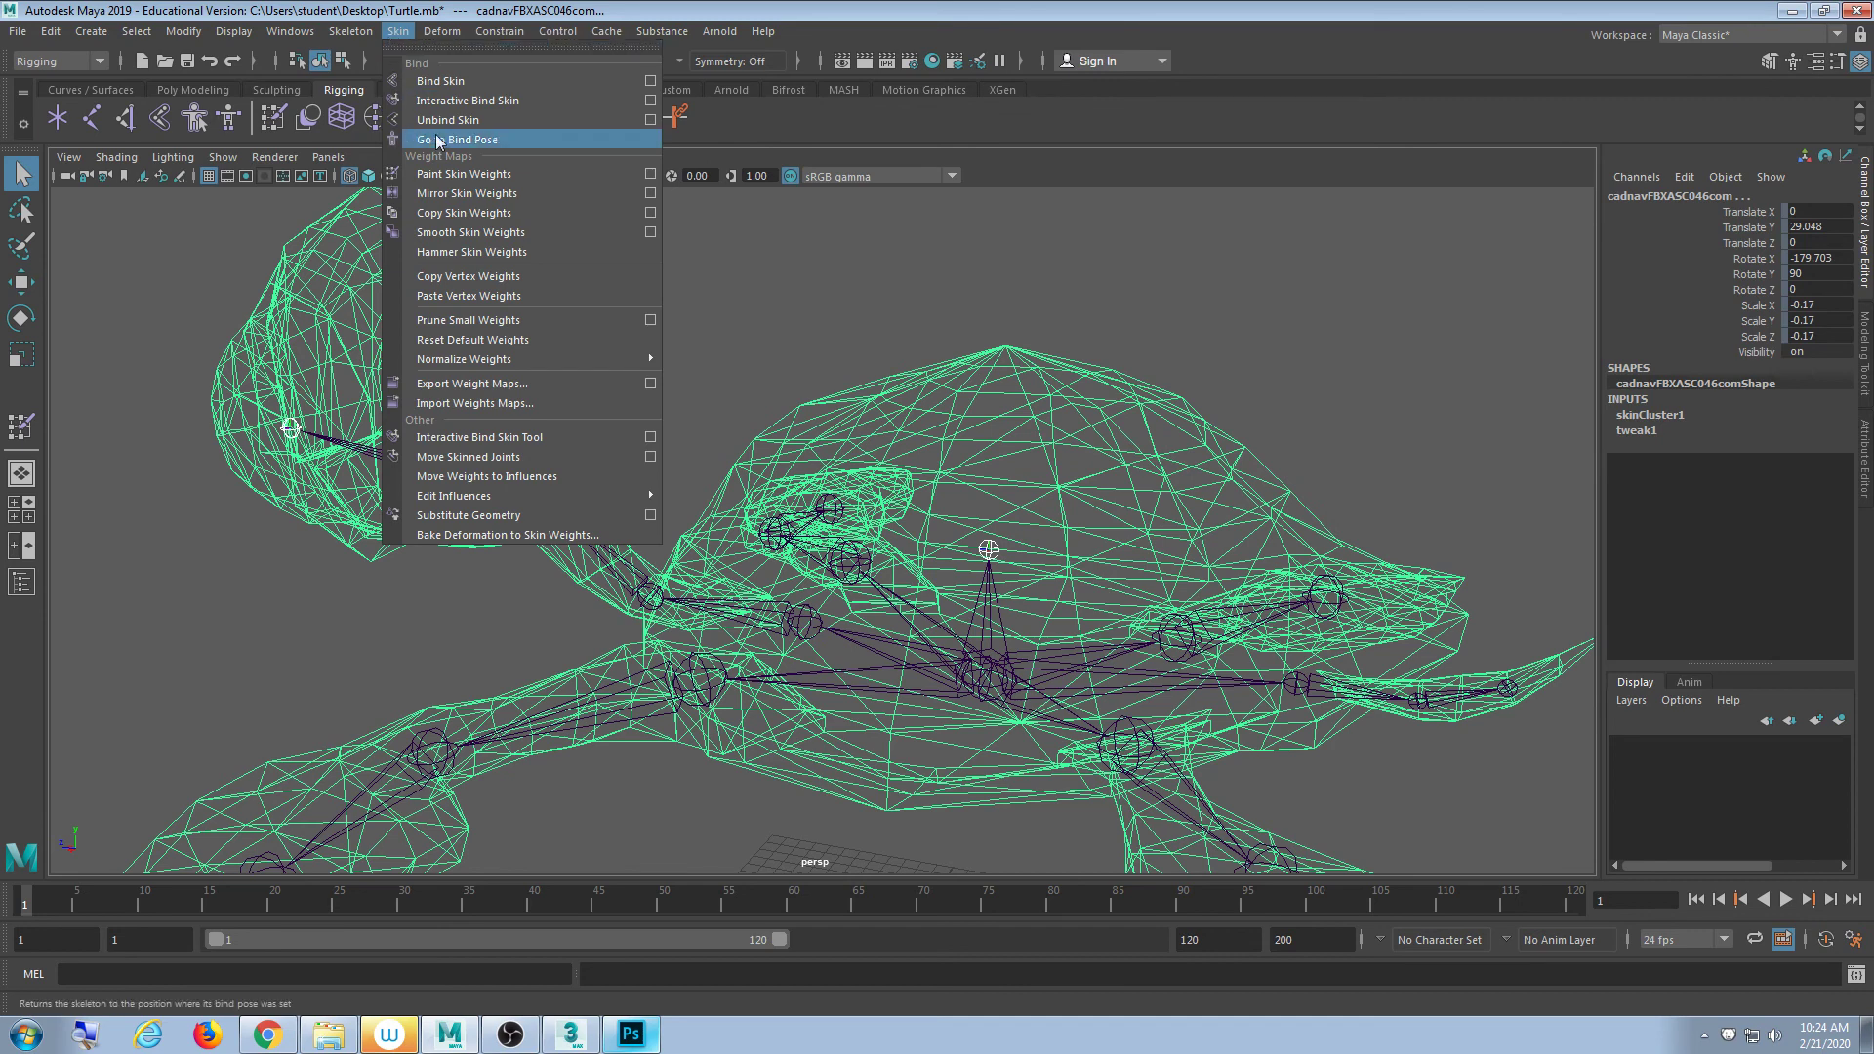
mouse_move(531, 494)
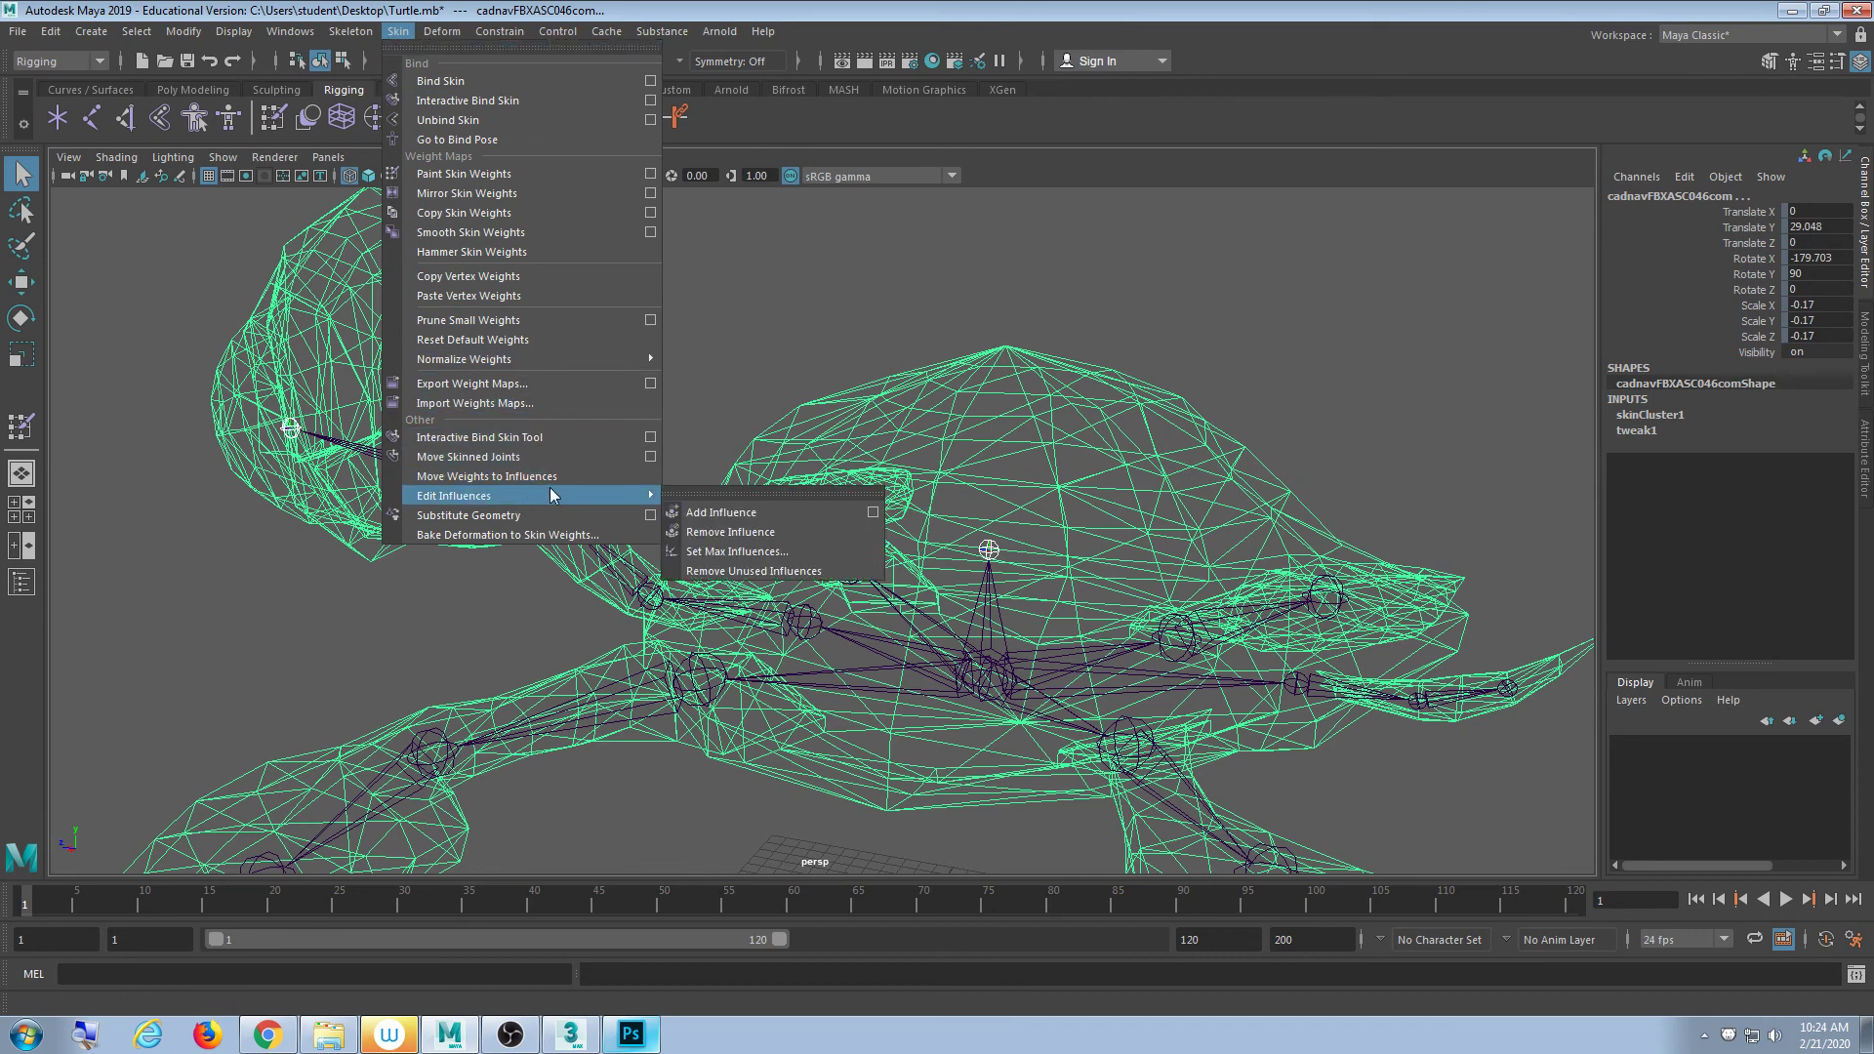
click(874, 513)
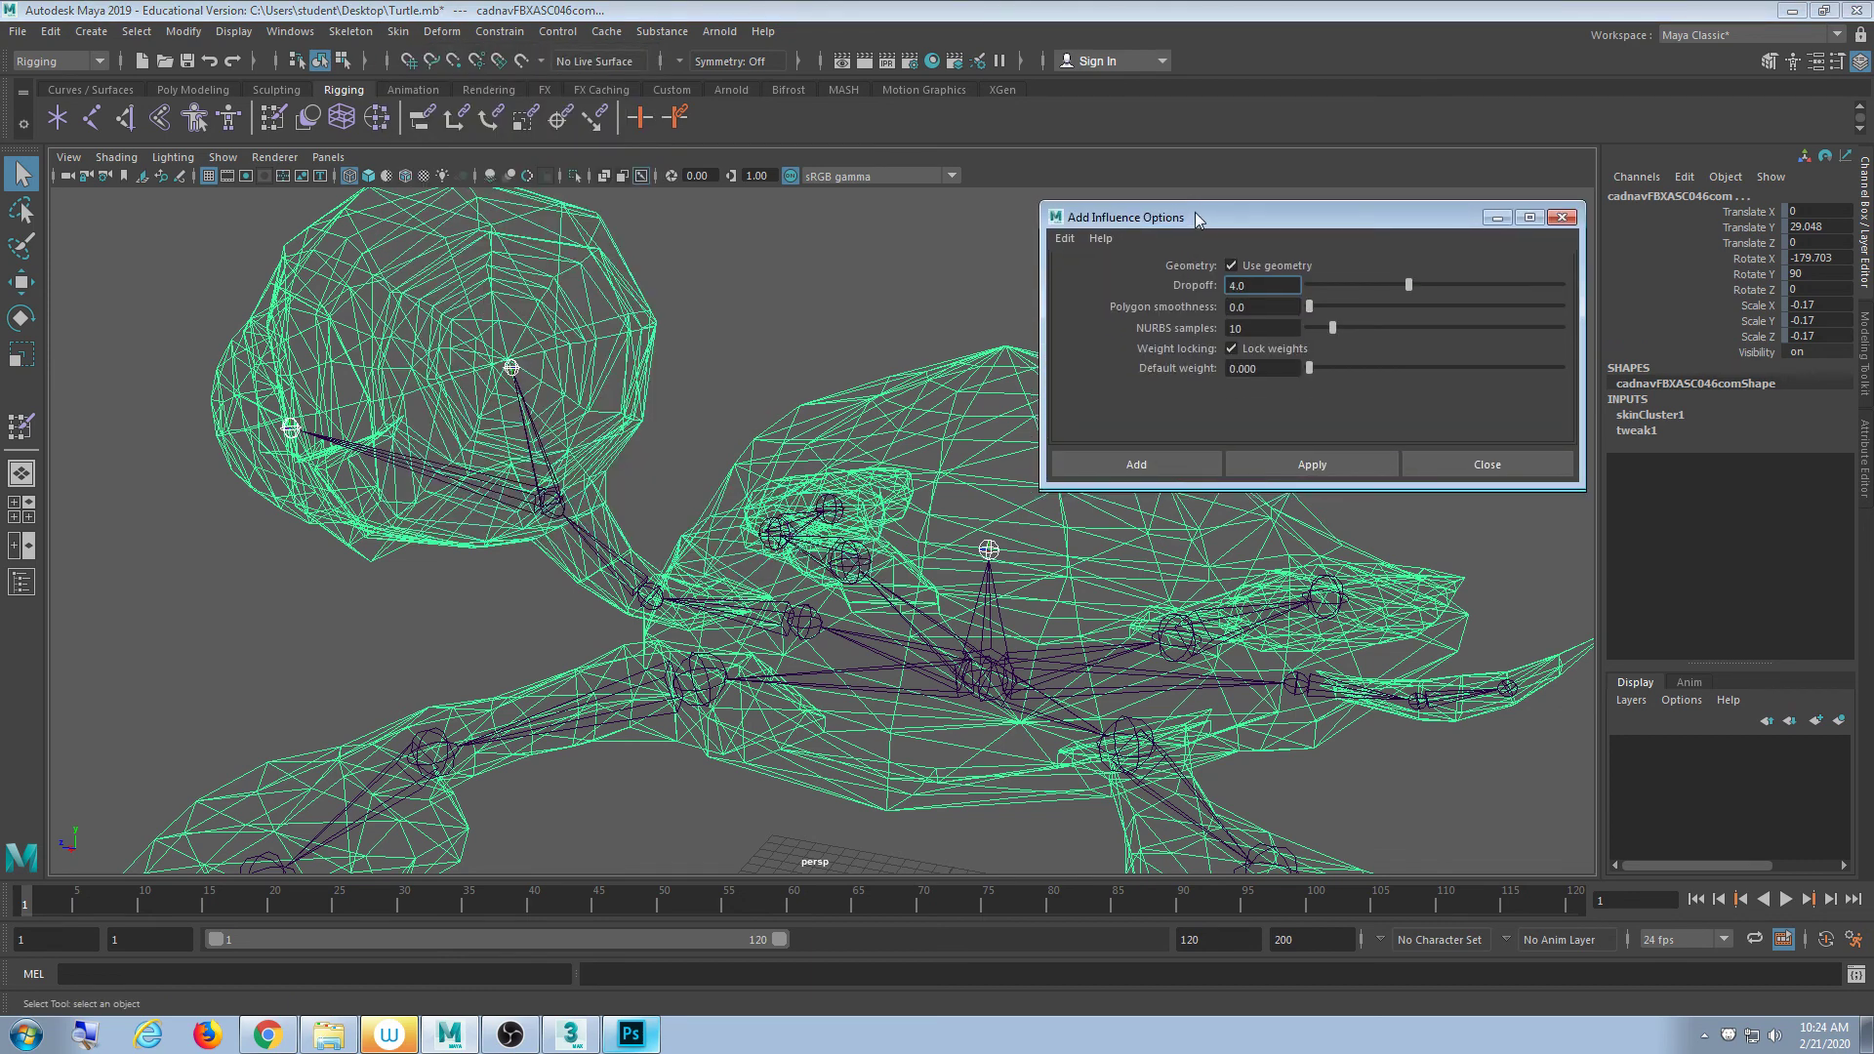
drag(1199, 219, 1140, 161)
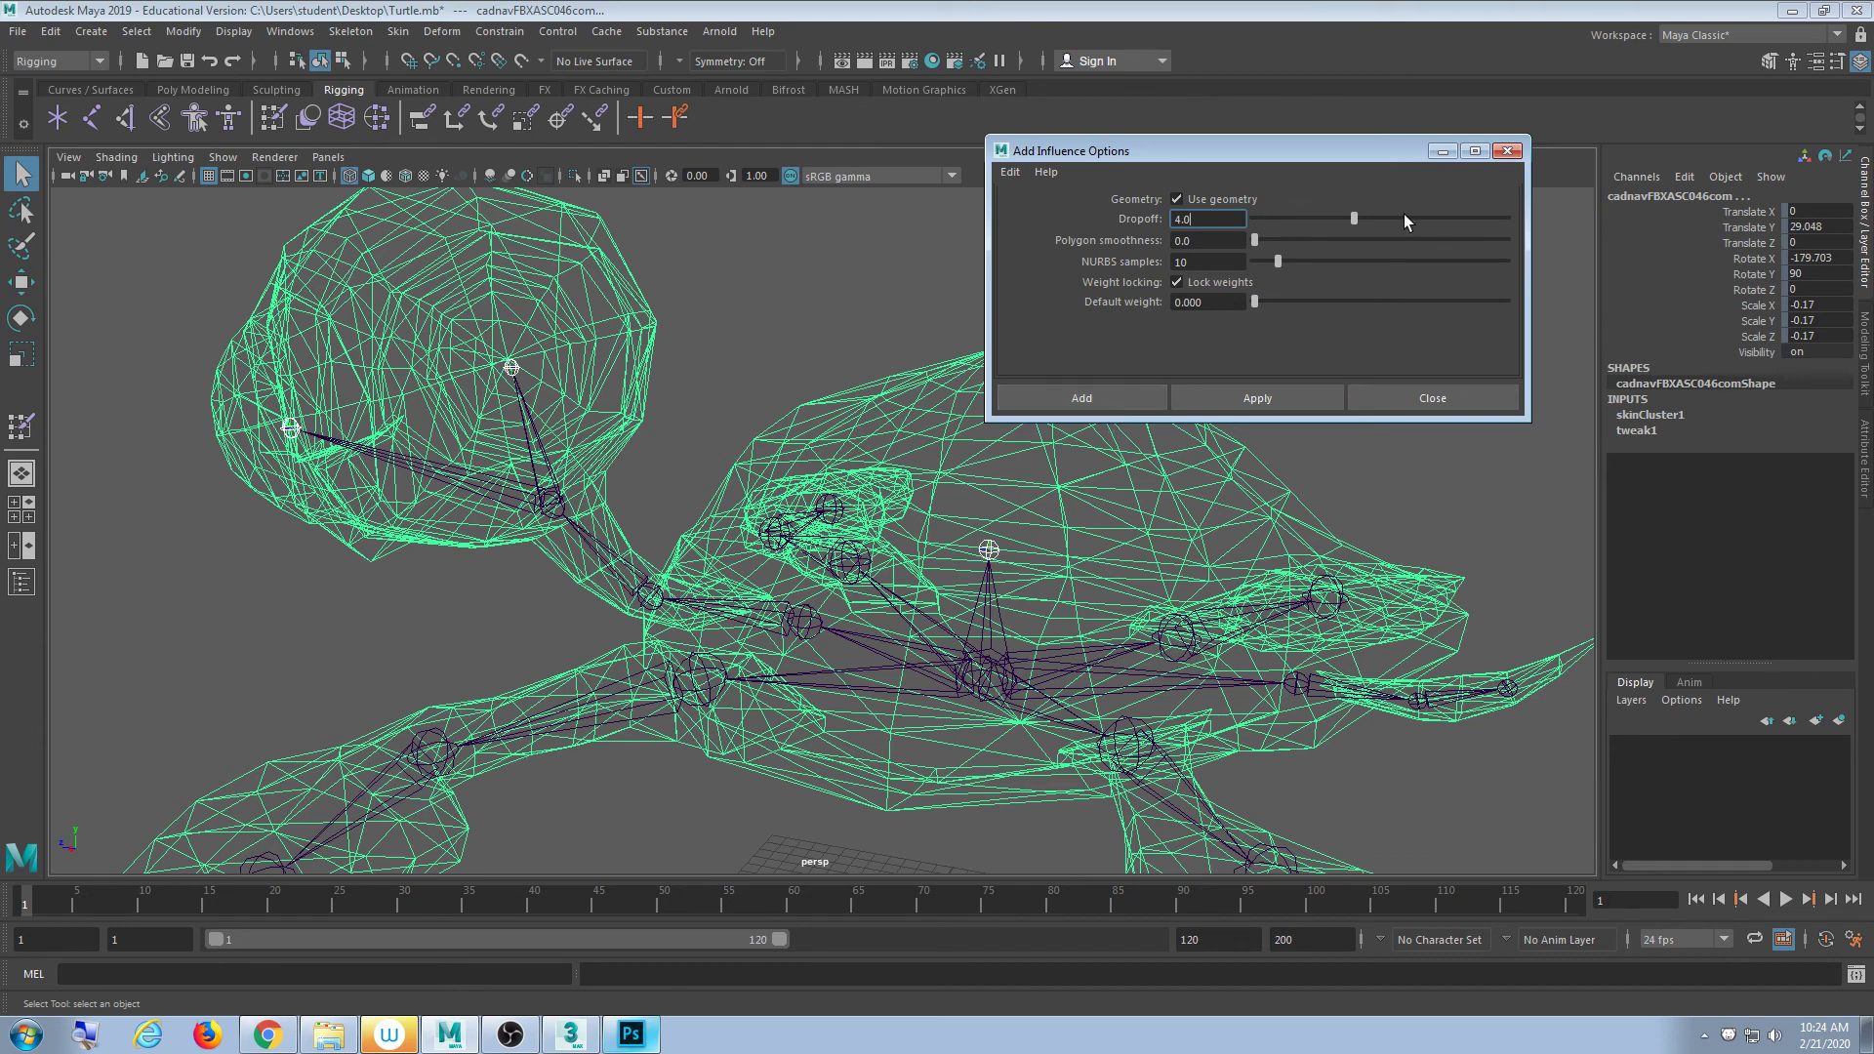
click(1508, 153)
click(992, 321)
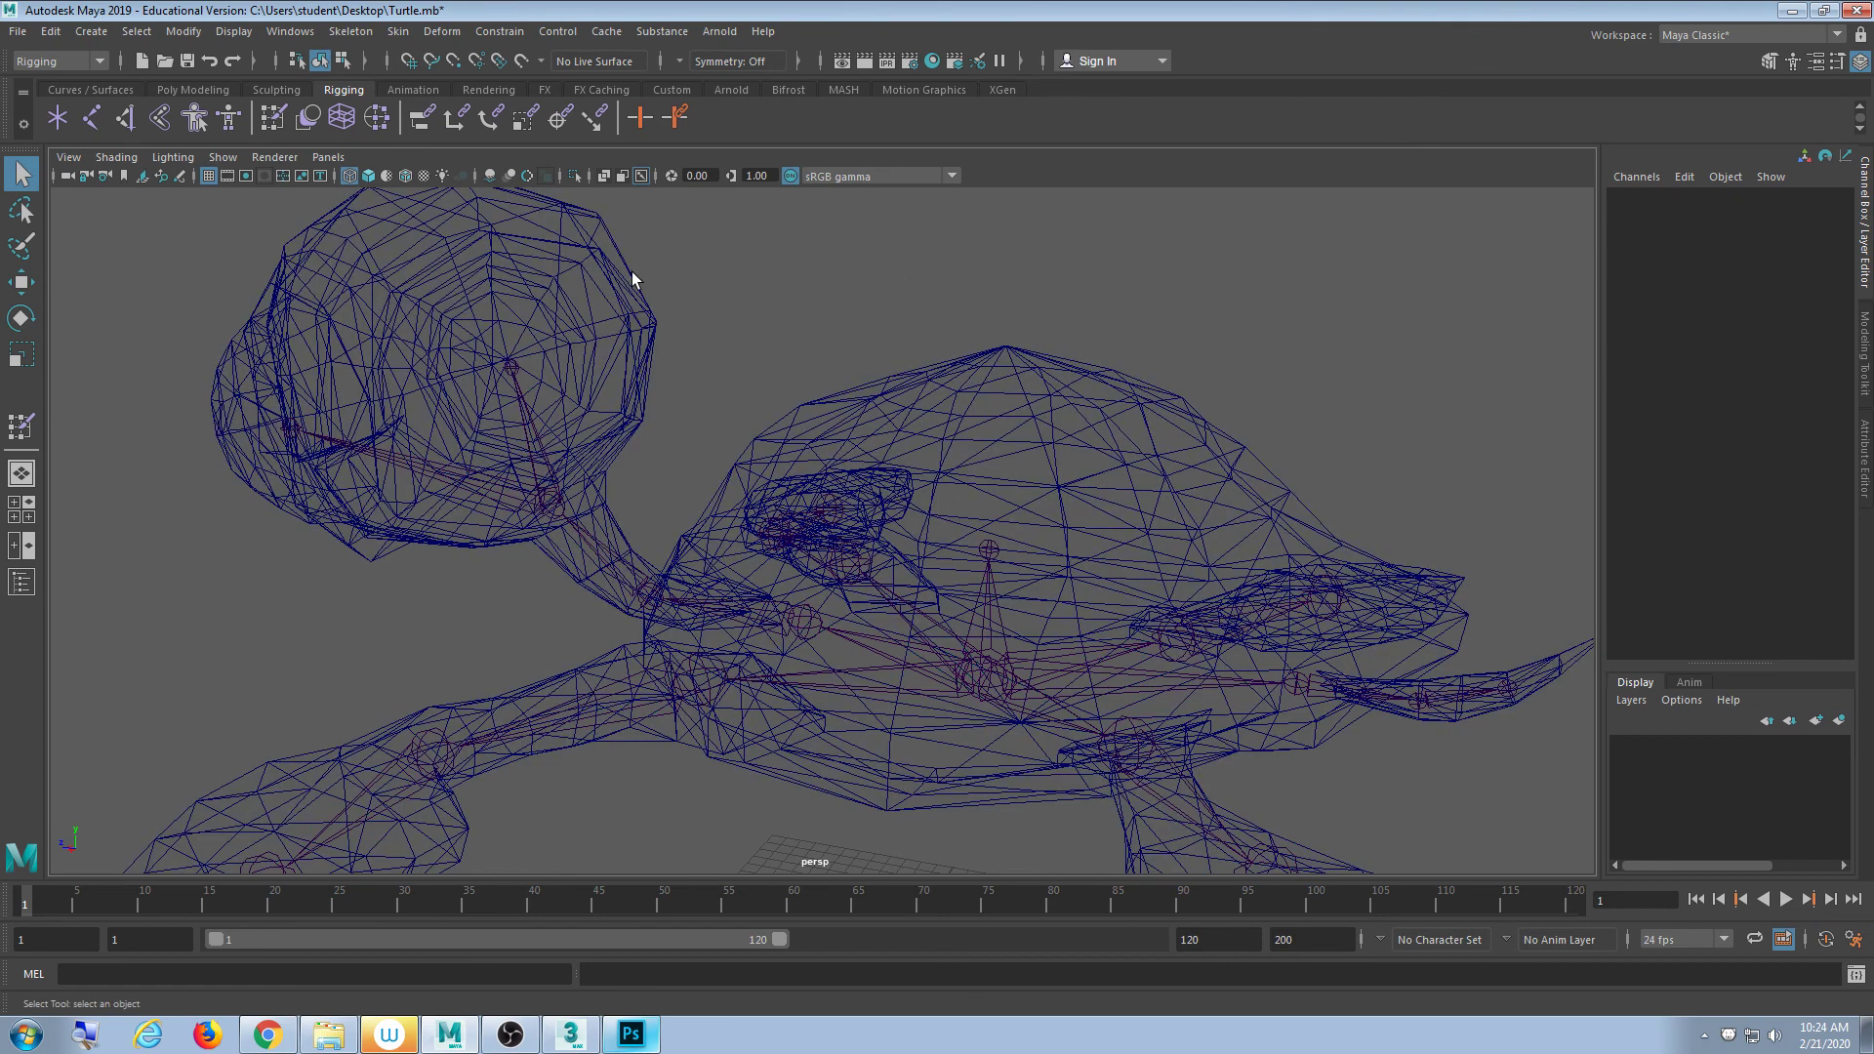
click(548, 246)
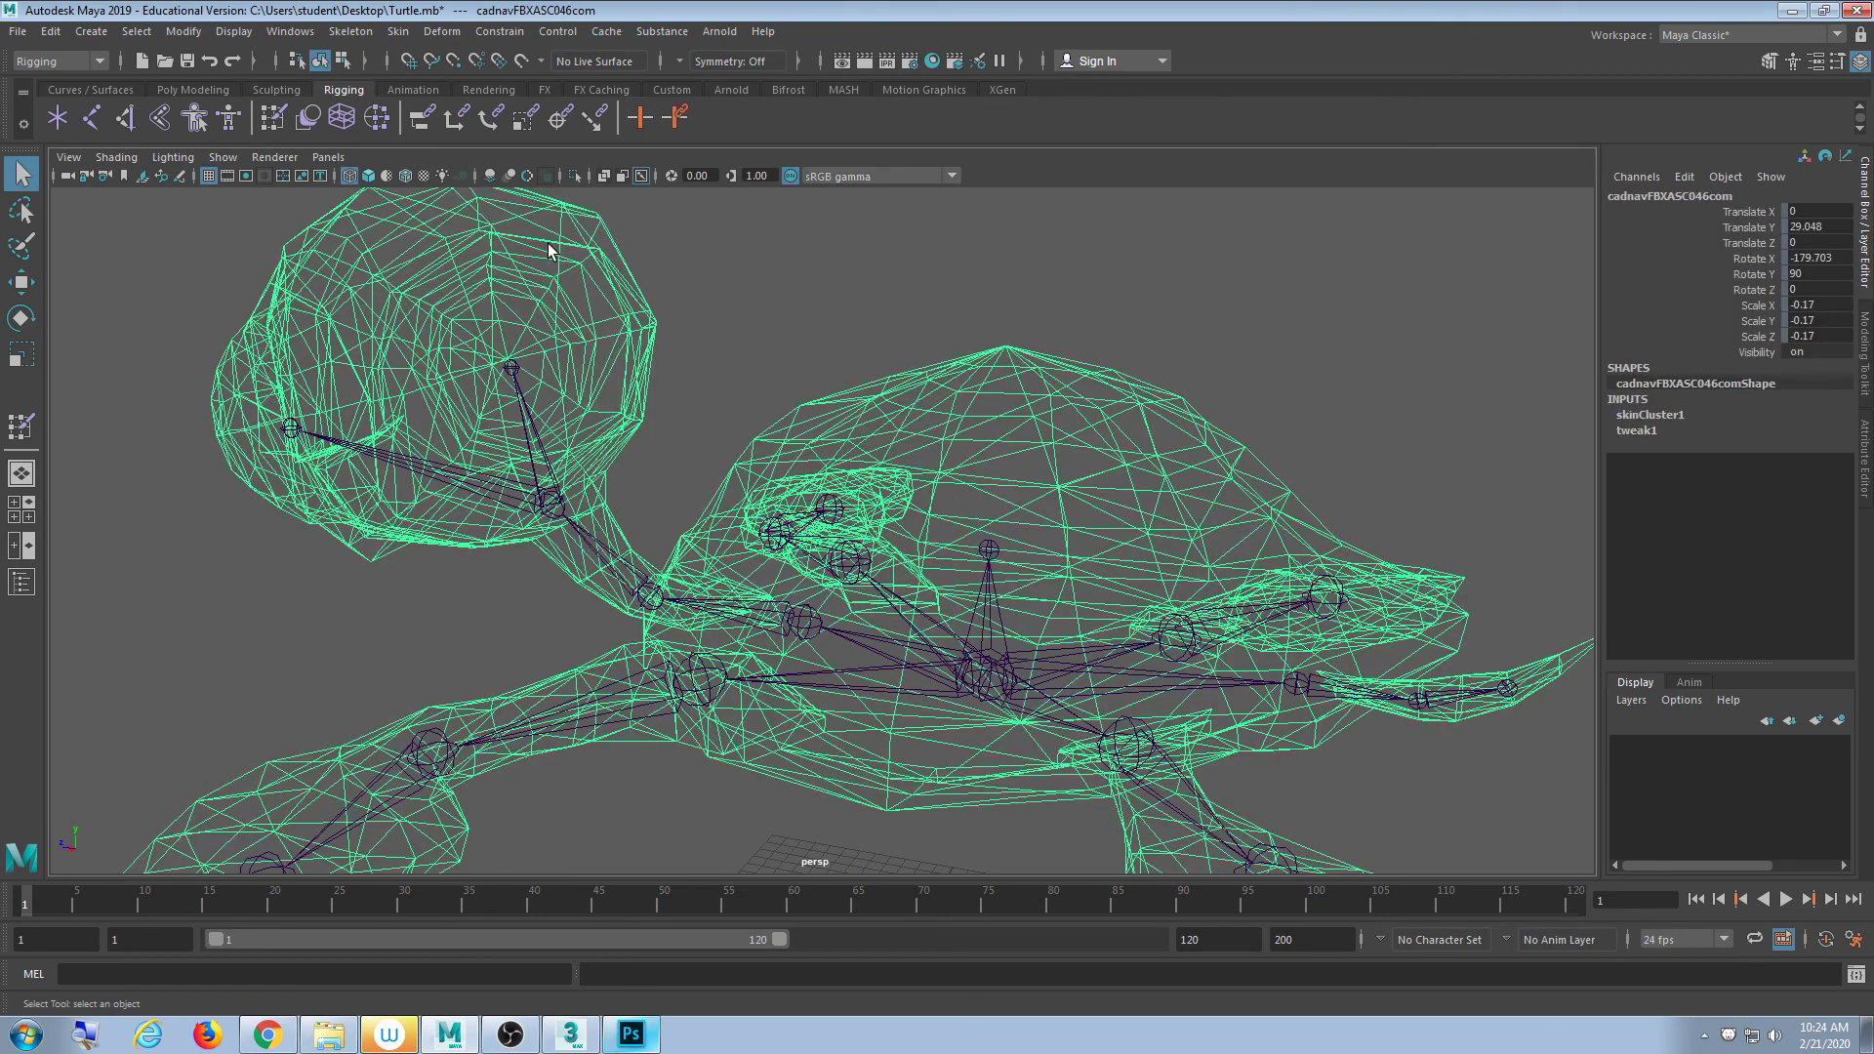
- Unlock the LEye, REye and Shell influences in Paint Skin Weights settings
double_click(275, 119)
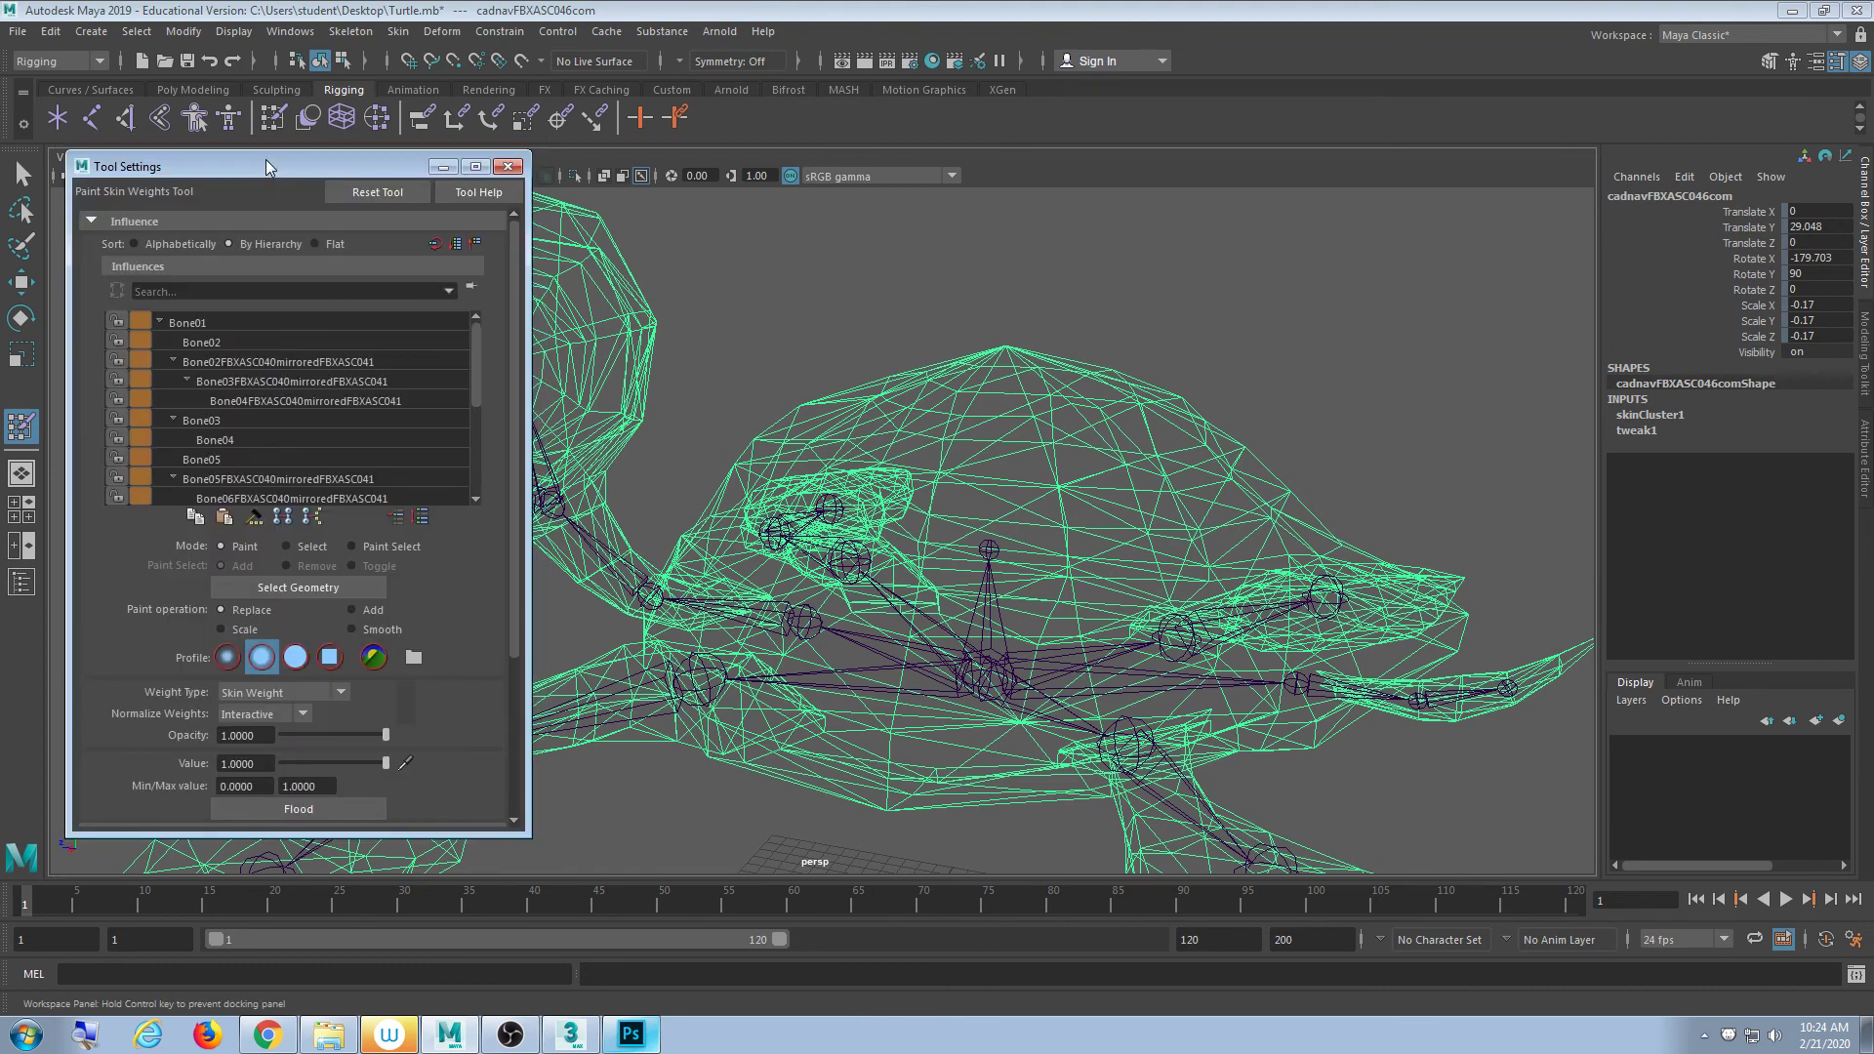
drag(476, 337, 468, 427)
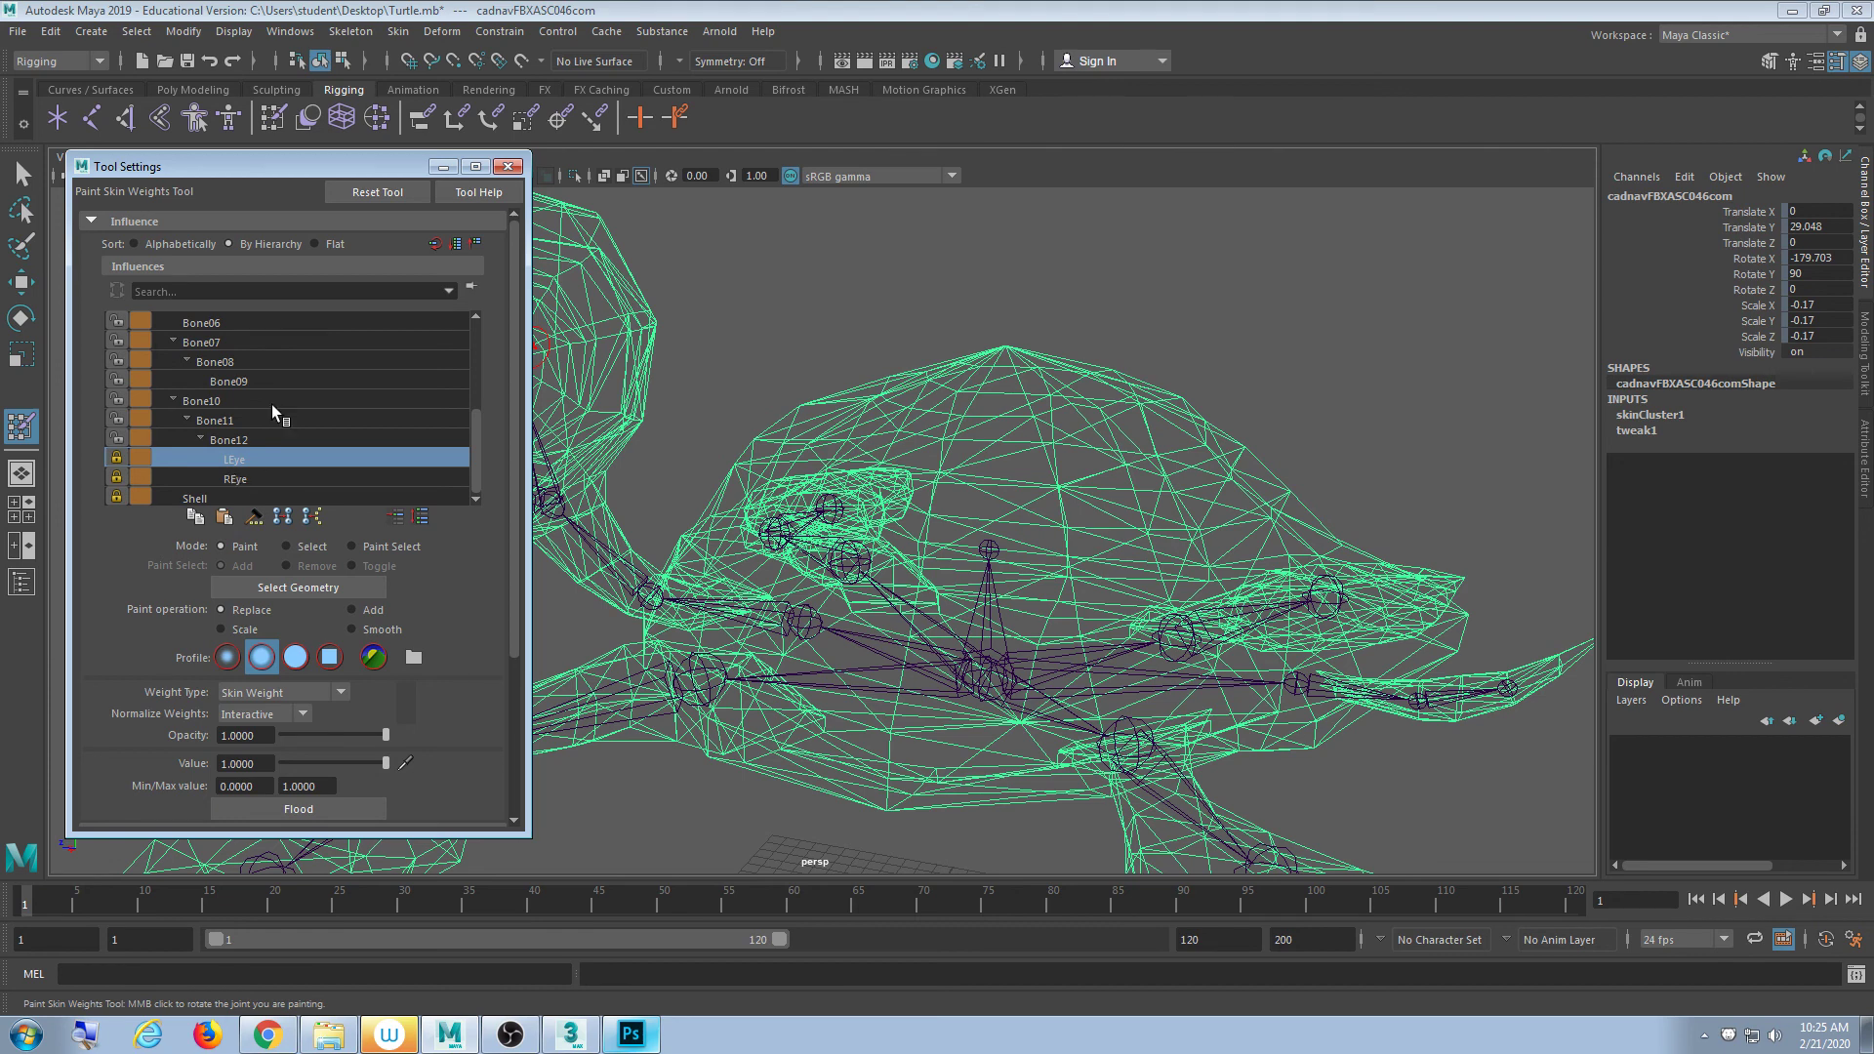
click(116, 458)
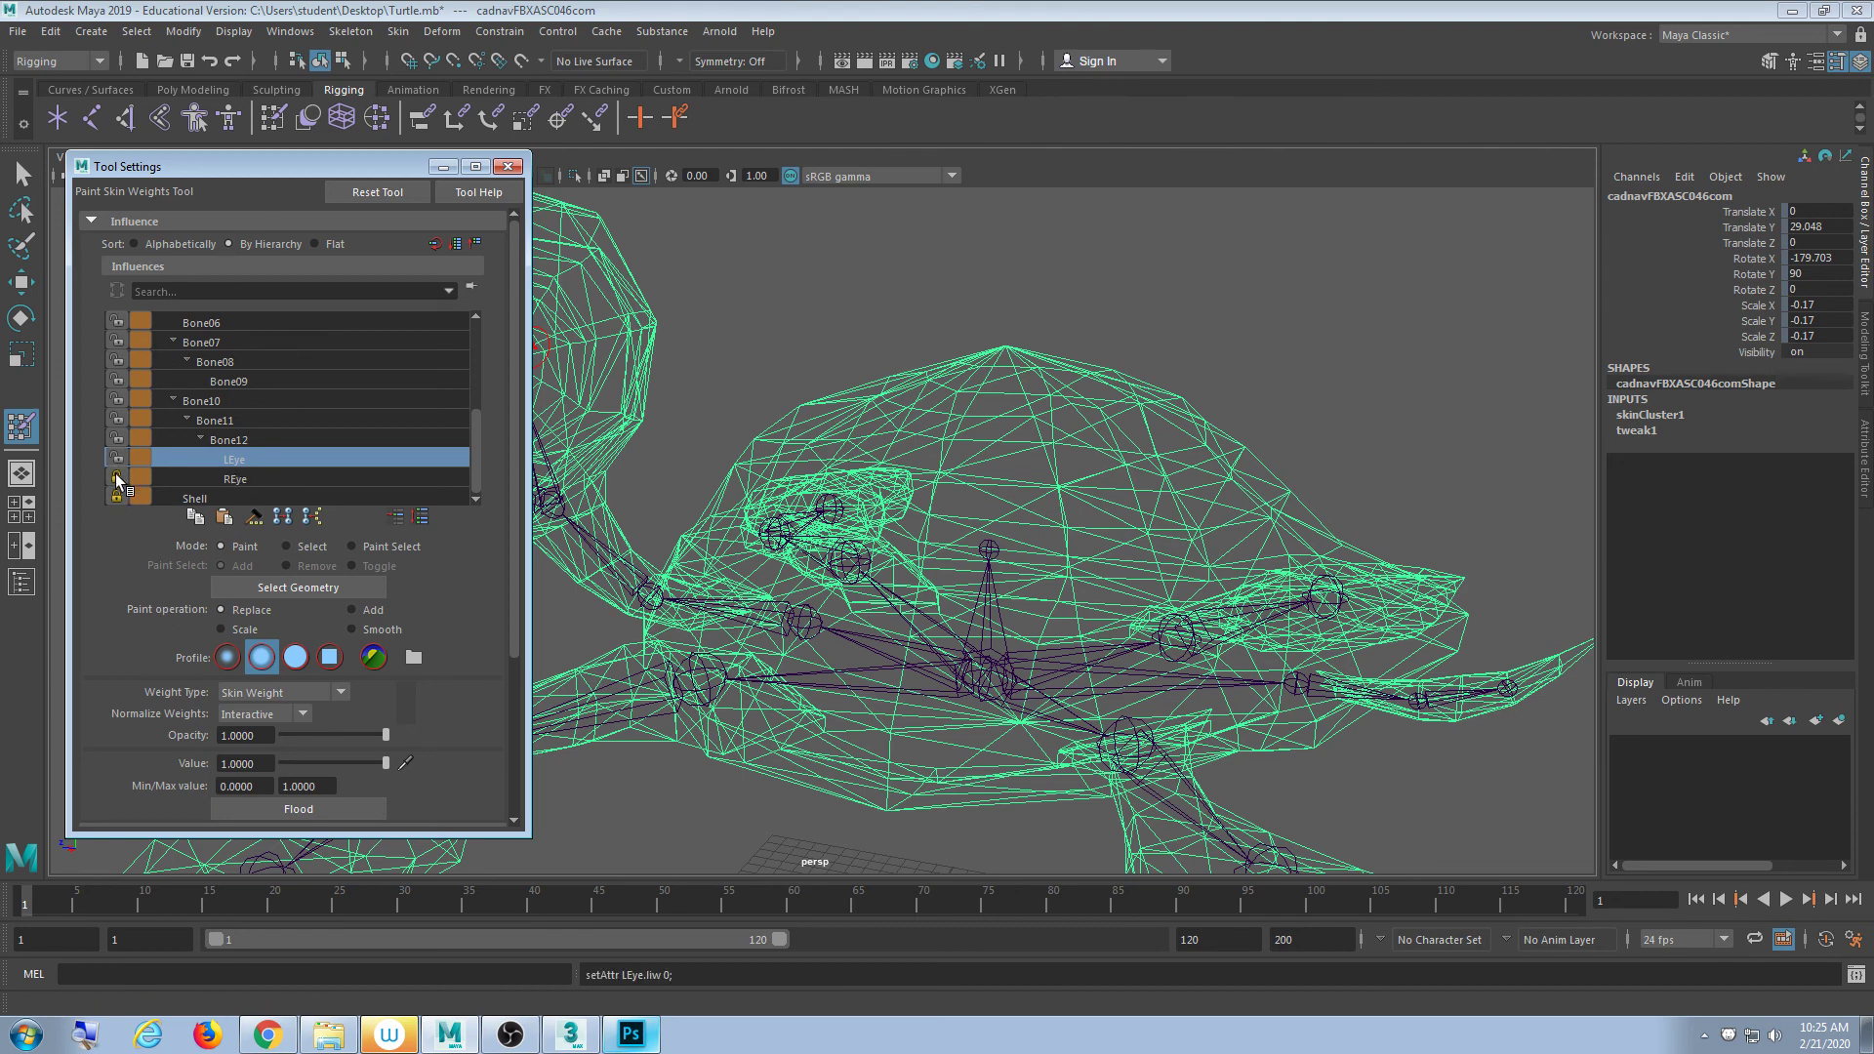
click(116, 477)
click(116, 496)
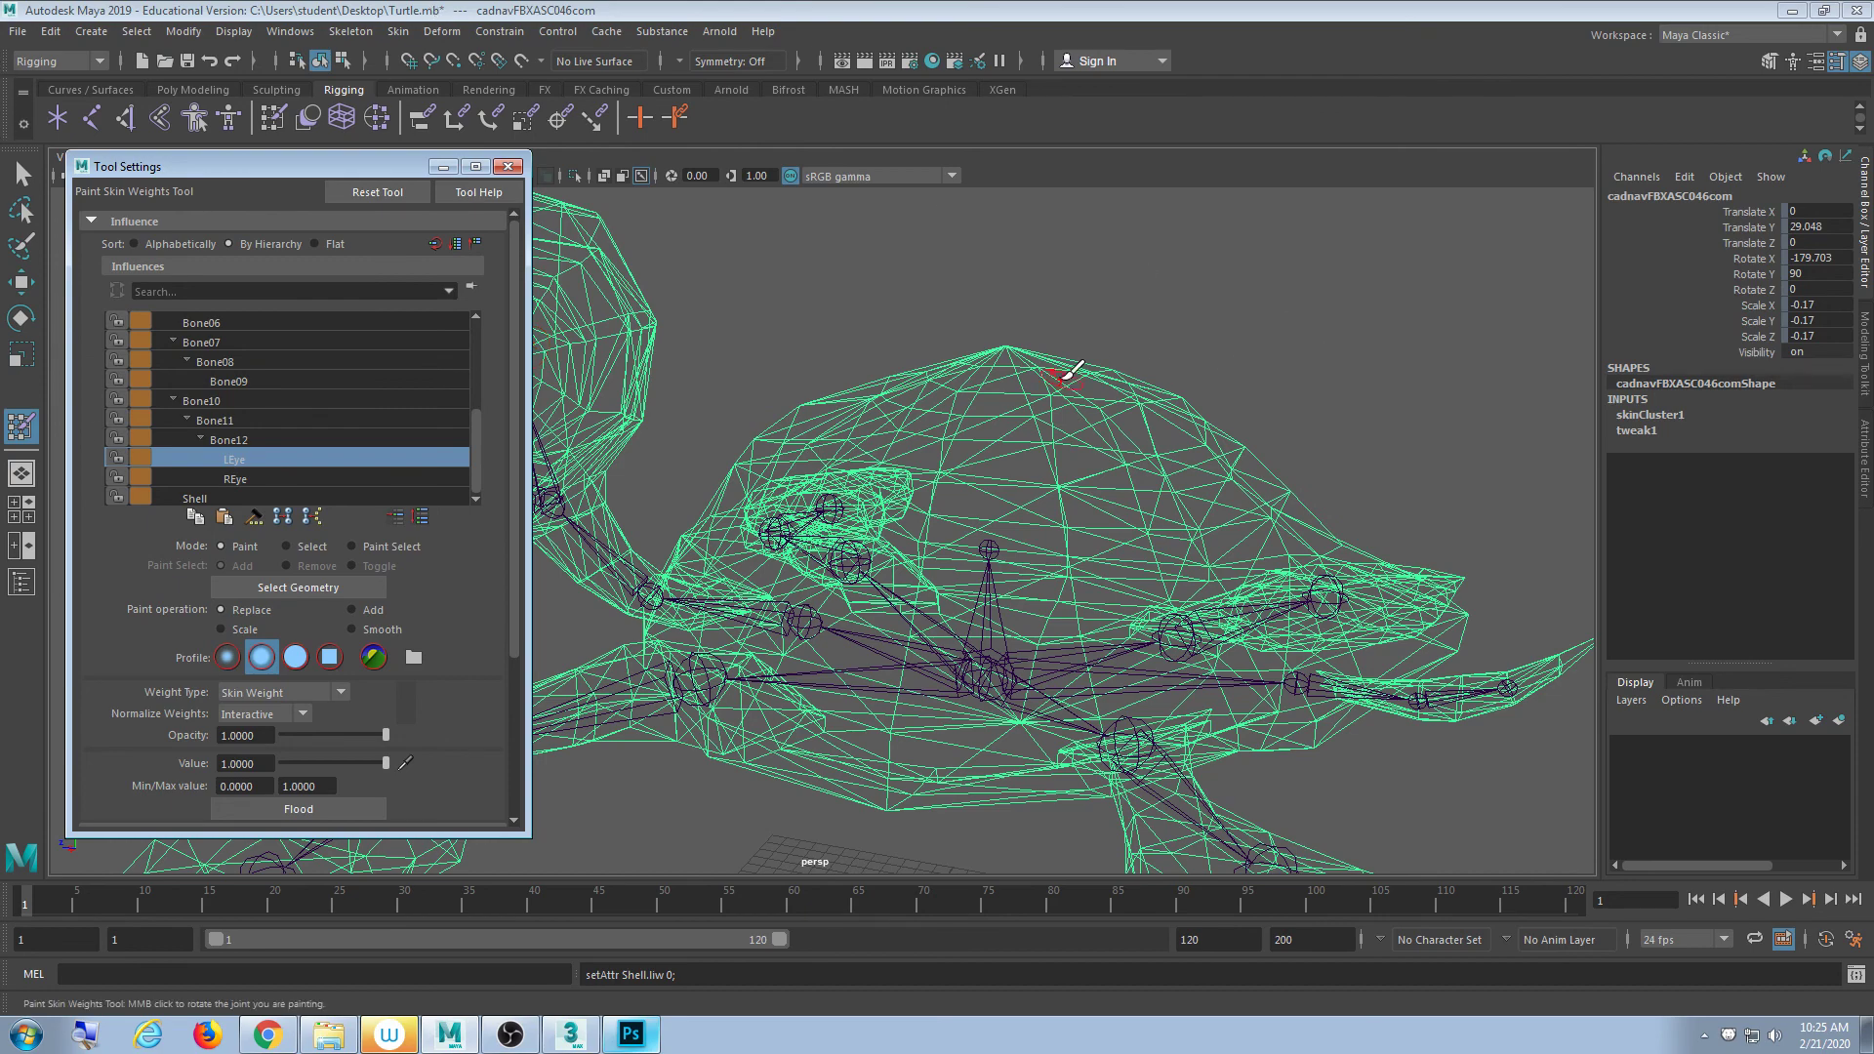
- Shade the turtle with wireframe and make Shell the influence to paint
scroll(976, 382, down, 2)
alt+drag(942, 457, 869, 459)
alt+middle_drag(1098, 464, 1052, 410)
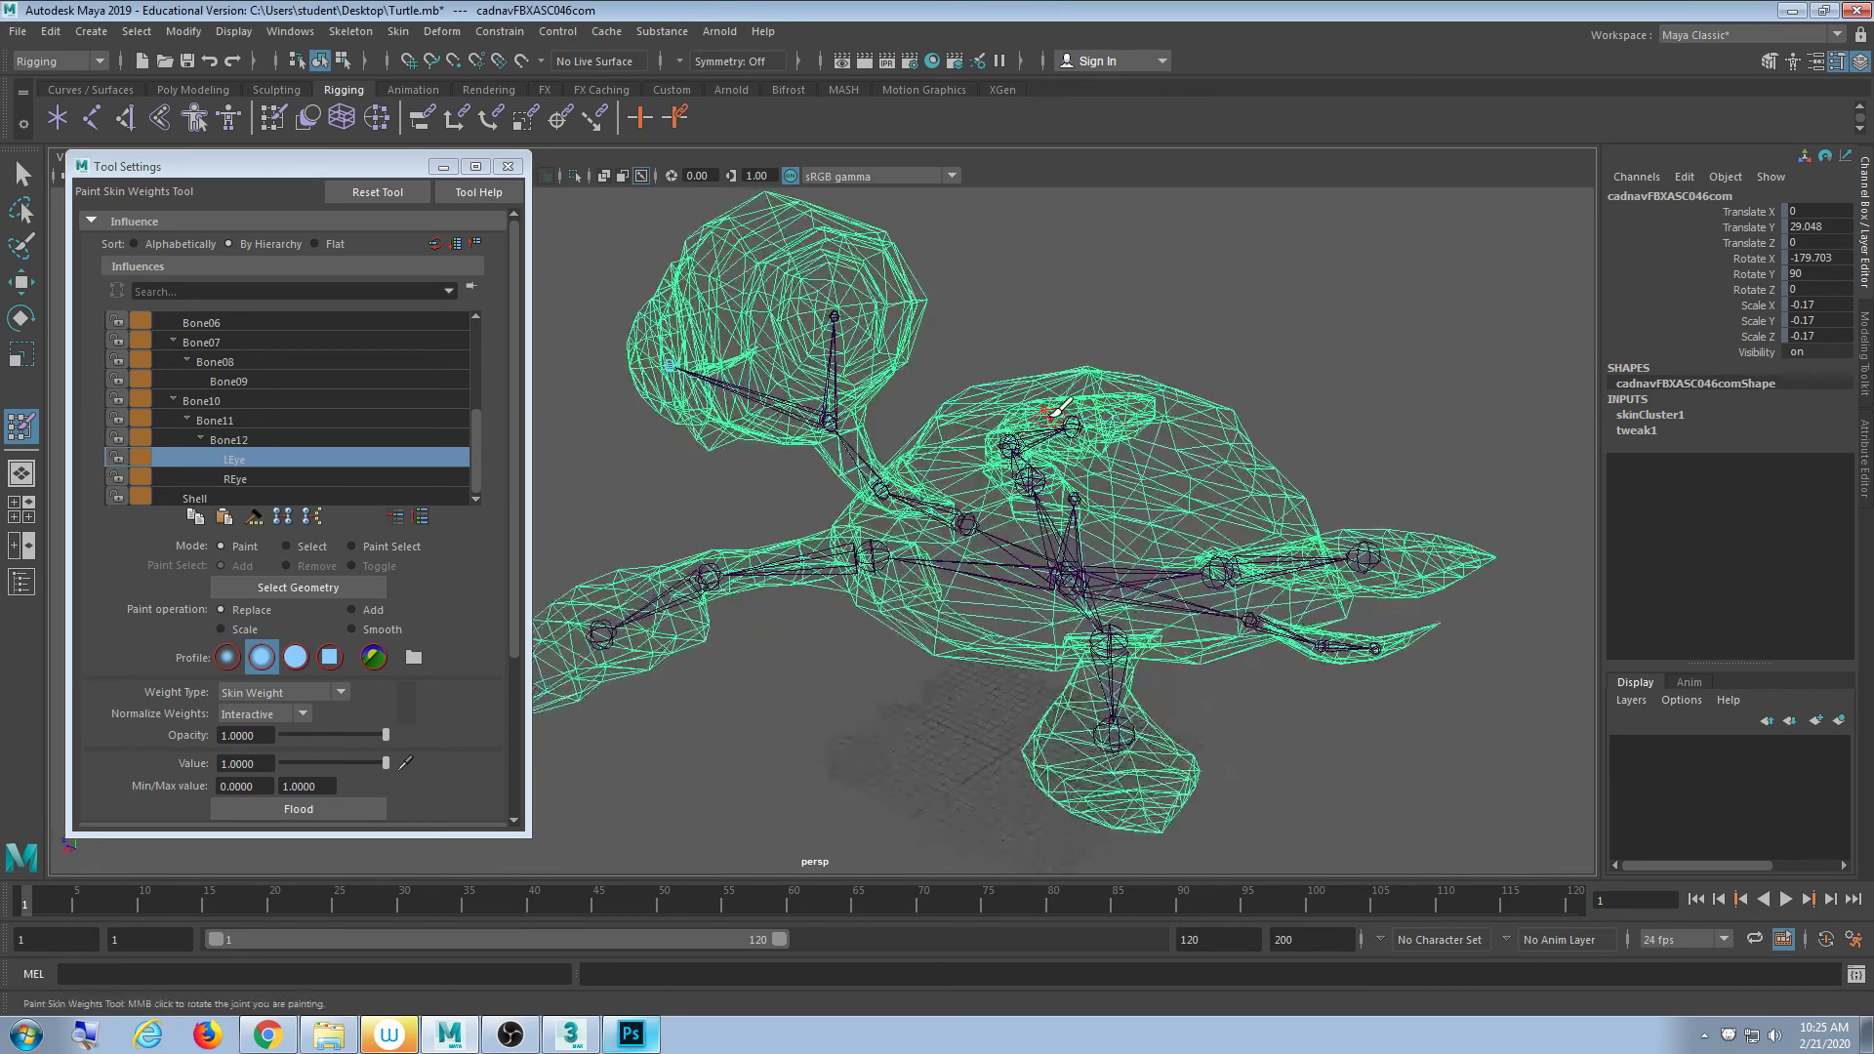
key(5)
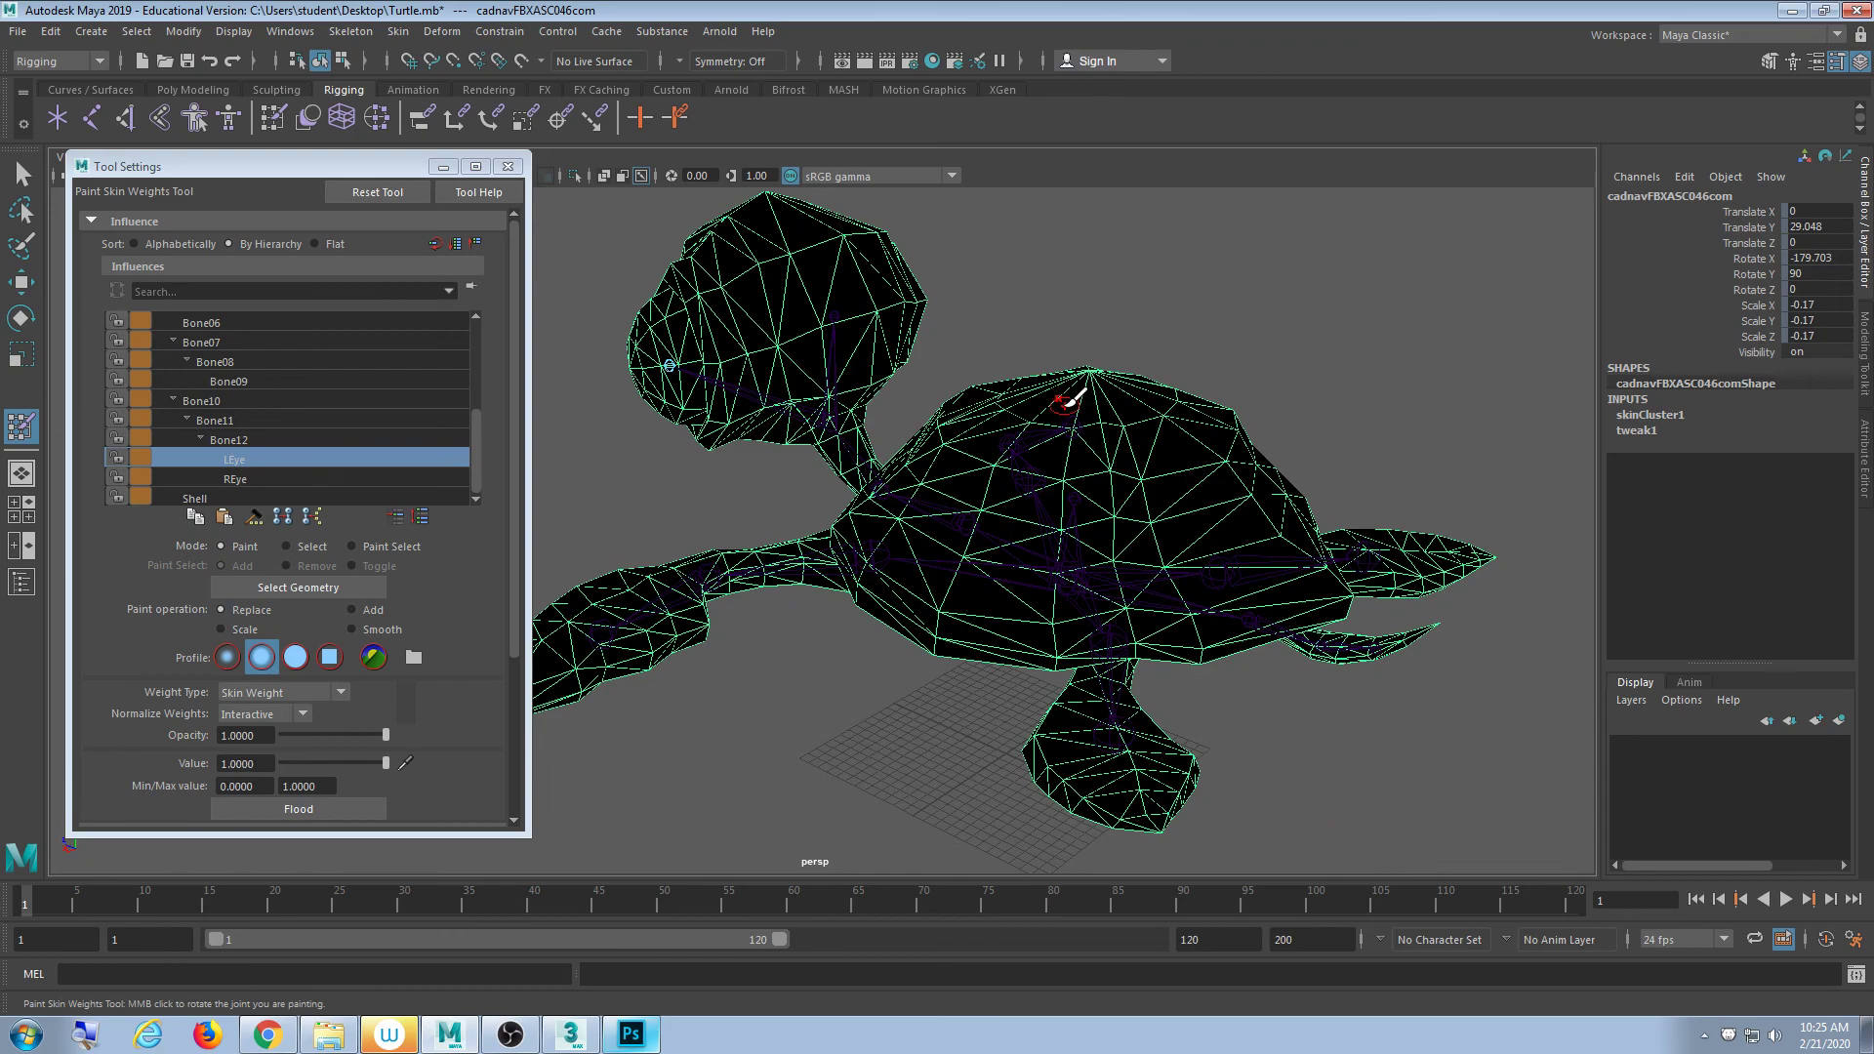
alt+drag(1080, 389, 1088, 422)
click(277, 496)
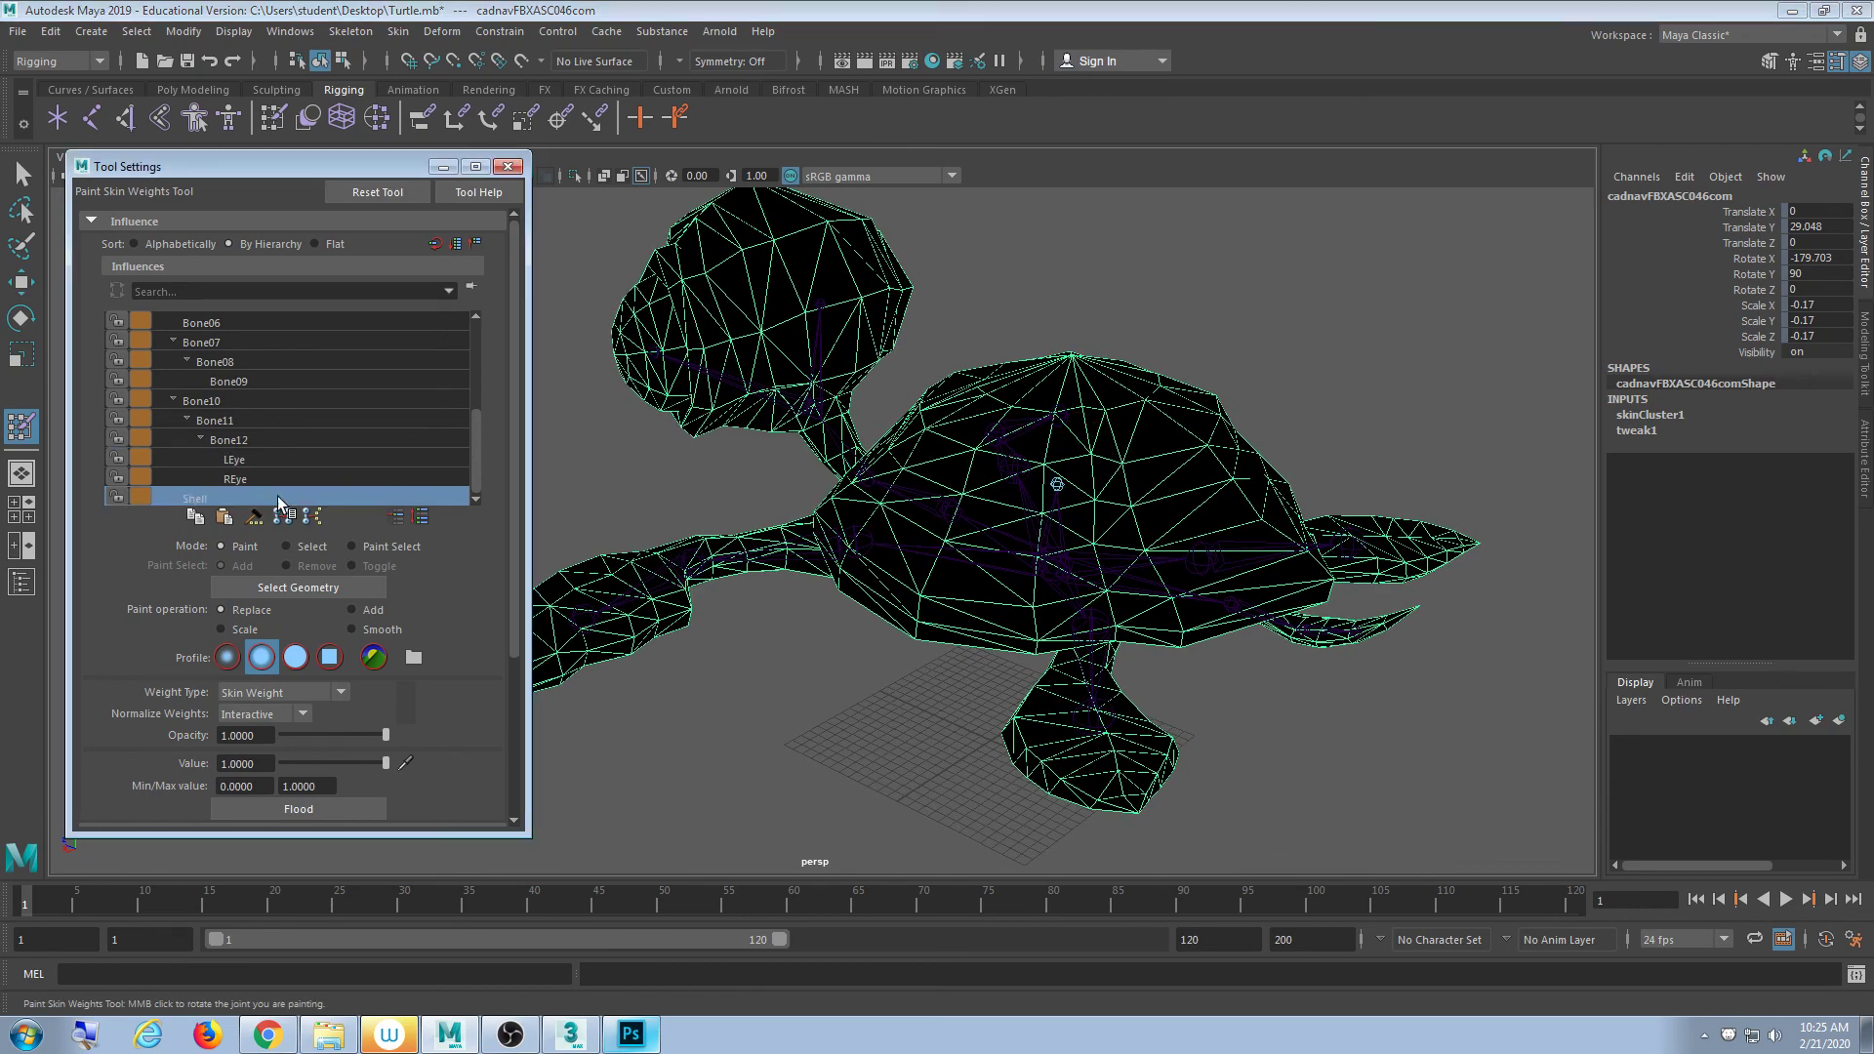
alt+drag(861, 527, 908, 518)
click(504, 168)
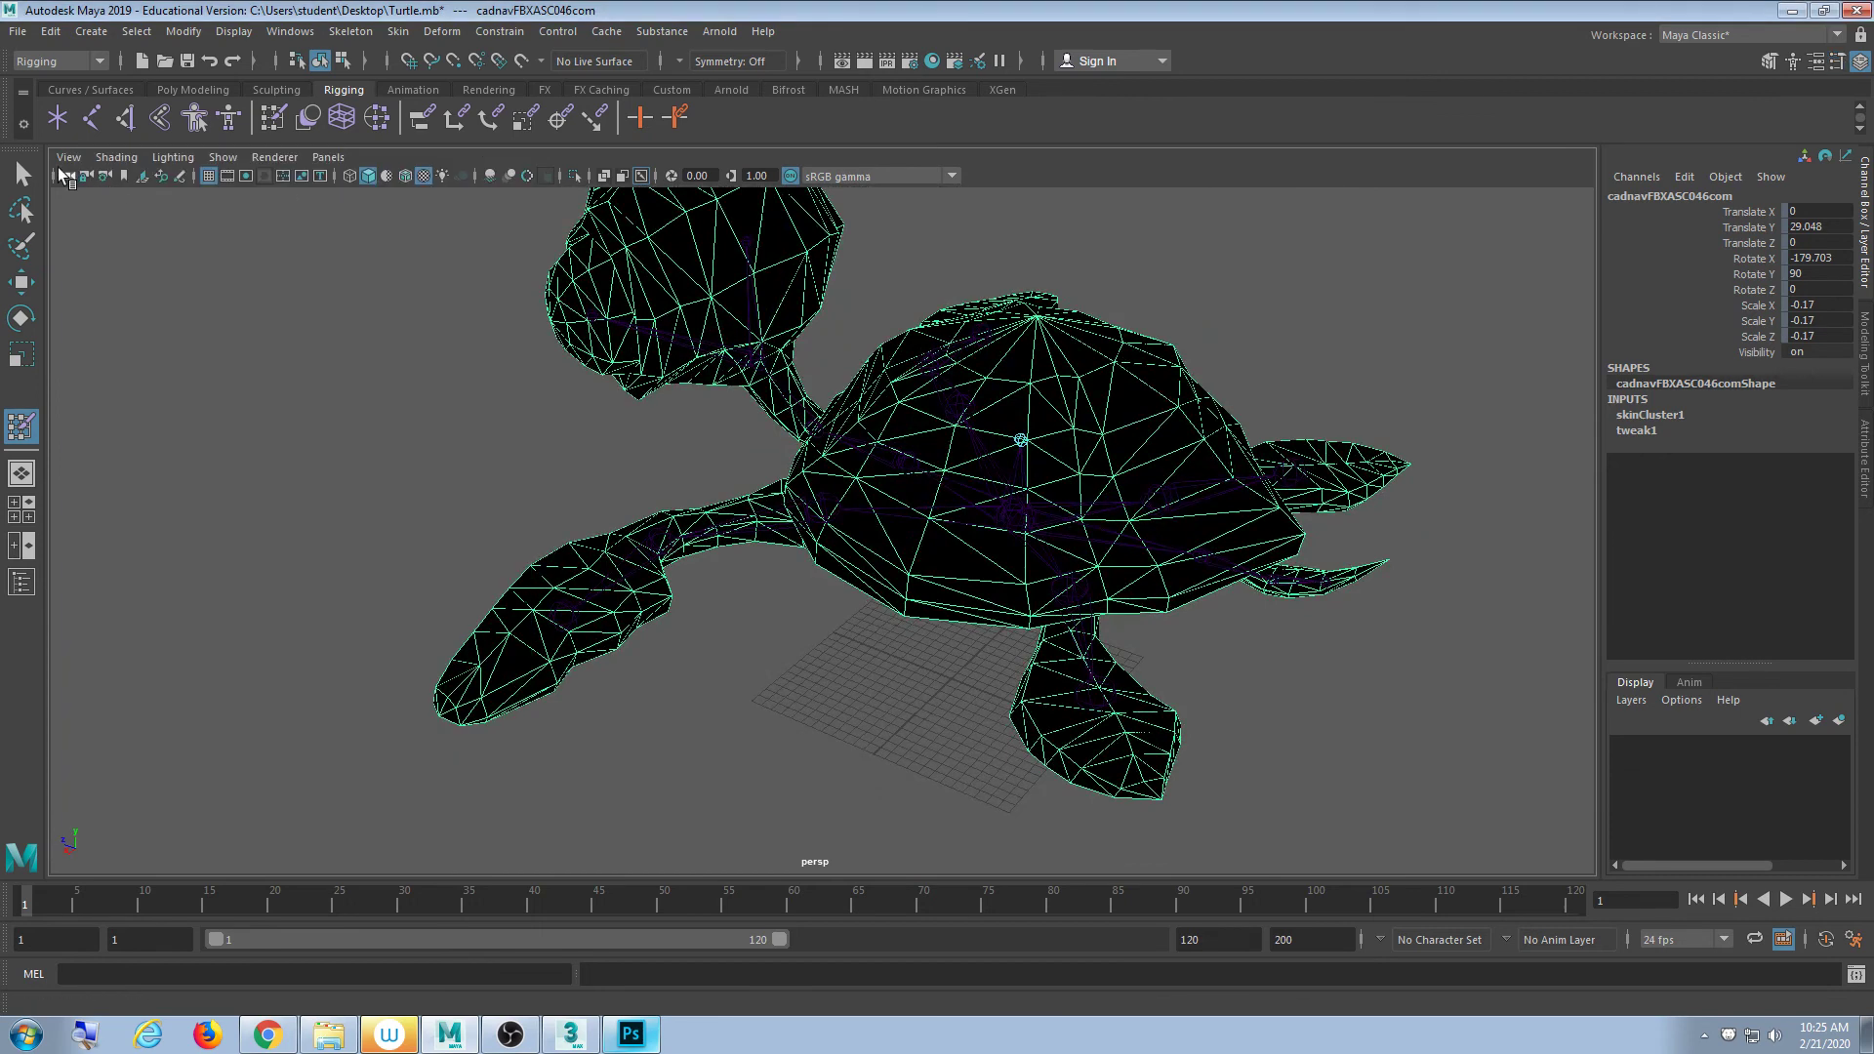
- Lift the Shell joint up to the shell top to test the shell's follow, then undo the move
click(18, 168)
alt+middle_drag(1074, 465, 871, 506)
scroll(870, 505, up, 2)
click(790, 472)
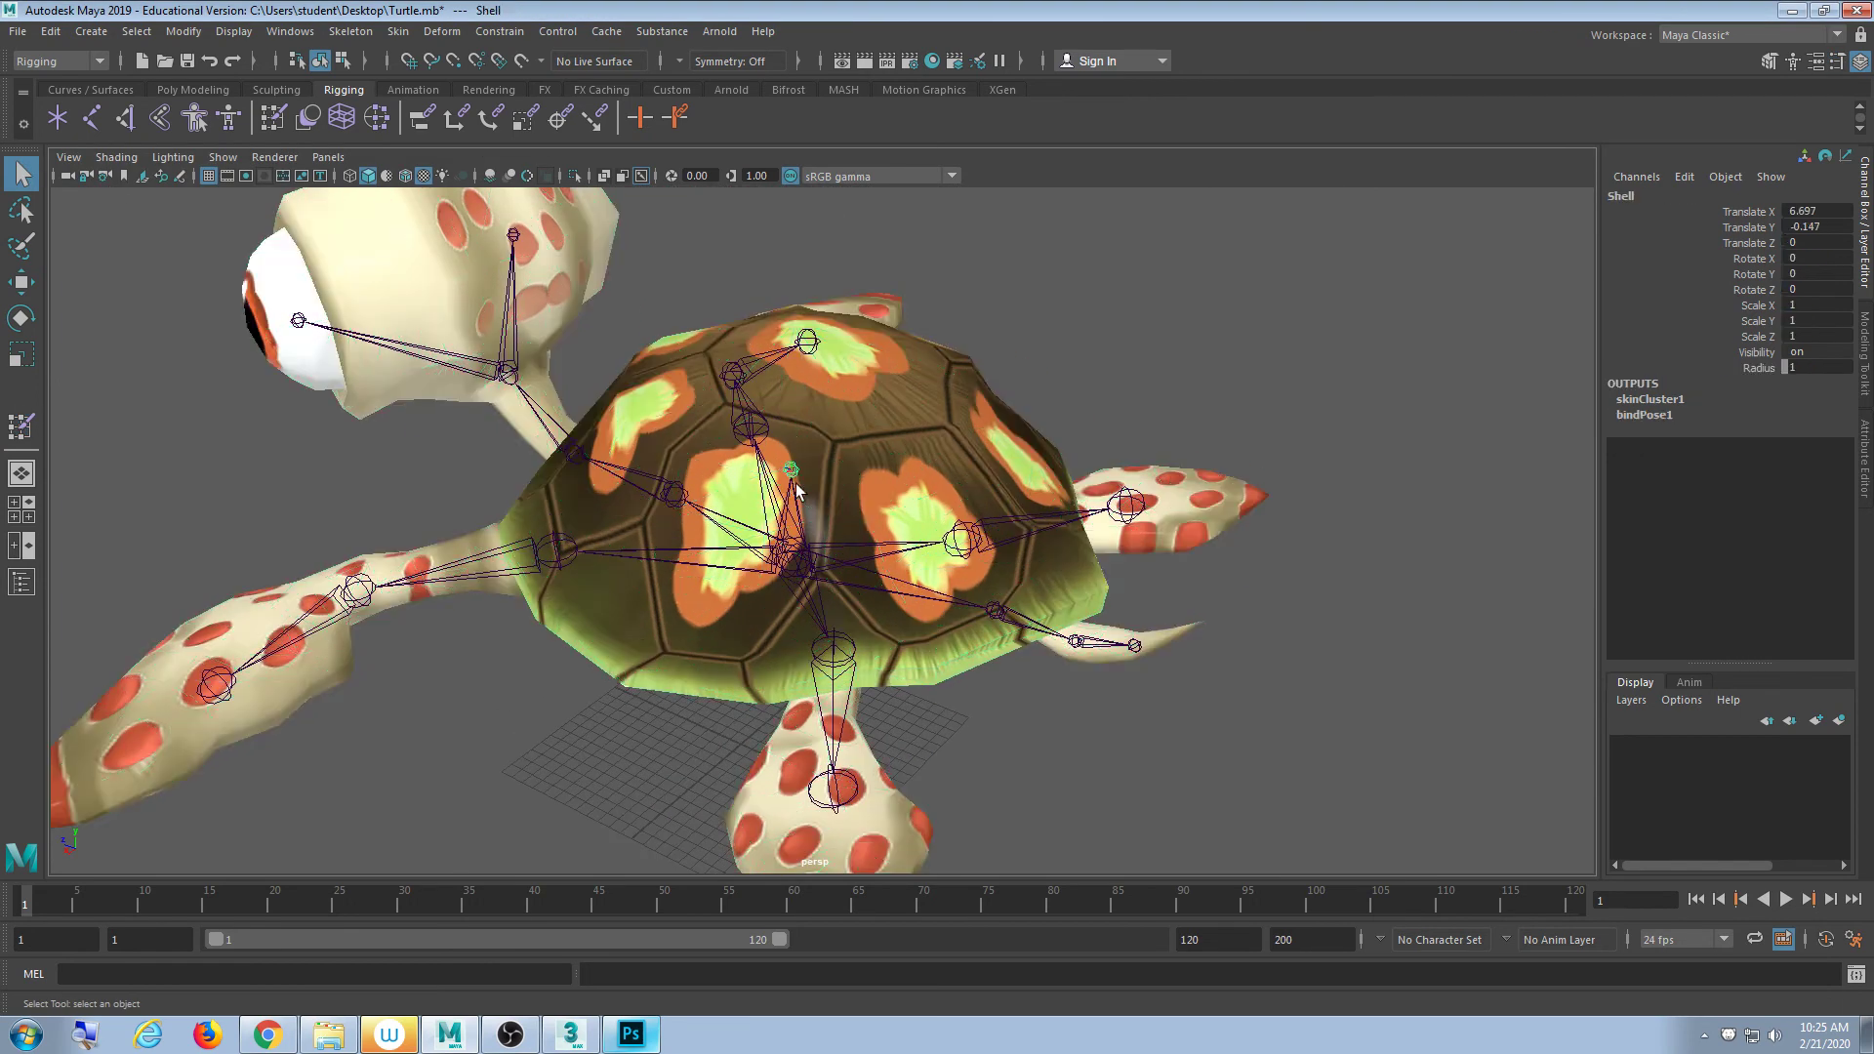
key(w)
alt+drag(791, 488, 812, 261)
key(ctrl+z)
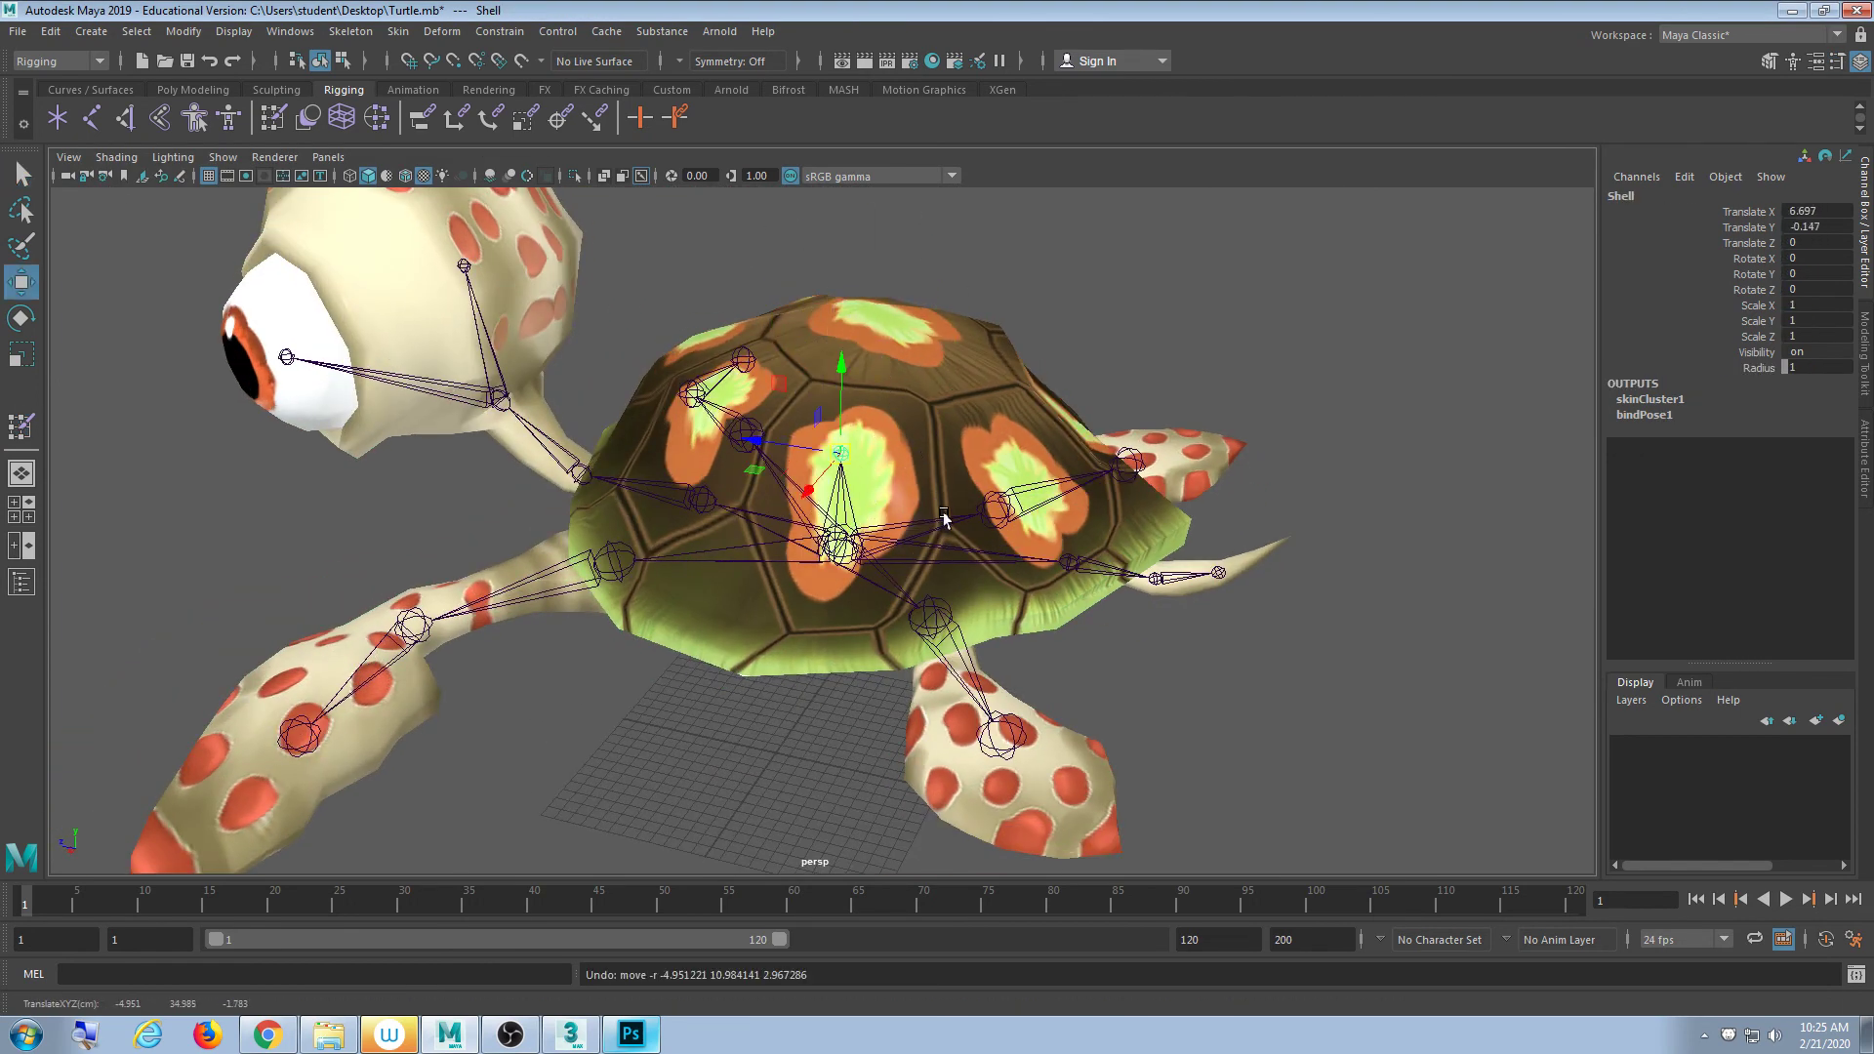
- Select the turtle mesh and switch it to vertex editing
scroll(946, 519, down, 4)
alt+drag(946, 518, 891, 538)
click(916, 389)
scroll(891, 538, up, 5)
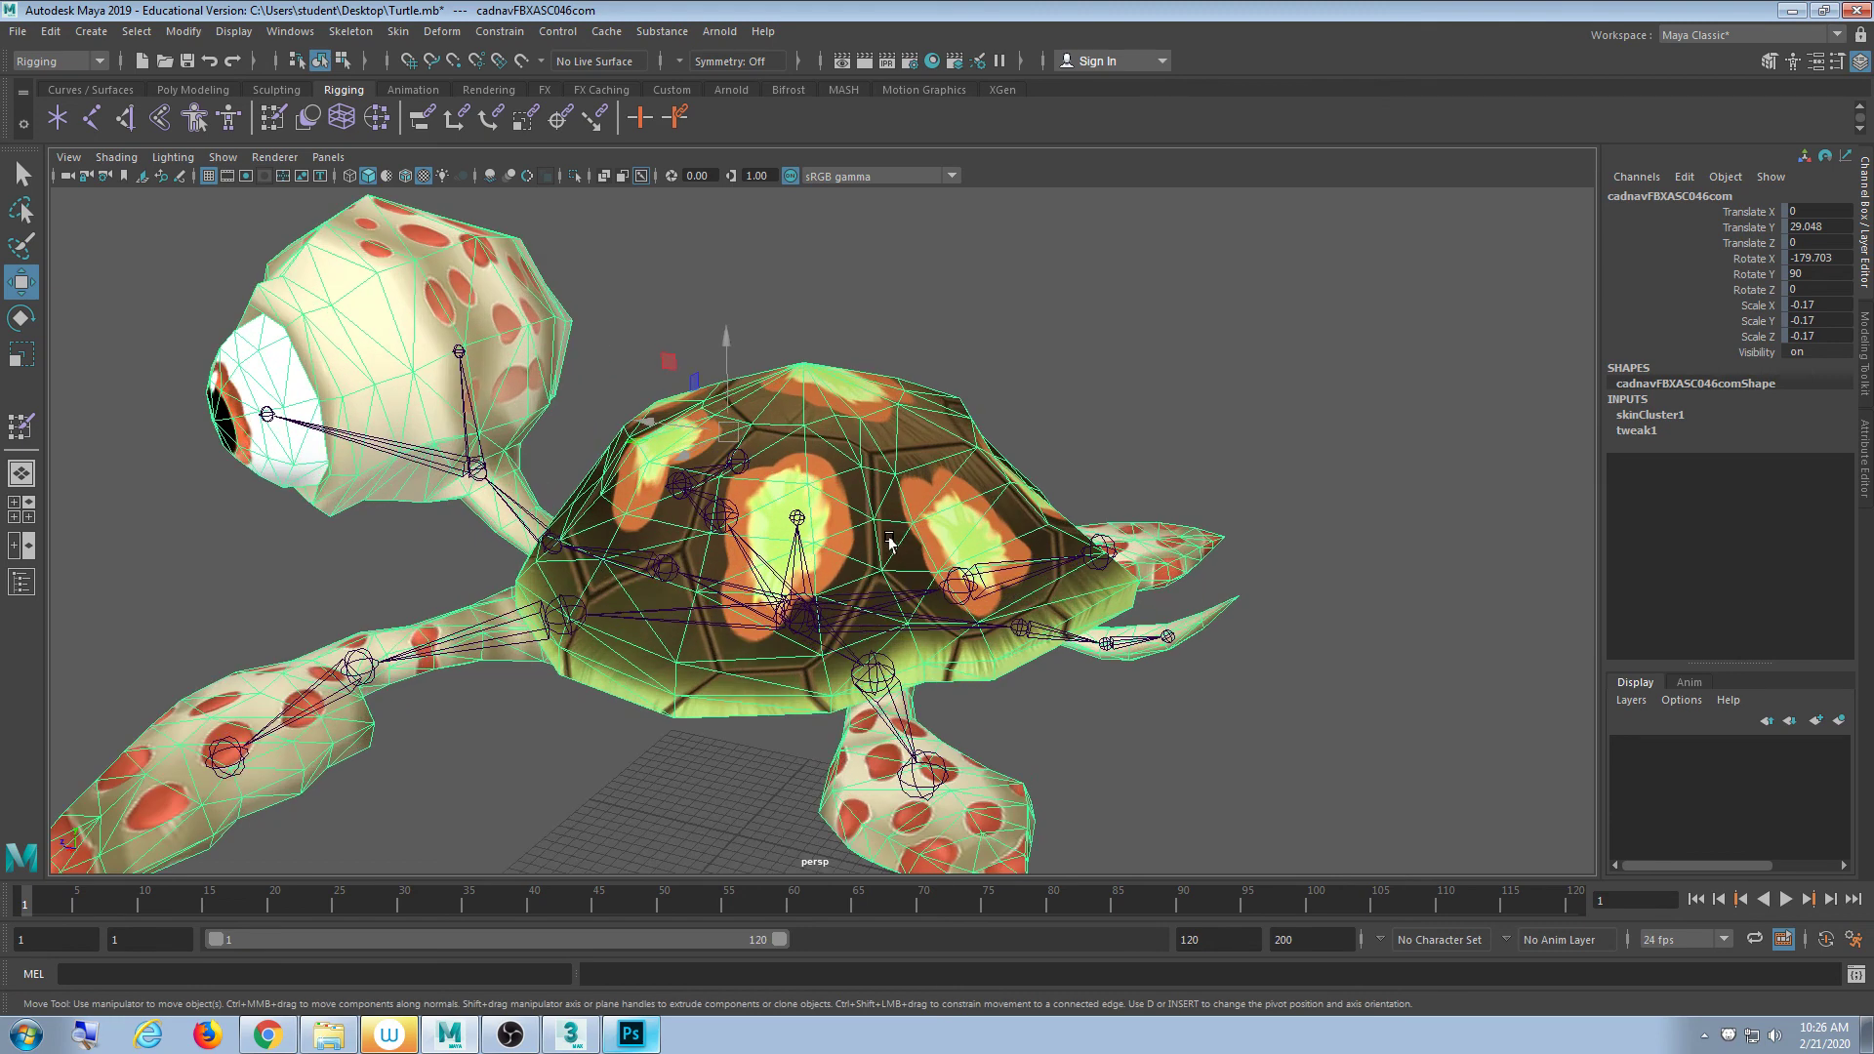
alt+middle_drag(873, 515, 888, 482)
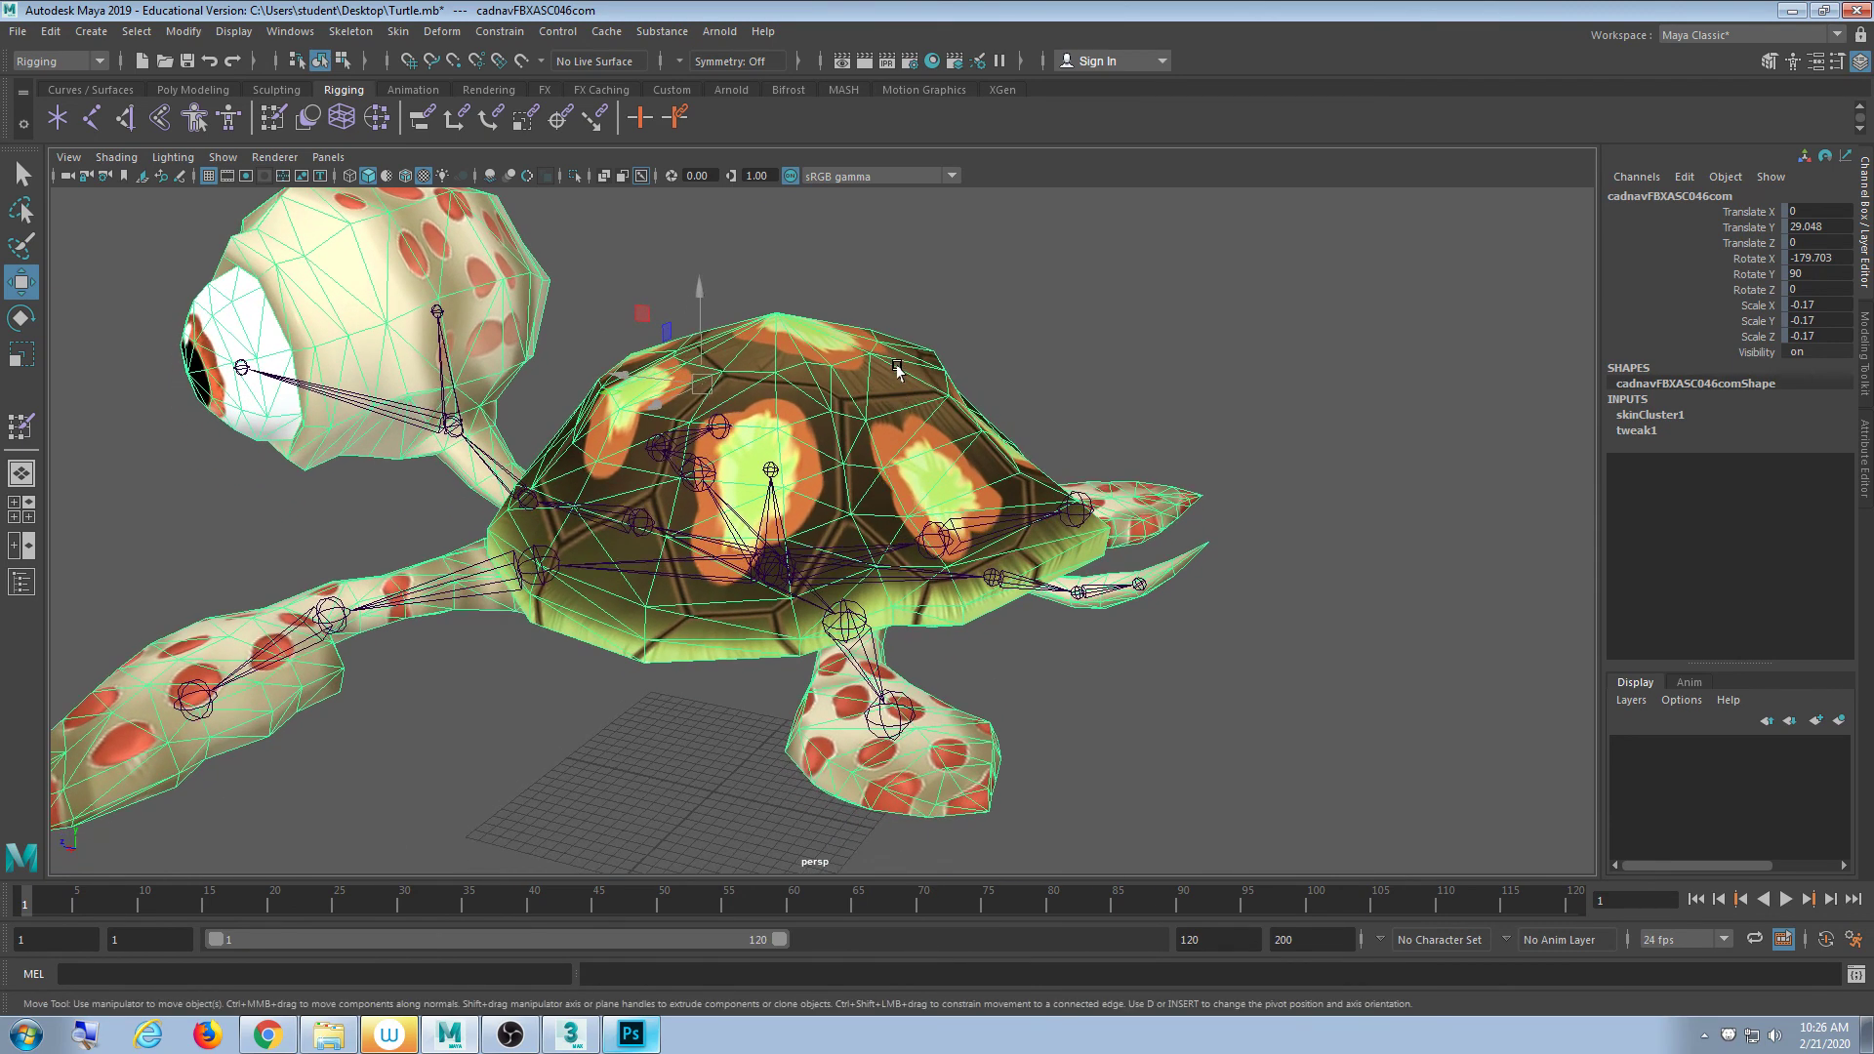
right_drag(875, 331, 809, 329)
- Select the top shell vertex and grow it twice across the shell, neck and head
click(776, 311)
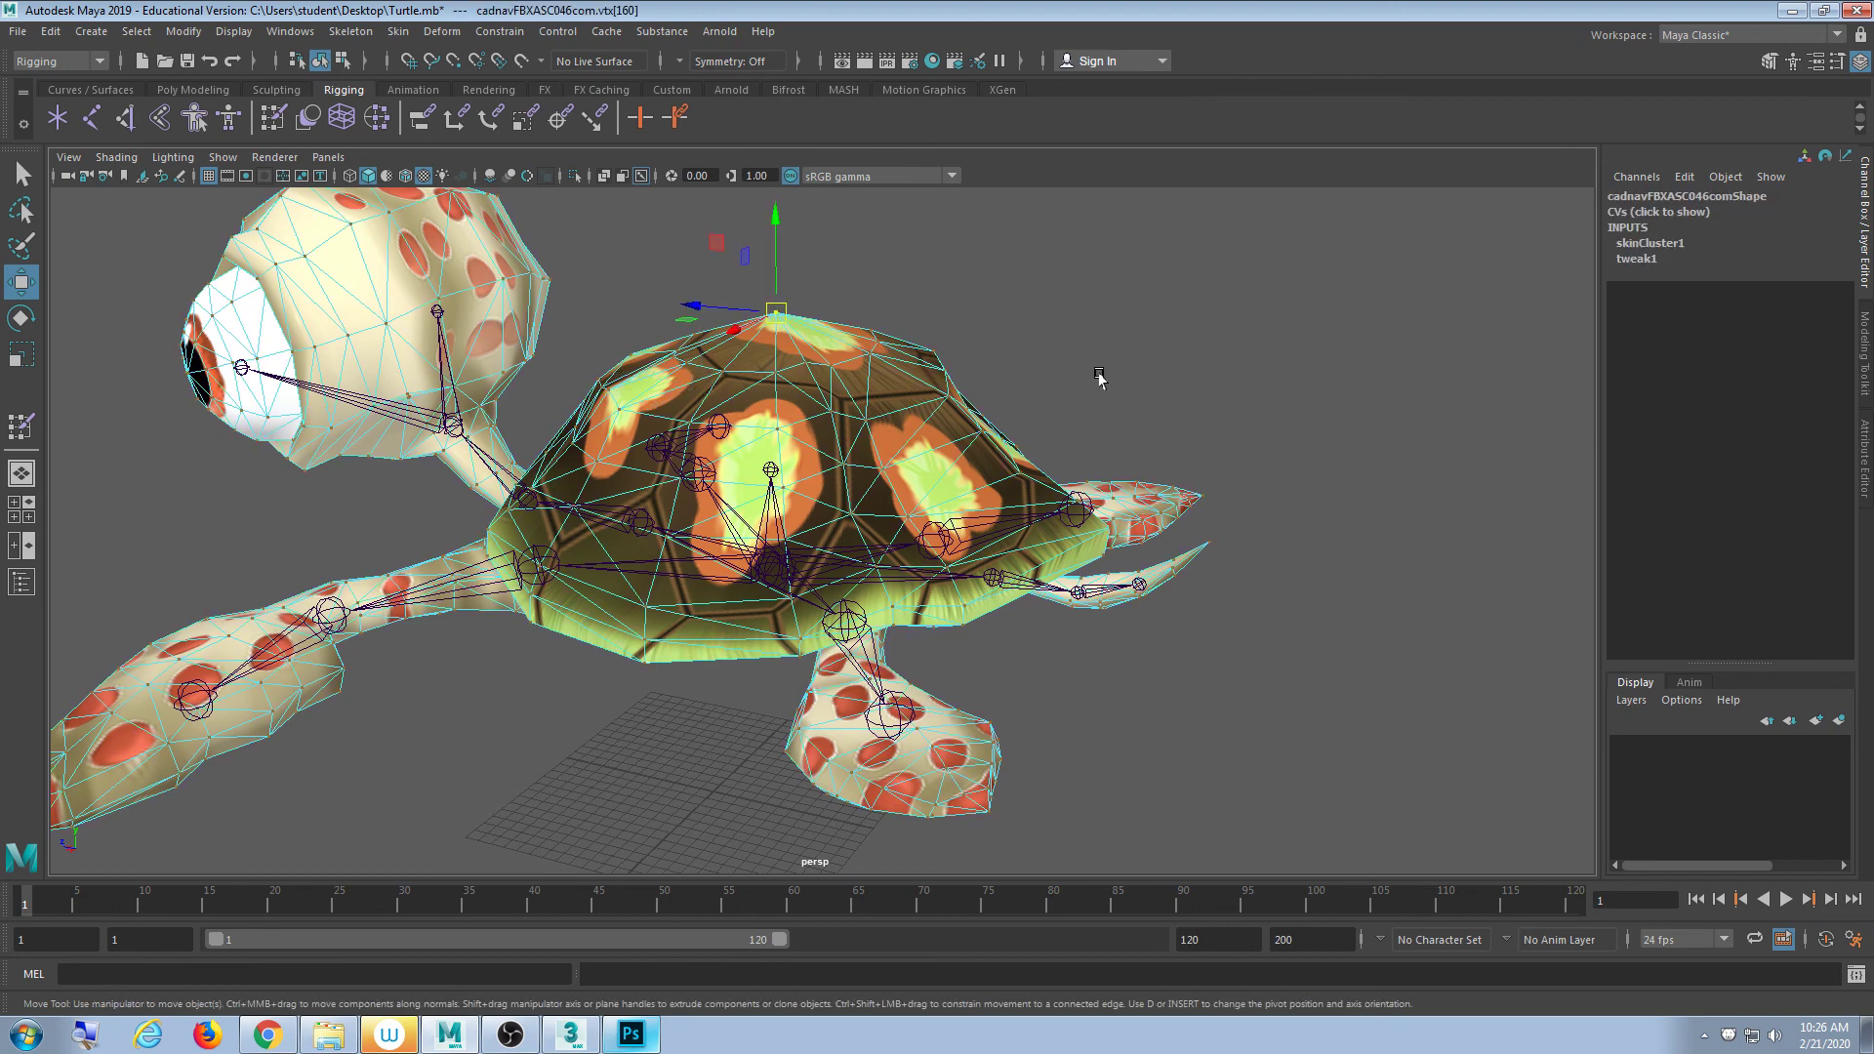
key(shift+period)
key(shift+period)
key(shift+period)
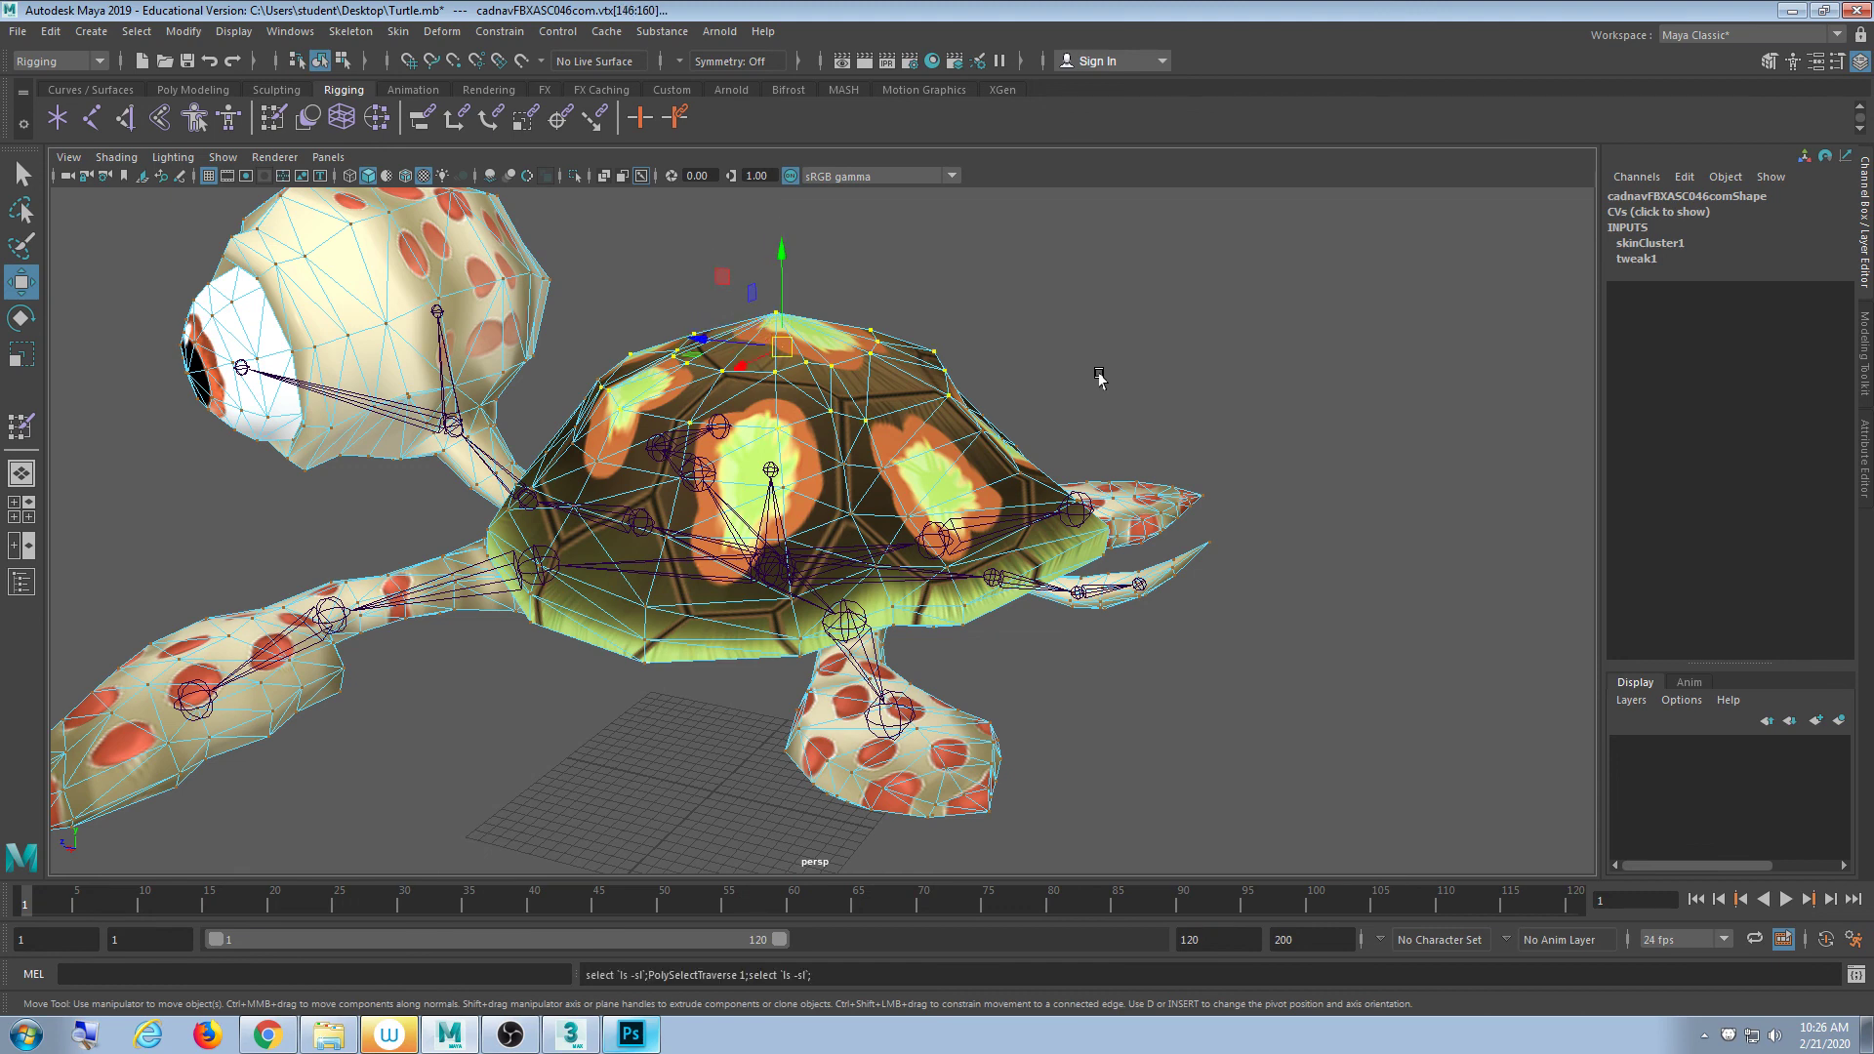
key(shift+period)
key(shift+period)
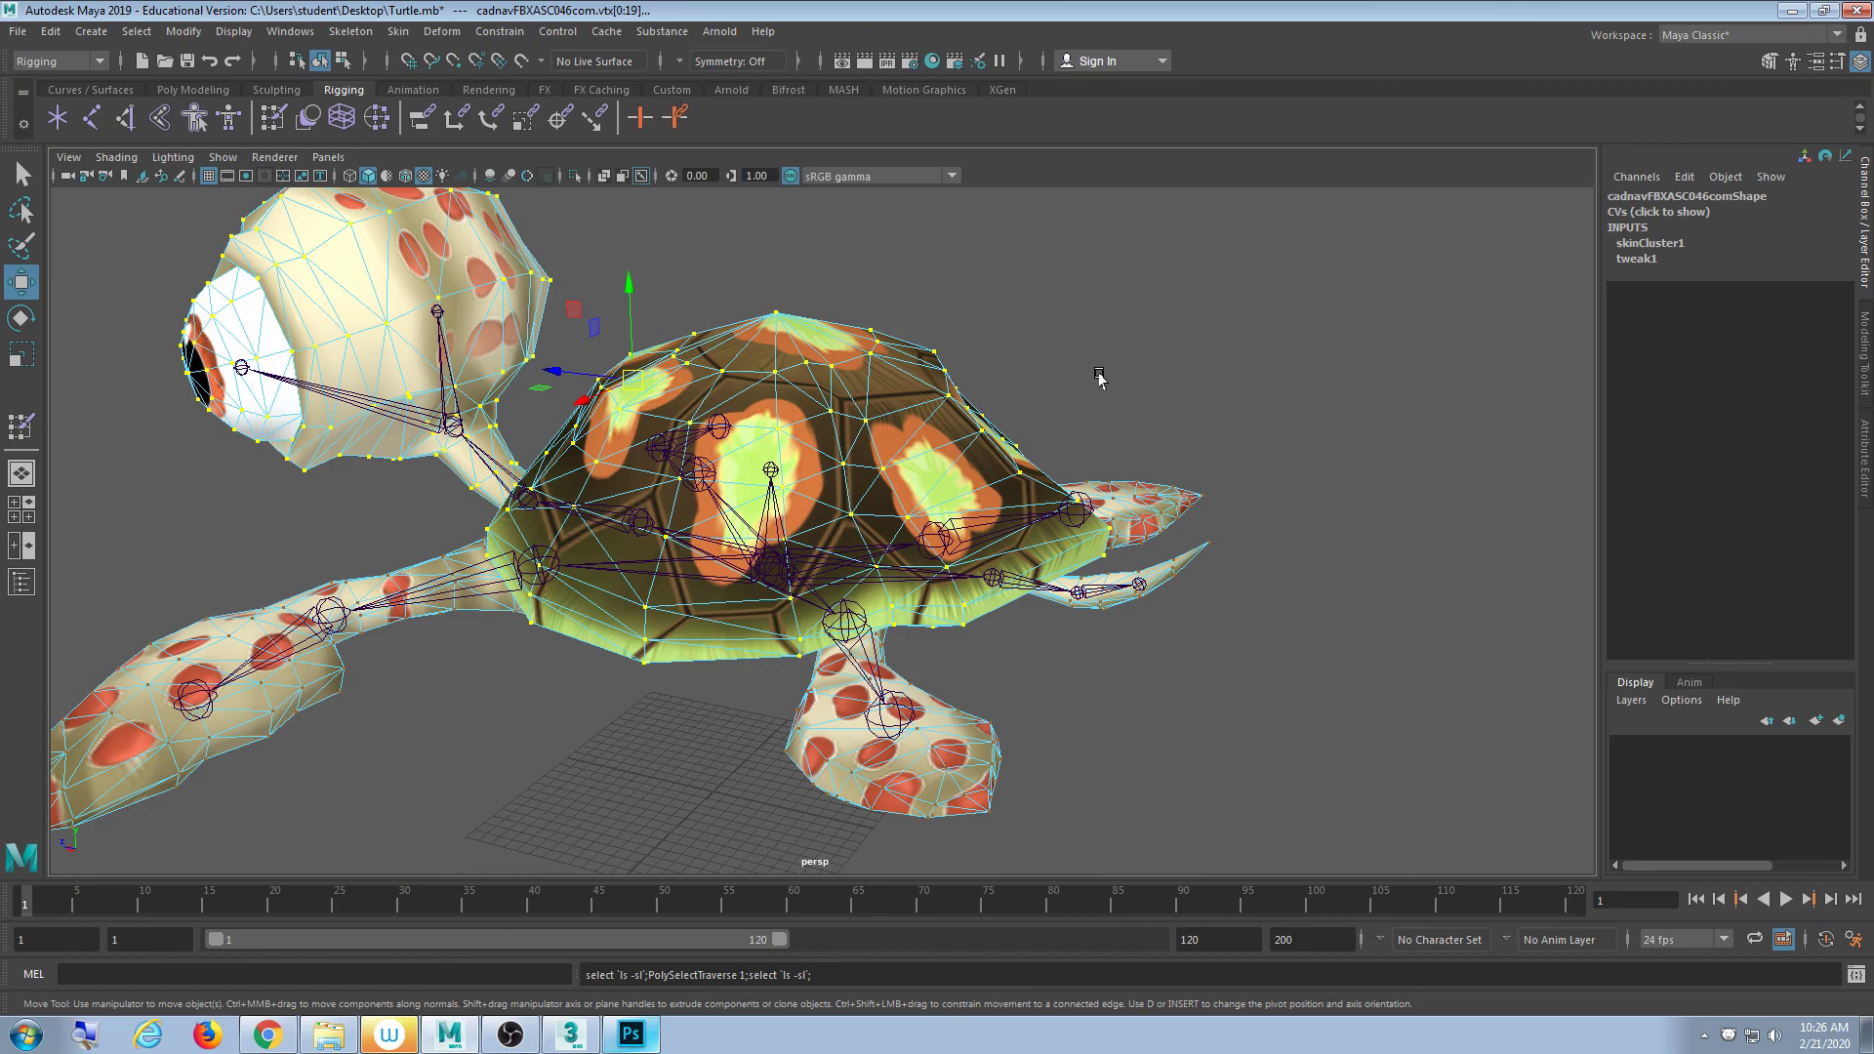
alt+drag(894, 481, 714, 571)
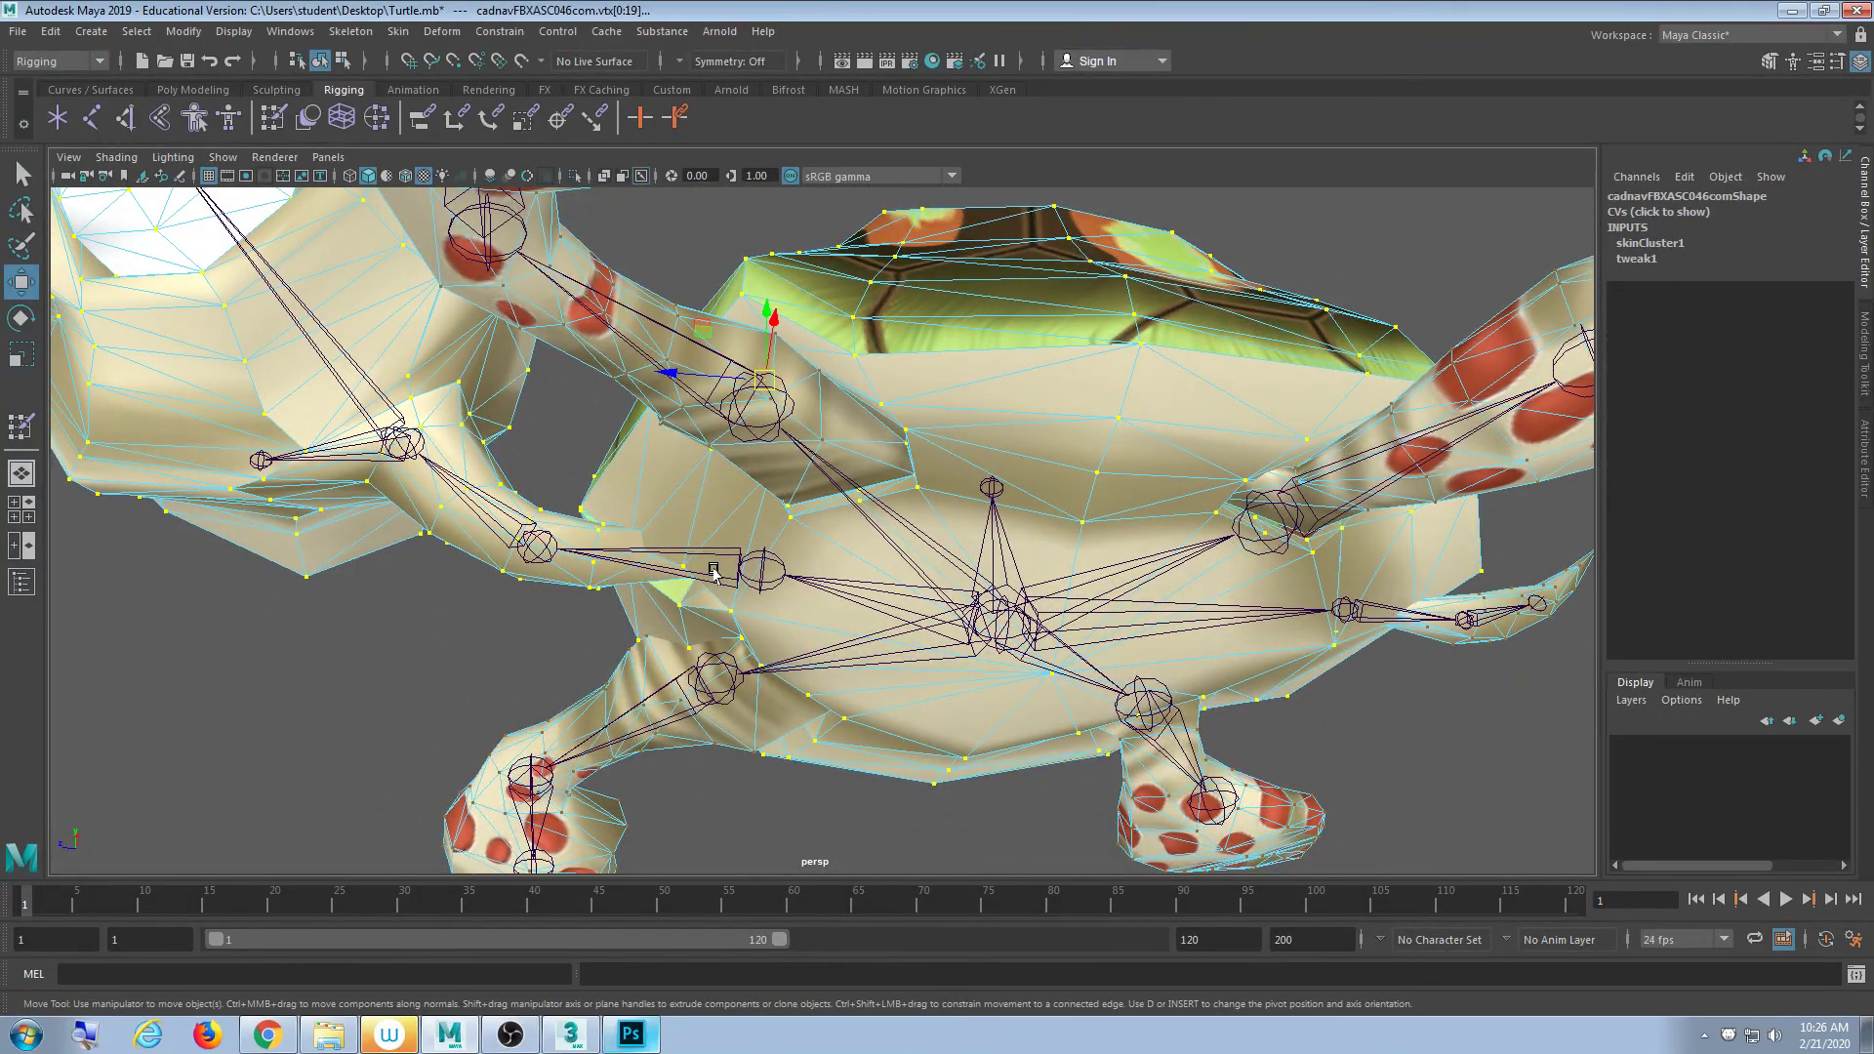
alt+drag(714, 571, 728, 435)
- Inspect the selection in wireframe, clear it, and return to smooth shading
key(4)
scroll(728, 430, up, 6)
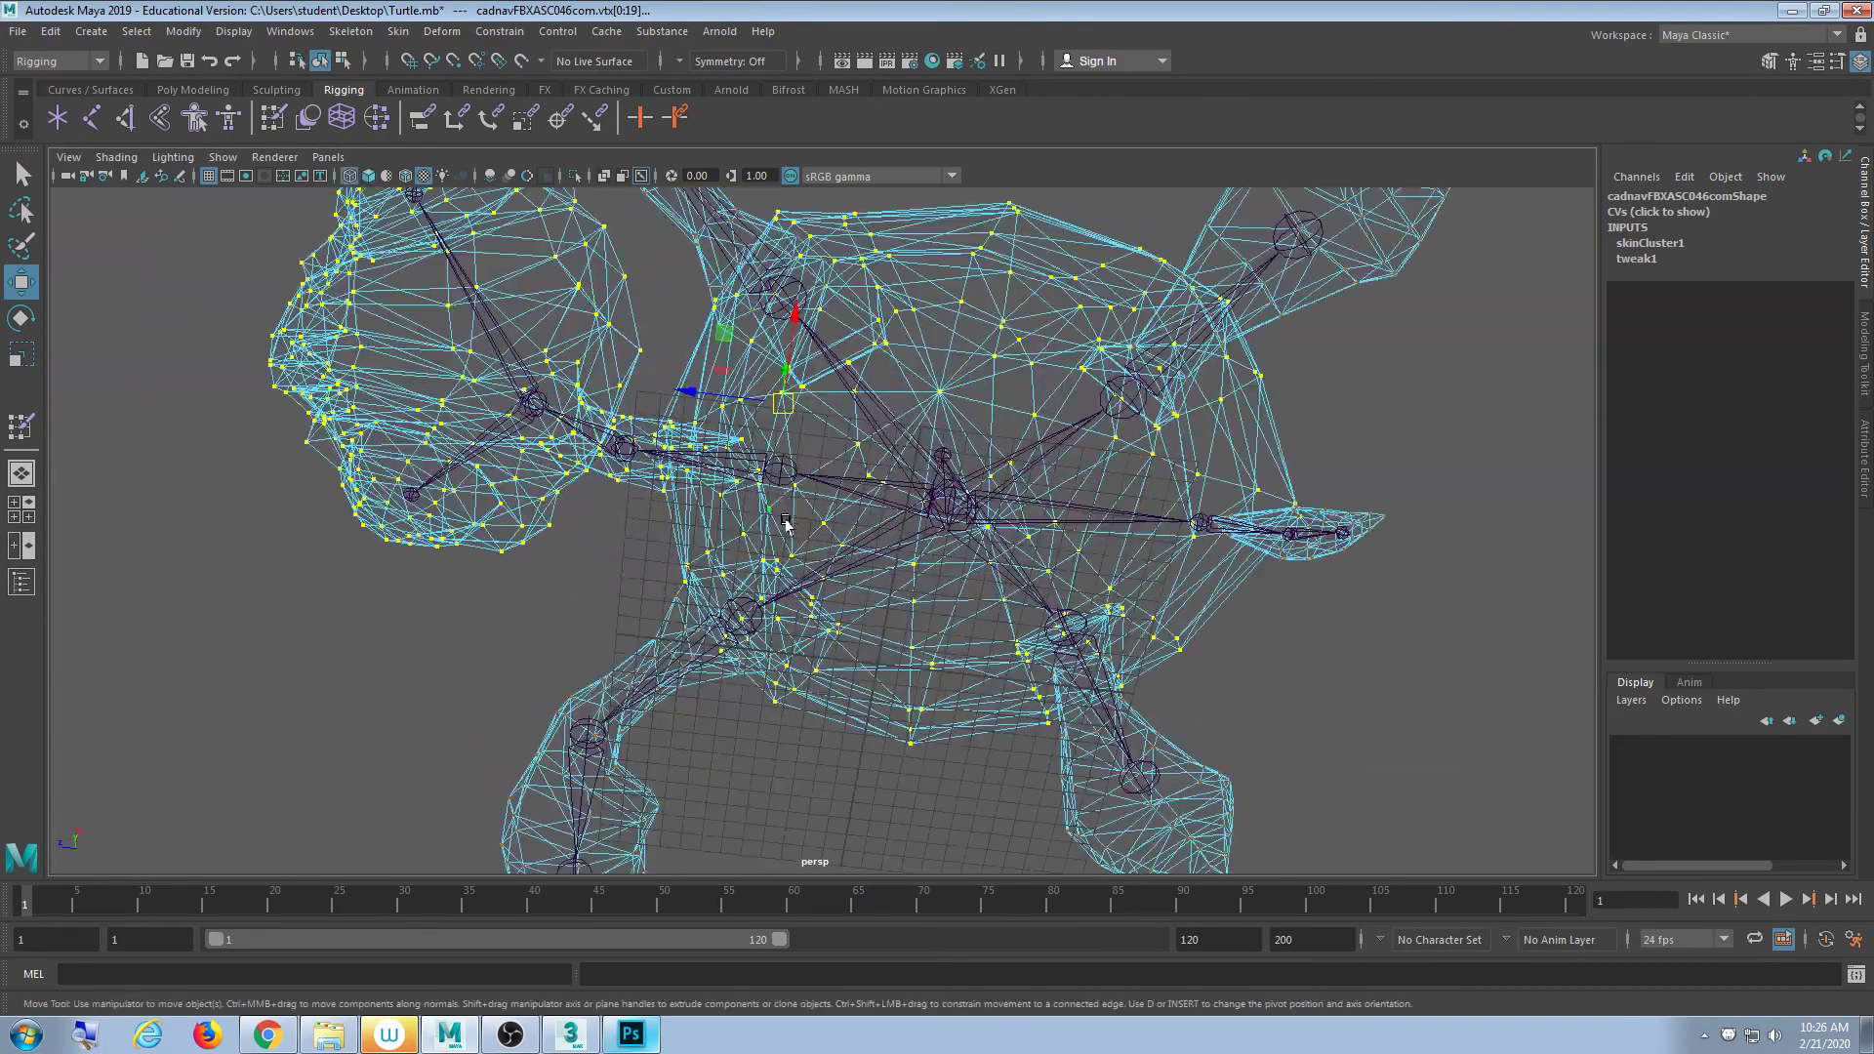
alt+middle_drag(683, 509, 673, 512)
alt+drag(673, 512, 803, 598)
scroll(802, 598, down, 10)
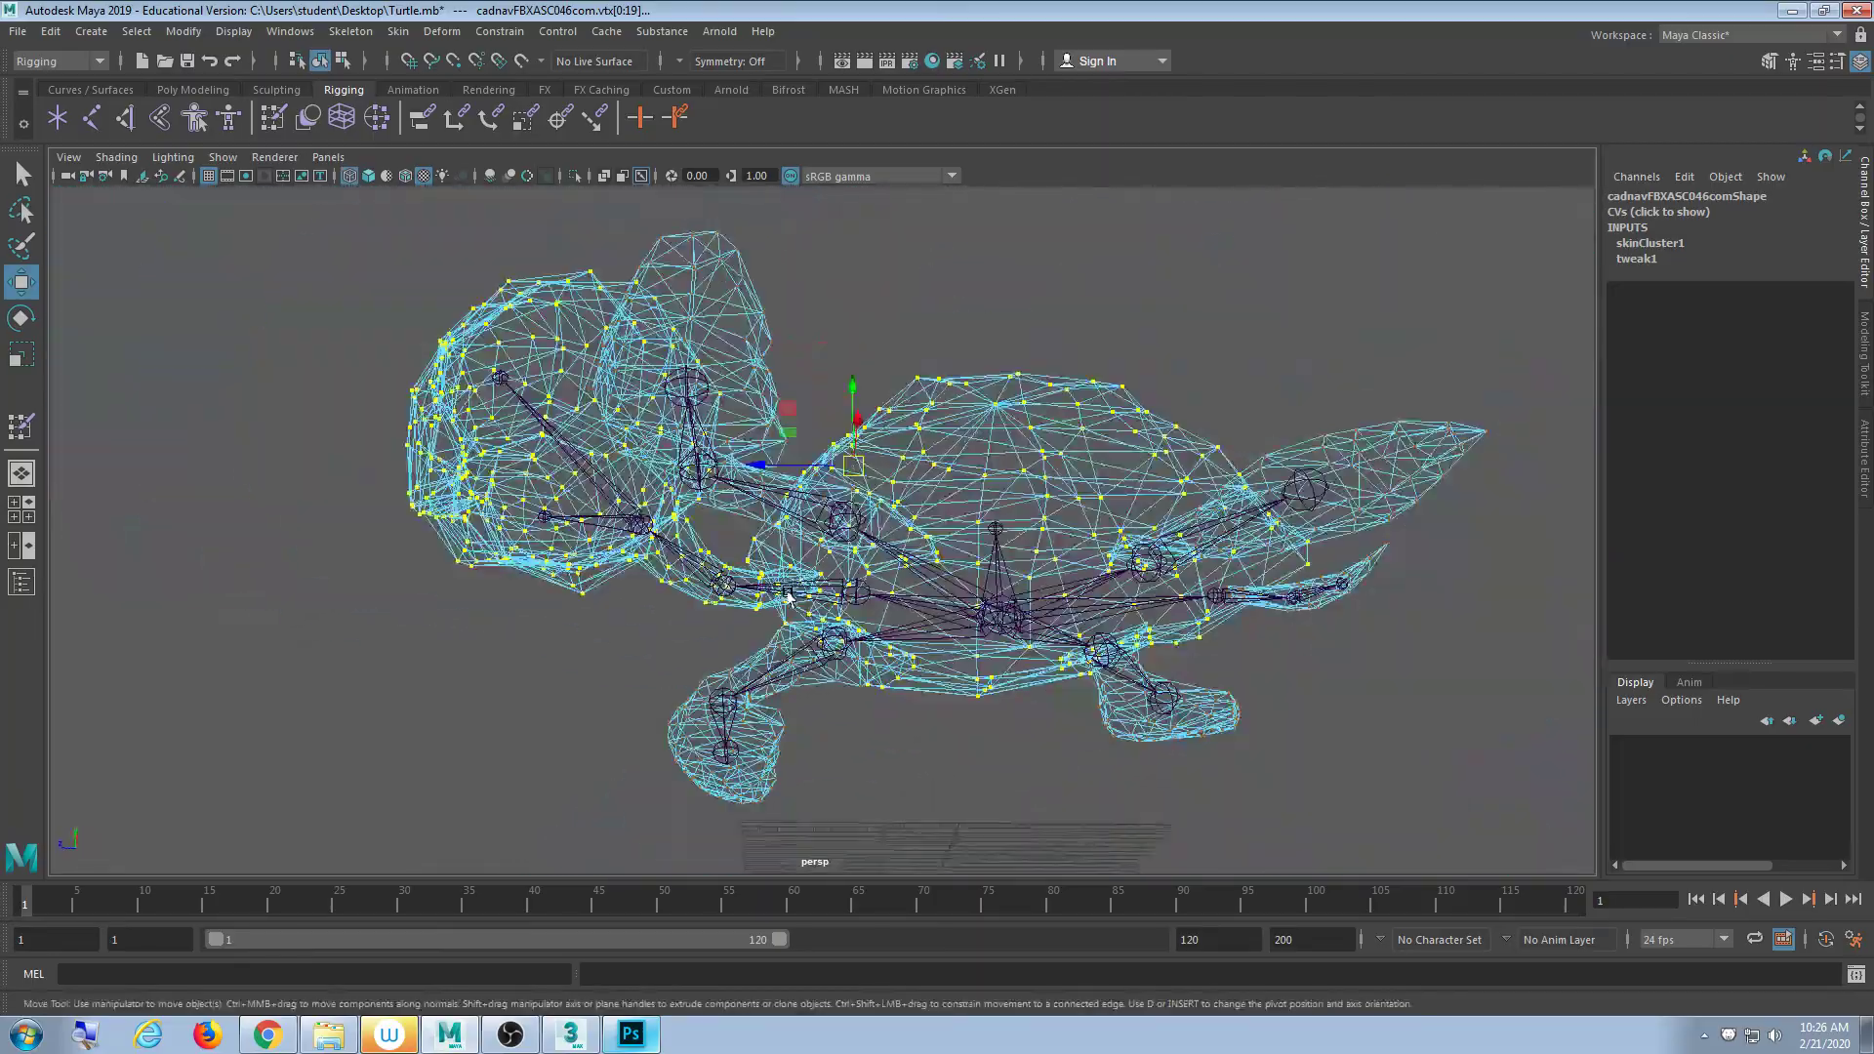
click(975, 293)
mouse_move(998, 445)
alt+mouse_down()
mouse_move(950, 452)
mouse_move(938, 554)
mouse_move(994, 481)
alt+mouse_up()
key(5)
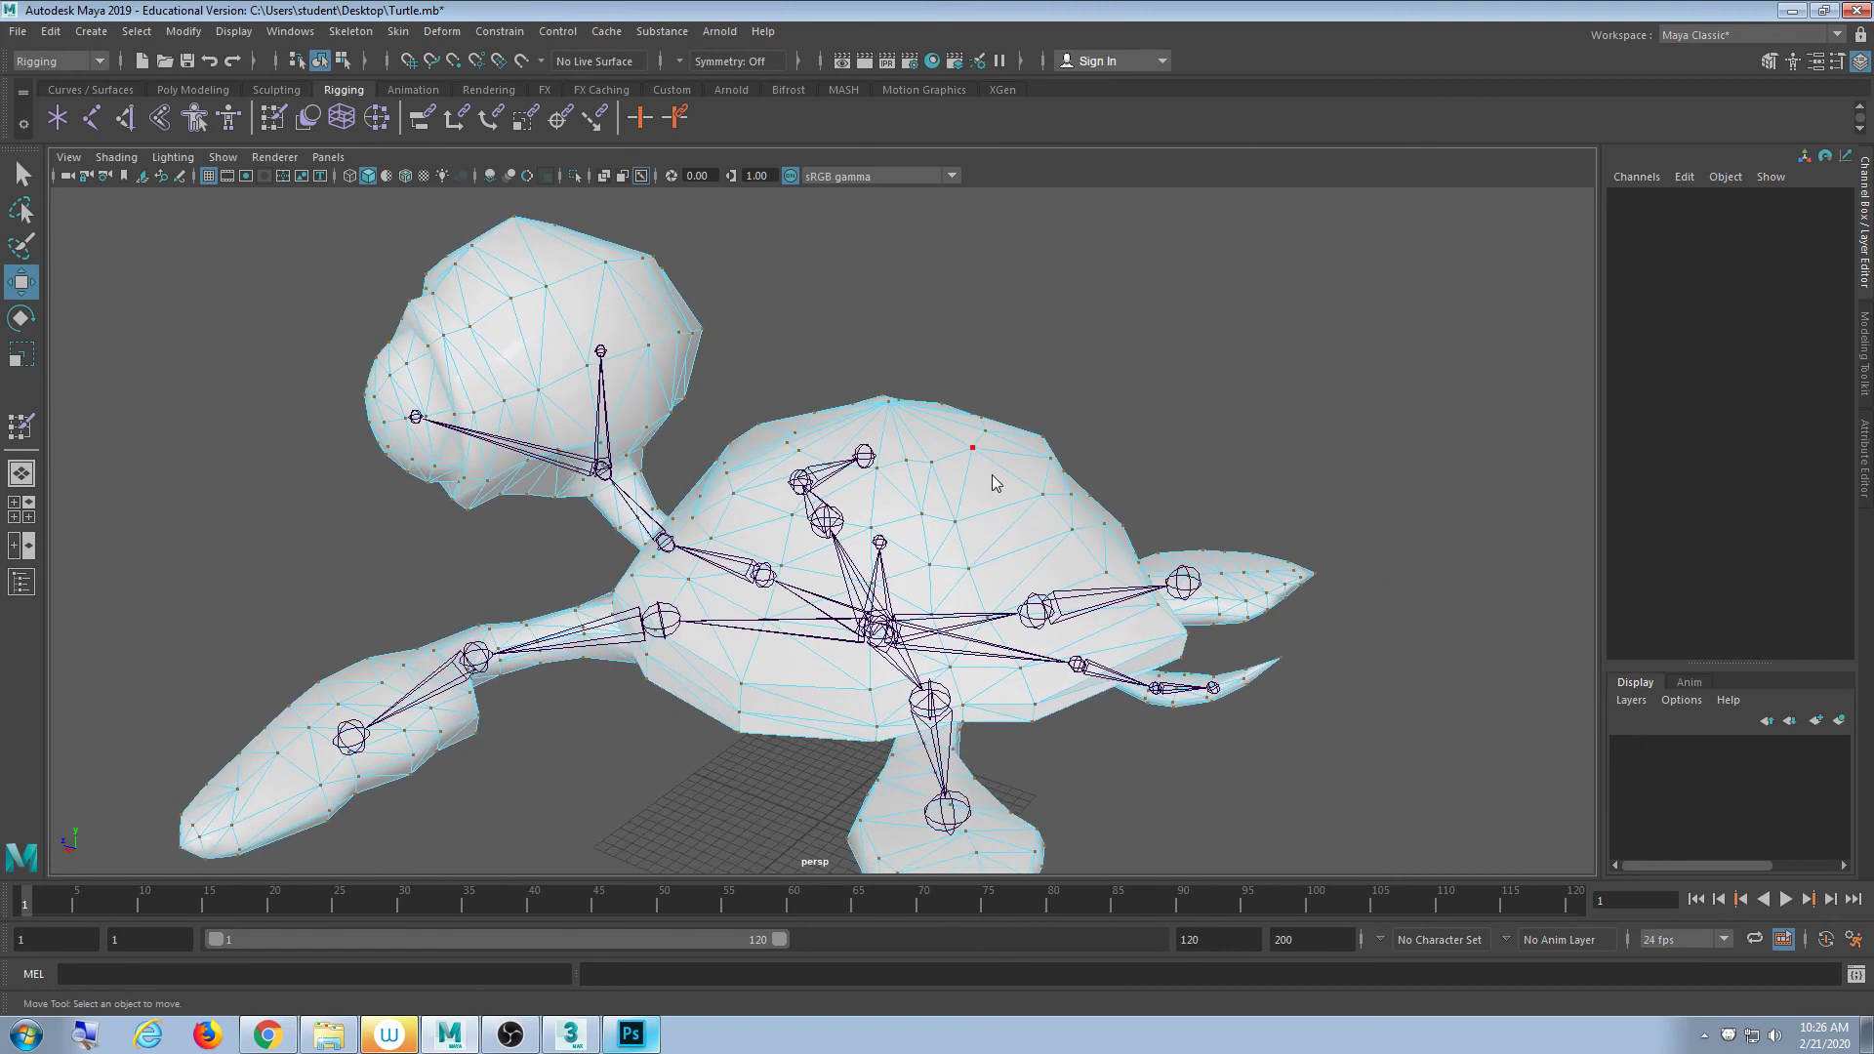
- In face mode, select a shell face, grow it twice onto neck and head, then clear it
right_drag(988, 517, 987, 558)
click(983, 491)
key(shift+period)
key(shift+period)
key(shift+period)
key(shift+period)
key(shift+period)
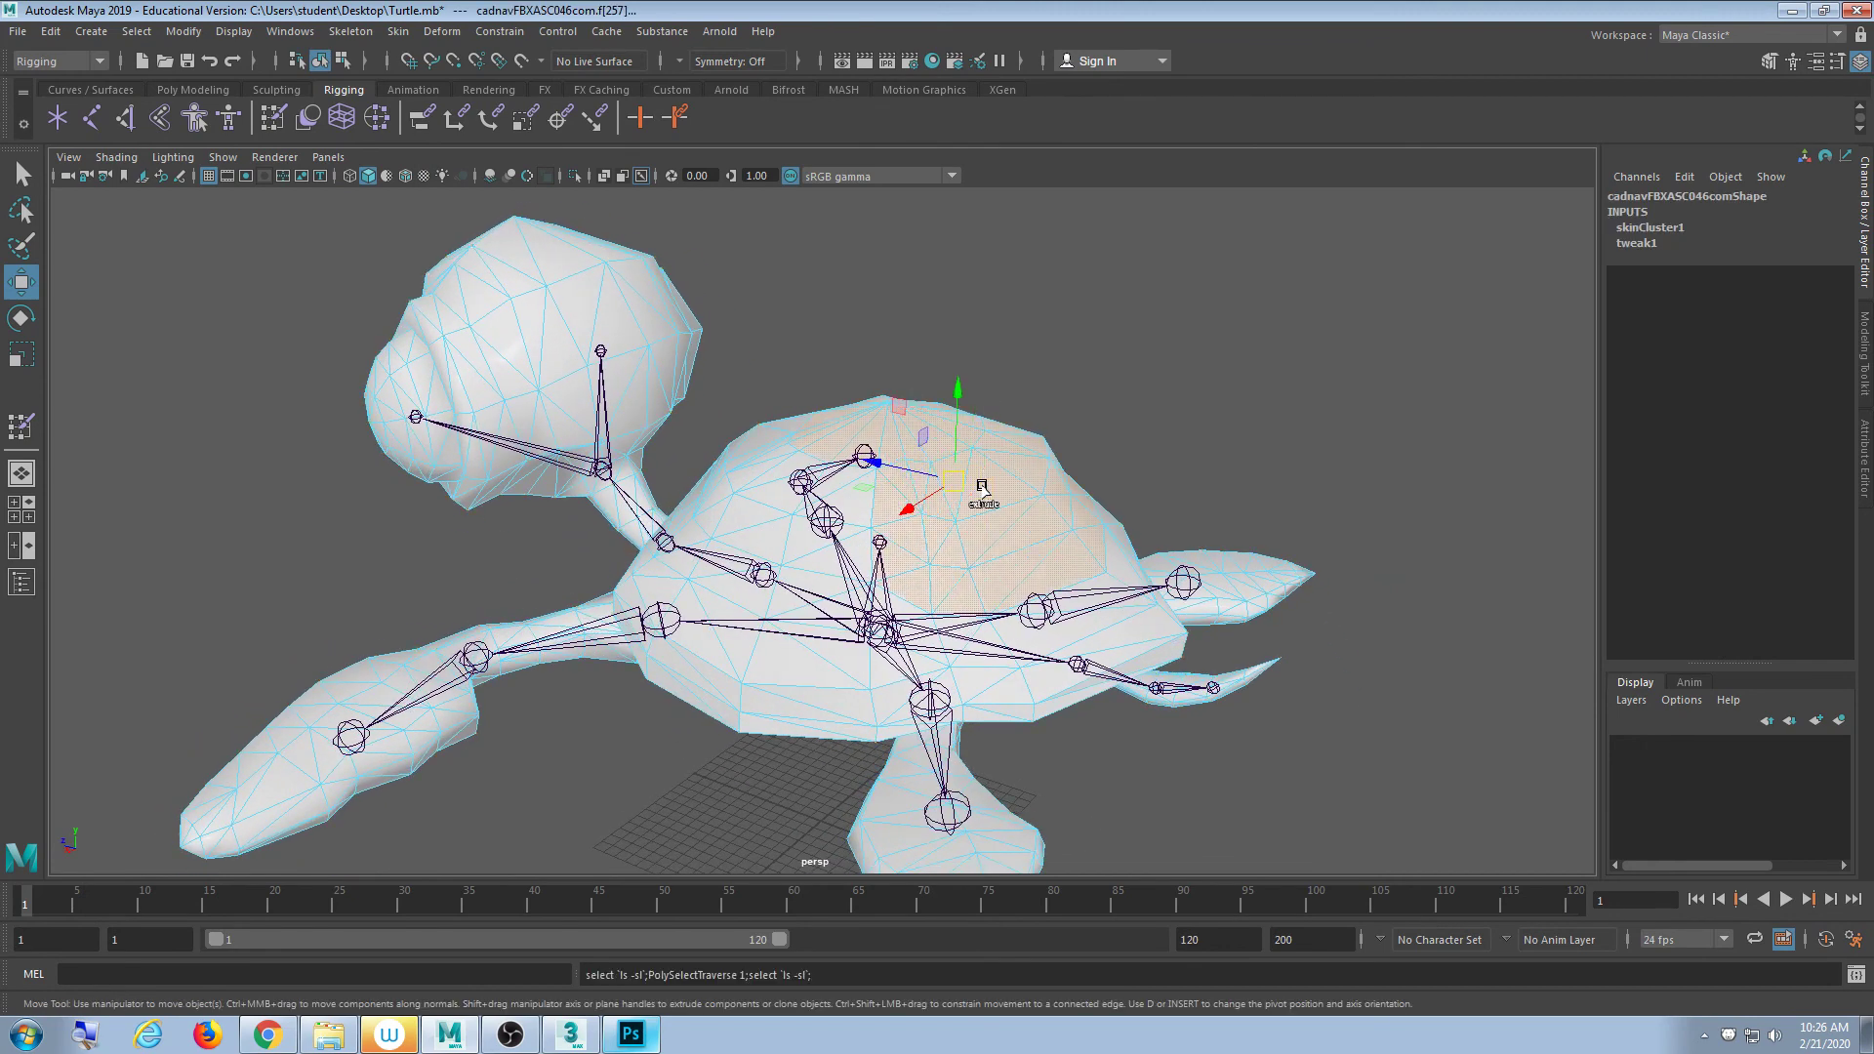
key(shift+period)
key(shift+period)
key(shift+period)
key(shift+period)
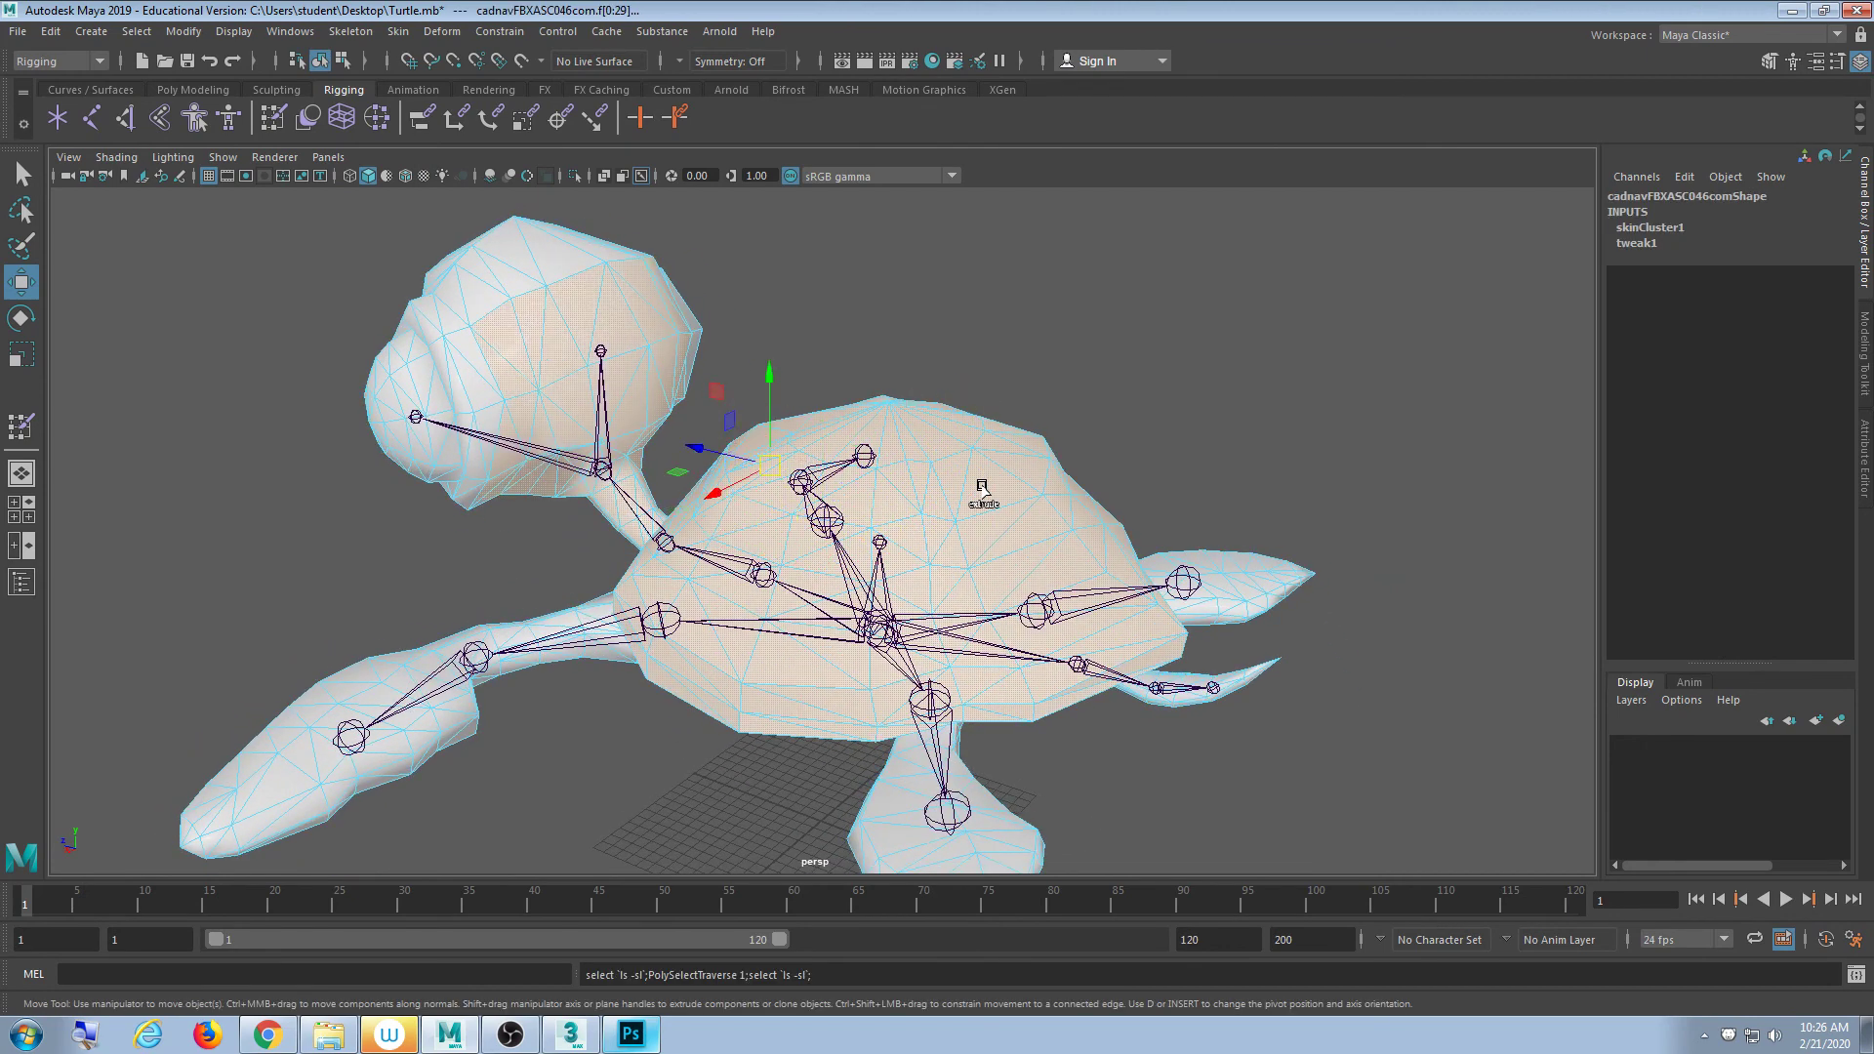
alt+drag(982, 488, 1080, 313)
click(1079, 313)
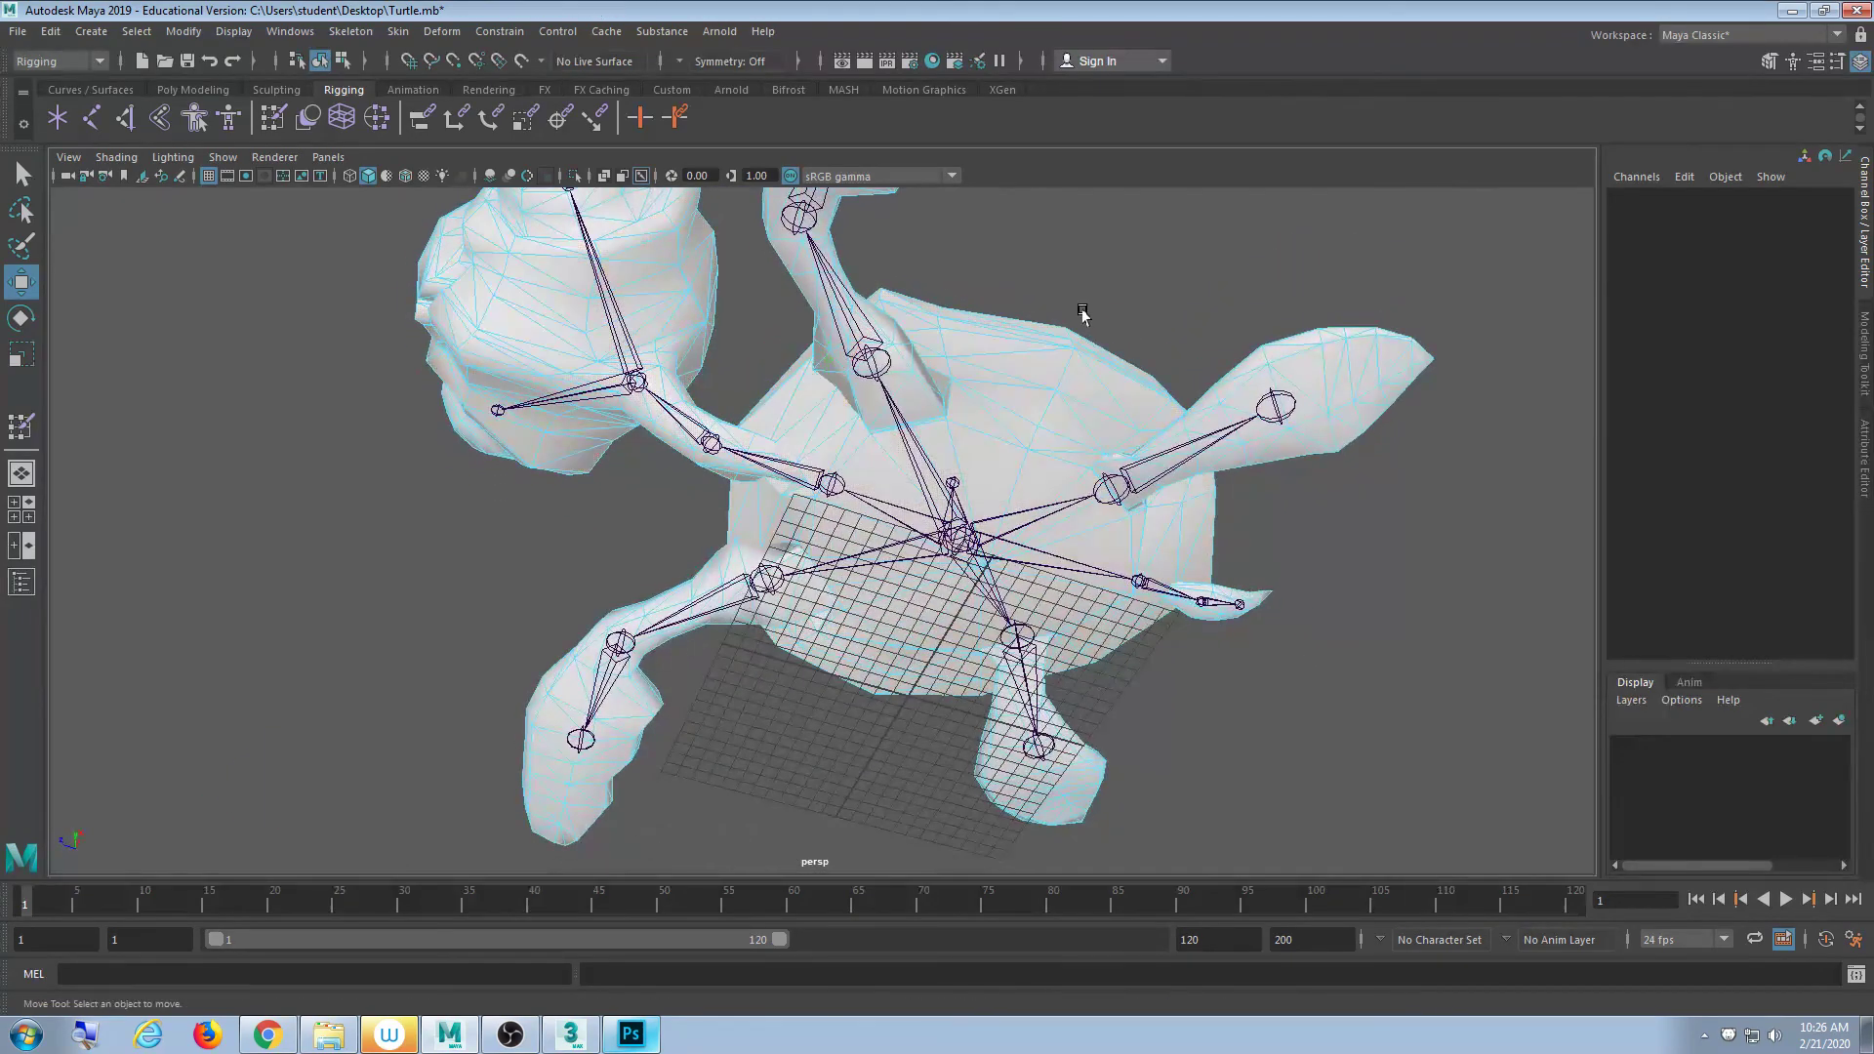
- Select a single shell face, grow the selection around it once, then clear it
click(1022, 395)
key(shift+period)
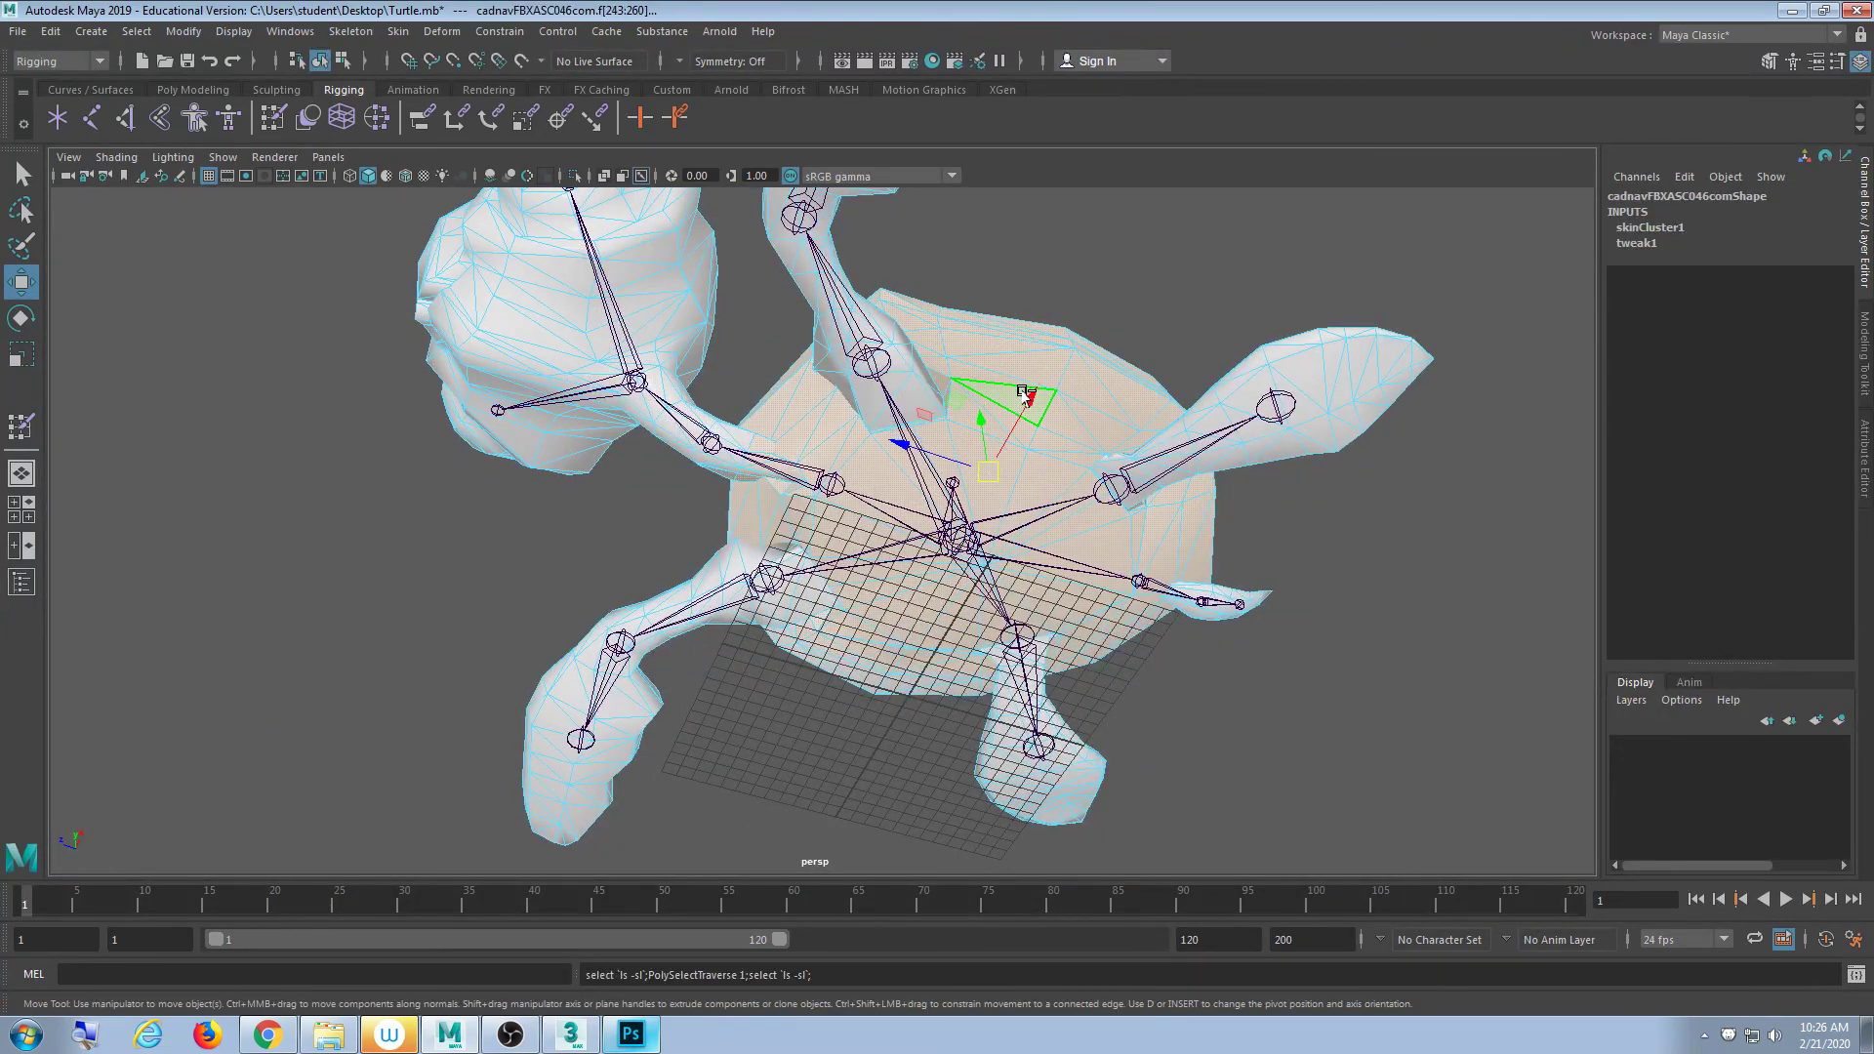
click(1188, 226)
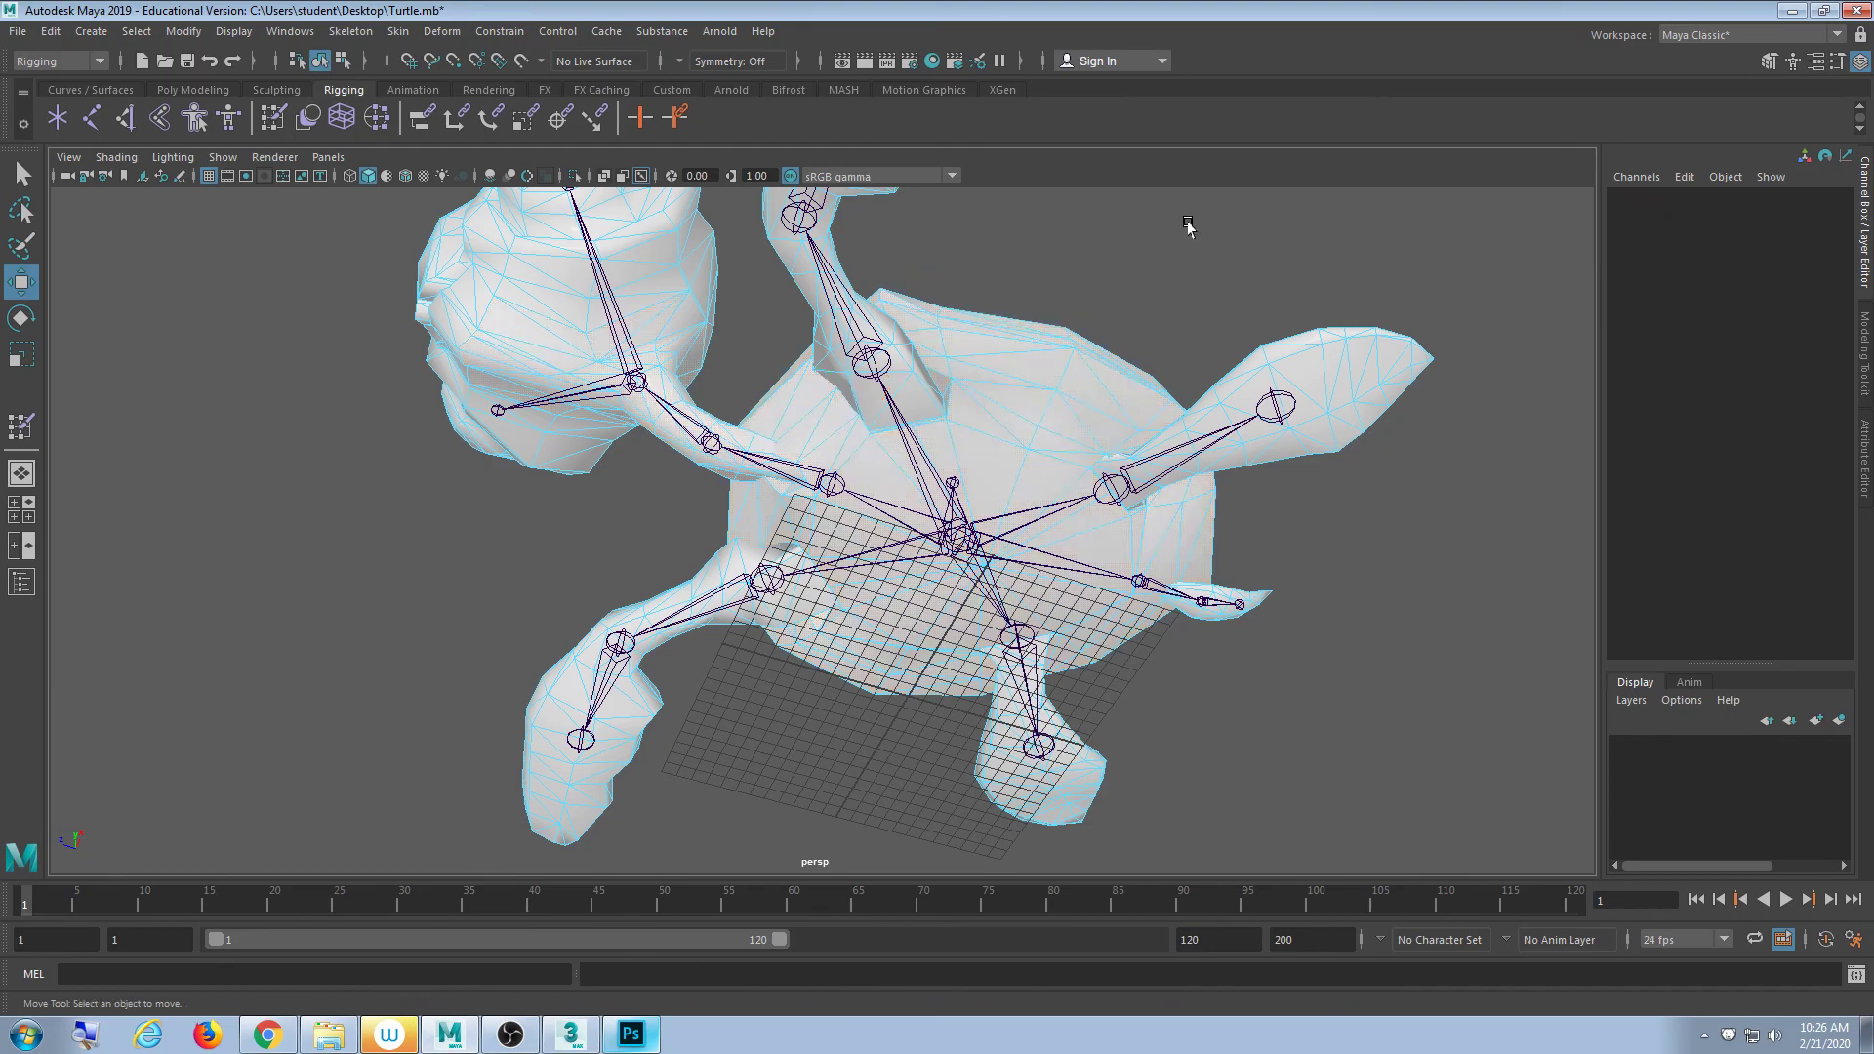
alt+drag(1188, 226, 994, 390)
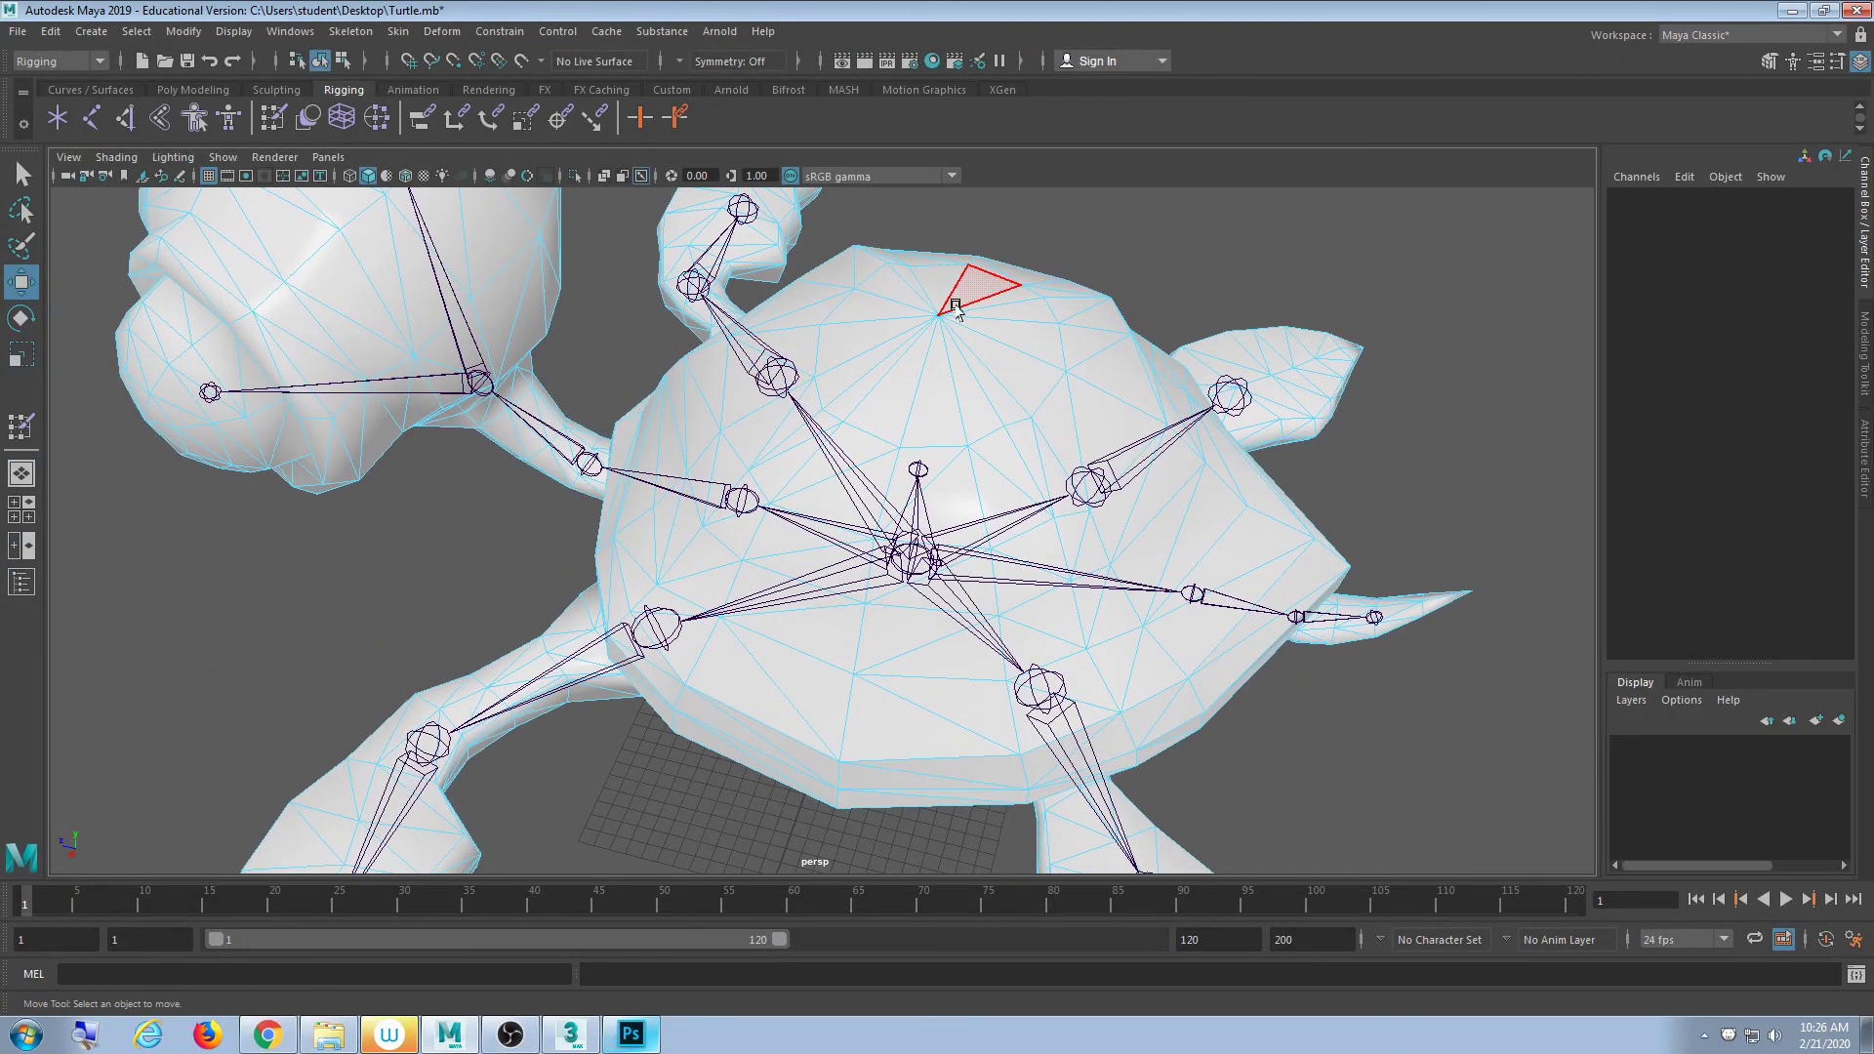
- Select the shell's centre vertex and grow it three times, then clear the selection
double_click(935, 313)
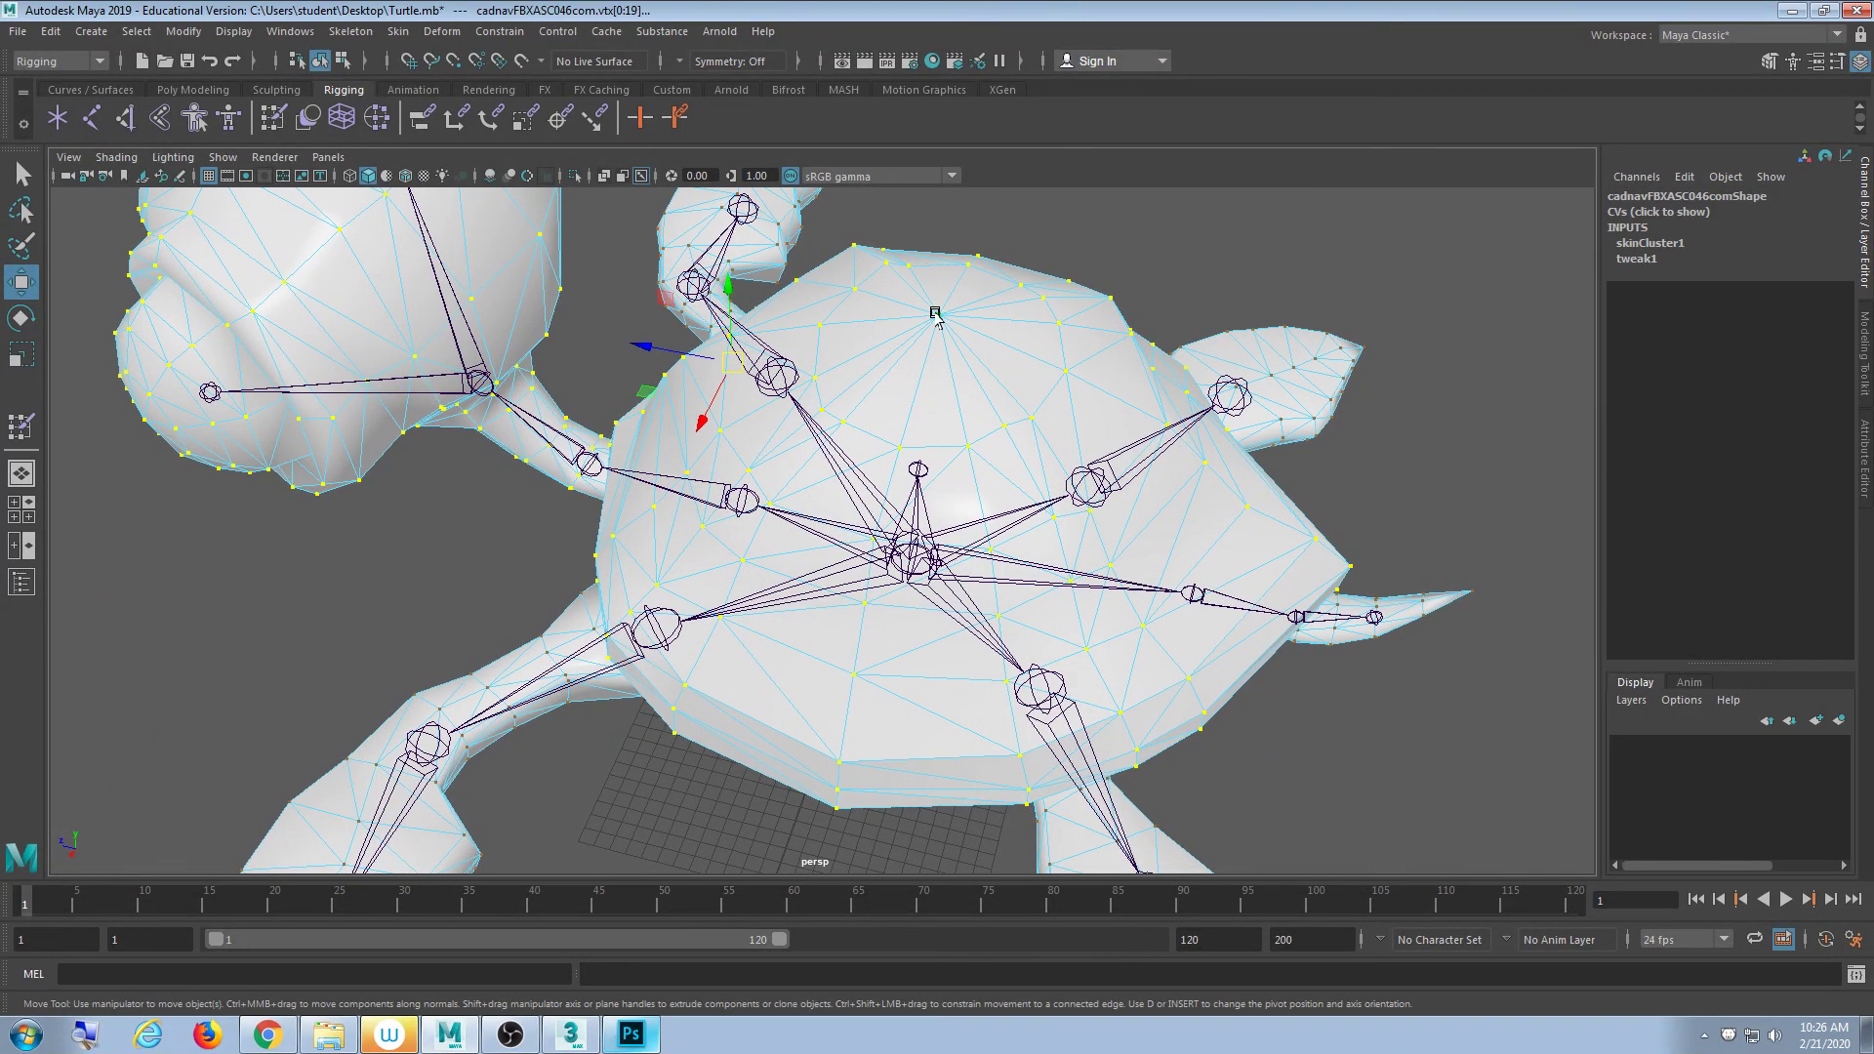
click(1133, 249)
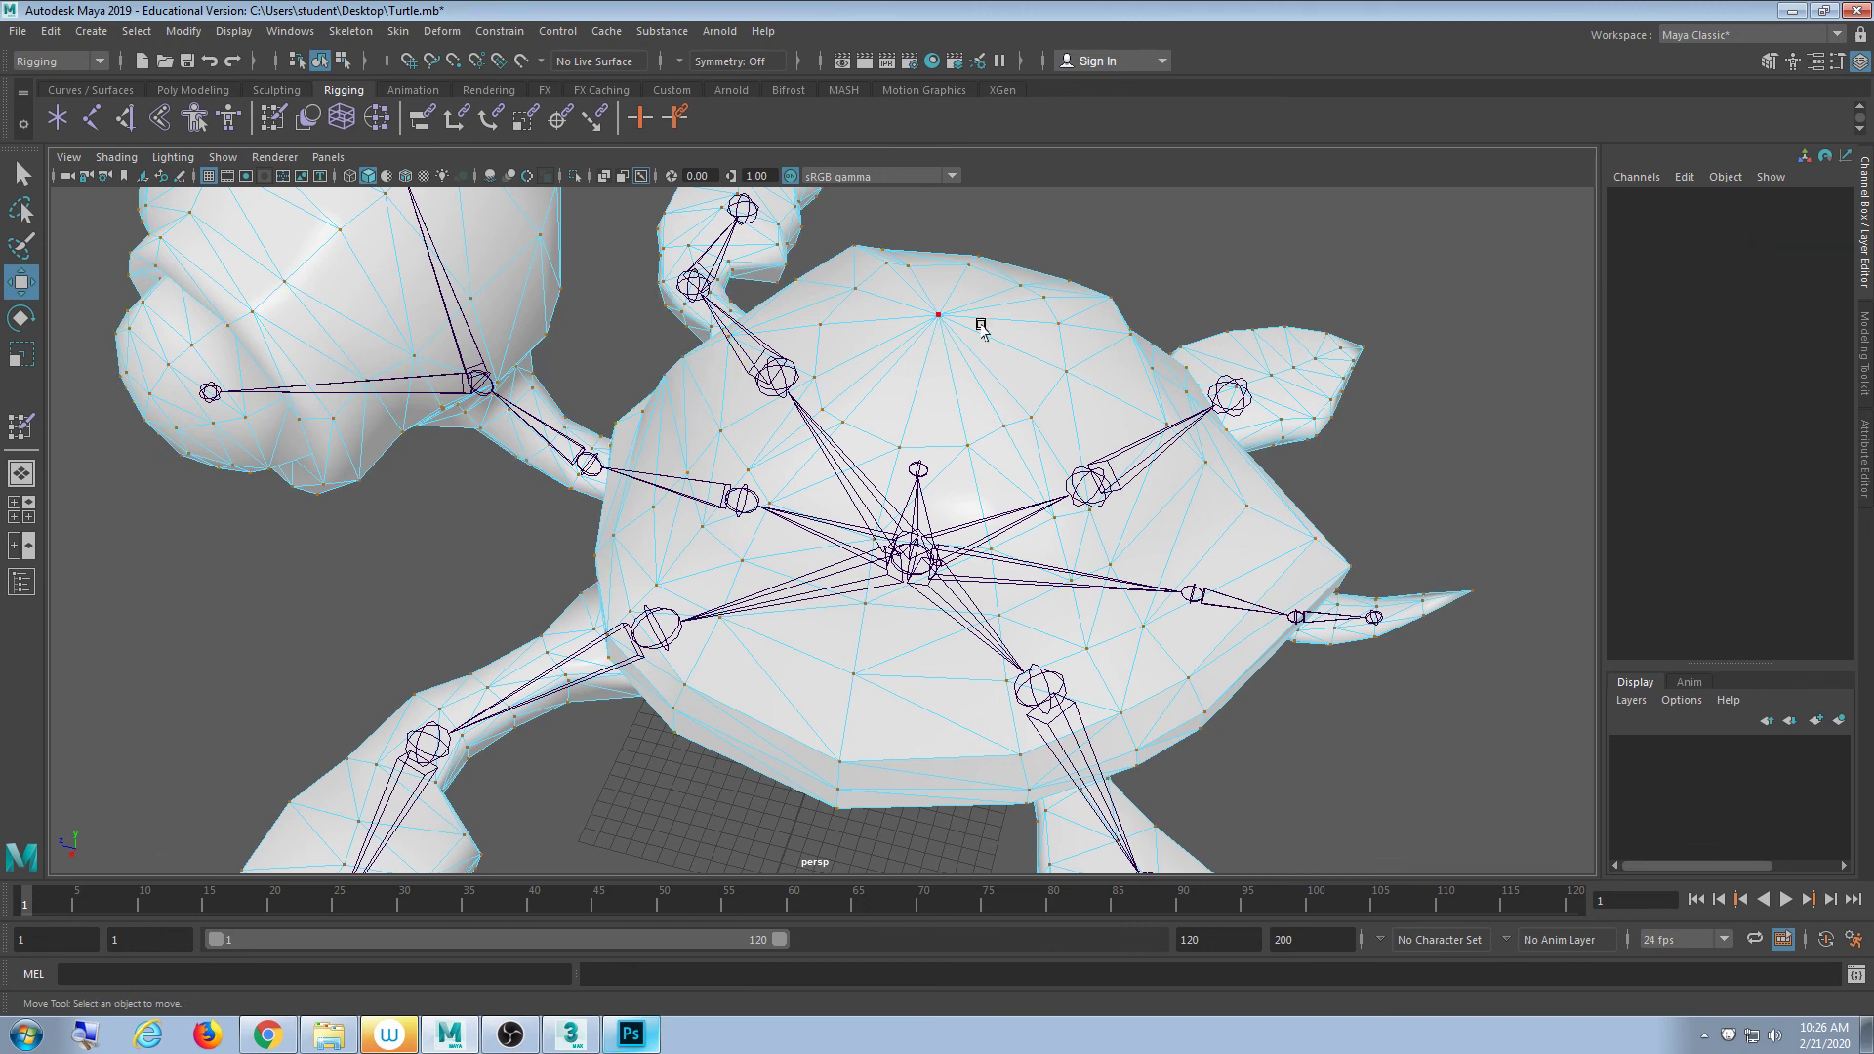
click(935, 313)
key(shift+period)
key(shift+period)
key(shift+period)
key(shift+period)
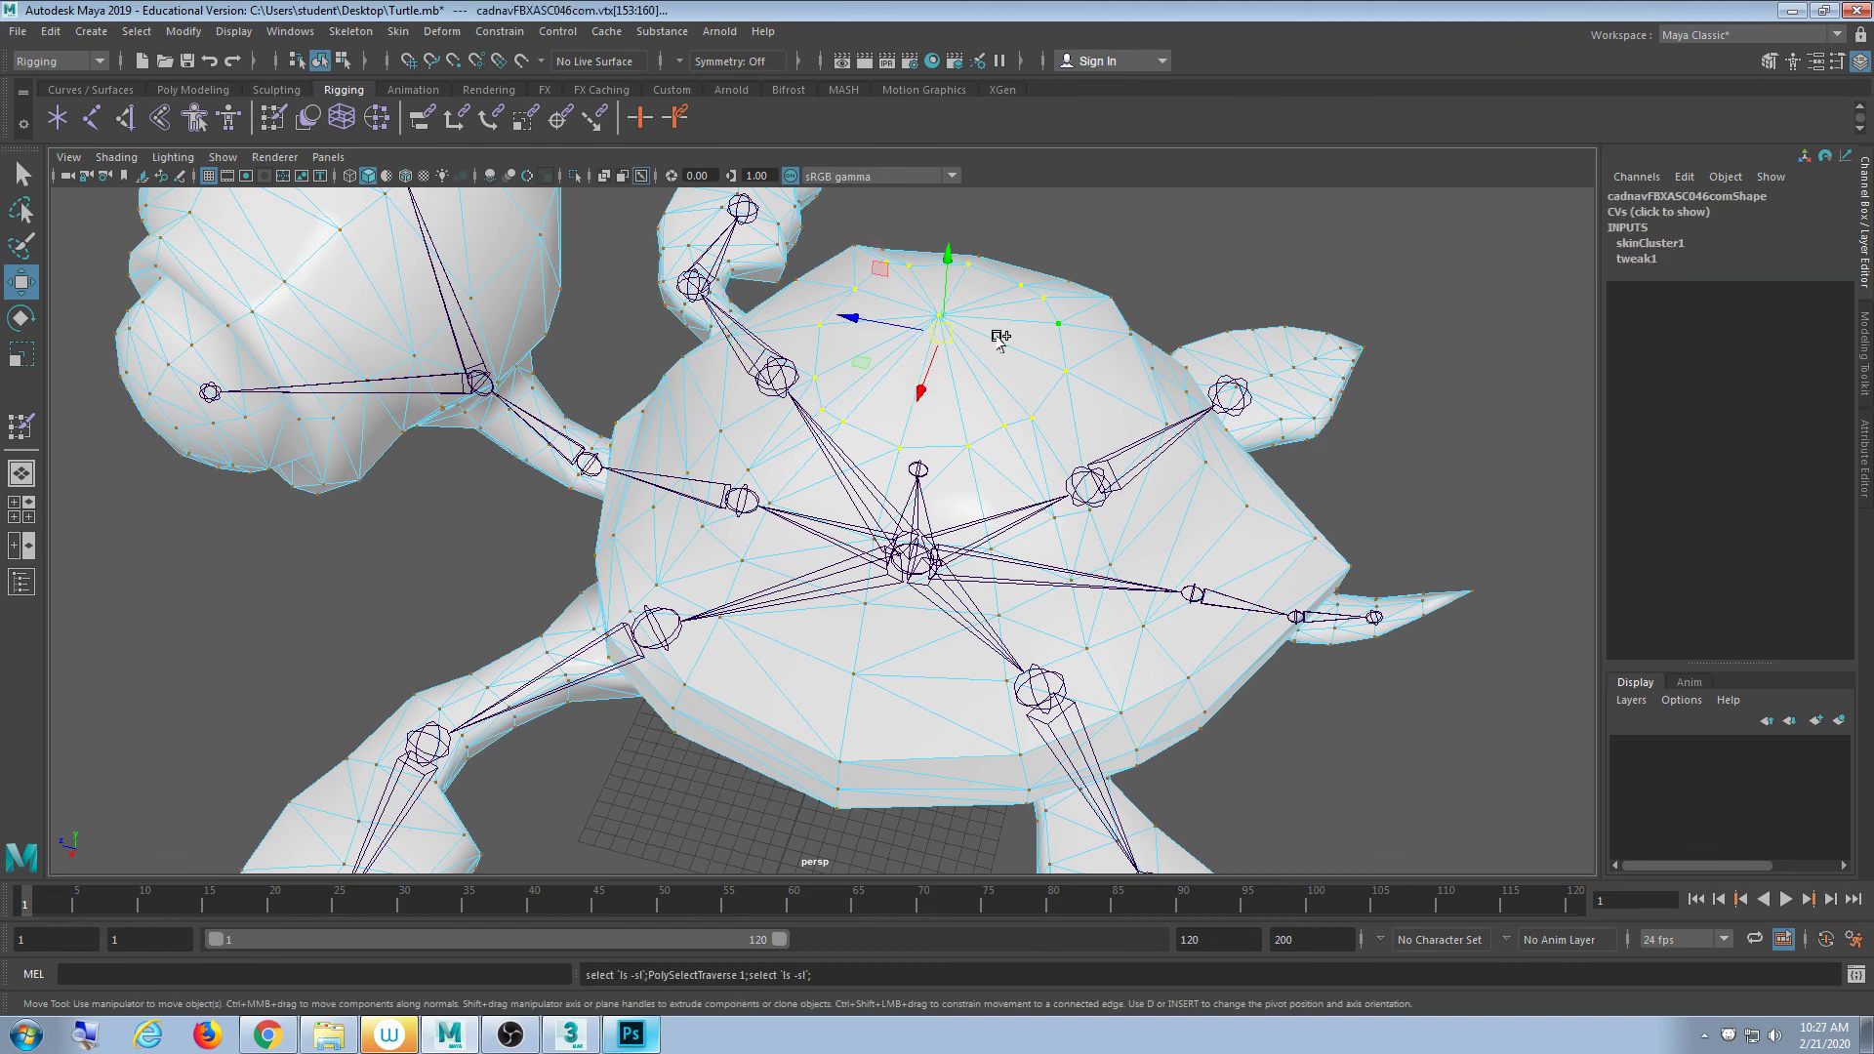
key(shift+period)
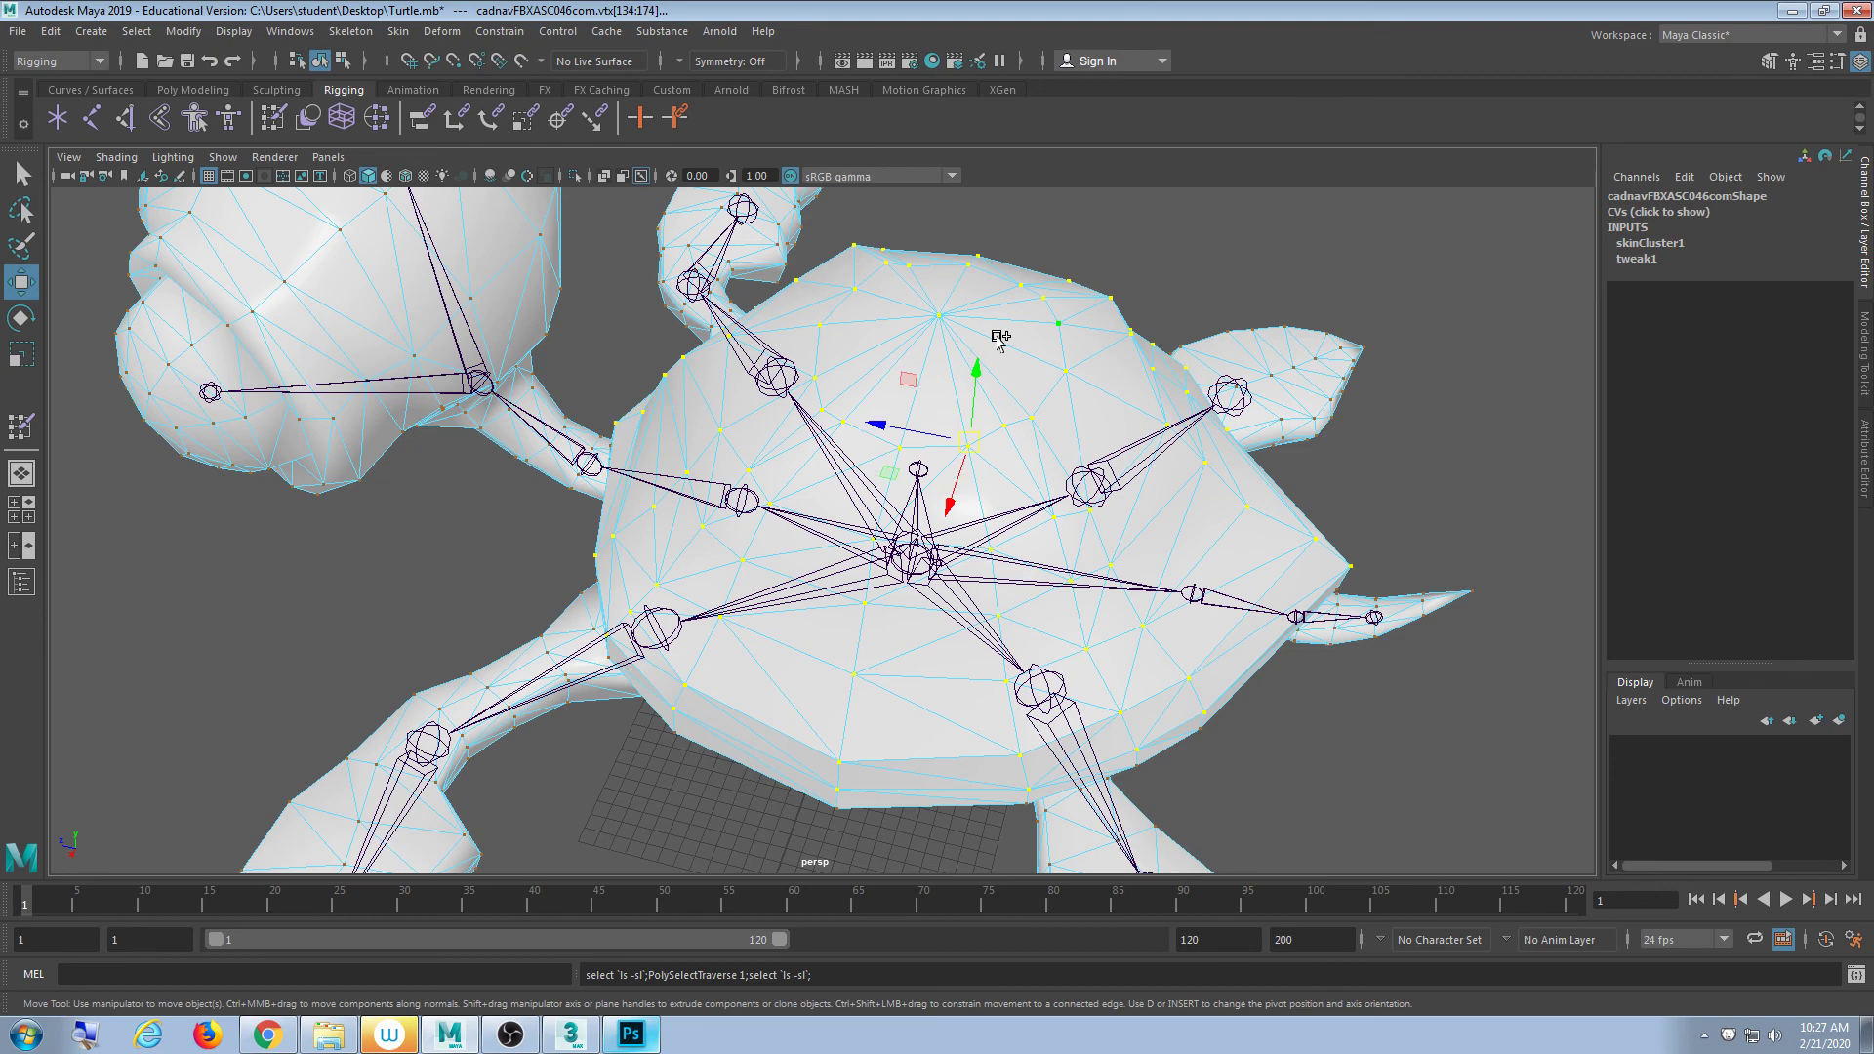
alt+drag(998, 334, 969, 206)
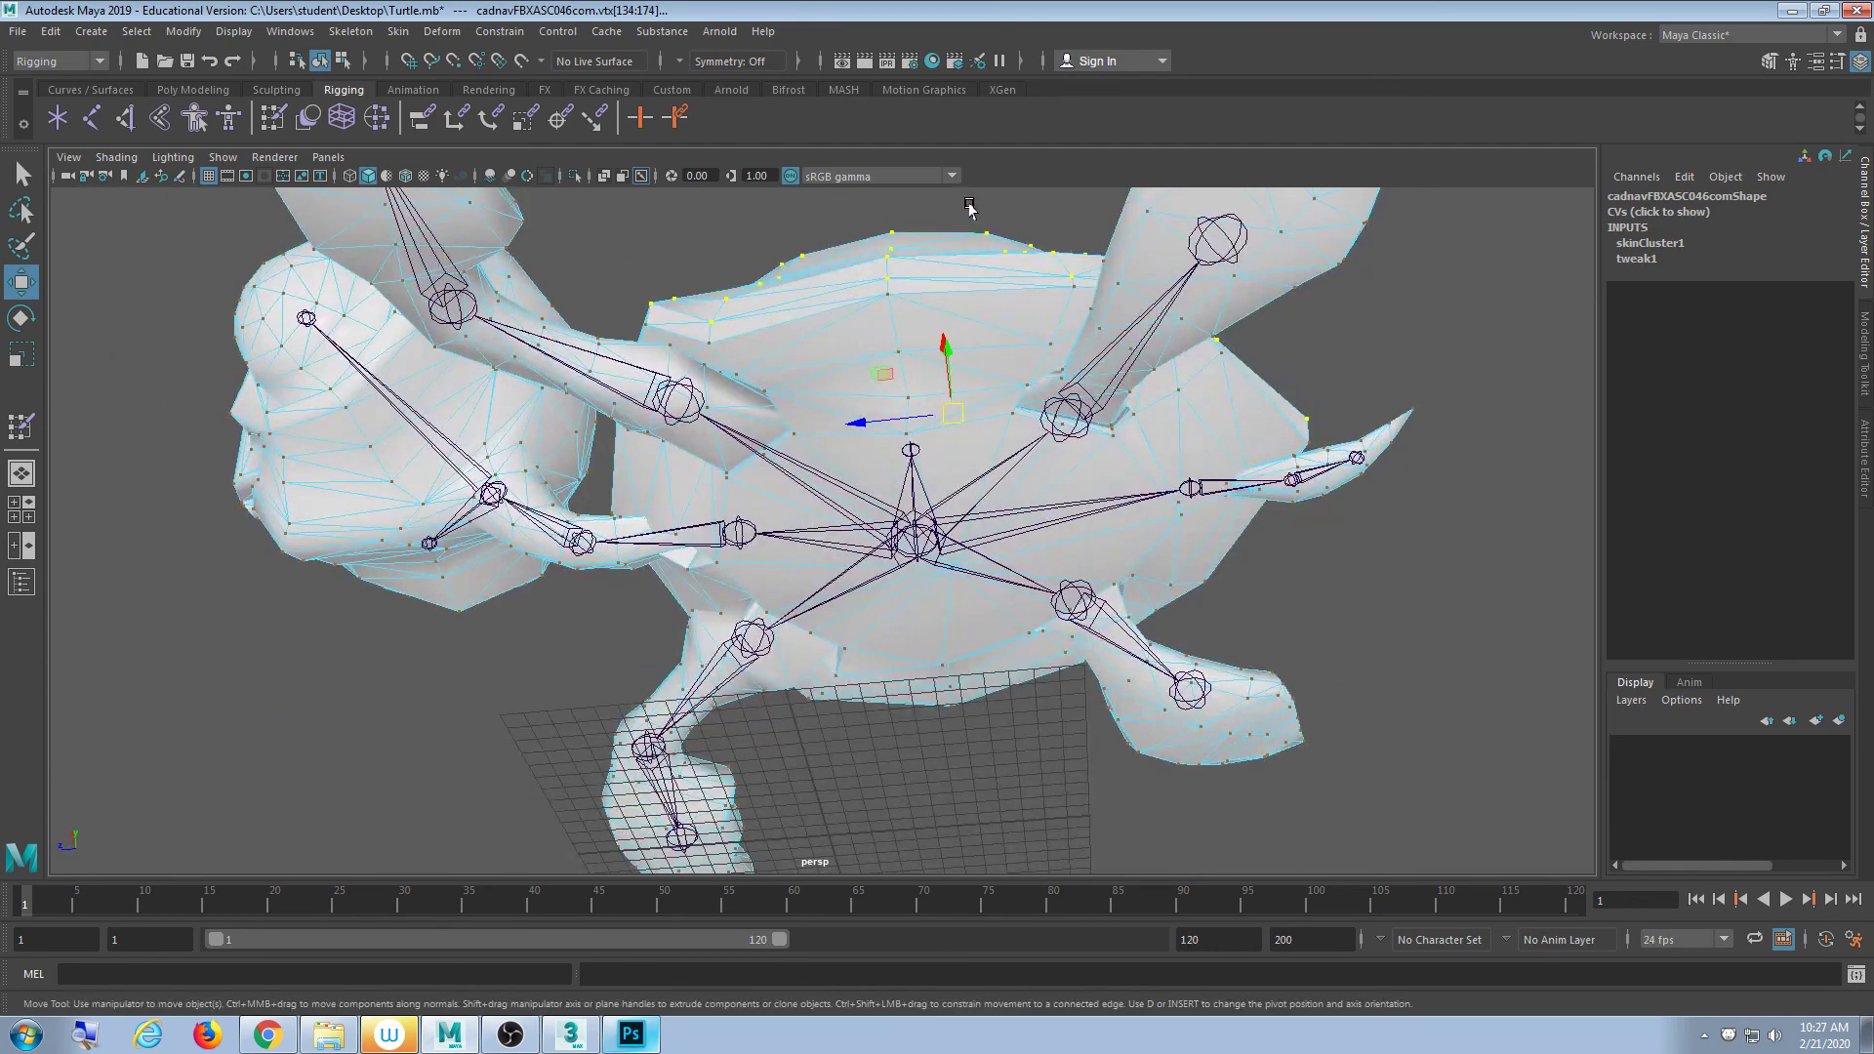
key(shift+period)
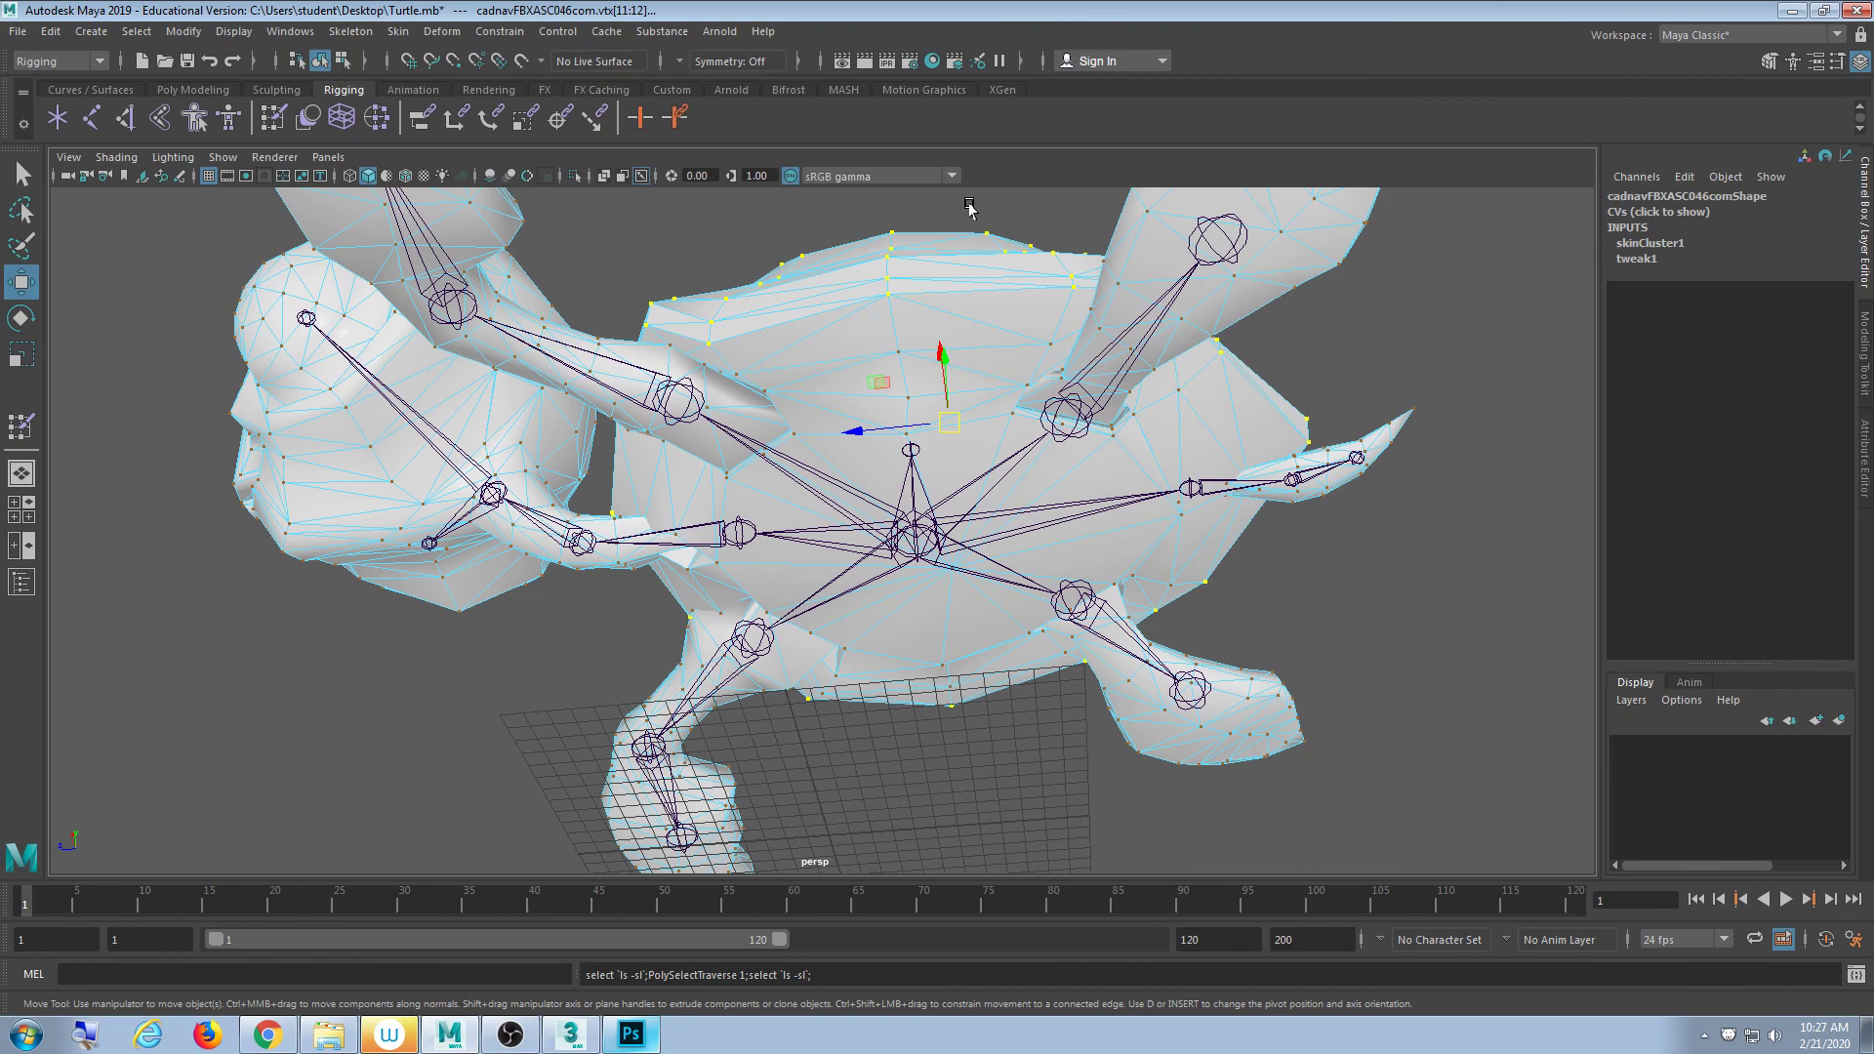
alt+drag(873, 460, 837, 532)
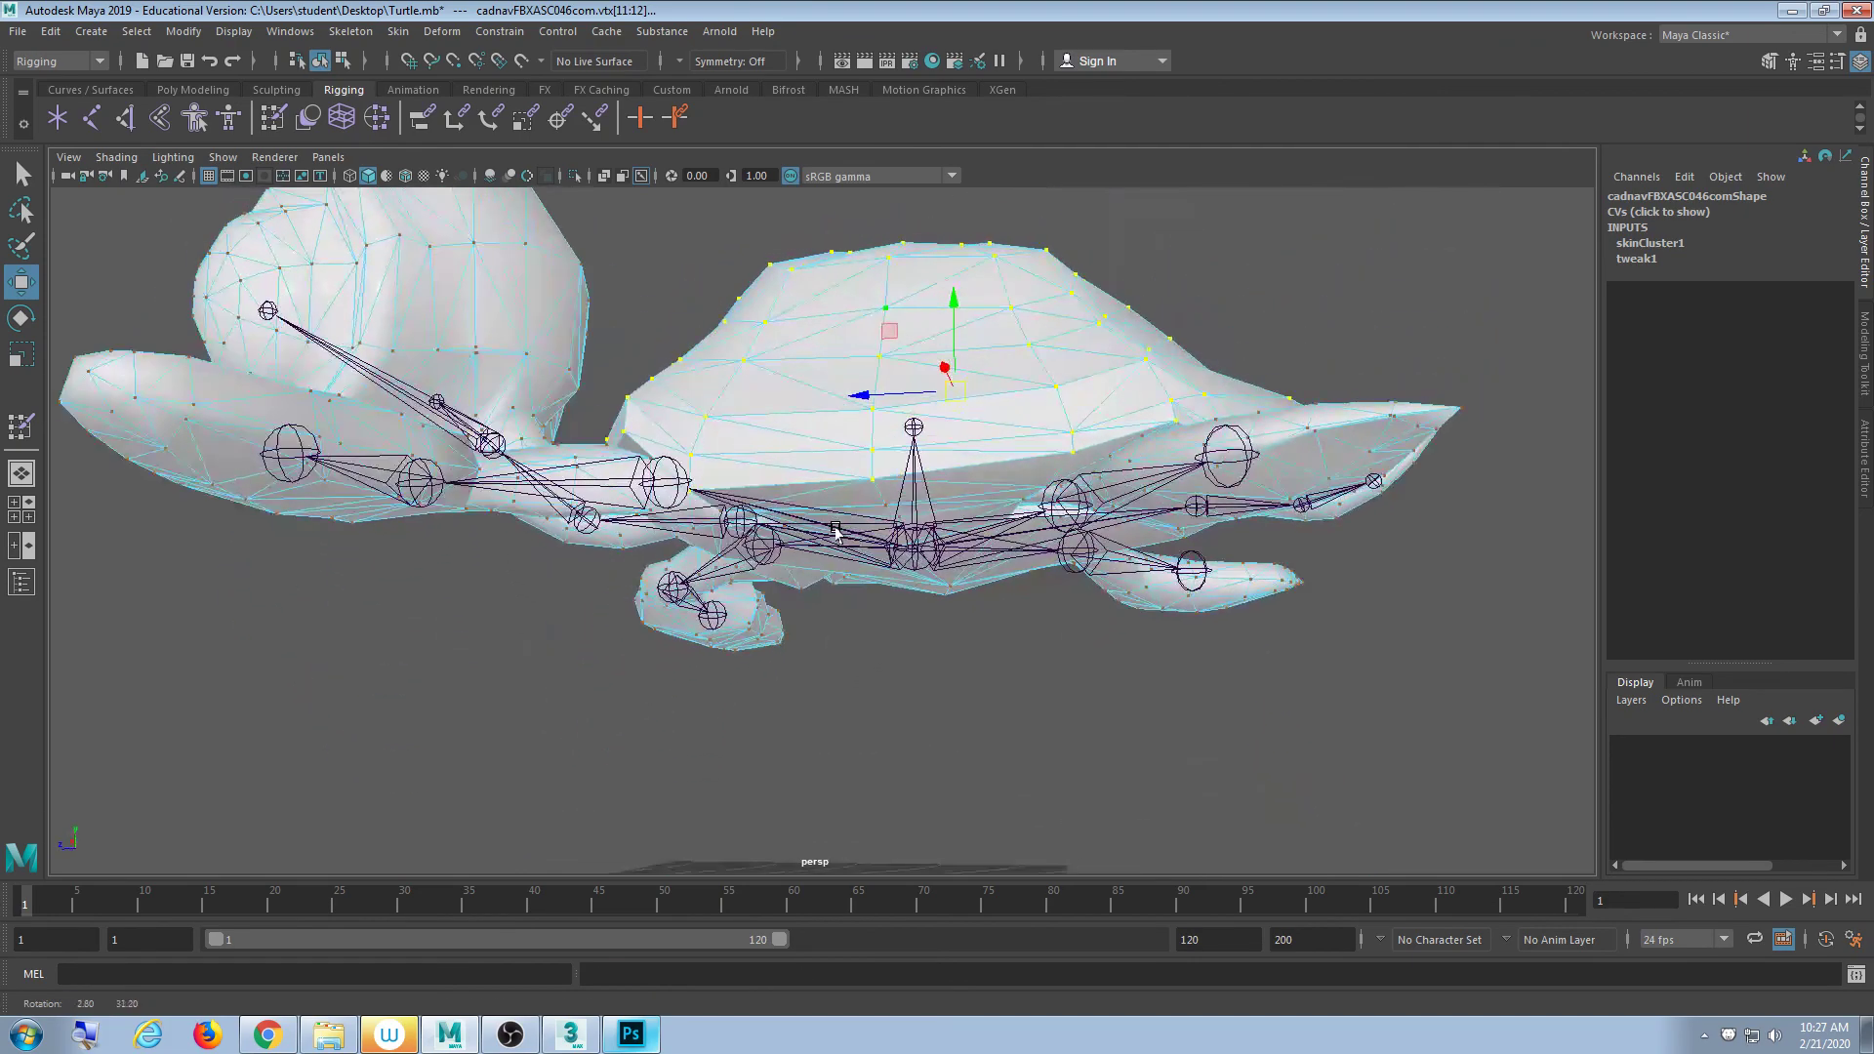
click(1148, 359)
click(1201, 223)
- Select the top shell vertex plus the one below the root joint, grow three times, then clear
alt+drag(1201, 223, 1071, 367)
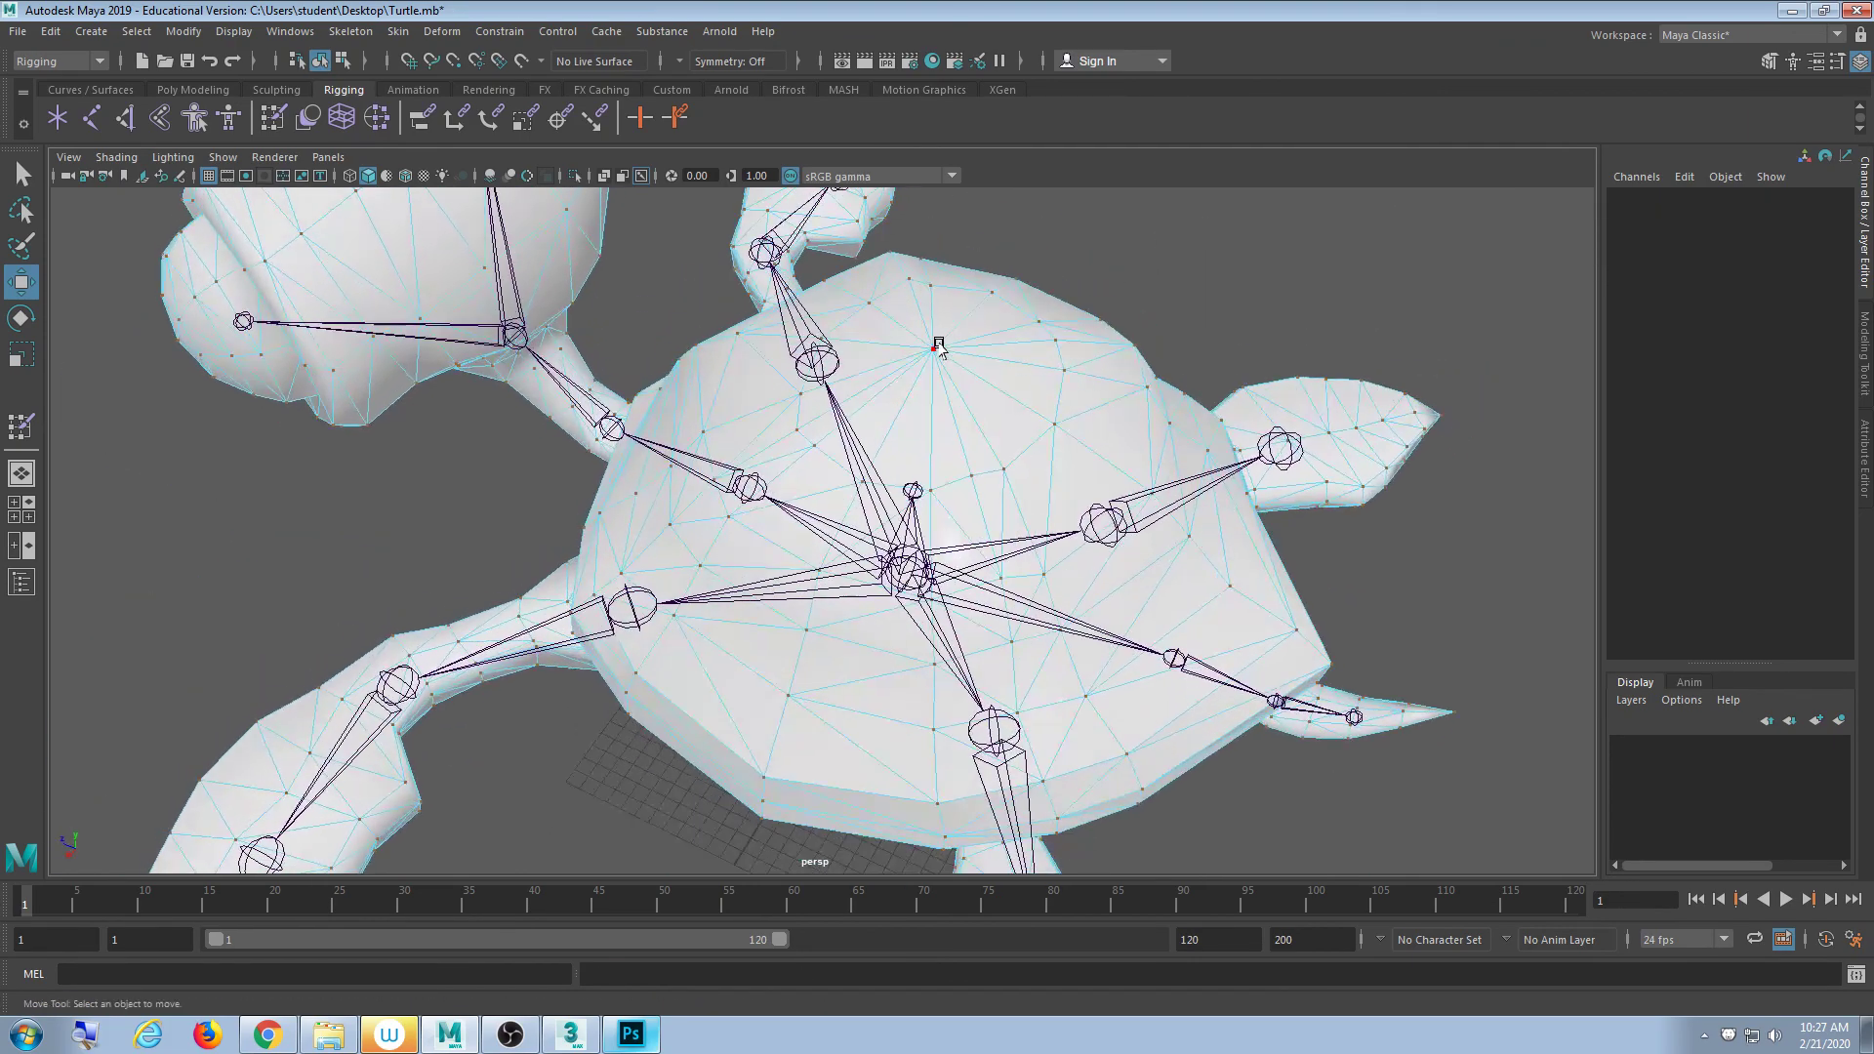
click(939, 346)
alt+drag(1025, 481, 950, 571)
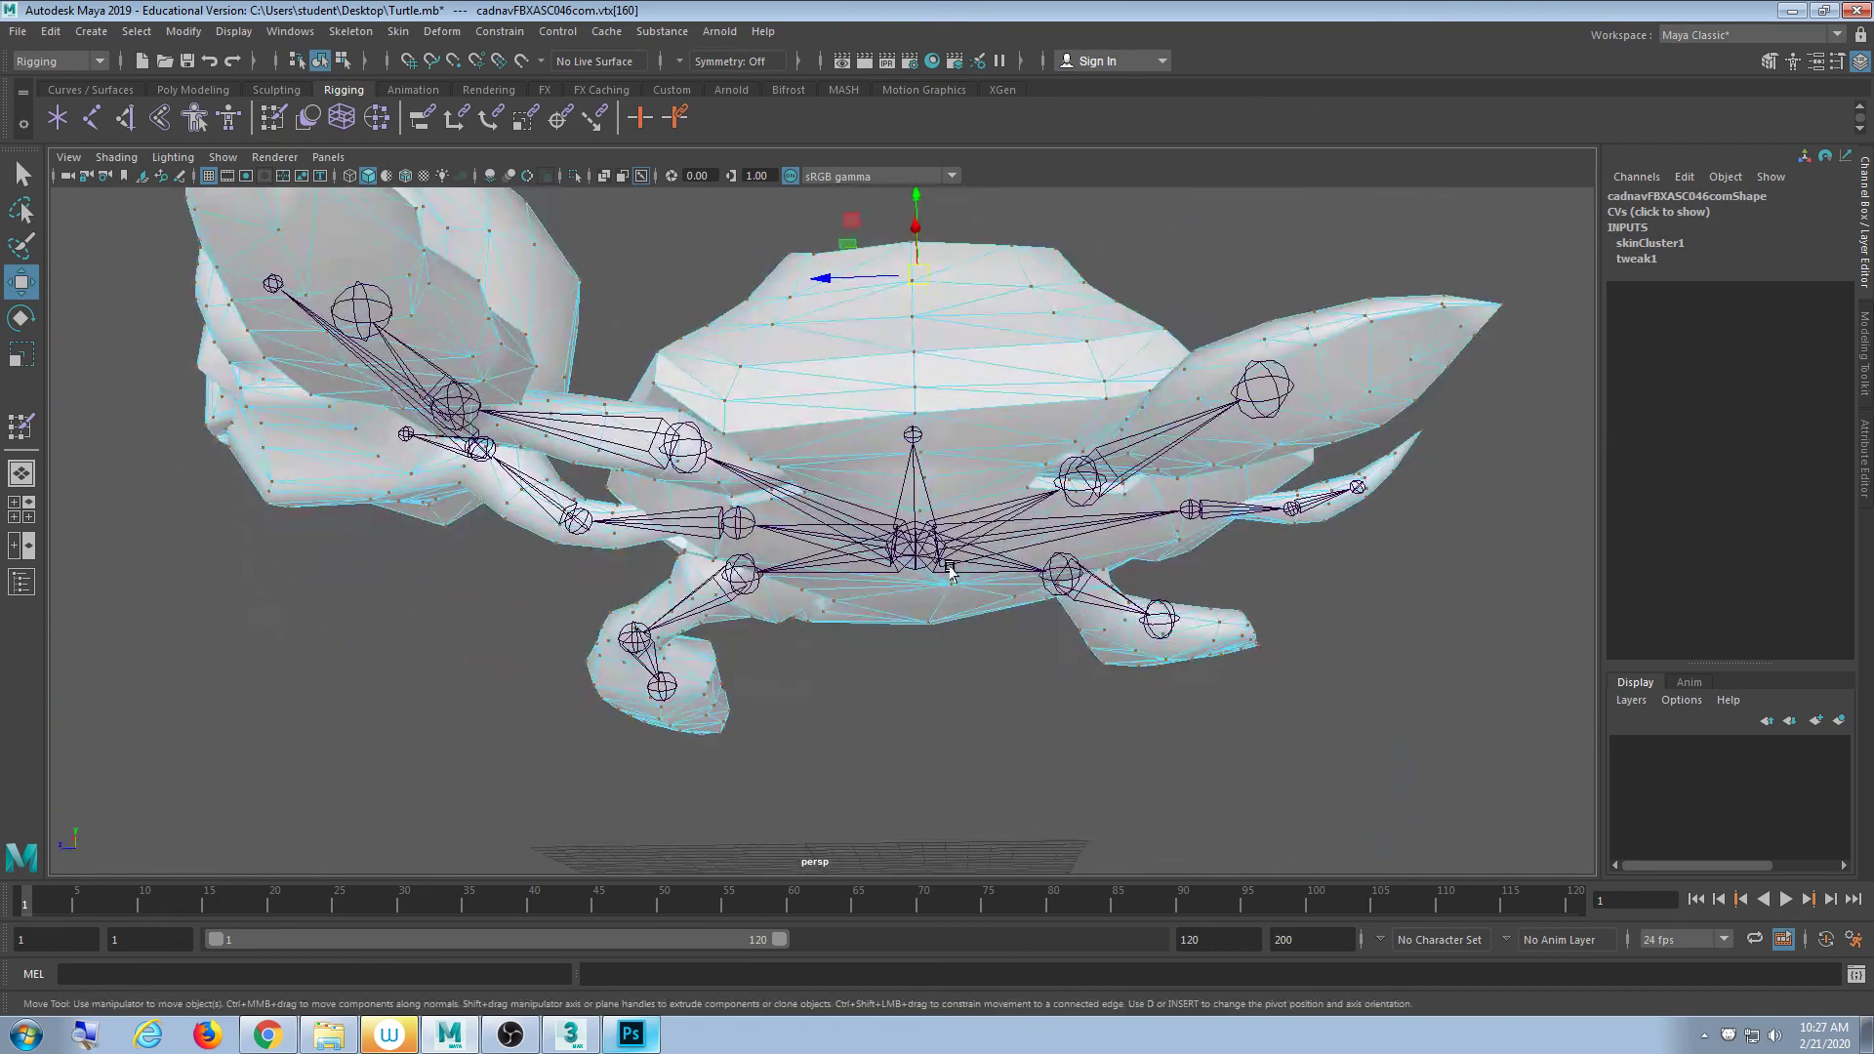
shift+click(951, 584)
key(shift+period)
key(shift+period)
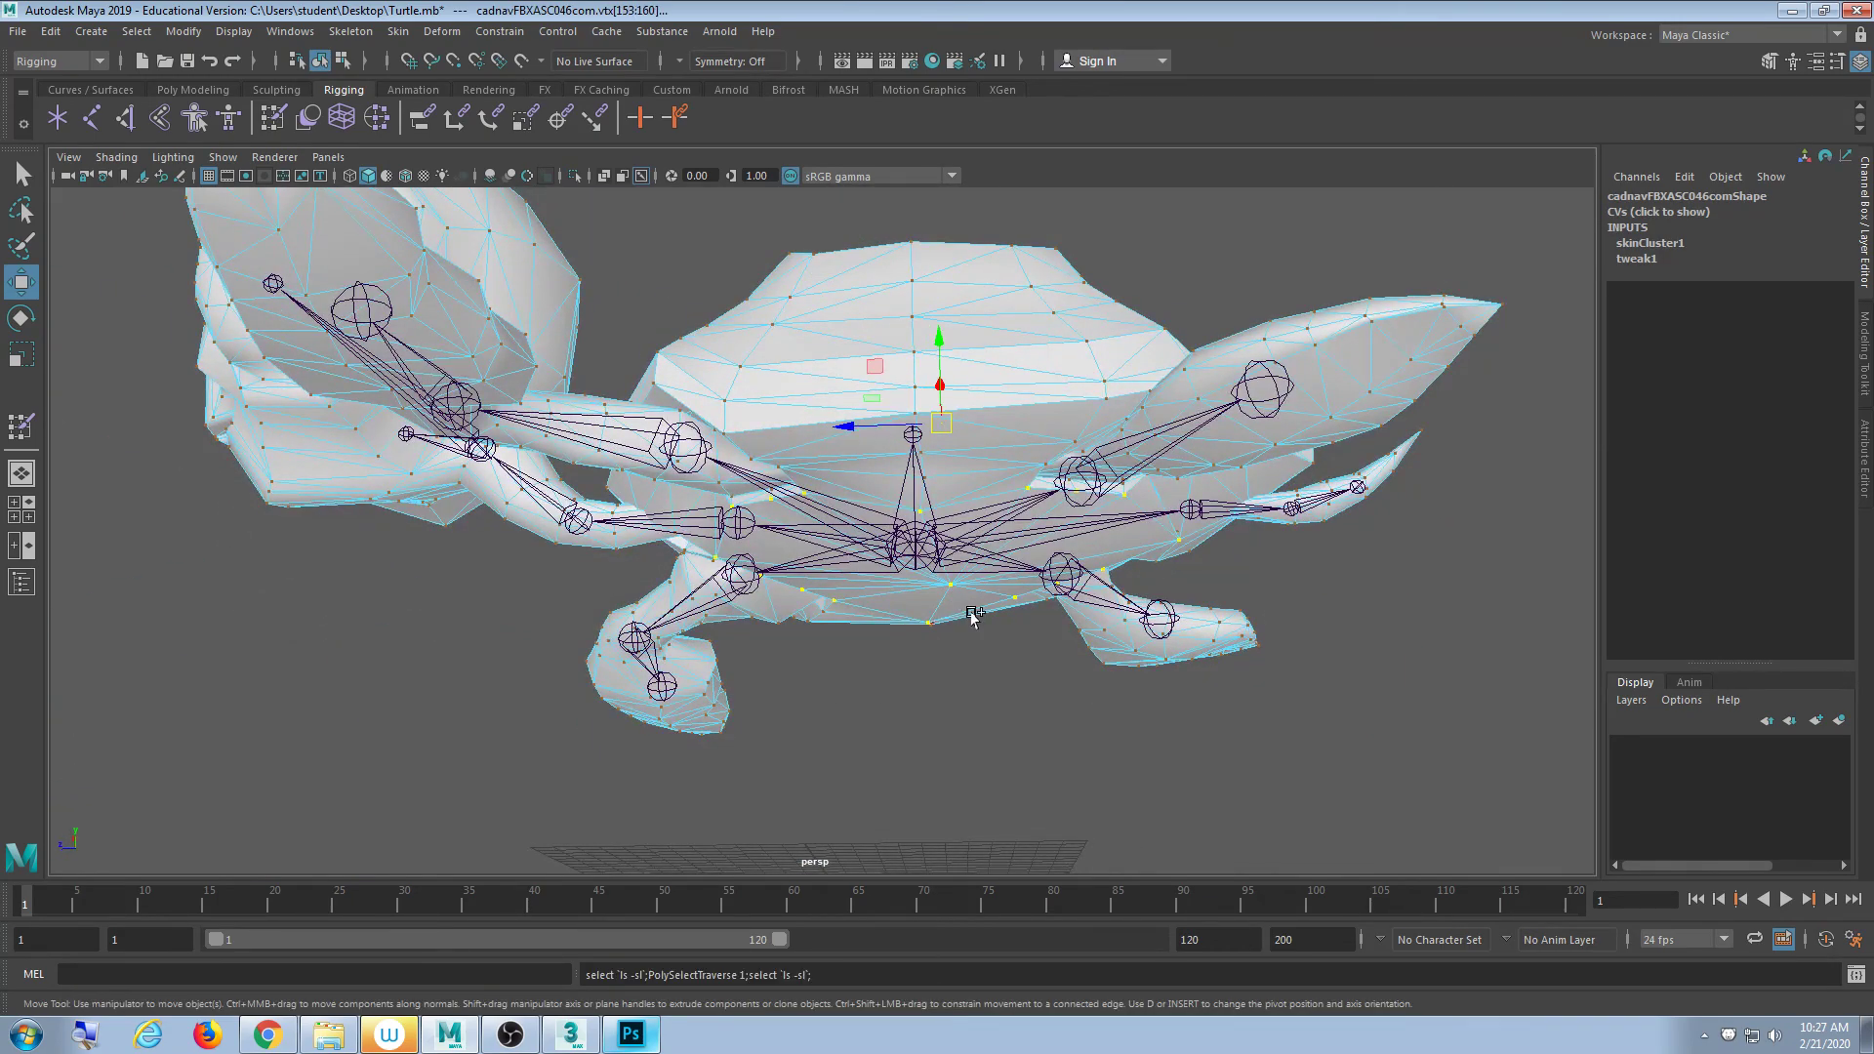
key(shift+period)
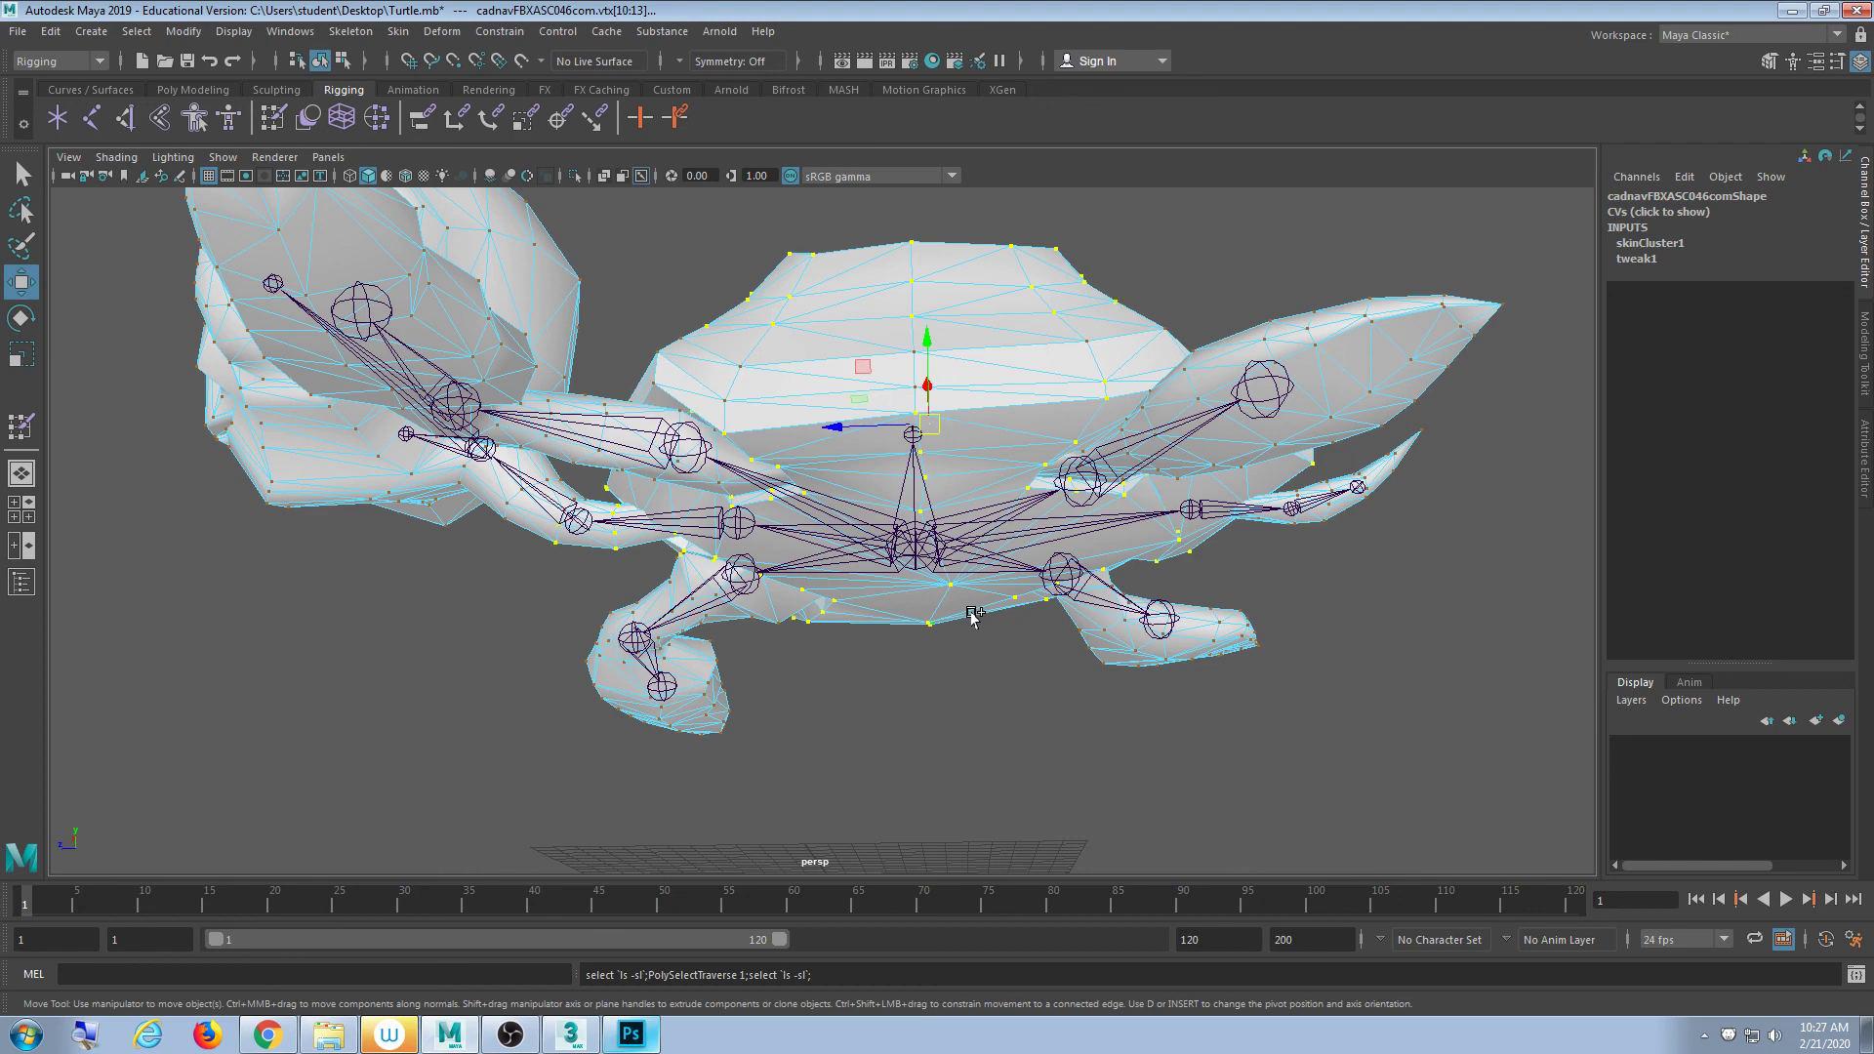
key(shift+period)
alt+drag(954, 590, 1067, 627)
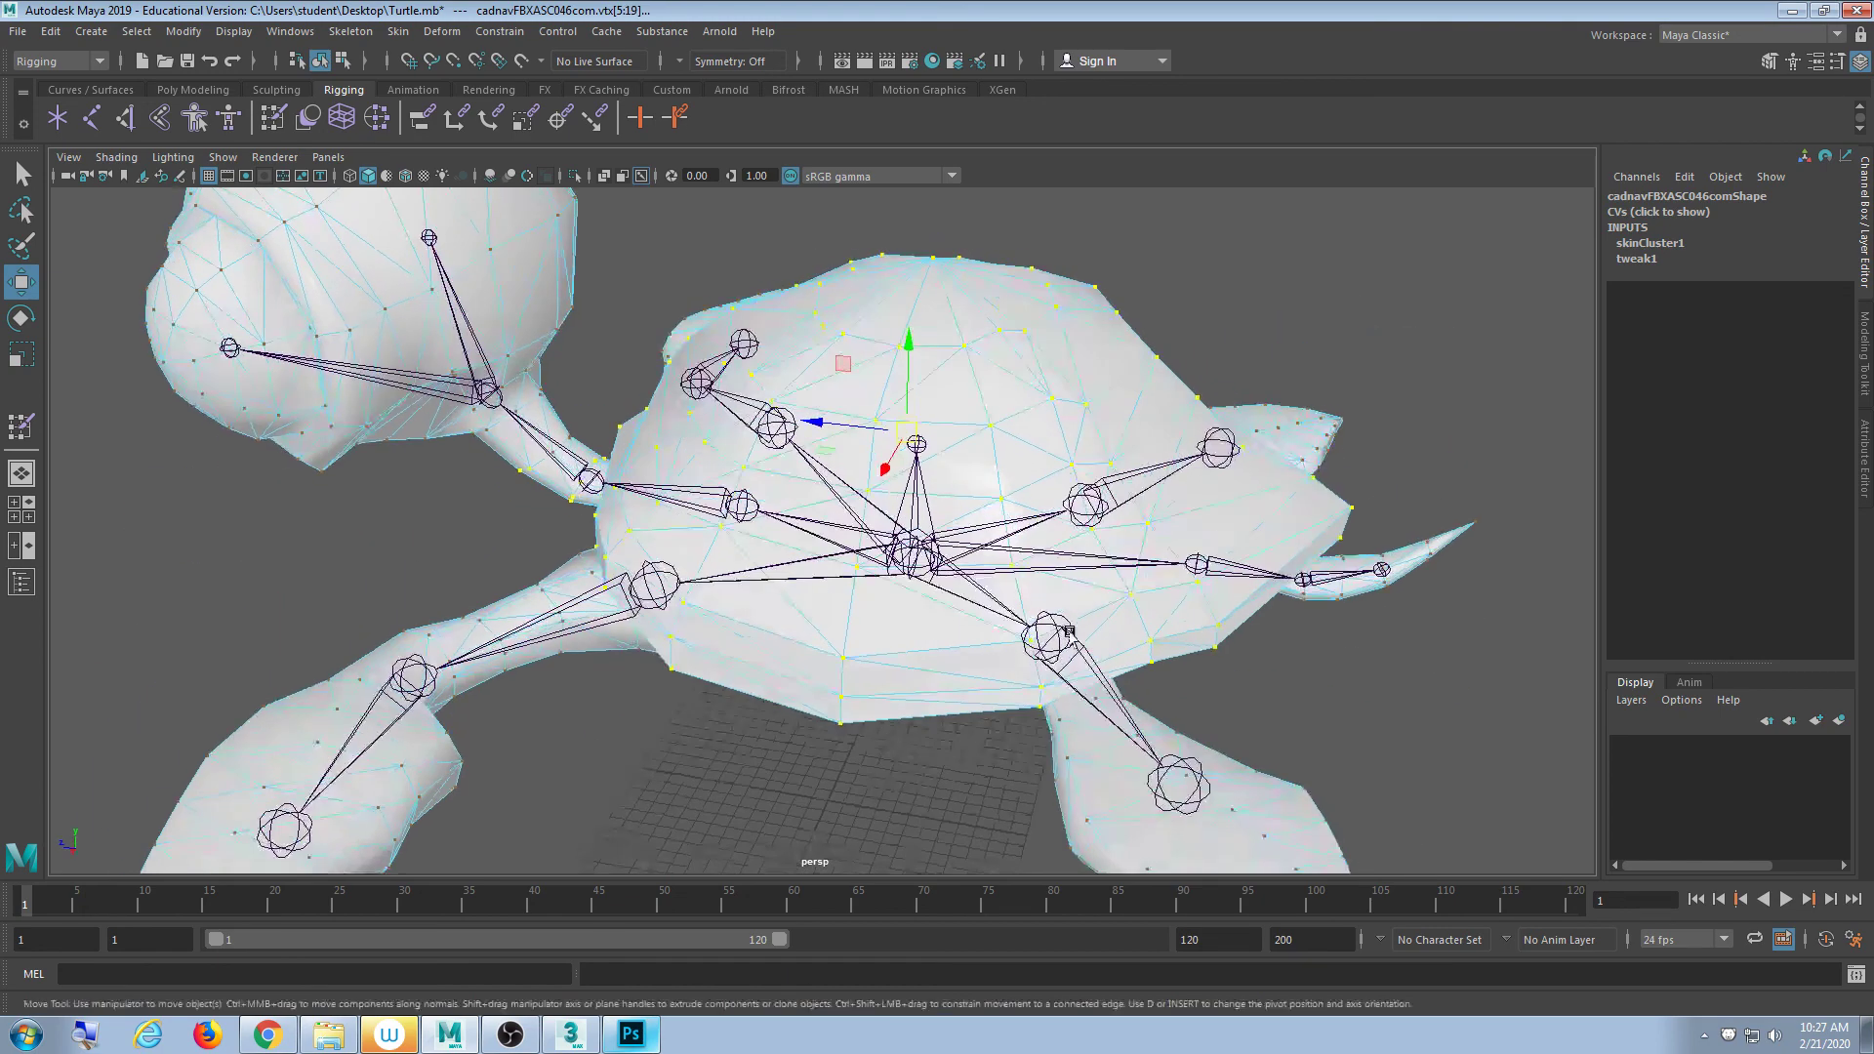
click(1210, 283)
- Select a face at the top of the shell, grow it, and open the viewport Show menu
click(939, 314)
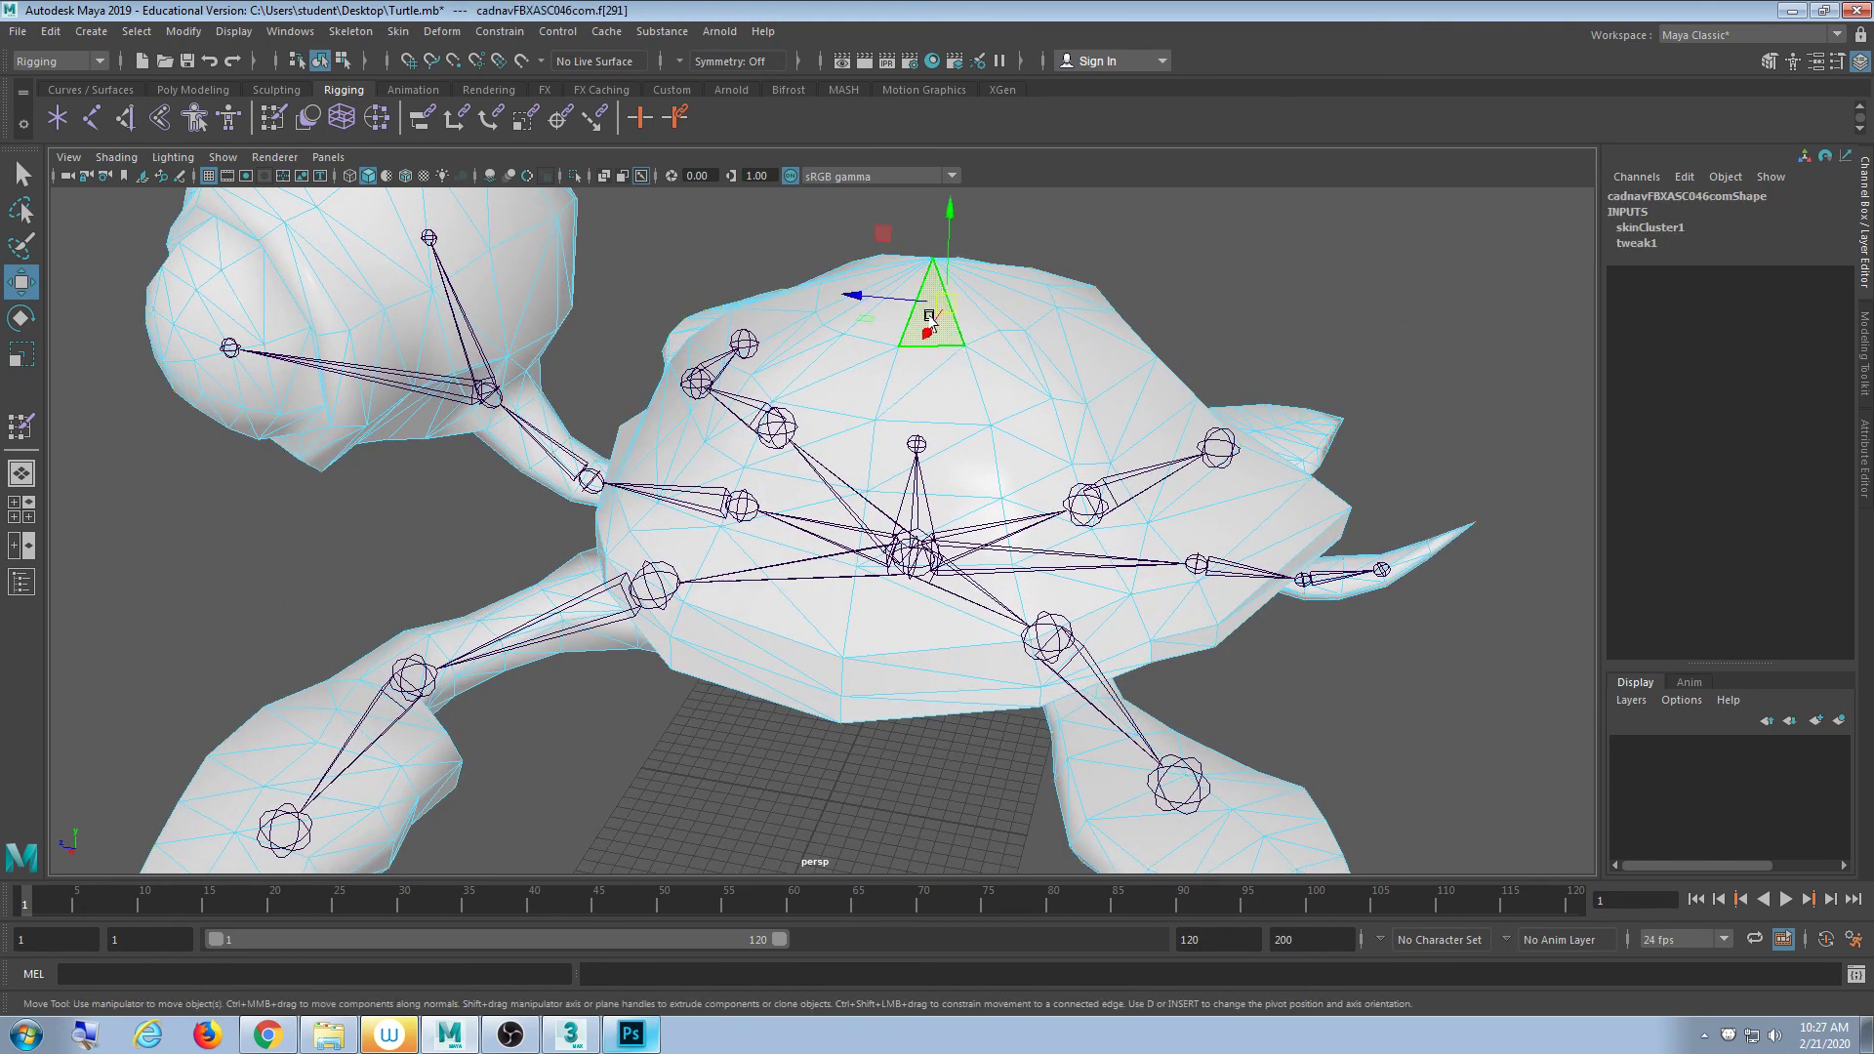
alt+drag(1079, 299, 573, 273)
key(shift+period)
click(223, 156)
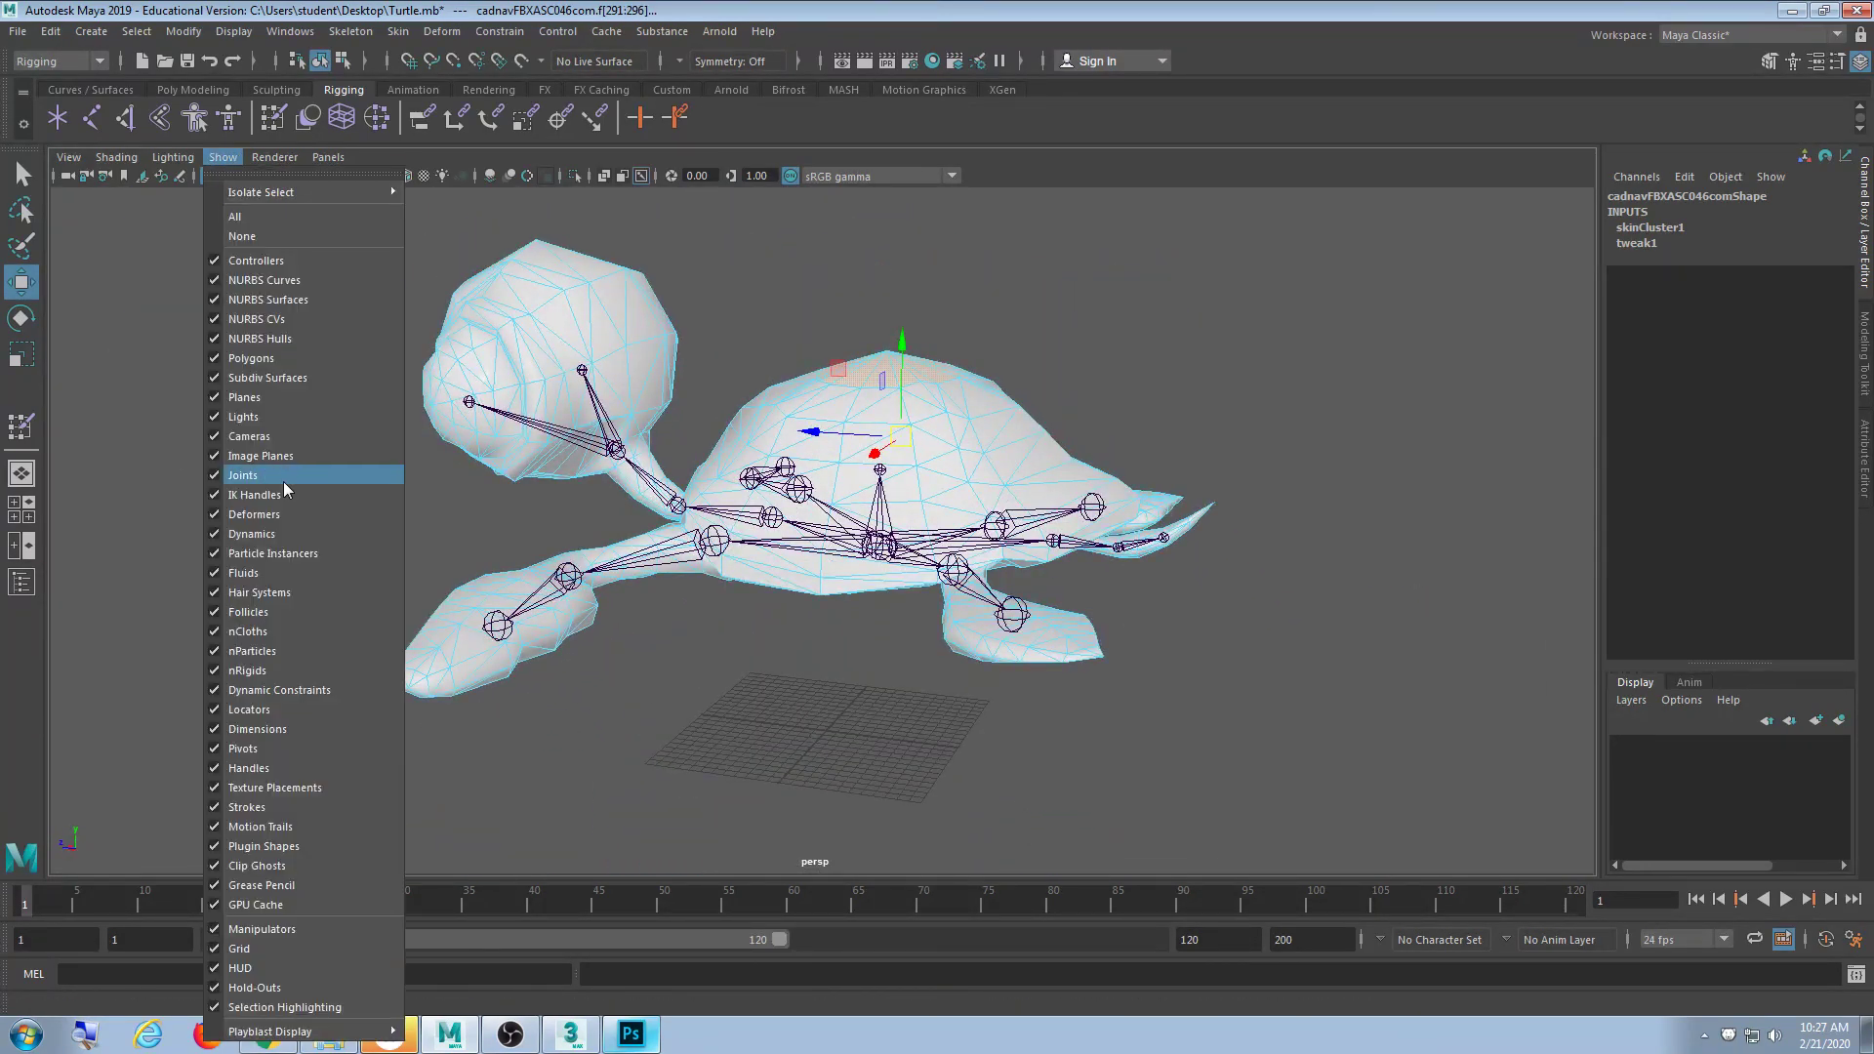
- Hide joints in the viewport, grow the face selection across the shell, then clear it
click(243, 475)
alt+drag(829, 459, 883, 499)
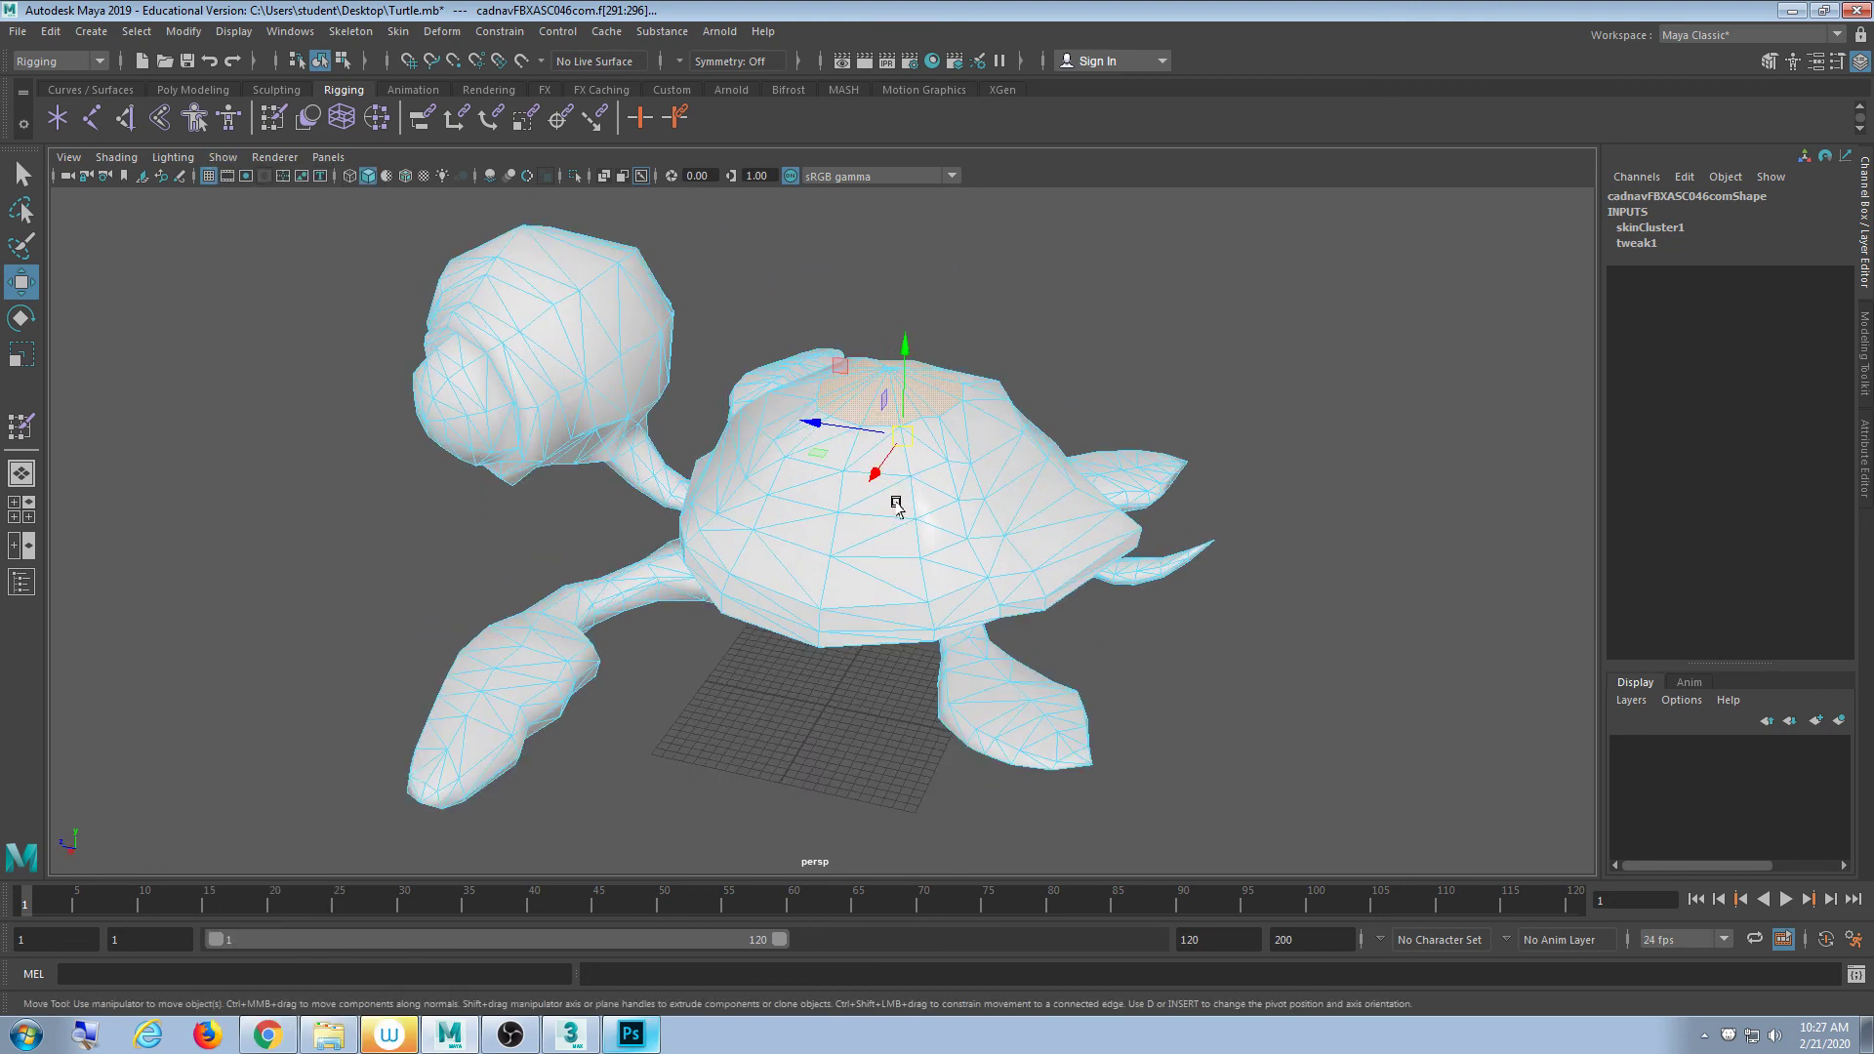
key(shift+period)
key(shift+period)
key(shift+period)
key(shift+period)
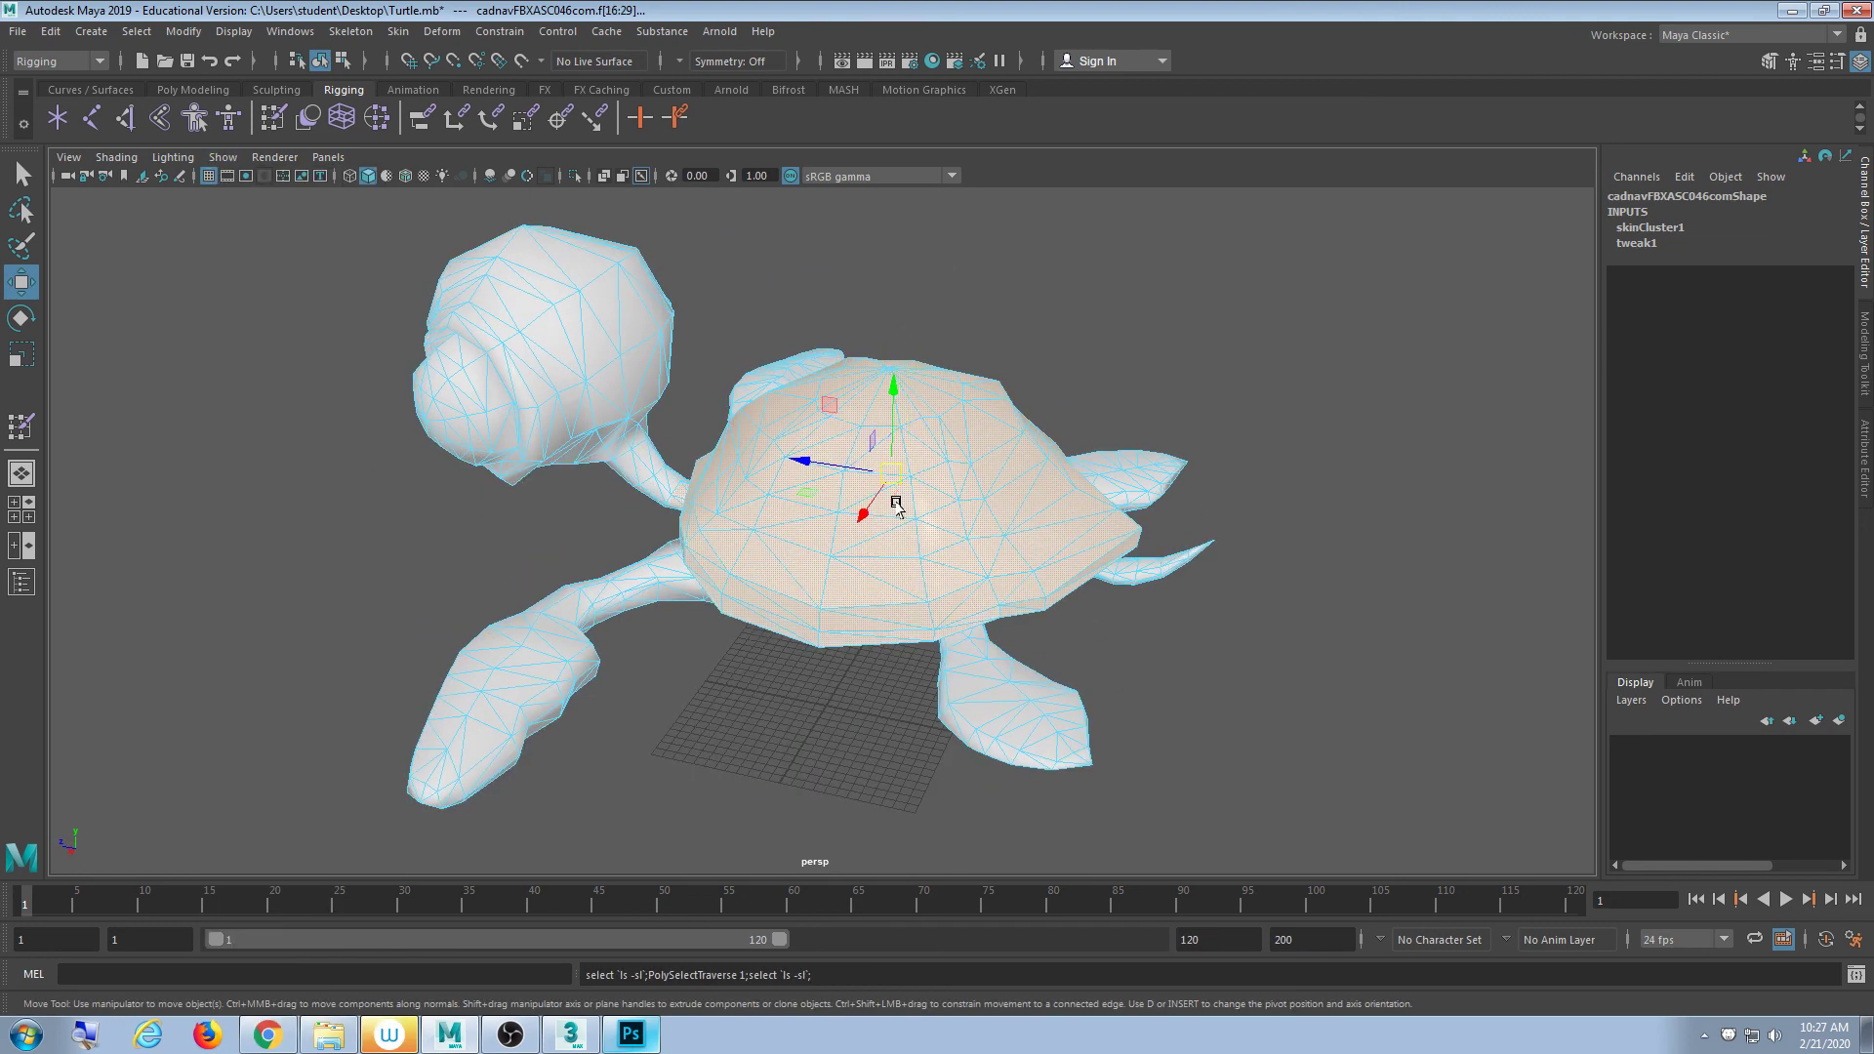
alt+drag(896, 505, 793, 576)
alt+drag(809, 495, 892, 504)
click(1027, 337)
scroll(723, 606, up, 3)
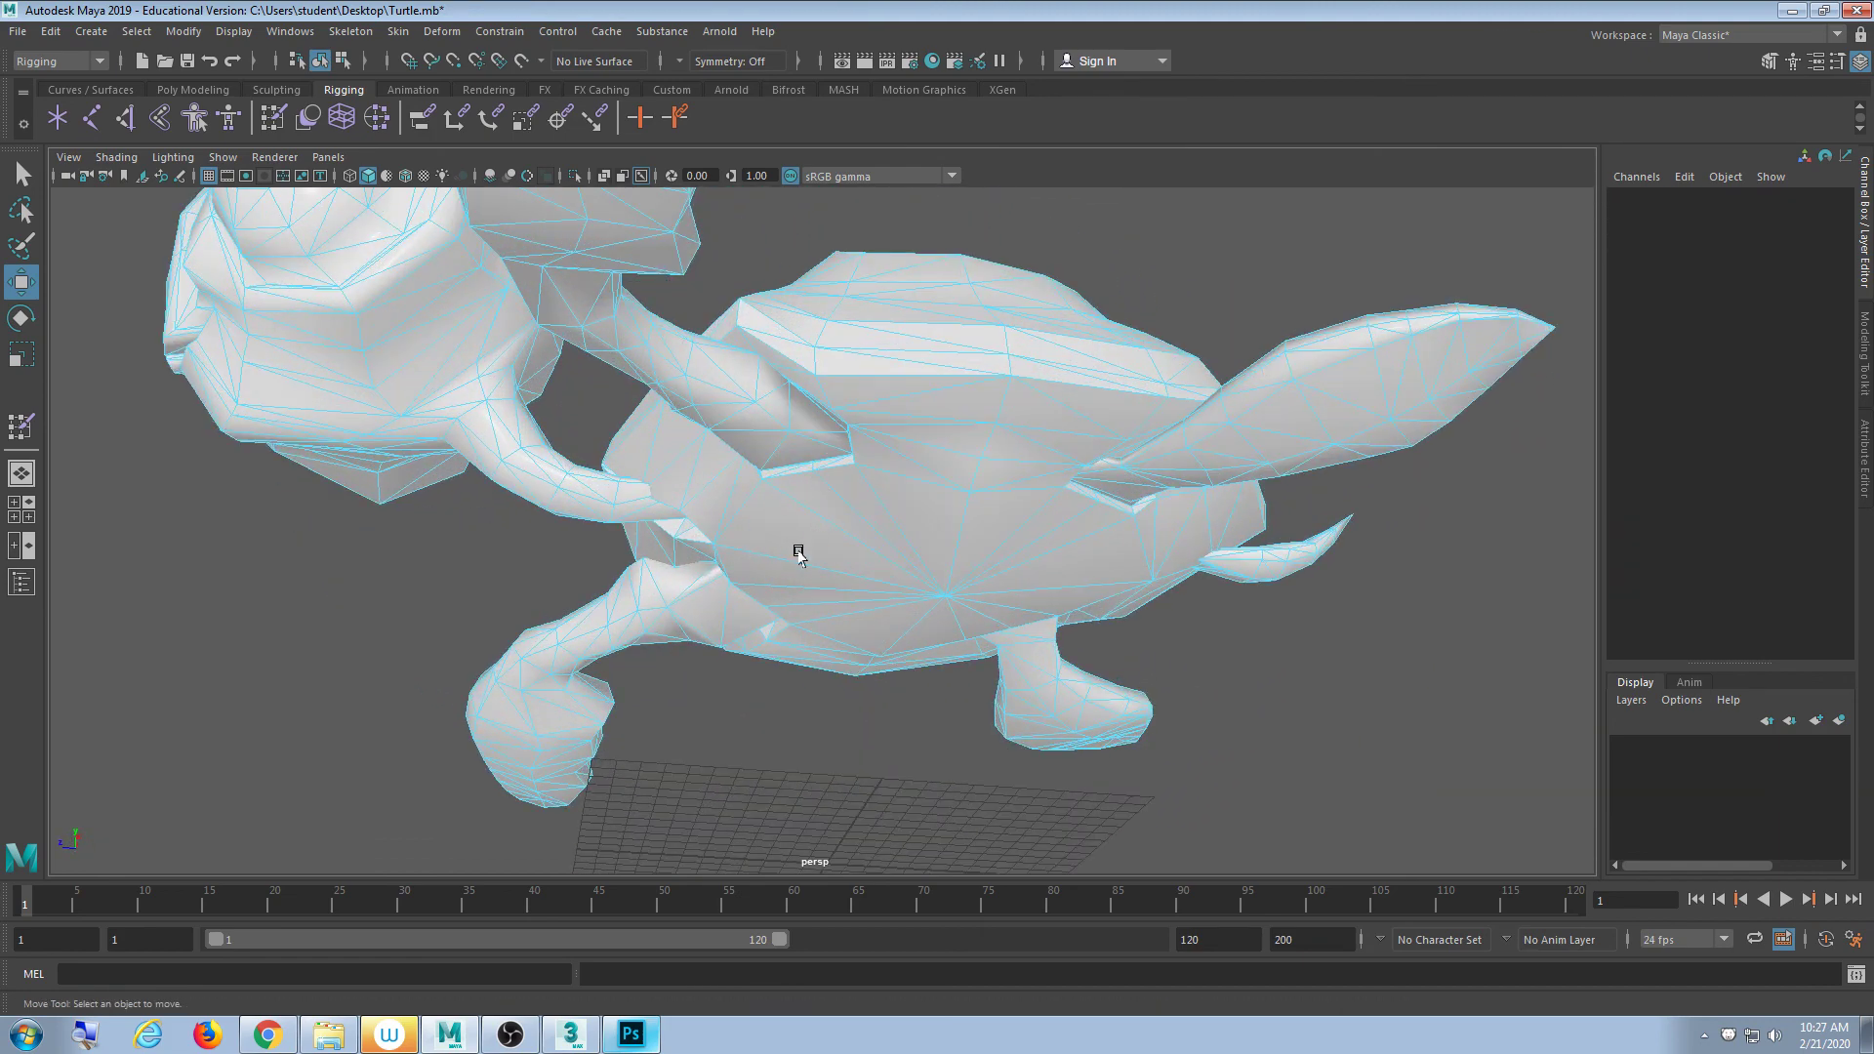
mouse_move(798, 555)
alt+mouse_down()
mouse_move(824, 452)
mouse_move(829, 566)
alt+mouse_up()
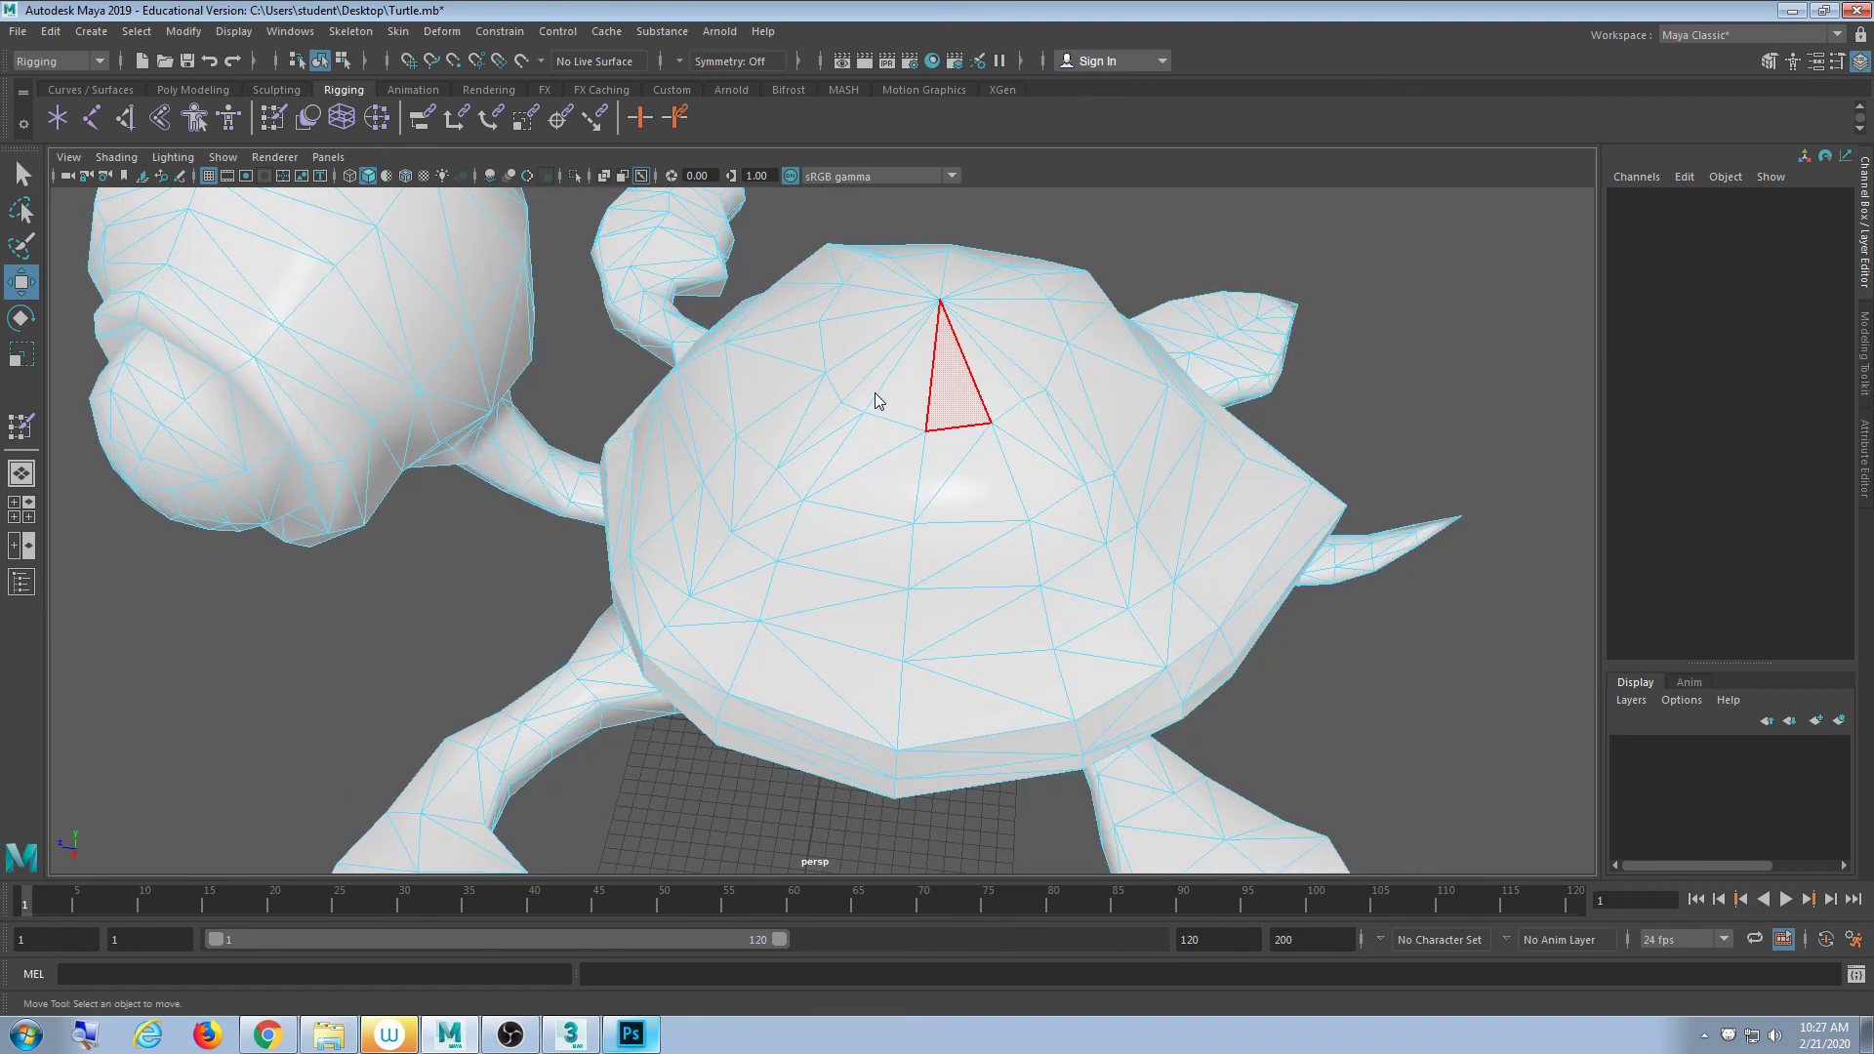
mouse_move(901, 393)
alt+mouse_down()
mouse_move(987, 426)
mouse_move(887, 414)
mouse_move(905, 393)
alt+mouse_up()
- Show joints again and select the shell top vertex, checking it from the head and neck sides
click(220, 157)
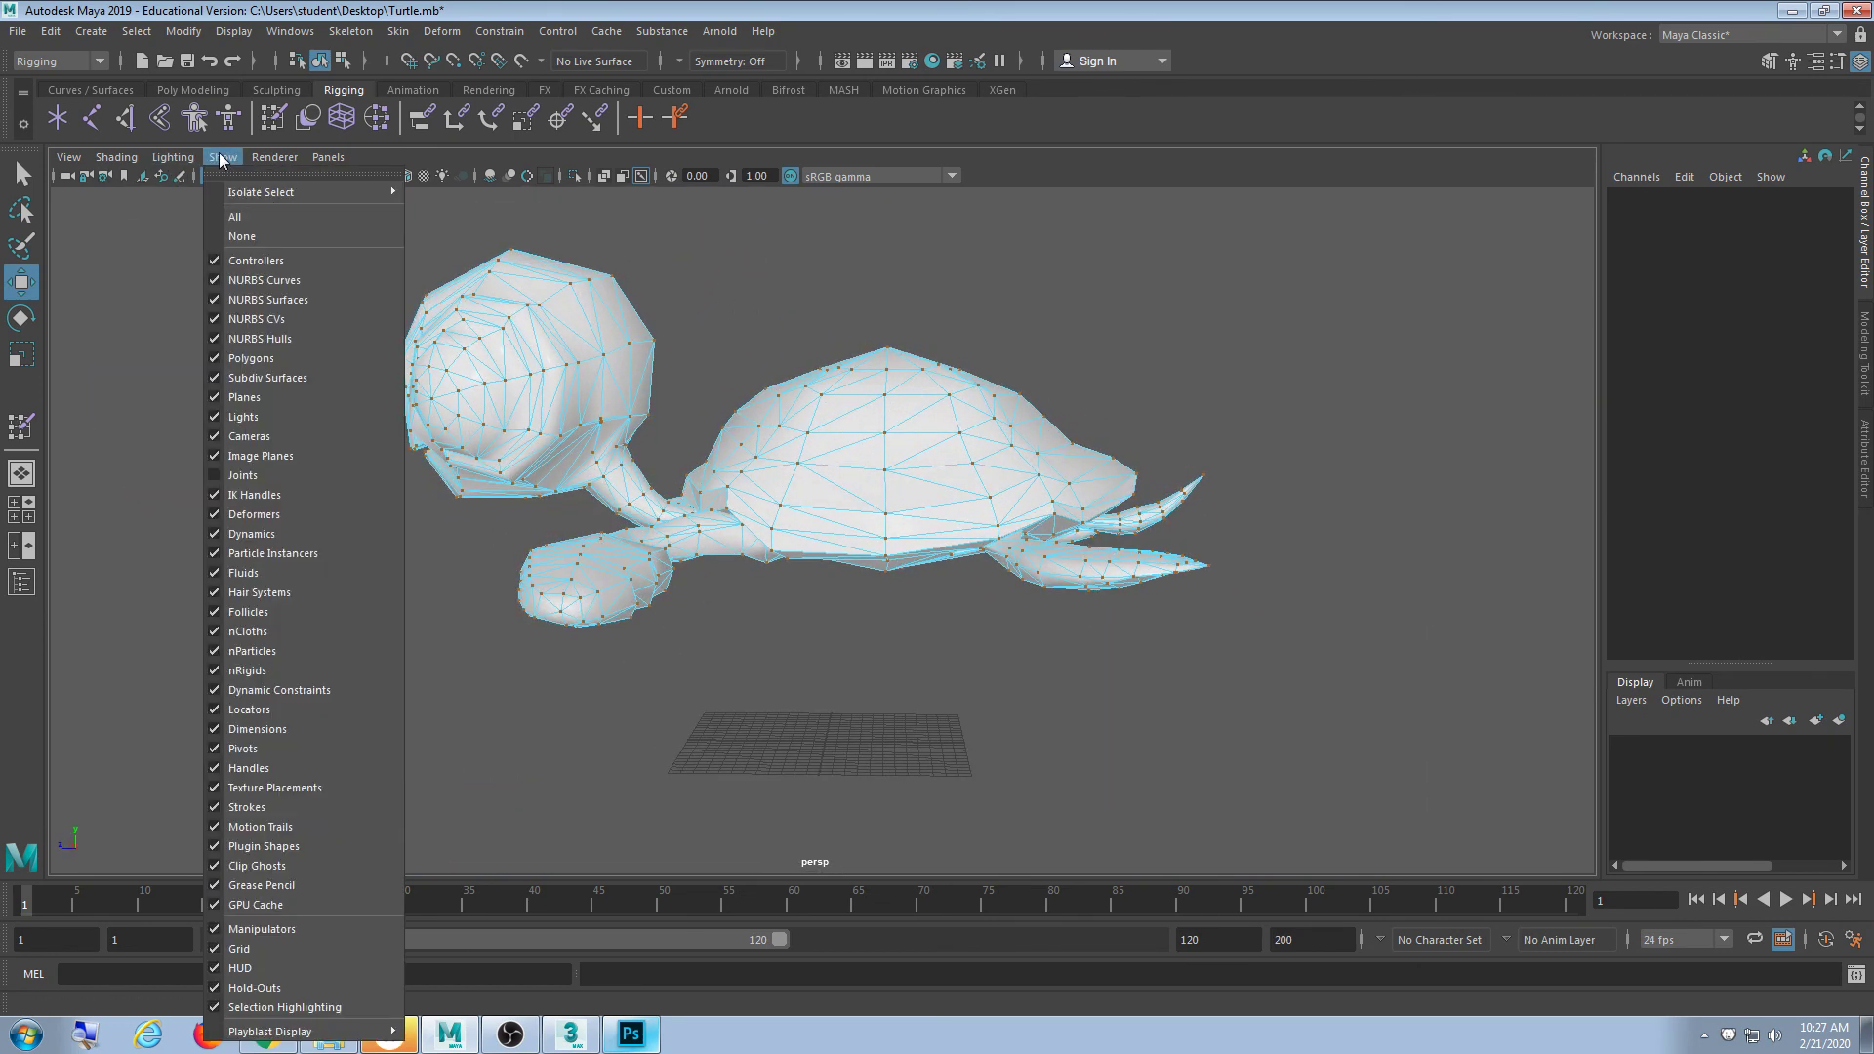
click(271, 475)
alt+drag(983, 586, 971, 376)
click(888, 371)
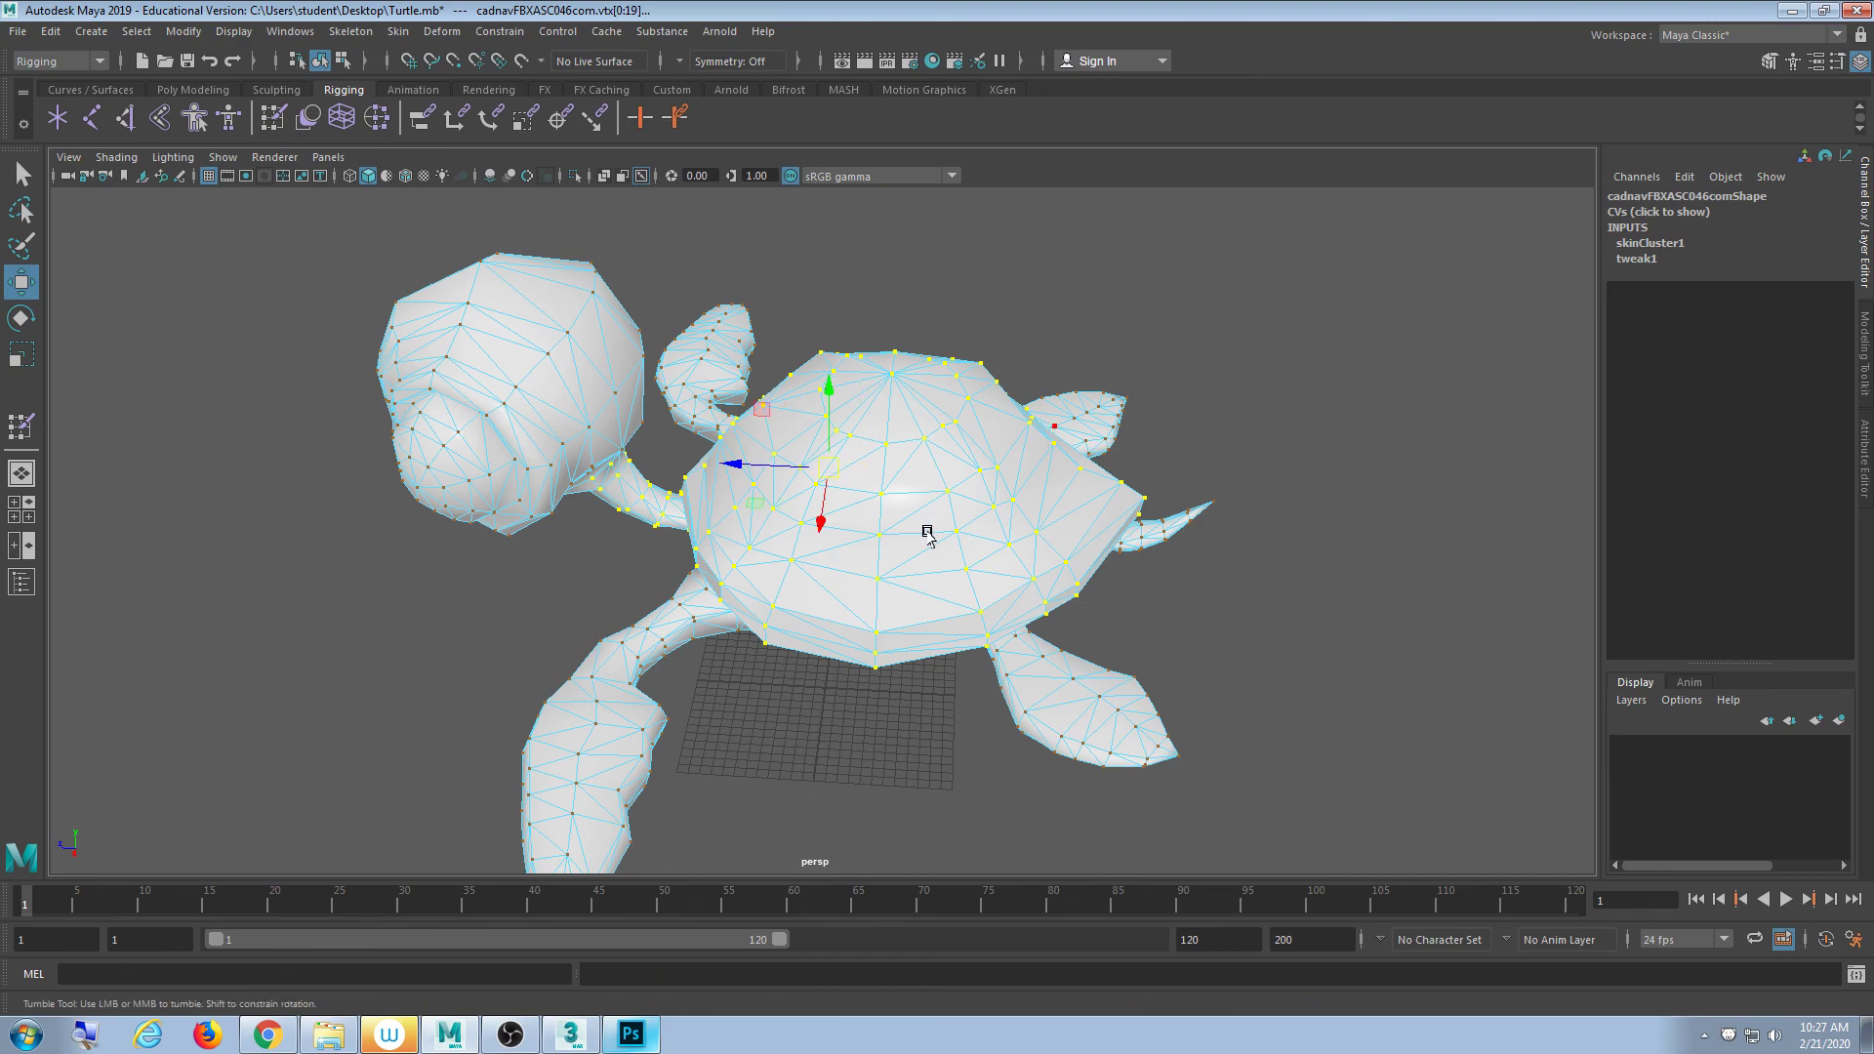
alt+drag(928, 530, 766, 531)
scroll(606, 498, up, 4)
alt+drag(639, 501, 613, 494)
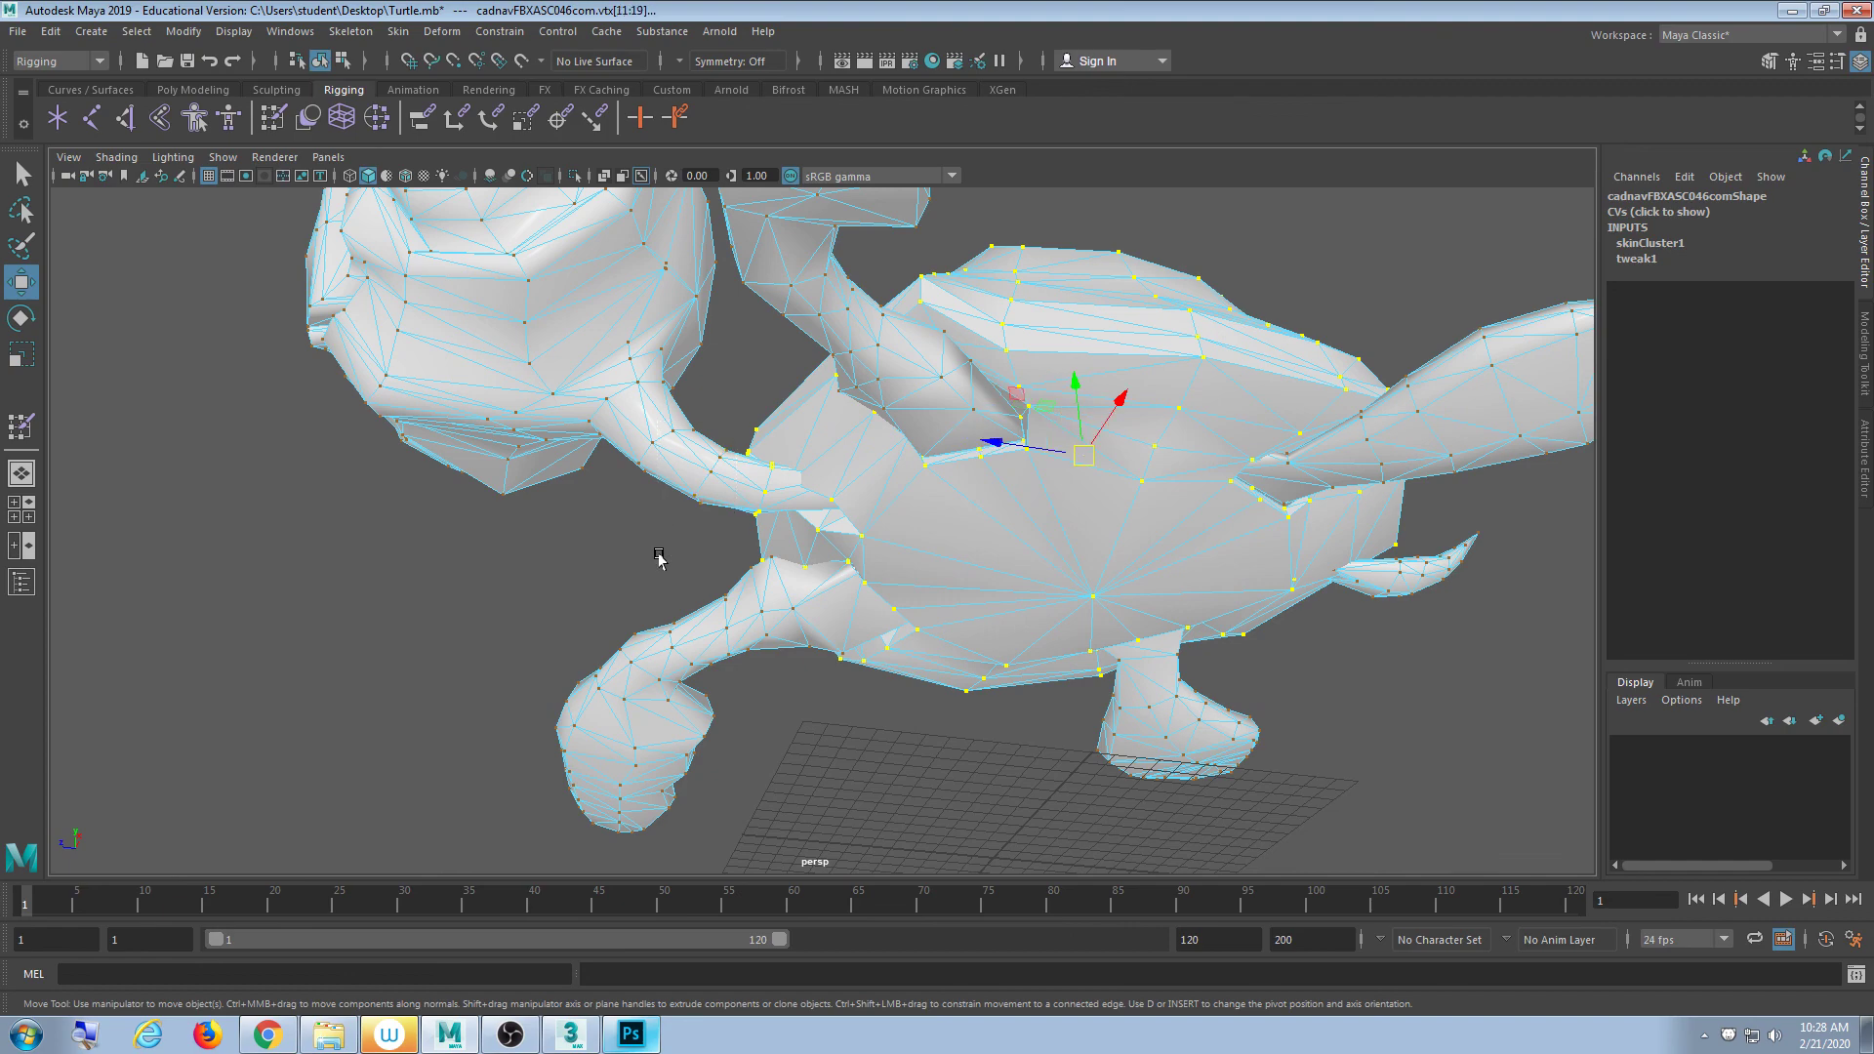
alt+drag(659, 558, 982, 540)
scroll(1044, 580, up, 4)
alt+drag(1033, 640, 983, 690)
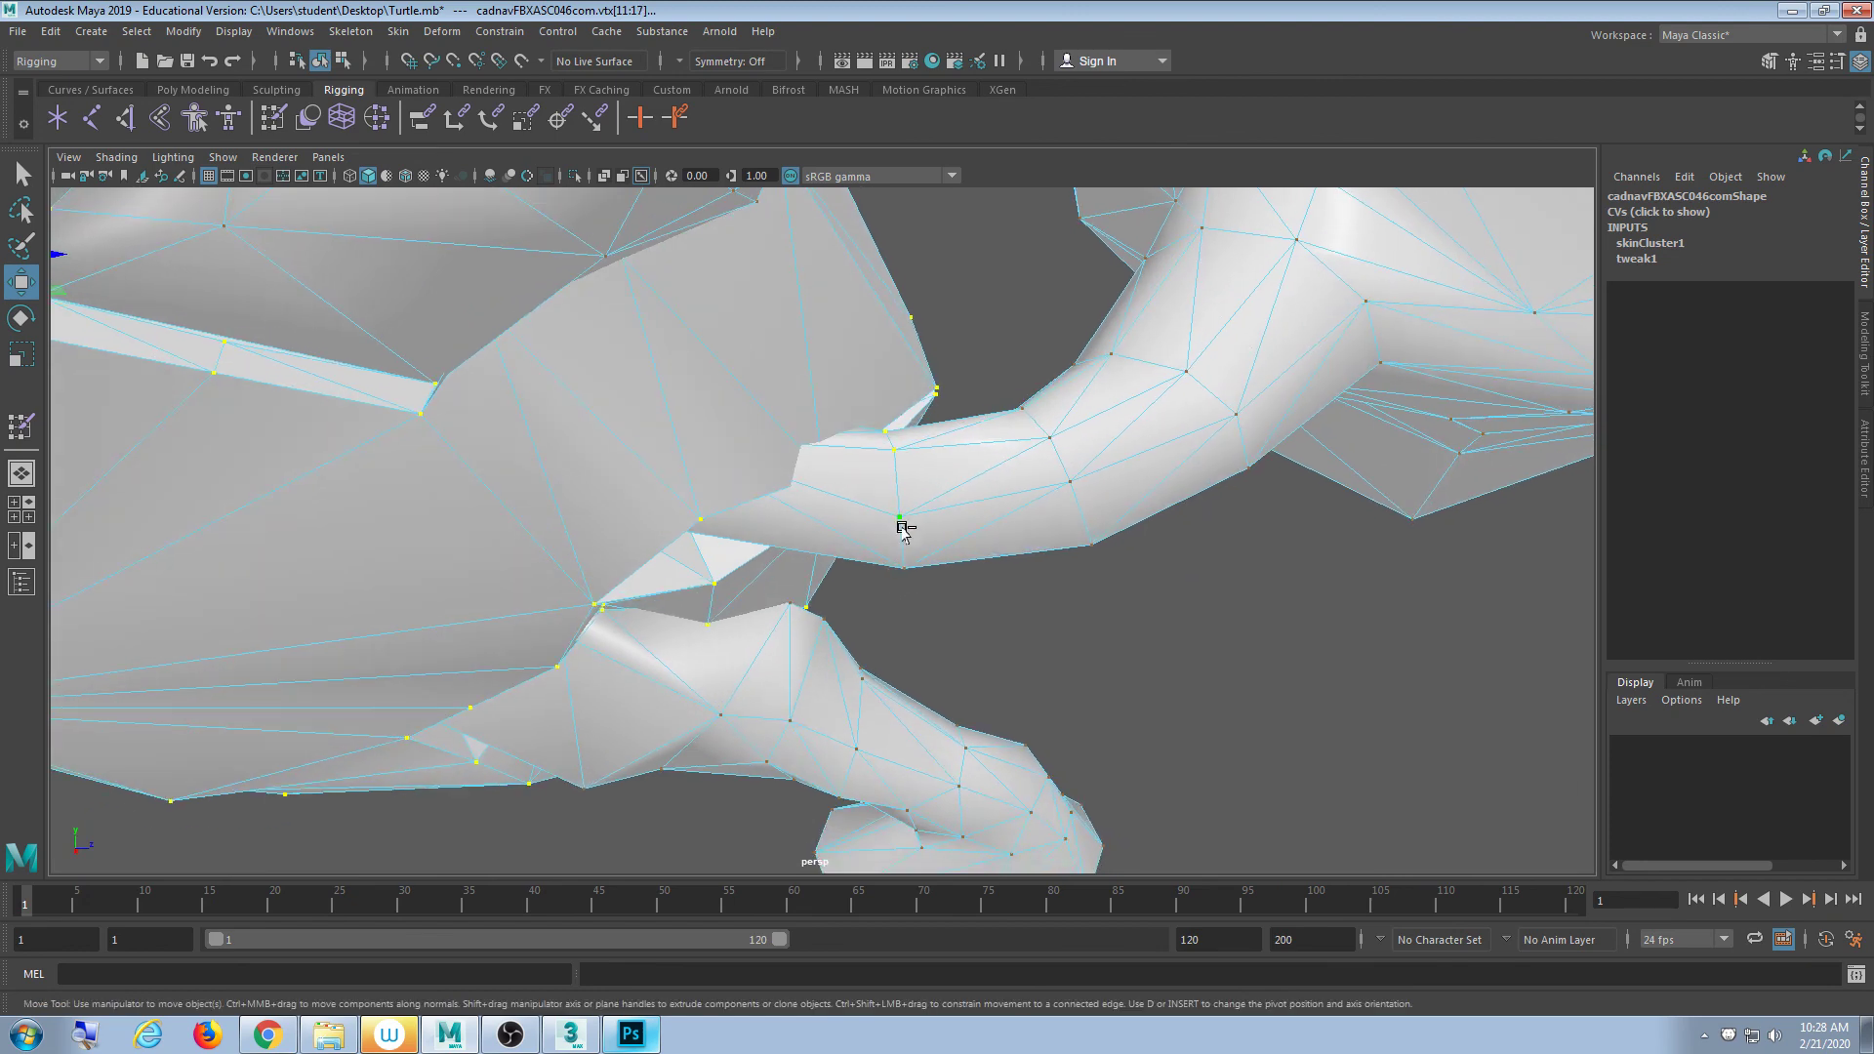
- Deselect the stray vertex near the limb joint
ctrl+click(894, 451)
alt+drag(894, 451, 699, 421)
scroll(891, 516, up, 3)
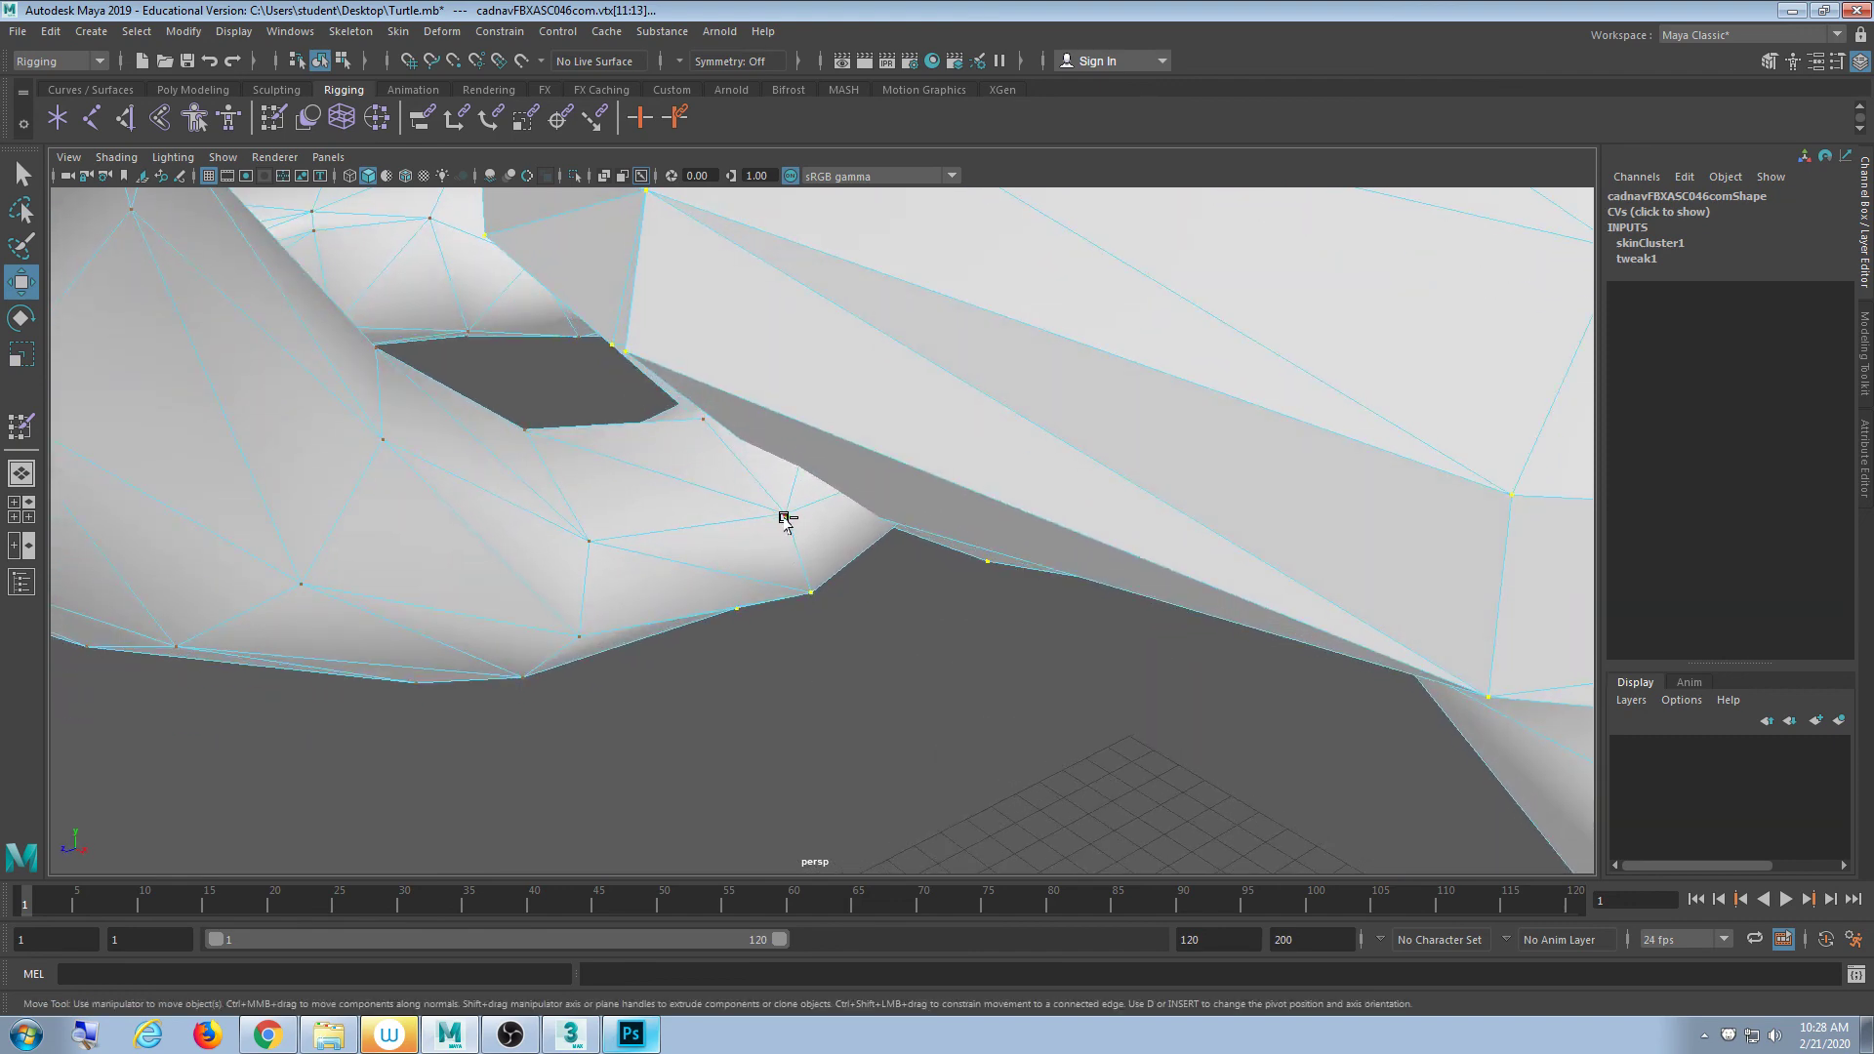
alt+drag(815, 592, 828, 515)
alt+drag(1038, 648, 1045, 613)
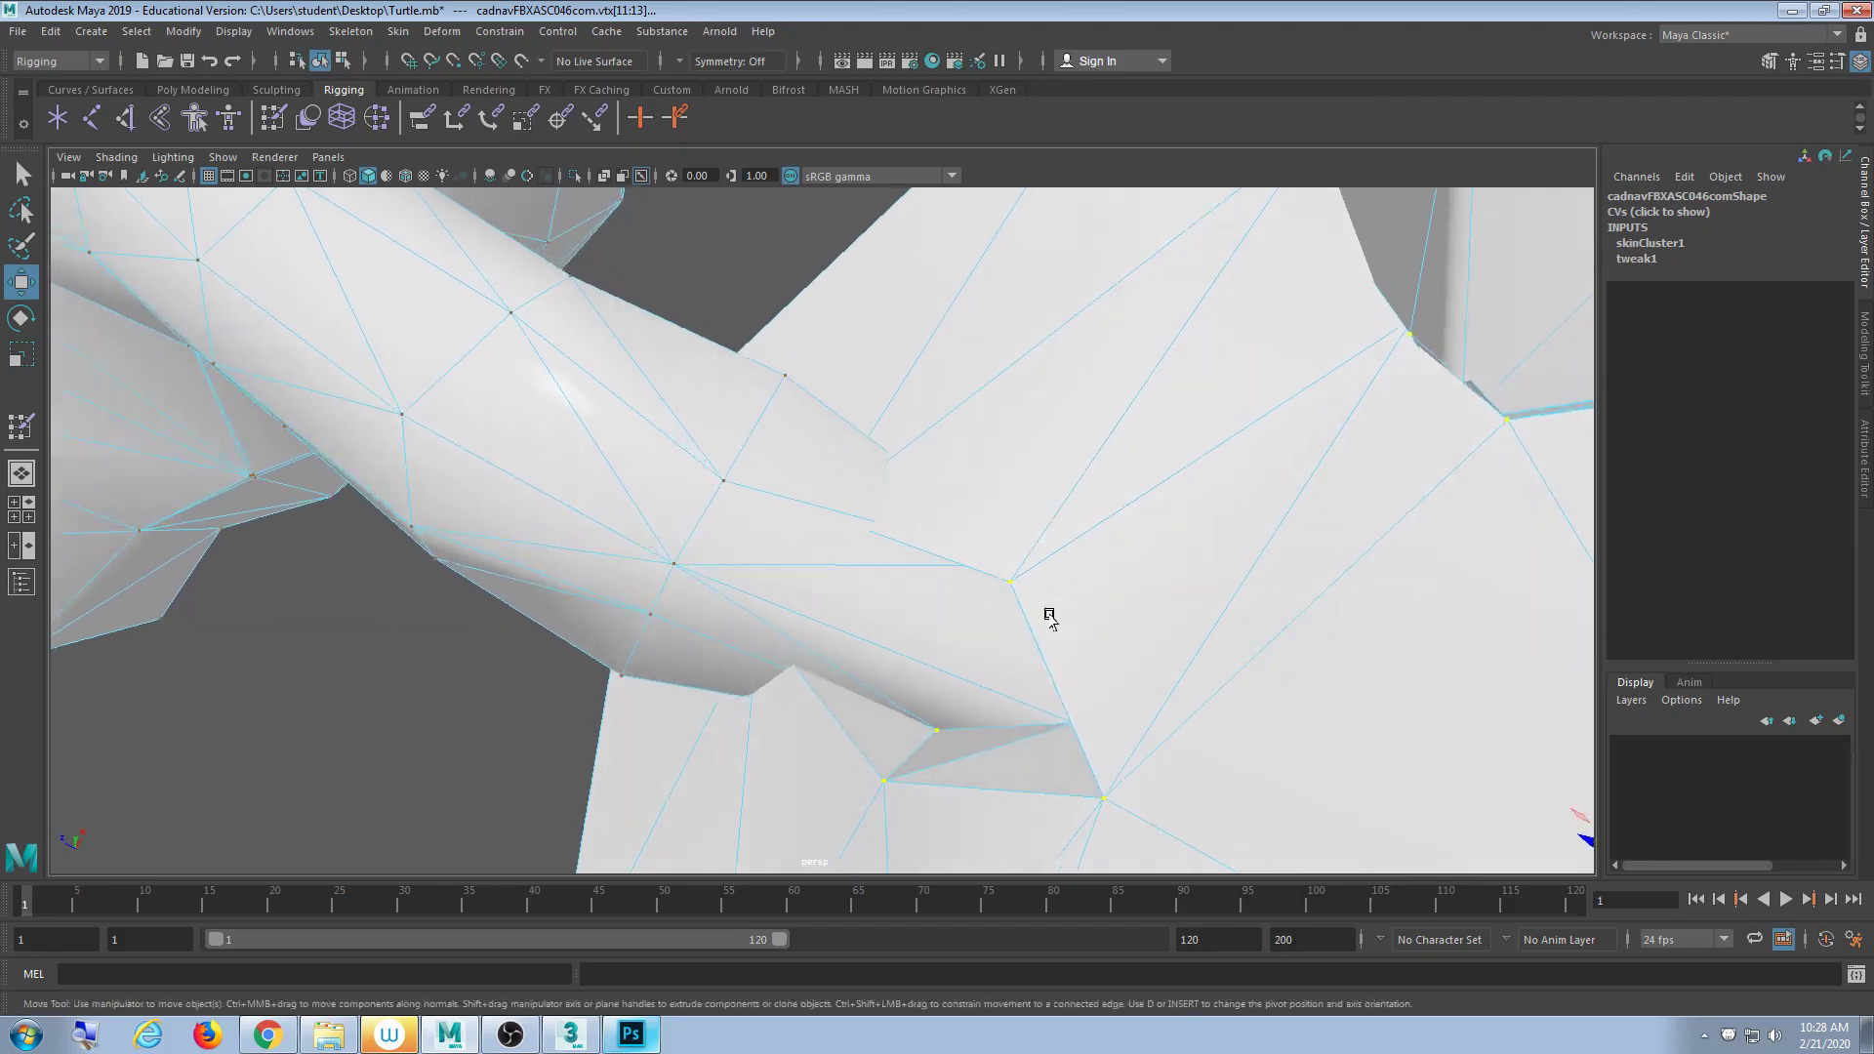
- Check the shell vertex selection in wireframe, then return to shaded display
key(4)
alt+middle_drag(1049, 618, 1057, 531)
mouse_move(1057, 533)
alt+mouse_down()
mouse_move(1067, 485)
mouse_move(1092, 547)
mouse_move(1067, 611)
mouse_move(899, 599)
mouse_move(781, 623)
mouse_move(787, 648)
mouse_move(910, 660)
mouse_move(1046, 619)
mouse_move(1074, 577)
mouse_move(1005, 577)
mouse_move(1008, 523)
mouse_move(957, 590)
alt+mouse_up()
scroll(1004, 573, down, 3)
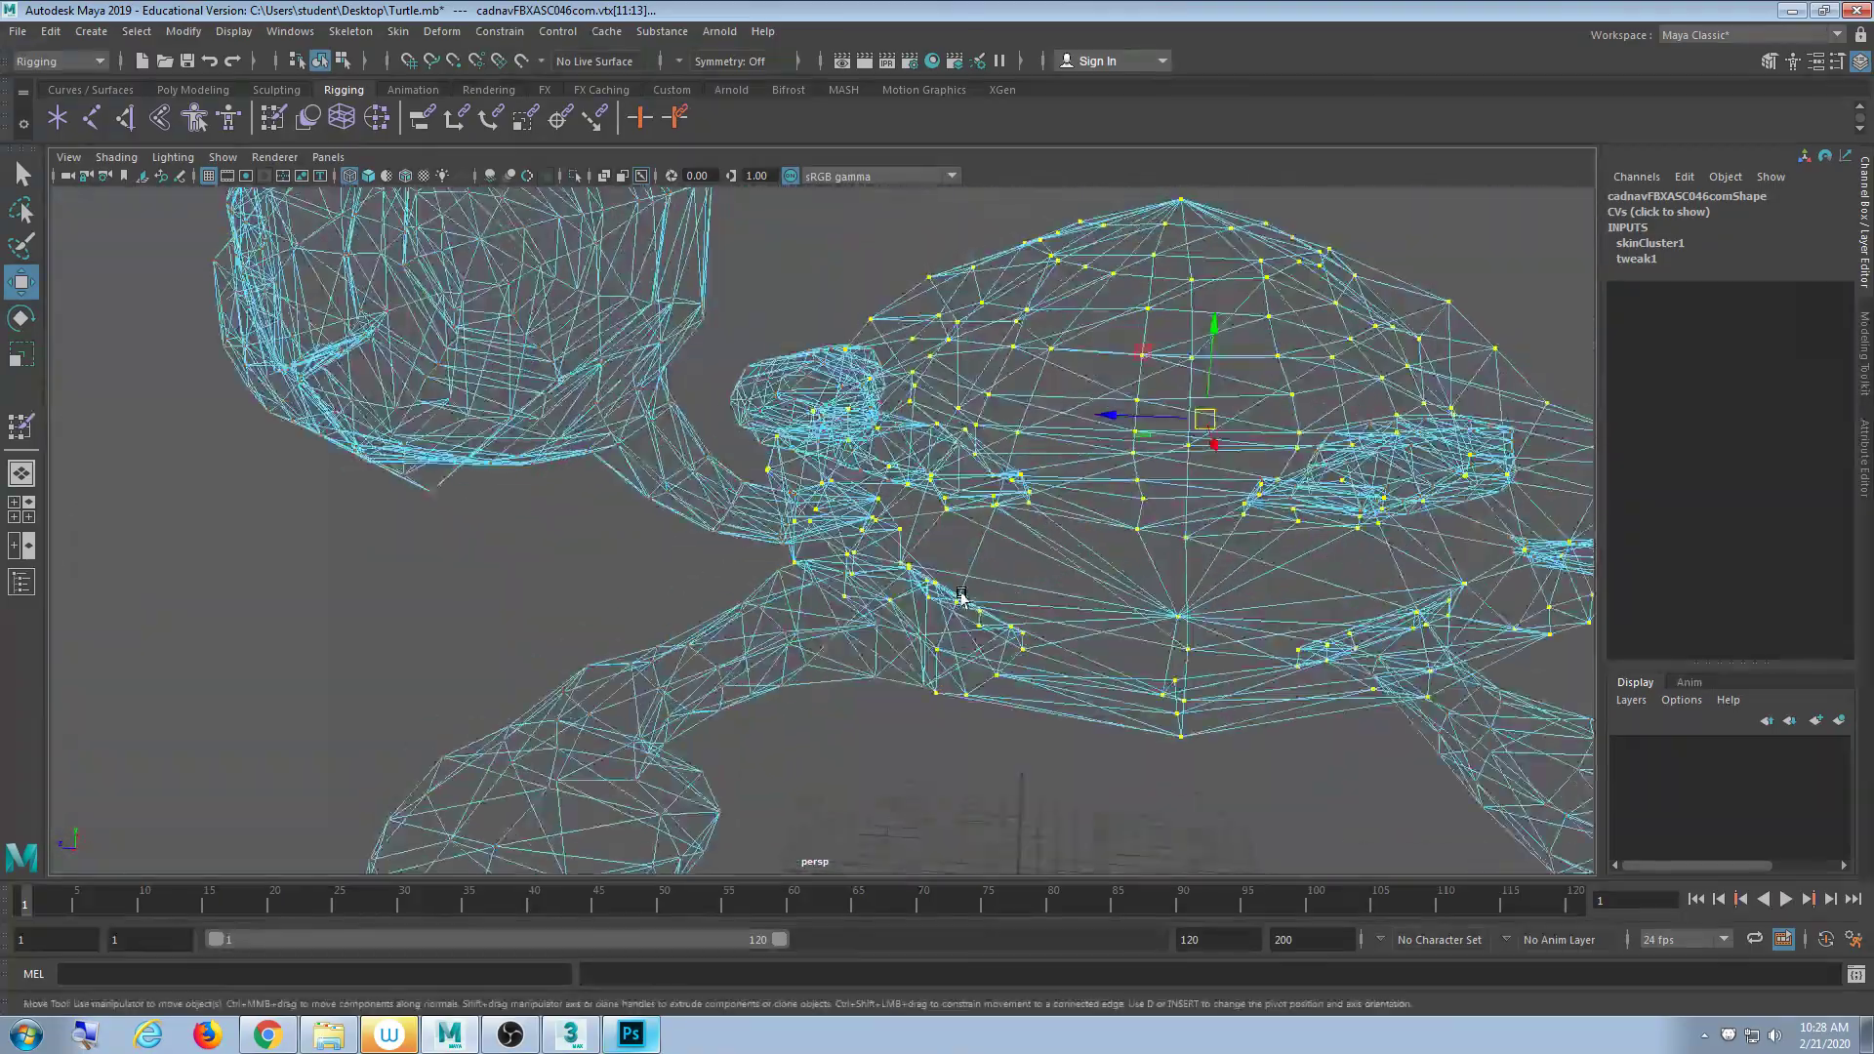
key(5)
scroll(1122, 566, down, 4)
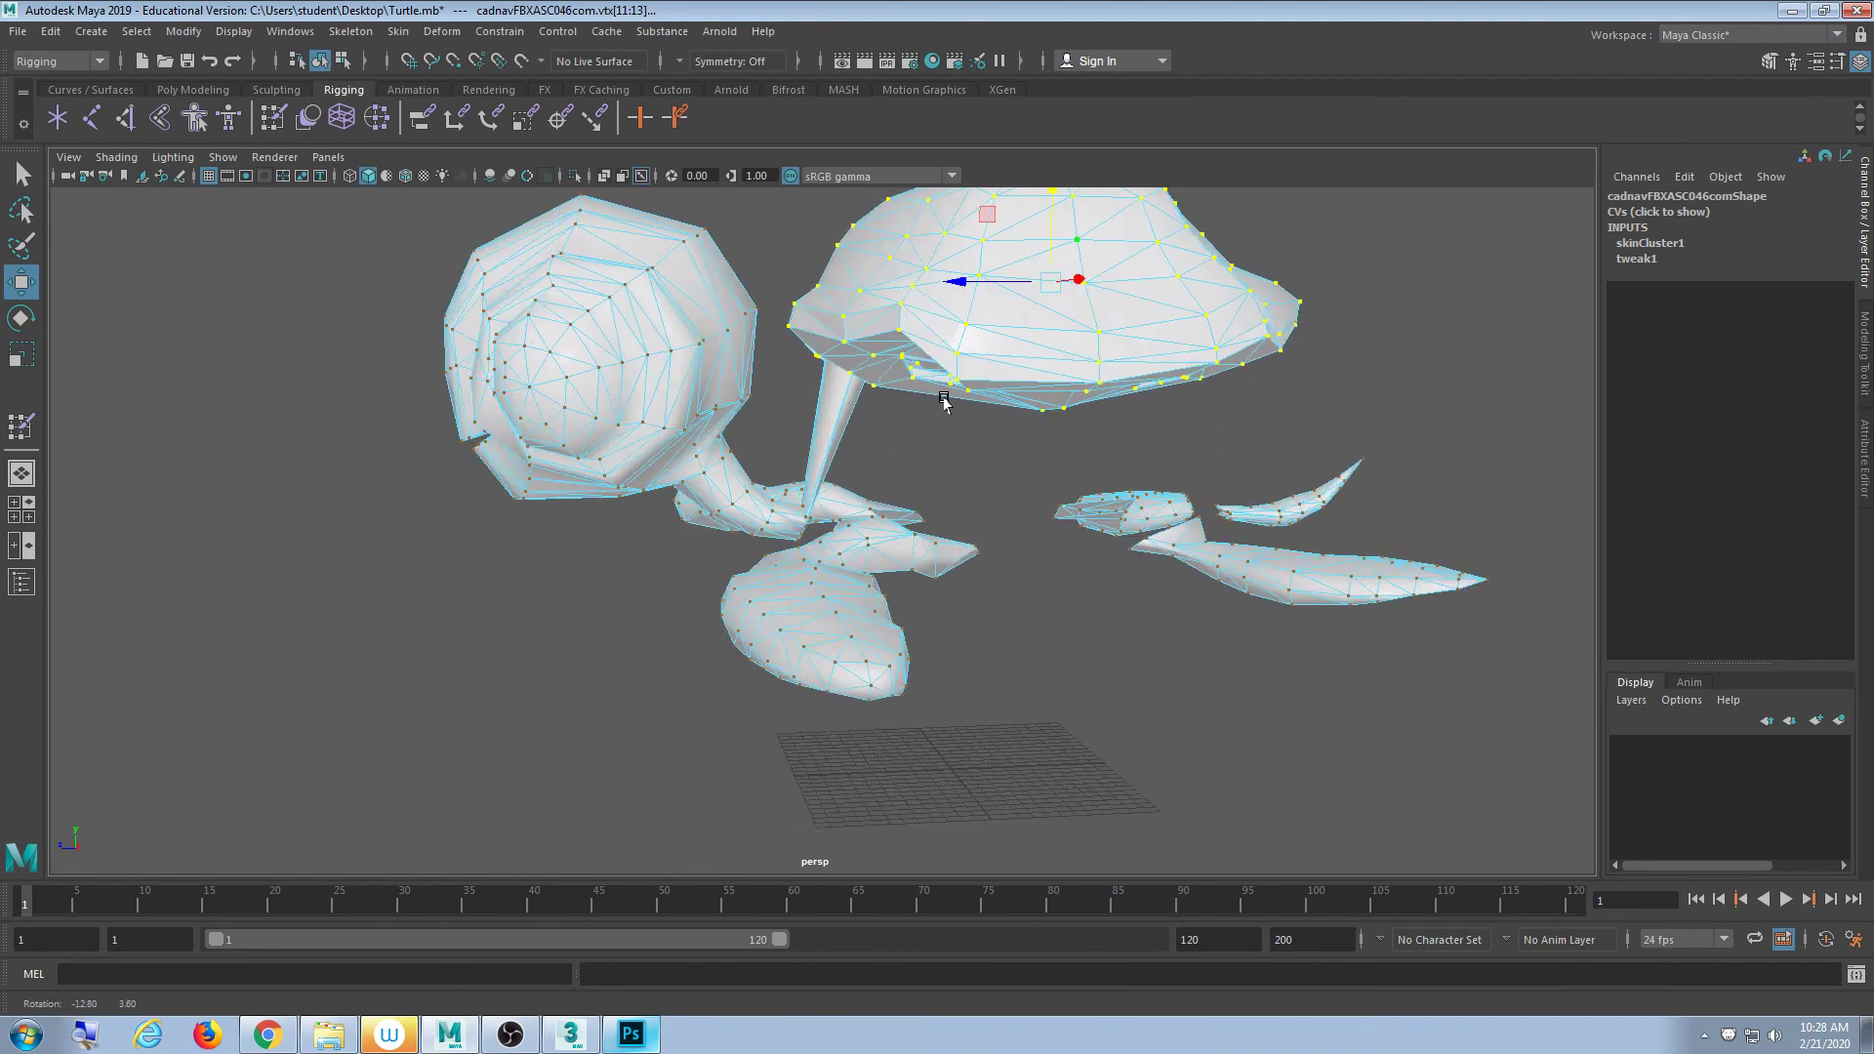
alt+drag(1259, 357, 1037, 431)
alt+drag(844, 395, 957, 556)
scroll(811, 569, up, 4)
alt+drag(811, 569, 765, 473)
- Undo lifting the shell off the body and inspect the leg vertices in wireframe
key(ctrl+z)
key(4)
scroll(702, 527, up, 5)
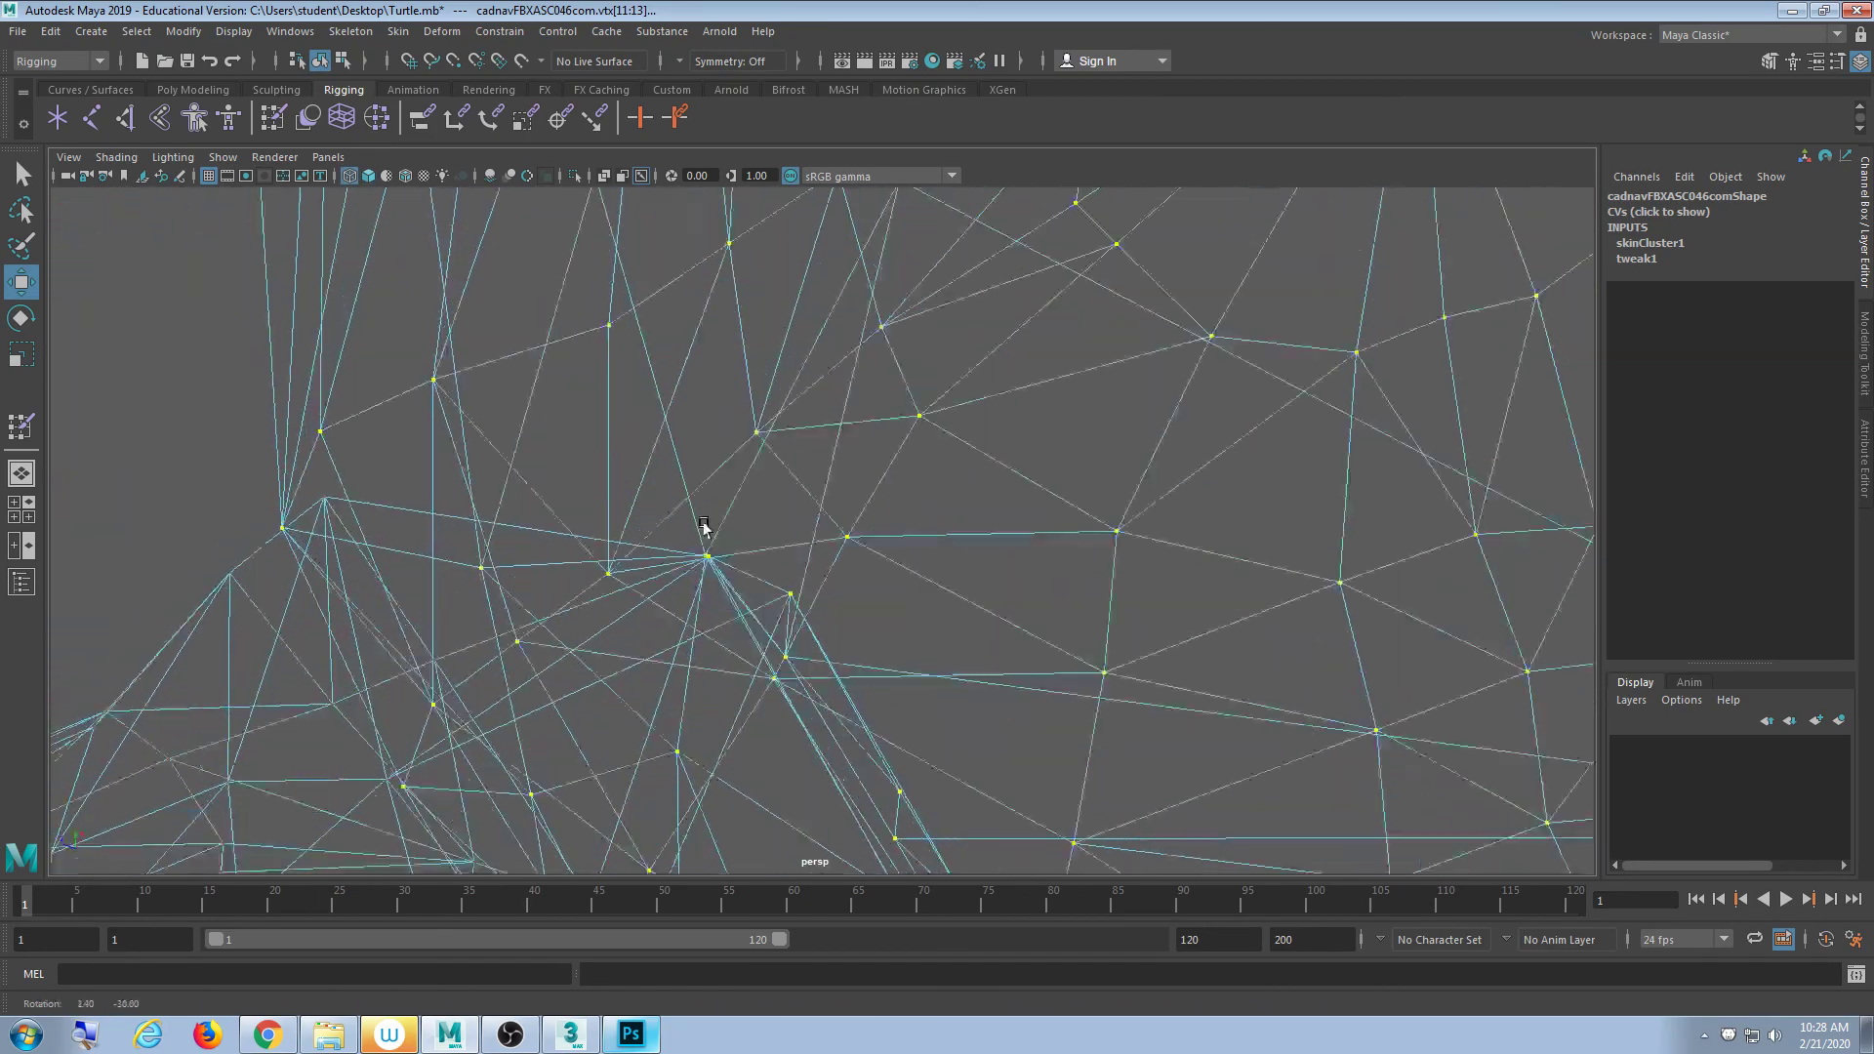
mouse_move(703, 527)
alt+mouse_down()
mouse_move(712, 565)
mouse_move(801, 626)
mouse_move(711, 582)
mouse_move(723, 552)
mouse_move(733, 577)
alt+mouse_up()
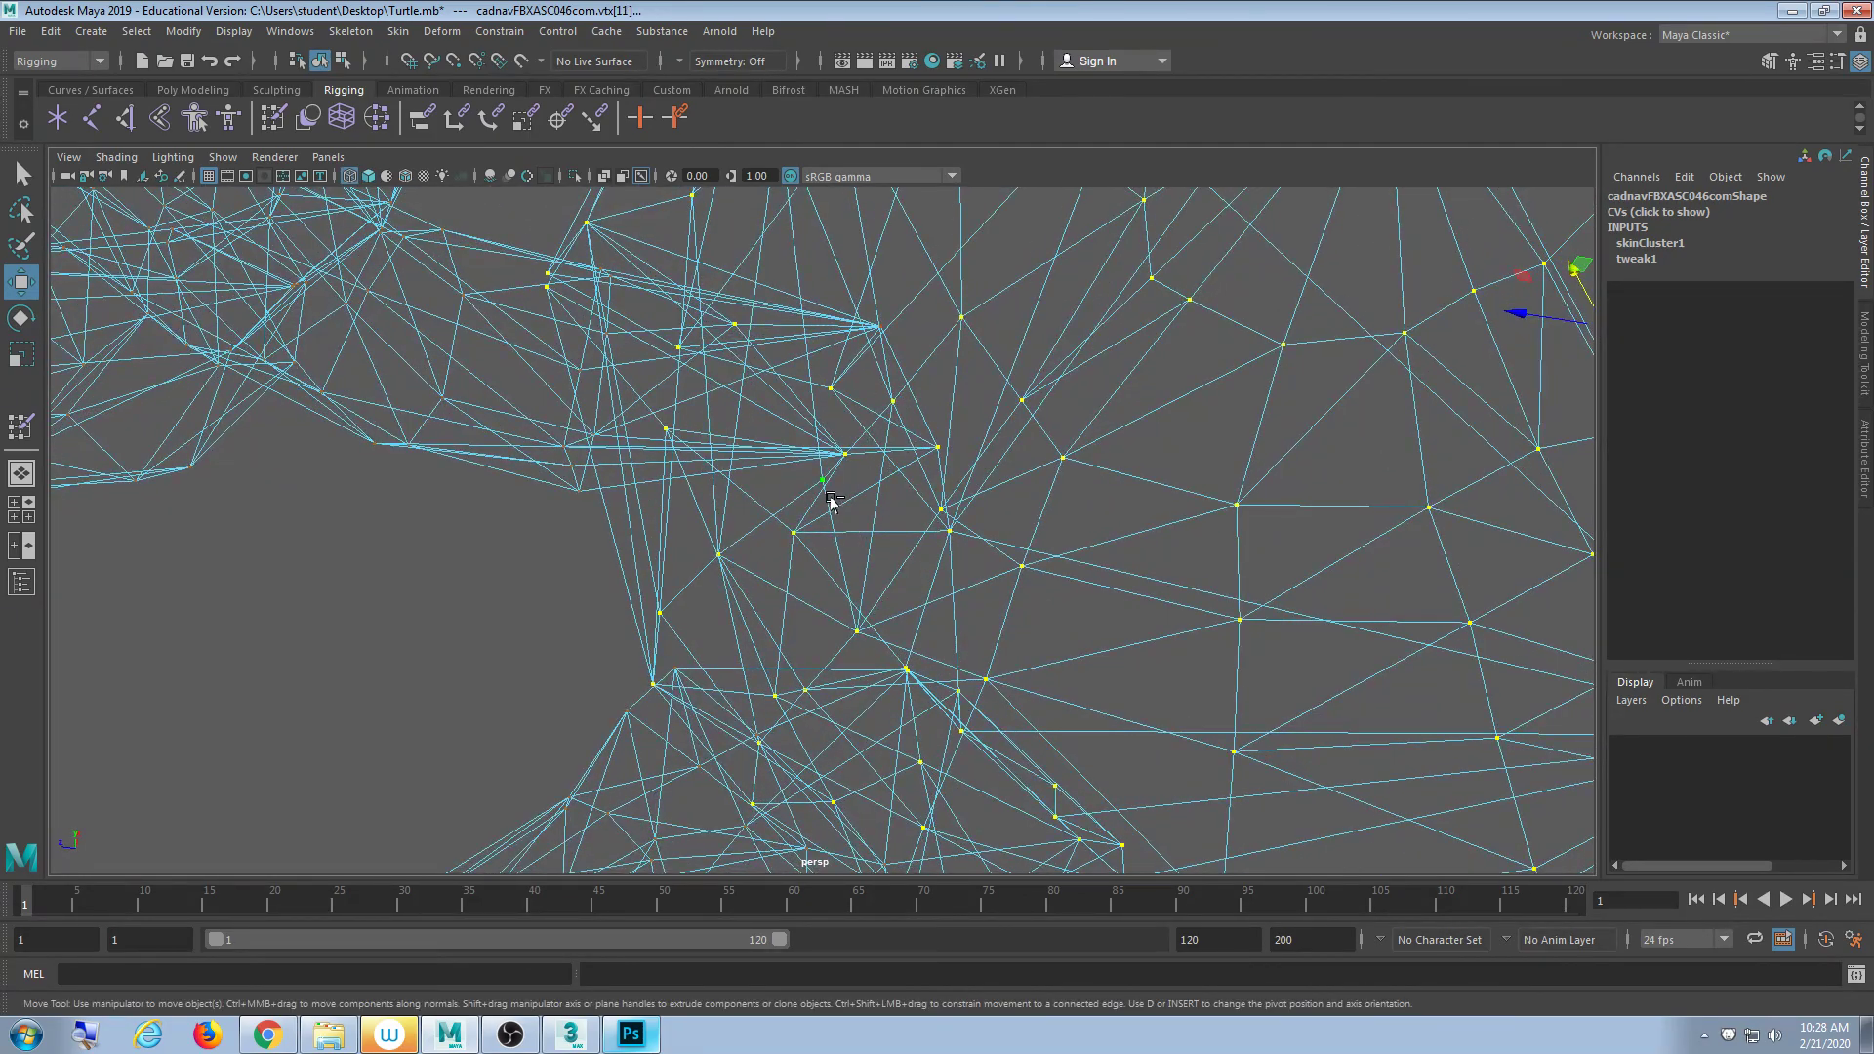
alt+drag(831, 502, 1170, 603)
scroll(928, 439, down, 6)
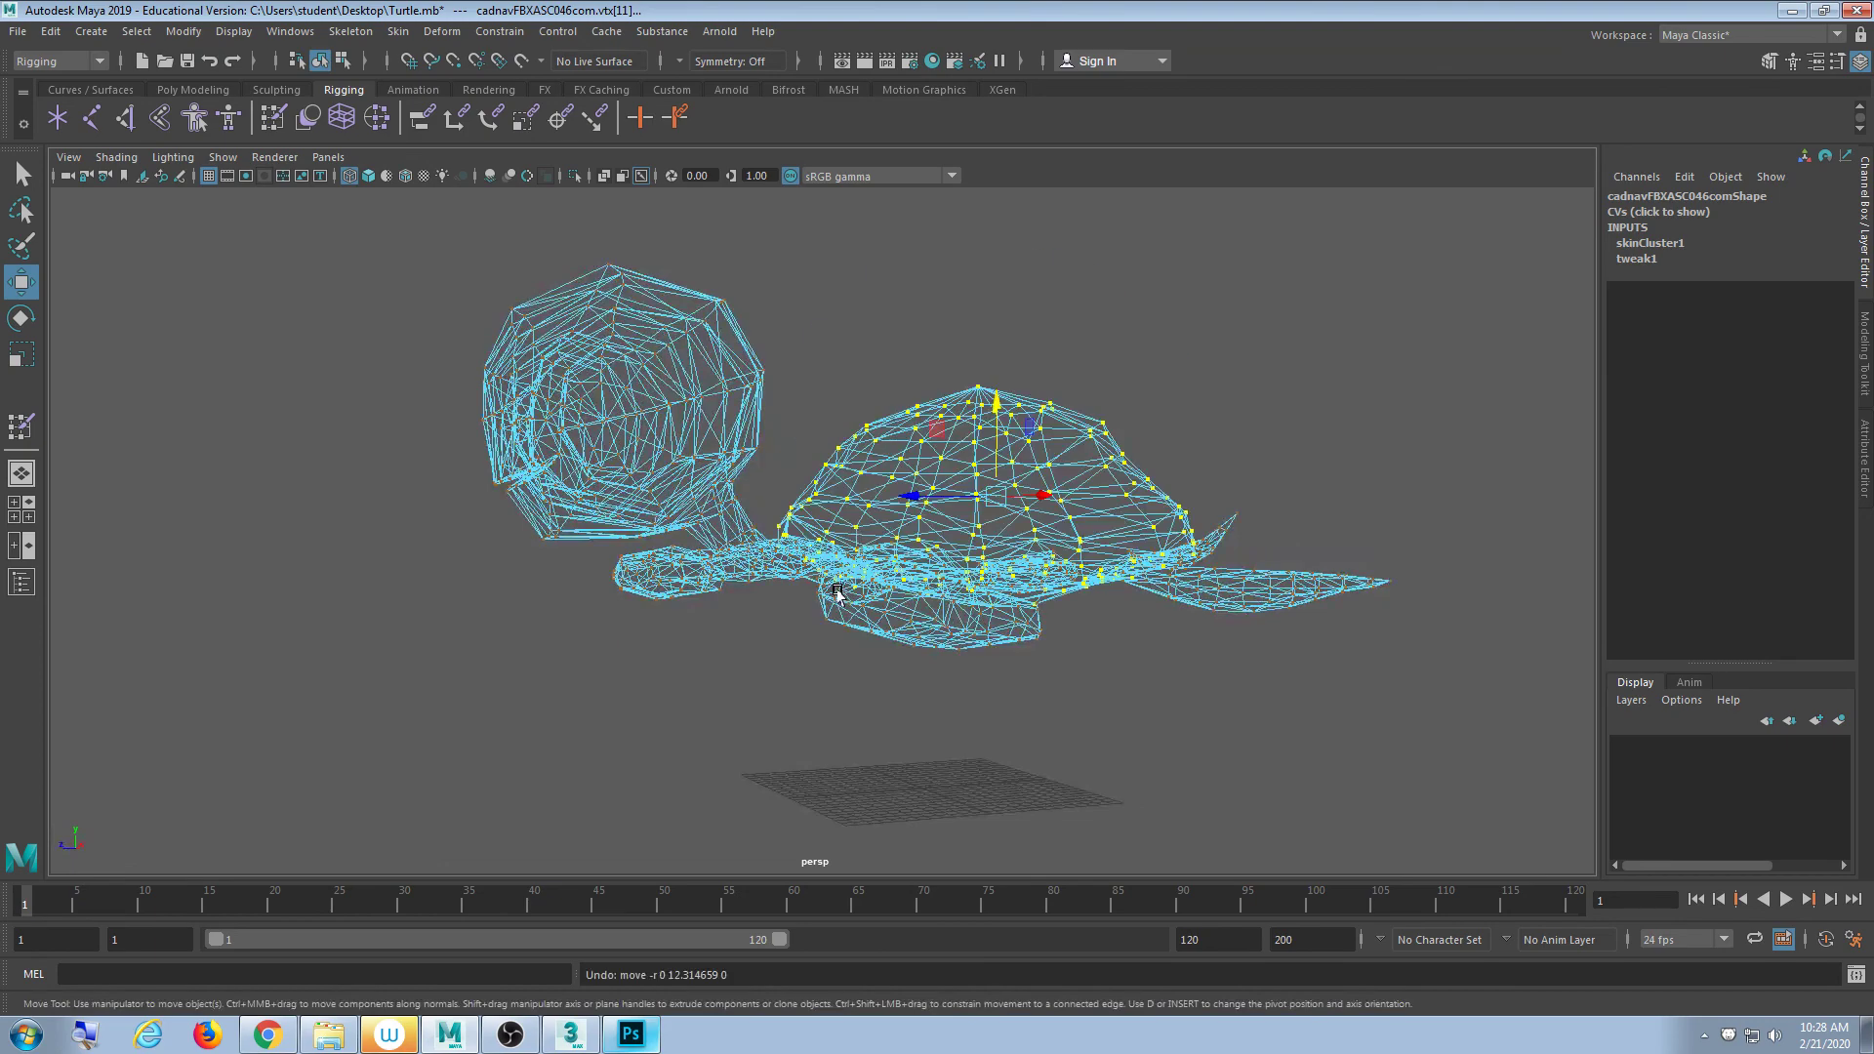
scroll(837, 590, up, 5)
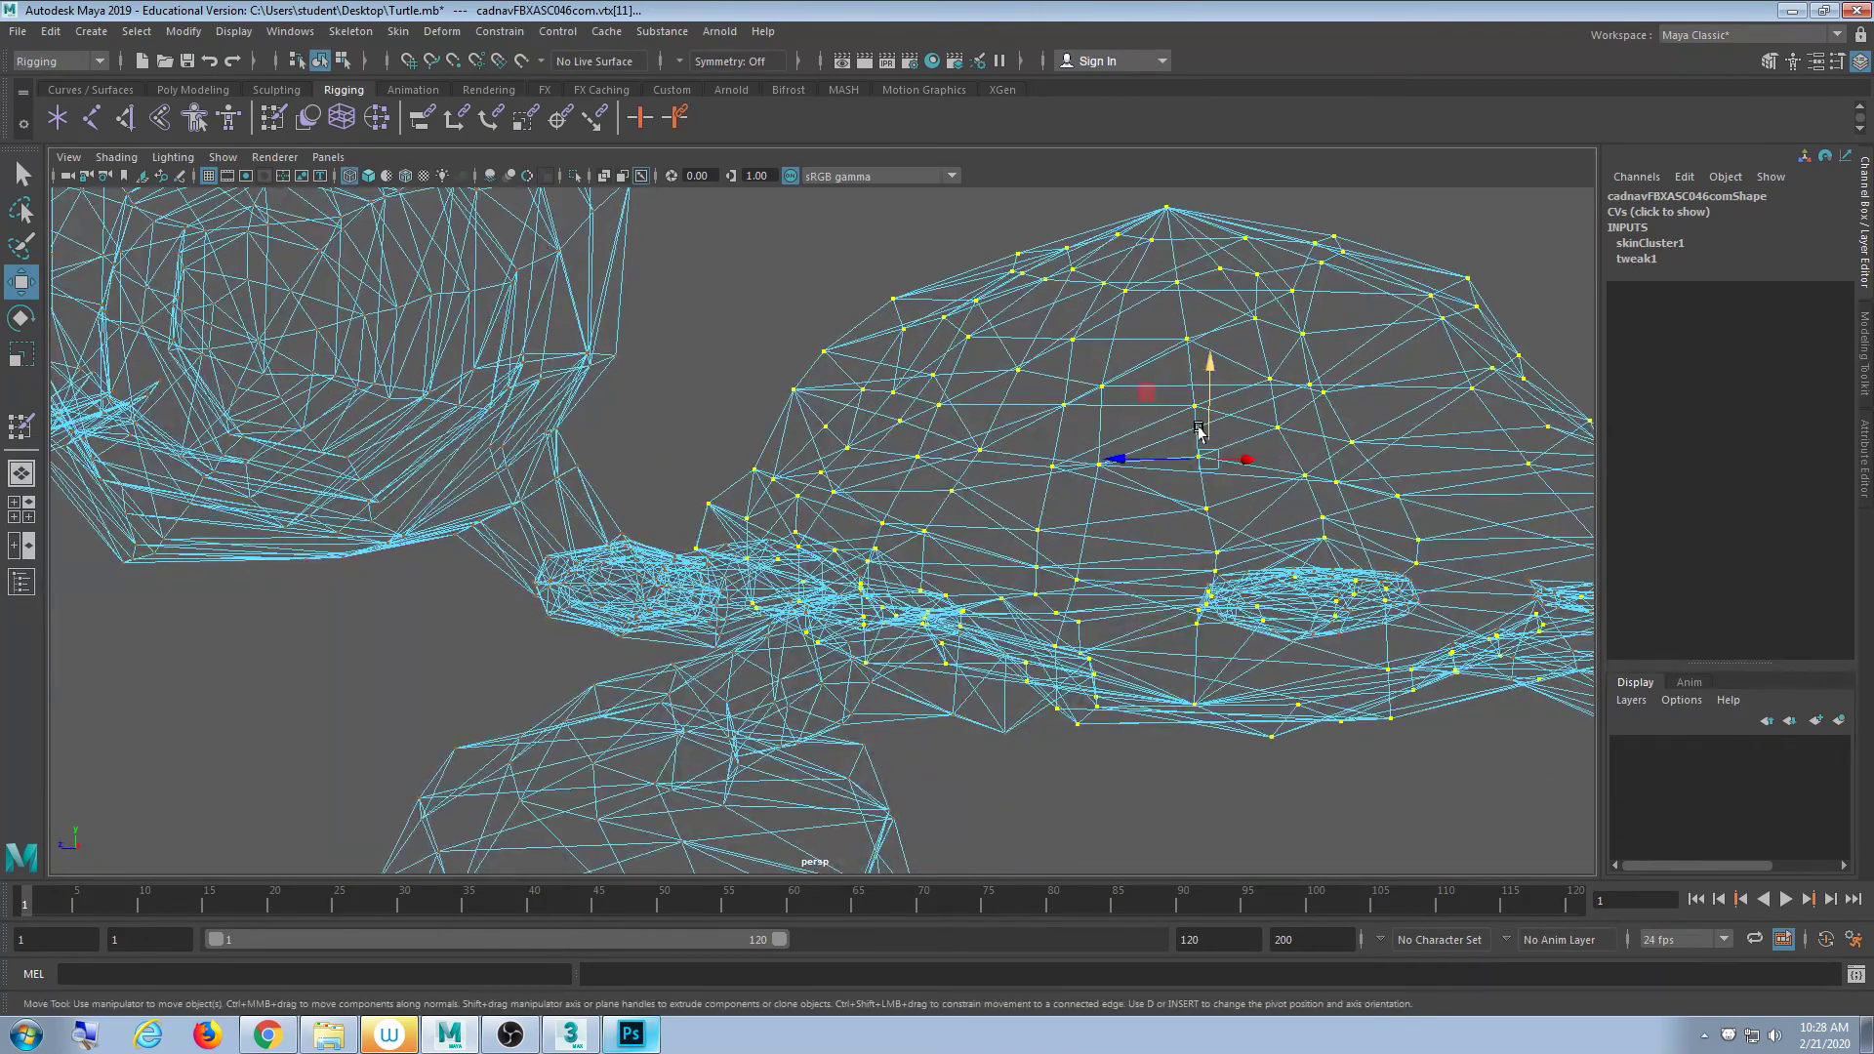
key(5)
- Orbit around the whole turtle and open the viewport Show menu
mouse_move(1192, 292)
alt+mouse_down()
mouse_move(882, 506)
mouse_move(947, 510)
mouse_move(888, 531)
mouse_move(996, 494)
mouse_move(1184, 494)
mouse_move(879, 511)
mouse_move(841, 576)
mouse_move(849, 489)
mouse_move(977, 459)
mouse_move(813, 493)
mouse_move(887, 477)
mouse_move(861, 485)
alt+mouse_up()
scroll(887, 506, down, 8)
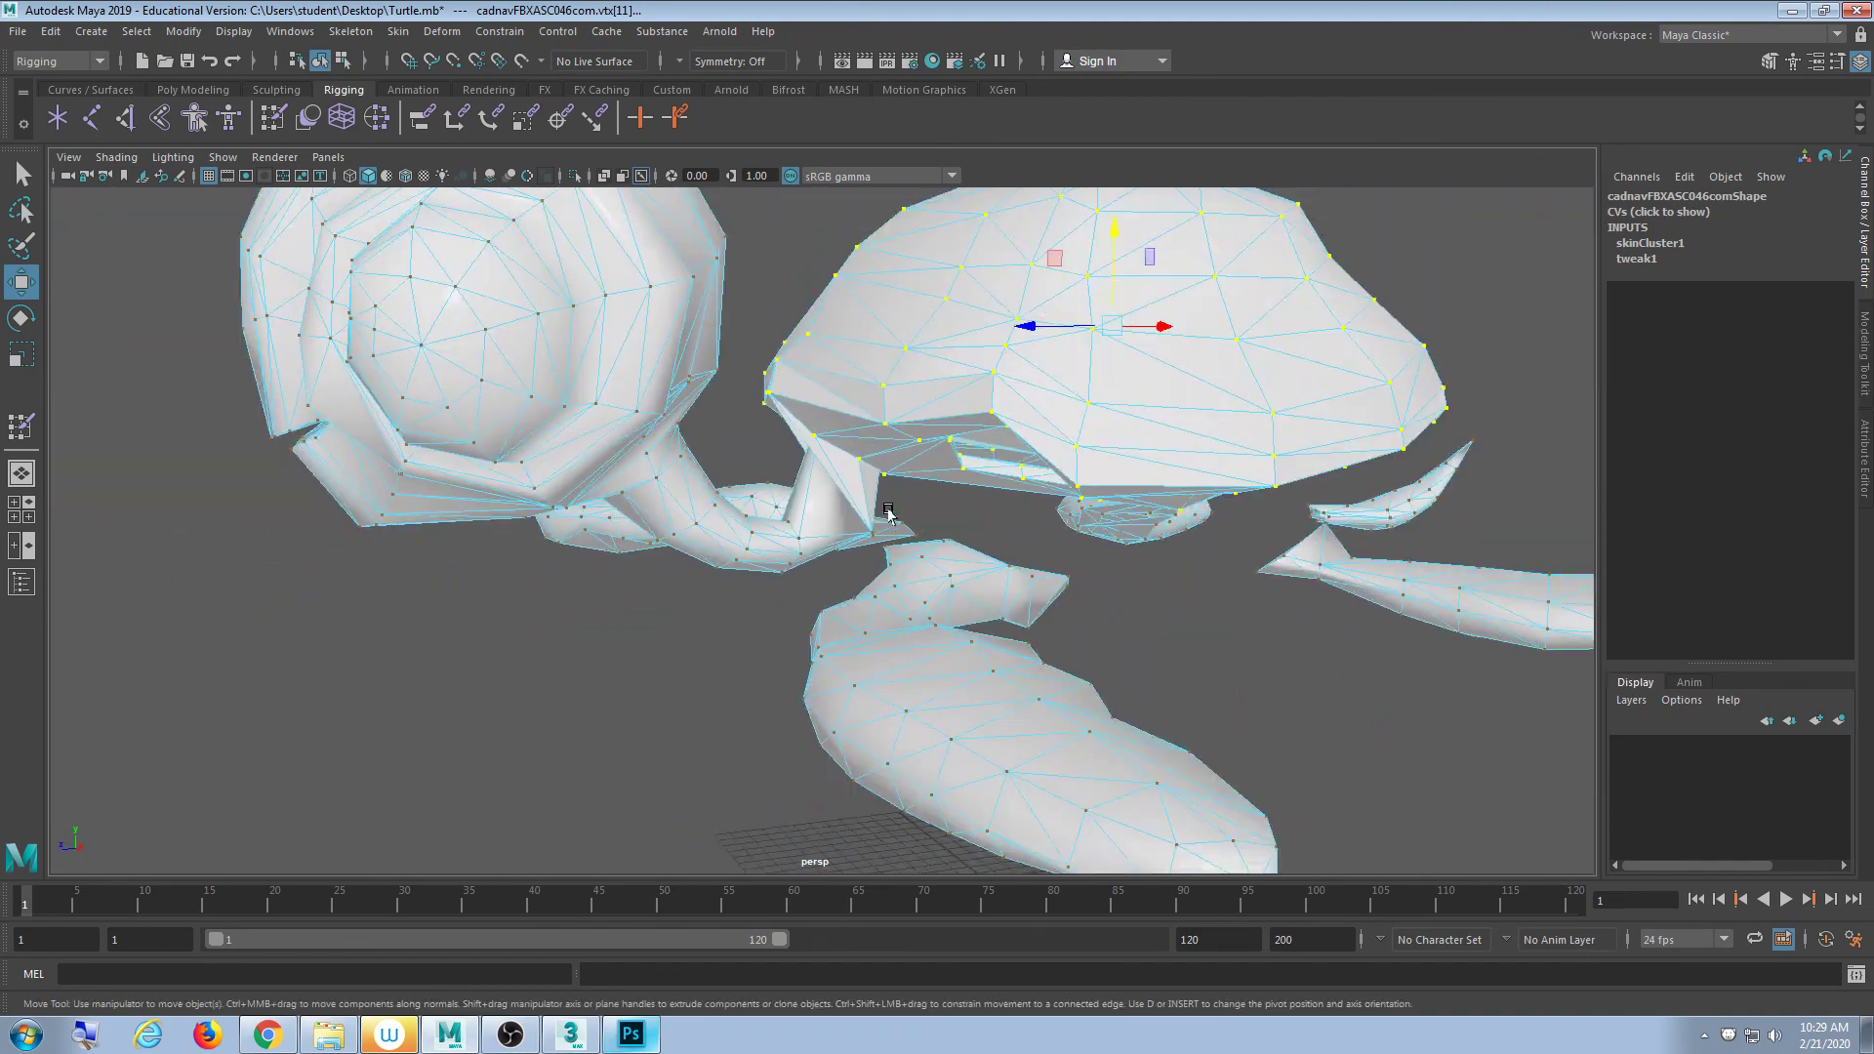
alt+drag(954, 529, 877, 541)
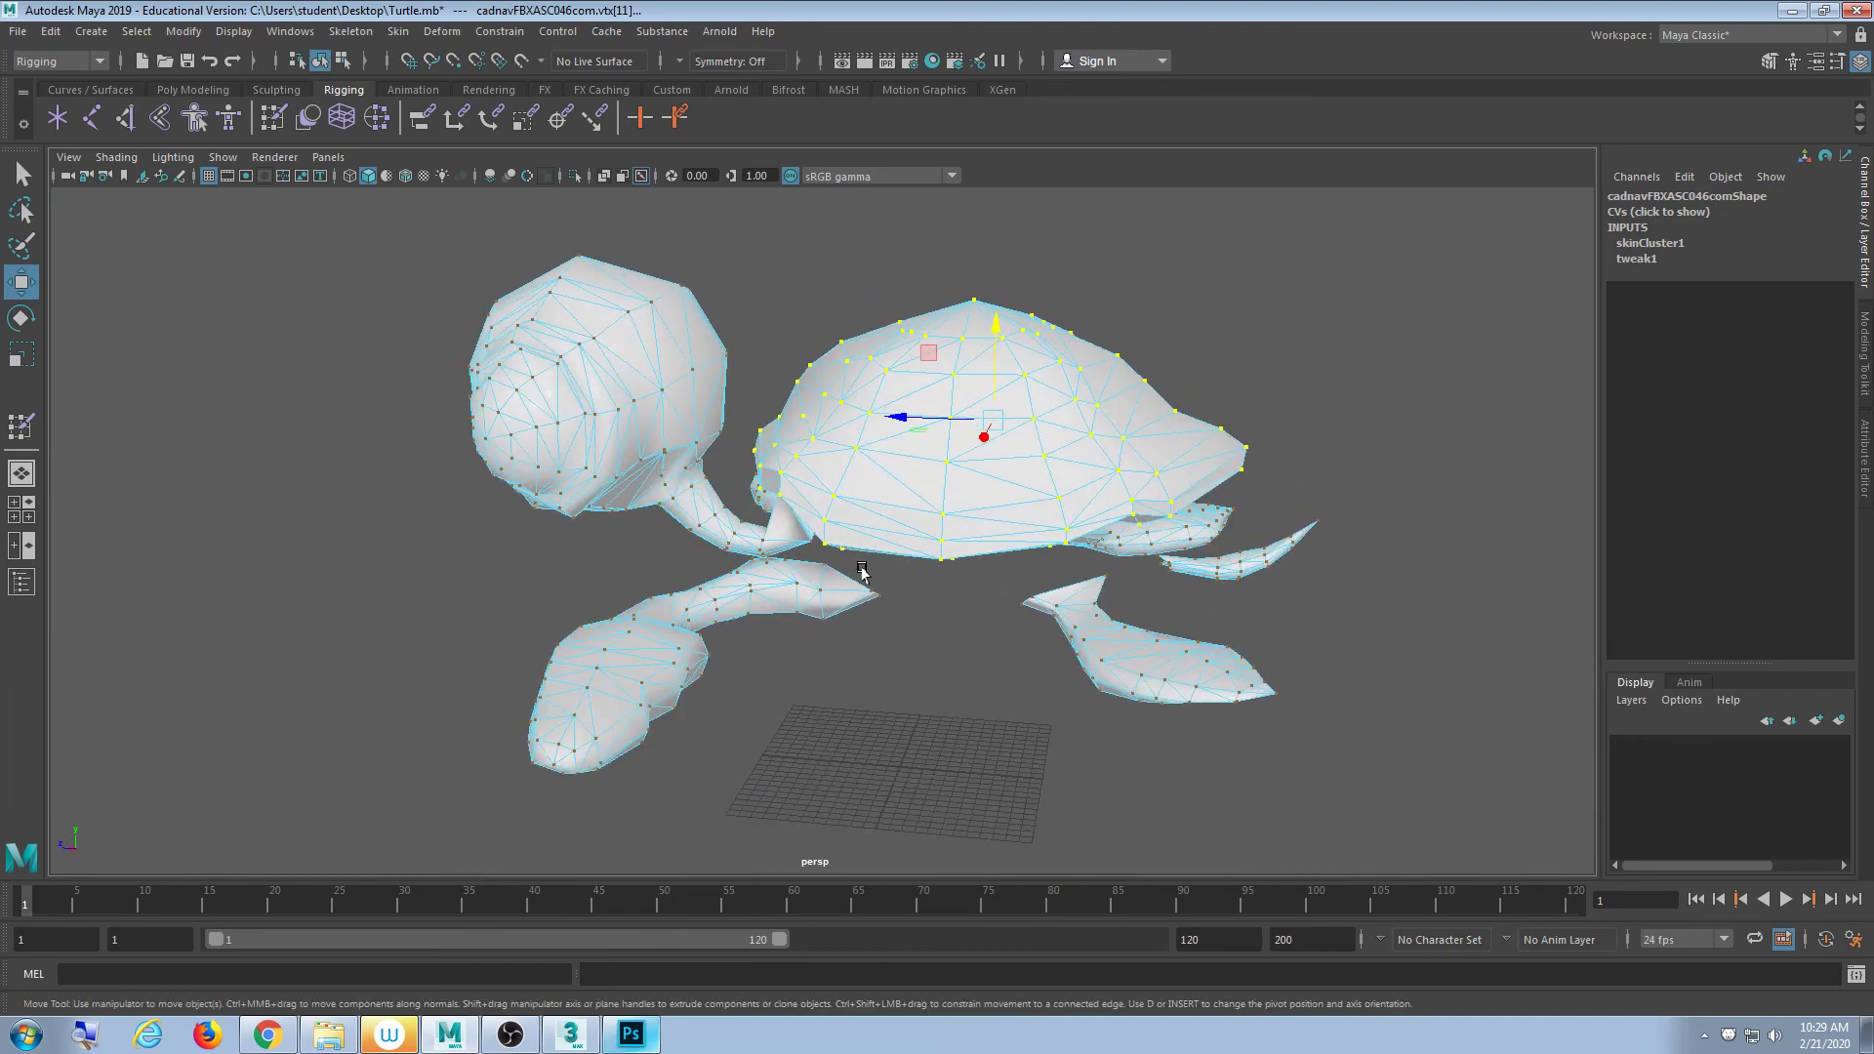
click(223, 157)
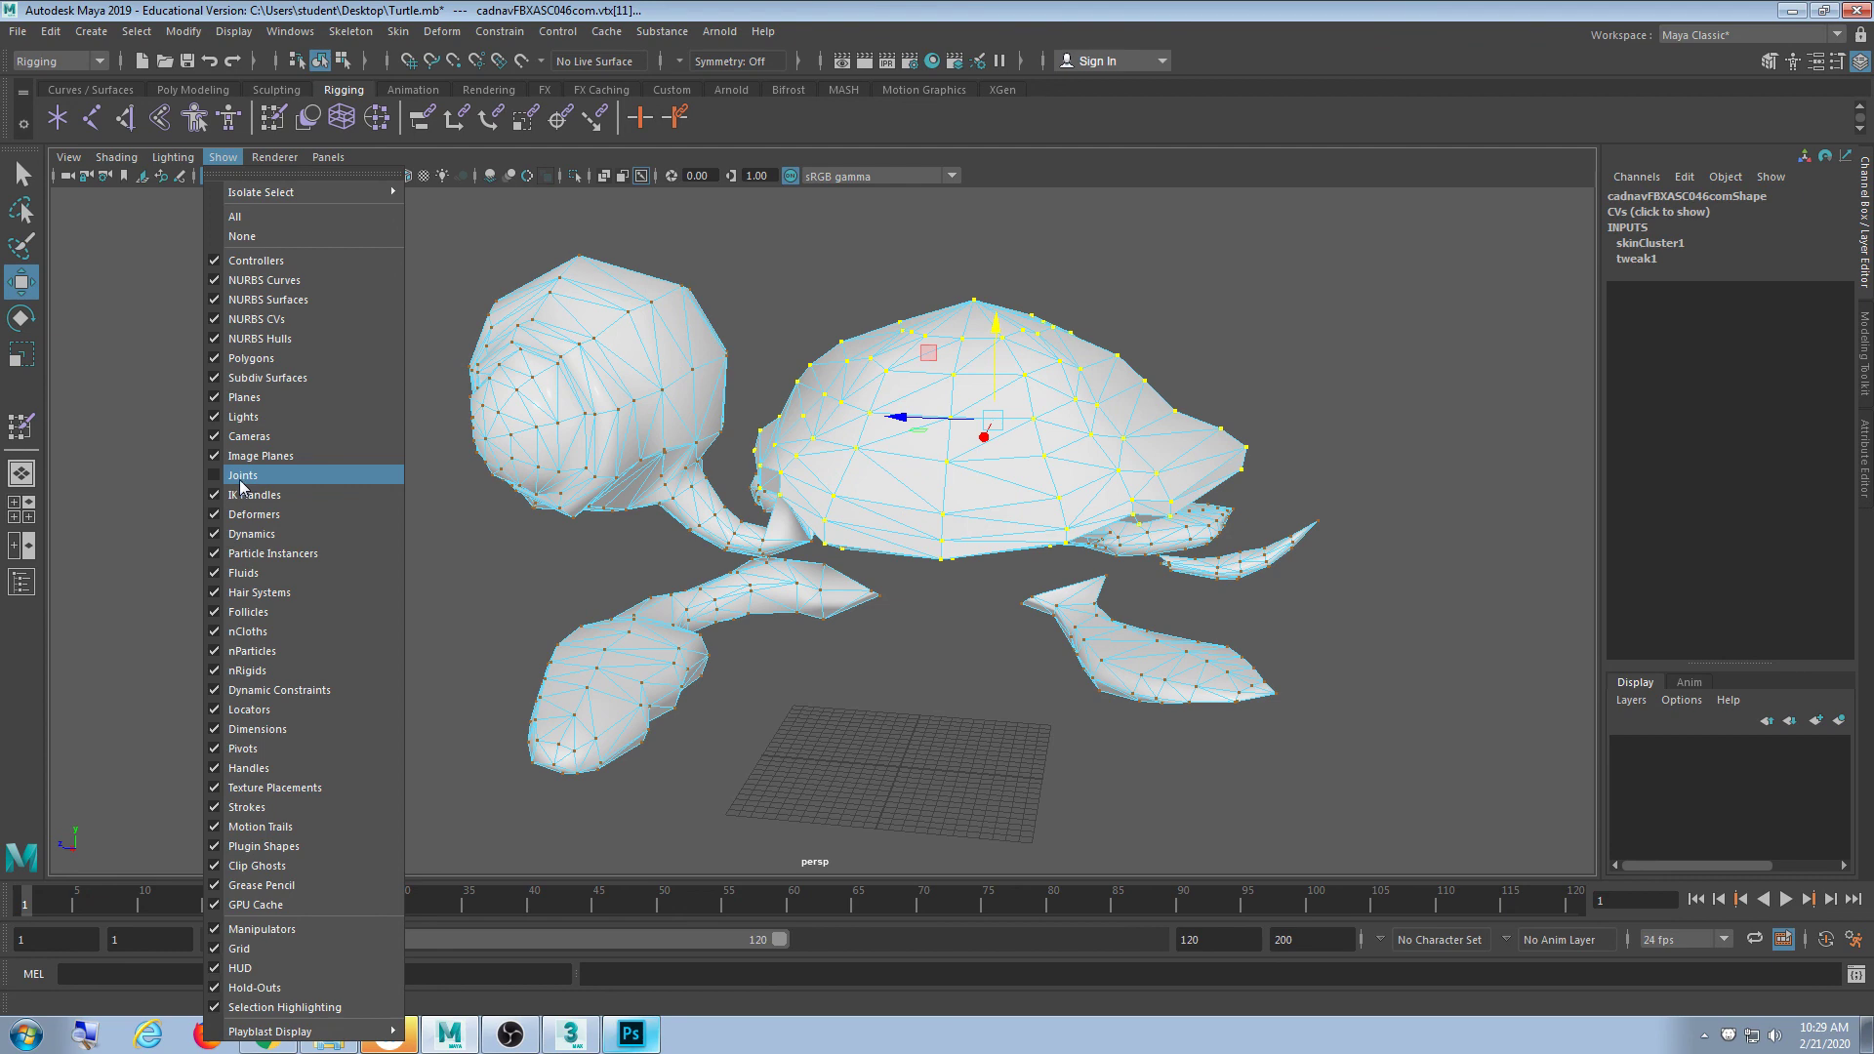
- Close the Show menu and orbit toward a front-side view of the turtle
click(752, 8)
scroll(691, 652, up, 4)
alt+drag(690, 652, 878, 569)
scroll(791, 641, up, 3)
- Examine the shell vertices through the mesh in wireframe from low side angles
key(4)
scroll(900, 520, up, 3)
alt+middle_drag(904, 502, 872, 651)
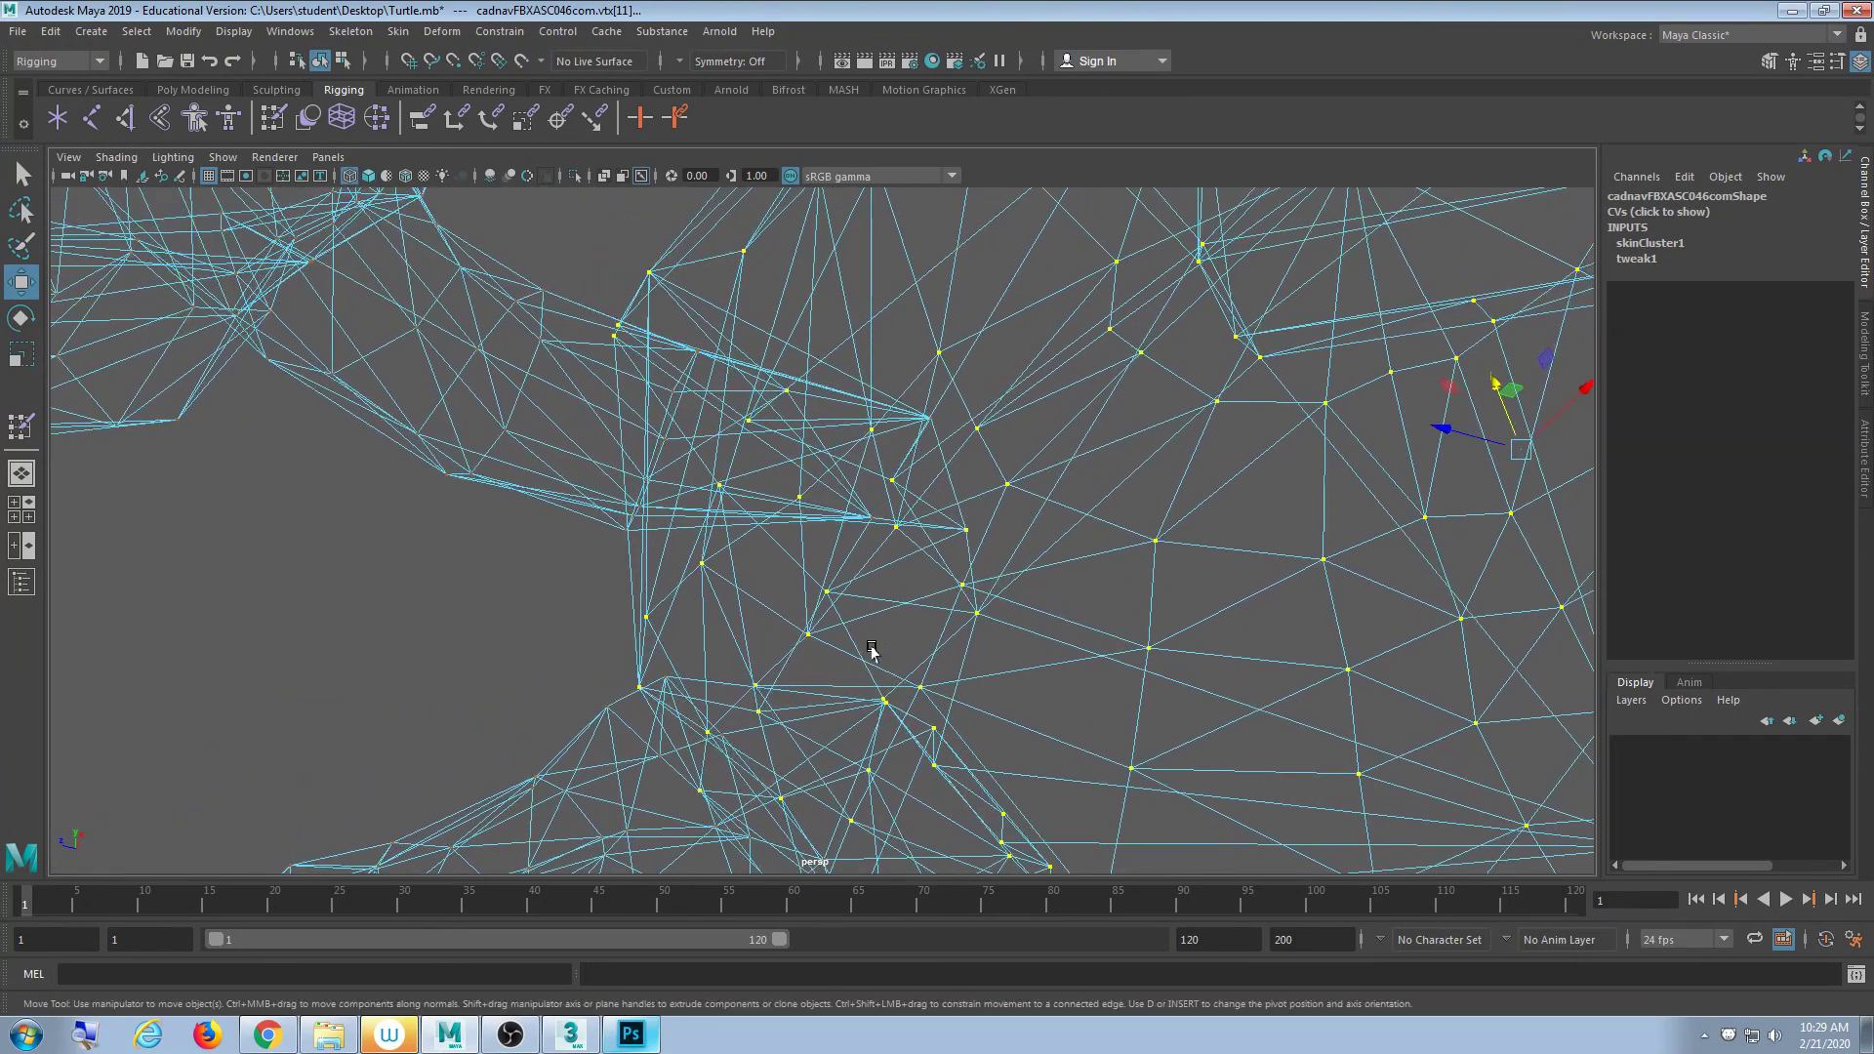
alt+drag(872, 651, 914, 629)
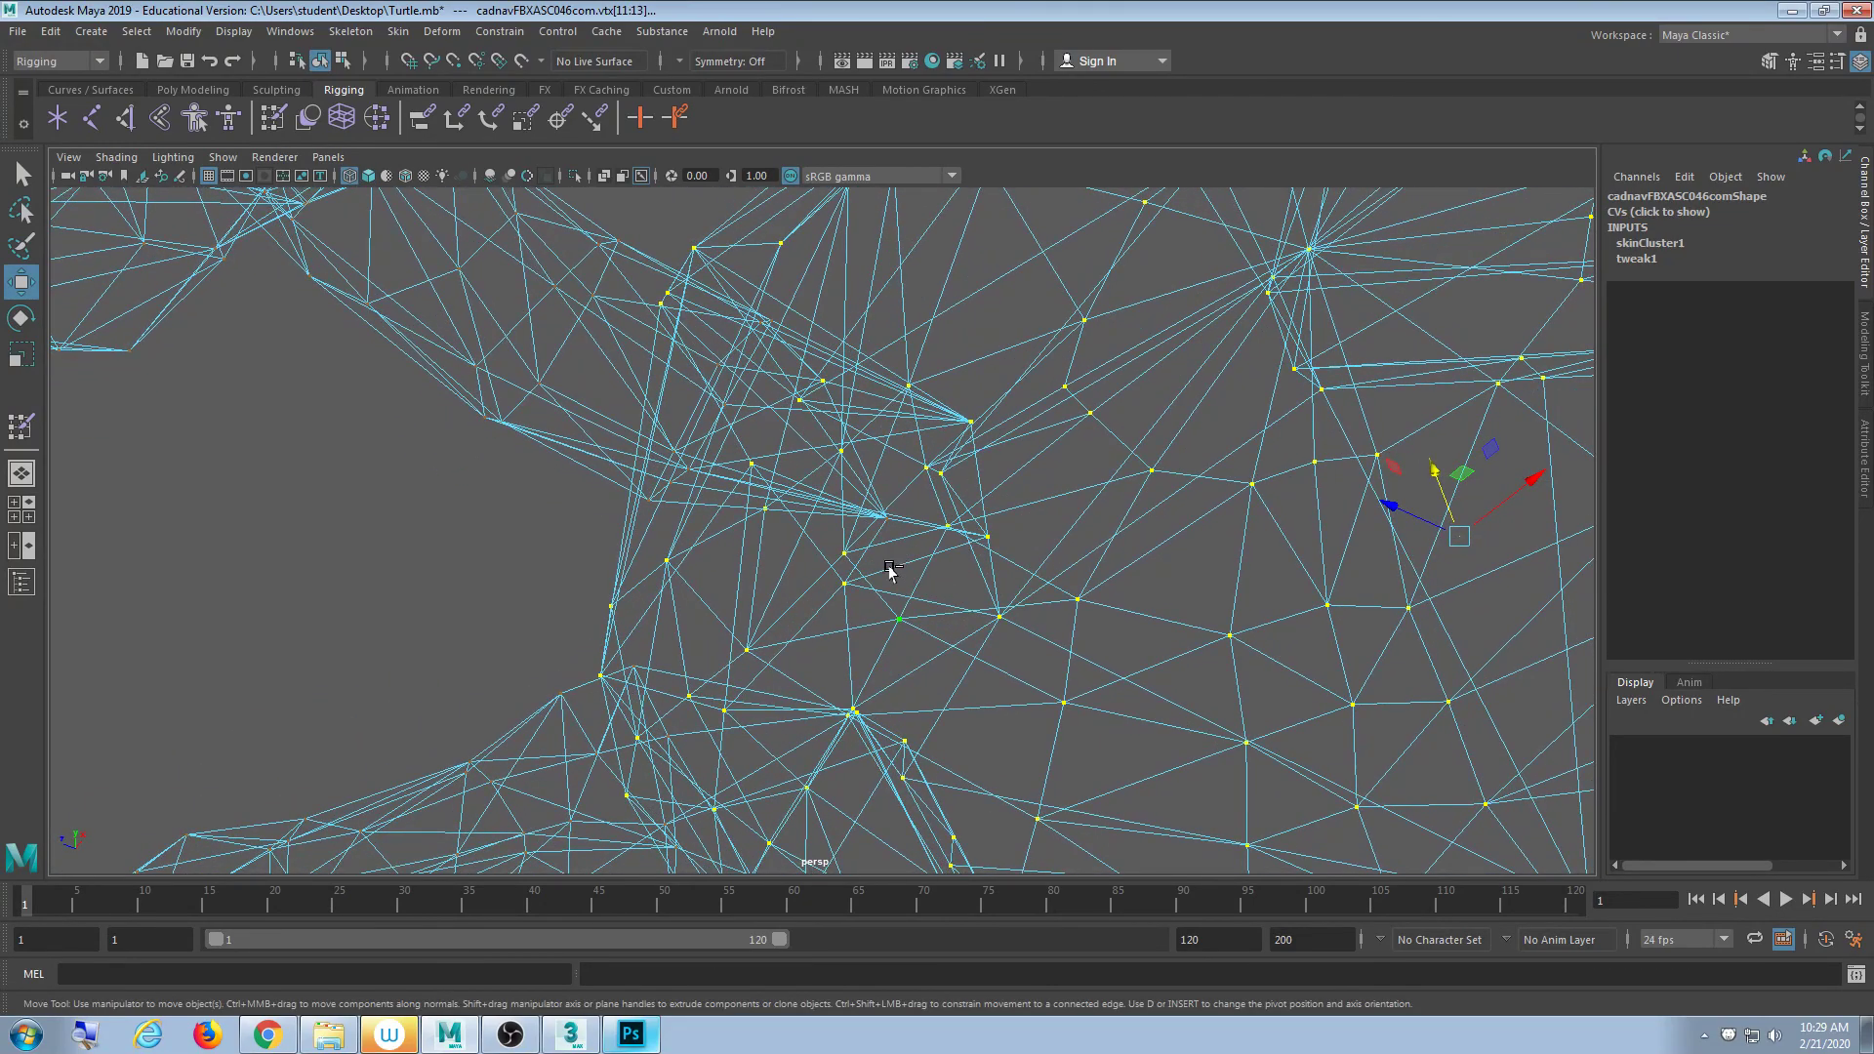
scroll(1055, 590, down, 3)
alt+drag(1055, 589, 967, 663)
alt+drag(878, 590, 860, 530)
scroll(1115, 580, down, 4)
scroll(1069, 600, up, 2)
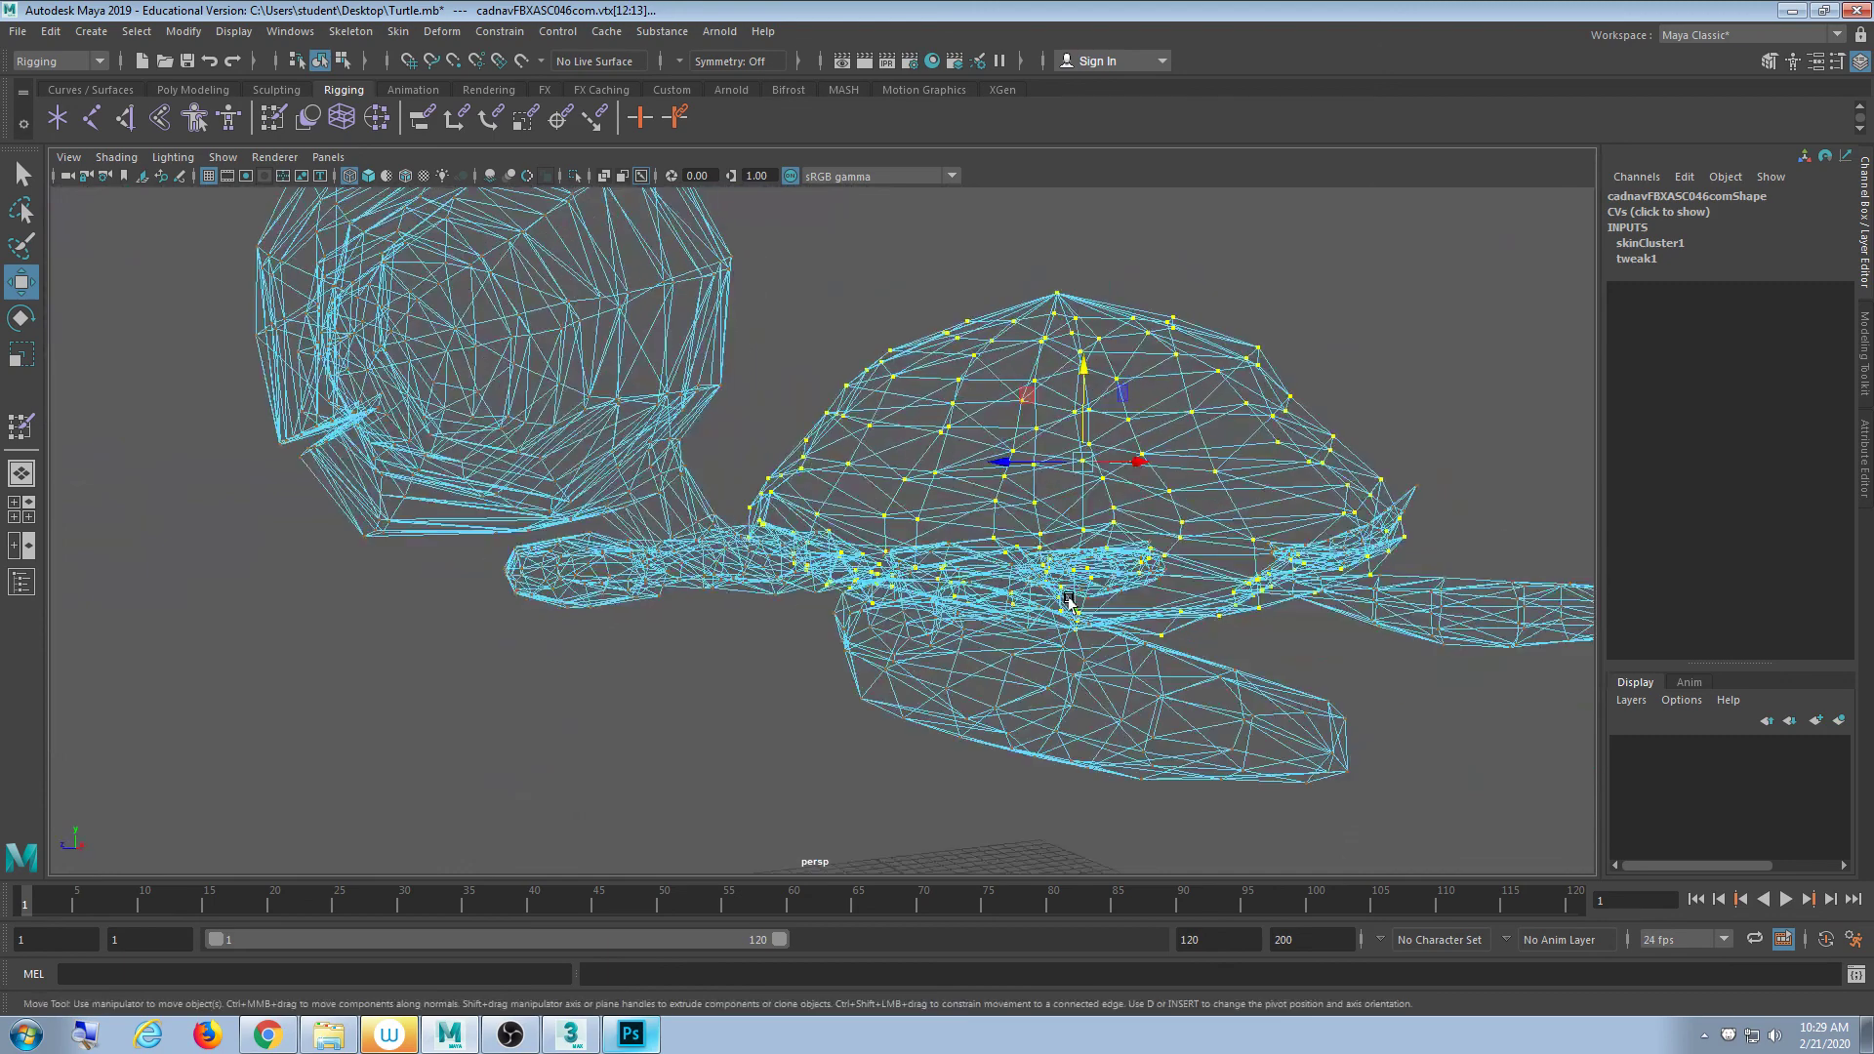
alt+drag(1035, 322, 908, 624)
- Undo the earlier shell vertex raise, select a mesh vertex in wireframe, and return to shading
key(ctrl+z)
scroll(882, 649, up, 3)
key(4)
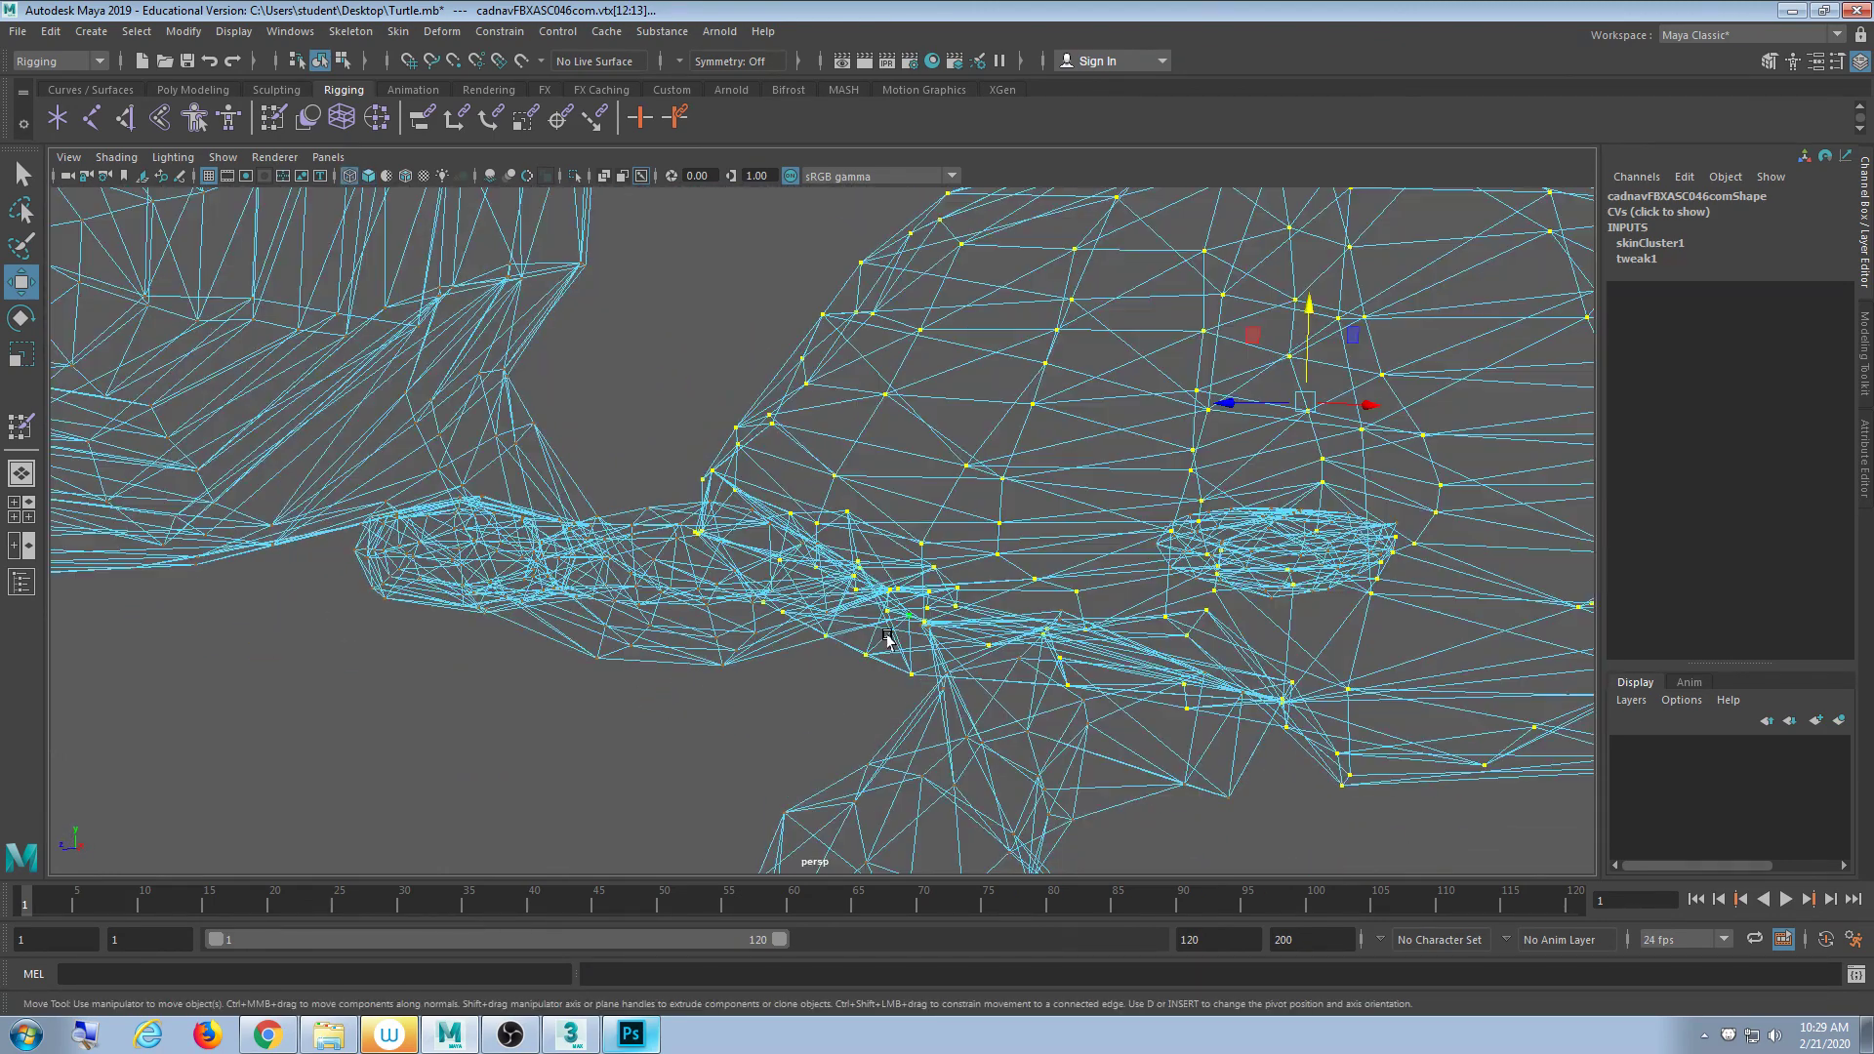
alt+drag(877, 691, 828, 505)
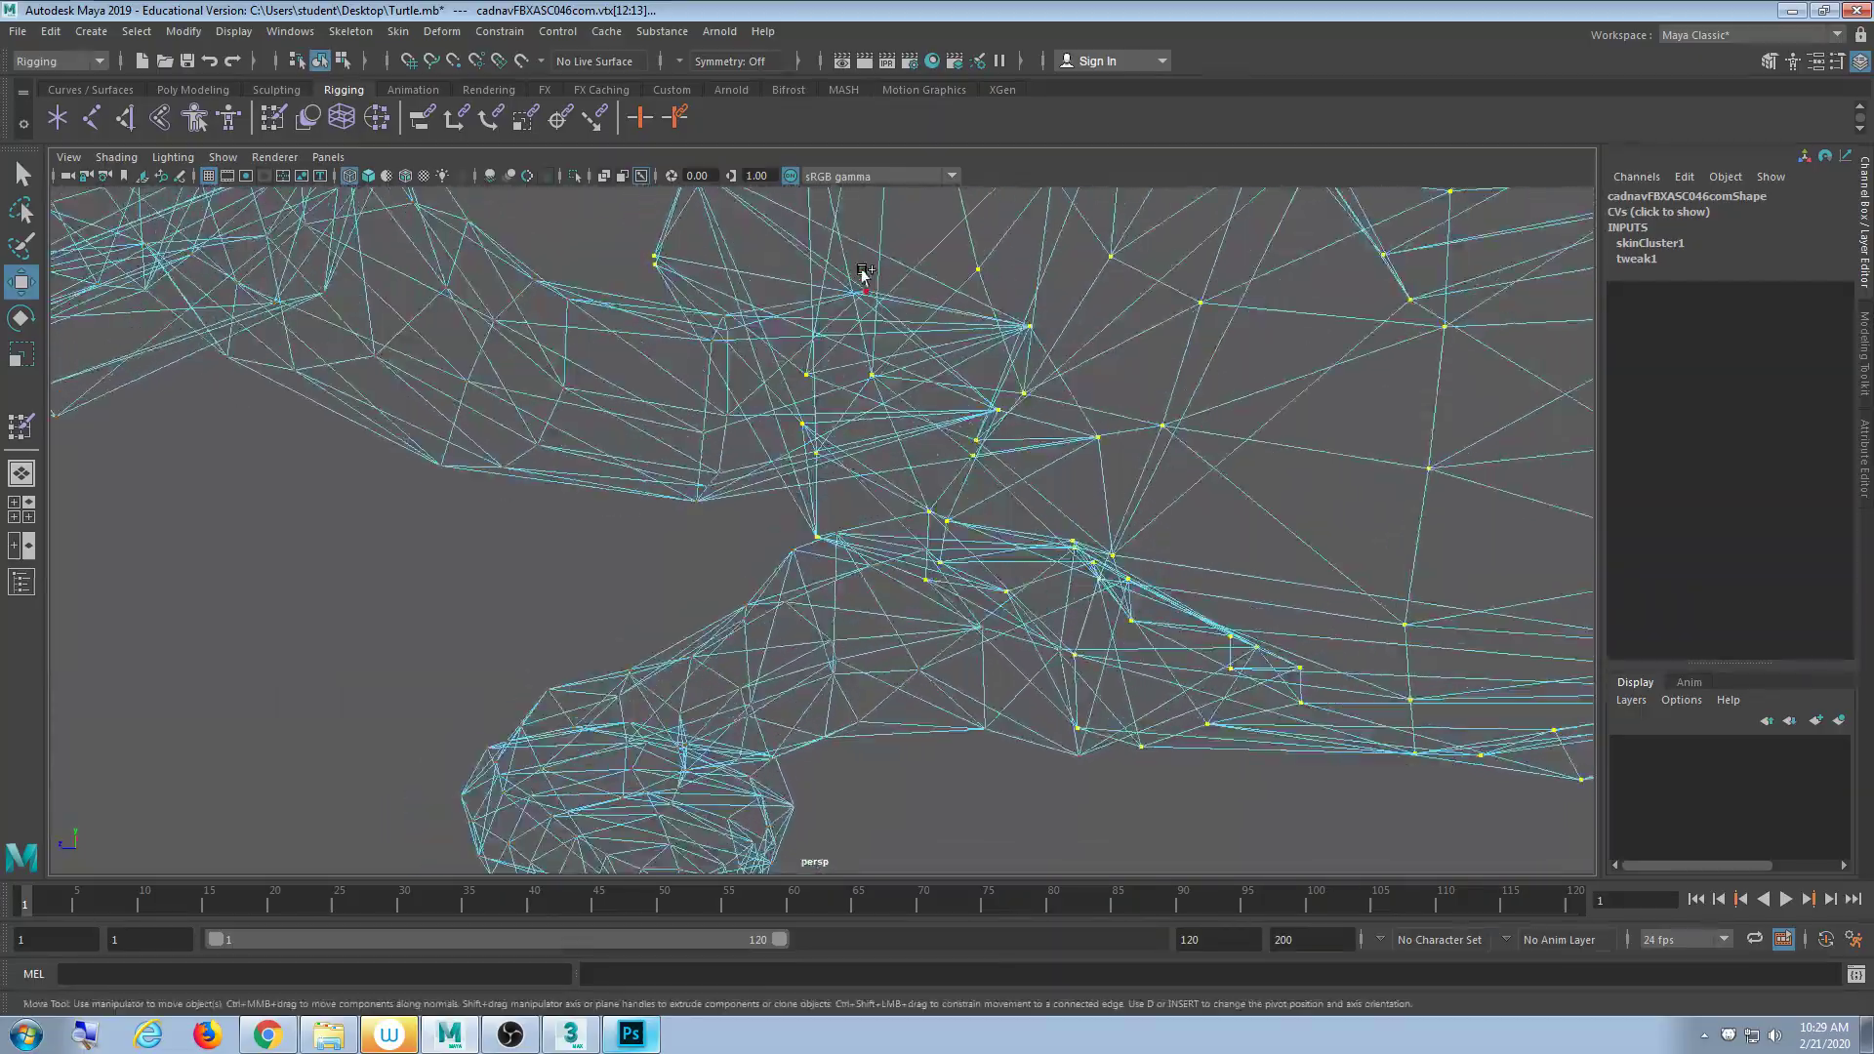
click(878, 308)
alt+drag(879, 308, 1148, 410)
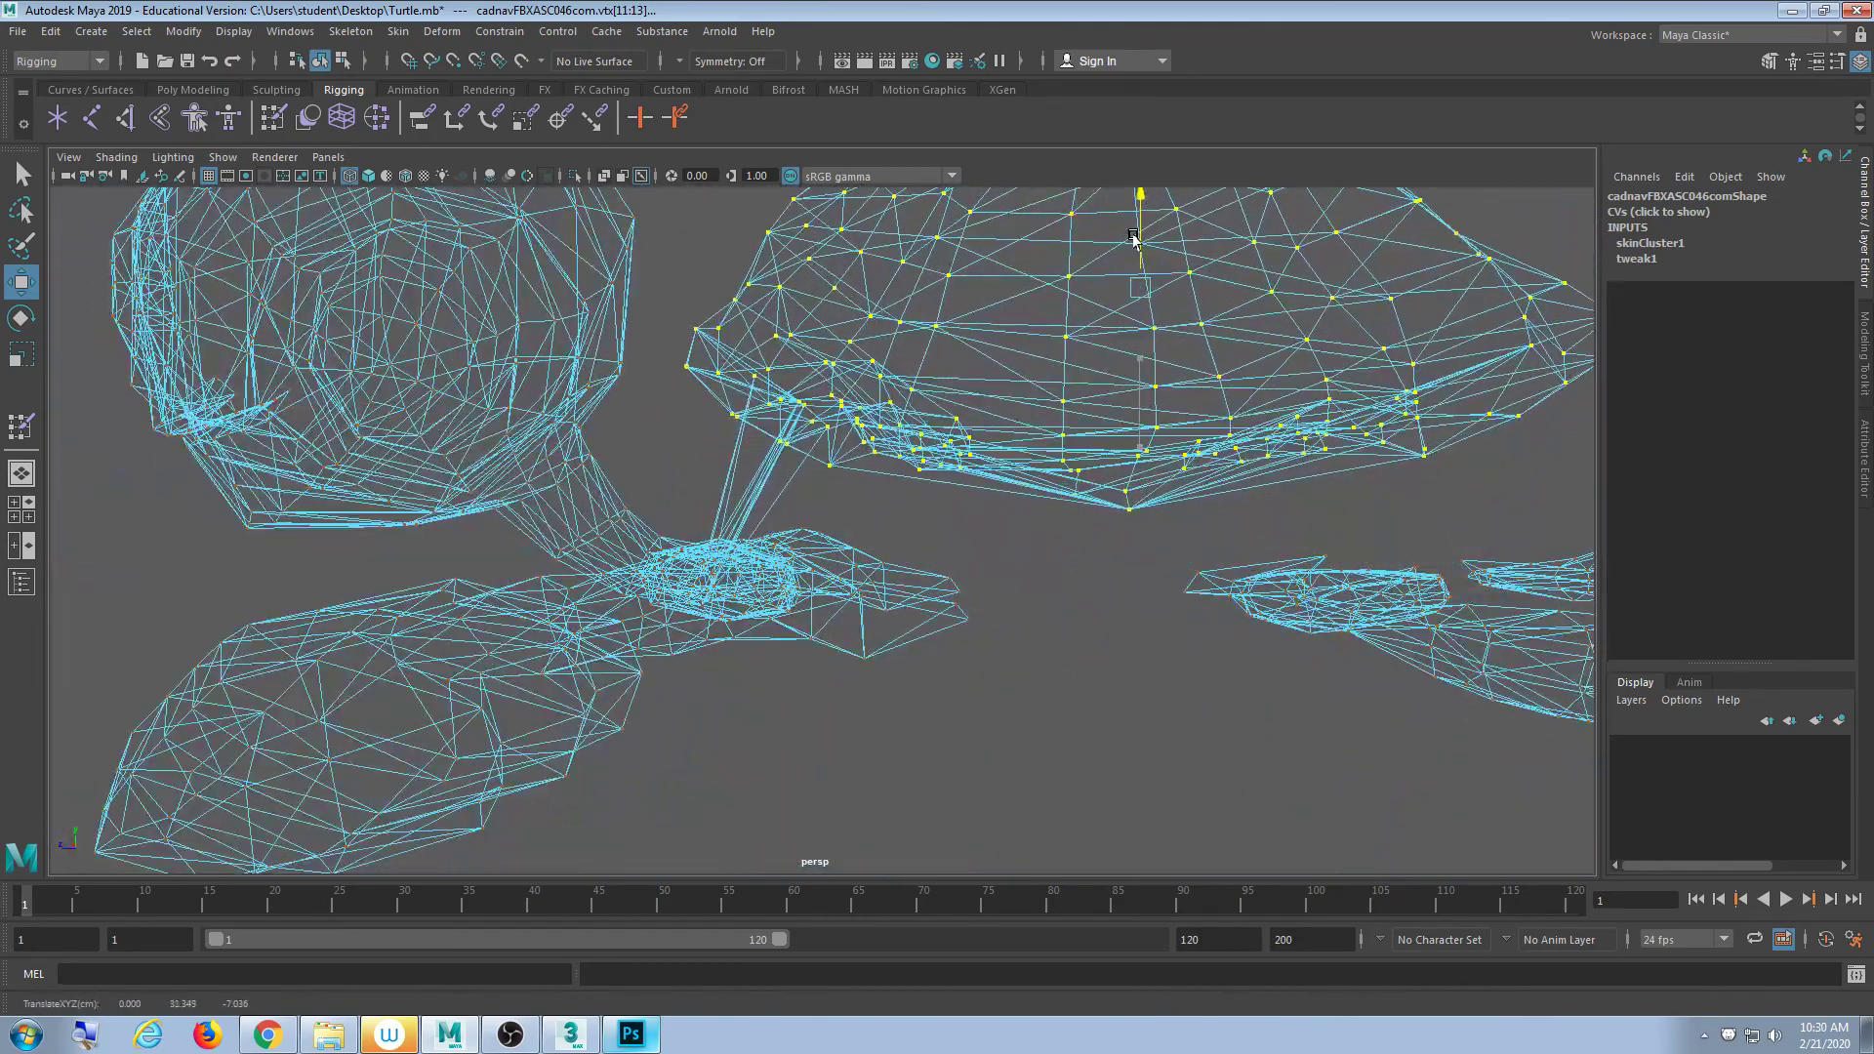
alt+drag(883, 581, 833, 507)
key(5)
- Orbit beneath the turtle to inspect its underside
mouse_move(790, 632)
alt+mouse_down()
mouse_move(873, 620)
mouse_move(713, 655)
mouse_move(745, 652)
alt+mouse_up()
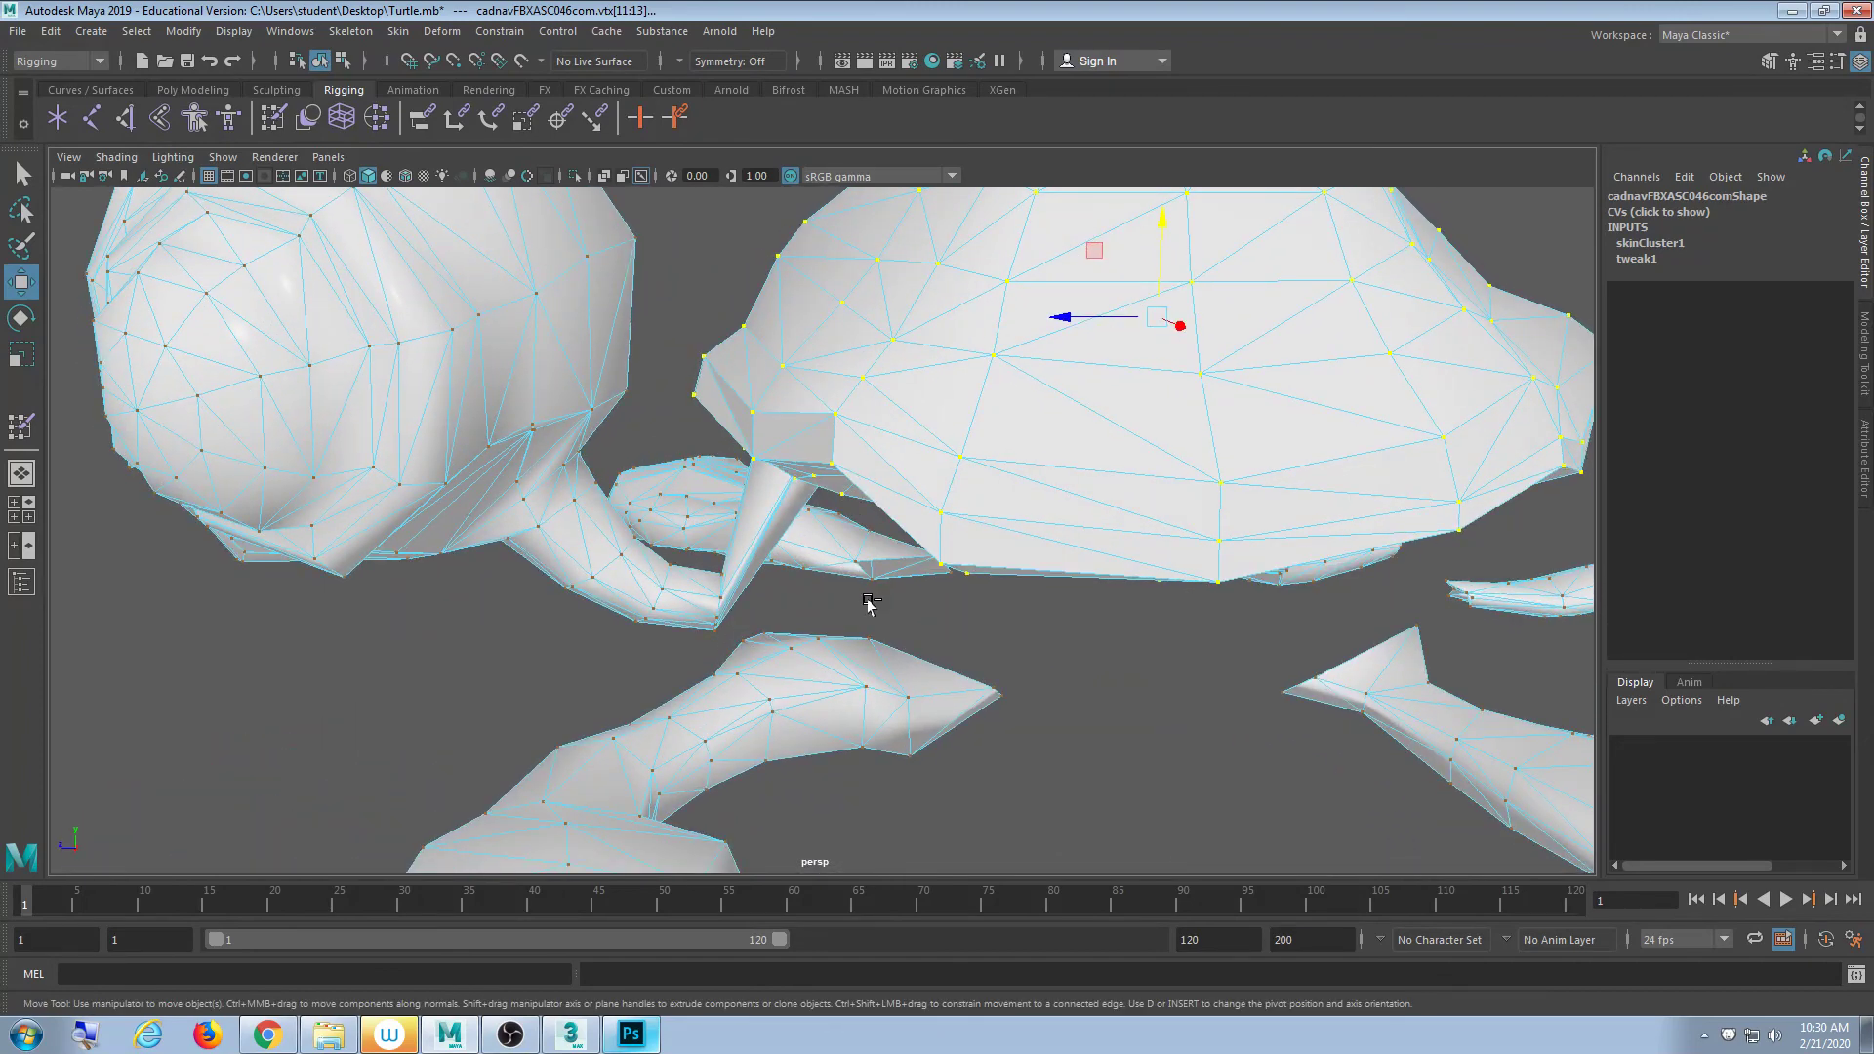
scroll(869, 608, down, 5)
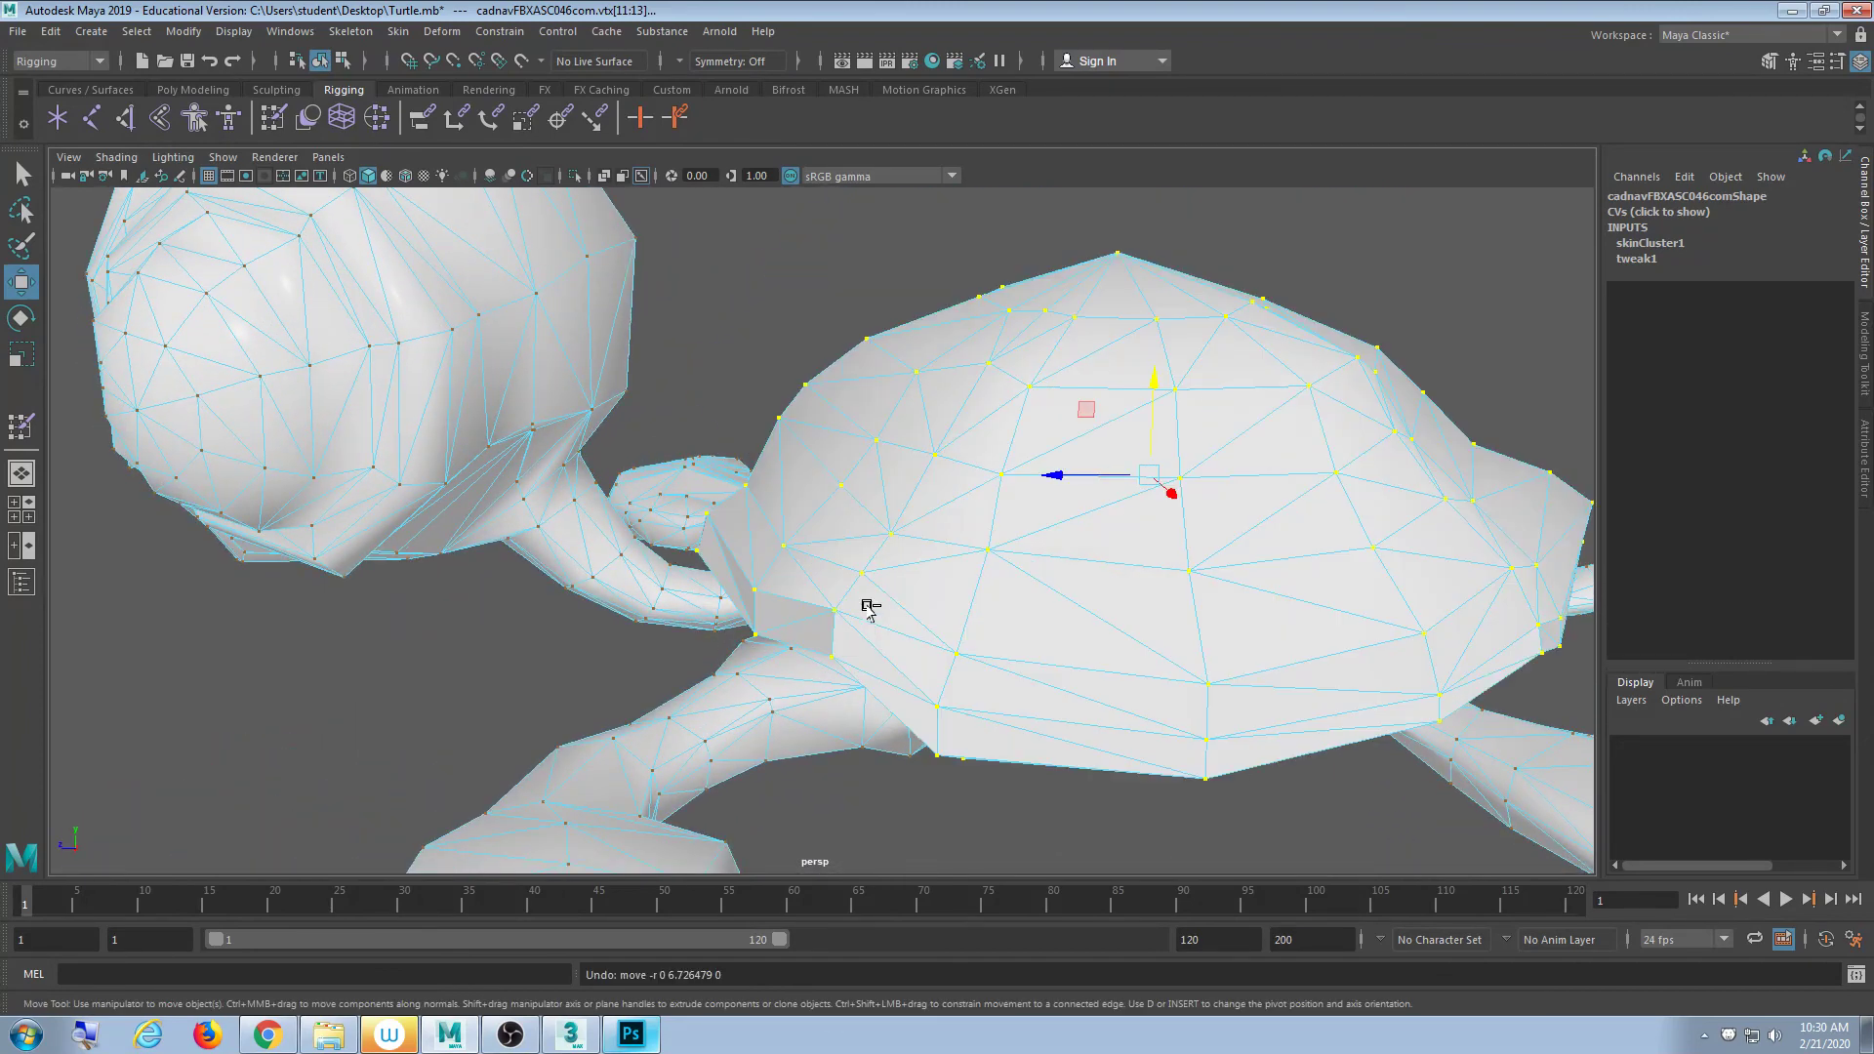
alt+drag(981, 580, 1121, 564)
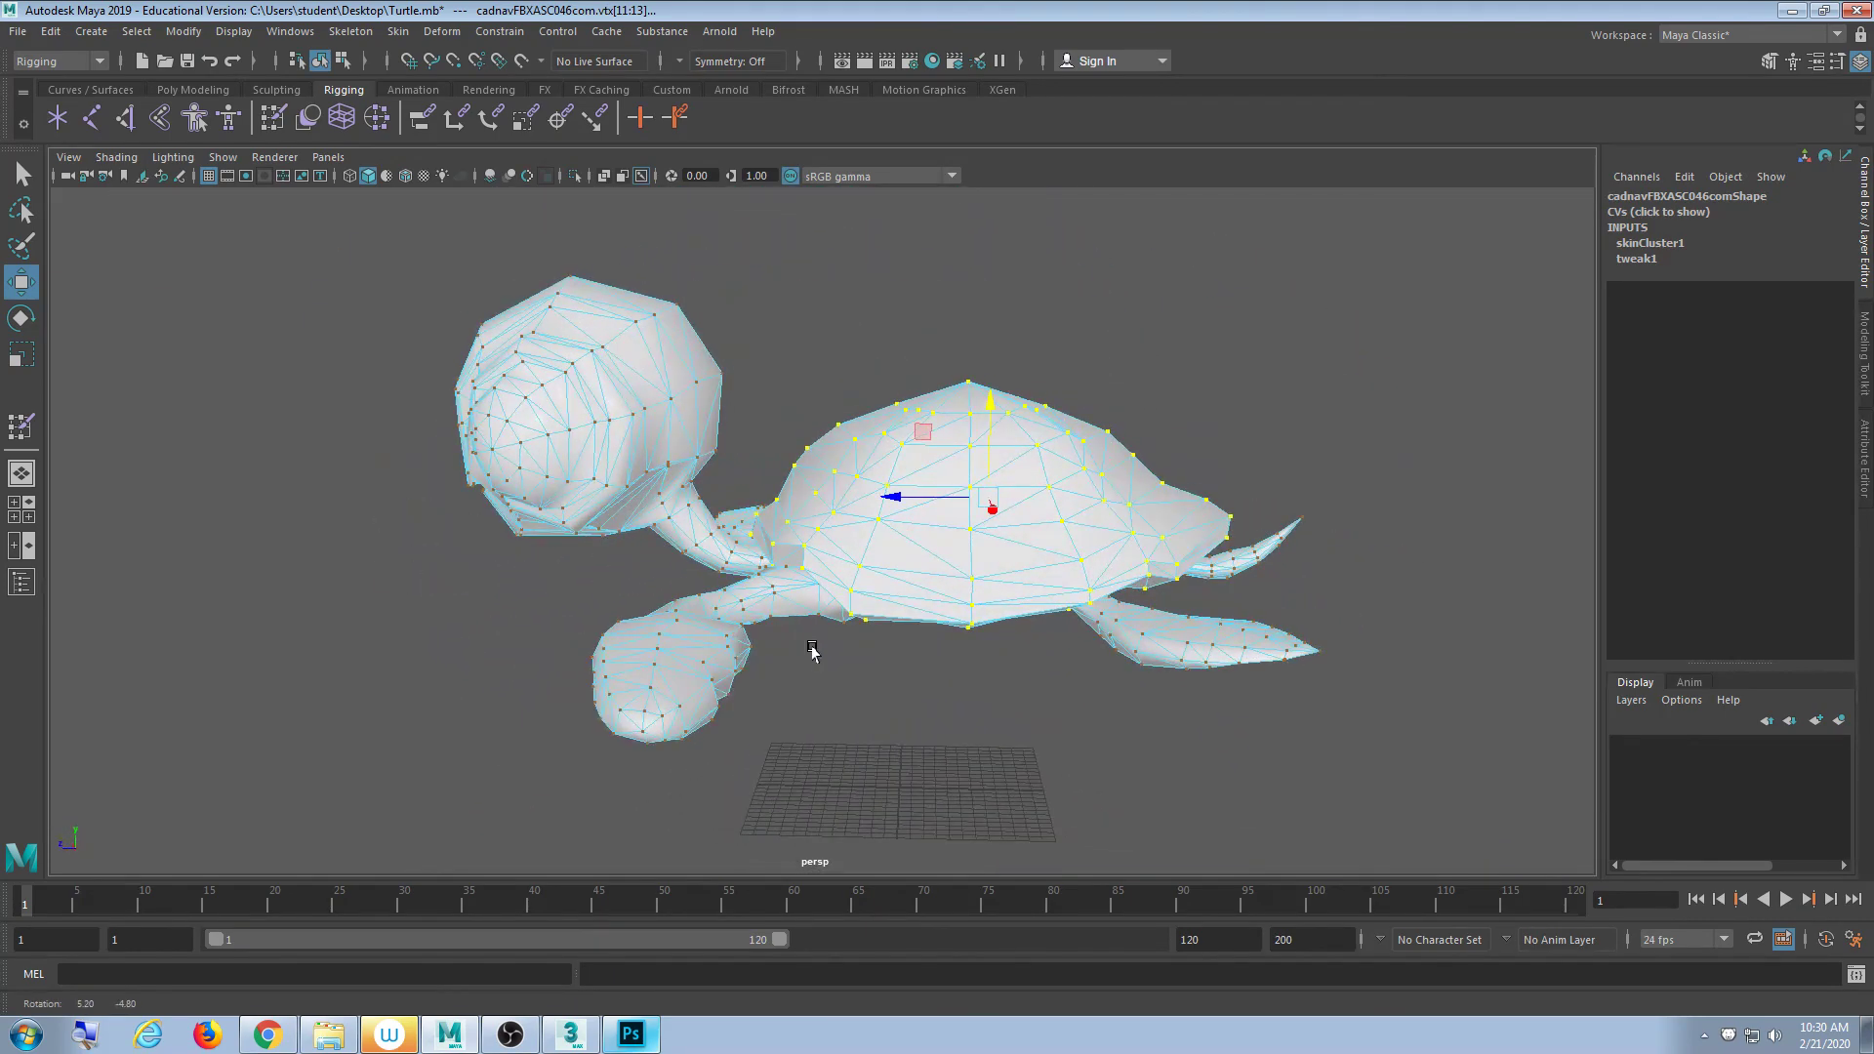
scroll(830, 654, up, 4)
alt+drag(849, 670, 1006, 449)
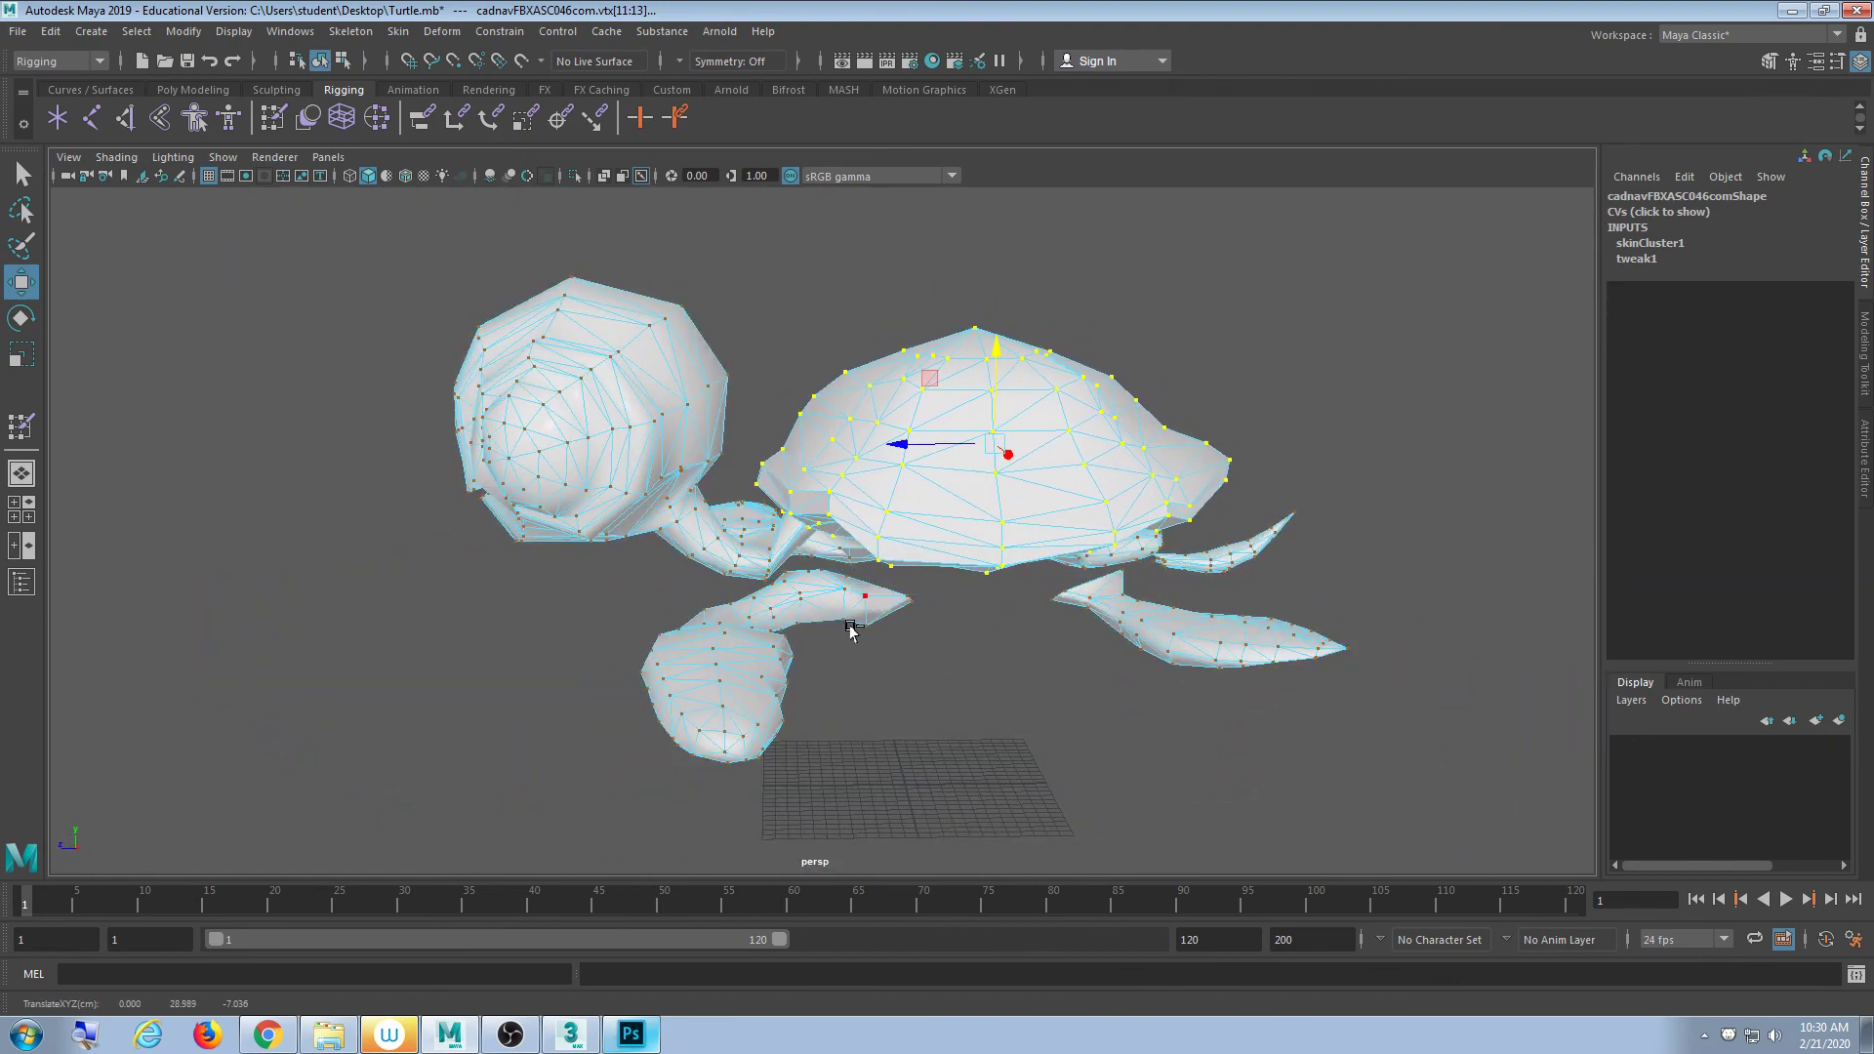
scroll(810, 664, up, 3)
mouse_move(773, 694)
alt+mouse_down()
mouse_move(703, 683)
mouse_move(928, 640)
mouse_move(1030, 593)
mouse_move(1029, 635)
mouse_move(954, 577)
mouse_move(770, 694)
mouse_move(910, 621)
mouse_move(975, 628)
mouse_move(1088, 586)
mouse_move(1185, 635)
mouse_move(765, 712)
mouse_move(788, 719)
alt+mouse_up()
- Lift the selected shell vertices well above the body along Y in shaded wireframe view
key(4)
scroll(825, 683, down, 3)
scroll(840, 695, up, 8)
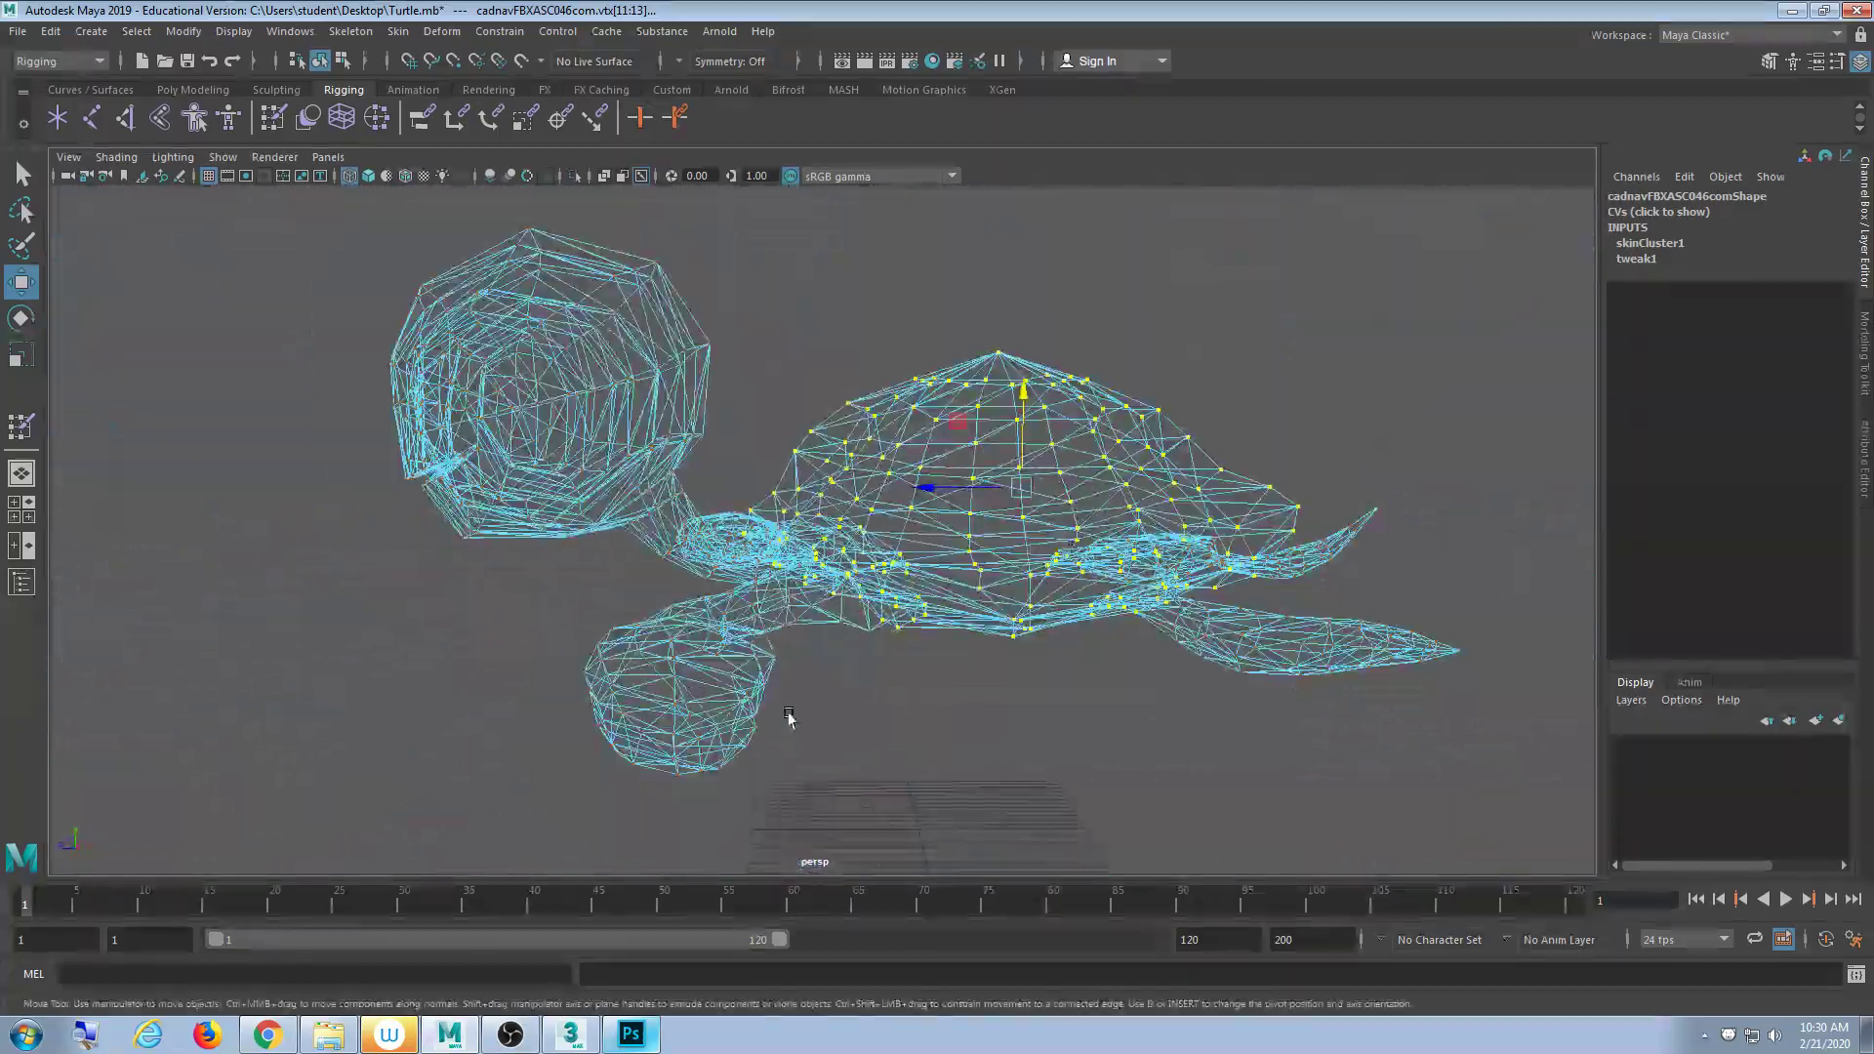
scroll(788, 720, up, 2)
key(5)
drag(933, 449, 937, 284)
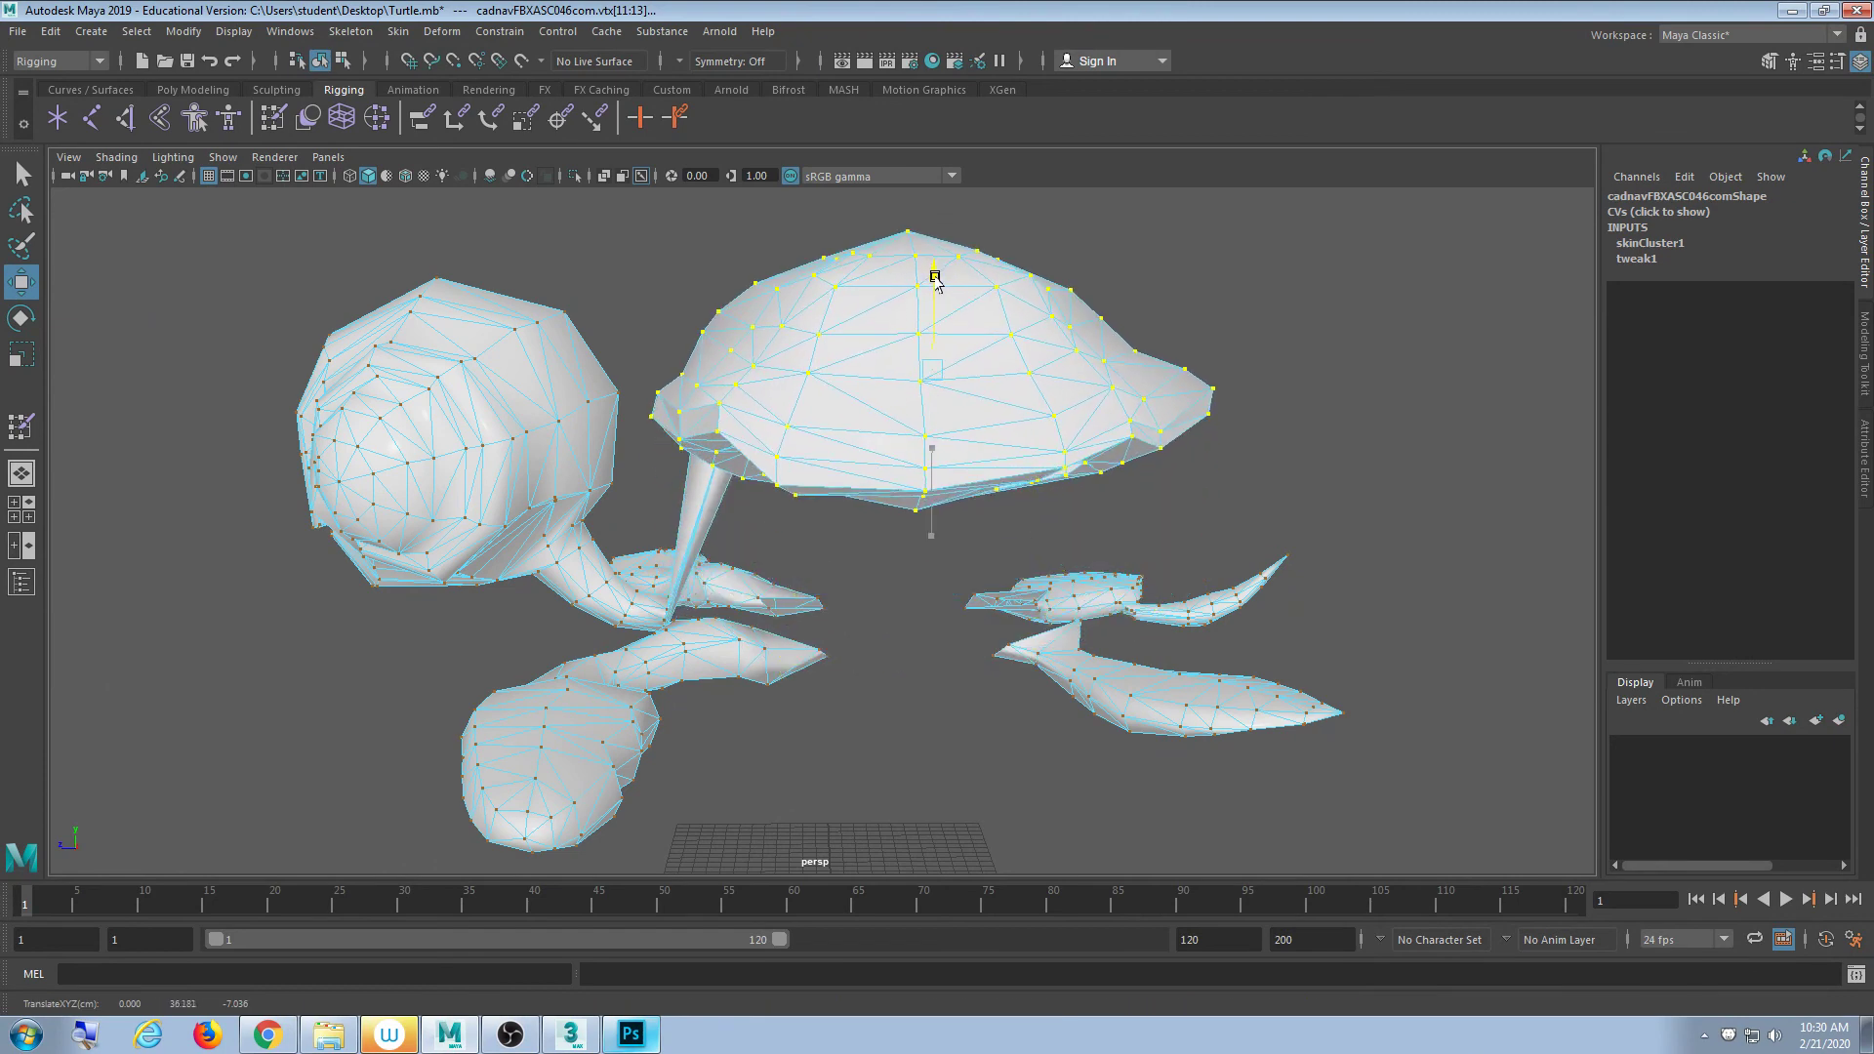
- Orbit and zoom to a low angle to inspect the underside of the raised shell
alt+drag(745, 594, 816, 586)
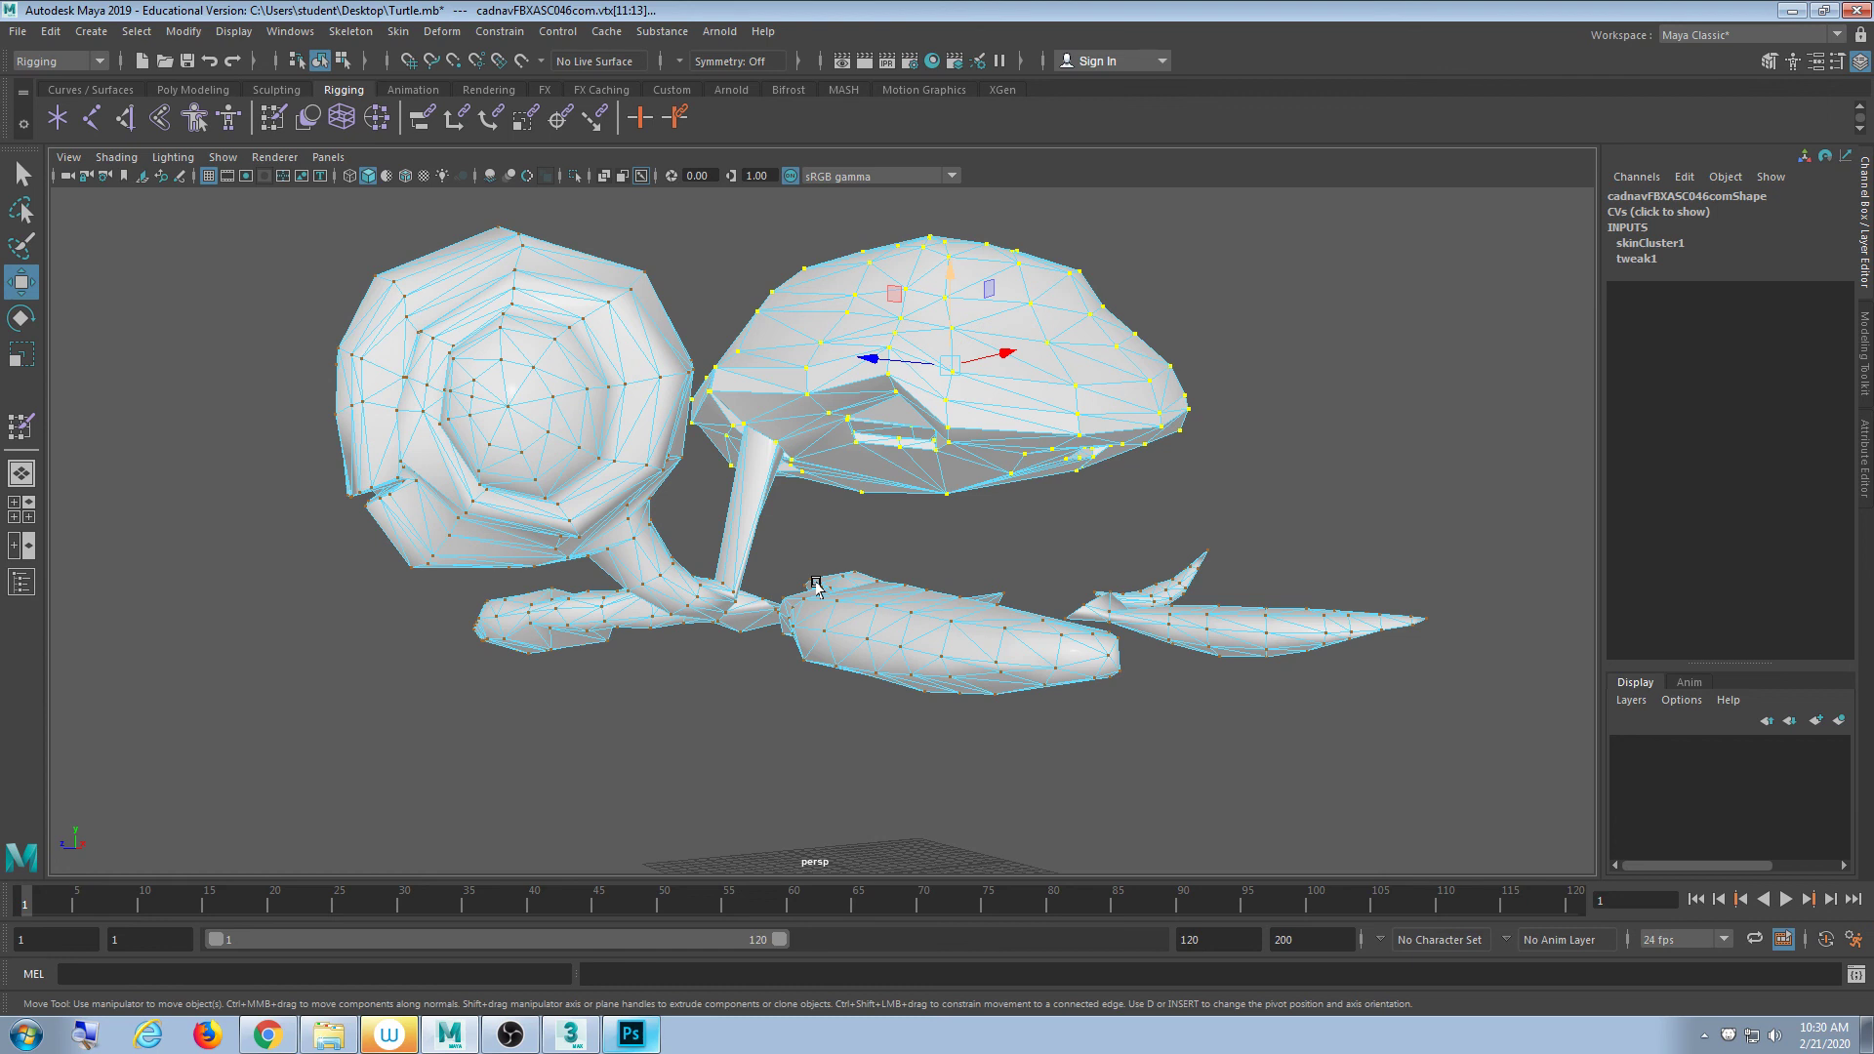
scroll(800, 551, up, 3)
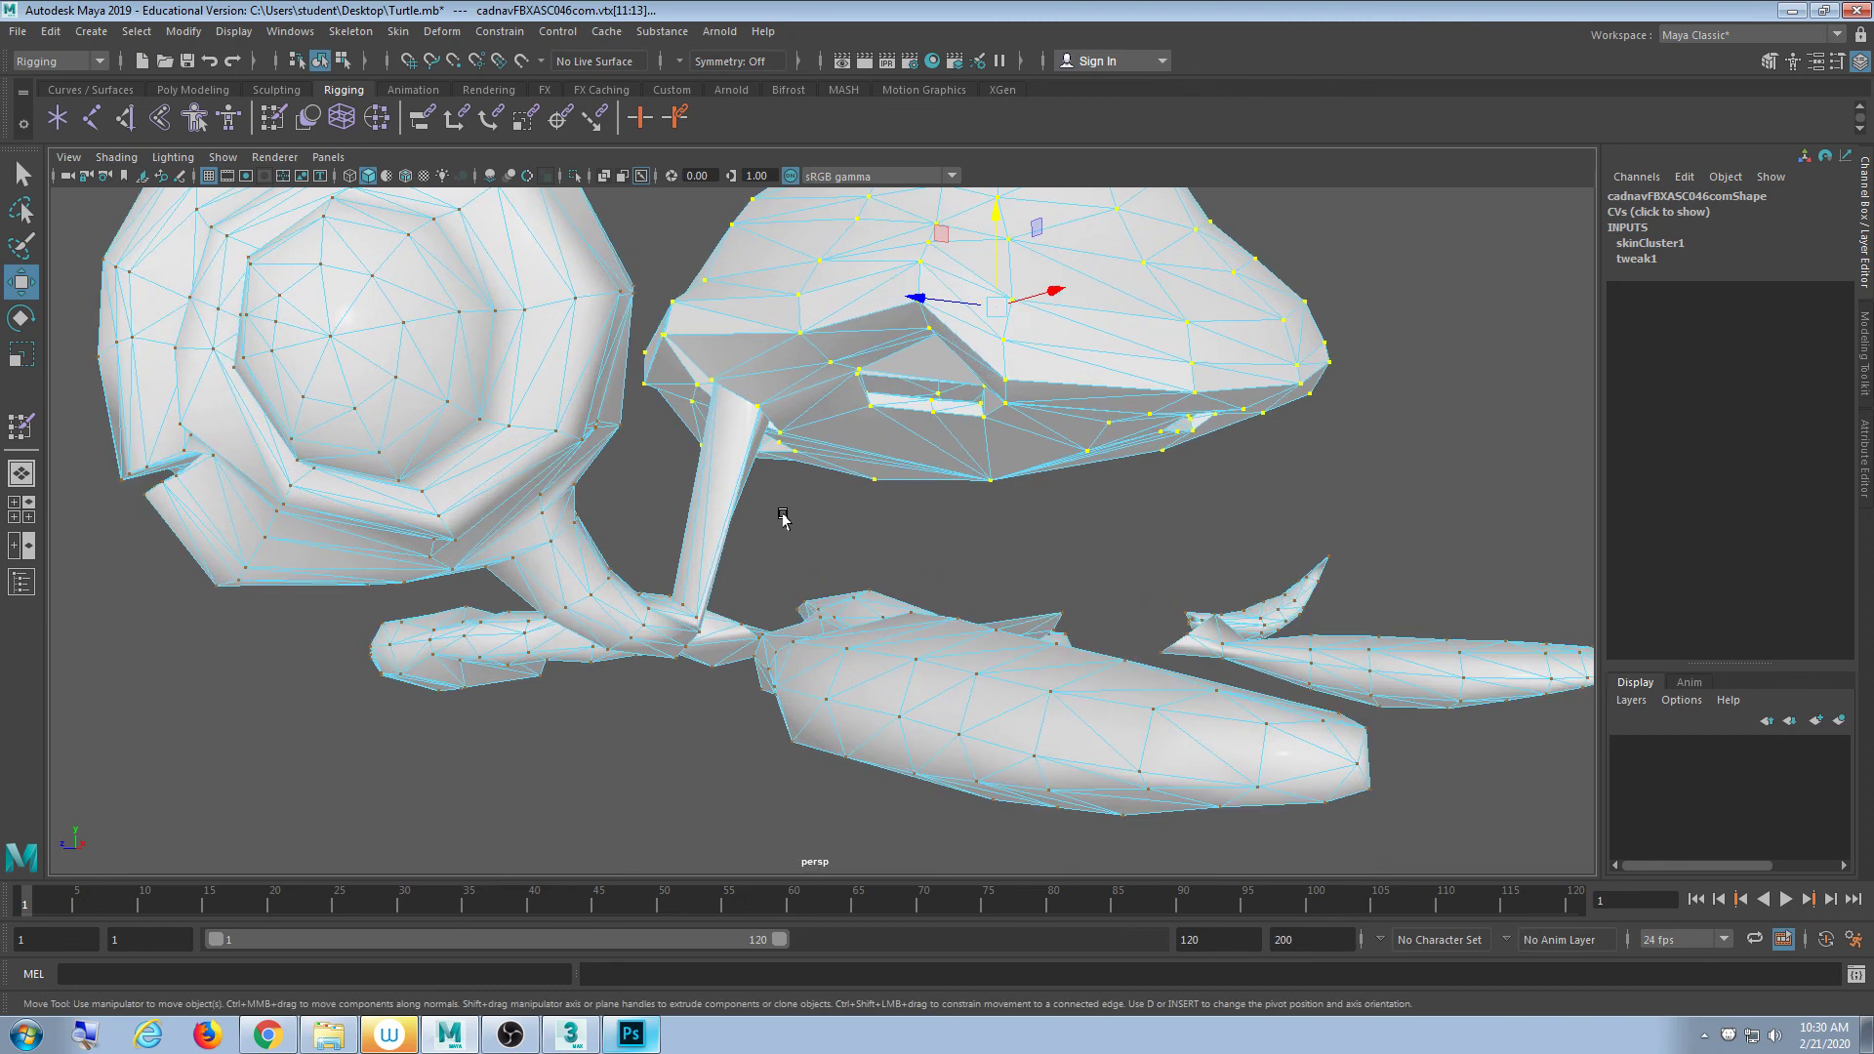
scroll(786, 527, down, 5)
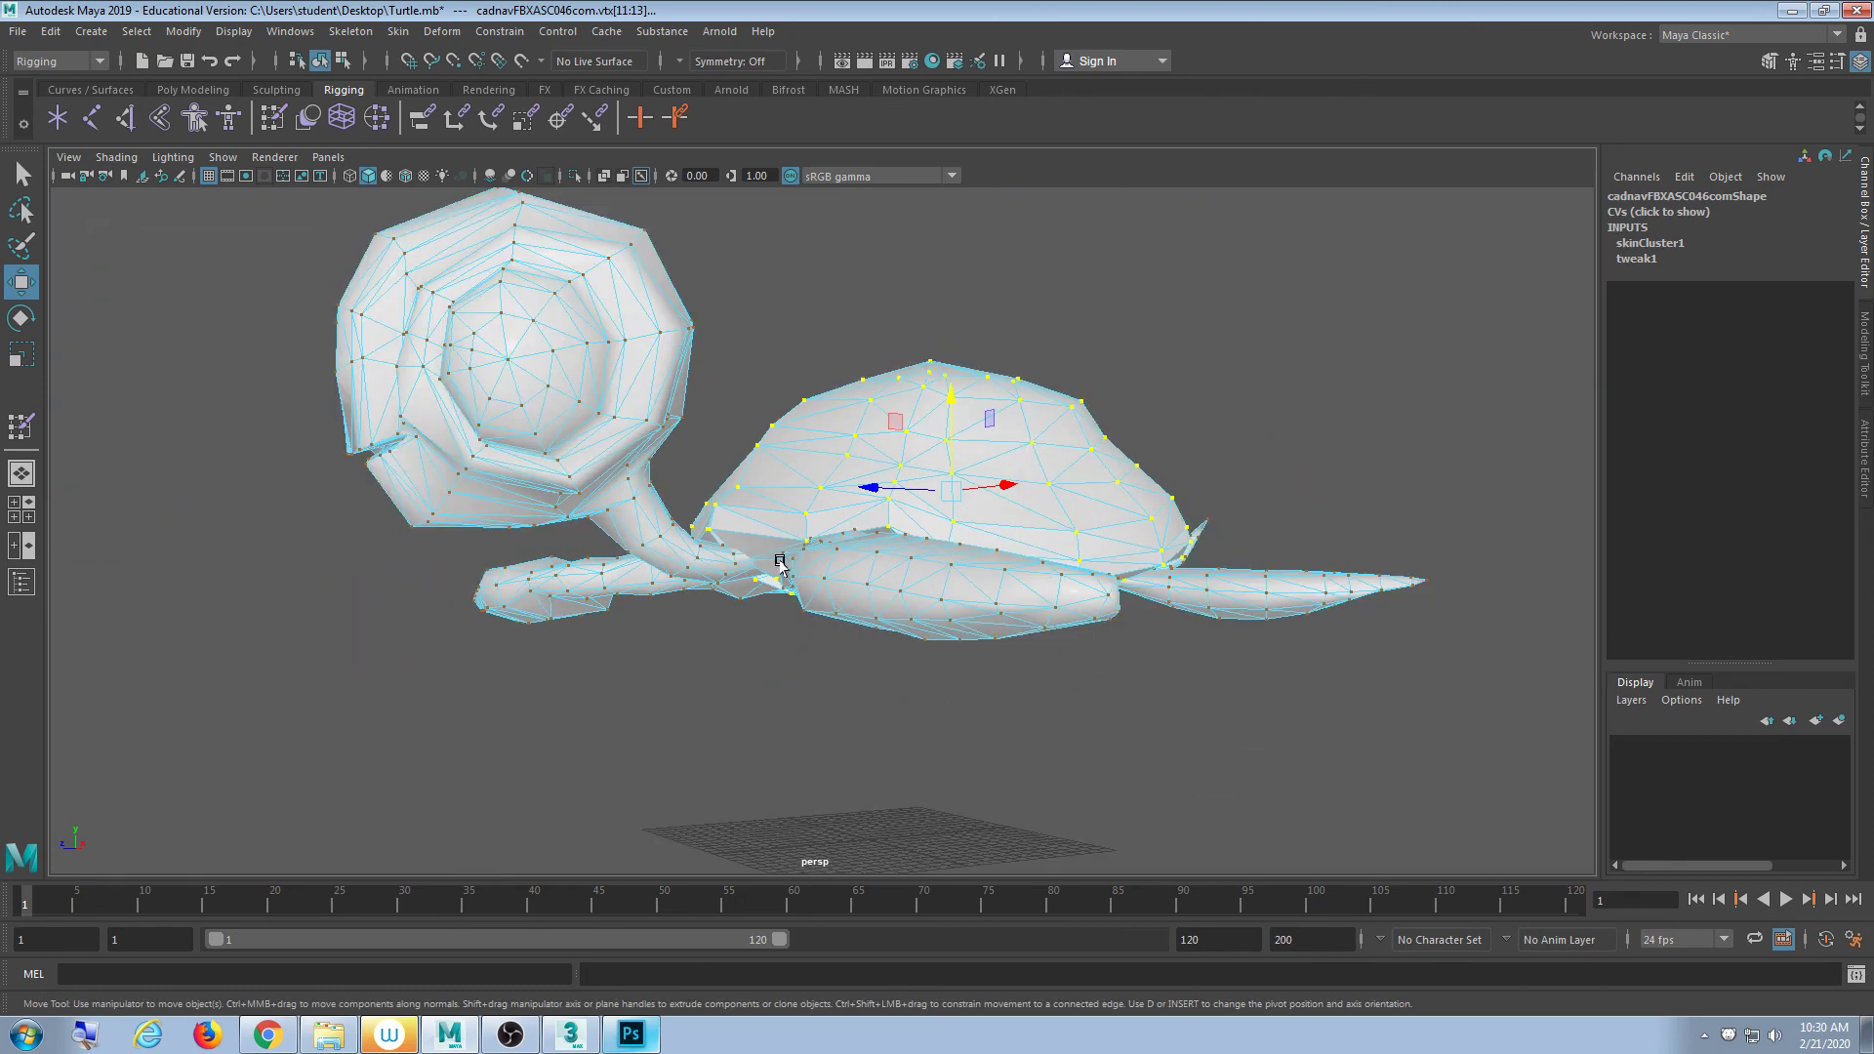
alt+drag(962, 426, 747, 604)
scroll(747, 603, up, 3)
alt+drag(668, 607, 701, 644)
scroll(724, 631, down, 5)
- View the shell underside and limbs up close, then pull back to frame the whole turtle
alt+drag(923, 626, 757, 639)
scroll(893, 625, up, 5)
scroll(758, 640, up, 4)
alt+middle_drag(758, 639, 843, 609)
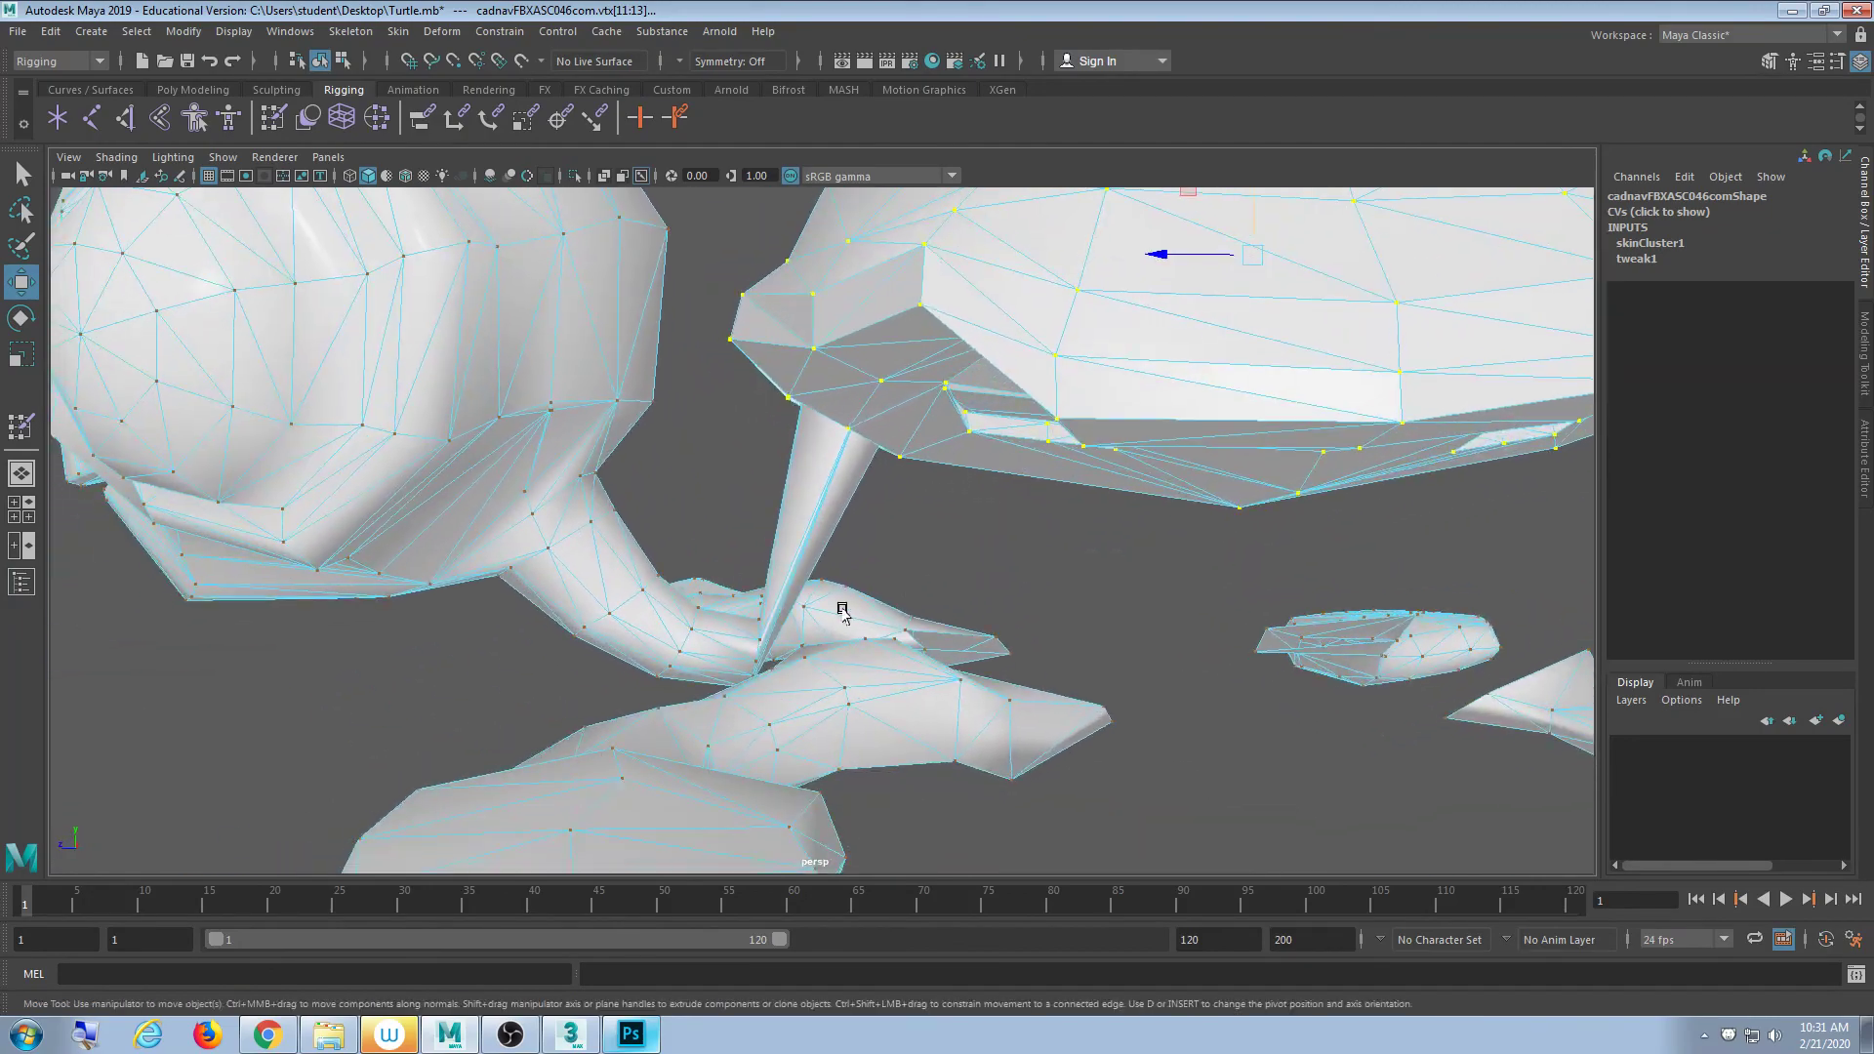
alt+drag(842, 610, 888, 625)
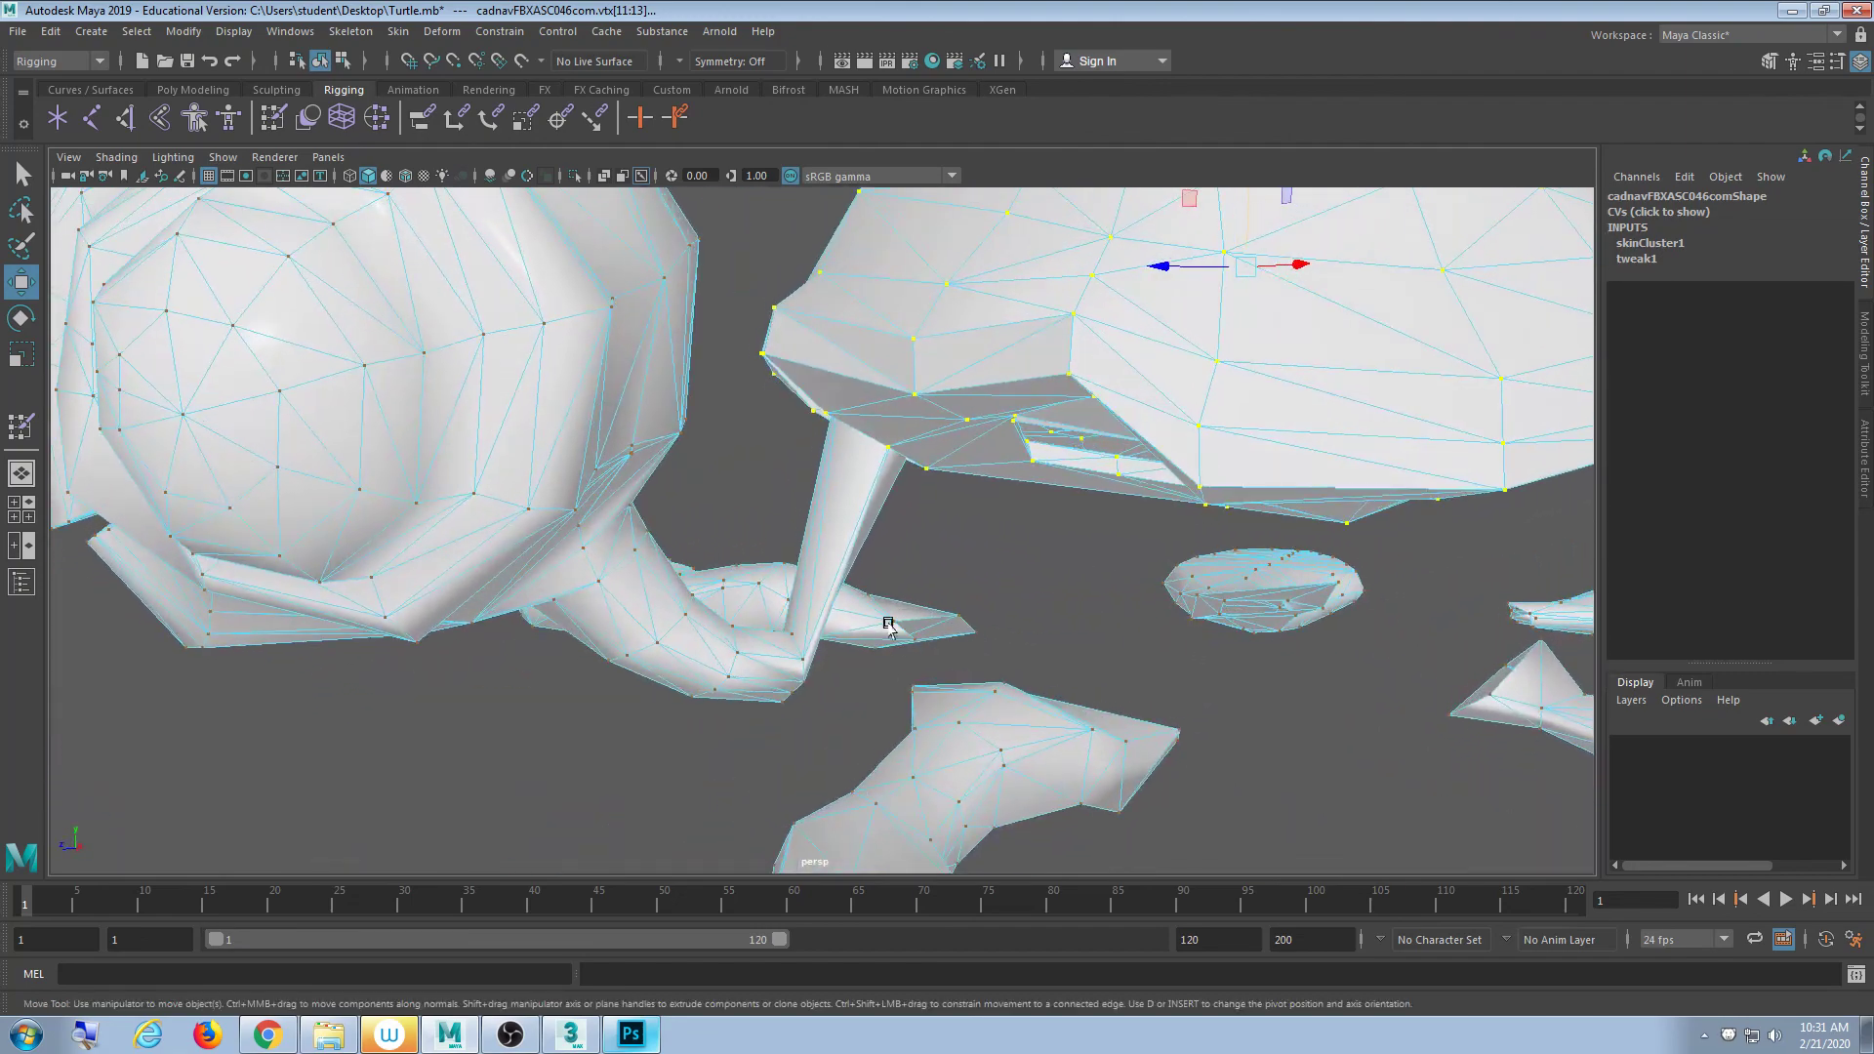
alt+right_drag(888, 625, 773, 719)
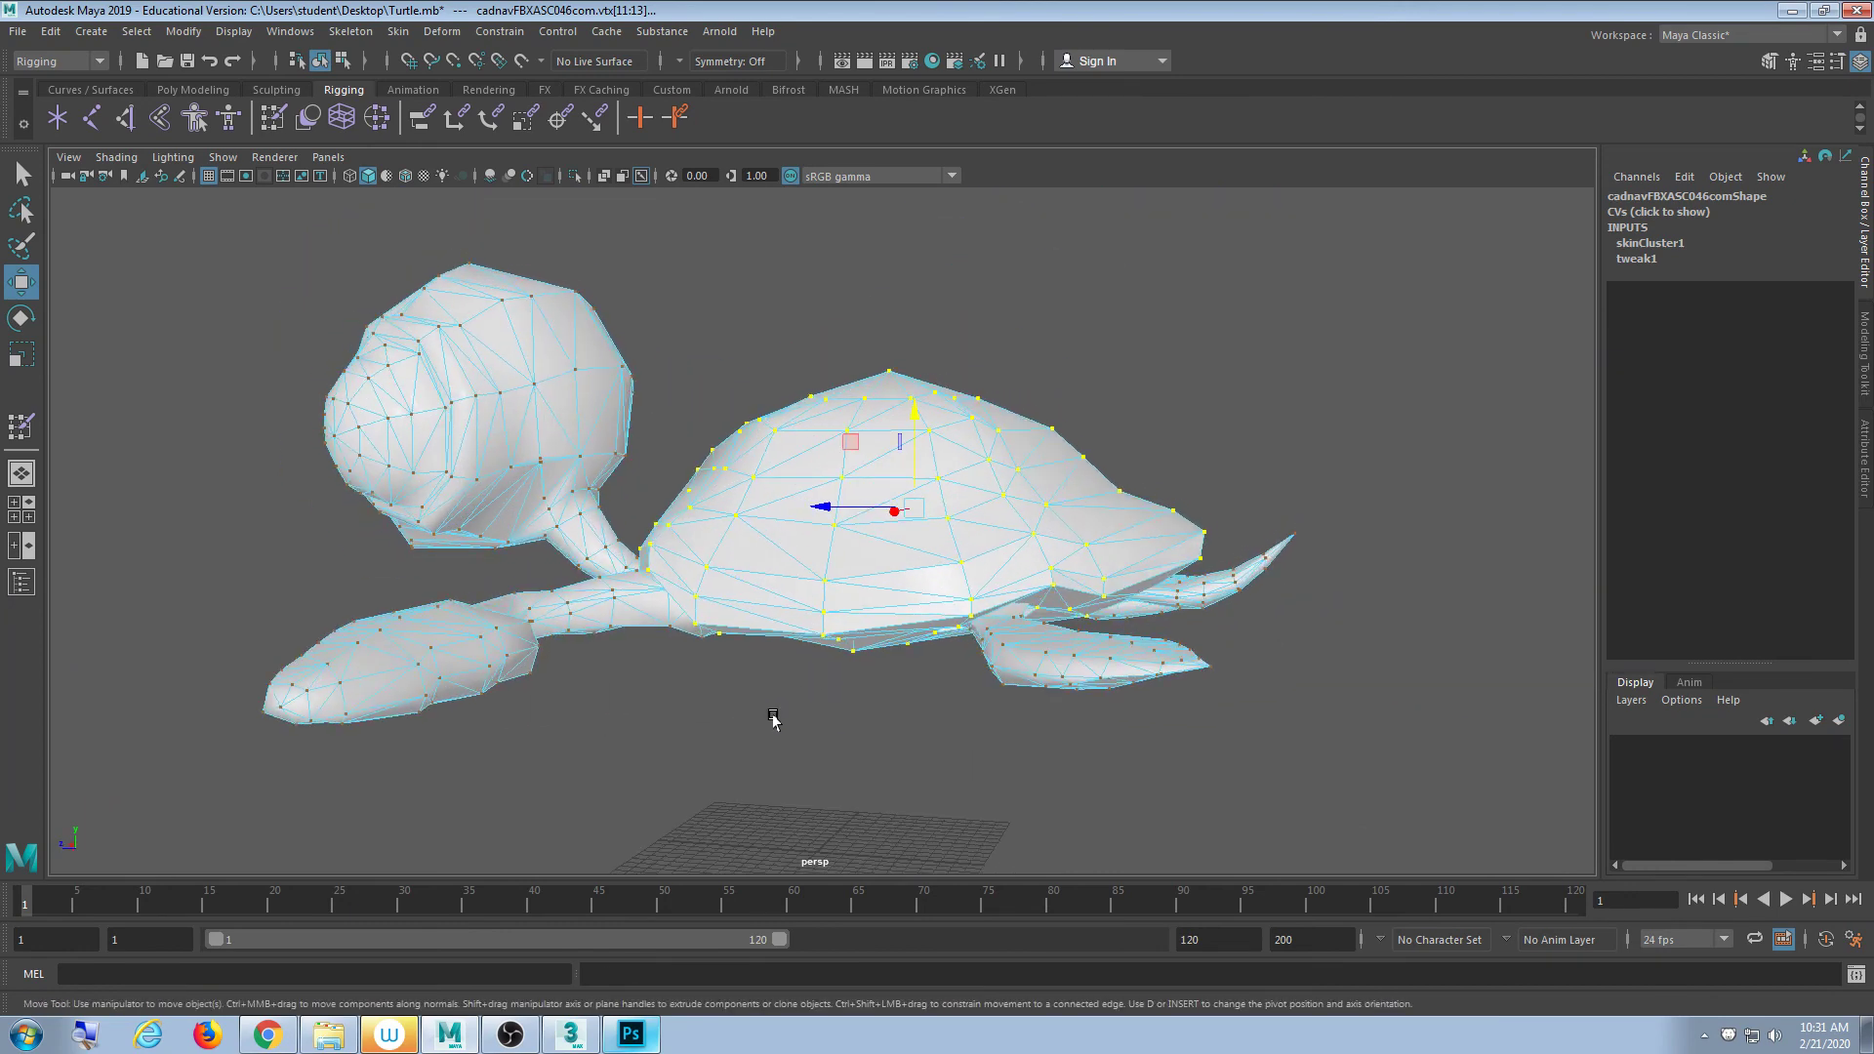
alt+middle_drag(773, 719, 770, 673)
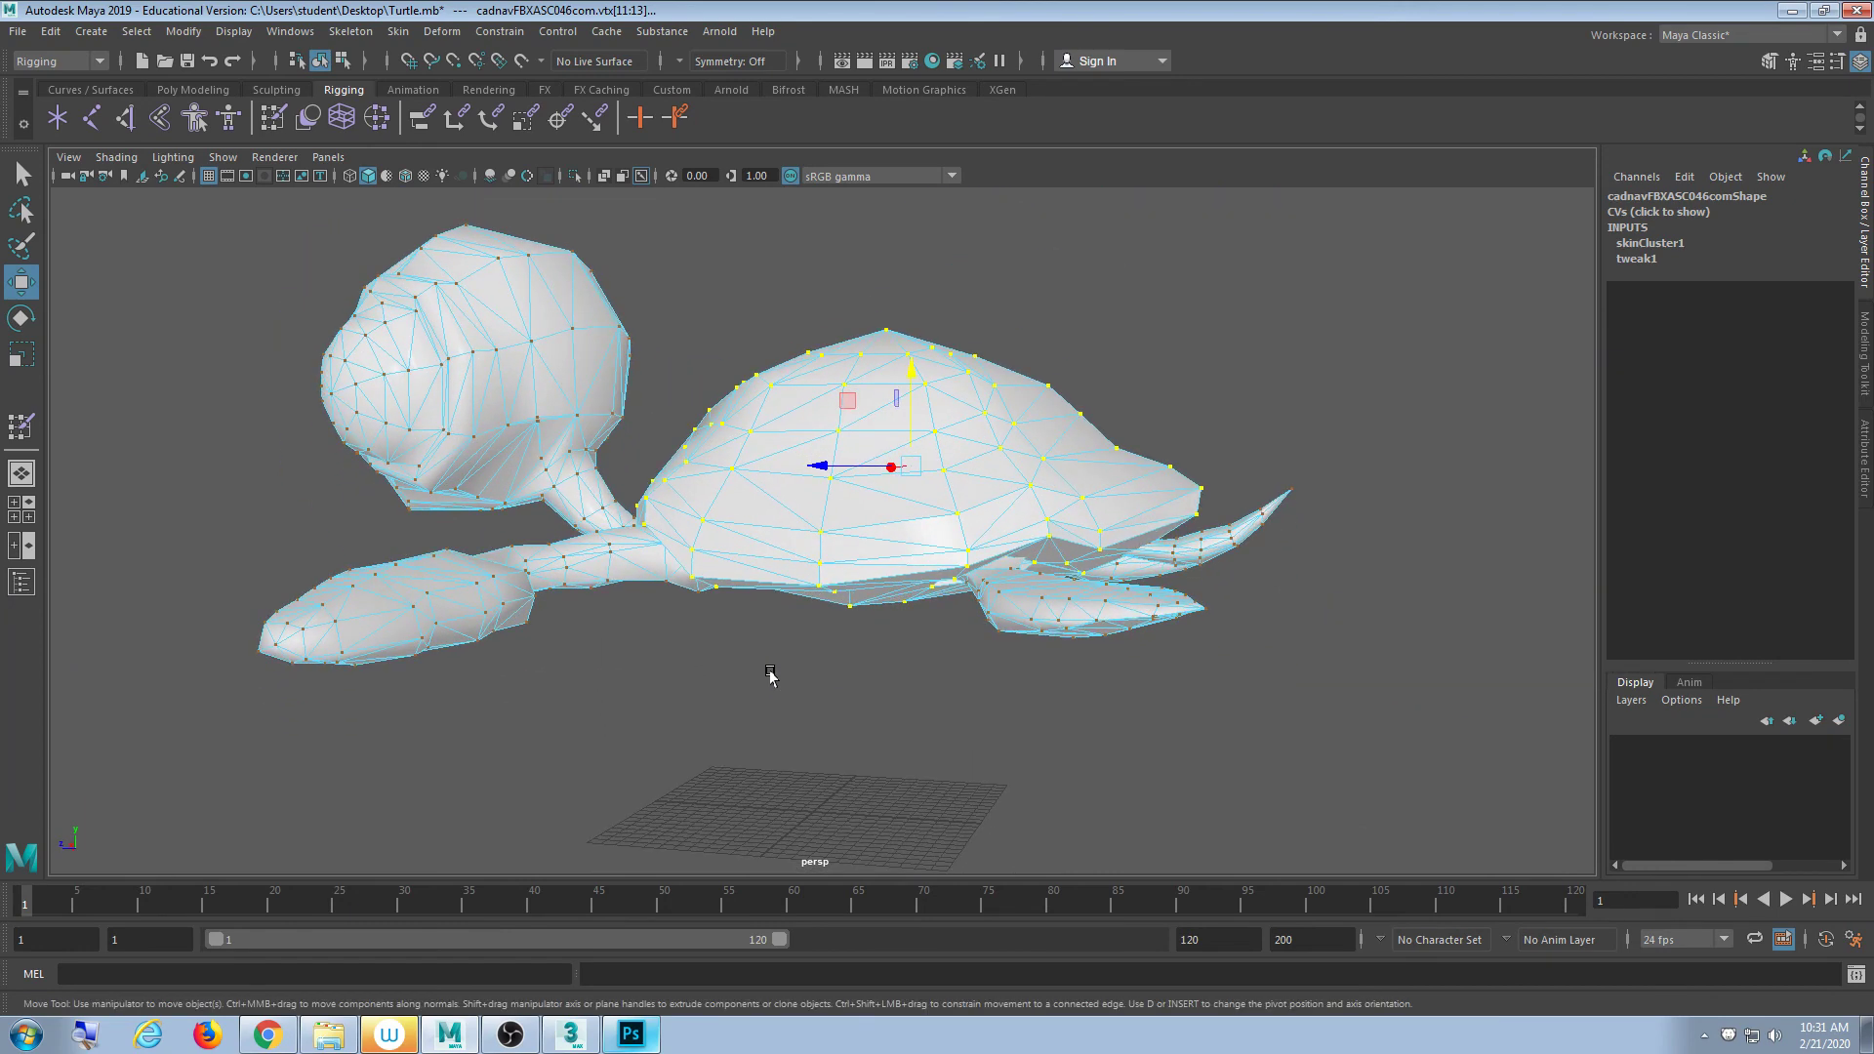
- Flood the selected shell vertices with Shell joint weight 1.0 using Paint Skin Weights
double_click(273, 119)
drag(475, 373, 474, 465)
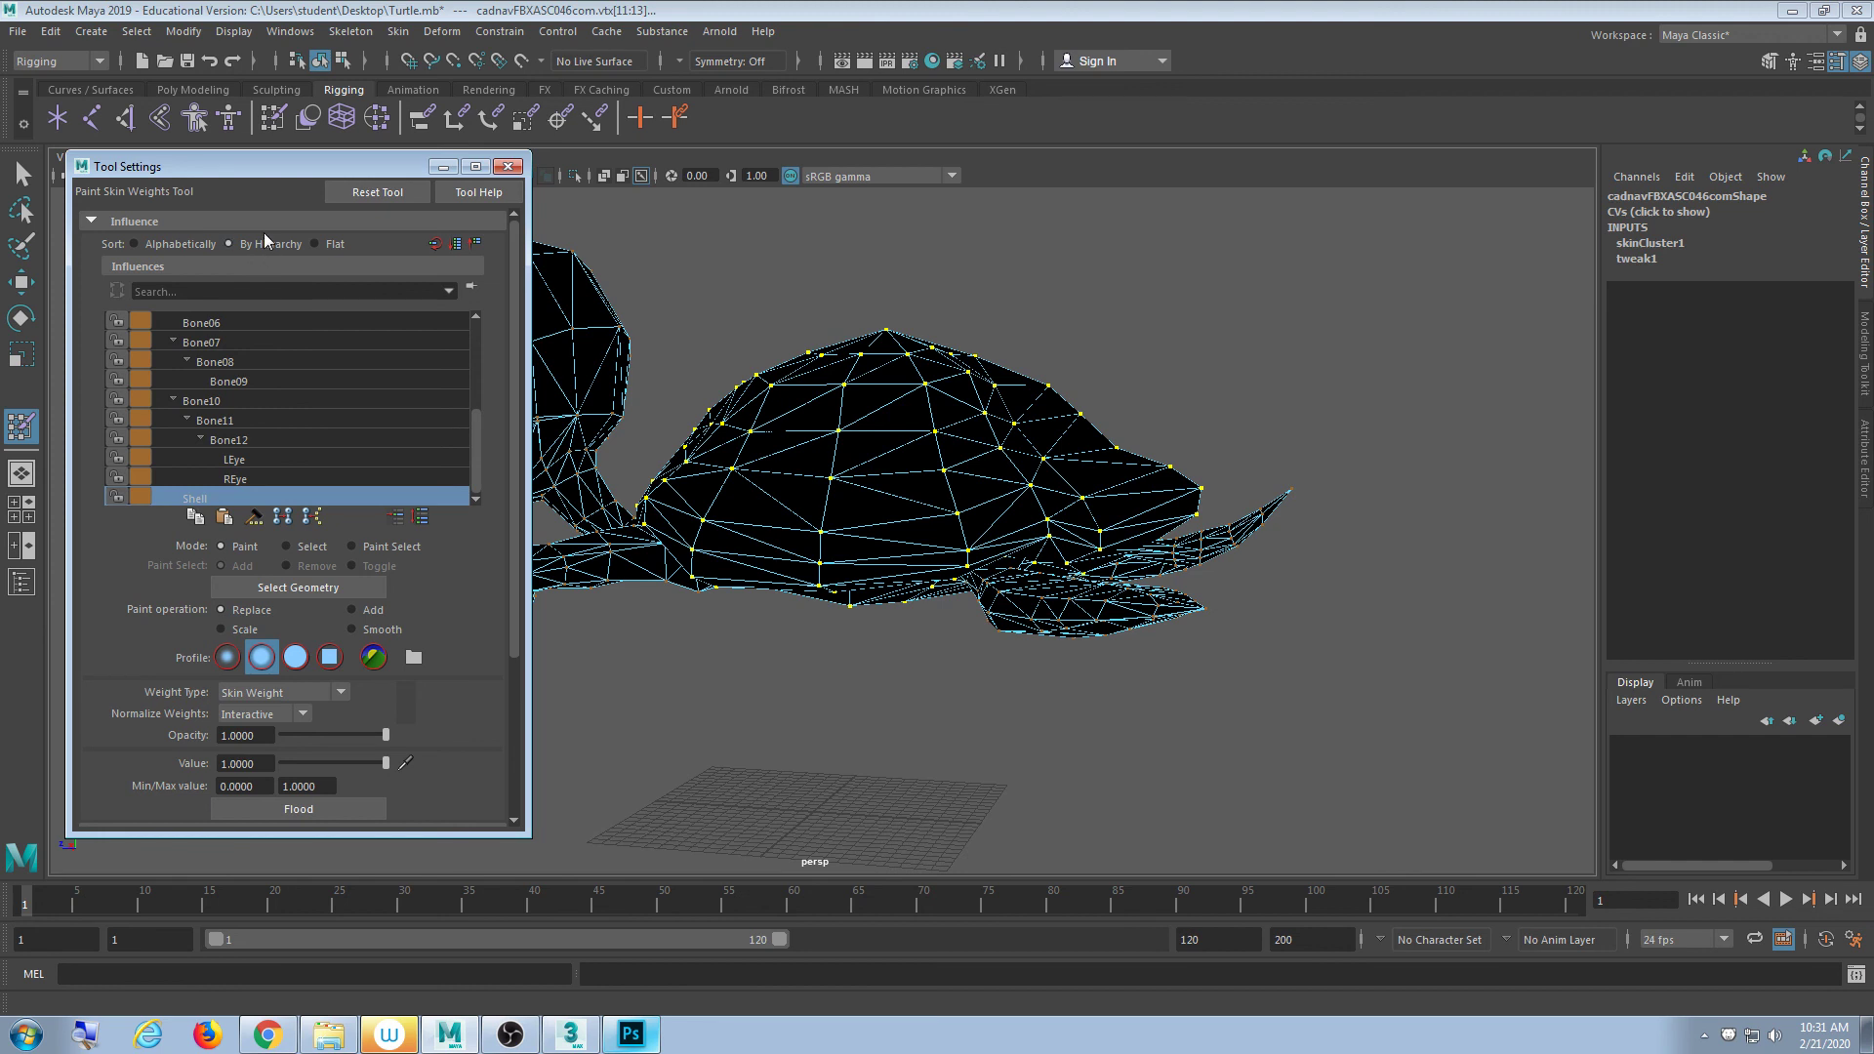
click(322, 810)
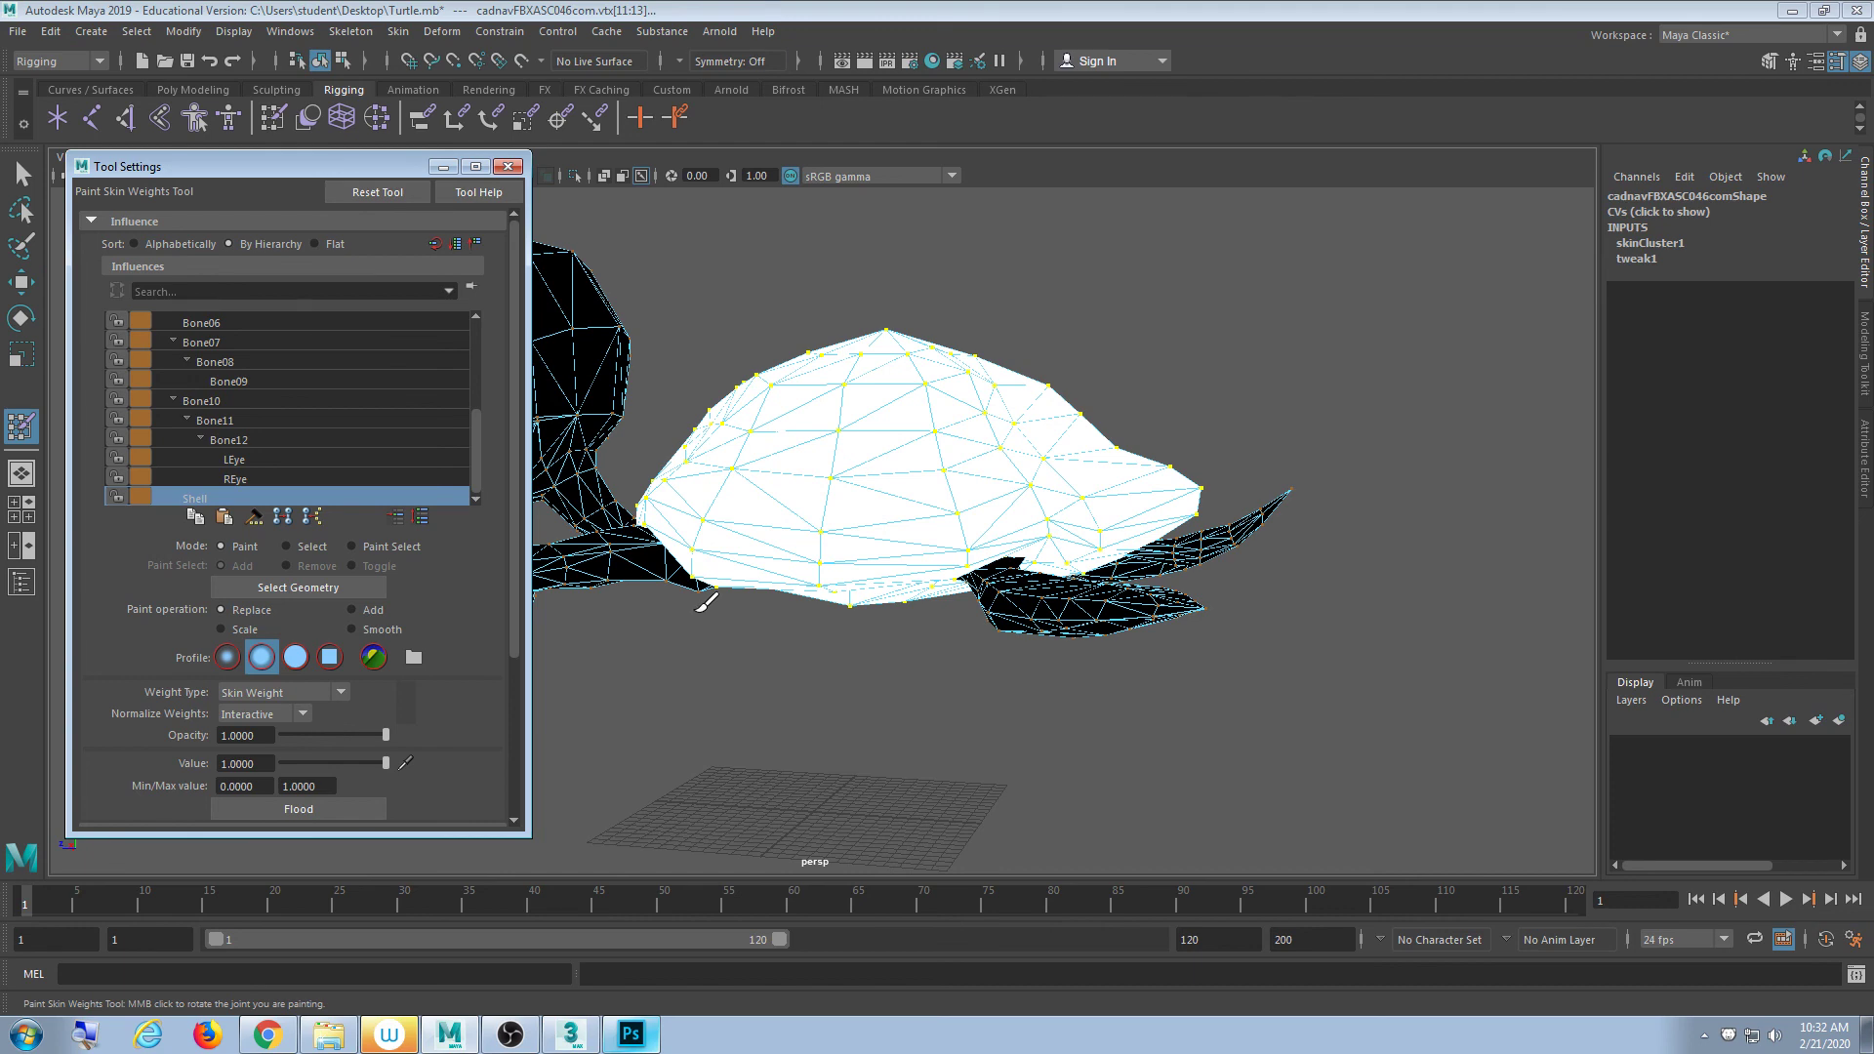
click(507, 167)
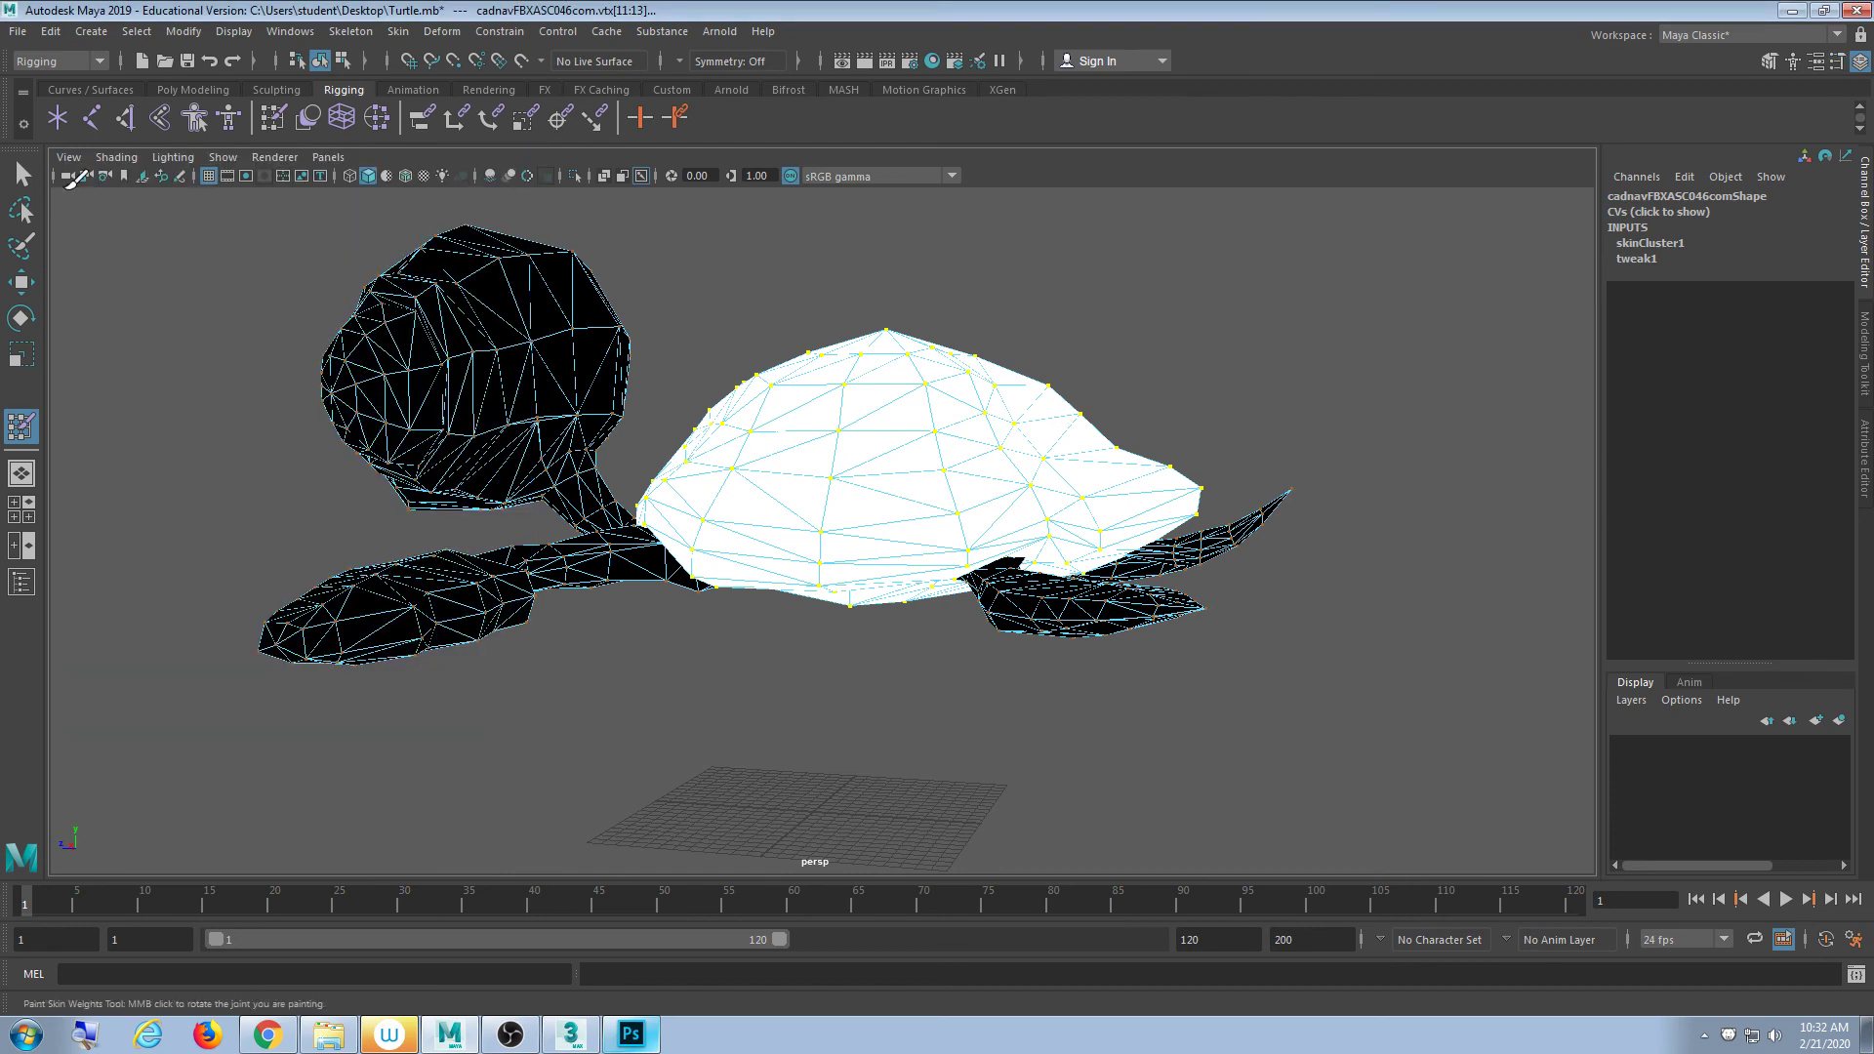
key(q)
alt+drag(790, 459, 742, 460)
- Deselect the shell vertices and turn on joint display in the viewport
click(711, 325)
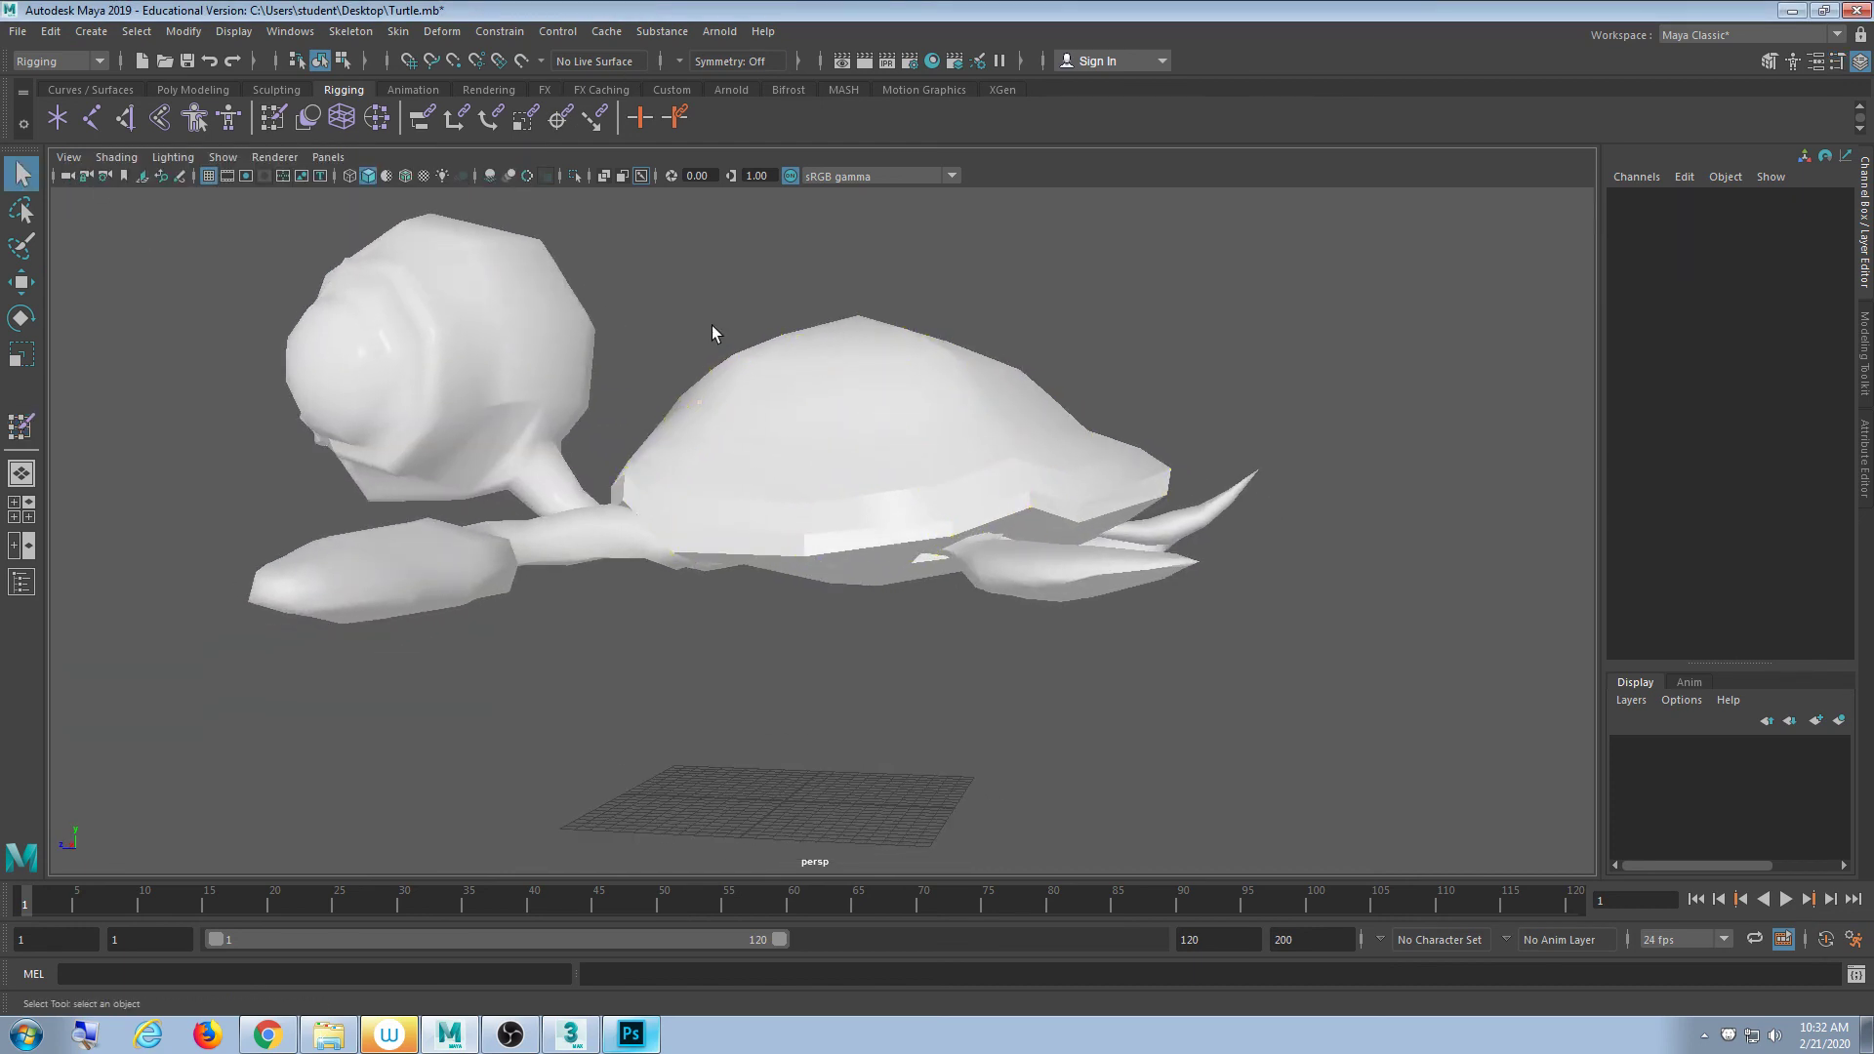
alt+drag(712, 325, 746, 381)
click(223, 157)
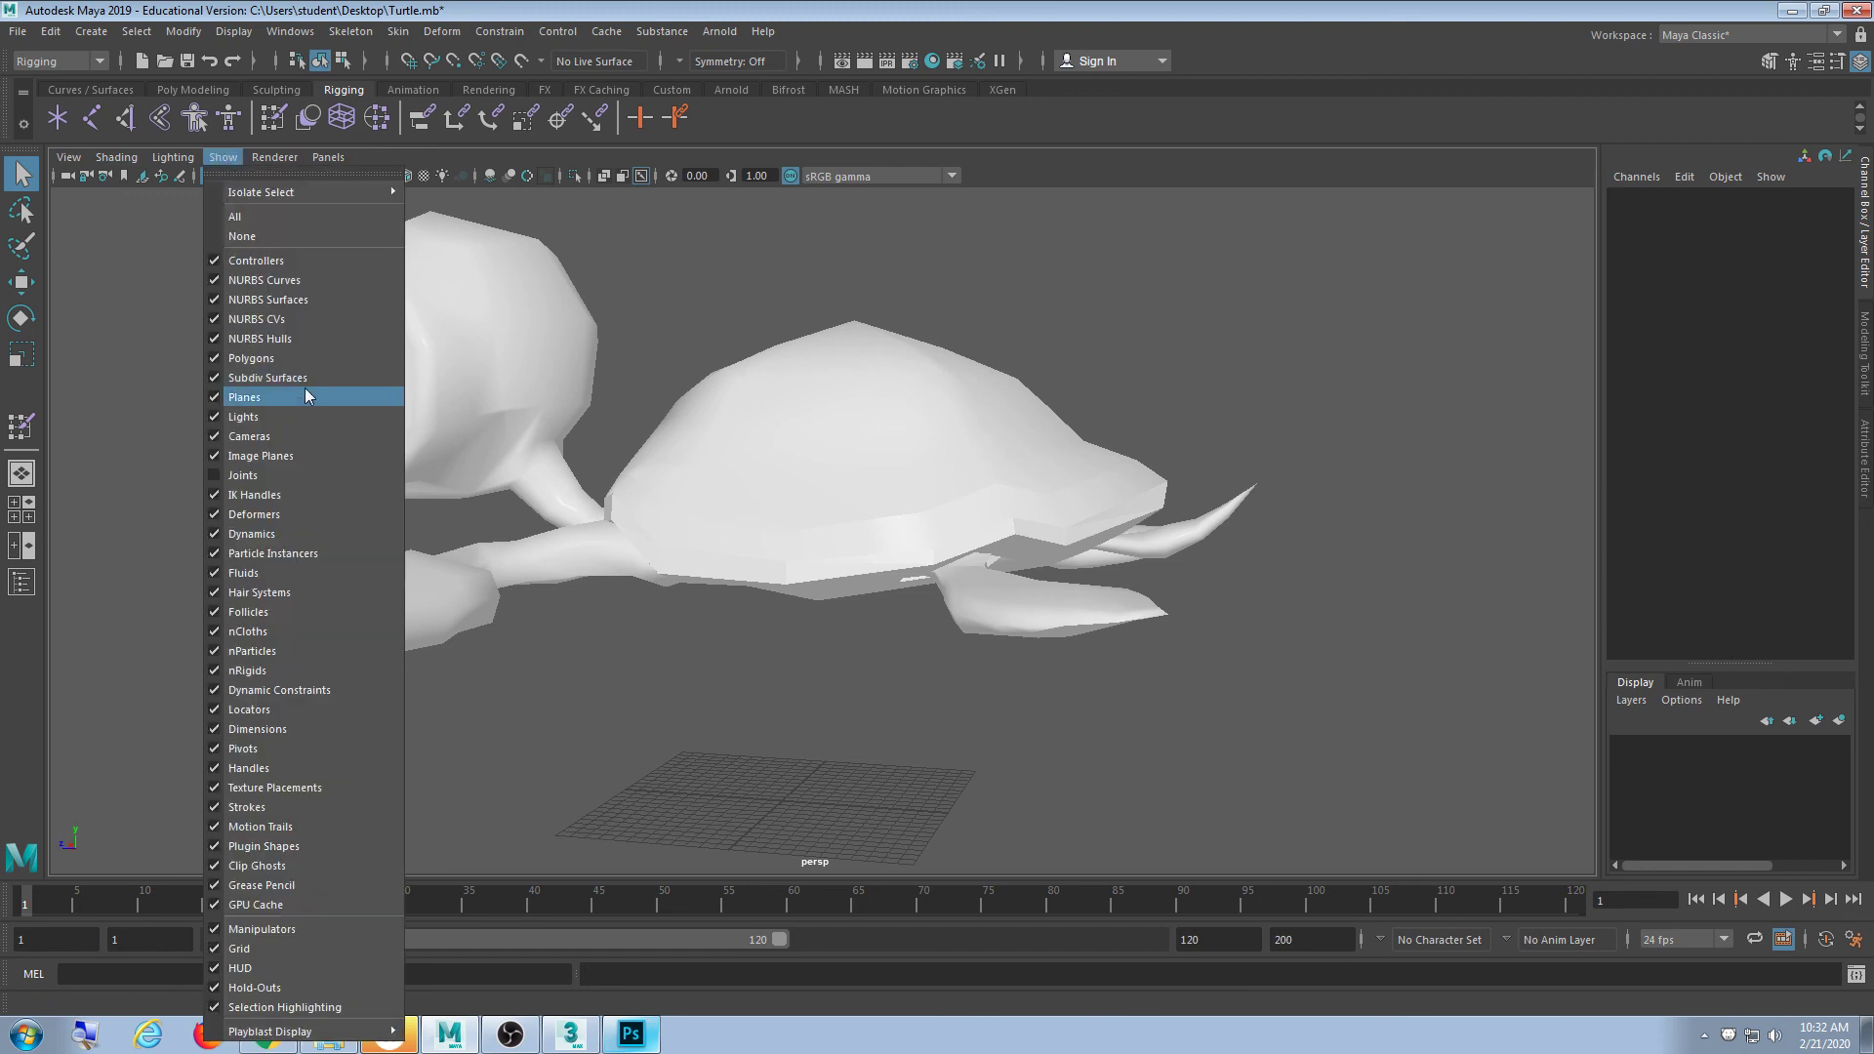
click(272, 475)
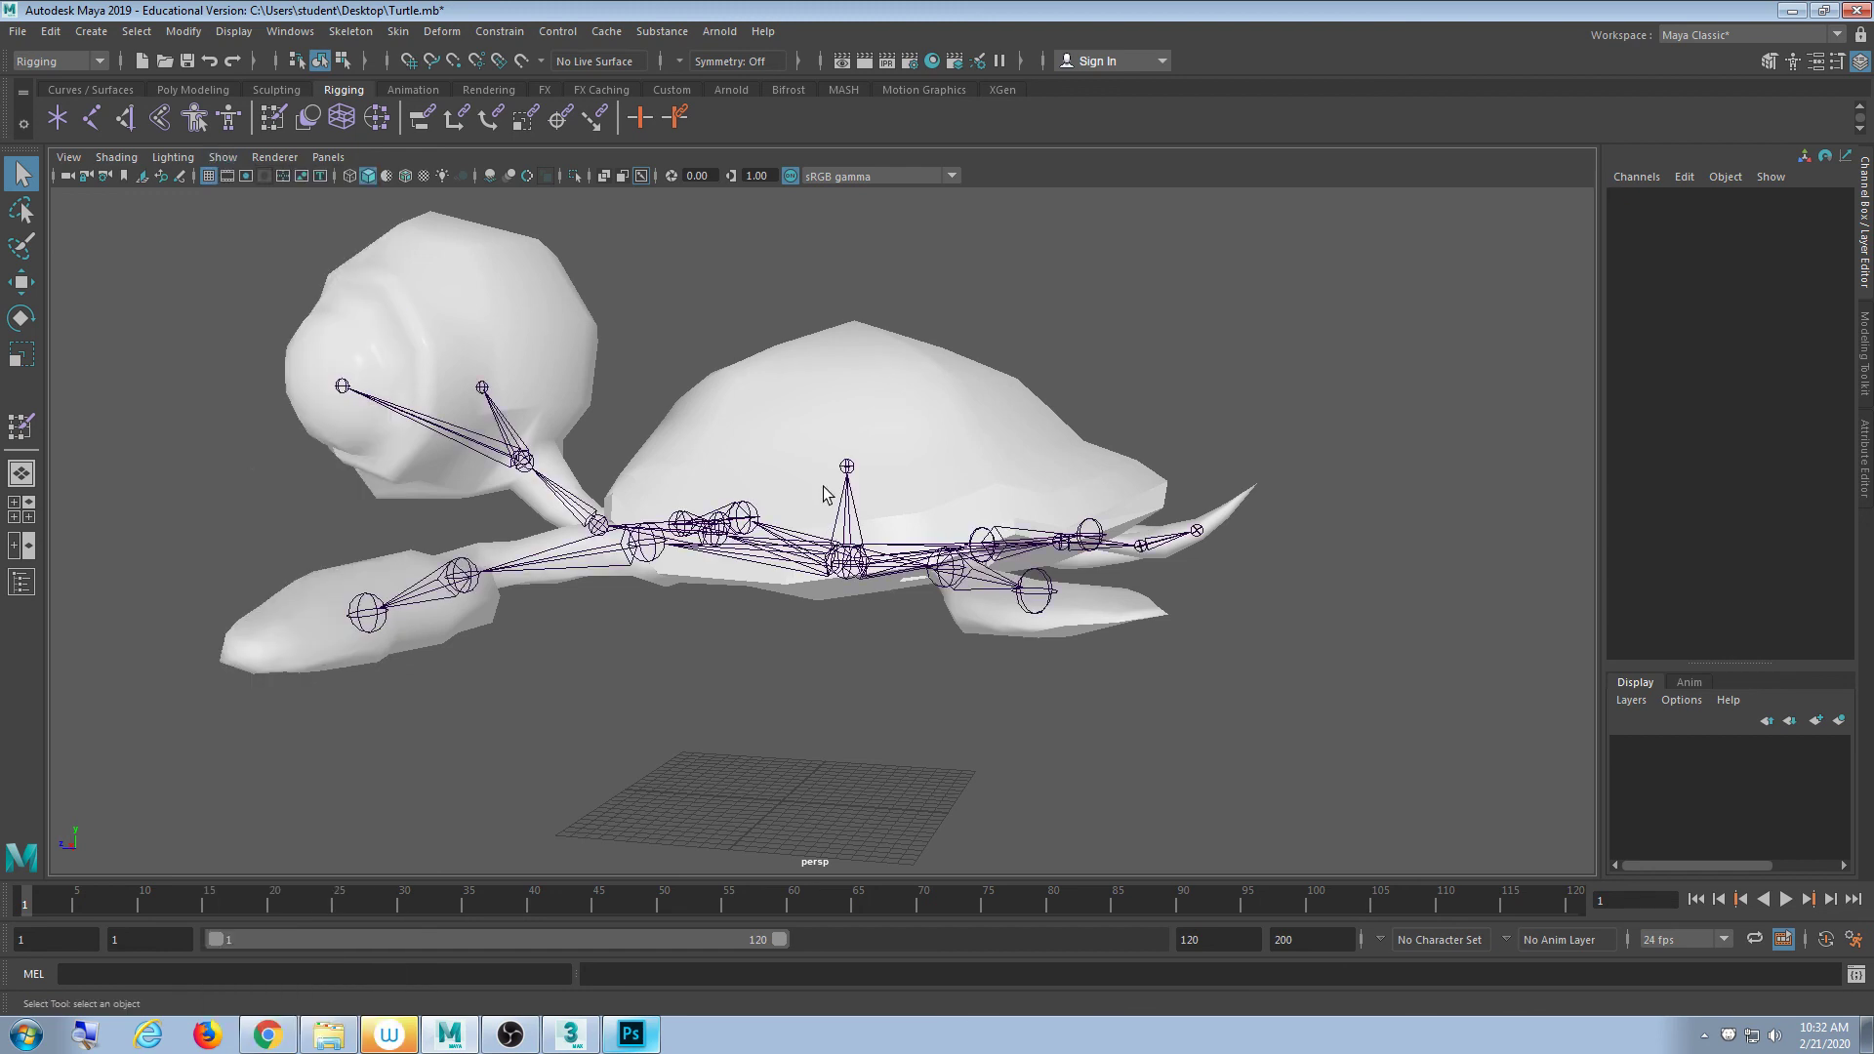
- Select the Shell joint and move it upward to confirm the whole shell lifts with it
click(850, 476)
scroll(932, 551, down, 4)
alt+middle_drag(927, 549, 886, 597)
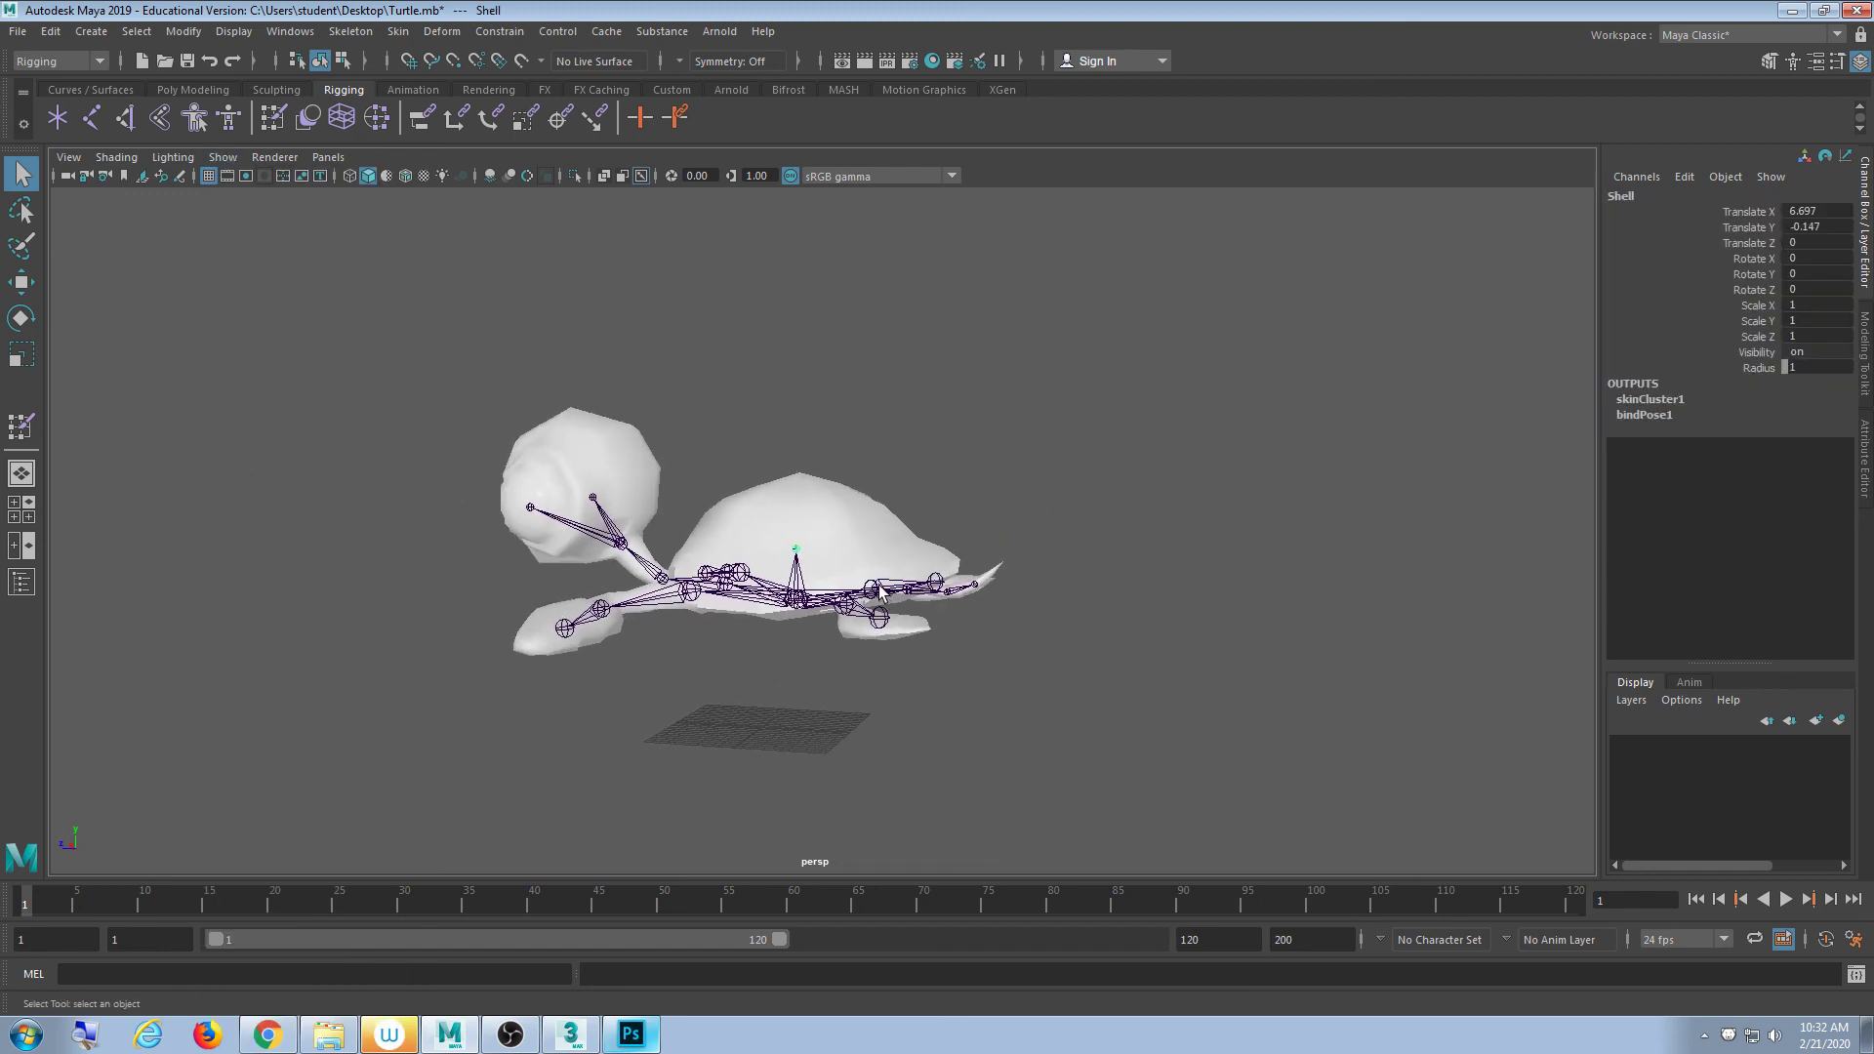
key(w)
drag(795, 466, 795, 410)
alt+drag(814, 527, 770, 607)
scroll(783, 604, up, 5)
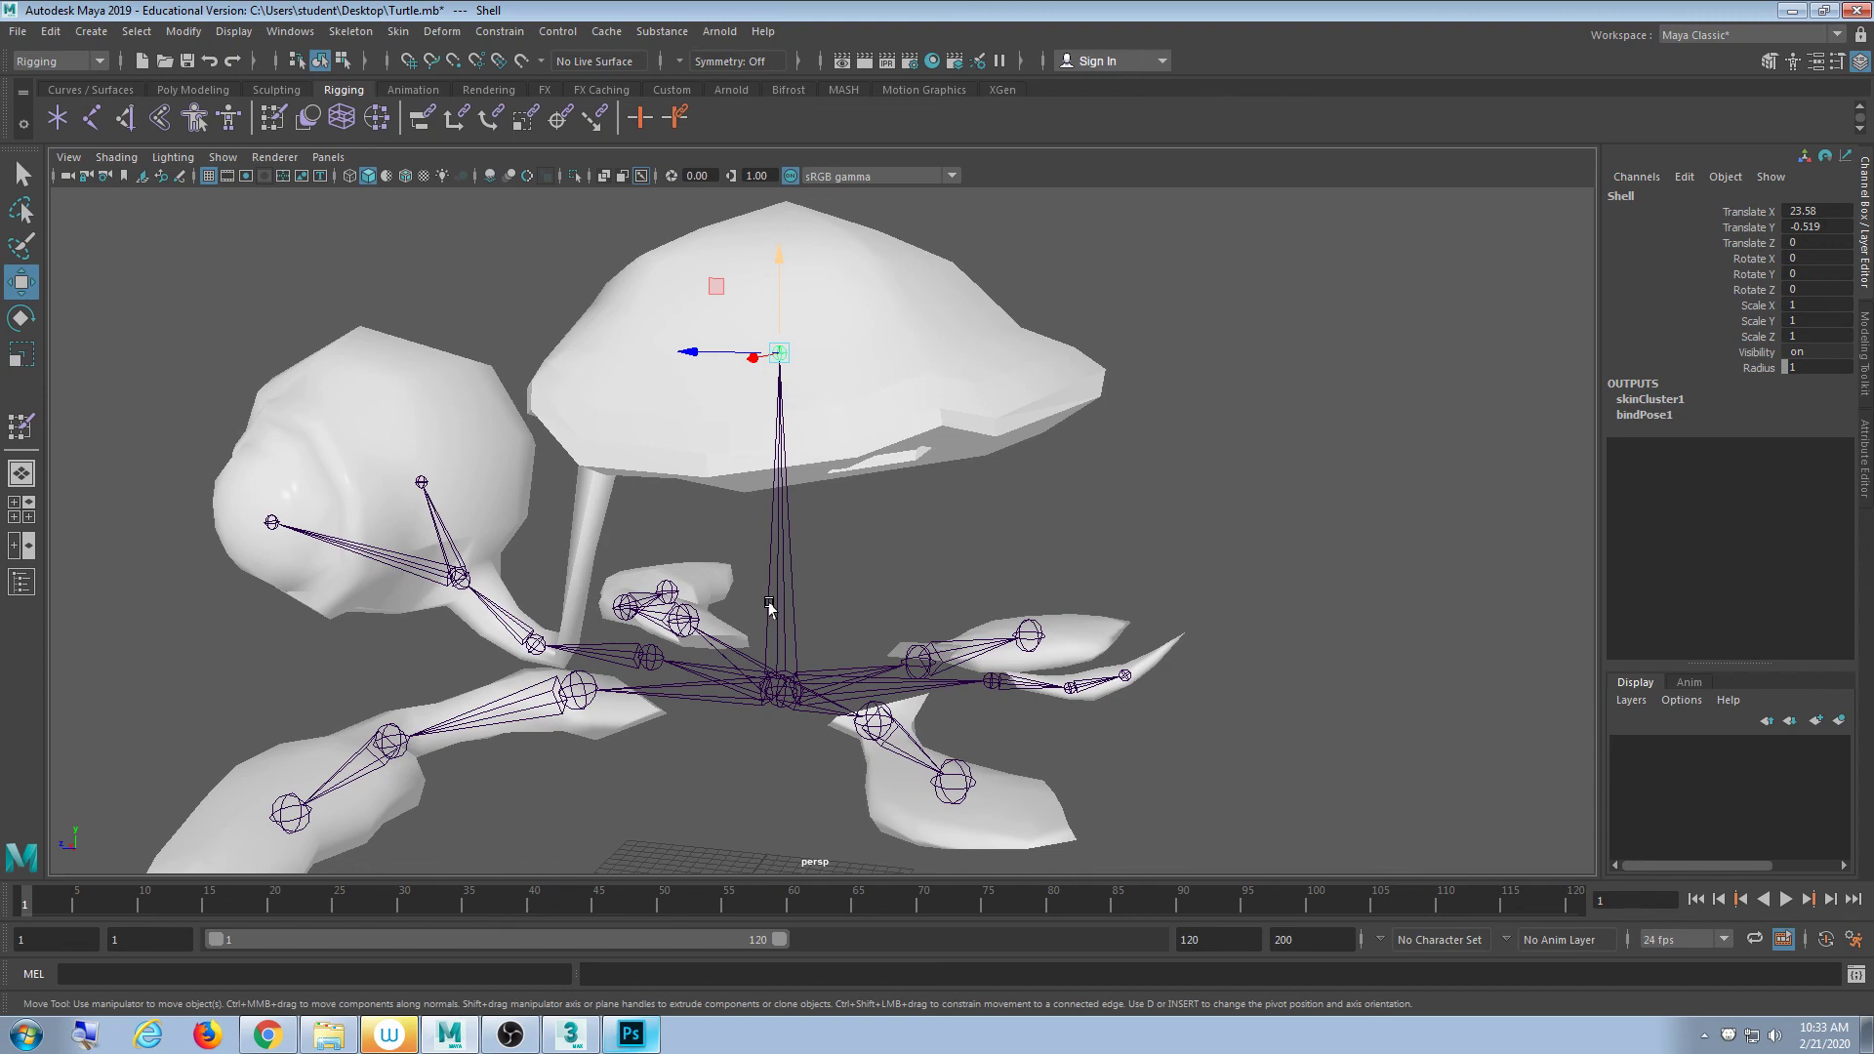
- Orbit beneath the turtle rig and select the turtle body mesh rather than the Shell joint
scroll(724, 563, down, 3)
alt+middle_drag(801, 439, 882, 304)
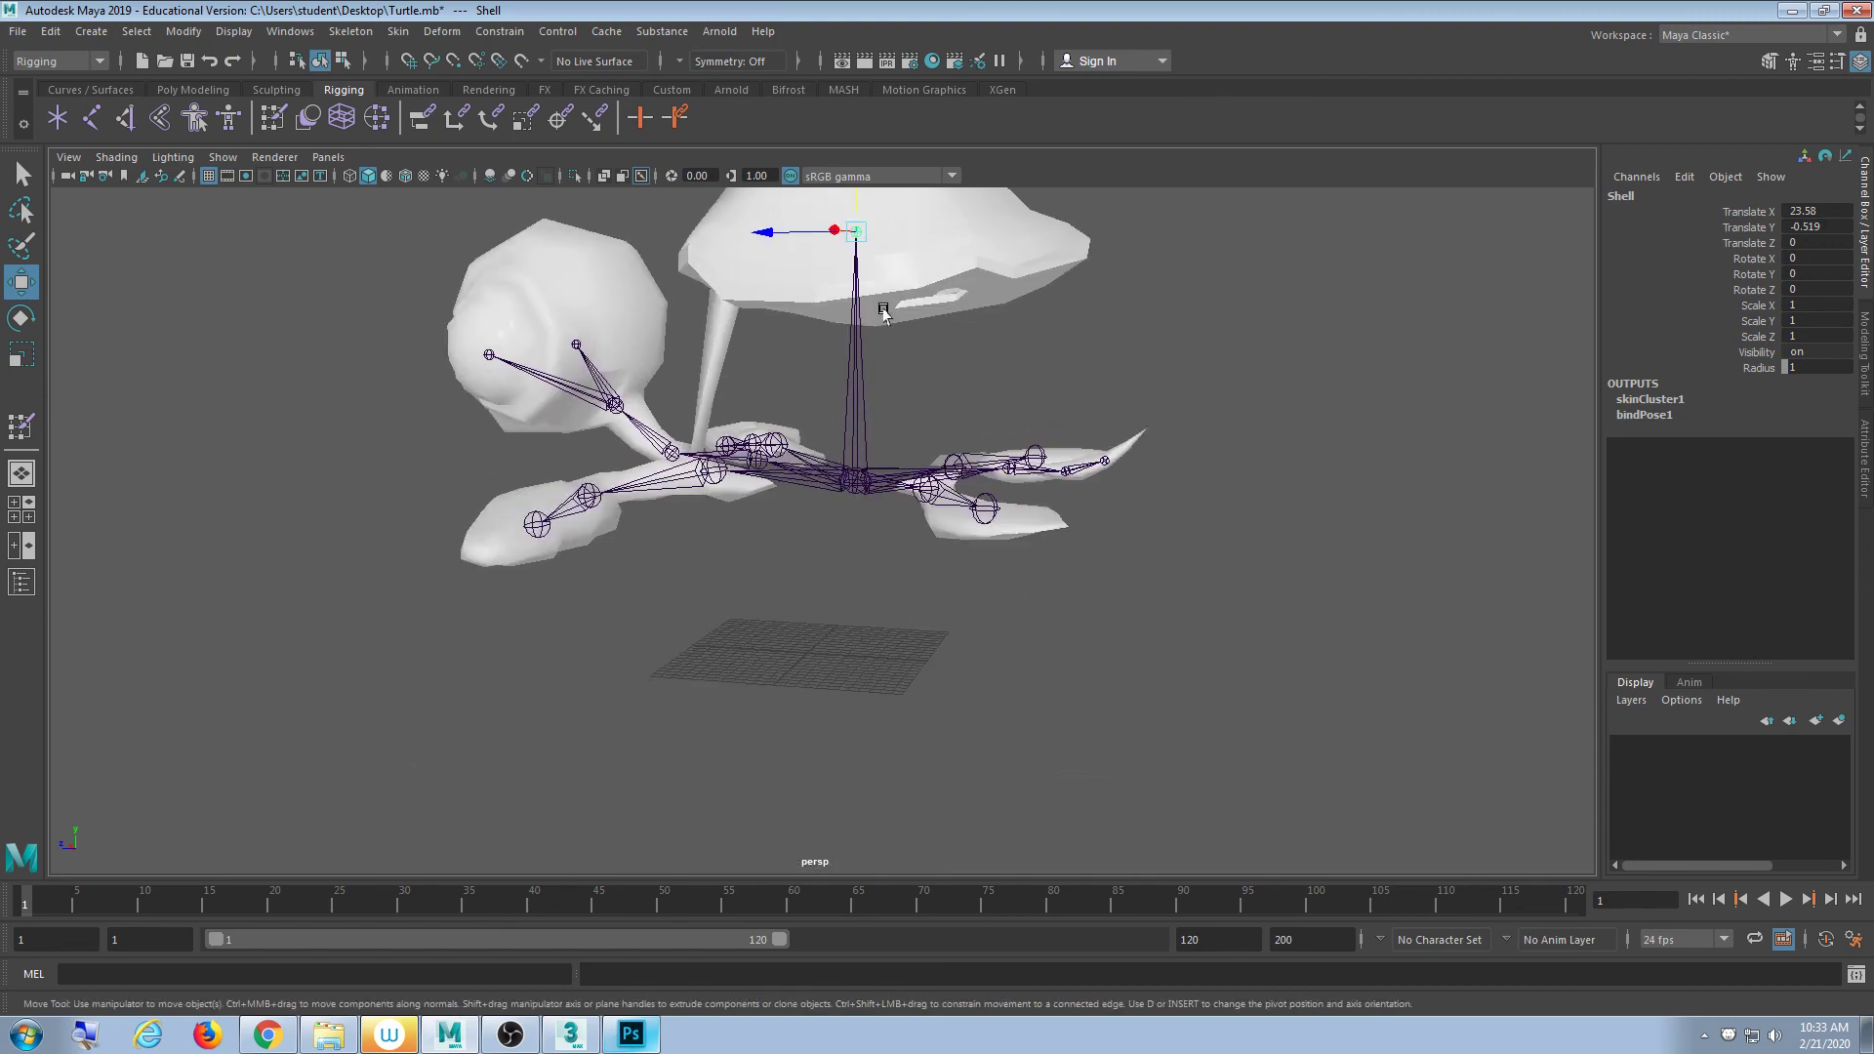
alt+drag(845, 501, 778, 547)
scroll(639, 598, up, 5)
alt+middle_drag(639, 598, 752, 576)
click(734, 487)
alt+drag(736, 488, 694, 518)
scroll(735, 498, up, 5)
- Switch the turtle mesh to vertex mode and select the first flipper's inner-corner and bottom-edge vertices
scroll(677, 552, up, 4)
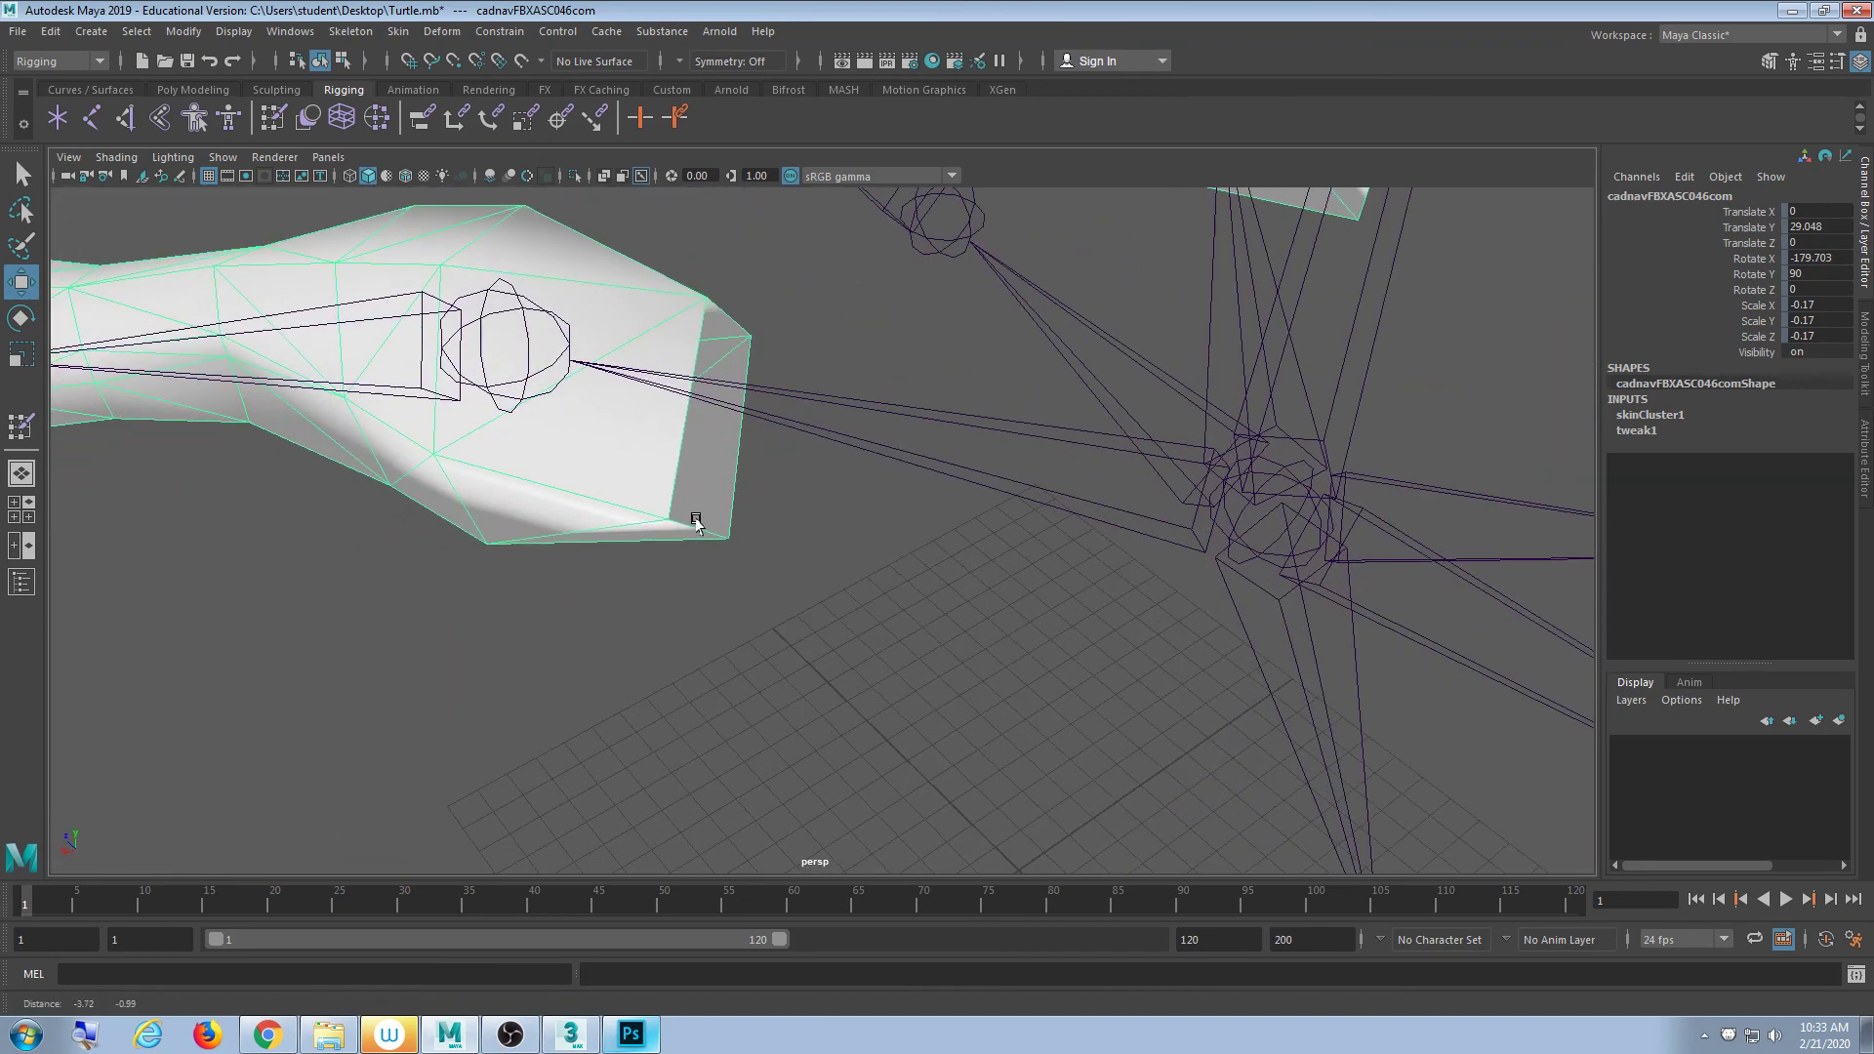
key(F9)
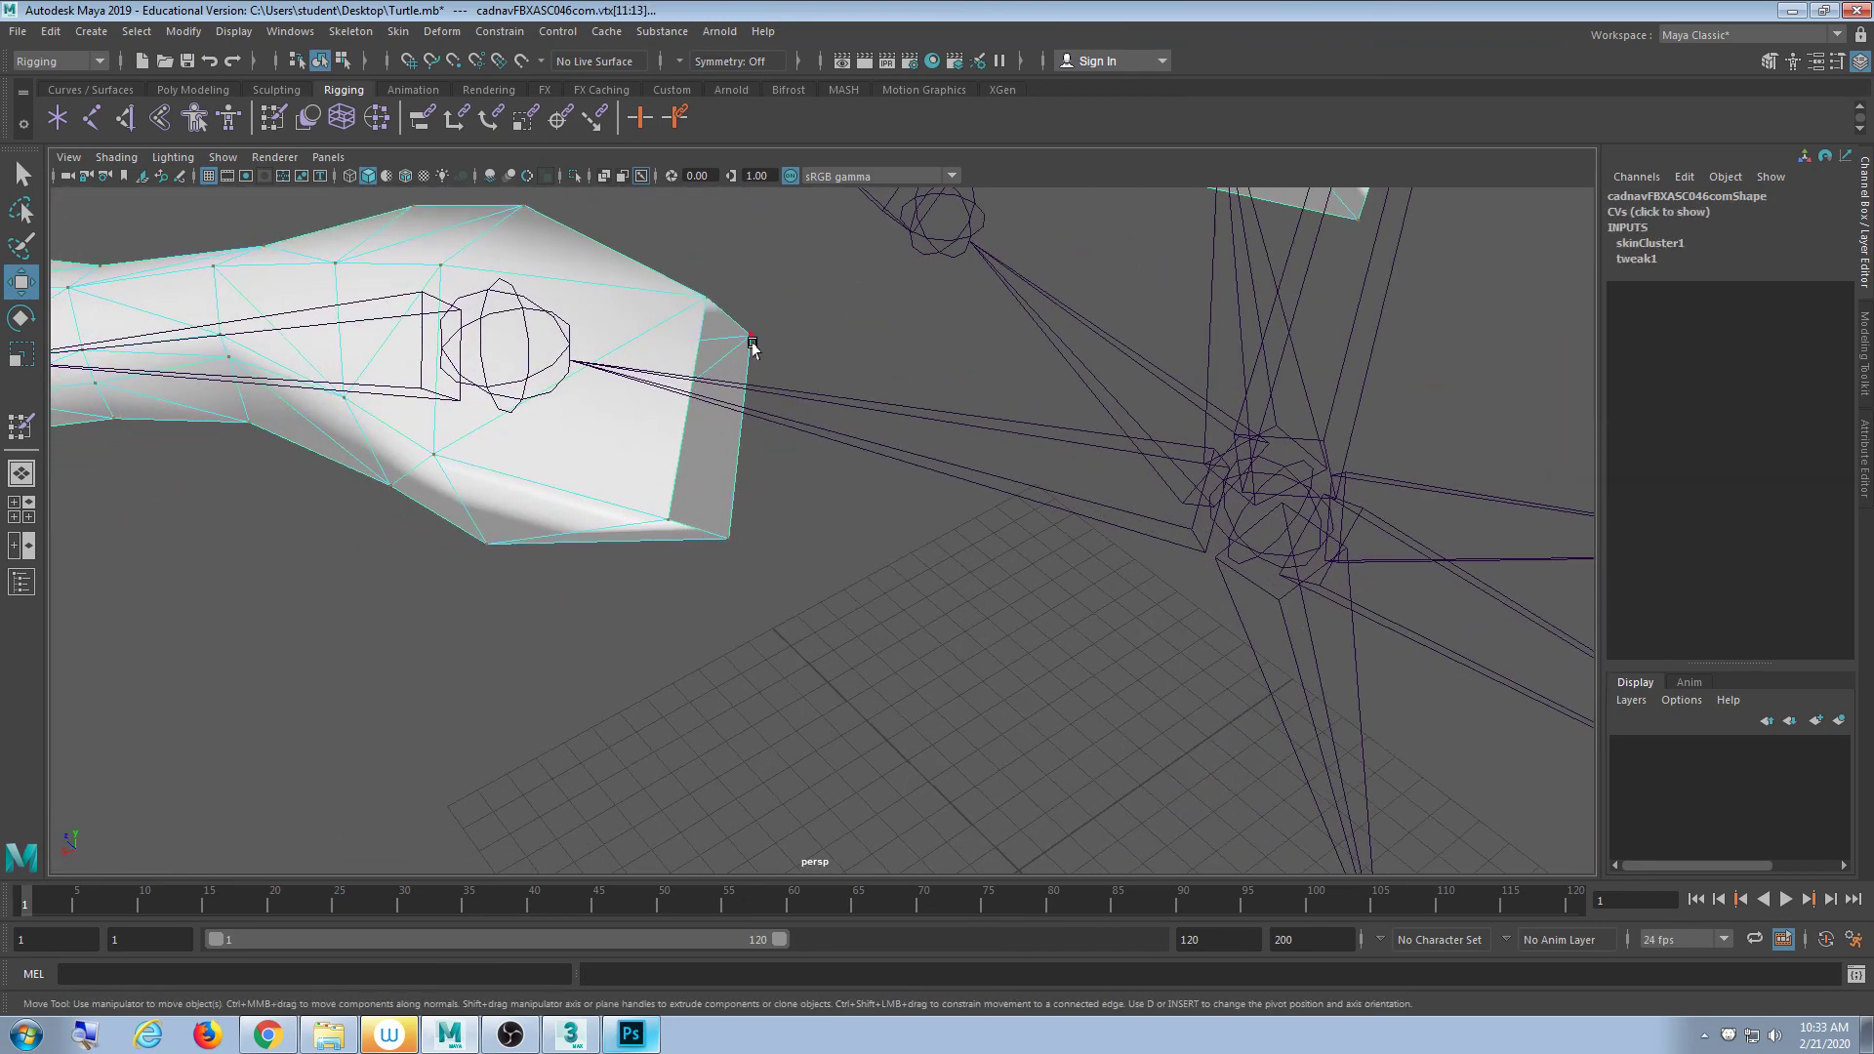
click(751, 338)
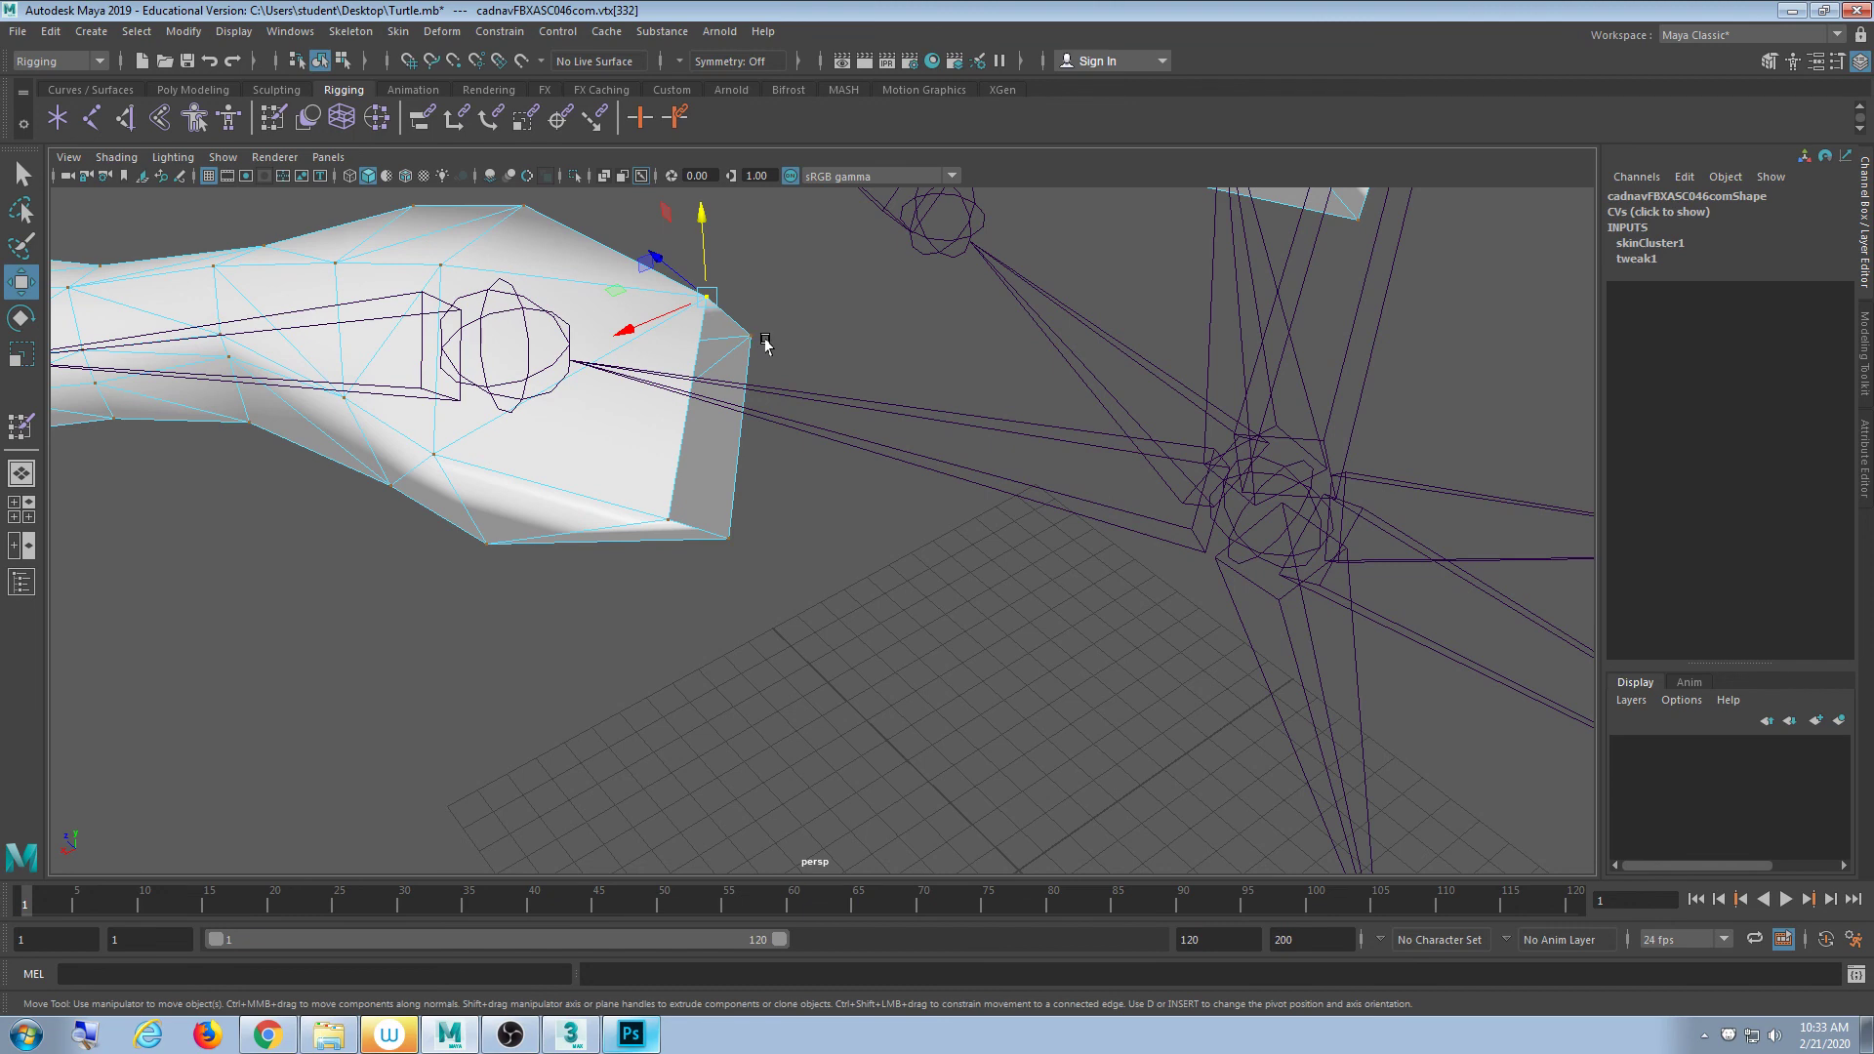
shift+click(728, 538)
shift+click(669, 521)
- Add the lower flipper's corner vertices and the left tip vertex to the selection
scroll(1040, 548, down, 3)
alt+drag(1041, 548, 1112, 405)
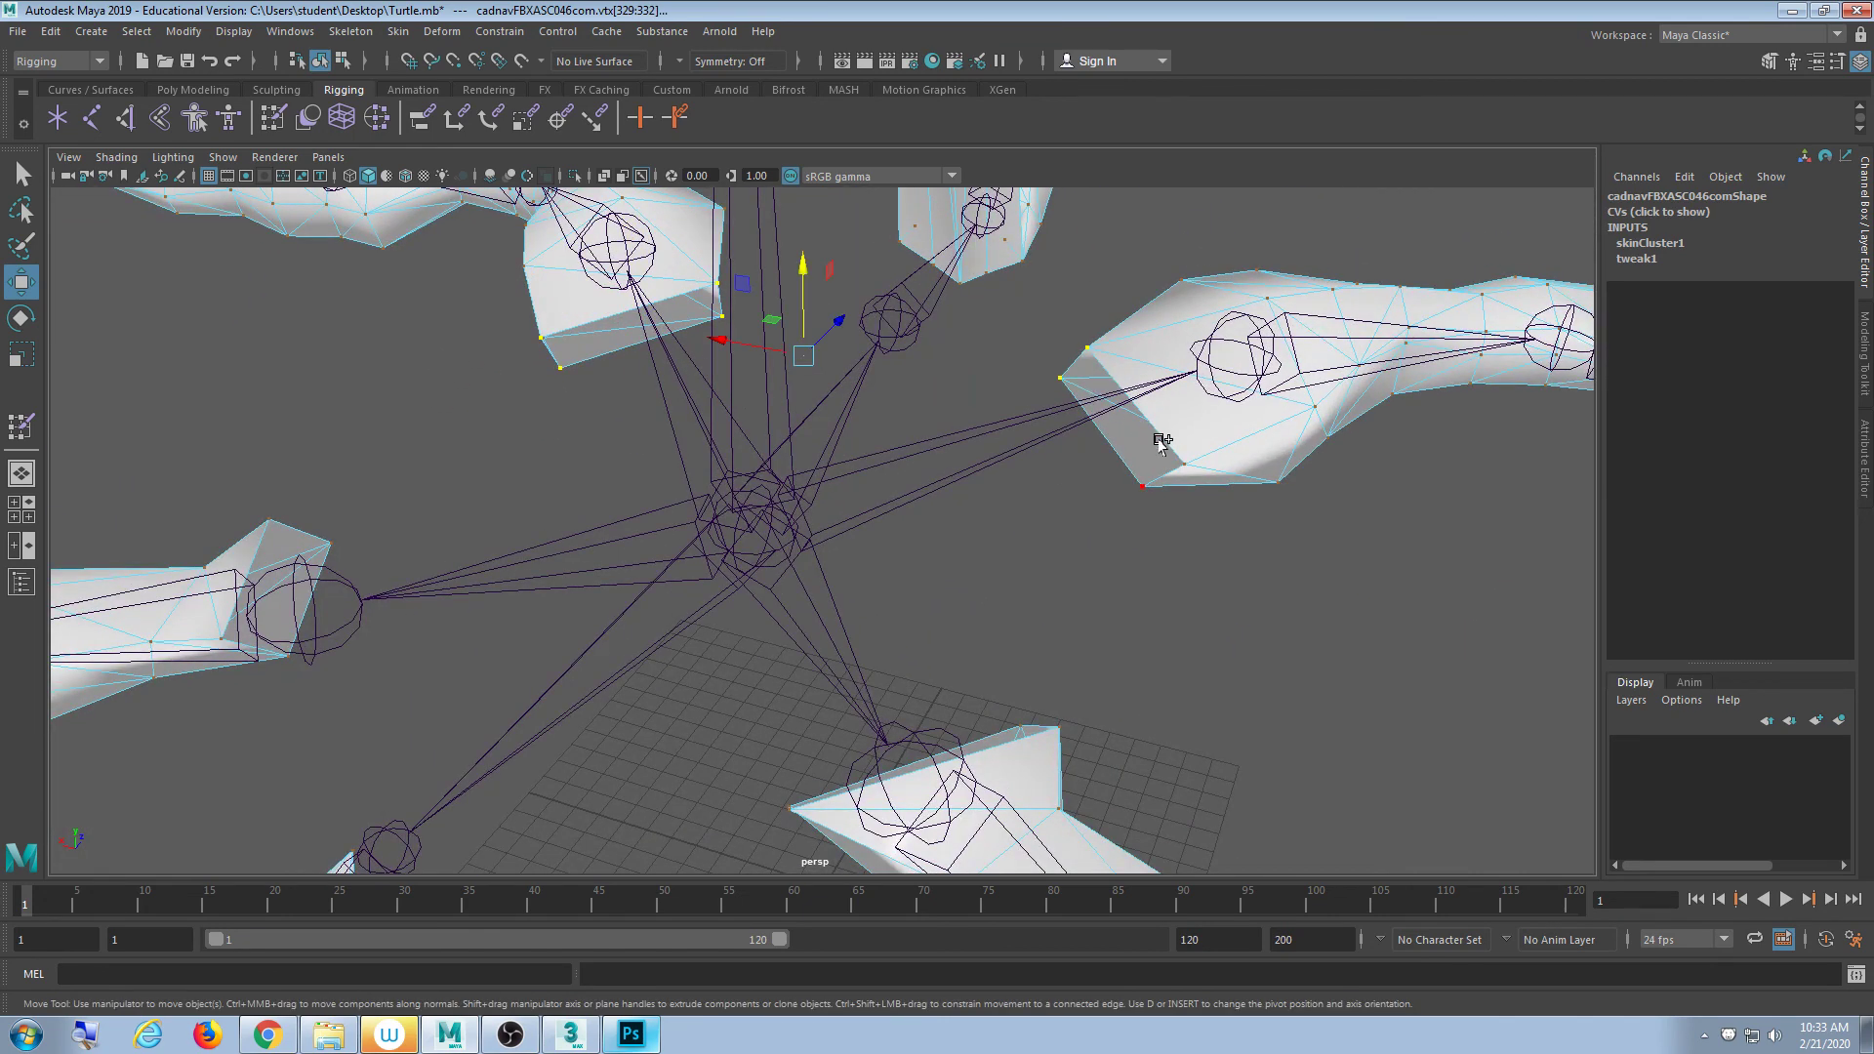
shift+click(1142, 486)
alt+drag(1142, 499, 1076, 535)
shift+click(1074, 534)
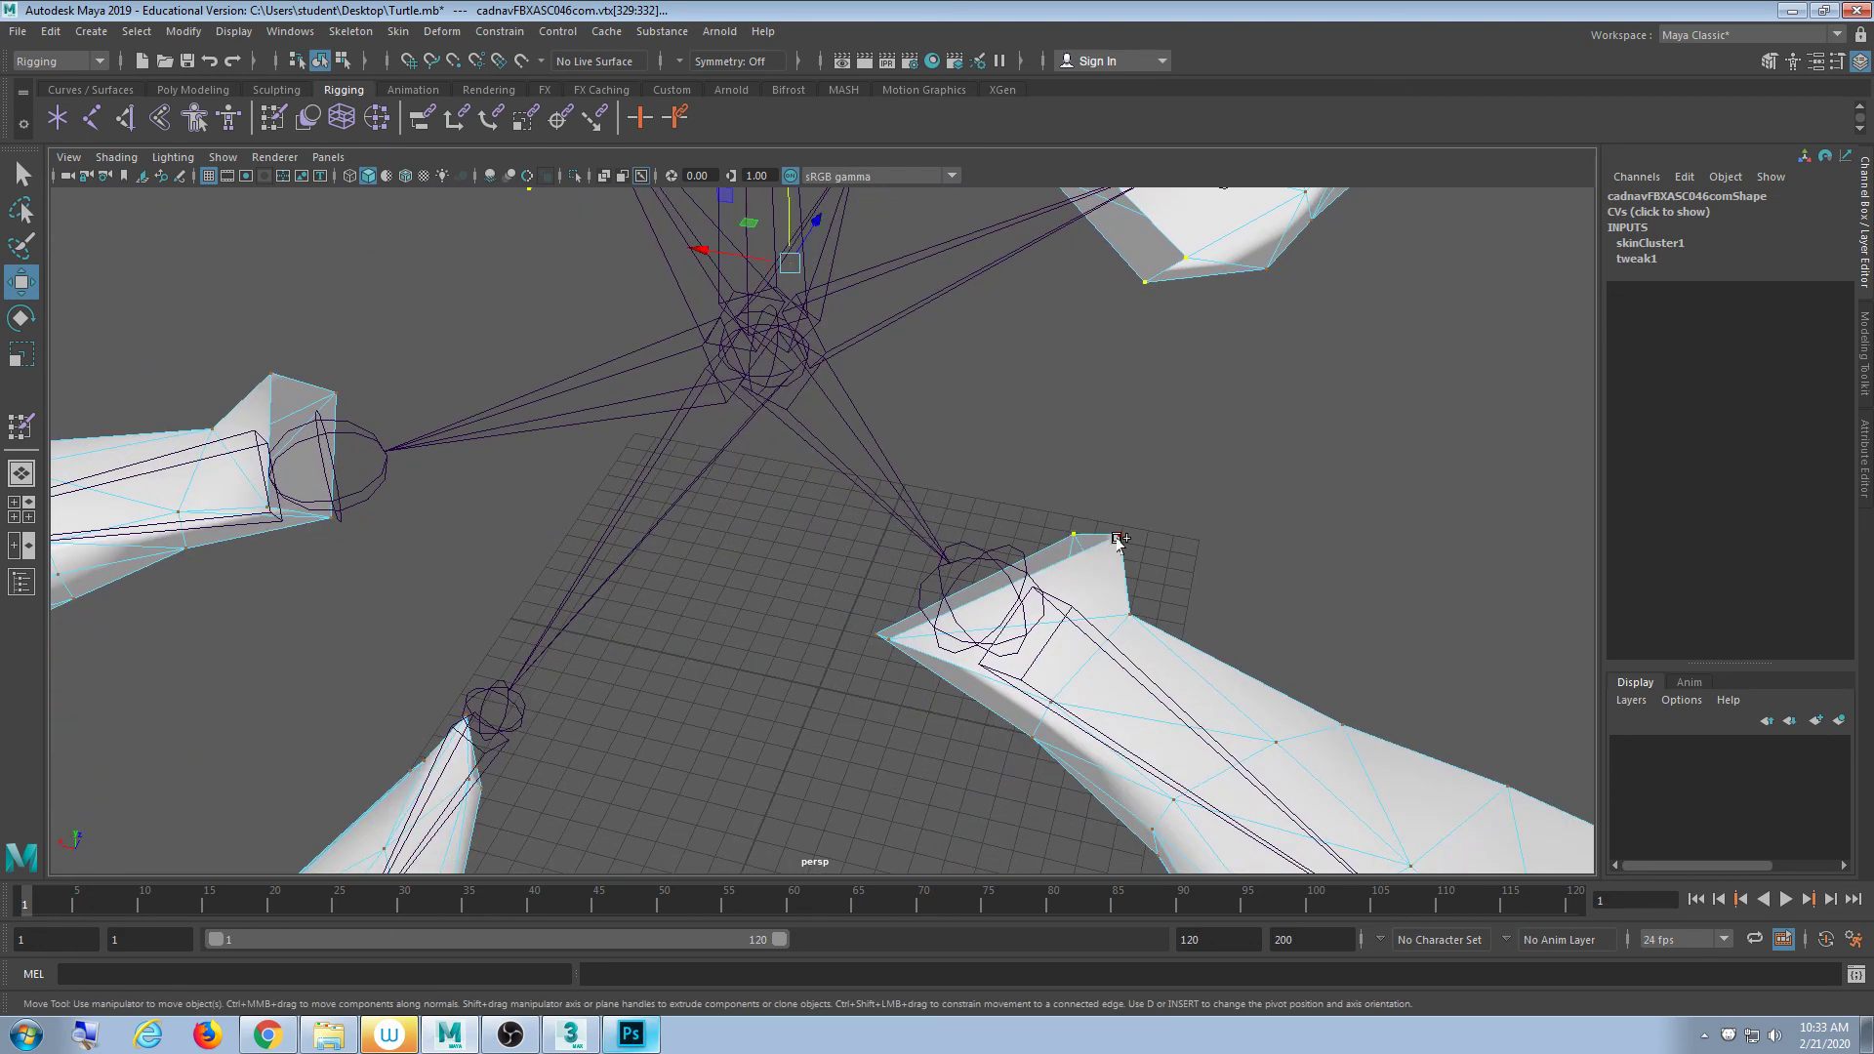
shift+click(1119, 535)
shift+click(881, 636)
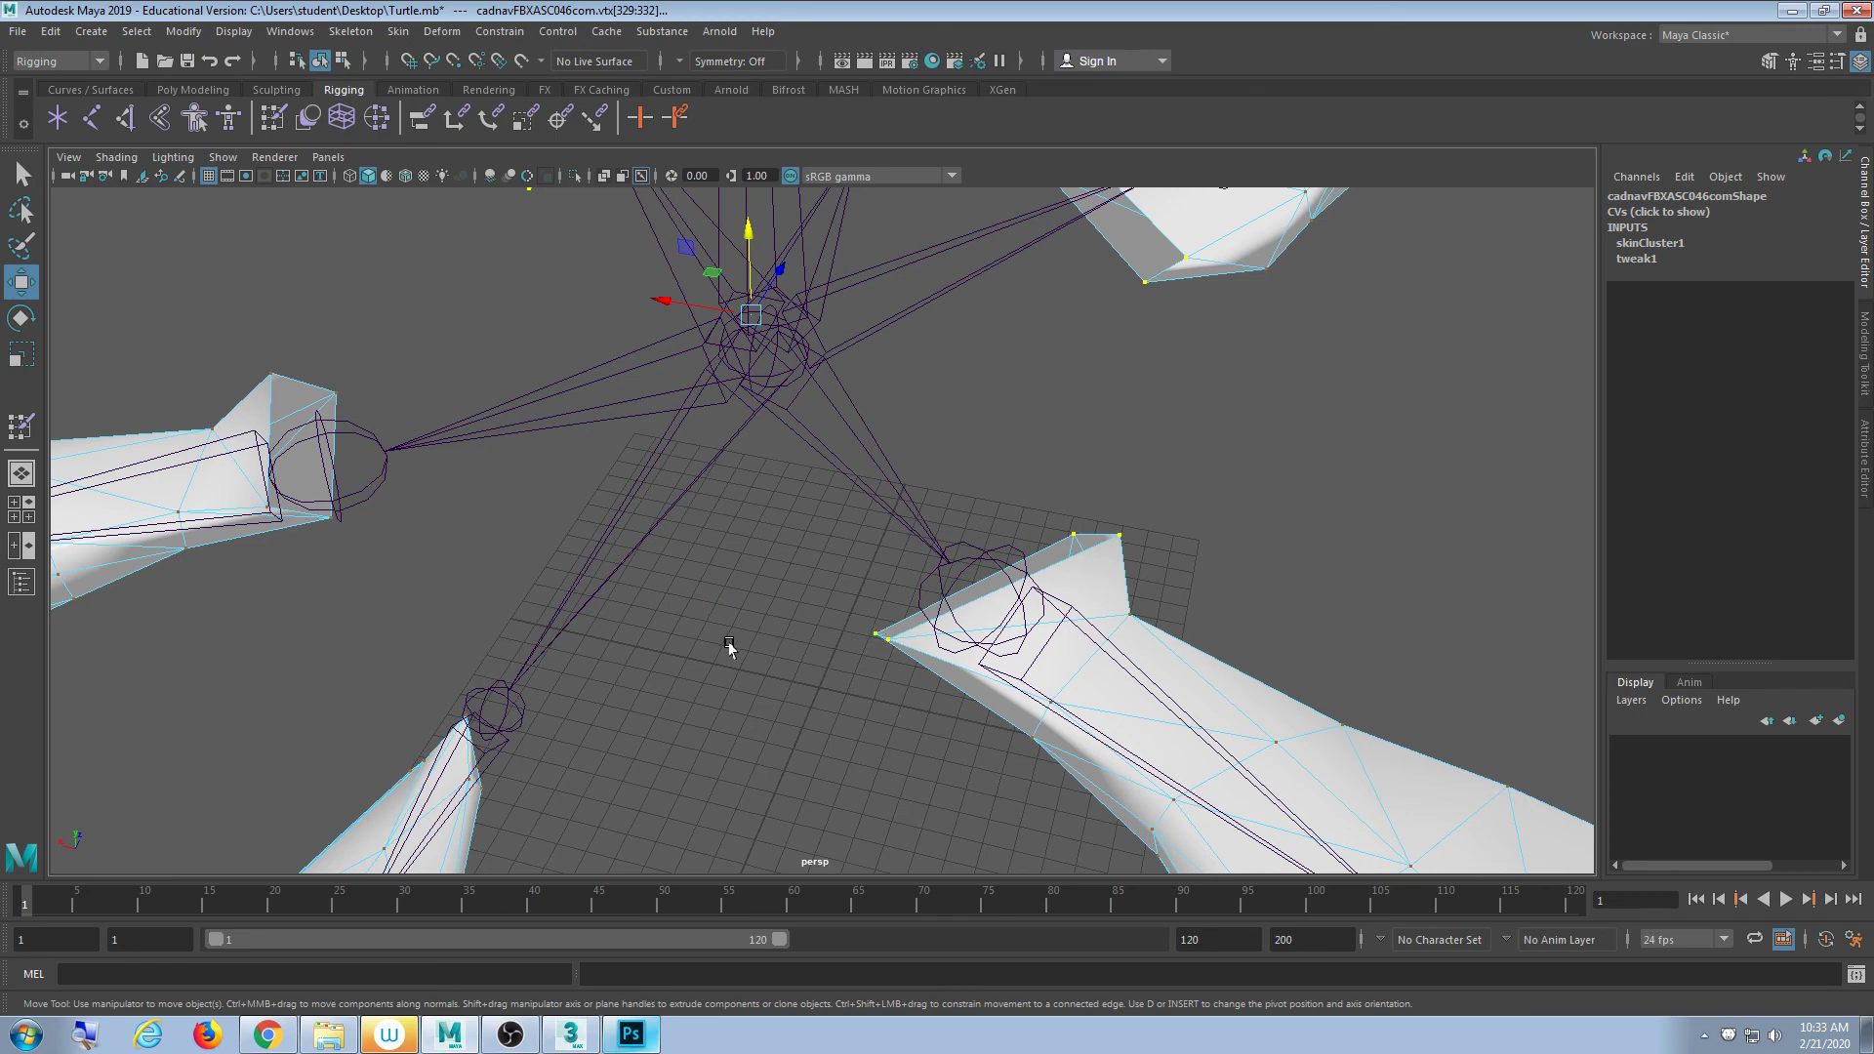
- Orbit around the flippers to check the inner-edge vertex selection
alt+middle_drag(728, 644, 798, 549)
alt+drag(615, 607, 493, 556)
alt+middle_drag(488, 483, 734, 496)
alt+drag(734, 498, 958, 548)
alt+middle_drag(718, 517, 898, 486)
scroll(897, 486, down, 3)
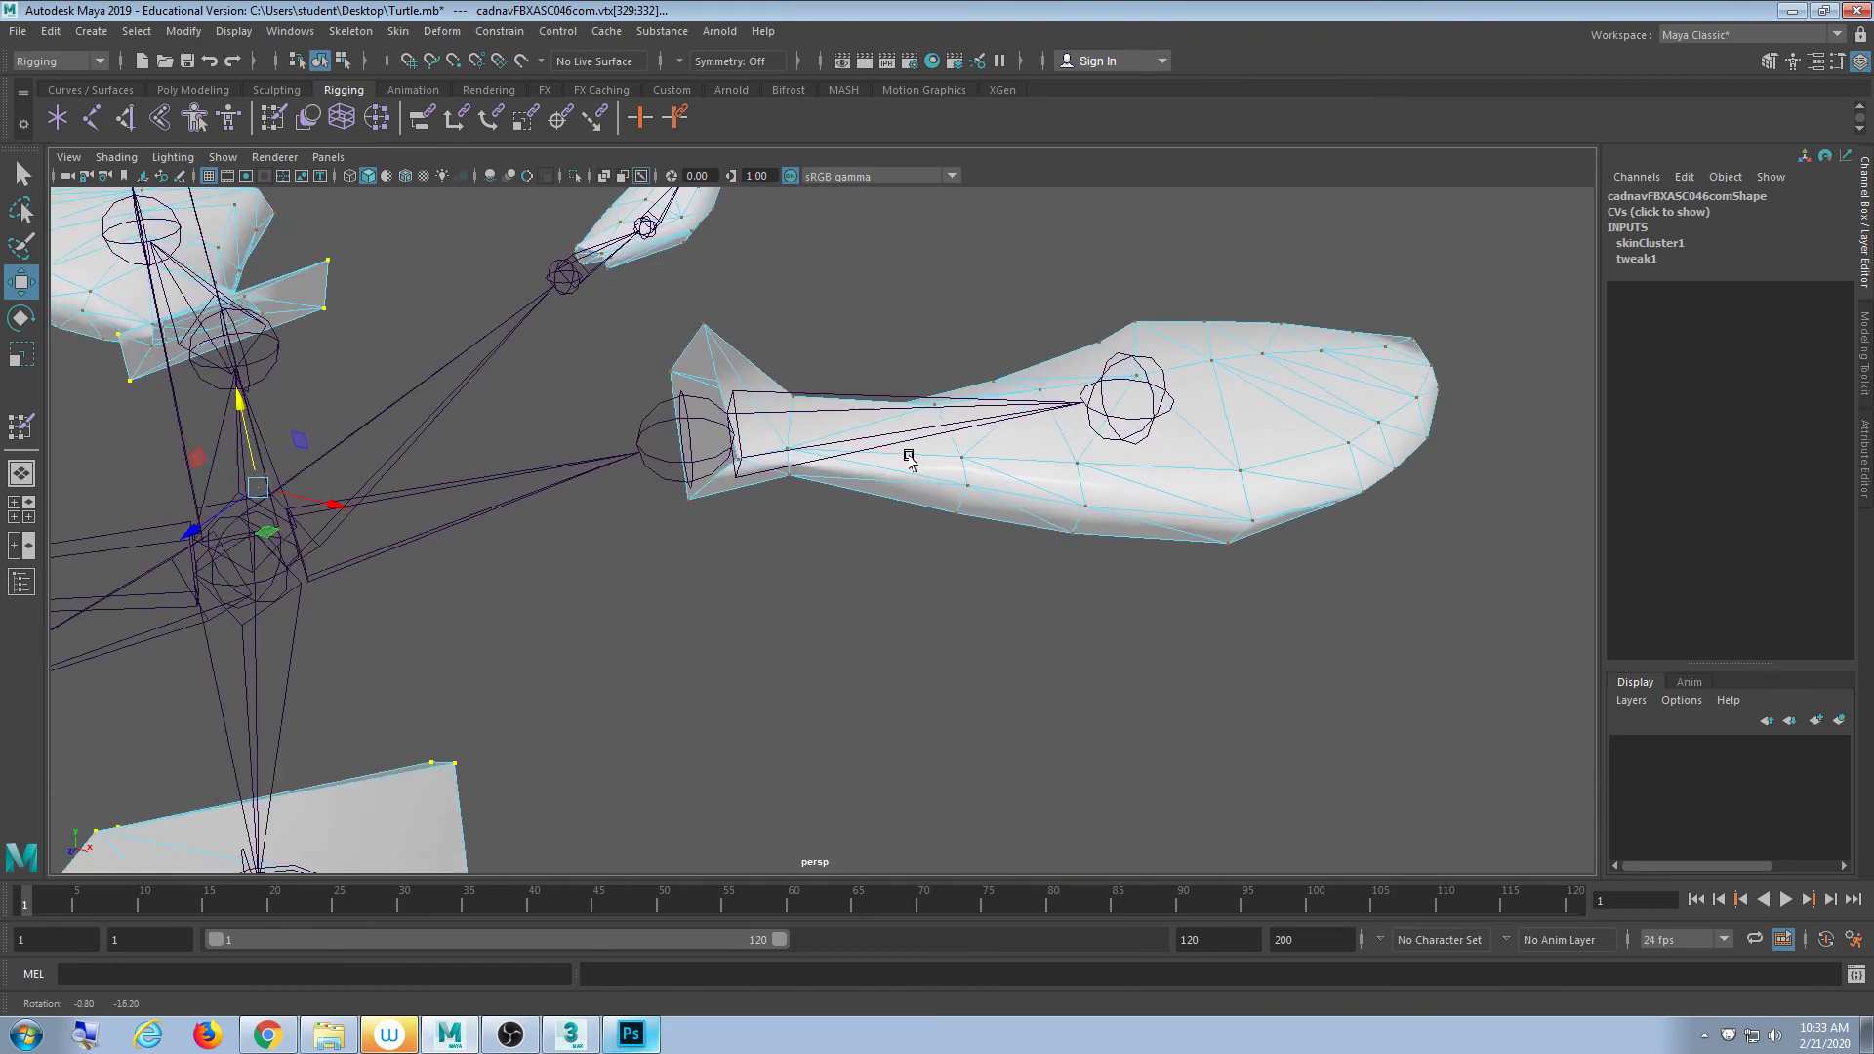
alt+drag(713, 329, 810, 547)
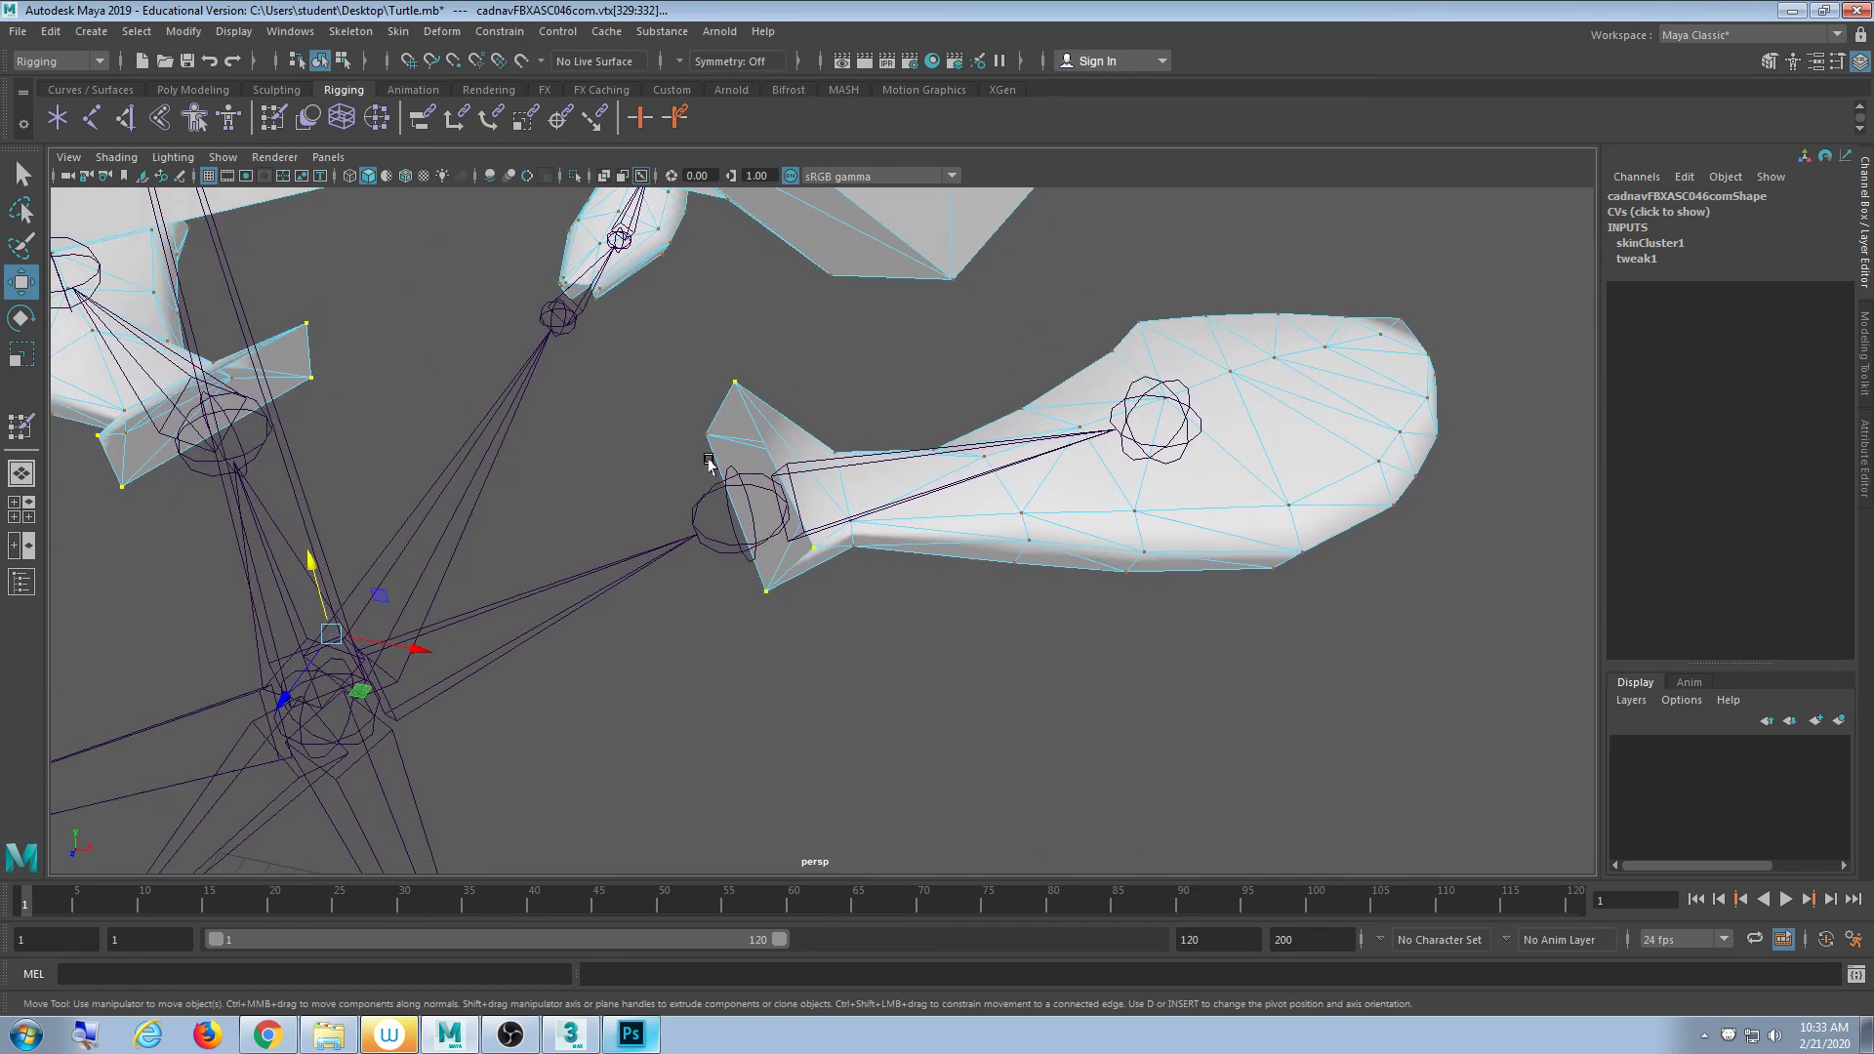
alt+drag(700, 438, 848, 622)
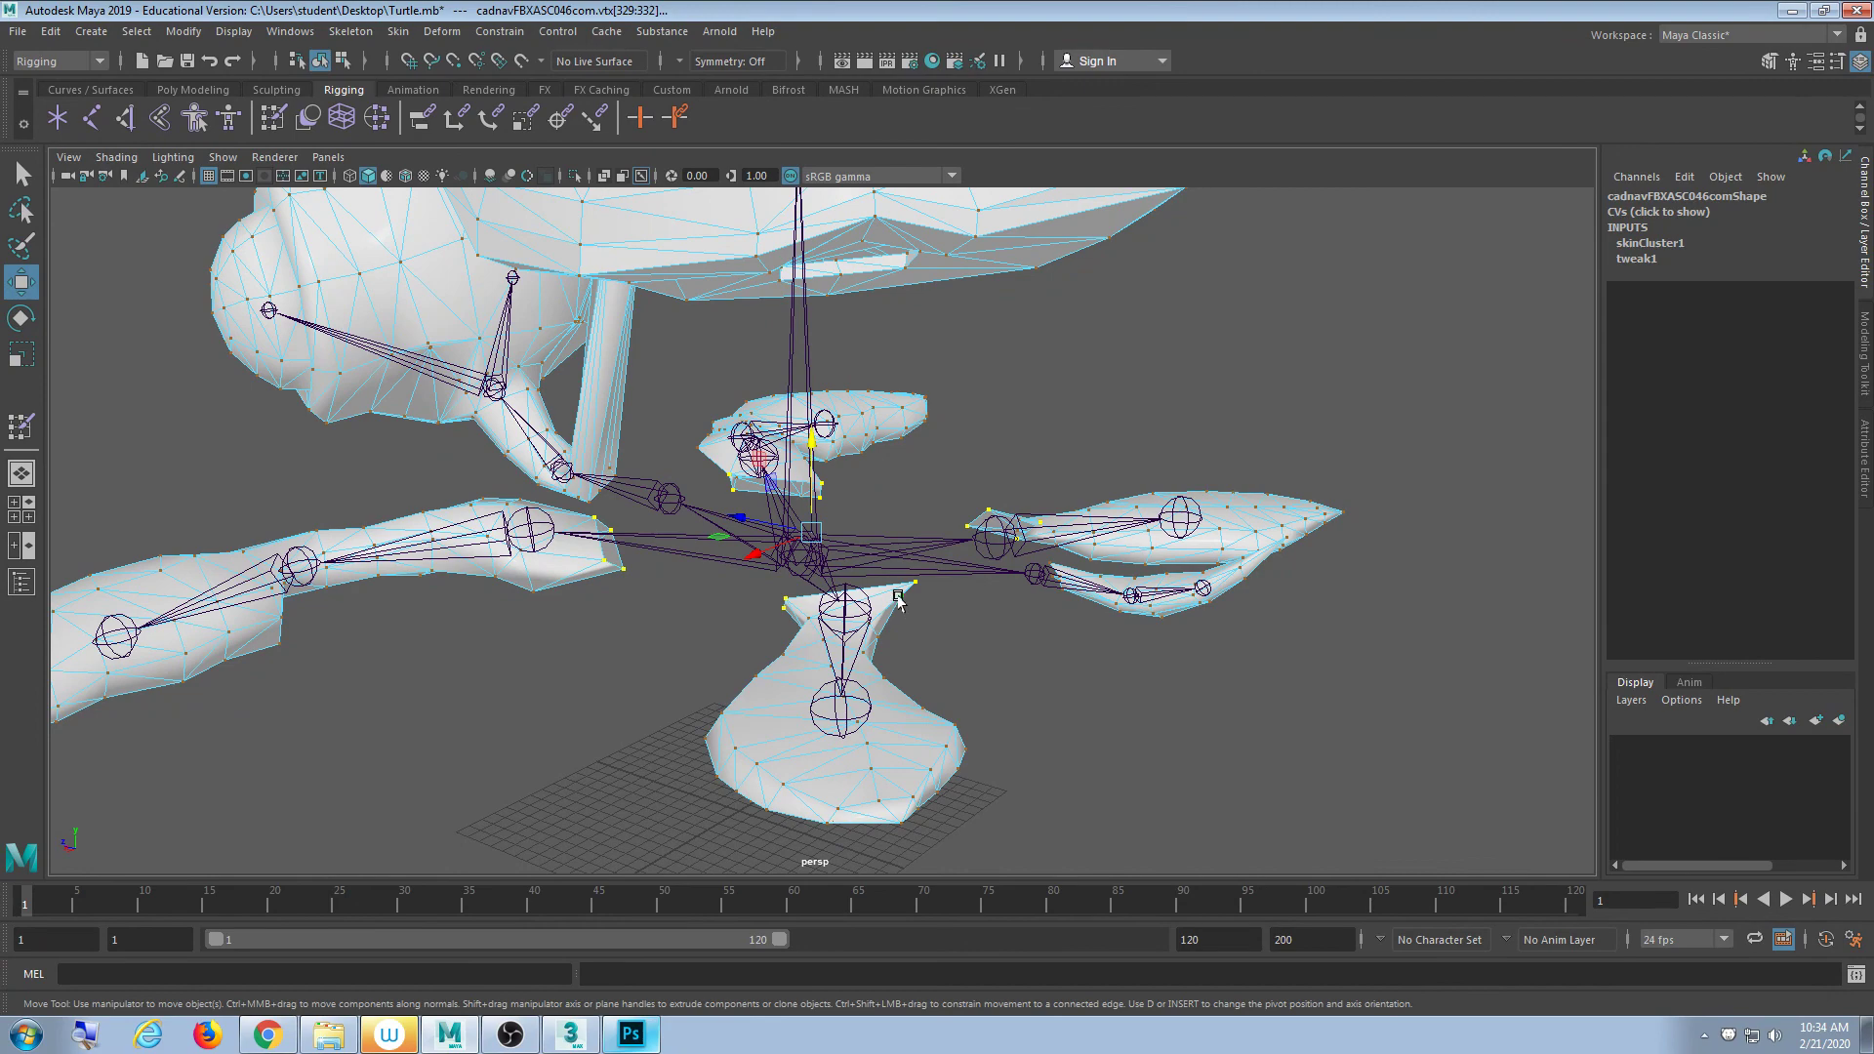
scroll(636, 592, up, 3)
alt+drag(648, 585, 711, 534)
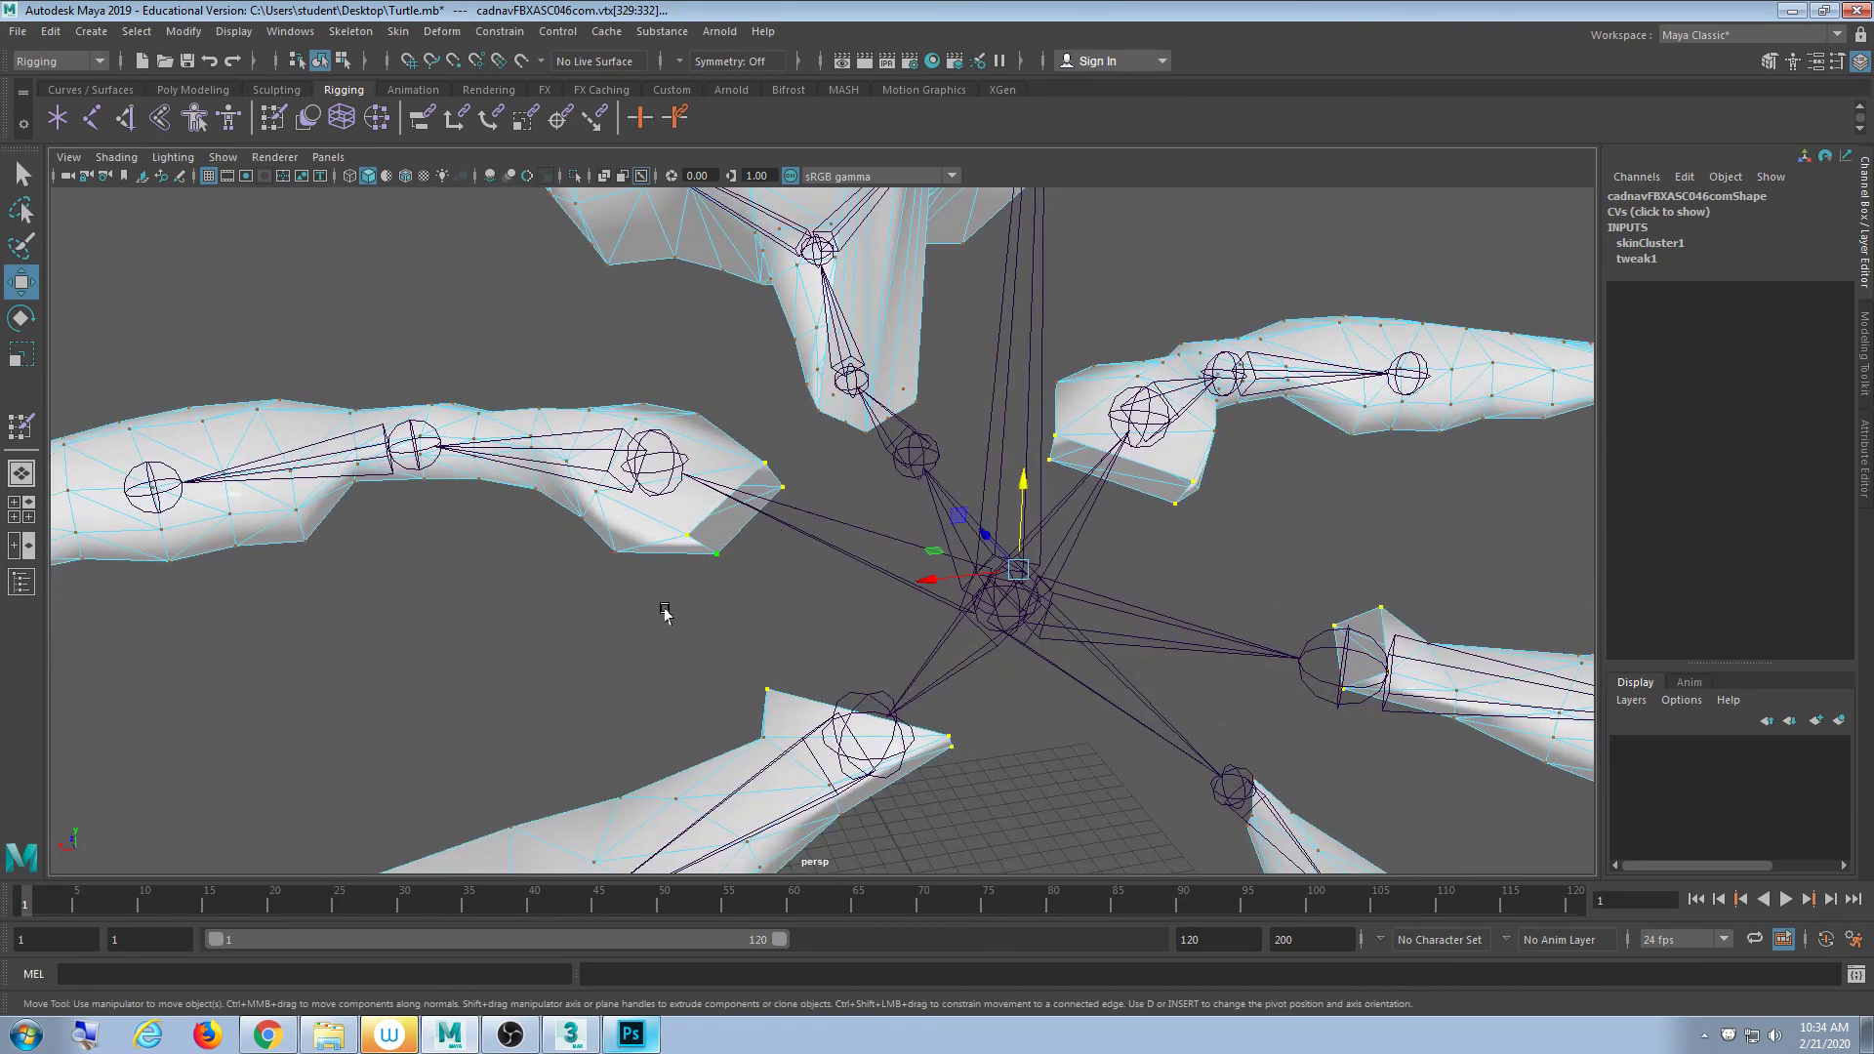
mouse_move(663, 612)
alt+mouse_down()
mouse_move(641, 615)
mouse_move(648, 590)
mouse_move(694, 610)
alt+mouse_up()
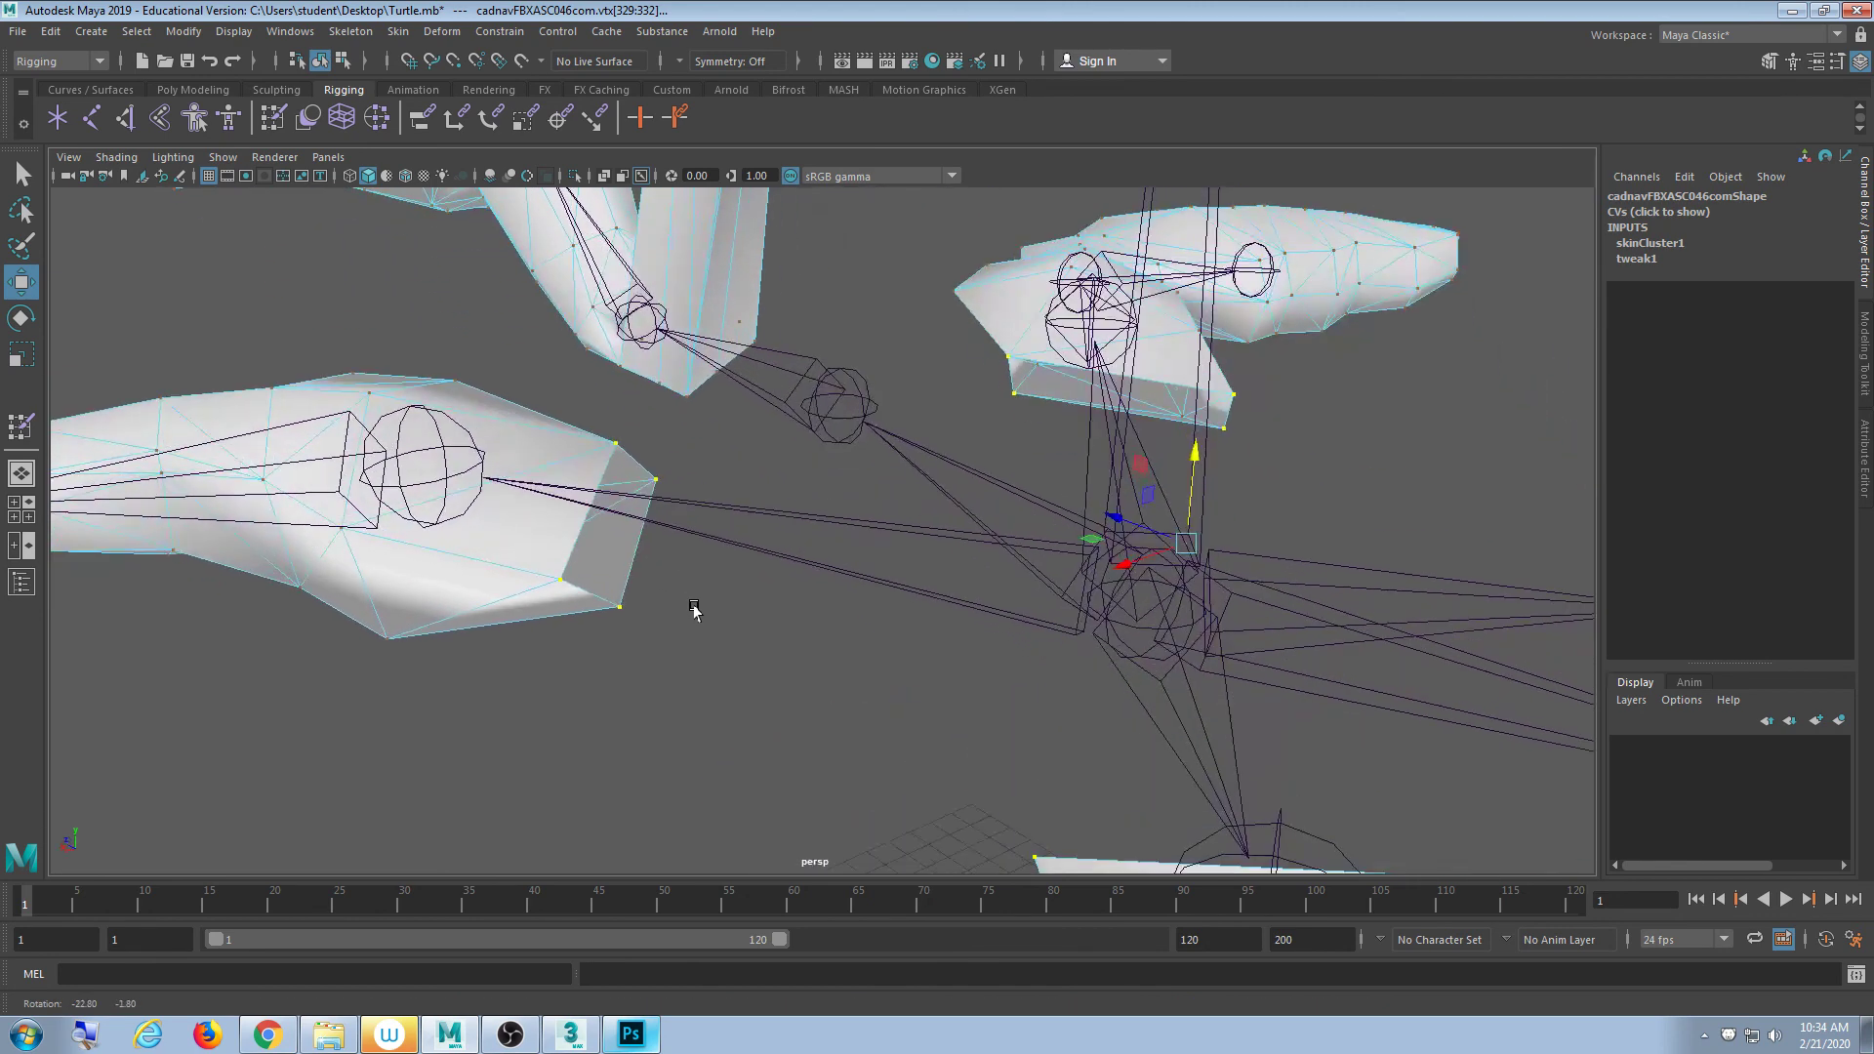
scroll(774, 599, down, 4)
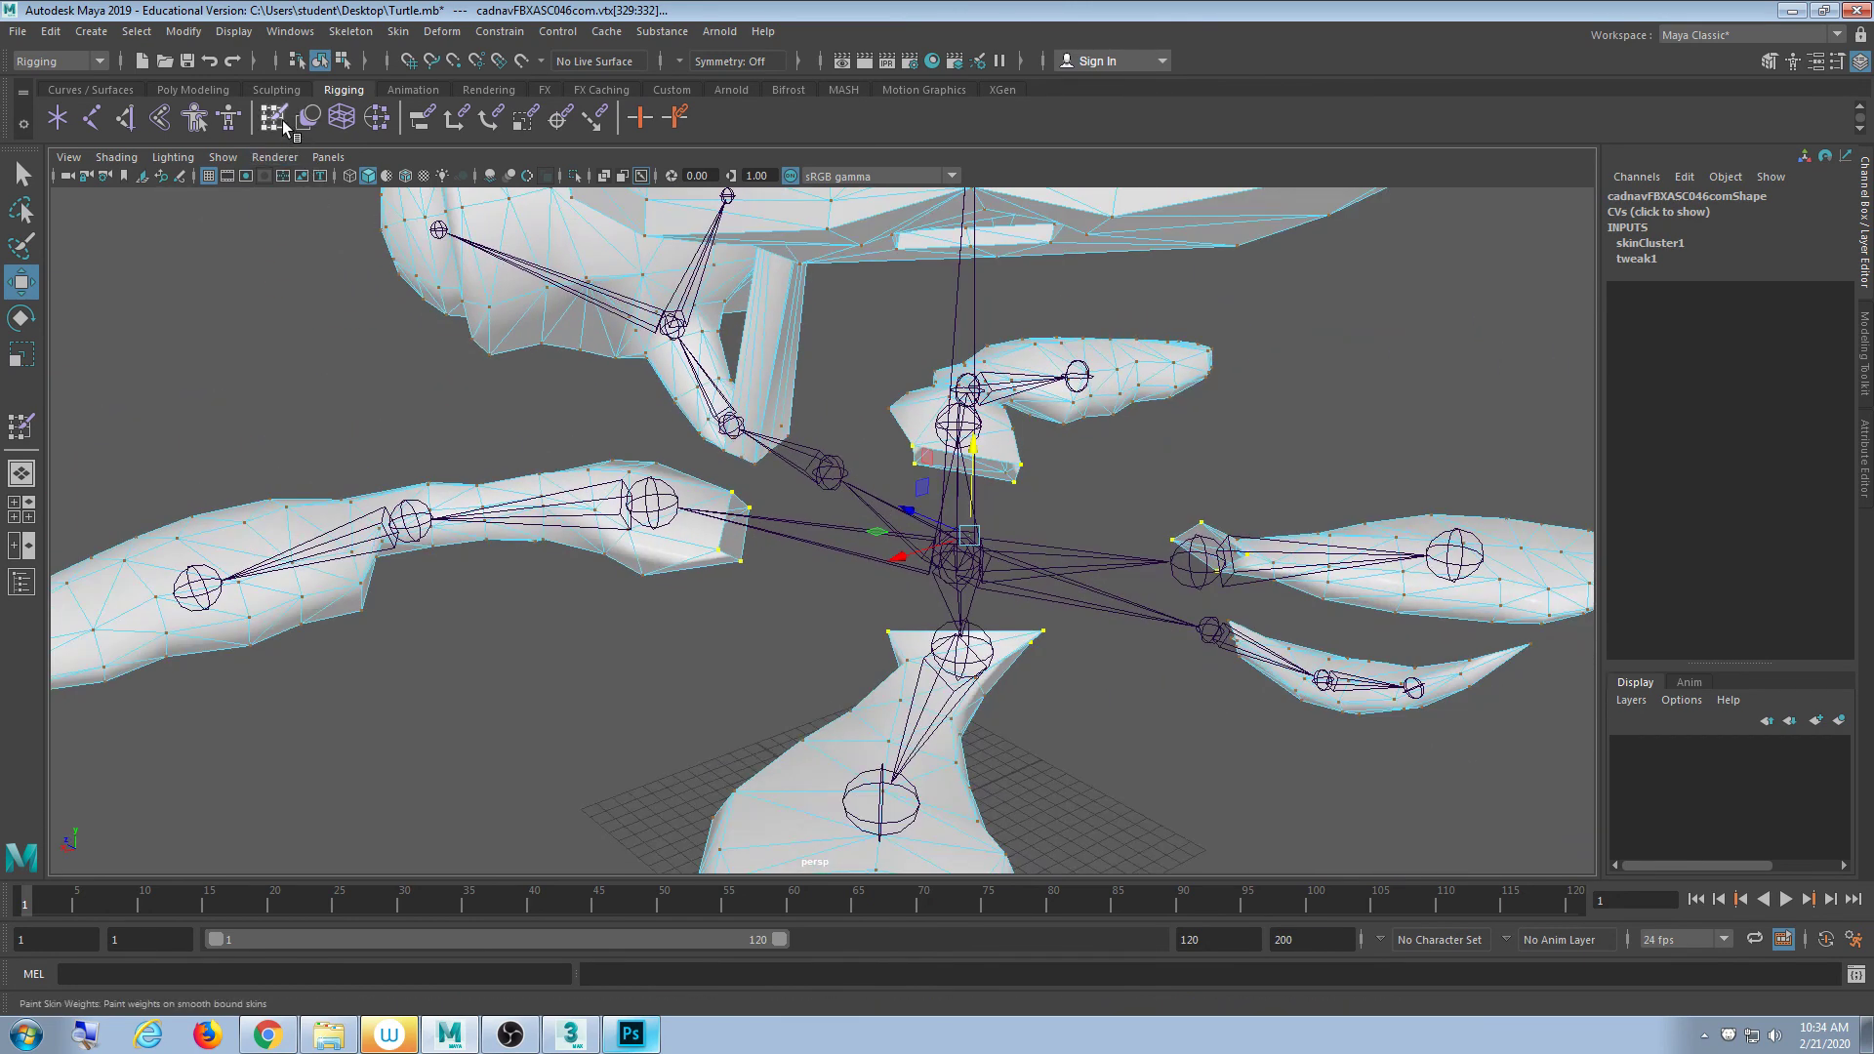
- Flood the selected flipper vertices with Shell weight in Paint Skin Weights
double_click(277, 120)
drag(476, 381, 471, 467)
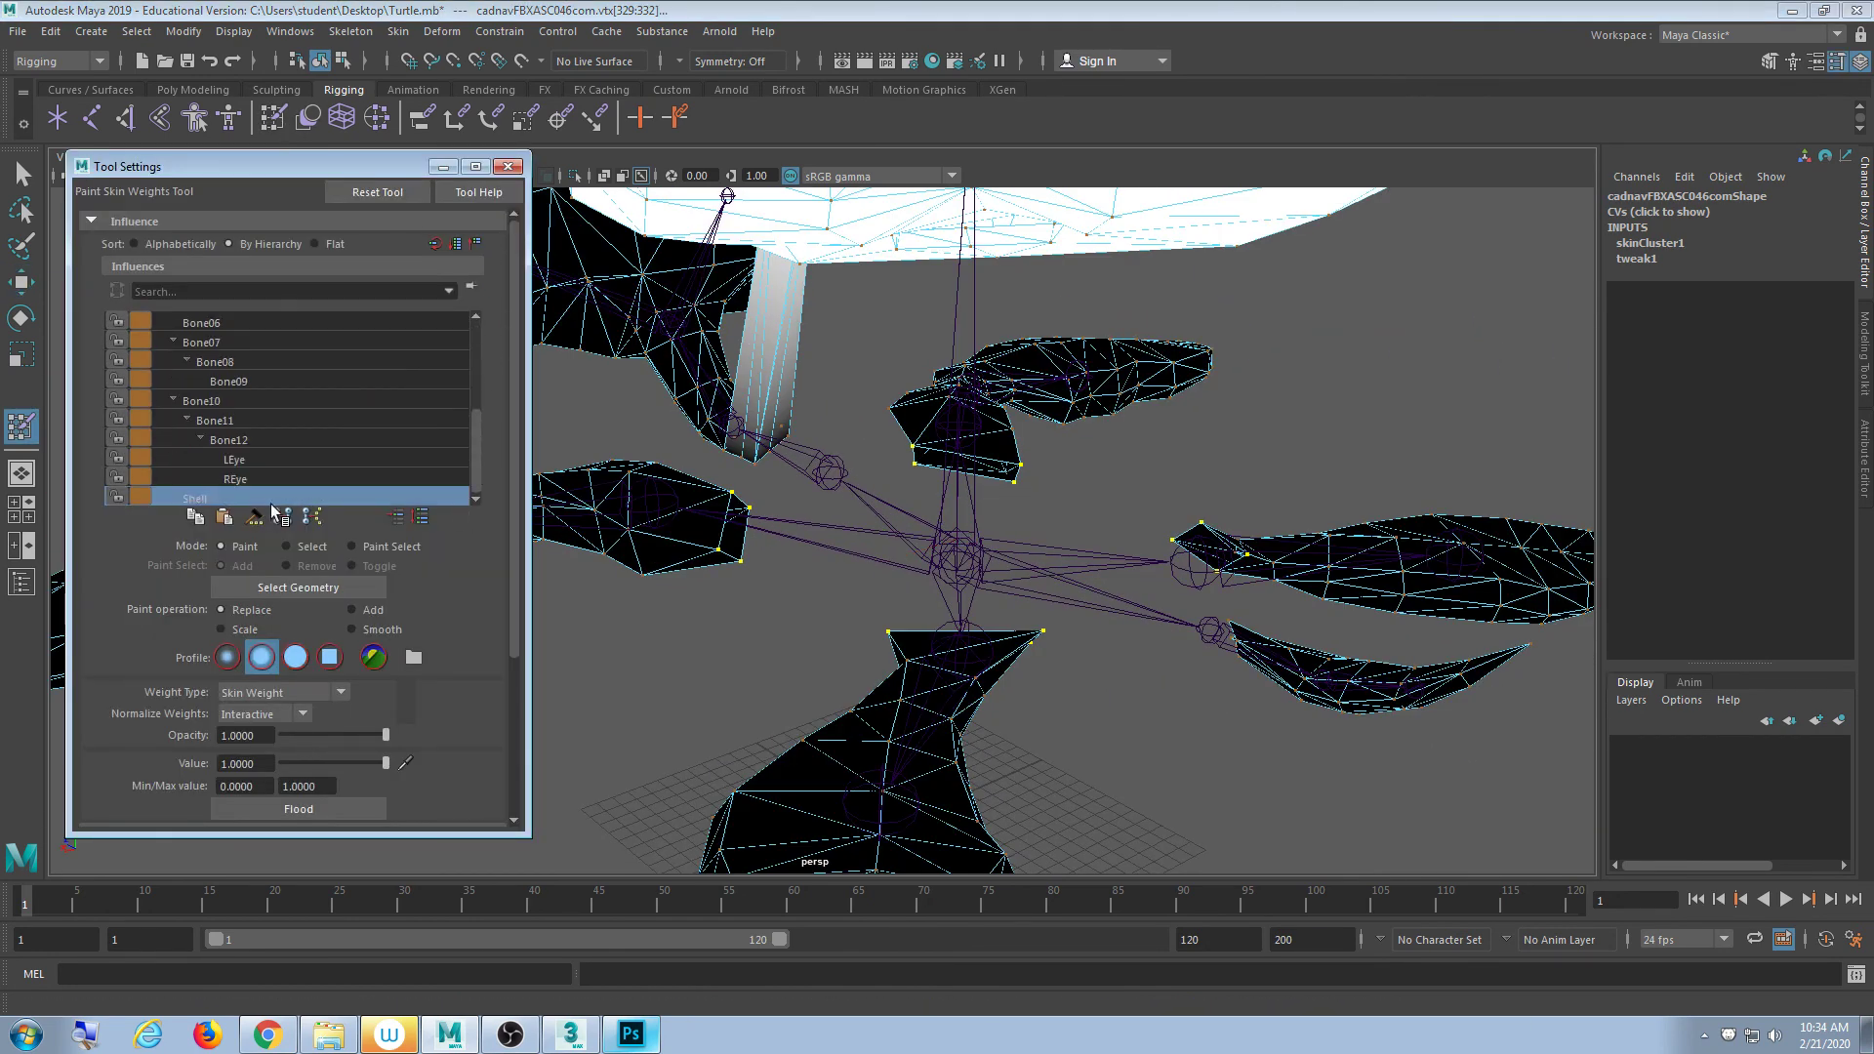
click(312, 807)
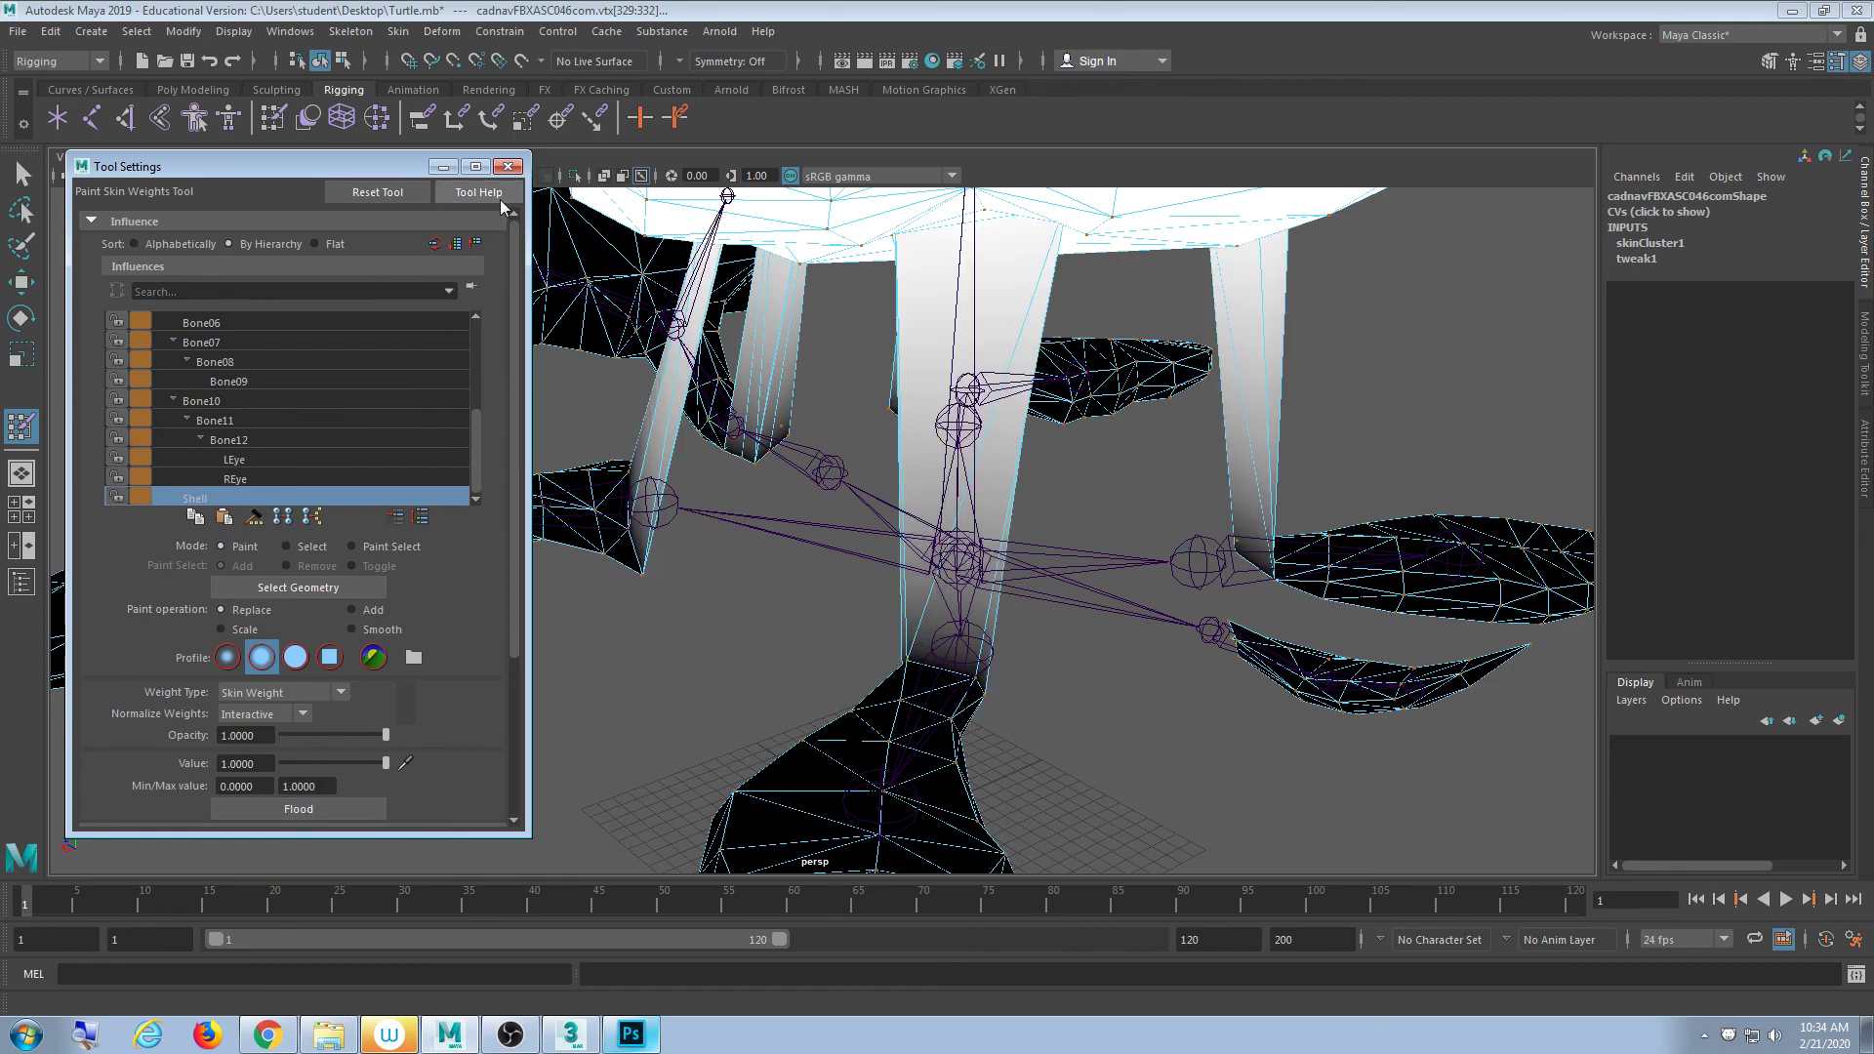
click(508, 166)
- Orbit and zoom around the turtle to inspect the legs stretching up to the shell
mouse_move(469, 488)
alt+mouse_down()
mouse_move(856, 469)
mouse_move(757, 489)
mouse_move(657, 461)
mouse_move(427, 478)
mouse_move(771, 461)
mouse_move(824, 489)
mouse_move(703, 507)
alt+mouse_up()
scroll(800, 479, up, 3)
alt+middle_drag(722, 512, 725, 544)
alt+drag(726, 544, 791, 648)
alt+middle_drag(1239, 675, 922, 656)
alt+right_drag(921, 656, 850, 628)
alt+middle_drag(849, 627, 849, 477)
alt+right_drag(849, 478, 946, 477)
mouse_move(676, 673)
alt+mouse_down()
mouse_move(953, 510)
mouse_move(1006, 494)
mouse_move(1020, 527)
mouse_move(1080, 494)
mouse_move(963, 536)
mouse_move(1017, 507)
mouse_move(778, 556)
mouse_move(781, 537)
alt+mouse_up()
alt+right_drag(780, 537, 661, 552)
alt+middle_drag(661, 553, 744, 583)
alt+drag(743, 582, 628, 585)
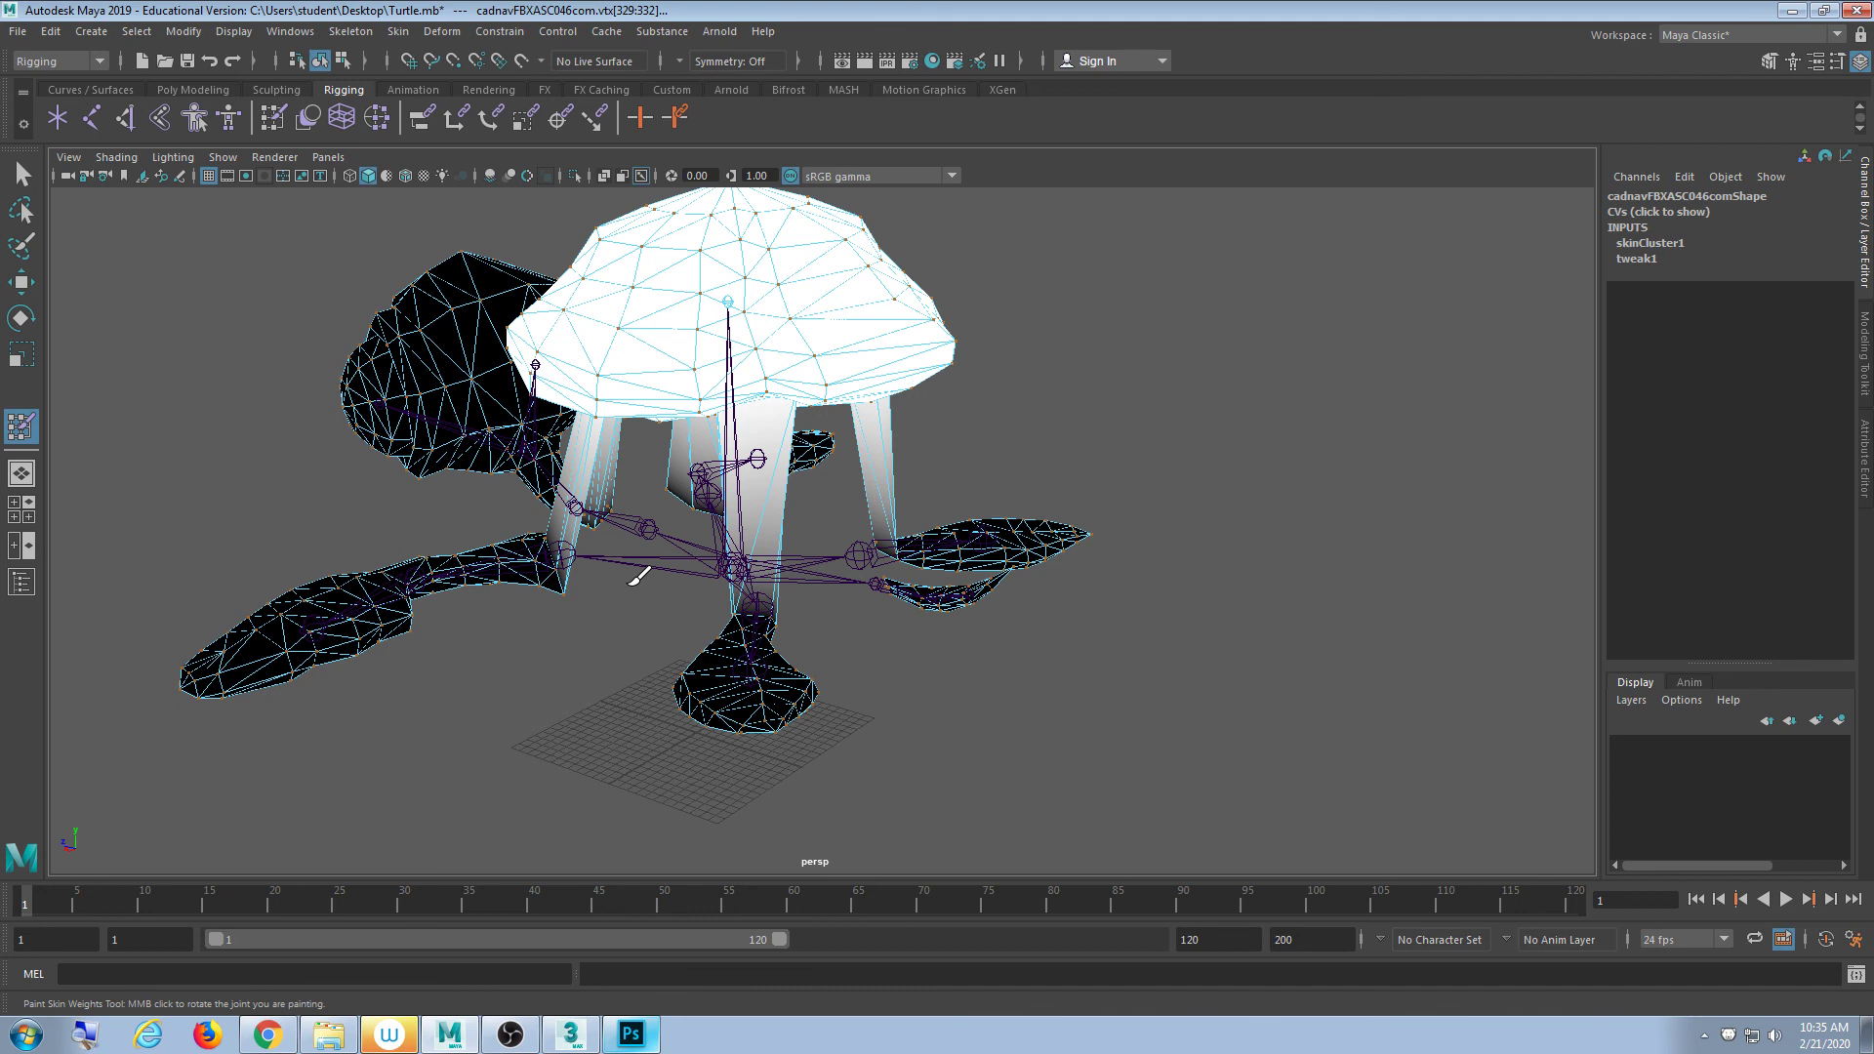
- Back in object selection, select the Bone07 joint, then the turtle mesh instead
mouse_move(905, 630)
alt+mouse_down()
mouse_move(1028, 611)
mouse_move(858, 635)
mouse_move(963, 636)
mouse_move(1029, 577)
mouse_move(687, 675)
mouse_move(783, 673)
mouse_move(993, 454)
alt+mouse_up()
click(19, 172)
scroll(984, 571, up, 5)
click(839, 558)
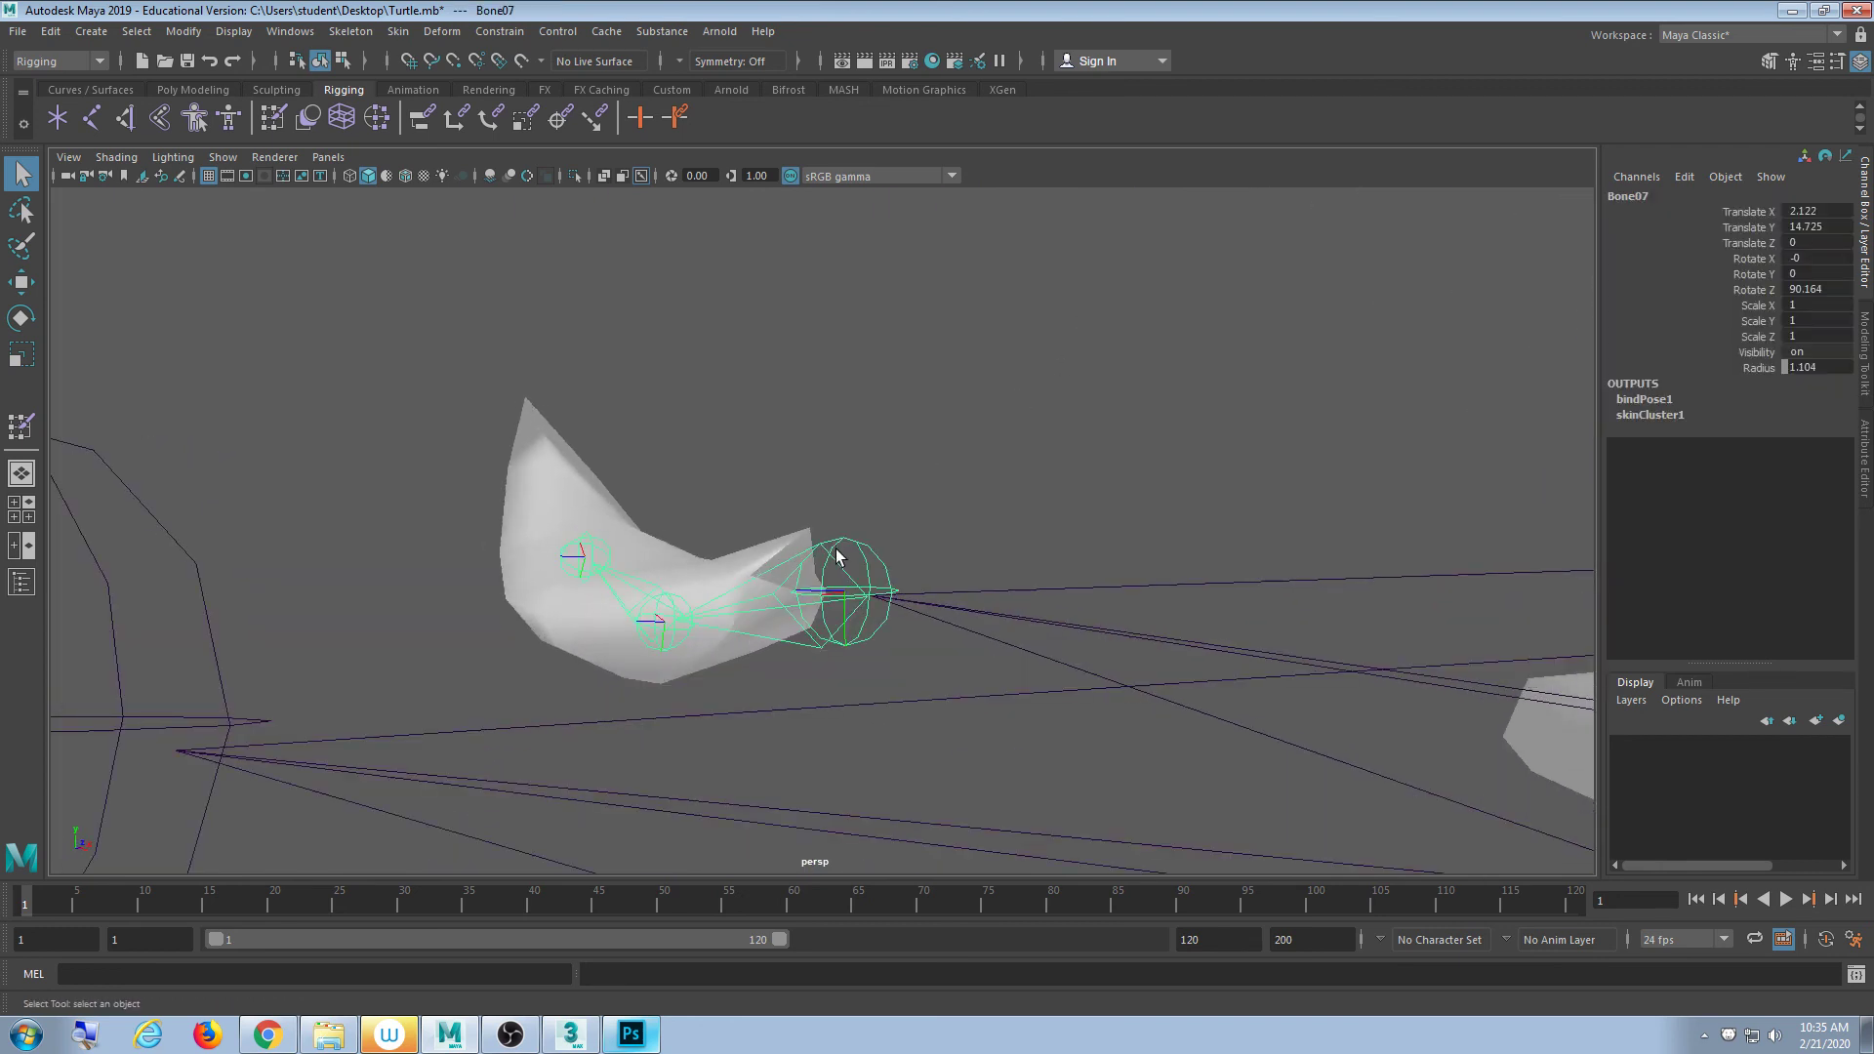
scroll(838, 561, up, 3)
alt+drag(1089, 639, 966, 451)
click(1087, 452)
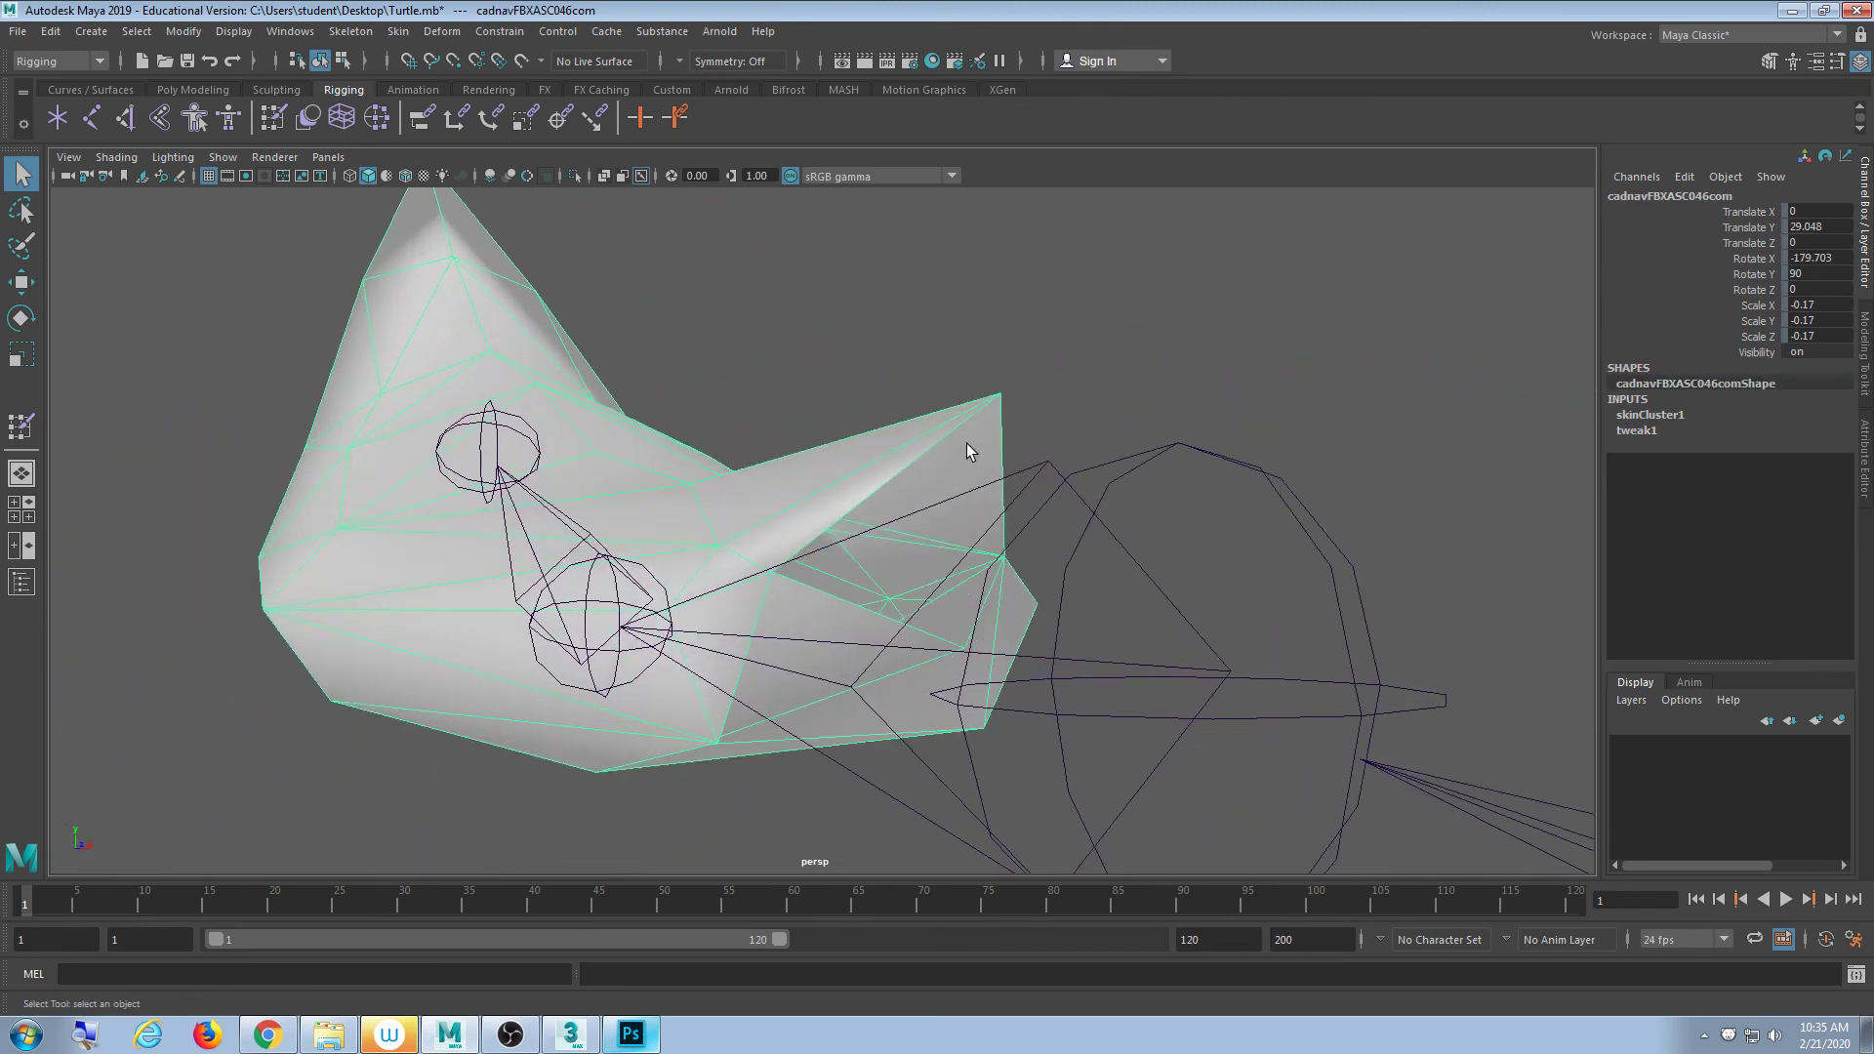
- Switch the mesh to vertex mode and hide joints in the viewport via Show > Joints
key(F8)
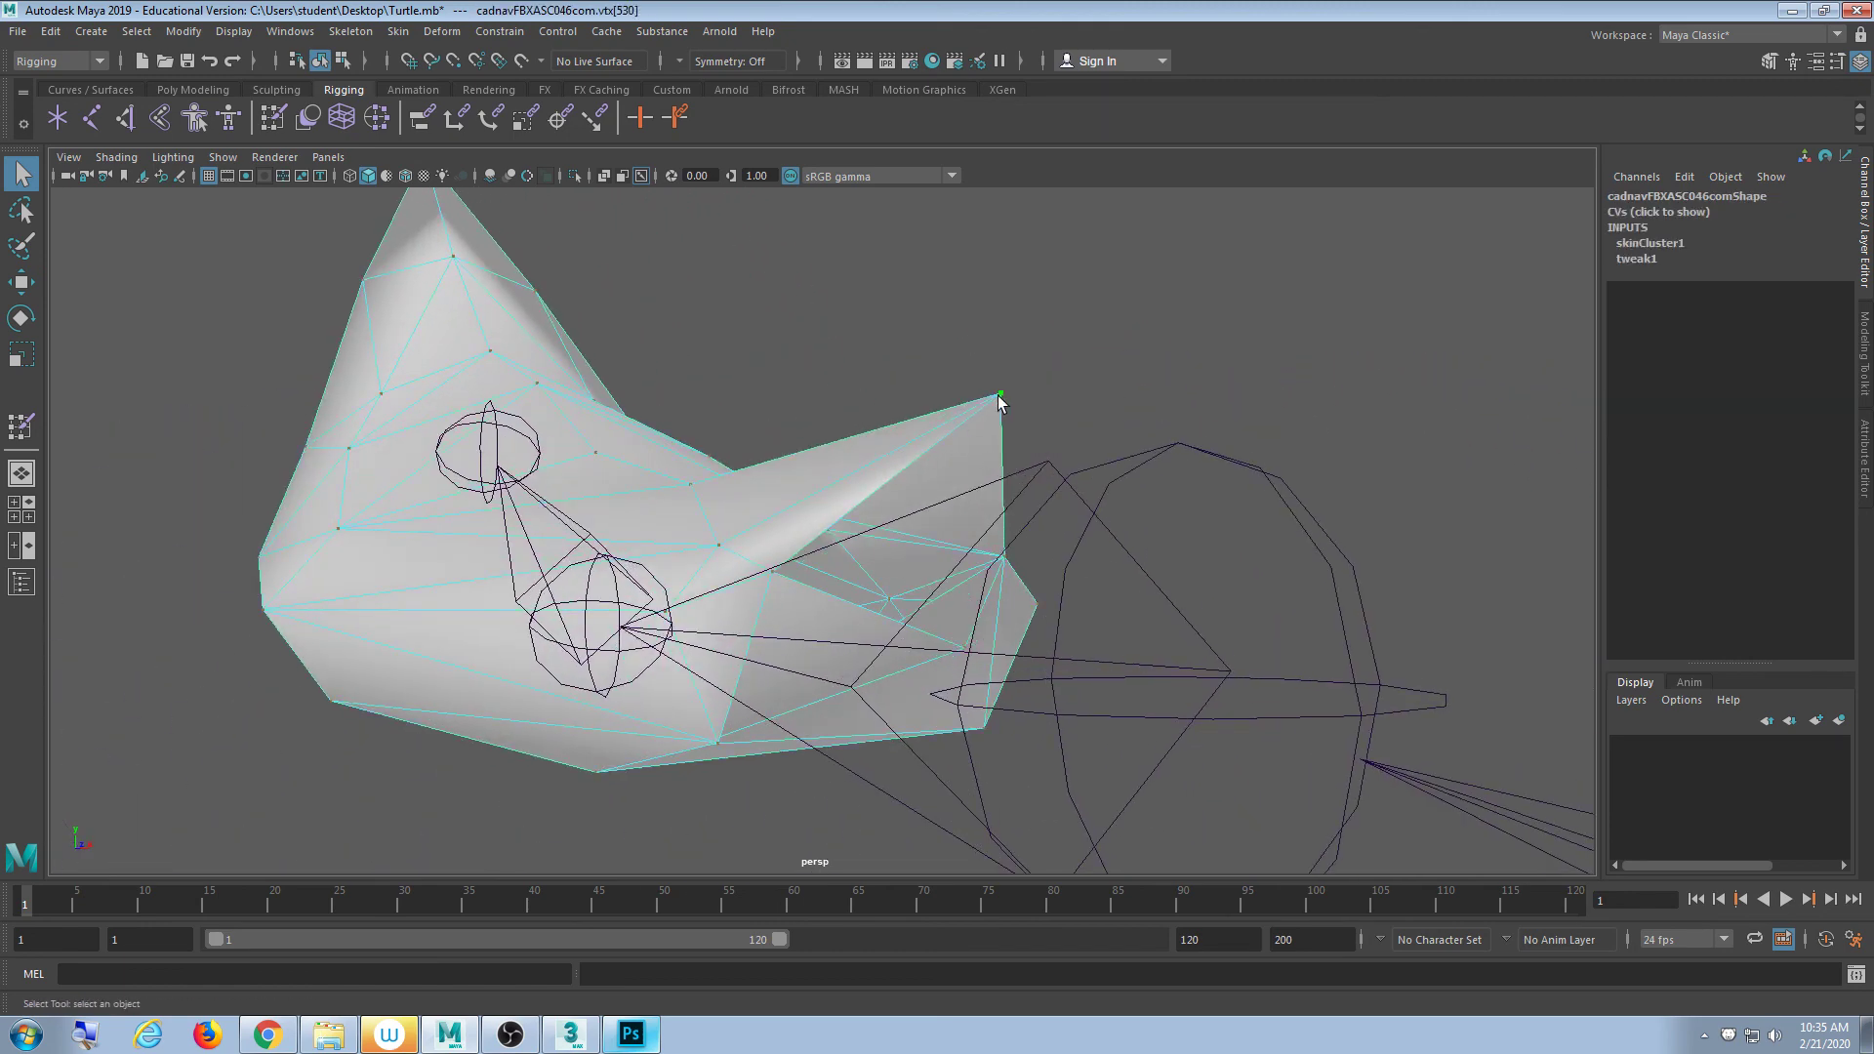
click(175, 157)
mouse_move(223, 157)
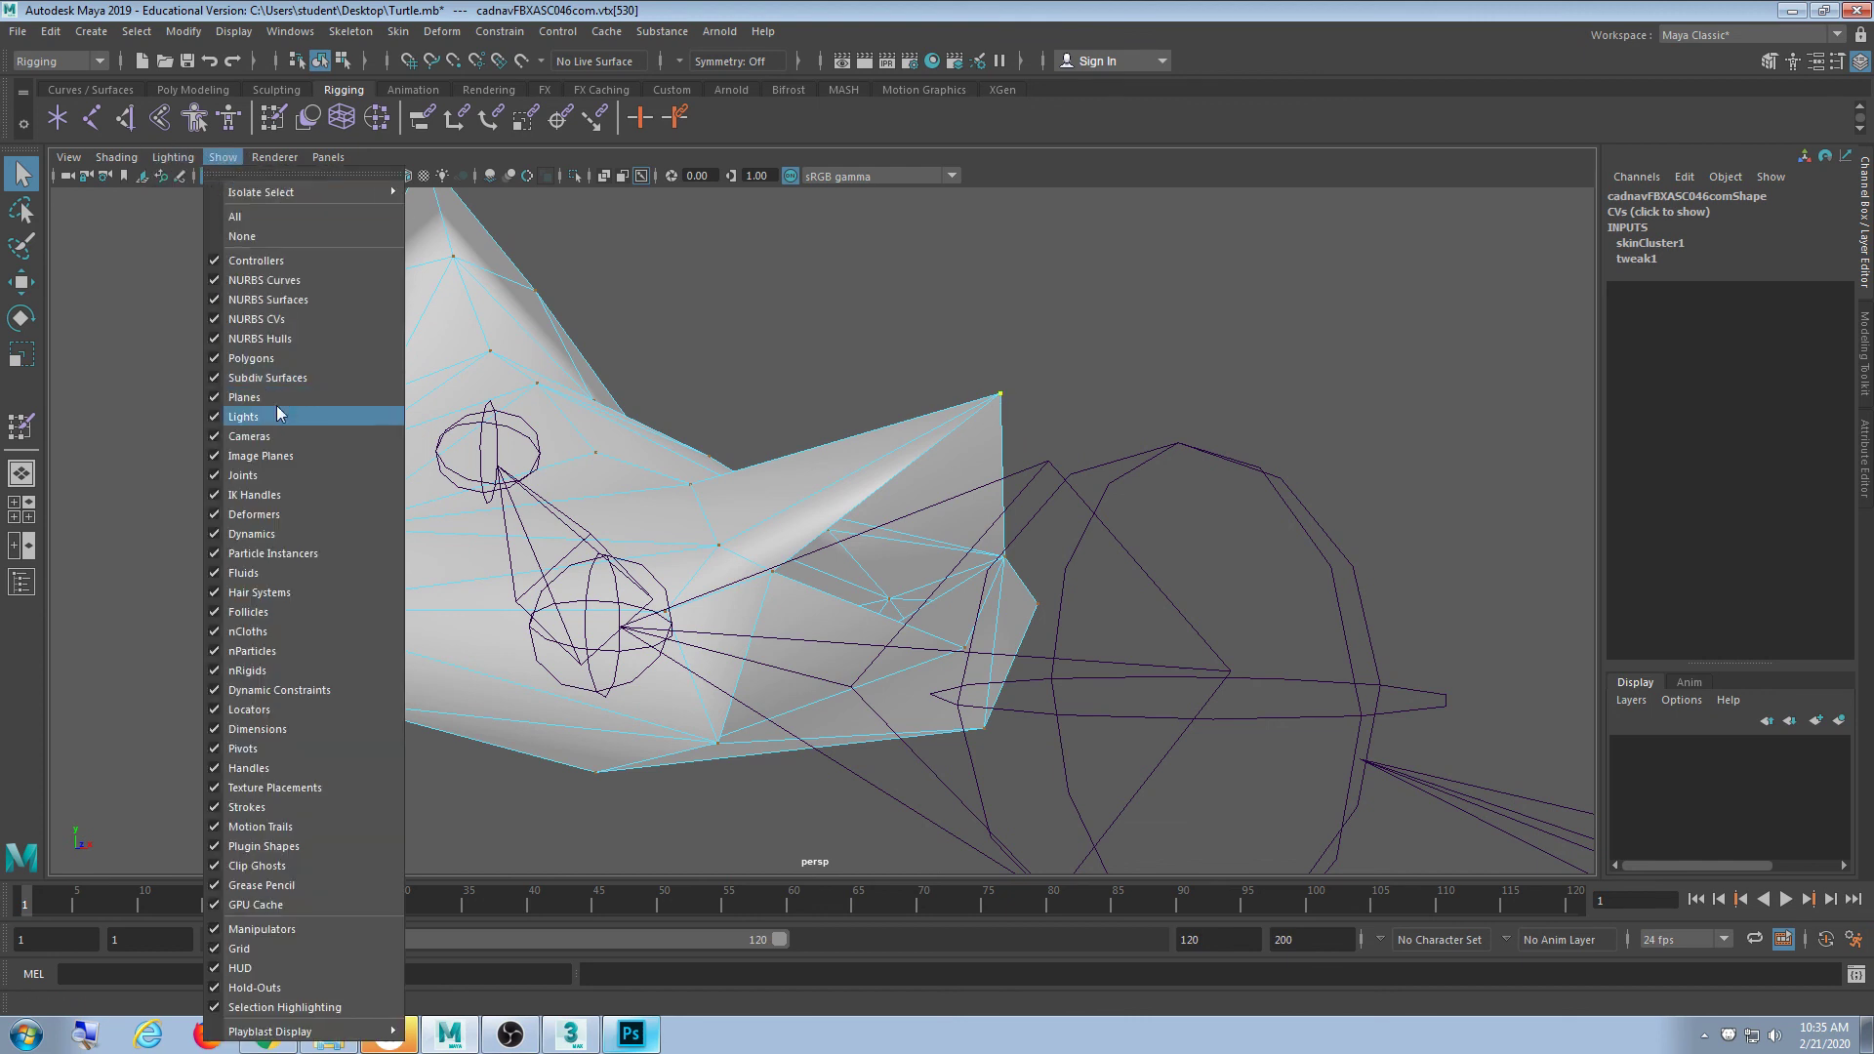
click(281, 475)
alt+drag(781, 590, 798, 615)
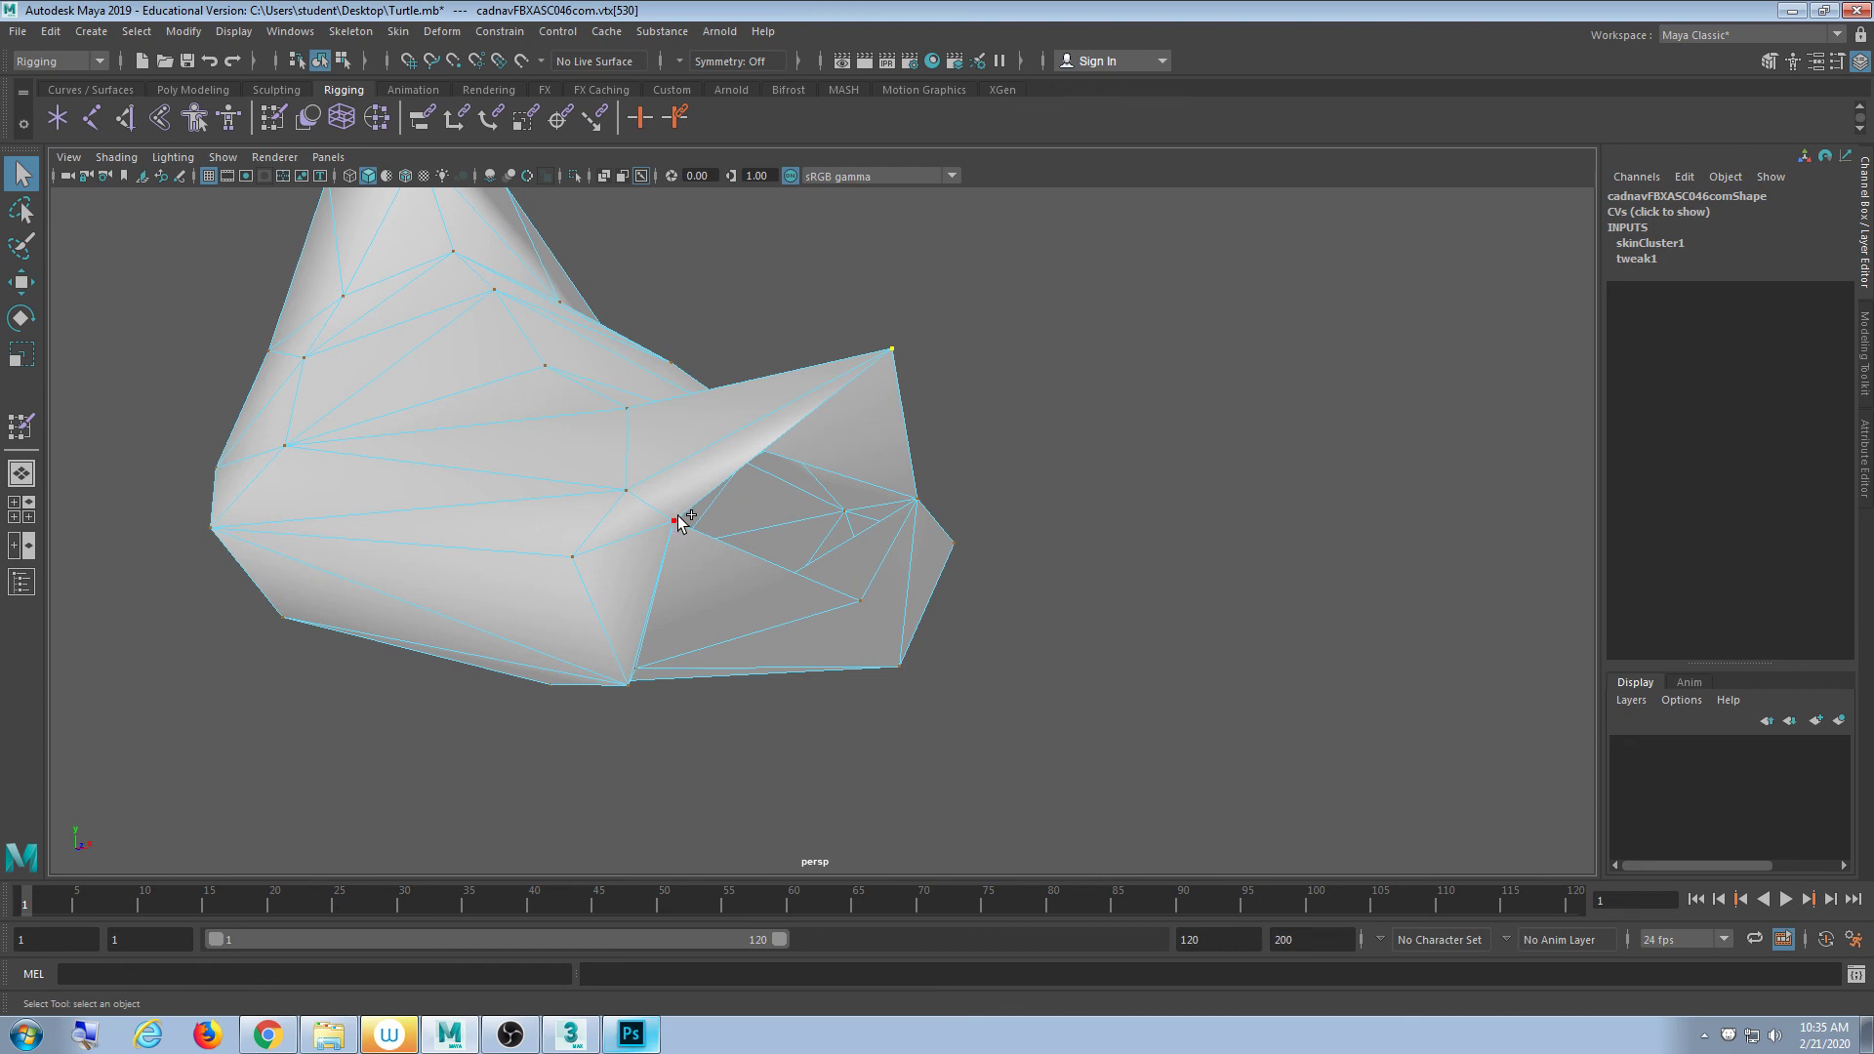
alt+drag(864, 602, 720, 539)
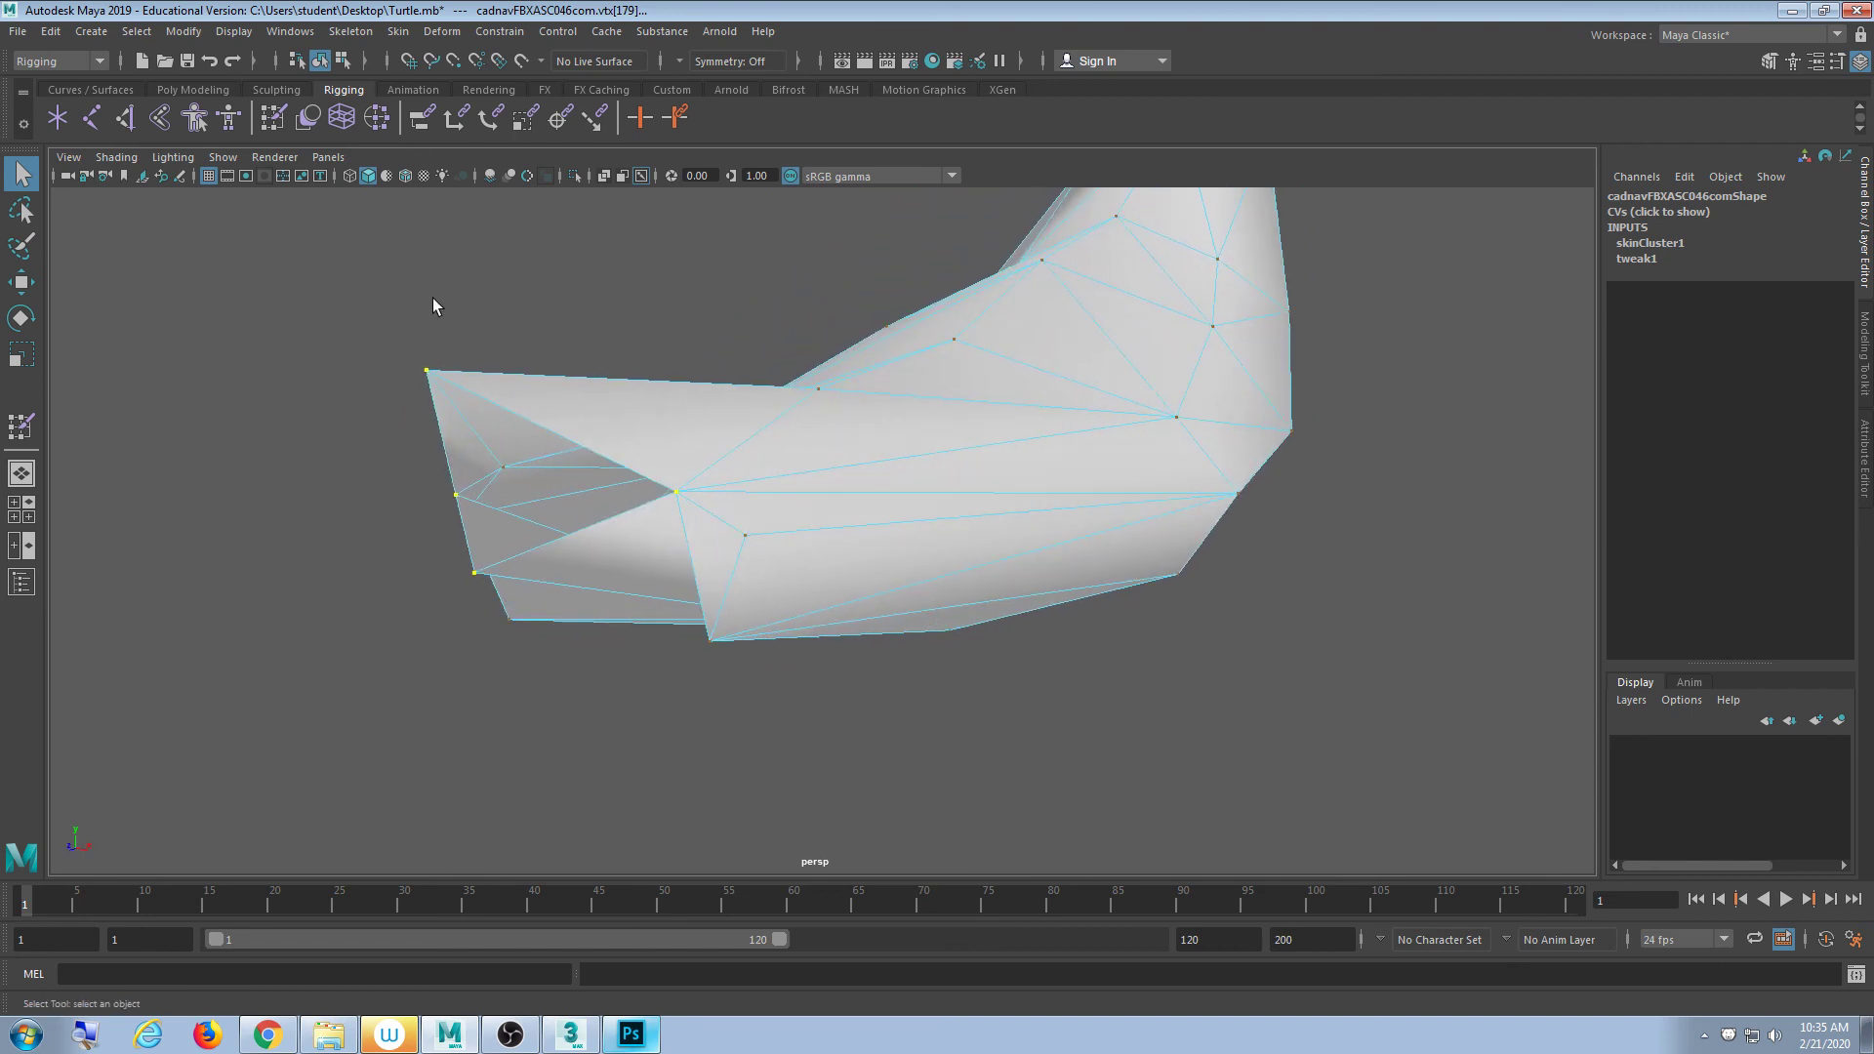
- Flood the crescent flipper's selected vertices with full Shell weight
double_click(277, 110)
scroll(366, 464, down, 5)
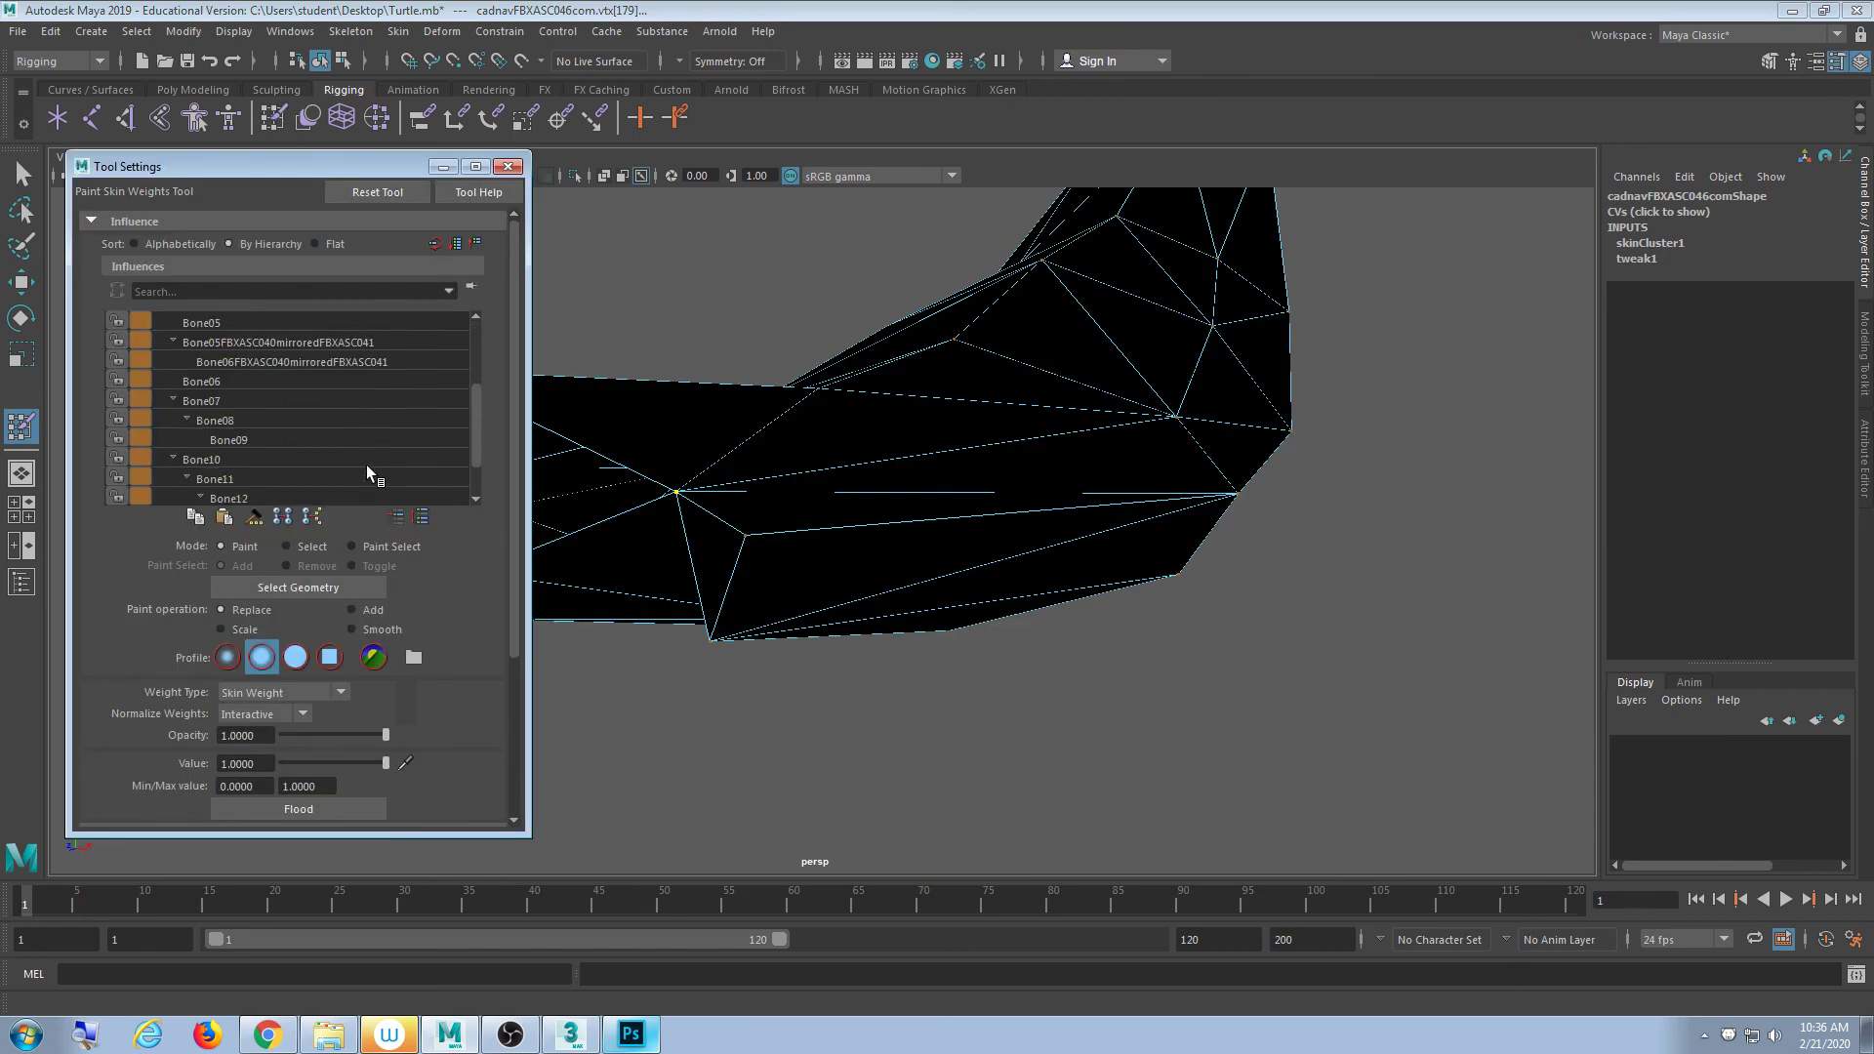
click(299, 809)
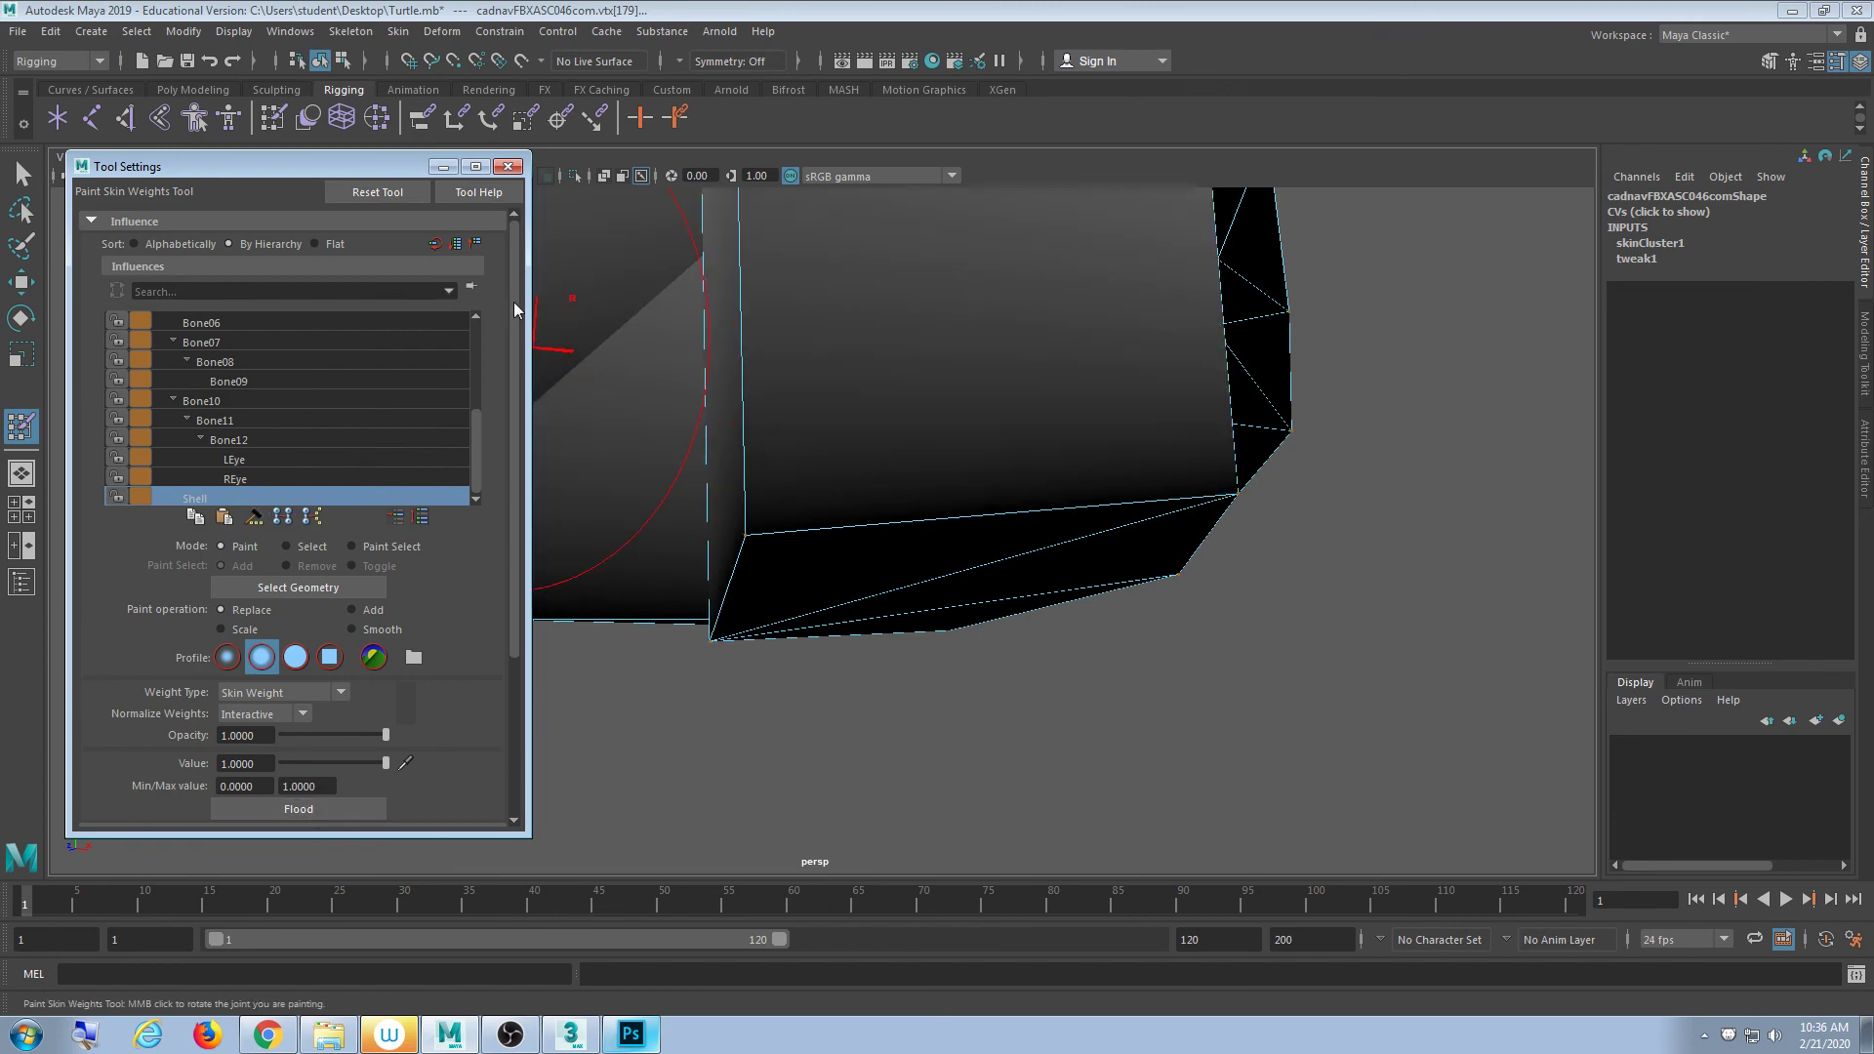
click(507, 165)
scroll(859, 561, down, 10)
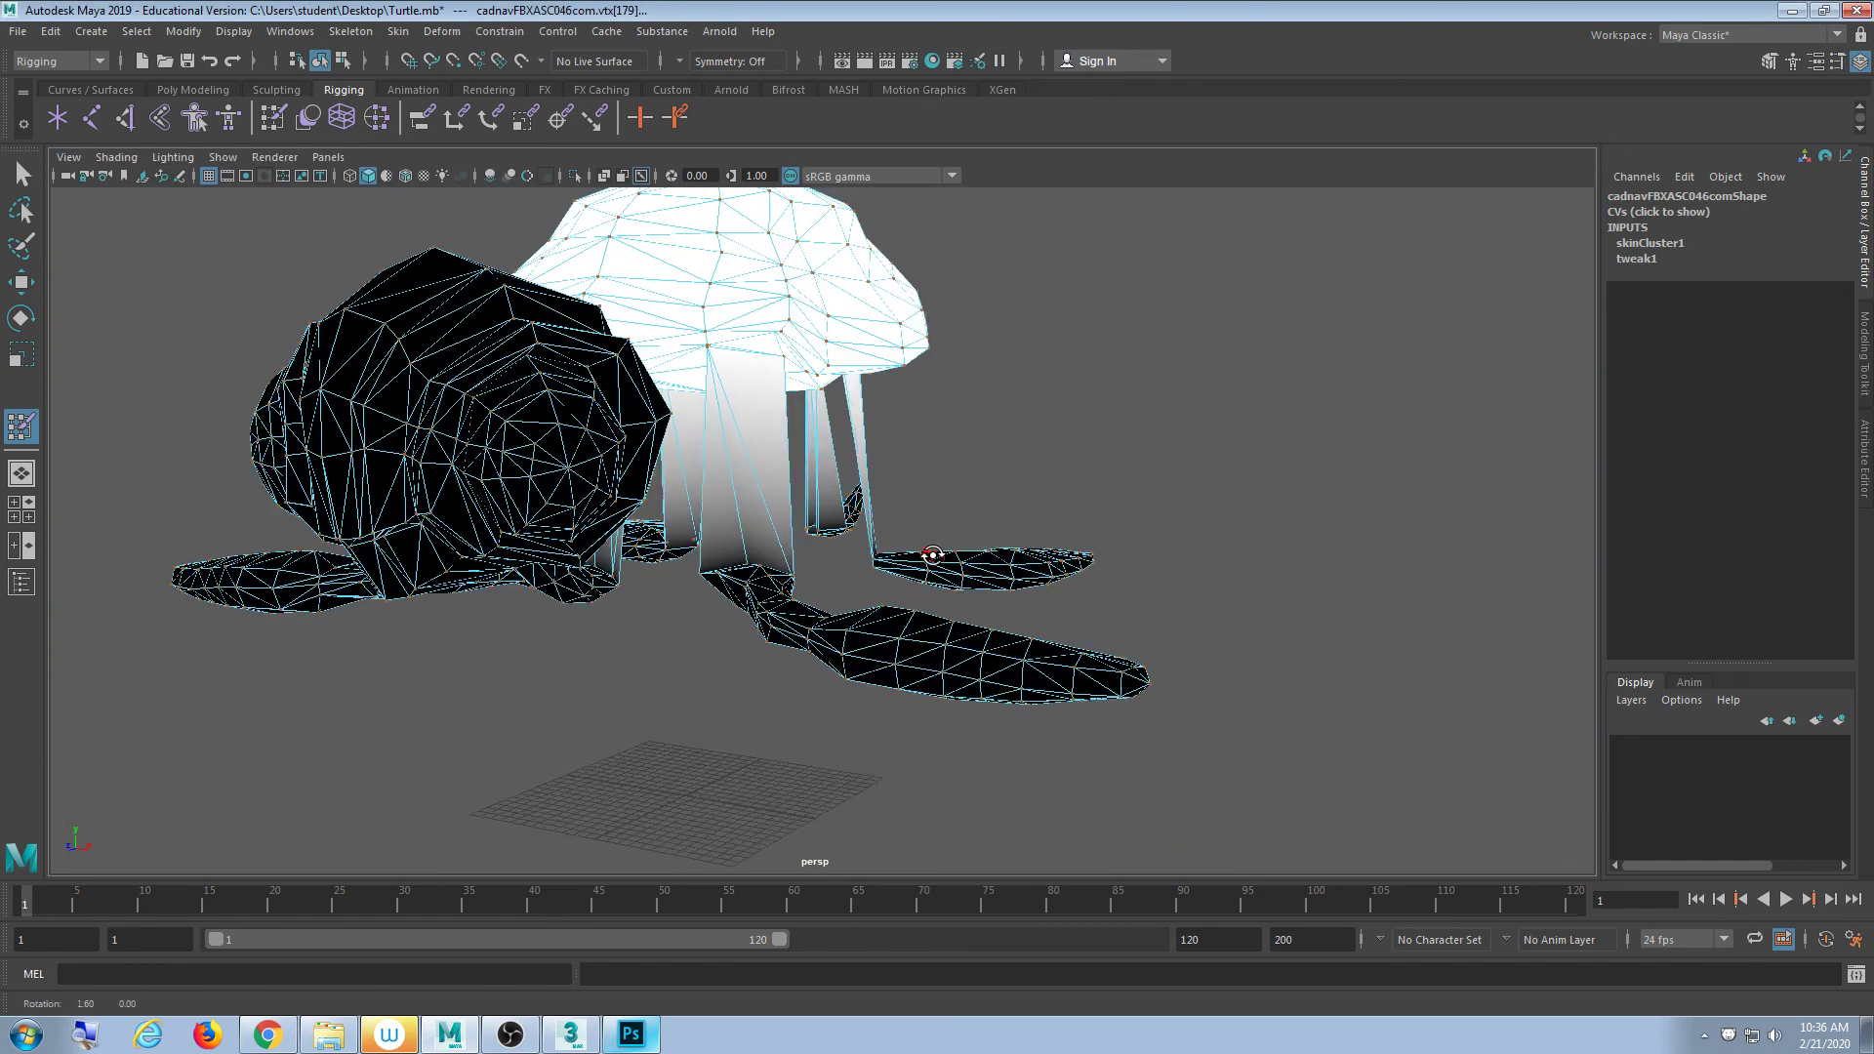
mouse_move(857, 564)
alt+mouse_down()
mouse_move(736, 578)
mouse_move(803, 598)
mouse_move(698, 577)
mouse_move(845, 531)
mouse_move(1054, 544)
mouse_move(1121, 527)
mouse_move(1188, 556)
mouse_move(1199, 589)
mouse_move(1146, 648)
mouse_move(979, 673)
mouse_move(537, 700)
mouse_move(489, 661)
mouse_move(540, 644)
mouse_move(560, 674)
mouse_move(677, 664)
mouse_move(514, 732)
mouse_move(738, 662)
mouse_move(787, 618)
alt+mouse_up()
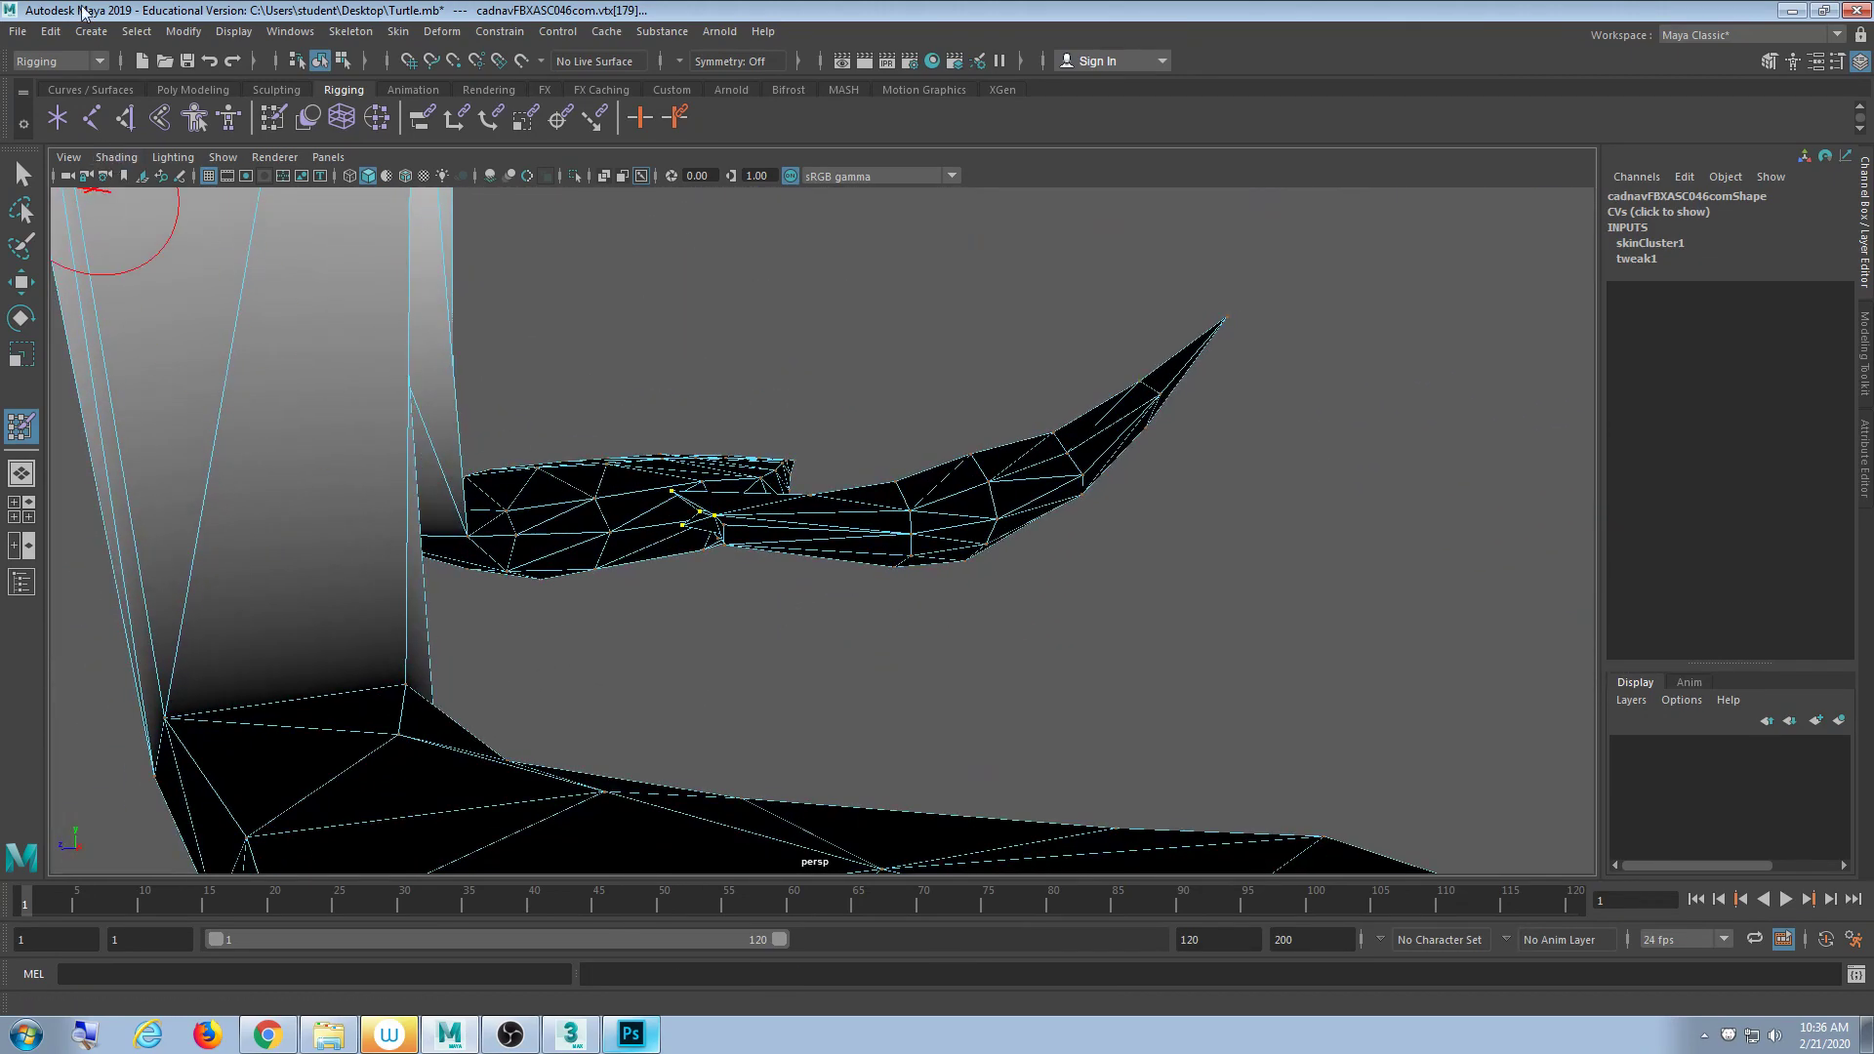
- Redo the undone weight flood from the Edit menu, then return to selection and deselect
click(91, 30)
mouse_move(41, 31)
click(90, 84)
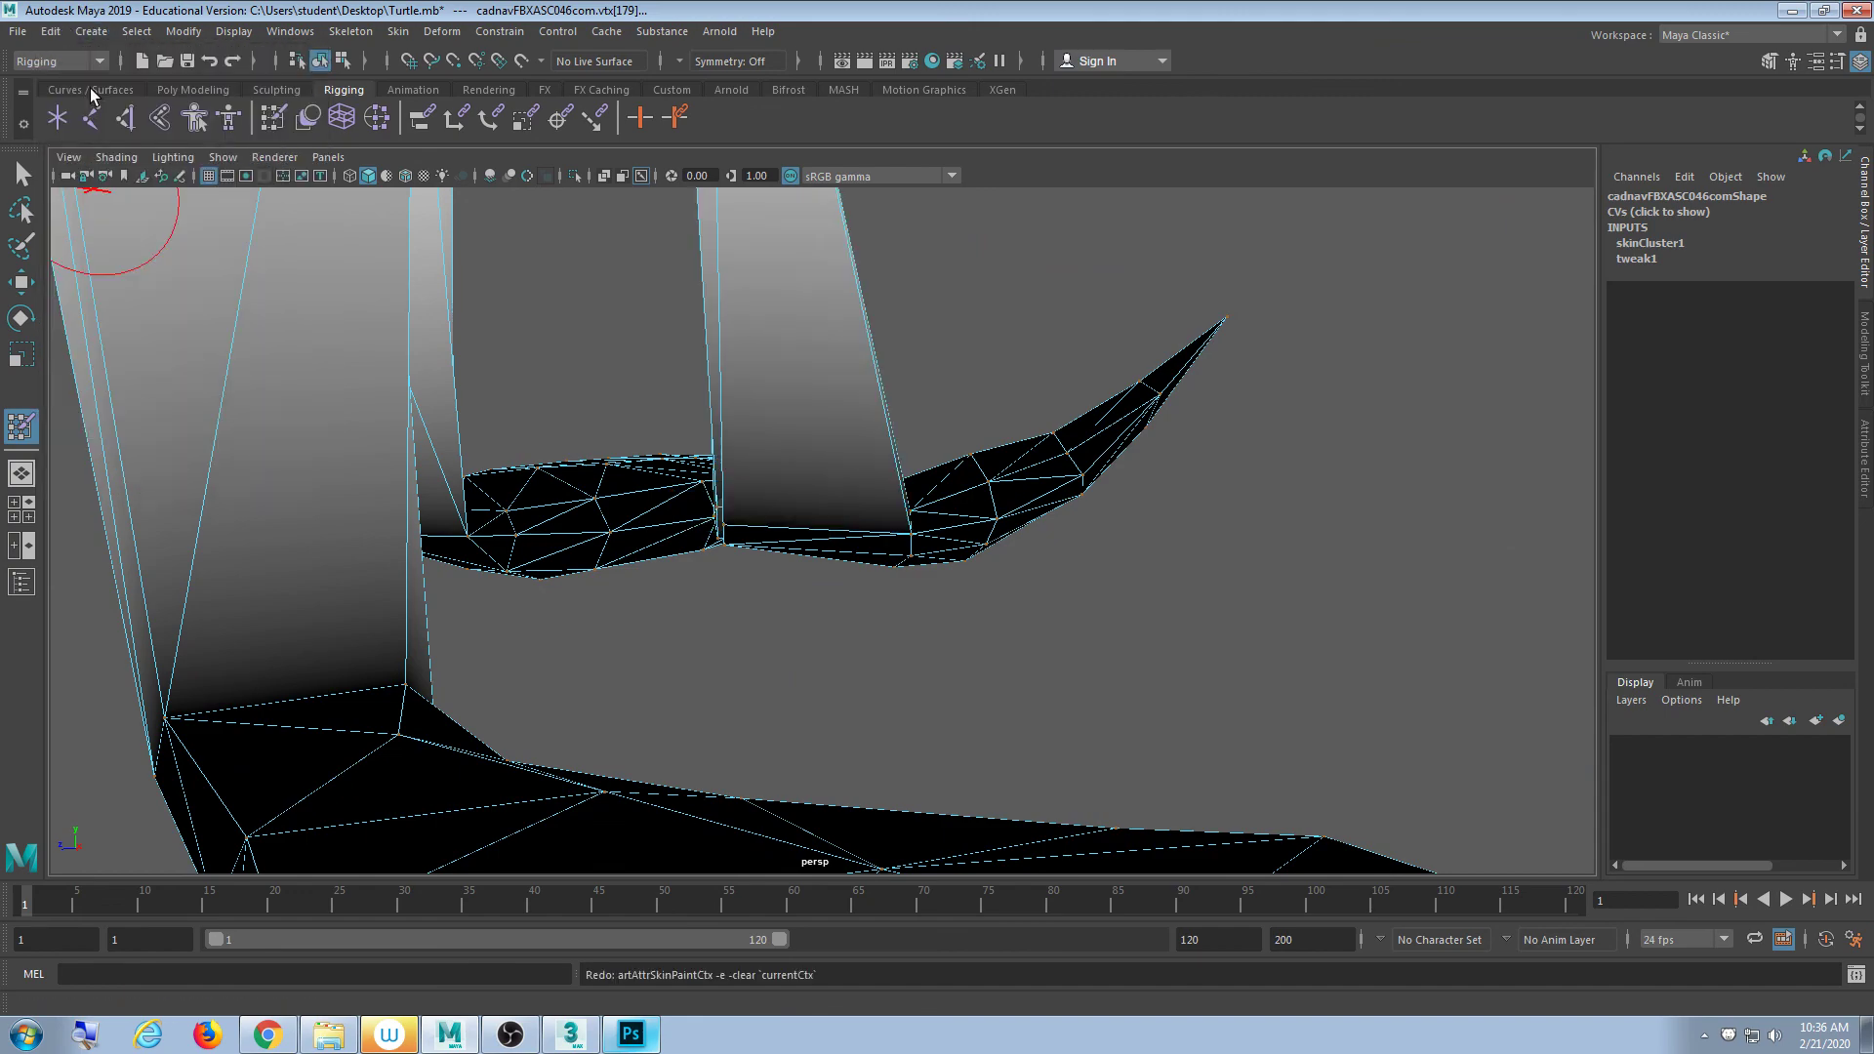
mouse_move(935, 359)
alt+mouse_down()
mouse_move(748, 473)
mouse_move(510, 489)
mouse_move(506, 431)
mouse_move(790, 452)
mouse_move(644, 456)
mouse_move(1008, 606)
mouse_move(1351, 618)
mouse_move(1506, 551)
mouse_move(819, 544)
mouse_move(986, 559)
alt+mouse_up()
scroll(635, 453, up, 5)
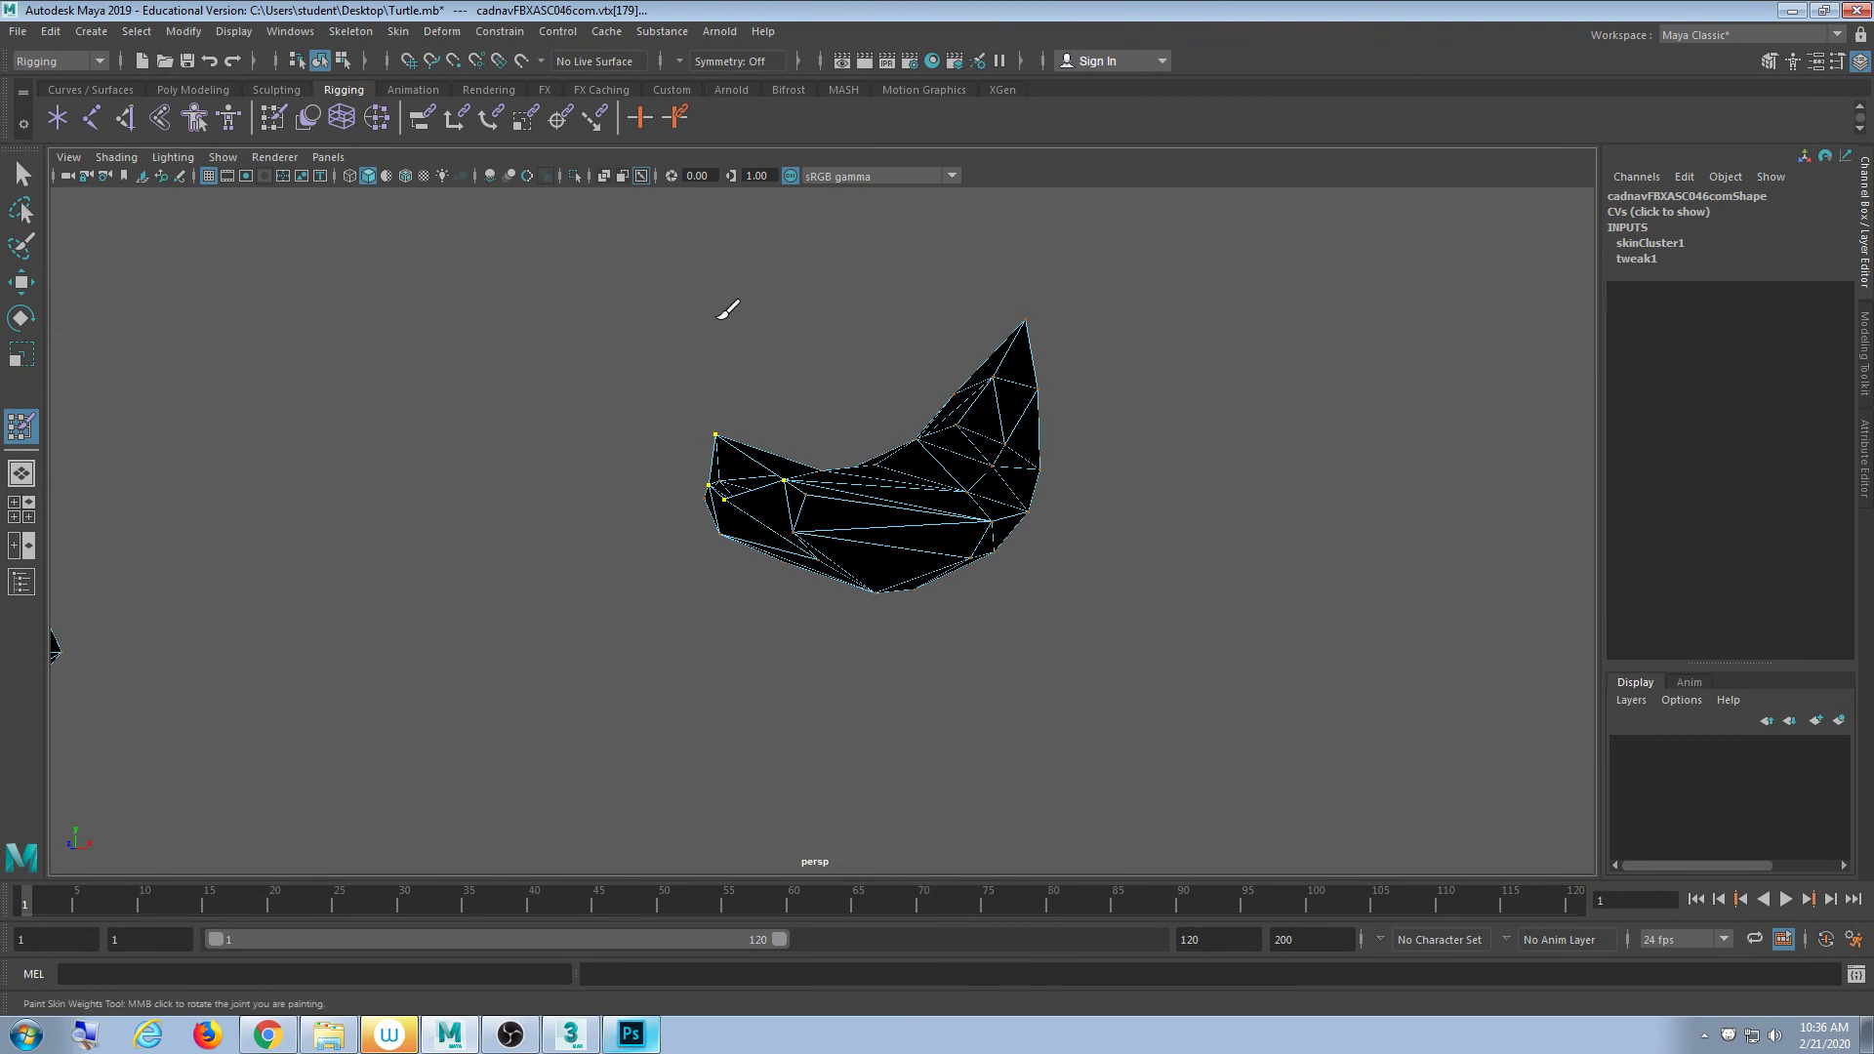
click(29, 169)
click(659, 291)
scroll(718, 515, up, 3)
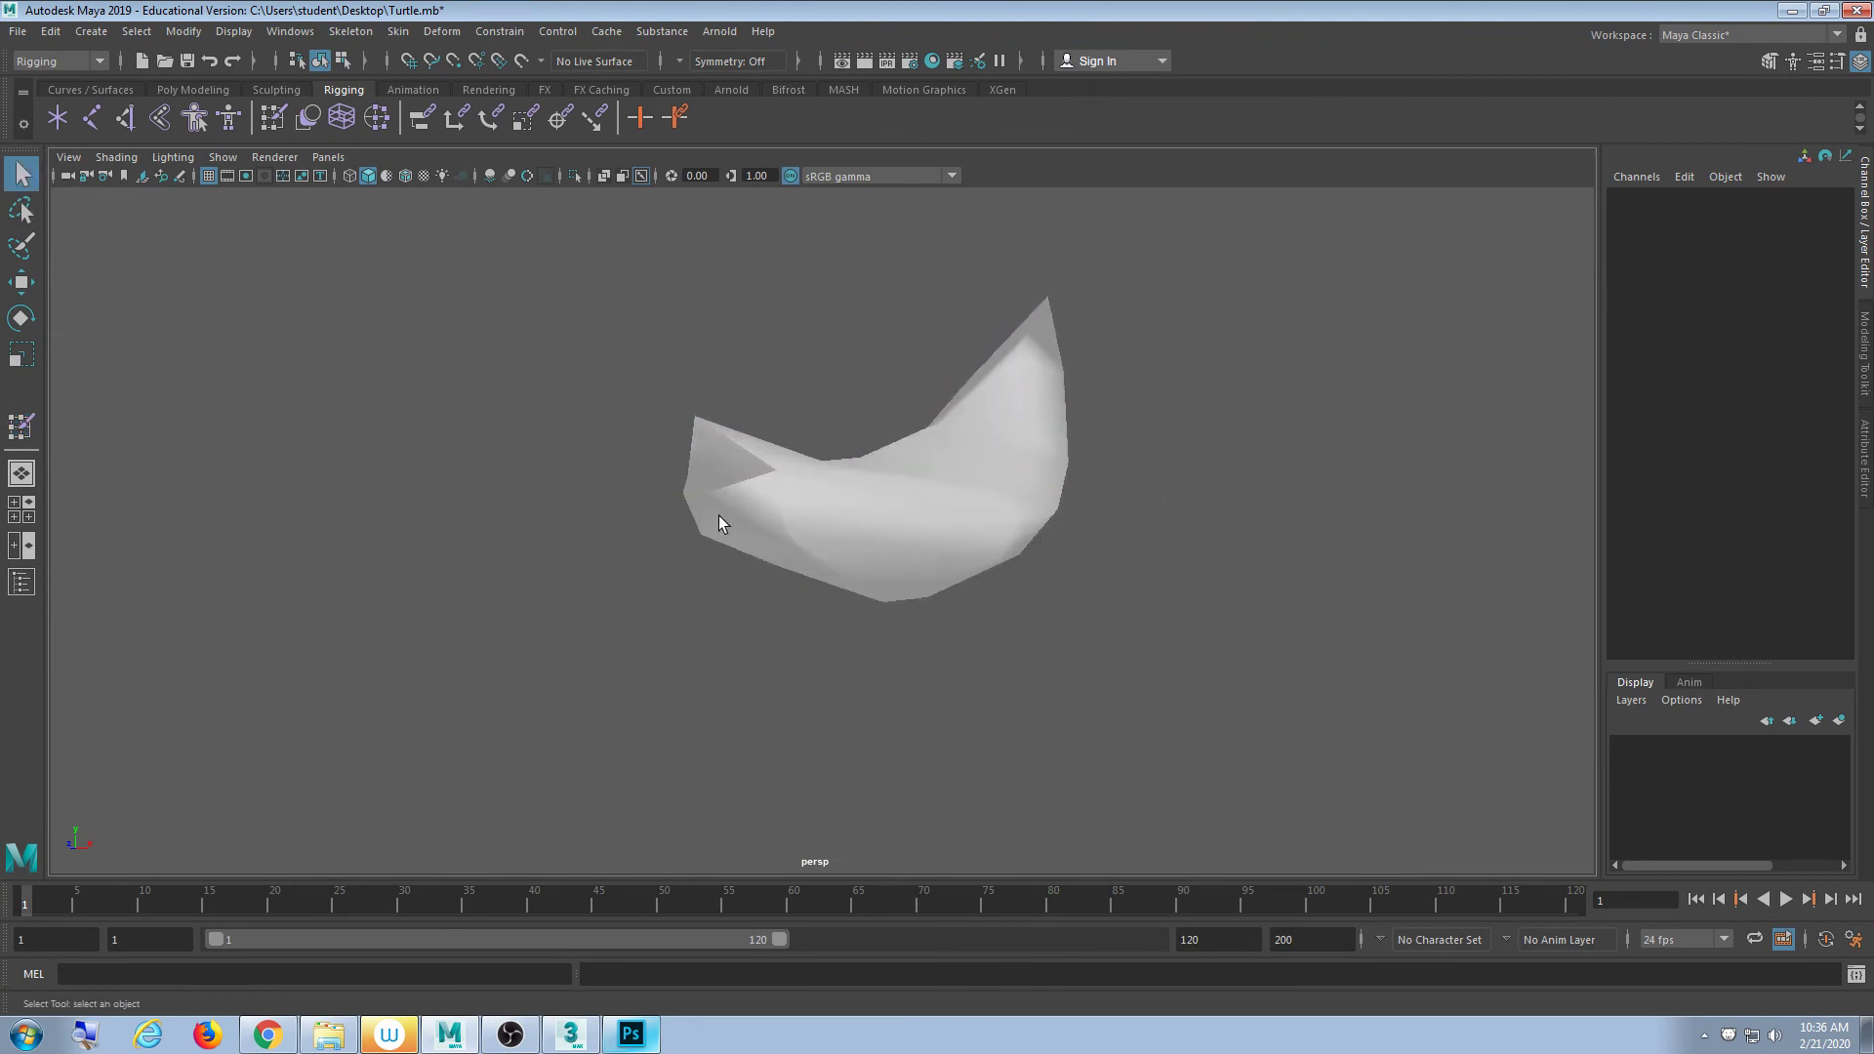
- Select an inner-edge vertex on the crescent flipper and open Paint Skin Weights settings
click(705, 456)
key(F9)
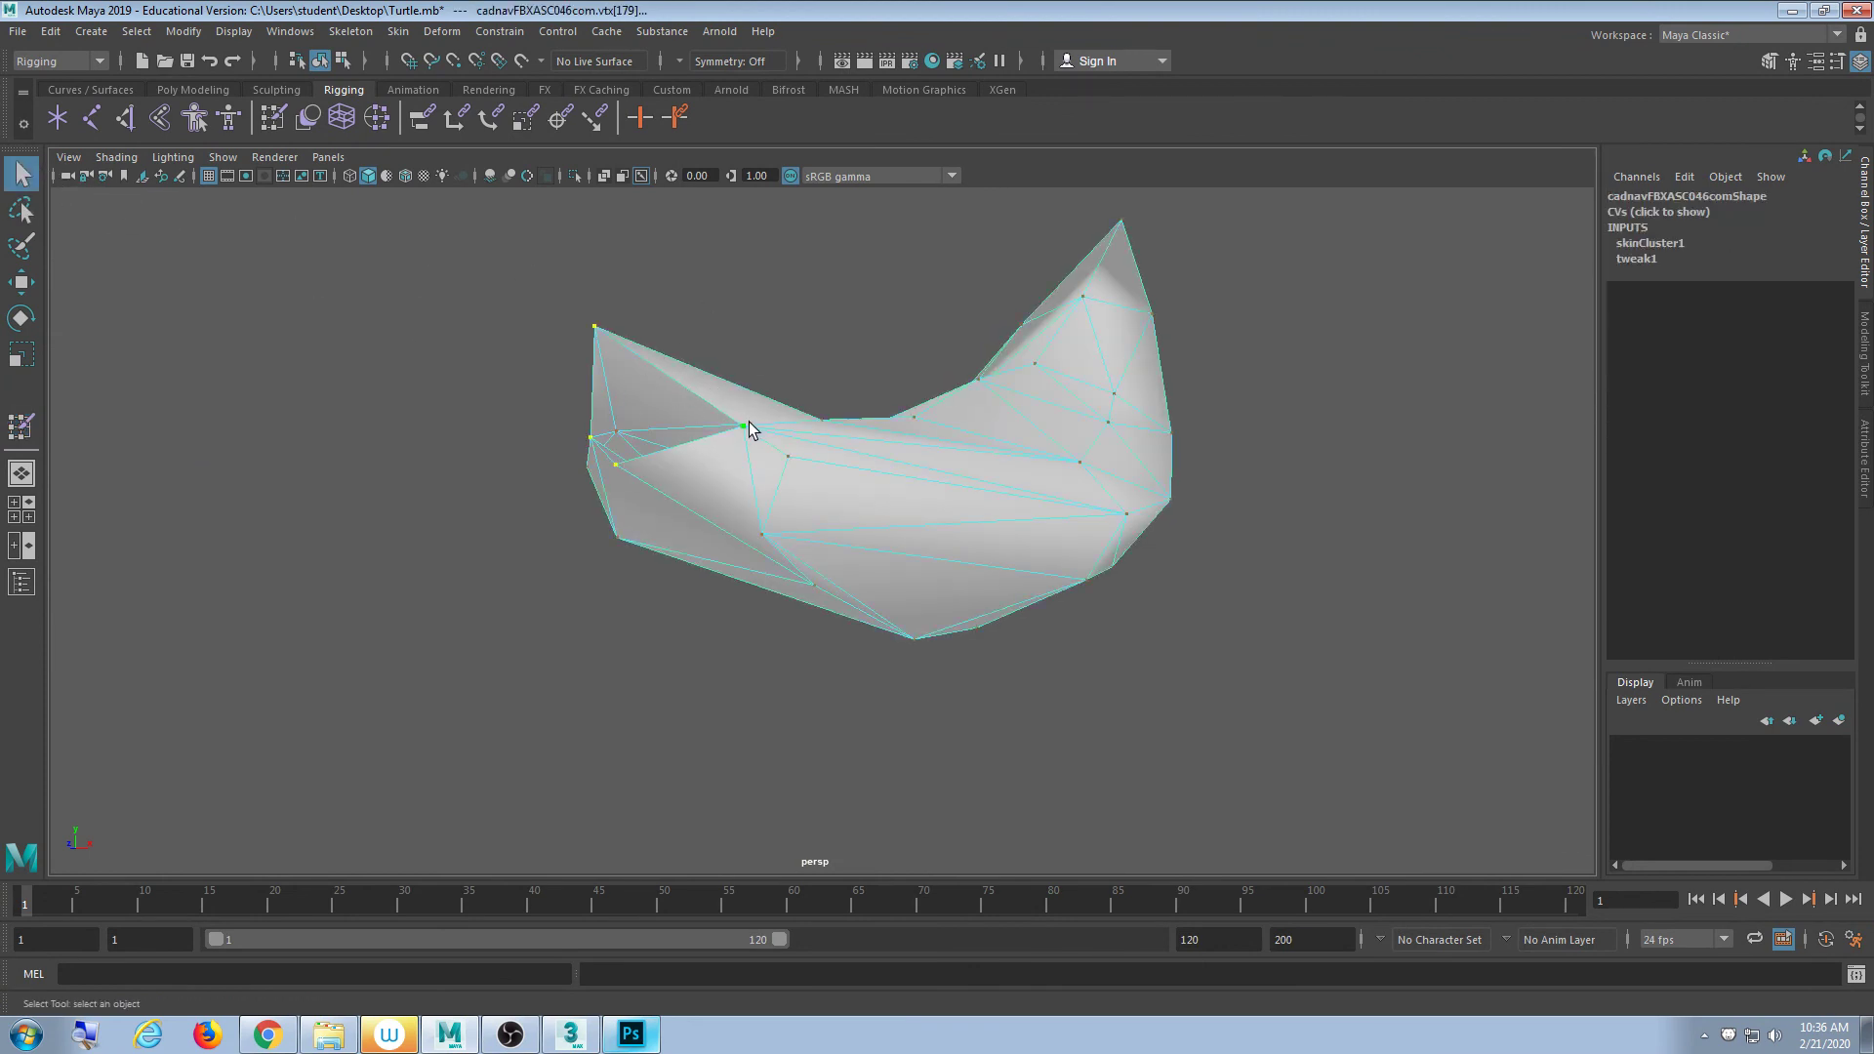
click(743, 428)
double_click(273, 119)
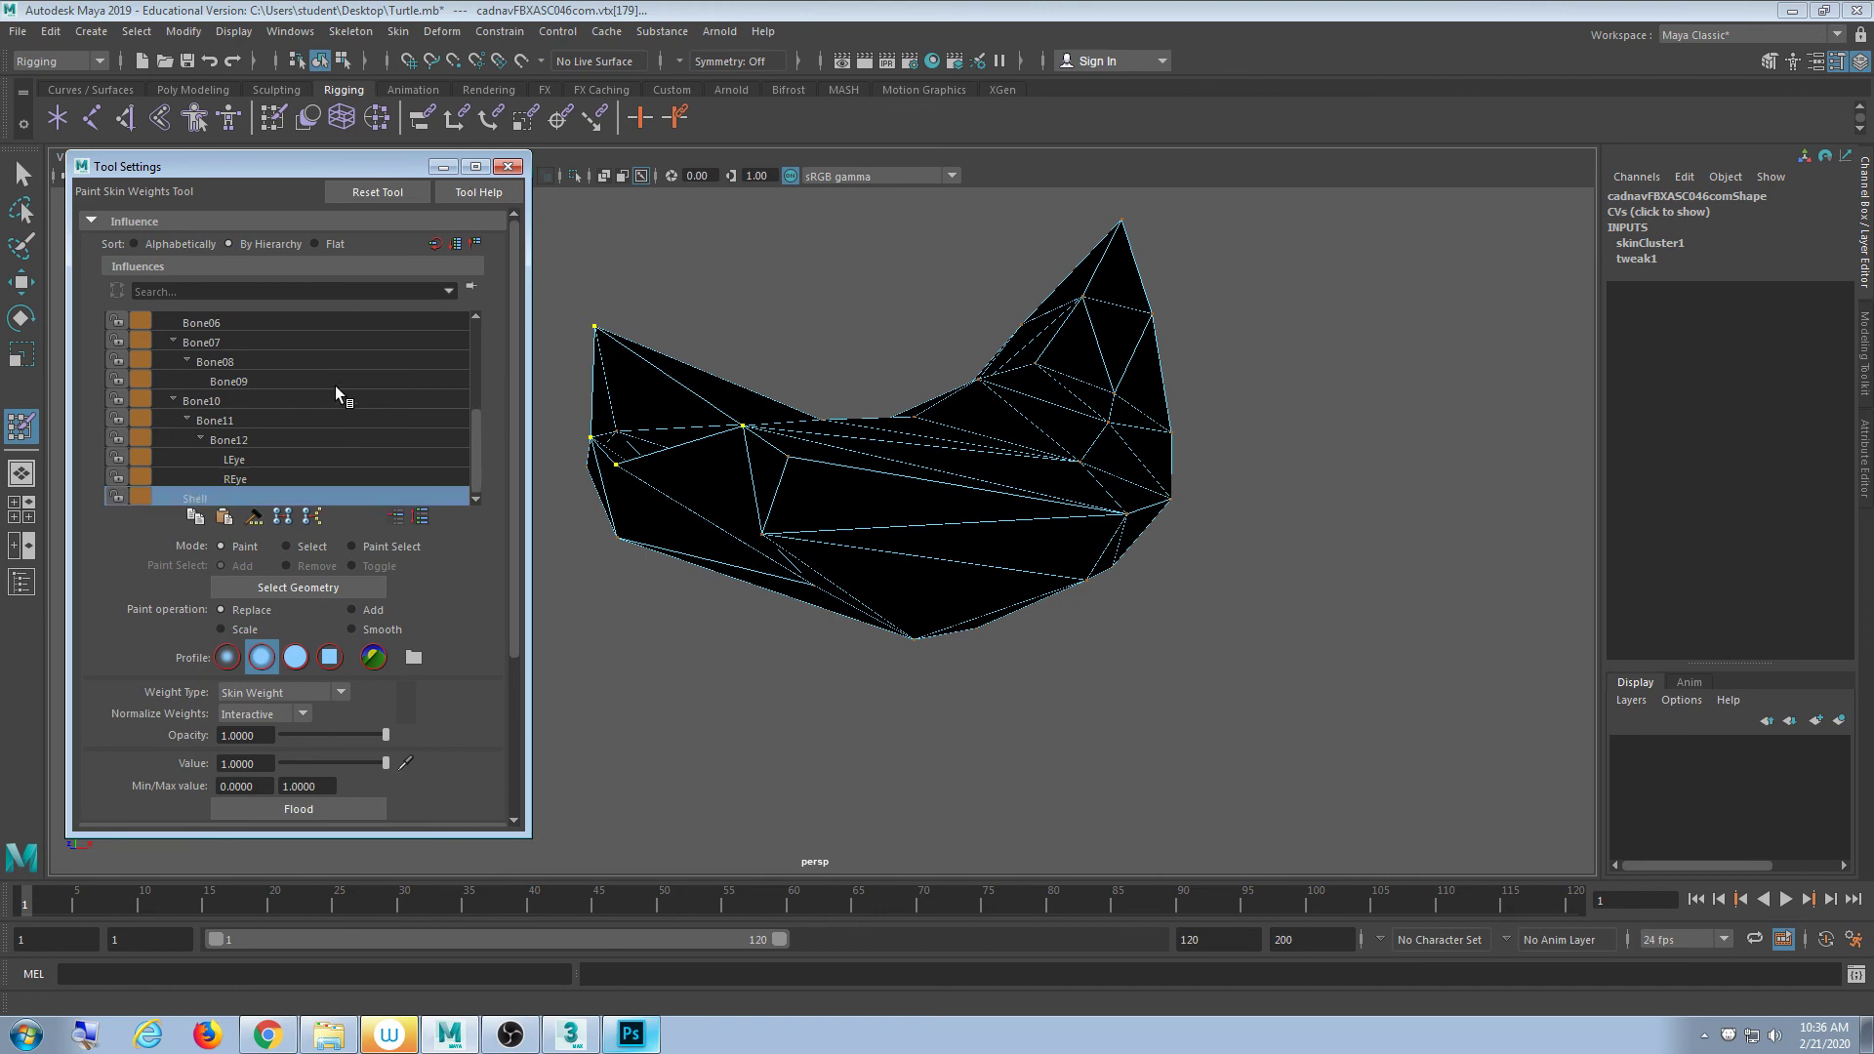
alt+drag(684, 624, 821, 567)
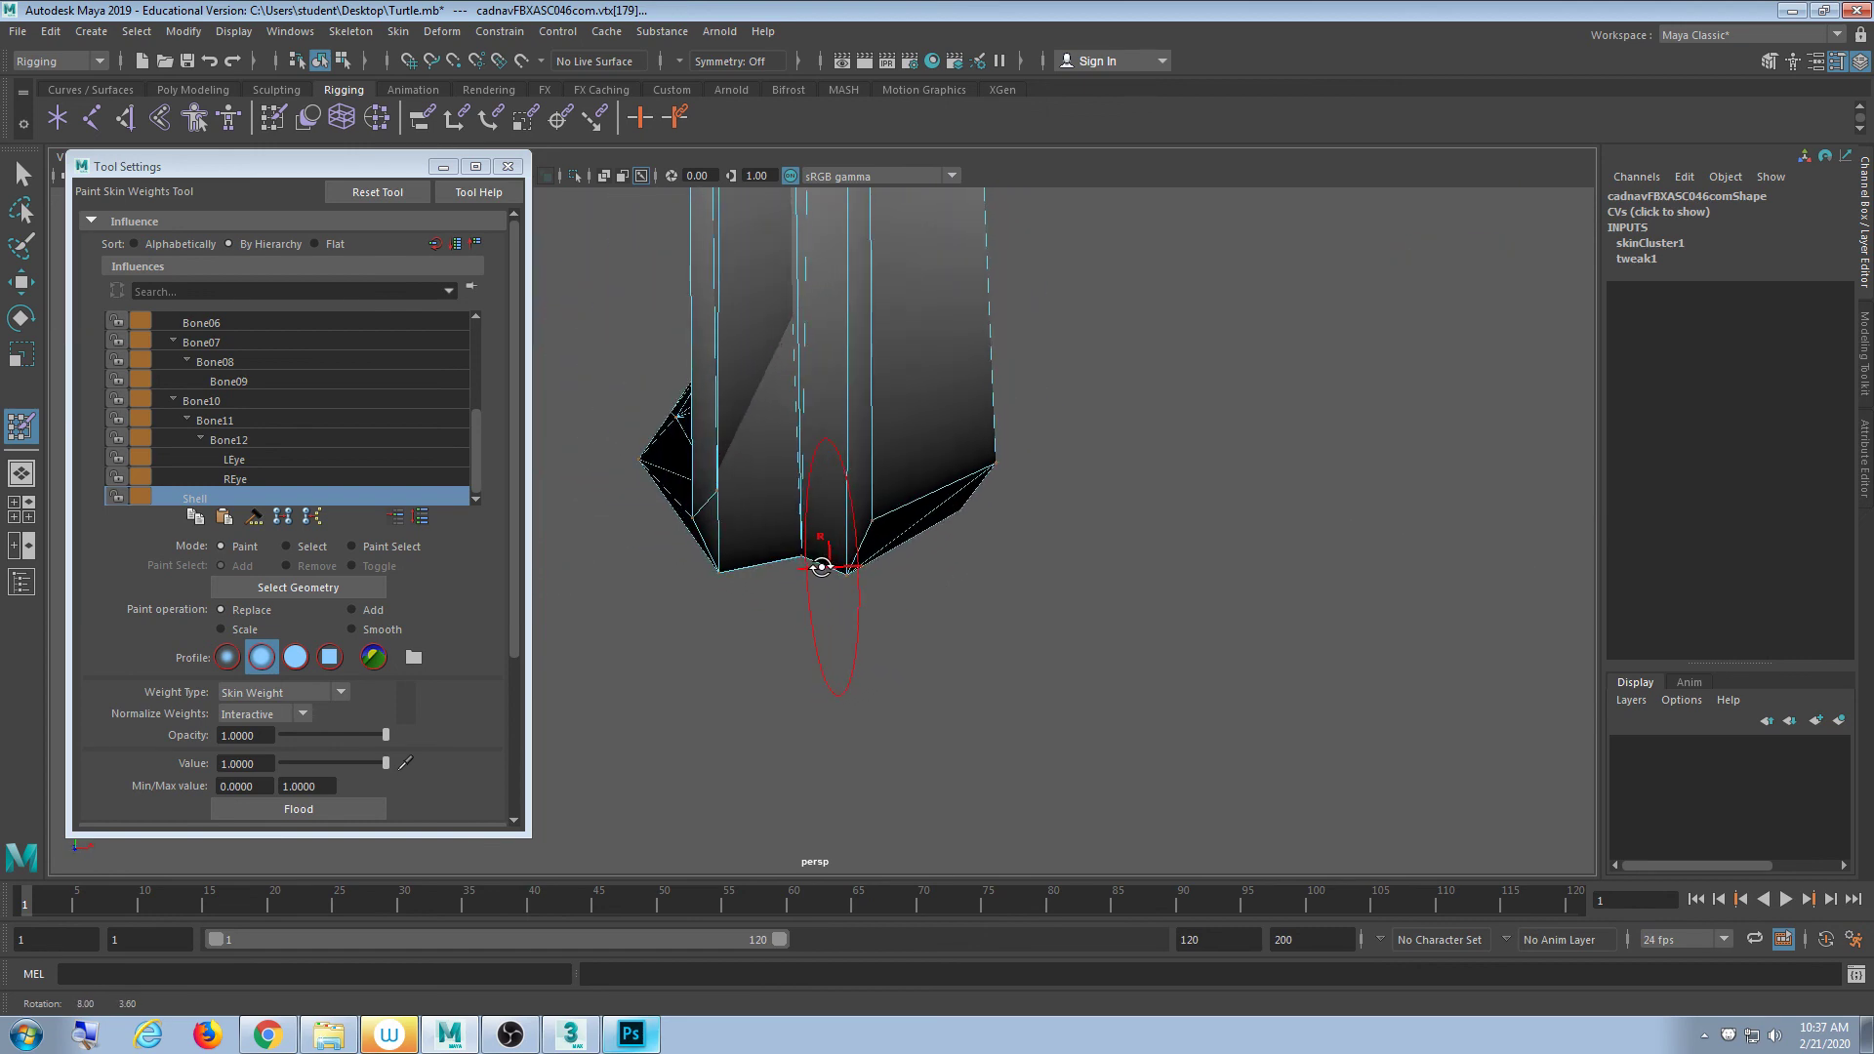
mouse_move(704, 505)
alt+mouse_down()
mouse_move(837, 619)
mouse_move(792, 623)
alt+mouse_up()
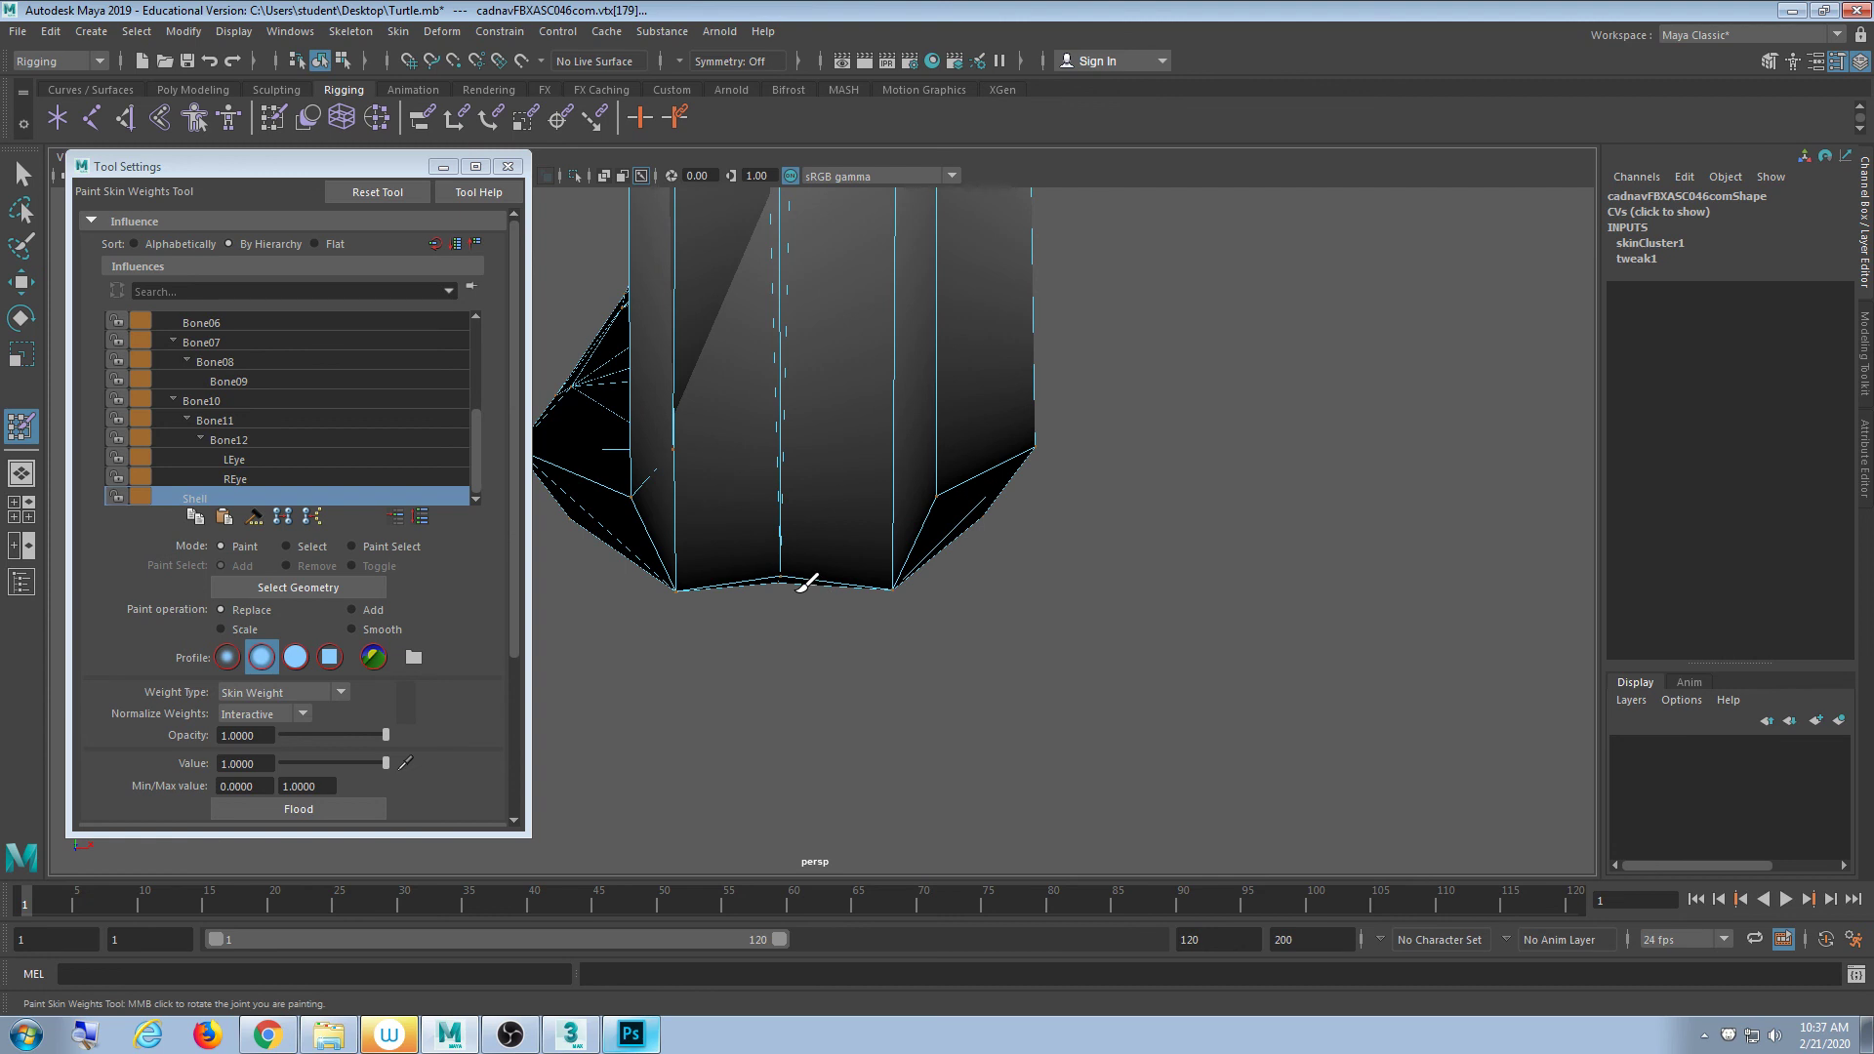
- Undo the last weight flood on the foot and return to the Select Tool
click(509, 166)
key(ctrl+z)
mouse_move(995, 556)
alt+mouse_down()
mouse_move(1024, 573)
mouse_move(1008, 569)
mouse_move(1025, 606)
mouse_move(1004, 644)
mouse_move(1037, 591)
mouse_move(1008, 594)
mouse_move(1022, 601)
alt+mouse_up()
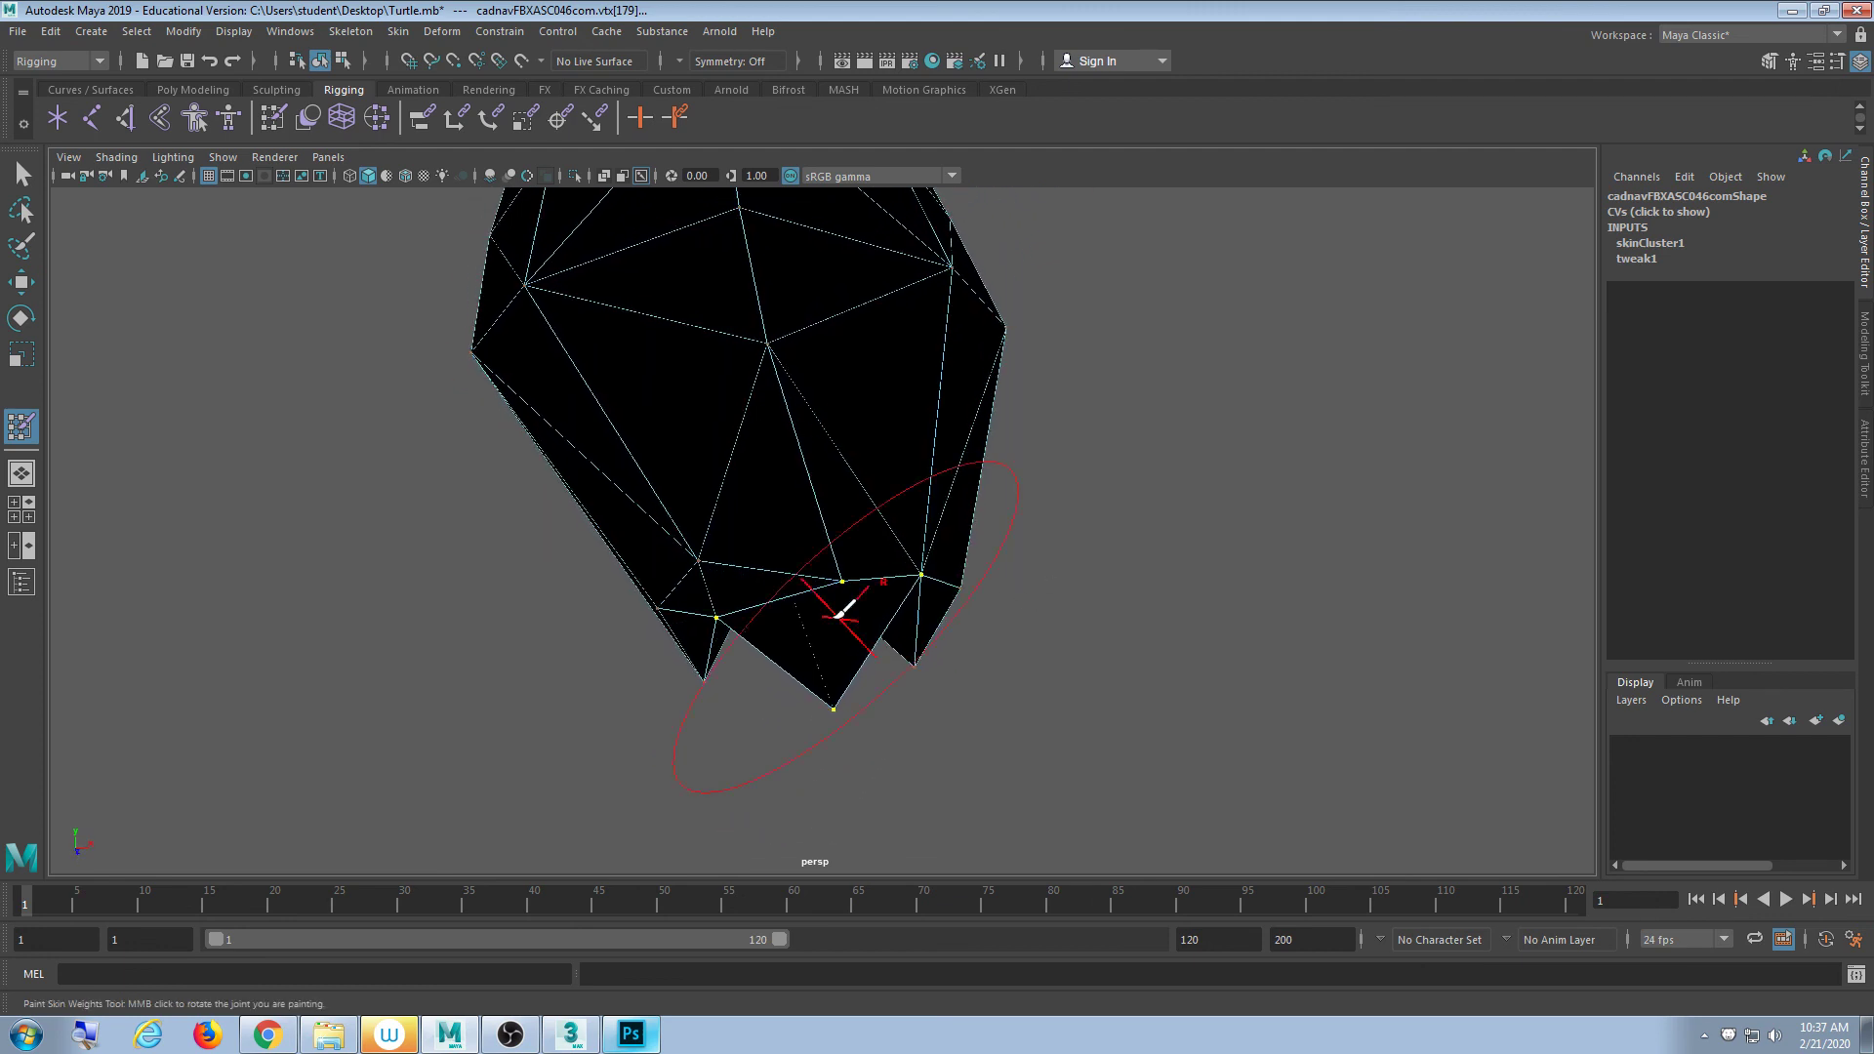
mouse_move(711, 565)
alt+mouse_down()
mouse_move(782, 690)
mouse_move(802, 690)
alt+mouse_up()
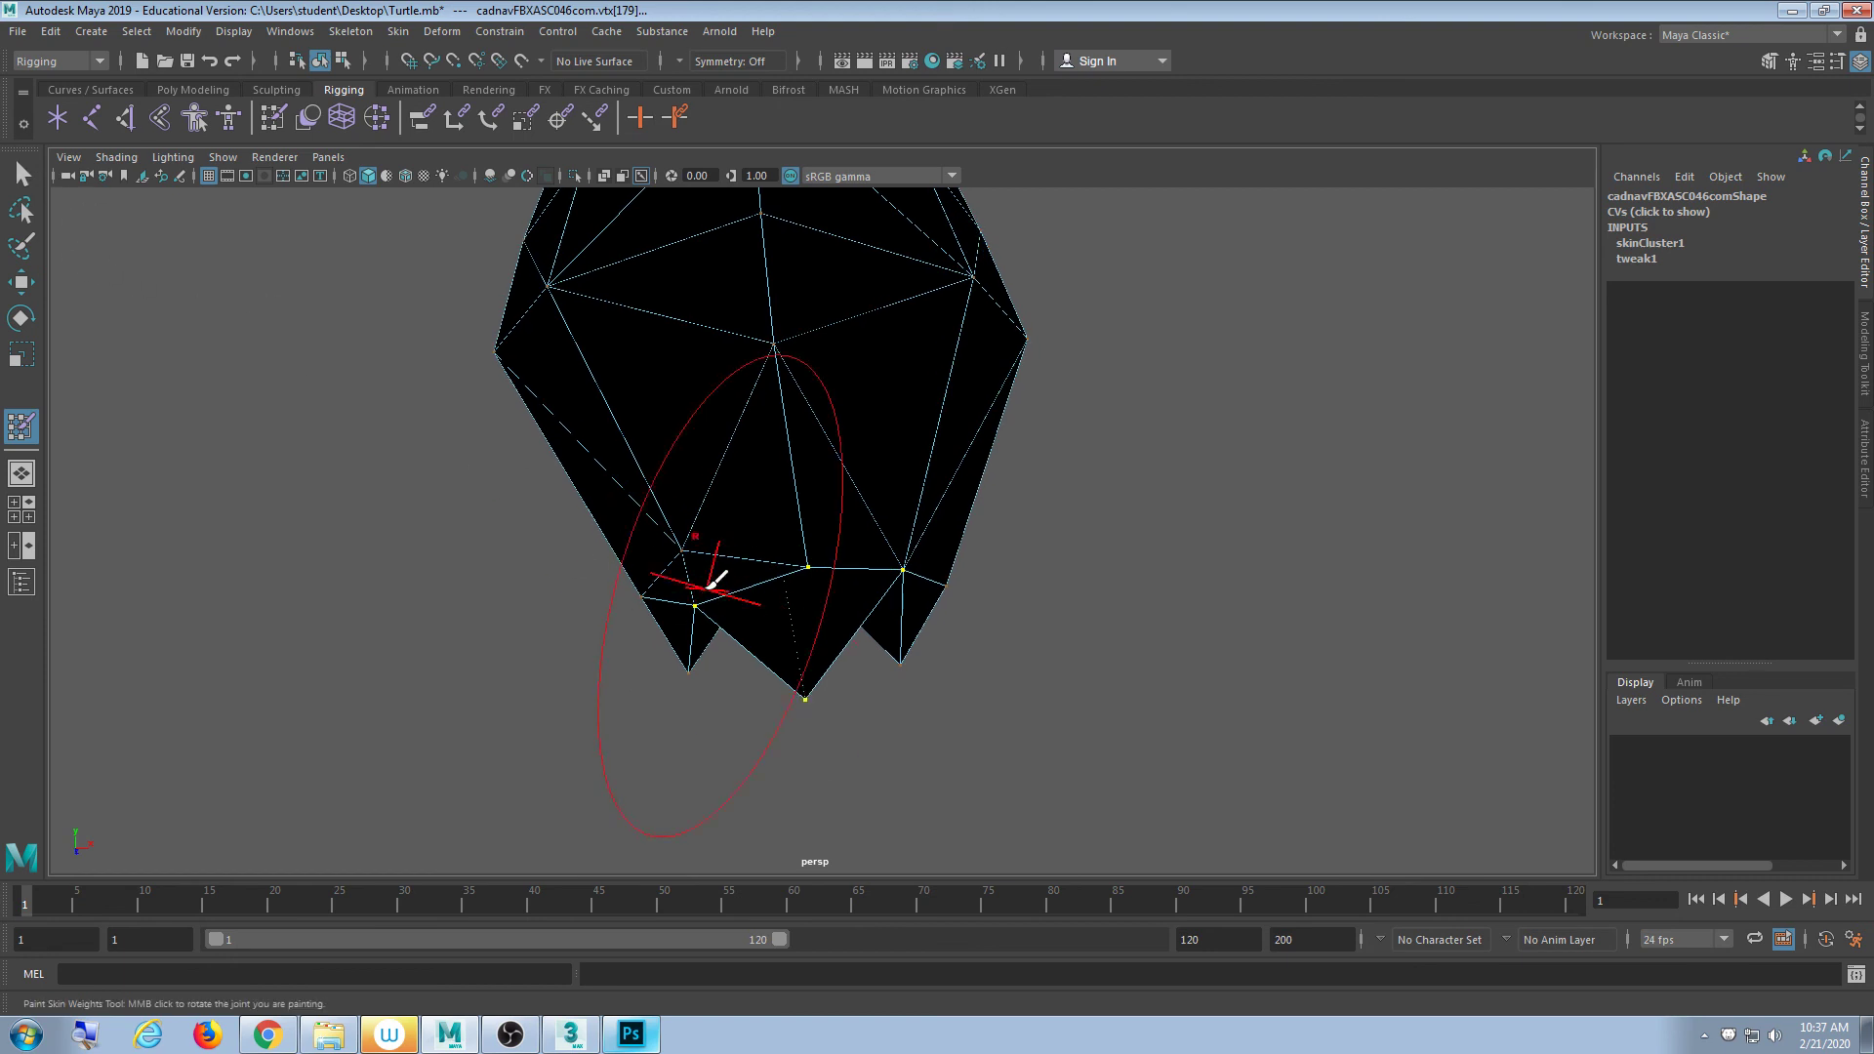
click(23, 174)
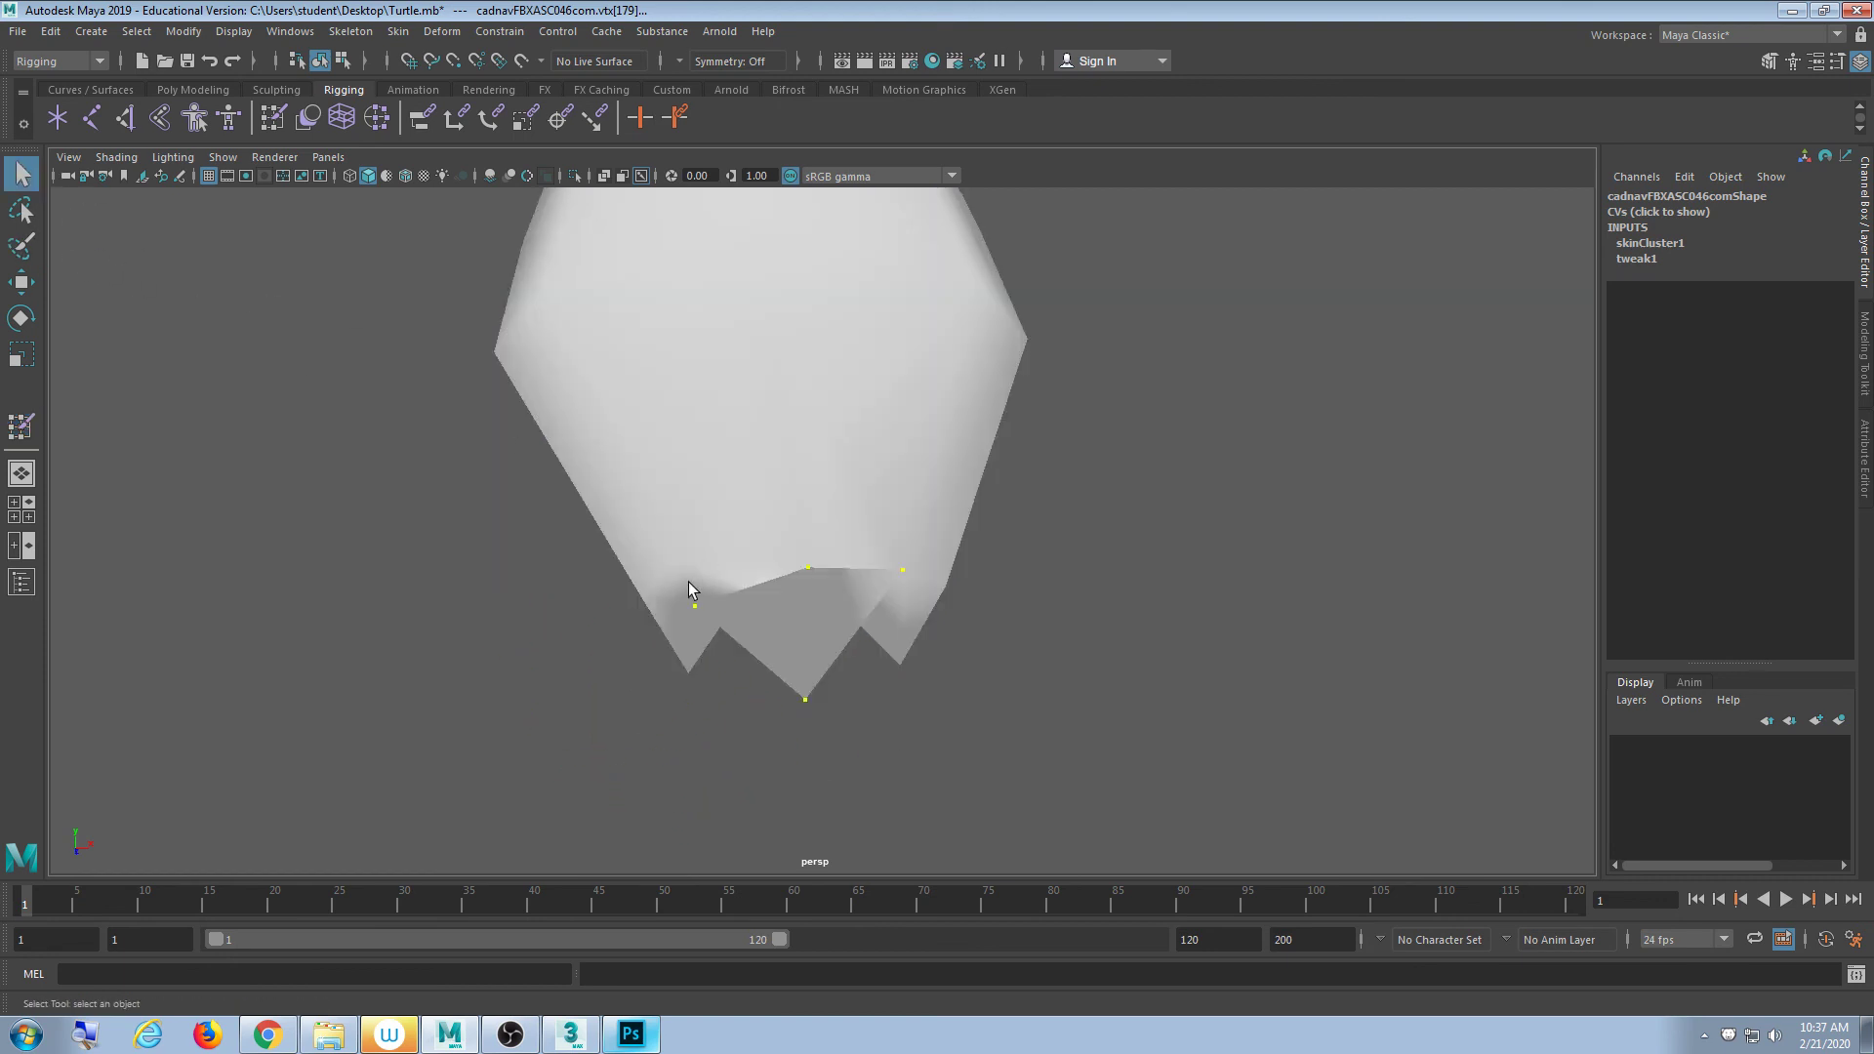
- Reselect the foot vertices and flood them with Shell influence at Value 1.0
click(743, 552)
key(ctrl+z)
alt+drag(1023, 631, 912, 628)
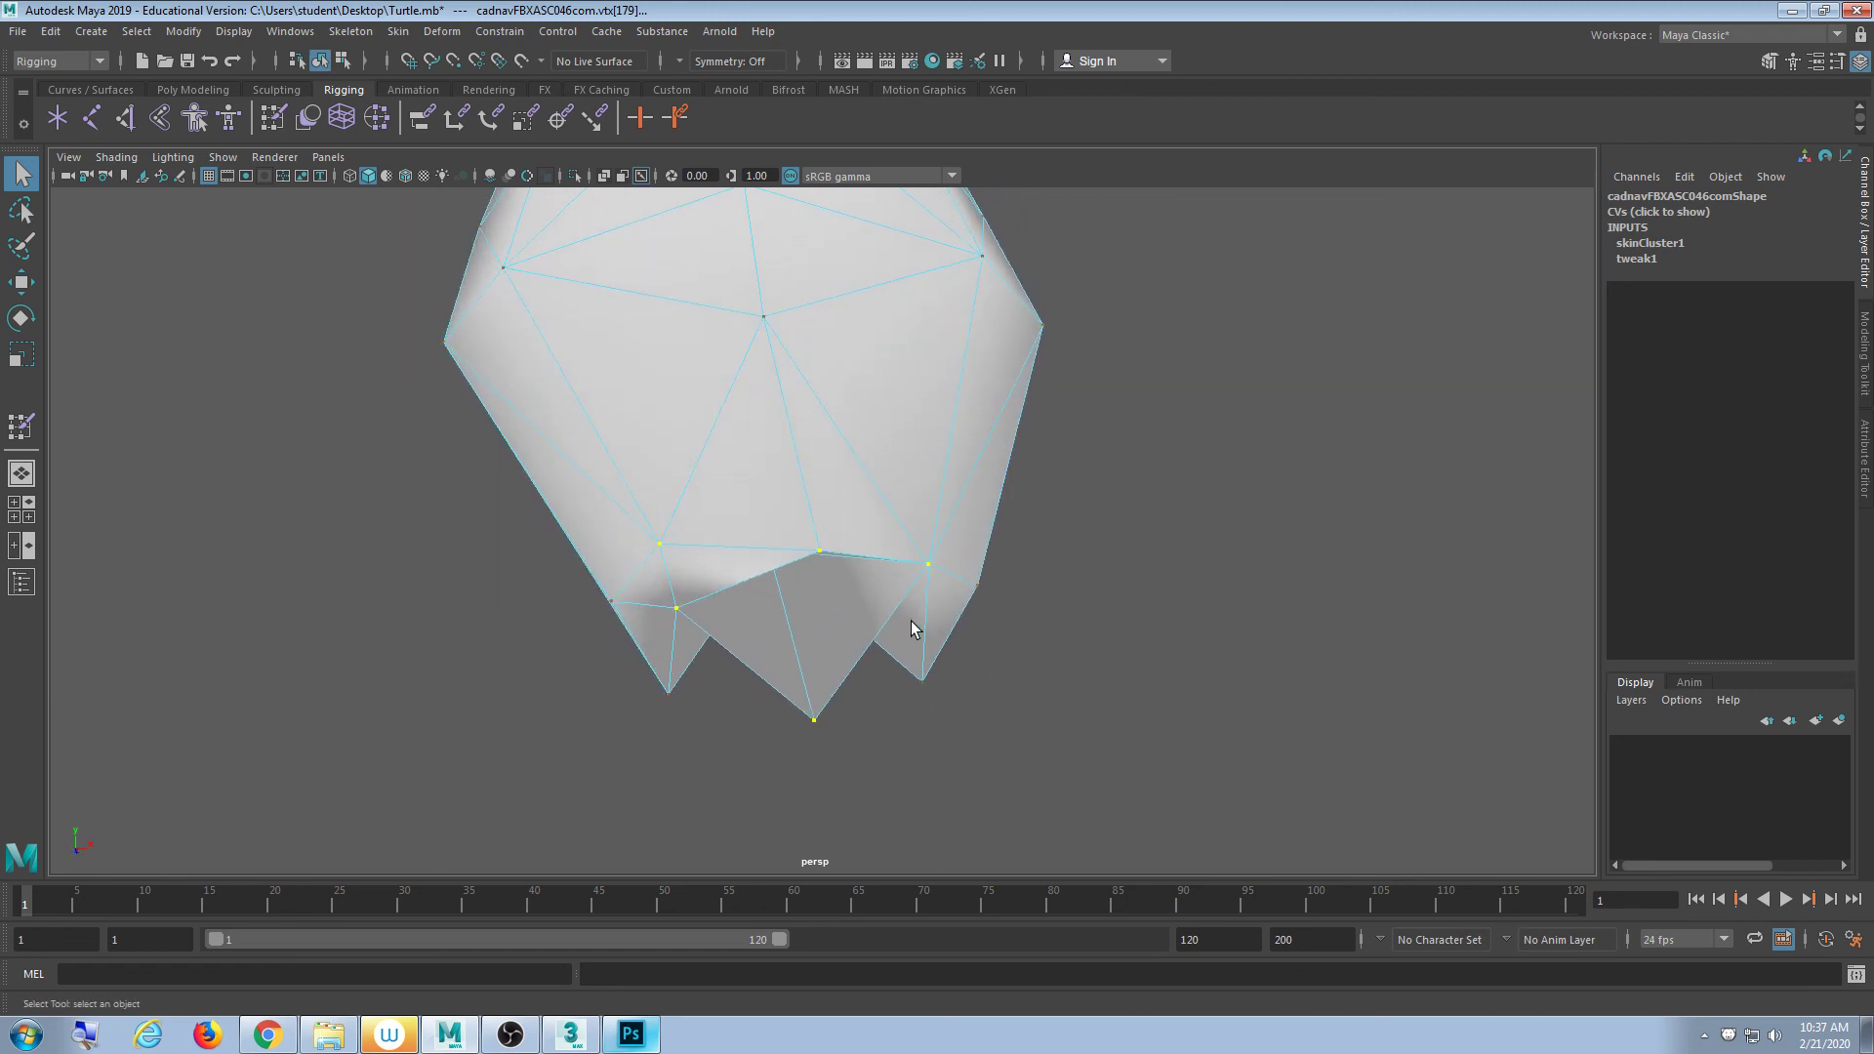
double_click(273, 119)
scroll(441, 461, down, 5)
click(398, 493)
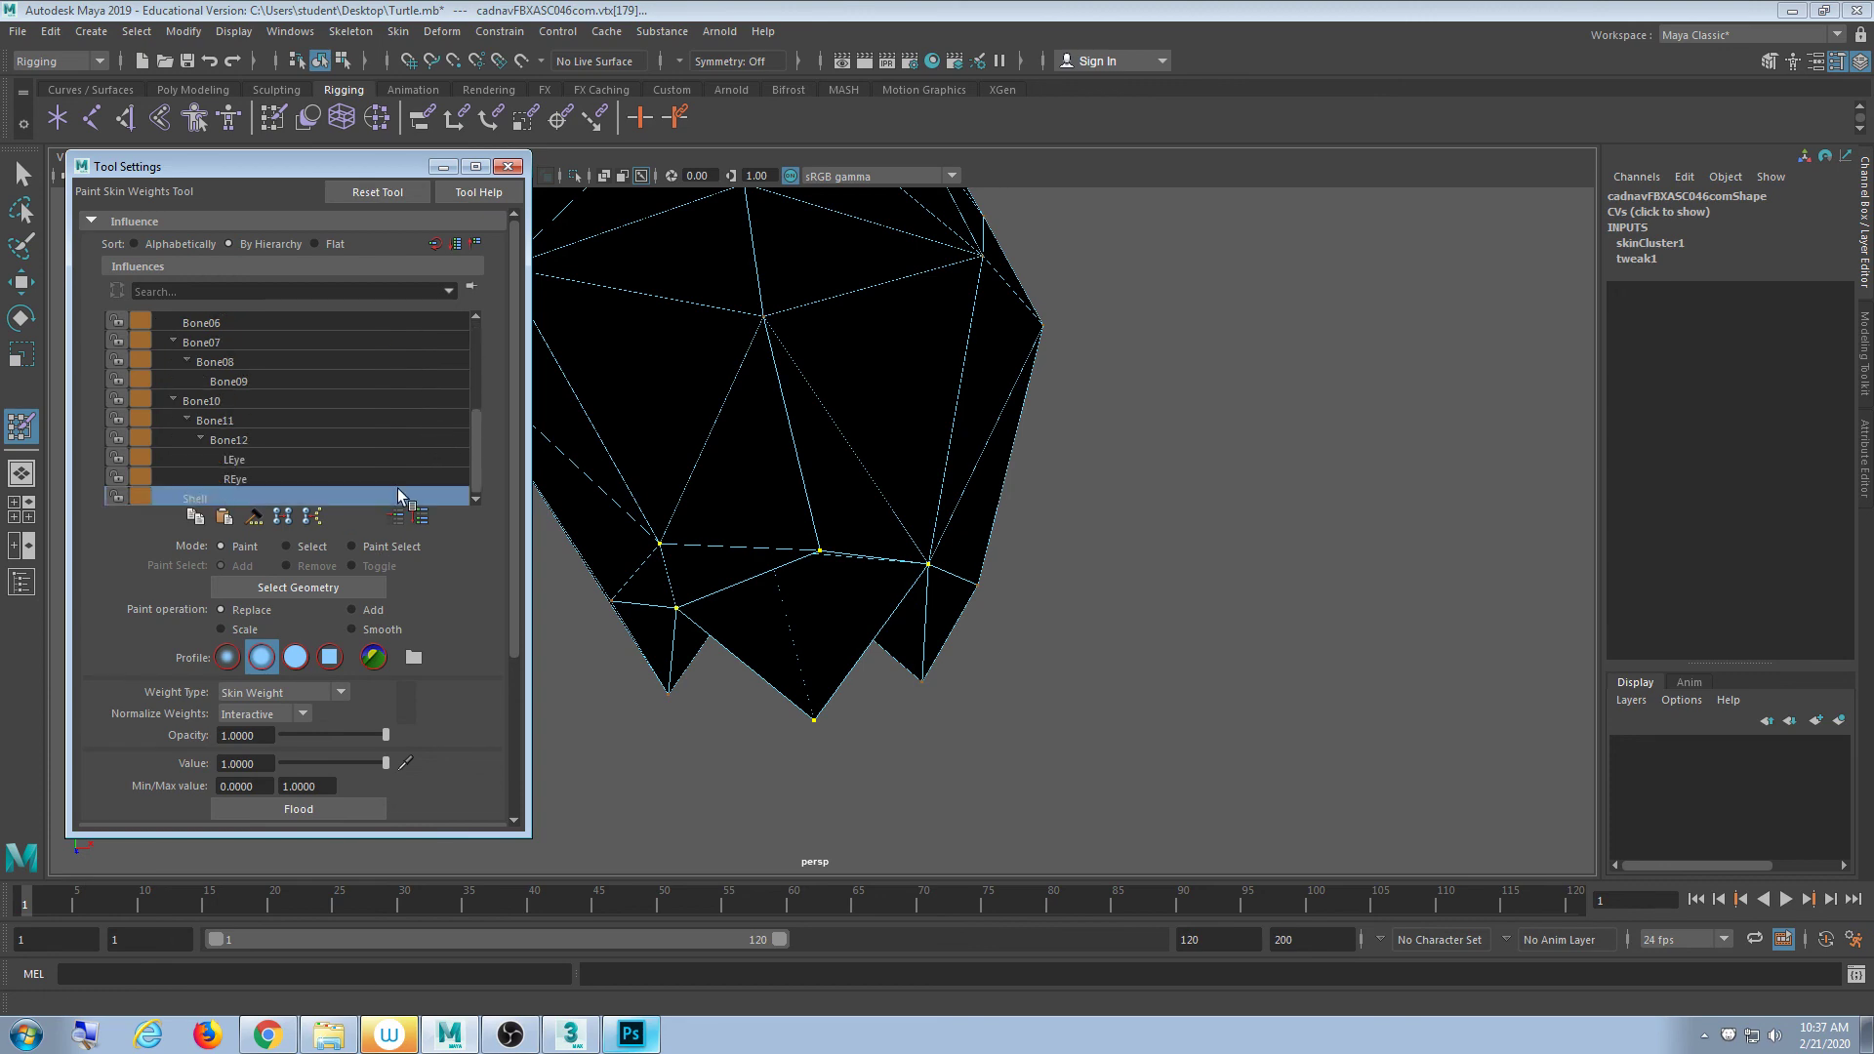
click(308, 814)
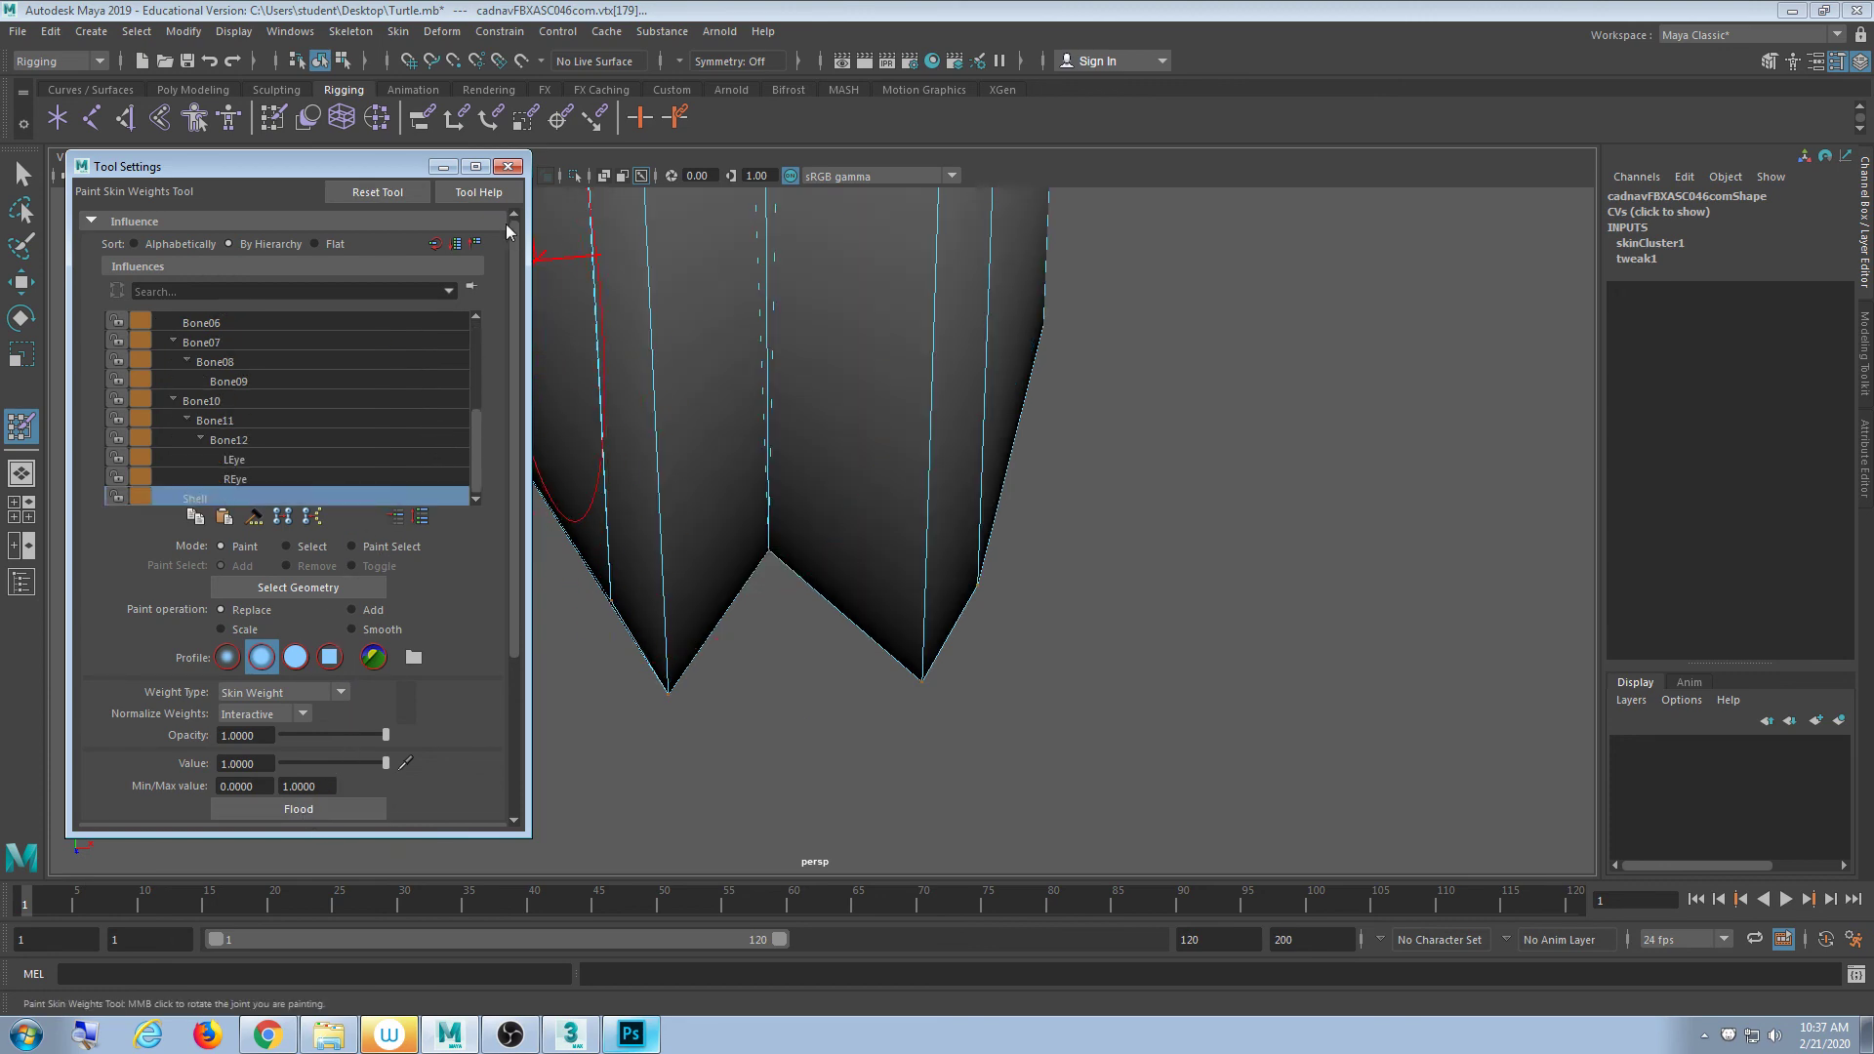
click(508, 166)
- Orbit around the turtle to inspect each leg's weighting from several angles
mouse_move(741, 410)
alt+mouse_down()
mouse_move(765, 398)
mouse_move(661, 422)
mouse_move(781, 442)
mouse_move(762, 445)
mouse_move(849, 523)
mouse_move(999, 531)
mouse_move(1213, 494)
mouse_move(941, 510)
mouse_move(573, 472)
mouse_move(576, 431)
mouse_move(778, 456)
mouse_move(820, 536)
mouse_move(719, 557)
mouse_move(1046, 530)
mouse_move(836, 556)
mouse_move(946, 586)
mouse_move(1004, 632)
mouse_move(922, 444)
mouse_move(907, 502)
alt+mouse_up()
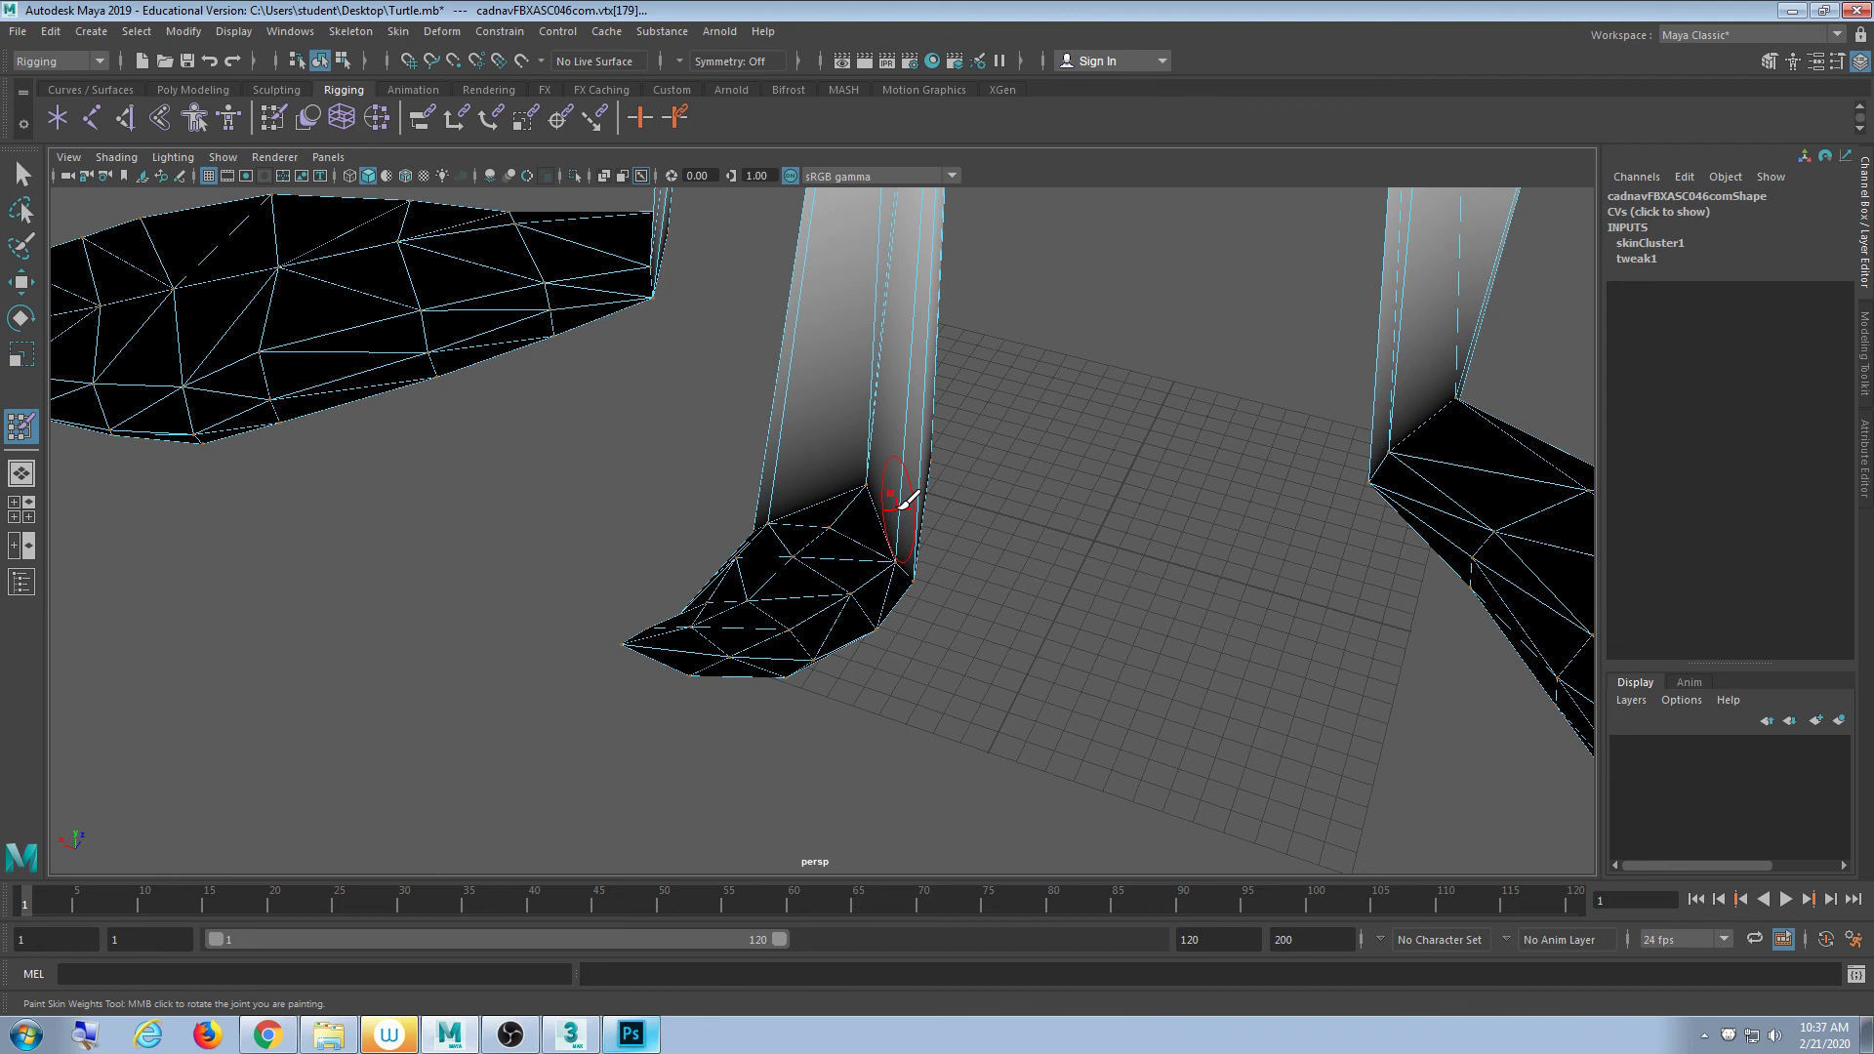
scroll(907, 449, down, 6)
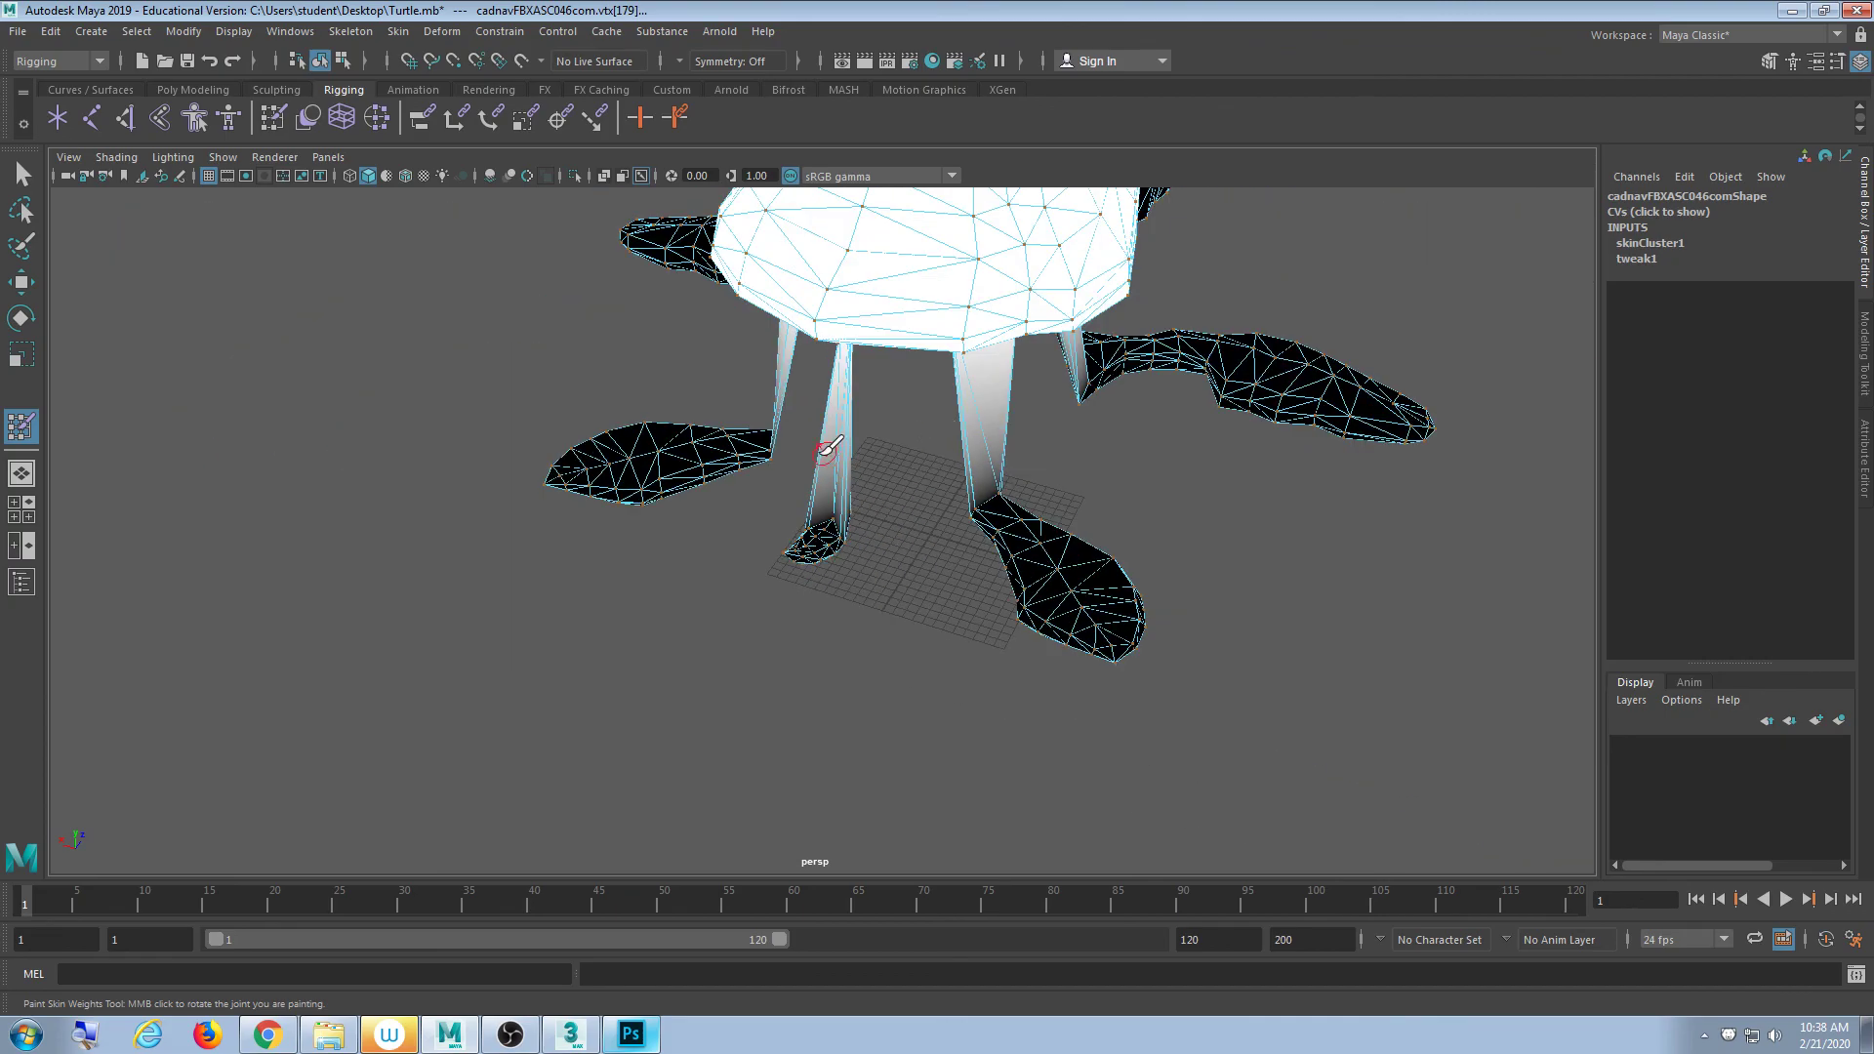
alt+drag(824, 452, 1012, 399)
scroll(1050, 397, up, 10)
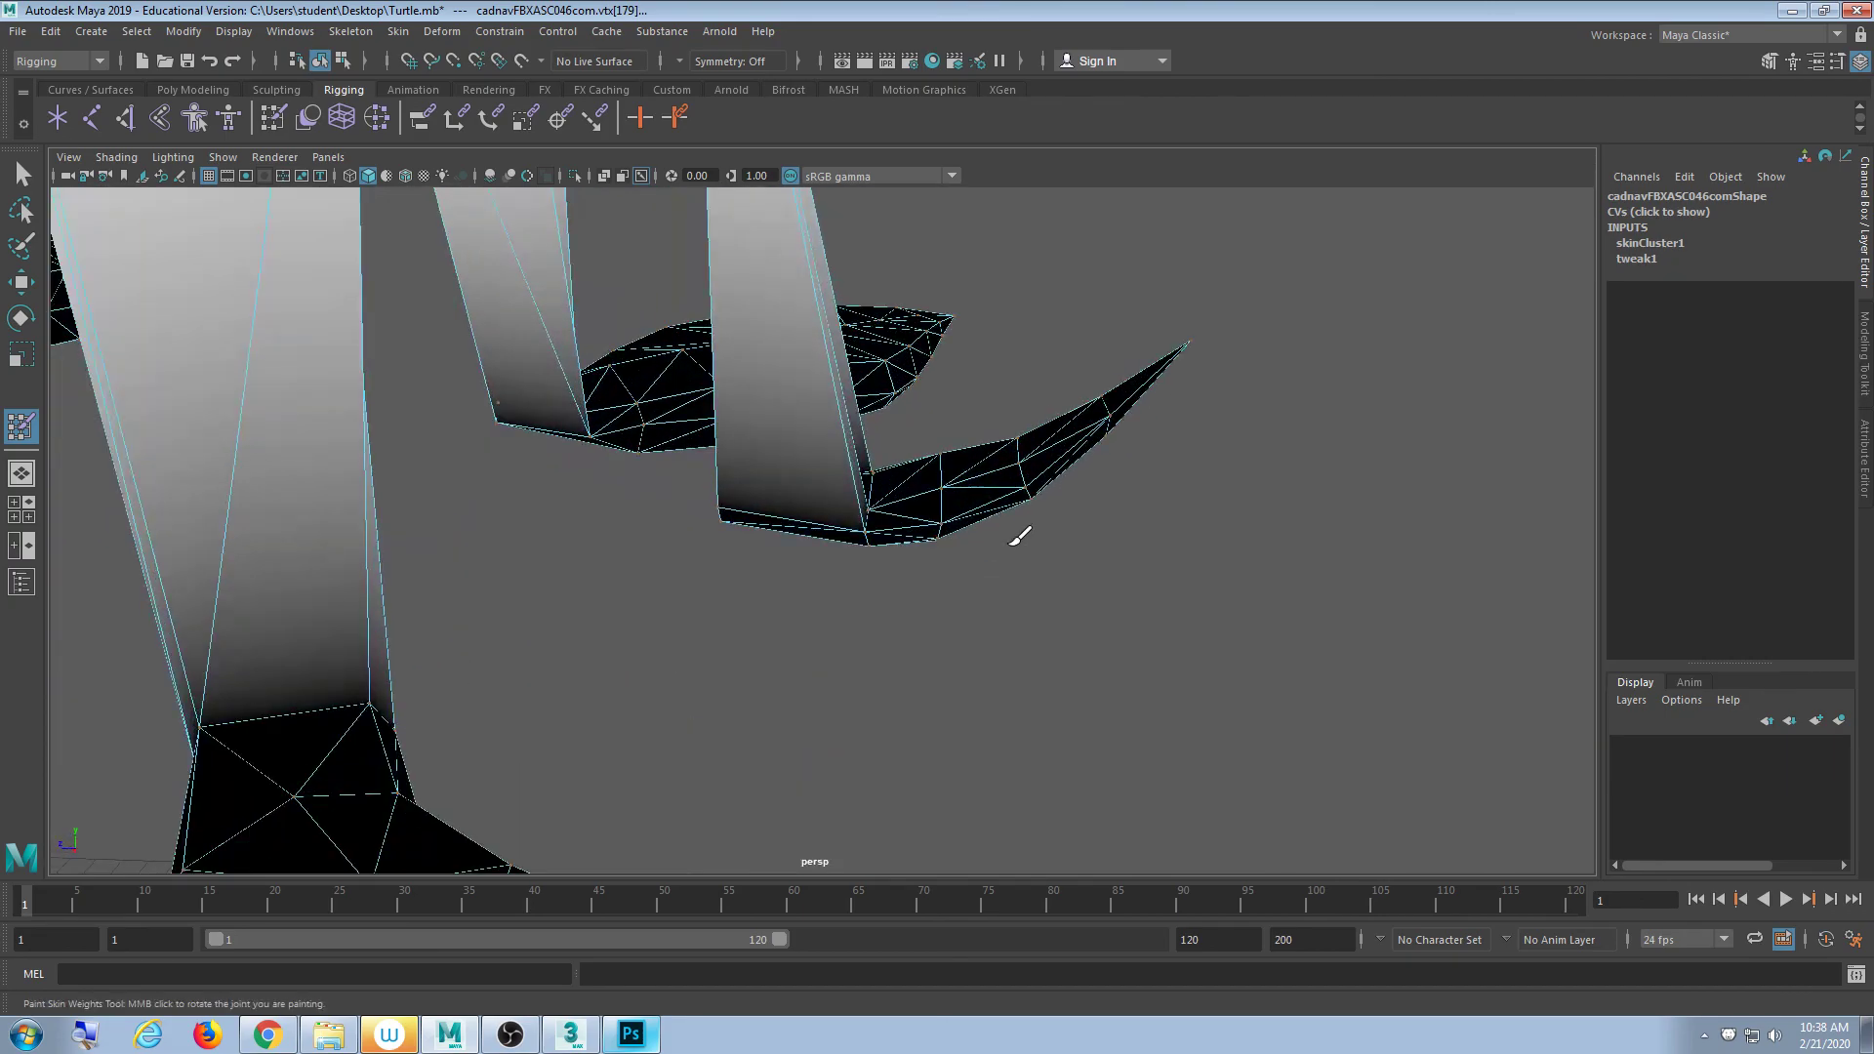
mouse_move(1020, 536)
alt+mouse_down()
mouse_move(829, 515)
mouse_move(1152, 463)
mouse_move(1246, 485)
mouse_move(741, 527)
mouse_move(741, 585)
mouse_move(652, 615)
mouse_move(576, 611)
mouse_move(820, 577)
mouse_move(828, 531)
mouse_move(887, 523)
mouse_move(760, 554)
mouse_move(858, 531)
mouse_move(1040, 543)
mouse_move(648, 536)
mouse_move(758, 536)
mouse_move(888, 585)
mouse_move(920, 549)
mouse_move(899, 556)
mouse_move(904, 606)
mouse_move(975, 606)
mouse_move(917, 586)
mouse_move(882, 619)
mouse_move(874, 572)
mouse_move(648, 556)
mouse_move(777, 621)
mouse_move(527, 629)
mouse_move(869, 606)
mouse_move(1409, 635)
mouse_move(1673, 624)
mouse_move(1027, 547)
mouse_move(806, 593)
alt+mouse_up()
scroll(1020, 537, down, 5)
alt+middle_drag(518, 573, 864, 553)
scroll(863, 552, up, 3)
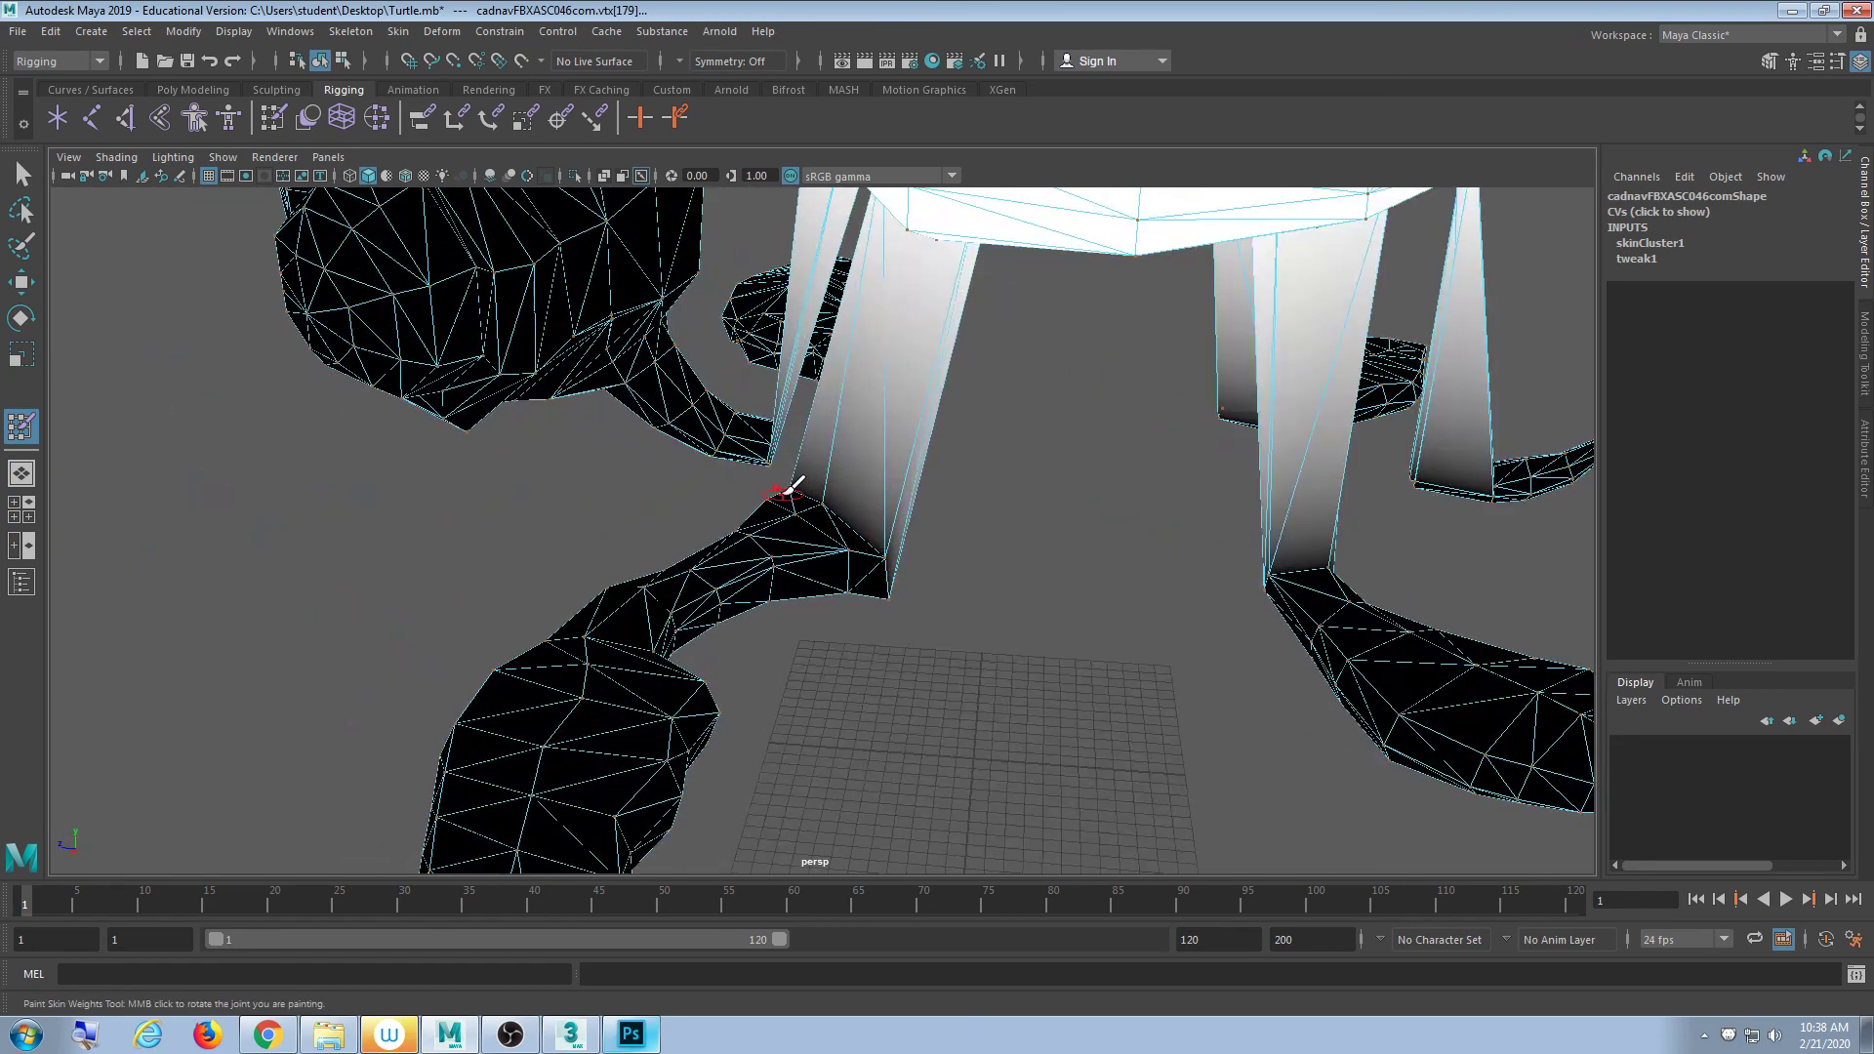
scroll(980, 495, down, 5)
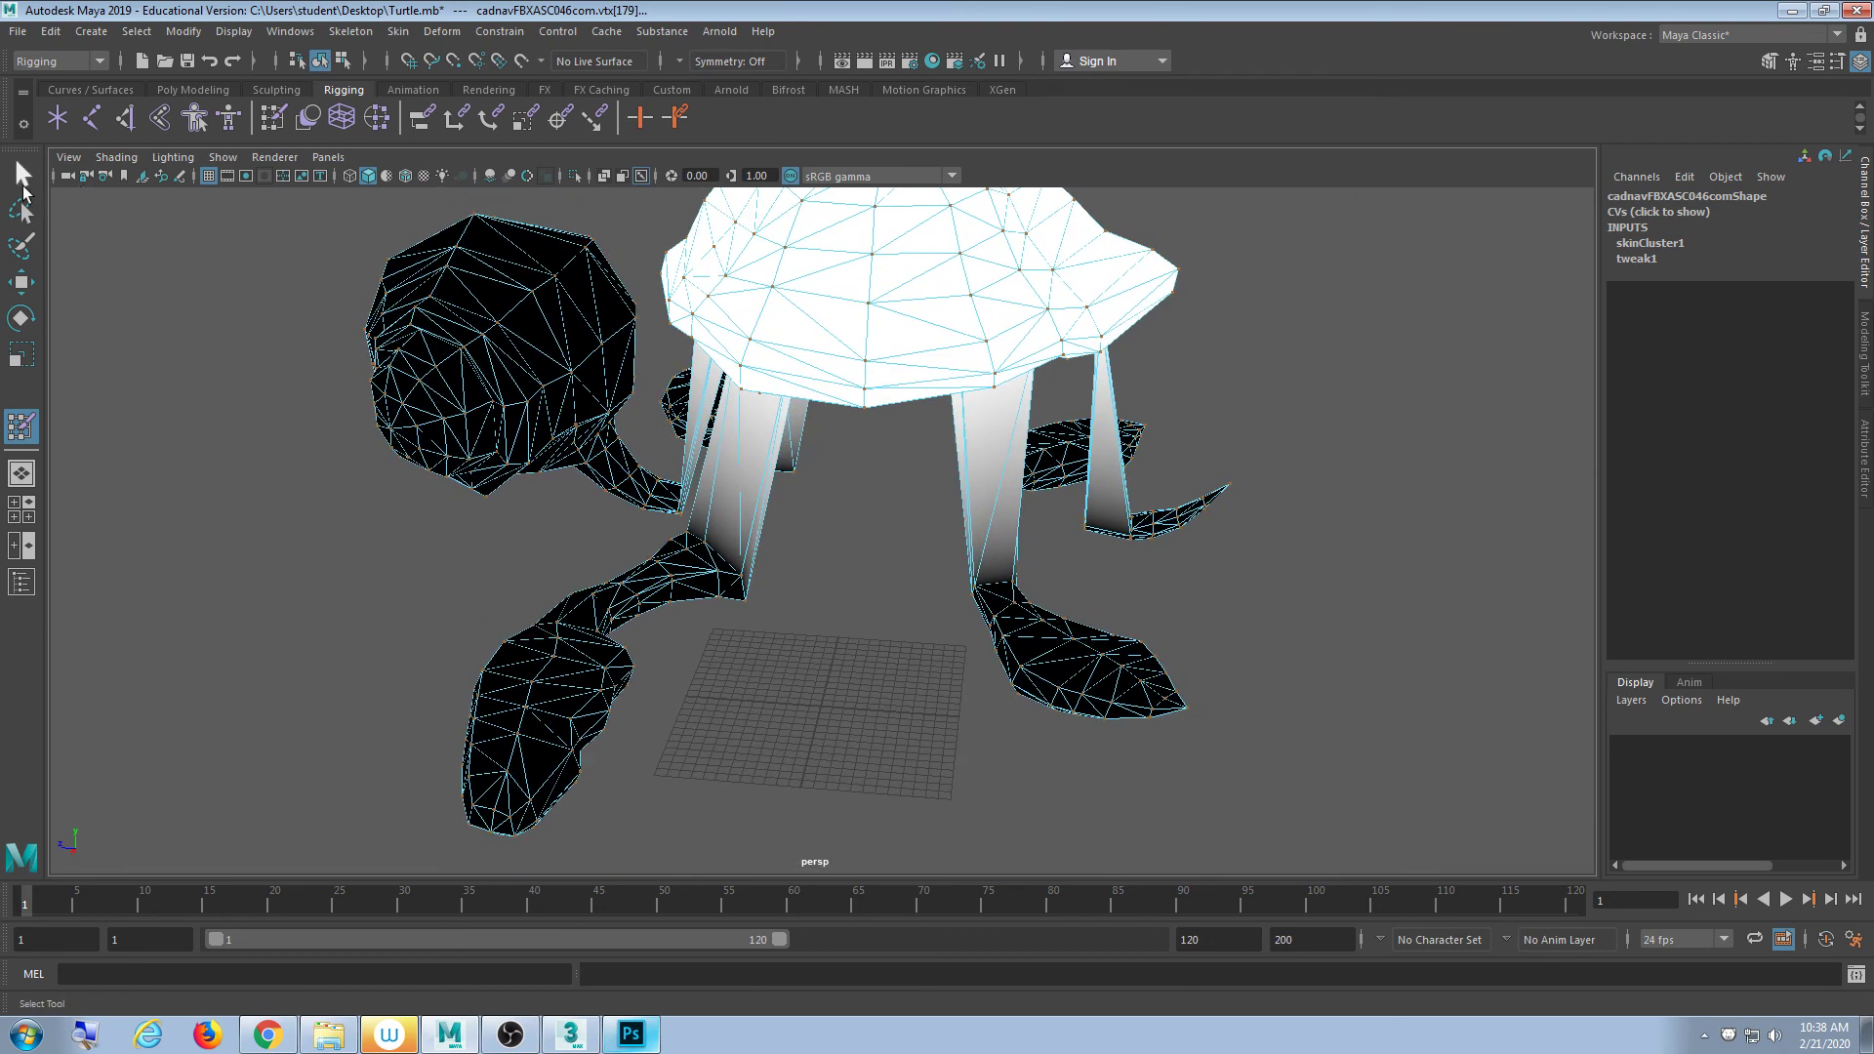
- Leave weight painting, select the turtle mesh and marquee-select the front leg's bend vertices
click(23, 186)
scroll(814, 639, up, 4)
alt+middle_drag(554, 508, 899, 592)
scroll(899, 591, up, 3)
mouse_move(899, 591)
alt+mouse_down()
mouse_move(824, 606)
mouse_move(728, 664)
mouse_move(1016, 581)
mouse_move(1175, 573)
mouse_move(1021, 573)
mouse_move(1033, 628)
mouse_move(1067, 660)
mouse_move(874, 644)
mouse_move(1146, 640)
mouse_move(821, 636)
mouse_move(807, 533)
mouse_move(849, 573)
mouse_move(593, 513)
mouse_move(846, 507)
mouse_move(837, 615)
mouse_move(794, 508)
alt+mouse_up()
scroll(822, 636, up, 4)
click(806, 533)
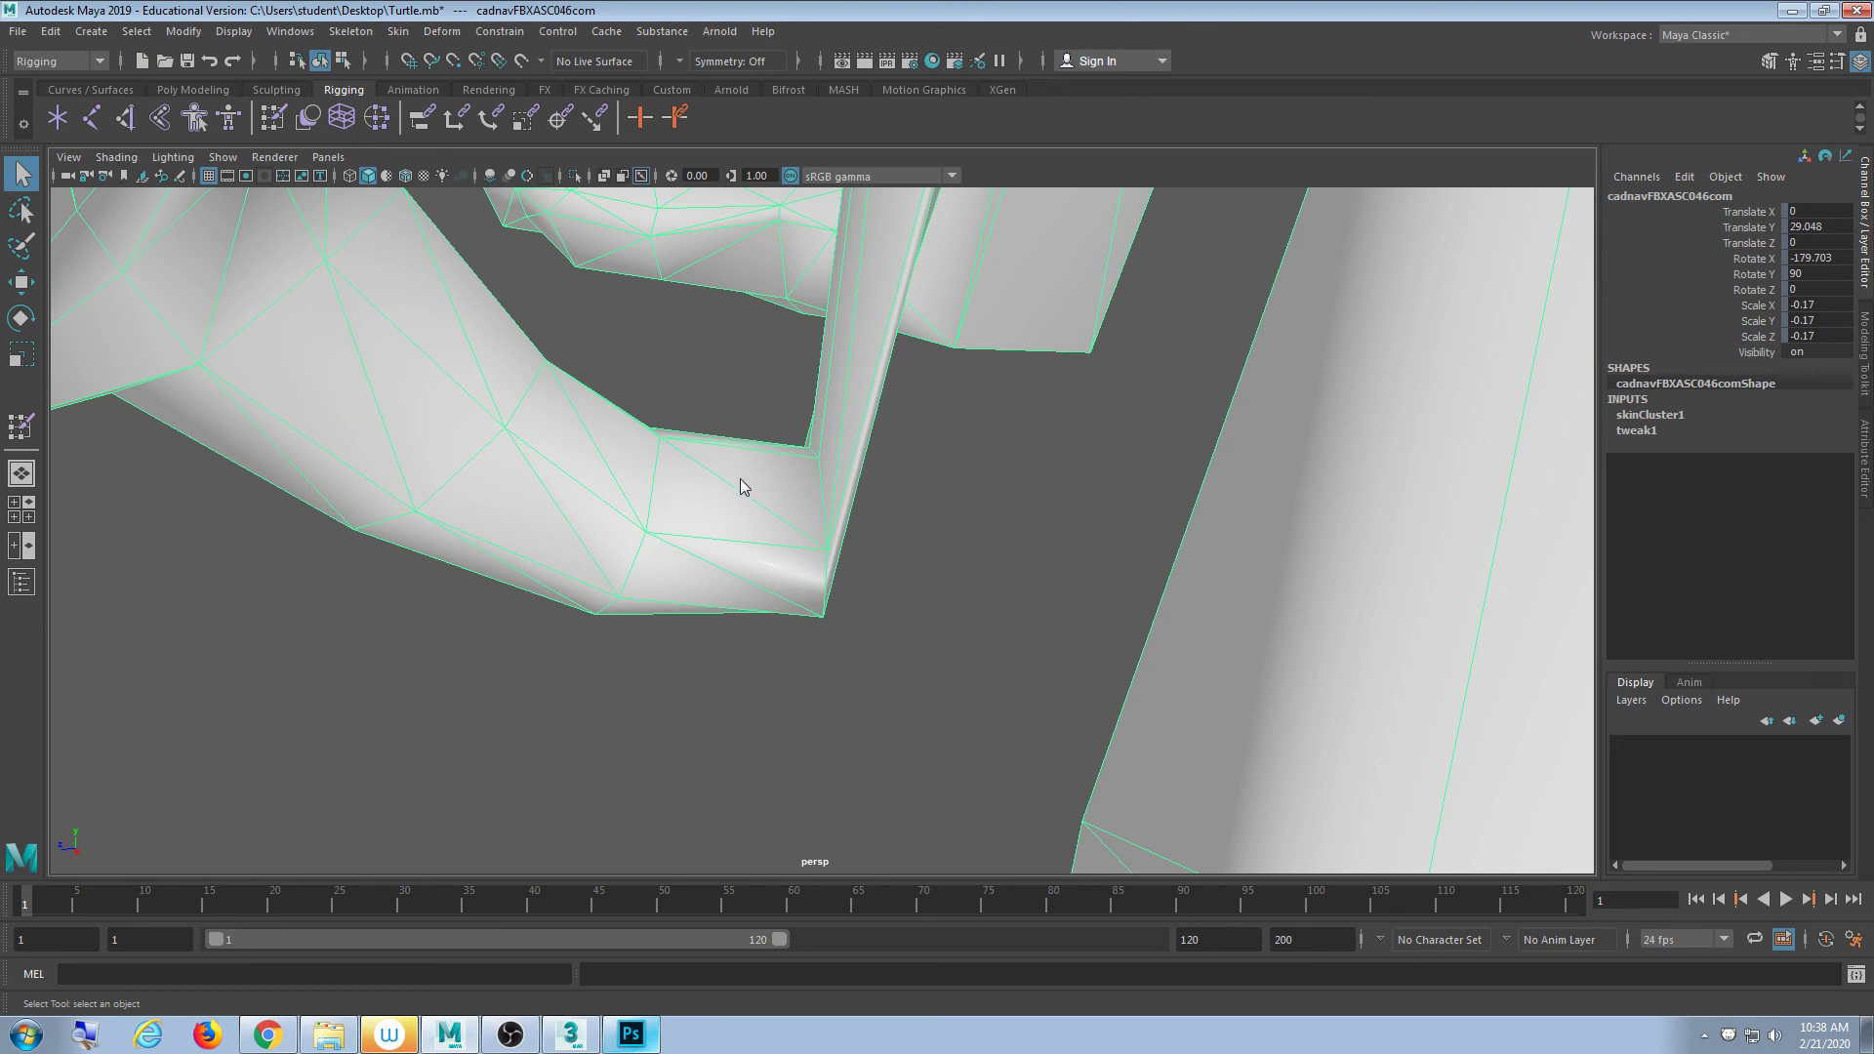
right_drag(740, 478, 683, 478)
alt+drag(812, 519, 872, 568)
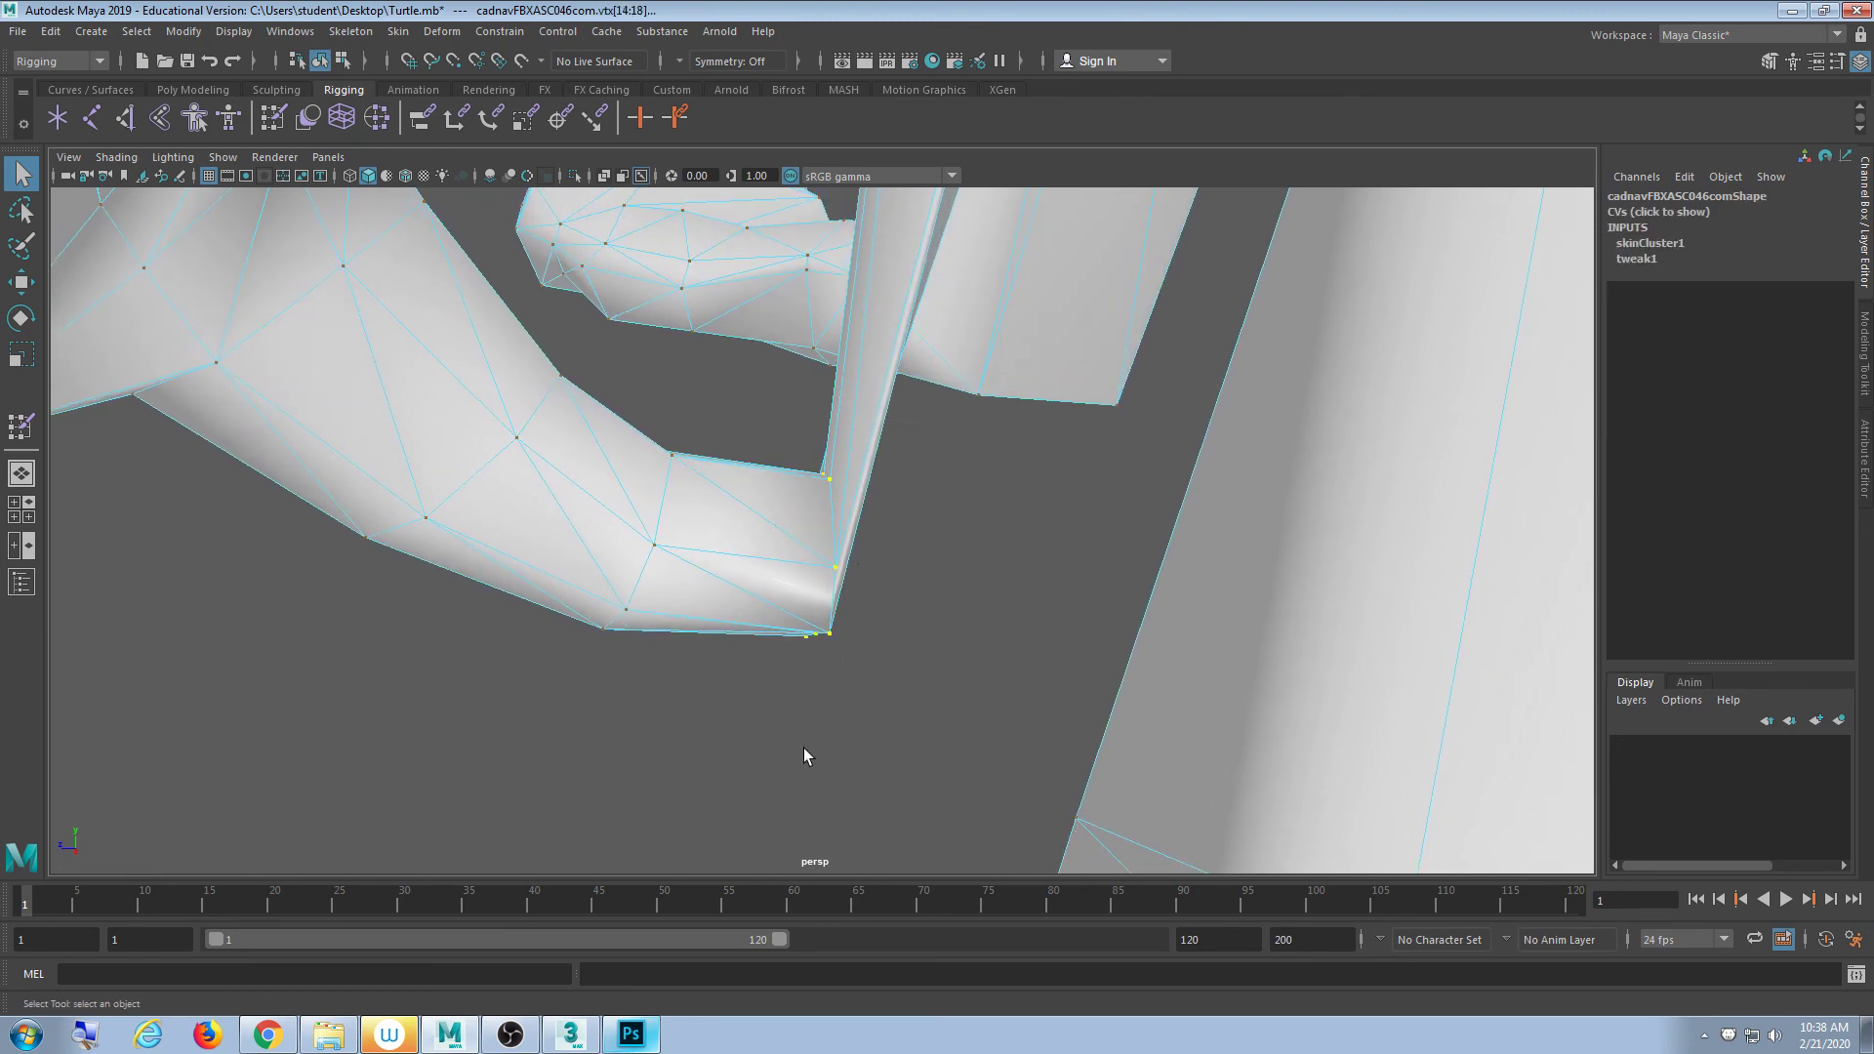
alt+drag(803, 747, 942, 705)
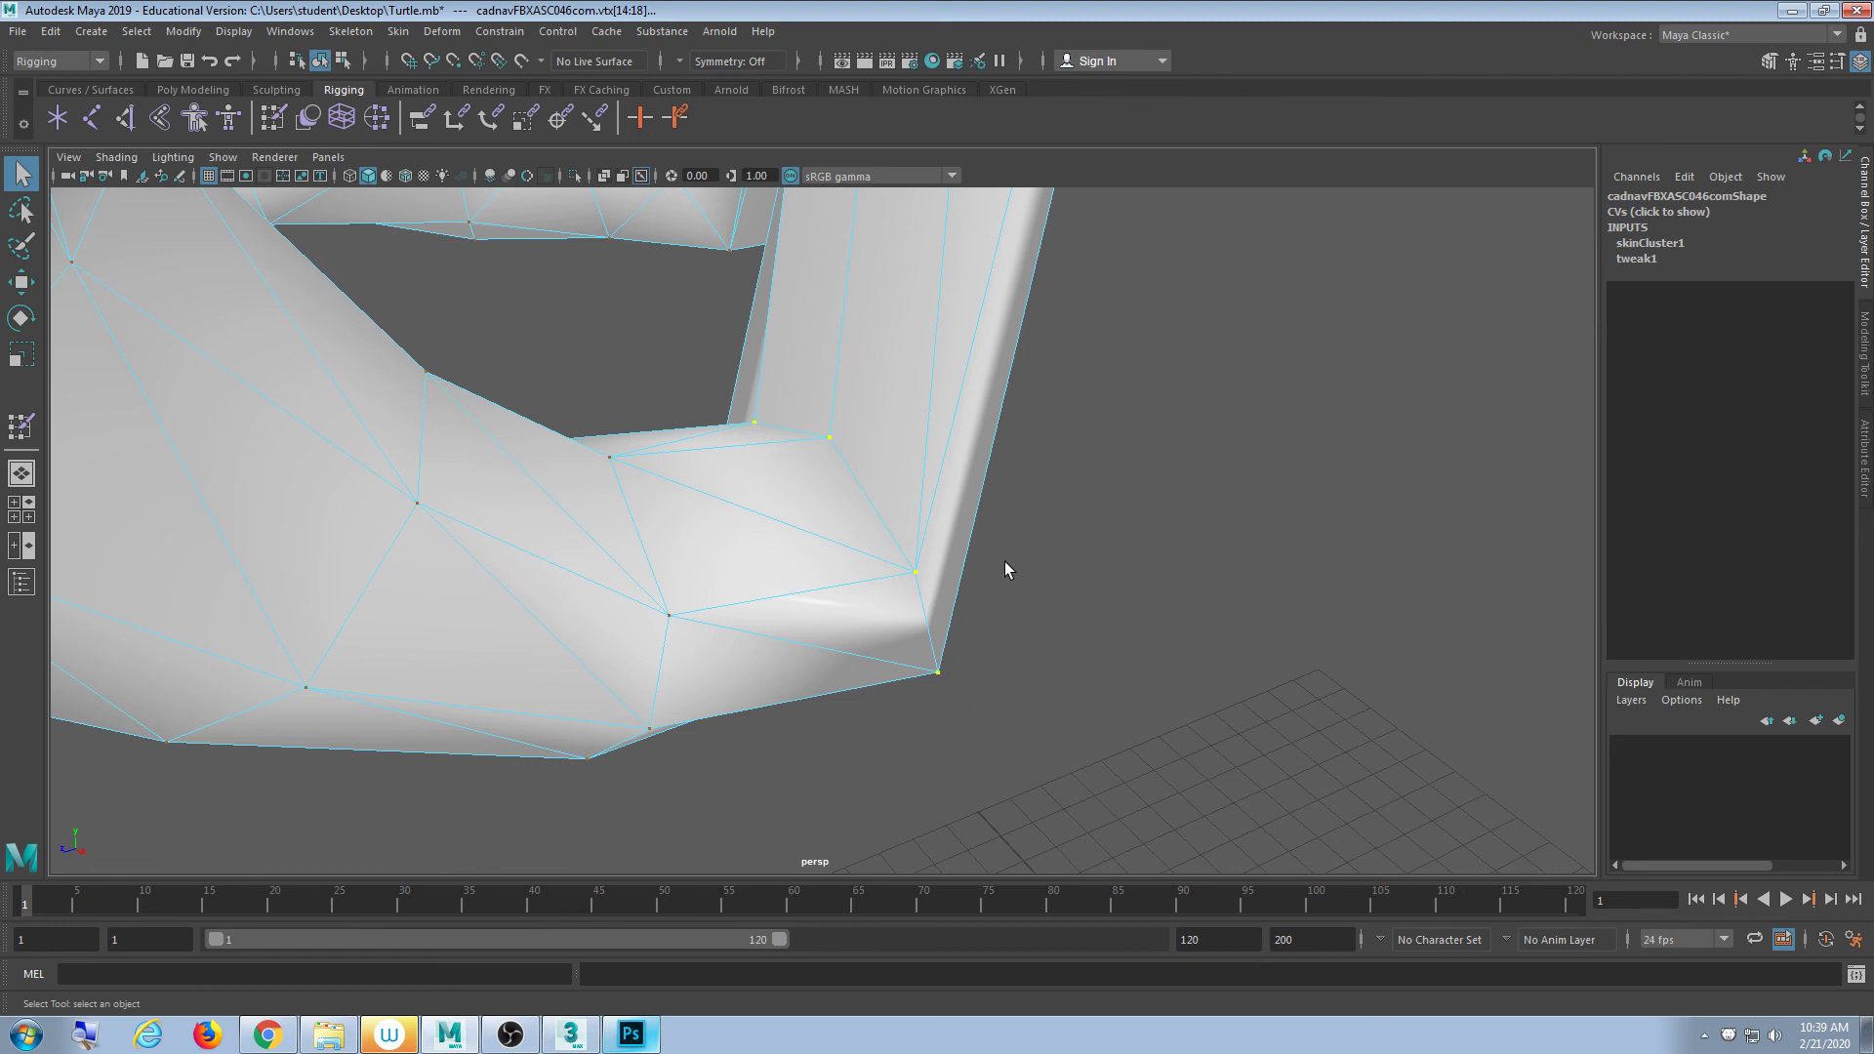
- Flood the leg-bend vertices with Shell weight 0.5 in Paint Skin Weights
click(272, 121)
scroll(415, 617, down, 4)
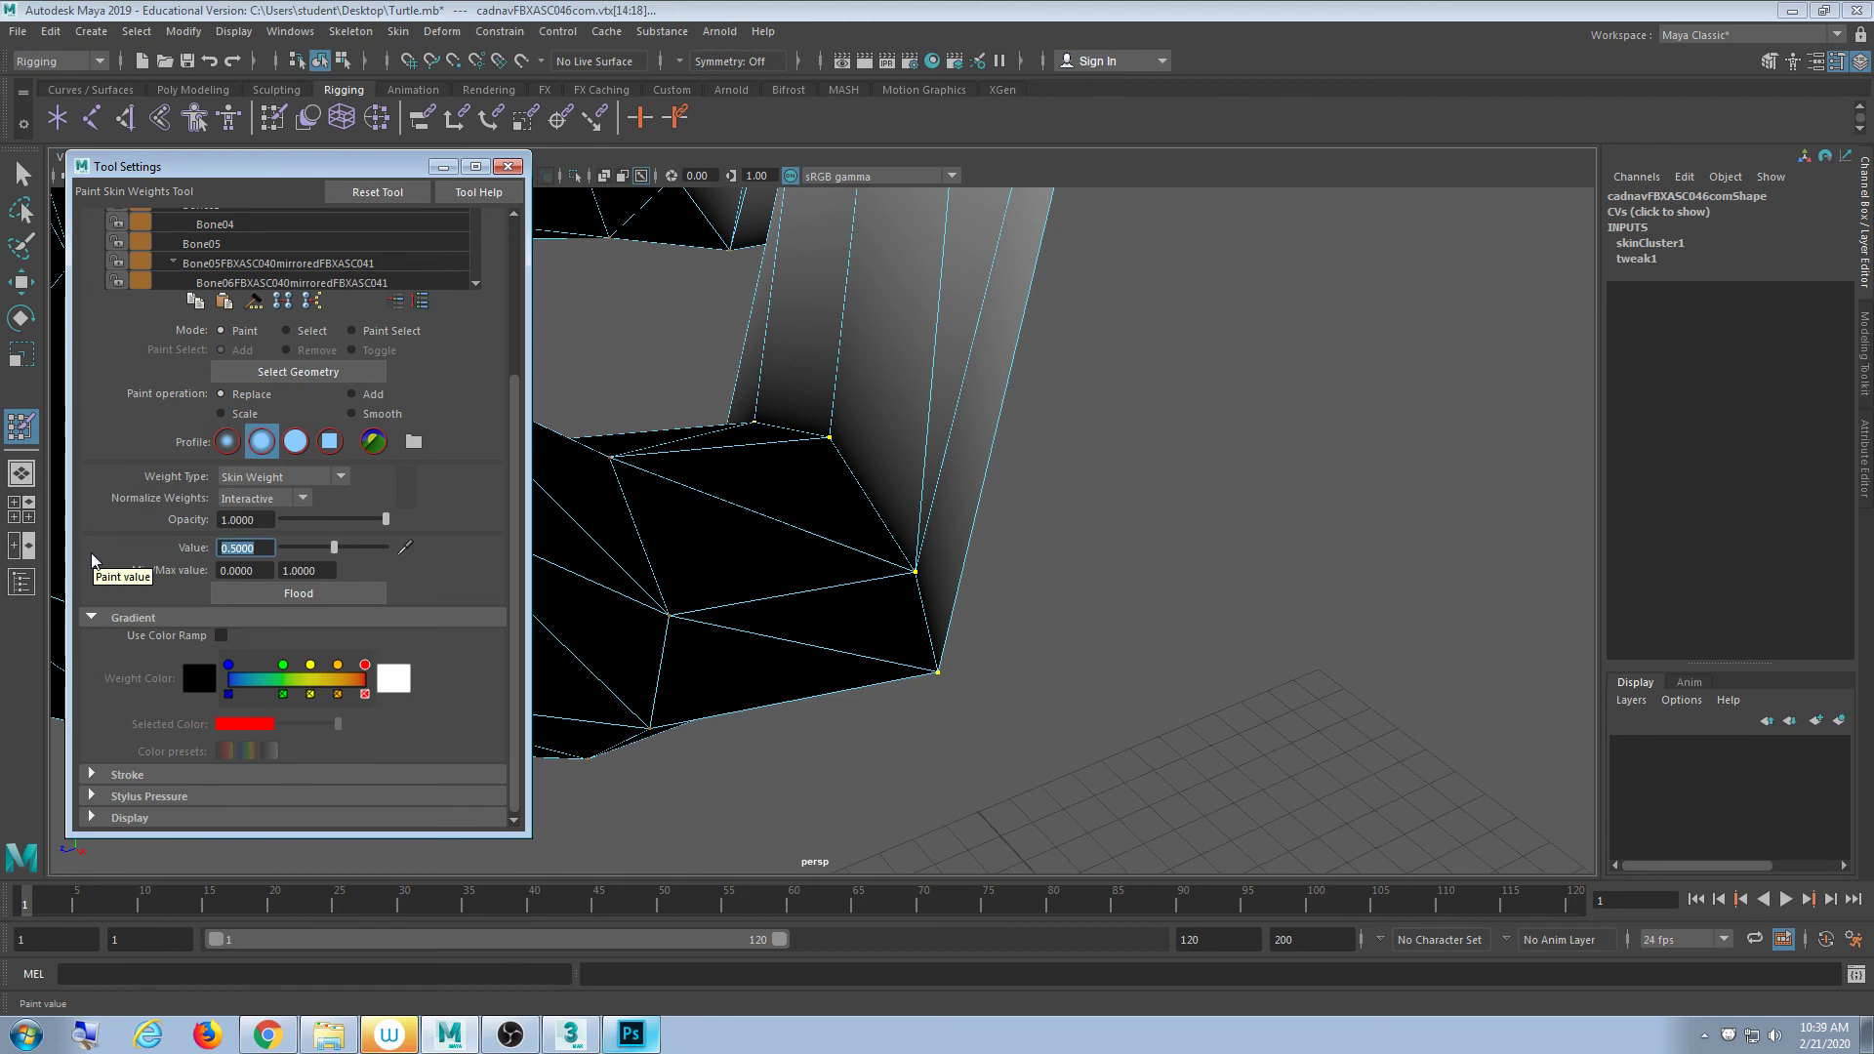
drag(512, 444, 482, 387)
click(331, 734)
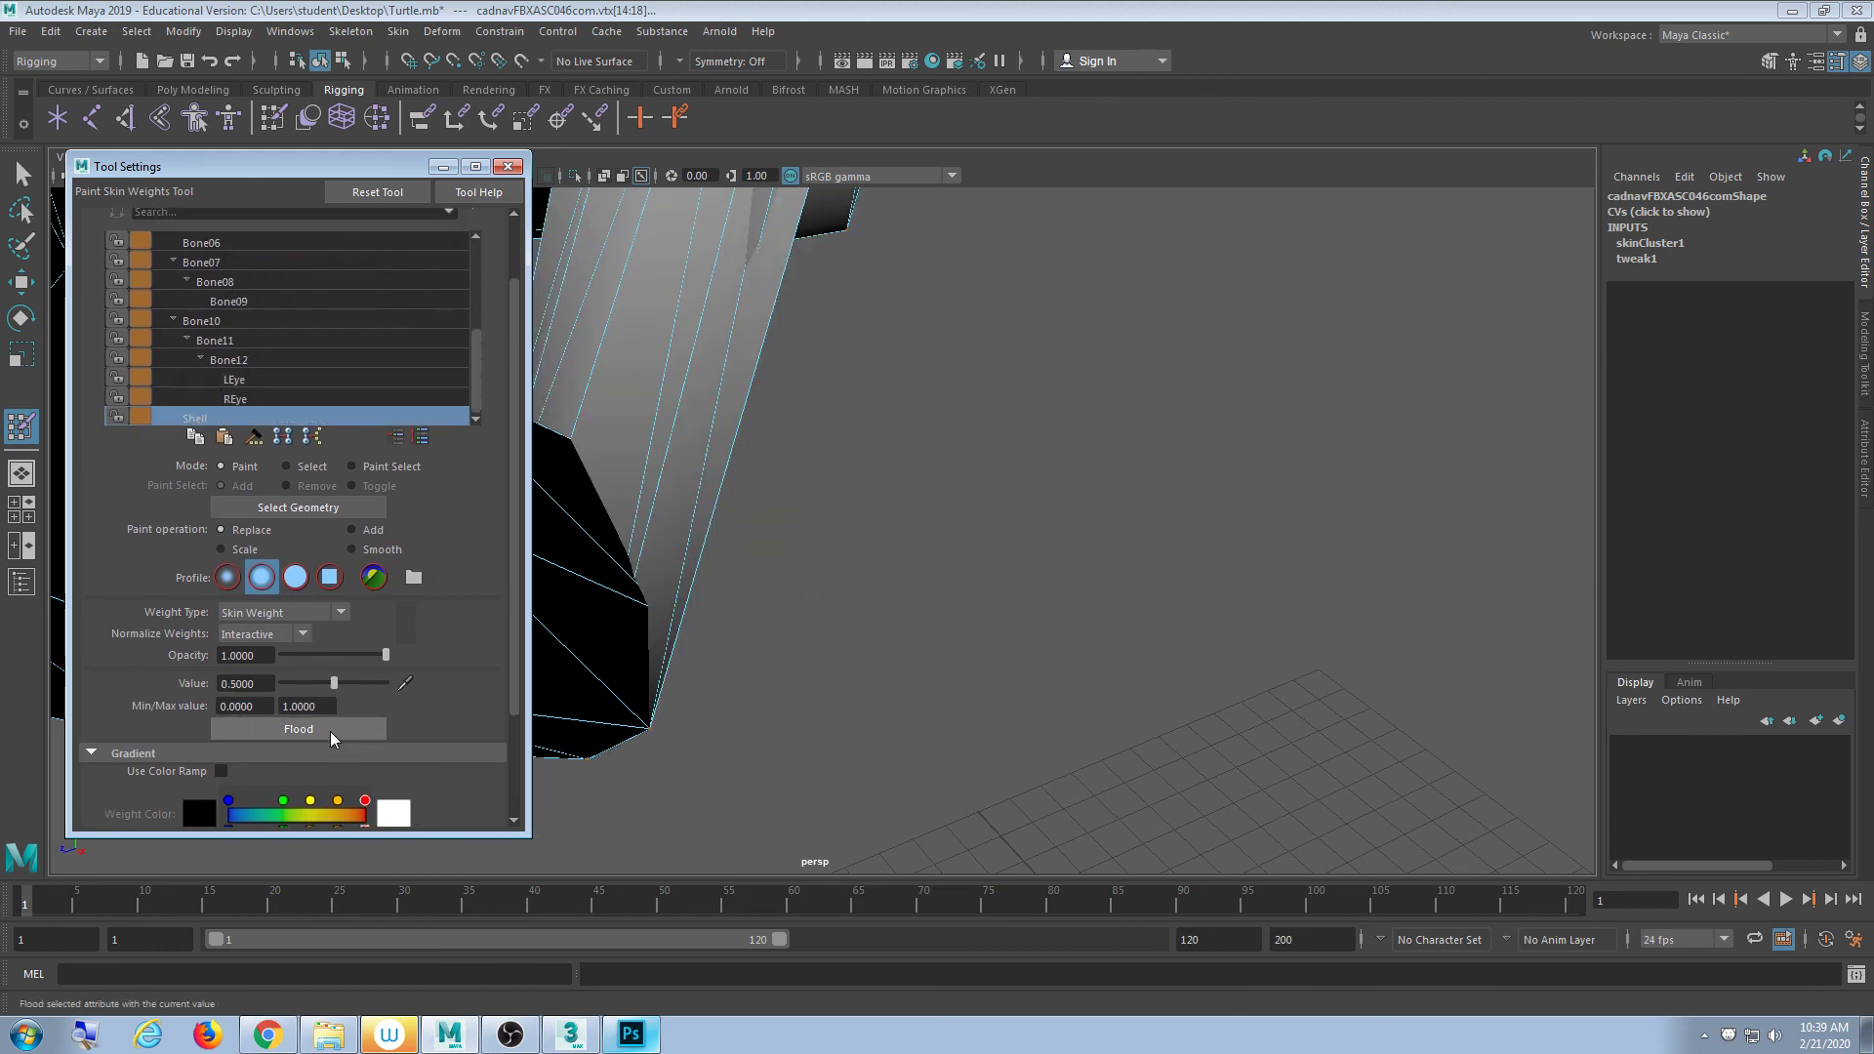
scroll(1100, 410, down, 5)
- Orbit around the legs to review the blend, then return to the Select Tool
mouse_move(934, 477)
alt+mouse_down()
mouse_move(898, 457)
mouse_move(858, 468)
mouse_move(882, 436)
mouse_move(882, 489)
mouse_move(621, 425)
mouse_move(917, 391)
mouse_move(892, 420)
mouse_move(920, 447)
mouse_move(867, 456)
mouse_move(883, 485)
alt+mouse_up()
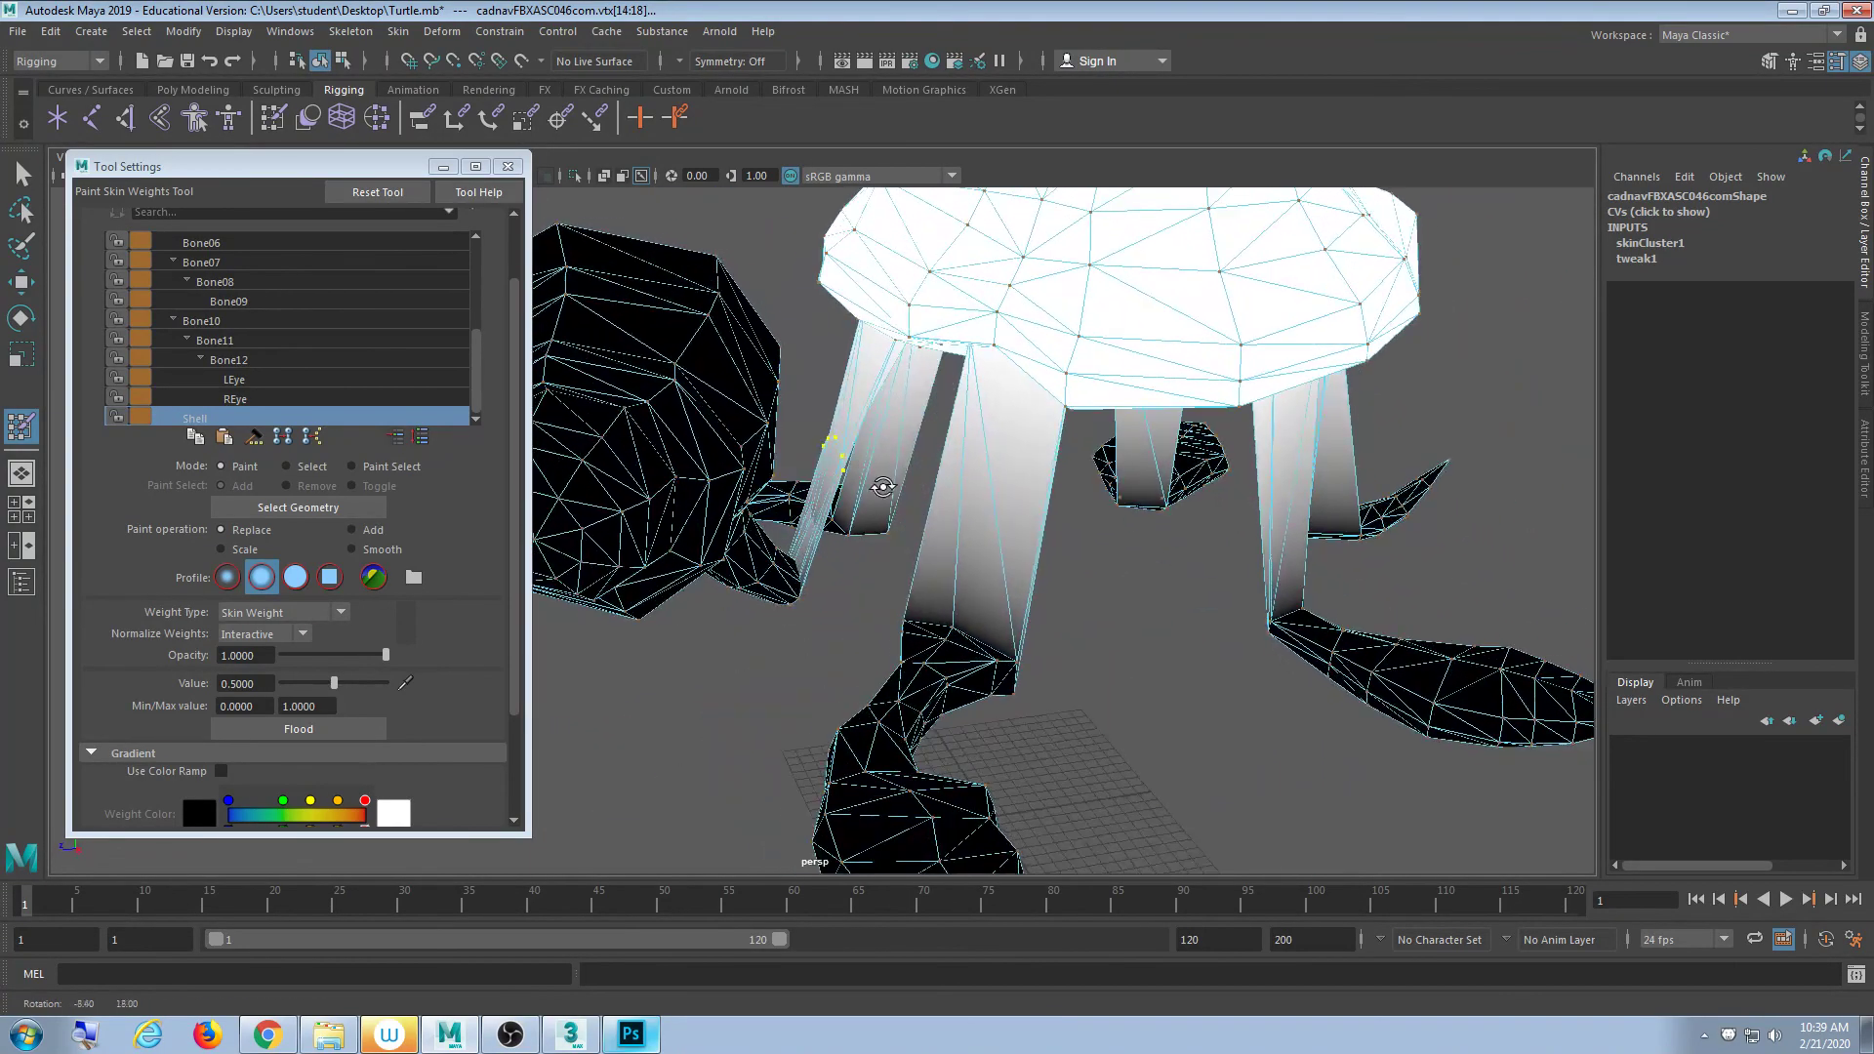
scroll(883, 485, up, 5)
alt+middle_drag(886, 477, 863, 559)
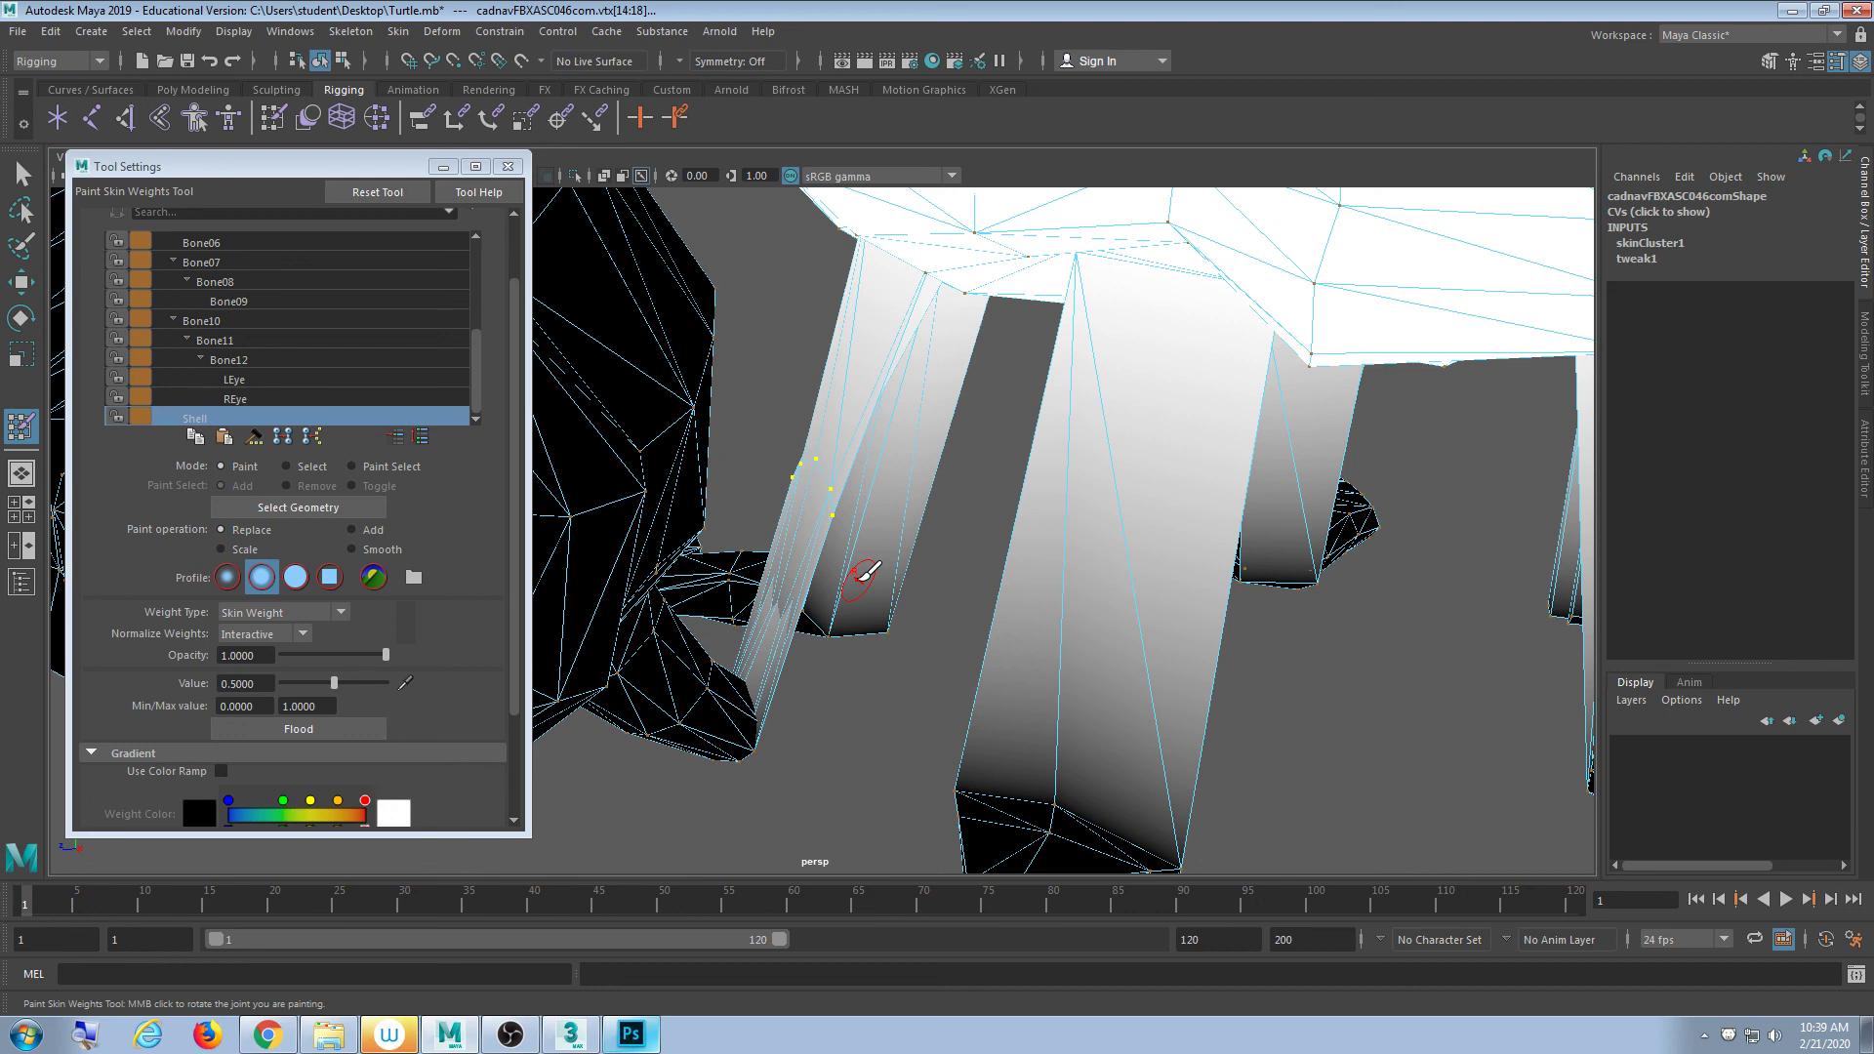
click(21, 163)
alt+middle_drag(771, 728, 863, 524)
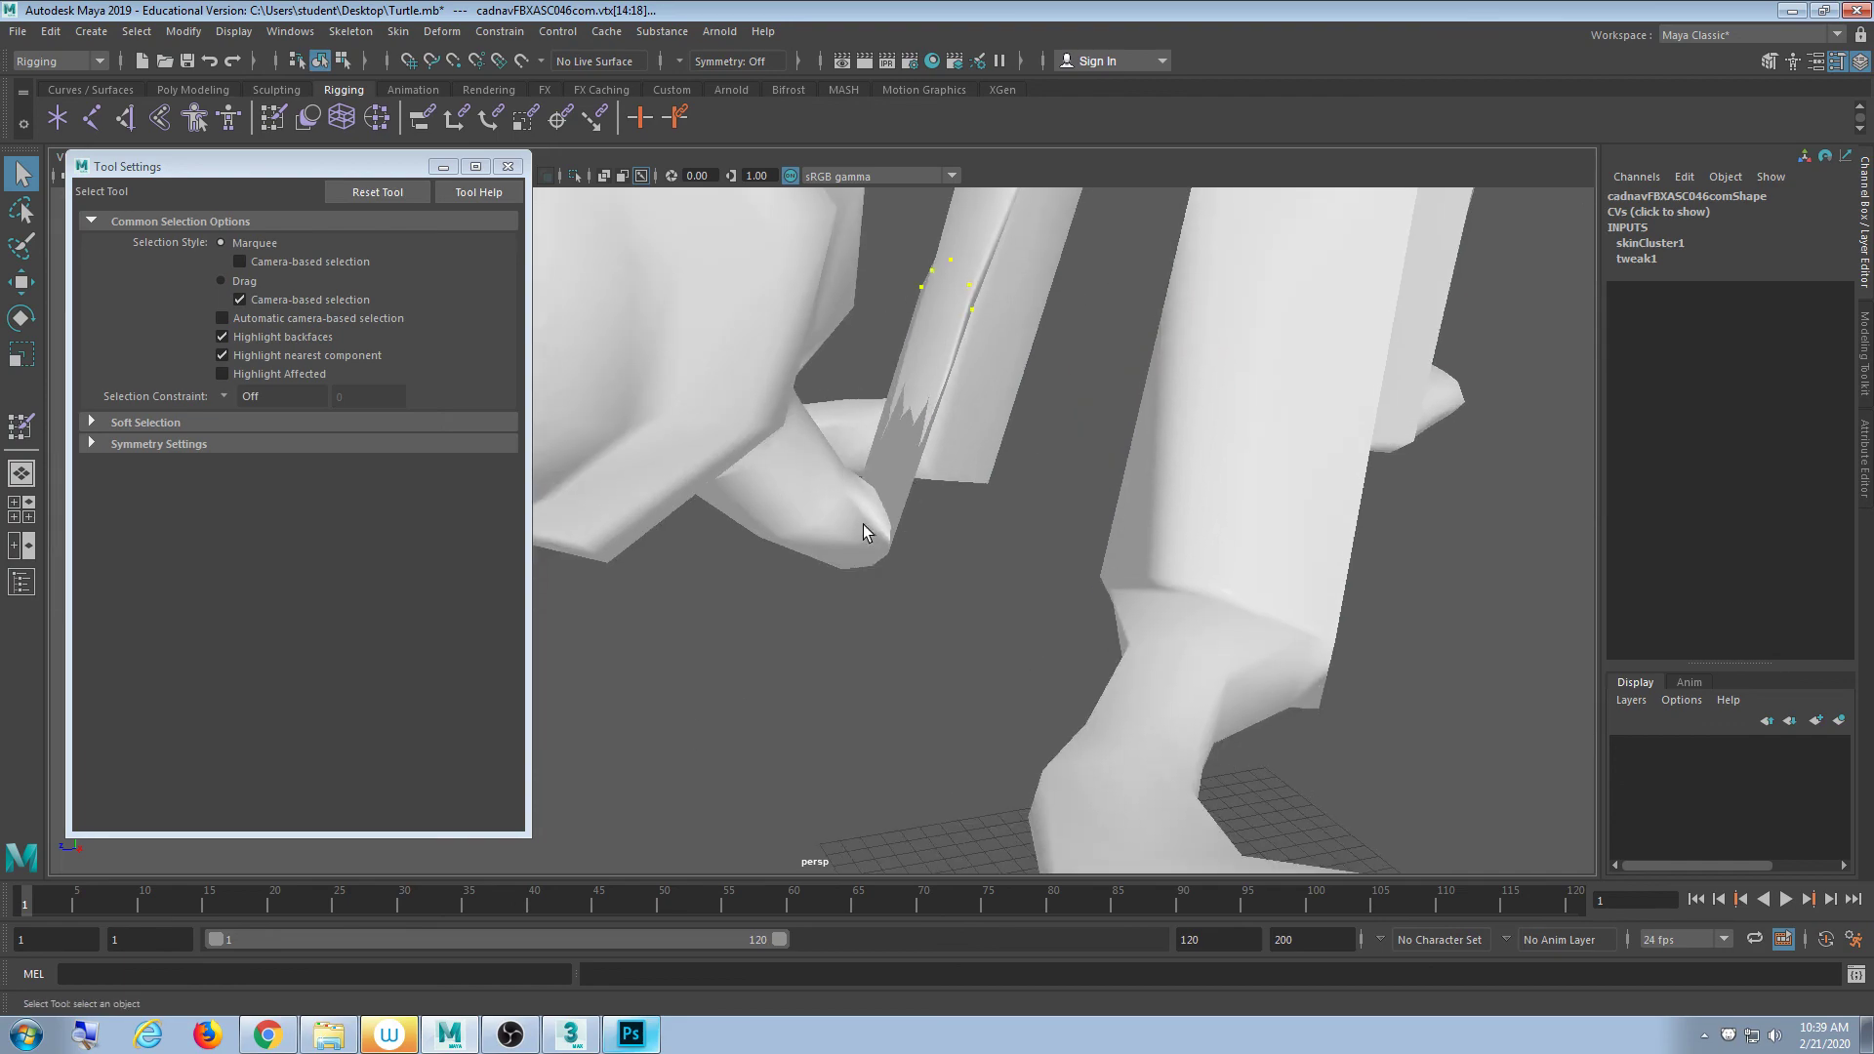
- Select the vertices at the tip of the turtle's foot in vertex mode
click(863, 527)
scroll(881, 581, up, 4)
alt+drag(882, 586, 906, 628)
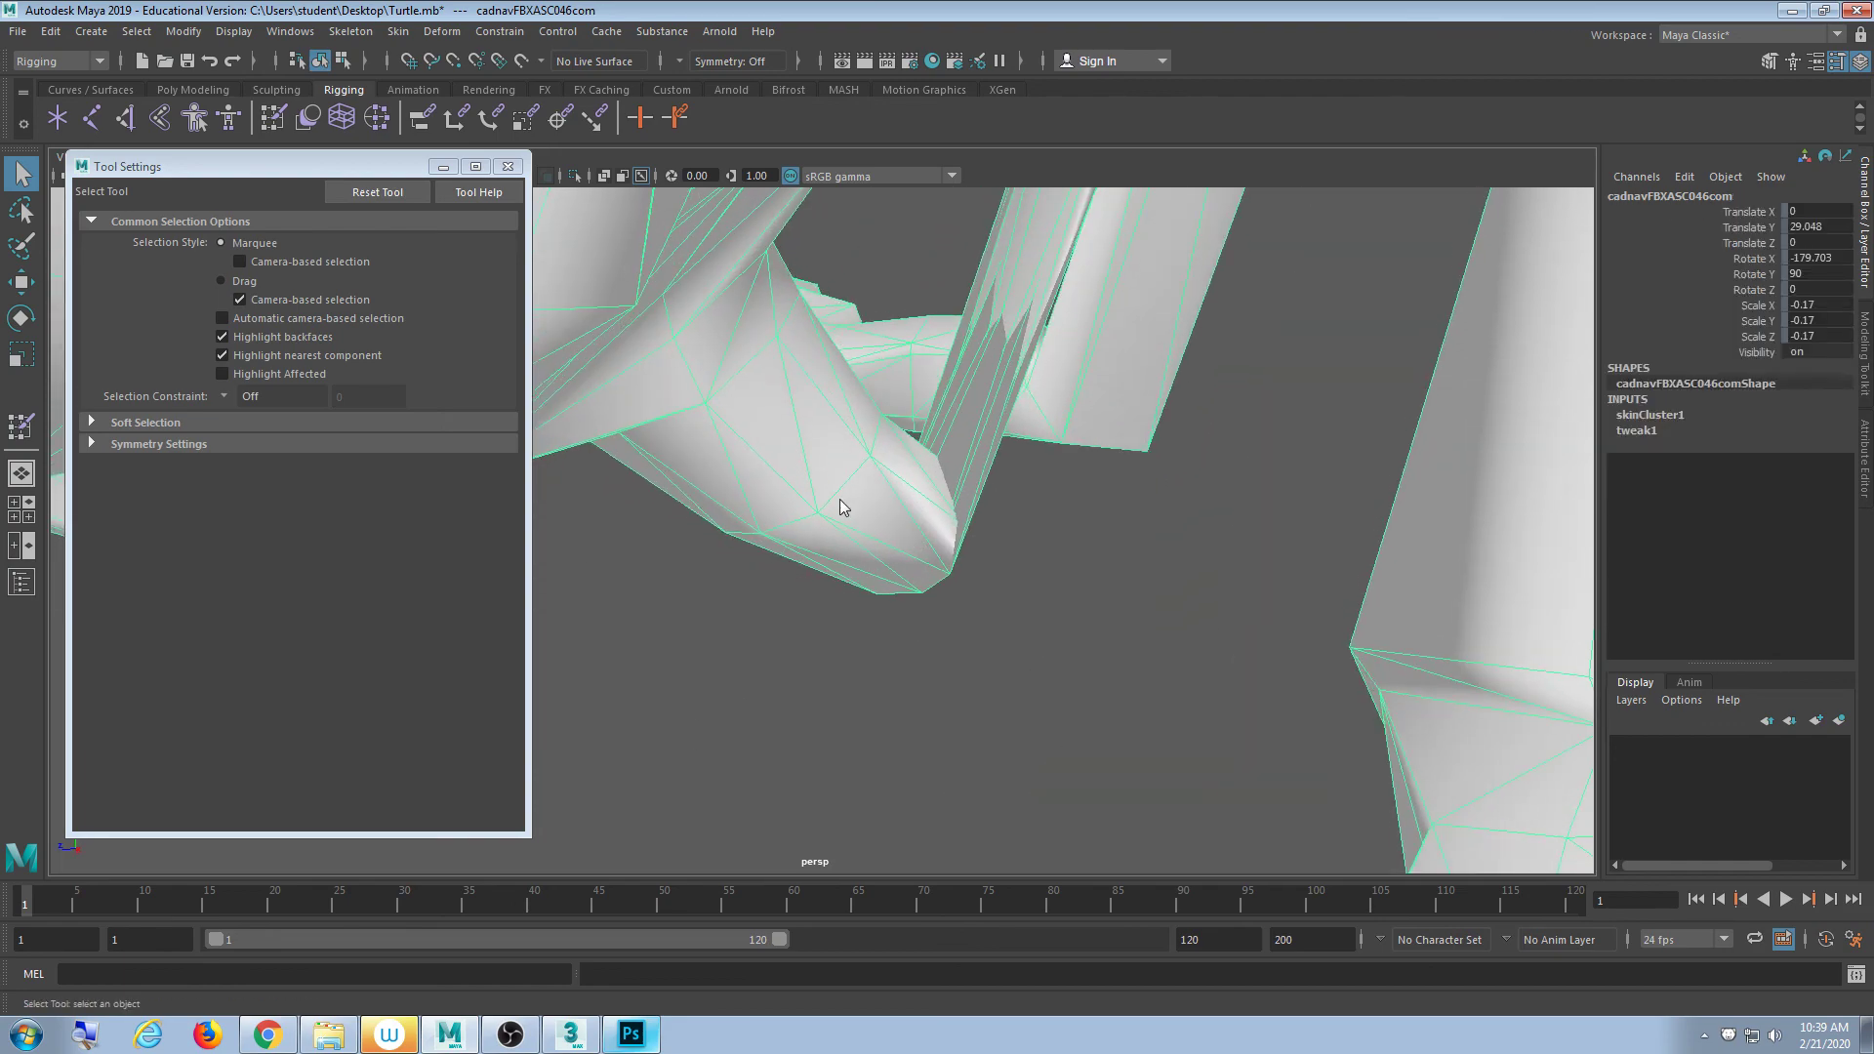
key(F9)
alt+drag(892, 563, 972, 662)
click(1004, 572)
key(4)
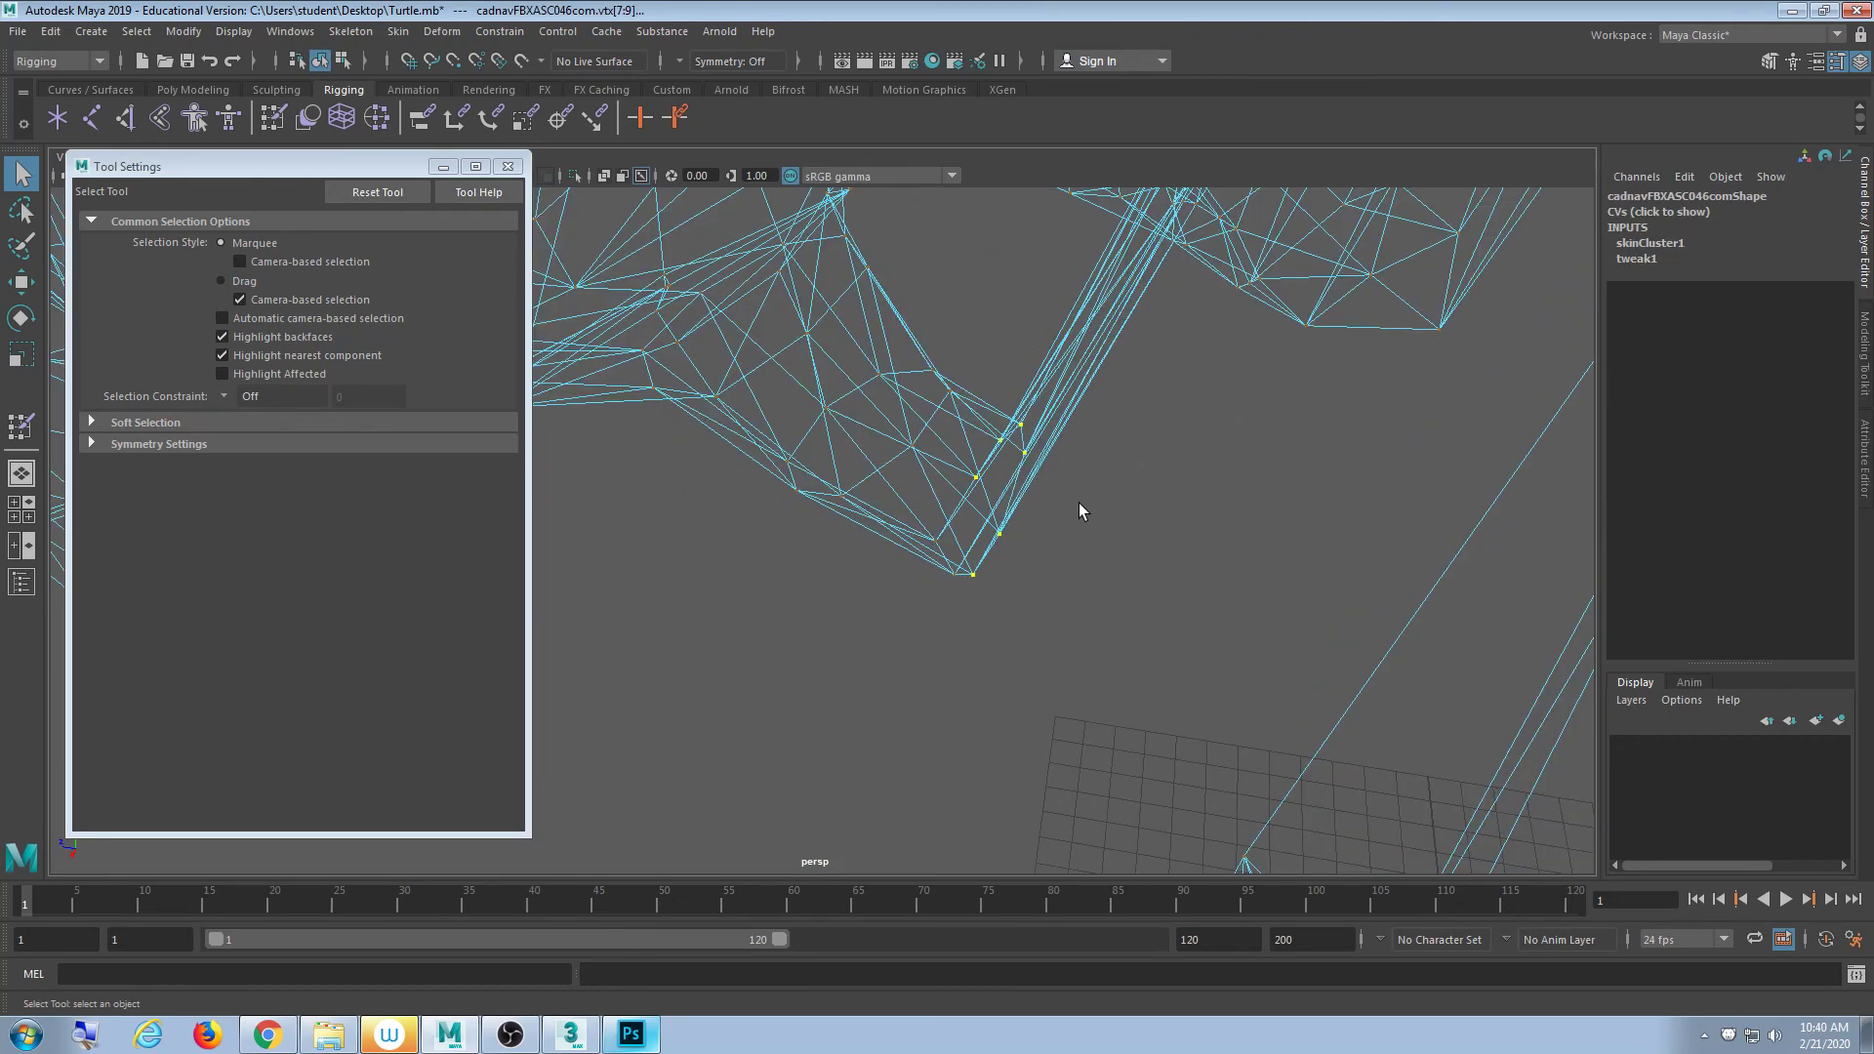
drag(1104, 476, 927, 651)
key(5)
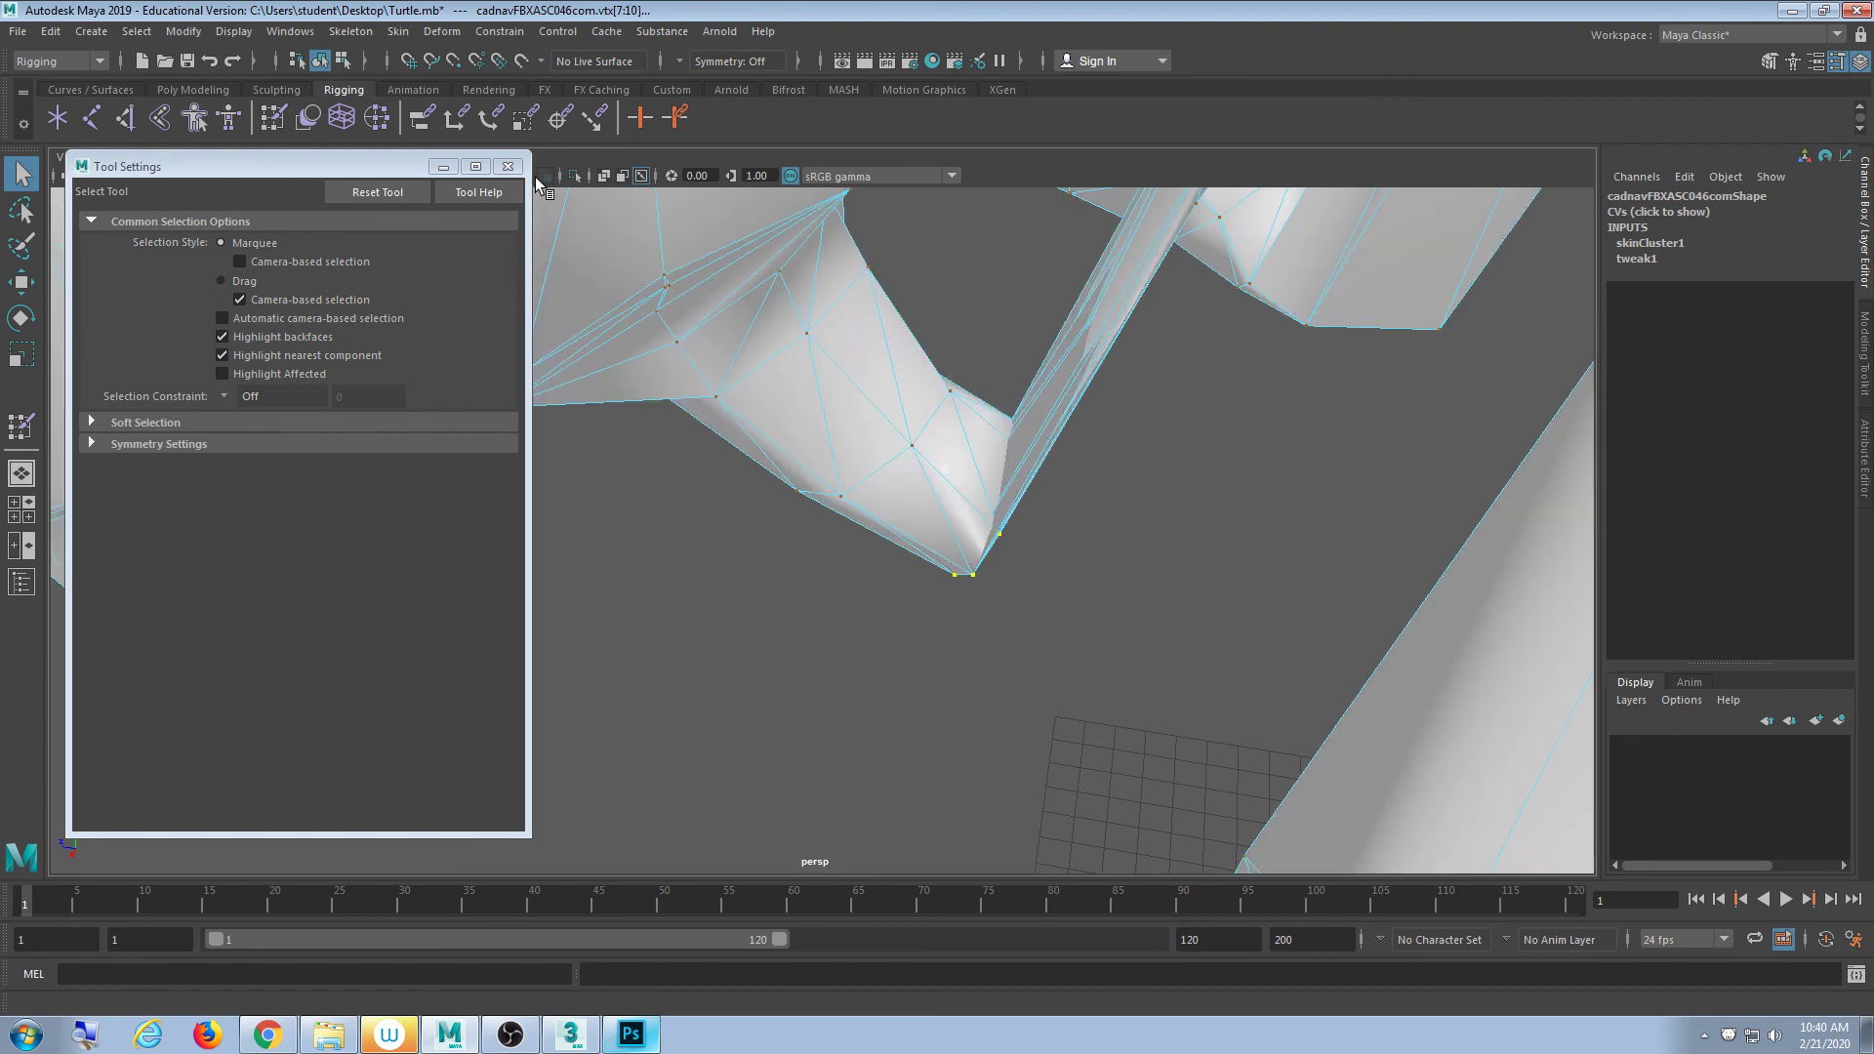
click(509, 166)
- Return to Paint Skin Weights and frame the foot from several angles
click(266, 117)
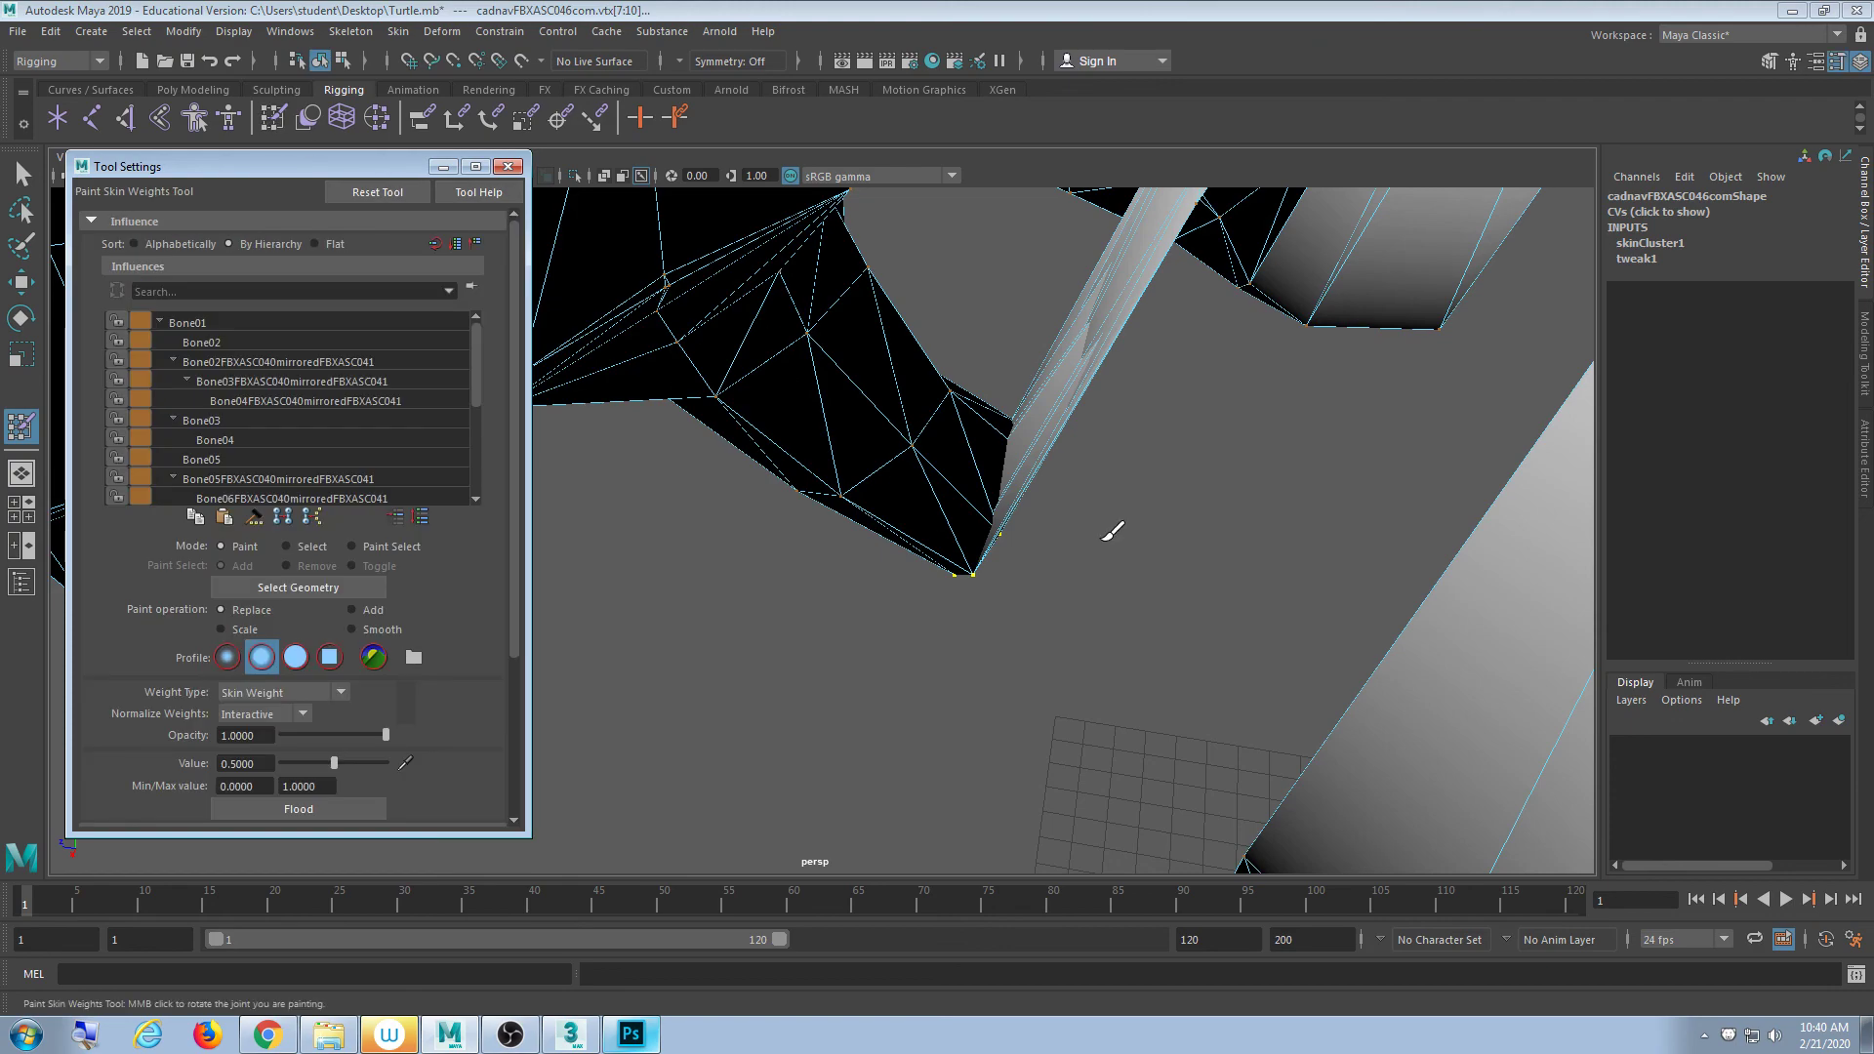
scroll(1063, 562, up, 4)
alt+middle_drag(1068, 554, 1056, 683)
scroll(1056, 683, down, 4)
mouse_move(1056, 683)
alt+mouse_down()
mouse_move(1008, 603)
mouse_move(1037, 619)
mouse_move(975, 573)
mouse_move(1015, 616)
mouse_move(969, 541)
mouse_move(956, 580)
alt+mouse_up()
scroll(1026, 617, up, 4)
alt+middle_drag(931, 515, 918, 786)
scroll(919, 786, down, 5)
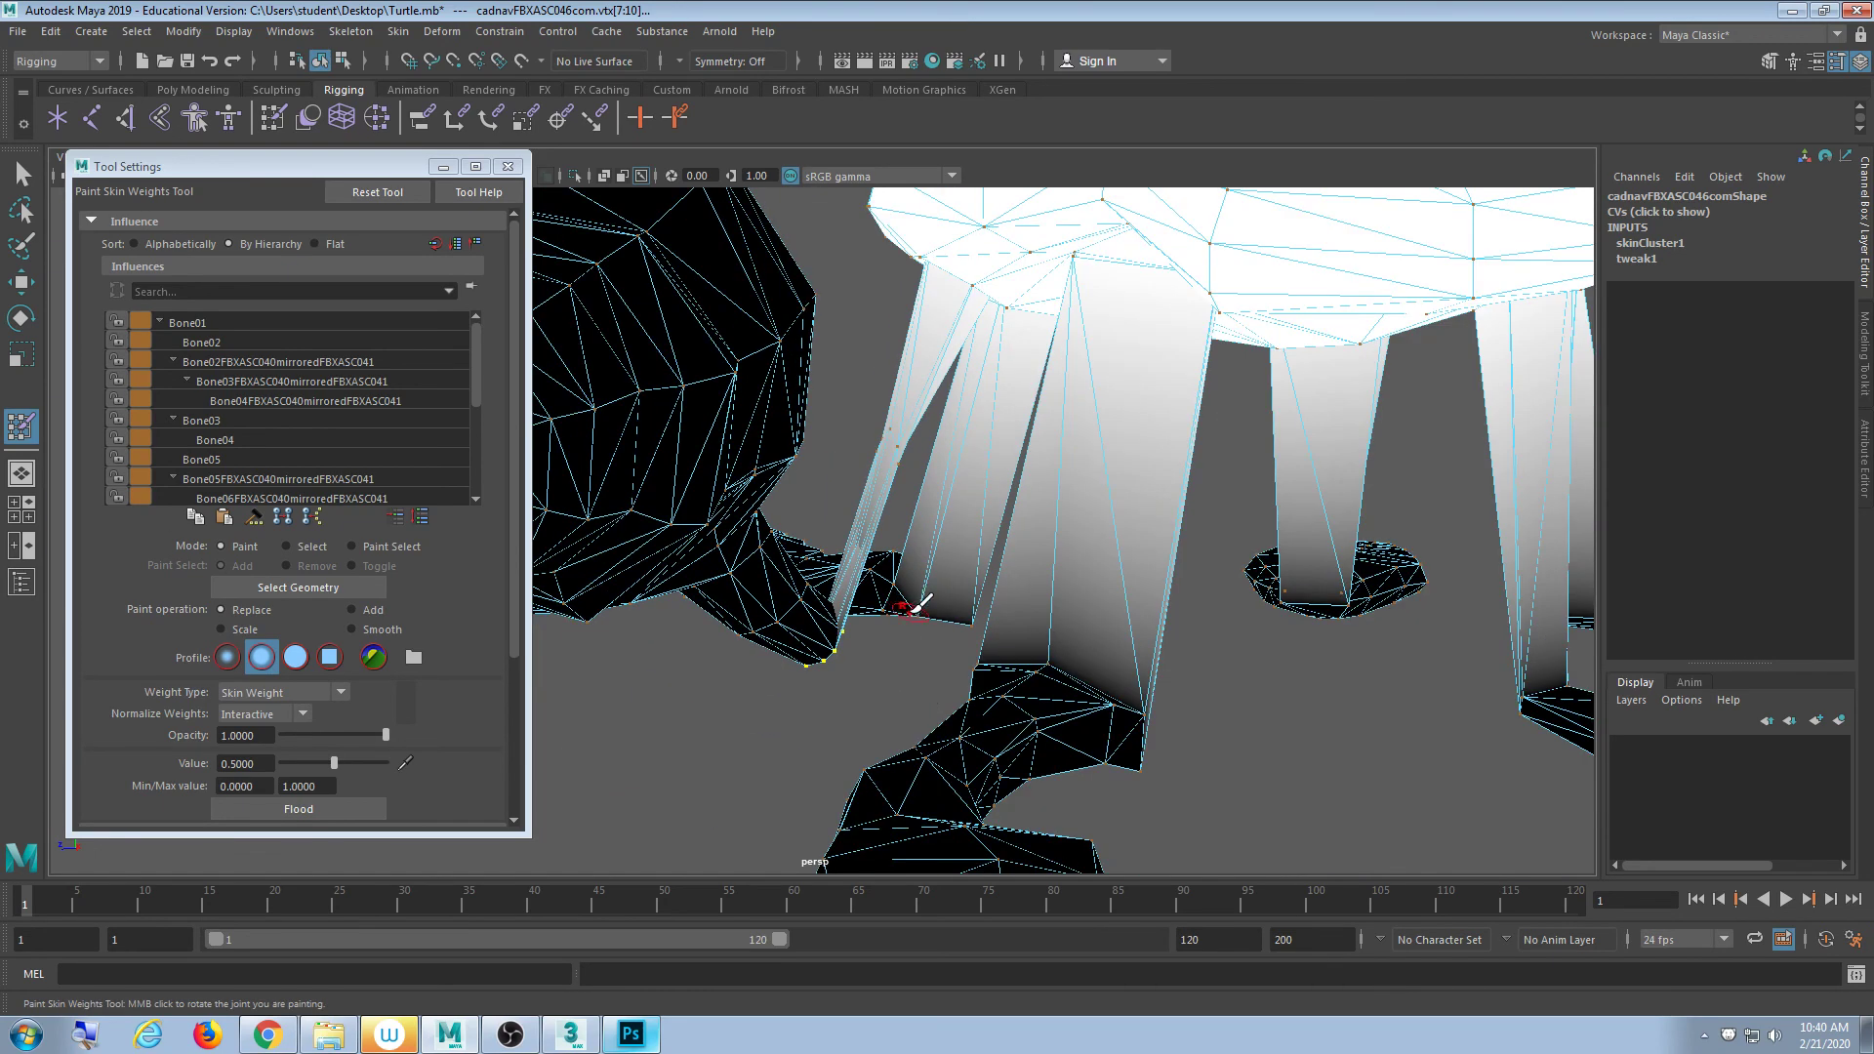
scroll(899, 615, up, 3)
alt+middle_drag(899, 615, 915, 672)
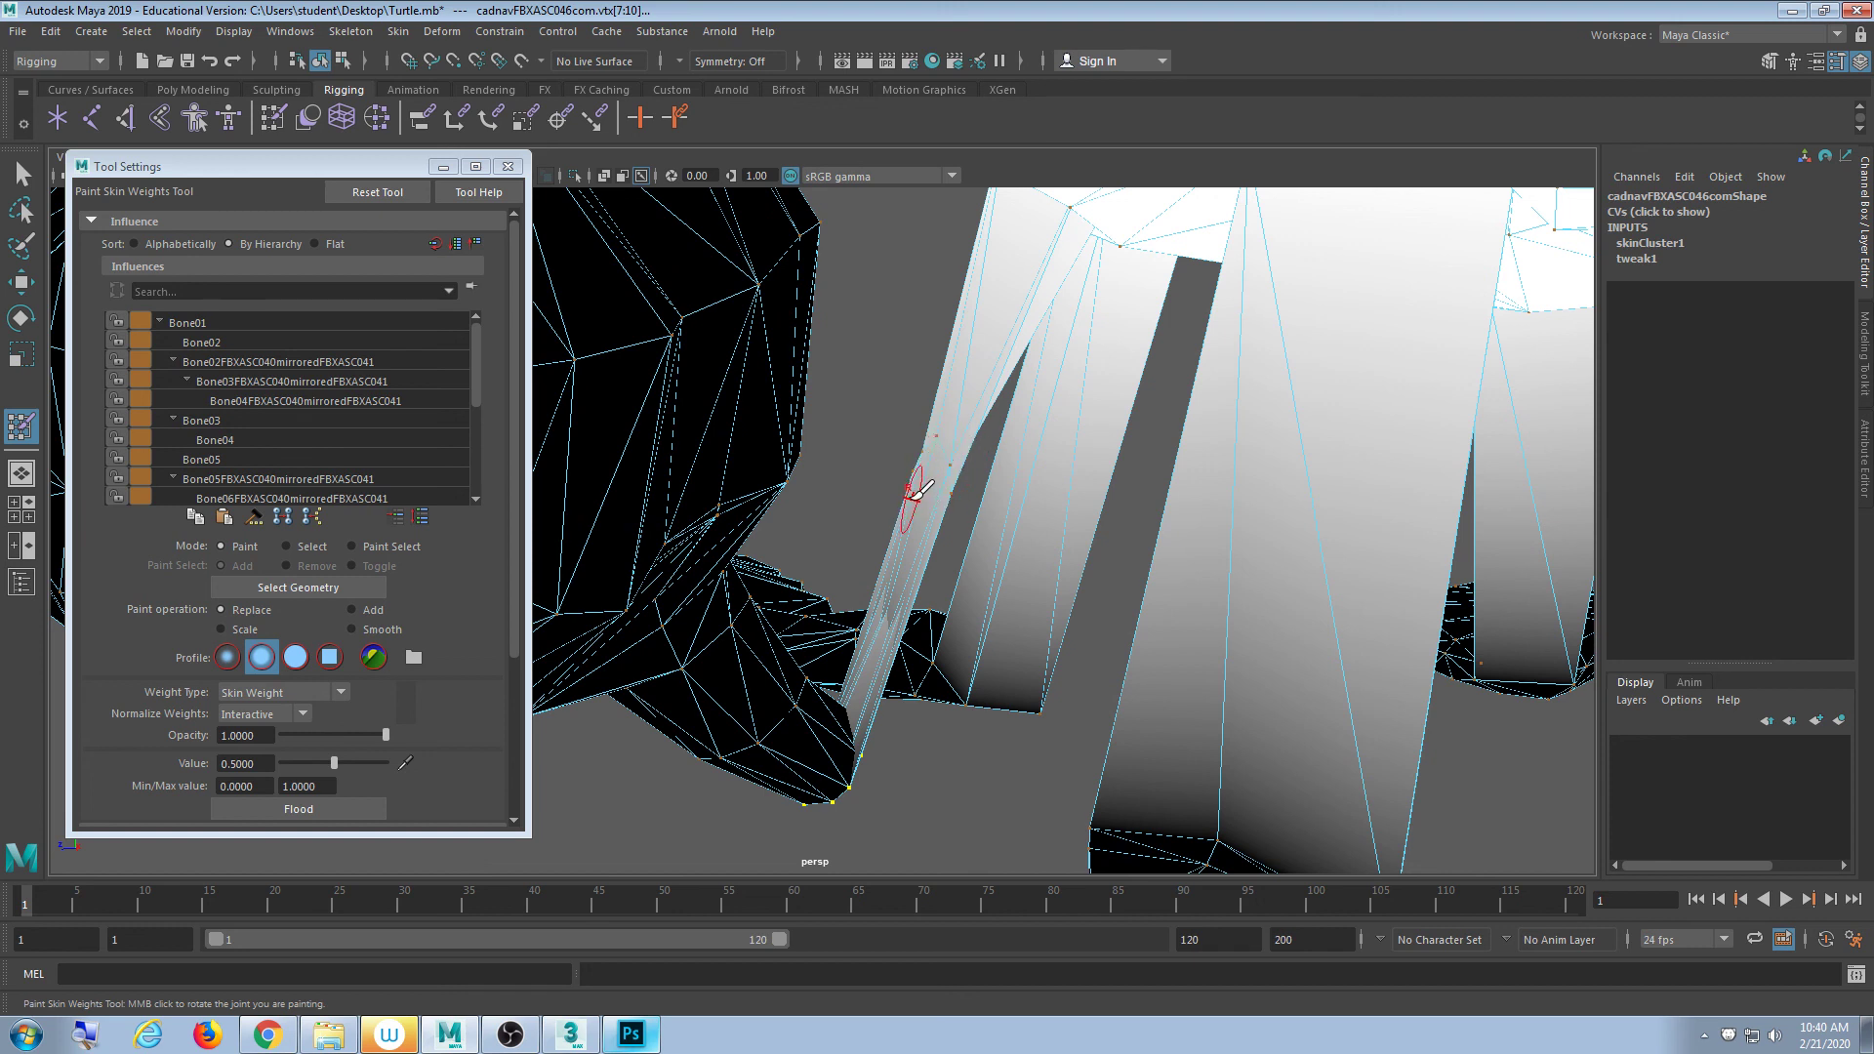
drag(515, 505, 516, 599)
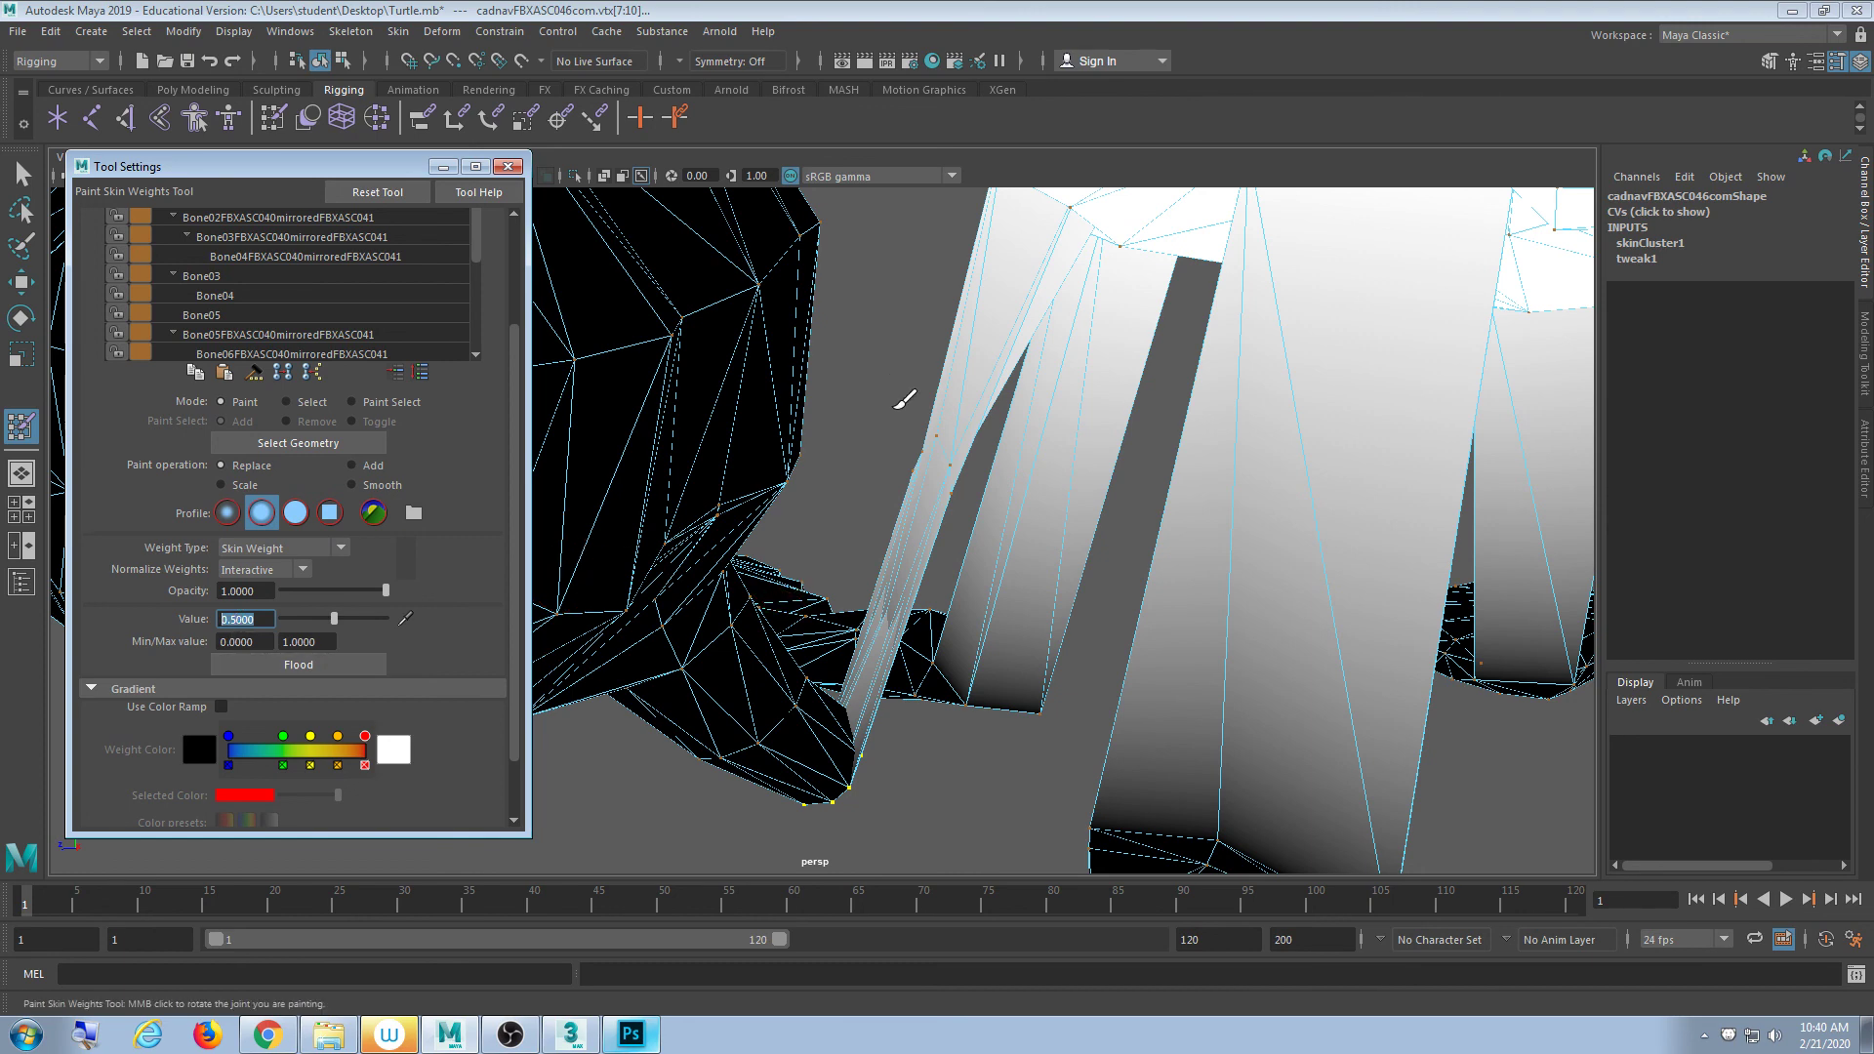
alt+drag(908, 483, 866, 547)
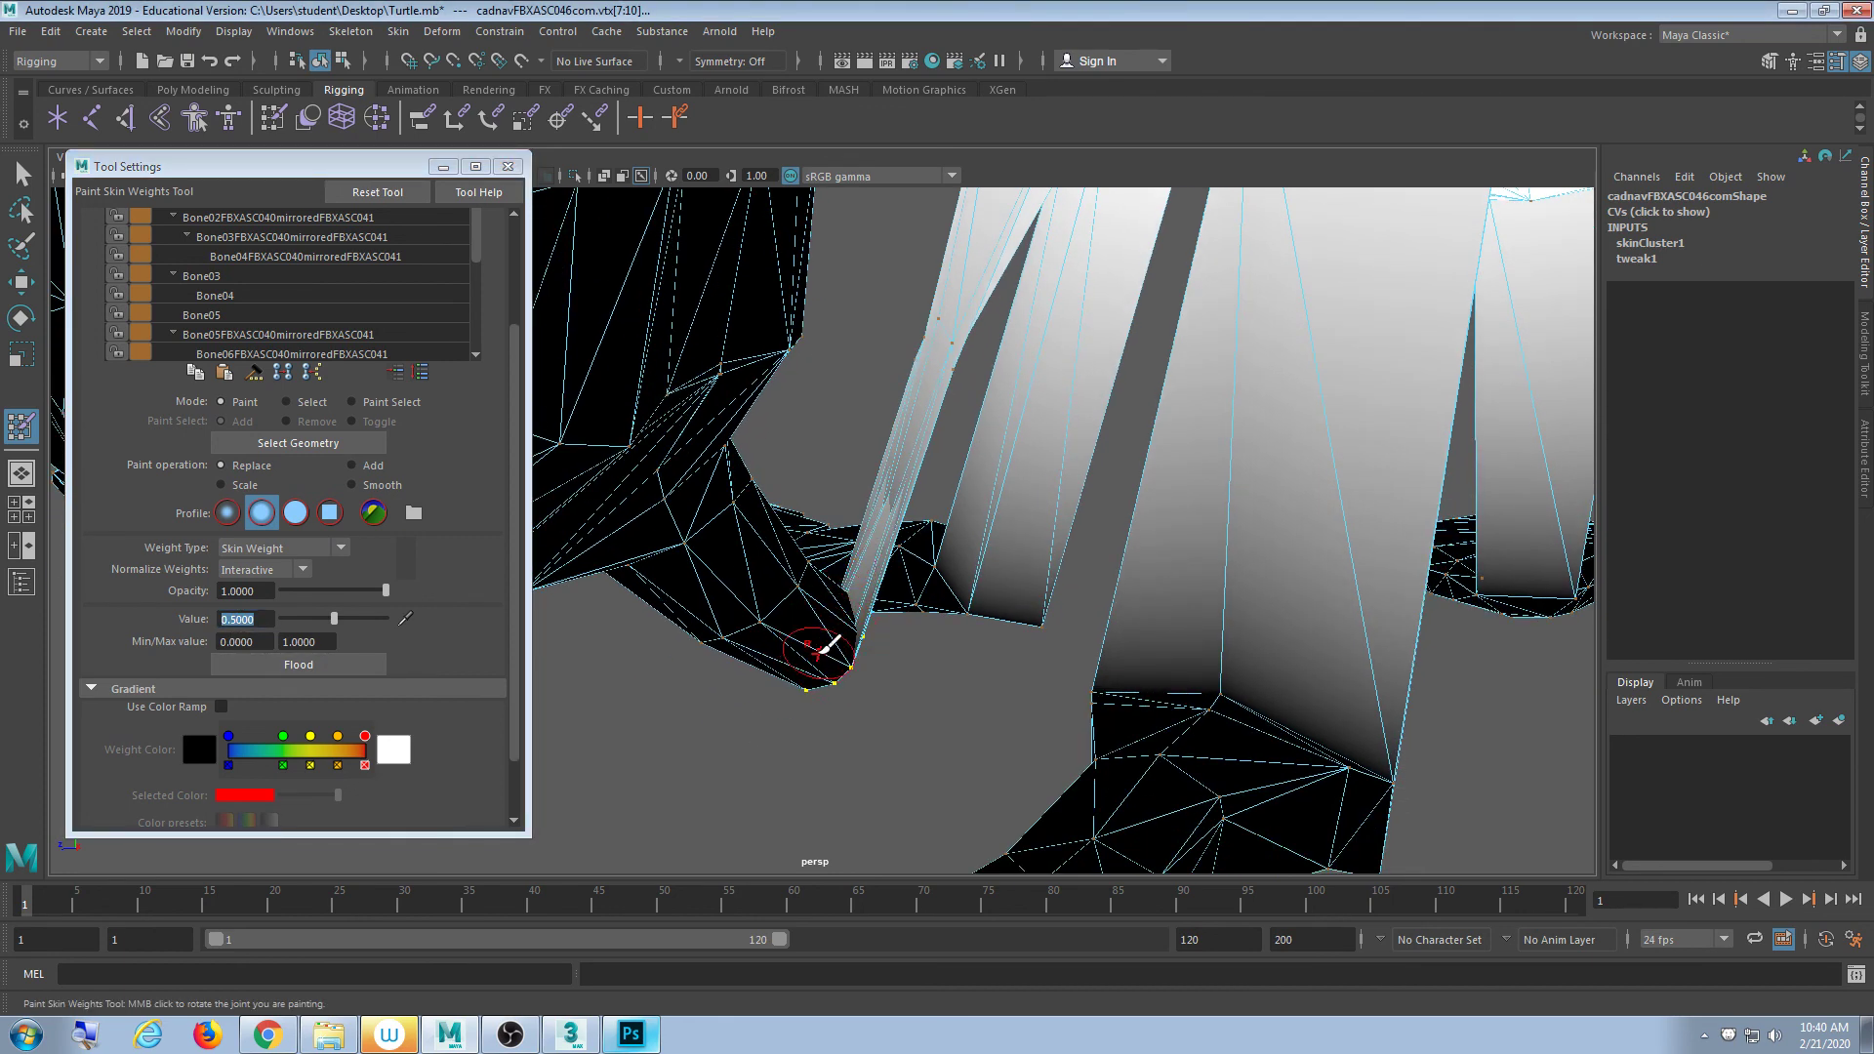
- Flood the selected foot vertices with a weight of 0.25
click(520, 416)
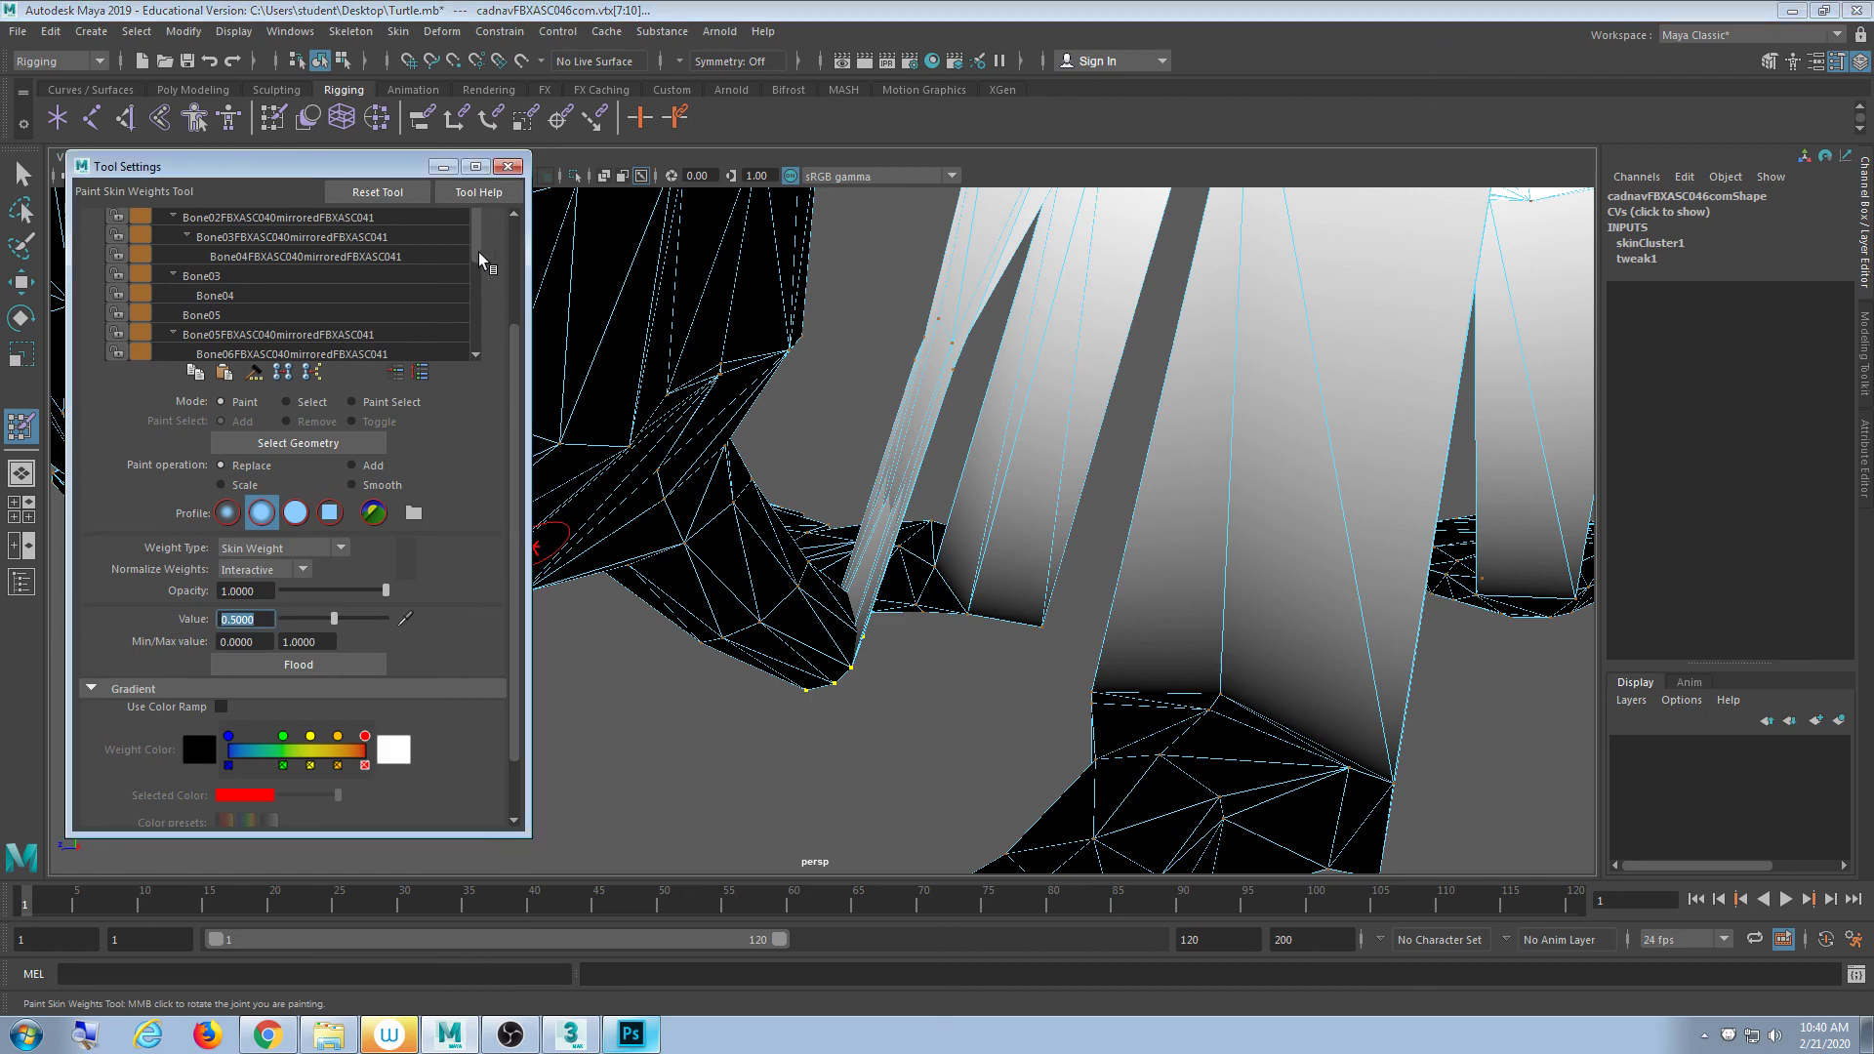
drag(480, 258, 487, 356)
alt+drag(824, 632, 913, 723)
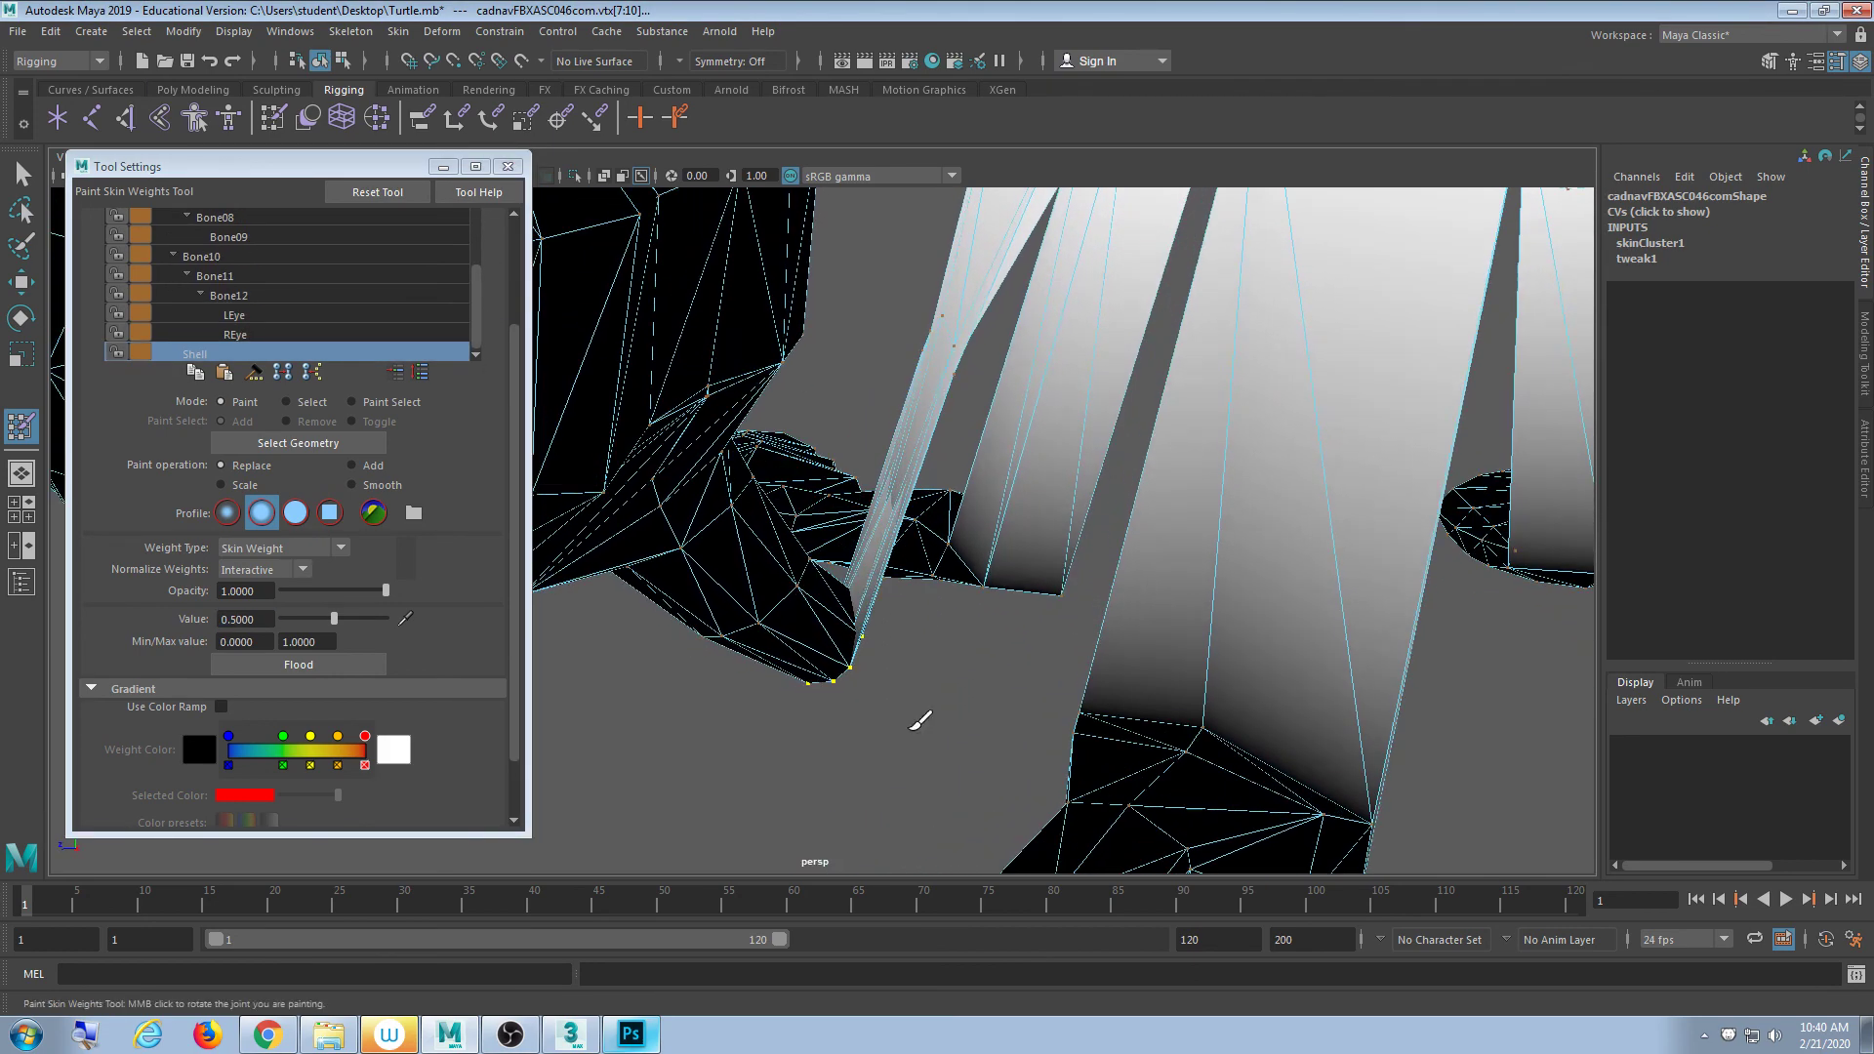
drag(266, 620, 203, 619)
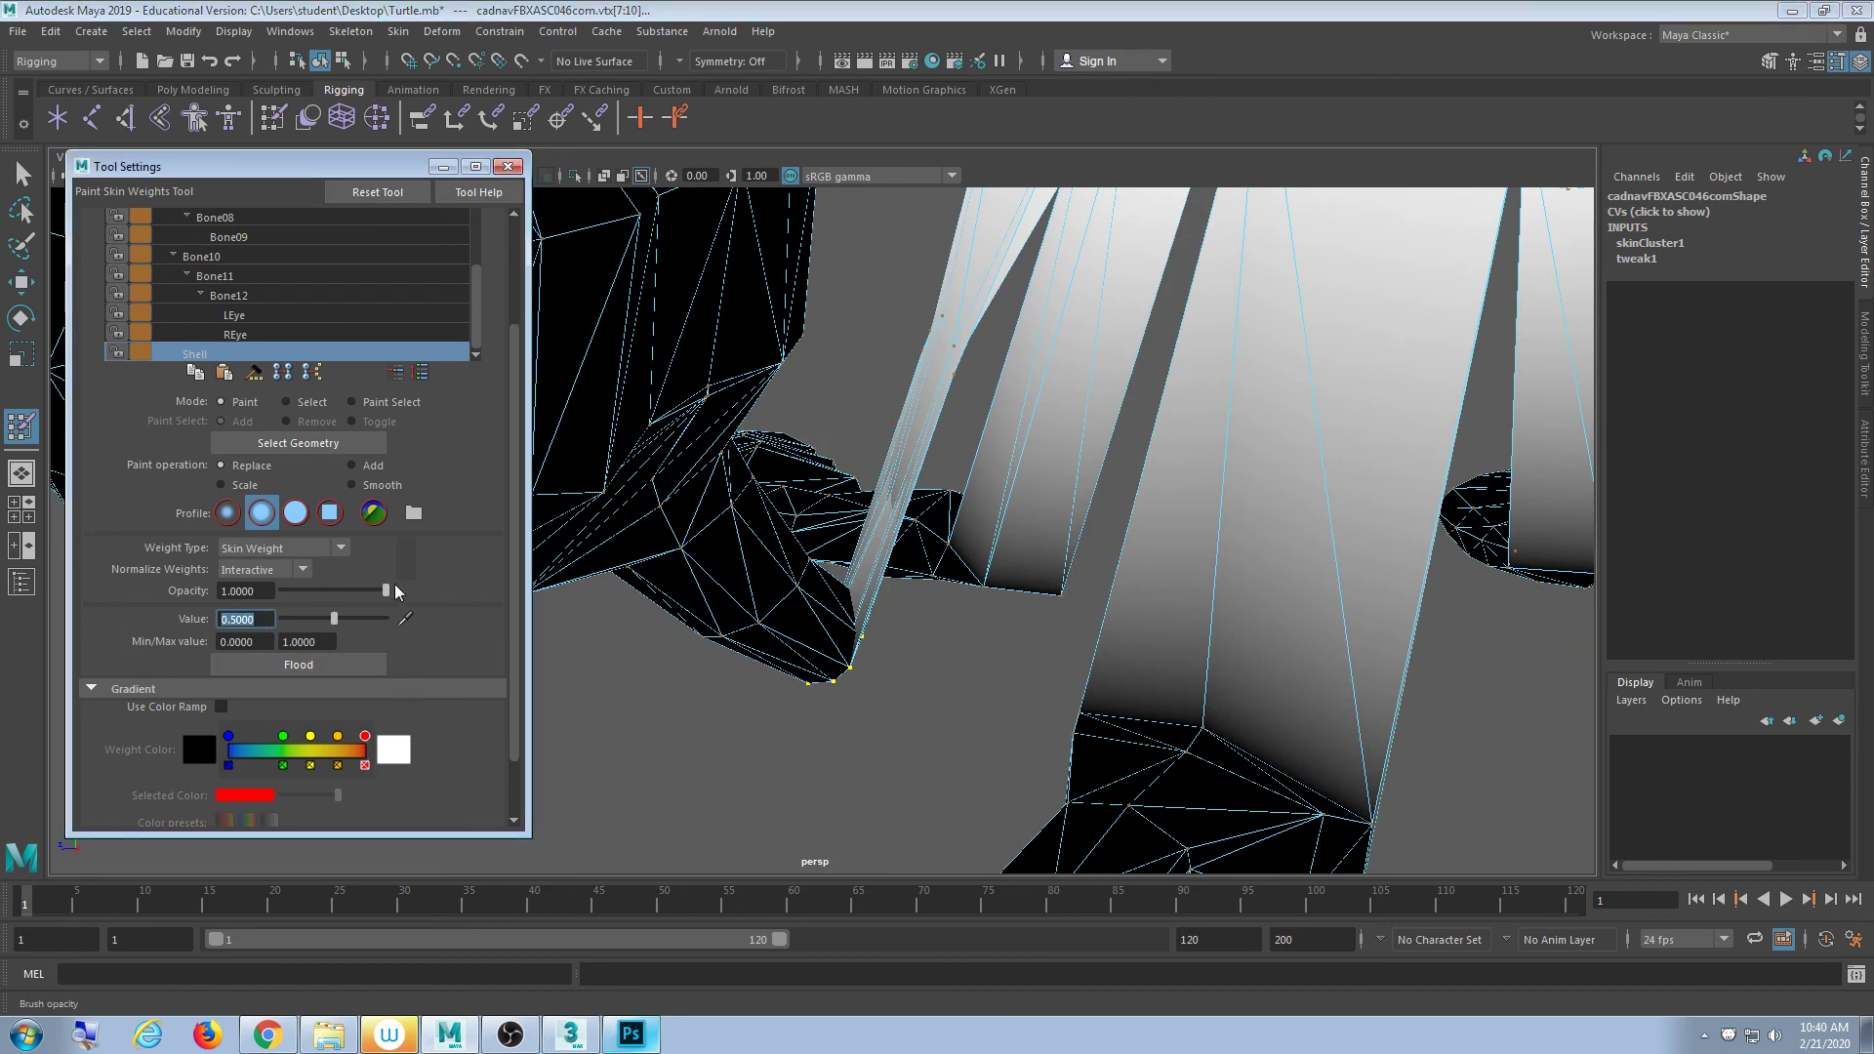
text(.25)
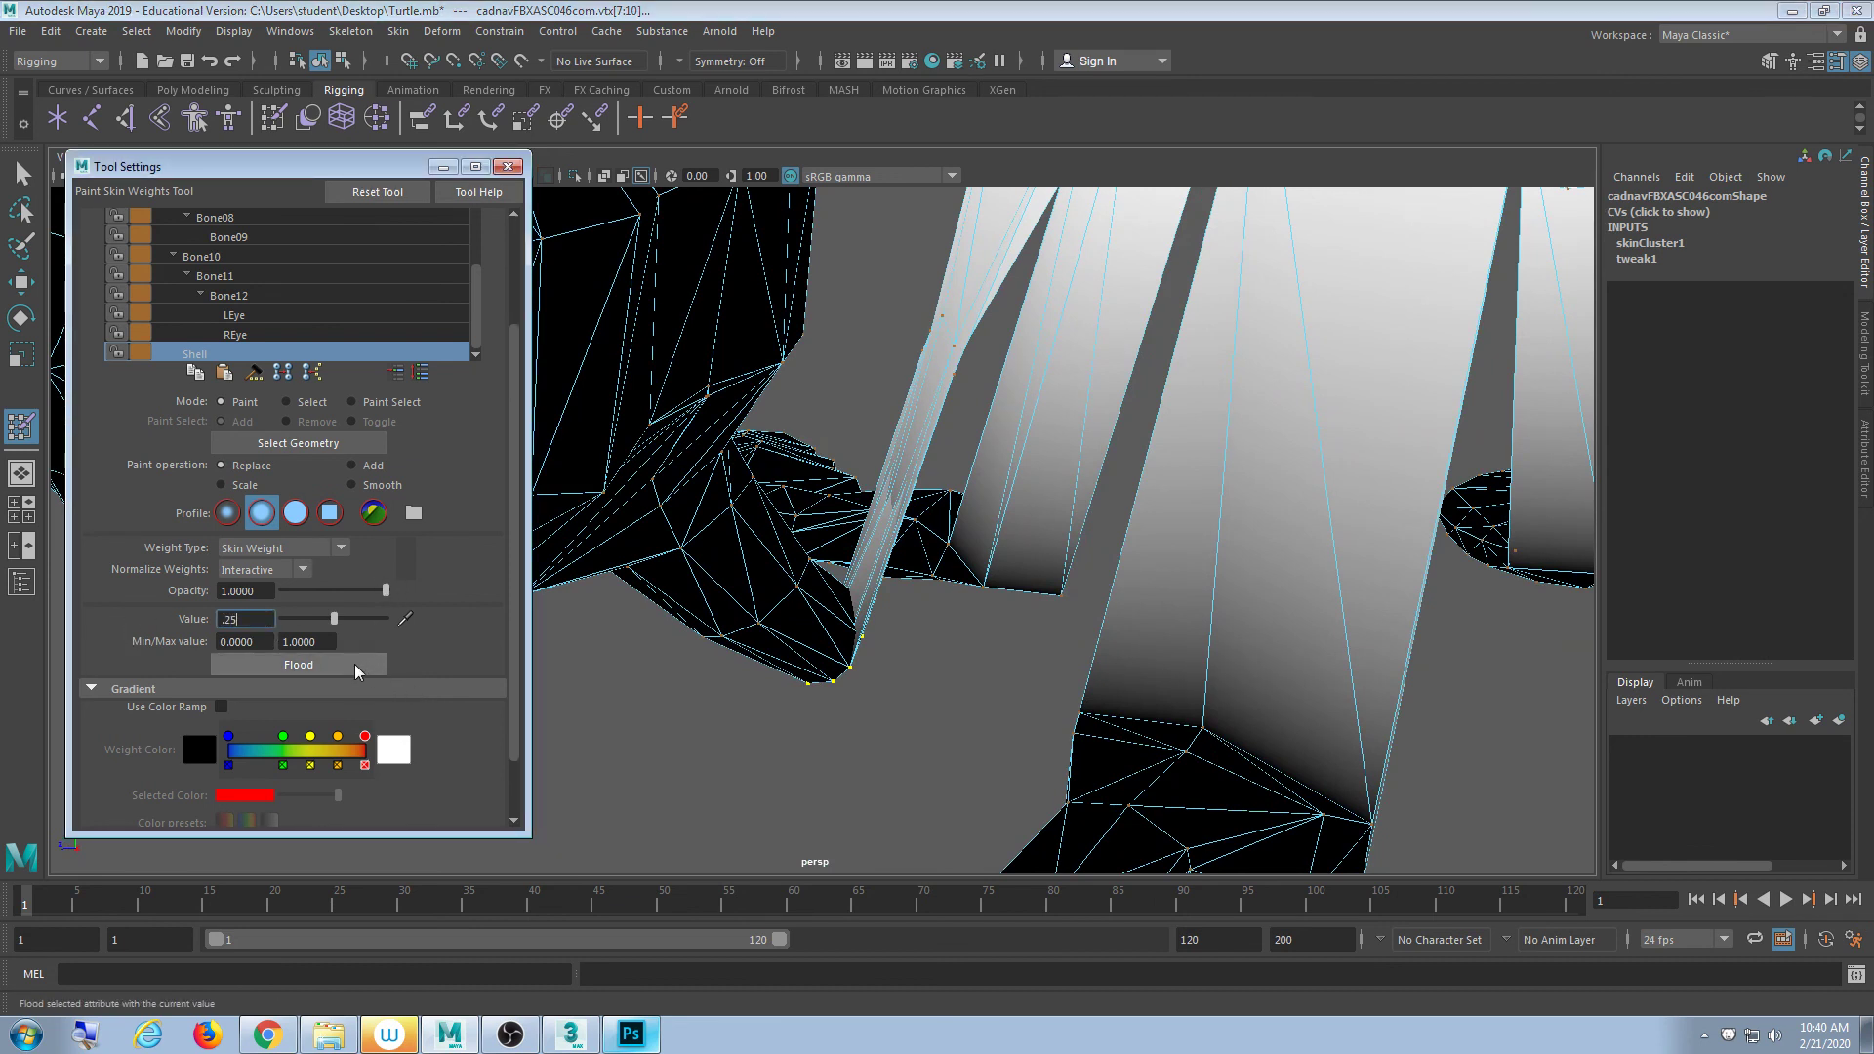
click(361, 671)
- Change the paint value to 0.15 and look over the leg vertices
mouse_move(780, 488)
alt+mouse_down()
mouse_move(937, 512)
mouse_move(950, 543)
mouse_move(953, 493)
mouse_move(966, 503)
mouse_move(922, 551)
mouse_move(913, 534)
mouse_move(923, 546)
alt+mouse_up()
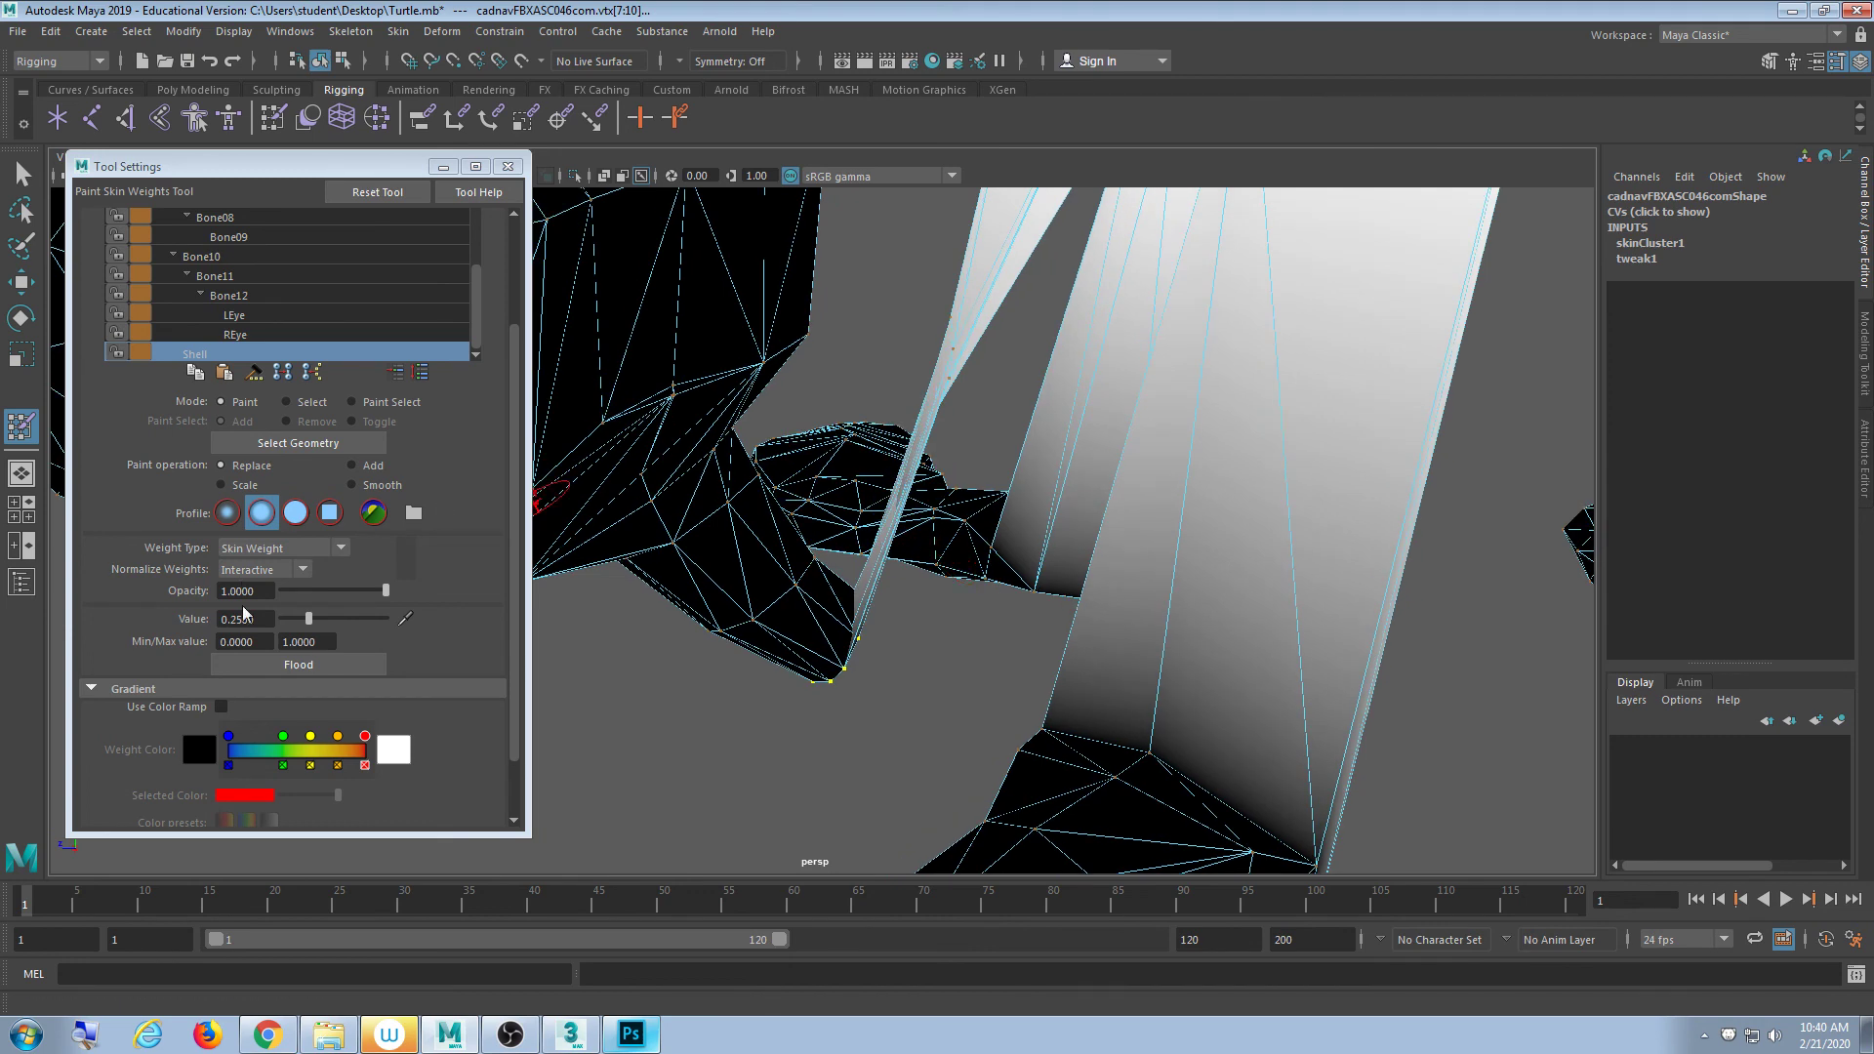
click(270, 621)
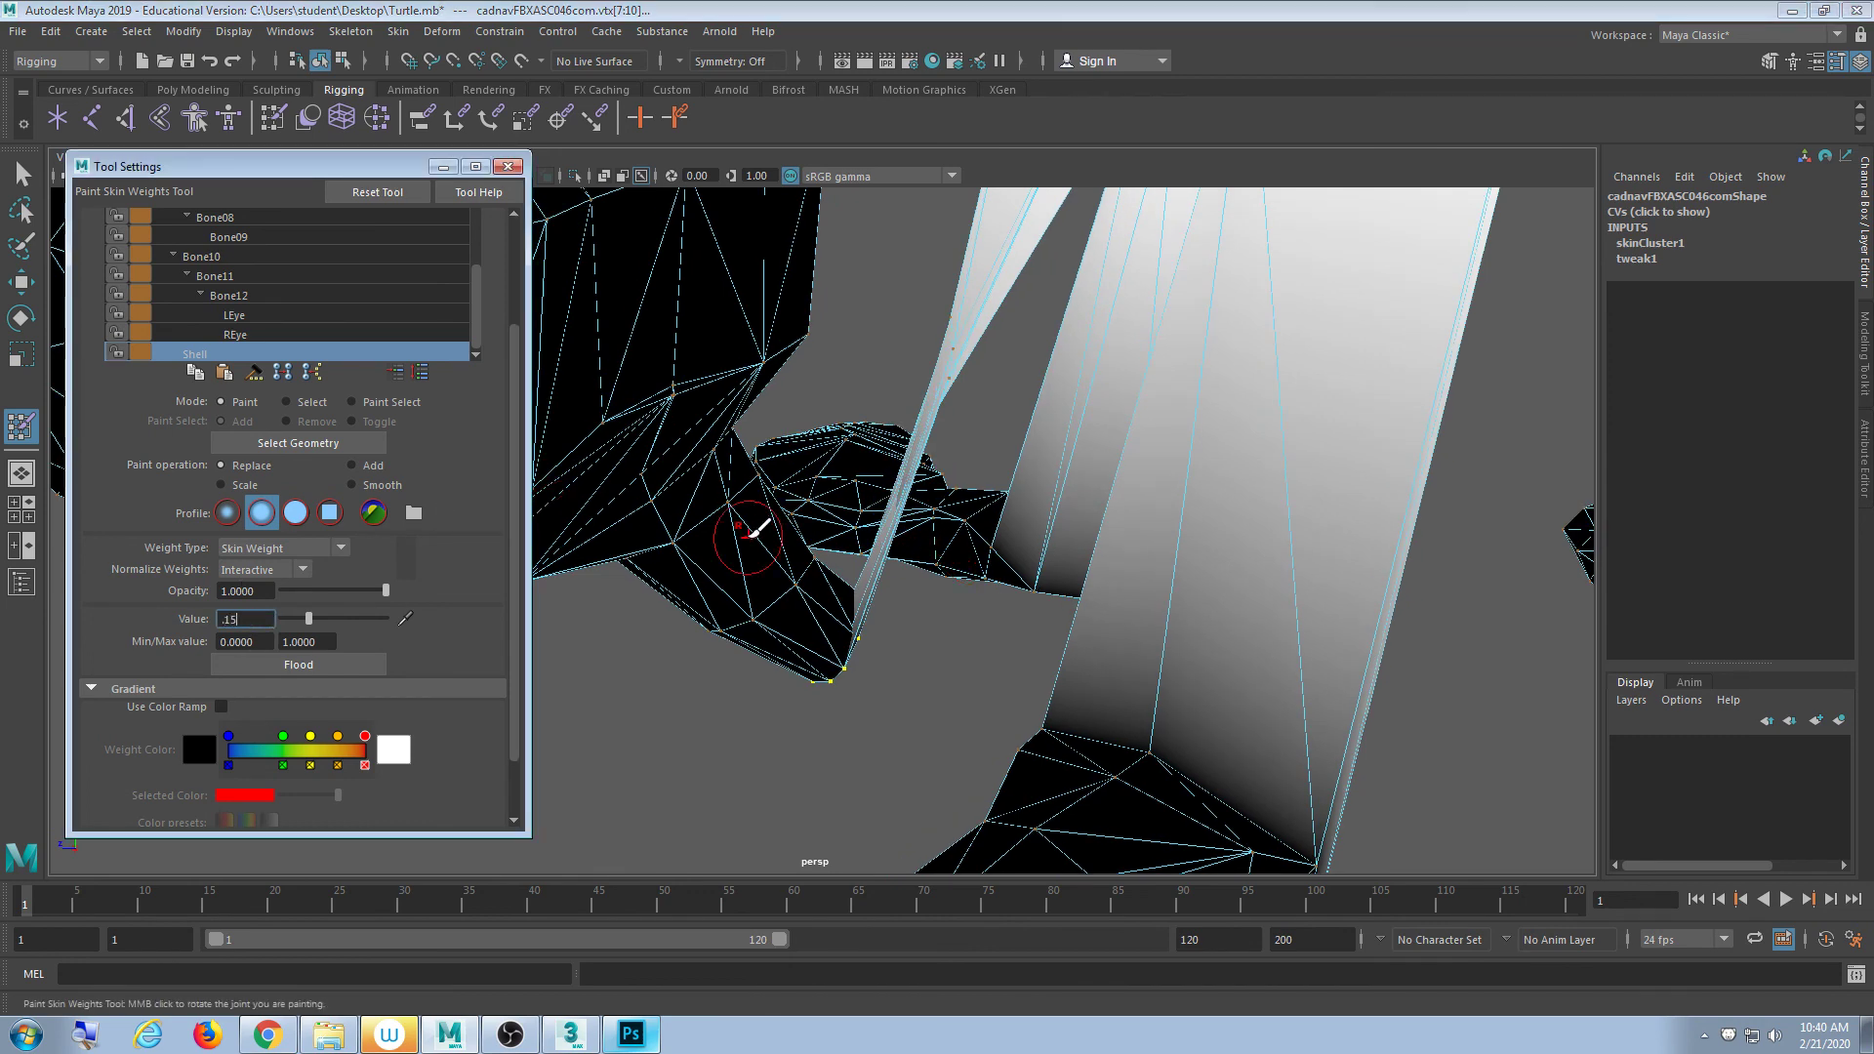
key(Return)
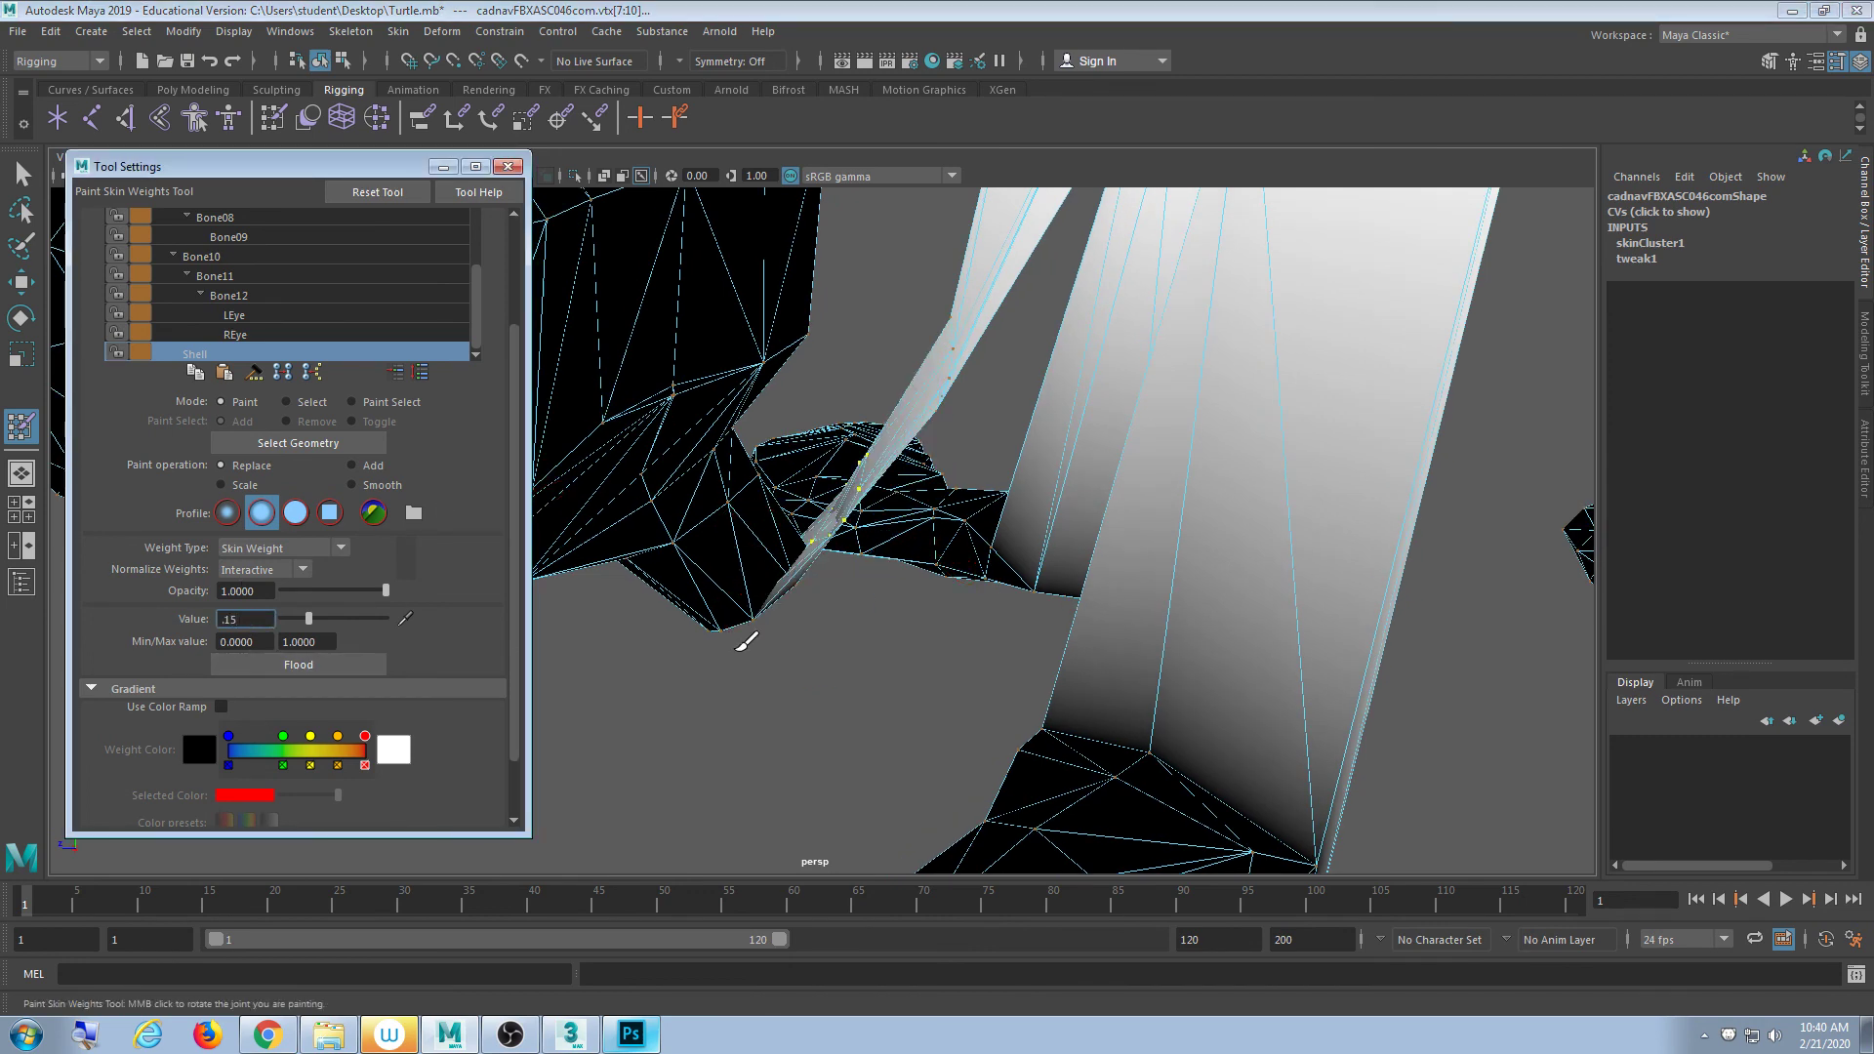
mouse_move(745, 635)
alt+mouse_down()
mouse_move(765, 605)
mouse_move(834, 652)
mouse_move(849, 648)
mouse_move(828, 615)
mouse_move(804, 612)
mouse_move(871, 646)
alt+mouse_up()
alt+drag(912, 552, 916, 586)
scroll(918, 585, up, 3)
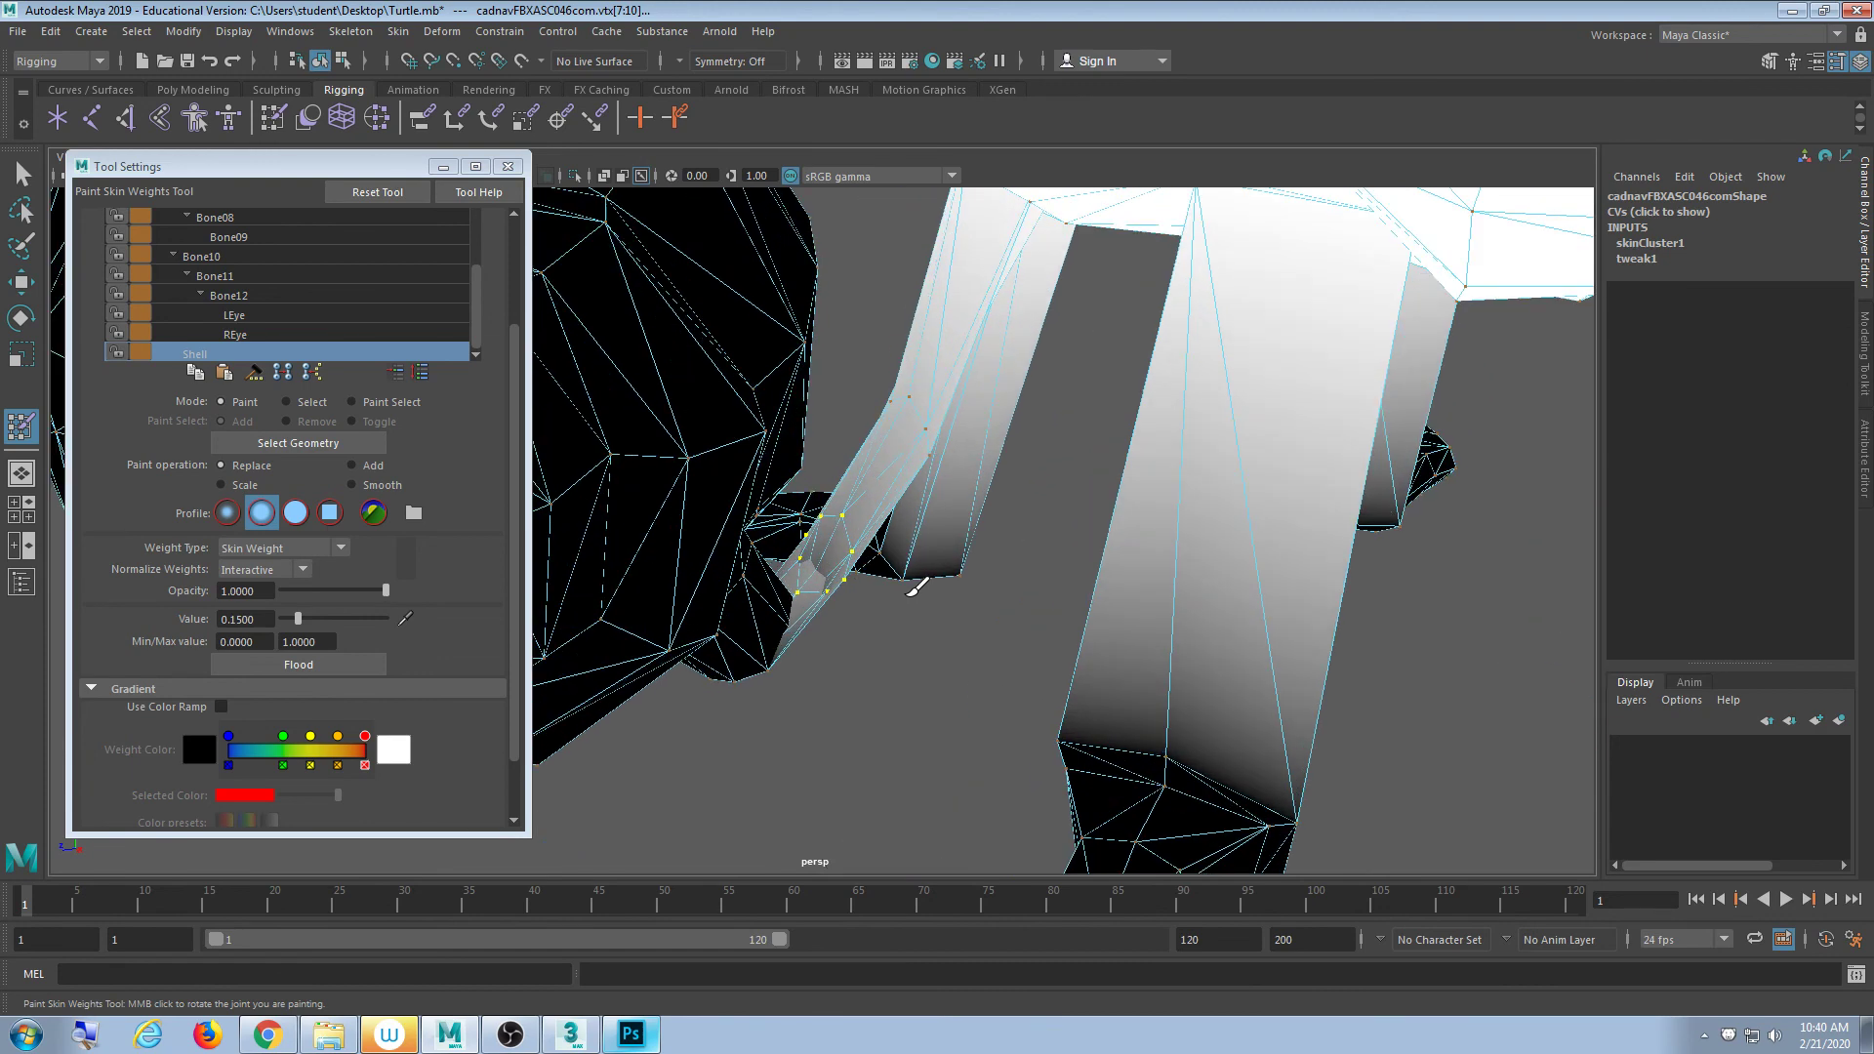
alt+drag(912, 547, 930, 628)
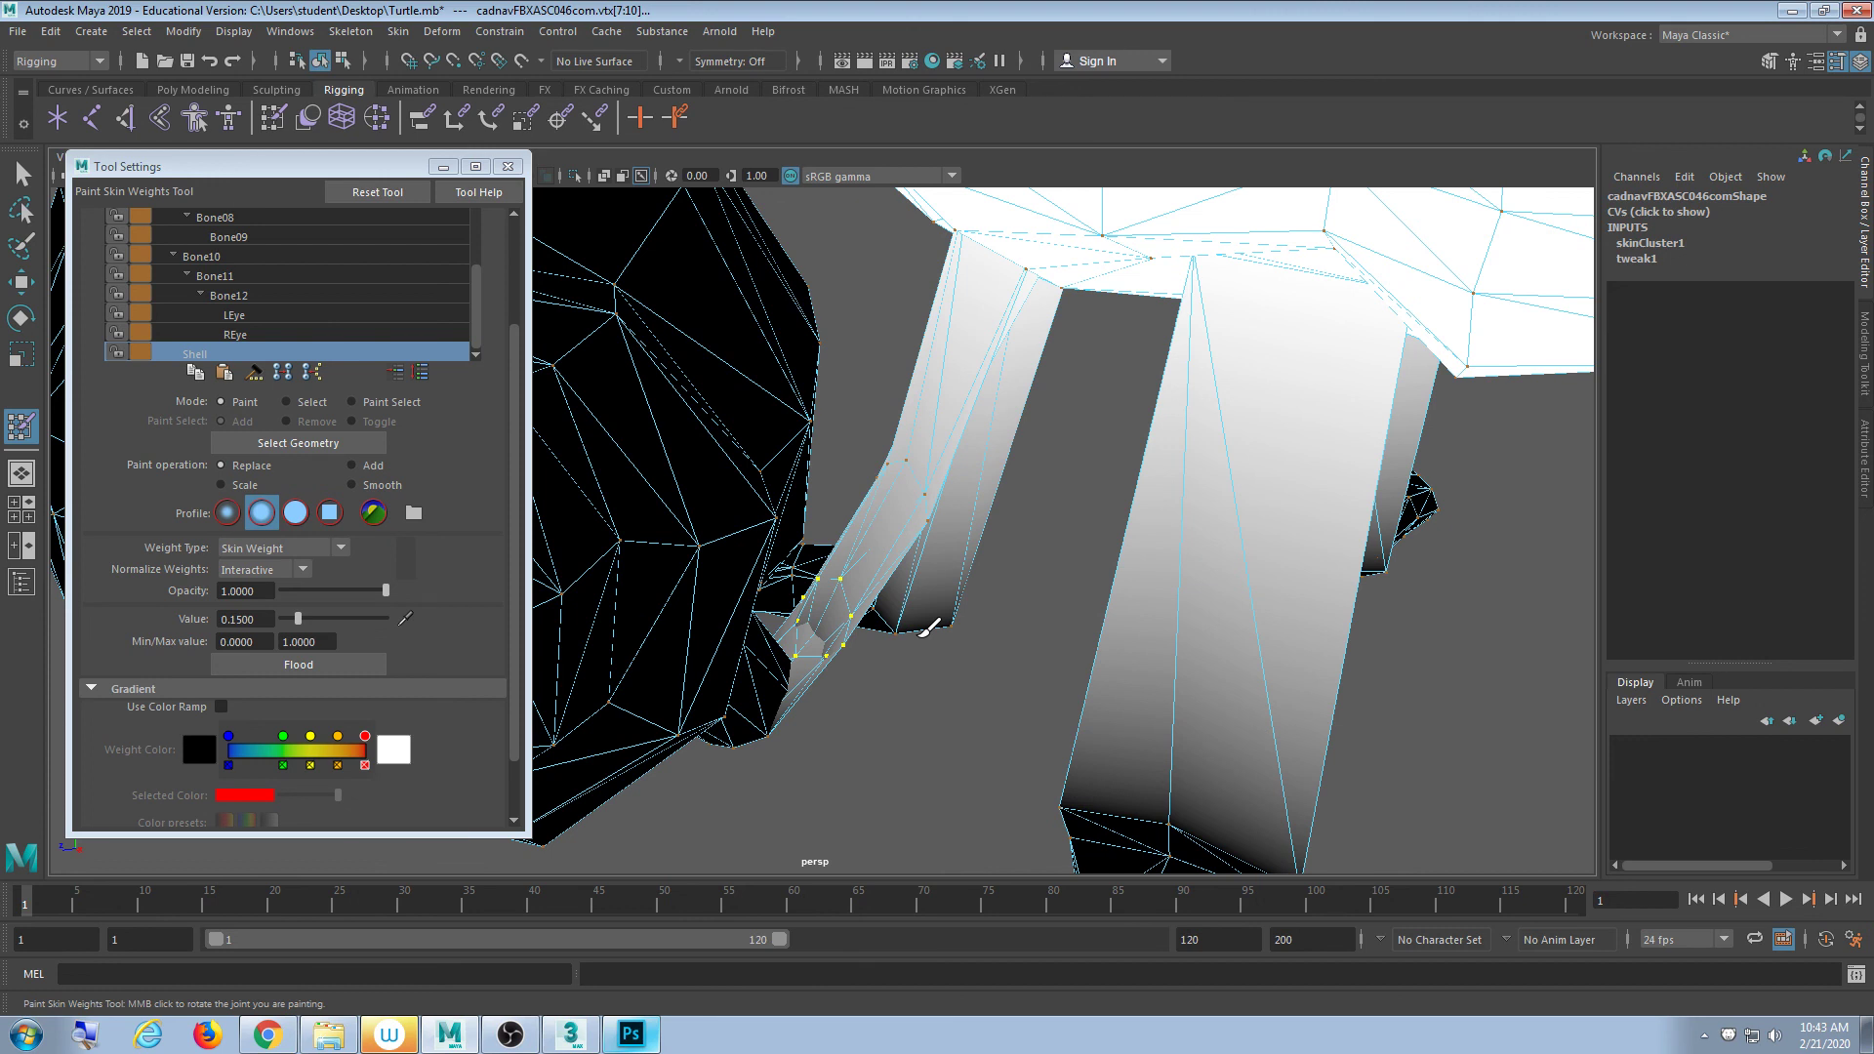
- Leave weight painting, select the turtle mesh and switch it to vertex editing
click(507, 166)
click(21, 174)
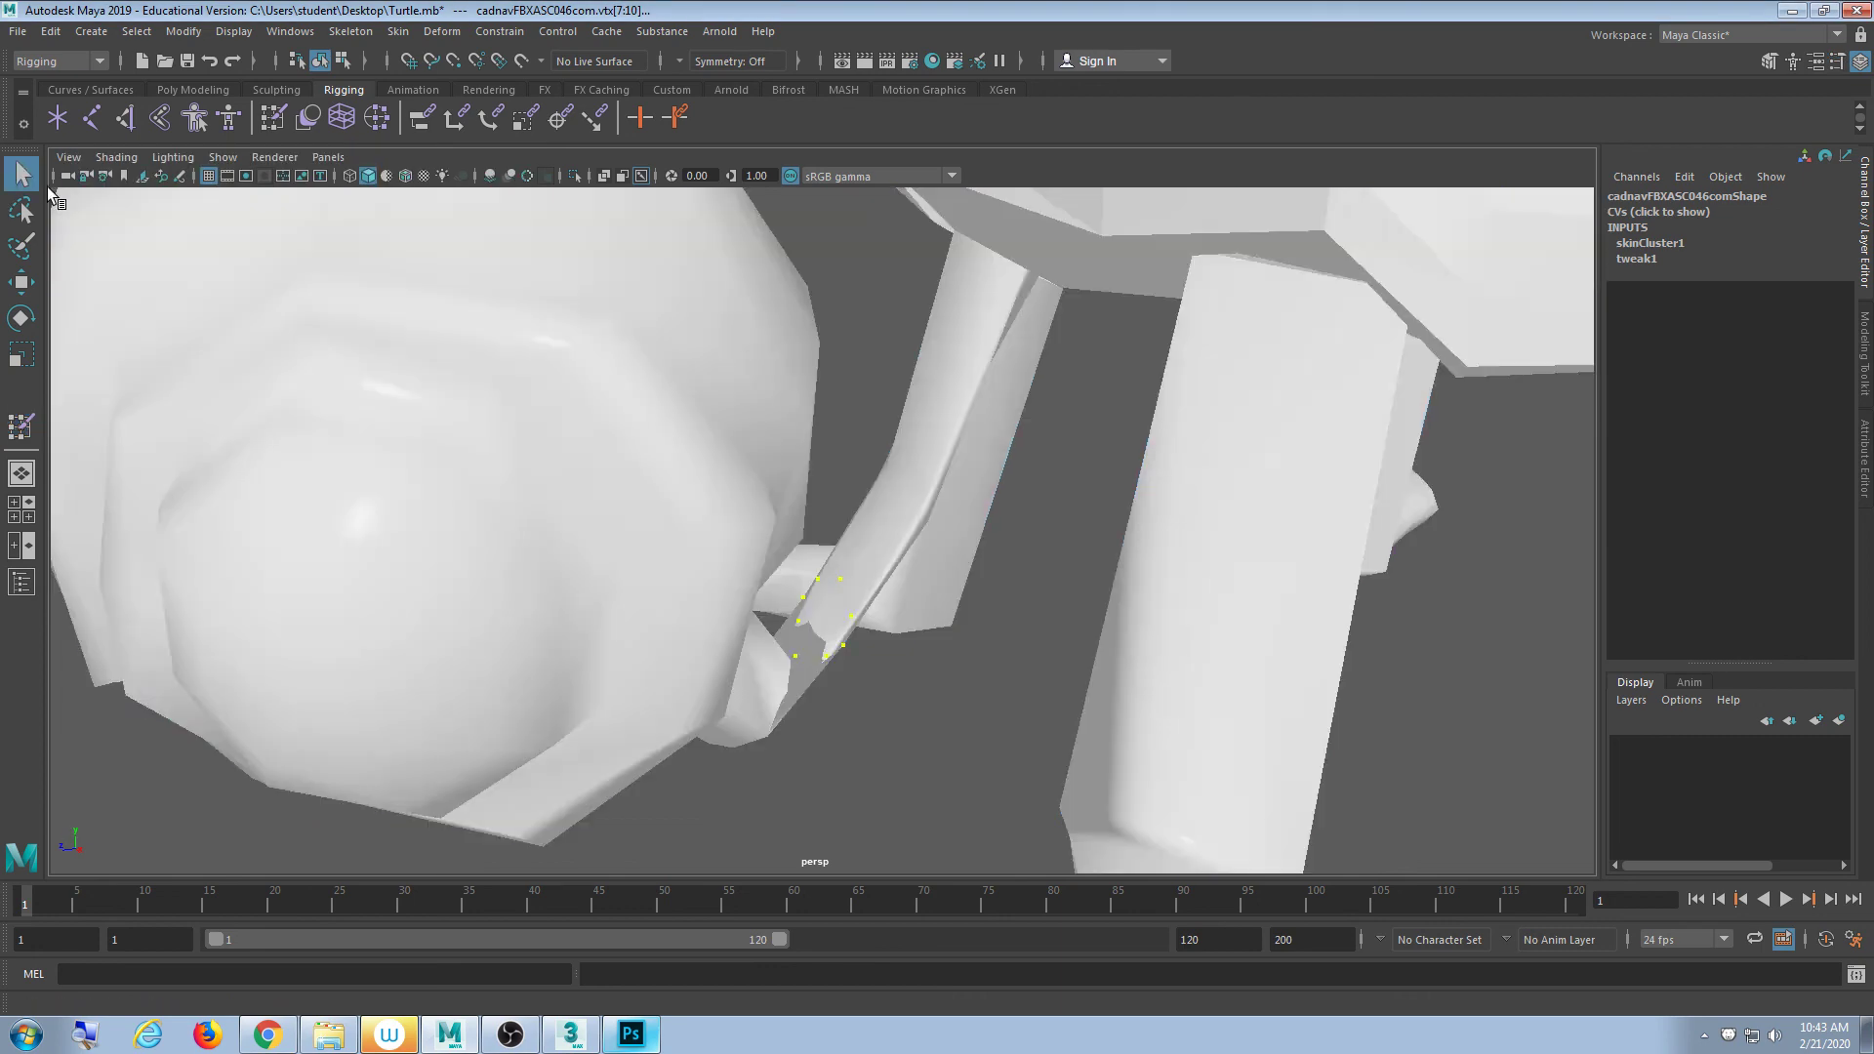
scroll(976, 607, down, 5)
alt+middle_drag(976, 607, 853, 398)
click(983, 523)
alt+drag(982, 523, 798, 541)
scroll(876, 539, up, 5)
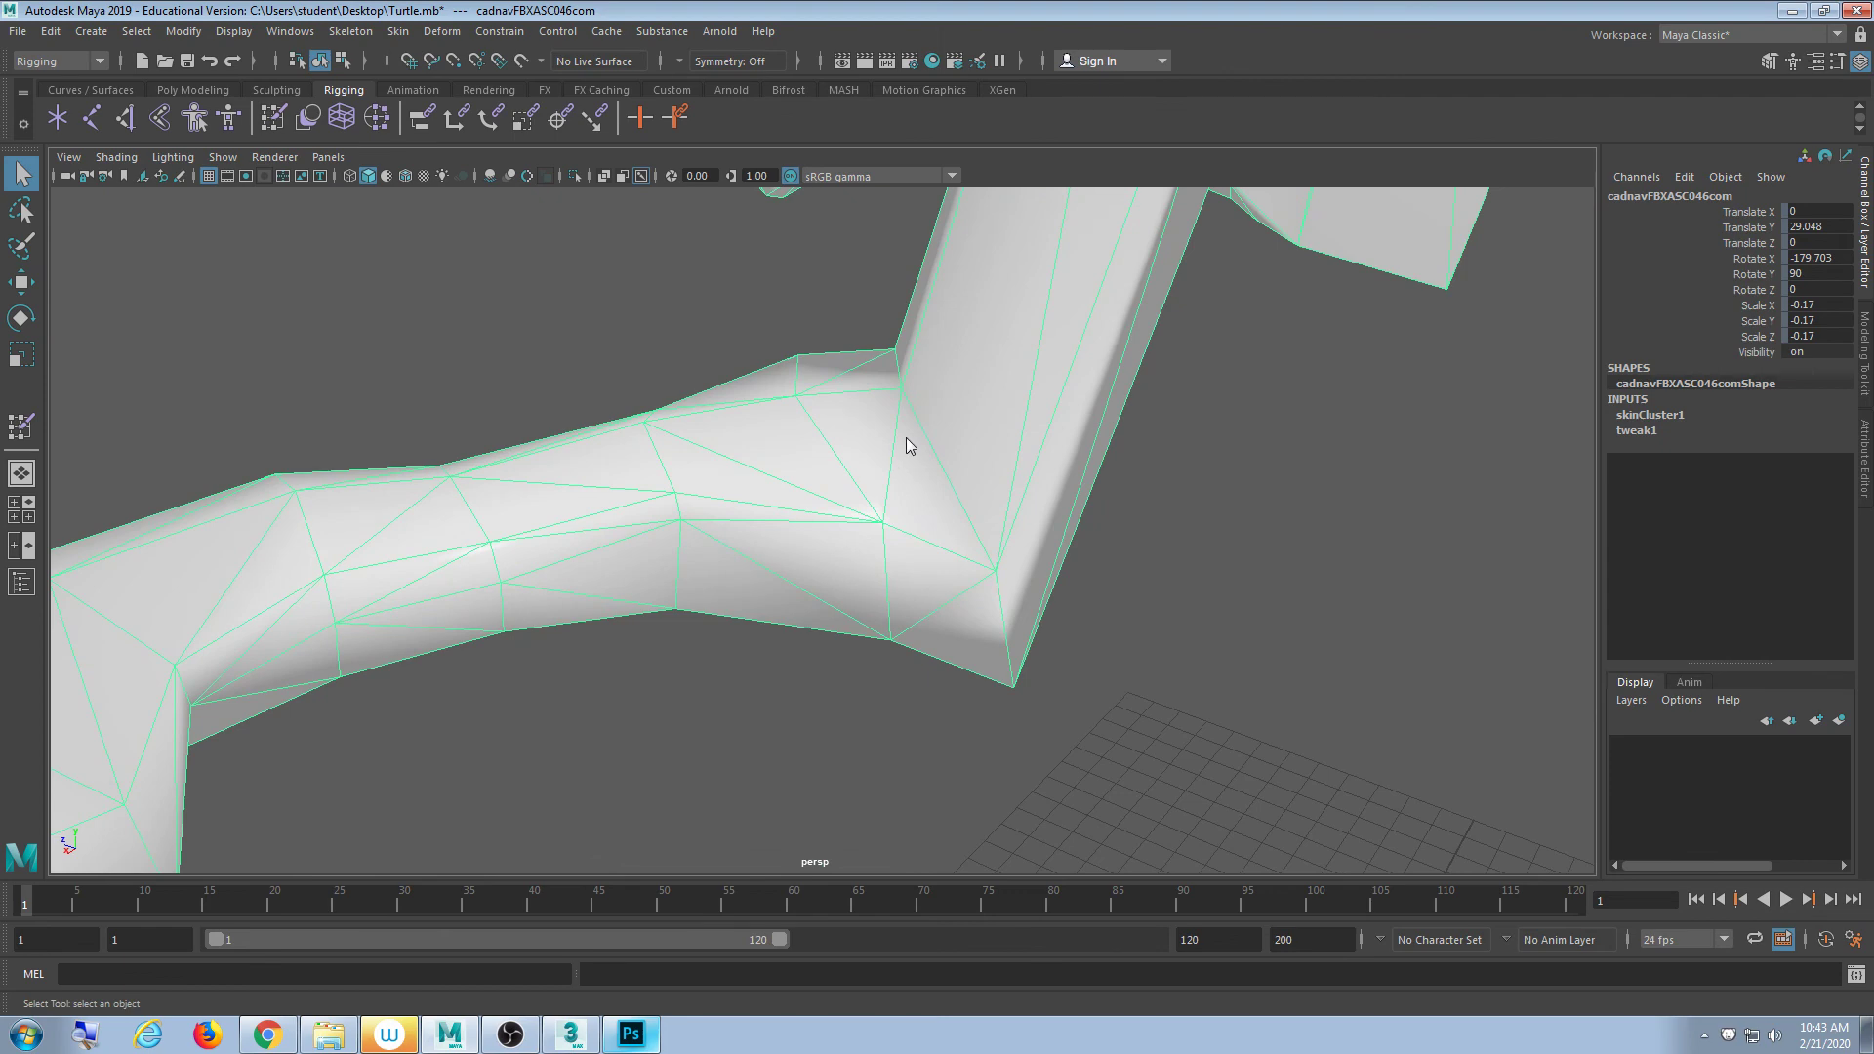
right_drag(906, 446, 836, 447)
alt+drag(837, 447, 937, 481)
- Select the vertices around the first flipper's elbow joint in wireframe view
click(984, 394)
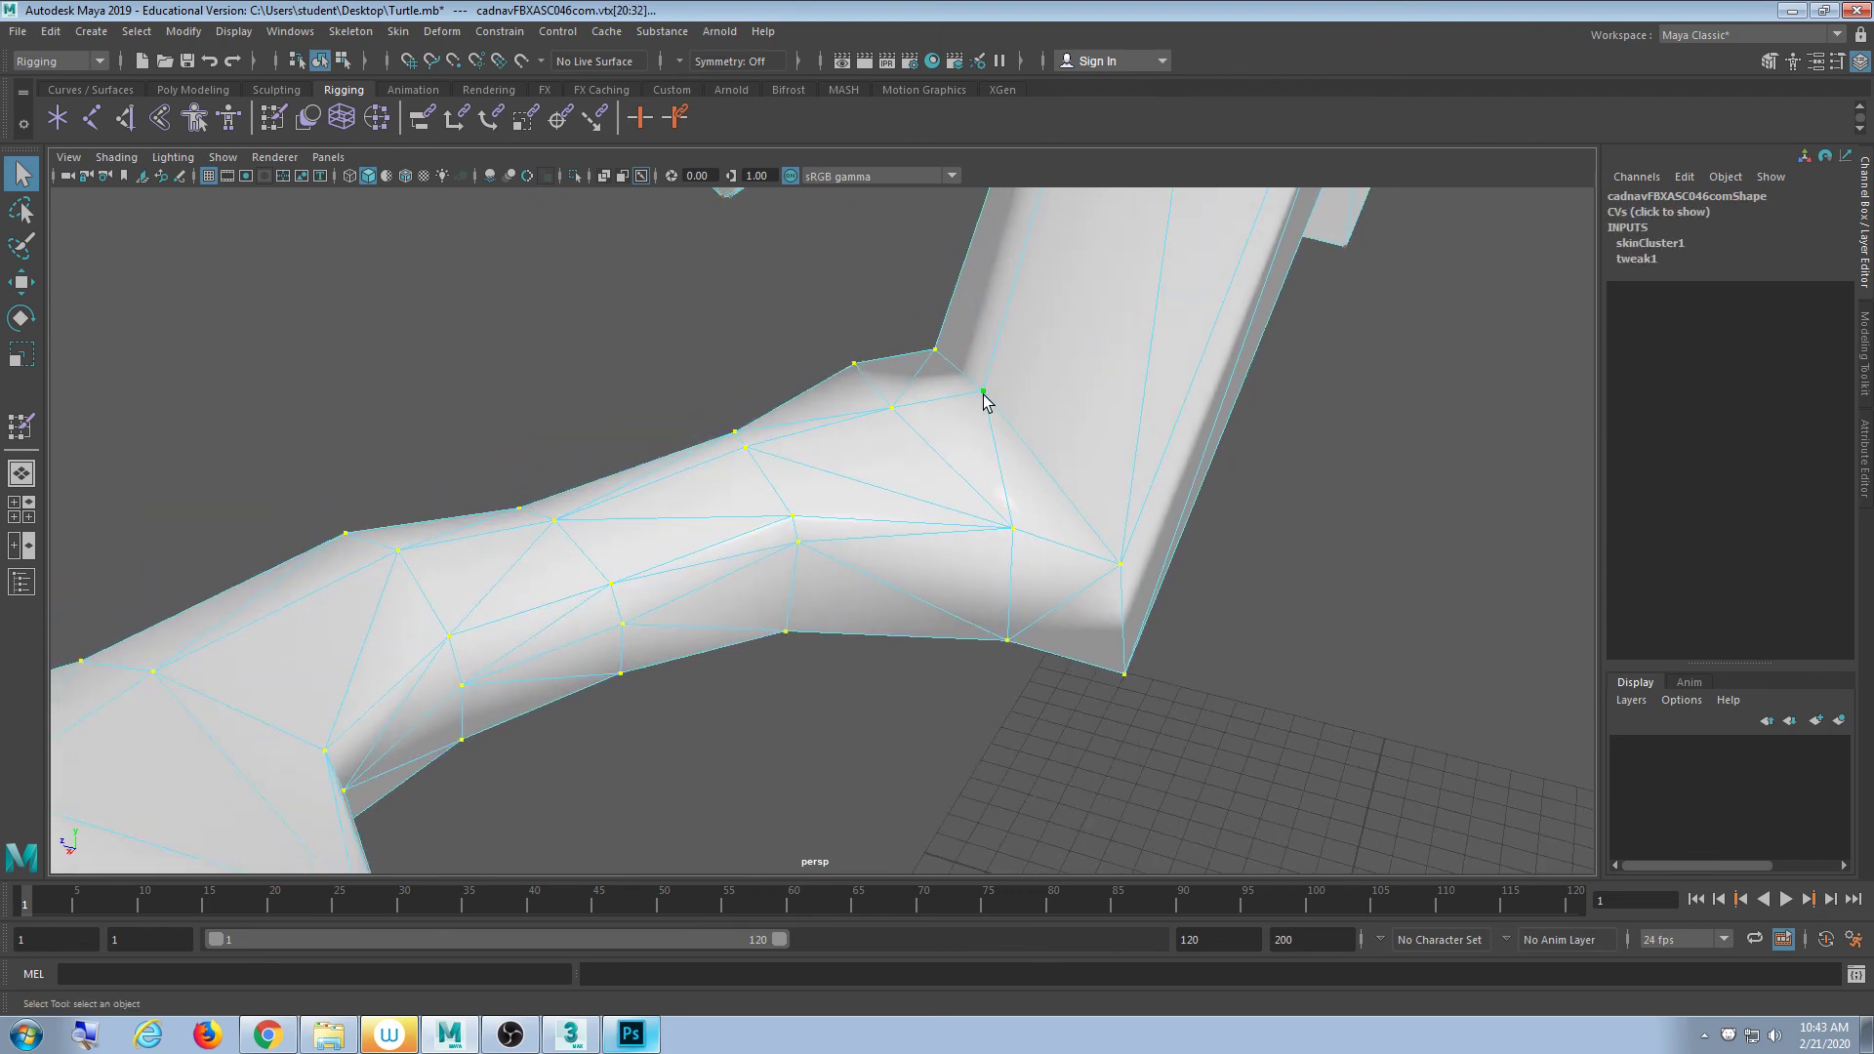
alt+drag(1185, 578, 1142, 558)
click(1006, 560)
mouse_move(1005, 560)
alt+mouse_down()
mouse_move(889, 566)
mouse_move(1025, 572)
alt+mouse_up()
mouse_move(990, 505)
mouse_down()
mouse_move(840, 686)
mouse_move(904, 573)
mouse_move(928, 573)
mouse_move(939, 331)
mouse_move(892, 448)
mouse_up()
key(4)
alt+drag(988, 577, 950, 576)
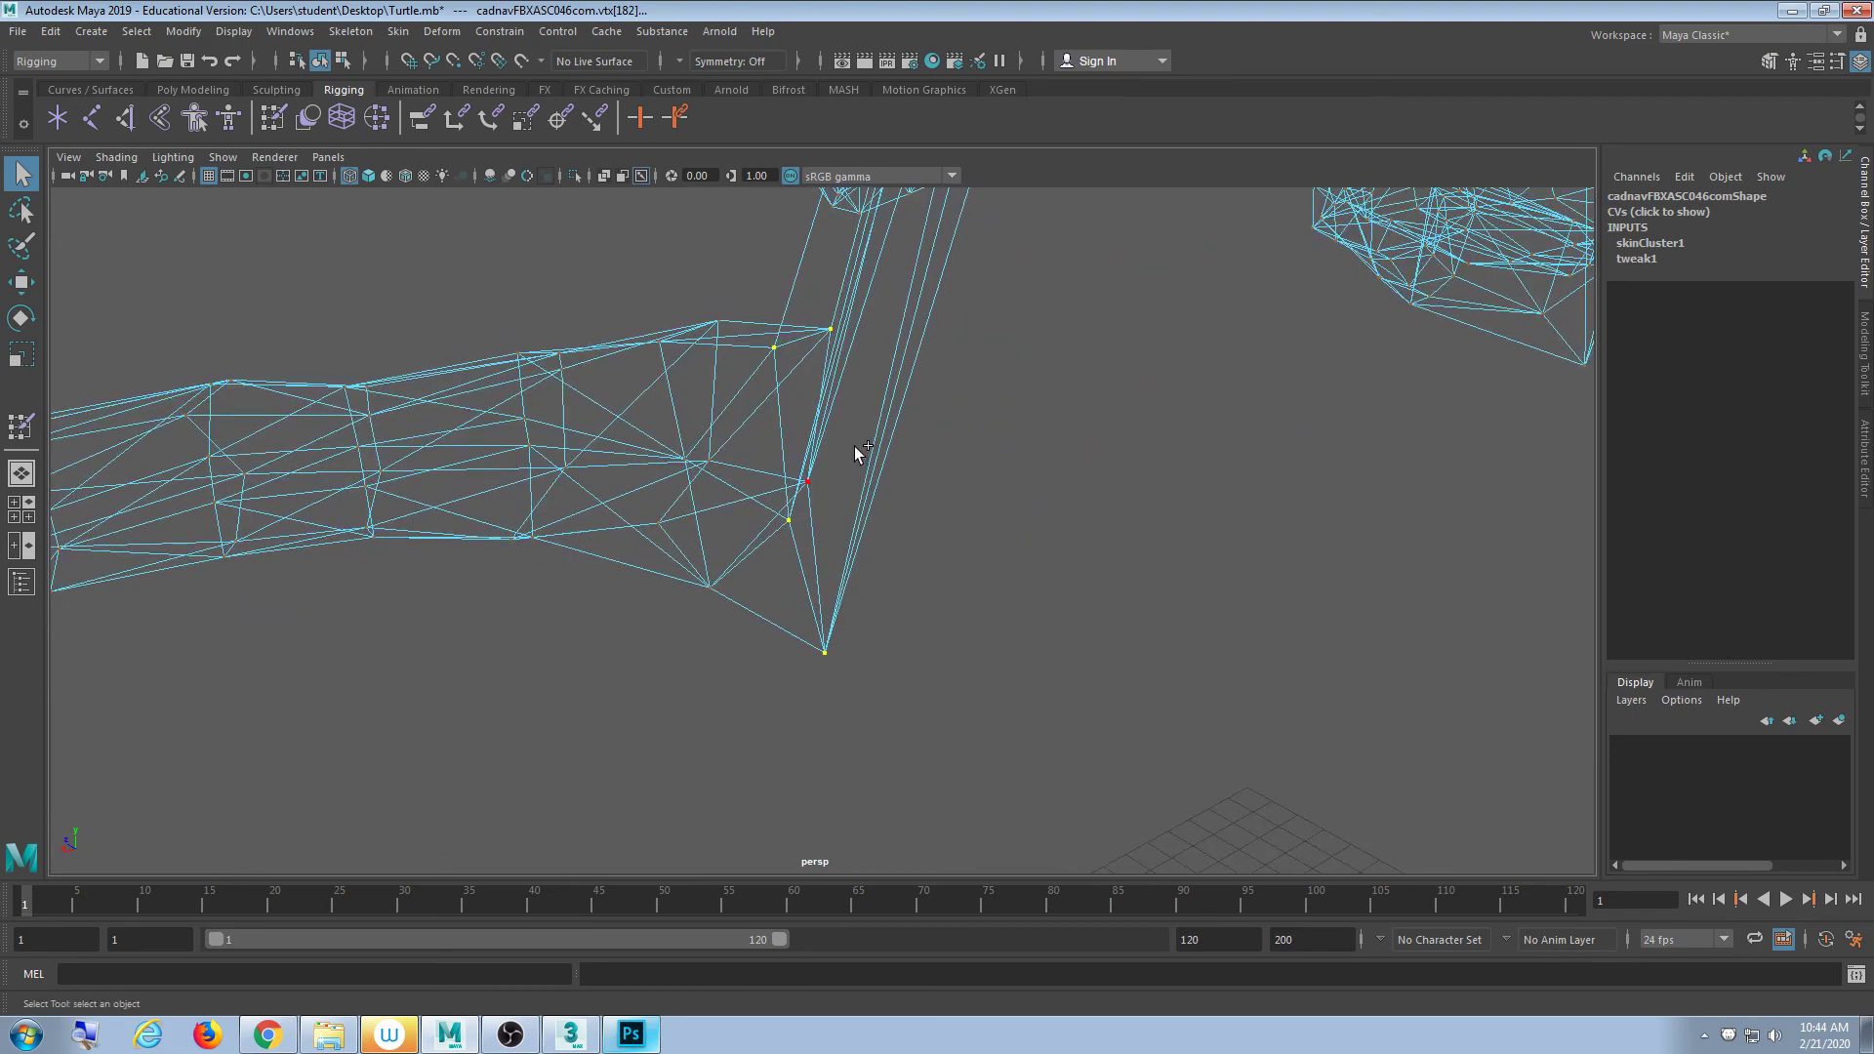
shift+drag(855, 449, 941, 623)
alt+middle_drag(941, 623, 981, 634)
scroll(1016, 586, up, 6)
alt+drag(951, 590, 957, 582)
- Box-select the left flipper's joint vertices
shift+drag(1134, 321, 904, 670)
alt+drag(1100, 719, 899, 500)
alt+drag(872, 474, 861, 616)
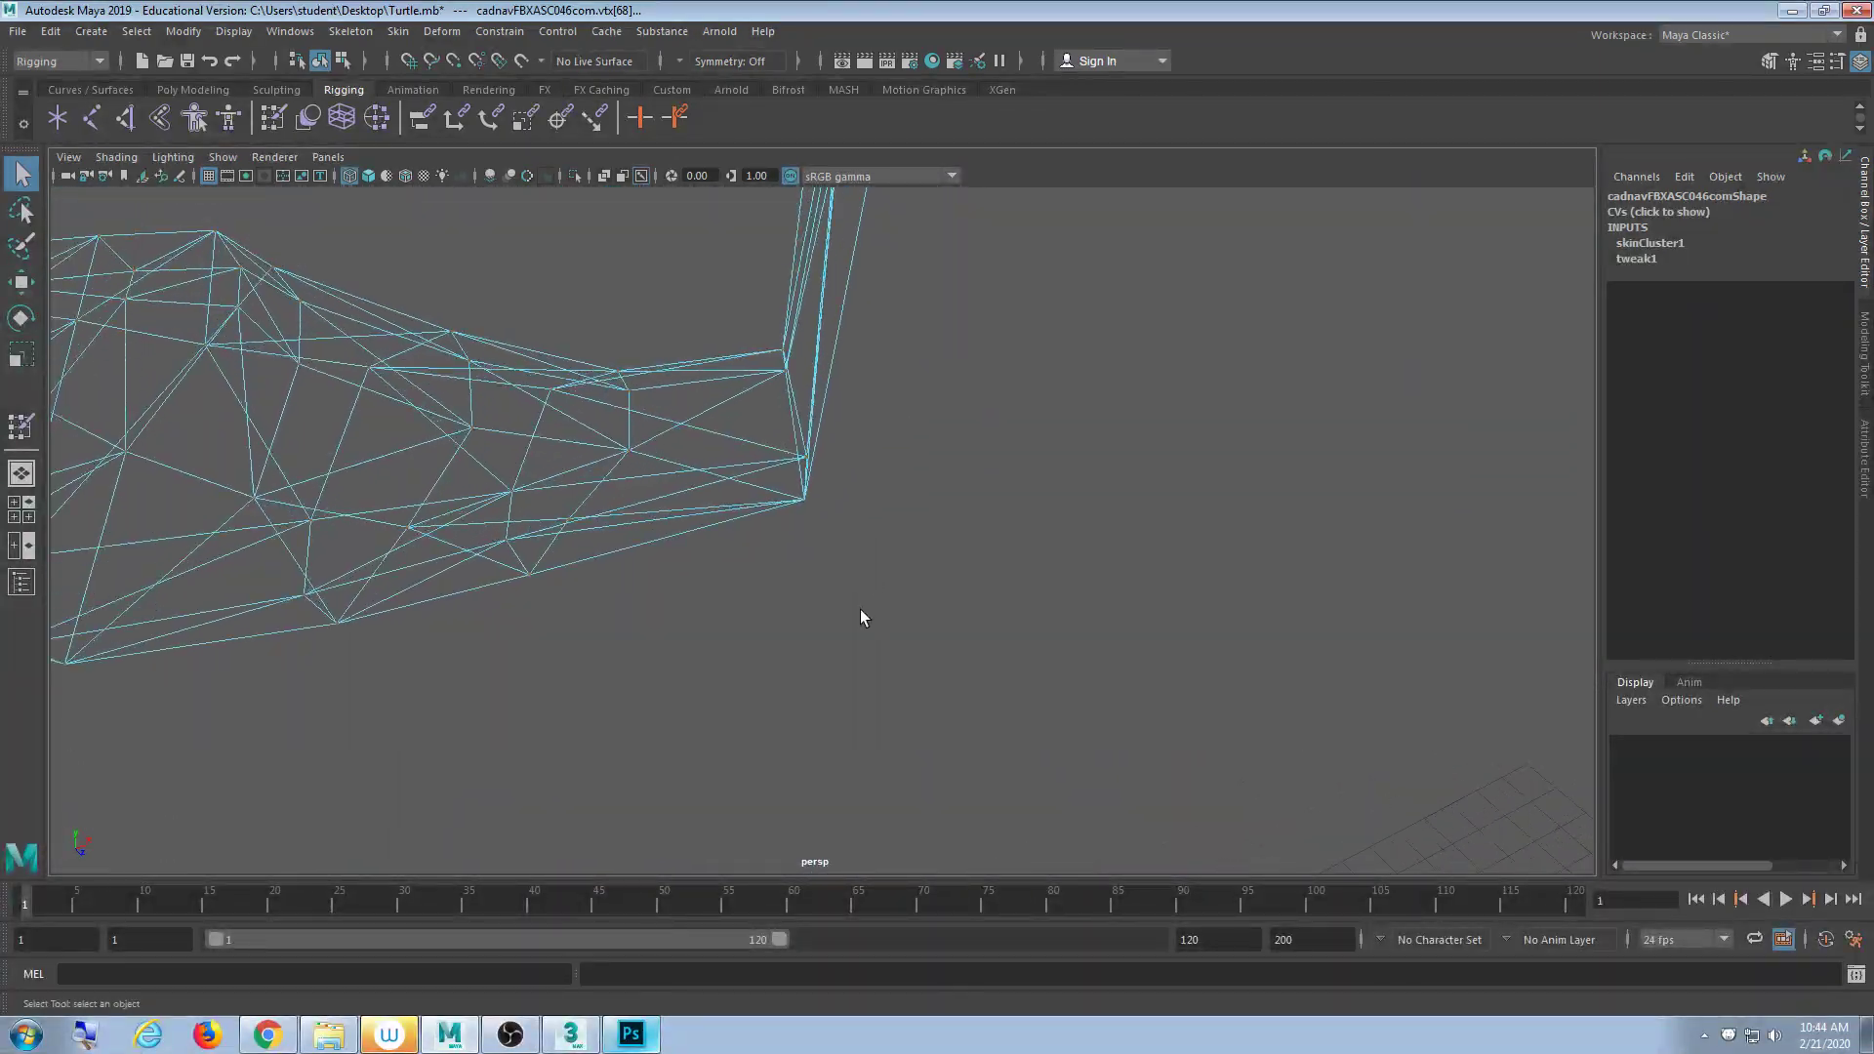
shift+drag(827, 410, 771, 517)
scroll(982, 601, down, 7)
- Add the far flipper's edge vertices and reopen Paint Skin Weights in shaded view
alt+drag(1091, 835, 682, 644)
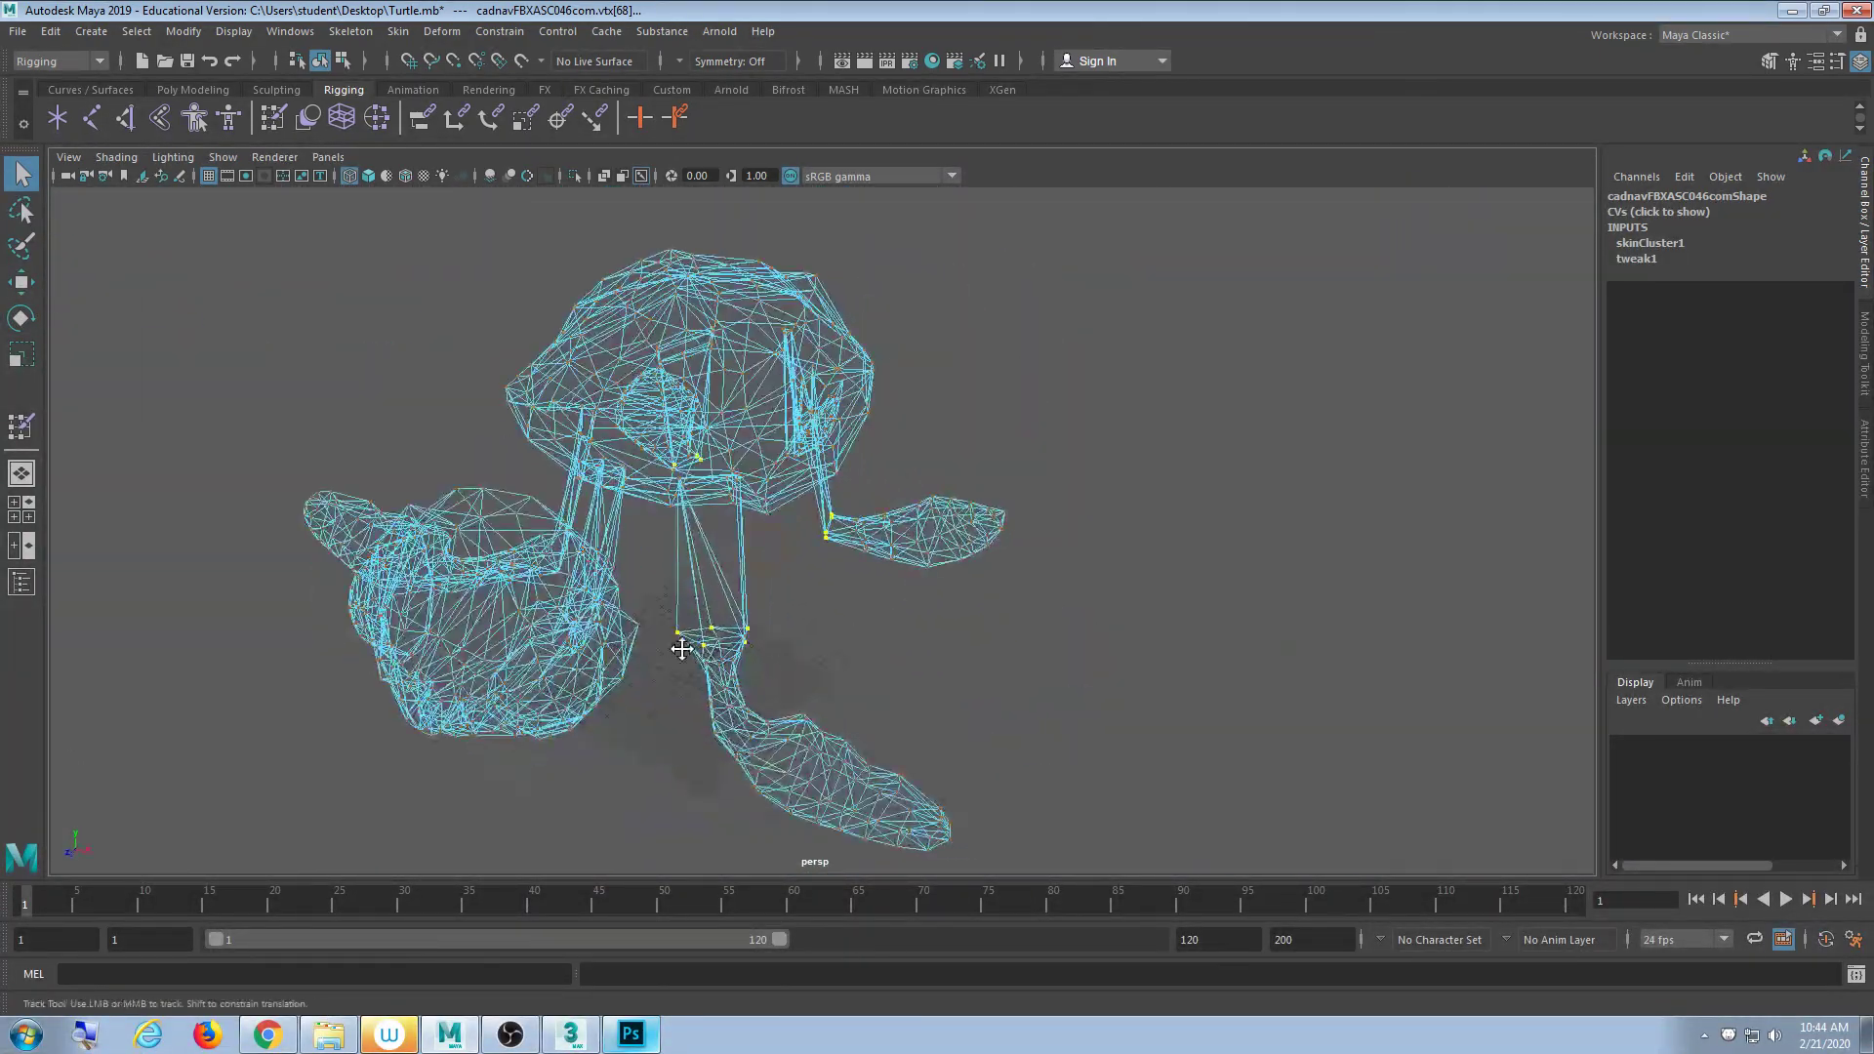
alt+middle_drag(683, 644, 869, 673)
scroll(859, 678, up, 4)
scroll(747, 581, up, 8)
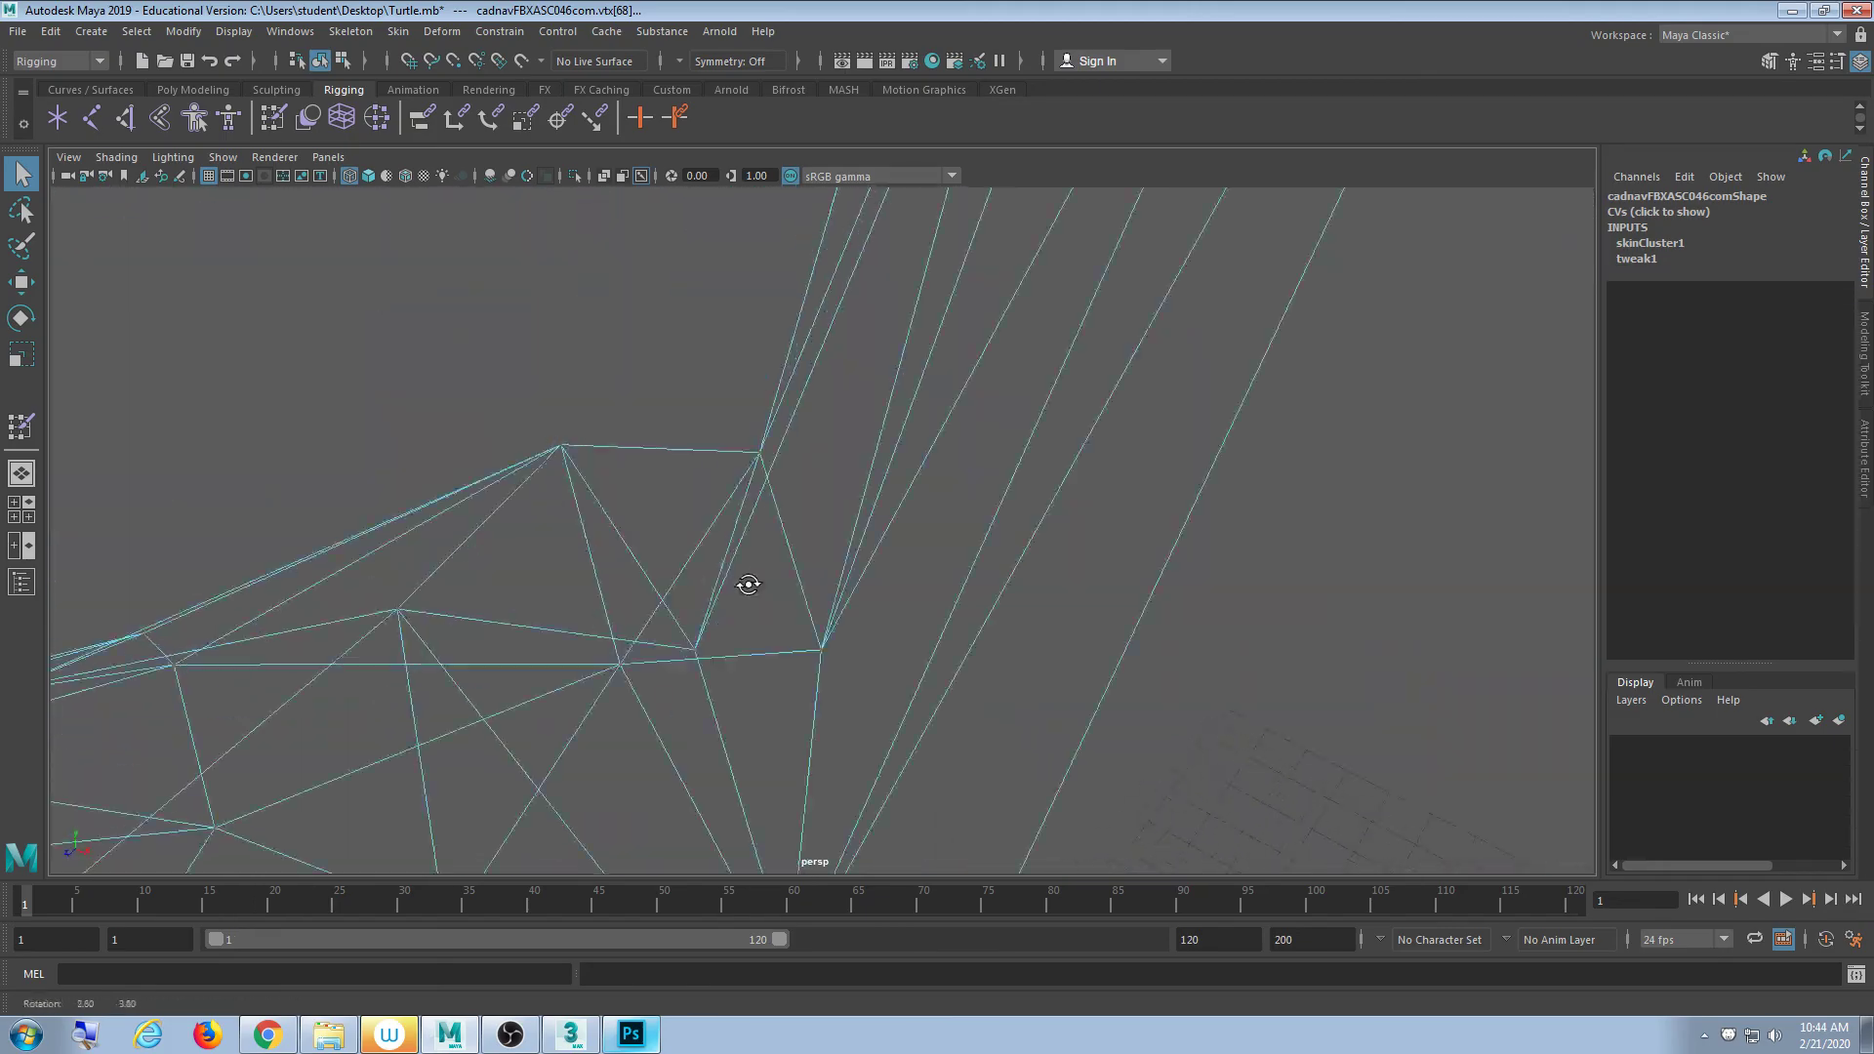
alt+drag(746, 588, 1069, 359)
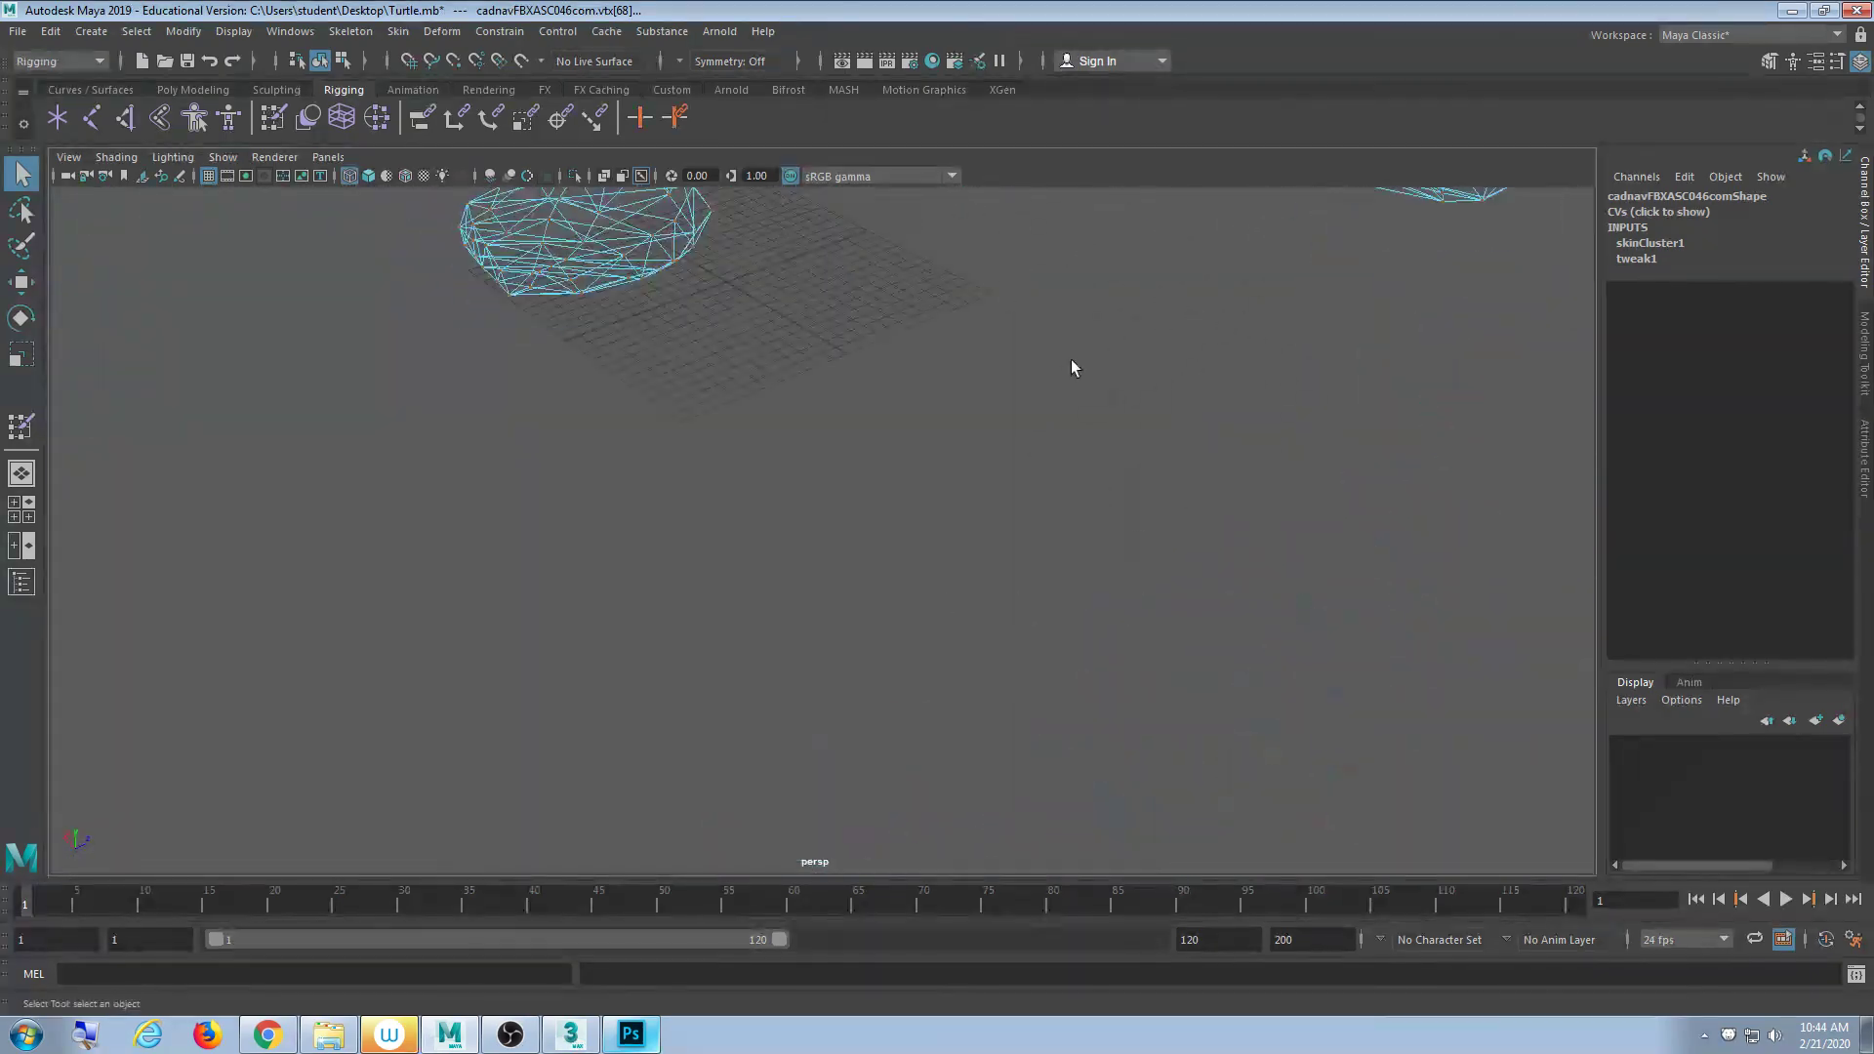
alt+middle_drag(1069, 359, 785, 691)
alt+middle_drag(898, 350, 1008, 606)
alt+drag(1009, 606, 954, 632)
scroll(952, 626, up, 5)
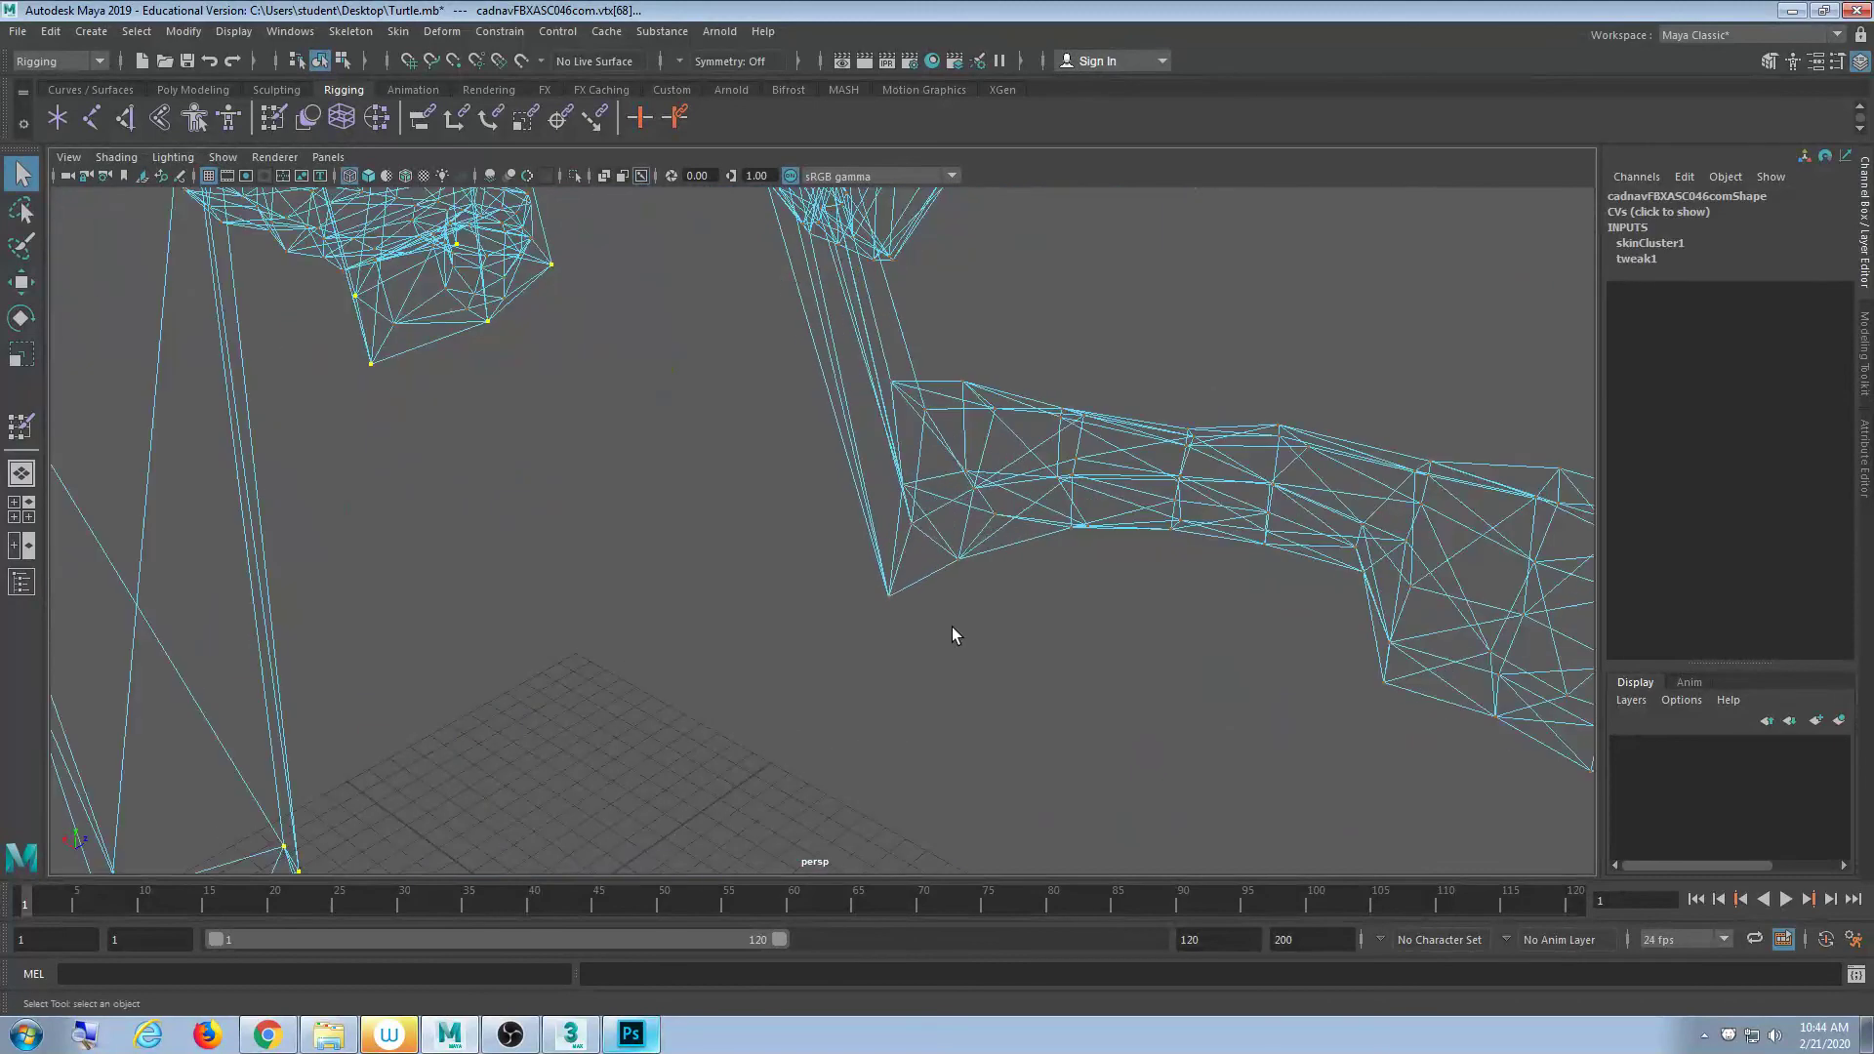
shift+drag(929, 361, 859, 619)
key(5)
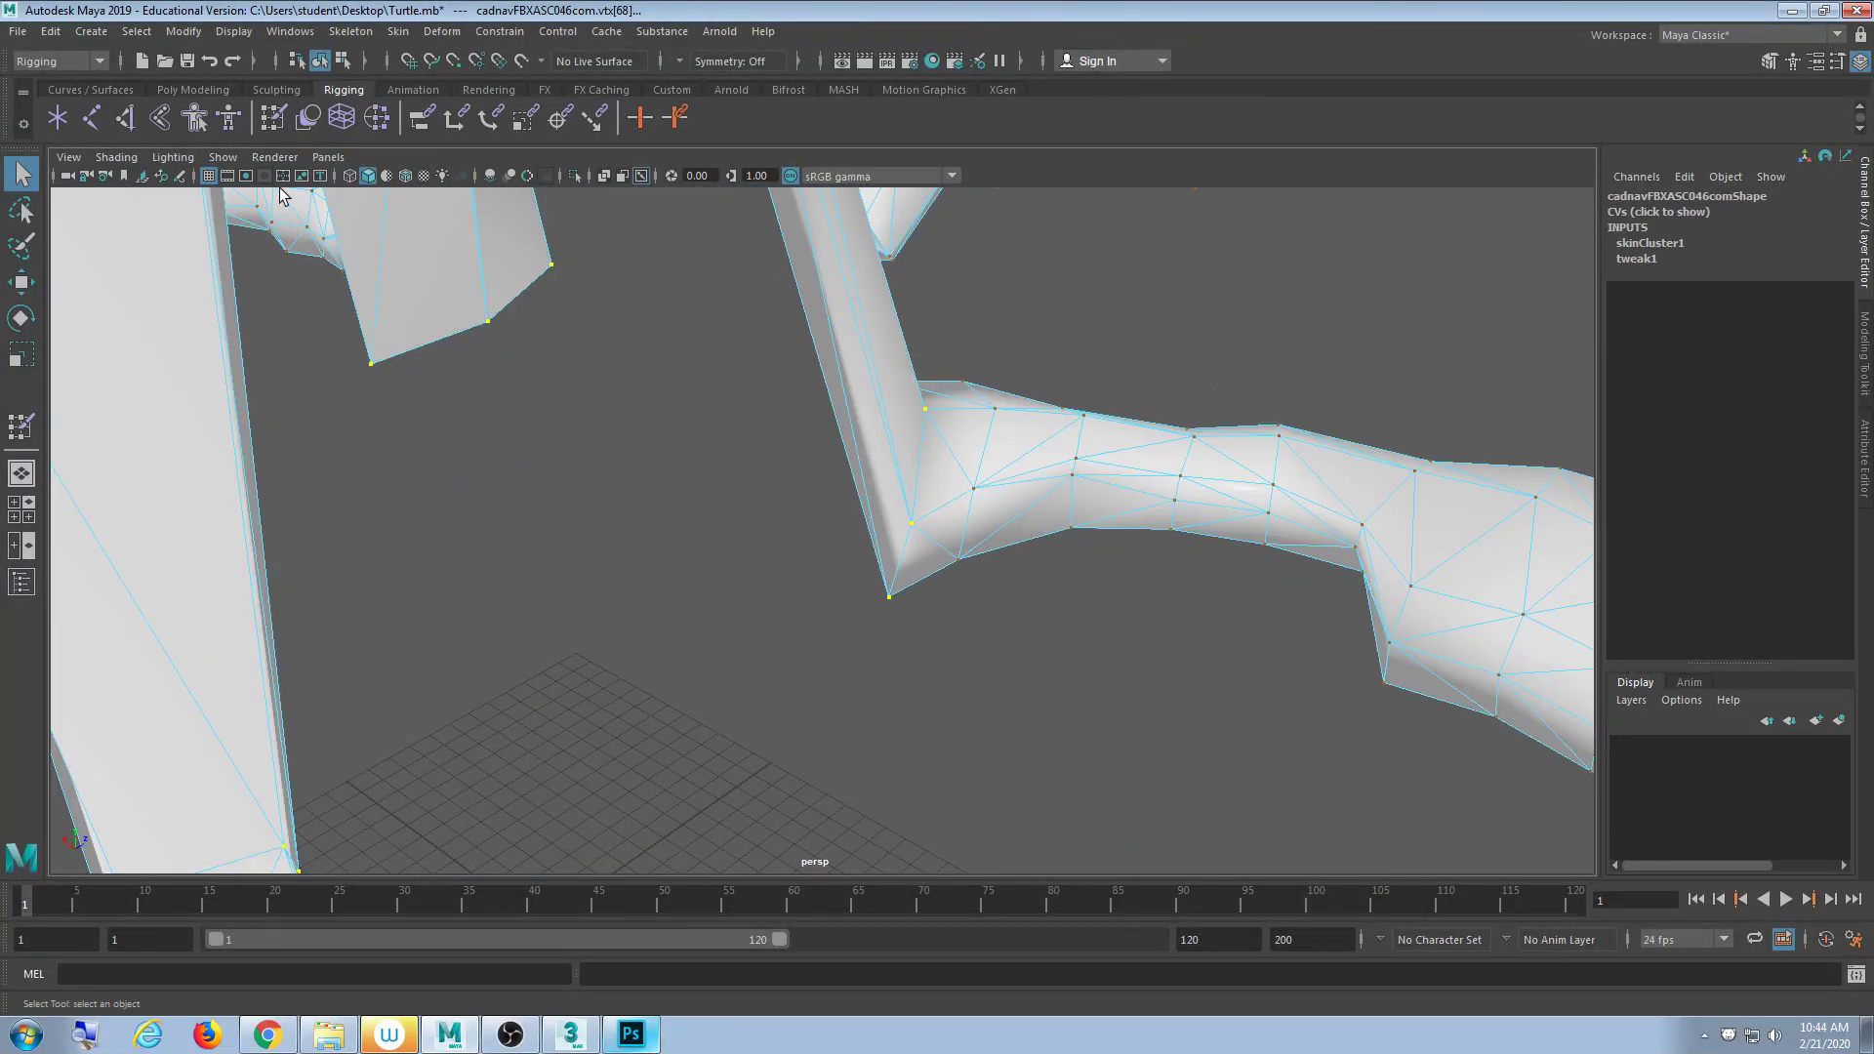
double_click(268, 121)
scroll(715, 443, down, 10)
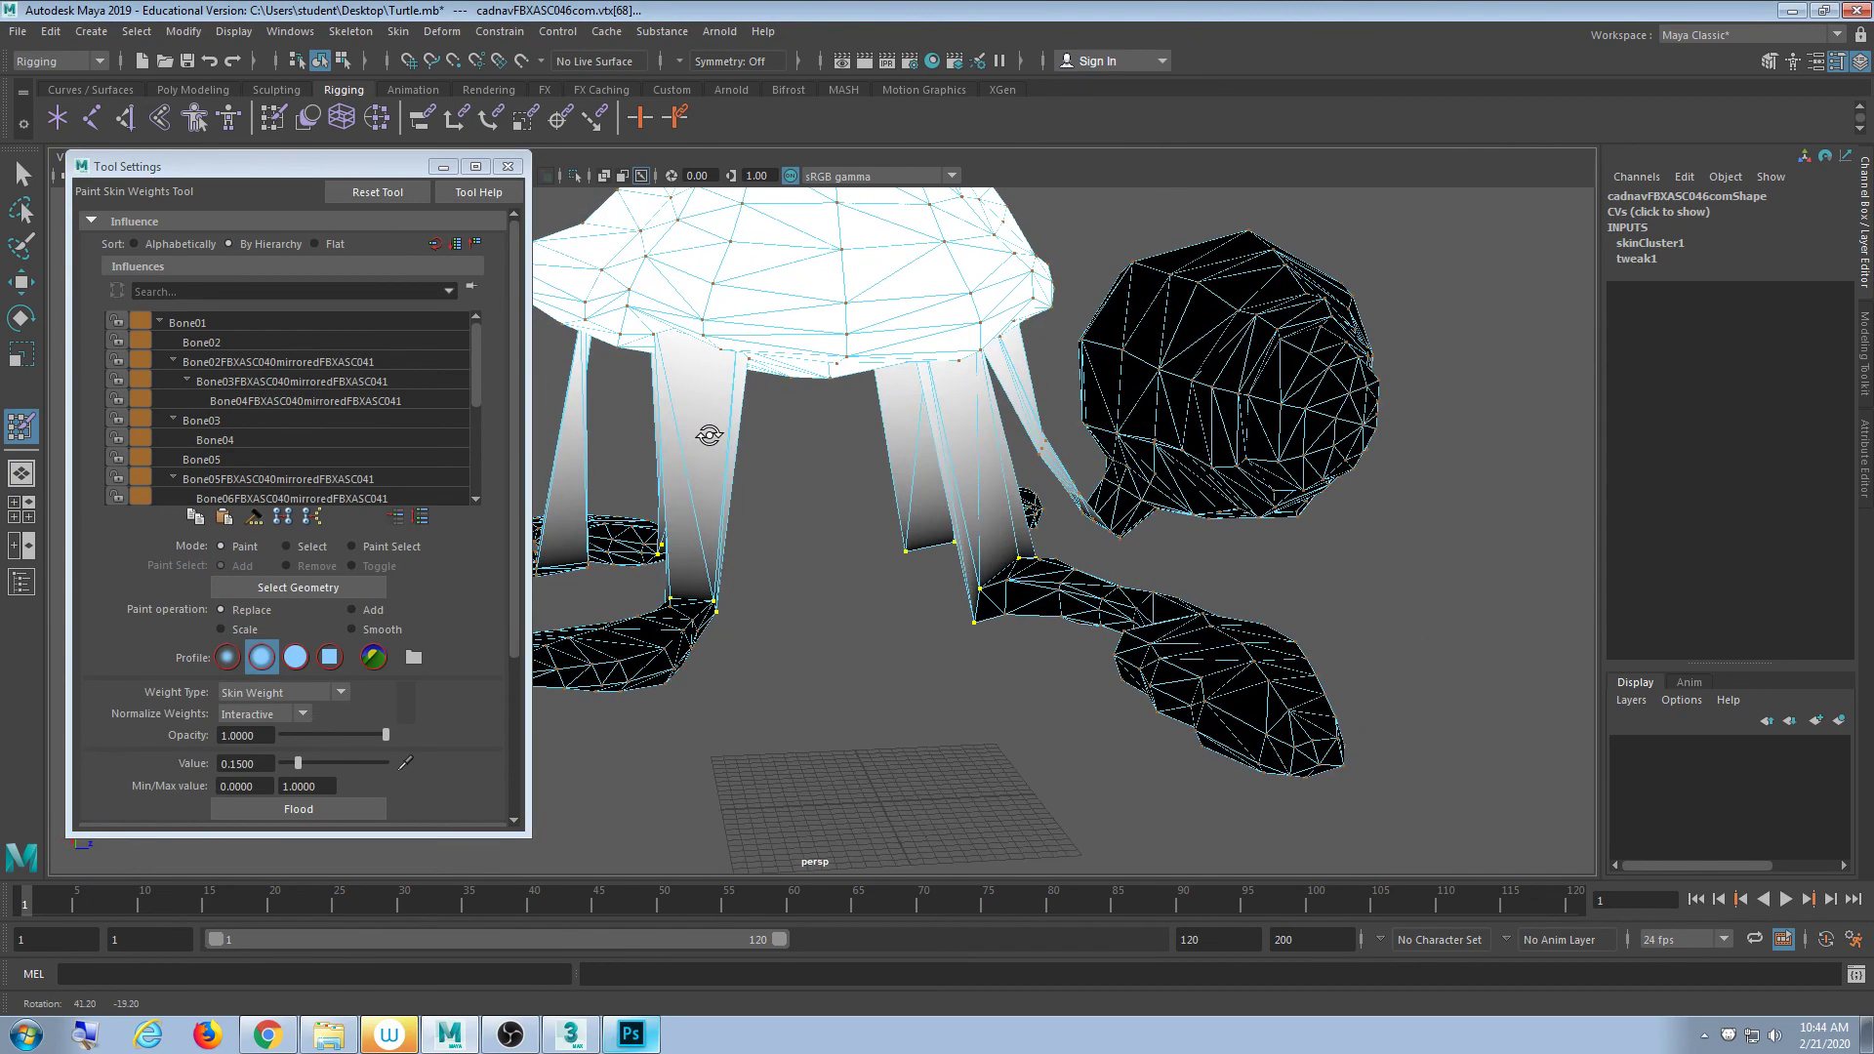
- Flood the selected leg-joint vertices with a Shell weight of 0.5
alt+drag(729, 461, 770, 484)
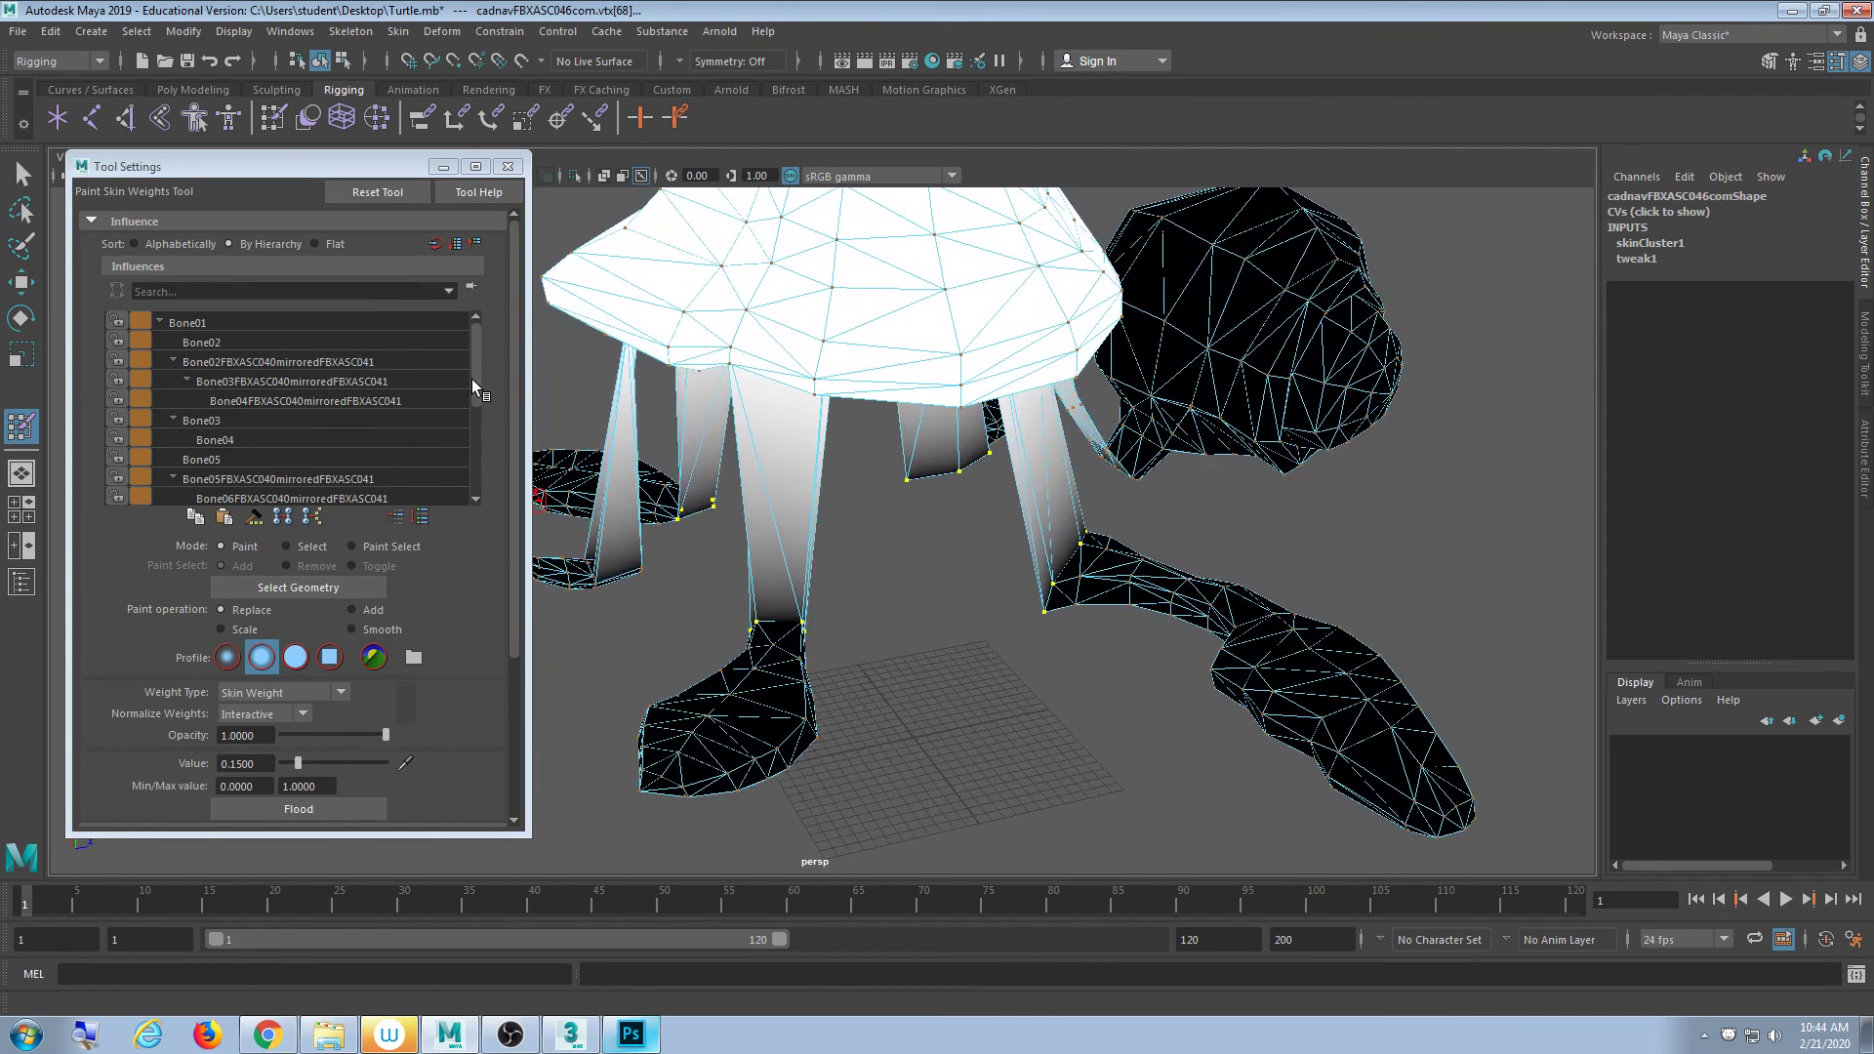
drag(476, 381, 466, 590)
click(243, 500)
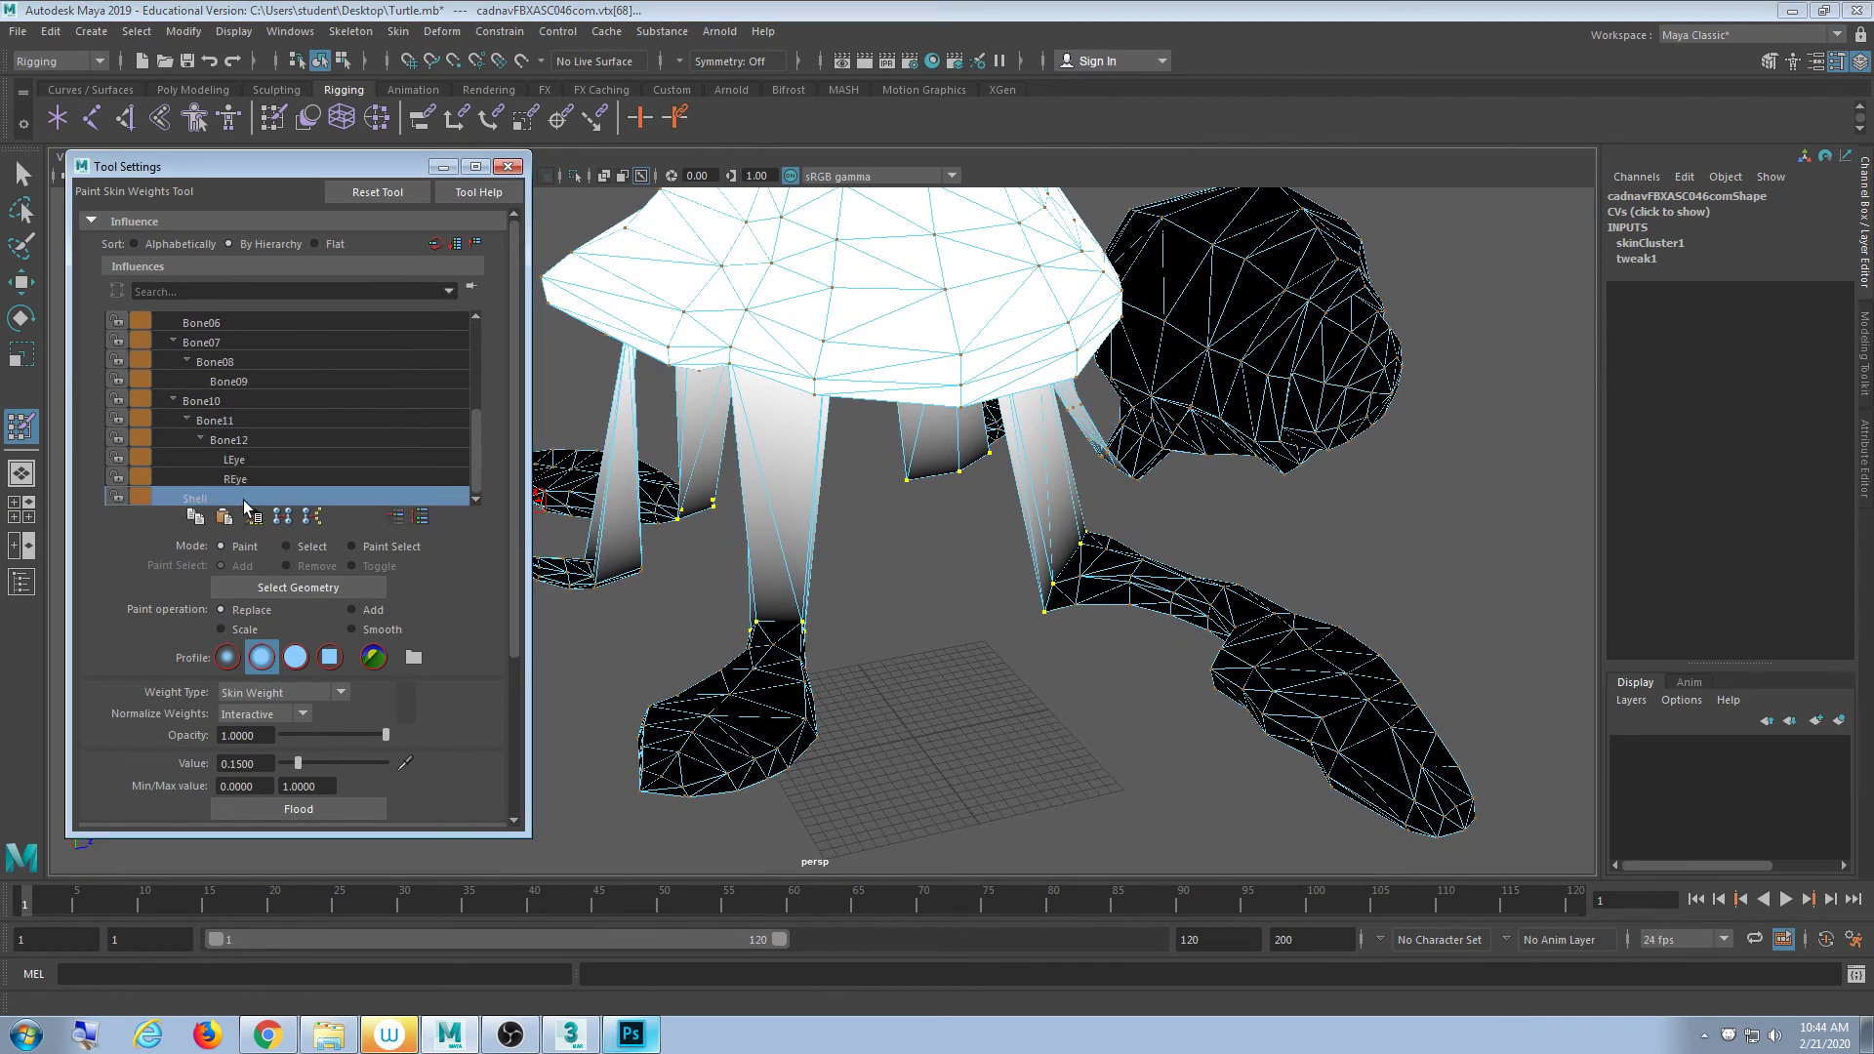
click(270, 764)
scroll(359, 569, down, 3)
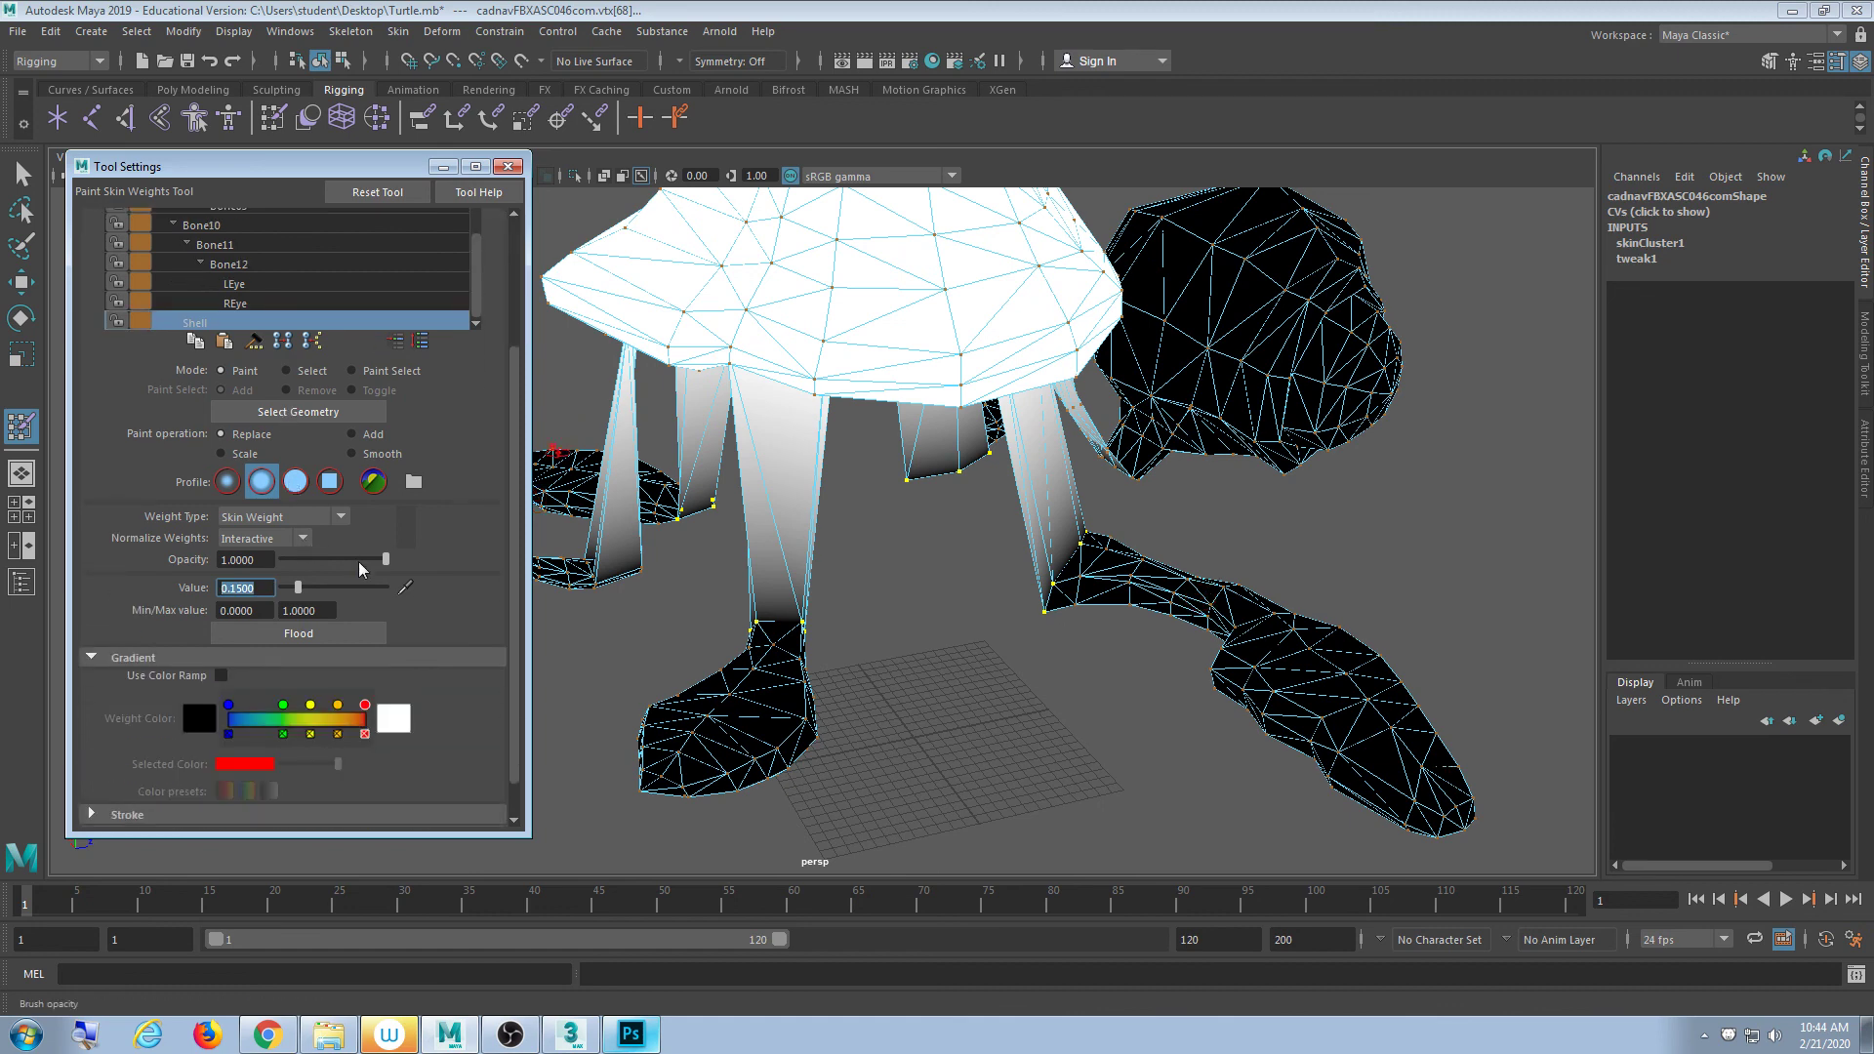
text(.5)
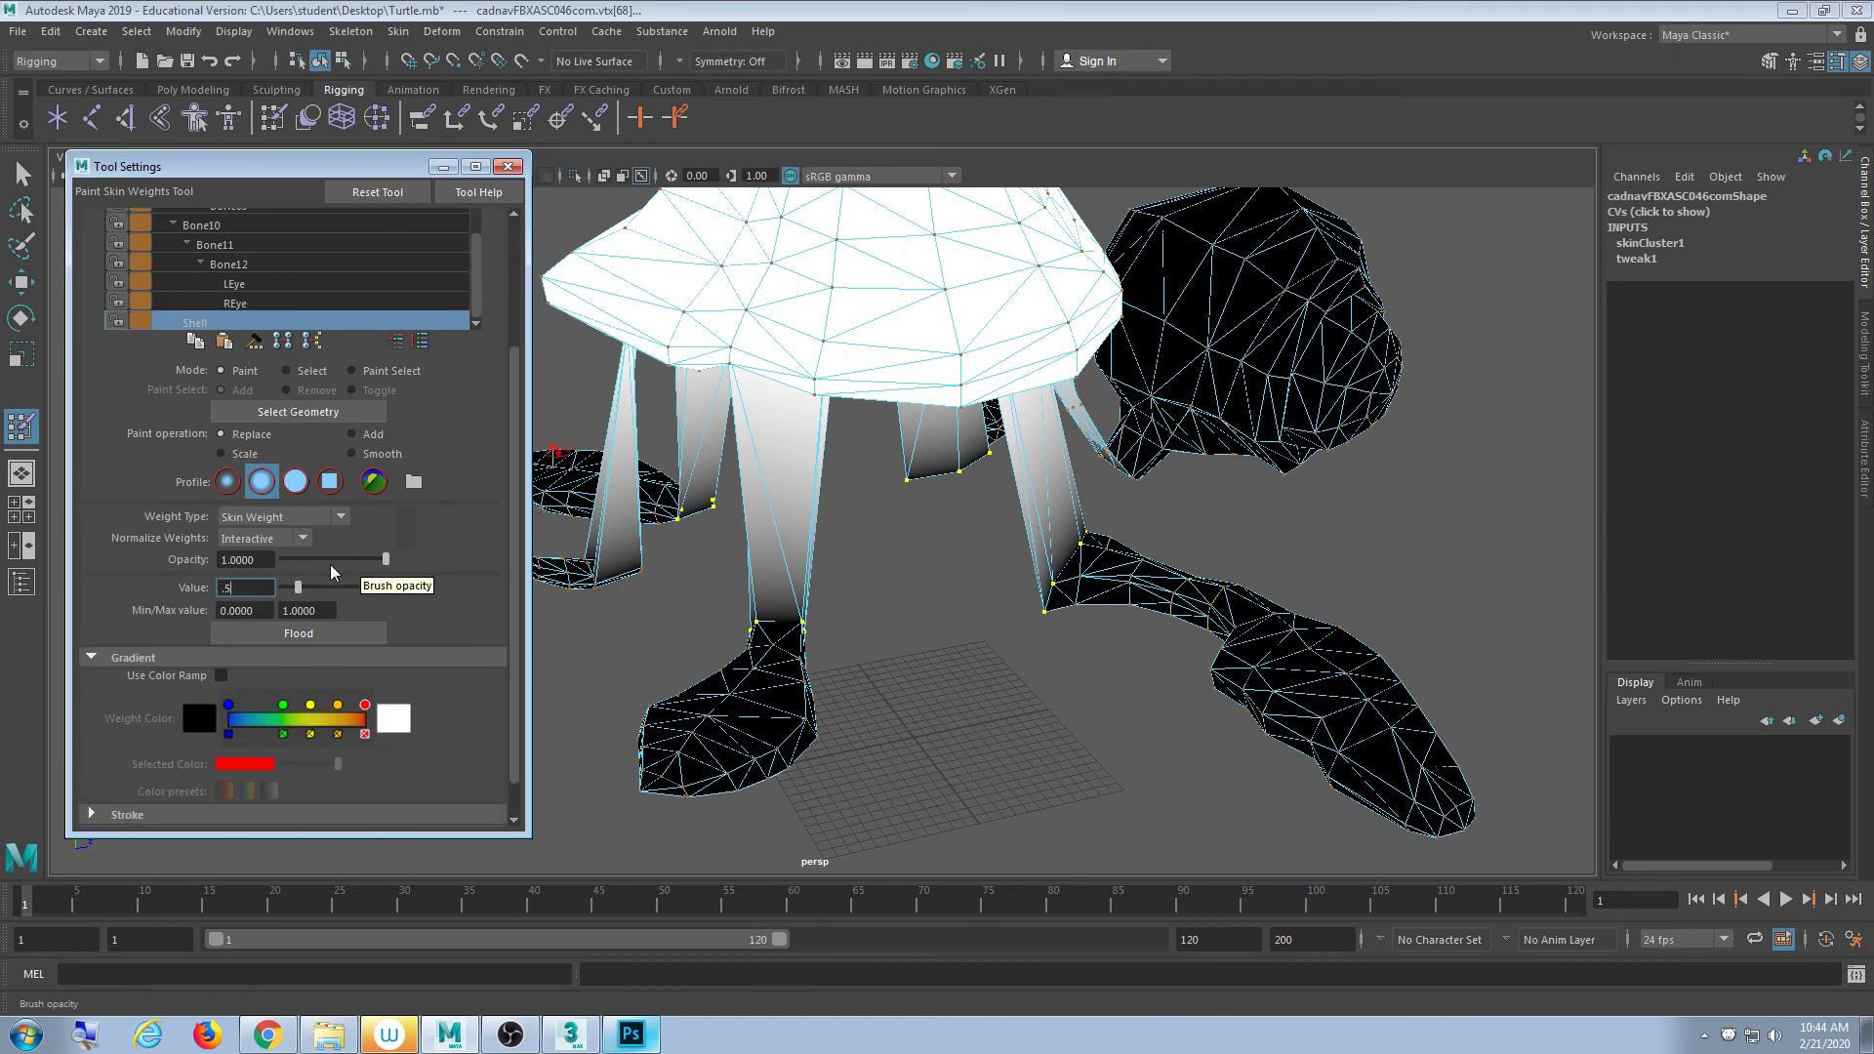
click(310, 636)
alt+drag(878, 624, 673, 566)
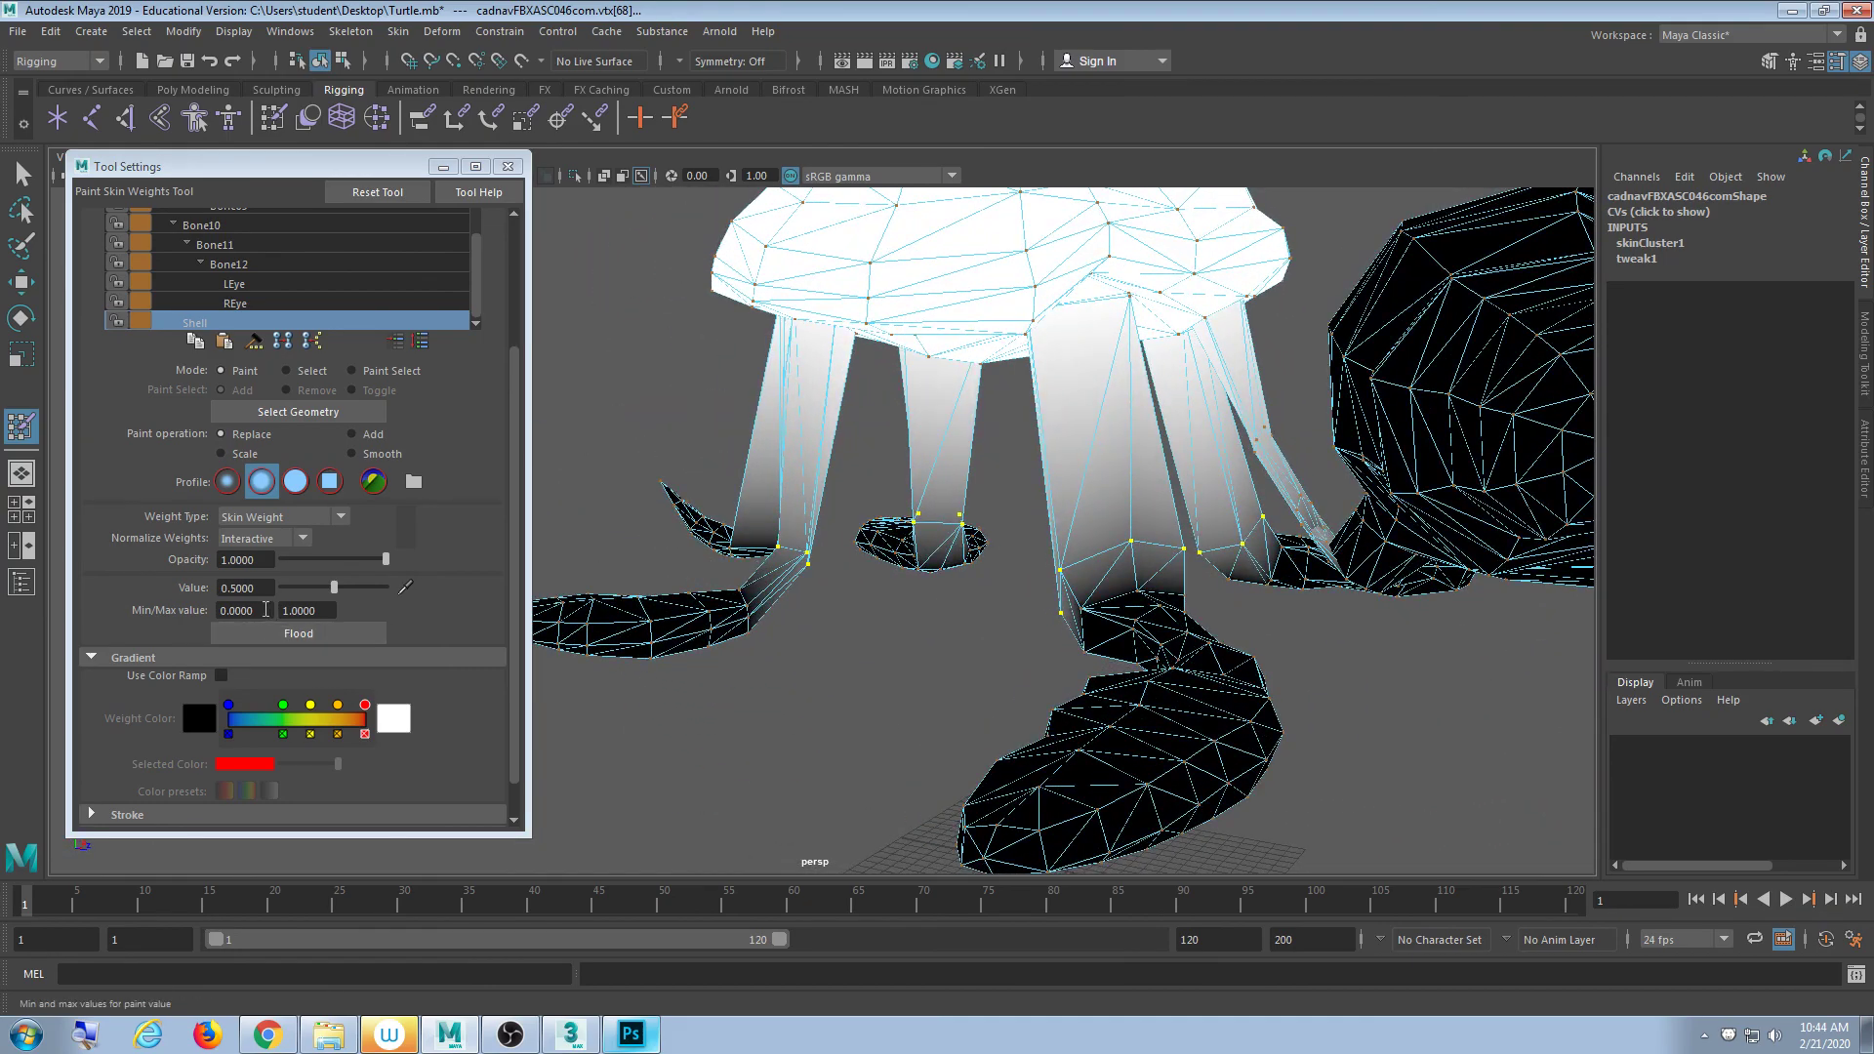
- Set the paint value to 0.75 and inspect the legs from a low angle
double_click(259, 589)
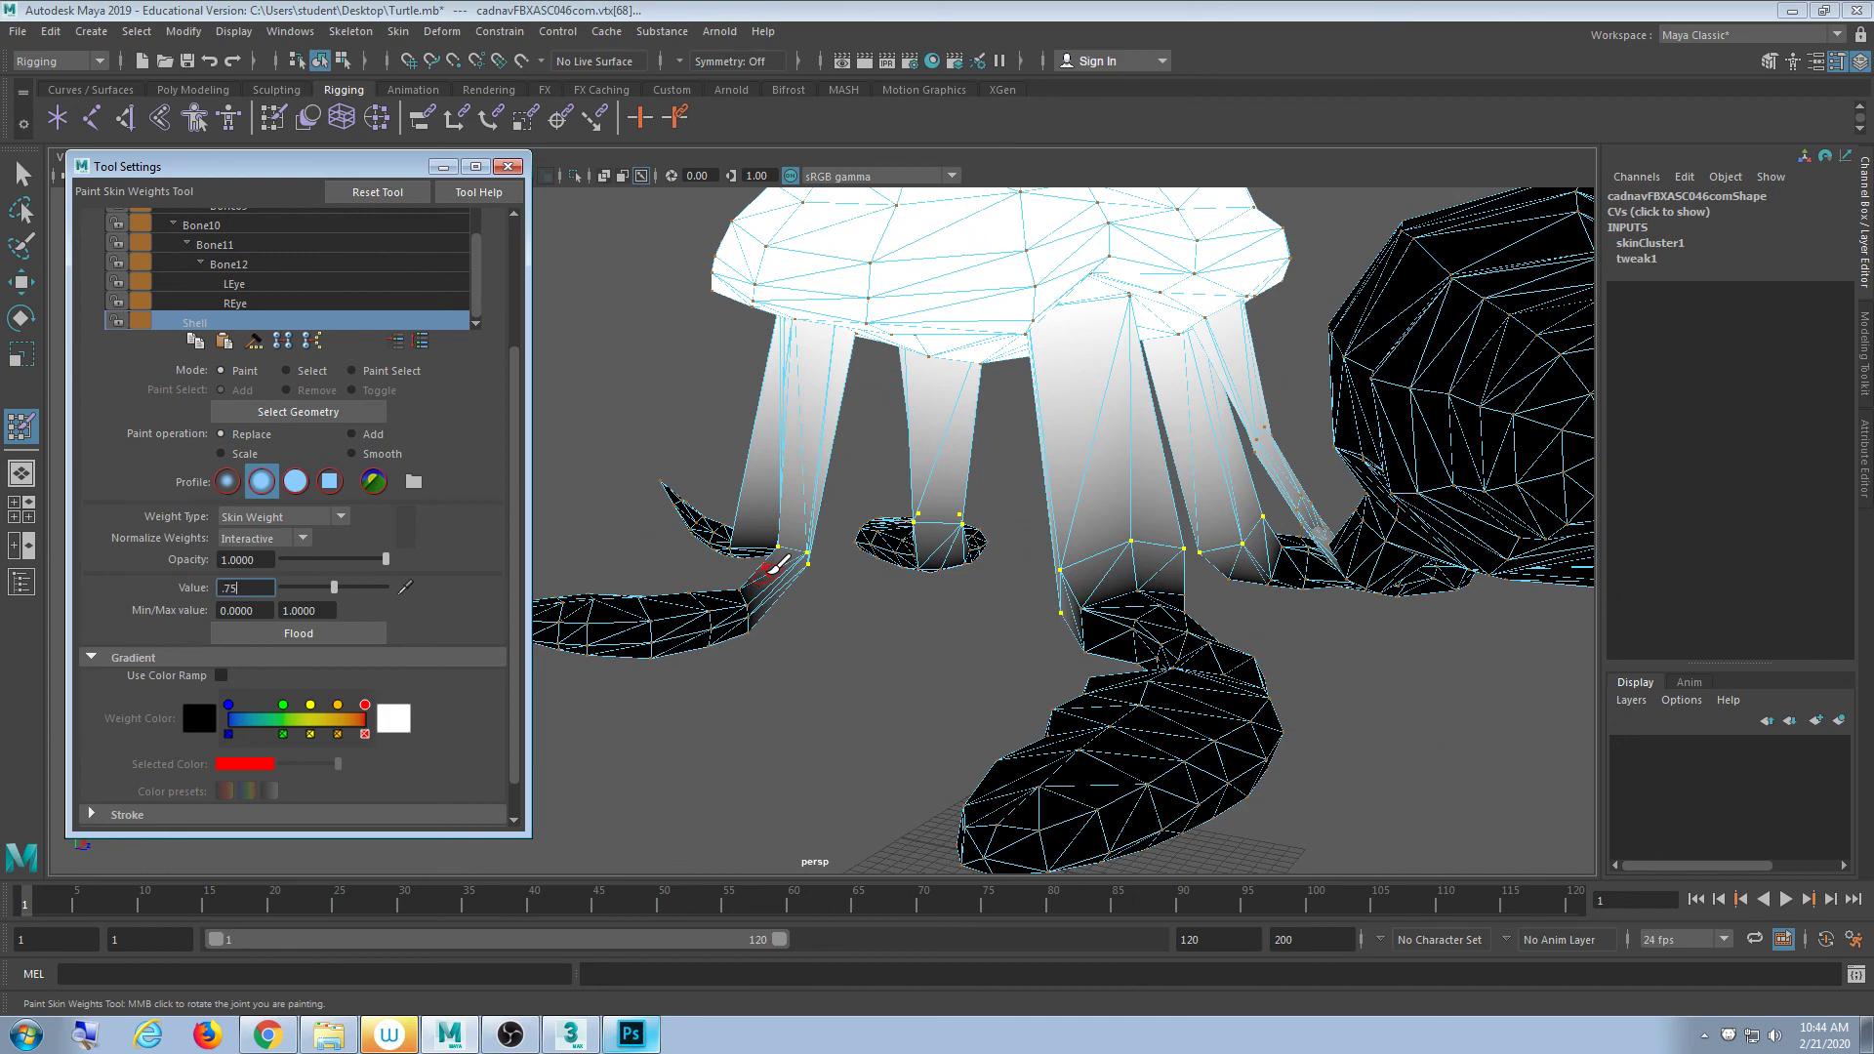
key(Return)
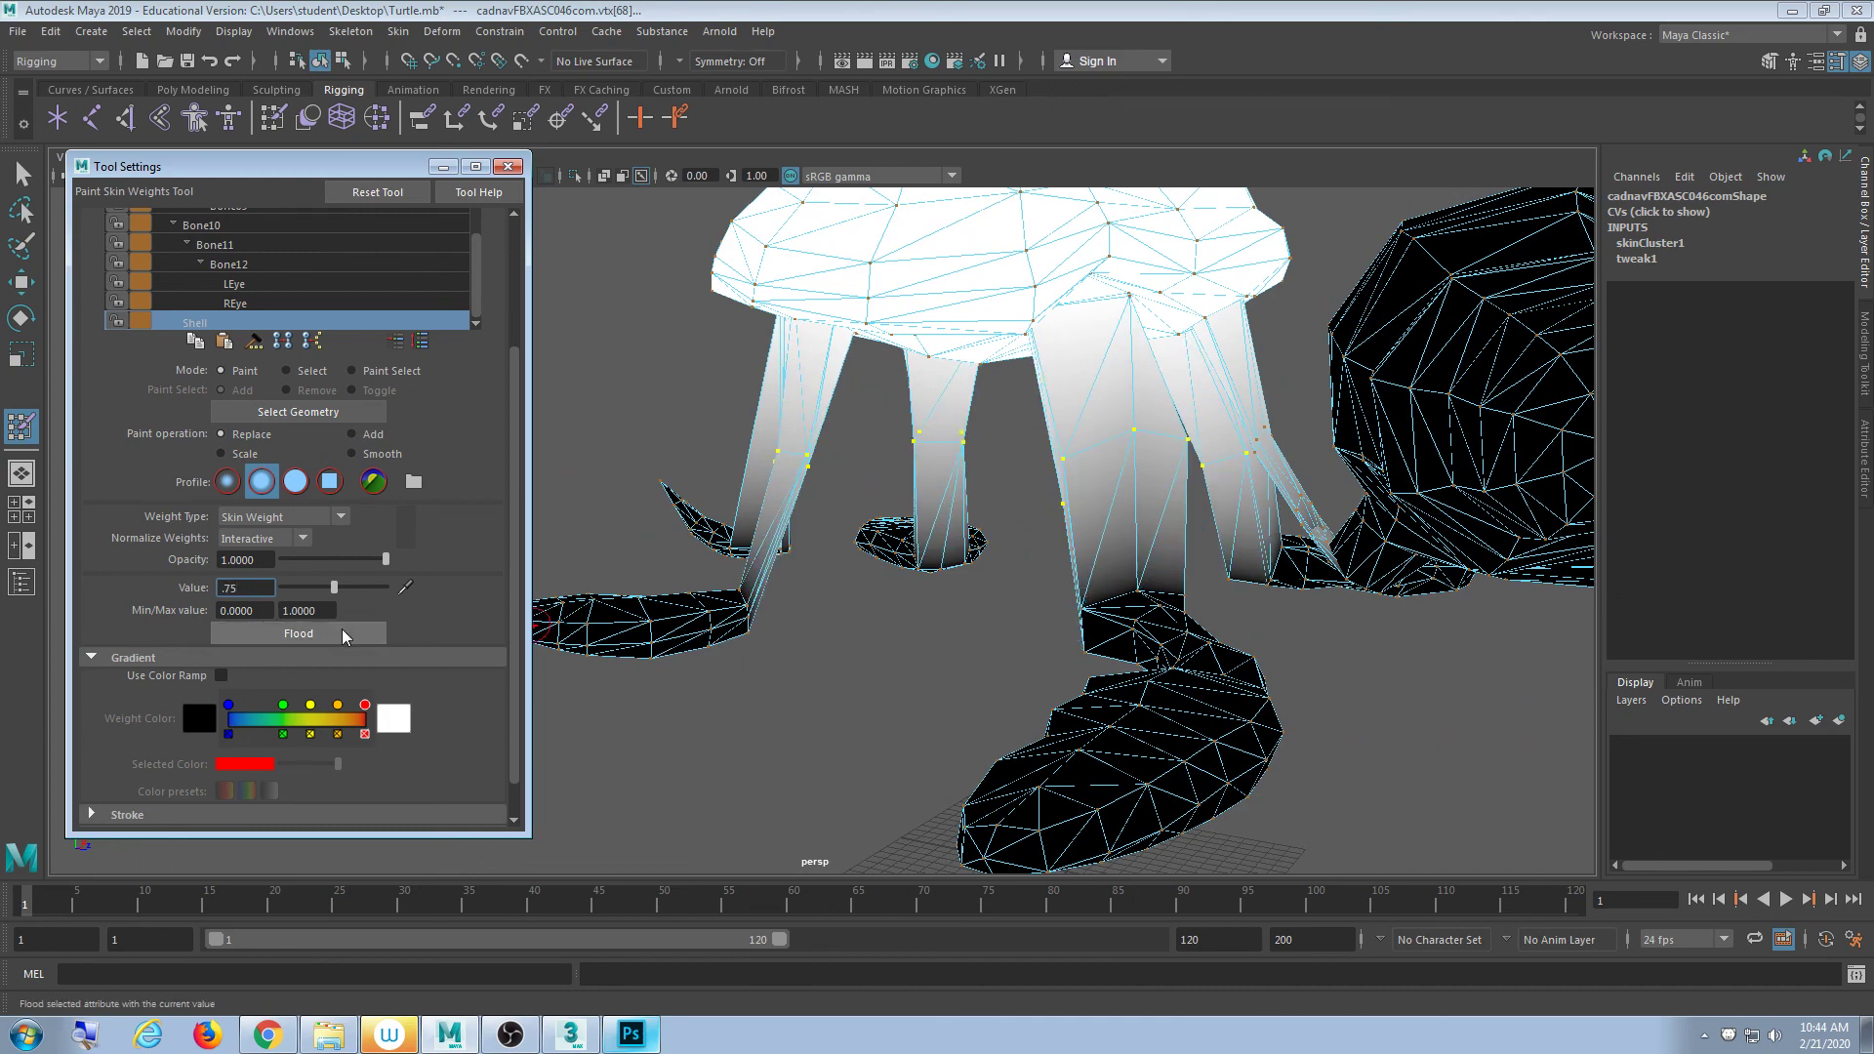
alt+drag(776, 576, 829, 573)
alt+right_drag(829, 573, 852, 530)
scroll(852, 530, down, 5)
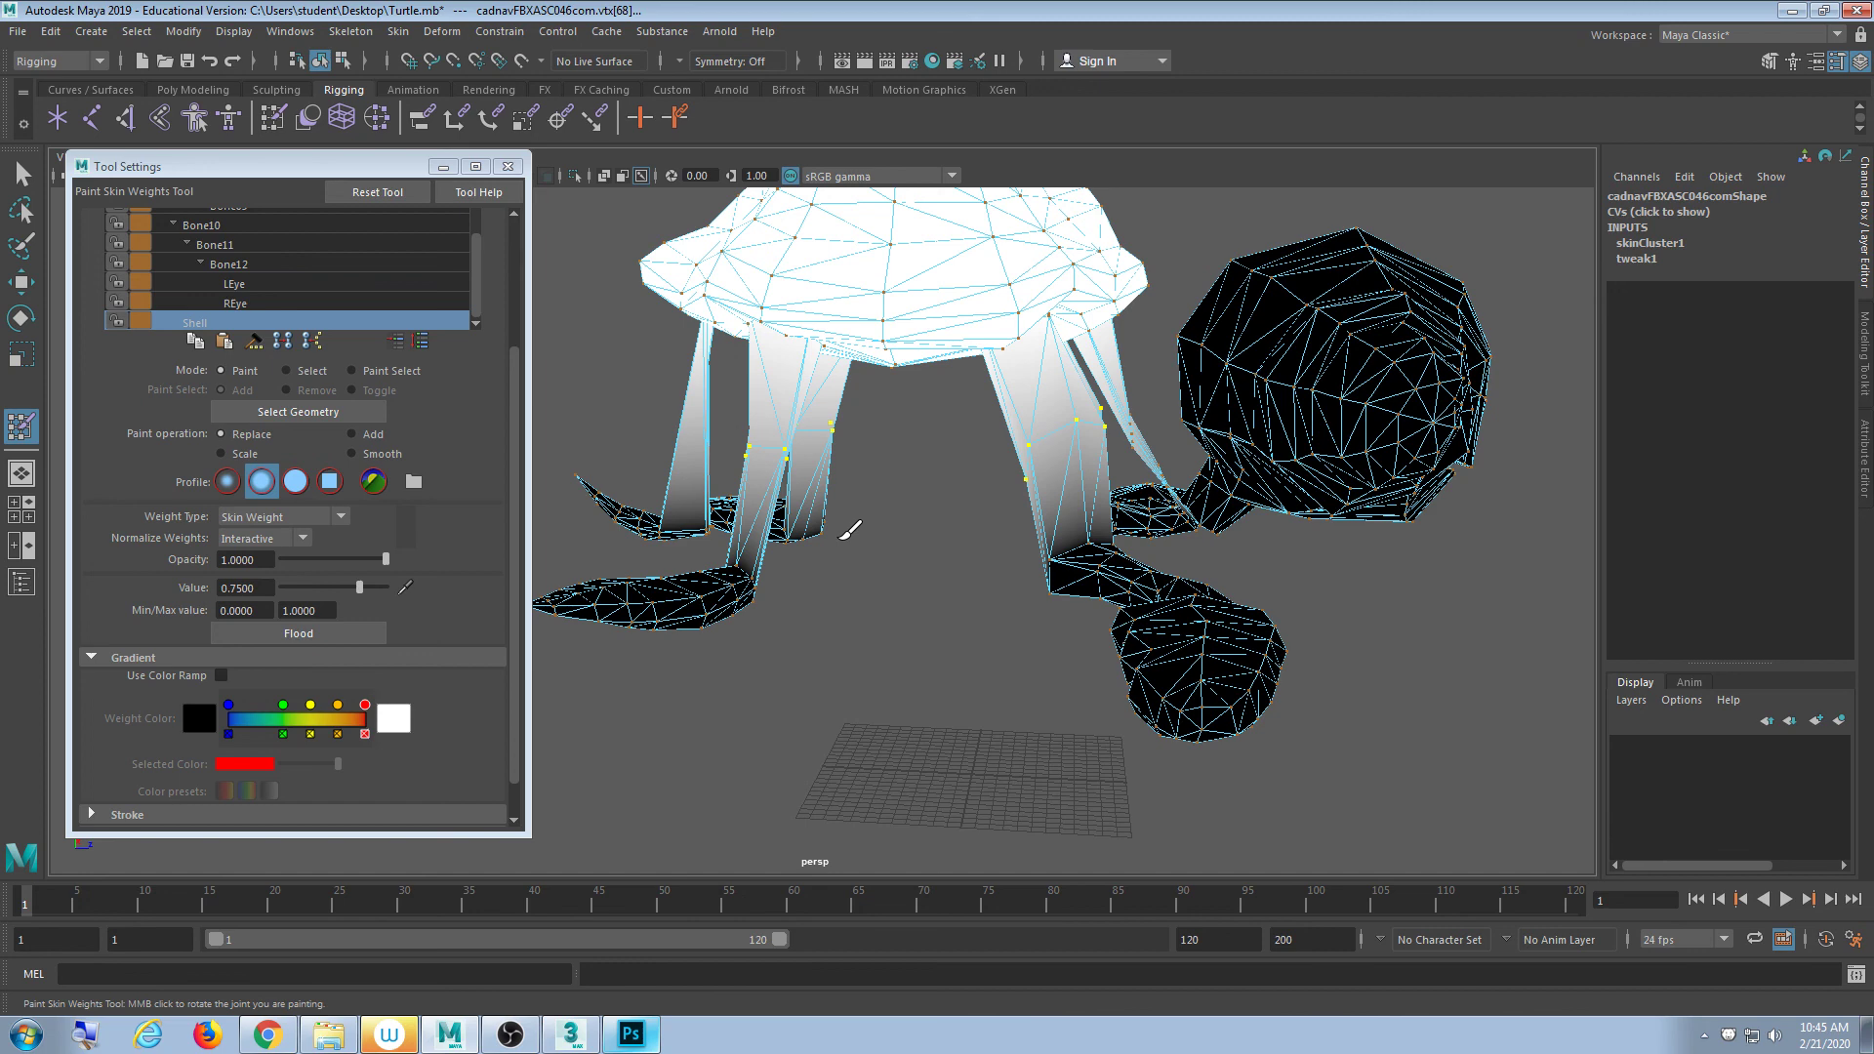
scroll(967, 556, down, 5)
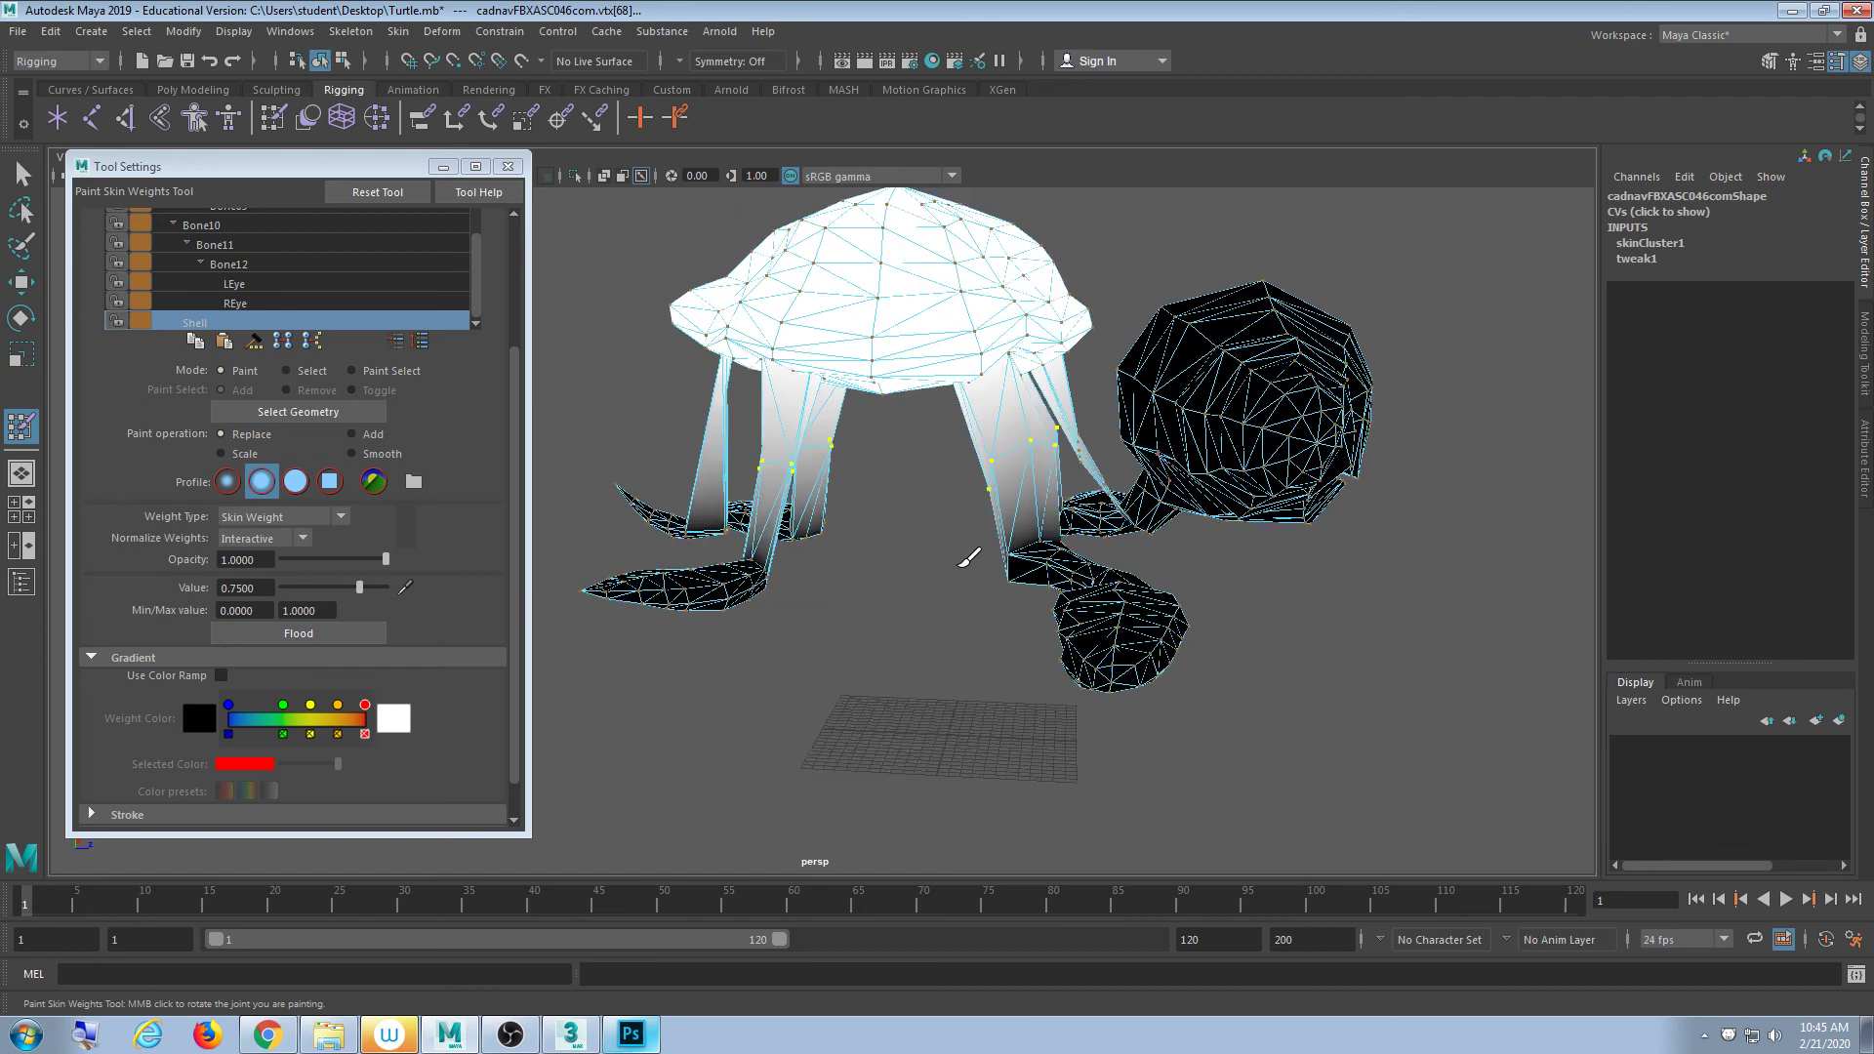
alt+drag(952, 639, 1025, 652)
scroll(1059, 654, up, 5)
alt+middle_drag(1108, 655, 950, 657)
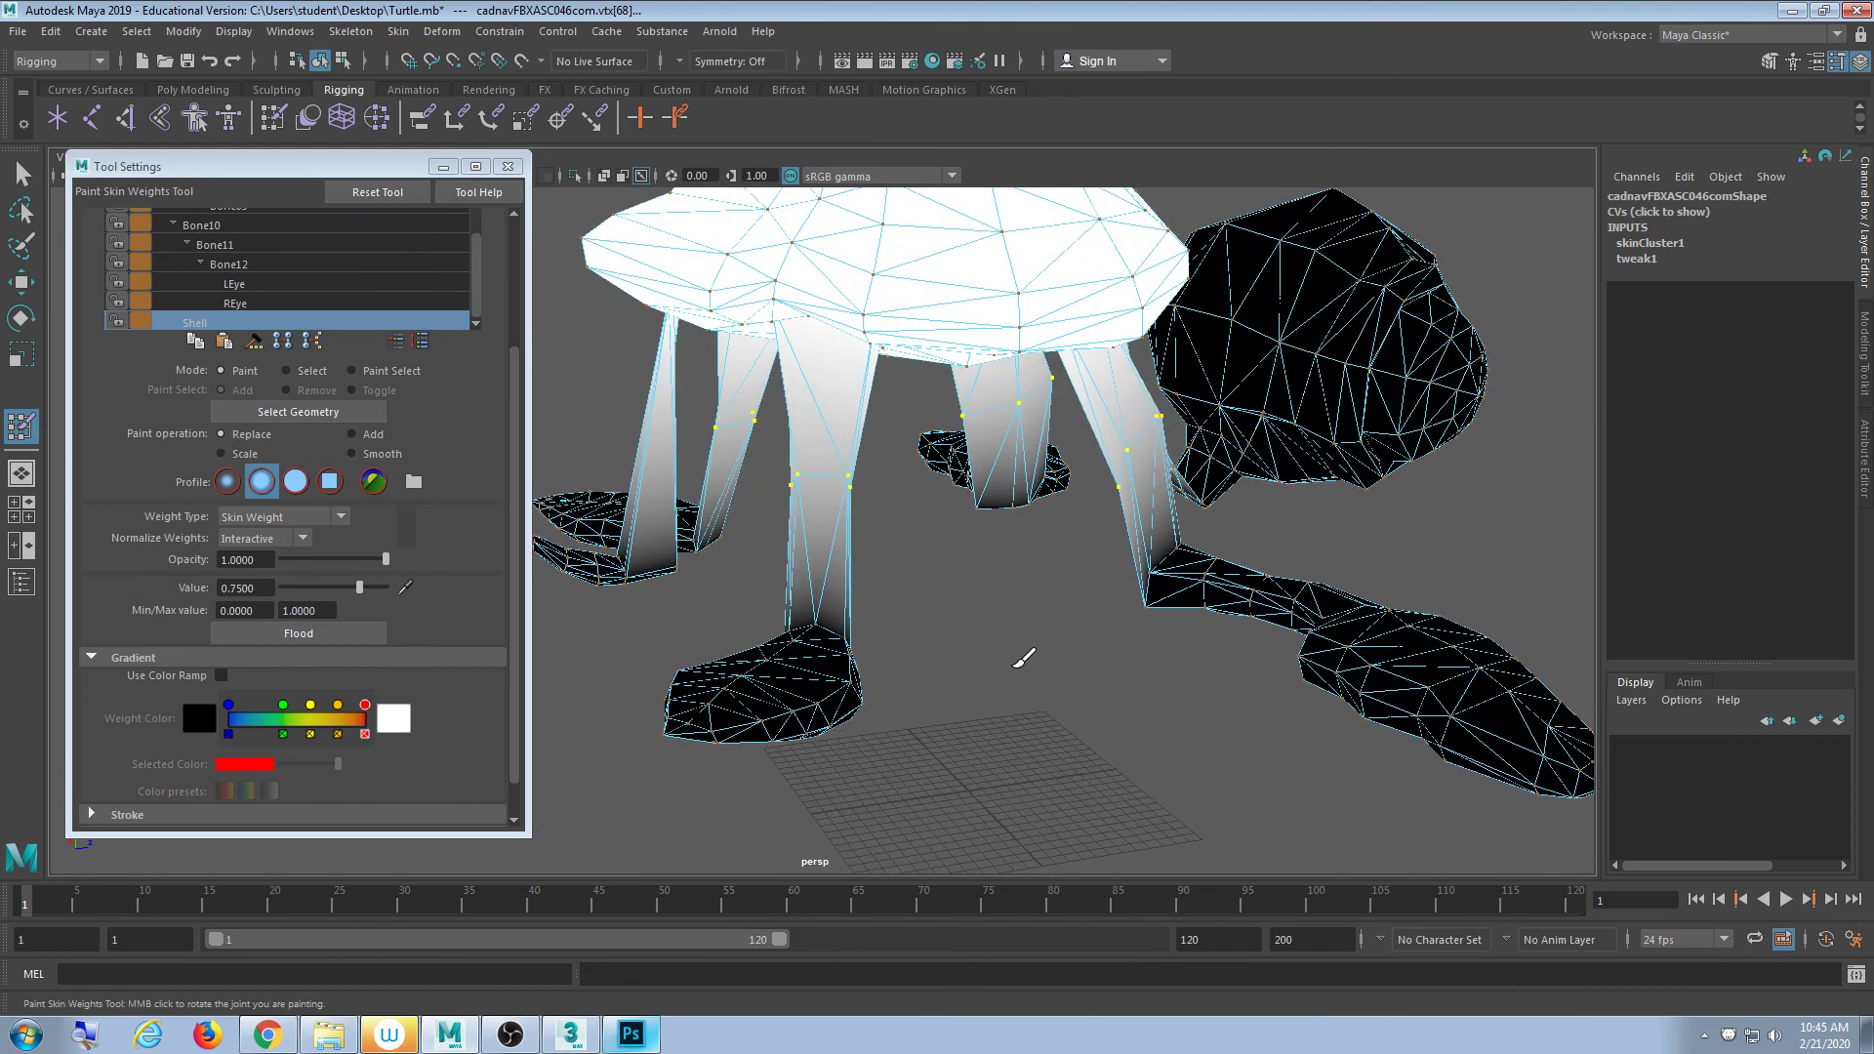
alt+middle_drag(1023, 660, 935, 648)
alt+drag(979, 638, 1133, 615)
- Switch the turtle to vertex mode and marquee-select the ankle vertices on each leg
click(22, 174)
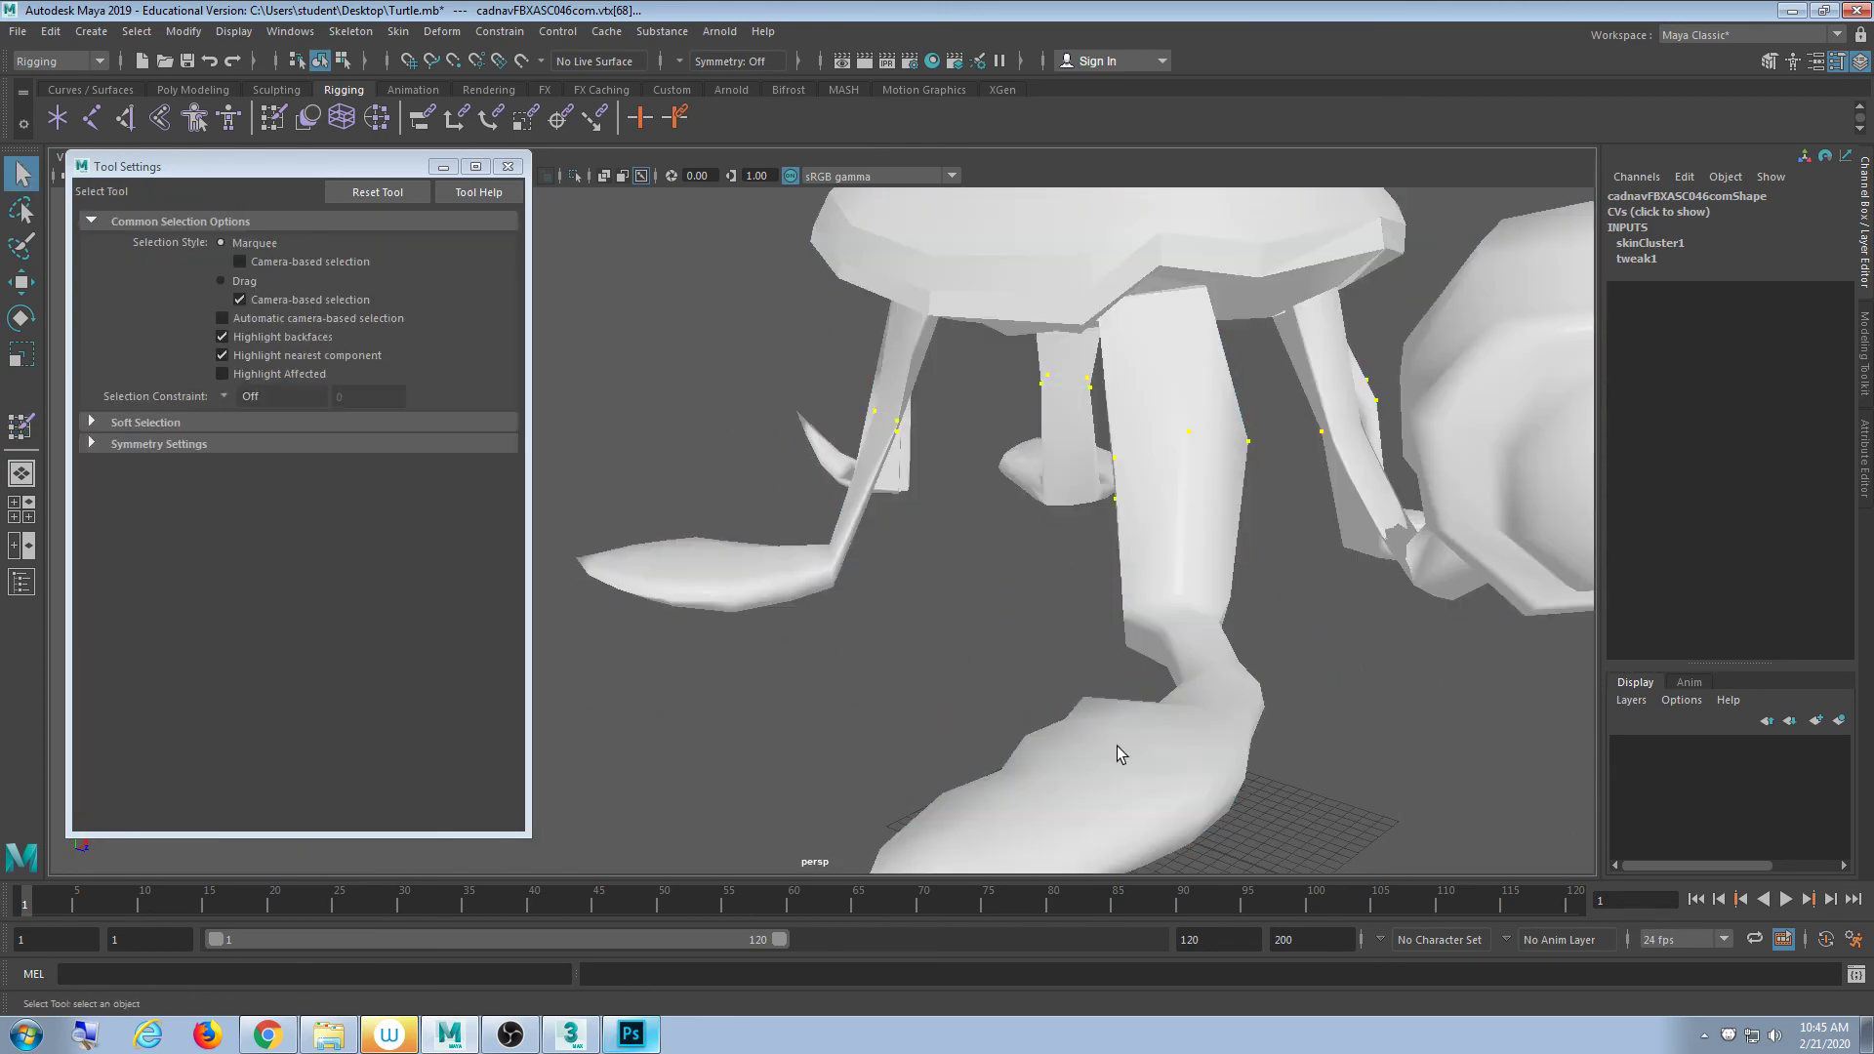
scroll(830, 612, up, 3)
click(837, 597)
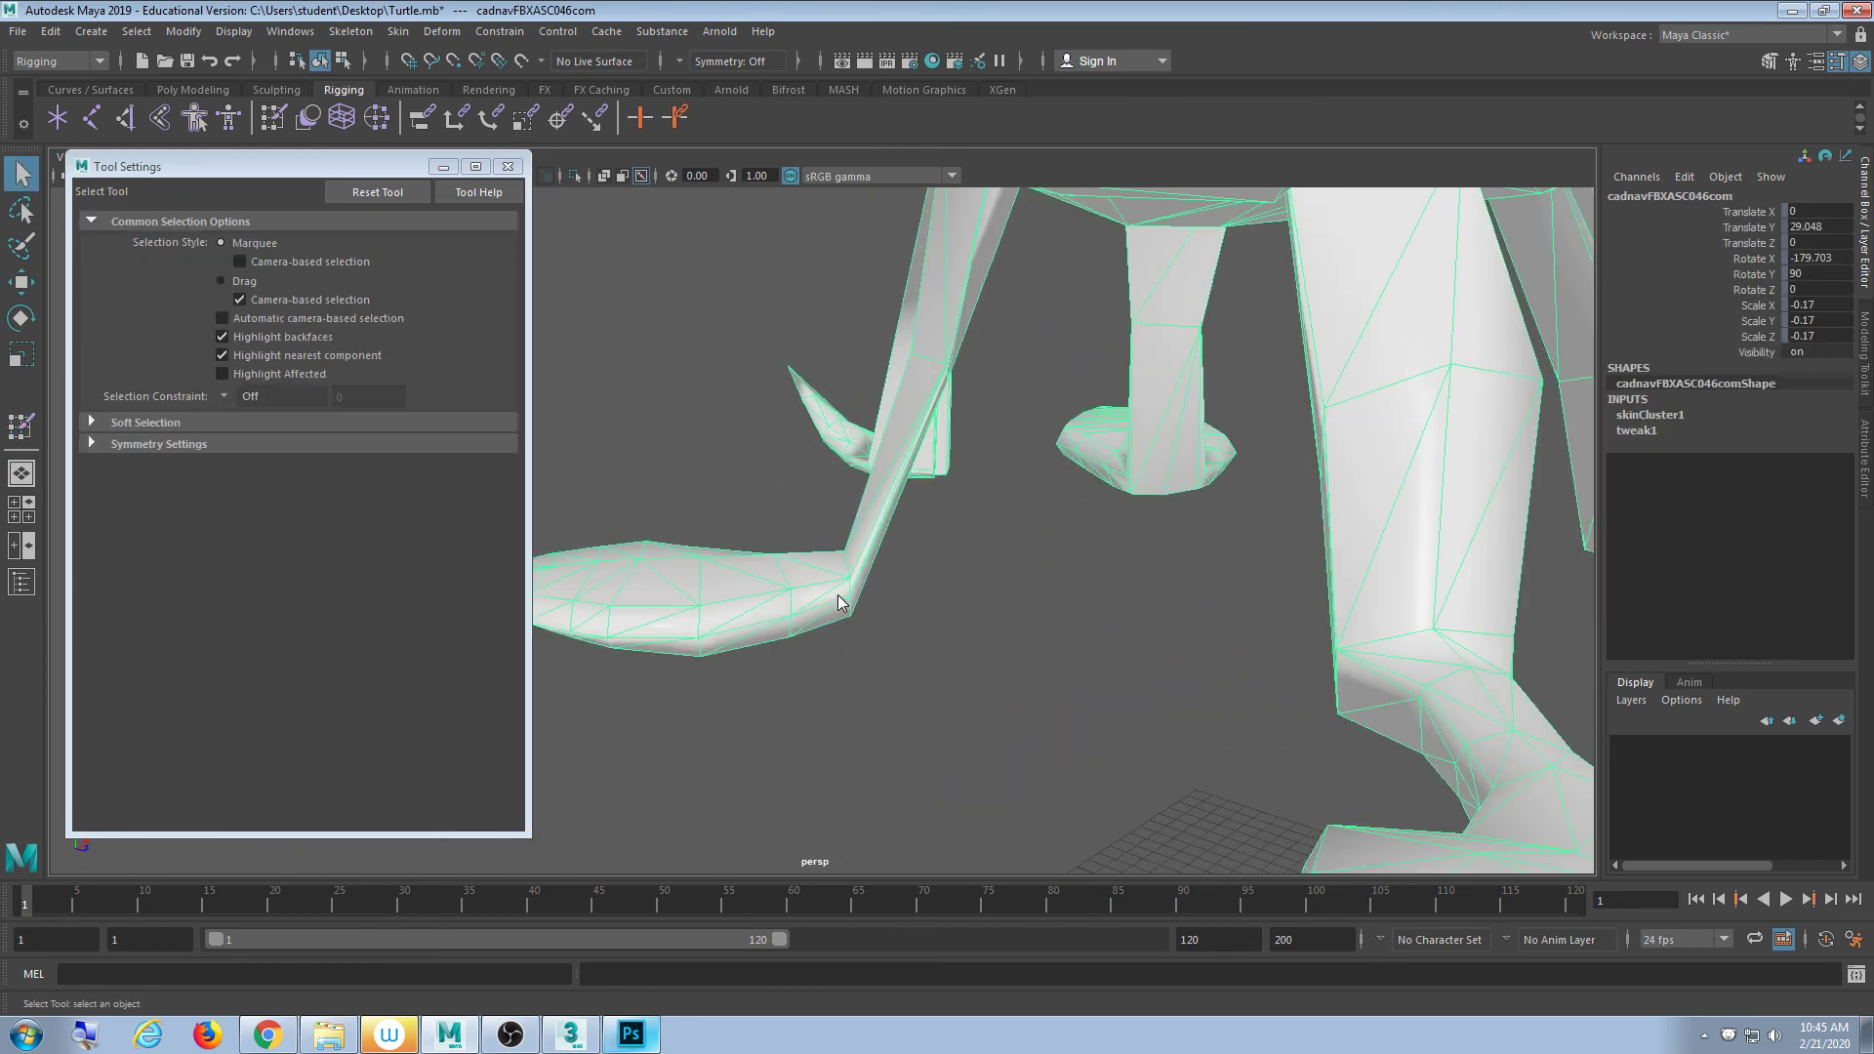
key(F9)
drag(921, 525, 798, 632)
alt+right_drag(798, 632, 924, 501)
alt+middle_drag(924, 502, 874, 600)
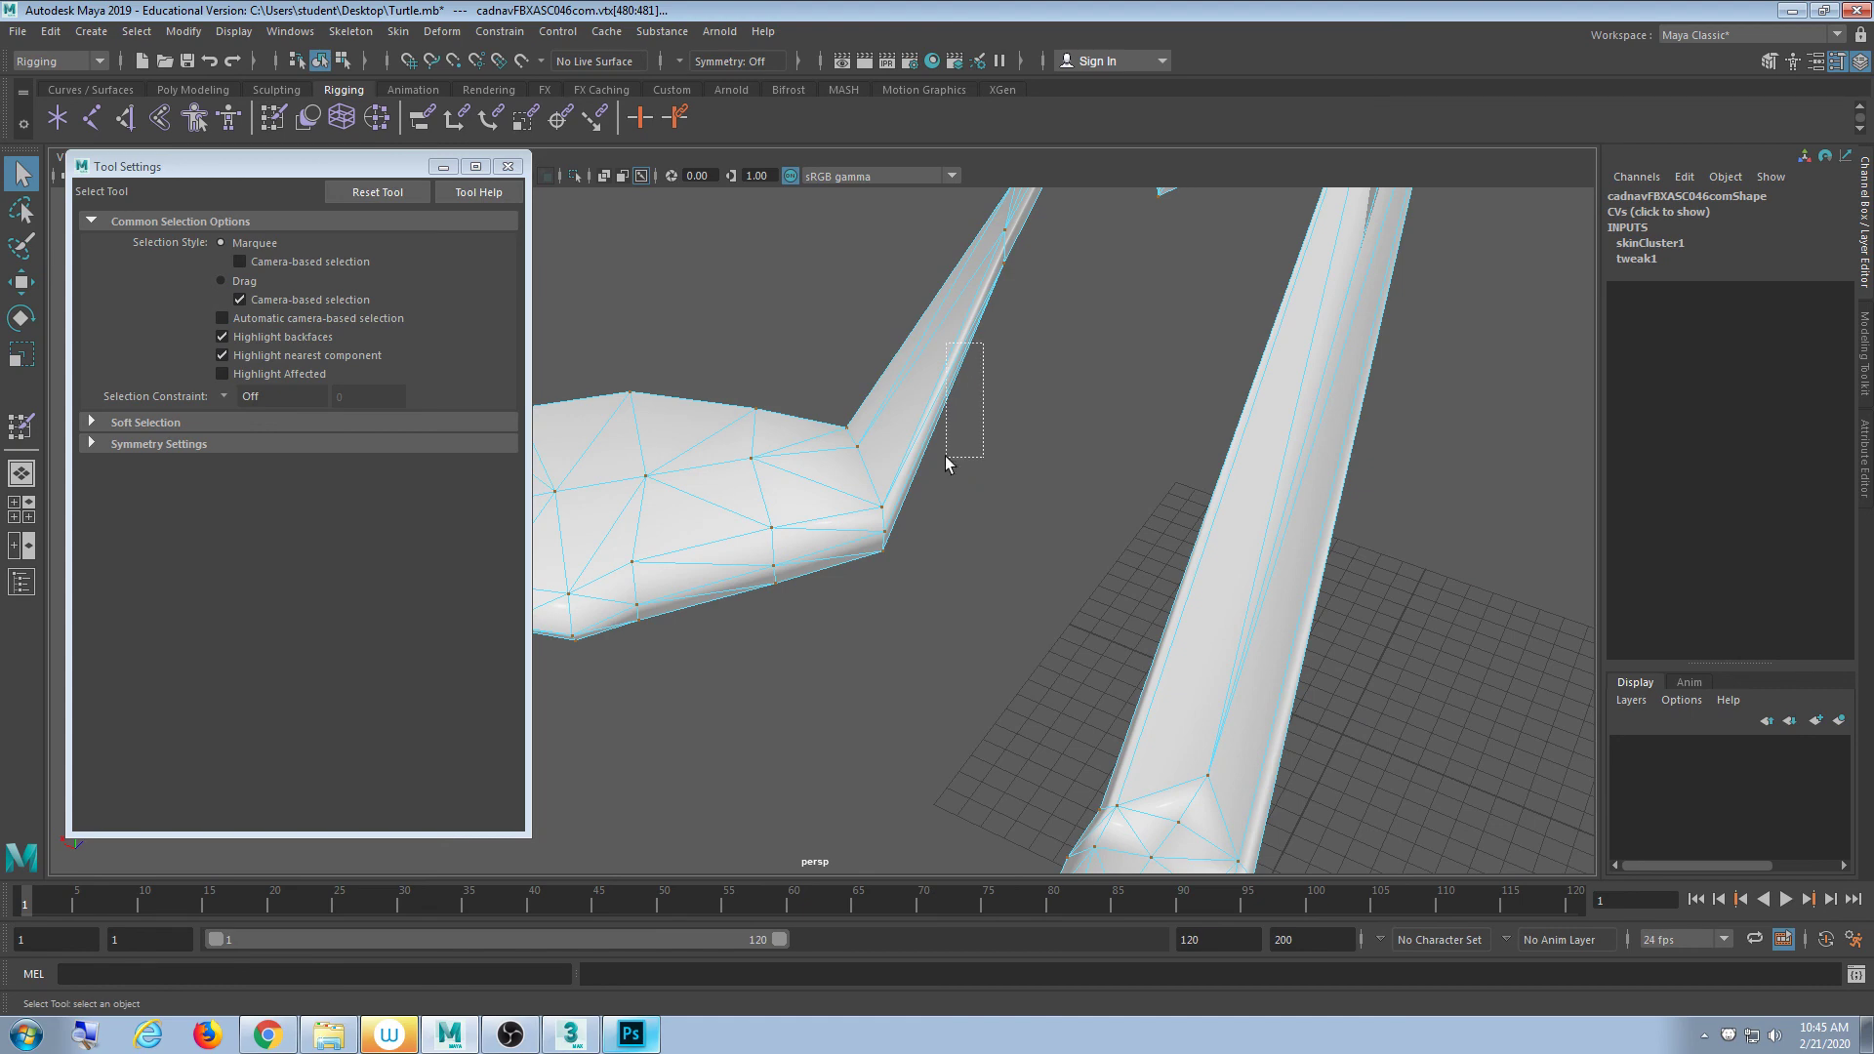
drag(947, 464, 1080, 584)
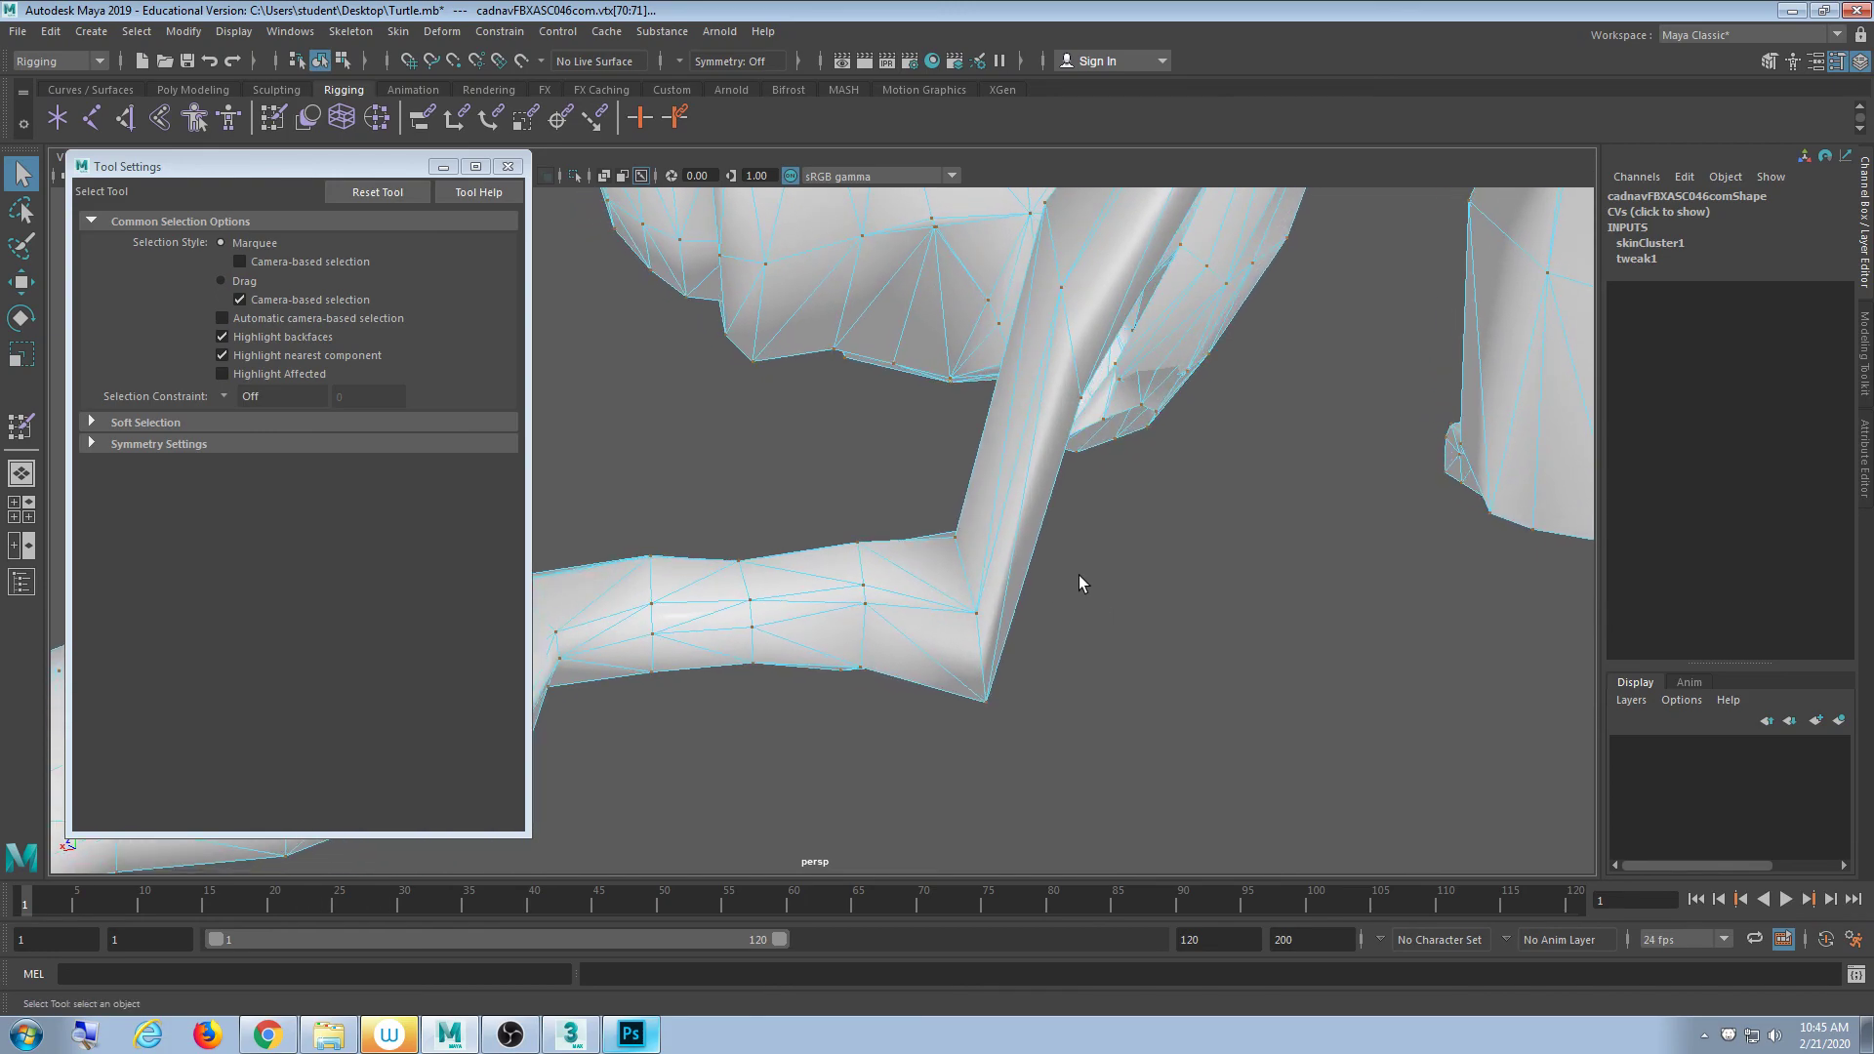
key(4)
drag(1083, 490, 1191, 536)
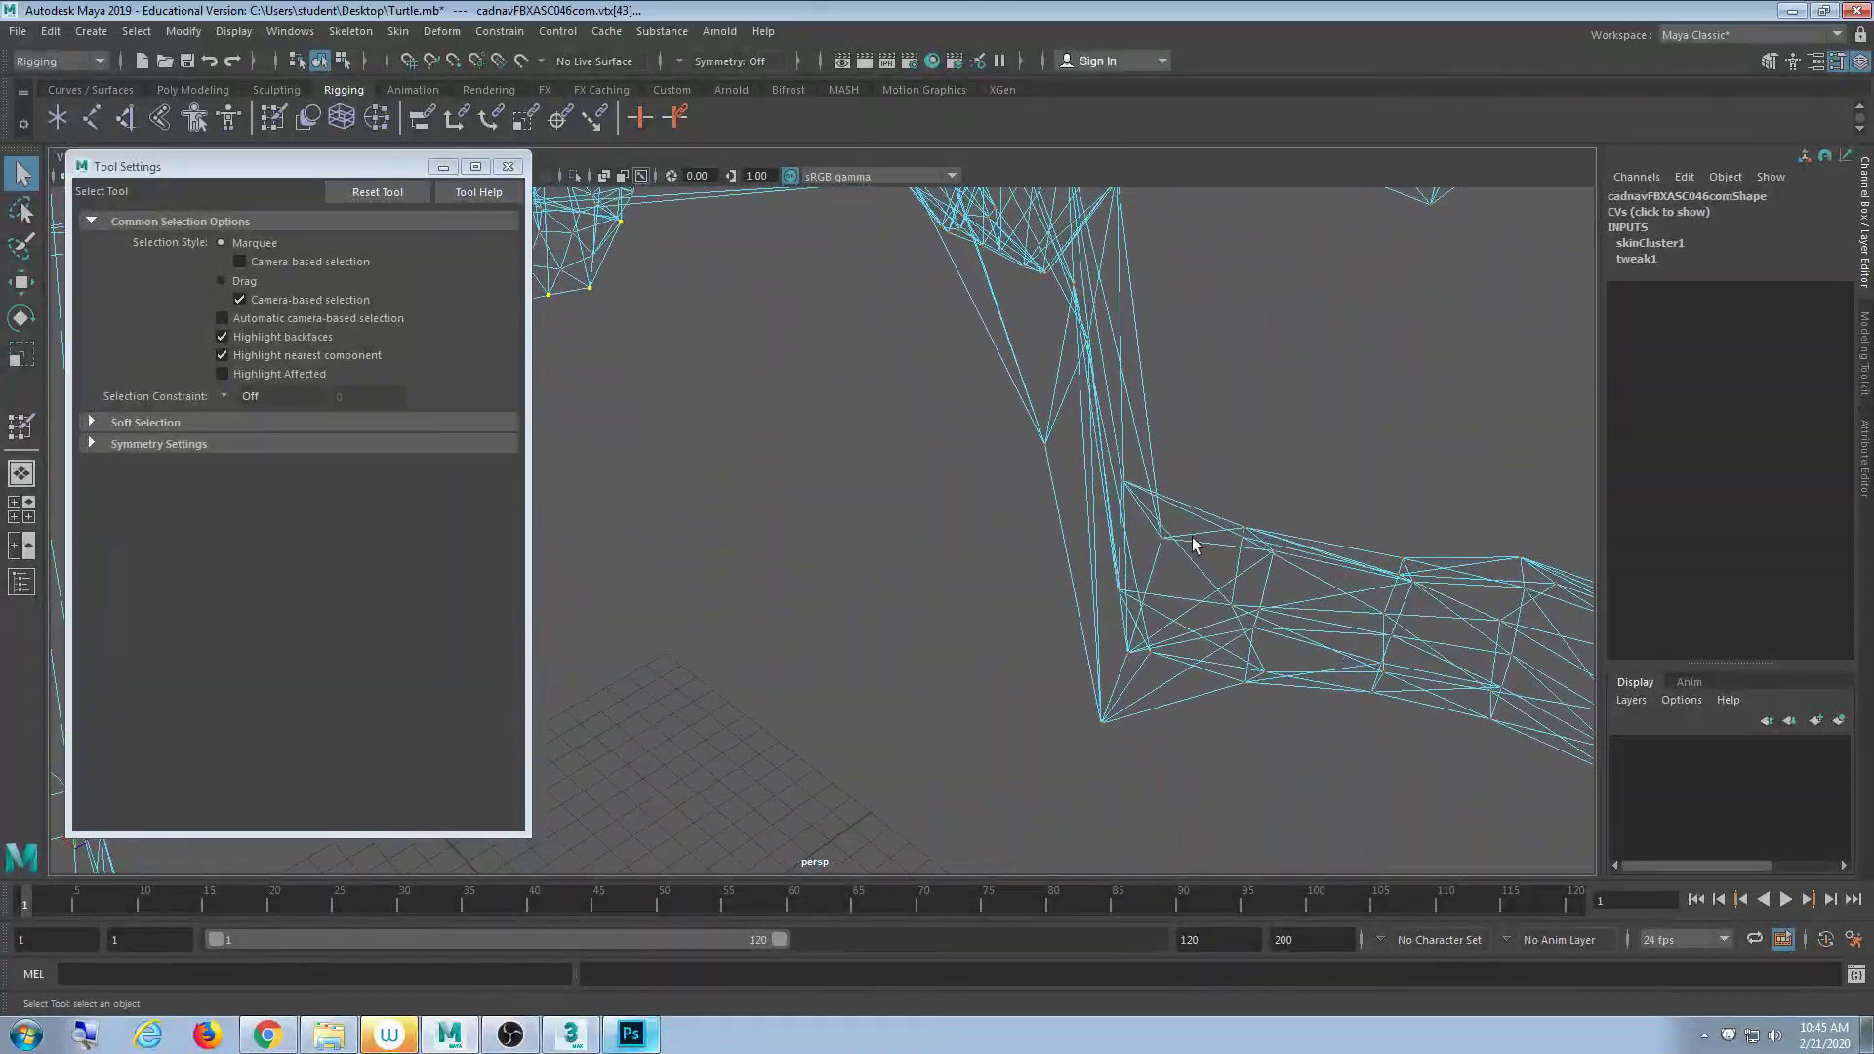
mouse_move(1051, 787)
alt+mouse_down()
mouse_move(1106, 761)
mouse_move(1029, 657)
mouse_move(989, 648)
mouse_move(1203, 626)
mouse_move(907, 606)
mouse_move(953, 640)
alt+mouse_up()
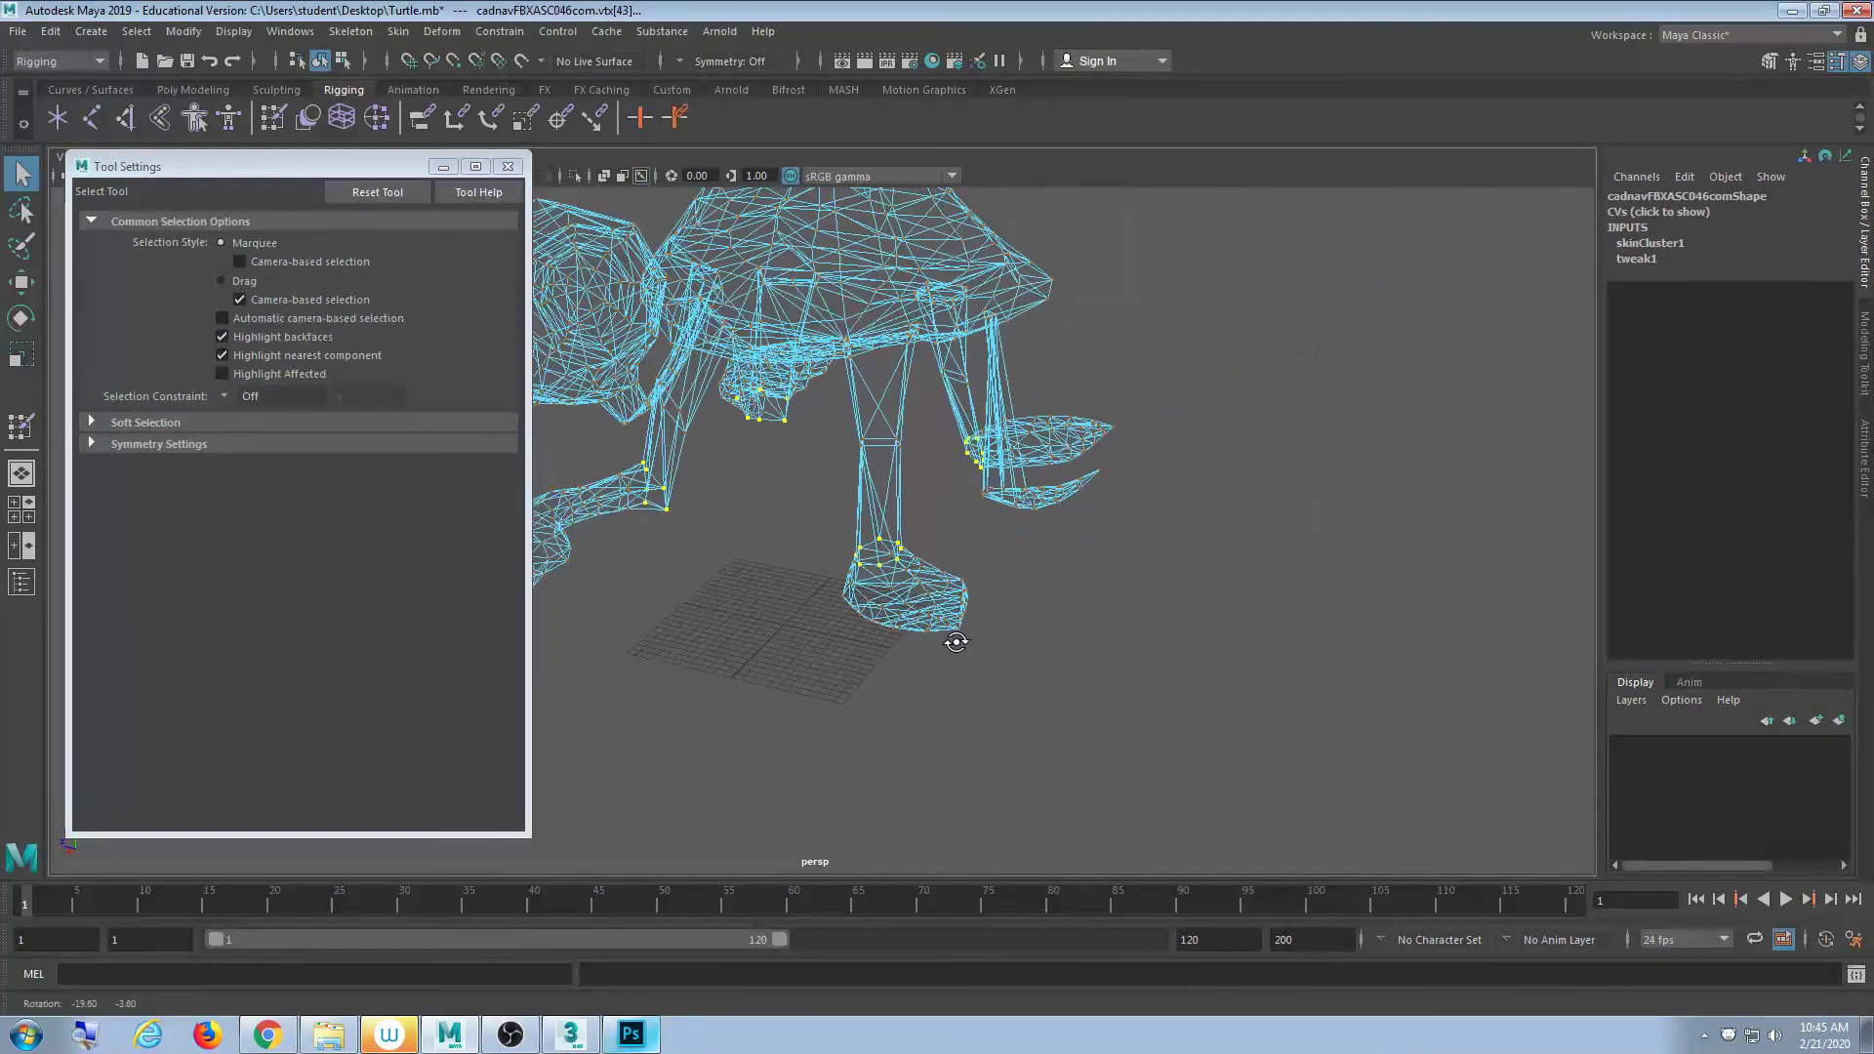
key(5)
click(507, 166)
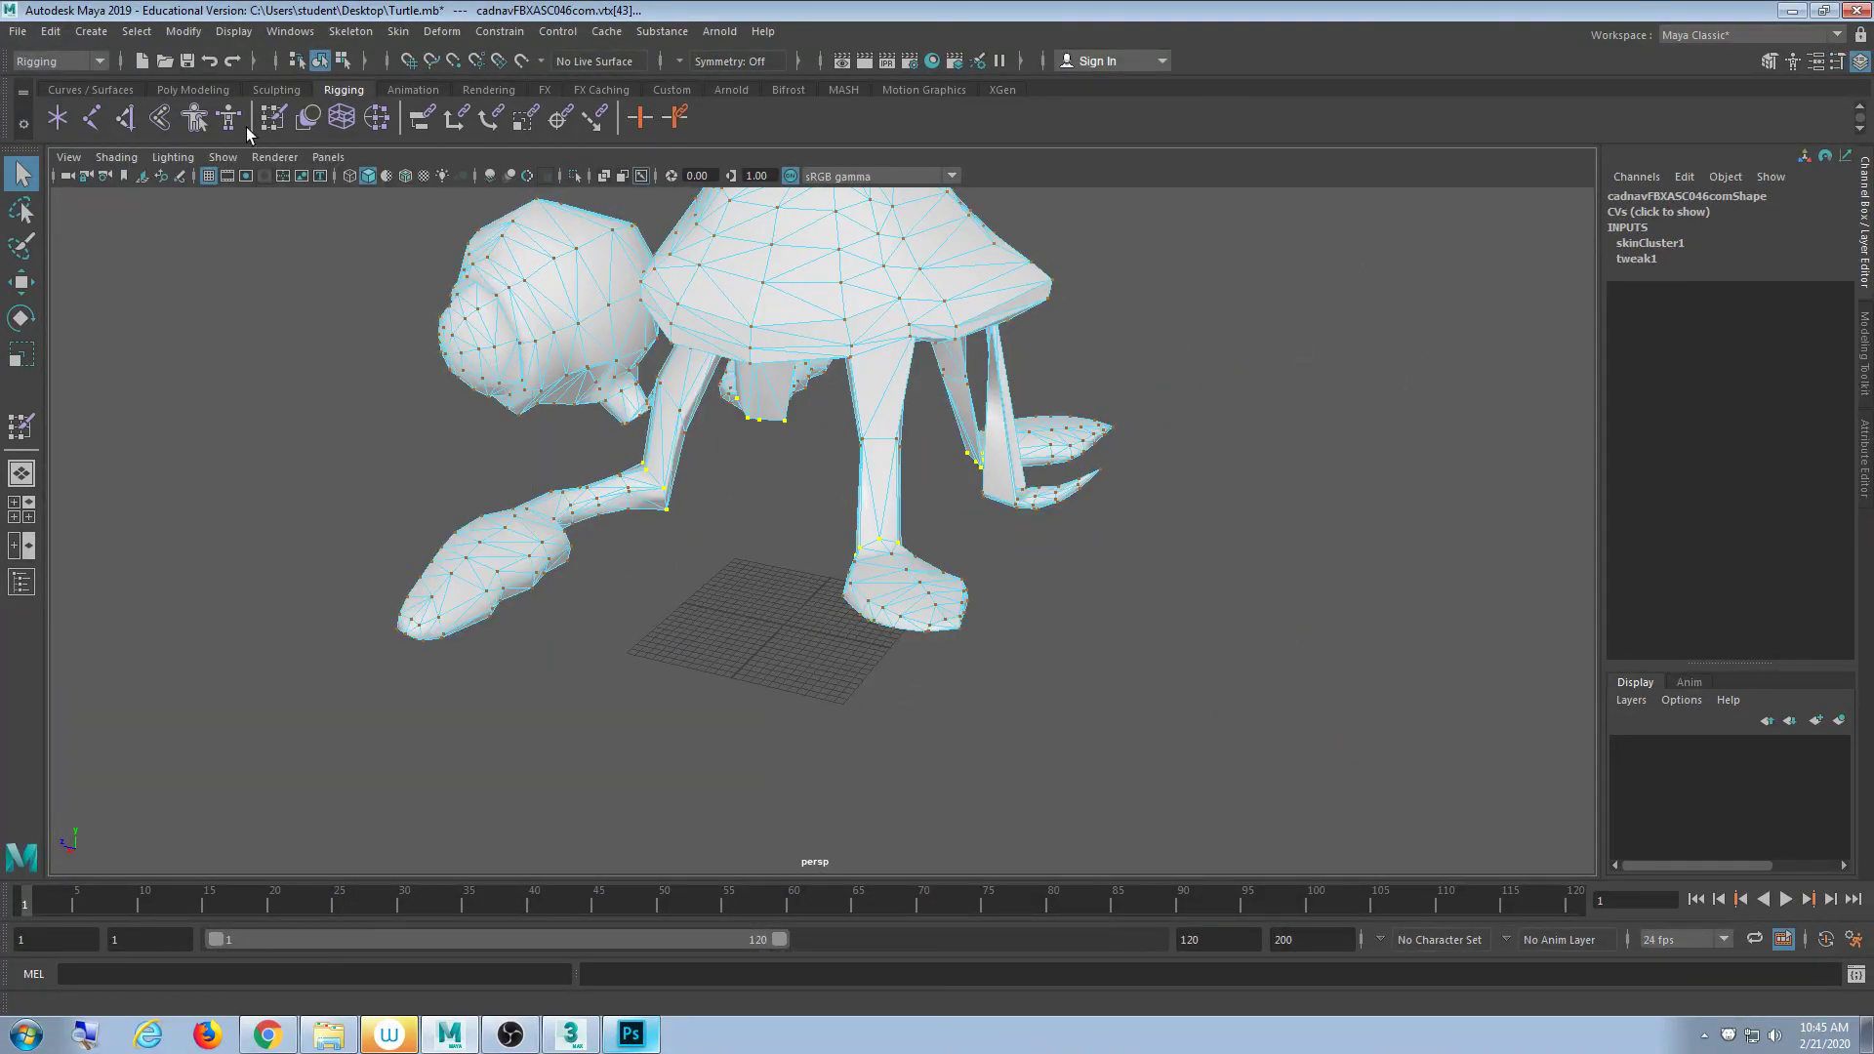
- Flood the ankle vertices' Shell influence to 0.15, undoing an initial 0.5 flood
click(272, 120)
drag(473, 347, 475, 435)
click(332, 493)
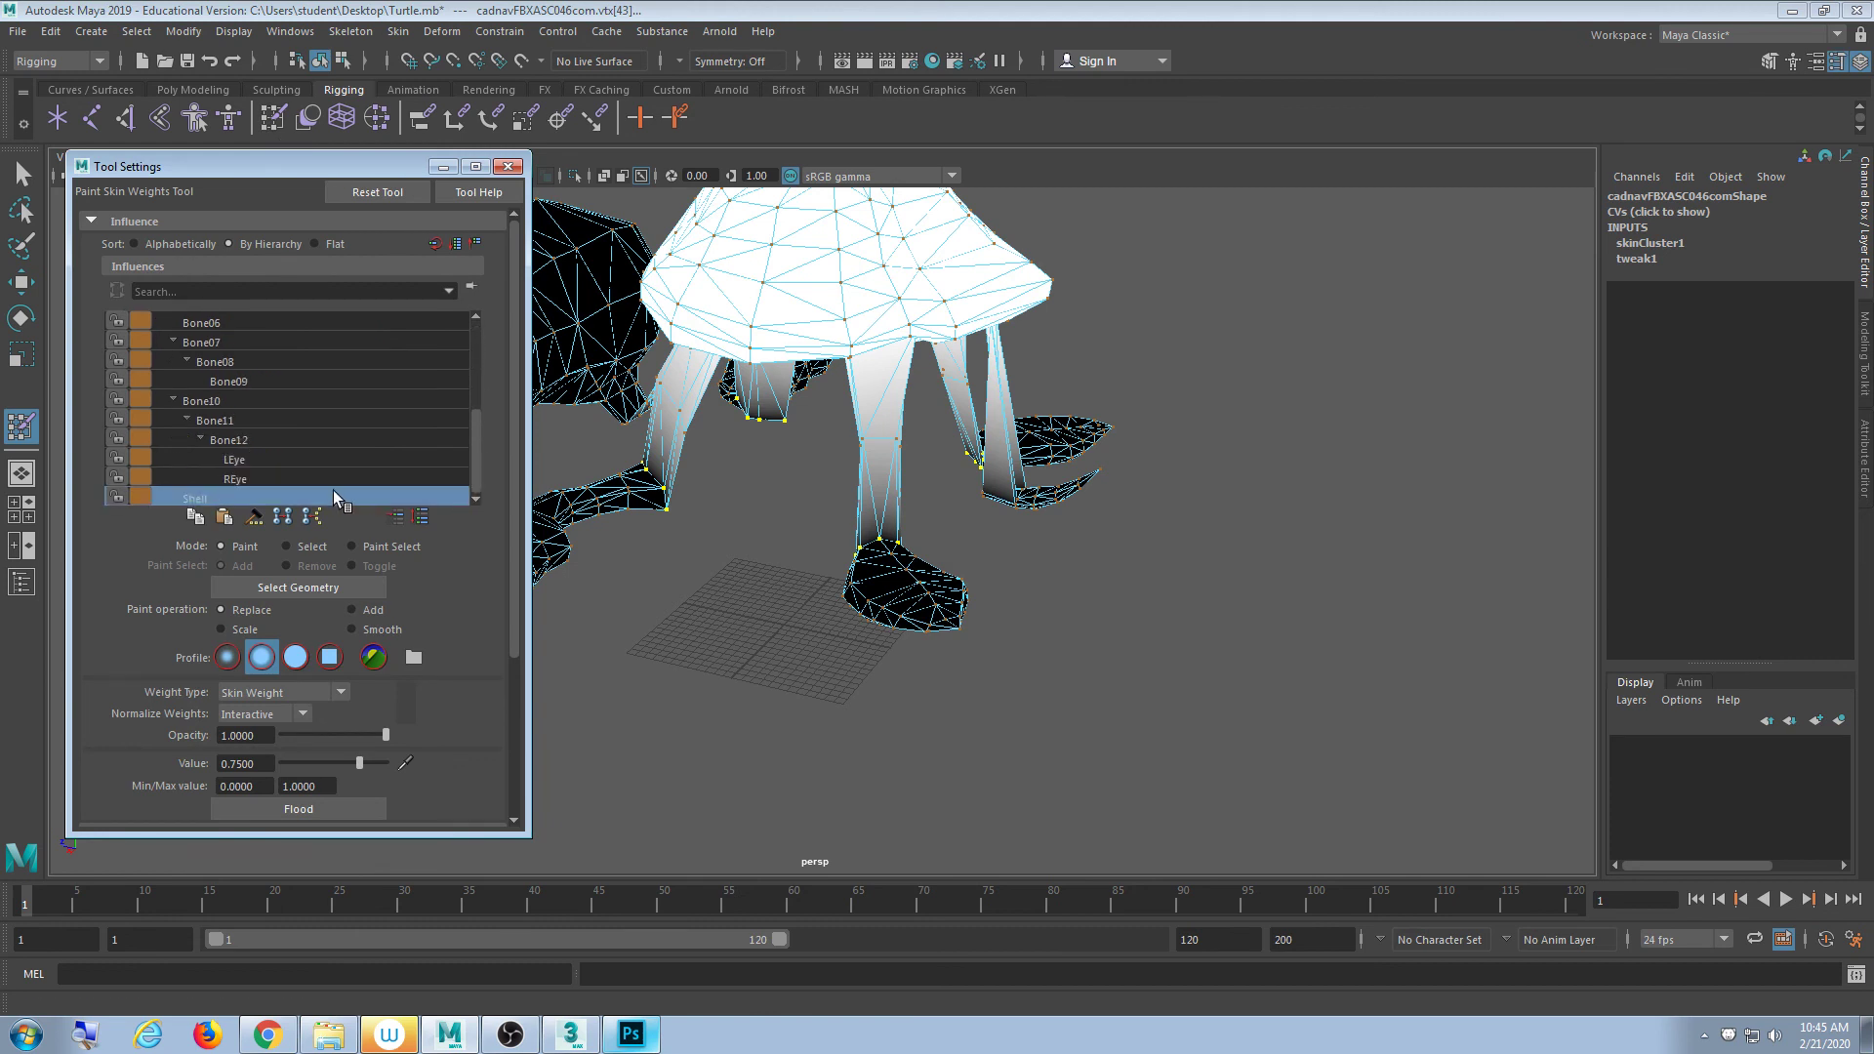
double_click(244, 763)
key(BackSpace)
text(.5)
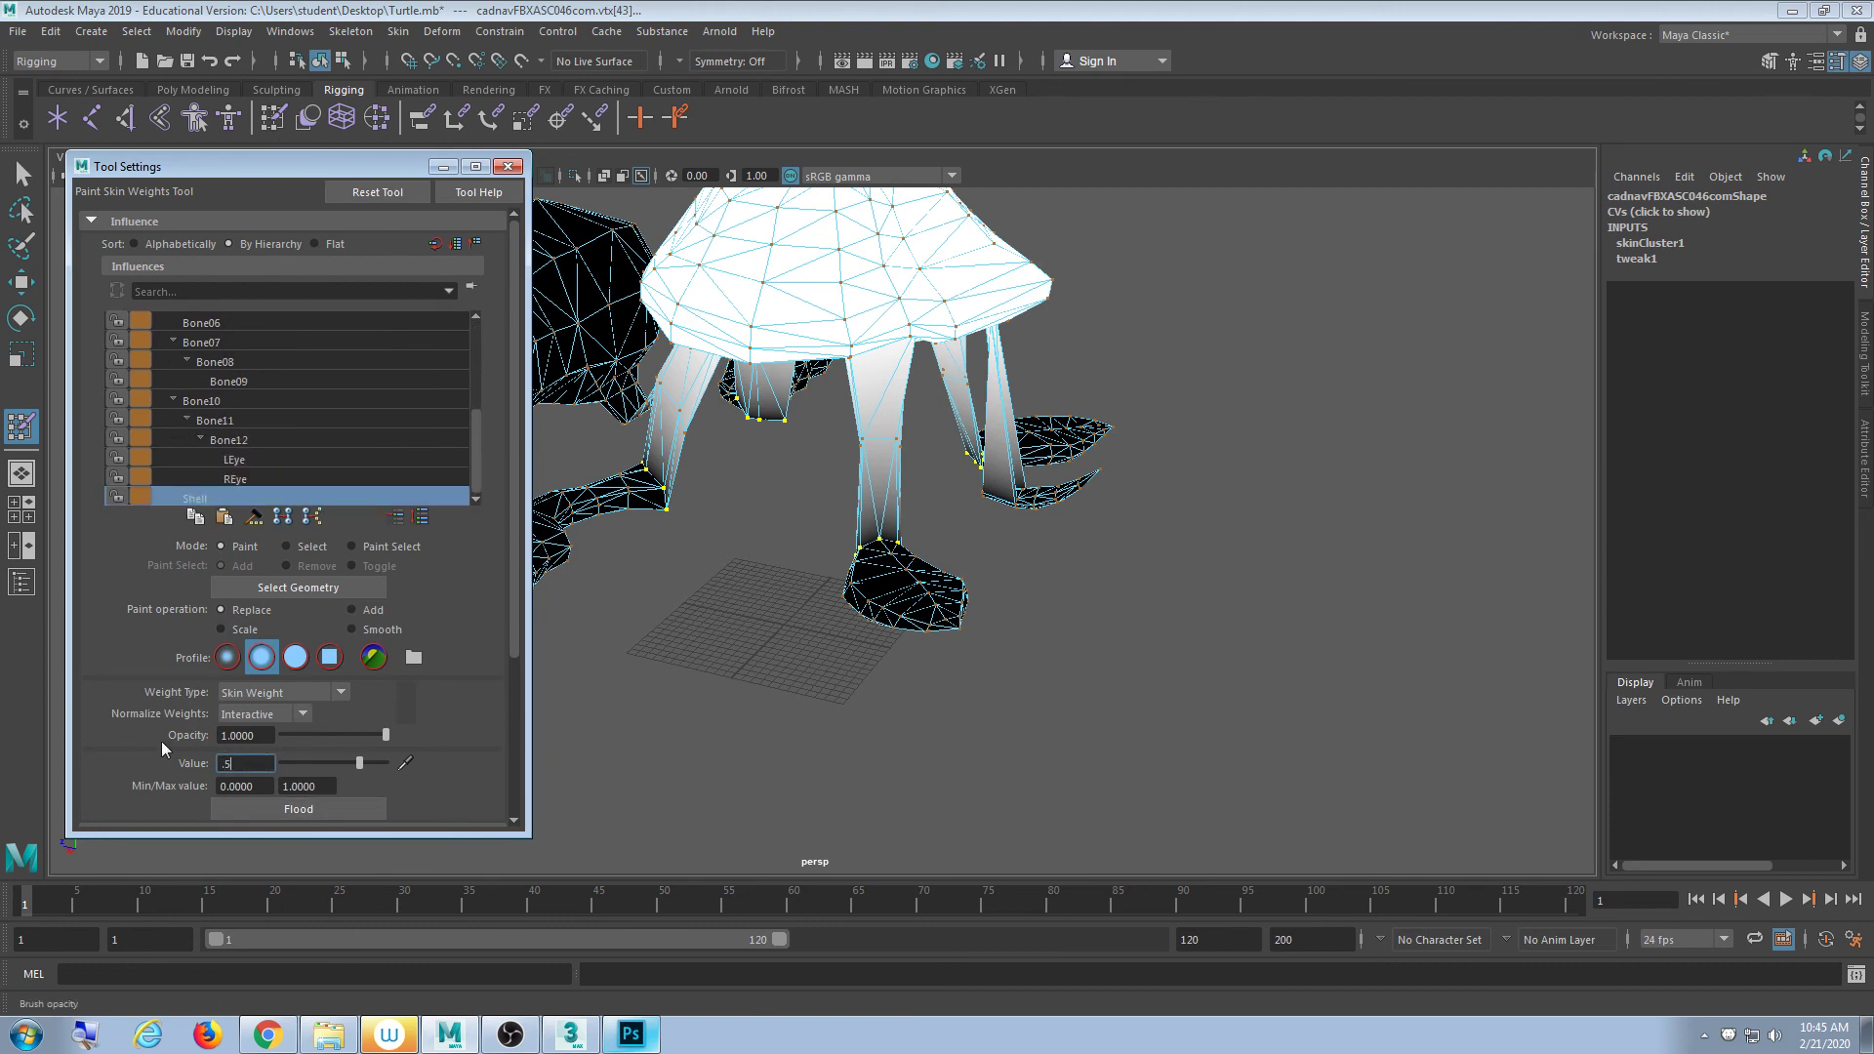
click(283, 810)
key(ctrl+z)
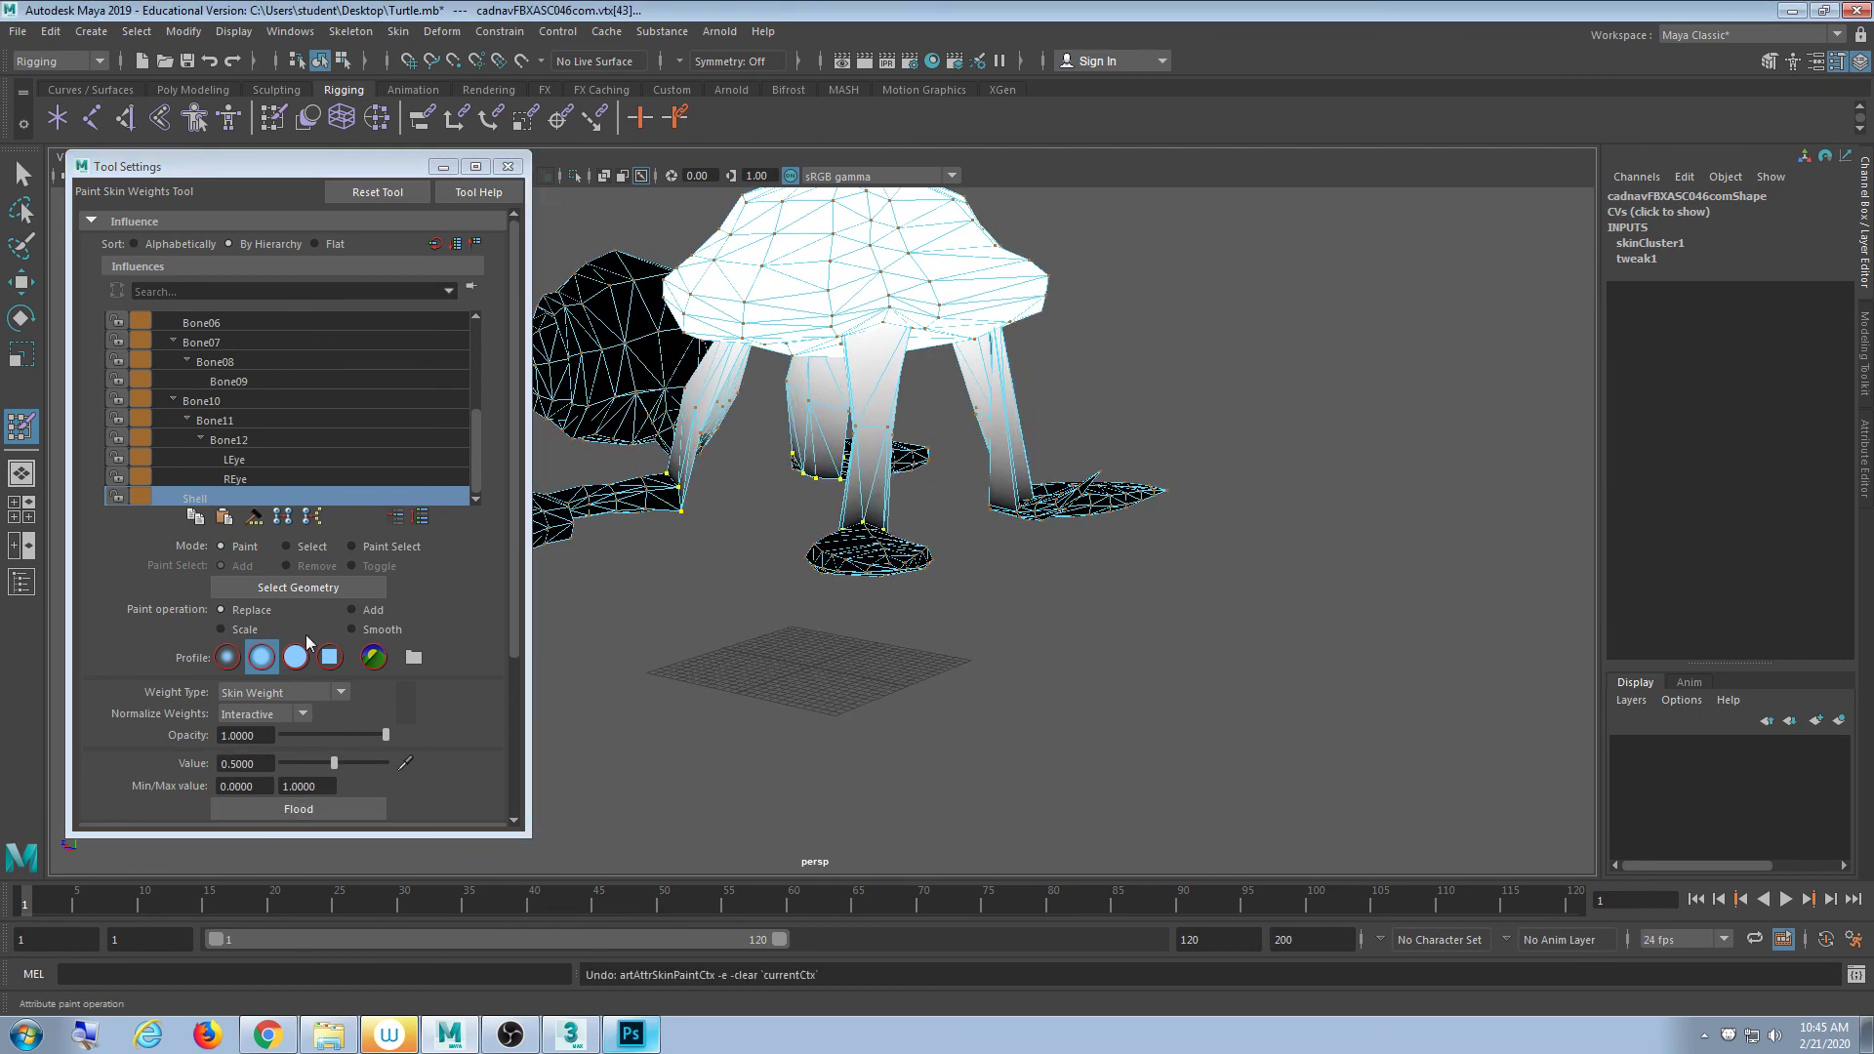
text(.1)
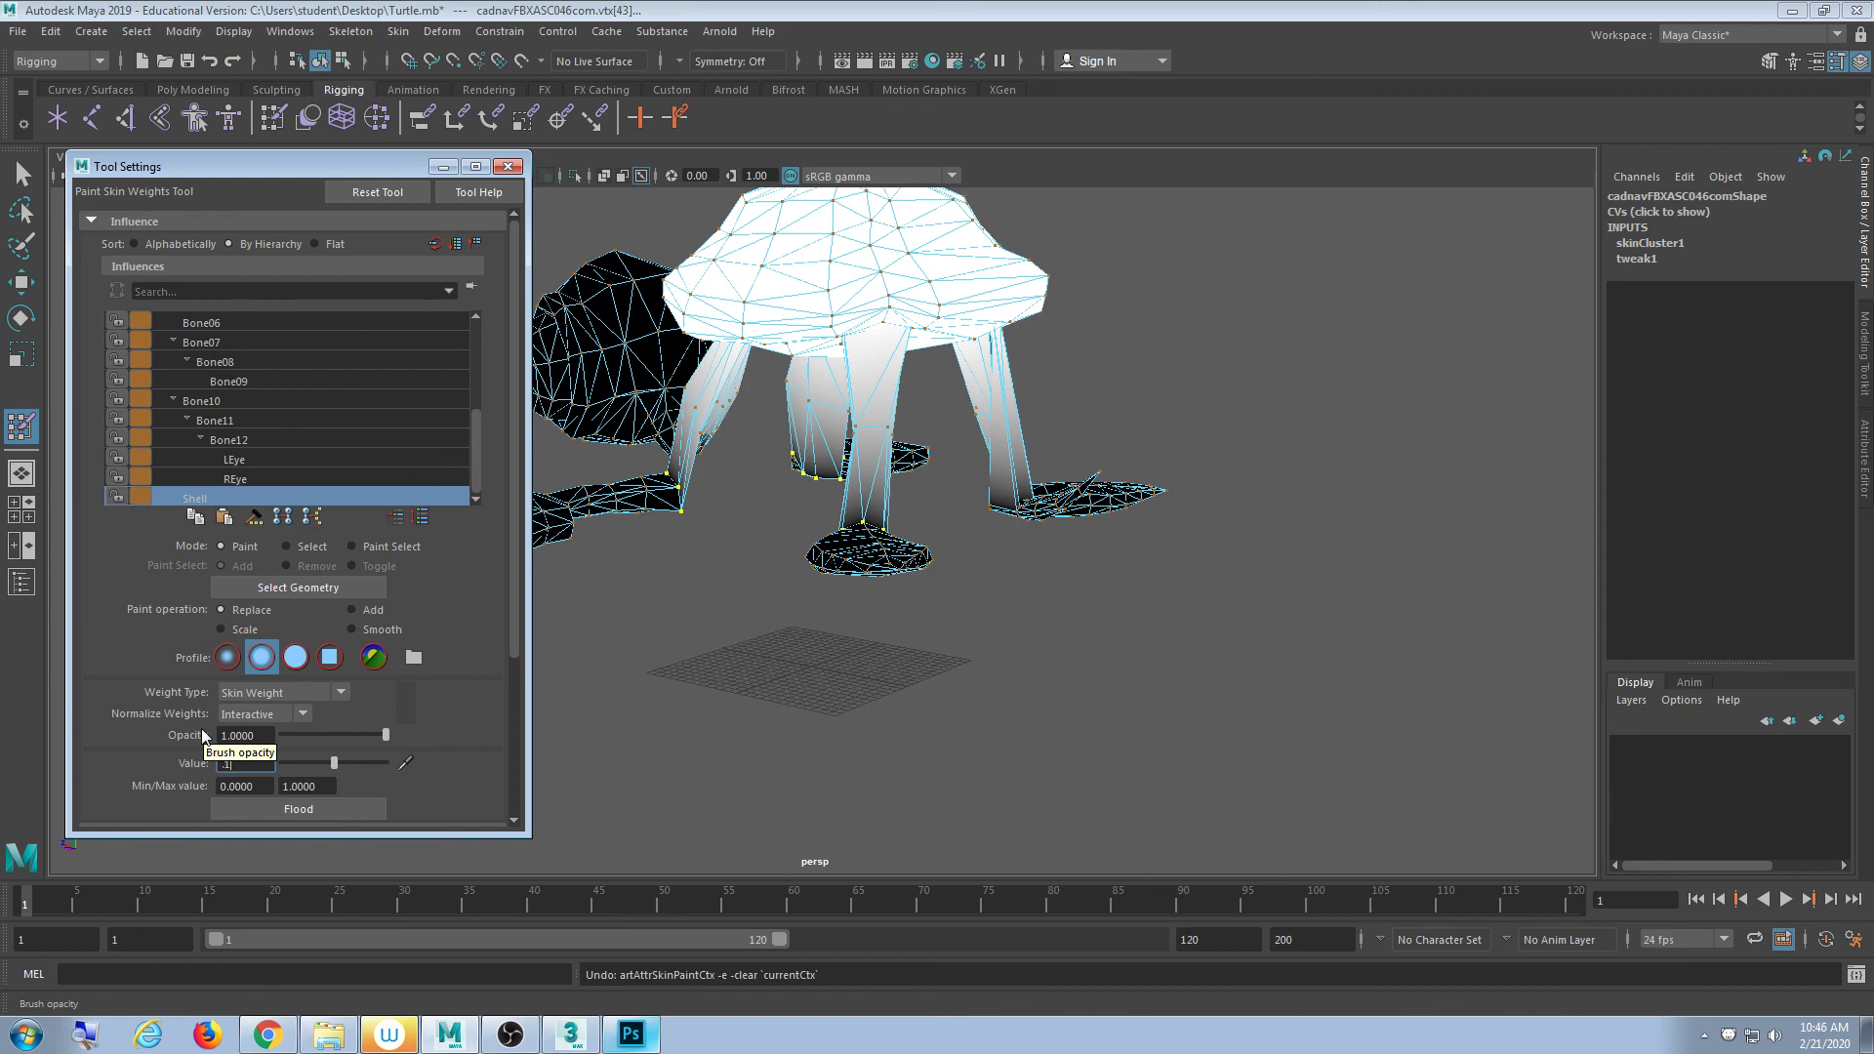
click(267, 812)
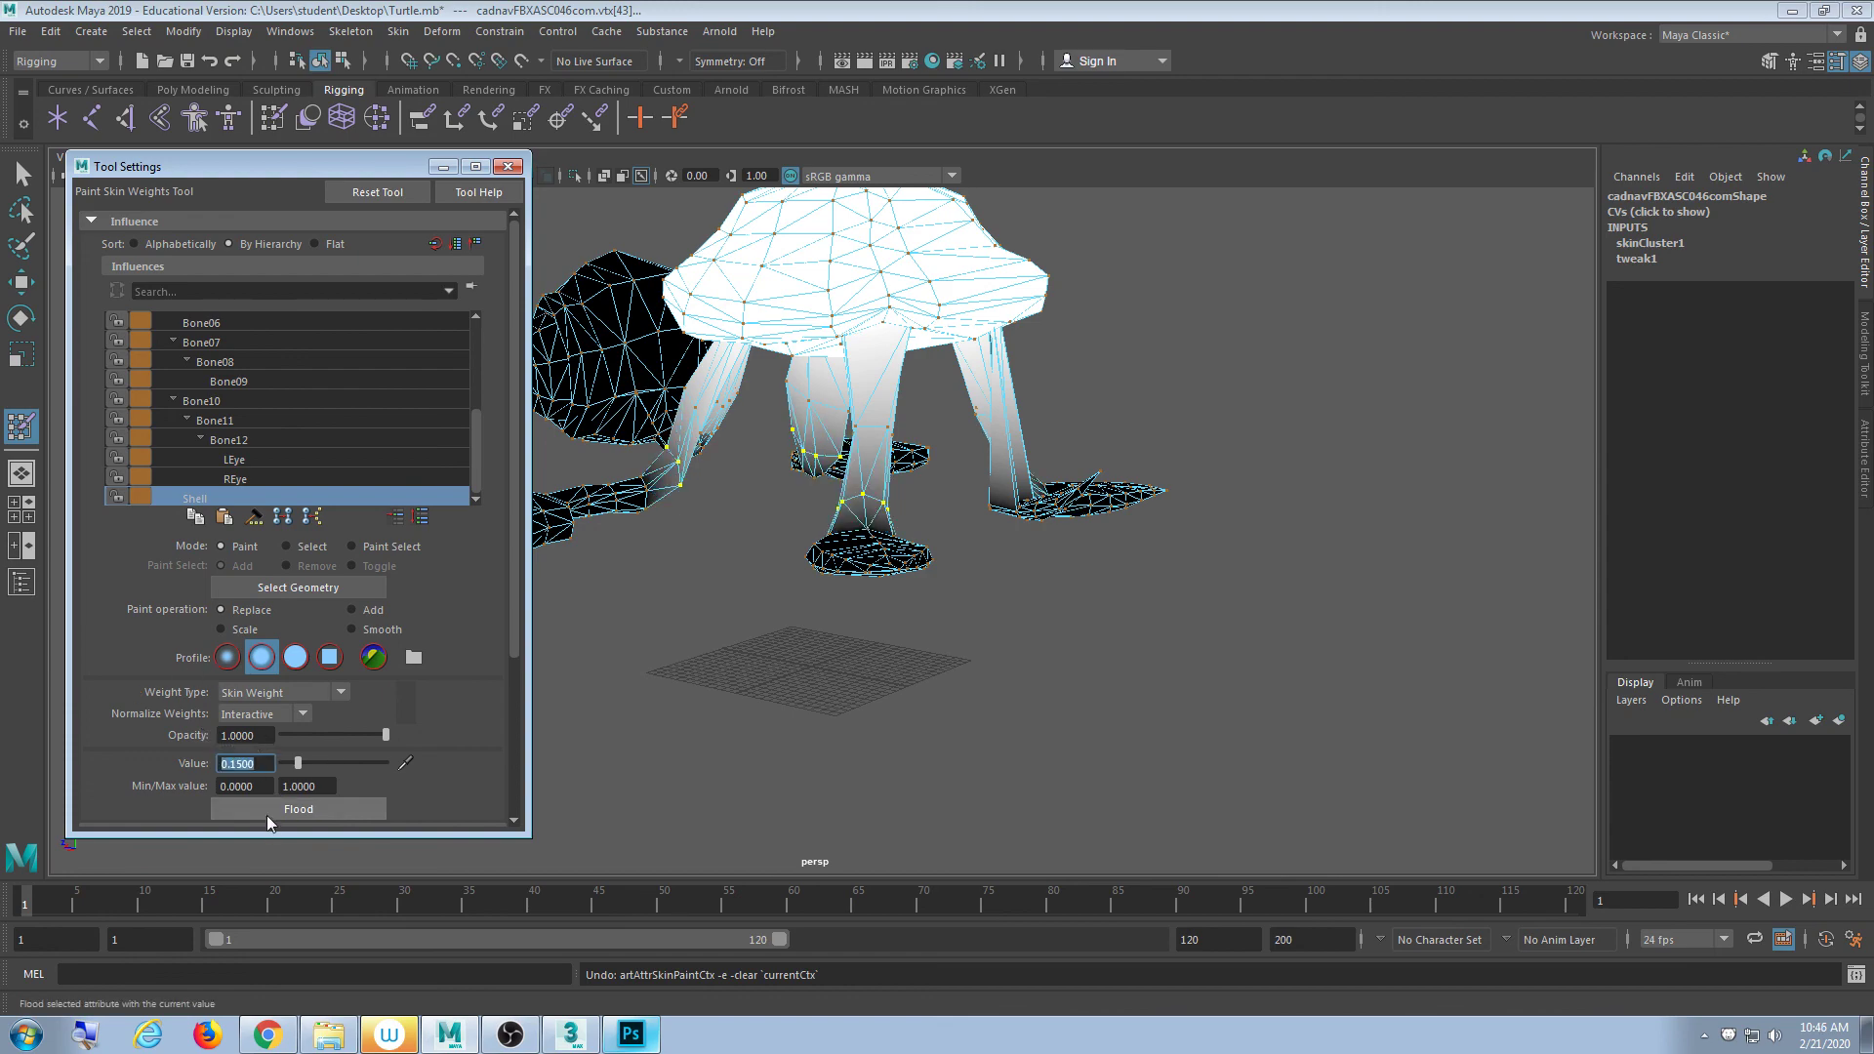
- Orbit around the legs and feet to inspect the new weights
mouse_move(781, 629)
alt+mouse_down()
mouse_move(650, 644)
mouse_move(816, 648)
mouse_move(800, 606)
mouse_move(924, 589)
mouse_move(699, 569)
mouse_move(811, 569)
mouse_move(836, 597)
mouse_move(736, 548)
mouse_move(749, 594)
mouse_move(787, 586)
mouse_move(849, 623)
mouse_move(893, 620)
mouse_move(778, 619)
mouse_move(845, 626)
alt+mouse_up()
scroll(841, 606, down, 4)
mouse_move(842, 586)
alt+middle_down()
mouse_move(824, 632)
mouse_move(844, 613)
alt+middle_up()
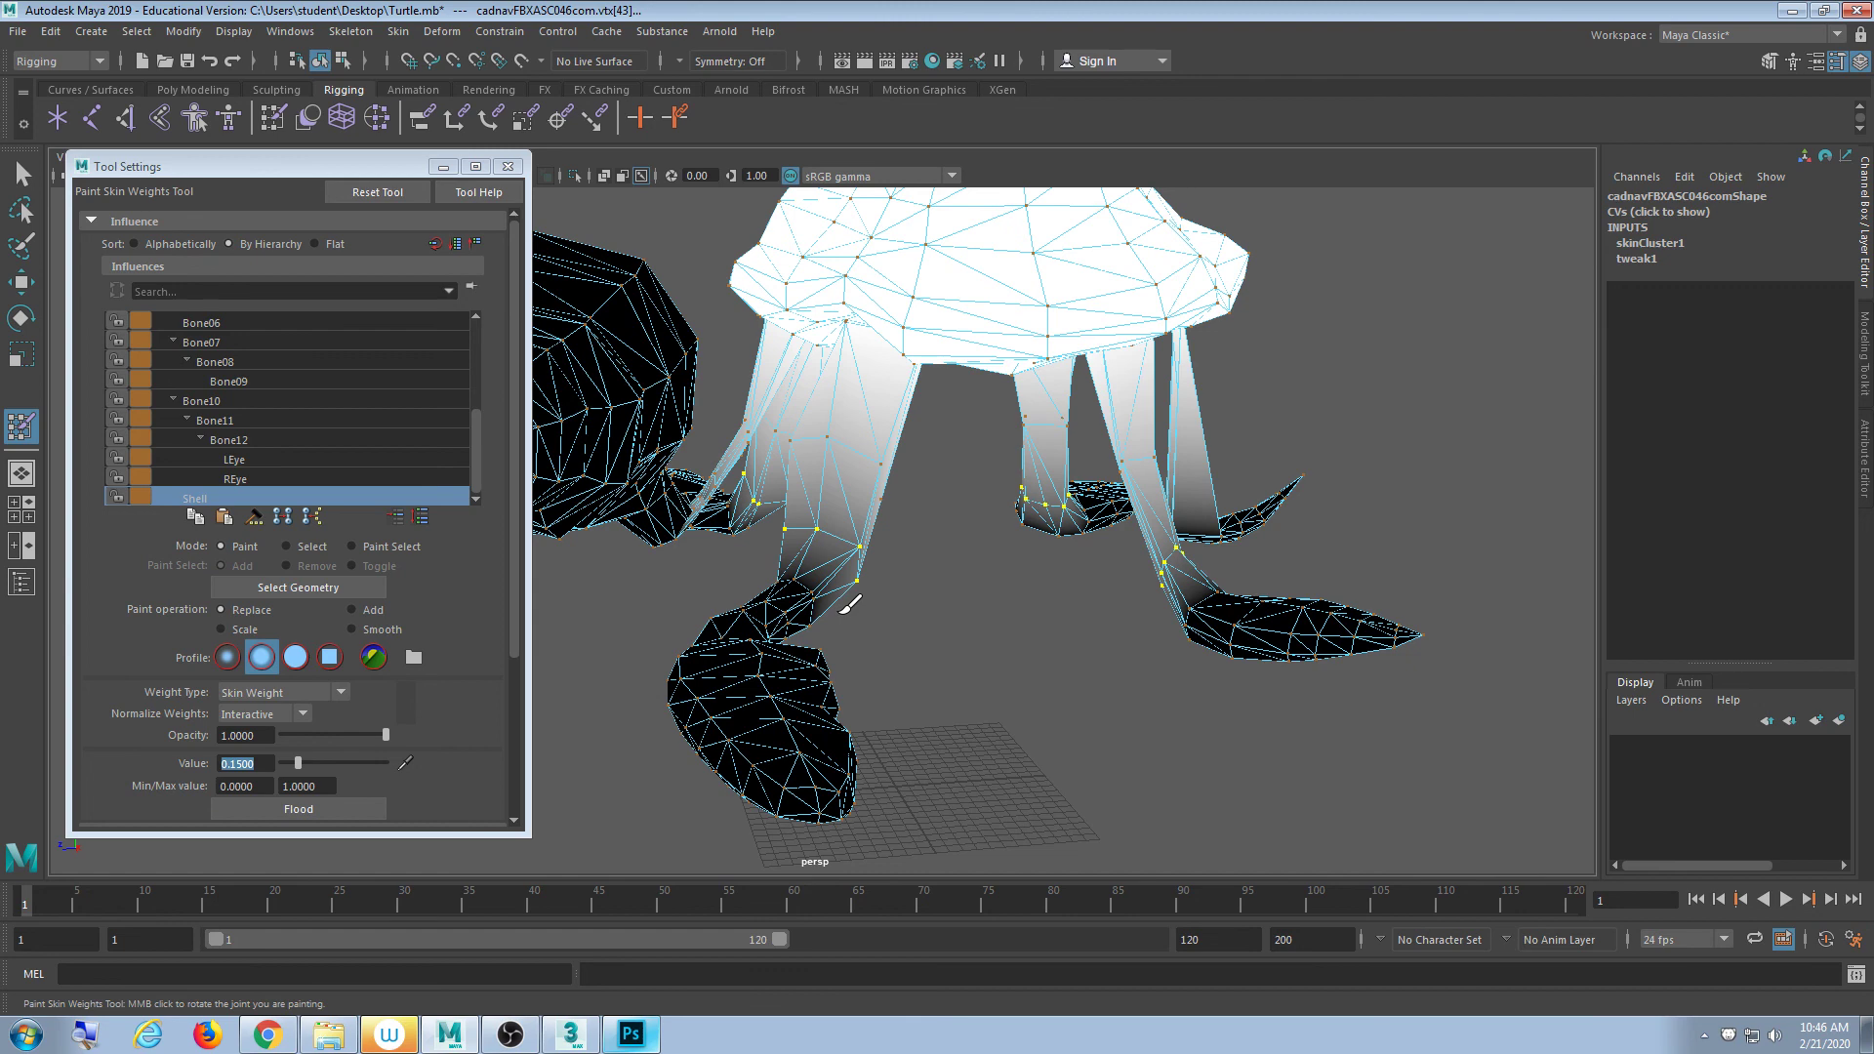
scroll(826, 594, up, 4)
alt+middle_drag(828, 589, 1122, 609)
mouse_move(1123, 609)
alt+mouse_down()
mouse_move(1129, 632)
mouse_move(1096, 669)
mouse_move(1091, 644)
alt+mouse_up()
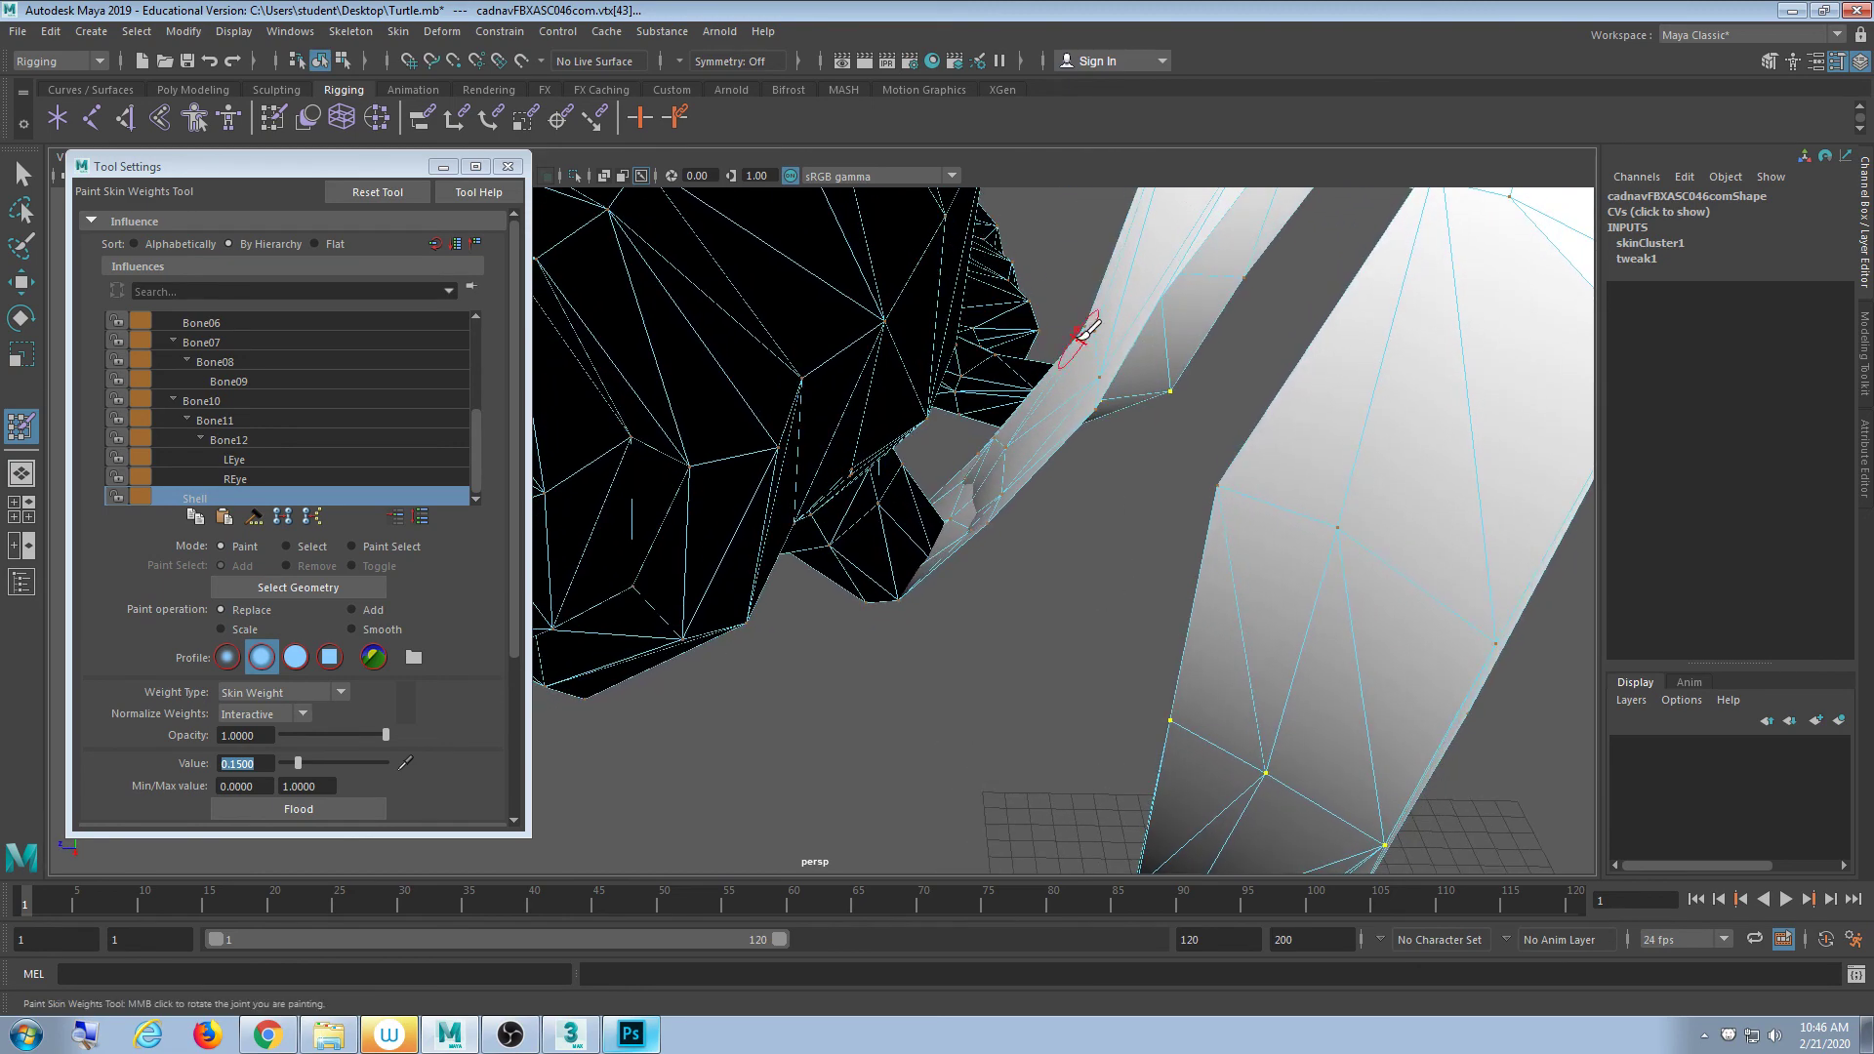
mouse_move(1119, 412)
alt+mouse_down()
mouse_move(1127, 360)
mouse_move(1092, 356)
mouse_move(1122, 391)
mouse_move(1063, 427)
mouse_move(961, 420)
mouse_move(975, 469)
mouse_move(954, 494)
mouse_move(921, 489)
mouse_move(955, 506)
mouse_move(979, 457)
mouse_move(954, 443)
mouse_move(996, 488)
mouse_move(961, 483)
mouse_move(1020, 527)
mouse_move(1037, 607)
mouse_move(981, 577)
alt+mouse_up()
scroll(948, 520, down, 3)
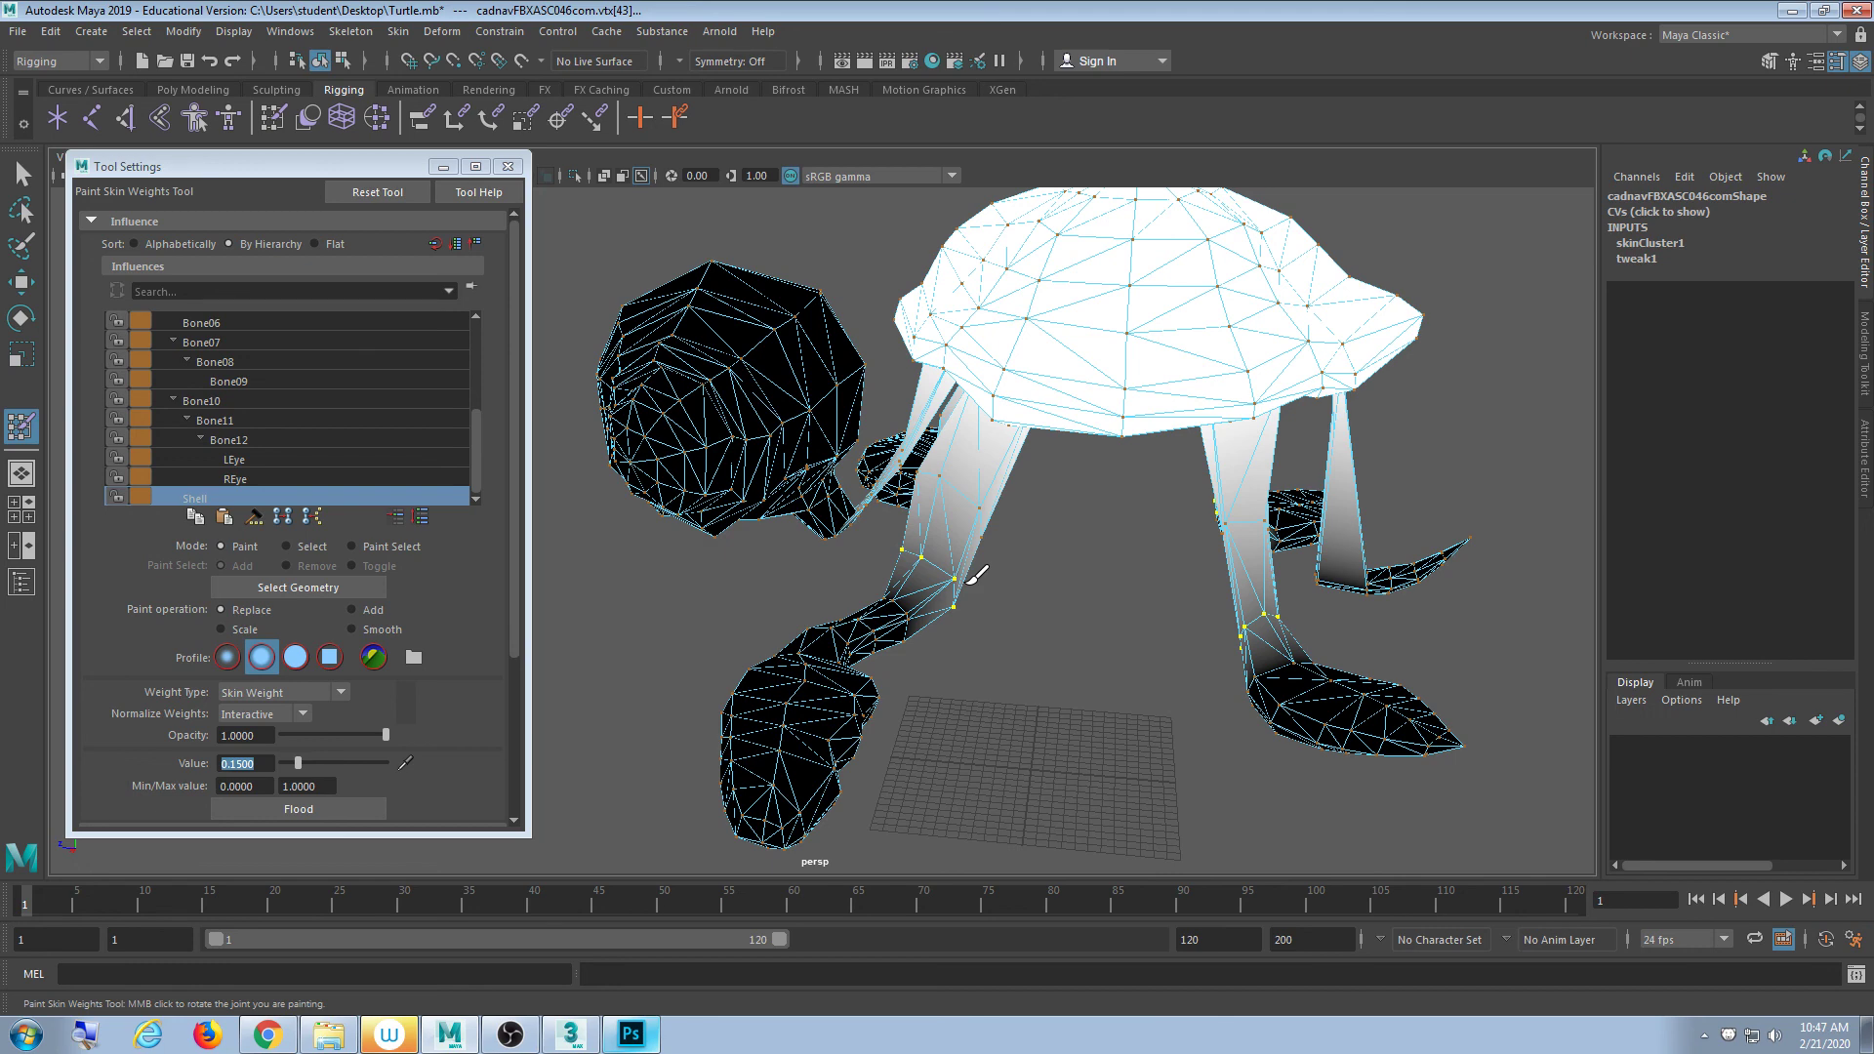
alt+right_drag(974, 550, 1121, 531)
alt+drag(1121, 531, 1187, 527)
alt+right_drag(1188, 527, 1255, 531)
alt+drag(1255, 531, 1030, 581)
- In wireframe view, box-select the vertices at the bottom of the turtle's leg
click(22, 174)
click(971, 635)
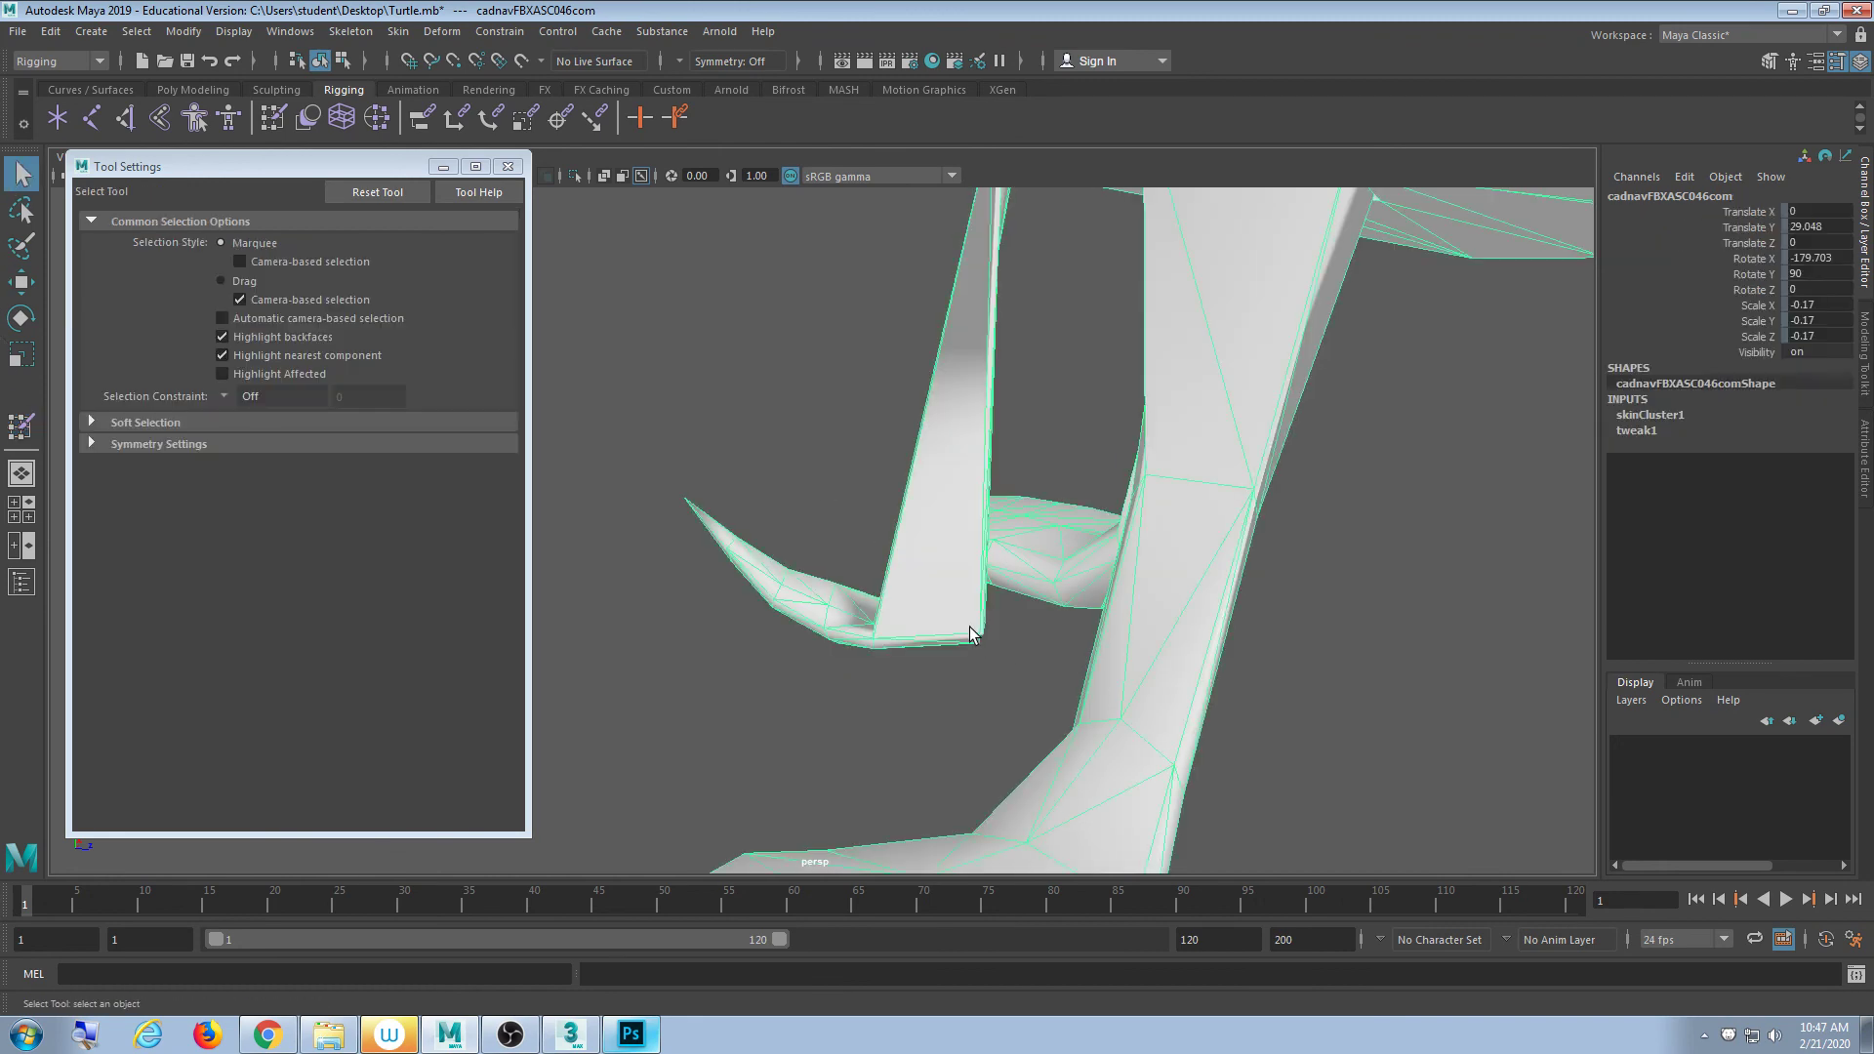
key(F9)
alt+drag(1052, 718, 1104, 697)
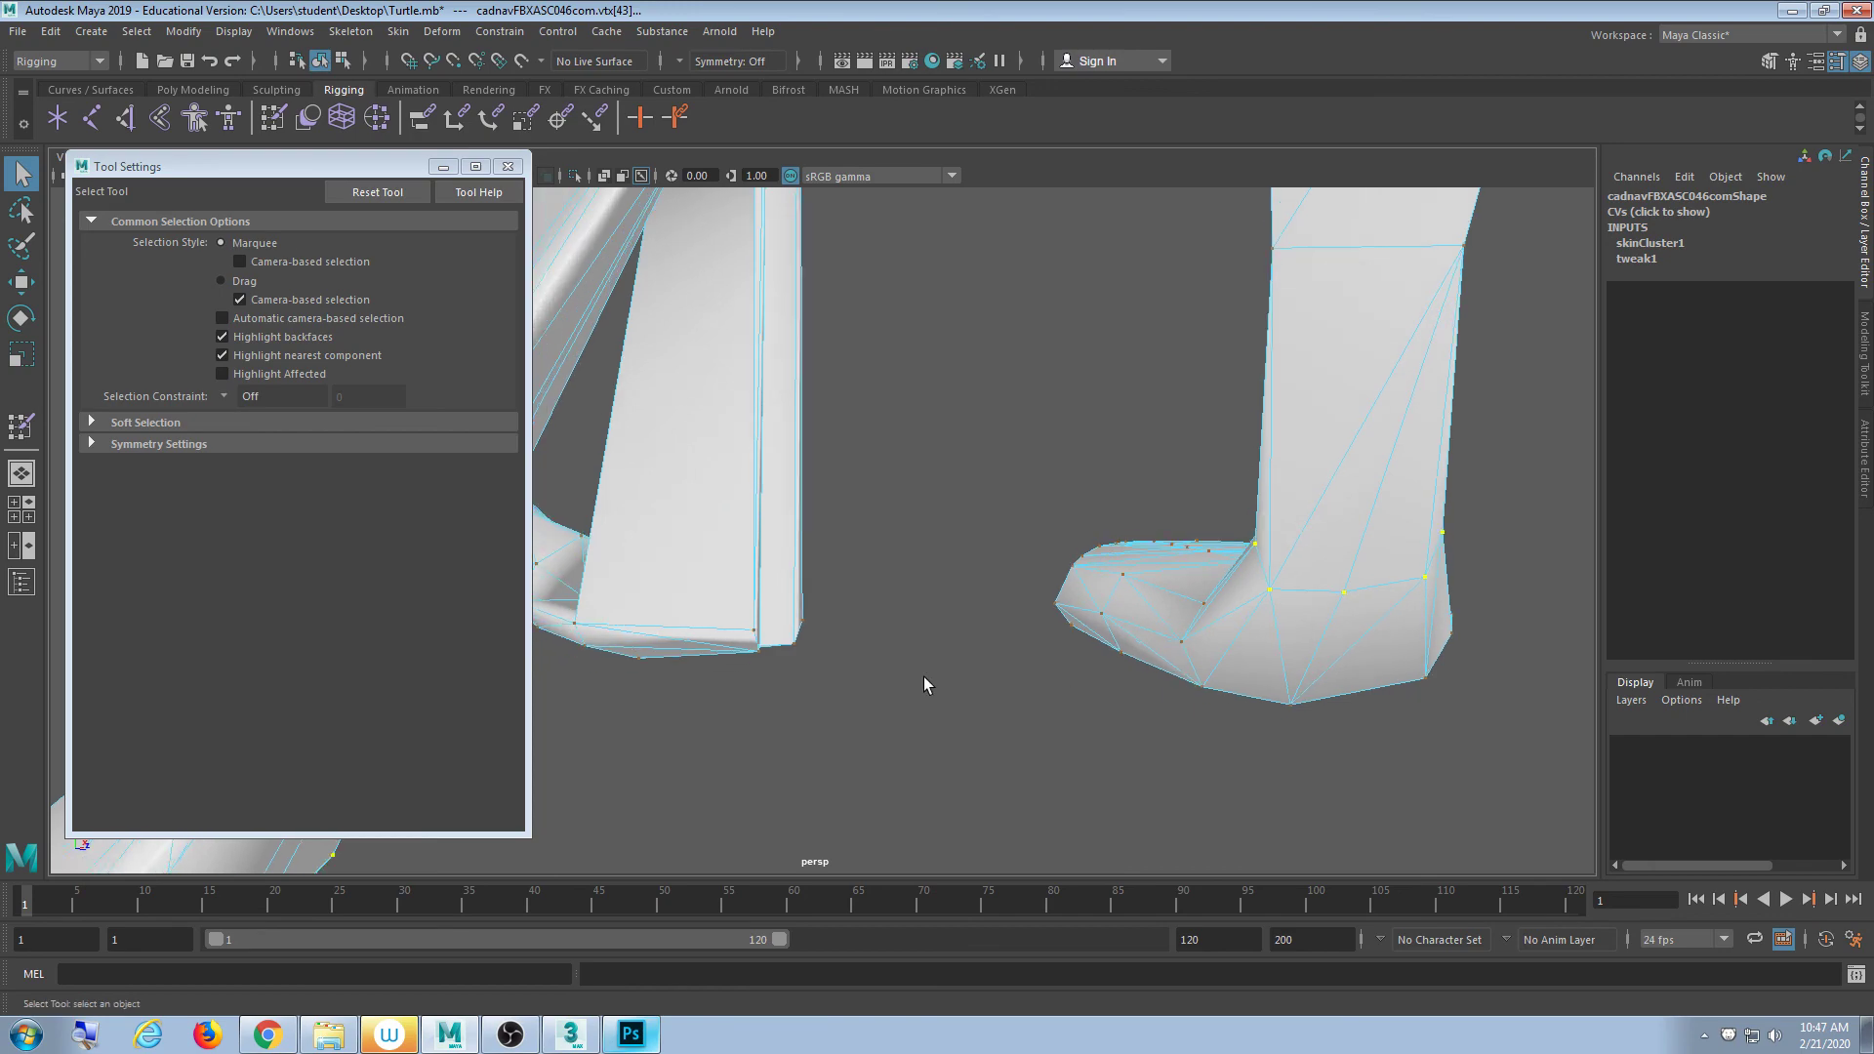
key(4)
mouse_move(927, 678)
alt+mouse_down()
mouse_move(915, 660)
mouse_move(938, 666)
alt+mouse_up()
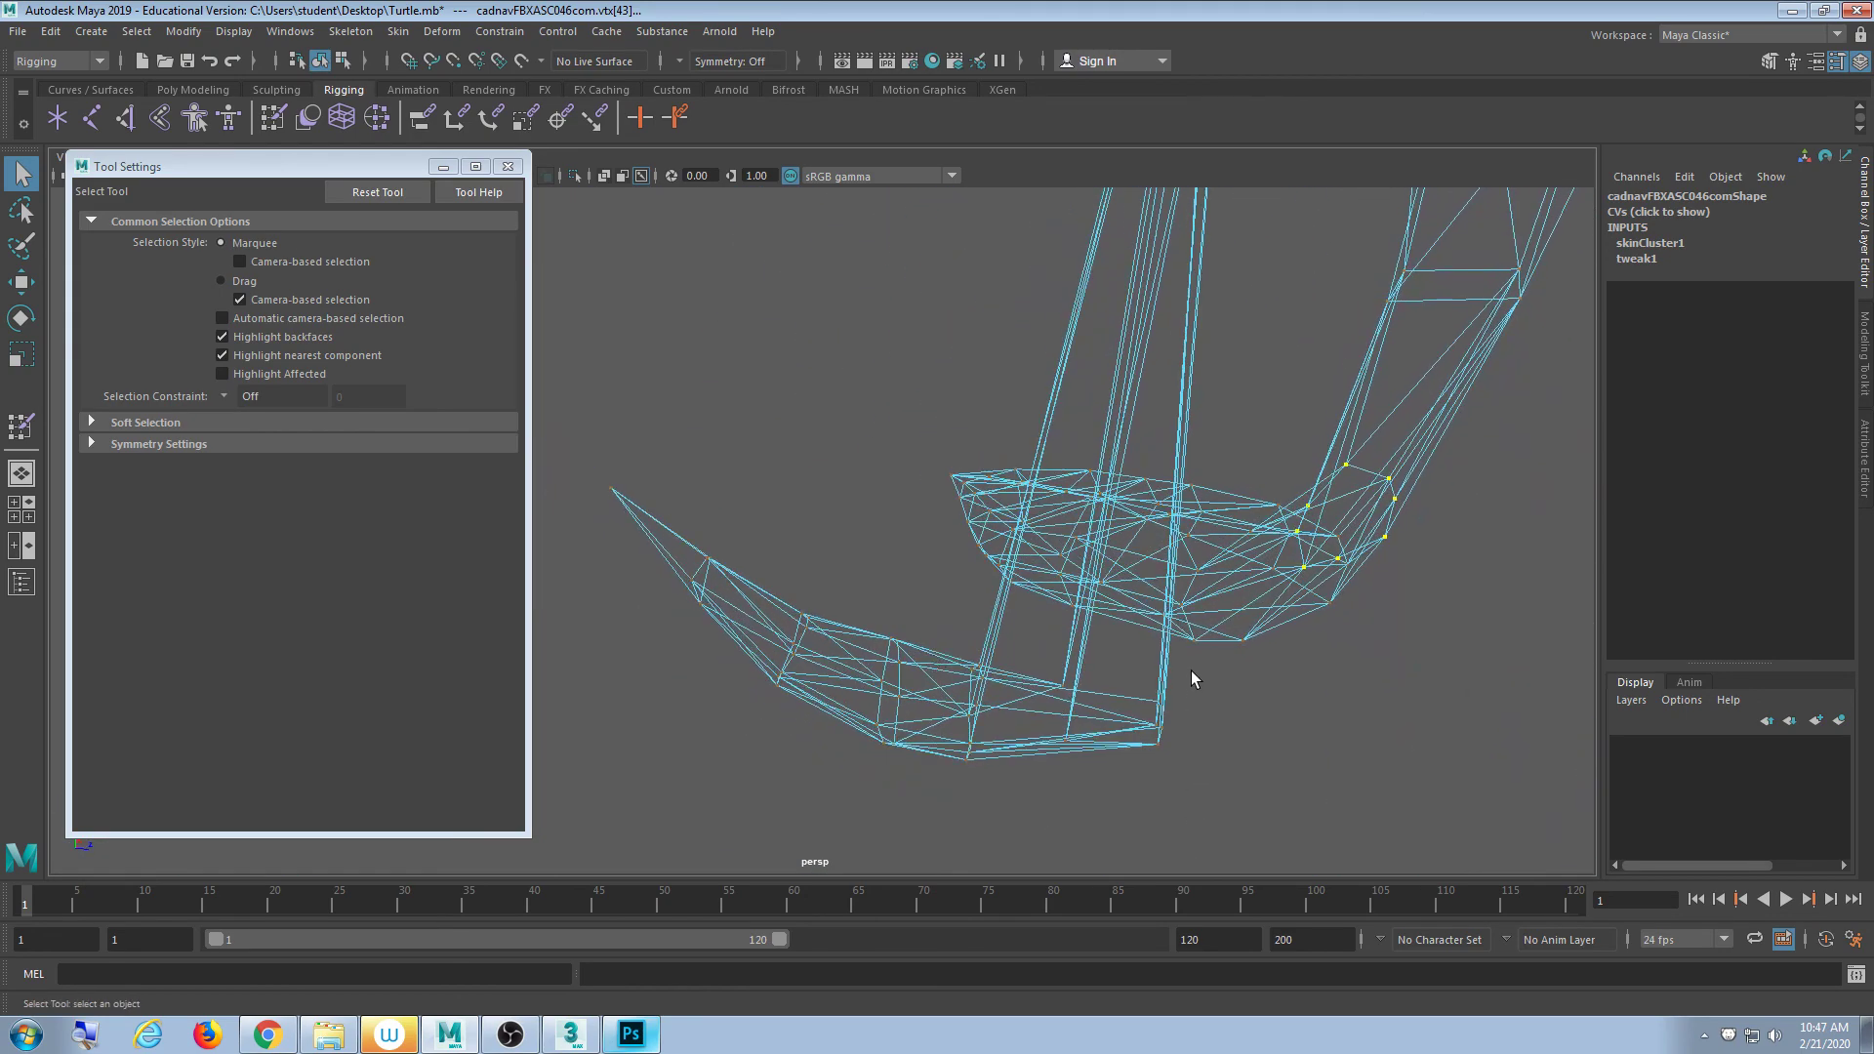
drag(1192, 669, 1292, 790)
drag(1228, 669, 1298, 779)
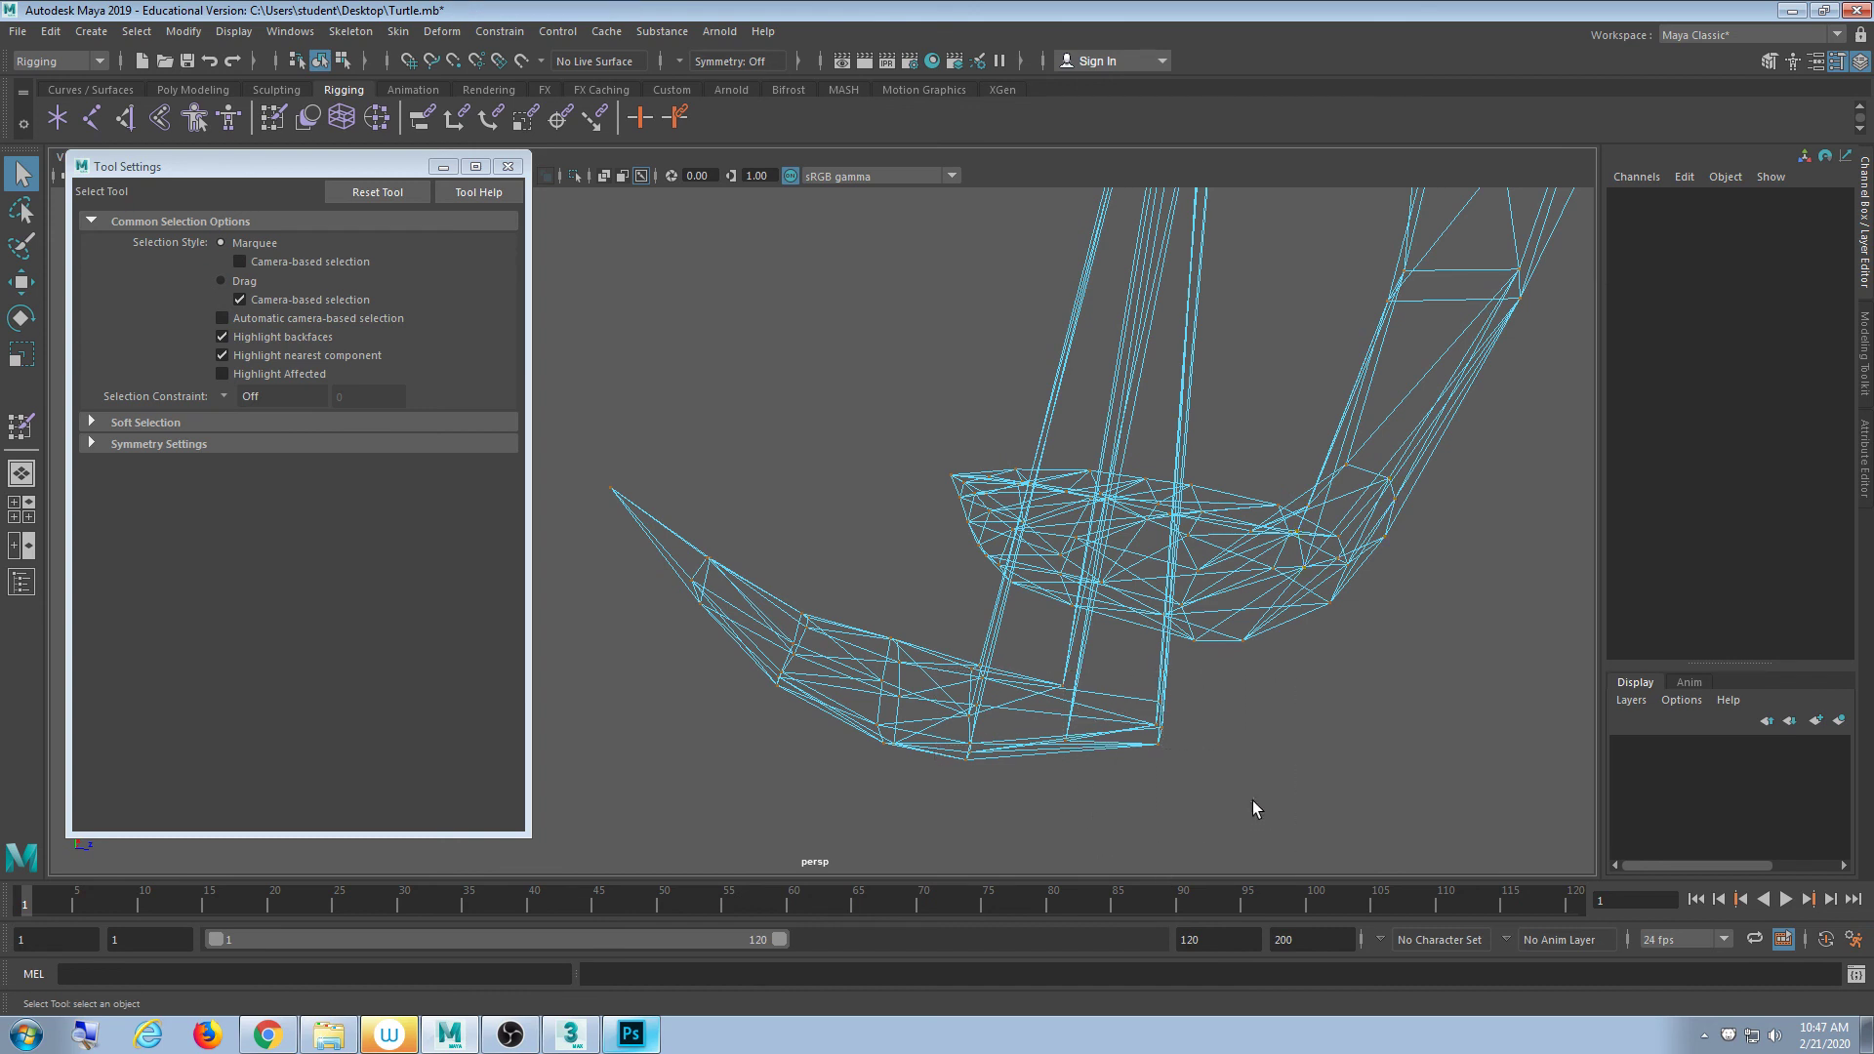
drag(1200, 673, 937, 811)
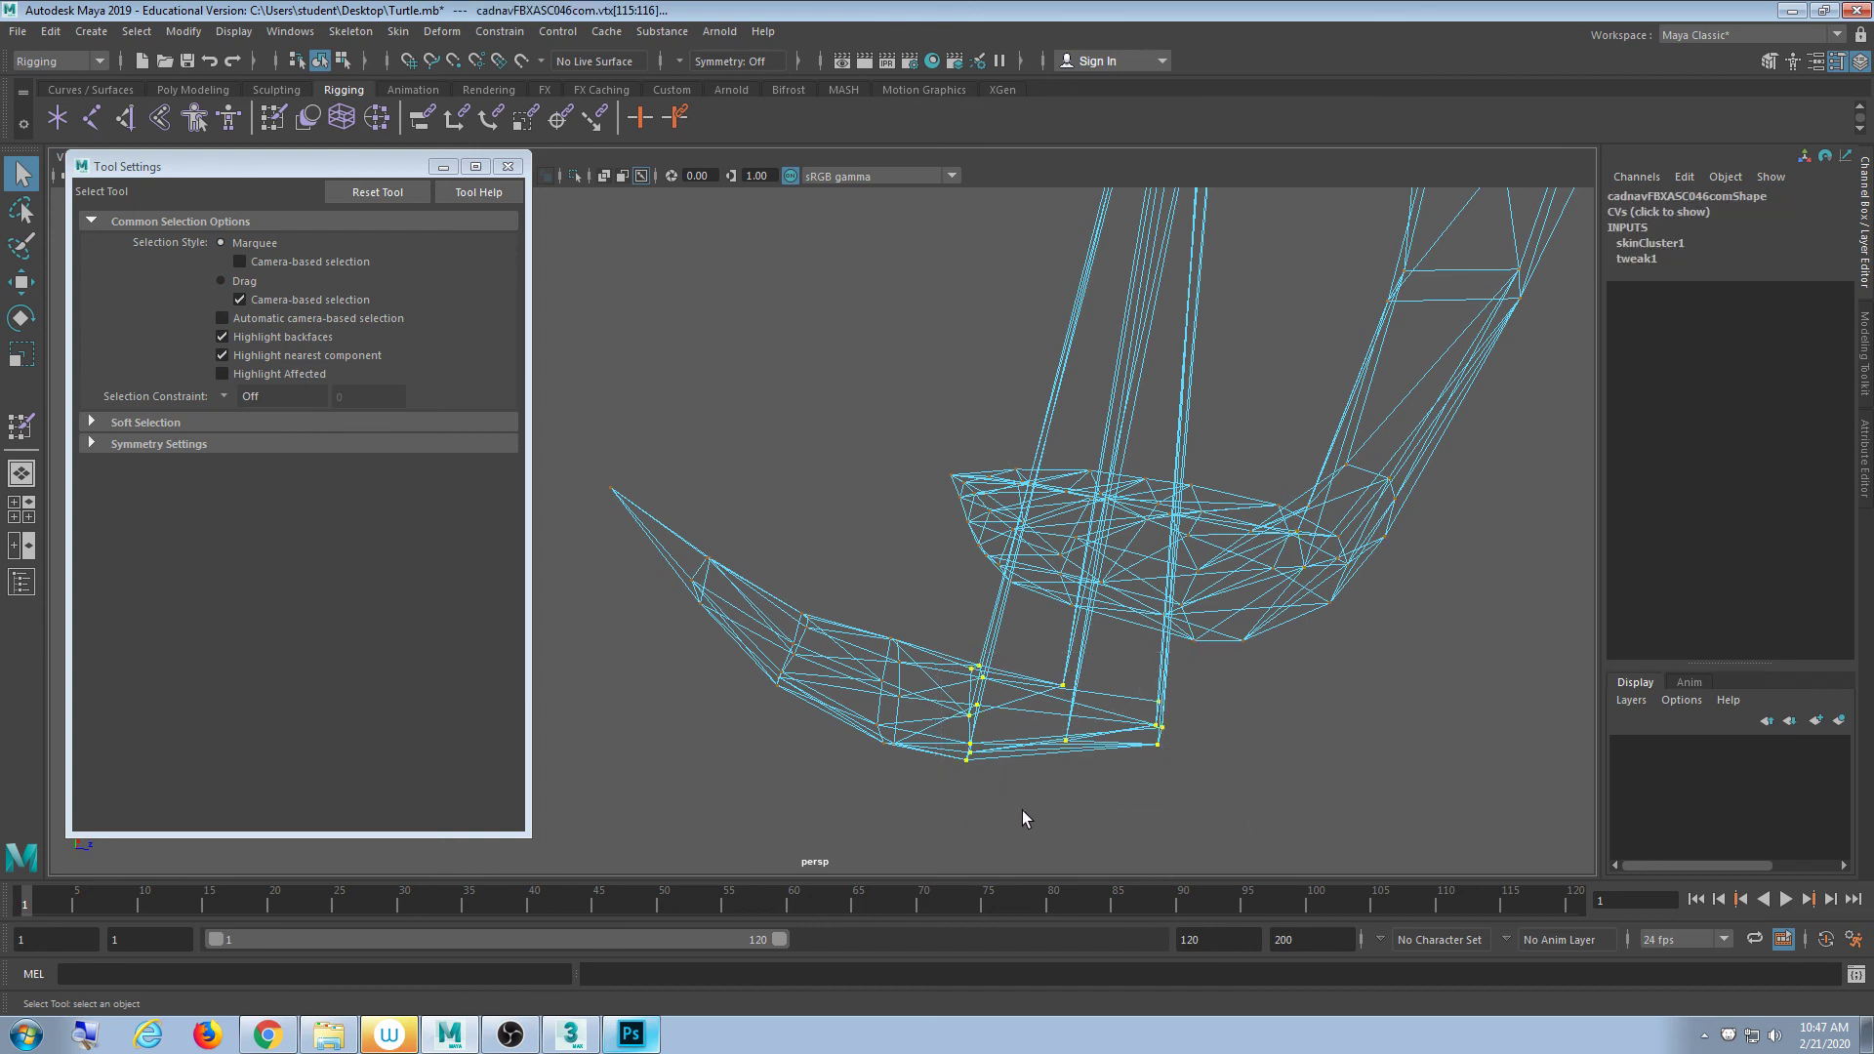
- Flood the bottom leg vertices with a 0.5 Shell weight, then undo it
click(273, 118)
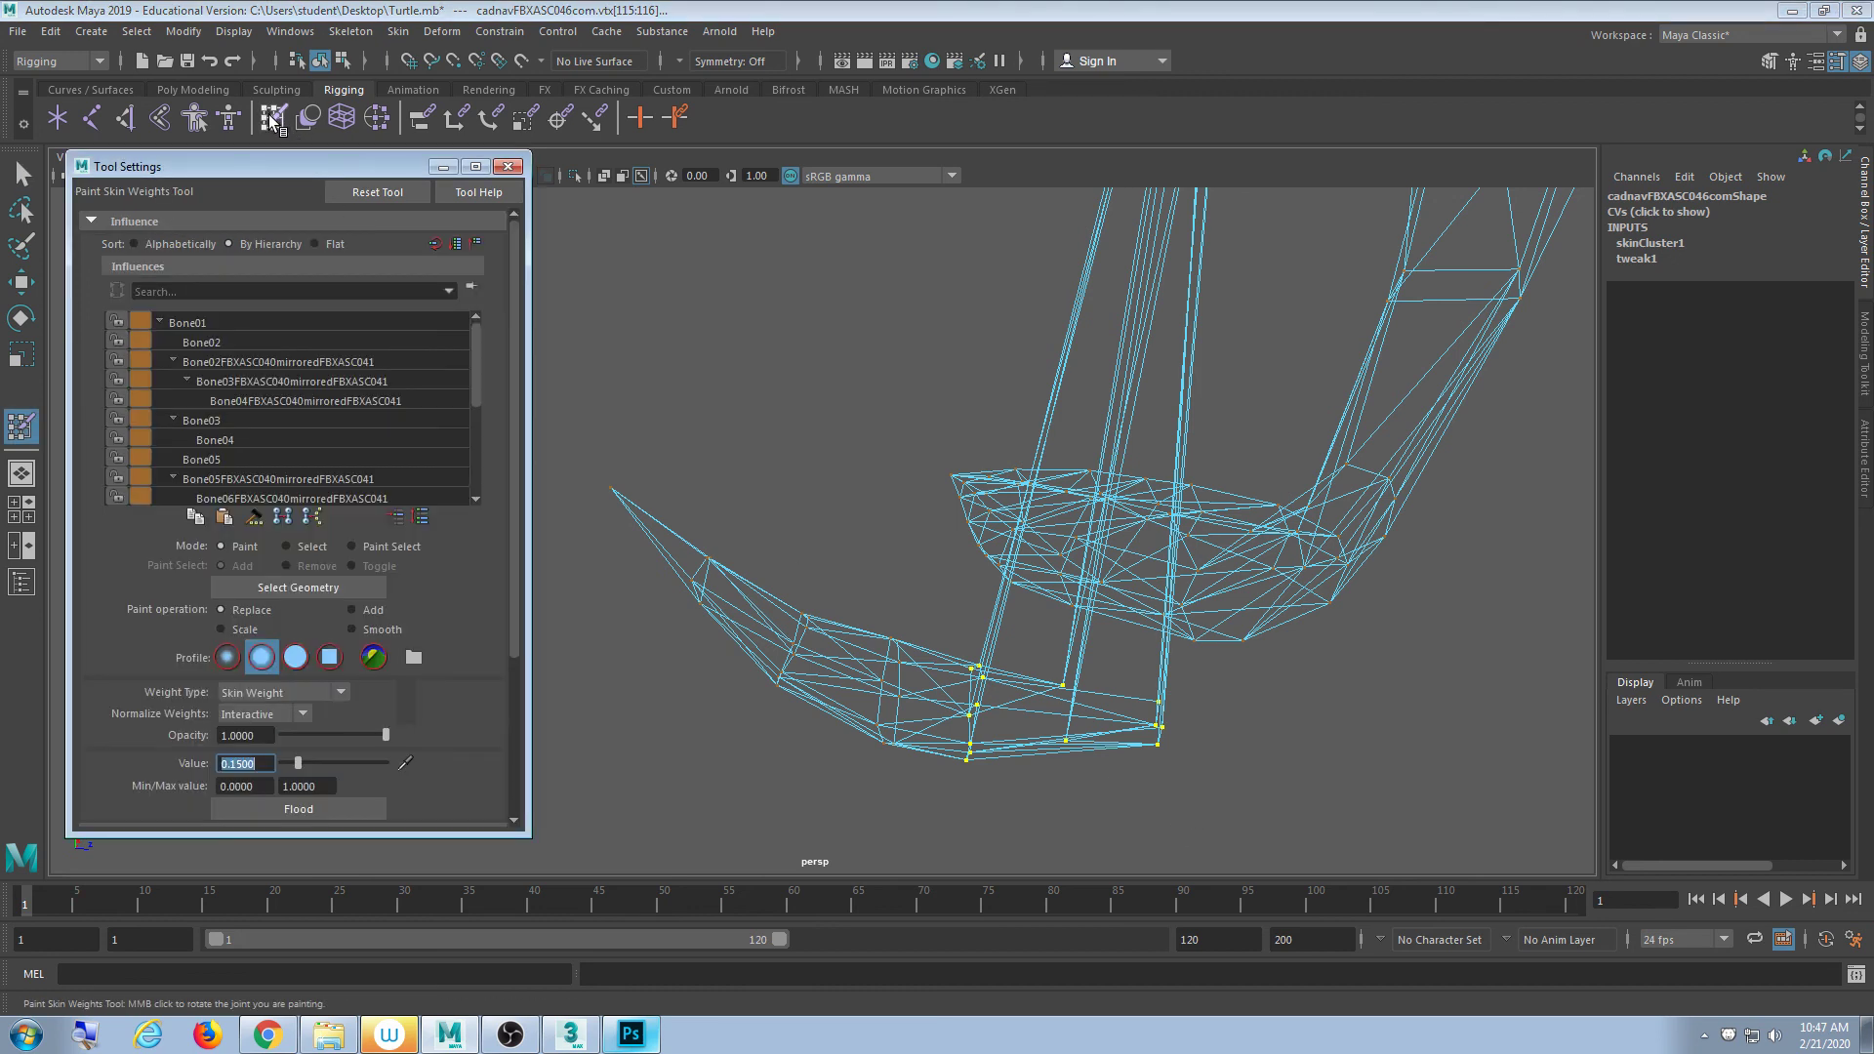
scroll(476, 418, down, 4)
click(326, 498)
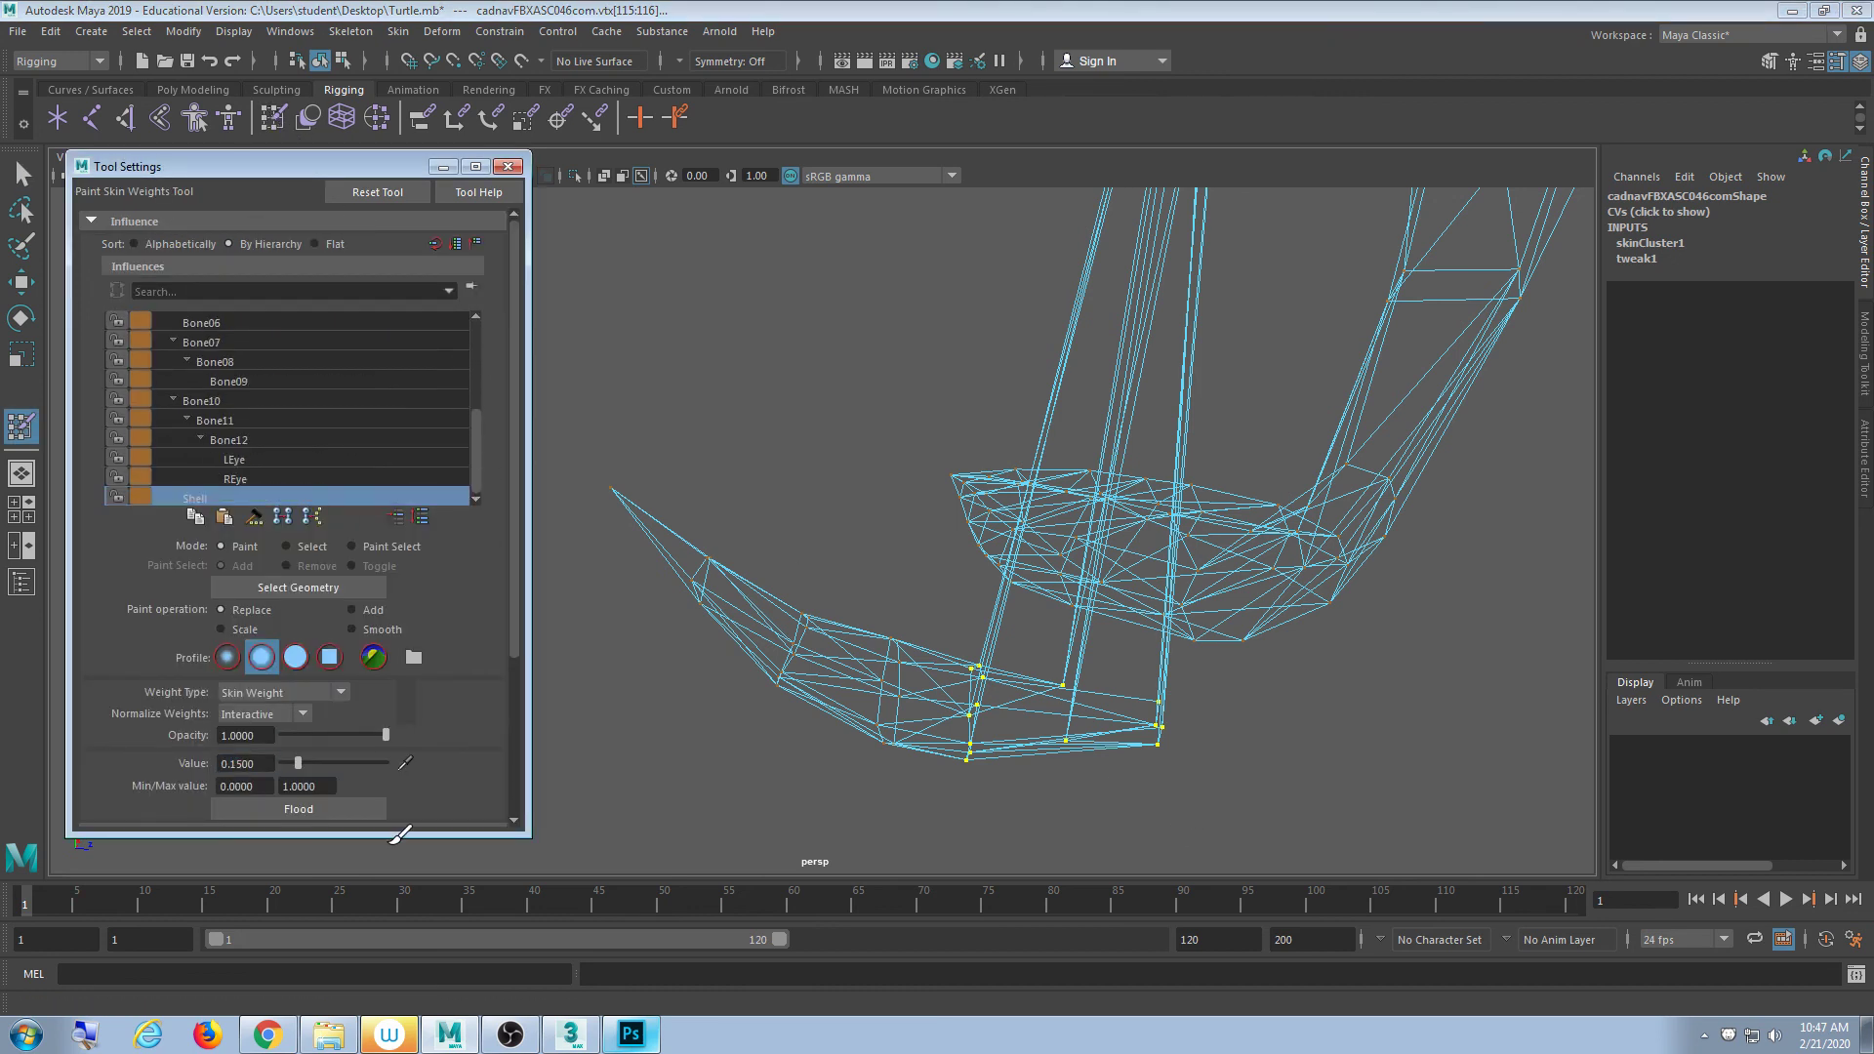
double_click(239, 763)
text(0.5)
key(Return)
click(330, 816)
scroll(967, 610, down, 5)
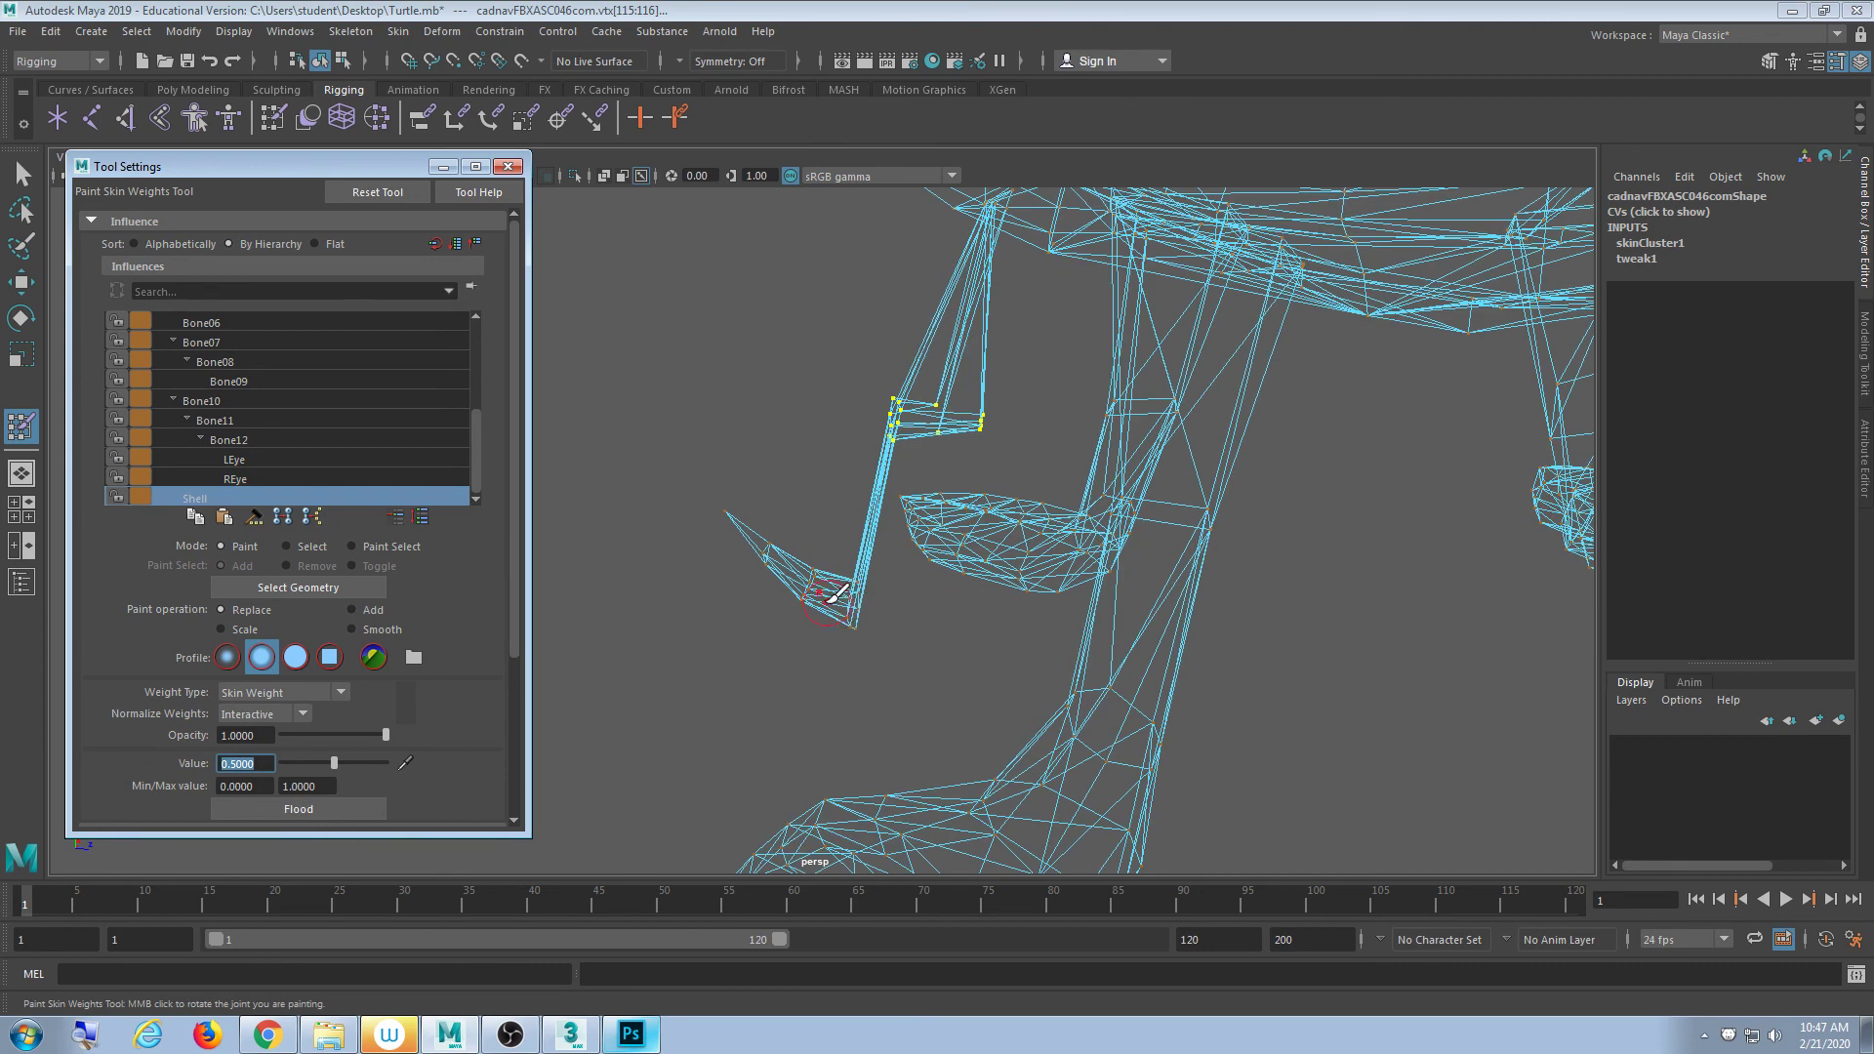
alt+middle_drag(826, 607, 829, 621)
key(ctrl+z)
- Flood the bottom leg vertices with a 0.15 Shell weight instead
click(267, 763)
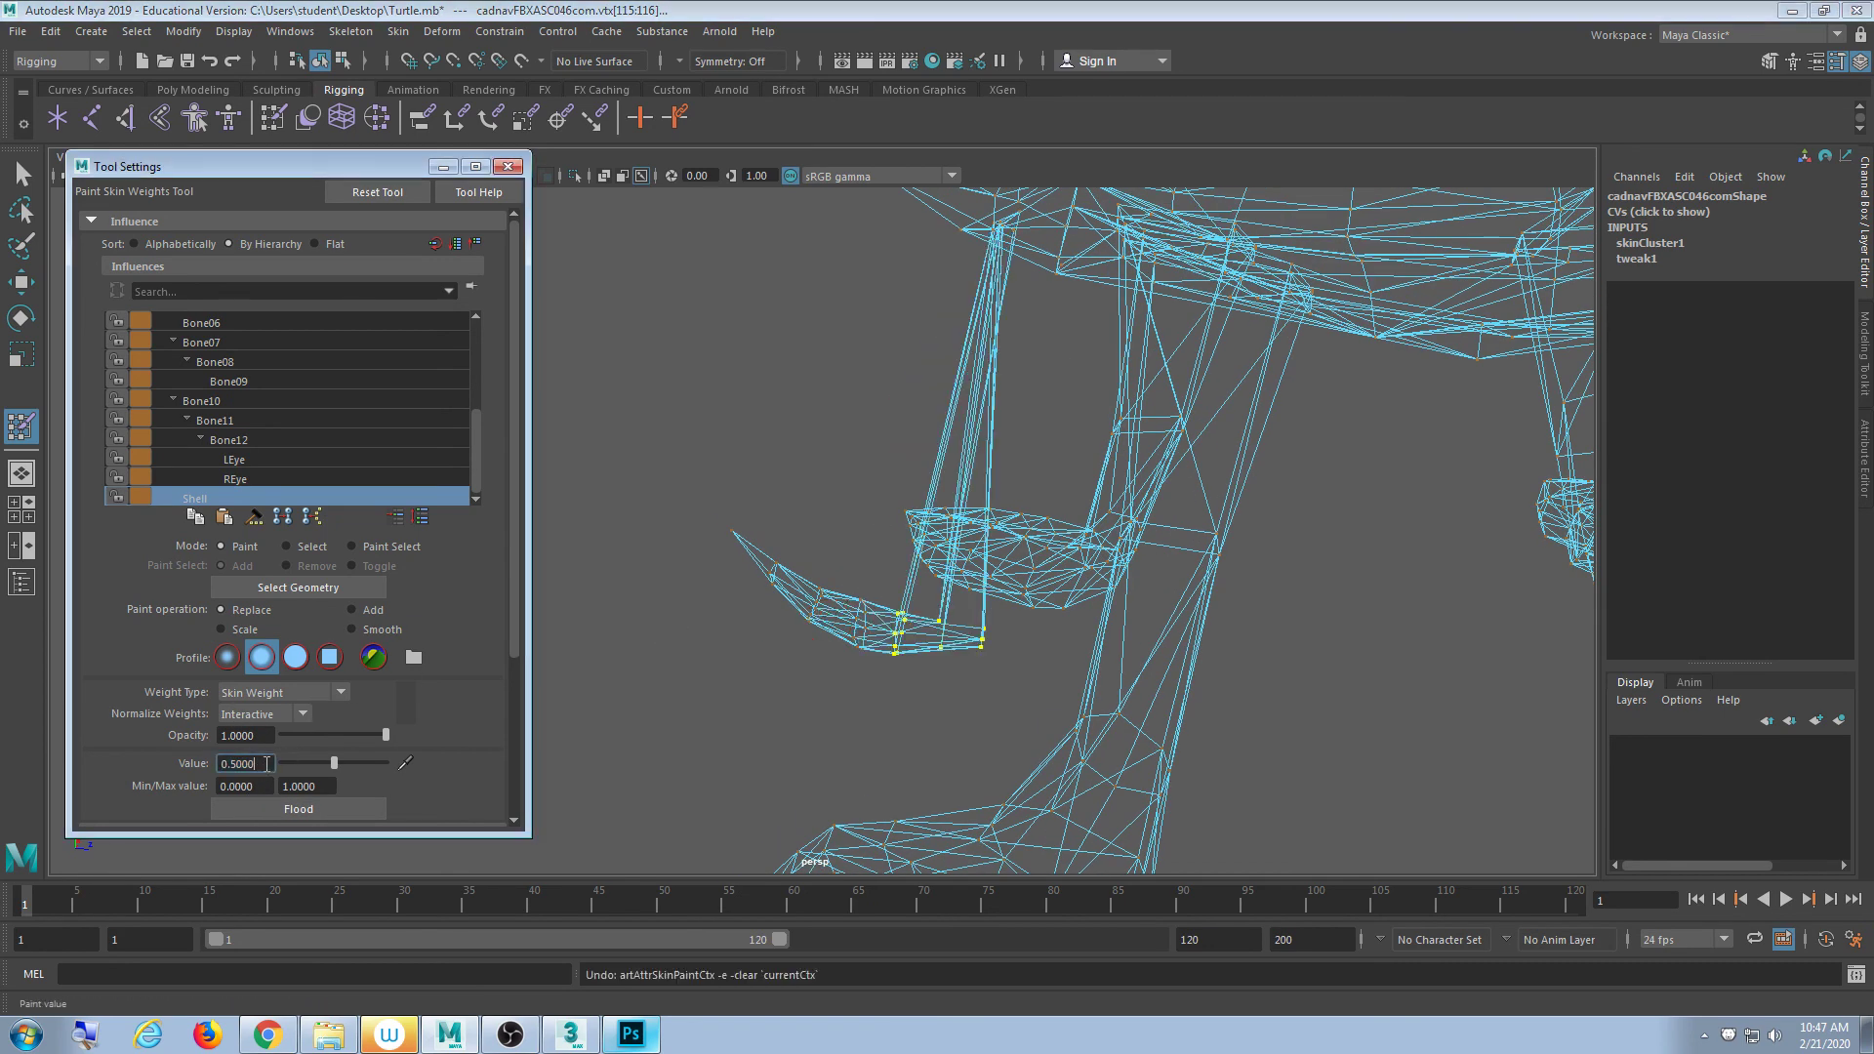
drag(270, 765, 131, 761)
text(.15)
key(Return)
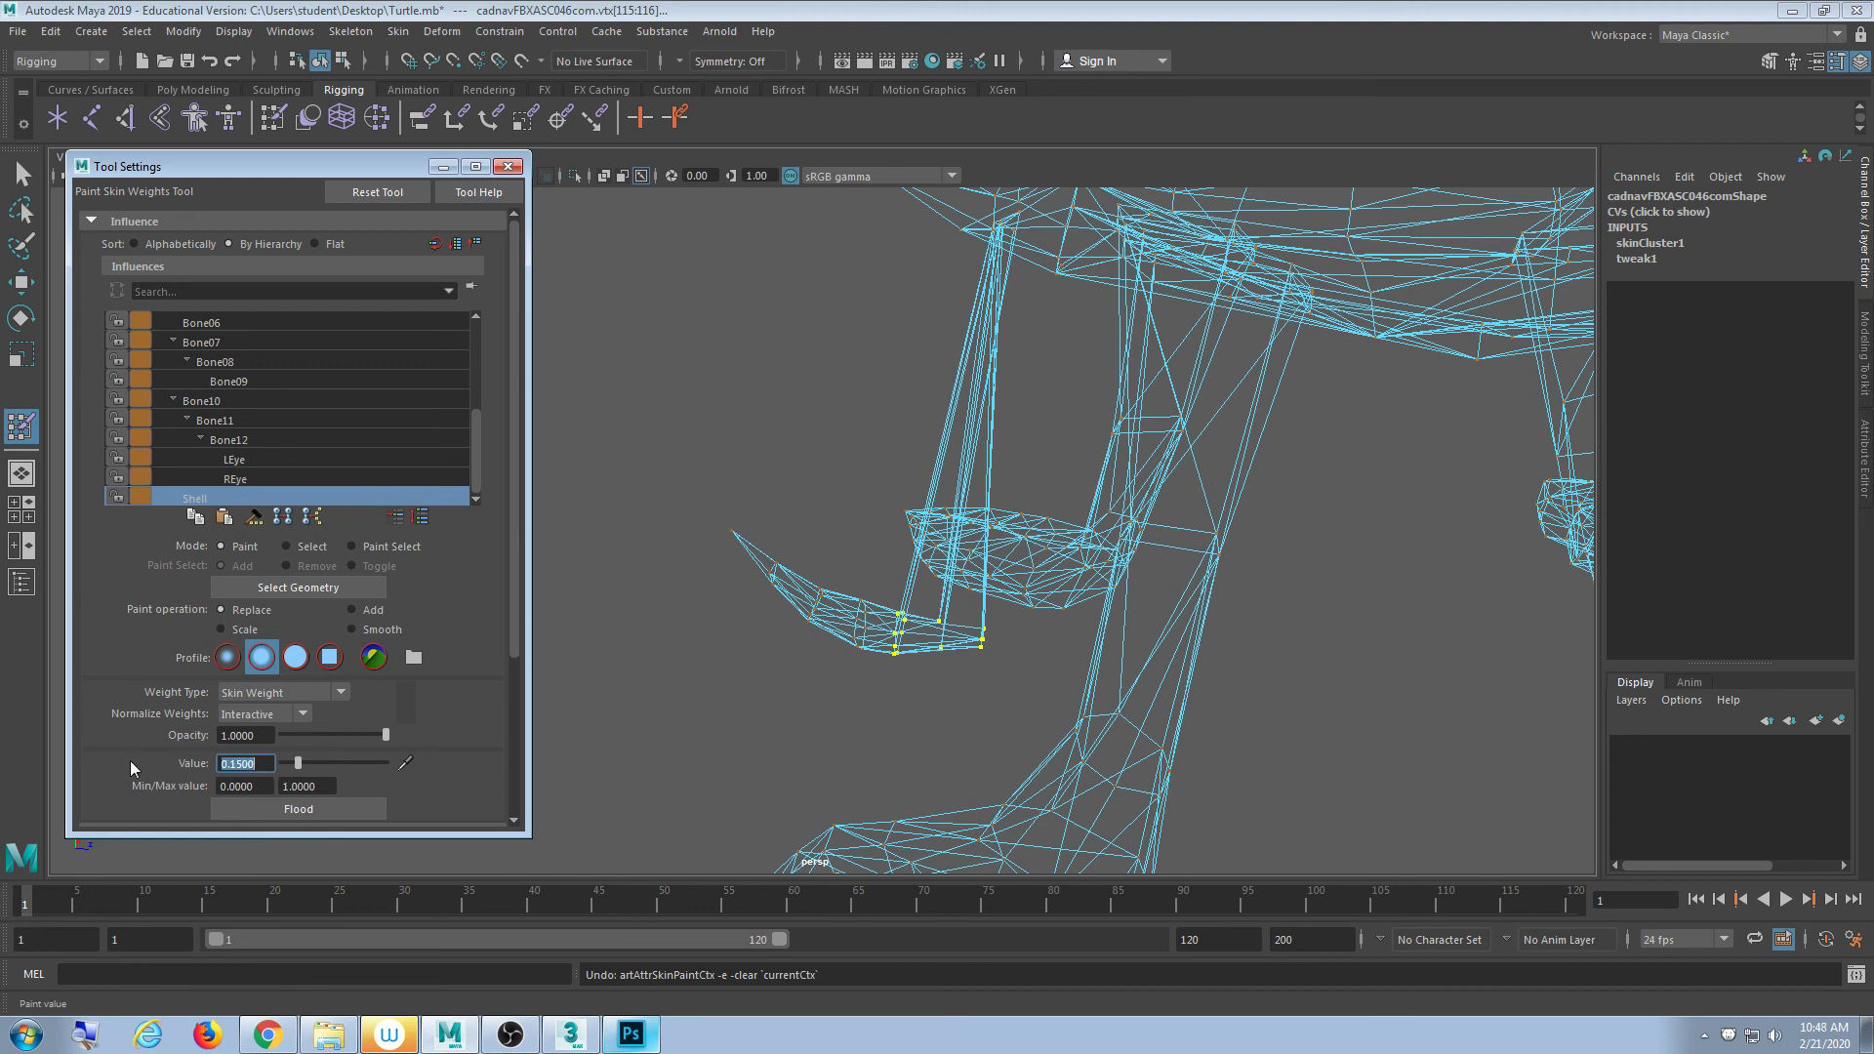
click(281, 809)
alt+drag(664, 683, 585, 671)
alt+right_drag(586, 672, 684, 689)
alt+drag(633, 665, 785, 528)
- Select the vertices partway up the leg and flood them with a 0.25 Shell weight
click(21, 174)
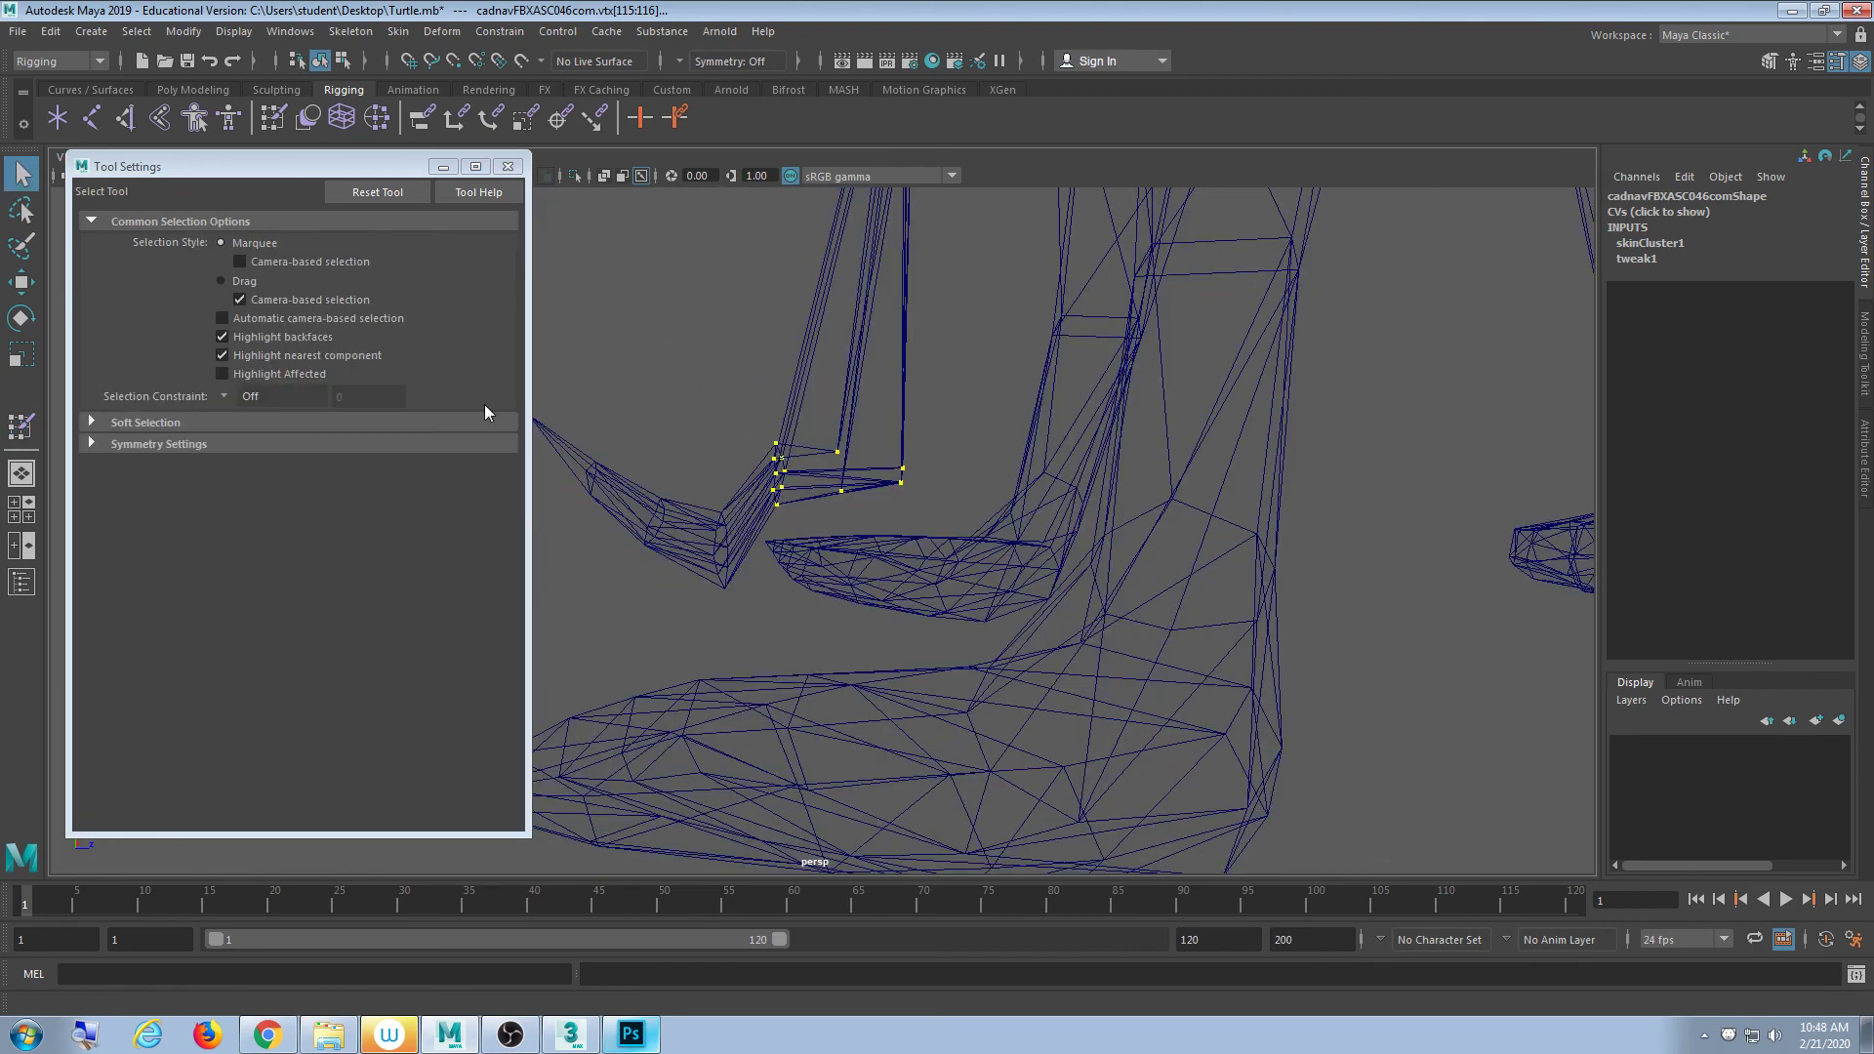
click(918, 513)
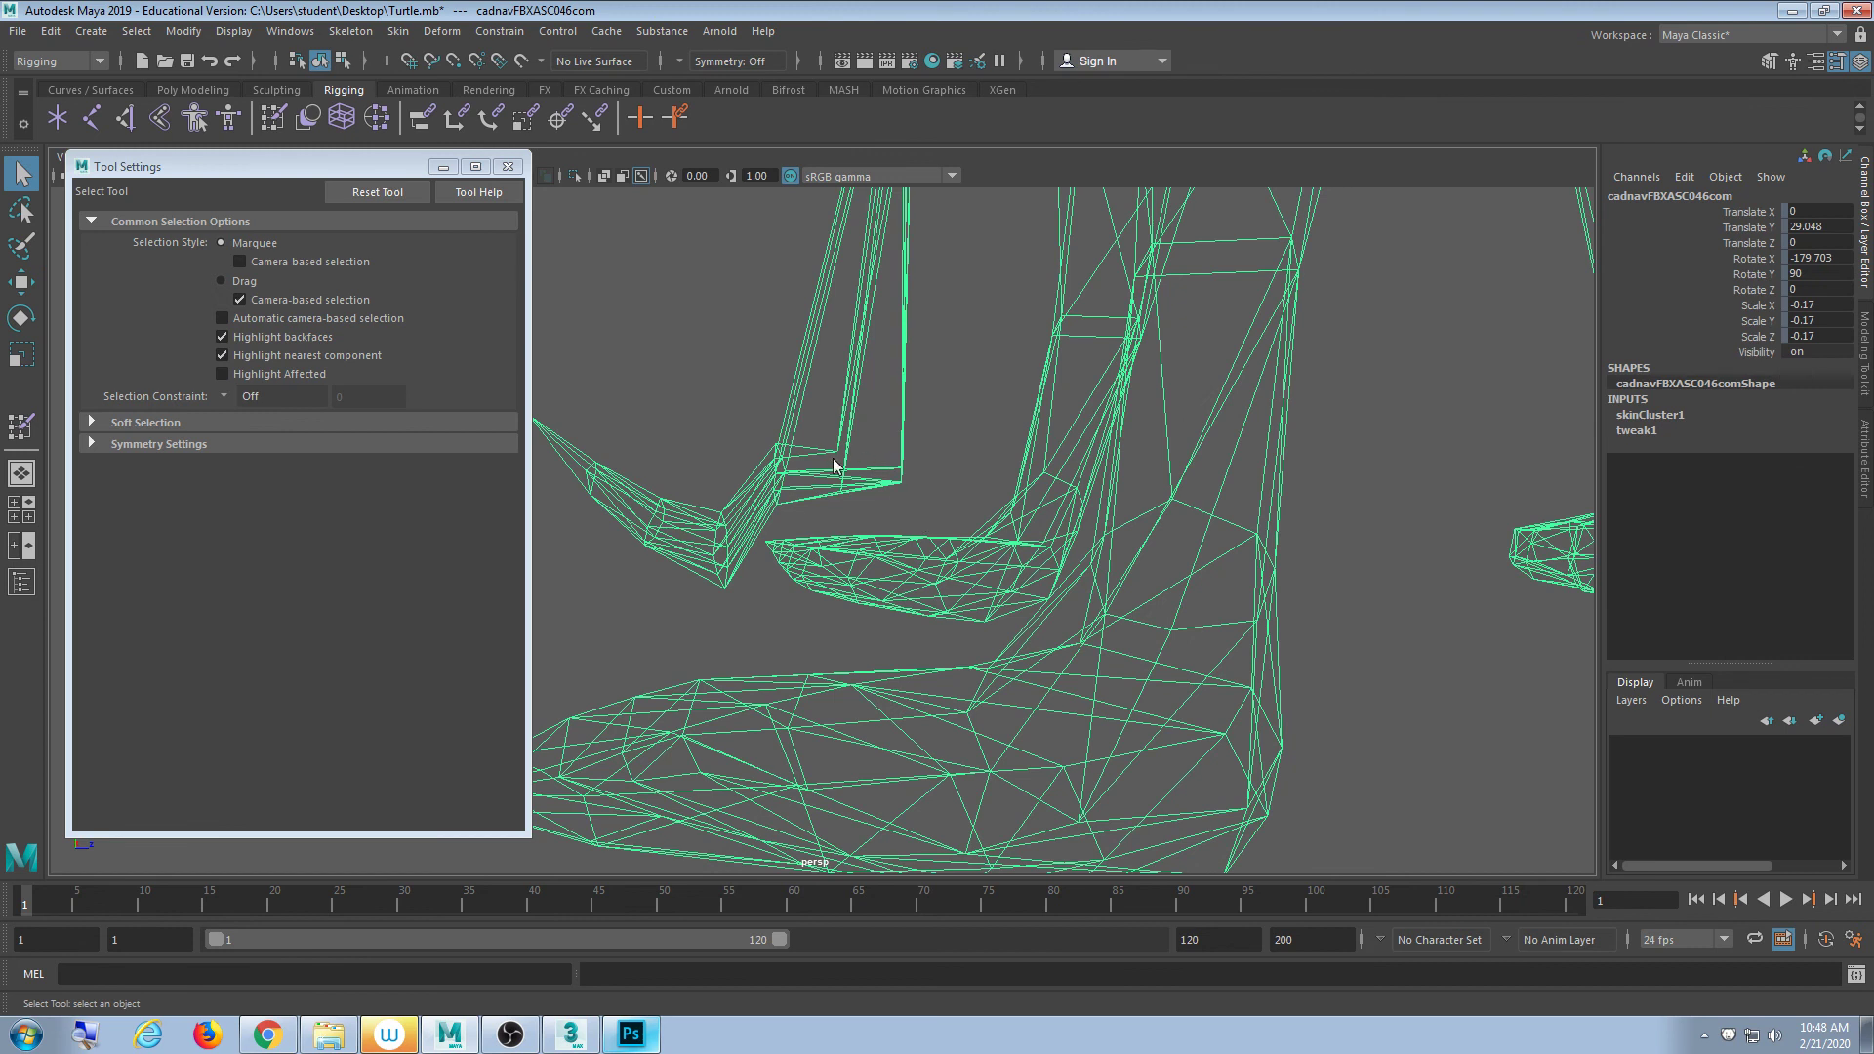
key(F9)
drag(825, 401, 932, 502)
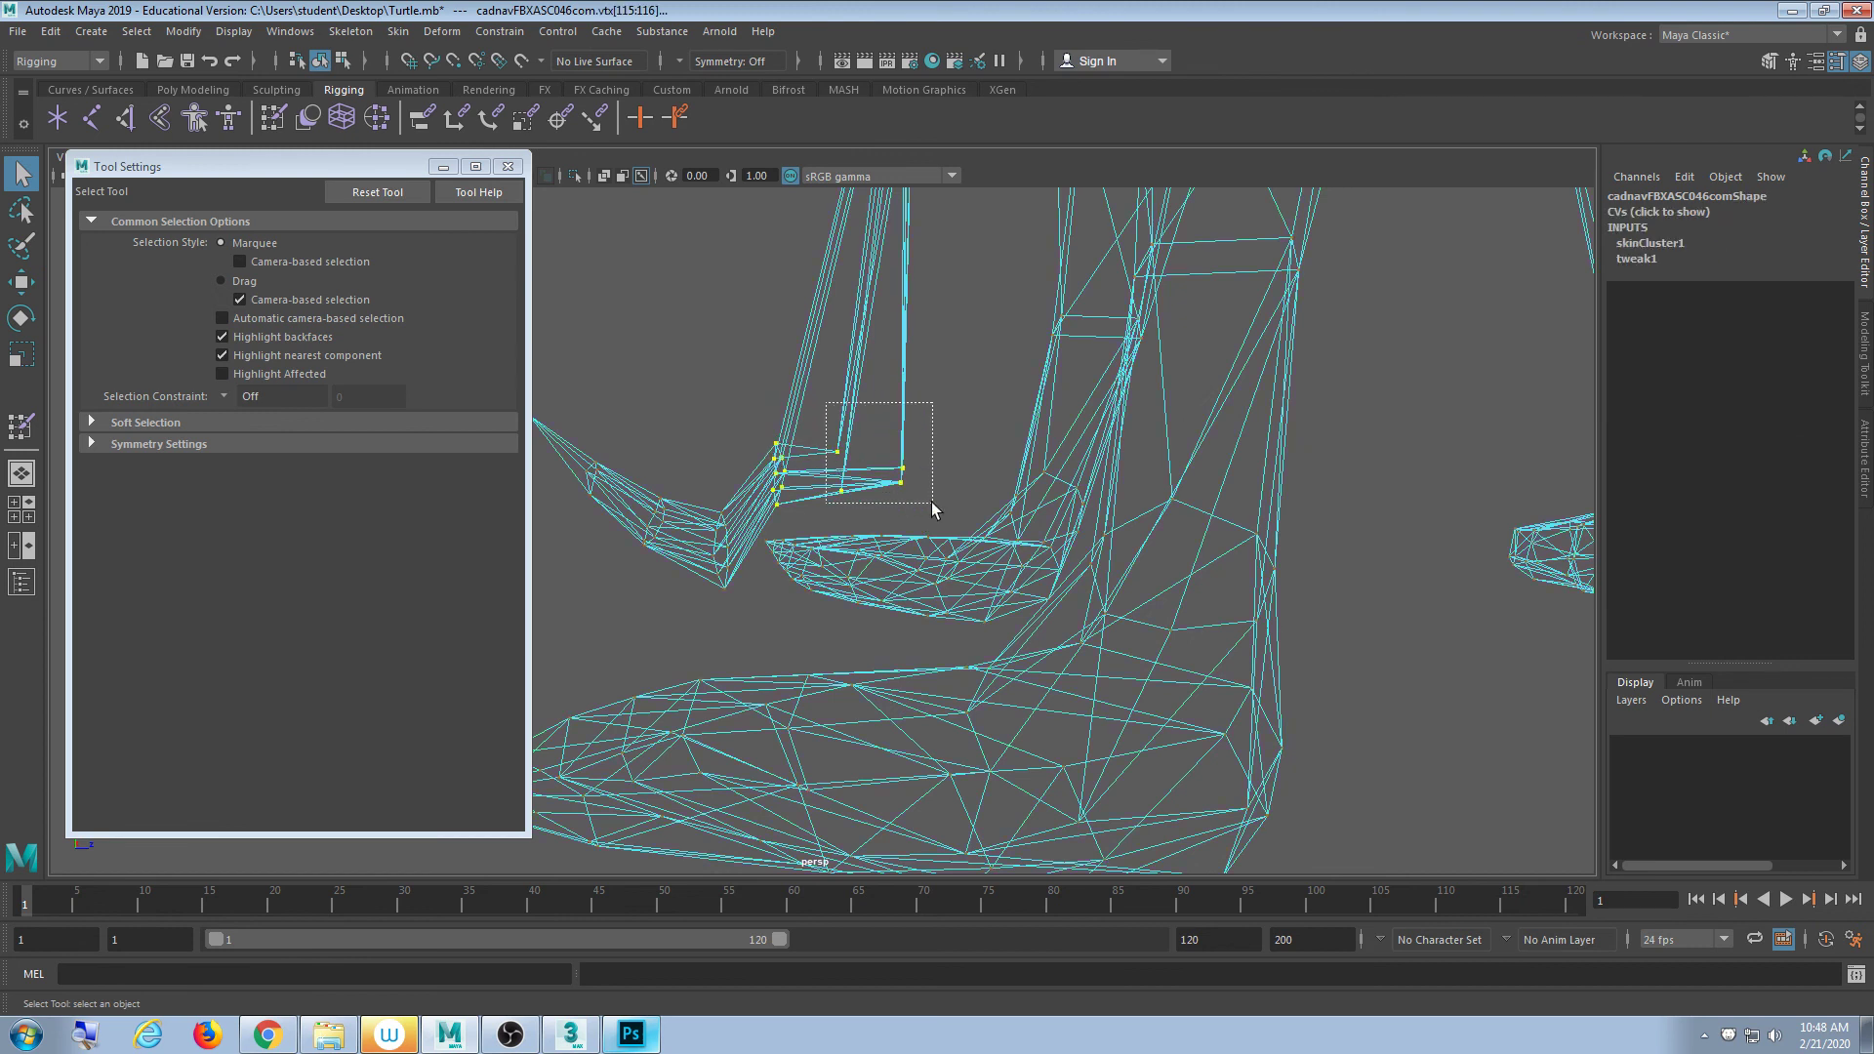
click(271, 119)
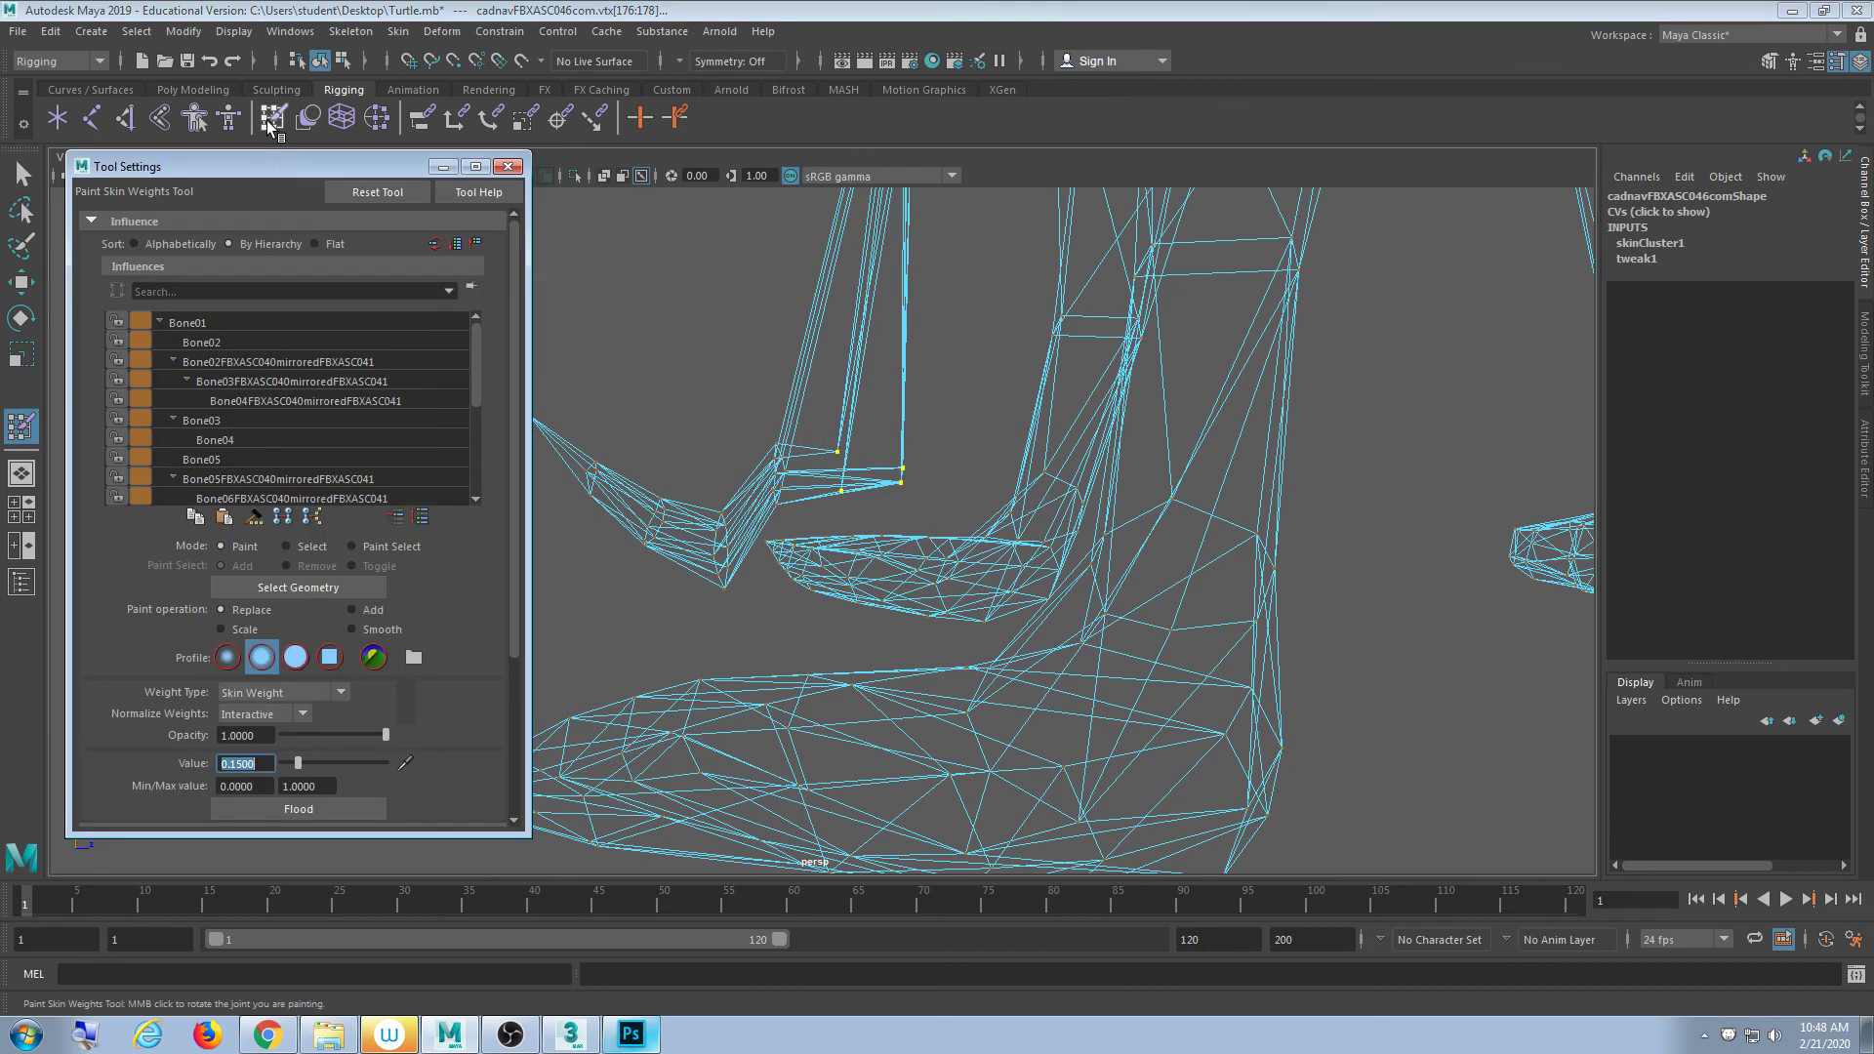
drag(478, 382, 478, 479)
click(328, 498)
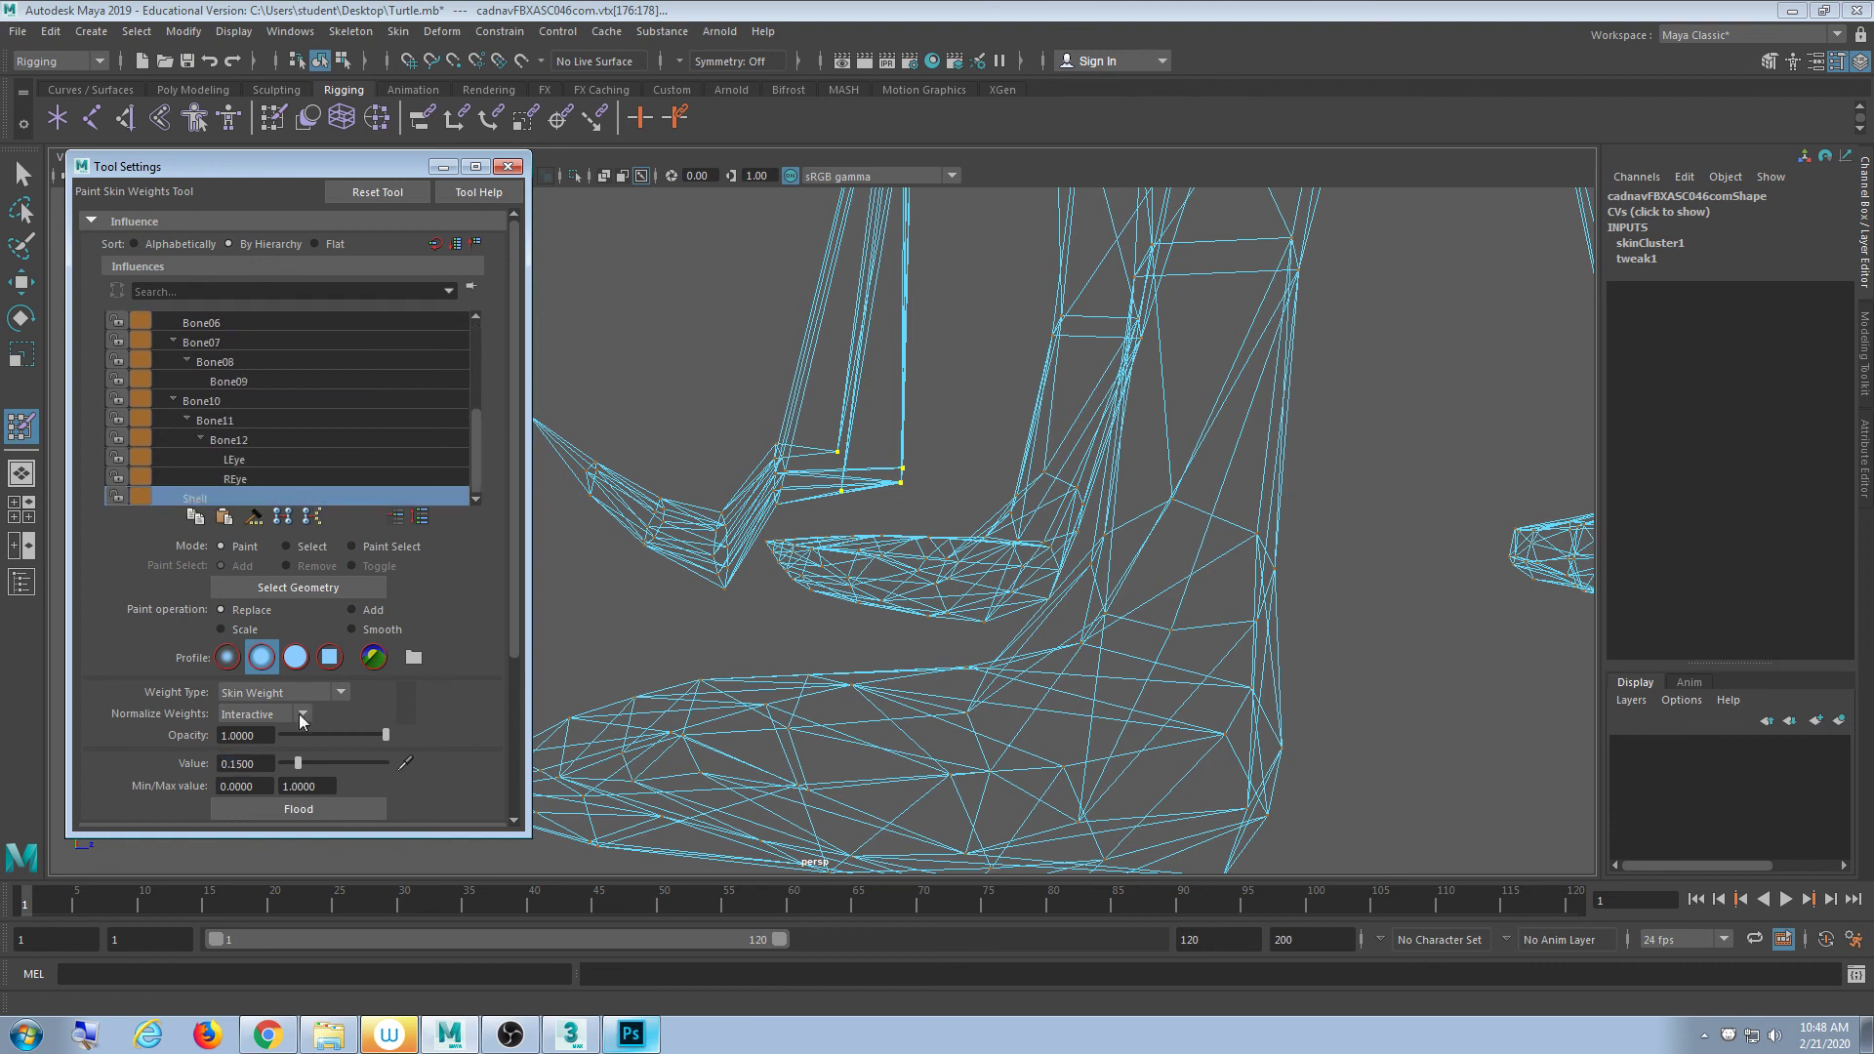
double_click(244, 763)
text(.25)
click(314, 807)
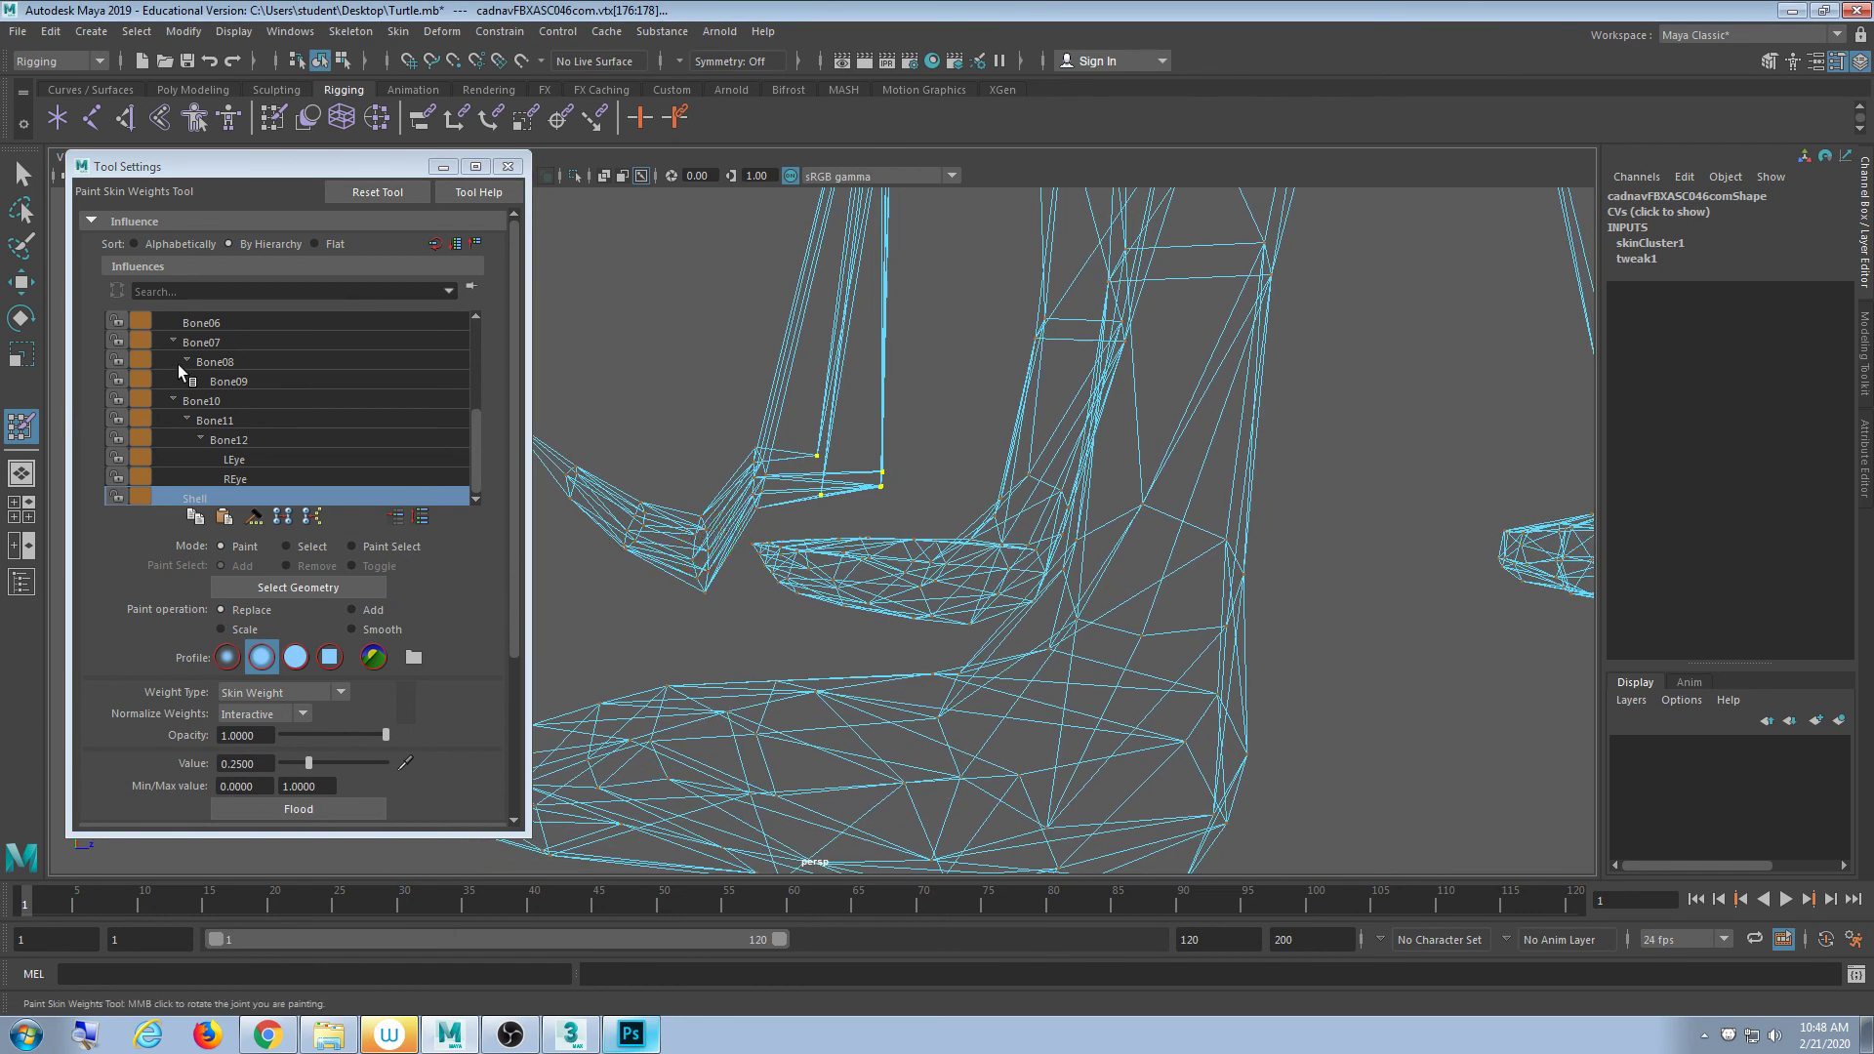
- Reselect four leg vertices and set the Shell paint value to 0.5
click(22, 174)
click(887, 462)
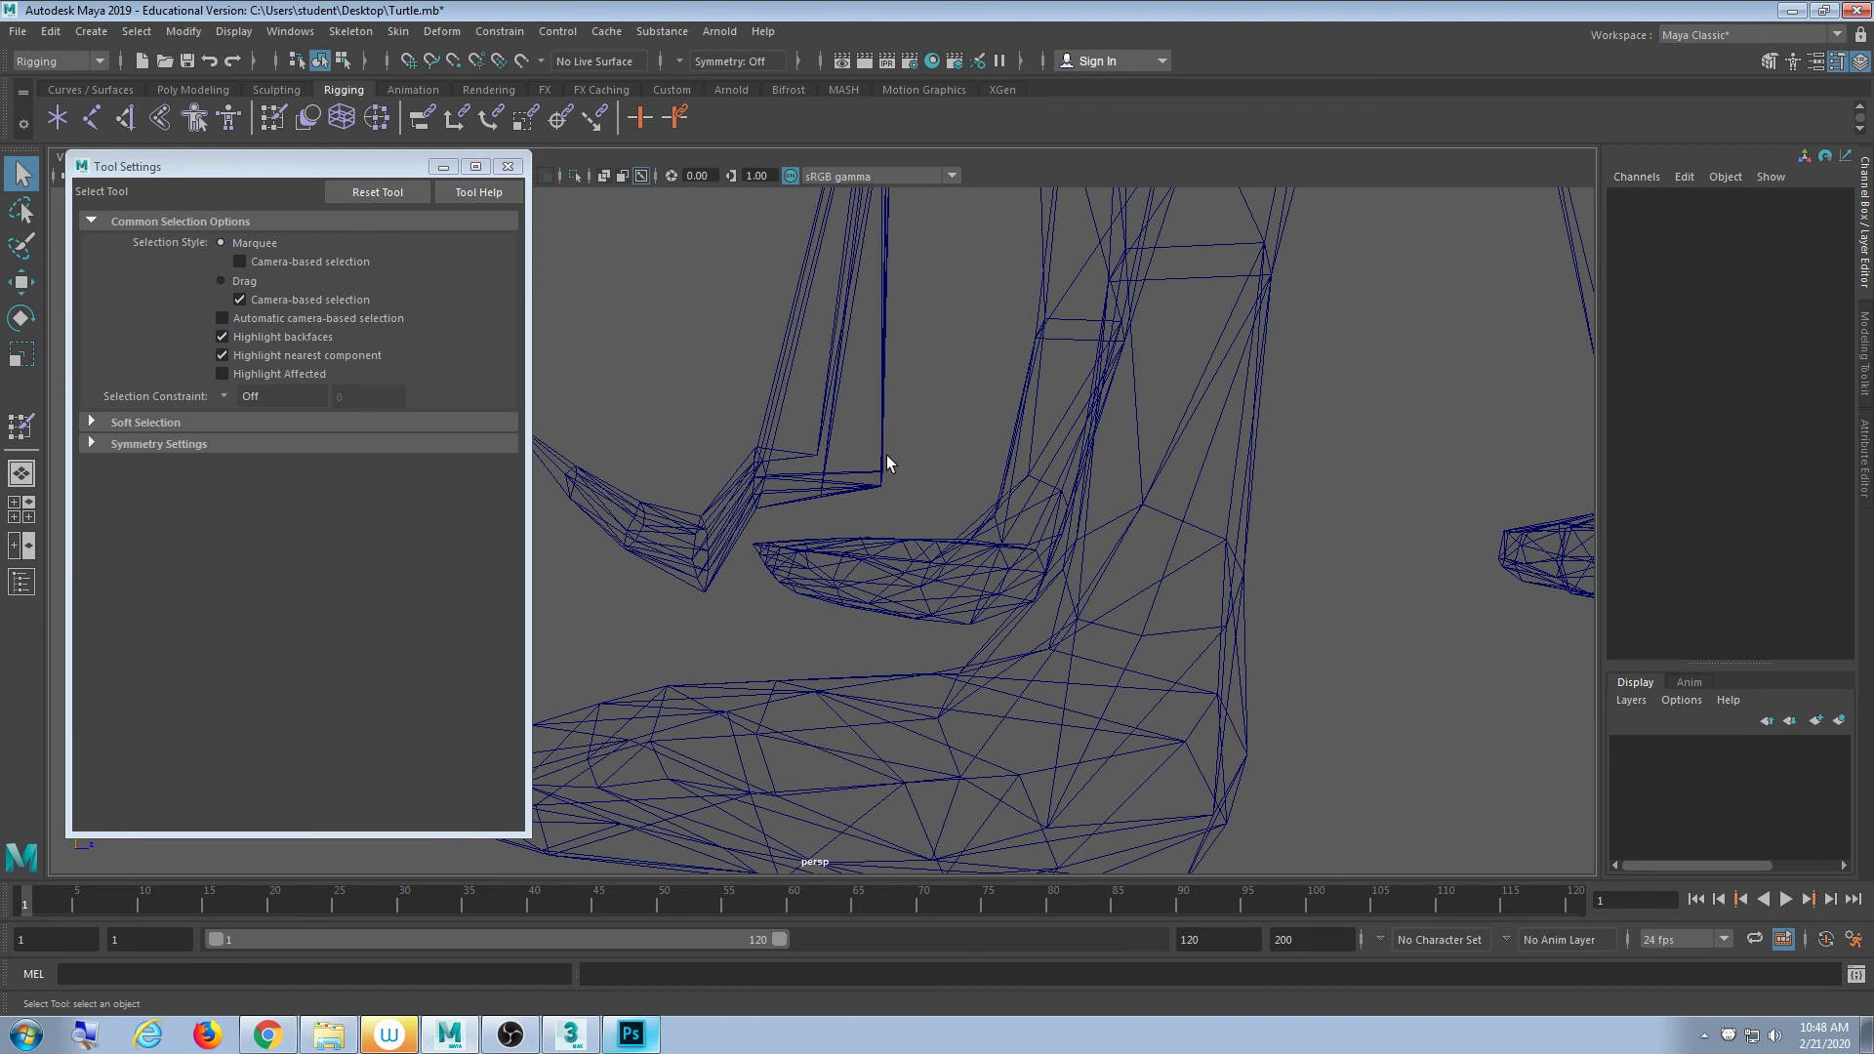
click(823, 478)
key(F9)
drag(945, 358, 810, 535)
click(273, 118)
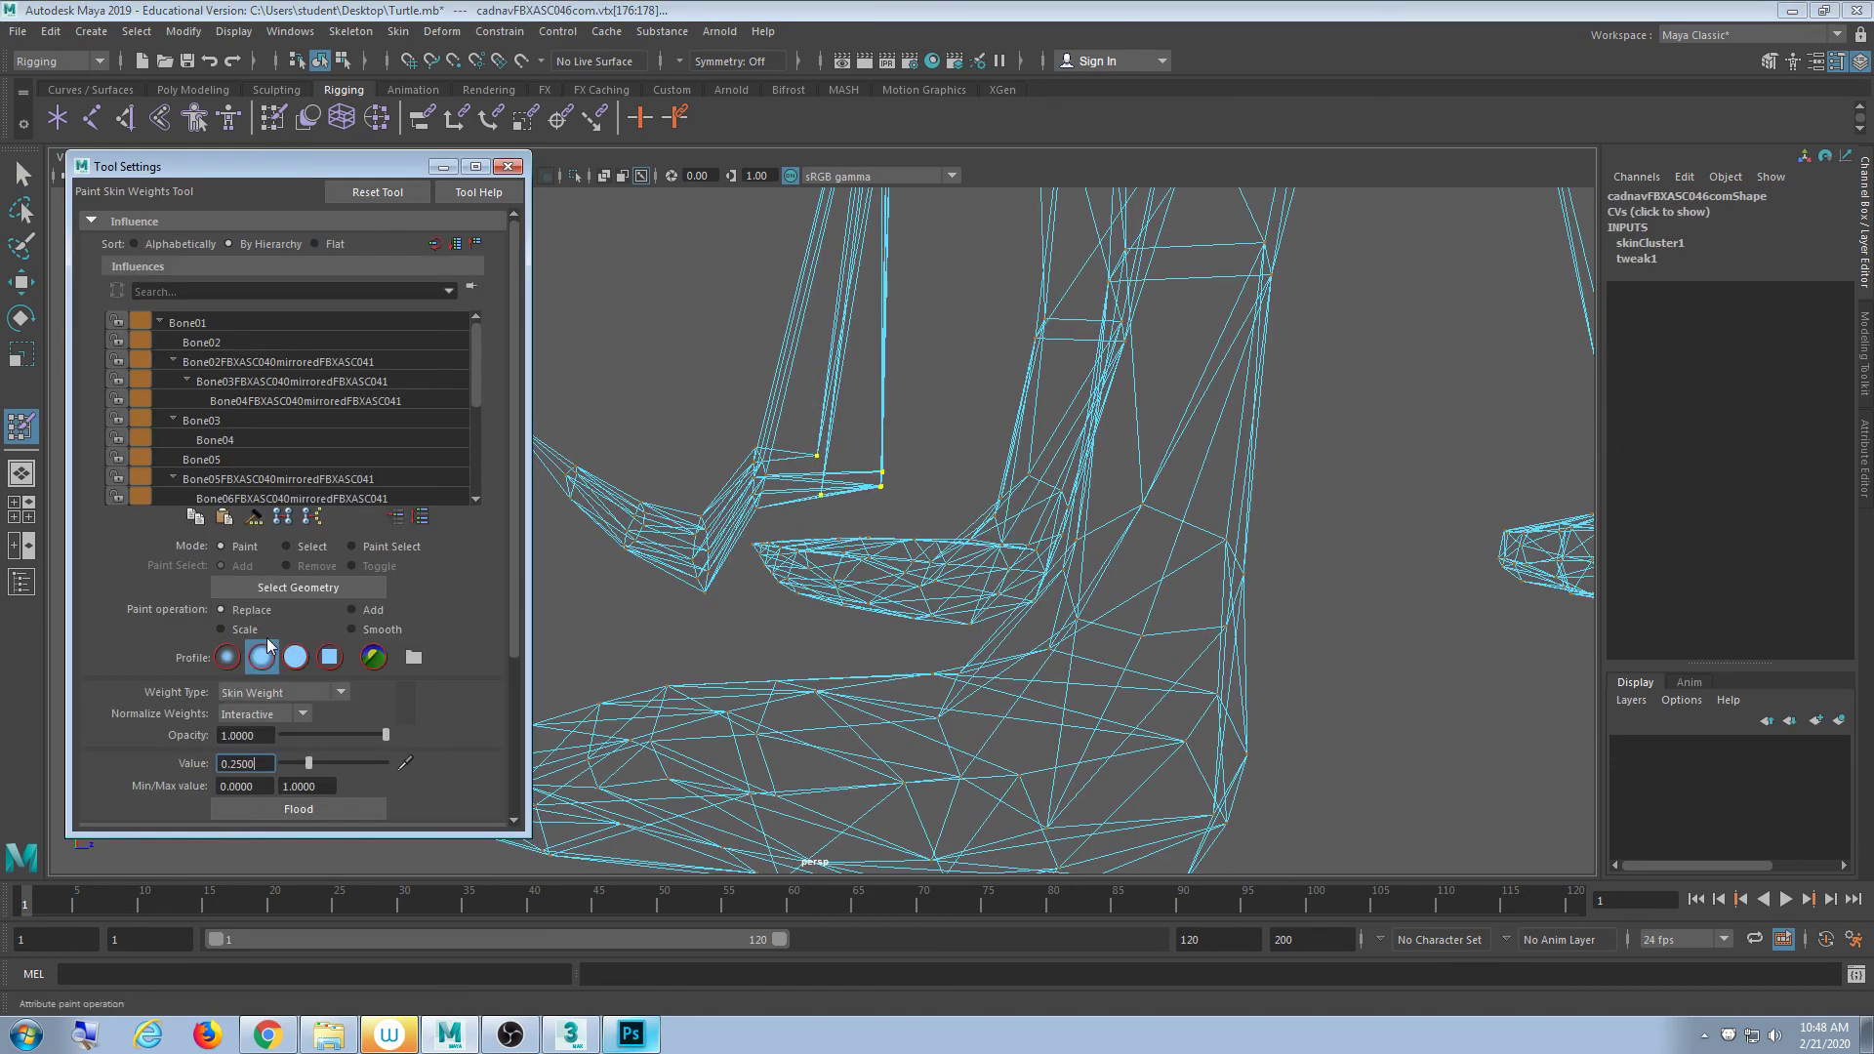
double_click(268, 763)
text(0.5)
key(Return)
mouse_move(745, 453)
alt+mouse_down()
mouse_move(723, 586)
mouse_move(820, 537)
alt+mouse_up()
click(23, 173)
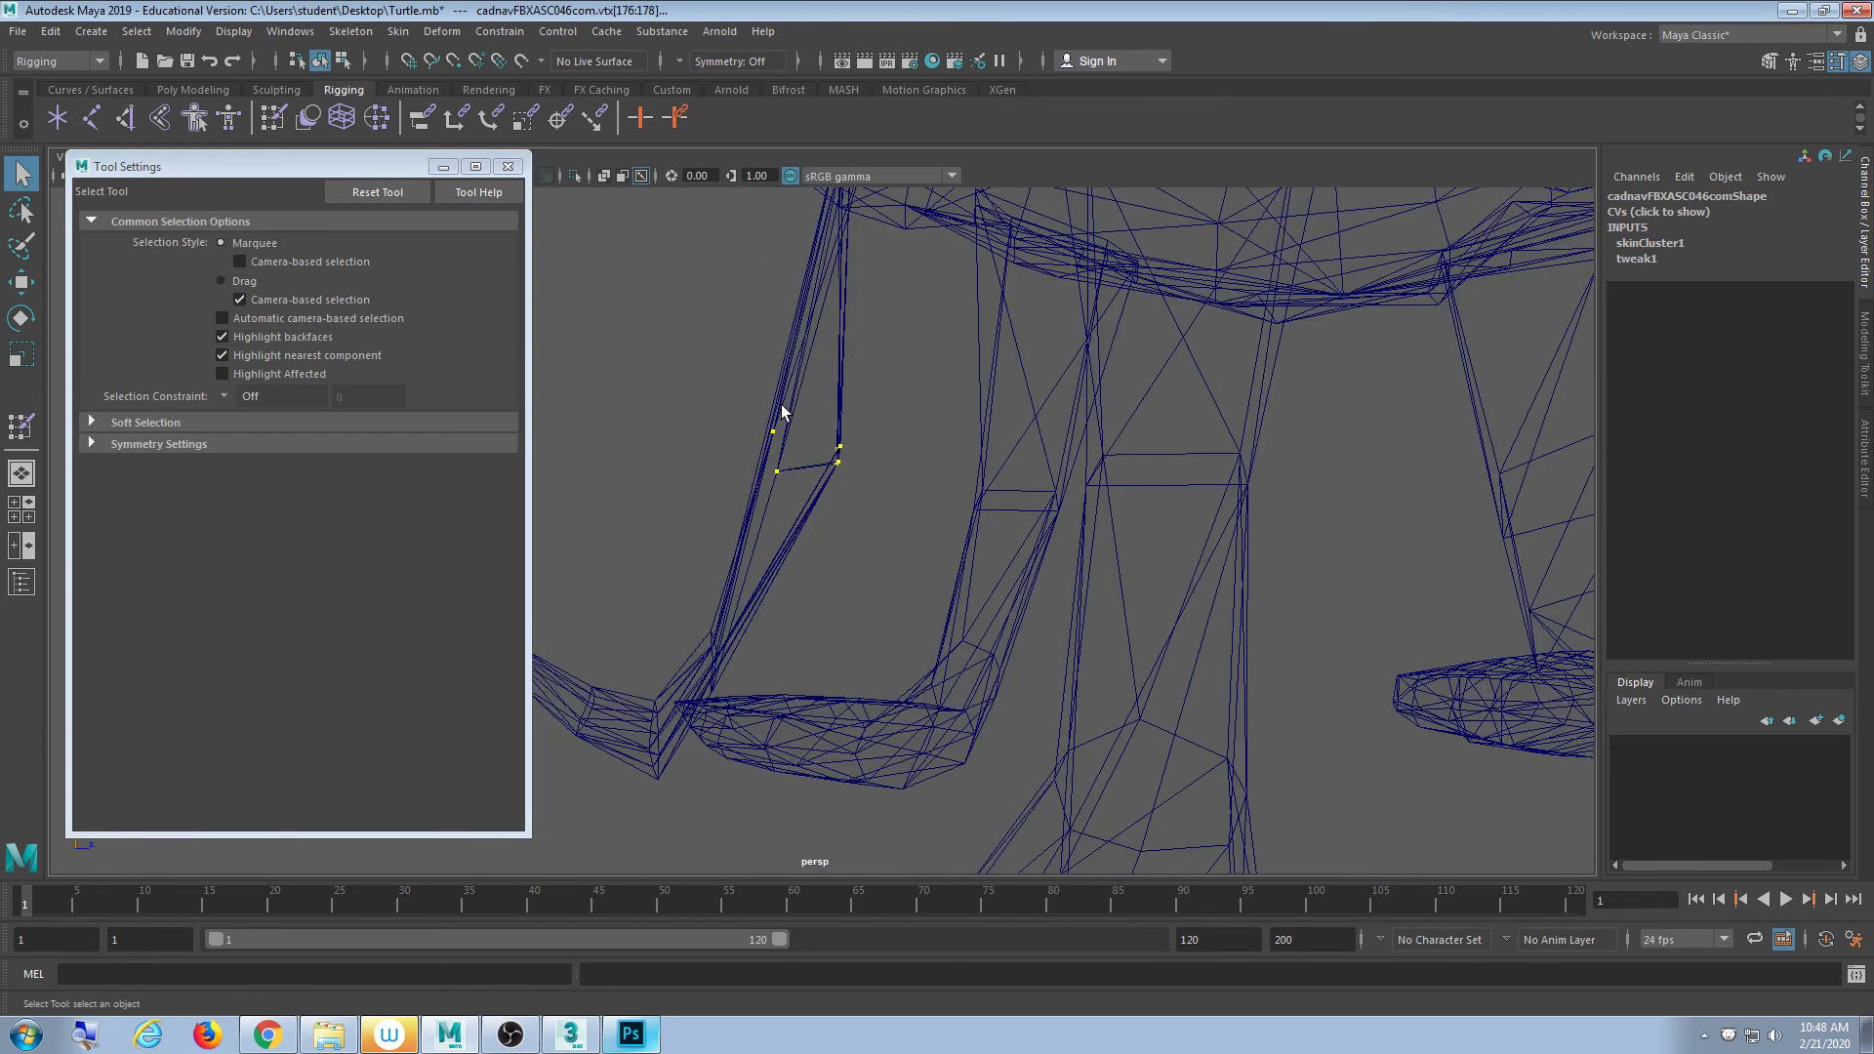
- Select the turtle mesh's vertices around the knee
right_drag(782, 414, 851, 391)
click(872, 413)
click(837, 462)
right_drag(837, 463, 756, 455)
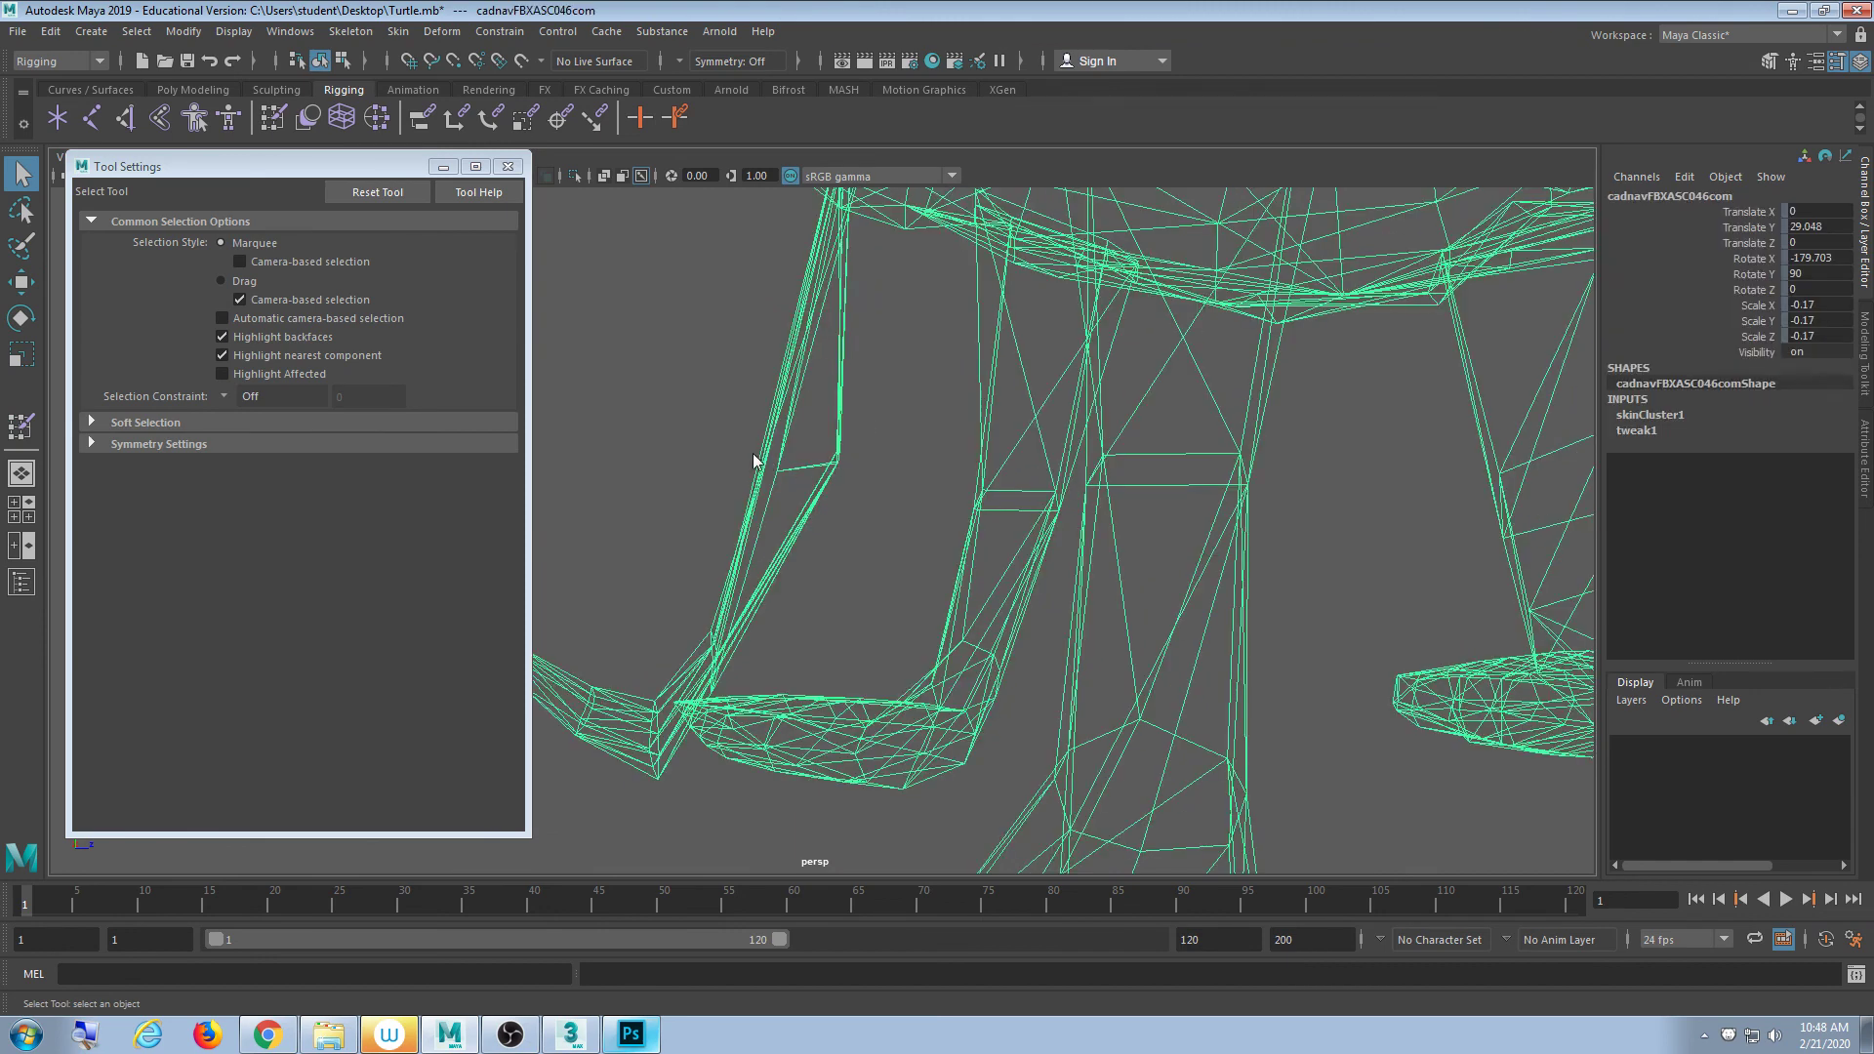
drag(882, 404, 817, 501)
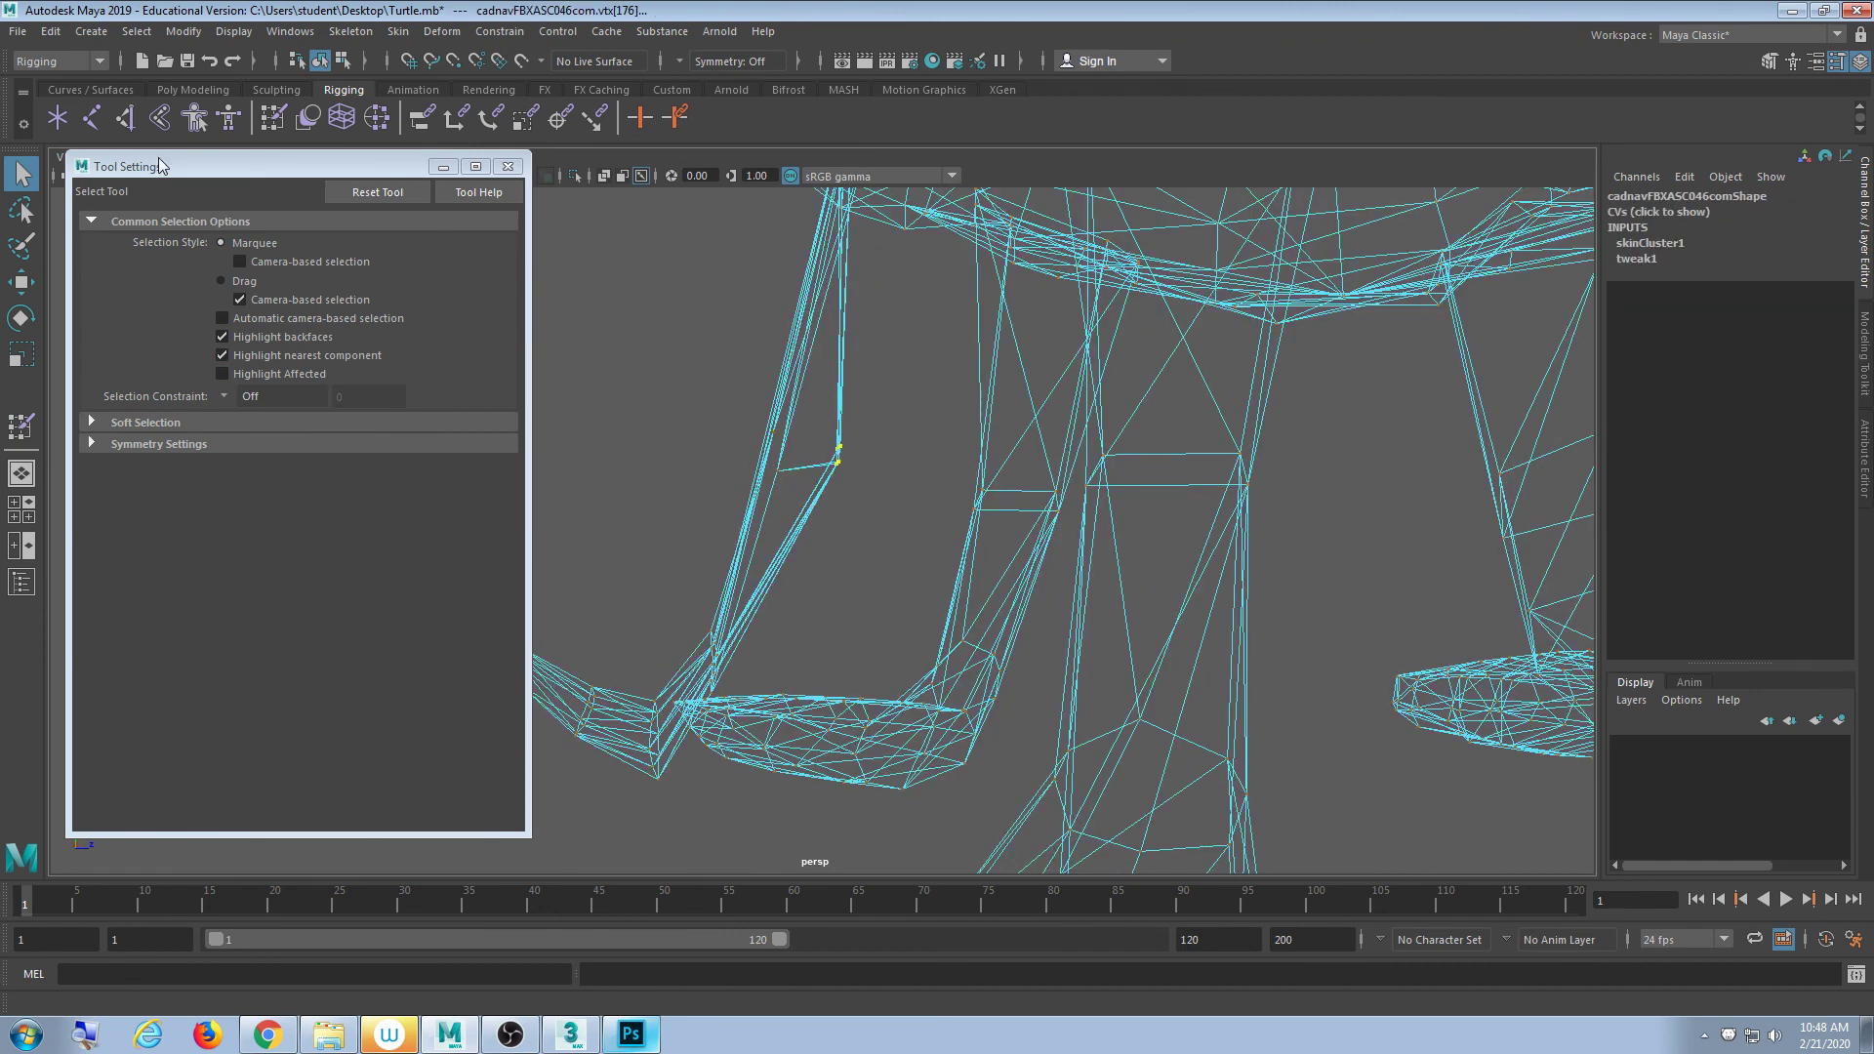
- Flood the knee vertices with a 0.75 skin weight
click(273, 118)
click(263, 762)
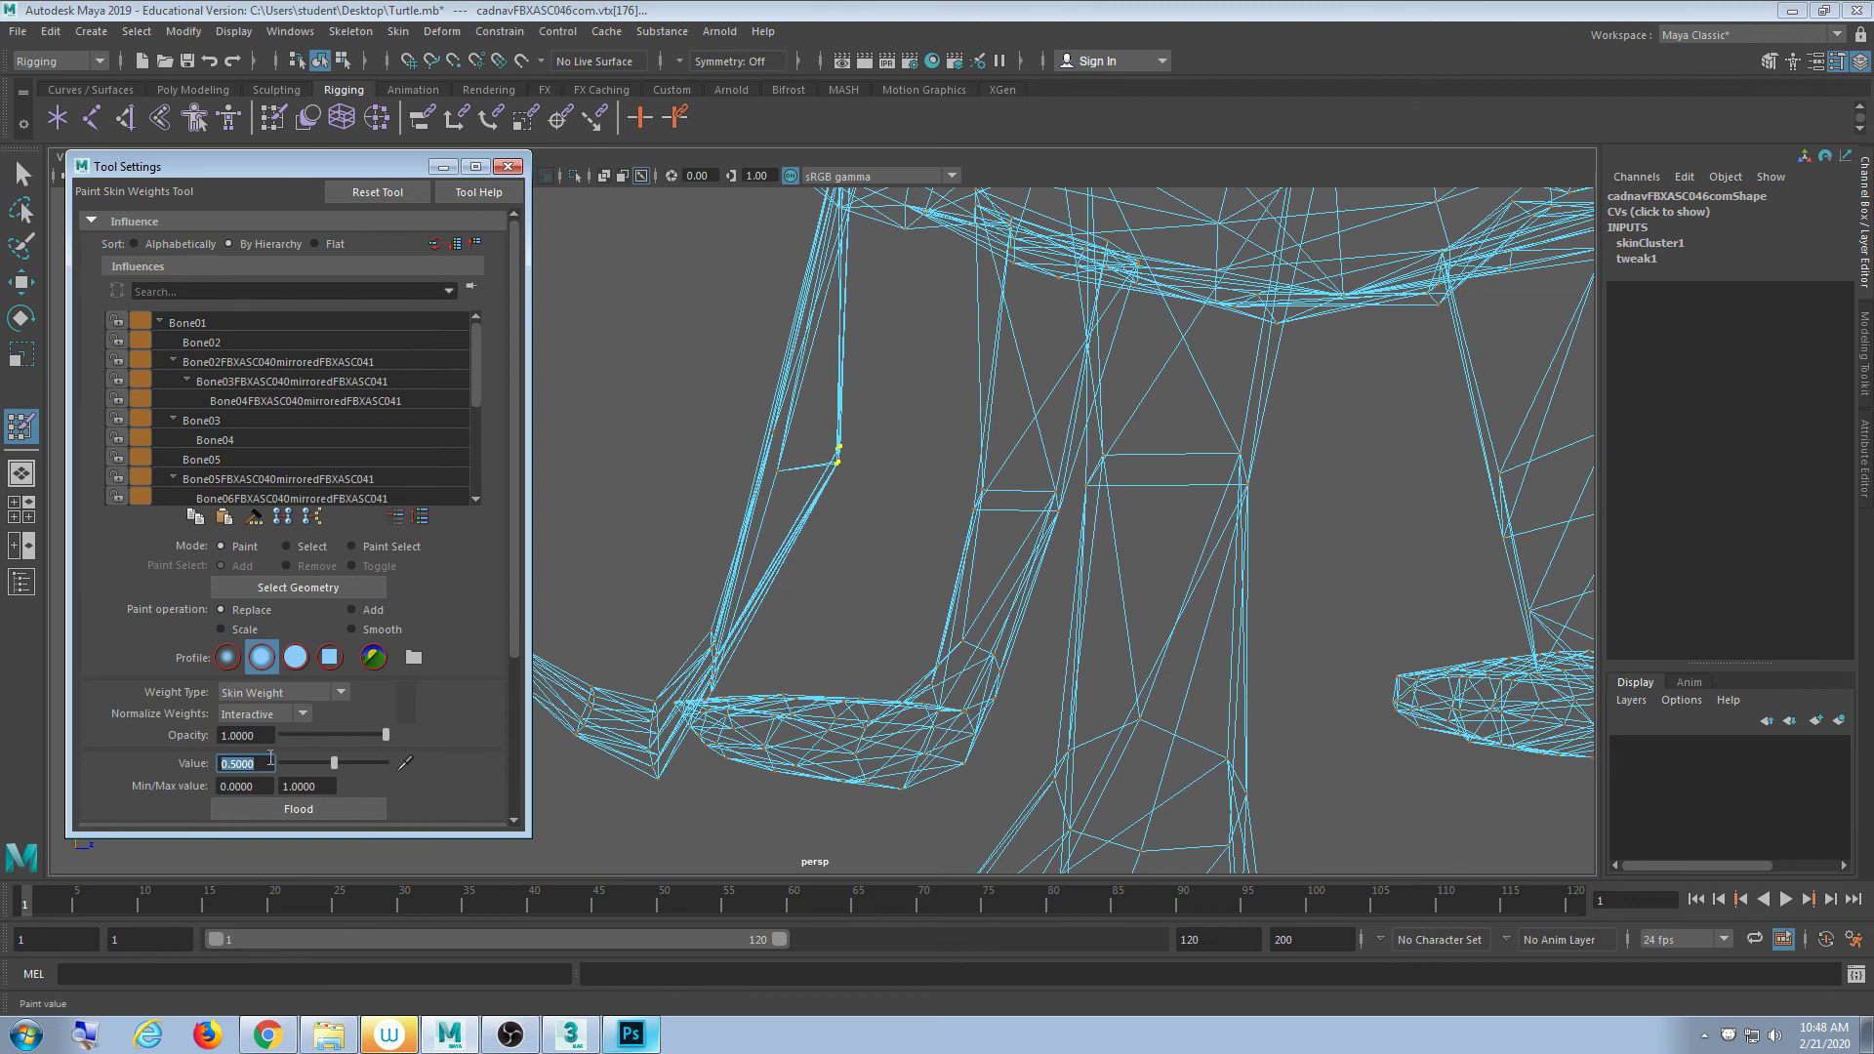
click(268, 764)
key(ctrl+a)
text(.75)
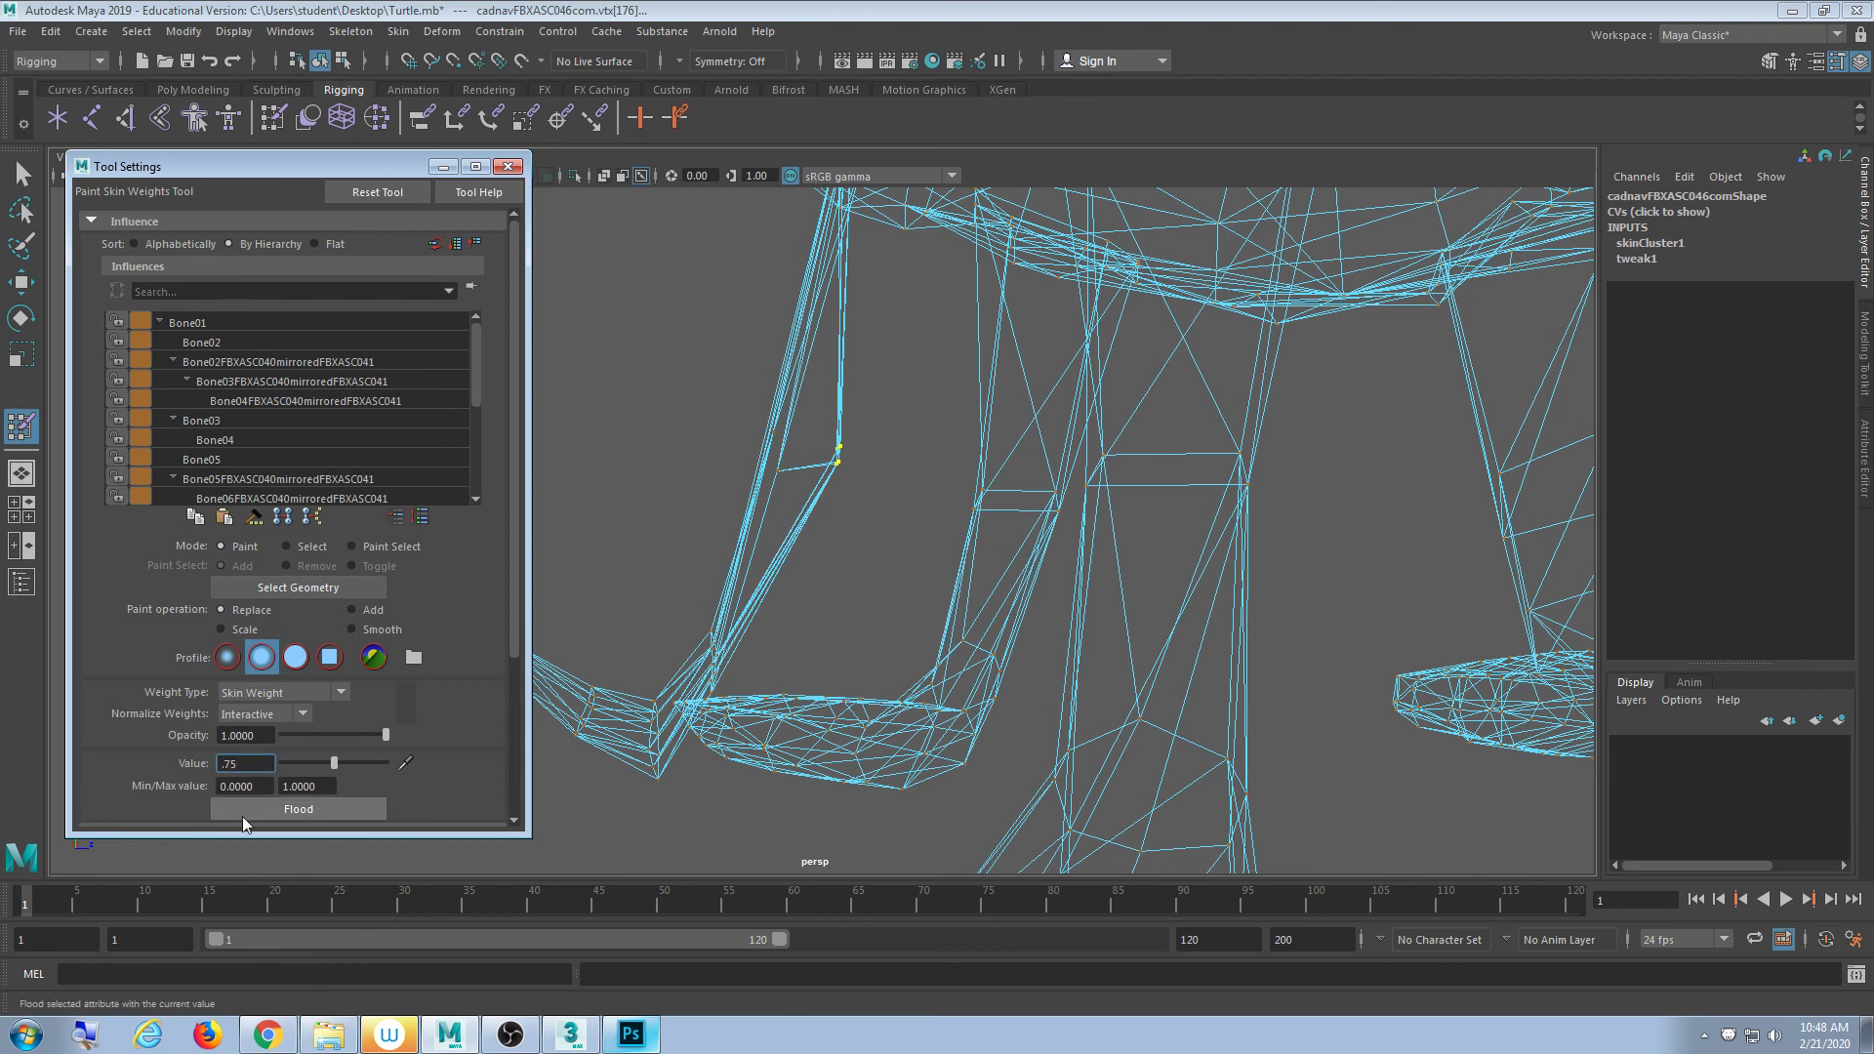
click(289, 810)
alt+middle_drag(735, 582, 742, 585)
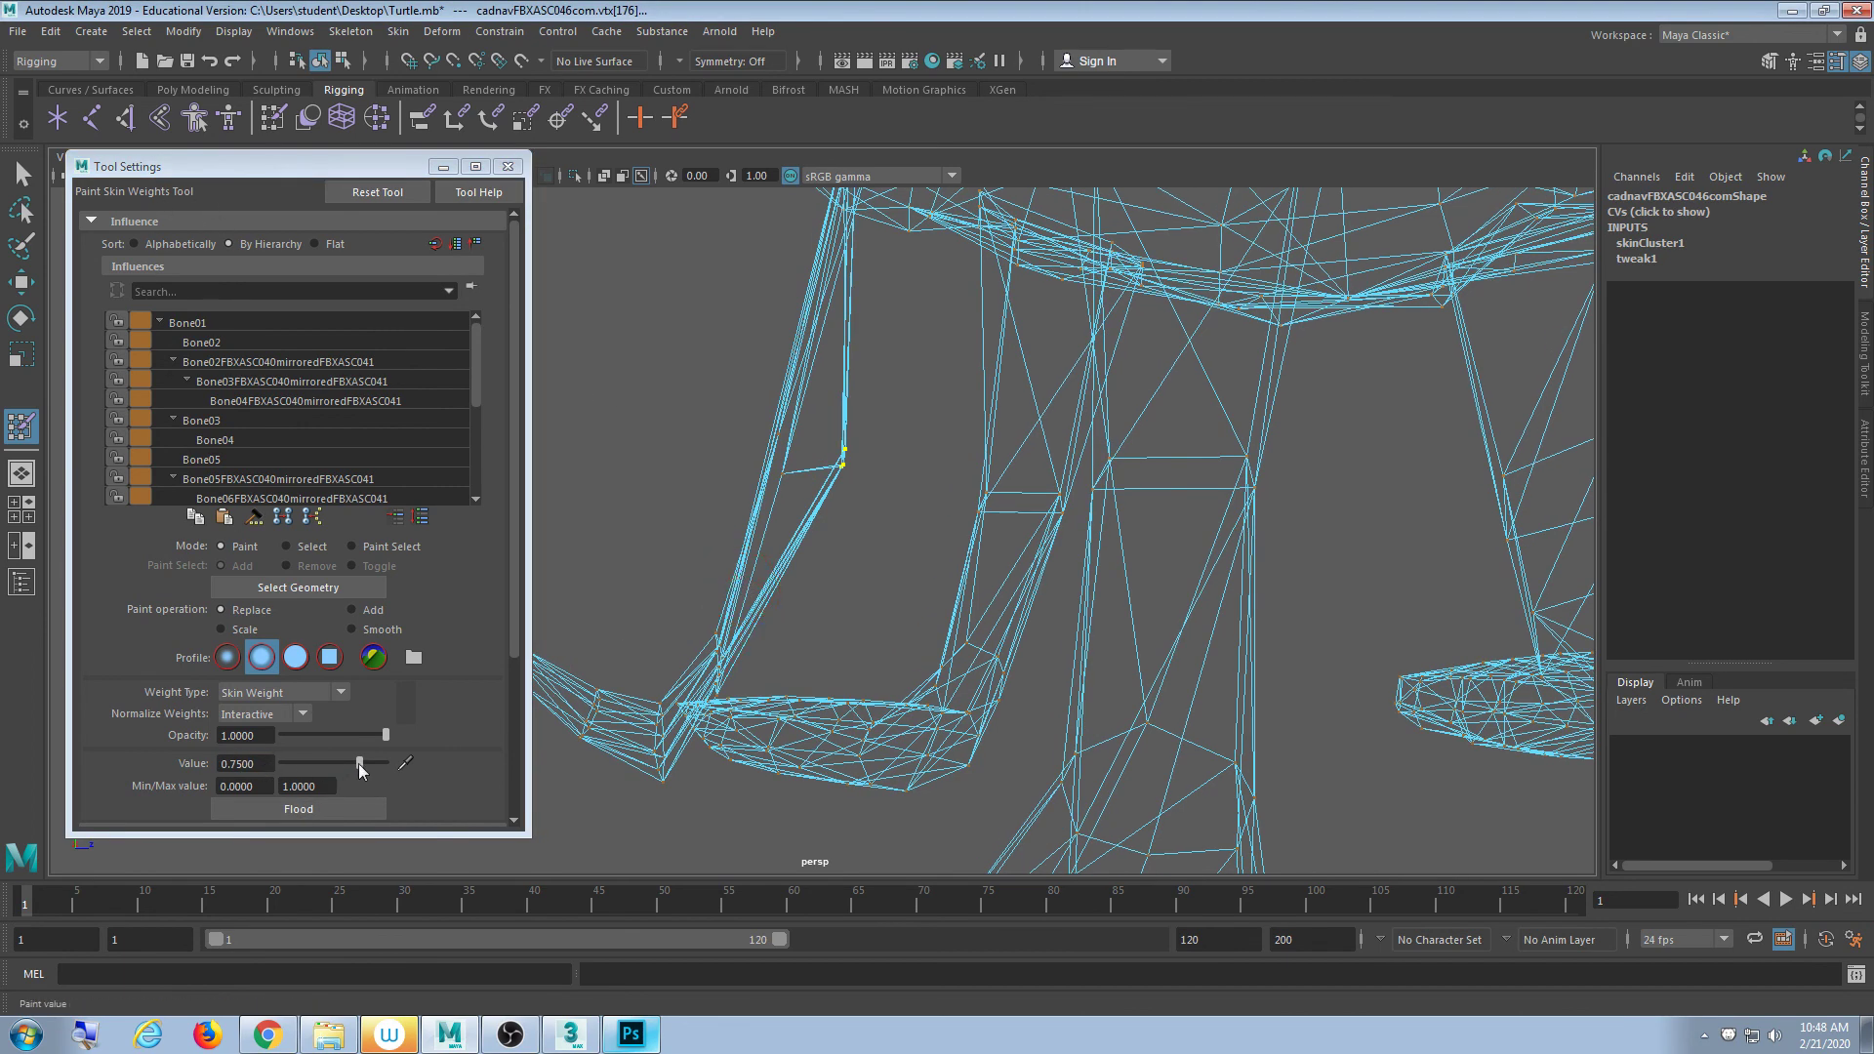
- Reflood the knee vertices at 0.85, then leave weight painting and clear the selection
drag(359, 763, 430, 782)
alt+drag(648, 493, 606, 548)
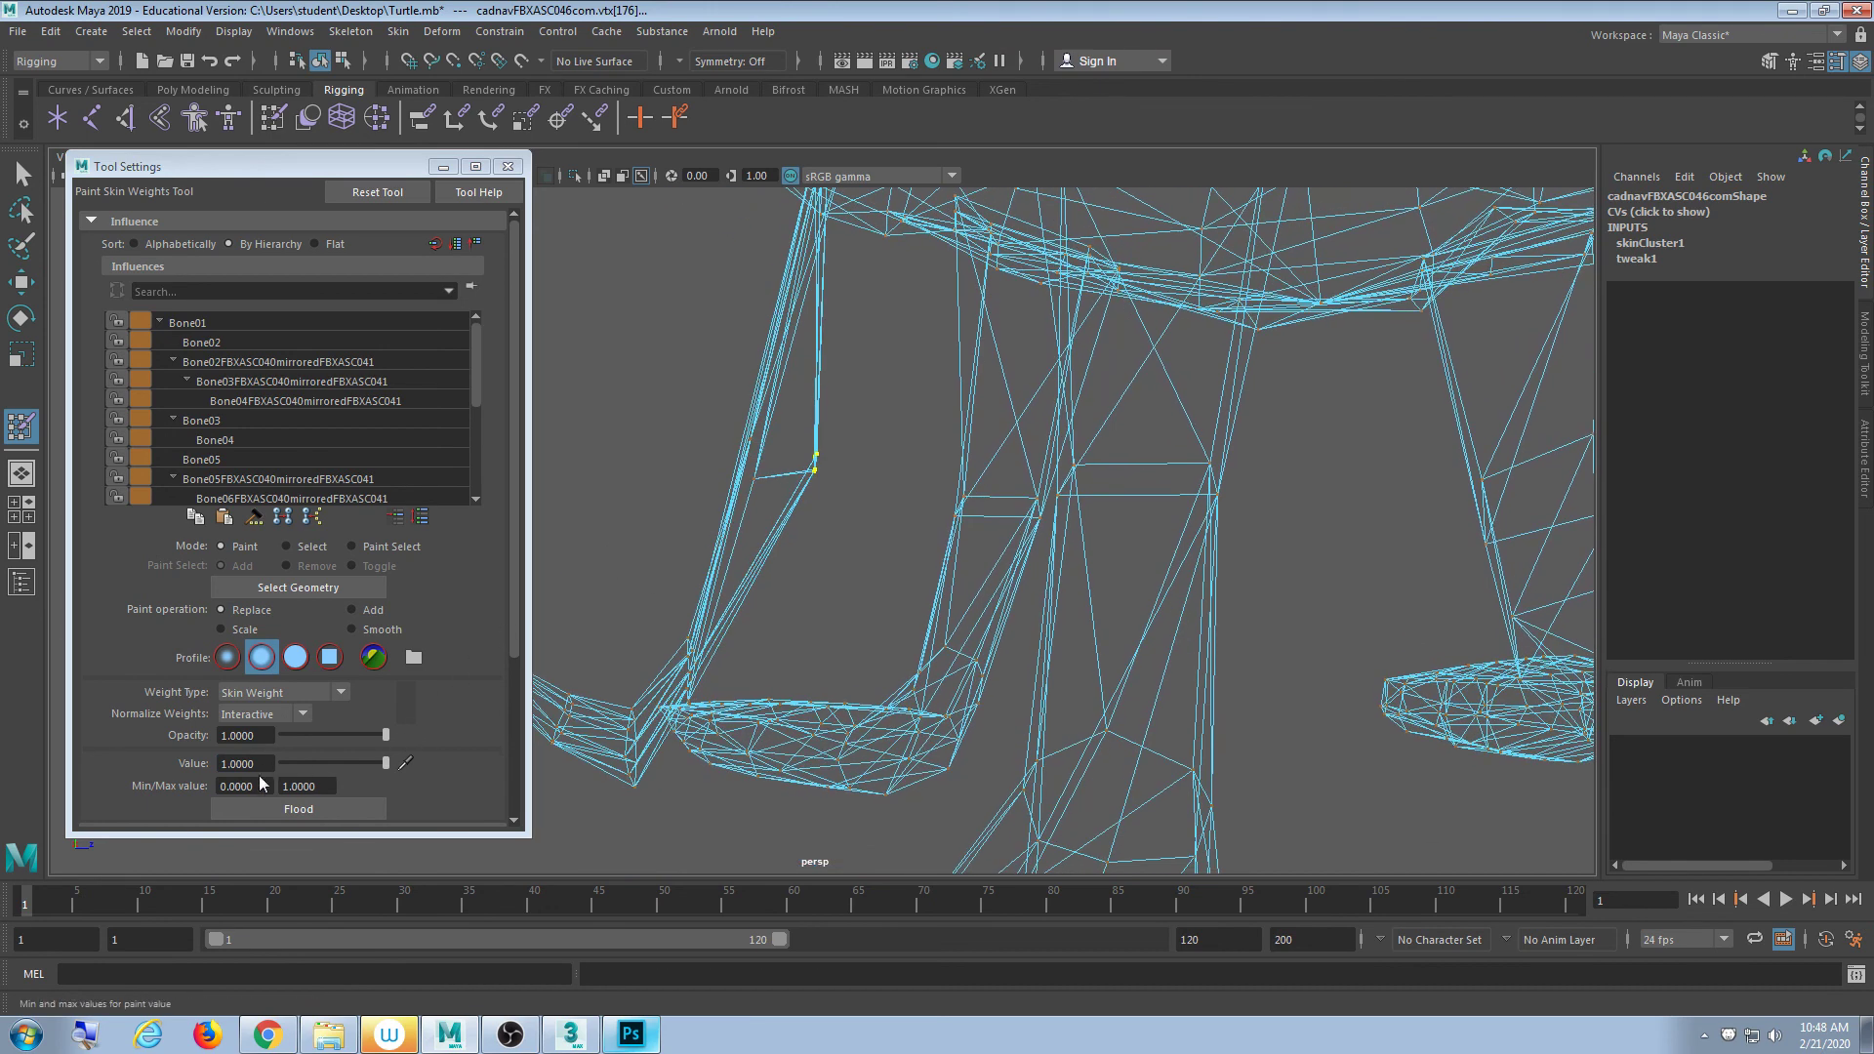
click(385, 763)
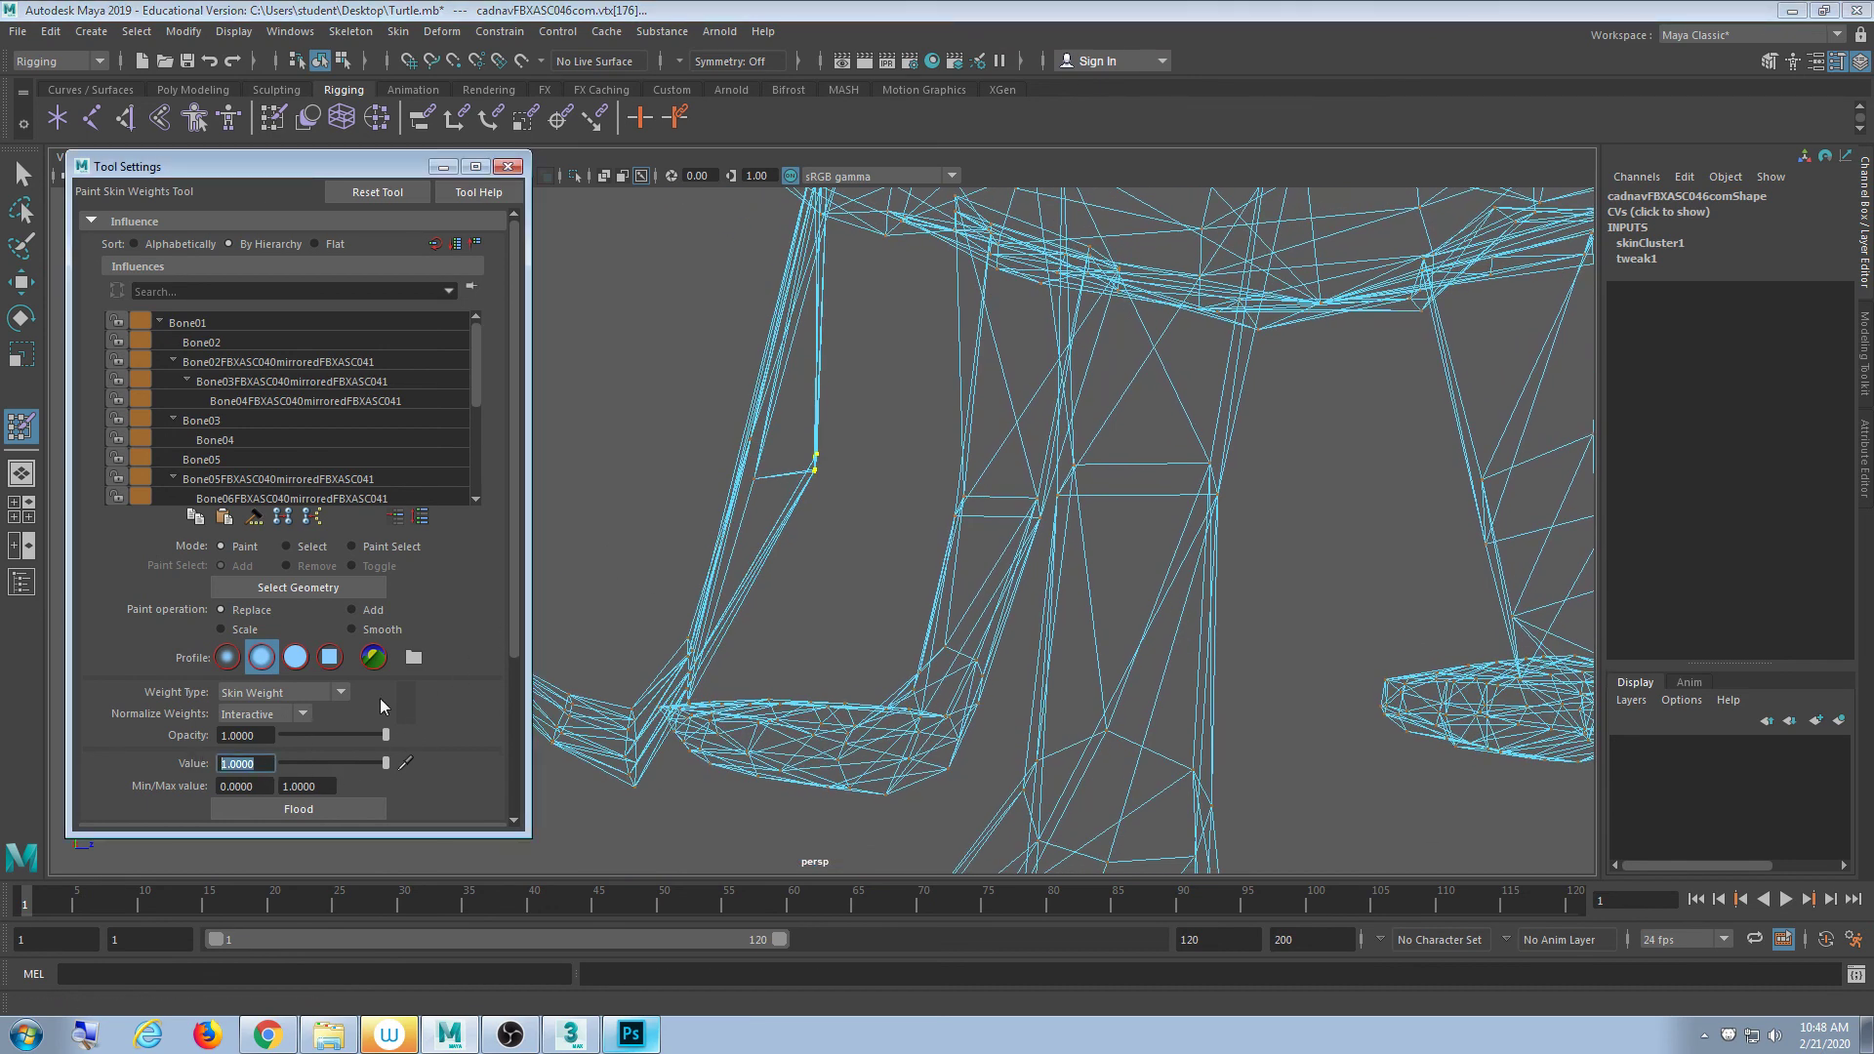
text(.852)
key(BackSpace)
click(283, 812)
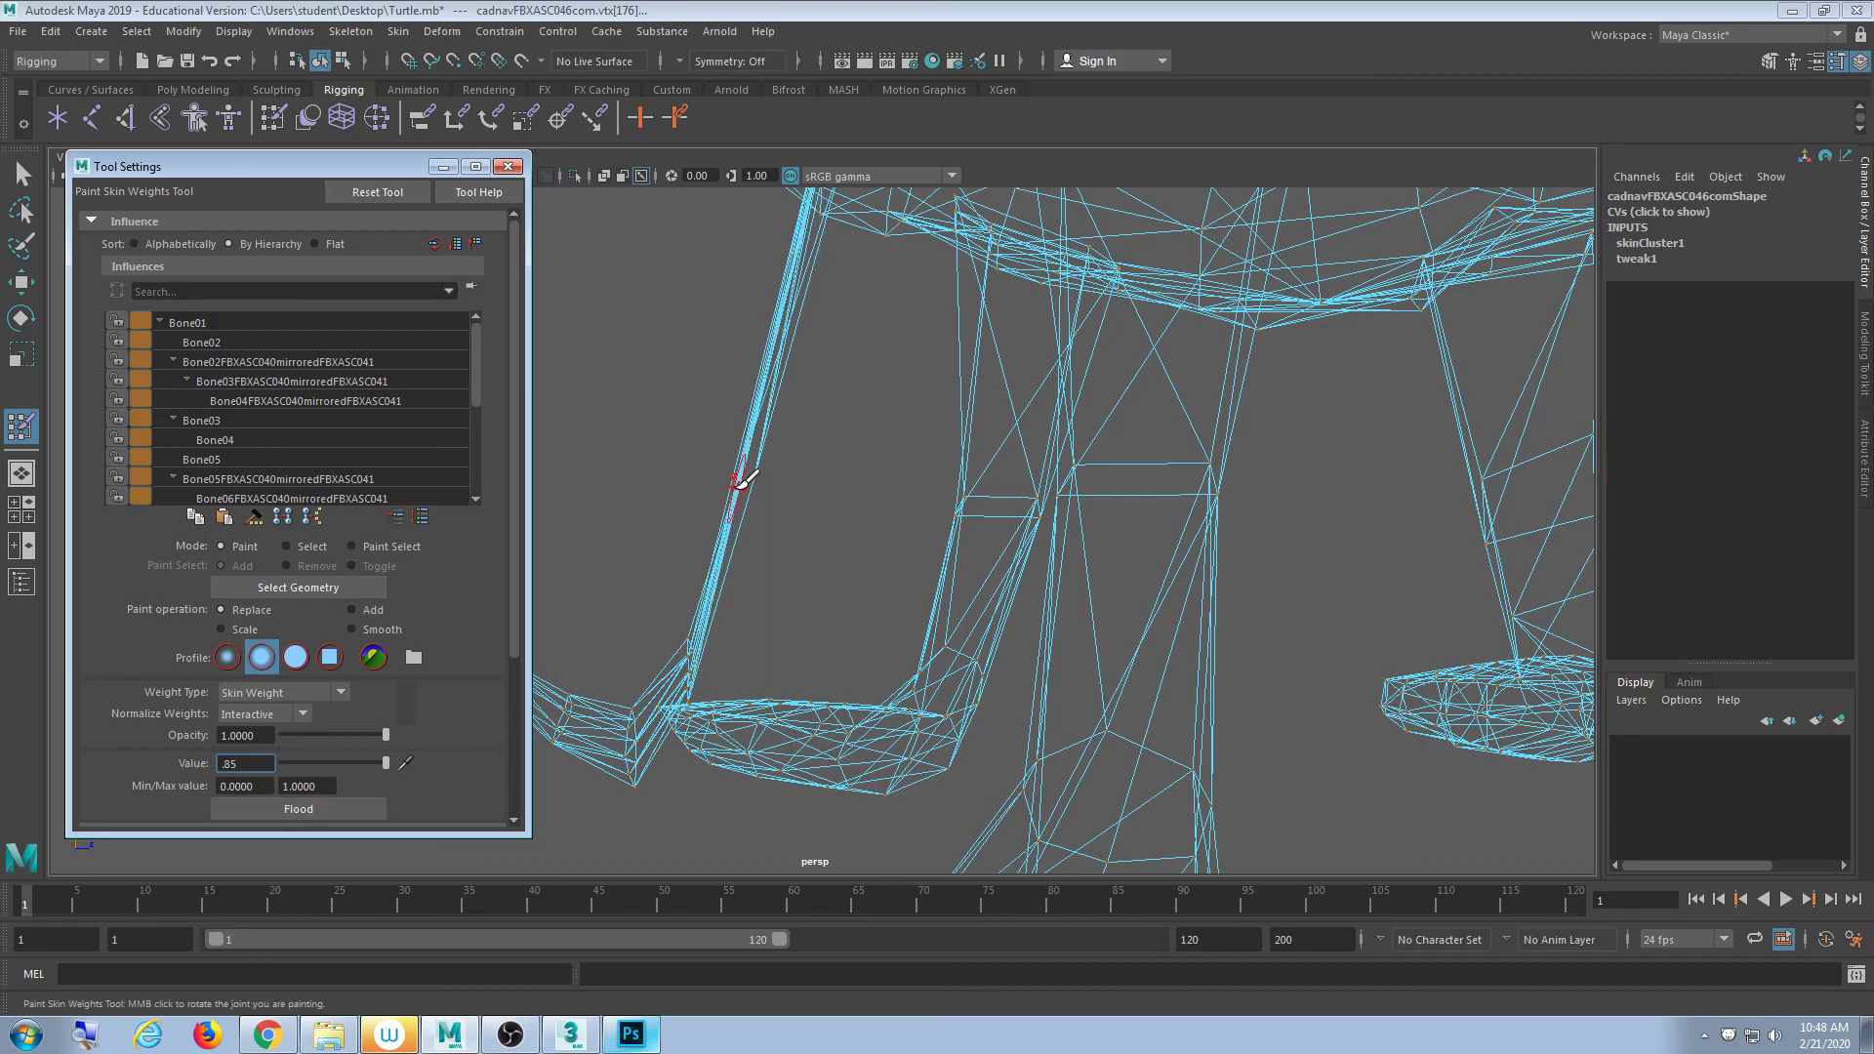
alt+drag(745, 477, 748, 546)
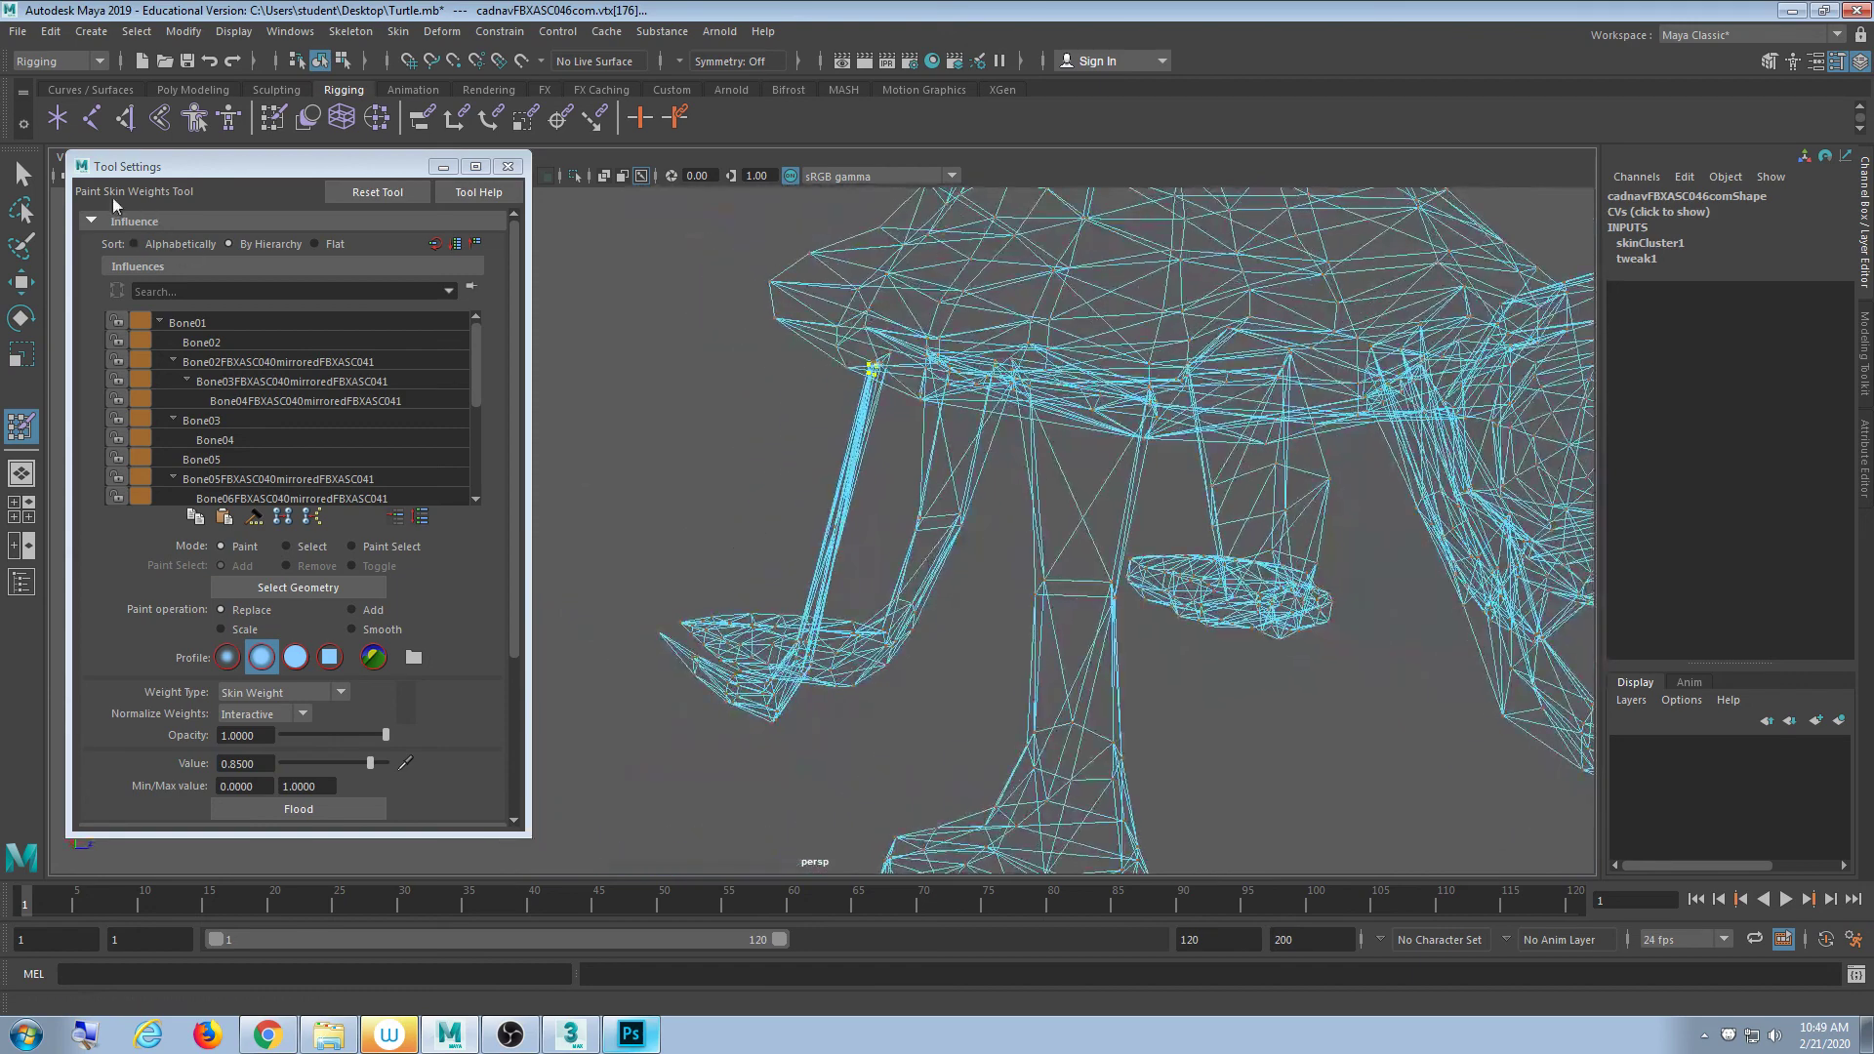
click(22, 174)
click(746, 392)
- Show the turtle shaded and select two vertices on the thin leg
key(5)
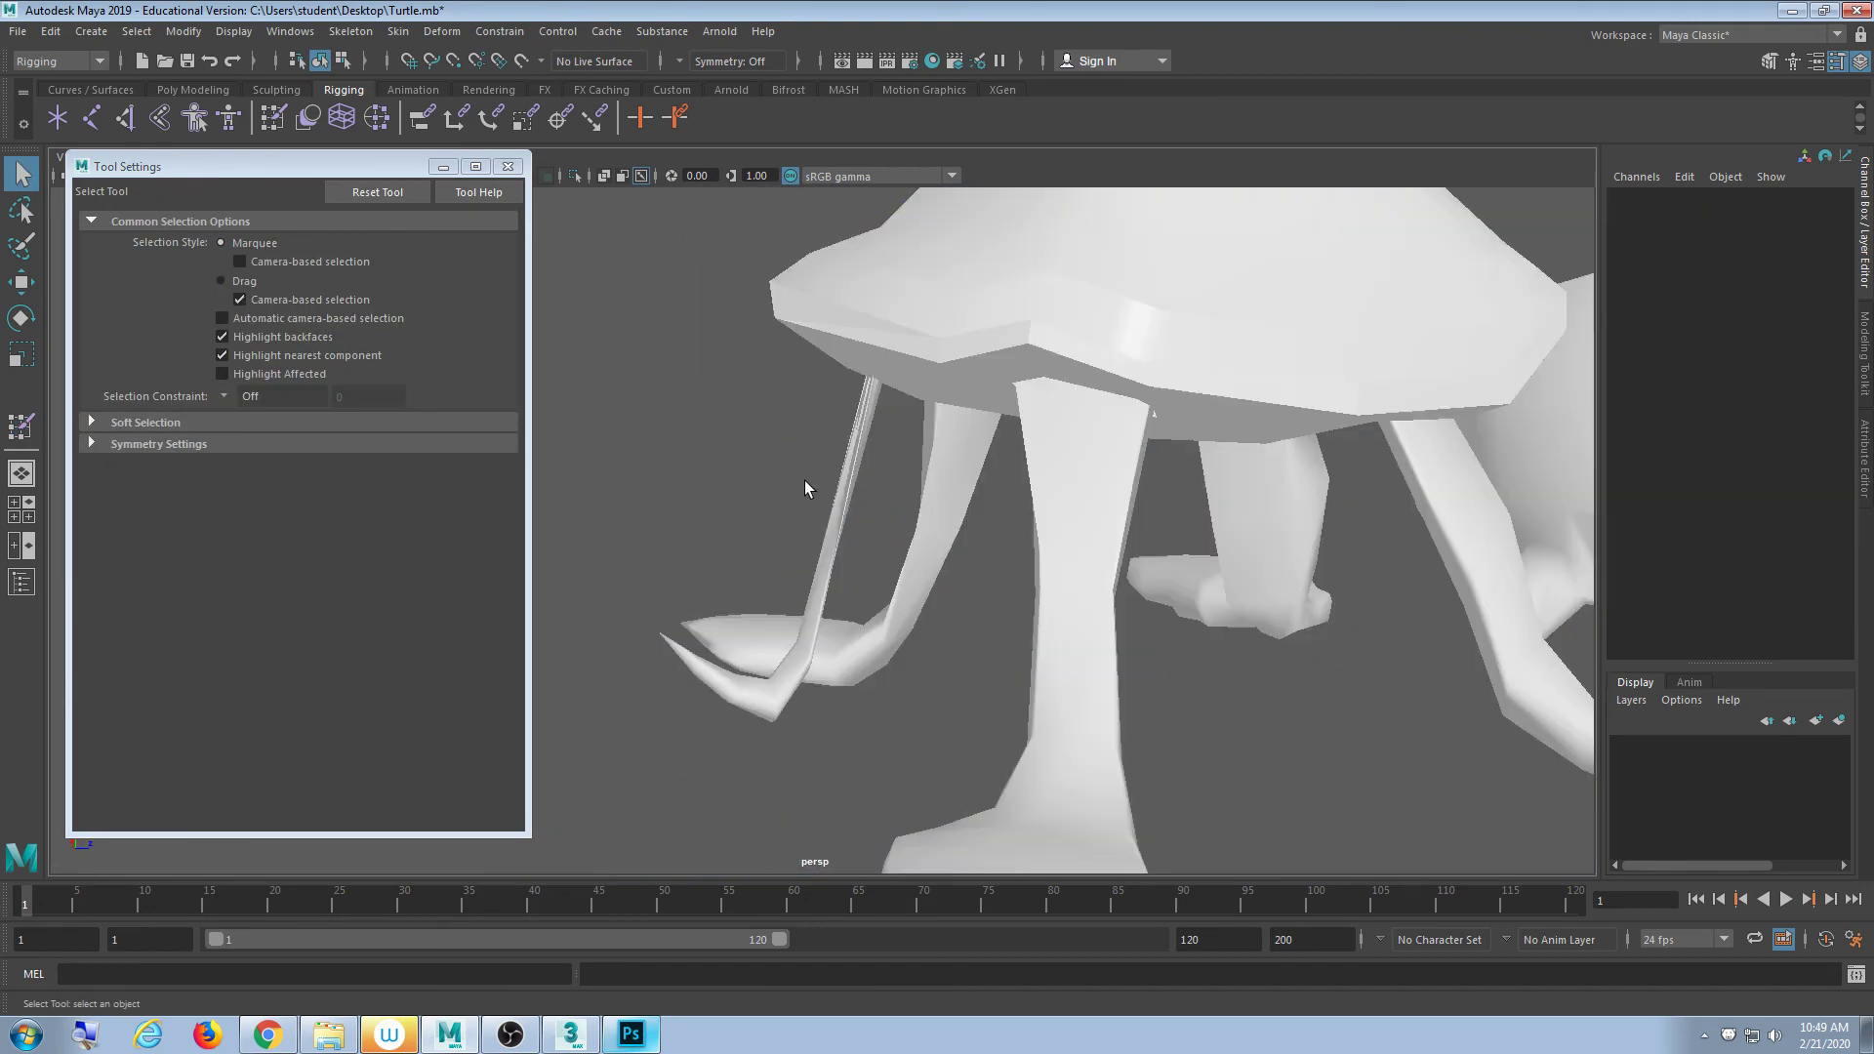
mouse_move(804, 481)
alt+mouse_down()
mouse_move(1041, 481)
mouse_move(778, 477)
mouse_move(800, 494)
alt+mouse_up()
alt+middle_drag(823, 679, 801, 600)
click(800, 601)
mouse_move(800, 600)
alt+mouse_down()
mouse_move(903, 628)
mouse_move(787, 606)
alt+mouse_up()
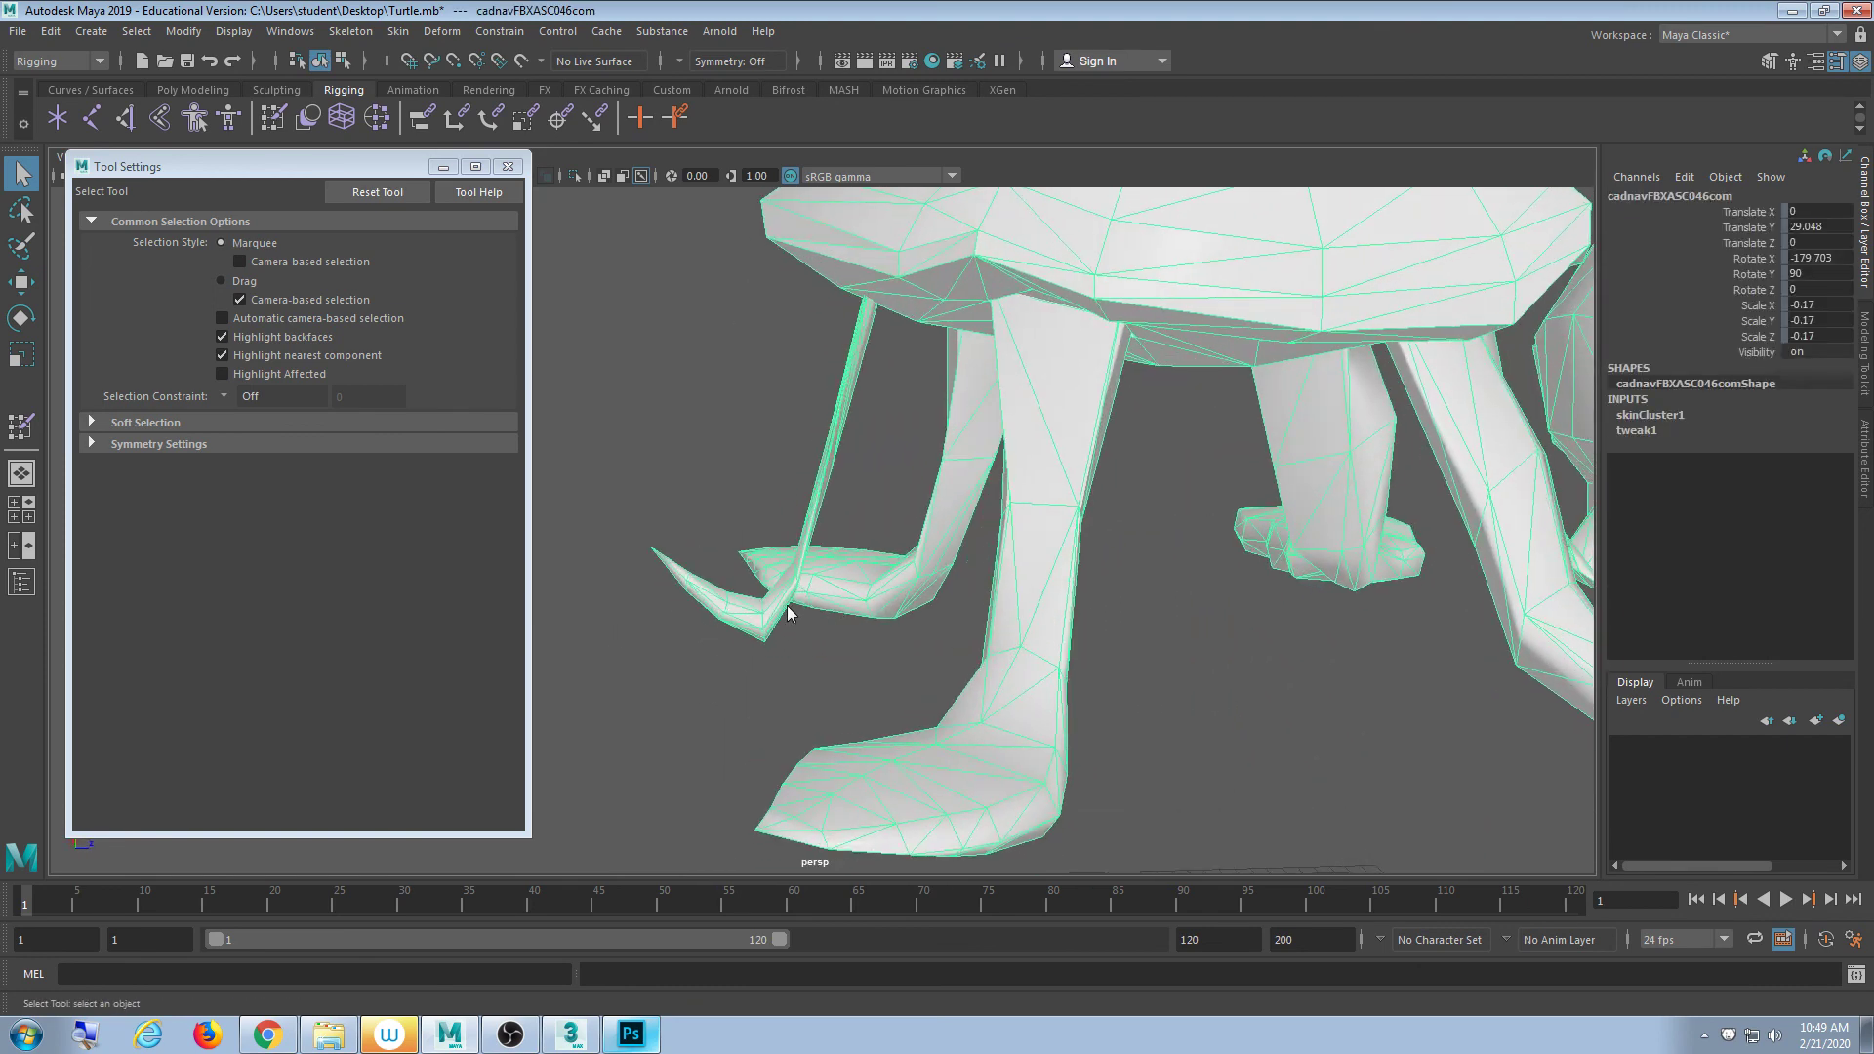
key(F9)
alt+drag(703, 519, 825, 535)
drag(931, 271, 779, 360)
alt+drag(820, 390, 1205, 576)
scroll(1079, 462, down, 3)
- Clear the vertex selection, return to object mode and close Tool Settings
click(1150, 435)
alt+drag(1150, 435, 1132, 438)
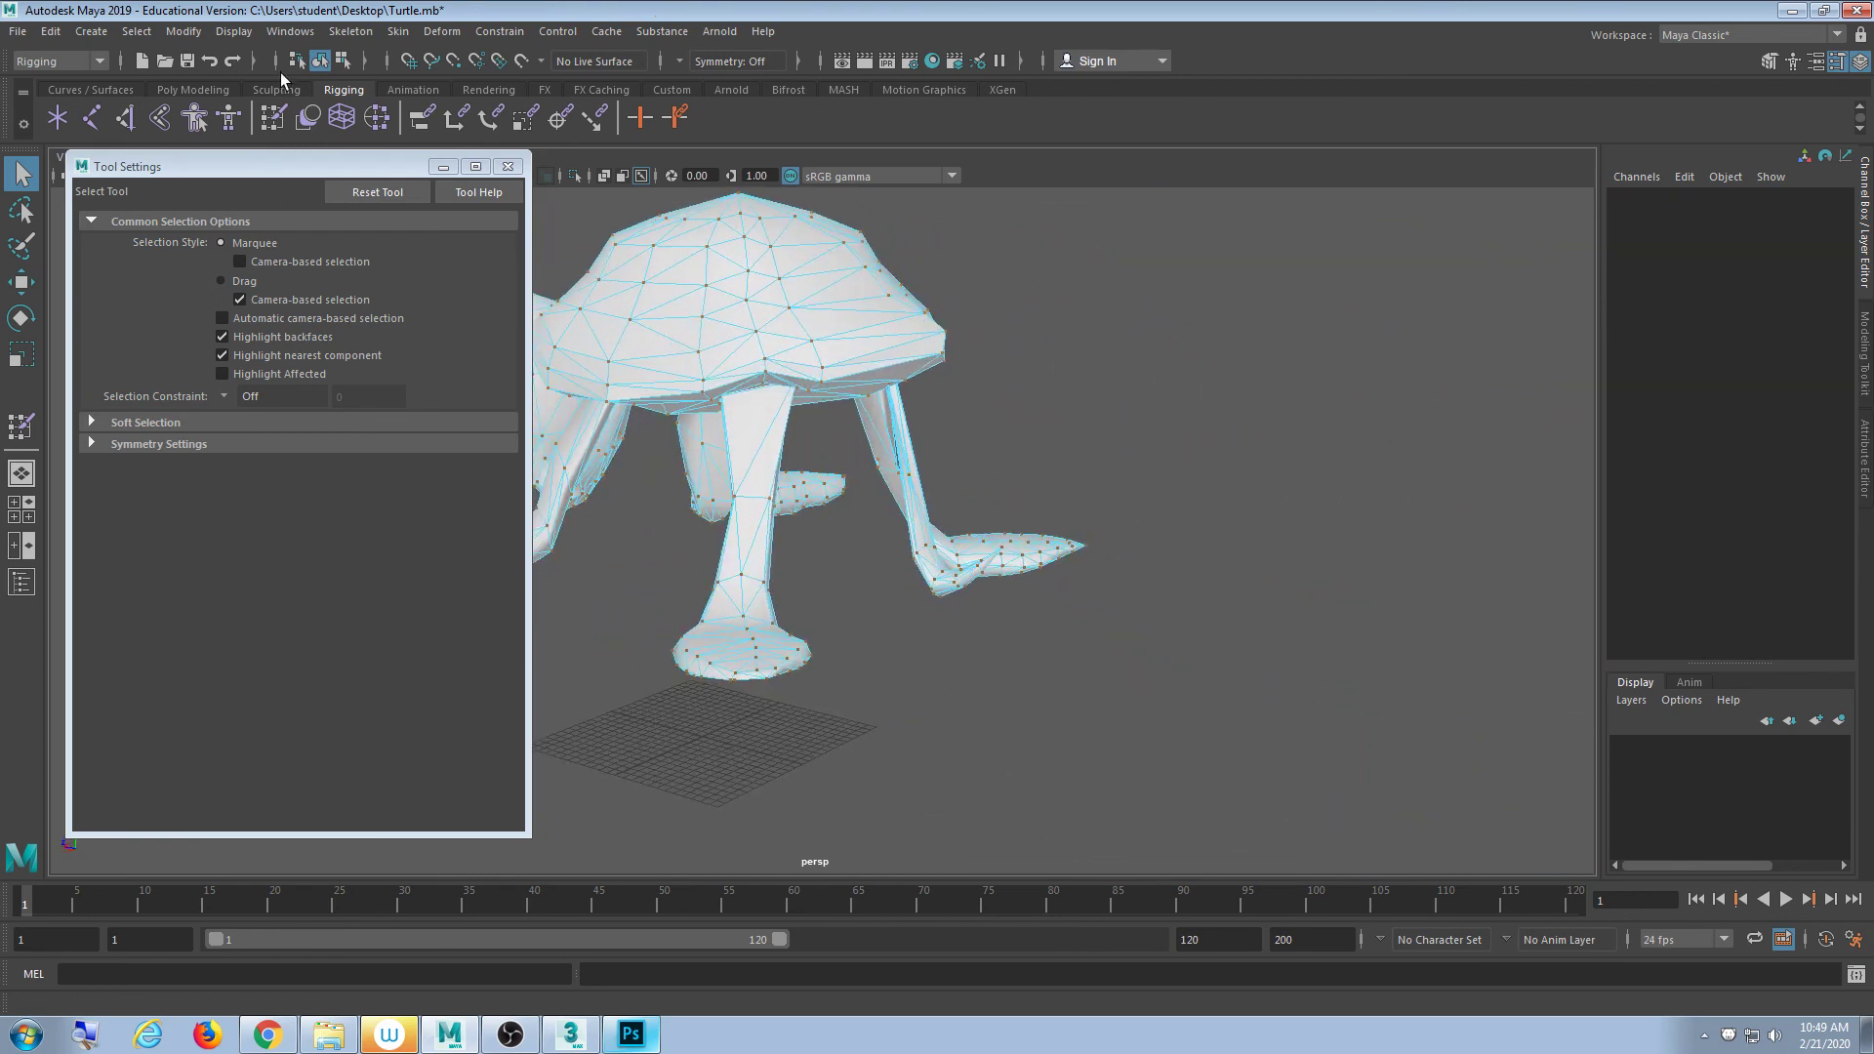
click(320, 61)
click(506, 166)
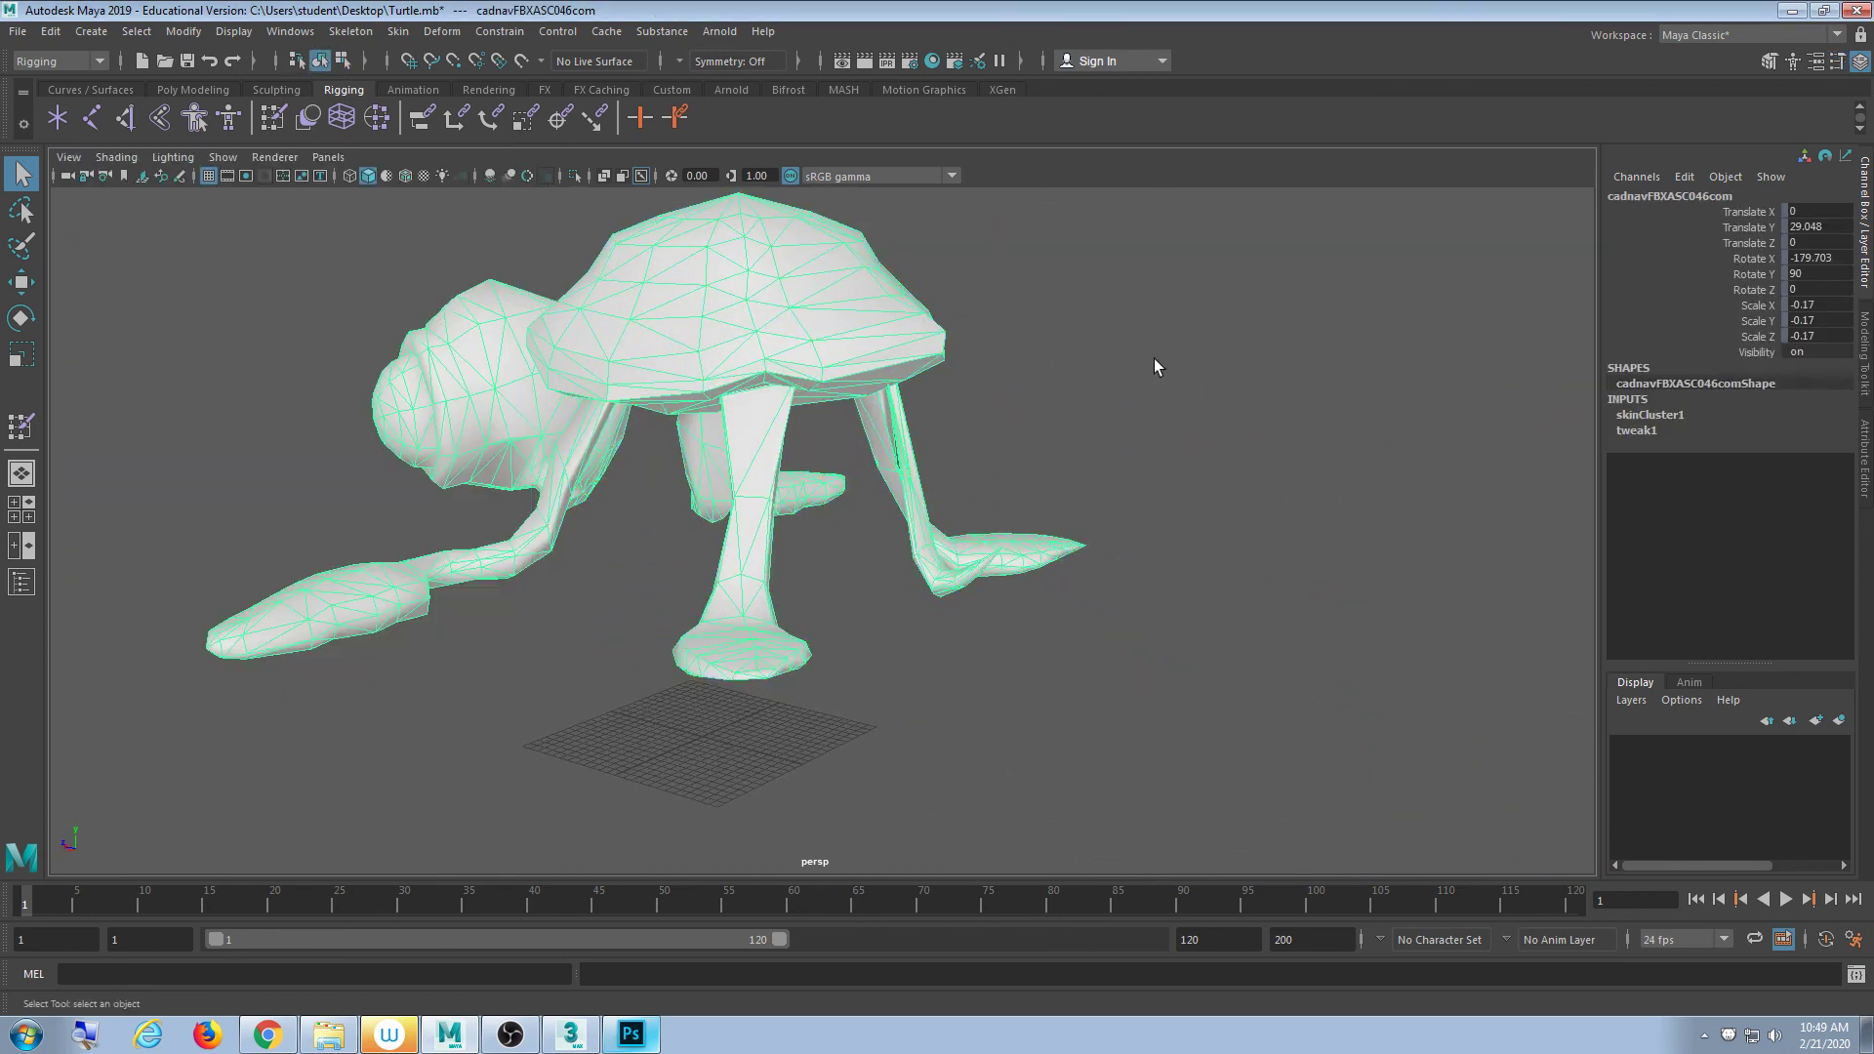
click(1144, 444)
alt+drag(1141, 453, 882, 499)
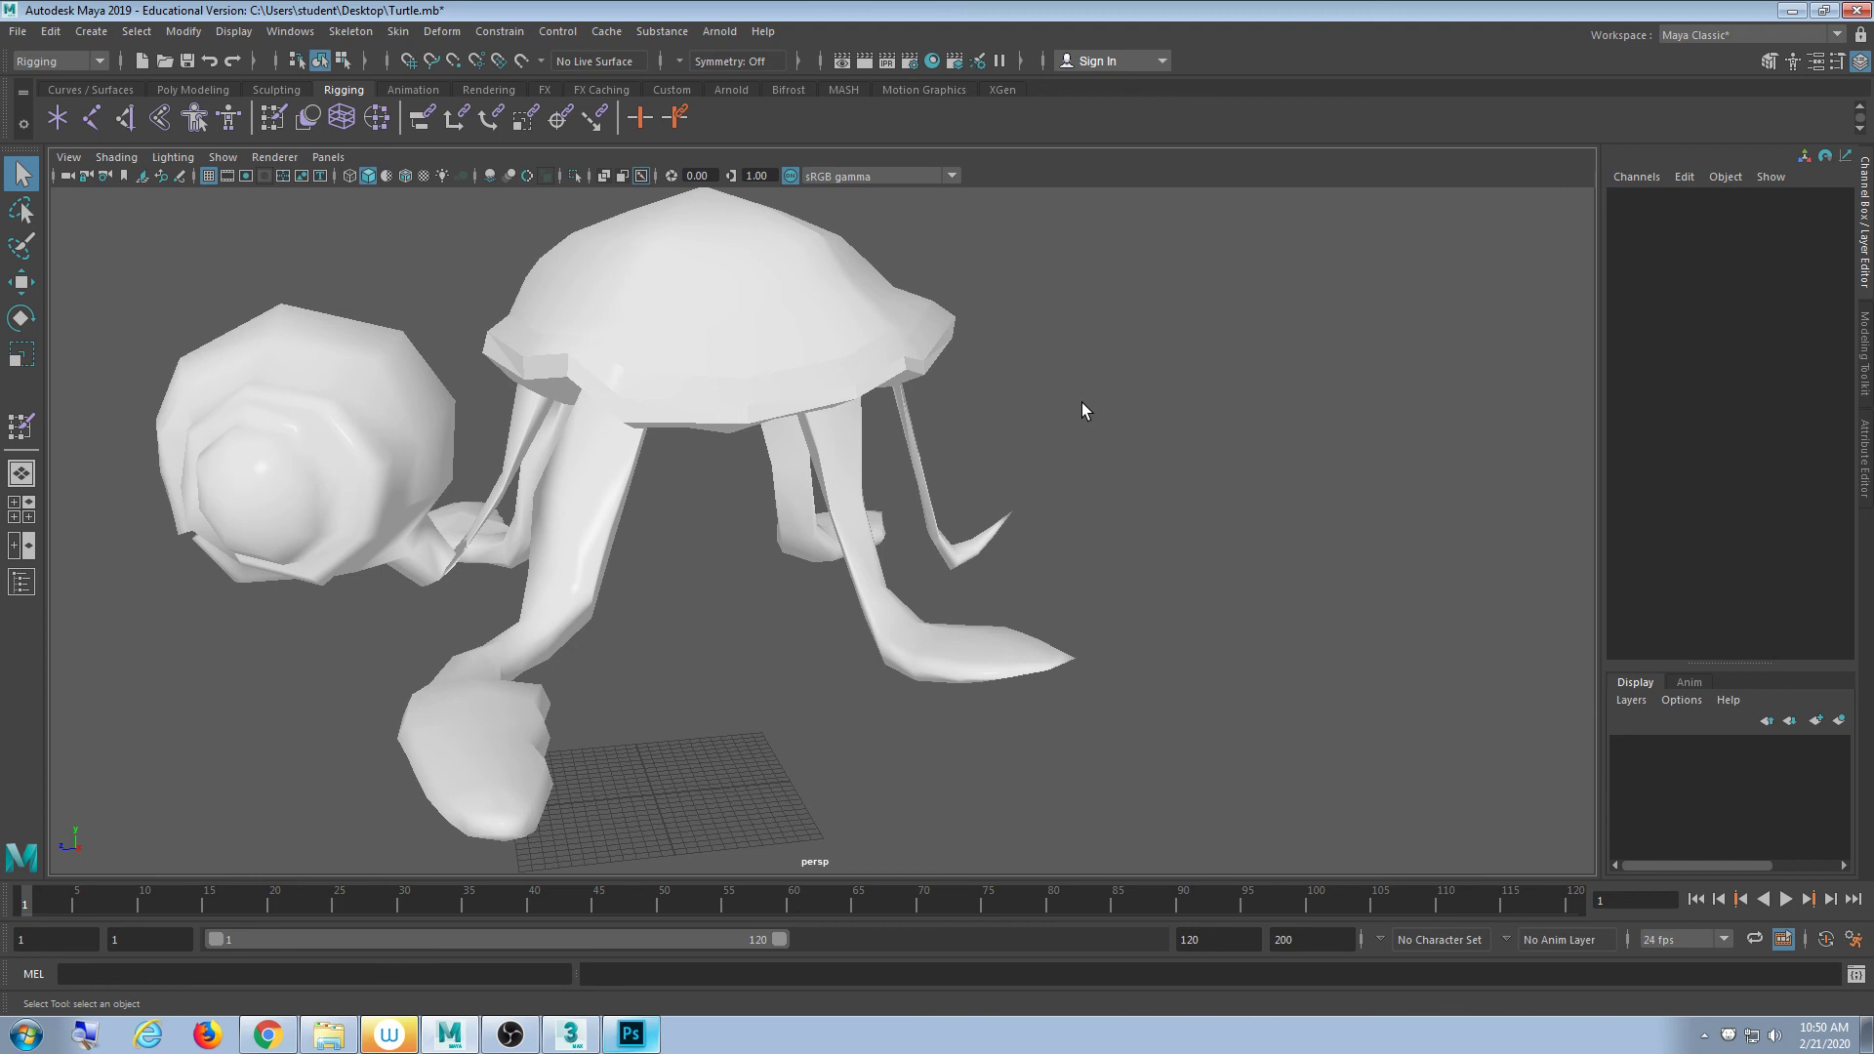
click(267, 1034)
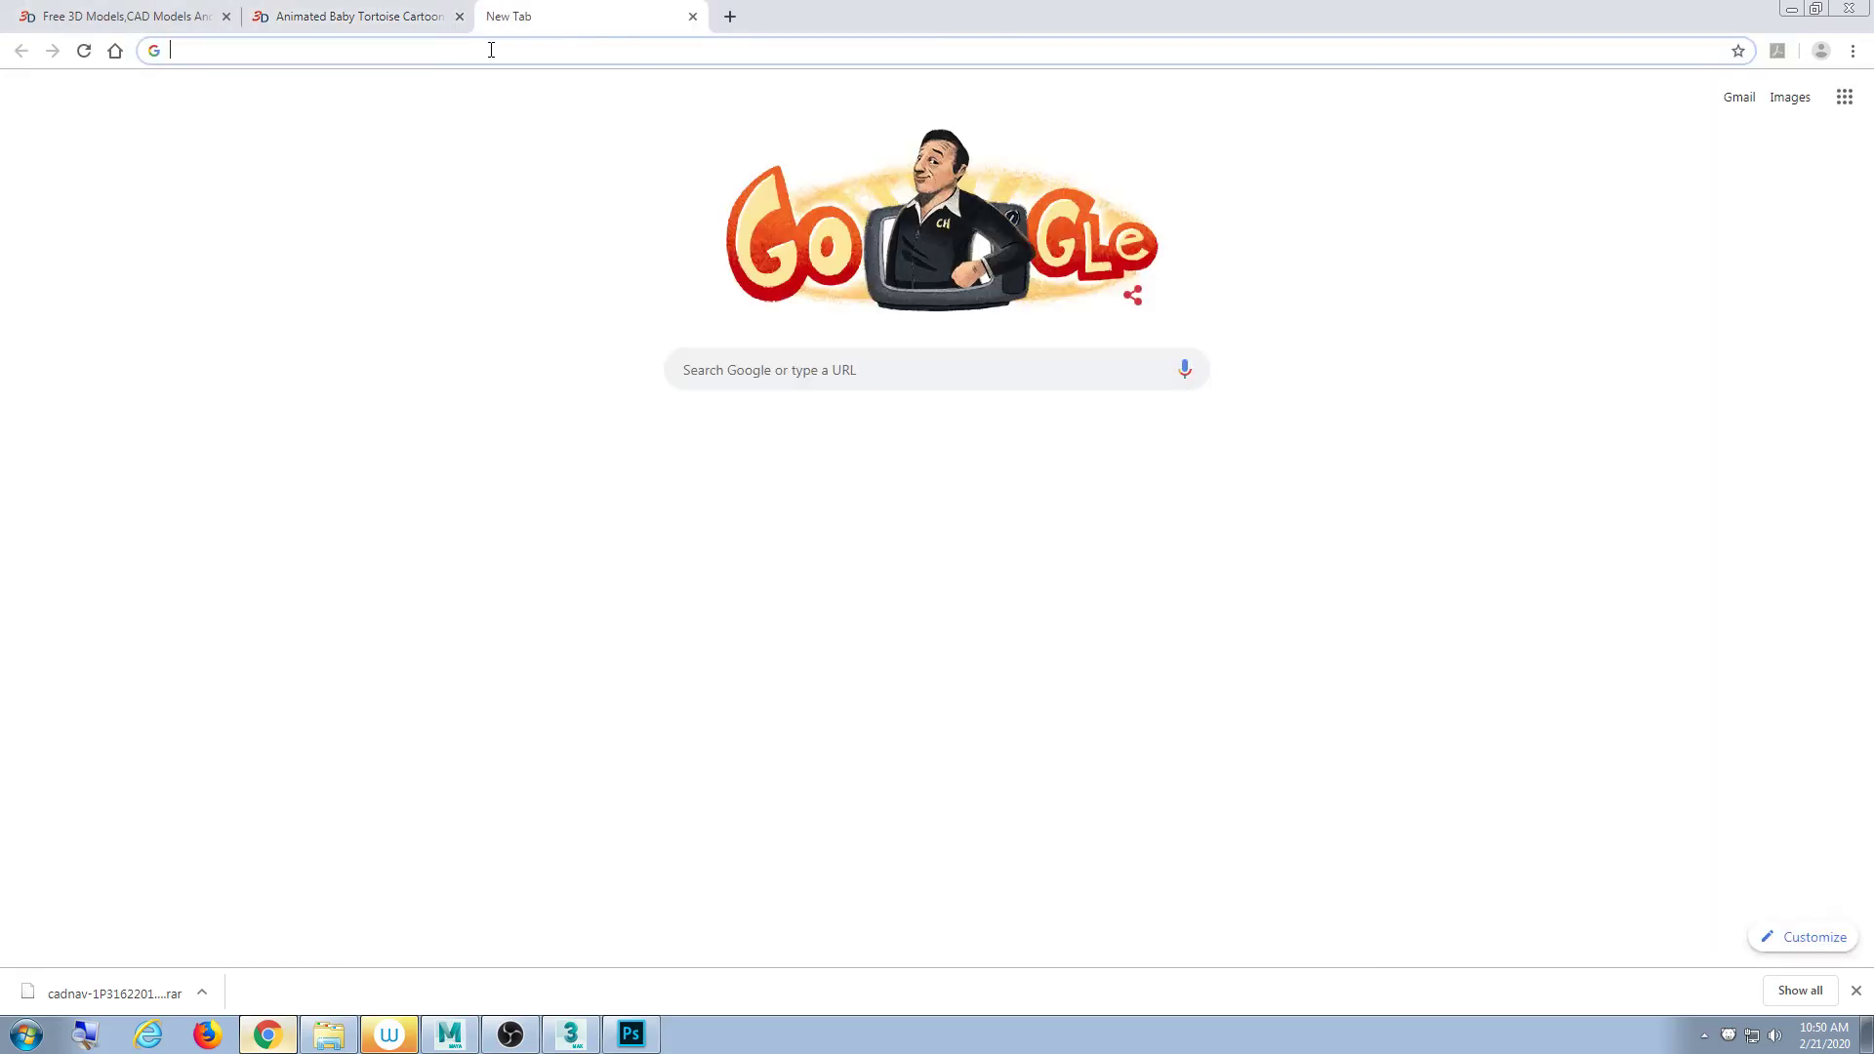
- Search for craigslist in a new Chrome tab and open the Dallas / Fort Worth site
click(497, 17)
text(craigslist)
key(Return)
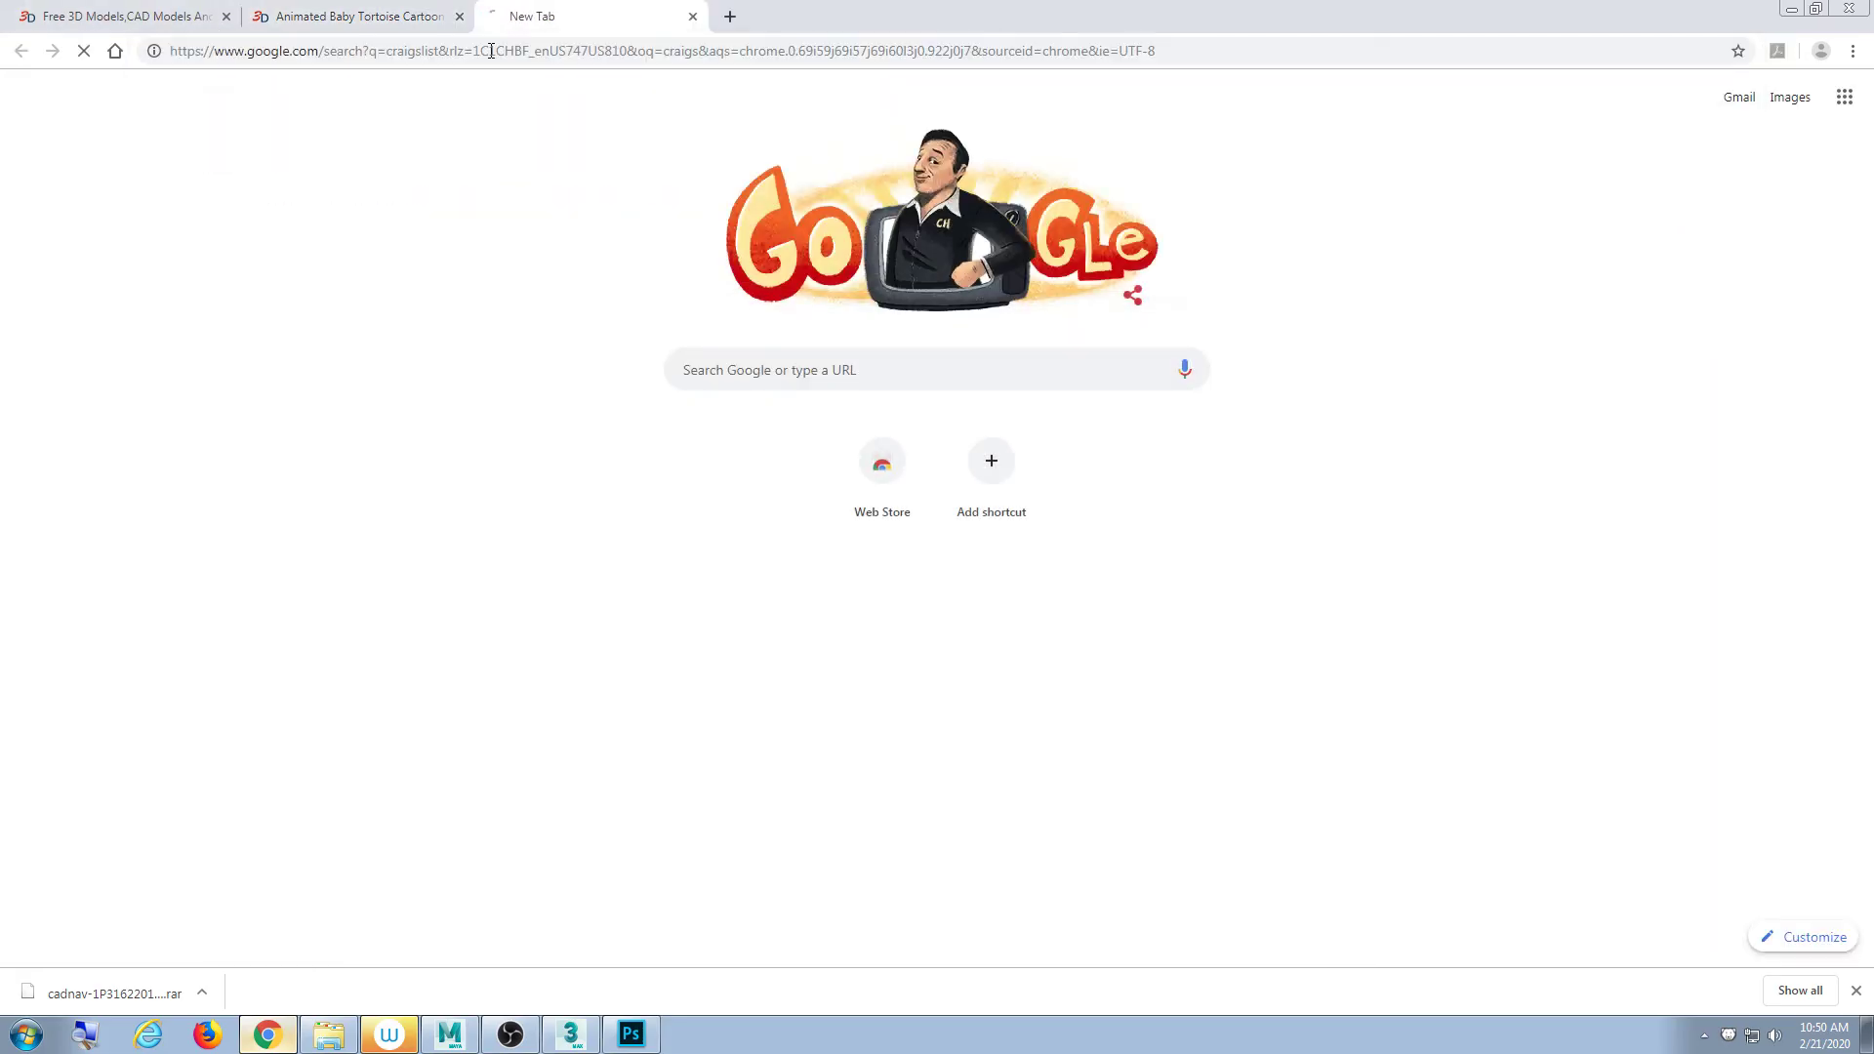
click(227, 316)
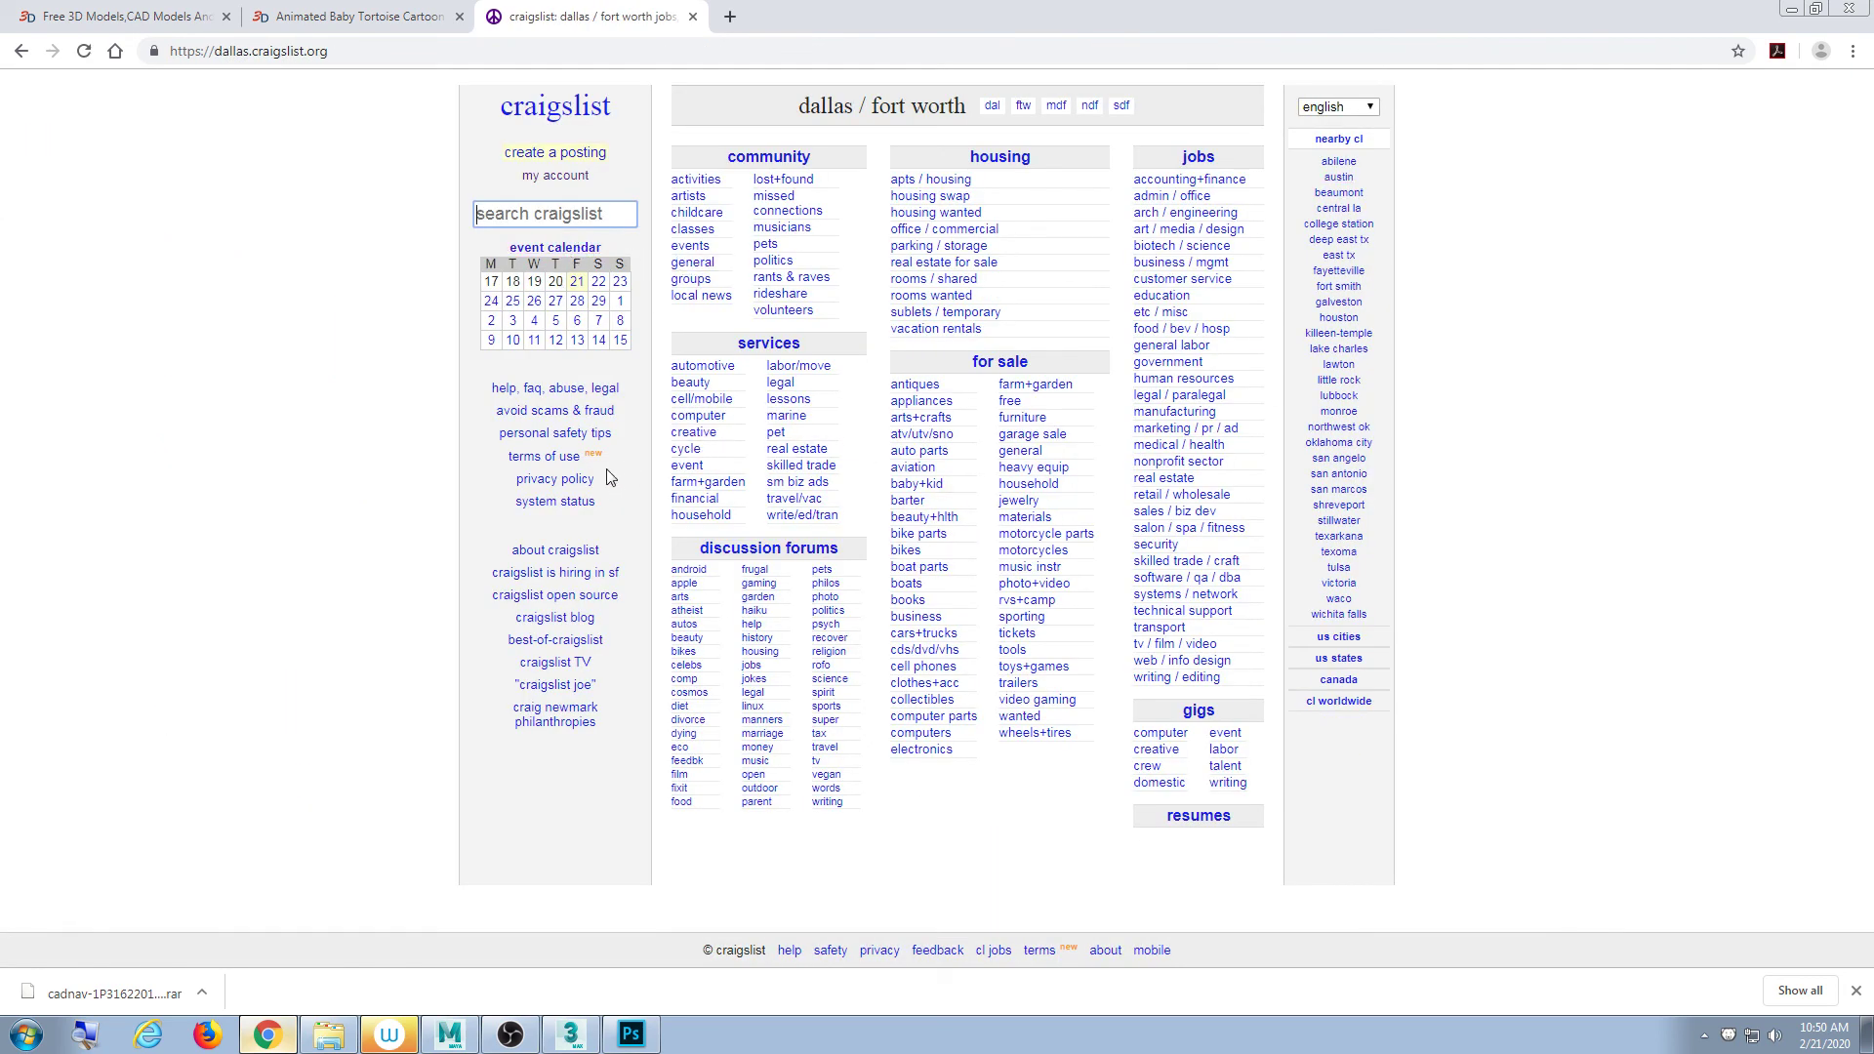
- Log in with the account e-mail and password, open the deleted box-moving posting, minimise Chrome
click(543, 179)
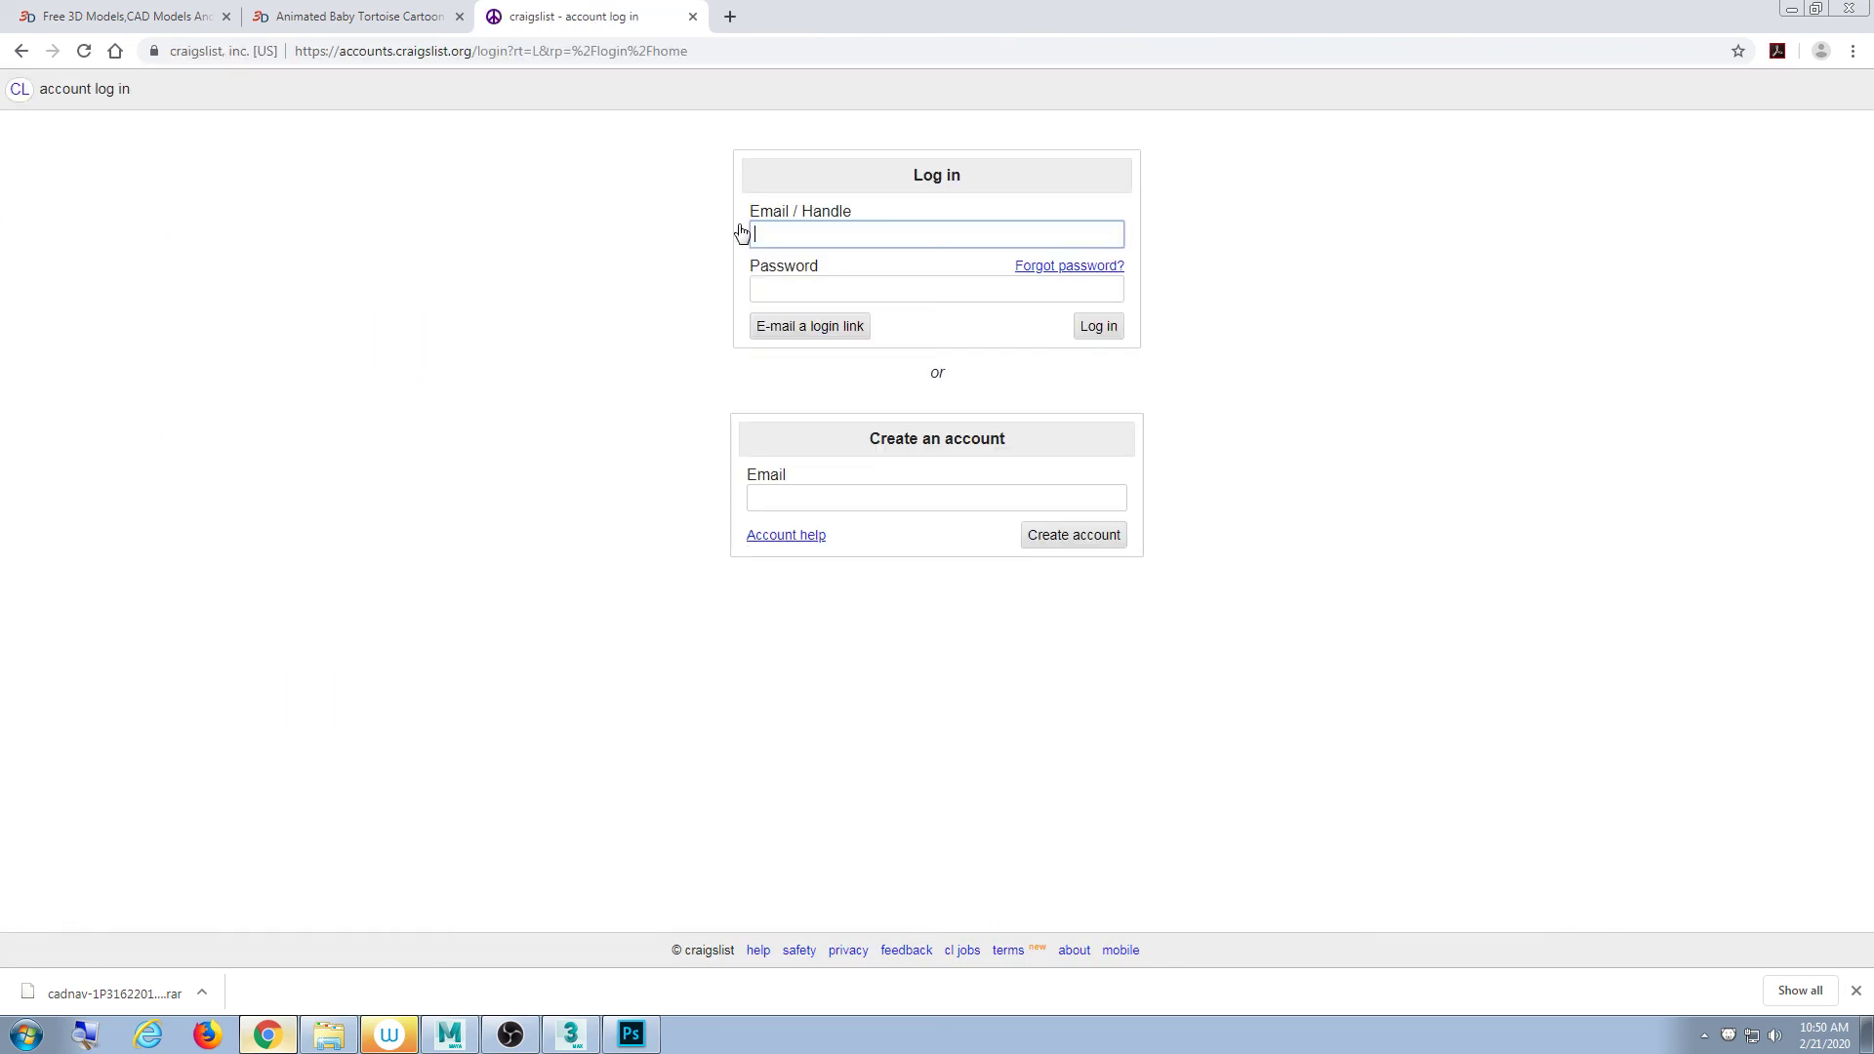
key(Tab)
key(Tab)
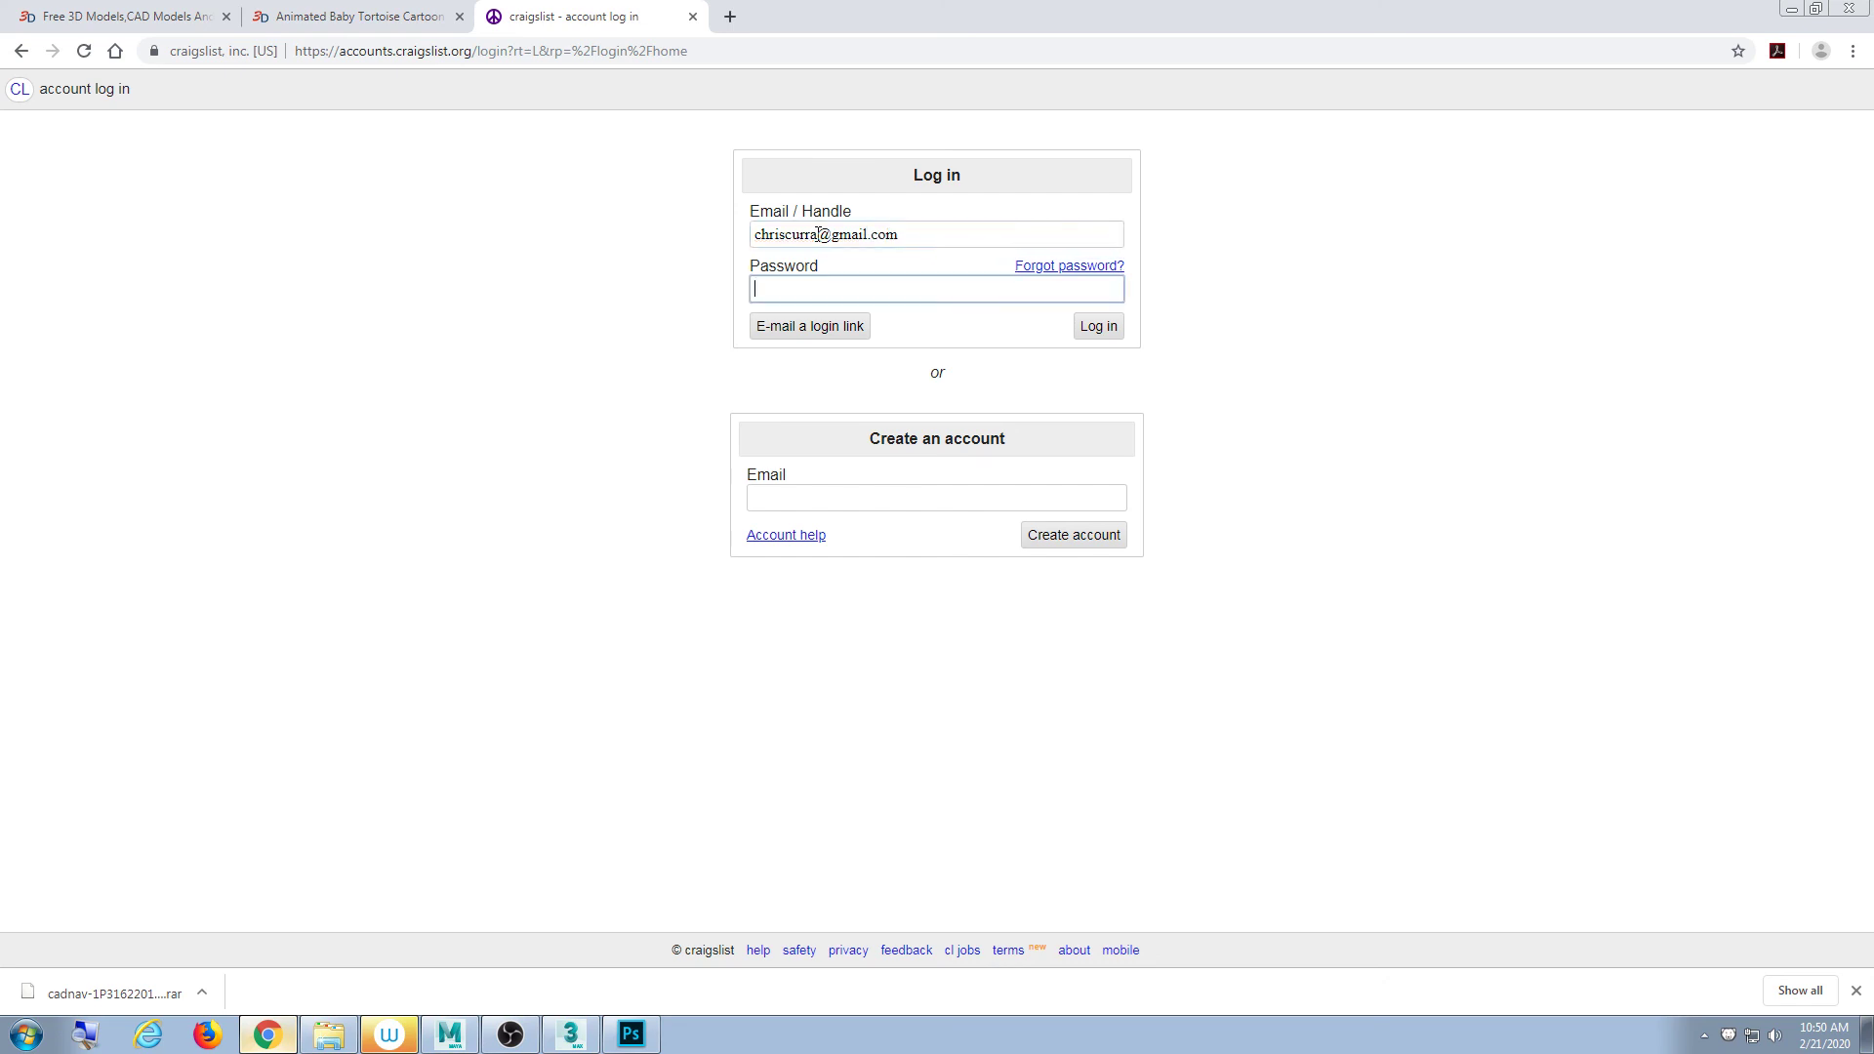
text(•••)
key(BackSpace)
text(•••••)
key(Return)
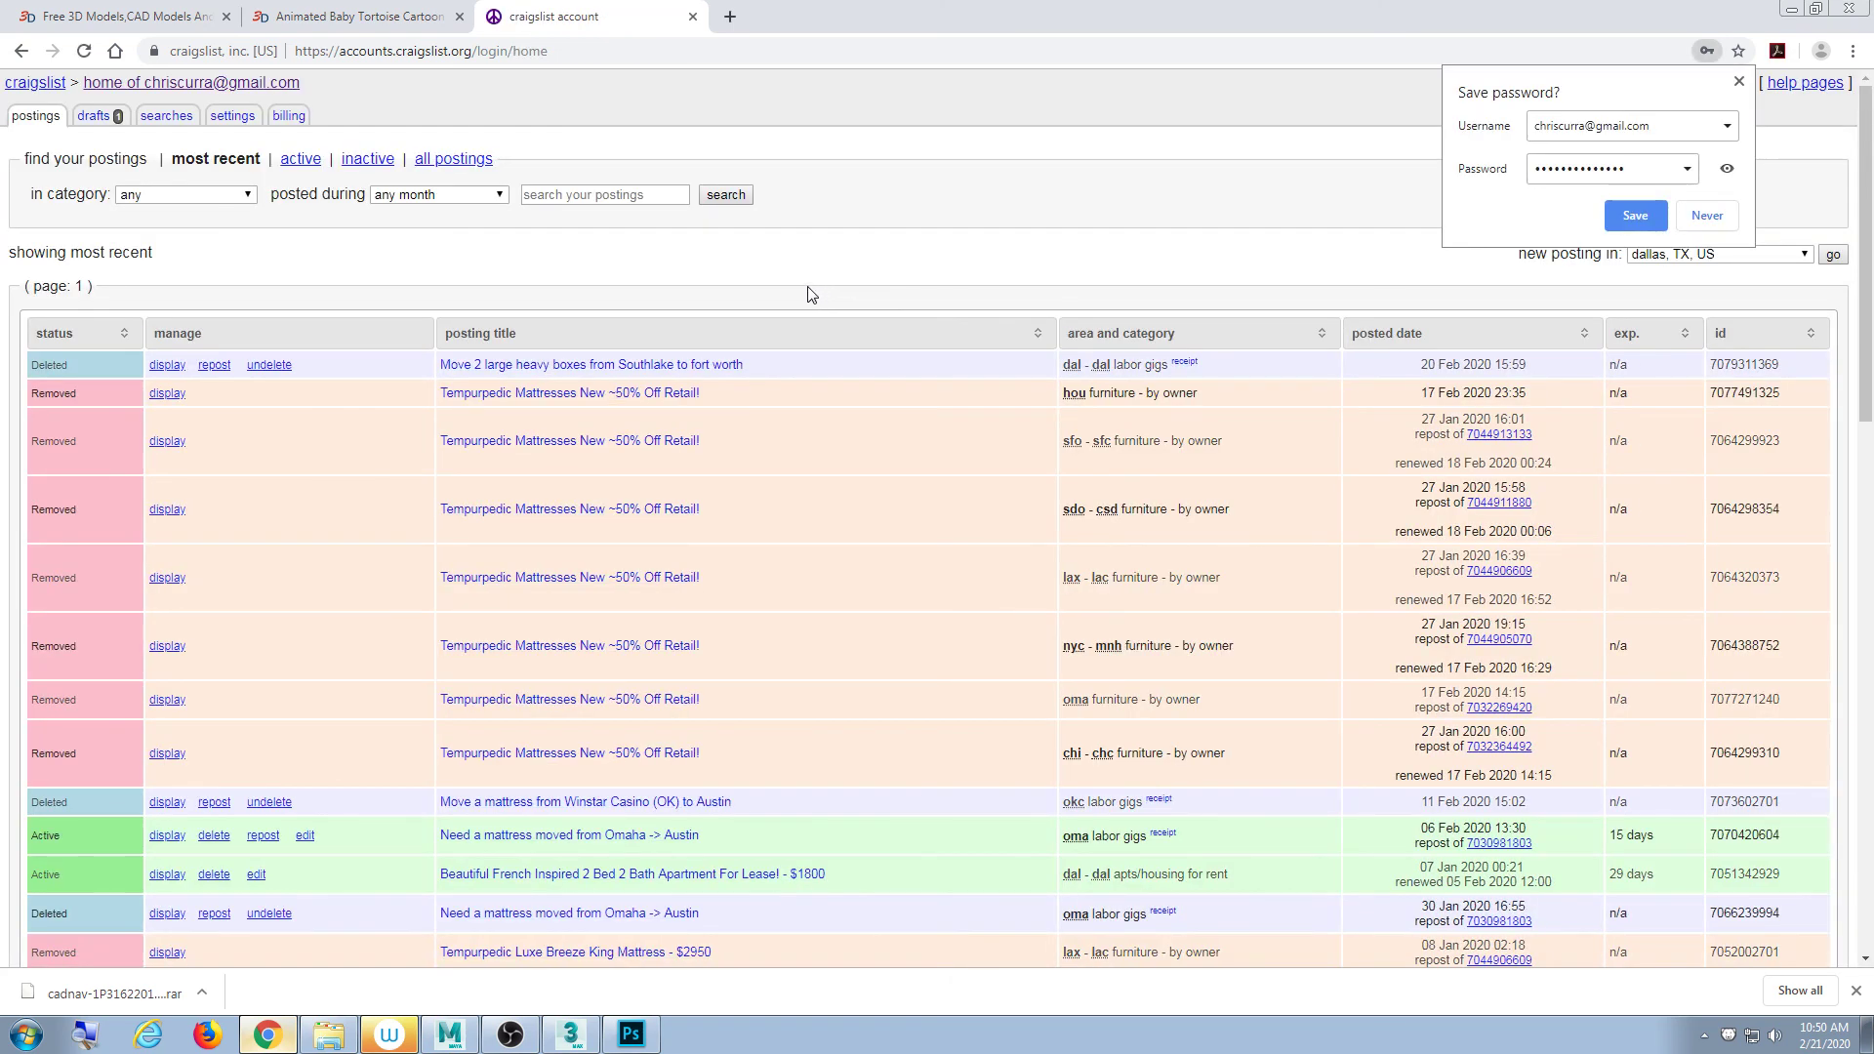
click(178, 368)
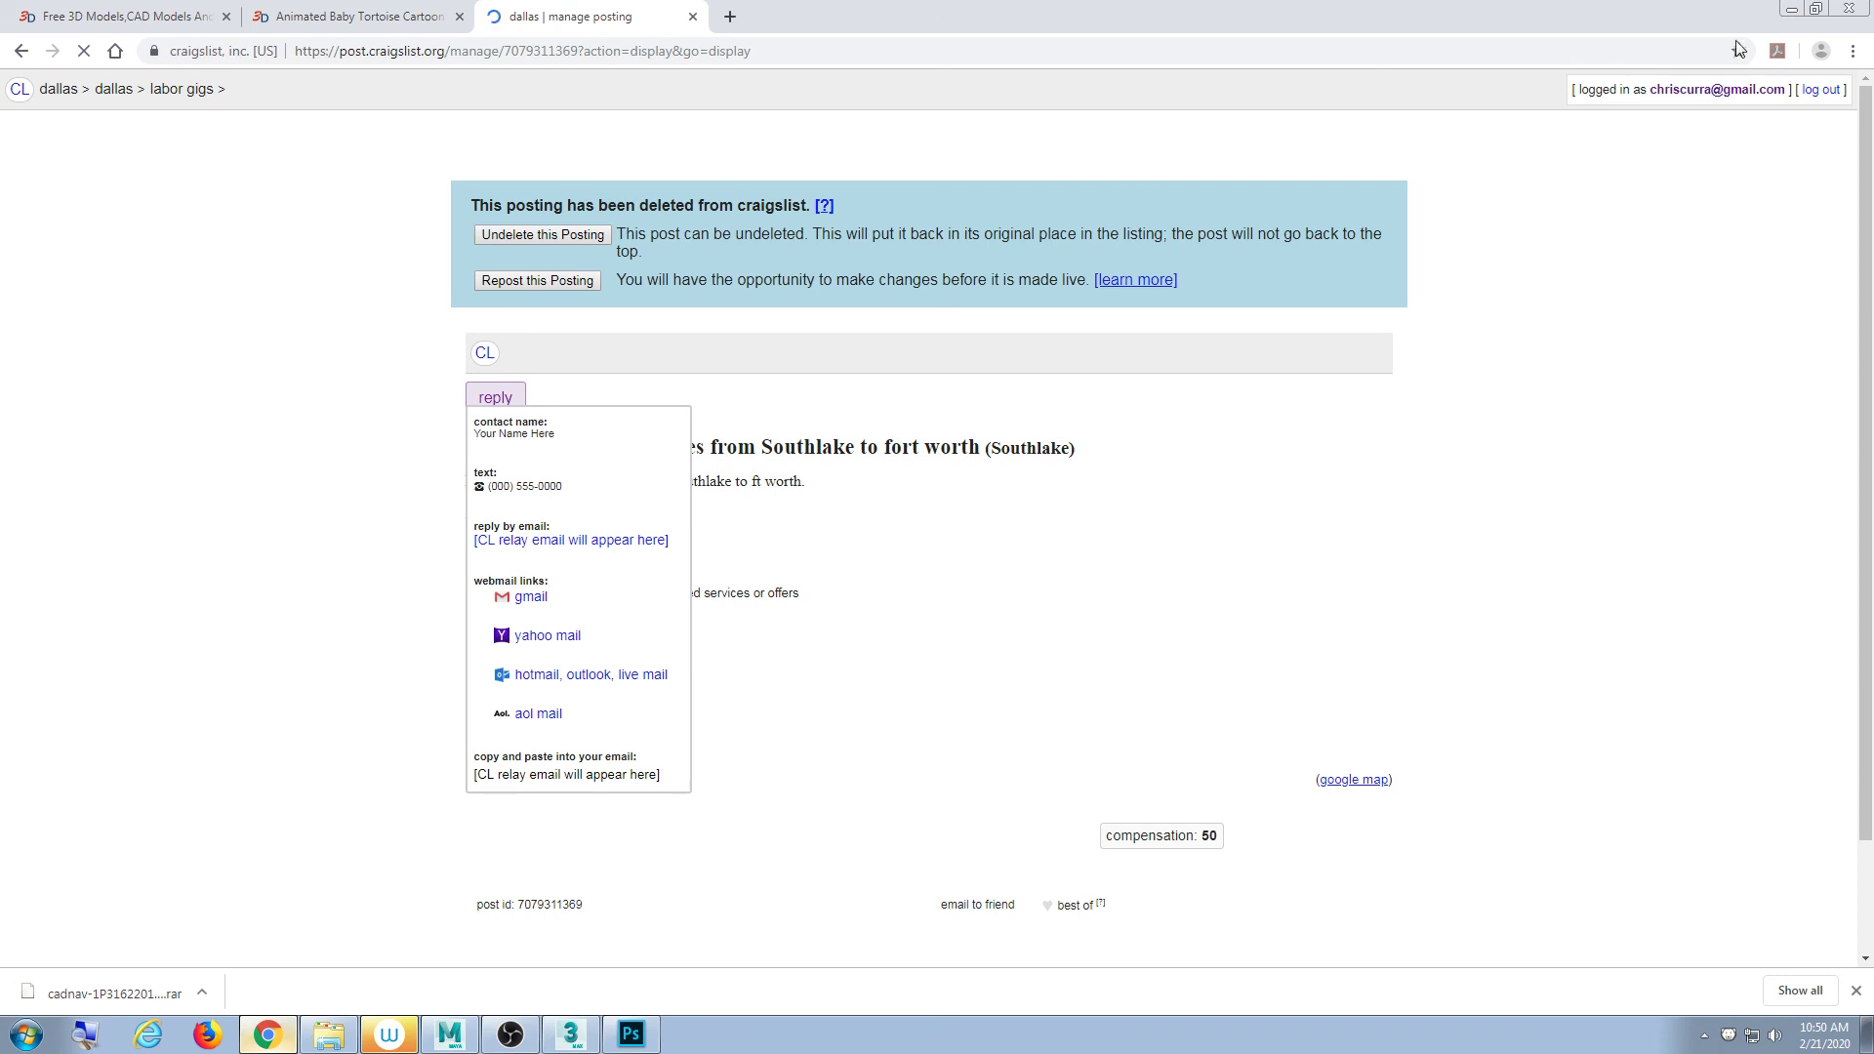
click(1790, 9)
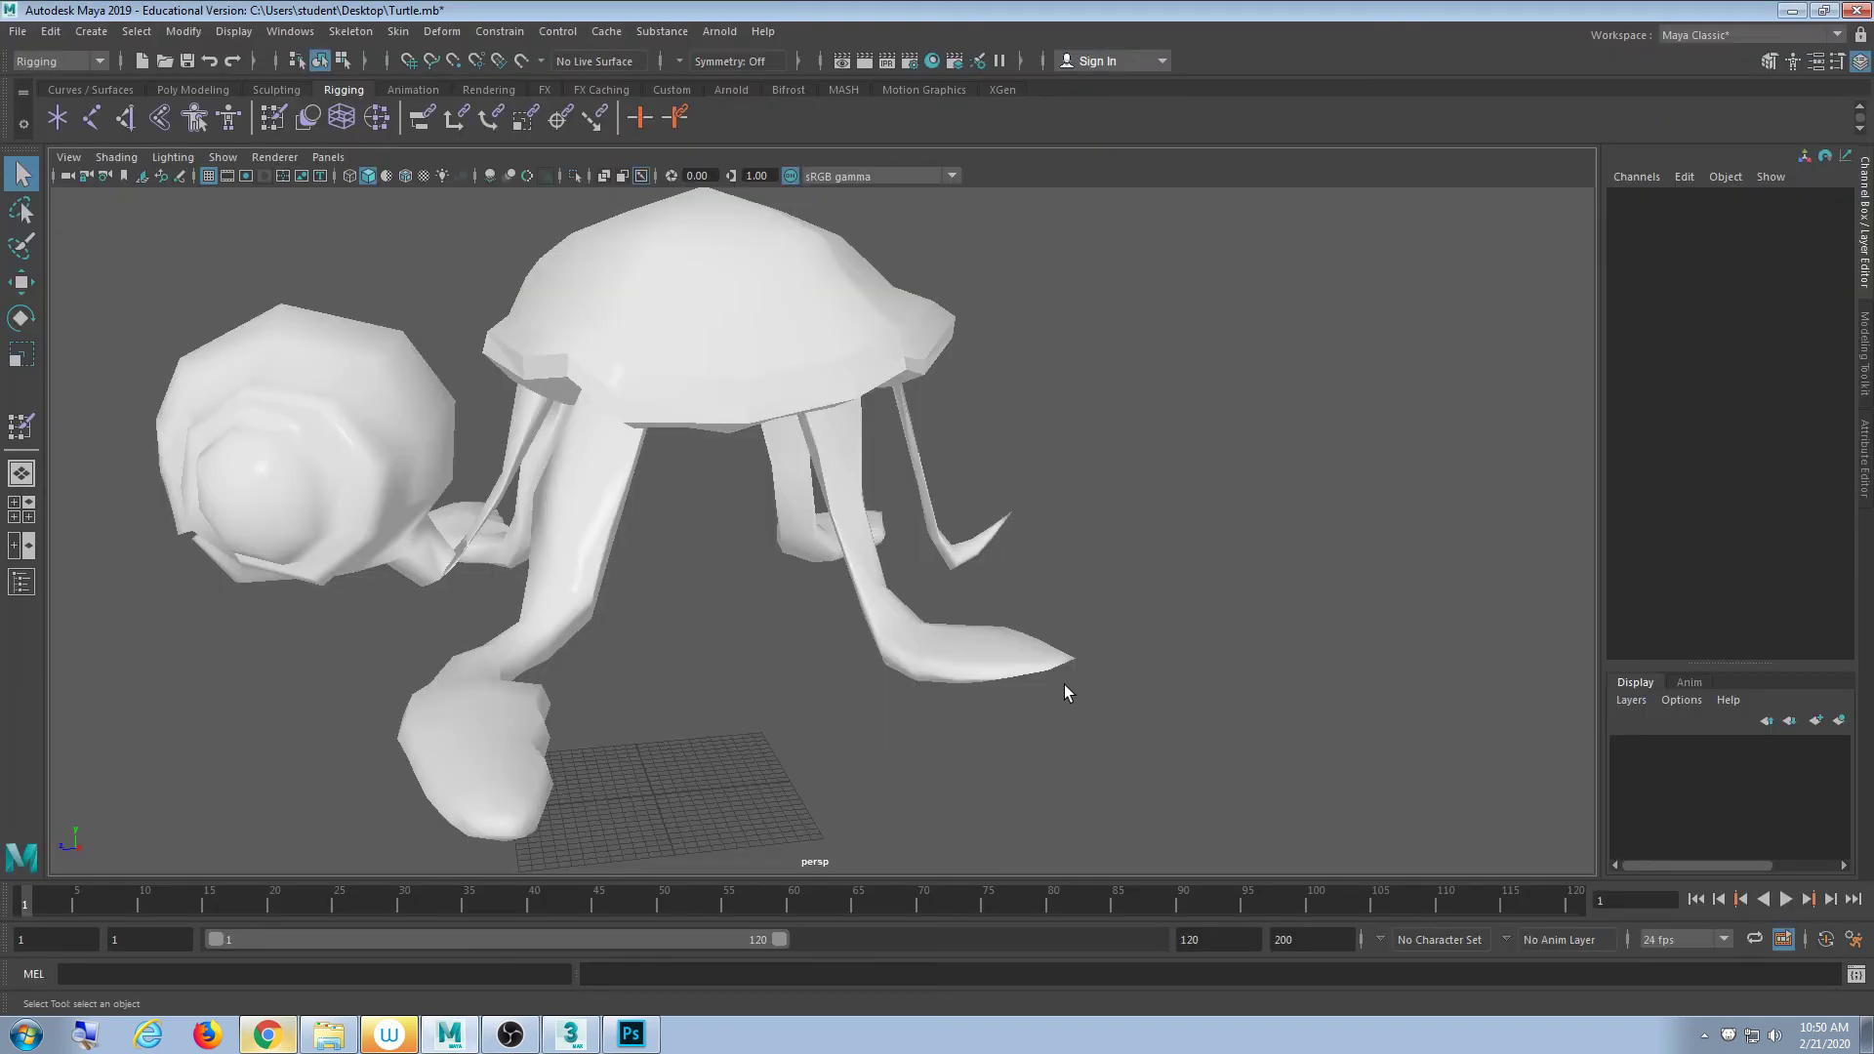
- Select the turtle mesh at its thin leg and move the view across both feet
click(916, 473)
alt+middle_drag(1124, 548, 1068, 559)
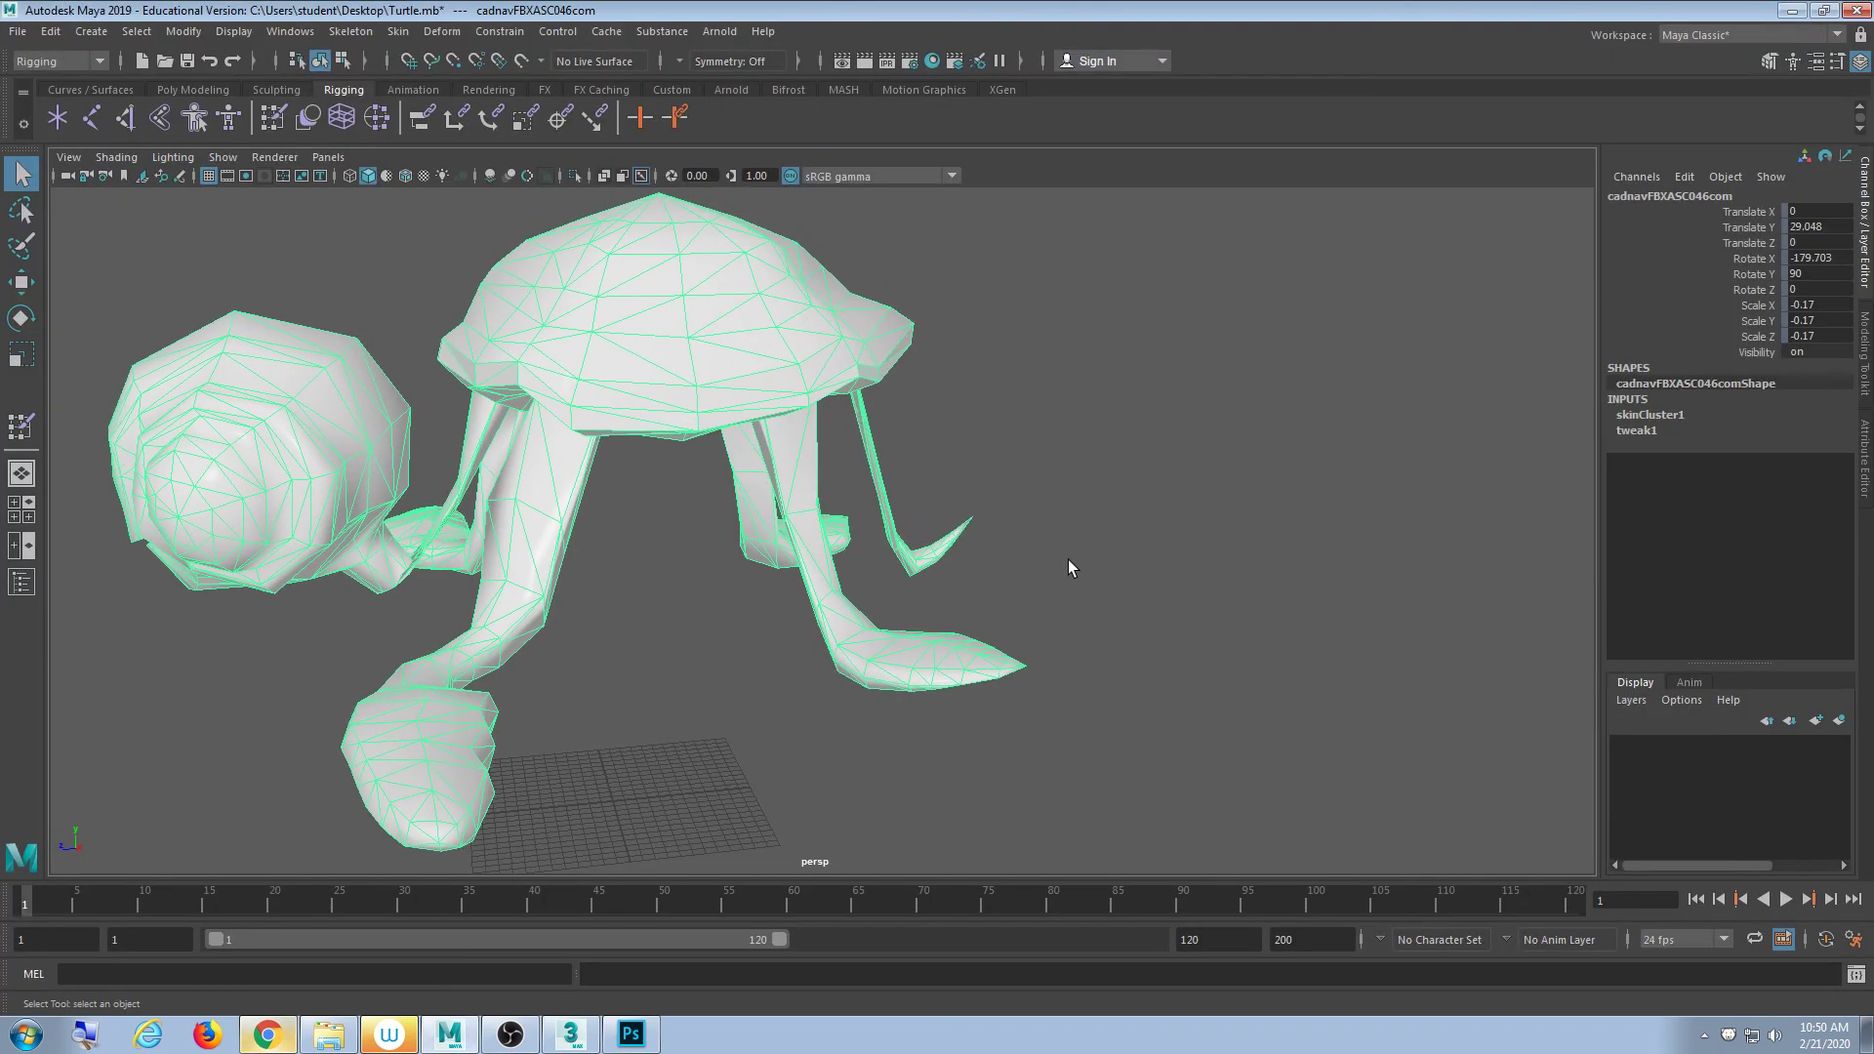
click(1057, 505)
scroll(1050, 577, up, 3)
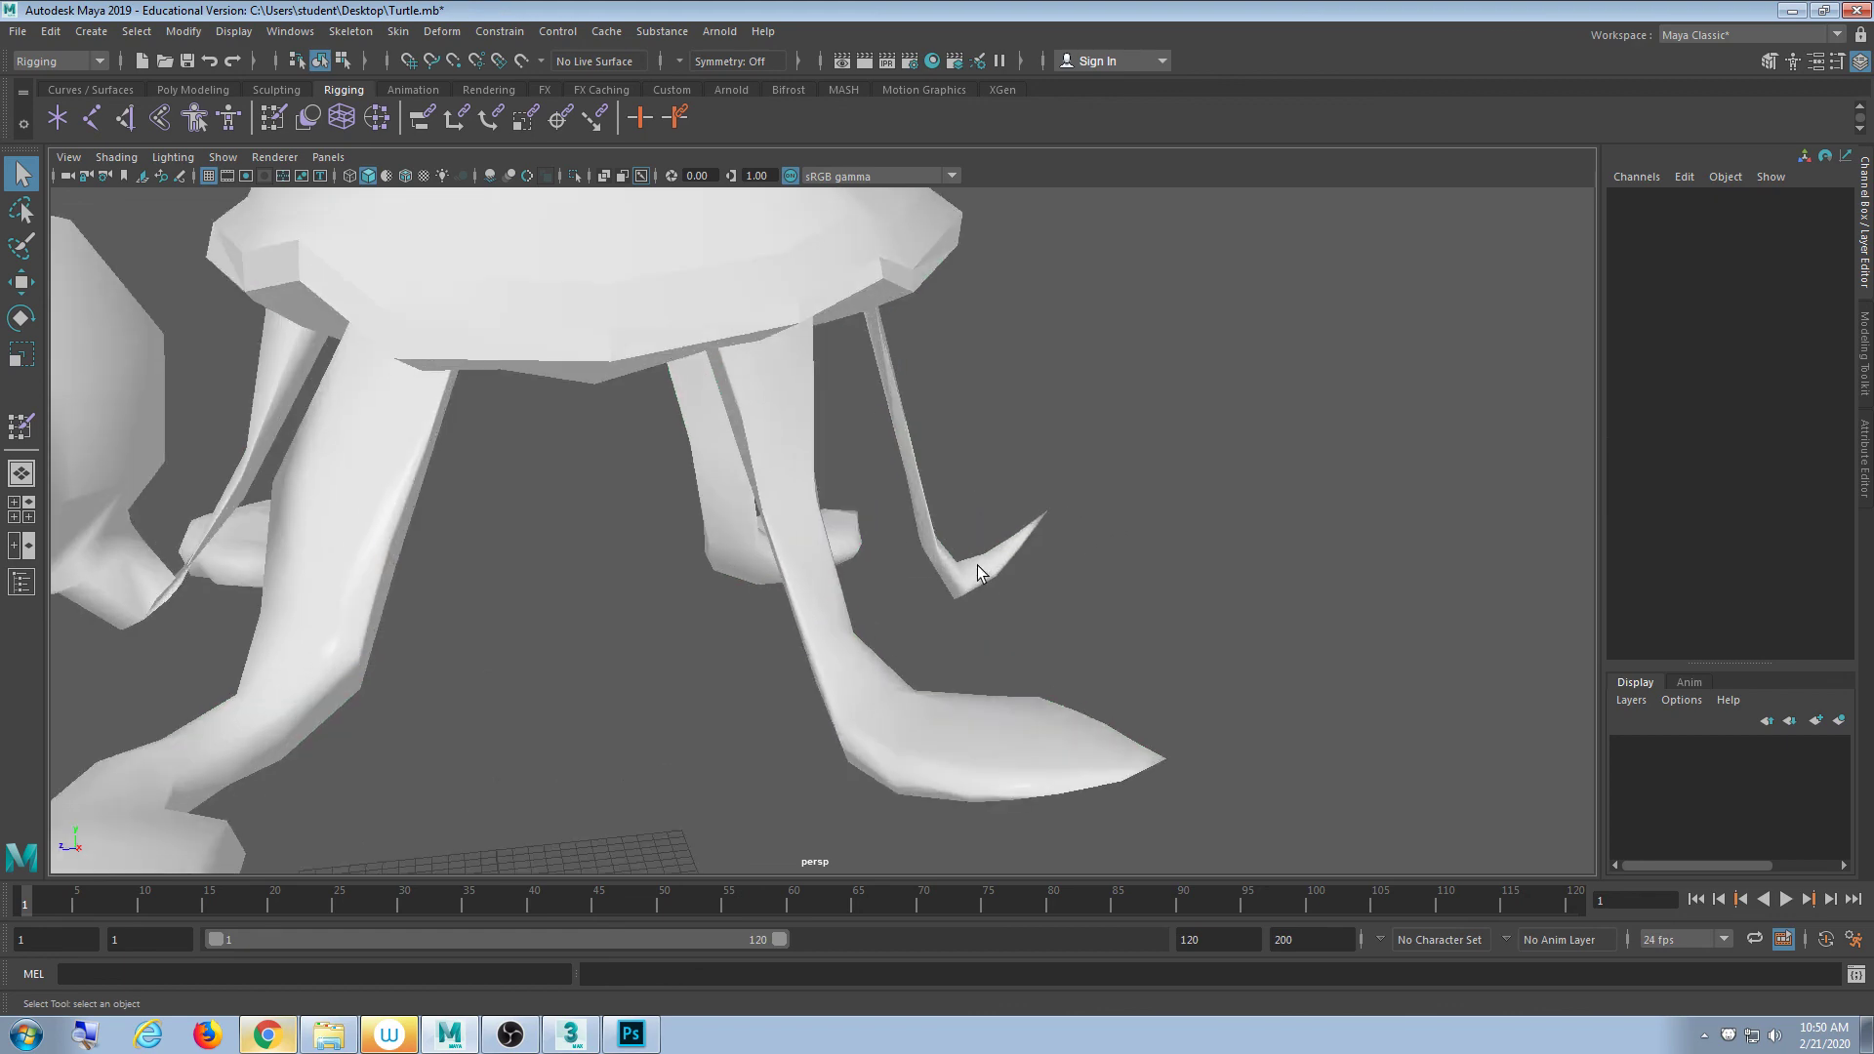
click(969, 569)
alt+drag(1255, 612, 916, 586)
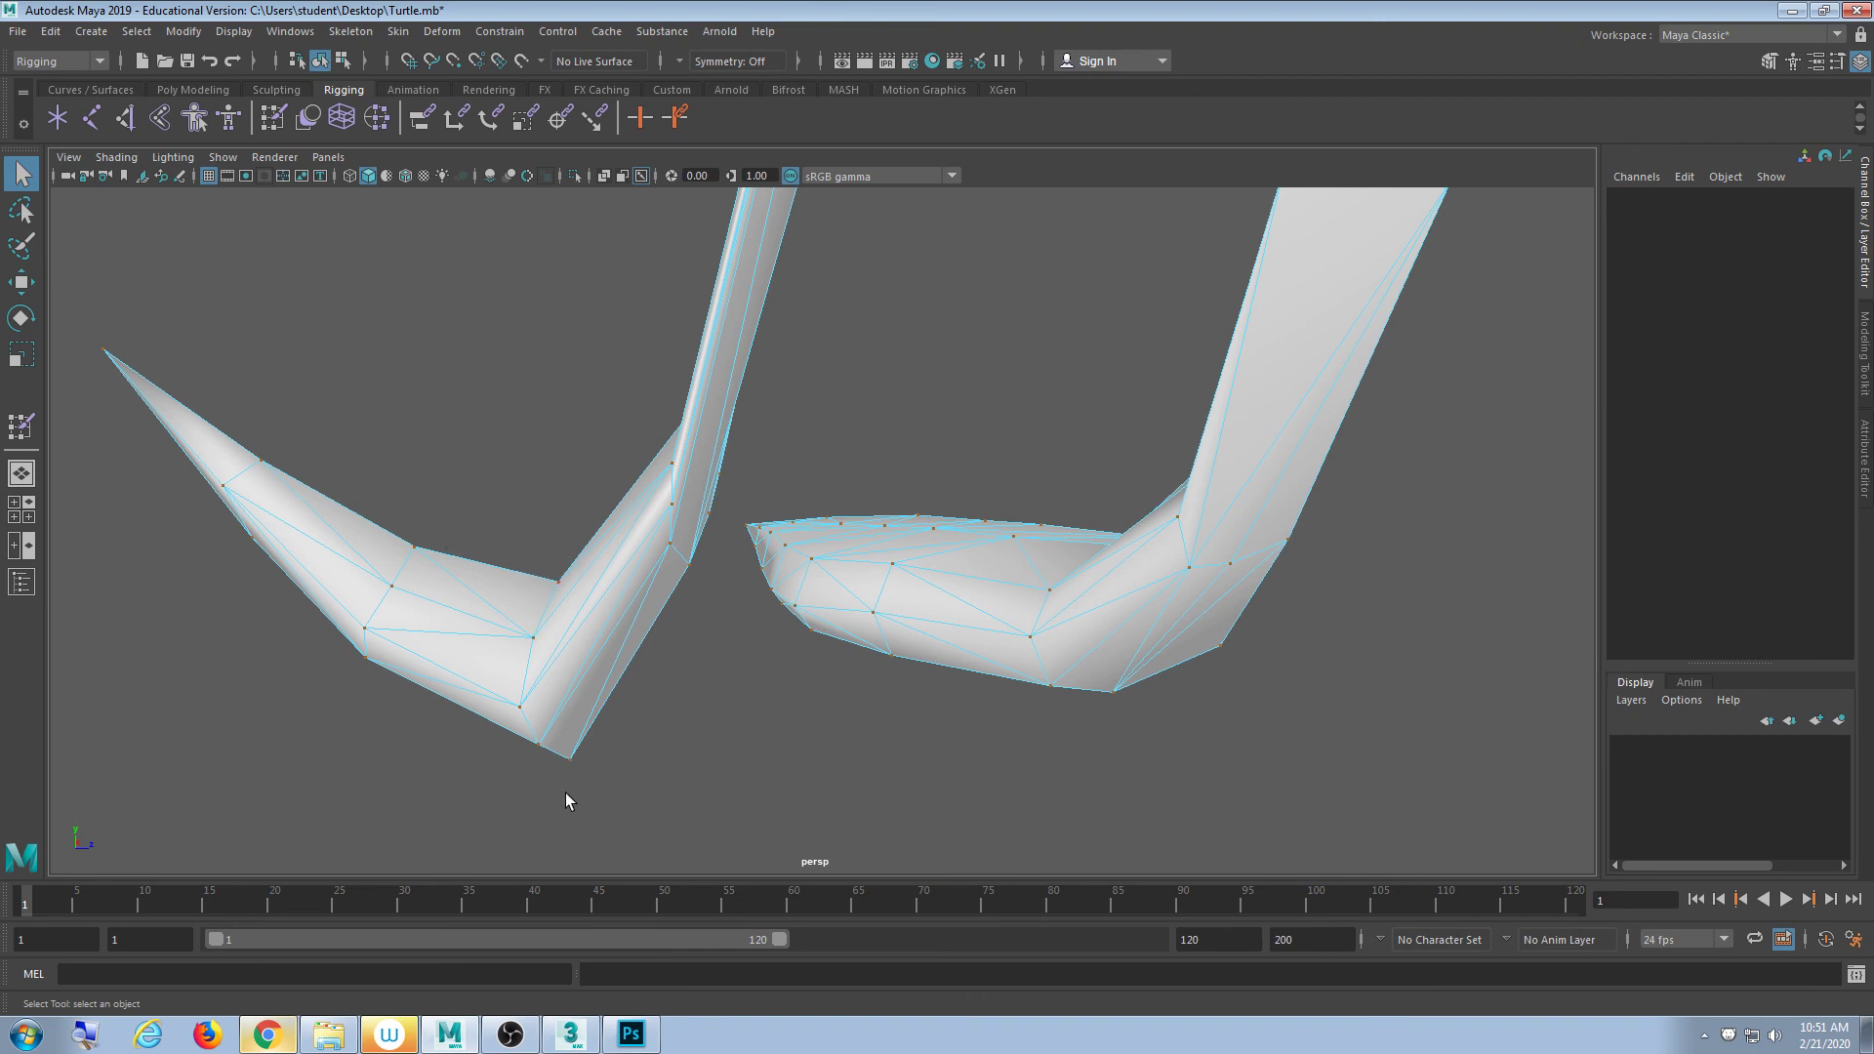
alt+middle_drag(485, 715, 582, 716)
alt+middle_drag(774, 584, 716, 646)
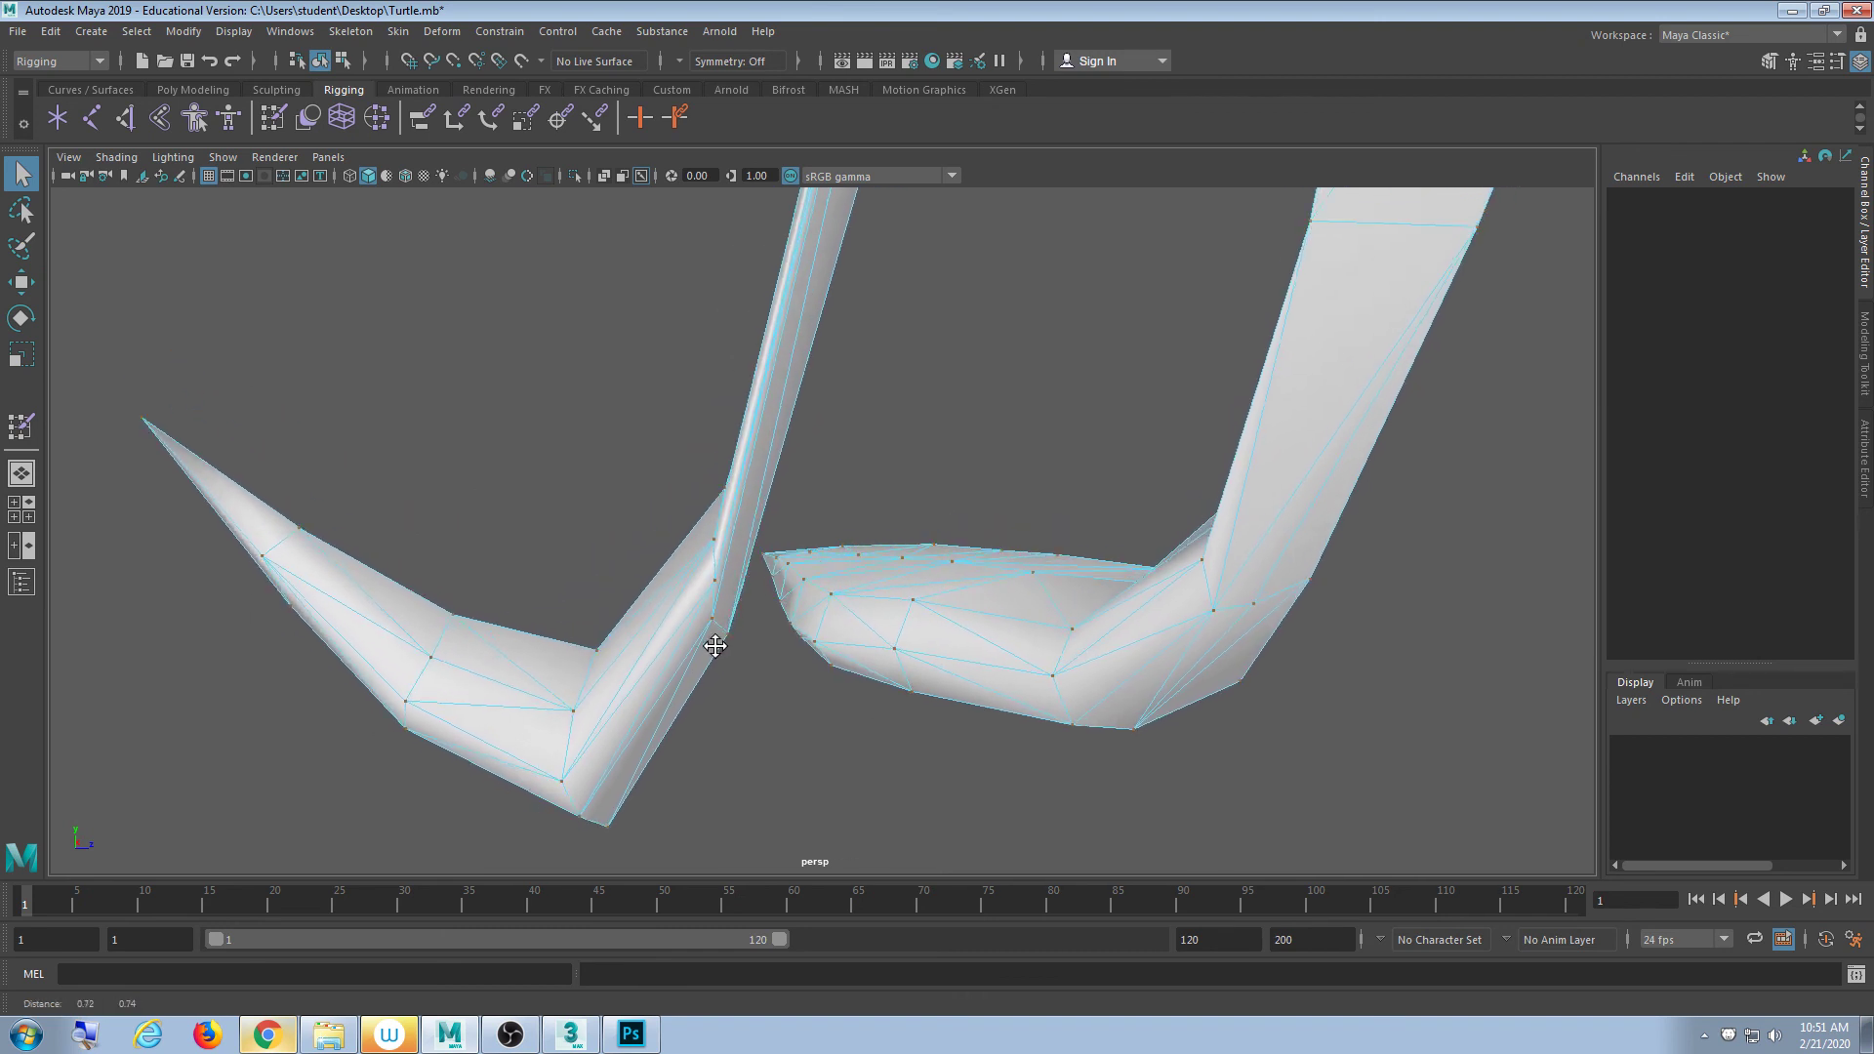
mouse_move(715, 646)
alt+mouse_down()
mouse_move(970, 635)
mouse_move(762, 655)
mouse_move(807, 611)
mouse_move(720, 644)
mouse_move(749, 674)
mouse_move(716, 648)
mouse_move(762, 628)
mouse_move(734, 616)
alt+mouse_up()
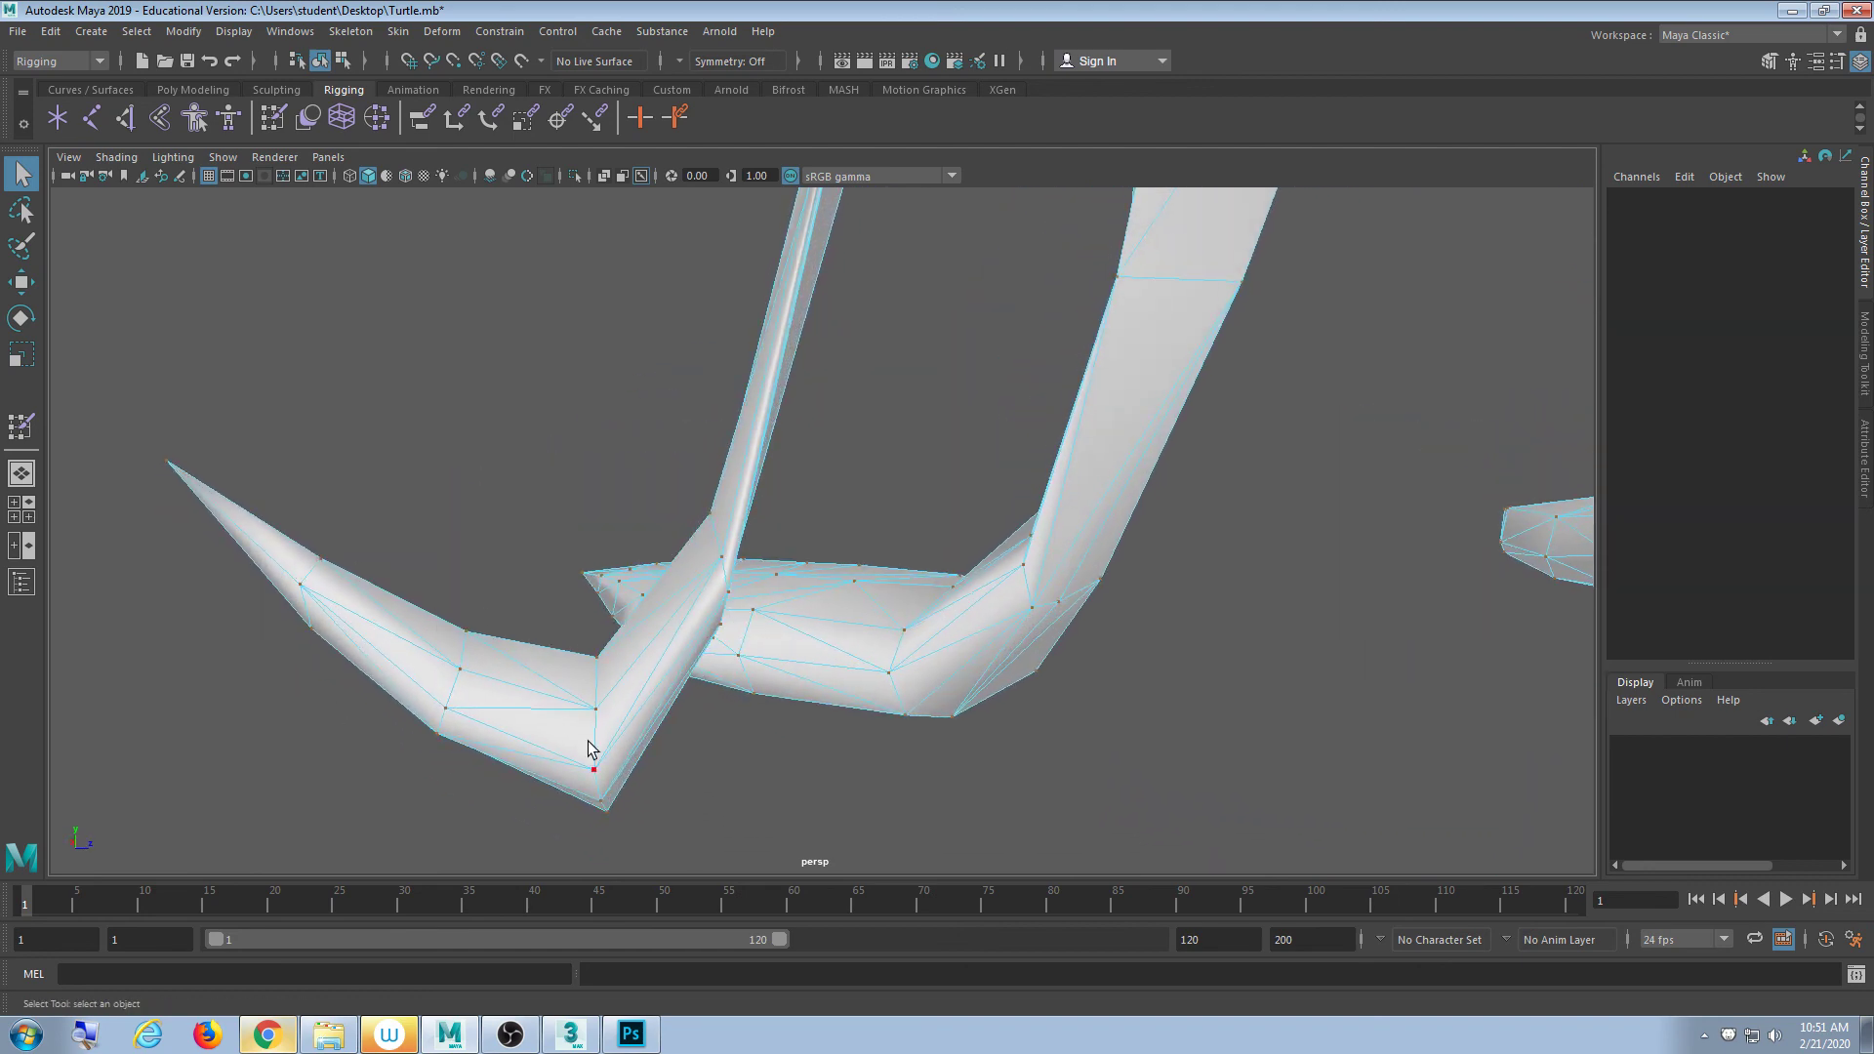
- Orbit in close on the legs and right foot, then return to the browser
alt+drag(588, 749, 913, 595)
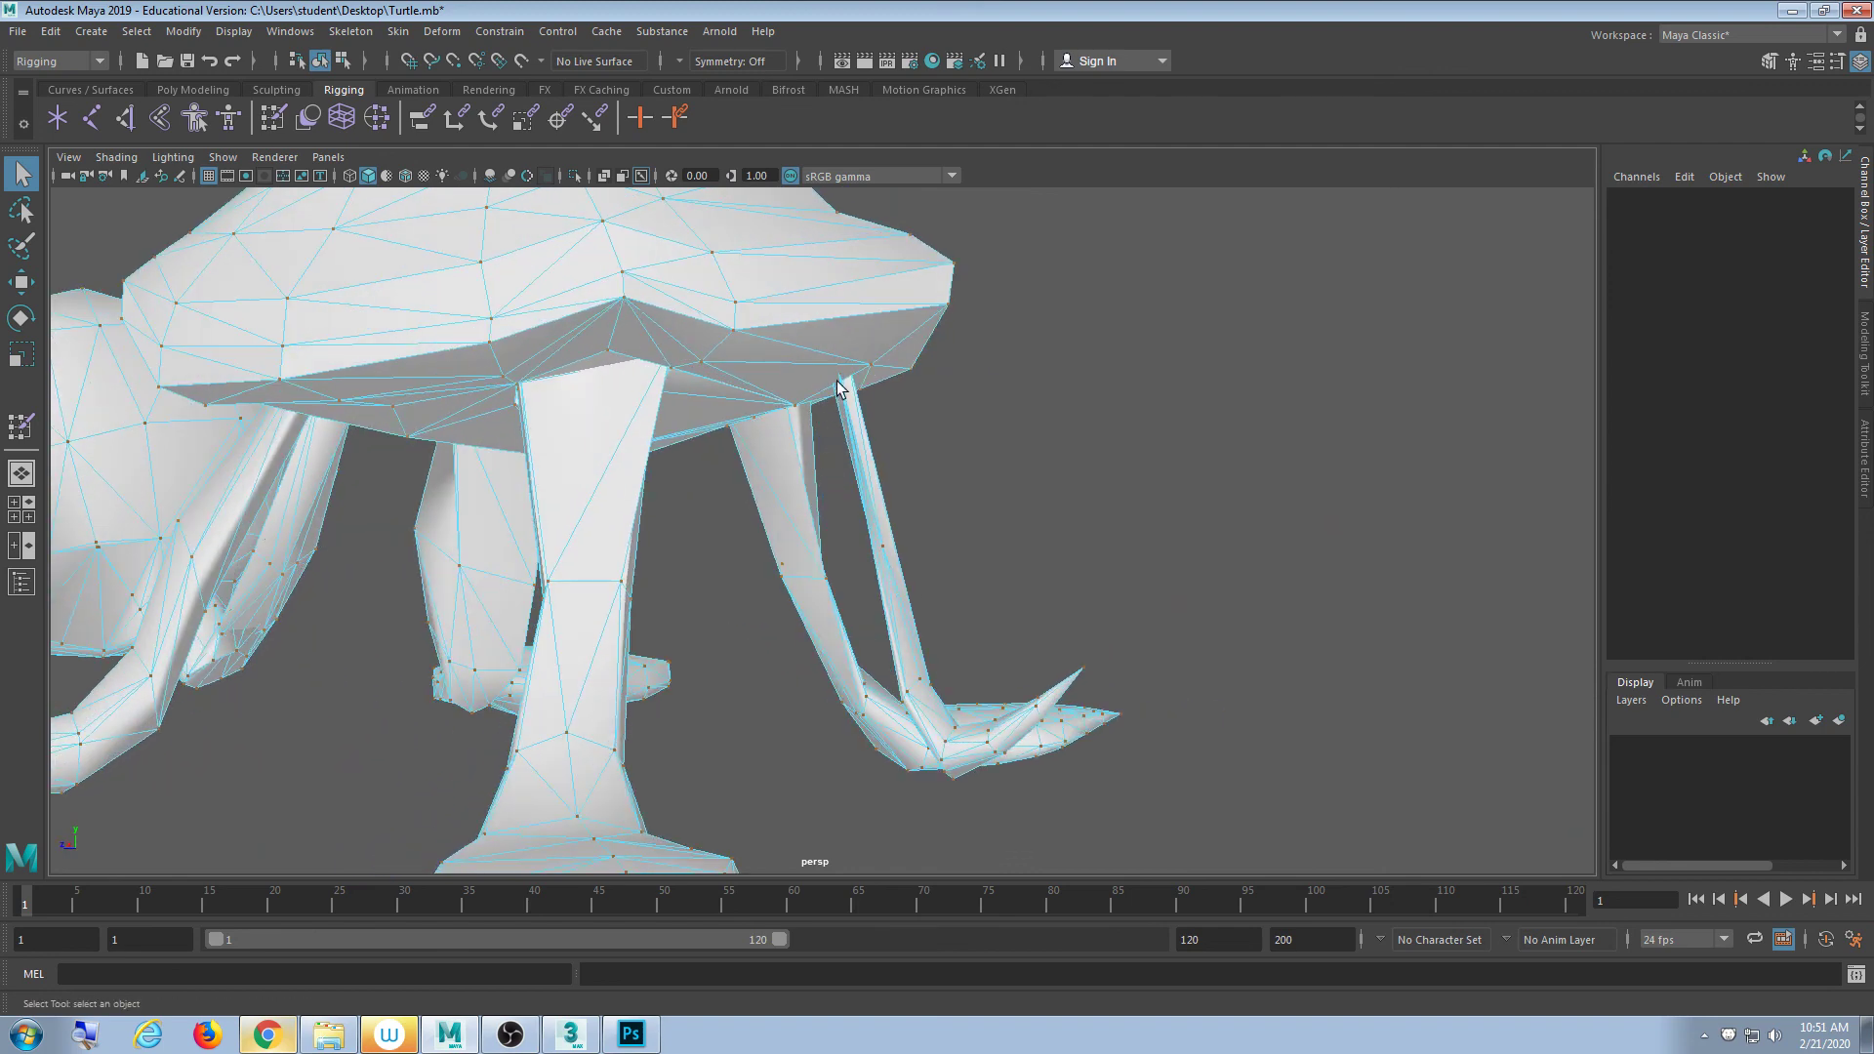
alt+right_drag(878, 531, 976, 698)
alt+middle_drag(974, 699, 828, 534)
alt+drag(829, 534, 710, 597)
scroll(713, 602, up, 2)
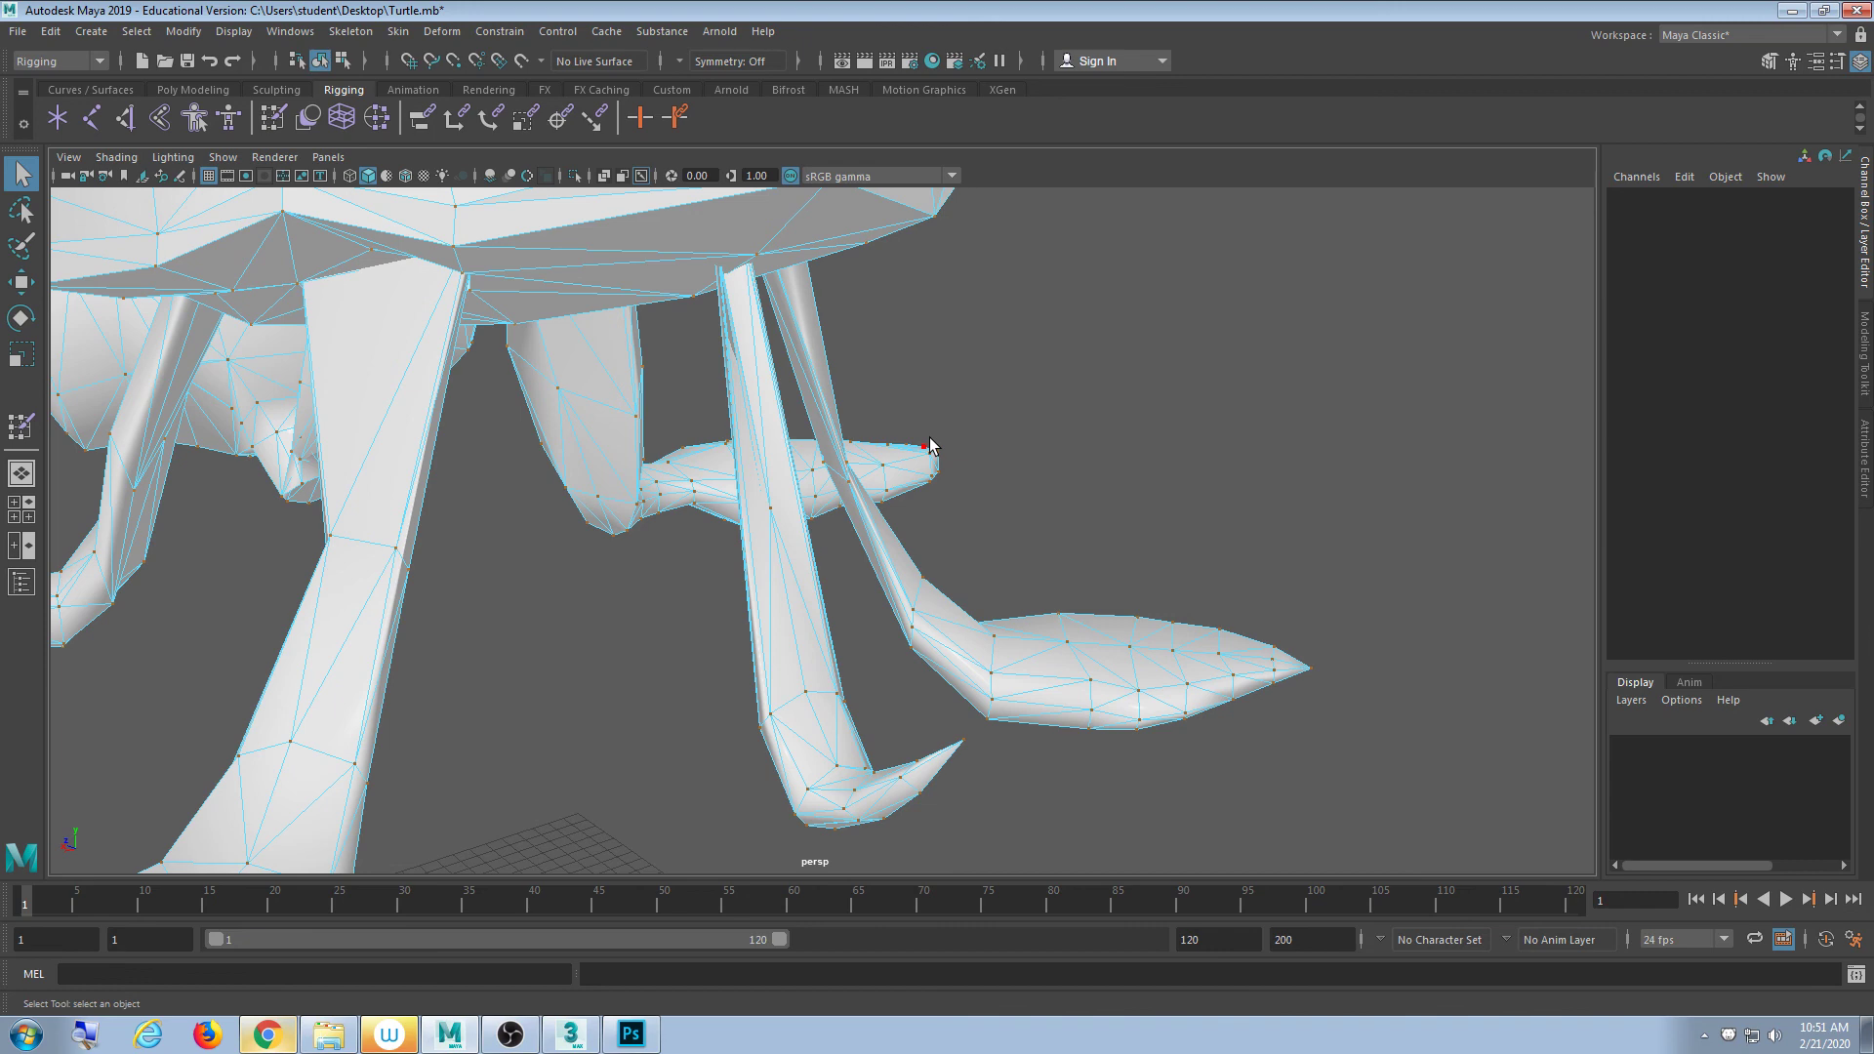
click(267, 1035)
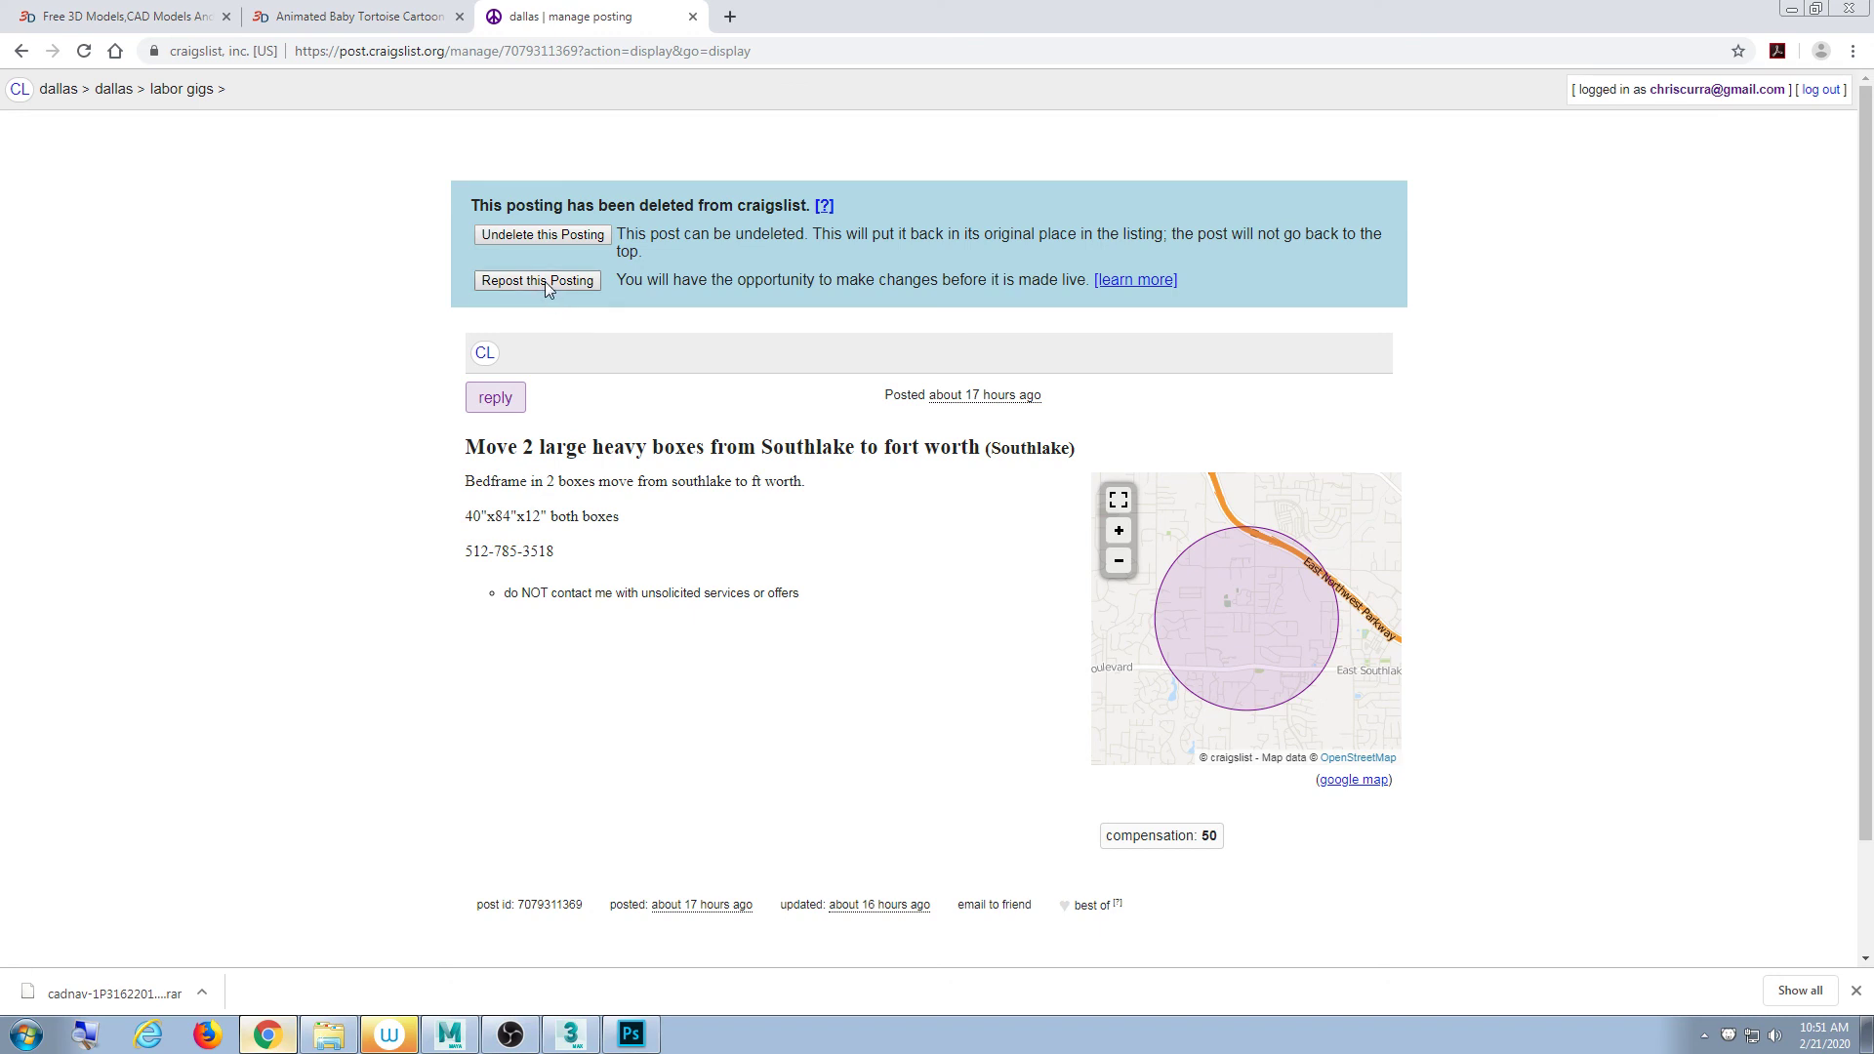
- Undelete the 'Move 2 large heavy boxes' posting, close its tab and minimise Chrome
click(570, 239)
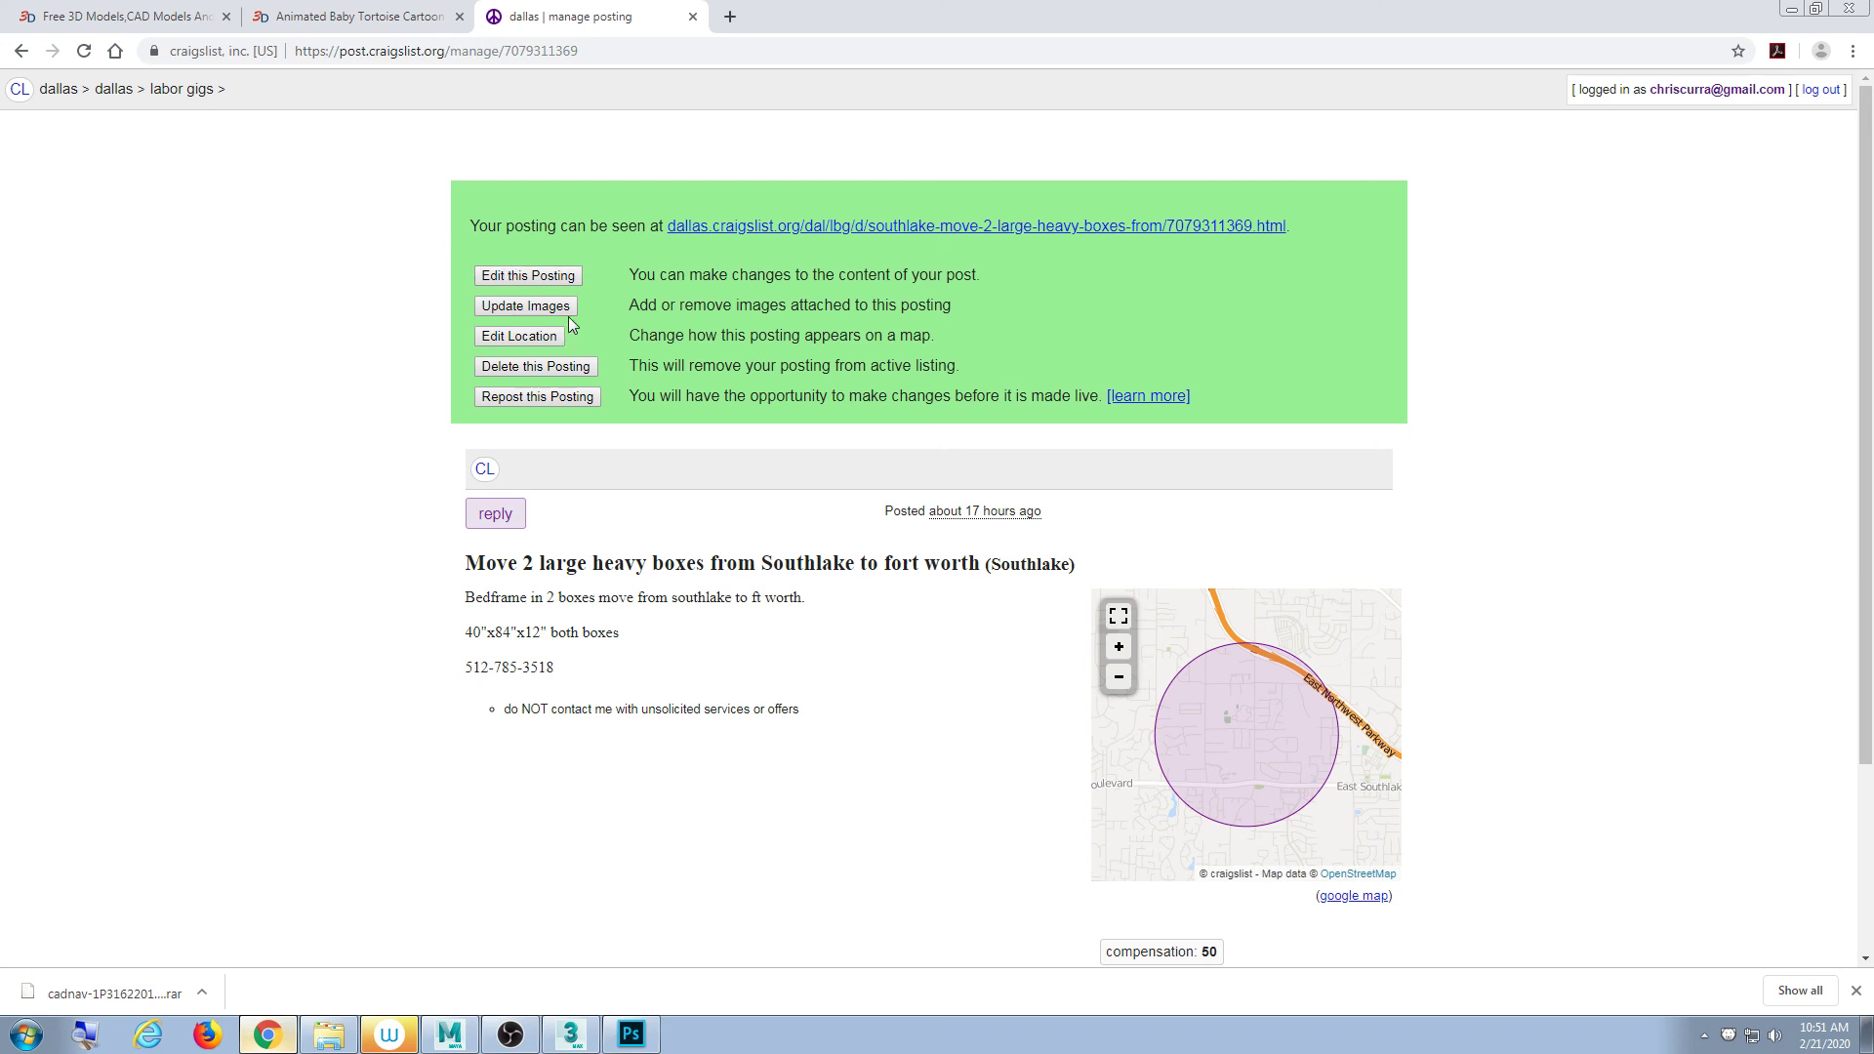
click(692, 17)
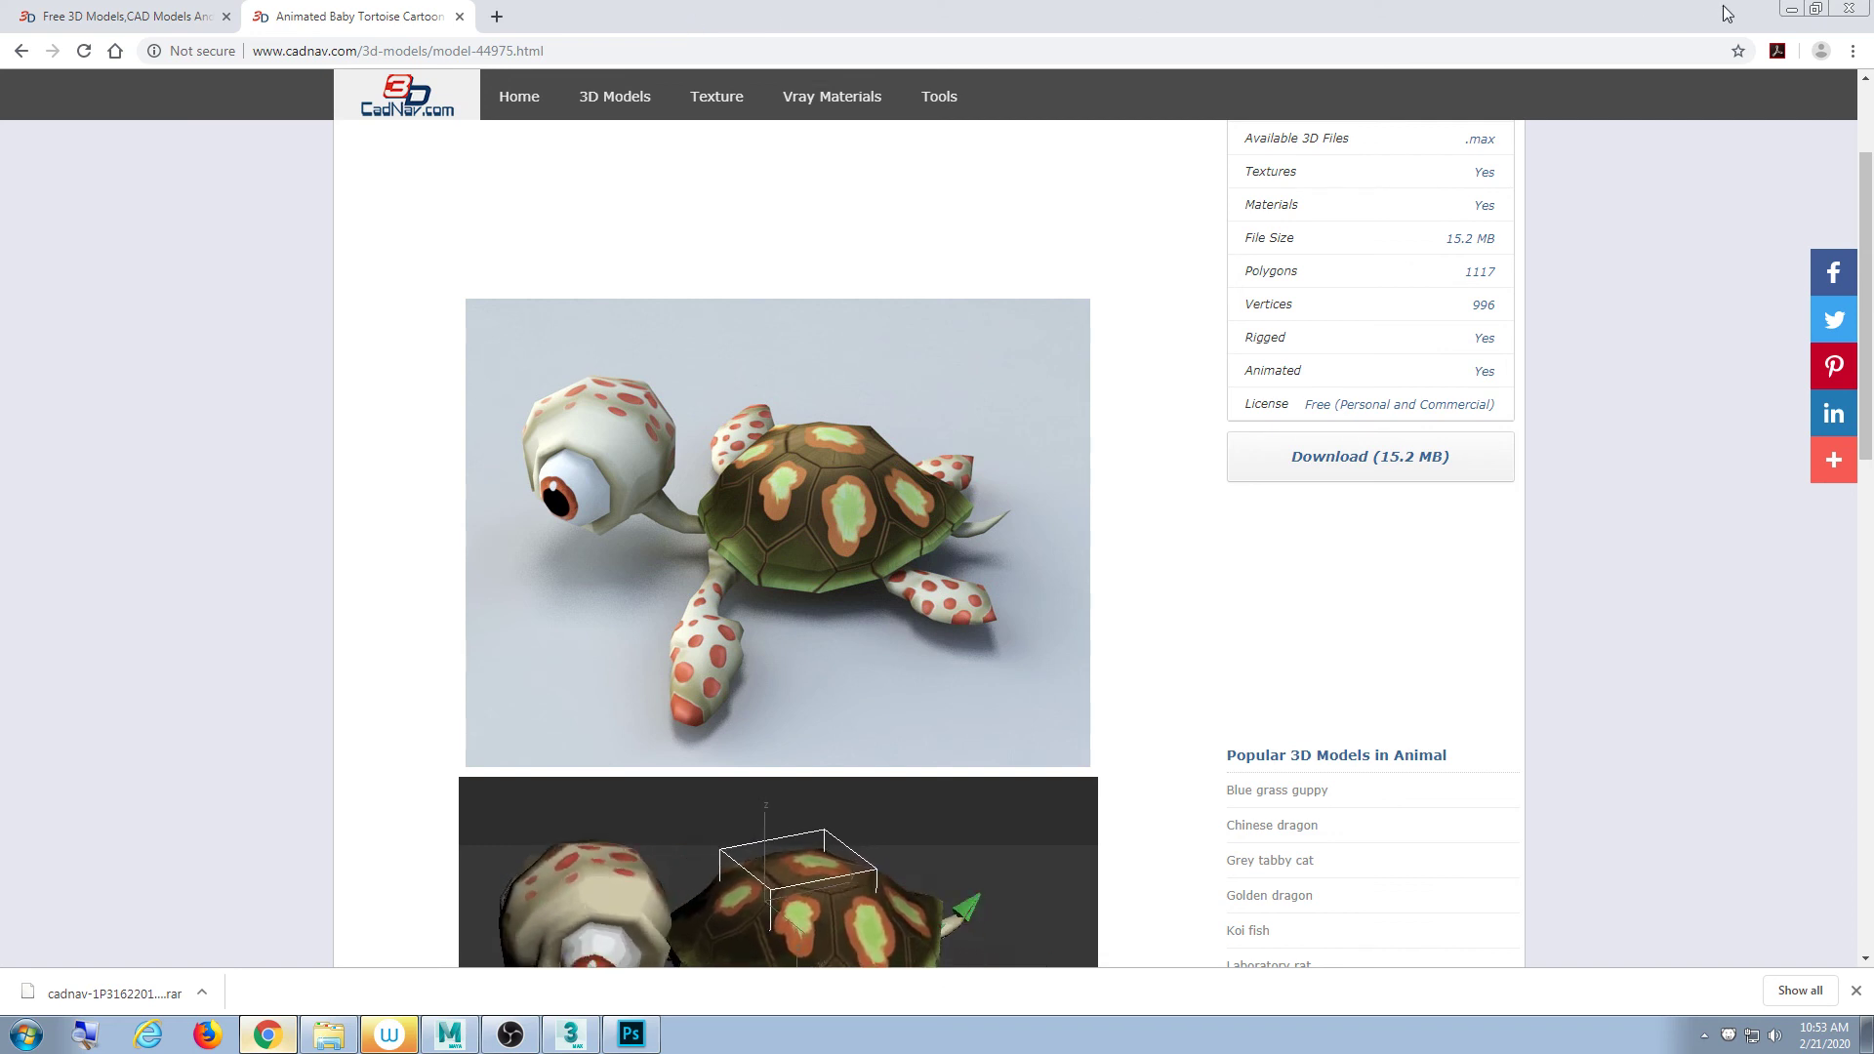
click(1795, 12)
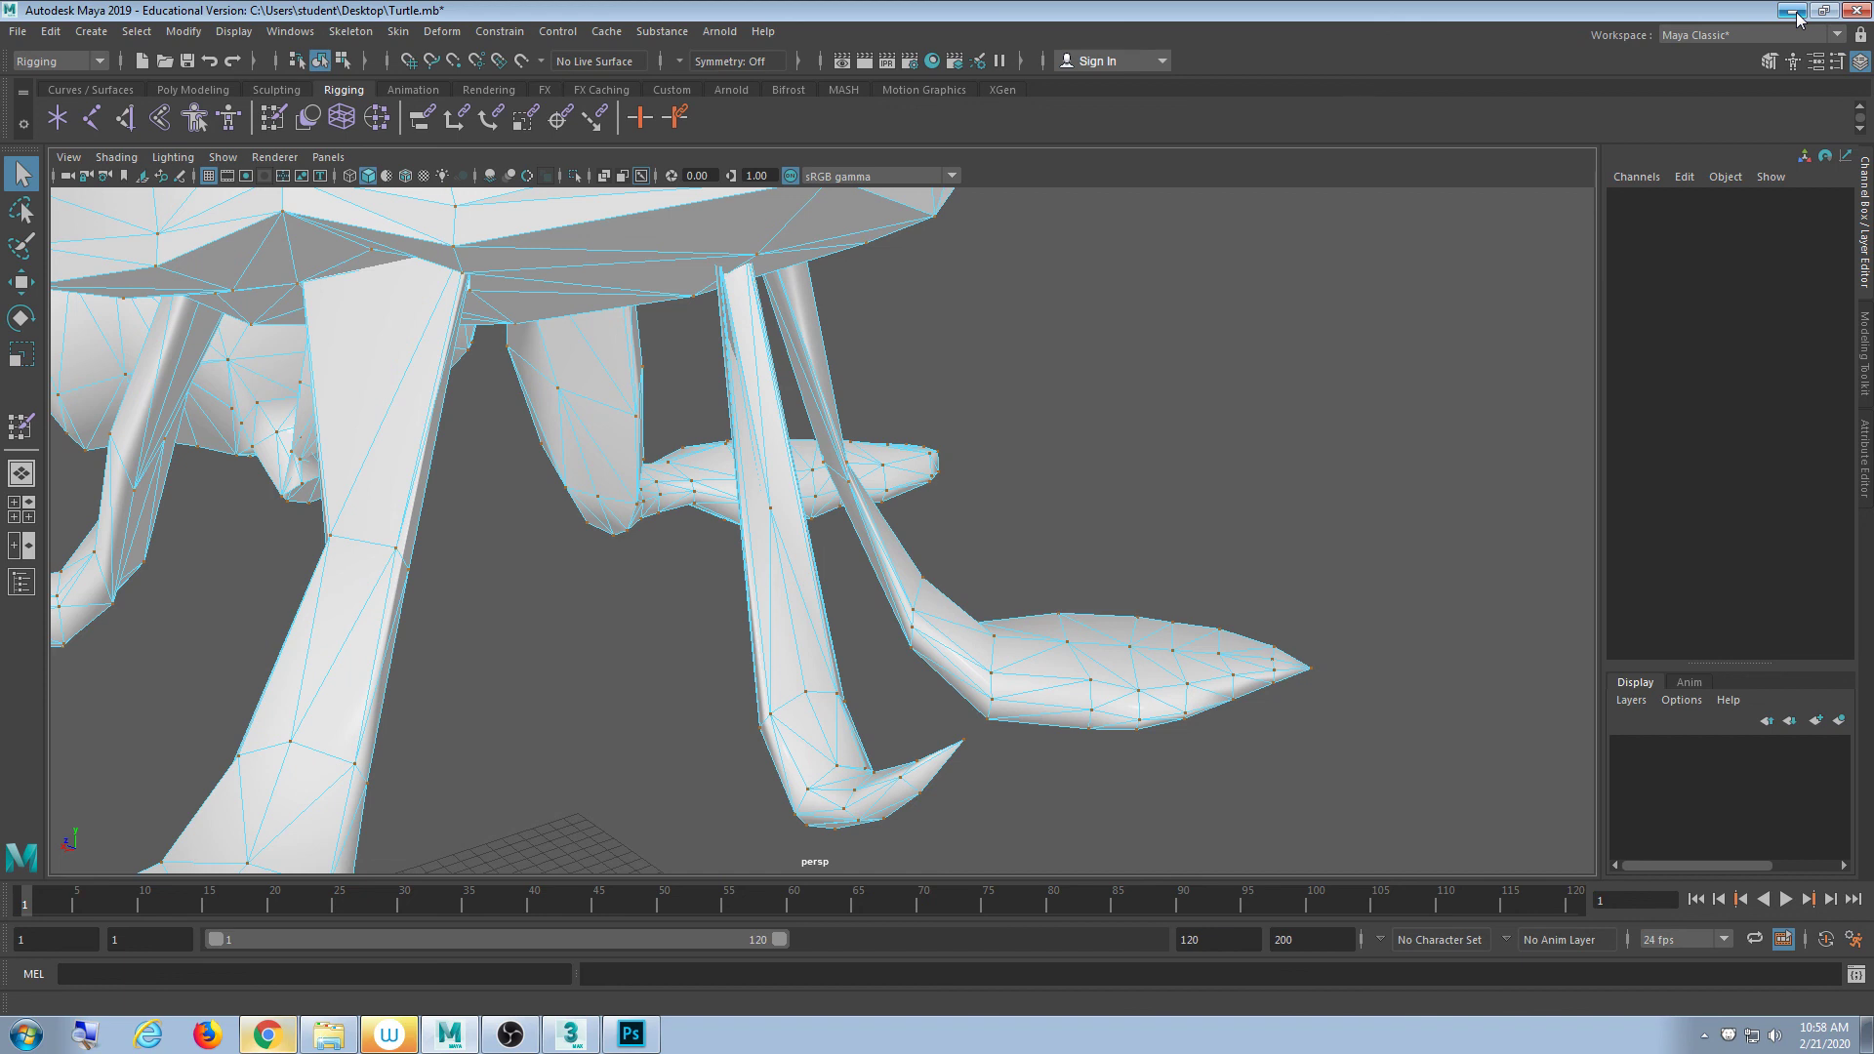
- Frame the turtle's head and eye, briefly selecting and deselecting the mesh
scroll(673, 513, down, 3)
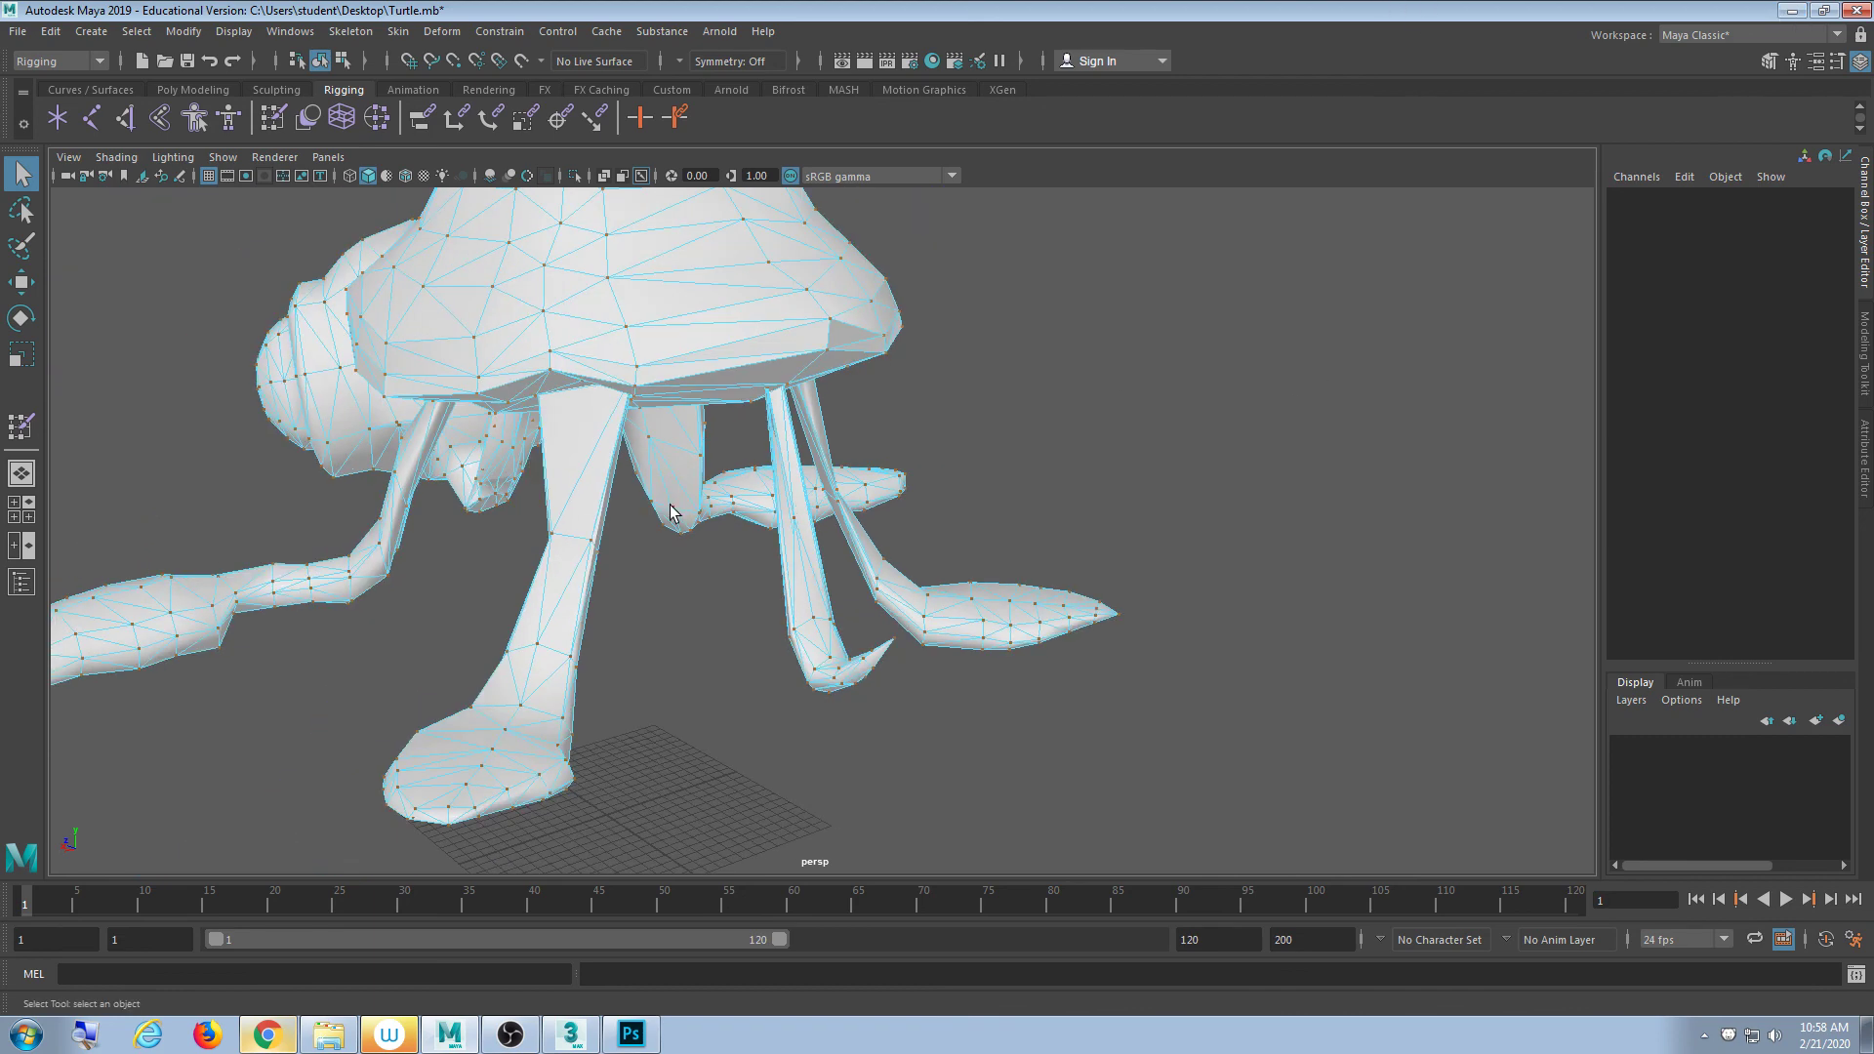
alt+drag(674, 513, 531, 498)
alt+middle_drag(531, 497, 883, 386)
scroll(720, 418, up, 8)
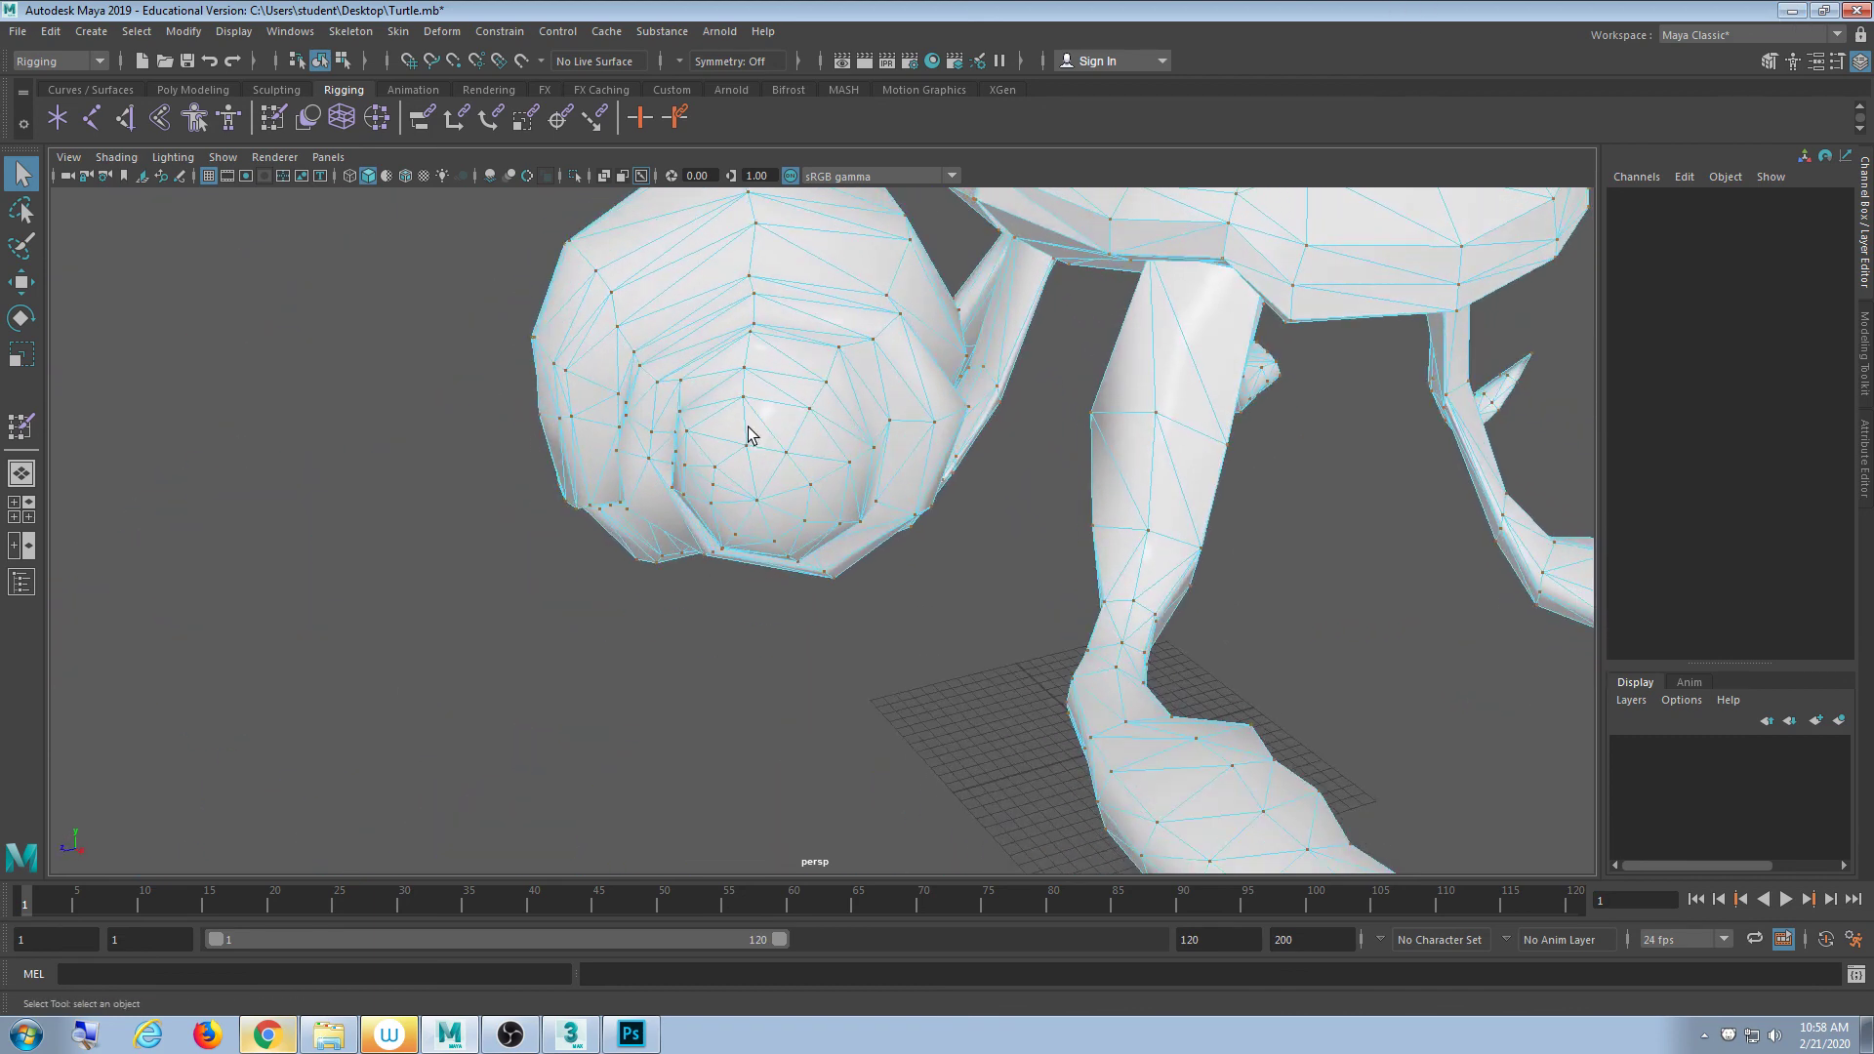
click(767, 426)
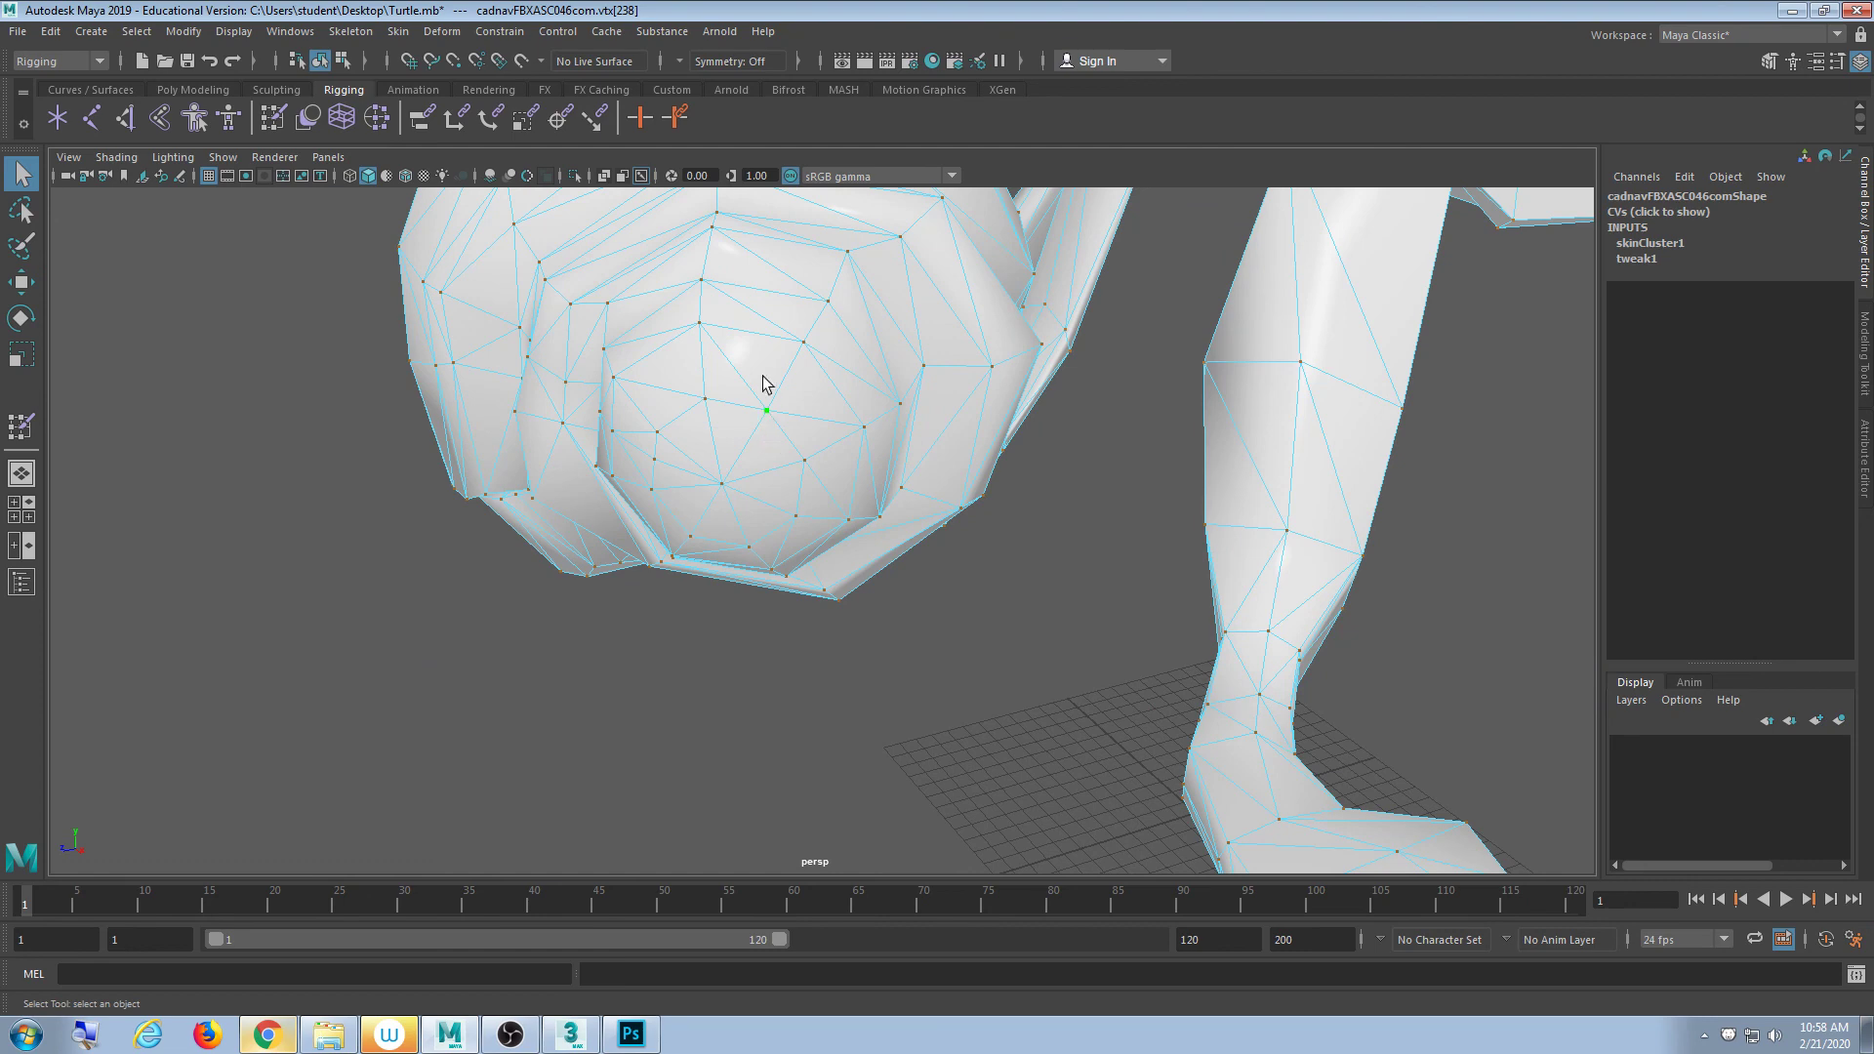
click(319, 60)
click(354, 410)
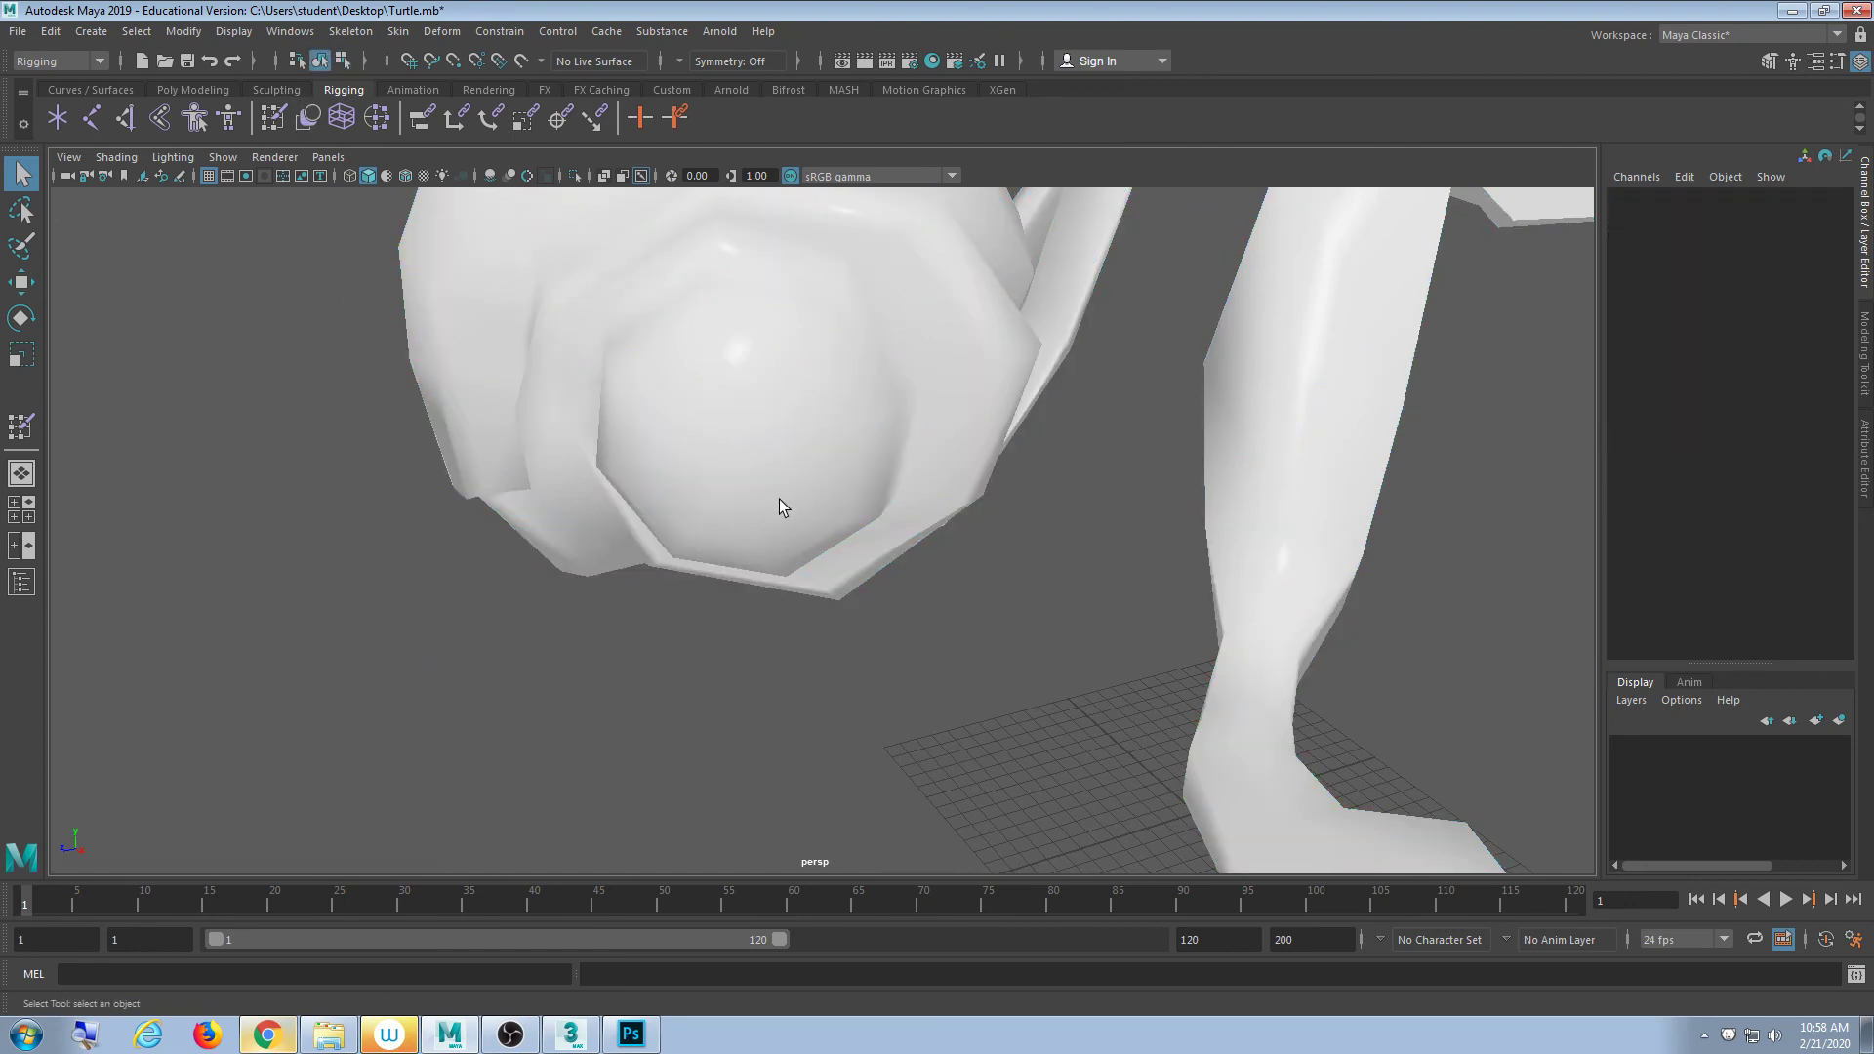
- Switch to textured display (6), orbit in on the eye and select the turtle mesh
scroll(740, 470, down, 3)
key(6)
scroll(738, 466, down, 3)
alt+drag(738, 467, 865, 498)
scroll(762, 509, up, 5)
click(824, 481)
scroll(864, 498, up, 6)
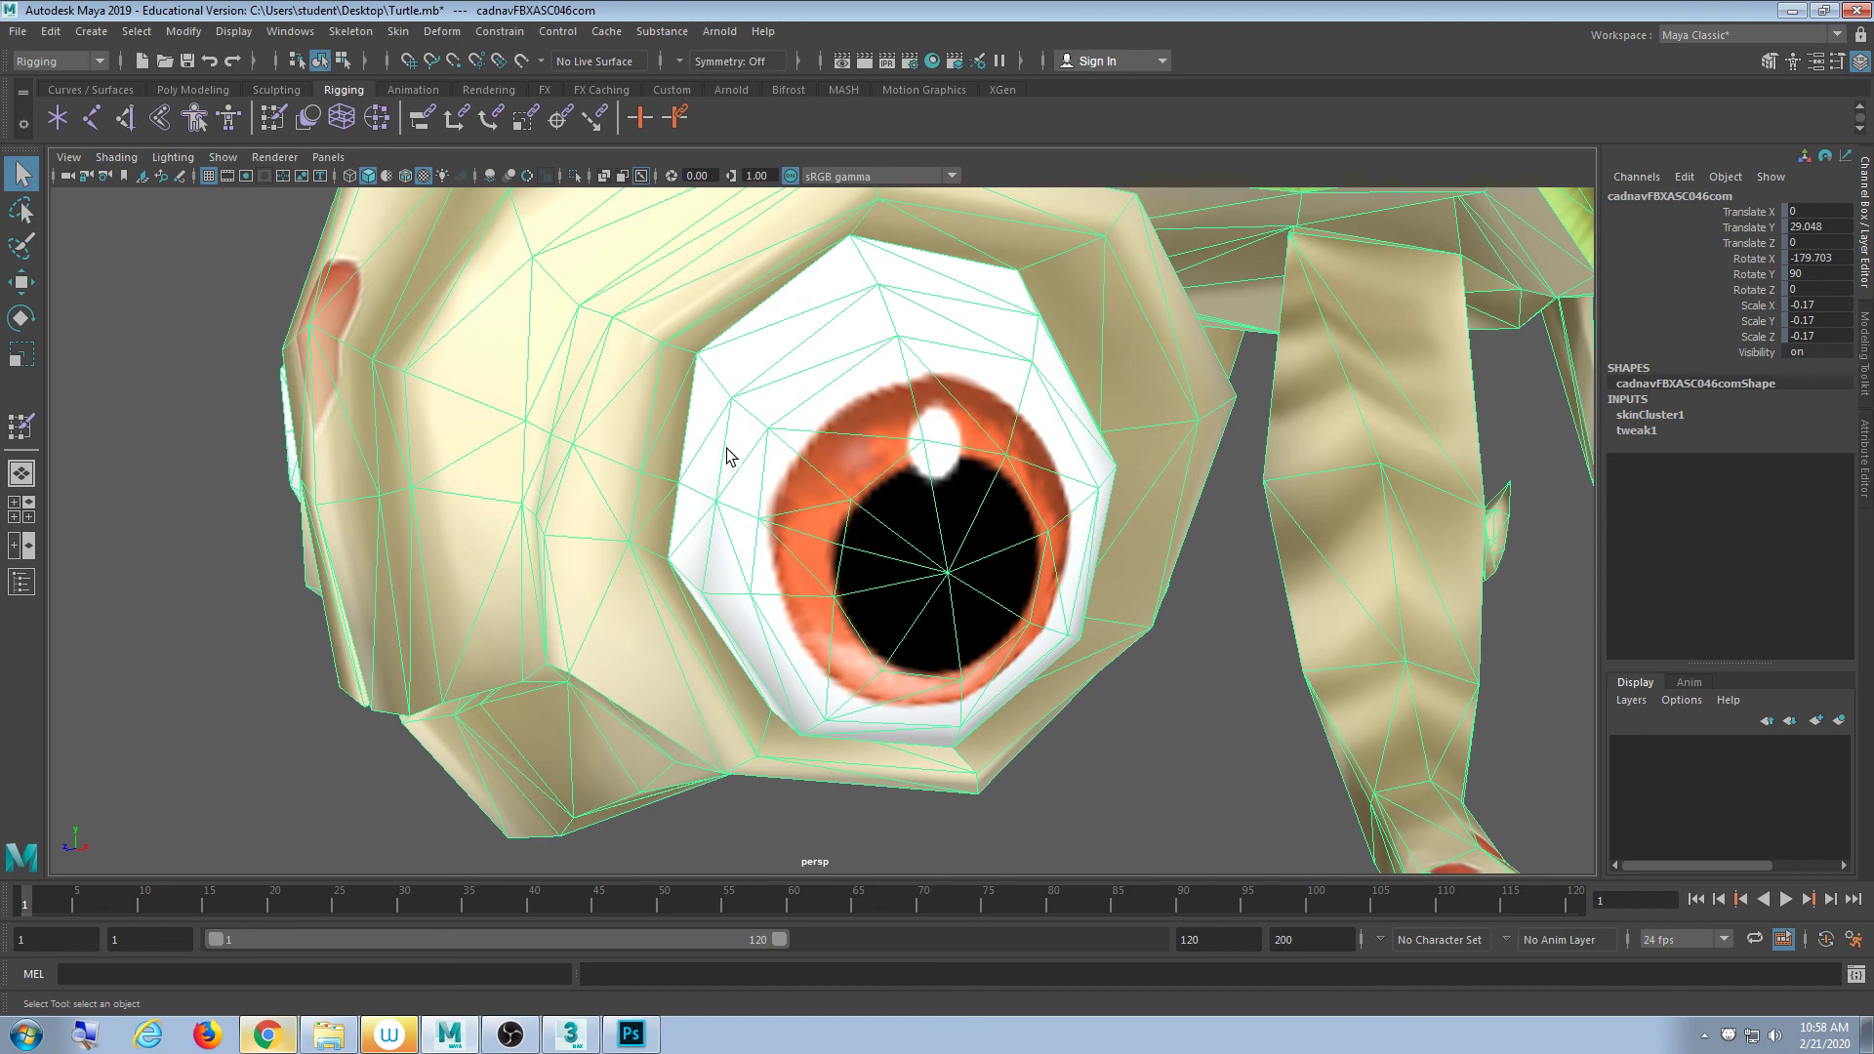
- In vertex mode, pick the pupil's centre vertex and grow the selection across the eye
alt+drag(736, 456, 869, 507)
scroll(863, 504, up, 4)
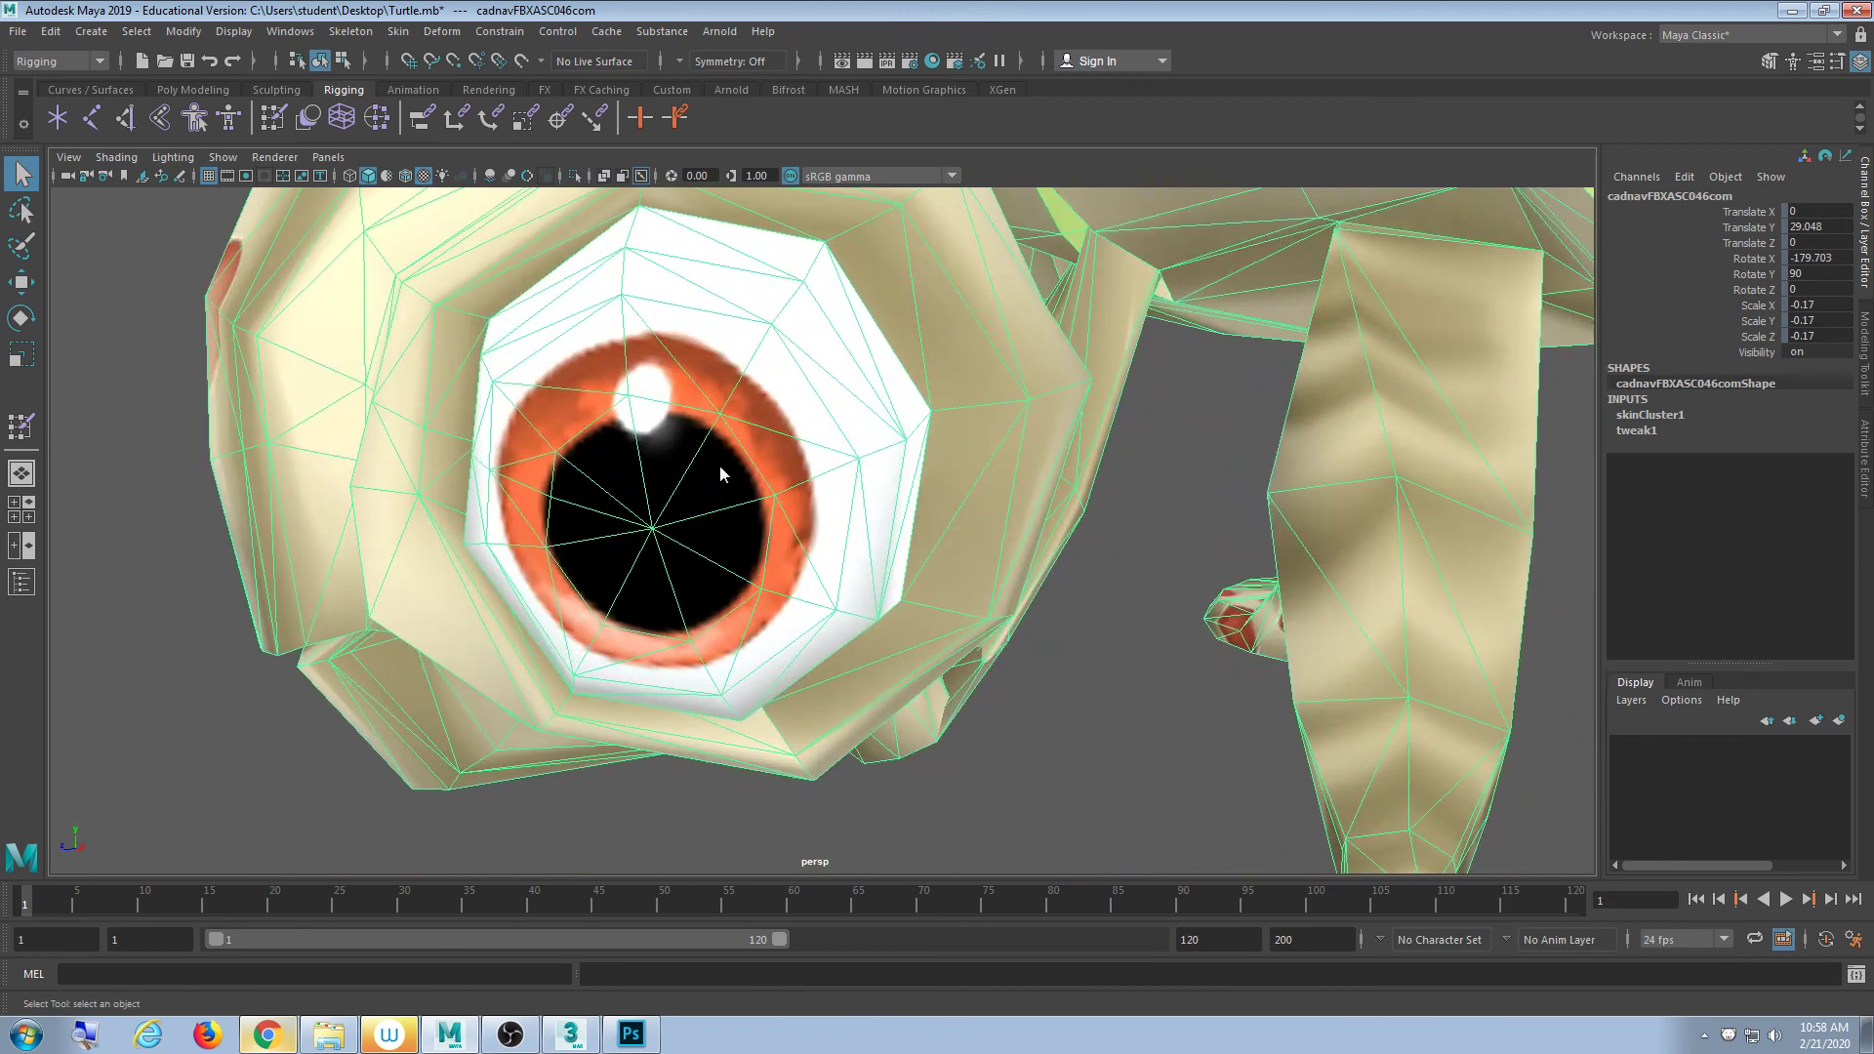
key(F8)
click(674, 529)
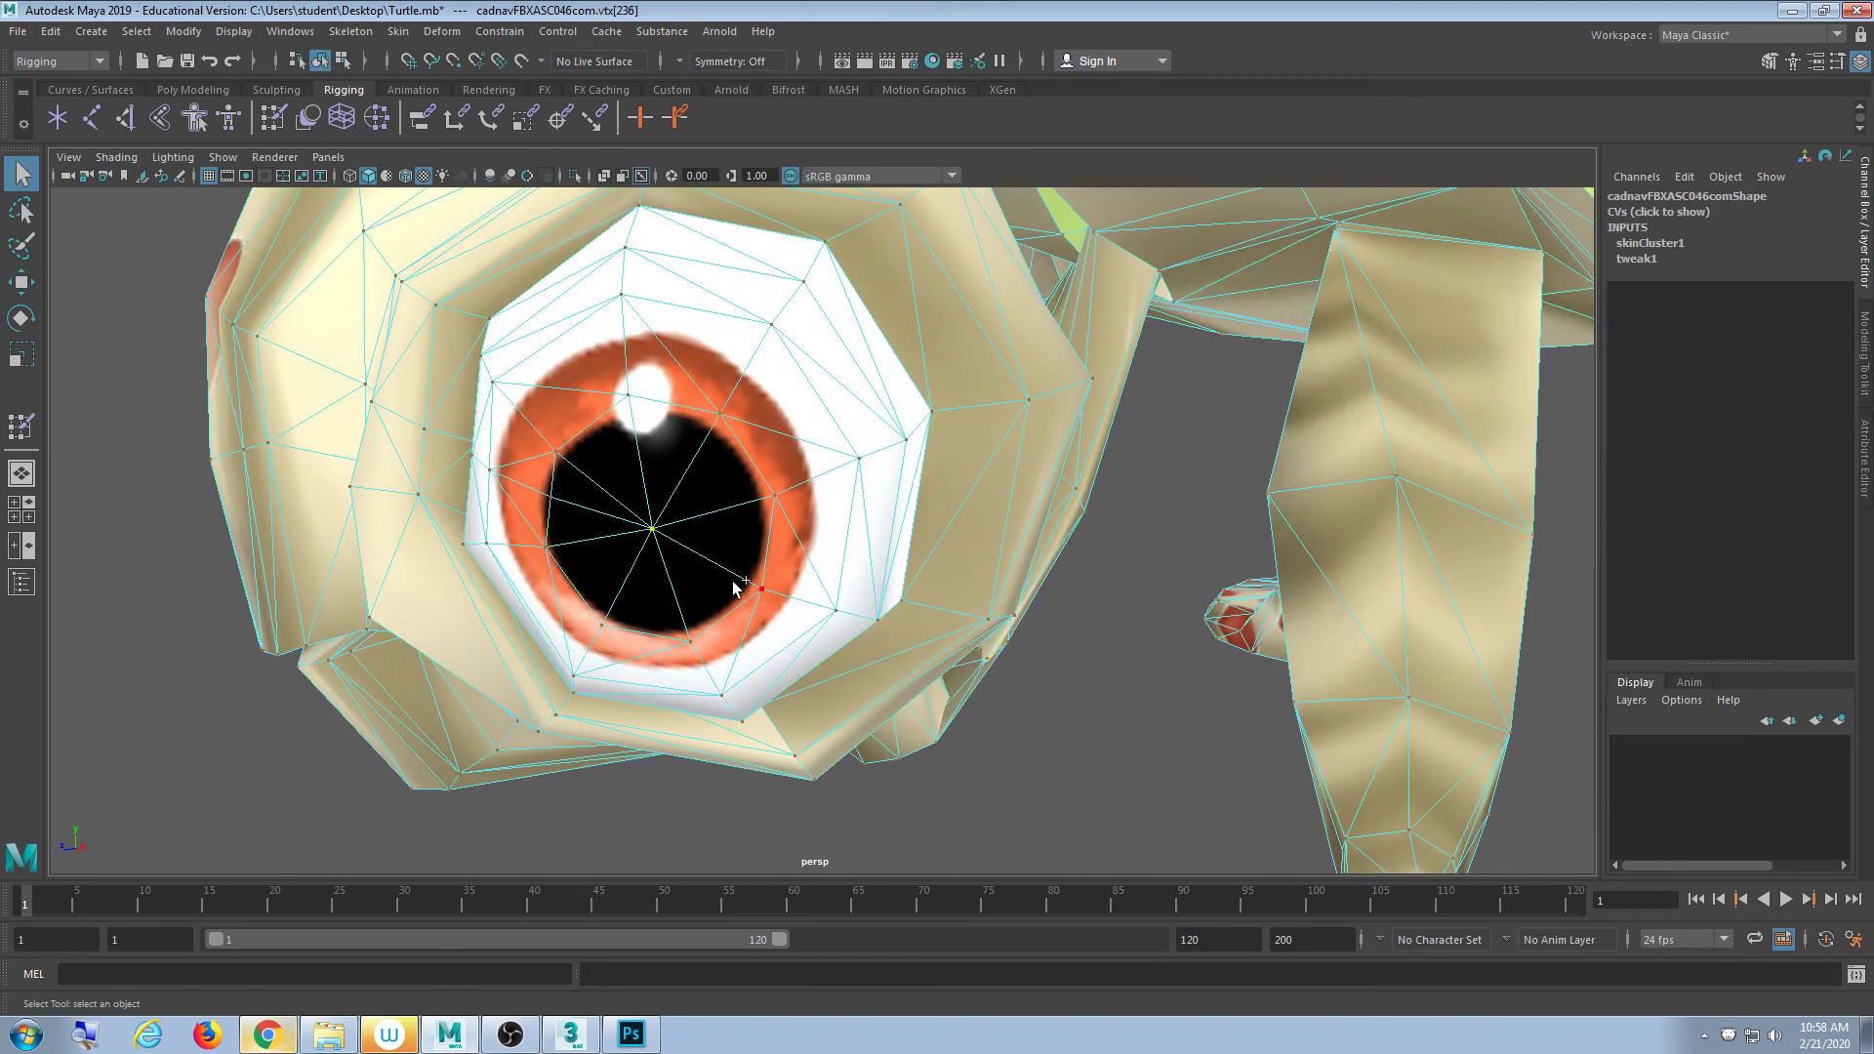
key(shift+period)
key(shift+period)
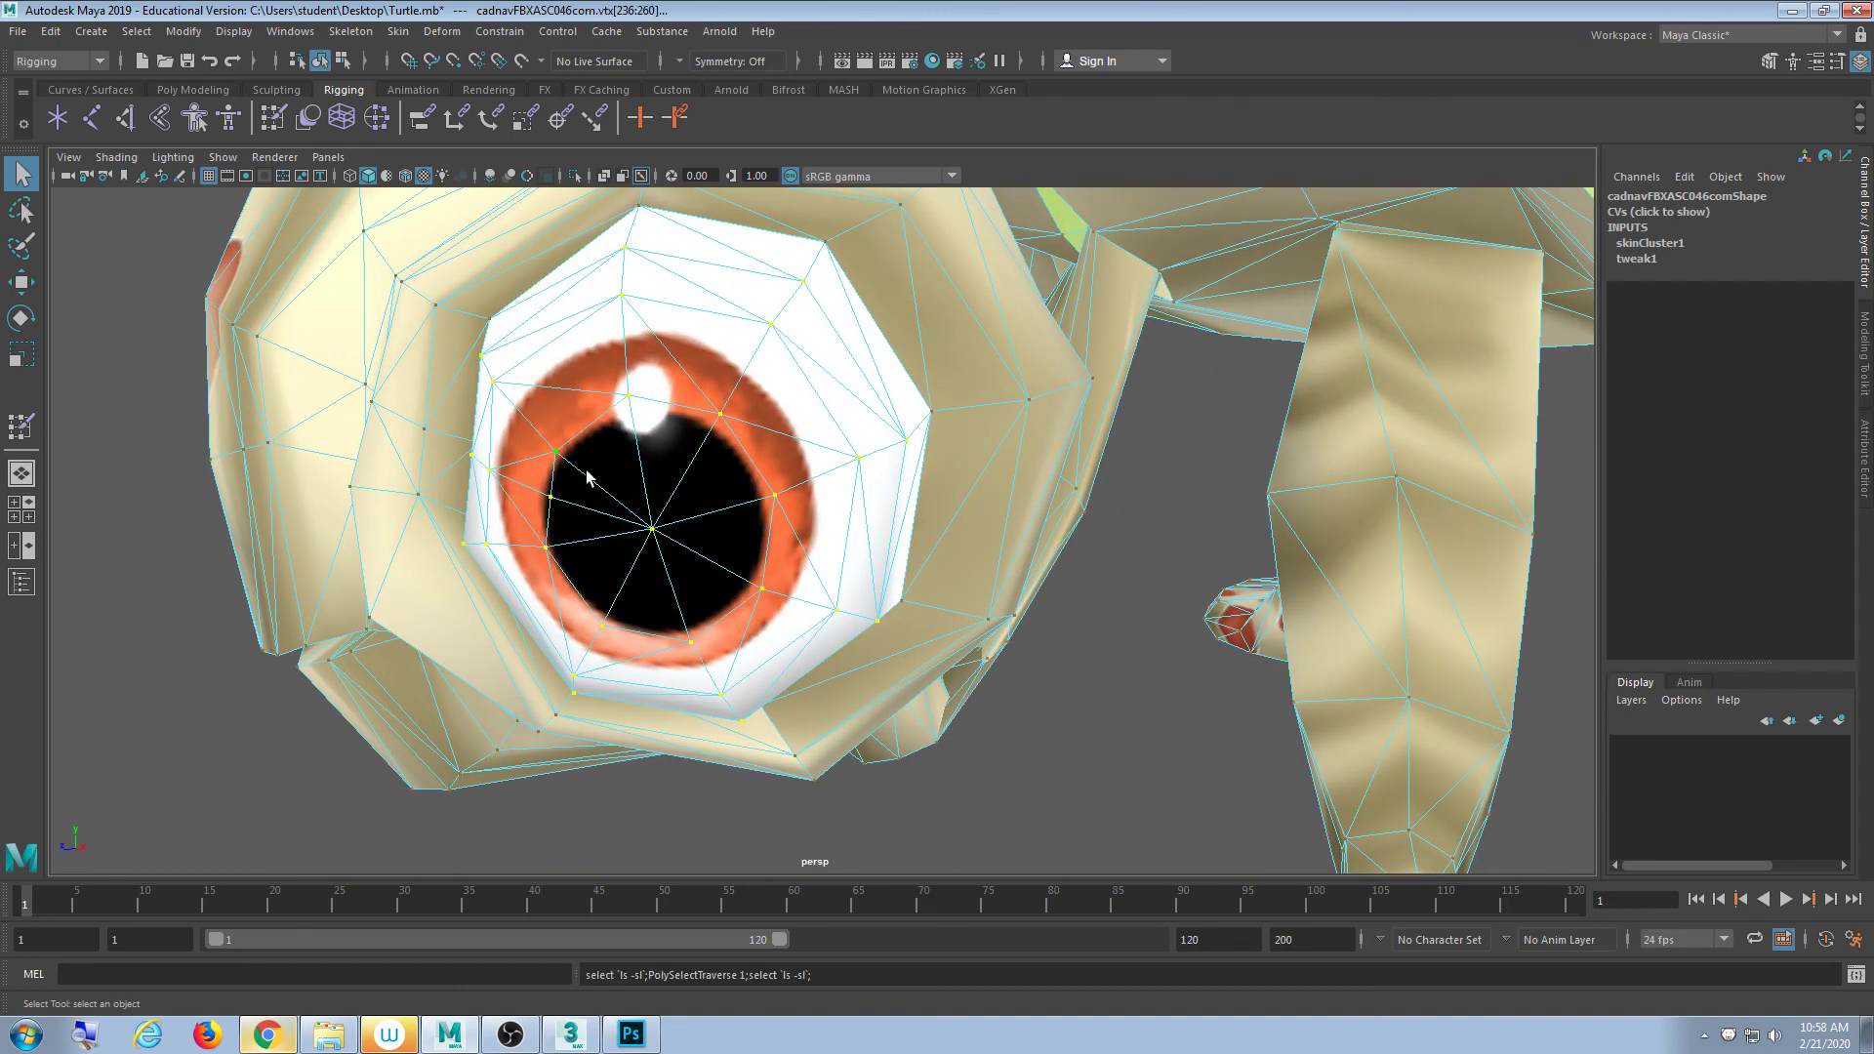
alt+drag(592, 478, 547, 472)
key(5)
alt+middle_drag(574, 478, 615, 522)
key(6)
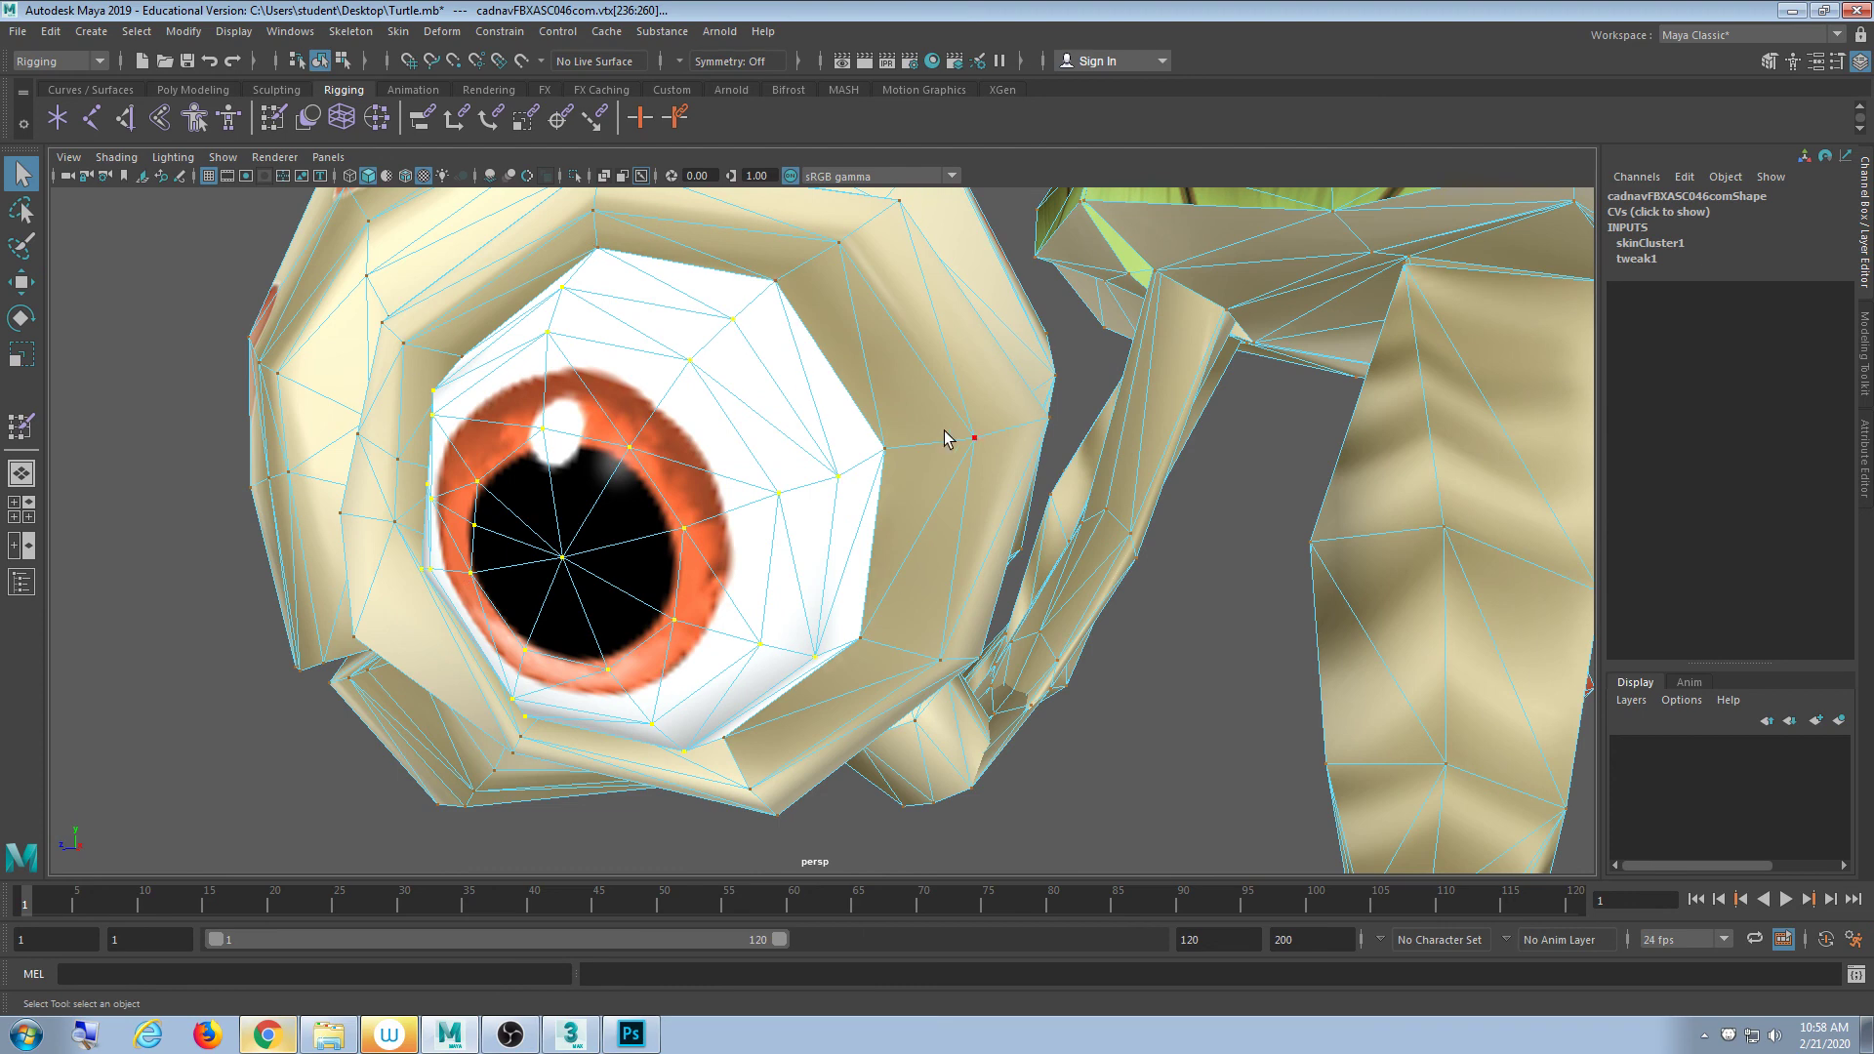
- Open Paint Skin Weights with REye as the influence, viewing the head in wireframe
click(273, 118)
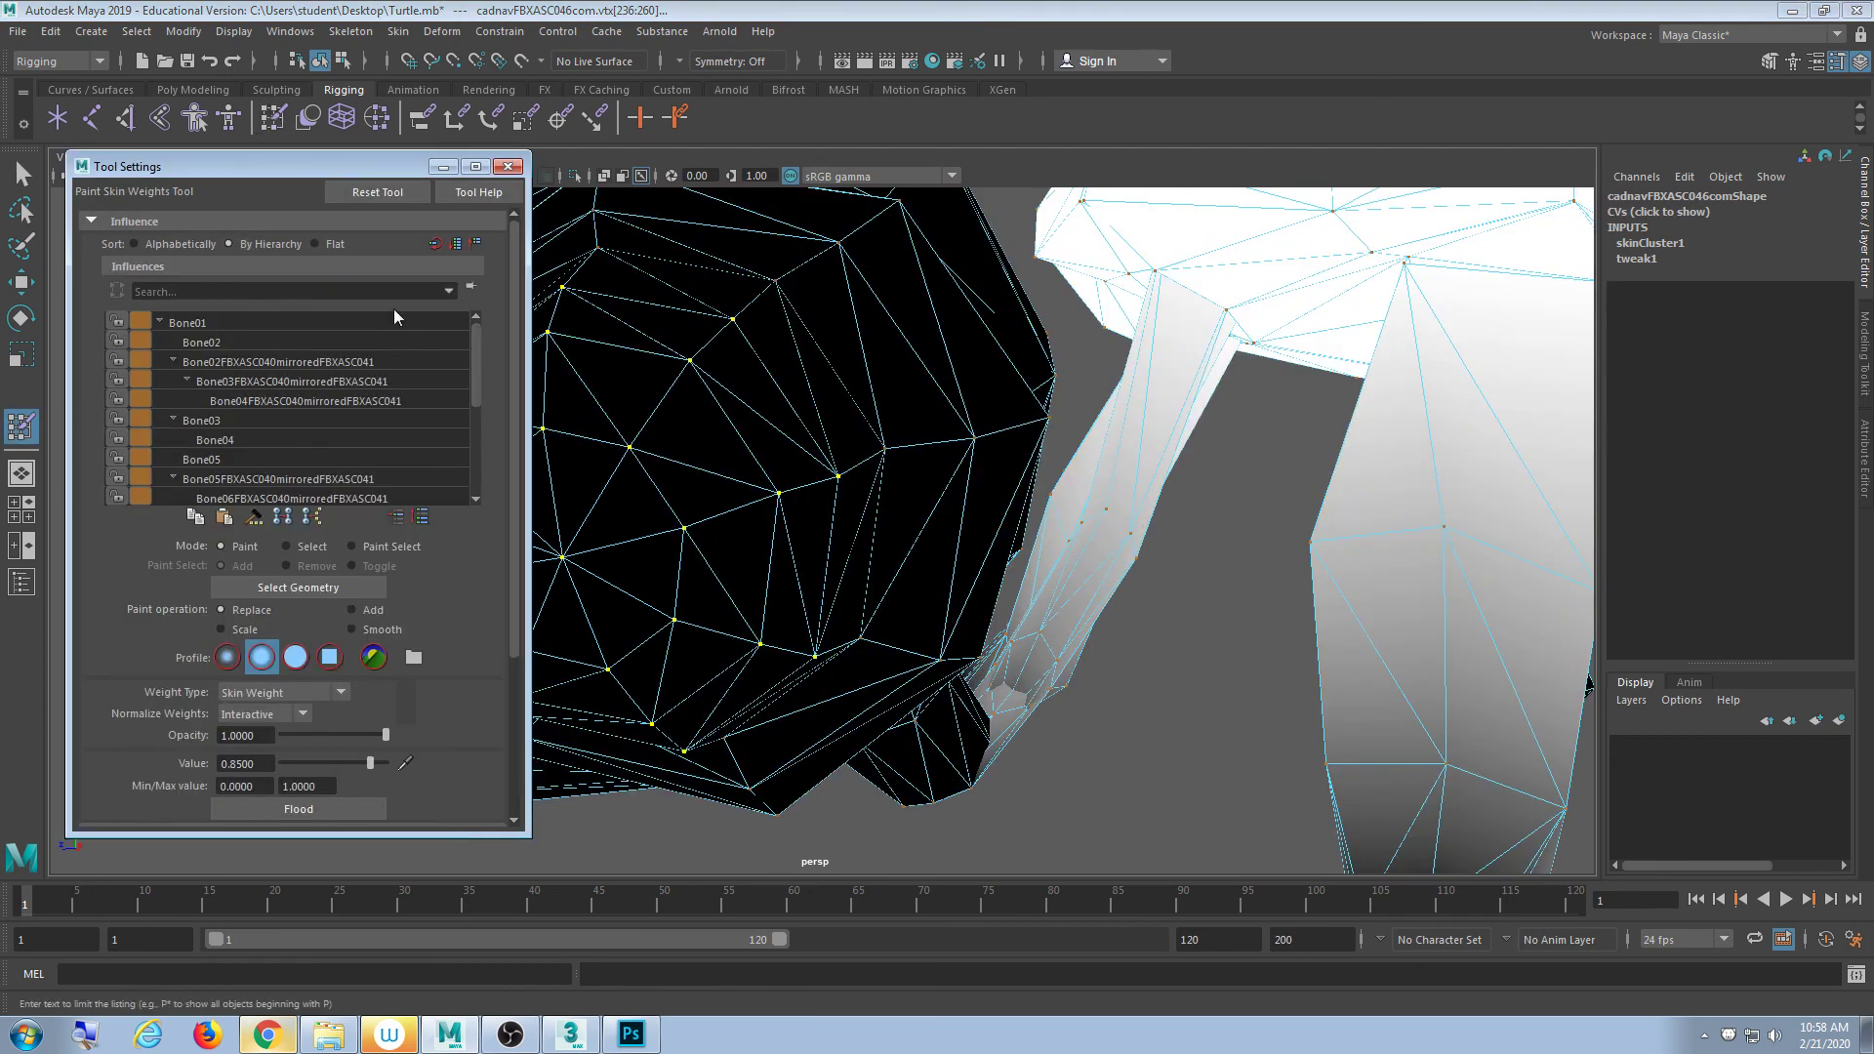
drag(476, 397, 480, 484)
click(331, 476)
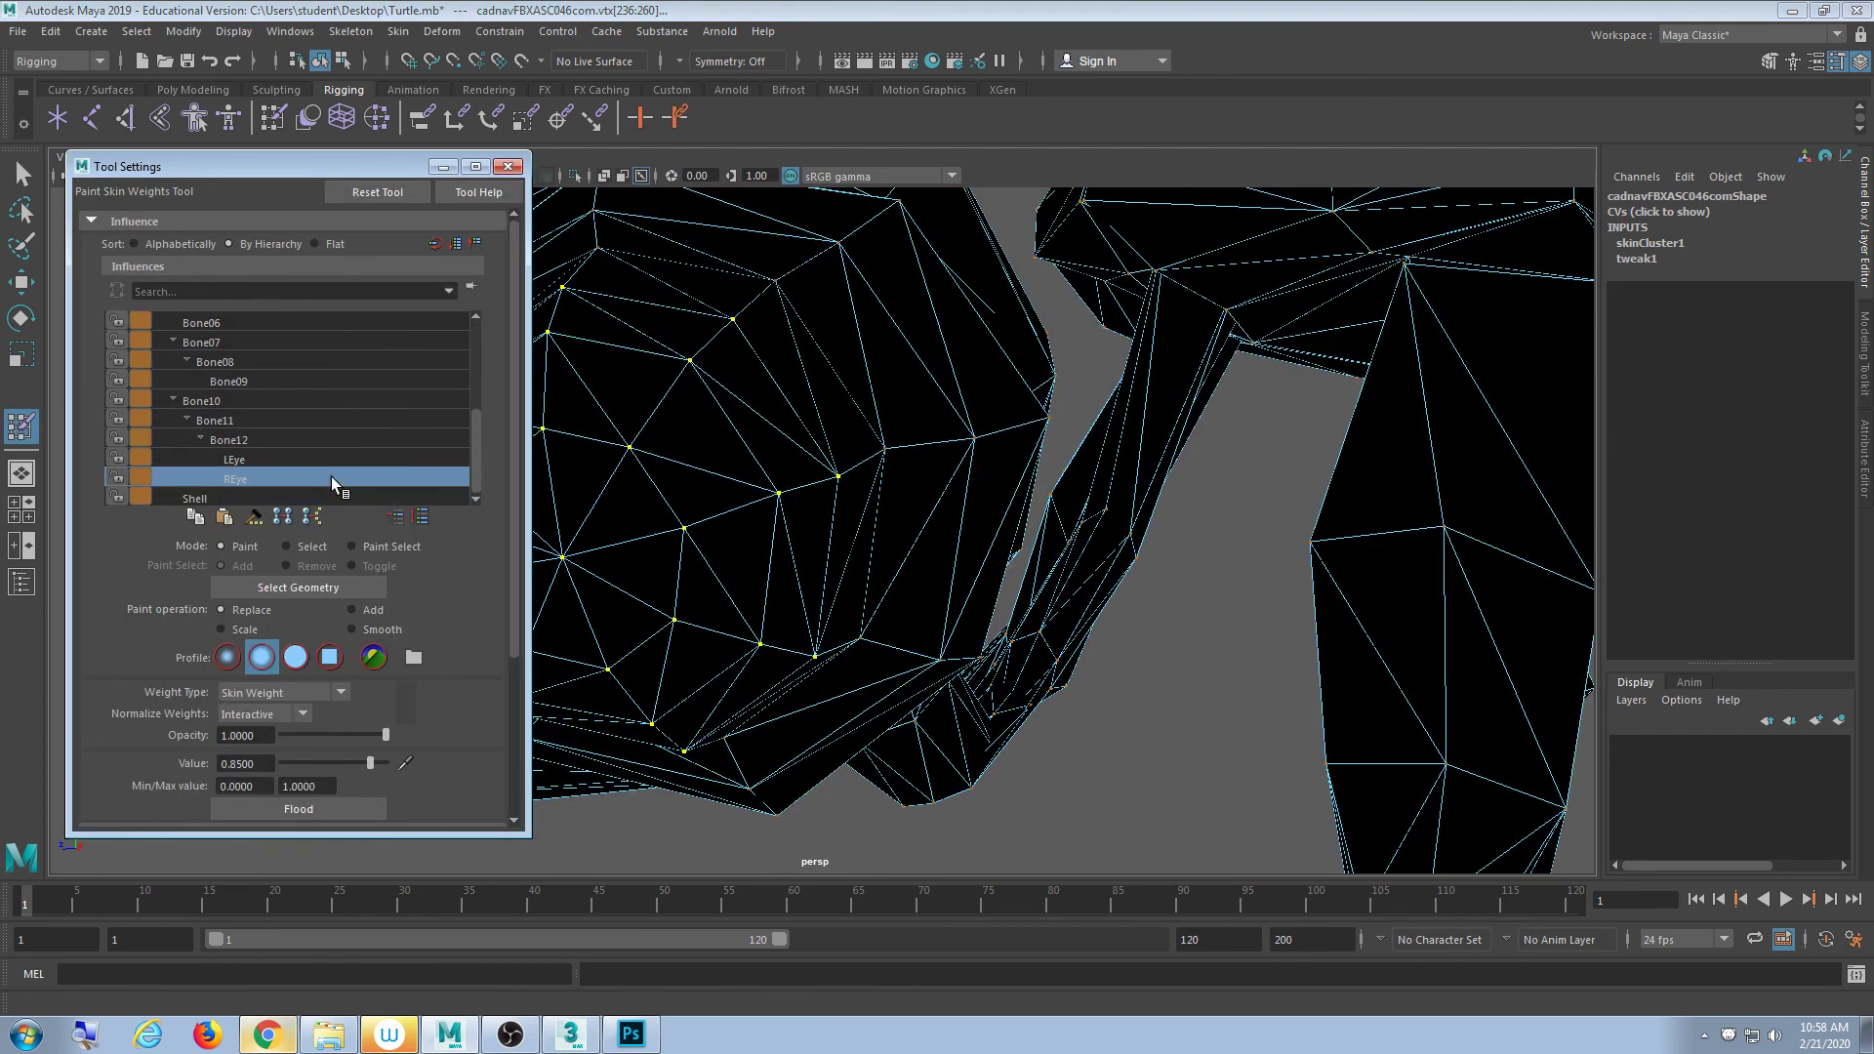
scroll(765, 553, down, 5)
mouse_move(765, 552)
alt+mouse_down()
mouse_move(642, 592)
mouse_move(798, 598)
mouse_move(738, 634)
alt+mouse_up()
key(4)
drag(192, 167, 198, 206)
- Enable Show > Joints in shaded view, then close the paint settings and return to Select
click(224, 157)
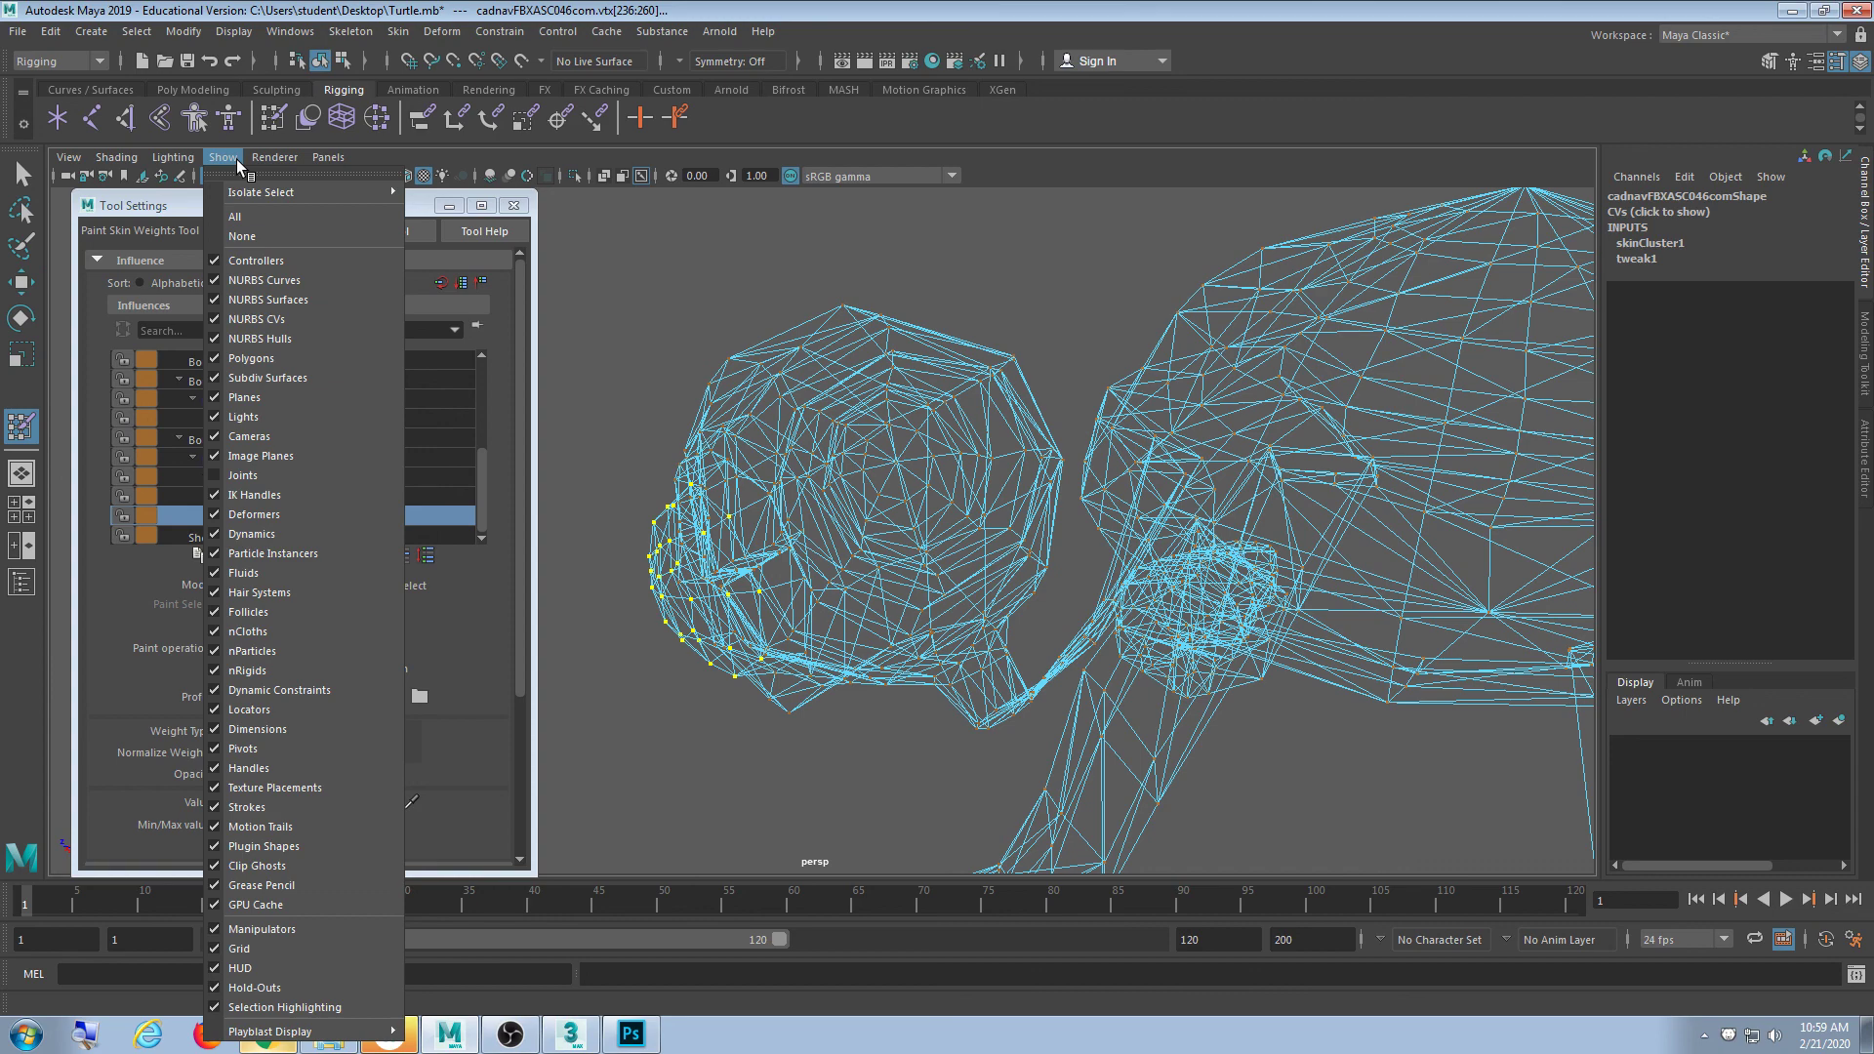
click(256, 475)
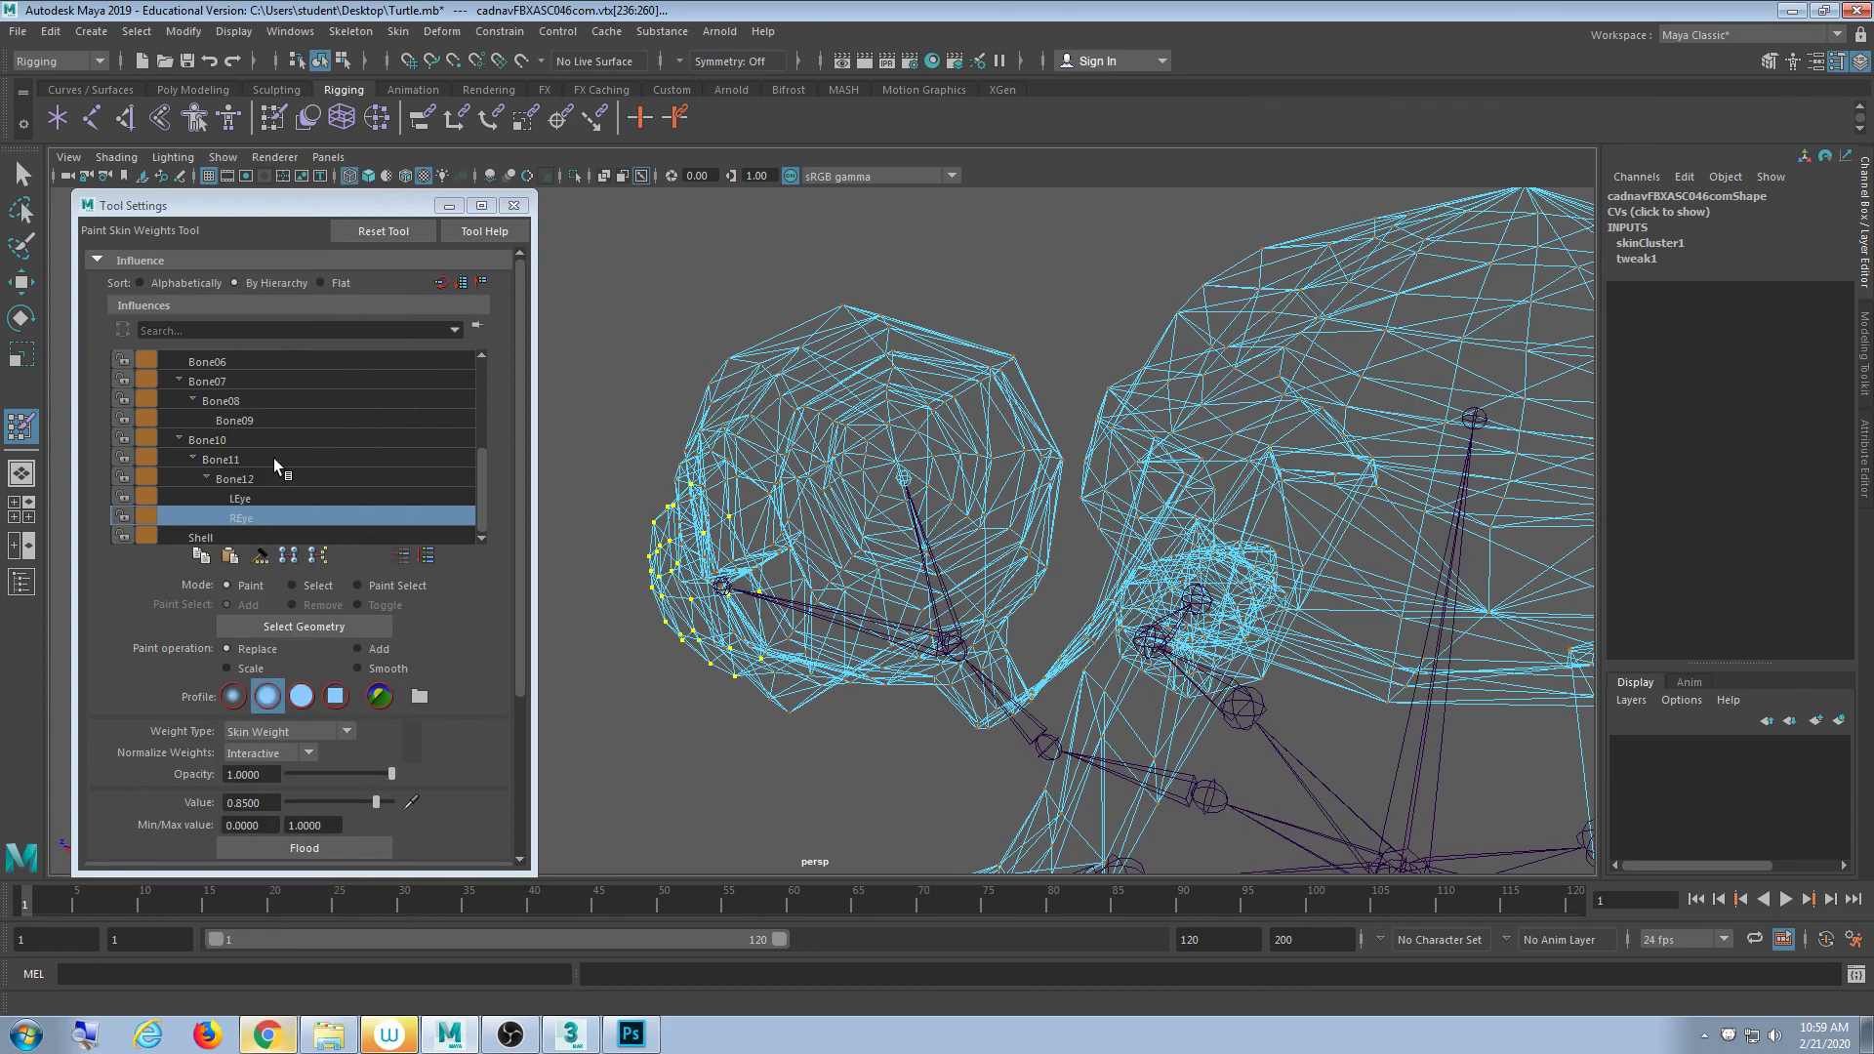
mouse_move(702, 566)
alt+mouse_down()
mouse_move(729, 553)
mouse_move(723, 532)
alt+mouse_up()
key(5)
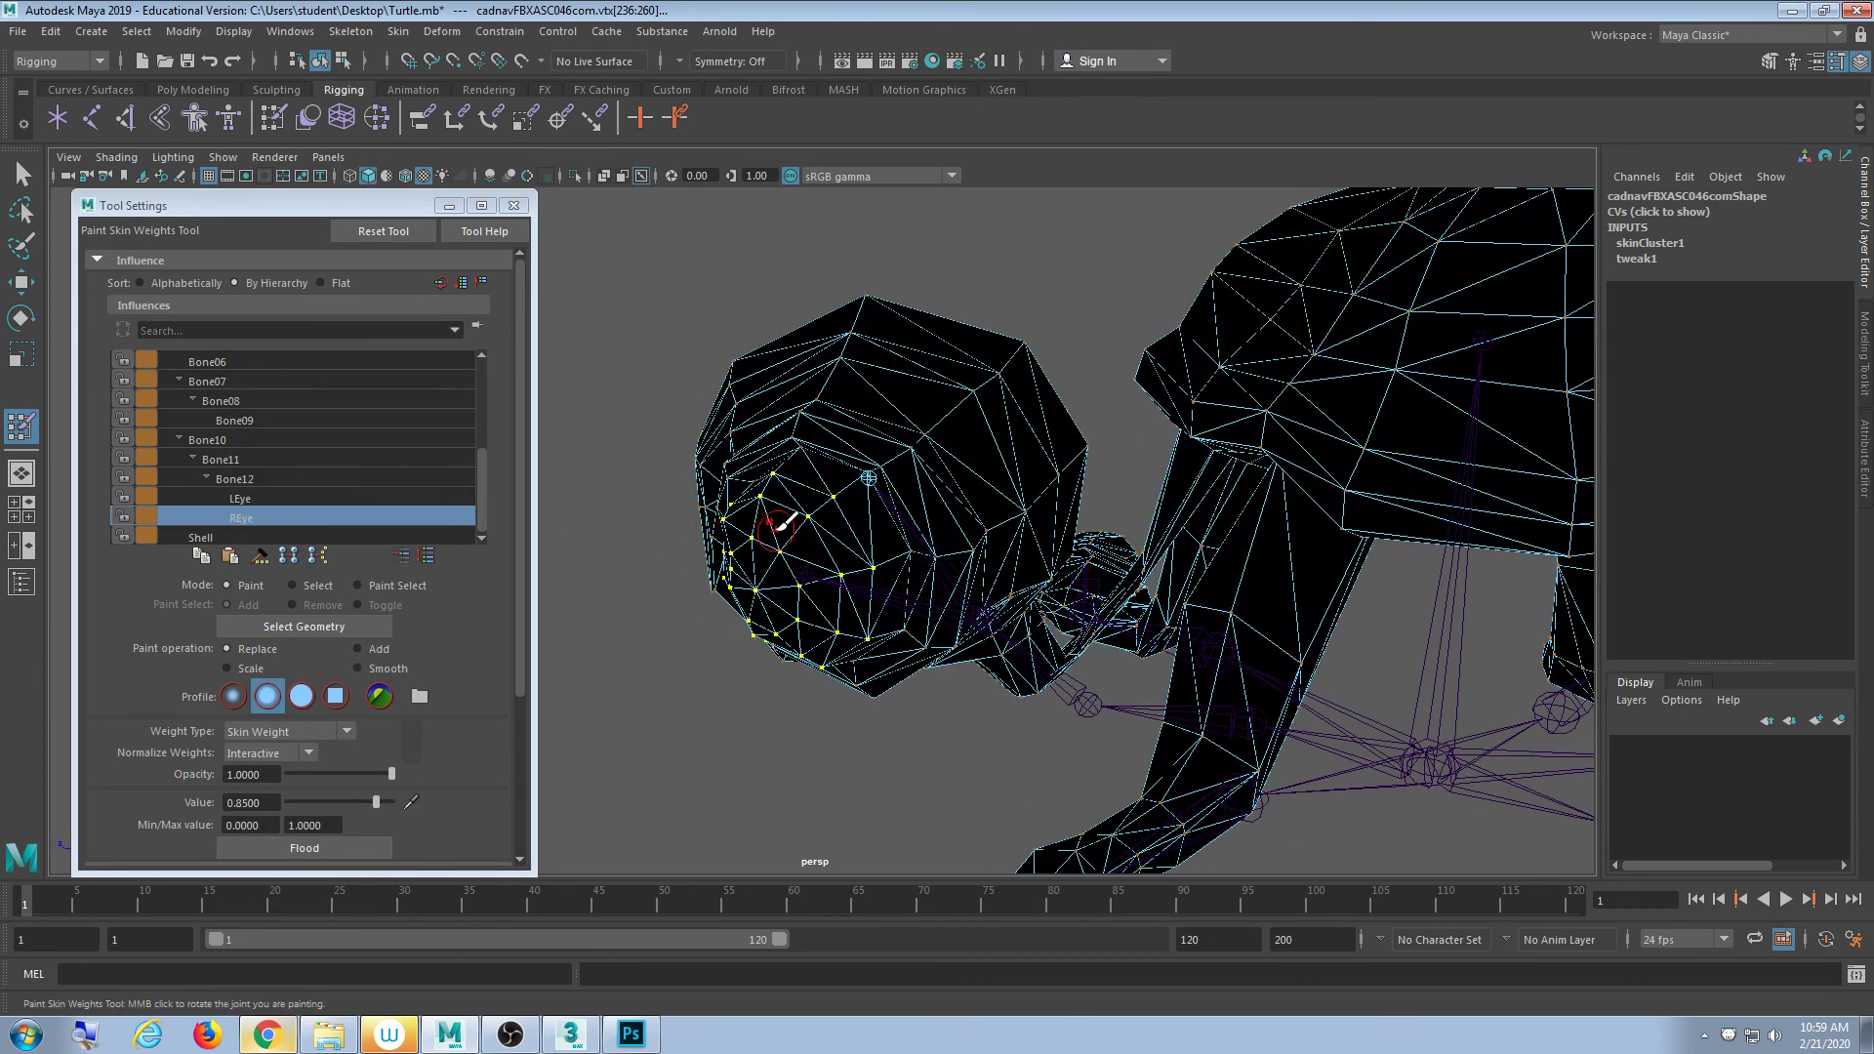
scroll(771, 507, up, 3)
click(513, 206)
click(21, 173)
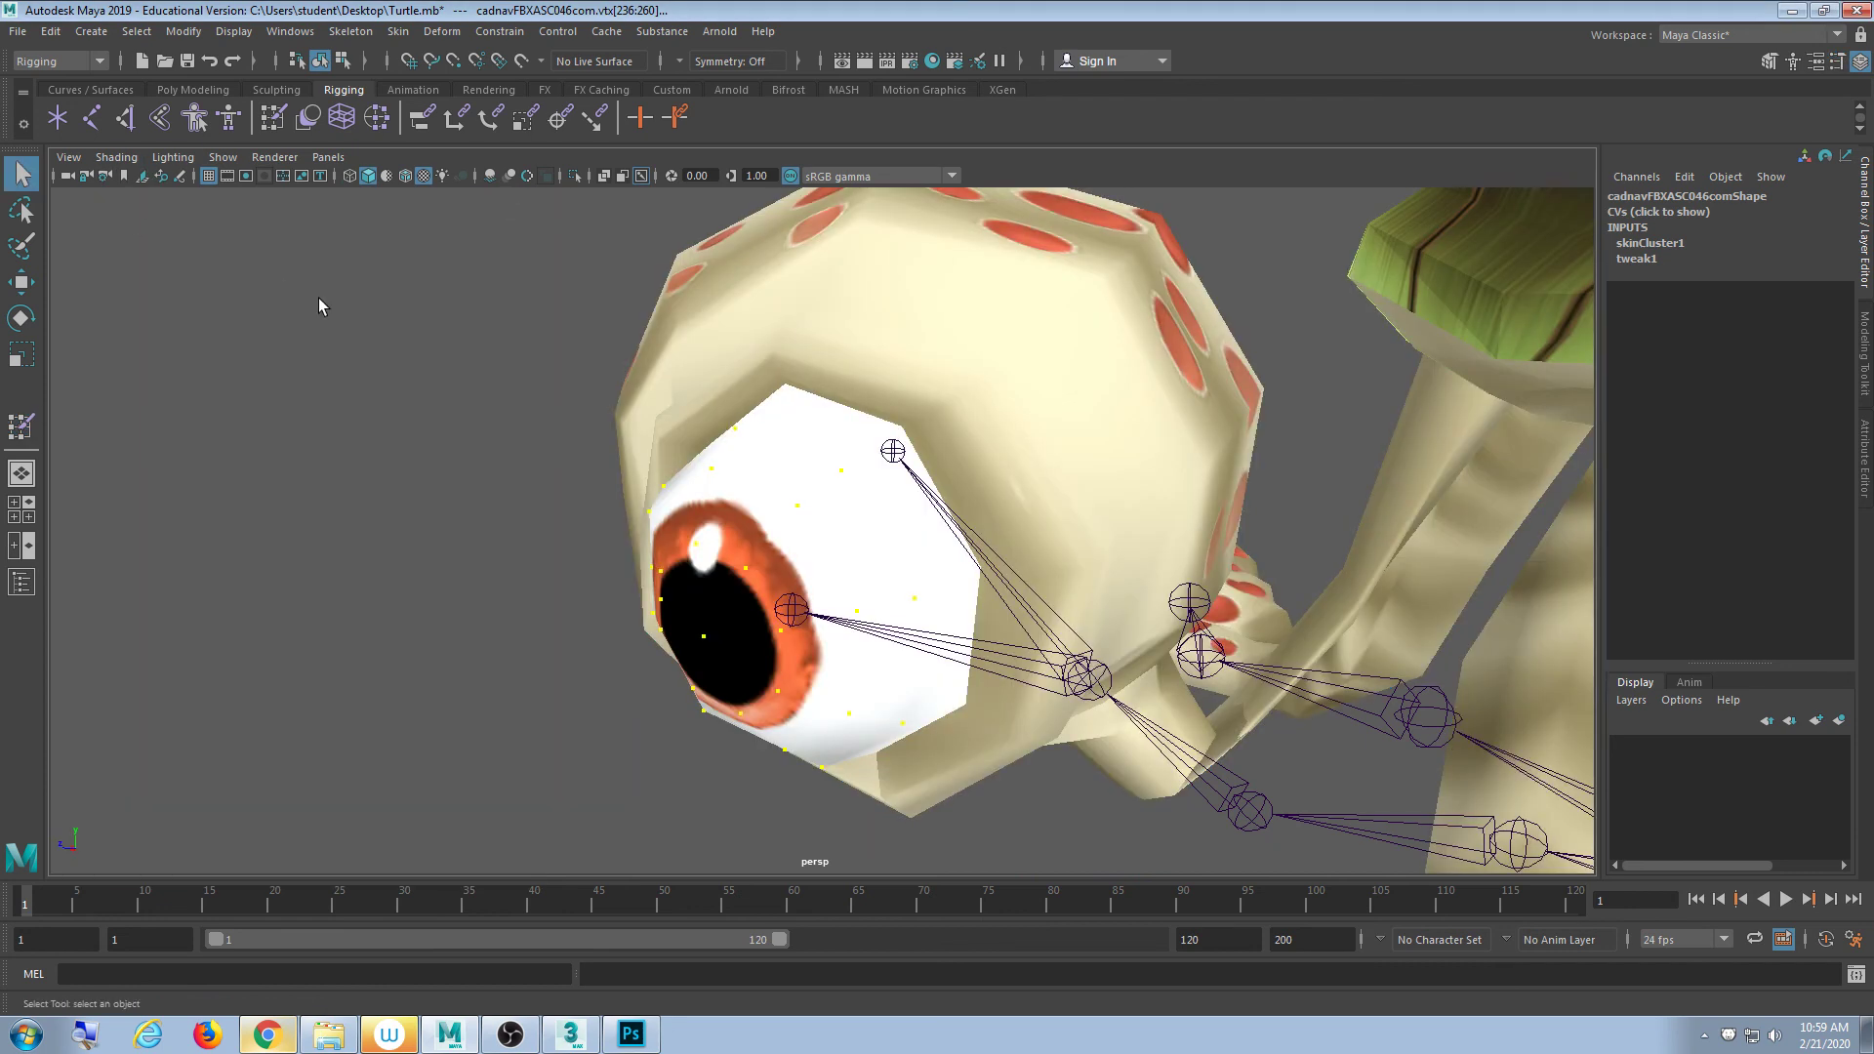
- Select the mesh, pick pupil-centre vertex 236 and grow the selection into a ring
click(319, 297)
mouse_move(598, 522)
alt+mouse_down()
mouse_move(661, 486)
mouse_move(617, 520)
mouse_move(571, 496)
alt+mouse_up()
click(515, 400)
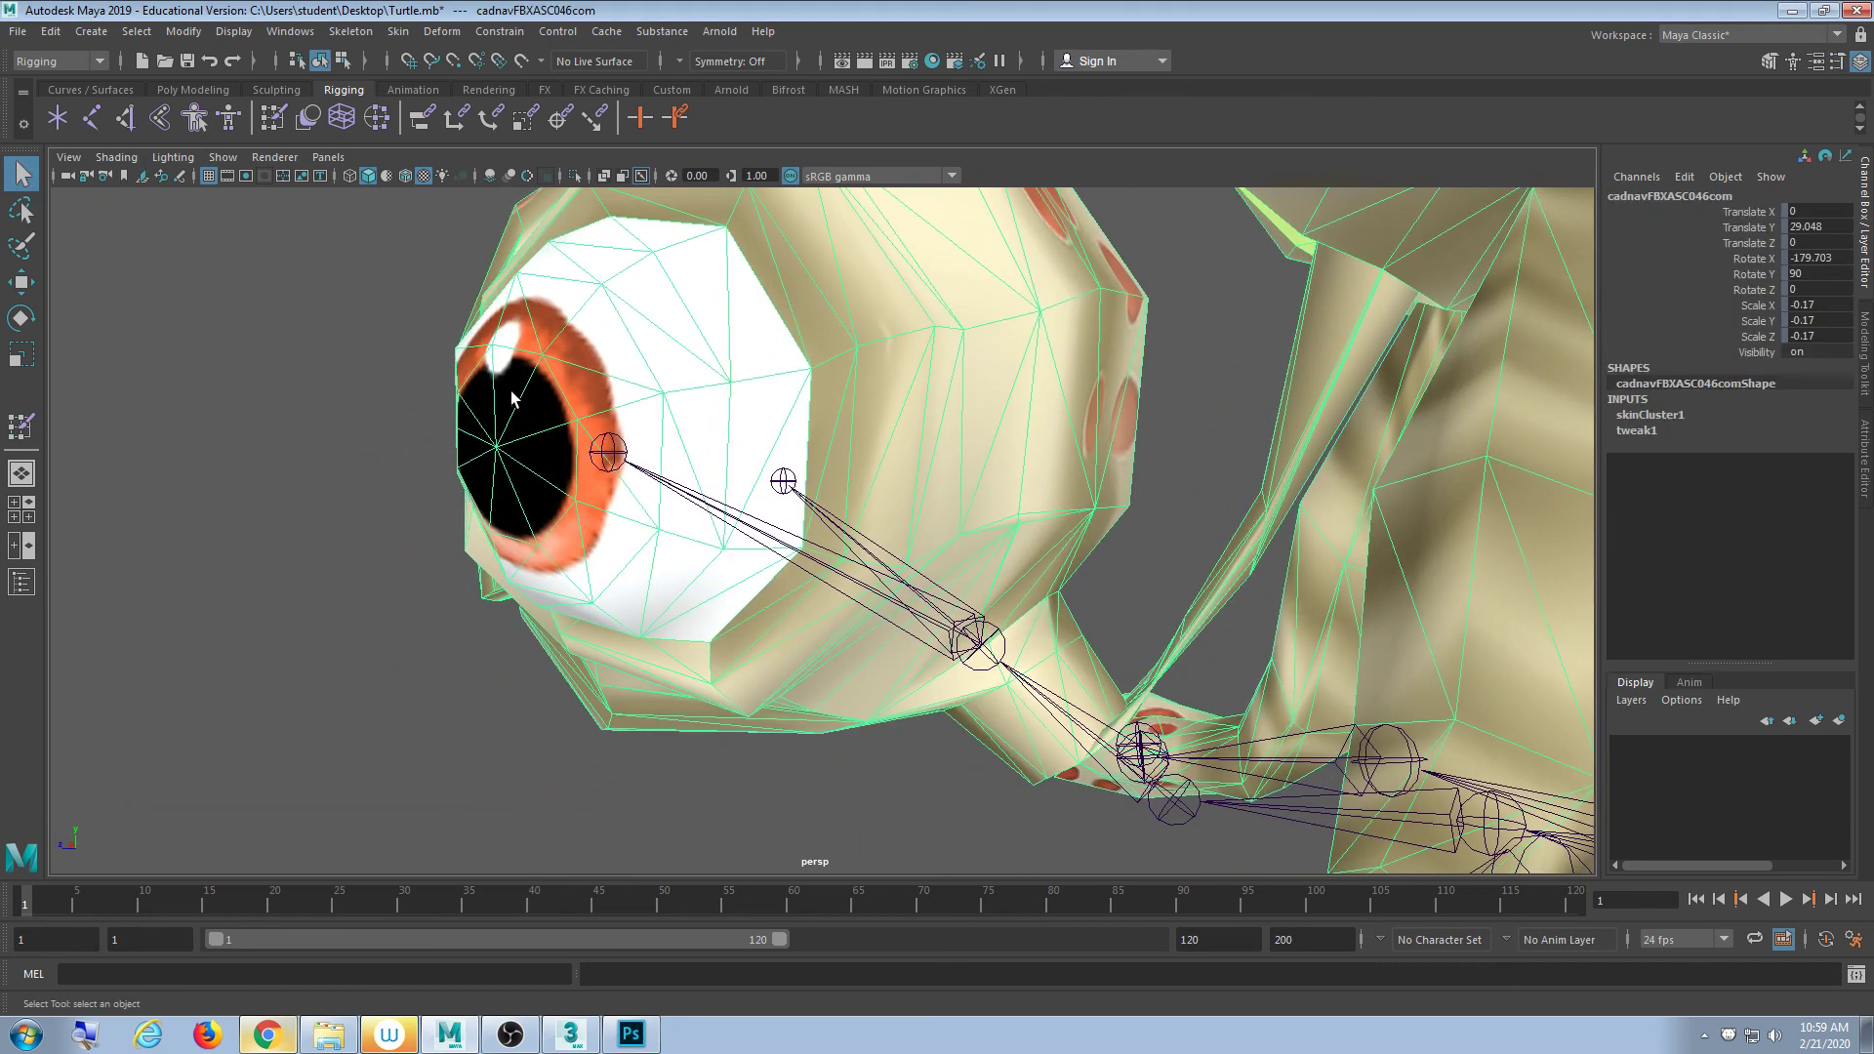
right_drag(515, 400, 454, 396)
click(497, 447)
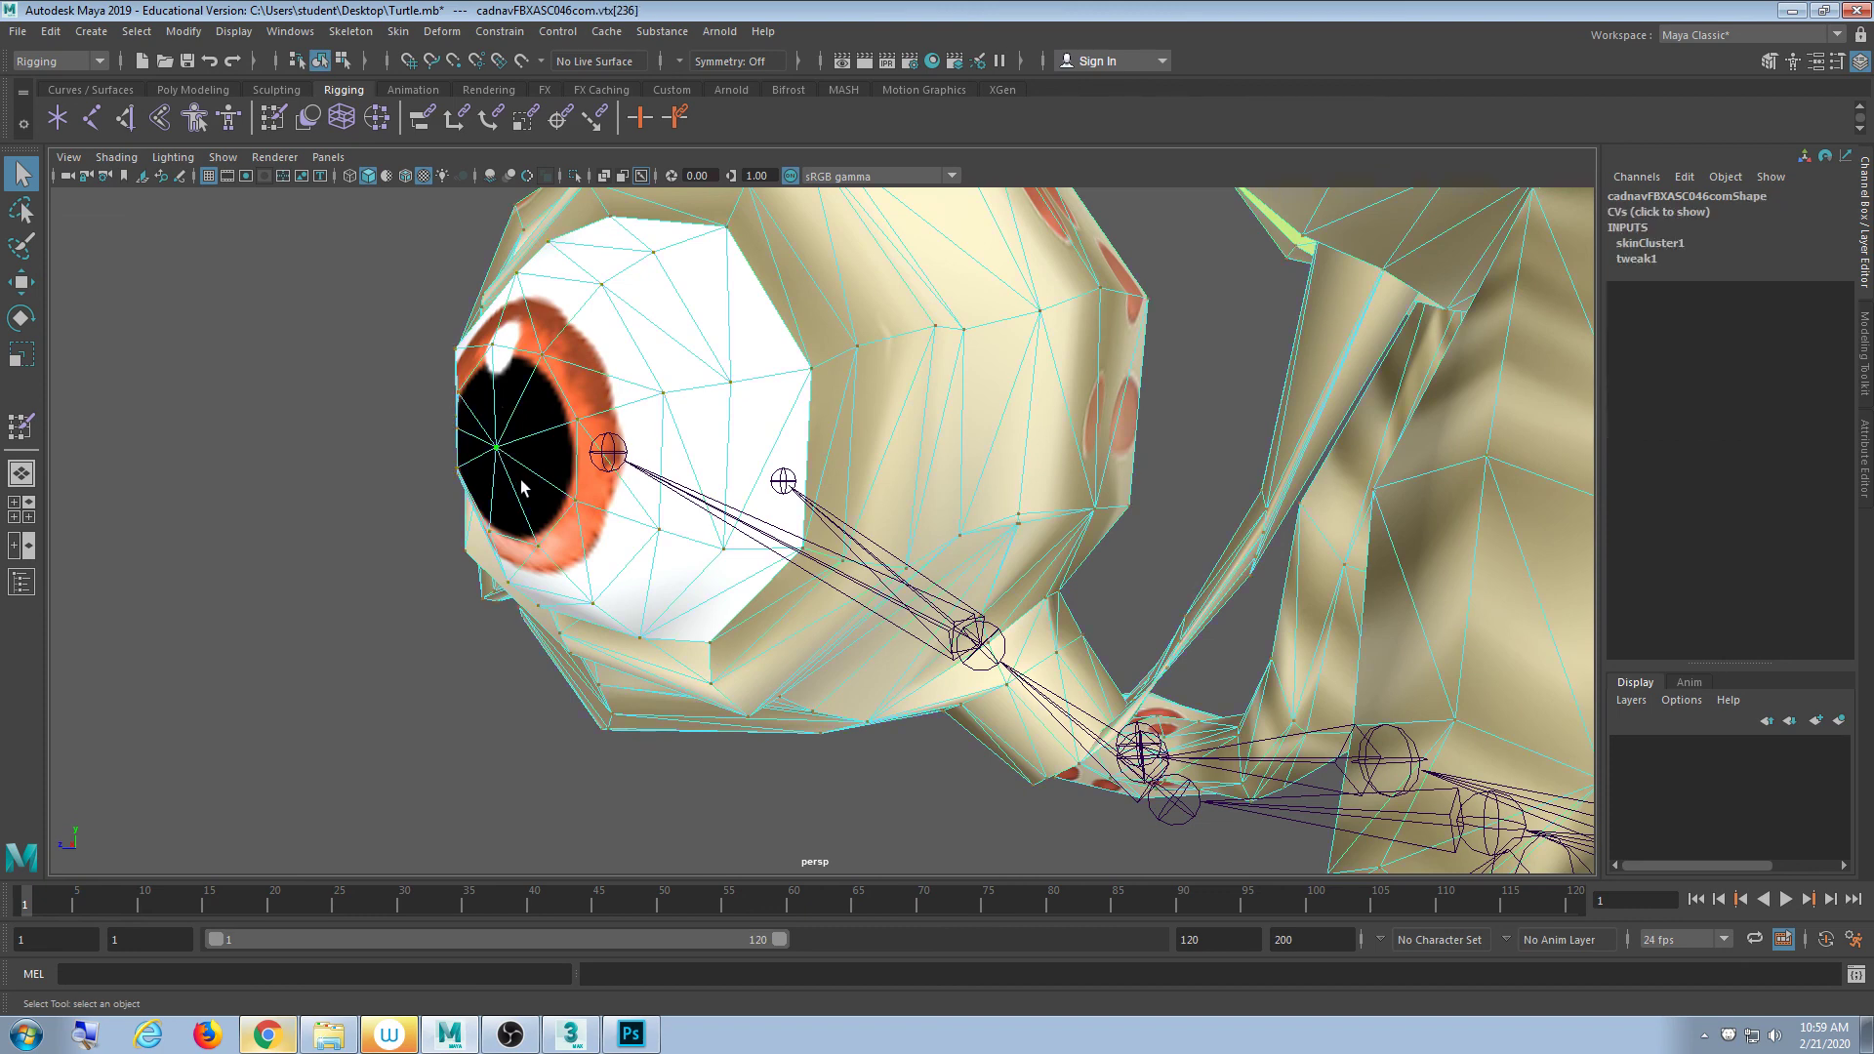
key(shift+period)
key(shift+period)
alt+drag(522, 488, 561, 490)
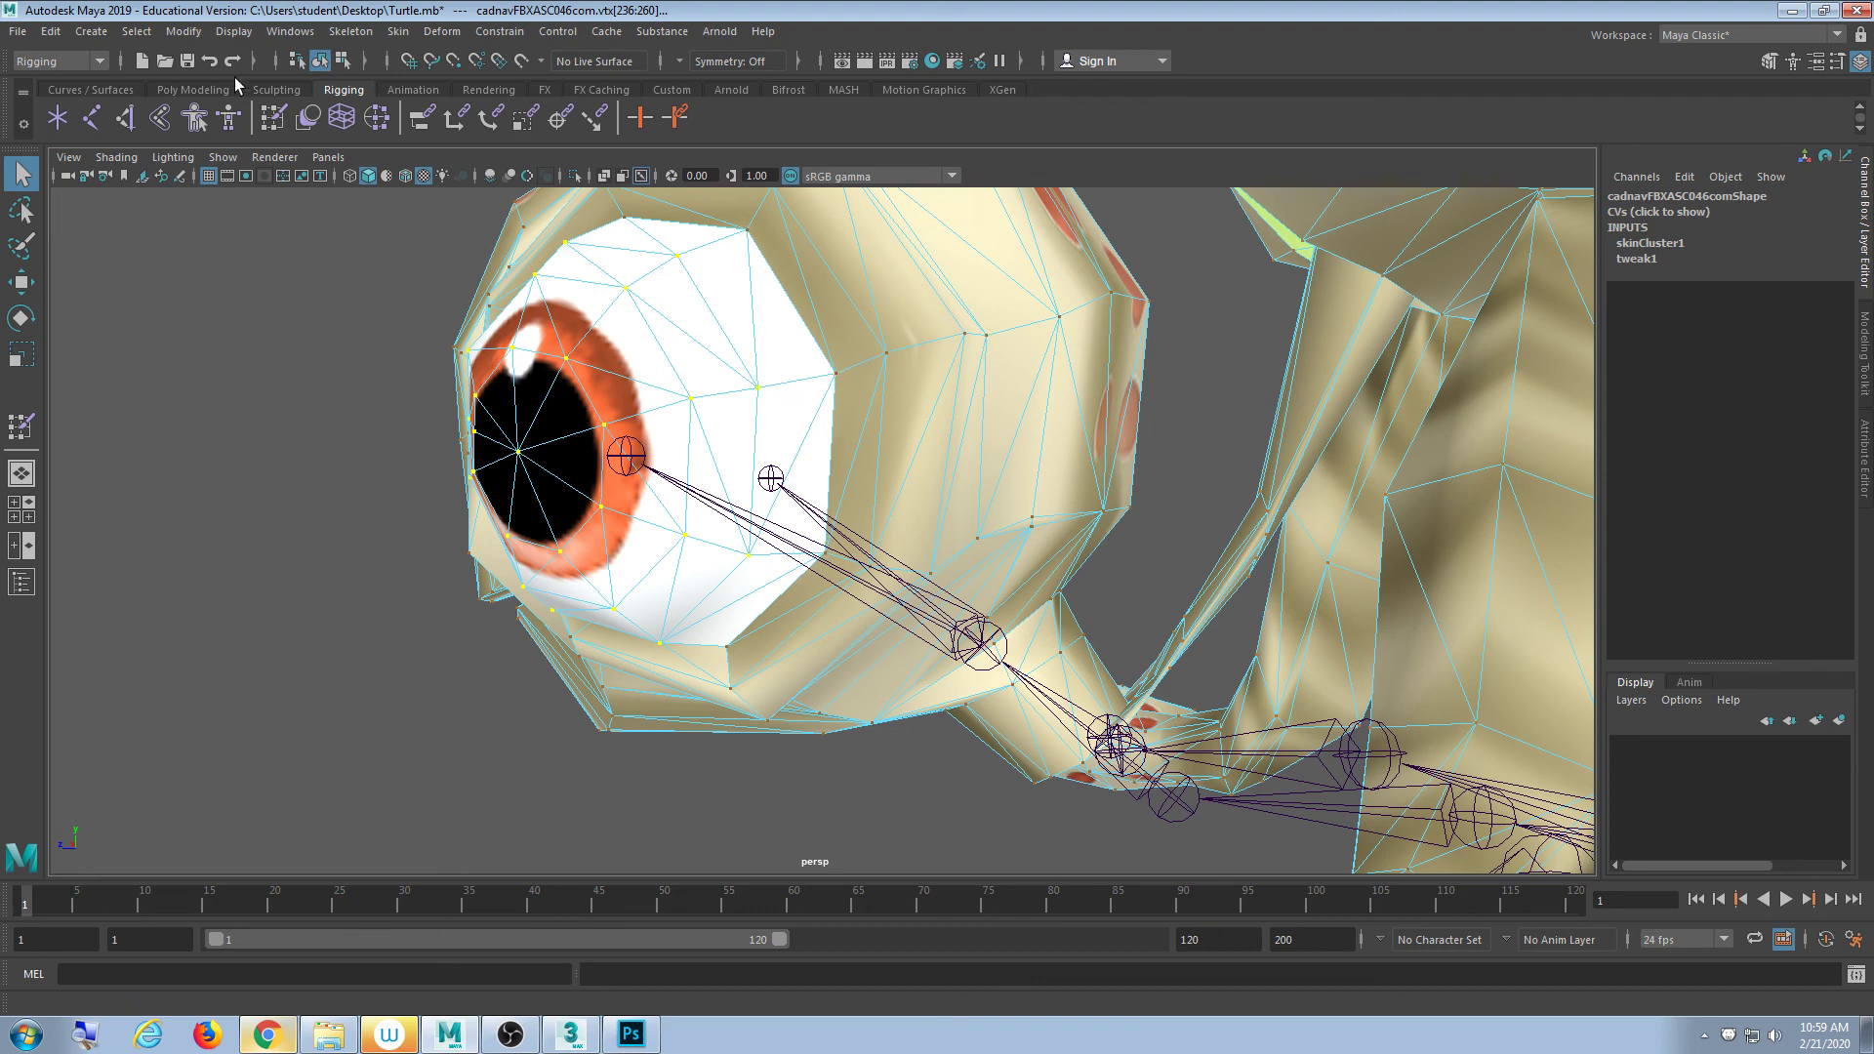
click(270, 119)
- Choose LEye as the paint influence in Paint Skin Weights
scroll(408, 415, down, 3)
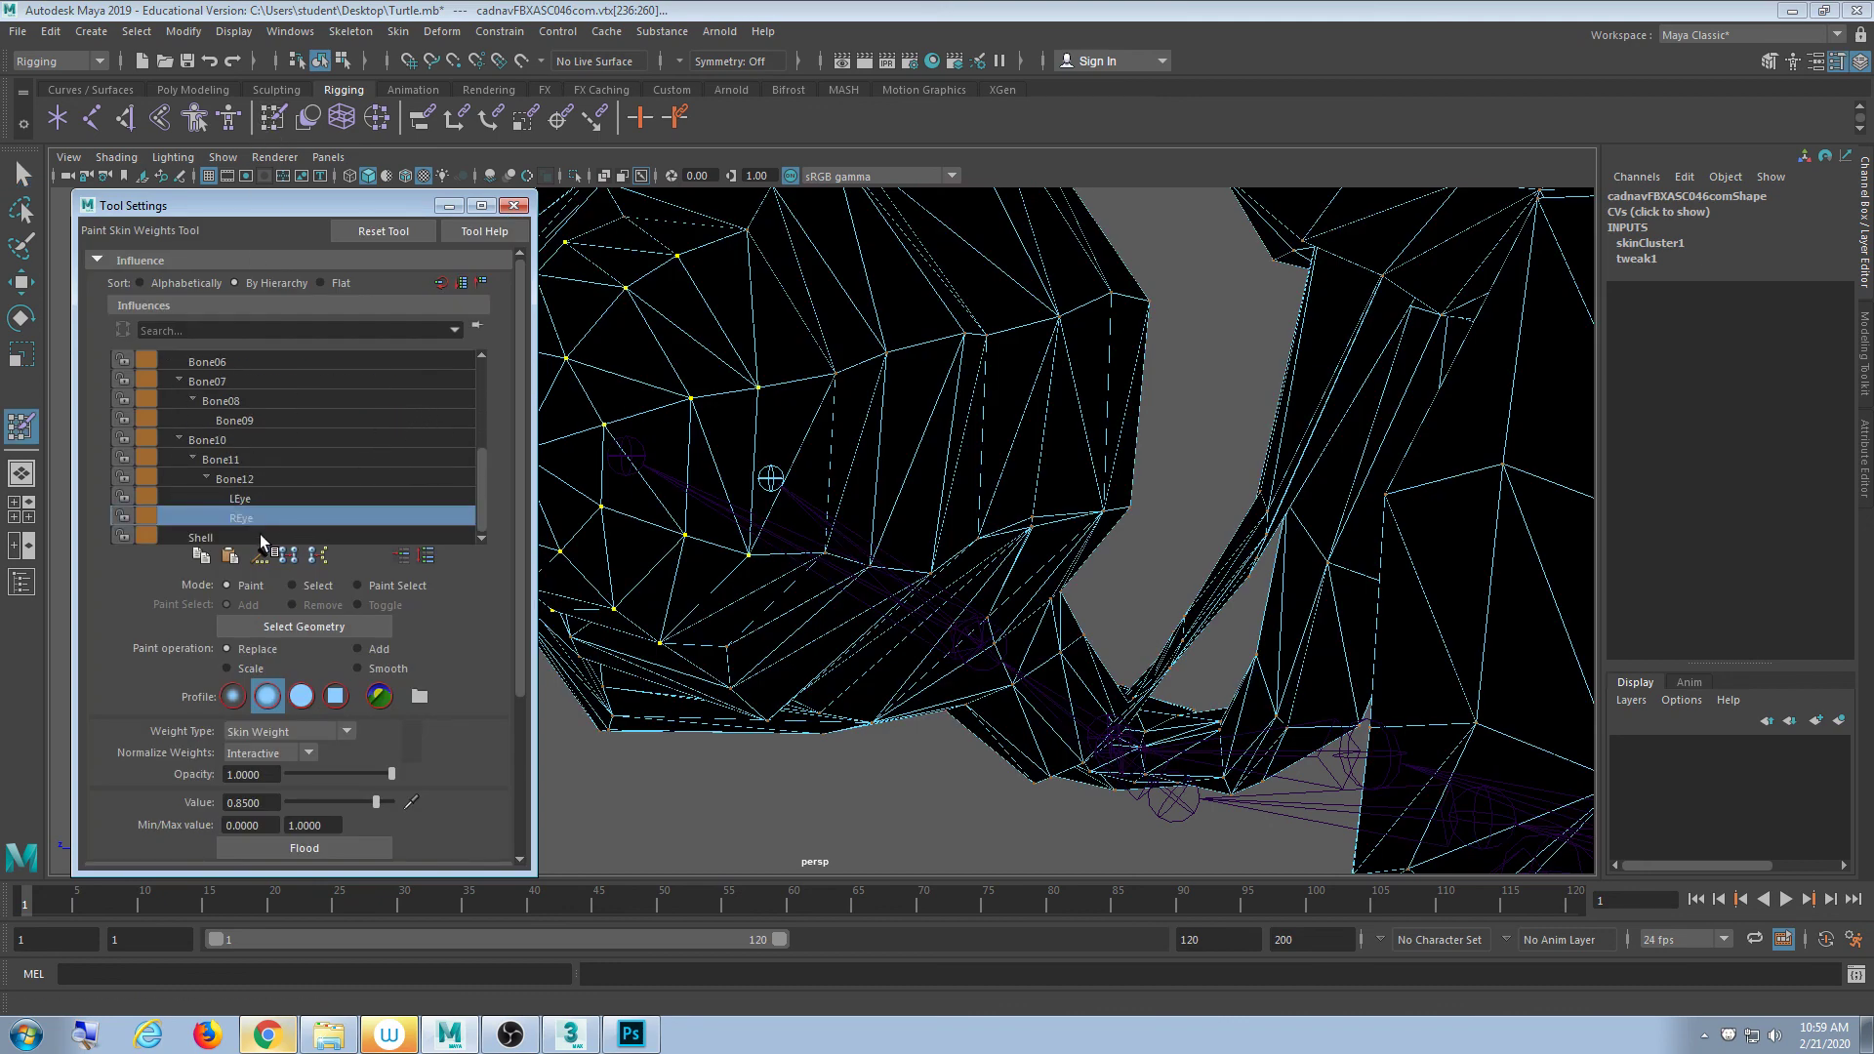
click(262, 502)
click(268, 515)
alt+drag(753, 470, 680, 611)
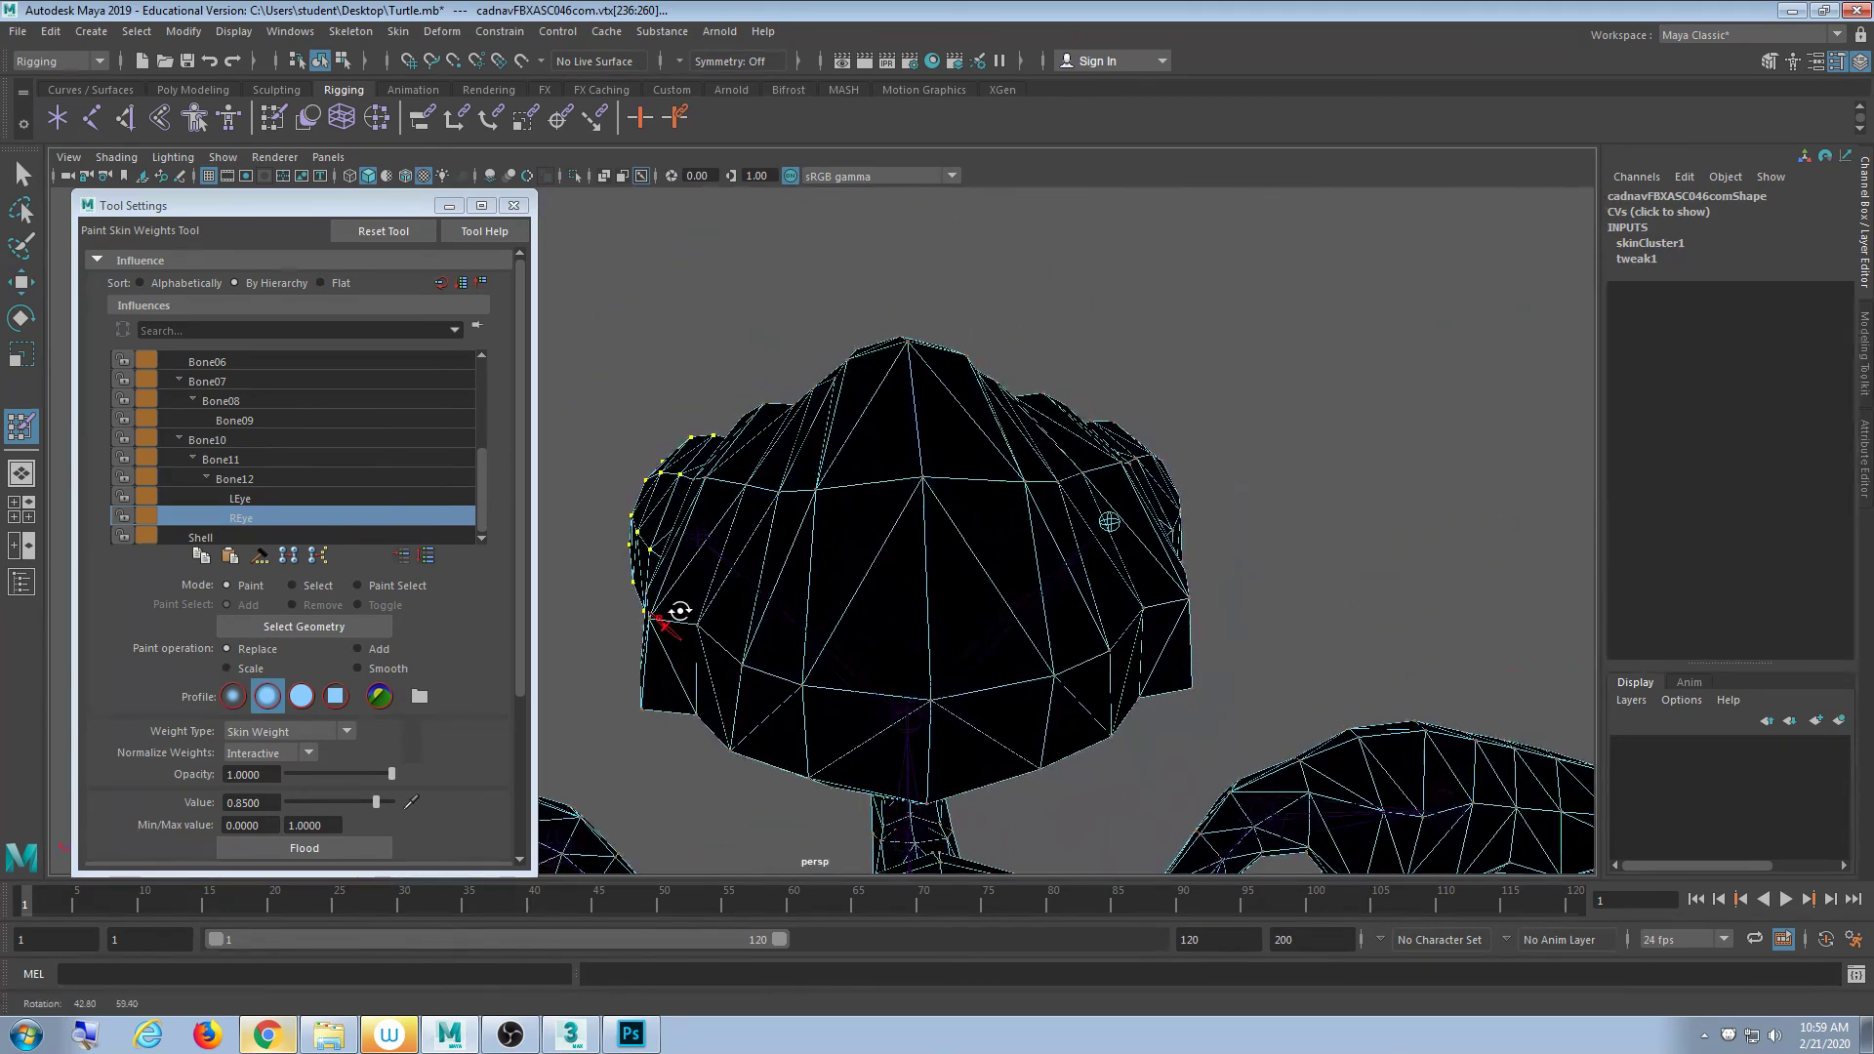
click(278, 499)
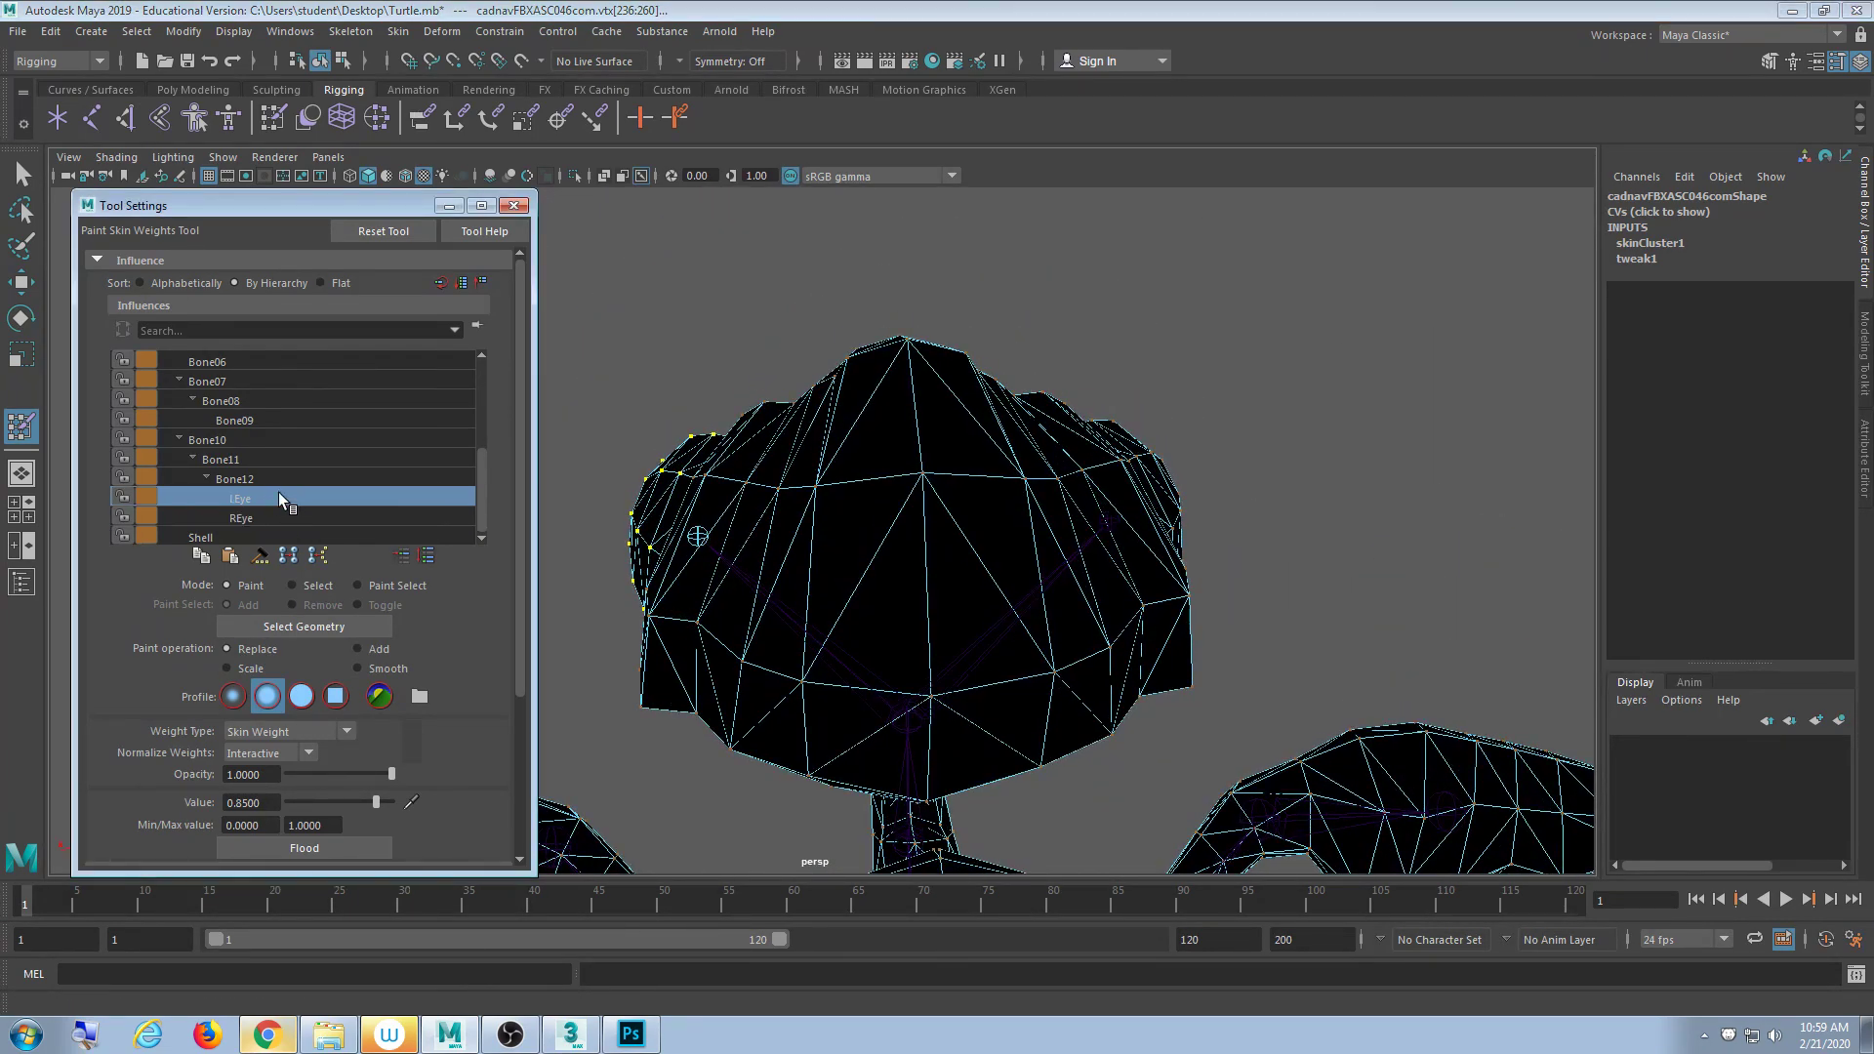
alt+drag(702, 613, 909, 573)
click(298, 514)
click(290, 496)
alt+drag(779, 572, 770, 568)
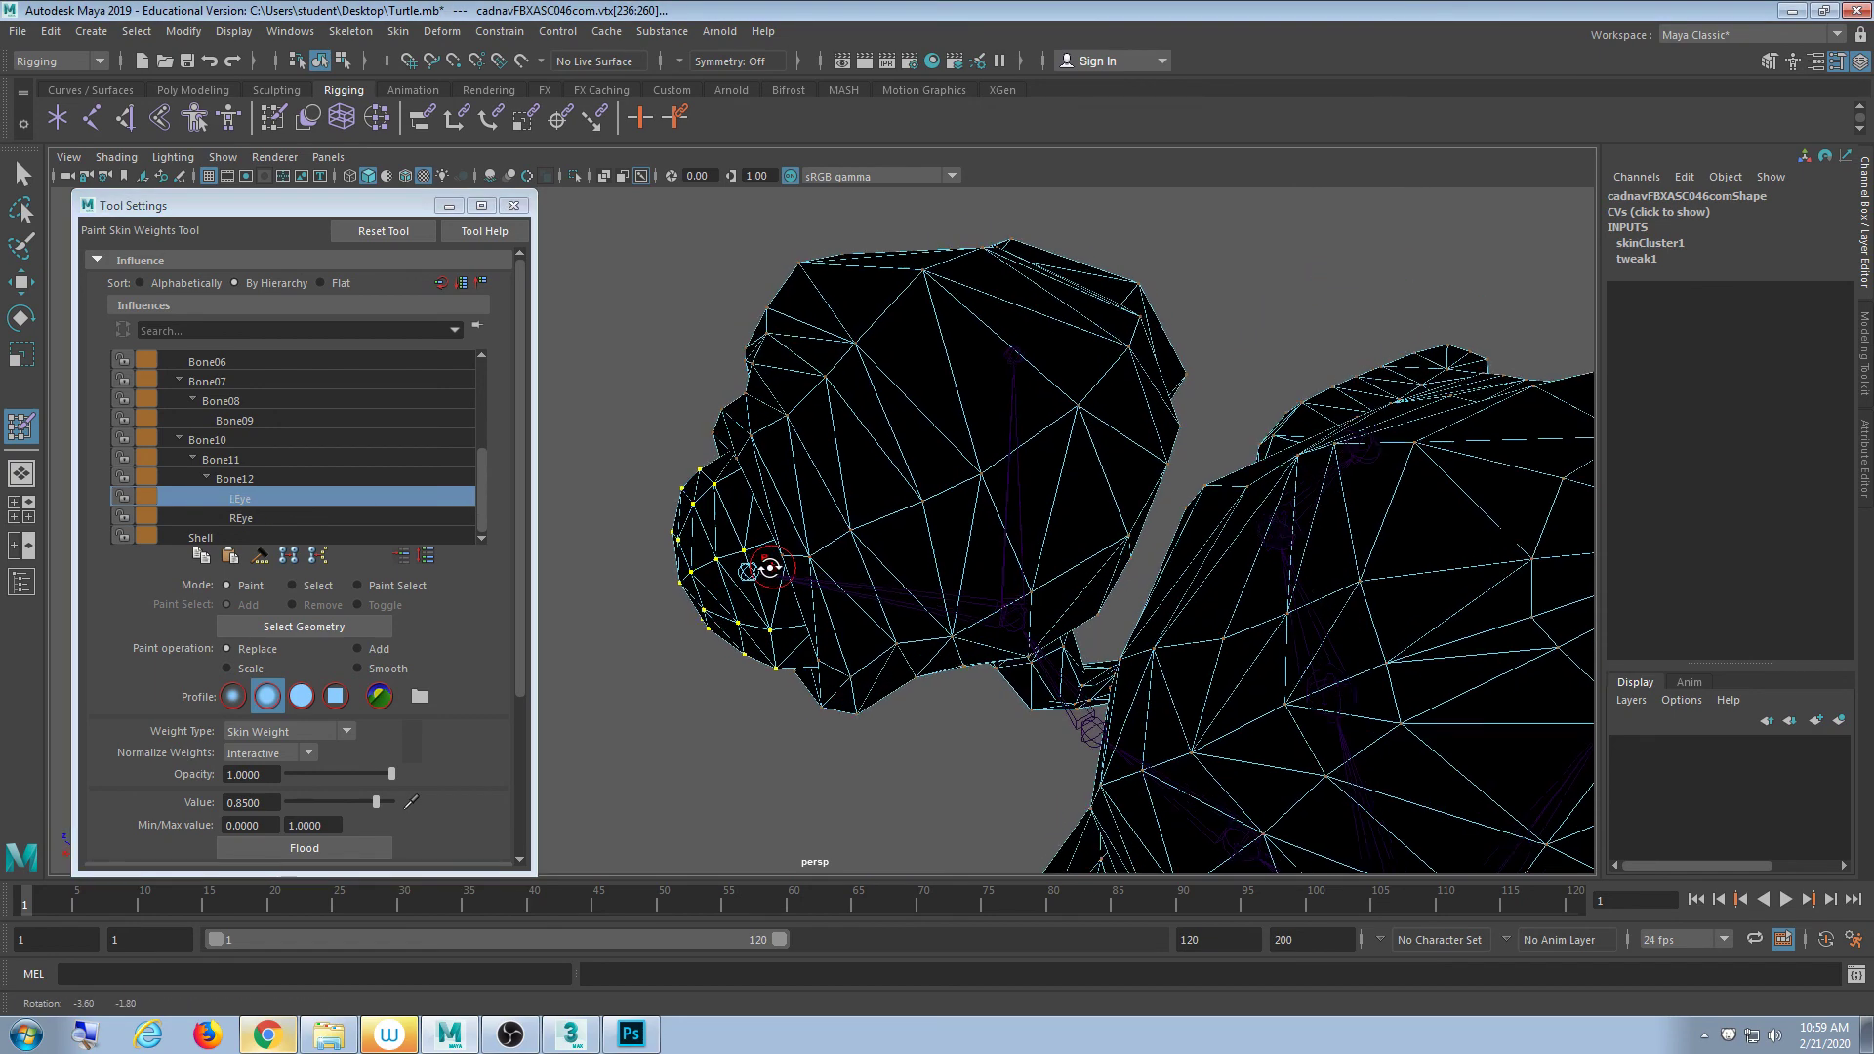
scroll(770, 568, up, 5)
click(327, 516)
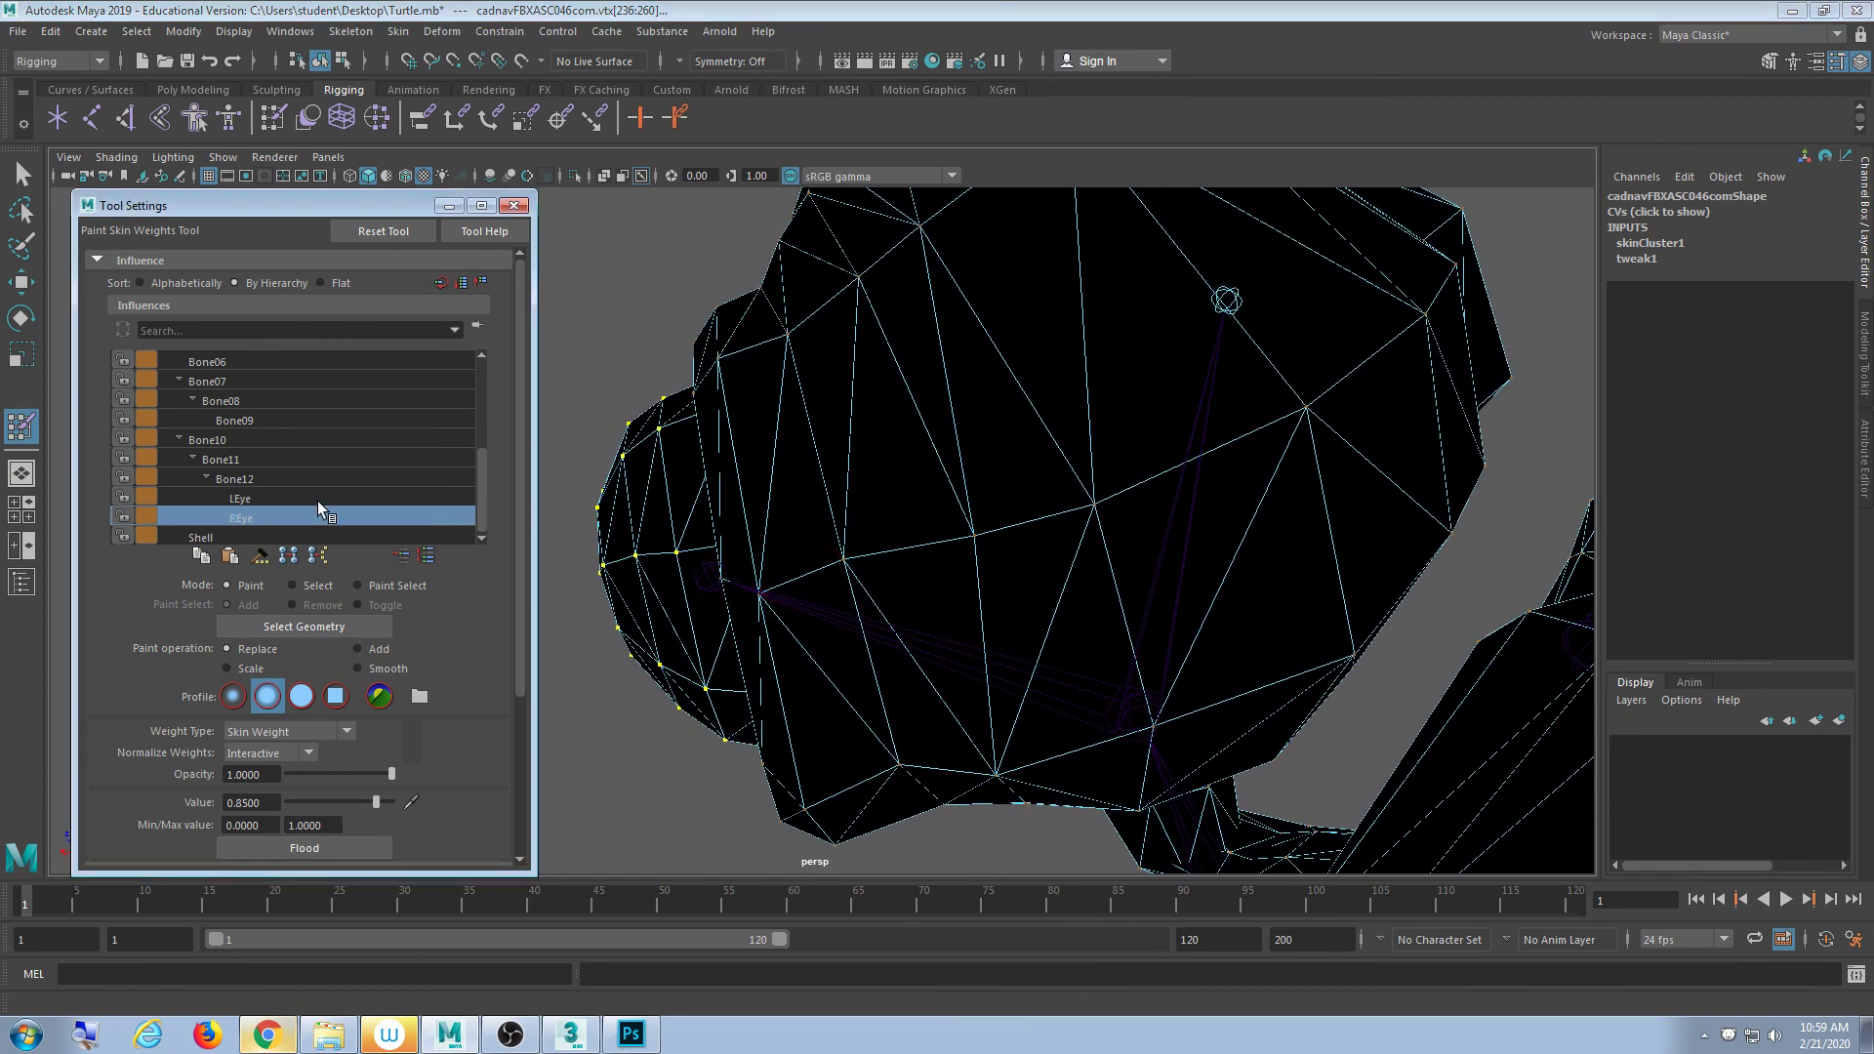
click(318, 499)
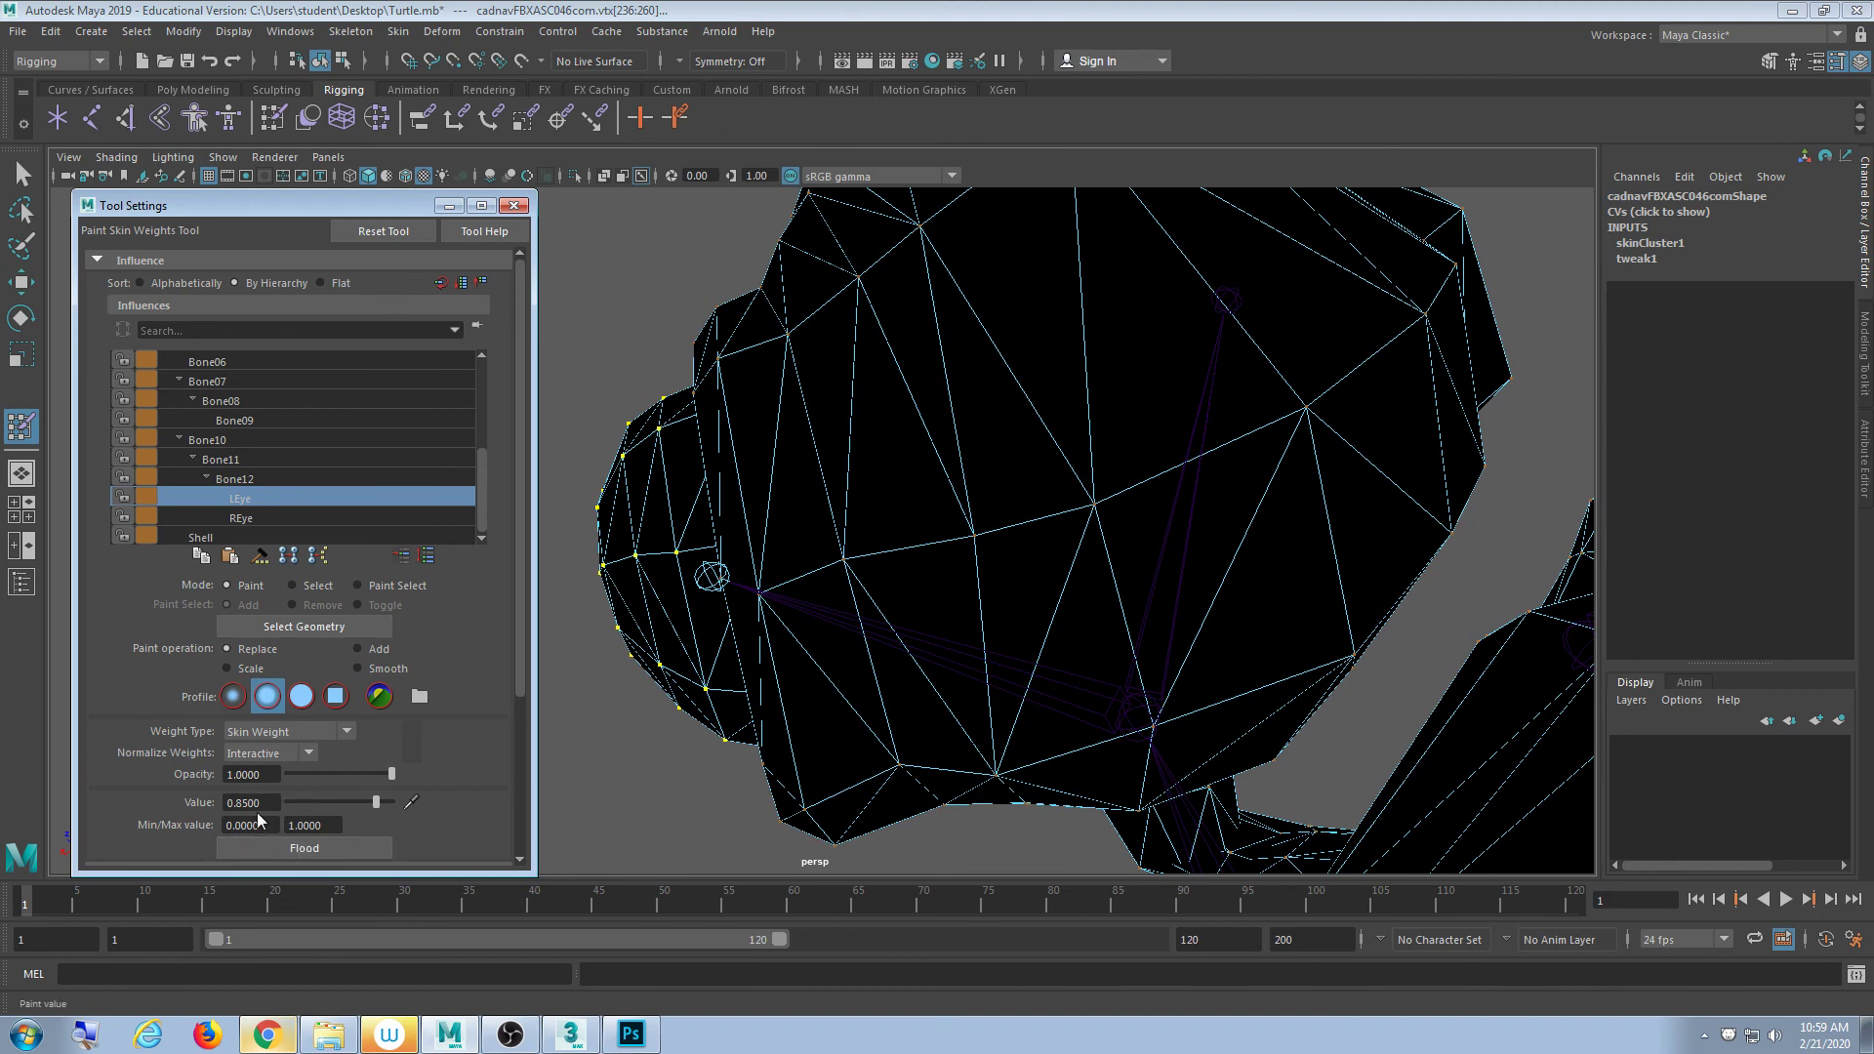
- Set the paint value to 1.0 and flood the left eye vertices
drag(376, 803, 472, 795)
alt+drag(747, 576, 776, 571)
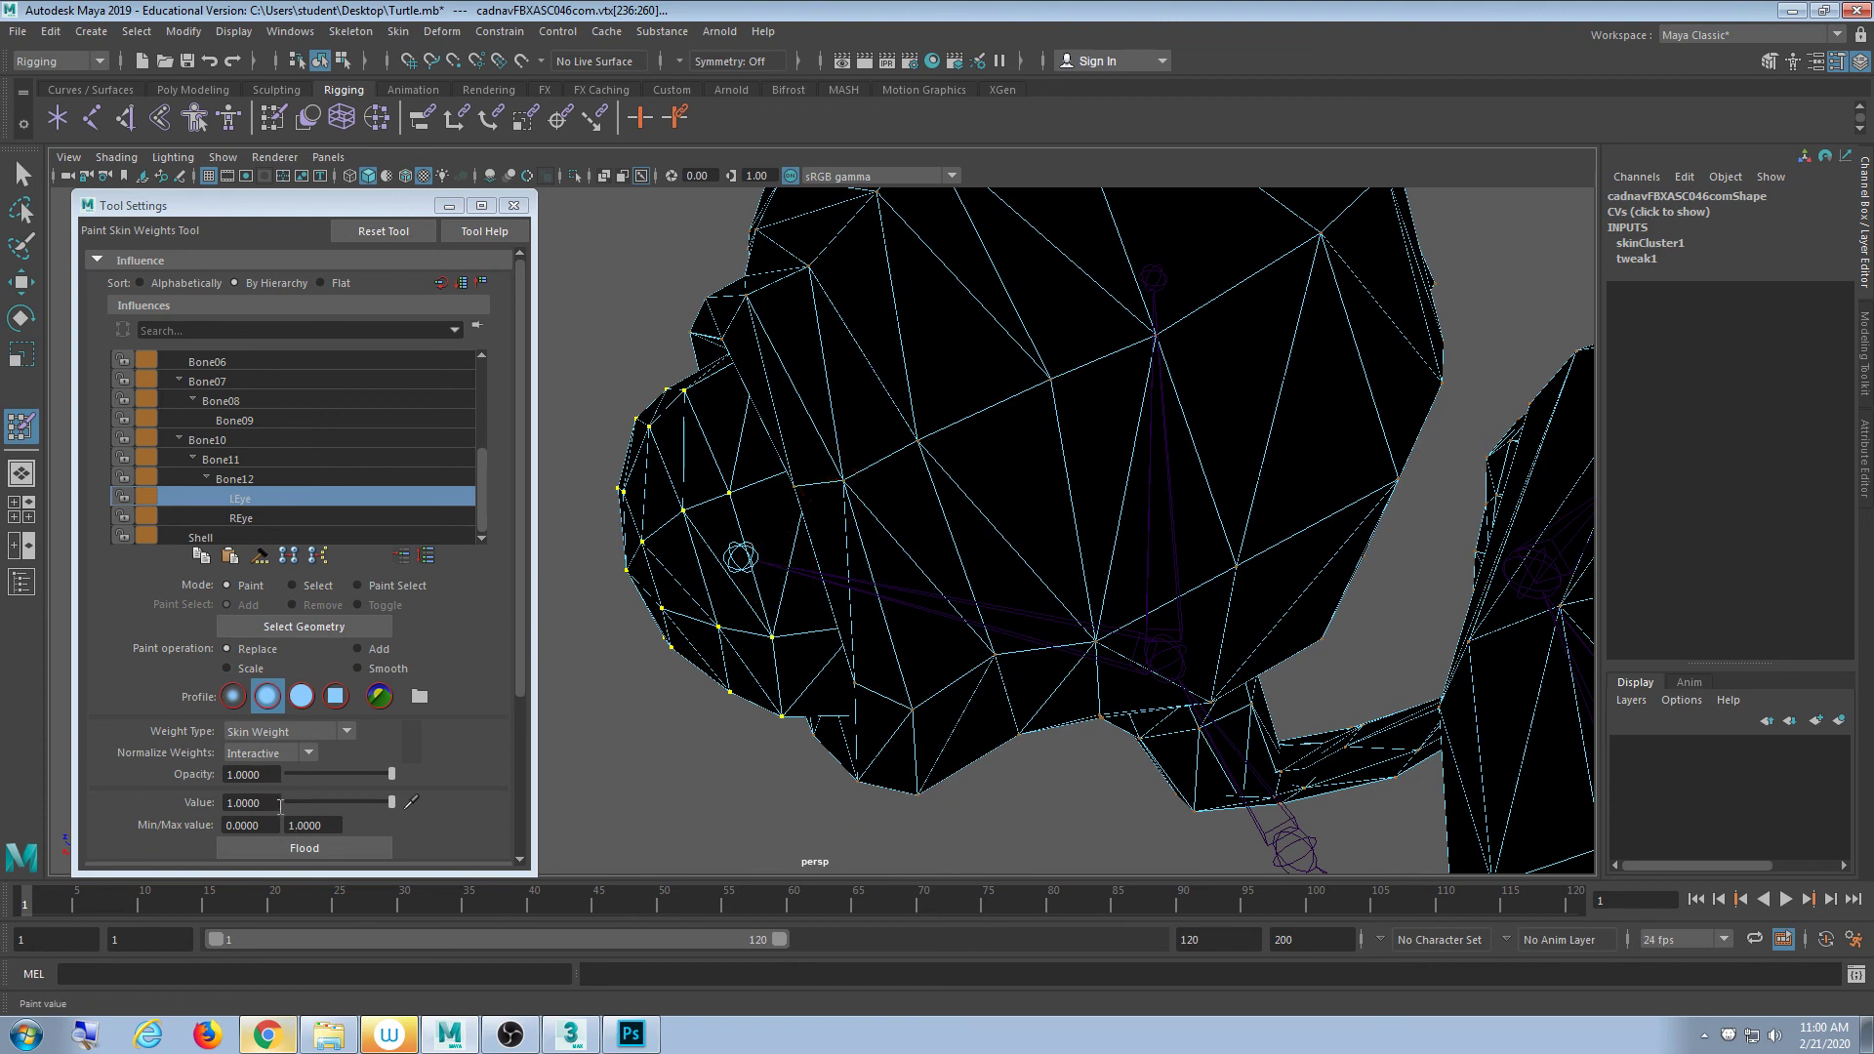
click(331, 848)
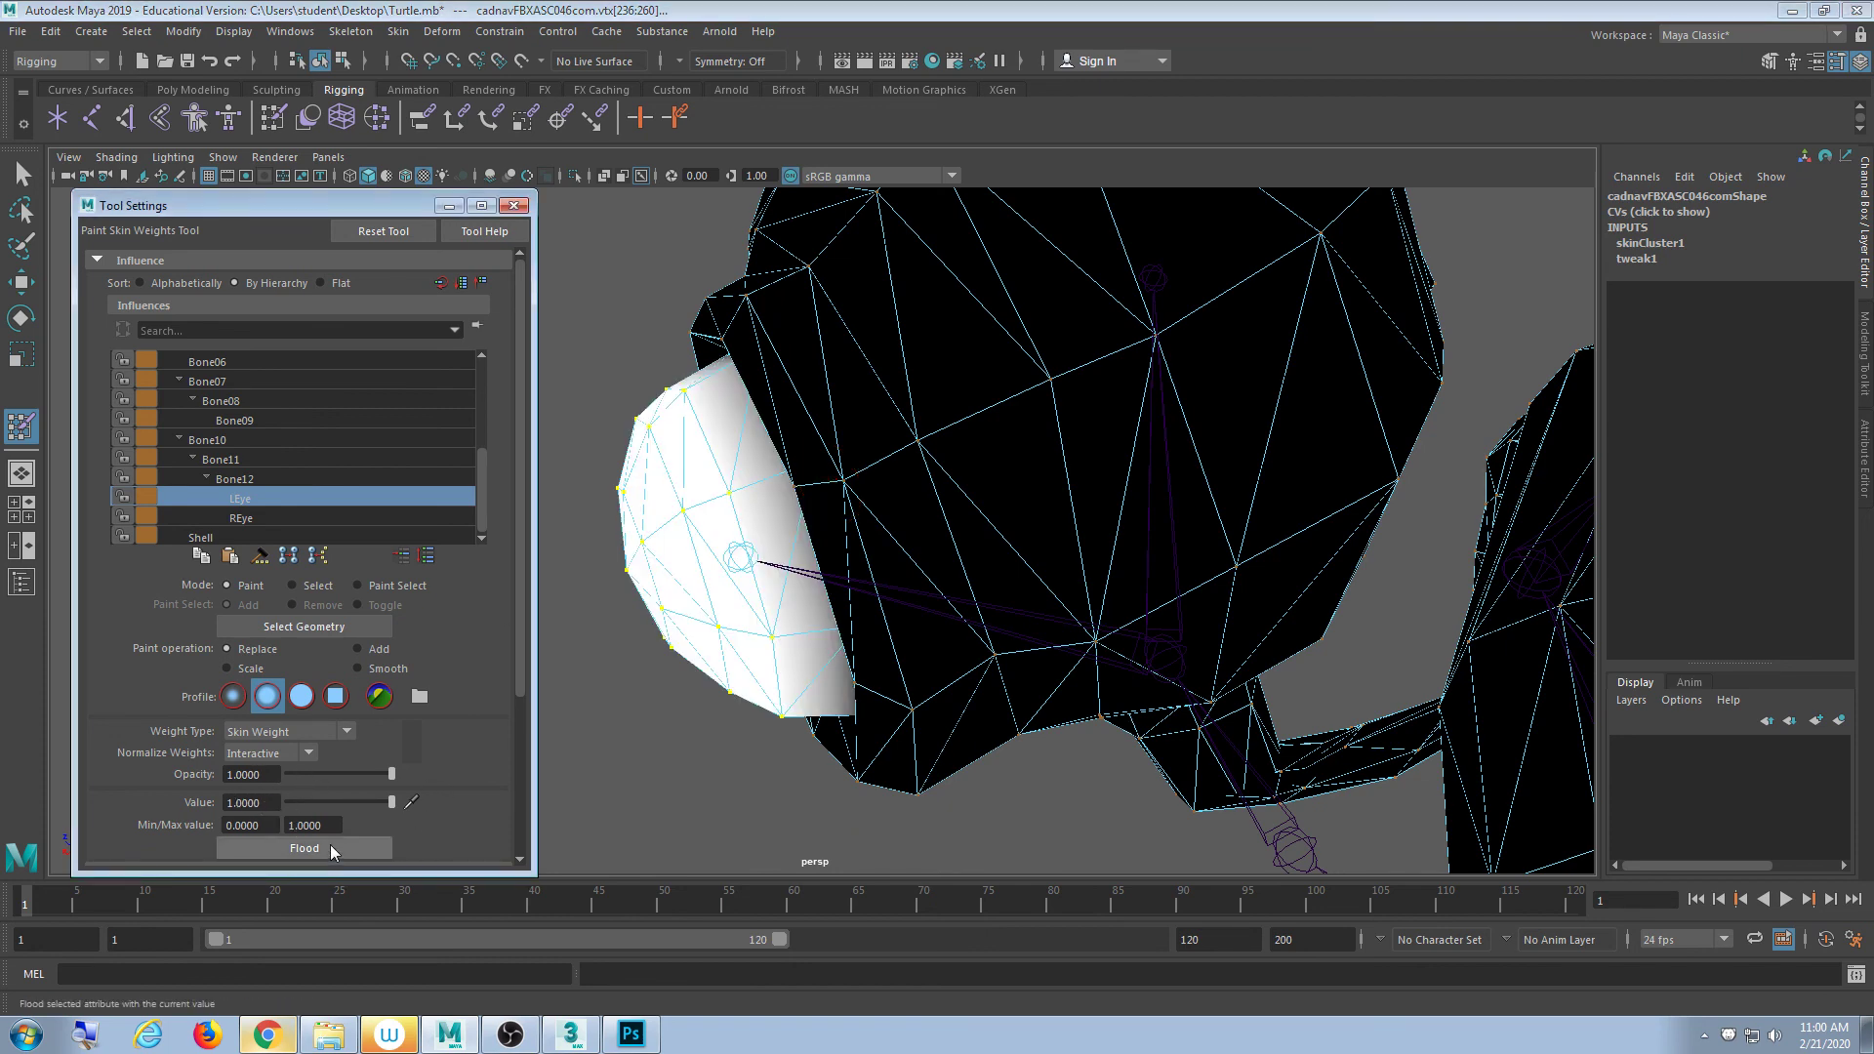
alt+drag(945, 611, 899, 644)
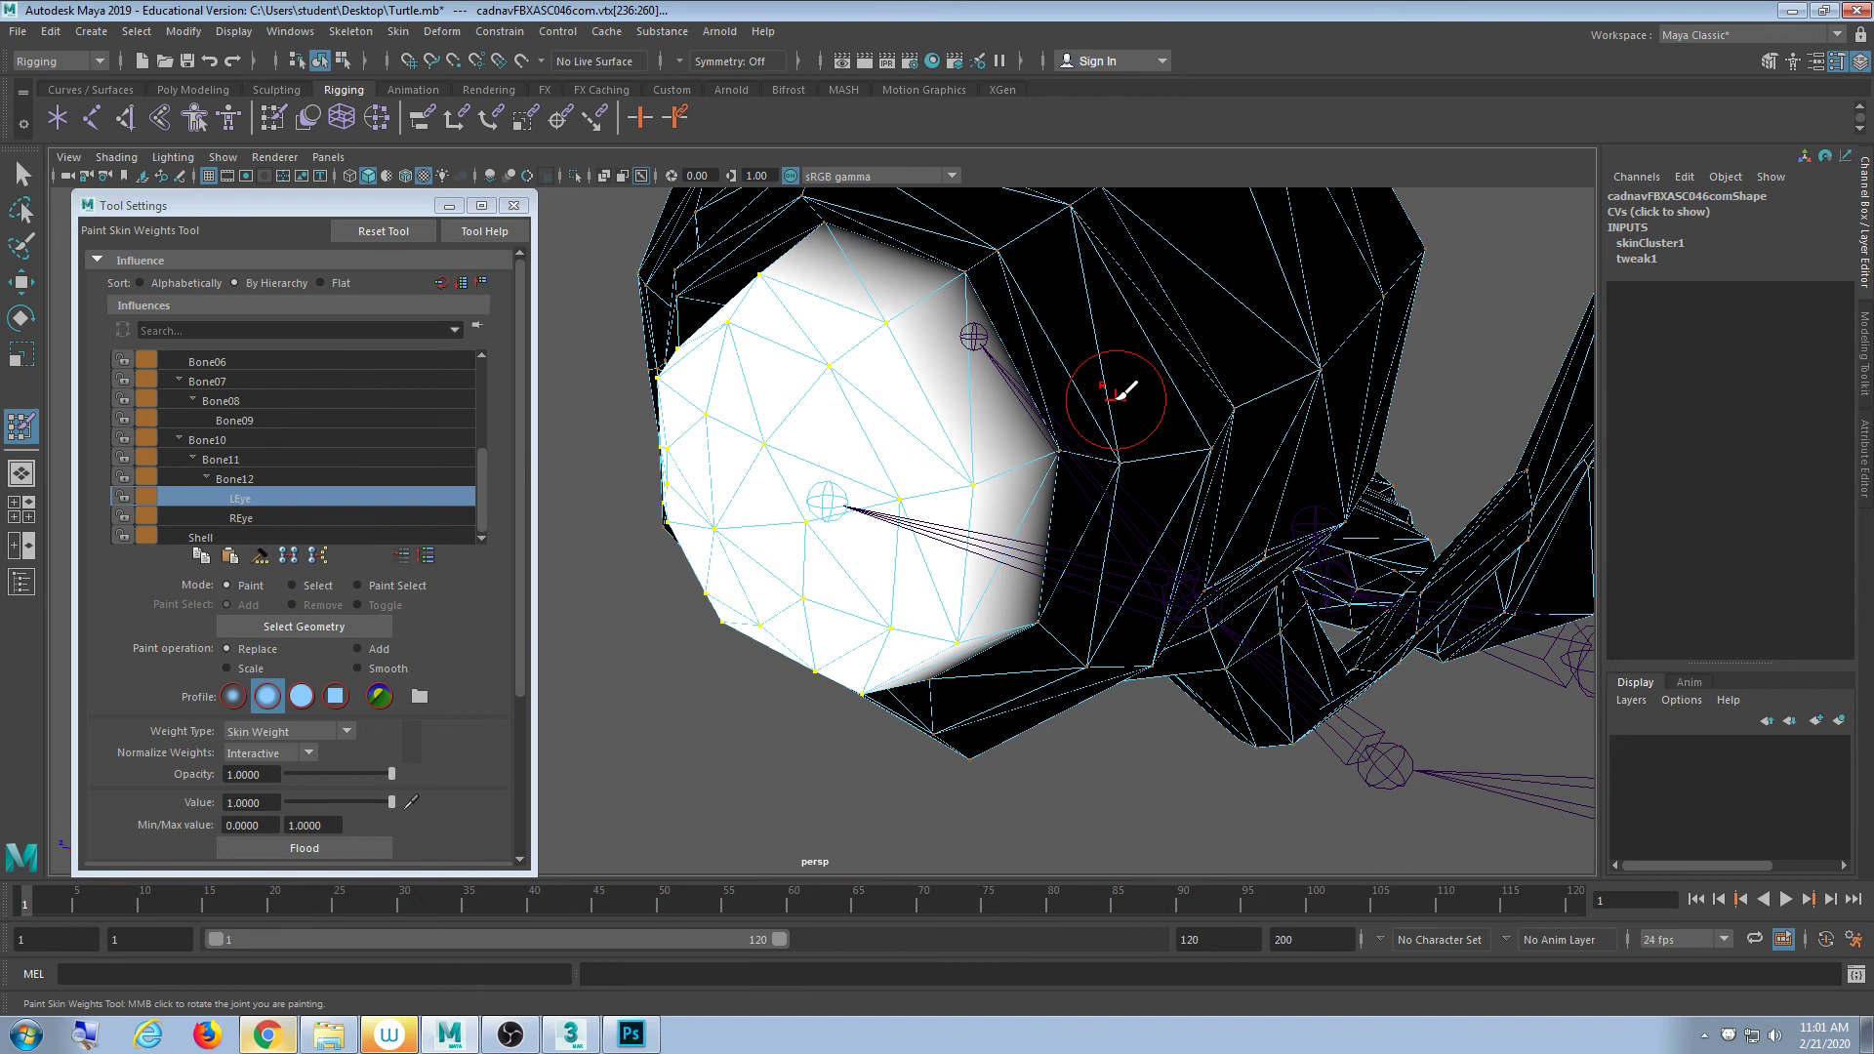
- Leave weight painting, test-rotate the LEye joint, then undo the rotation
click(514, 205)
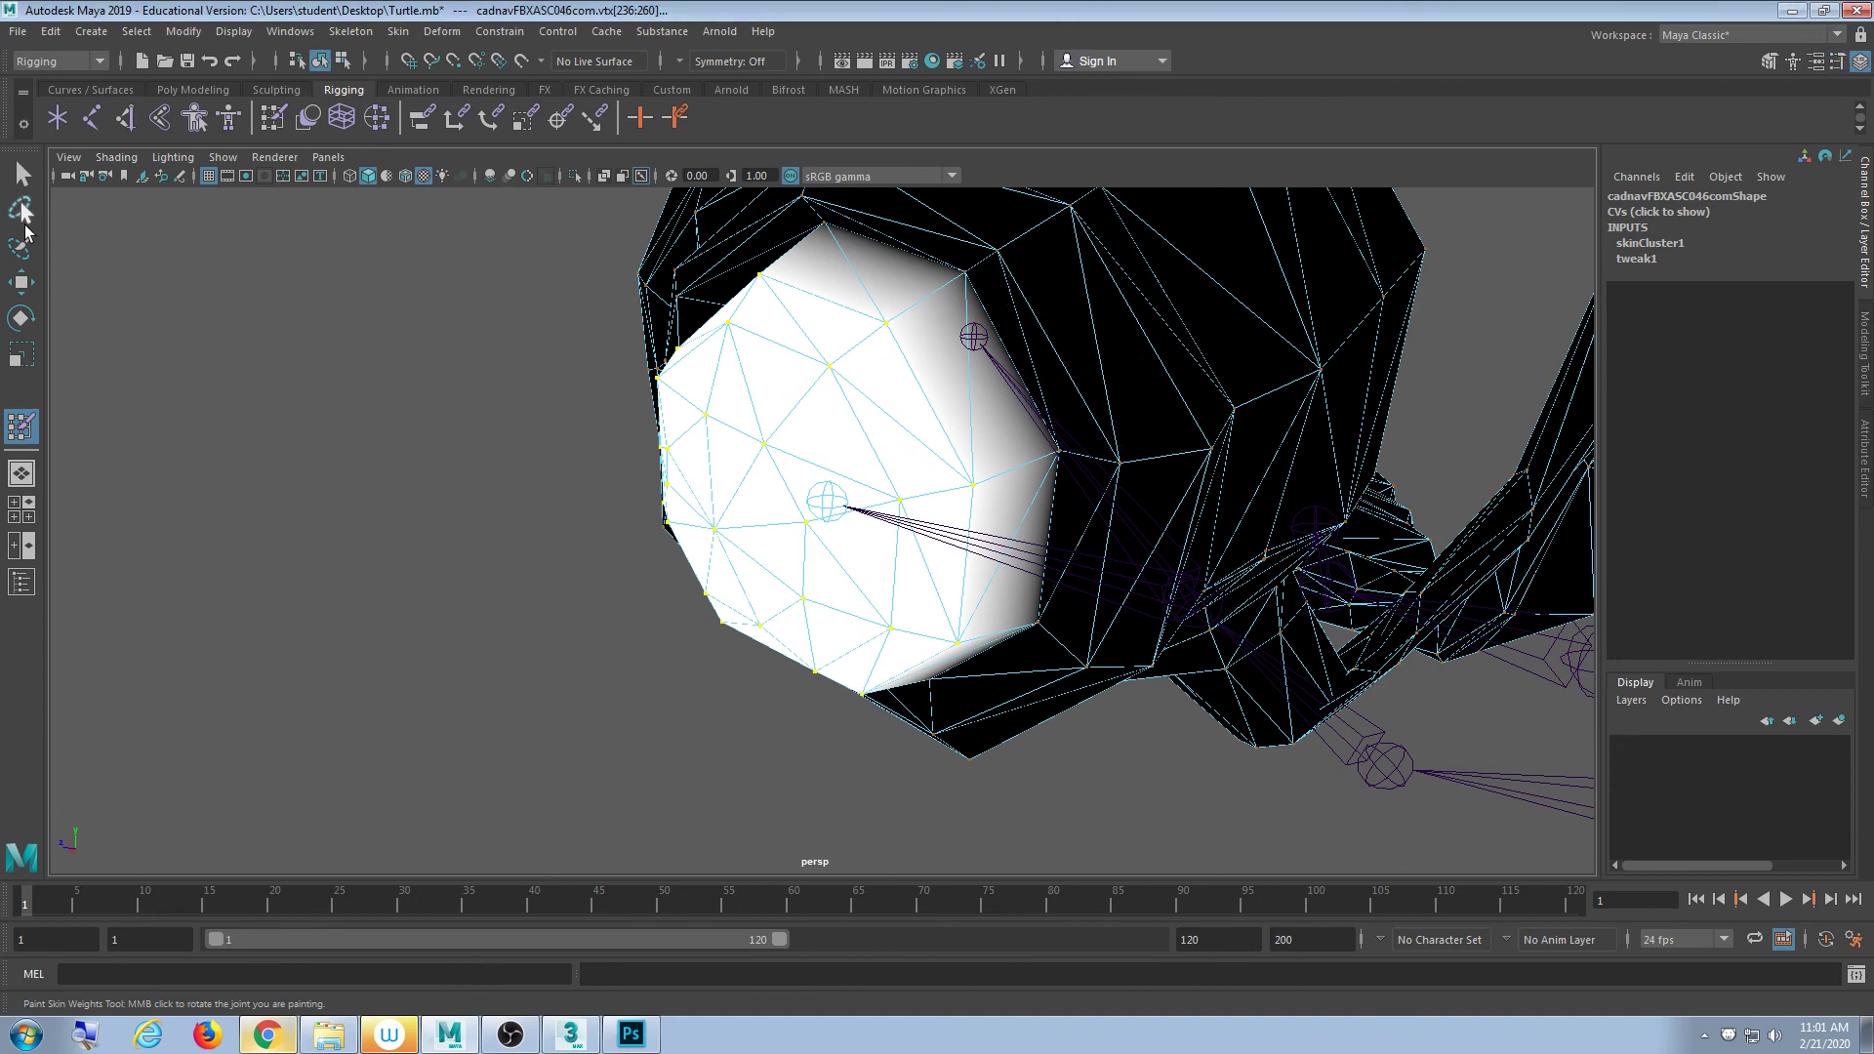
click(20, 204)
click(19, 172)
click(430, 422)
scroll(870, 544, down, 5)
mouse_move(869, 546)
alt+mouse_down()
mouse_move(795, 574)
mouse_move(787, 553)
mouse_move(840, 588)
alt+mouse_up()
click(770, 542)
scroll(839, 590, up, 3)
alt+middle_drag(839, 590, 776, 627)
alt+drag(775, 627, 796, 553)
key(e)
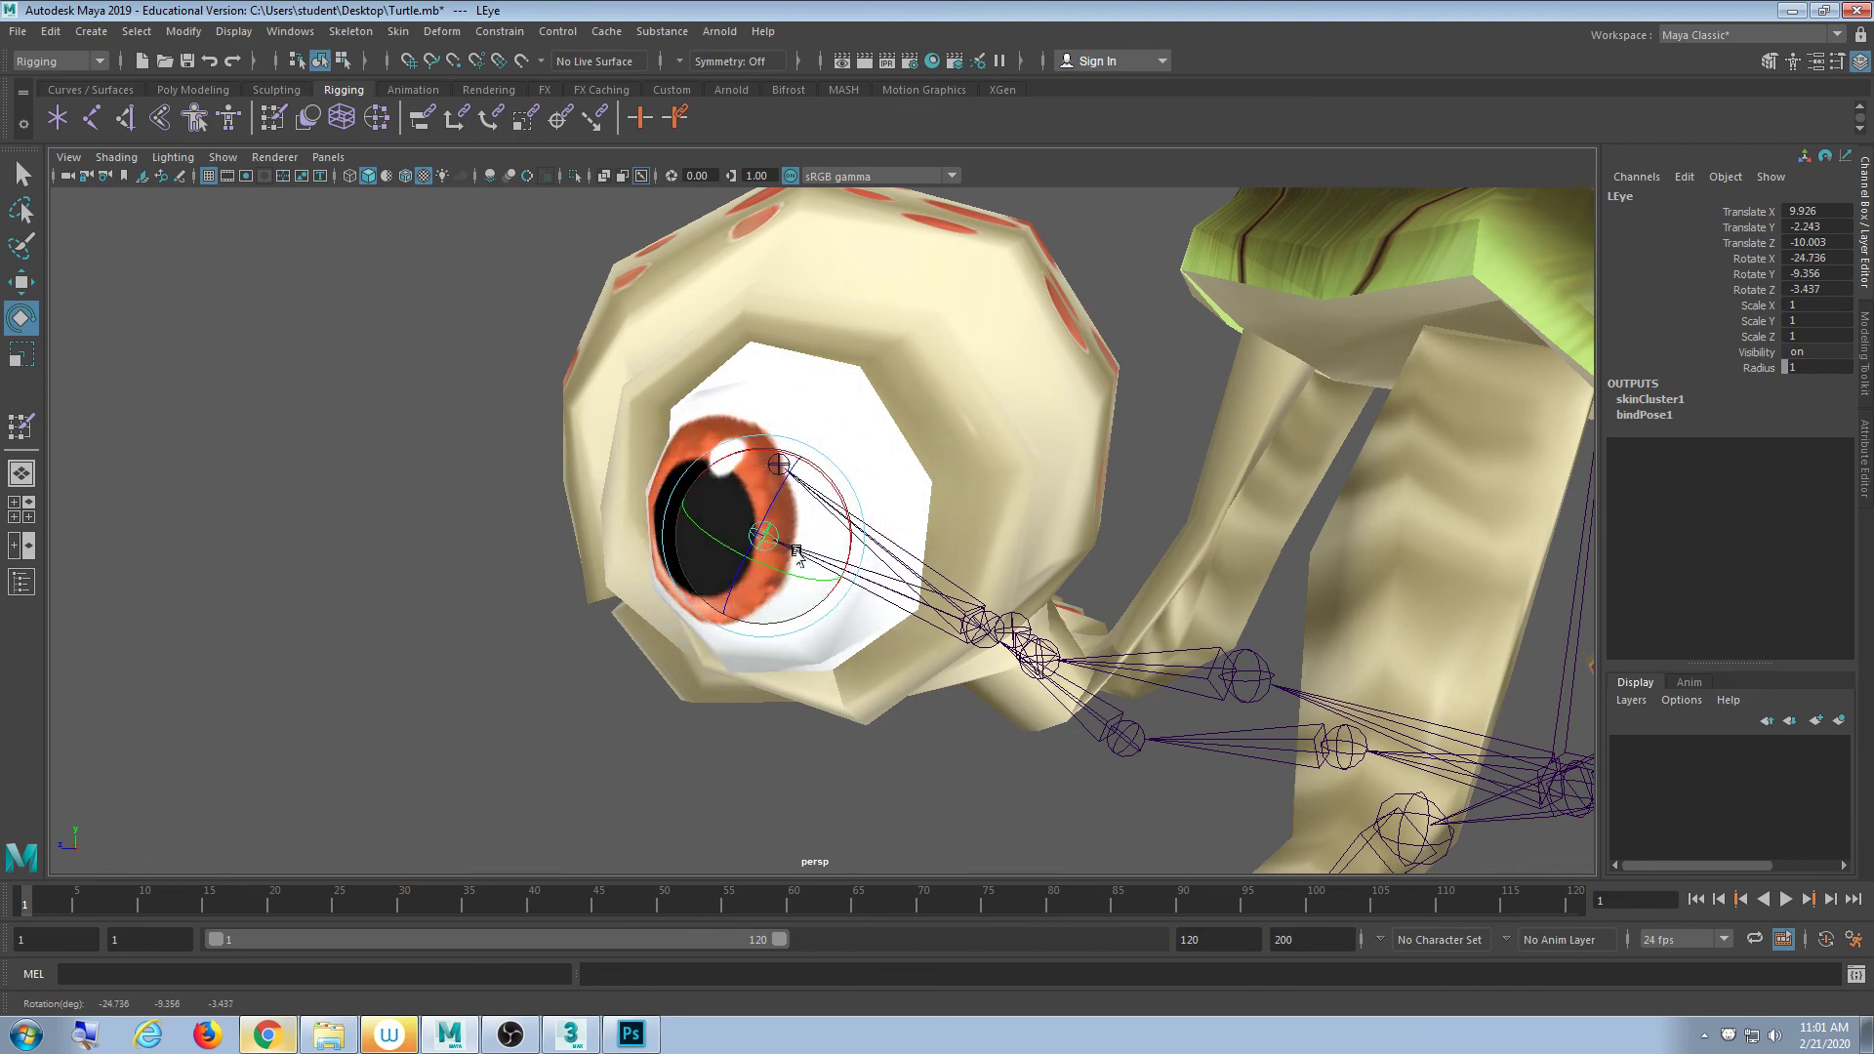
key(ctrl+z)
- Select the right eye's pupil-centre vertex and grow it to vertices 630–654
alt+drag(986, 419, 771, 571)
alt+drag(875, 633, 606, 401)
click(605, 400)
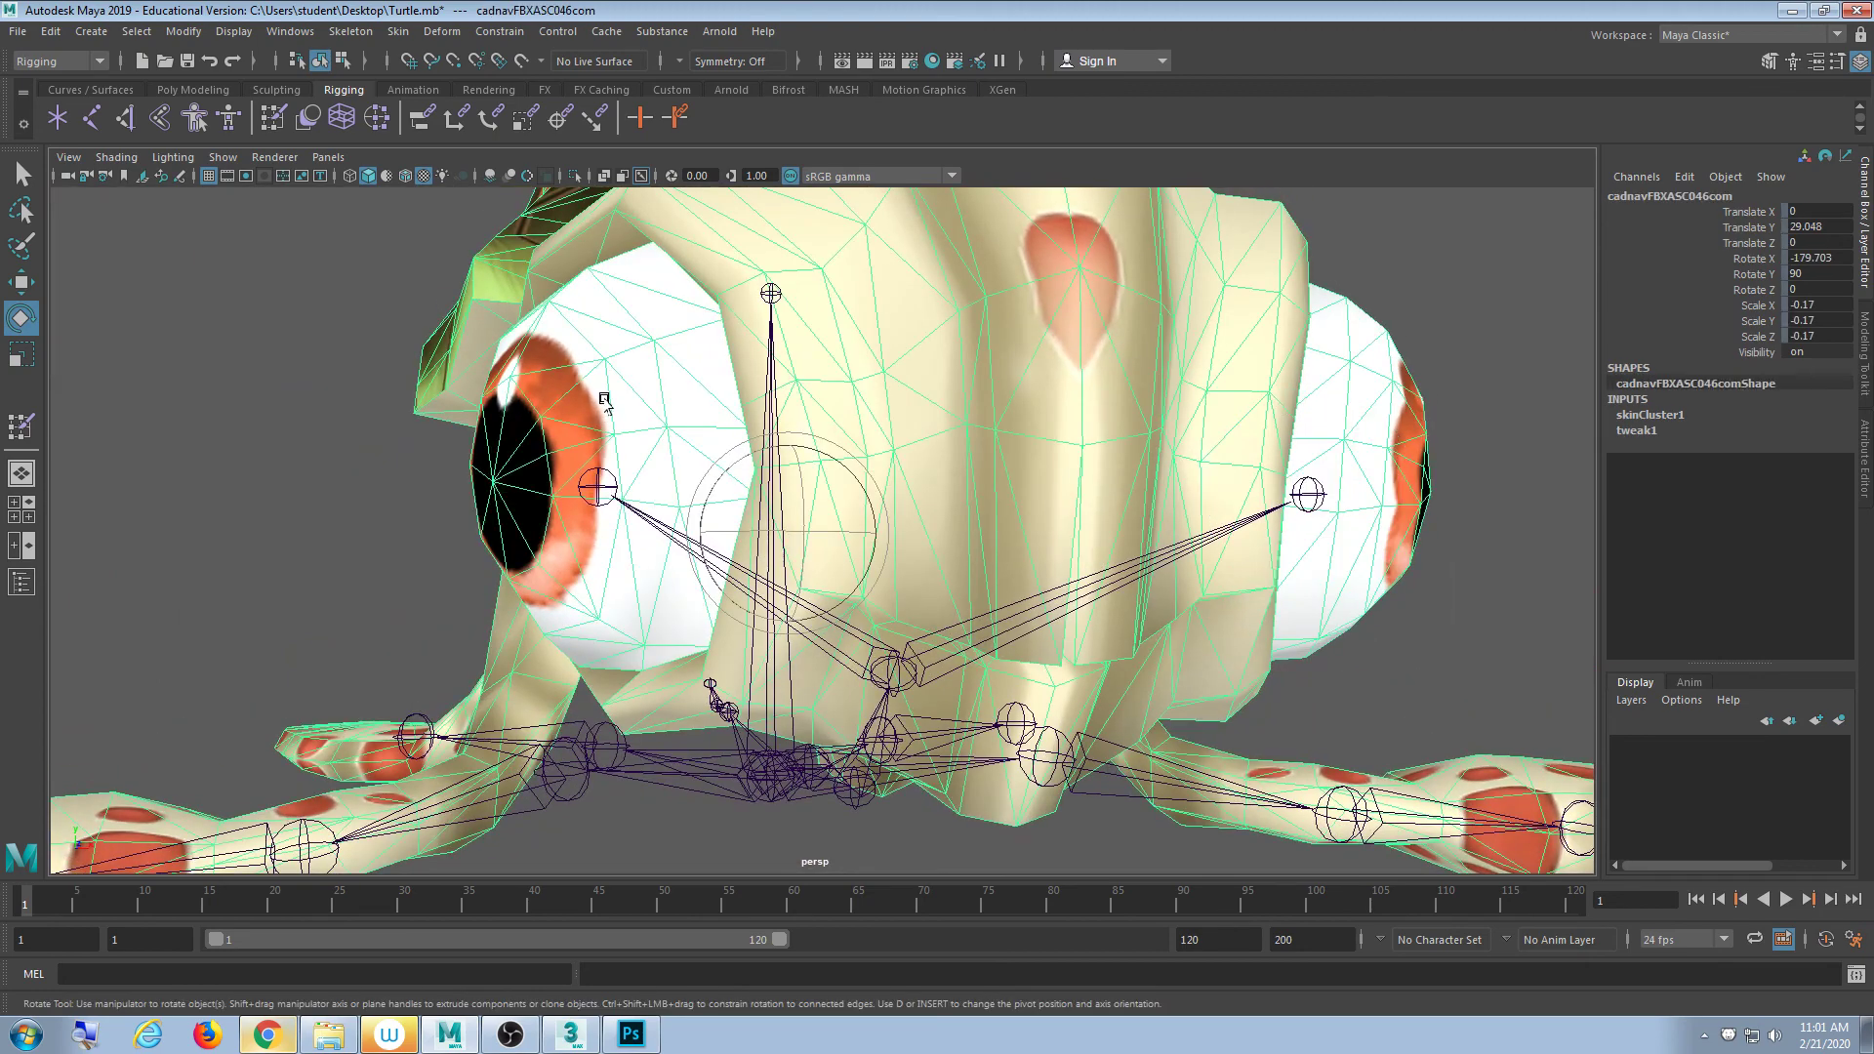
right_drag(569, 403, 508, 390)
alt+drag(558, 558, 549, 520)
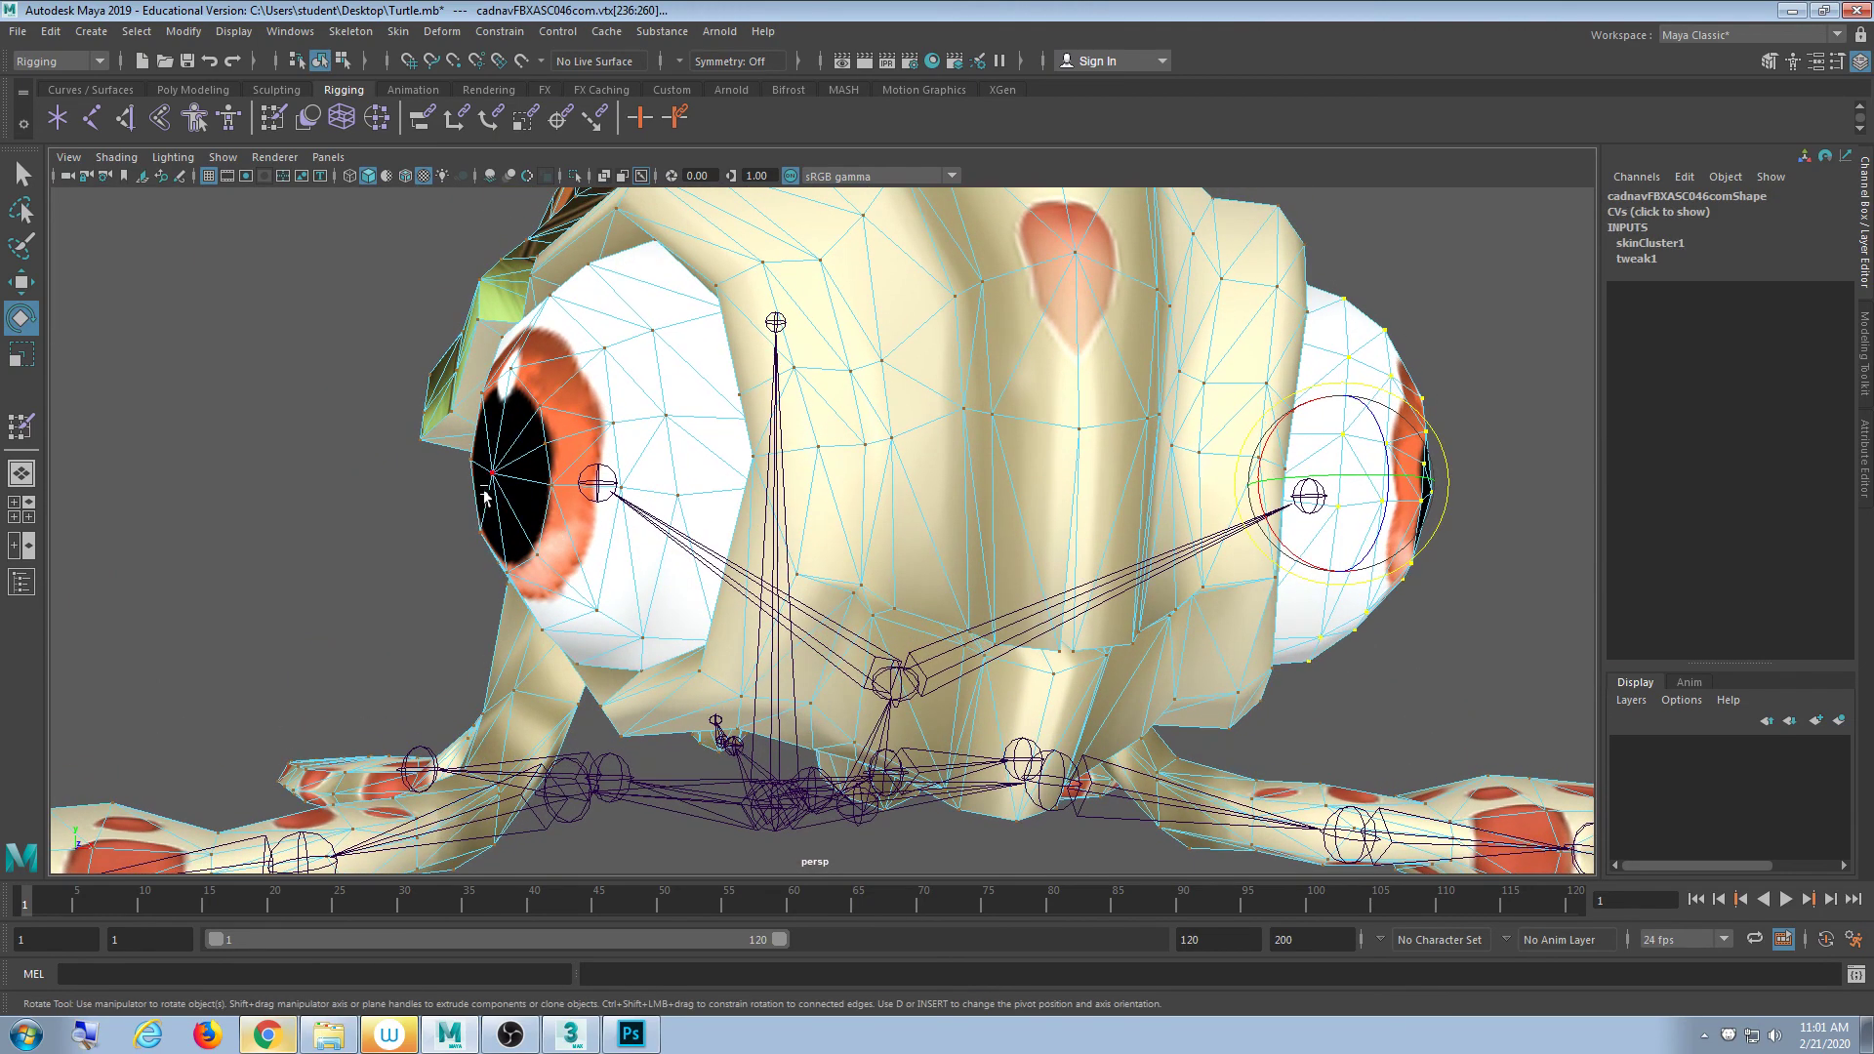
click(491, 475)
alt+drag(608, 603, 700, 635)
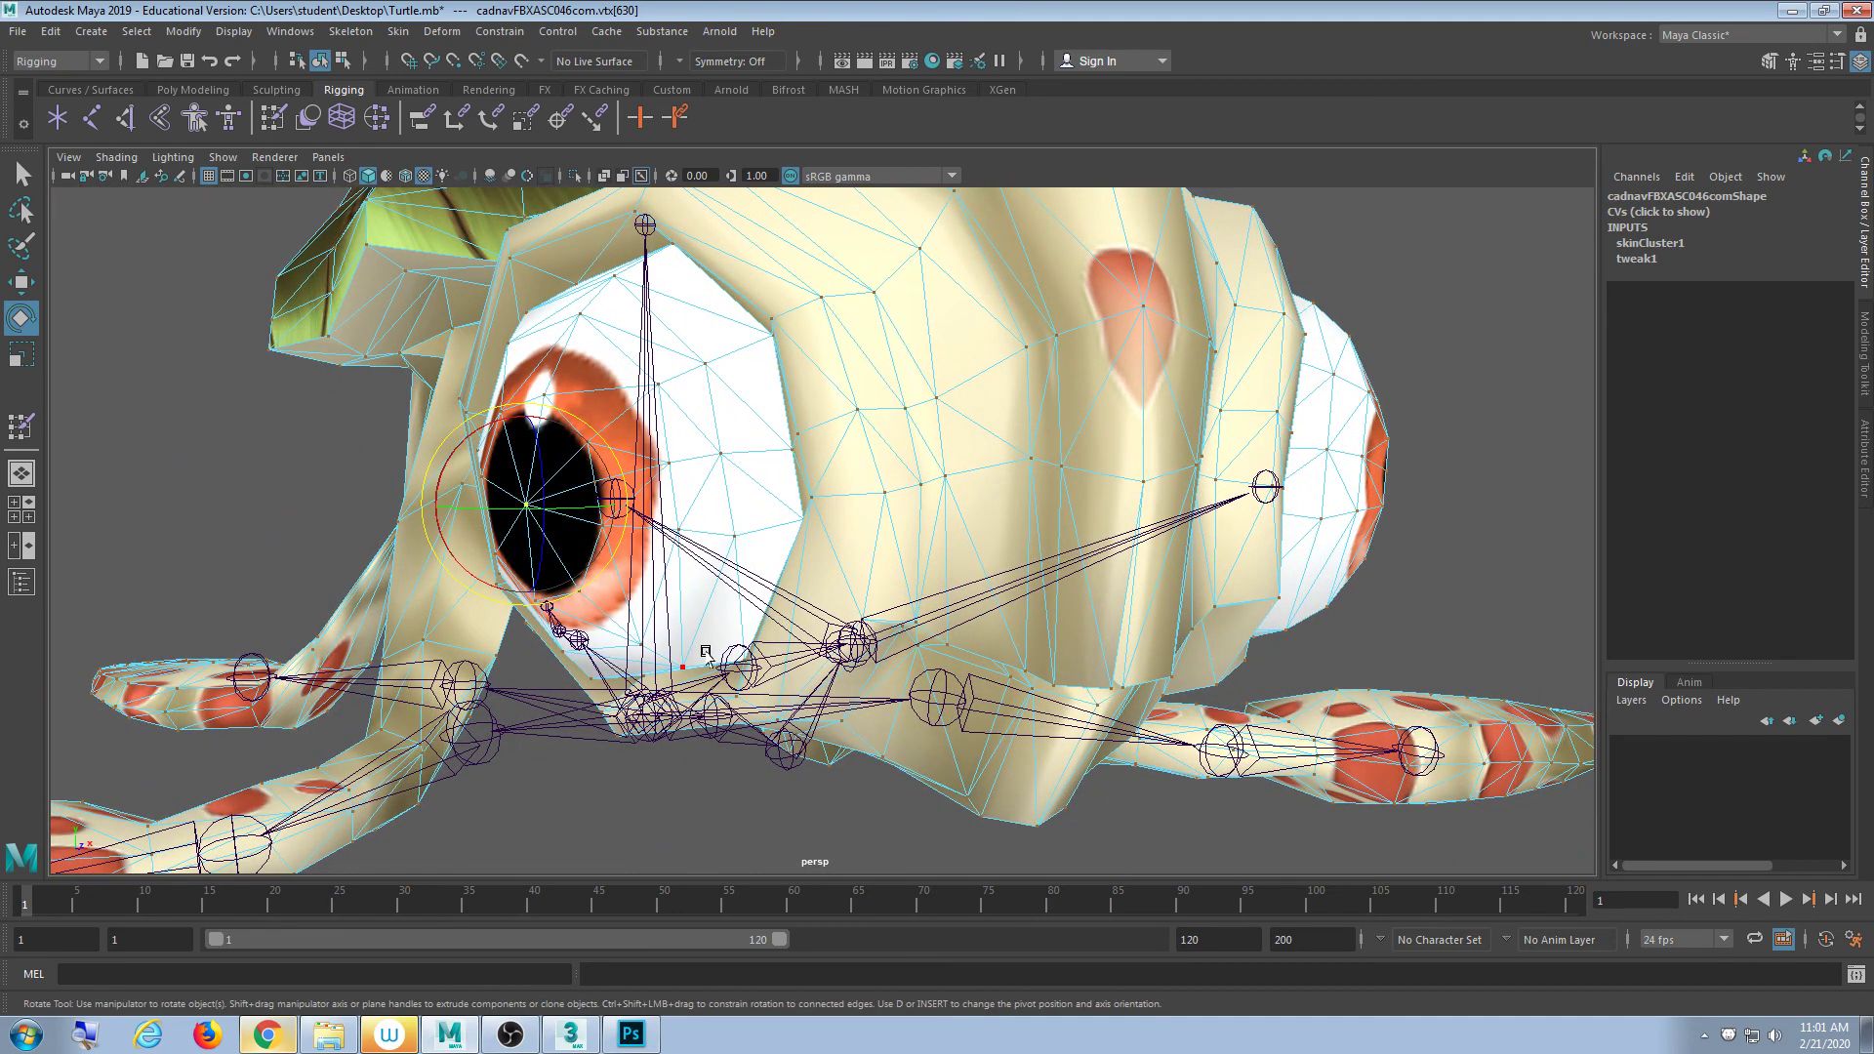
key(shift+period)
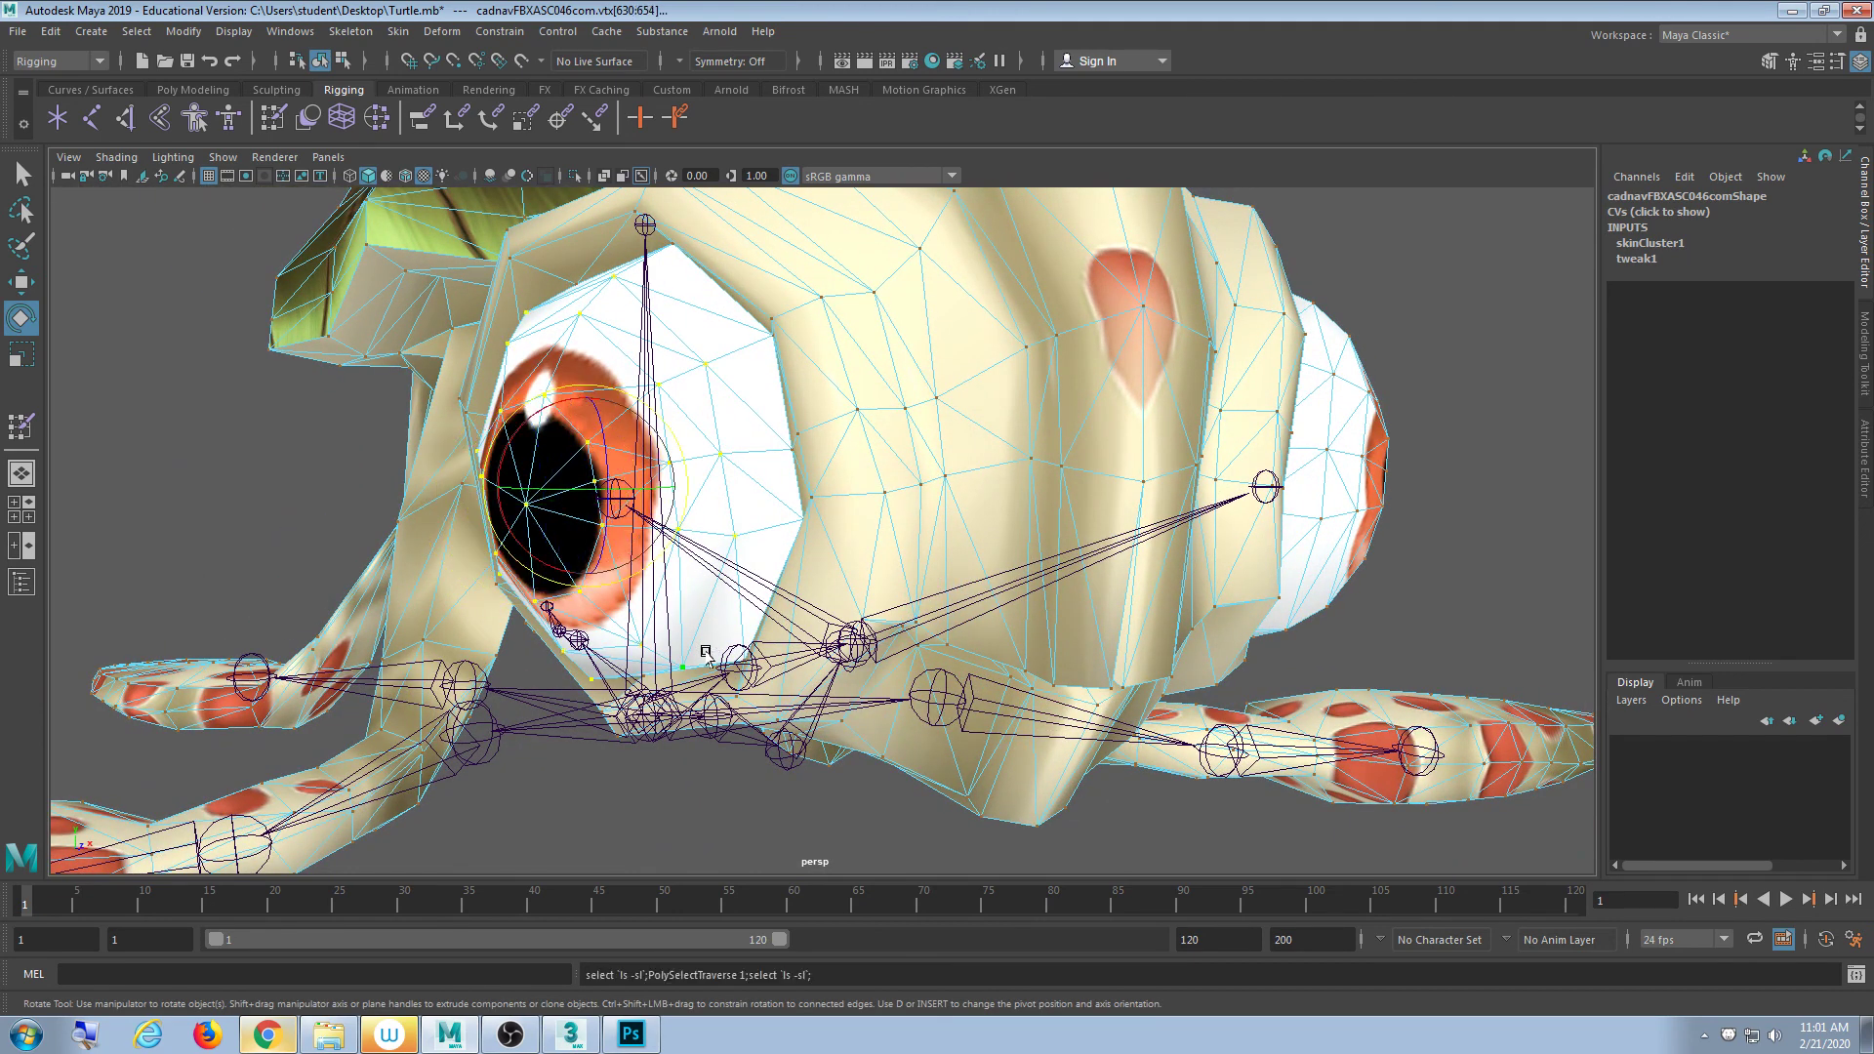
- Flood the selected right-eye vertices with full REye weight in Paint Skin Weights
double_click(273, 118)
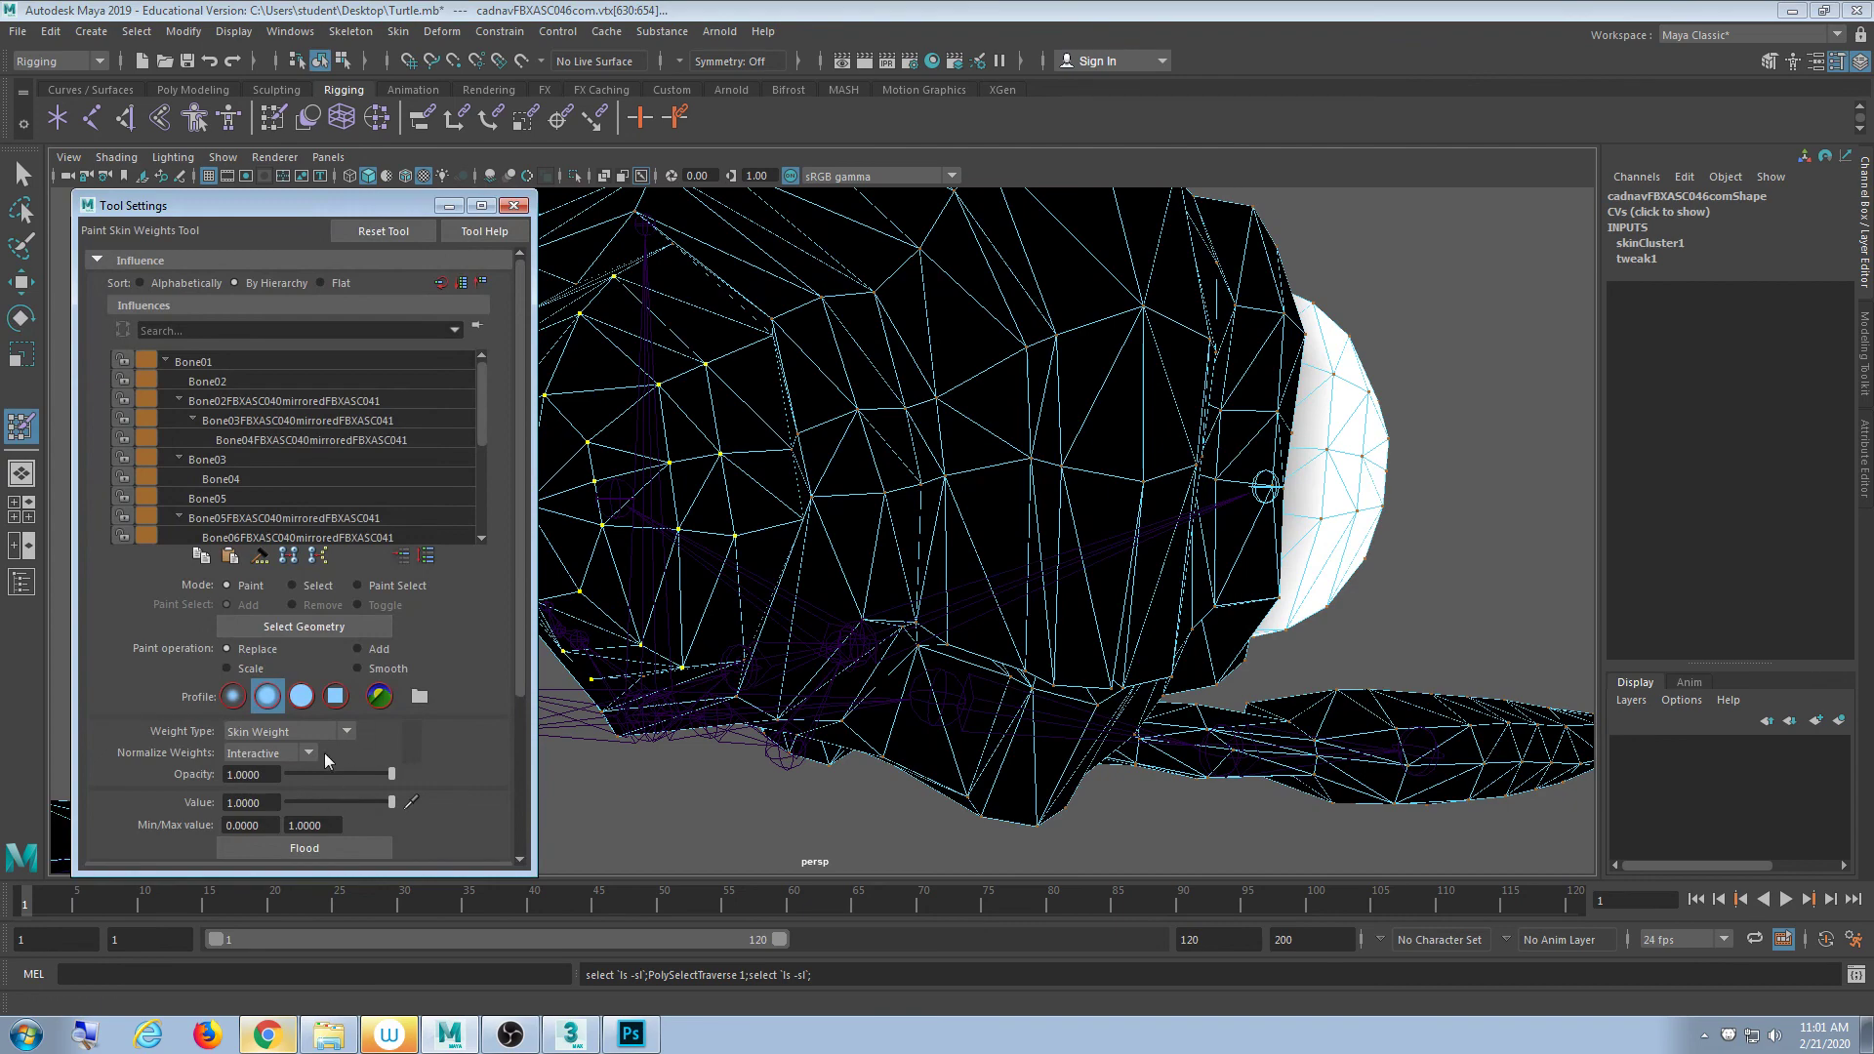
scroll(326, 495, down, 2)
click(274, 517)
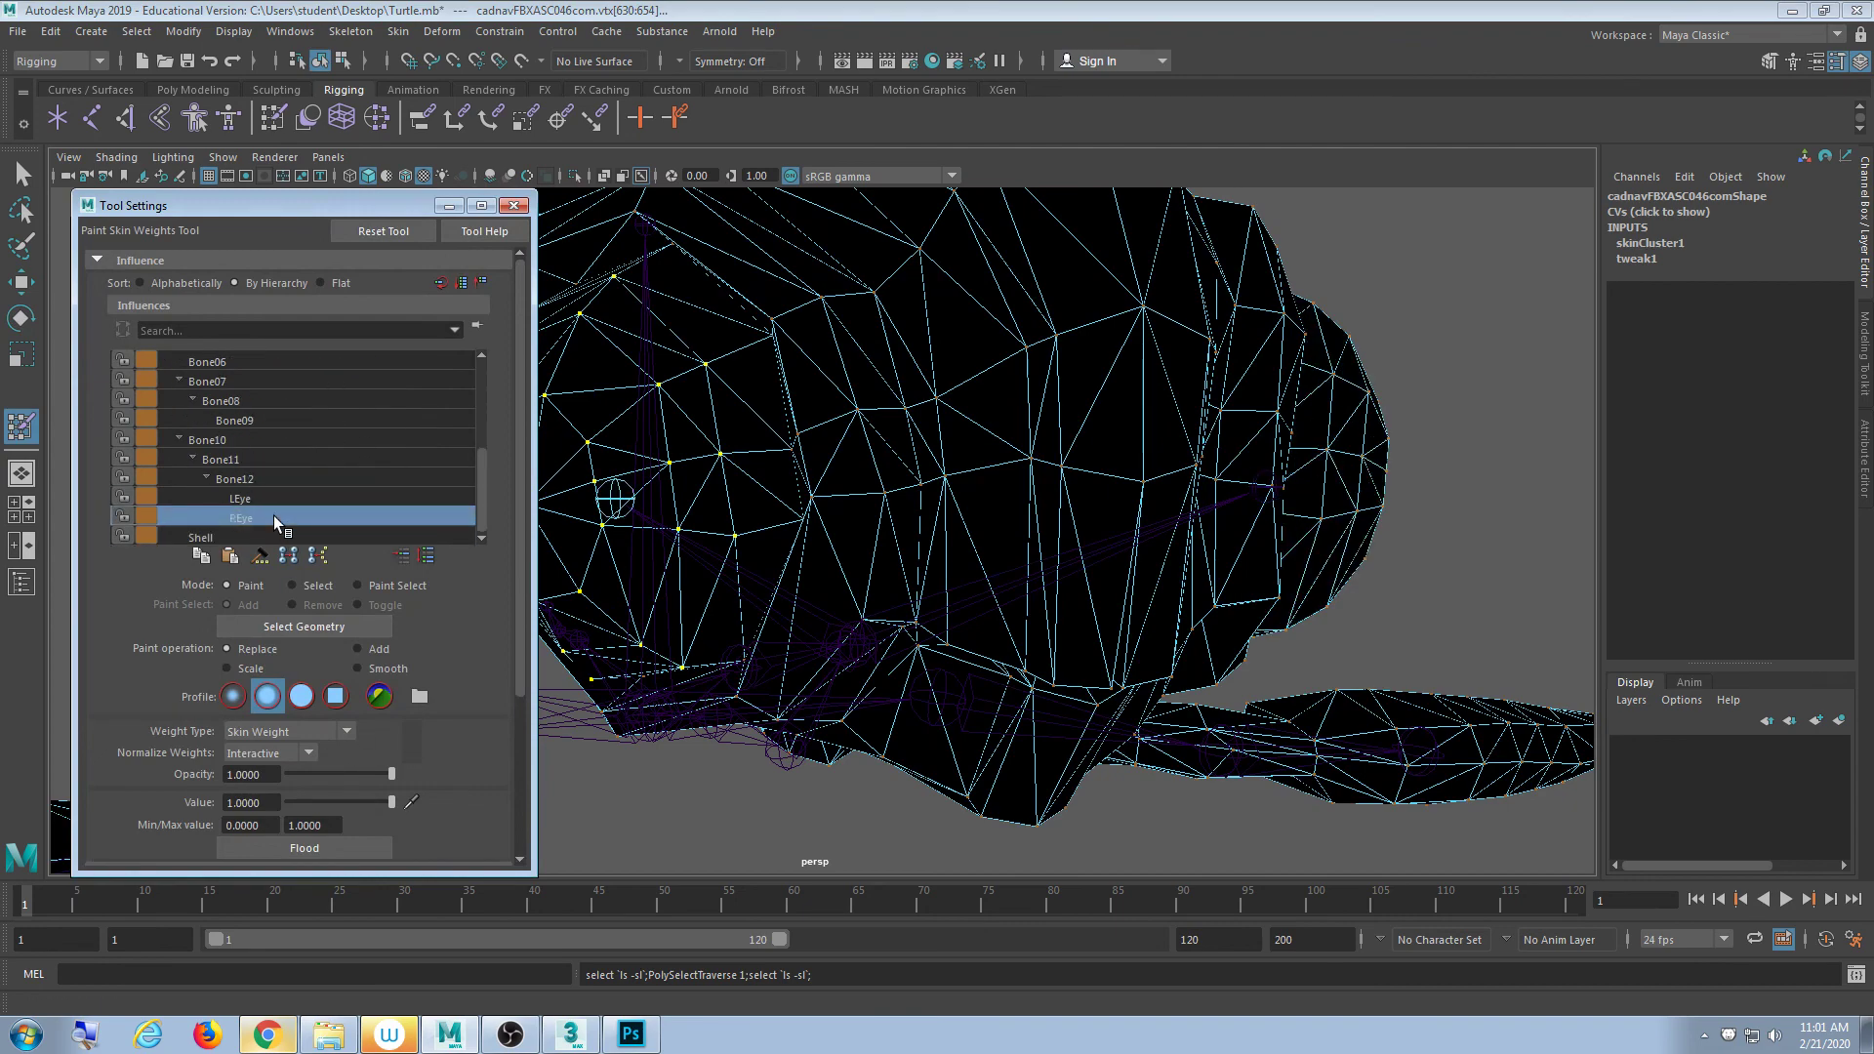
scroll(824, 585, down, 3)
alt+drag(825, 585, 757, 640)
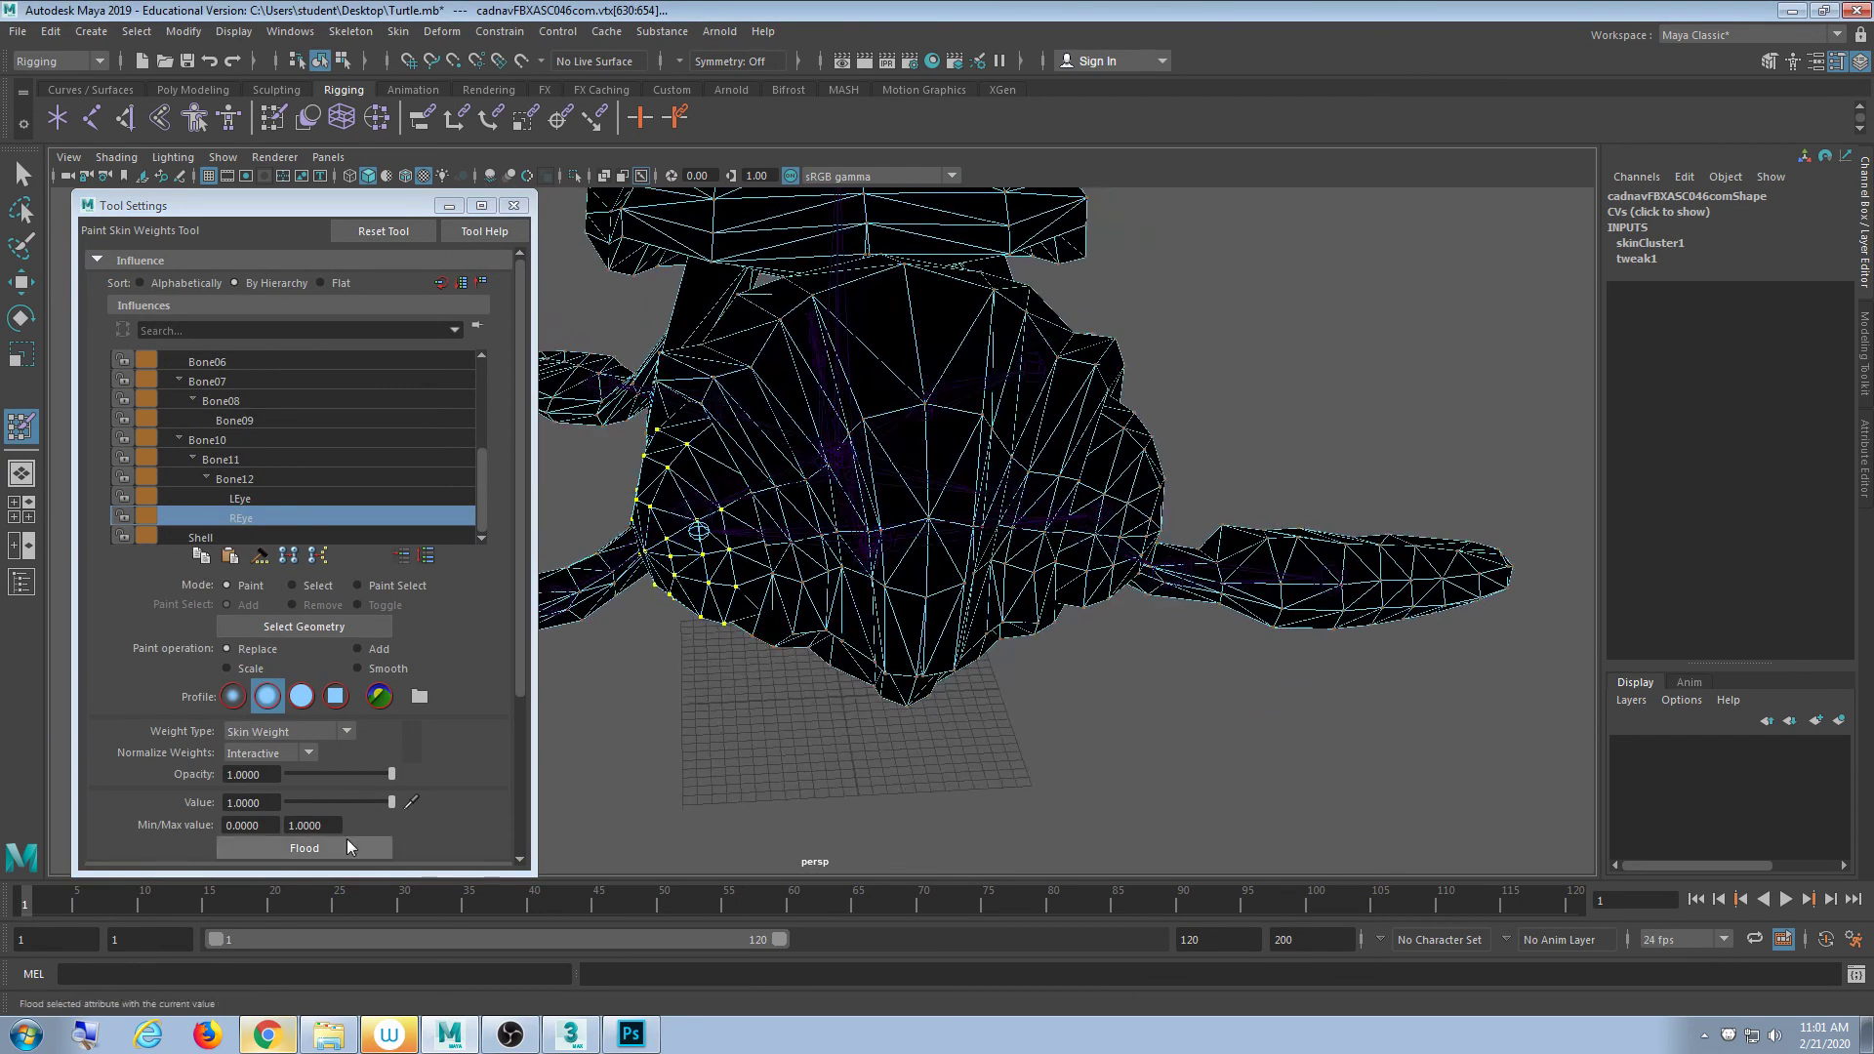
click(272, 851)
- Exit the paint tool and select both the REye and LEye joints
click(515, 205)
click(21, 174)
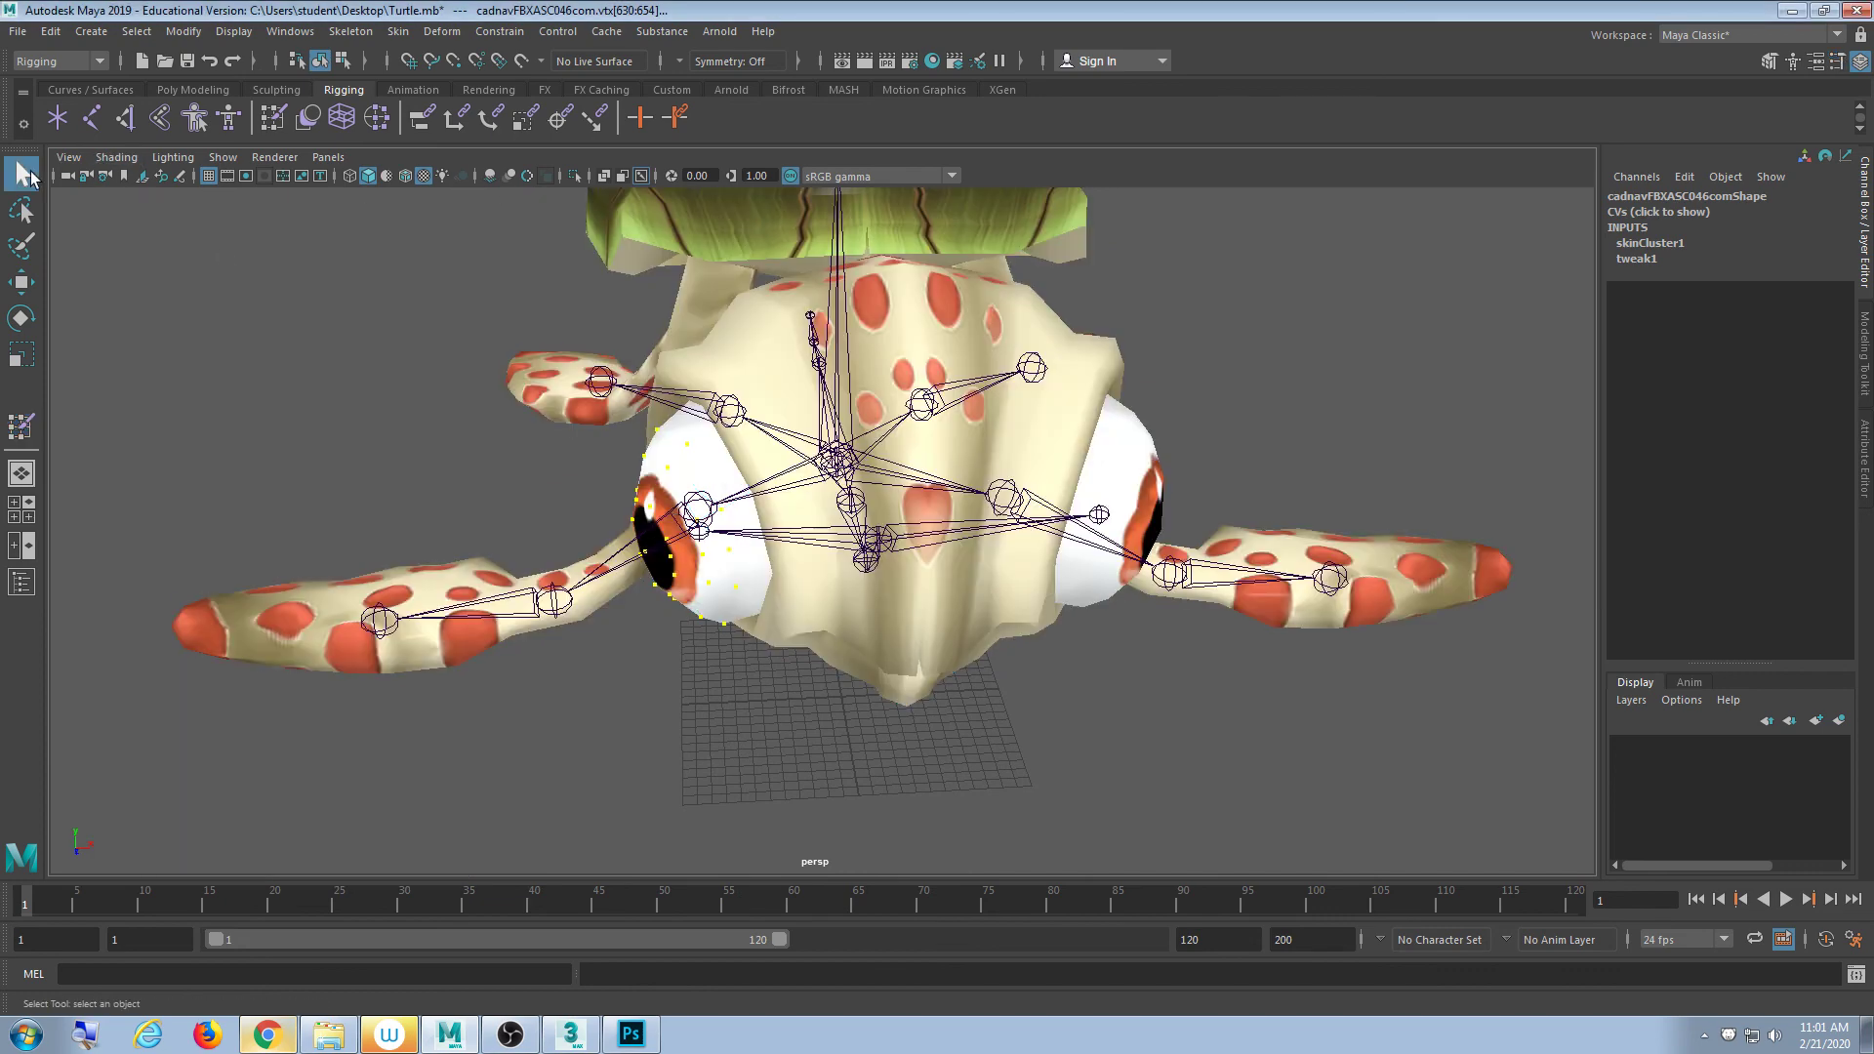
alt+drag(452, 507, 488, 470)
scroll(876, 601, up, 3)
alt+drag(877, 601, 780, 543)
click(660, 517)
scroll(660, 518, down, 3)
alt+drag(1308, 532, 986, 514)
shift+click(1103, 547)
- Rotate the eye joints to test them, undo back to zero rotation, and clear the selection
key(e)
key(w)
key(e)
key(ctrl+z)
key(ctrl+z)
key(ctrl+z)
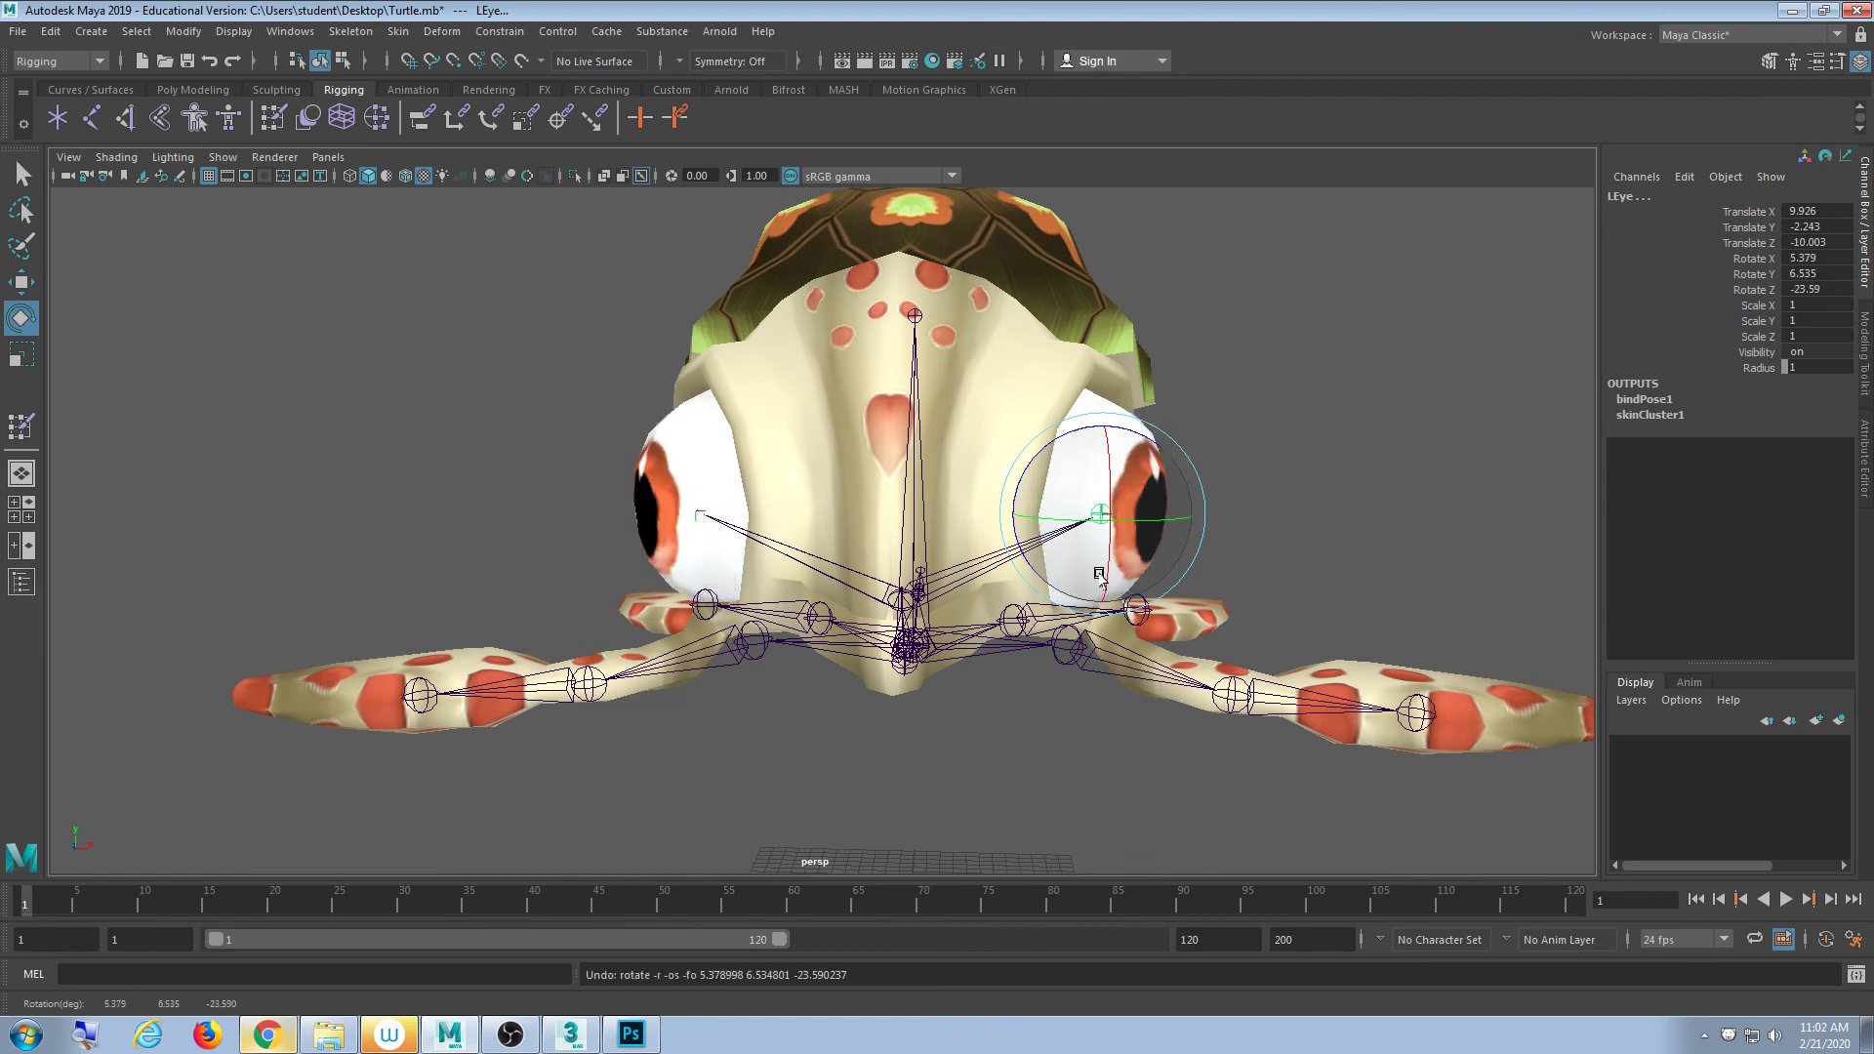
mouse_move(1162, 547)
mouse_down()
mouse_move(1104, 543)
mouse_move(1153, 564)
mouse_move(1112, 530)
mouse_move(1161, 535)
mouse_up()
key(ctrl+z)
alt+drag(1259, 410, 1162, 456)
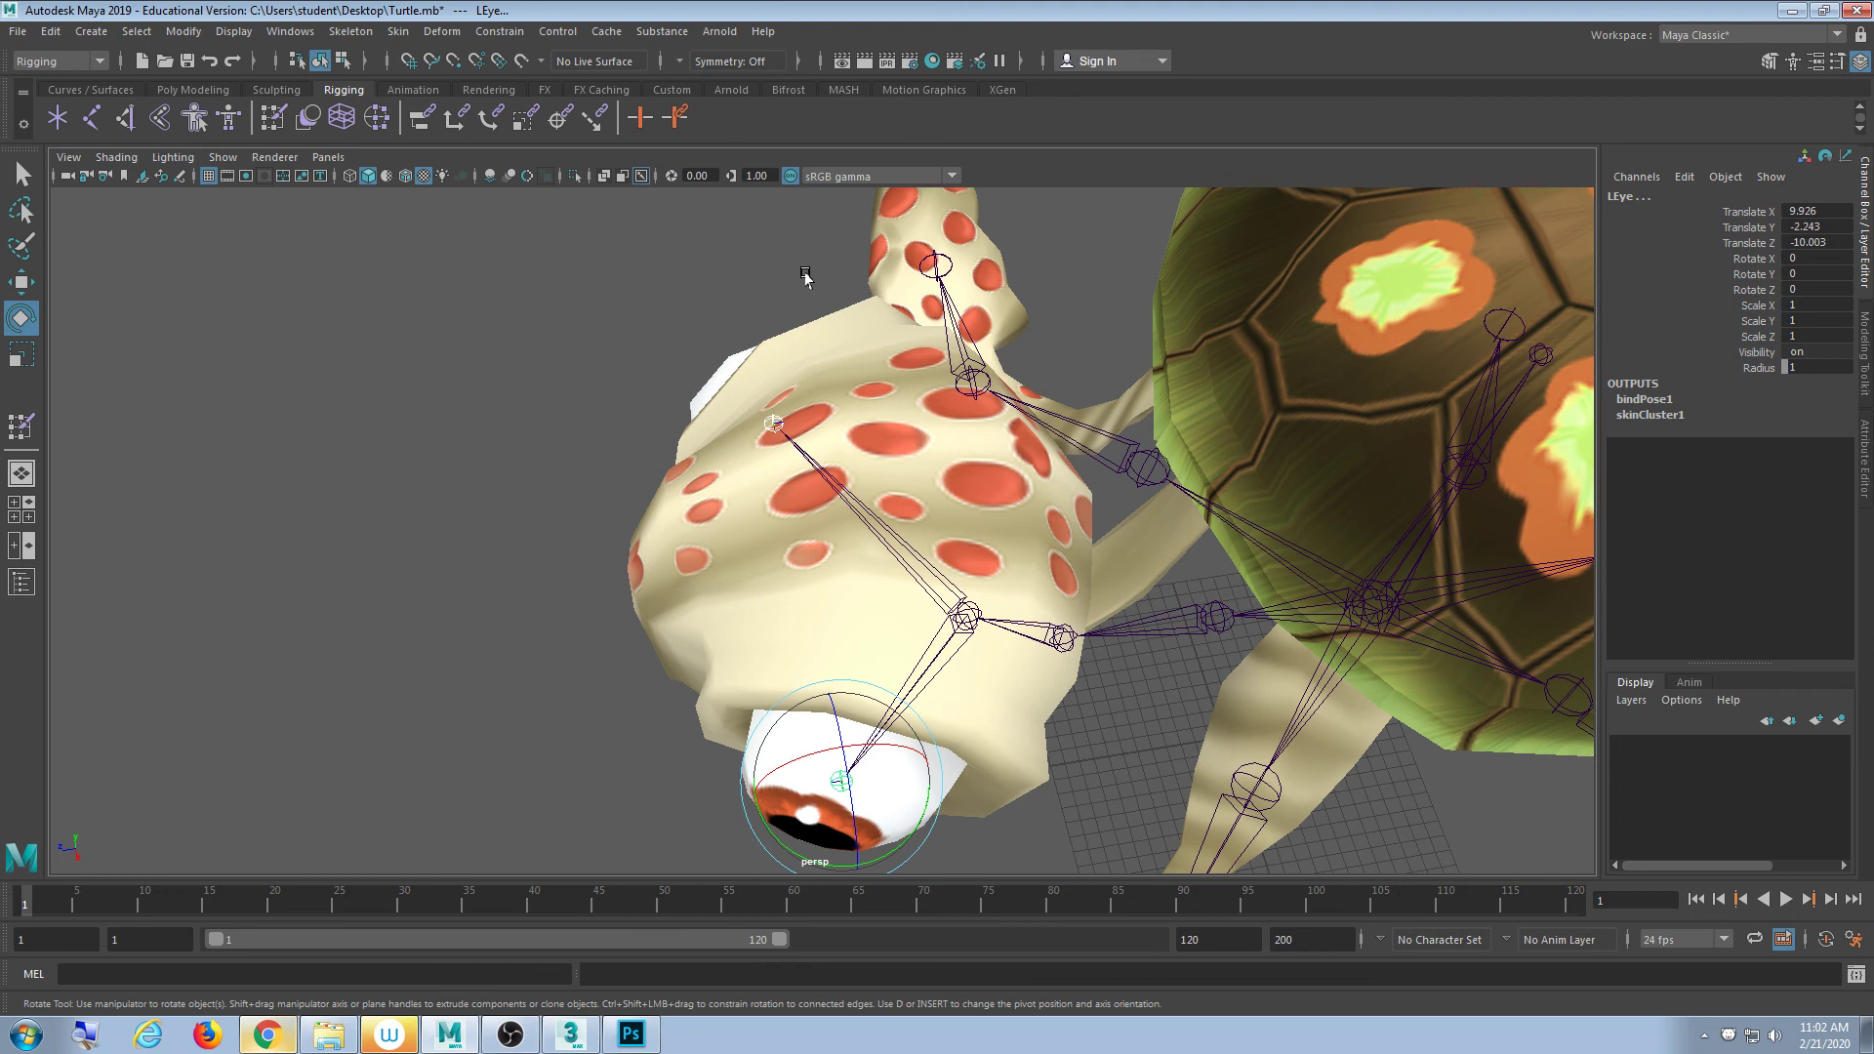
scroll(1041, 475, down, 4)
alt+drag(977, 583, 1024, 573)
click(1237, 550)
scroll(1237, 549, down, 4)
scroll(917, 588, down, 1)
alt+right_drag(898, 585, 1109, 619)
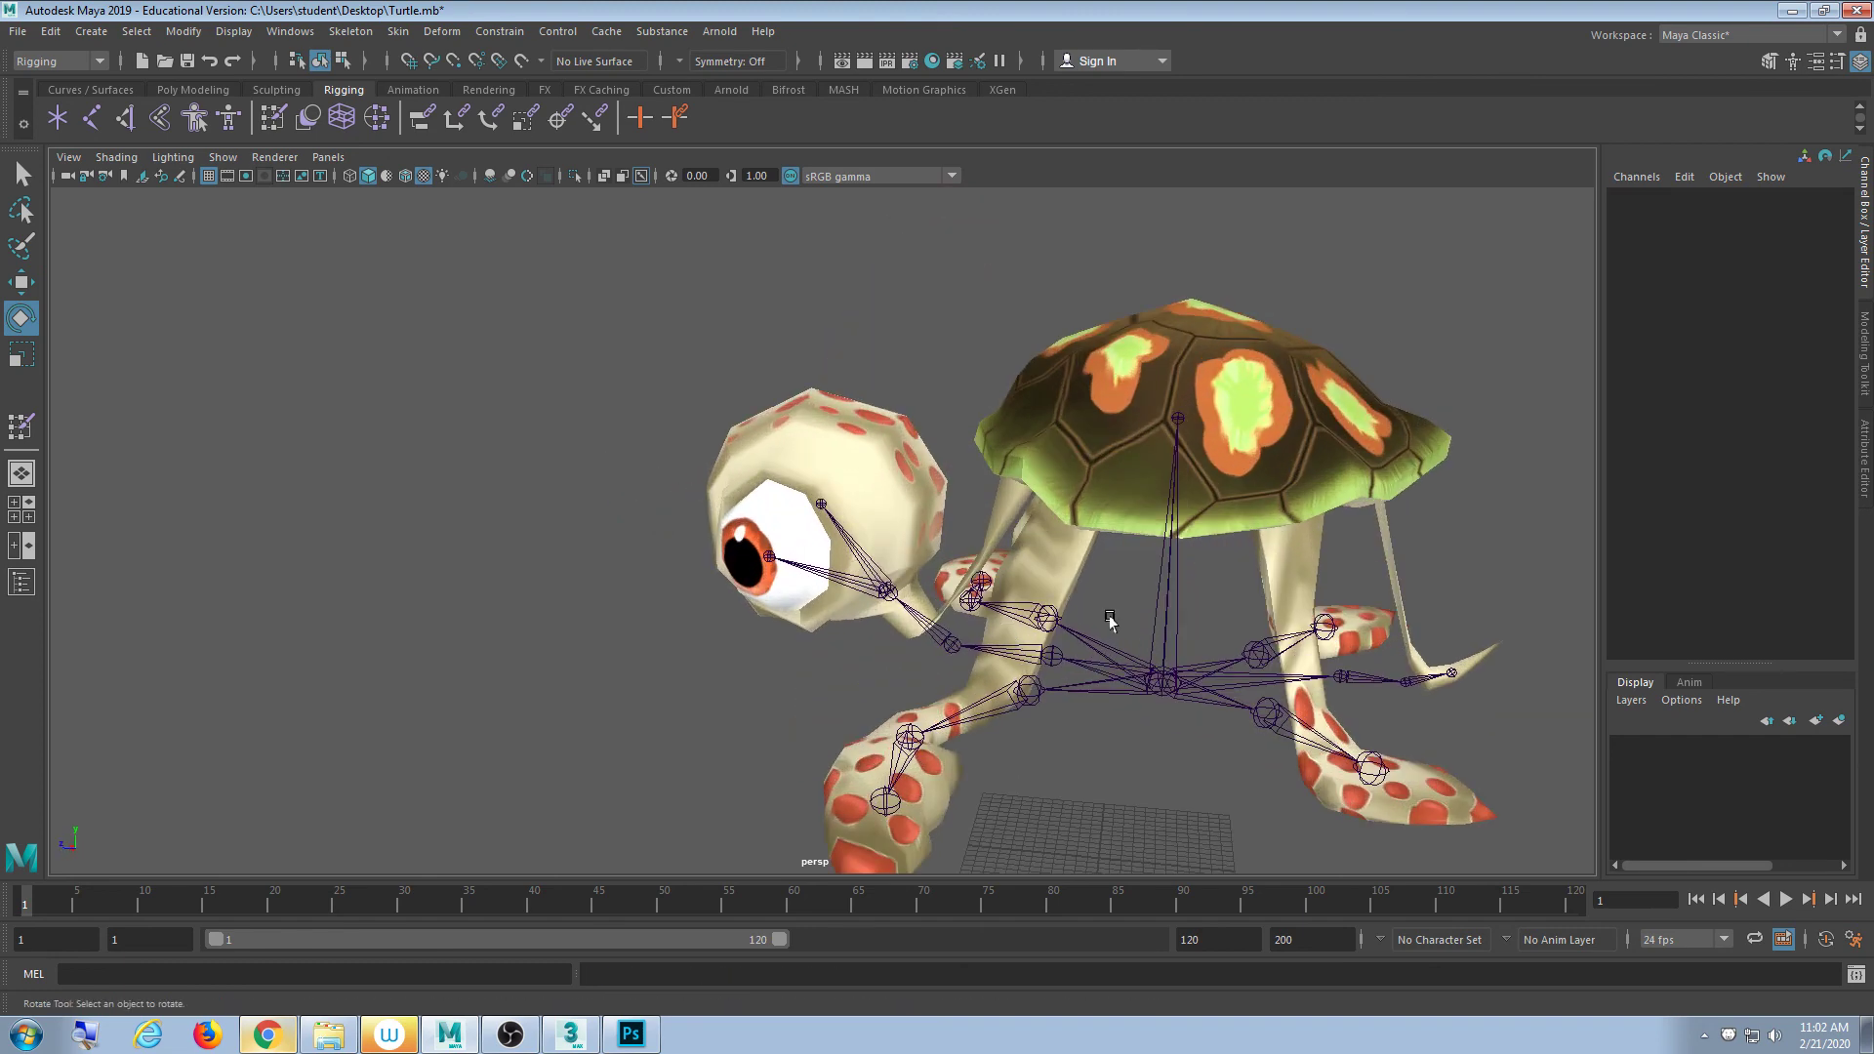
alt+middle_drag(1108, 619, 878, 578)
mouse_move(879, 578)
alt+mouse_down()
mouse_move(862, 549)
mouse_move(922, 565)
mouse_move(887, 555)
alt+mouse_up()
click(961, 350)
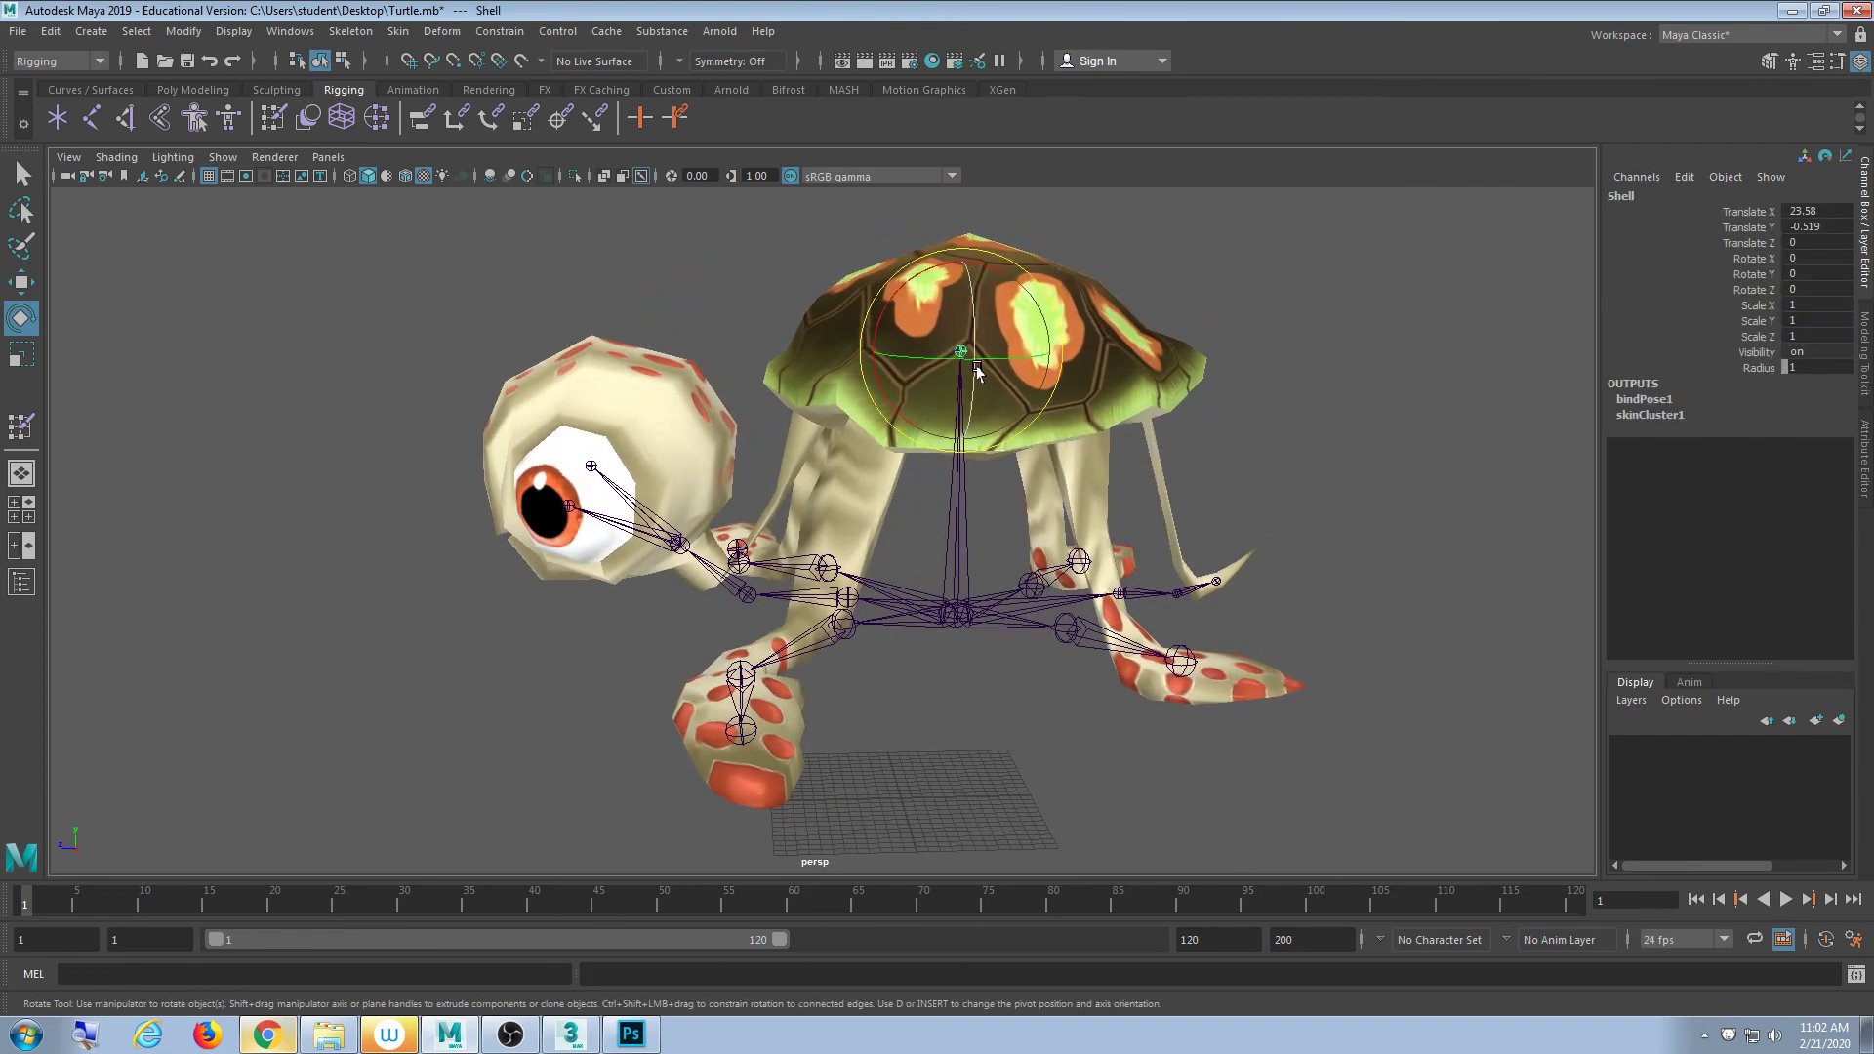
alt+drag(1137, 581, 1123, 569)
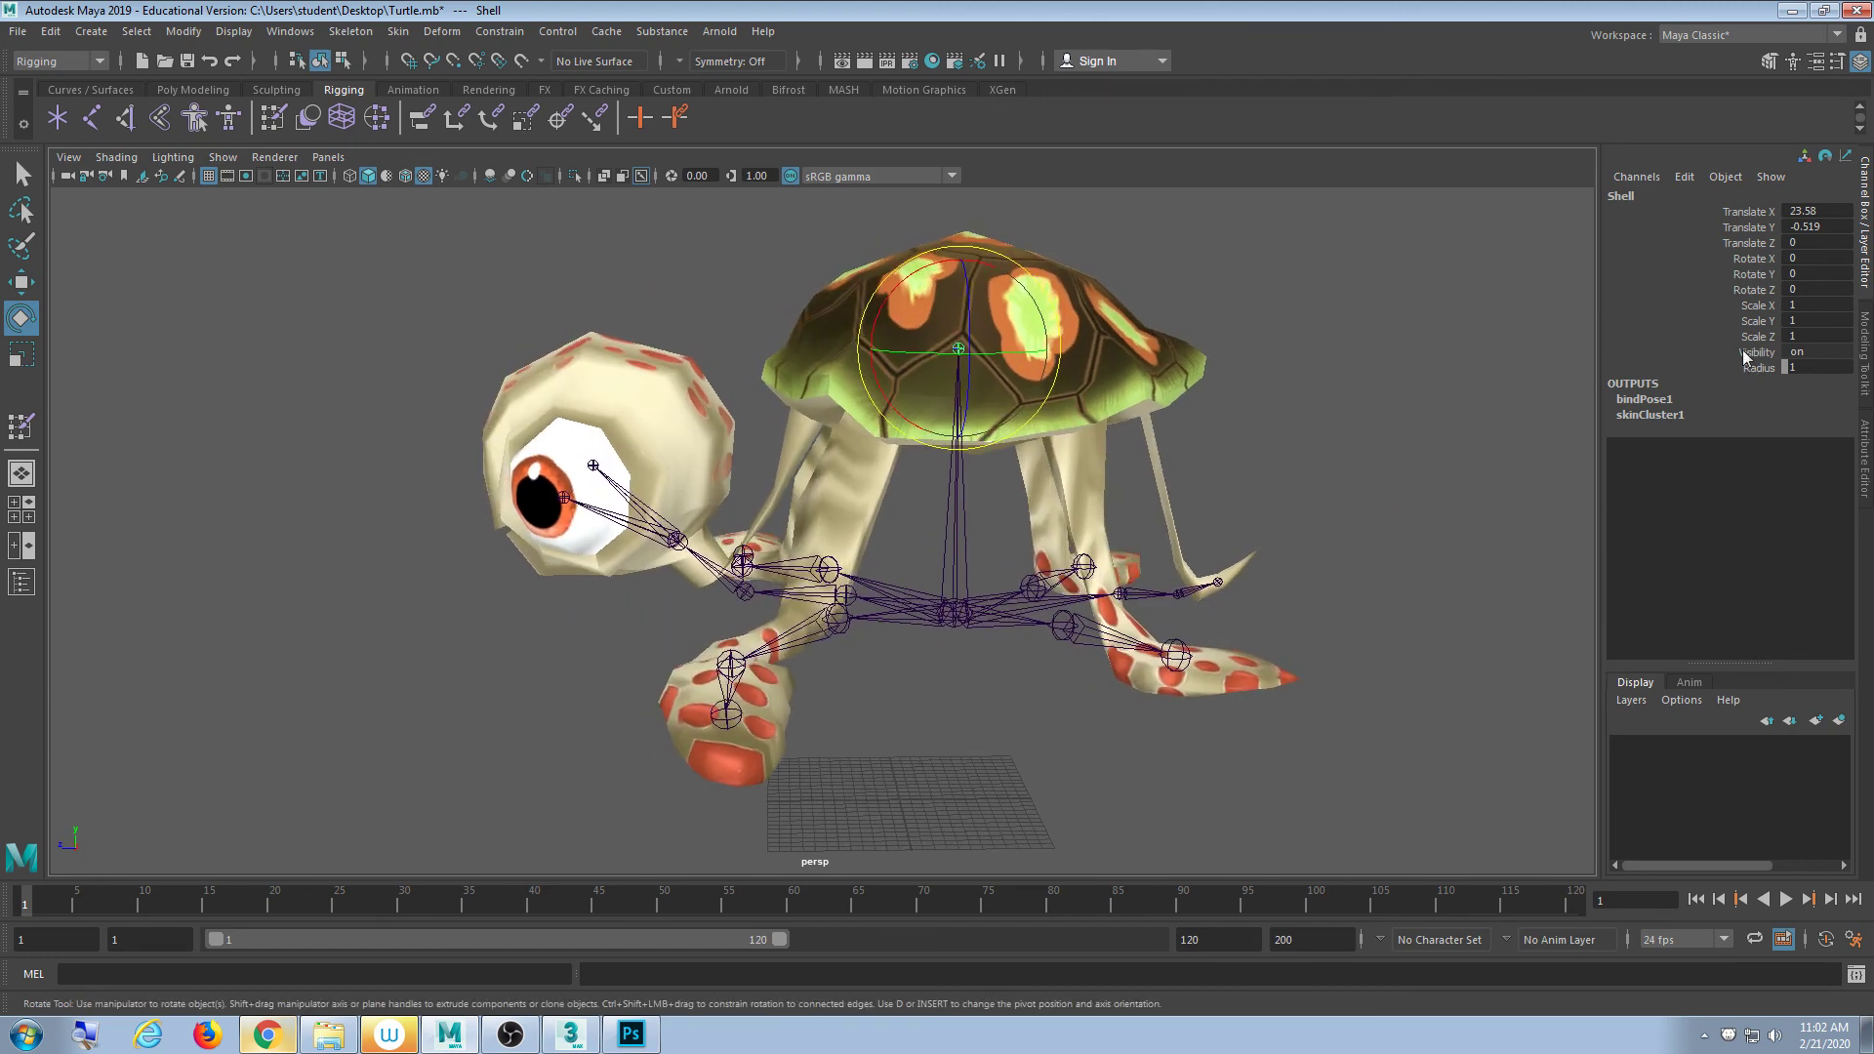
double_click(1823, 226)
text(0)
key(Return)
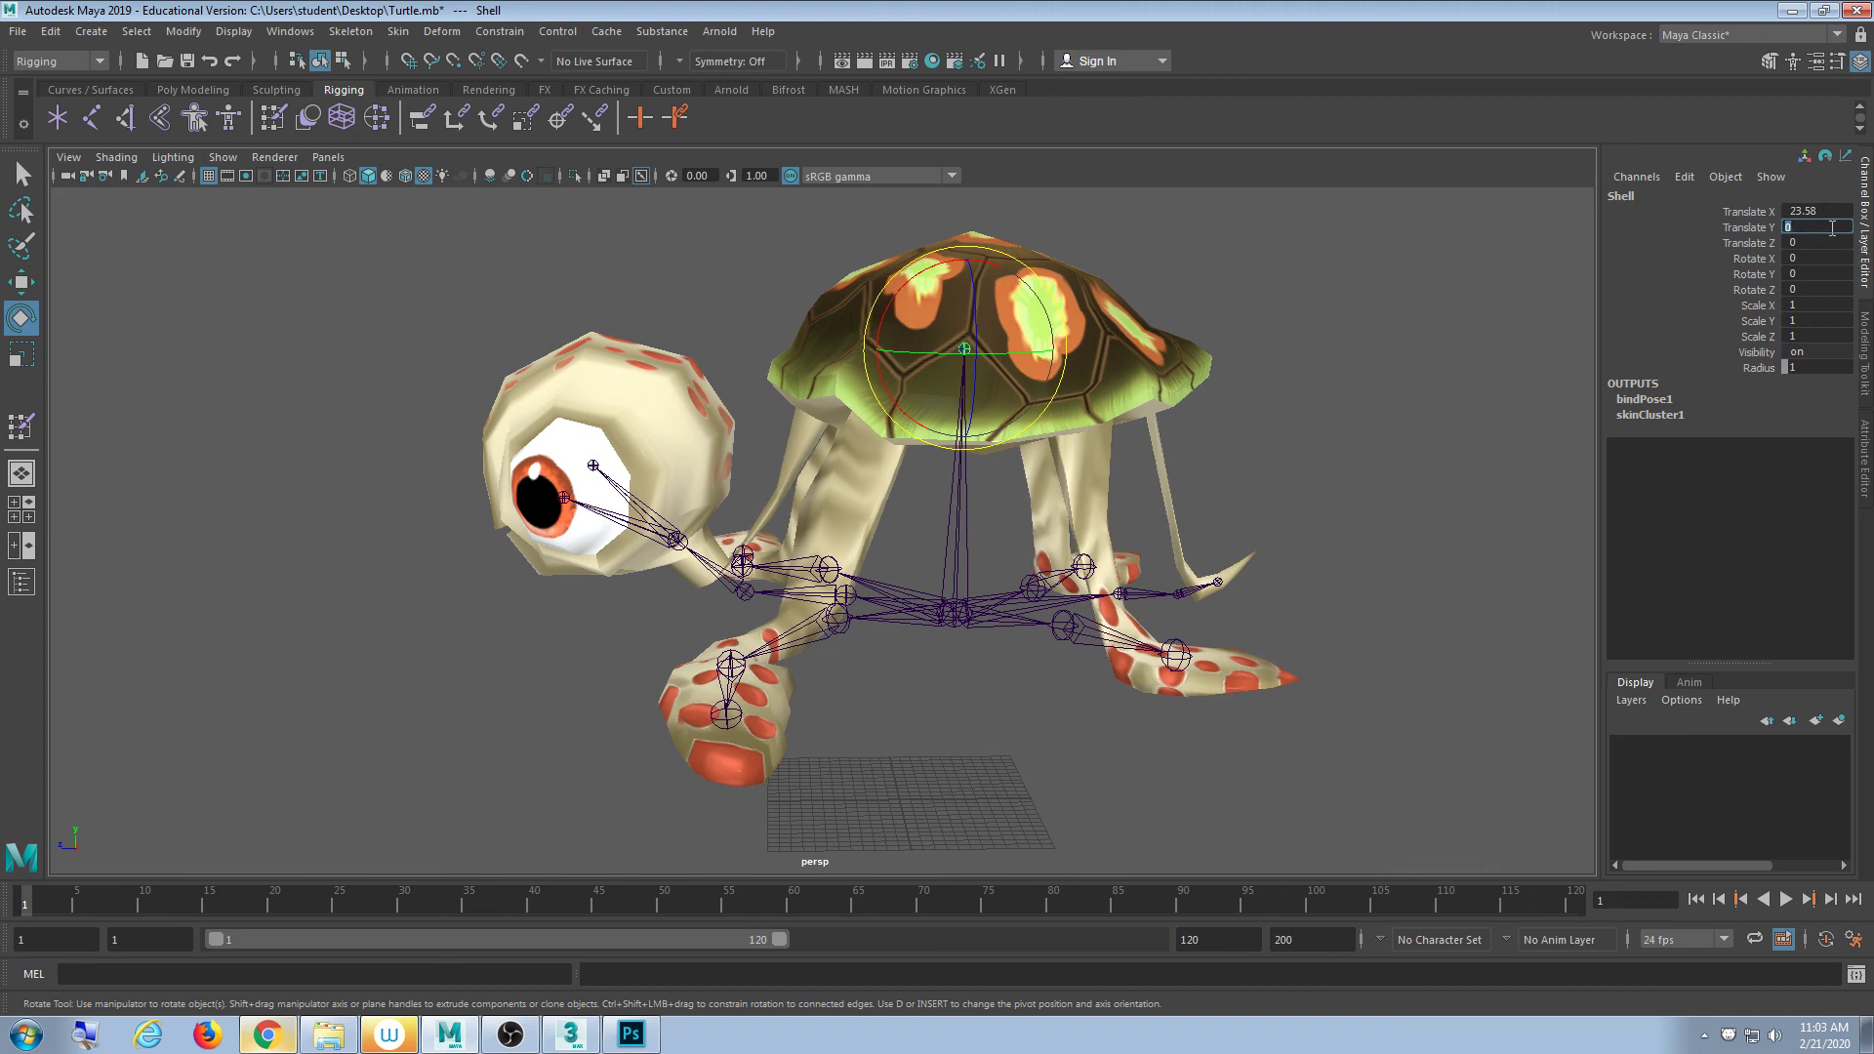
key(ctrl+z)
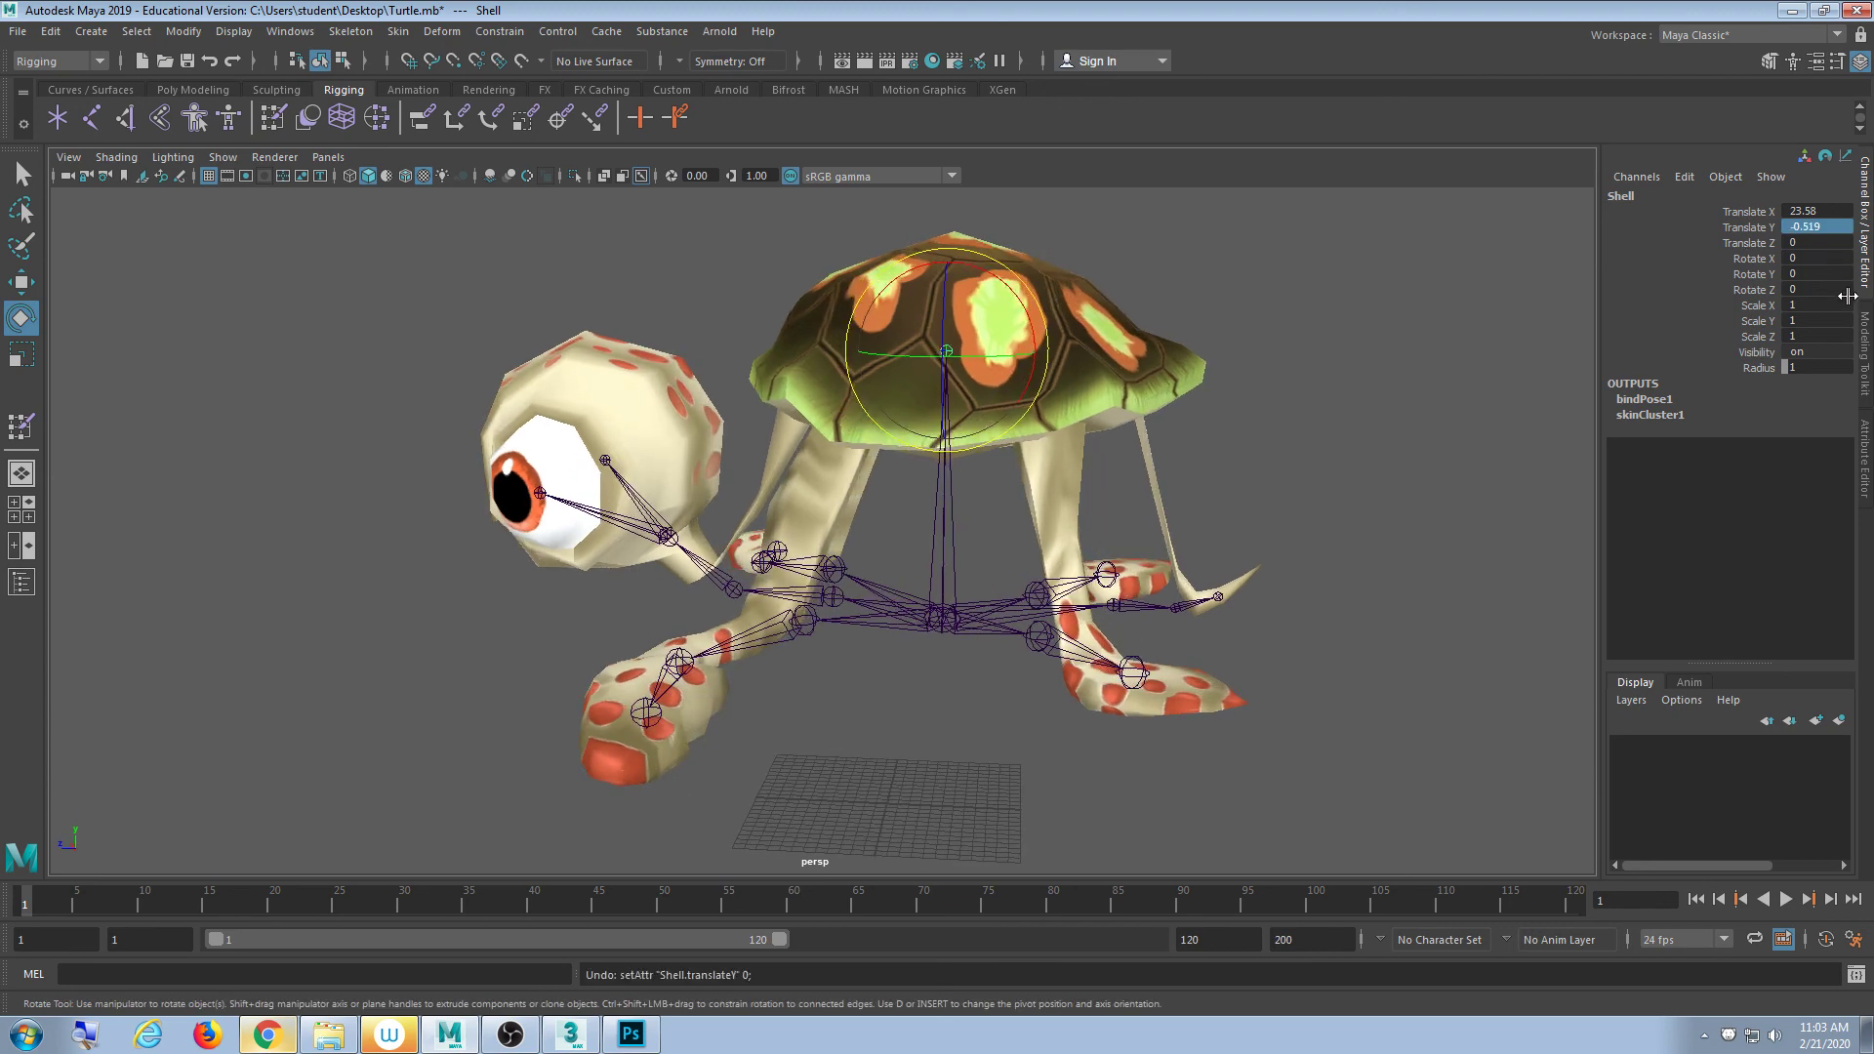
double_click(1834, 209)
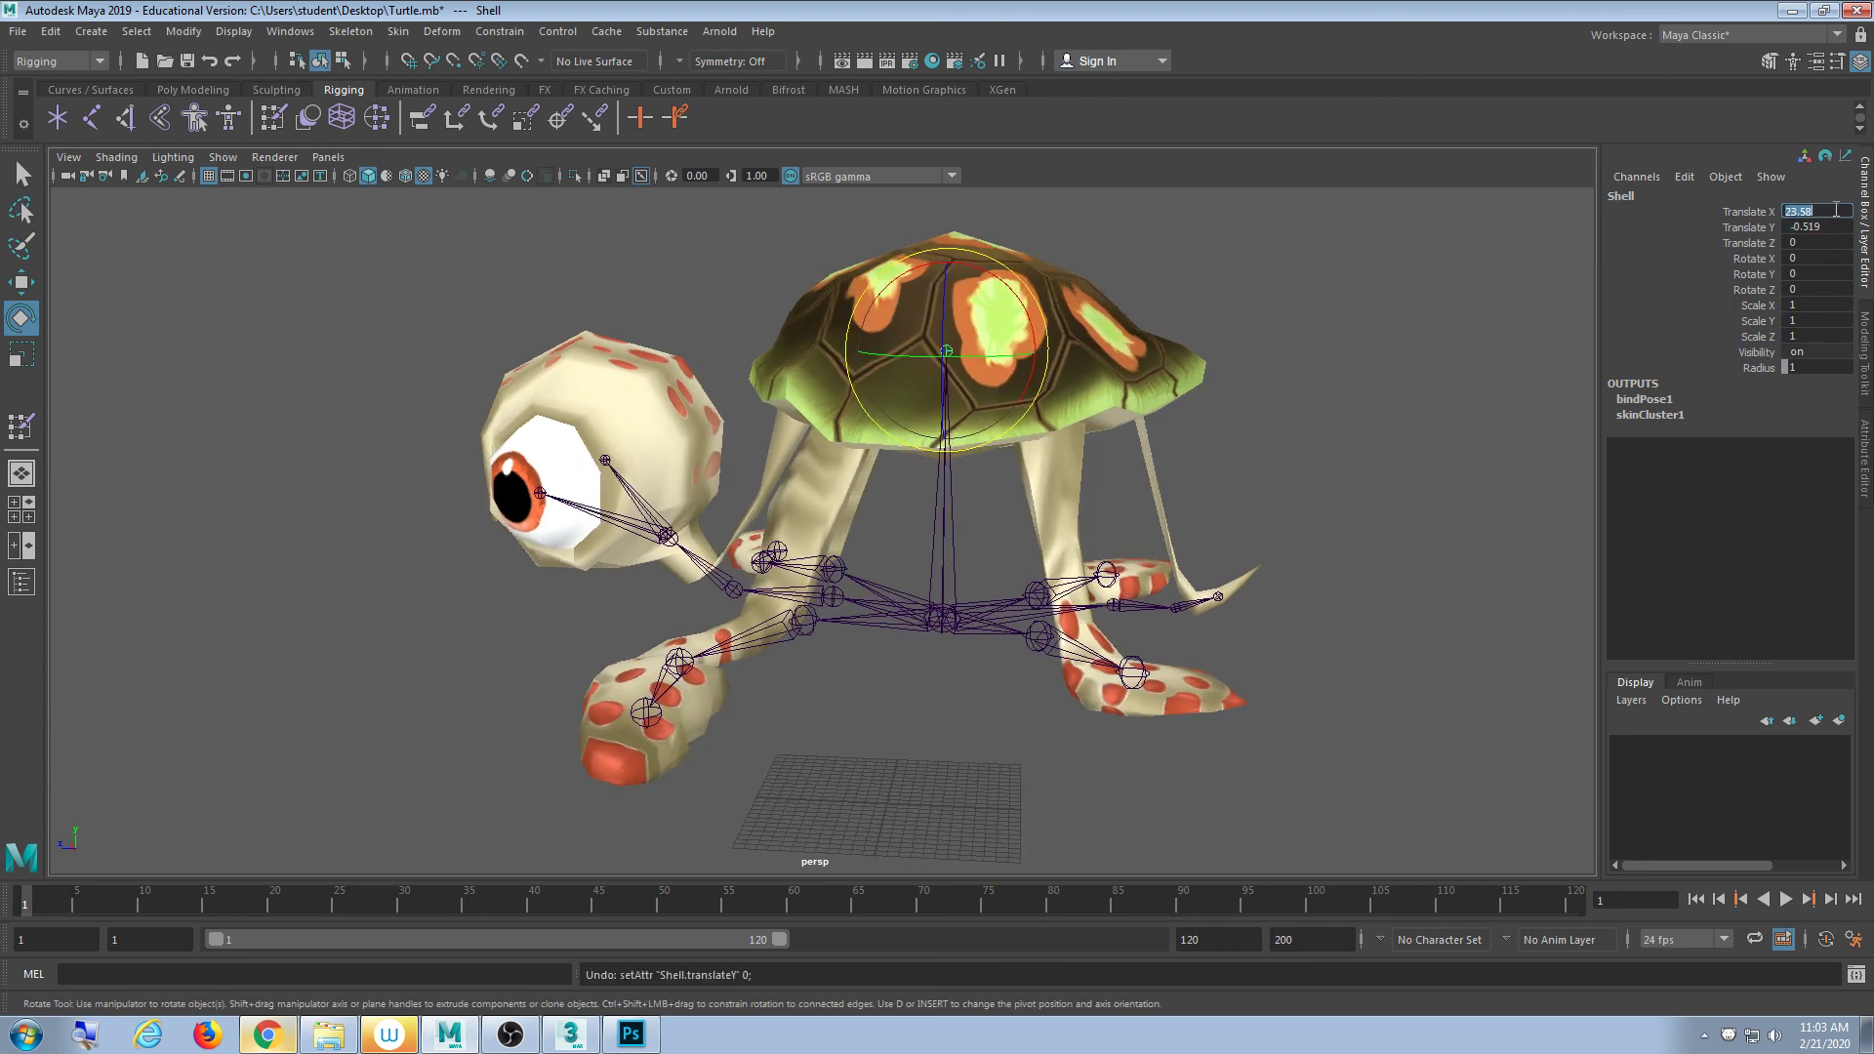
text(0)
key(Return)
key(w)
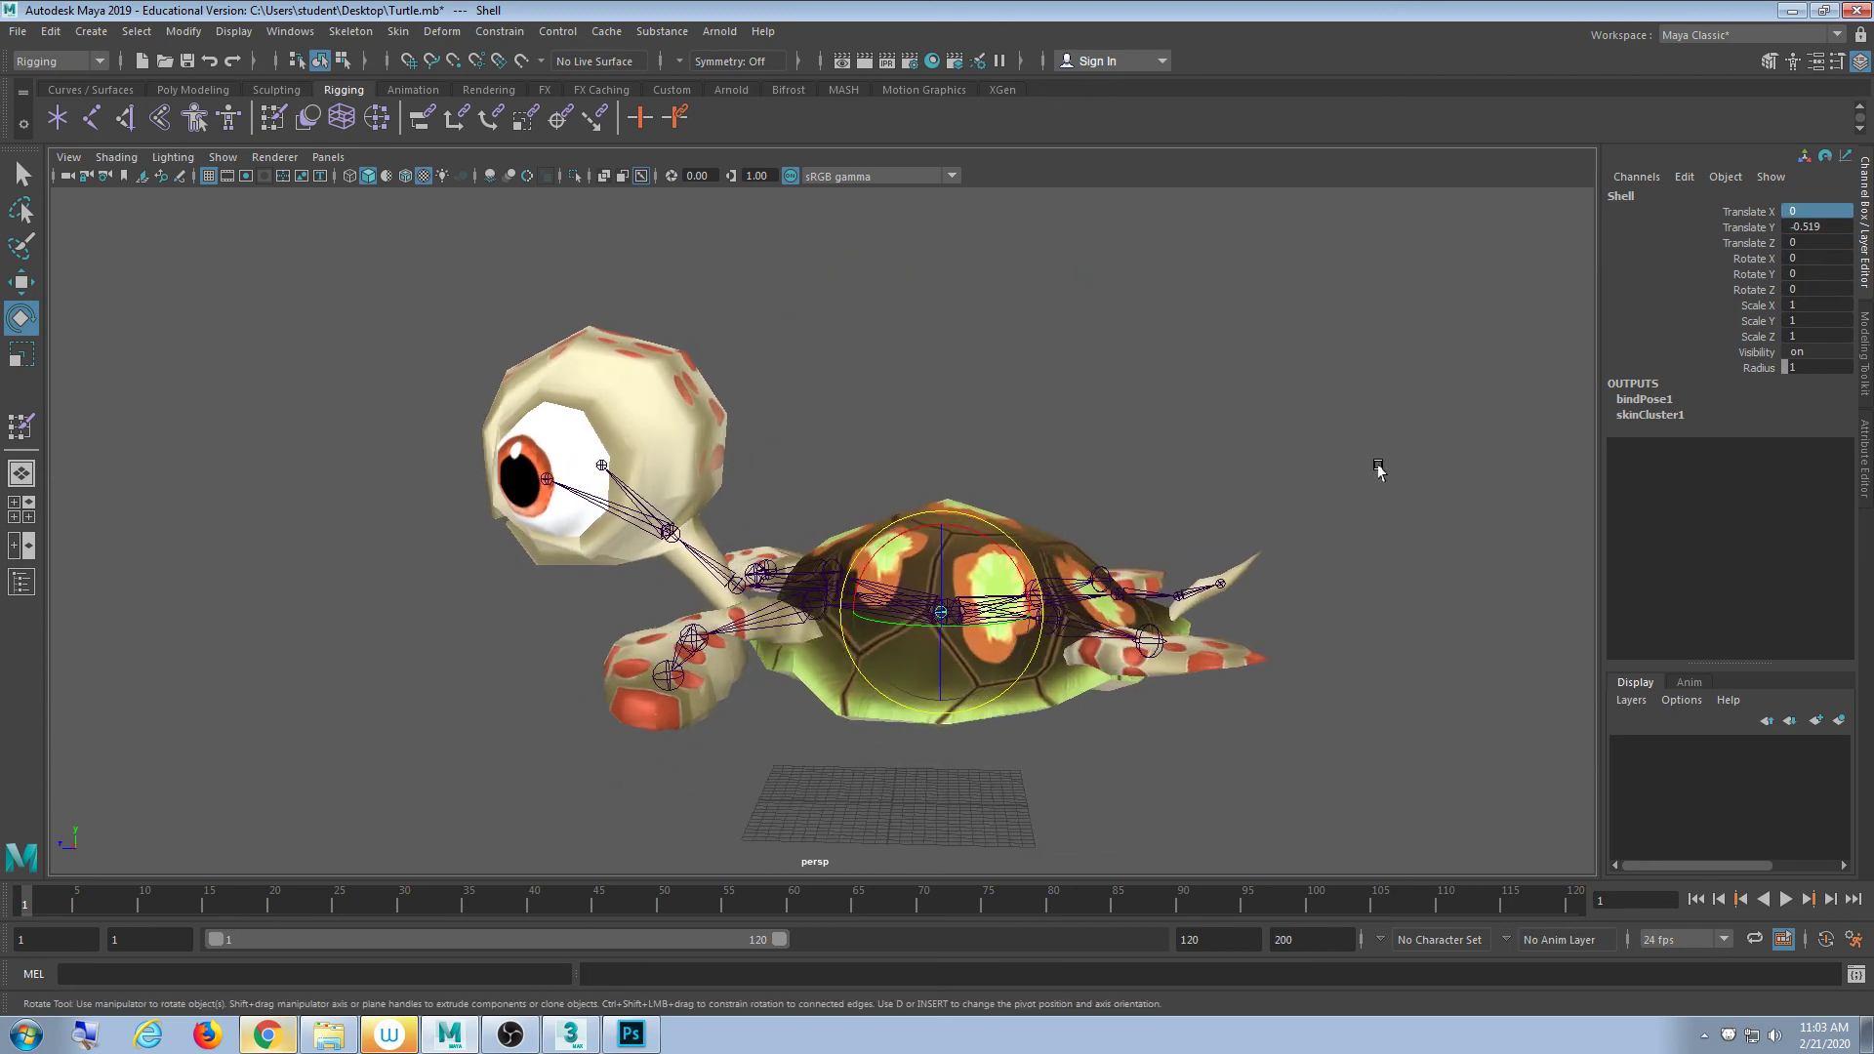
key(ctrl+z)
scroll(1255, 635, up, 5)
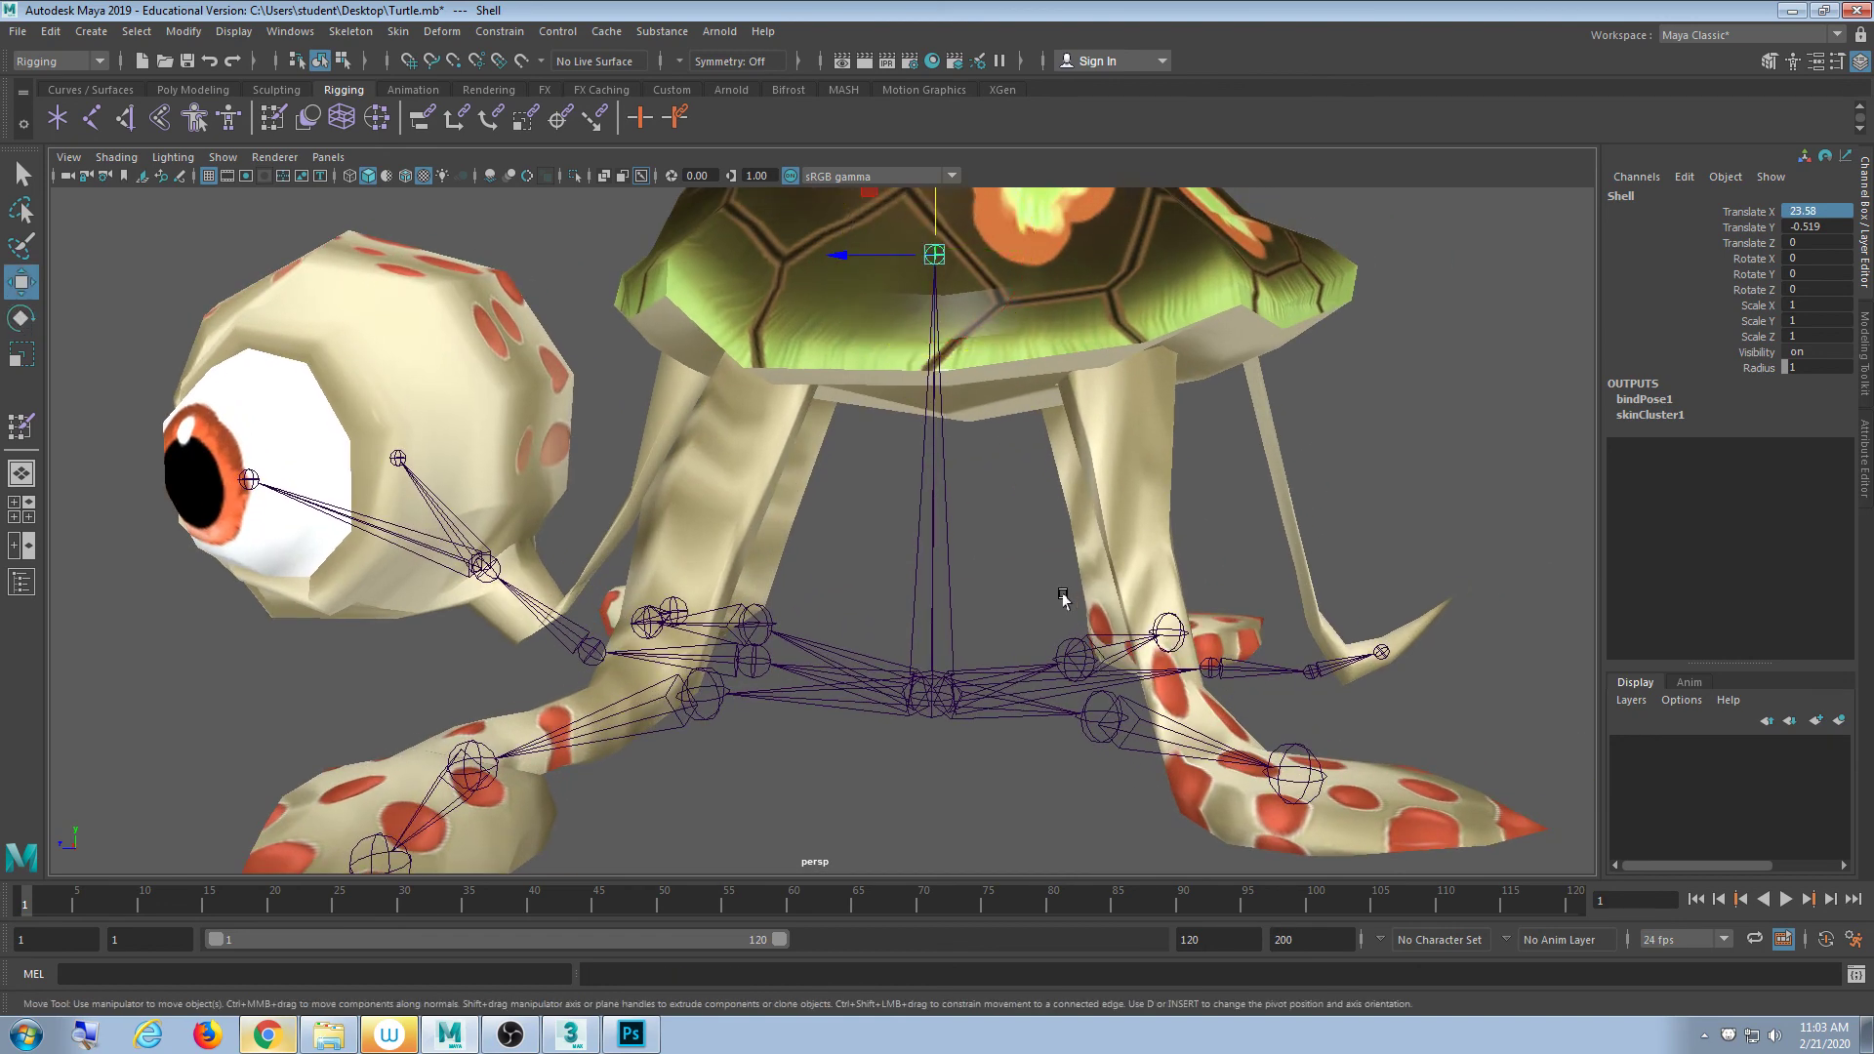
scroll(1064, 597, down, 5)
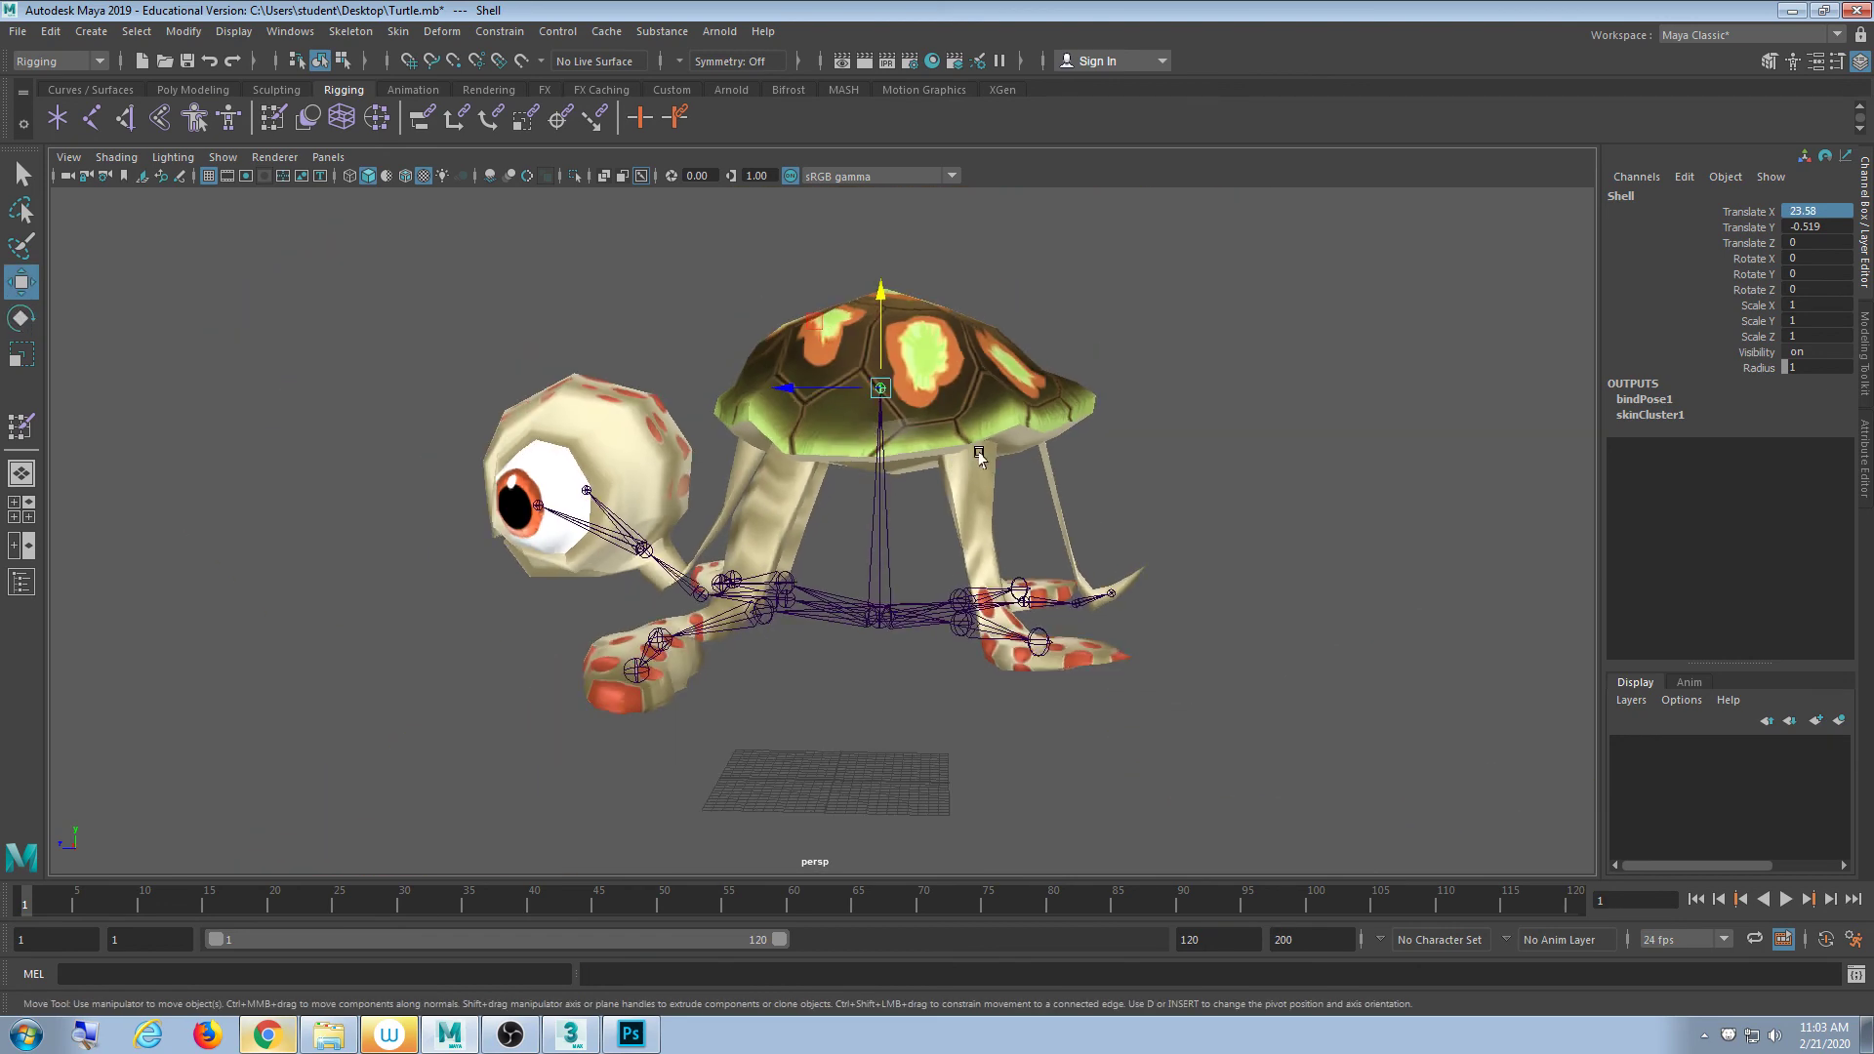
drag(881, 298, 881, 452)
key(ctrl+z)
click(1167, 460)
alt+drag(1163, 605, 1120, 627)
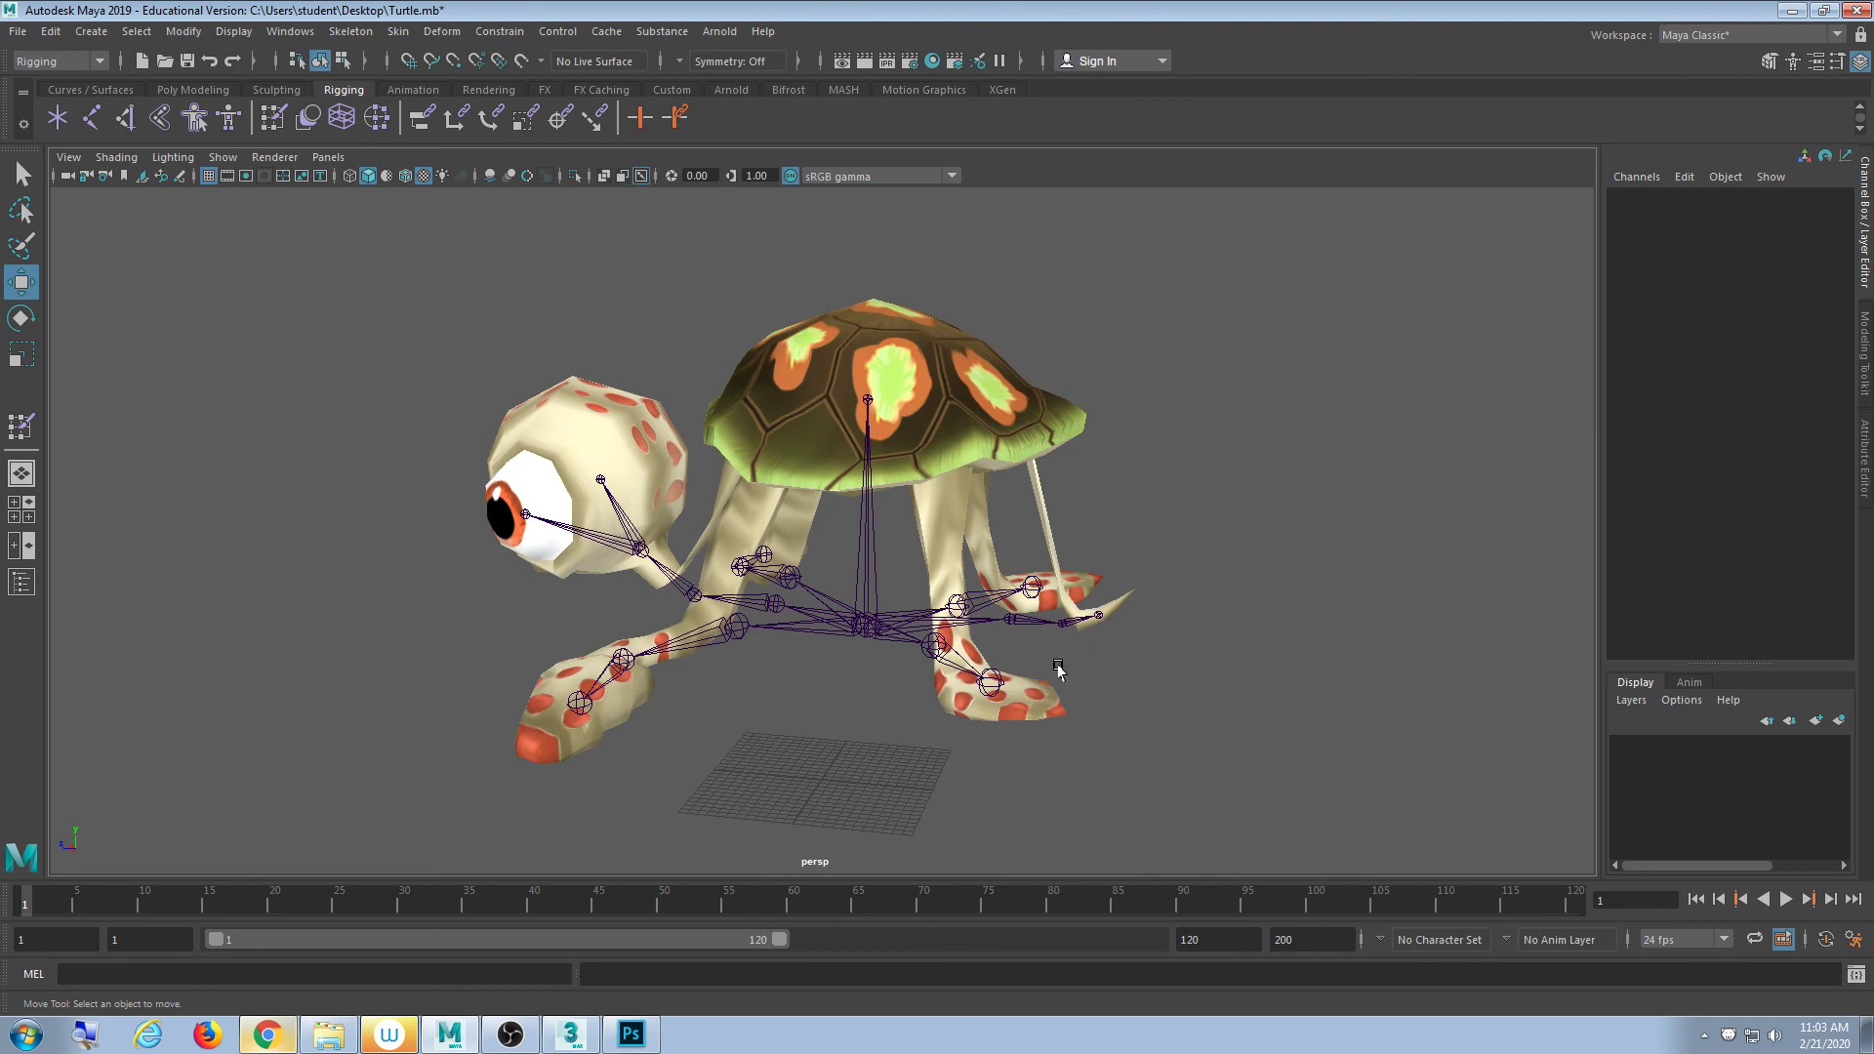
- Return the skeleton to its bind pose from root joint Bone01
click(863, 620)
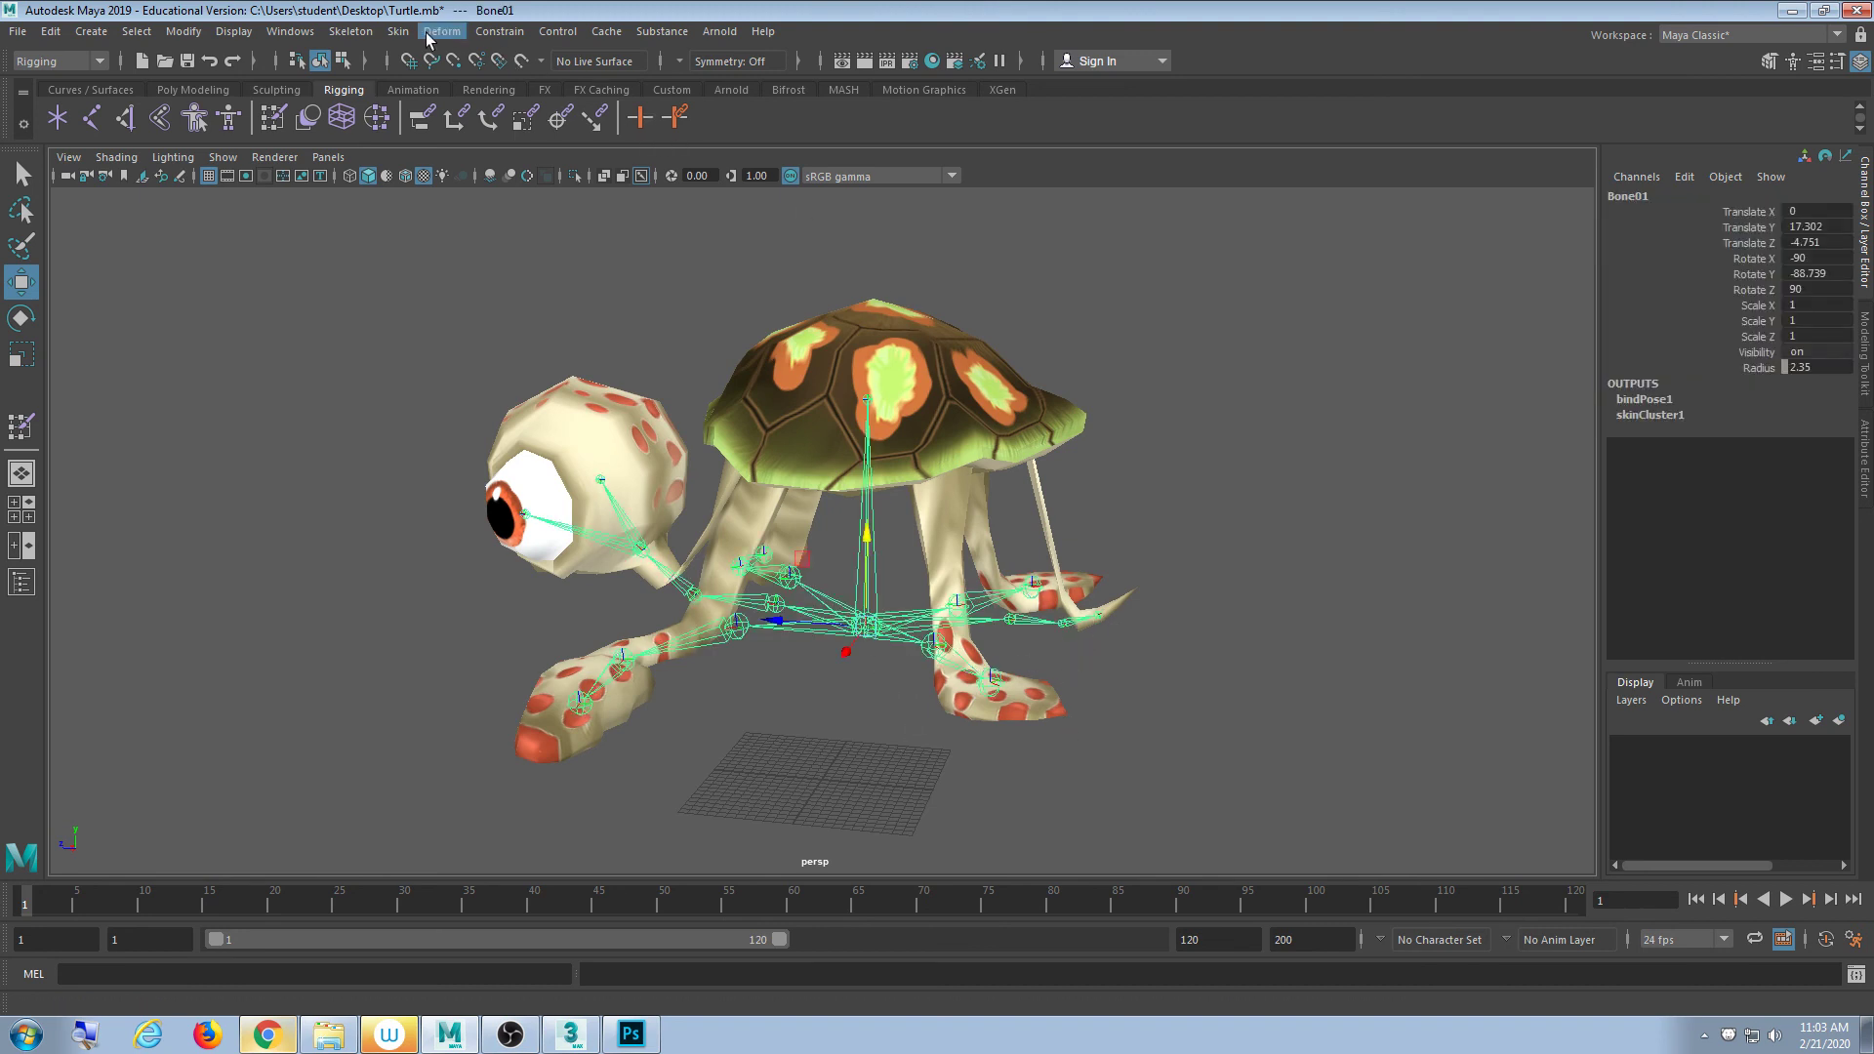
click(398, 31)
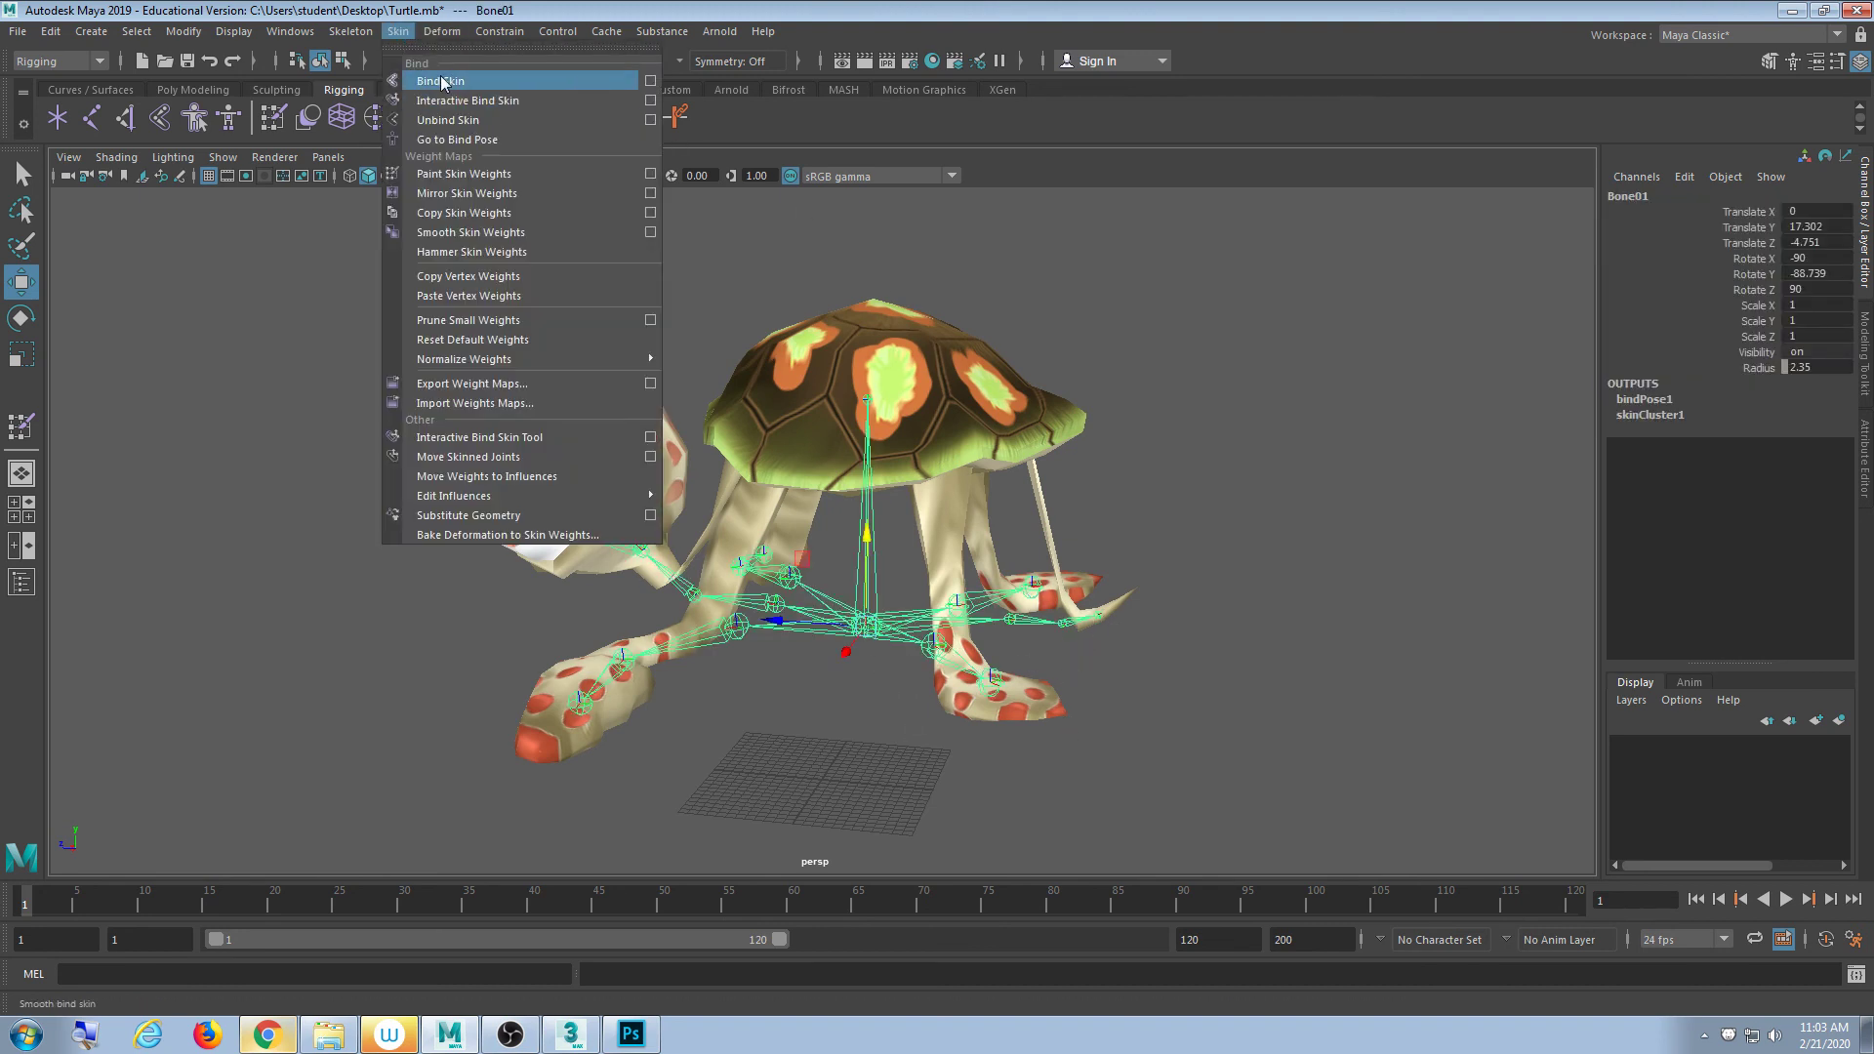
click(457, 139)
click(872, 301)
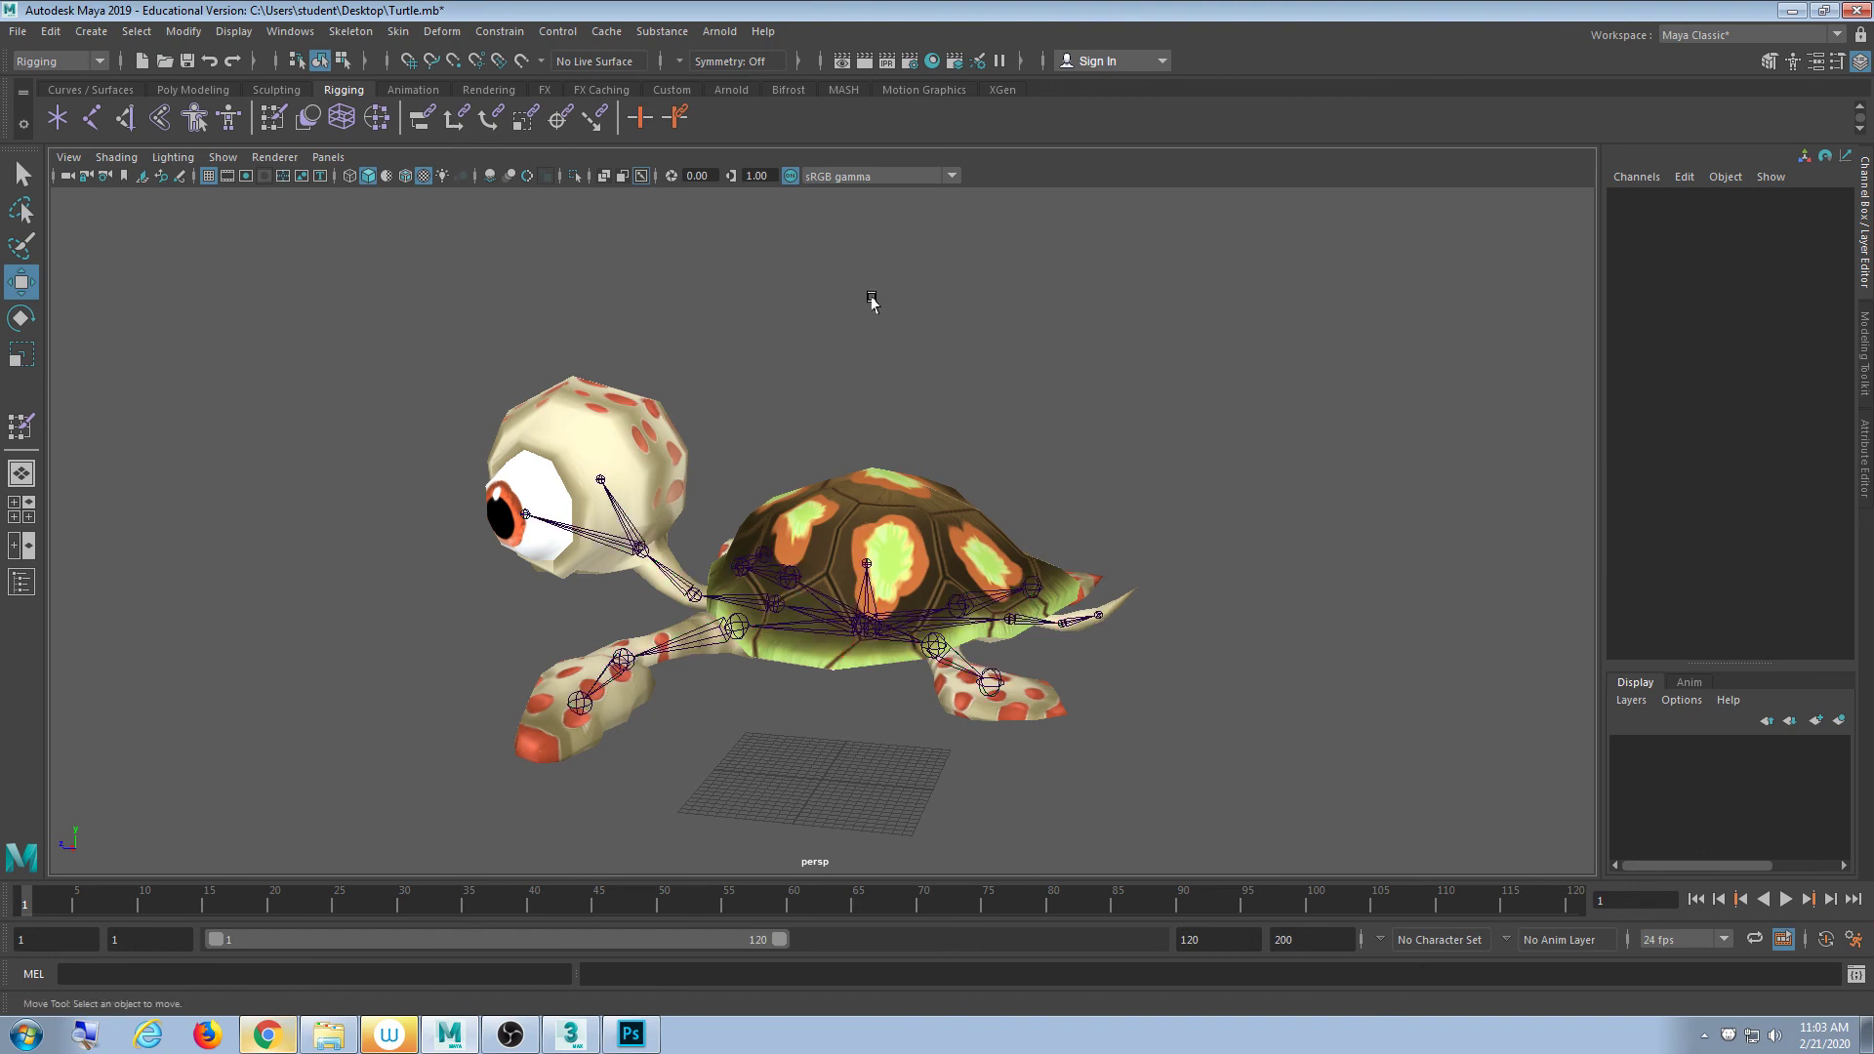
scroll(890, 528, up, 3)
scroll(890, 527, down, 4)
- Dismiss the reopened skin menu without picking a deformer and view the turtle from above
click(400, 31)
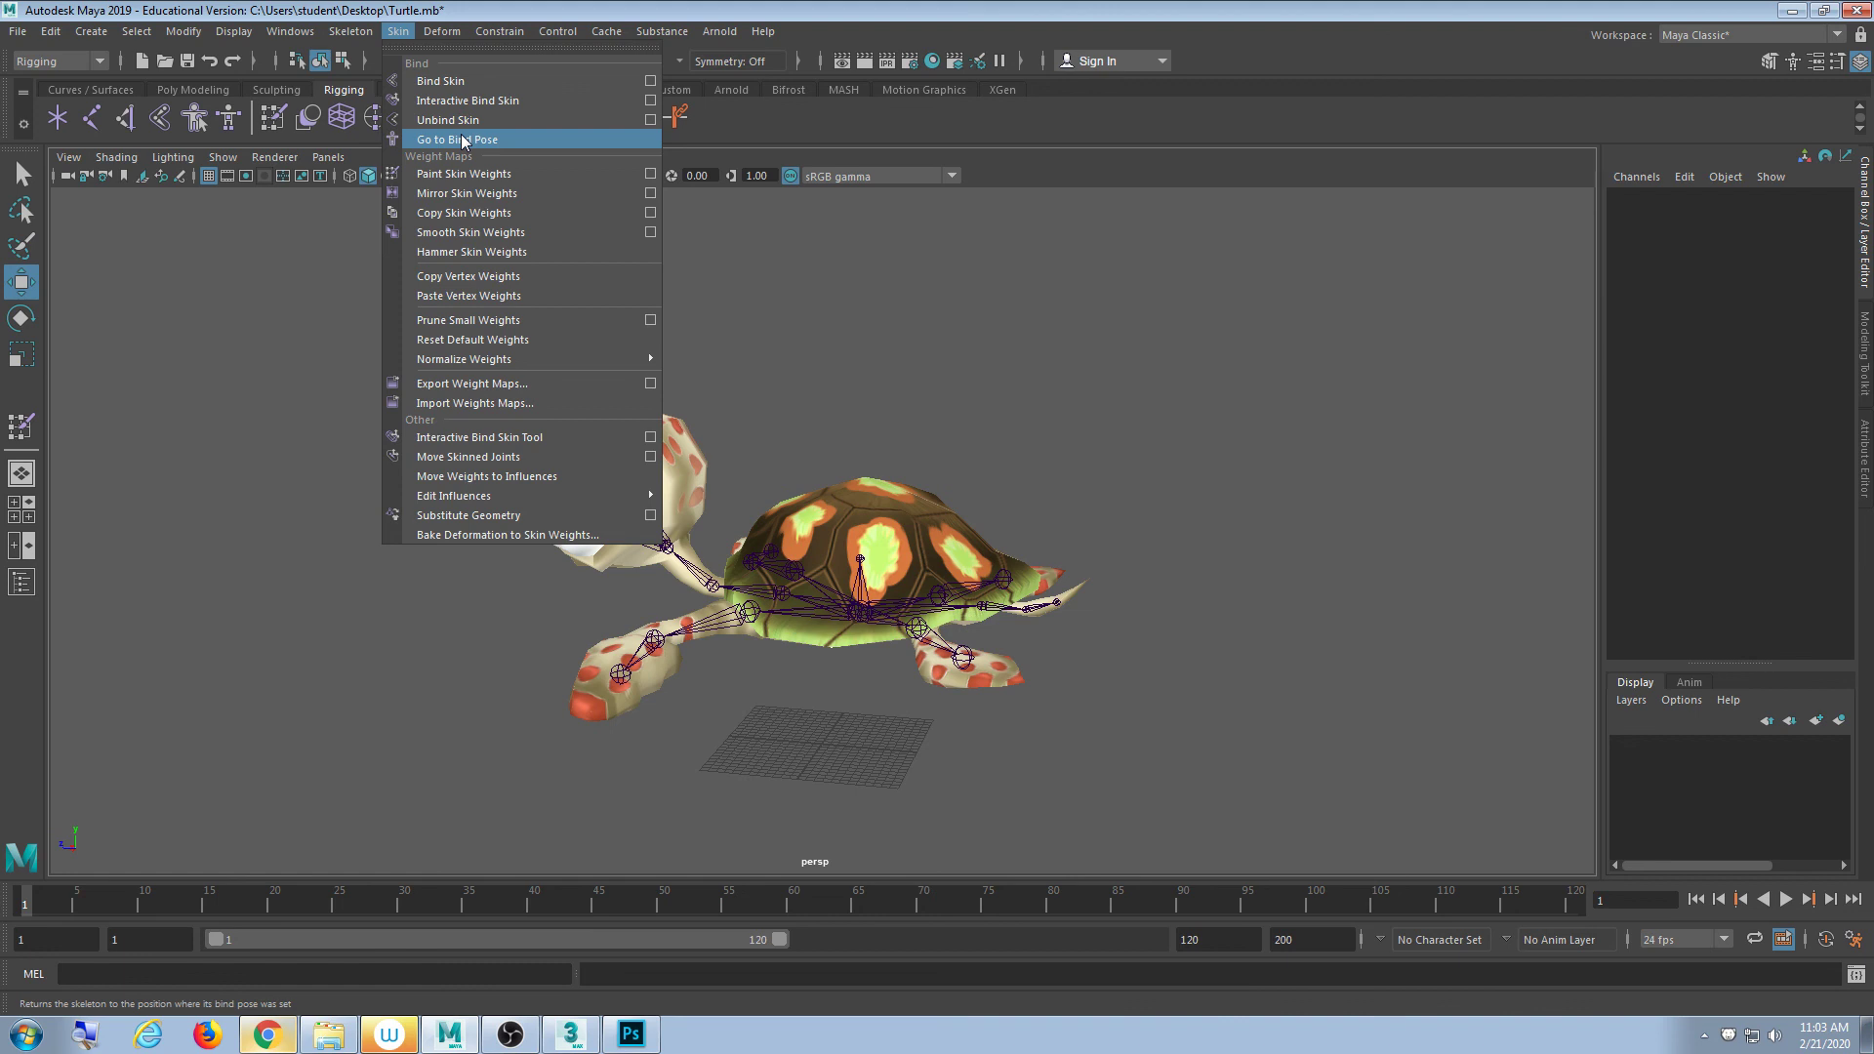
click(937, 454)
scroll(978, 496, down, 4)
scroll(847, 607, up, 6)
alt+drag(788, 697, 612, 597)
click(475, 488)
key(e)
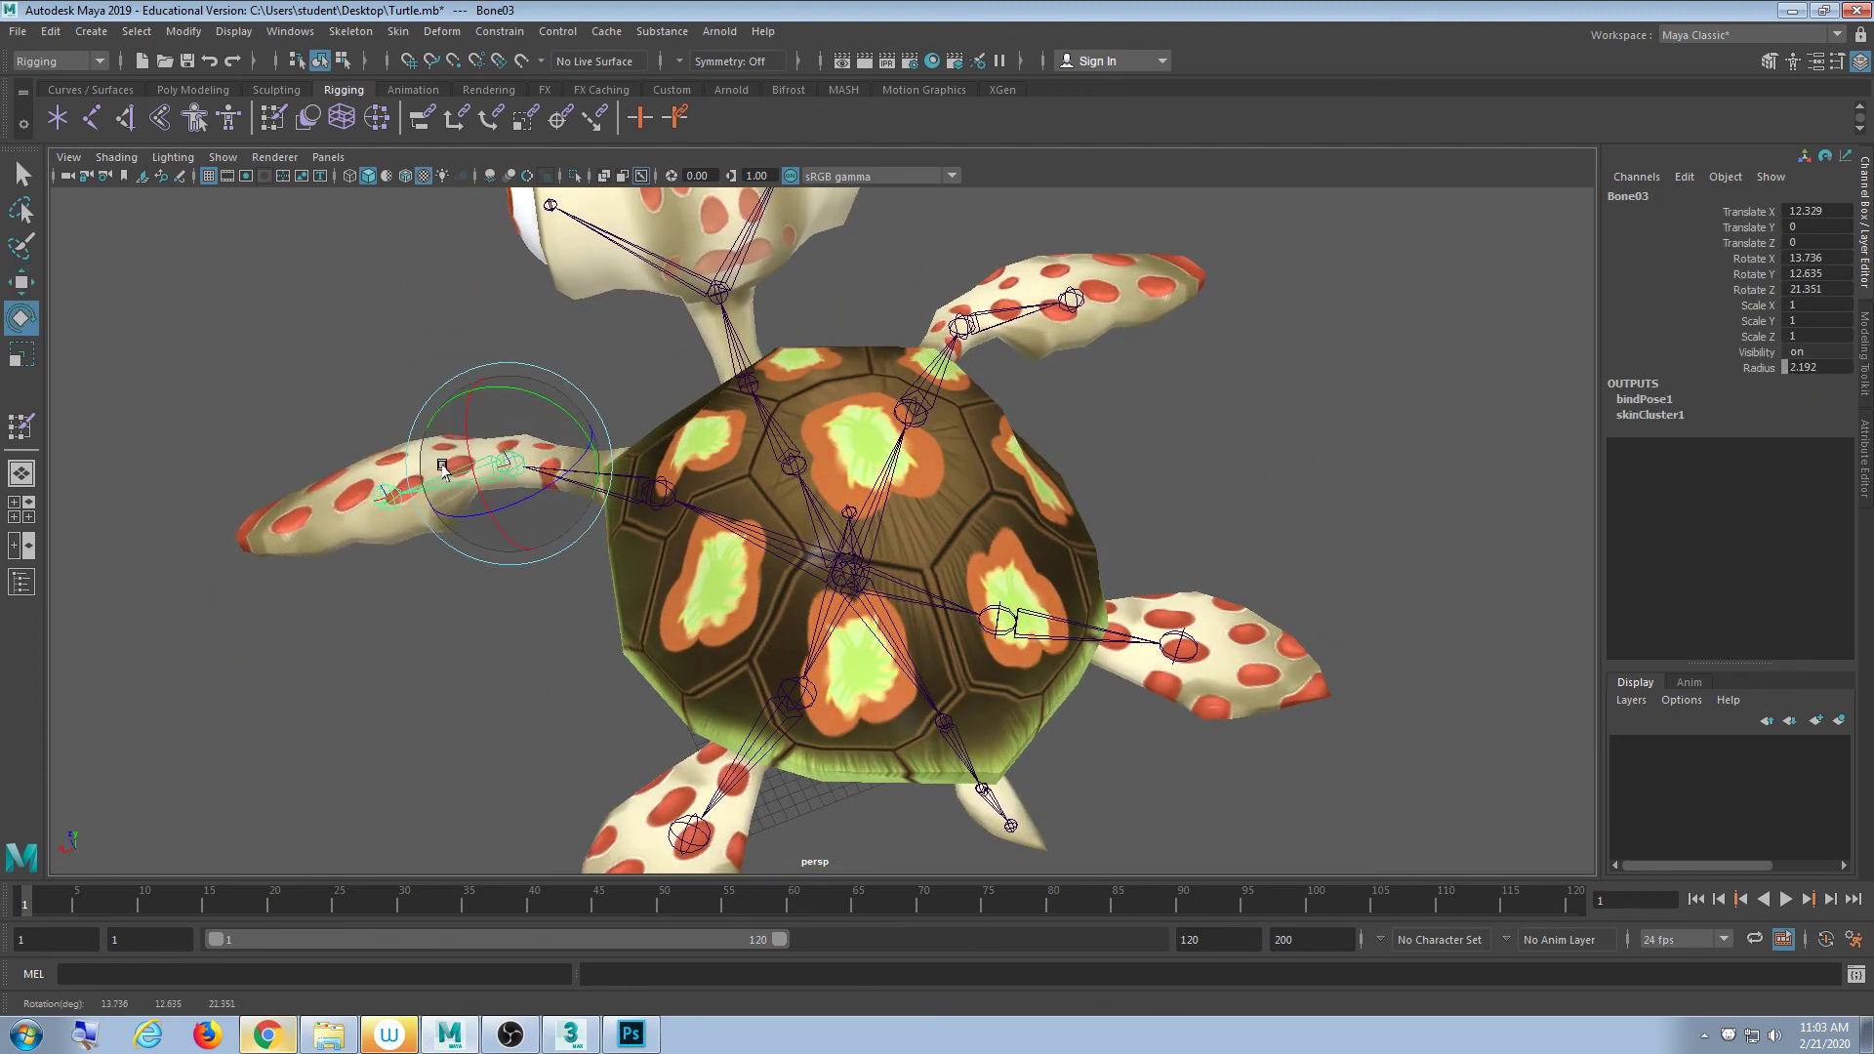
click(1004, 322)
mouse_move(1003, 322)
mouse_down()
mouse_move(983, 355)
mouse_move(995, 336)
mouse_up()
key(ctrl+z)
click(1200, 469)
scroll(1067, 560, down, 4)
alt+drag(1067, 560, 1036, 555)
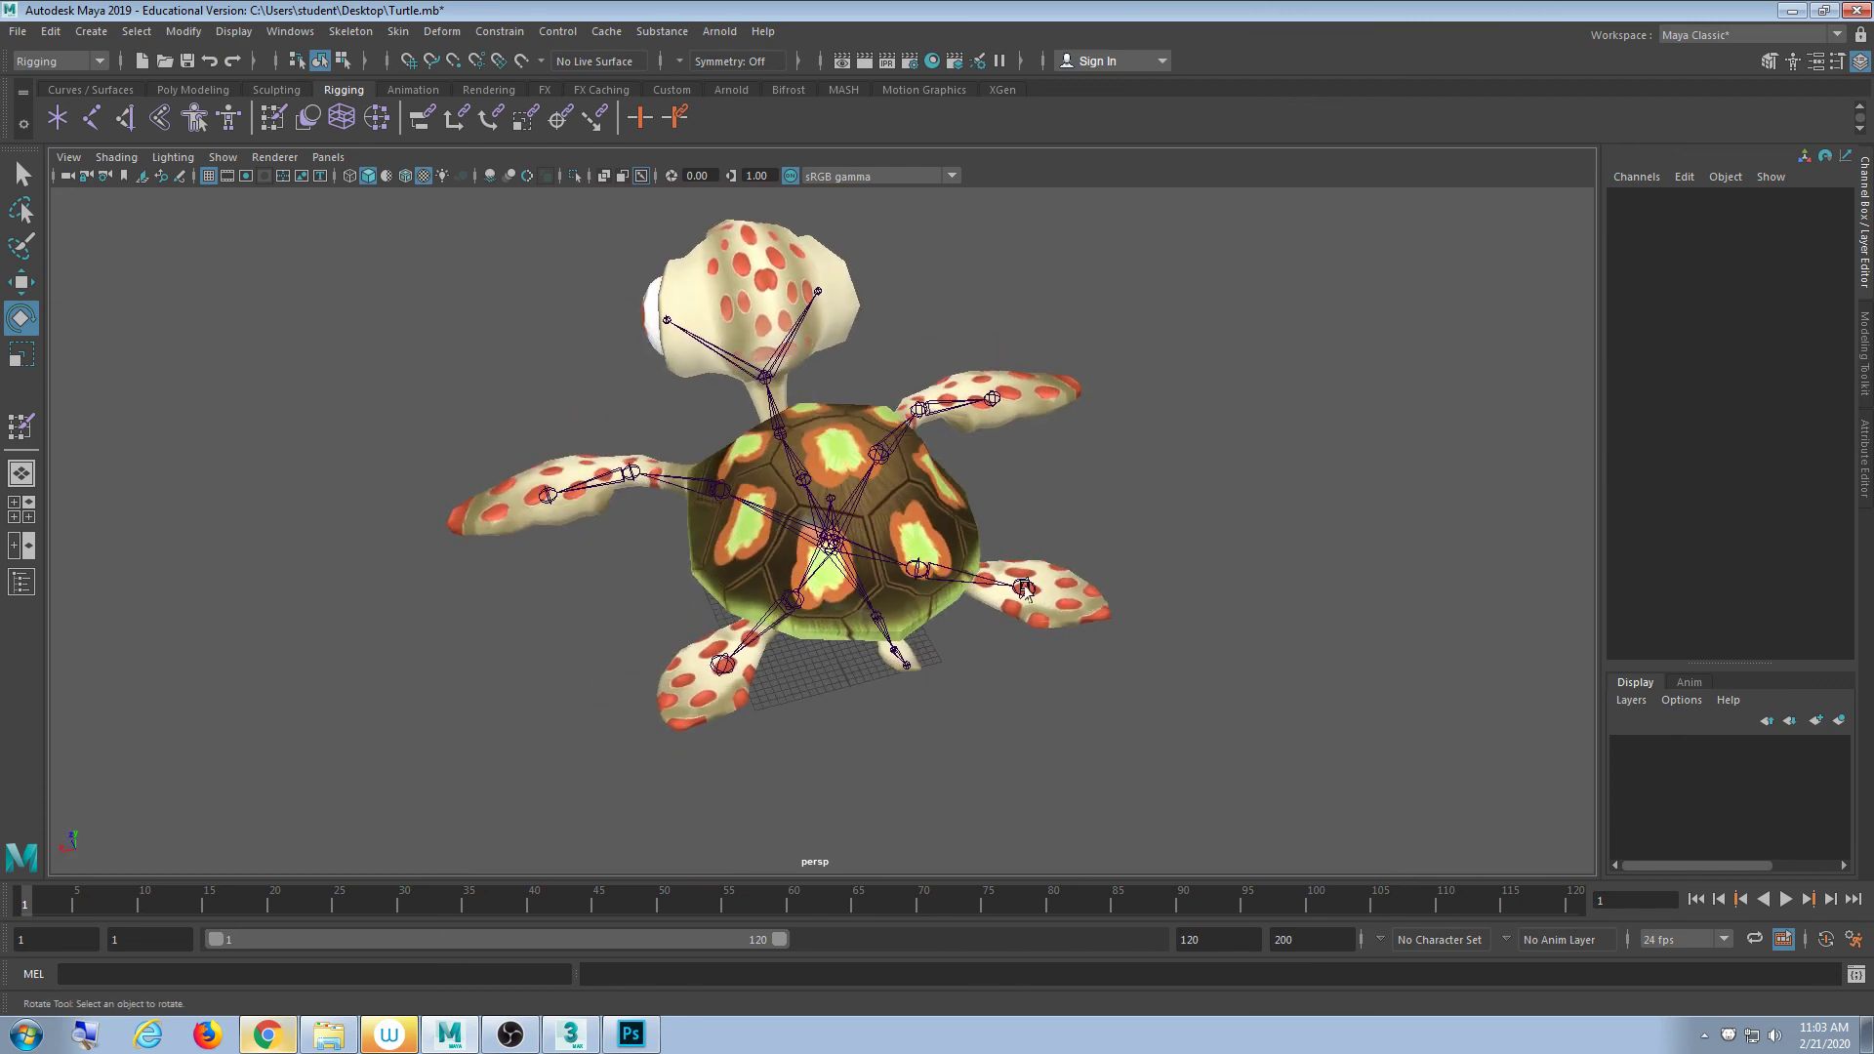
click(1025, 589)
alt+drag(803, 708, 841, 552)
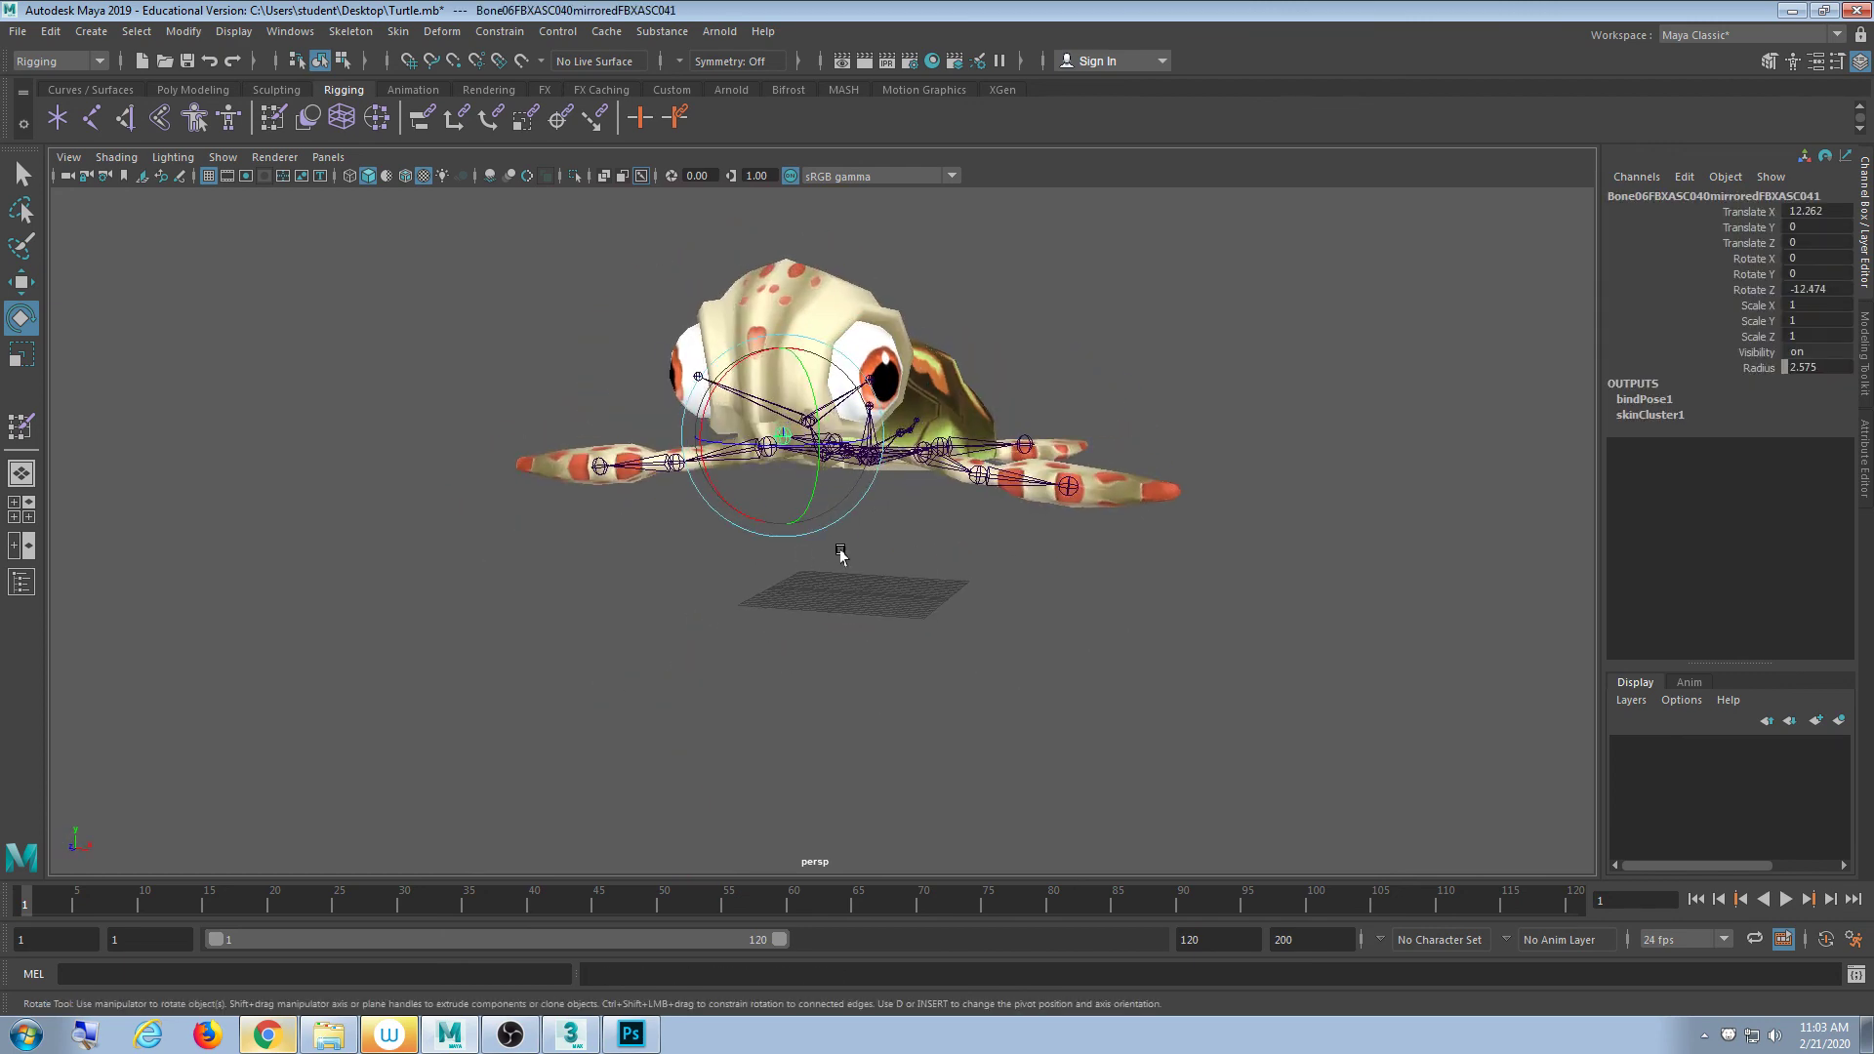
alt+right_drag(841, 552, 979, 544)
click(979, 543)
alt+drag(979, 544, 837, 452)
alt+middle_drag(838, 452, 898, 582)
alt+drag(898, 583, 824, 551)
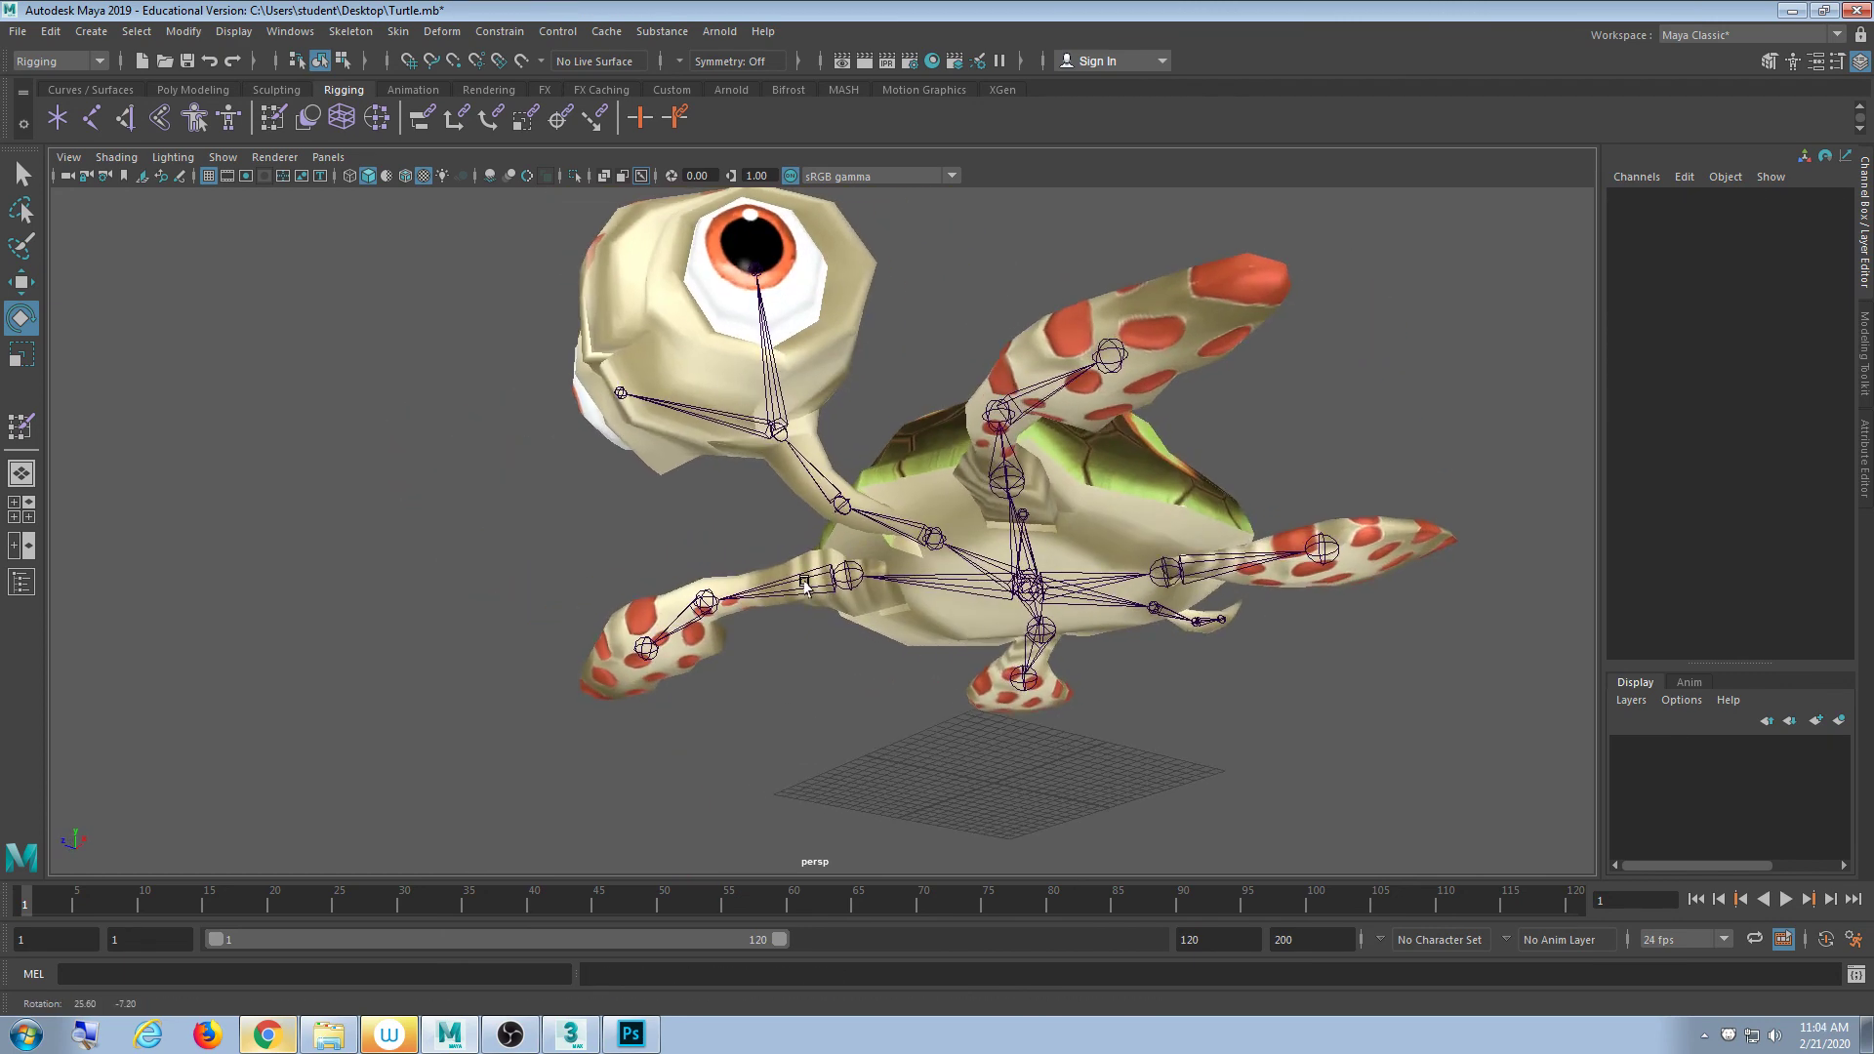
click(659, 364)
alt+drag(662, 439, 1092, 594)
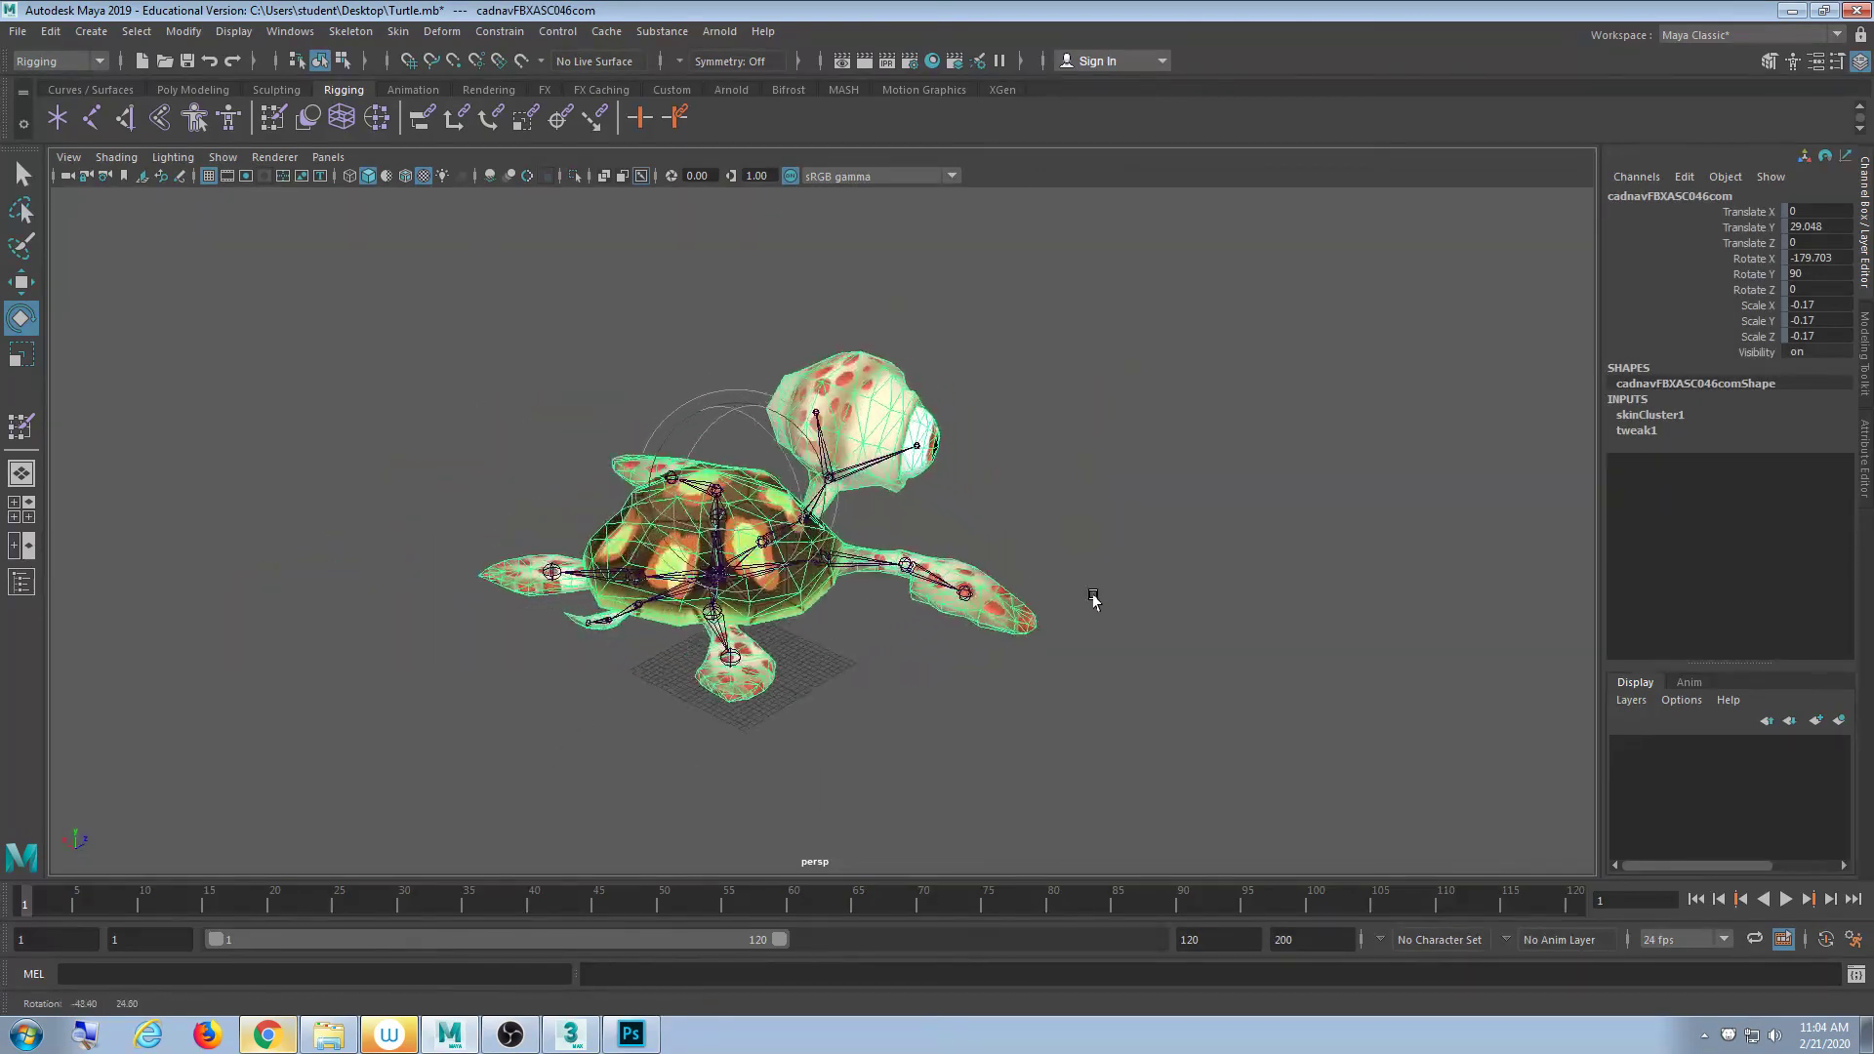
alt+right_drag(1092, 594, 1186, 605)
click(1054, 477)
alt+drag(823, 548, 988, 547)
click(1027, 551)
key(w)
key(e)
key(ctrl+z)
alt+right_drag(992, 594, 953, 640)
alt+drag(953, 640, 994, 646)
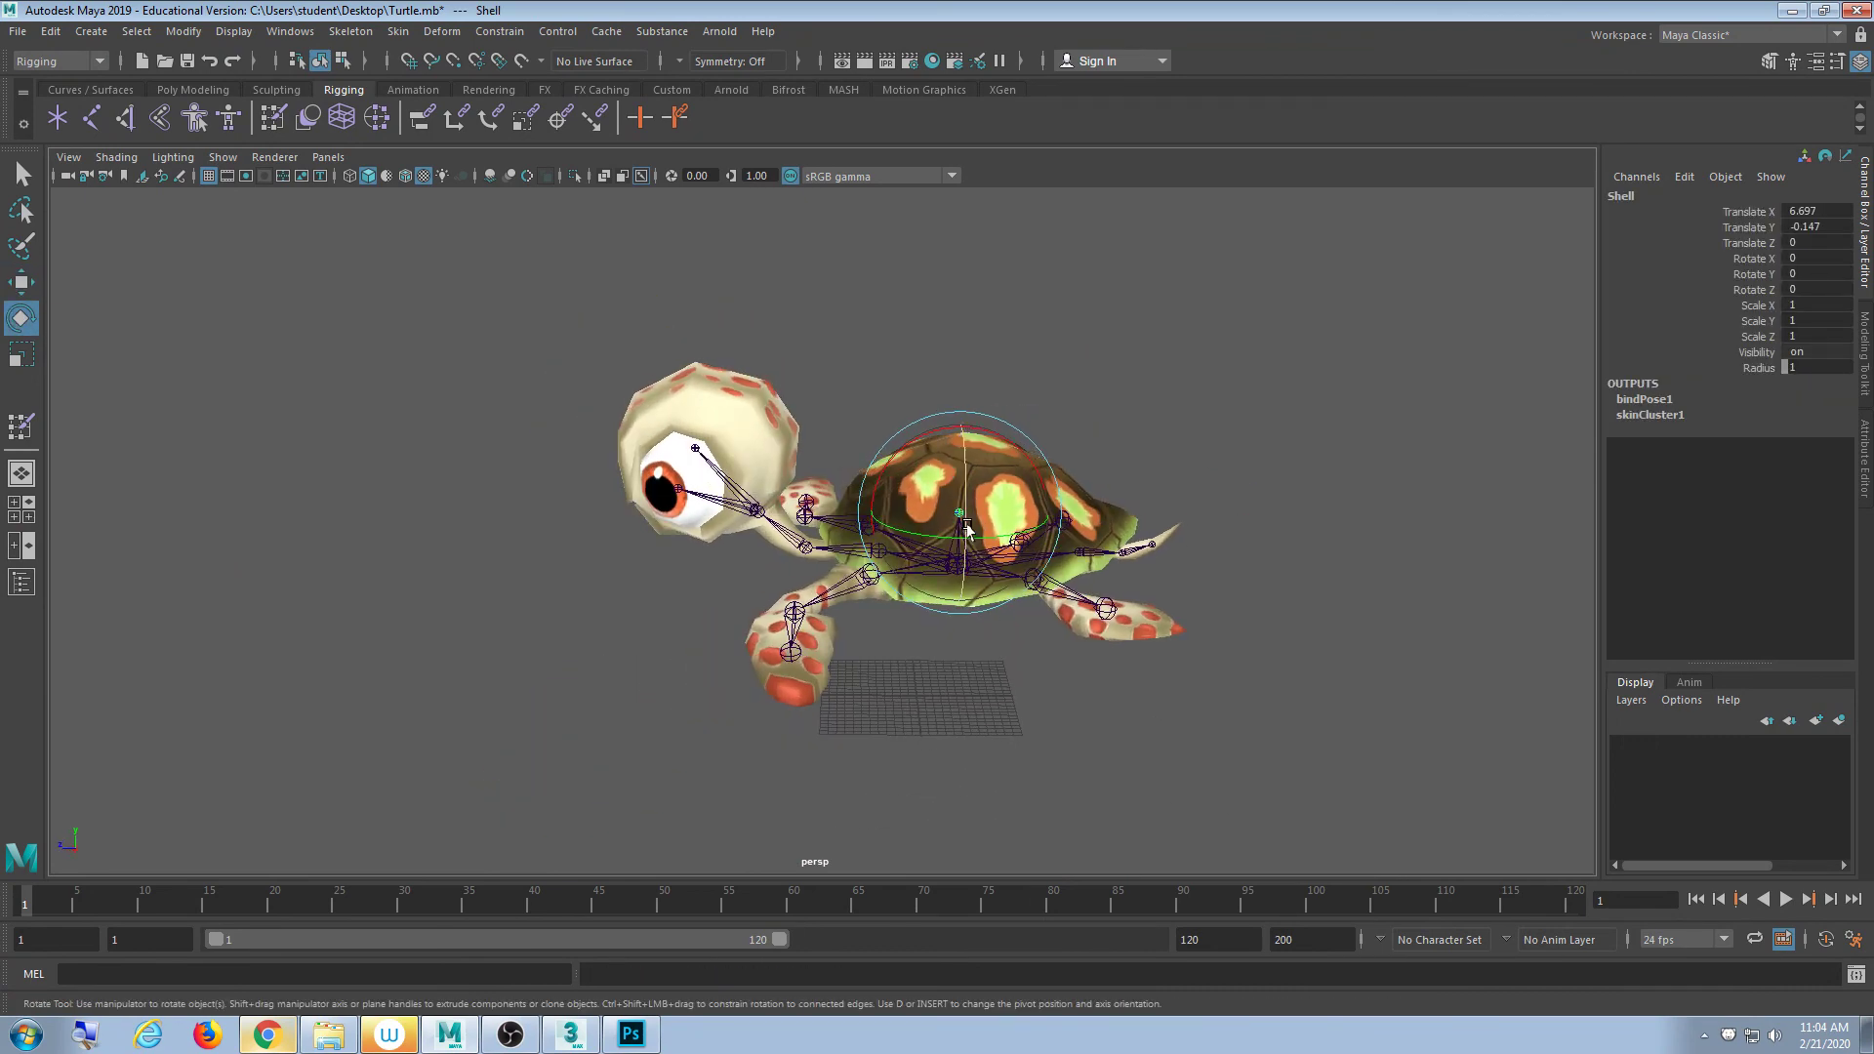
key(w)
drag(957, 514, 983, 451)
key(ctrl+z)
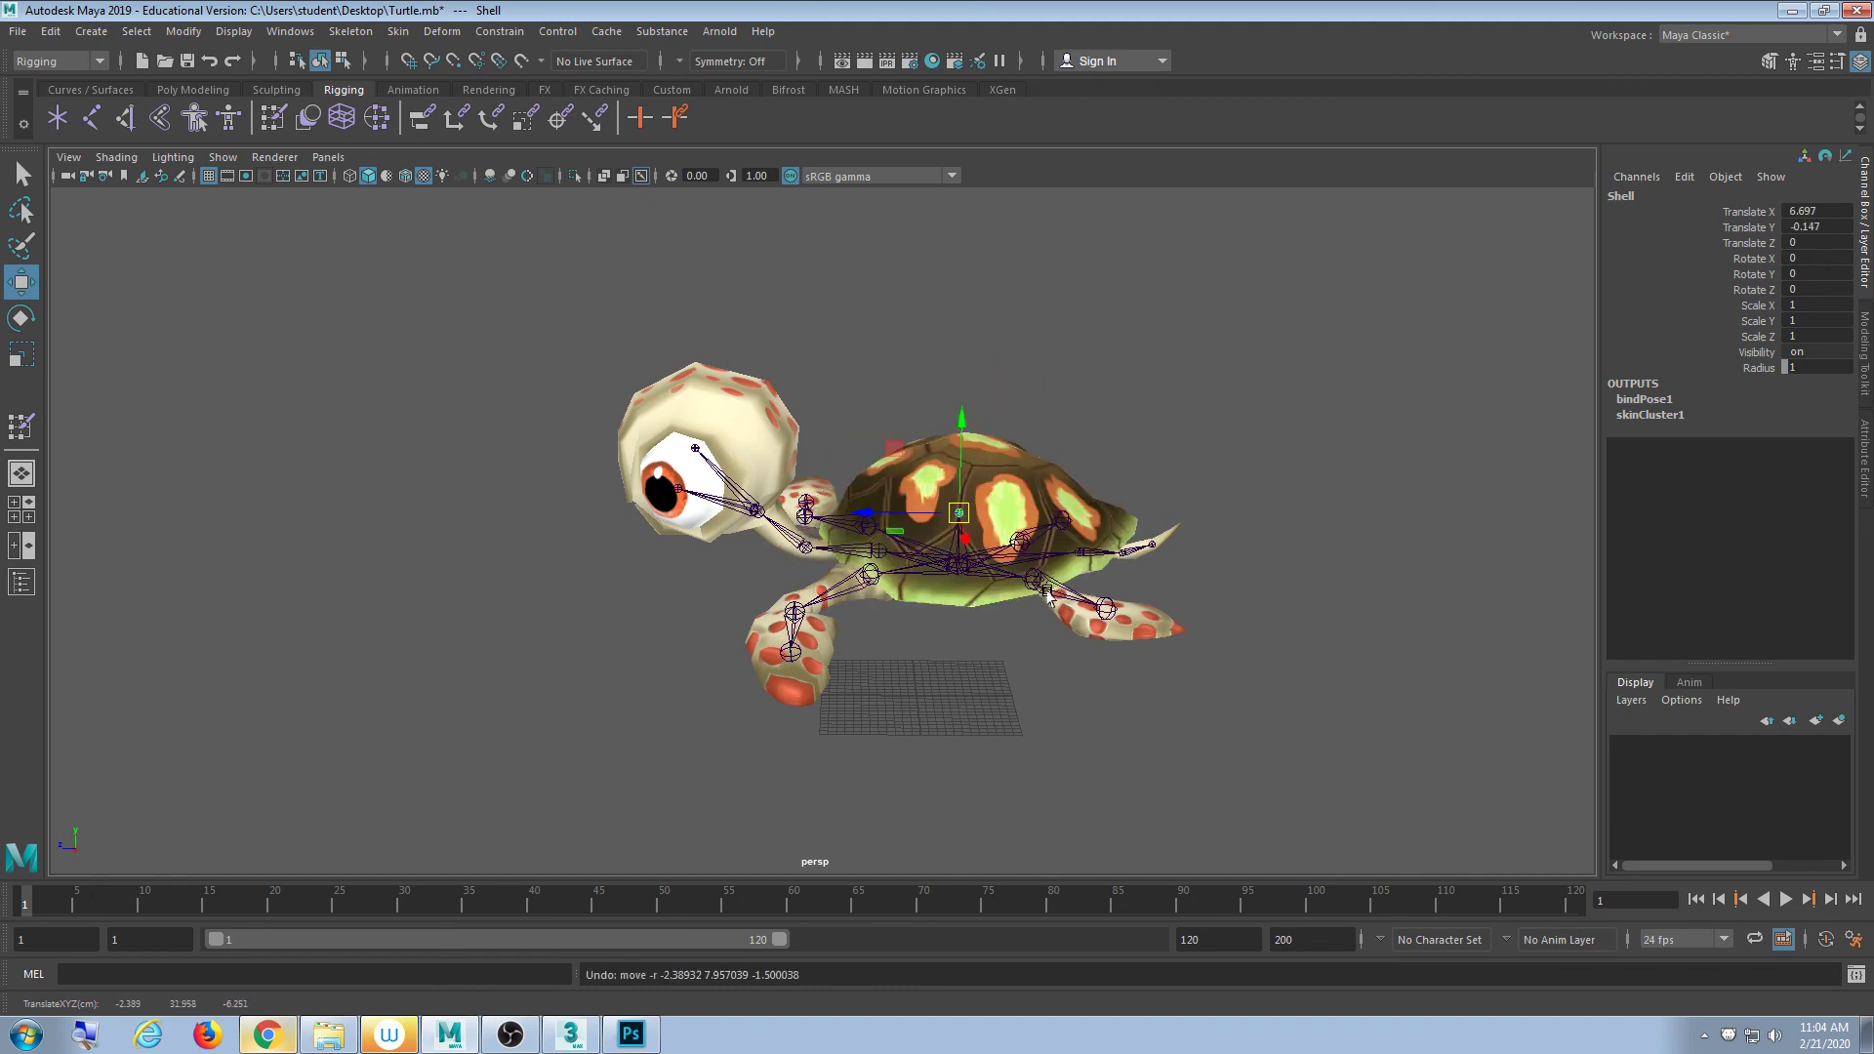
alt+drag(987, 519, 935, 532)
key(e)
key(ctrl+z)
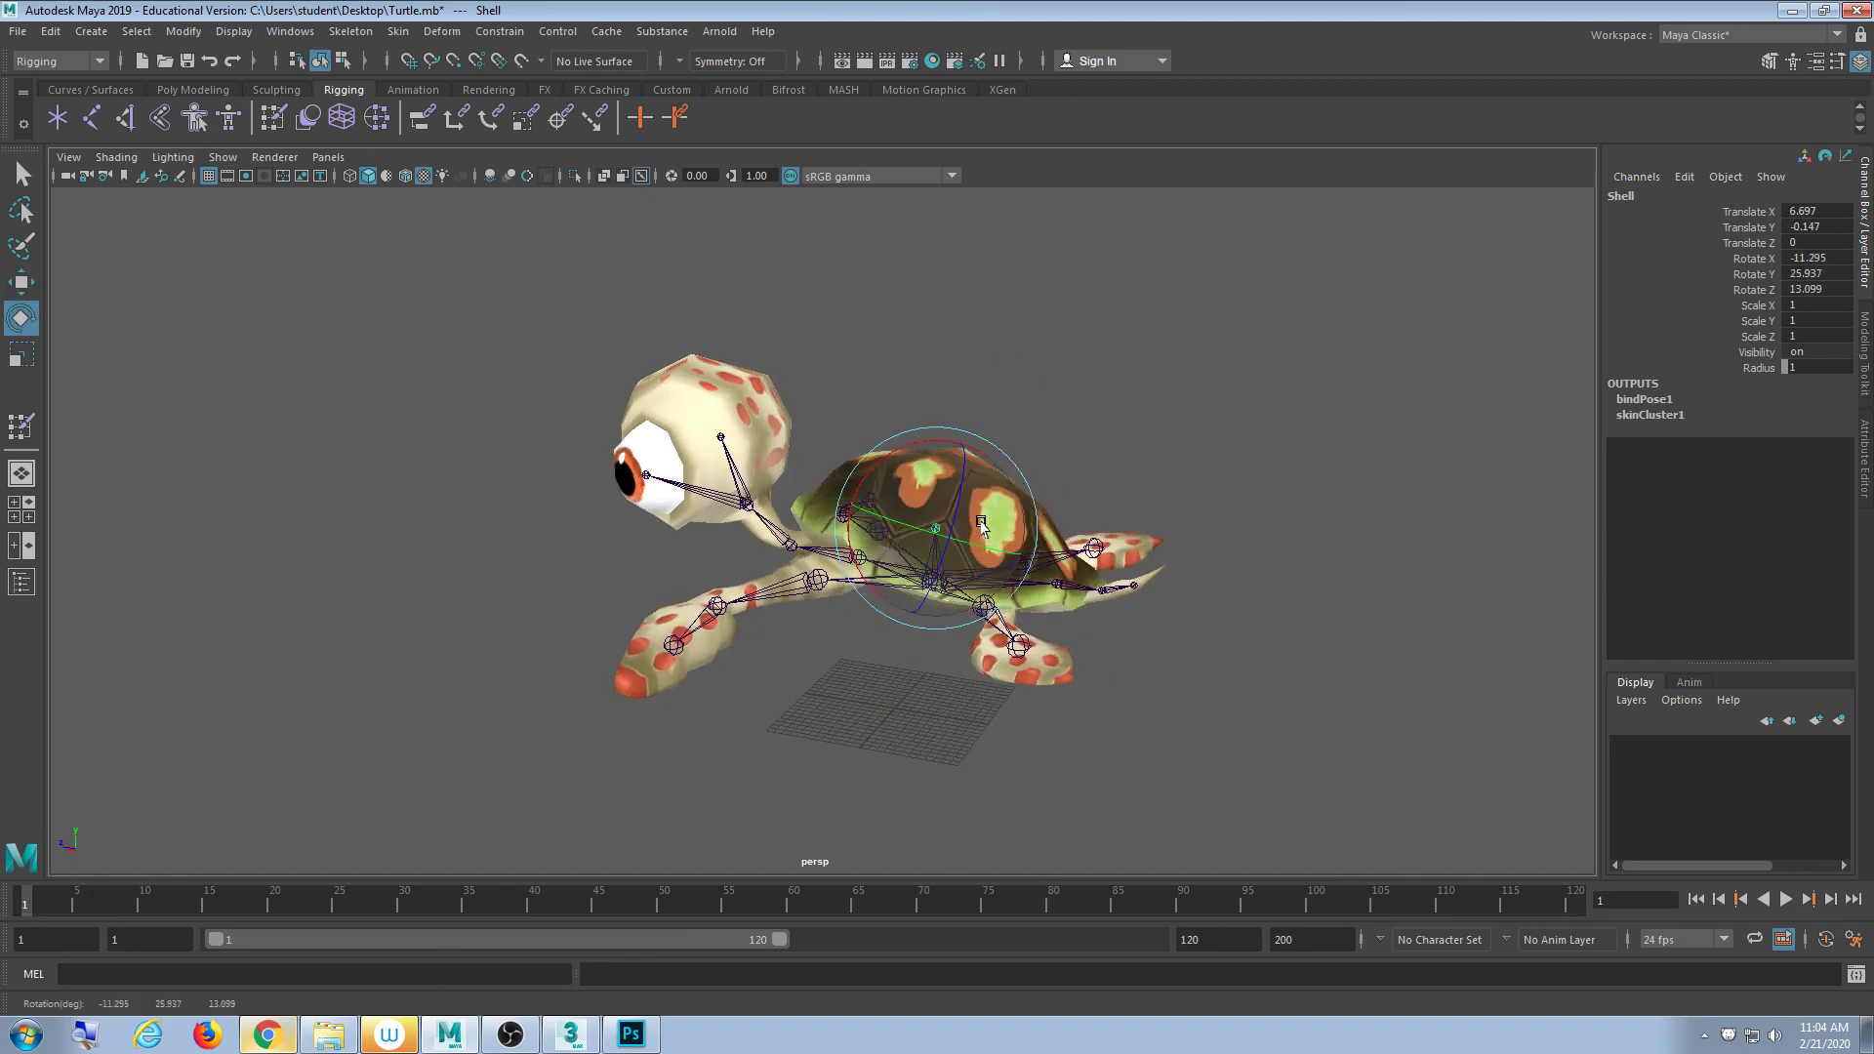
key(f)
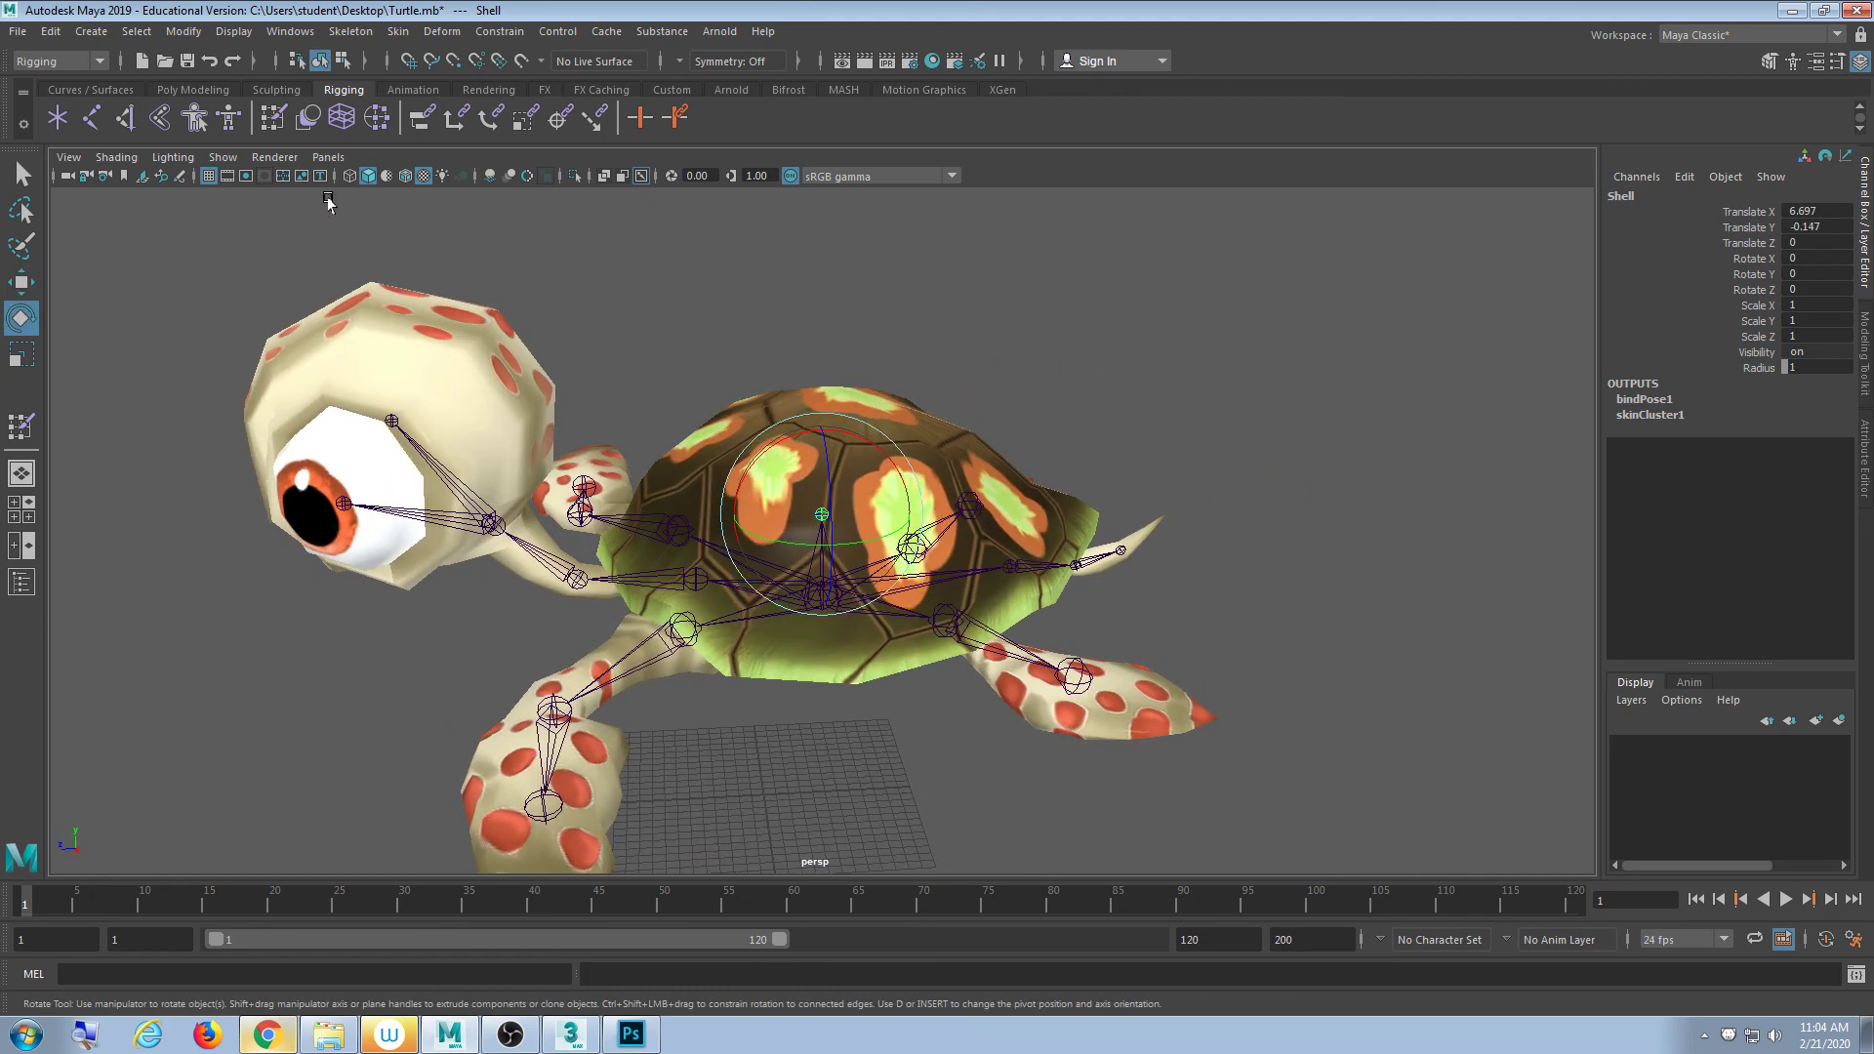
- Hide the skeleton joints and tilt the Shell joint twice, undoing each tilt
click(223, 157)
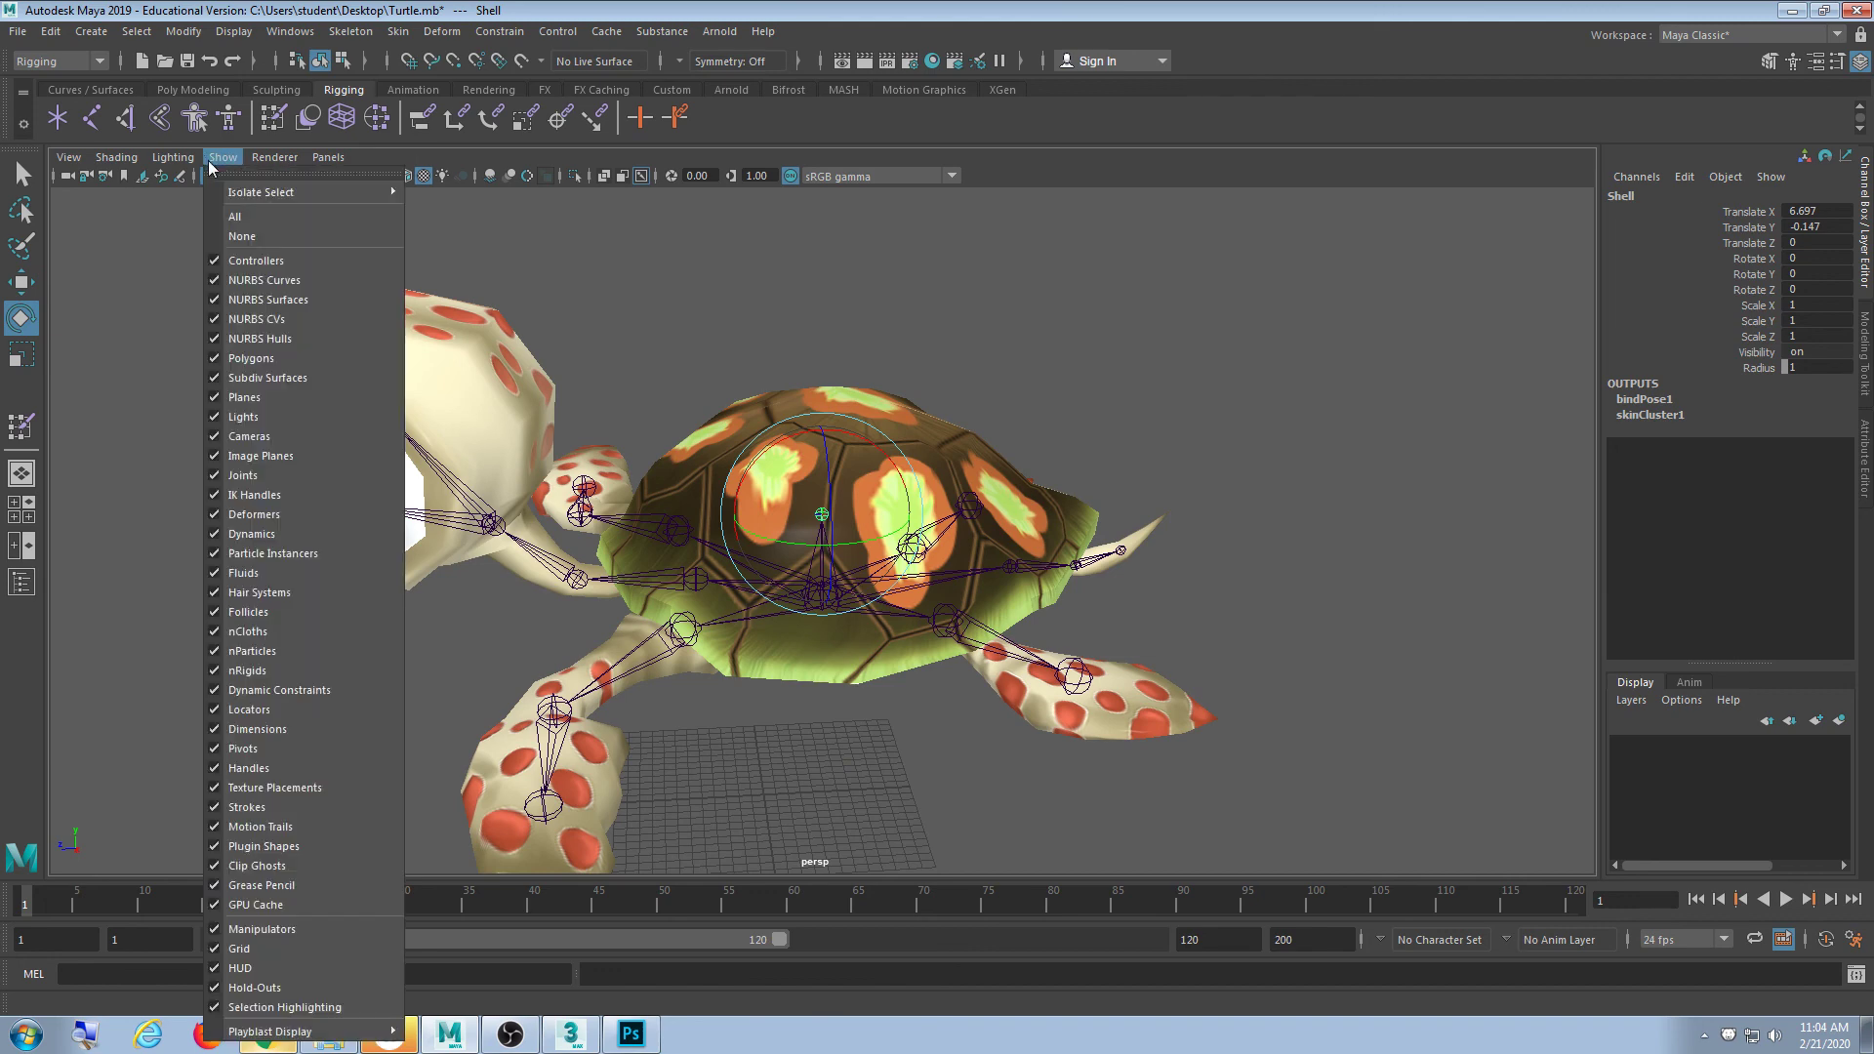
click(285, 475)
drag(820, 517, 832, 500)
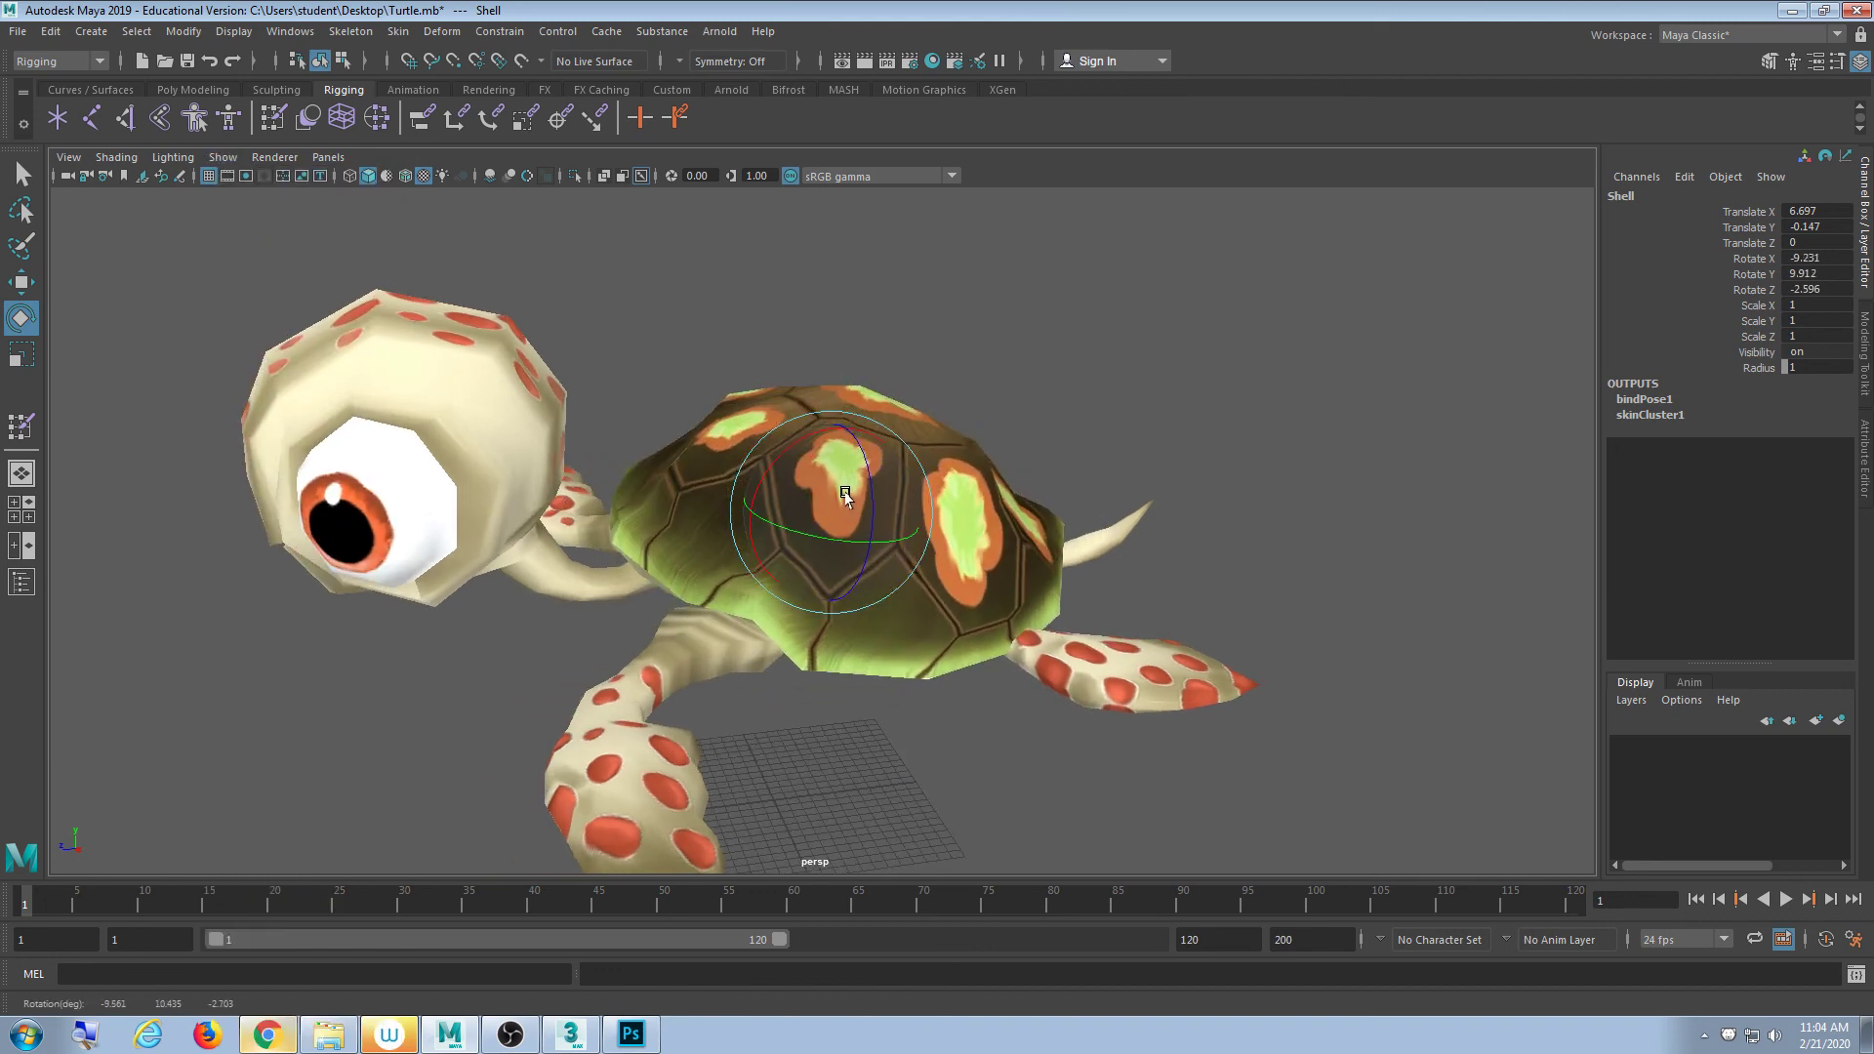
key(ctrl+z)
alt+drag(1015, 556, 753, 477)
key(ctrl+z)
- From side and front views, rotate and move the Shell joint, undoing each test
alt+drag(766, 571, 912, 552)
drag(816, 518, 792, 482)
key(ctrl+z)
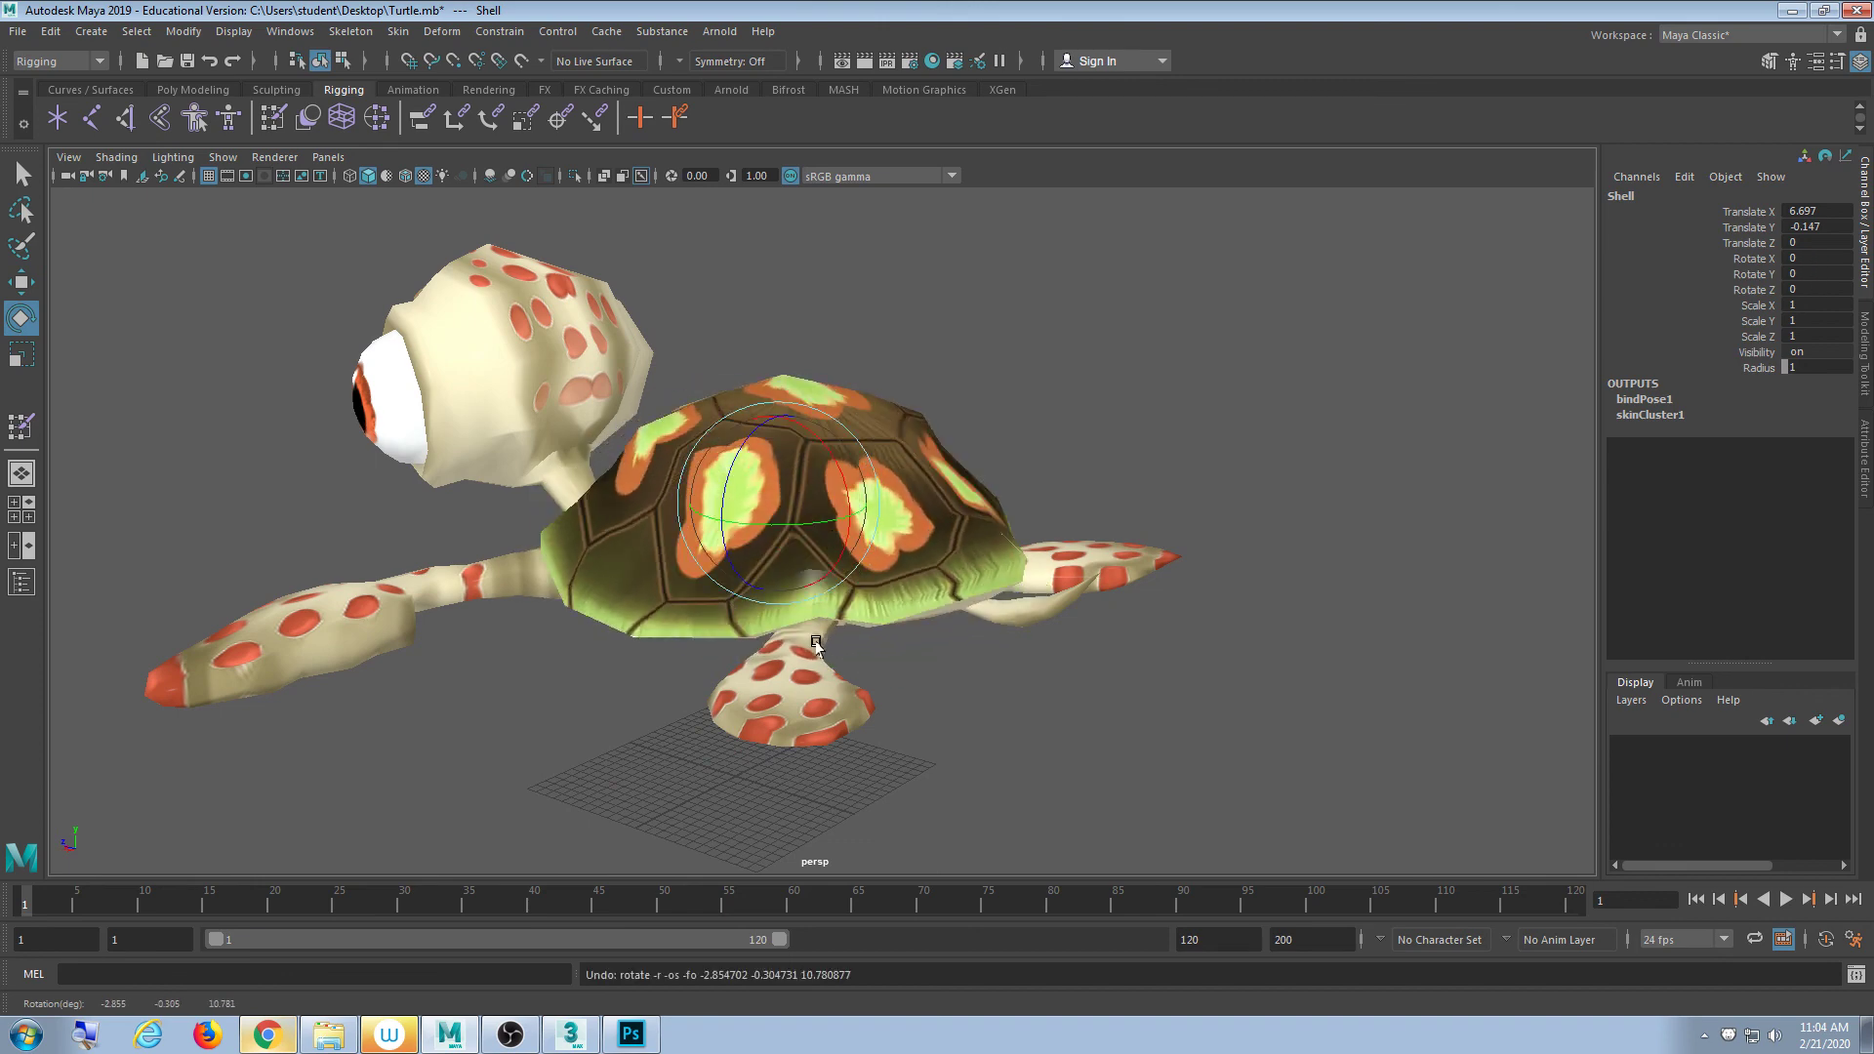
alt+drag(814, 636, 861, 585)
drag(789, 518, 784, 438)
key(ctrl+z)
key(w)
key(ctrl+z)
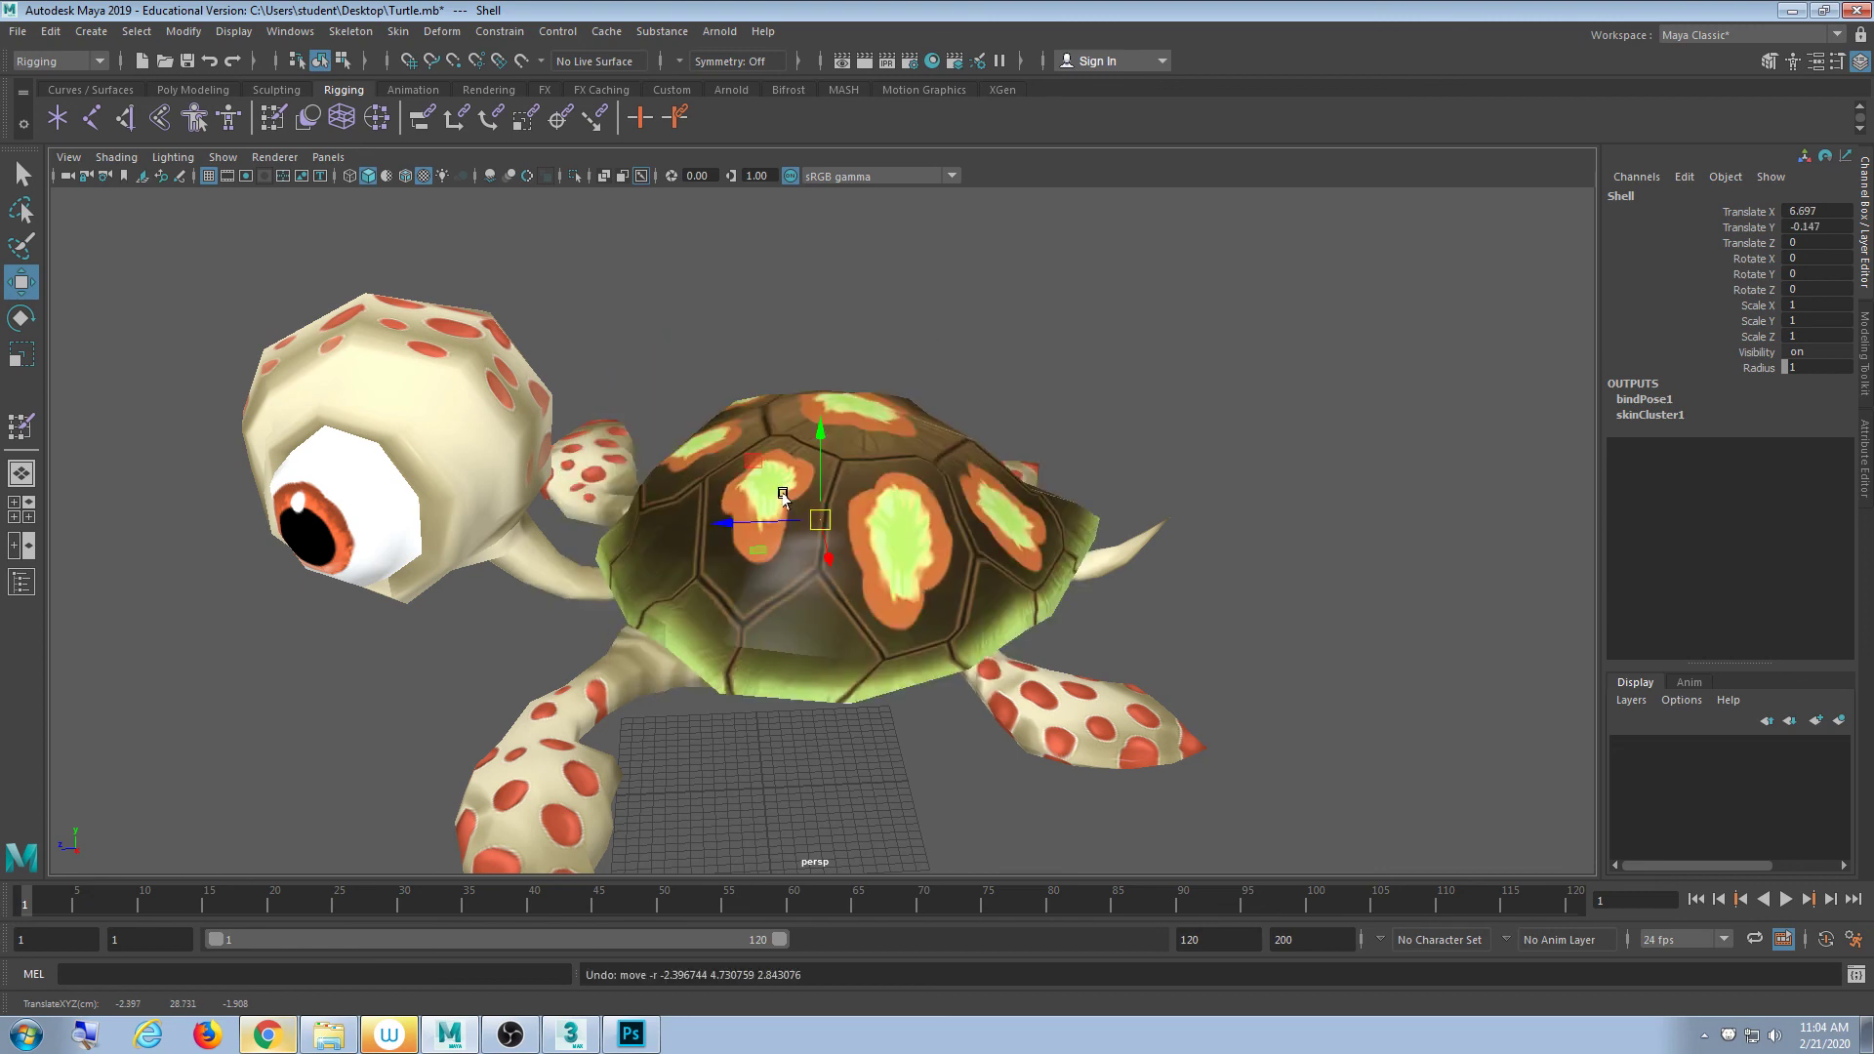
- Rotate the Shell joint twice more, undo both, and deselect the shell
key(e)
drag(822, 529, 782, 503)
key(ctrl+z)
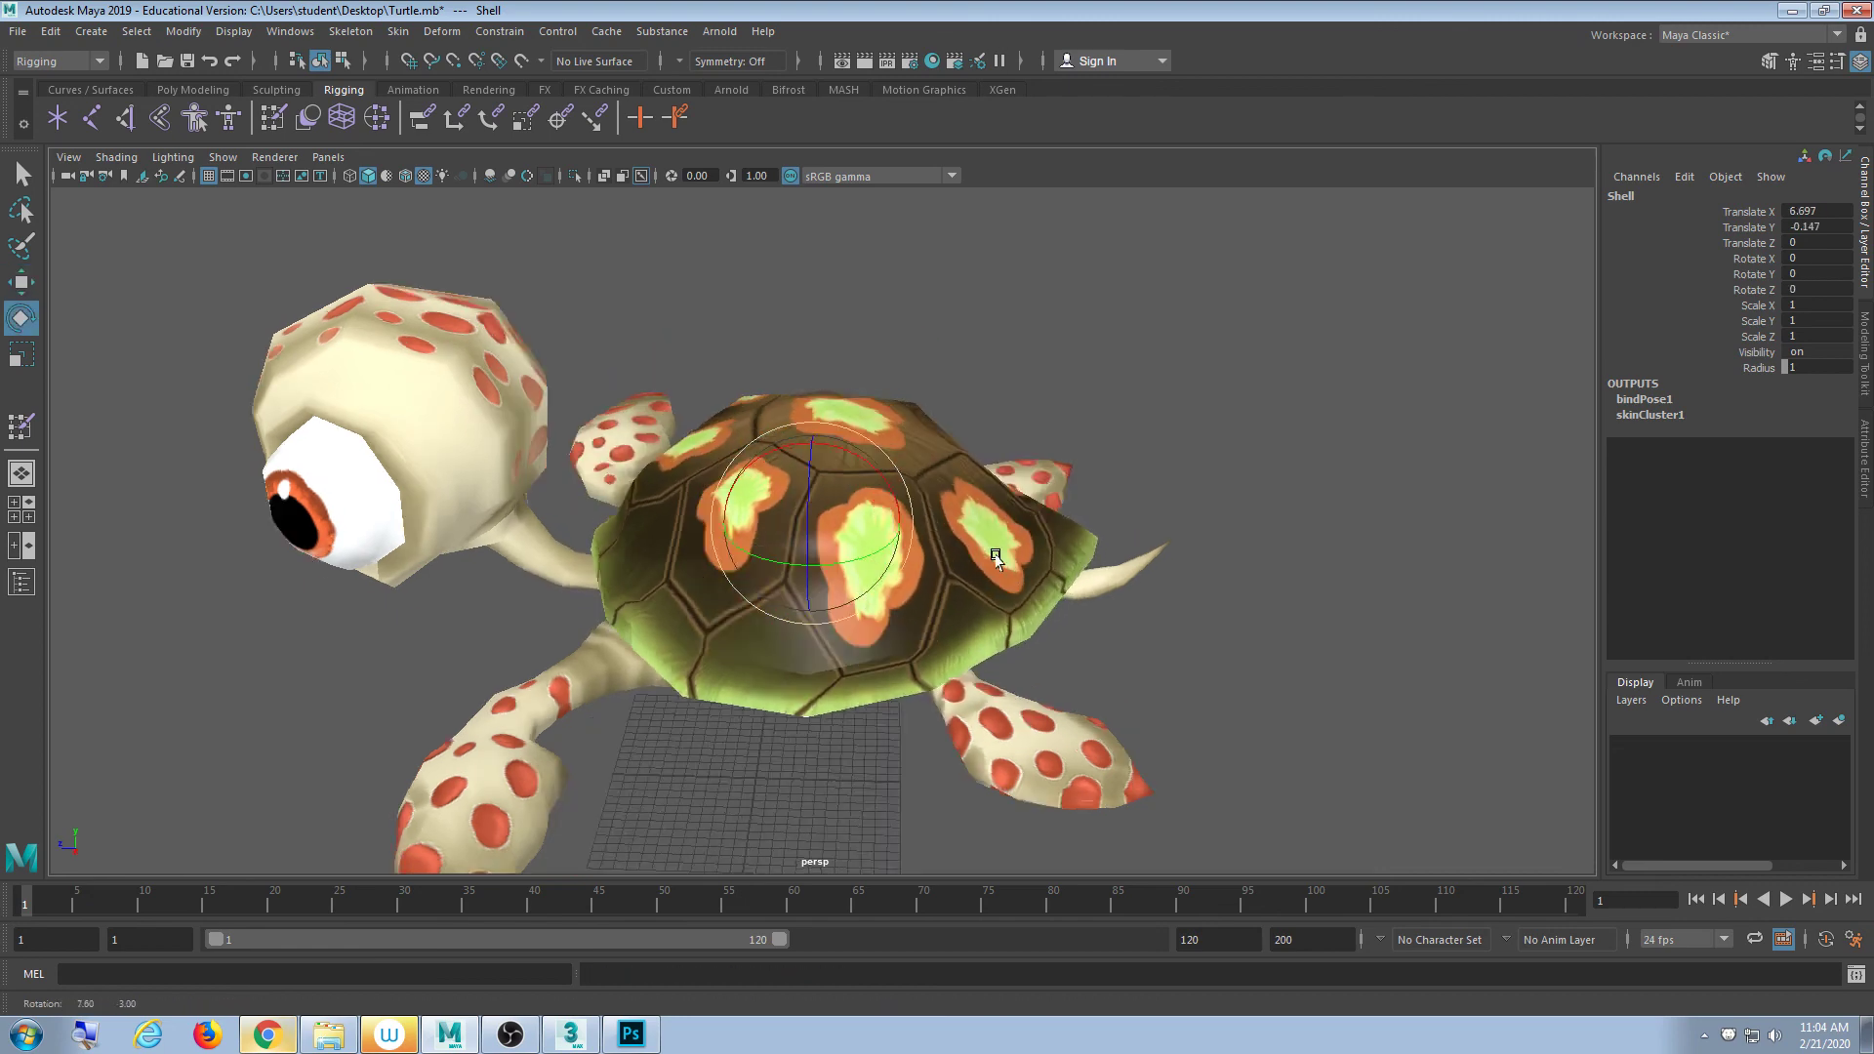
alt+drag(996, 544, 756, 532)
key(ctrl+z)
click(1100, 456)
alt+drag(1100, 459, 919, 467)
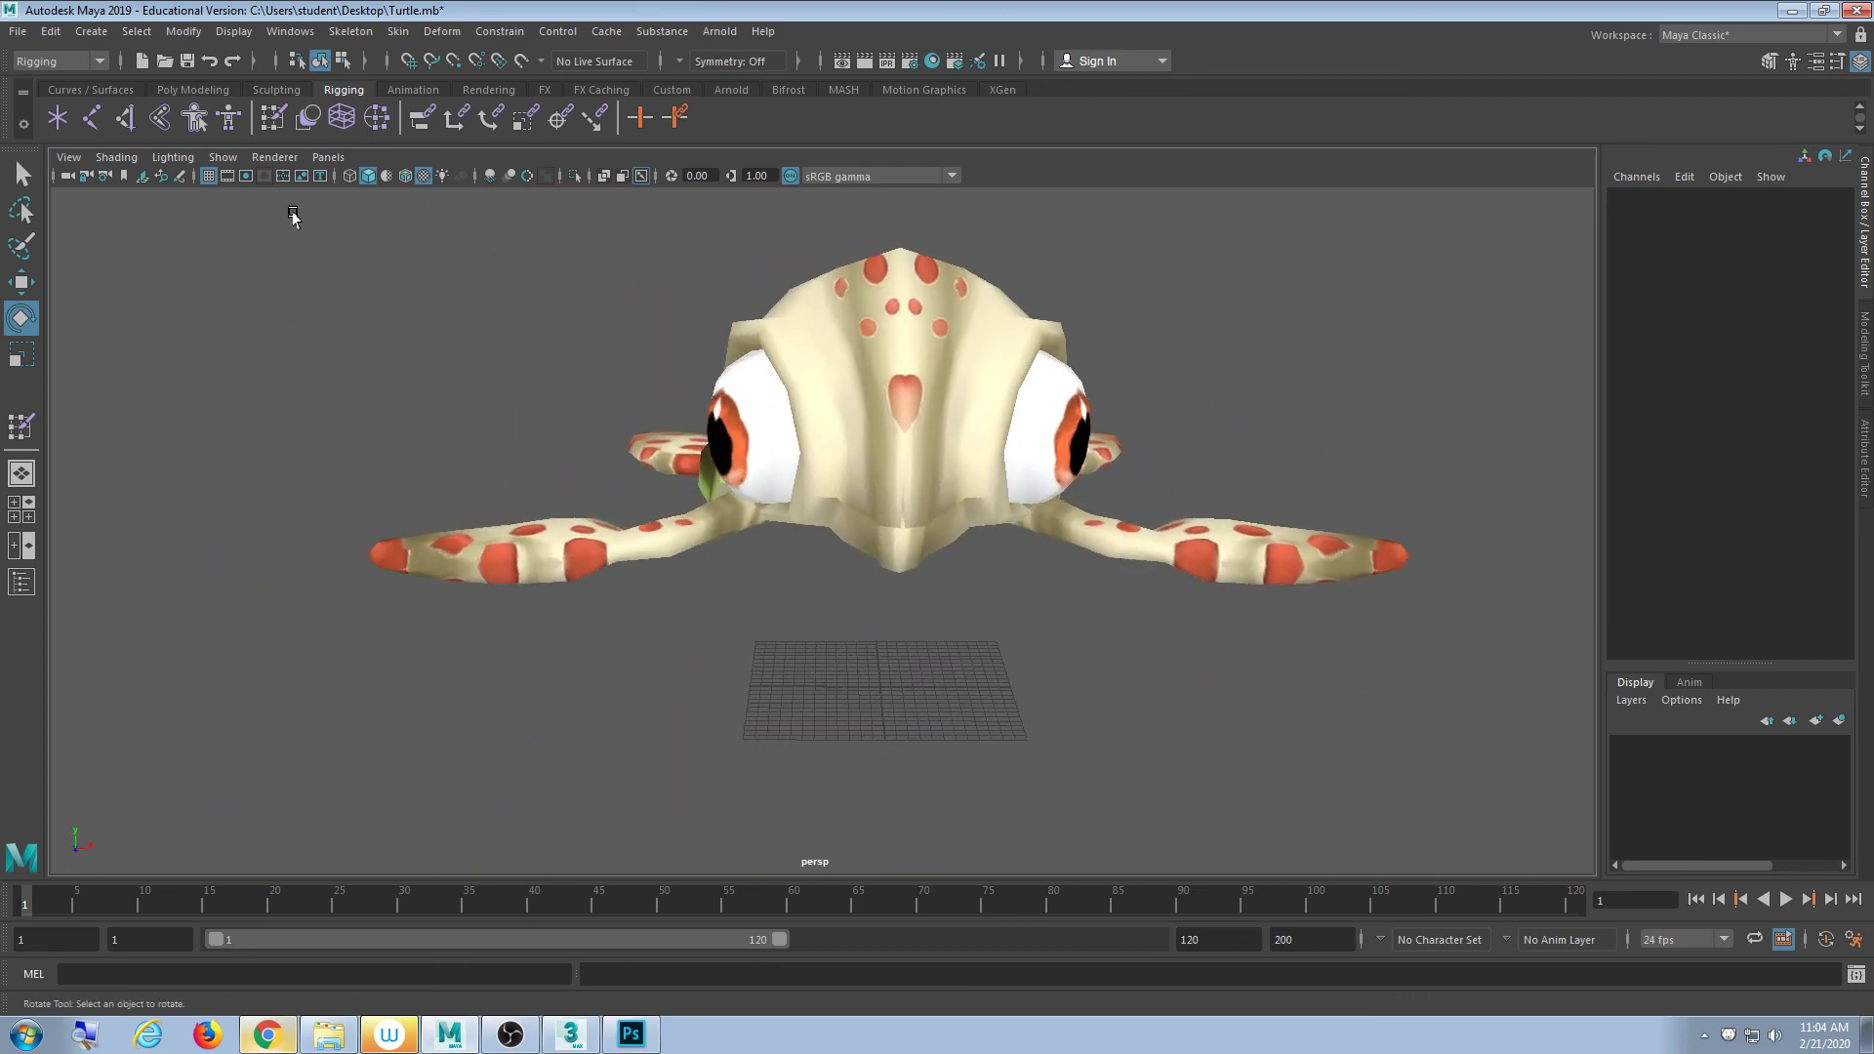
click(223, 156)
click(297, 473)
alt+drag(785, 488, 737, 518)
click(722, 498)
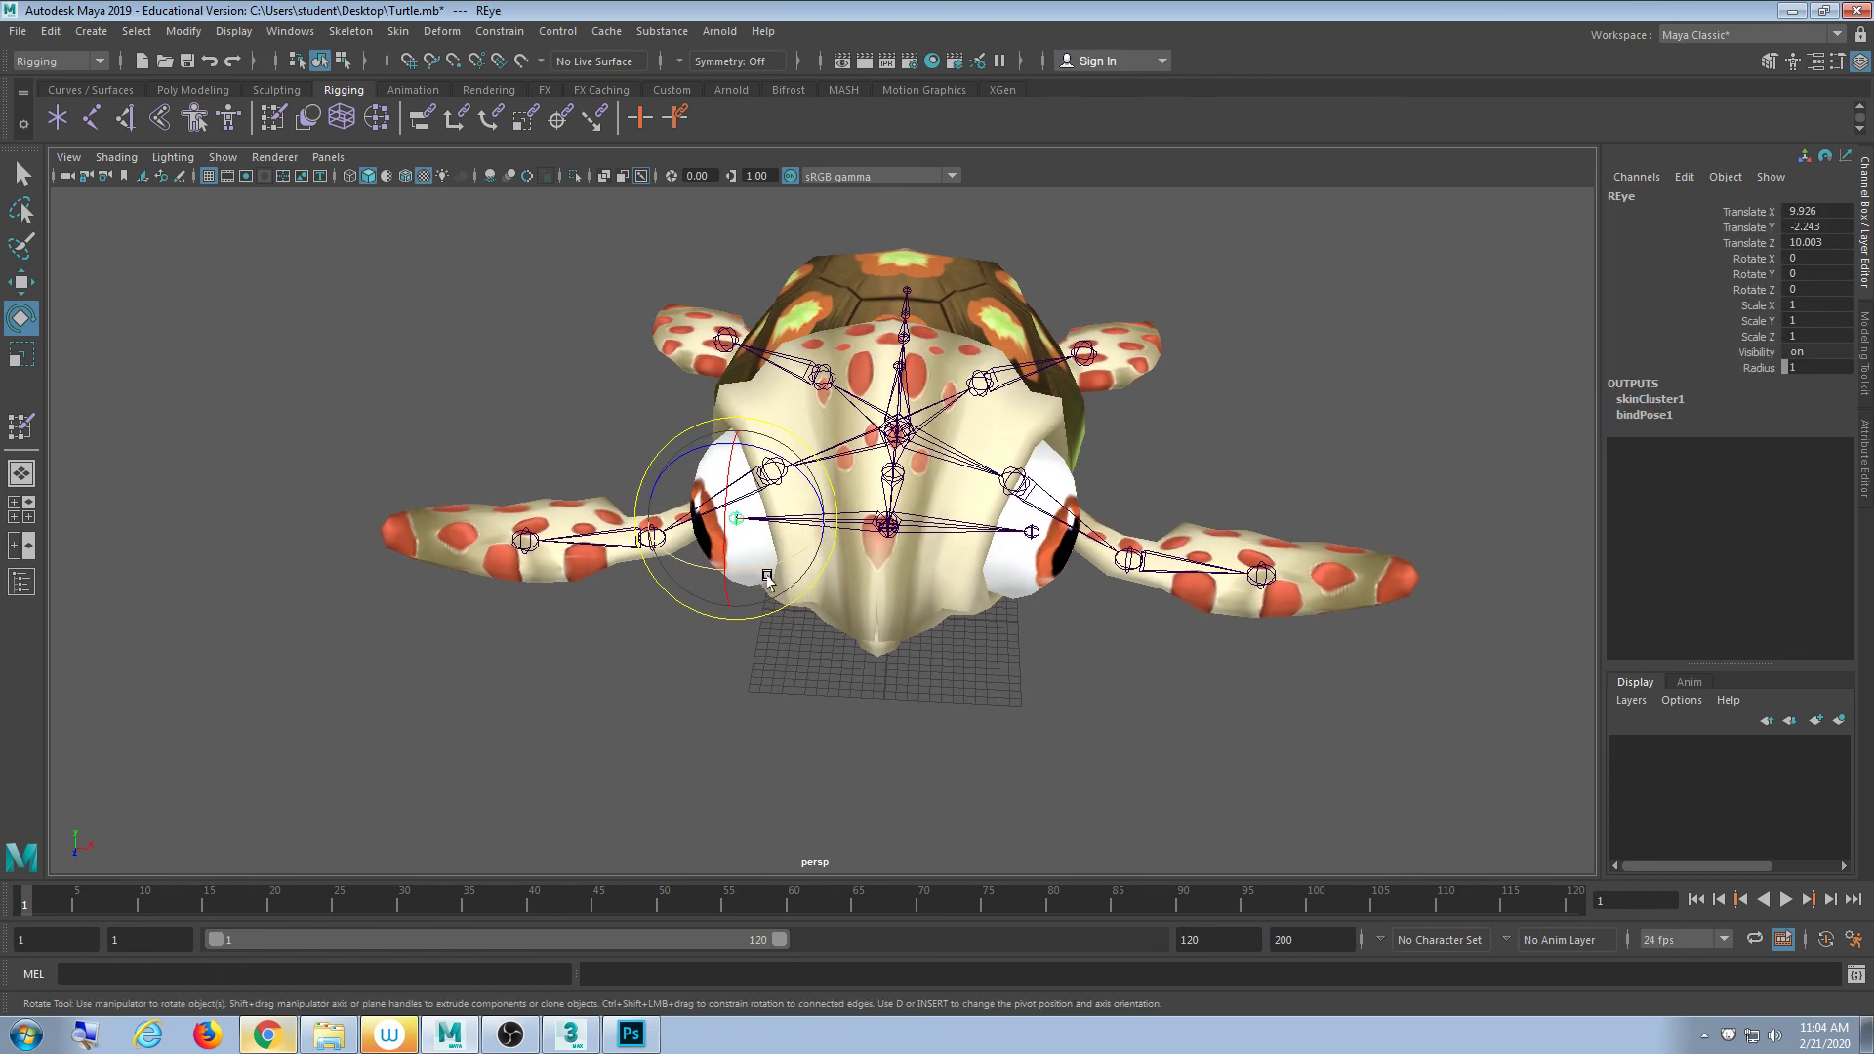
shift+click(1028, 528)
alt+drag(989, 547, 1078, 498)
key(ctrl+z)
alt+drag(673, 586, 882, 619)
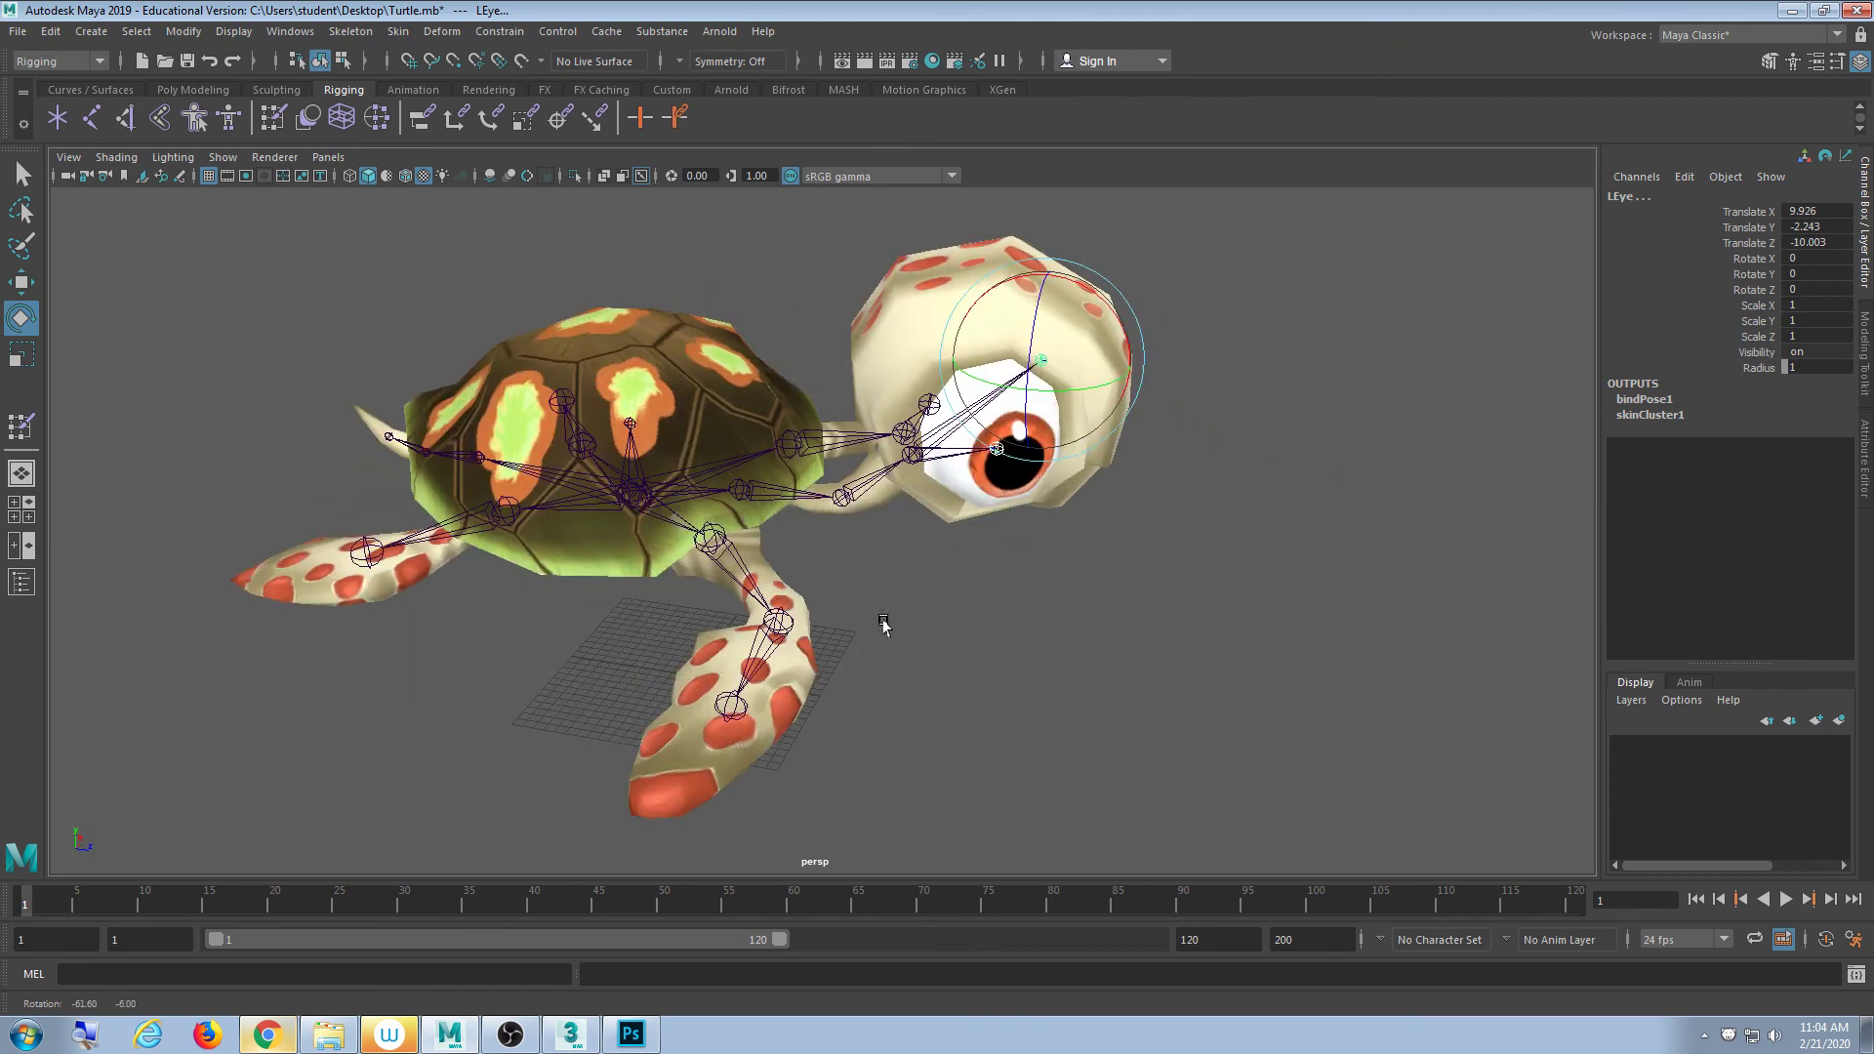
click(904, 547)
alt+drag(508, 400, 596, 391)
click(222, 156)
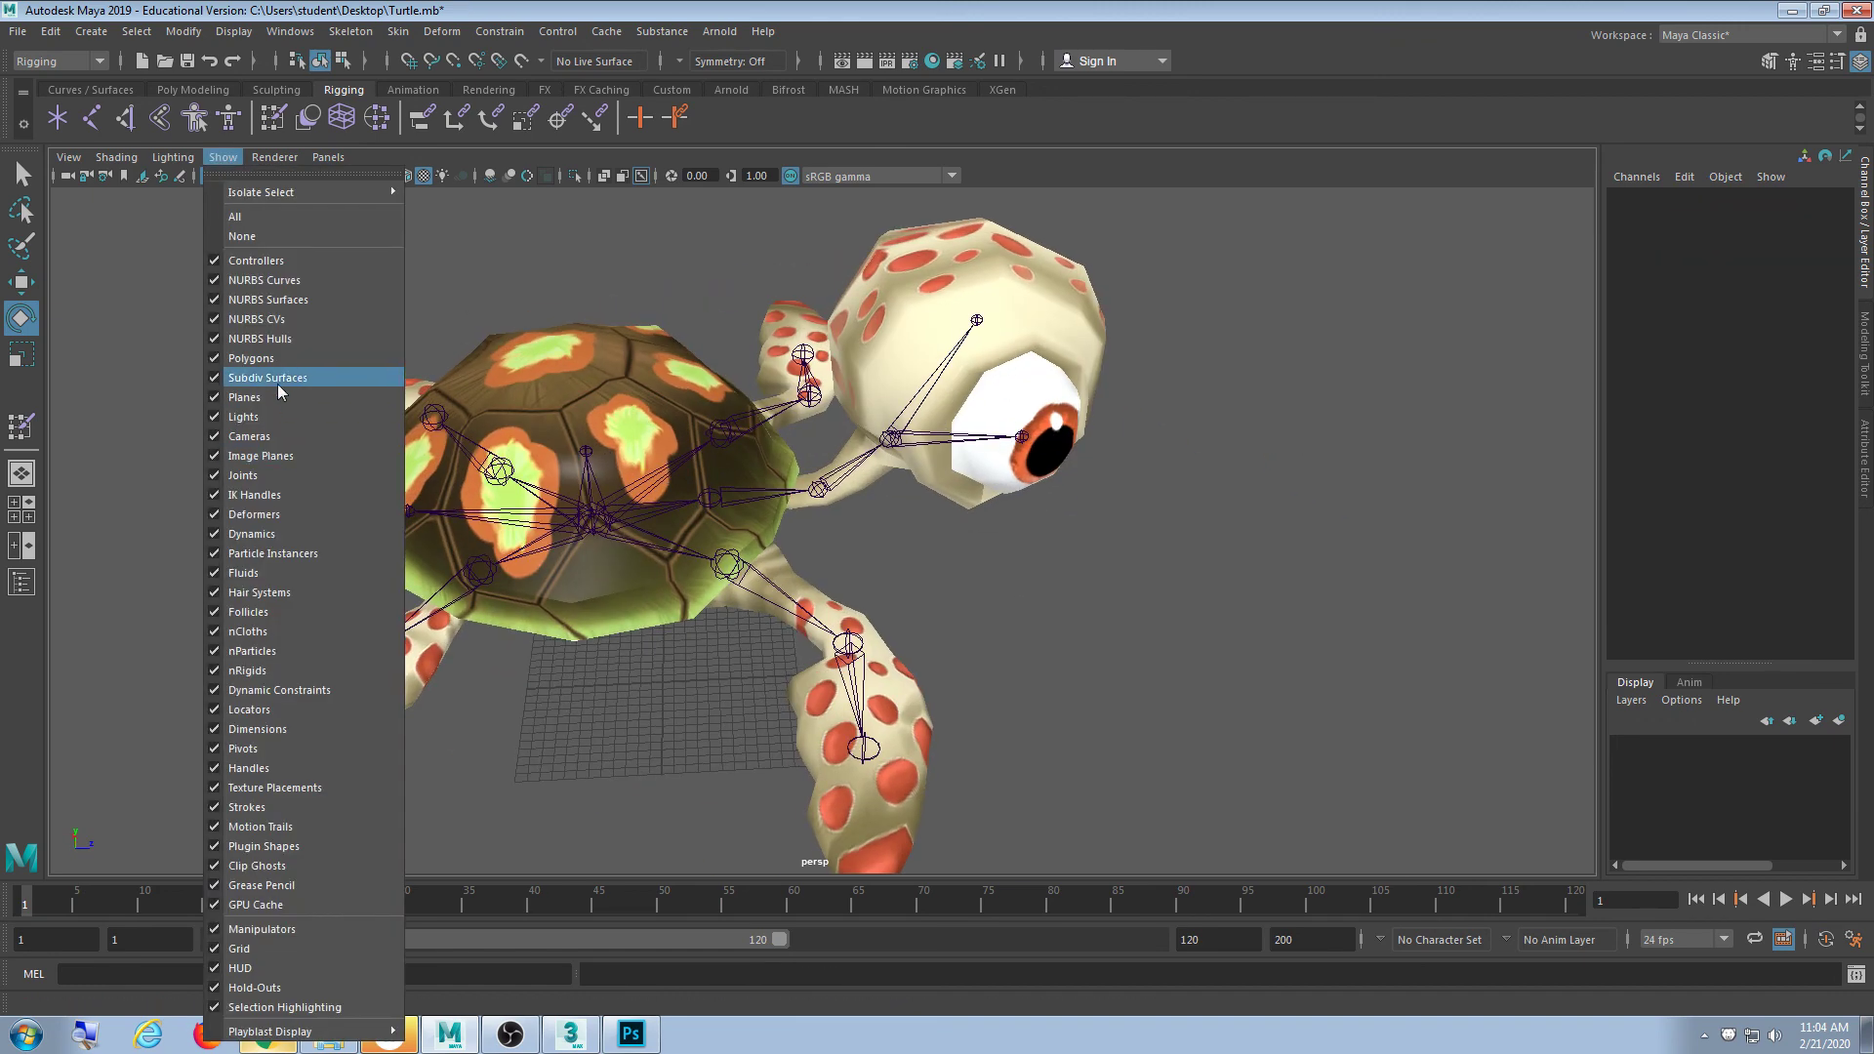
click(274, 475)
alt+drag(461, 520, 1102, 601)
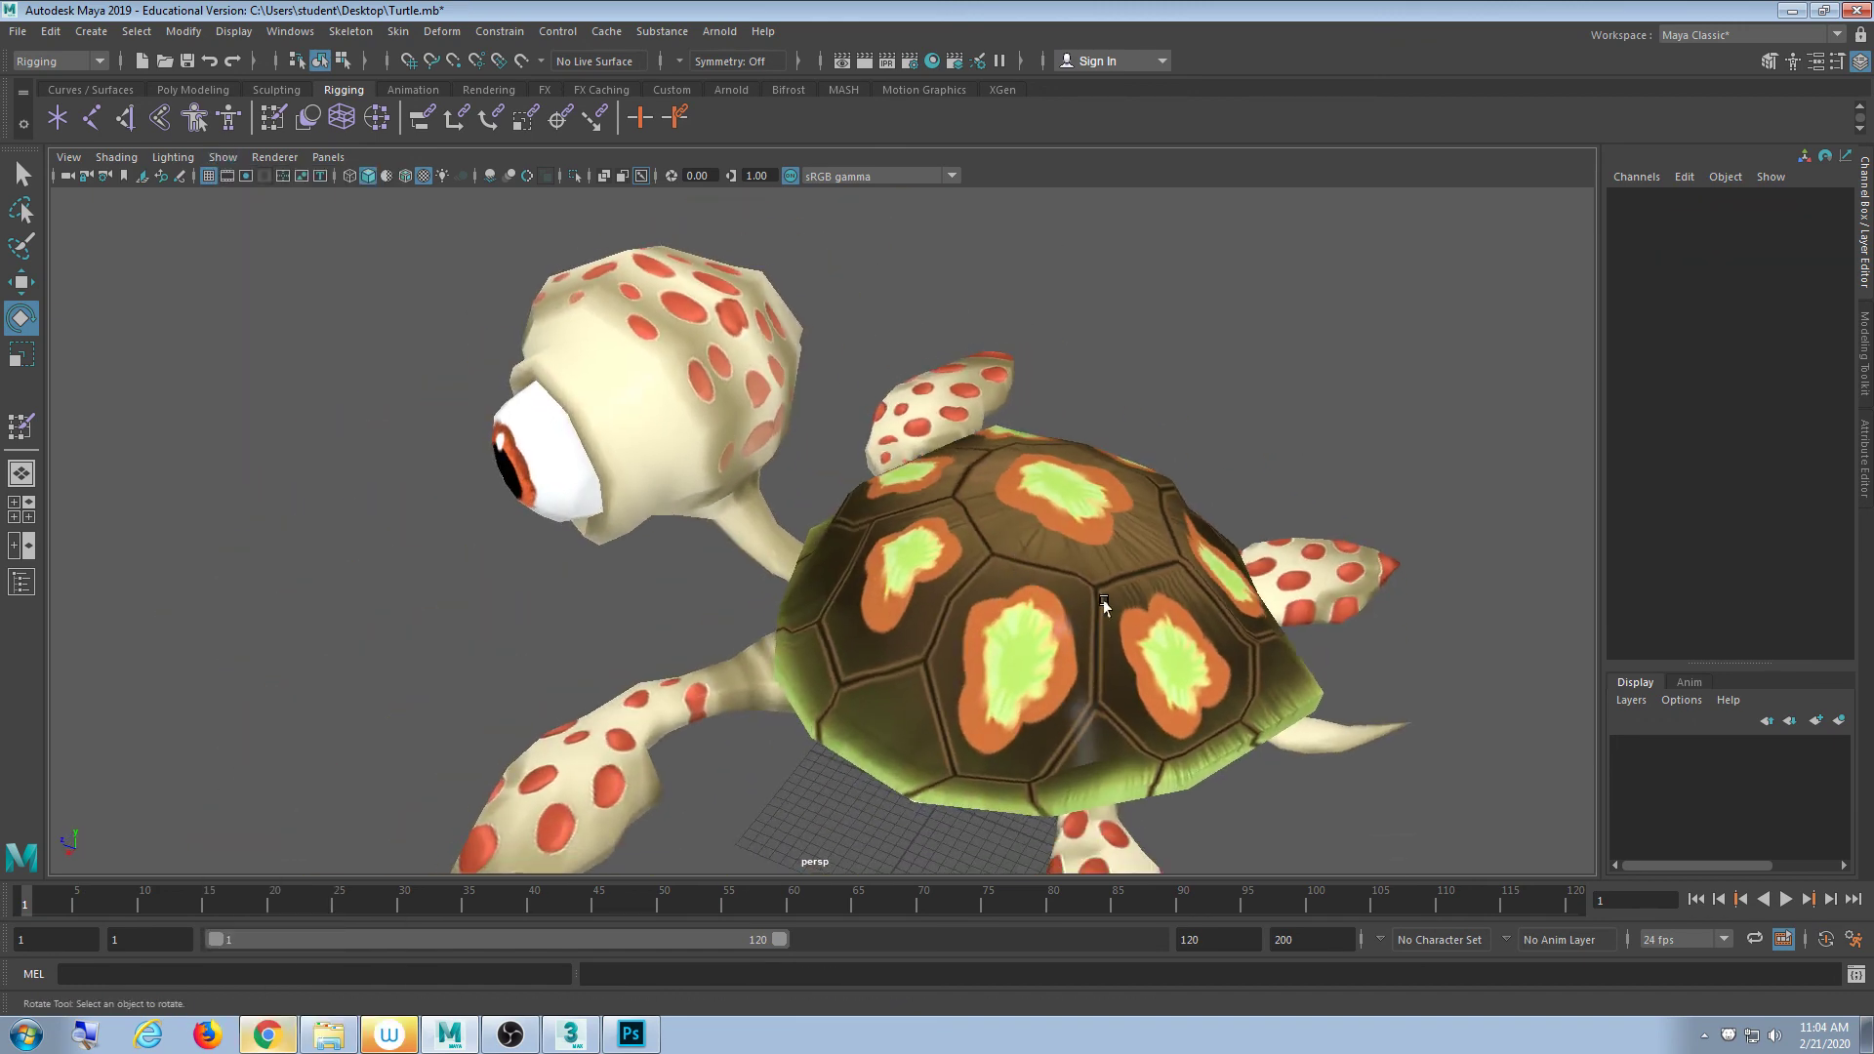
scroll(1099, 574, down, 4)
alt+drag(891, 623, 980, 621)
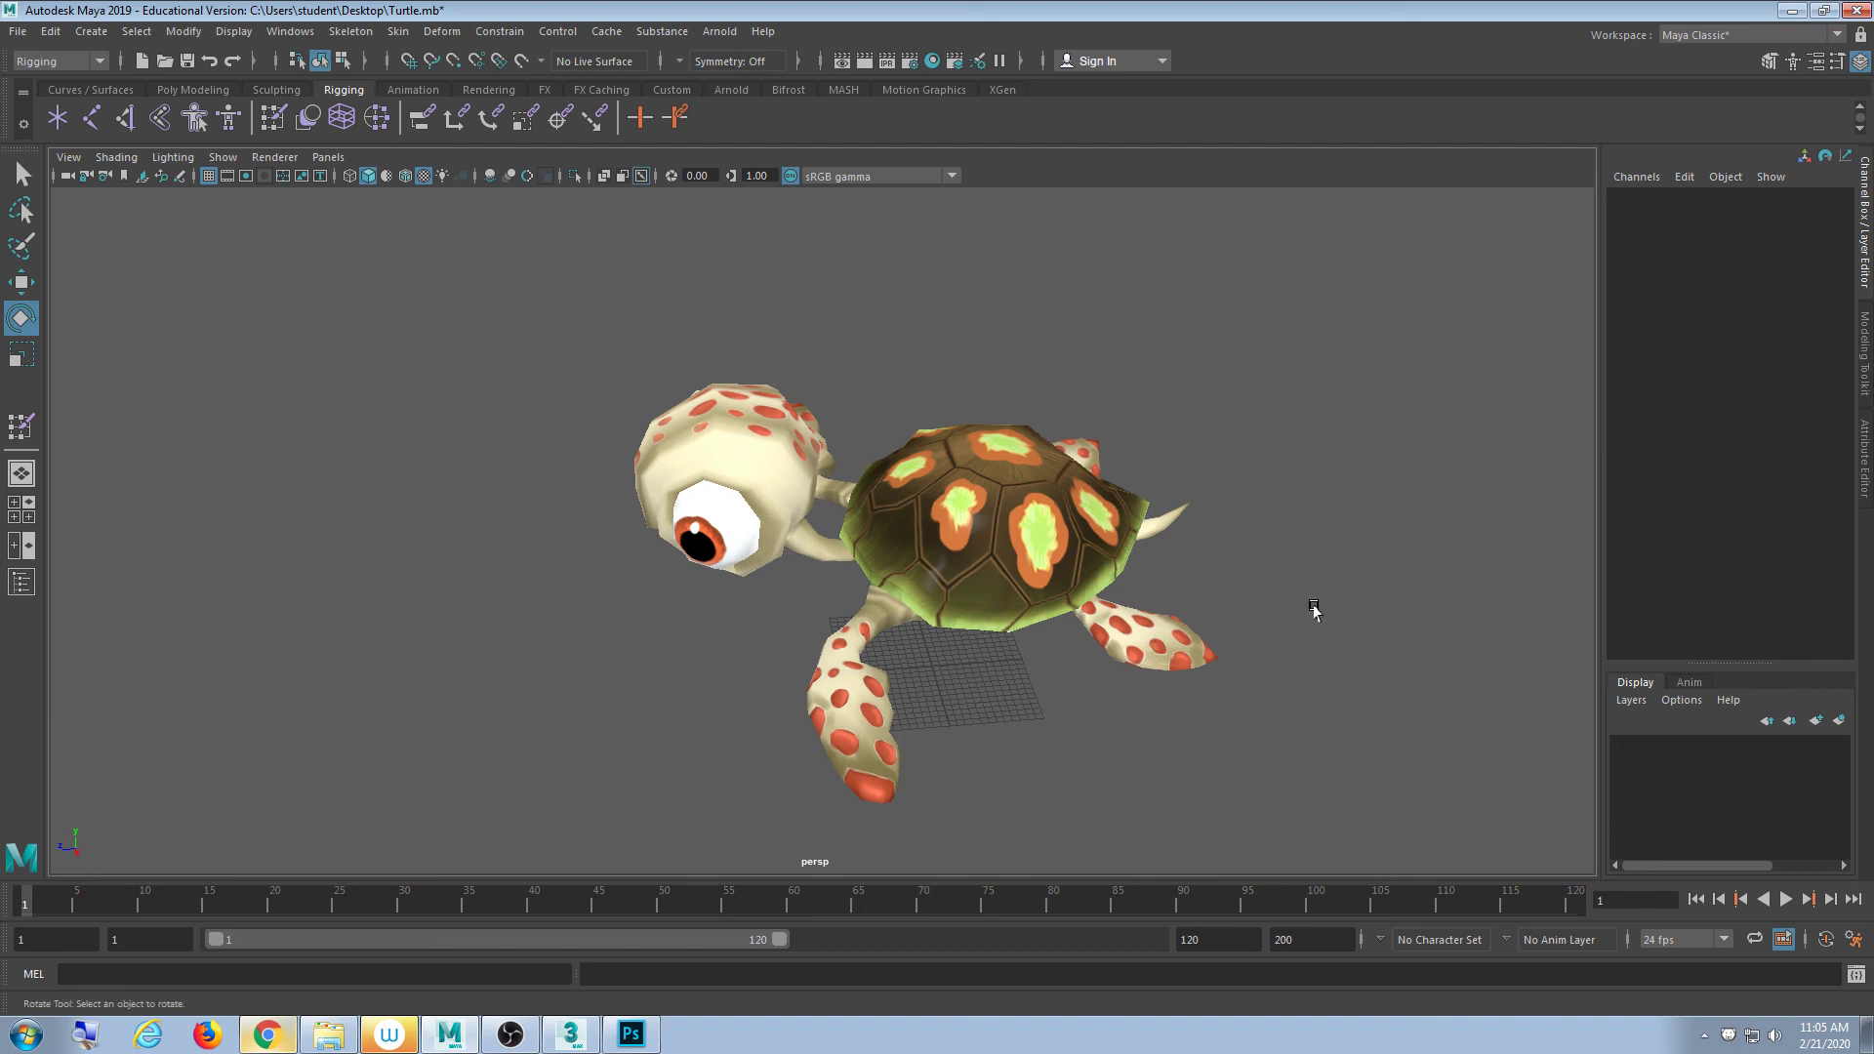
alt+drag(1313, 614, 619, 406)
- Save the scene as Turtle2.mb on the Desktop and minimise Maya to show the desktop
click(18, 32)
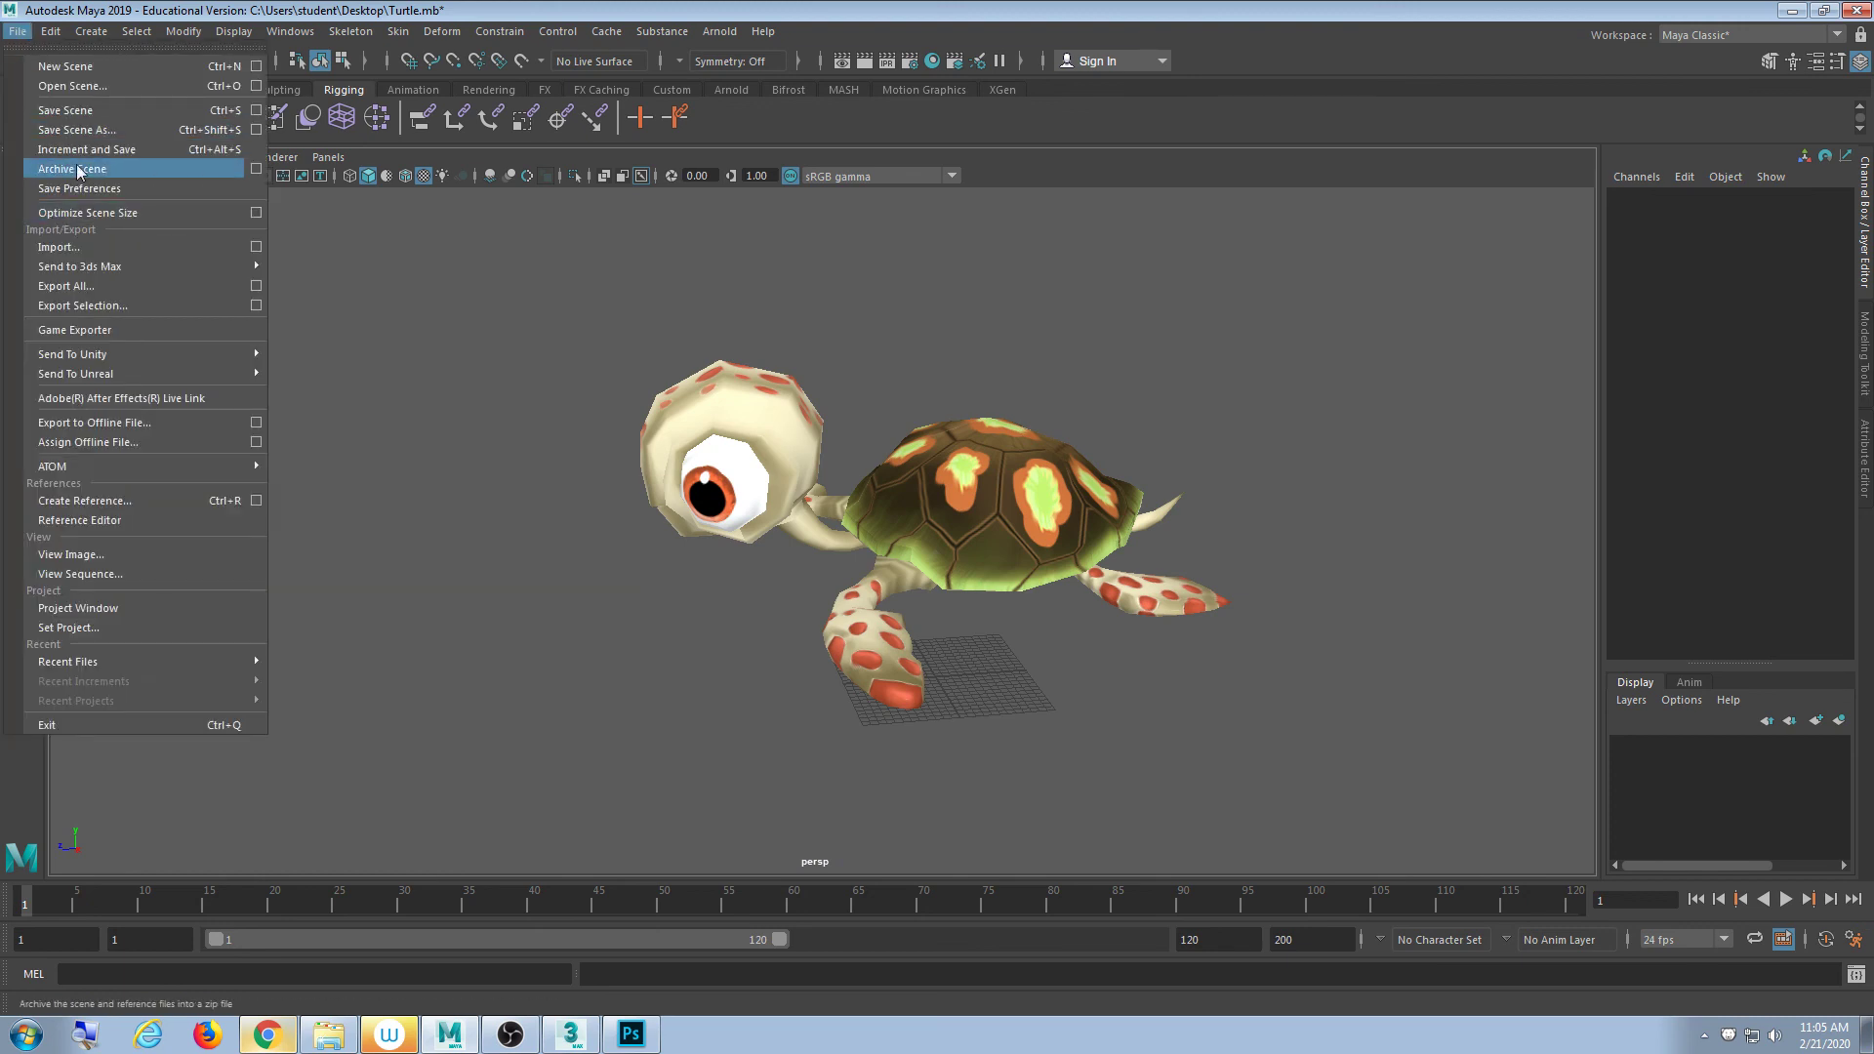
click(78, 130)
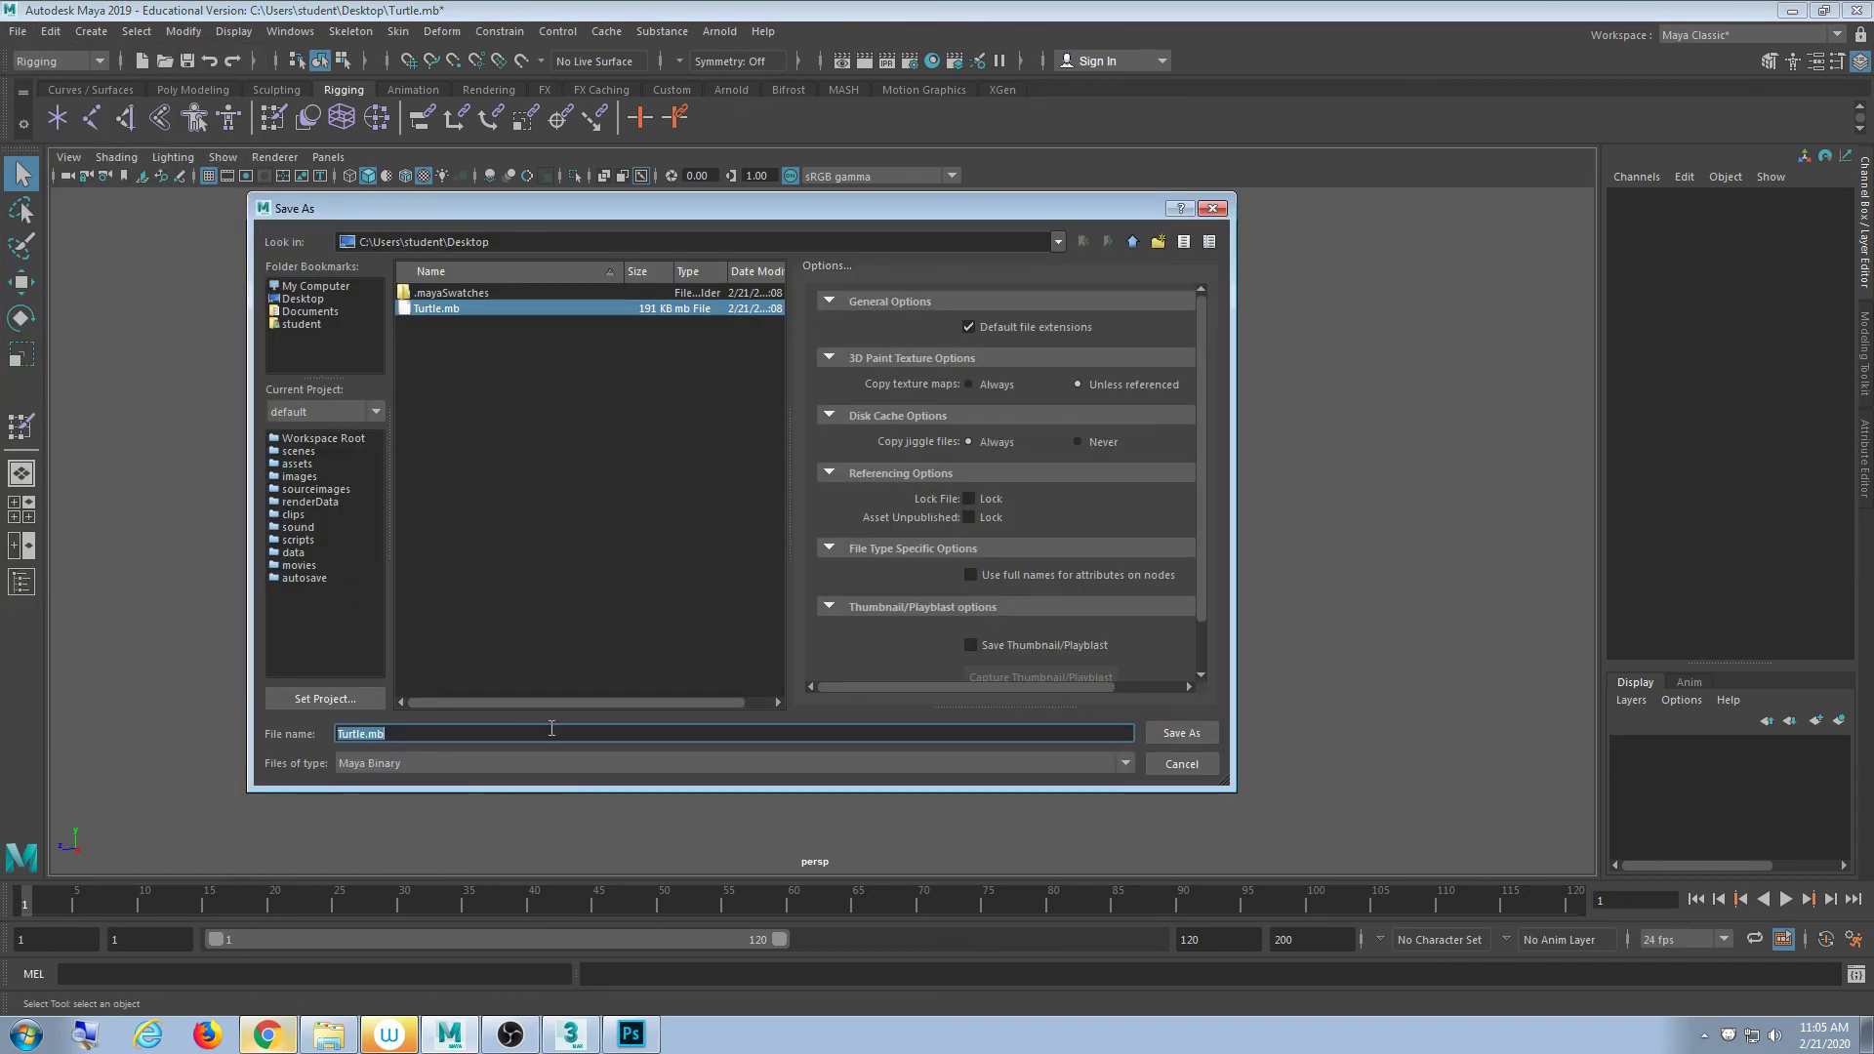
click(363, 734)
text(2)
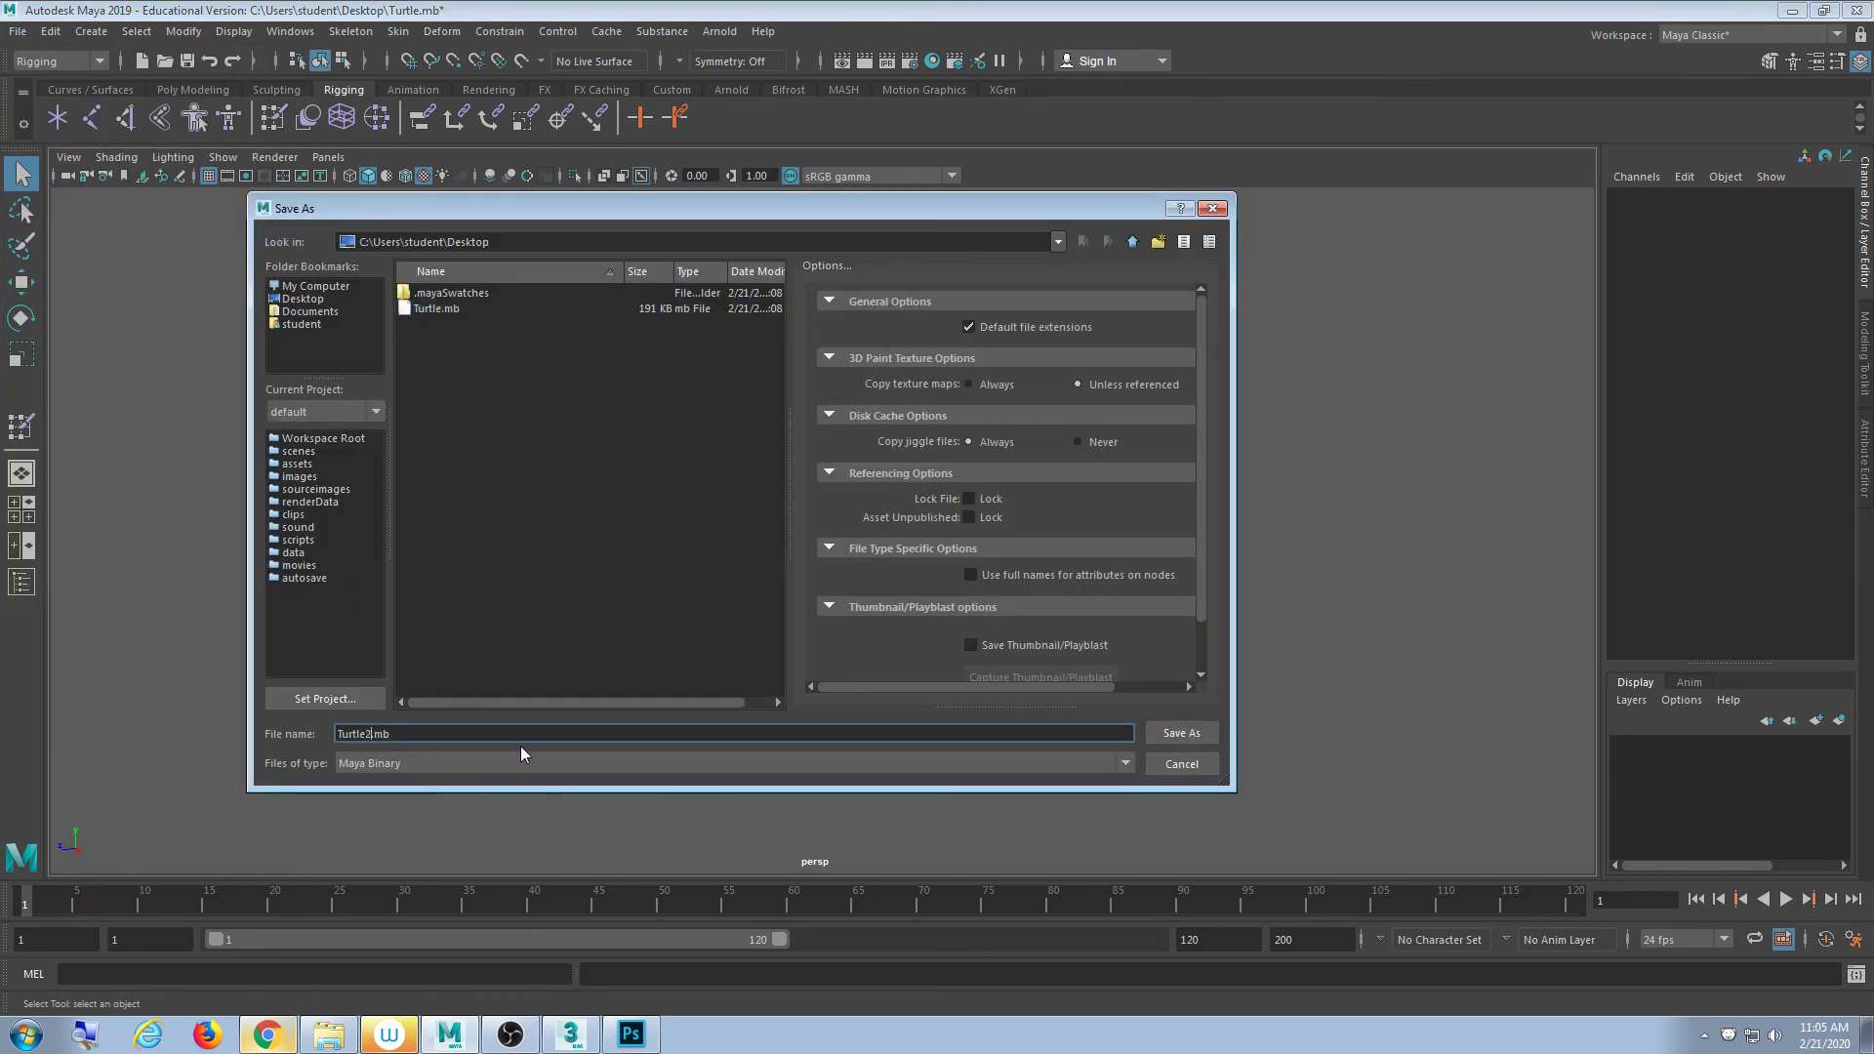
click(1179, 733)
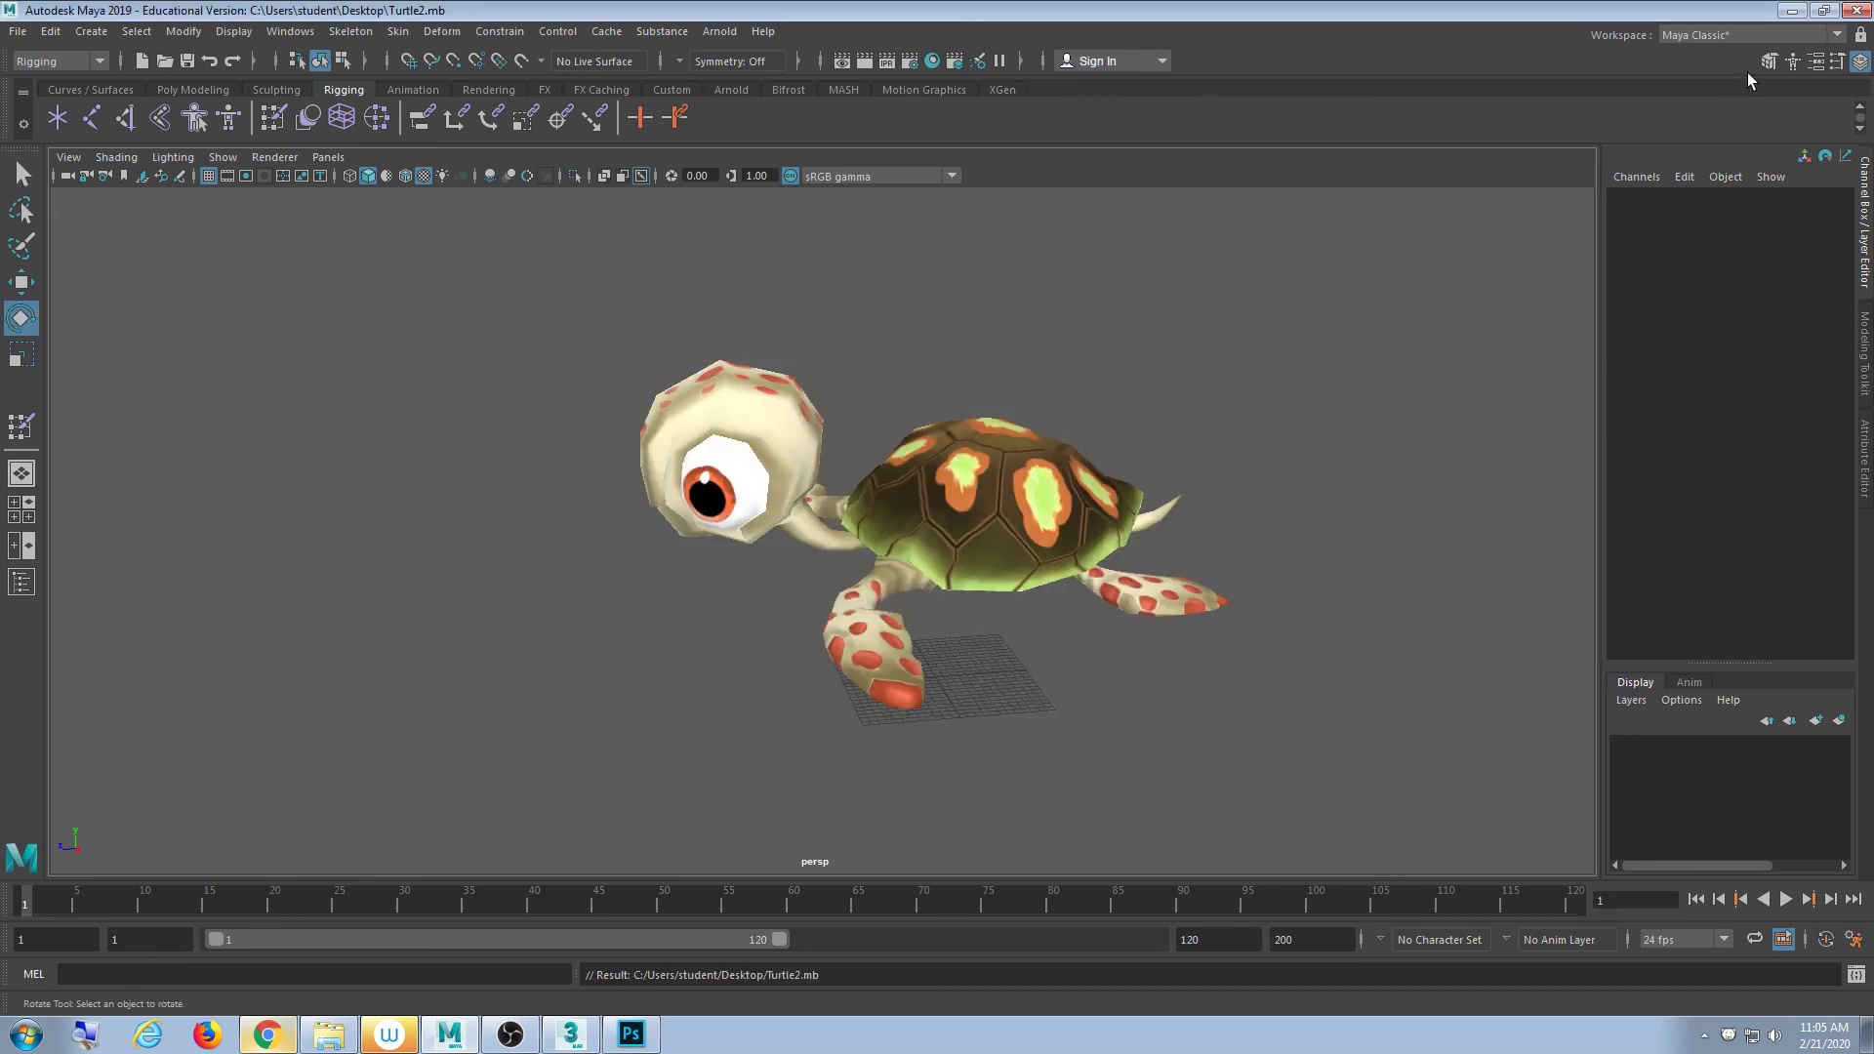
key(super+d)
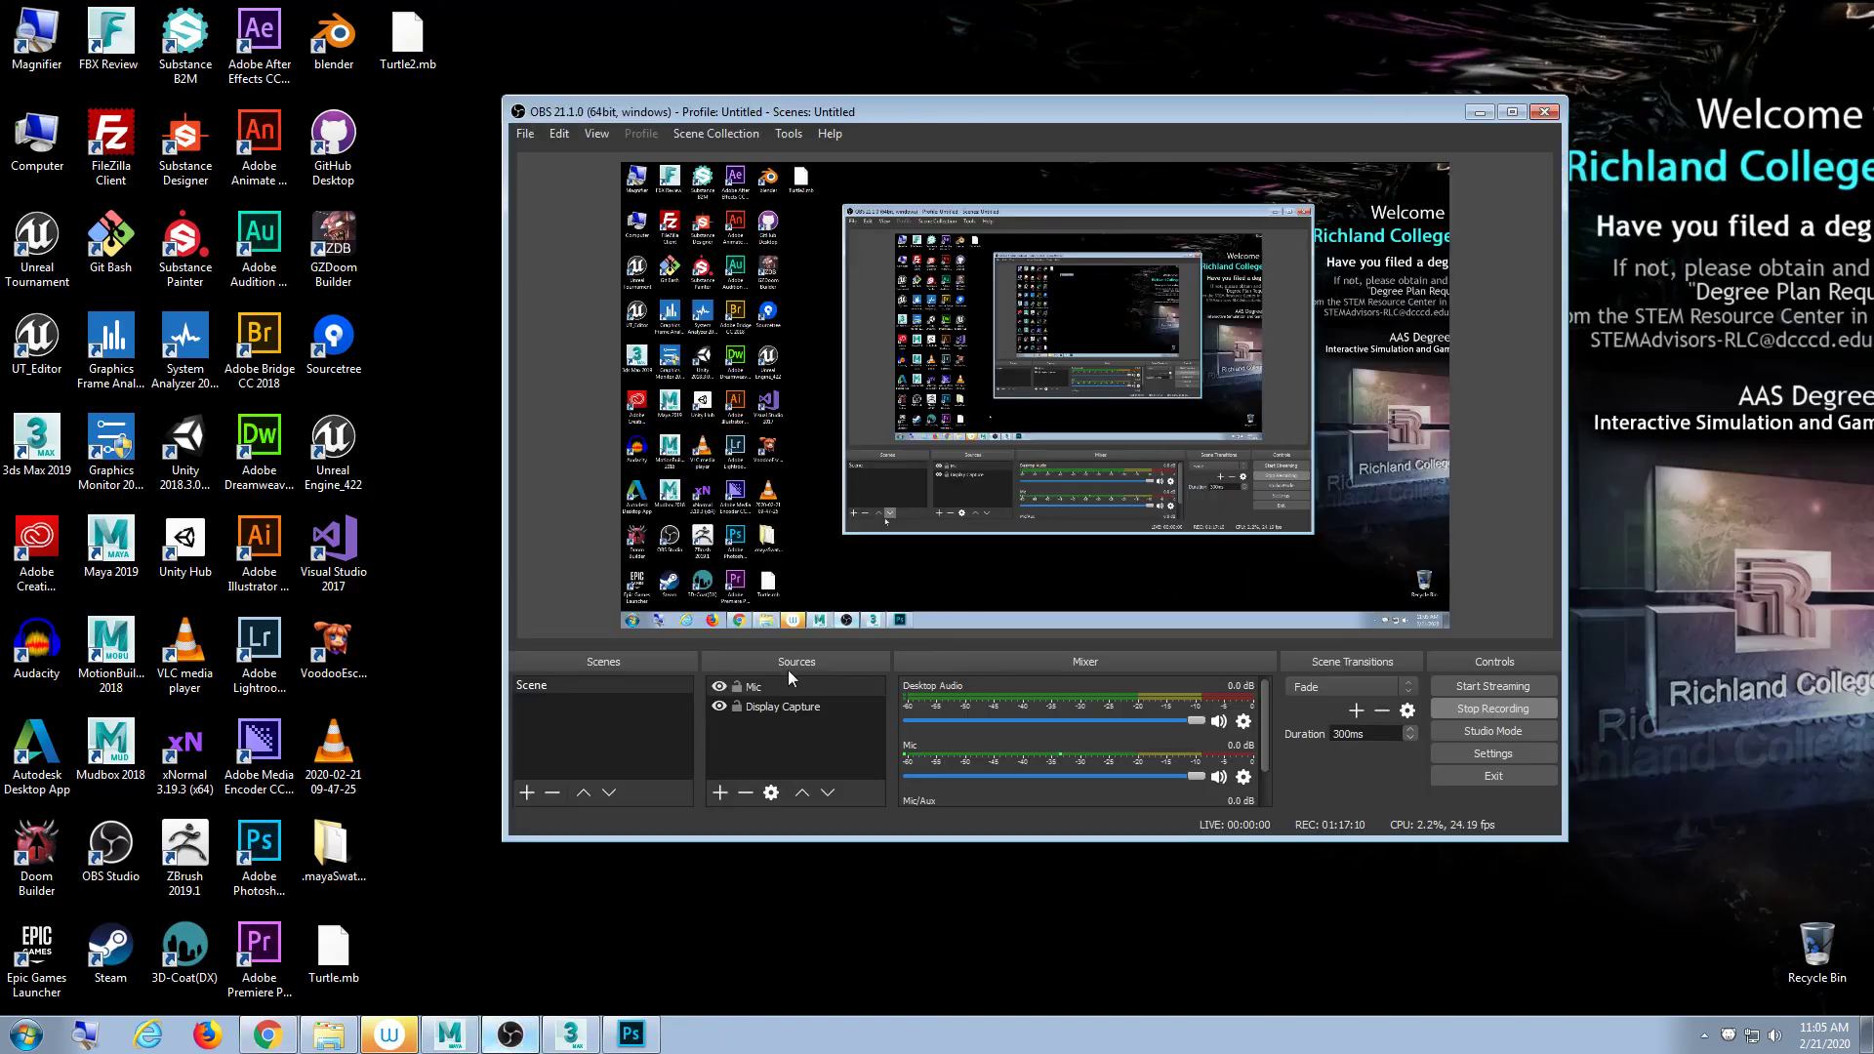